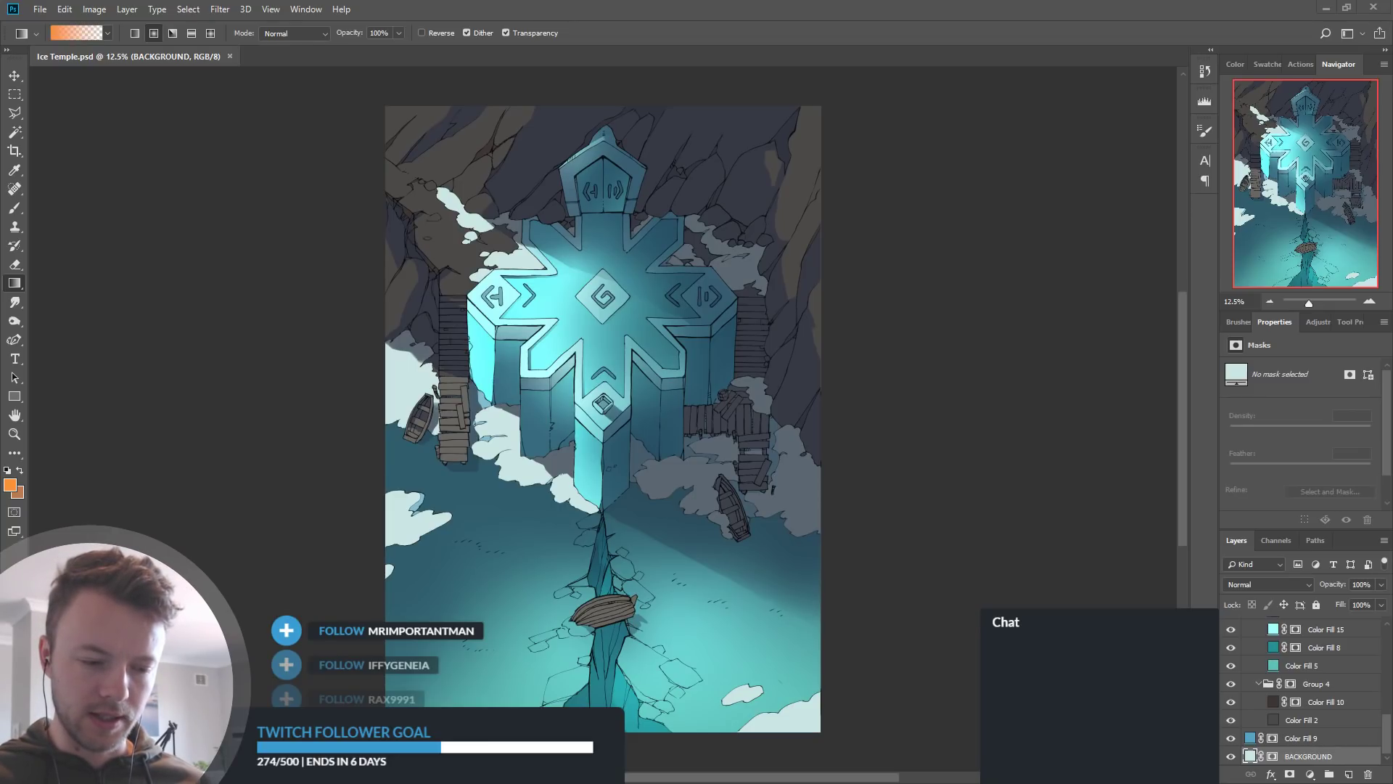
# Choose the Scattered brush preset for painting texture on the ice ground
pyautogui.scroll(3, 1250, 726)
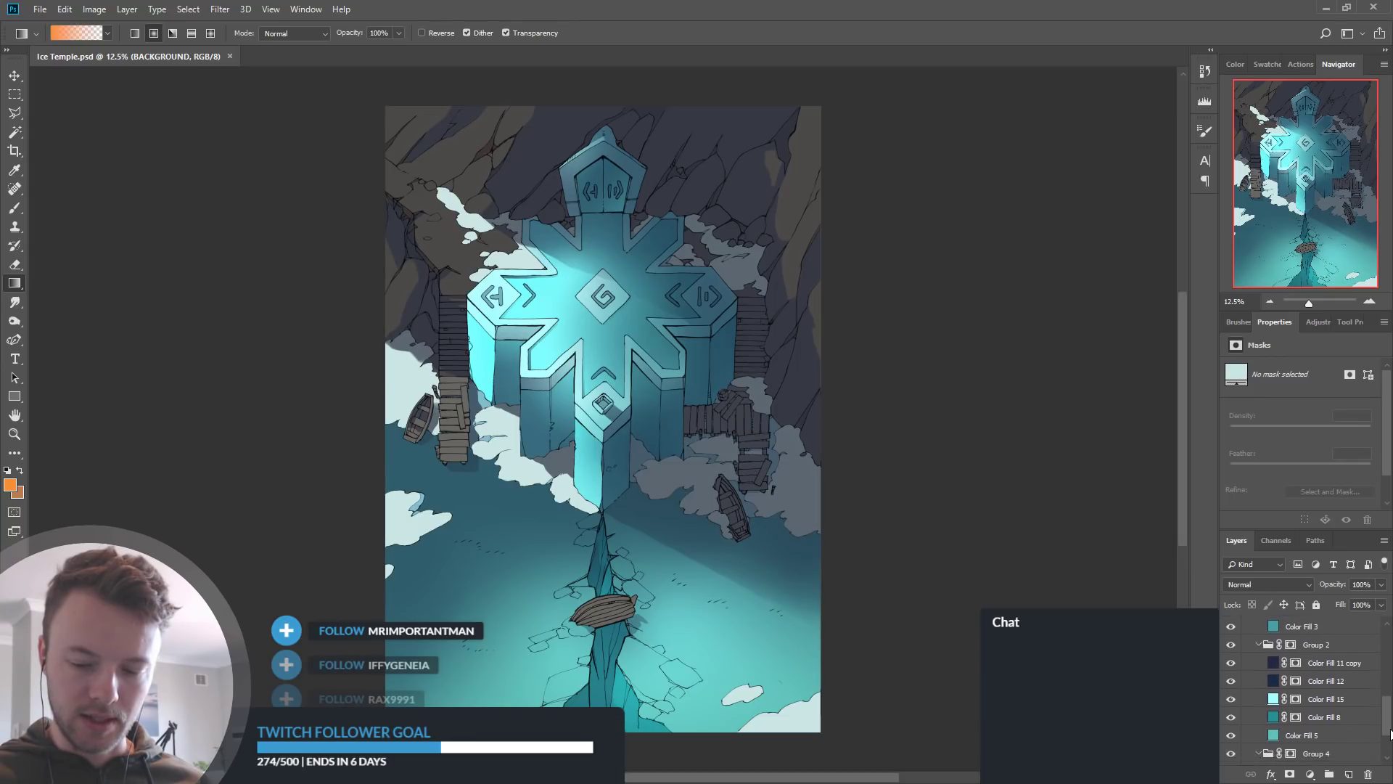
pyautogui.click(1232, 710)
pyautogui.click(1233, 710)
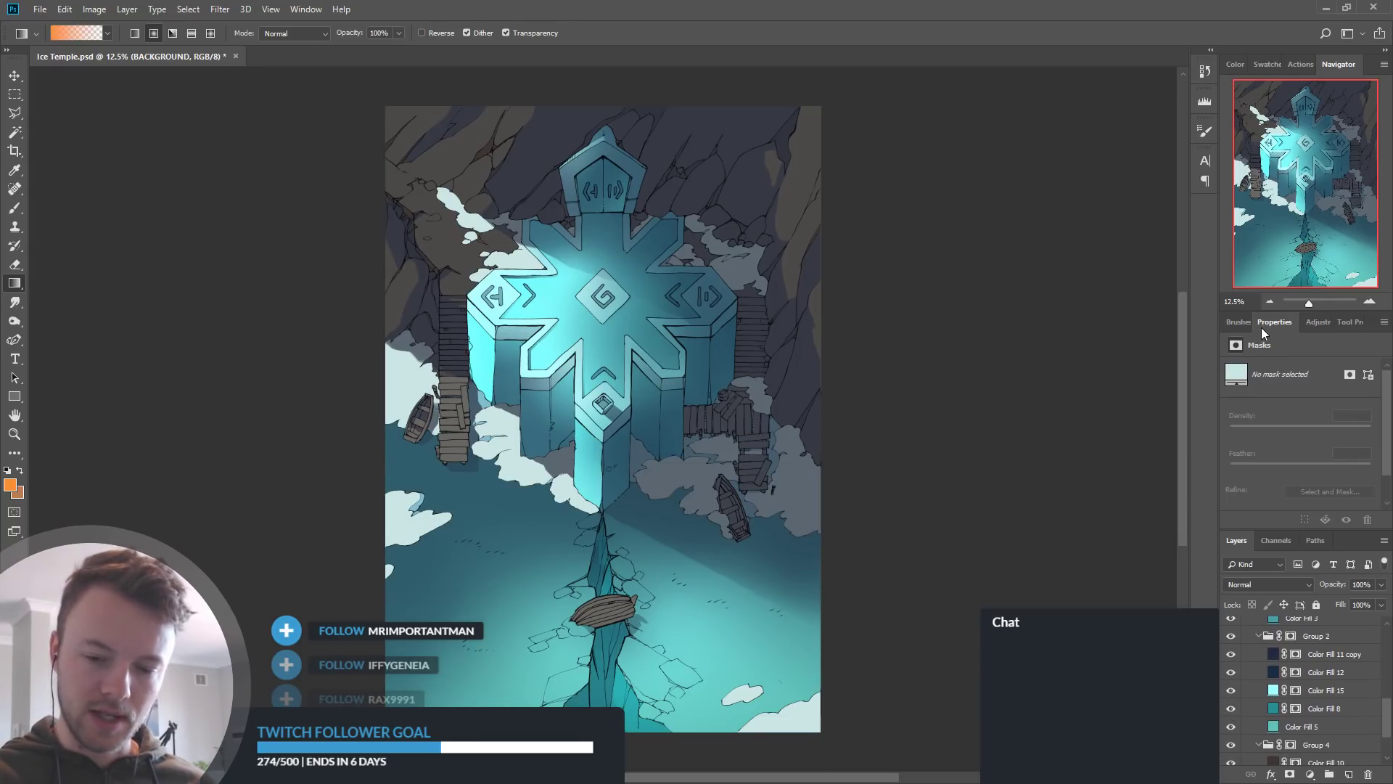
pyautogui.click(1238, 323)
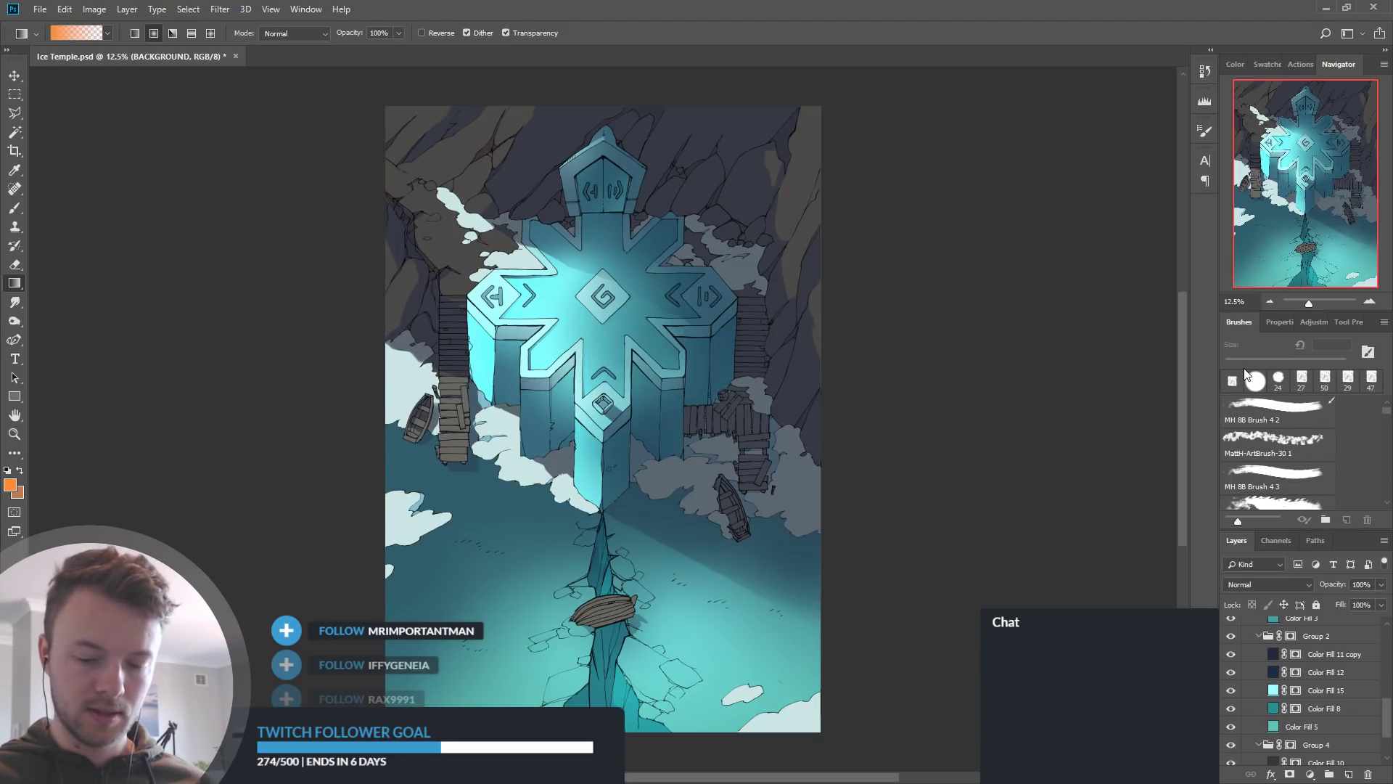
pyautogui.click(1291, 500)
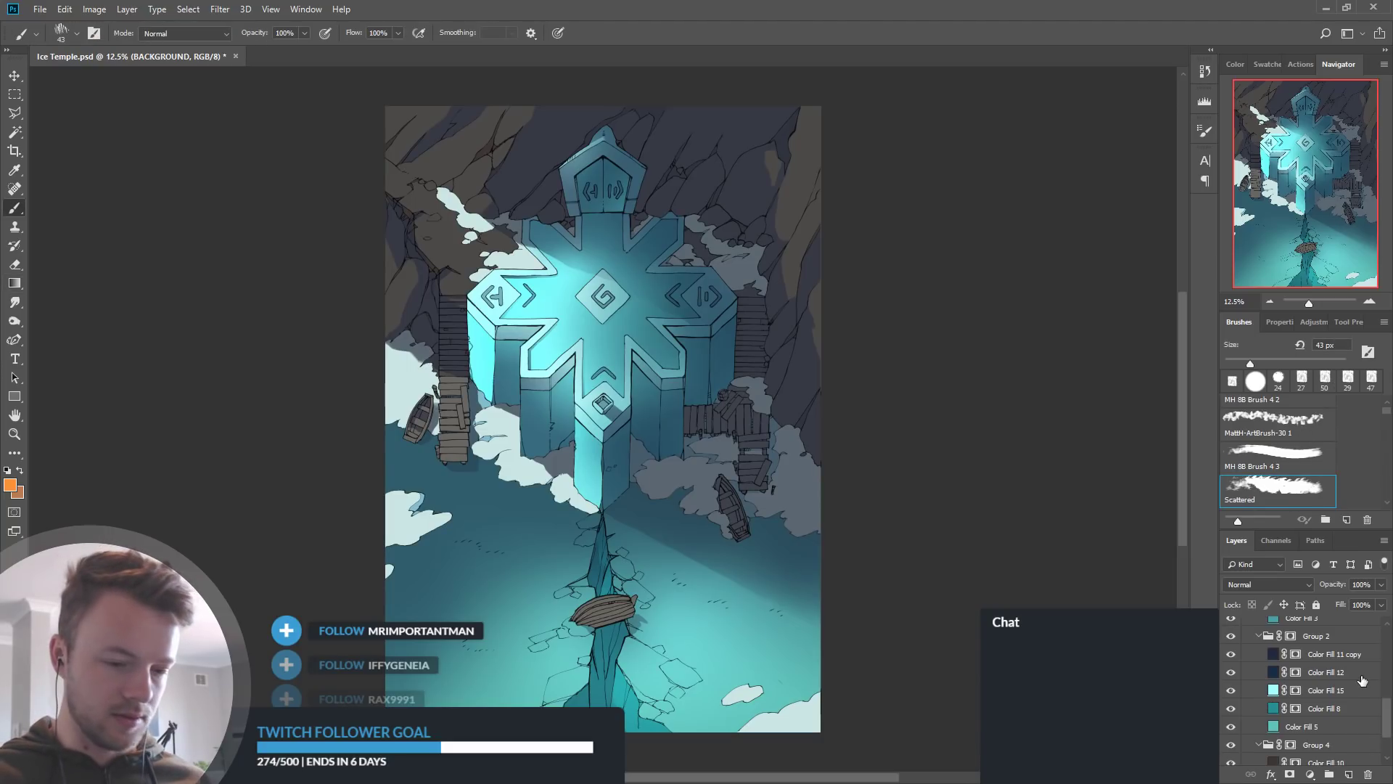
# Compare the ice ground with the Color Fill 15 highlight layer hidden and shown, including a close view beside the boat
pyautogui.click(1231, 692)
pyautogui.click(1231, 691)
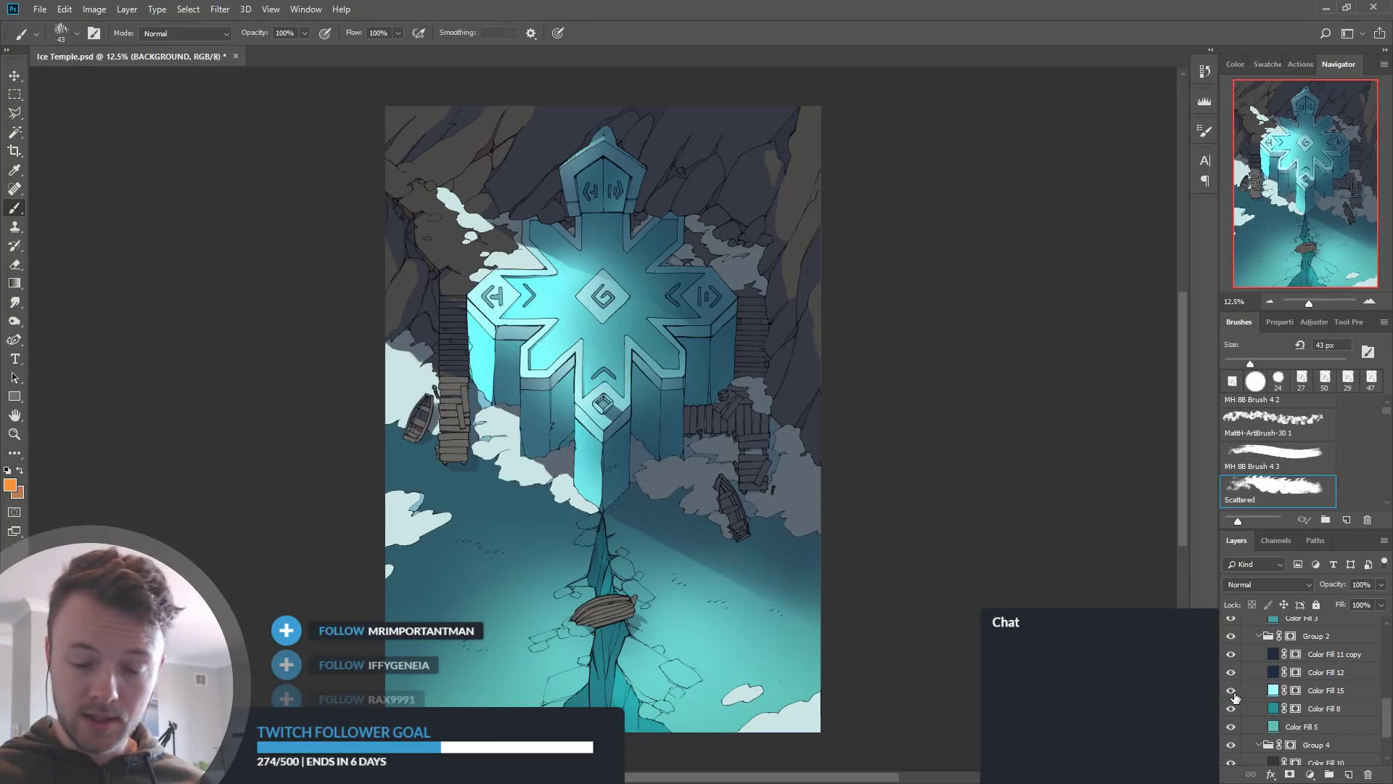
pyautogui.click(1234, 691)
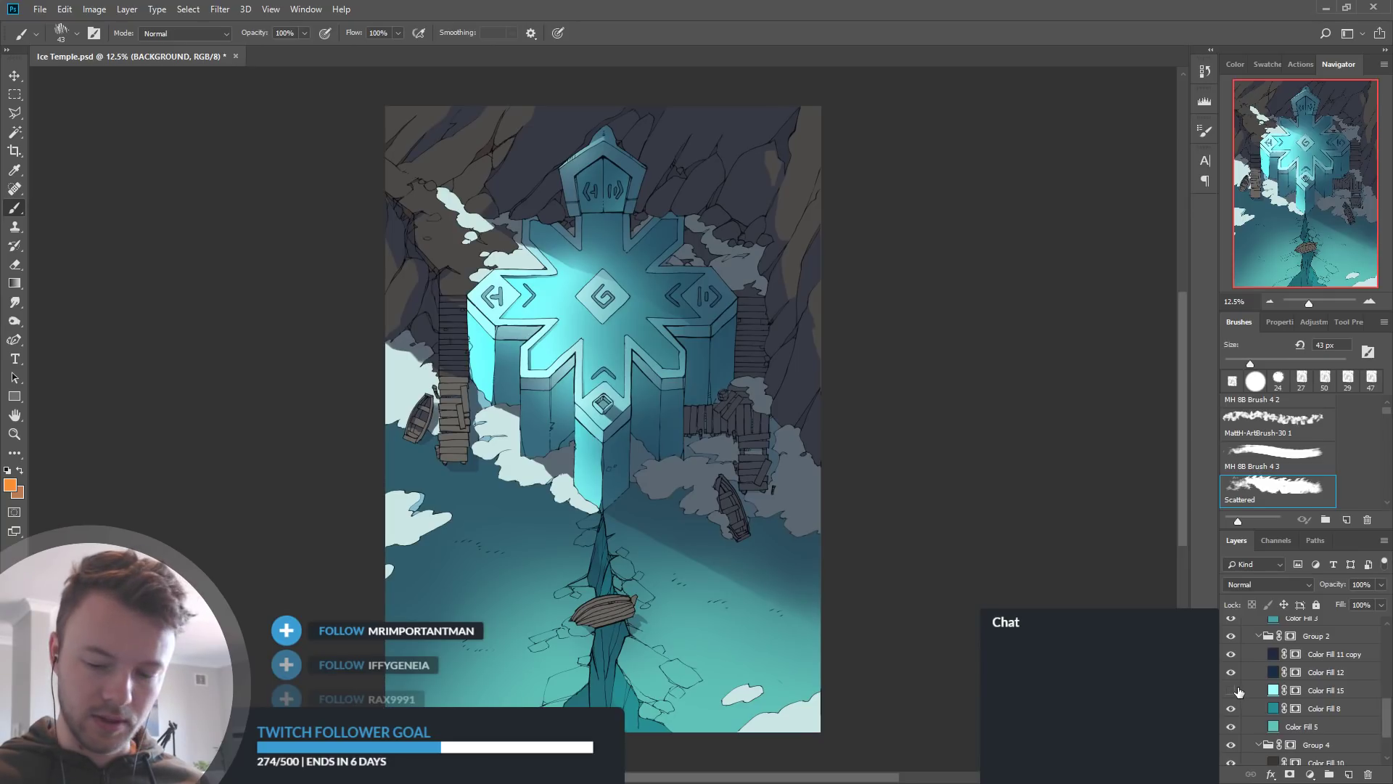
pyautogui.click(1231, 692)
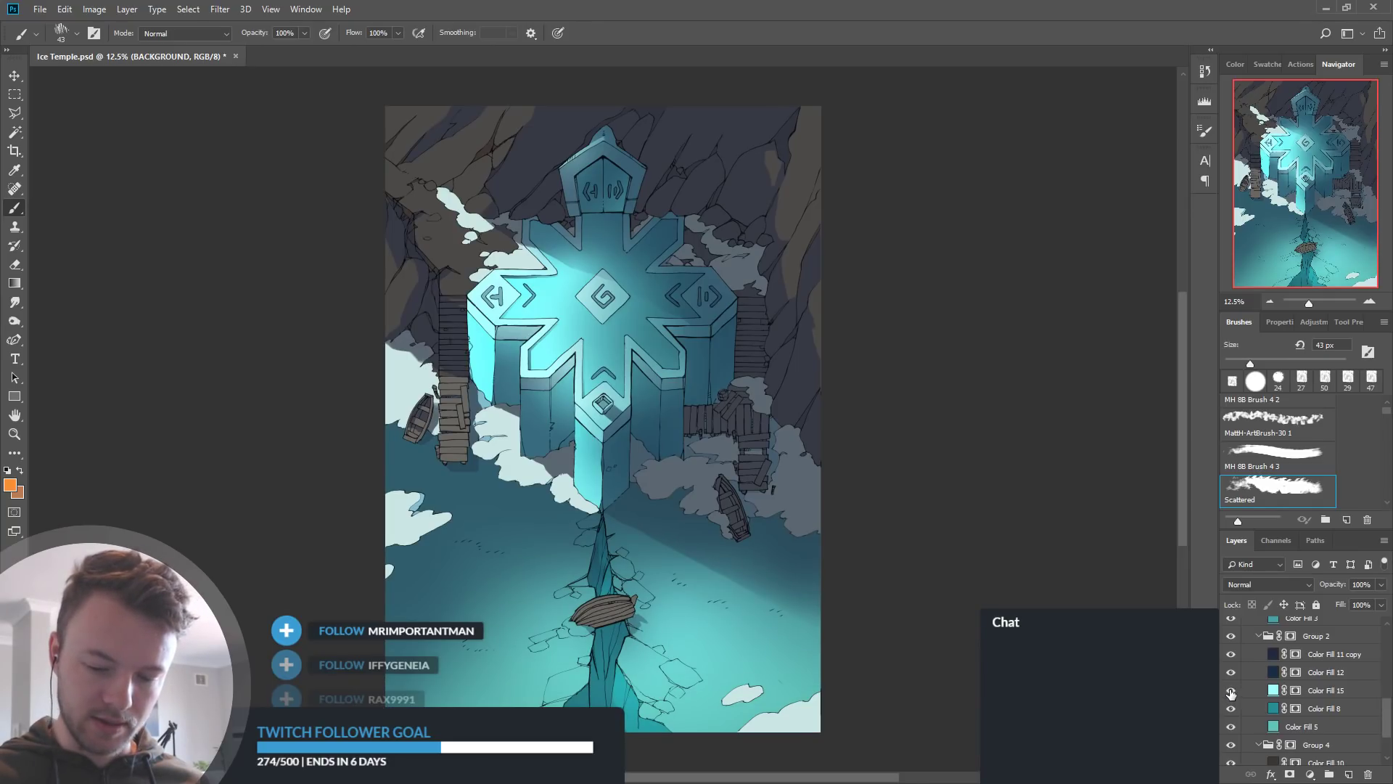
pyautogui.click(1232, 693)
pyautogui.click(1232, 693)
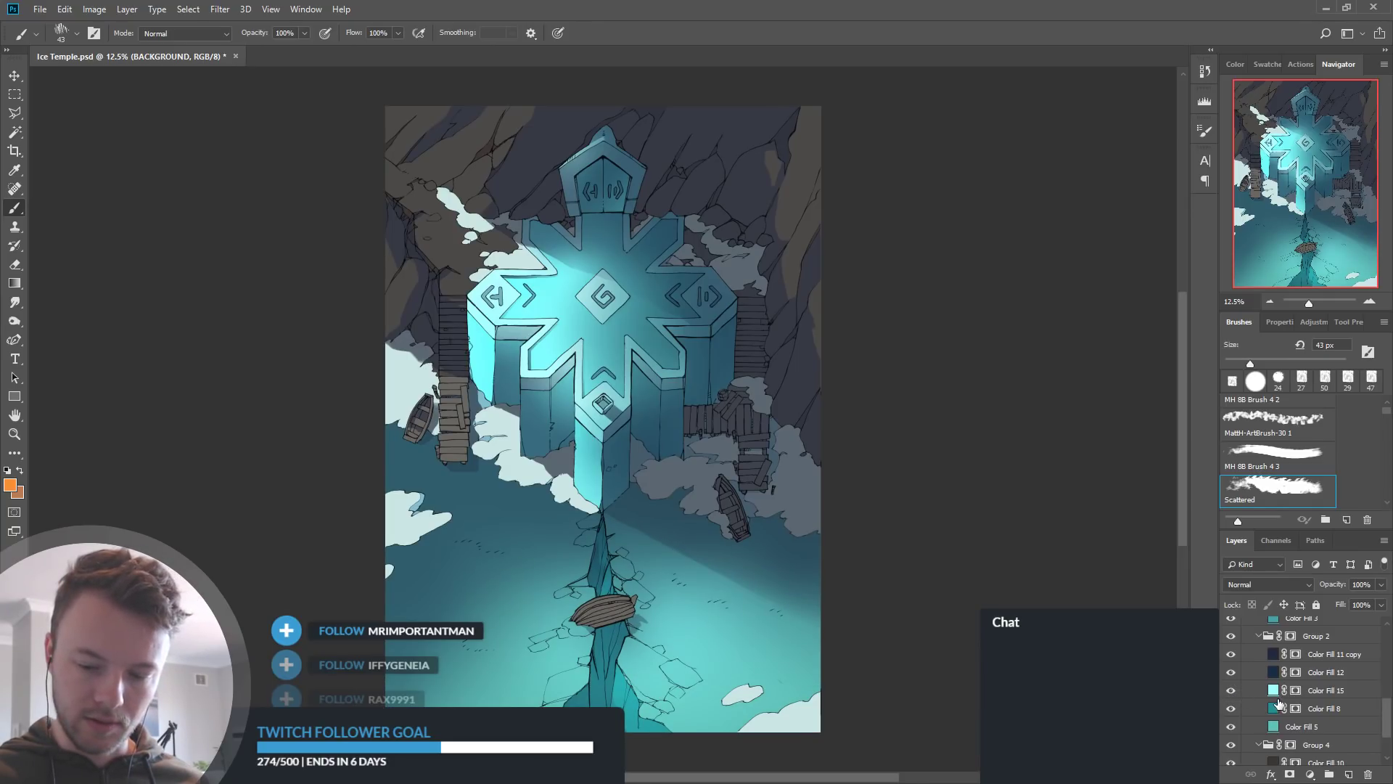
pyautogui.click(1291, 689)
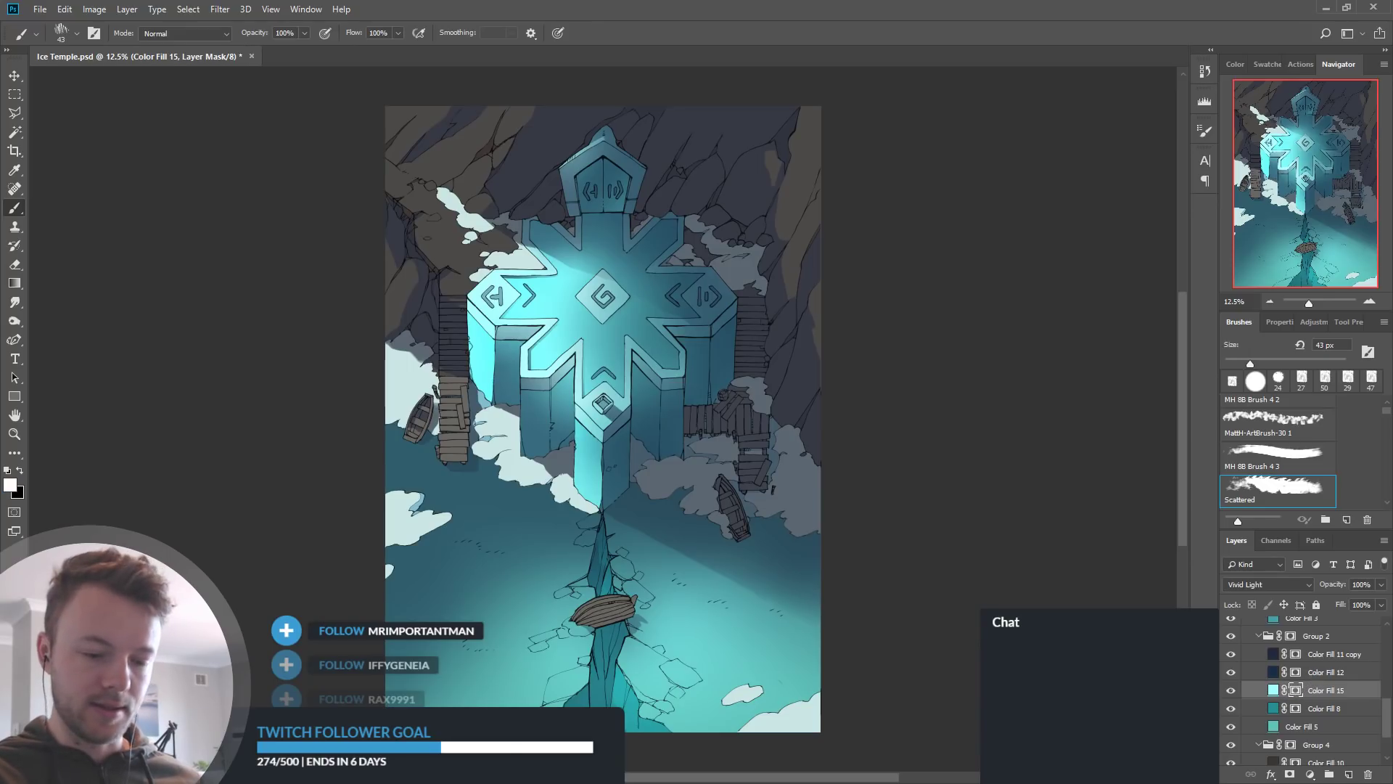
pyautogui.scroll(8, 751, 674)
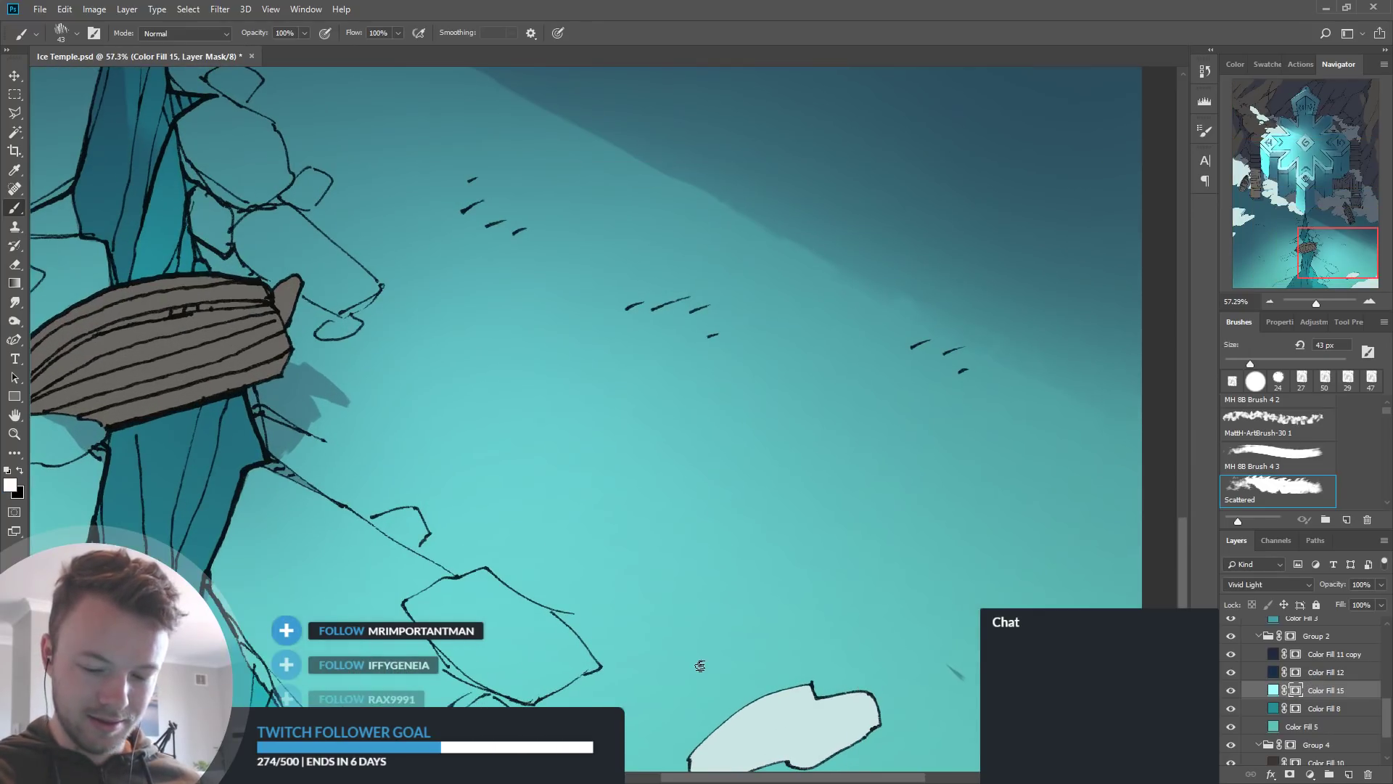
pyautogui.click(1231, 692)
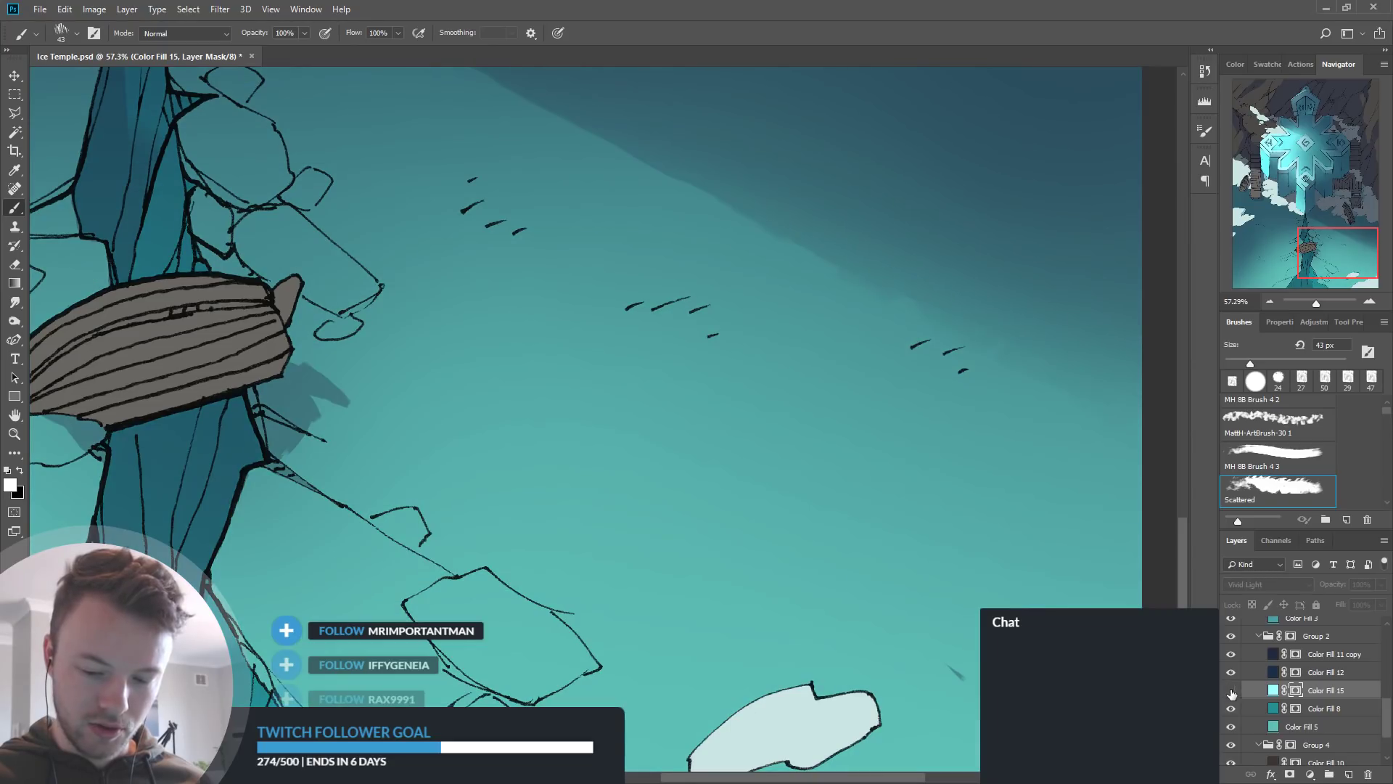
pyautogui.click(1231, 692)
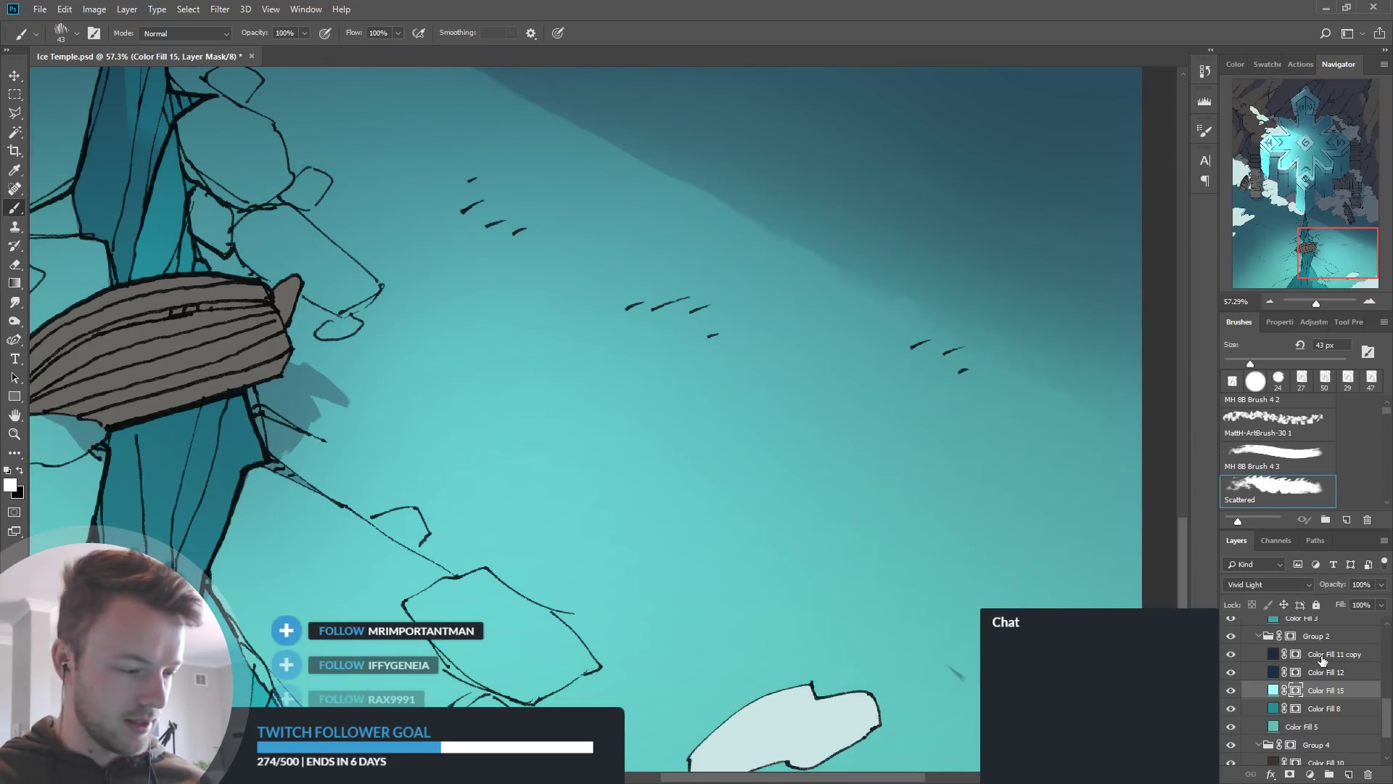
# Target the Color Fill 15 layer mask, sample a grey from the ice area and set the Scattered brush size to 94 px
pyautogui.moveTo(643, 399); pyautogui.dragTo(698, 459)
pyautogui.hotkey('ctrl', 'z')
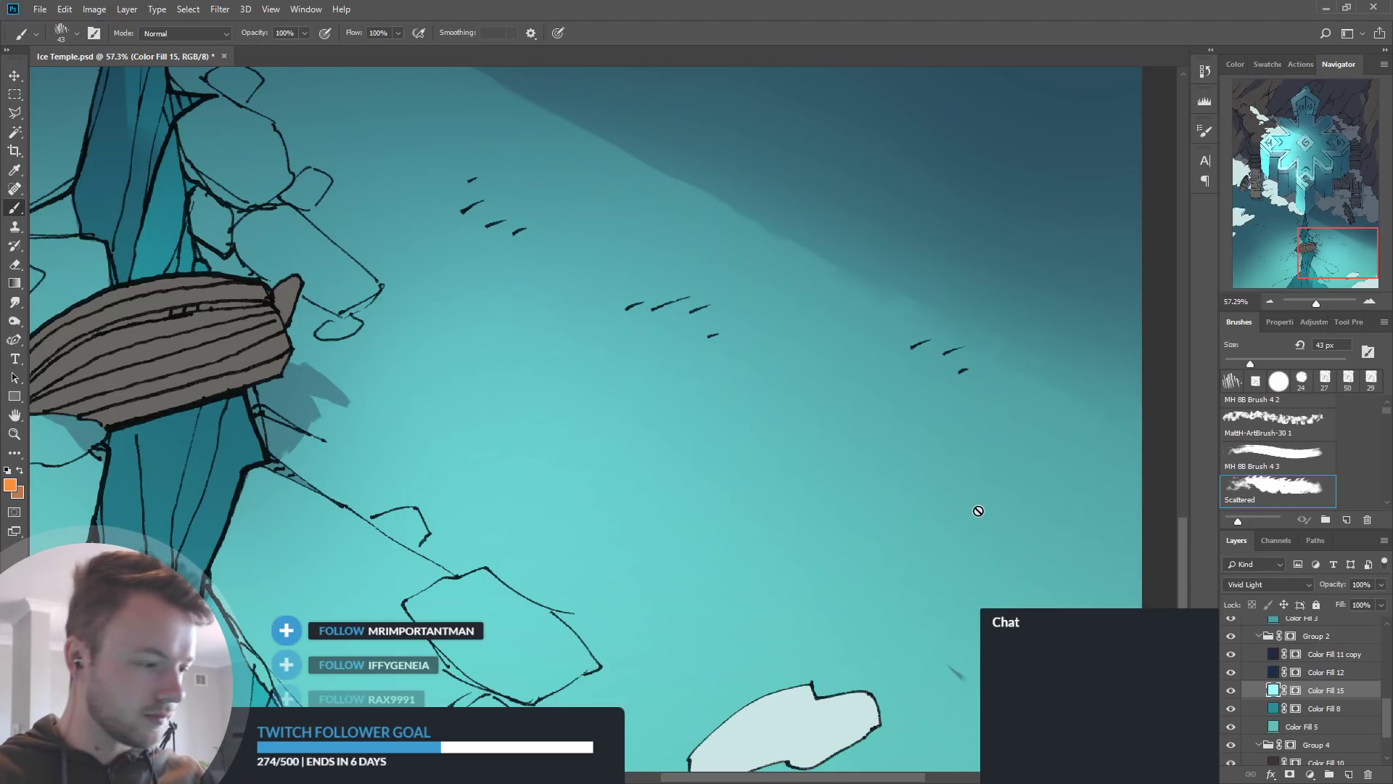
pyautogui.click(1295, 690)
pyautogui.moveTo(870, 585); pyautogui.dragTo(908, 404)
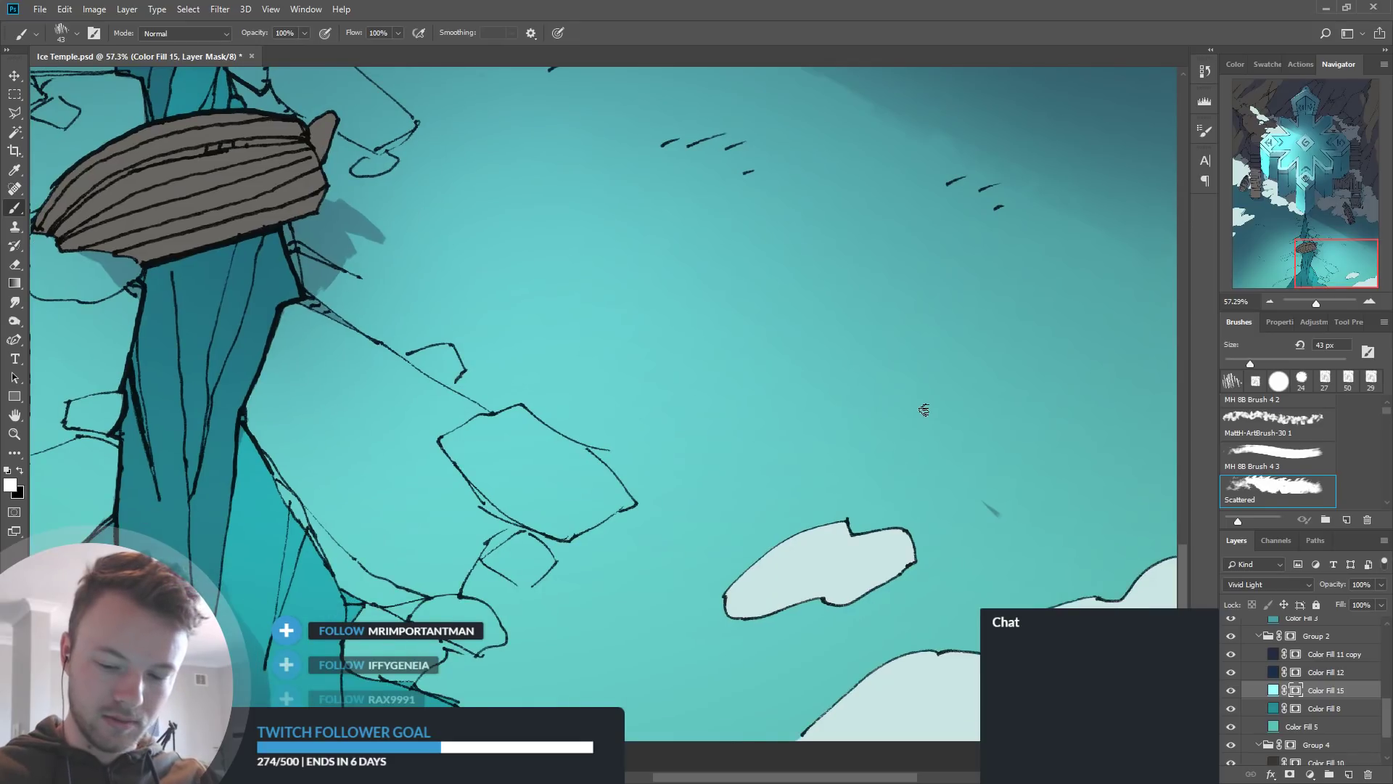
pyautogui.moveTo(781, 389); pyautogui.dragTo(917, 460)
pyautogui.keyDown('alt'); pyautogui.click(708, 308); pyautogui.keyUp('alt')
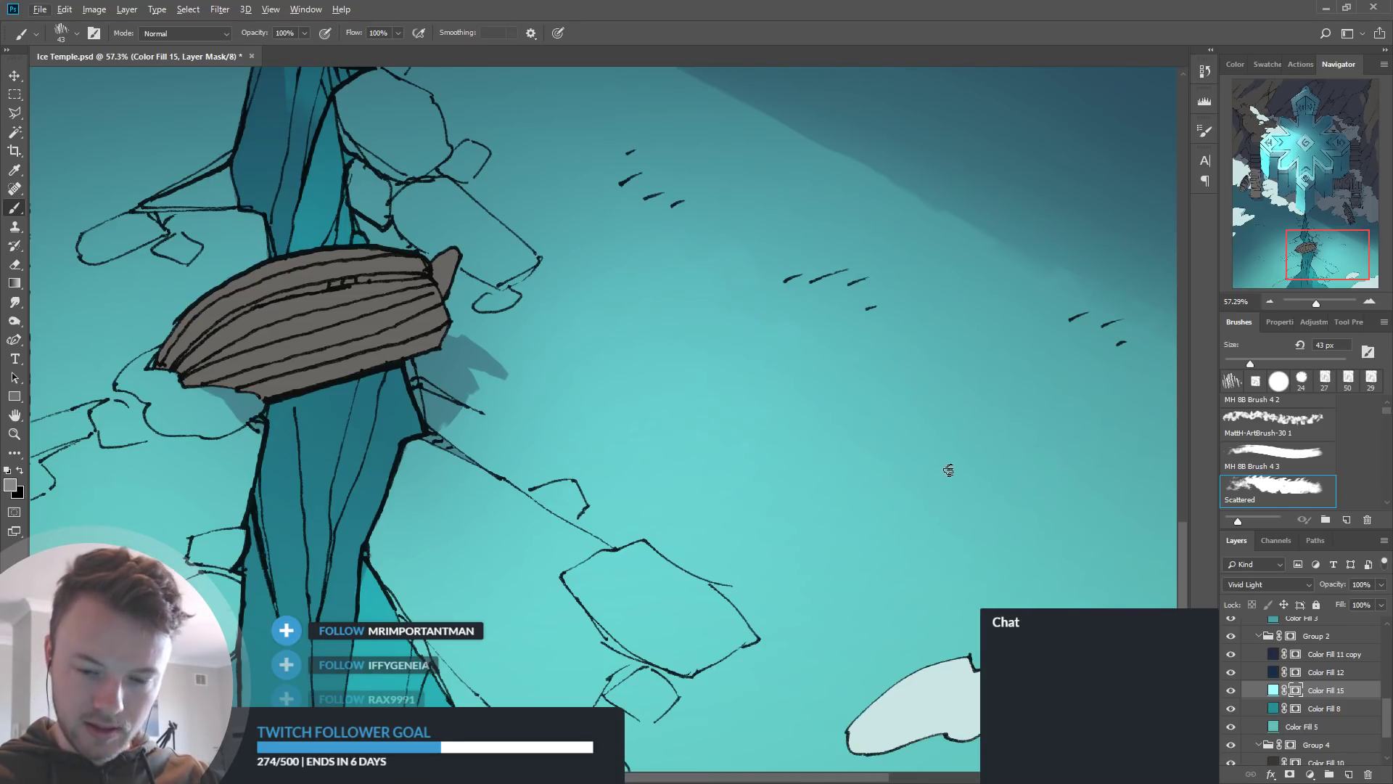
pyautogui.click(1281, 363)
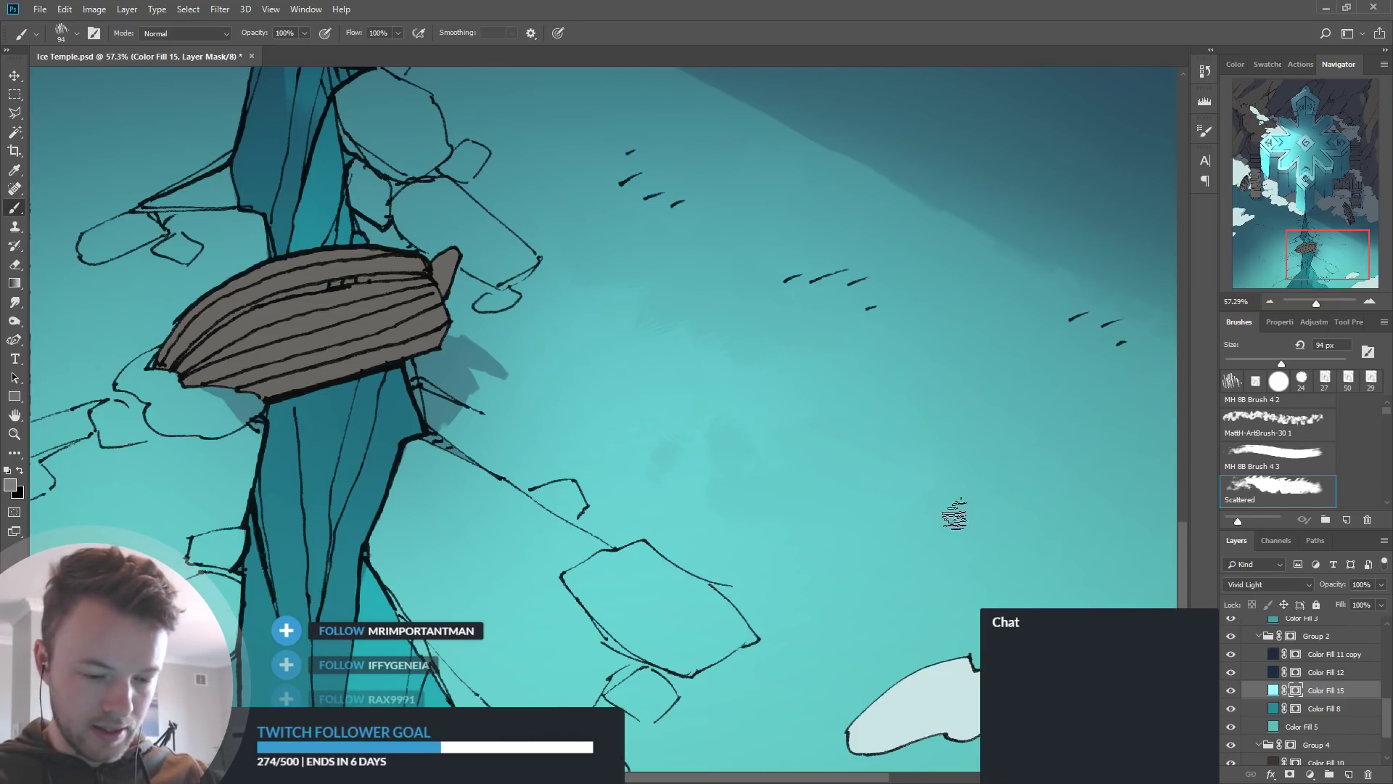
# Paint subtle scattered patches into the Color Fill 15 mask across the open ice between the boat and the canvas edge
pyautogui.hscroll(3, 948, 498)
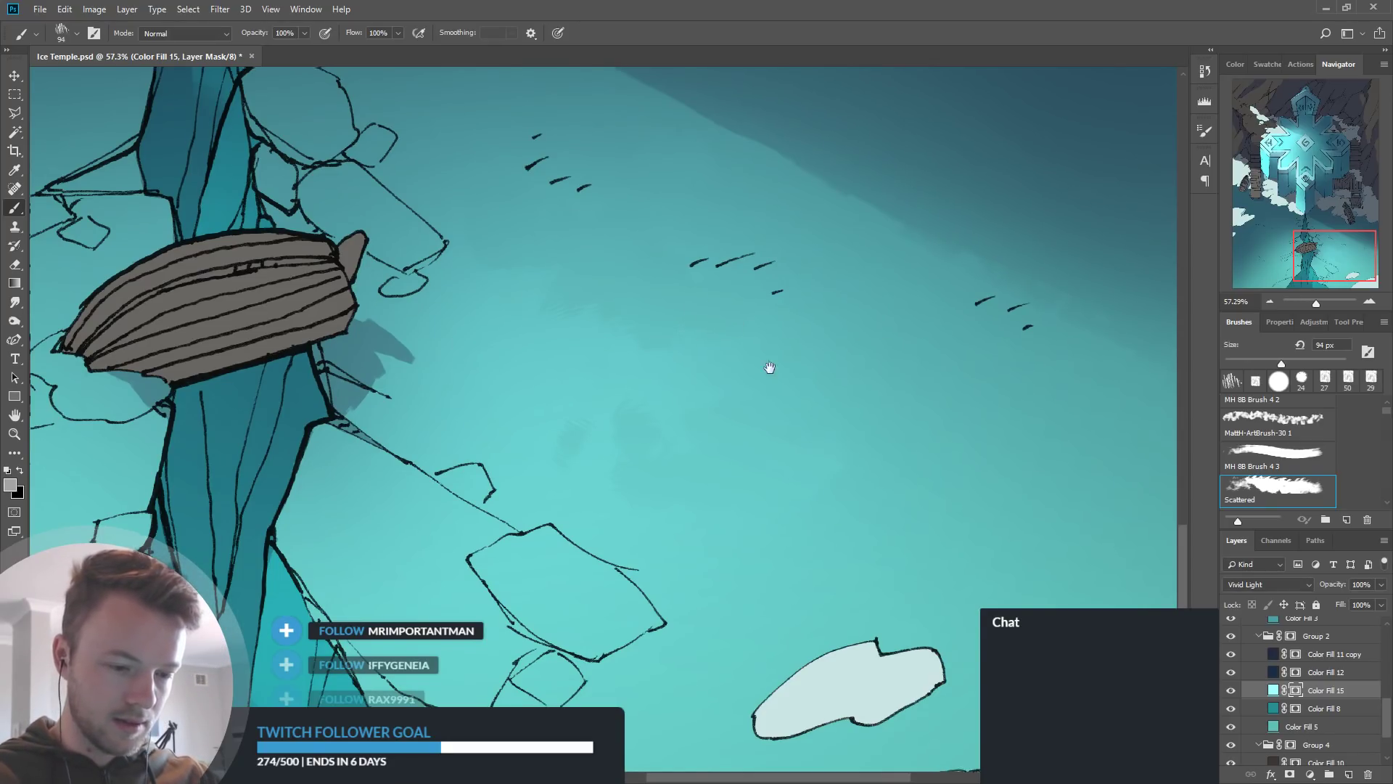
pyautogui.scroll(4, 756, 357)
pyautogui.hscroll(-3, 756, 358)
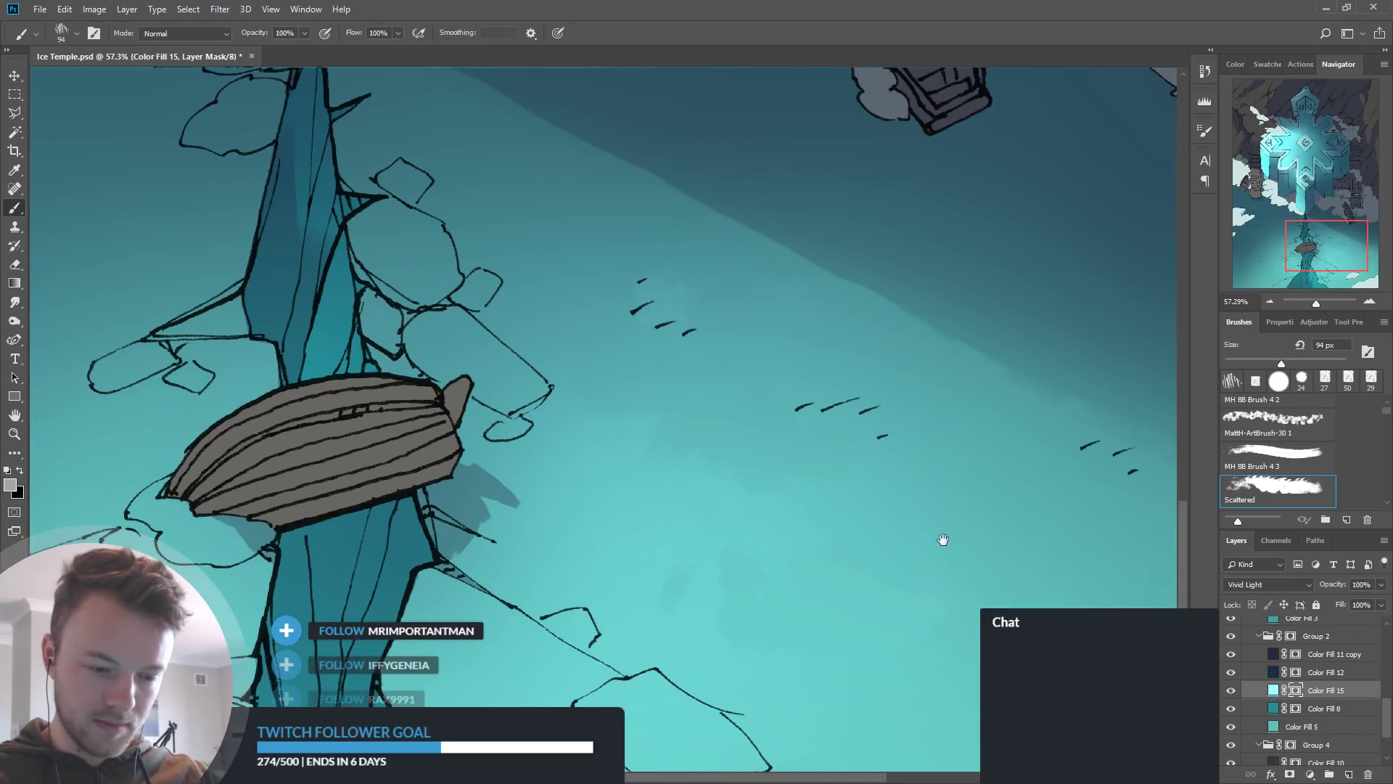
pyautogui.scroll(-3, 933, 528)
pyautogui.hscroll(3, 934, 529)
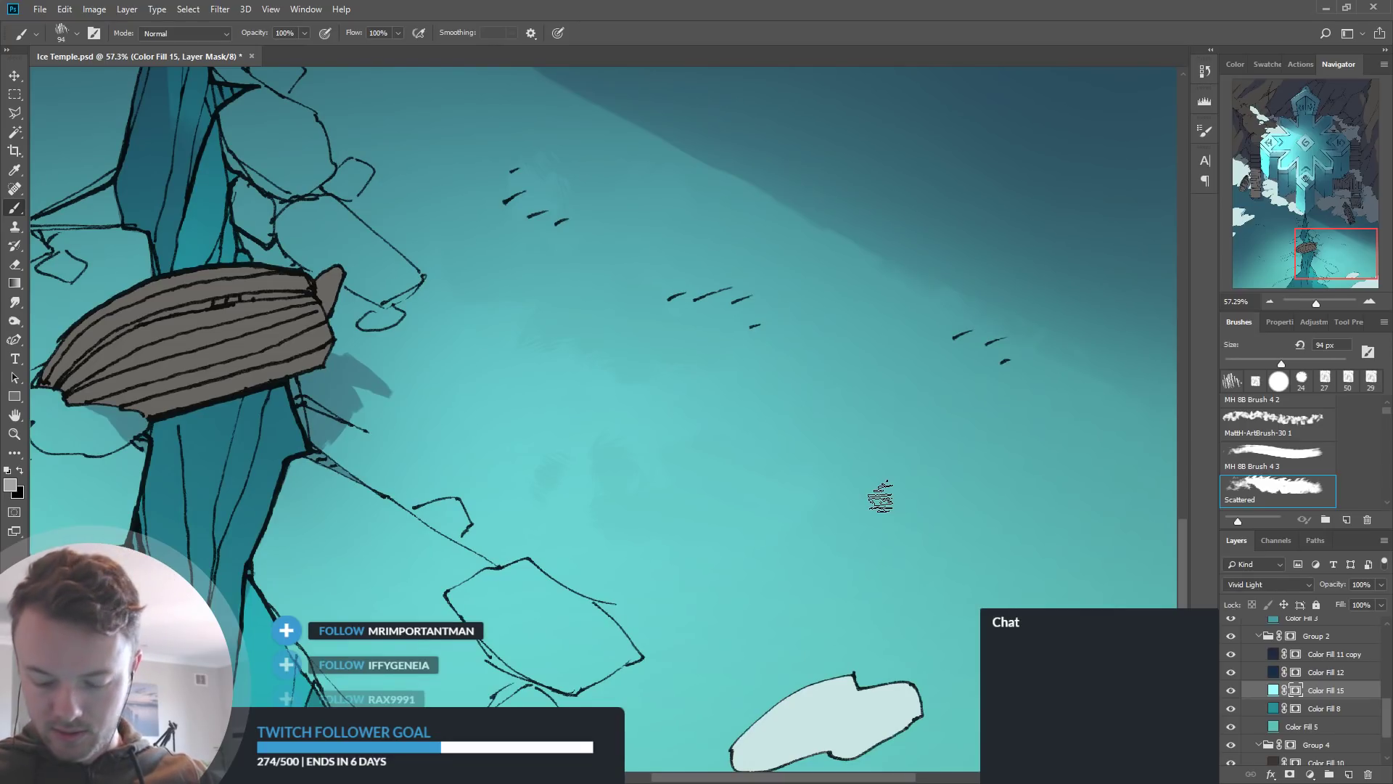
pyautogui.scroll(-2, 880, 494)
pyautogui.hscroll(4, 880, 493)
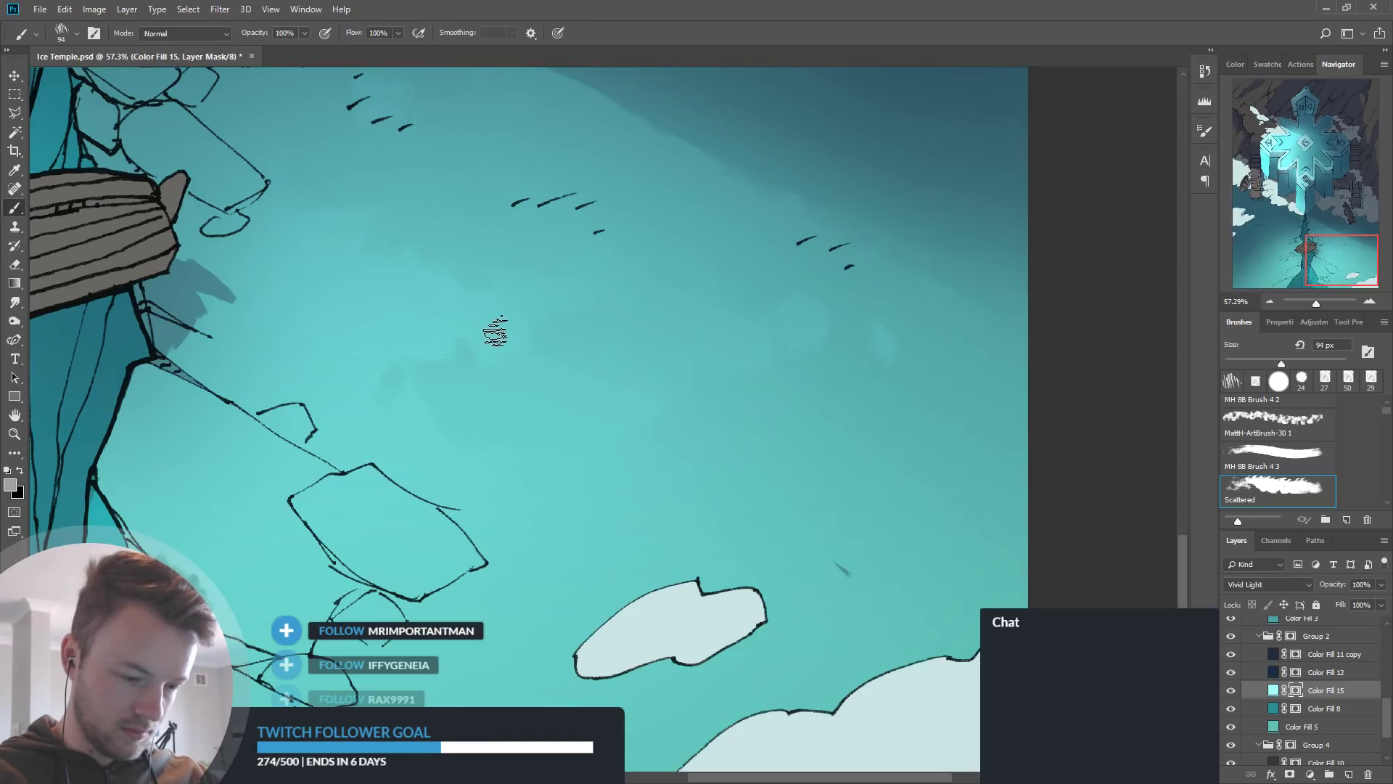
# Sample nearby mask tones and blend brush texture into the ice around the small surface marks beside the boat
pyautogui.keyDown('alt'); pyautogui.click(465, 217); pyautogui.keyUp('alt')
pyautogui.keyDown('alt'); pyautogui.click(422, 288); pyautogui.keyUp('alt')
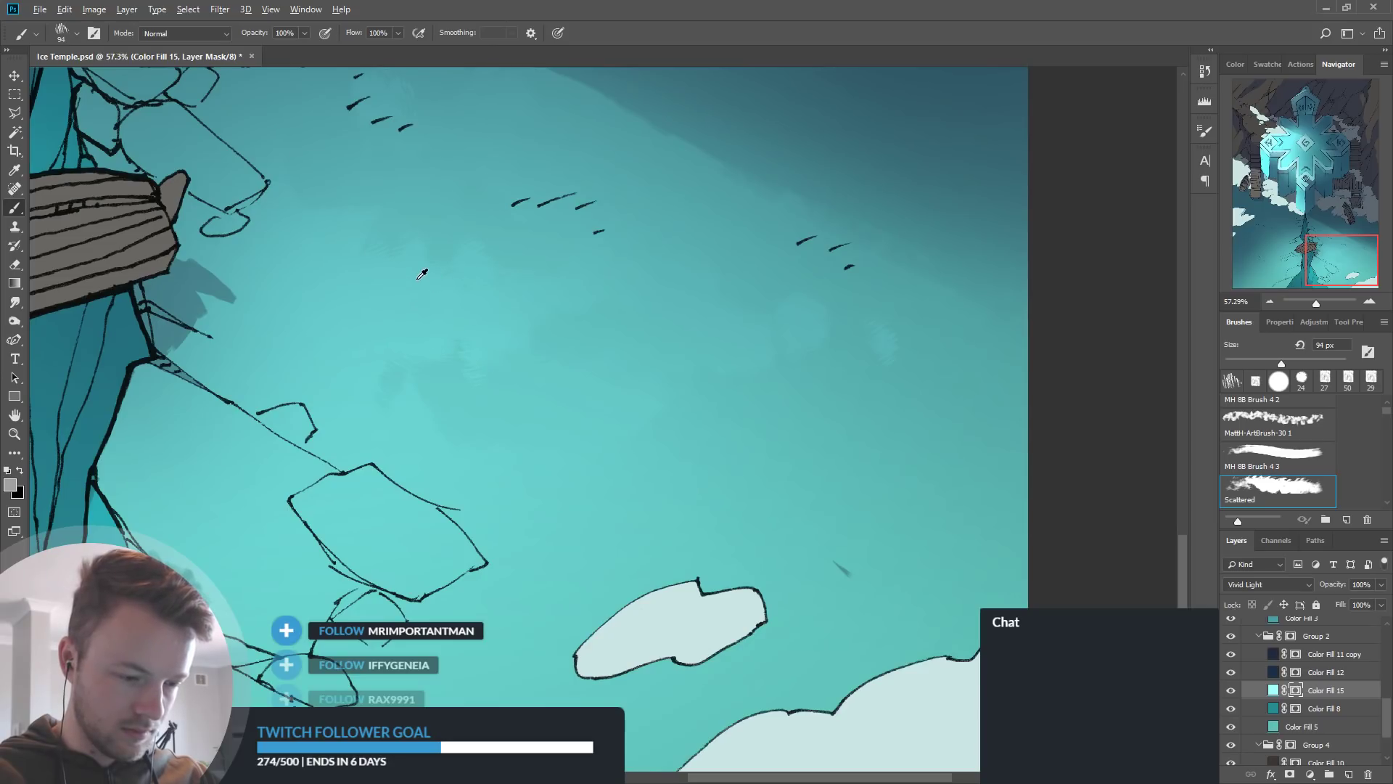
pyautogui.moveTo(404, 238); pyautogui.dragTo(513, 244)
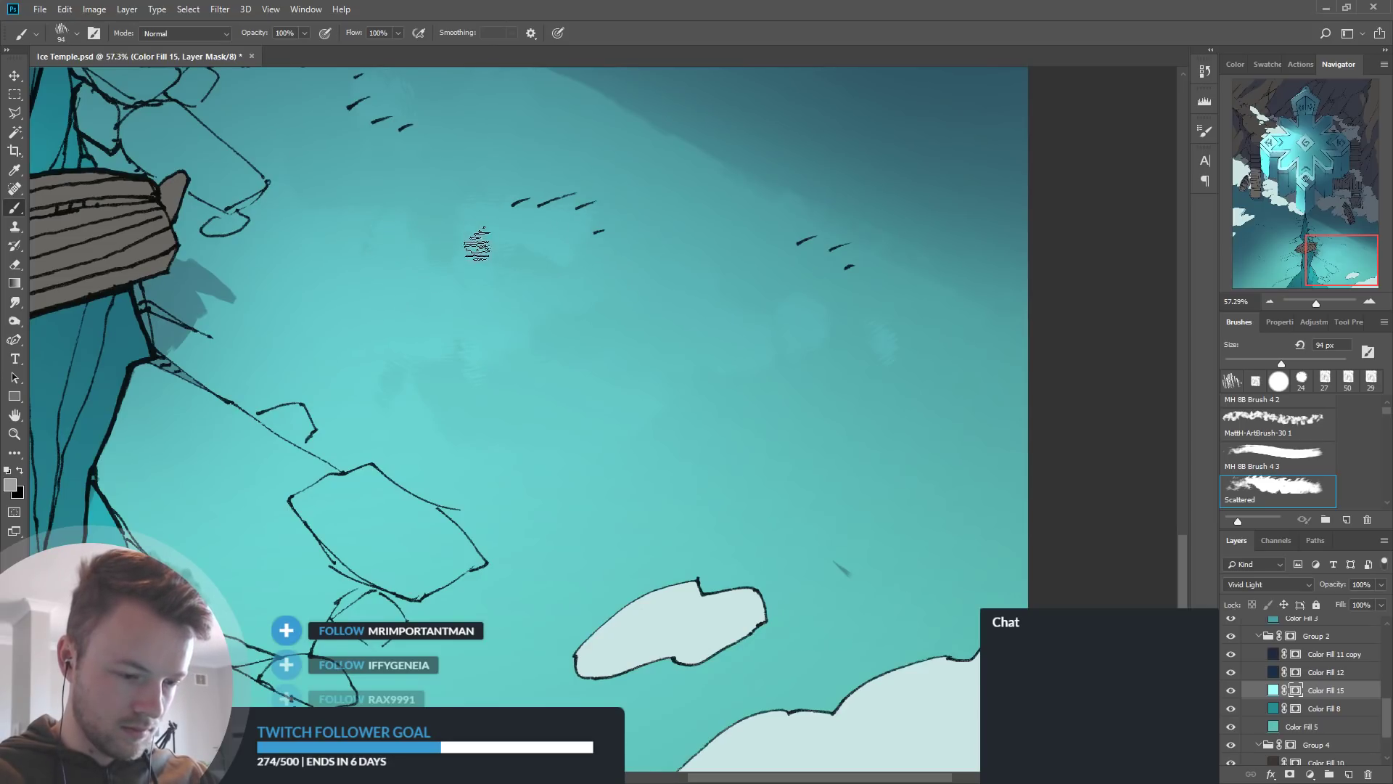
pyautogui.keyDown('alt'); pyautogui.click(527, 287); pyautogui.keyUp('alt')
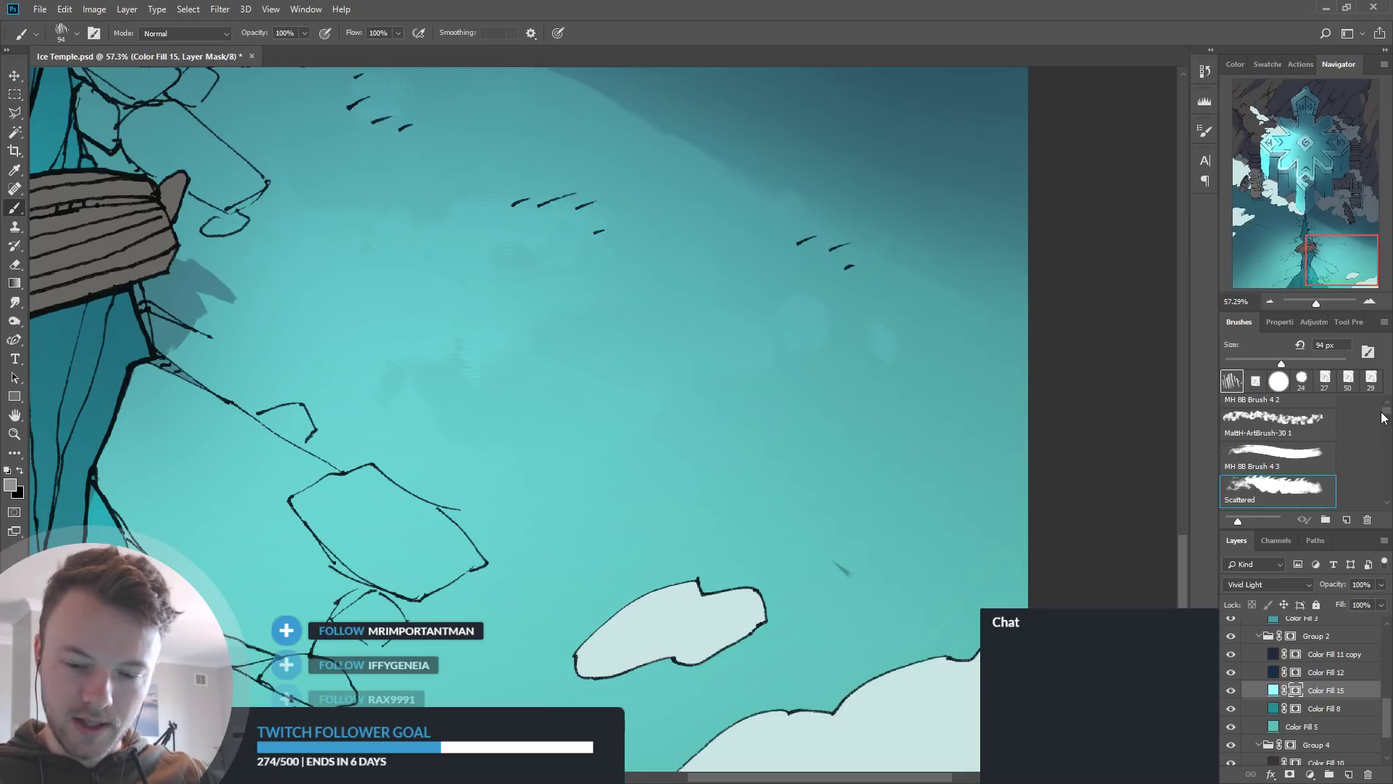
# Look through the brush presets for another texture brush to use on the ice
pyautogui.scroll(-5, 1385, 427)
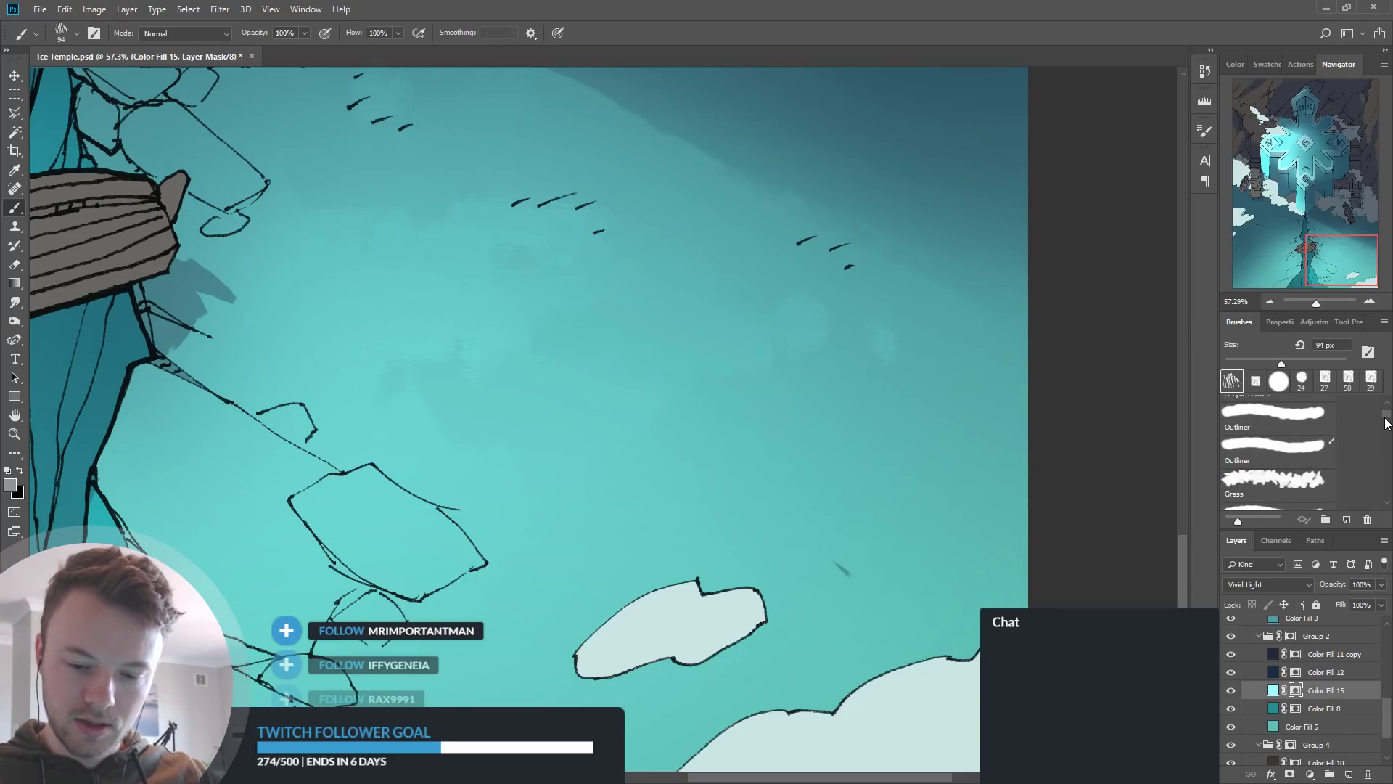
pyautogui.scroll(-6, 1387, 428)
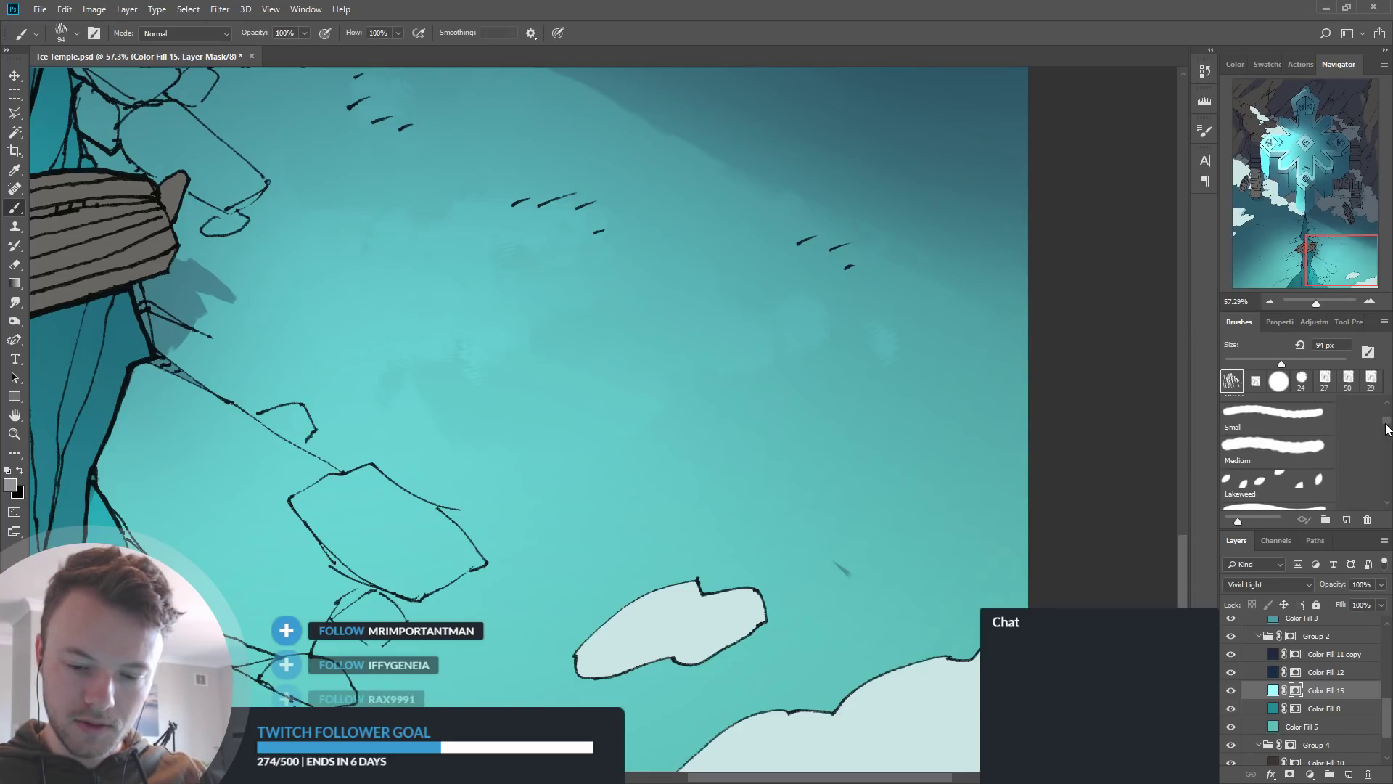
pyautogui.scroll(10, 1387, 427)
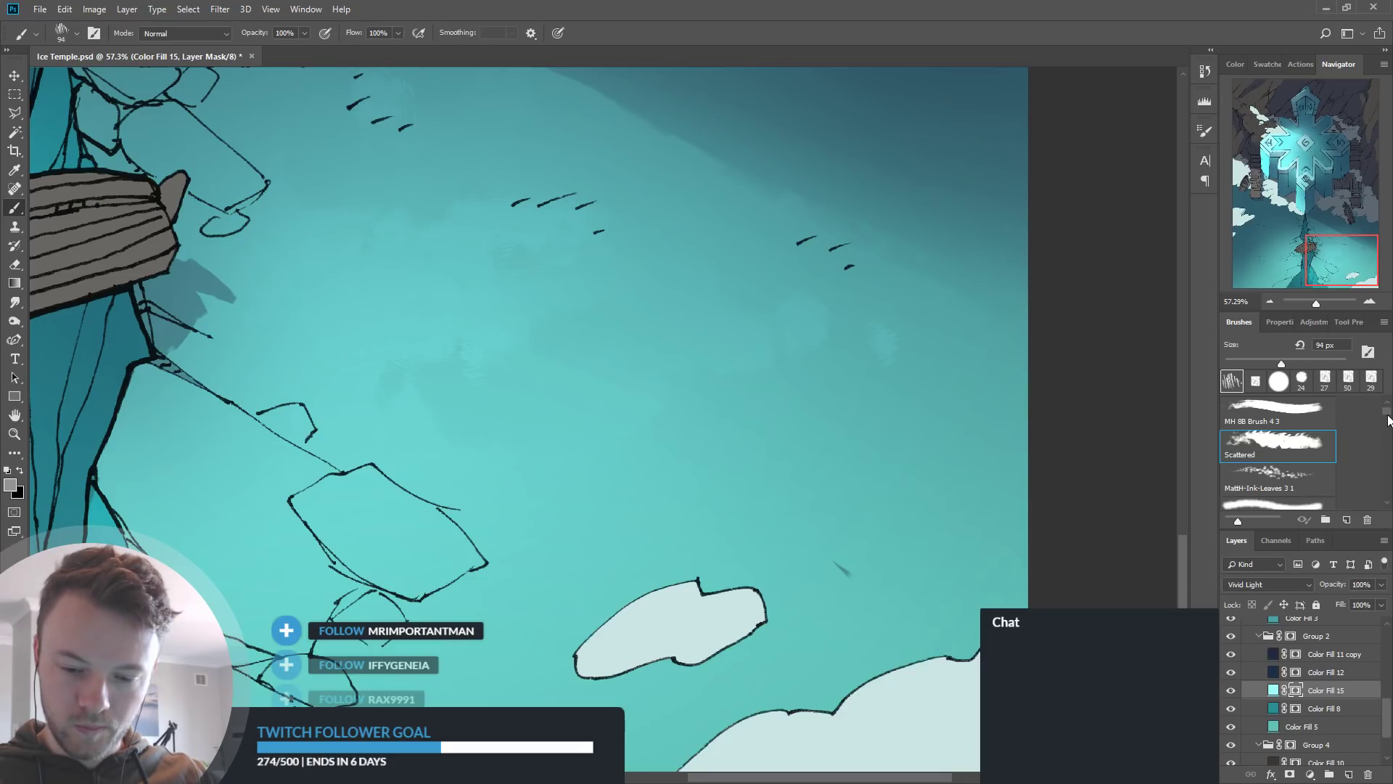
pyautogui.scroll(2, 1388, 419)
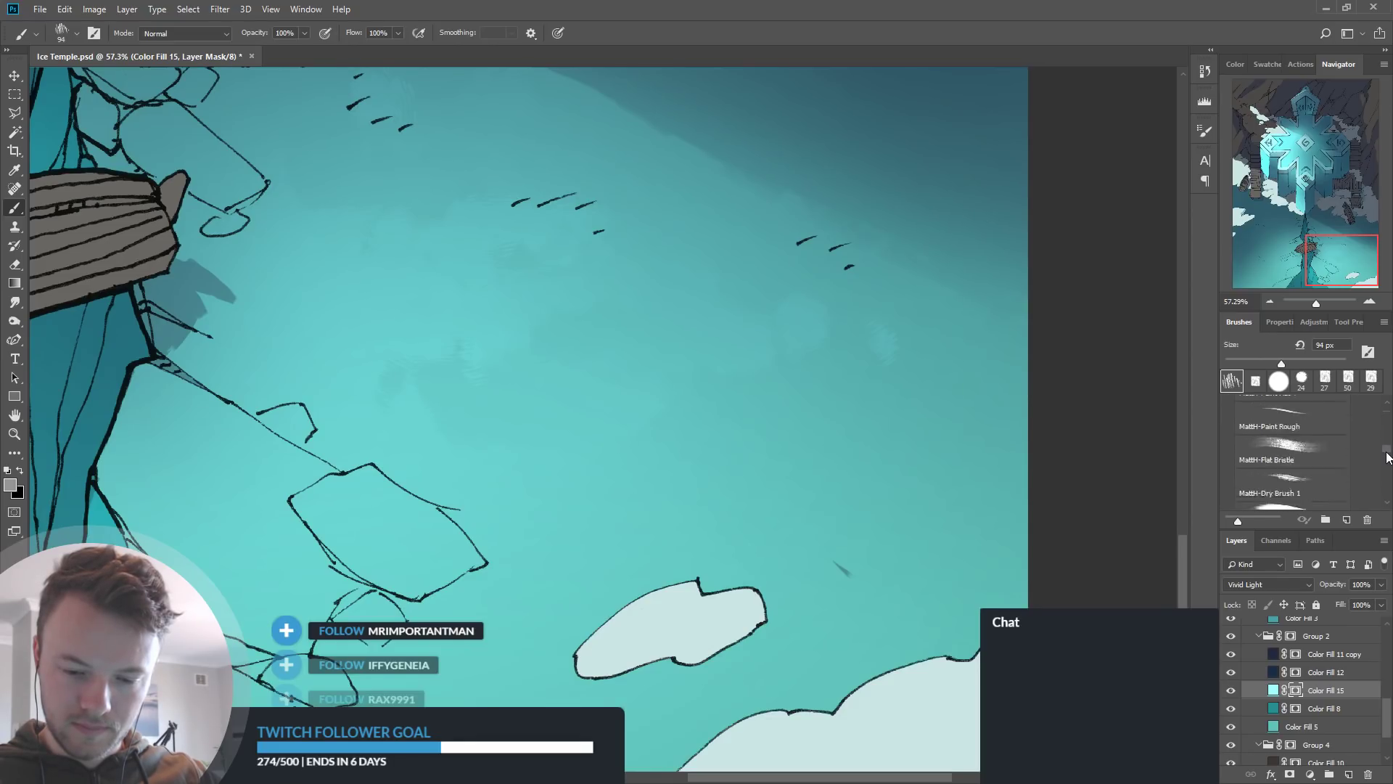
pyautogui.moveTo(1384, 501); pyautogui.dragTo(1388, 442)
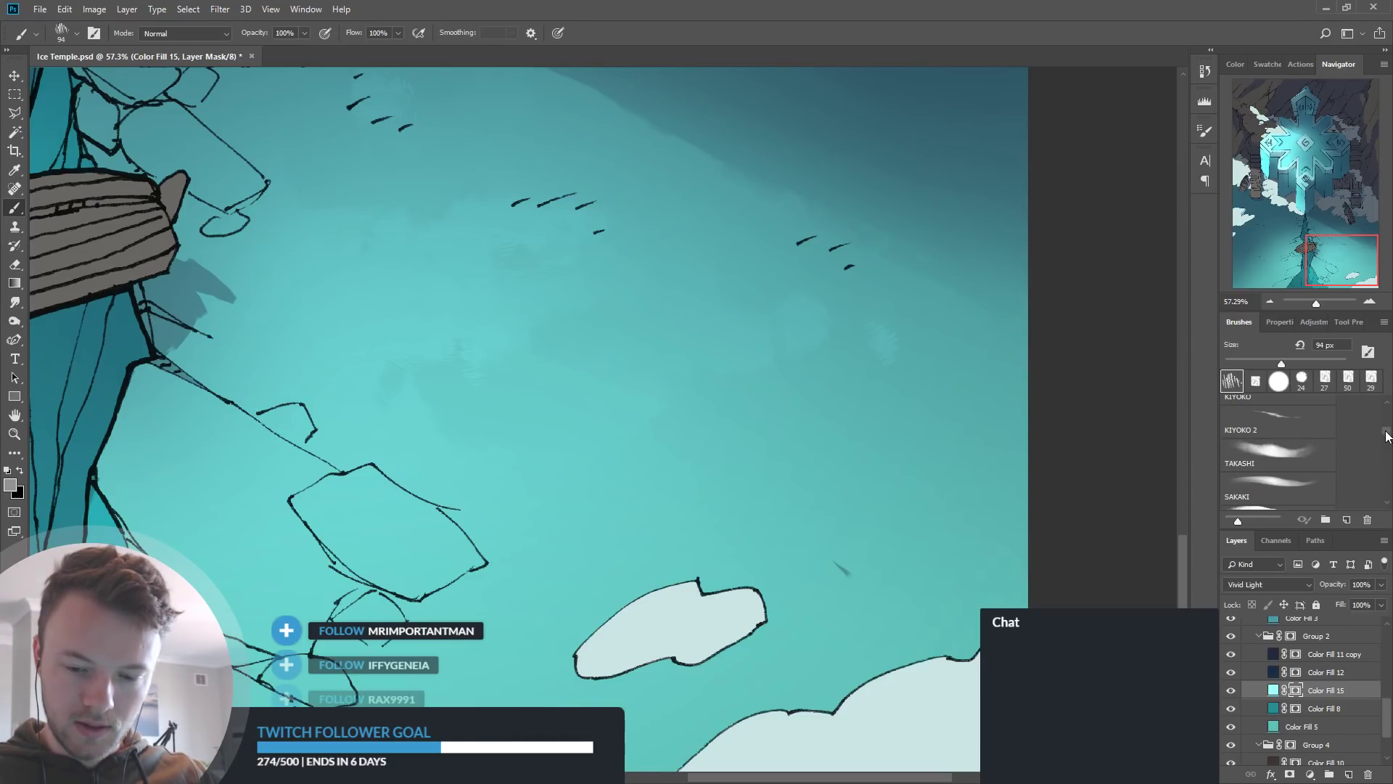
pyautogui.moveTo(1389, 433); pyautogui.dragTo(1391, 418)
pyautogui.scroll(-3, 1277, 449)
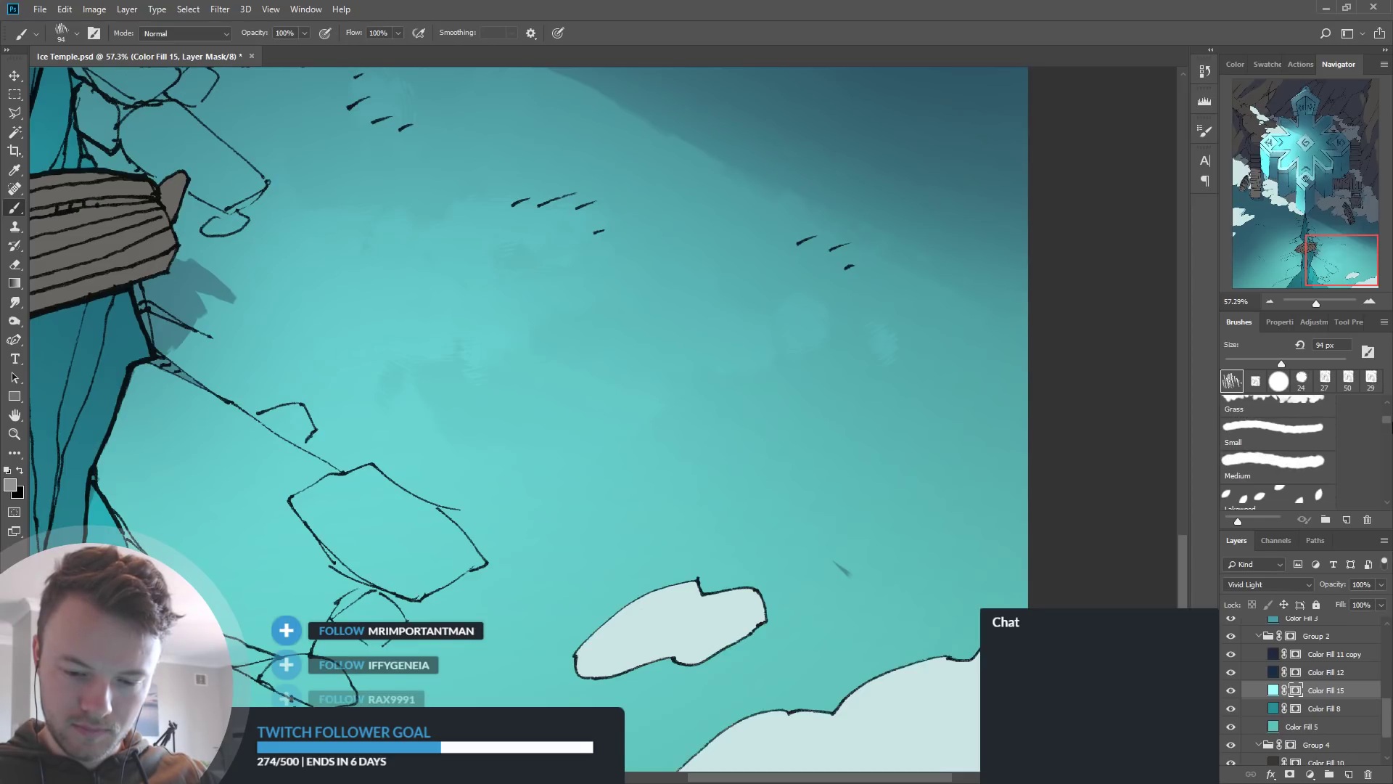
pyautogui.scroll(-5, 1277, 450)
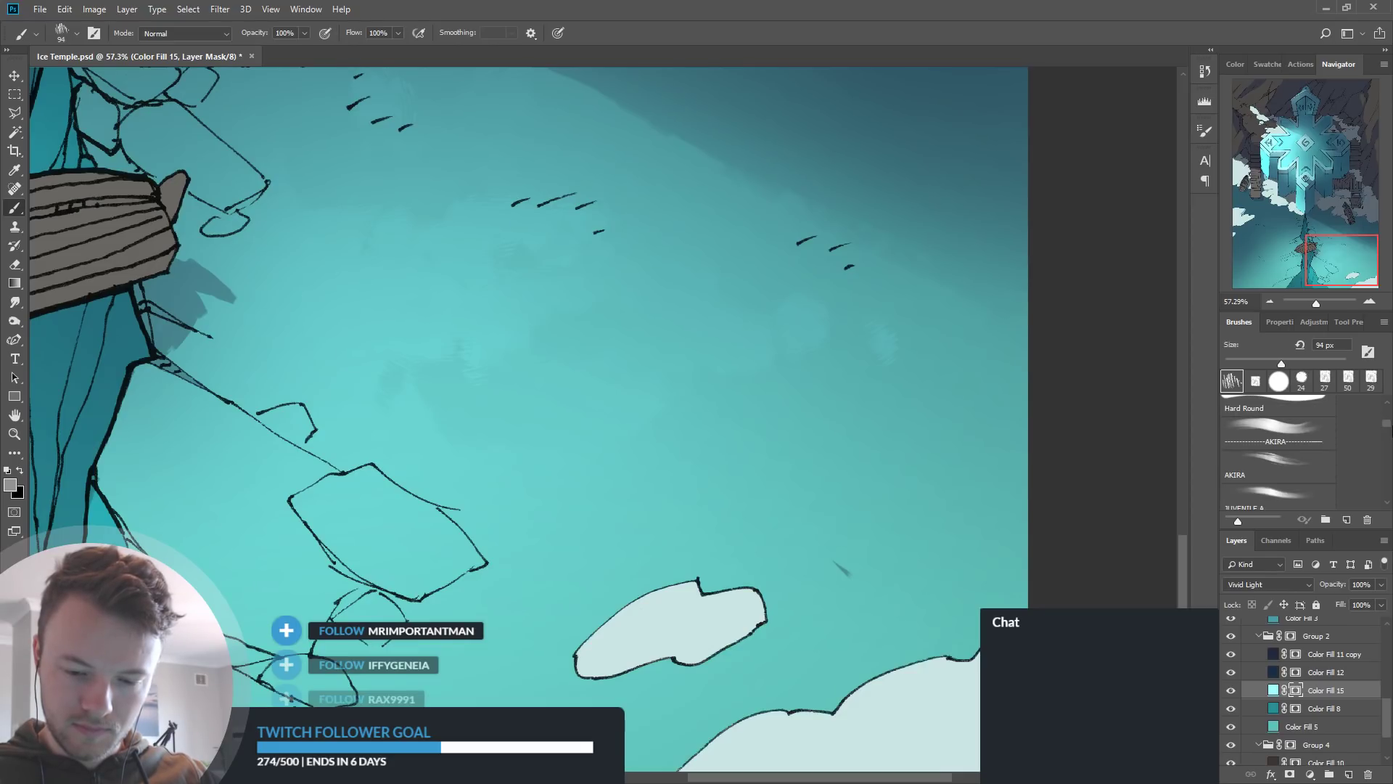
pyautogui.moveTo(1391, 431); pyautogui.dragTo(1391, 438)
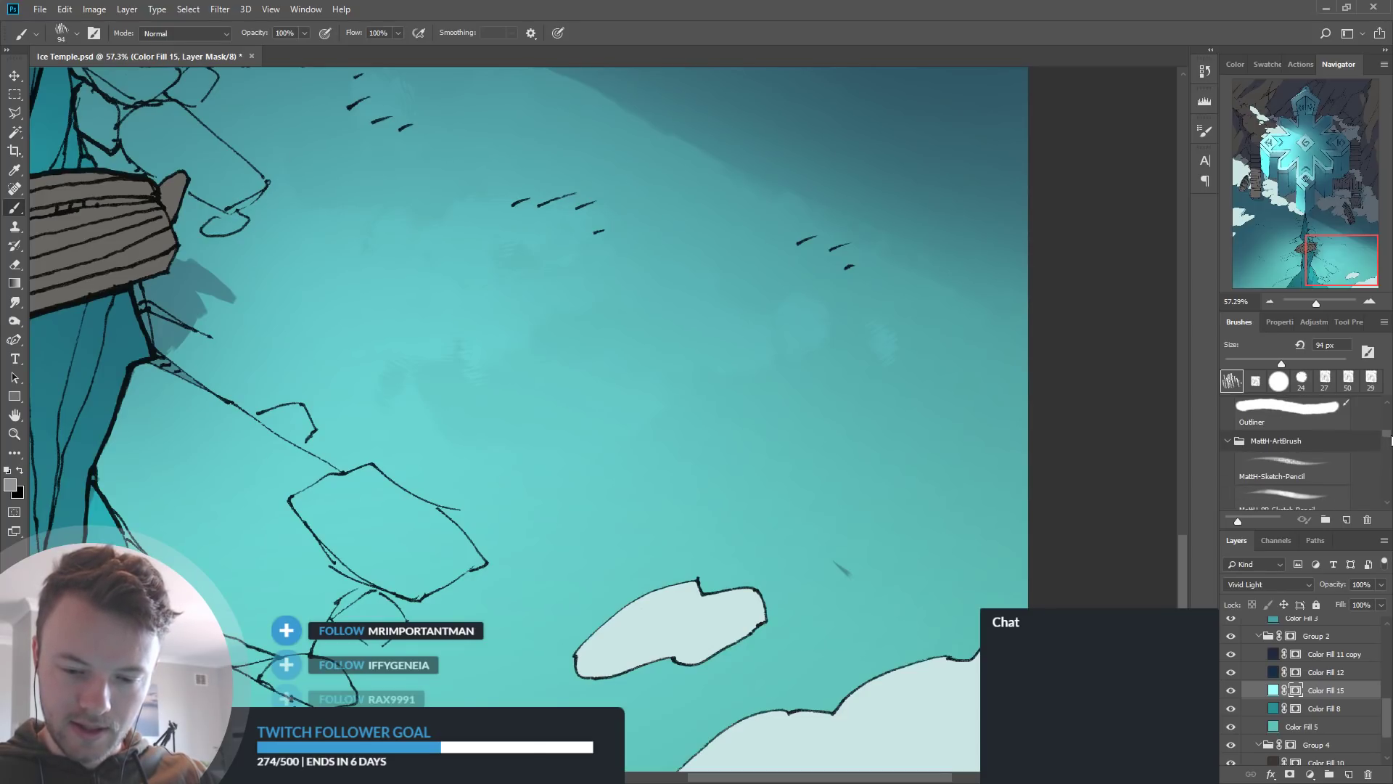
# Collapse the MattH-ArtBrush brush group and check the ungrouped presets from Scattered through Lakeweed and Marker
pyautogui.click(1227, 487)
pyautogui.click(1319, 443)
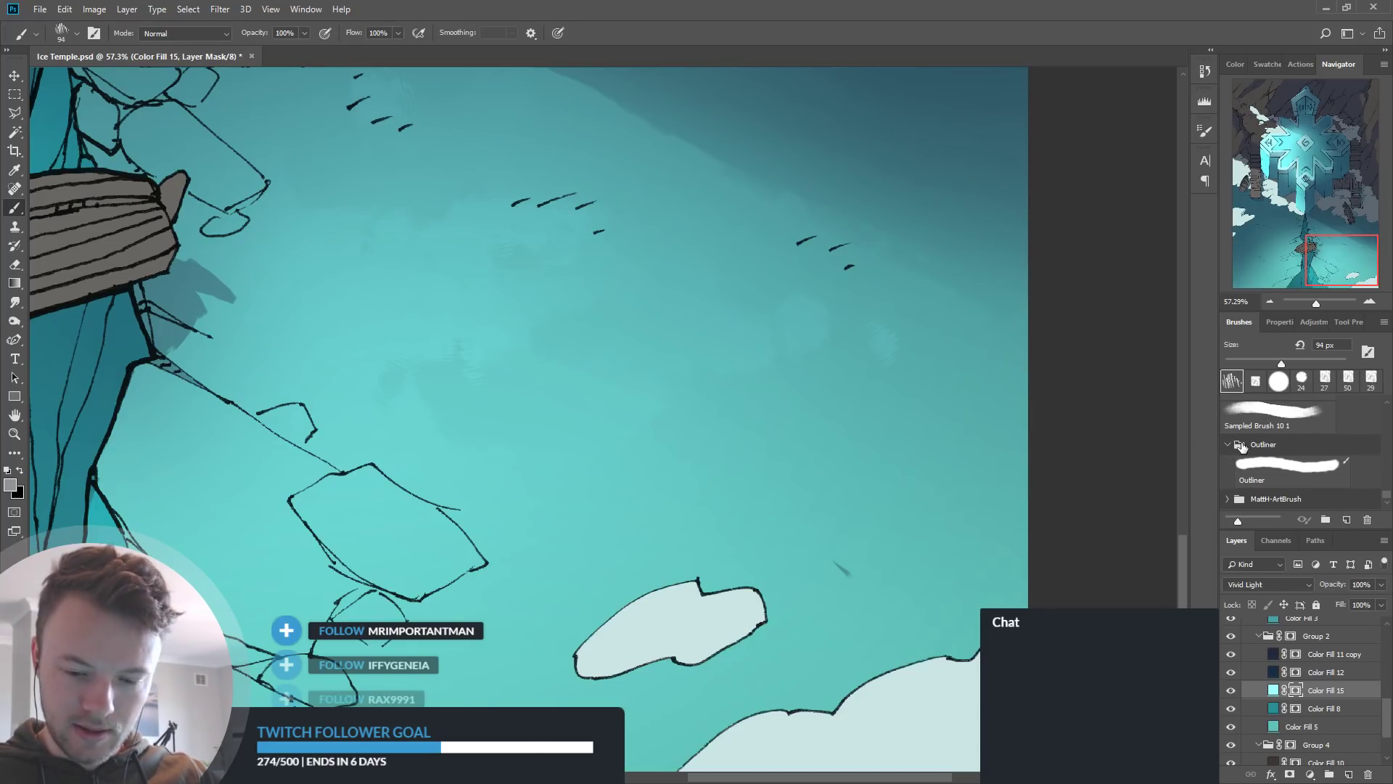
pyautogui.moveTo(1386, 500); pyautogui.dragTo(1387, 490)
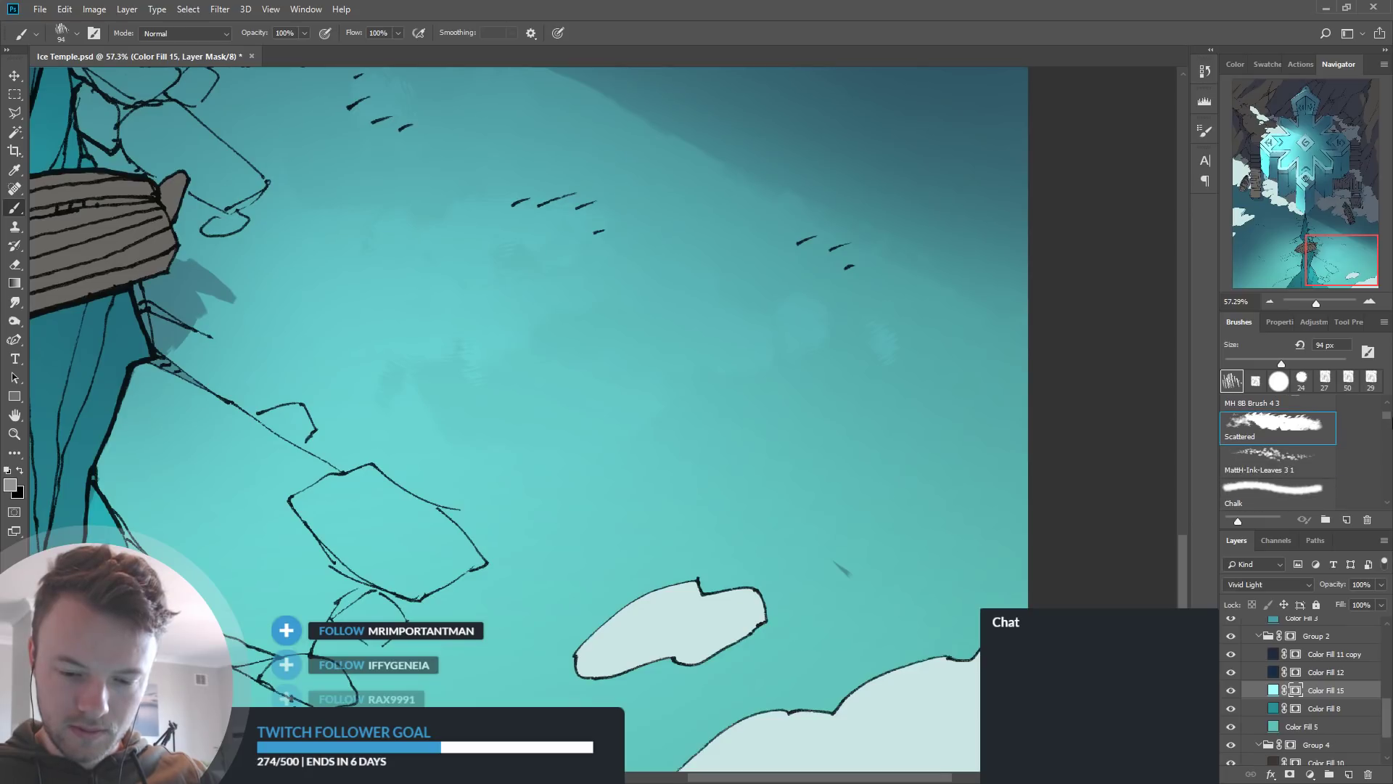
pyautogui.scroll(-5, 1278, 455)
pyautogui.scroll(-5, 1391, 441)
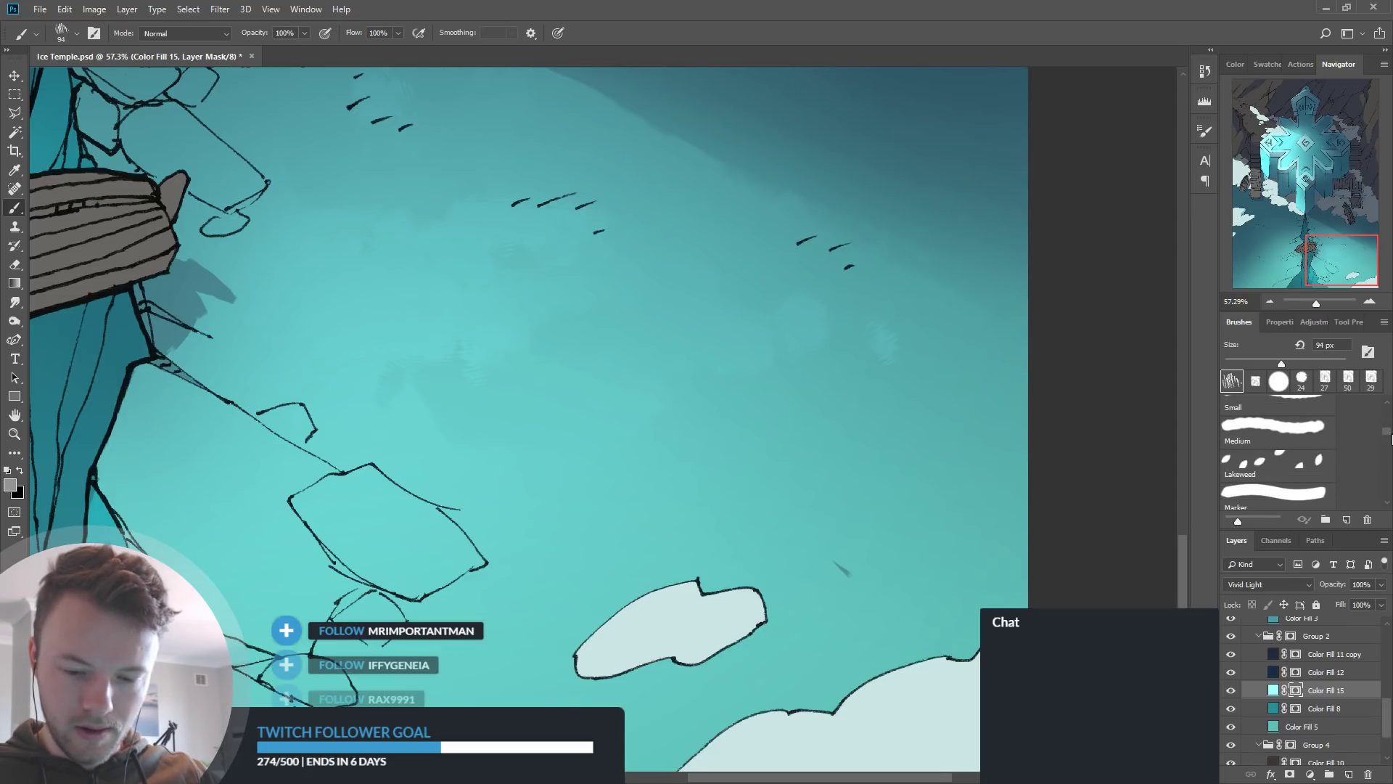
pyautogui.moveTo(1391, 441)
pyautogui.mouseDown()
pyautogui.moveTo(1388, 469)
pyautogui.moveTo(1392, 408)
pyautogui.mouseUp()
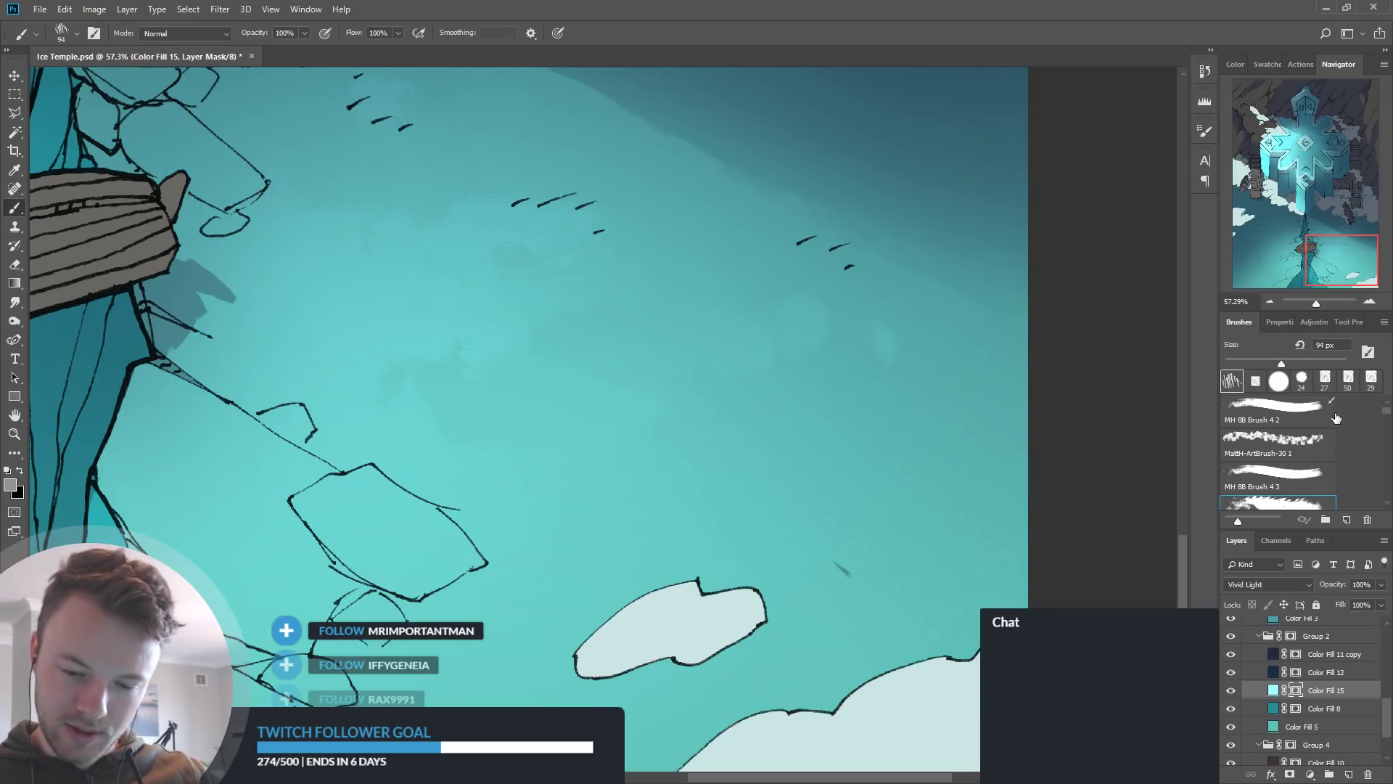
# Brush faint texture into the open ice beyond the boat on the Color Fill 15 mask using MH 8B Brush 4 2 at 123 px
pyautogui.click(1297, 416)
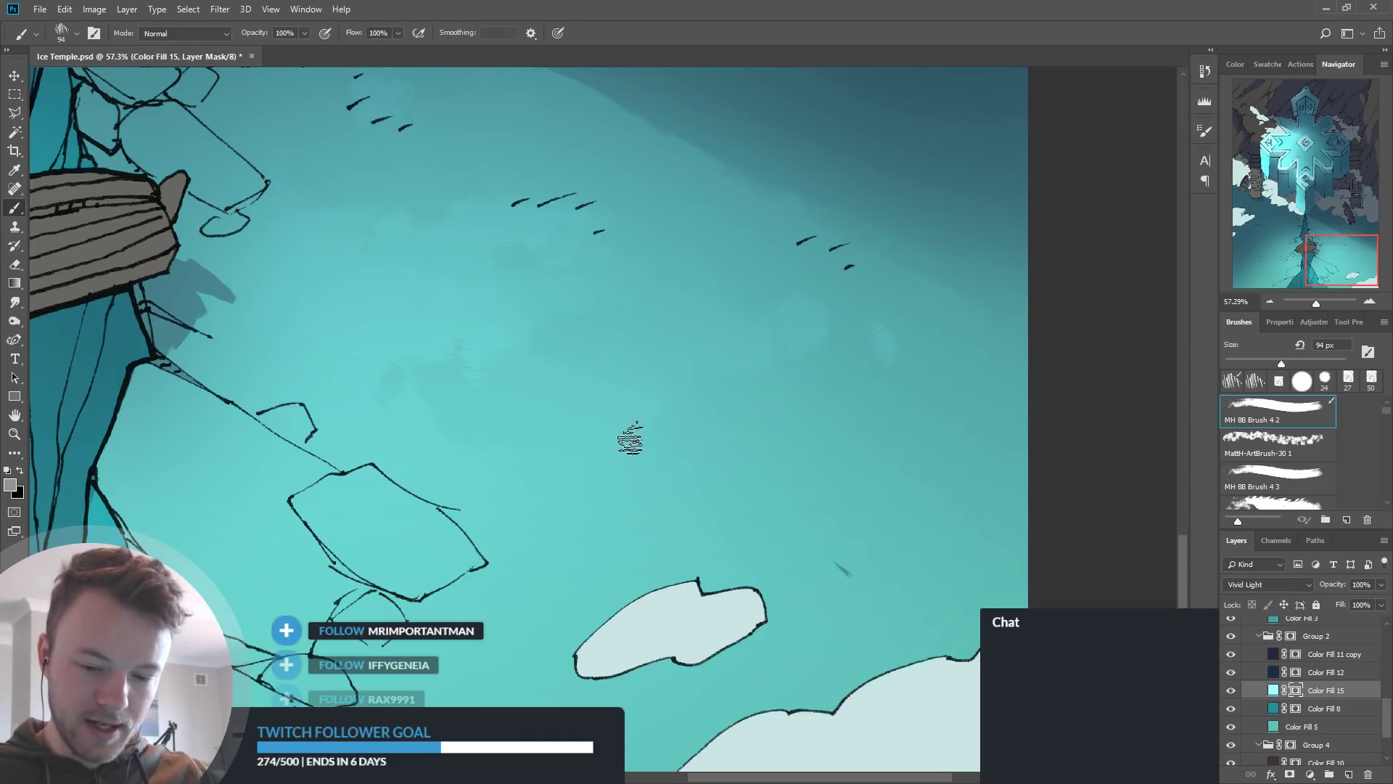
pyautogui.moveTo(1282, 363); pyautogui.dragTo(1291, 365)
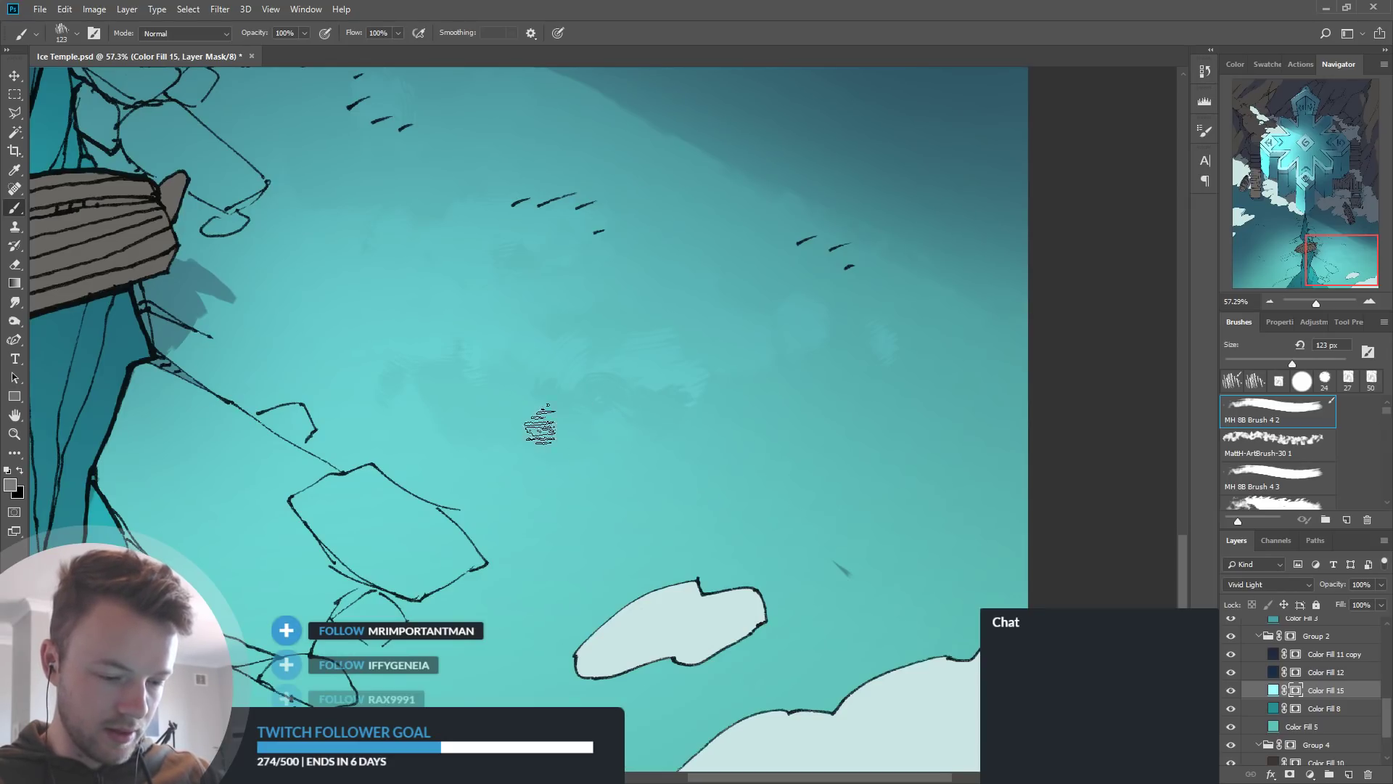
pyautogui.moveTo(739, 509); pyautogui.dragTo(940, 494)
pyautogui.keyDown('alt'); pyautogui.click(869, 390); pyautogui.keyUp('alt')
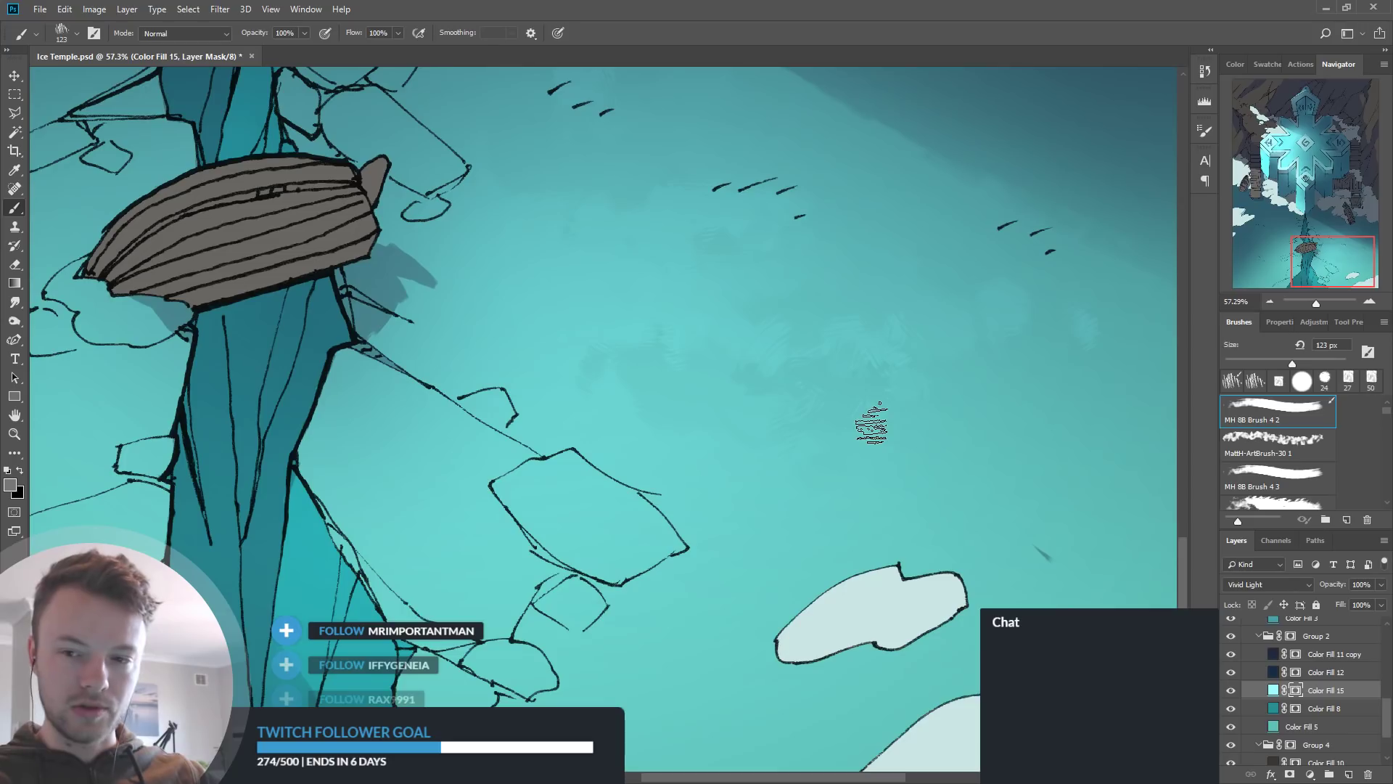
# Add a white solid color fill layer above Color Fill 11 copy in Group 2
pyautogui.scroll(-5, 619, 414)
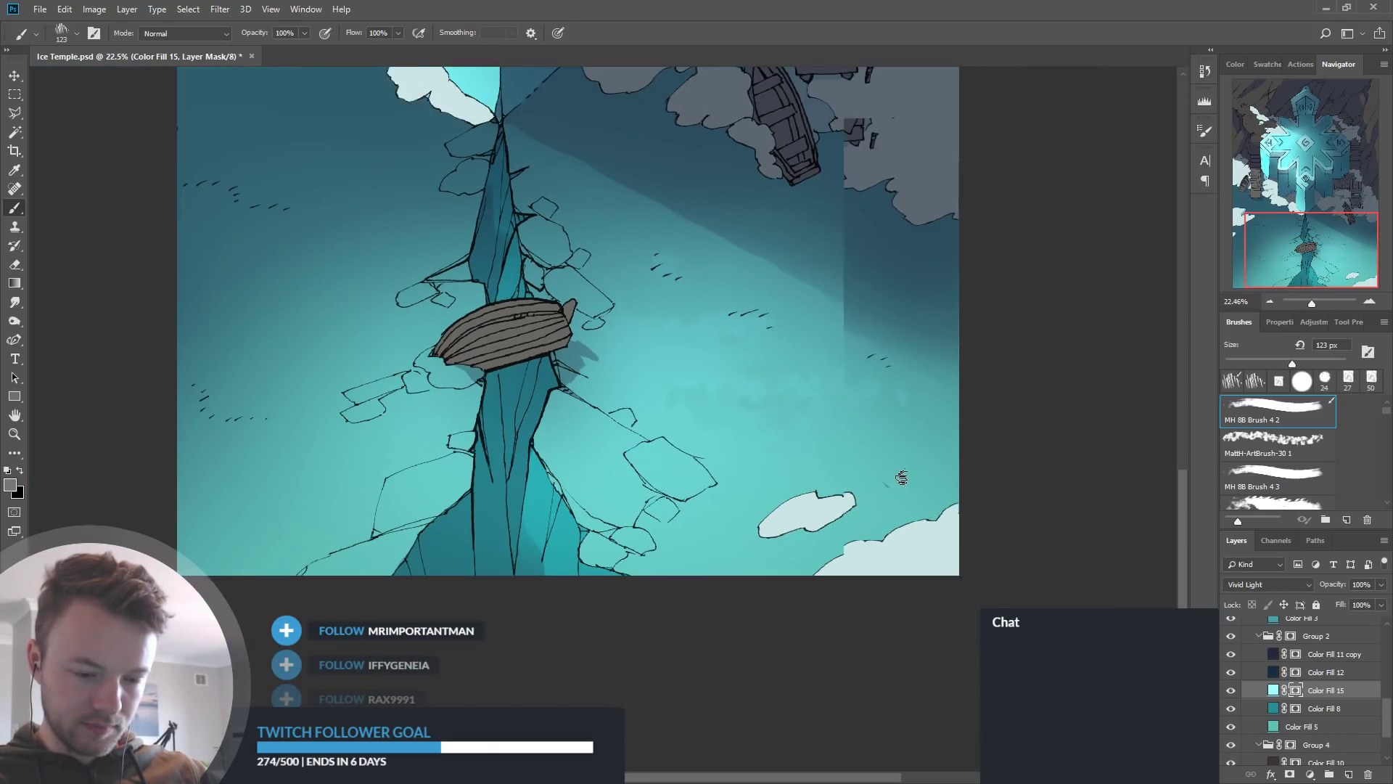
pyautogui.scroll(-3, 899, 478)
pyautogui.scroll(4, 588, 381)
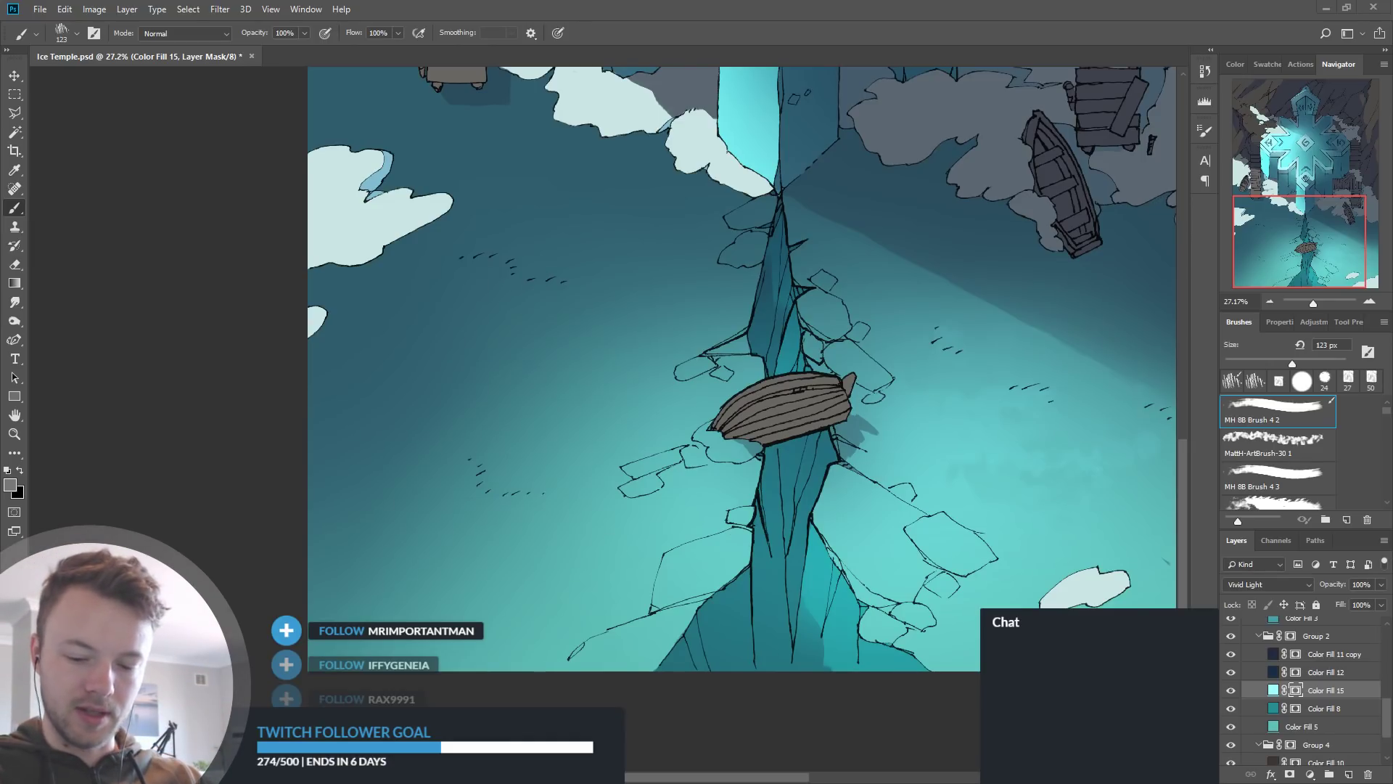
pyautogui.scroll(1, 1302, 689)
pyautogui.click(1231, 655)
pyautogui.click(1231, 654)
pyautogui.click(1328, 672)
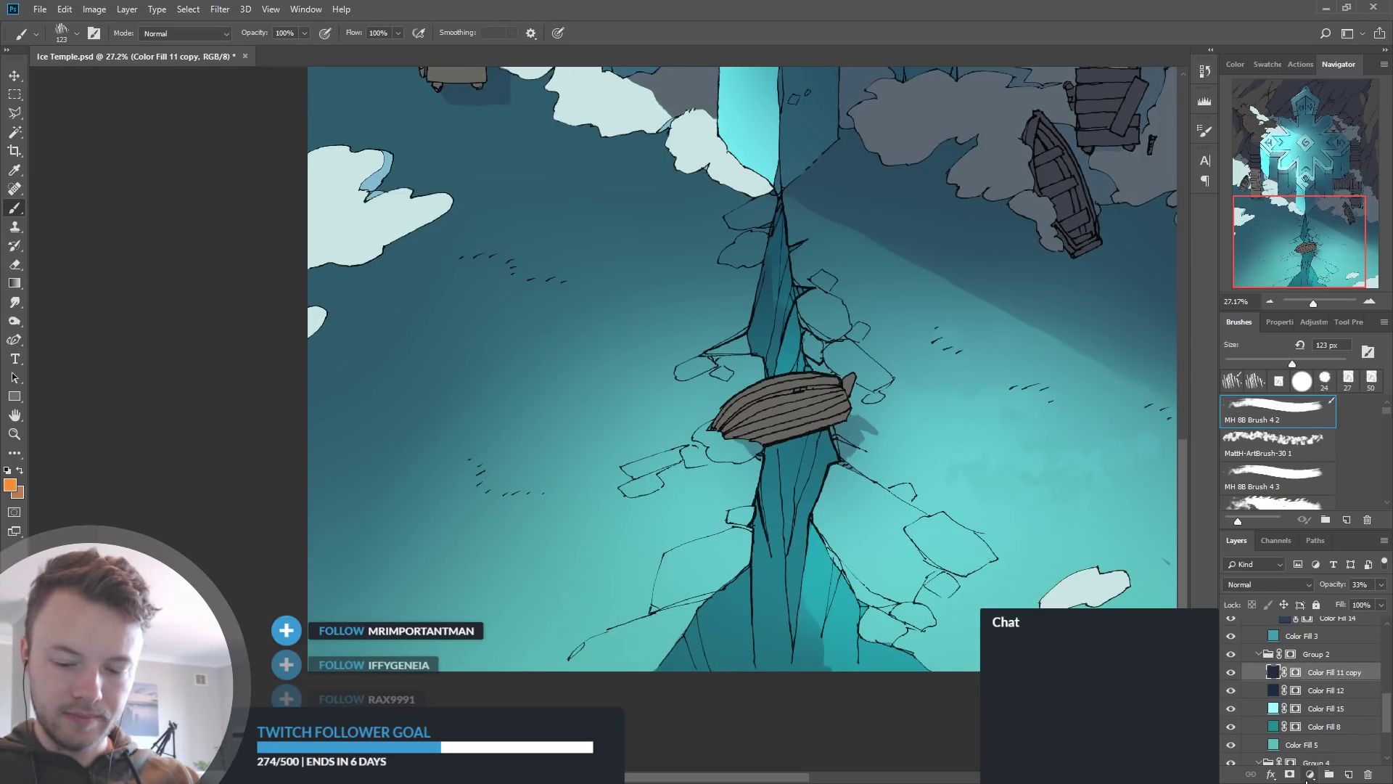
pyautogui.press('F2')
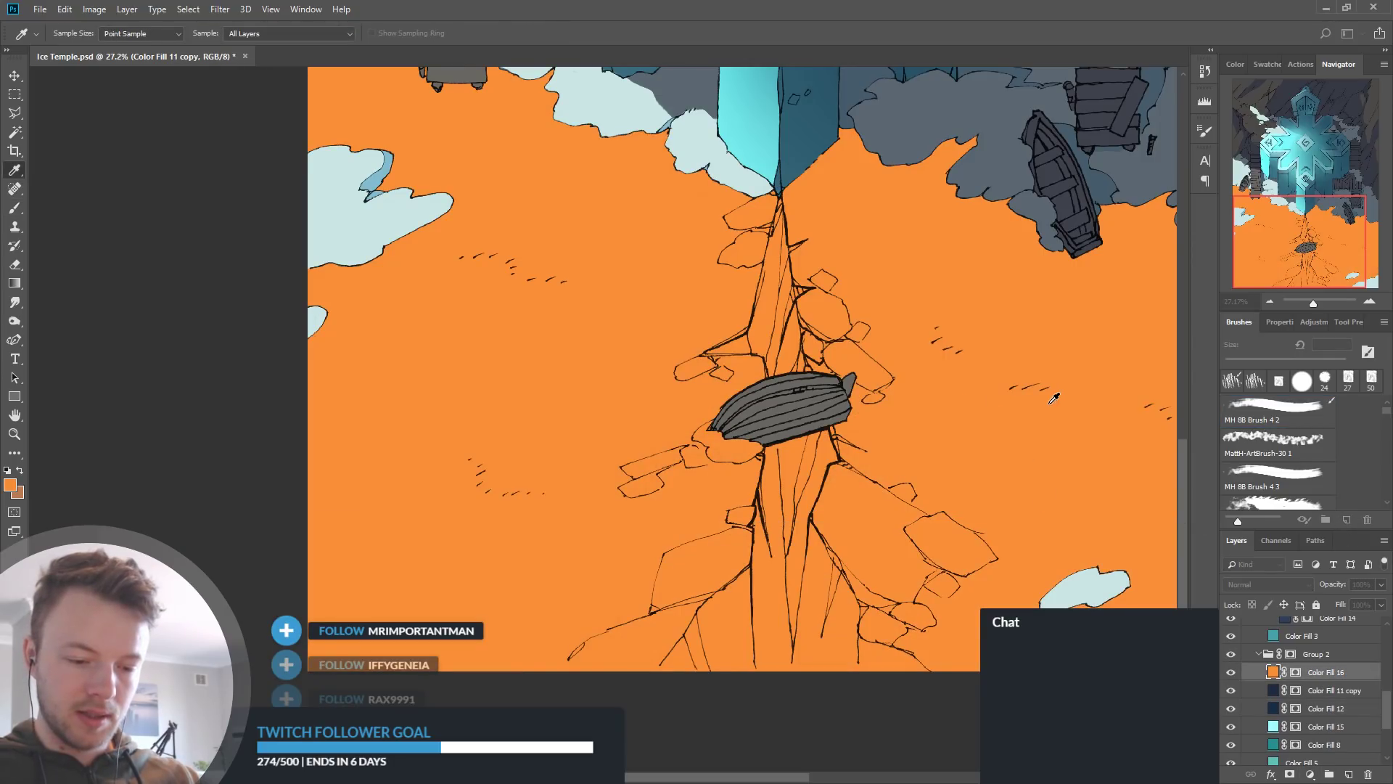
pyautogui.press('Escape')
pyautogui.press('b')
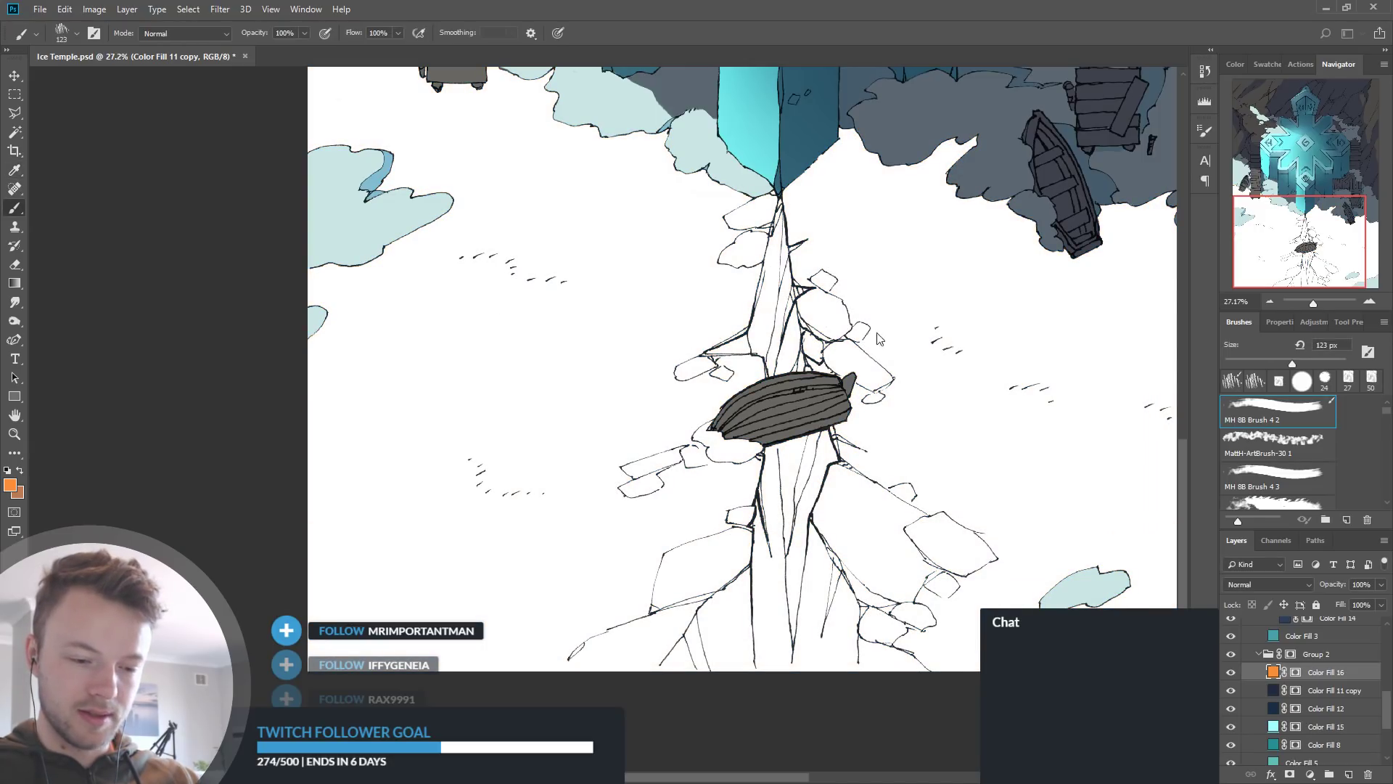
# Place Color Fill 16 between Color Fill 11 copy and Color Fill 12, and invert its mask to hide the white fill
pyautogui.moveTo(1296, 684)
pyautogui.mouseDown()
pyautogui.moveTo(1335, 680)
pyautogui.moveTo(1339, 718)
pyautogui.mouseUp()
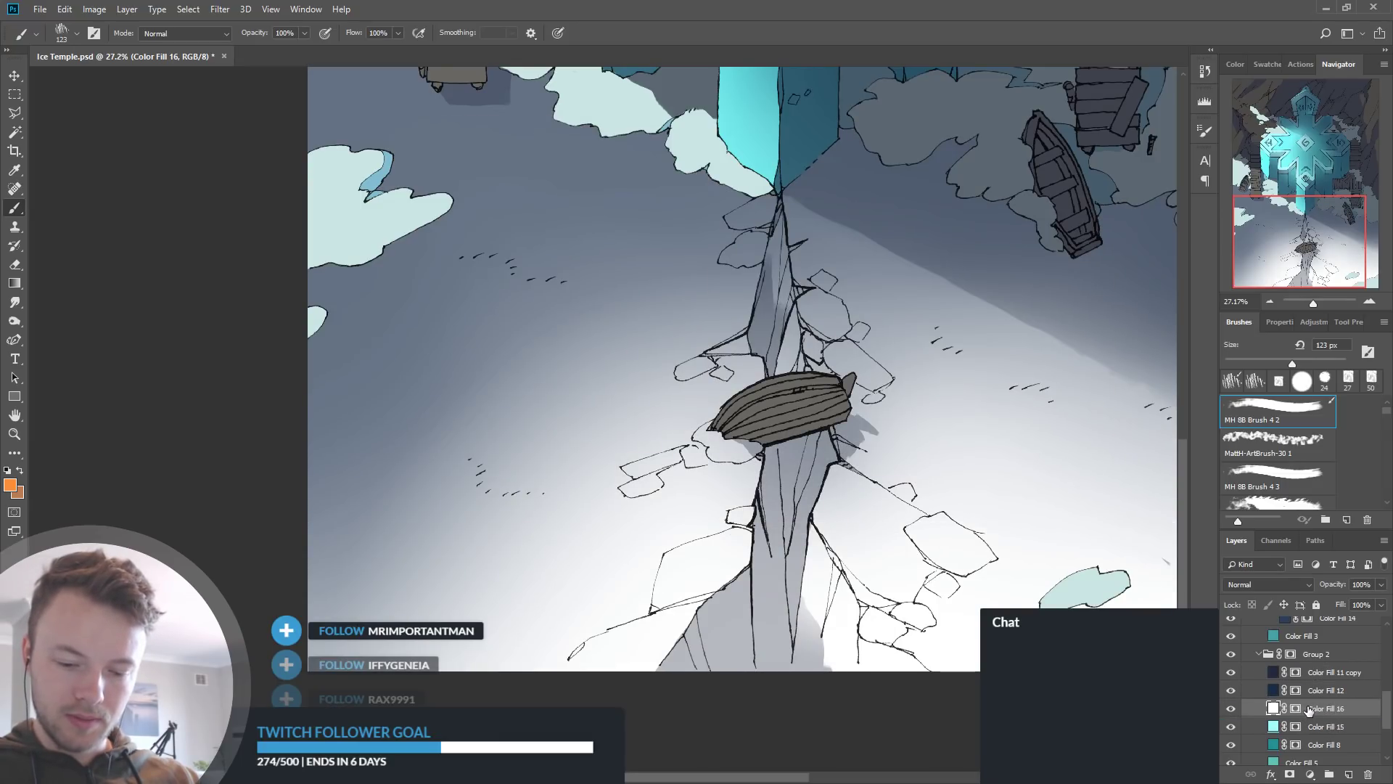
pyautogui.moveTo(1327, 711); pyautogui.dragTo(1330, 690)
pyautogui.click(1296, 693)
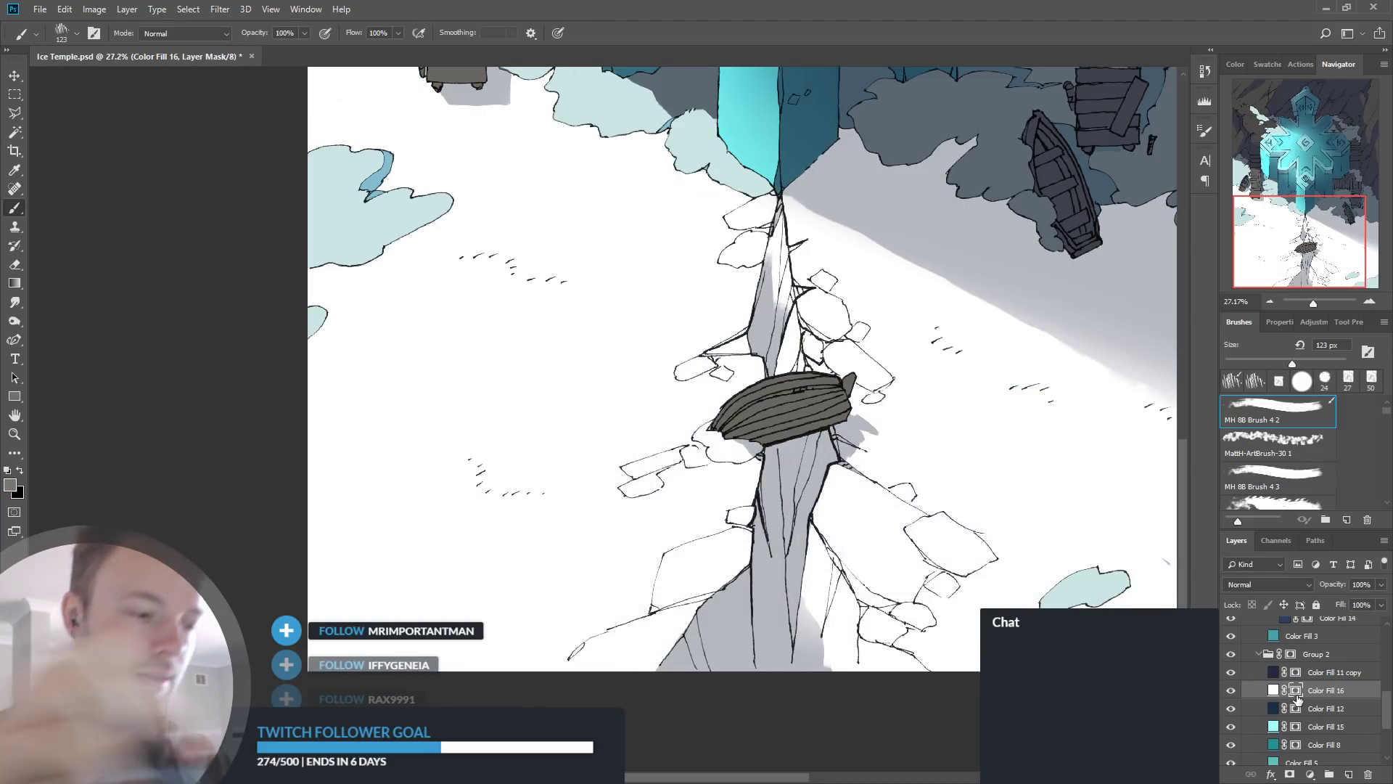
pyautogui.hotkey('ctrl', 'i')
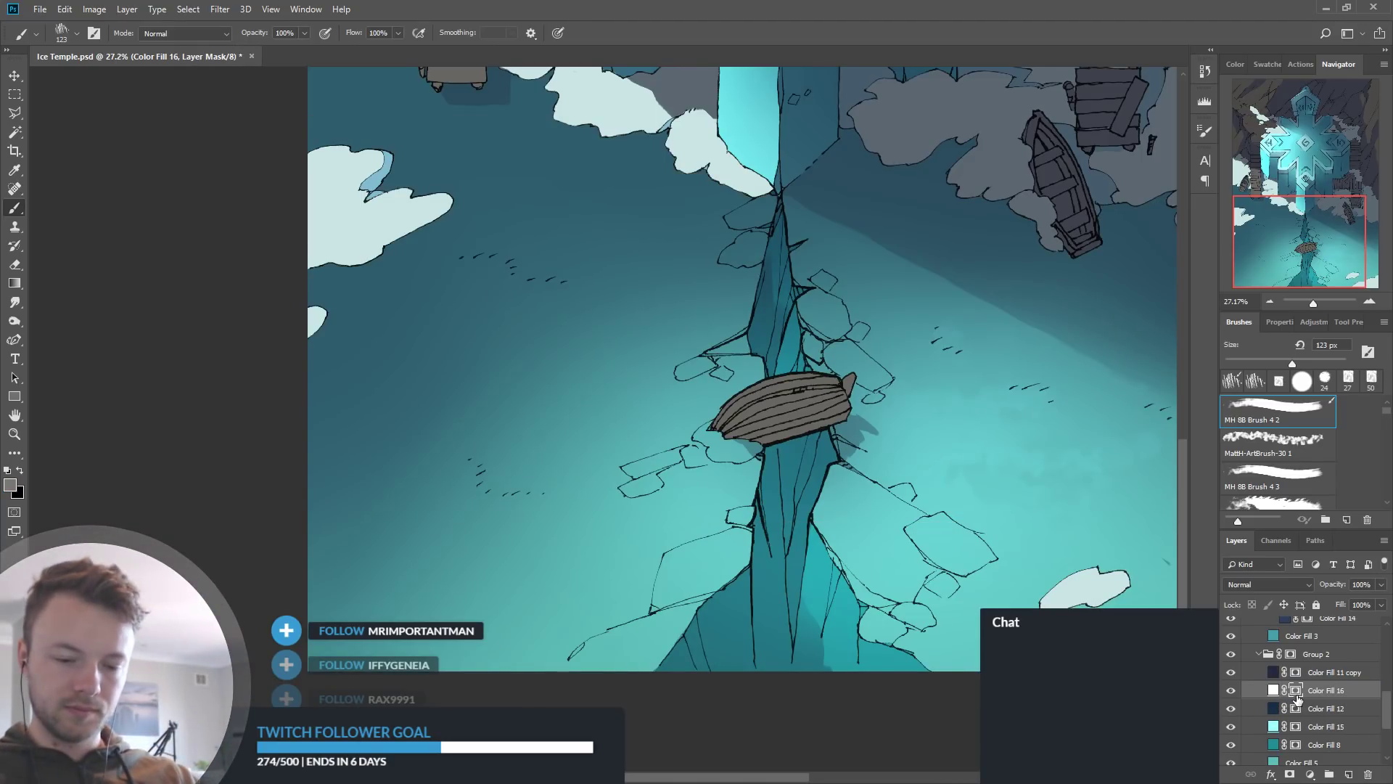
# Try painting a translucent highlight with a gray mask tone along the ice crack's edge above the boat
pyautogui.scroll(-3, 855, 471)
pyautogui.scroll(1, 855, 471)
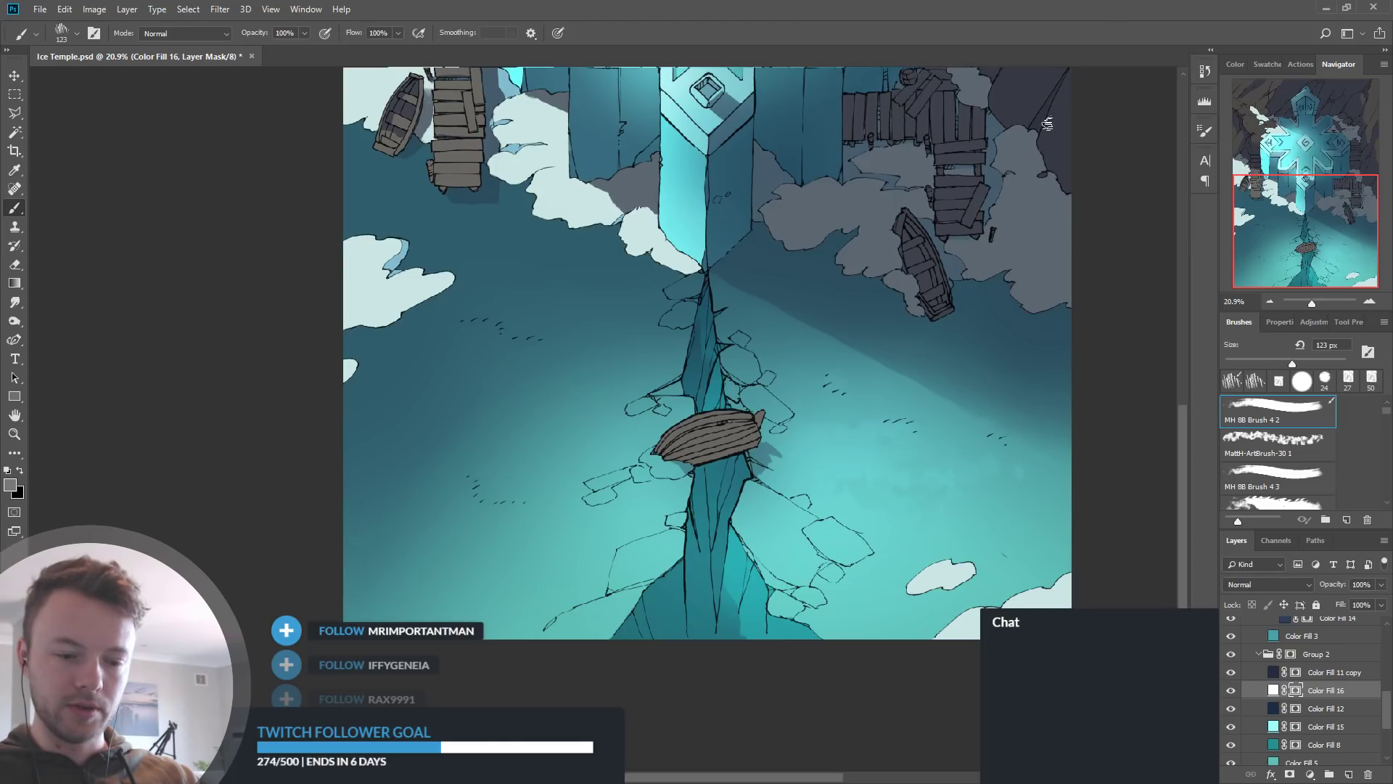
pyautogui.scroll(4, 820, 581)
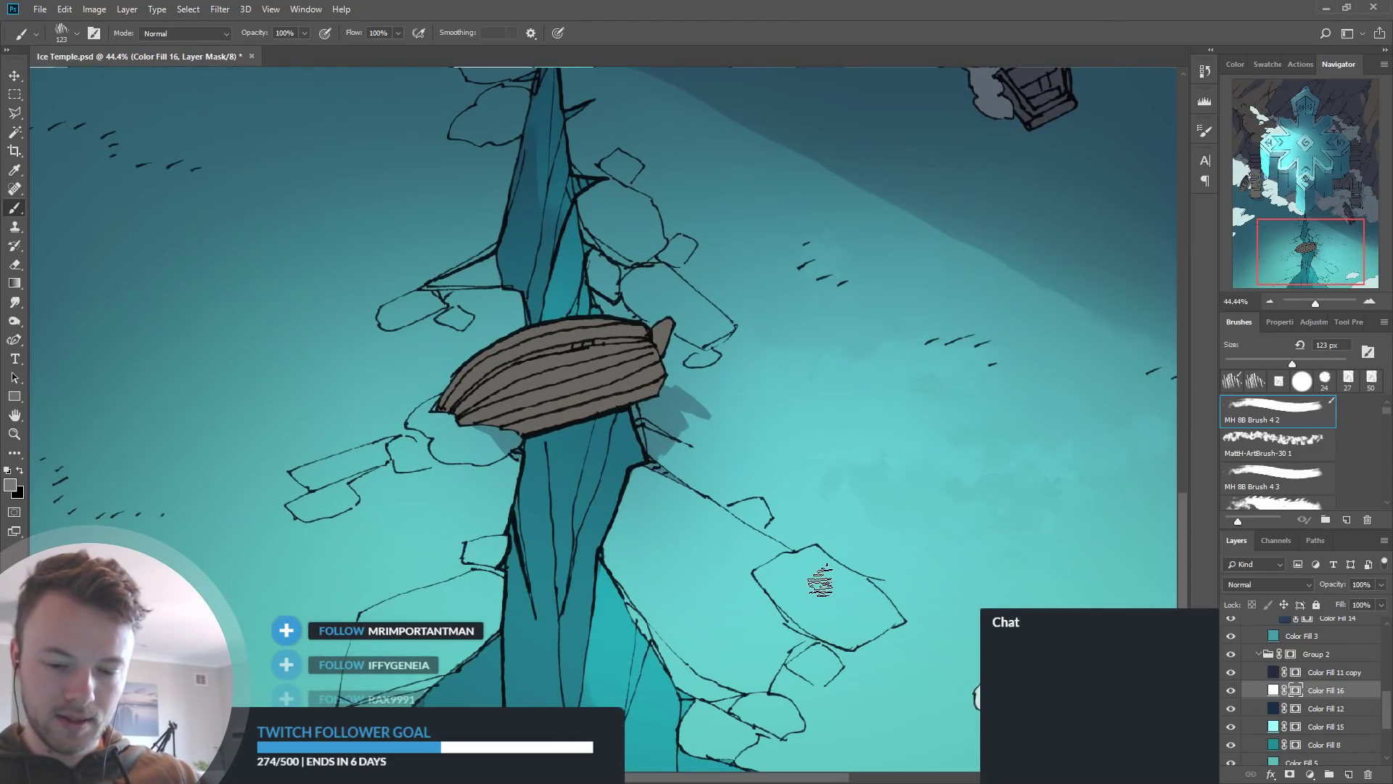
pyautogui.moveTo(897, 492); pyautogui.dragTo(908, 510)
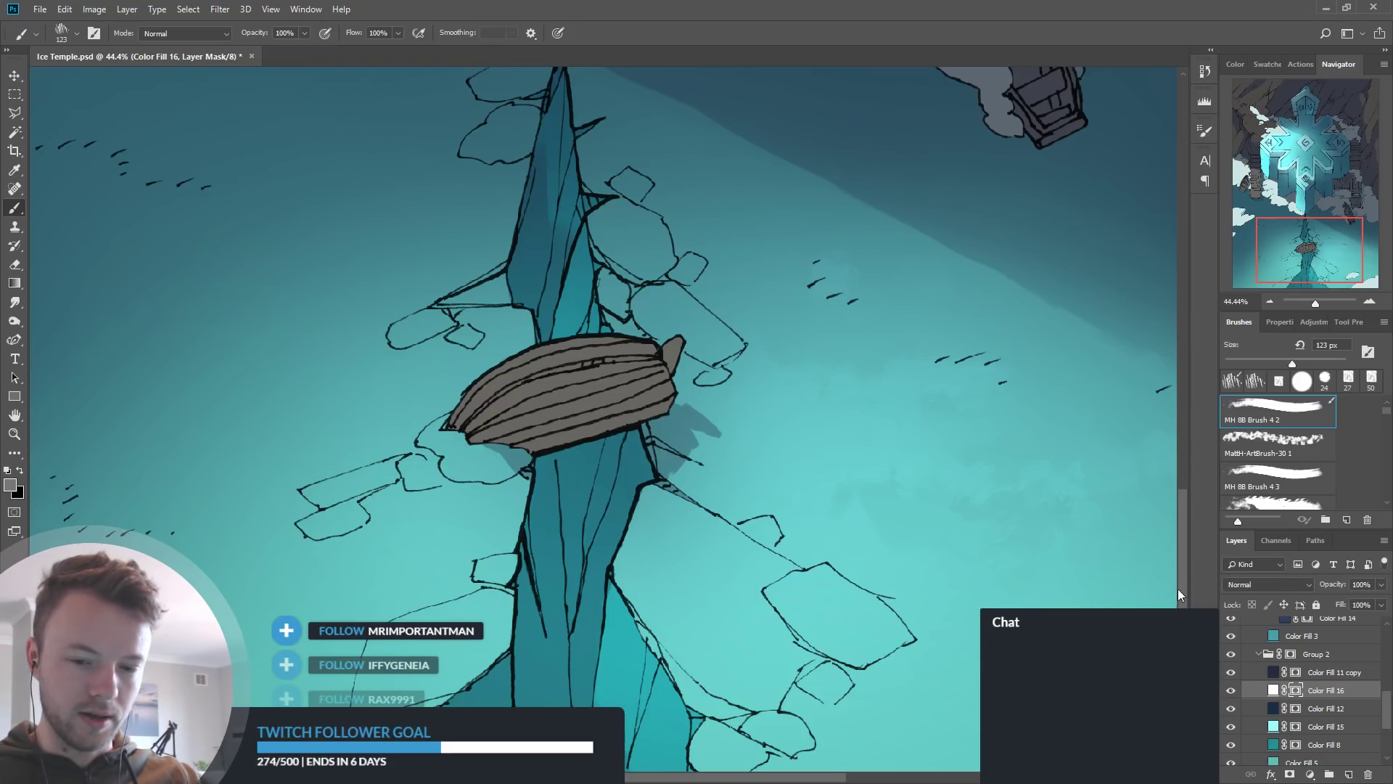
pyautogui.moveTo(1279, 221); pyautogui.dragTo(1277, 218)
pyautogui.moveTo(589, 94)
pyautogui.mouseDown()
pyautogui.moveTo(606, 225)
pyautogui.moveTo(630, 221)
pyautogui.moveTo(644, 243)
pyautogui.moveTo(619, 290)
pyautogui.moveTo(623, 350)
pyautogui.moveTo(649, 373)
pyautogui.mouseUp()
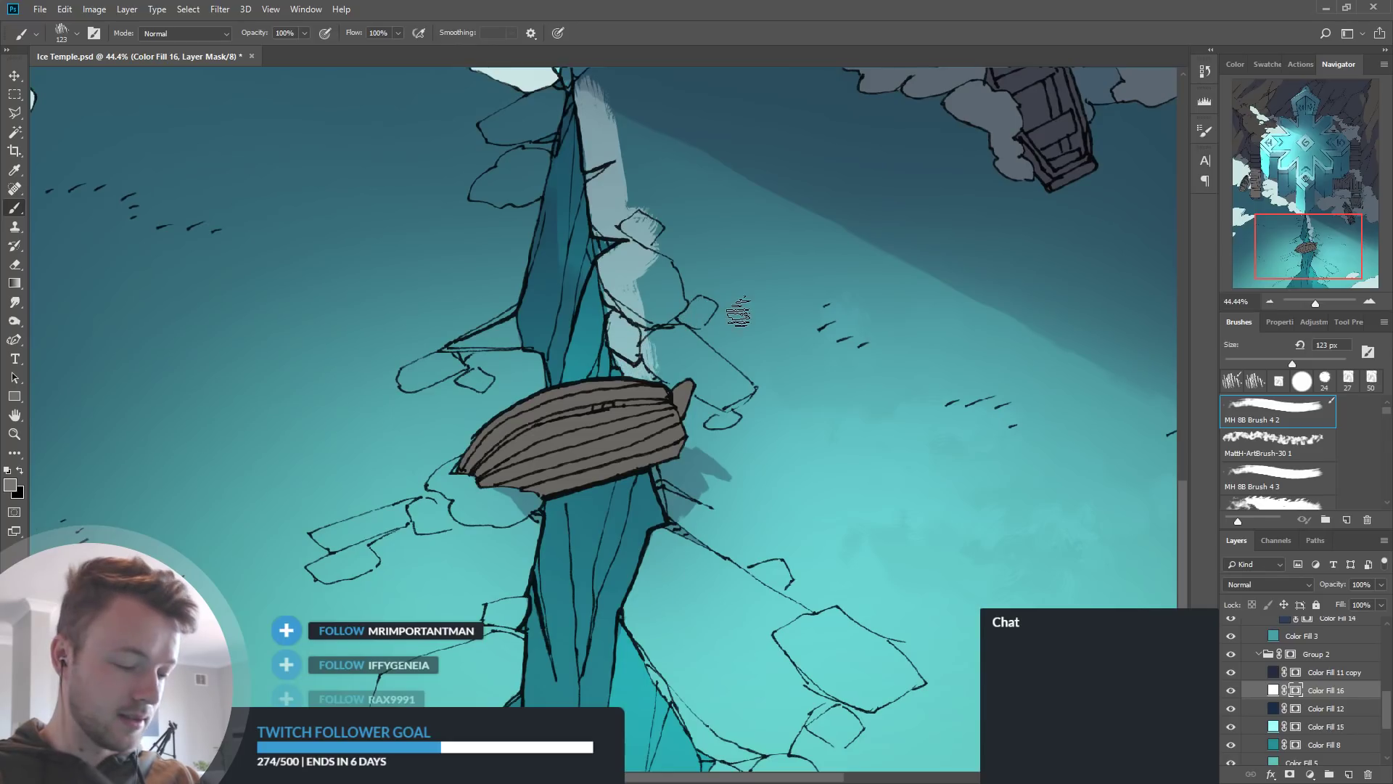
pyautogui.moveTo(649, 282); pyautogui.dragTo(656, 355)
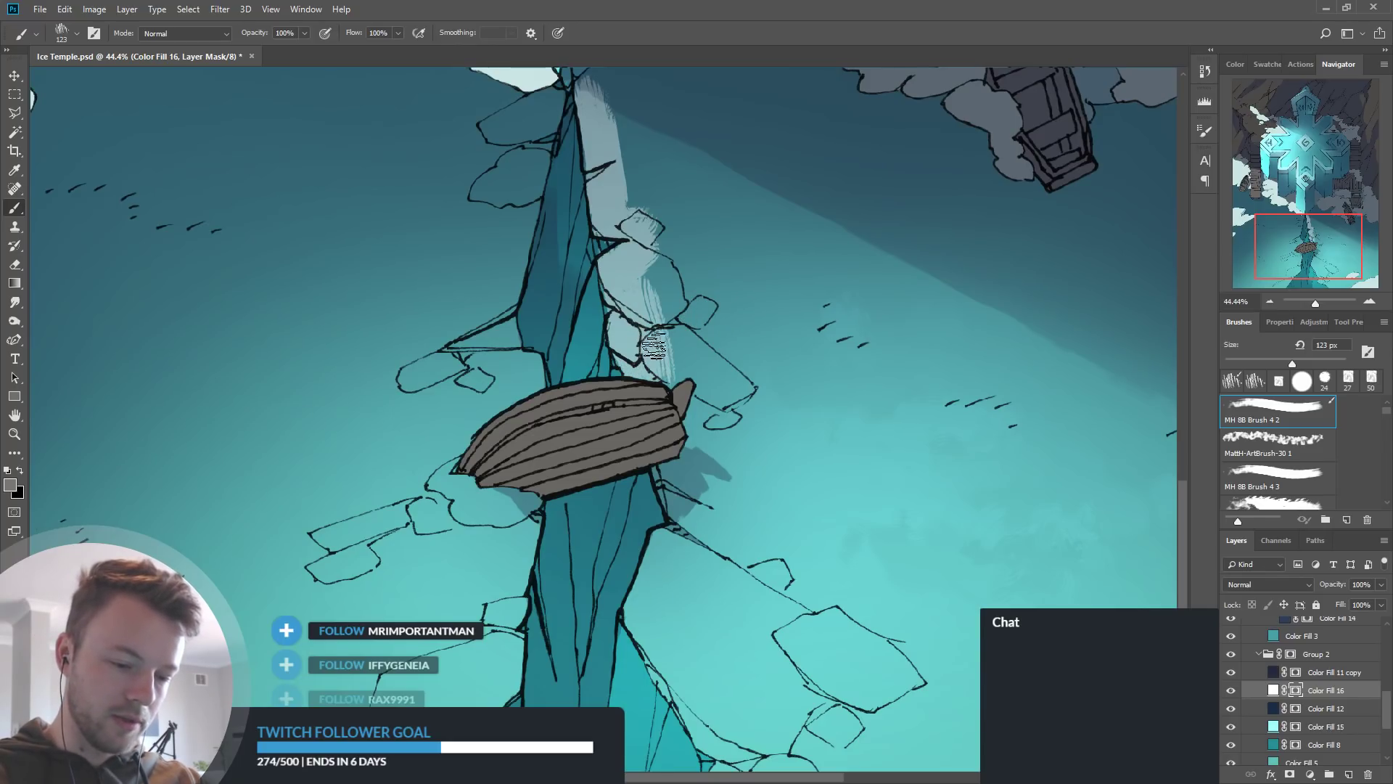
pyautogui.press('x')
pyautogui.moveTo(653, 261)
pyautogui.mouseDown()
pyautogui.moveTo(648, 321)
pyautogui.moveTo(639, 250)
pyautogui.mouseUp()
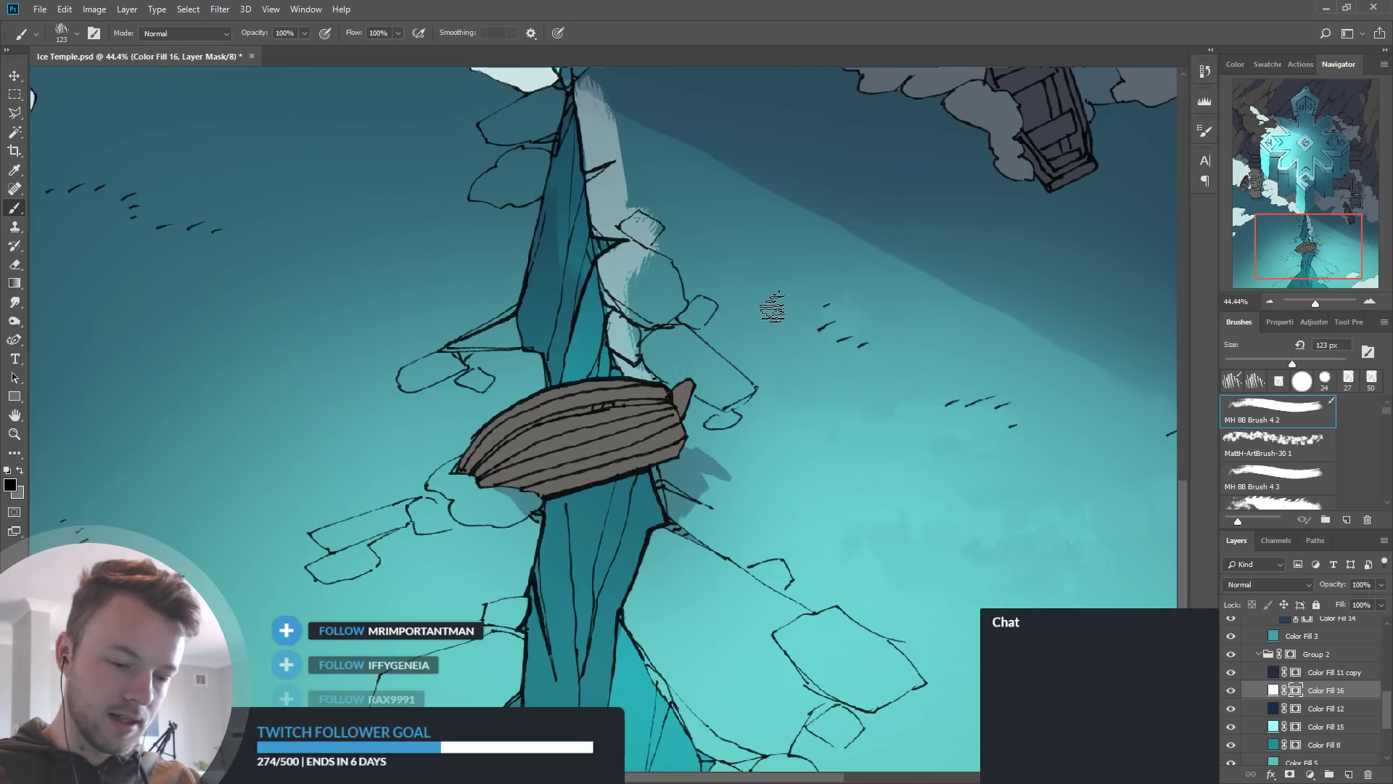
# Set the Color Fill 16 mask's painting colors to pure black and white, and mask out the translucent strokes along the crack
pyautogui.click(1274, 691)
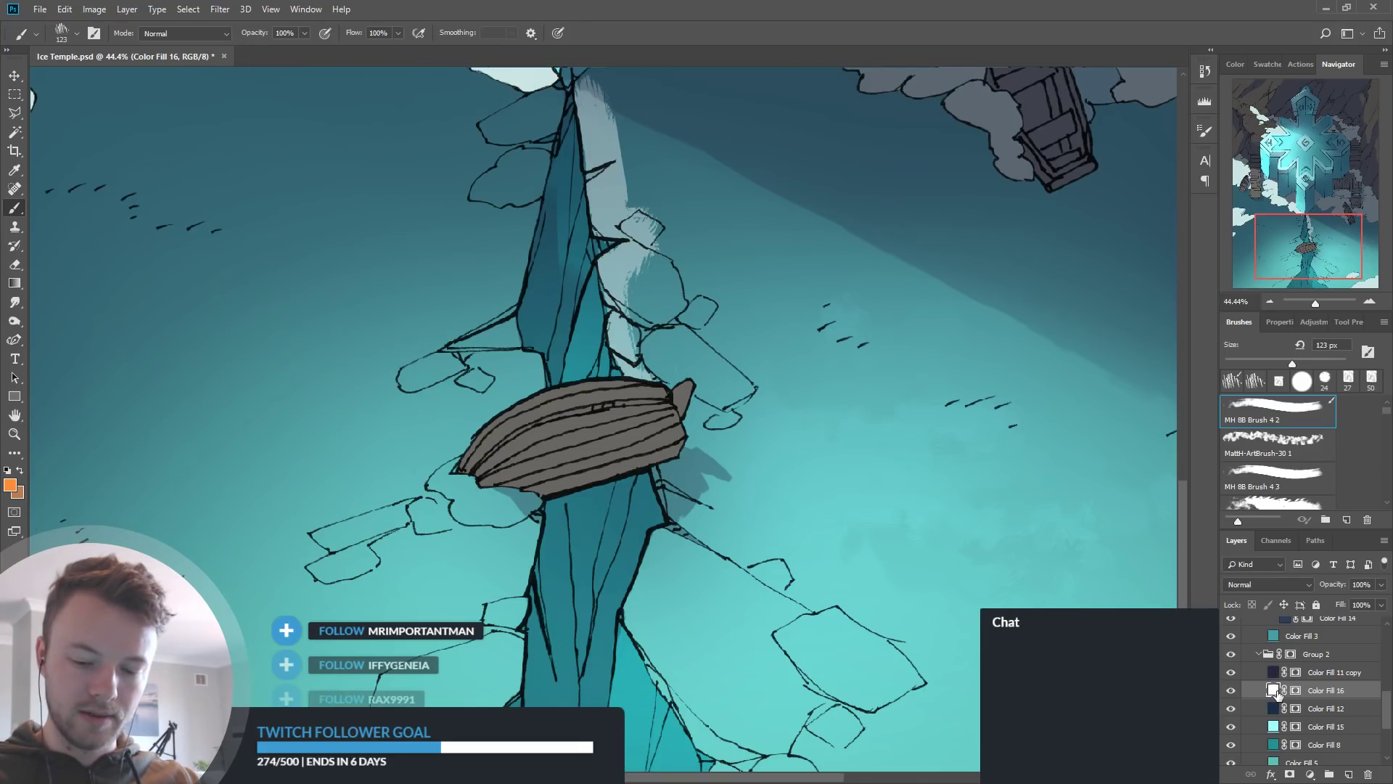
pyautogui.click(1294, 689)
pyautogui.click(21, 471)
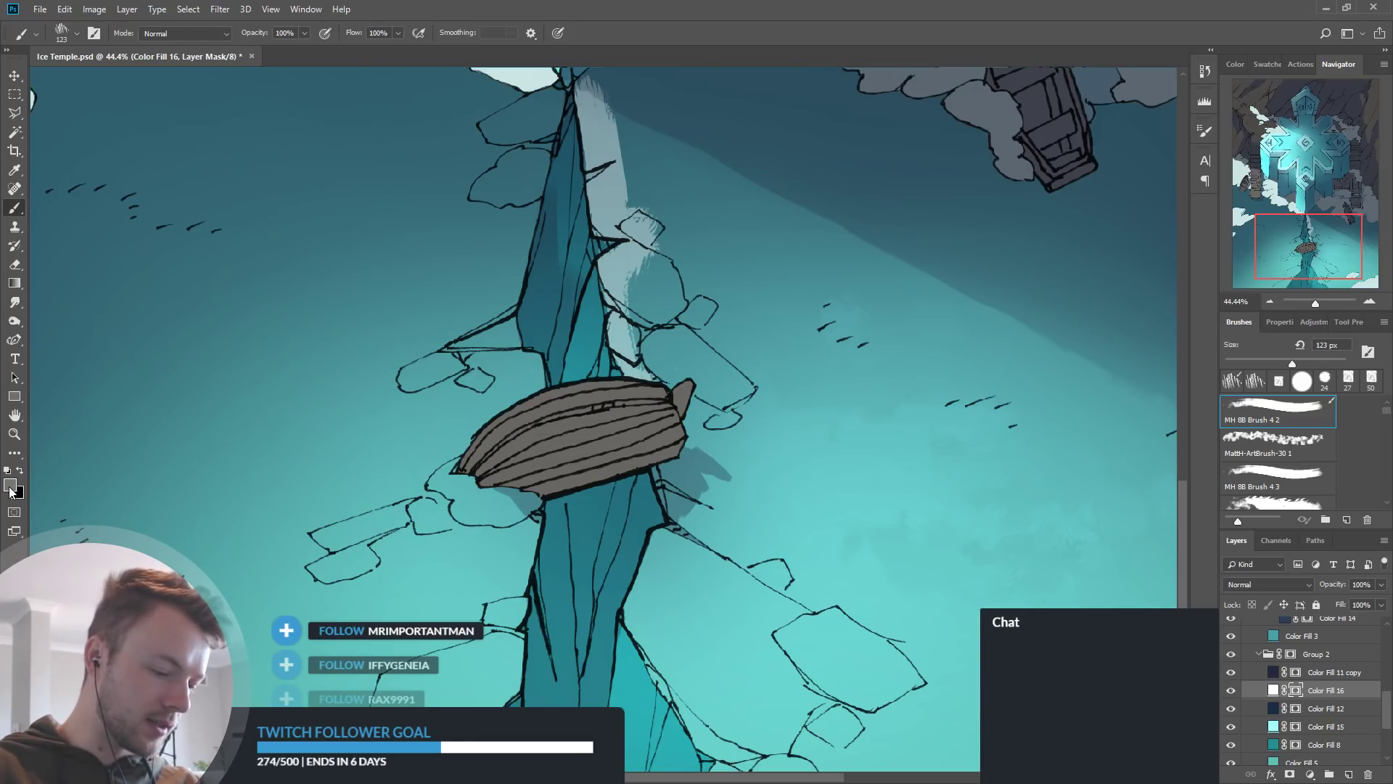
pyautogui.press('i')
pyautogui.press('b')
pyautogui.press('x')
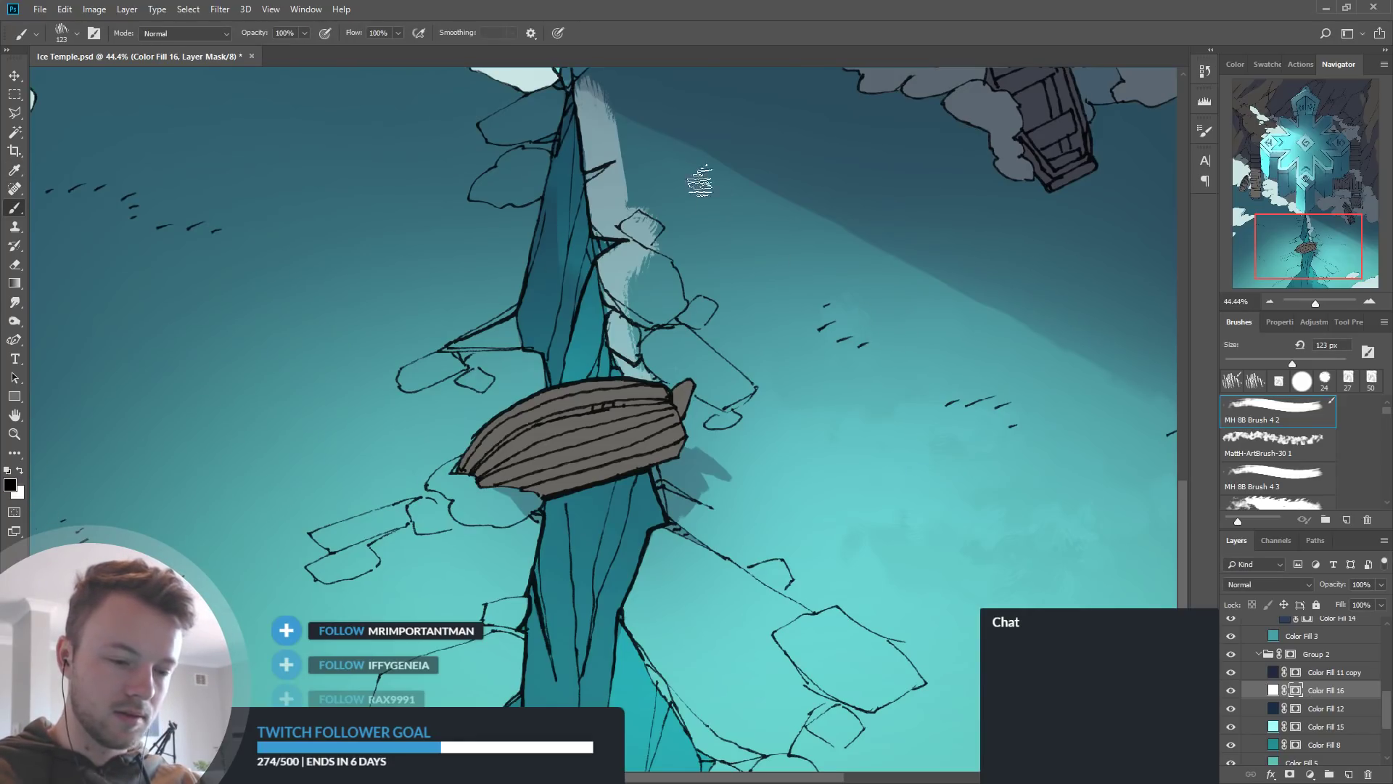
pyautogui.moveTo(573, 90)
pyautogui.mouseDown()
pyautogui.moveTo(608, 132)
pyautogui.moveTo(598, 187)
pyautogui.moveTo(601, 134)
pyautogui.moveTo(636, 203)
pyautogui.moveTo(624, 372)
pyautogui.mouseUp()
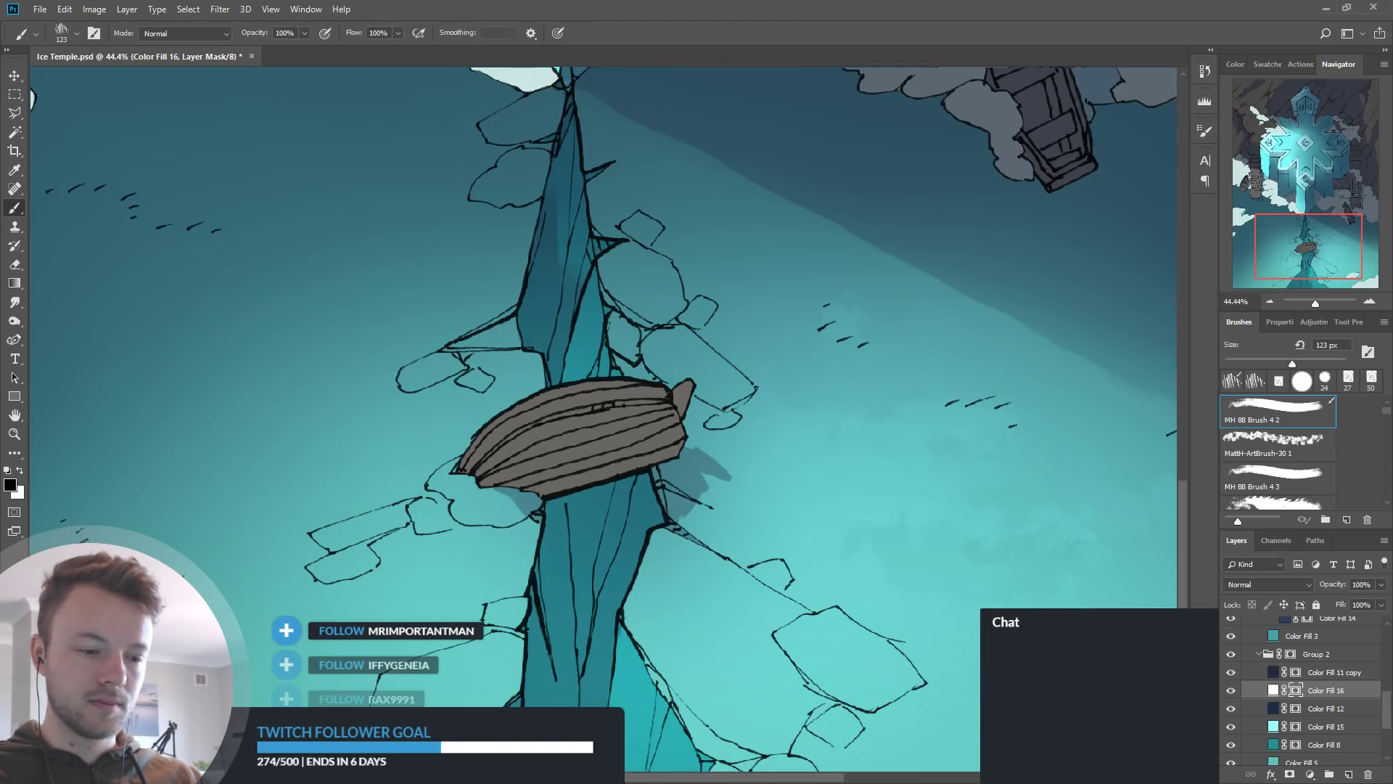
# Paint a solid white highlight along the crack's right edge above the boat on the Color Fill 16 mask with a 73 px brush
pyautogui.moveTo(846, 441); pyautogui.dragTo(804, 543)
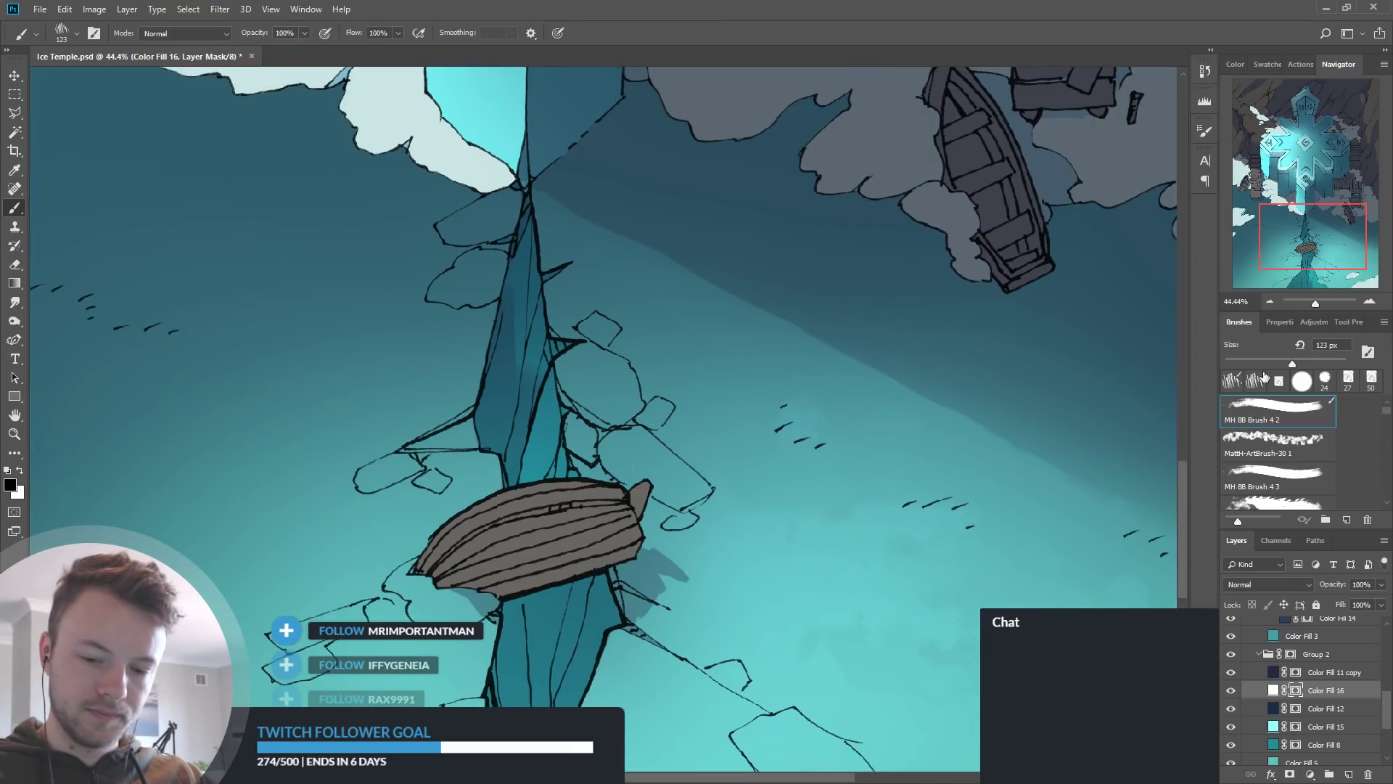
pyautogui.press('x')
pyautogui.moveTo(539, 195)
pyautogui.mouseDown()
pyautogui.moveTo(553, 278)
pyautogui.moveTo(543, 204)
pyautogui.mouseUp()
pyautogui.moveTo(558, 307); pyautogui.dragTo(589, 328)
pyautogui.press('x')
pyautogui.moveTo(524, 185); pyautogui.dragTo(522, 234)
pyautogui.press('x')
pyautogui.moveTo(559, 366)
pyautogui.mouseDown()
pyautogui.moveTo(601, 336)
pyautogui.moveTo(570, 410)
pyautogui.moveTo(592, 476)
pyautogui.mouseUp()
pyautogui.press('x')
pyautogui.press('x')
pyautogui.press('x')
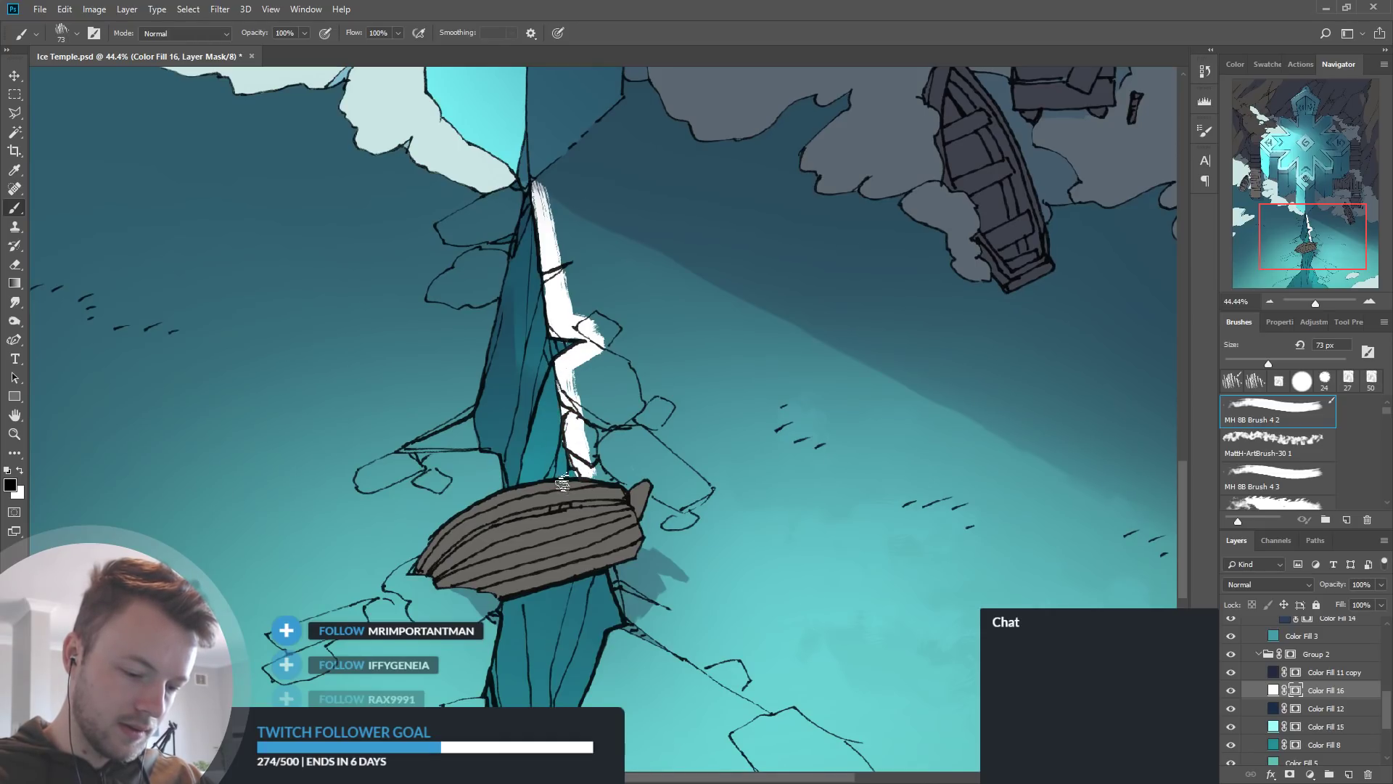
# Continue the white highlight along the crack's right edge from beneath the boat toward the bottom of the canvas
pyautogui.press('x')
pyautogui.moveTo(615, 557)
pyautogui.mouseDown()
pyautogui.moveTo(631, 617)
pyautogui.moveTo(641, 589)
pyautogui.mouseUp()
pyautogui.moveTo(740, 554); pyautogui.dragTo(827, 342)
pyautogui.moveTo(730, 399)
pyautogui.mouseDown()
pyautogui.moveTo(667, 499)
pyautogui.moveTo(745, 631)
pyautogui.moveTo(742, 619)
pyautogui.moveTo(777, 657)
pyautogui.moveTo(747, 694)
pyautogui.mouseUp()
pyautogui.moveTo(912, 509); pyautogui.dragTo(671, 393)
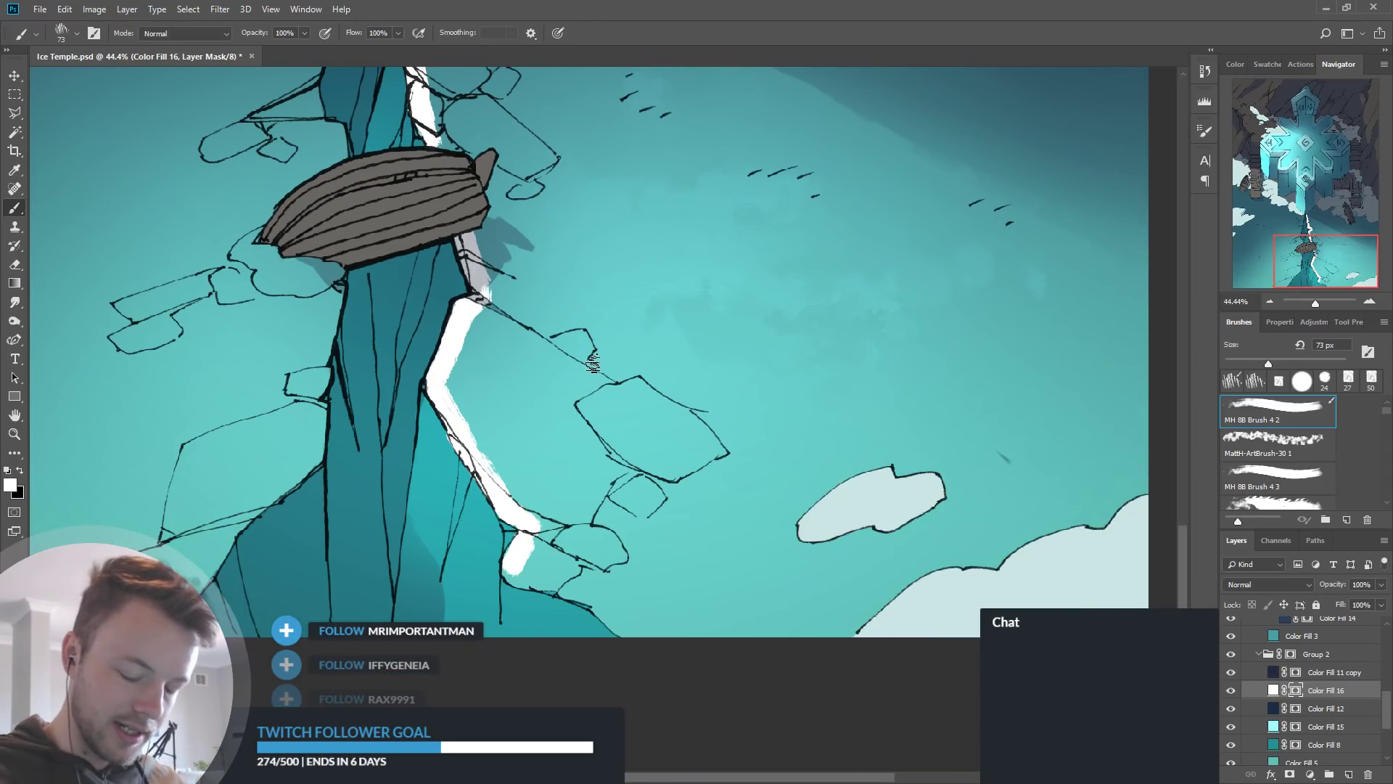
# Extend the white edge to the canvas bottom and trim its outer side into a thinner line up to the boat
pyautogui.moveTo(512, 568)
pyautogui.mouseDown()
pyautogui.moveTo(570, 585)
pyautogui.moveTo(631, 634)
pyautogui.mouseUp()
pyautogui.press('x')
pyautogui.moveTo(597, 571)
pyautogui.mouseDown()
pyautogui.moveTo(645, 632)
pyautogui.moveTo(587, 576)
pyautogui.moveTo(623, 596)
pyautogui.mouseUp()
pyautogui.moveTo(543, 534)
pyautogui.mouseDown()
pyautogui.moveTo(576, 498)
pyautogui.moveTo(519, 556)
pyautogui.moveTo(574, 494)
pyautogui.moveTo(542, 490)
pyautogui.moveTo(568, 543)
pyautogui.moveTo(572, 505)
pyautogui.moveTo(514, 554)
pyautogui.moveTo(542, 523)
pyautogui.mouseUp()
pyautogui.press('x')
pyautogui.press('x')
pyautogui.moveTo(521, 570)
pyautogui.mouseDown()
pyautogui.moveTo(518, 508)
pyautogui.moveTo(538, 521)
pyautogui.moveTo(458, 409)
pyautogui.moveTo(481, 445)
pyautogui.moveTo(462, 376)
pyautogui.moveTo(445, 386)
pyautogui.moveTo(473, 328)
pyautogui.moveTo(451, 392)
pyautogui.mouseUp()
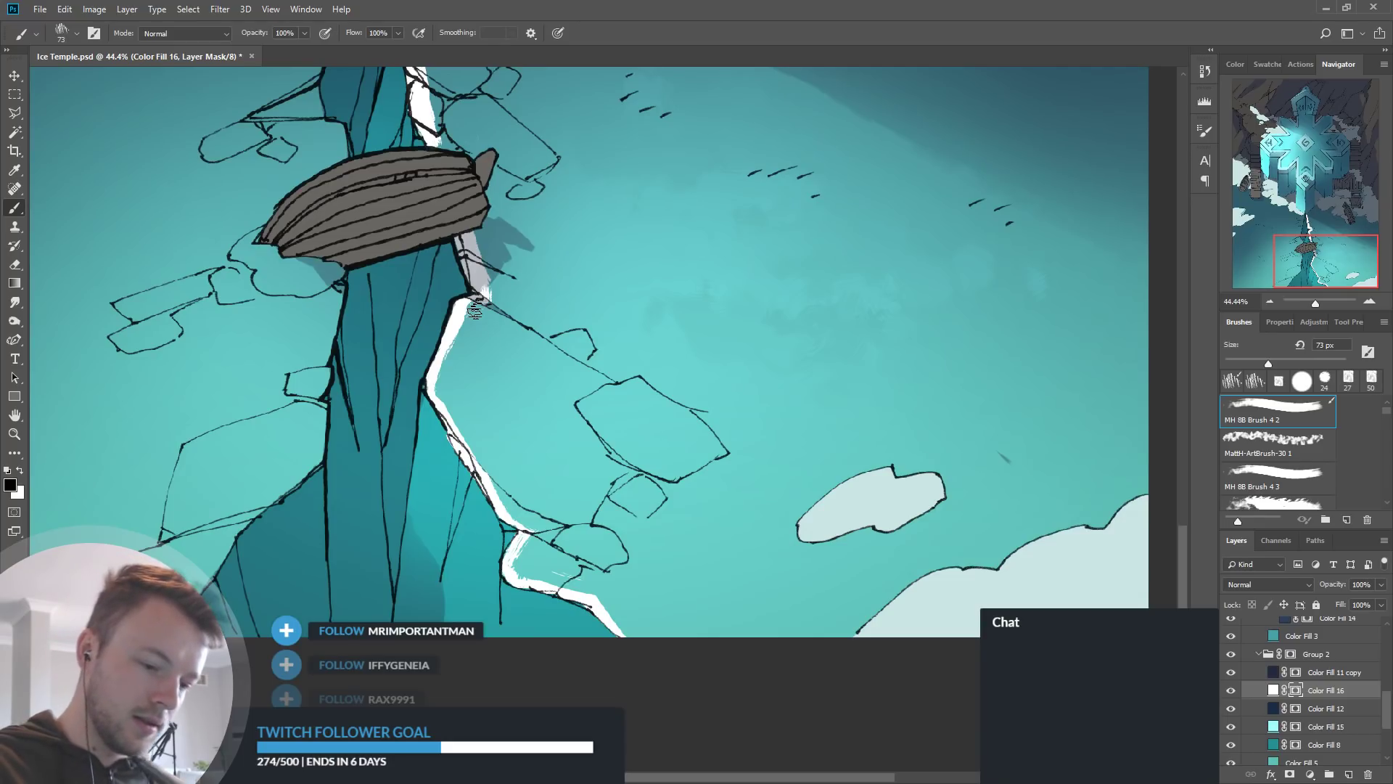
pyautogui.moveTo(488, 271); pyautogui.dragTo(494, 313)
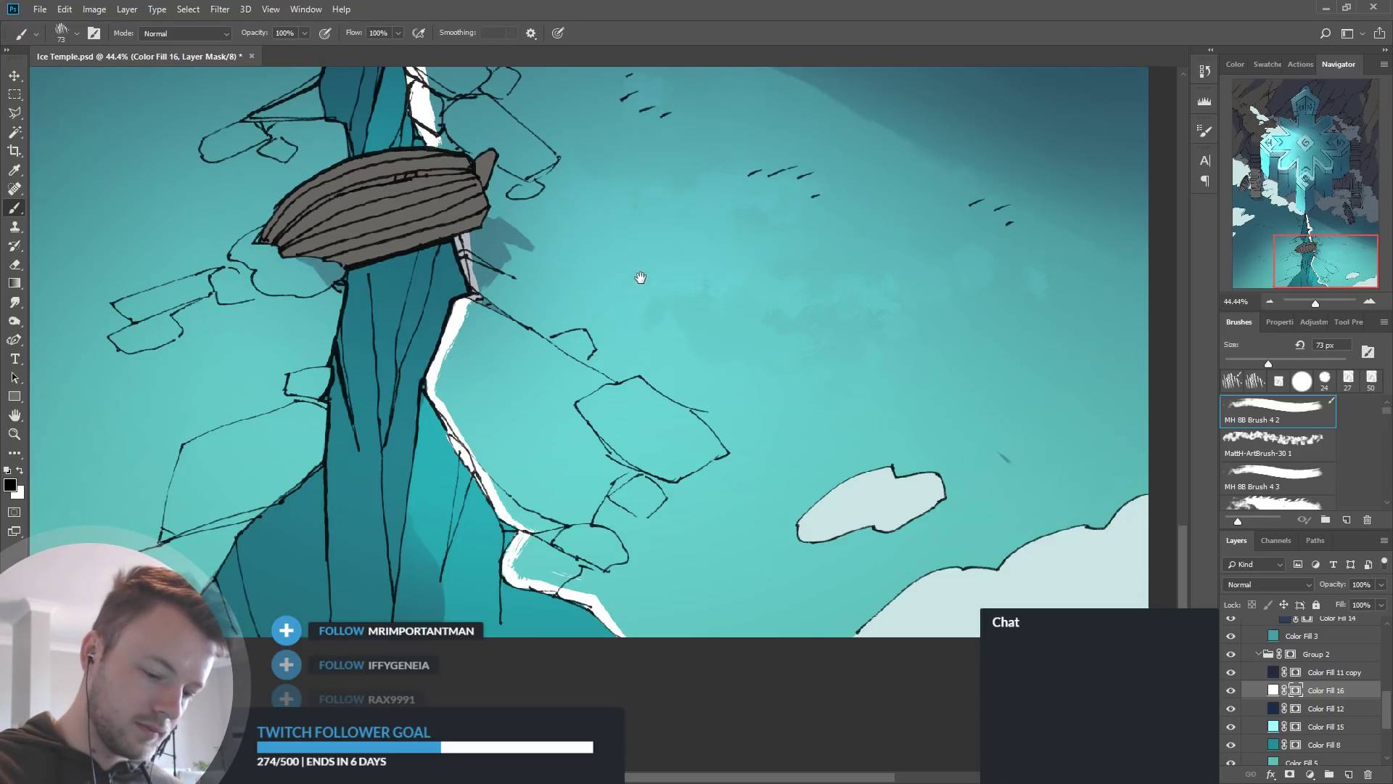
# Mask away the outer side of the white highlight above the boat to thin it along the crack
pyautogui.moveTo(637, 280); pyautogui.dragTo(699, 534)
pyautogui.moveTo(534, 398); pyautogui.dragTo(553, 484)
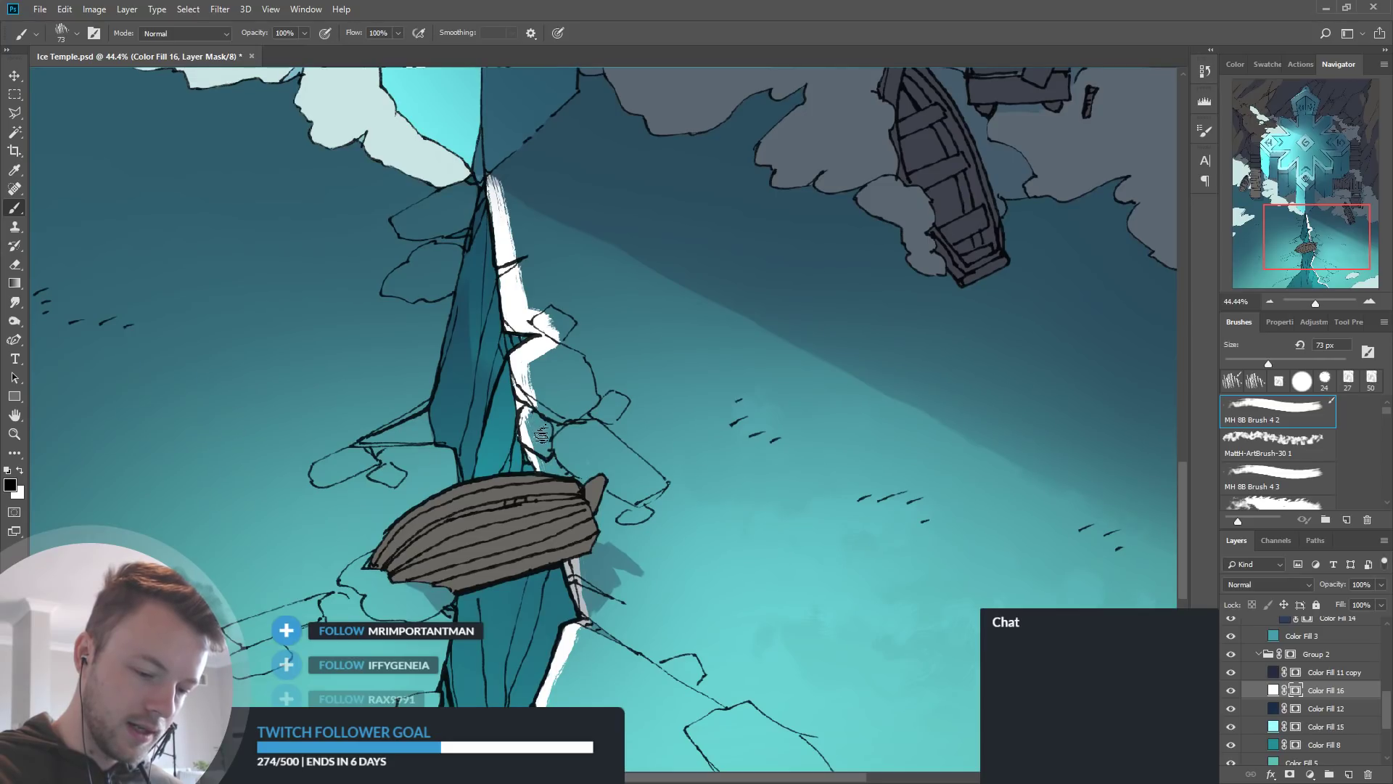
pyautogui.moveTo(534, 374)
pyautogui.mouseDown()
pyautogui.moveTo(553, 350)
pyautogui.moveTo(528, 364)
pyautogui.moveTo(570, 341)
pyautogui.moveTo(534, 369)
pyautogui.mouseUp()
pyautogui.moveTo(543, 300)
pyautogui.mouseDown()
pyautogui.moveTo(538, 319)
pyautogui.moveTo(521, 240)
pyautogui.moveTo(526, 312)
pyautogui.moveTo(518, 231)
pyautogui.moveTo(521, 259)
pyautogui.mouseUp()
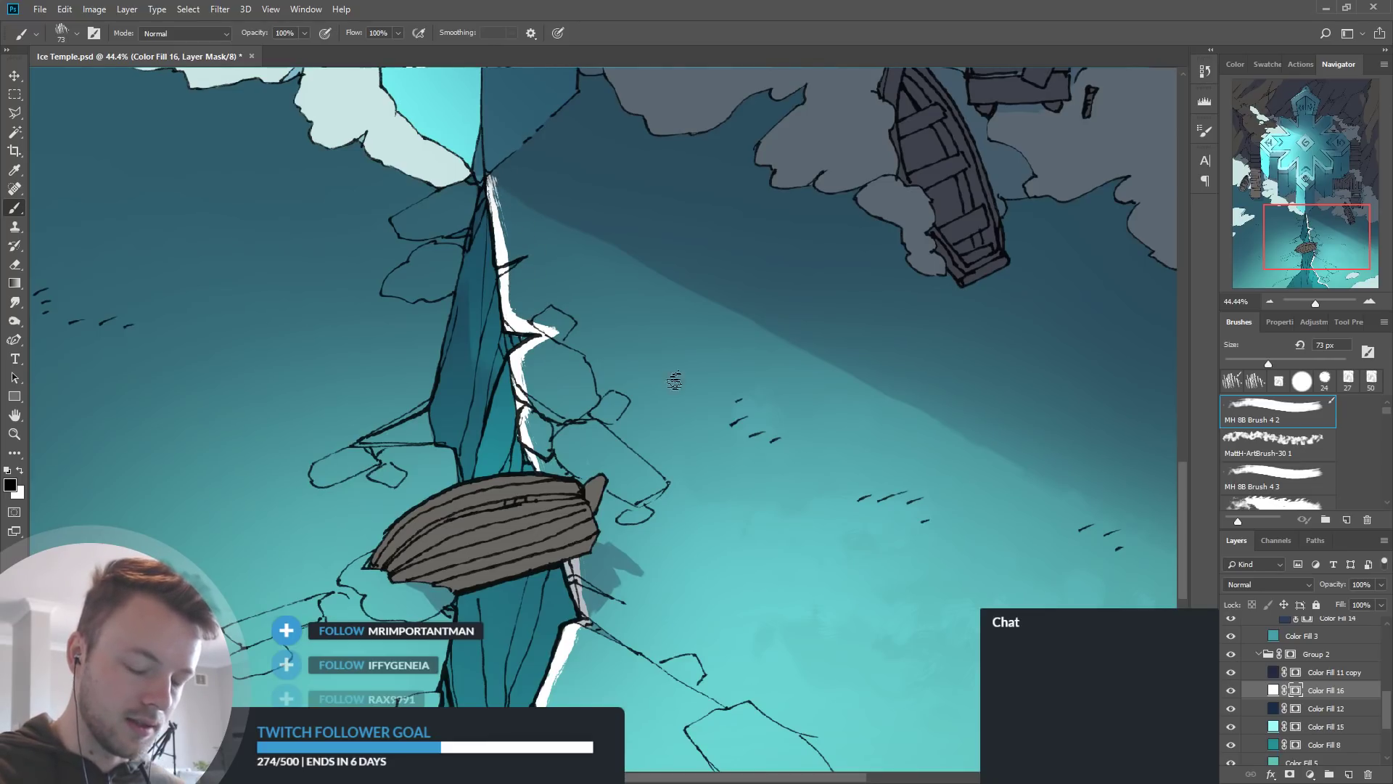
# Paint a thin white highlight along the side crack running from below the boat to the large ice slab, trimming its underside
pyautogui.moveTo(816, 615); pyautogui.dragTo(772, 407)
pyautogui.press('x')
pyautogui.moveTo(541, 424); pyautogui.dragTo(676, 510)
pyautogui.press('x')
pyautogui.moveTo(544, 446)
pyautogui.mouseDown()
pyautogui.moveTo(657, 515)
pyautogui.moveTo(679, 509)
pyautogui.mouseUp()
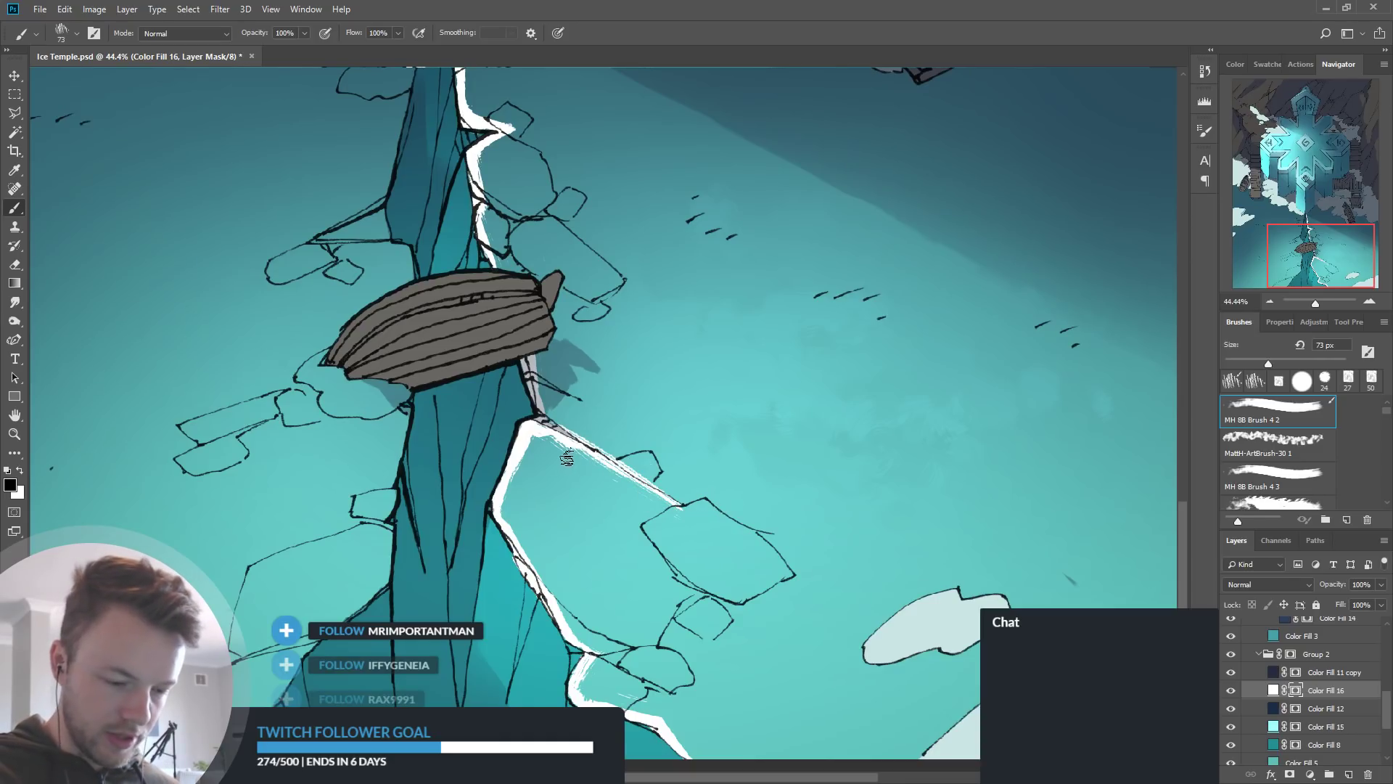
pyautogui.scroll(-3, 703, 482)
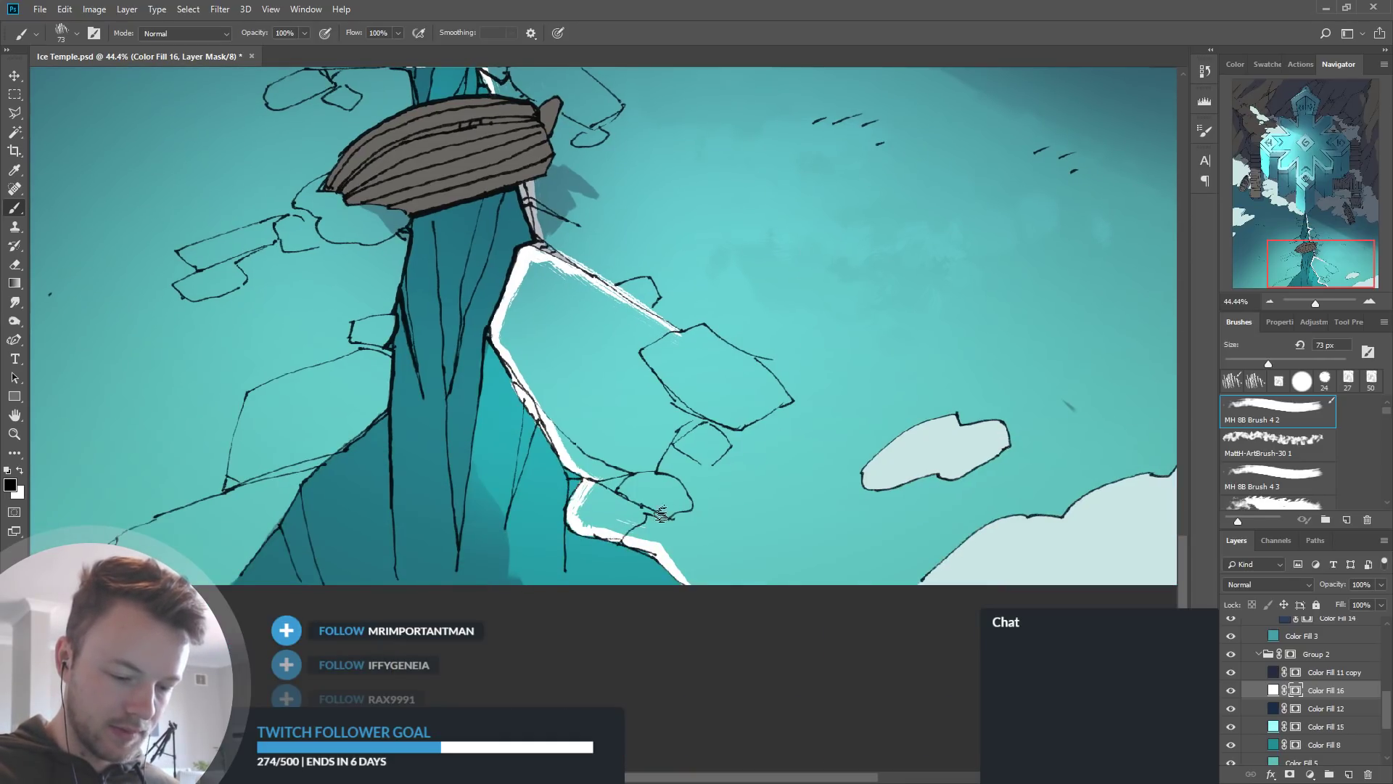
# Outline the small rounded ice piece beside the lower crack in white and trim the stroke's edges
pyautogui.press('x')
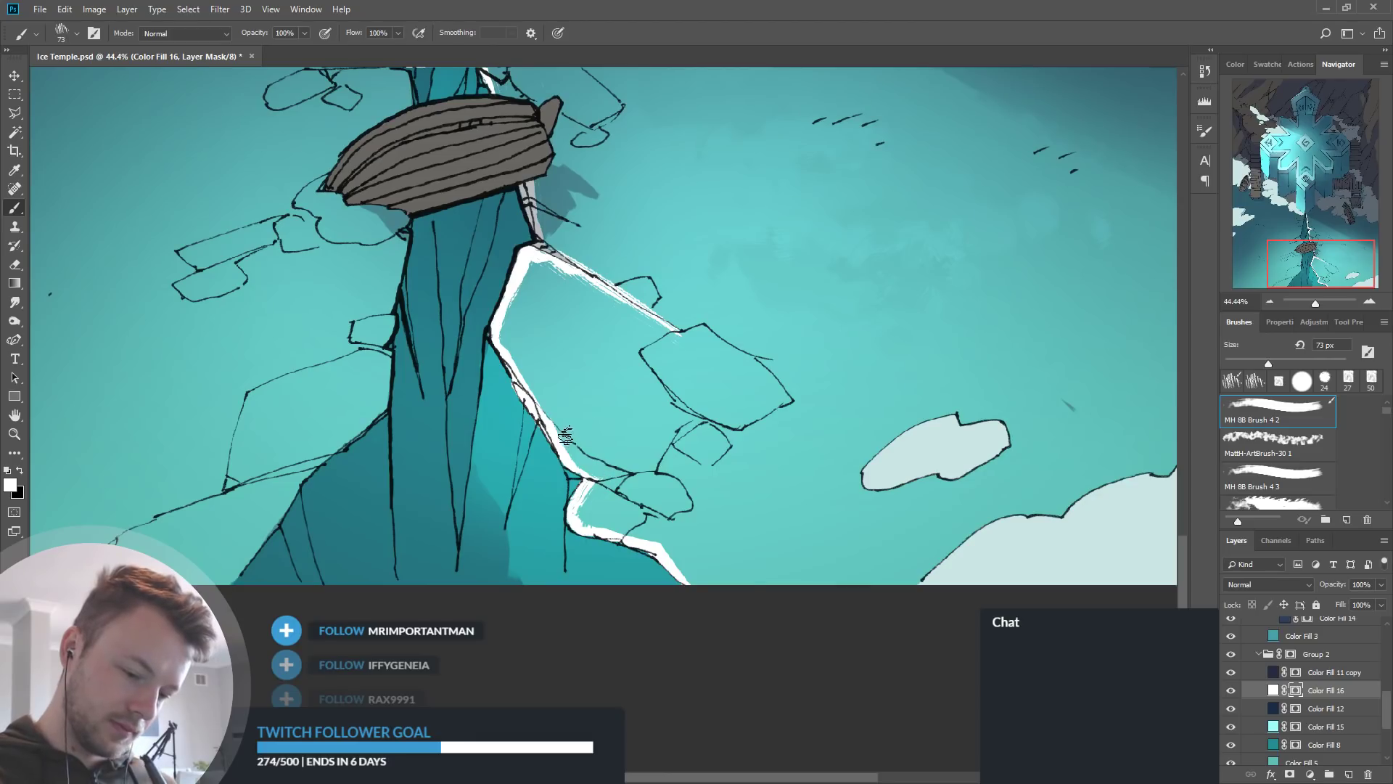
pyautogui.moveTo(558, 432); pyautogui.dragTo(683, 532)
pyautogui.moveTo(619, 472)
pyautogui.mouseDown()
pyautogui.moveTo(686, 484)
pyautogui.moveTo(681, 520)
pyautogui.moveTo(670, 495)
pyautogui.moveTo(643, 490)
pyautogui.moveTo(673, 499)
pyautogui.moveTo(690, 530)
pyautogui.mouseUp()
pyautogui.press('x')
pyautogui.moveTo(702, 473); pyautogui.dragTo(703, 516)
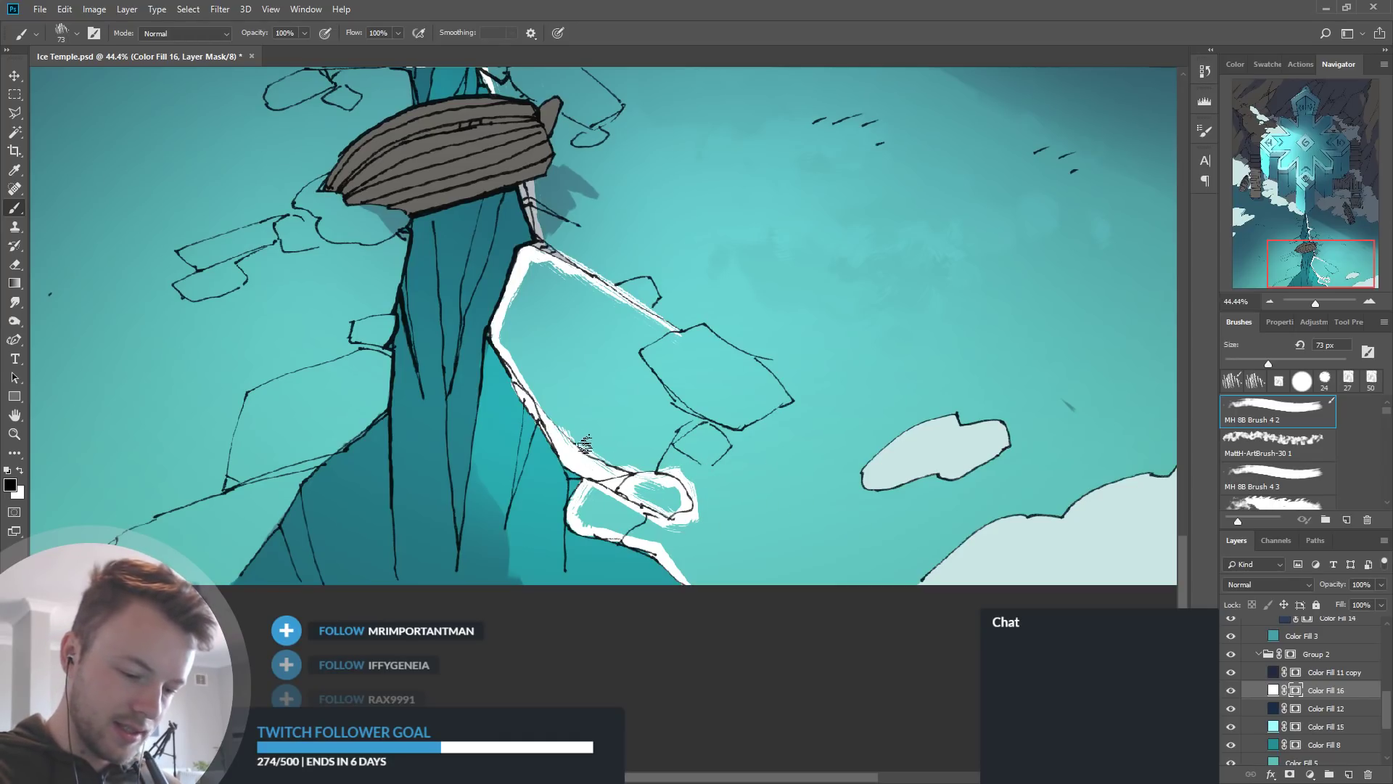
# Paint white highlights along the thin crack above the rounded ice piece and up to the large slab, trimming the excess
pyautogui.press('x')
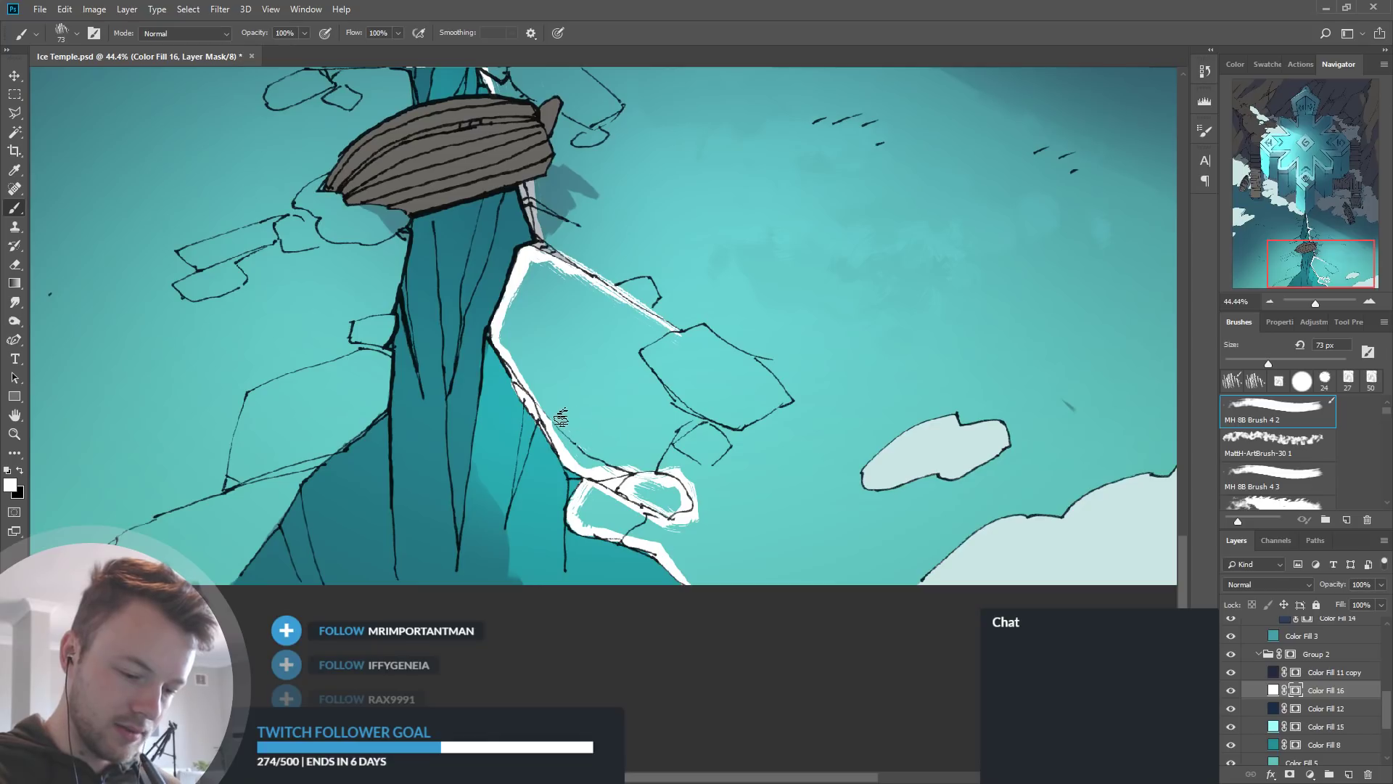
pyautogui.moveTo(562, 419); pyautogui.dragTo(602, 461)
pyautogui.press('x')
pyautogui.moveTo(585, 407)
pyautogui.mouseDown()
pyautogui.moveTo(572, 414)
pyautogui.moveTo(628, 452)
pyautogui.moveTo(714, 416)
pyautogui.mouseUp()
pyautogui.press('x')
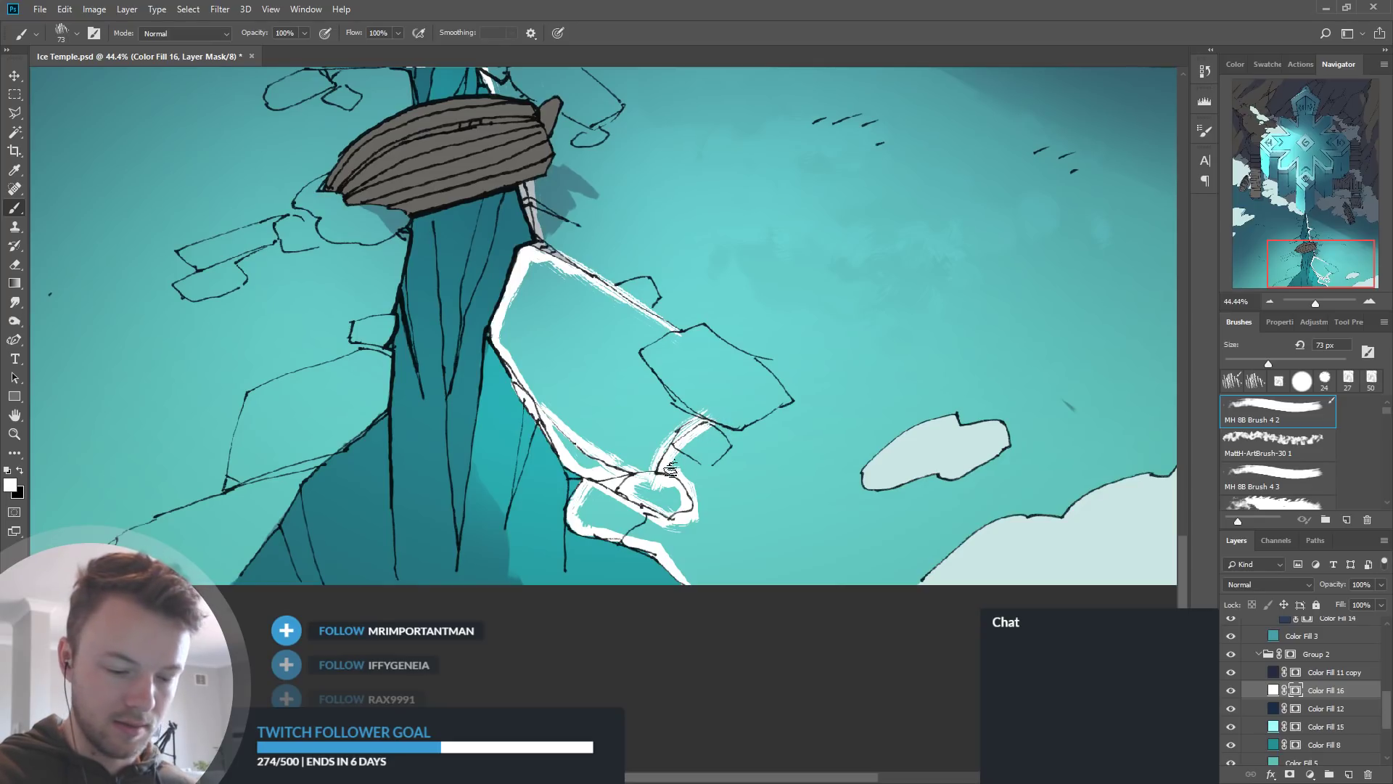
pyautogui.press('x')
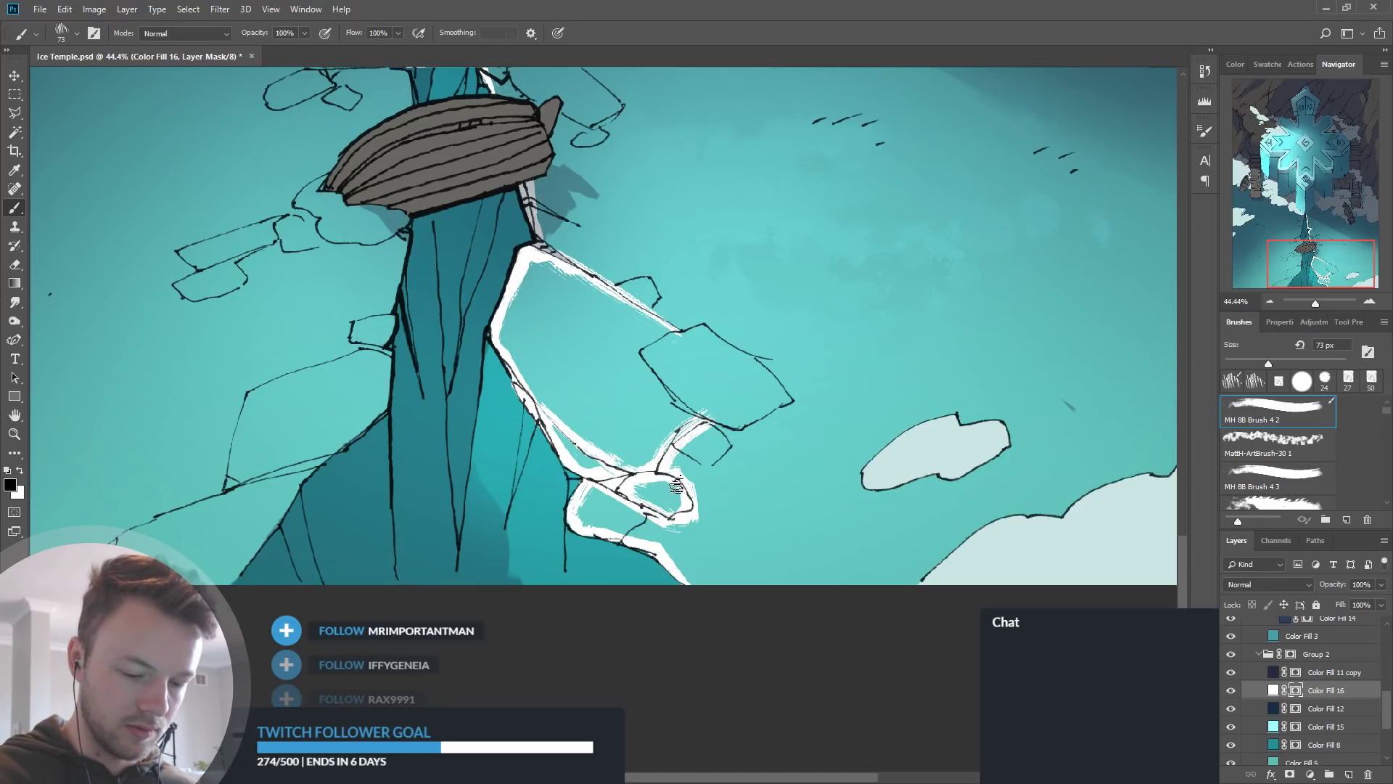
# Outline the small square ice piece in white and highlight the lower edge of the four-sided slab above it
pyautogui.press('x')
pyautogui.moveTo(707, 432)
pyautogui.mouseDown()
pyautogui.moveTo(690, 456)
pyautogui.moveTo(718, 463)
pyautogui.moveTo(720, 424)
pyautogui.moveTo(698, 458)
pyautogui.moveTo(681, 407)
pyautogui.moveTo(747, 421)
pyautogui.moveTo(728, 468)
pyautogui.moveTo(756, 421)
pyautogui.moveTo(786, 410)
pyautogui.mouseUp()
pyautogui.press('x')
pyautogui.press('x')
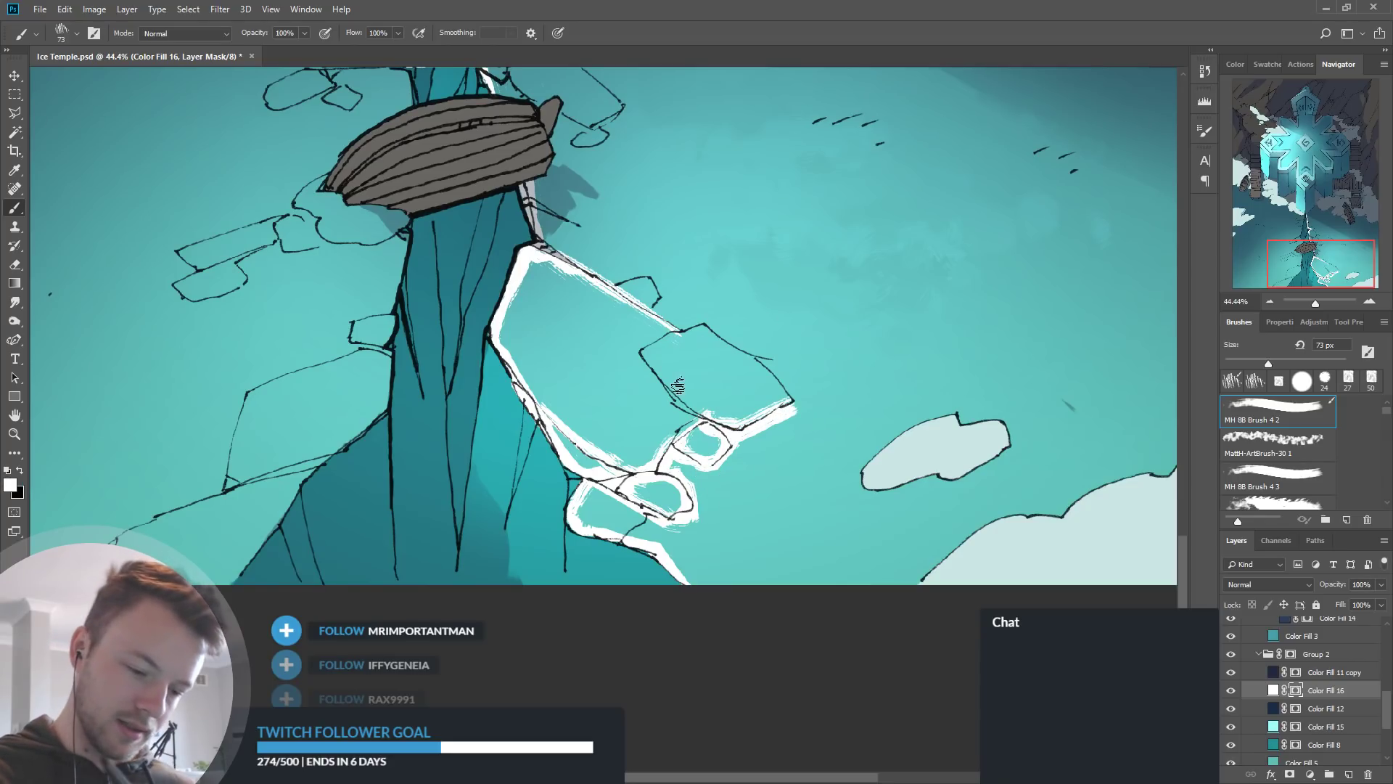
# Paint white highlights along the remaining edges of the four-sided ice slab and trim the strokes' excess
pyautogui.moveTo(645, 354); pyautogui.dragTo(703, 421)
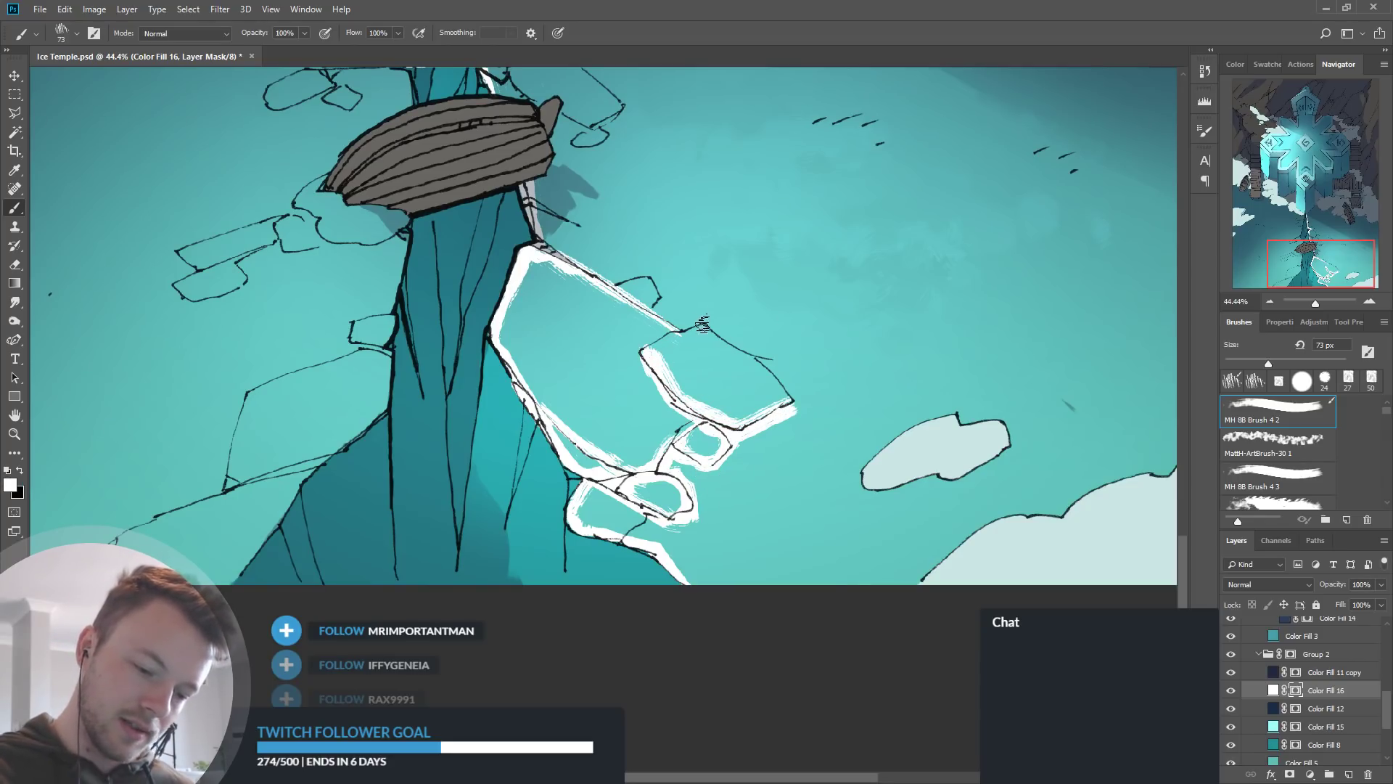
pyautogui.moveTo(658, 353)
pyautogui.mouseDown()
pyautogui.moveTo(714, 324)
pyautogui.moveTo(774, 377)
pyautogui.moveTo(785, 410)
pyautogui.mouseUp()
pyautogui.press('x')
pyautogui.moveTo(726, 322)
pyautogui.mouseDown()
pyautogui.moveTo(812, 404)
pyautogui.moveTo(783, 403)
pyautogui.moveTo(763, 435)
pyautogui.moveTo(802, 410)
pyautogui.mouseUp()
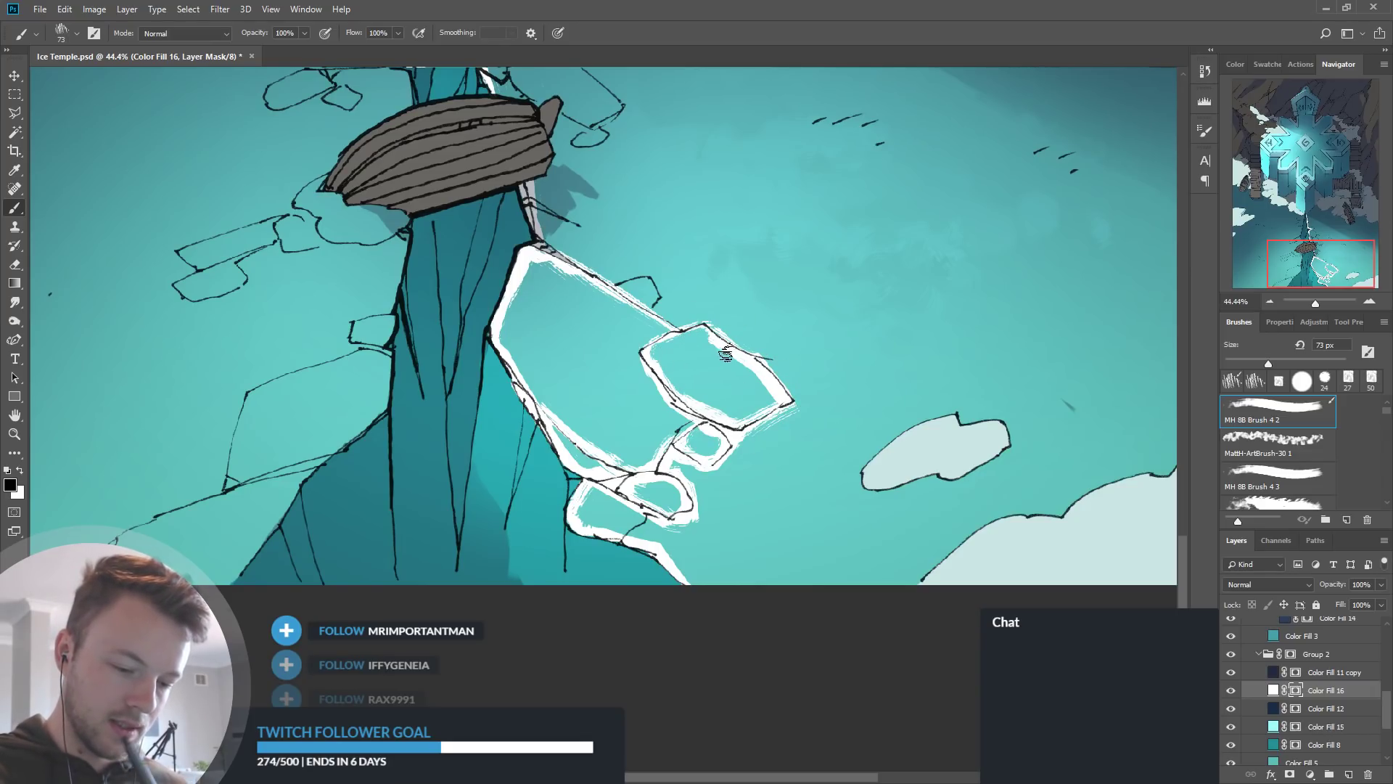
pyautogui.moveTo(826, 385); pyautogui.dragTo(788, 414)
pyautogui.press('x')
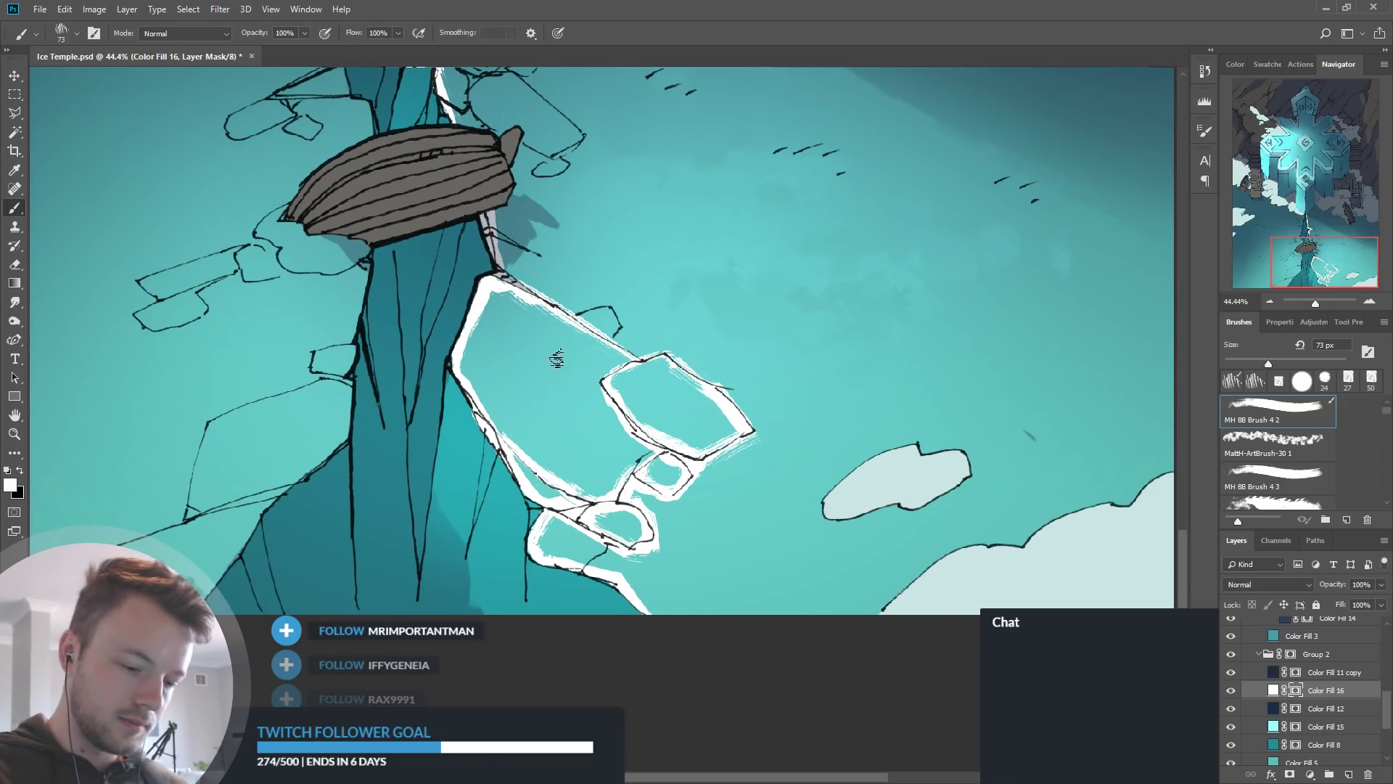
# Paint a curved white crack across the lower part of the large ice slab and trim it thinner
pyautogui.moveTo(484, 405)
pyautogui.mouseDown()
pyautogui.moveTo(580, 432)
pyautogui.moveTo(624, 466)
pyautogui.mouseUp()
pyautogui.press('x')
pyautogui.moveTo(543, 414)
pyautogui.mouseDown()
pyautogui.moveTo(584, 417)
pyautogui.moveTo(627, 454)
pyautogui.mouseUp()
pyautogui.press('x')
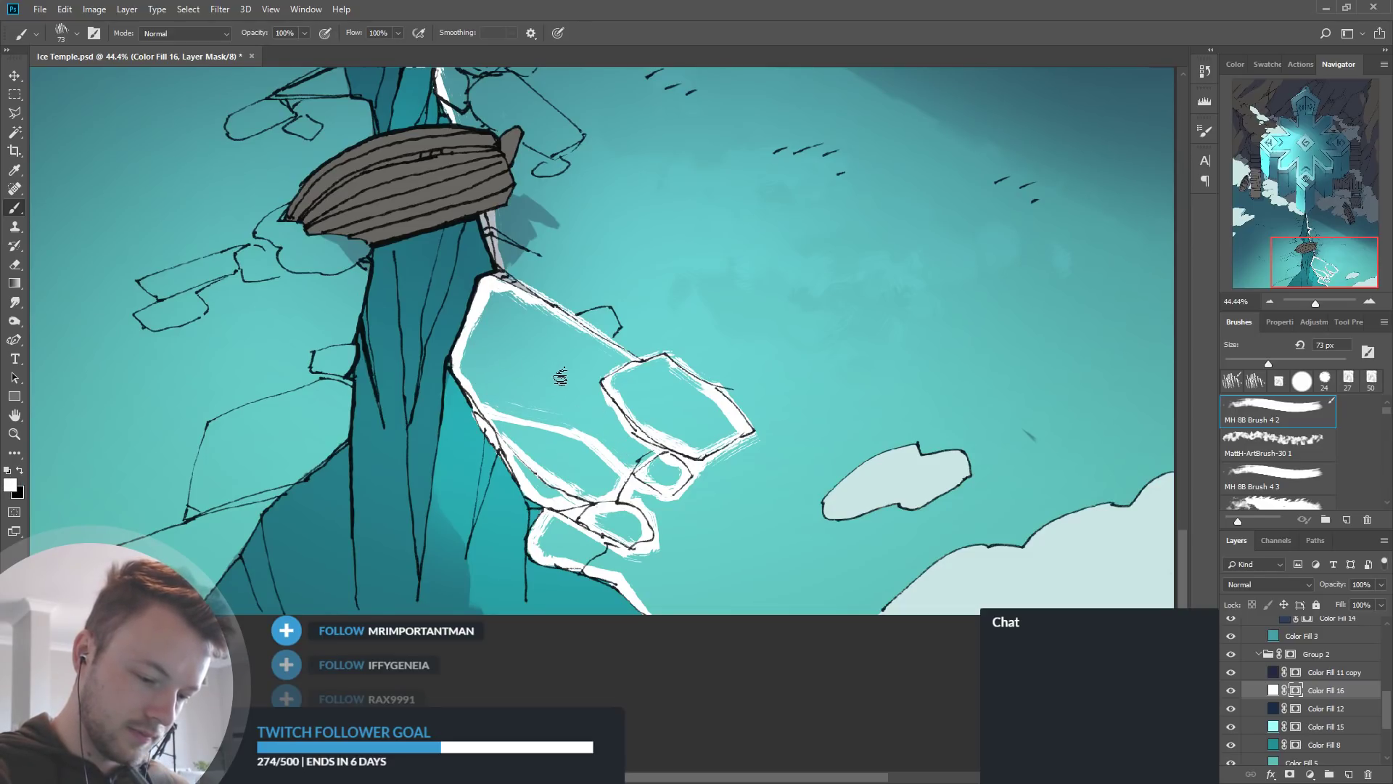
# Paint two near-vertical white cracks through the large ice slab, from its upper edge down to the curved crack
pyautogui.moveTo(535, 421)
pyautogui.mouseDown()
pyautogui.moveTo(569, 322)
pyautogui.moveTo(536, 412)
pyautogui.moveTo(518, 415)
pyautogui.moveTo(541, 372)
pyautogui.moveTo(517, 417)
pyautogui.moveTo(552, 311)
pyautogui.moveTo(533, 424)
pyautogui.moveTo(574, 344)
pyautogui.moveTo(533, 422)
pyautogui.moveTo(599, 461)
pyautogui.moveTo(584, 428)
pyautogui.mouseUp()
pyautogui.press('x')
pyautogui.press('x')
pyautogui.press('x')
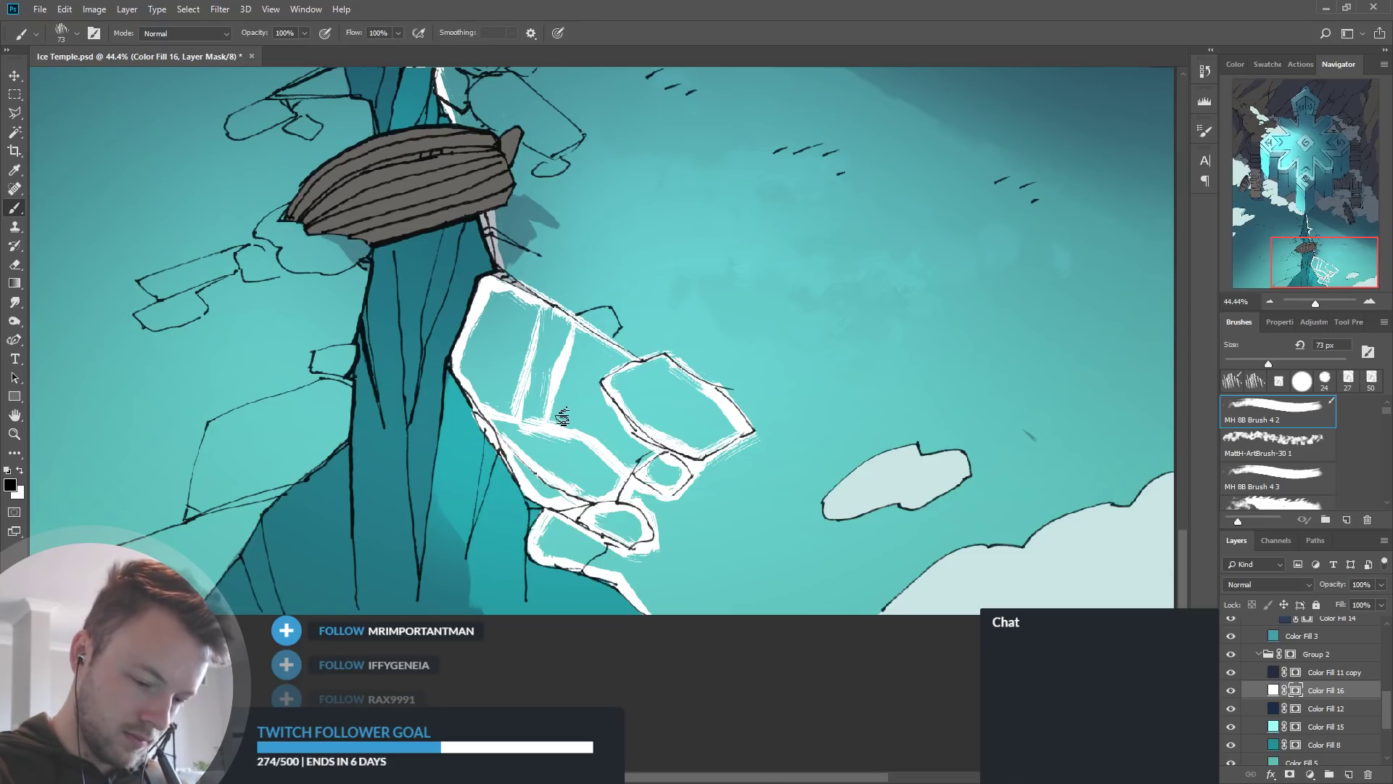
# Branch the second vertical crack toward the slab's upper edge and outline the small ice piece there in white, trimming the strokes
pyautogui.press('x')
pyautogui.press('x')
pyautogui.moveTo(575, 333)
pyautogui.mouseDown()
pyautogui.moveTo(586, 360)
pyautogui.moveTo(613, 353)
pyautogui.moveTo(578, 365)
pyautogui.moveTo(635, 285)
pyautogui.moveTo(575, 295)
pyautogui.moveTo(602, 305)
pyautogui.moveTo(590, 299)
pyautogui.moveTo(627, 289)
pyautogui.moveTo(636, 341)
pyautogui.moveTo(619, 294)
pyautogui.moveTo(647, 325)
pyautogui.mouseUp()
pyautogui.press('x')
pyautogui.press('x')
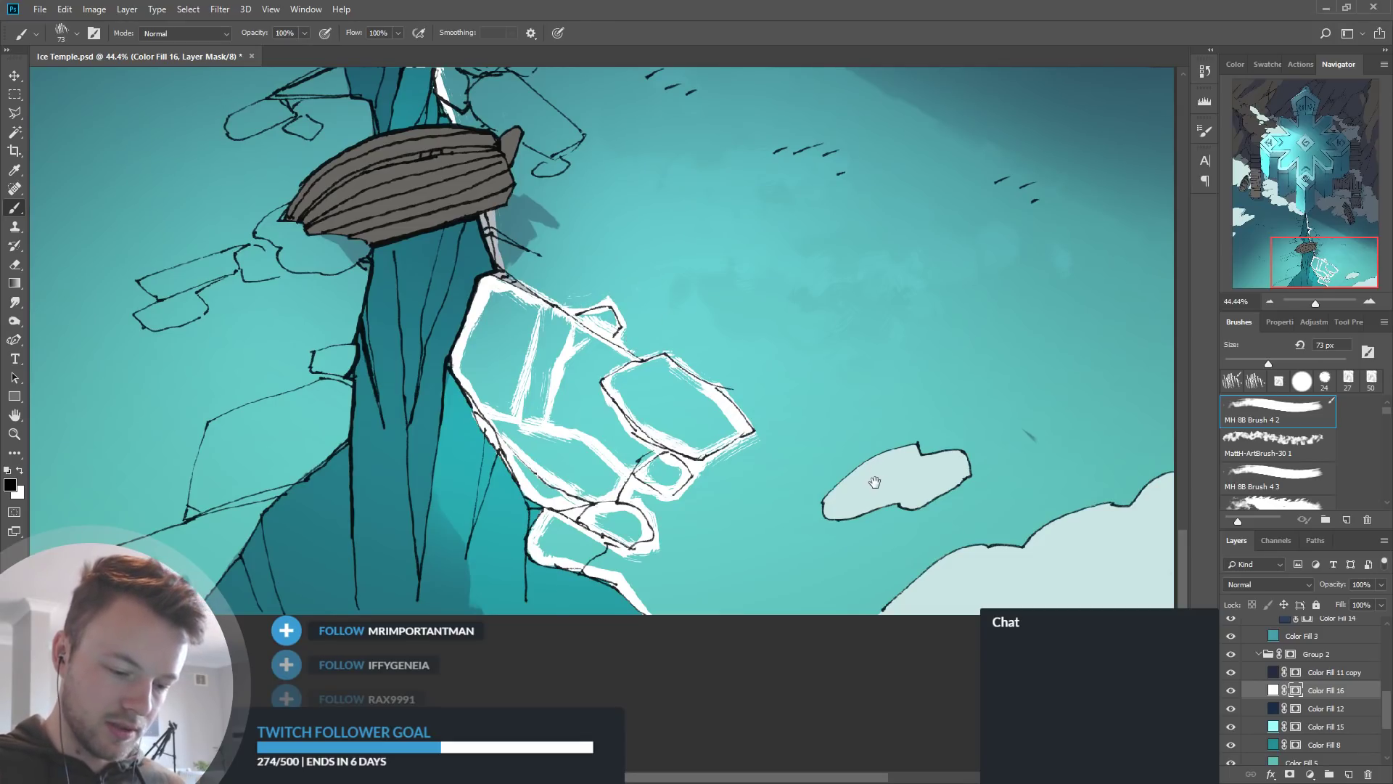
pyautogui.moveTo(874, 484); pyautogui.dragTo(789, 552)
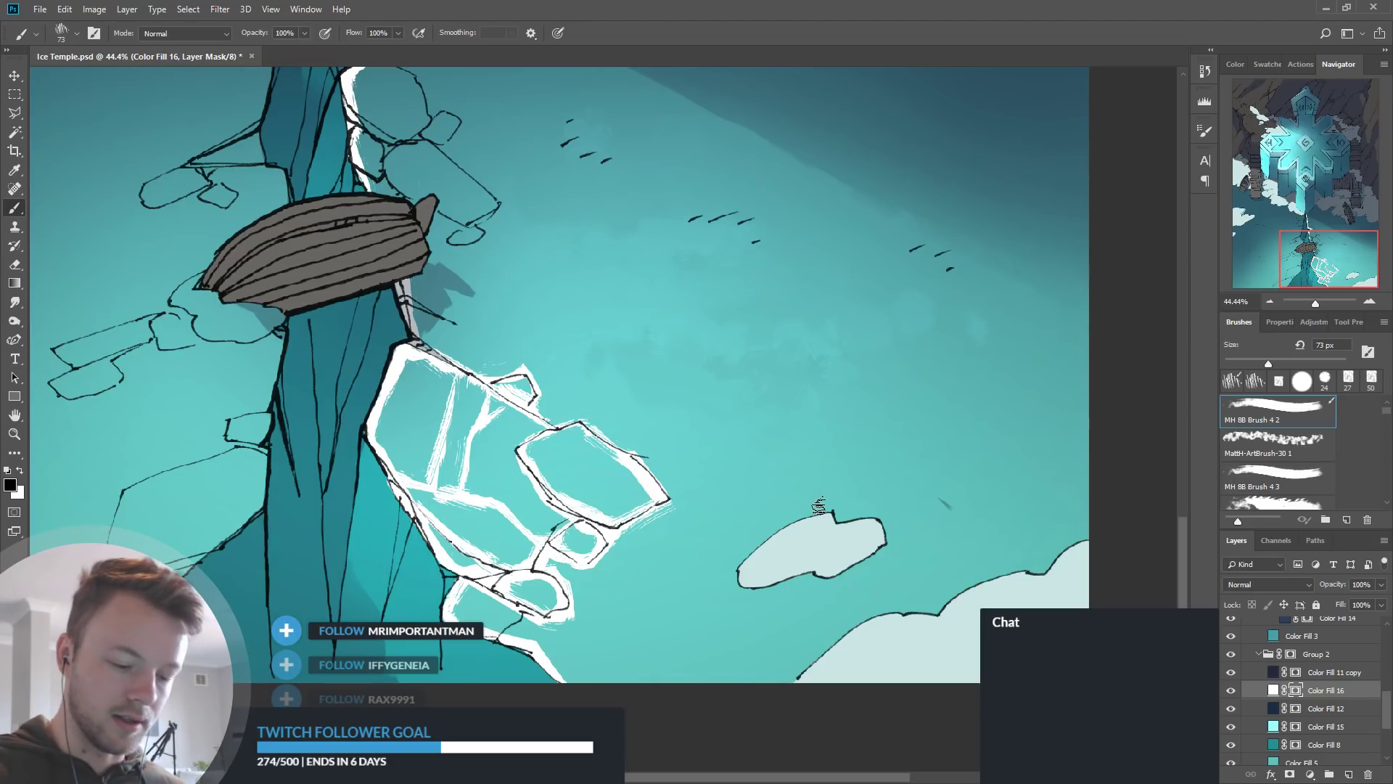
pyautogui.moveTo(800, 494); pyautogui.dragTo(866, 404)
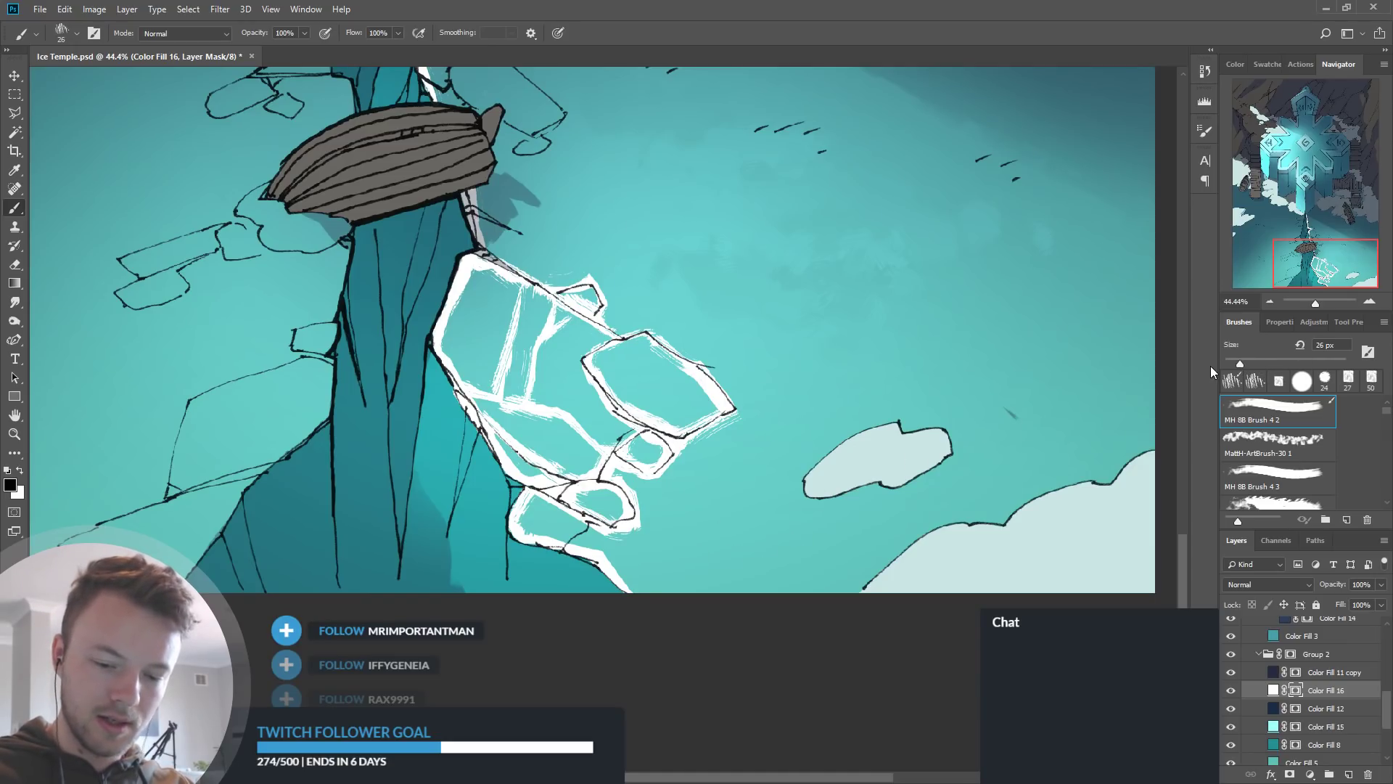
pyautogui.moveTo(766, 441); pyautogui.dragTo(877, 315)
pyautogui.moveTo(775, 300)
pyautogui.mouseDown()
pyautogui.moveTo(820, 363)
pyautogui.moveTo(864, 274)
pyautogui.moveTo(898, 311)
pyautogui.mouseUp()
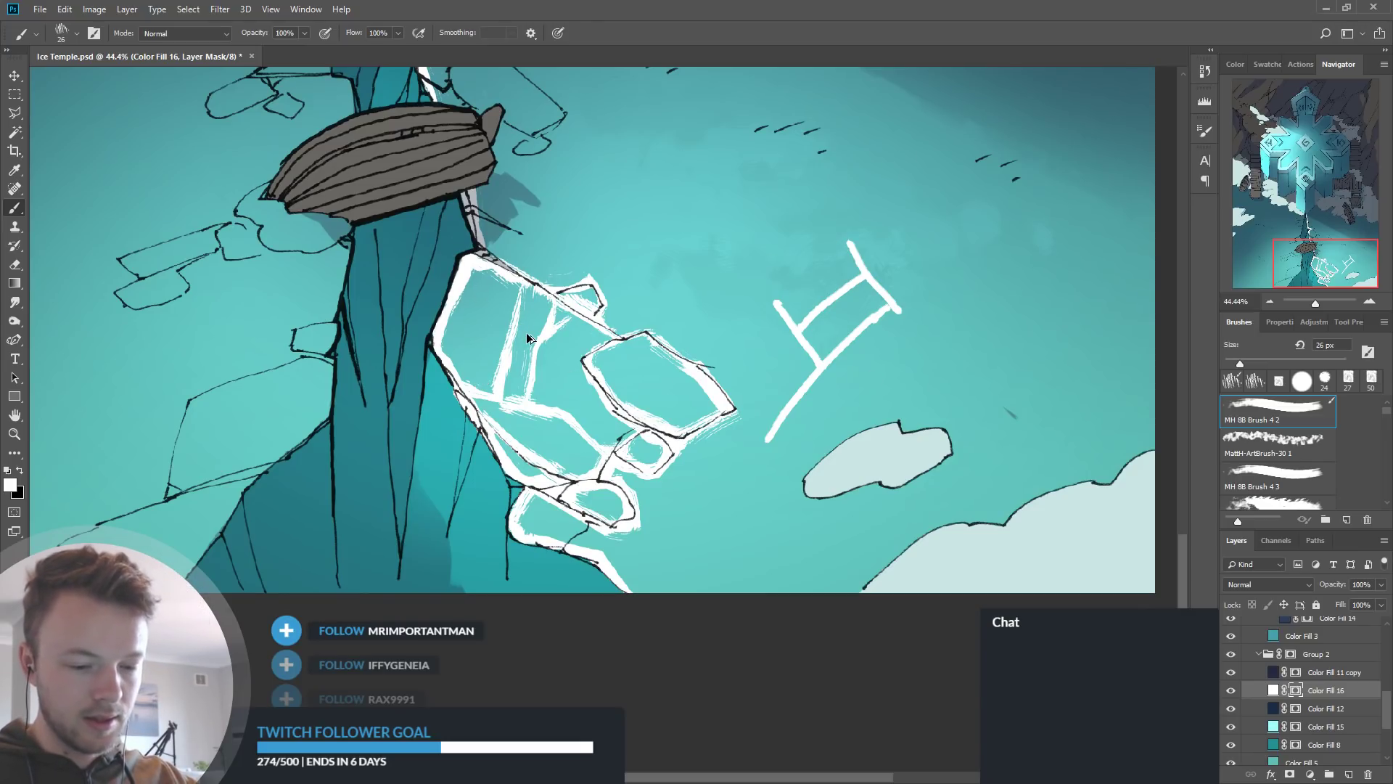
pyautogui.hotkey('ctrl', 'z')
pyautogui.hotkey('ctrl', 'z')
pyautogui.hotkey('ctrl', 'z')
pyautogui.hotkey('ctrl', 'z')
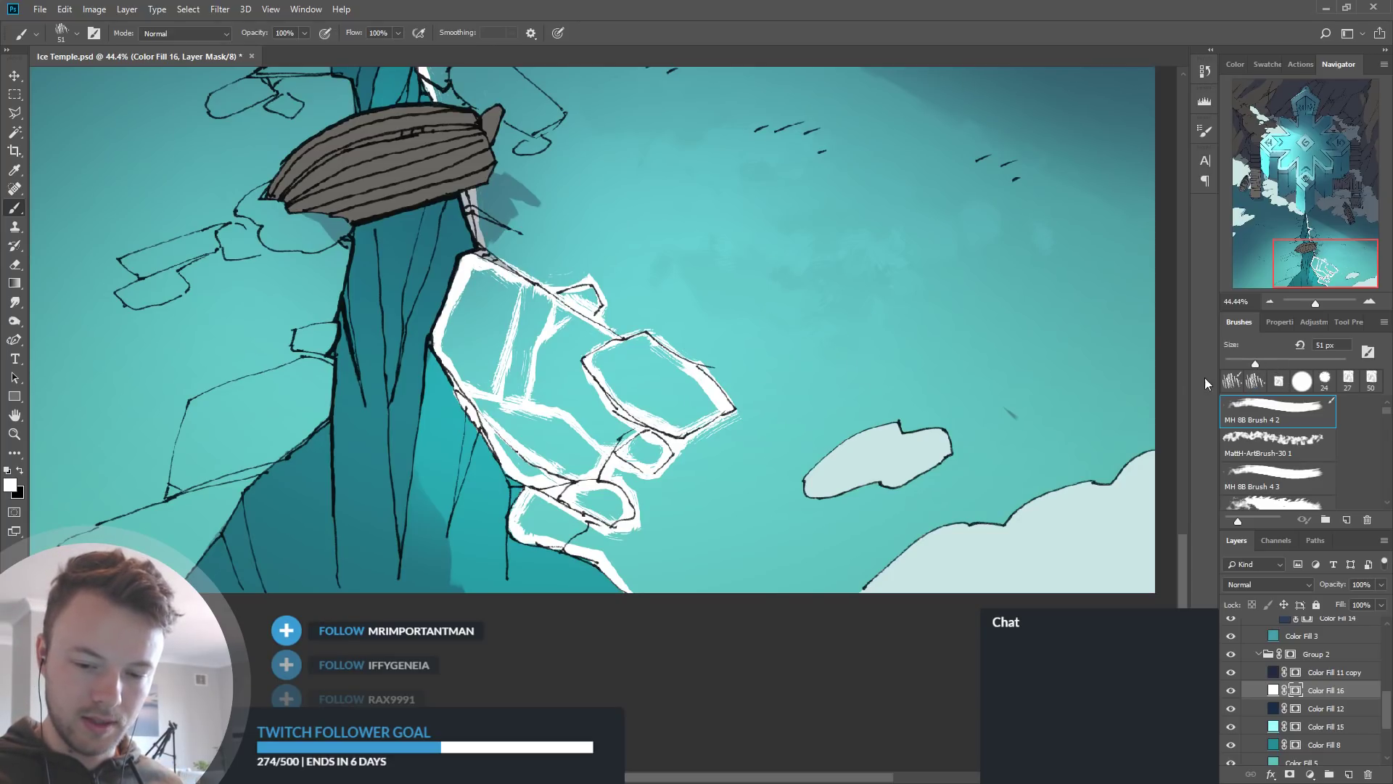
# With the brush at 80 px, paint a white highlight along the crack from the boat's shadow down to the small ice piece
pyautogui.moveTo(745, 418); pyautogui.dragTo(734, 538)
pyautogui.moveTo(565, 666); pyautogui.dragTo(584, 646)
pyautogui.press('x')
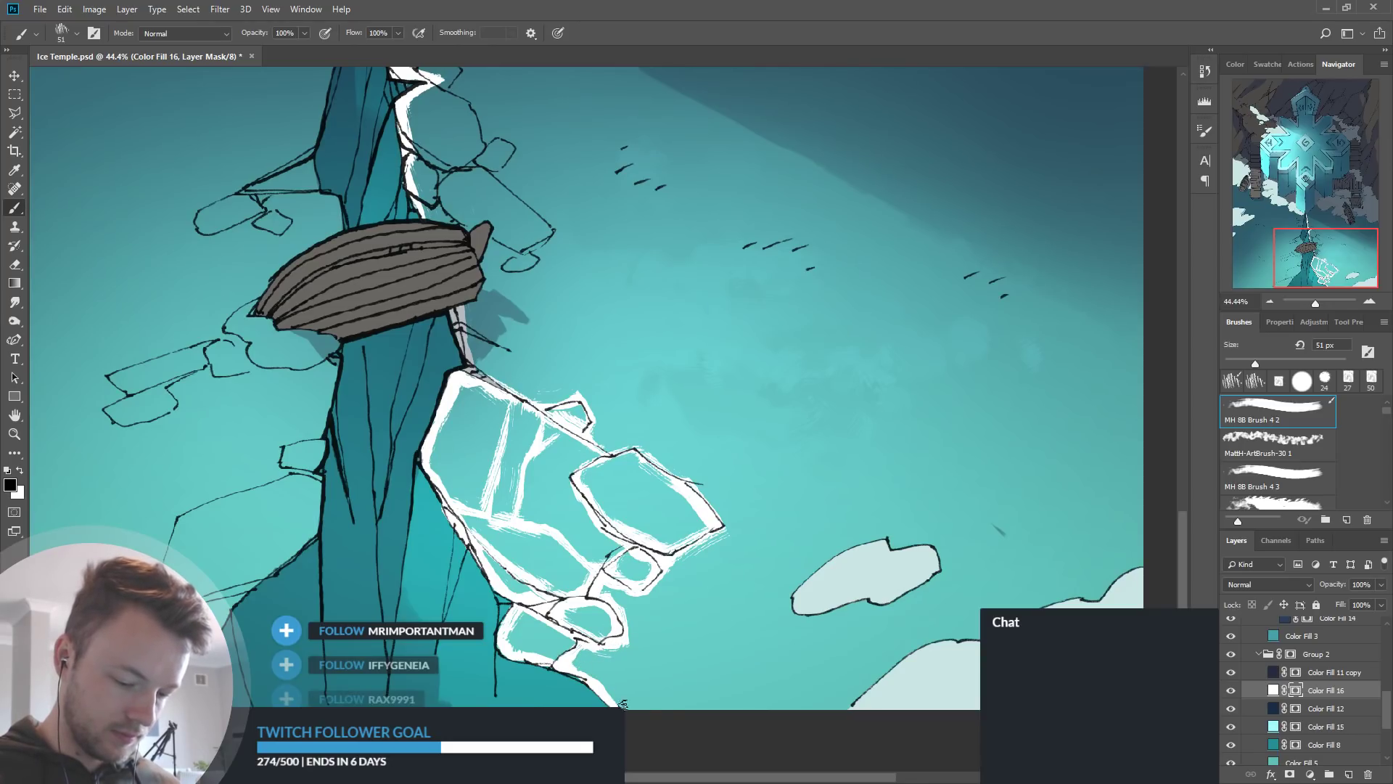
pyautogui.moveTo(824, 568); pyautogui.dragTo(837, 610)
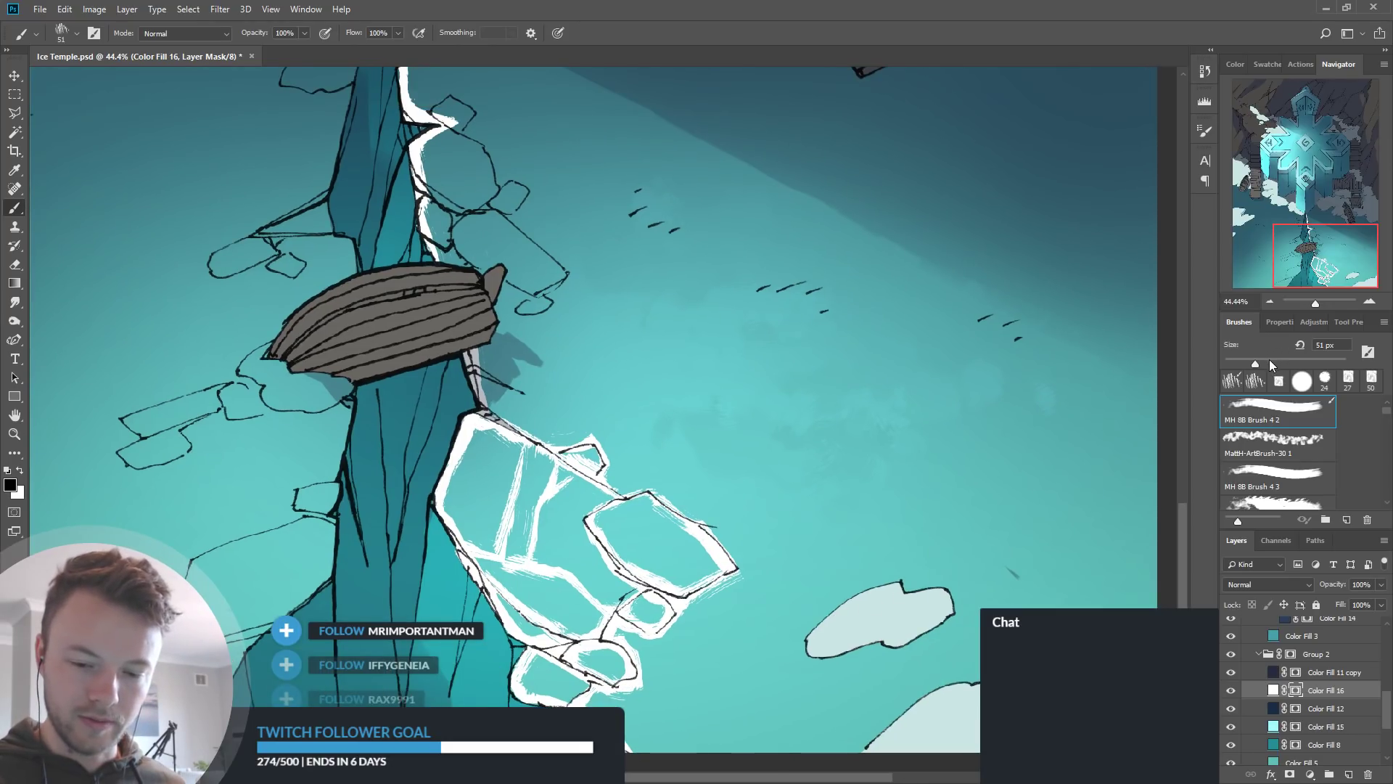
pyautogui.moveTo(916, 540); pyautogui.dragTo(834, 401)
pyautogui.moveTo(790, 460); pyautogui.dragTo(857, 573)
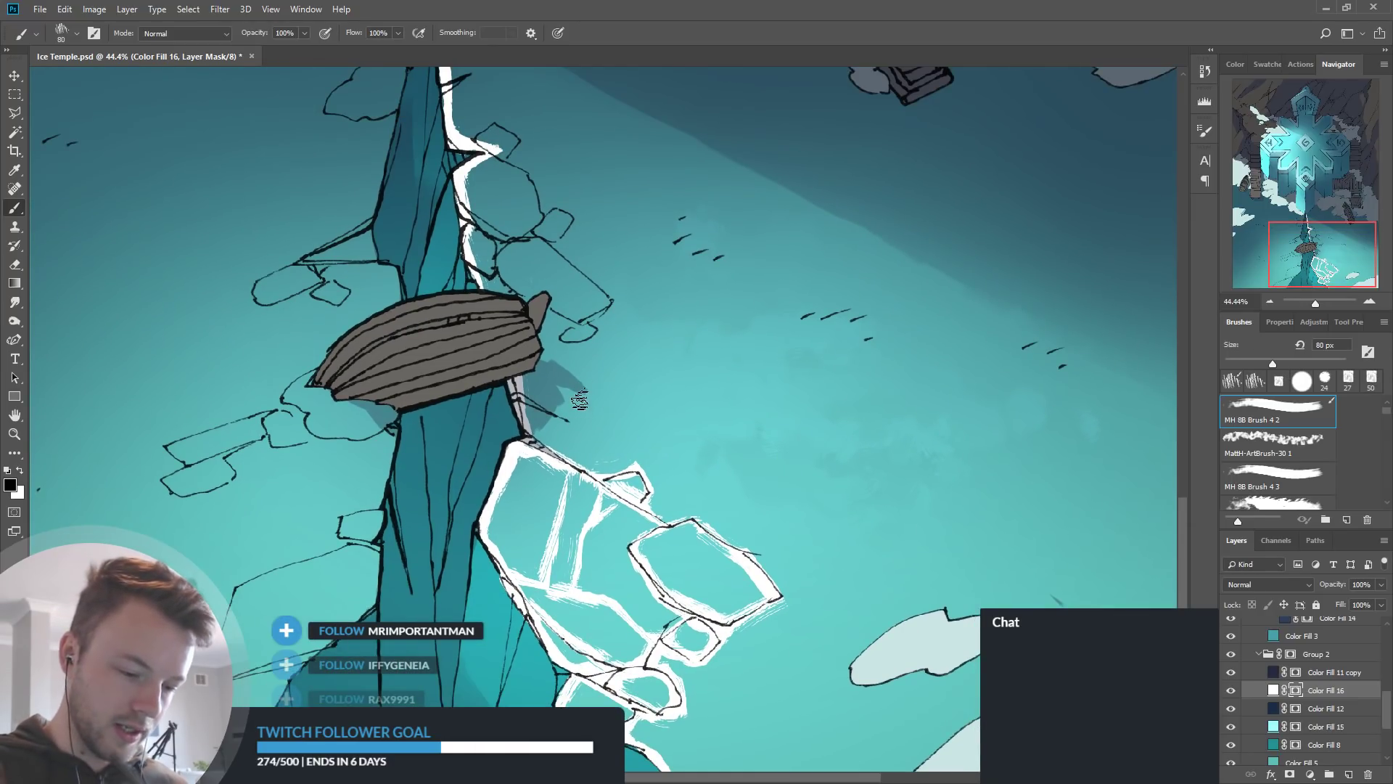
pyautogui.press('x')
pyautogui.moveTo(524, 380); pyautogui.dragTo(609, 466)
pyautogui.press('x')
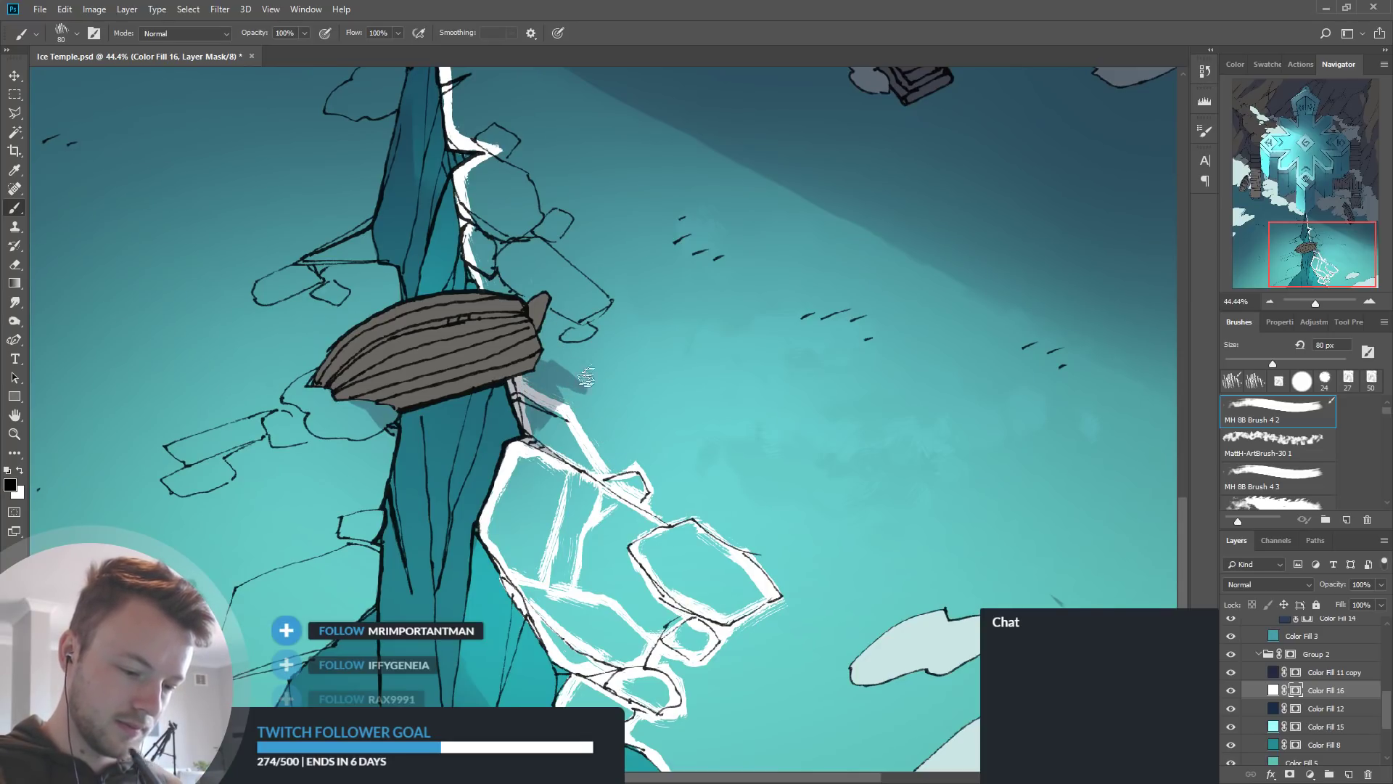
# Paint white highlights along the crack edges beside the boat's stern, meeting at the small oval ice piece, and trim them
pyautogui.moveTo(758, 435); pyautogui.dragTo(787, 529)
pyautogui.press('x')
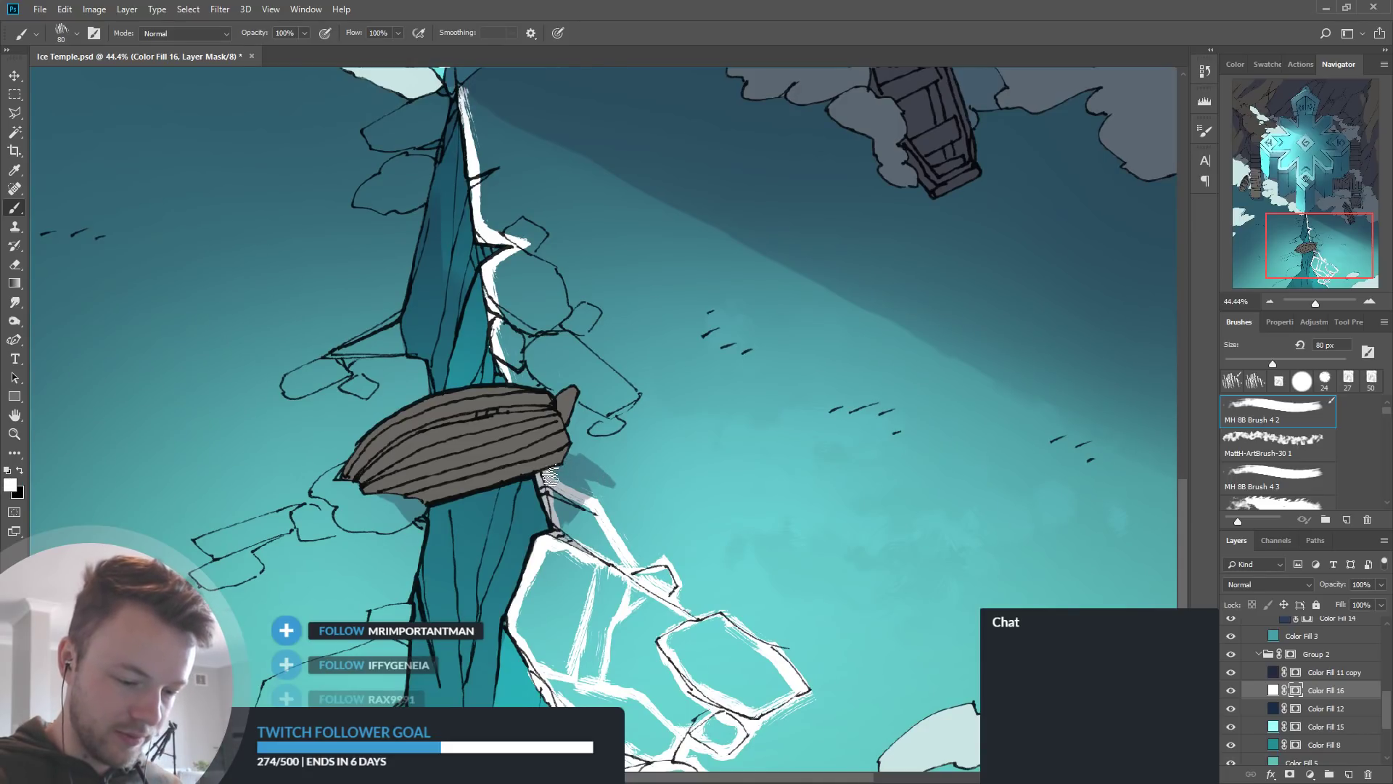
pyautogui.moveTo(551, 473); pyautogui.dragTo(622, 419)
pyautogui.moveTo(524, 367); pyautogui.dragTo(617, 424)
pyautogui.press('x')
pyautogui.moveTo(572, 475)
pyautogui.mouseDown()
pyautogui.moveTo(605, 399)
pyautogui.moveTo(594, 392)
pyautogui.moveTo(616, 435)
pyautogui.mouseUp()
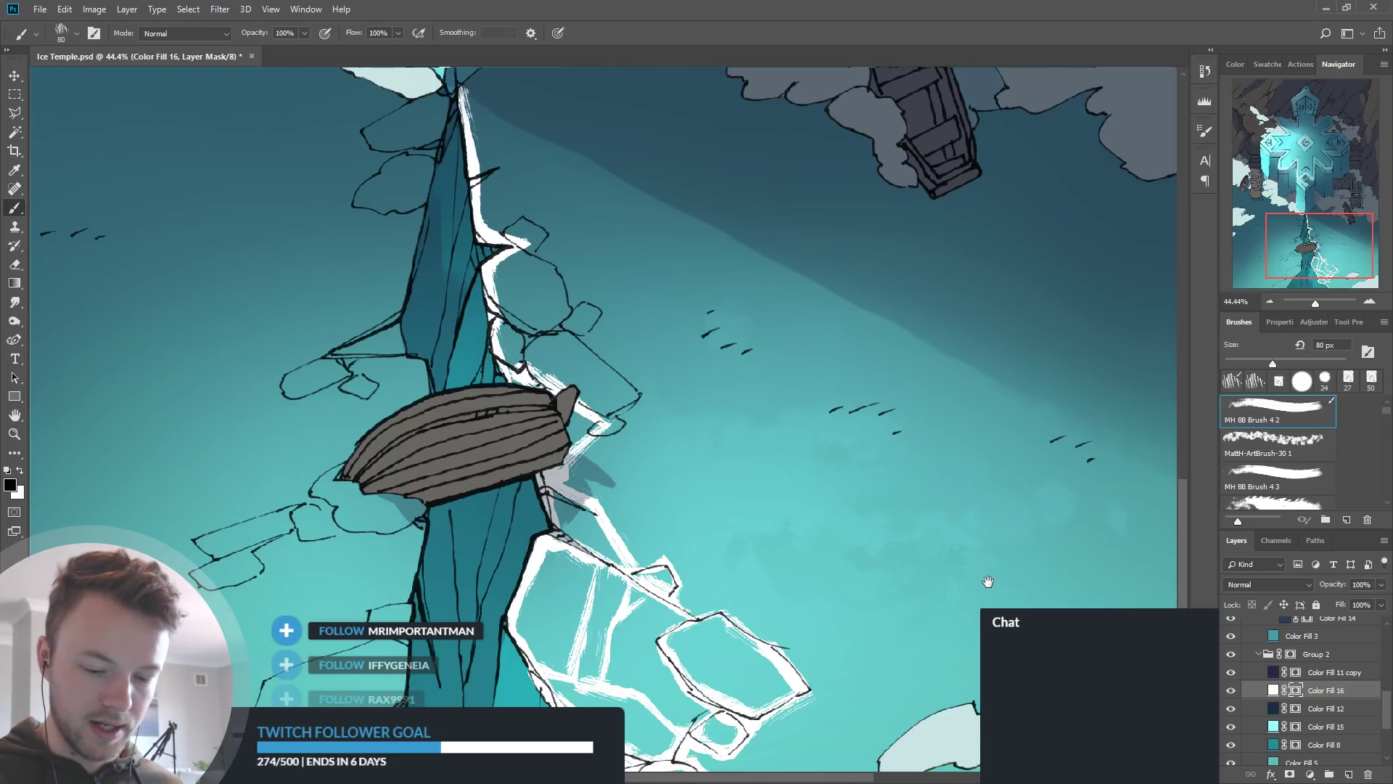
pyautogui.moveTo(988, 583); pyautogui.dragTo(955, 578)
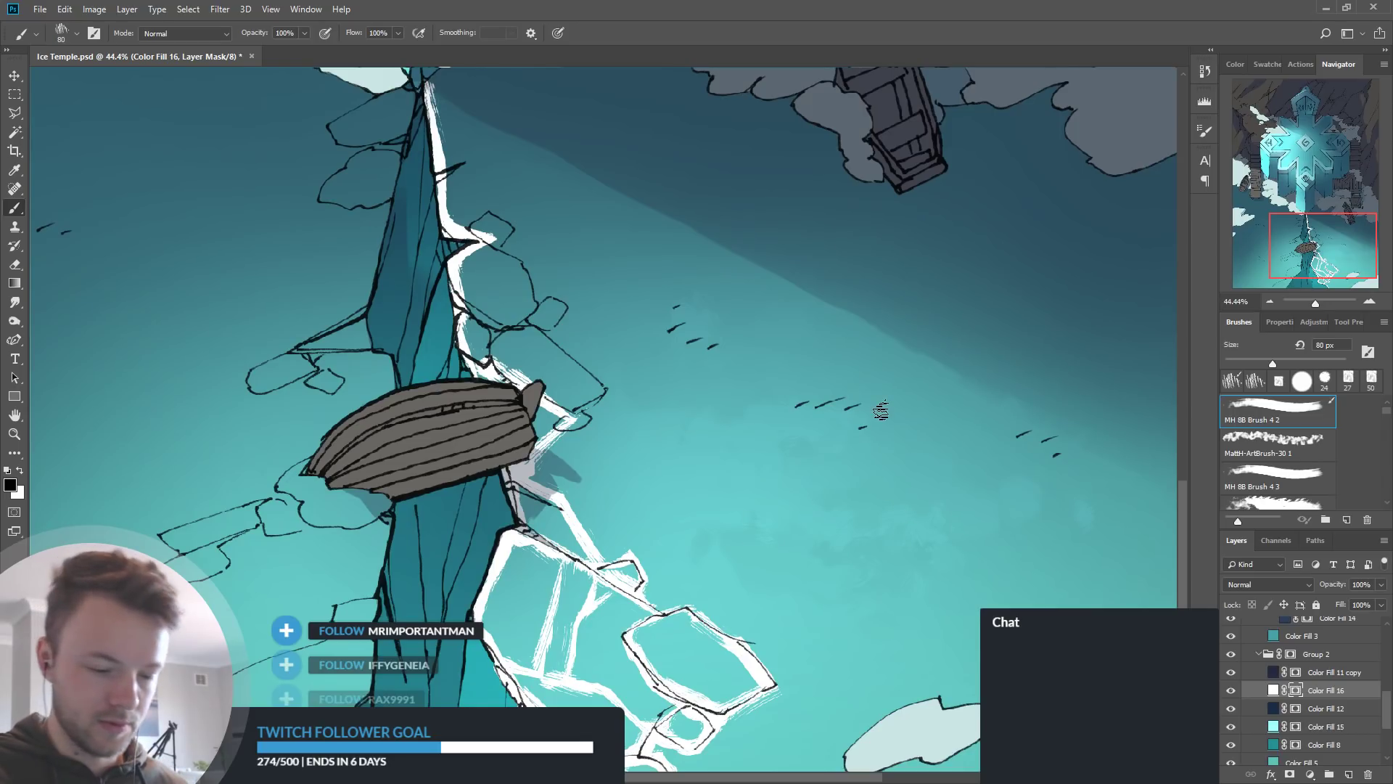
# Outline the small oval ice piece by the stern and the long outer edge of the adjoining rectangular slab in white
pyautogui.press('x')
pyautogui.moveTo(557, 430); pyautogui.dragTo(623, 390)
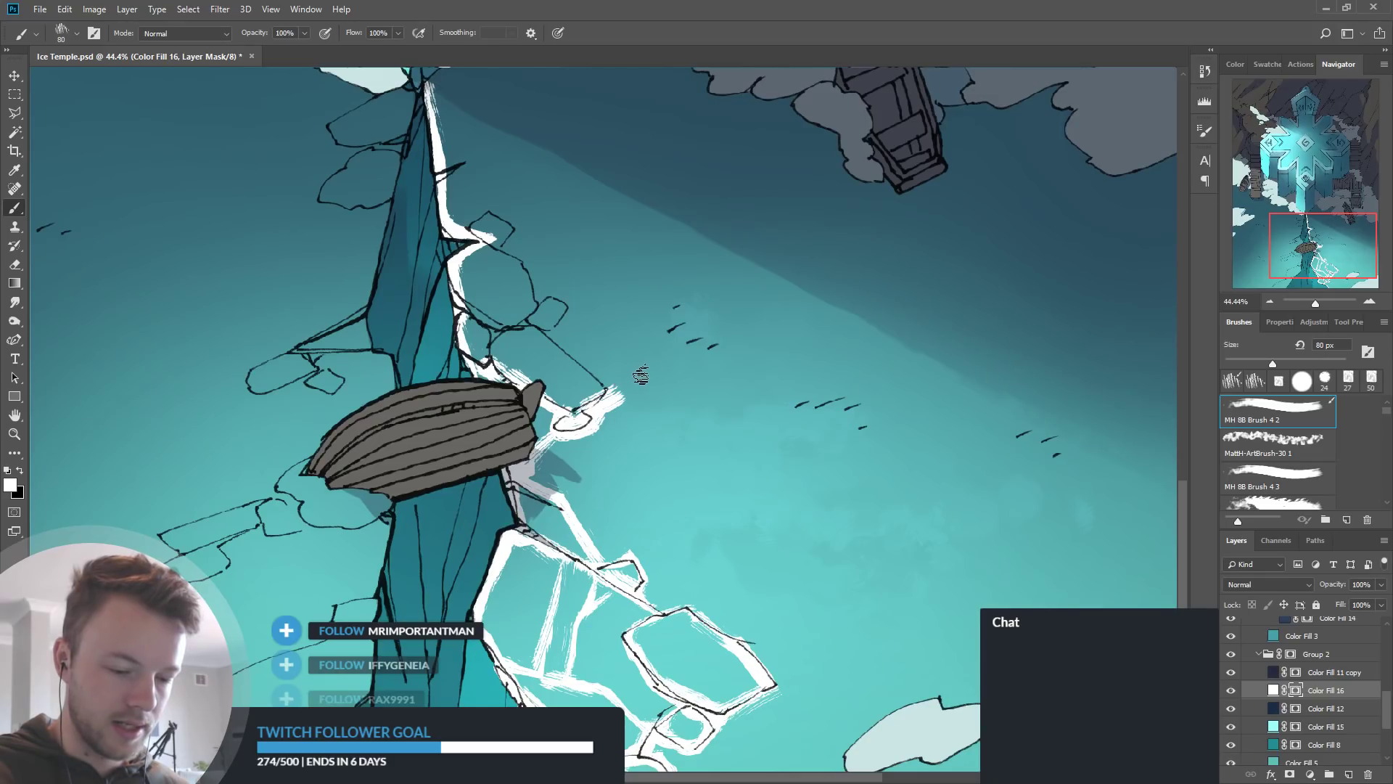
pyautogui.keyDown('shift'); pyautogui.click(549, 330); pyautogui.keyUp('shift')
pyautogui.press('x')
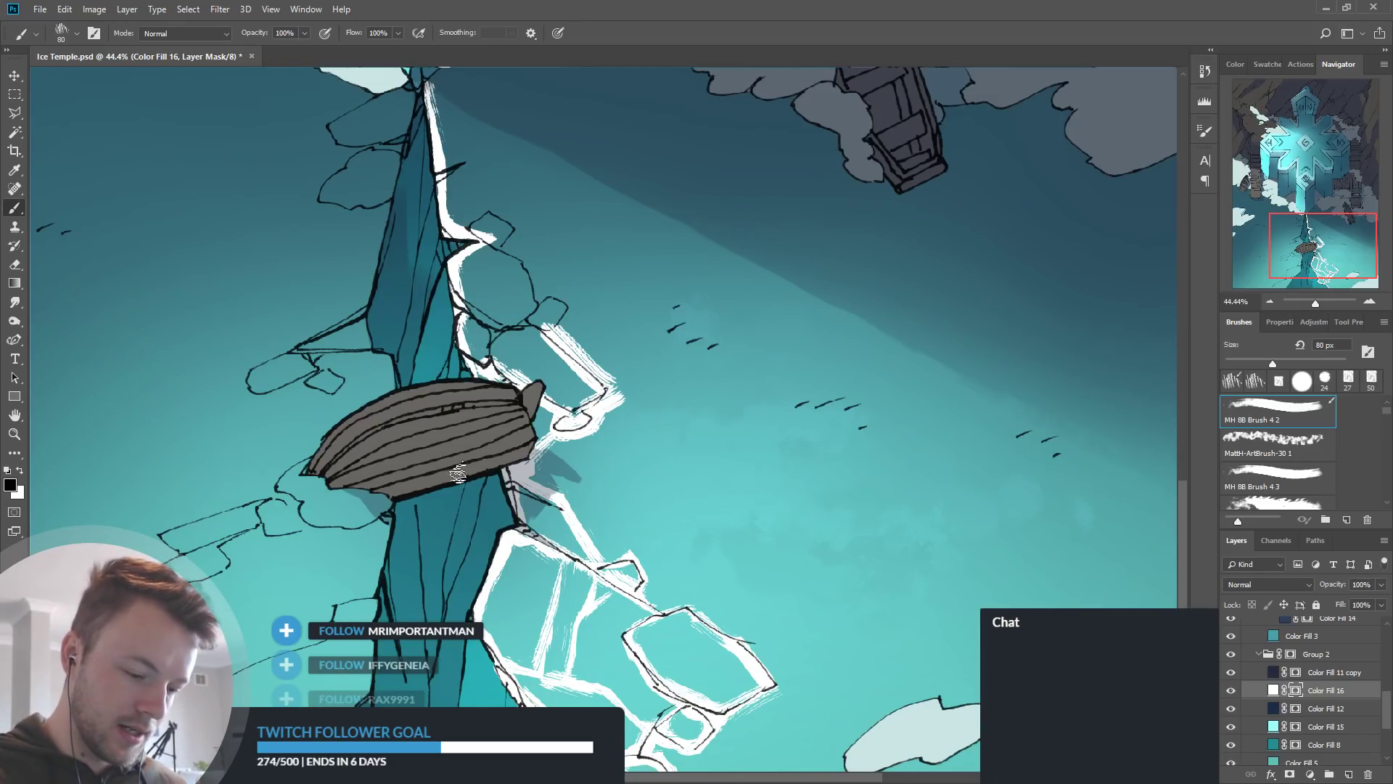
# Make the Color Fill 11 layer in Group 3 visible and select its layer mask
pyautogui.scroll(6, 1364, 697)
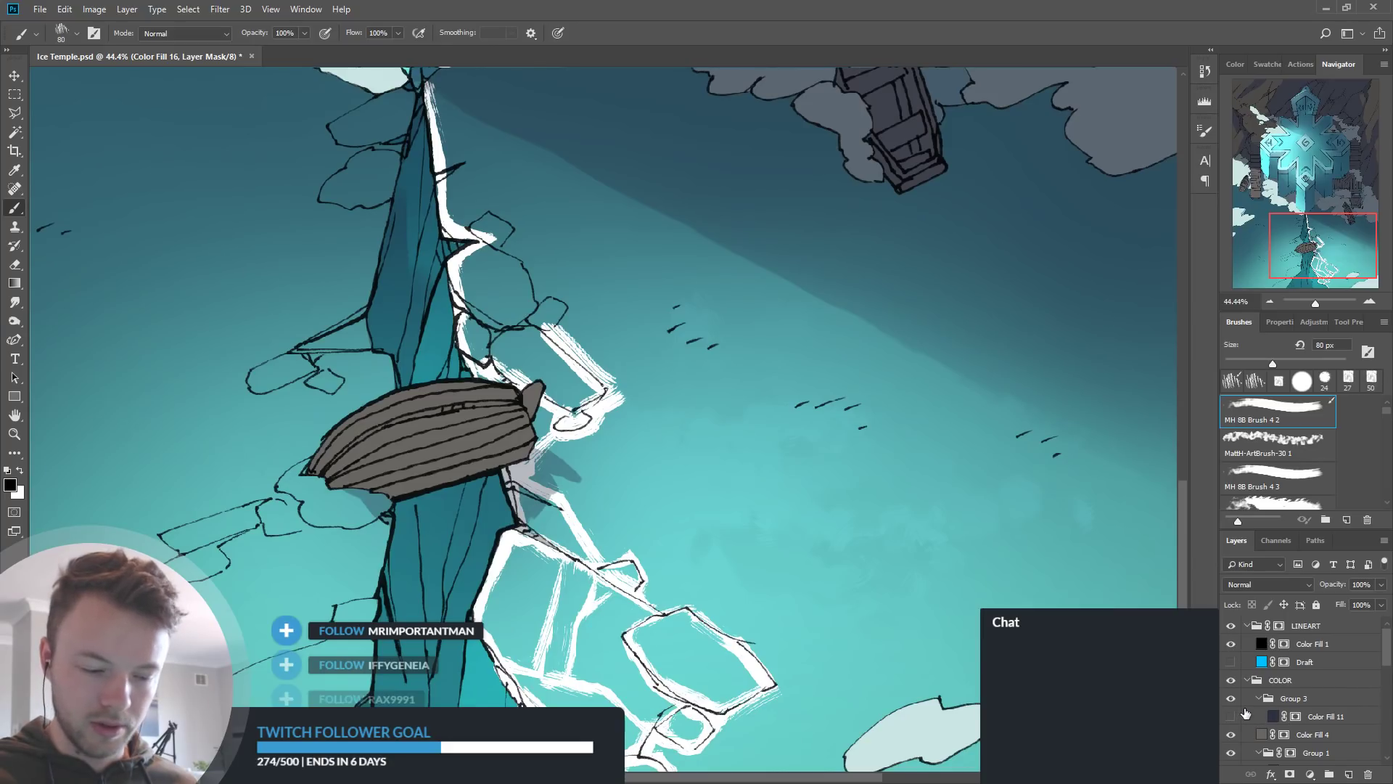
pyautogui.click(1243, 716)
pyautogui.click(1233, 716)
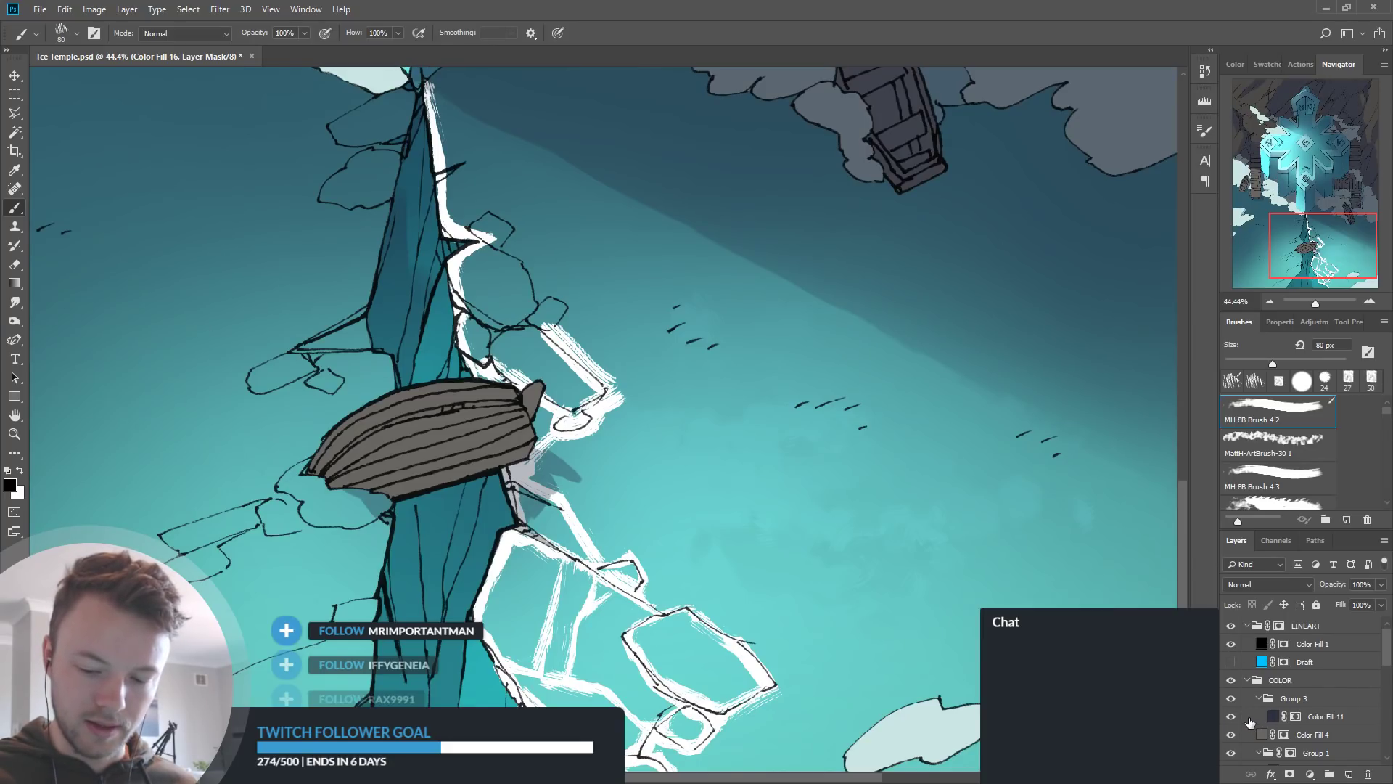
pyautogui.moveTo(1379, 667); pyautogui.dragTo(1362, 711)
pyautogui.click(1231, 675)
pyautogui.click(1231, 675)
pyautogui.moveTo(1387, 720); pyautogui.dragTo(1390, 666)
pyautogui.click(1296, 675)
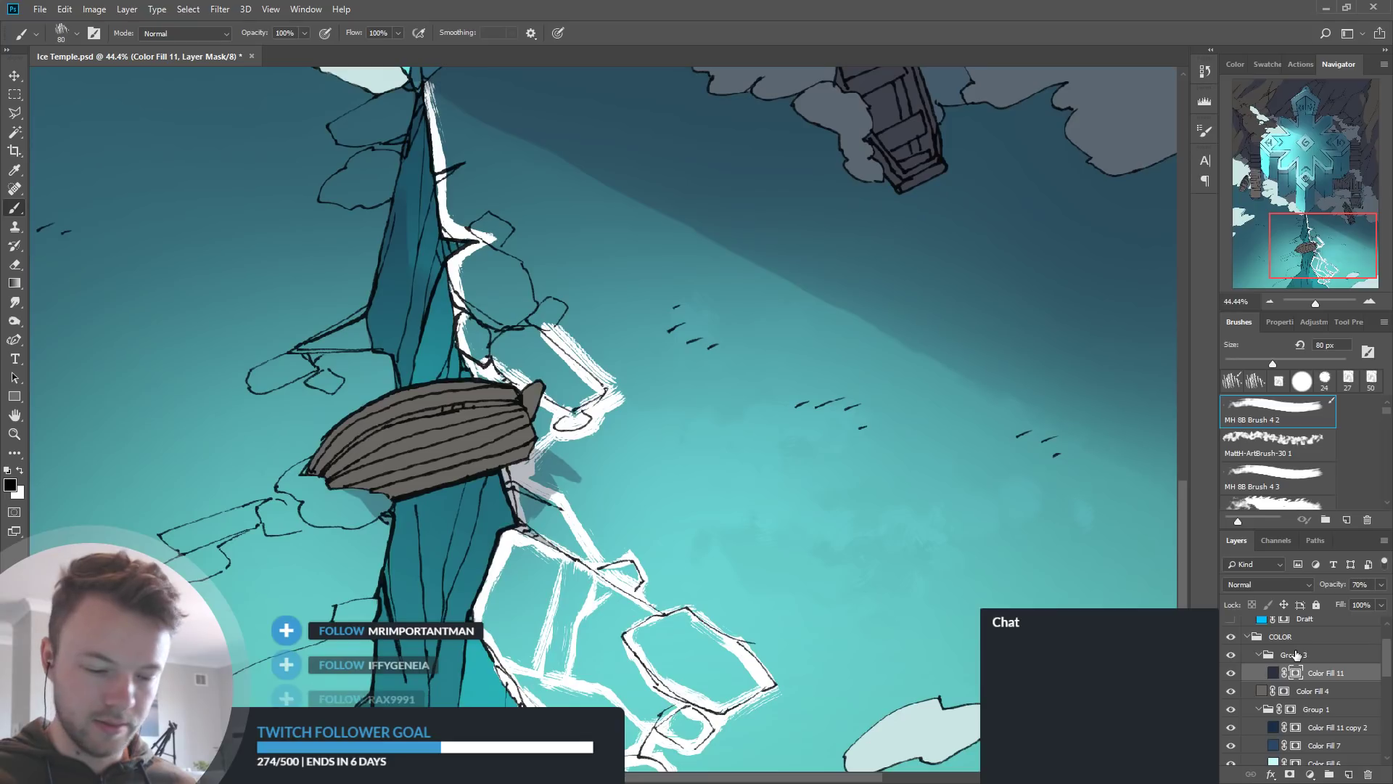
# Paint the dark Color Fill 11 shadow over the side of the boat's hull and stern, leaving the upper planks lit
pyautogui.press('x')
pyautogui.moveTo(439, 453)
pyautogui.mouseDown()
pyautogui.moveTo(421, 423)
pyautogui.moveTo(379, 440)
pyautogui.moveTo(338, 474)
pyautogui.moveTo(382, 473)
pyautogui.moveTo(364, 486)
pyautogui.moveTo(445, 476)
pyautogui.mouseUp()
pyautogui.press('x')
pyautogui.moveTo(358, 500); pyautogui.dragTo(379, 499)
pyautogui.press('x')
pyautogui.moveTo(500, 444)
pyautogui.mouseDown()
pyautogui.moveTo(479, 444)
pyautogui.moveTo(522, 444)
pyautogui.moveTo(511, 422)
pyautogui.moveTo(541, 402)
pyautogui.mouseUp()
pyautogui.press('x')
pyautogui.press('x')
pyautogui.moveTo(500, 425)
pyautogui.mouseDown()
pyautogui.moveTo(429, 419)
pyautogui.moveTo(505, 412)
pyautogui.mouseUp()
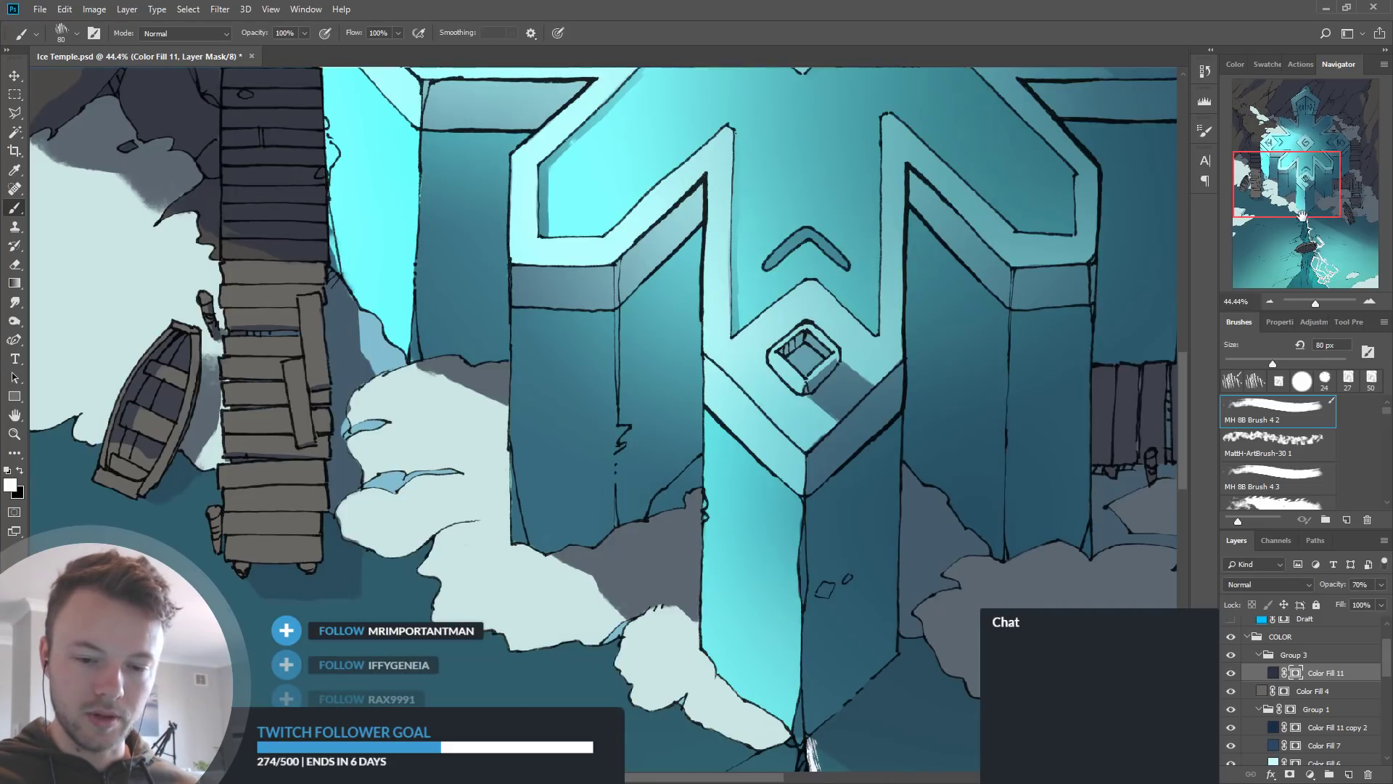
# Refine the Color Fill 11 shading inside the rowboat moored beside the wooden pier
pyautogui.moveTo(1334, 277); pyautogui.dragTo(1298, 215)
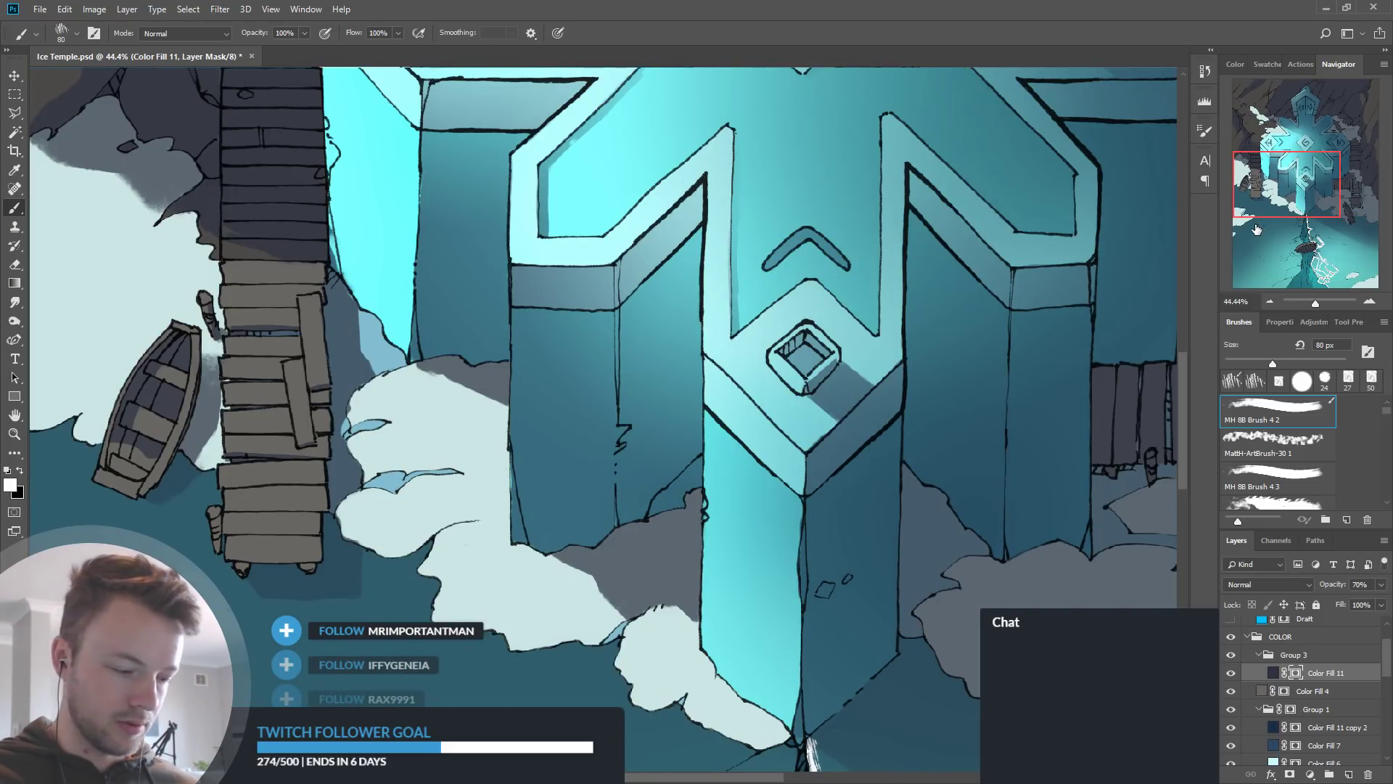
pyautogui.moveTo(133, 447)
pyautogui.mouseDown()
pyautogui.moveTo(145, 455)
pyautogui.moveTo(149, 441)
pyautogui.moveTo(112, 459)
pyautogui.mouseUp()
pyautogui.press('x')
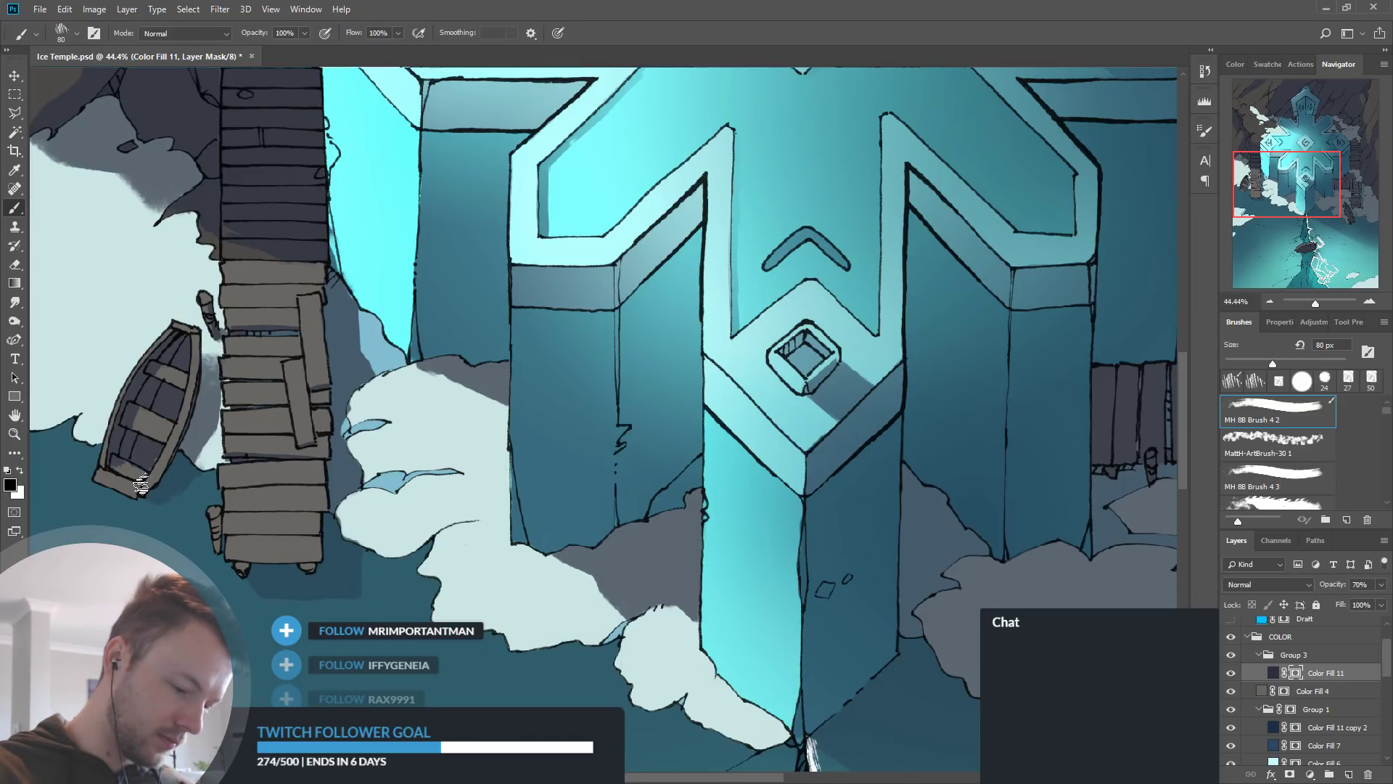
pyautogui.press('x')
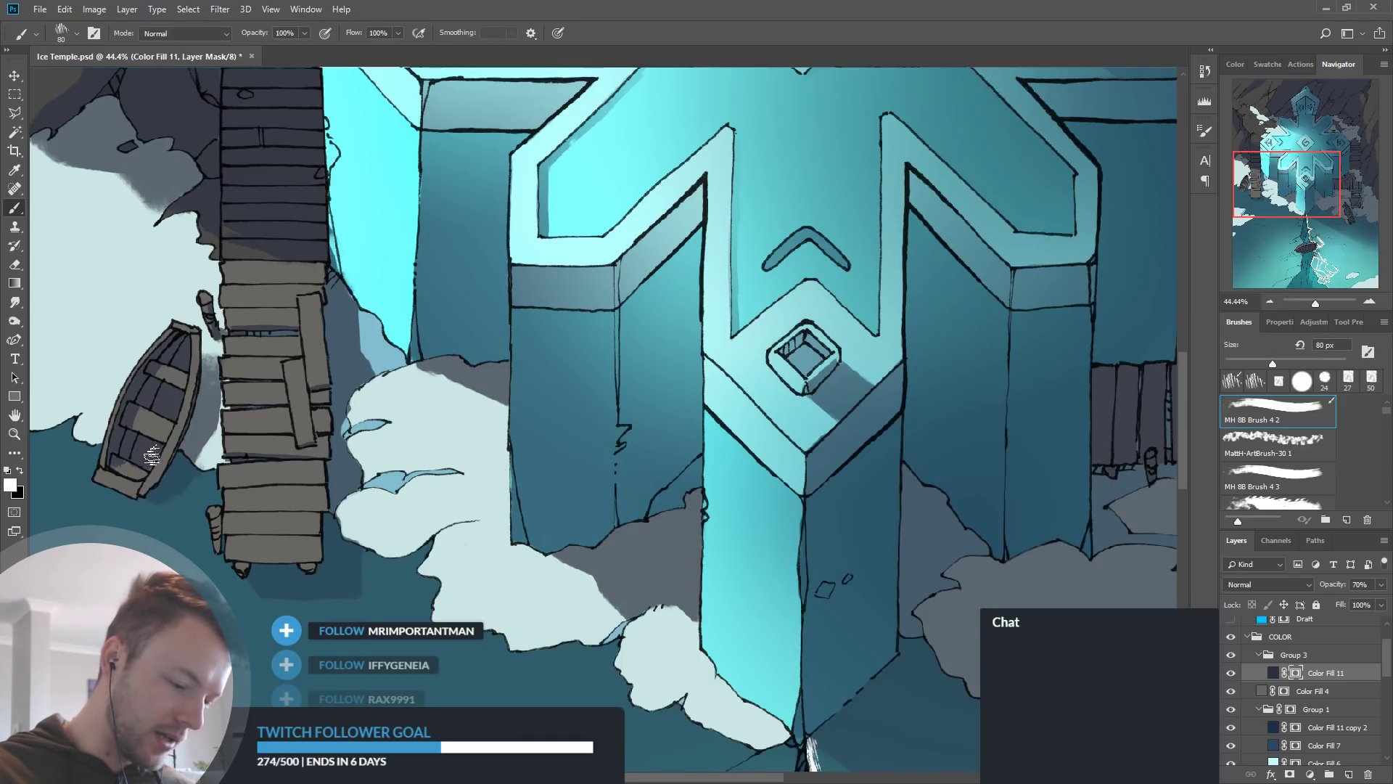
pyautogui.press('x')
pyautogui.press('x')
pyautogui.press('x')
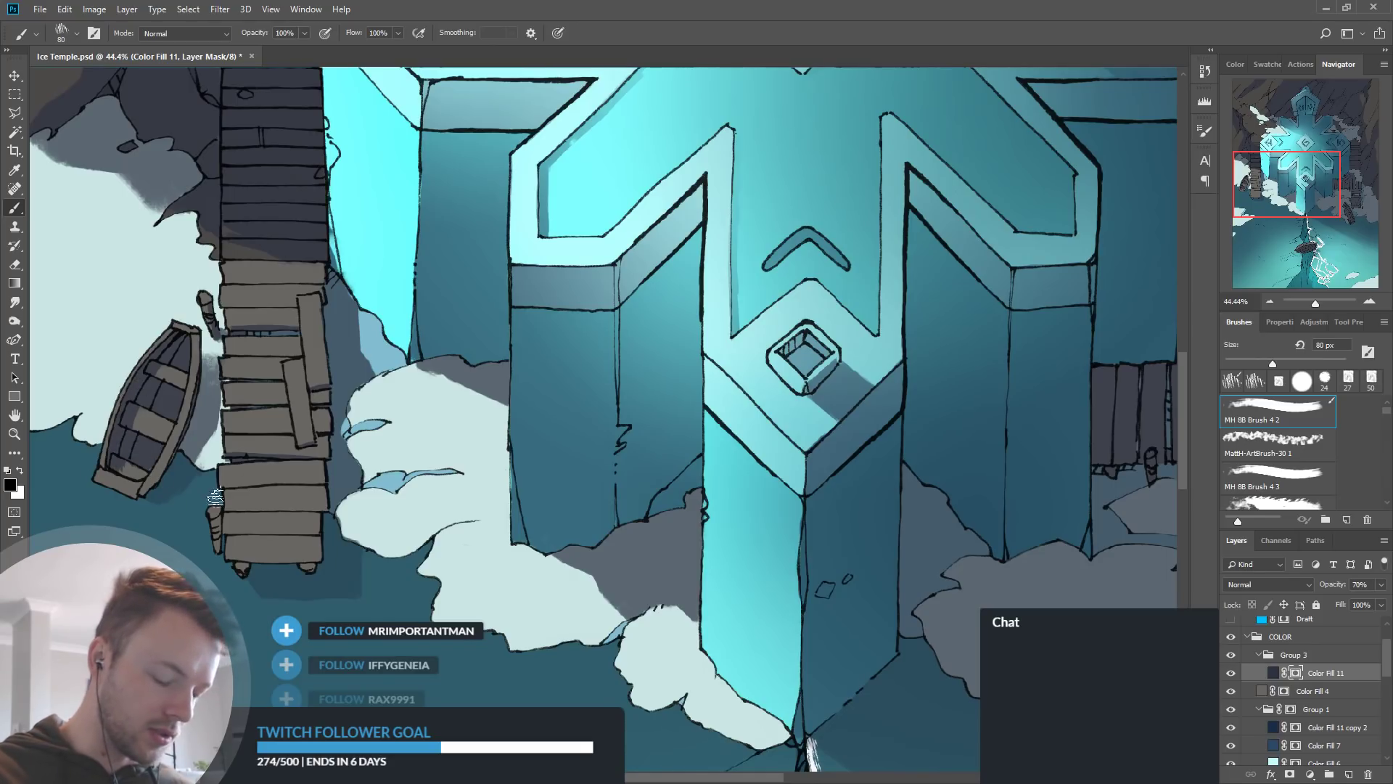
pyautogui.moveTo(496, 539); pyautogui.dragTo(726, 502)
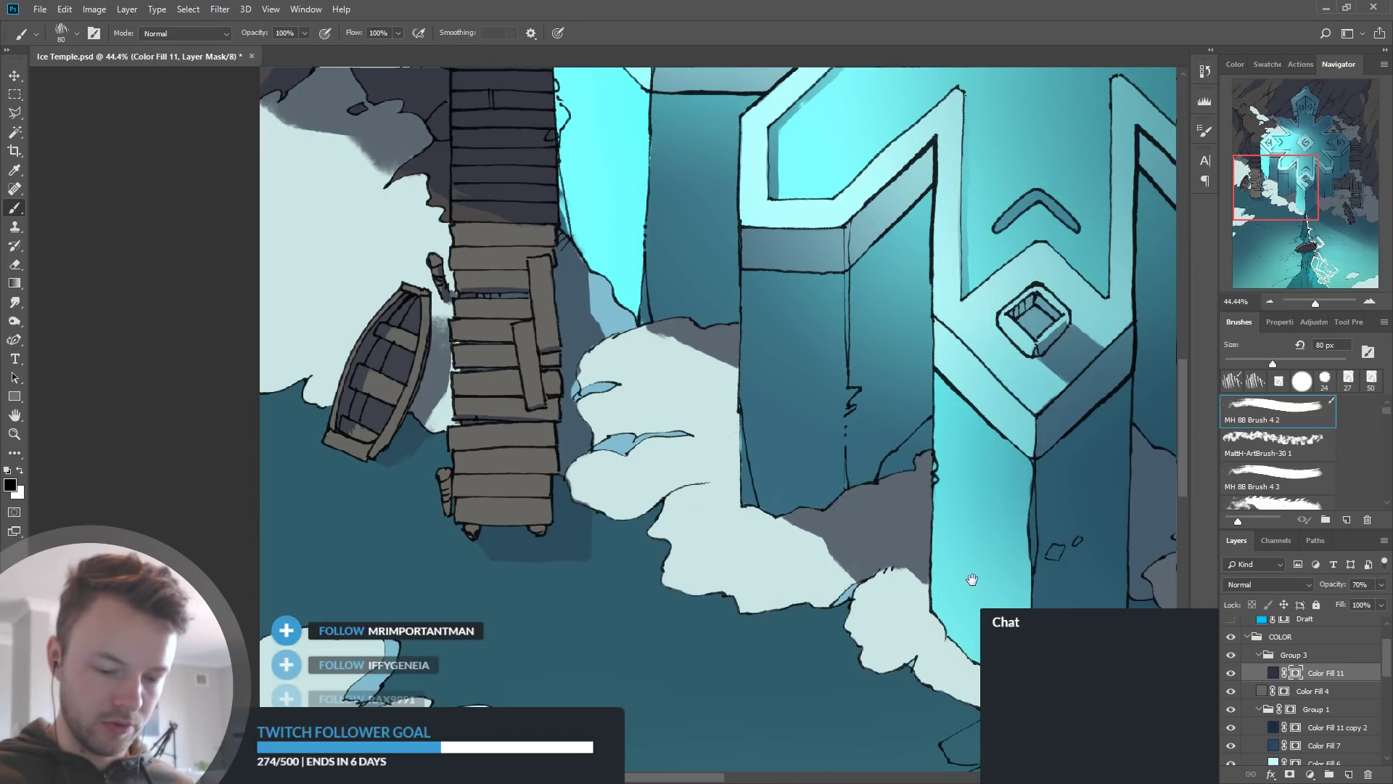
pyautogui.moveTo(988, 563)
pyautogui.mouseDown()
pyautogui.moveTo(927, 423)
pyautogui.moveTo(828, 346)
pyautogui.mouseUp()
pyautogui.moveTo(986, 439)
pyautogui.mouseDown()
pyautogui.moveTo(805, 678)
pyautogui.moveTo(810, 729)
pyautogui.mouseUp()
pyautogui.moveTo(756, 424); pyautogui.dragTo(784, 584)
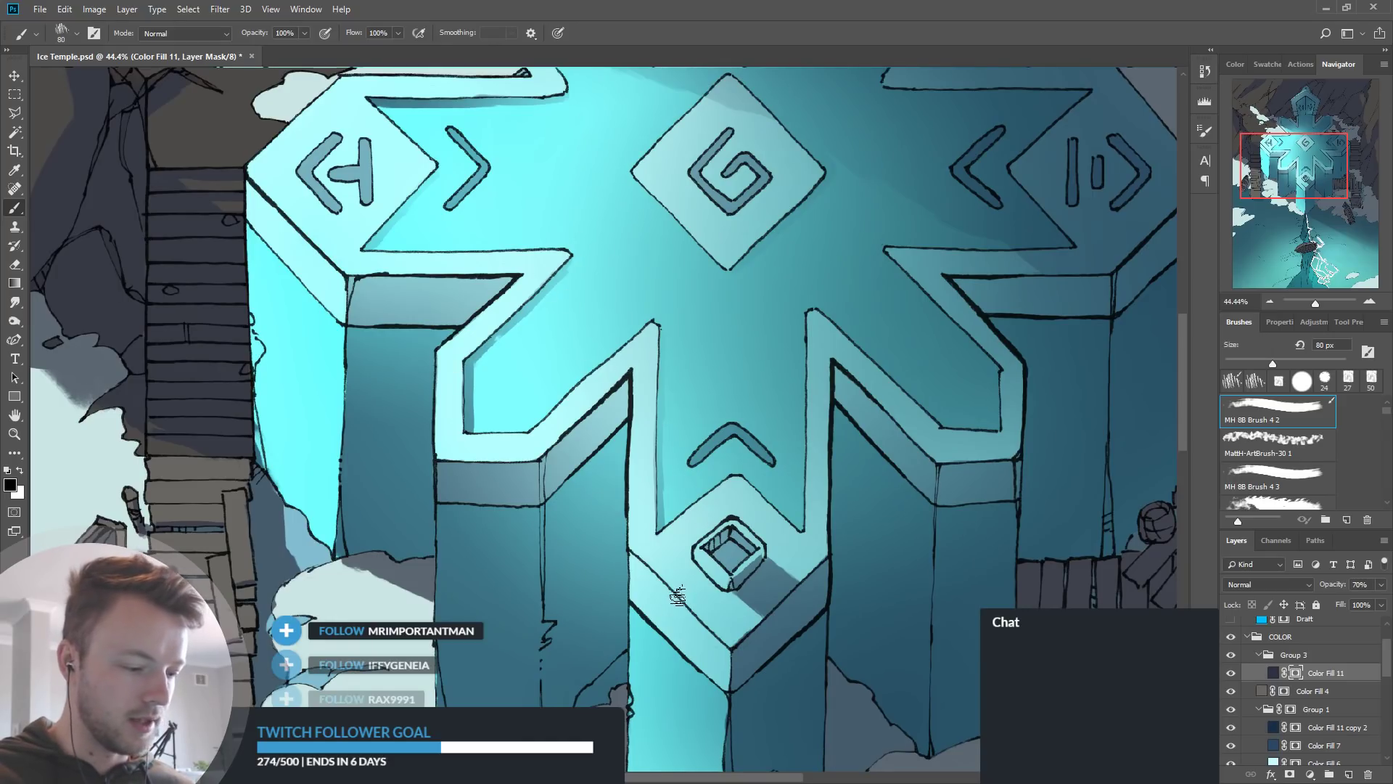
# Toggle the Color Fill 16 highlights off and on, select their mask, and thin the highlight on the rectangular slab's outer edge
pyautogui.click(1320, 249)
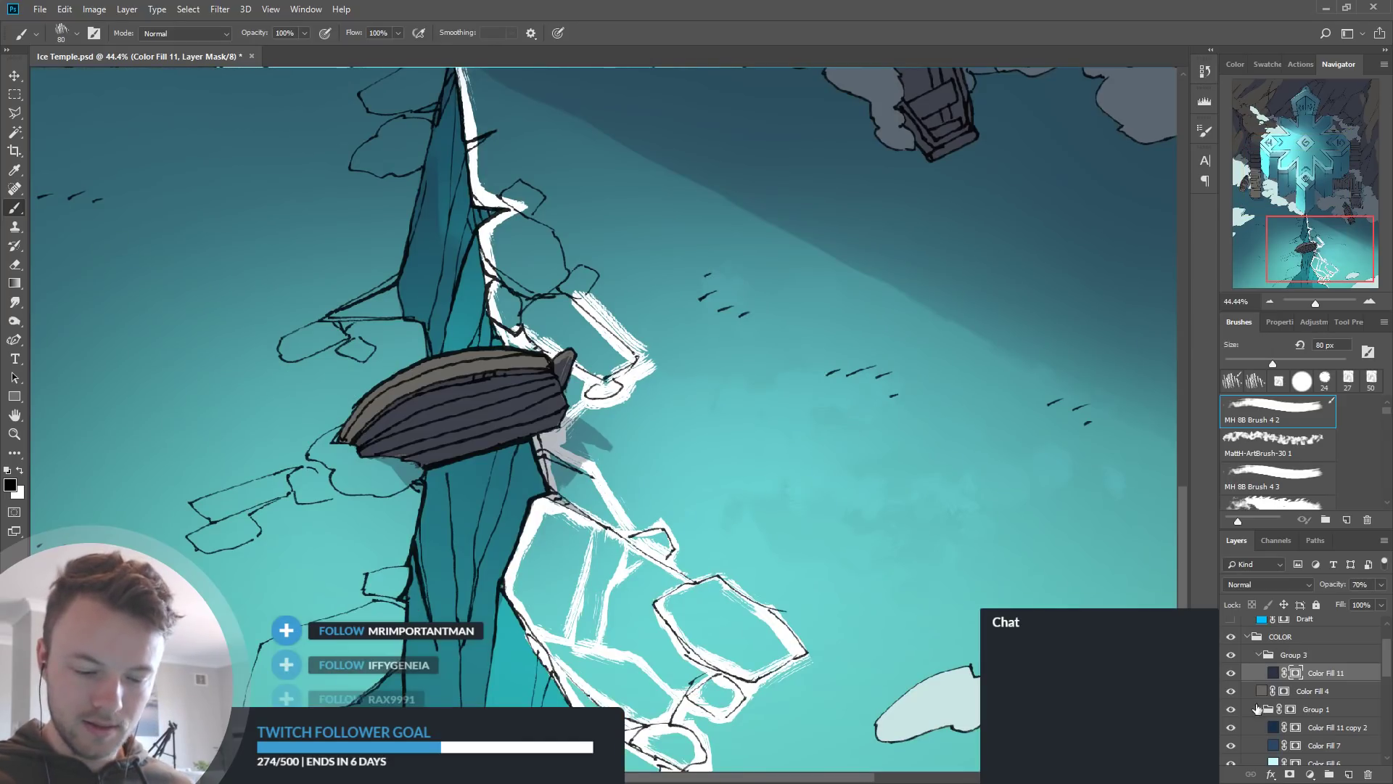
pyautogui.moveTo(865, 634); pyautogui.dragTo(829, 655)
pyautogui.scroll(-5, 1277, 668)
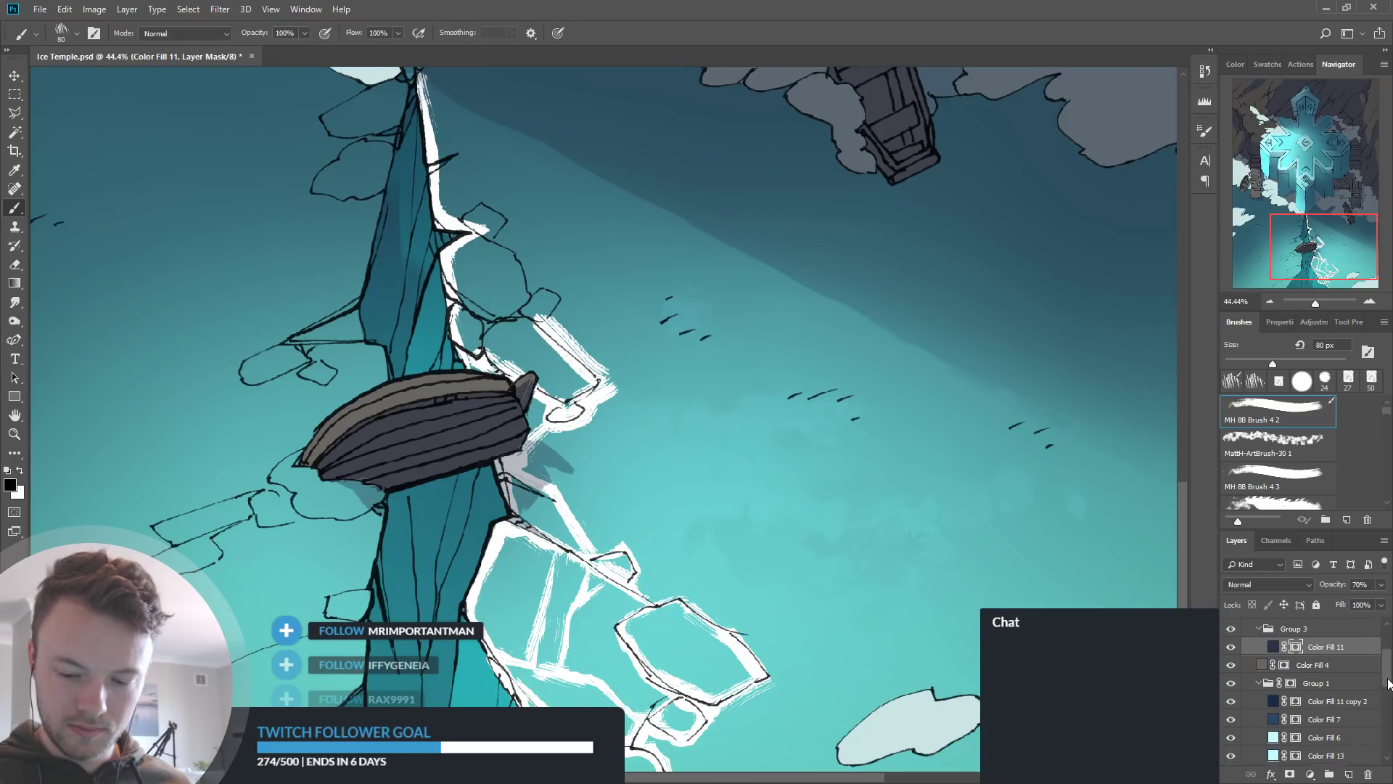
pyautogui.click(1231, 655)
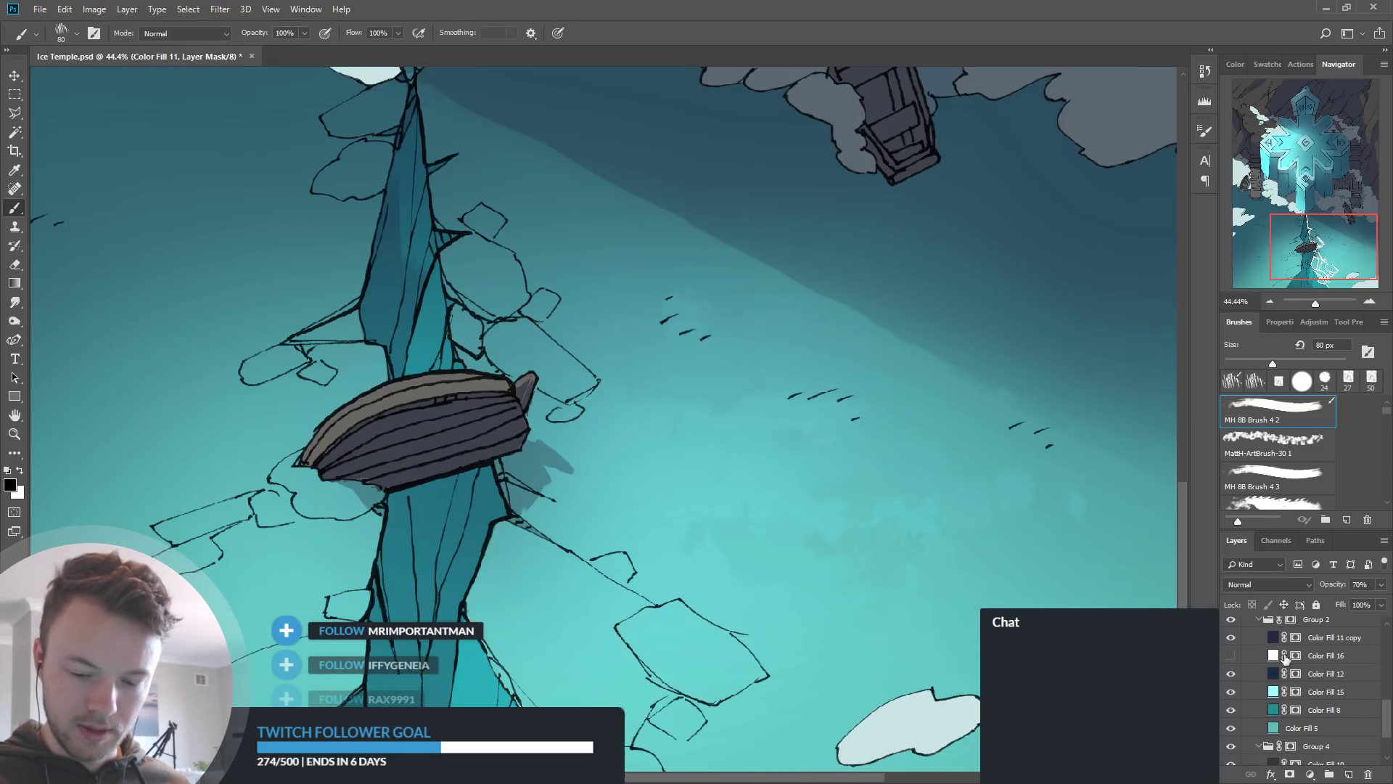
pyautogui.click(1230, 656)
pyautogui.click(1296, 656)
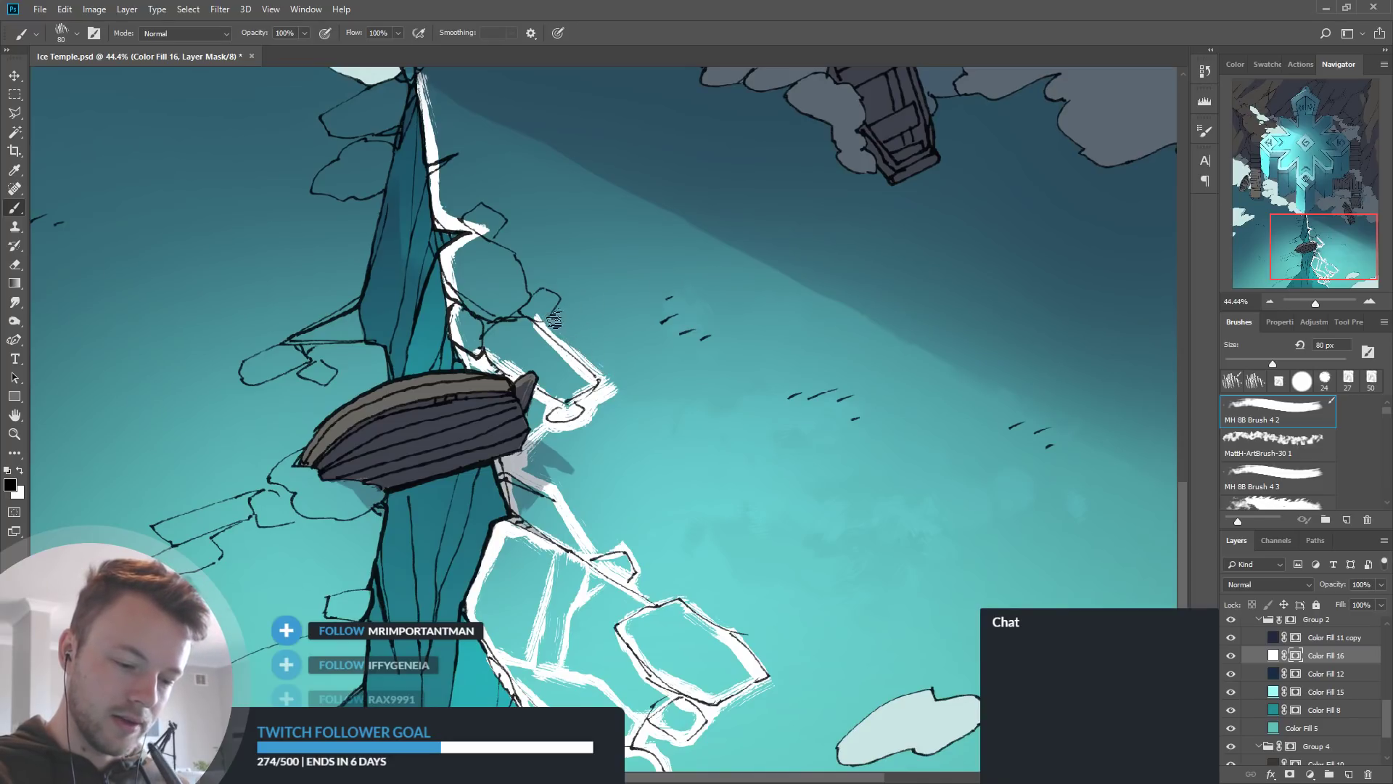
pyautogui.press('x')
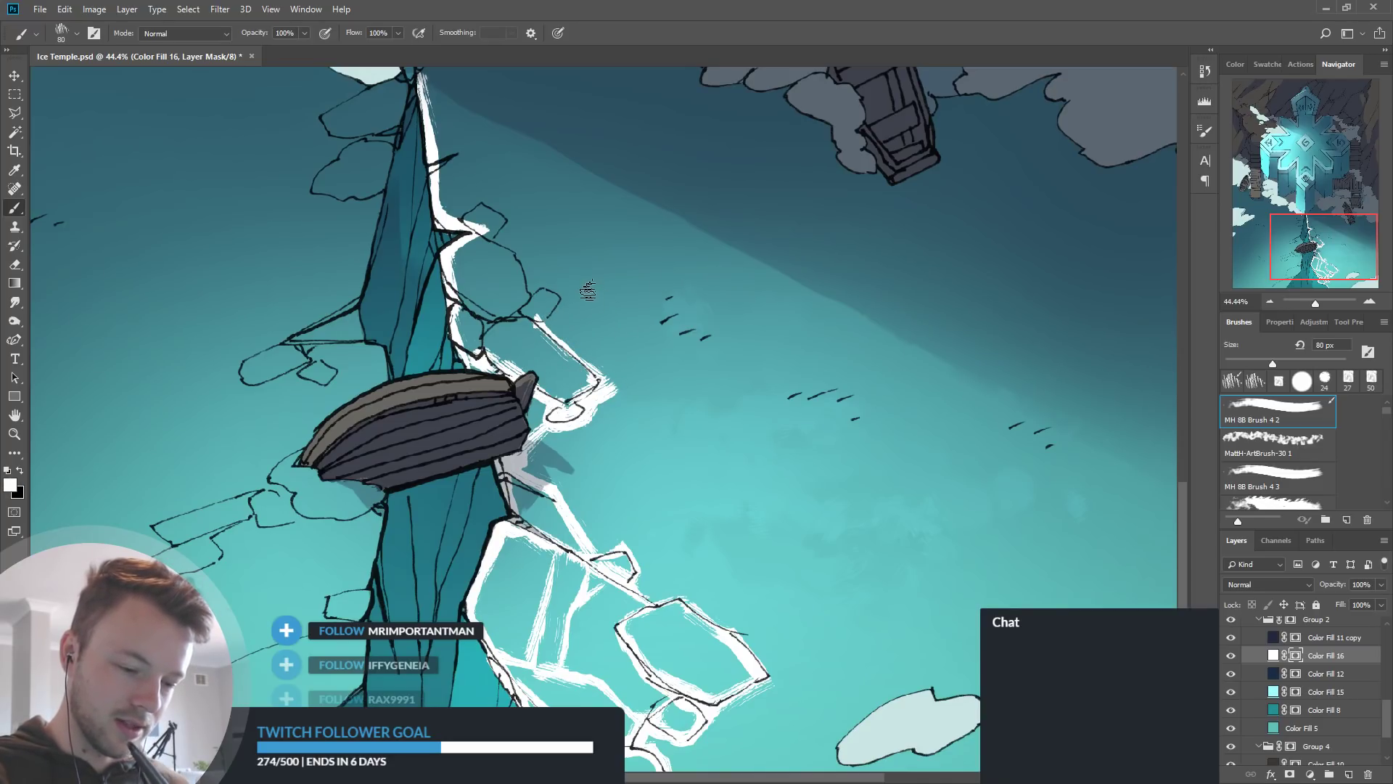
# Highlight the small slab beside the rounded slab above the boat in white, clean its interior, and line the rounded slab's upper edge
pyautogui.moveTo(541, 324)
pyautogui.mouseDown()
pyautogui.moveTo(575, 277)
pyautogui.moveTo(546, 283)
pyautogui.moveTo(521, 306)
pyautogui.mouseUp()
pyautogui.press('x')
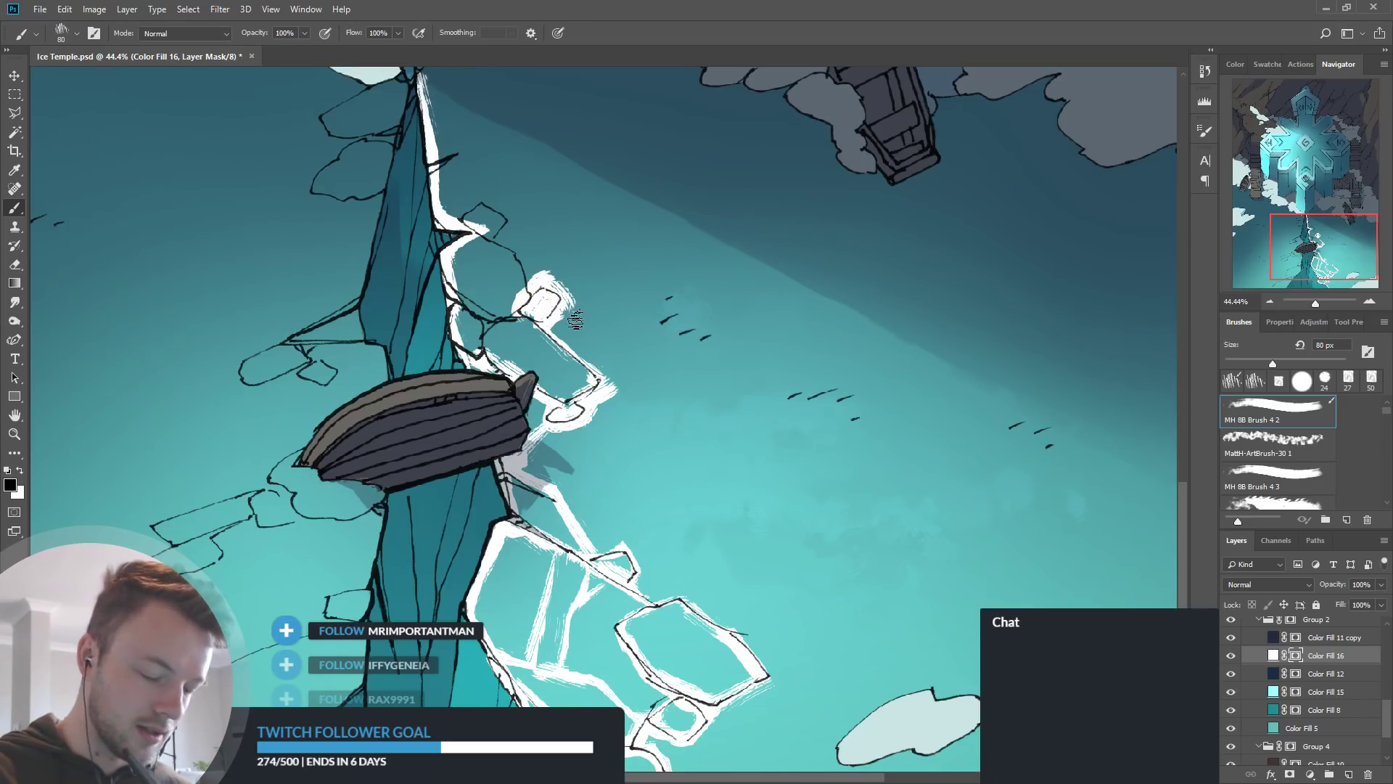
pyautogui.moveTo(550, 302)
pyautogui.mouseDown()
pyautogui.moveTo(558, 245)
pyautogui.moveTo(555, 272)
pyautogui.moveTo(577, 303)
pyautogui.moveTo(554, 266)
pyautogui.moveTo(534, 265)
pyautogui.moveTo(547, 258)
pyautogui.moveTo(535, 285)
pyautogui.mouseUp()
pyautogui.press('x')
pyautogui.moveTo(483, 230)
pyautogui.mouseDown()
pyautogui.moveTo(530, 247)
pyautogui.moveTo(547, 276)
pyautogui.mouseUp()
pyautogui.press('x')
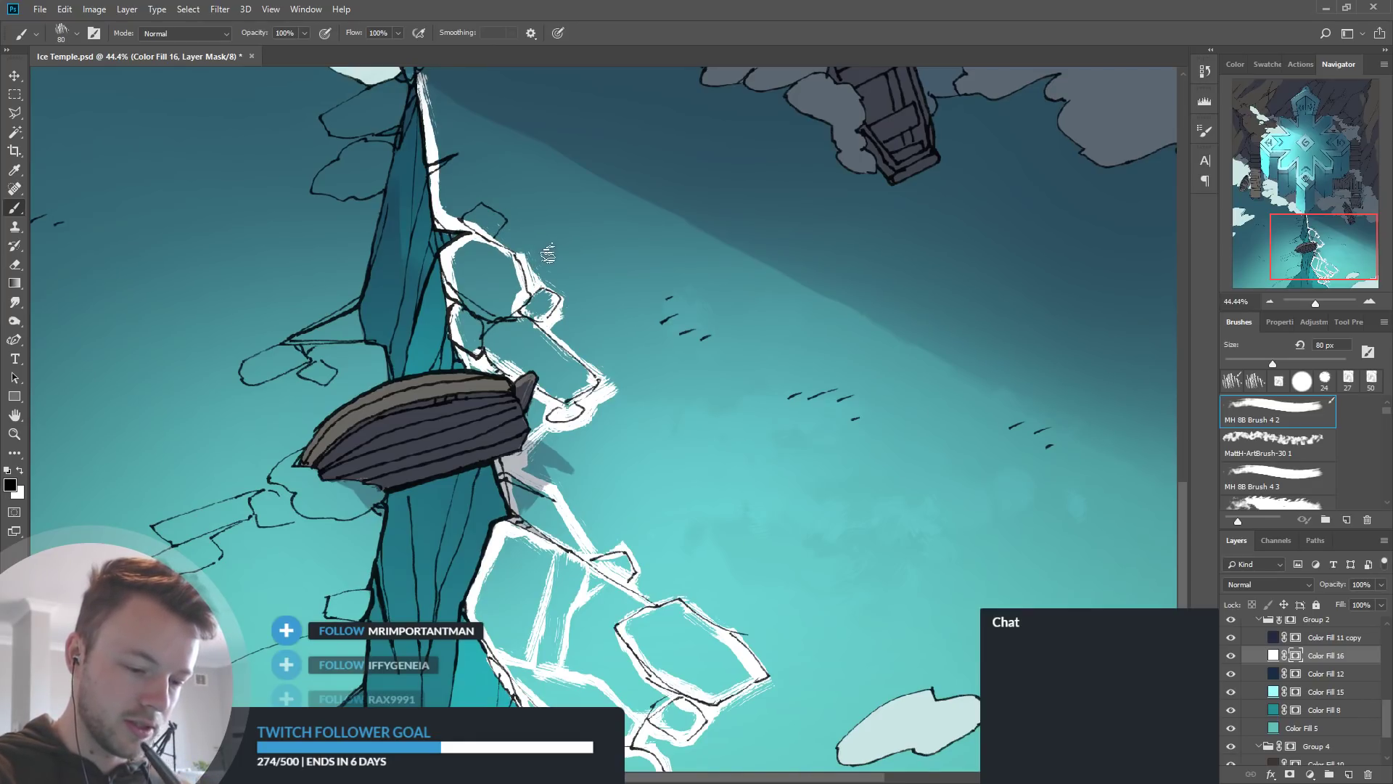
# Add broken white marks inside the rounded slab and a white cross crack on the rectangular slab below it
pyautogui.press('x')
pyautogui.moveTo(458, 294)
pyautogui.mouseDown()
pyautogui.moveTo(499, 329)
pyautogui.moveTo(485, 327)
pyautogui.moveTo(544, 302)
pyautogui.moveTo(485, 352)
pyautogui.moveTo(522, 335)
pyautogui.moveTo(498, 338)
pyautogui.moveTo(521, 297)
pyautogui.moveTo(480, 288)
pyautogui.moveTo(527, 279)
pyautogui.moveTo(497, 282)
pyautogui.moveTo(541, 254)
pyautogui.moveTo(475, 287)
pyautogui.moveTo(518, 252)
pyautogui.mouseUp()
pyautogui.press('x')
pyautogui.press('x')
pyautogui.press('x')
pyautogui.press('x')
pyautogui.press('x')
pyautogui.press('x')
pyautogui.press('x')
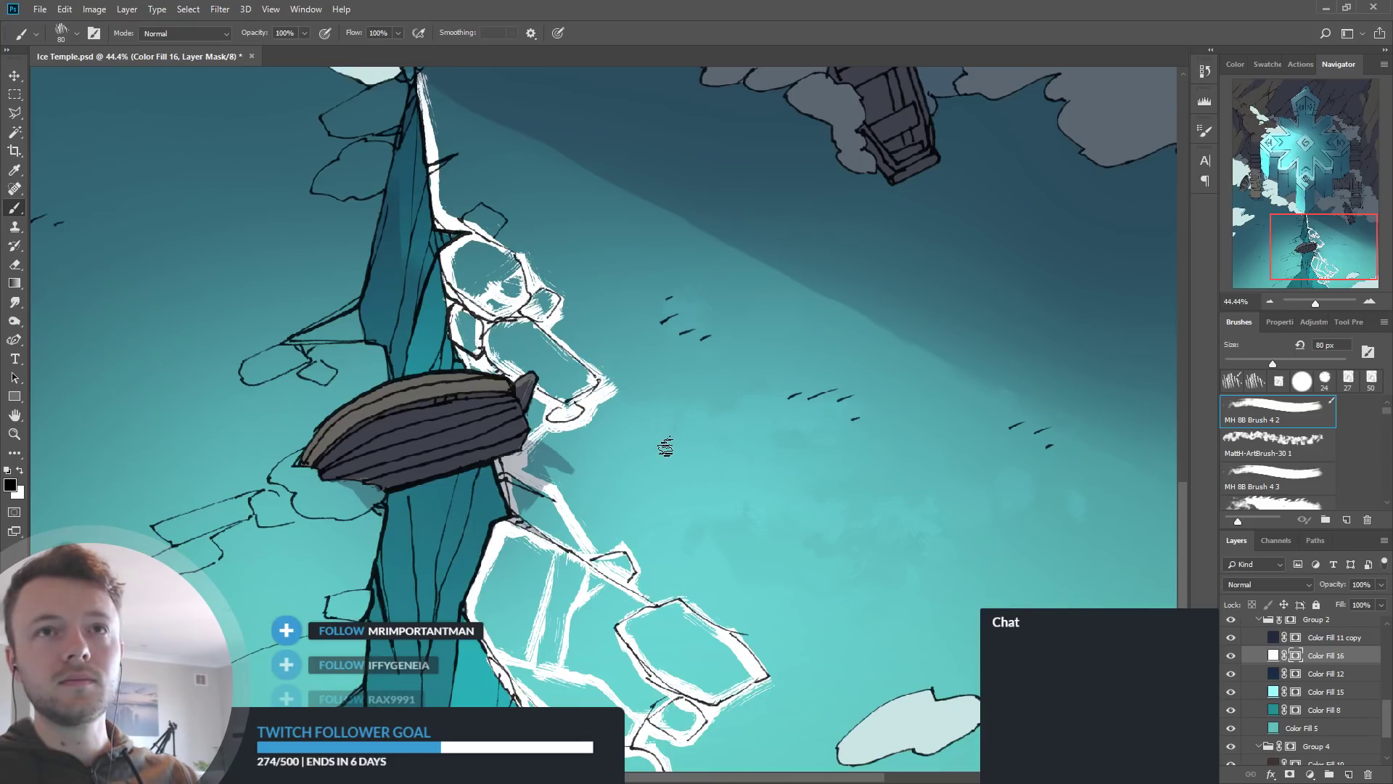
pyautogui.press('x')
pyautogui.press('x')
pyautogui.press('x')
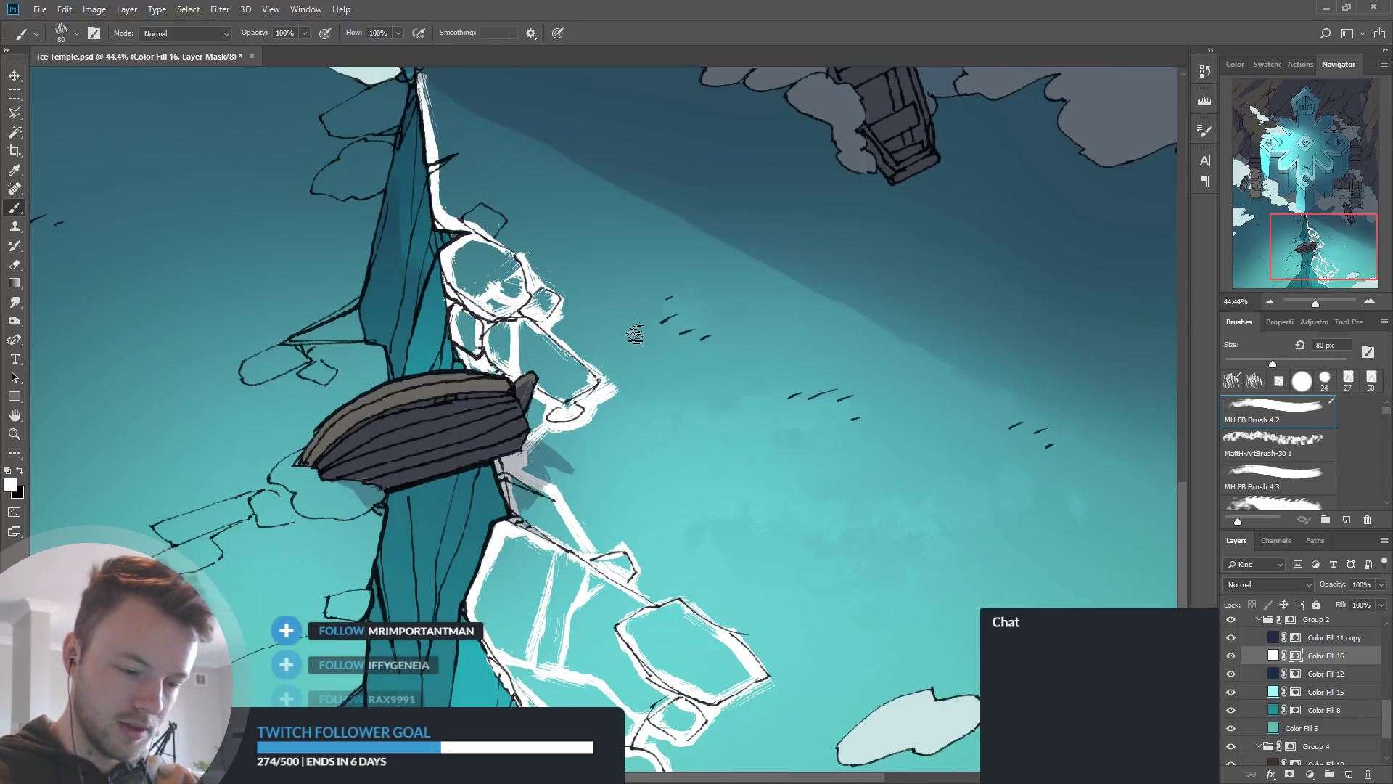
# Paint a thin, angular white crack branching out from the right edge of the chasm near its upper tip
pyautogui.moveTo(752, 450); pyautogui.dragTo(832, 348)
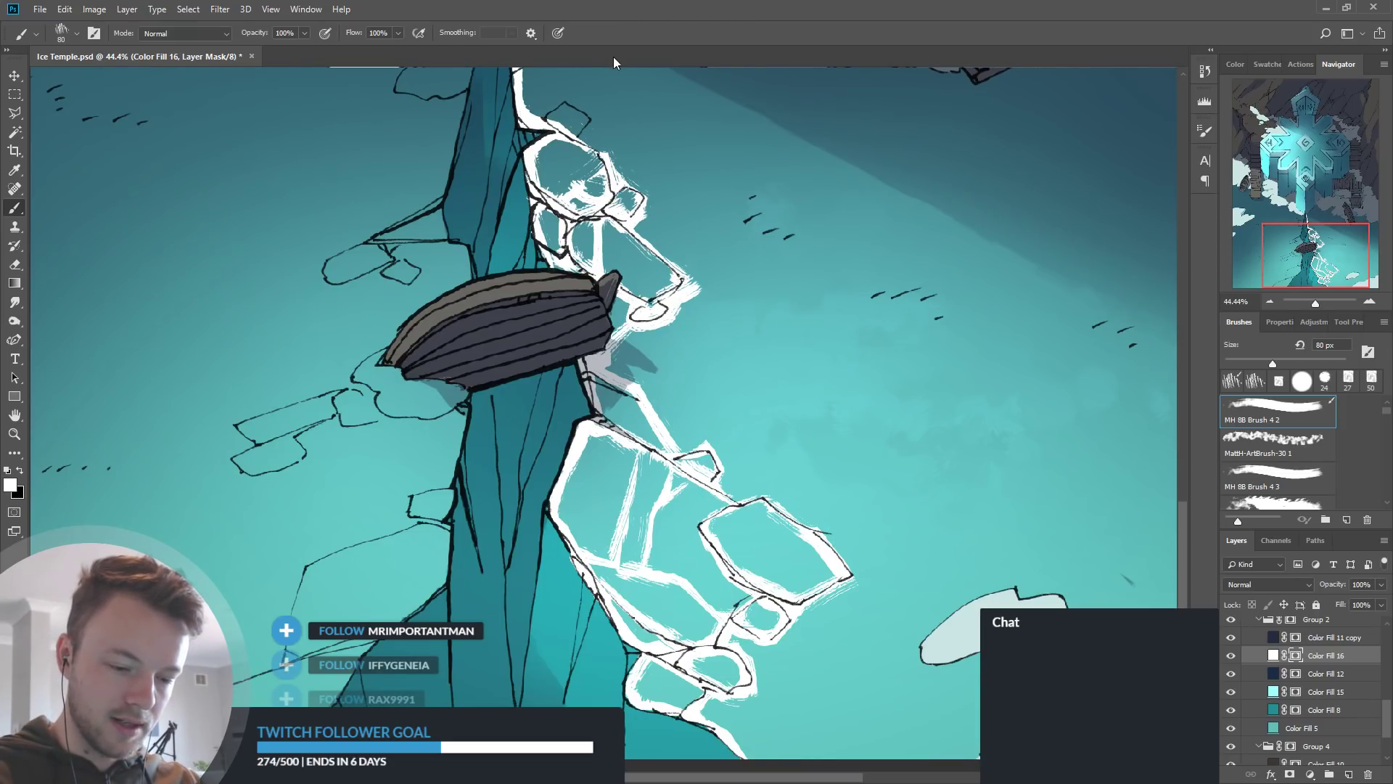
pyautogui.moveTo(568, 180); pyautogui.dragTo(601, 363)
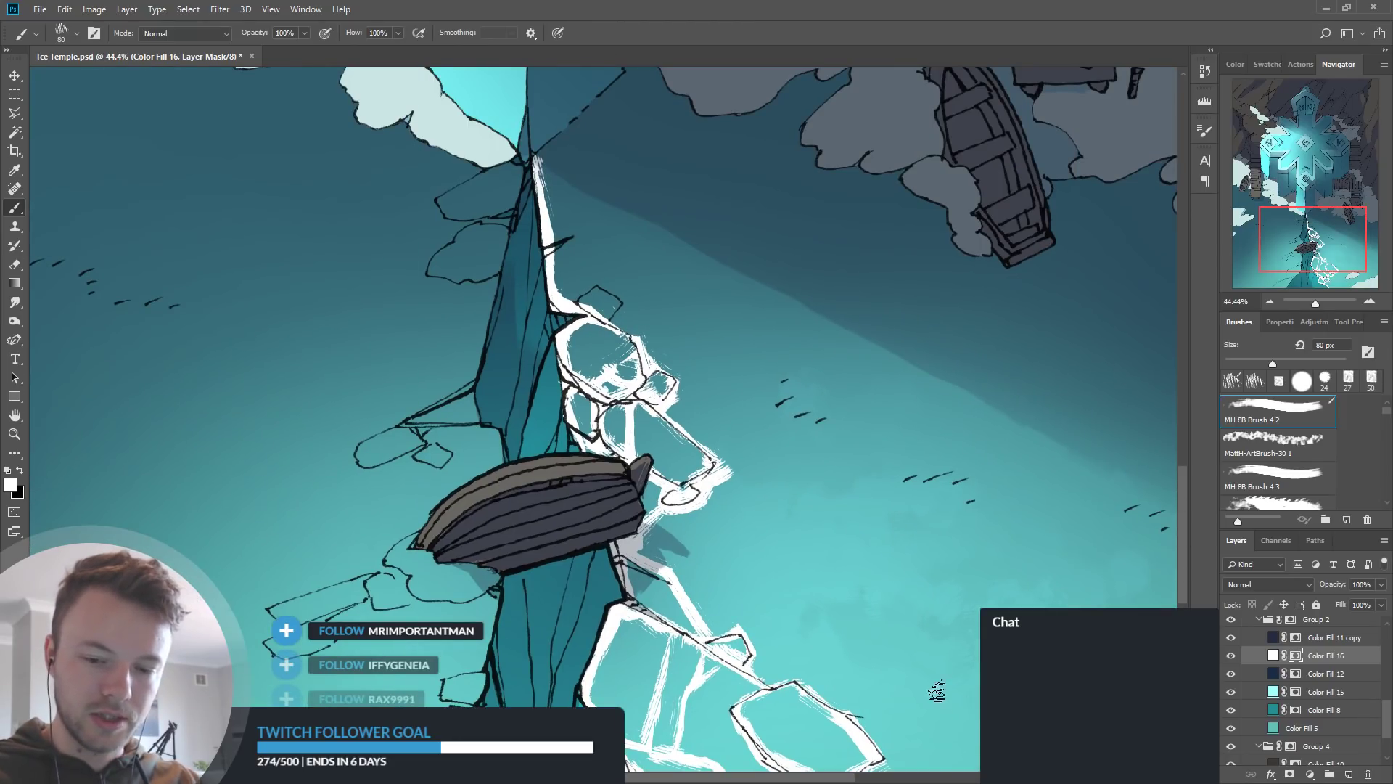
pyautogui.moveTo(747, 569); pyautogui.dragTo(622, 488)
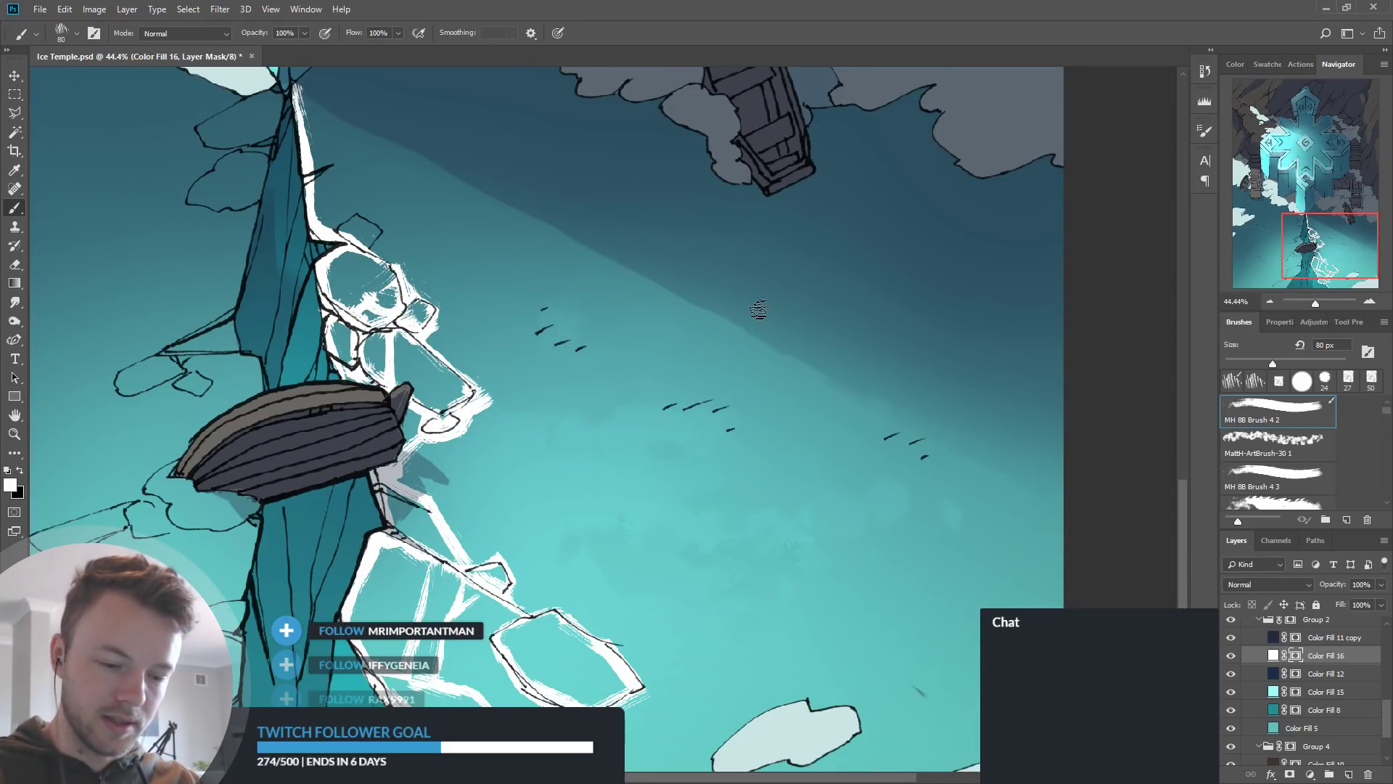
pyautogui.moveTo(679, 329); pyautogui.dragTo(840, 556)
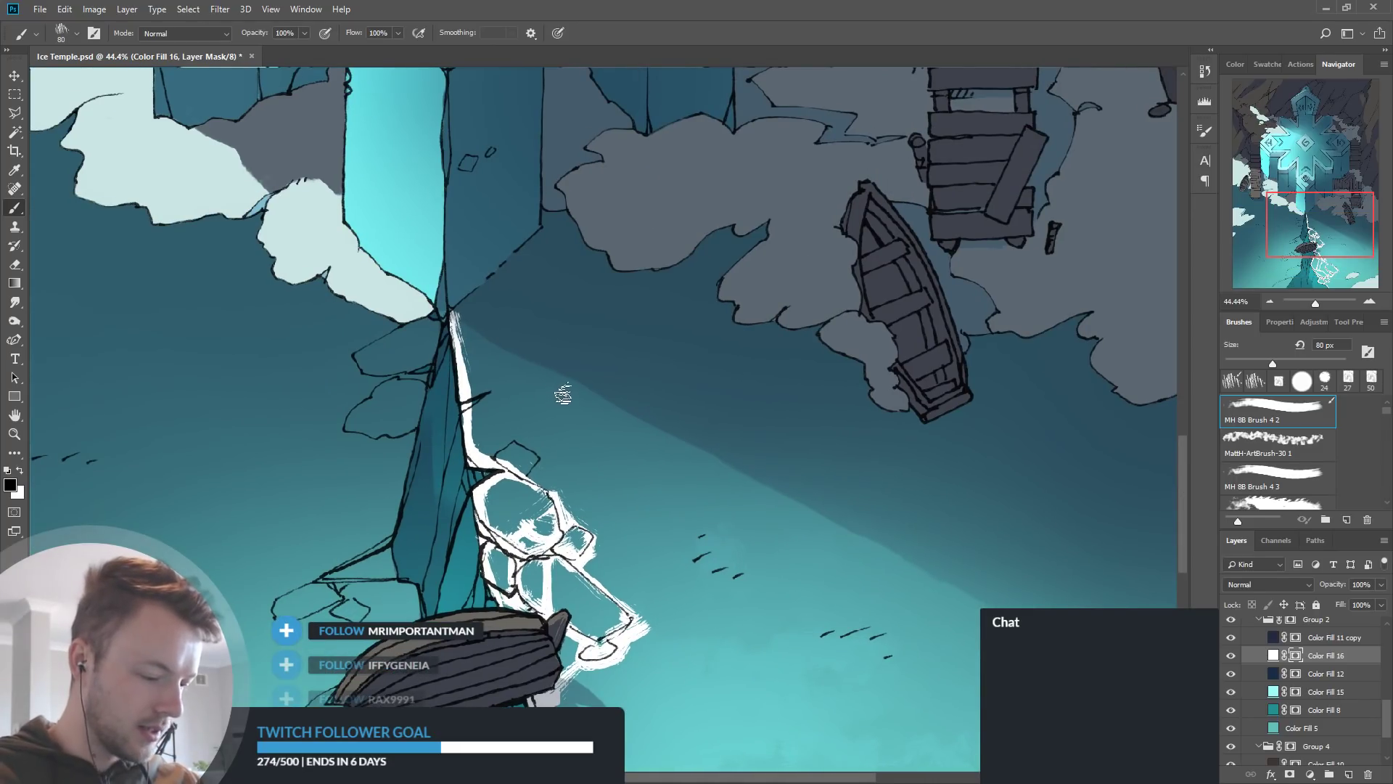
pyautogui.moveTo(469, 409); pyautogui.dragTo(528, 372)
pyautogui.press('x')
pyautogui.moveTo(484, 413)
pyautogui.mouseDown()
pyautogui.moveTo(564, 365)
pyautogui.moveTo(517, 360)
pyautogui.moveTo(482, 378)
pyautogui.moveTo(563, 346)
pyautogui.mouseUp()
pyautogui.moveTo(486, 413)
pyautogui.mouseDown()
pyautogui.moveTo(527, 394)
pyautogui.moveTo(591, 408)
pyautogui.mouseUp()
pyautogui.press('x')
pyautogui.press('x')
pyautogui.moveTo(521, 367)
pyautogui.mouseDown()
pyautogui.moveTo(636, 427)
pyautogui.moveTo(596, 406)
pyautogui.mouseUp()
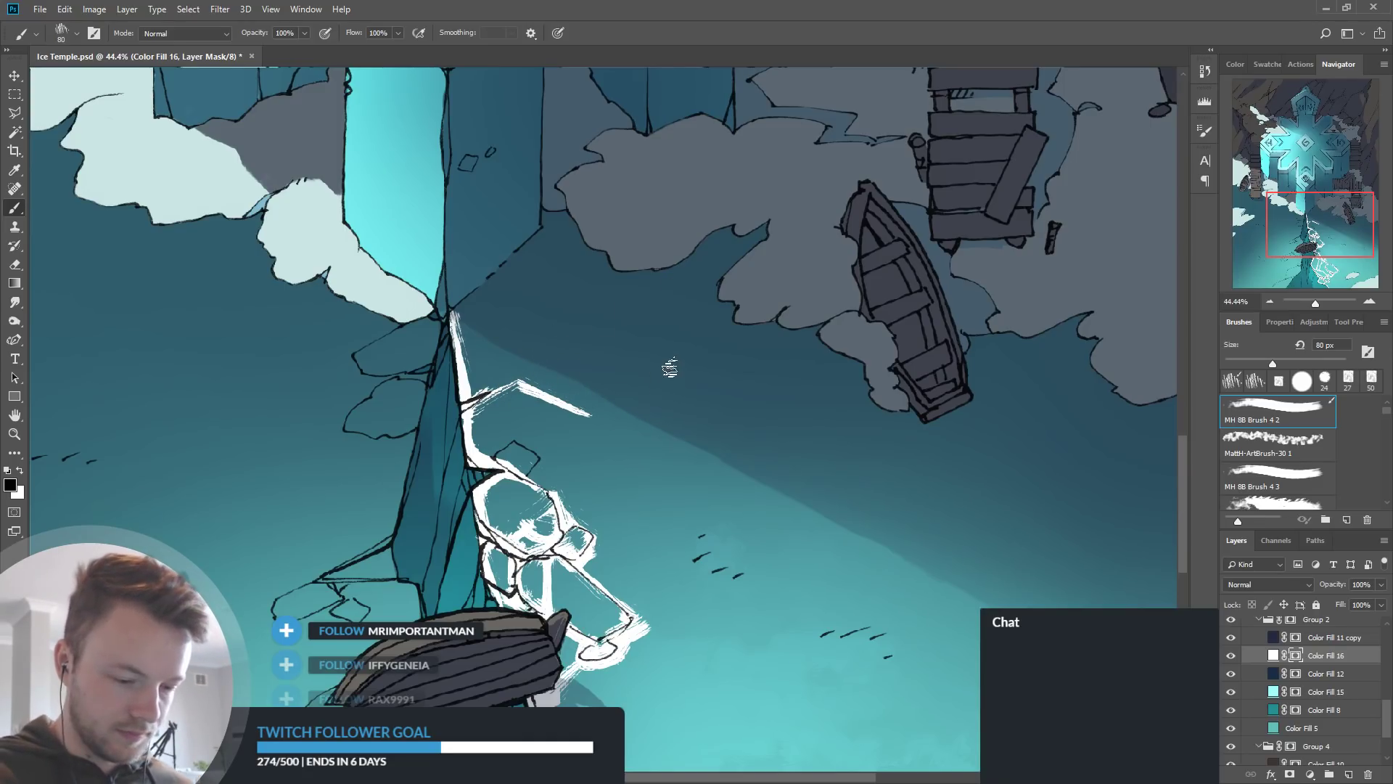
pyautogui.press('x')
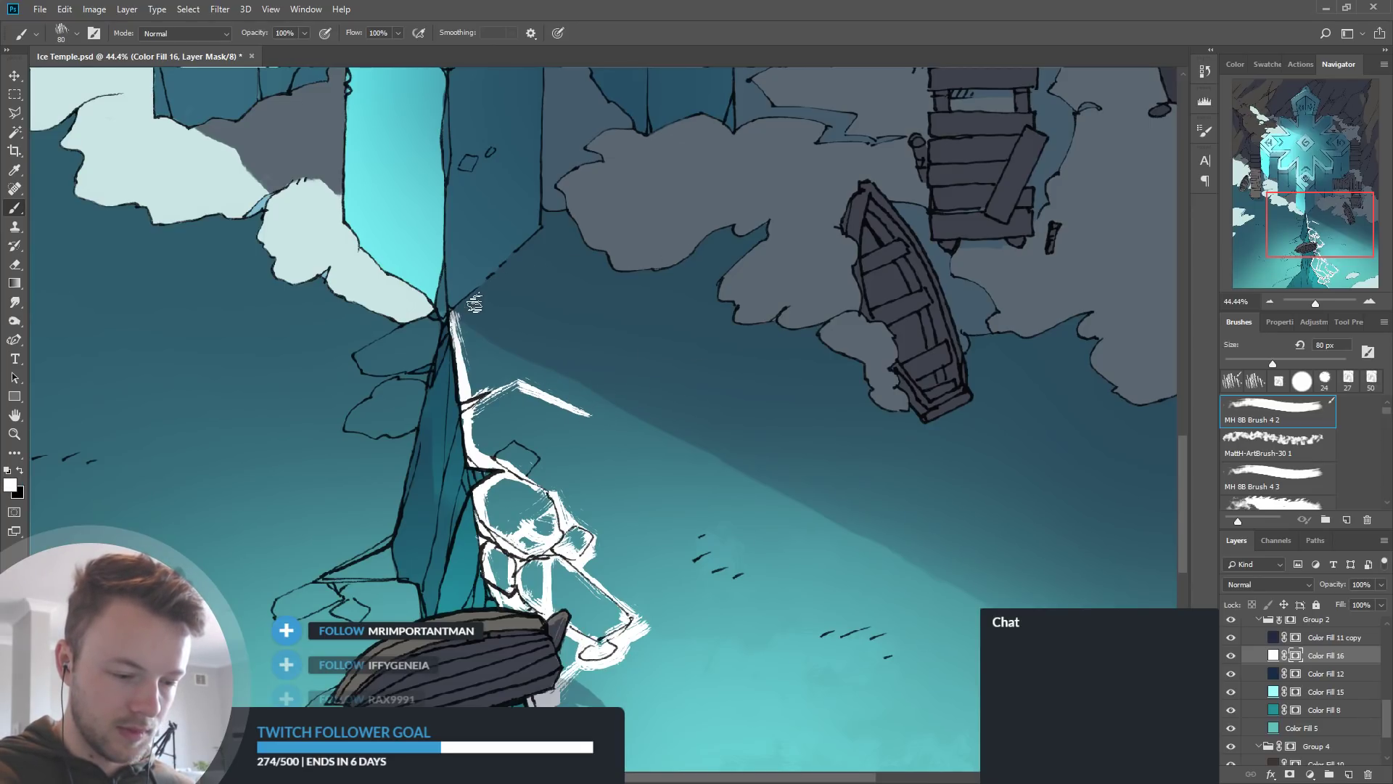
# Outline the uppermost slab on the chasm's left side in white on the Color Fill 16 mask and clear its interior
pyautogui.moveTo(653, 301); pyautogui.dragTo(711, 506)
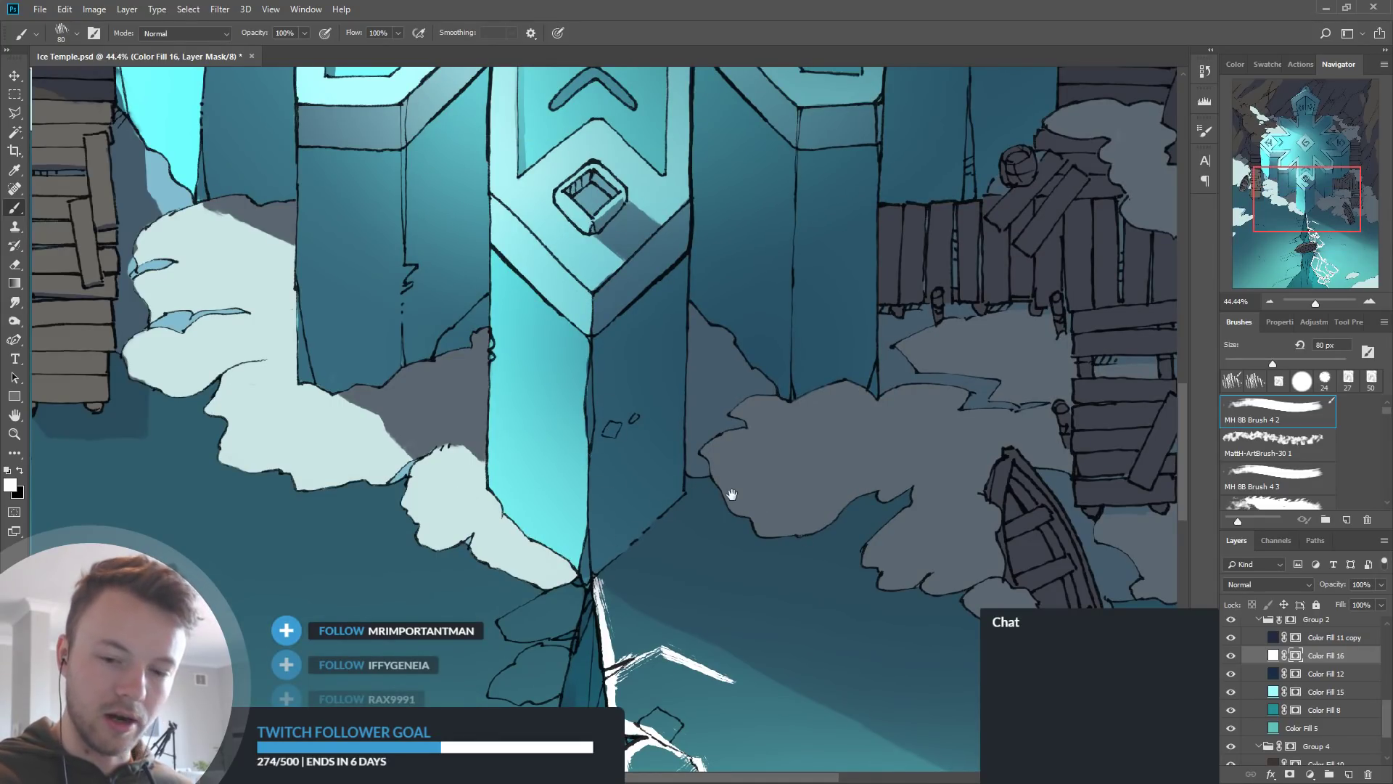
pyautogui.moveTo(770, 421); pyautogui.dragTo(903, 340)
pyautogui.moveTo(802, 513); pyautogui.dragTo(836, 317)
pyautogui.moveTo(738, 360)
pyautogui.mouseDown()
pyautogui.moveTo(772, 335)
pyautogui.moveTo(723, 389)
pyautogui.moveTo(740, 398)
pyautogui.moveTo(796, 382)
pyautogui.mouseUp()
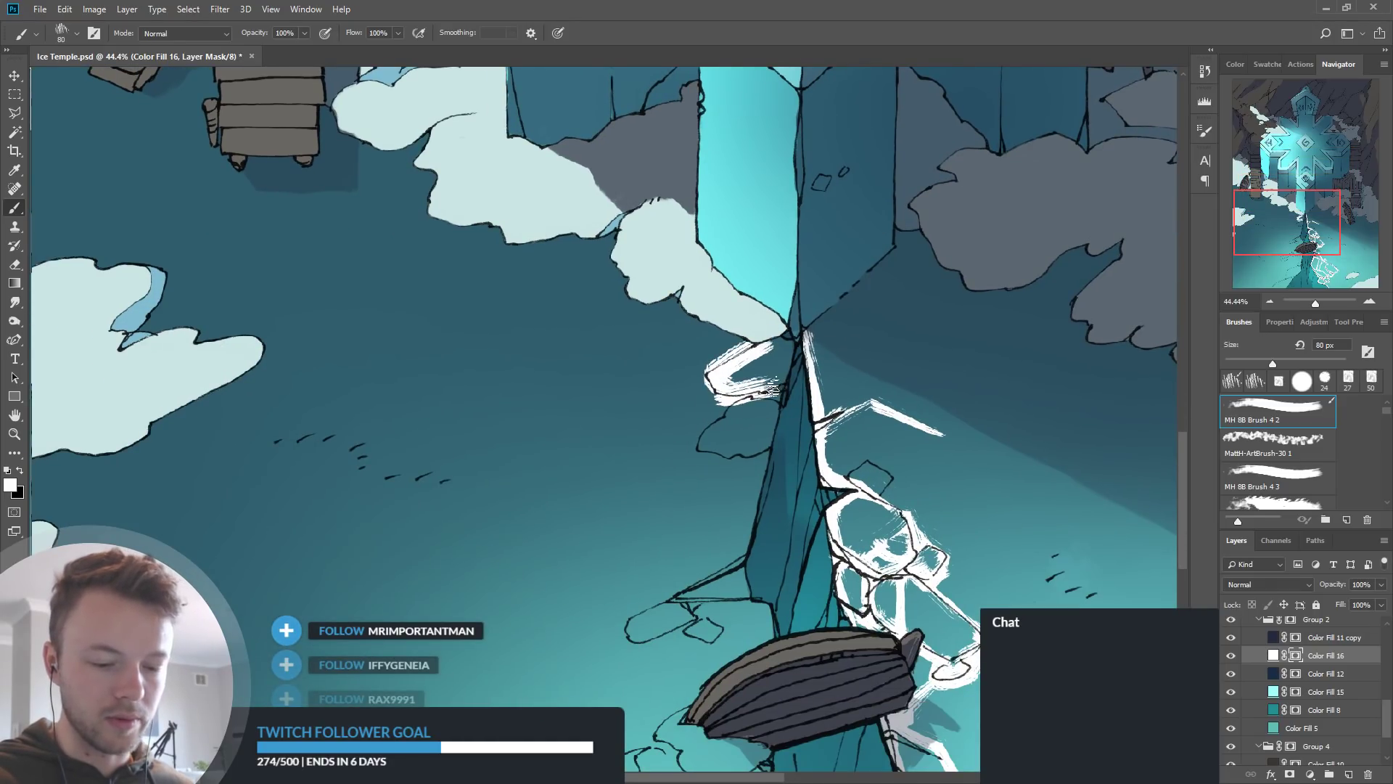
pyautogui.moveTo(793, 336)
pyautogui.mouseDown()
pyautogui.moveTo(773, 443)
pyautogui.moveTo(799, 359)
pyautogui.moveTo(820, 421)
pyautogui.mouseUp()
pyautogui.press('x')
pyautogui.press('x')
pyautogui.moveTo(810, 335)
pyautogui.mouseDown()
pyautogui.moveTo(817, 355)
pyautogui.moveTo(824, 333)
pyautogui.moveTo(826, 357)
pyautogui.moveTo(734, 384)
pyautogui.mouseUp()
pyautogui.press('x')
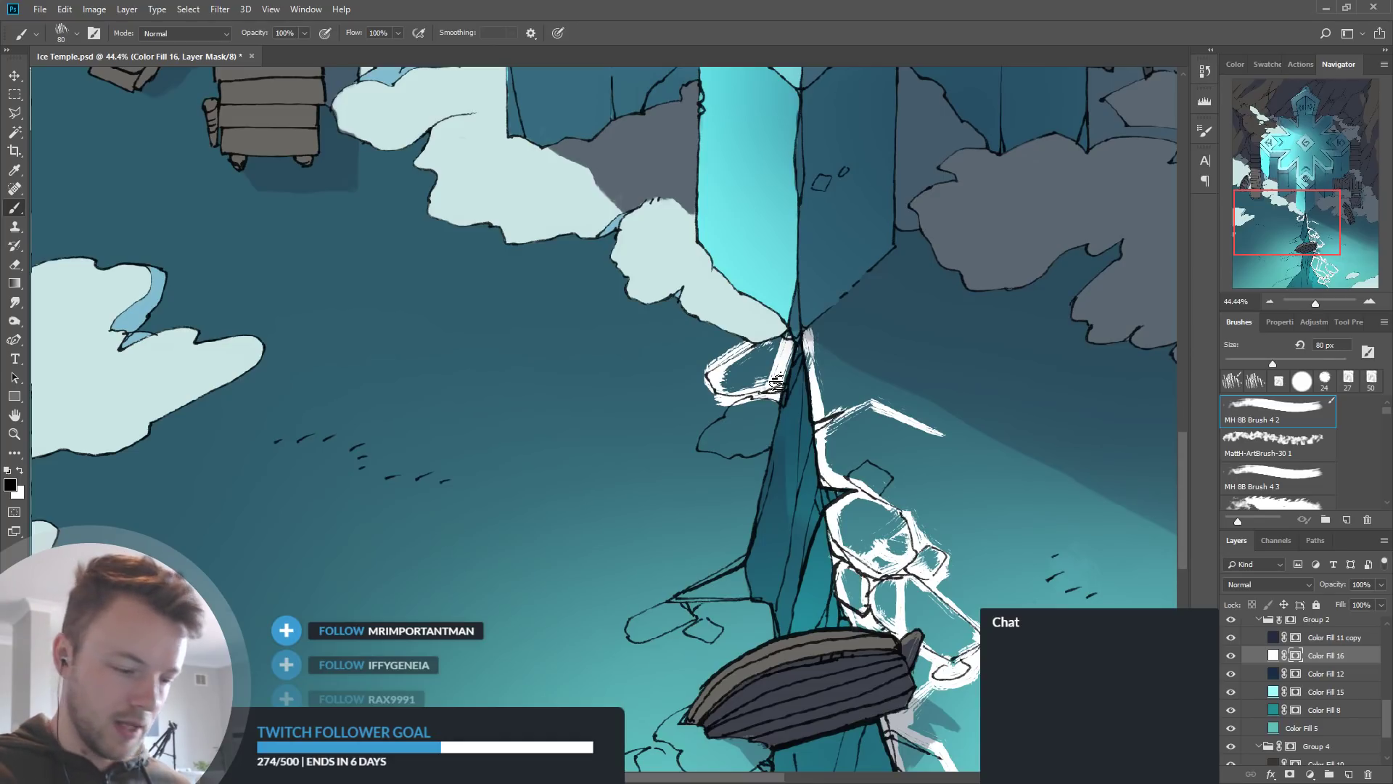
pyautogui.moveTo(748, 374)
pyautogui.mouseDown()
pyautogui.moveTo(726, 383)
pyautogui.moveTo(766, 368)
pyautogui.moveTo(766, 351)
pyautogui.mouseUp()
# Outline the second slab on the chasm's left side in white and run a highlight band down the edge below it
pyautogui.moveTo(835, 516); pyautogui.dragTo(809, 357)
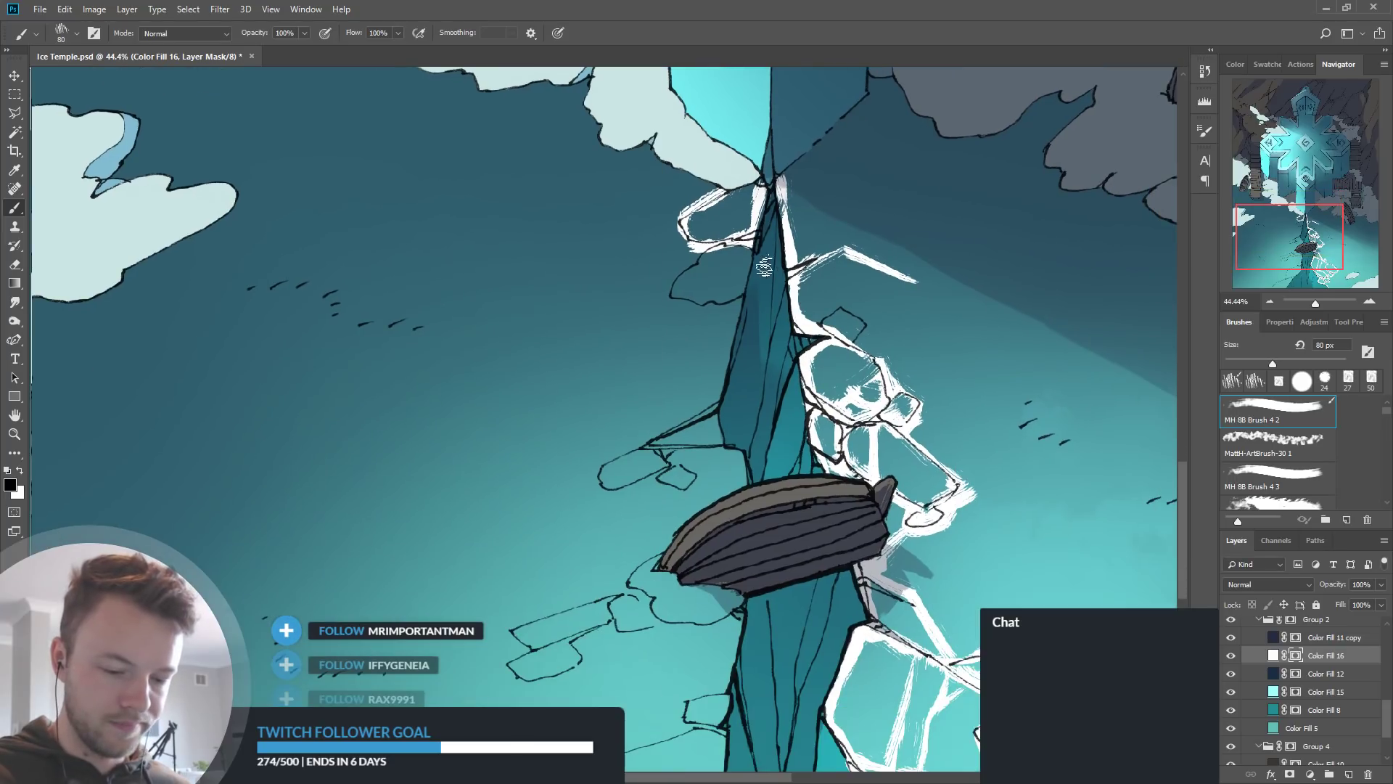
pyautogui.press('x')
pyautogui.moveTo(719, 248)
pyautogui.mouseDown()
pyautogui.moveTo(696, 266)
pyautogui.moveTo(707, 249)
pyautogui.moveTo(668, 298)
pyautogui.moveTo(734, 289)
pyautogui.moveTo(746, 259)
pyautogui.moveTo(704, 426)
pyautogui.moveTo(718, 388)
pyautogui.mouseUp()
pyautogui.press('x')
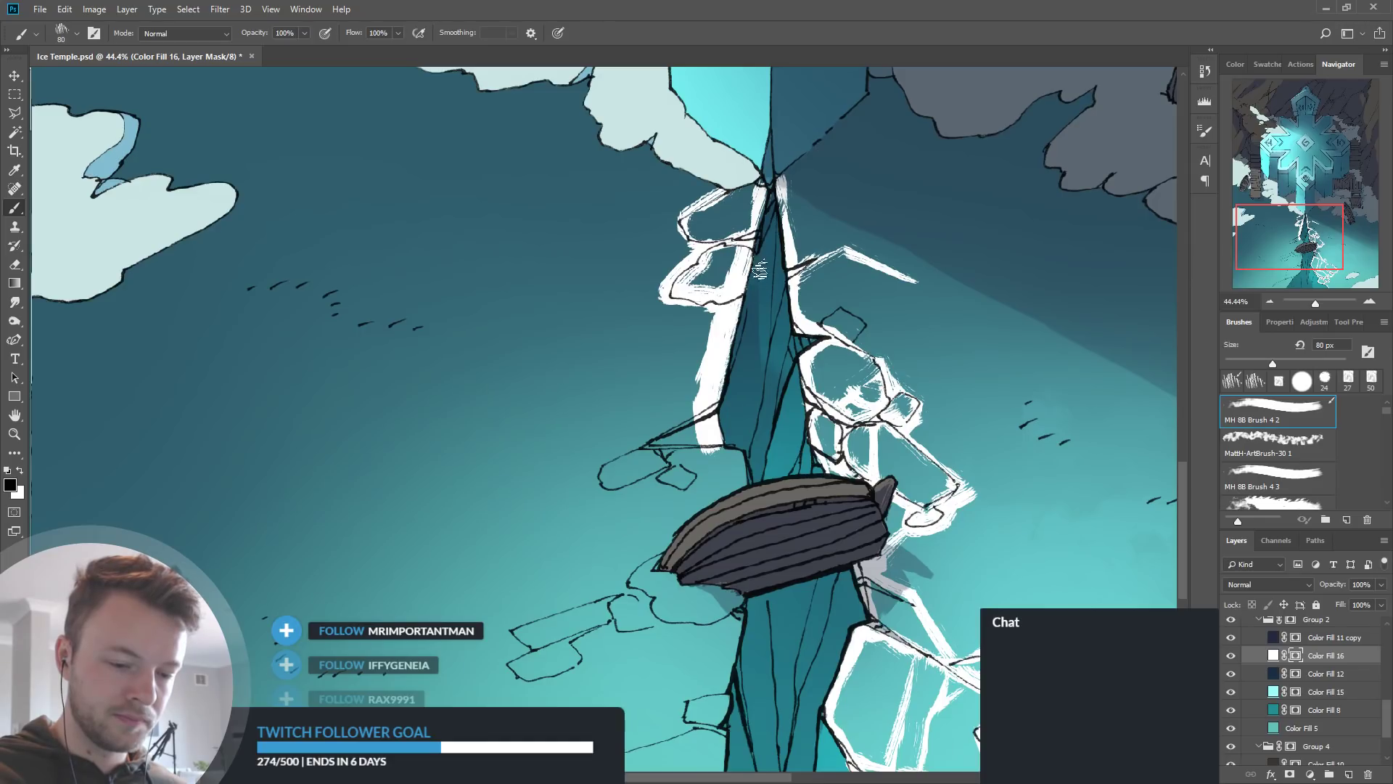
# Extend the white highlight along the chasm's left edge to the boat and from beneath it to the canvas's lower border
pyautogui.press('x')
pyautogui.moveTo(711, 454); pyautogui.dragTo(751, 487)
pyautogui.moveTo(805, 556); pyautogui.dragTo(836, 349)
pyautogui.moveTo(757, 391)
pyautogui.mouseDown()
pyautogui.moveTo(744, 579)
pyautogui.moveTo(612, 702)
pyautogui.mouseUp()
pyautogui.moveTo(814, 634); pyautogui.dragTo(975, 414)
pyautogui.moveTo(751, 525); pyautogui.dragTo(738, 540)
pyautogui.press('x')
pyautogui.press('x')
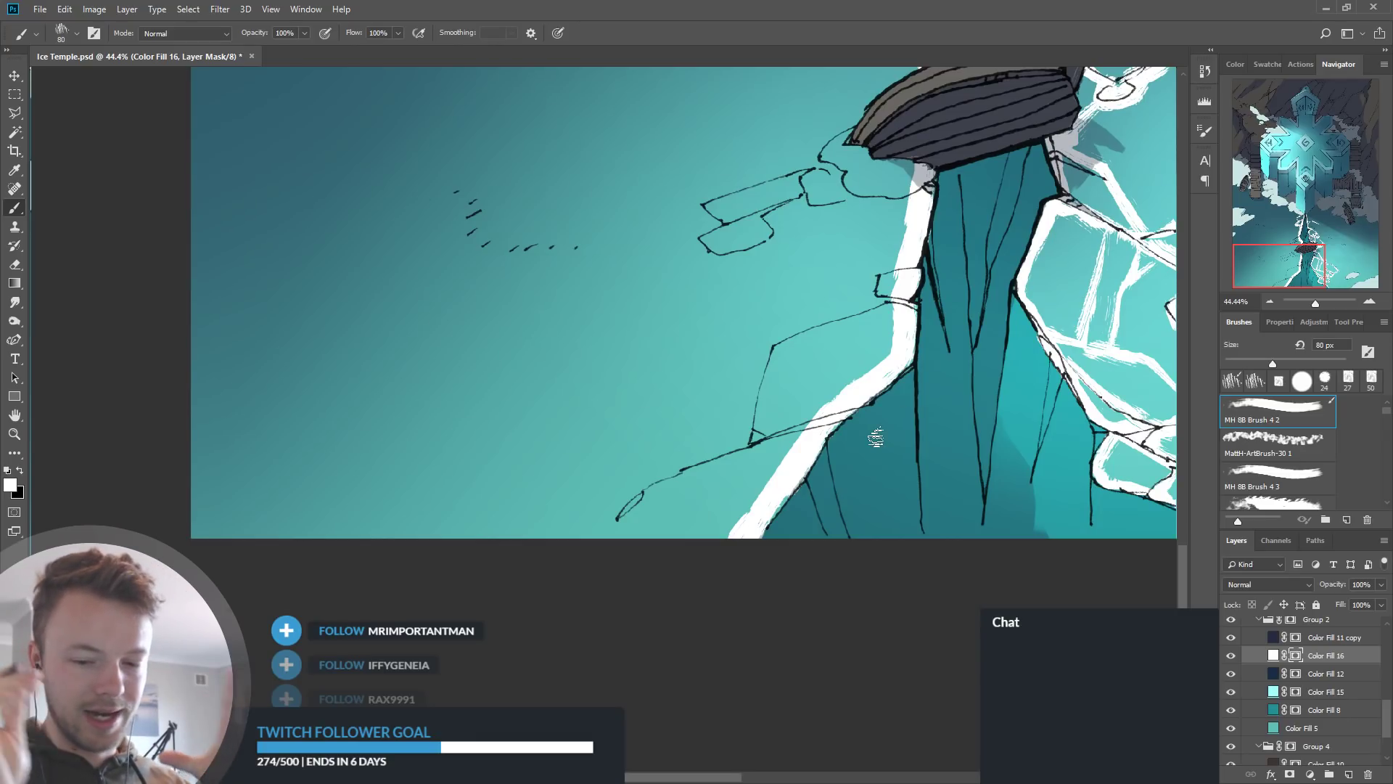
# Outline the small block and large slab left of the chasm below the boat in white, and thin the edge highlight beneath them
pyautogui.moveTo(778, 409)
pyautogui.mouseDown()
pyautogui.moveTo(827, 417)
pyautogui.moveTo(752, 444)
pyautogui.moveTo(774, 354)
pyautogui.moveTo(890, 303)
pyautogui.moveTo(884, 293)
pyautogui.moveTo(930, 264)
pyautogui.moveTo(903, 282)
pyautogui.mouseUp()
pyautogui.press('x')
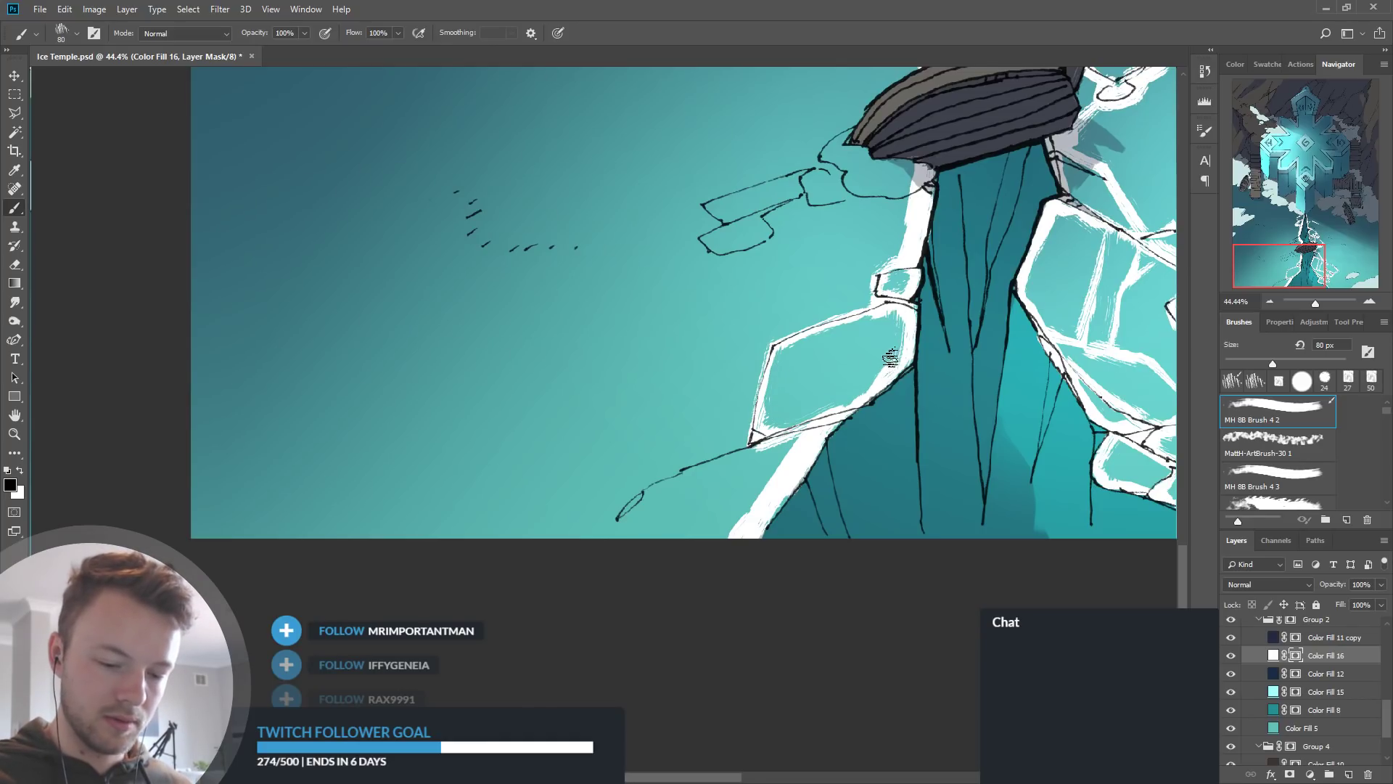
pyautogui.moveTo(796, 447)
pyautogui.mouseDown()
pyautogui.moveTo(748, 525)
pyautogui.moveTo(771, 515)
pyautogui.moveTo(814, 431)
pyautogui.moveTo(816, 459)
pyautogui.moveTo(819, 440)
pyautogui.moveTo(840, 463)
pyautogui.moveTo(811, 453)
pyautogui.mouseUp()
pyautogui.press('x')
pyautogui.press('x')
pyautogui.press('x')
pyautogui.press('x')
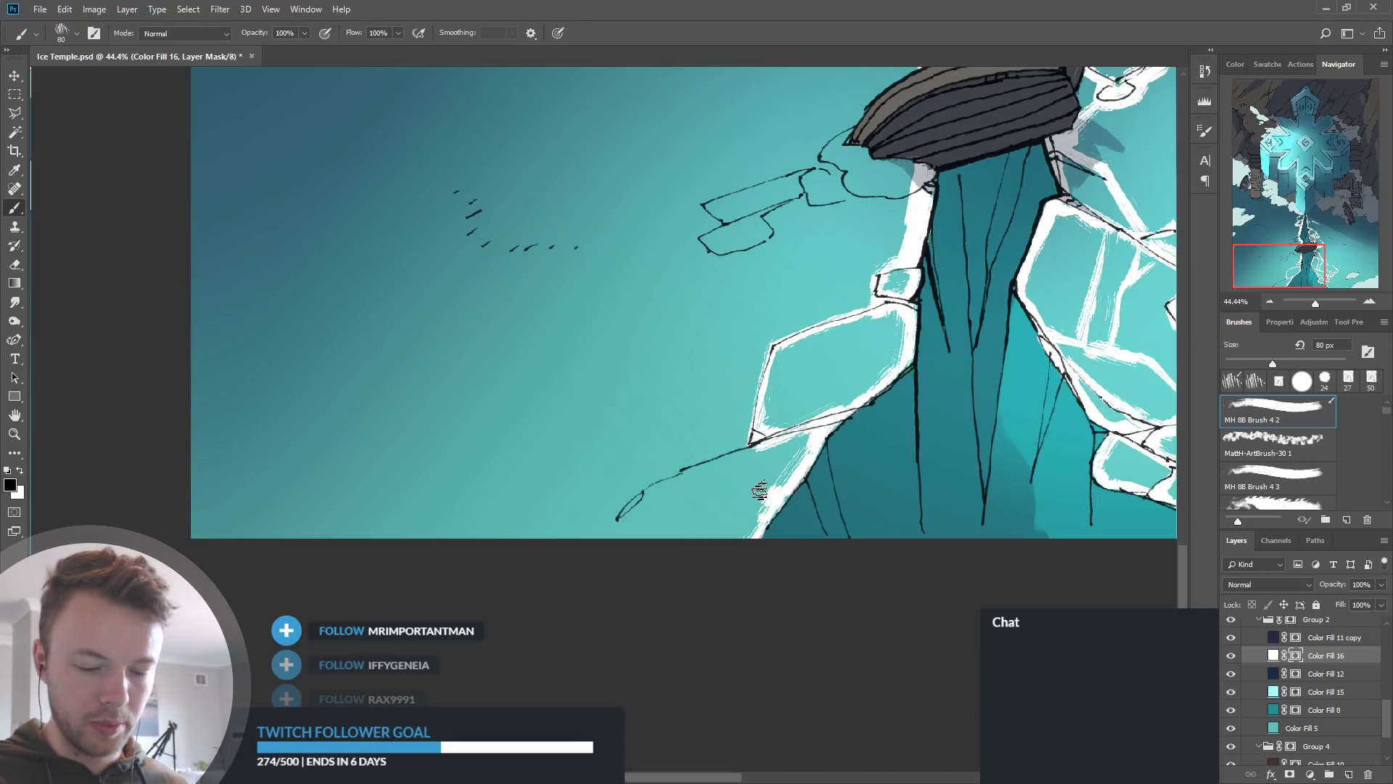
pyautogui.press('x')
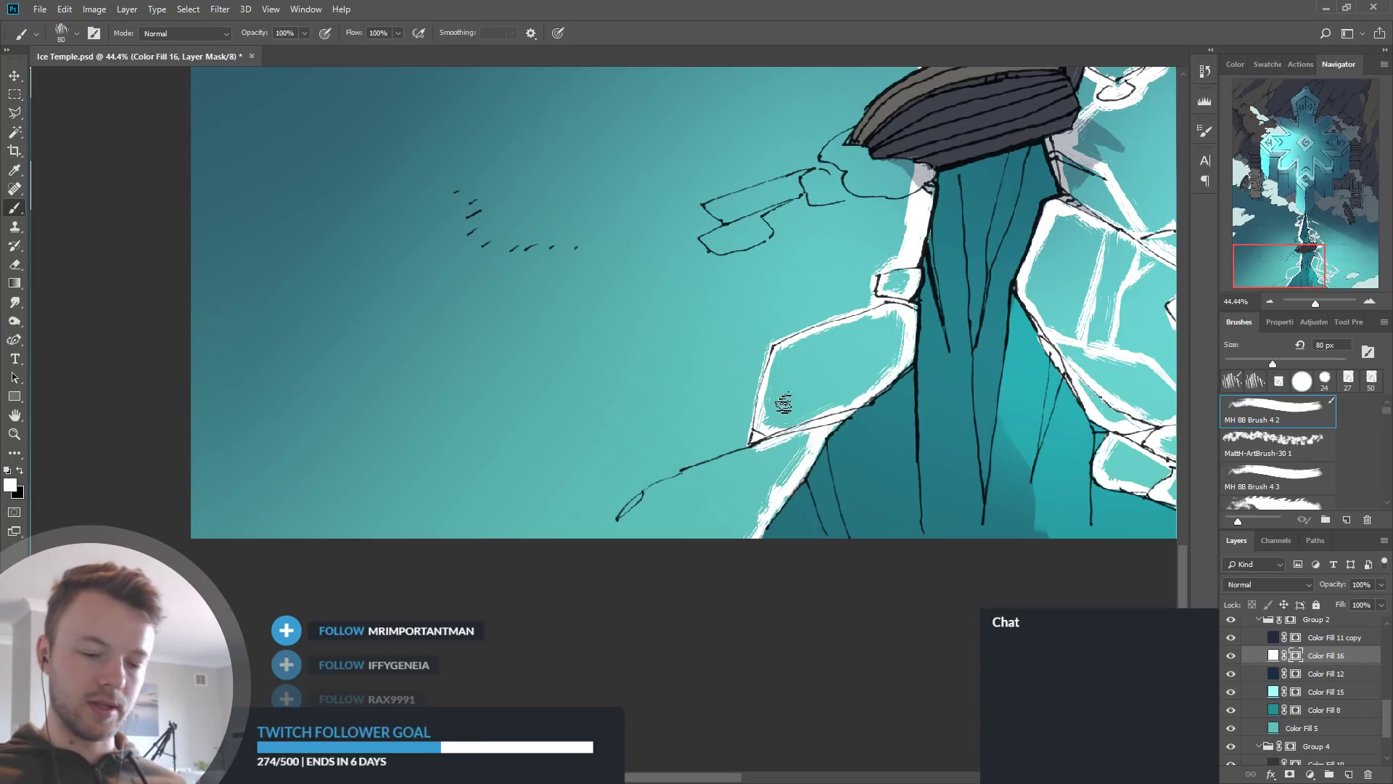
# Clean the white Color Fill 16 highlight off the snow patch under the boat's left end
pyautogui.moveTo(898, 310)
pyautogui.mouseDown()
pyautogui.moveTo(863, 362)
pyautogui.moveTo(769, 430)
pyautogui.moveTo(781, 486)
pyautogui.mouseUp()
pyautogui.press('x')
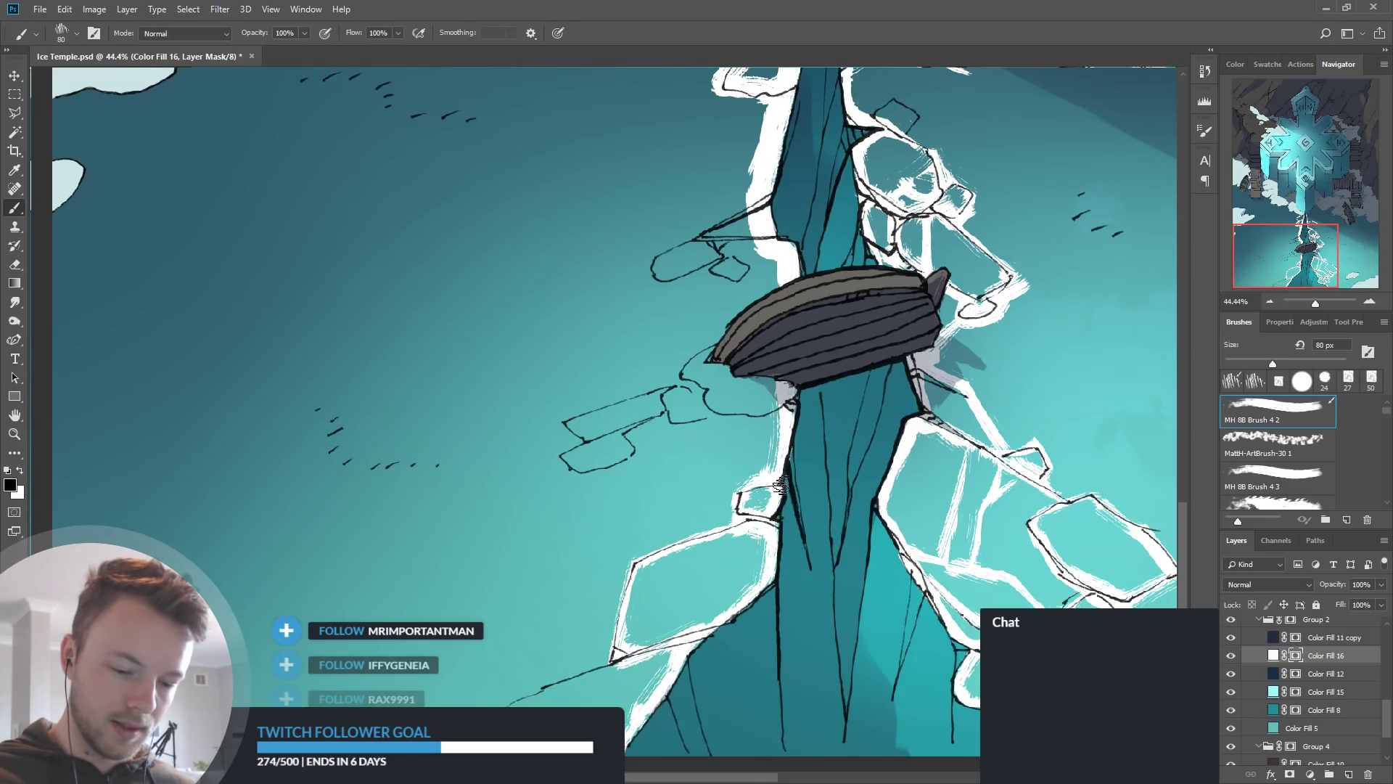
pyautogui.moveTo(778, 392); pyautogui.dragTo(784, 428)
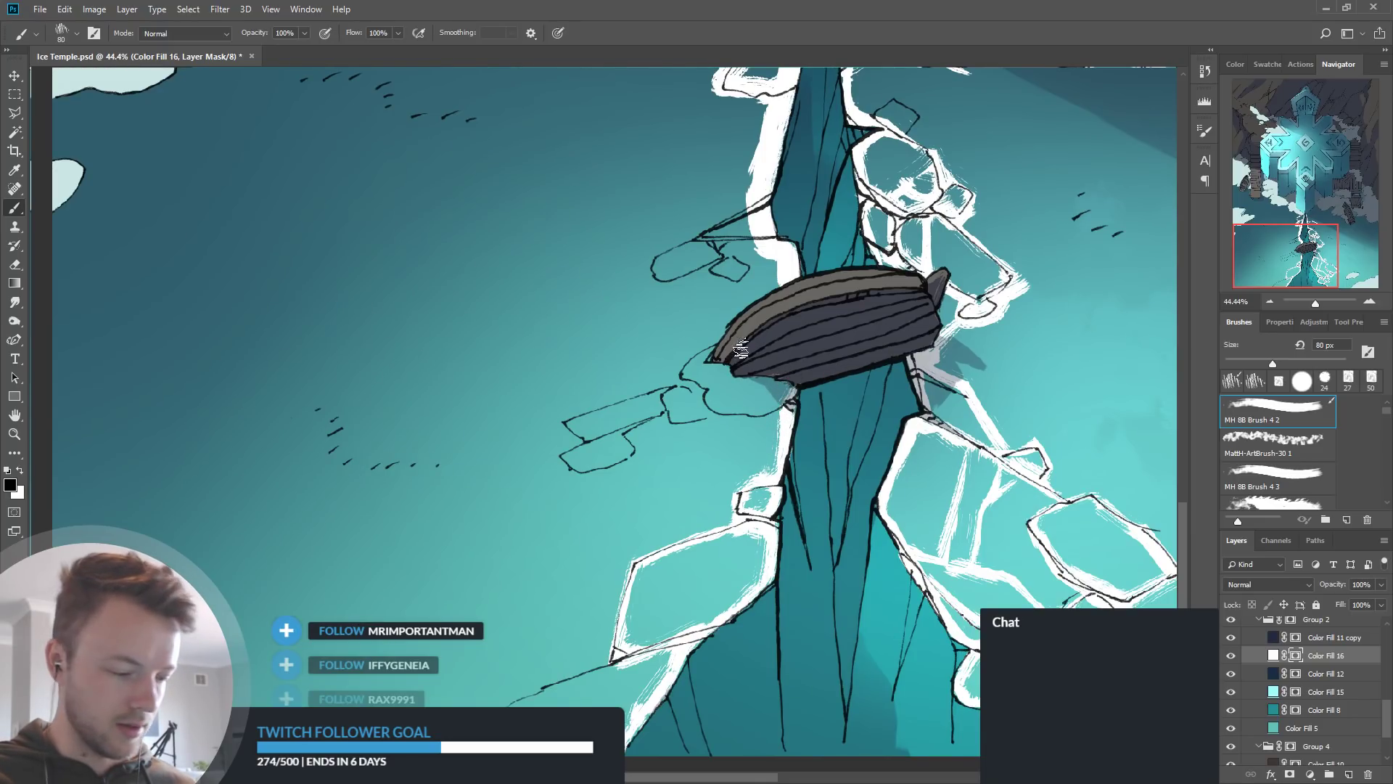
pyautogui.press('x')
pyautogui.moveTo(686, 371)
pyautogui.mouseDown()
pyautogui.moveTo(758, 342)
pyautogui.moveTo(693, 385)
pyautogui.moveTo(742, 425)
pyautogui.mouseUp()
pyautogui.press('x')
pyautogui.moveTo(729, 334)
pyautogui.mouseDown()
pyautogui.moveTo(664, 391)
pyautogui.moveTo(706, 375)
pyautogui.moveTo(722, 414)
pyautogui.mouseUp()
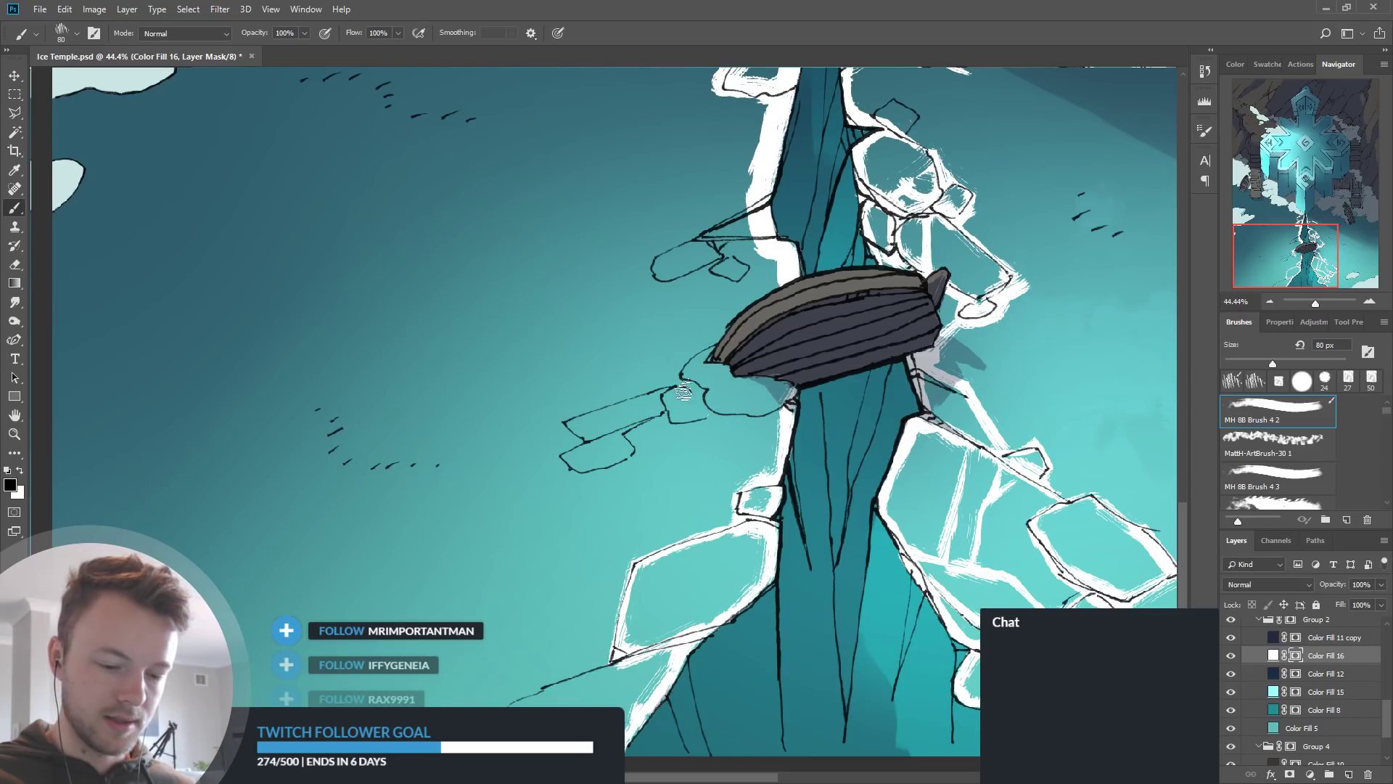
# Select the Group 2 mask and paint out the ice over the snow patch beneath the boat's left end
pyautogui.moveTo(1384, 730); pyautogui.dragTo(1389, 746)
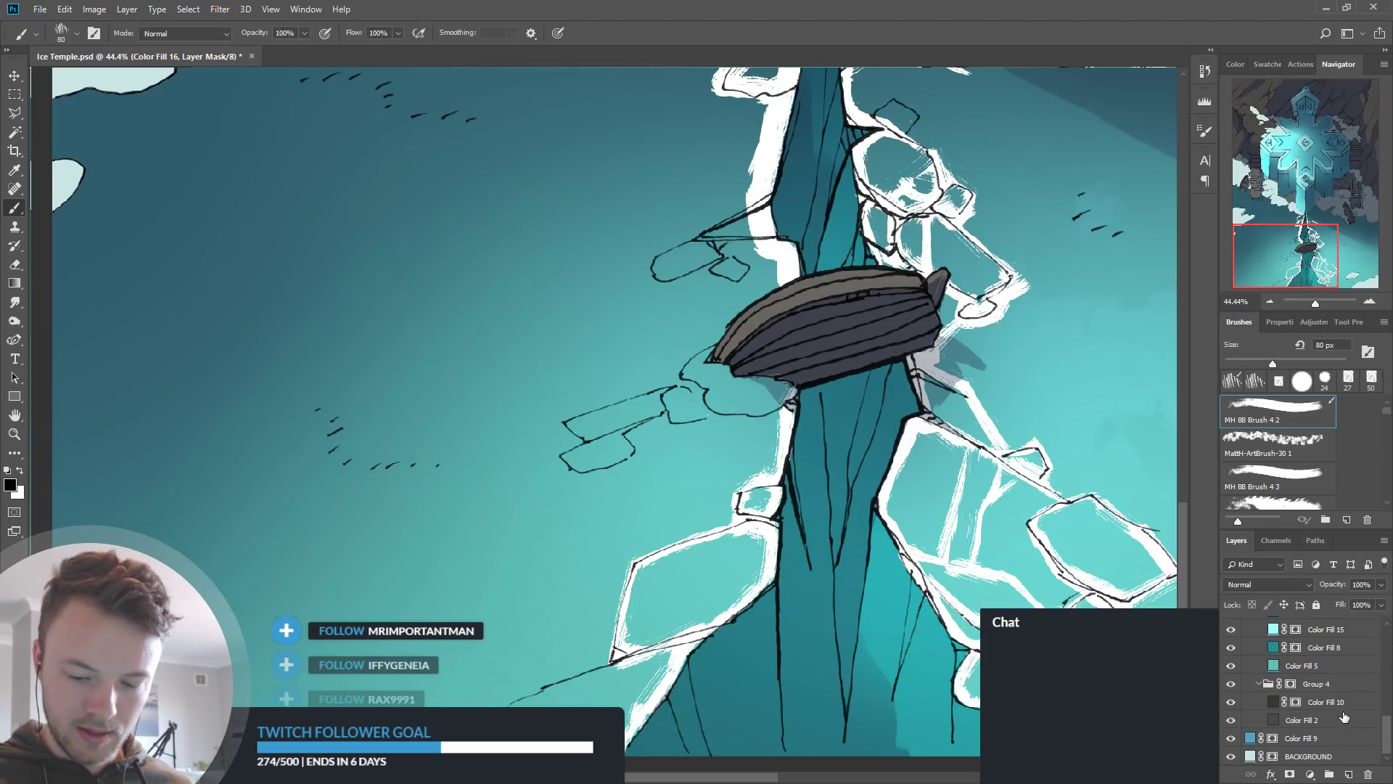
pyautogui.scroll(3, 1371, 734)
pyautogui.click(1288, 645)
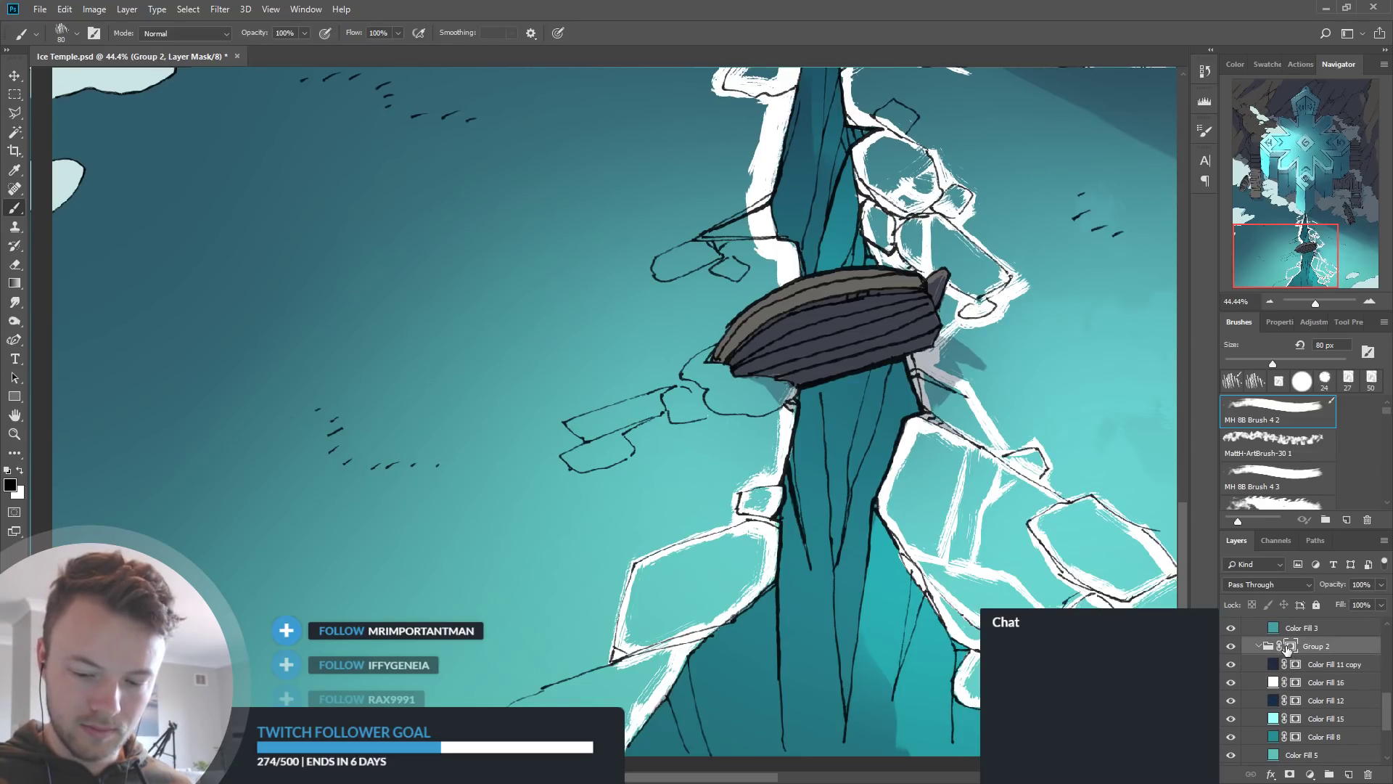
pyautogui.moveTo(719, 361)
pyautogui.mouseDown()
pyautogui.moveTo(755, 386)
pyautogui.moveTo(721, 401)
pyautogui.moveTo(767, 379)
pyautogui.moveTo(737, 401)
pyautogui.moveTo(761, 402)
pyautogui.moveTo(782, 381)
pyautogui.mouseUp()
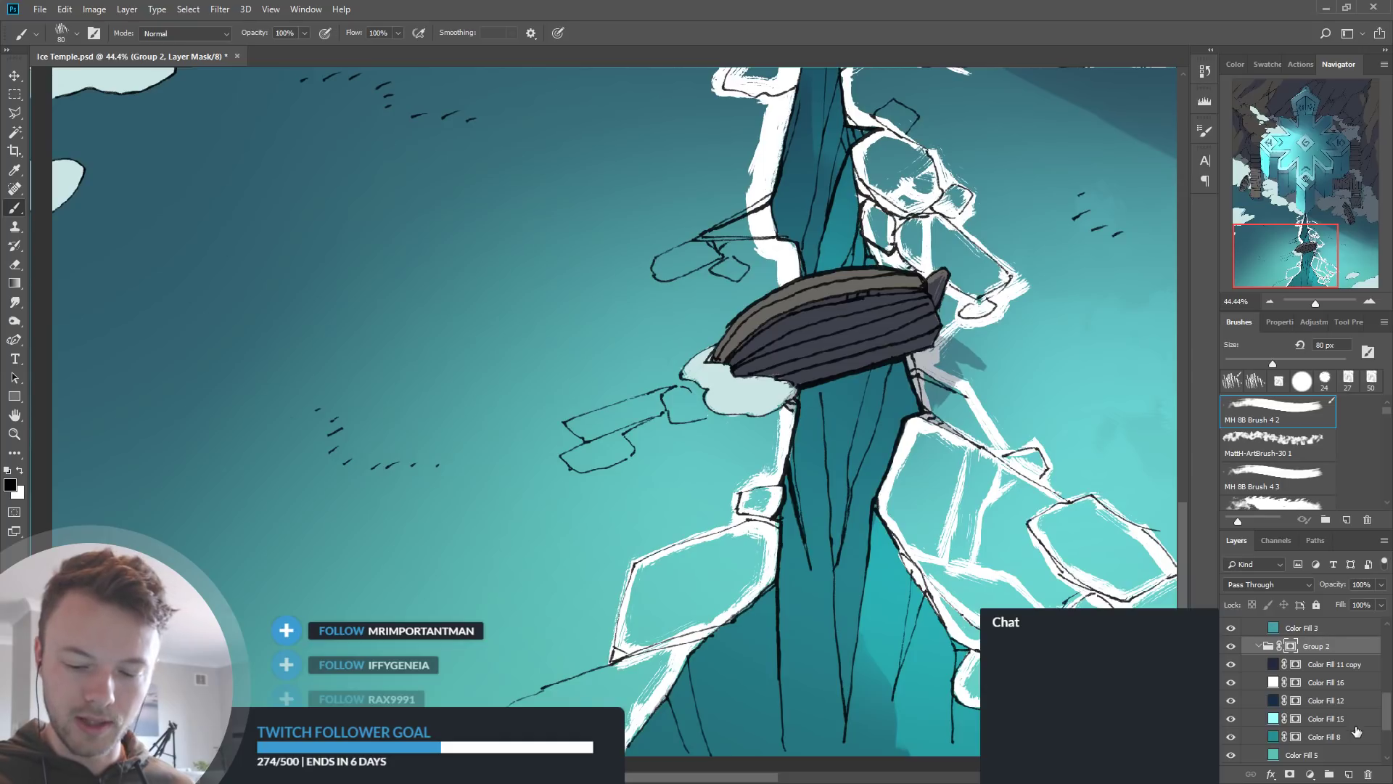
# On the Color Fill 16 mask, outline the elongated slabs left of the boat in white and thin the highlights inside them
pyautogui.scroll(-1, 1388, 722)
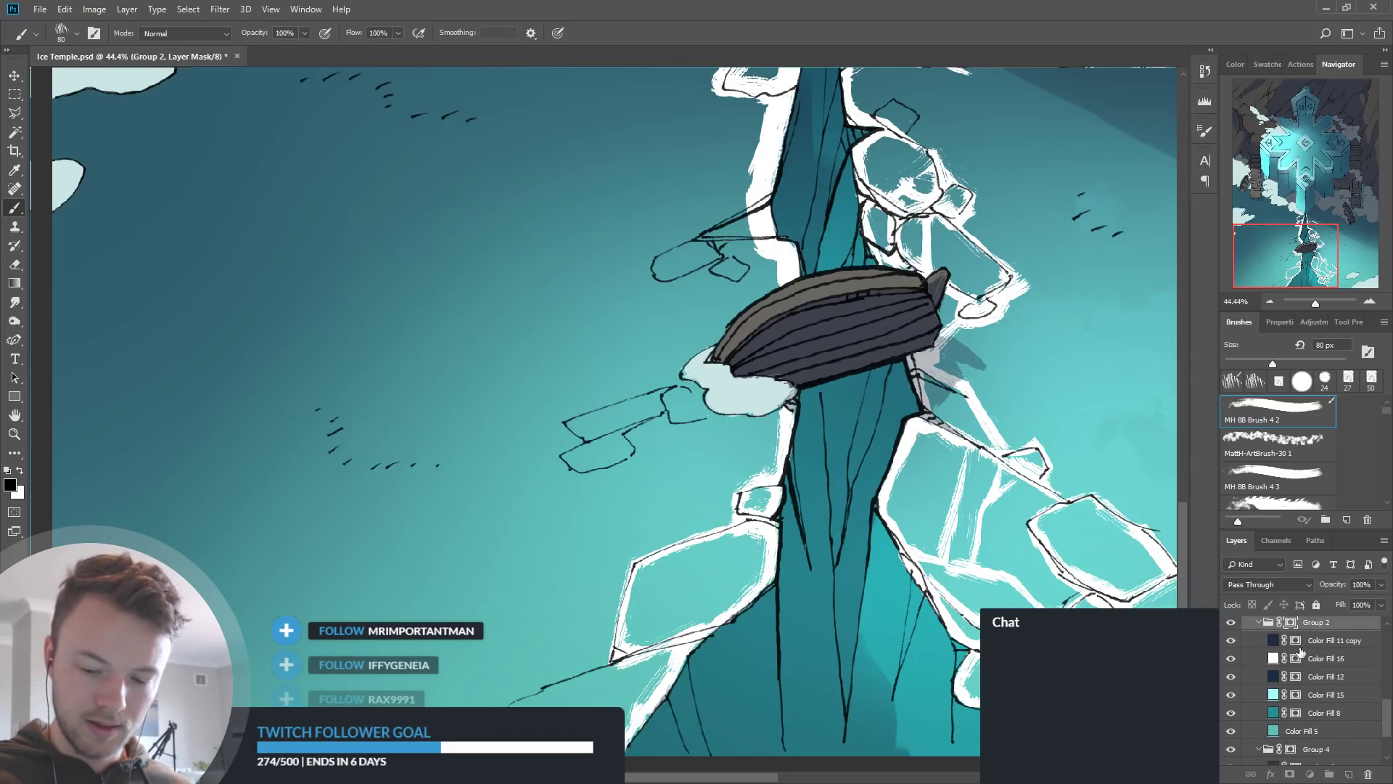
pyautogui.click(1295, 658)
pyautogui.press('x')
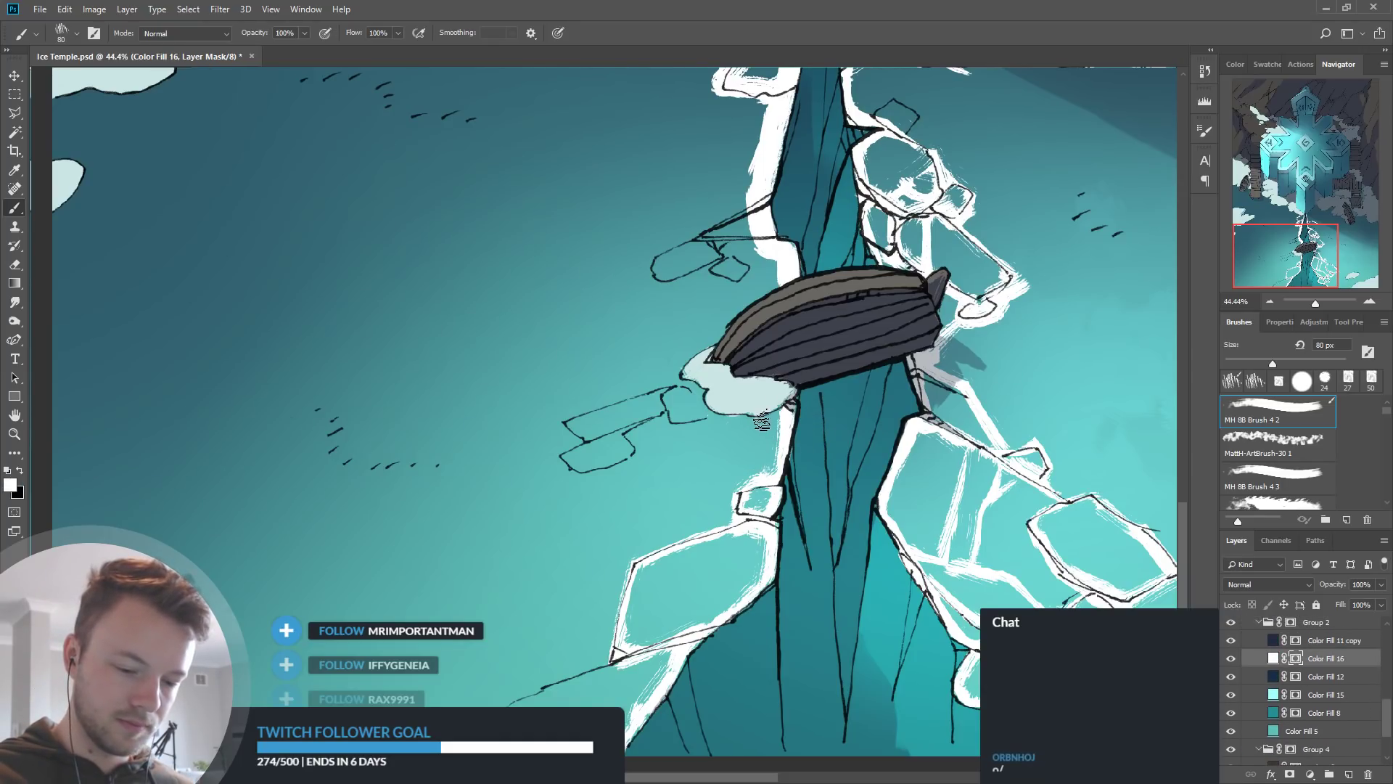
pyautogui.moveTo(695, 389)
pyautogui.mouseDown()
pyautogui.moveTo(688, 434)
pyautogui.moveTo(672, 425)
pyautogui.moveTo(780, 394)
pyautogui.moveTo(660, 415)
pyautogui.moveTo(663, 392)
pyautogui.moveTo(558, 428)
pyautogui.moveTo(602, 425)
pyautogui.moveTo(603, 447)
pyautogui.moveTo(690, 396)
pyautogui.mouseUp()
pyautogui.moveTo(567, 455)
pyautogui.mouseDown()
pyautogui.moveTo(603, 480)
pyautogui.moveTo(584, 475)
pyautogui.moveTo(660, 440)
pyautogui.moveTo(629, 439)
pyautogui.moveTo(689, 460)
pyautogui.moveTo(588, 457)
pyautogui.moveTo(659, 443)
pyautogui.moveTo(571, 493)
pyautogui.moveTo(650, 455)
pyautogui.mouseUp()
pyautogui.press('x')
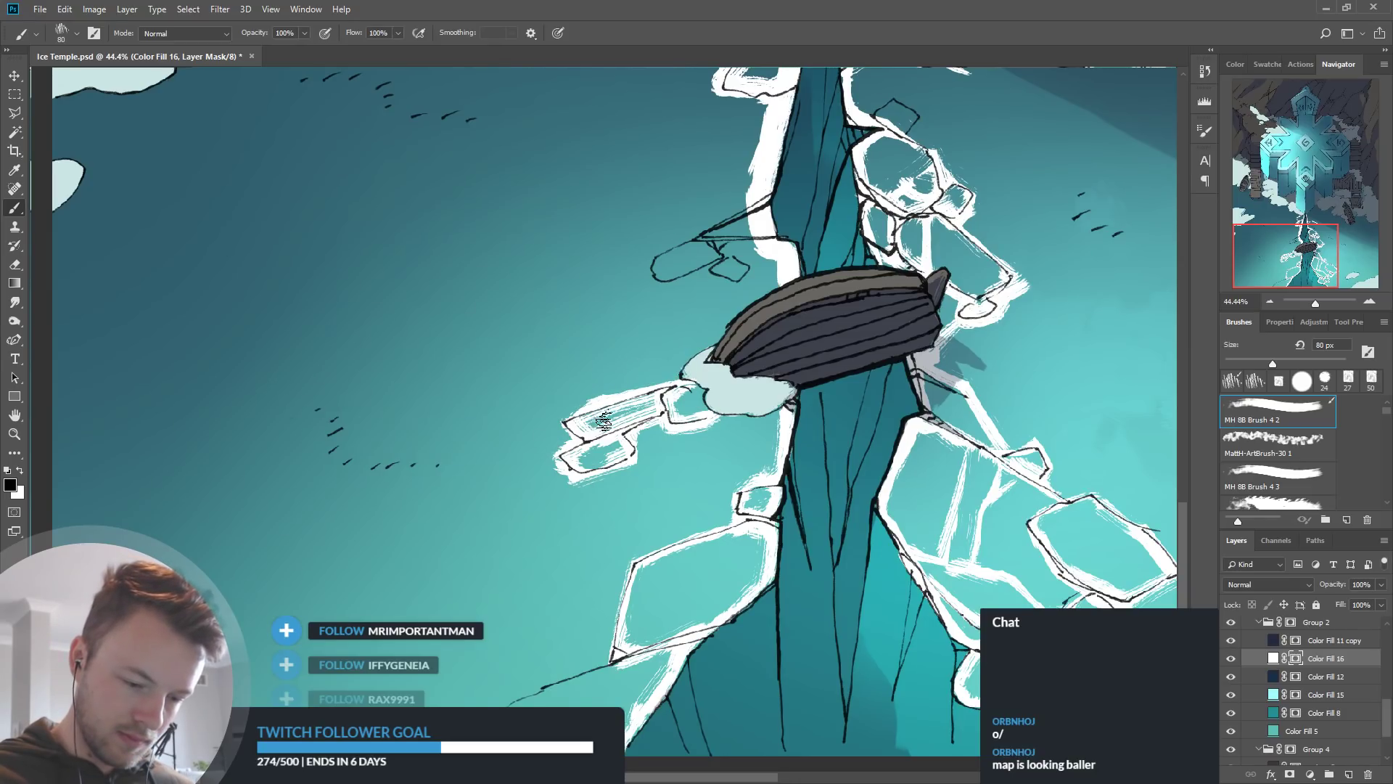
pyautogui.press('x')
pyautogui.press('x')
pyautogui.moveTo(585, 399); pyautogui.dragTo(651, 380)
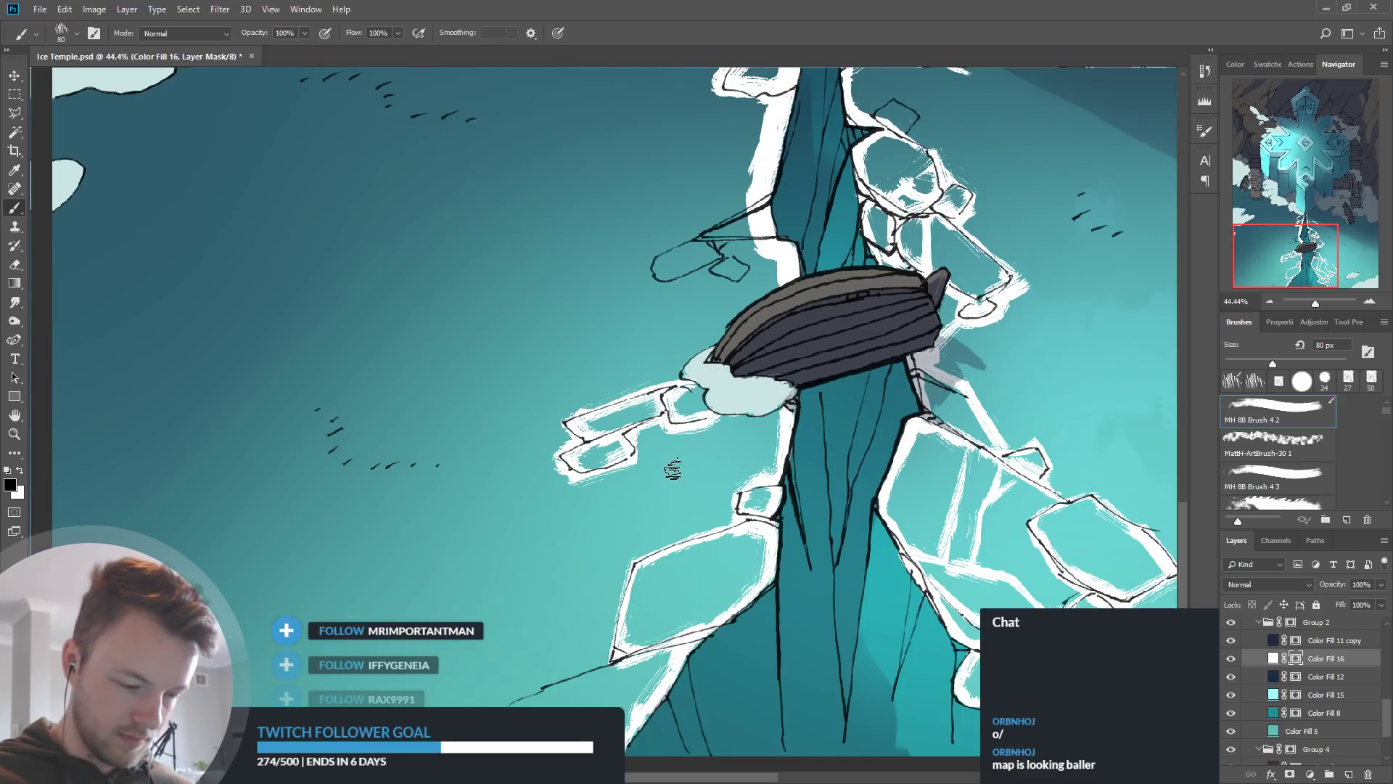
# Paint a white crack linking the elongated slabs to the large slab, and highlight the long crack toward the canvas's lower-left corner
pyautogui.press('x')
pyautogui.moveTo(642, 466)
pyautogui.mouseDown()
pyautogui.moveTo(705, 502)
pyautogui.moveTo(696, 490)
pyautogui.moveTo(660, 555)
pyautogui.moveTo(713, 511)
pyautogui.moveTo(679, 508)
pyautogui.moveTo(641, 534)
pyautogui.moveTo(683, 486)
pyautogui.moveTo(635, 476)
pyautogui.mouseUp()
pyautogui.press('x')
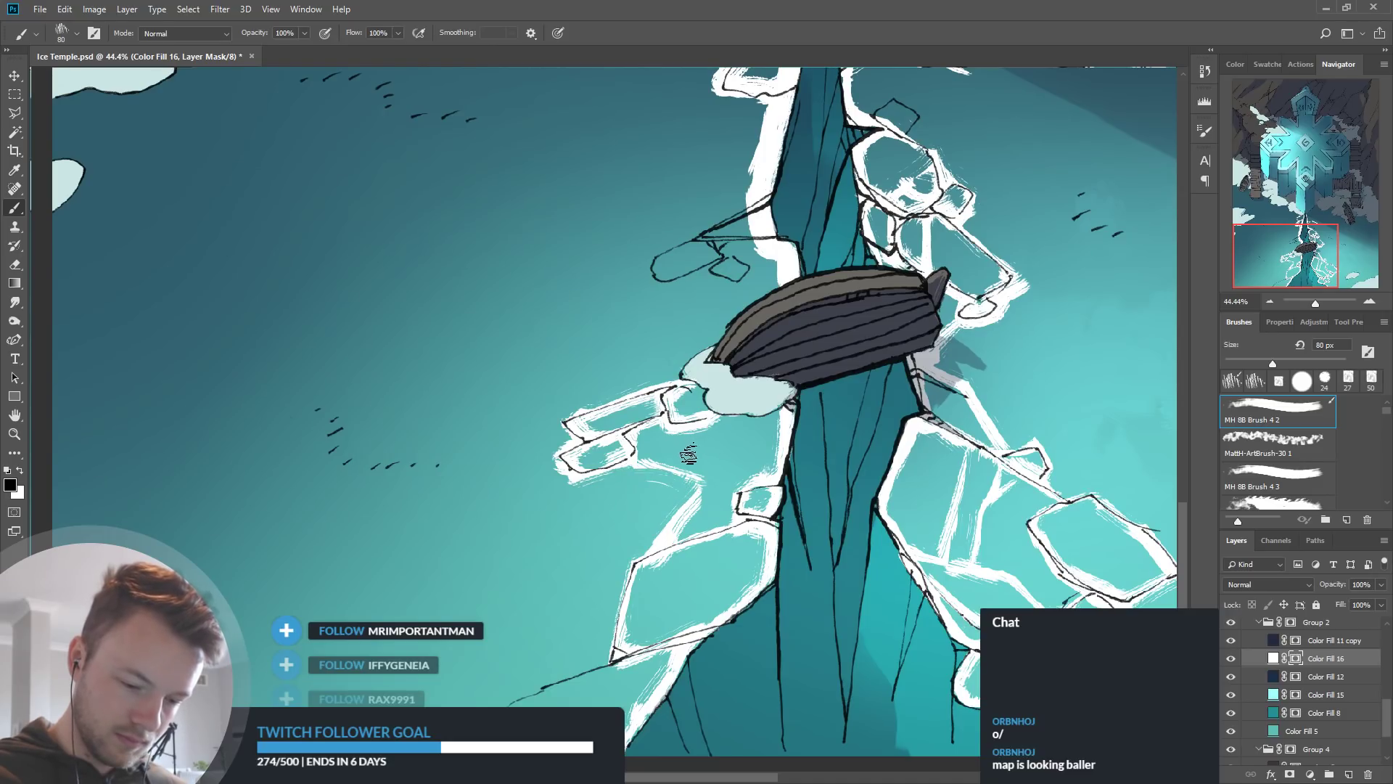
pyautogui.moveTo(992, 531); pyautogui.dragTo(971, 471)
pyautogui.press('x')
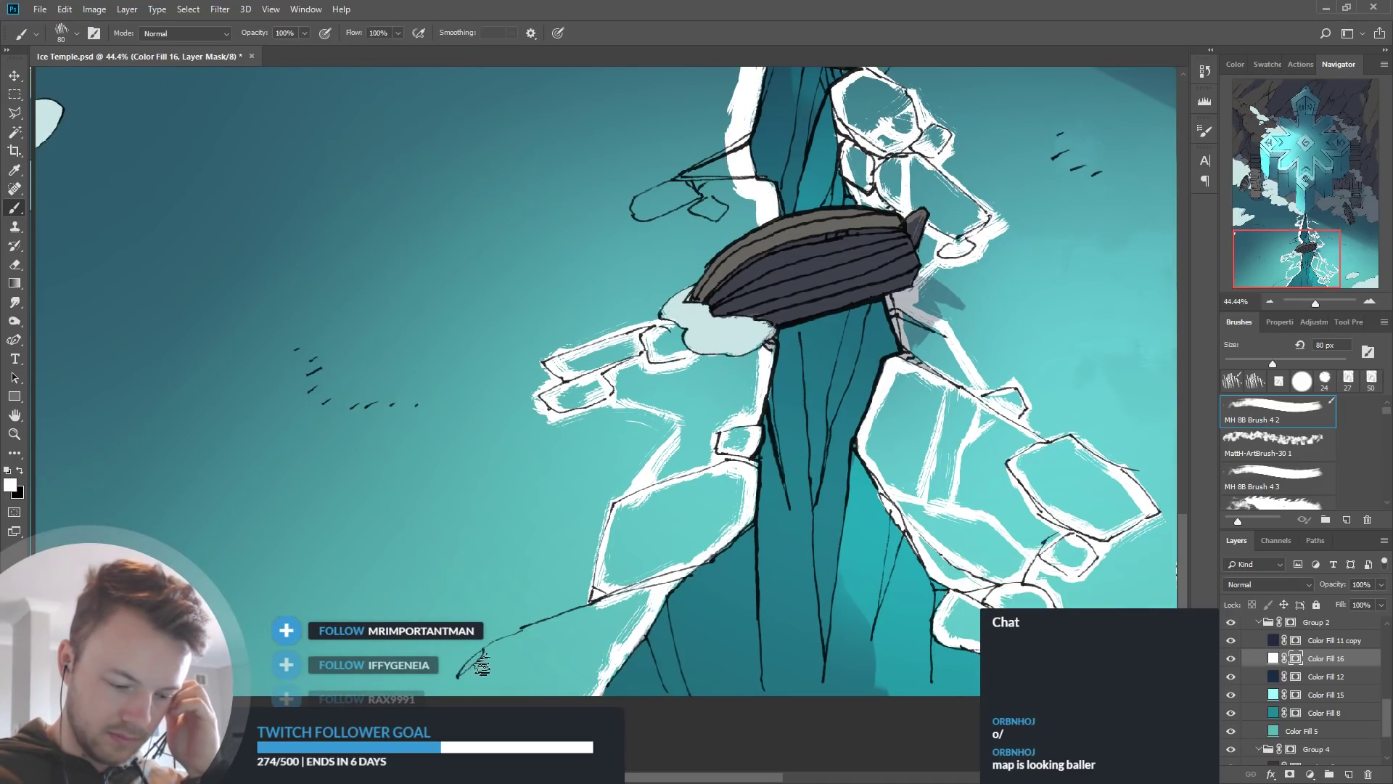
pyautogui.moveTo(452, 688); pyautogui.dragTo(685, 570)
pyautogui.press('x')
pyautogui.moveTo(466, 694)
pyautogui.mouseDown()
pyautogui.moveTo(541, 643)
pyautogui.moveTo(521, 658)
pyautogui.mouseUp()
# Examine the white crack highlights in the context of the whole illustration
pyautogui.moveTo(1020, 336); pyautogui.dragTo(871, 519)
pyautogui.moveTo(880, 445); pyautogui.dragTo(862, 483)
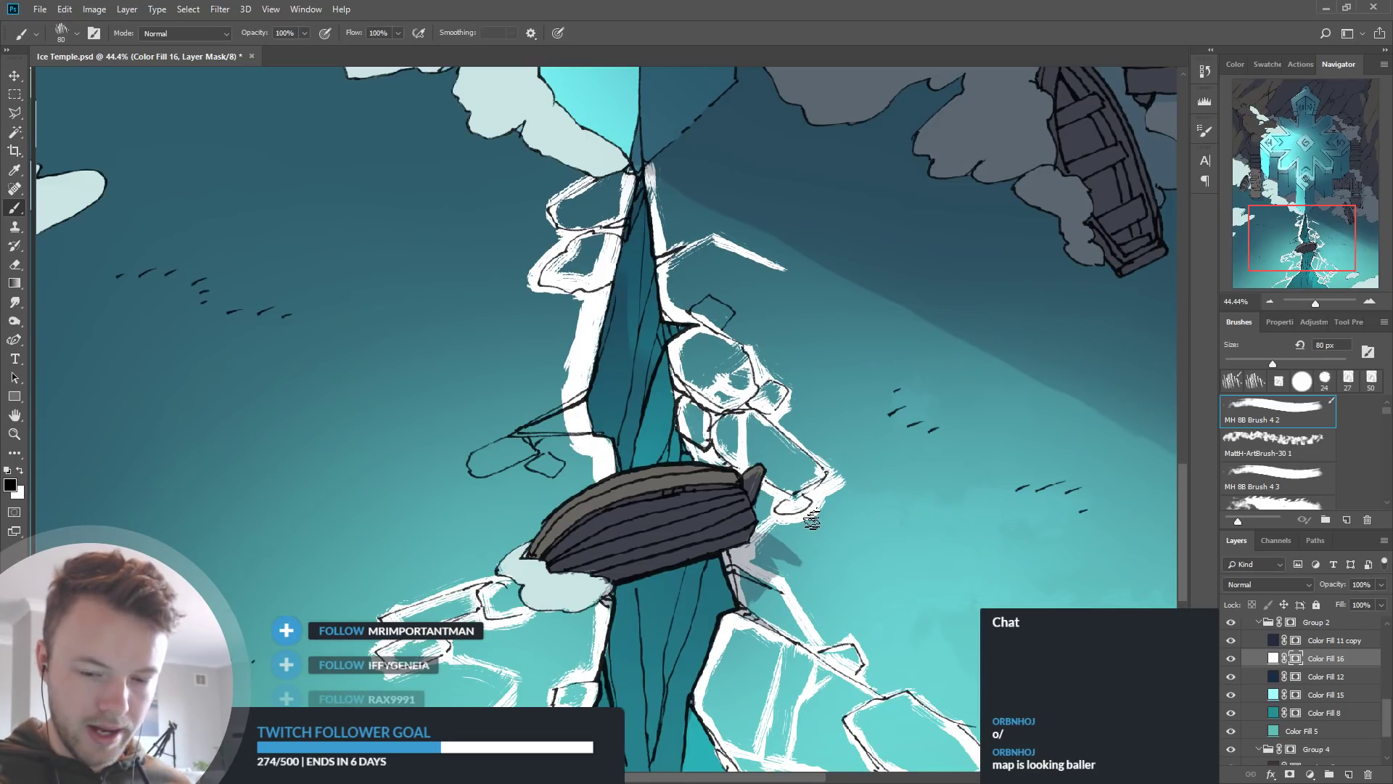
pyautogui.moveTo(843, 502); pyautogui.dragTo(735, 502)
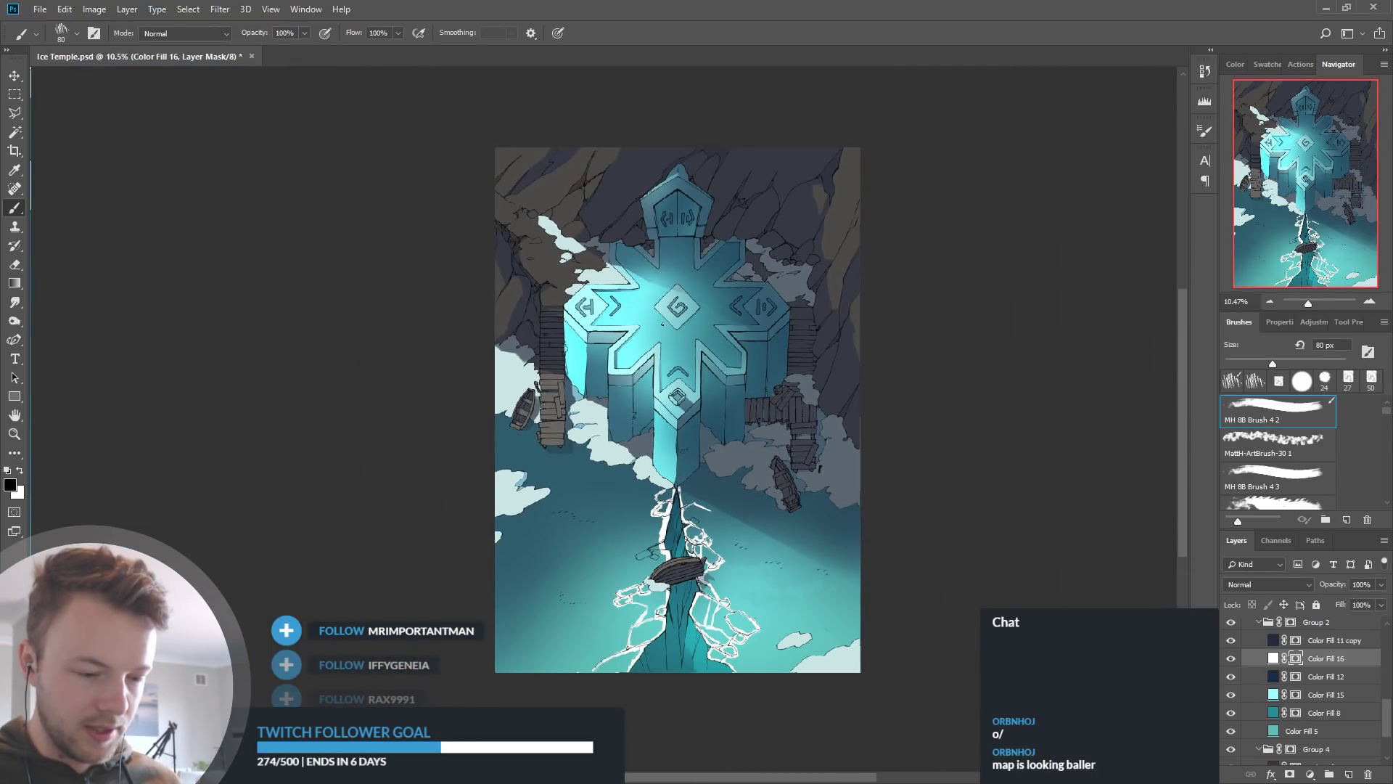
pyautogui.scroll(2, 633, 338)
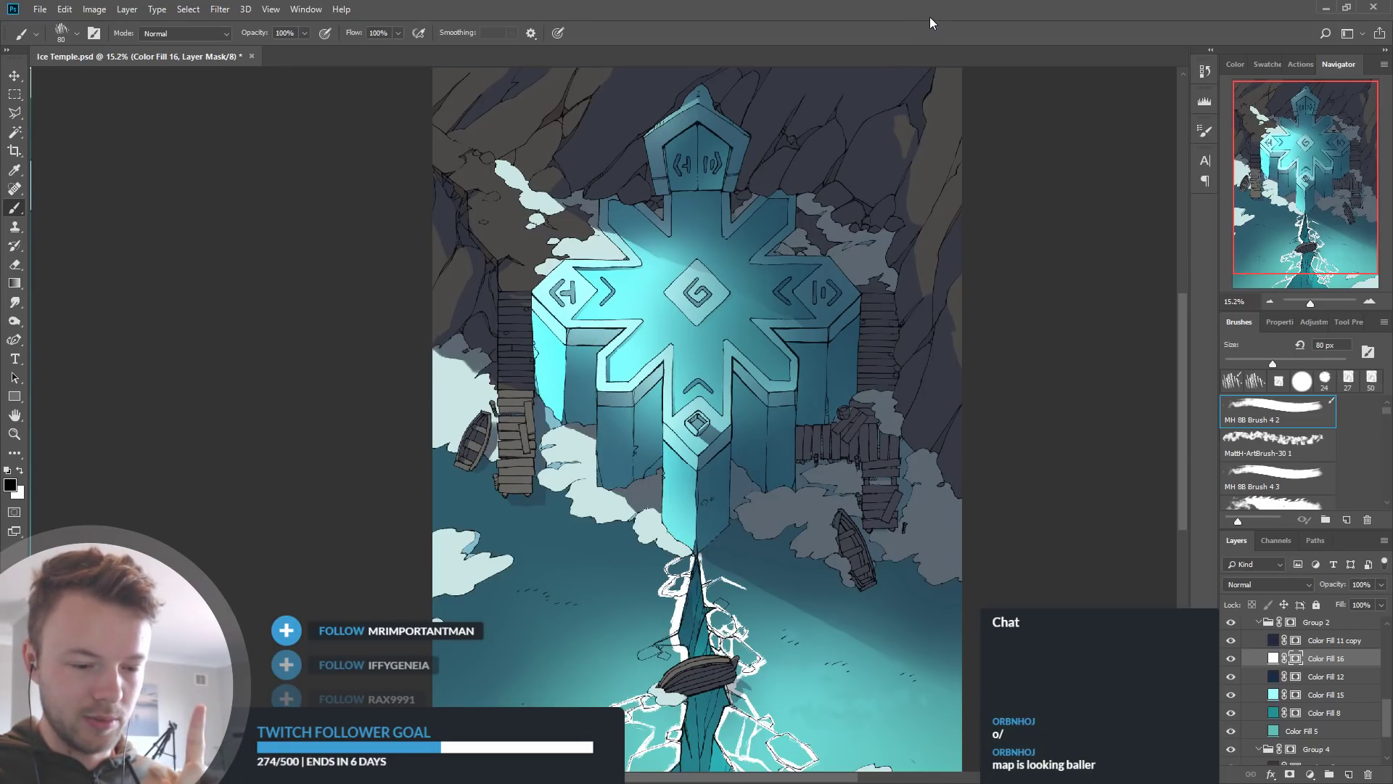
pyautogui.scroll(-5, 751, 374)
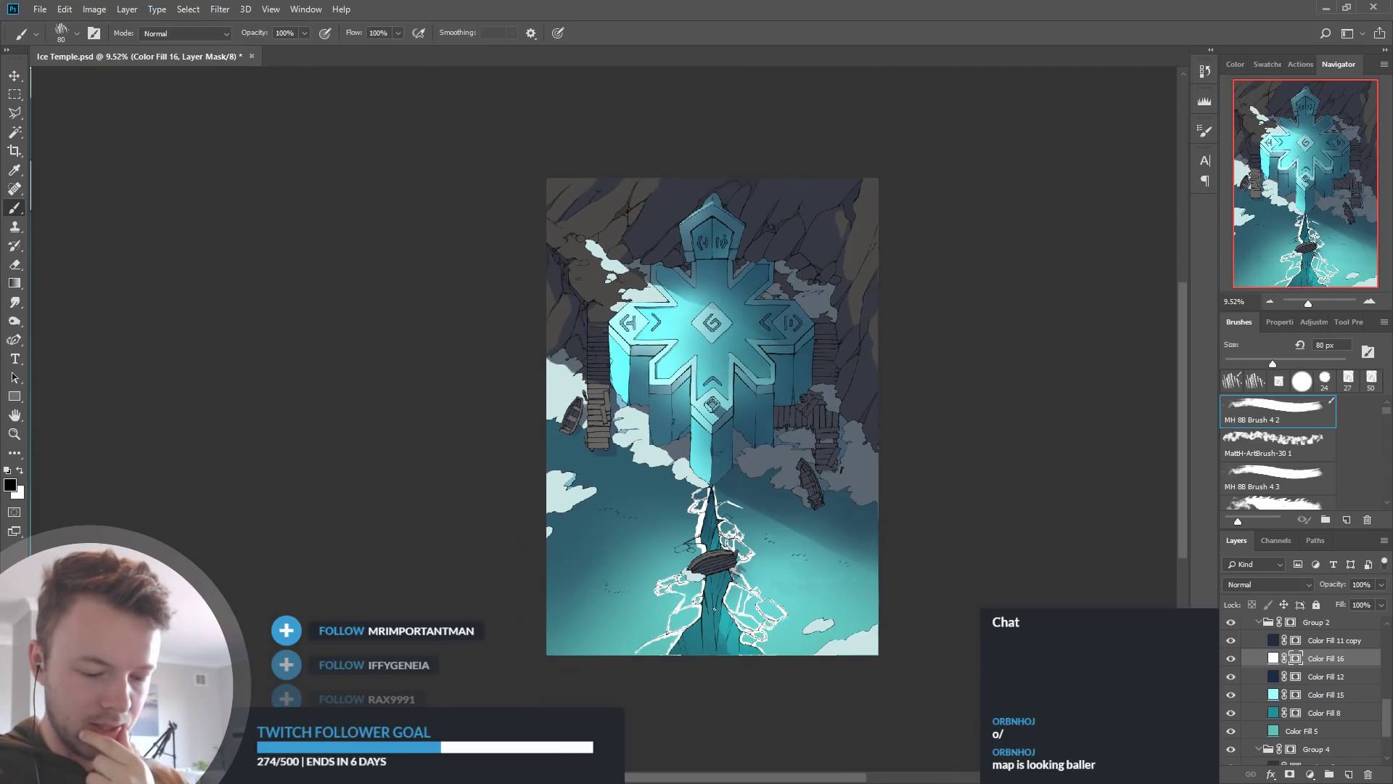
# On the Color Fill 16 mask, highlight the crack and small slabs left of the crevasse above the boat in white, then thin the strokes
pyautogui.scroll(10, 733, 605)
pyautogui.scroll(2, 729, 650)
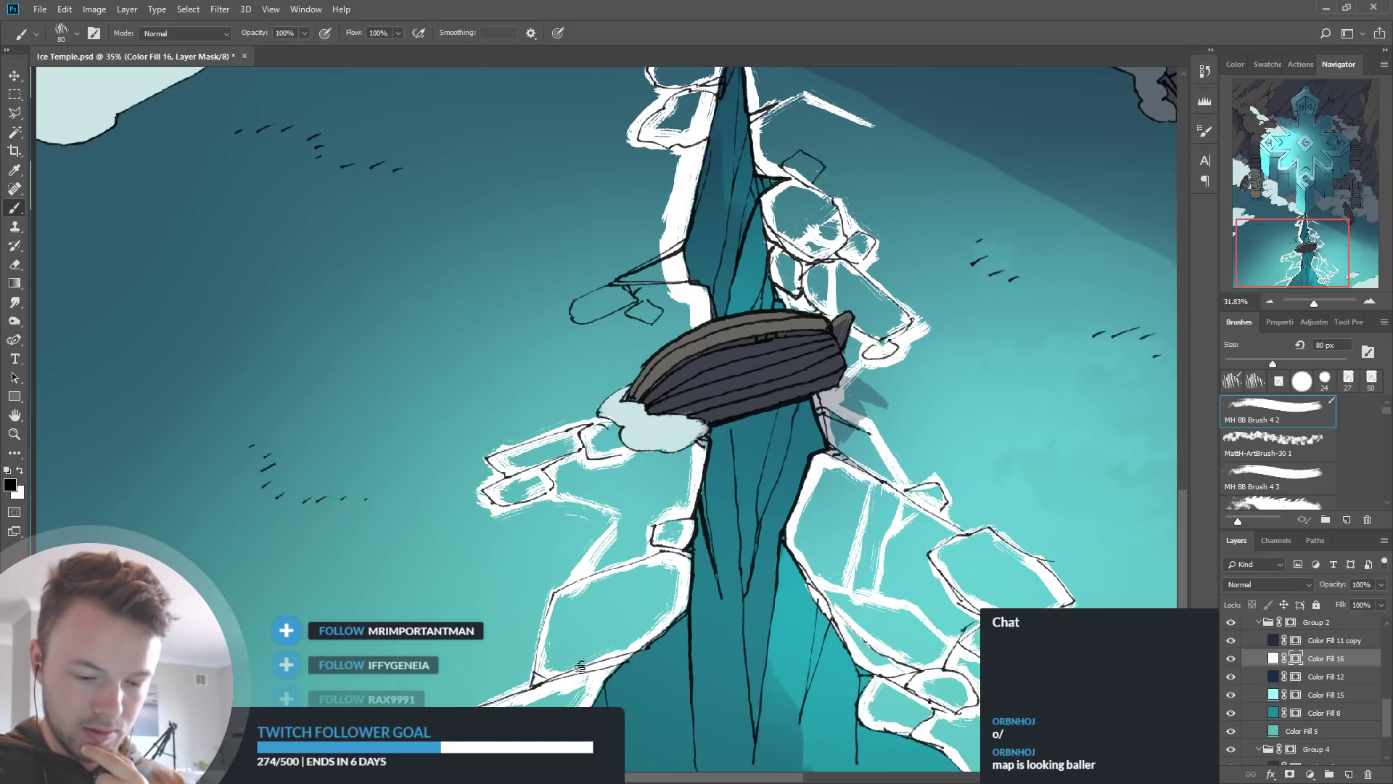
pyautogui.scroll(-3, 585, 662)
pyautogui.scroll(4, 678, 468)
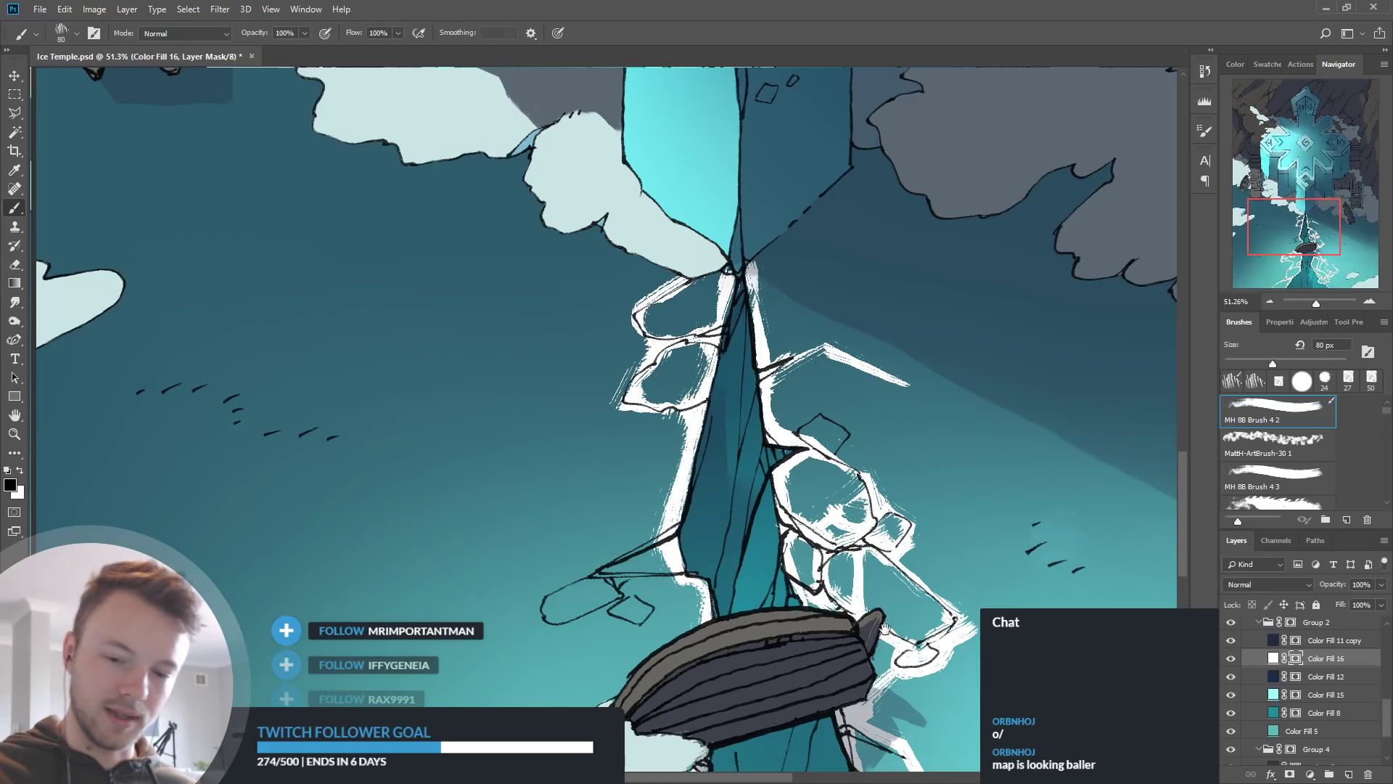
pyautogui.moveTo(881, 621); pyautogui.dragTo(841, 479)
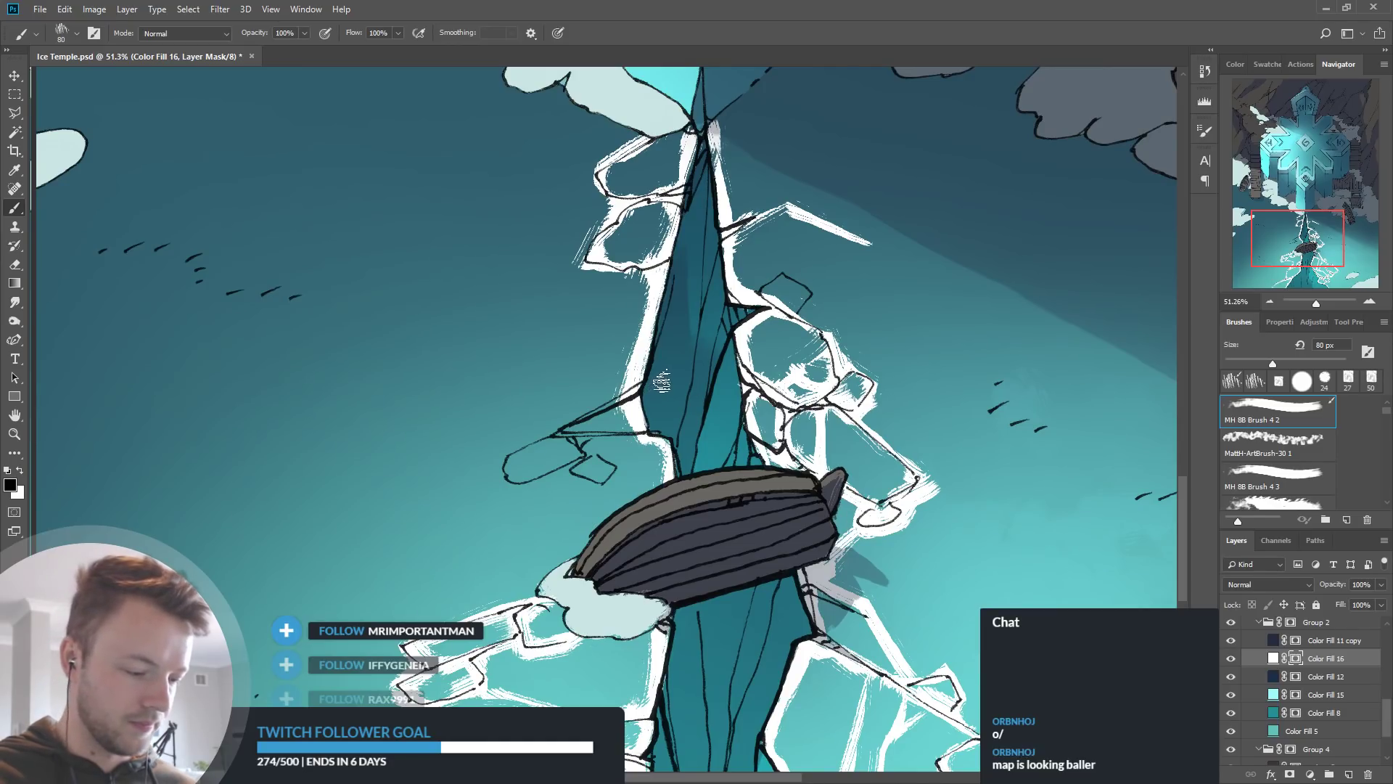
pyautogui.press('x')
pyautogui.moveTo(575, 426)
pyautogui.mouseDown()
pyautogui.moveTo(539, 466)
pyautogui.moveTo(508, 469)
pyautogui.moveTo(553, 473)
pyautogui.moveTo(588, 450)
pyautogui.moveTo(566, 438)
pyautogui.moveTo(613, 451)
pyautogui.moveTo(580, 461)
pyautogui.moveTo(622, 483)
pyautogui.moveTo(592, 484)
pyautogui.moveTo(595, 459)
pyautogui.moveTo(617, 469)
pyautogui.moveTo(552, 478)
pyautogui.moveTo(600, 502)
pyautogui.moveTo(515, 505)
pyautogui.moveTo(542, 467)
pyautogui.moveTo(514, 435)
pyautogui.mouseUp()
pyautogui.press('x')
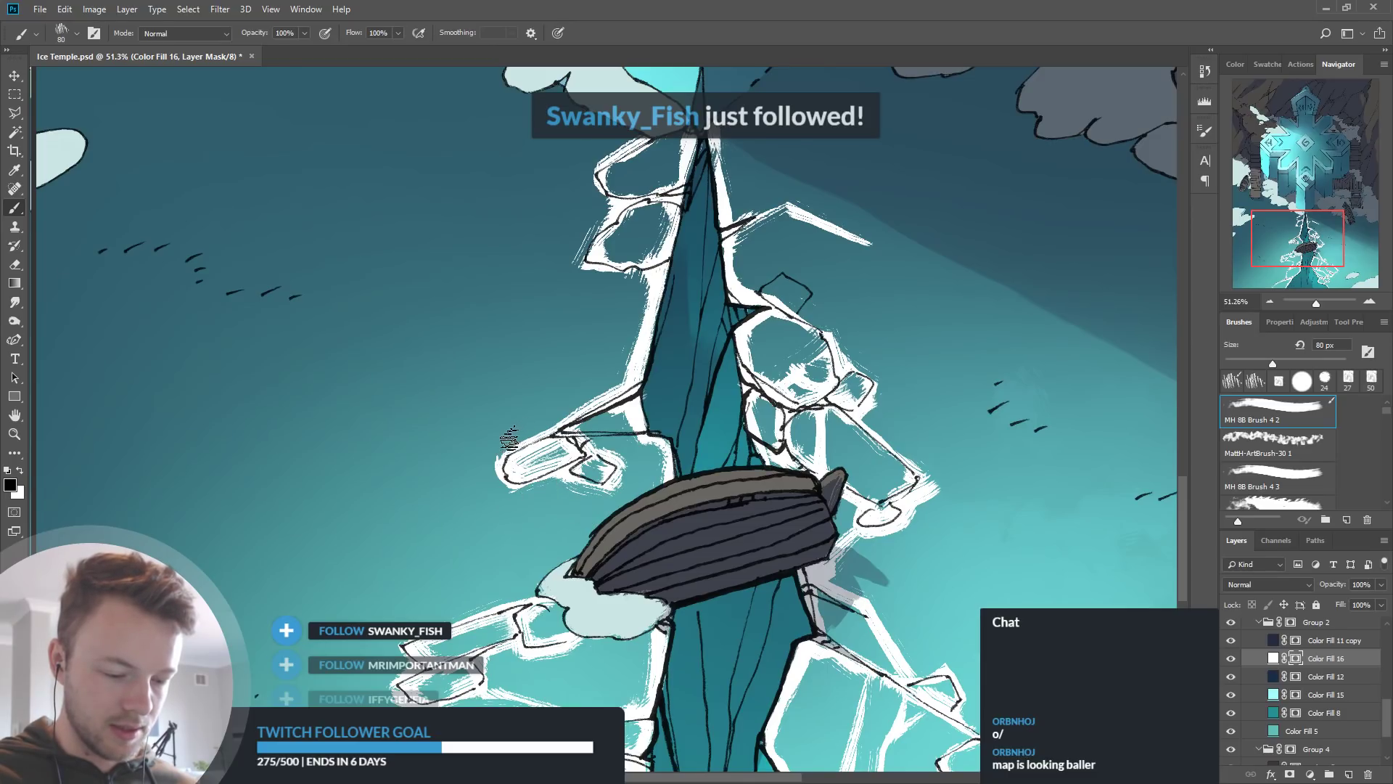
# Extend a long white crack from the elongated slabs out to the small ground ticks on the left, and taper its edges
pyautogui.click(1302, 183)
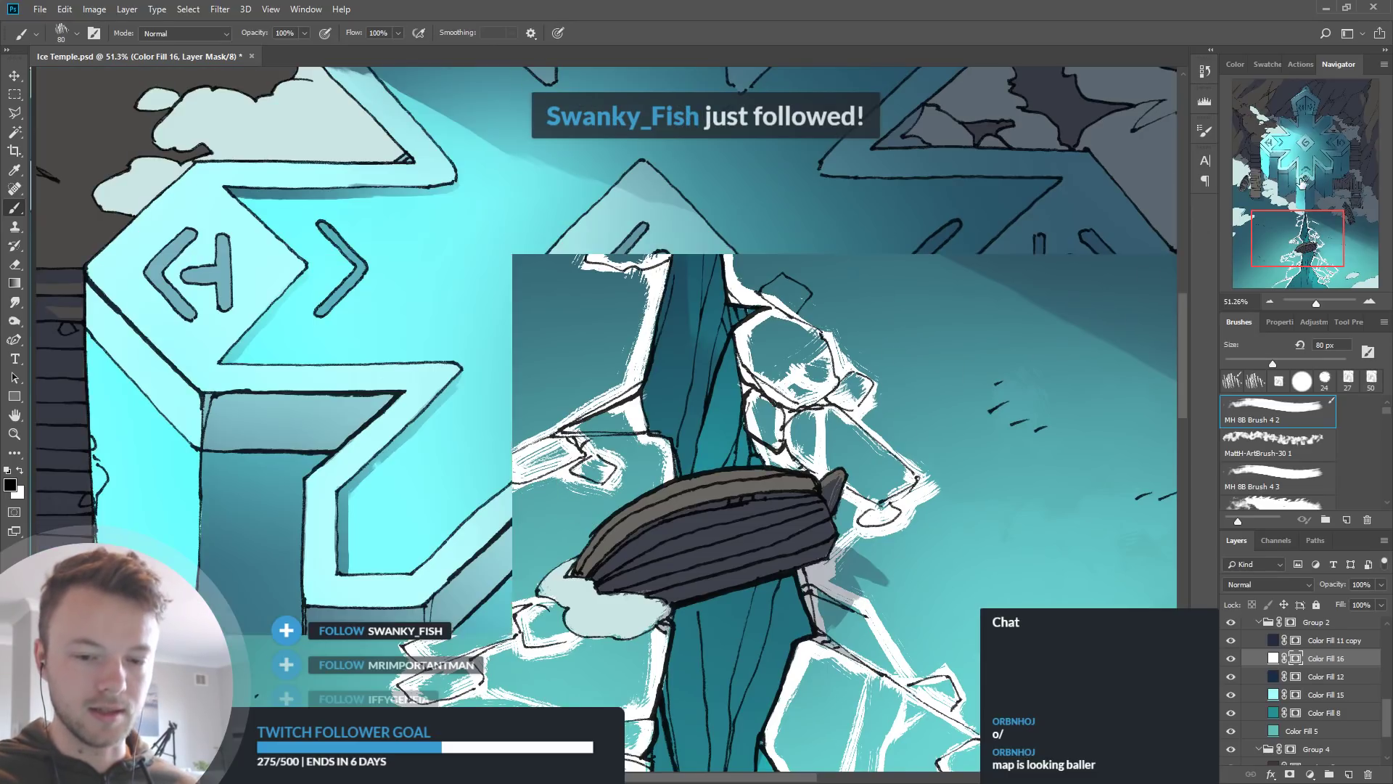
pyautogui.moveTo(1337, 256); pyautogui.dragTo(1279, 258)
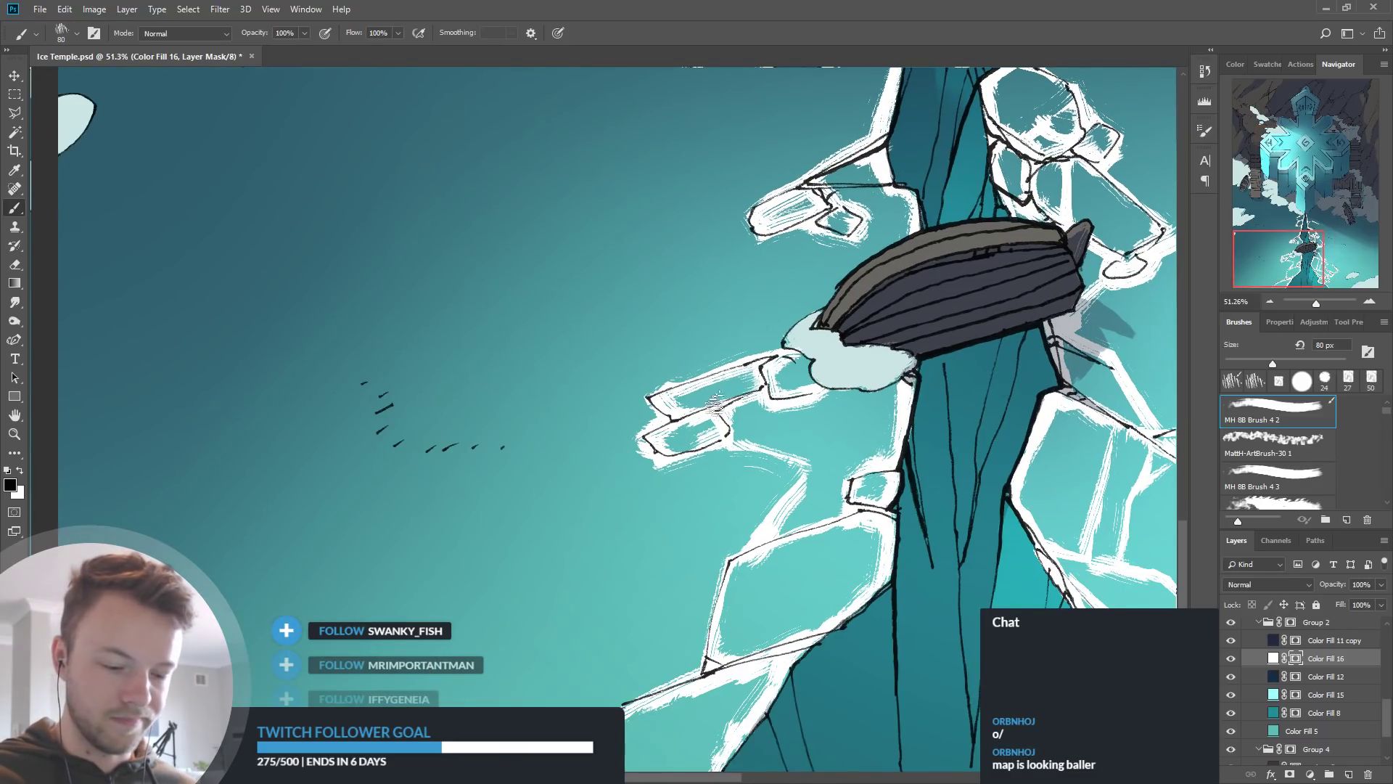
pyautogui.press('x')
pyautogui.moveTo(523, 459); pyautogui.dragTo(686, 376)
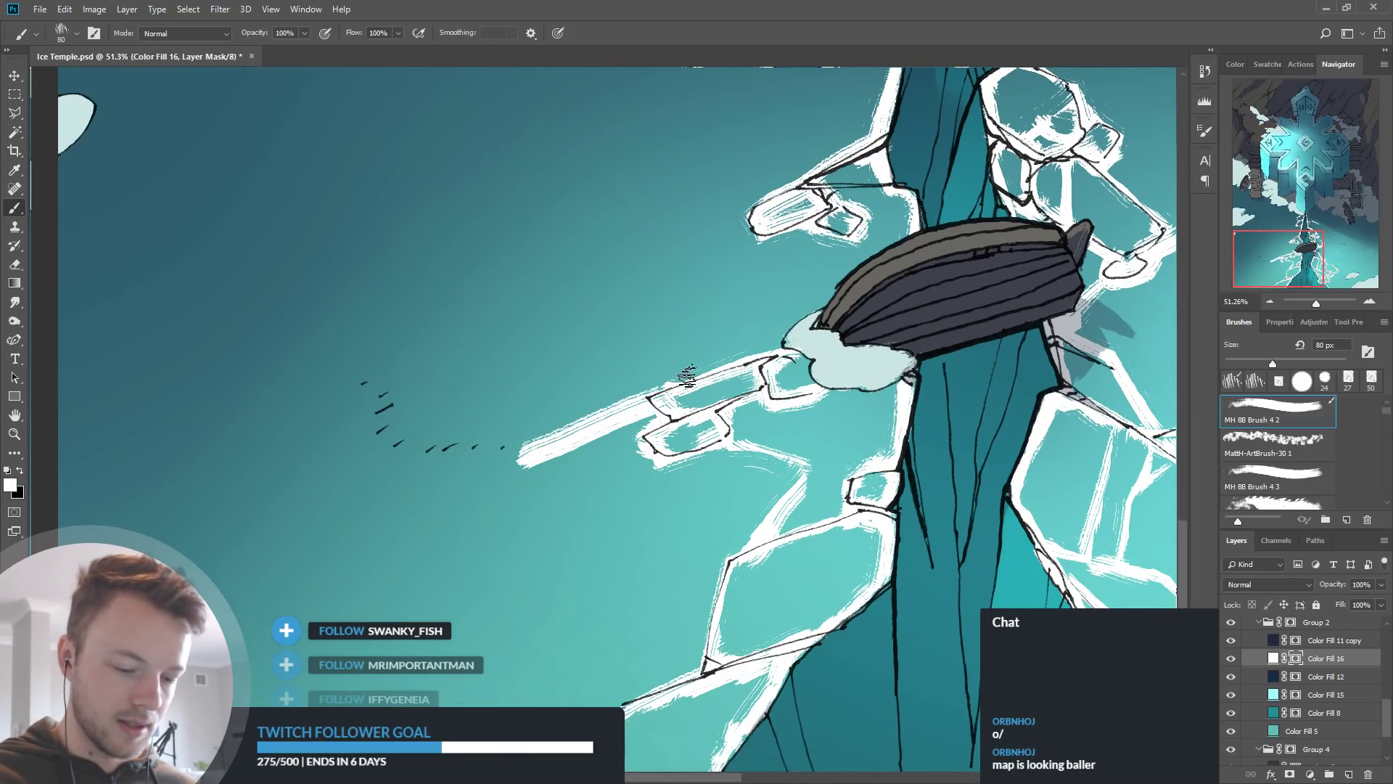
pyautogui.moveTo(529, 455)
pyautogui.mouseDown()
pyautogui.moveTo(426, 453)
pyautogui.moveTo(399, 425)
pyautogui.moveTo(434, 444)
pyautogui.moveTo(450, 426)
pyautogui.moveTo(513, 427)
pyautogui.mouseUp()
pyautogui.press('x')
pyautogui.moveTo(418, 476)
pyautogui.mouseDown()
pyautogui.moveTo(520, 473)
pyautogui.moveTo(522, 485)
pyautogui.moveTo(622, 394)
pyautogui.mouseUp()
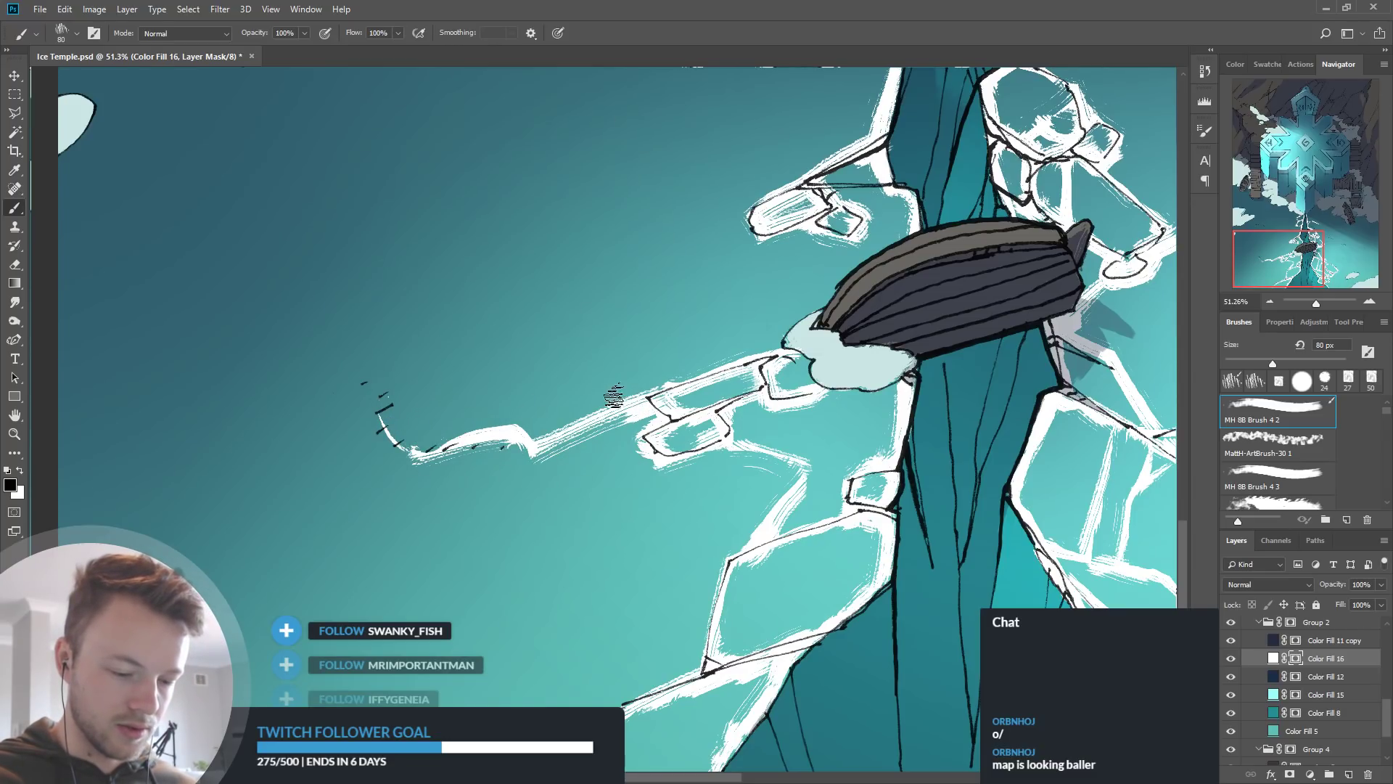
# Outline a large ice slab beneath the extended left crack in white, and trim the outline's outer edge
pyautogui.press('x')
pyautogui.moveTo(559, 466)
pyautogui.mouseDown()
pyautogui.moveTo(517, 551)
pyautogui.moveTo(522, 539)
pyautogui.moveTo(772, 540)
pyautogui.moveTo(684, 562)
pyautogui.mouseUp()
pyautogui.press('x')
pyautogui.moveTo(562, 532); pyautogui.dragTo(669, 571)
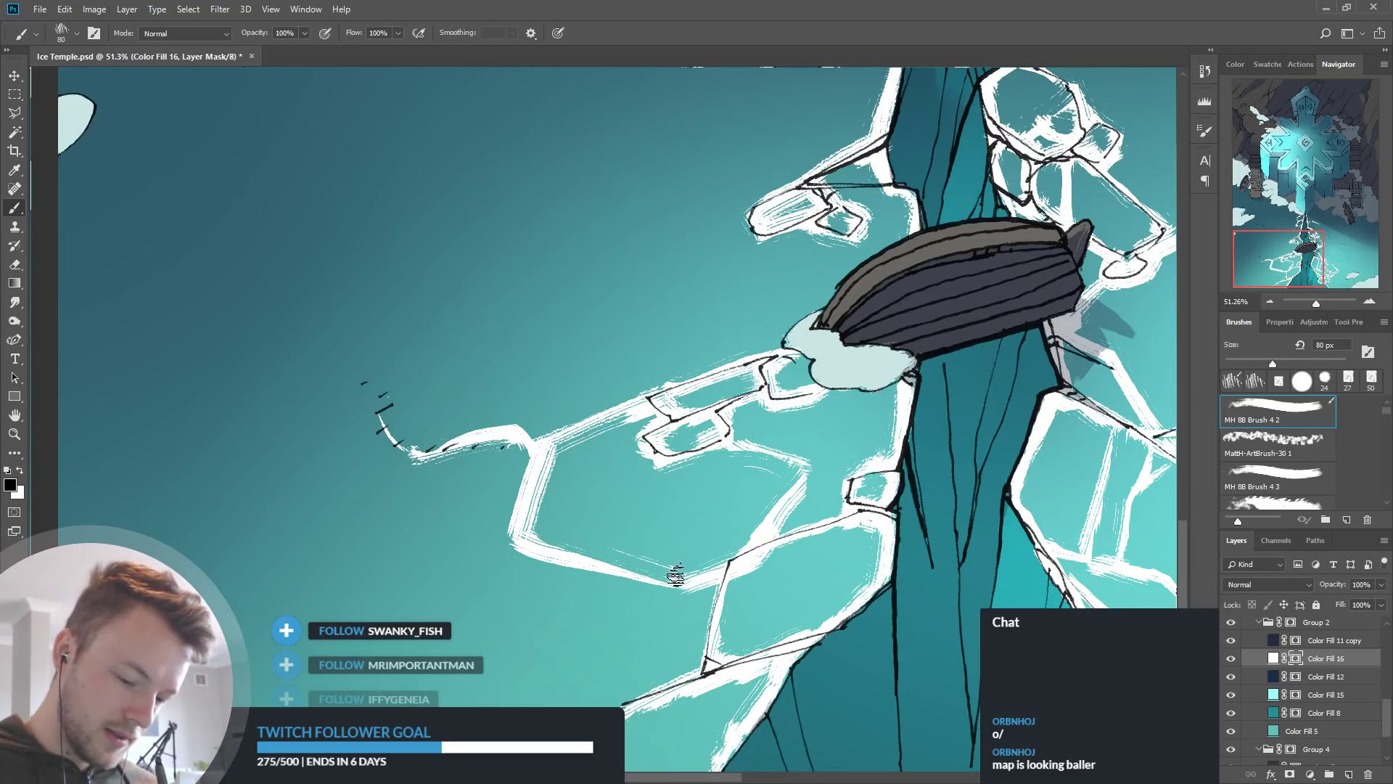
pyautogui.moveTo(530, 455)
pyautogui.mouseDown()
pyautogui.moveTo(520, 537)
pyautogui.moveTo(524, 495)
pyautogui.mouseUp()
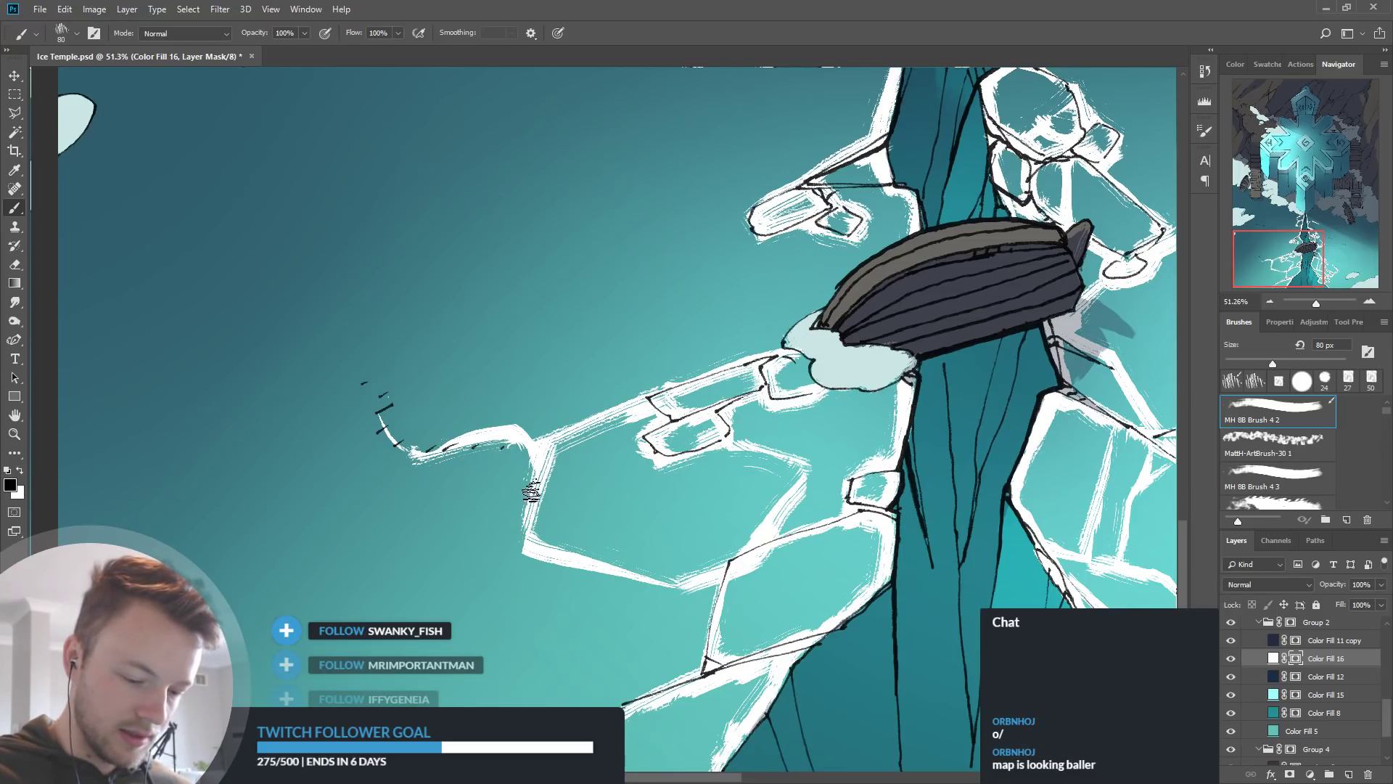
# Add a short white fork linking the crack to the large slab beside the crevasse's left edge, and thin it
pyautogui.press('x')
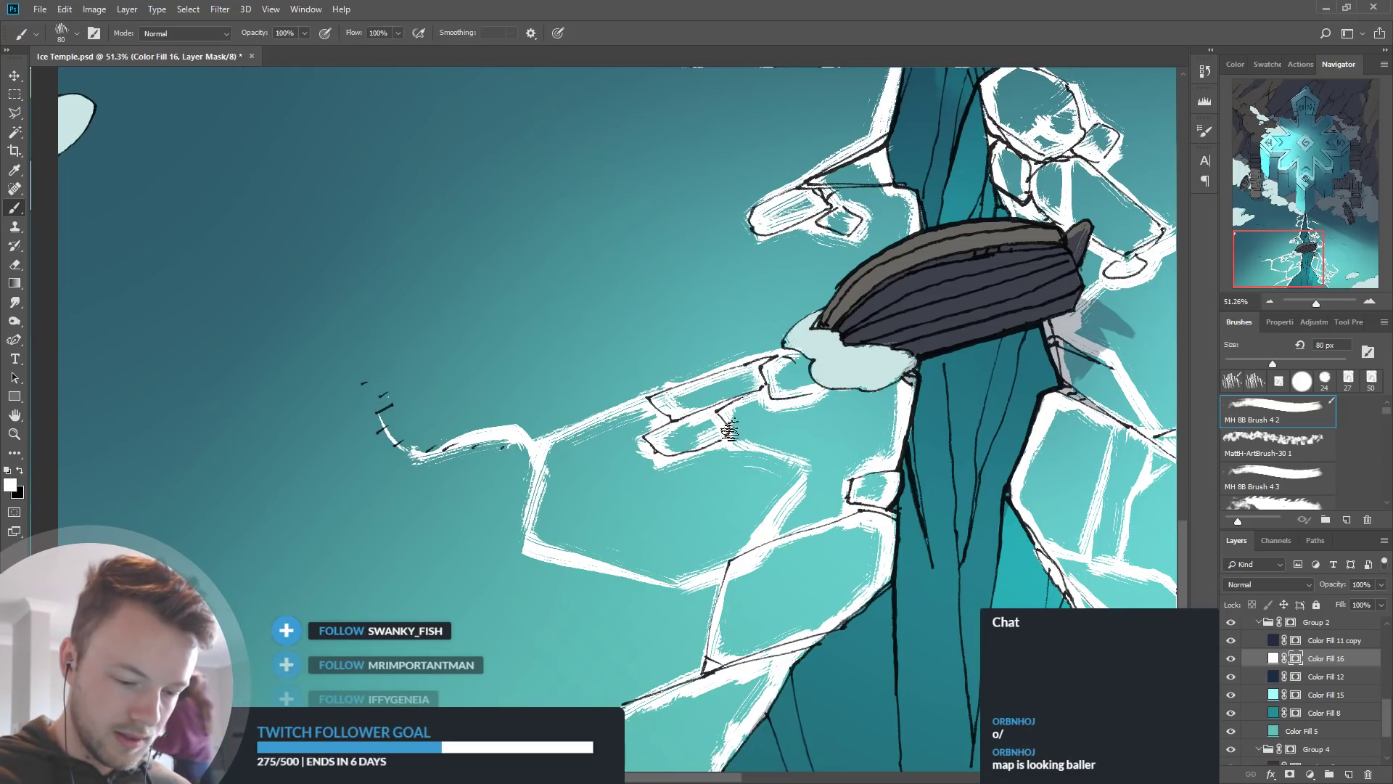
pyautogui.moveTo(895, 548); pyautogui.dragTo(886, 412)
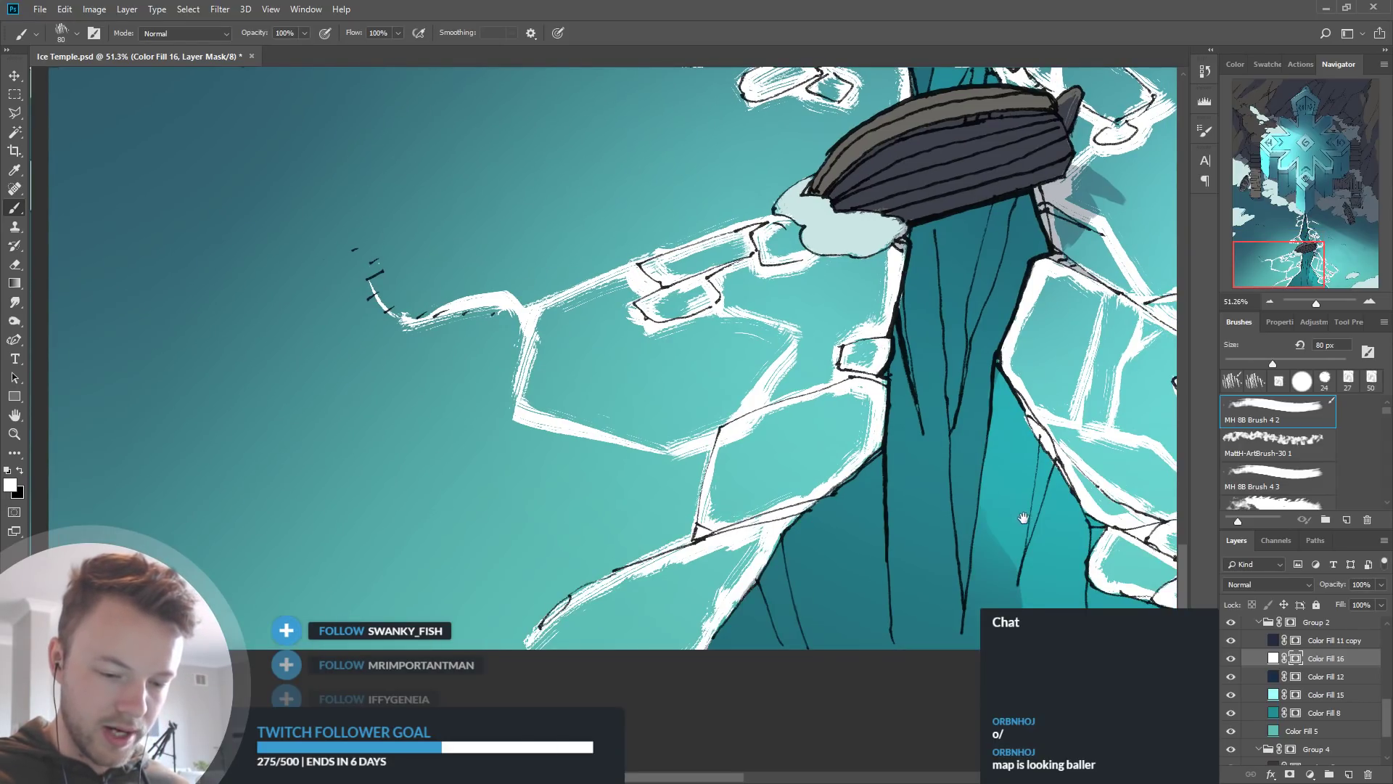
pyautogui.moveTo(1023, 518); pyautogui.dragTo(844, 572)
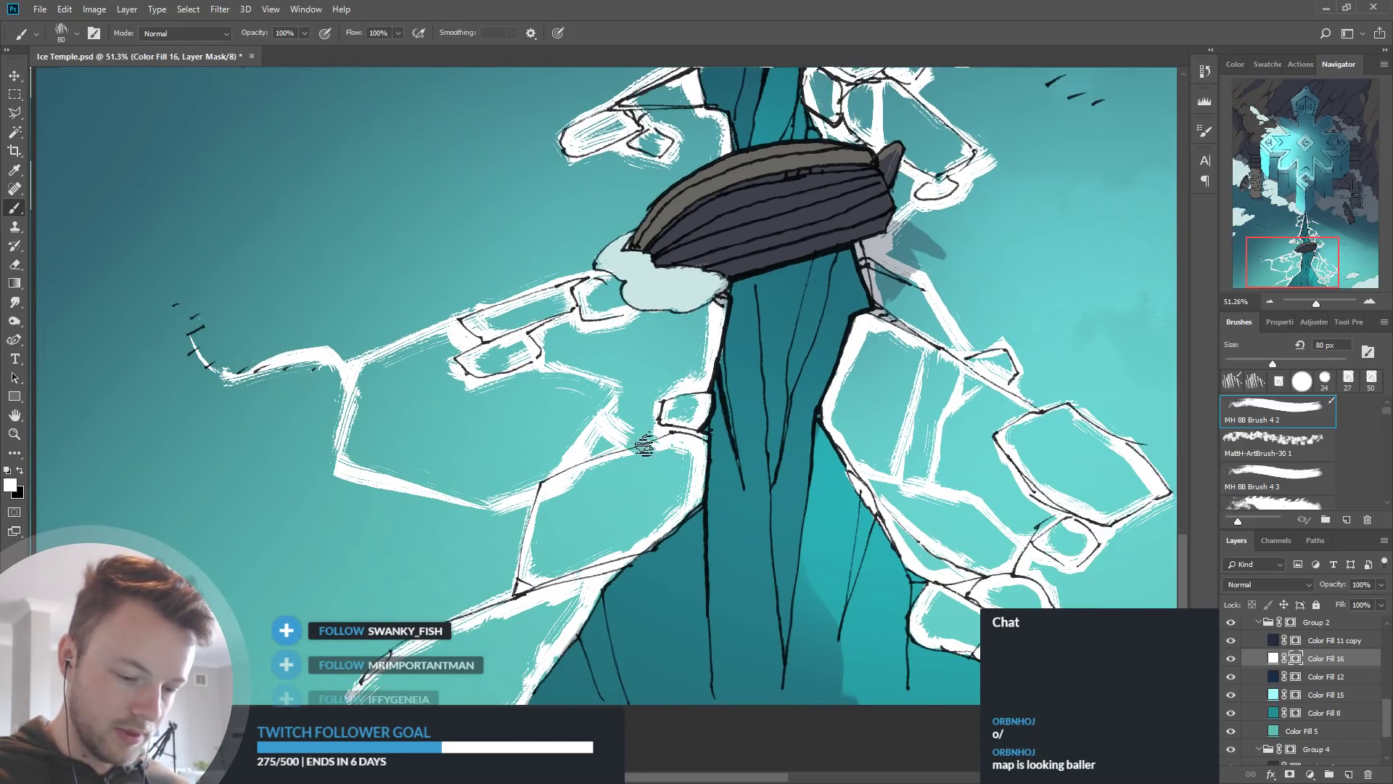
pyautogui.press('x')
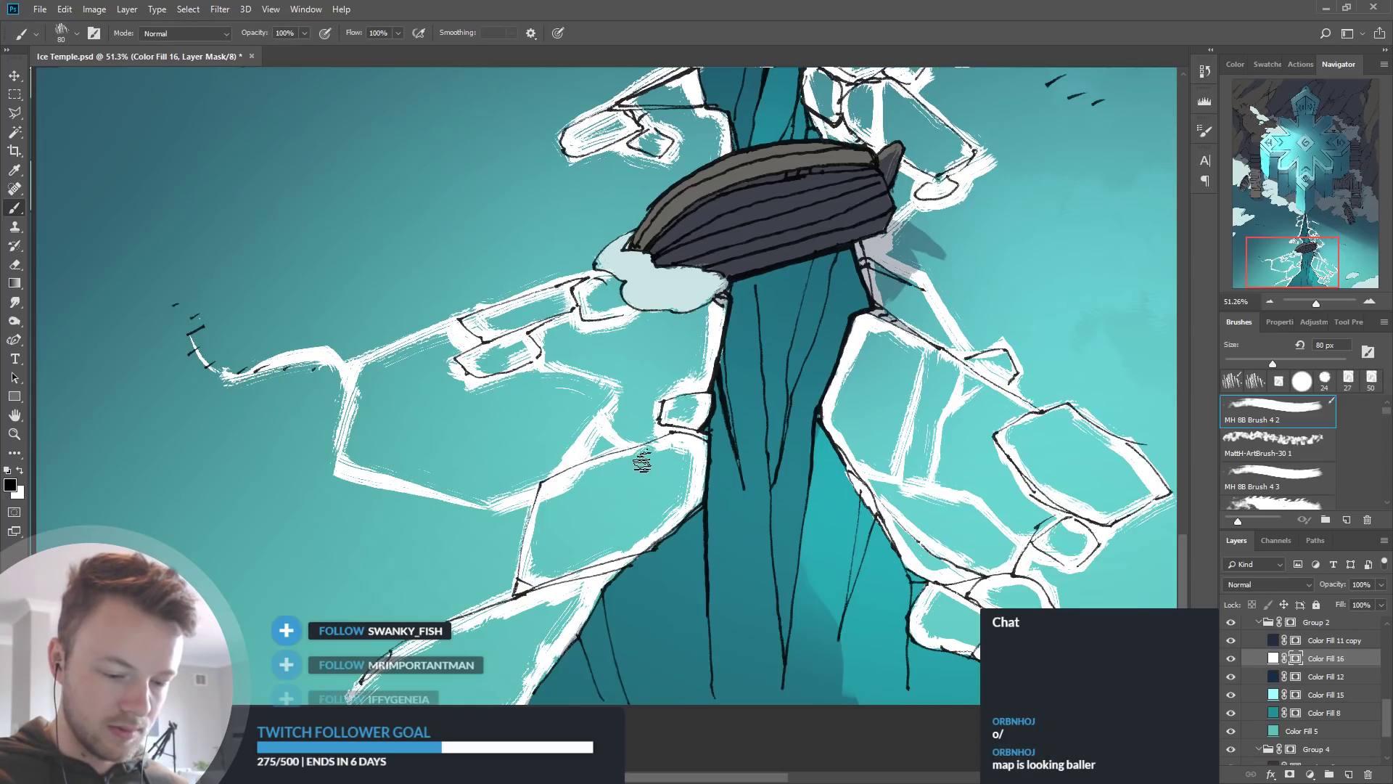
pyautogui.moveTo(863, 574); pyautogui.dragTo(835, 579)
pyautogui.press('x')
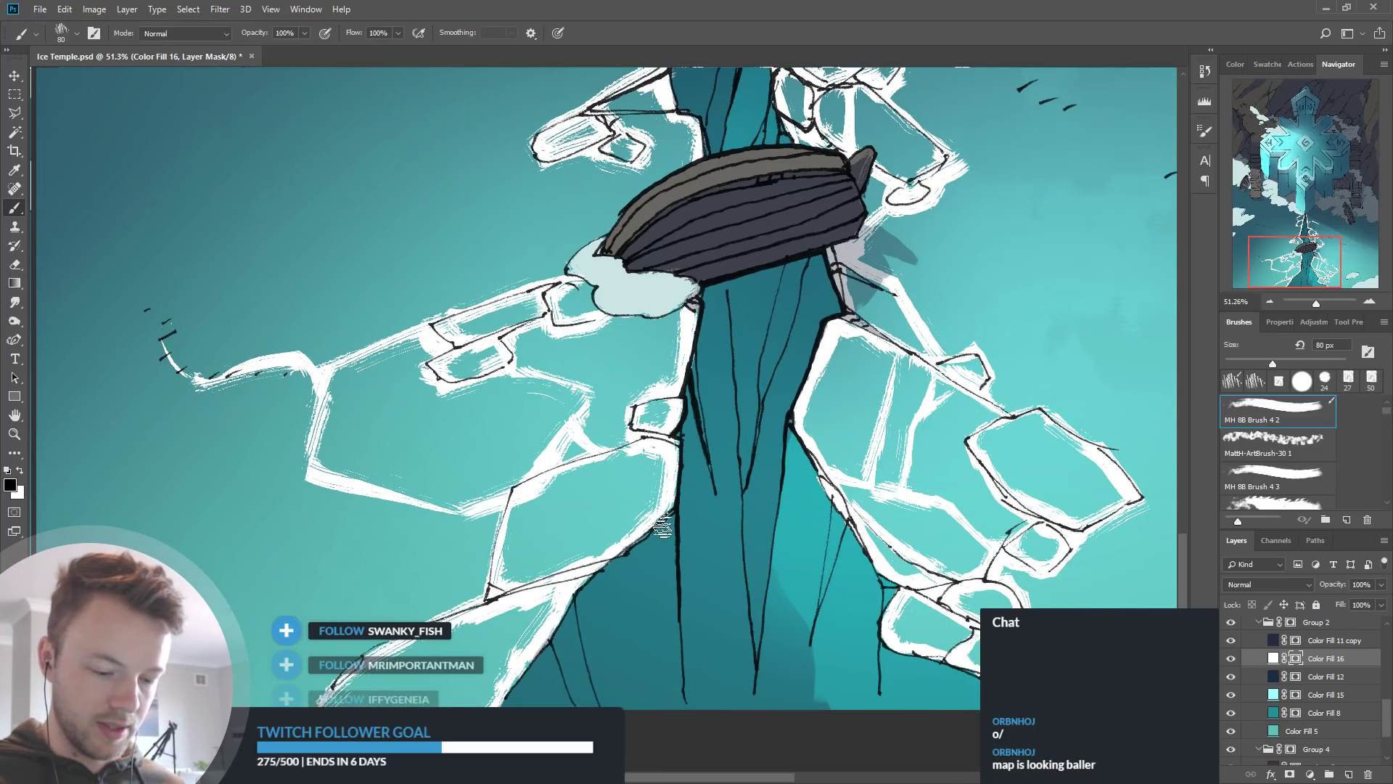
# Paint branching white cracks on the crevasse's lower-left ice wall and thin them with scratchy strokes
pyautogui.moveTo(668, 515)
pyautogui.mouseDown()
pyautogui.moveTo(618, 620)
pyautogui.moveTo(584, 654)
pyautogui.mouseUp()
pyautogui.moveTo(656, 586)
pyautogui.mouseDown()
pyautogui.moveTo(644, 659)
pyautogui.moveTo(613, 706)
pyautogui.mouseUp()
pyautogui.moveTo(684, 666); pyautogui.dragTo(658, 710)
pyautogui.press('x')
pyautogui.moveTo(665, 640)
pyautogui.mouseDown()
pyautogui.moveTo(705, 646)
pyautogui.moveTo(688, 706)
pyautogui.moveTo(689, 658)
pyautogui.moveTo(672, 689)
pyautogui.mouseUp()
pyautogui.moveTo(585, 669)
pyautogui.mouseDown()
pyautogui.moveTo(645, 599)
pyautogui.moveTo(628, 647)
pyautogui.moveTo(597, 611)
pyautogui.moveTo(648, 541)
pyautogui.moveTo(680, 575)
pyautogui.moveTo(656, 564)
pyautogui.moveTo(661, 608)
pyautogui.mouseUp()
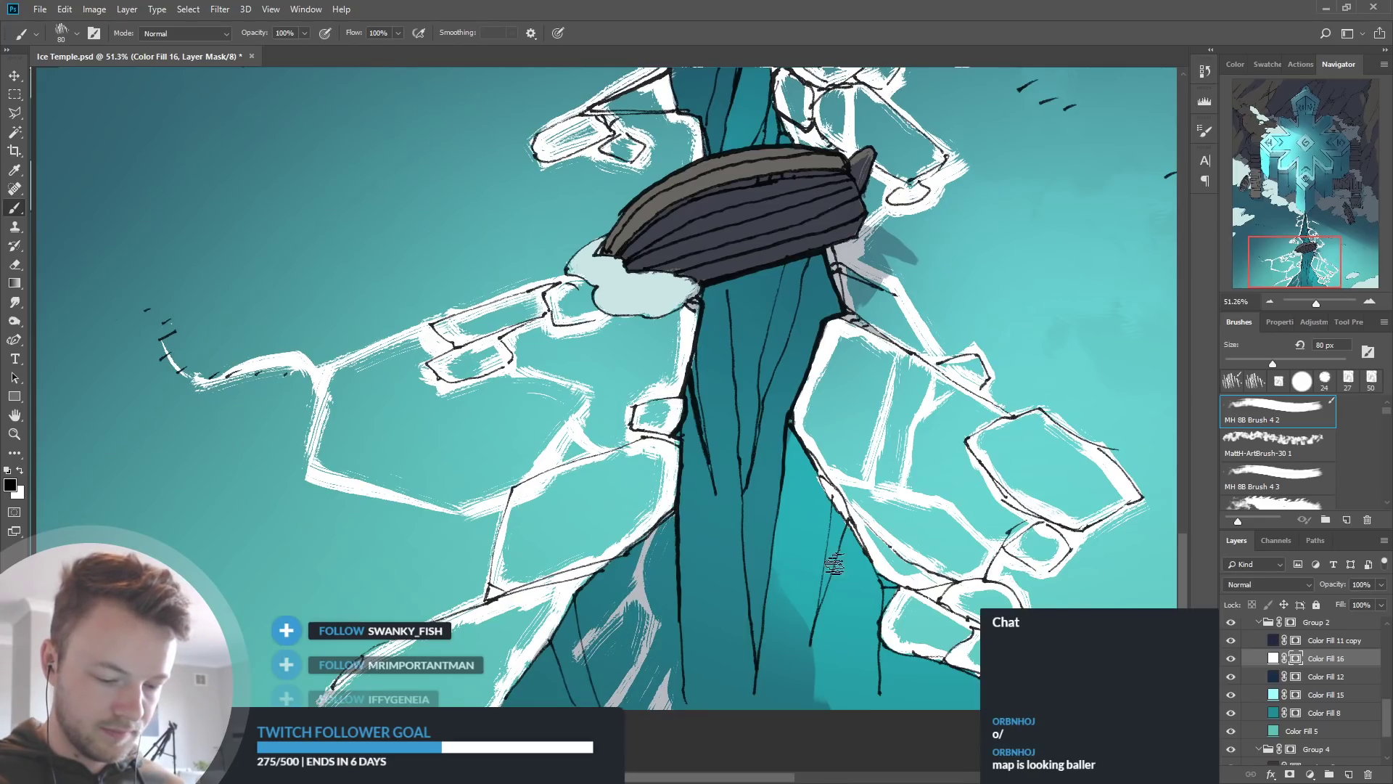
# Paint a diagonal white crack inside the crevasse directly below the boat, running to the right edge
pyautogui.moveTo(922, 552); pyautogui.dragTo(835, 579)
pyautogui.press('x')
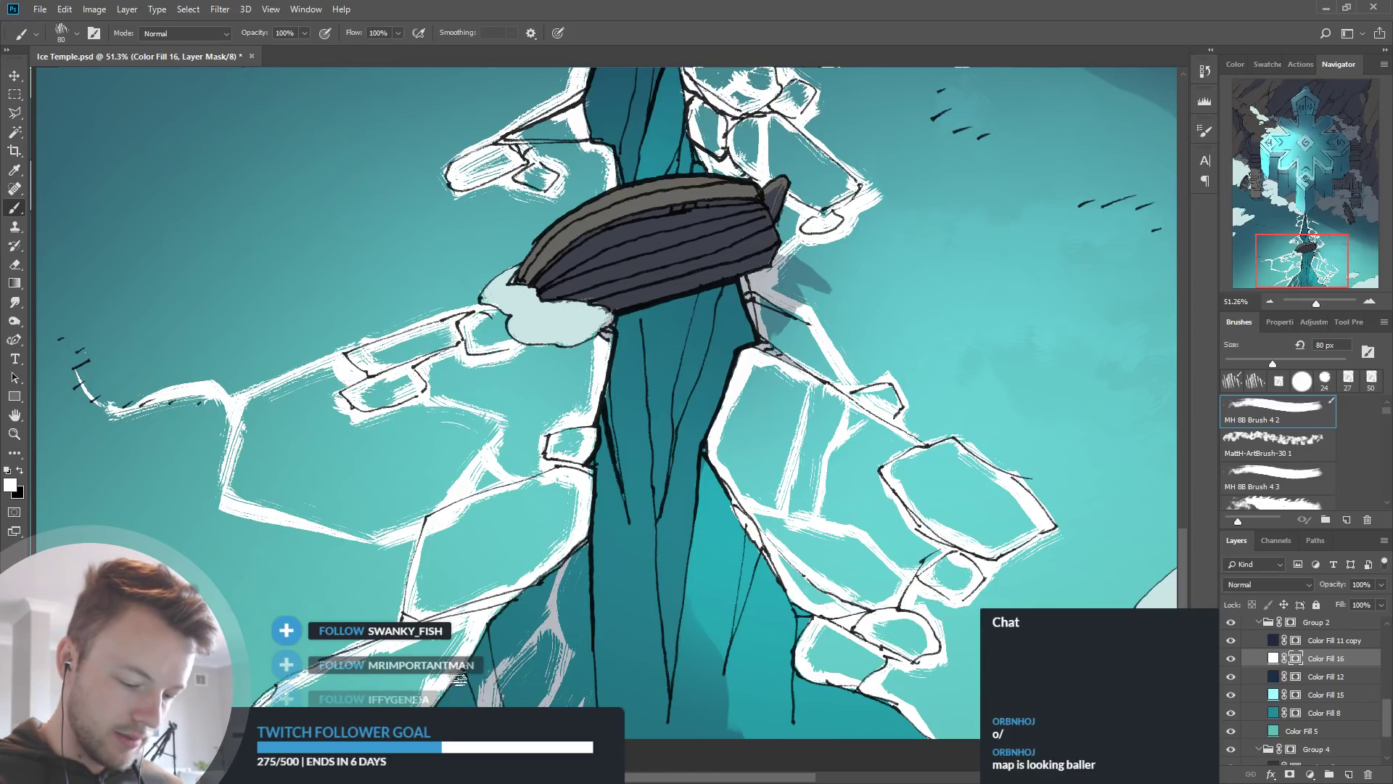
pyautogui.press('x')
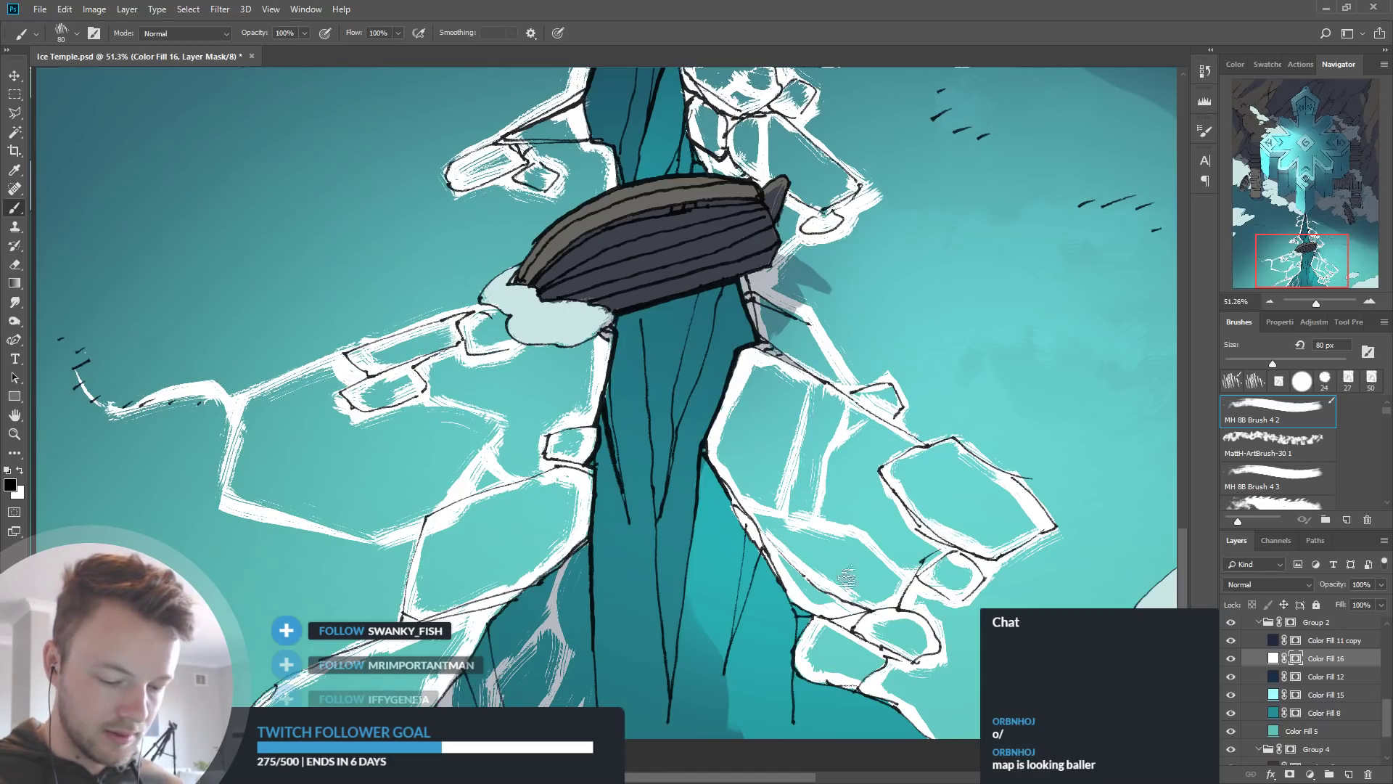
pyautogui.press('x')
pyautogui.press('x')
pyautogui.press('x')
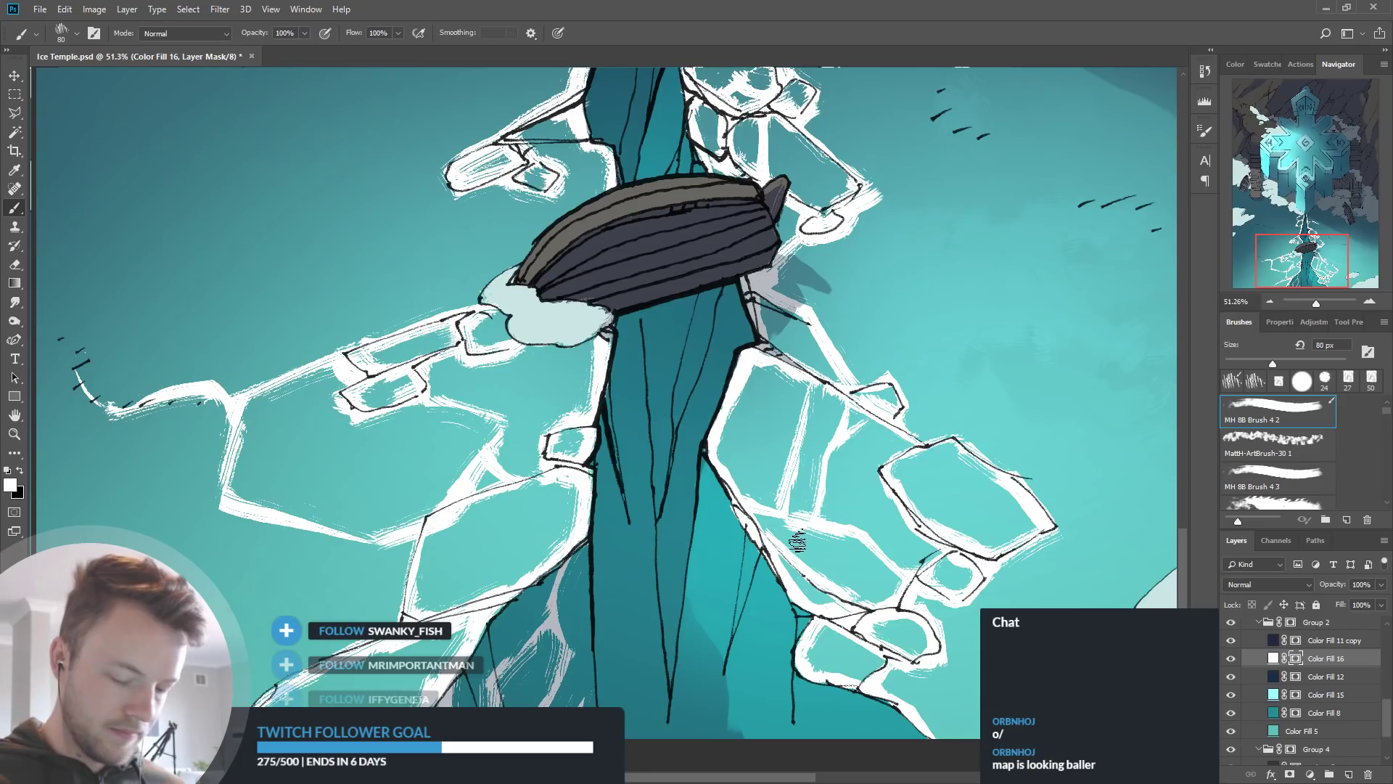
pyautogui.moveTo(821, 551); pyautogui.dragTo(792, 515)
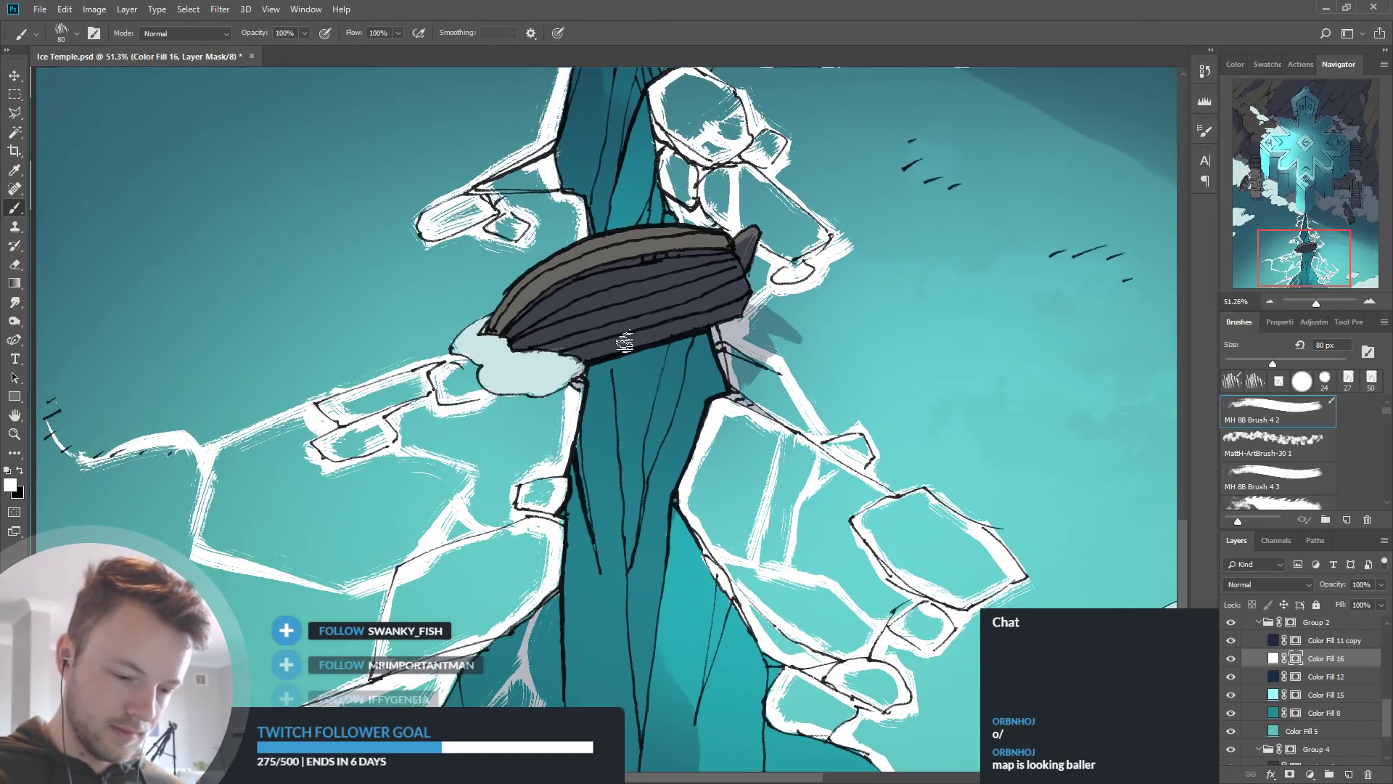
pyautogui.moveTo(650, 355); pyautogui.dragTo(684, 423)
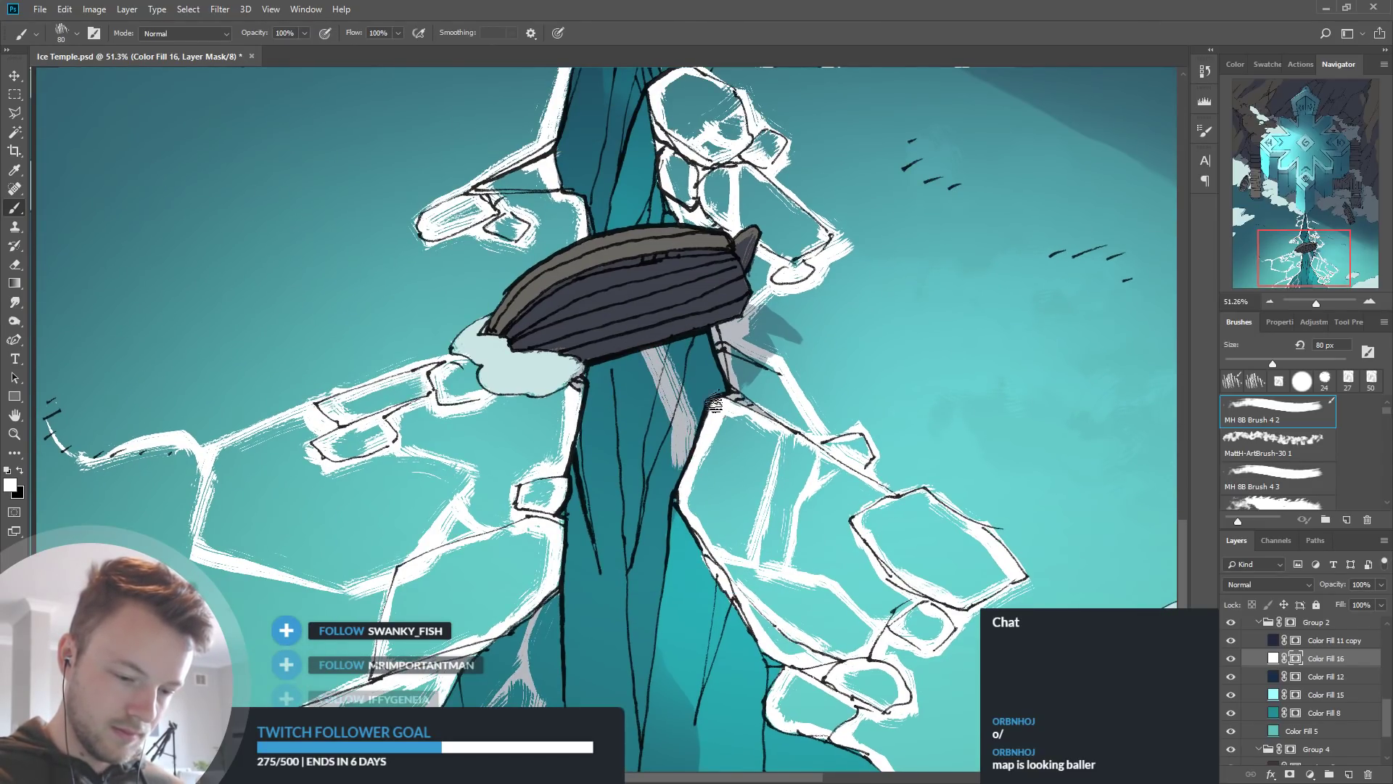
# Add a short white crack inside the crevasse just above the boat, and thin and branch the one below it
pyautogui.scroll(3, 666, 281)
pyautogui.moveTo(629, 286); pyautogui.dragTo(652, 332)
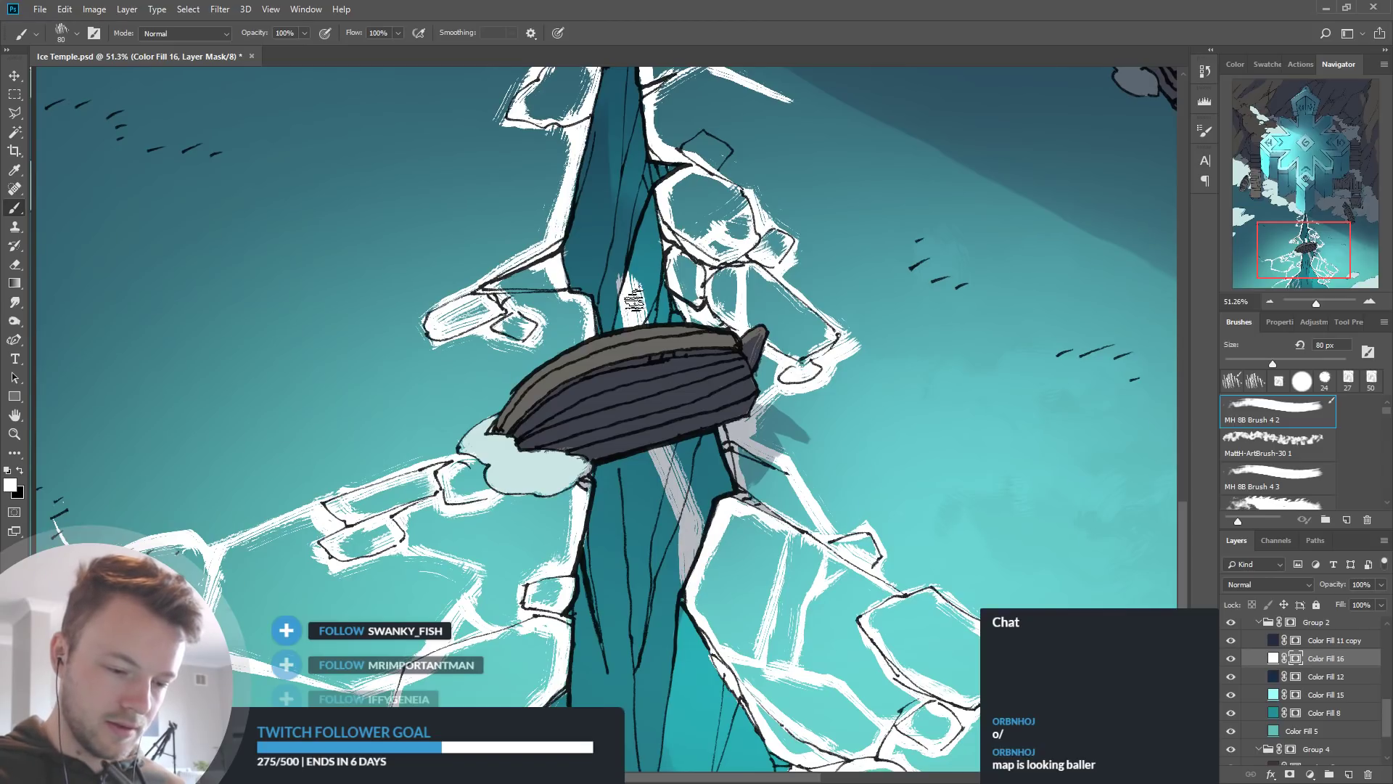
pyautogui.press('x')
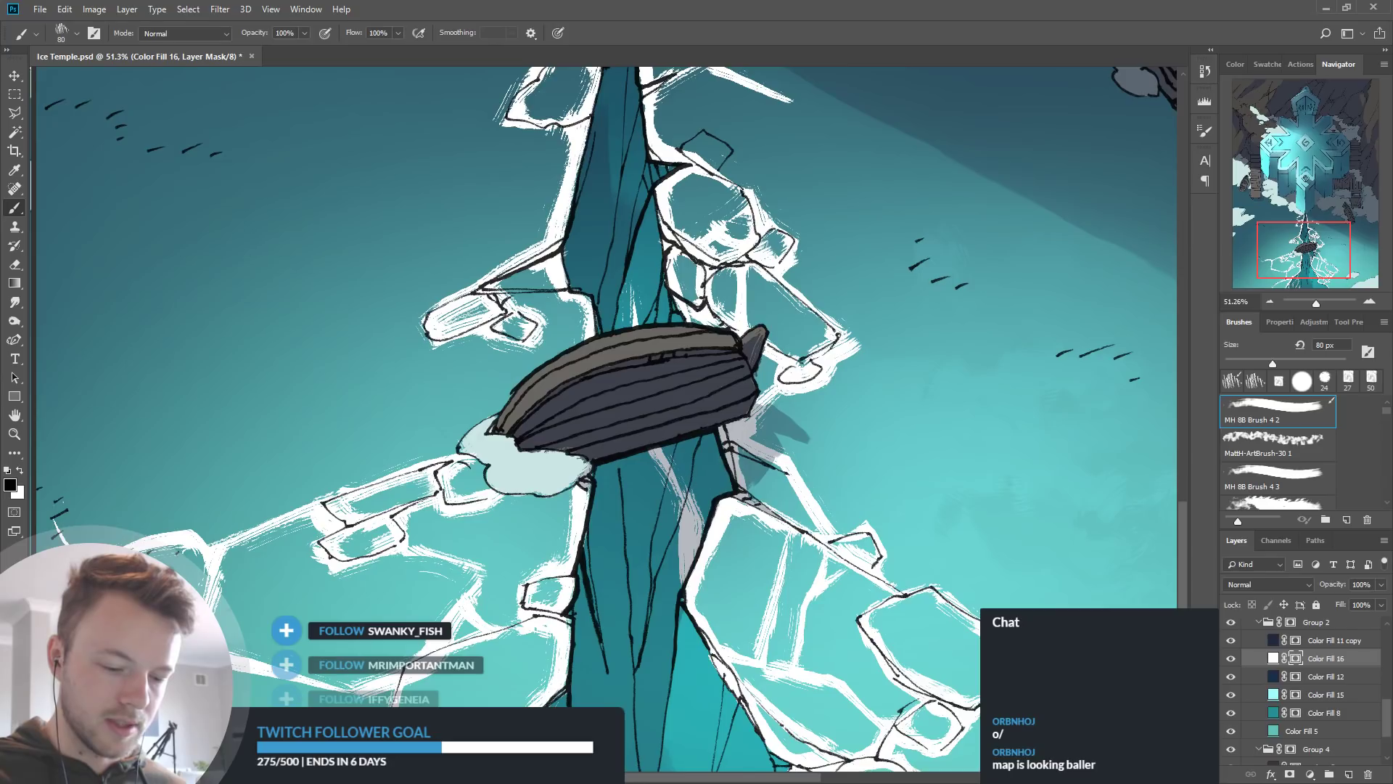
pyautogui.press('x')
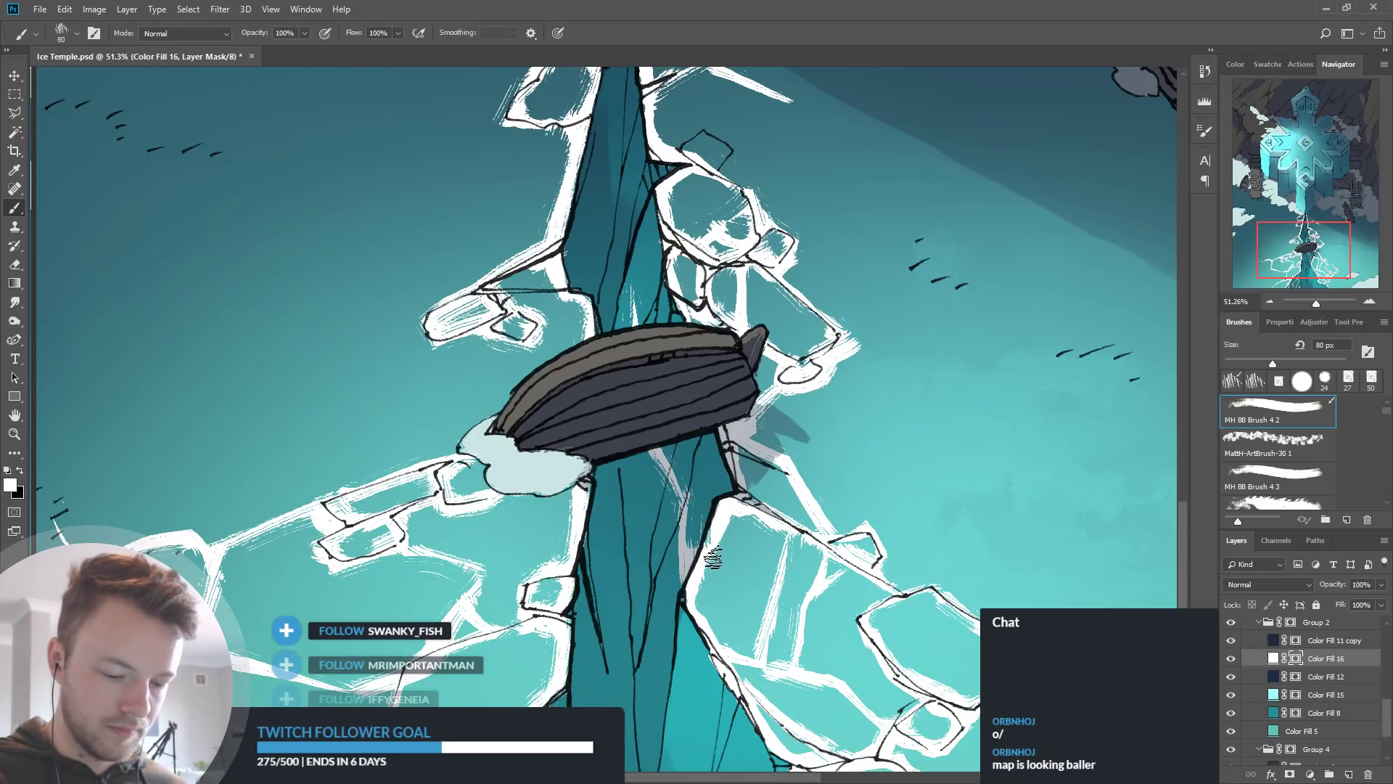
# Paint white streaks down the narrow upper part of the crevasse and along its left wall
pyautogui.moveTo(806, 494); pyautogui.dragTo(812, 440)
pyautogui.scroll(5, 723, 546)
pyautogui.press('x')
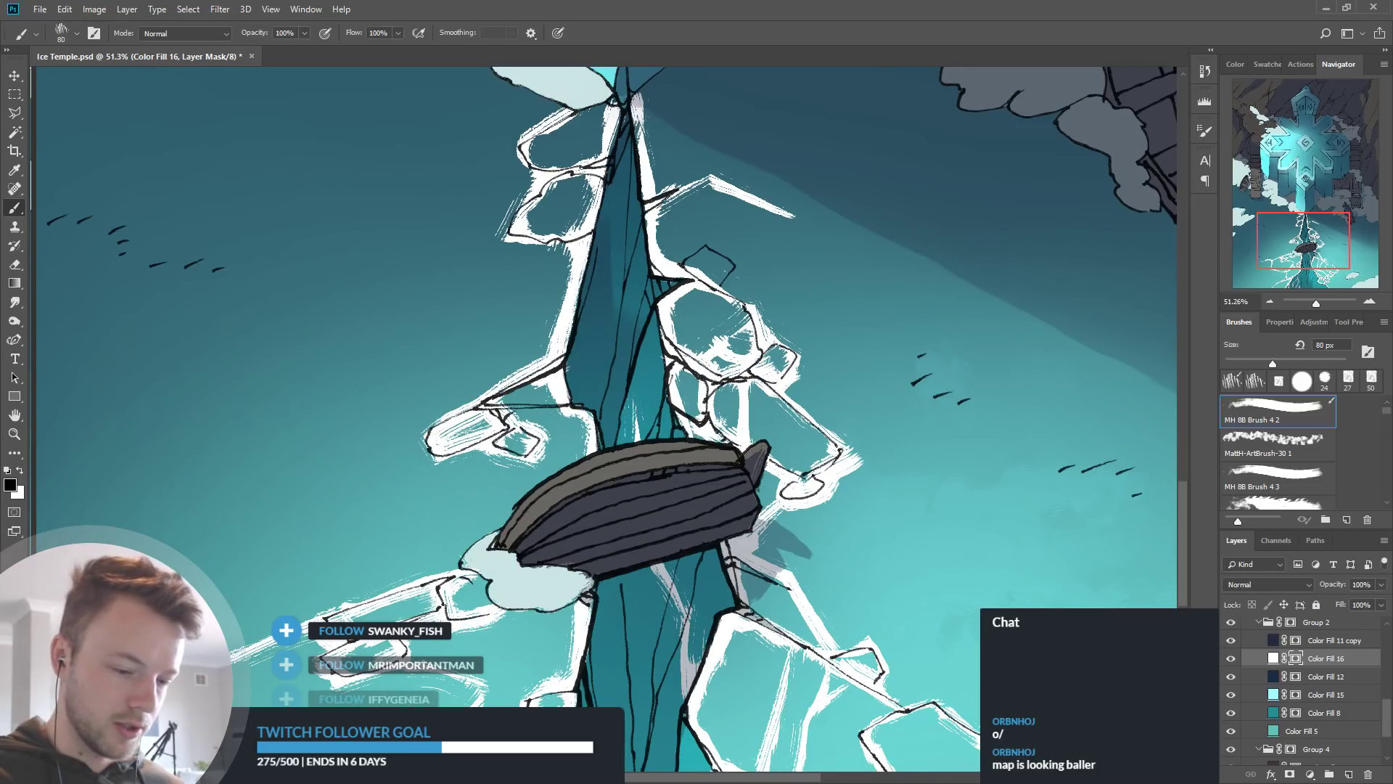
pyautogui.press('x')
pyautogui.moveTo(588, 294)
pyautogui.mouseDown()
pyautogui.moveTo(597, 254)
pyautogui.moveTo(639, 209)
pyautogui.moveTo(632, 181)
pyautogui.mouseUp()
pyautogui.press('x')
pyautogui.moveTo(626, 254)
pyautogui.mouseDown()
pyautogui.moveTo(637, 225)
pyautogui.moveTo(612, 255)
pyautogui.moveTo(599, 353)
pyautogui.moveTo(614, 326)
pyautogui.moveTo(608, 366)
pyautogui.mouseUp()
pyautogui.press('x')
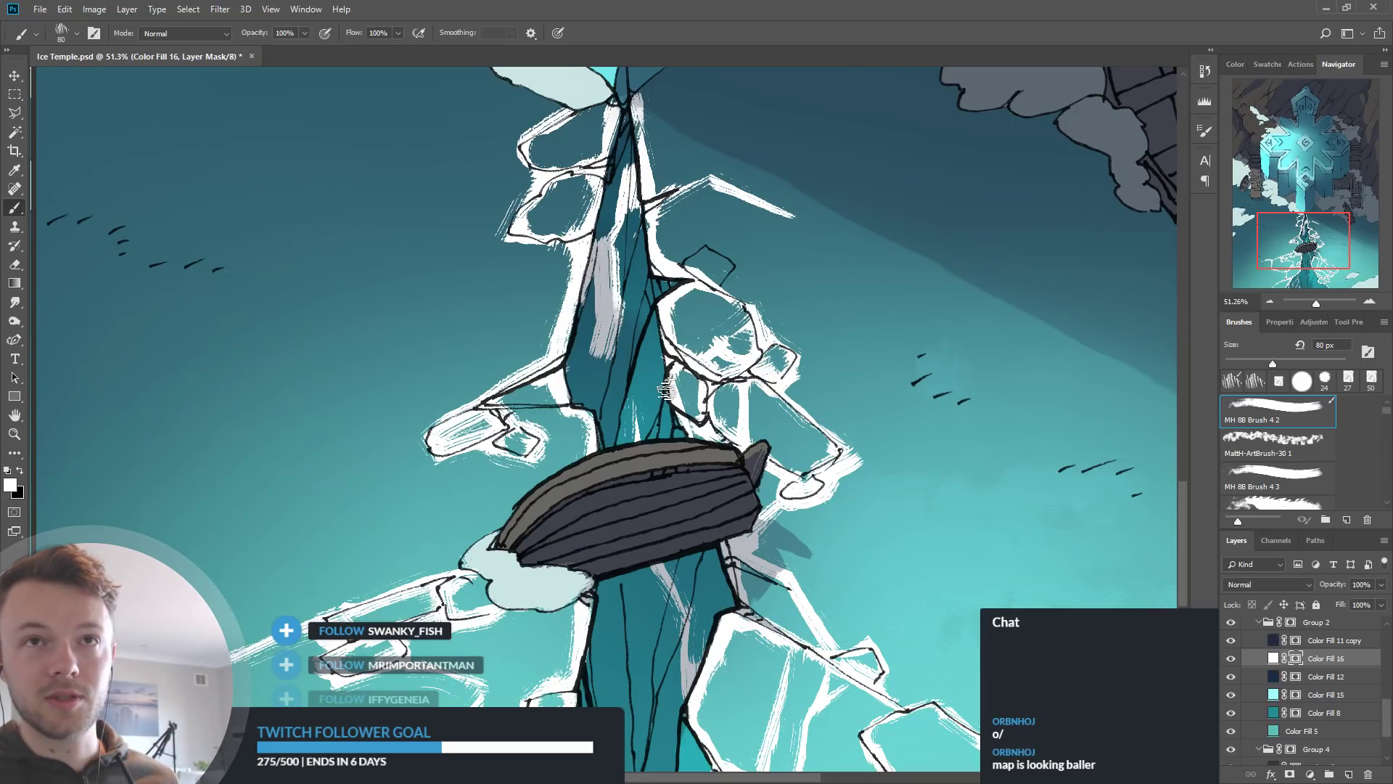
# Extend the left wall streak further down the upper crevasse and carve it into thin, scratchy cracks
pyautogui.moveTo(613, 323); pyautogui.dragTo(595, 412)
pyautogui.press('x')
pyautogui.moveTo(610, 319)
pyautogui.mouseDown()
pyautogui.moveTo(592, 363)
pyautogui.moveTo(595, 290)
pyautogui.moveTo(627, 330)
pyautogui.moveTo(602, 413)
pyautogui.mouseUp()
pyautogui.moveTo(615, 253); pyautogui.dragTo(615, 308)
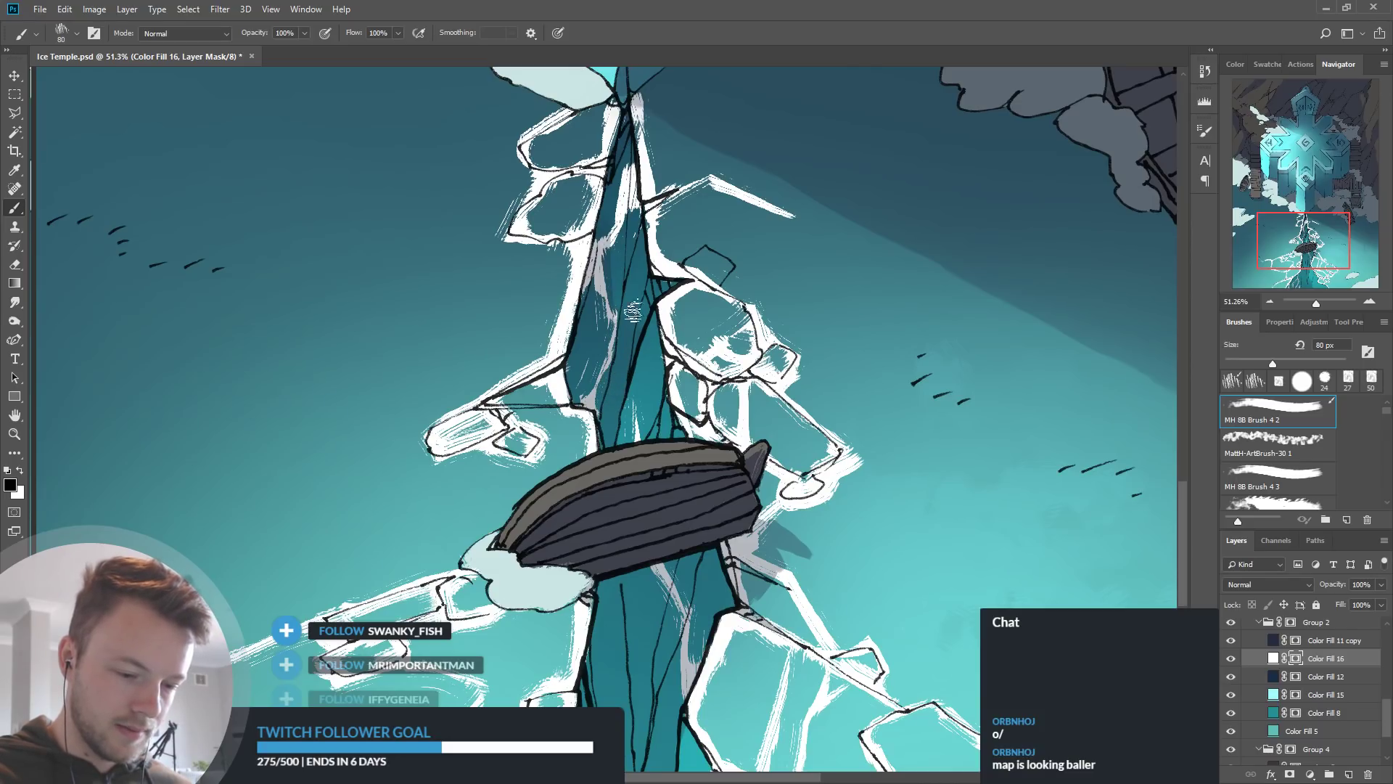
# Paint thin white cracks branching across the crevasse between the boat's upper edge and the right-hand slabs, and refine them
pyautogui.press('x')
pyautogui.moveTo(634, 374); pyautogui.dragTo(642, 436)
pyautogui.press('x')
pyautogui.moveTo(643, 380); pyautogui.dragTo(648, 401)
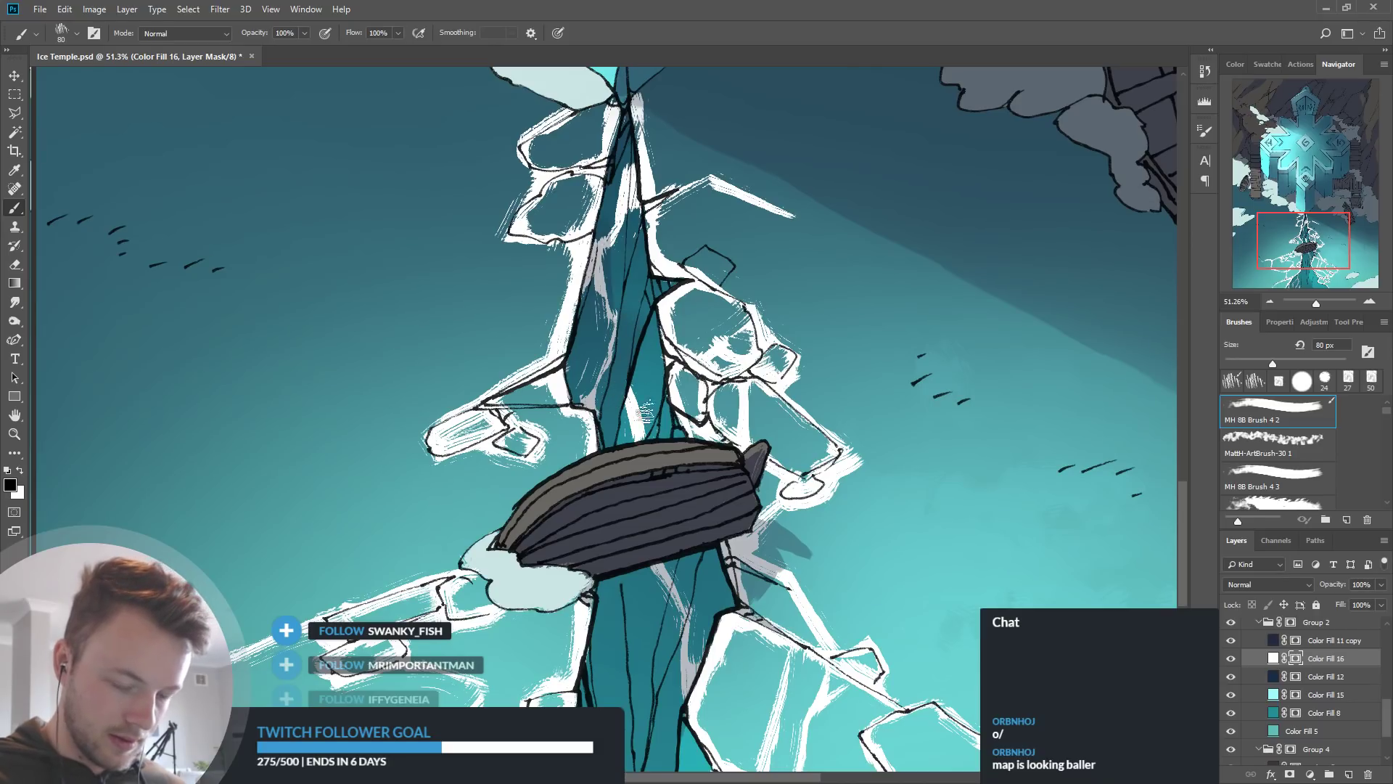
pyautogui.press('x')
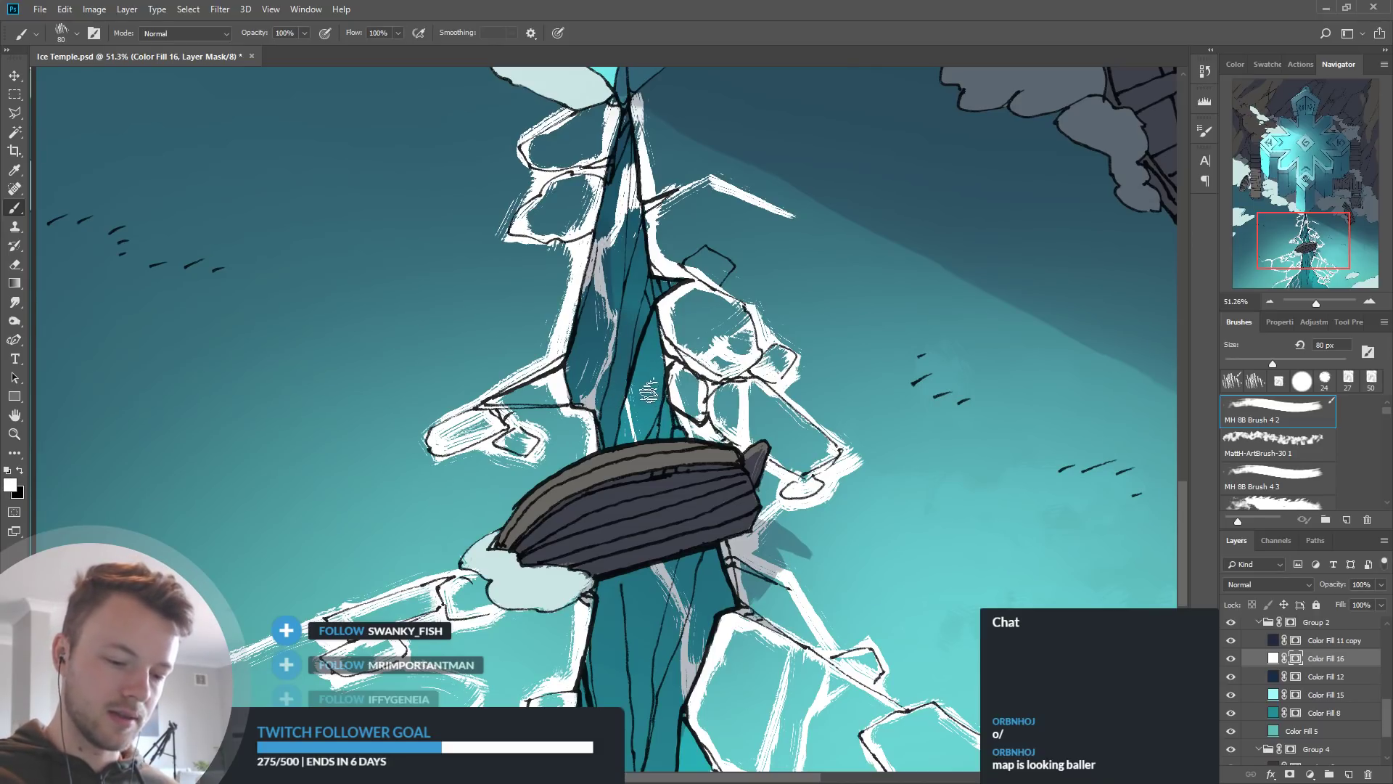
pyautogui.press('x')
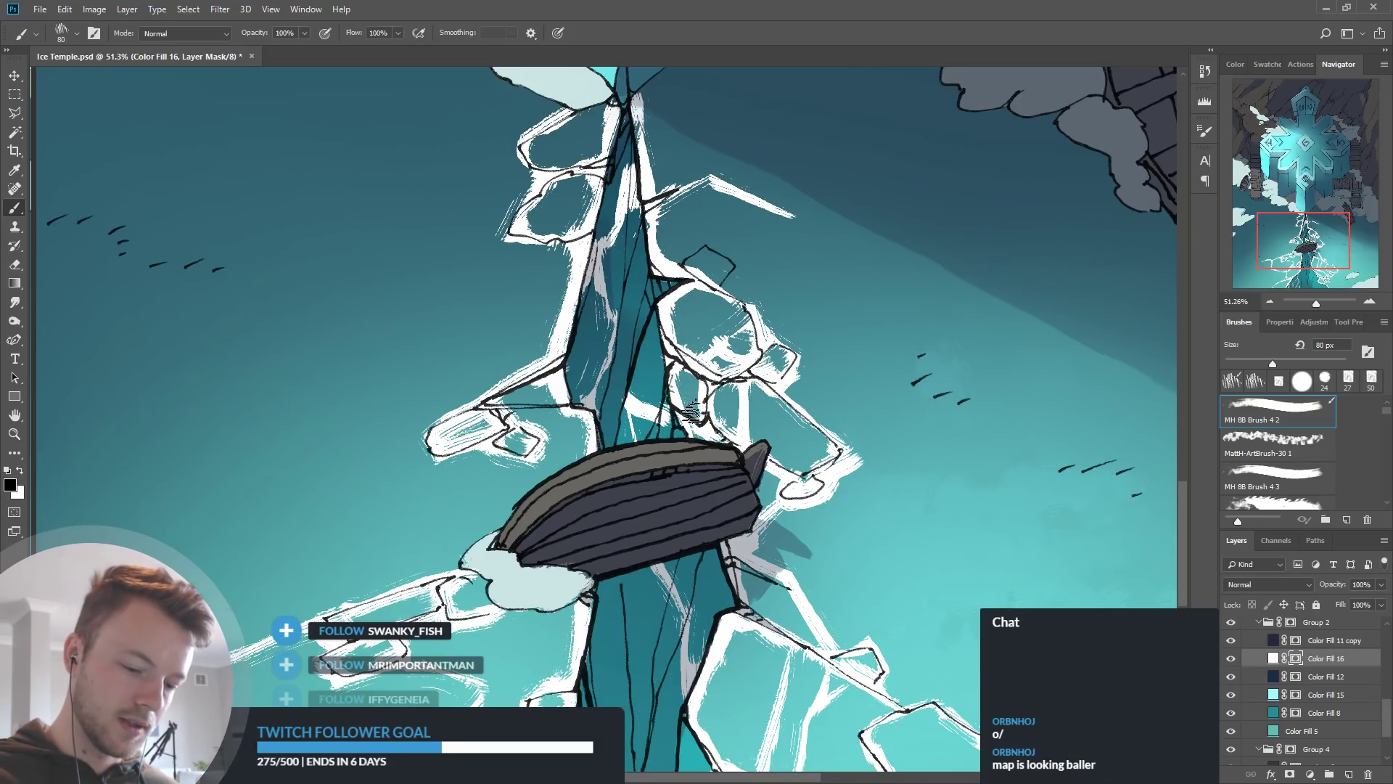
pyautogui.moveTo(818, 450); pyautogui.dragTo(766, 359)
pyautogui.press('x')
pyautogui.press('x')
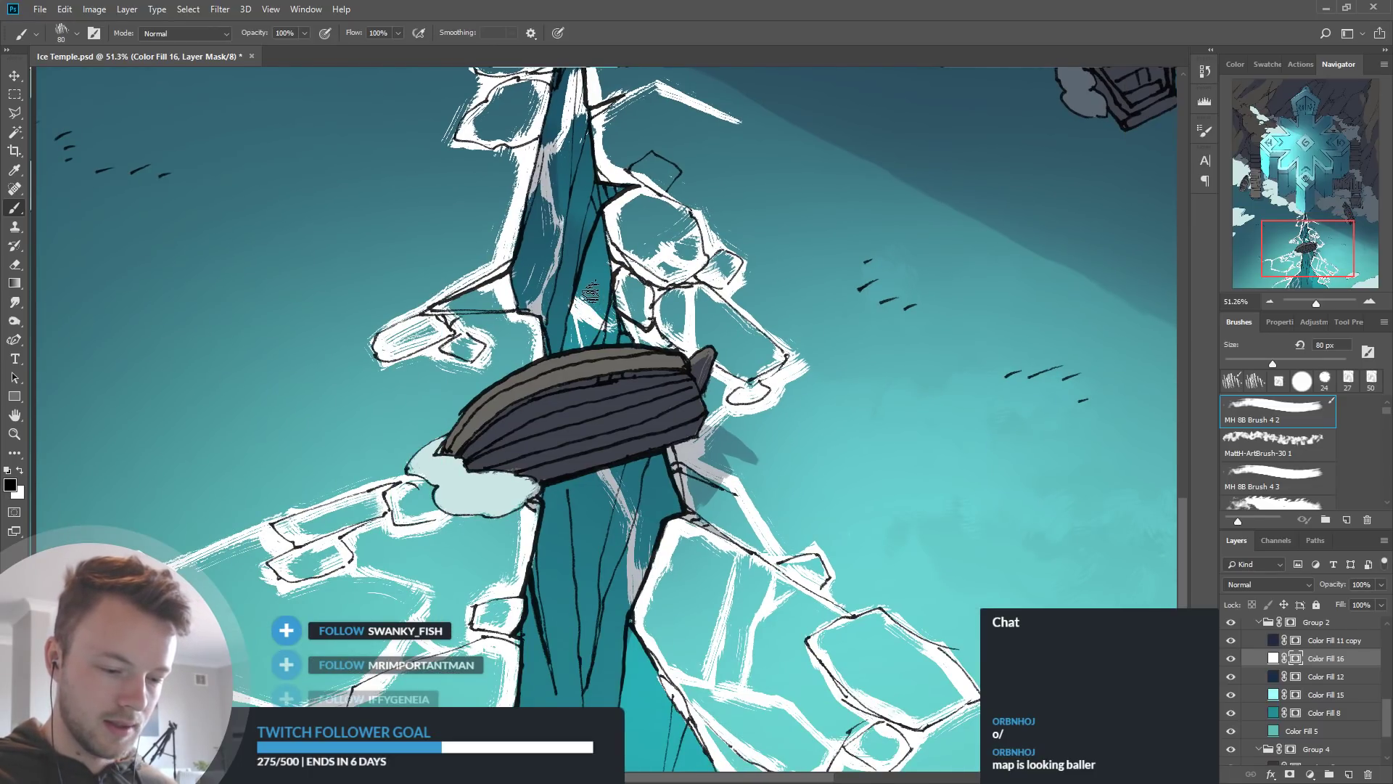
# Paint a white streak along the crevasse's left wall below the boat and thin it to a narrow highlight
pyautogui.moveTo(599, 570)
pyautogui.mouseDown()
pyautogui.moveTo(621, 453)
pyautogui.moveTo(577, 501)
pyautogui.moveTo(609, 584)
pyautogui.mouseUp()
pyautogui.press('x')
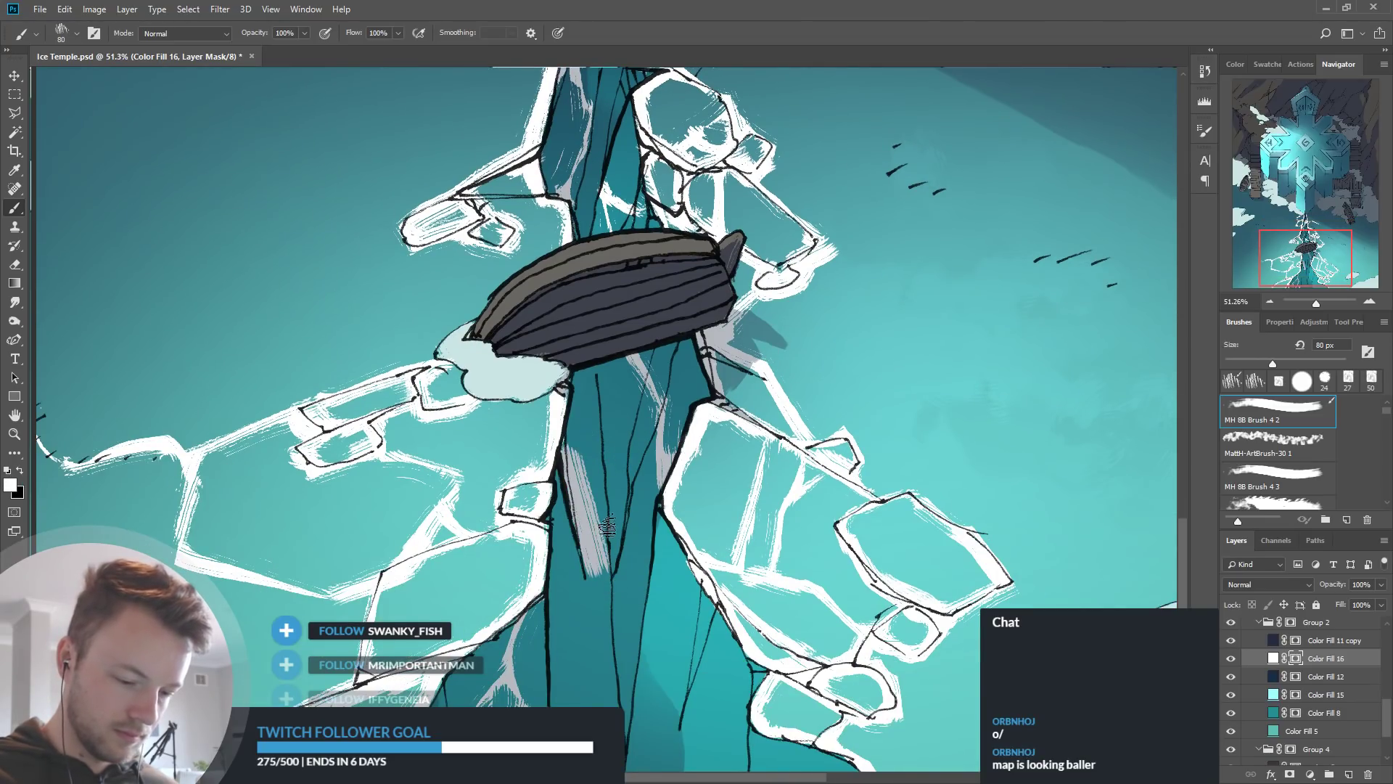
pyautogui.press('x')
pyautogui.moveTo(582, 432); pyautogui.dragTo(606, 581)
pyautogui.press('x')
# Paint branching white cracks across the middle and right of the lower crevasse, and thin them with scratchy strokes
pyautogui.moveTo(710, 534); pyautogui.dragTo(739, 355)
pyautogui.press('x')
pyautogui.press('x')
pyautogui.moveTo(612, 395)
pyautogui.mouseDown()
pyautogui.moveTo(576, 572)
pyautogui.moveTo(644, 499)
pyautogui.moveTo(725, 590)
pyautogui.moveTo(682, 544)
pyautogui.moveTo(713, 549)
pyautogui.moveTo(762, 629)
pyautogui.mouseUp()
pyautogui.press('x')
pyautogui.moveTo(727, 550)
pyautogui.mouseDown()
pyautogui.moveTo(759, 617)
pyautogui.moveTo(728, 589)
pyautogui.mouseUp()
pyautogui.moveTo(691, 525)
pyautogui.mouseDown()
pyautogui.moveTo(669, 503)
pyautogui.moveTo(589, 566)
pyautogui.moveTo(606, 395)
pyautogui.moveTo(629, 393)
pyautogui.mouseUp()
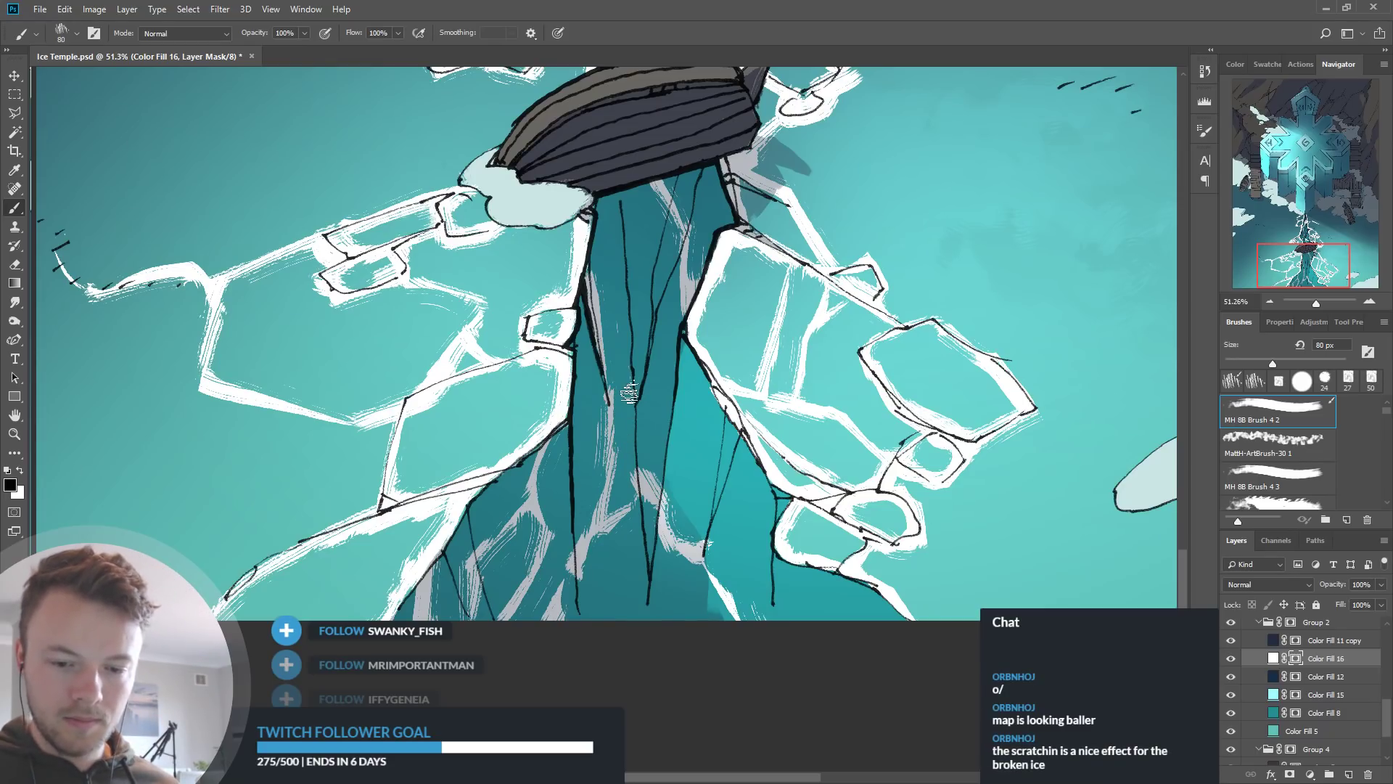
# Add a diagonal white crack on the crevasse's left side below the boat and break up its edges
pyautogui.scroll(2, 754, 450)
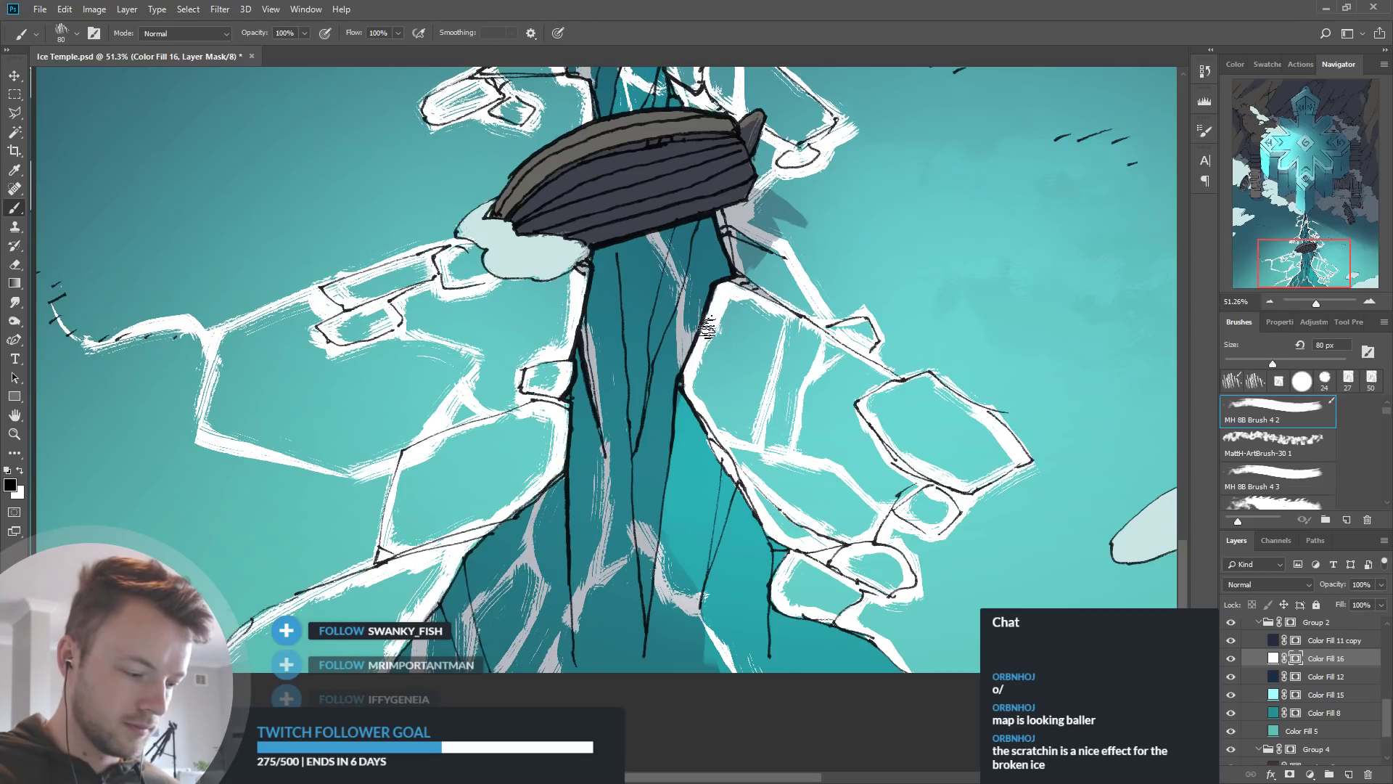
pyautogui.press('x')
pyautogui.scroll(2, 733, 291)
pyautogui.moveTo(626, 357)
pyautogui.mouseDown()
pyautogui.moveTo(618, 418)
pyautogui.moveTo(633, 450)
pyautogui.moveTo(645, 433)
pyautogui.moveTo(621, 472)
pyautogui.moveTo(663, 391)
pyautogui.moveTo(637, 424)
pyautogui.mouseUp()
pyautogui.press('x')
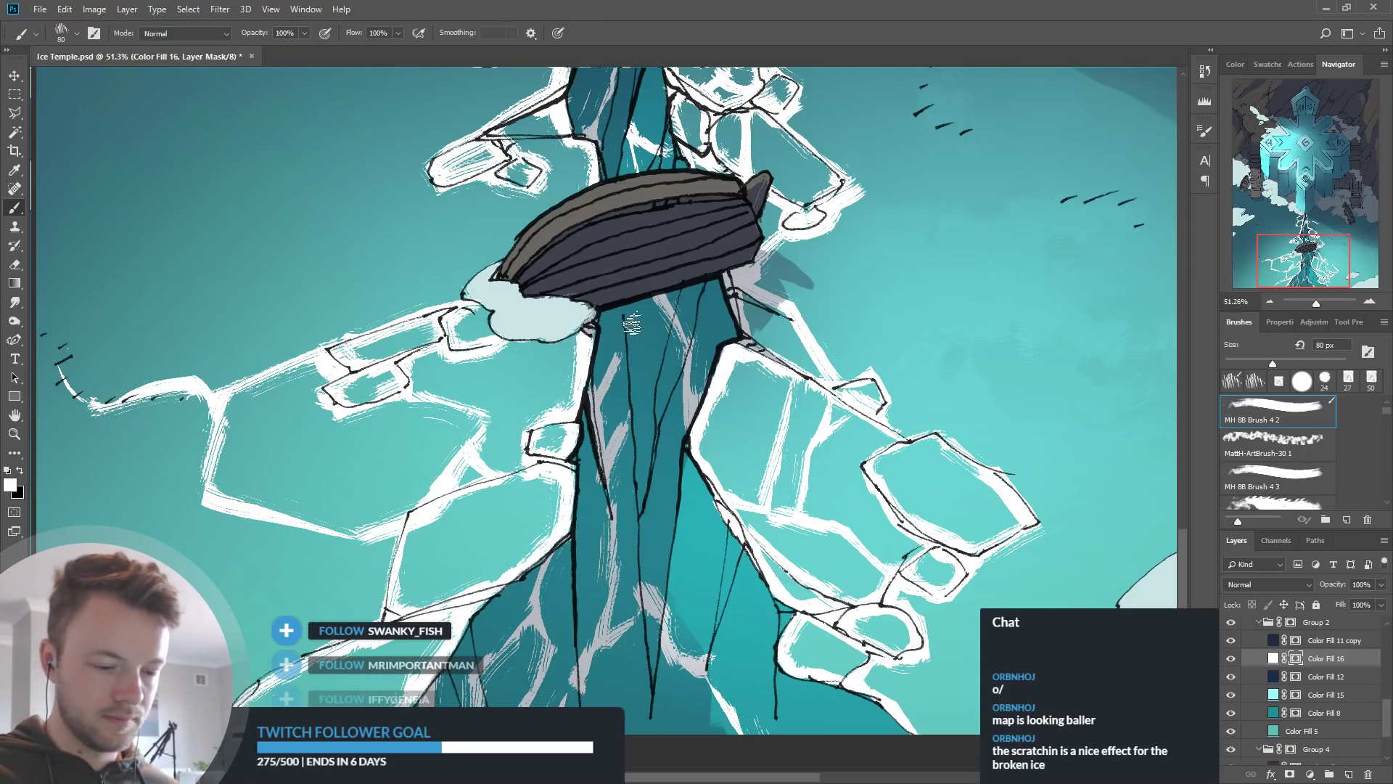
# Thin the white cracks in the lower crevasse and add a short scratchy white crack down its middle below the boat
pyautogui.press('x')
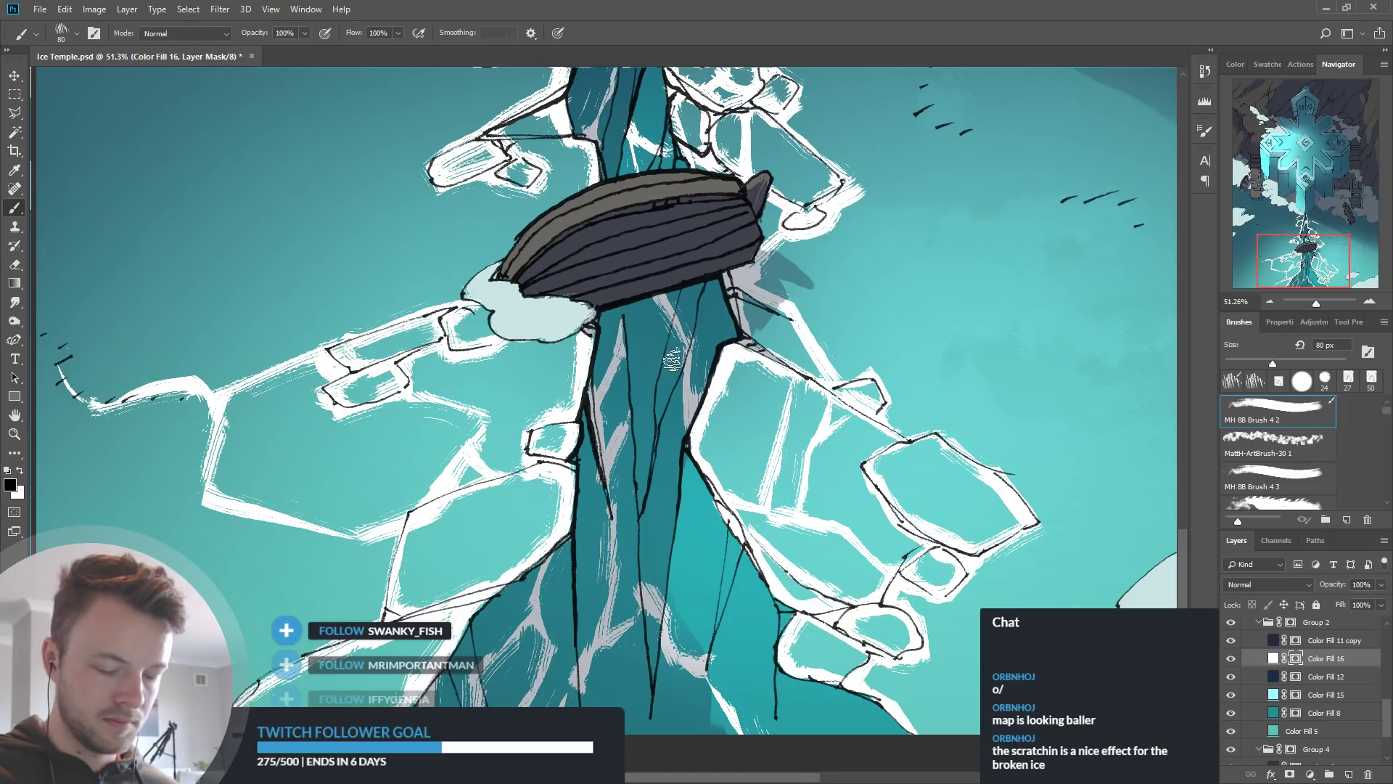
pyautogui.scroll(-3, 680, 450)
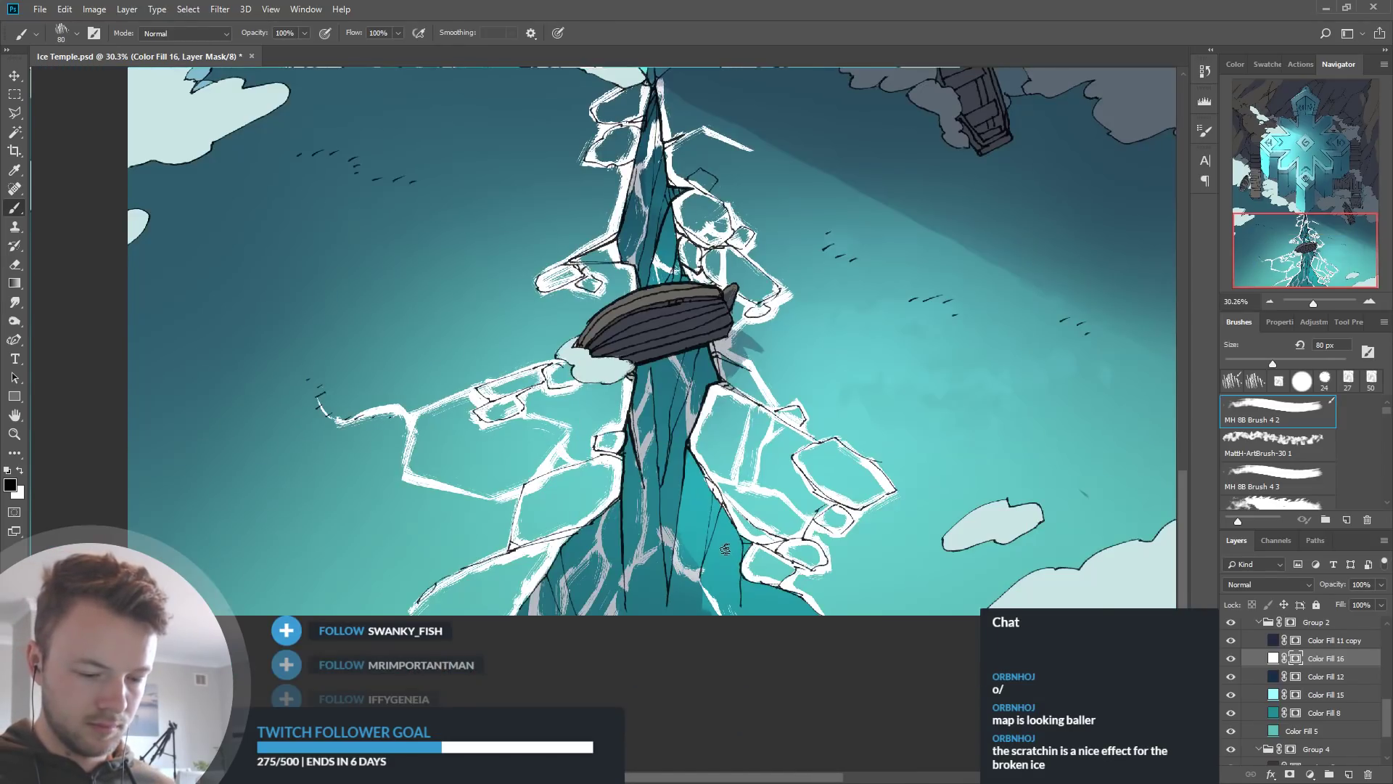
pyautogui.scroll(2, 726, 552)
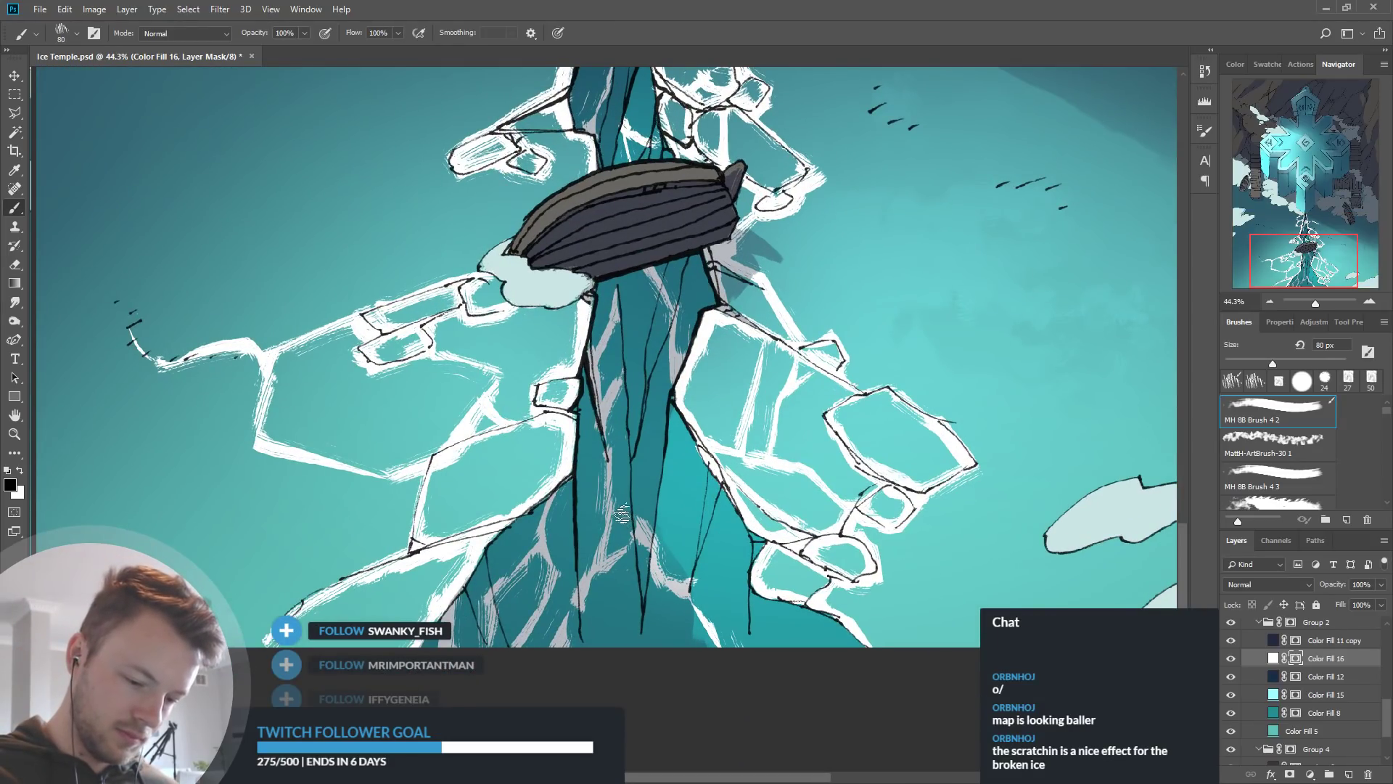
pyautogui.moveTo(637, 550); pyautogui.dragTo(659, 519)
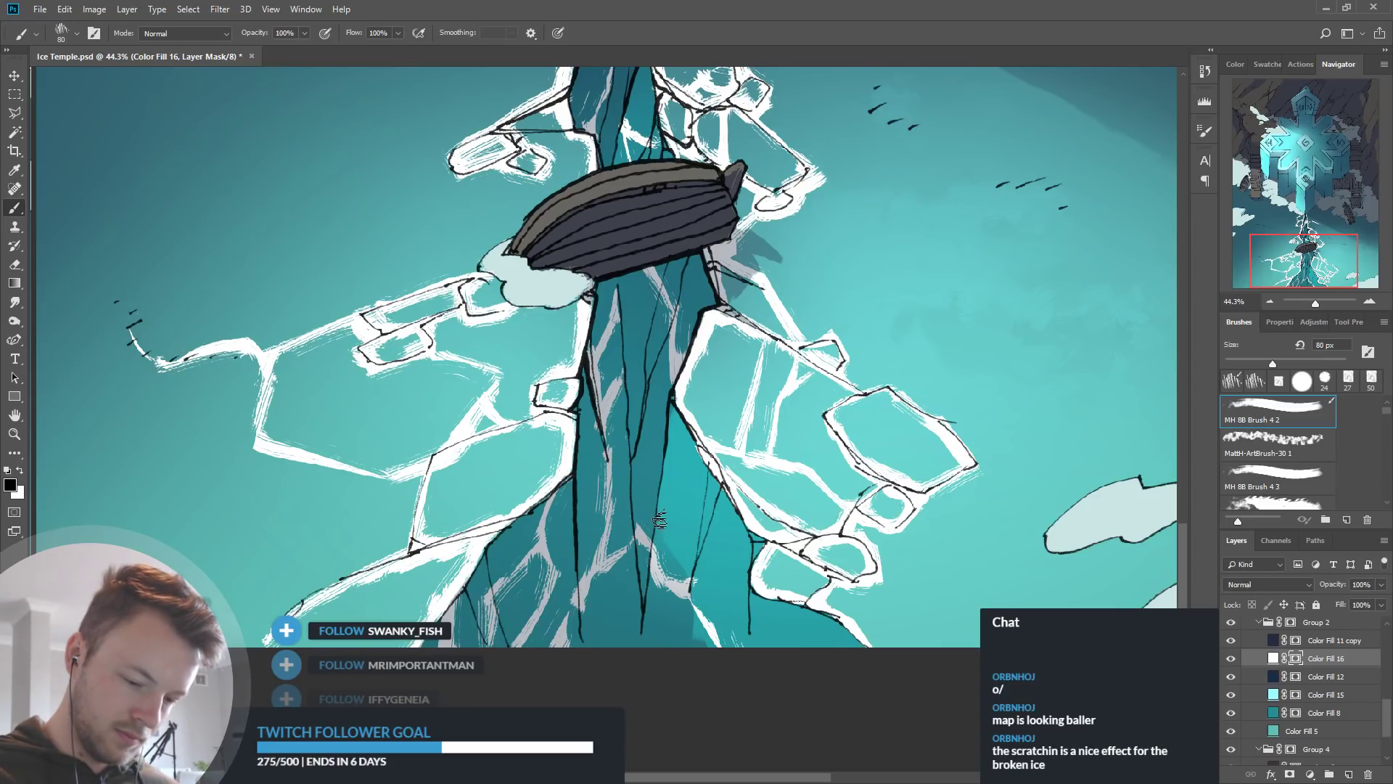
pyautogui.press('x')
pyautogui.moveTo(642, 428)
pyautogui.mouseDown()
pyautogui.moveTo(658, 501)
pyautogui.moveTo(659, 440)
pyautogui.moveTo(650, 493)
pyautogui.mouseUp()
pyautogui.press('x')
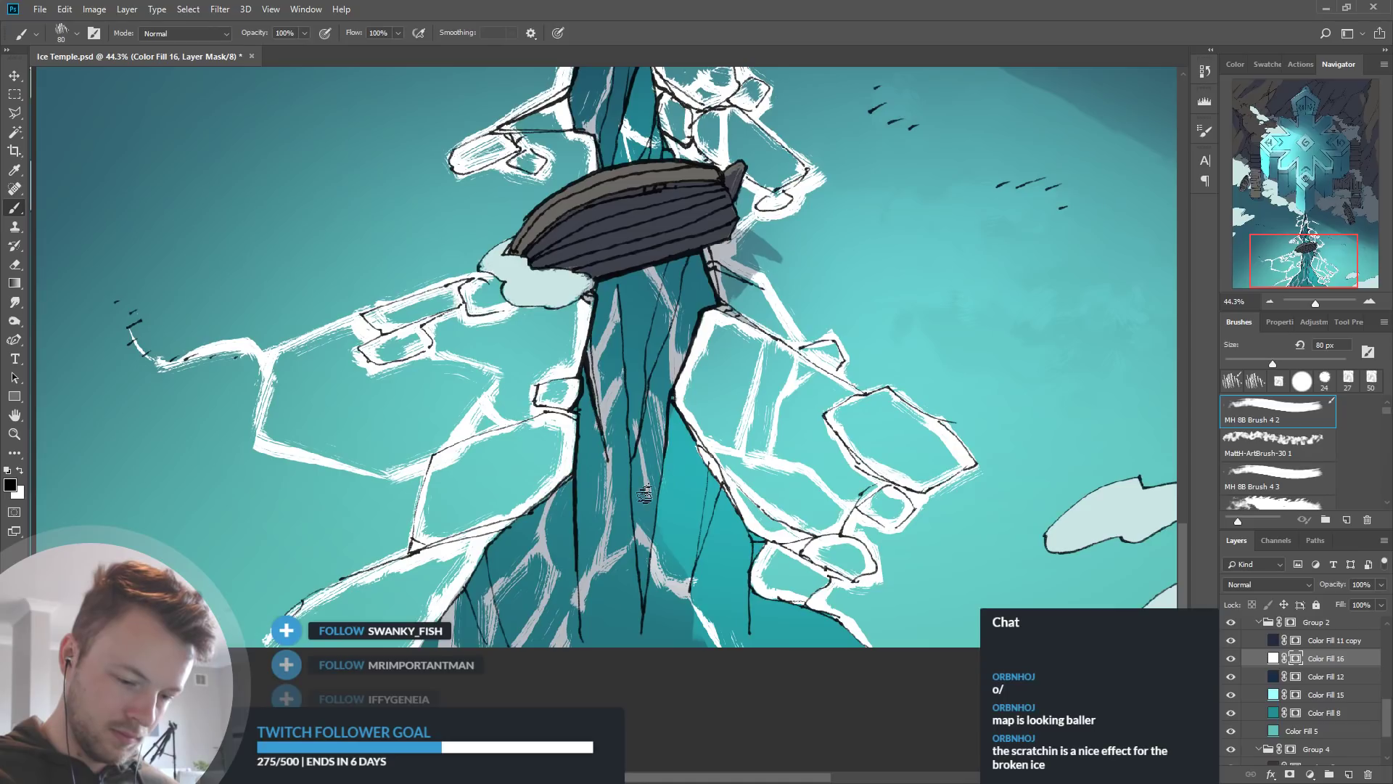
# Try the Color Fill 16 layer at 22% opacity, and restore it to 100%
pyautogui.scroll(3, 929, 367)
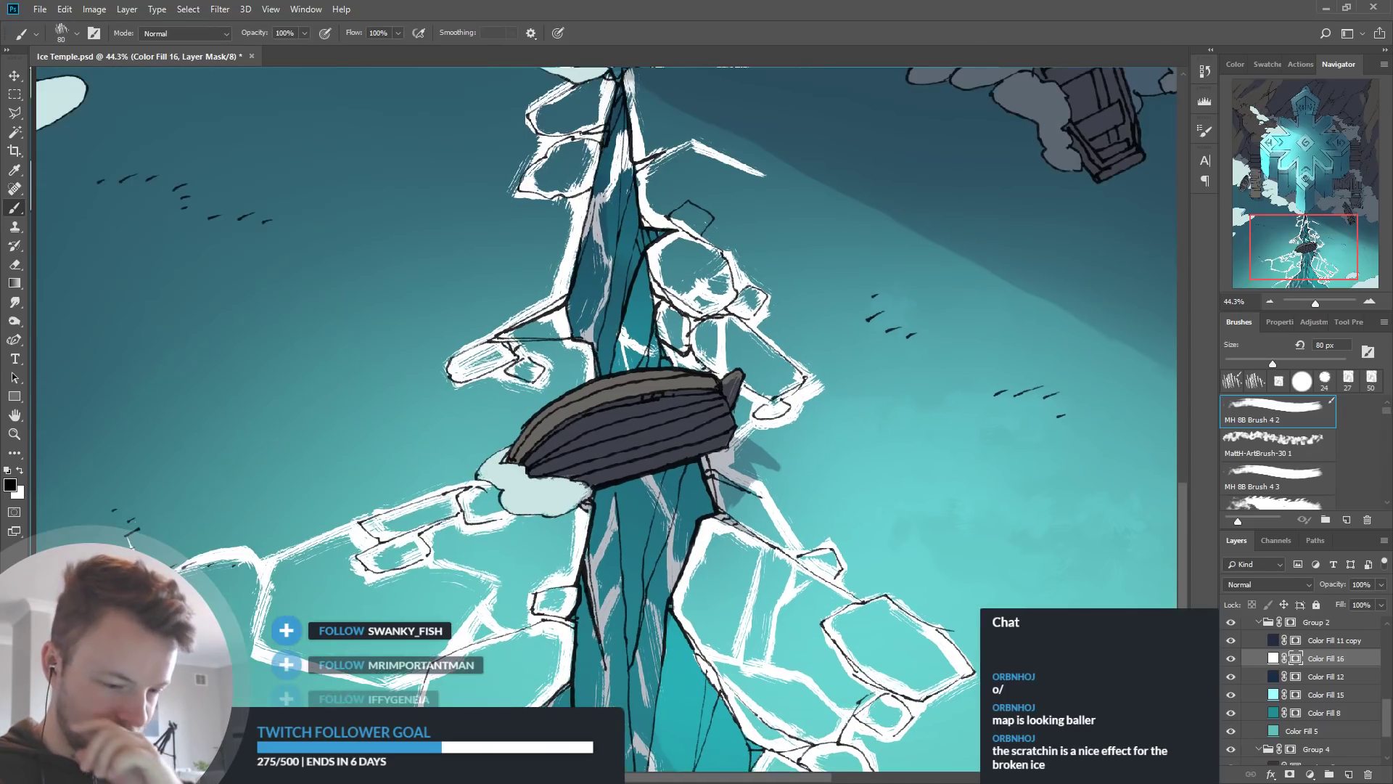
pyautogui.scroll(1, 870, 479)
pyautogui.scroll(-5, 849, 516)
pyautogui.scroll(-2, 646, 490)
pyautogui.scroll(4, 646, 490)
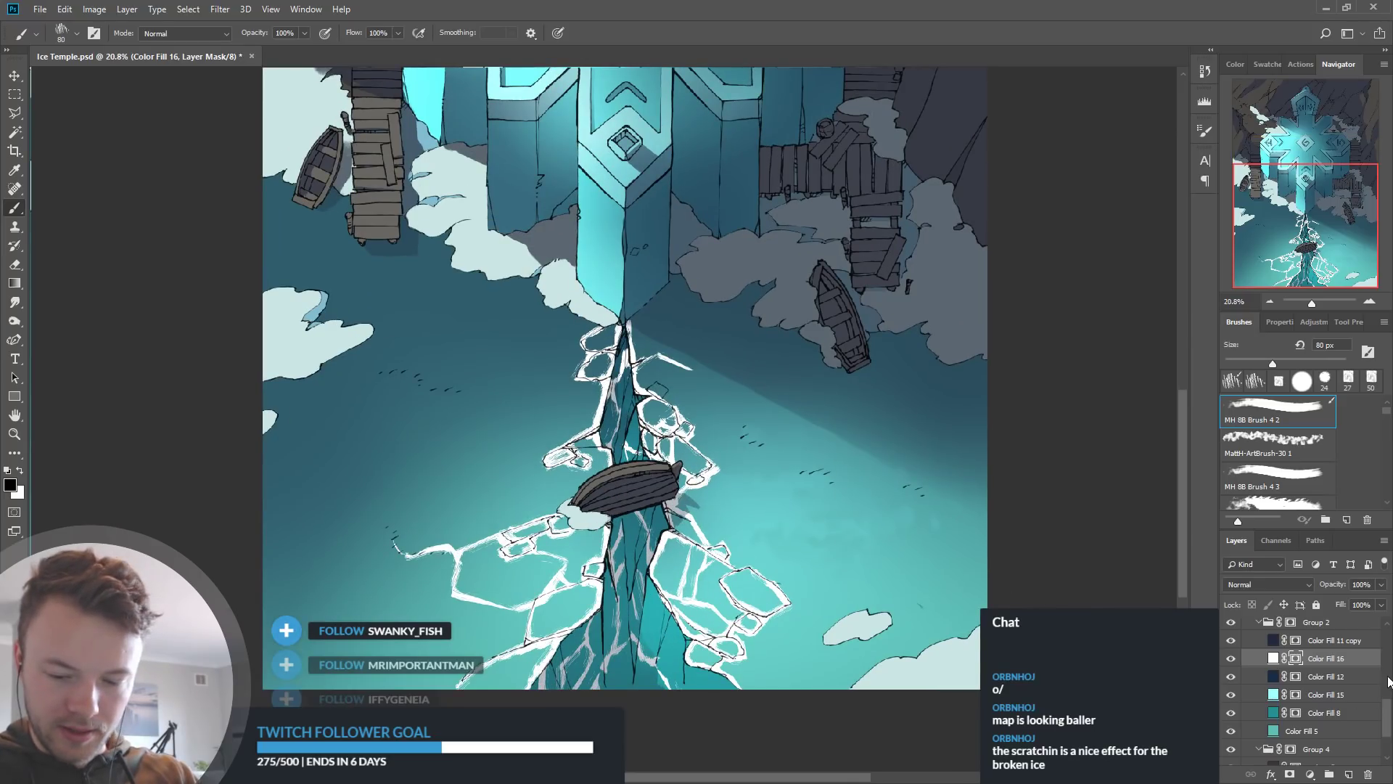
pyautogui.moveTo(1344, 585); pyautogui.dragTo(1292, 591)
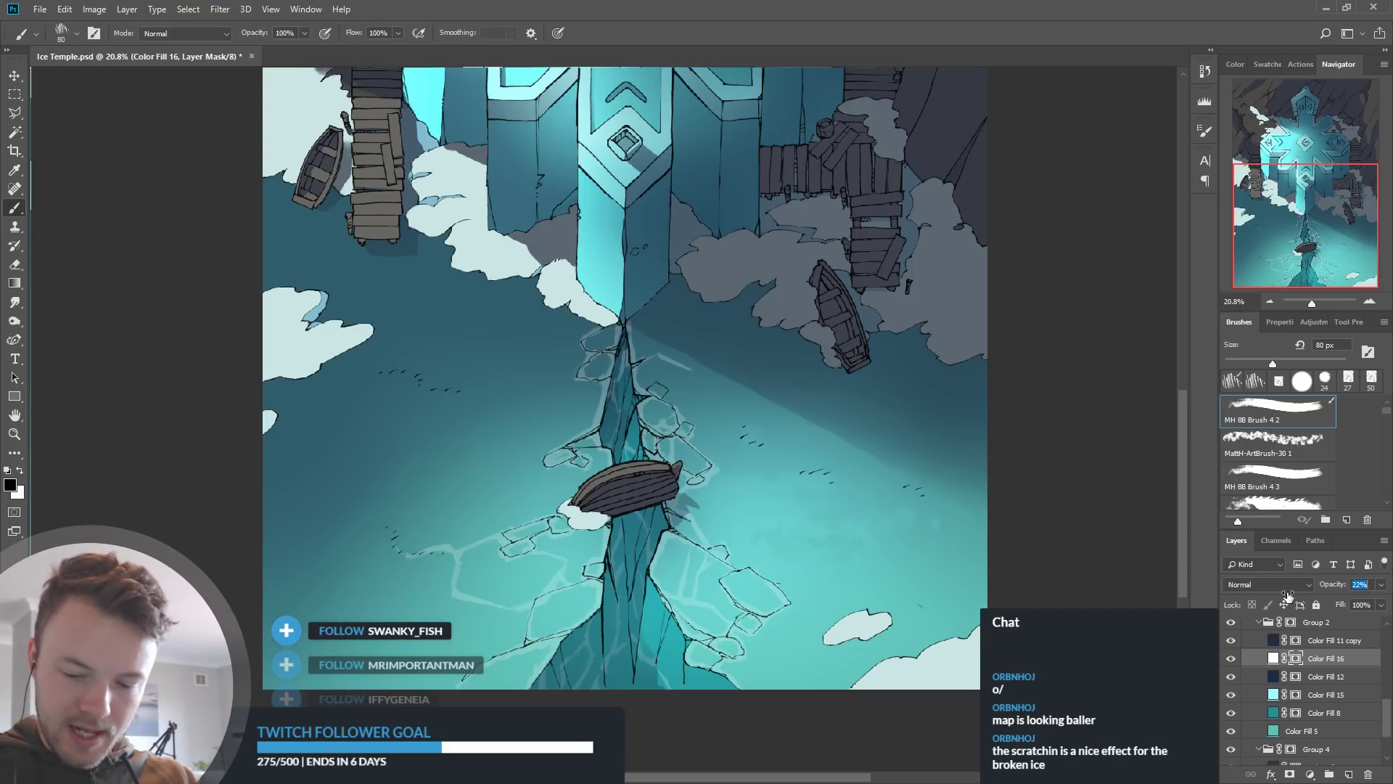
pyautogui.moveTo(1287, 594); pyautogui.dragTo(1287, 594)
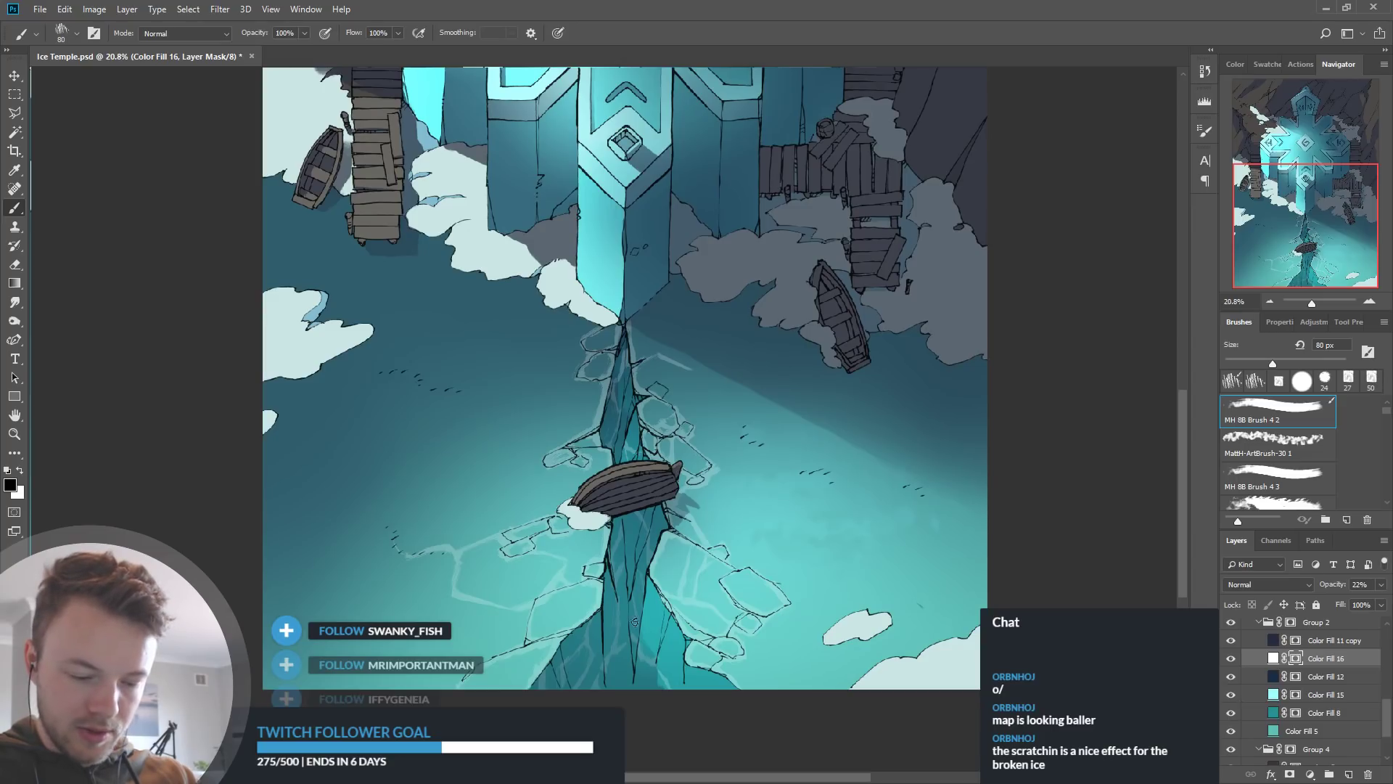
pyautogui.moveTo(1329, 584); pyautogui.dragTo(1387, 591)
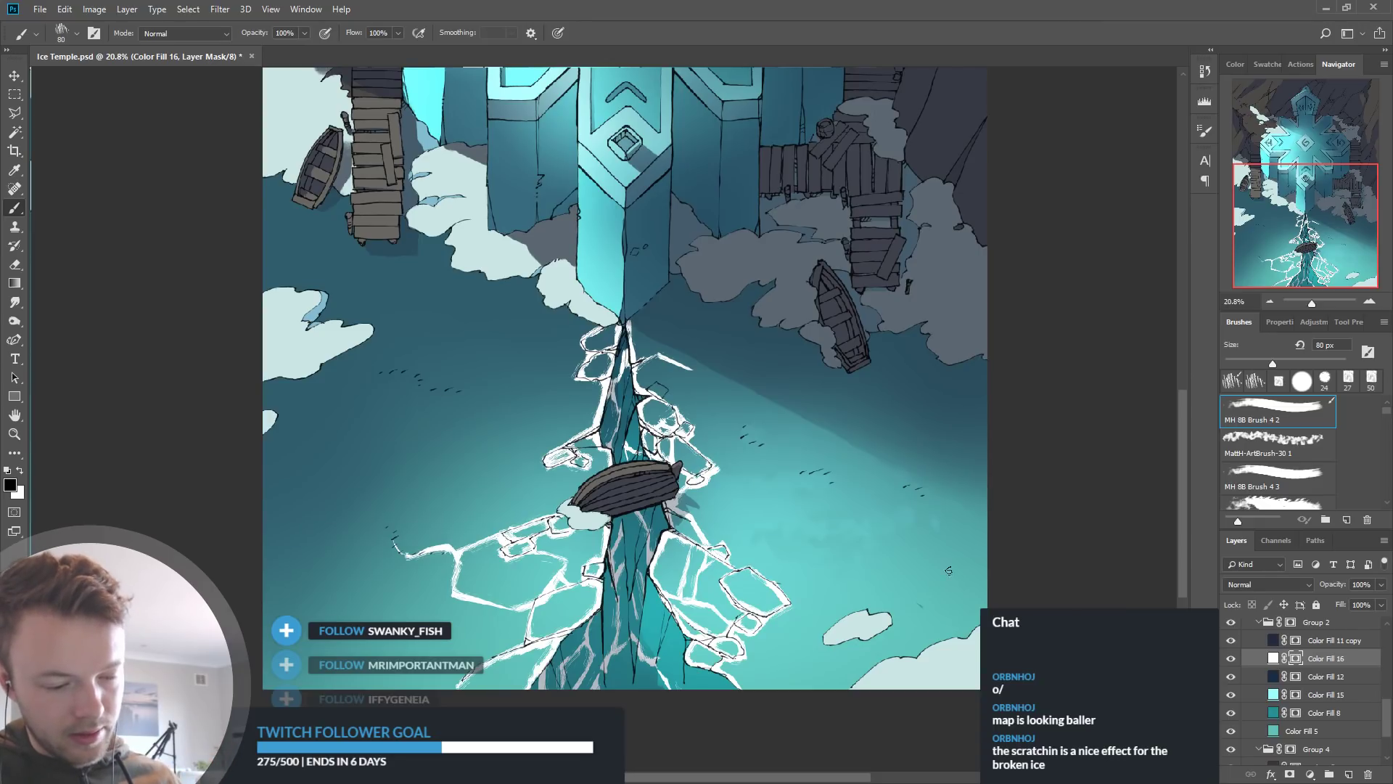
# Clear the scratchy white from the elongated slab above and left of the boat, and reinforce the white around its outline
pyautogui.moveTo(523, 460); pyautogui.dragTo(706, 473)
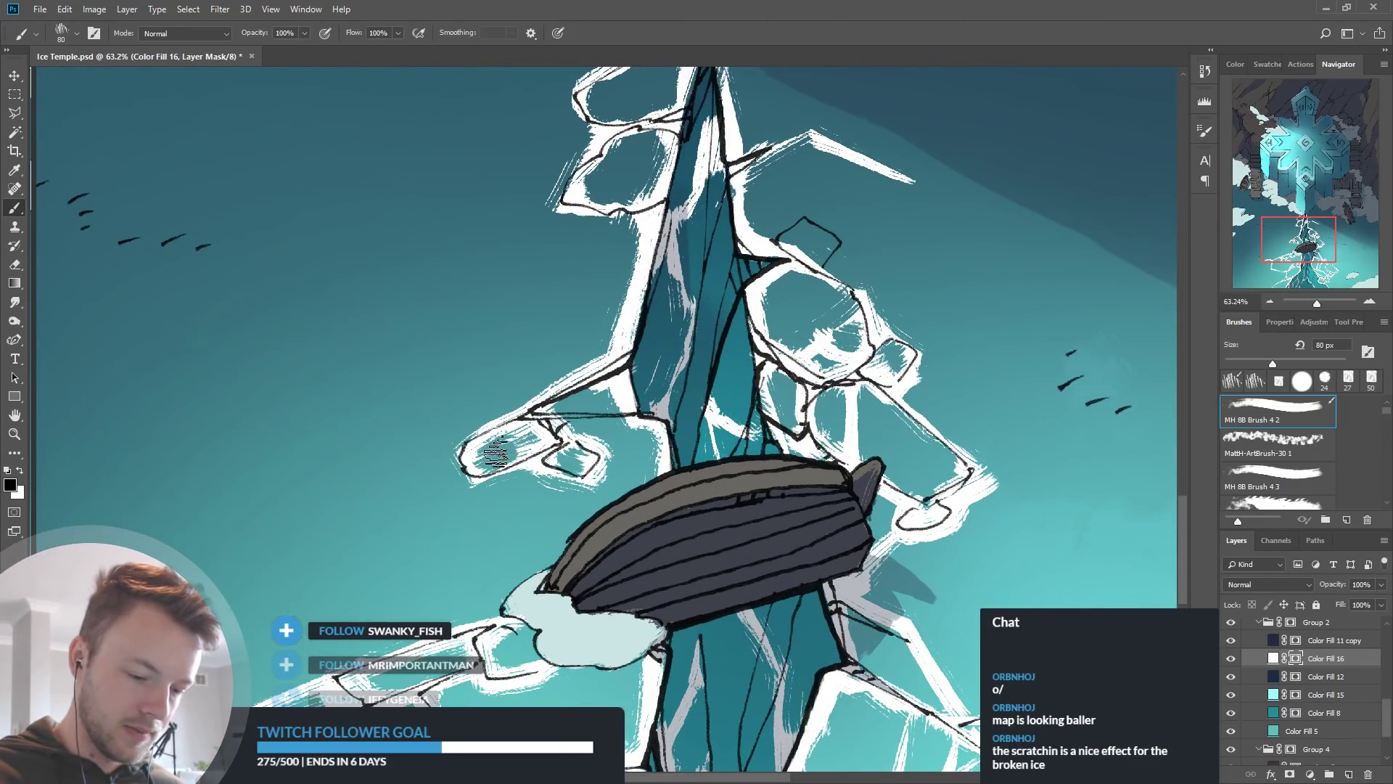
pyautogui.press('x')
pyautogui.moveTo(470, 457); pyautogui.dragTo(472, 472)
pyautogui.moveTo(548, 433); pyautogui.dragTo(543, 446)
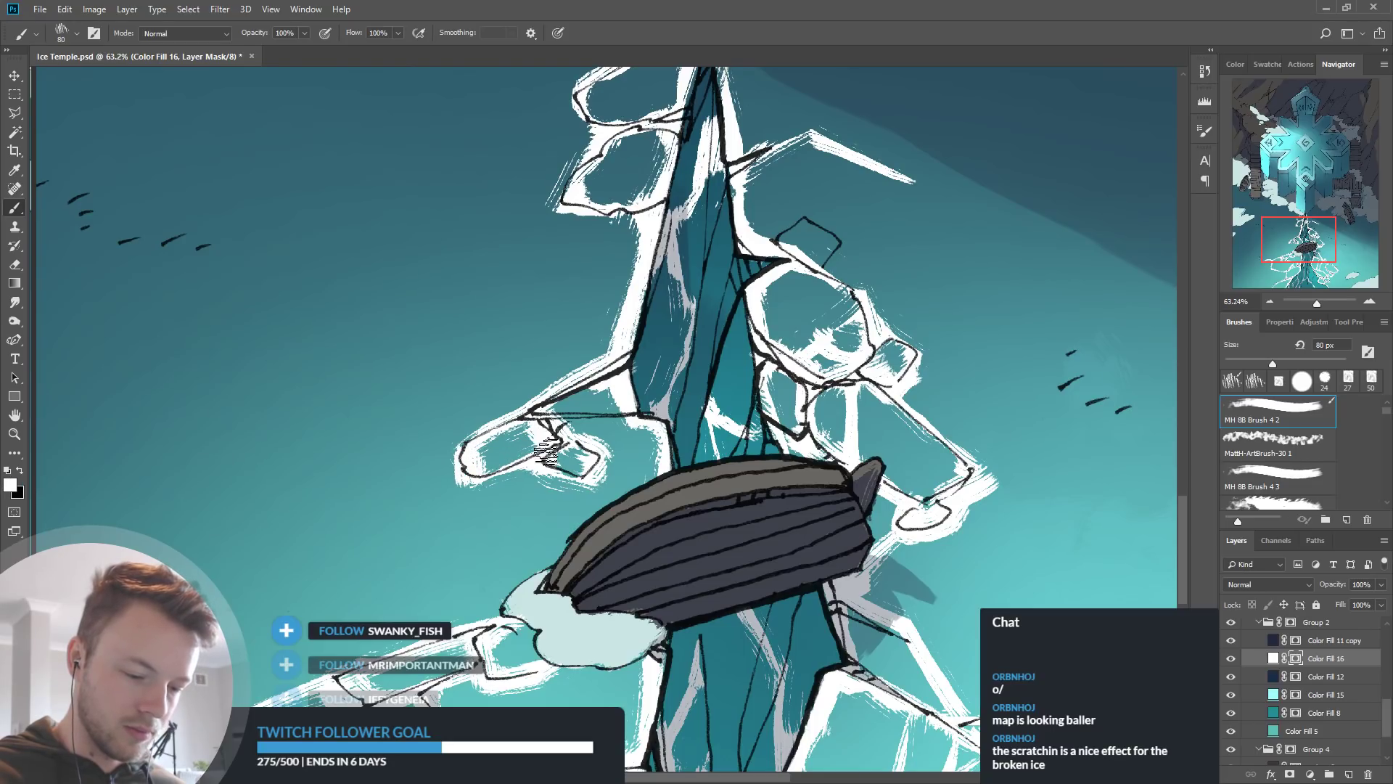
# Thicken the far-left end of the long crack left of the boat and add short white branches there
pyautogui.moveTo(864, 573)
pyautogui.mouseDown()
pyautogui.moveTo(765, 497)
pyautogui.moveTo(697, 514)
pyautogui.moveTo(595, 389)
pyautogui.mouseUp()
pyautogui.scroll(1, 594, 358)
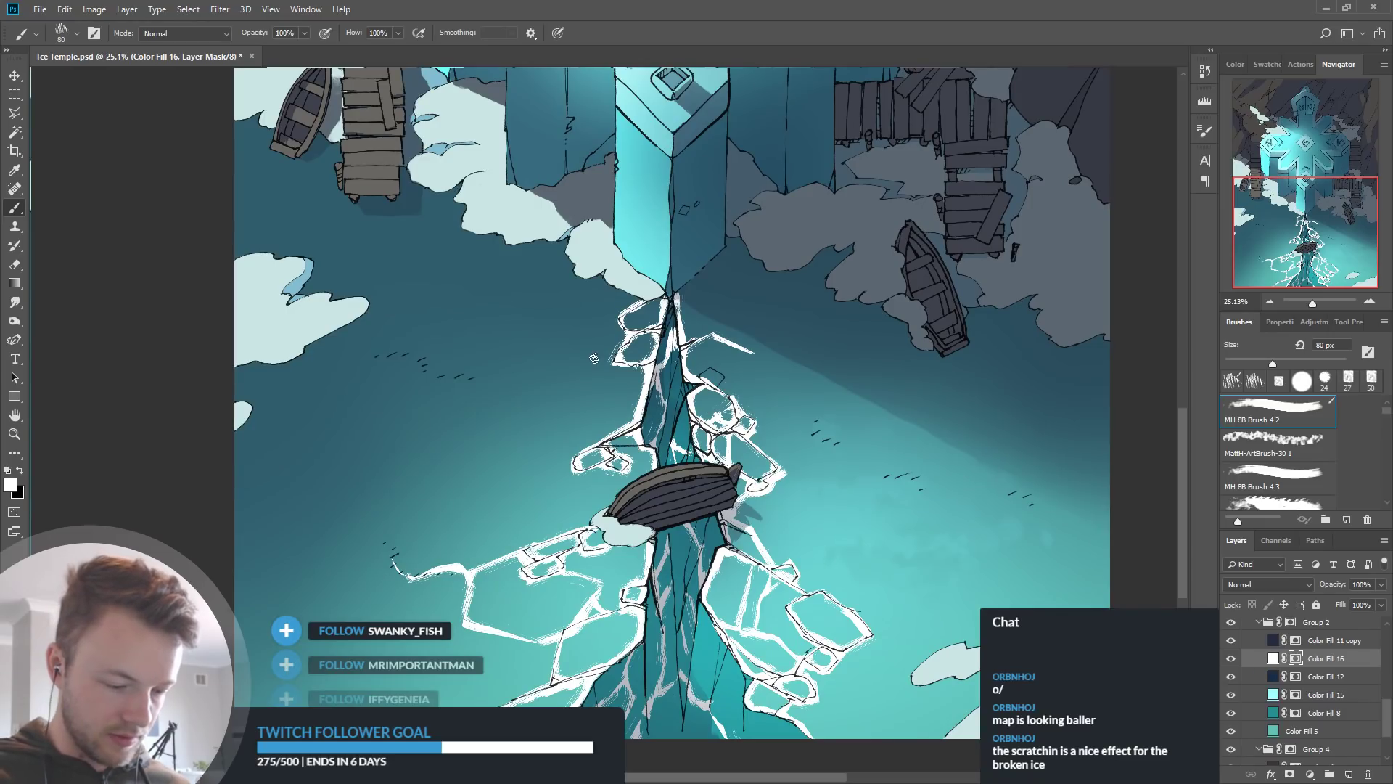
pyautogui.moveTo(390, 561)
pyautogui.mouseDown()
pyautogui.moveTo(439, 535)
pyautogui.moveTo(475, 560)
pyautogui.mouseUp()
pyautogui.press('x')
pyautogui.moveTo(392, 553)
pyautogui.mouseDown()
pyautogui.moveTo(469, 515)
pyautogui.moveTo(438, 534)
pyautogui.mouseUp()
pyautogui.press('x')
# Rework the left edge of the large left slab and thin the white outlines of the slabs on both sides of the crevasse
pyautogui.moveTo(679, 576); pyautogui.dragTo(673, 494)
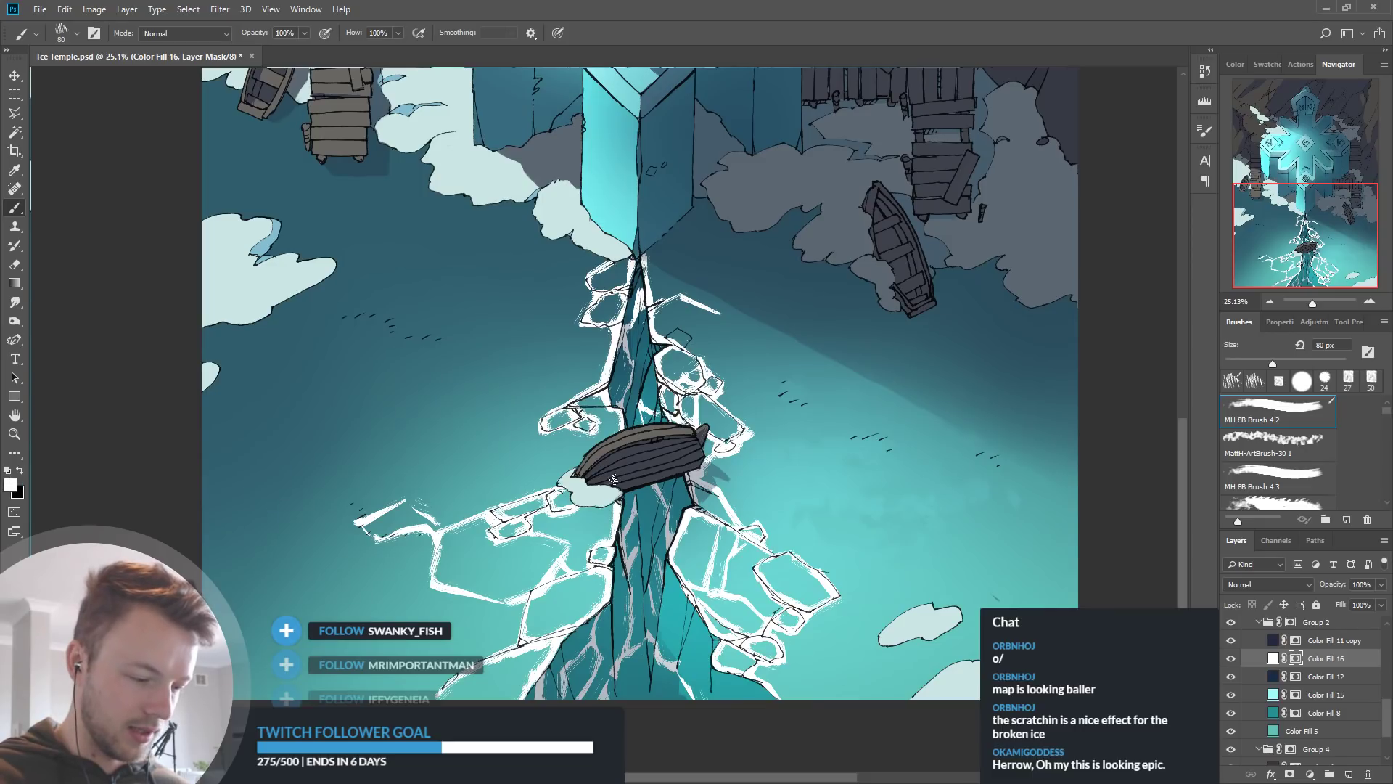
pyautogui.moveTo(442, 541)
pyautogui.mouseDown()
pyautogui.moveTo(447, 568)
pyautogui.moveTo(468, 575)
pyautogui.moveTo(445, 540)
pyautogui.moveTo(439, 580)
pyautogui.mouseUp()
pyautogui.press('x')
pyautogui.moveTo(441, 539); pyautogui.dragTo(438, 579)
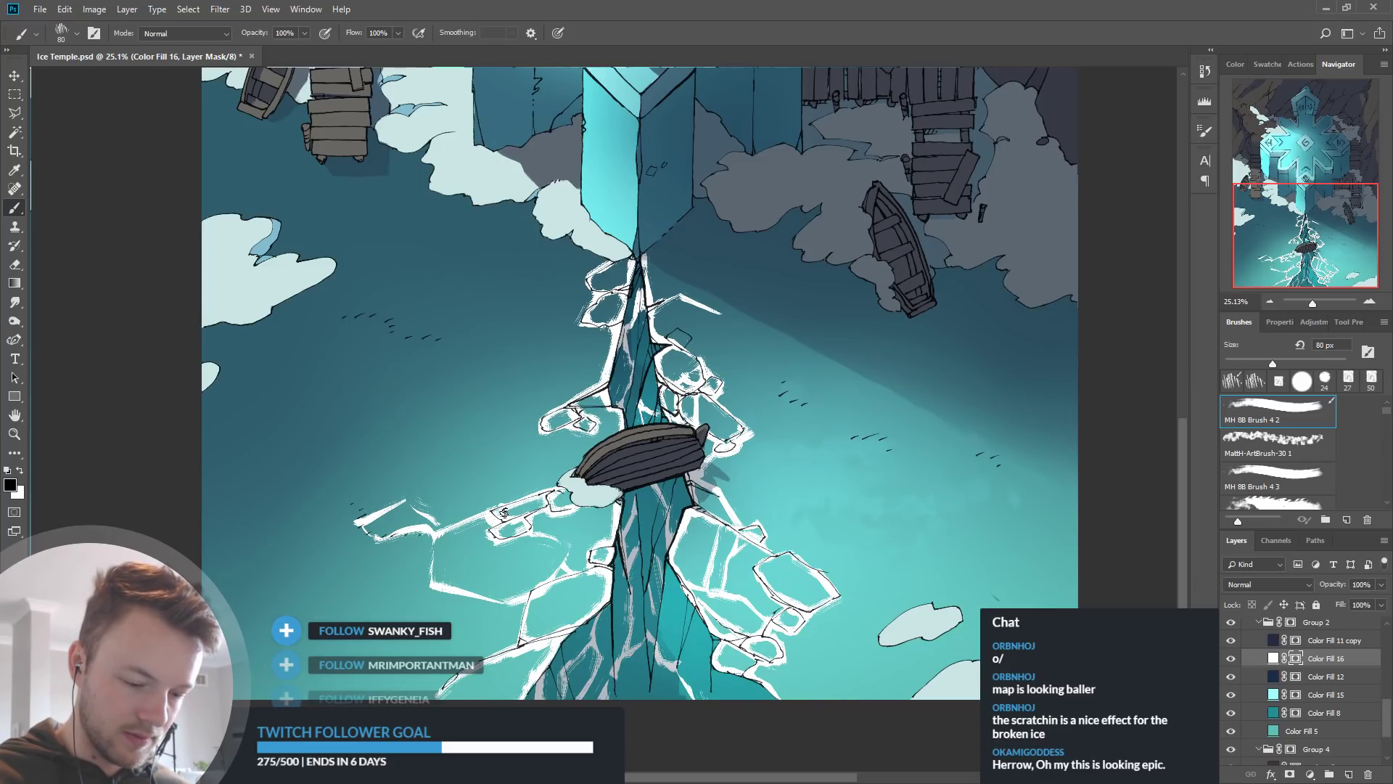
pyautogui.moveTo(796, 559); pyautogui.dragTo(831, 589)
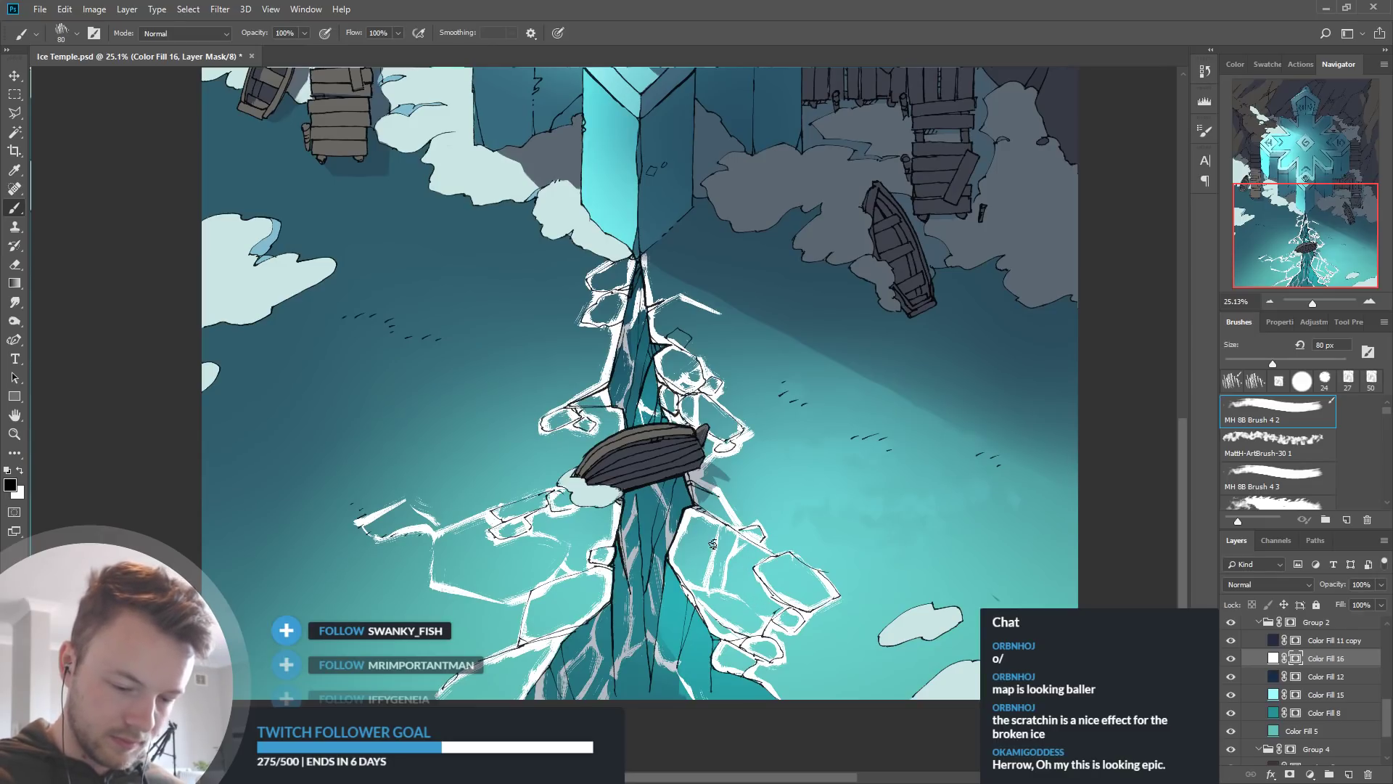
pyautogui.moveTo(545, 596); pyautogui.dragTo(573, 581)
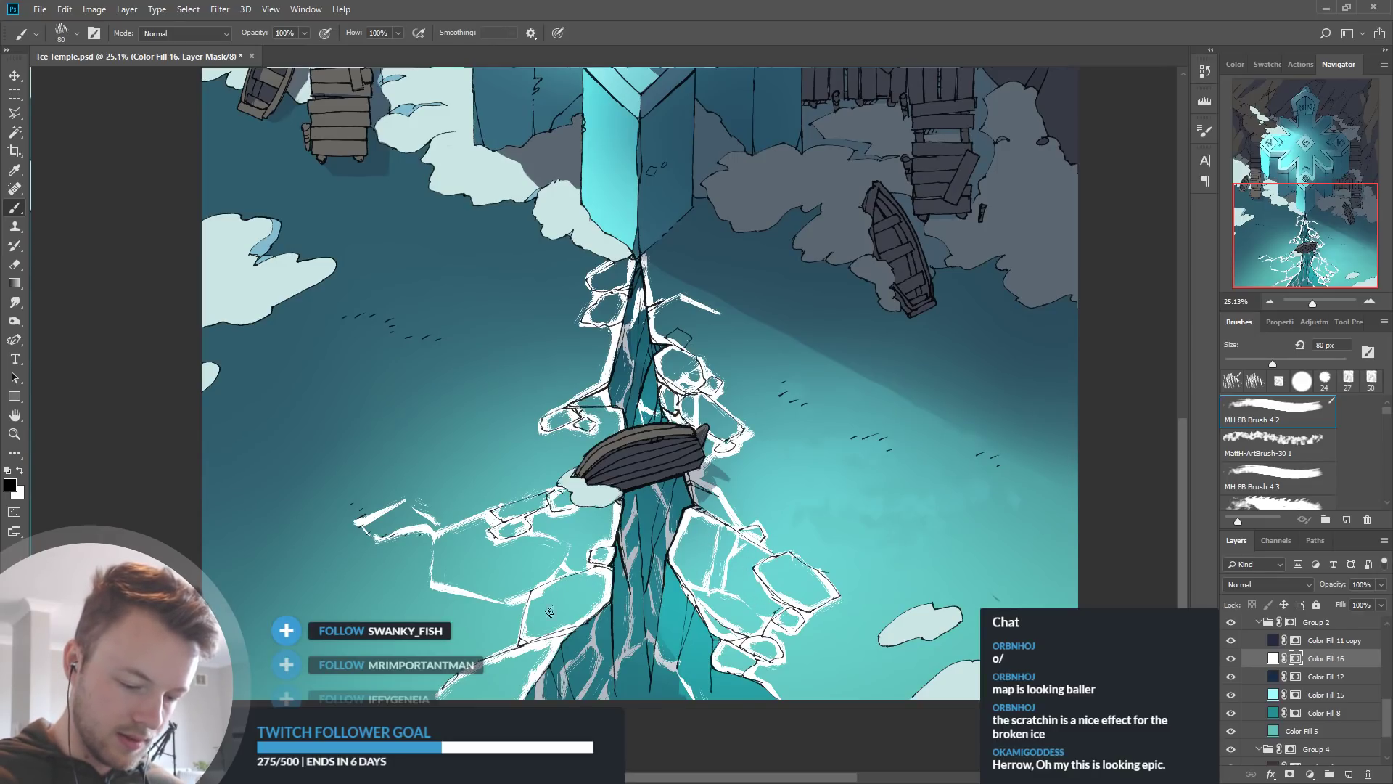
pyautogui.moveTo(480, 677)
pyautogui.mouseDown()
pyautogui.moveTo(558, 647)
pyautogui.moveTo(524, 689)
pyautogui.mouseUp()
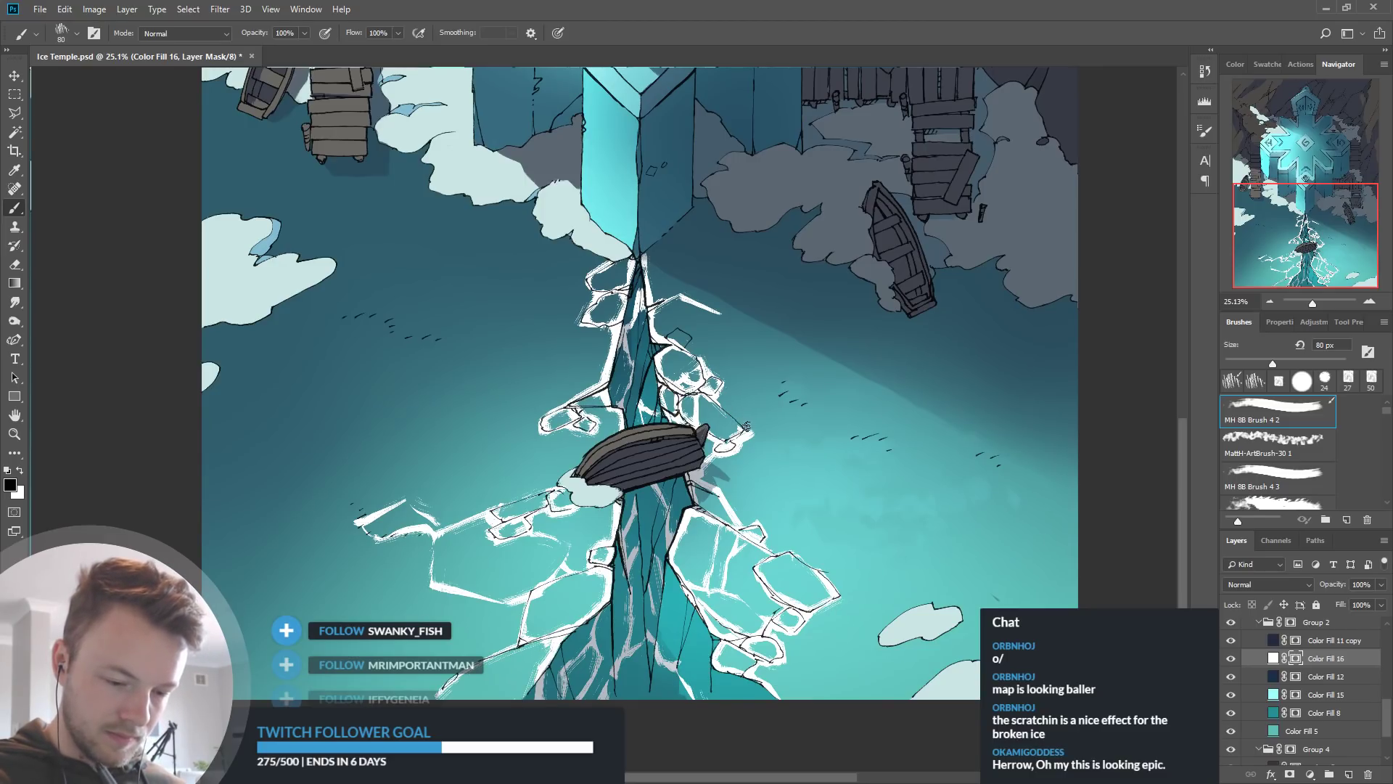
# Paint a branching white crack from the lower-right slabs toward the small snow patch, and thin it with scratchy strokes
pyautogui.press('x')
pyautogui.press('x')
pyautogui.press('x')
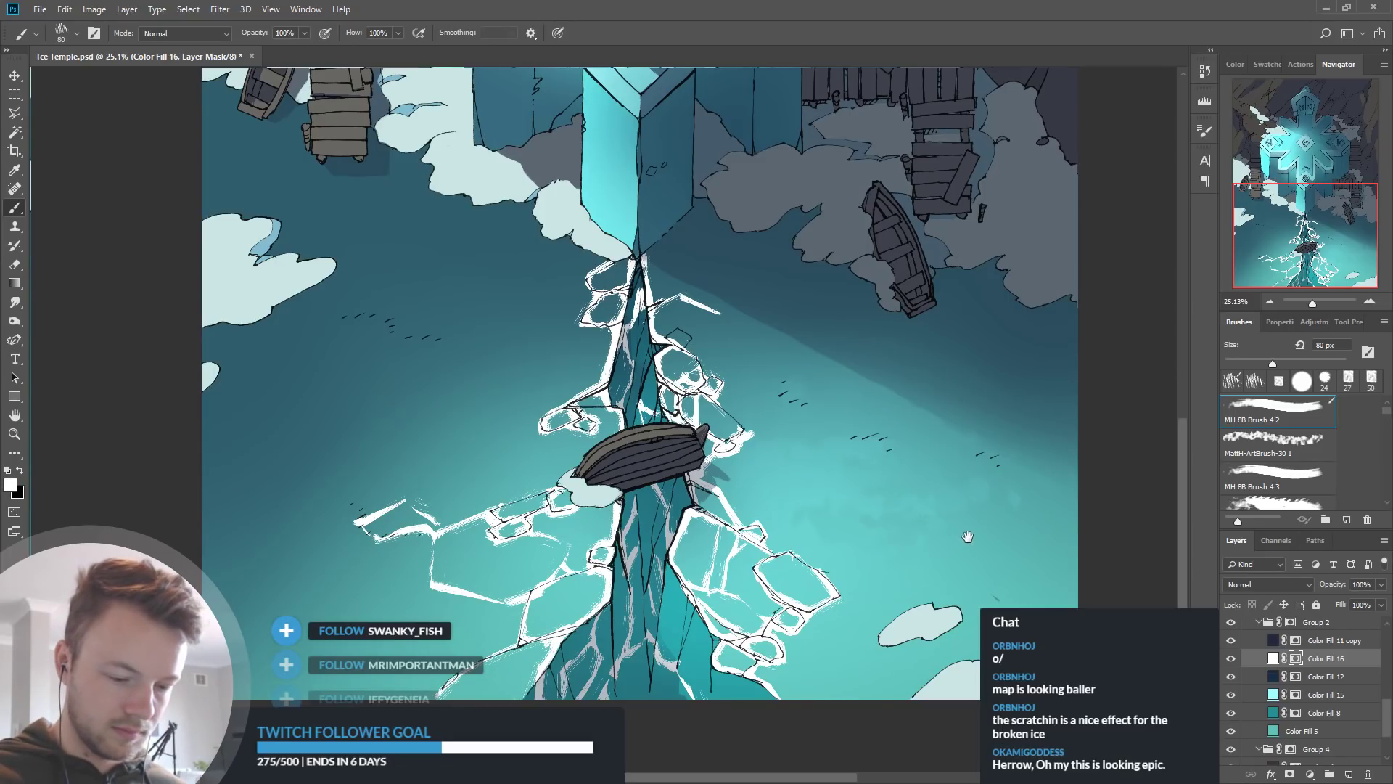
pyautogui.moveTo(969, 540); pyautogui.dragTo(900, 486)
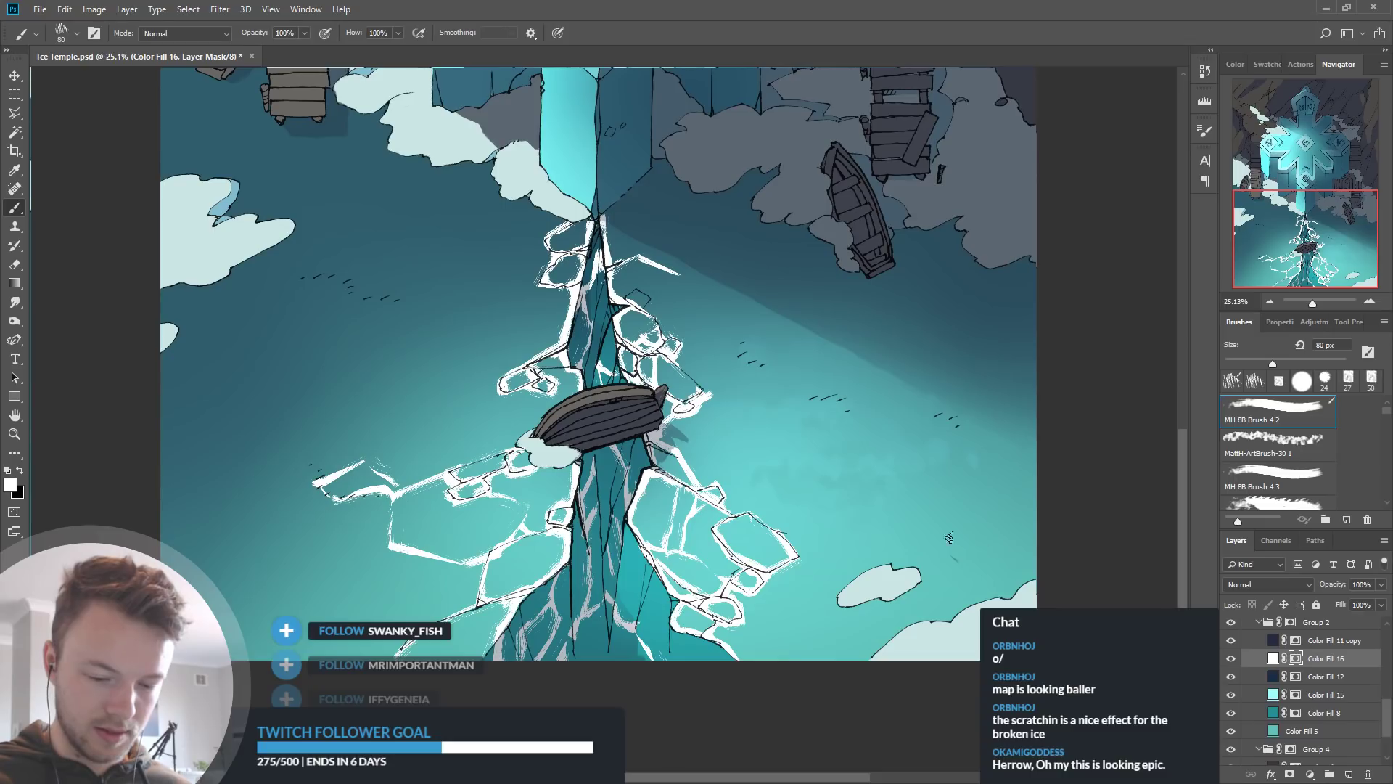
pyautogui.moveTo(752, 603)
pyautogui.mouseDown()
pyautogui.moveTo(823, 572)
pyautogui.moveTo(841, 596)
pyautogui.moveTo(760, 622)
pyautogui.moveTo(824, 656)
pyautogui.mouseUp()
pyautogui.press('x')
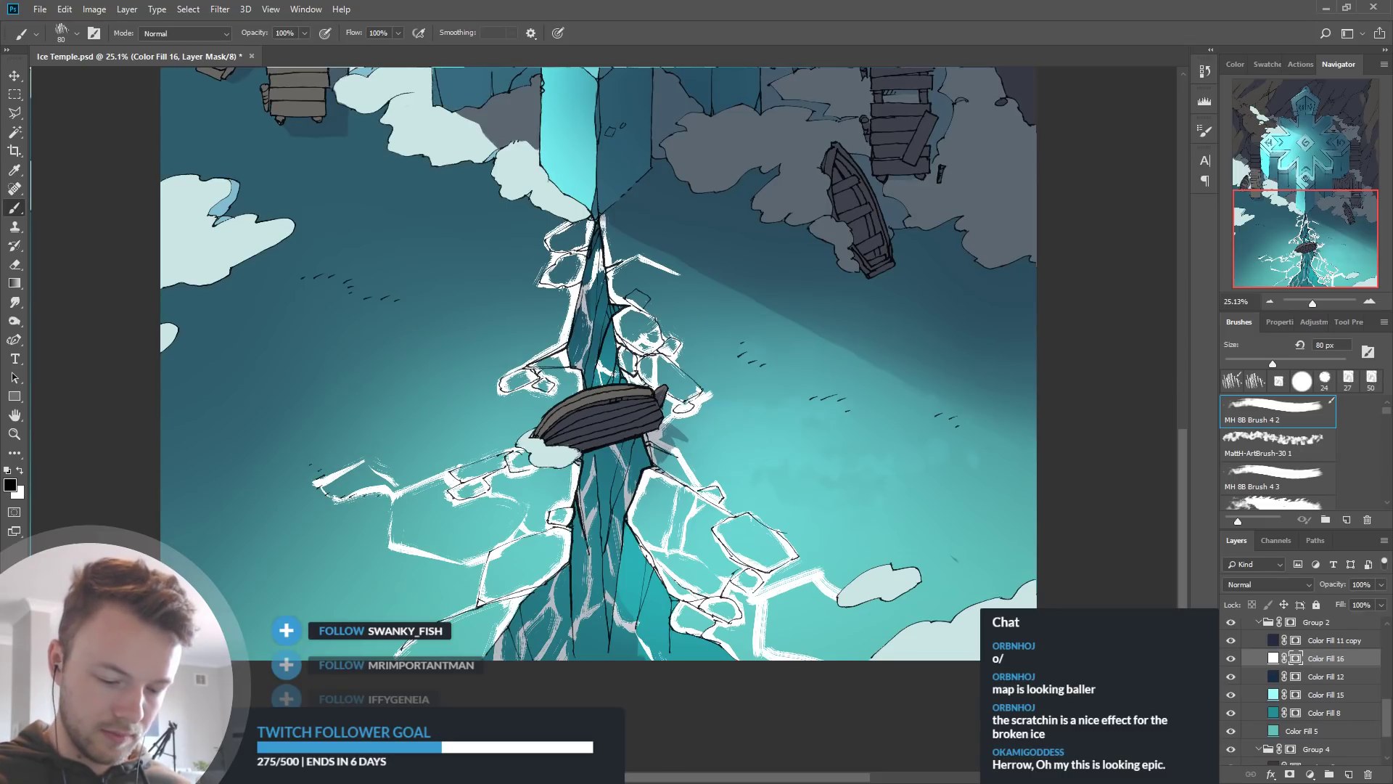
pyautogui.moveTo(769, 604)
pyautogui.mouseDown()
pyautogui.moveTo(756, 632)
pyautogui.moveTo(798, 585)
pyautogui.moveTo(820, 590)
pyautogui.mouseUp()
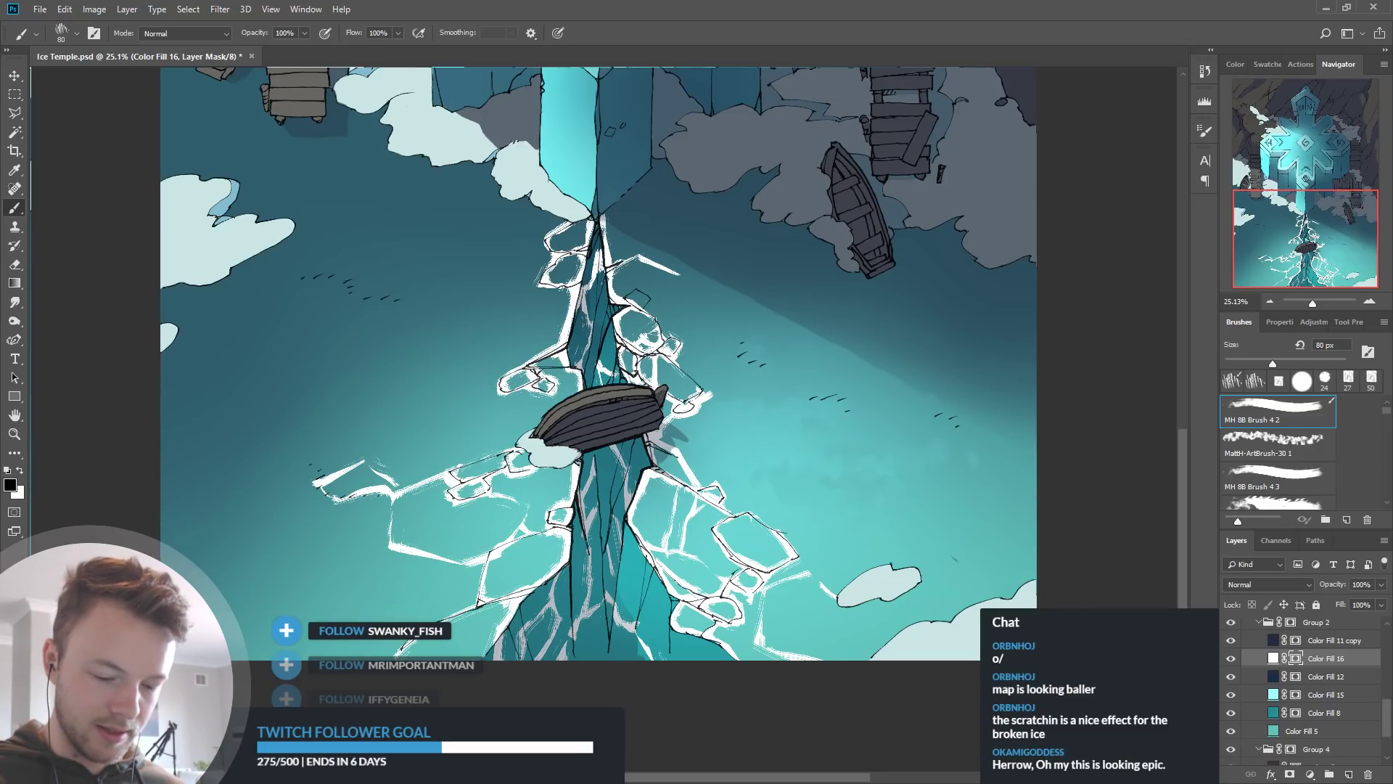
pyautogui.moveTo(857, 568)
pyautogui.mouseDown()
pyautogui.moveTo(872, 595)
pyautogui.moveTo(832, 608)
pyautogui.mouseUp()
pyautogui.press('x')
pyautogui.press('x')
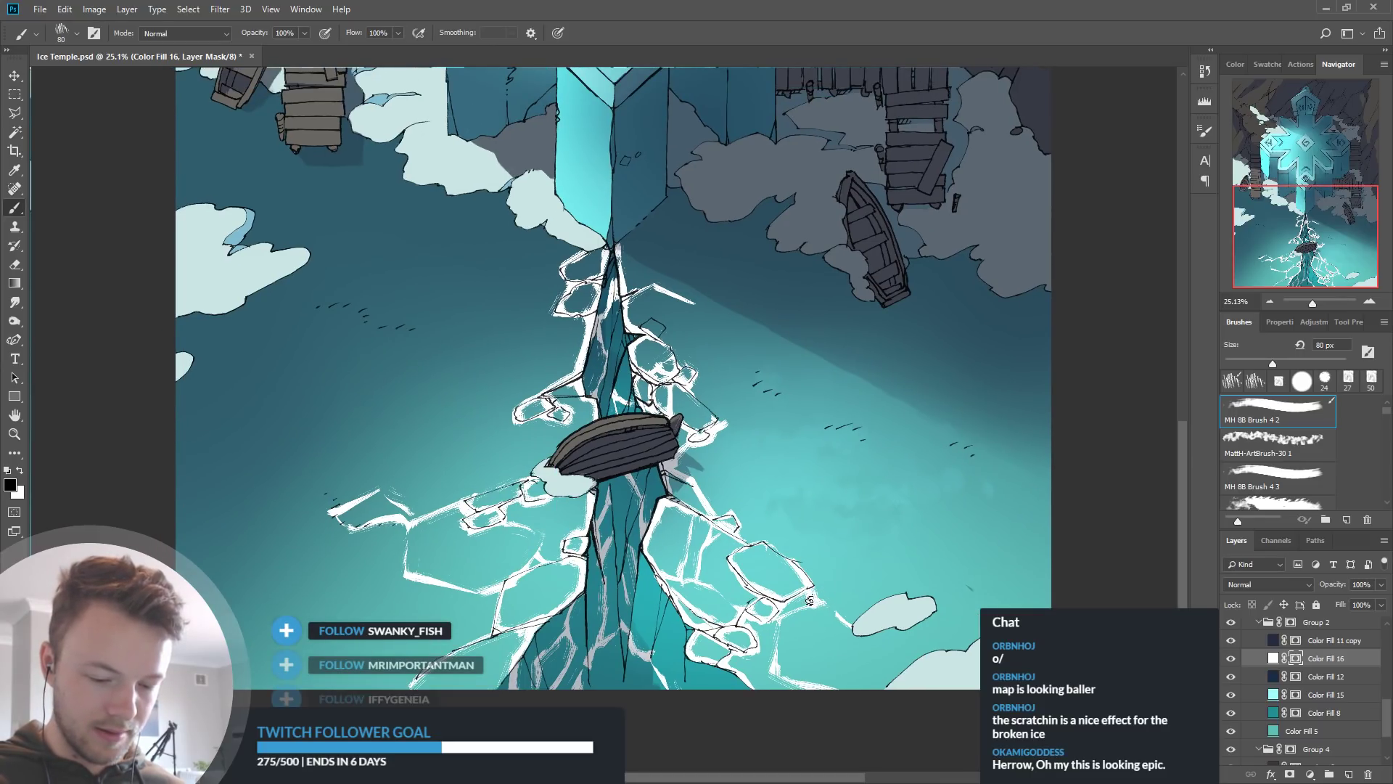
pyautogui.press('x')
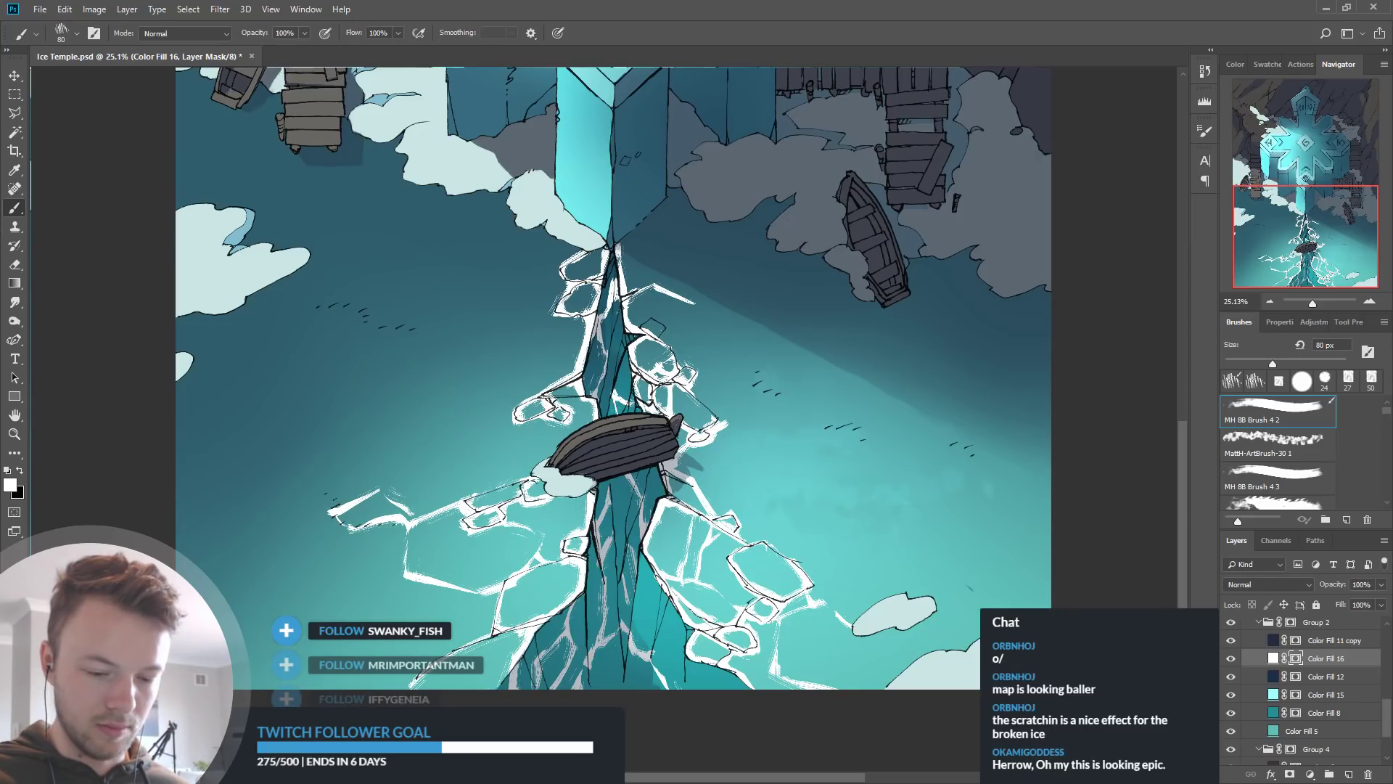
pyautogui.moveTo(937, 569); pyautogui.dragTo(923, 587)
pyautogui.press('x')
pyautogui.press('x')
pyautogui.press('x')
pyautogui.press('x')
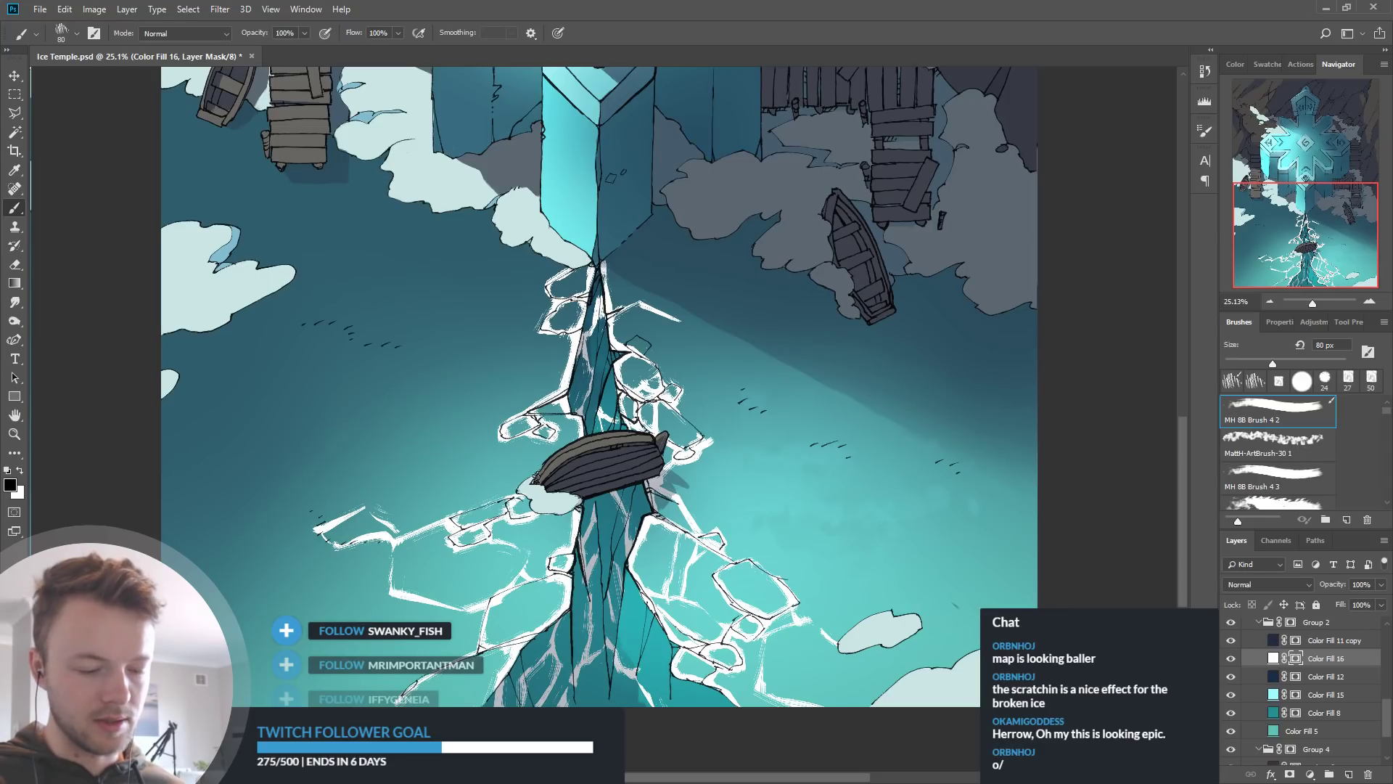
pyautogui.press('x')
pyautogui.press('x')
pyautogui.press('x')
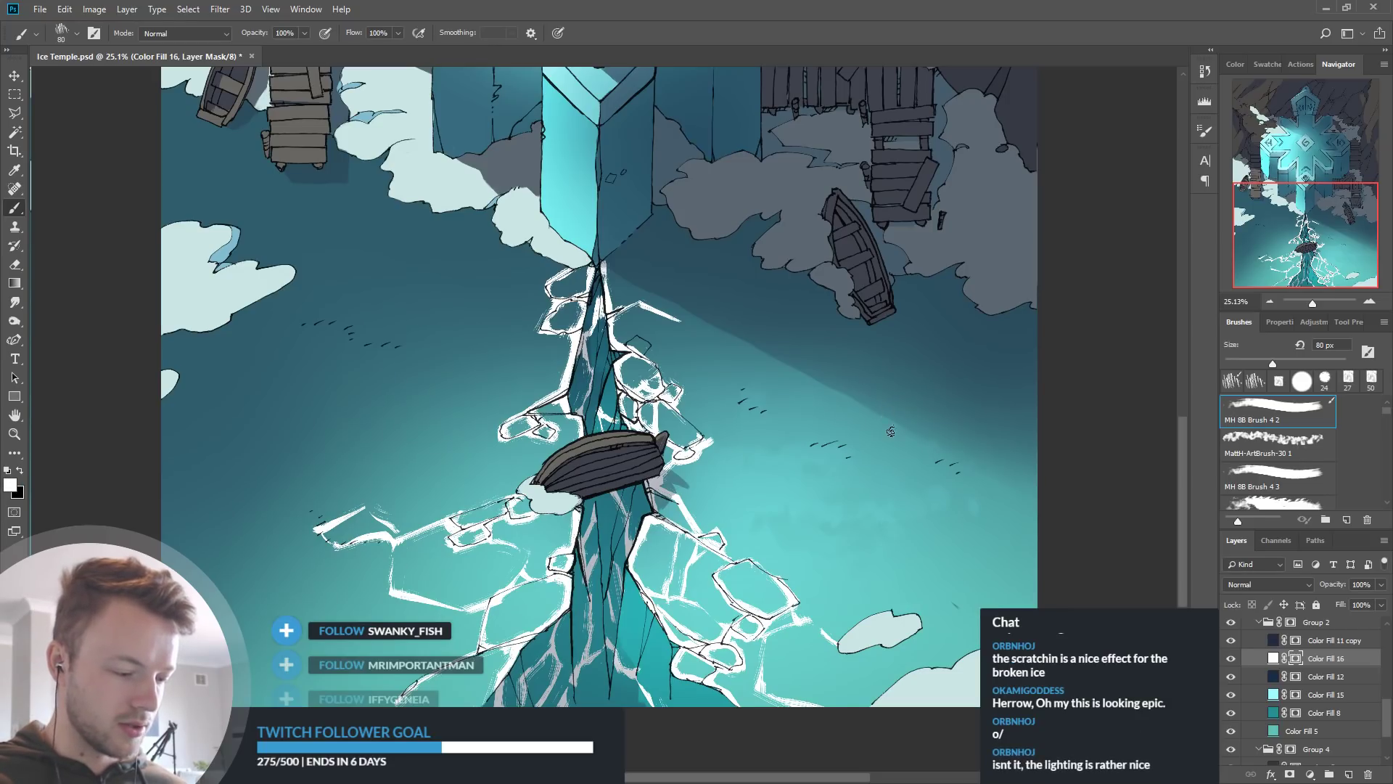
# Paint broad white slab outlines across the ice right of the crevasse, from beside the boat up toward the moored rowboat
pyautogui.moveTo(682, 323)
pyautogui.mouseDown()
pyautogui.moveTo(702, 372)
pyautogui.moveTo(695, 362)
pyautogui.moveTo(787, 340)
pyautogui.moveTo(728, 419)
pyautogui.moveTo(751, 420)
pyautogui.moveTo(770, 337)
pyautogui.mouseUp()
pyautogui.moveTo(830, 403)
pyautogui.mouseDown()
pyautogui.moveTo(798, 431)
pyautogui.moveTo(703, 465)
pyautogui.moveTo(741, 491)
pyautogui.mouseUp()
pyautogui.moveTo(747, 439)
pyautogui.mouseDown()
pyautogui.moveTo(744, 506)
pyautogui.moveTo(685, 508)
pyautogui.moveTo(737, 519)
pyautogui.moveTo(749, 457)
pyautogui.moveTo(721, 402)
pyautogui.moveTo(701, 426)
pyautogui.moveTo(746, 418)
pyautogui.moveTo(722, 396)
pyautogui.moveTo(700, 408)
pyautogui.moveTo(739, 419)
pyautogui.mouseUp()
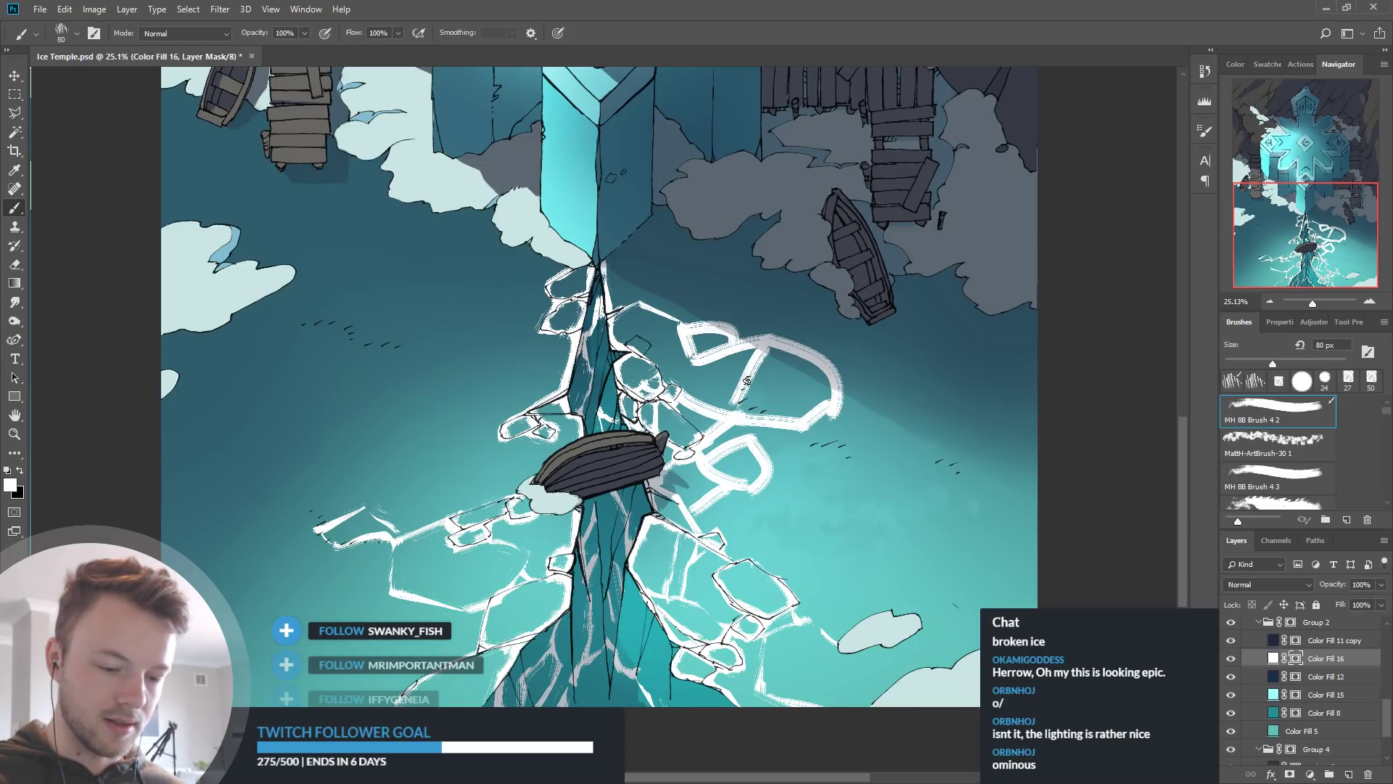
pyautogui.moveTo(688, 363)
pyautogui.mouseDown()
pyautogui.moveTo(664, 370)
pyautogui.moveTo(682, 356)
pyautogui.mouseUp()
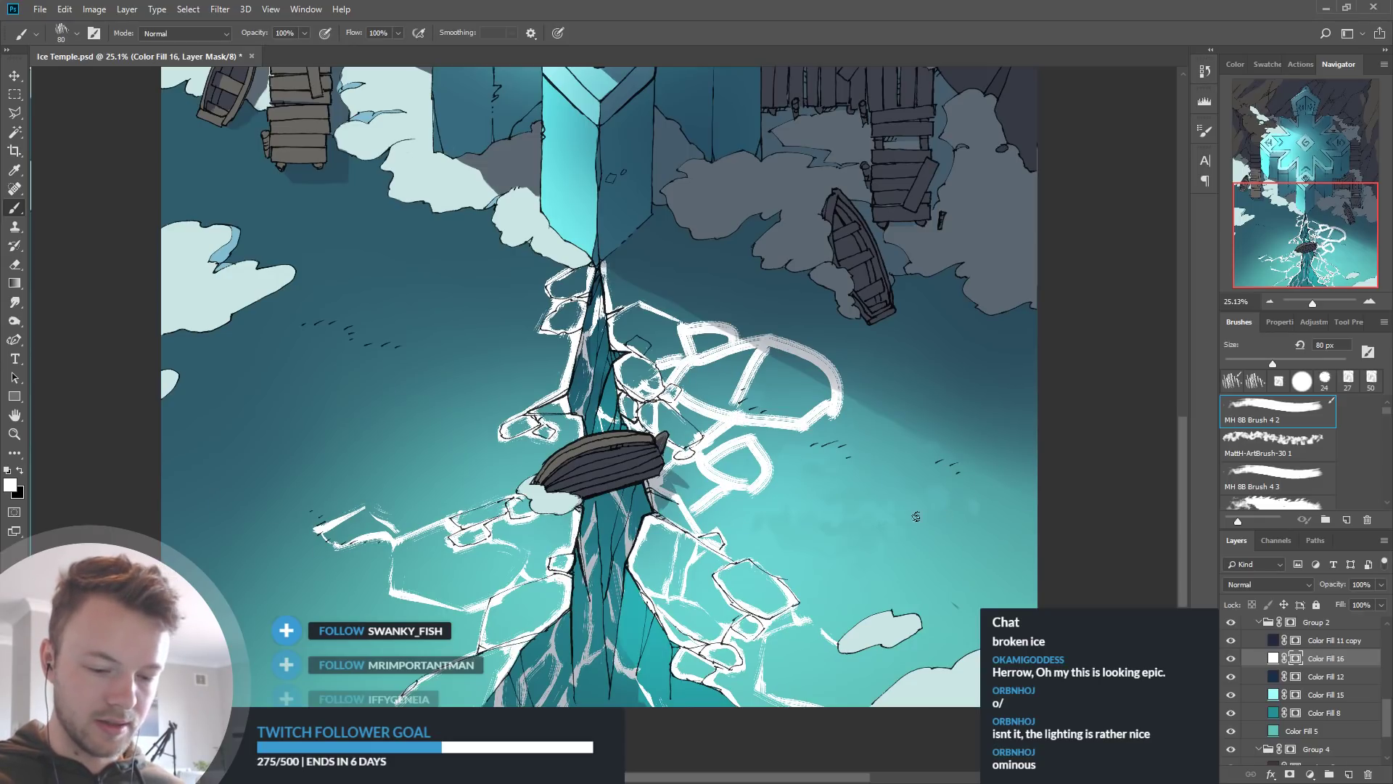
pyautogui.moveTo(794, 276)
pyautogui.mouseDown()
pyautogui.moveTo(775, 309)
pyautogui.moveTo(830, 296)
pyautogui.moveTo(742, 308)
pyautogui.moveTo(758, 331)
pyautogui.moveTo(763, 317)
pyautogui.moveTo(734, 302)
pyautogui.moveTo(689, 299)
pyautogui.moveTo(724, 295)
pyautogui.moveTo(669, 320)
pyautogui.mouseUp()
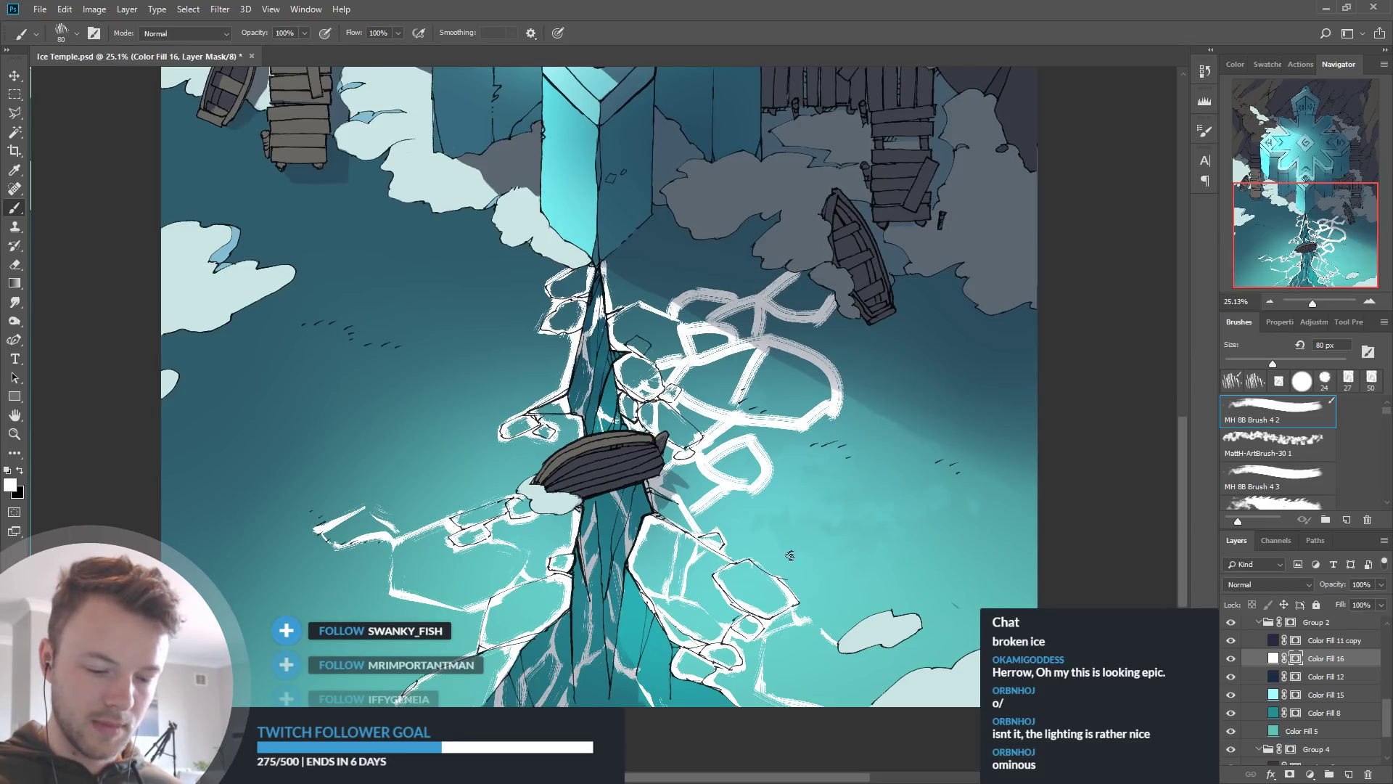
# Paint long white cracks with connecting branches from the lower-right slabs to the canvas's right edge, above the small snow patch
pyautogui.moveTo(780, 579)
pyautogui.mouseDown()
pyautogui.moveTo(947, 546)
pyautogui.moveTo(1094, 570)
pyautogui.mouseUp()
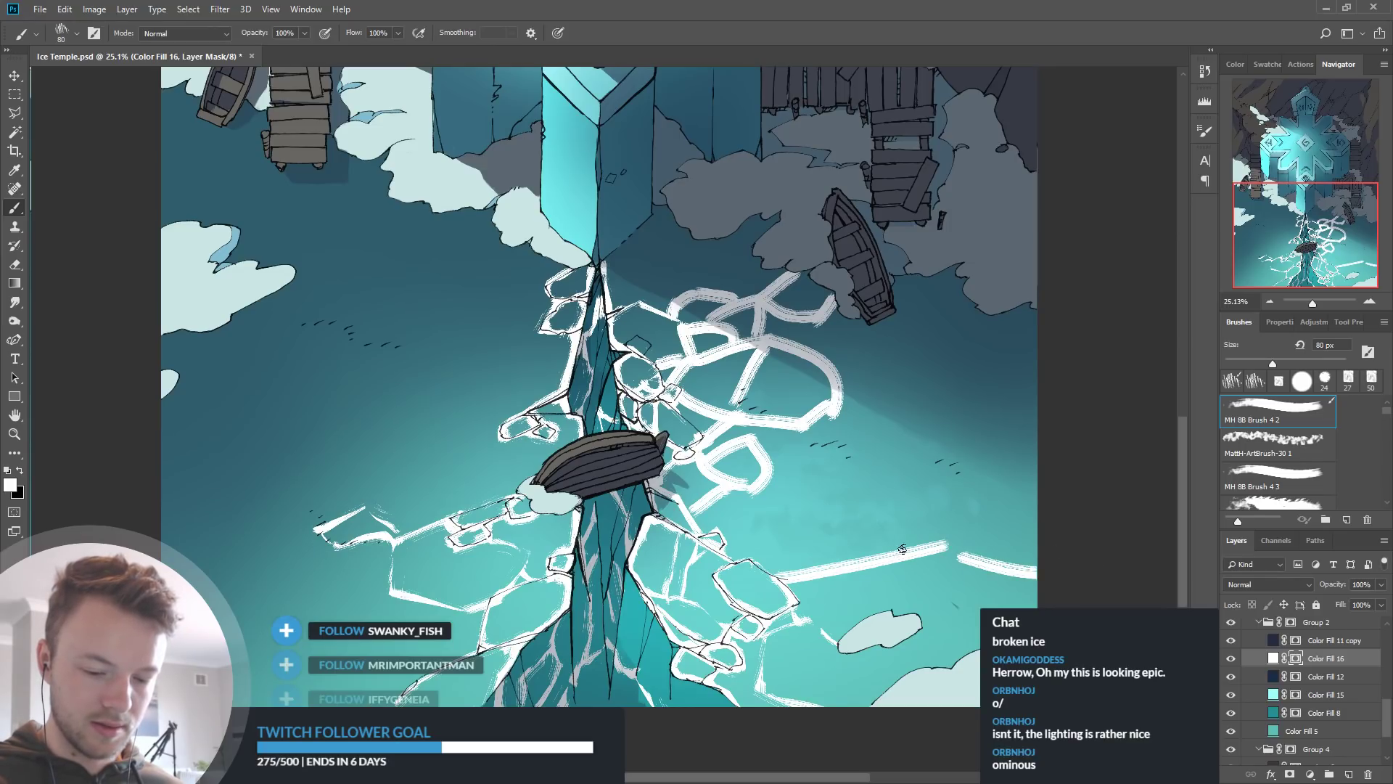
pyautogui.moveTo(940, 551); pyautogui.dragTo(1130, 481)
pyautogui.moveTo(714, 501)
pyautogui.mouseDown()
pyautogui.moveTo(912, 545)
pyautogui.moveTo(863, 563)
pyautogui.moveTo(900, 580)
pyautogui.moveTo(943, 570)
pyautogui.mouseUp()
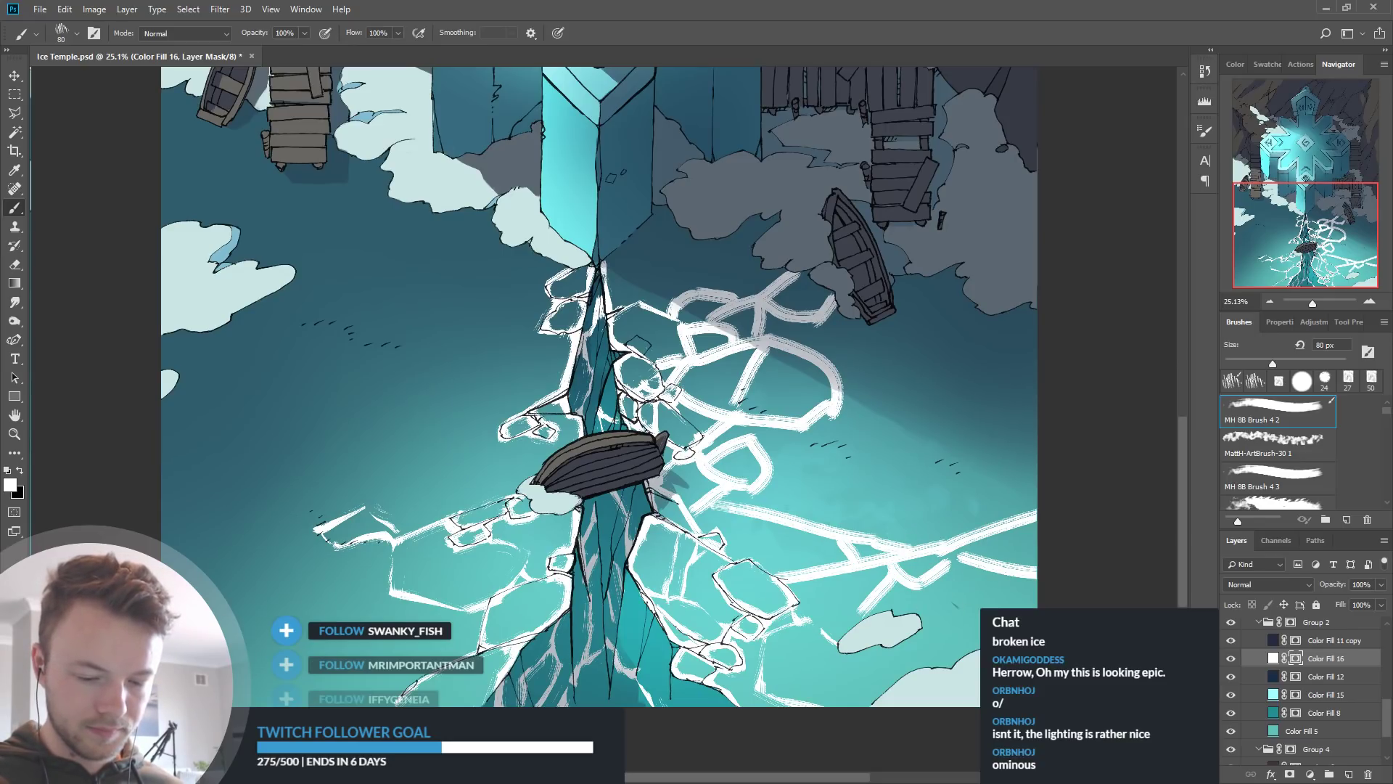
# Extend white cracks from the new right-hand slab outlines to the canvas's right edge, and link them with short branches below the rowboat
pyautogui.moveTo(828, 370); pyautogui.dragTo(974, 305)
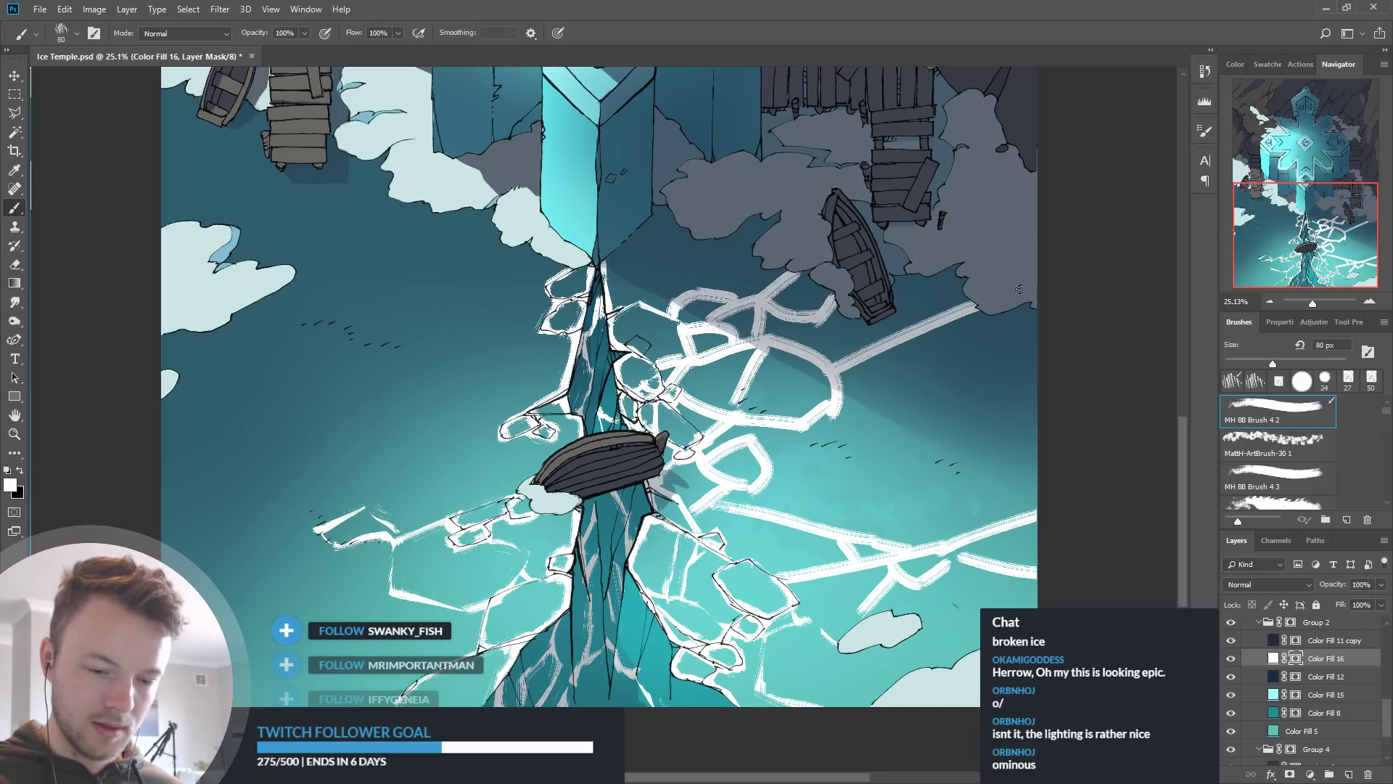
pyautogui.moveTo(827, 311); pyautogui.dragTo(886, 341)
pyautogui.moveTo(797, 423)
pyautogui.mouseDown()
pyautogui.moveTo(1031, 392)
pyautogui.moveTo(1022, 441)
pyautogui.moveTo(1039, 443)
pyautogui.moveTo(943, 407)
pyautogui.mouseUp()
pyautogui.moveTo(849, 367)
pyautogui.mouseDown()
pyautogui.moveTo(928, 402)
pyautogui.moveTo(882, 413)
pyautogui.mouseUp()
pyautogui.moveTo(849, 331); pyautogui.dragTo(830, 362)
pyautogui.moveTo(957, 541); pyautogui.dragTo(959, 535)
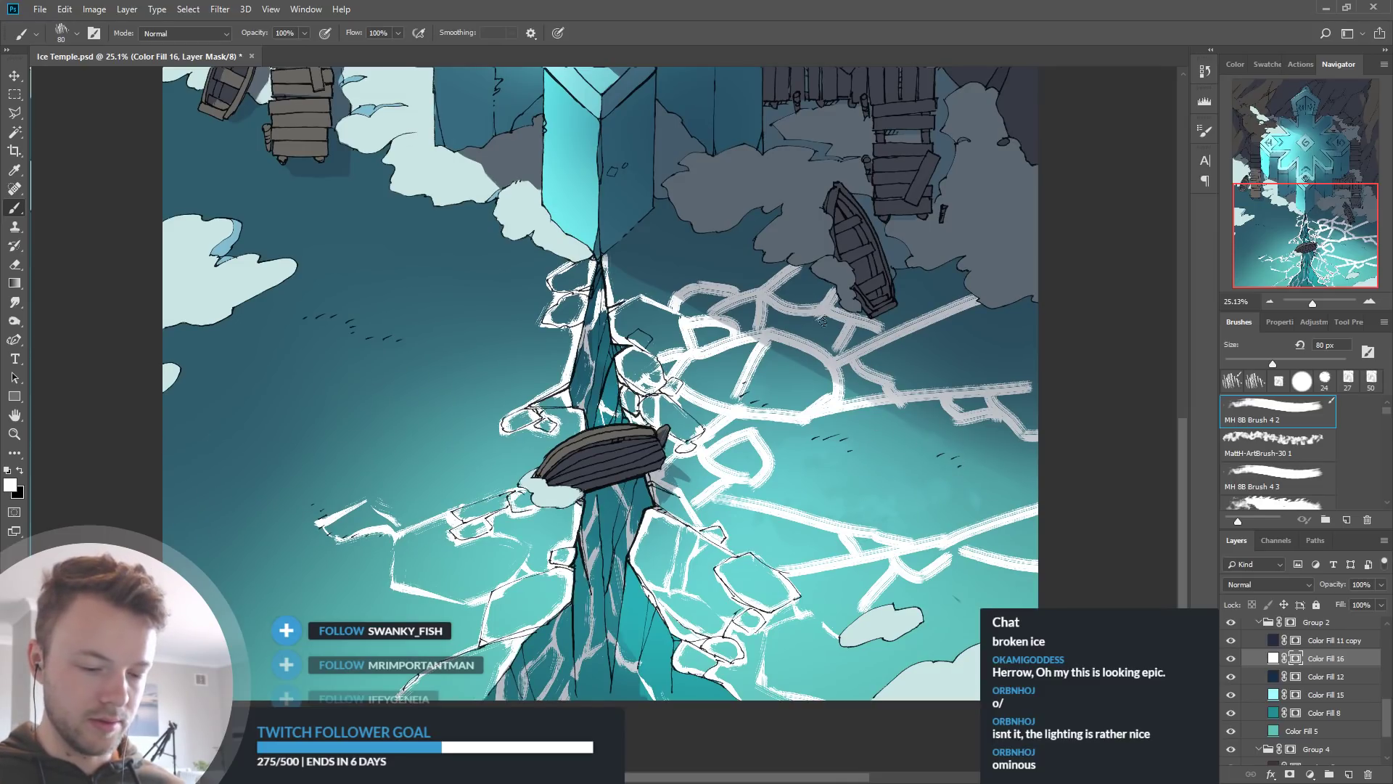
# Paint a short white arc on the ice just right of the ice pillar's base
pyautogui.moveTo(900, 444); pyautogui.dragTo(924, 492)
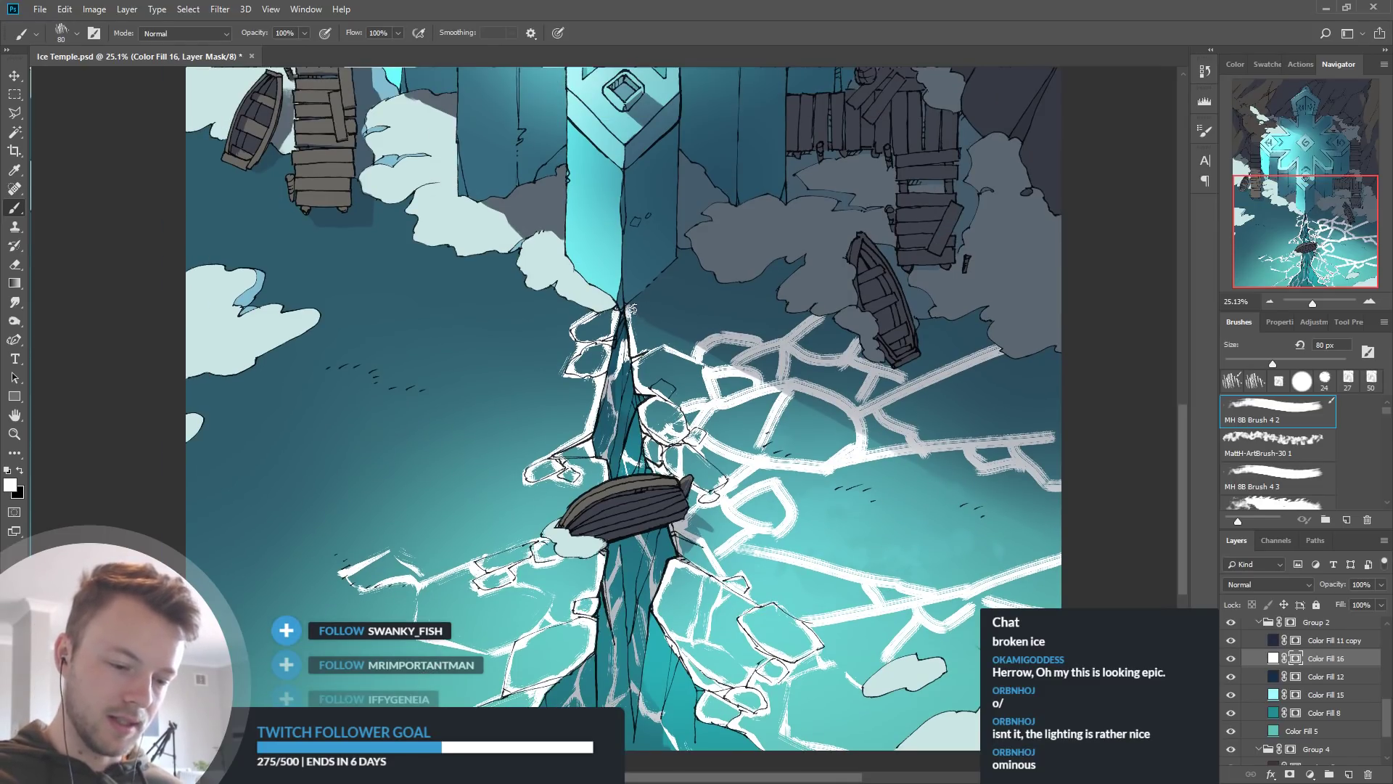
pyautogui.moveTo(669, 273); pyautogui.dragTo(713, 269)
pyautogui.moveTo(689, 472); pyautogui.dragTo(1028, 332)
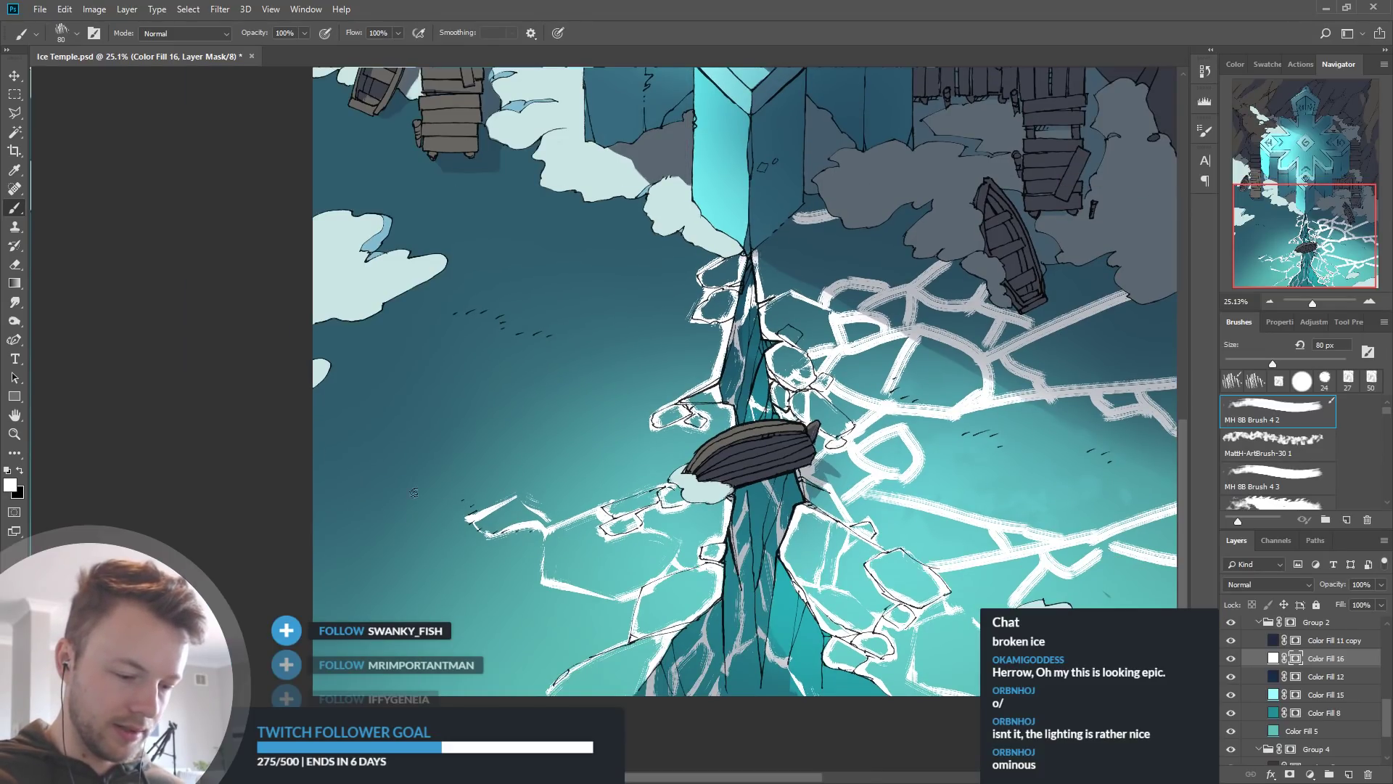
# Paint broad white cracks and angular slab outlines across the ice left of the crevasse, reaching the canvas's left edge
pyautogui.moveTo(473, 518)
pyautogui.mouseDown()
pyautogui.moveTo(389, 558)
pyautogui.moveTo(314, 527)
pyautogui.mouseUp()
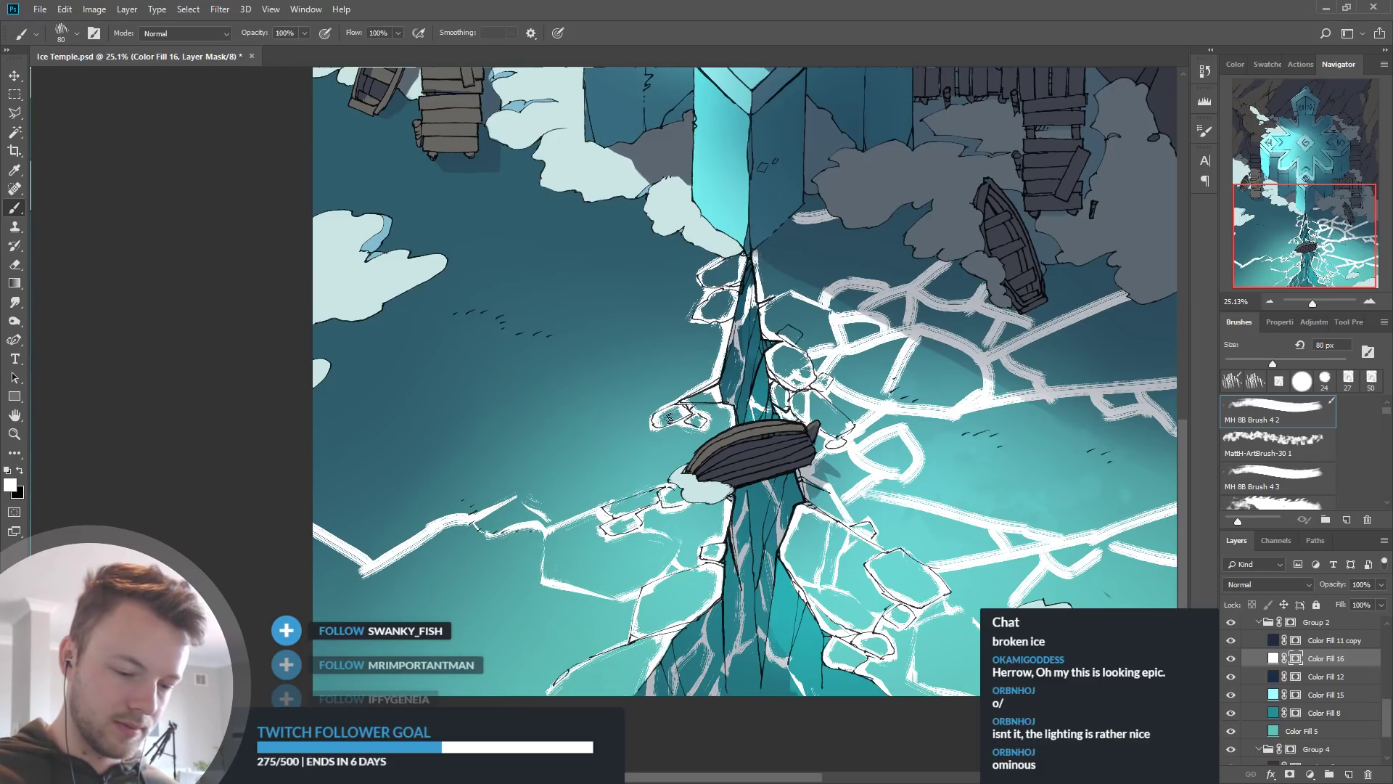
pyautogui.moveTo(680, 397)
pyautogui.mouseDown()
pyautogui.moveTo(613, 414)
pyautogui.moveTo(518, 313)
pyautogui.moveTo(536, 338)
pyautogui.moveTo(445, 375)
pyautogui.moveTo(493, 348)
pyautogui.moveTo(390, 337)
pyautogui.moveTo(696, 361)
pyautogui.moveTo(546, 320)
pyautogui.moveTo(451, 334)
pyautogui.moveTo(532, 282)
pyautogui.moveTo(530, 381)
pyautogui.moveTo(653, 375)
pyautogui.moveTo(633, 365)
pyautogui.moveTo(704, 399)
pyautogui.mouseUp()
pyautogui.moveTo(588, 307); pyautogui.dragTo(646, 363)
pyautogui.moveTo(425, 437); pyautogui.dragTo(551, 379)
pyautogui.moveTo(430, 435)
pyautogui.mouseDown()
pyautogui.moveTo(355, 479)
pyautogui.moveTo(418, 535)
pyautogui.mouseUp()
pyautogui.moveTo(443, 452)
pyautogui.mouseDown()
pyautogui.moveTo(498, 486)
pyautogui.moveTo(462, 512)
pyautogui.mouseUp()
pyautogui.moveTo(435, 449); pyautogui.dragTo(415, 439)
pyautogui.moveTo(805, 475)
pyautogui.mouseDown()
pyautogui.moveTo(824, 563)
pyautogui.moveTo(779, 542)
pyautogui.mouseUp()
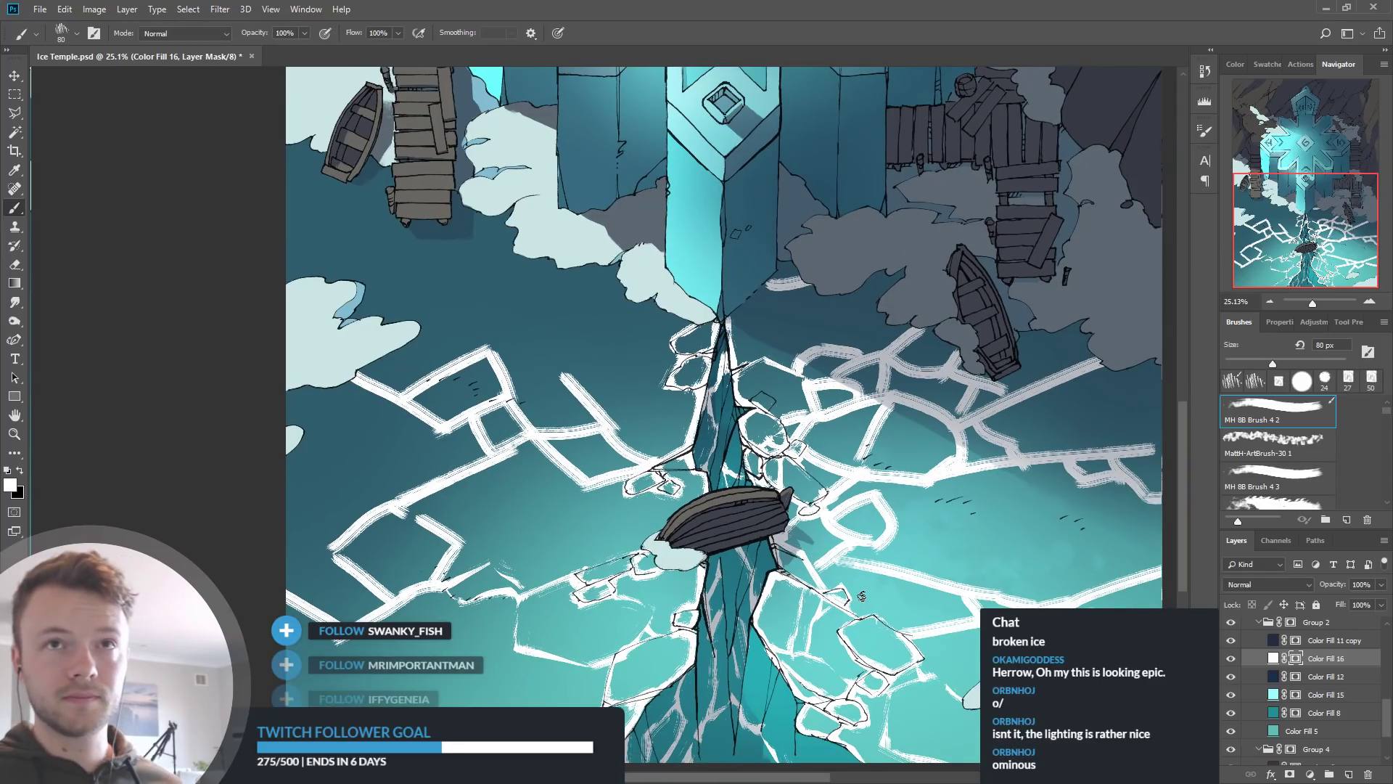
# Link the left-hand slabs to the ice pillar's base with white outlines, and add a diagonal crack in the lower-left ice
pyautogui.moveTo(862, 596); pyautogui.dragTo(849, 591)
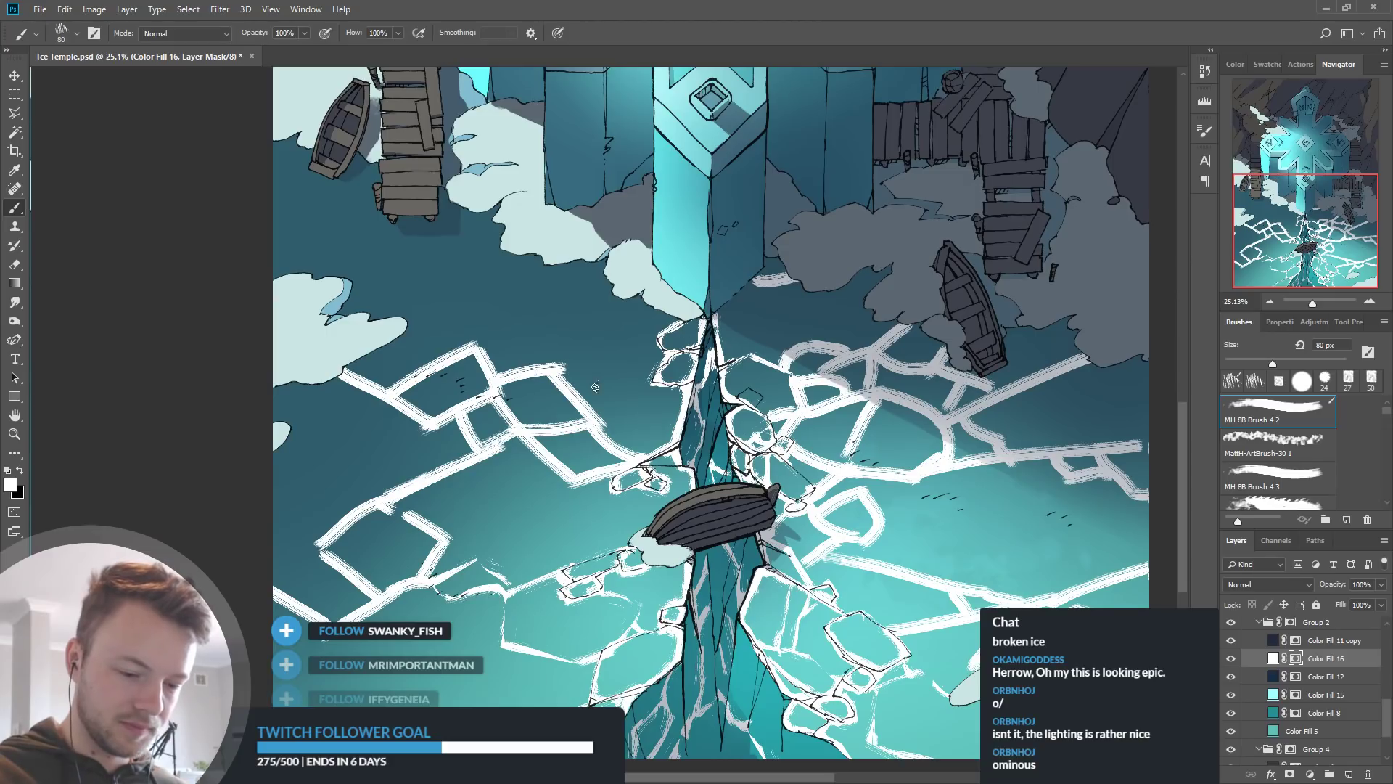
pyautogui.moveTo(570, 365); pyautogui.dragTo(683, 323)
pyautogui.moveTo(610, 296)
pyautogui.mouseDown()
pyautogui.moveTo(671, 368)
pyautogui.moveTo(620, 357)
pyautogui.moveTo(632, 388)
pyautogui.mouseUp()
pyautogui.moveTo(876, 546); pyautogui.dragTo(801, 446)
pyautogui.moveTo(419, 556); pyautogui.dragTo(304, 632)
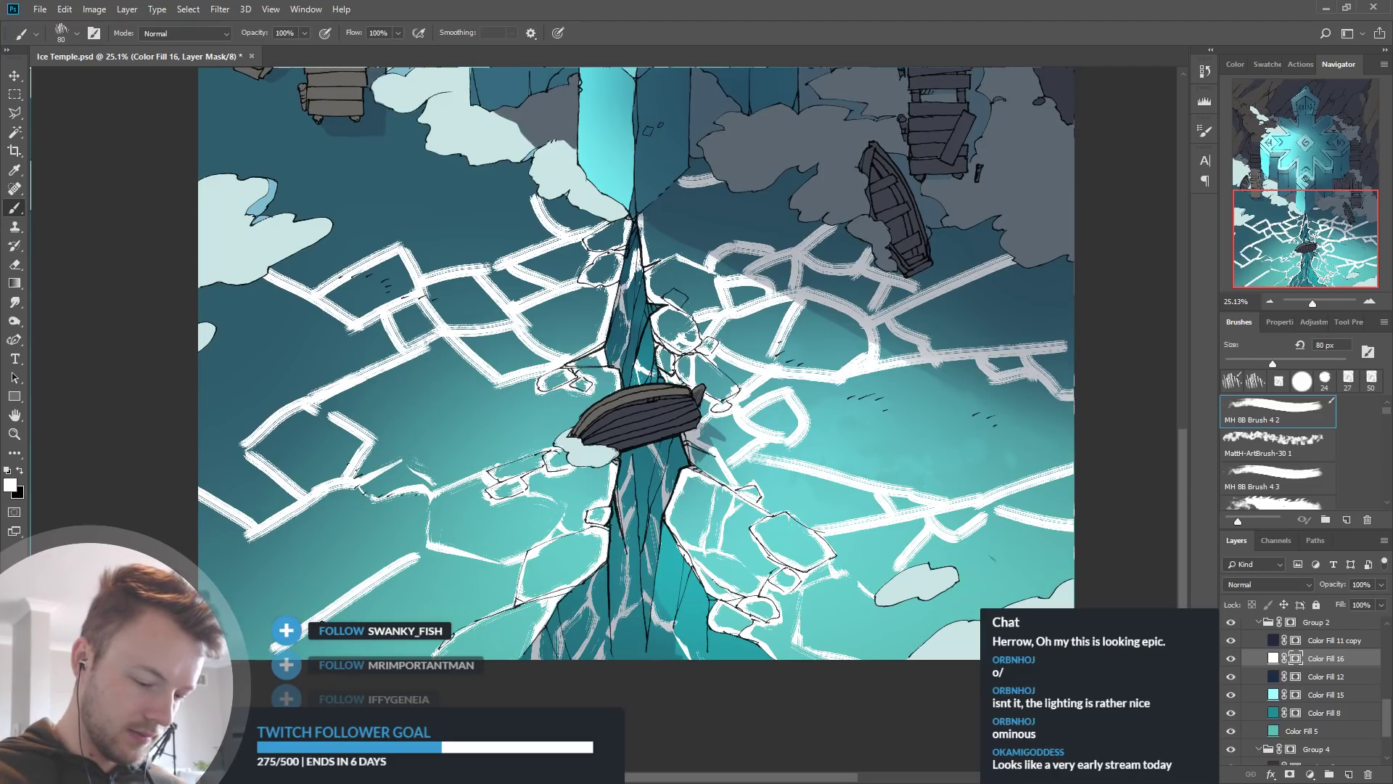
# Paint branching white cracks from the canvas's left edge to the left dock, plus short connecting cracks along the lower-left edge
pyautogui.moveTo(1071, 525); pyautogui.dragTo(1065, 537)
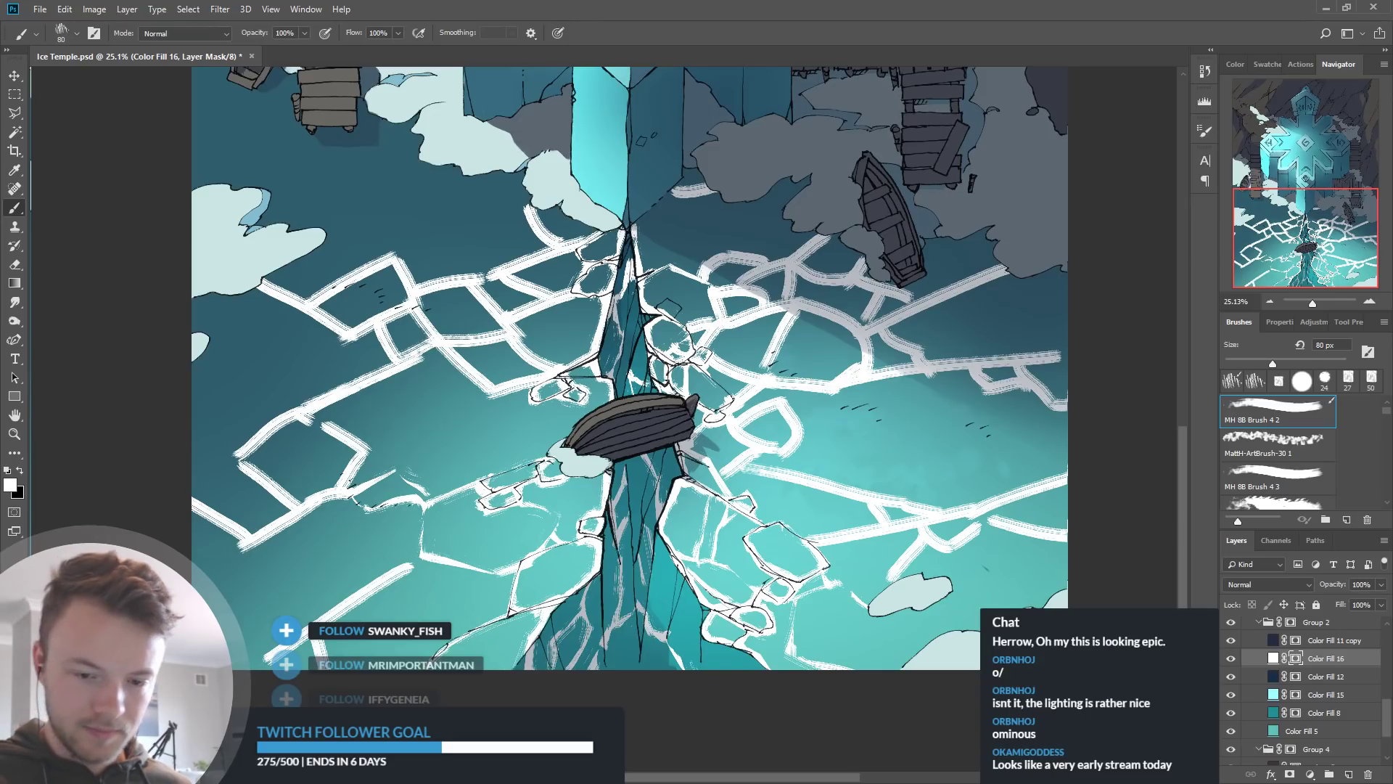
pyautogui.moveTo(438, 177); pyautogui.dragTo(440, 225)
pyautogui.moveTo(196, 197); pyautogui.dragTo(297, 130)
pyautogui.moveTo(239, 172)
pyautogui.mouseDown()
pyautogui.moveTo(284, 200)
pyautogui.moveTo(328, 174)
pyautogui.mouseUp()
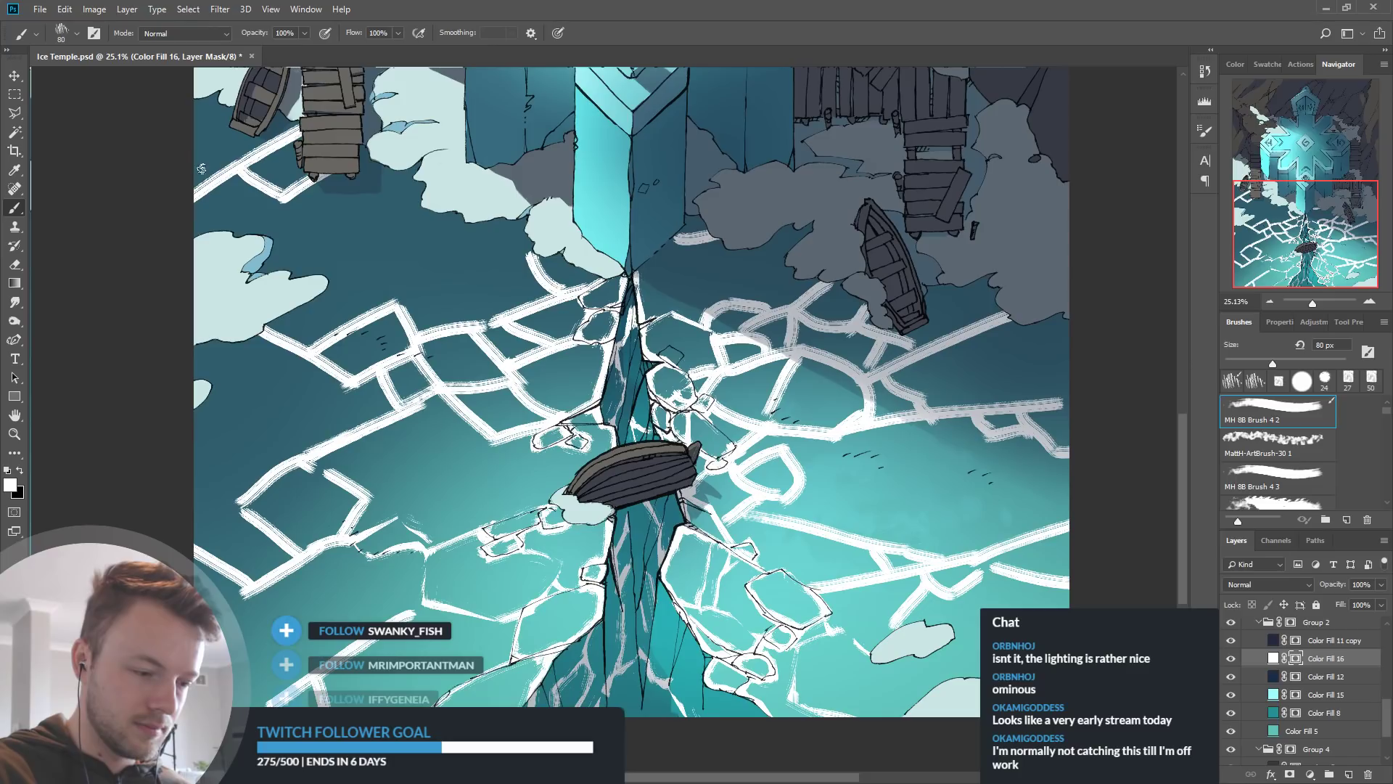
pyautogui.moveTo(749, 570); pyautogui.dragTo(726, 545)
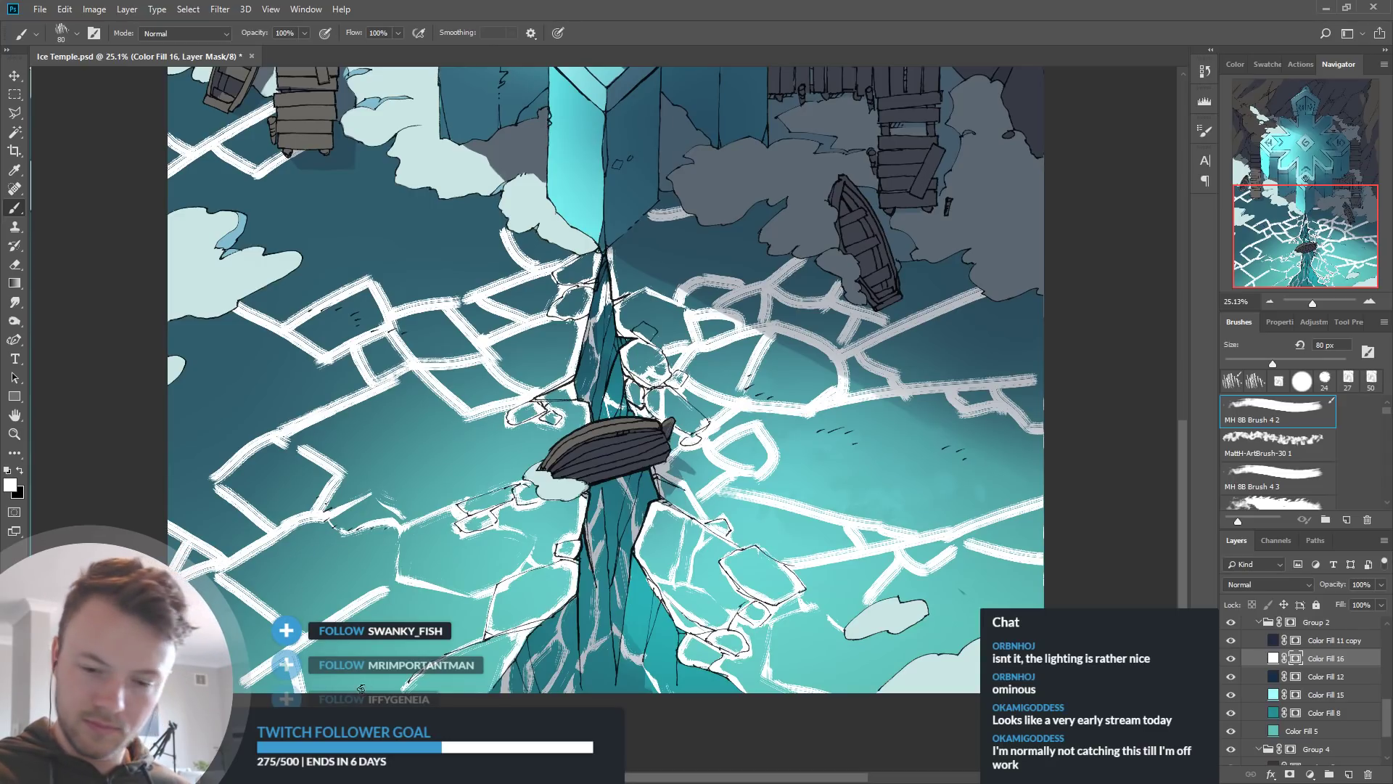
pyautogui.moveTo(708, 562); pyautogui.dragTo(750, 579)
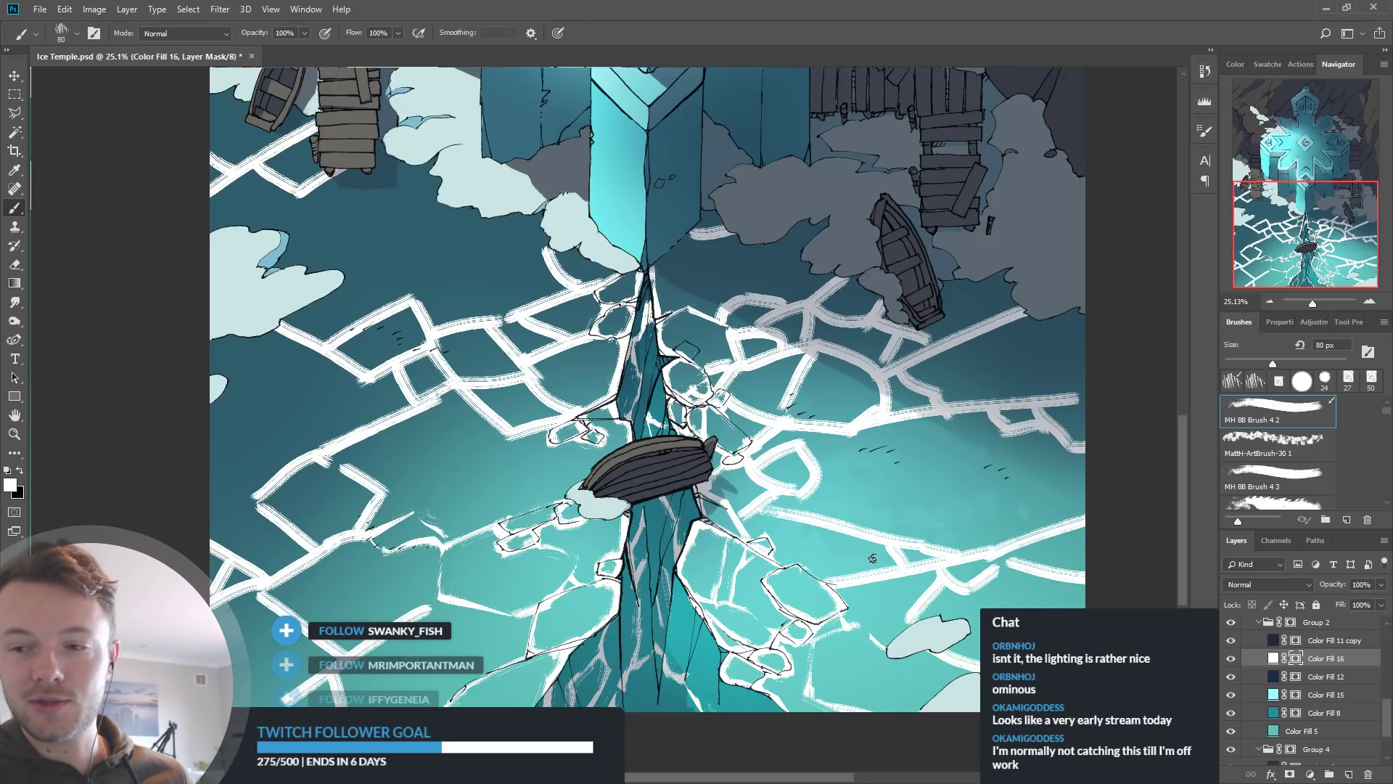
# Switch to black and thin the outlines of the large lower-left slab, including its long diagonal edge, into scratchy lines
pyautogui.press('x')
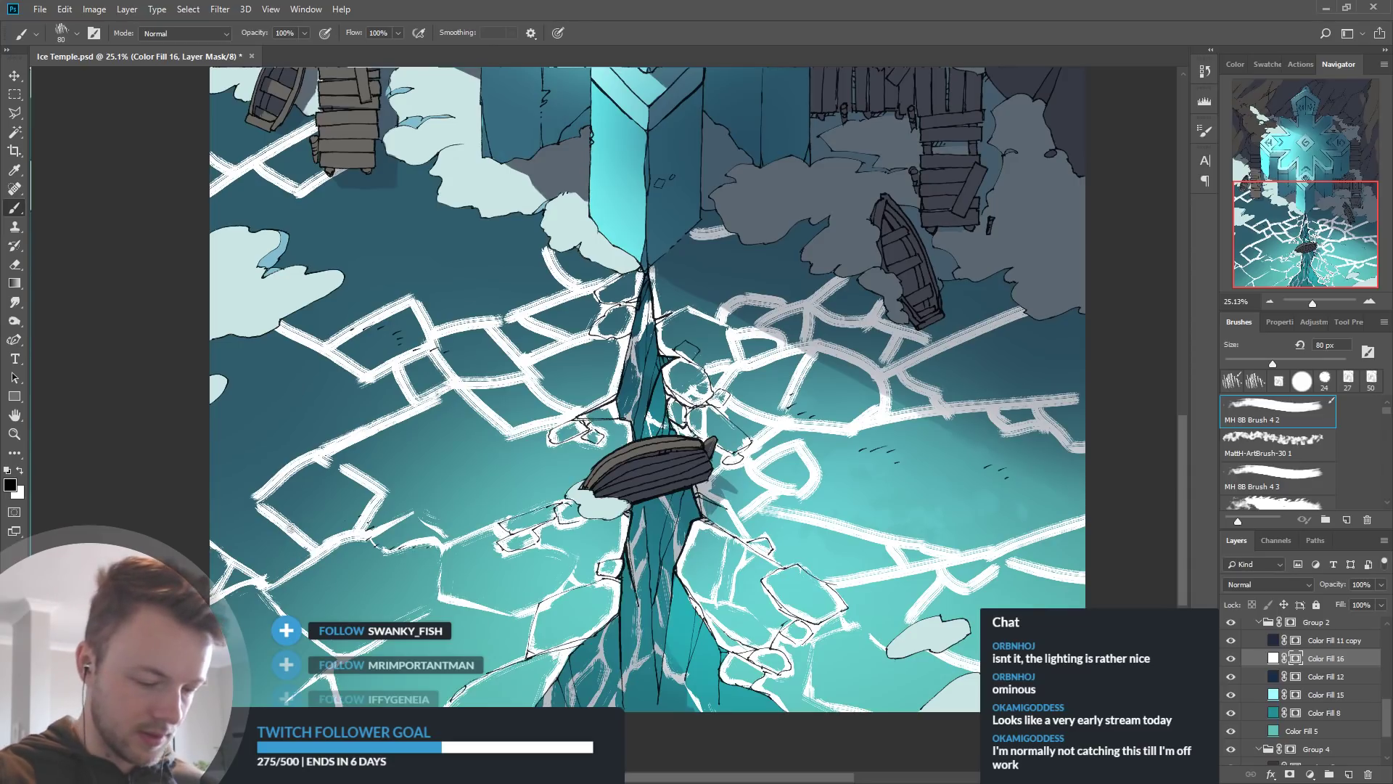
pyautogui.moveTo(259, 505); pyautogui.dragTo(314, 544)
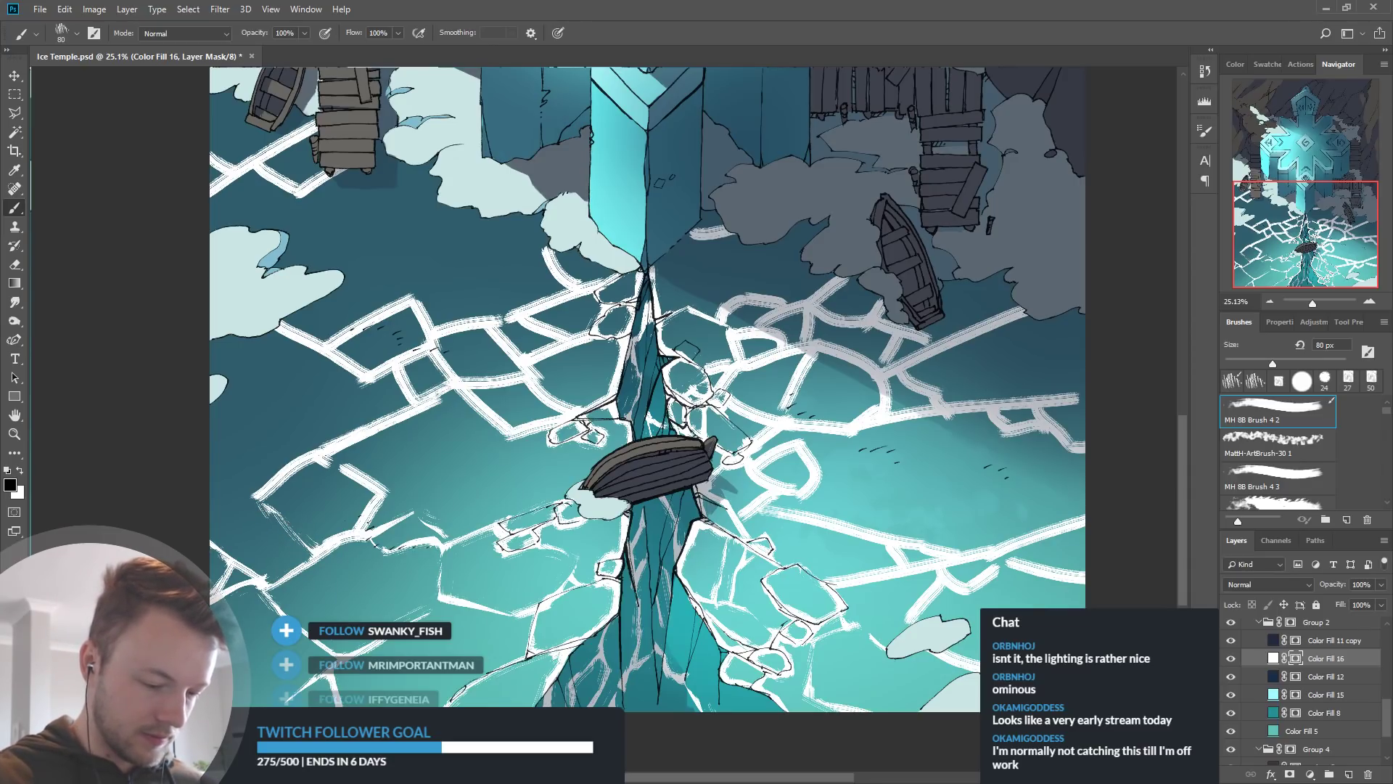
pyautogui.moveTo(264, 500); pyautogui.dragTo(318, 461)
pyautogui.moveTo(260, 500)
pyautogui.mouseDown()
pyautogui.moveTo(304, 436)
pyautogui.moveTo(365, 417)
pyautogui.moveTo(296, 458)
pyautogui.moveTo(392, 415)
pyautogui.mouseUp()
pyautogui.moveTo(319, 452)
pyautogui.mouseDown()
pyautogui.moveTo(440, 402)
pyautogui.moveTo(419, 409)
pyautogui.mouseUp()
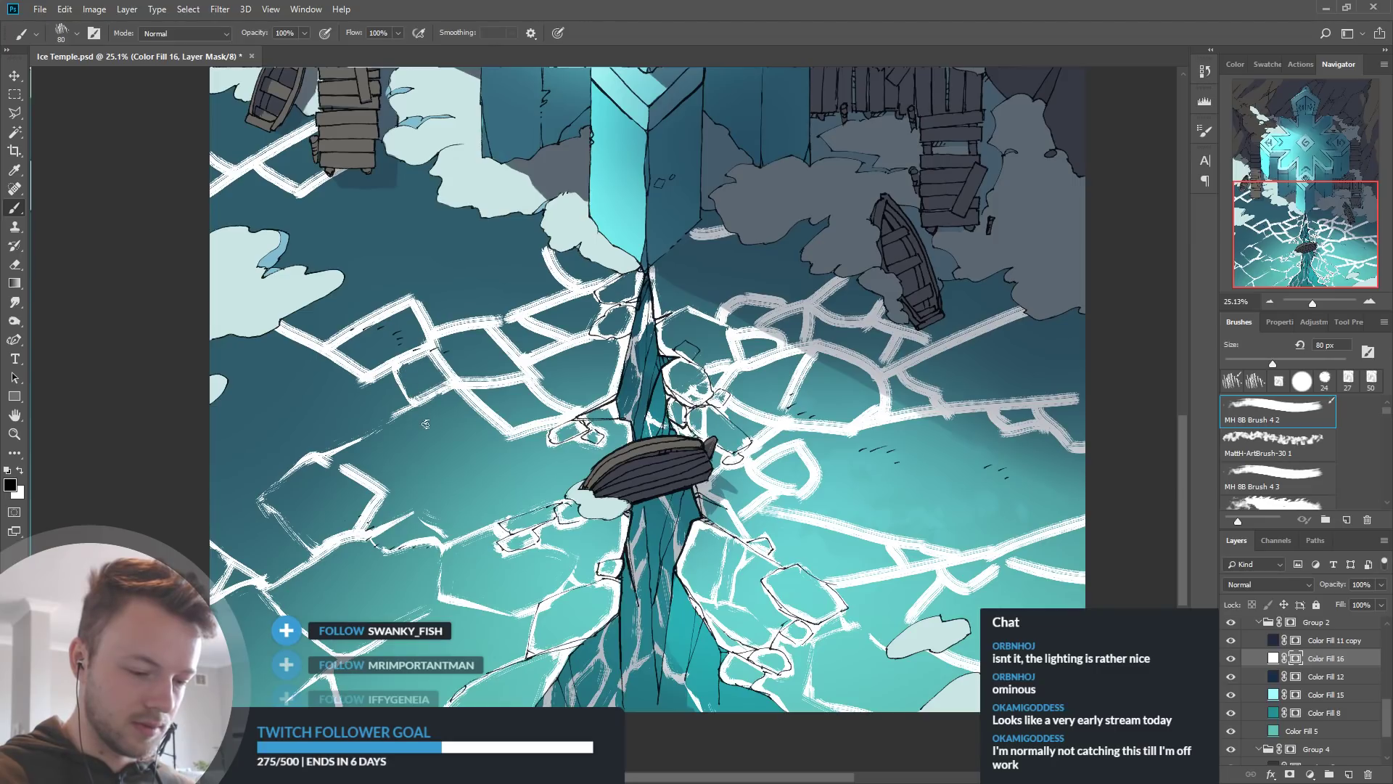
# Trim the slab outlines between the left snow patch and the crevasse with black into thin, tapered cracks
pyautogui.moveTo(463, 393); pyautogui.dragTo(509, 426)
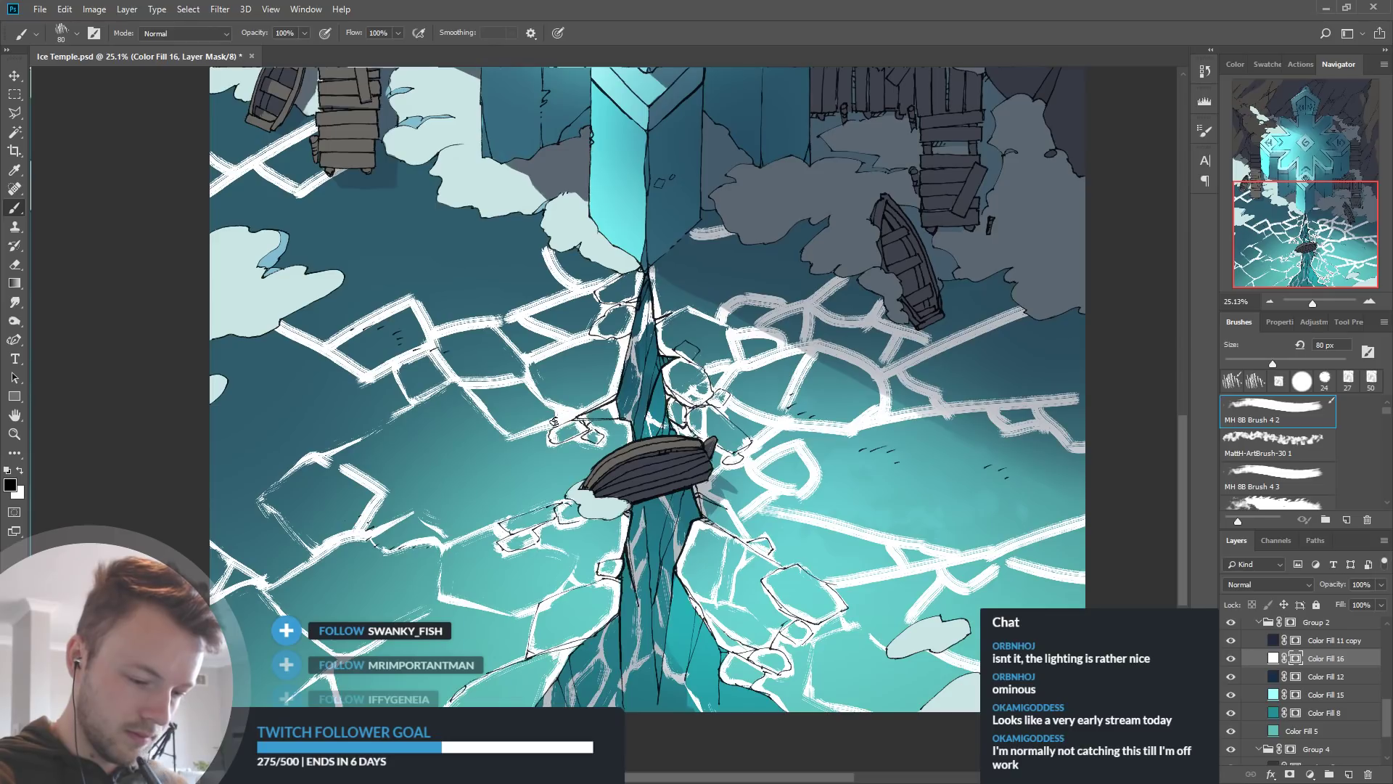
pyautogui.press('x')
pyautogui.press('x')
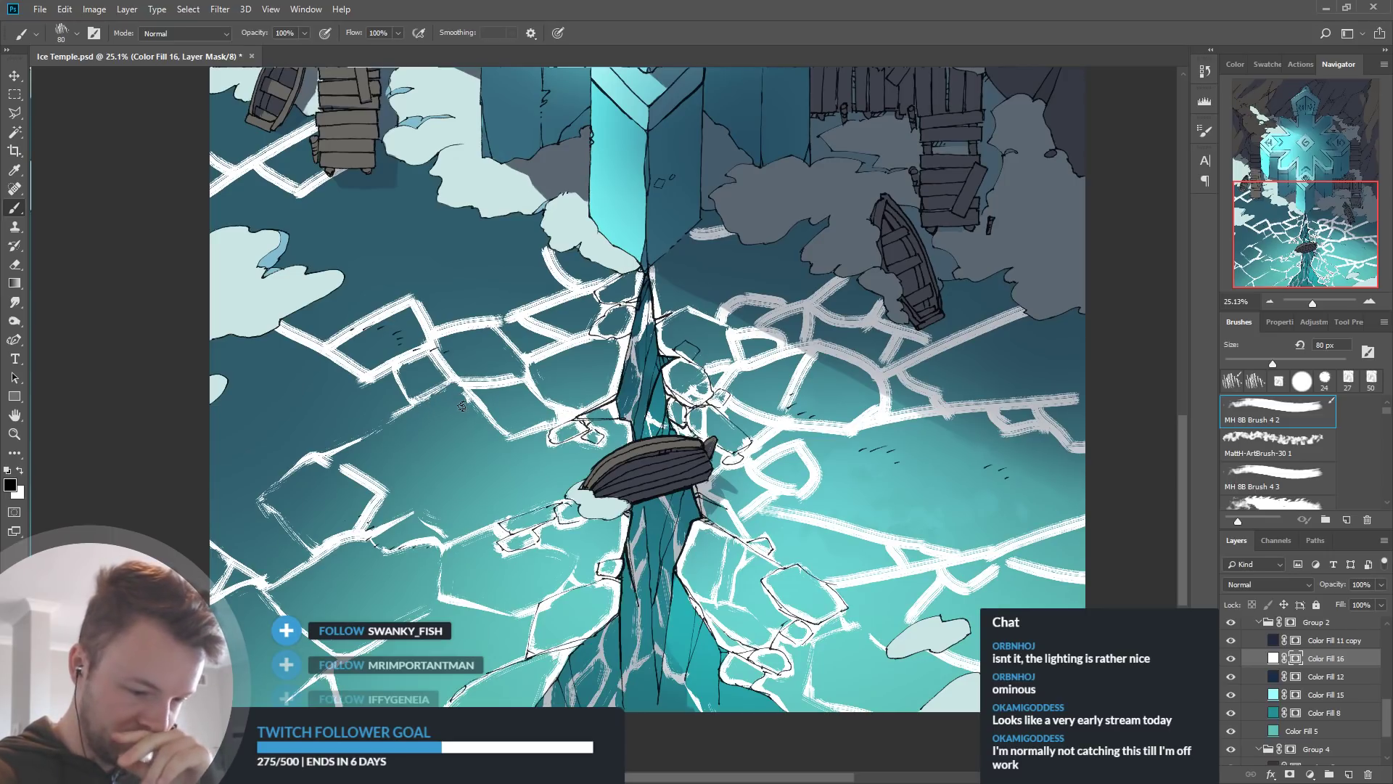
pyautogui.press('x')
pyautogui.press('x')
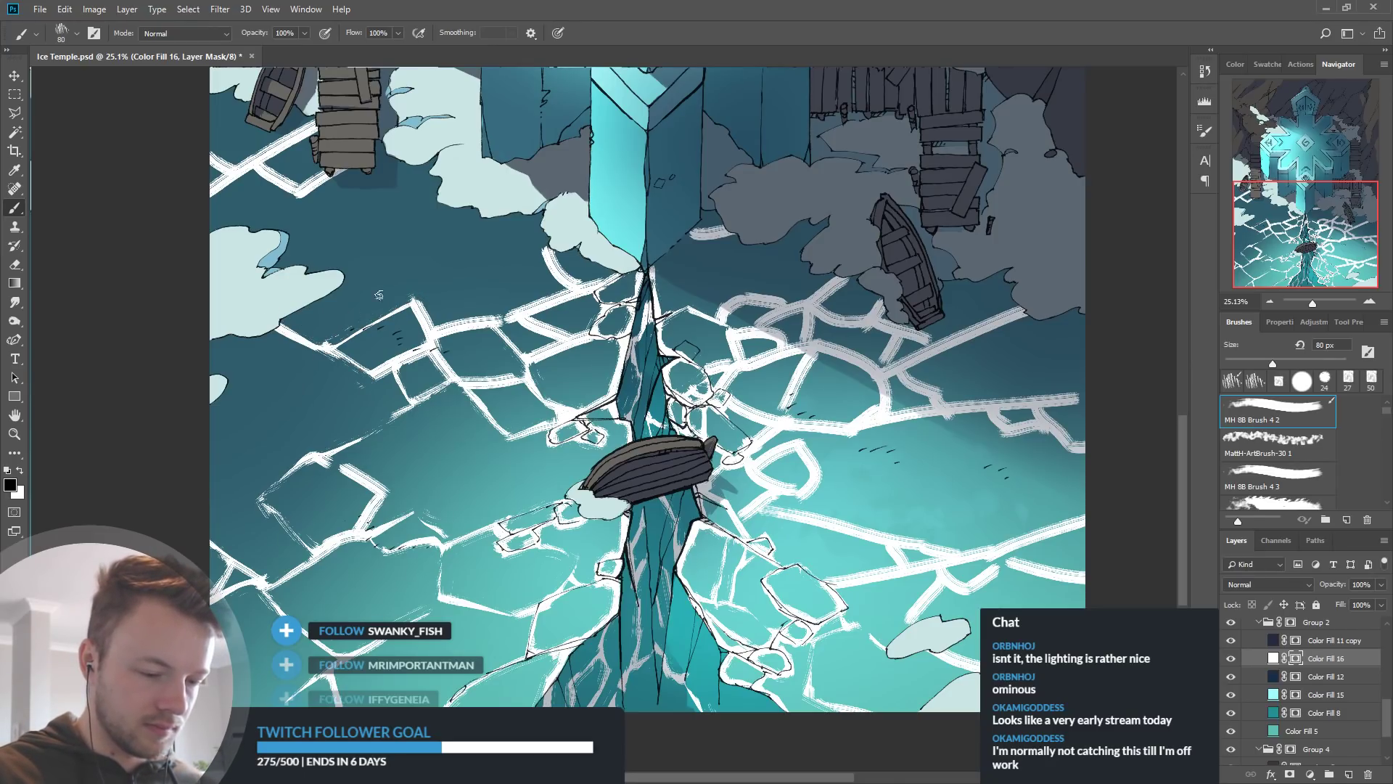
pyautogui.moveTo(414, 293)
pyautogui.mouseDown()
pyautogui.moveTo(429, 312)
pyautogui.moveTo(400, 358)
pyautogui.moveTo(510, 299)
pyautogui.mouseUp()
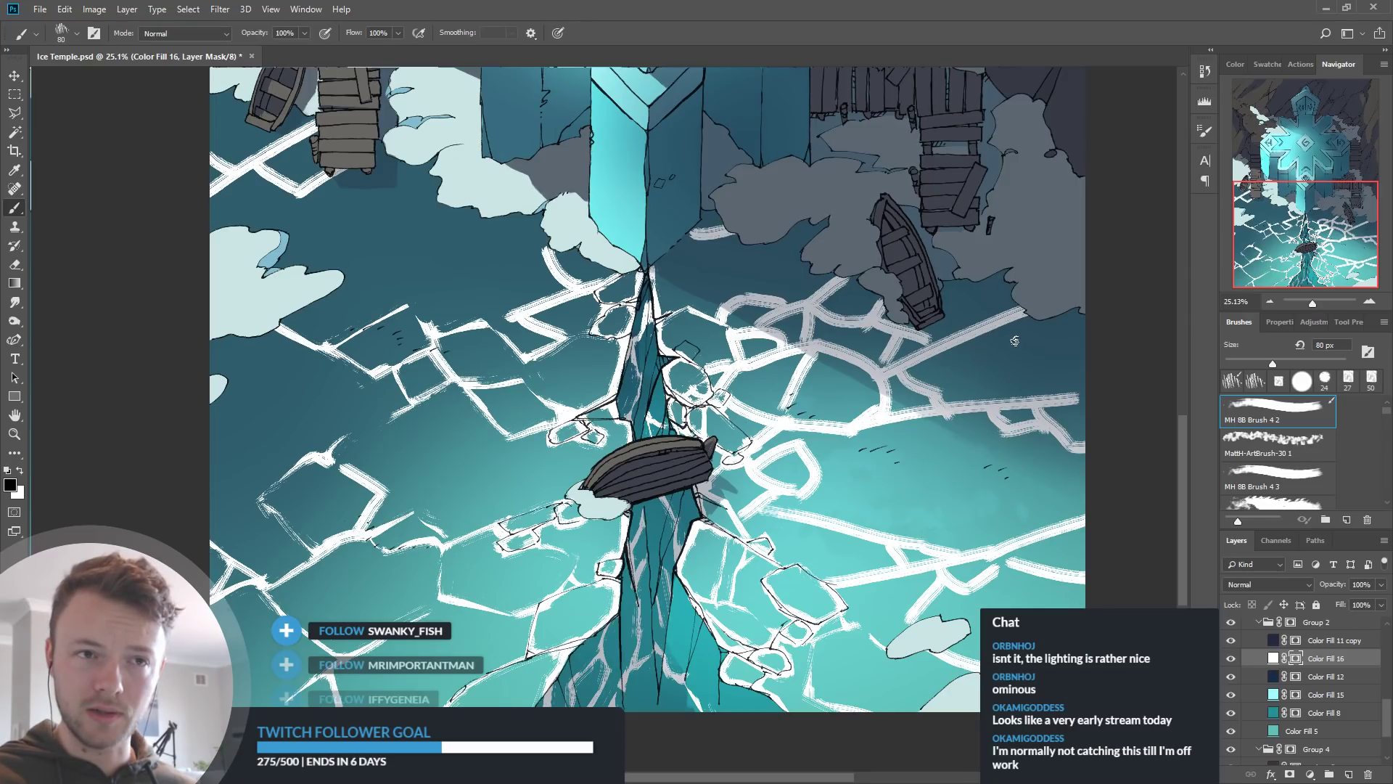
# Thin the white cracks and branches above the small lower-right snow patch with black strokes
pyautogui.hscroll(2, 987, 501)
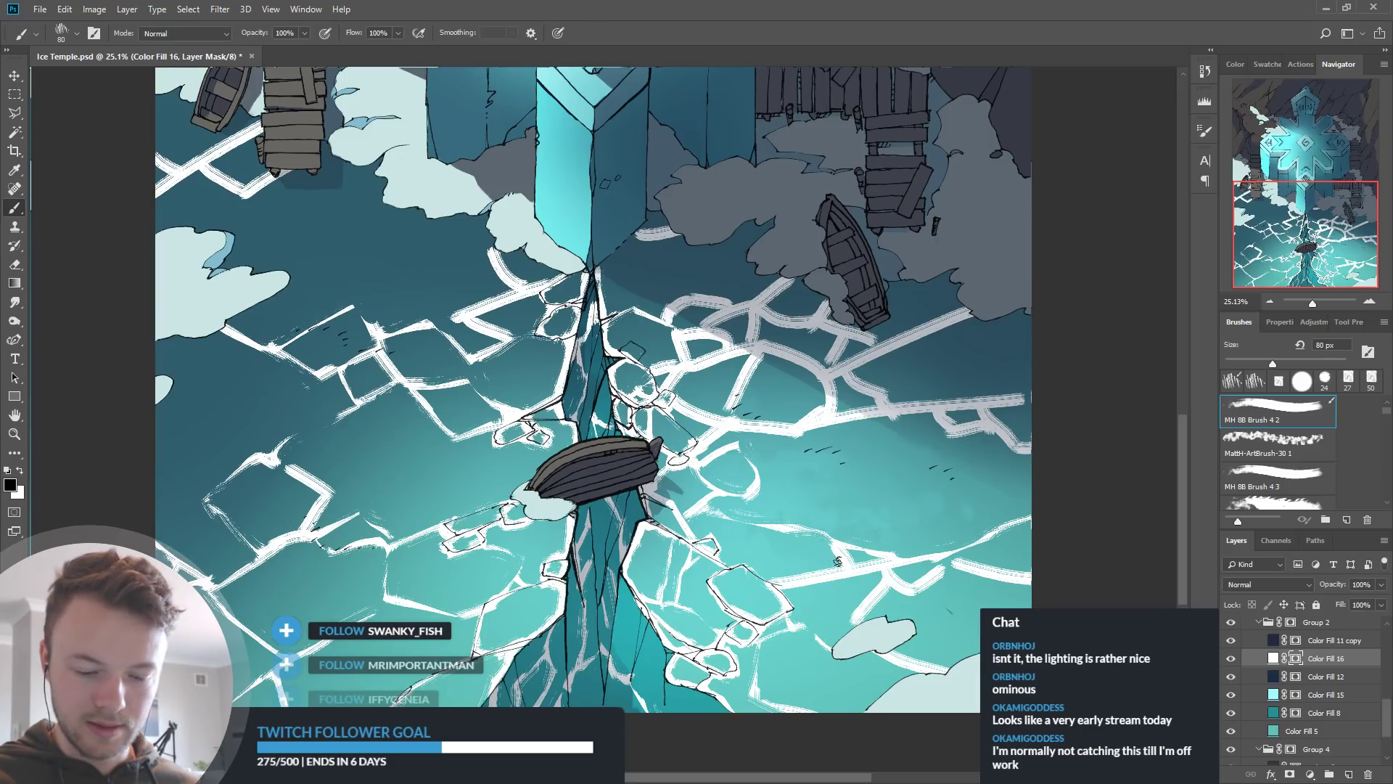
pyautogui.moveTo(787, 587)
pyautogui.mouseDown()
pyautogui.moveTo(876, 571)
pyautogui.moveTo(861, 622)
pyautogui.mouseUp()
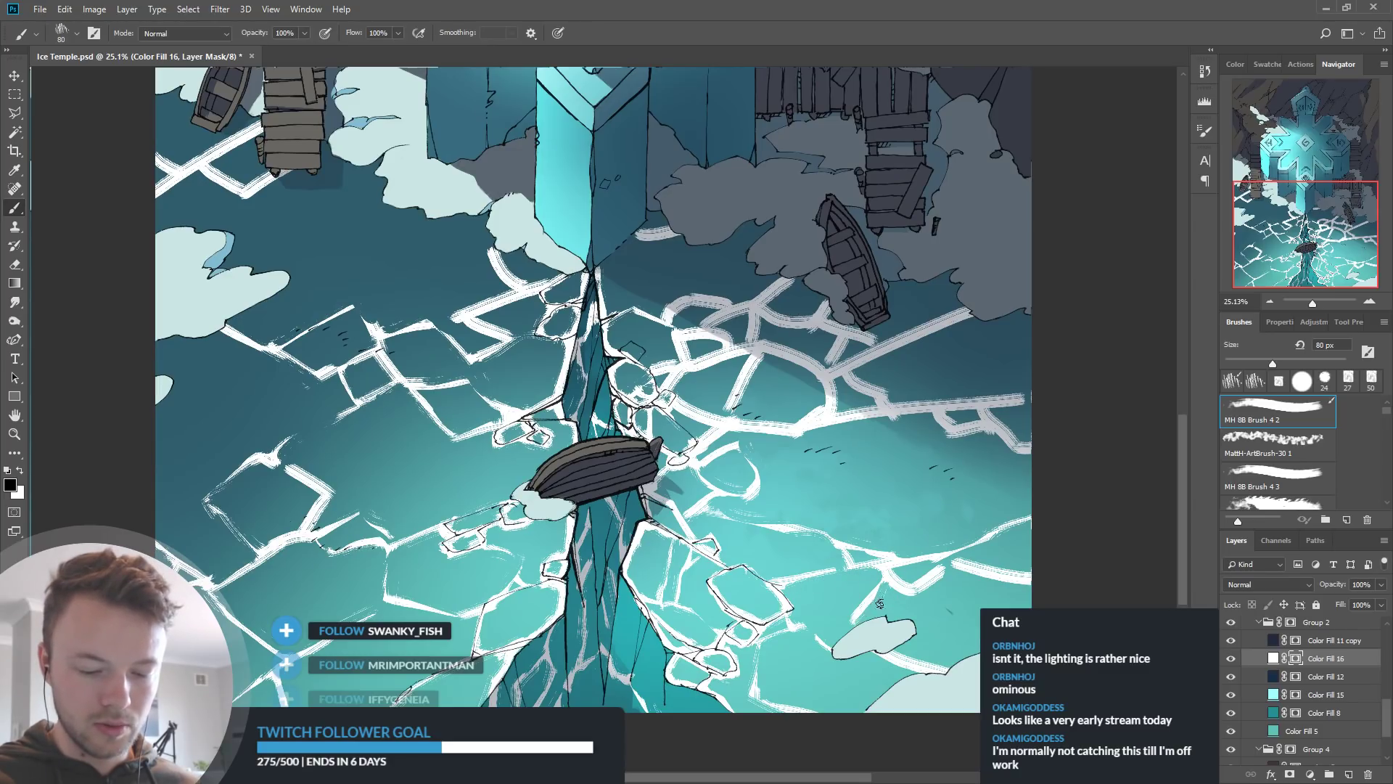
pyautogui.moveTo(901, 580); pyautogui.dragTo(943, 569)
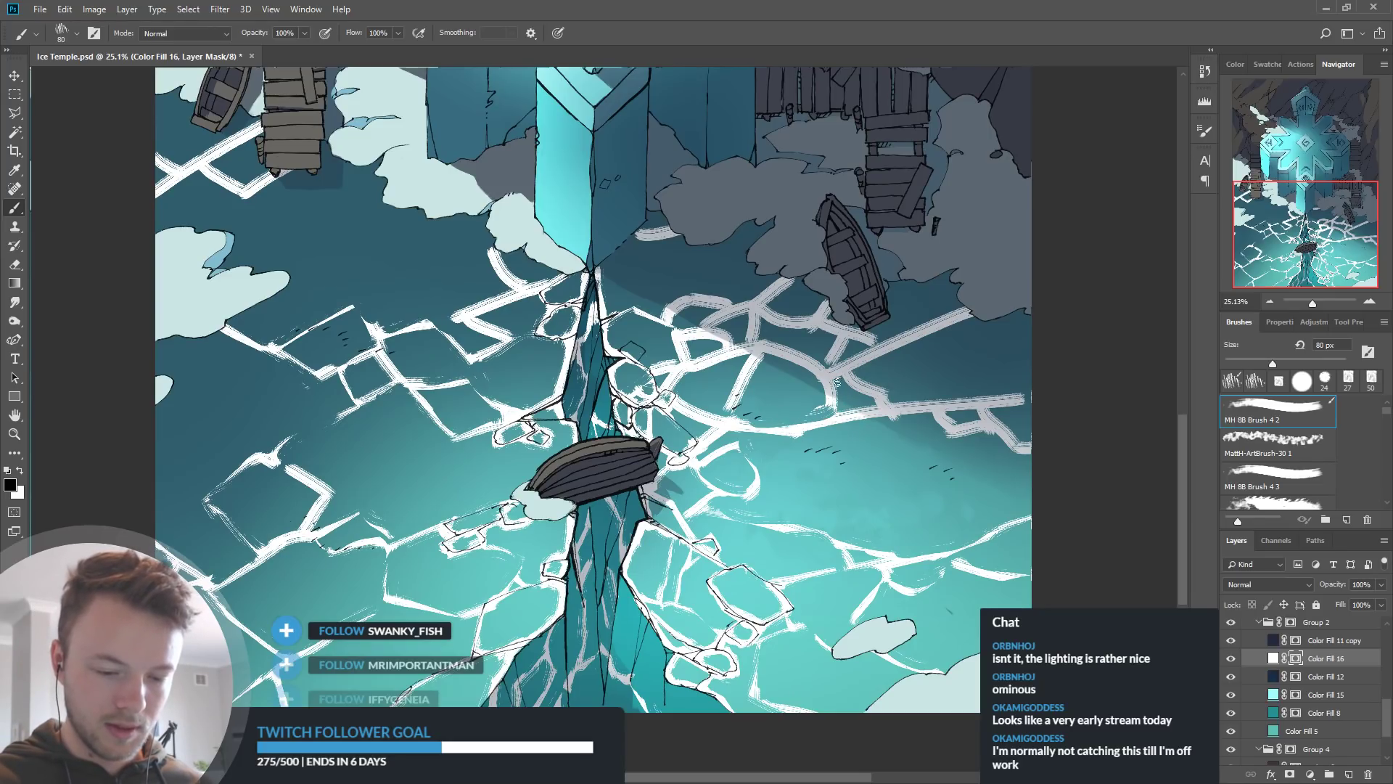
# Carve the long crack below the moored rowboat and its branches to the right canvas edge into thinner lines, redoing unsatisfactory strokes
pyautogui.hotkey('ctrl', 'z')
pyautogui.moveTo(780, 437); pyautogui.dragTo(896, 417)
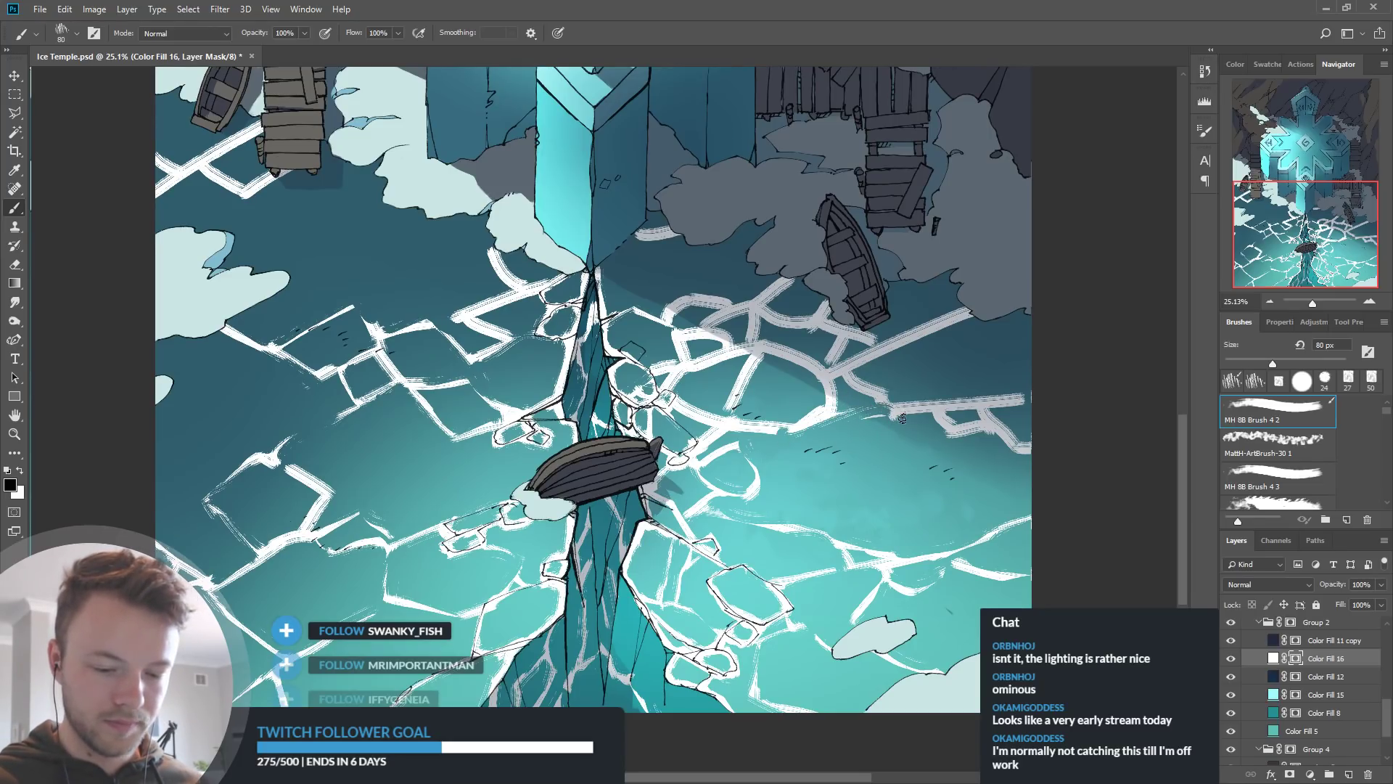
pyautogui.hotkey('ctrl', 'z')
pyautogui.moveTo(779, 438)
pyautogui.mouseDown()
pyautogui.moveTo(898, 417)
pyautogui.moveTo(898, 432)
pyautogui.moveTo(968, 390)
pyautogui.moveTo(897, 403)
pyautogui.moveTo(980, 390)
pyautogui.mouseUp()
pyautogui.moveTo(880, 427)
pyautogui.mouseDown()
pyautogui.moveTo(995, 429)
pyautogui.moveTo(944, 417)
pyautogui.moveTo(1005, 407)
pyautogui.moveTo(978, 414)
pyautogui.moveTo(999, 422)
pyautogui.moveTo(964, 434)
pyautogui.moveTo(963, 450)
pyautogui.moveTo(1032, 444)
pyautogui.mouseUp()
pyautogui.hotkey('ctrl', 'z')
pyautogui.moveTo(956, 400); pyautogui.dragTo(1055, 389)
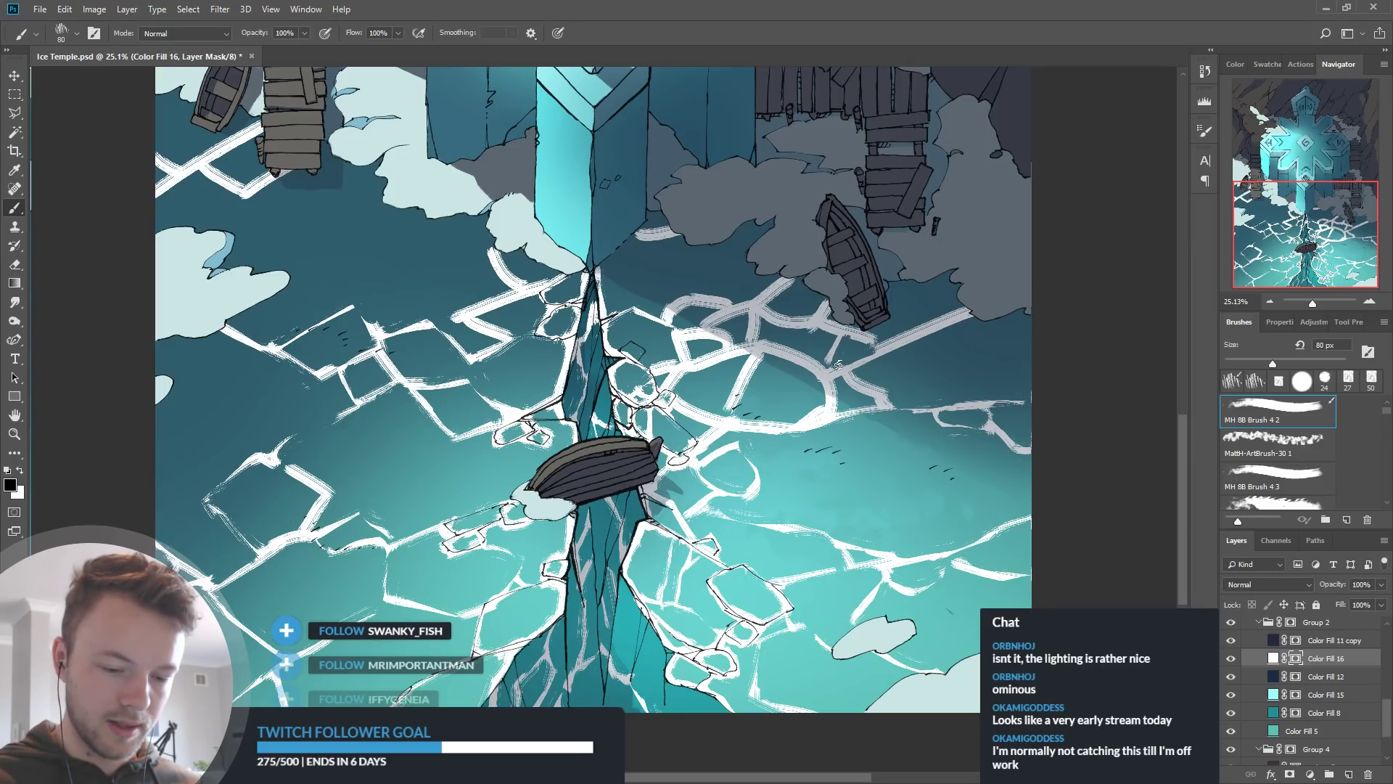
pyautogui.moveTo(902, 335)
pyautogui.mouseDown()
pyautogui.moveTo(971, 293)
pyautogui.moveTo(911, 324)
pyautogui.moveTo(963, 331)
pyautogui.mouseUp()
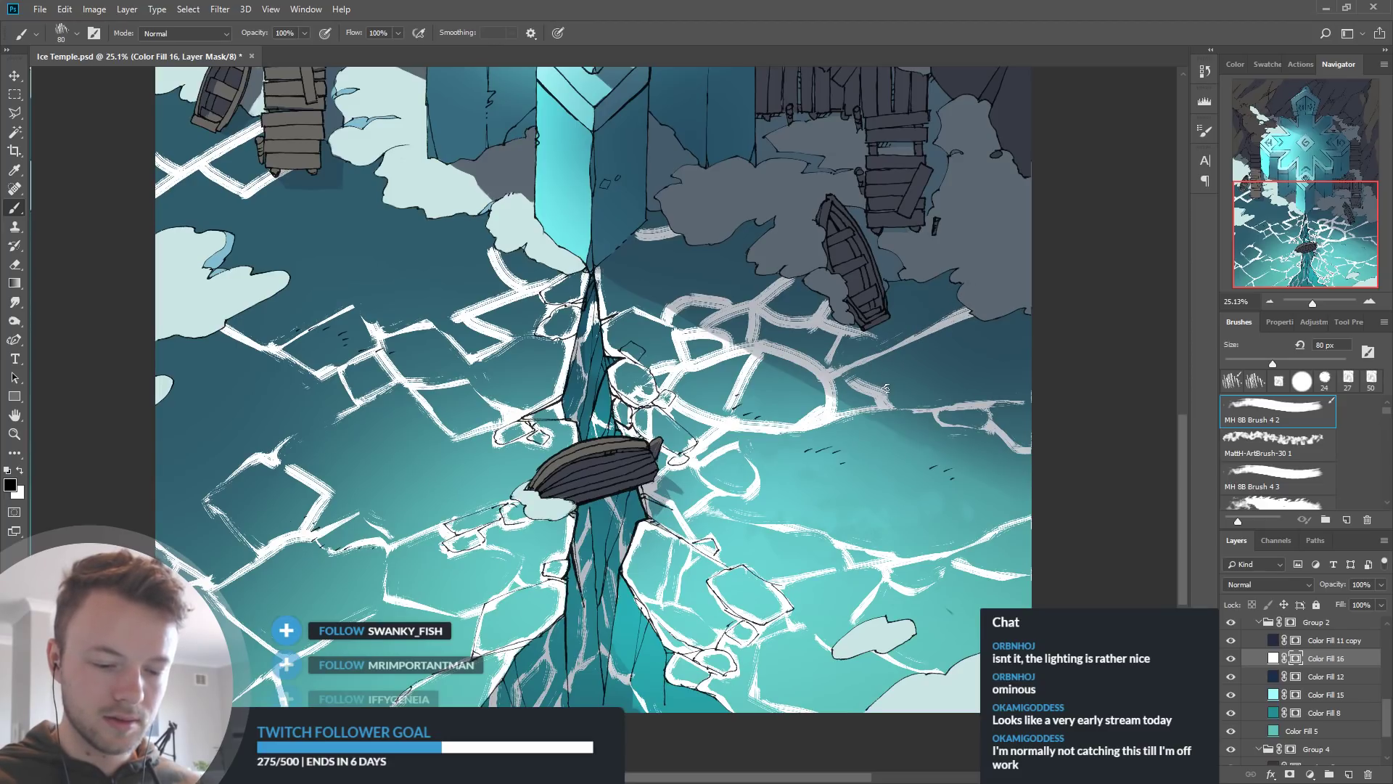
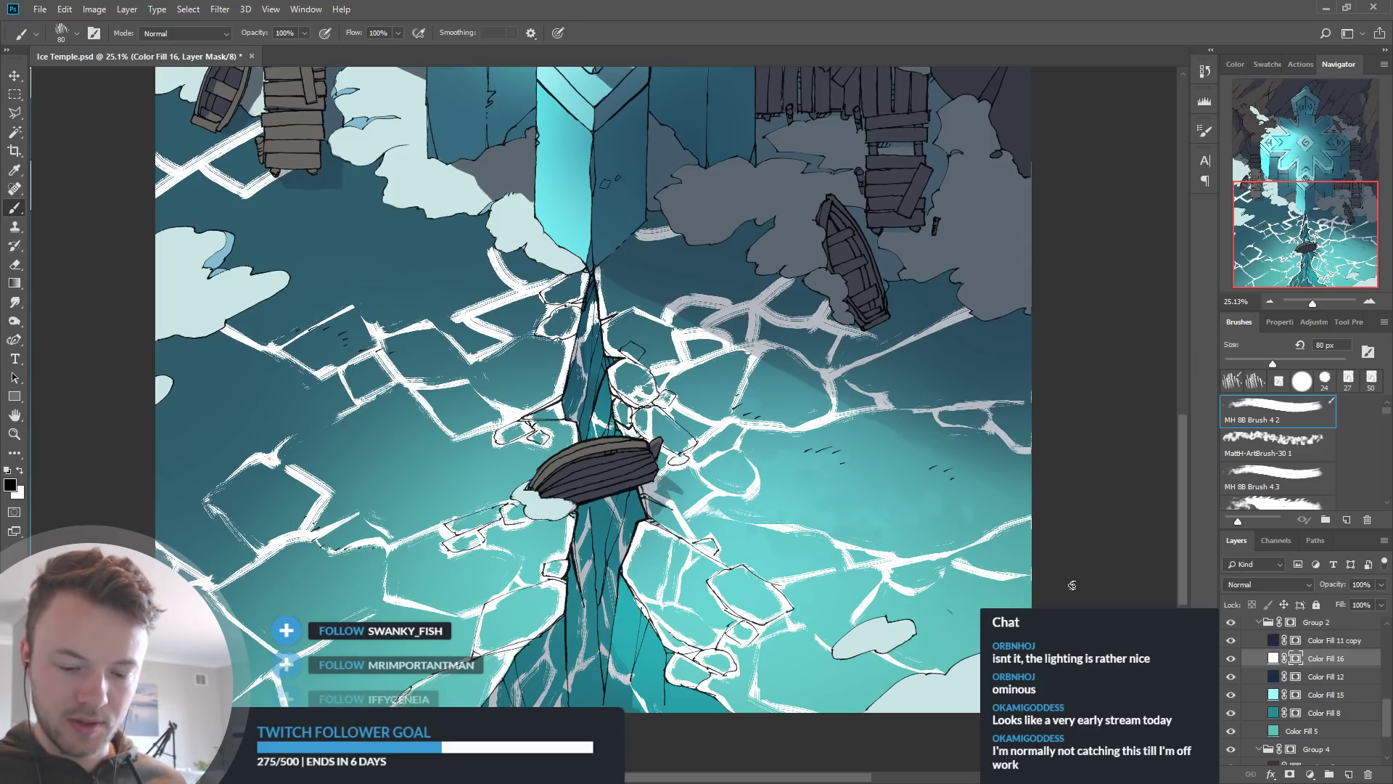
# Toggle the Color Fill 16 layer's visibility to compare the ice with and without the white cracks
pyautogui.click(1232, 658)
pyautogui.click(1231, 658)
pyautogui.click(1232, 658)
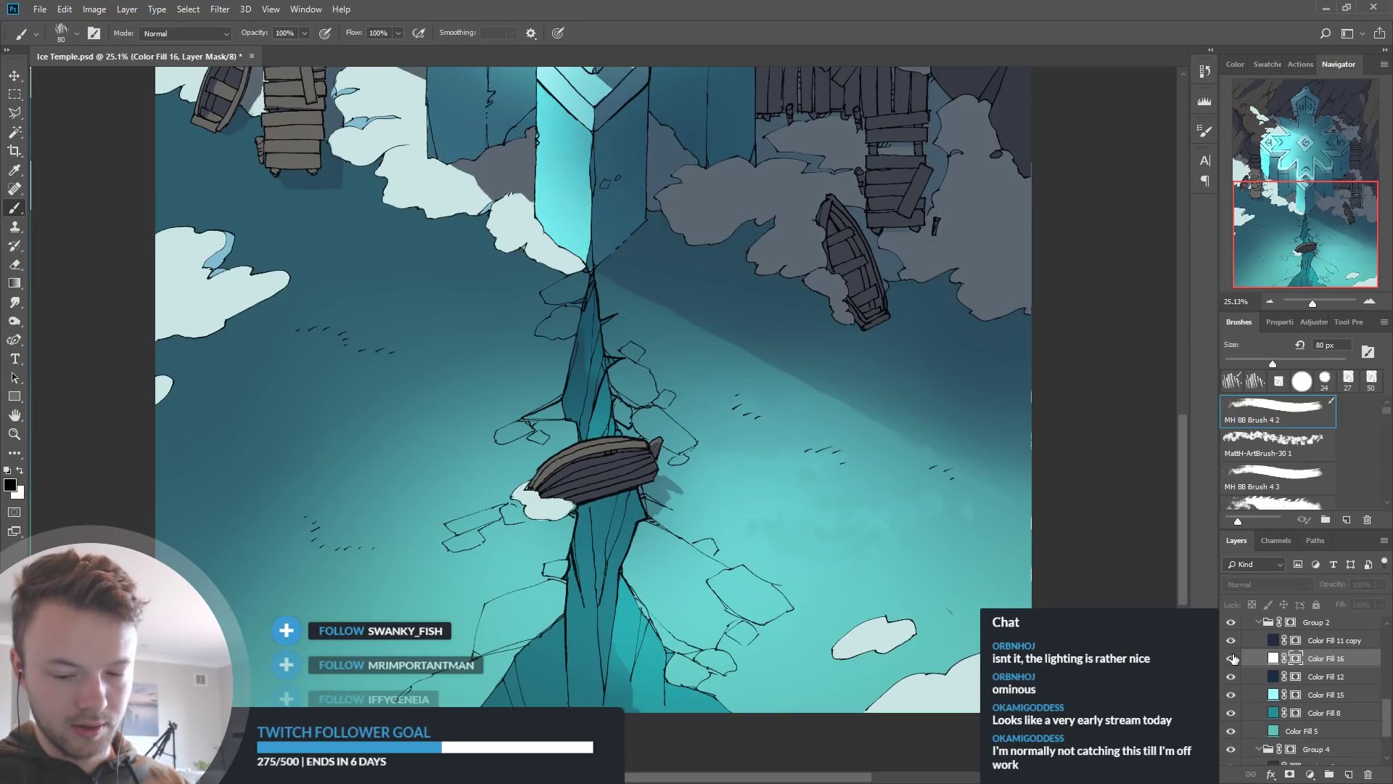
pyautogui.click(1231, 658)
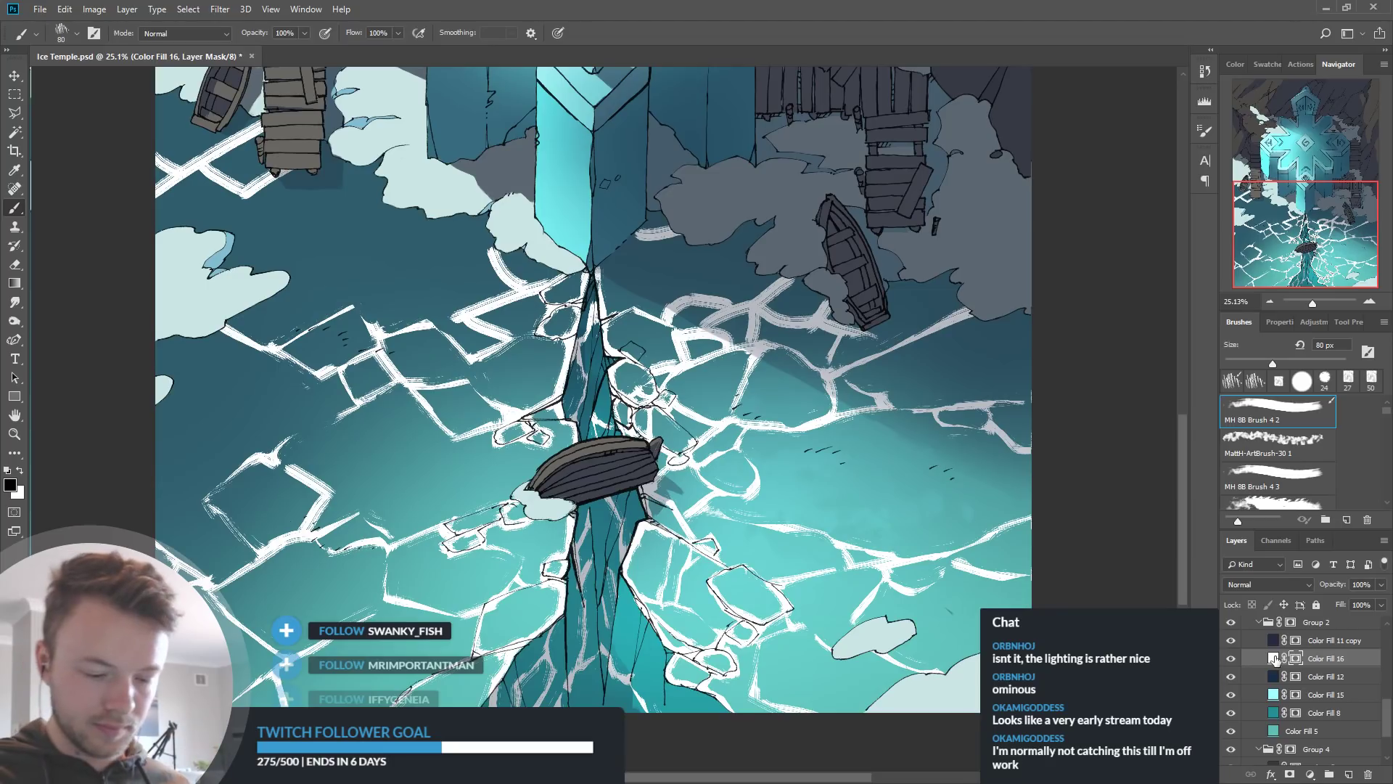
# Refine the remaining broad outlines around the pillar's base, beside the moored rowboat and by the left dock into thin, scratchy cracks
pyautogui.press('x')
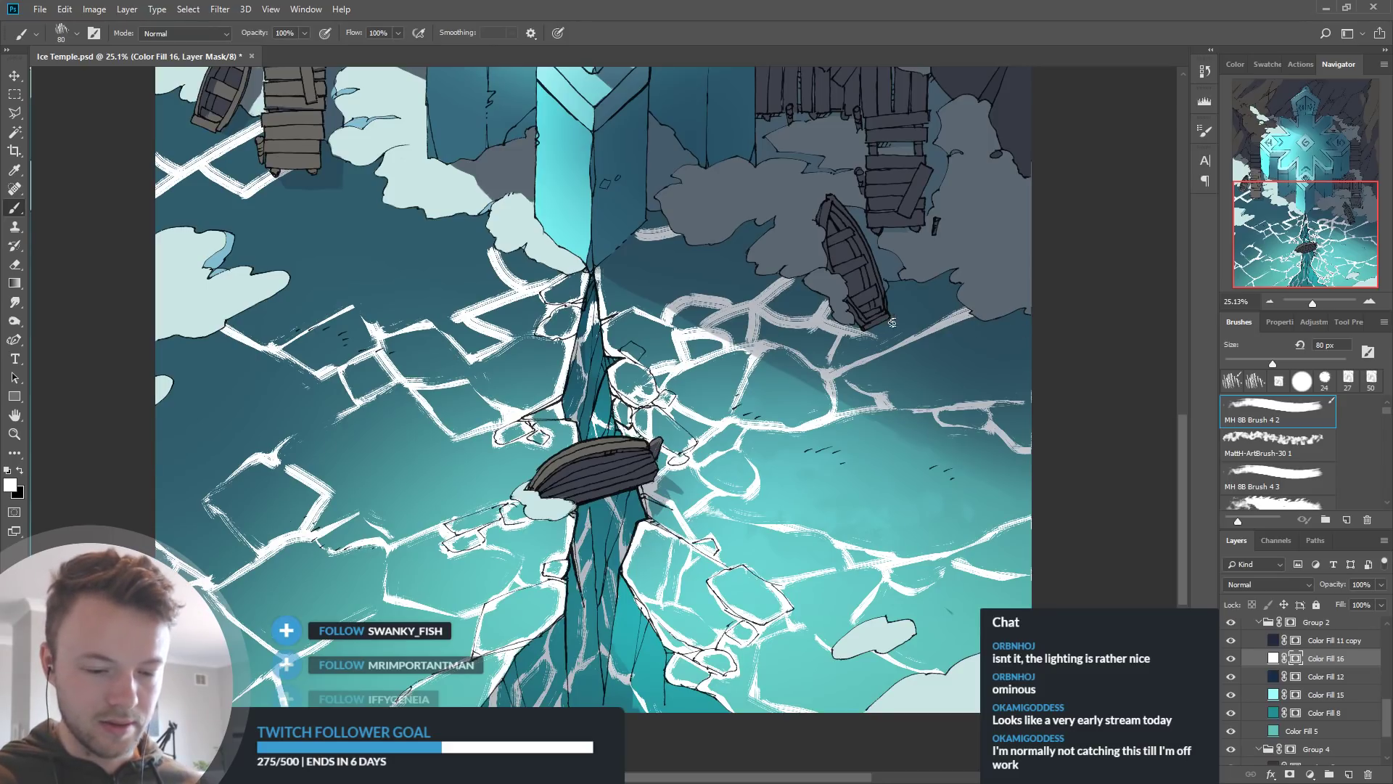
pyautogui.press('x')
pyautogui.press('x')
pyautogui.press('x')
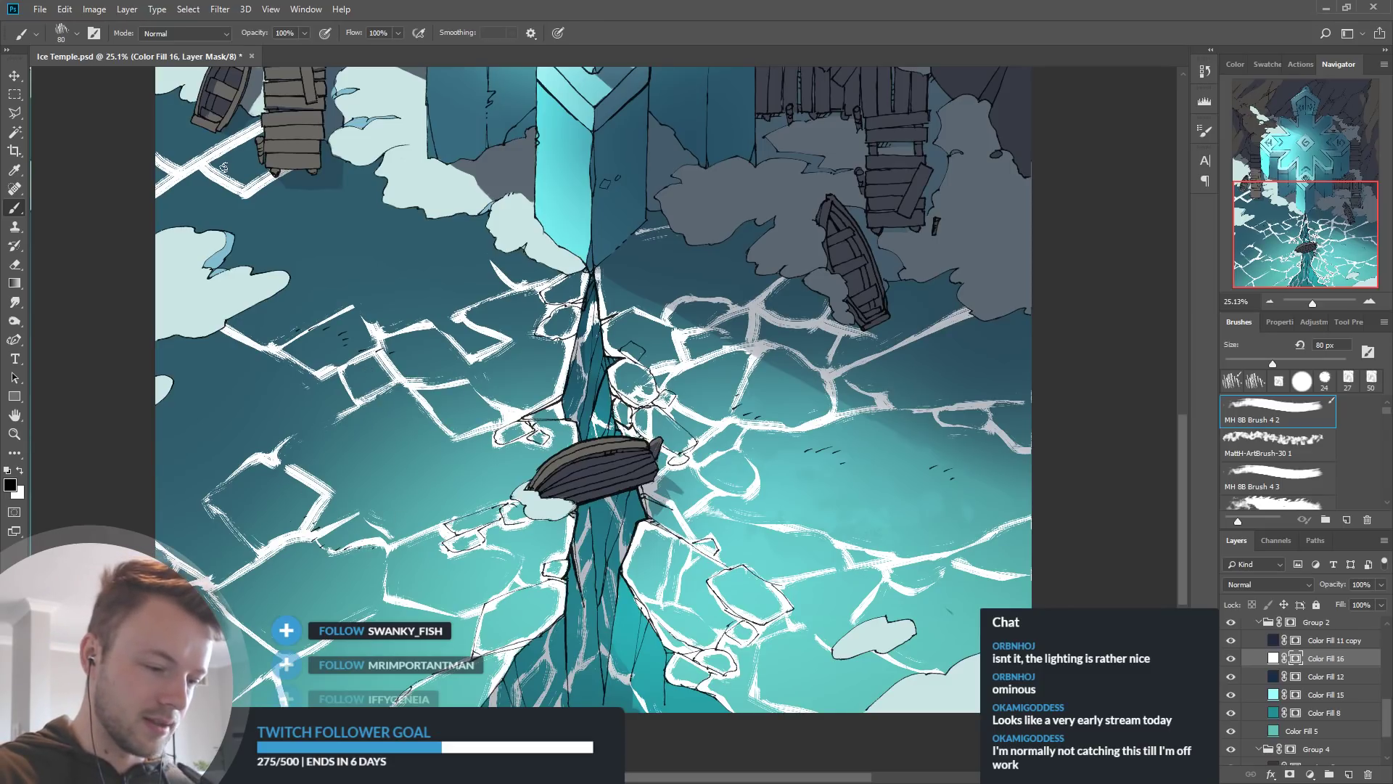
pyautogui.moveTo(287, 178); pyautogui.dragTo(510, 338)
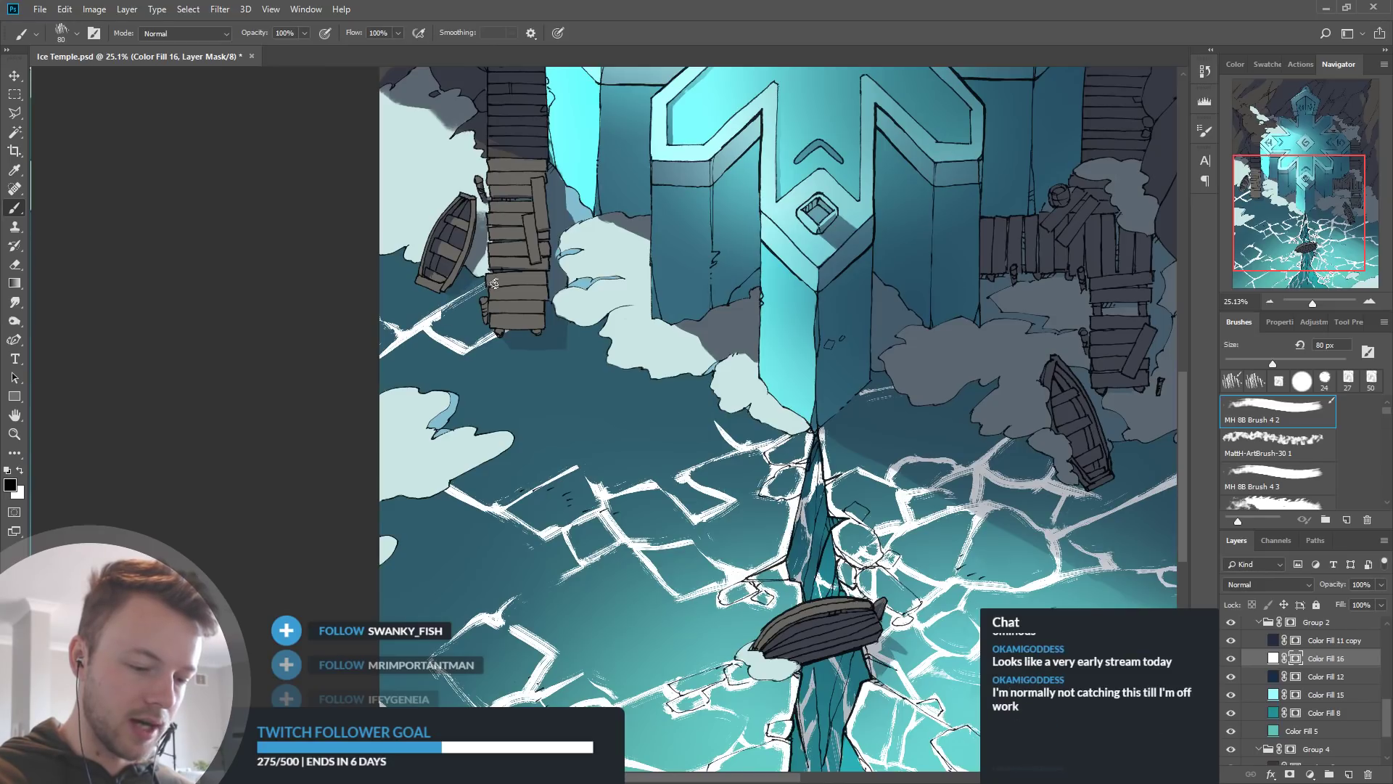
pyautogui.moveTo(727, 503); pyautogui.dragTo(701, 446)
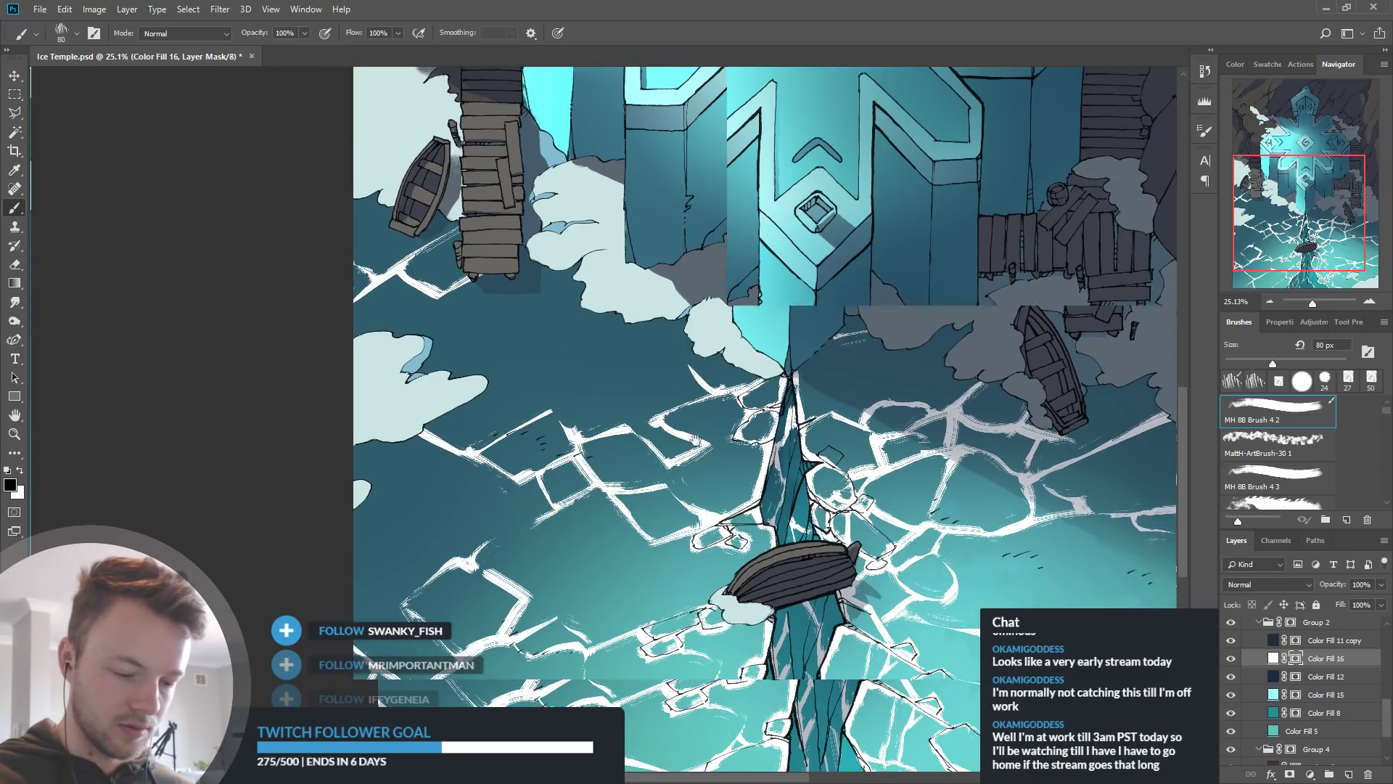
pyautogui.press('x')
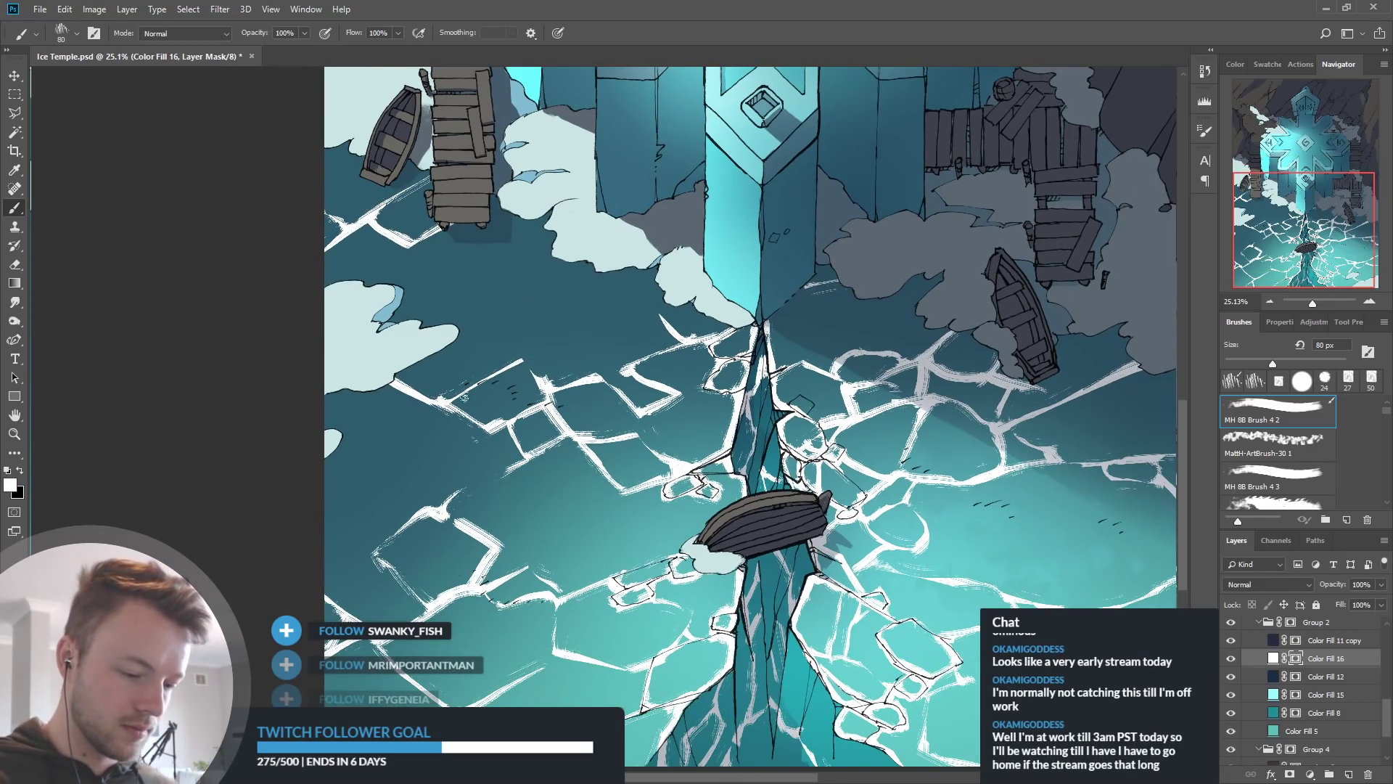
pyautogui.press('x')
pyautogui.moveTo(842, 526); pyautogui.dragTo(829, 426)
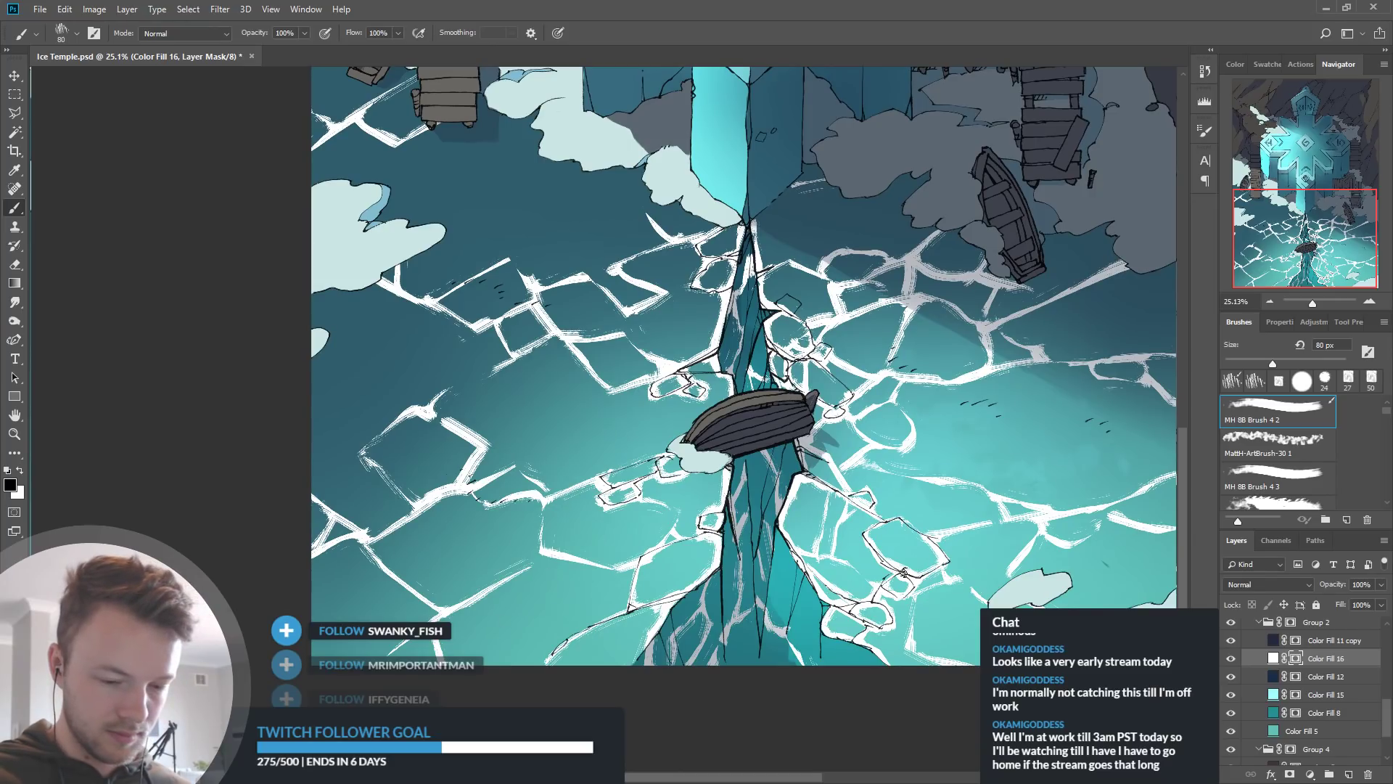
pyautogui.moveTo(991, 566); pyautogui.dragTo(857, 586)
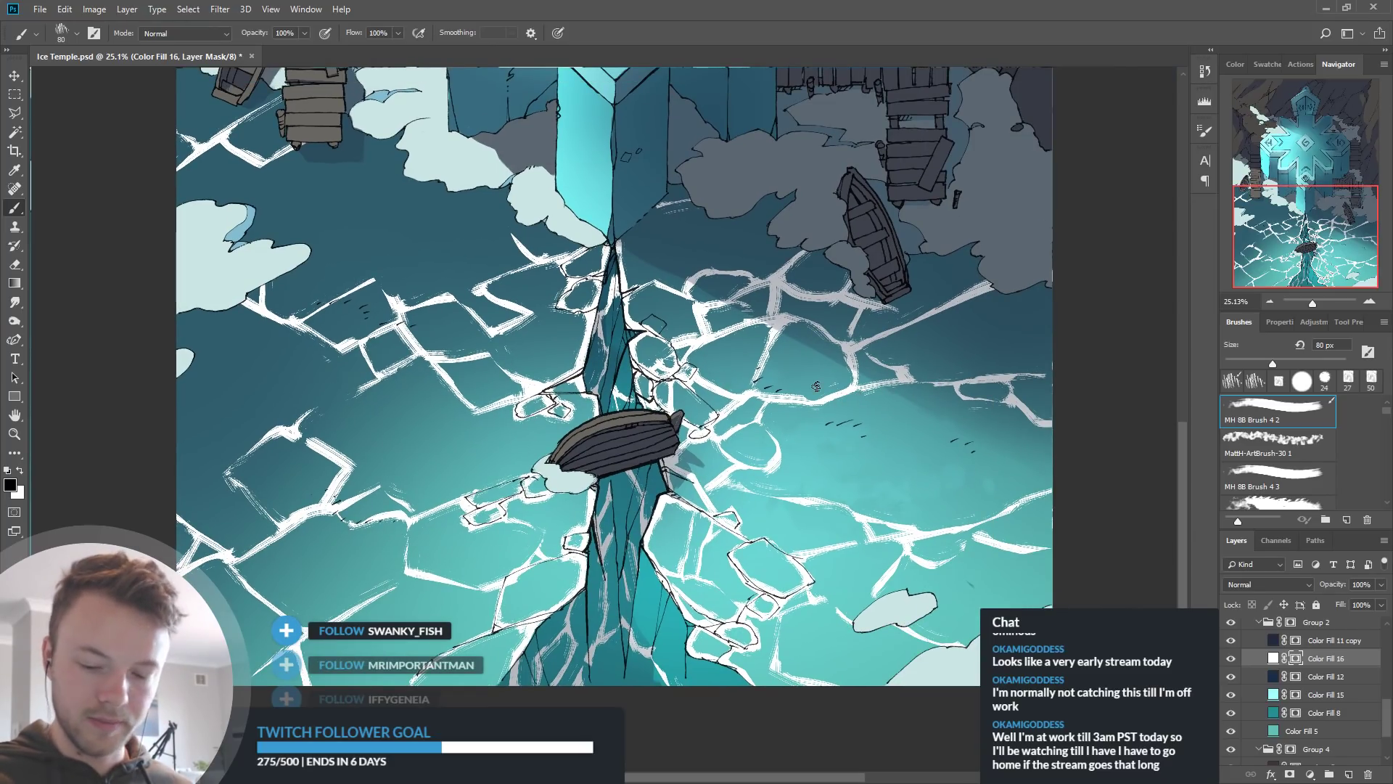
# Compare the ice with Color Fill 16 hidden and shown, and save the document
pyautogui.click(1231, 658)
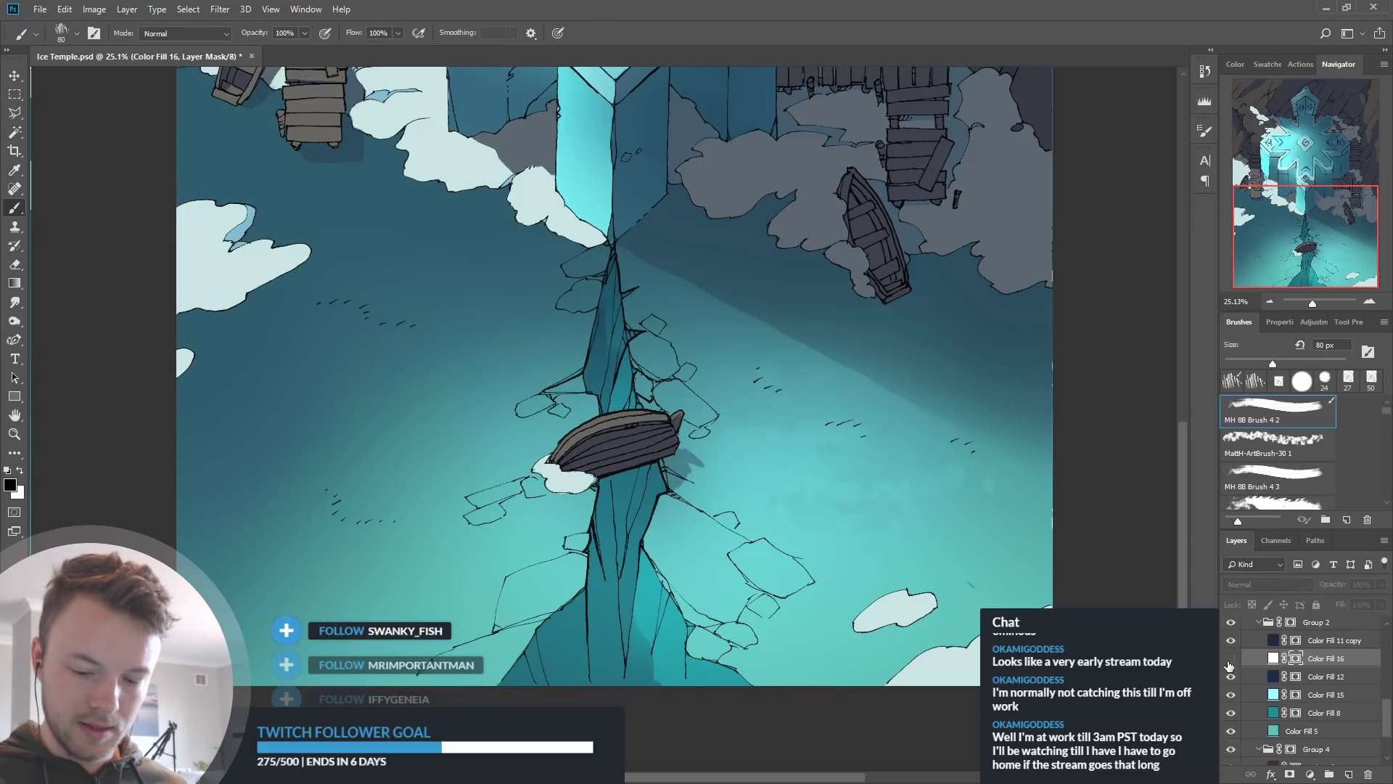
pyautogui.click(1232, 658)
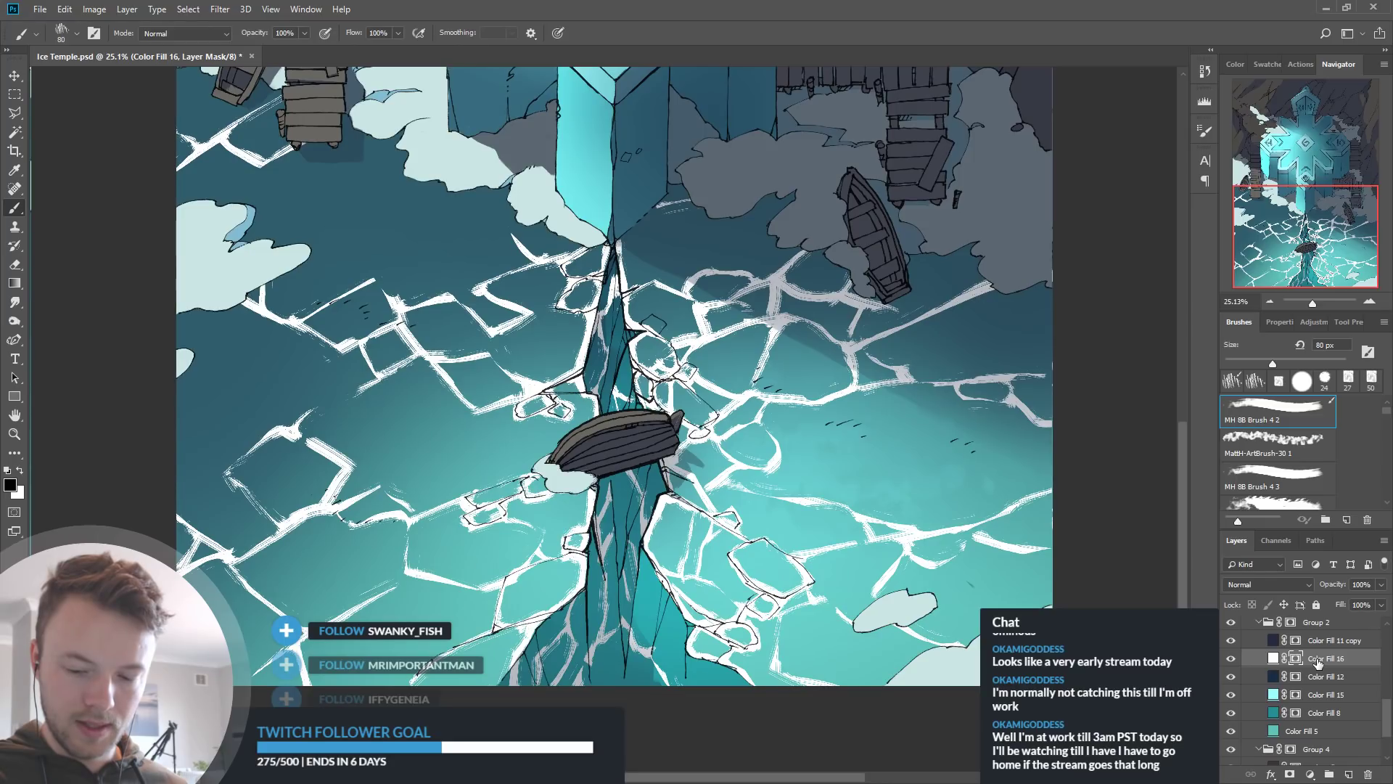
pyautogui.hotkey('ctrl', 's')
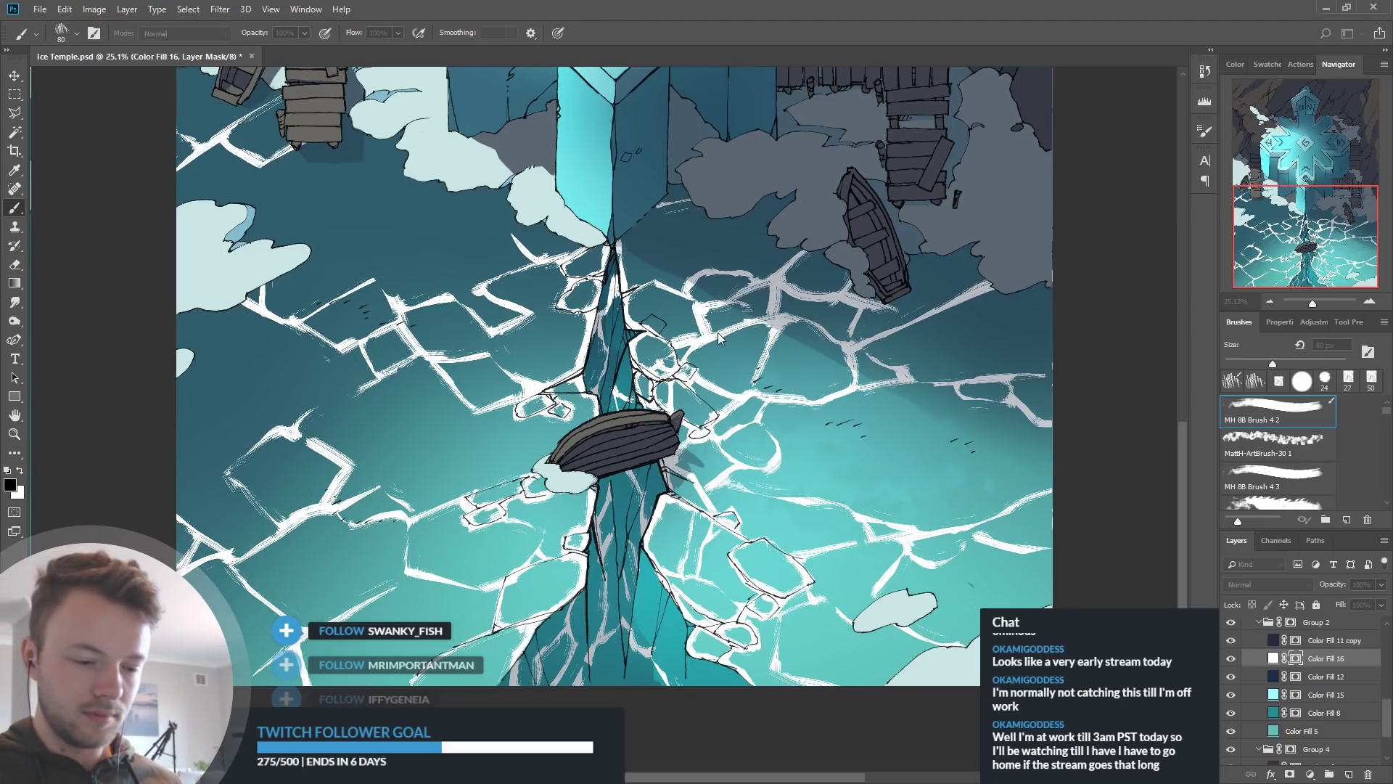
# Duplicate the Color Fill 16 layer directly above the original
pyautogui.click(819, 306)
pyautogui.click(1294, 658)
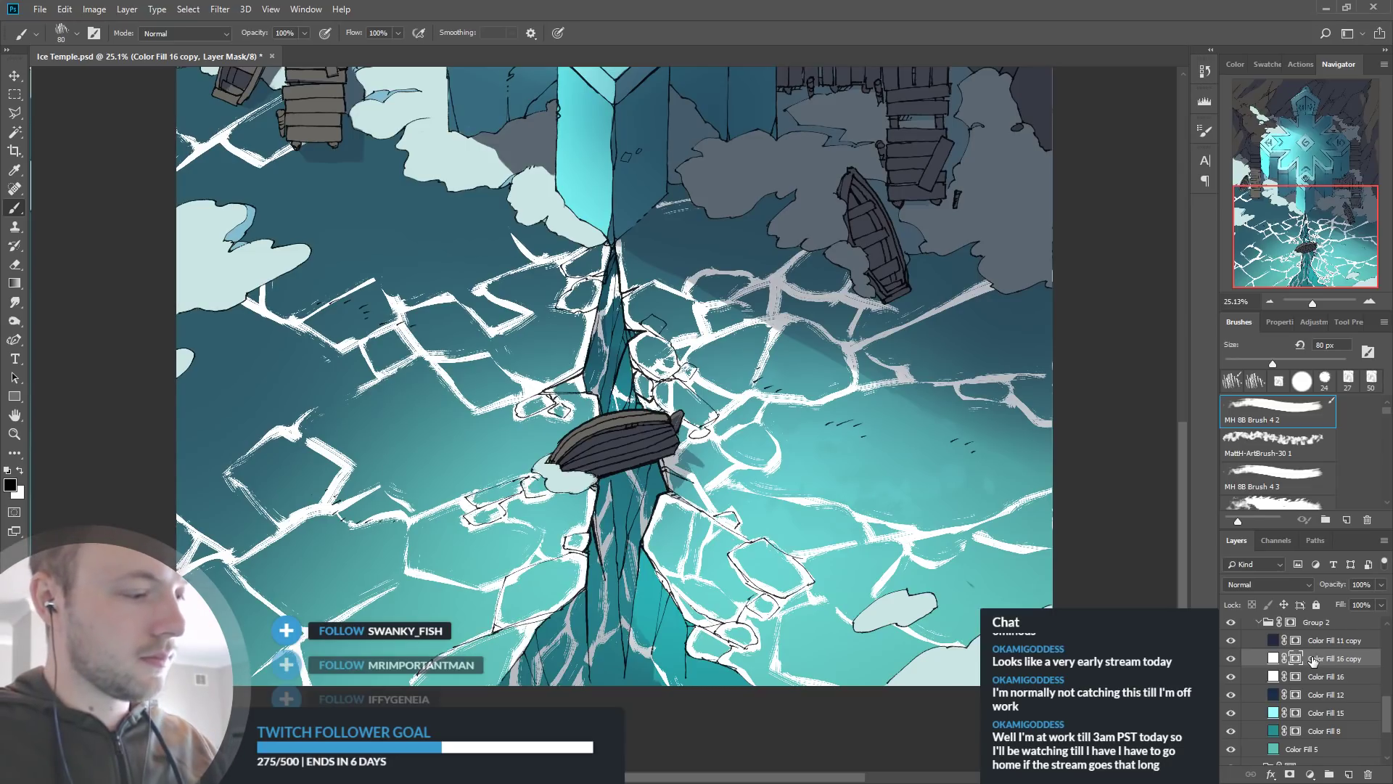
# Fill the Color Fill 16 copy layer's mask with black, move the layer below Color Fill 16 and set its opacity to 53%
pyautogui.hotkey('ctrl', 'a')
pyautogui.hotkey('ctrl', 'BackSpace')
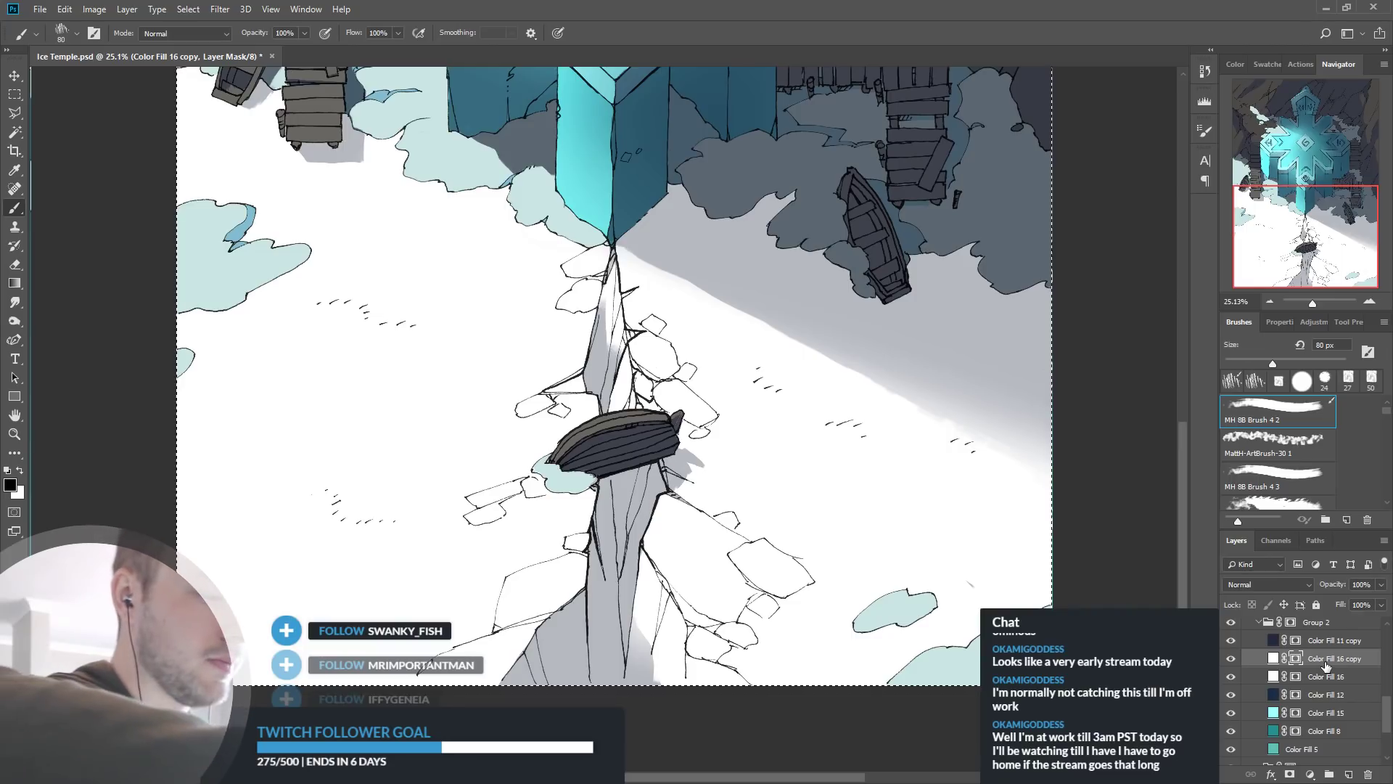
pyautogui.hotkey('alt', 'BackSpace')
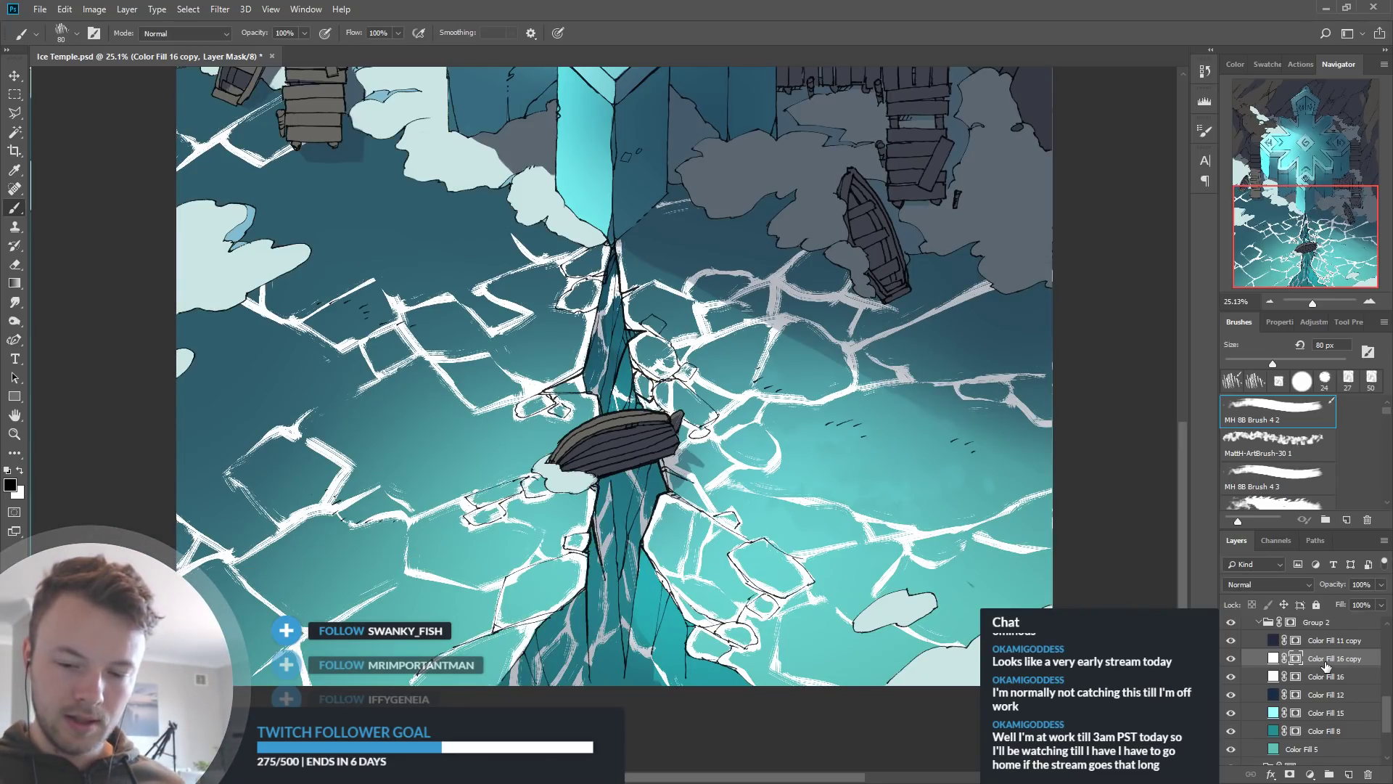
pyautogui.moveTo(1326, 663)
pyautogui.mouseDown()
pyautogui.moveTo(1350, 674)
pyautogui.moveTo(1342, 682)
pyautogui.mouseUp()
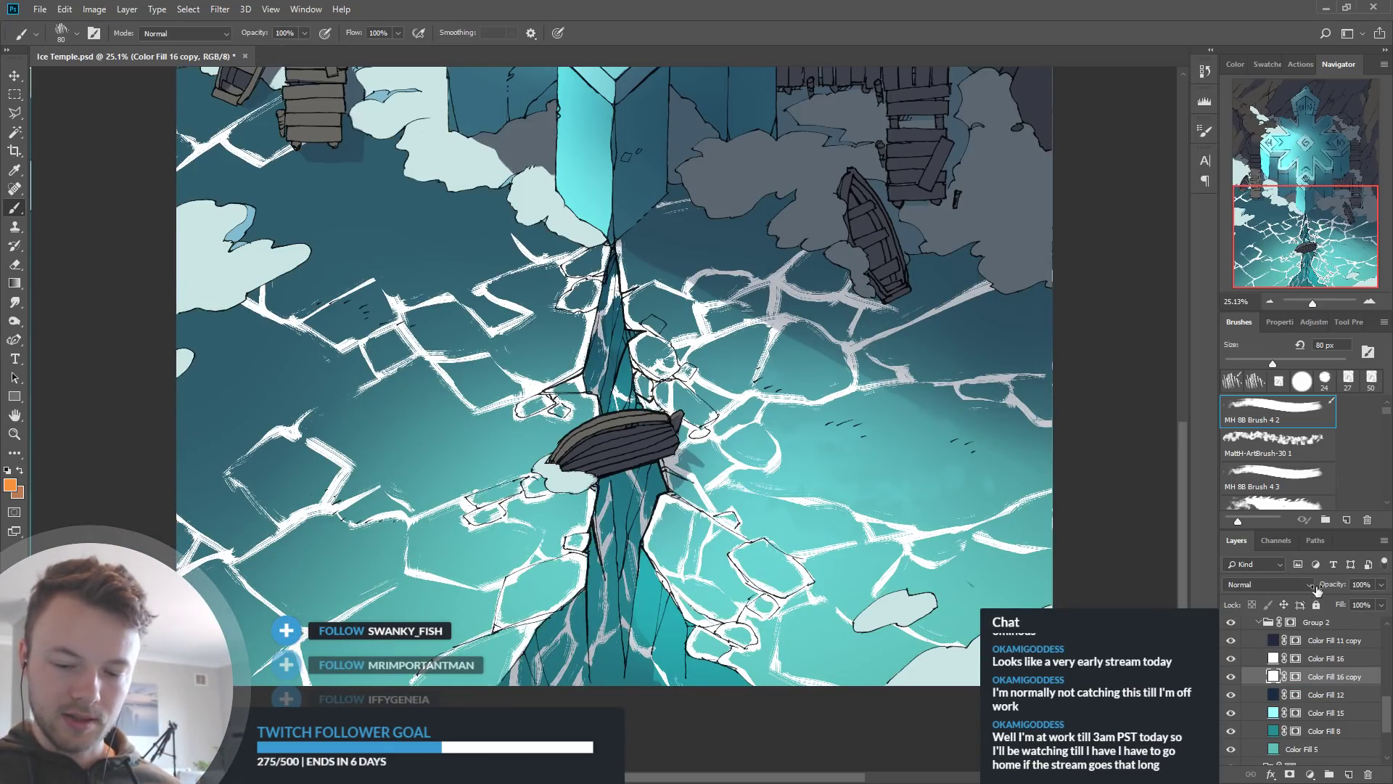
pyautogui.moveTo(1334, 584); pyautogui.dragTo(1301, 611)
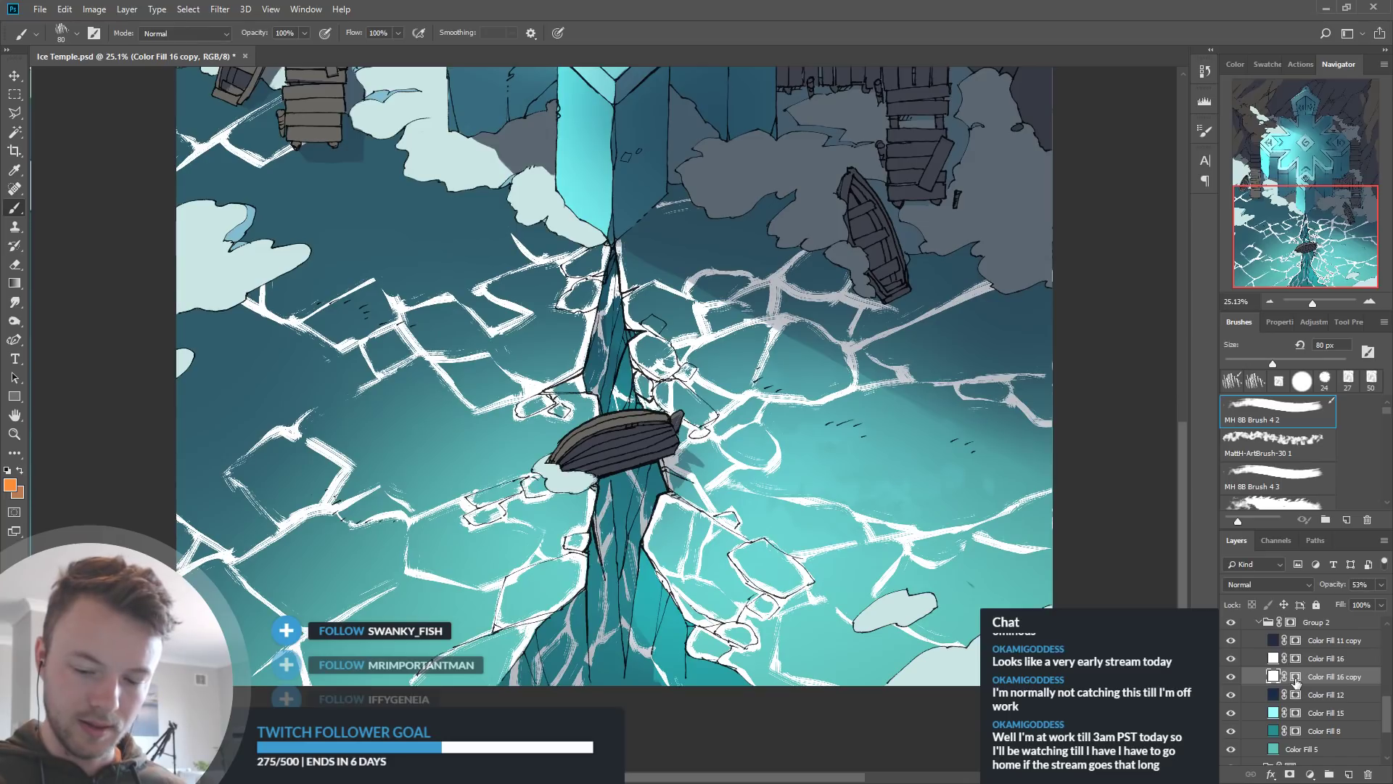
# Paint faint white cracks on the Color Fill 16 copy mask from the central rowboat across the ice towards the right edge
pyautogui.click(1295, 677)
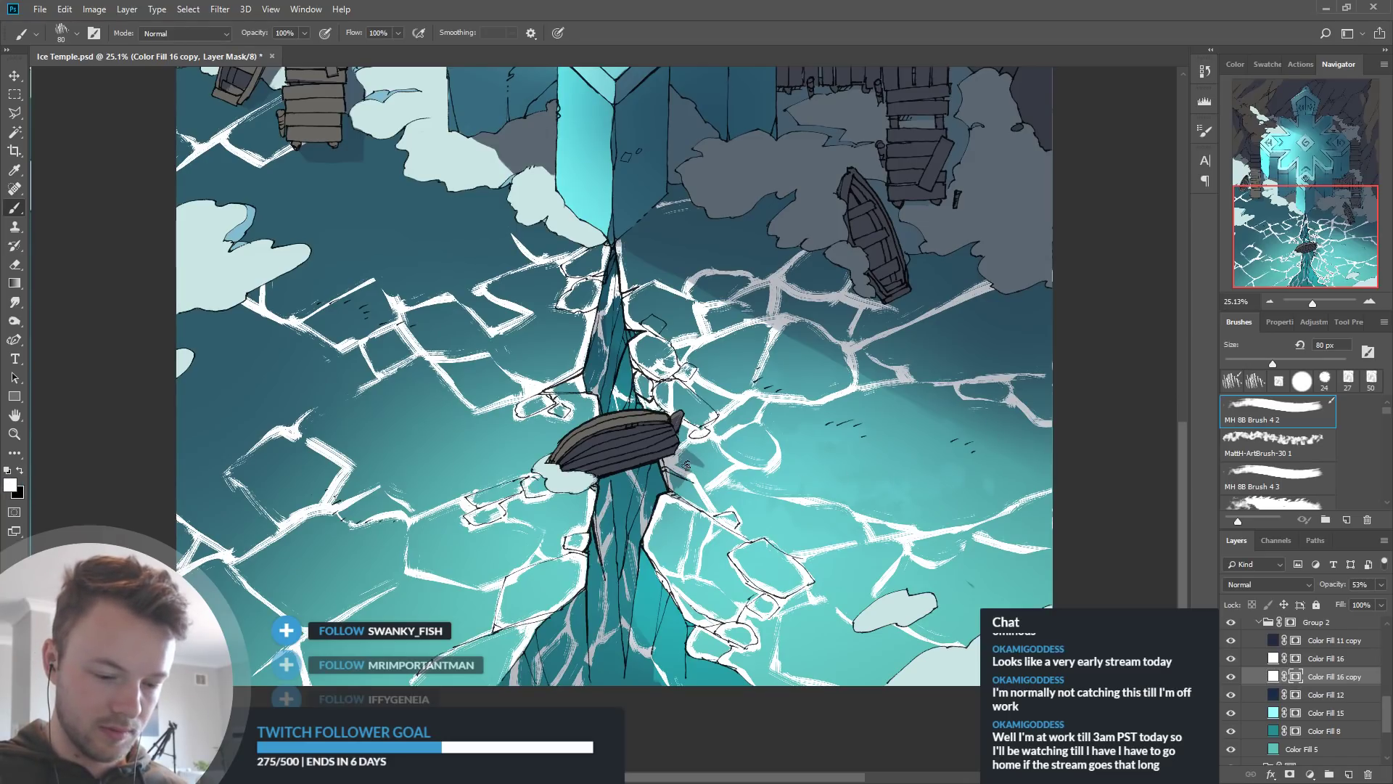
pyautogui.moveTo(713, 453)
pyautogui.mouseDown()
pyautogui.moveTo(748, 480)
pyautogui.moveTo(816, 437)
pyautogui.moveTo(750, 442)
pyautogui.moveTo(795, 453)
pyautogui.moveTo(839, 488)
pyautogui.moveTo(894, 461)
pyautogui.moveTo(810, 444)
pyautogui.moveTo(878, 471)
pyautogui.moveTo(768, 528)
pyautogui.moveTo(717, 502)
pyautogui.moveTo(756, 510)
pyautogui.moveTo(681, 567)
pyautogui.moveTo(651, 508)
pyautogui.mouseUp()
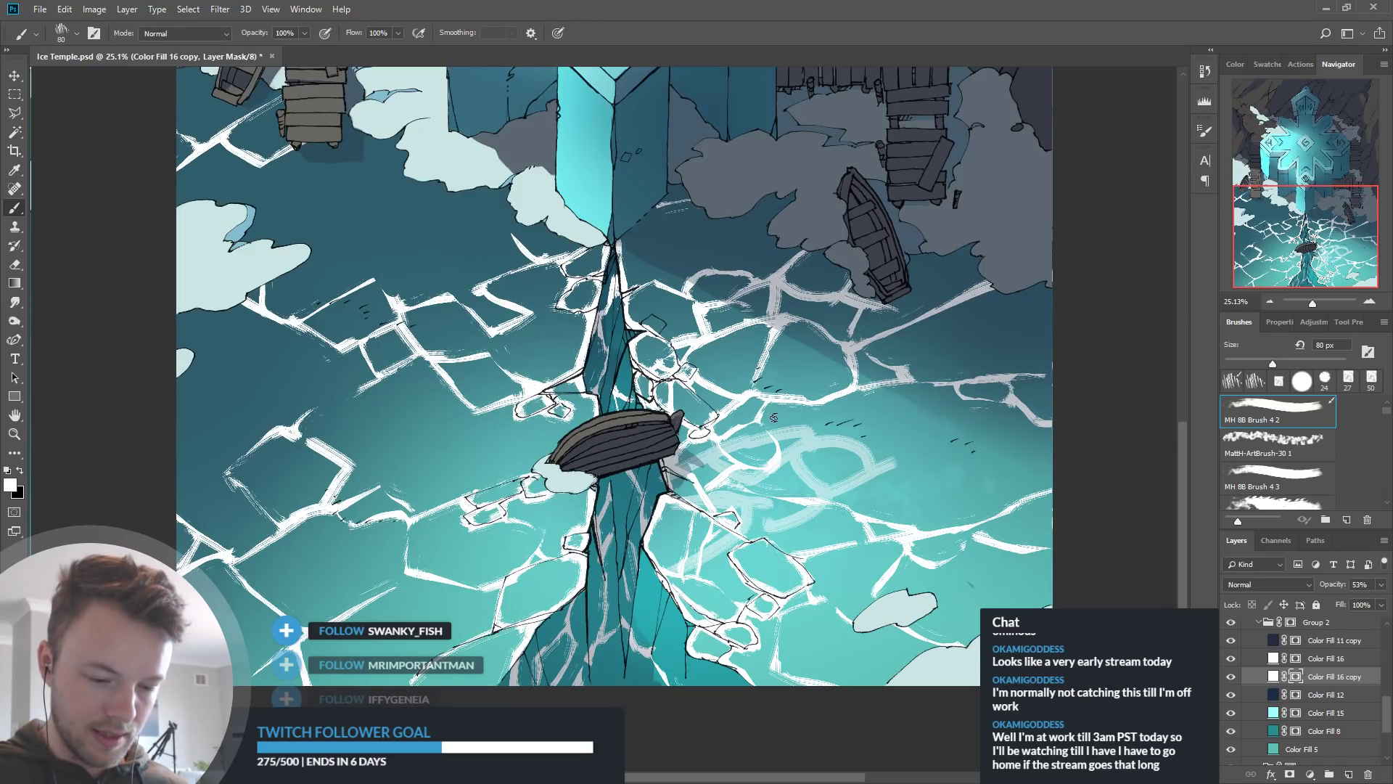
pyautogui.moveTo(744, 433); pyautogui.dragTo(817, 429)
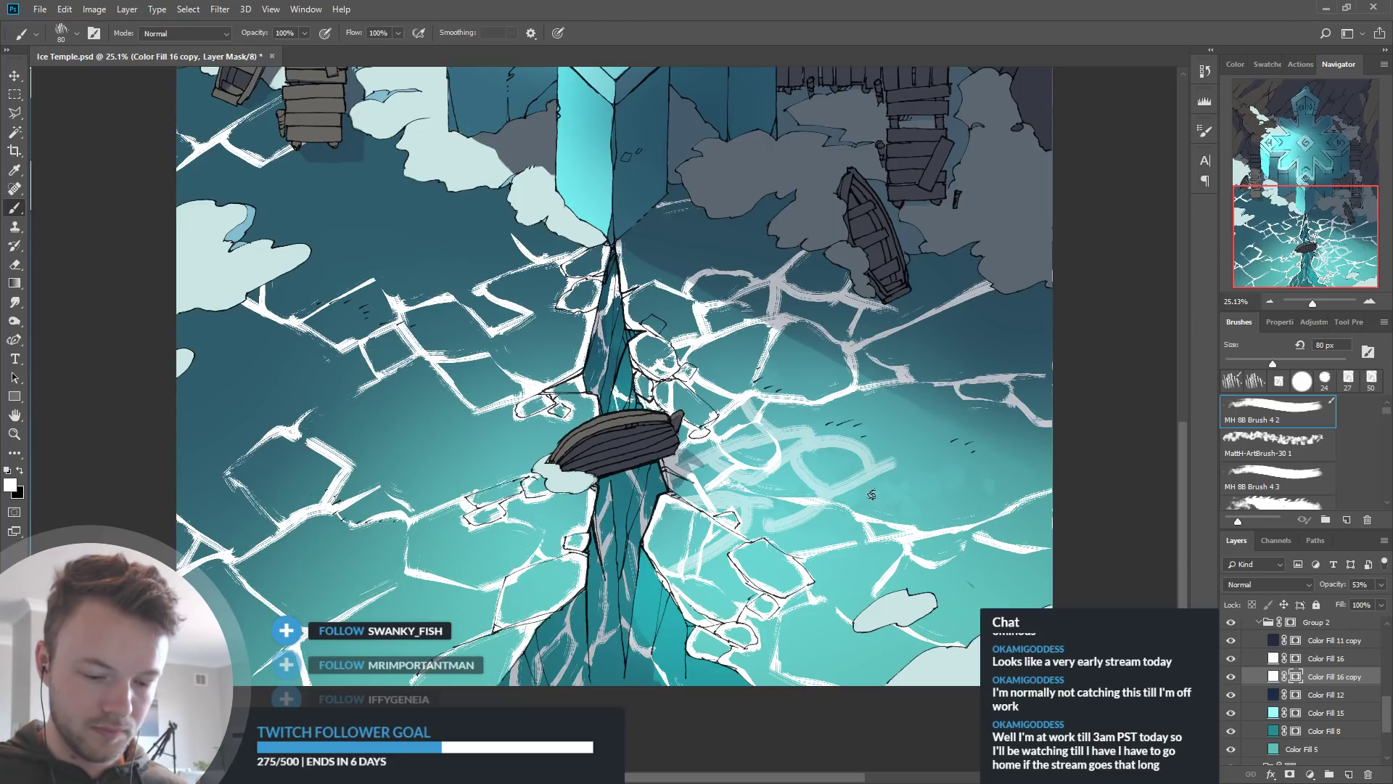
pyautogui.moveTo(876, 496); pyautogui.dragTo(963, 531)
pyautogui.moveTo(869, 510)
pyautogui.mouseDown()
pyautogui.moveTo(945, 571)
pyautogui.moveTo(886, 568)
pyautogui.moveTo(1022, 563)
pyautogui.moveTo(979, 579)
pyautogui.moveTo(982, 549)
pyautogui.moveTo(947, 551)
pyautogui.moveTo(1026, 539)
pyautogui.moveTo(989, 569)
pyautogui.moveTo(1062, 592)
pyautogui.mouseUp()
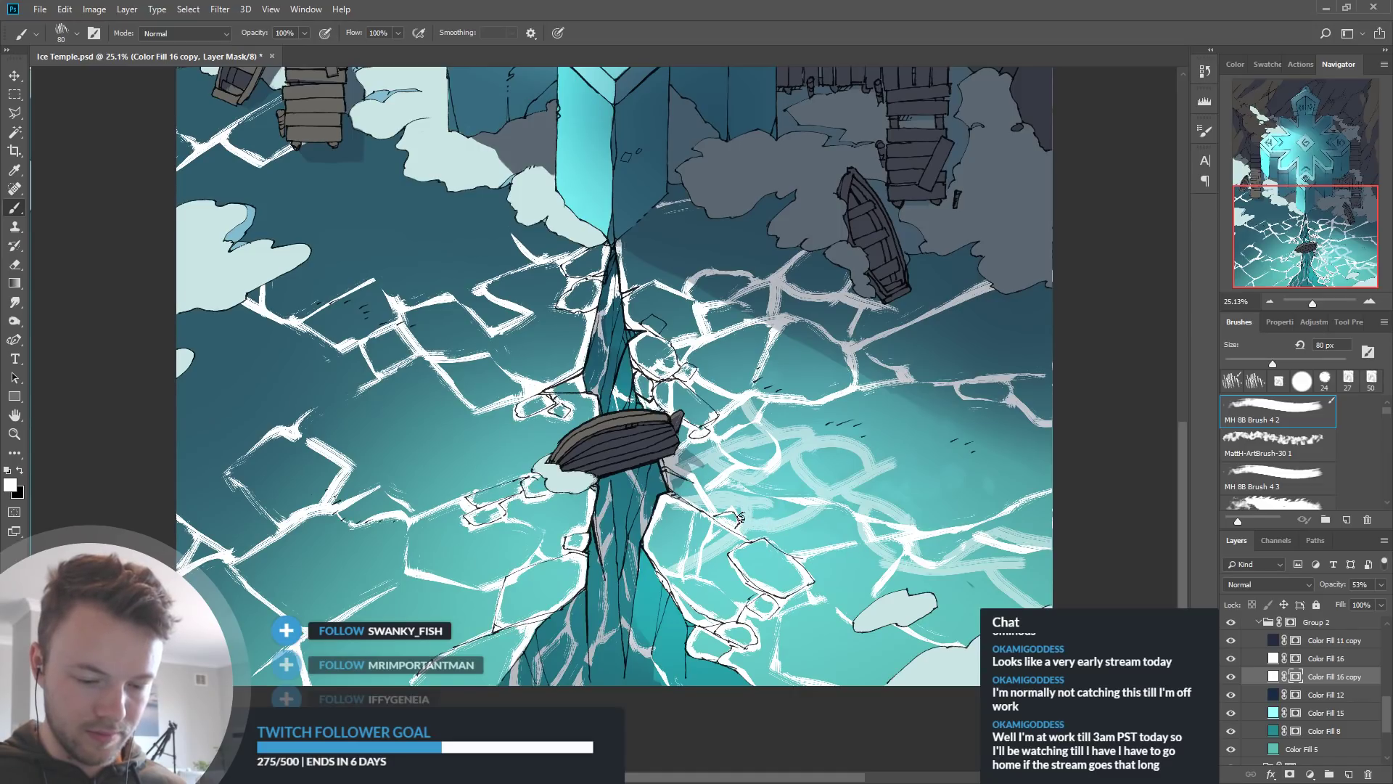
# Thin and break up the faint cracks to the right of the central rowboat, alternating black and white on the mask
pyautogui.press('x')
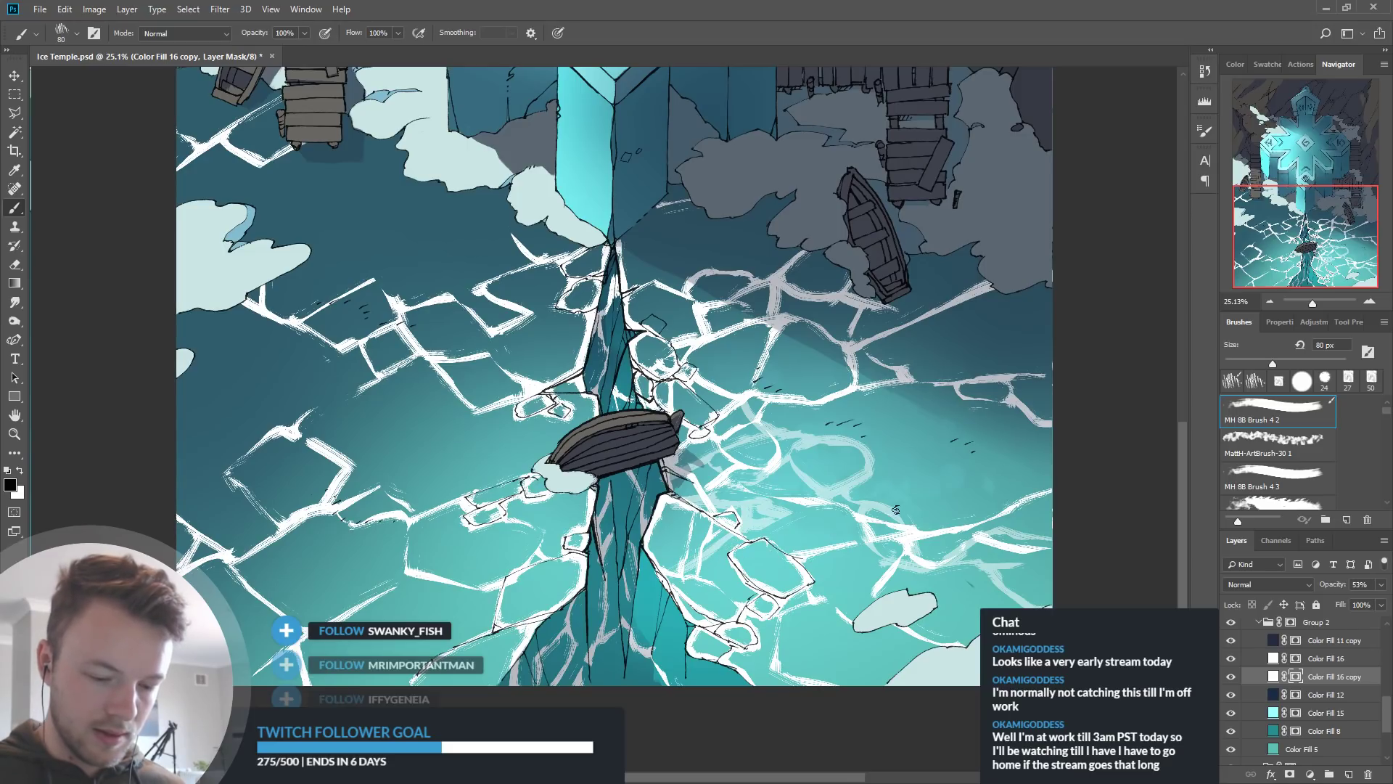
pyautogui.press('x')
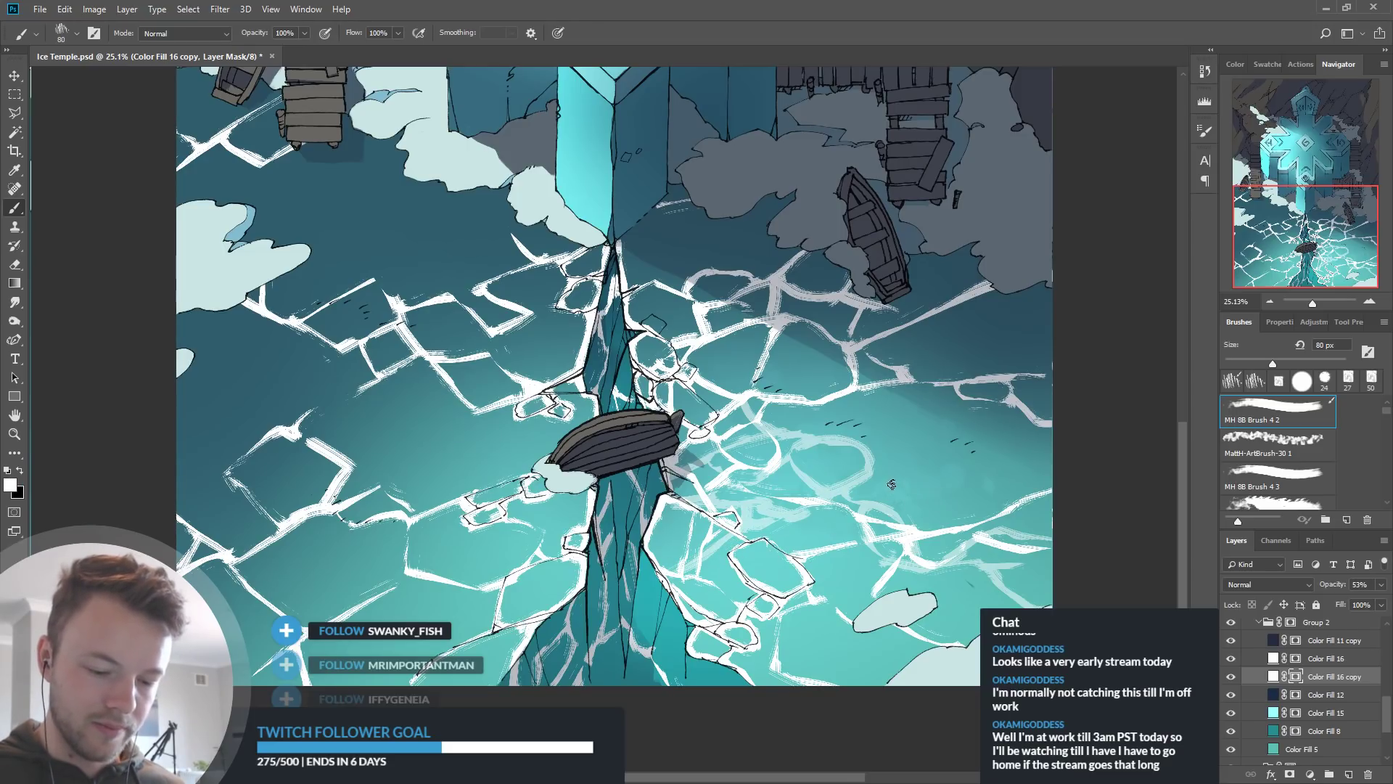
pyautogui.press('x')
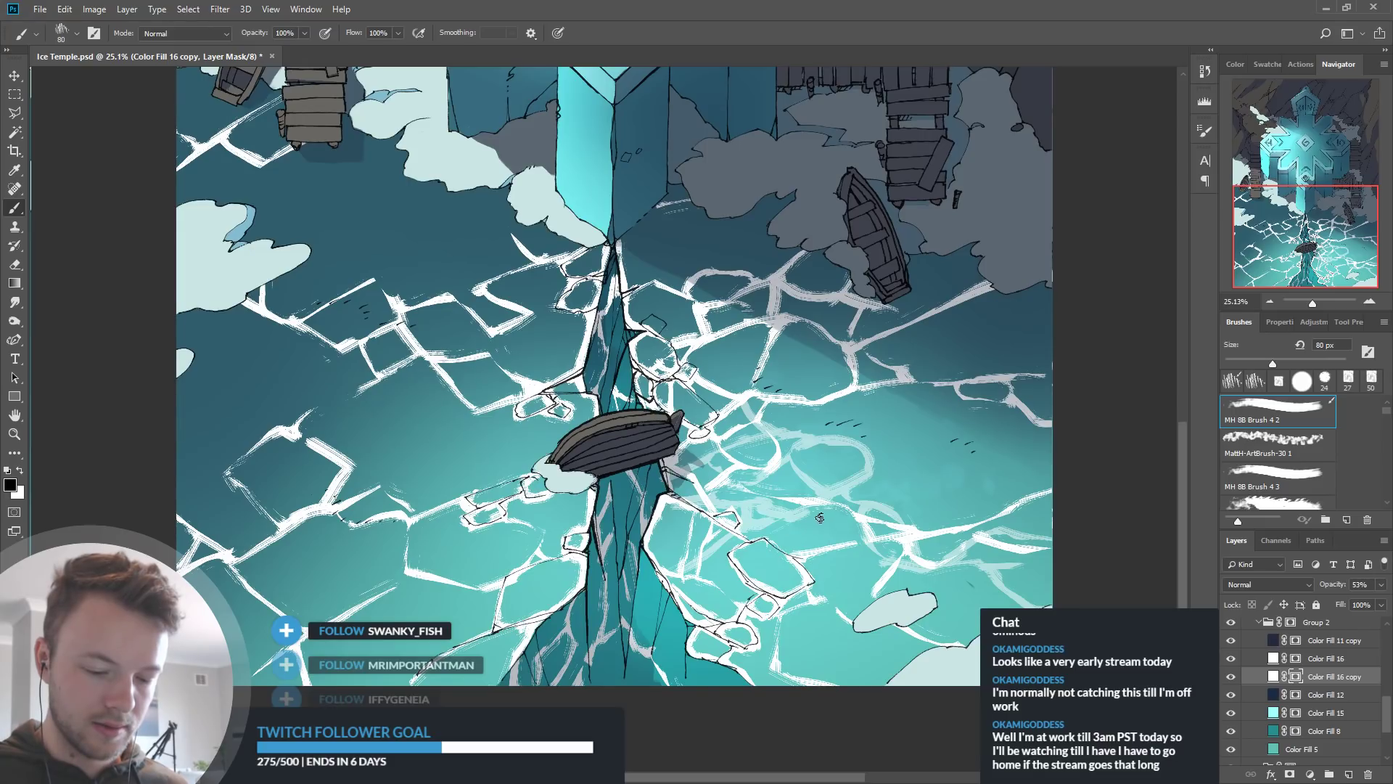
pyautogui.moveTo(626, 492); pyautogui.dragTo(746, 485)
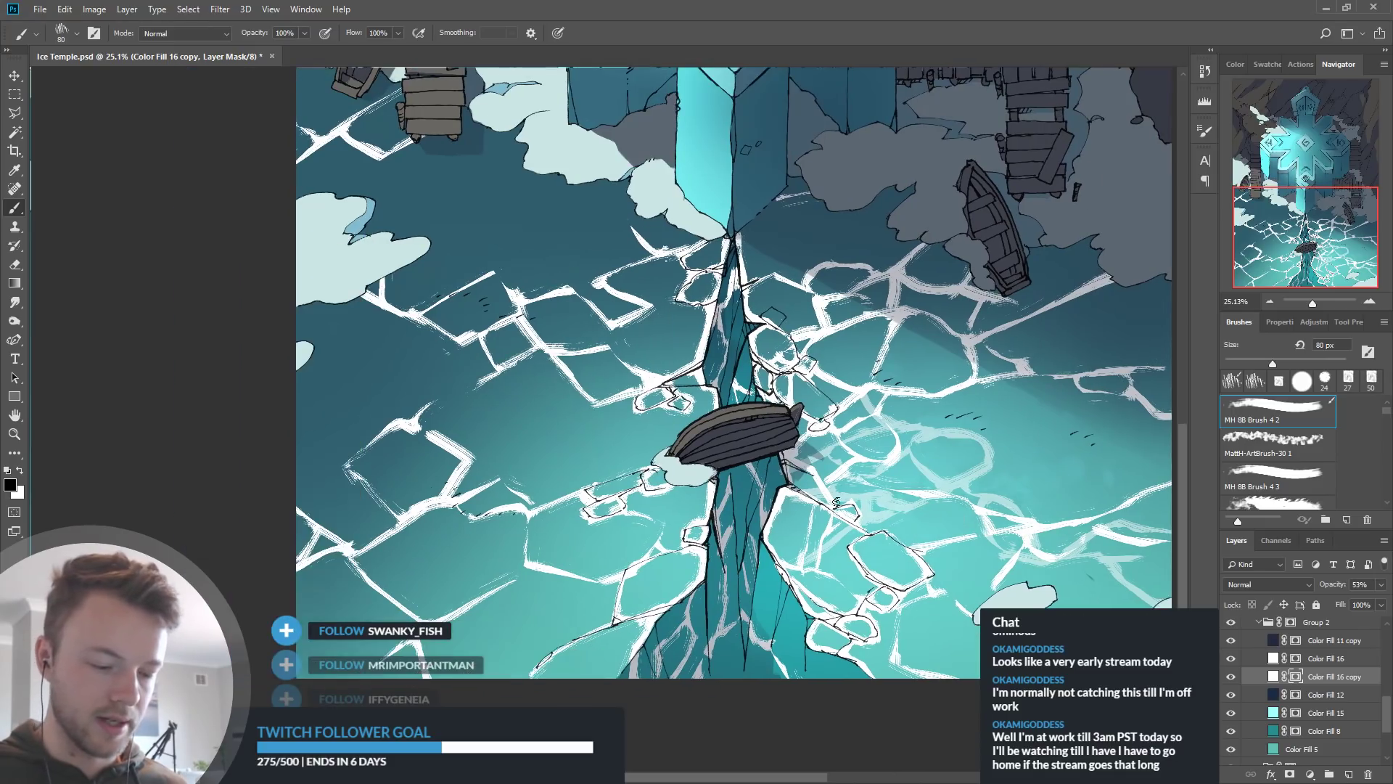
pyautogui.press('x')
pyautogui.press('x')
pyautogui.press('x')
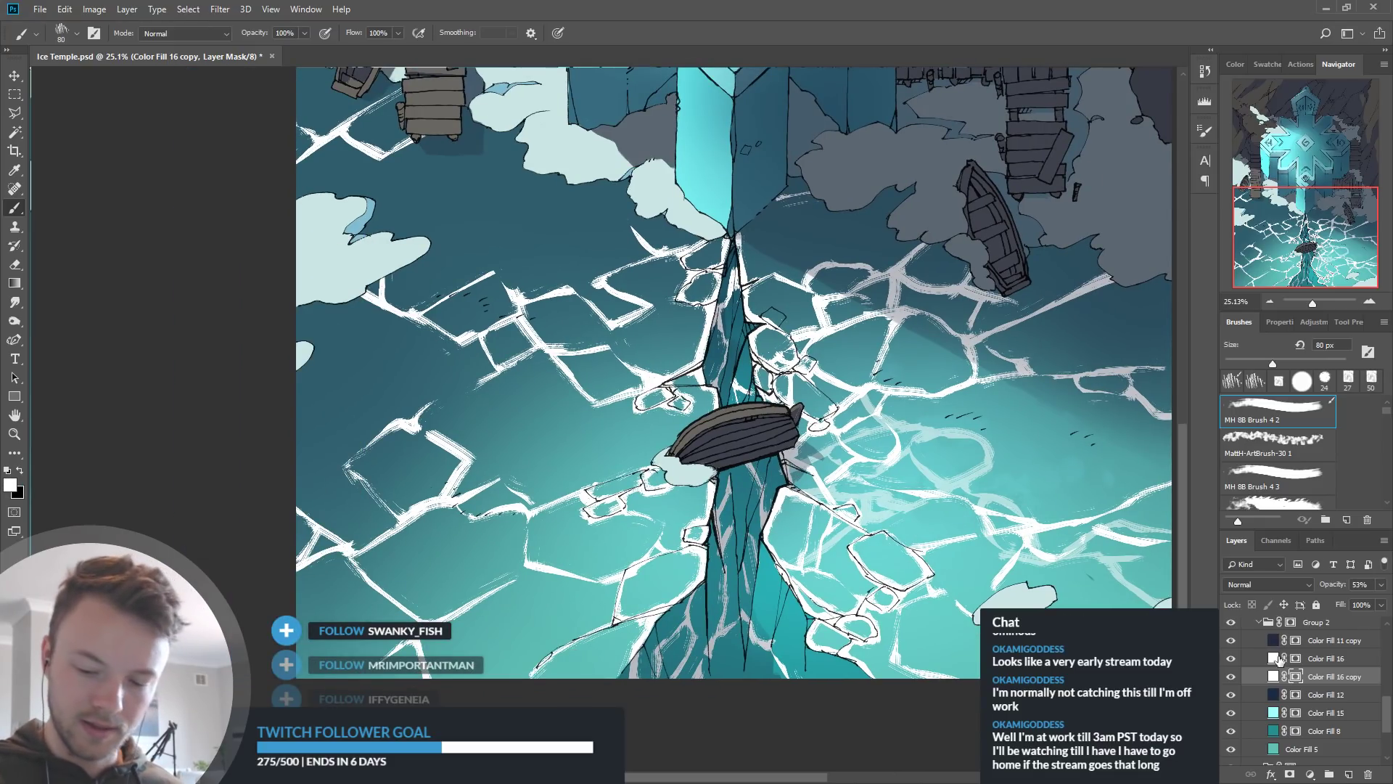
# Hide the Color Fill 16 layer and toggle Color Fill 16 copy's visibility to check the faint cracks on their own
pyautogui.click(1230, 658)
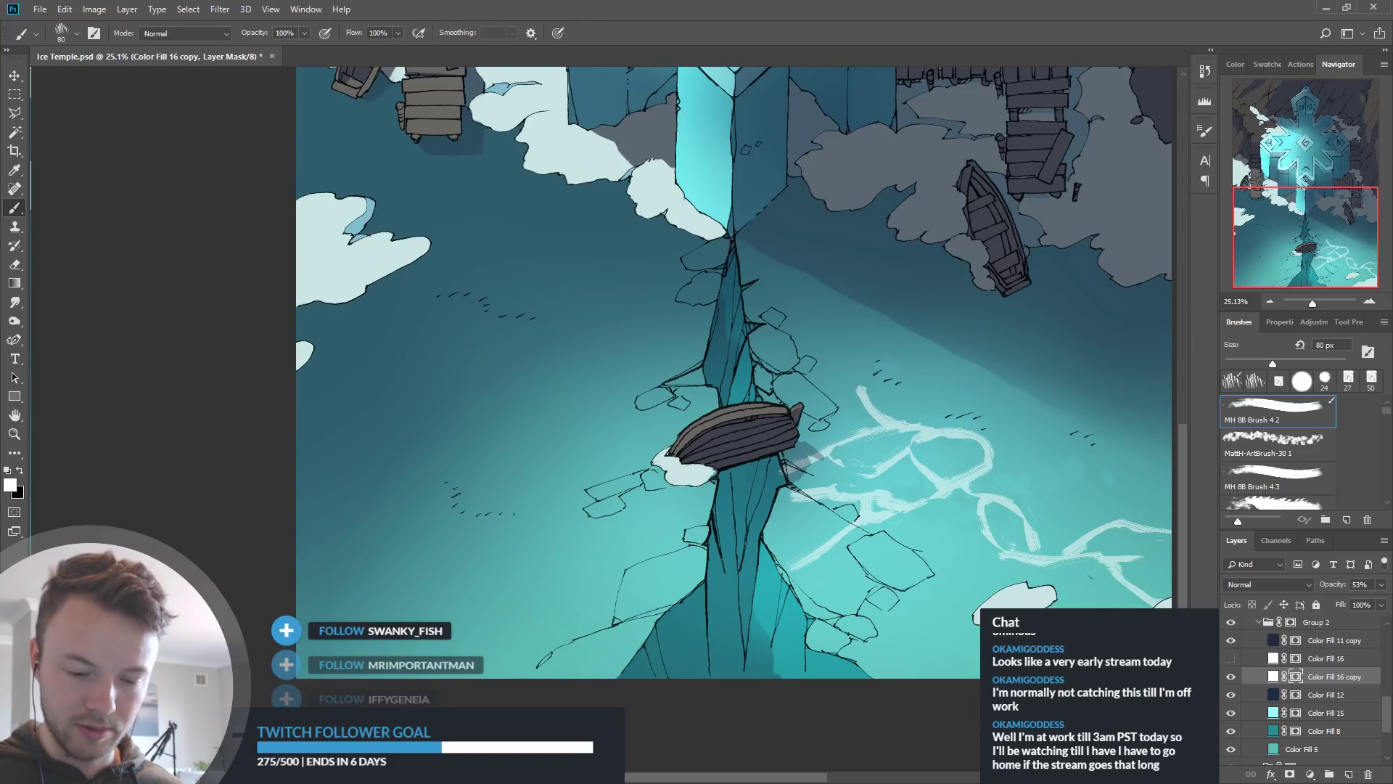
pyautogui.moveTo(856, 465); pyautogui.dragTo(746, 471)
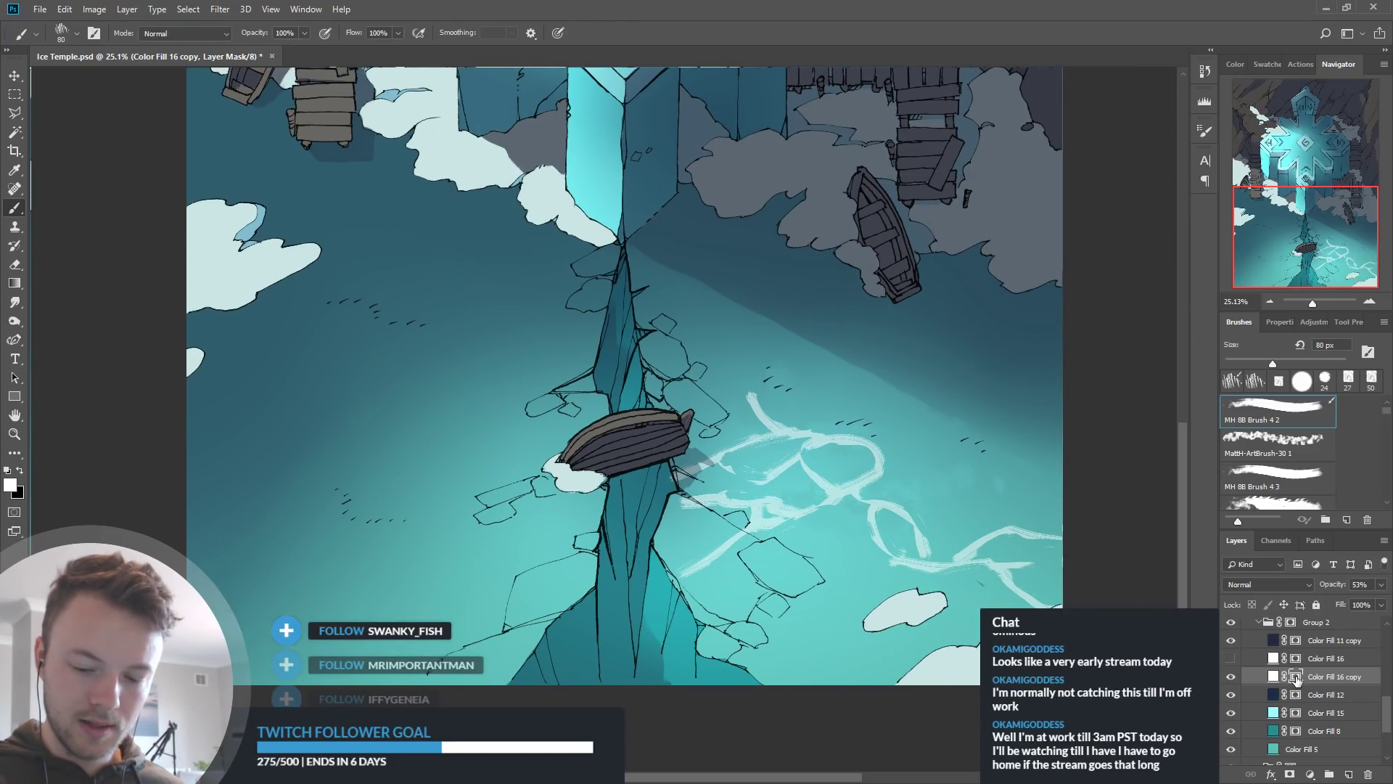
pyautogui.click(1230, 676)
pyautogui.click(1230, 676)
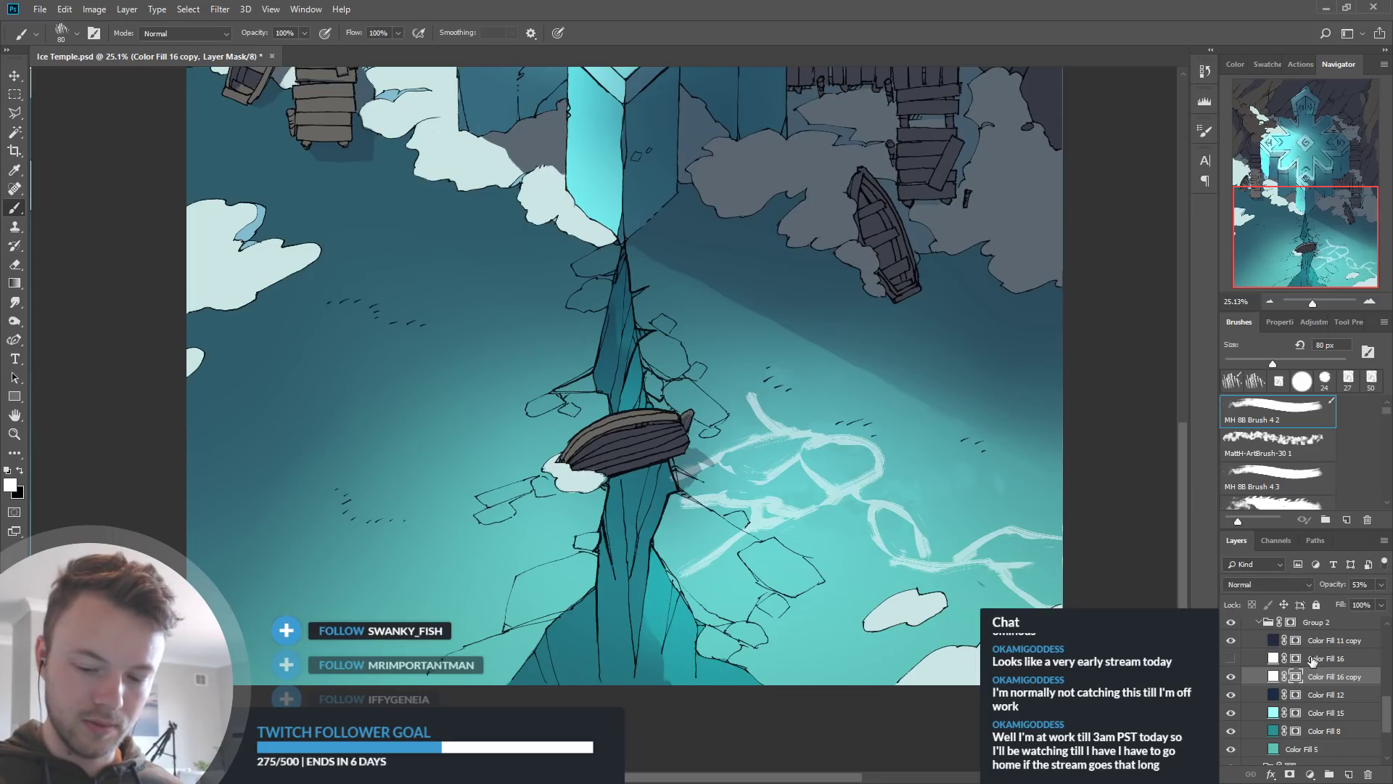
pyautogui.scroll(3, 1298, 635)
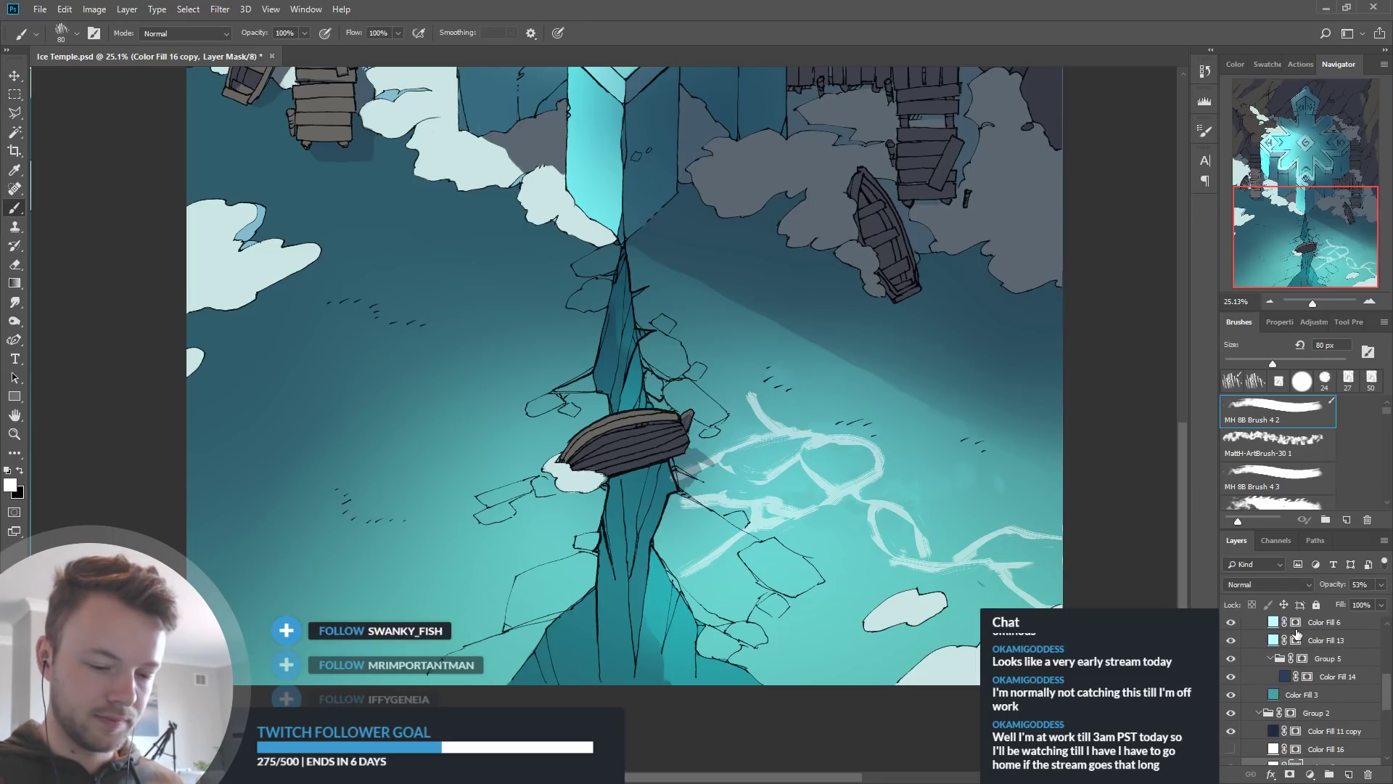
# Paint a network of faint white crack outlines on the ice to the left of the central rowboat
pyautogui.moveTo(576, 368)
pyautogui.mouseDown()
pyautogui.moveTo(463, 412)
pyautogui.moveTo(557, 444)
pyautogui.moveTo(435, 515)
pyautogui.mouseUp()
pyautogui.moveTo(477, 462)
pyautogui.mouseDown()
pyautogui.moveTo(427, 513)
pyautogui.moveTo(401, 440)
pyautogui.moveTo(541, 331)
pyautogui.moveTo(568, 344)
pyautogui.moveTo(521, 375)
pyautogui.mouseUp()
pyautogui.moveTo(471, 381)
pyautogui.mouseDown()
pyautogui.moveTo(481, 393)
pyautogui.moveTo(312, 450)
pyautogui.moveTo(417, 448)
pyautogui.mouseUp()
pyautogui.moveTo(533, 330)
pyautogui.mouseDown()
pyautogui.moveTo(481, 299)
pyautogui.moveTo(417, 323)
pyautogui.moveTo(443, 348)
pyautogui.mouseUp()
# Thin the faint crack outlines left of the rowboat with black strokes along their edges
pyautogui.press('x')
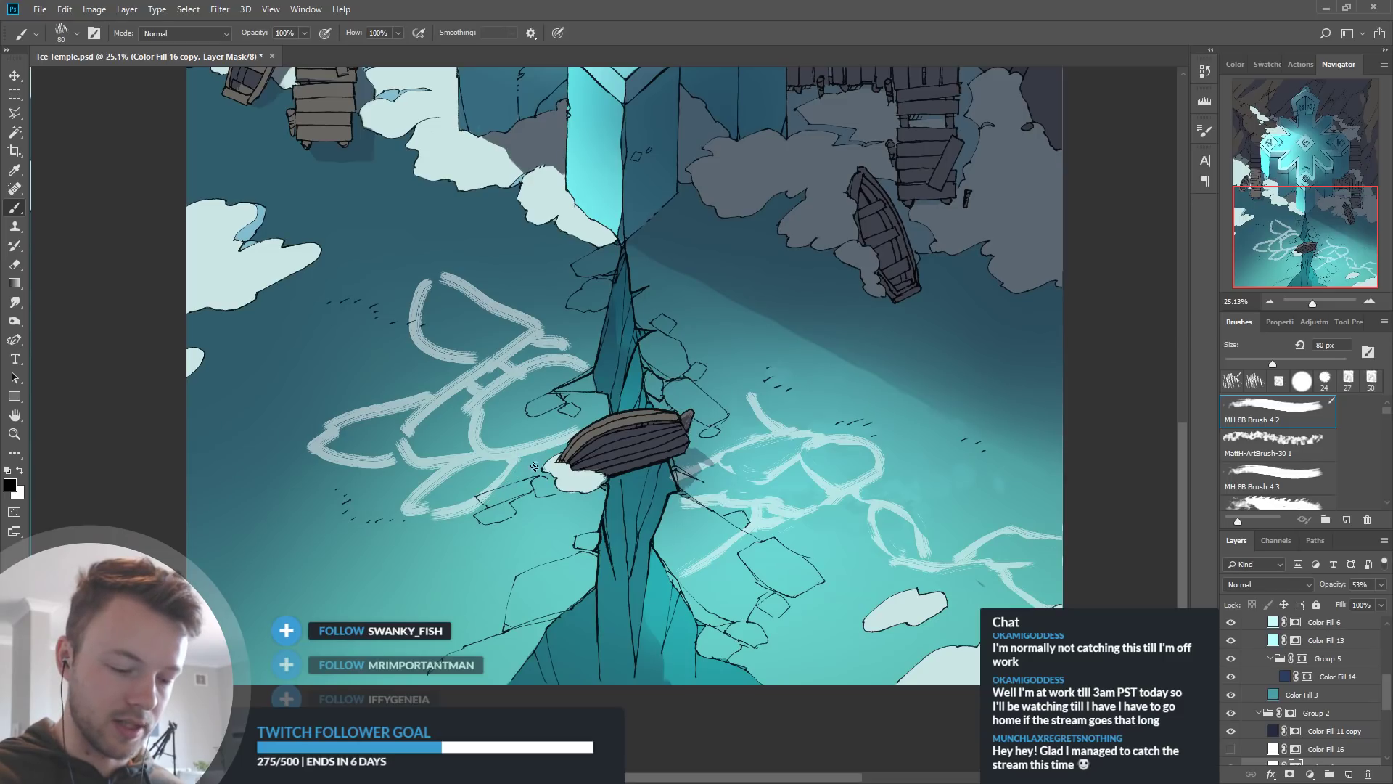
pyautogui.moveTo(419, 495)
pyautogui.mouseDown()
pyautogui.moveTo(450, 478)
pyautogui.moveTo(435, 488)
pyautogui.moveTo(441, 503)
pyautogui.moveTo(480, 486)
pyautogui.mouseUp()
pyautogui.moveTo(490, 407)
pyautogui.mouseDown()
pyautogui.moveTo(540, 372)
pyautogui.moveTo(595, 365)
pyautogui.mouseUp()
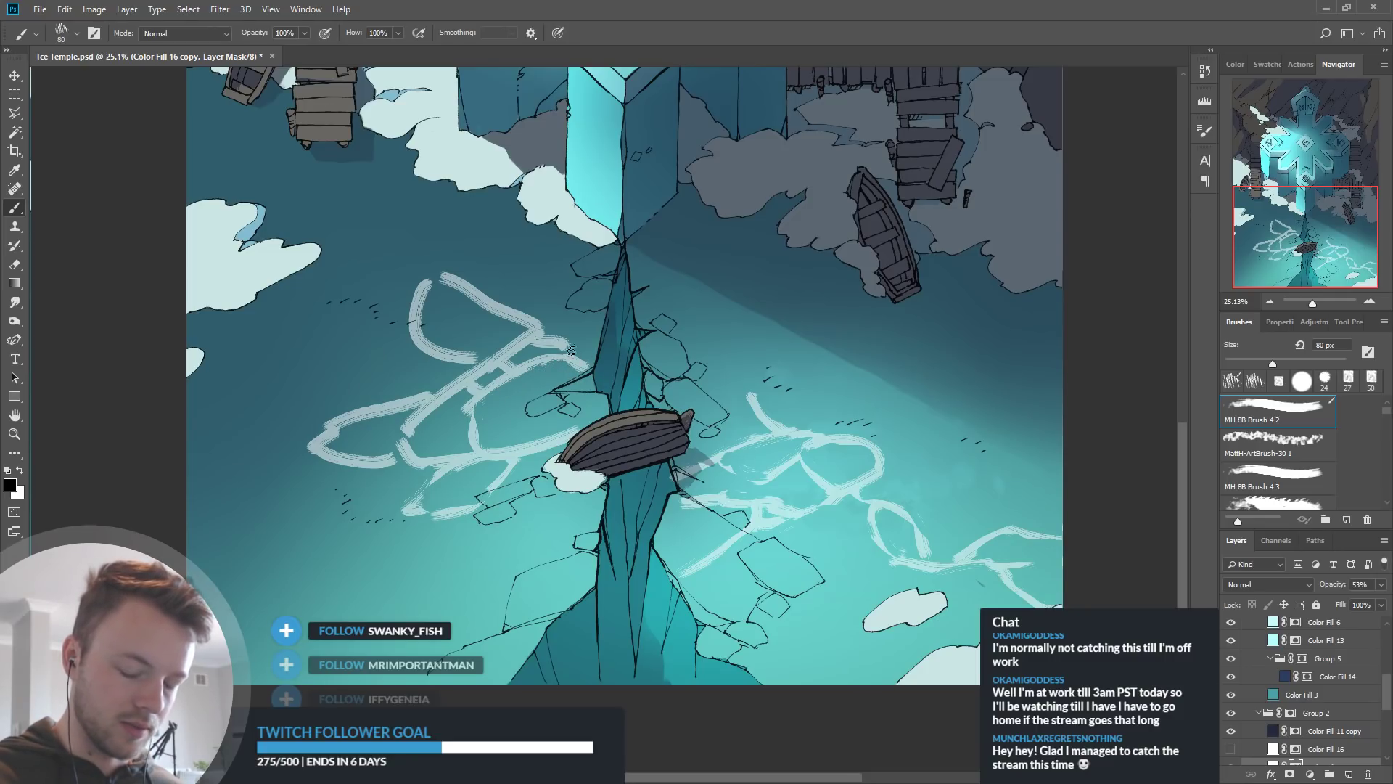
pyautogui.moveTo(527, 458); pyautogui.dragTo(580, 428)
pyautogui.moveTo(419, 428)
pyautogui.mouseDown()
pyautogui.moveTo(450, 399)
pyautogui.moveTo(413, 443)
pyautogui.mouseUp()
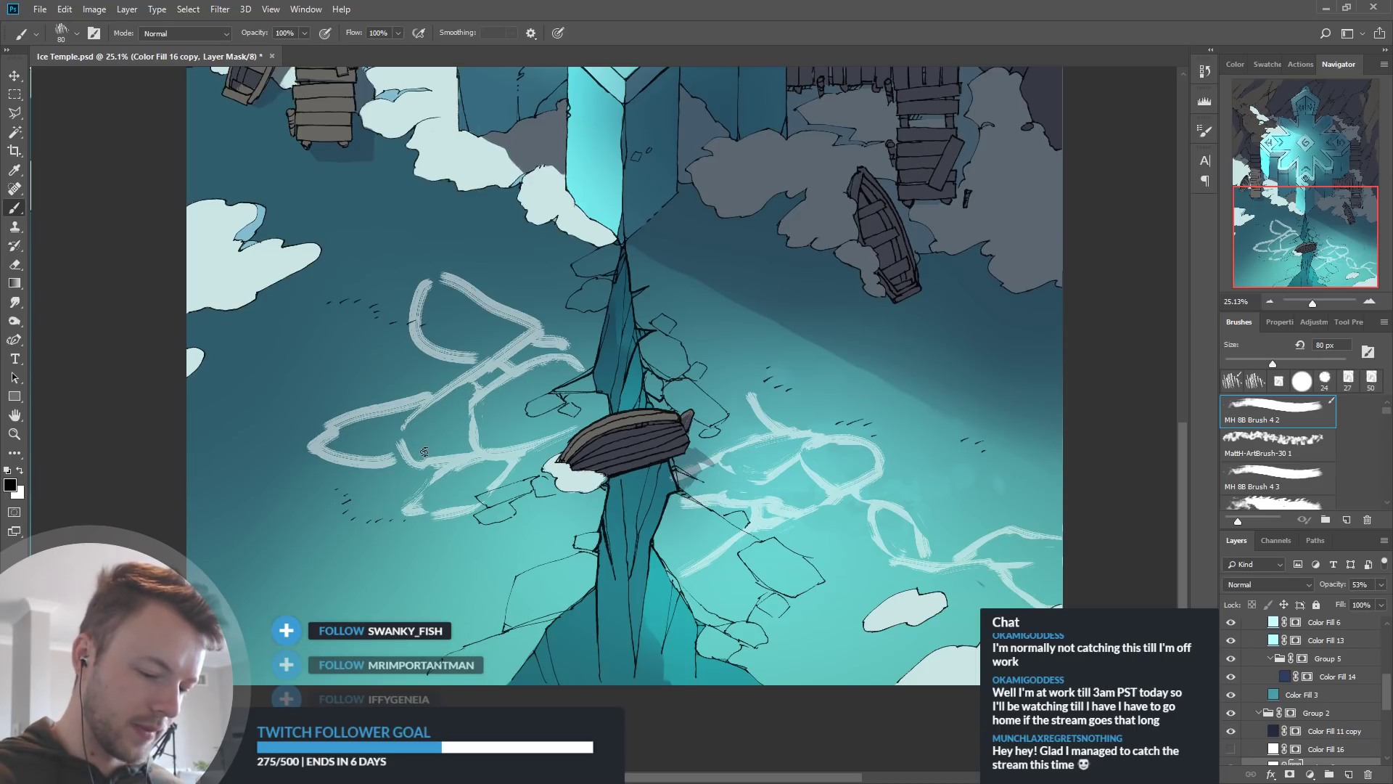
pyautogui.moveTo(336, 419); pyautogui.dragTo(429, 392)
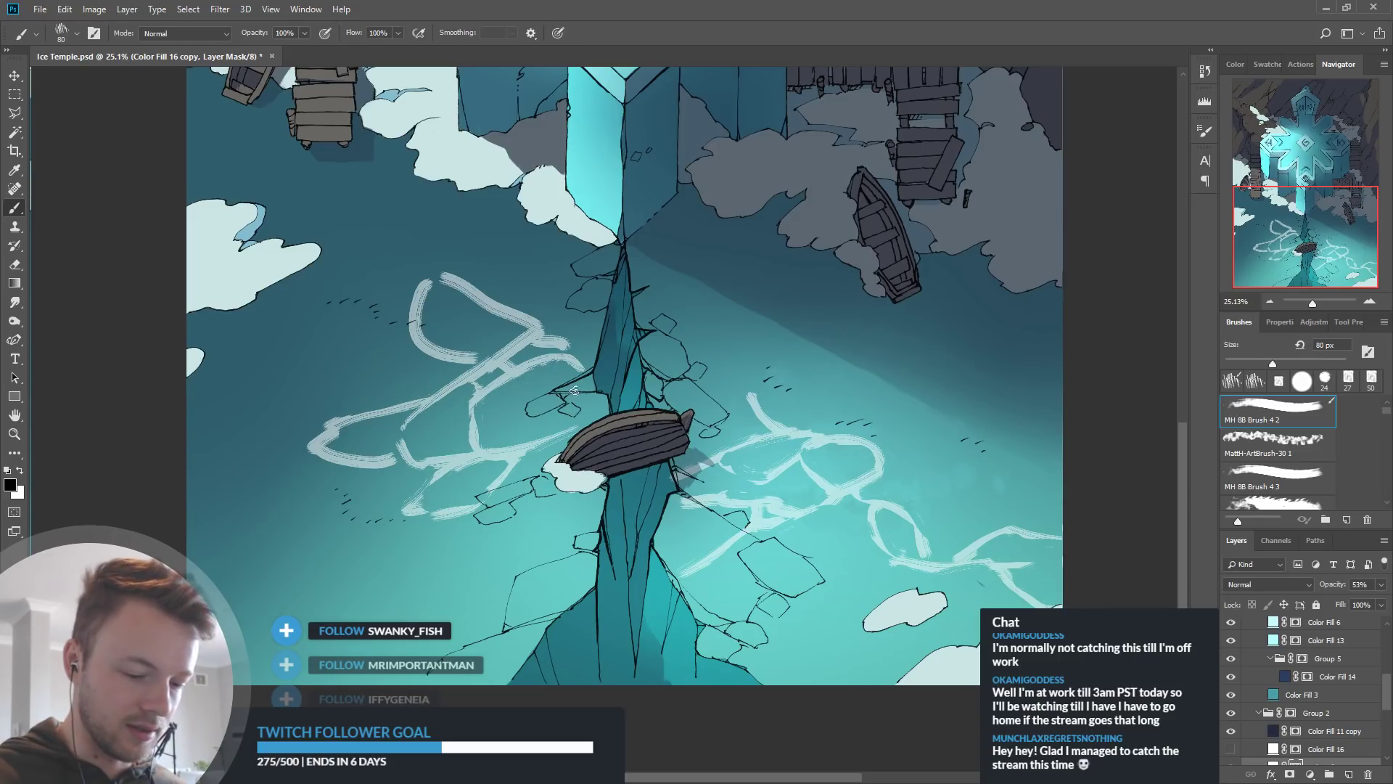
pyautogui.hotkey('ctrl', 'z')
pyautogui.moveTo(369, 401); pyautogui.dragTo(423, 391)
# Add connecting cracks between the outlines left of the rowboat and taper the broad upper outlines with black
pyautogui.press('x')
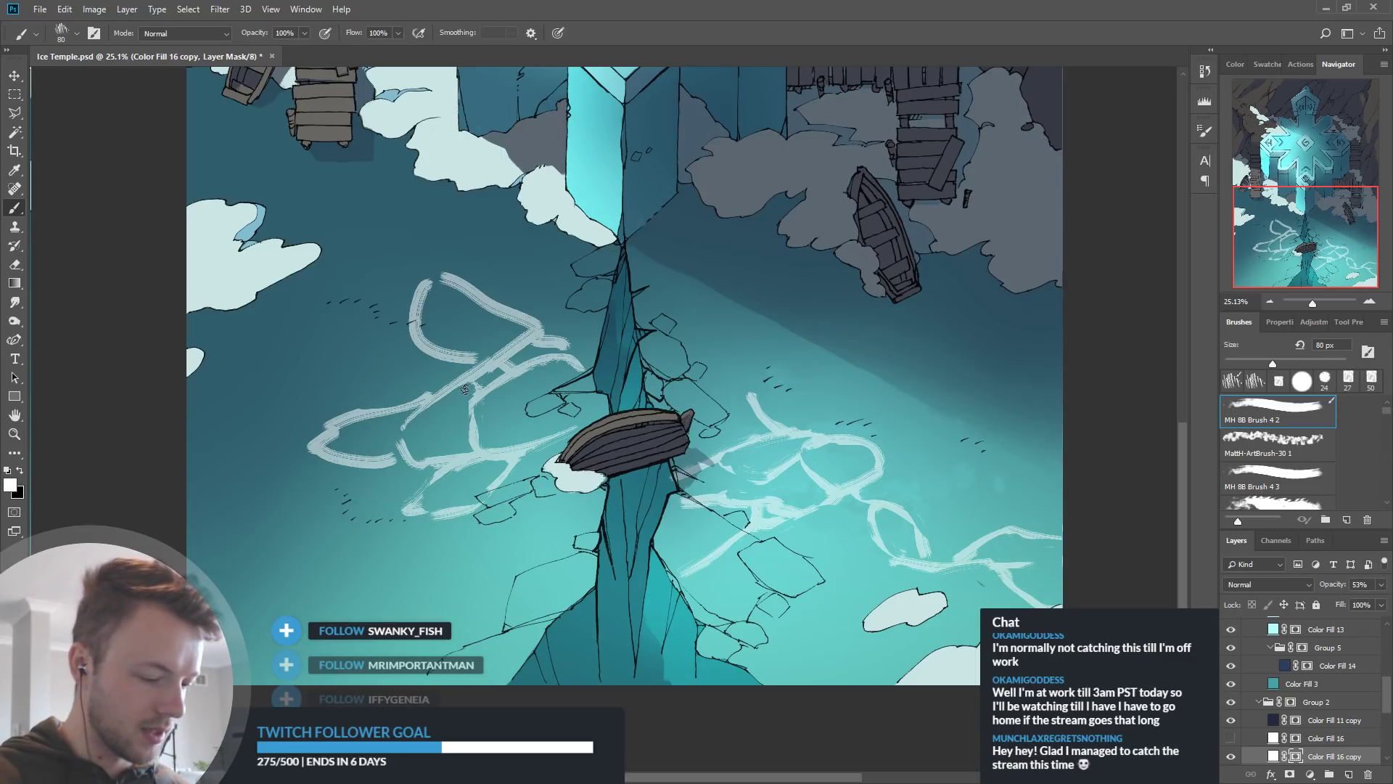
pyautogui.press('x')
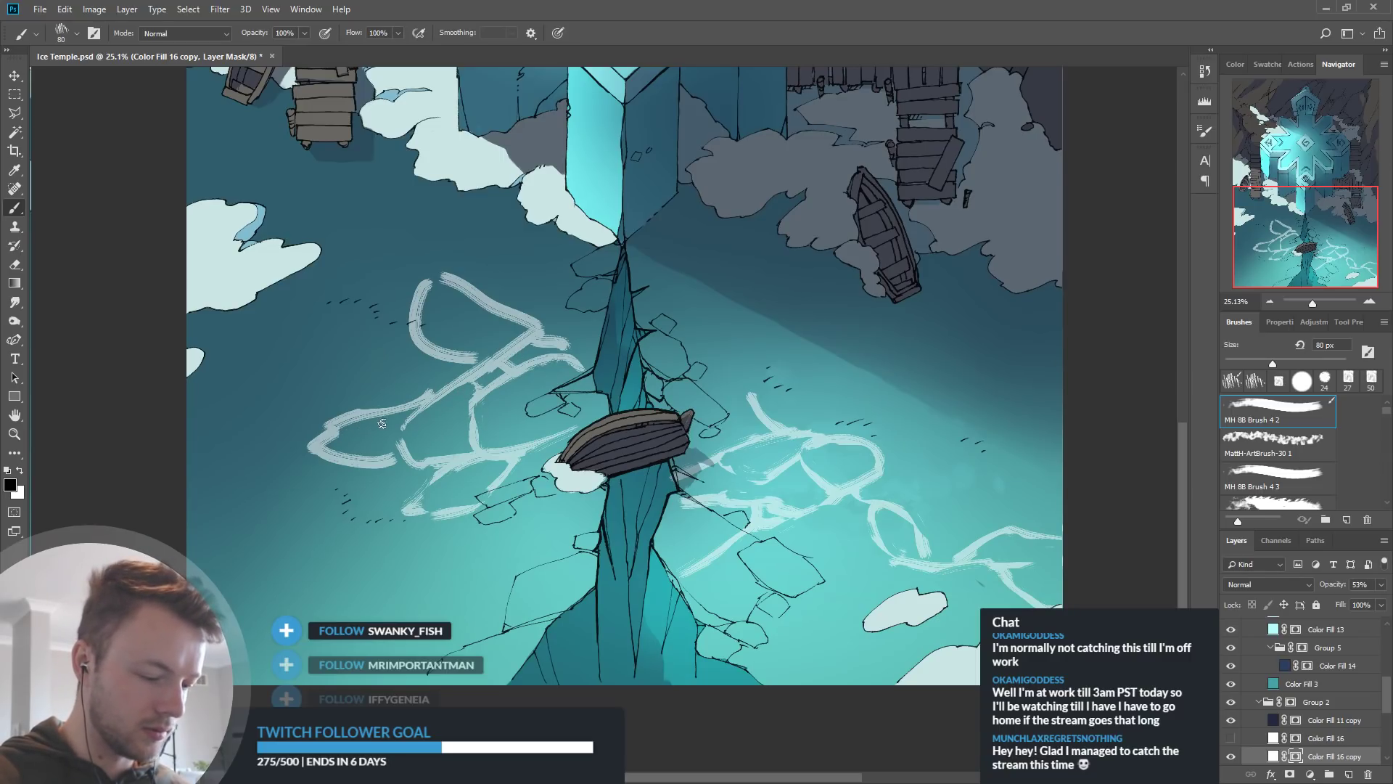
pyautogui.moveTo(348, 432)
pyautogui.mouseDown()
pyautogui.moveTo(330, 450)
pyautogui.moveTo(385, 465)
pyautogui.mouseUp()
pyautogui.press('x')
pyautogui.moveTo(384, 416); pyautogui.dragTo(407, 432)
pyautogui.press('x')
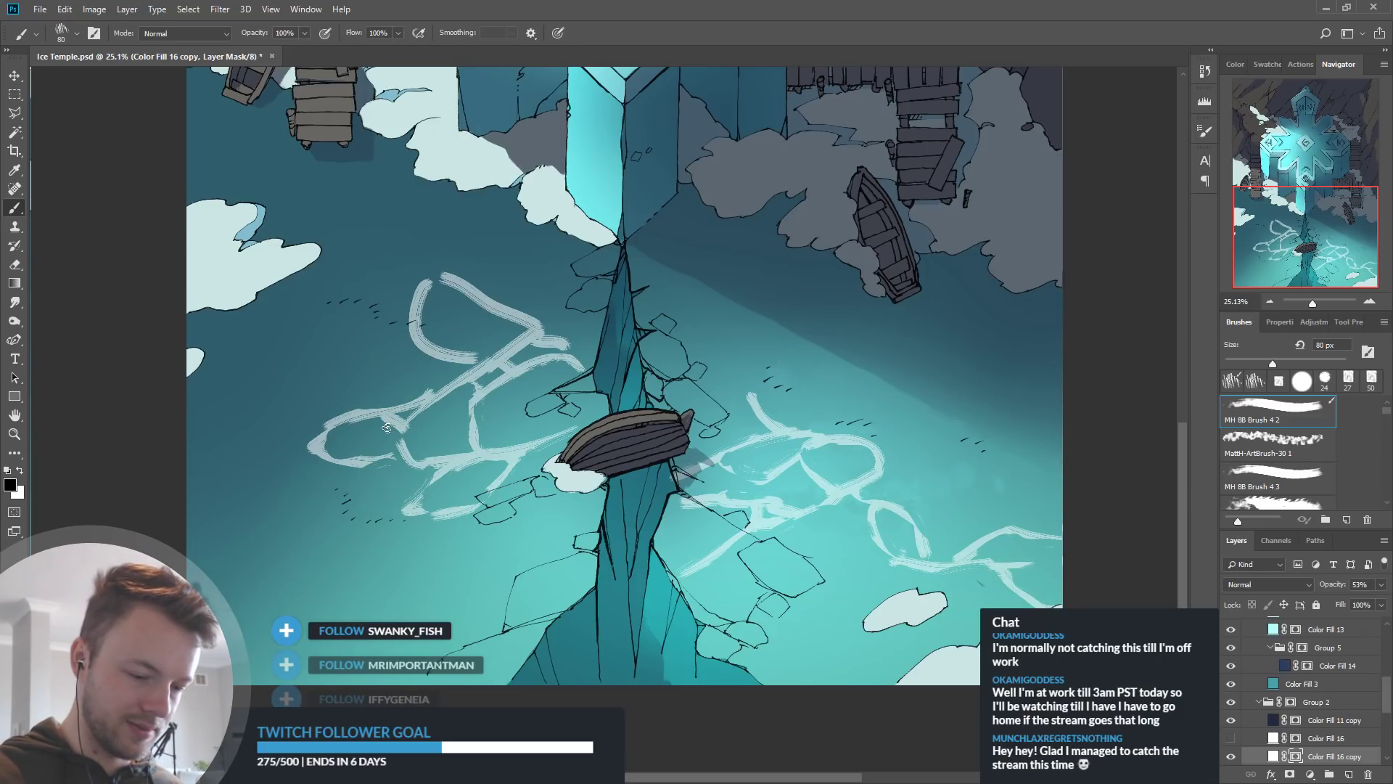
pyautogui.press('x')
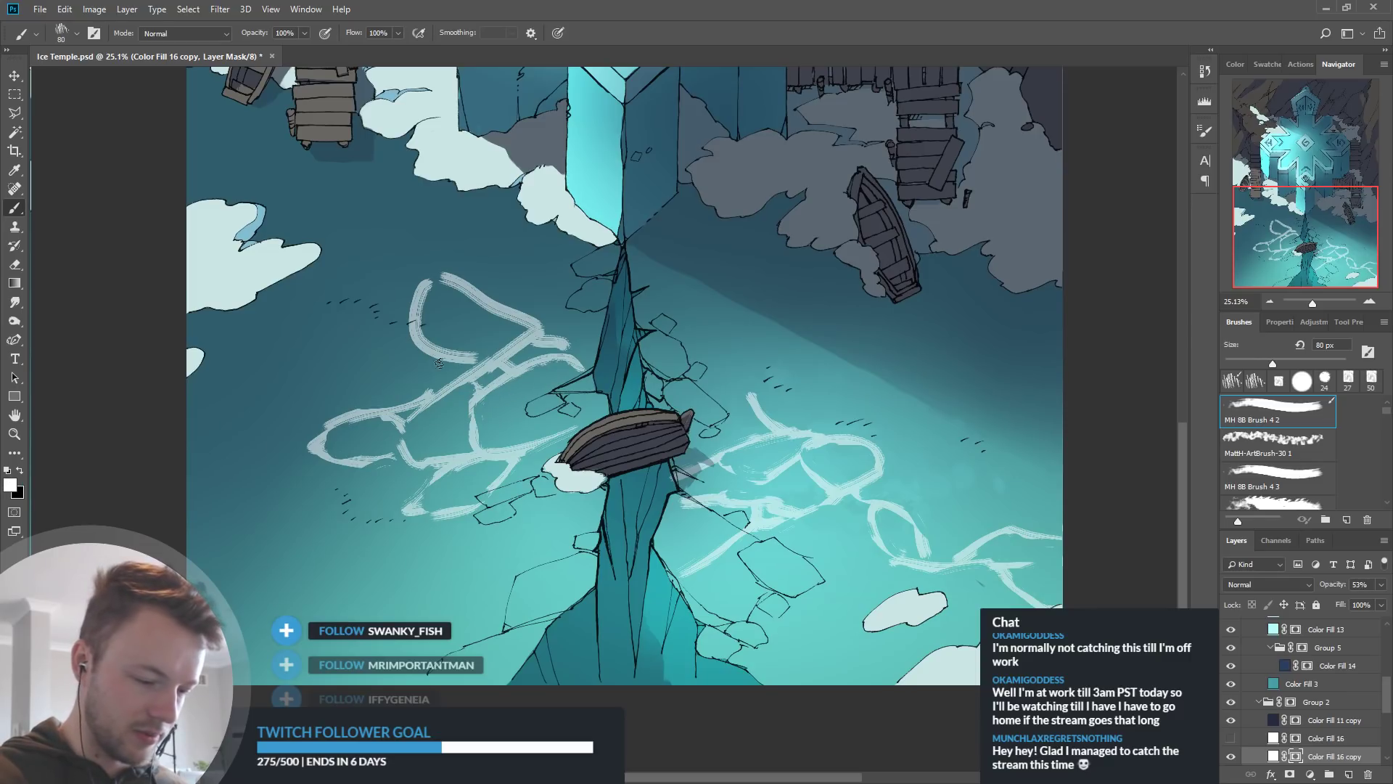
pyautogui.moveTo(463, 401)
pyautogui.mouseDown()
pyautogui.moveTo(475, 410)
pyautogui.moveTo(436, 411)
pyautogui.mouseUp()
pyautogui.press('x')
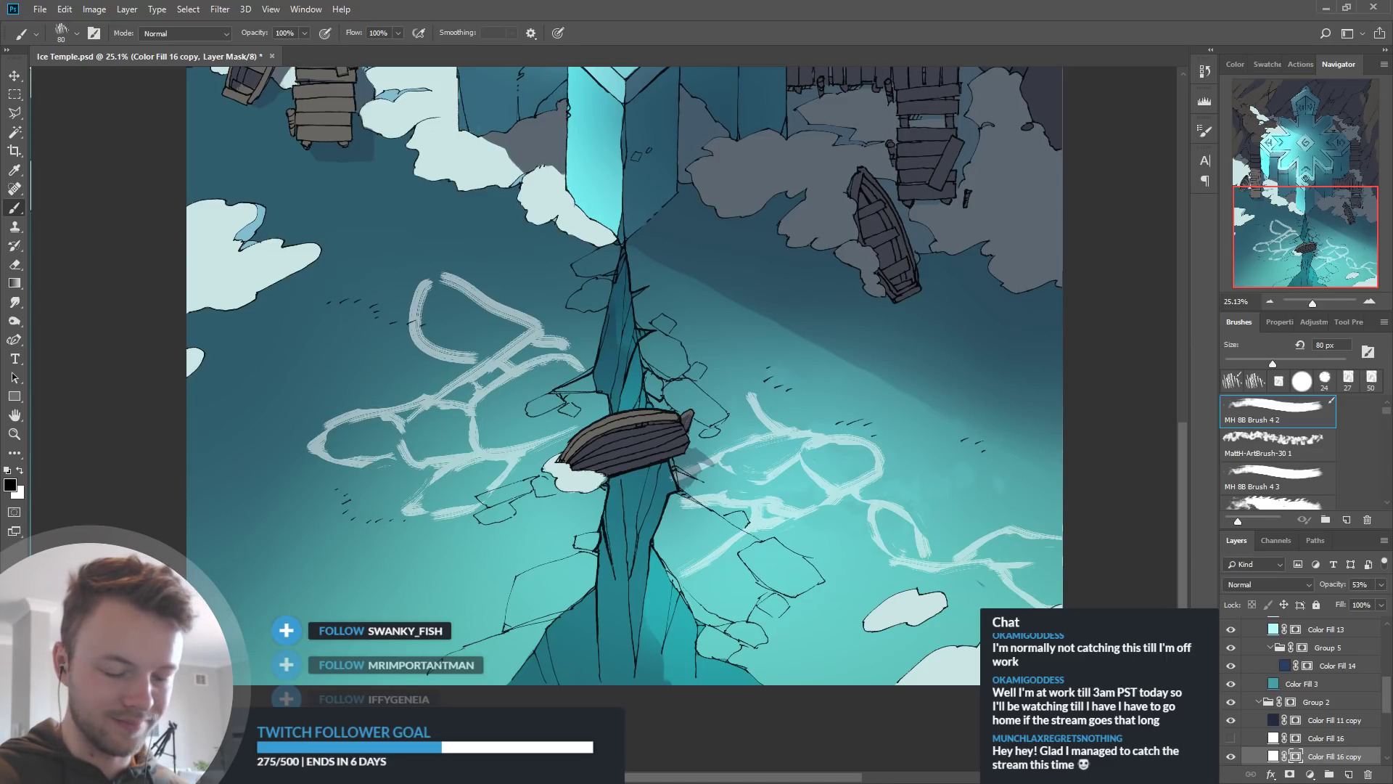
pyautogui.press('x')
pyautogui.press('x')
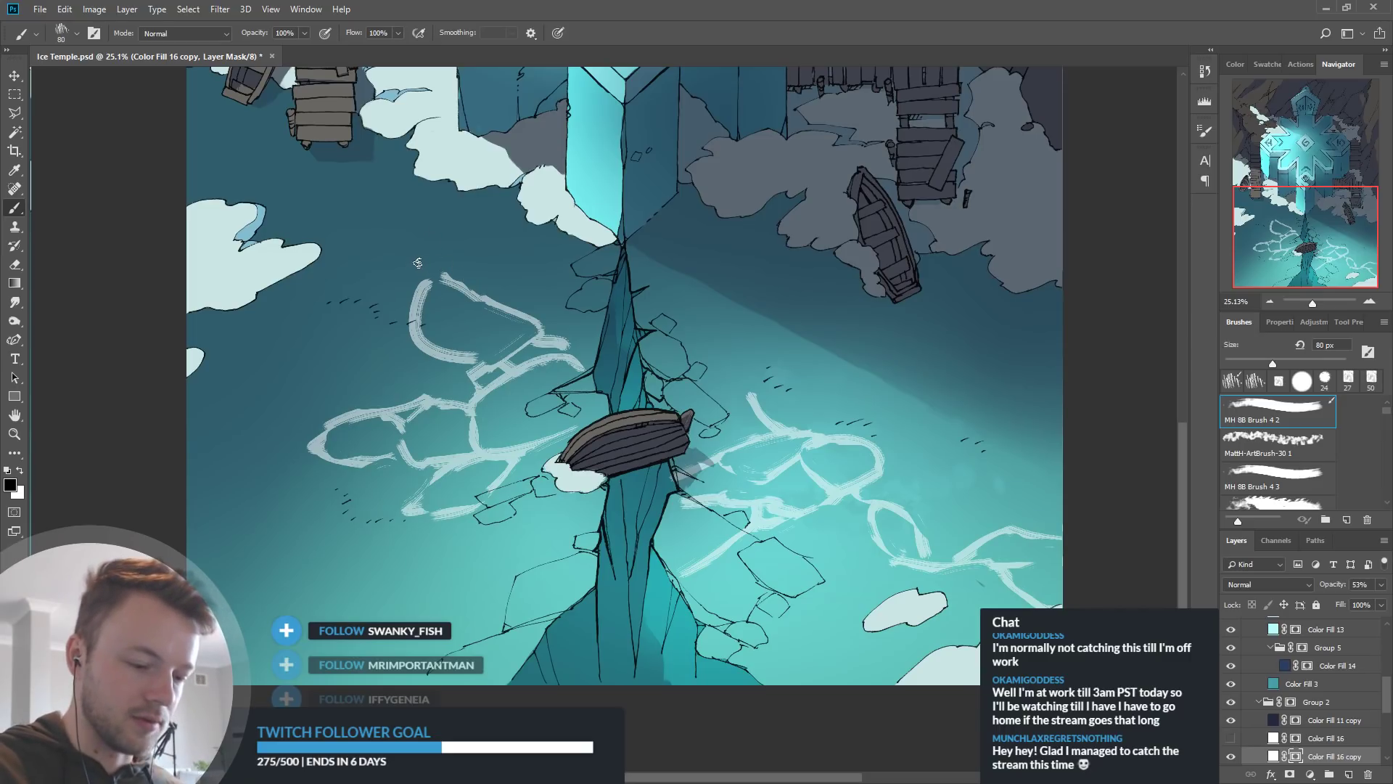
pyautogui.press('x')
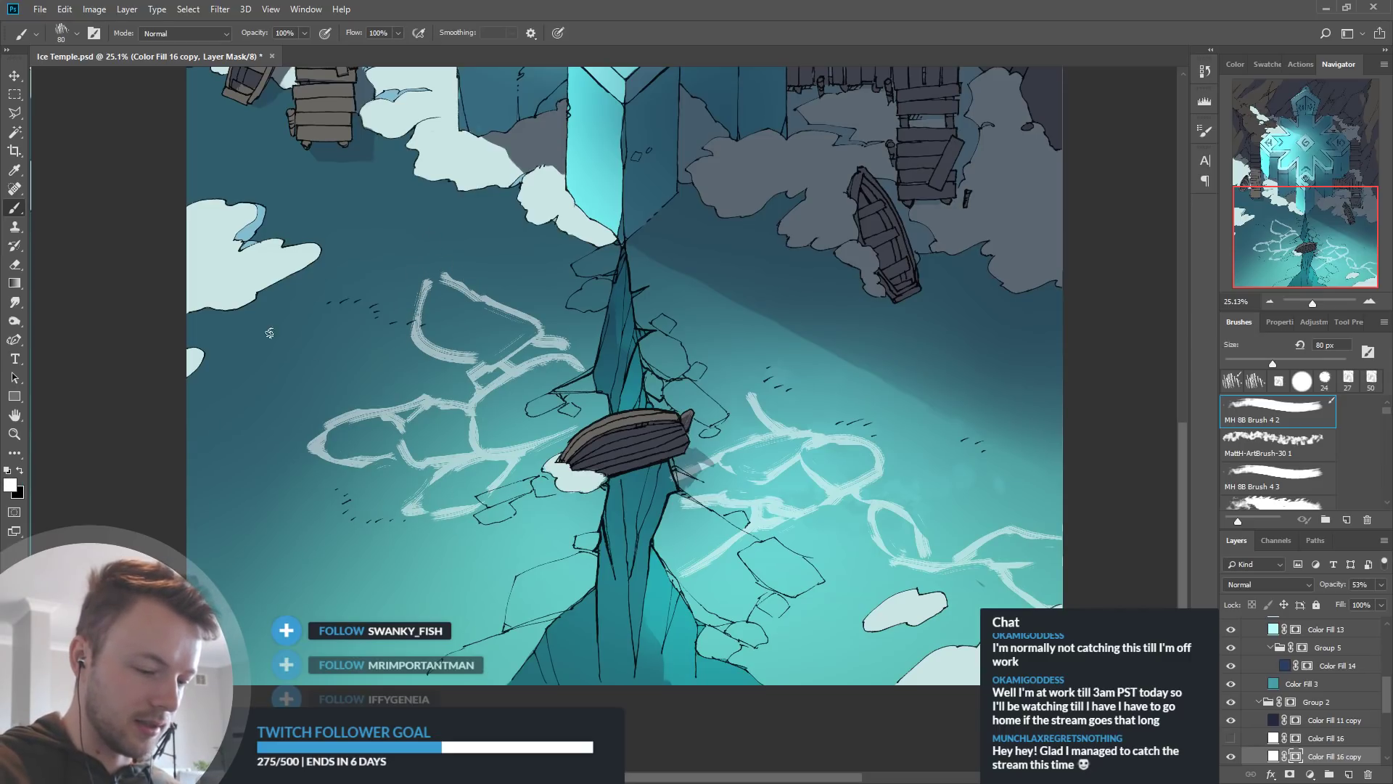
pyautogui.moveTo(251, 336)
pyautogui.mouseDown()
pyautogui.moveTo(290, 399)
pyautogui.moveTo(334, 359)
pyautogui.moveTo(291, 392)
pyautogui.mouseUp()
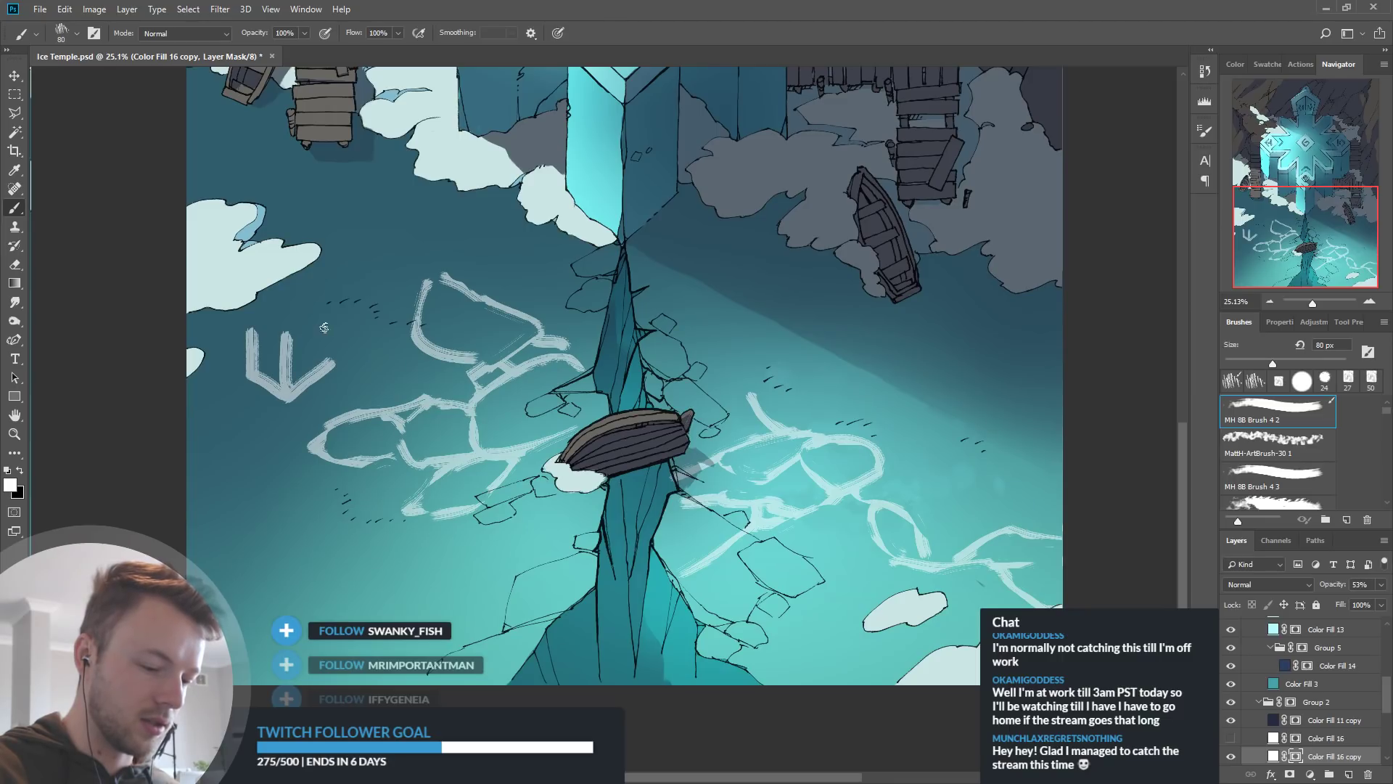
pyautogui.moveTo(296, 332)
pyautogui.mouseDown()
pyautogui.moveTo(325, 316)
pyautogui.moveTo(276, 332)
pyautogui.moveTo(290, 301)
pyautogui.moveTo(331, 308)
pyautogui.mouseUp()
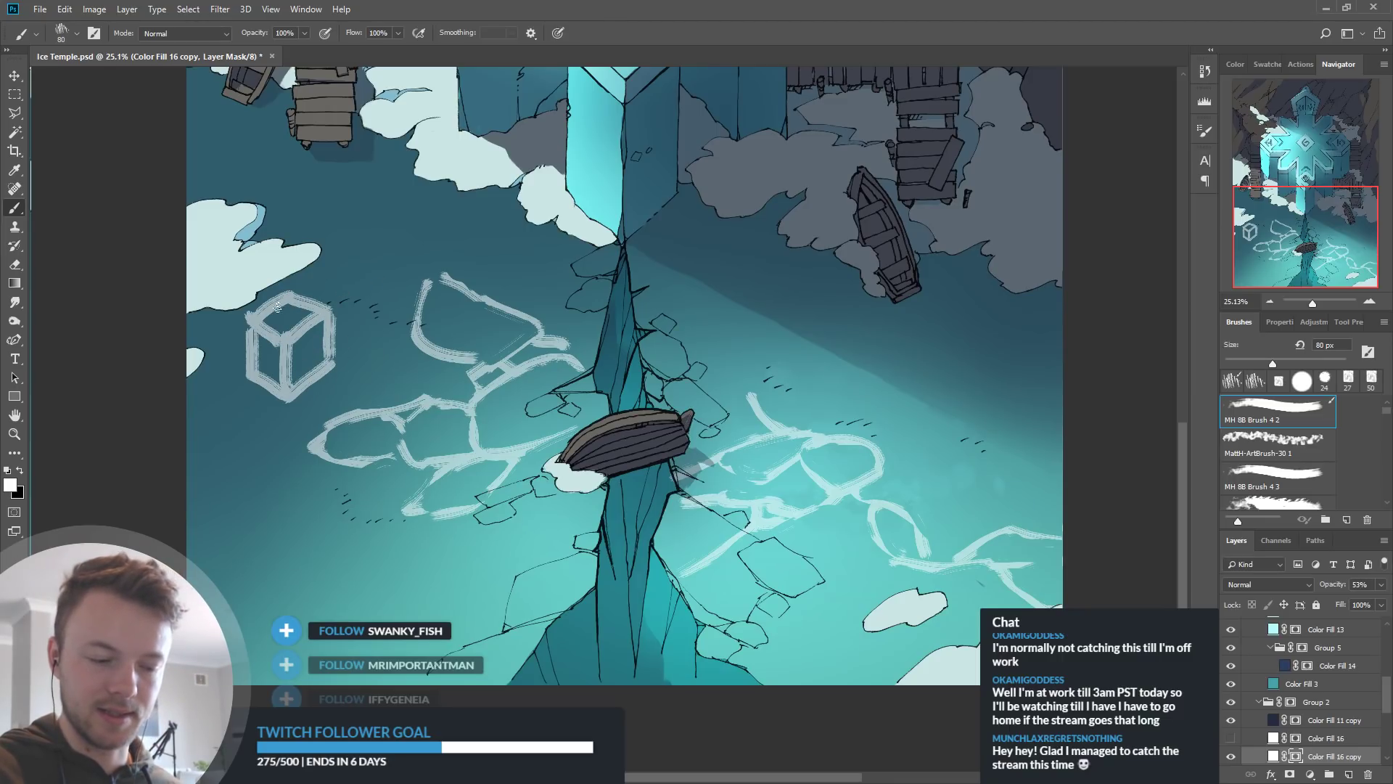
pyautogui.press('x')
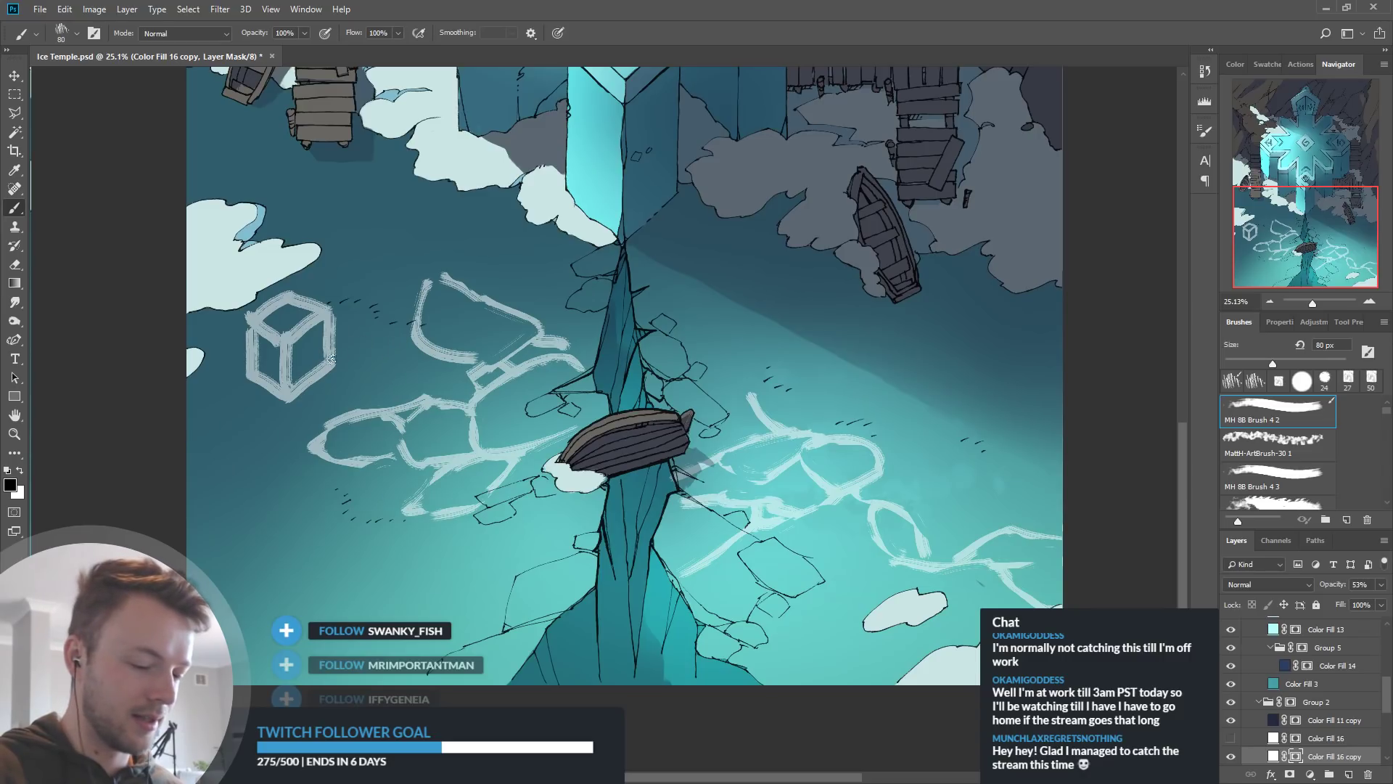
pyautogui.hotkey('ctrl', 'z')
pyautogui.hotkey('ctrl', 'z')
pyautogui.hotkey('ctrl', 'z')
pyautogui.hotkey('ctrl', 'z')
pyautogui.hotkey('ctrl', 'z')
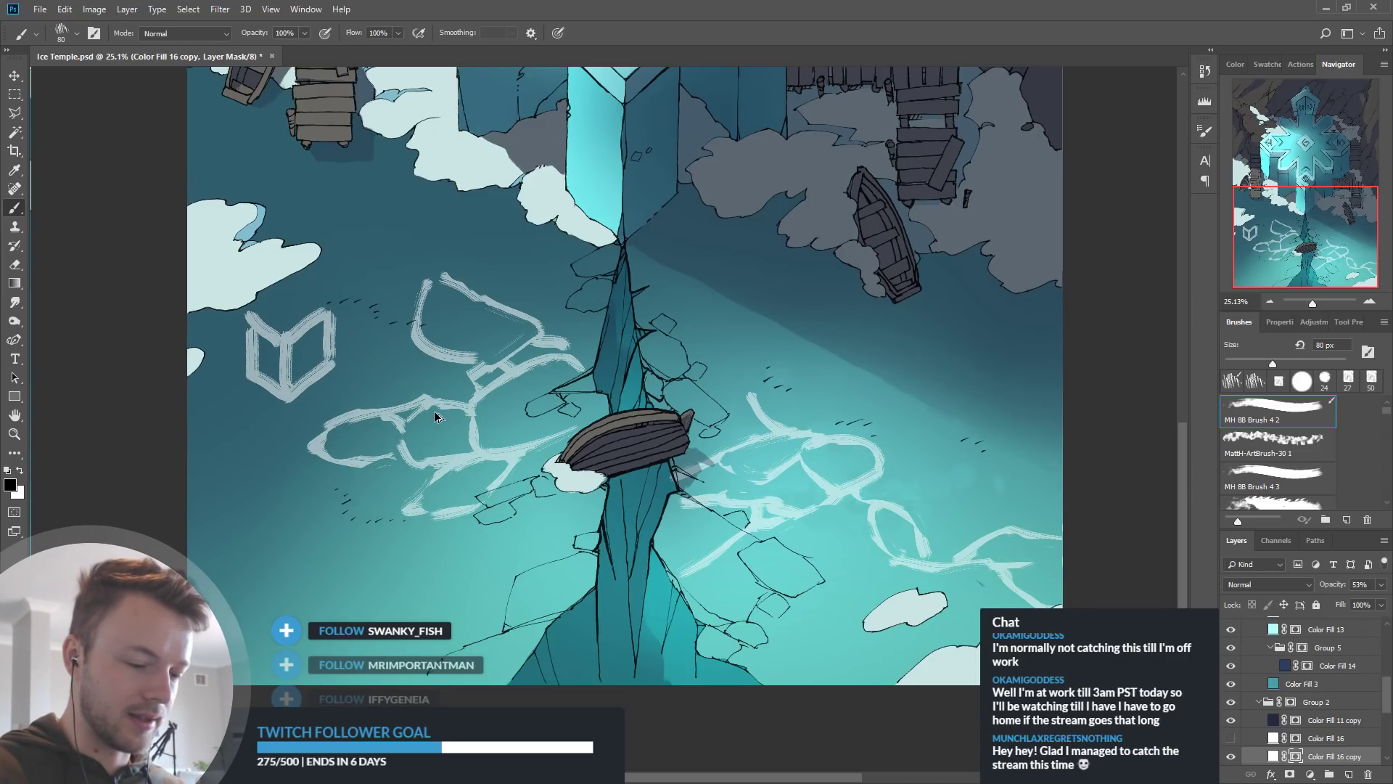
pyautogui.hotkey('ctrl', 'z')
pyautogui.hotkey('ctrl', 'z')
pyautogui.hotkey('ctrl', 'z')
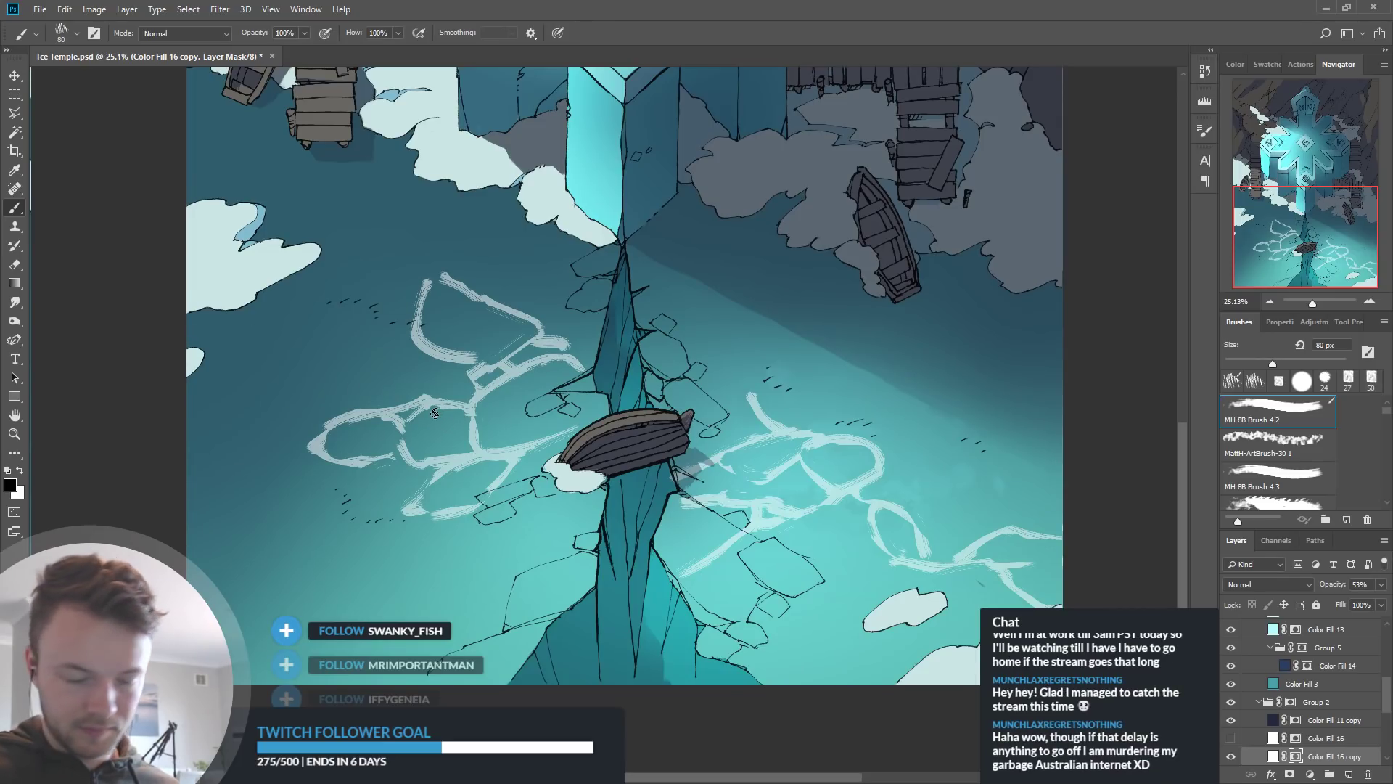
# Paint faint white cracks across the upper-left ice up to the left dock, and show the Color Fill 16 layer again
pyautogui.press('x')
pyautogui.moveTo(556, 269); pyautogui.dragTo(614, 345)
pyautogui.moveTo(410, 341)
pyautogui.mouseDown()
pyautogui.moveTo(374, 297)
pyautogui.moveTo(494, 334)
pyautogui.moveTo(435, 305)
pyautogui.moveTo(369, 227)
pyautogui.moveTo(364, 290)
pyautogui.moveTo(313, 299)
pyautogui.moveTo(244, 225)
pyautogui.moveTo(346, 243)
pyautogui.mouseUp()
pyautogui.click(1230, 738)
pyautogui.moveTo(1144, 621); pyautogui.dragTo(1122, 570)
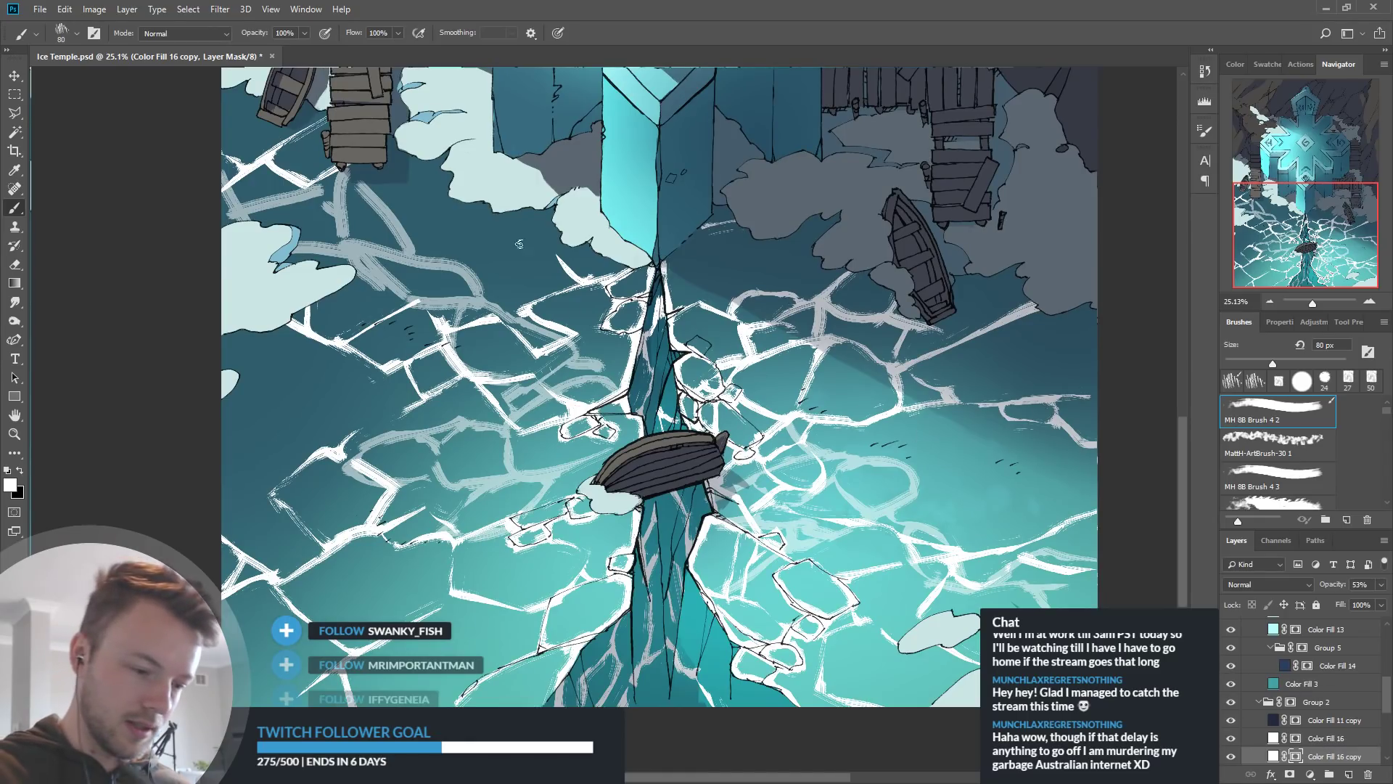
pyautogui.moveTo(383, 288)
pyautogui.mouseDown()
pyautogui.moveTo(244, 373)
pyautogui.moveTo(406, 360)
pyautogui.mouseUp()
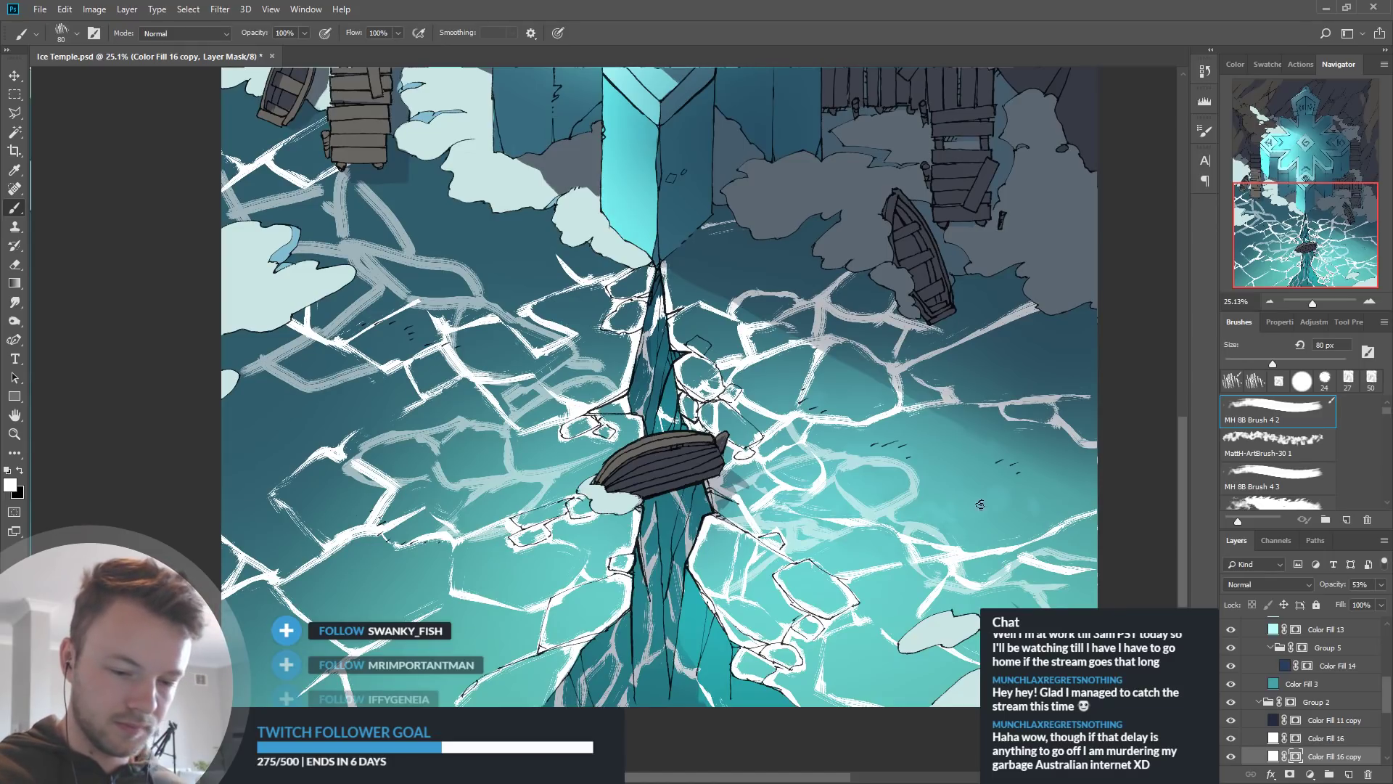
# Paint out the faint cracks on the upper-left ice below the left dock with black on the layer mask
pyautogui.press('x')
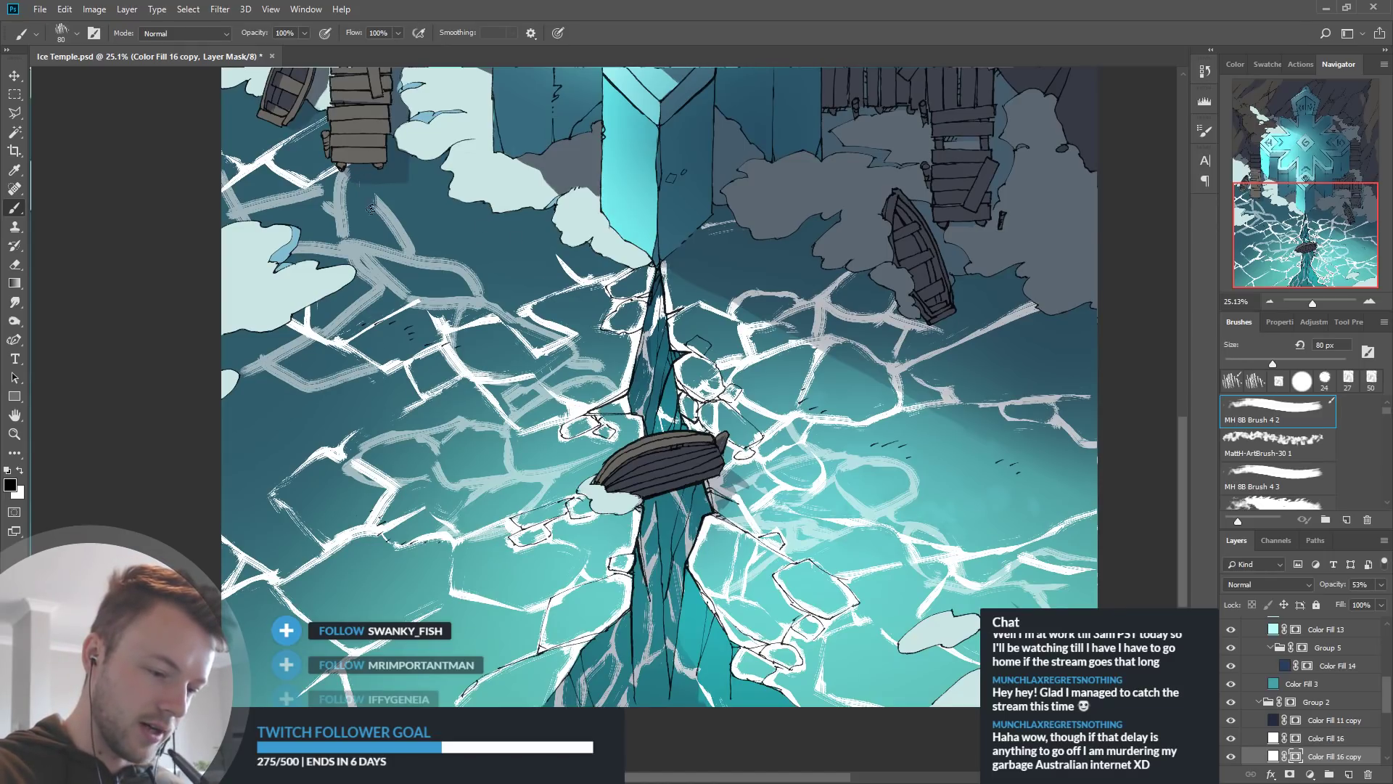
pyautogui.moveTo(387, 222); pyautogui.dragTo(401, 243)
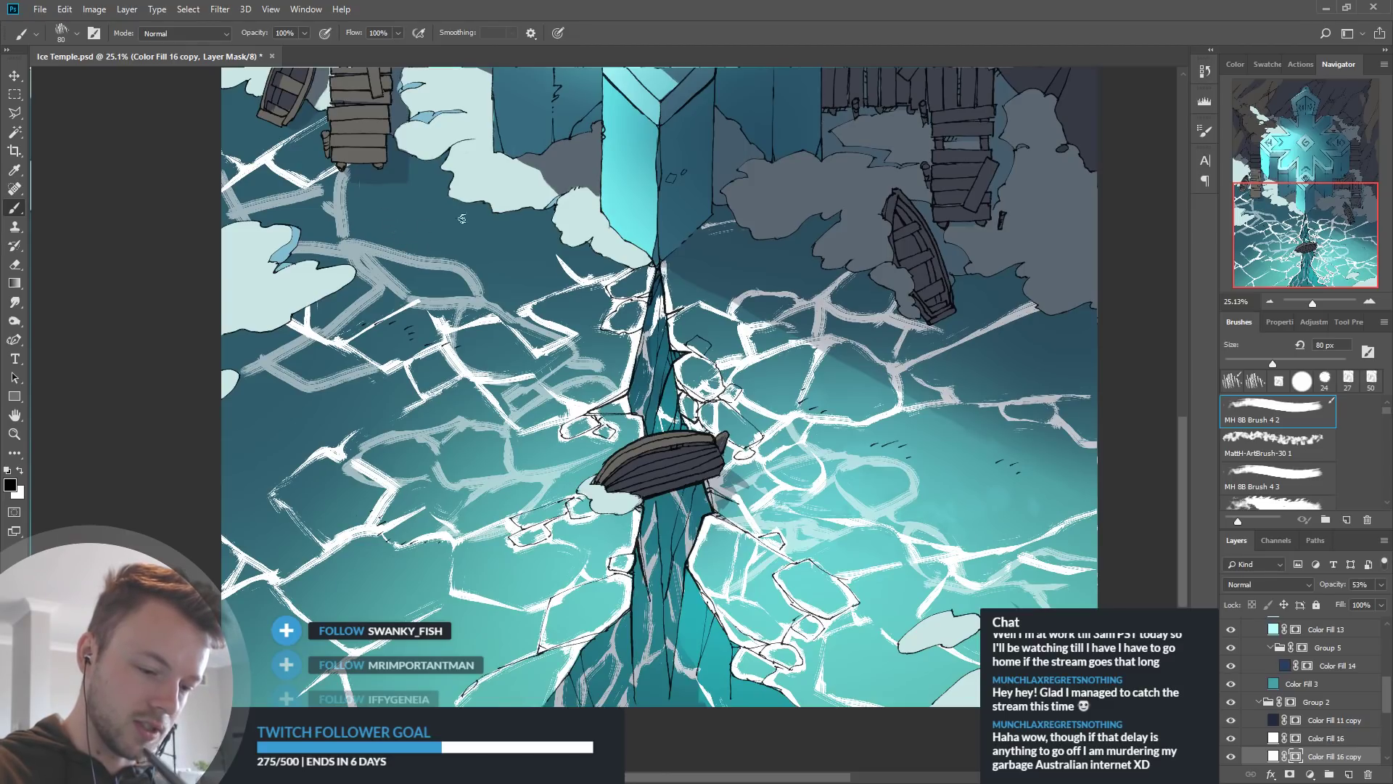
pyautogui.moveTo(337, 212)
pyautogui.mouseDown()
pyautogui.moveTo(350, 169)
pyautogui.moveTo(335, 214)
pyautogui.moveTo(360, 214)
pyautogui.moveTo(357, 227)
pyautogui.moveTo(317, 185)
pyautogui.mouseUp()
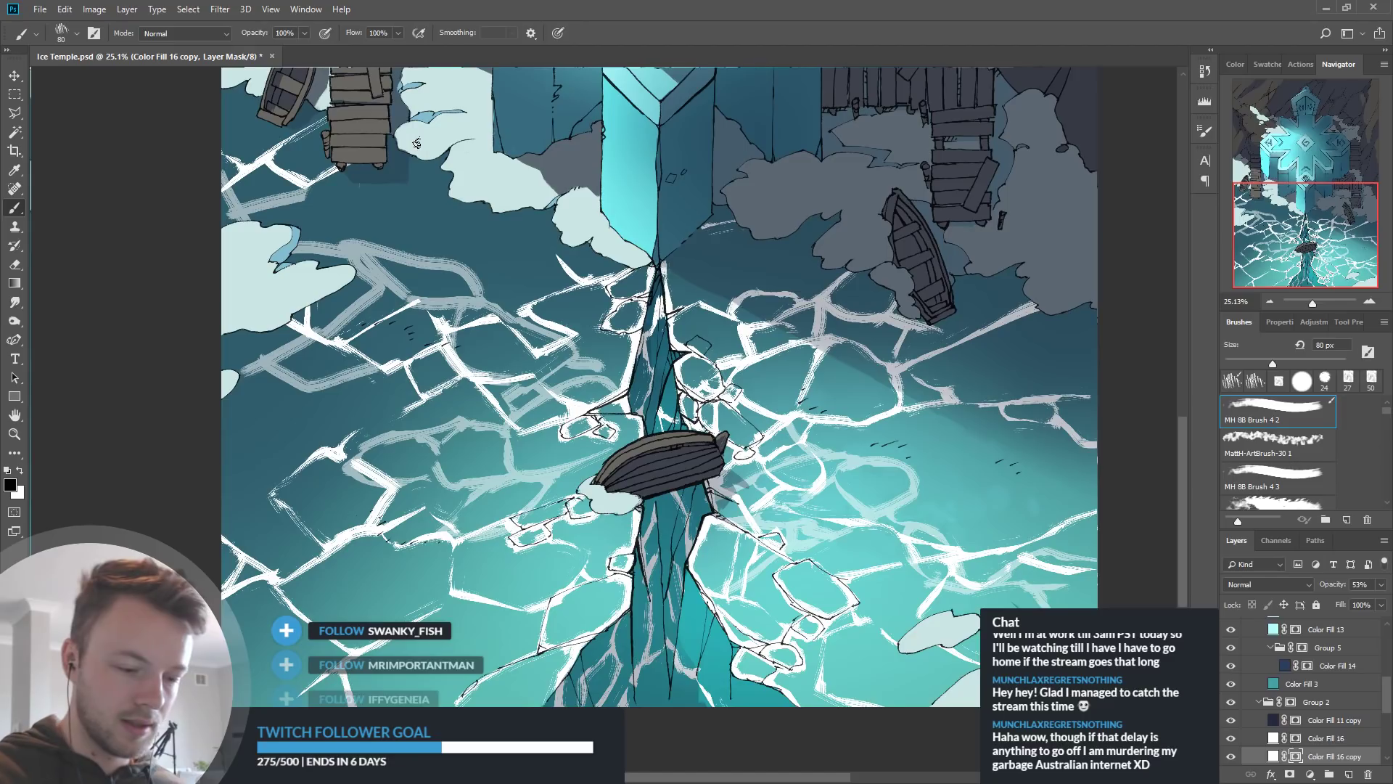
pyautogui.moveTo(350, 263)
pyautogui.mouseDown()
pyautogui.moveTo(350, 219)
pyautogui.moveTo(343, 233)
pyautogui.moveTo(401, 273)
pyautogui.moveTo(410, 250)
pyautogui.moveTo(478, 270)
pyautogui.moveTo(483, 284)
pyautogui.moveTo(425, 301)
pyautogui.moveTo(423, 285)
pyautogui.moveTo(450, 321)
pyautogui.moveTo(472, 280)
pyautogui.moveTo(492, 325)
pyautogui.moveTo(483, 344)
pyautogui.moveTo(449, 324)
pyautogui.moveTo(510, 316)
pyautogui.moveTo(569, 364)
pyautogui.moveTo(552, 362)
pyautogui.moveTo(506, 406)
pyautogui.mouseUp()
pyautogui.moveTo(580, 381)
pyautogui.mouseDown()
pyautogui.moveTo(553, 390)
pyautogui.moveTo(622, 388)
pyautogui.mouseUp()
pyautogui.moveTo(972, 556); pyautogui.dragTo(967, 524)
# Paint faint white cracks across the lower-left ice and on the ice right of the central crevasse
pyautogui.press('x')
pyautogui.moveTo(300, 575); pyautogui.dragTo(424, 493)
pyautogui.moveTo(353, 553); pyautogui.dragTo(463, 521)
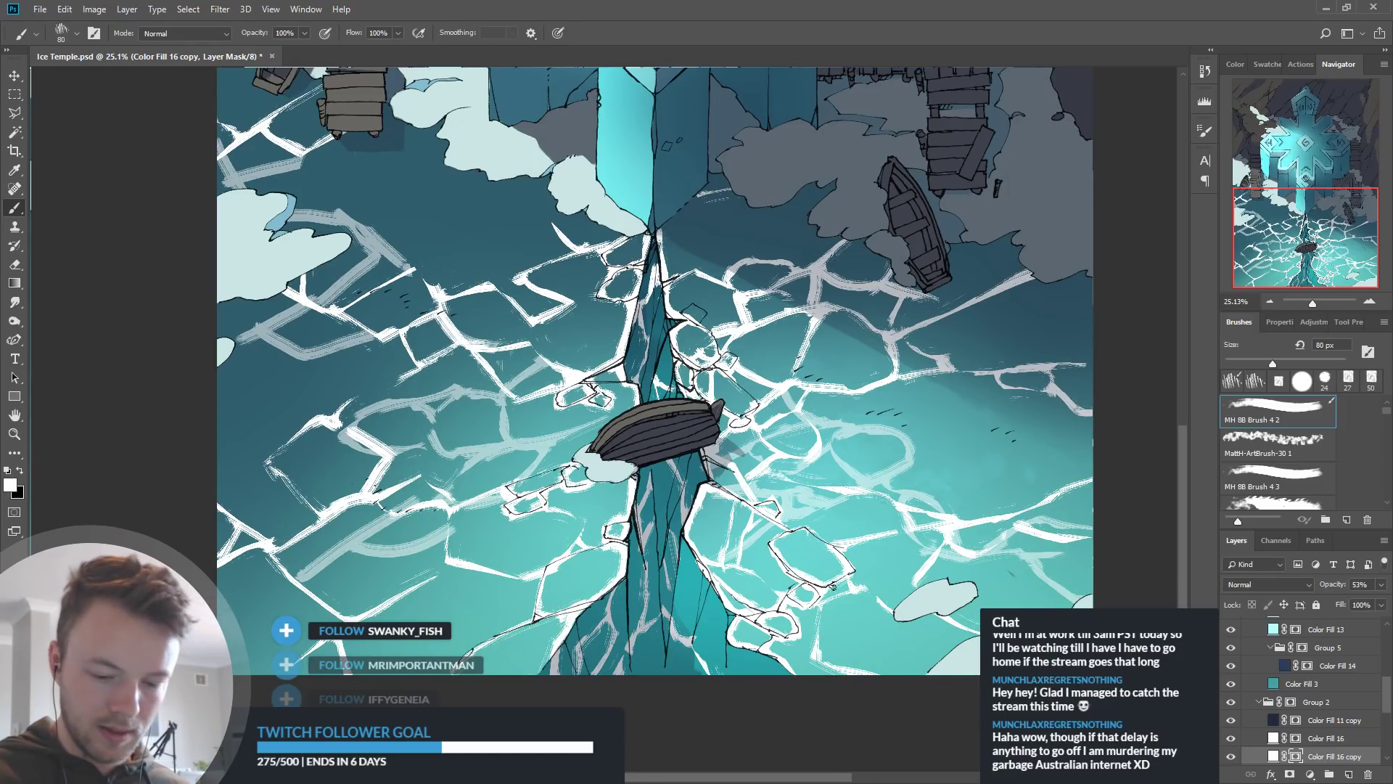
pyautogui.moveTo(868, 545); pyautogui.dragTo(920, 569)
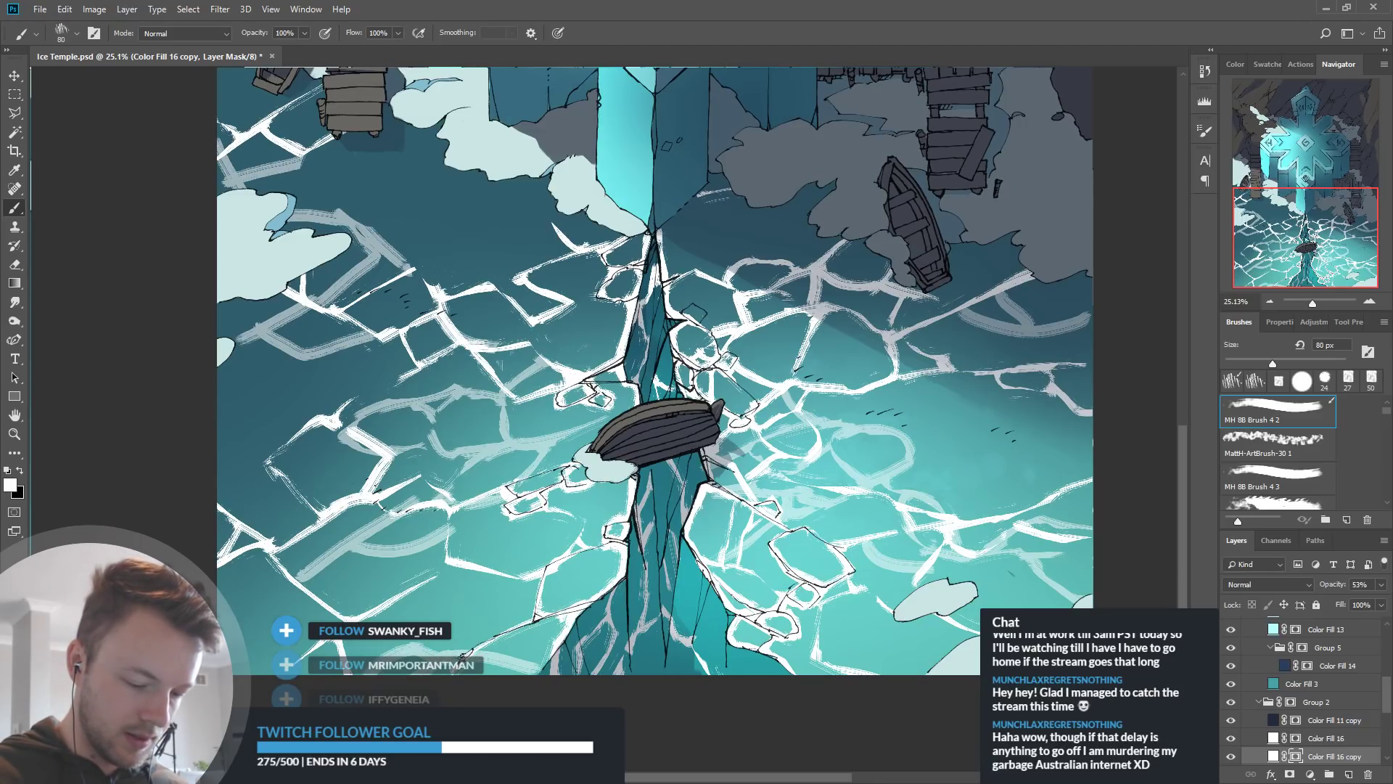
pyautogui.moveTo(1010, 277); pyautogui.dragTo(934, 313)
pyautogui.moveTo(863, 394); pyautogui.dragTo(912, 365)
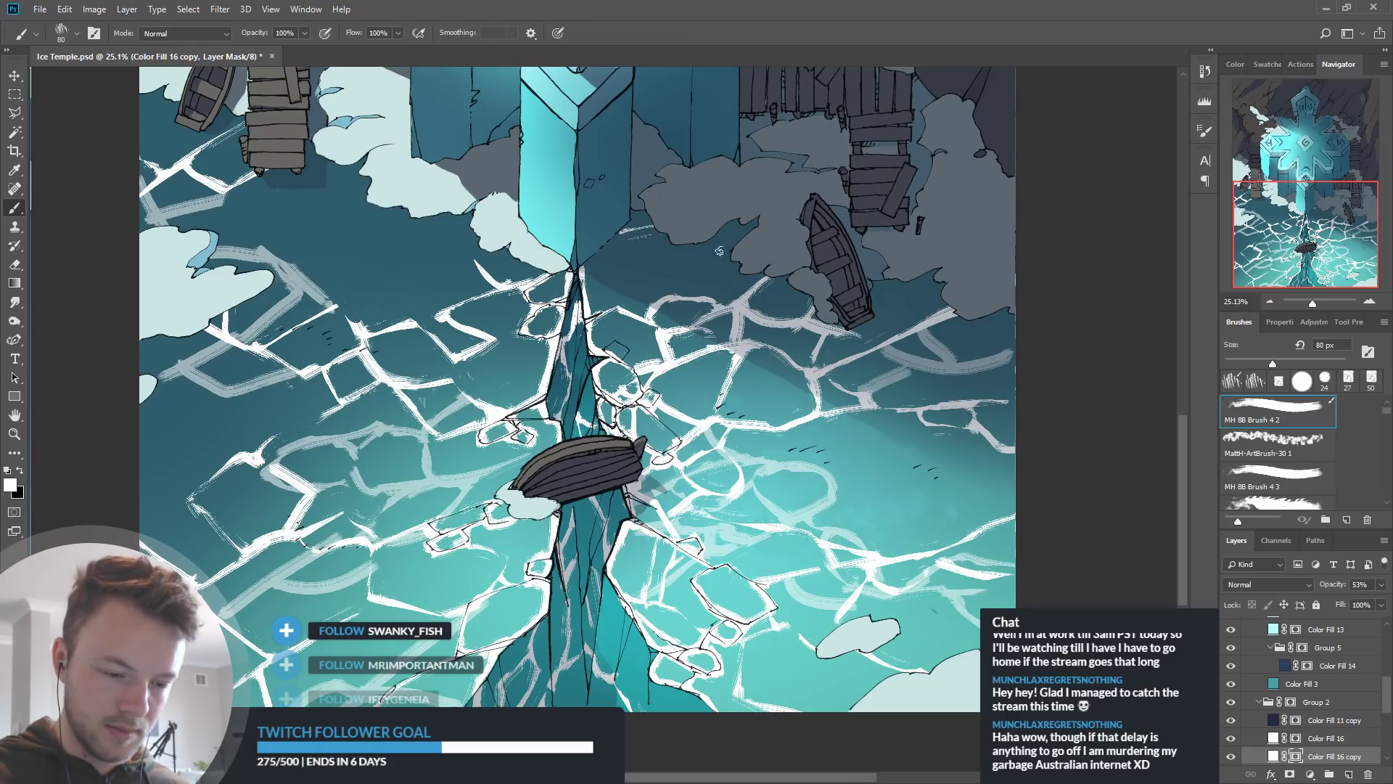
# Paint faint white cracks on both sides of the ice pillar's base, extending up to the left dock
pyautogui.moveTo(613, 247)
pyautogui.mouseDown()
pyautogui.moveTo(673, 294)
pyautogui.moveTo(674, 243)
pyautogui.mouseUp()
pyautogui.moveTo(479, 266)
pyautogui.mouseDown()
pyautogui.moveTo(439, 214)
pyautogui.moveTo(494, 283)
pyautogui.mouseUp()
pyautogui.moveTo(456, 240)
pyautogui.mouseDown()
pyautogui.moveTo(406, 238)
pyautogui.moveTo(430, 260)
pyautogui.moveTo(359, 191)
pyautogui.moveTo(407, 211)
pyautogui.mouseUp()
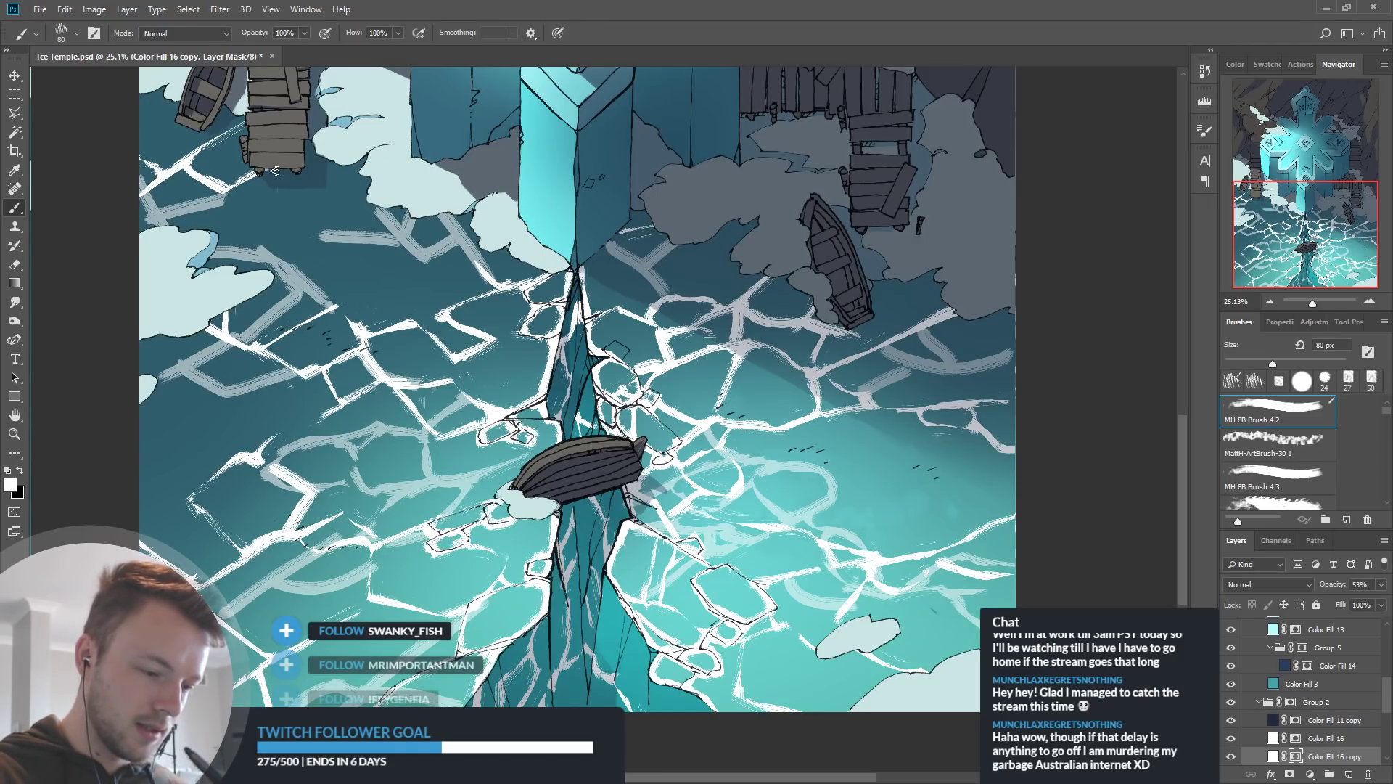
pyautogui.moveTo(539, 378); pyautogui.dragTo(636, 371)
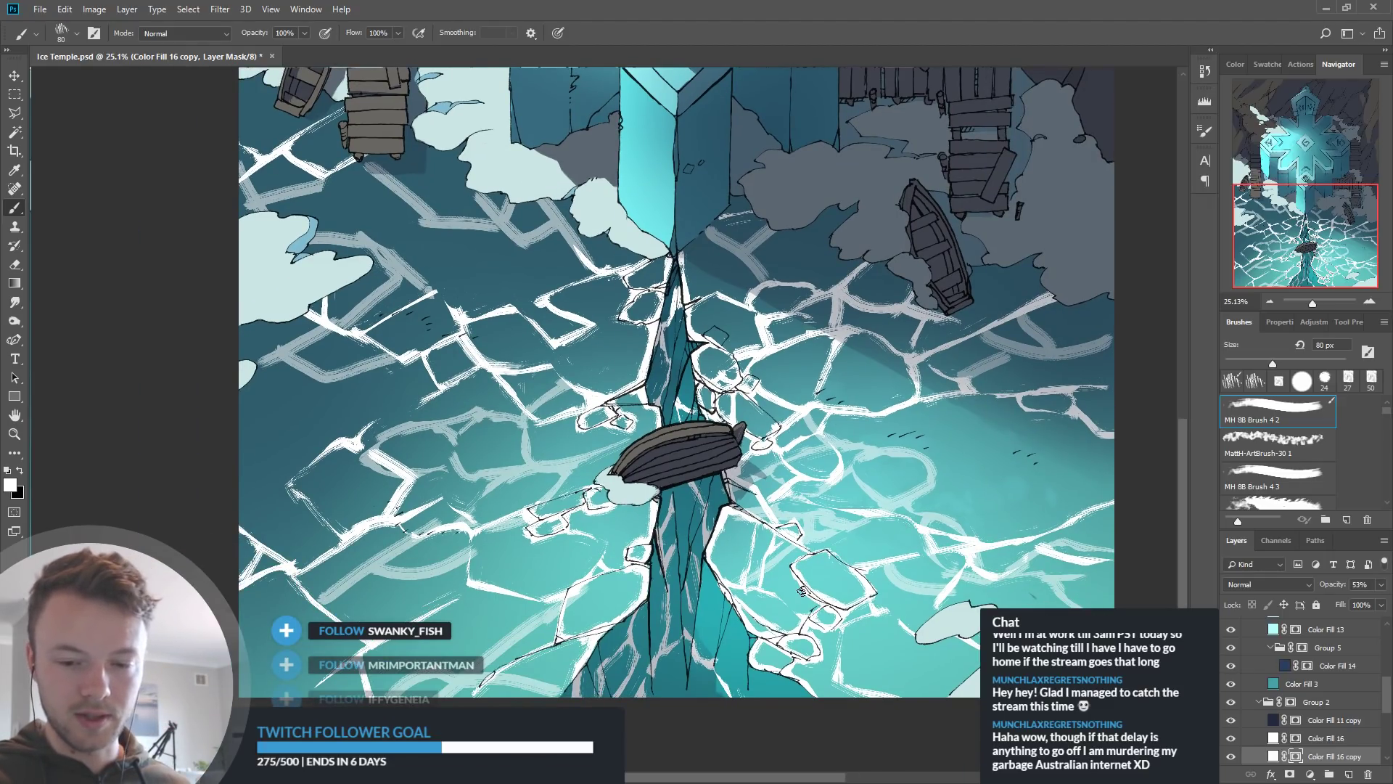
# Add faint white cracks to the open ice right of the central rowboat and trim their edges with black
pyautogui.moveTo(902, 450); pyautogui.dragTo(1016, 407)
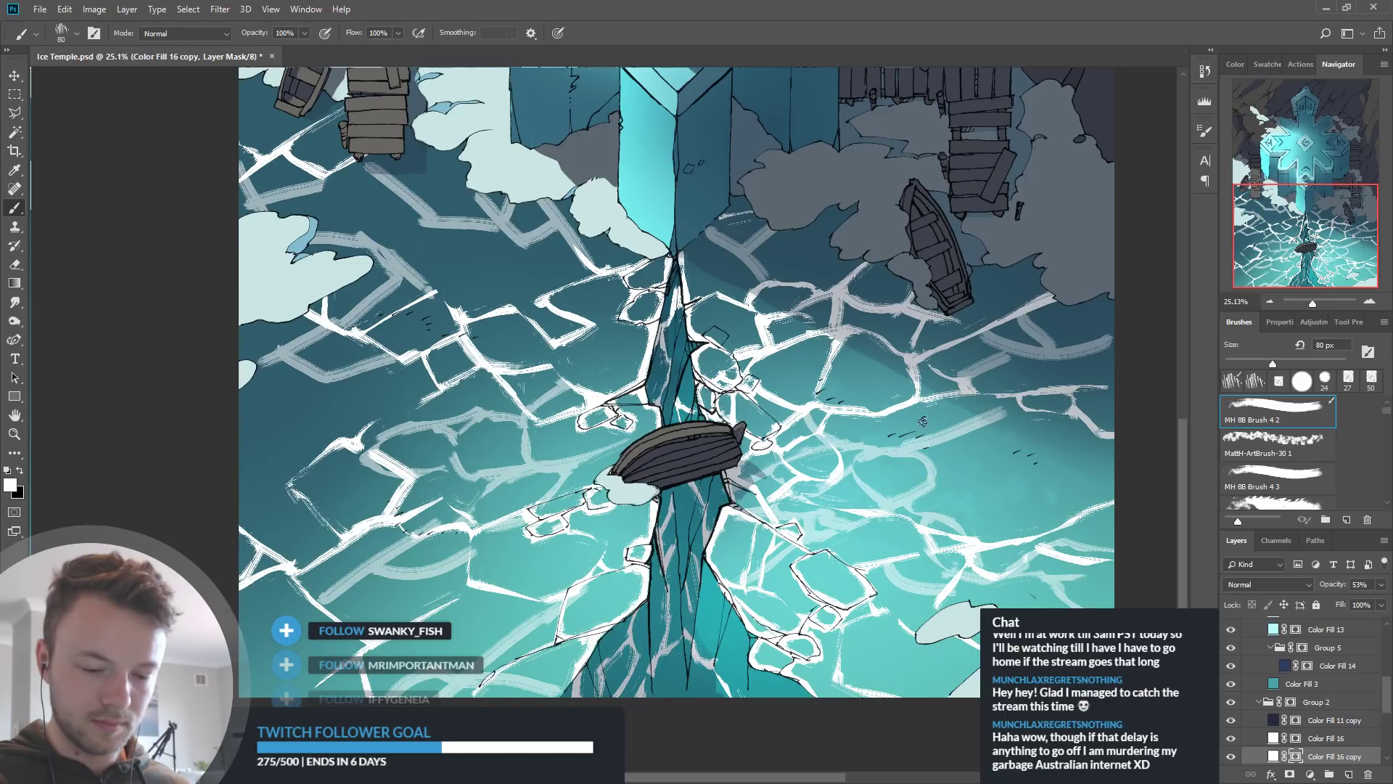
pyautogui.moveTo(924, 492)
pyautogui.mouseDown()
pyautogui.moveTo(977, 523)
pyautogui.moveTo(988, 515)
pyautogui.moveTo(970, 511)
pyautogui.moveTo(1066, 421)
pyautogui.mouseUp()
pyautogui.moveTo(976, 513); pyautogui.dragTo(1044, 545)
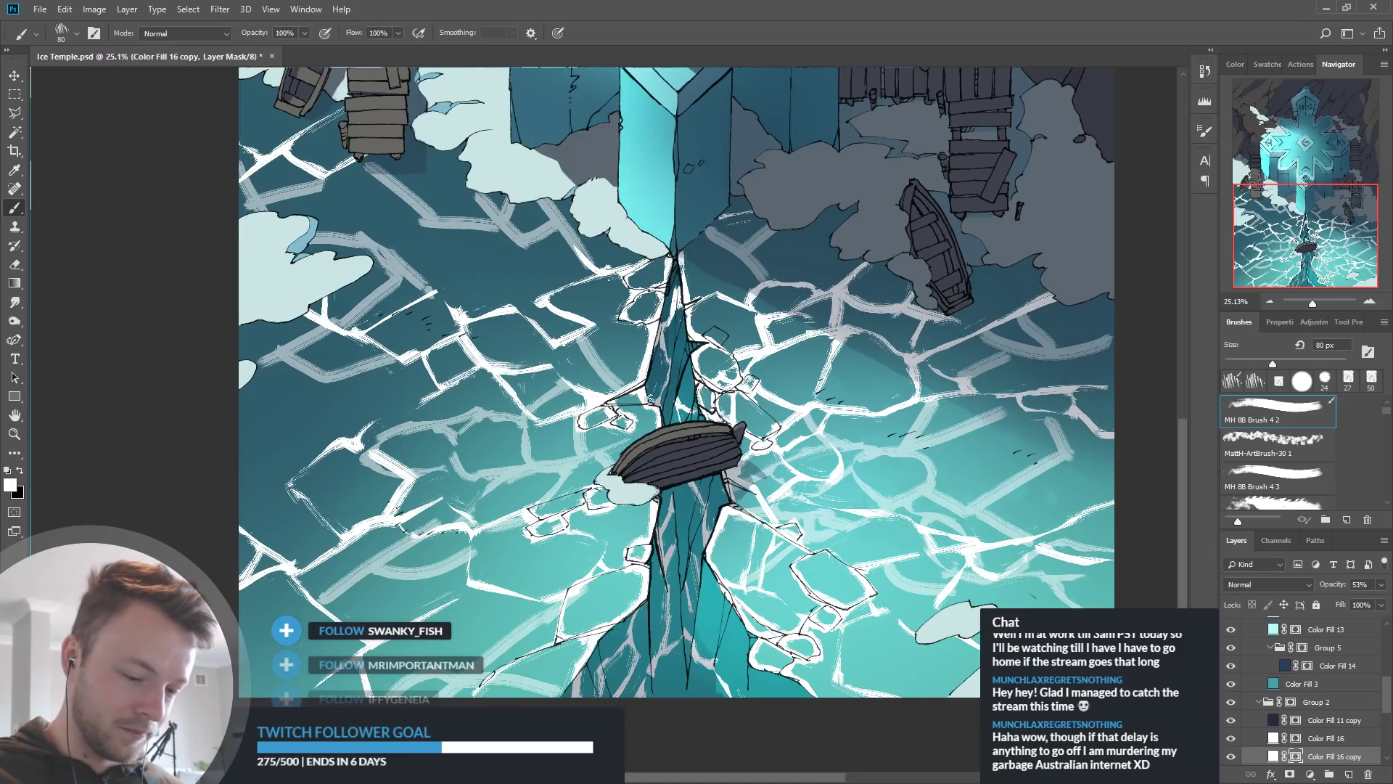
pyautogui.press('x')
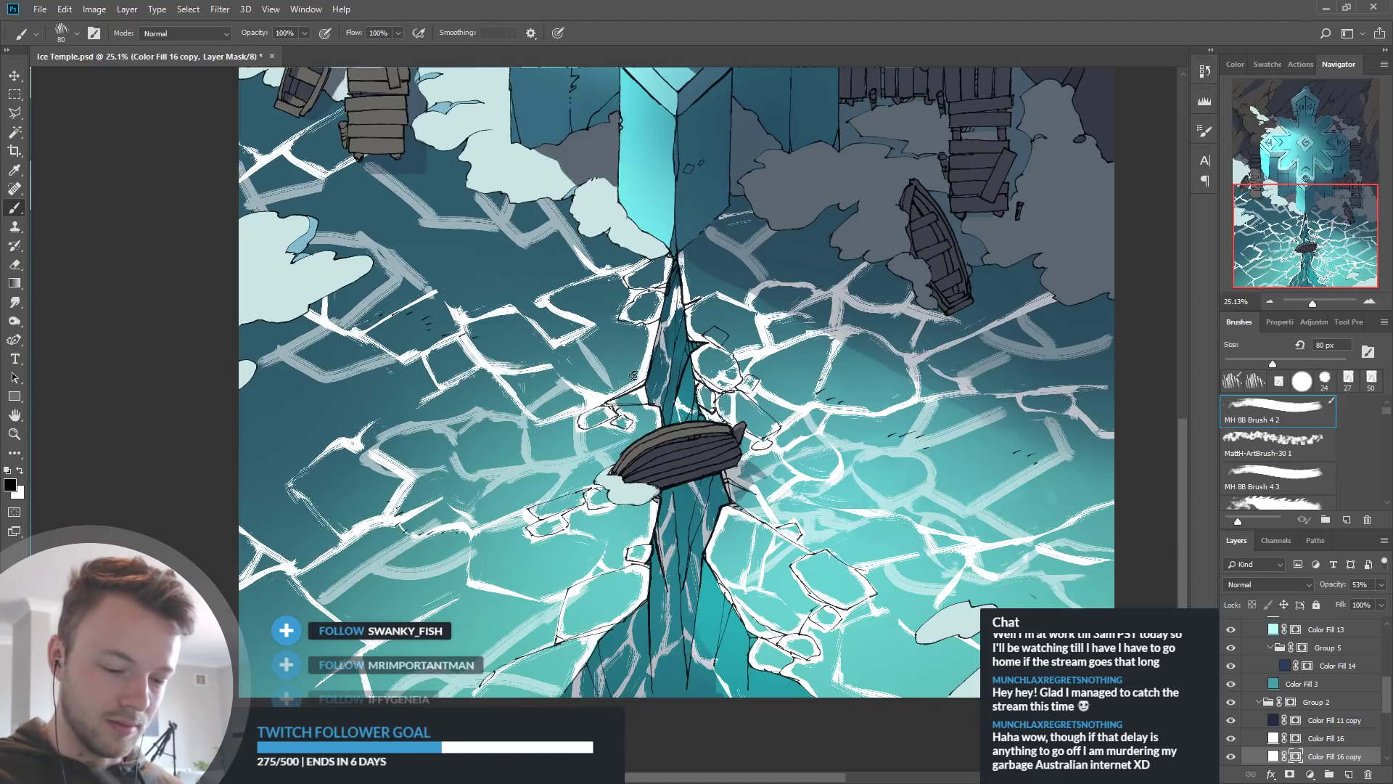
pyautogui.moveTo(1013, 577); pyautogui.dragTo(971, 599)
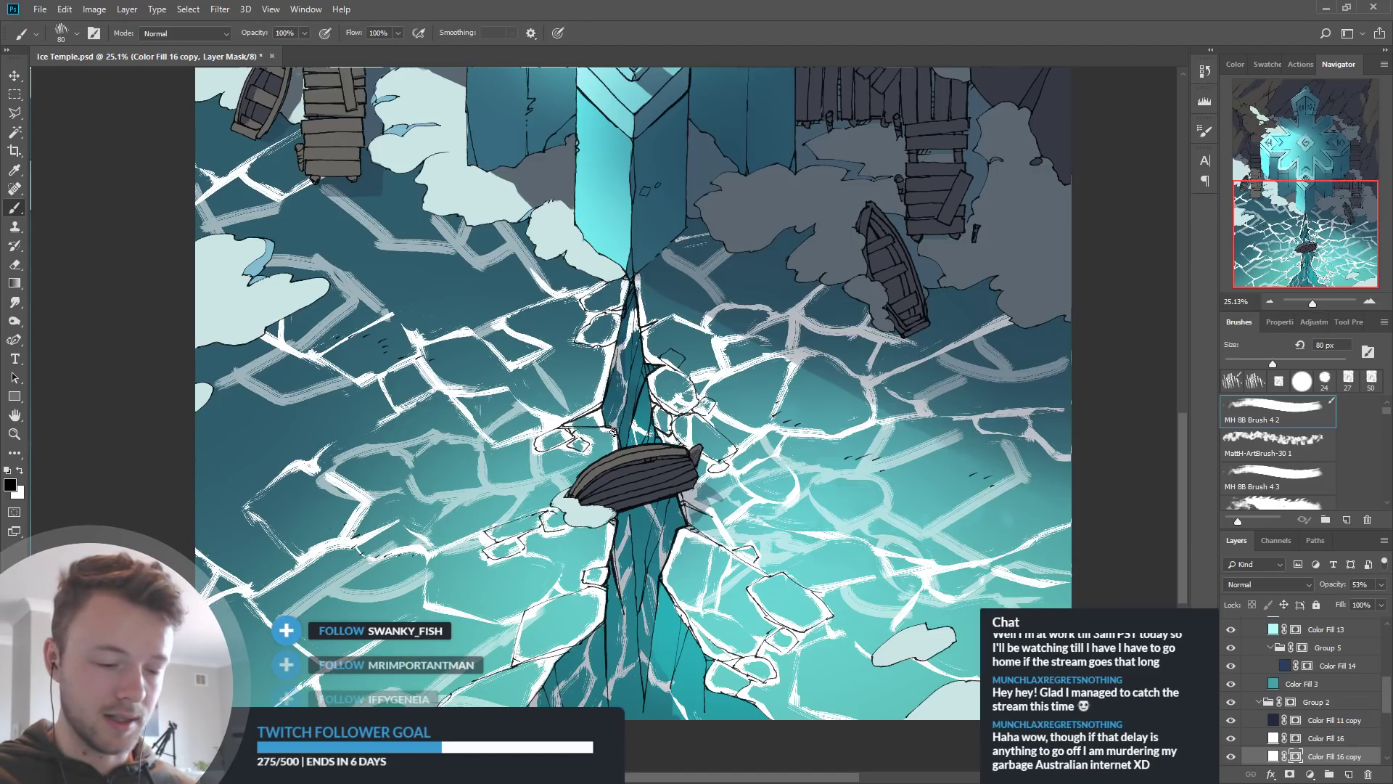
pyautogui.moveTo(1090, 534); pyautogui.dragTo(1082, 517)
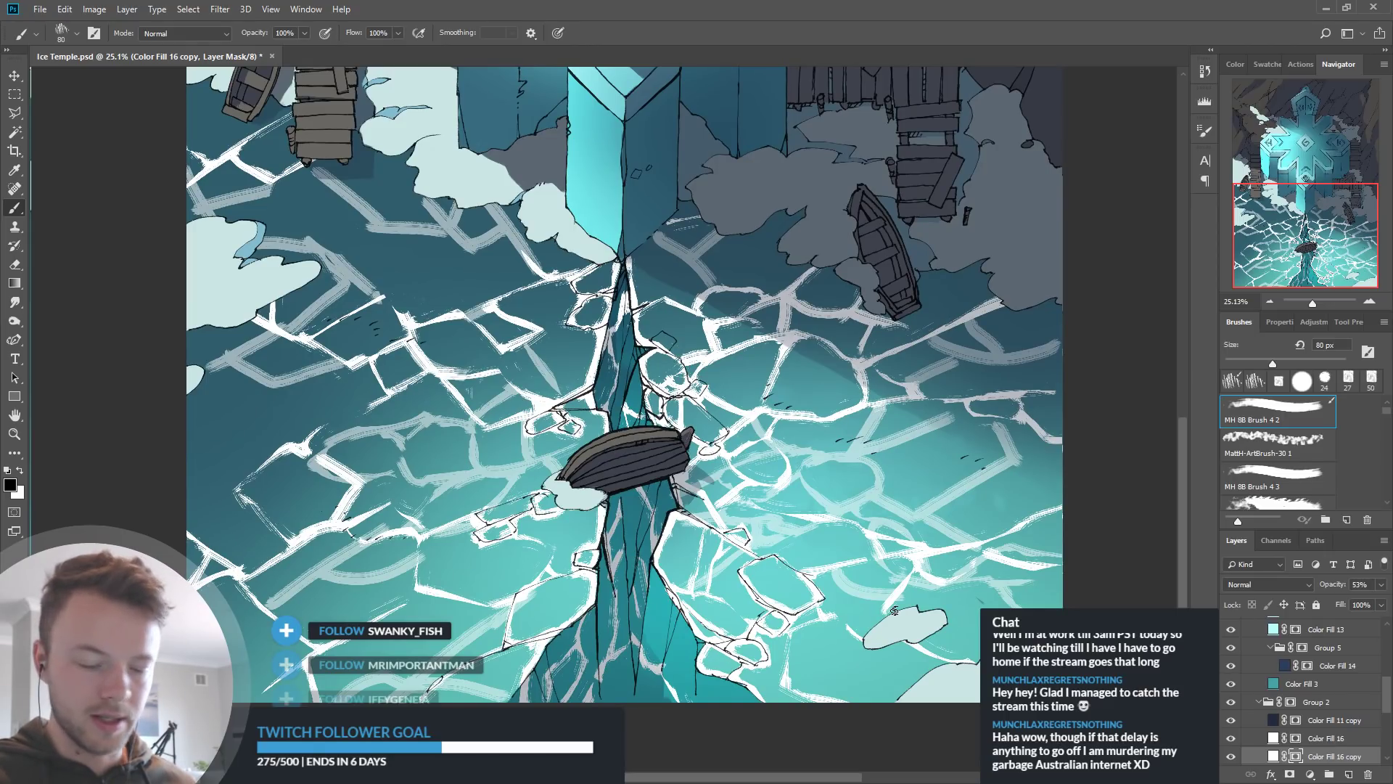
# Extend the faint cracks on the lower-right ice and beside the pillar's base with white strokes
pyautogui.press('x')
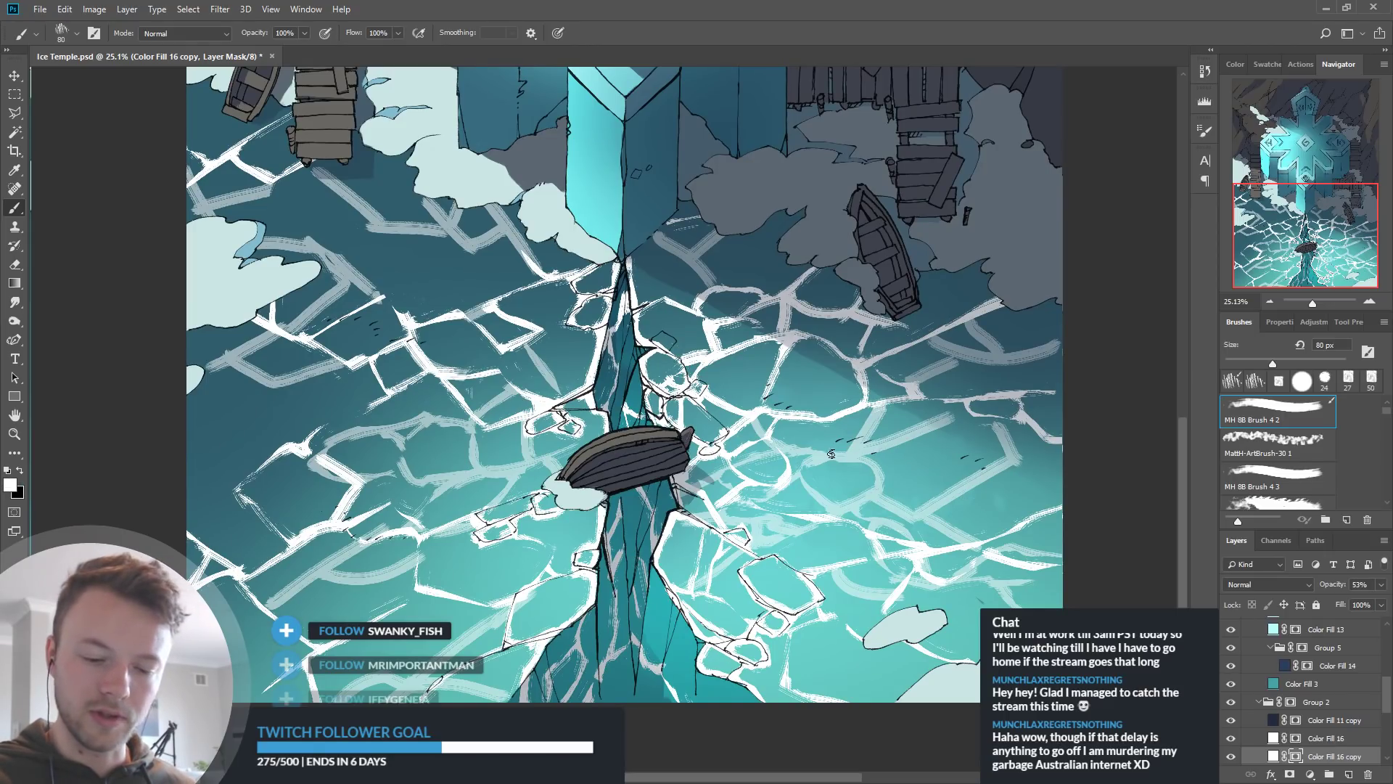
pyautogui.moveTo(983, 564); pyautogui.dragTo(987, 592)
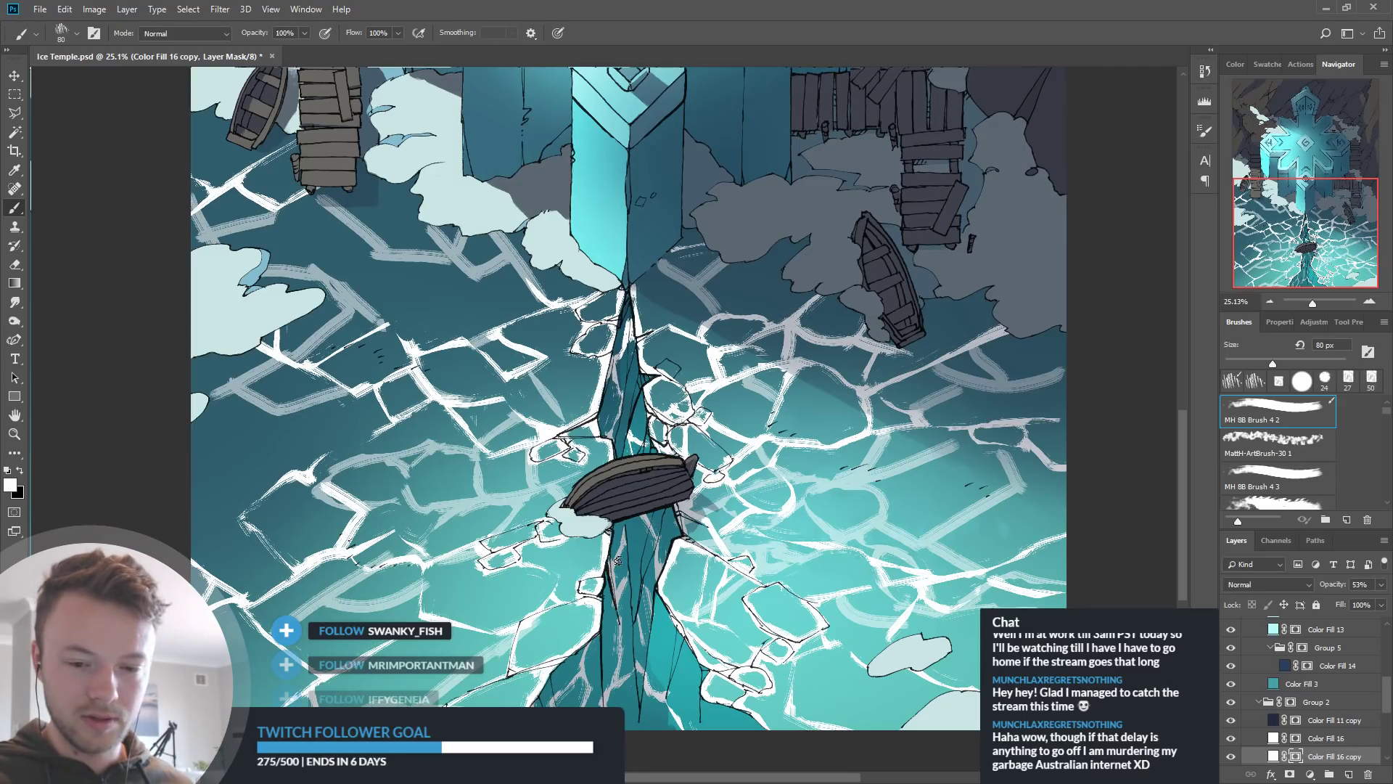
pyautogui.press('x')
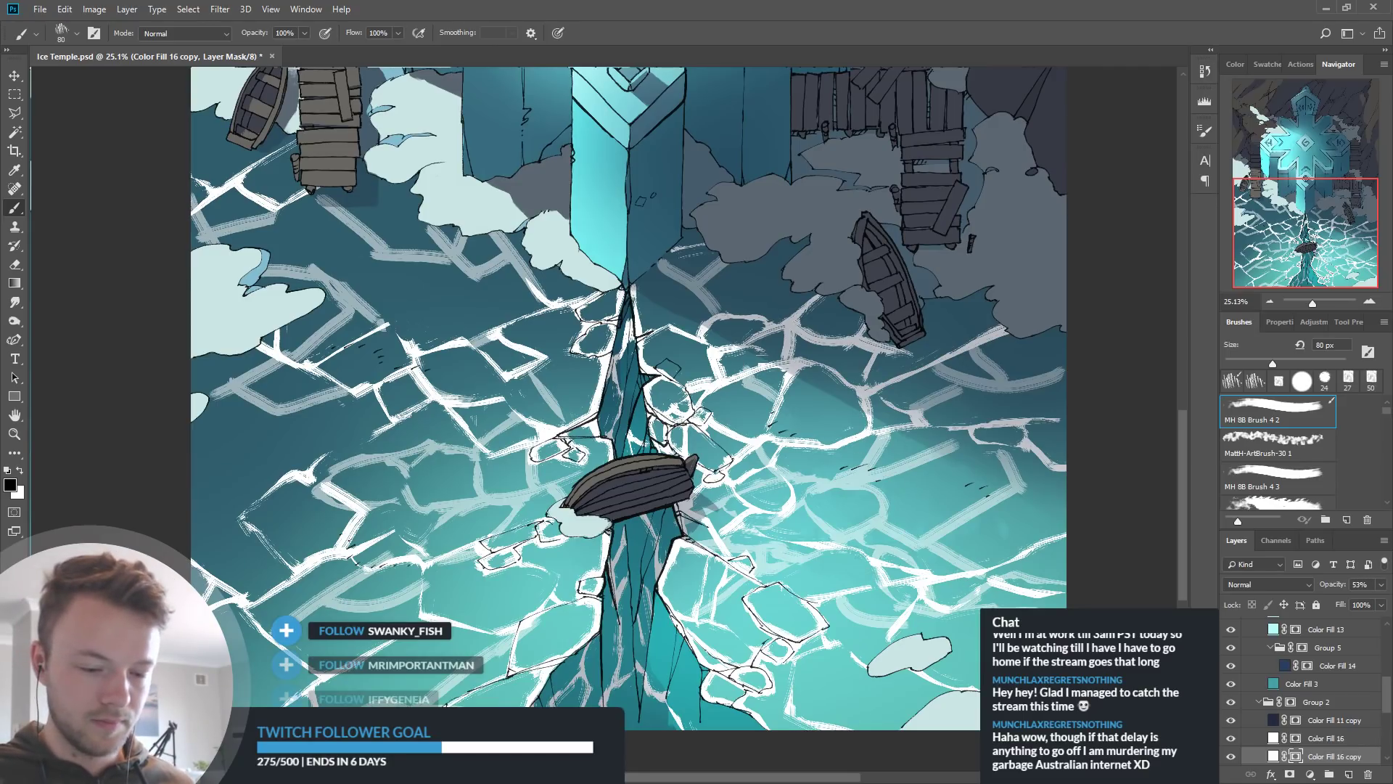
pyautogui.press('x')
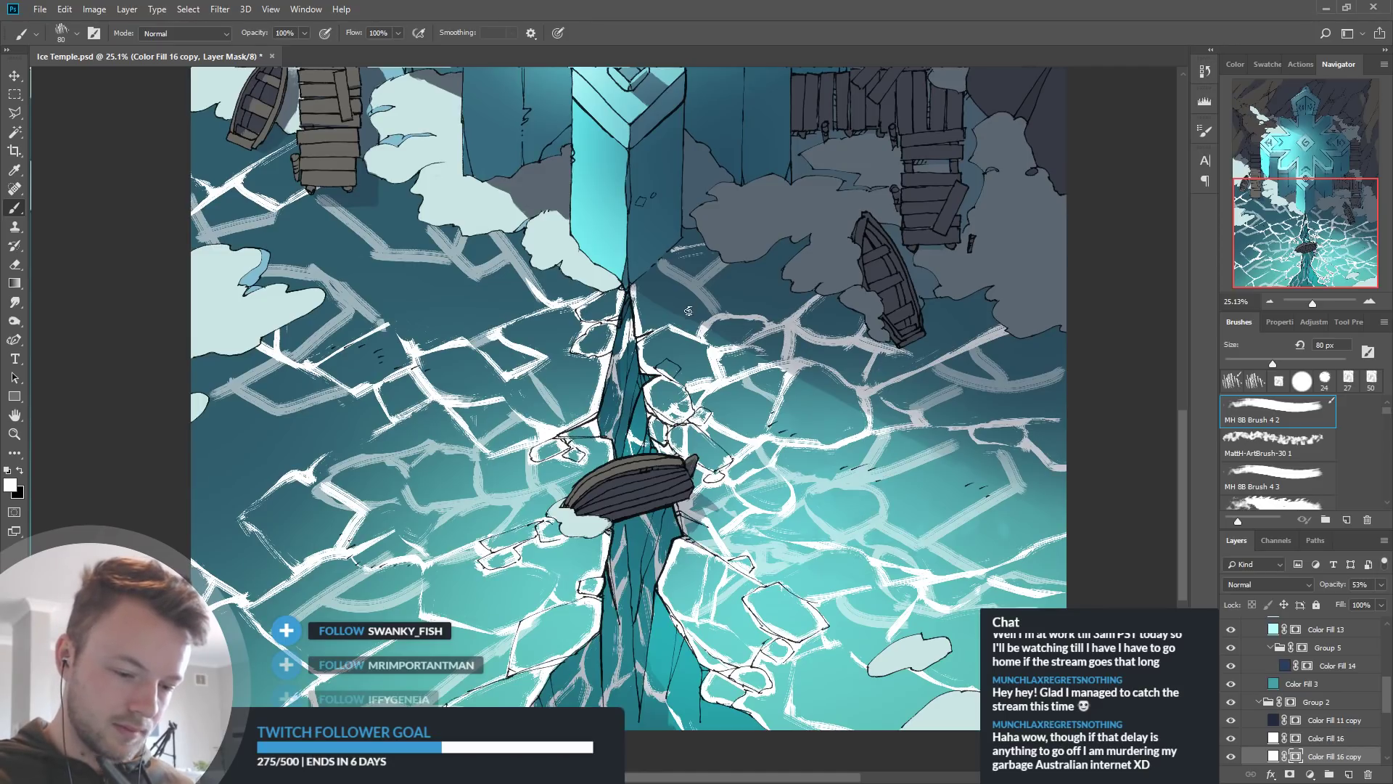
pyautogui.press('x')
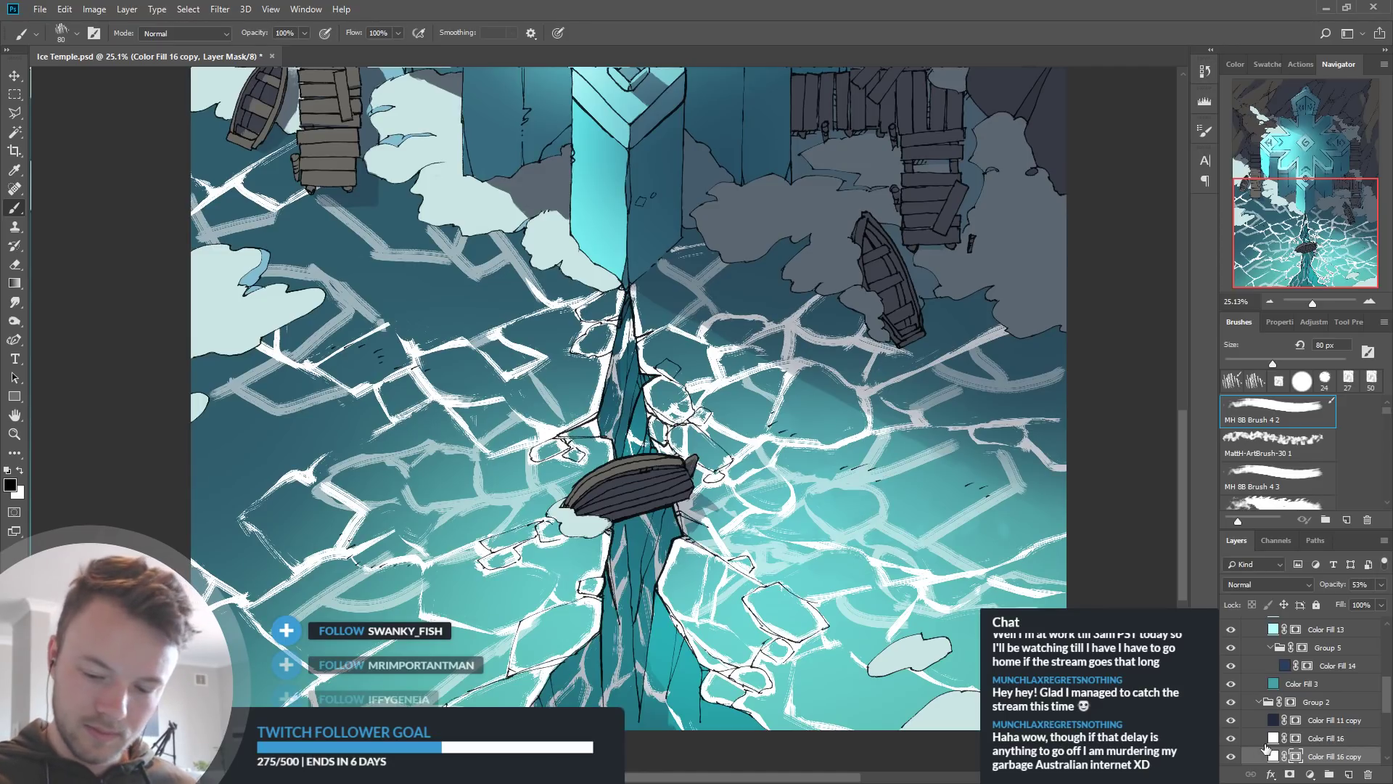
# Hide the Color Fill 16 layer and thin the faint cracks right of the central rowboat with black strokes
pyautogui.click(1230, 738)
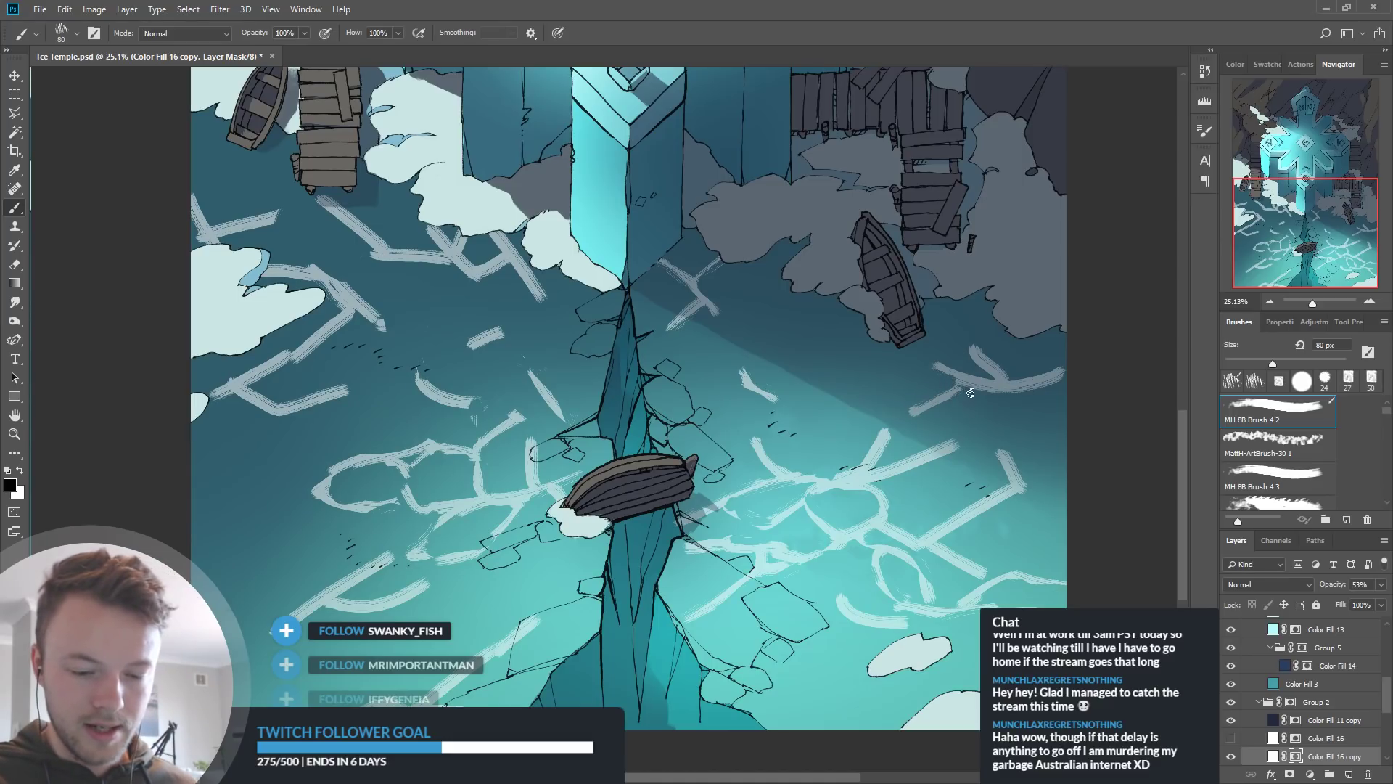
pyautogui.moveTo(978, 343); pyautogui.dragTo(1002, 376)
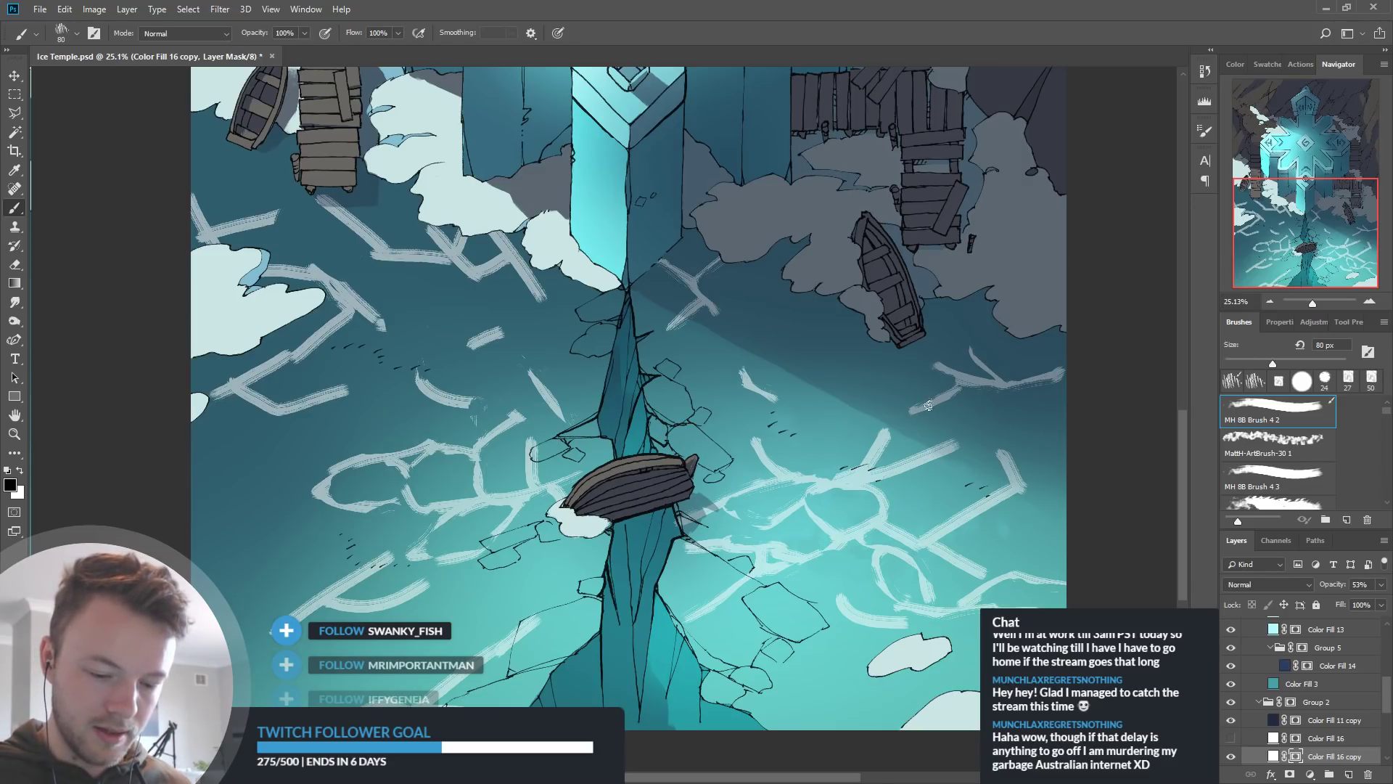
pyautogui.moveTo(1011, 450)
pyautogui.mouseDown()
pyautogui.moveTo(1028, 494)
pyautogui.moveTo(1010, 460)
pyautogui.mouseUp()
pyautogui.moveTo(922, 529); pyautogui.dragTo(1001, 491)
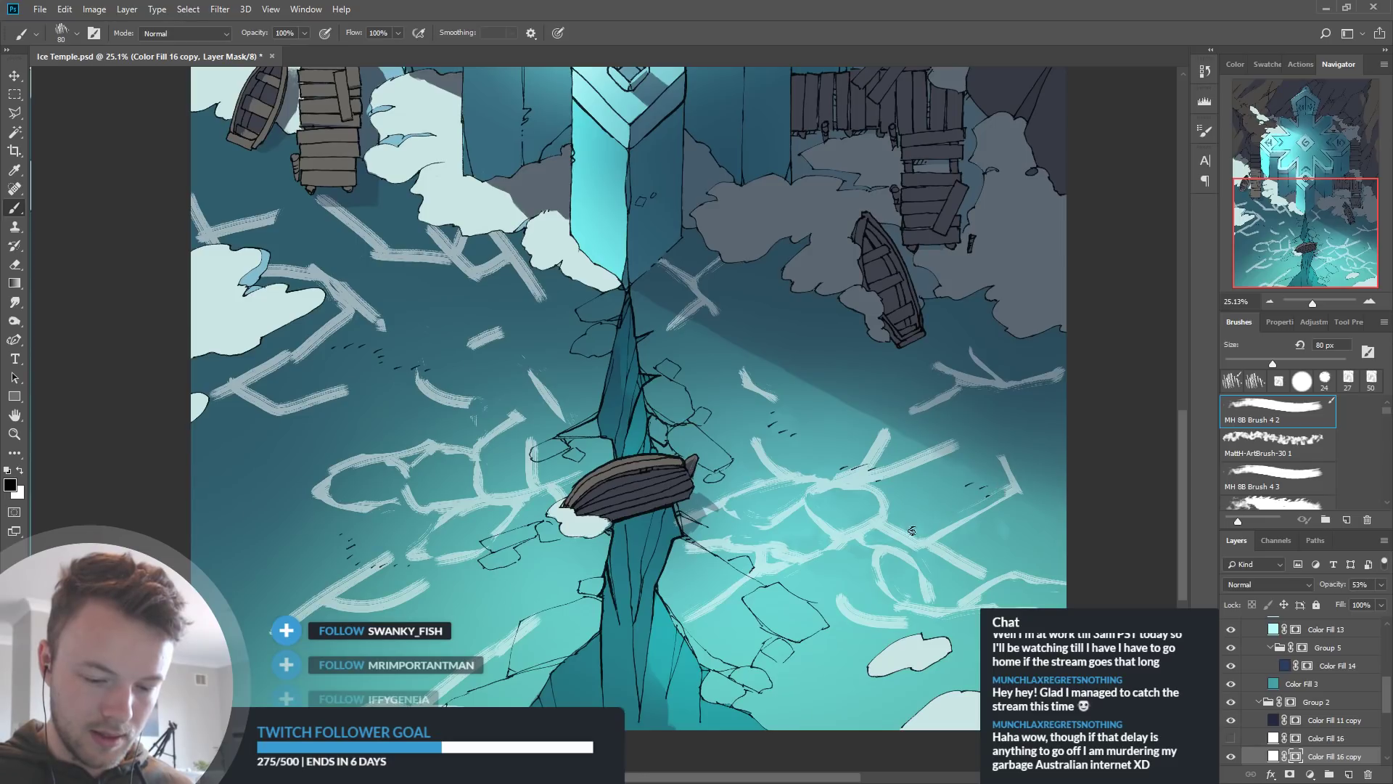
pyautogui.moveTo(878, 480)
pyautogui.mouseDown()
pyautogui.moveTo(975, 437)
pyautogui.moveTo(914, 466)
pyautogui.moveTo(870, 459)
pyautogui.mouseUp()
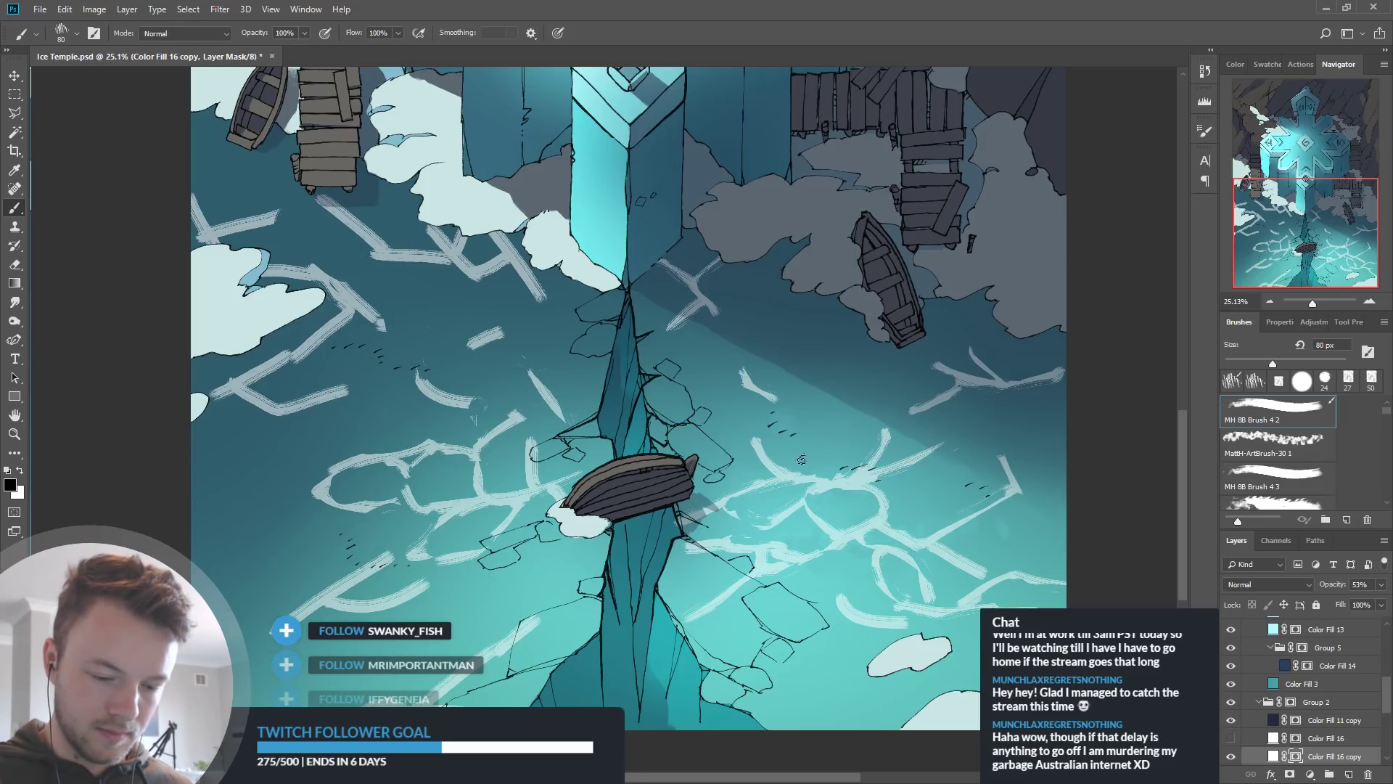
pyautogui.moveTo(751, 433); pyautogui.dragTo(760, 444)
pyautogui.moveTo(846, 593)
pyautogui.mouseDown()
pyautogui.moveTo(866, 616)
pyautogui.moveTo(906, 621)
pyautogui.mouseUp()
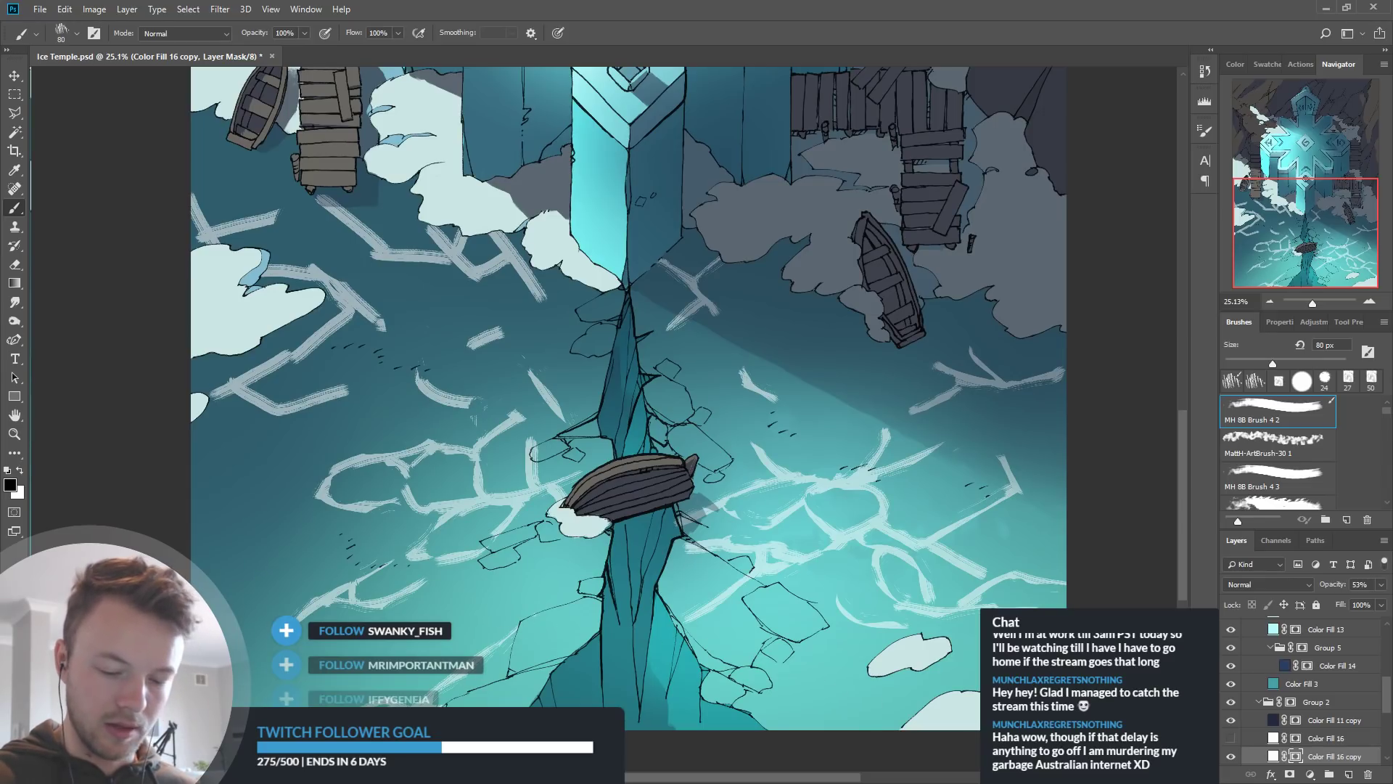
# Taper the faint cracks below the left dock with black, and show the Color Fill 16 layer again
pyautogui.moveTo(320, 196)
pyautogui.mouseDown()
pyautogui.moveTo(384, 247)
pyautogui.moveTo(412, 226)
pyautogui.moveTo(395, 242)
pyautogui.moveTo(449, 266)
pyautogui.moveTo(435, 268)
pyautogui.moveTo(474, 268)
pyautogui.mouseUp()
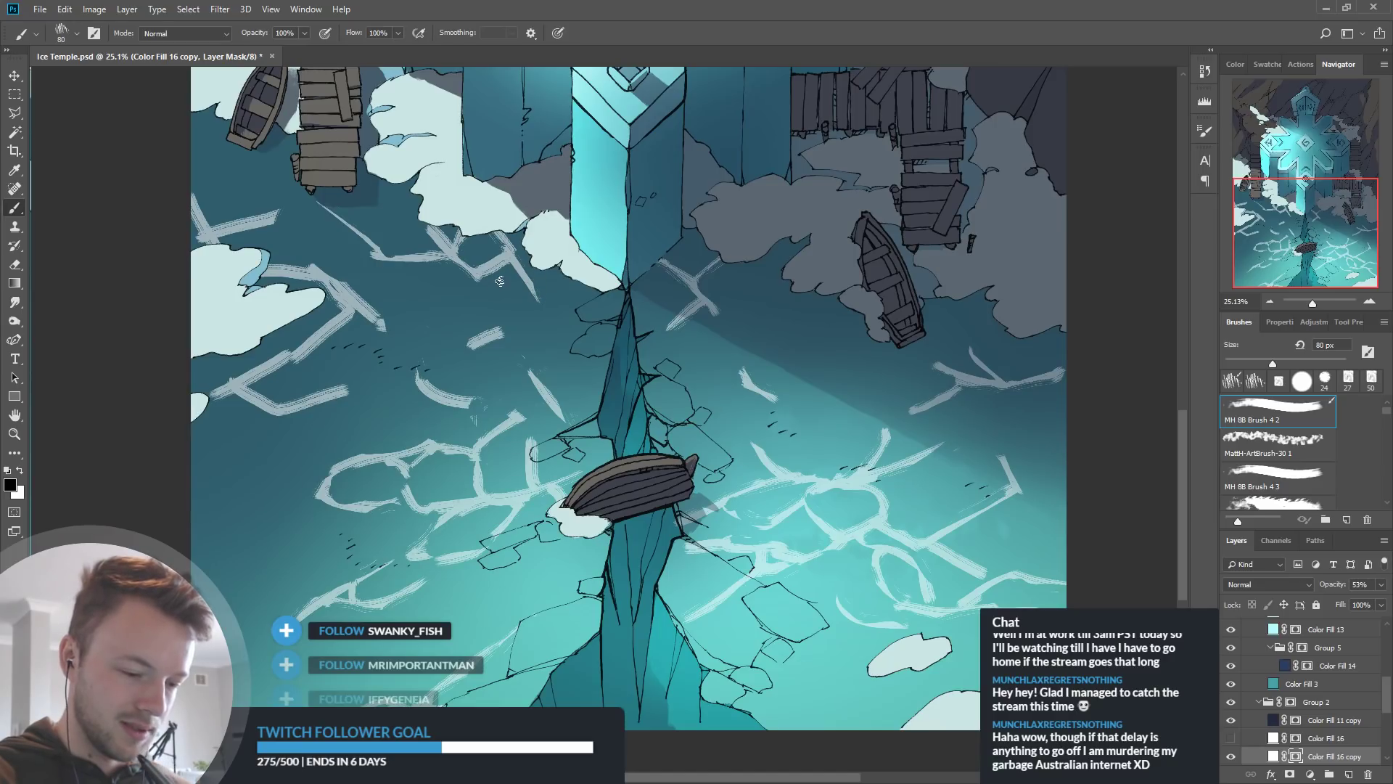
pyautogui.scroll(3, 682, 548)
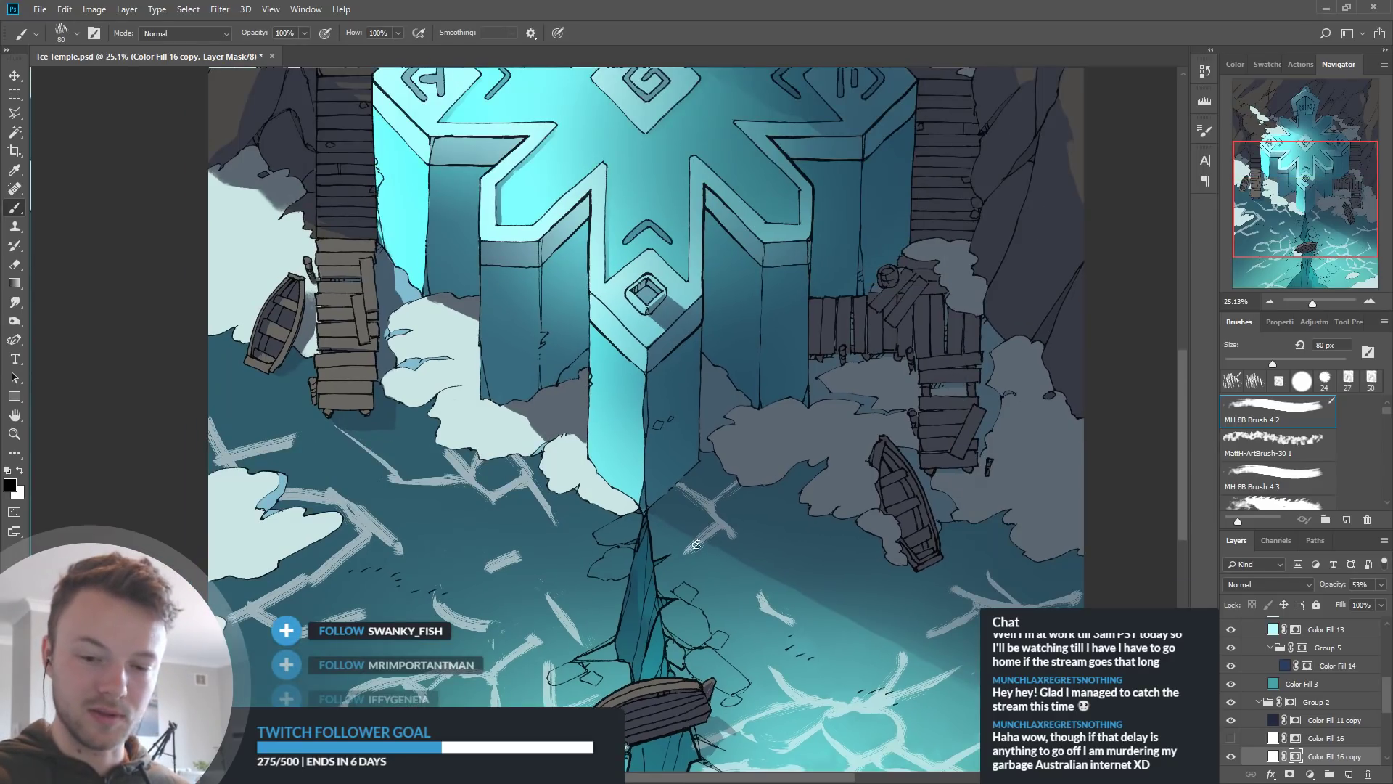
pyautogui.moveTo(695, 586); pyautogui.dragTo(811, 435)
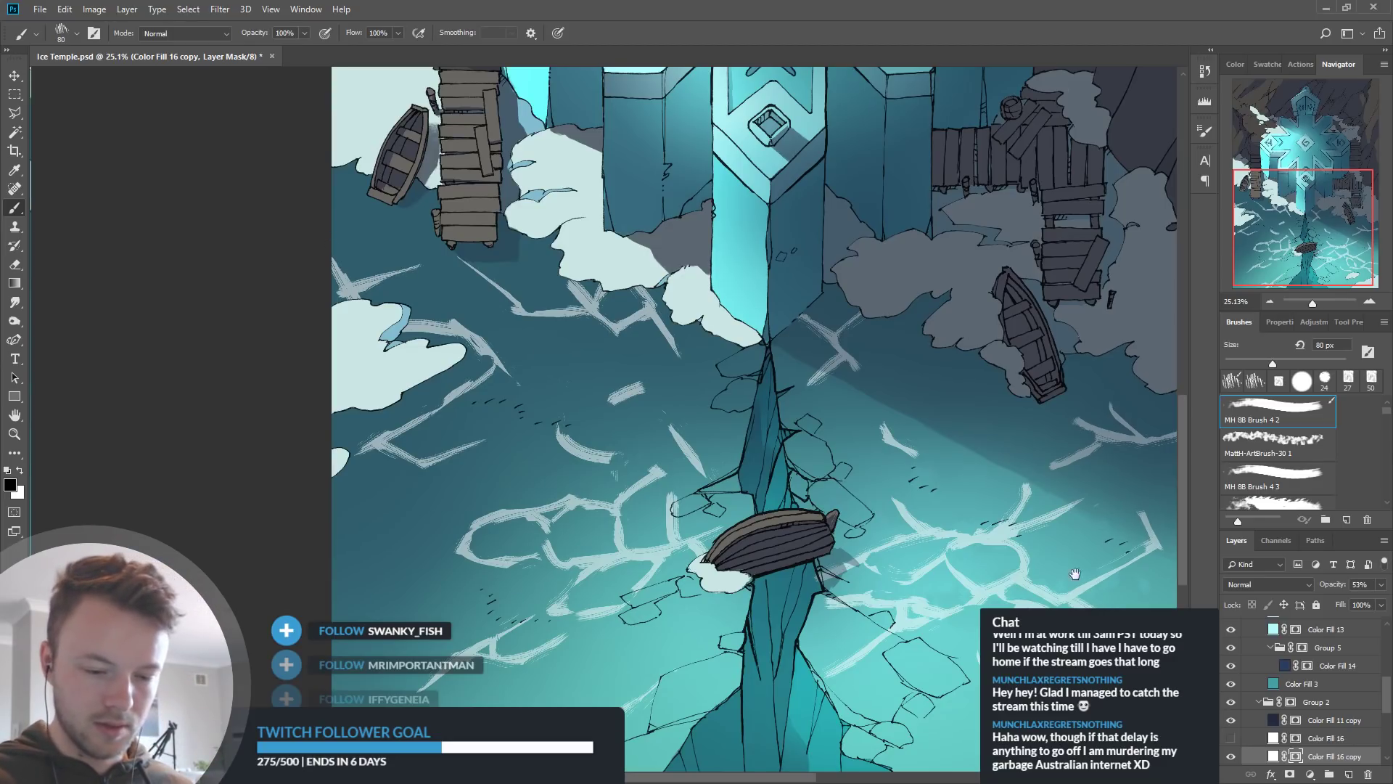
pyautogui.moveTo(931, 471); pyautogui.dragTo(825, 407)
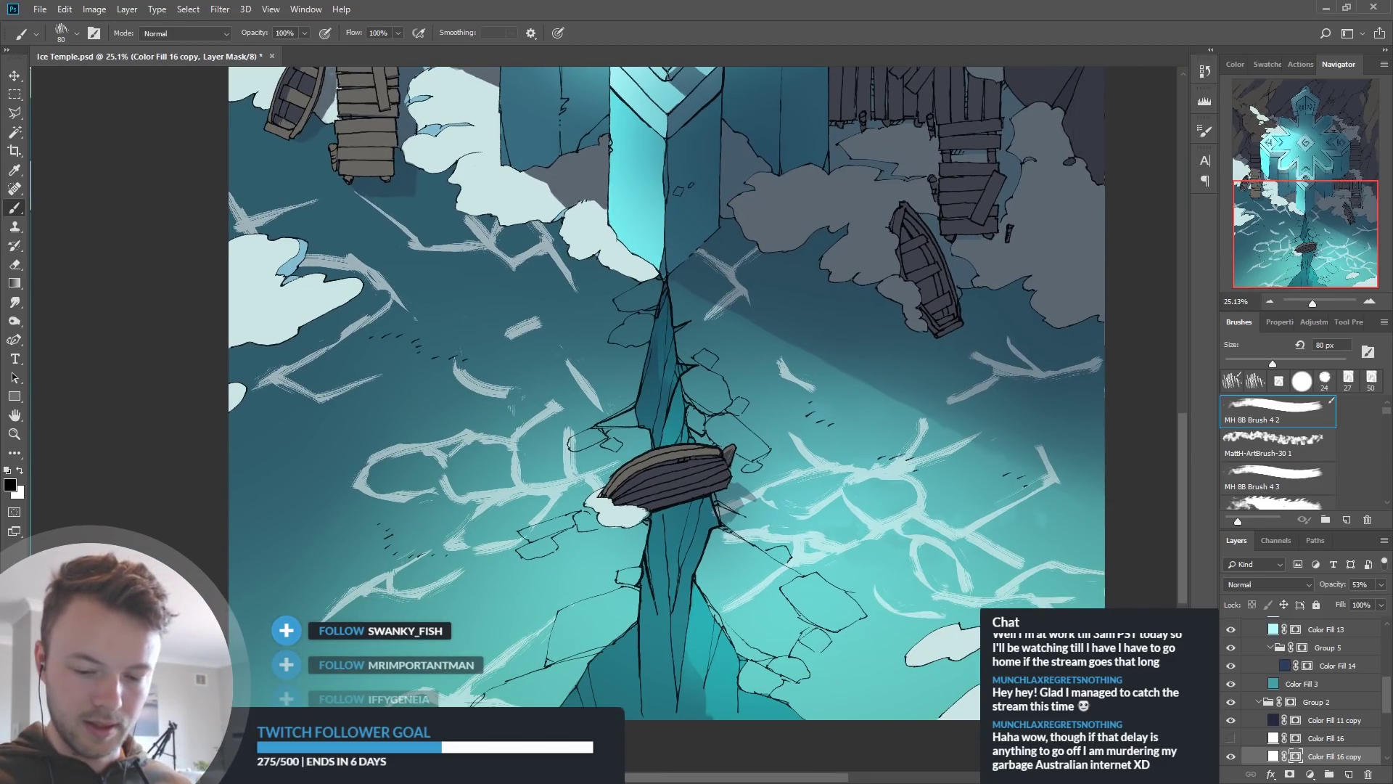
pyautogui.click(1230, 738)
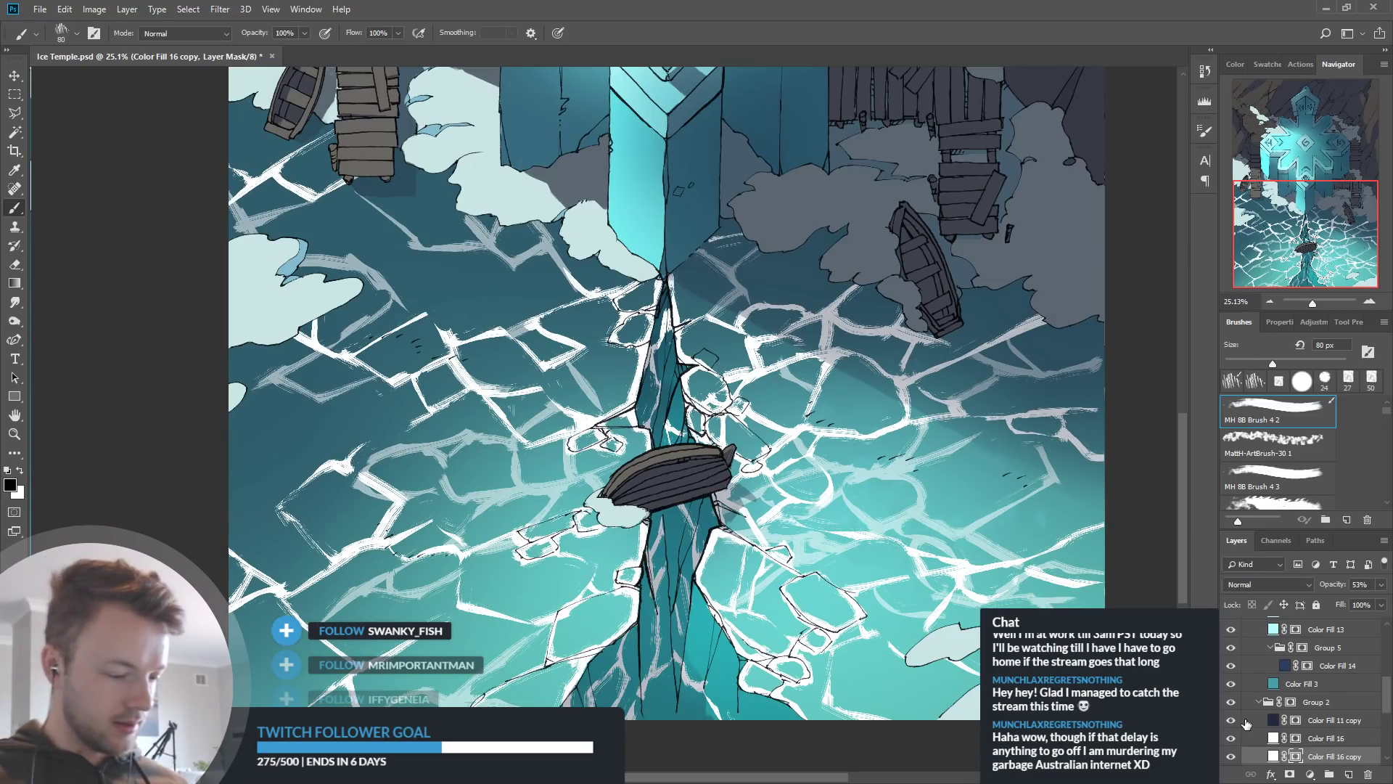
# Touch up the faint cracks on the ice at the far left with alternating white and black strokes
pyautogui.press('x')
pyautogui.press('x')
pyautogui.moveTo(375, 614); pyautogui.dragTo(397, 560)
pyautogui.press('x')
pyautogui.press('x')
pyautogui.press('x')
pyautogui.moveTo(246, 497)
pyautogui.mouseDown()
pyautogui.moveTo(355, 415)
pyautogui.moveTo(239, 481)
pyautogui.moveTo(299, 464)
pyautogui.mouseUp()
pyautogui.press('x')
pyautogui.press('x')
pyautogui.moveTo(355, 422); pyautogui.dragTo(346, 436)
pyautogui.press('x')
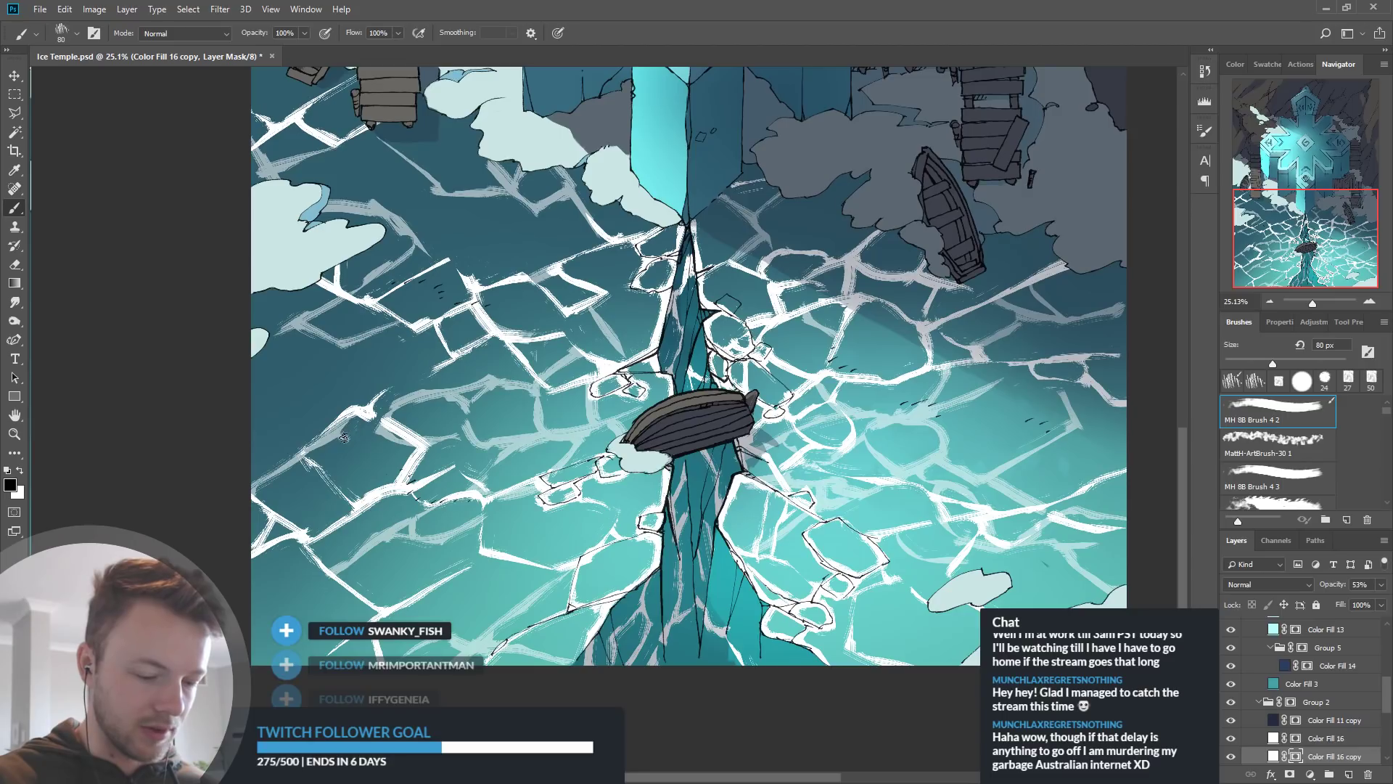
# Refine the faint cracks between the central chasm and the moored rowboat with alternating white and black strokes on the Color Fill 16 copy mask
pyautogui.press('x')
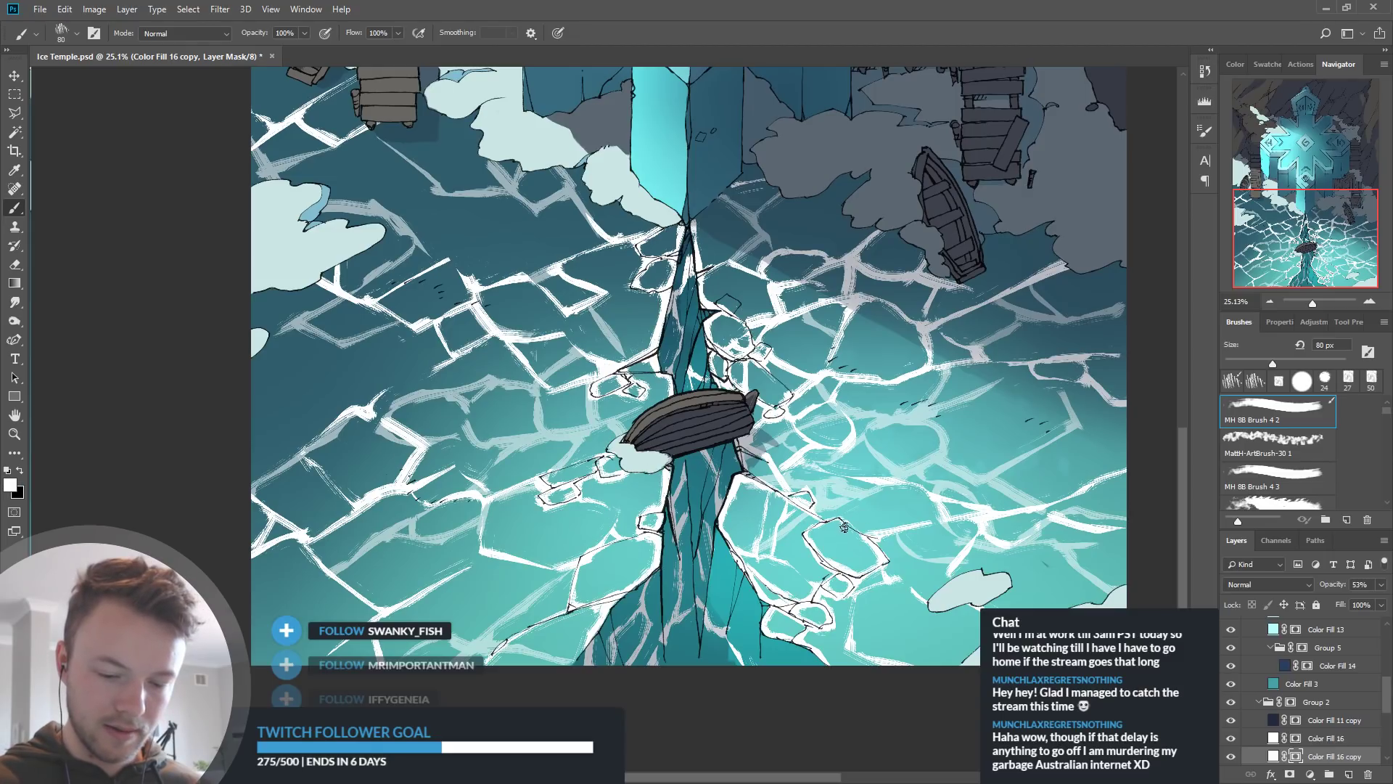
pyautogui.press('x')
pyautogui.press('x')
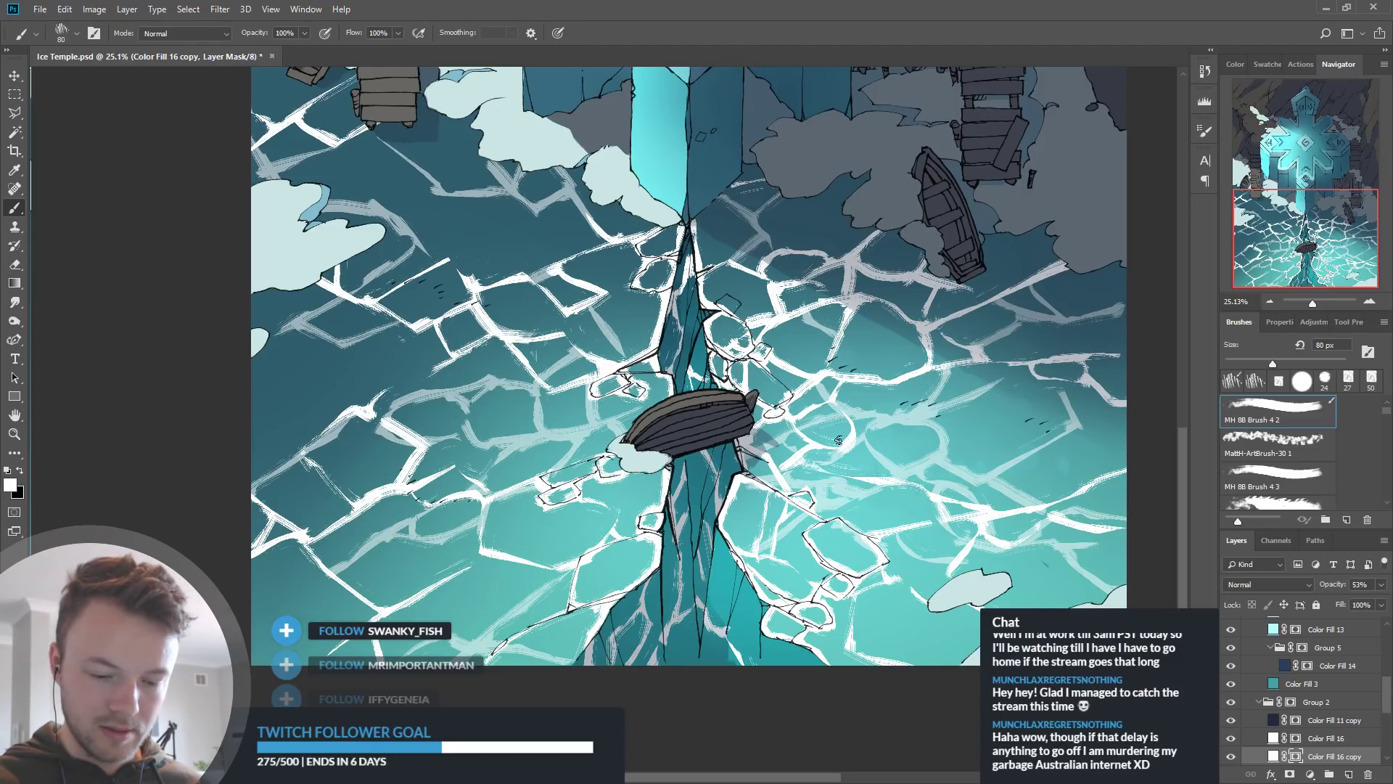
pyautogui.moveTo(760, 346)
pyautogui.mouseDown()
pyautogui.moveTo(822, 308)
pyautogui.moveTo(889, 306)
pyautogui.mouseUp()
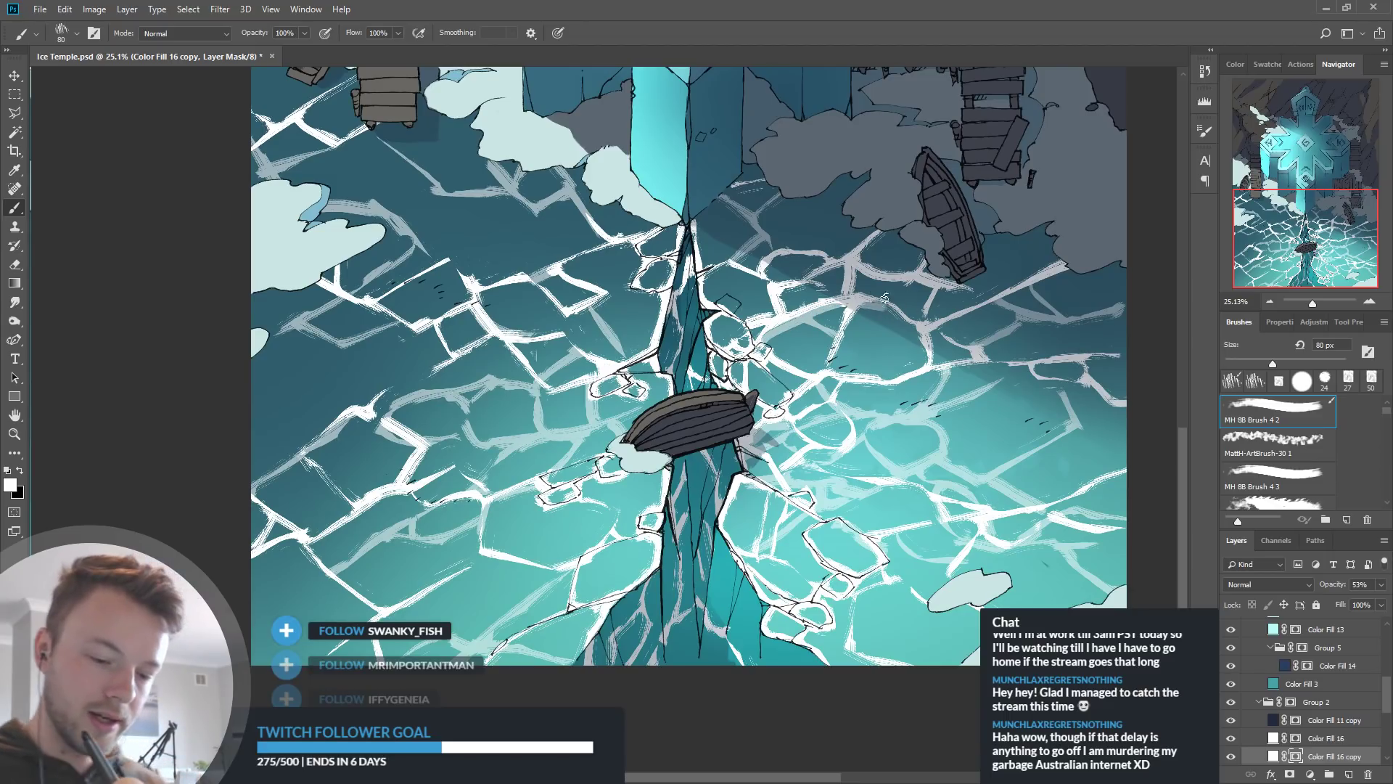
pyautogui.press('x')
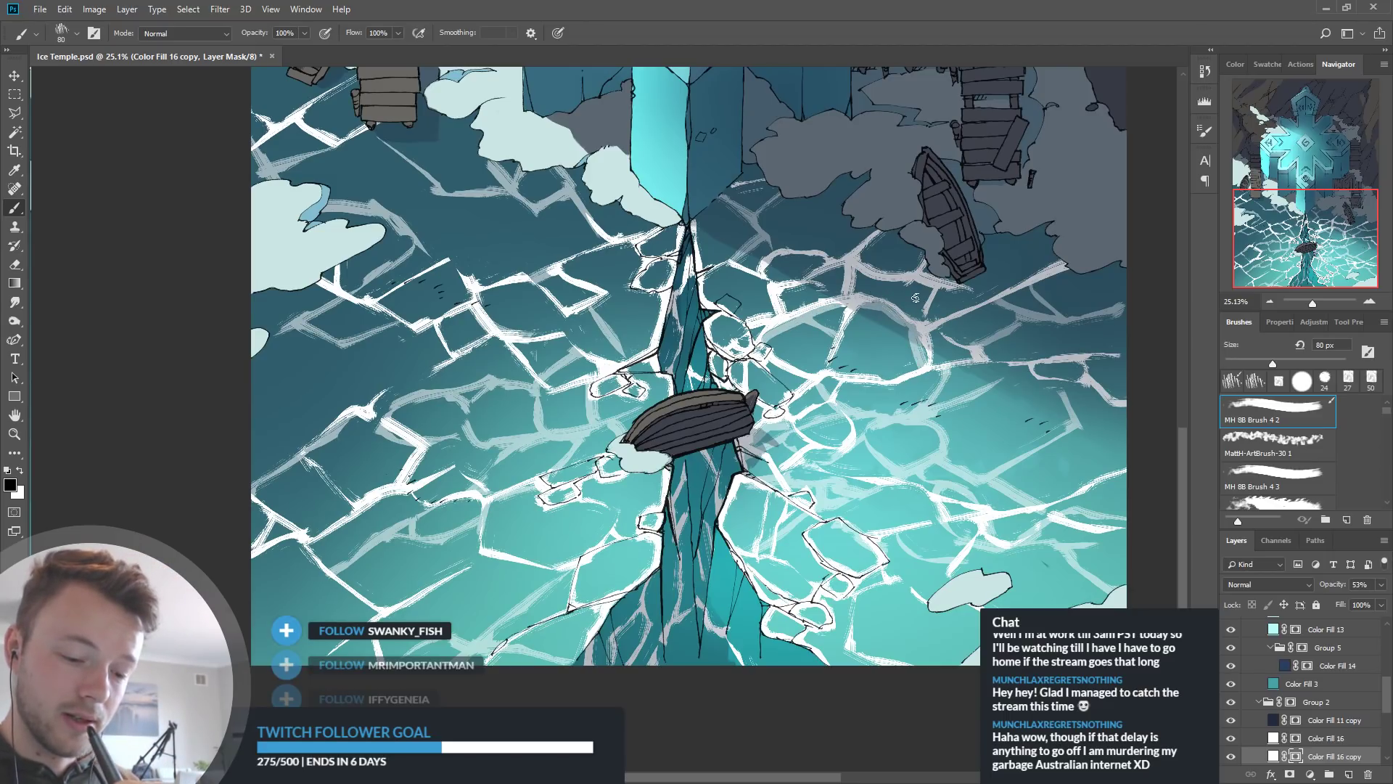
pyautogui.moveTo(907, 341); pyautogui.dragTo(927, 322)
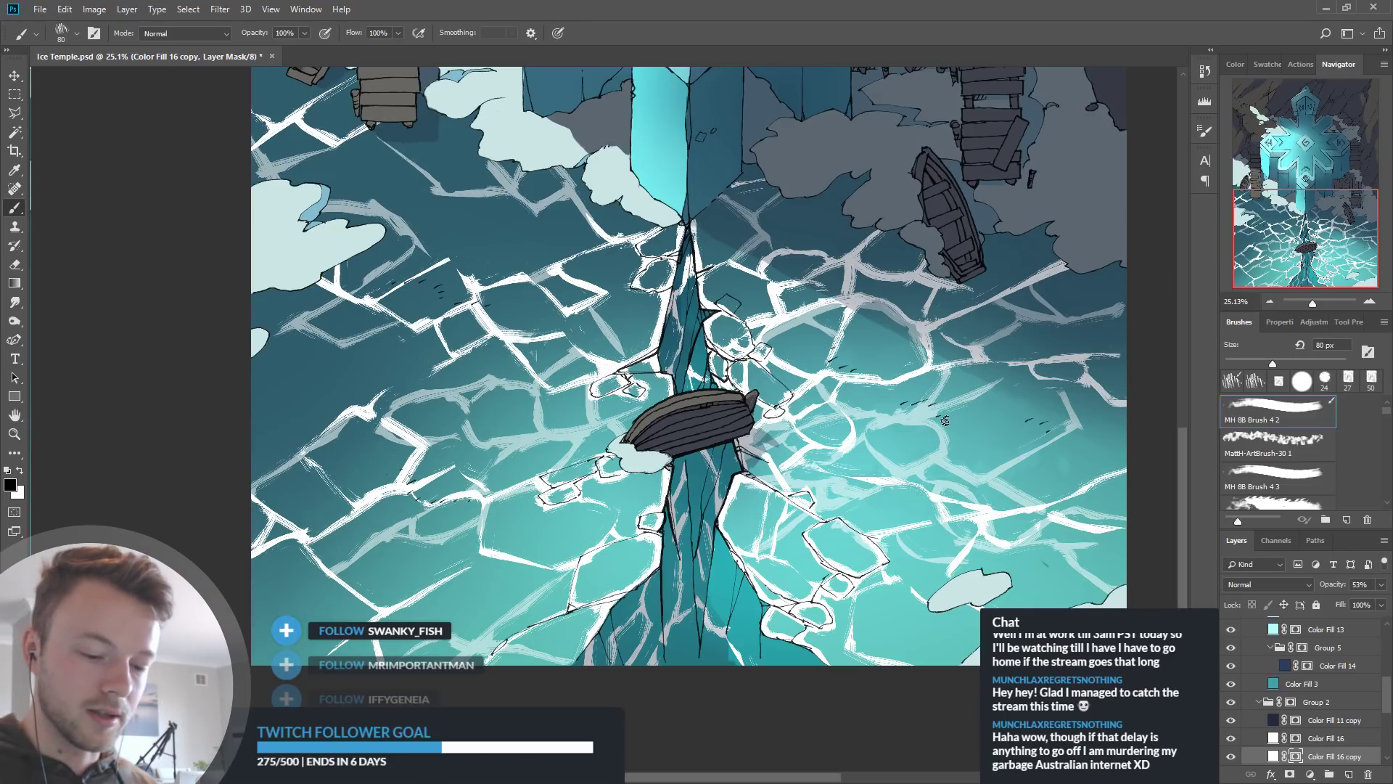
pyautogui.press('x')
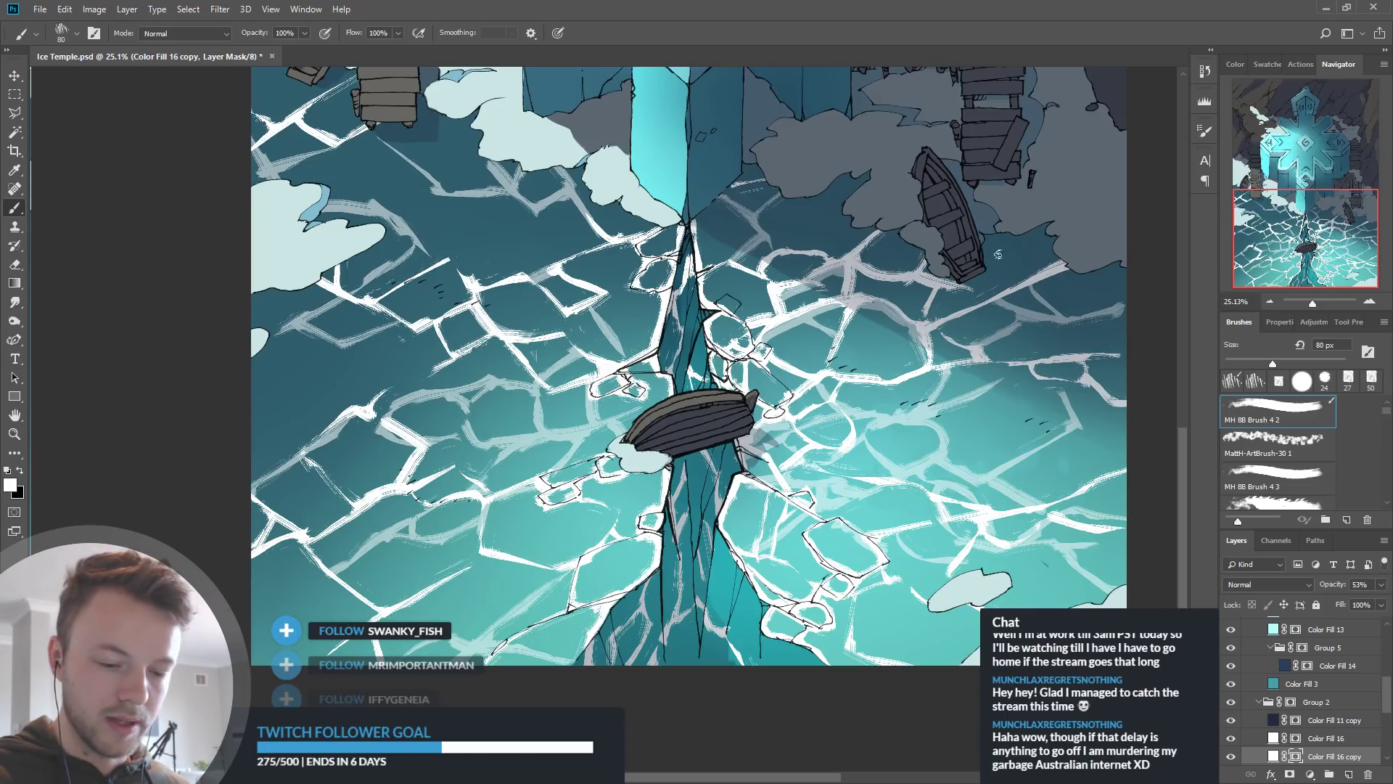
pyautogui.moveTo(856, 280)
pyautogui.mouseDown()
pyautogui.moveTo(932, 283)
pyautogui.moveTo(918, 296)
pyautogui.mouseUp()
pyautogui.press('x')
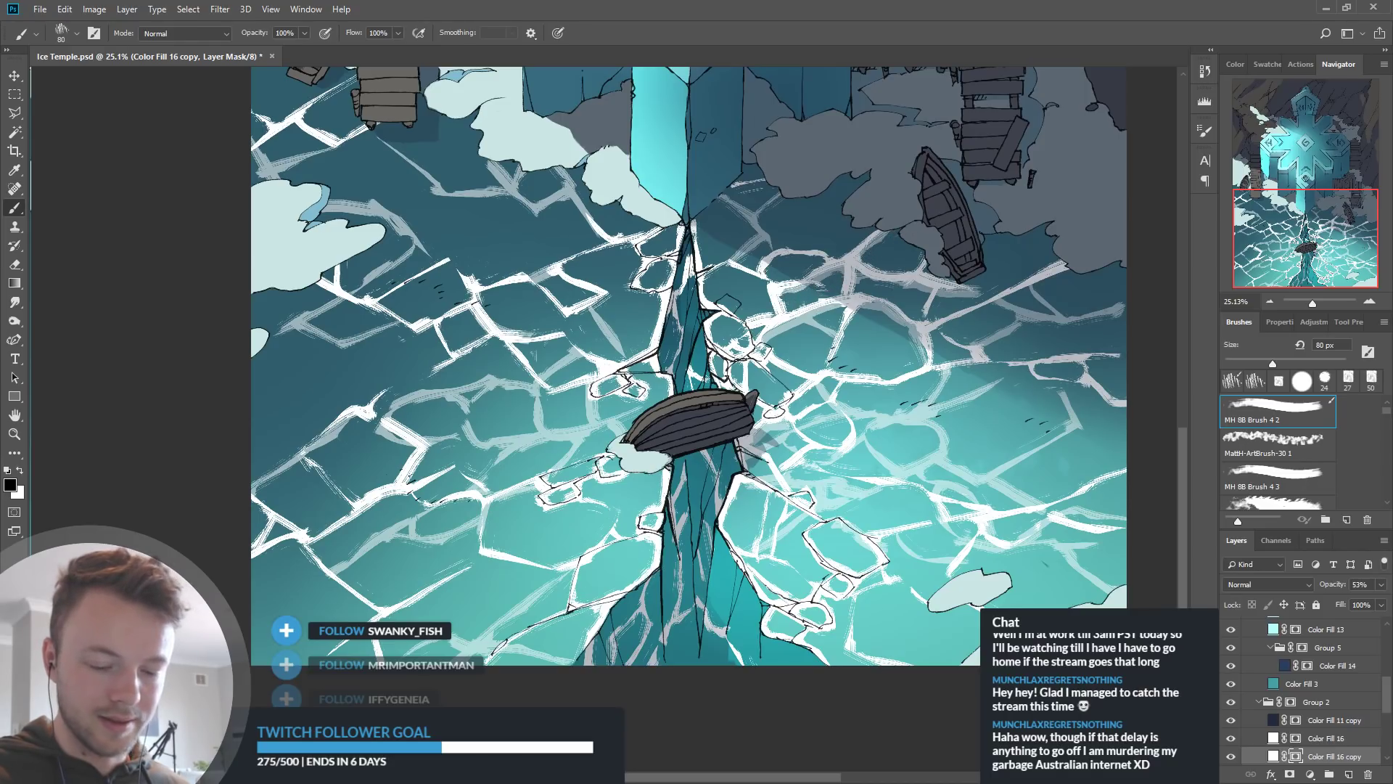
pyautogui.moveTo(781, 336); pyautogui.dragTo(809, 340)
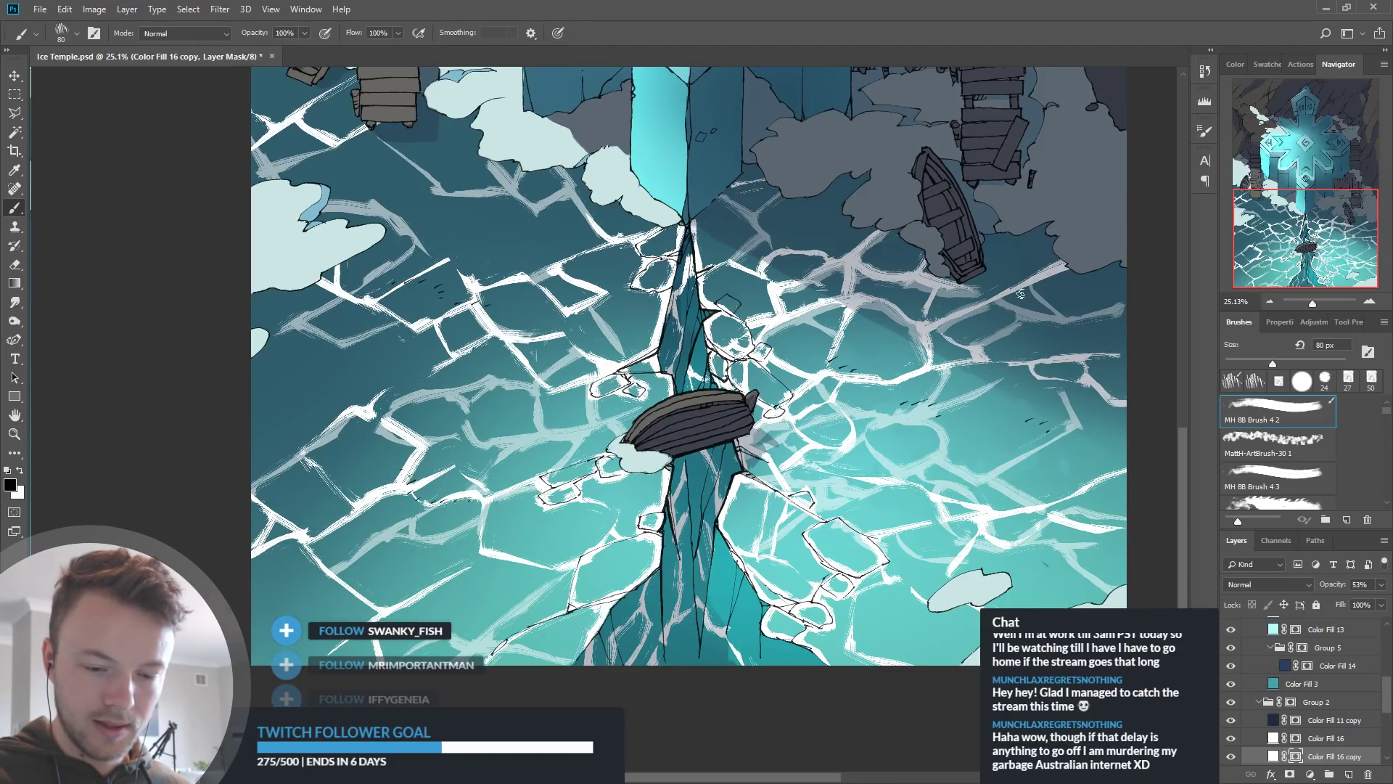
# Rework the faint cracks on the lower-left ice with alternating white and black strokes
pyautogui.press('x')
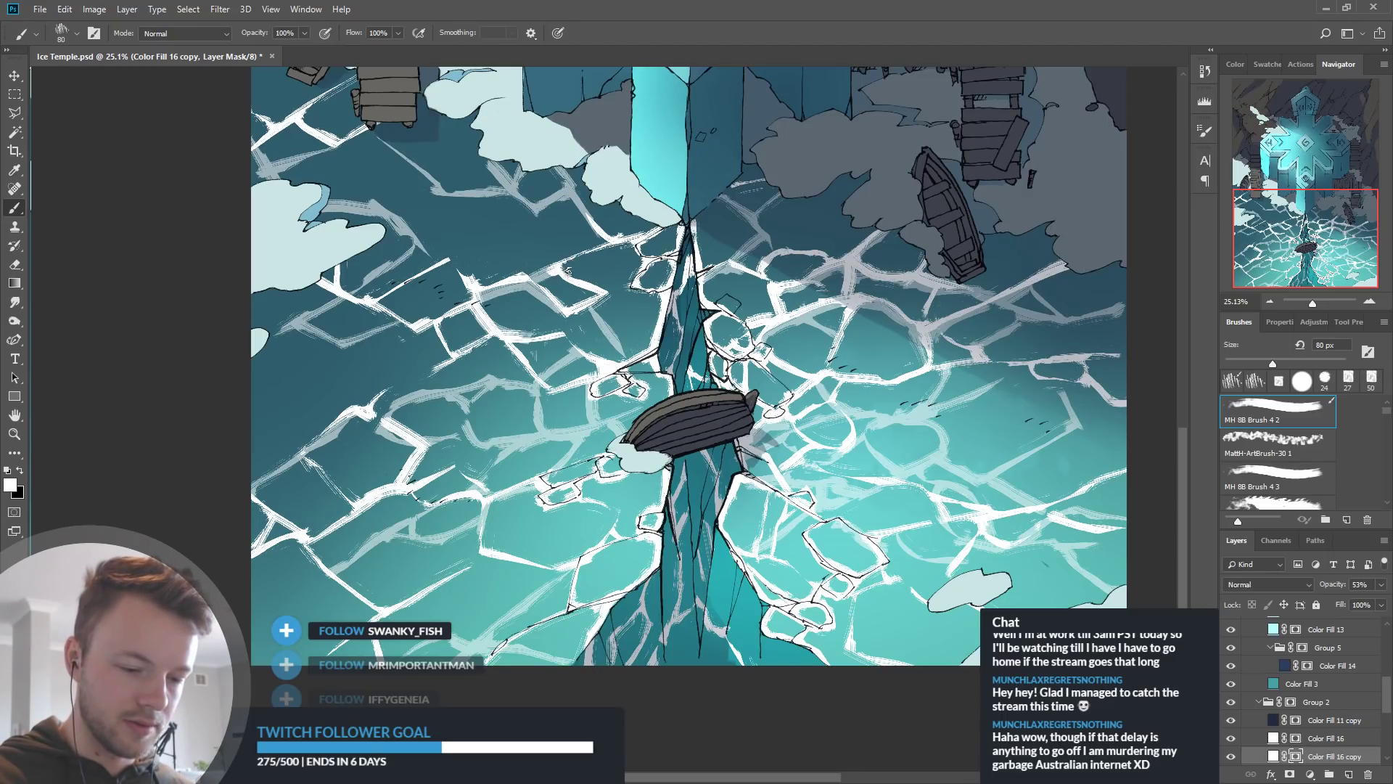
pyautogui.press('x')
pyautogui.press('x')
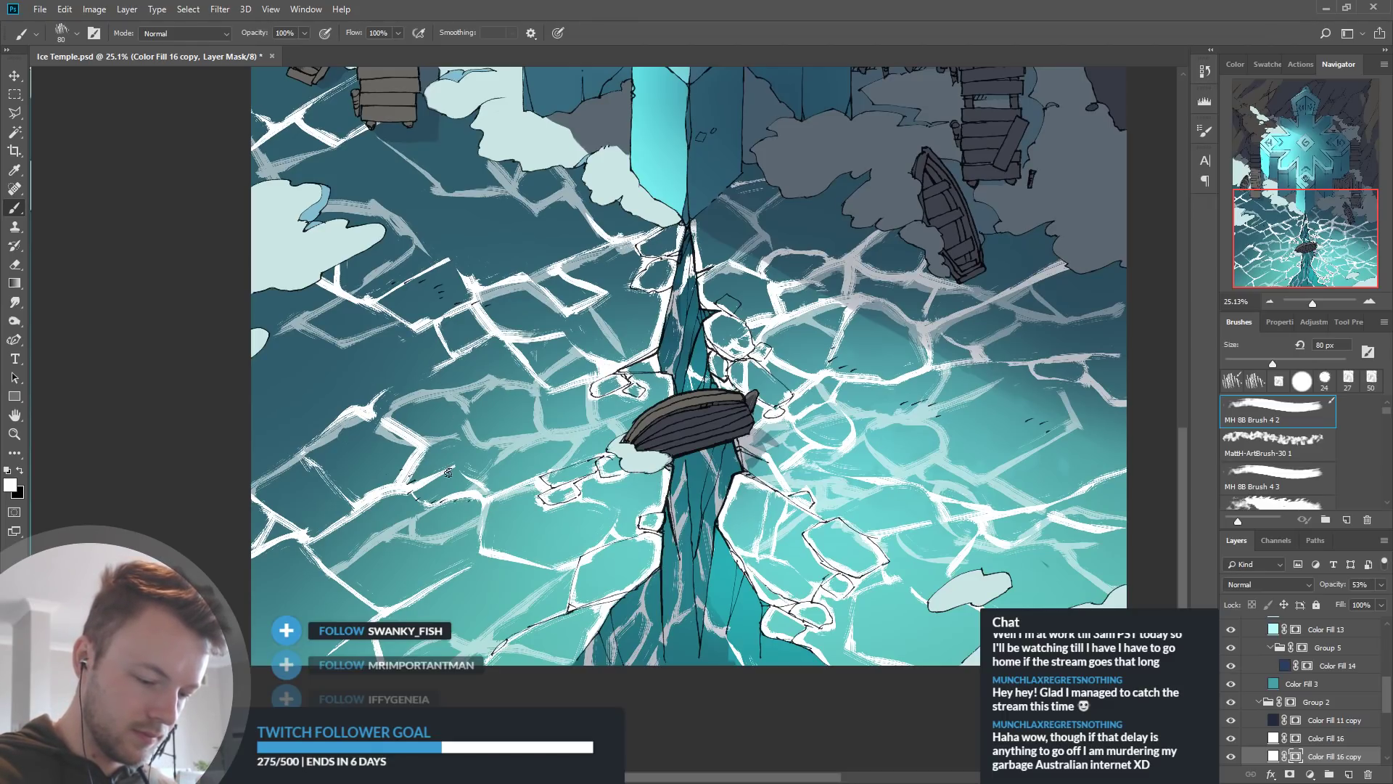
pyautogui.press('x')
pyautogui.press('x')
pyautogui.press('x')
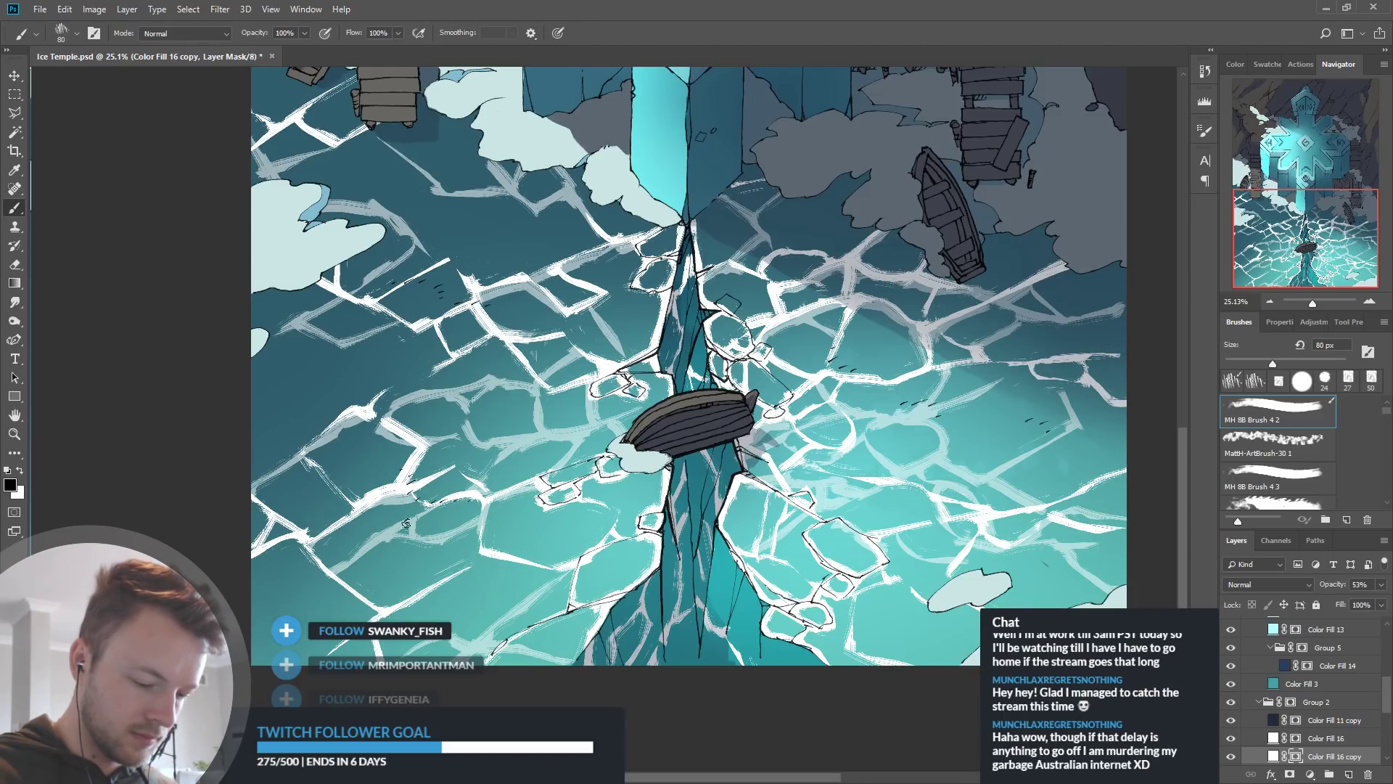
pyautogui.press('x')
pyautogui.moveTo(299, 549); pyautogui.dragTo(365, 602)
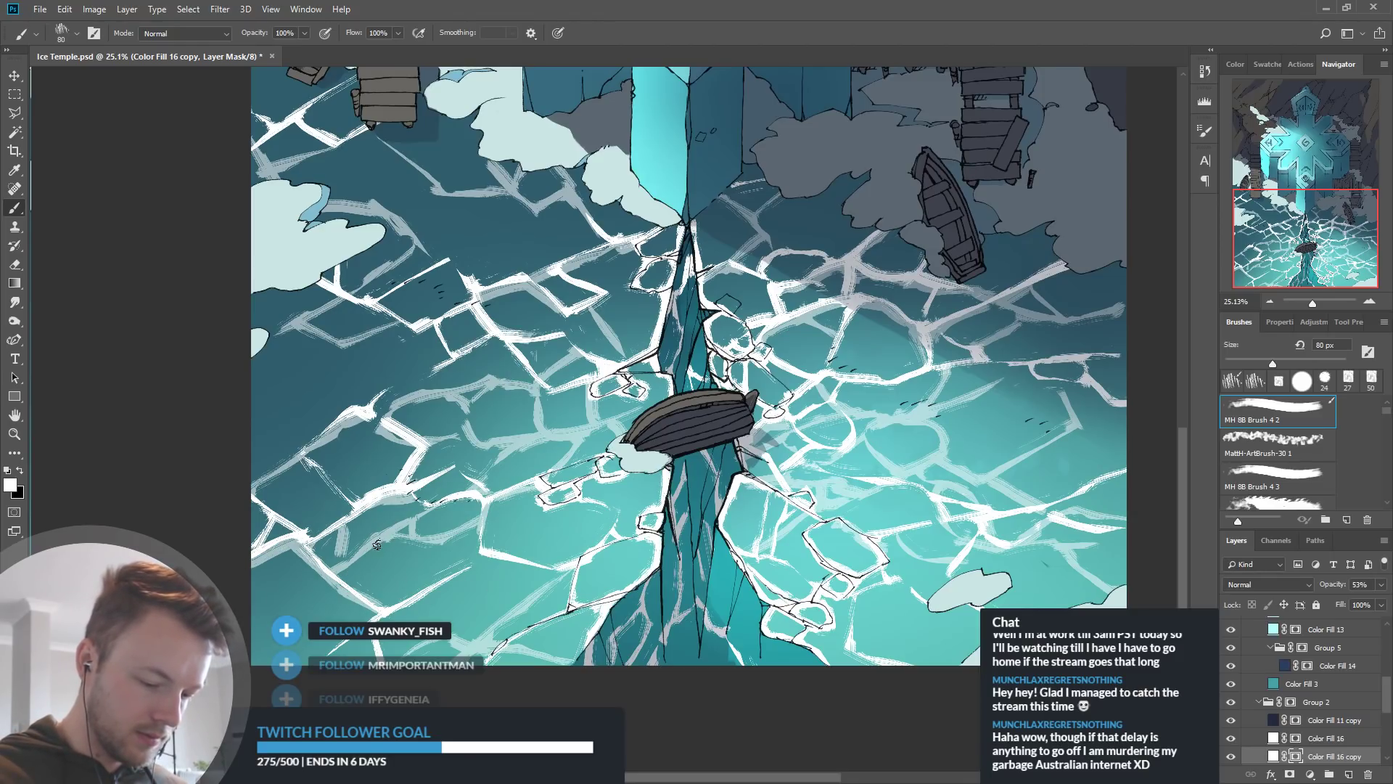
pyautogui.press('x')
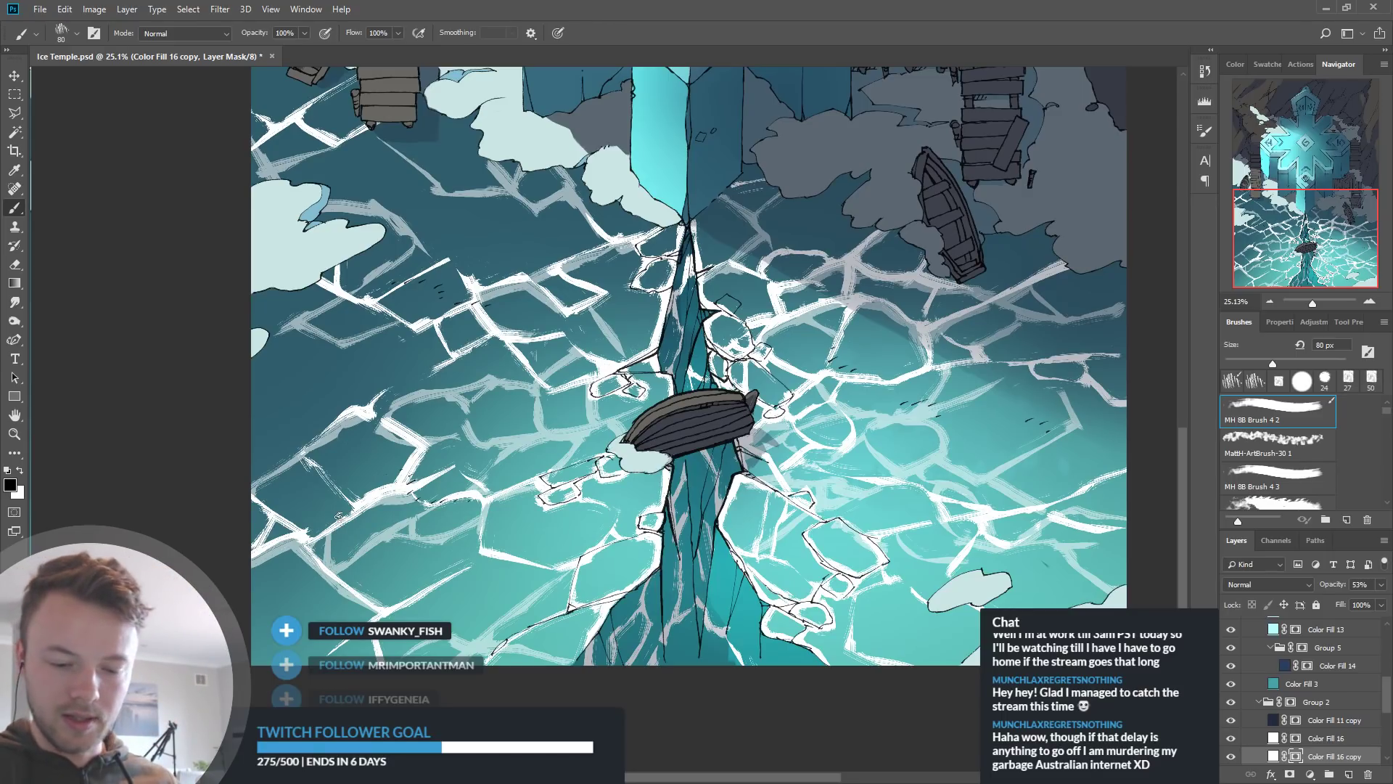
# Add faint crack details to the ice at the lower right of the central rowboat and around the broken floes, trimming them with black
pyautogui.press('x')
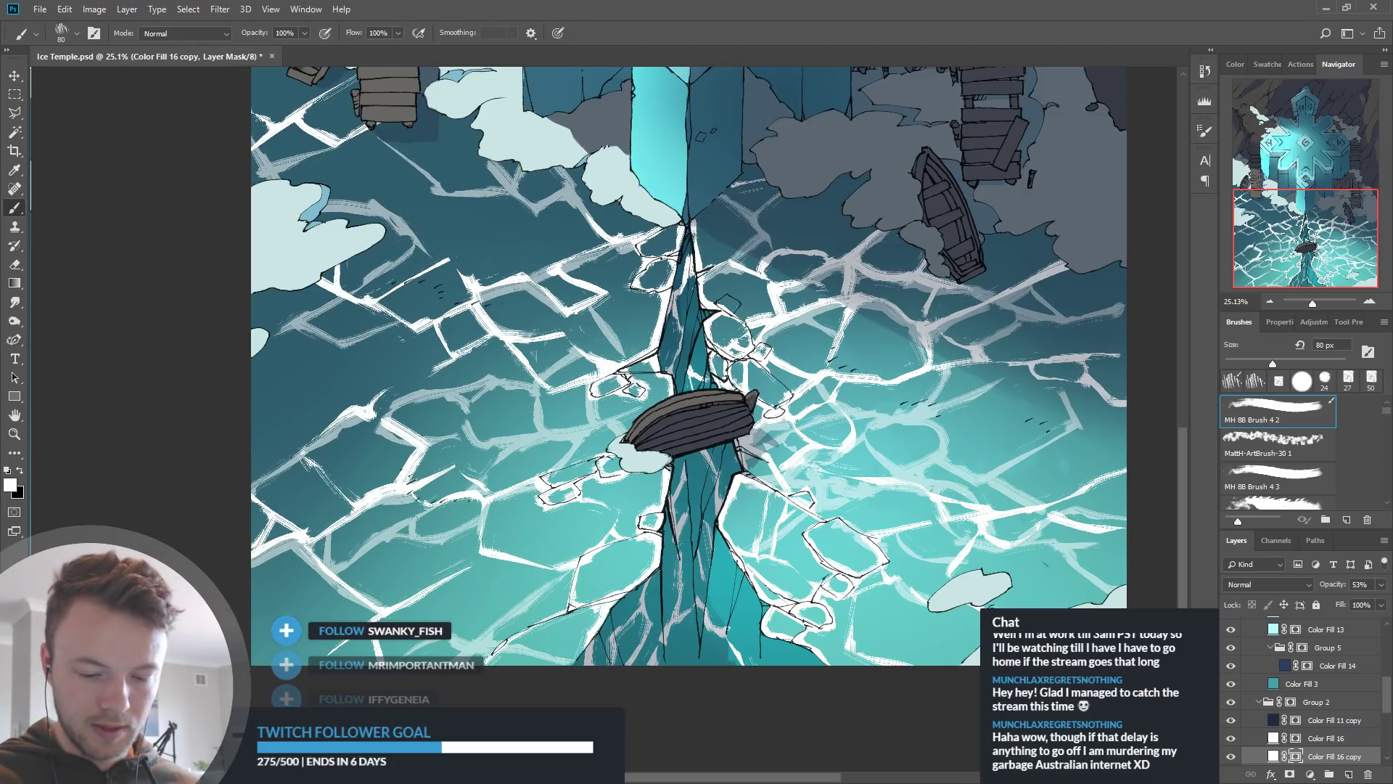
pyautogui.press('x')
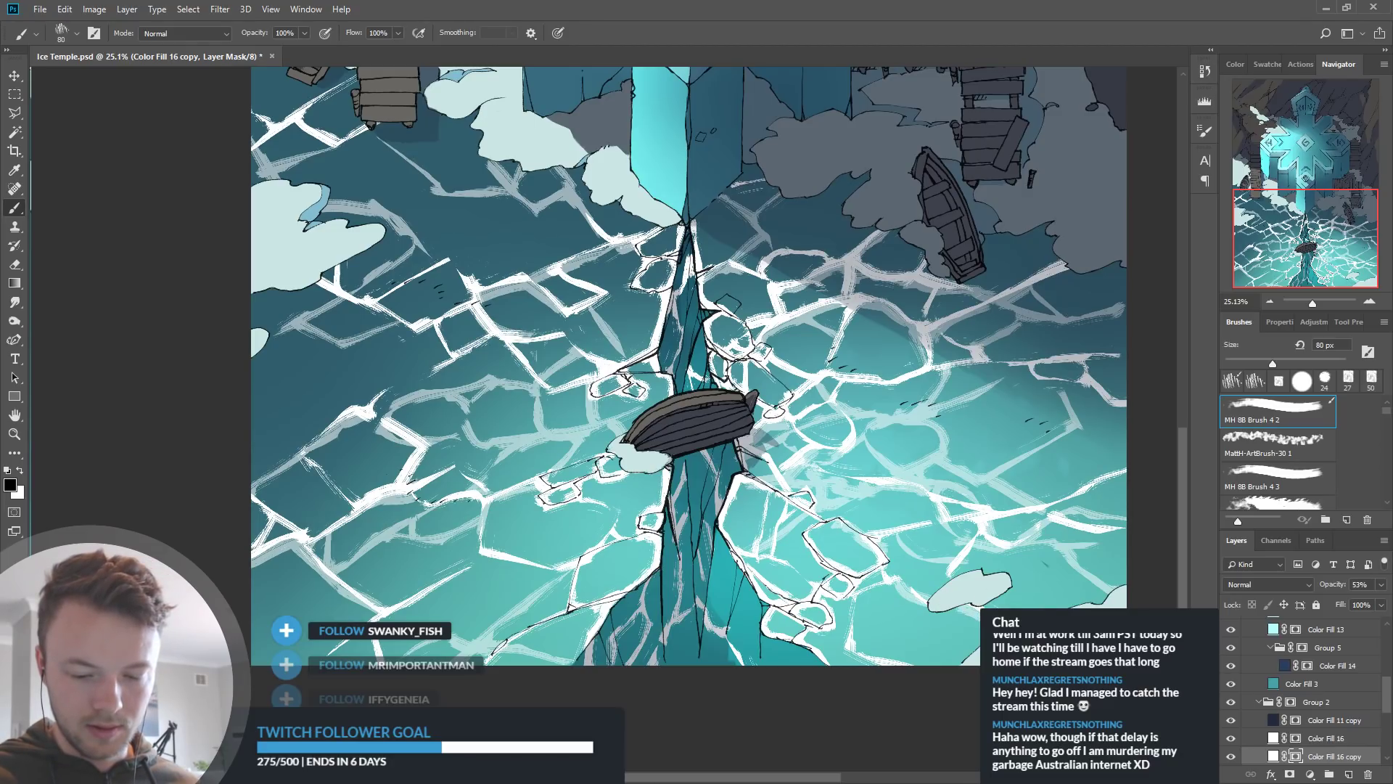
pyautogui.press('x')
pyautogui.moveTo(856, 605); pyautogui.dragTo(891, 583)
pyautogui.press('x')
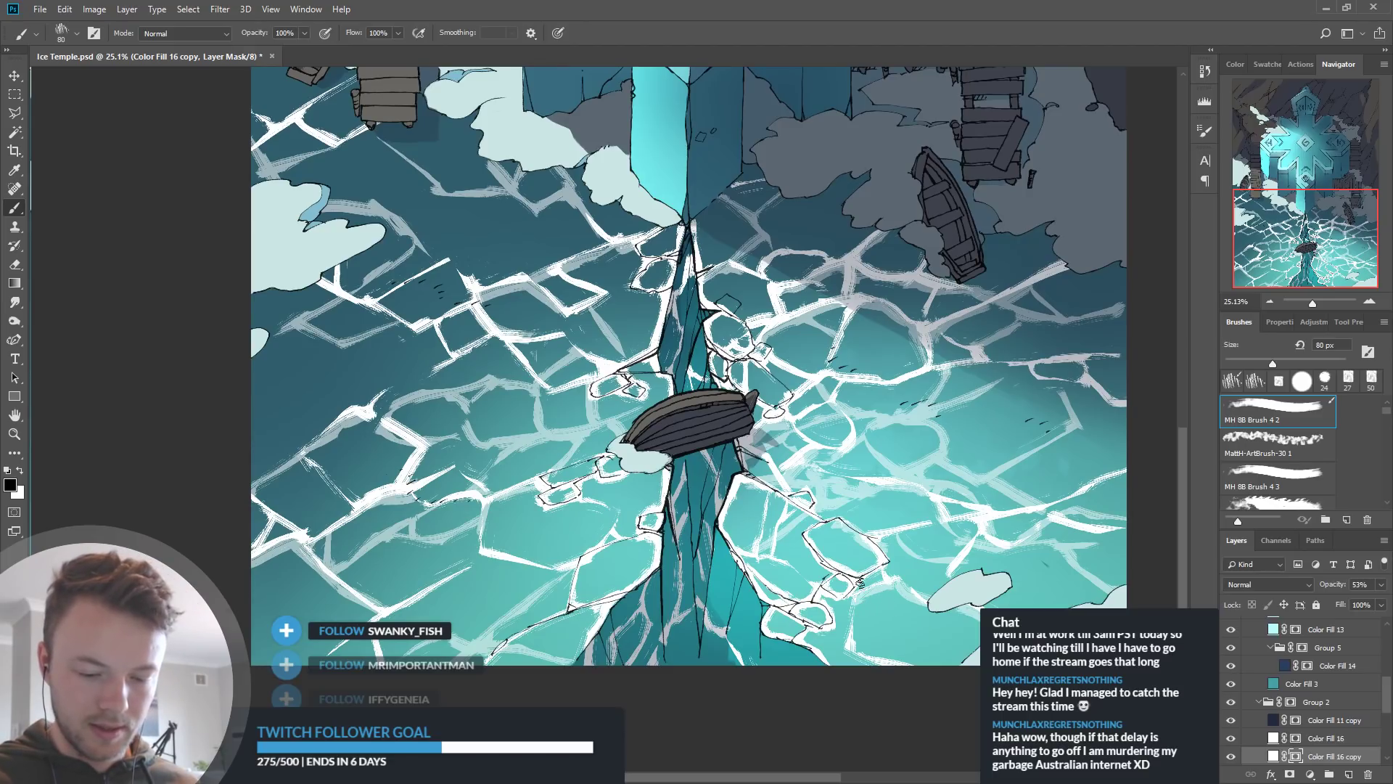
pyautogui.press('x')
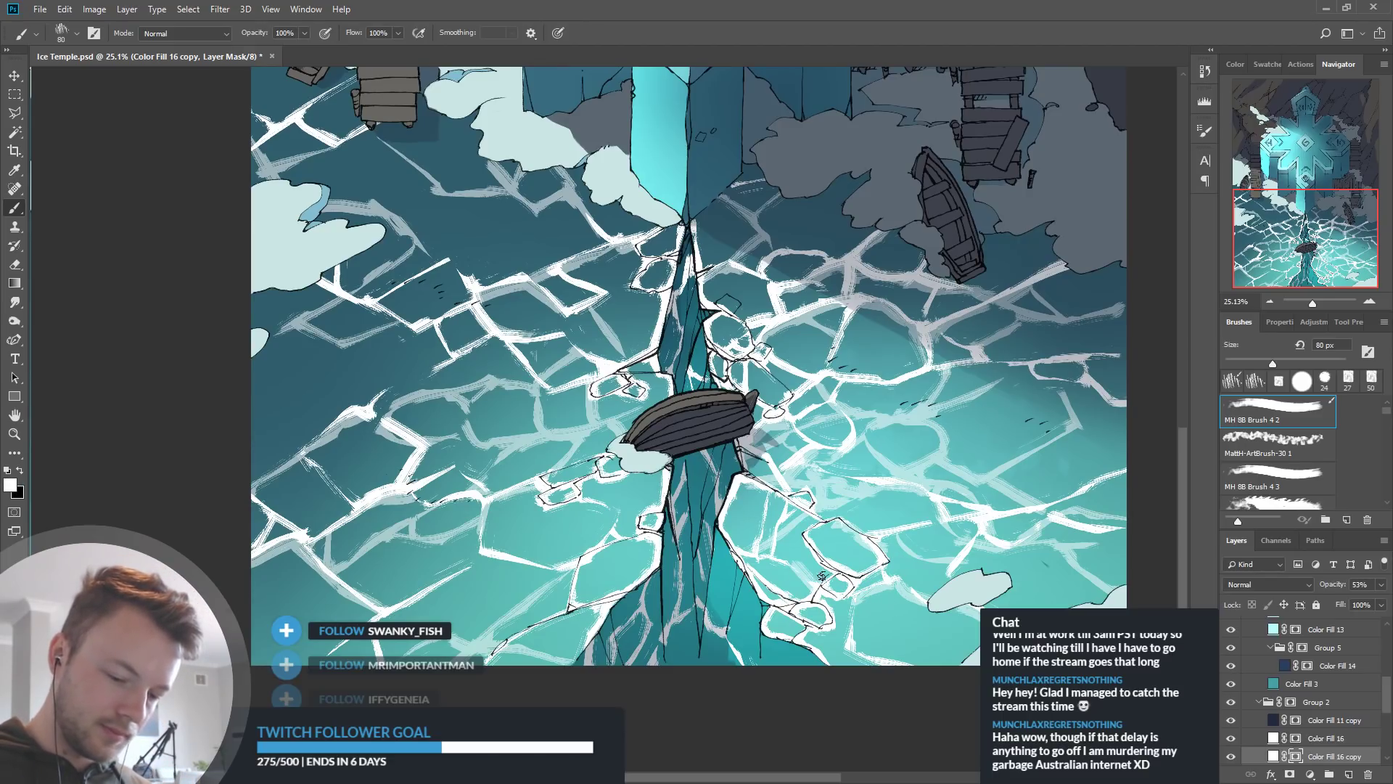
pyautogui.press('x')
pyautogui.press('x')
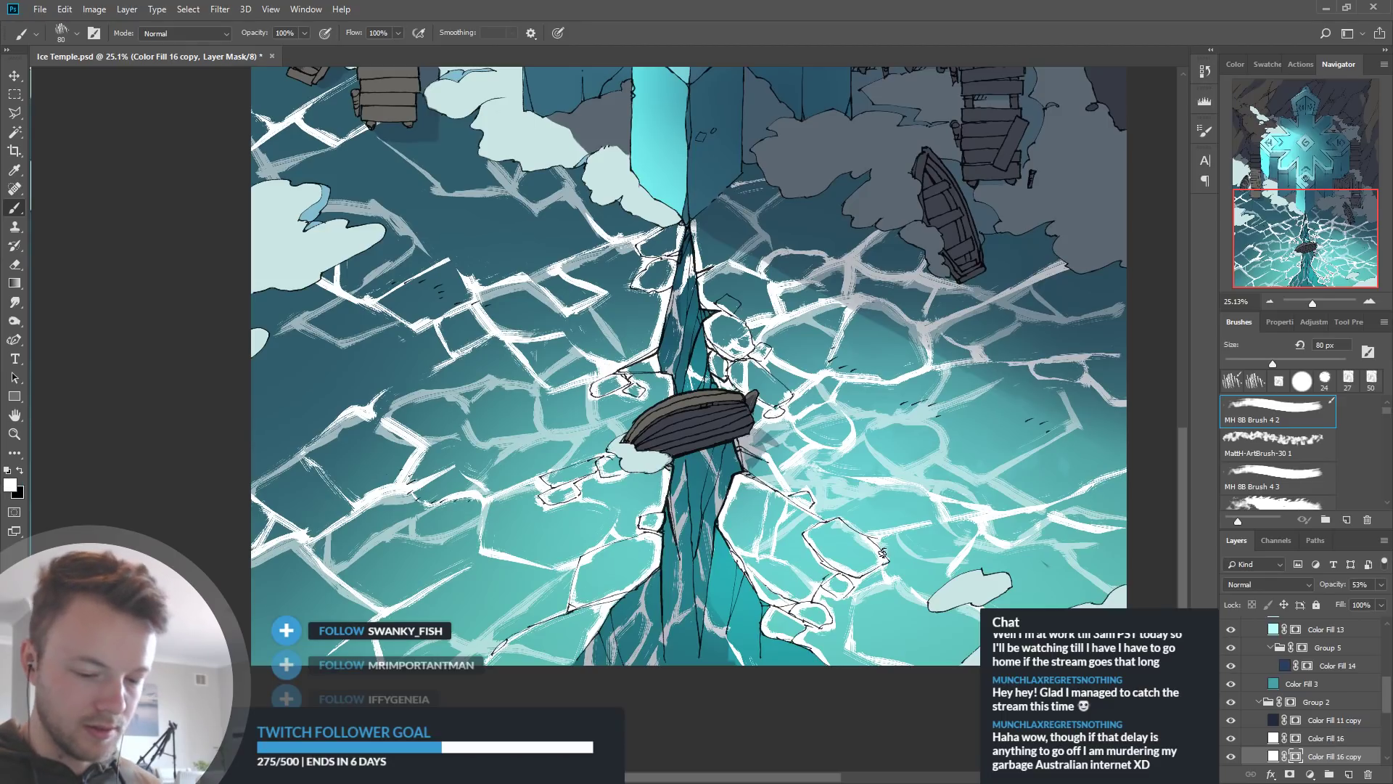
pyautogui.press('x')
pyautogui.press('x')
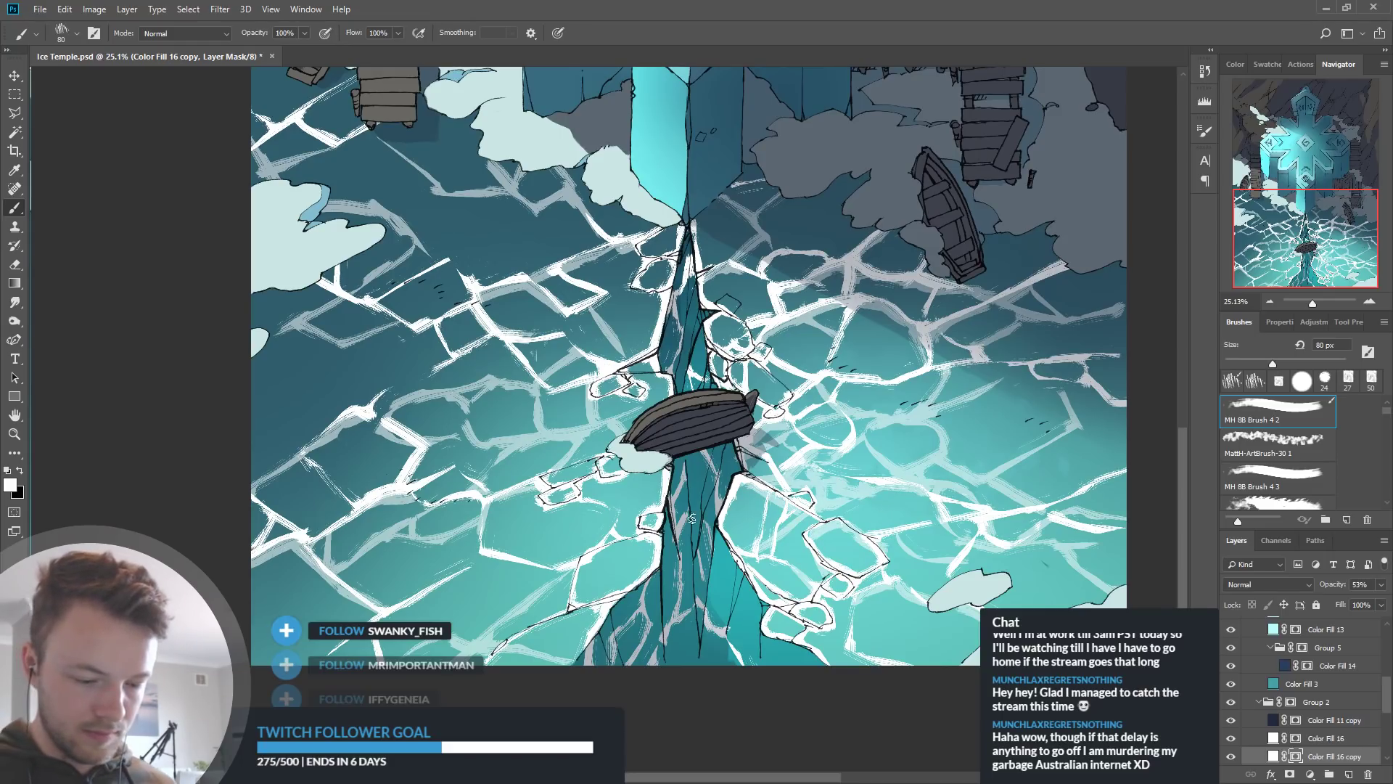
# Touch up the Color Fill 16 mask with black along the chasm below the rowboat and with white beside the pillar's base
pyautogui.click(1296, 738)
pyautogui.press('x')
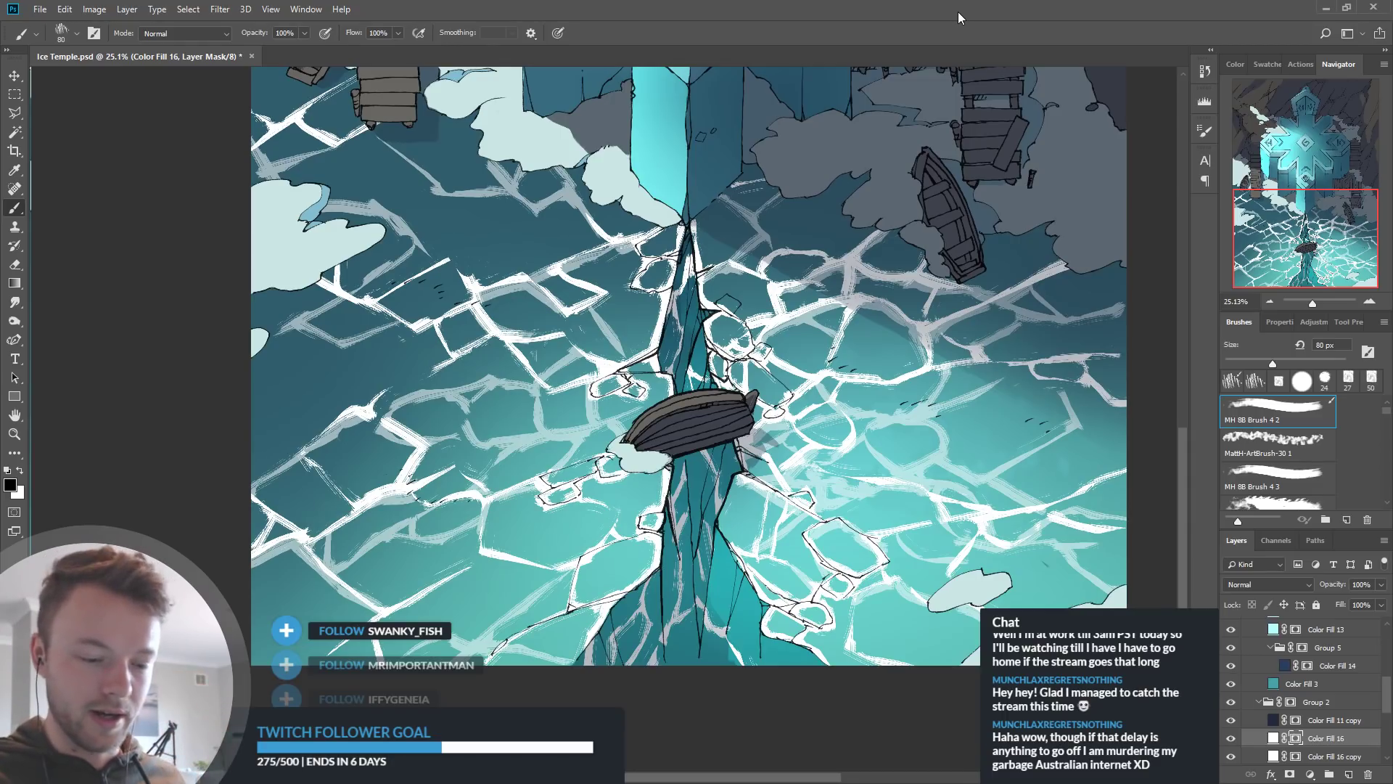
pyautogui.press('x')
pyautogui.moveTo(721, 196); pyautogui.dragTo(776, 179)
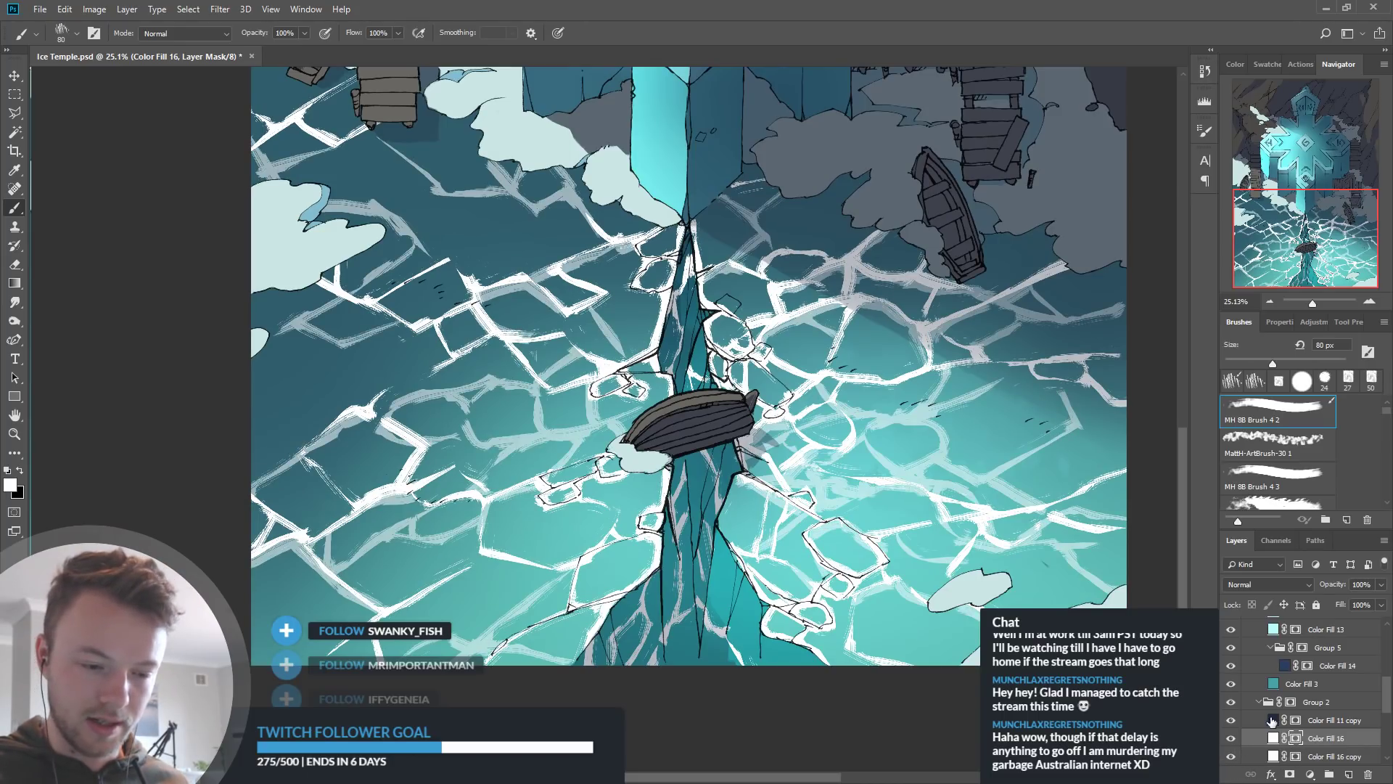
# Return to the Color Fill 16 copy mask and refine the faint crack right of the pillar's base with white and black strokes
pyautogui.click(1296, 757)
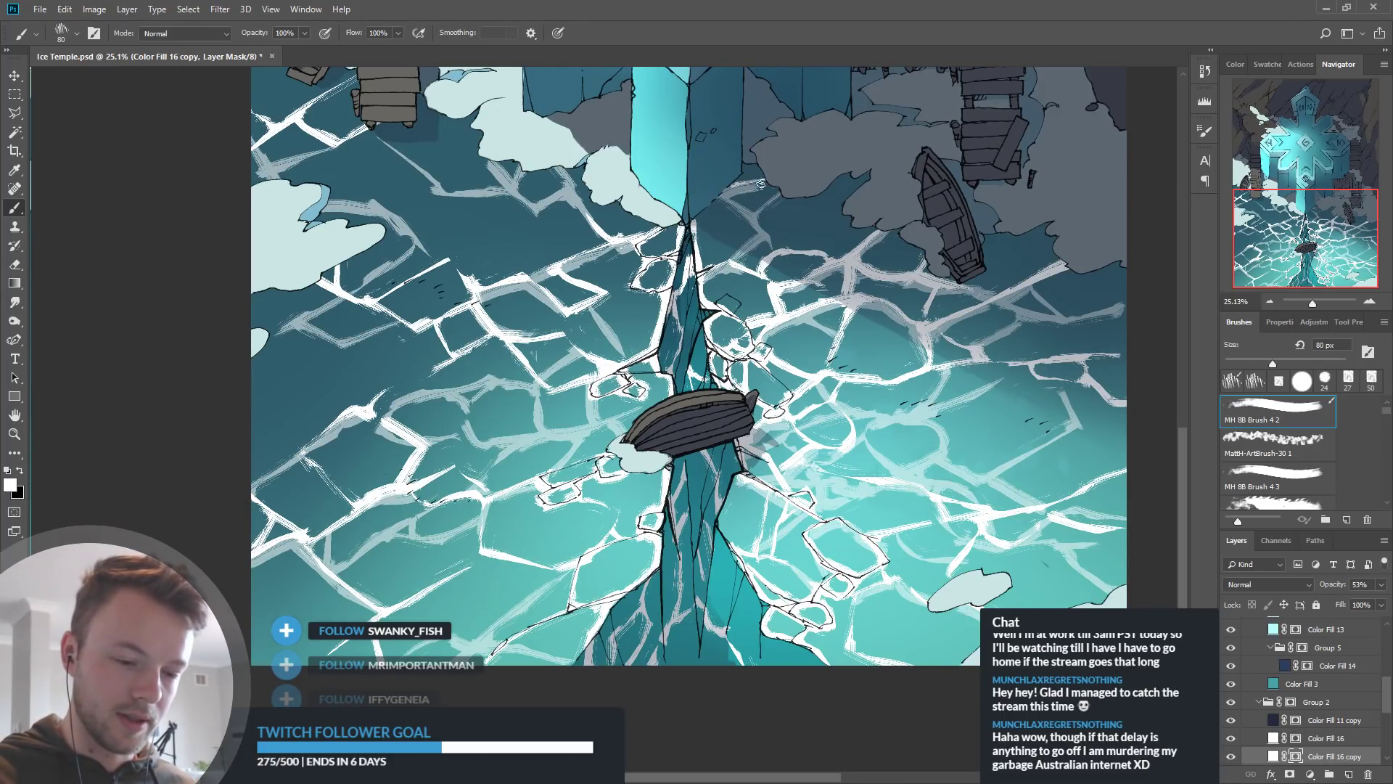
pyautogui.press('x')
pyautogui.press('x')
pyautogui.press('x')
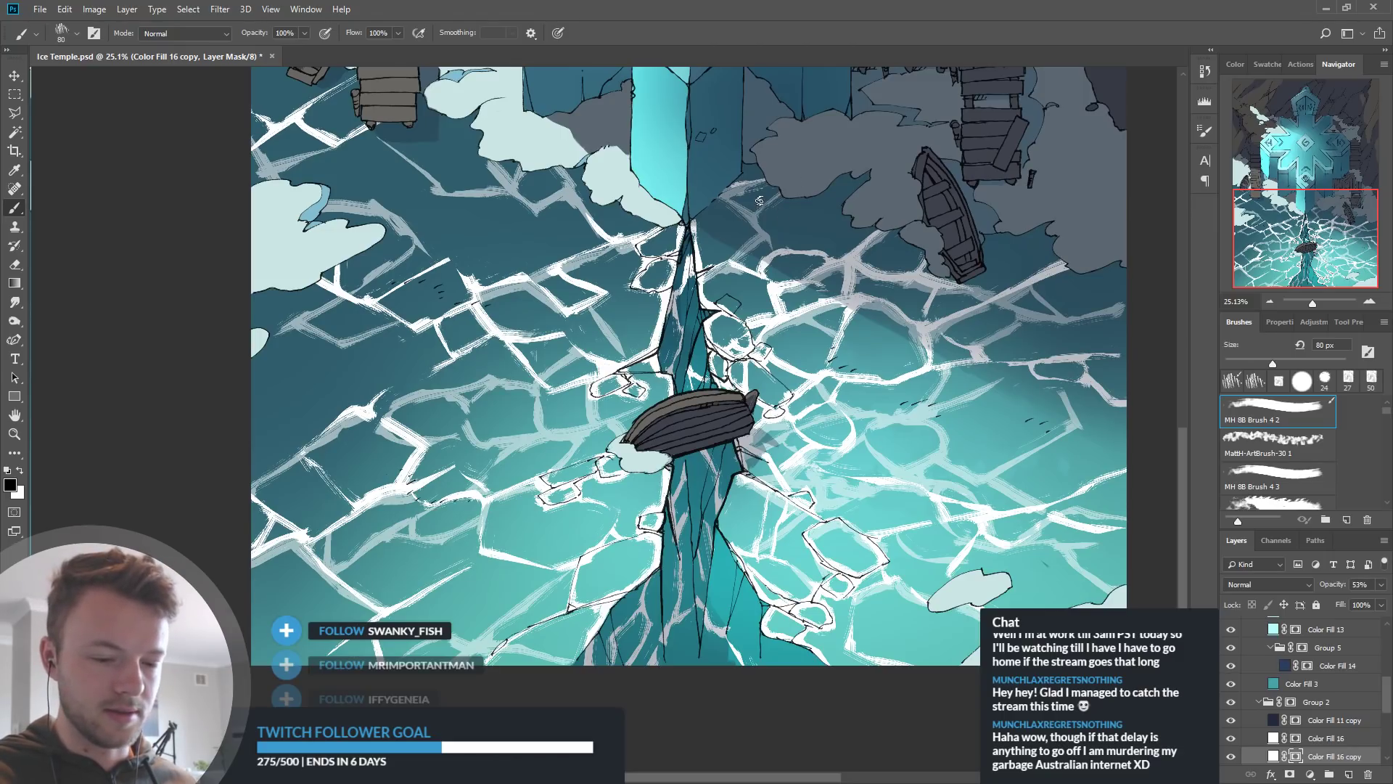
pyautogui.press('x')
# Refine the faint cracks on the ice just below the left dock with alternating white and black strokes
pyautogui.moveTo(510, 193); pyautogui.dragTo(612, 279)
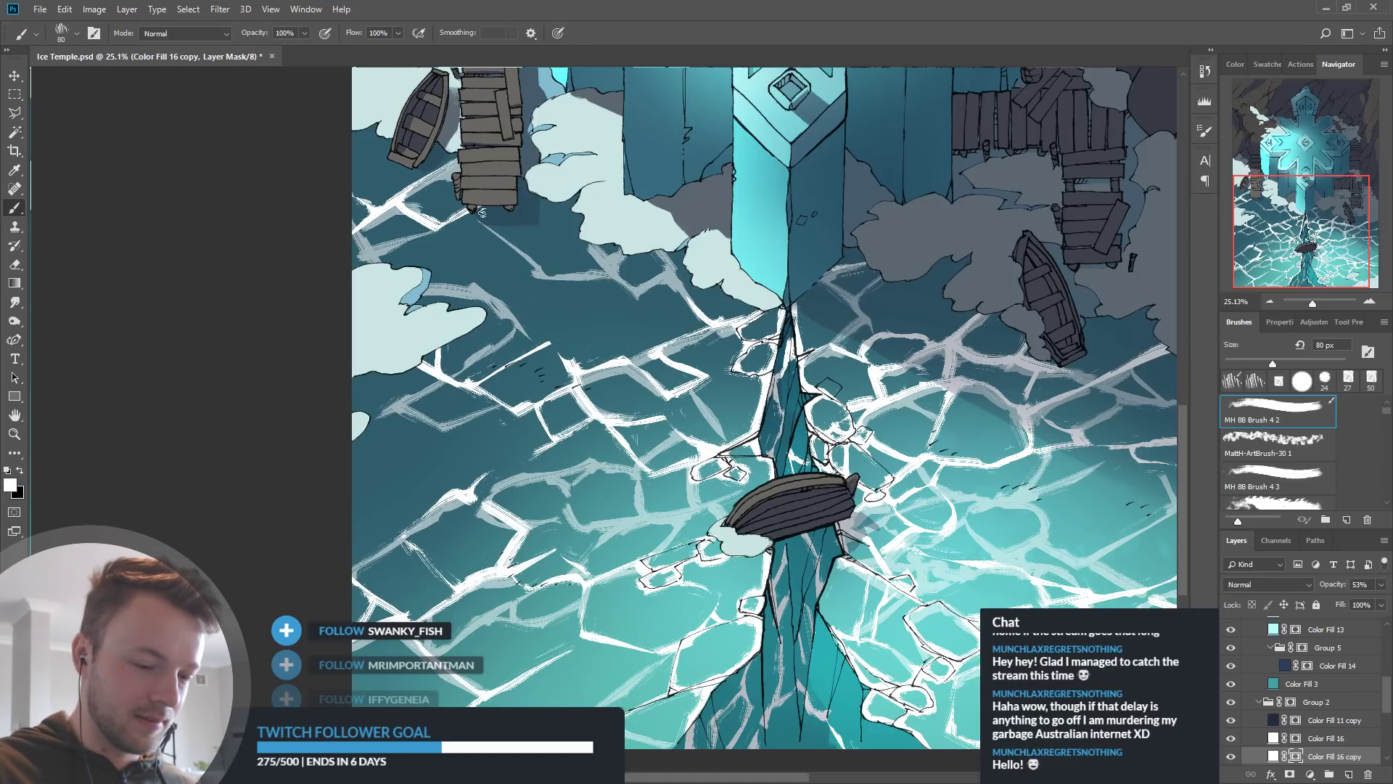
pyautogui.press('x')
pyautogui.press('x')
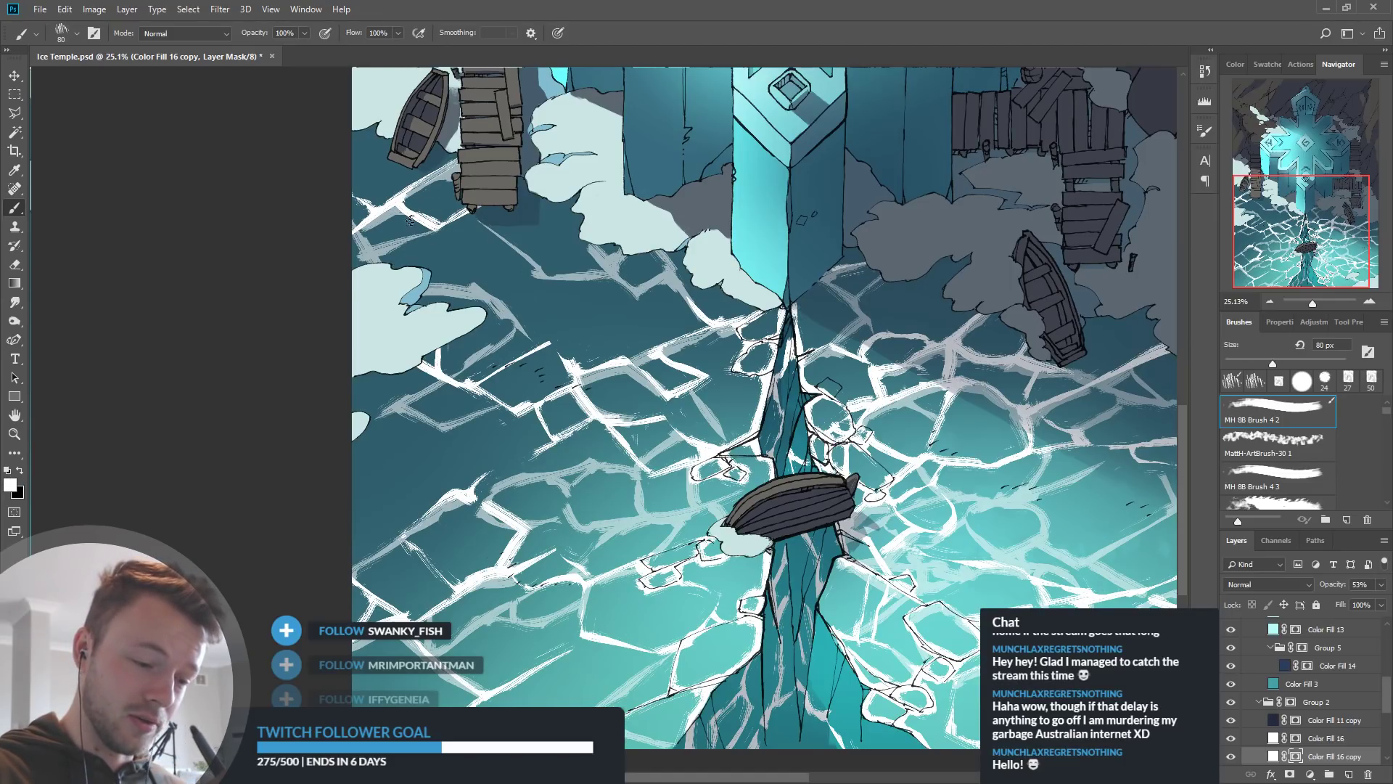
pyautogui.press('x')
pyautogui.press('x')
pyautogui.press('x')
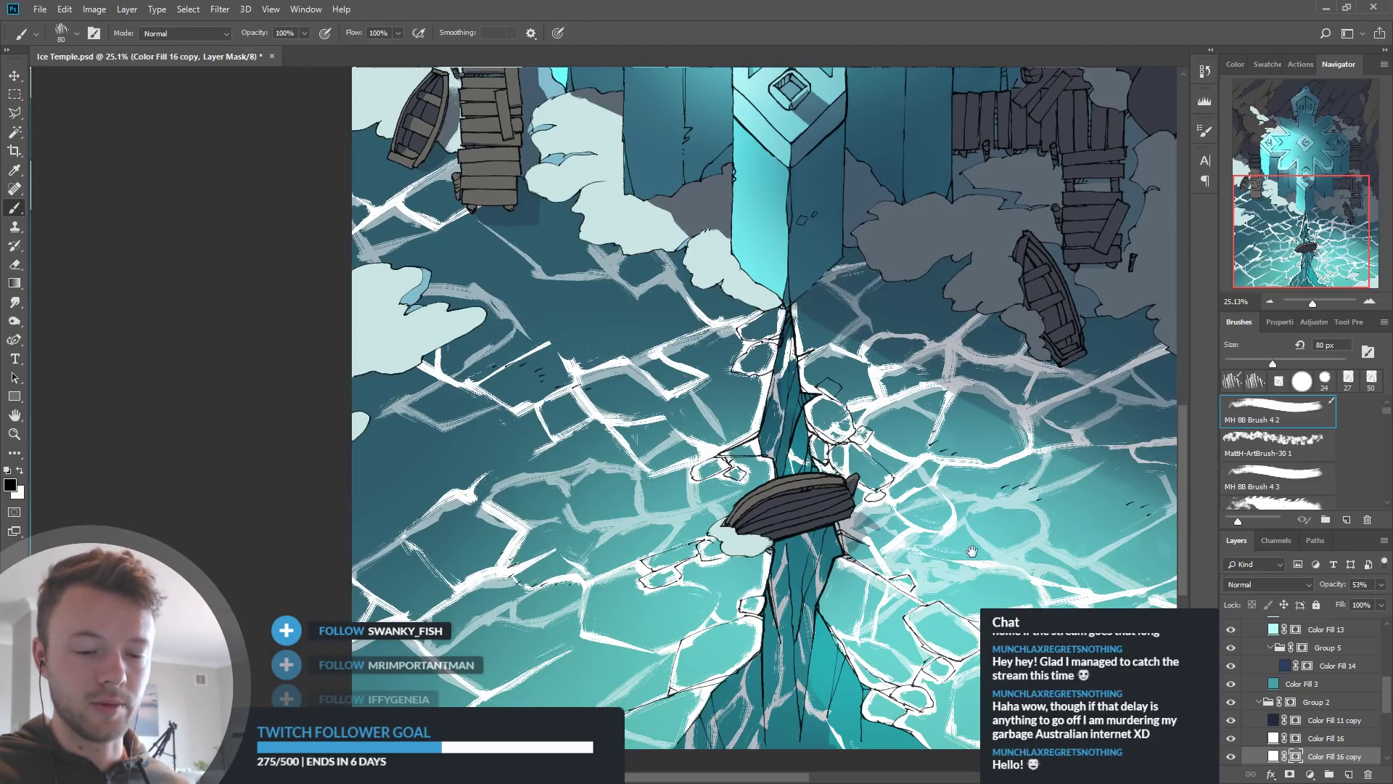
# Extend the faint crack between the pillar's base and the right-hand clouds with white, and taper it with black
pyautogui.hscroll(5, 603, 304)
pyautogui.press('x')
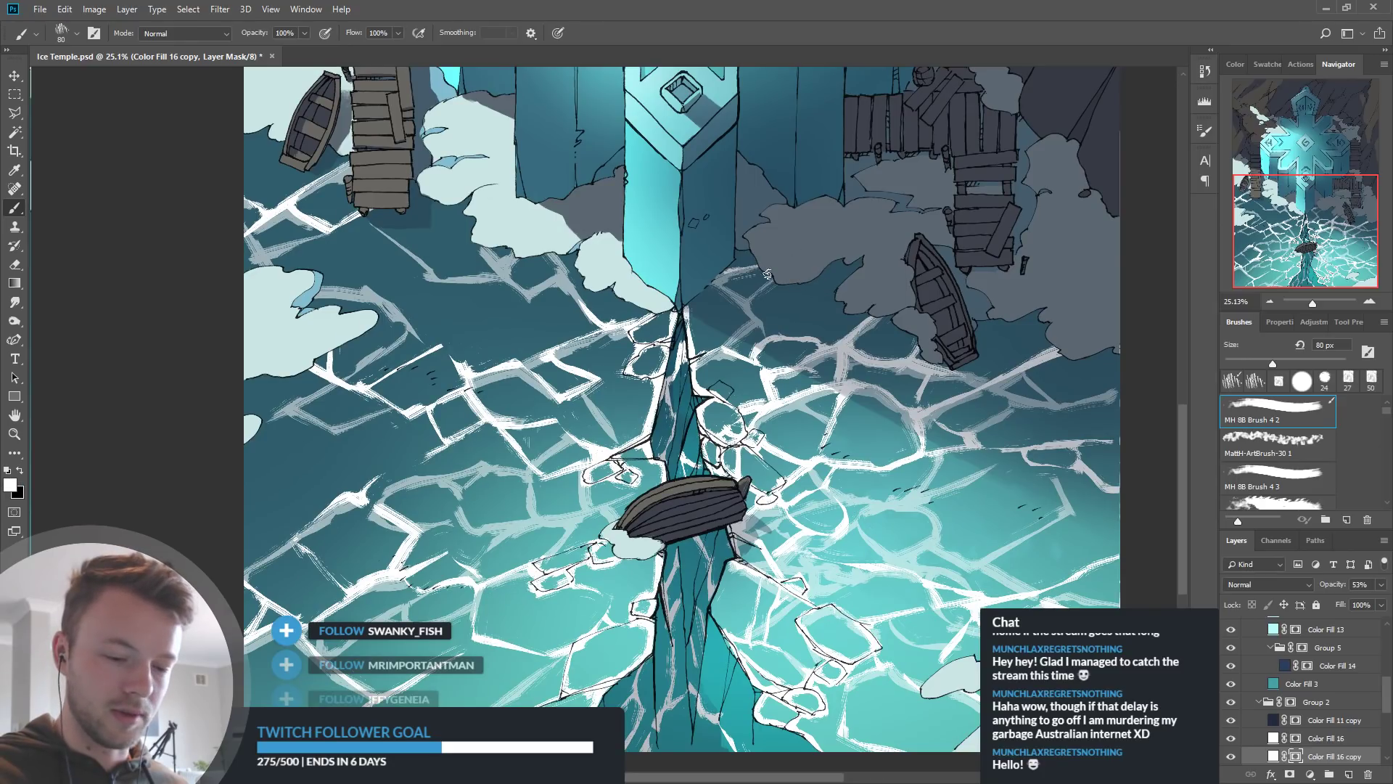
pyautogui.press('x')
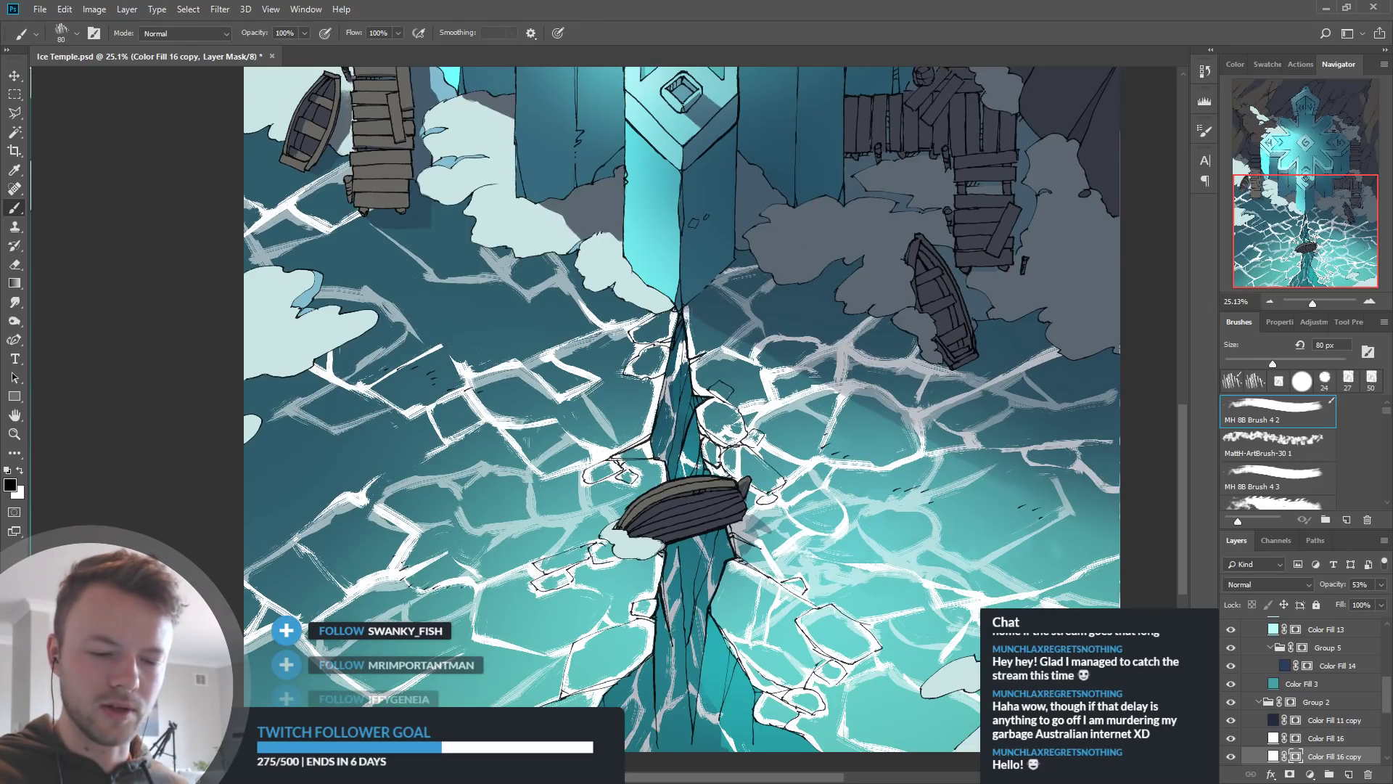
pyautogui.press('x')
pyautogui.press('x')
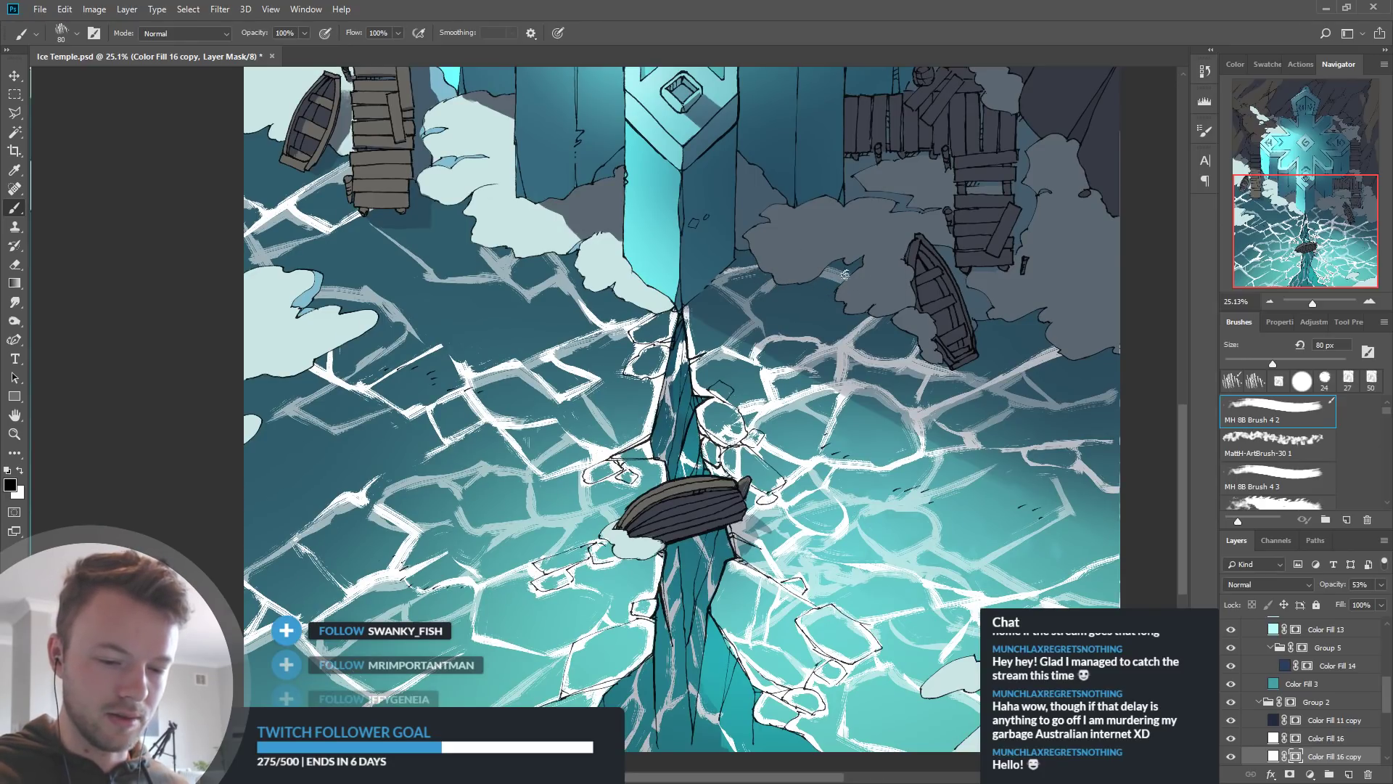
# Touch up the thin faint crack running from the left dock toward the pillar with white and black strokes
pyautogui.hscroll(1, 1002, 457)
pyautogui.press('x')
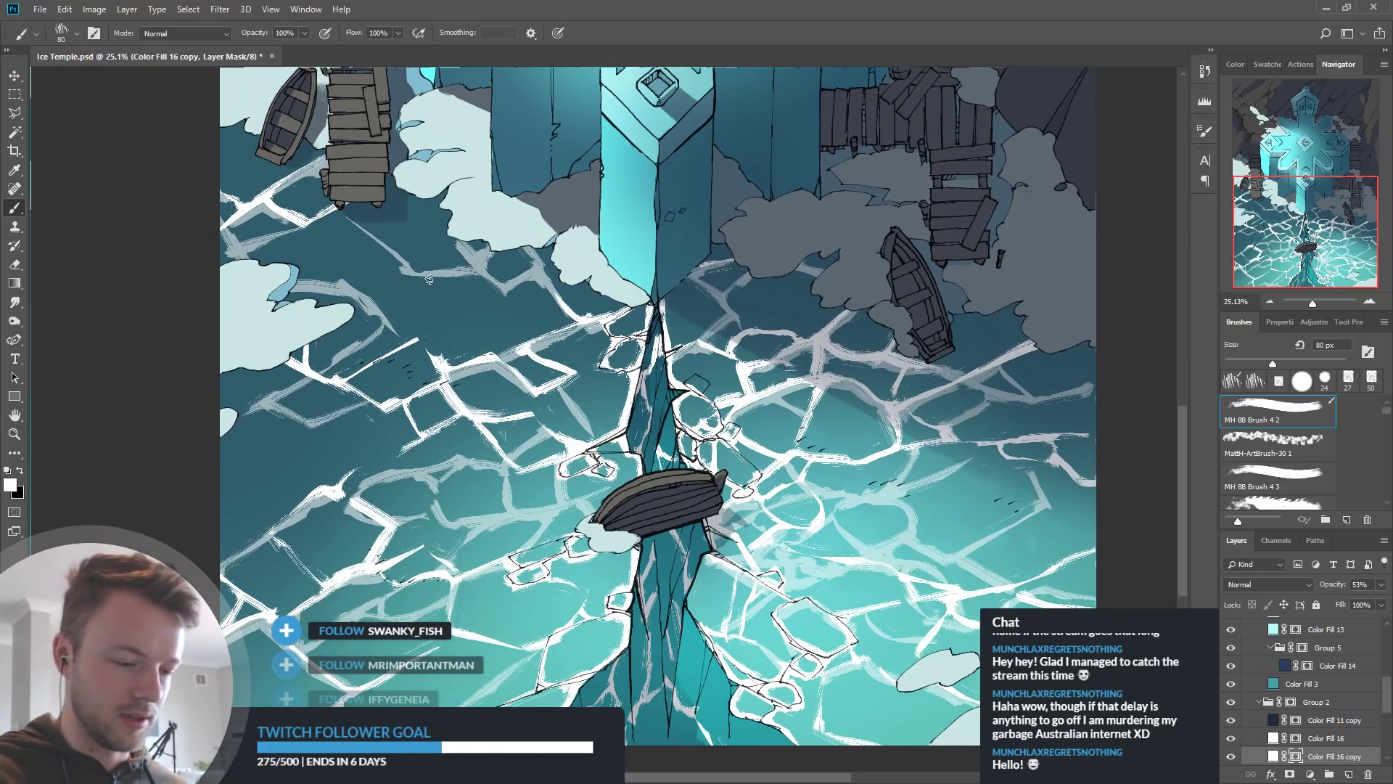
pyautogui.press('x')
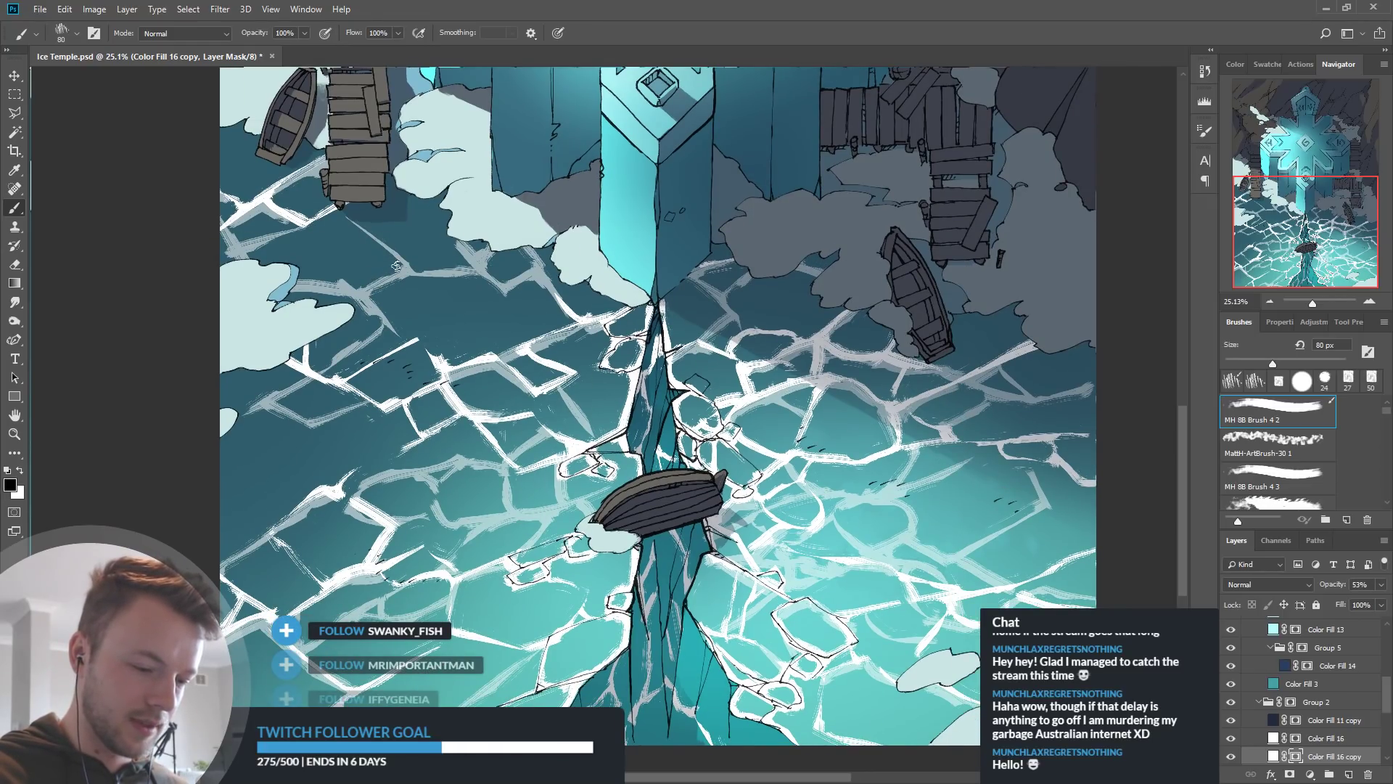
# Extend the faint crack on the ice just below the left-hand cloud with white, and trim it with black
pyautogui.moveTo(621, 365); pyautogui.dragTo(632, 340)
pyautogui.press('x')
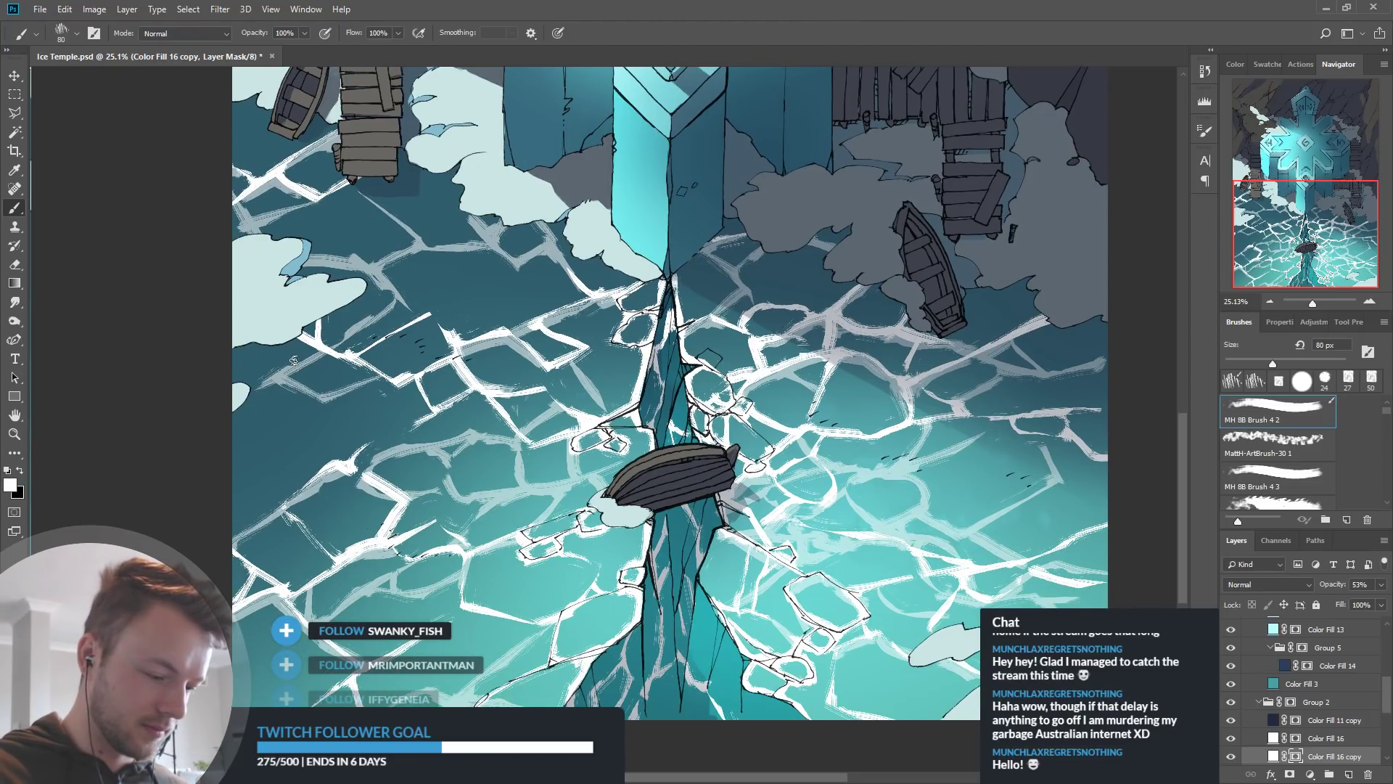
pyautogui.press('x')
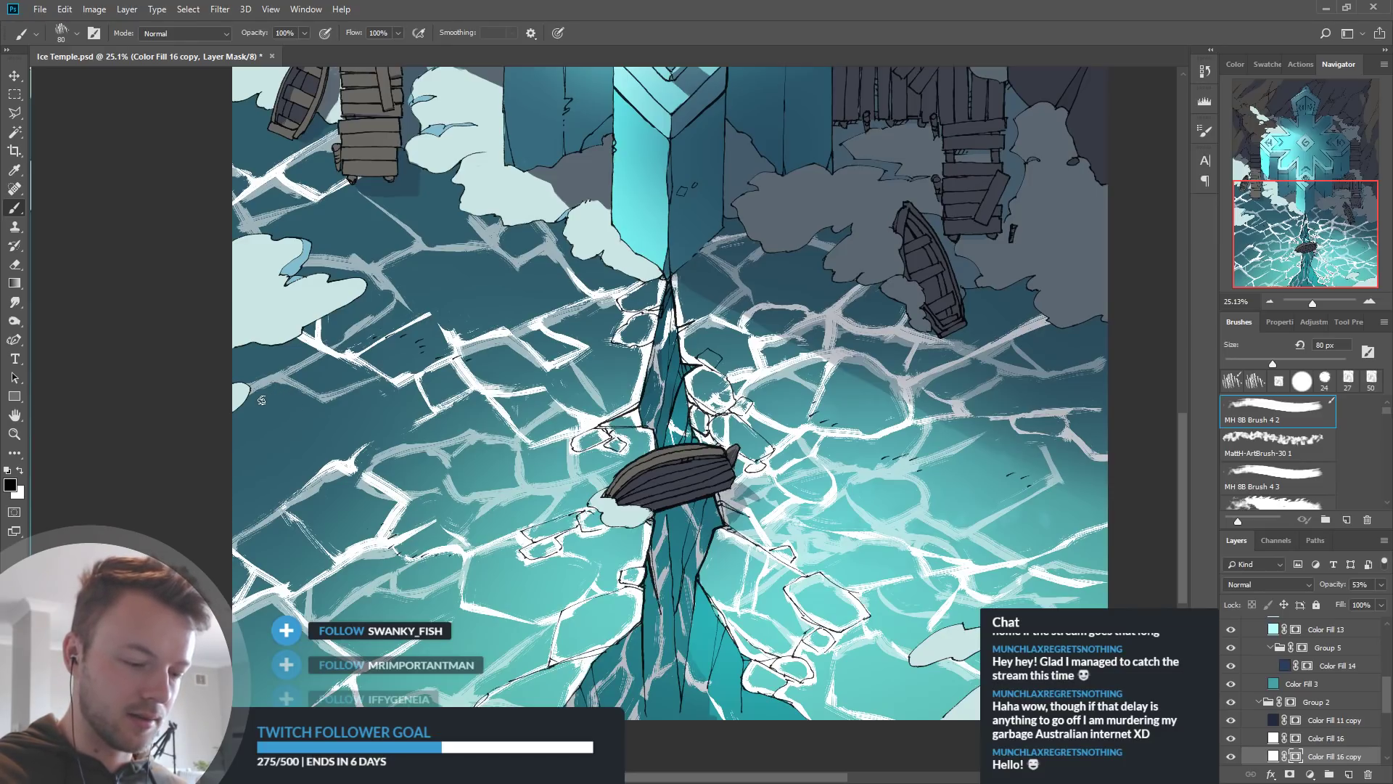
pyautogui.press('x')
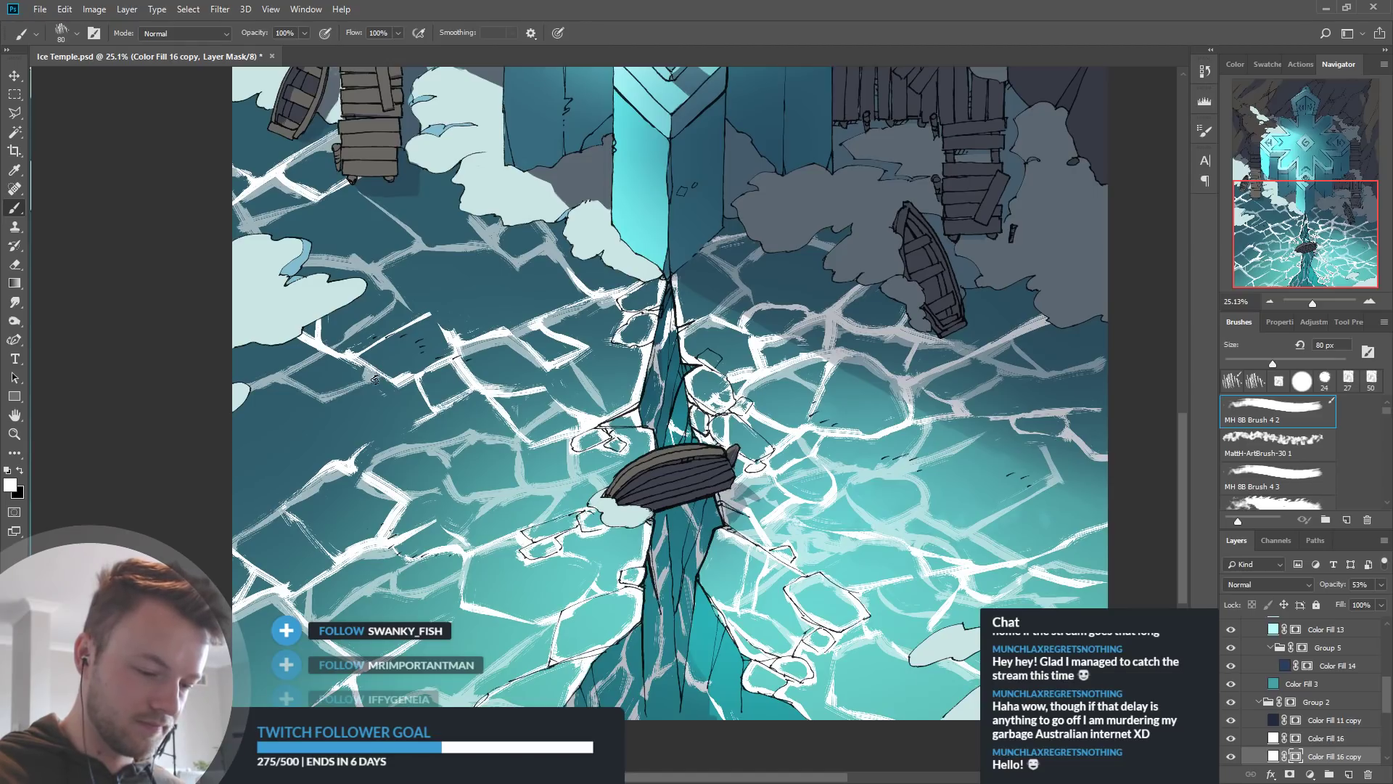
# Refine the faint cracks beside the bright crack right of the left-hand cloud with alternating black and white strokes
pyautogui.press('x')
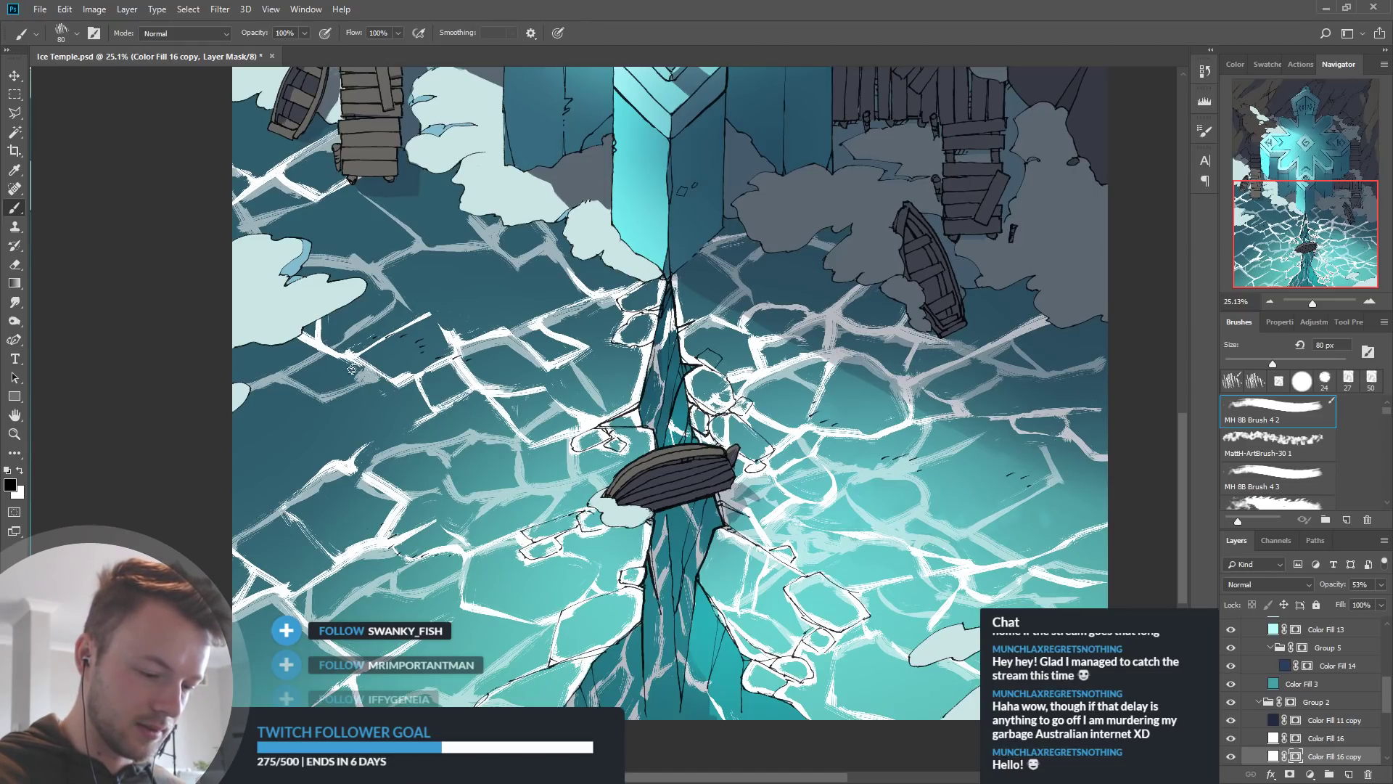
pyautogui.press('x')
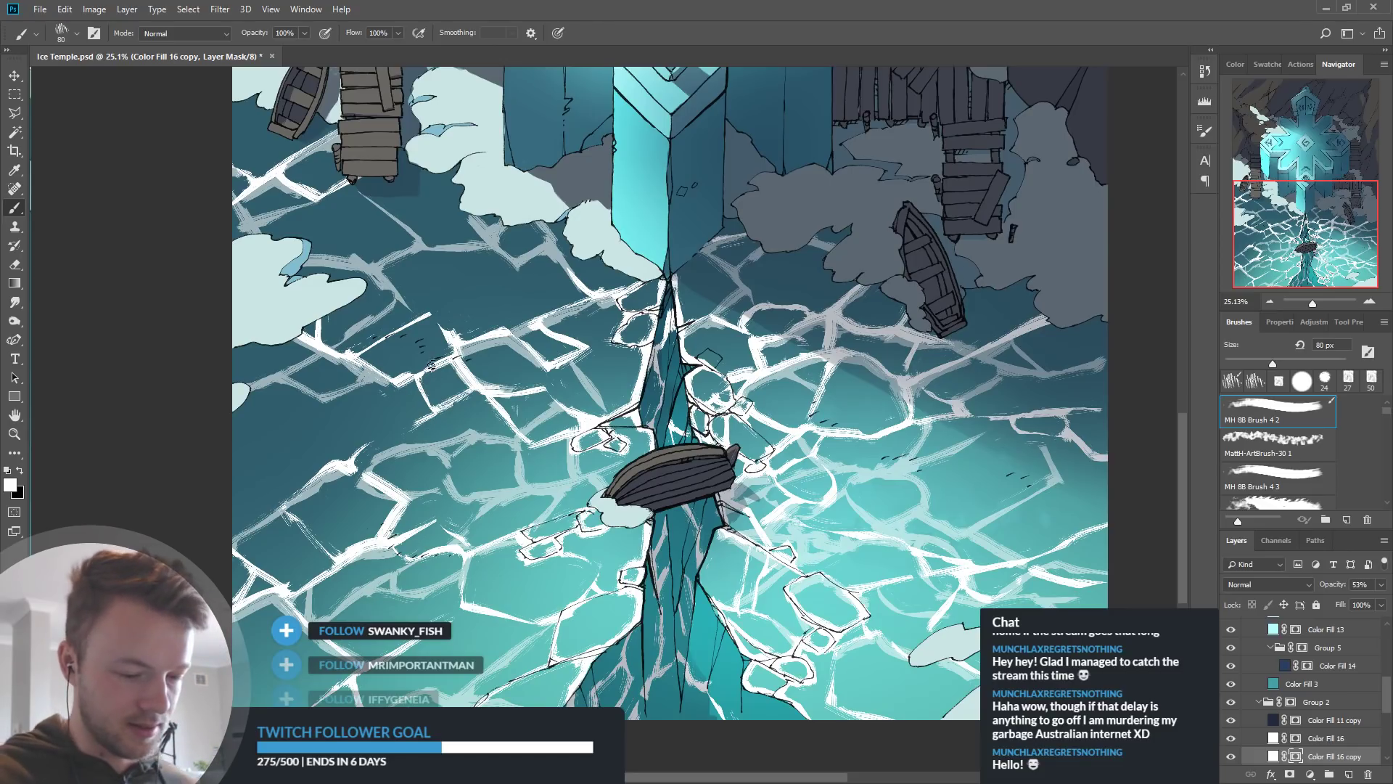
pyautogui.press('x')
pyautogui.press('x')
pyautogui.press('x')
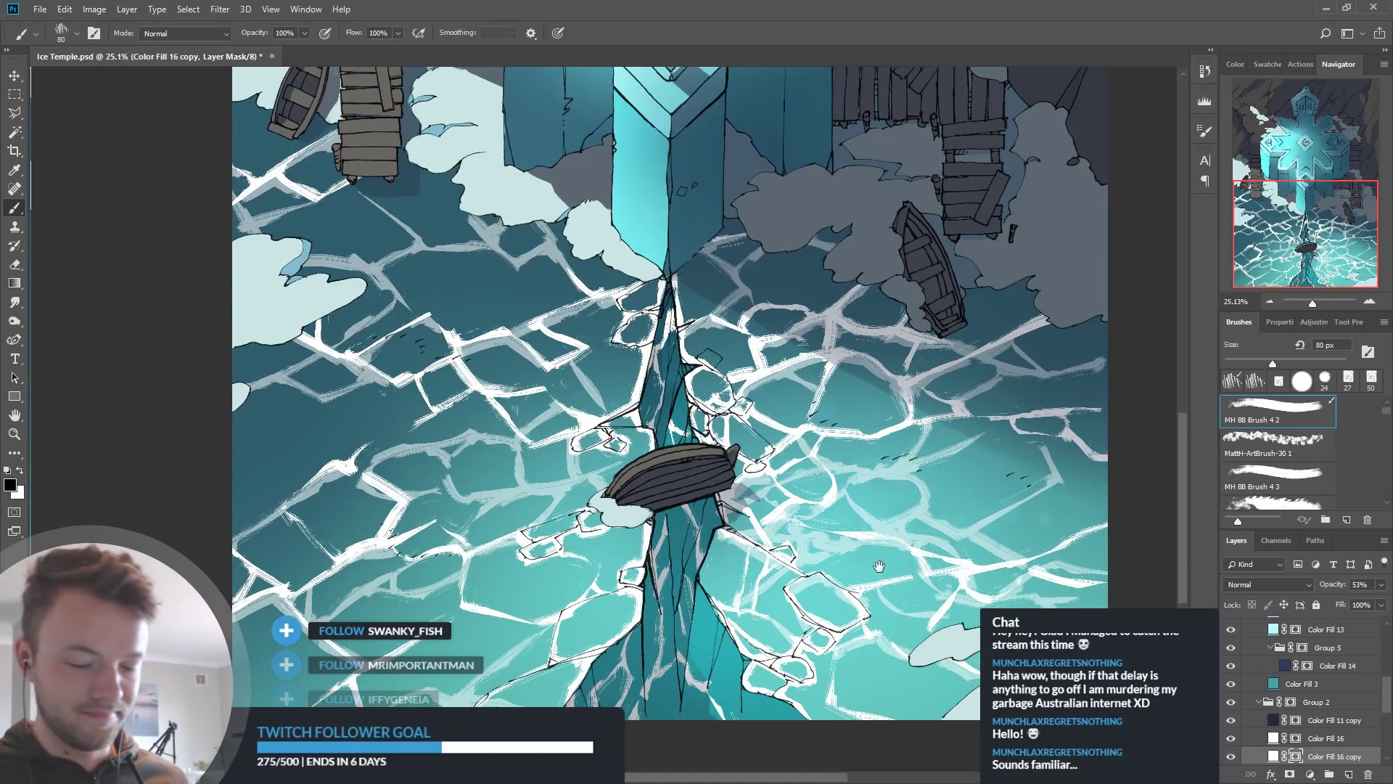
# Refine the faint cracks on the ice around the central boat with alternating white and black strokes
pyautogui.moveTo(876, 565); pyautogui.dragTo(851, 547)
pyautogui.press('x')
pyautogui.moveTo(741, 420); pyautogui.dragTo(752, 433)
pyautogui.press('x')
pyautogui.moveTo(765, 555); pyautogui.dragTo(776, 523)
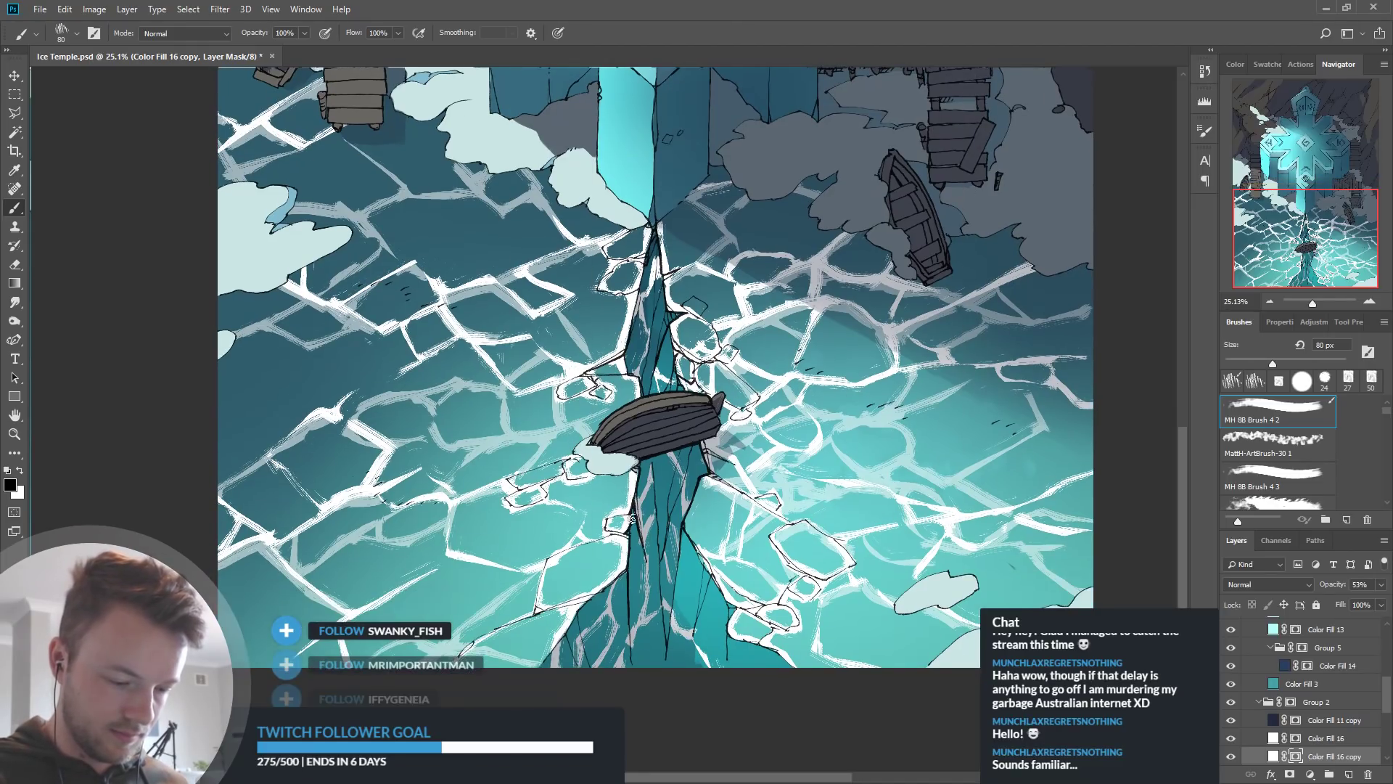
pyautogui.press('x')
pyautogui.press('x')
pyautogui.press('x')
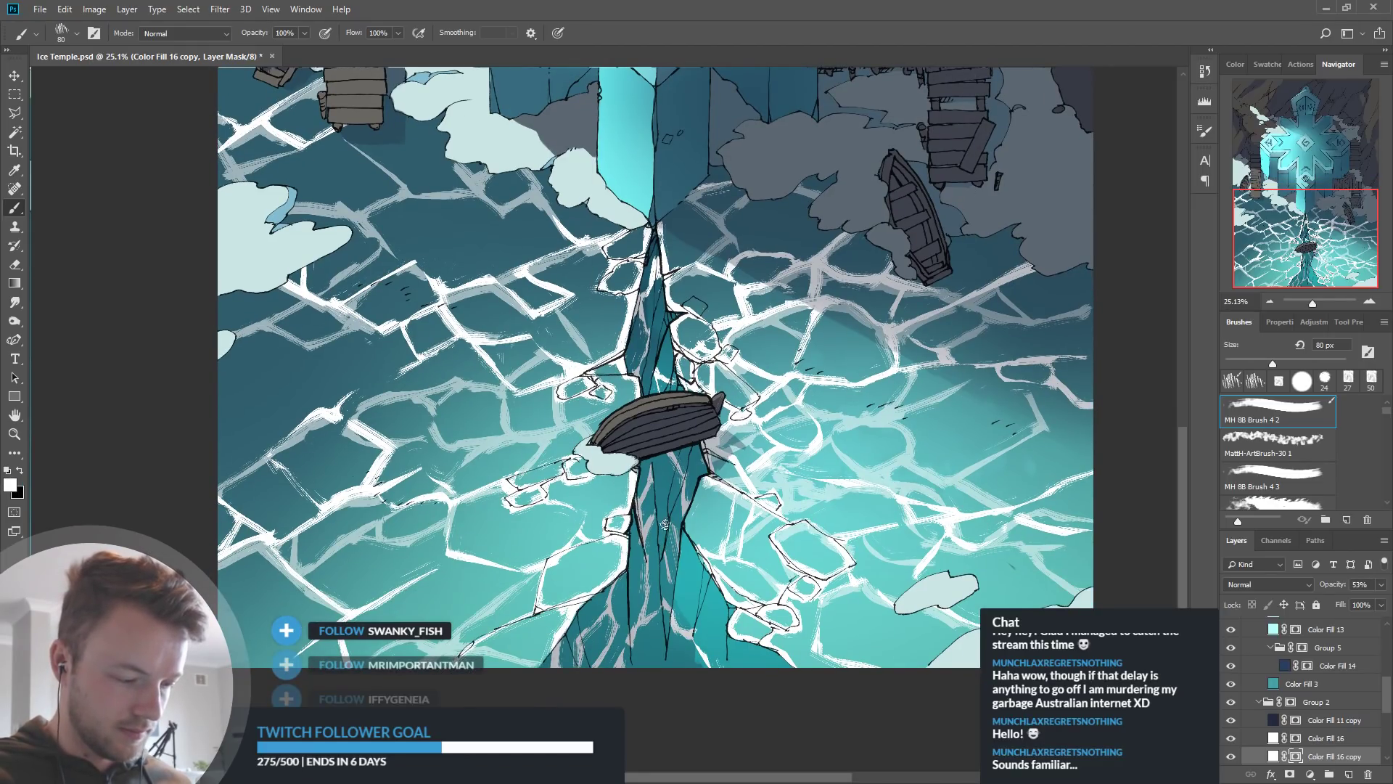
pyautogui.moveTo(521, 476); pyautogui.dragTo(566, 466)
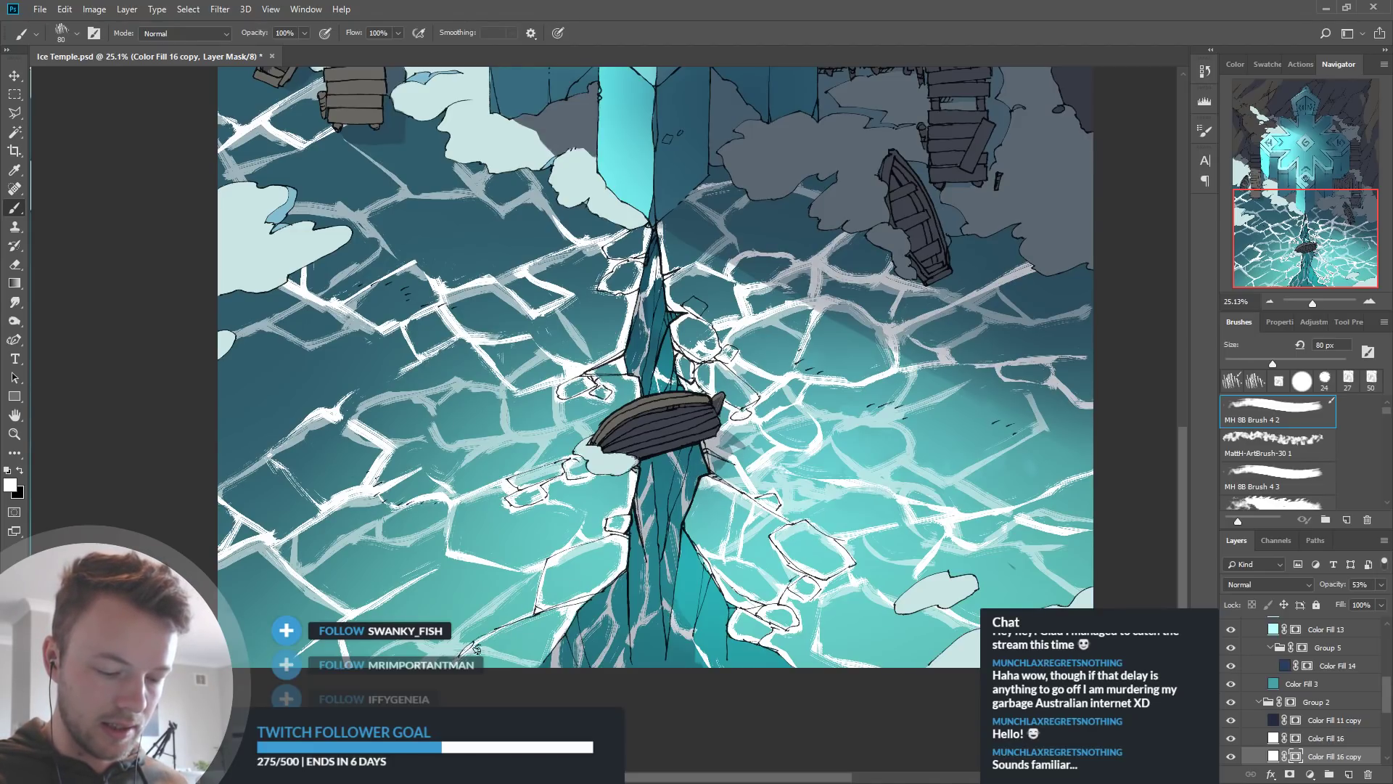
# Paint a faint white crack near the canvas's lower edge left of the central chasm, redo its first stroke, and trim it with black
pyautogui.moveTo(471, 650); pyautogui.dragTo(556, 613)
pyautogui.hotkey('ctrl', 'z')
pyautogui.moveTo(477, 647); pyautogui.dragTo(566, 611)
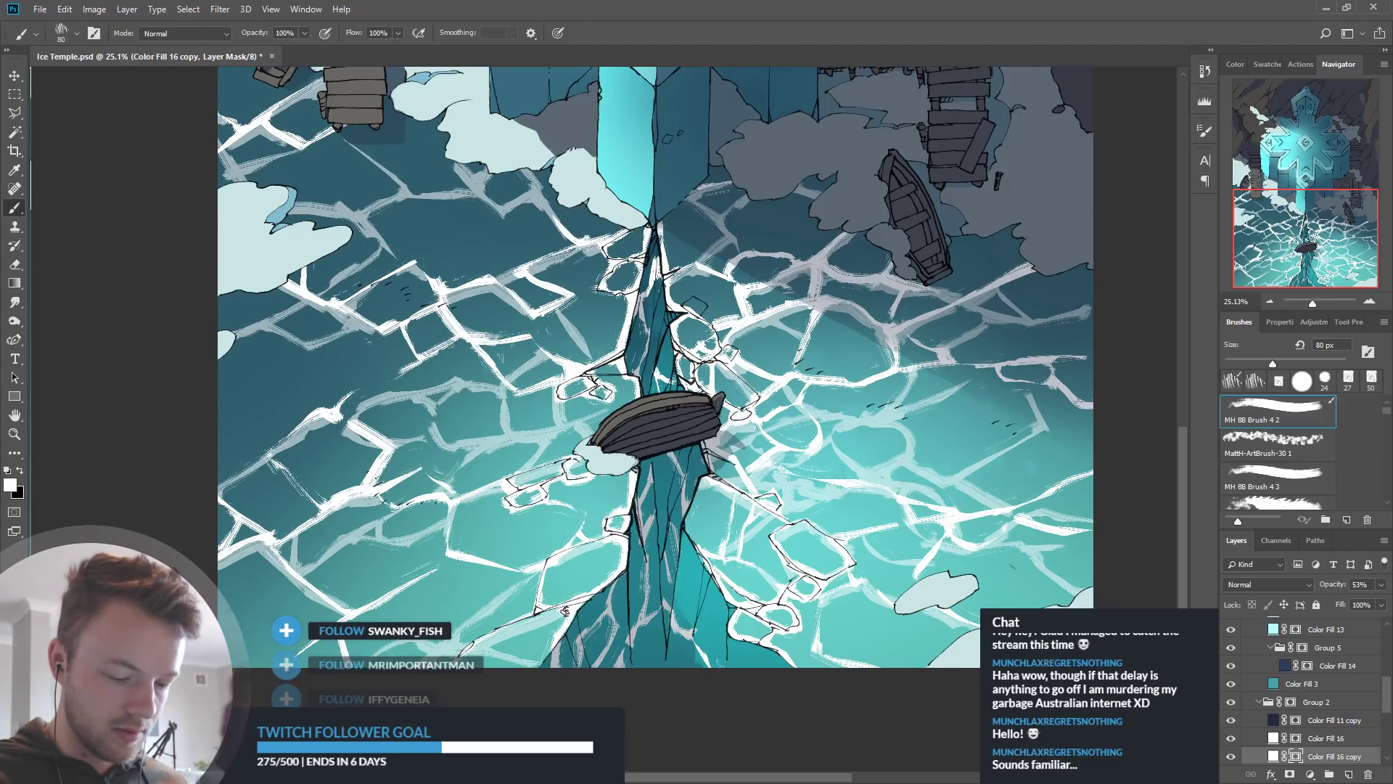
pyautogui.moveTo(498, 644)
pyautogui.mouseDown()
pyautogui.moveTo(558, 620)
pyautogui.moveTo(523, 639)
pyautogui.mouseUp()
pyautogui.press('x')
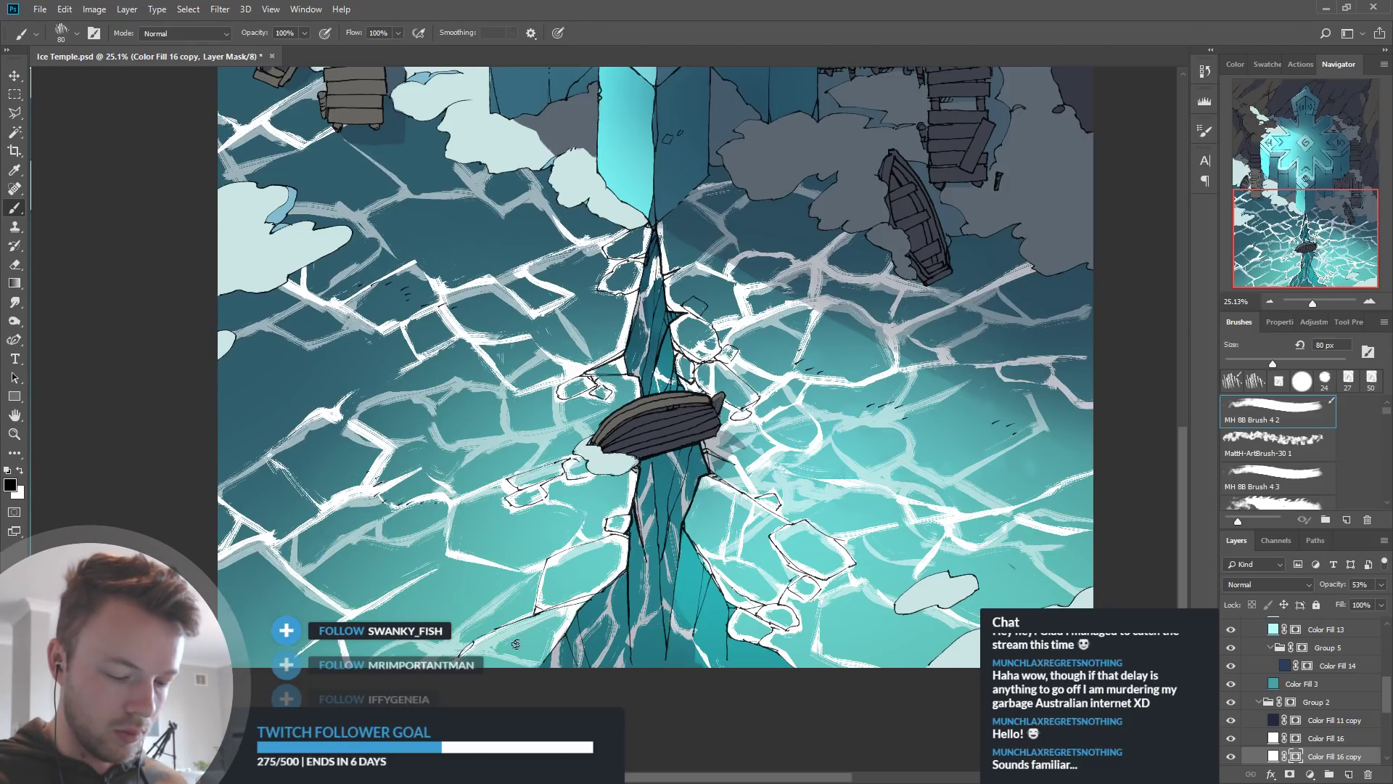
pyautogui.press('x')
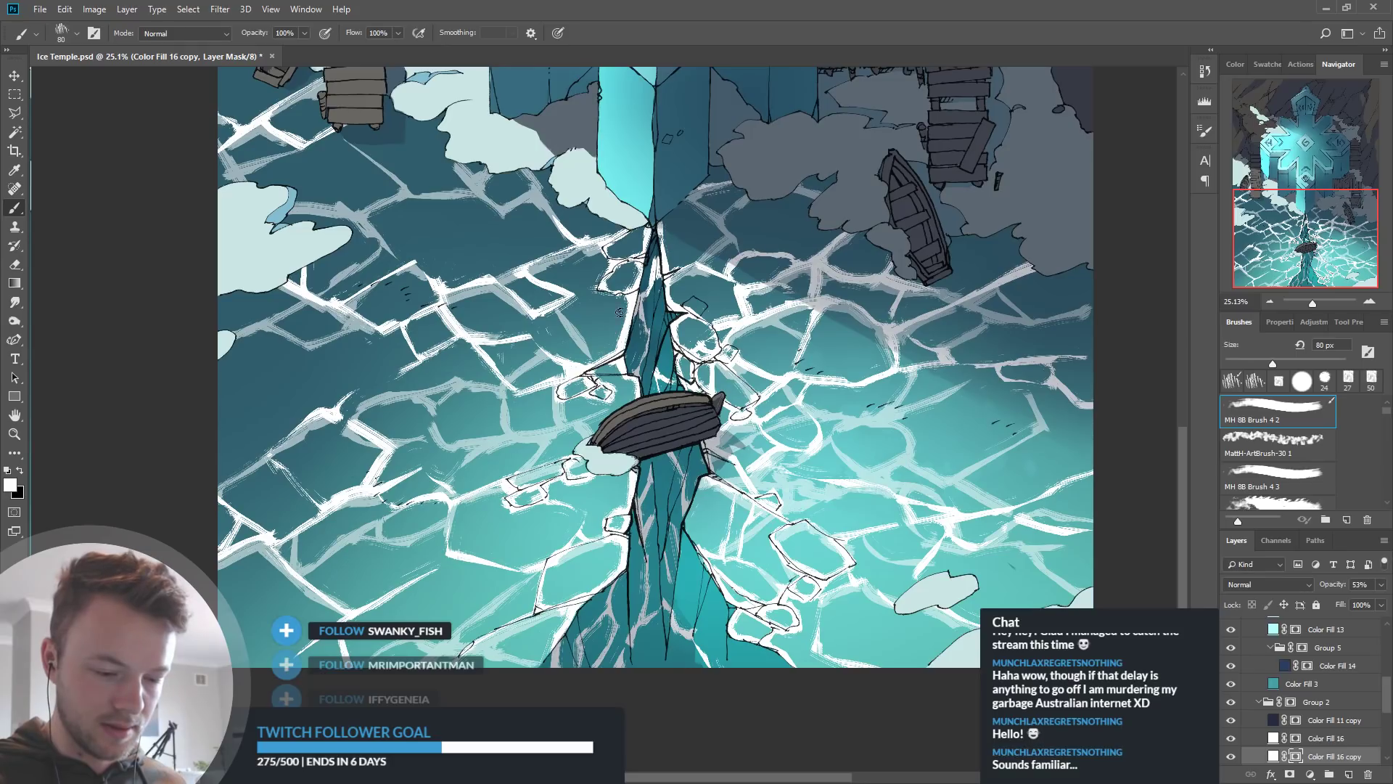
# Touch up the faint cracks on the ice beside the pillar's base with black and white
pyautogui.scroll(2, 698, 351)
pyautogui.press('x')
pyautogui.press('x')
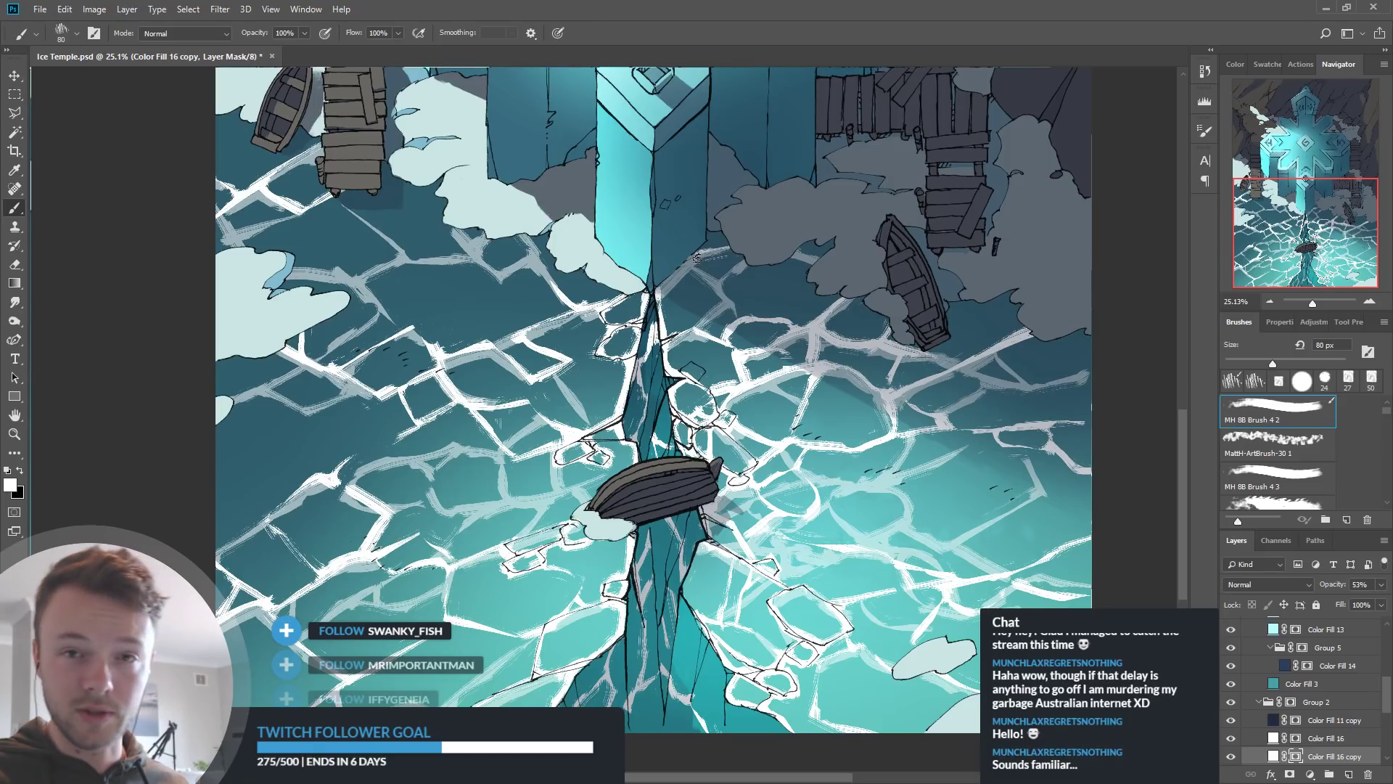
# On the Color Fill 16 copy mask, paint in the small ice chunk beside the crevice above the boat and touch up the crevice's left edge
pyautogui.press('x')
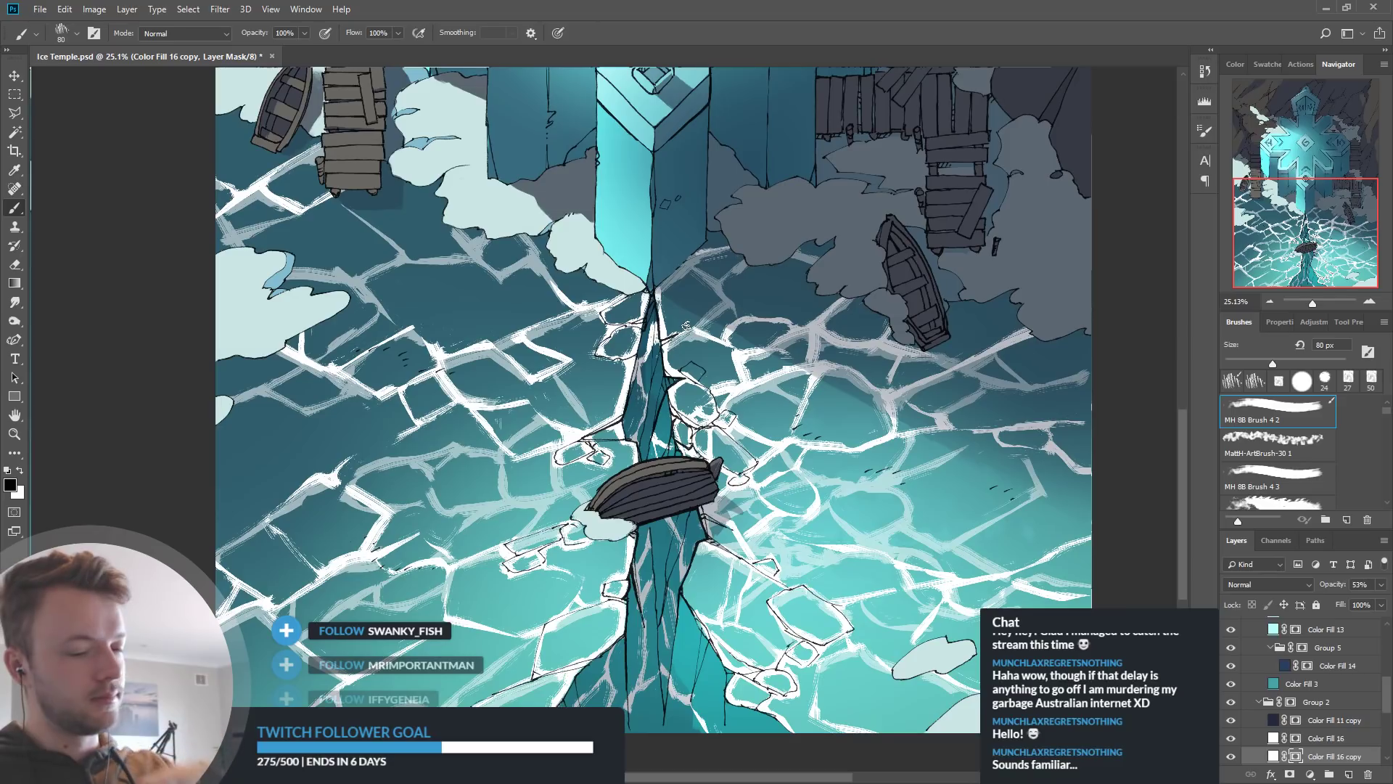
pyautogui.press('x')
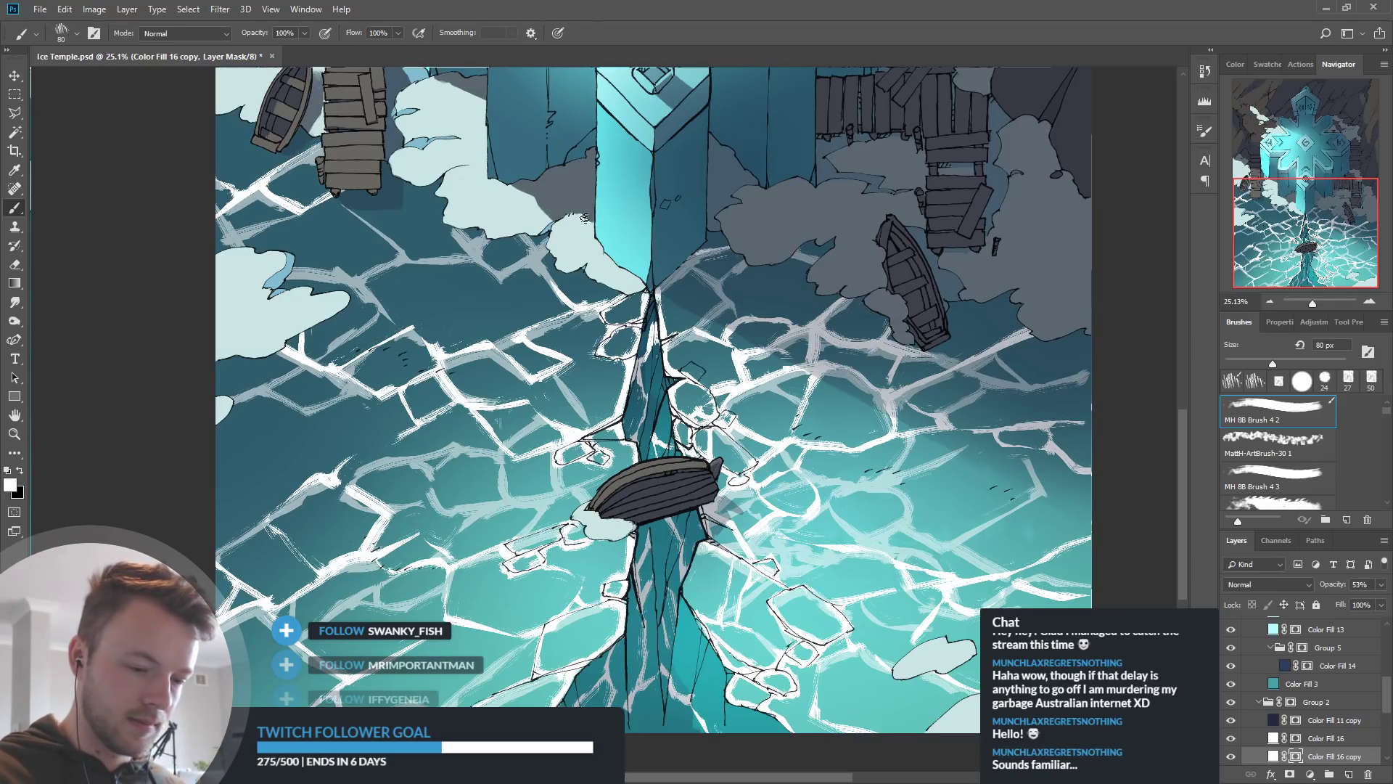
pyautogui.press('x')
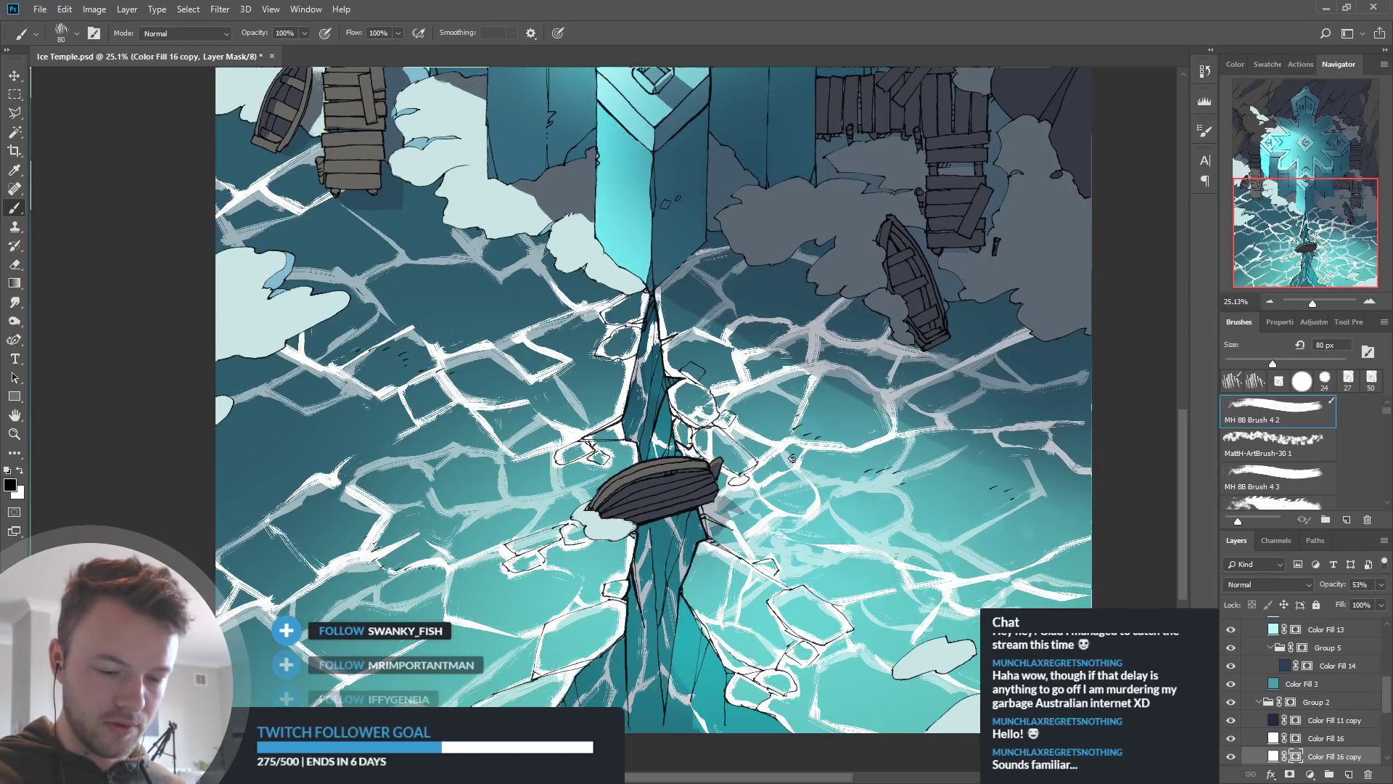
pyautogui.press('x')
pyautogui.click(691, 371)
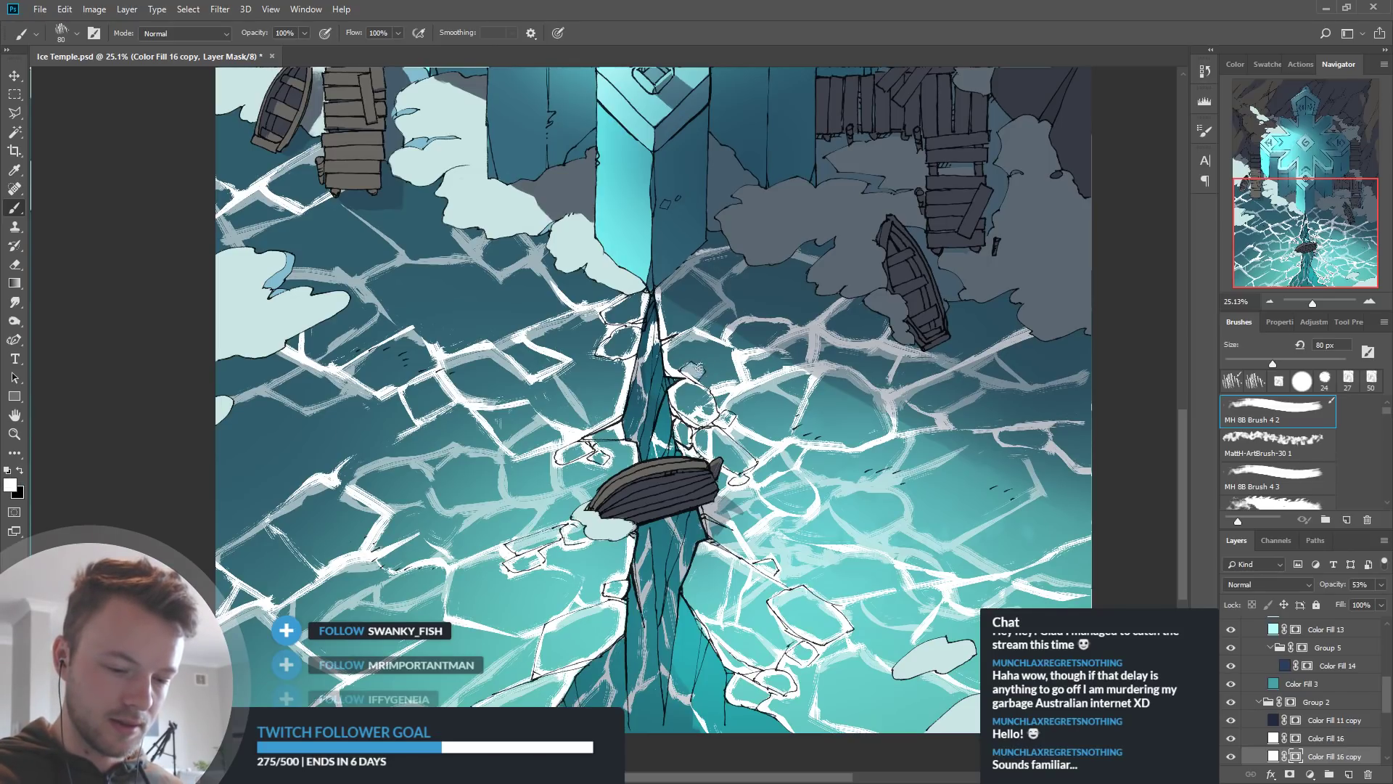
pyautogui.moveTo(622, 439); pyautogui.dragTo(621, 421)
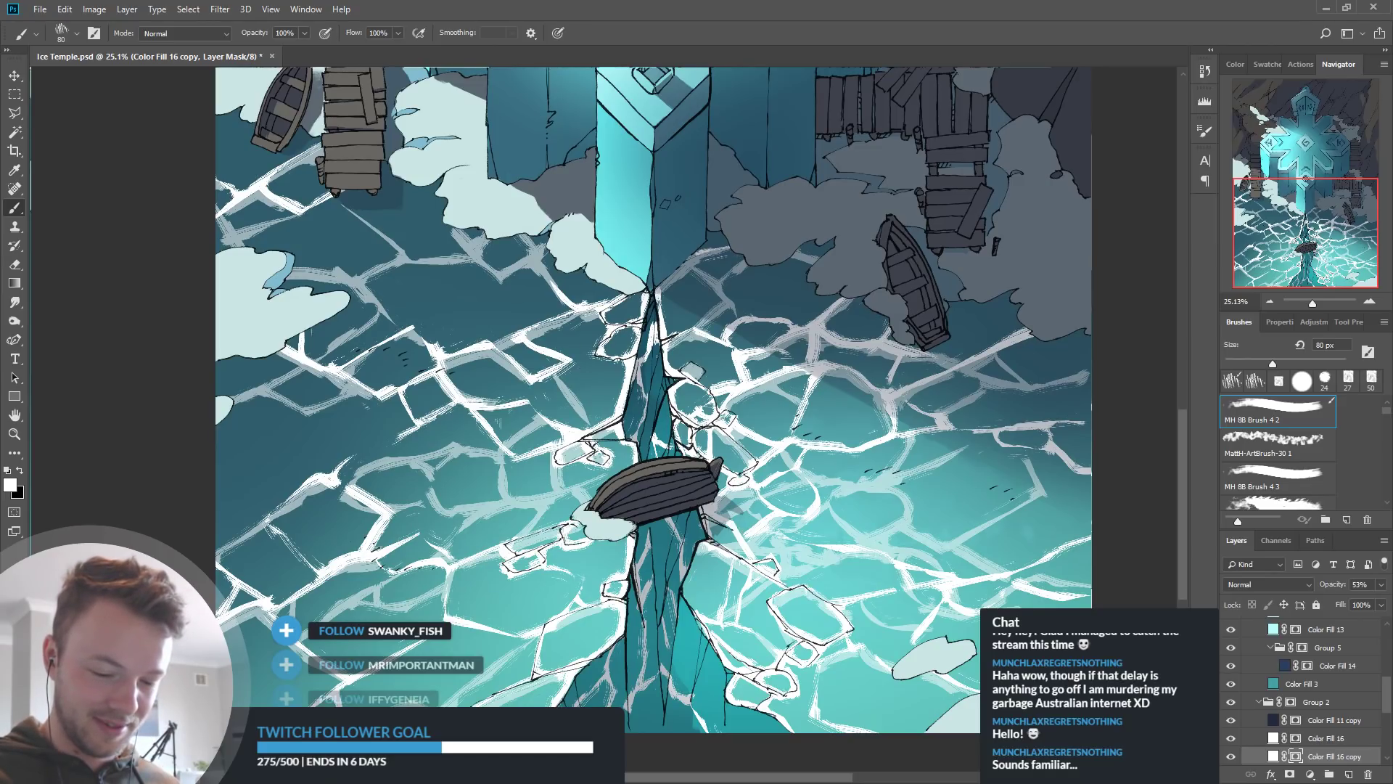
# Extend and trim the pale crack lines across the ice toward the canvas's right edge, alternating white and black mask strokes
pyautogui.moveTo(1069, 540); pyautogui.dragTo(1058, 539)
pyautogui.moveTo(987, 435); pyautogui.dragTo(1032, 419)
pyautogui.moveTo(906, 433); pyautogui.dragTo(971, 428)
pyautogui.press('x')
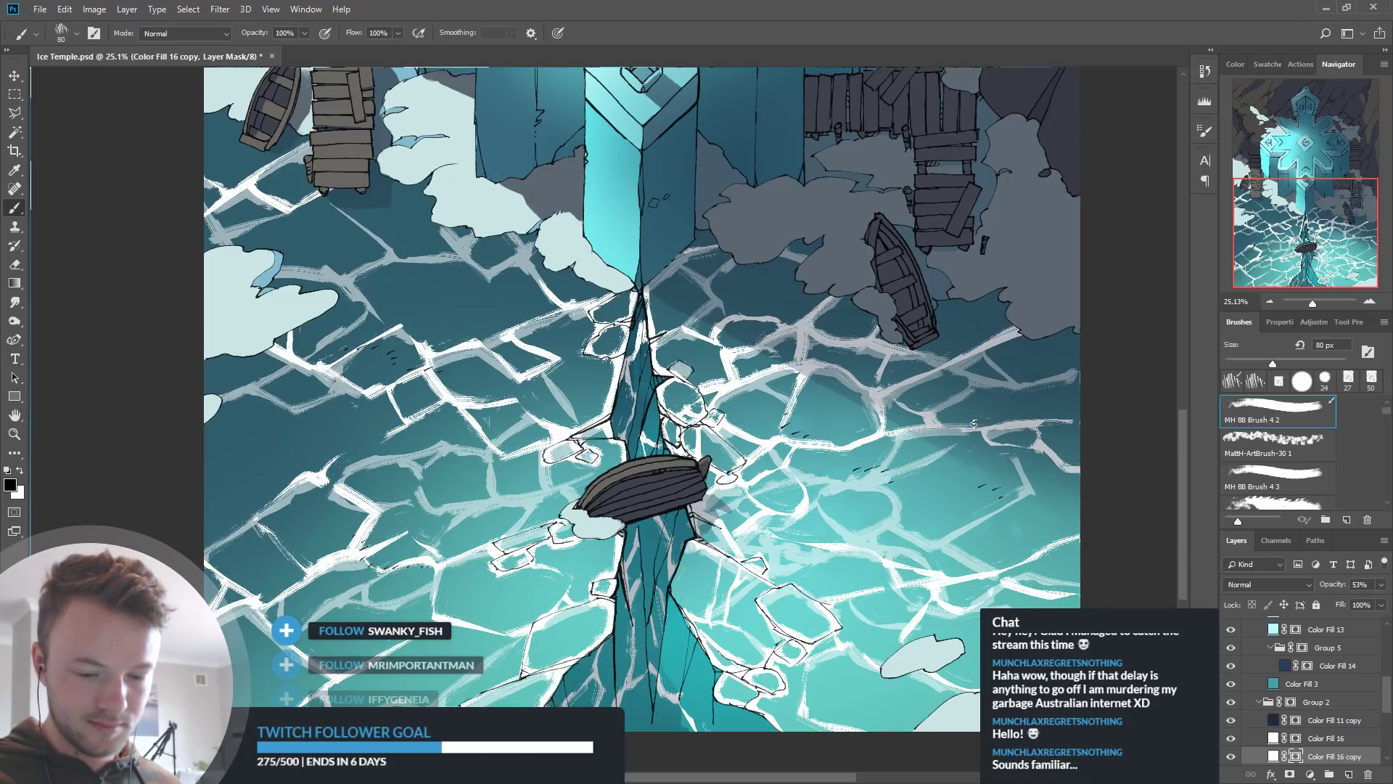
pyautogui.press('x')
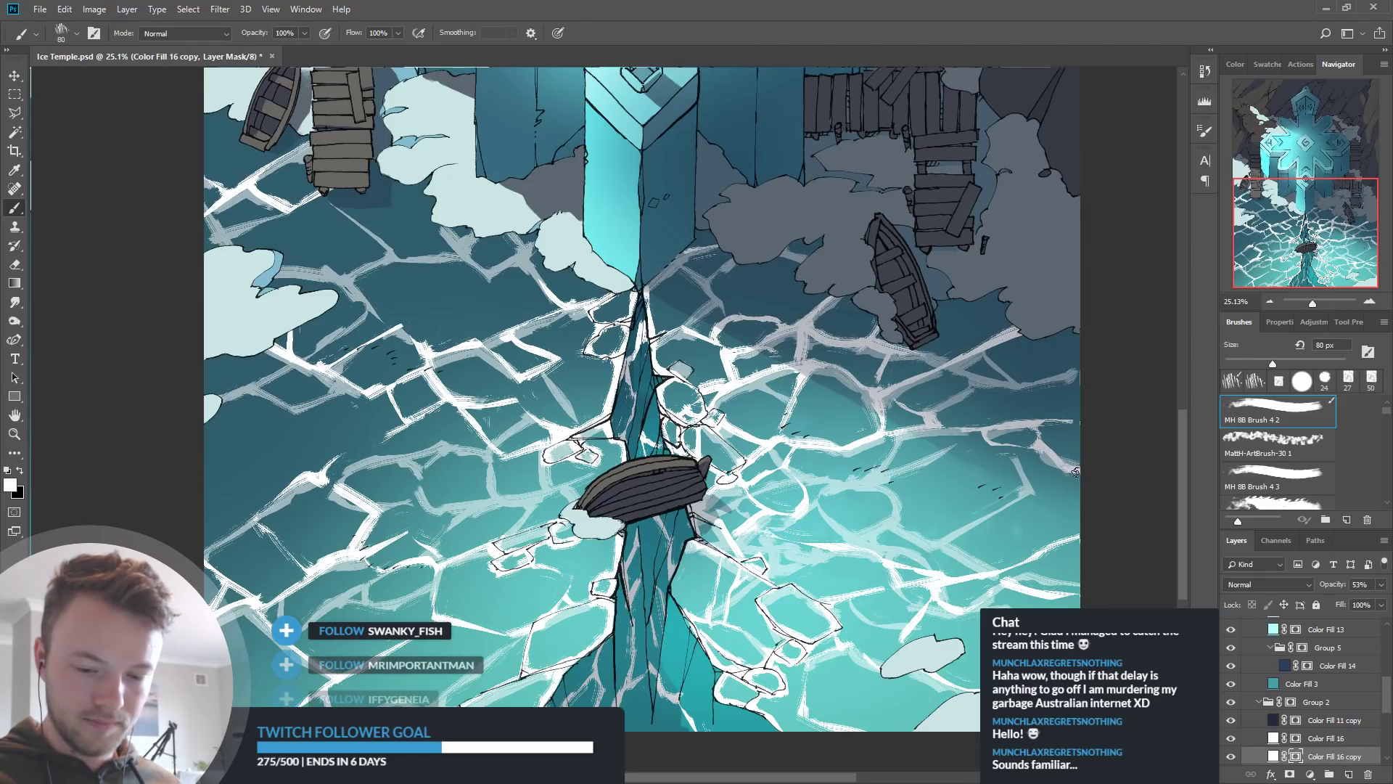
pyautogui.press('x')
# Refine the crack lines on the left part of the ice, alternating white and black mask strokes with the 80 px brush
pyautogui.moveTo(875, 515); pyautogui.dragTo(867, 498)
pyautogui.press('x')
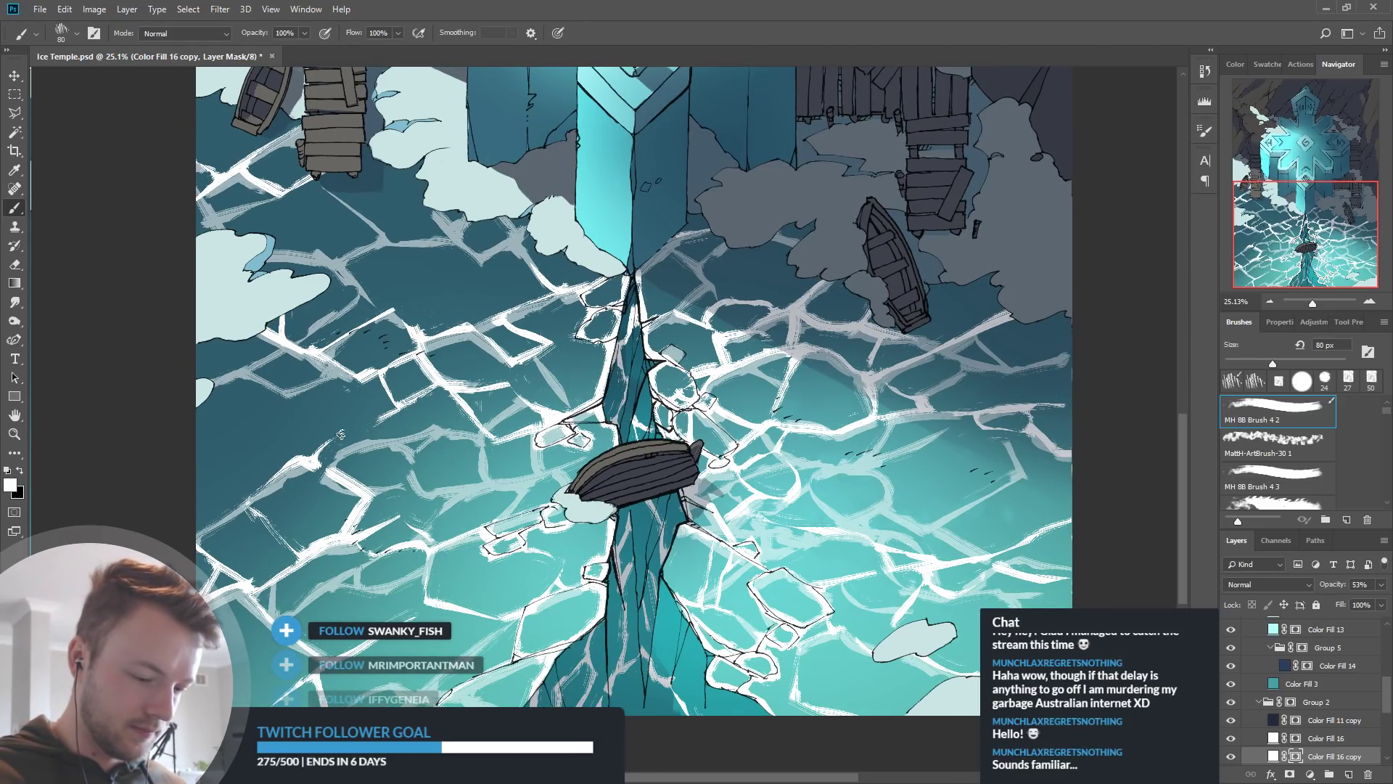
pyautogui.press('x')
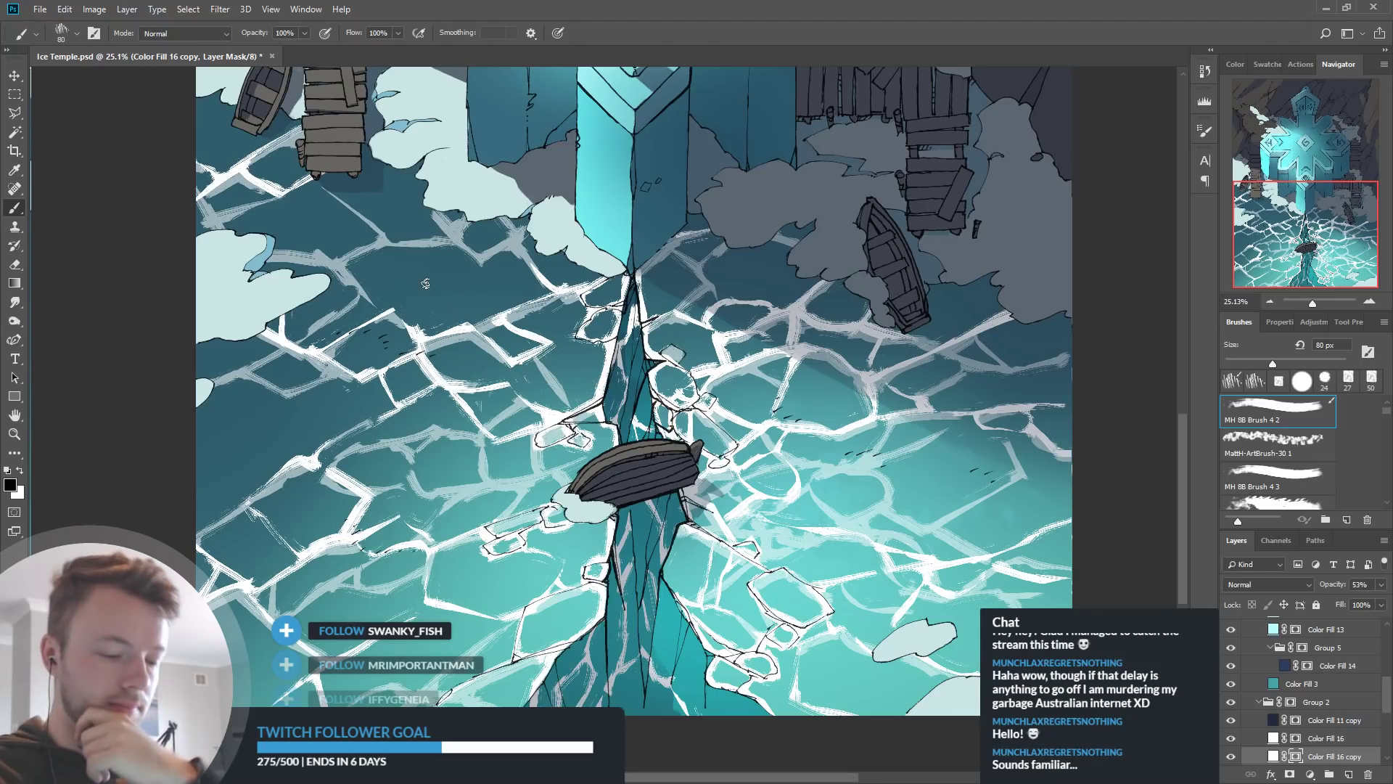
pyautogui.press('x')
pyautogui.moveTo(286, 403)
pyautogui.mouseDown()
pyautogui.moveTo(310, 442)
pyautogui.moveTo(292, 448)
pyautogui.moveTo(302, 442)
pyautogui.mouseUp()
pyautogui.press('x')
pyautogui.press('x')
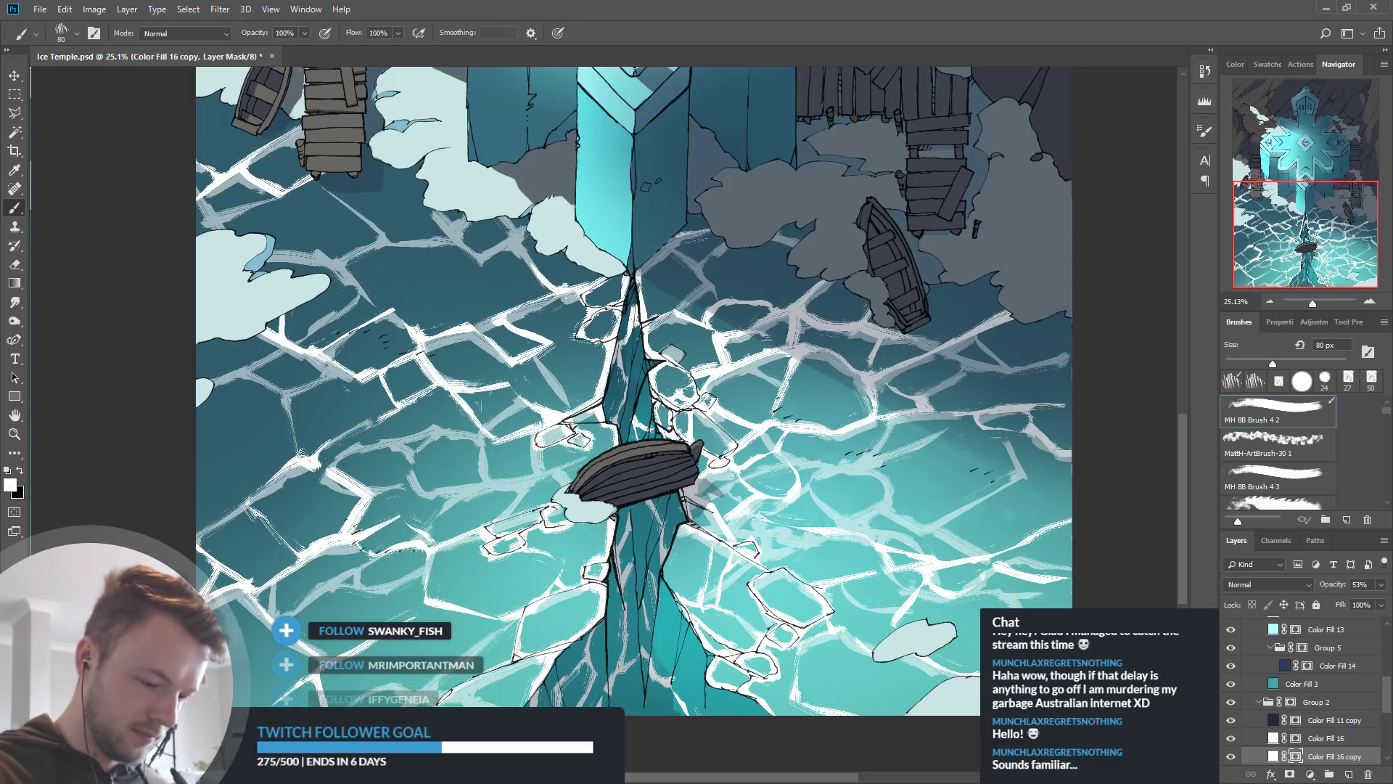
# Rework the faint cracks just right of the overturned boat and around its shadow on the layer mask
pyautogui.press('x')
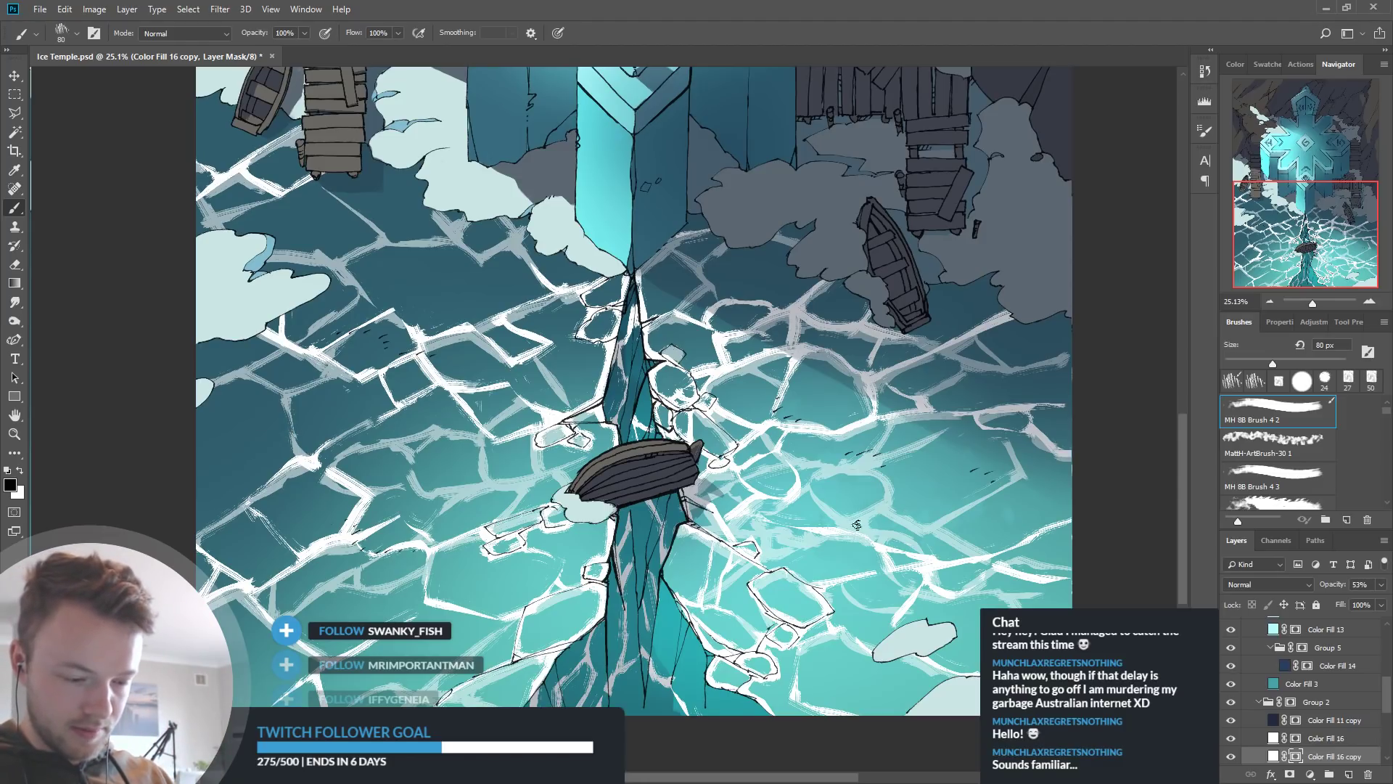
pyautogui.press('x')
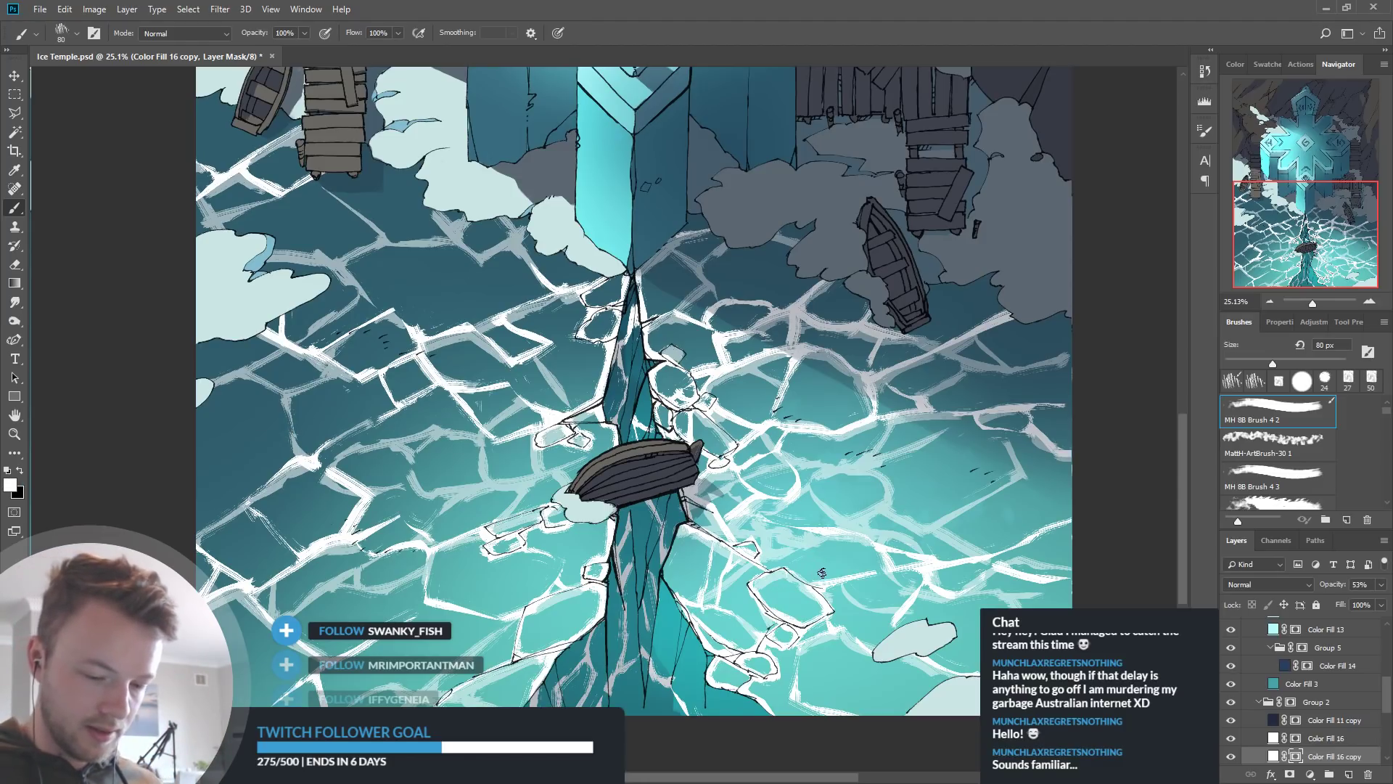
pyautogui.press('x')
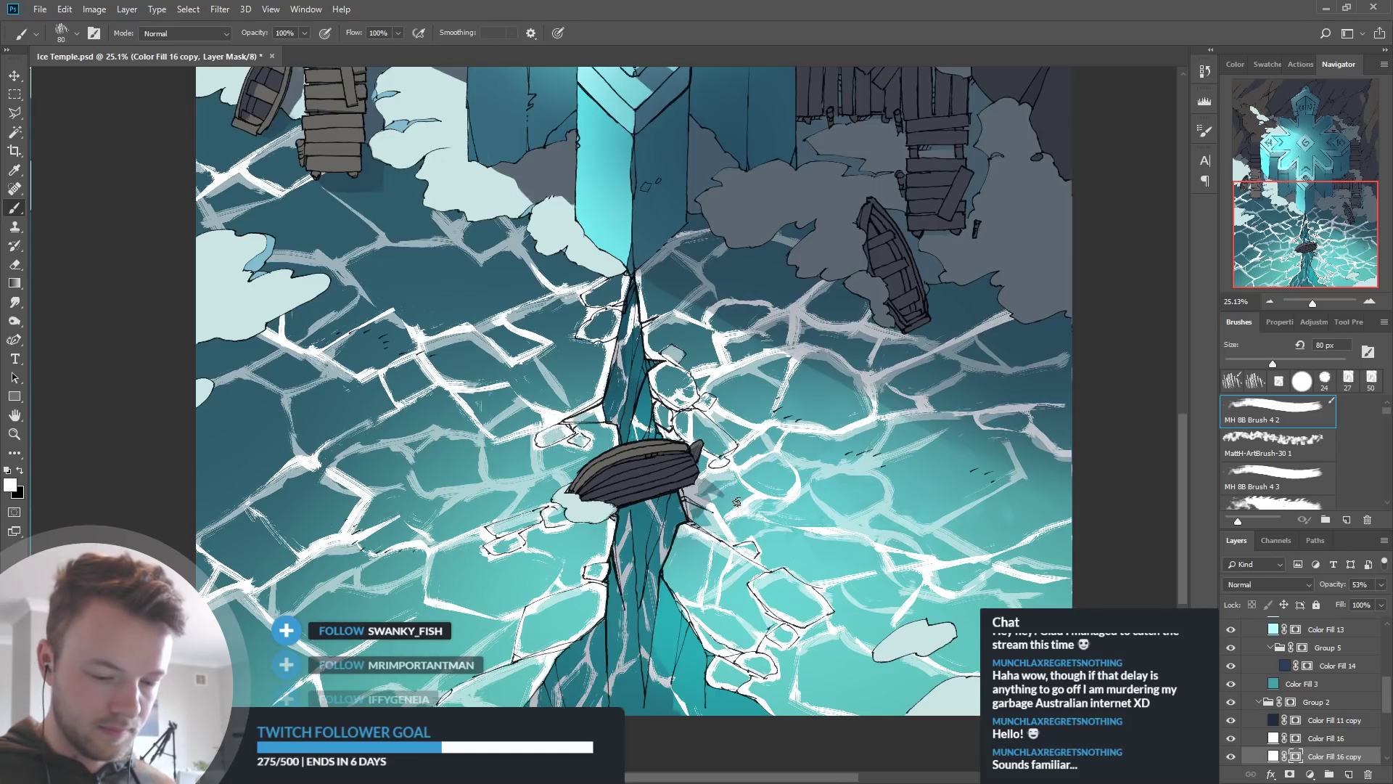
pyautogui.moveTo(730, 486)
pyautogui.mouseDown()
pyautogui.moveTo(707, 494)
pyautogui.moveTo(717, 487)
pyautogui.mouseUp()
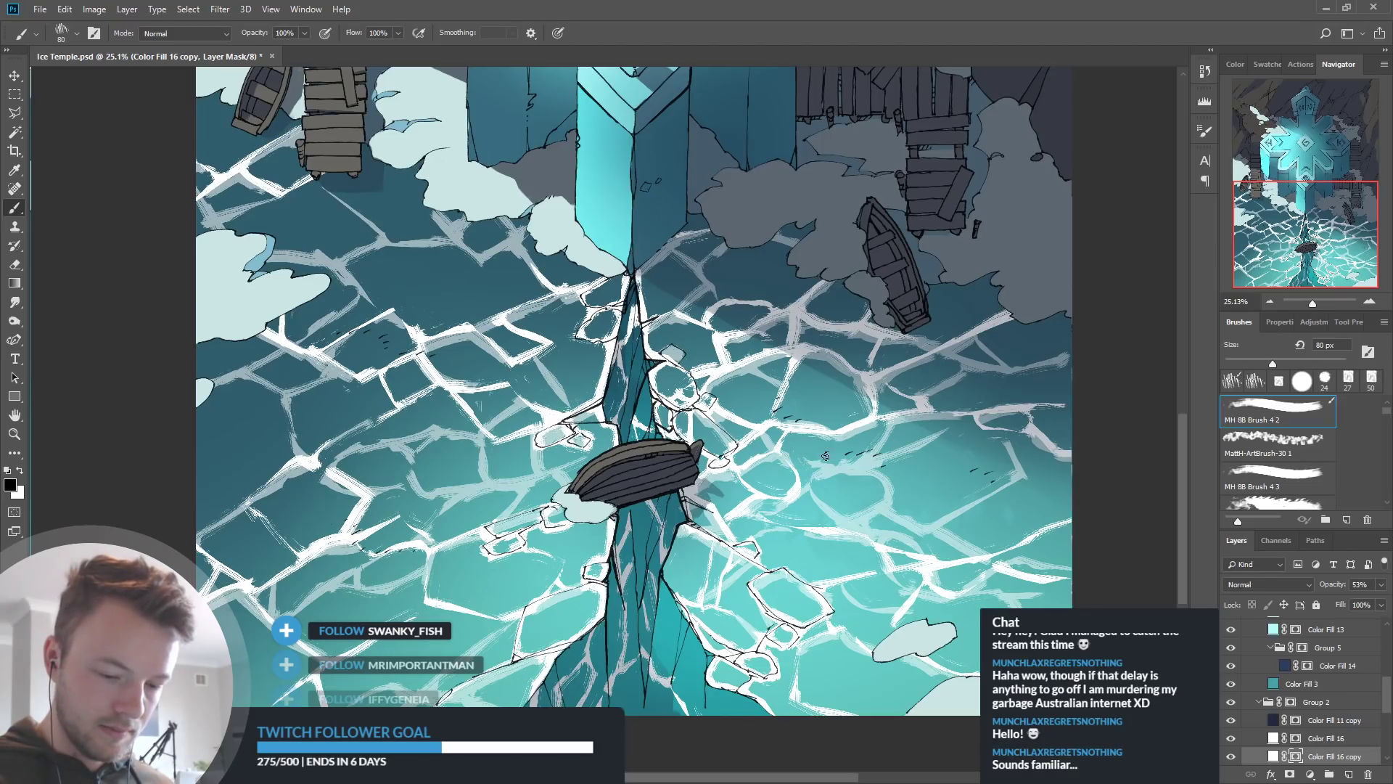
# Clean up and redraw the pale cracks around the small dark ice marks to the right of the boat
pyautogui.press('x')
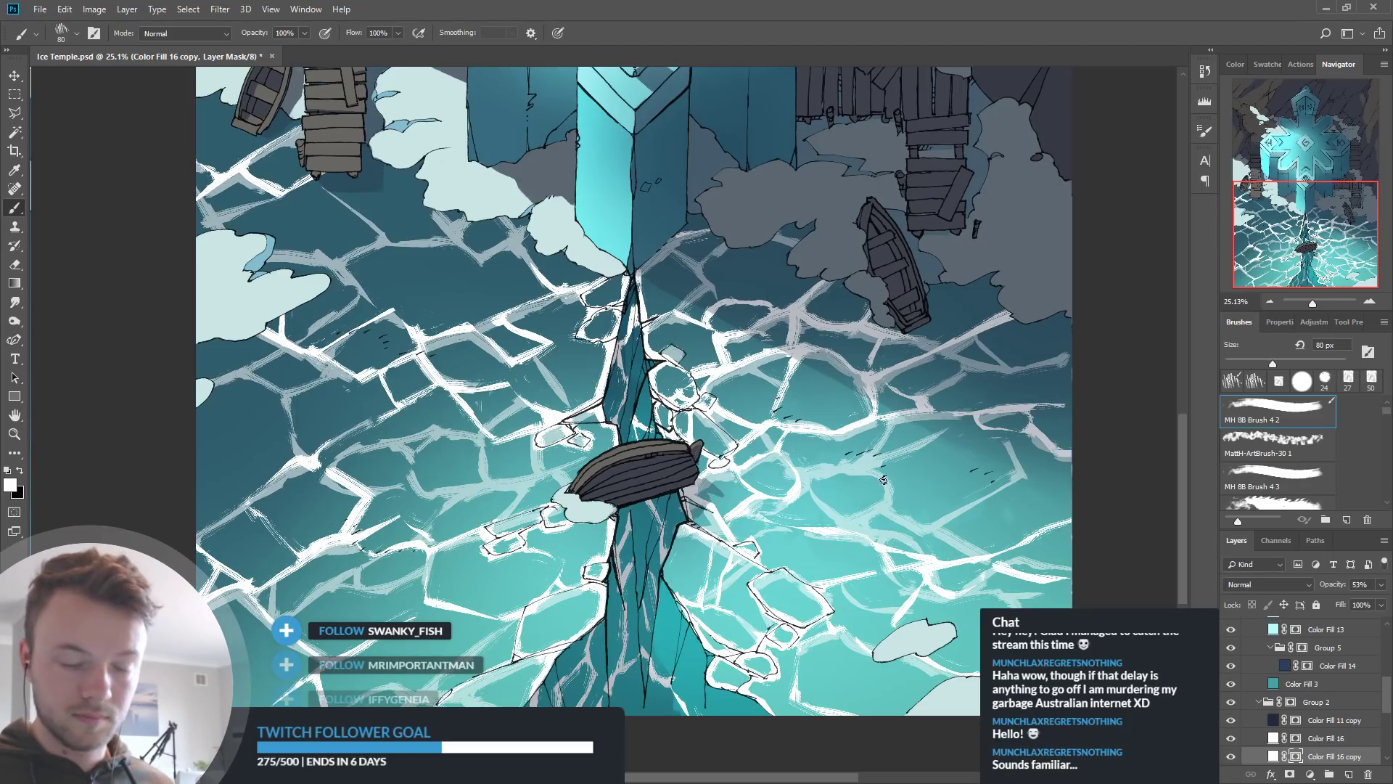
pyautogui.press('x')
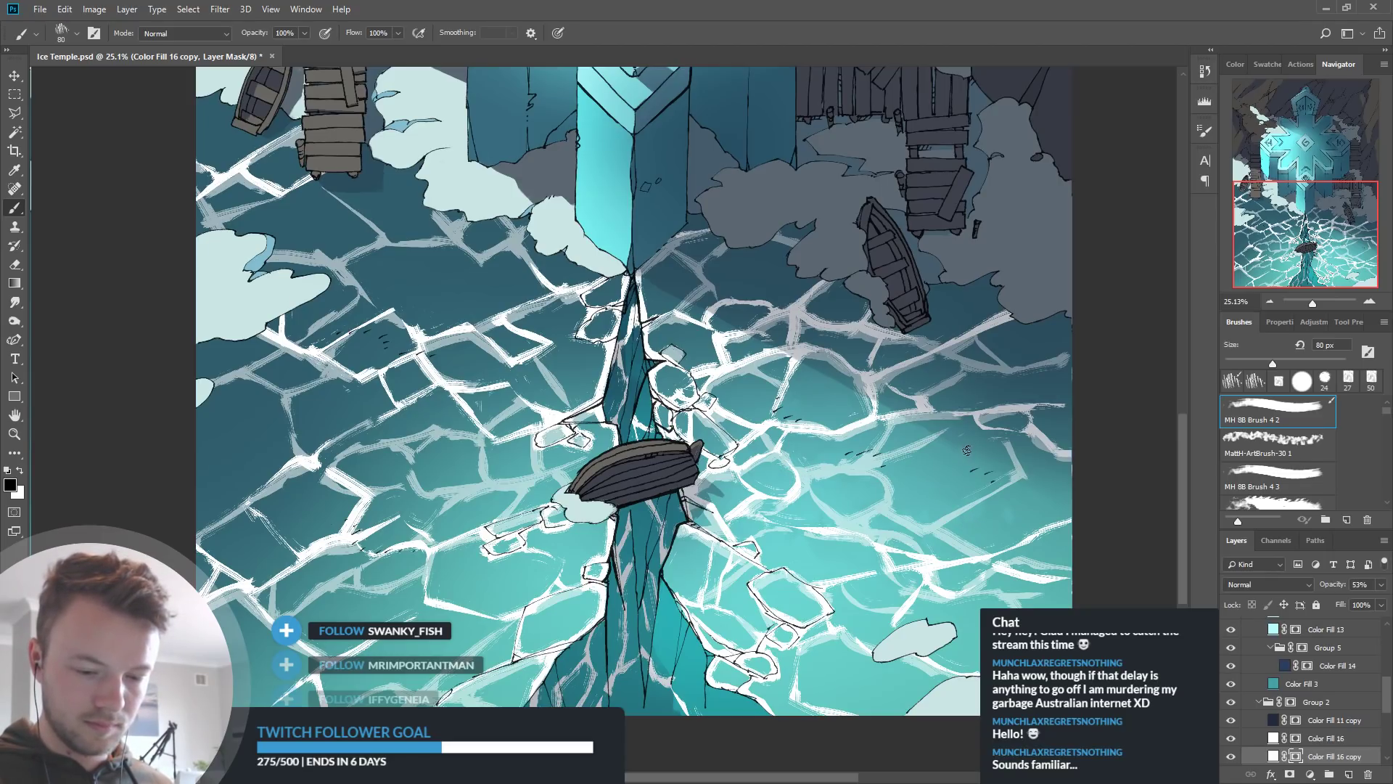
pyautogui.press('x')
pyautogui.moveTo(853, 446); pyautogui.dragTo(841, 453)
pyautogui.press('x')
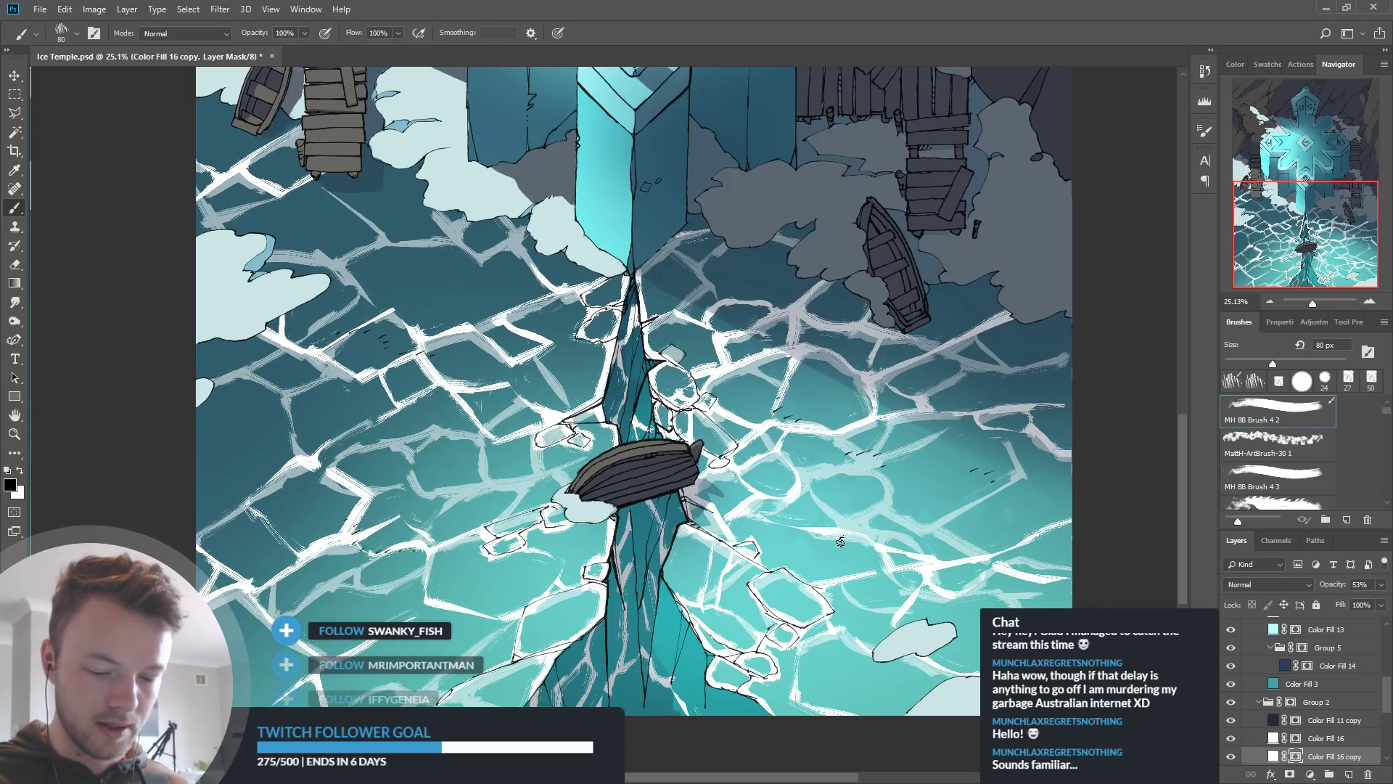
# Strengthen the long crack near the canvas's right edge and trim the smaller cracks below it on the mask
pyautogui.scroll(1, 907, 494)
pyautogui.press('x')
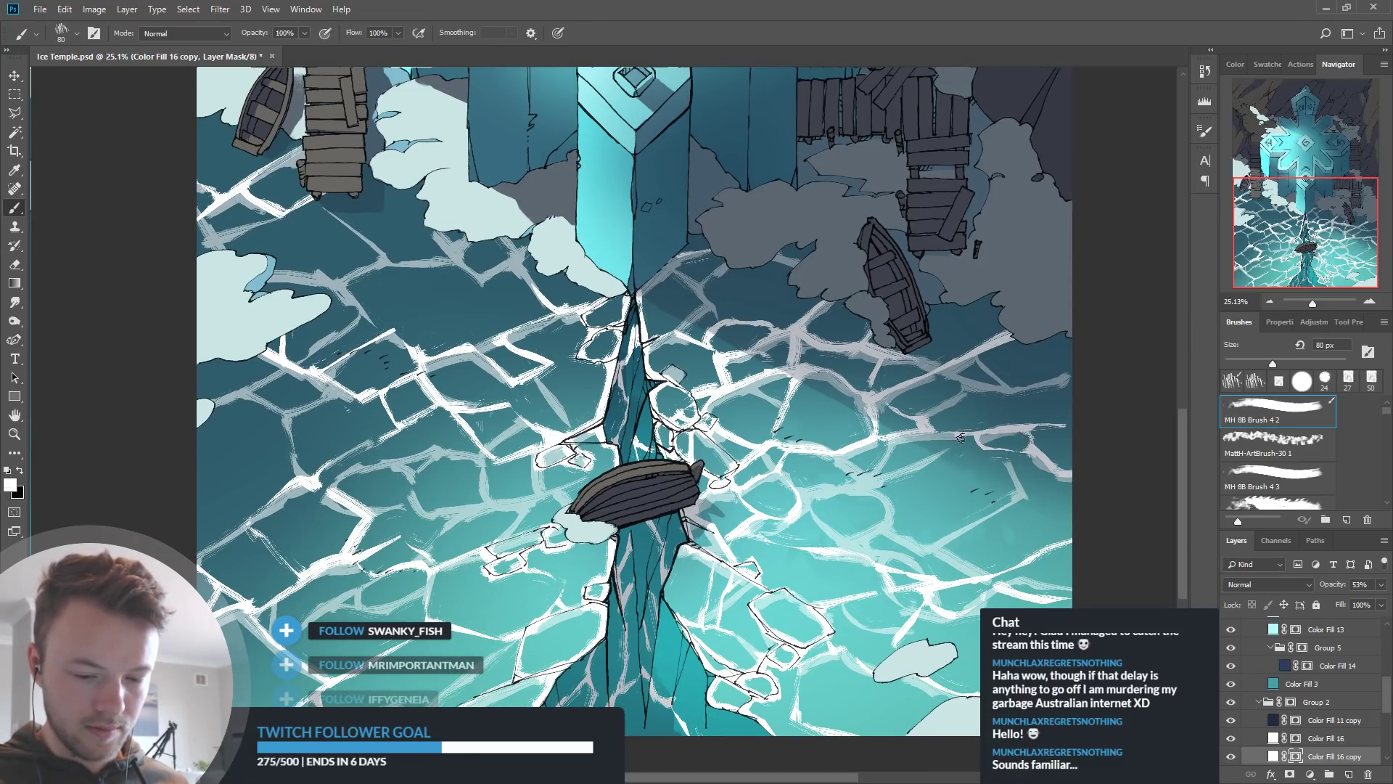
pyautogui.press('x')
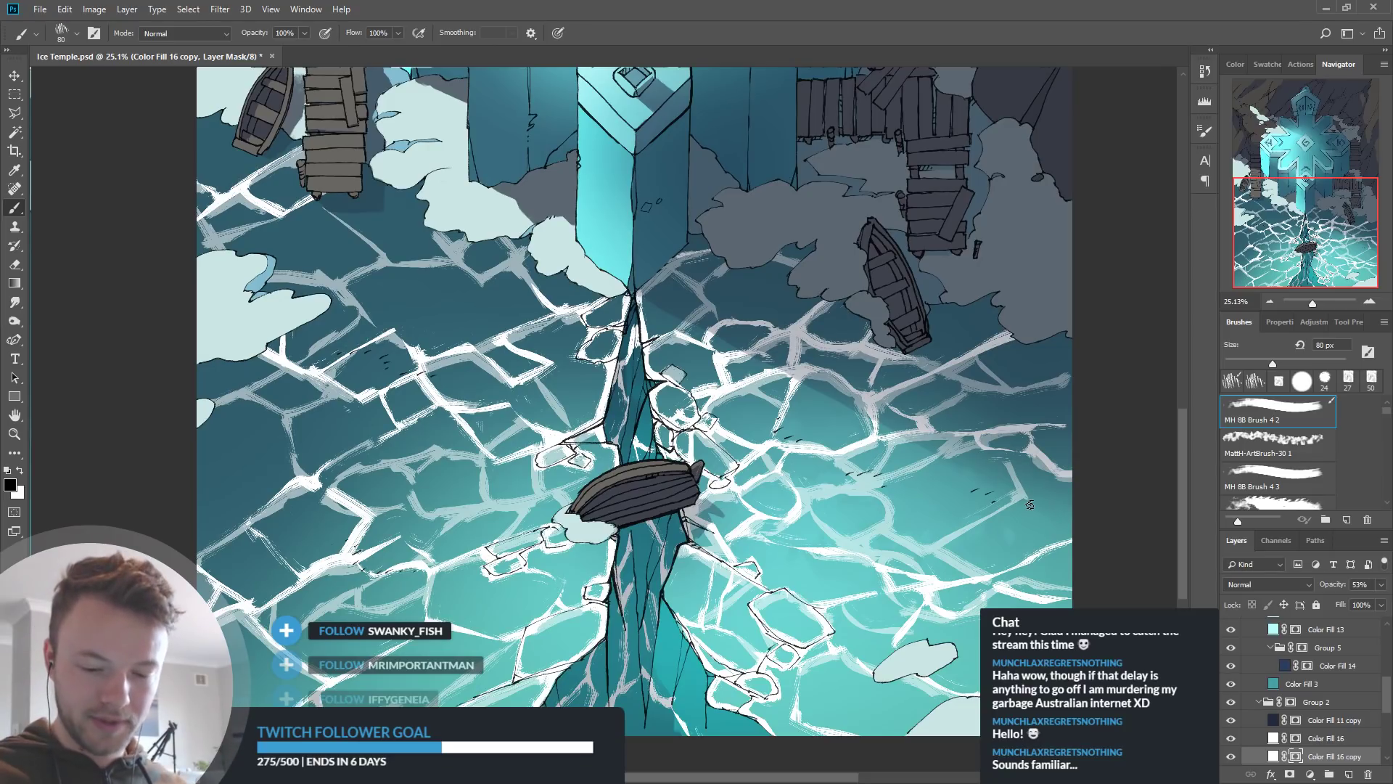
pyautogui.press('x')
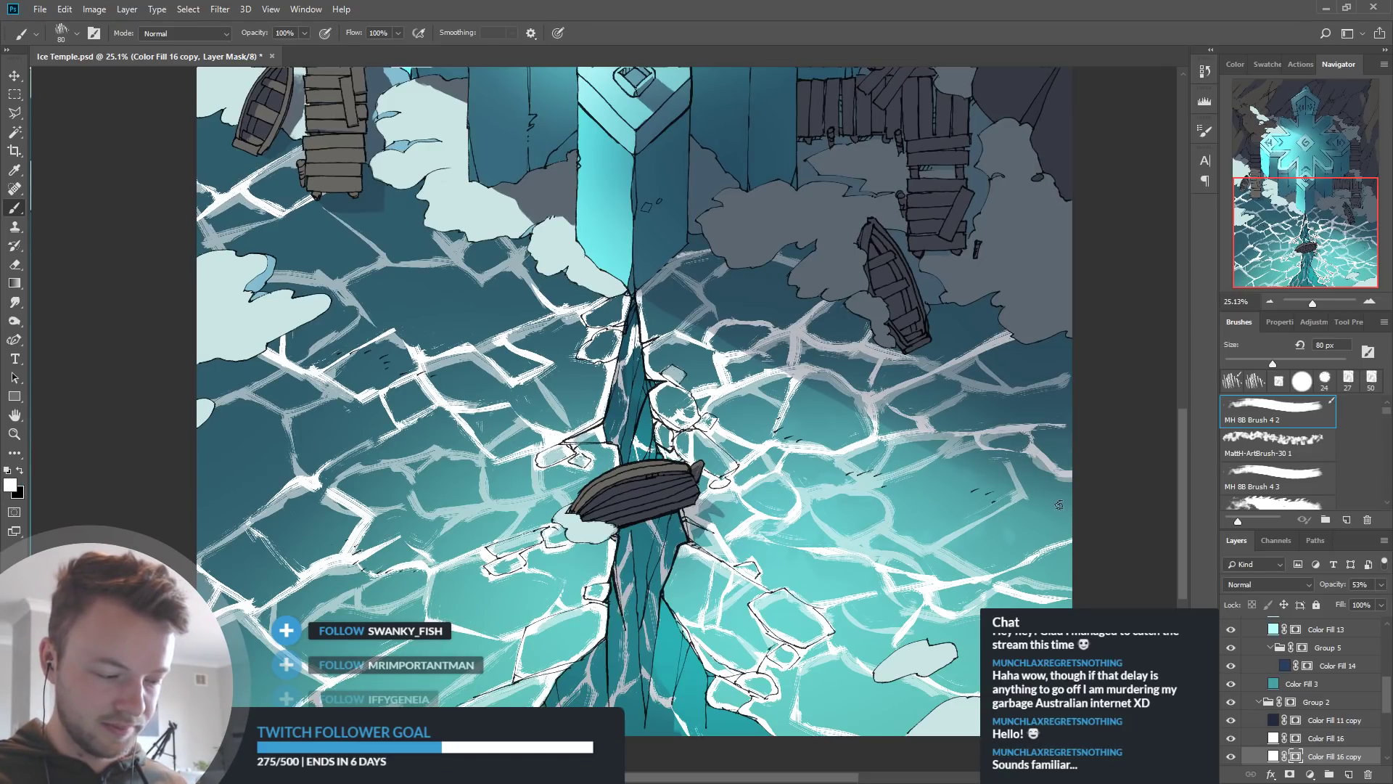
pyautogui.press('x')
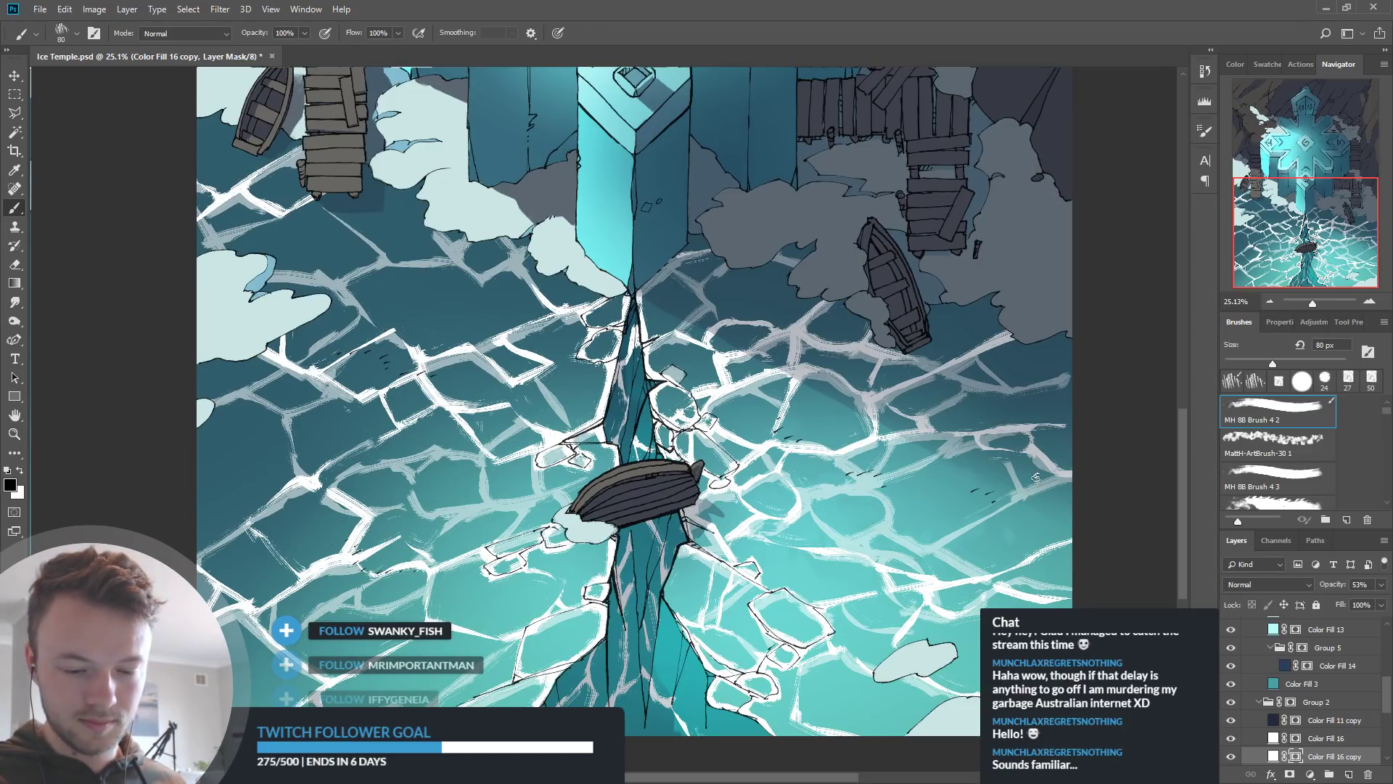
pyautogui.press('x')
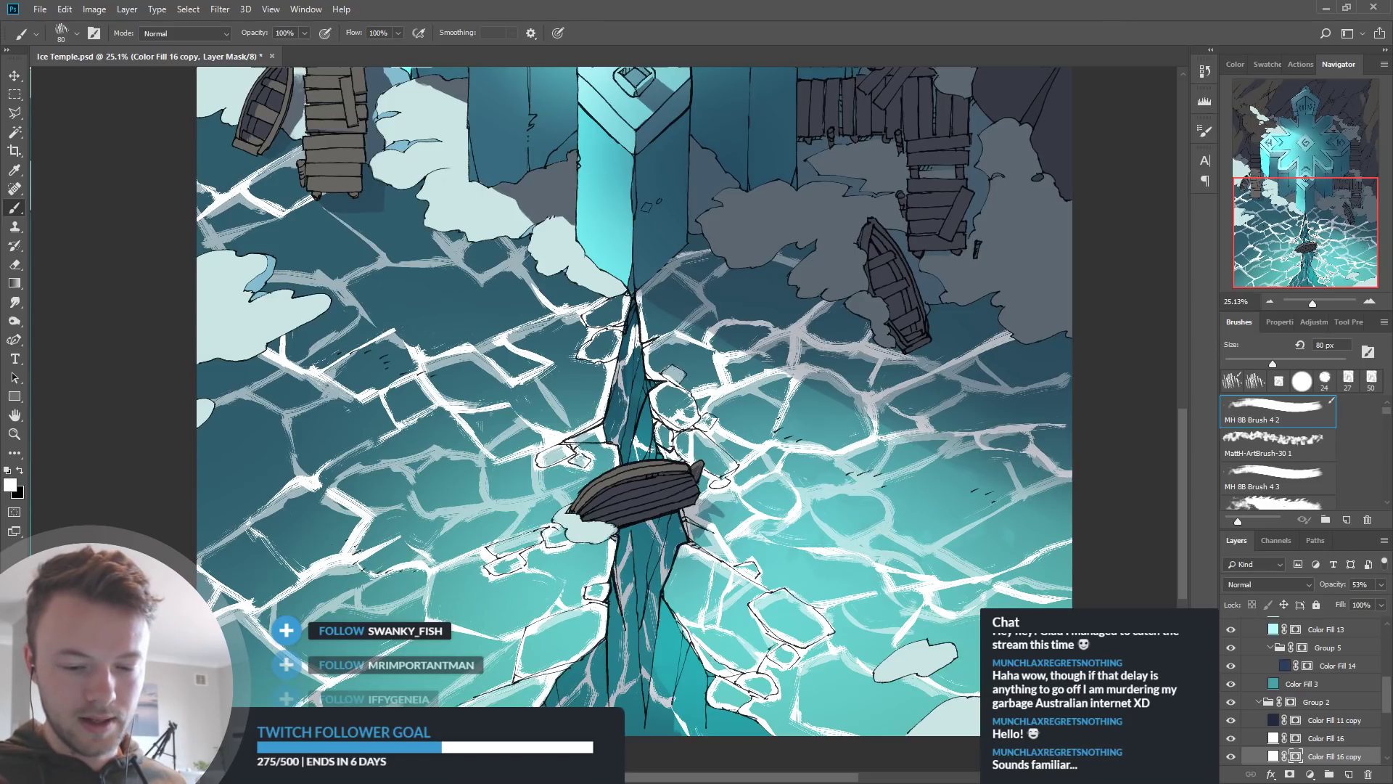
# Touch up the pale cracks below the left dock and across the ice left of the boat with black and white mask strokes
pyautogui.press('x')
pyautogui.press('x')
pyautogui.press('x')
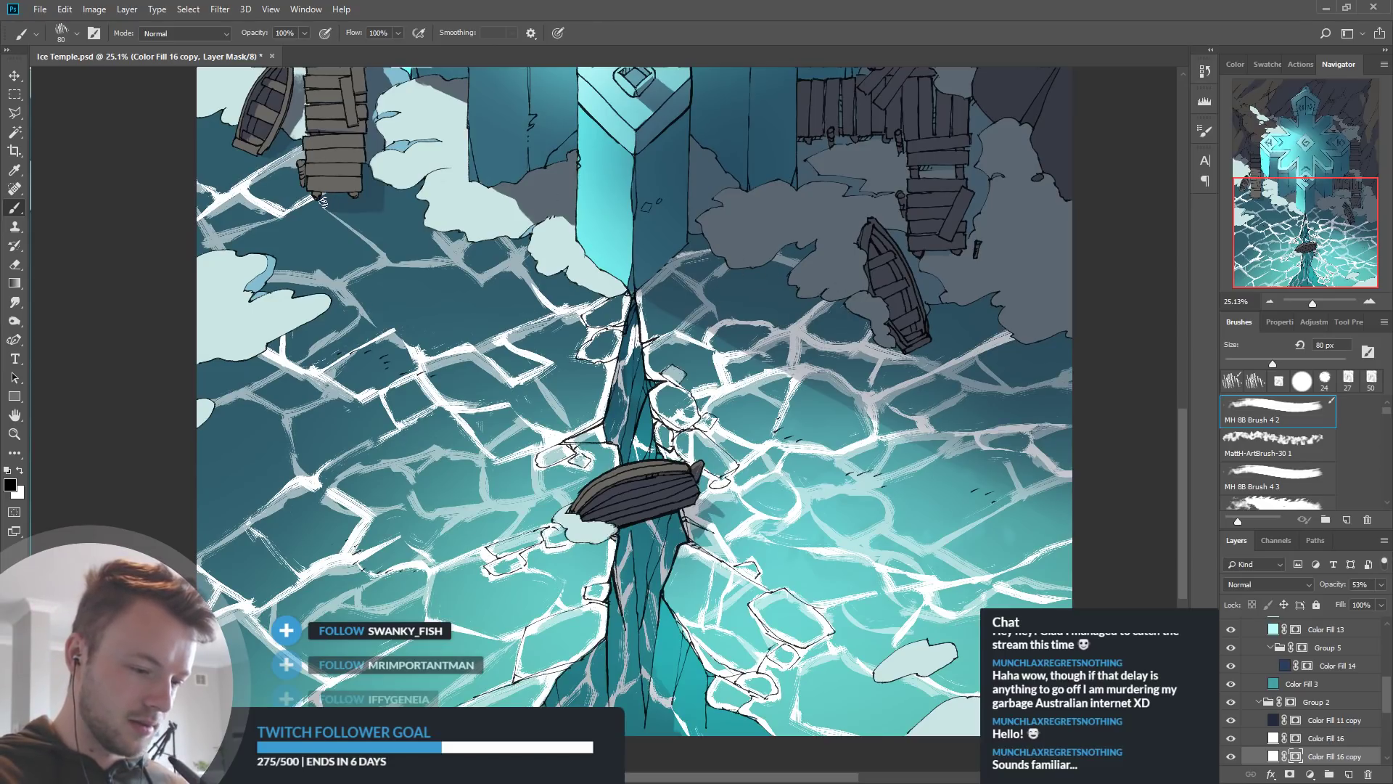
pyautogui.press('x')
pyautogui.press('x')
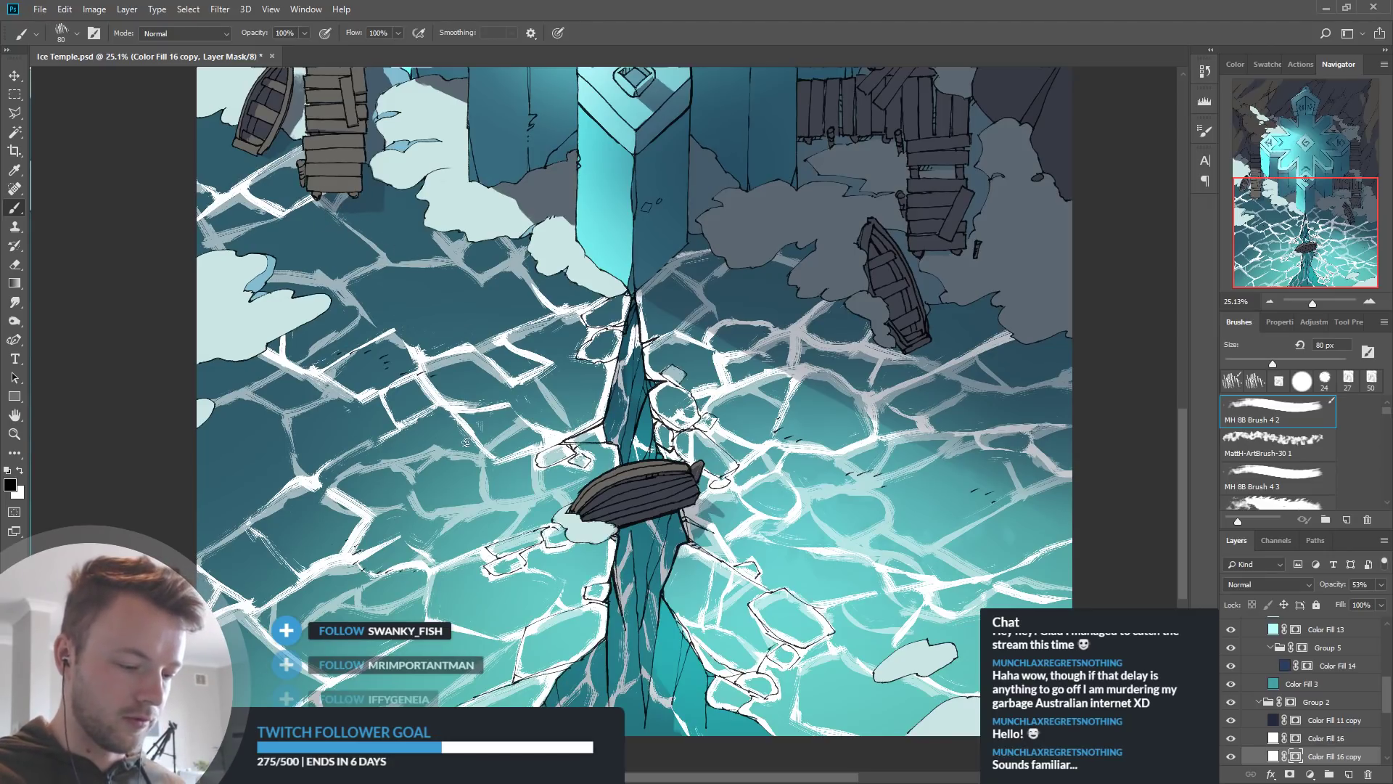
# Paint a crack running up toward the crevice's left side above the boat and trim its edges on the mask
pyautogui.moveTo(837, 554); pyautogui.dragTo(847, 576)
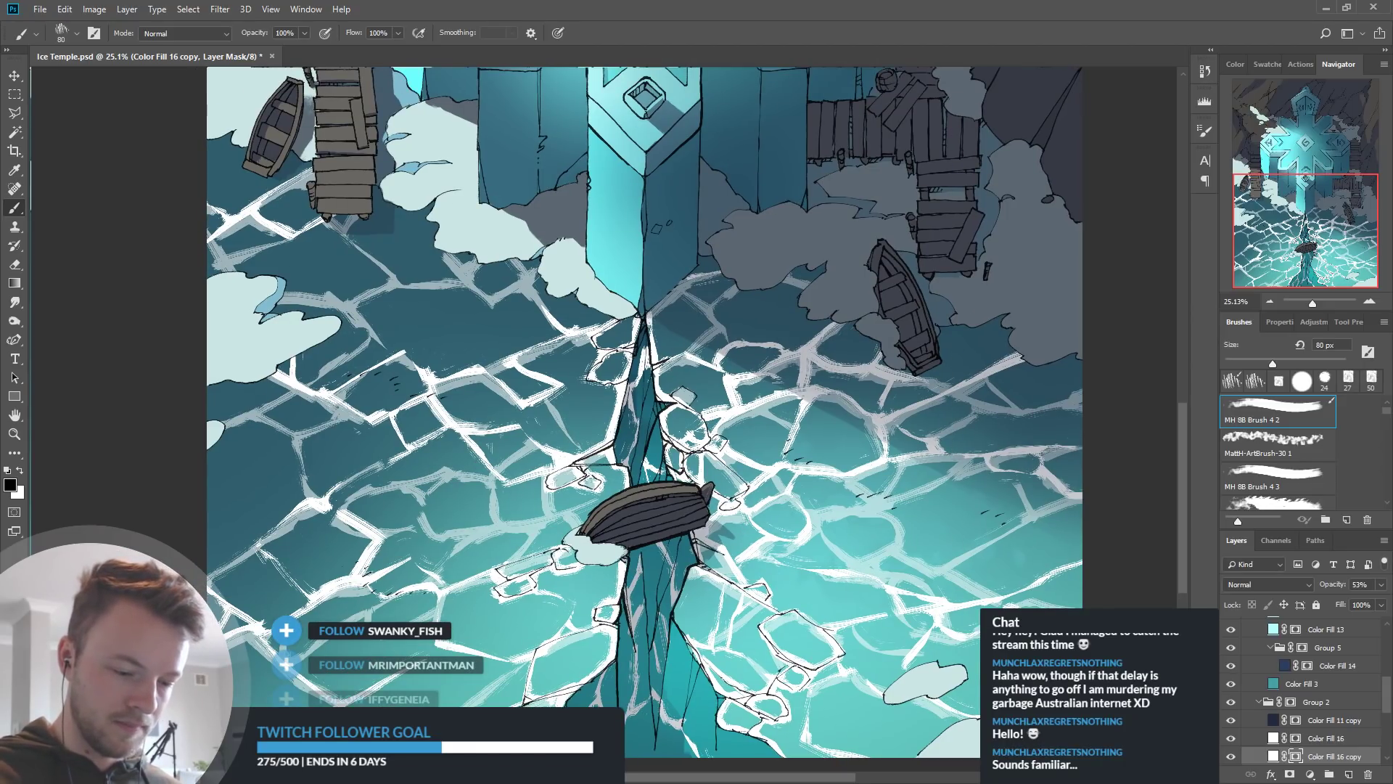
pyautogui.press('x')
pyautogui.moveTo(518, 425)
pyautogui.mouseDown()
pyautogui.moveTo(578, 387)
pyautogui.moveTo(621, 394)
pyautogui.mouseUp()
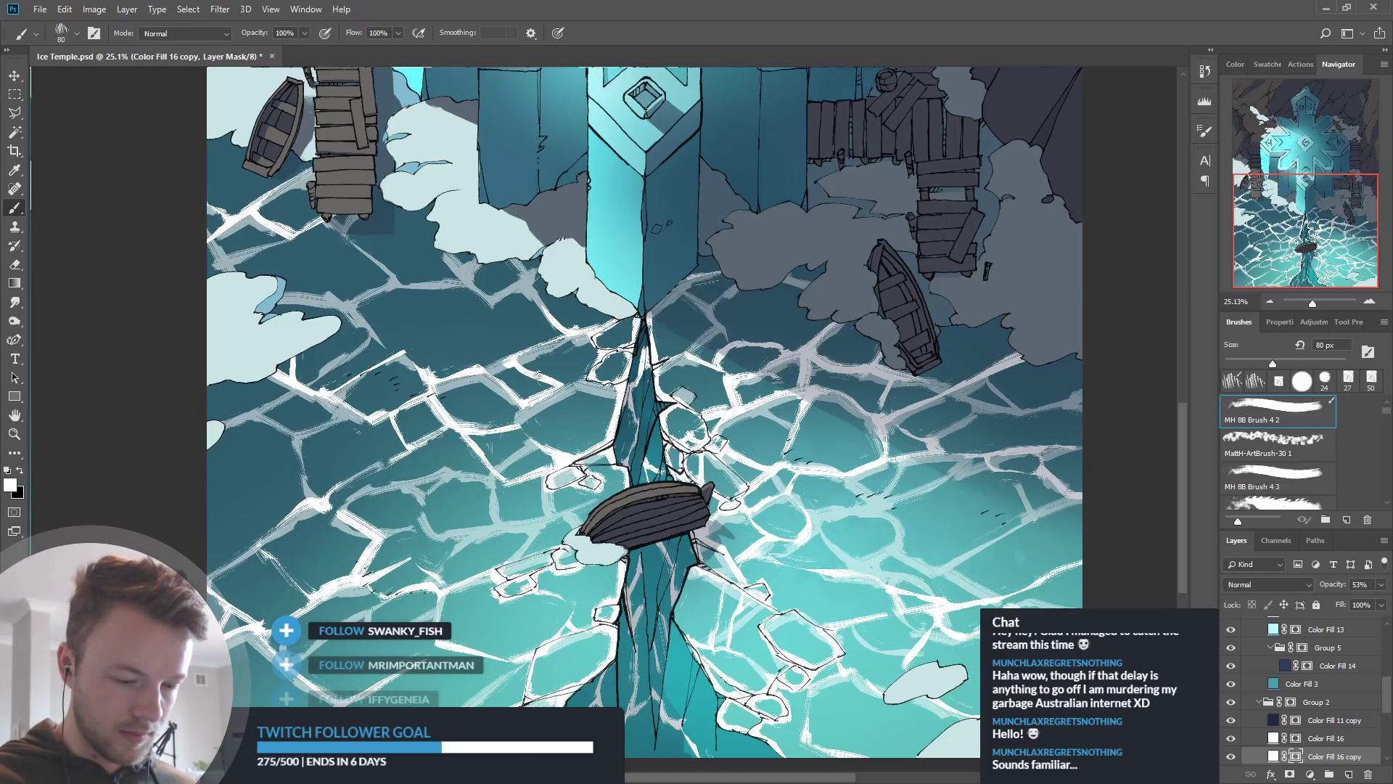
pyautogui.press('x')
pyautogui.moveTo(528, 417); pyautogui.dragTo(575, 396)
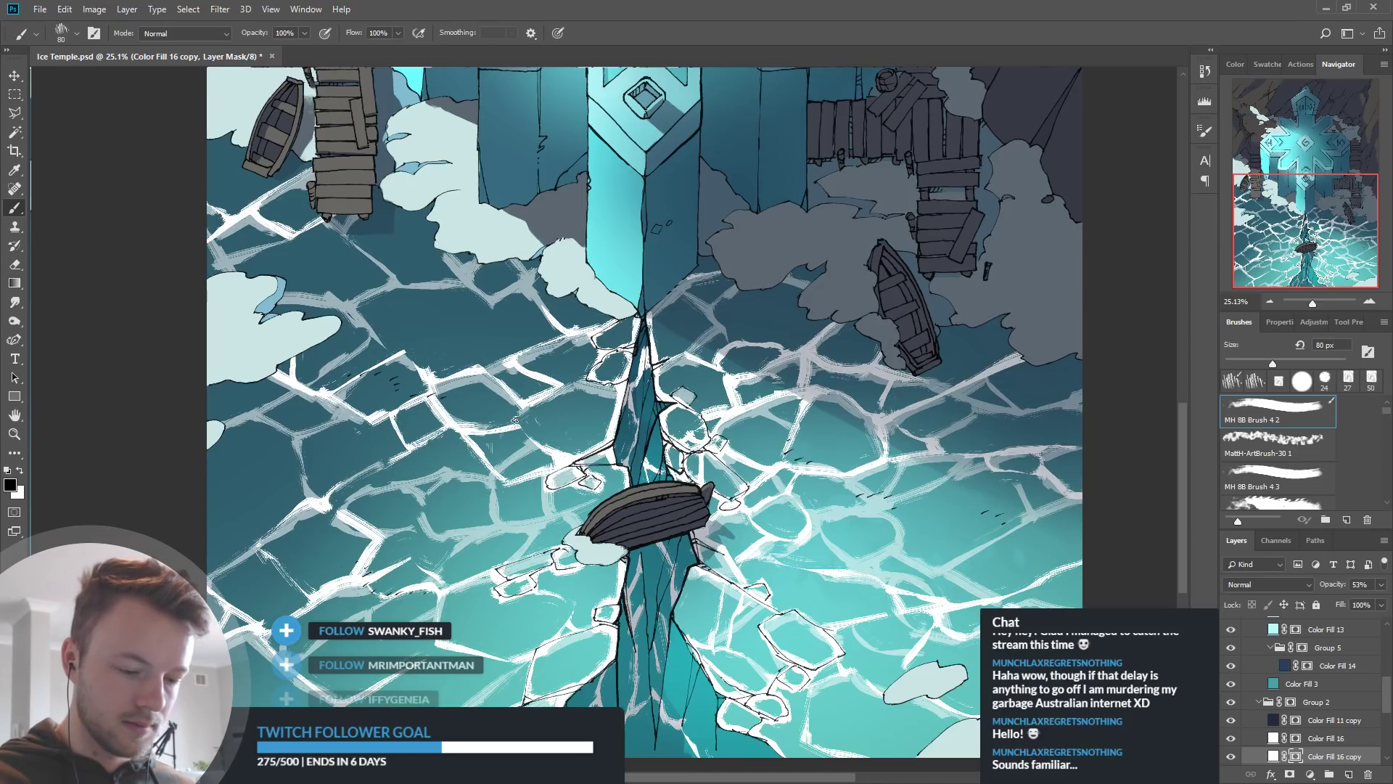
pyautogui.press('x')
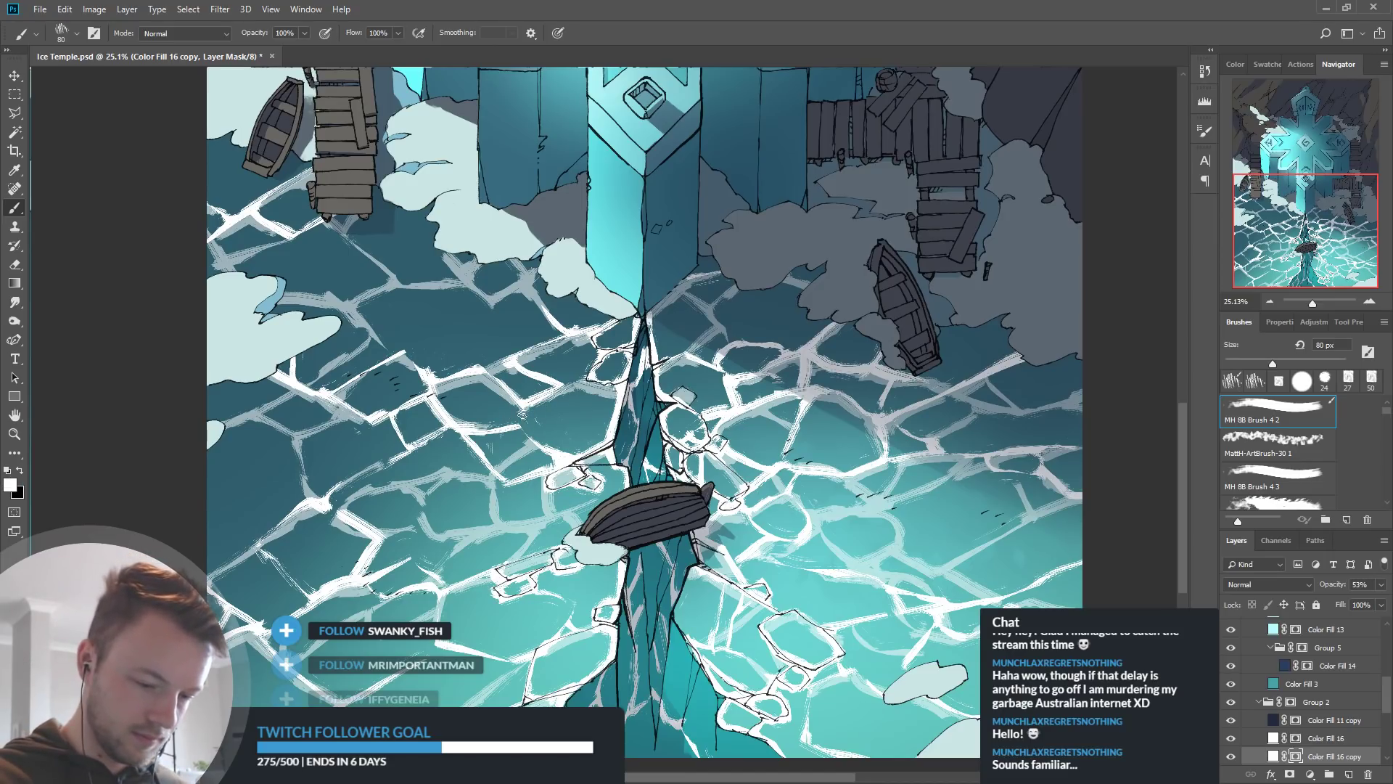
# Review the whole painting and the ice cracks with the Color Fill 1 line art hidden, and show the line art again
pyautogui.scroll(-5, 458, 458)
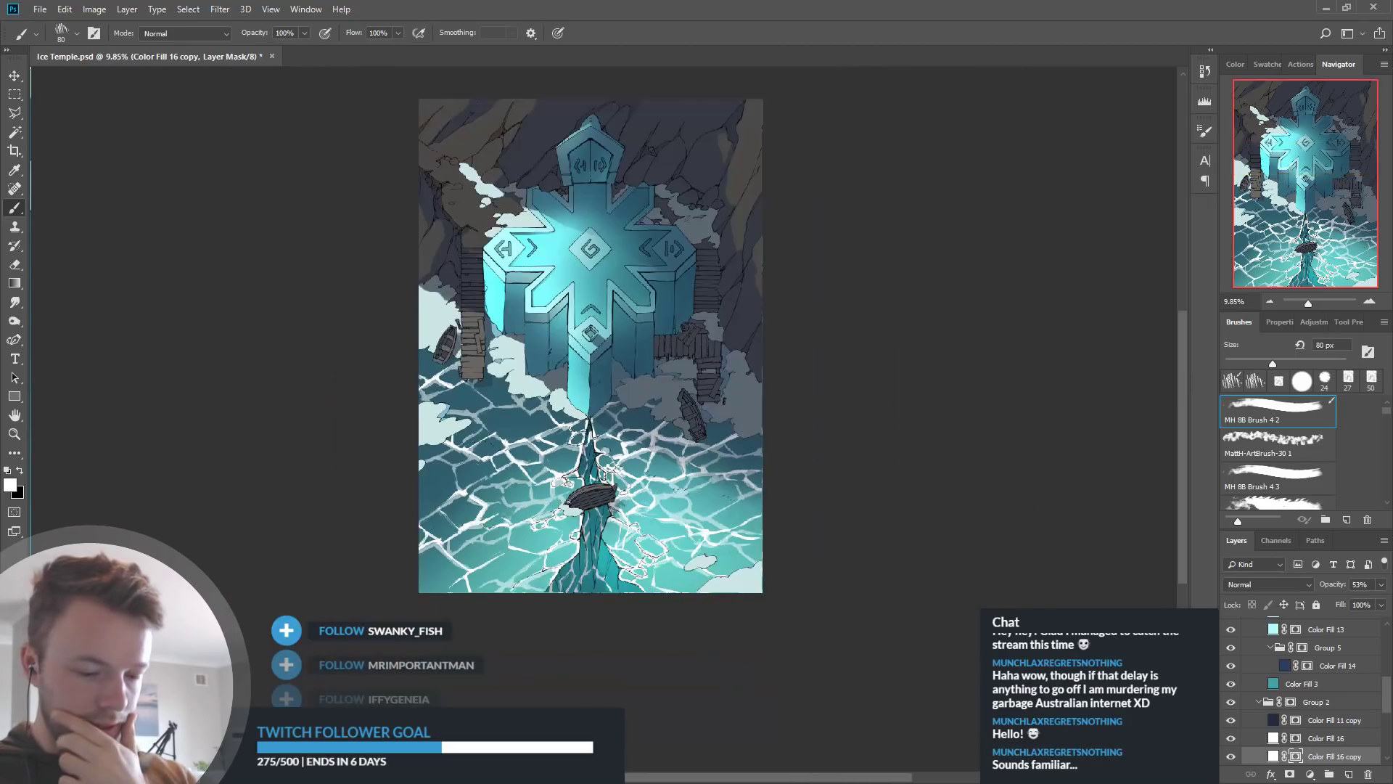
pyautogui.scroll(5, 657, 500)
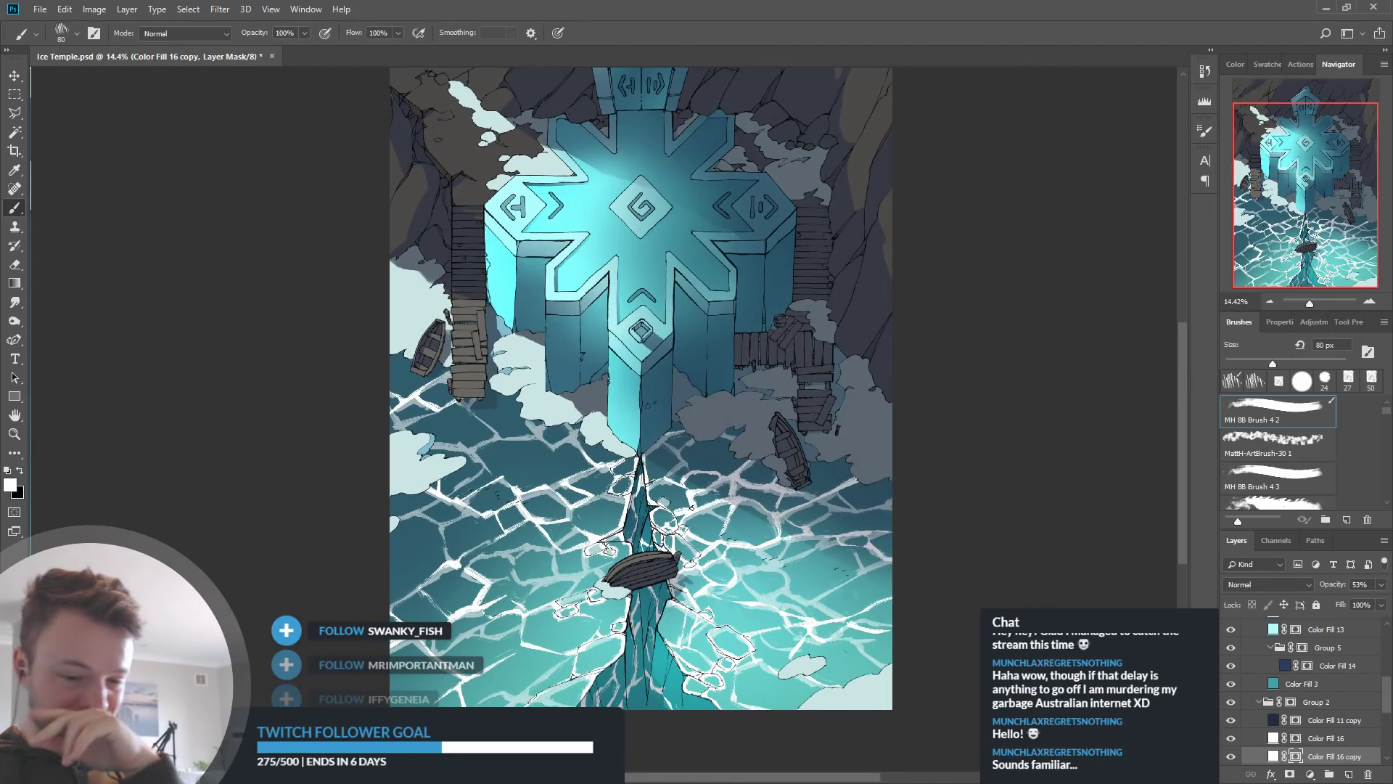
pyautogui.scroll(5, 1292, 704)
pyautogui.click(1229, 645)
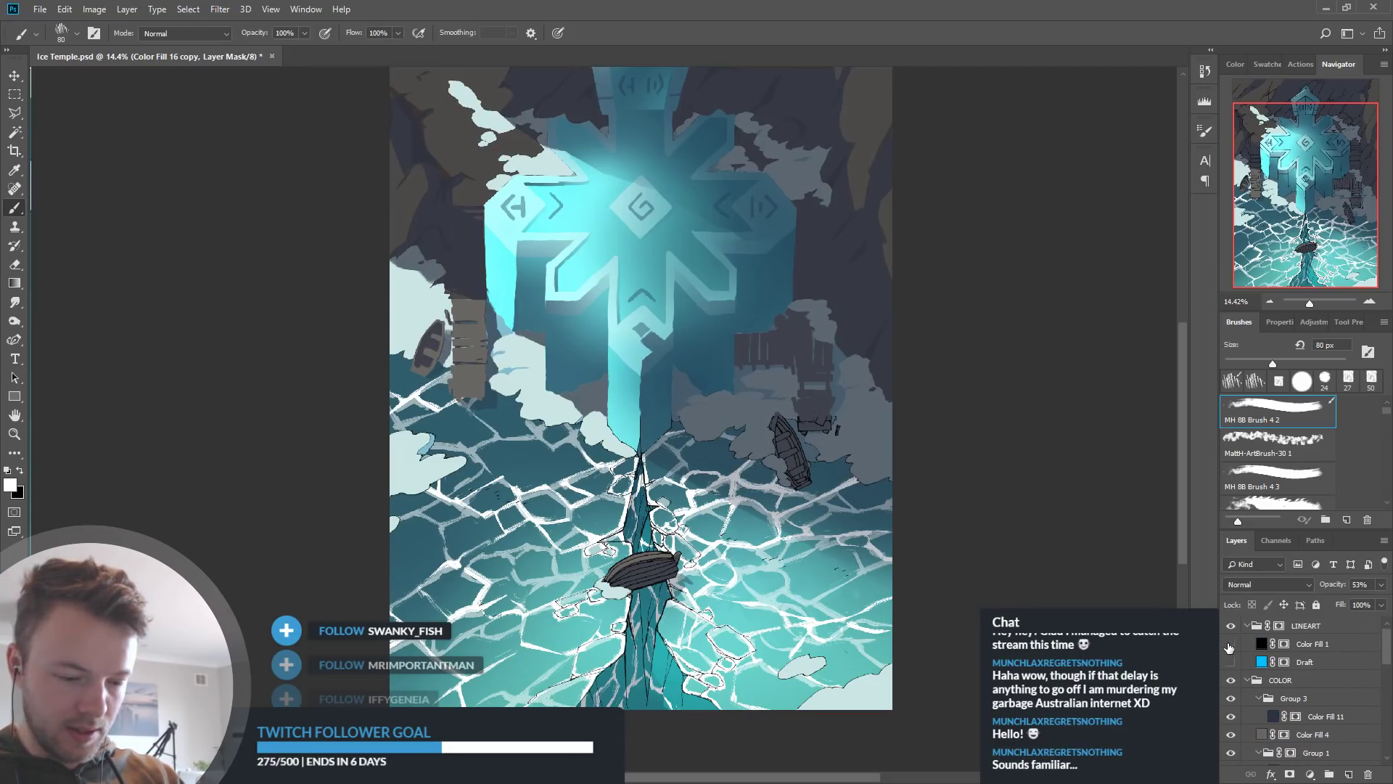
pyautogui.scroll(3, 665, 646)
pyautogui.scroll(-2, 665, 646)
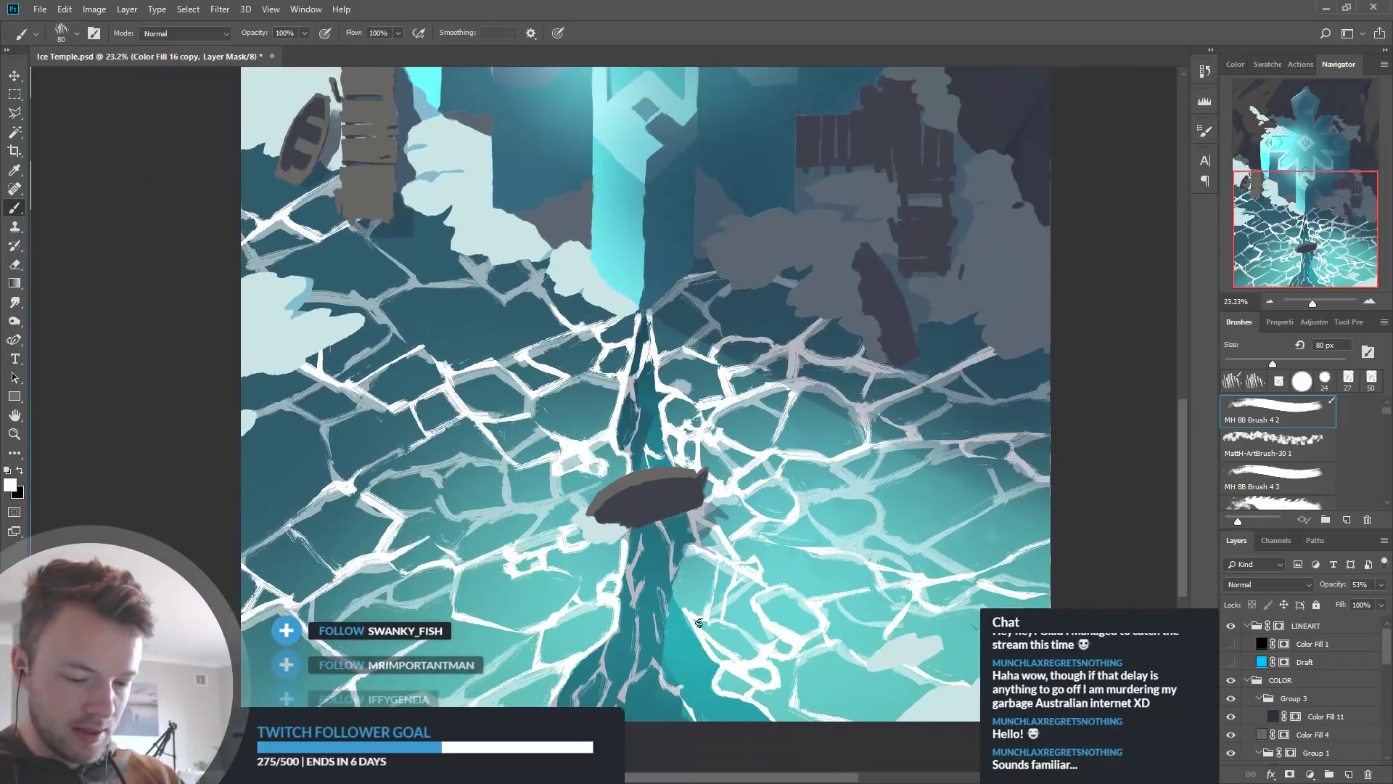
pyautogui.scroll(3, 664, 645)
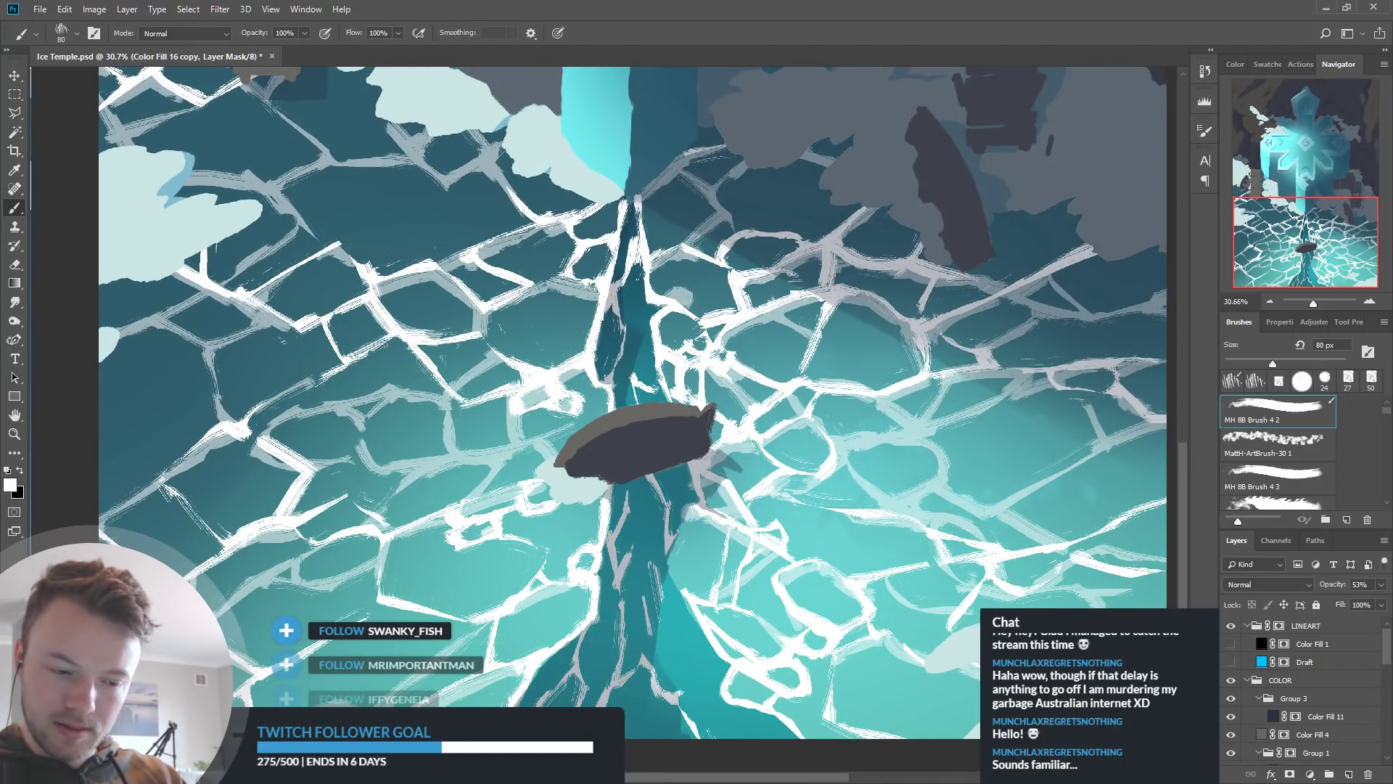
pyautogui.scroll(-2, 674, 324)
pyautogui.click(1229, 644)
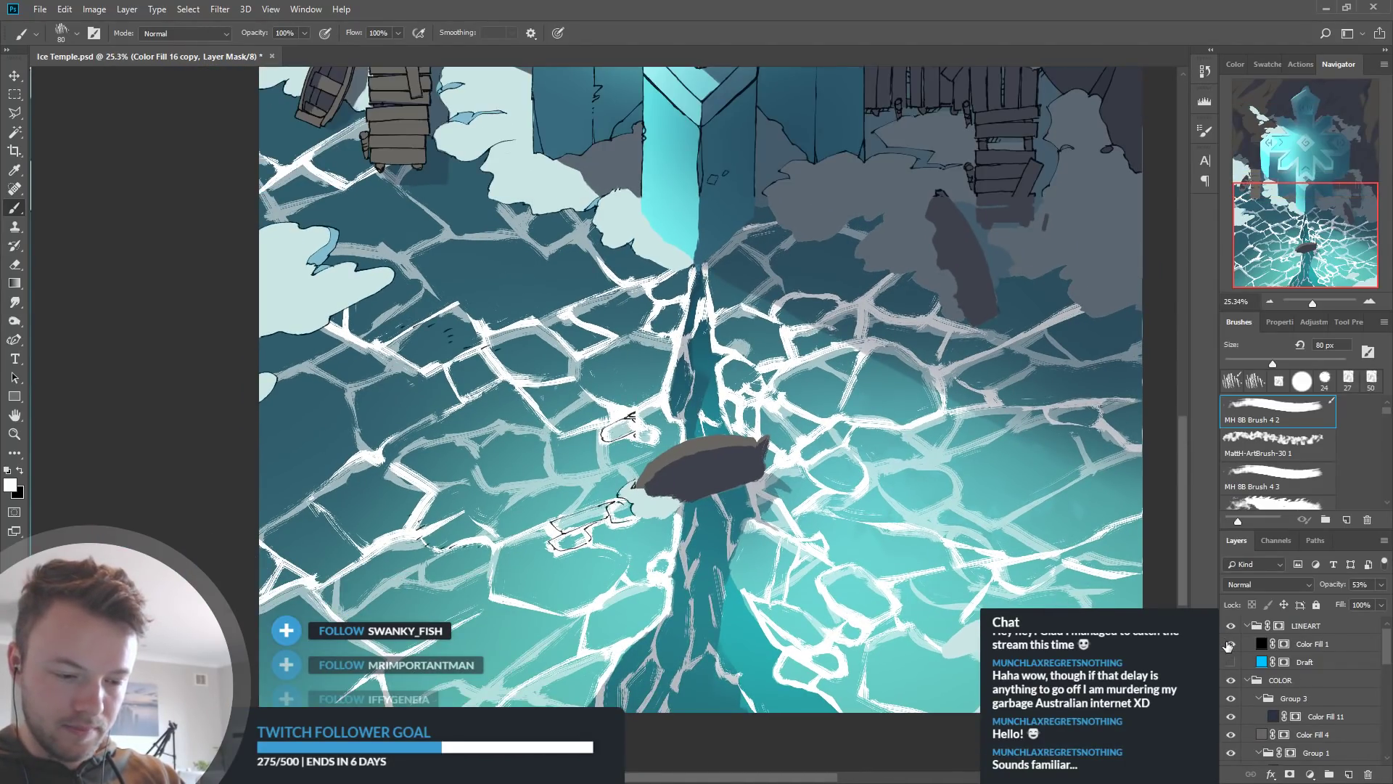
pyautogui.click(1229, 645)
pyautogui.click(1229, 644)
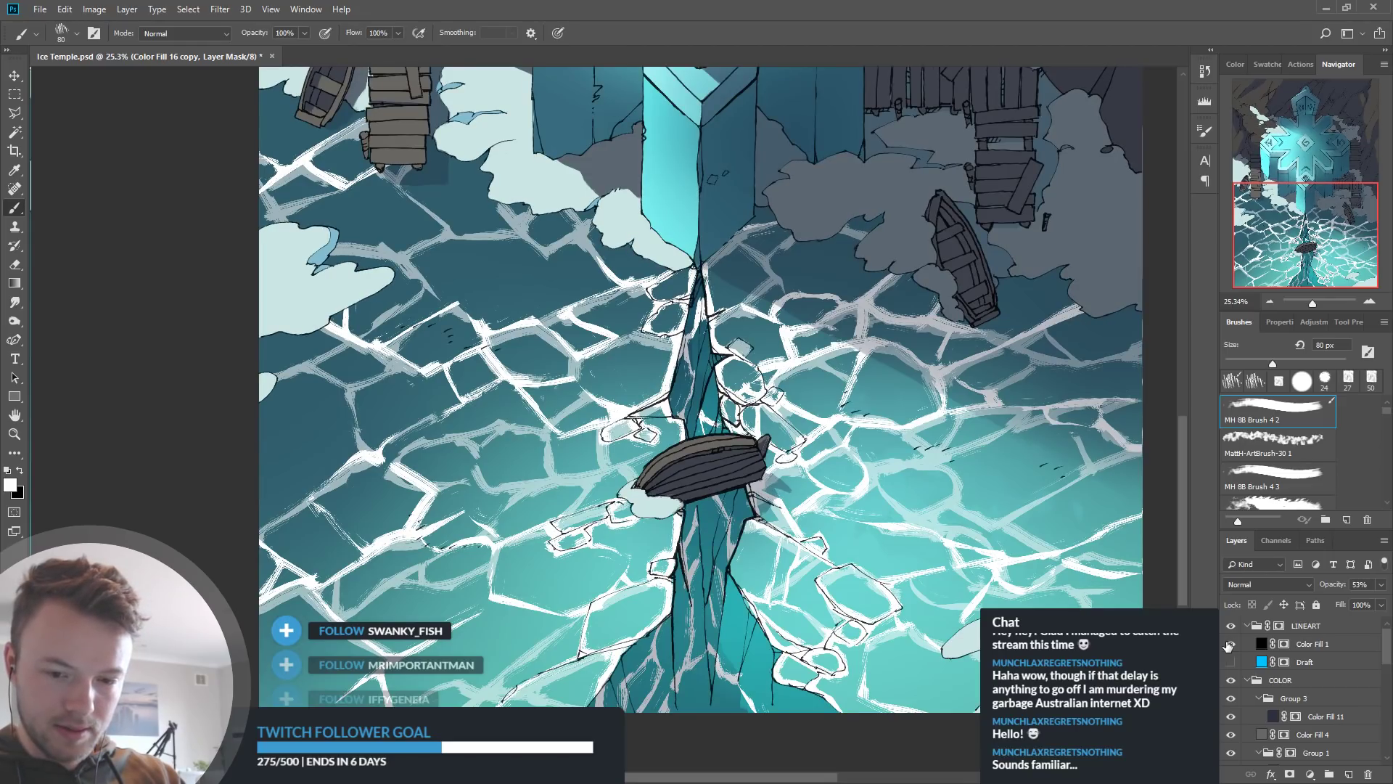
# Compare the frozen lake with the Color Fill 1 line art hidden and shown, up close and across the whole painting
pyautogui.click(1230, 644)
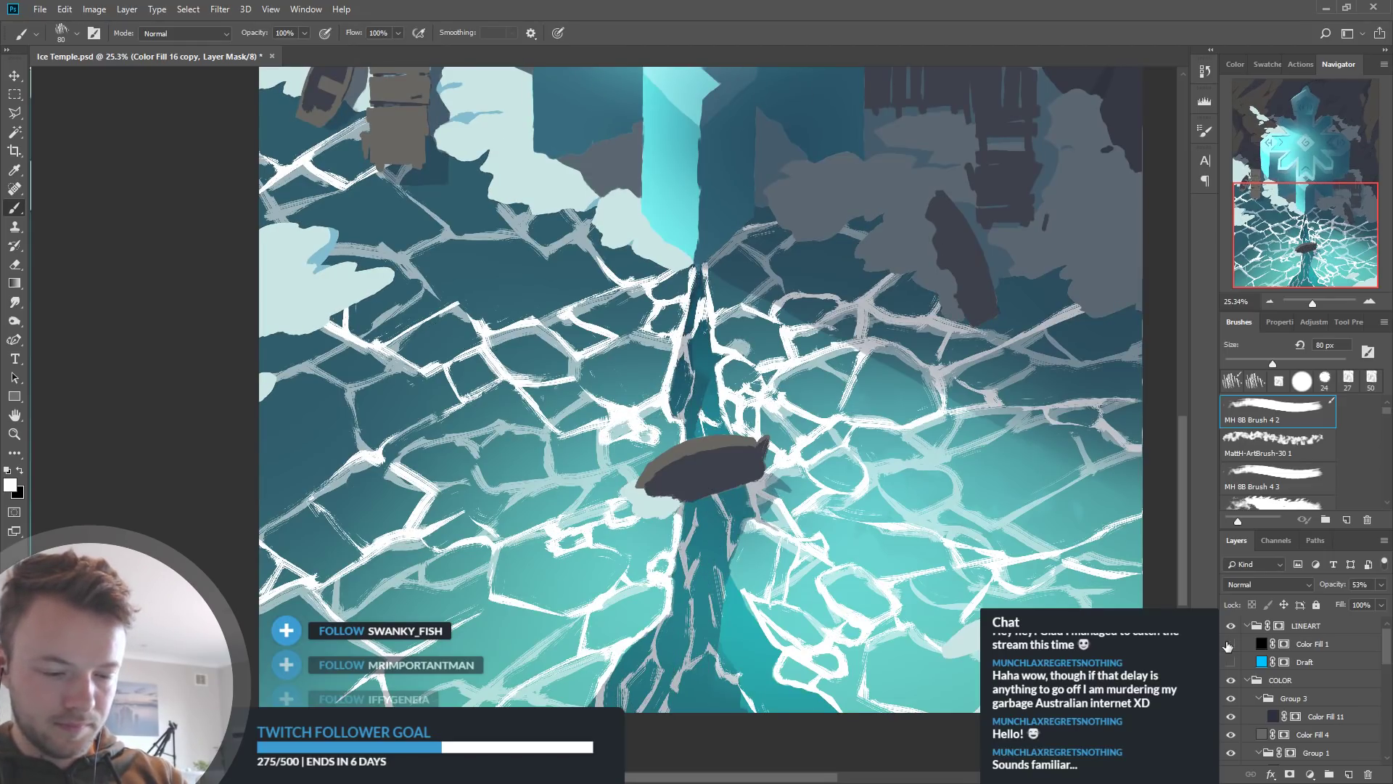
pyautogui.click(1229, 644)
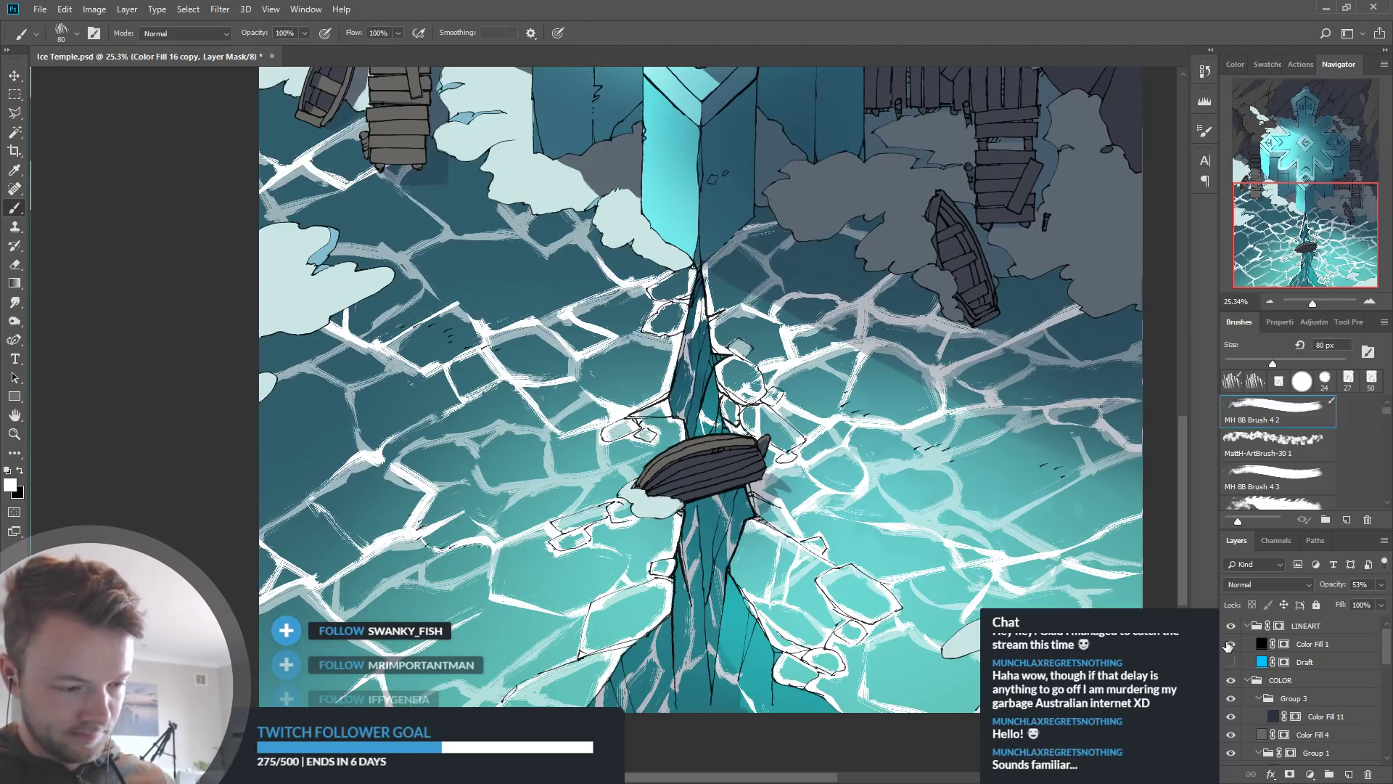
pyautogui.click(1229, 644)
pyautogui.click(1229, 645)
pyautogui.click(1228, 645)
pyautogui.click(1228, 644)
pyautogui.click(1228, 644)
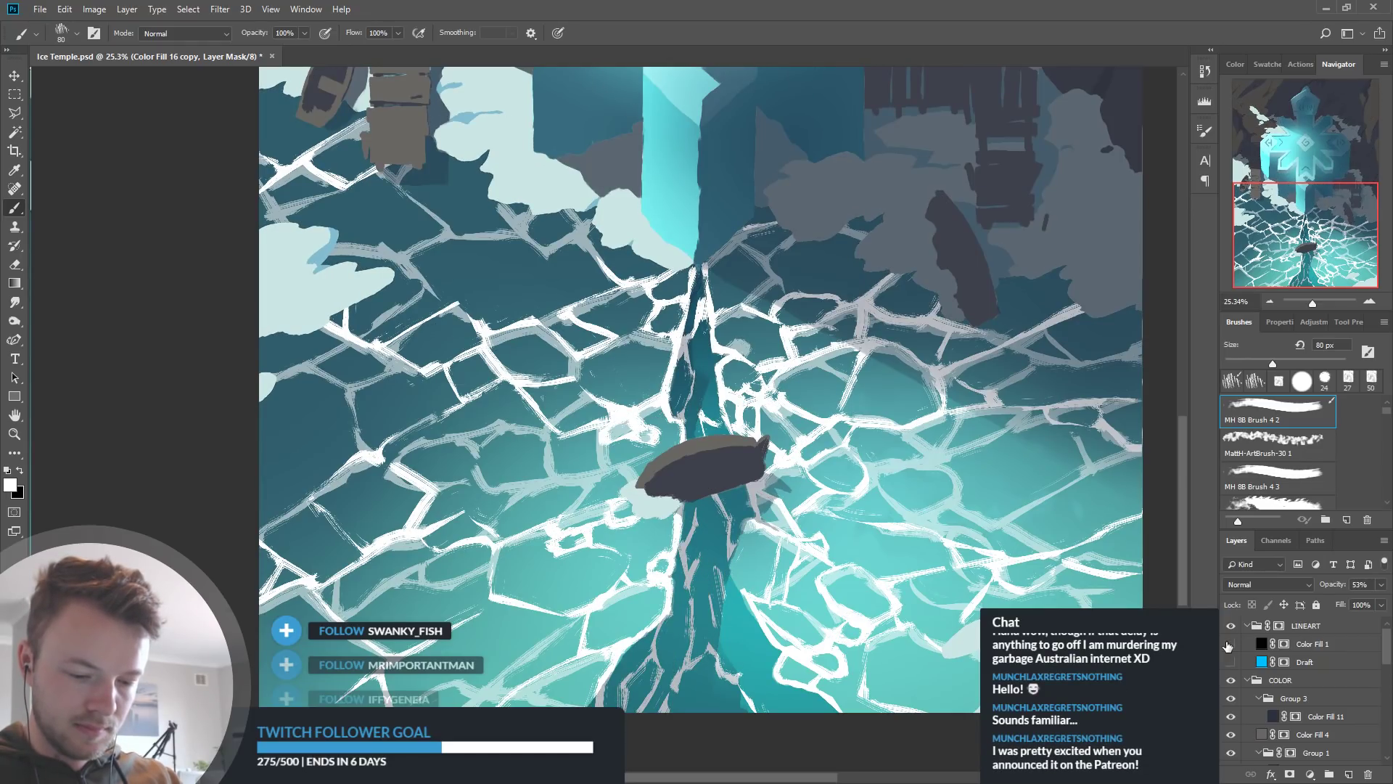
pyautogui.click(1228, 645)
pyautogui.click(1228, 644)
pyautogui.click(1228, 644)
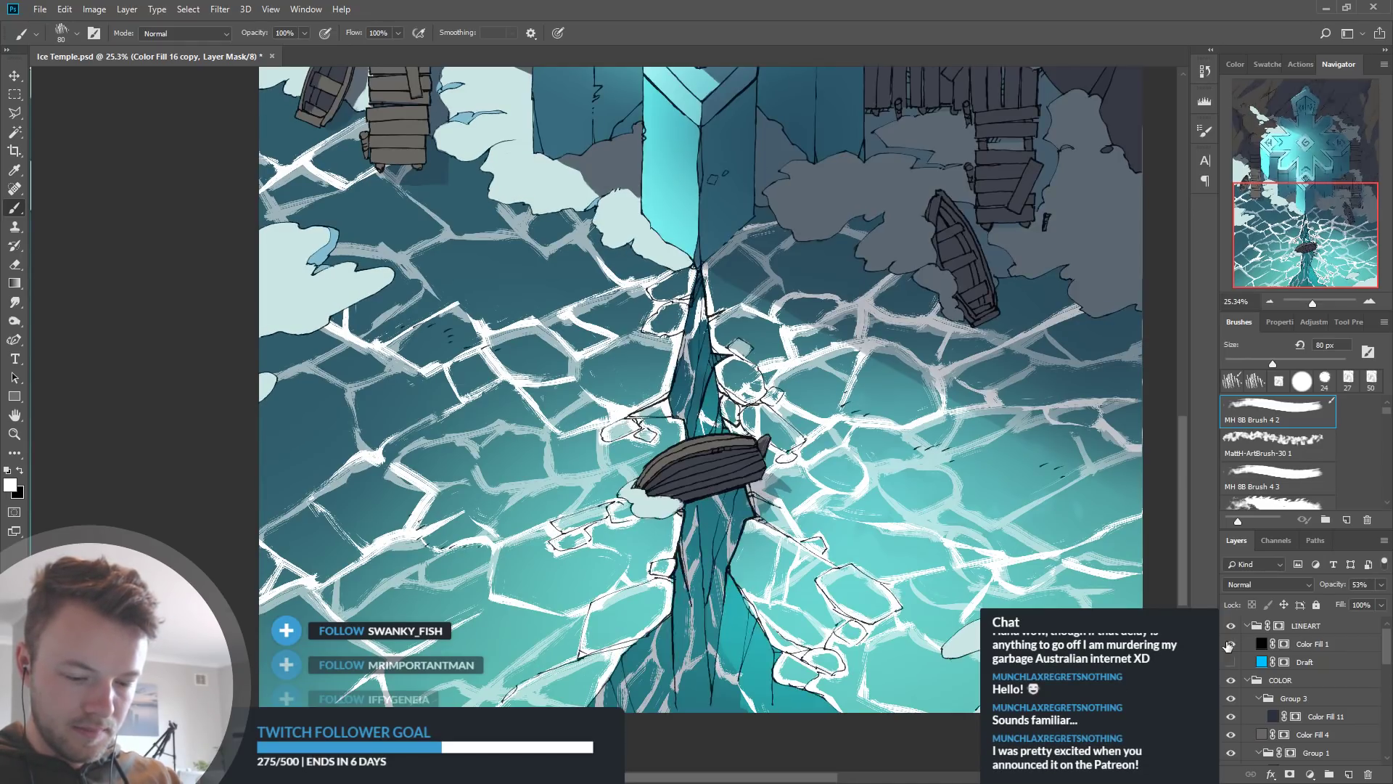
pyautogui.click(1227, 645)
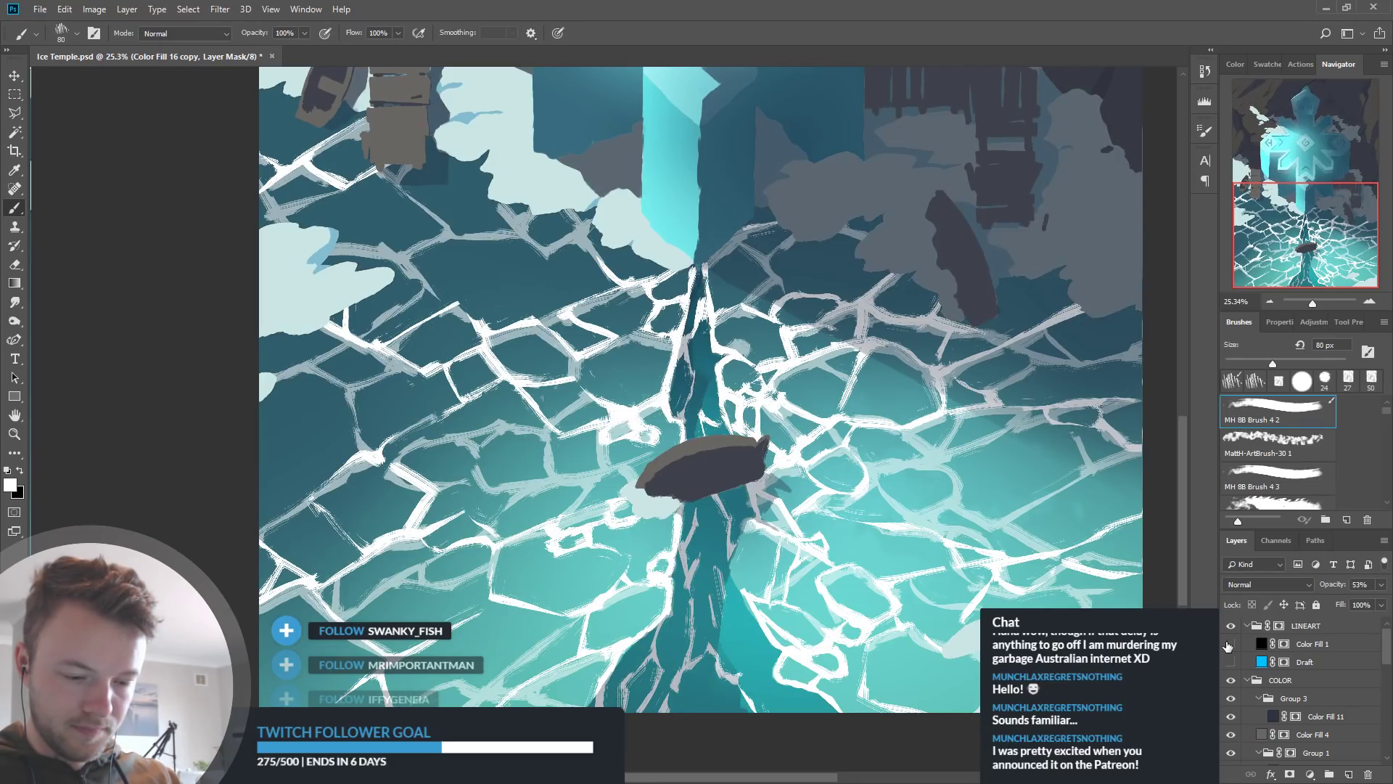
pyautogui.click(1227, 644)
pyautogui.scroll(-3, 941, 651)
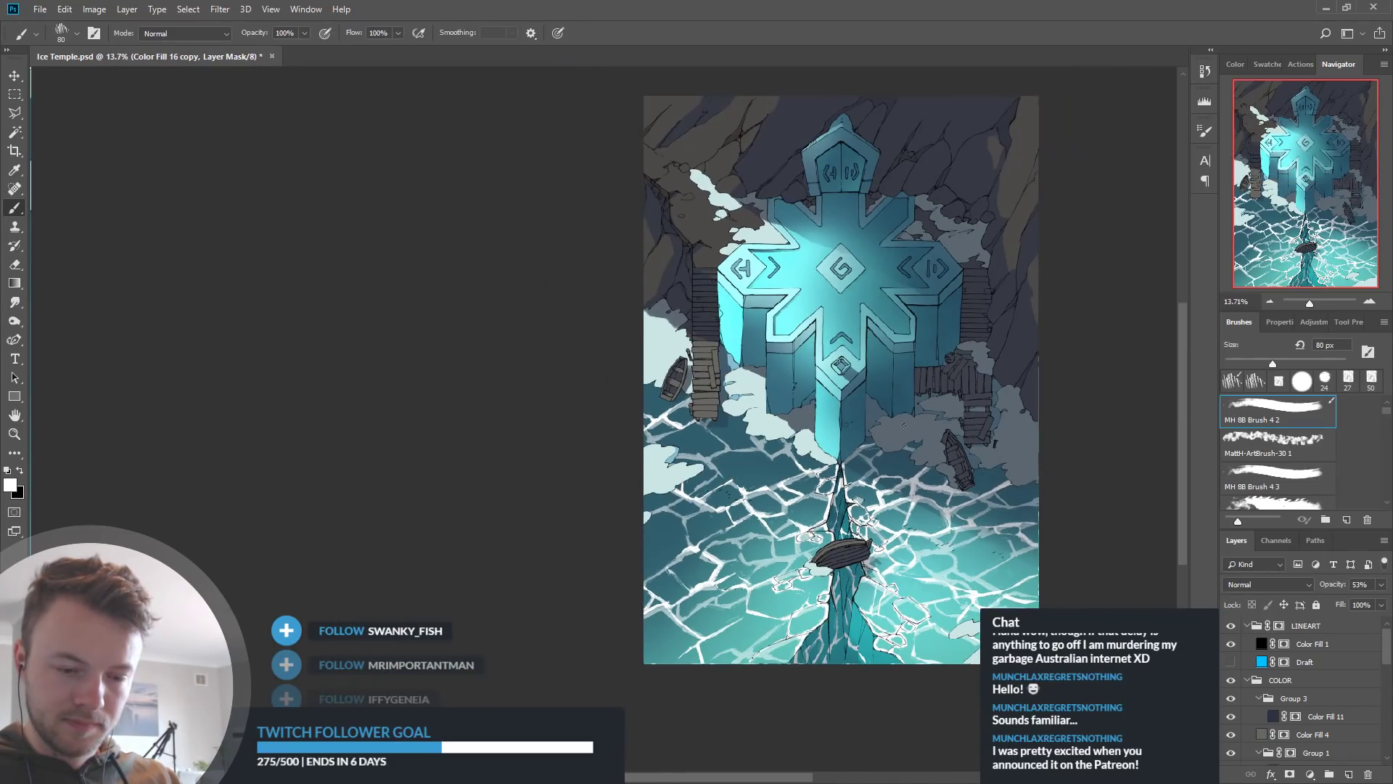
pyautogui.scroll(3, 904, 418)
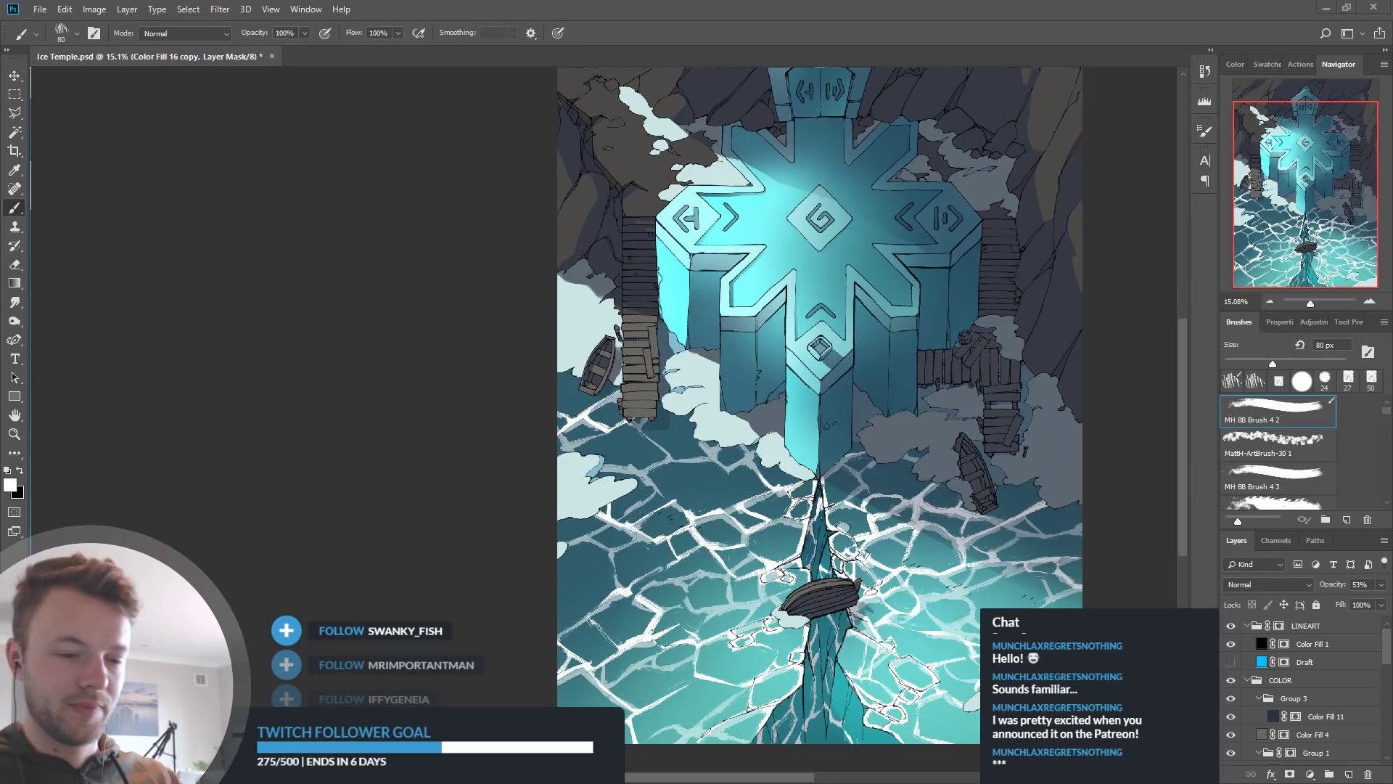
pyautogui.scroll(-2, 515, 430)
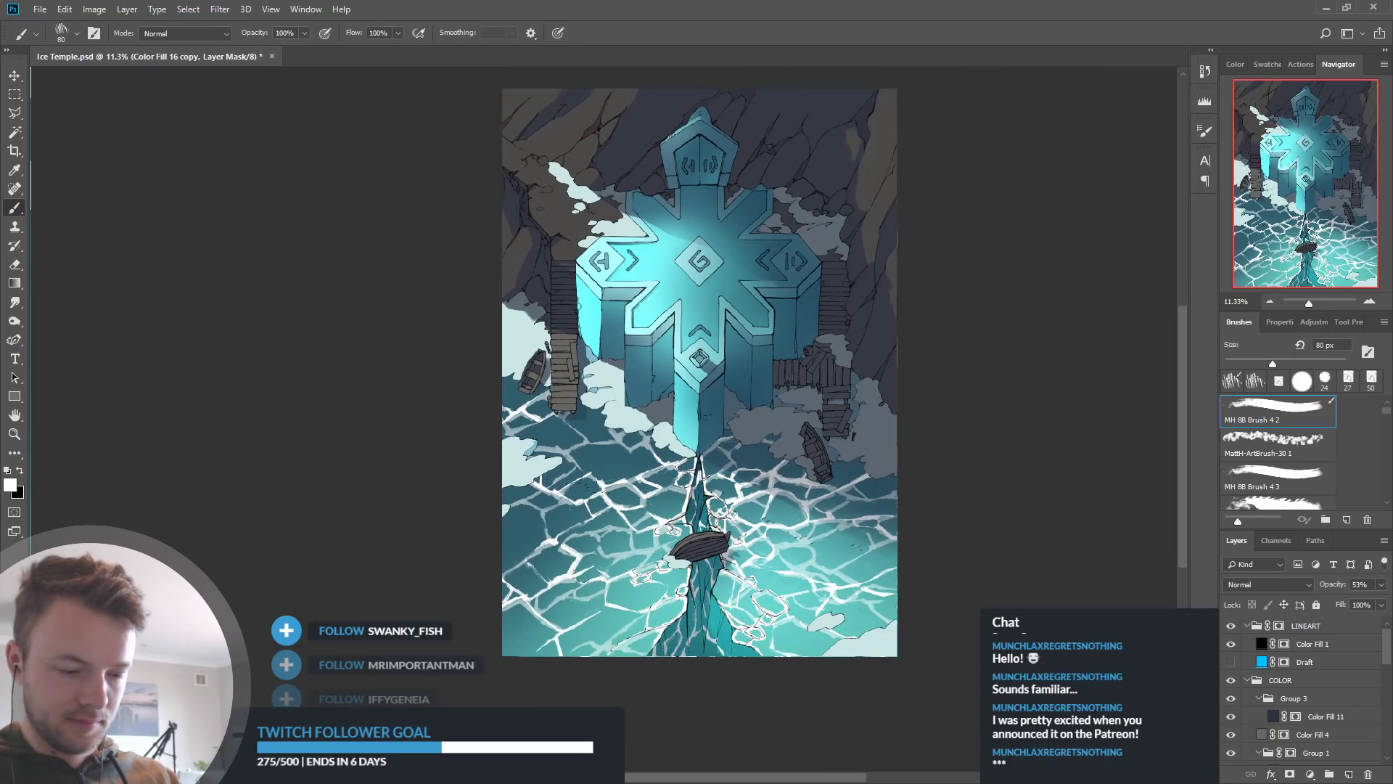
pyautogui.scroll(2, 640, 529)
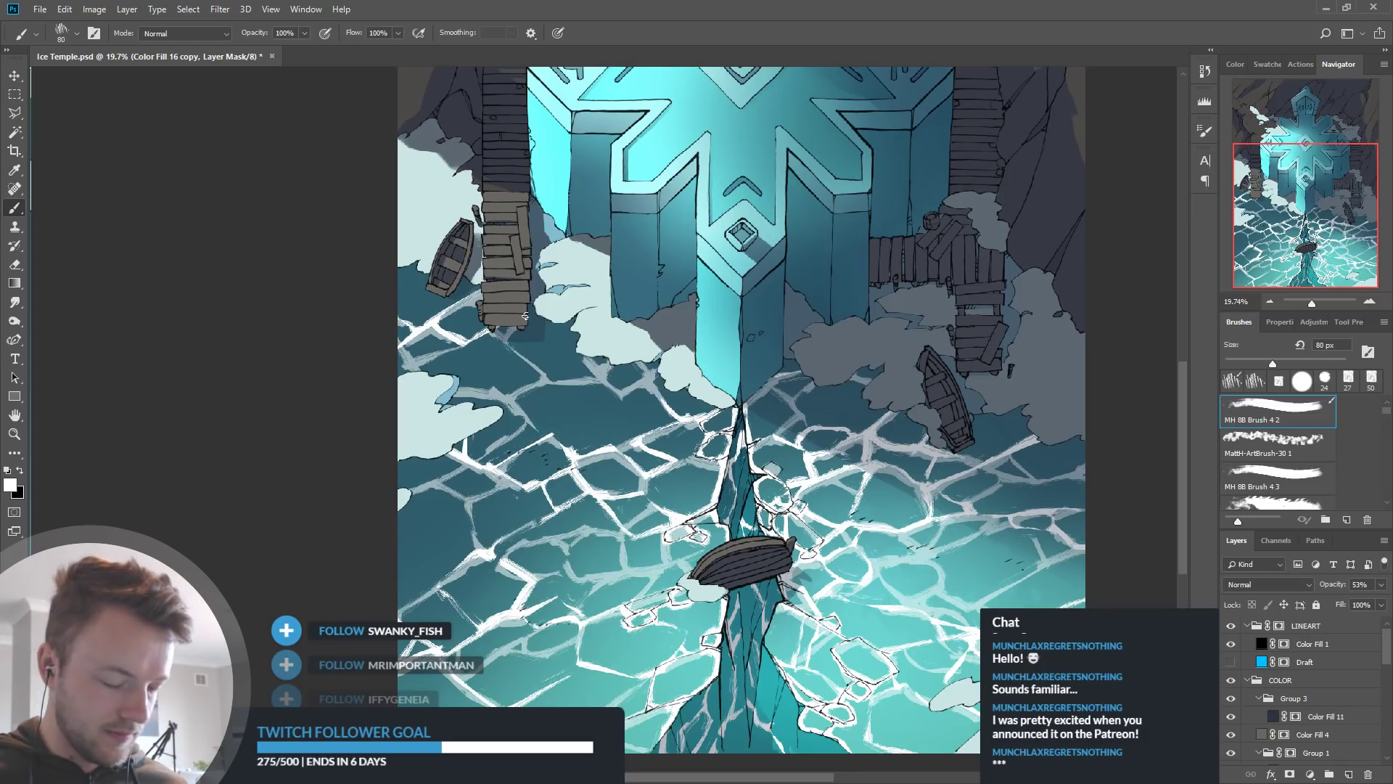
# Examine the ice cracks with the Color Fill 16 copy layer hidden and shown, at several magnifications
pyautogui.moveTo(1387, 657); pyautogui.dragTo(1389, 725)
pyautogui.click(1230, 694)
pyautogui.click(1230, 694)
pyautogui.click(1230, 693)
pyautogui.click(1230, 693)
pyautogui.click(1230, 693)
pyautogui.click(1230, 693)
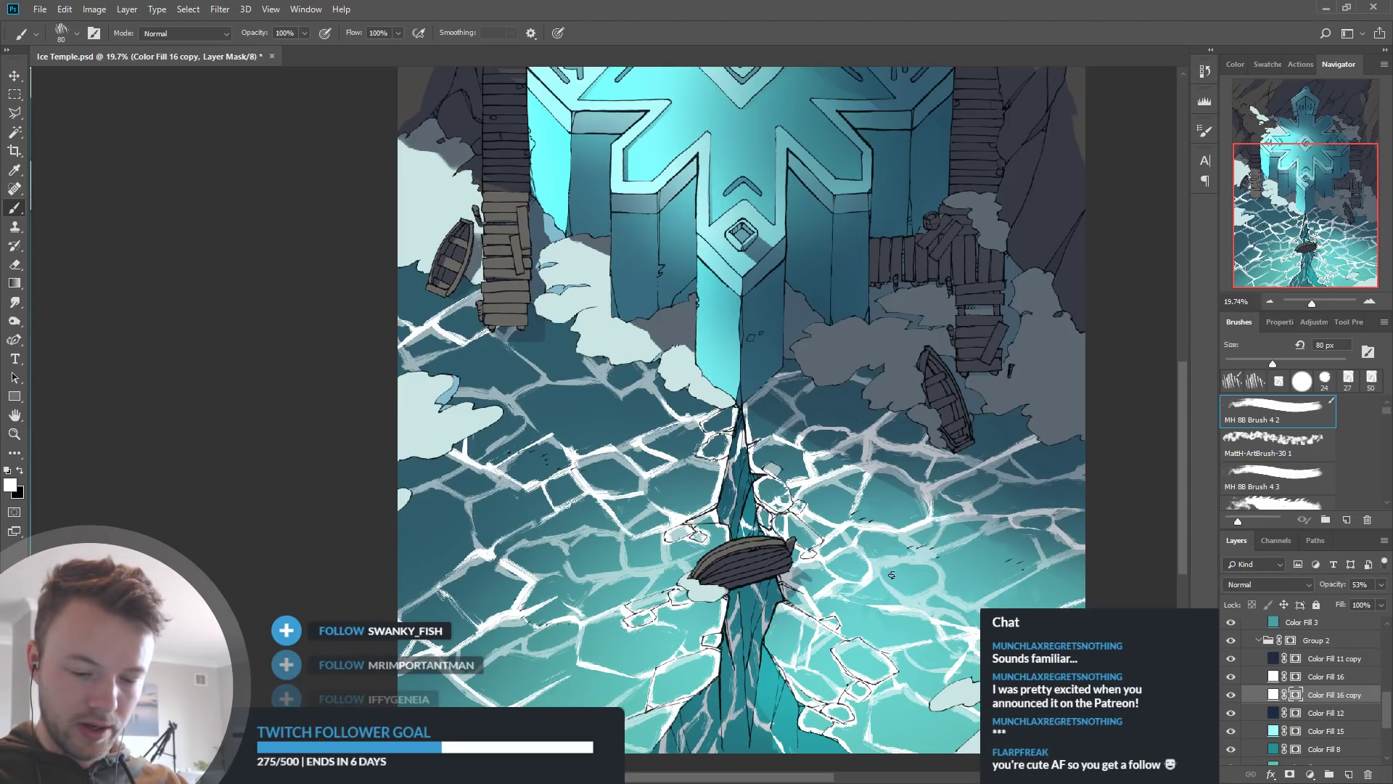
pyautogui.scroll(3, 839, 598)
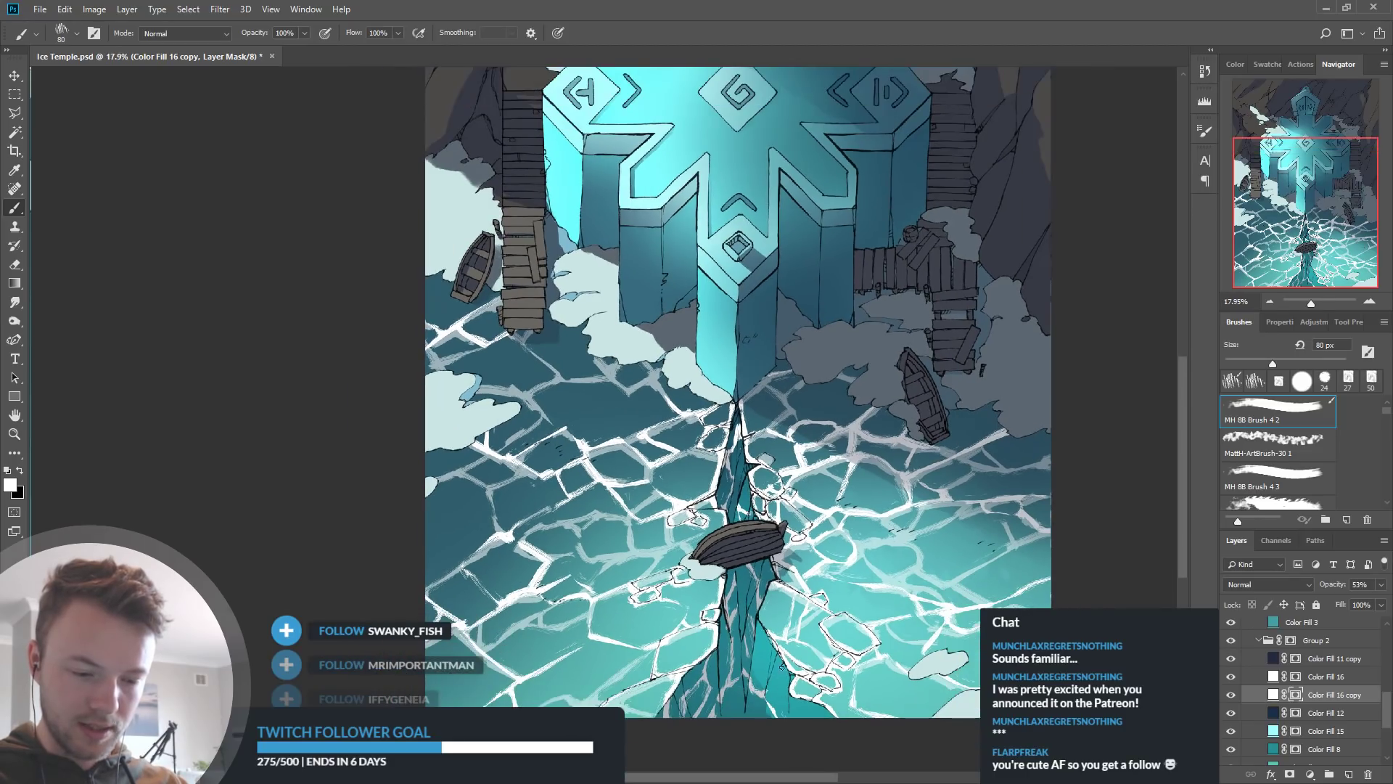
pyautogui.scroll(-2, 801, 511)
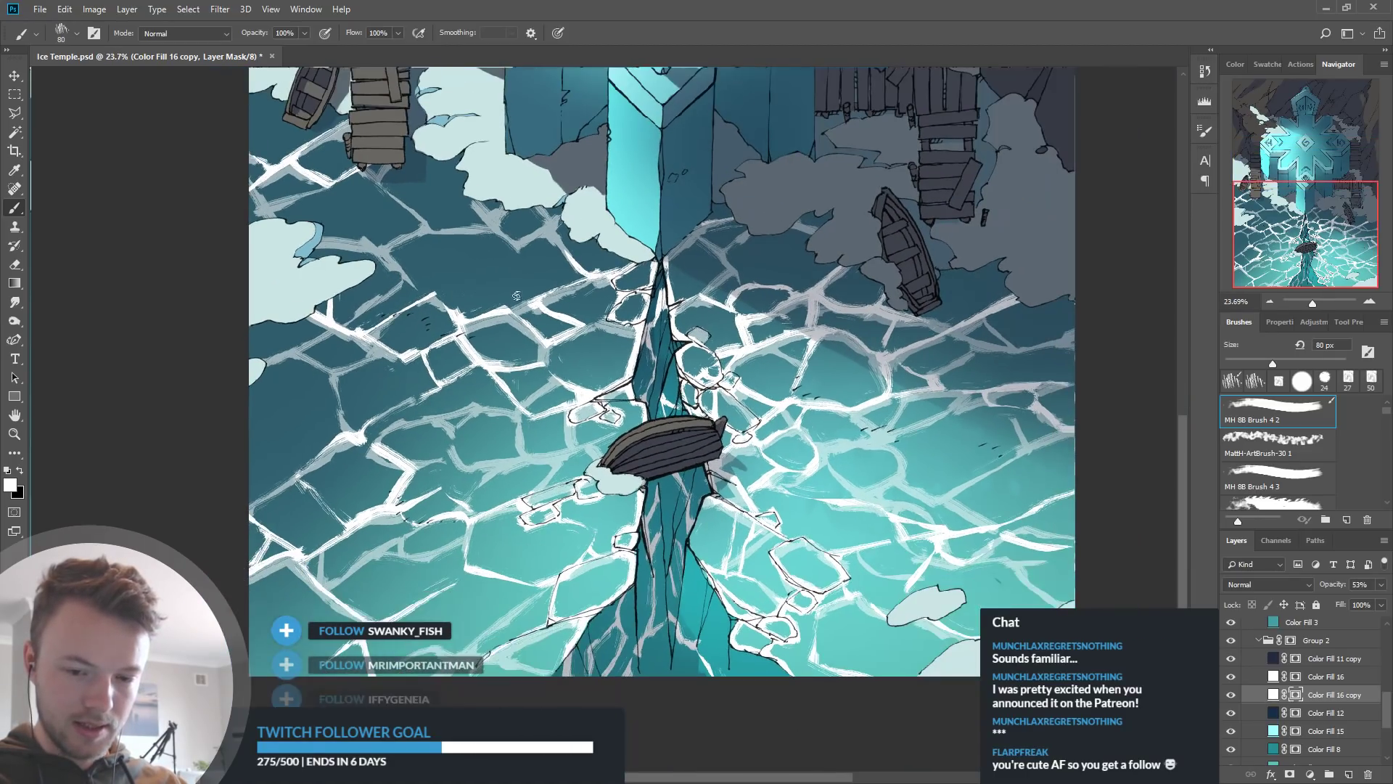
pyautogui.scroll(1, 801, 511)
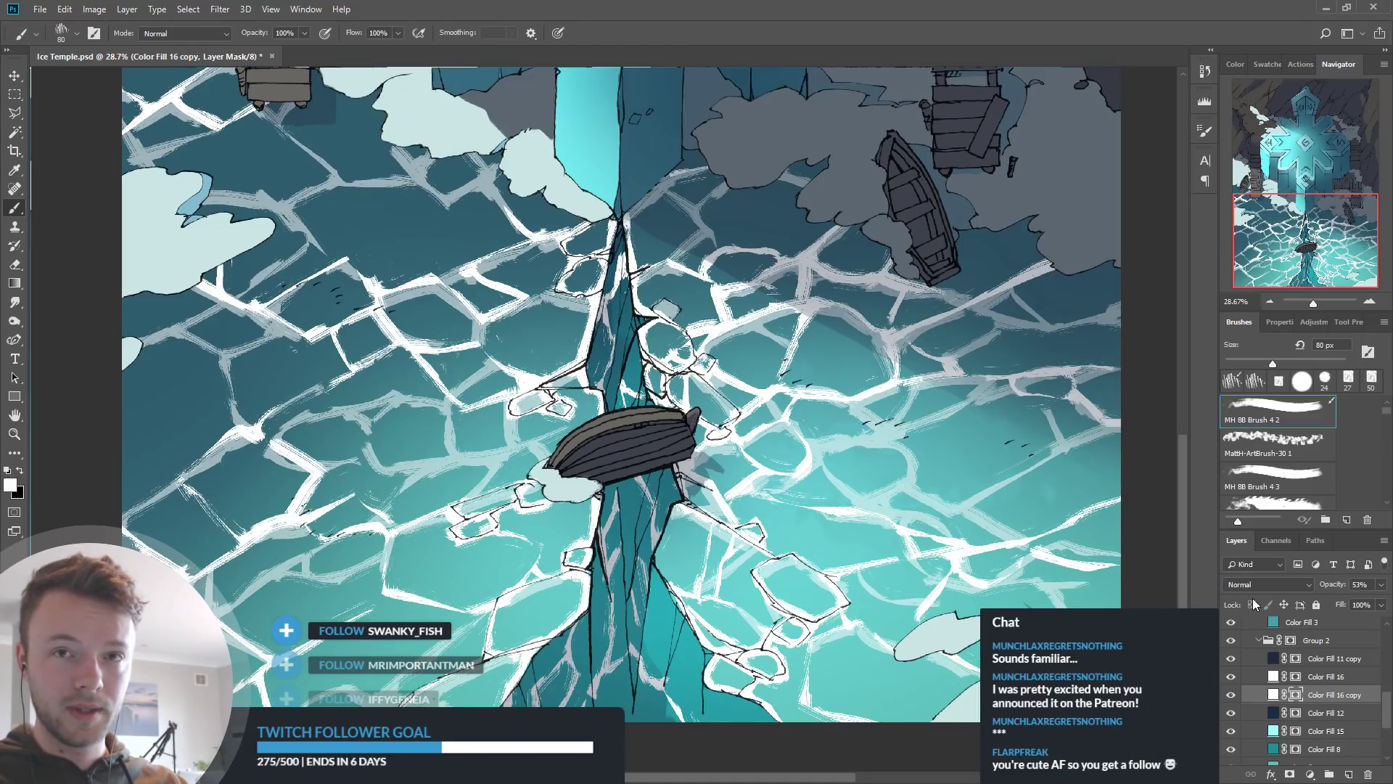
# Compare the ice with and without the Color Fill 16 cracks, and save the illustration
pyautogui.click(1235, 677)
pyautogui.click(1236, 676)
pyautogui.click(1232, 678)
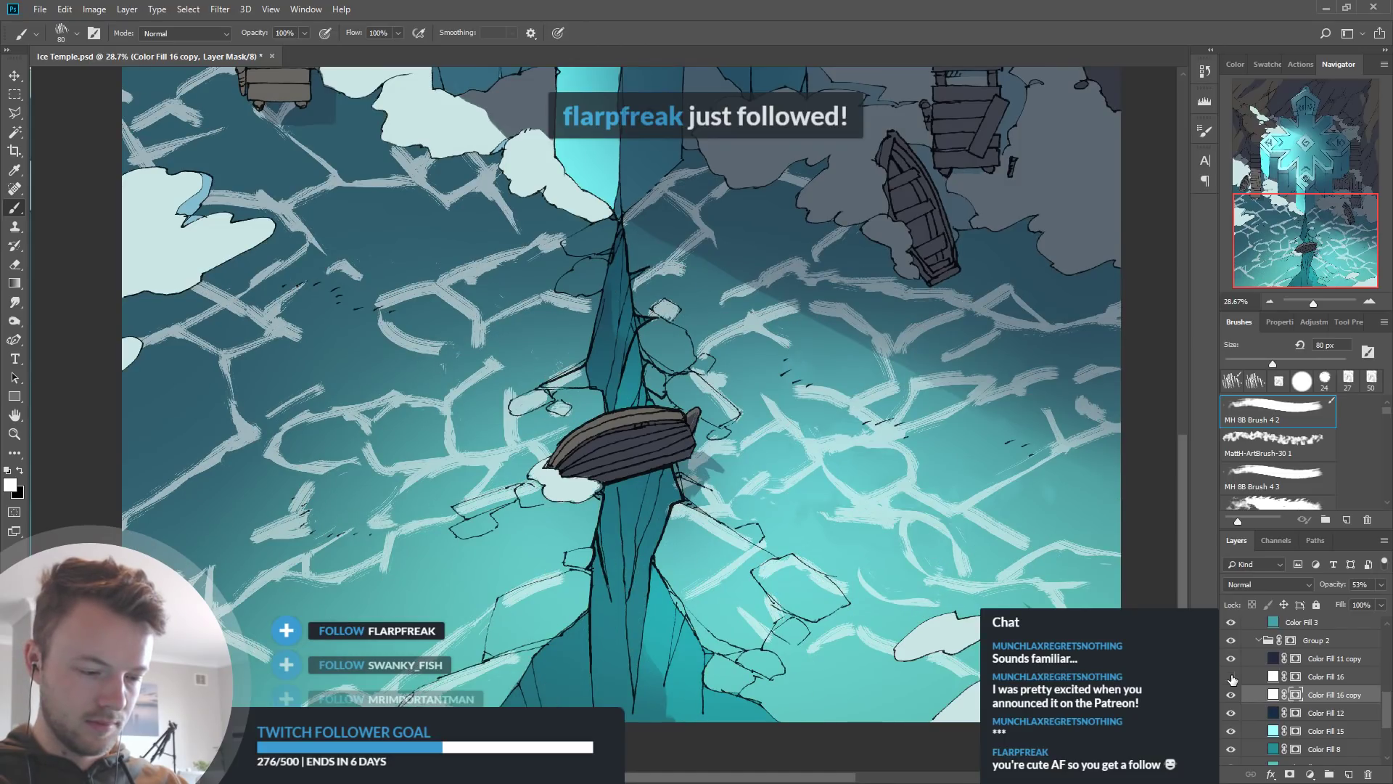
pyautogui.click(1232, 677)
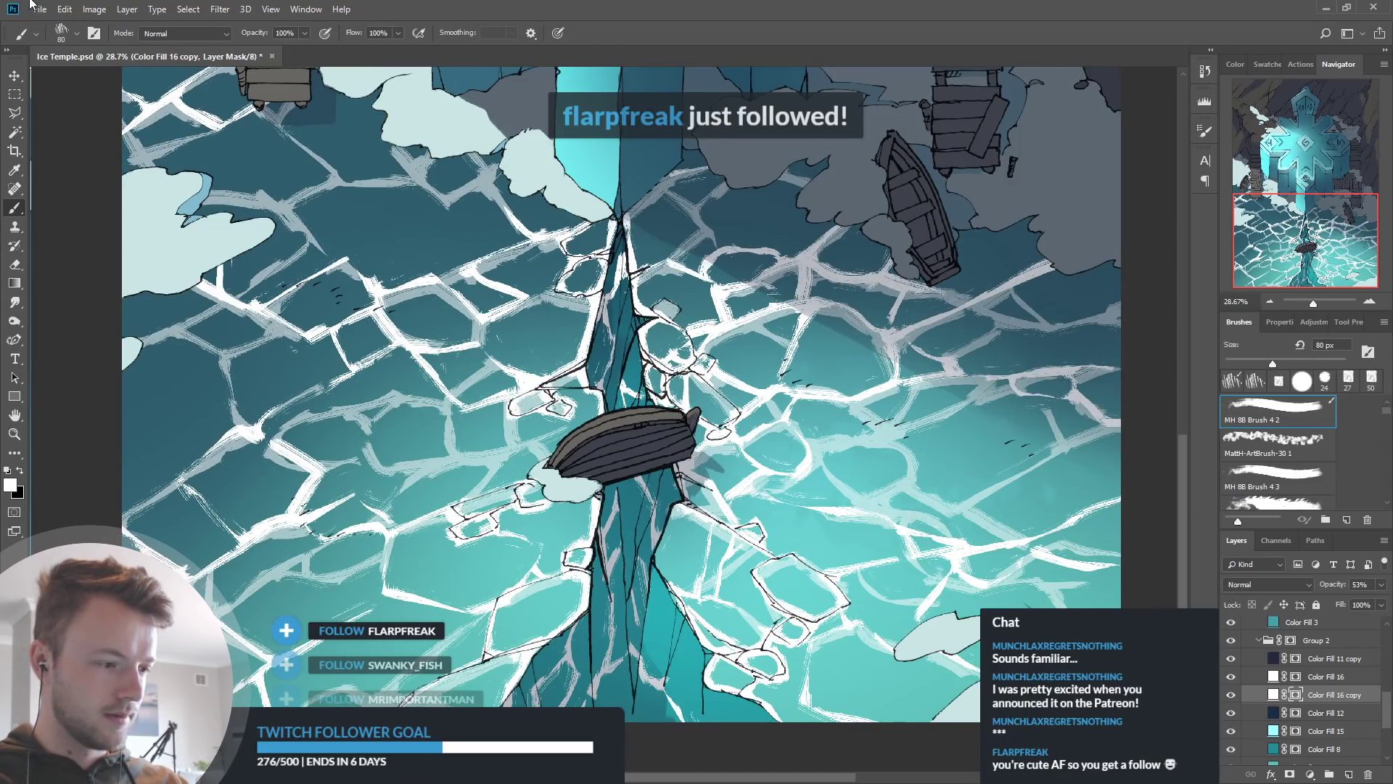
pyautogui.hotkey('ctrl', 's')
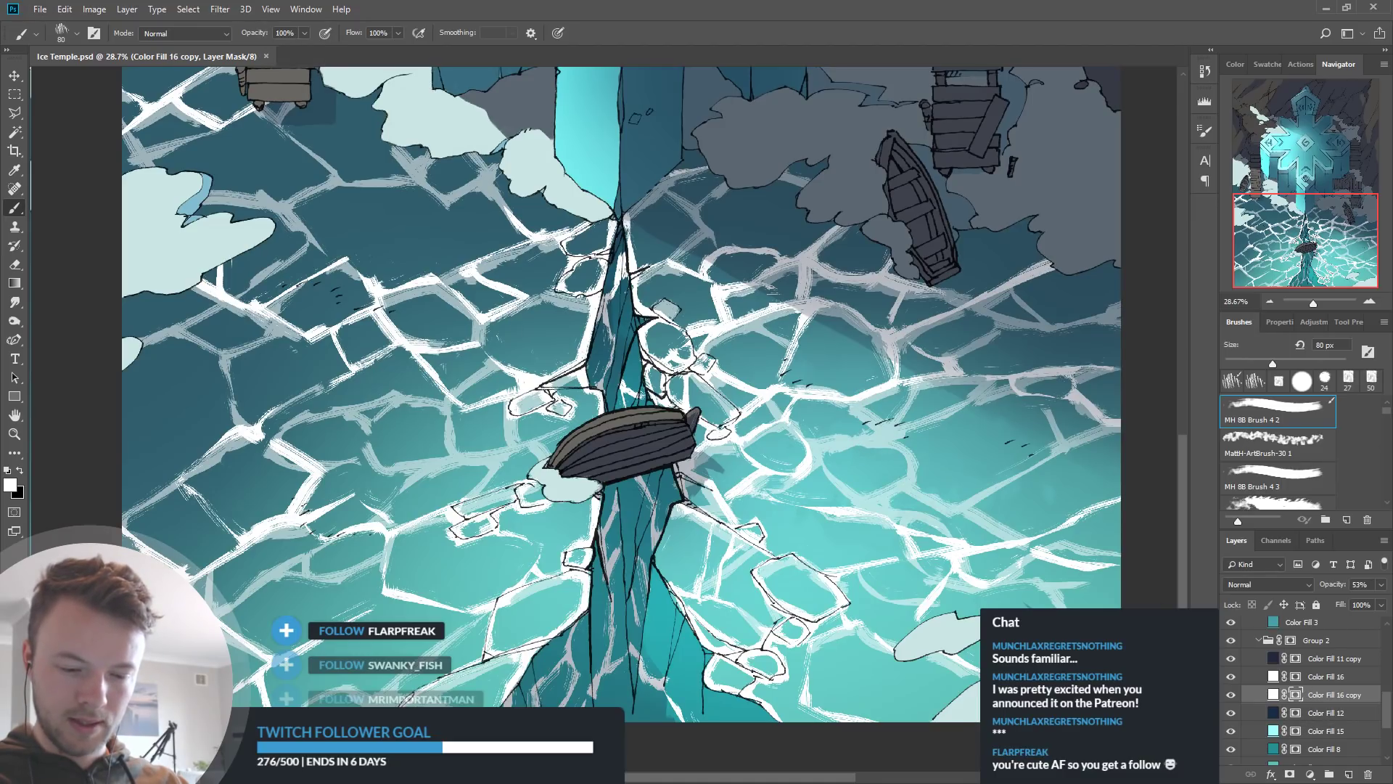
# Hide the Color Fill 16 cracks and raise the opacity of Color Fill 16 copy to 100%
pyautogui.scroll(-3, 917, 652)
pyautogui.scroll(4, 751, 406)
pyautogui.scroll(-4, 662, 305)
pyautogui.scroll(4, 936, 511)
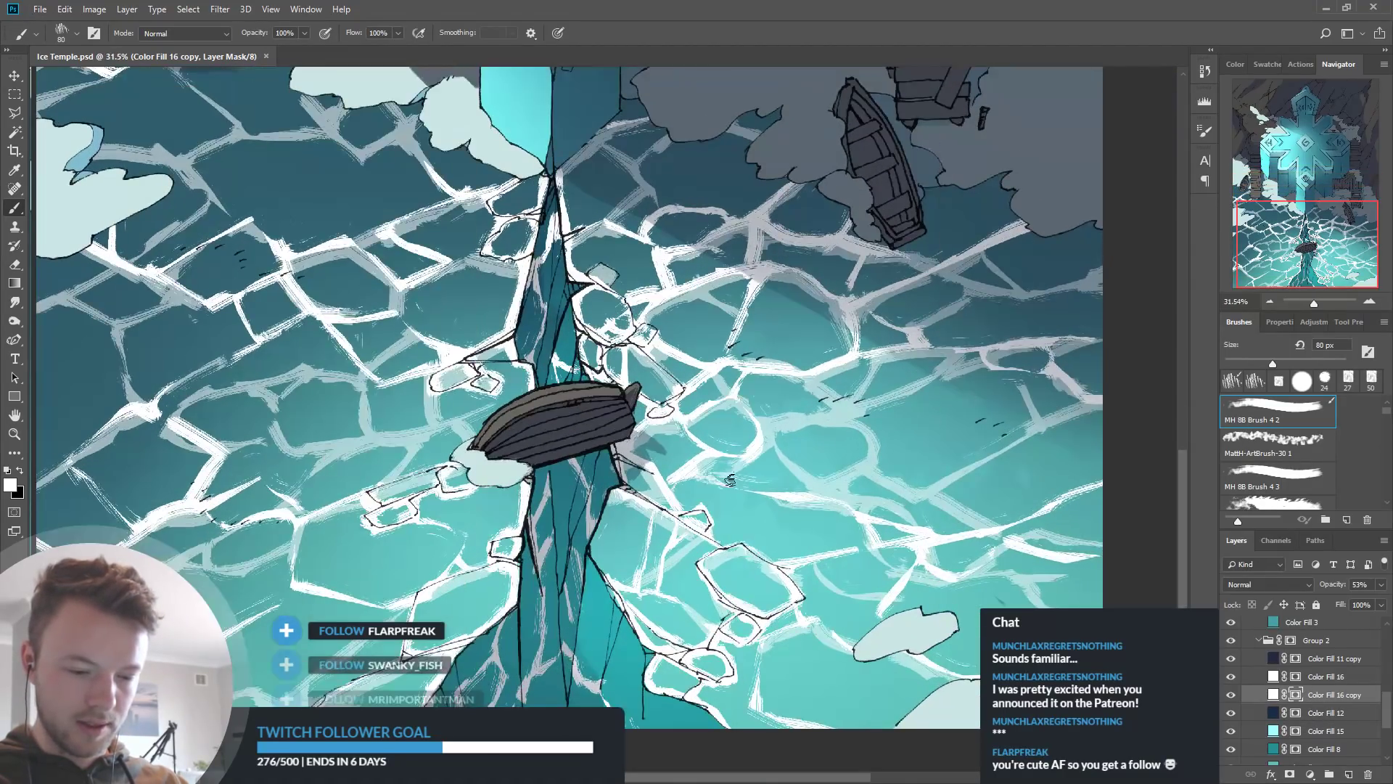
pyautogui.click(1233, 684)
pyautogui.click(1233, 683)
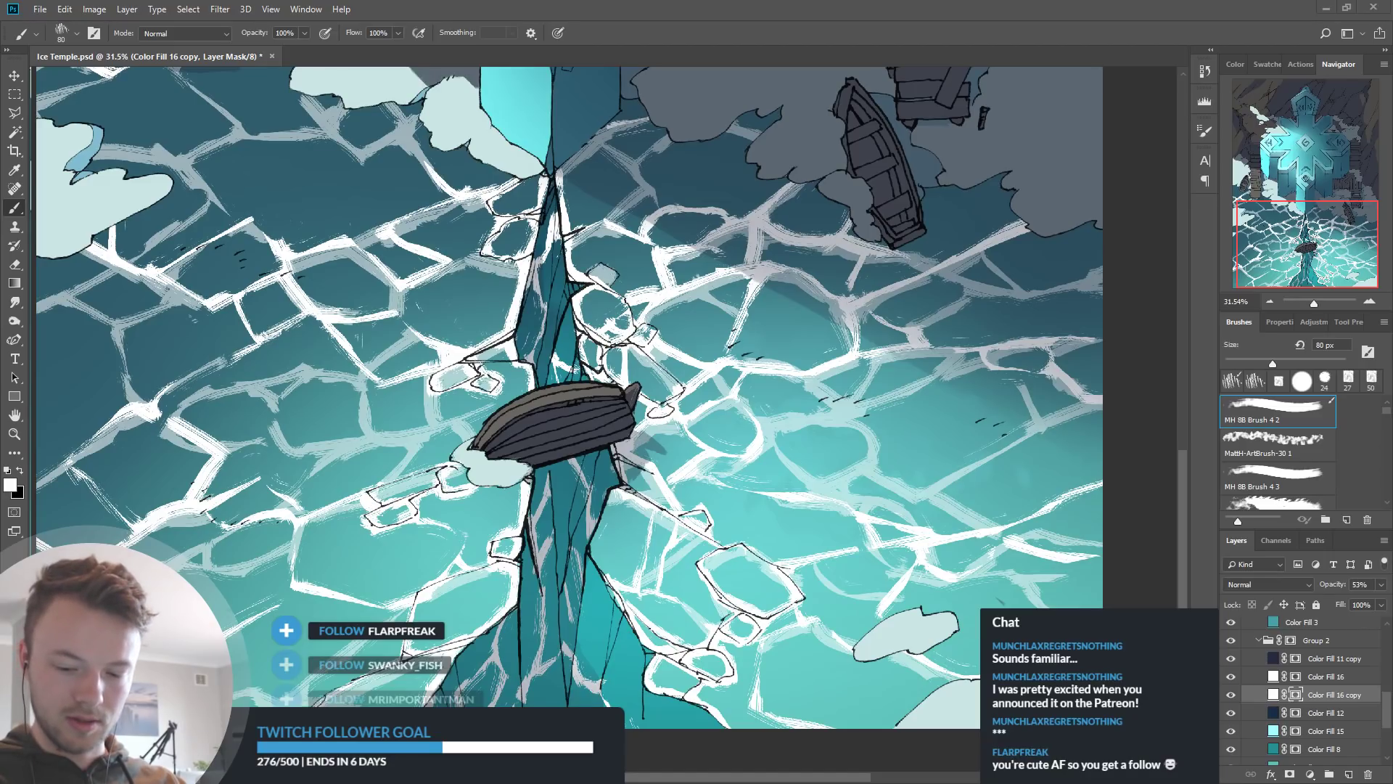
pyautogui.click(1231, 676)
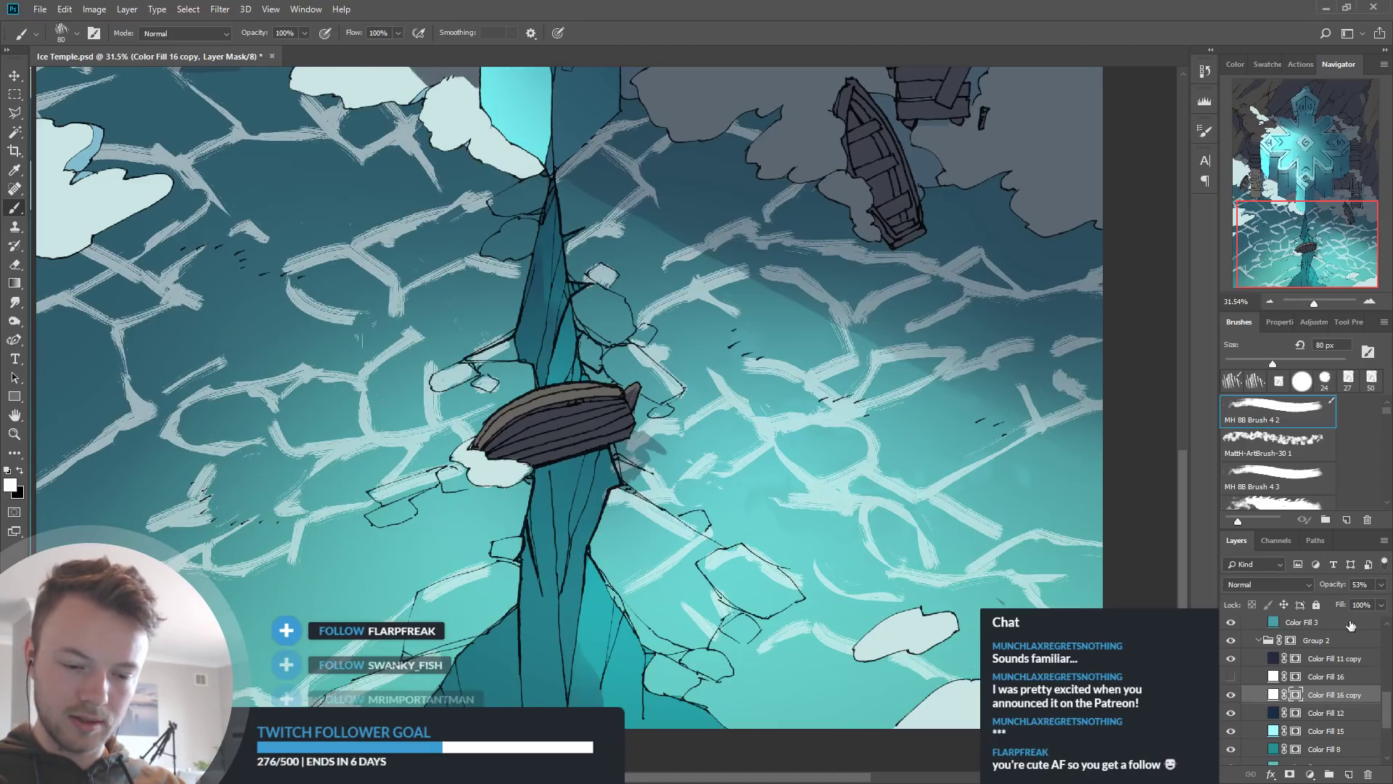
pyautogui.moveTo(1332, 586); pyautogui.dragTo(1388, 587)
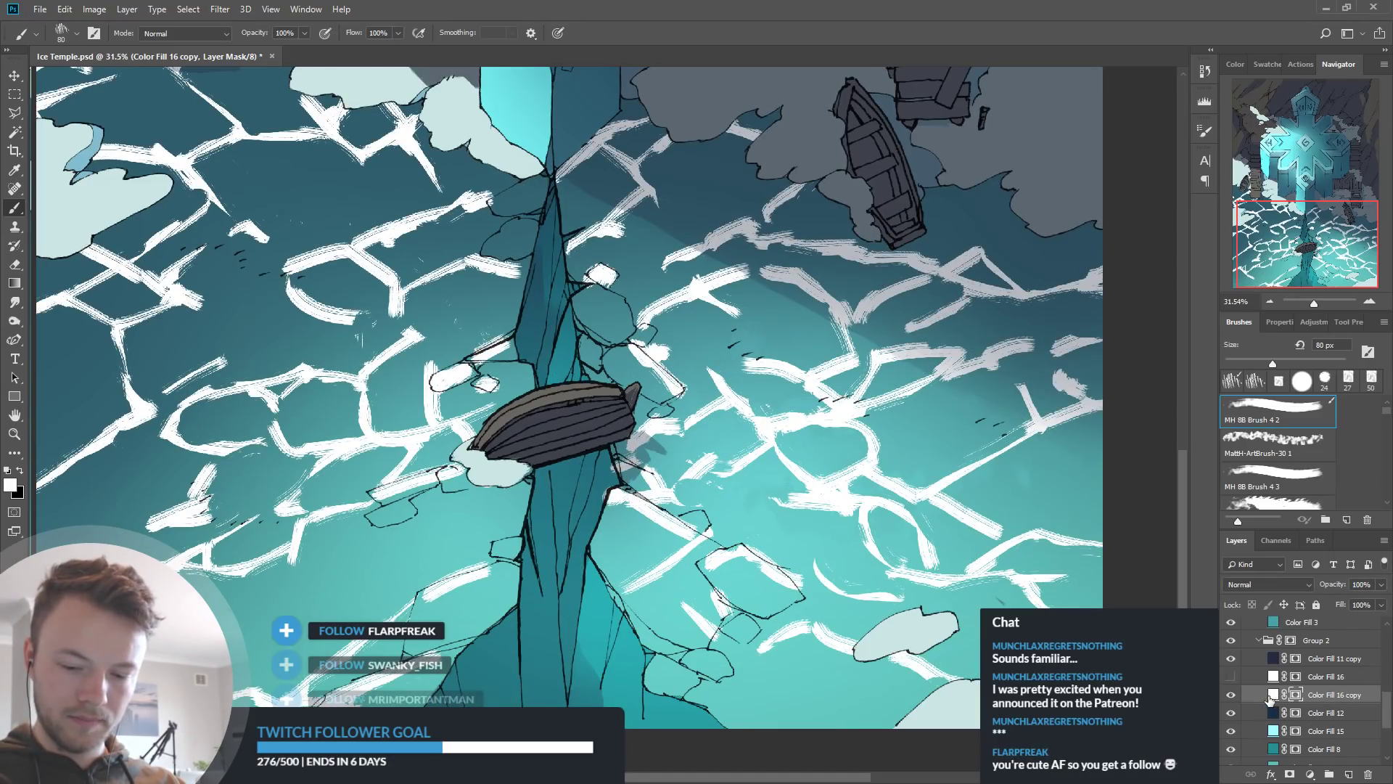
# Copy the color value of the pale cyan Color Fill 15 layer
pyautogui.click(1274, 731)
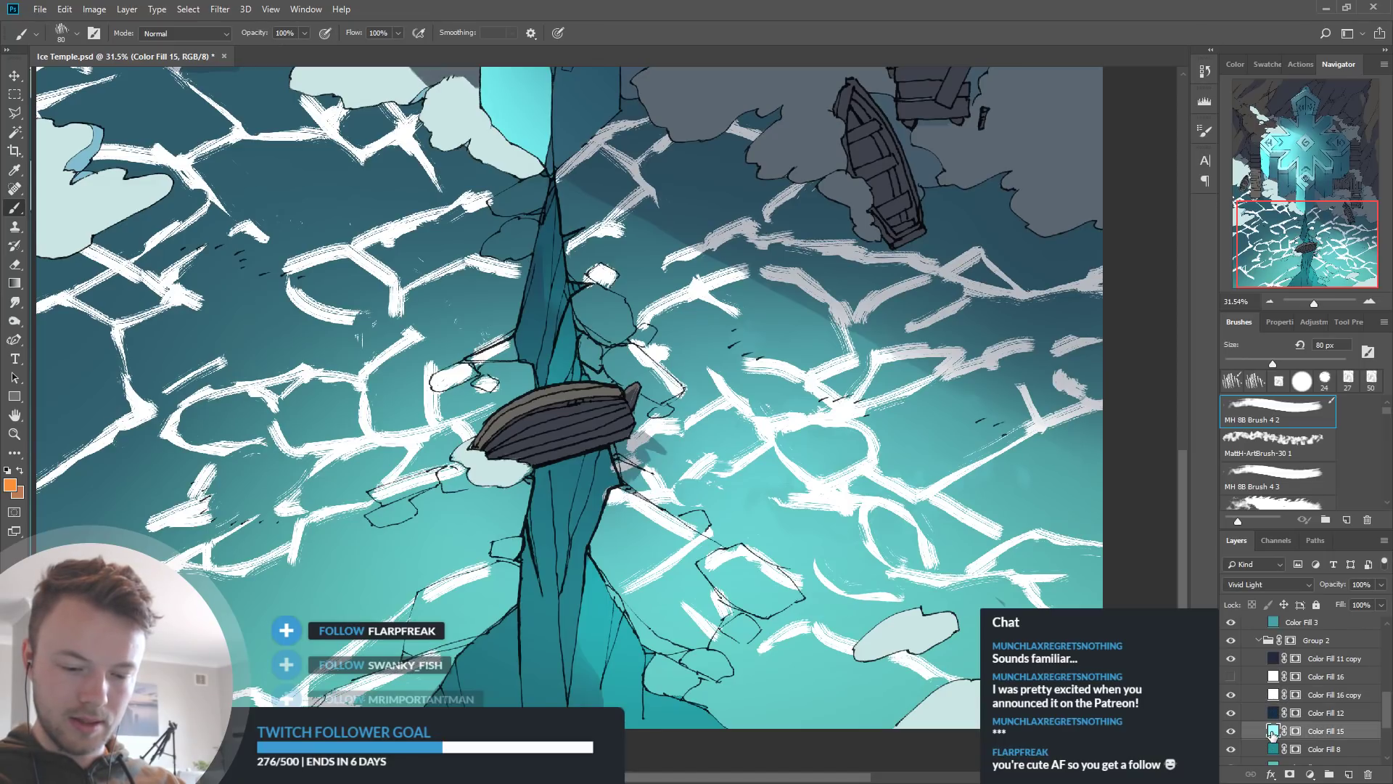
pyautogui.press('i')
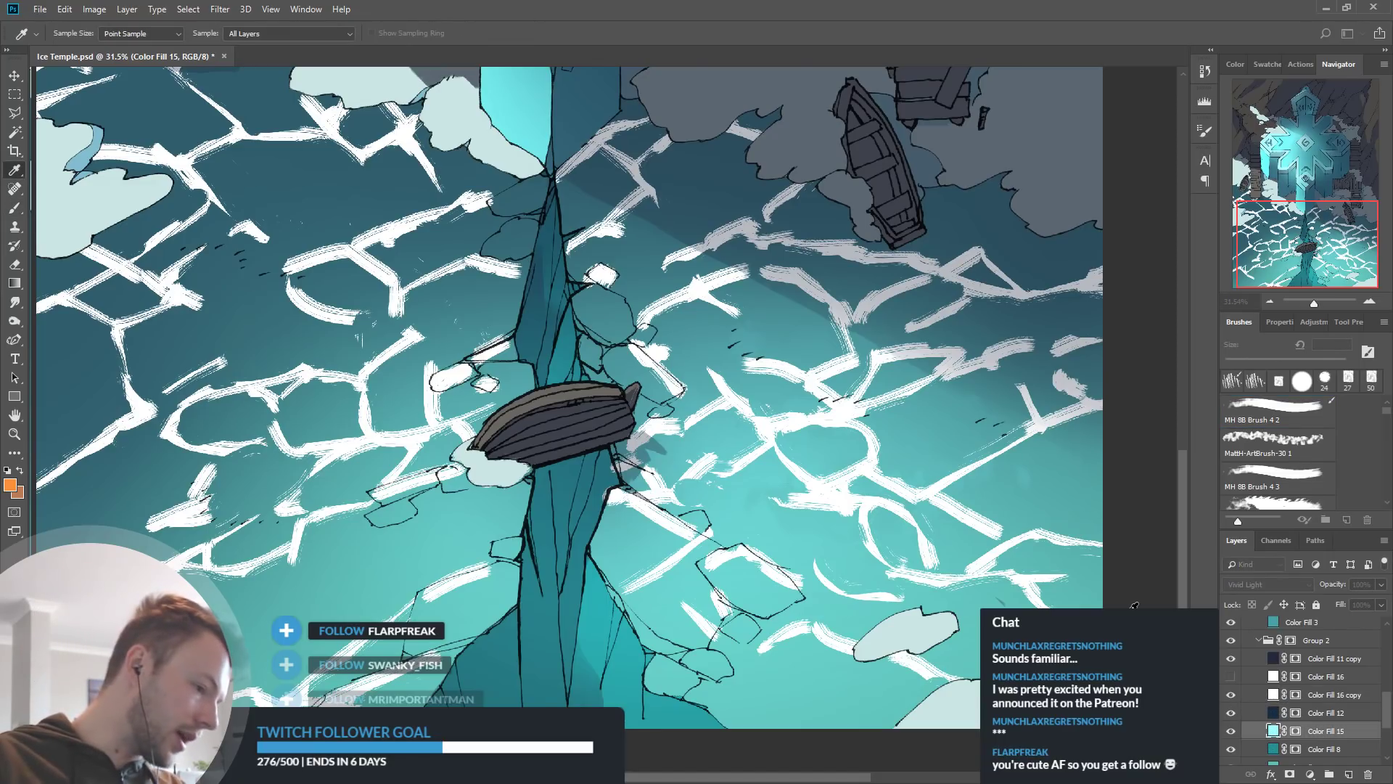
pyautogui.press('b')
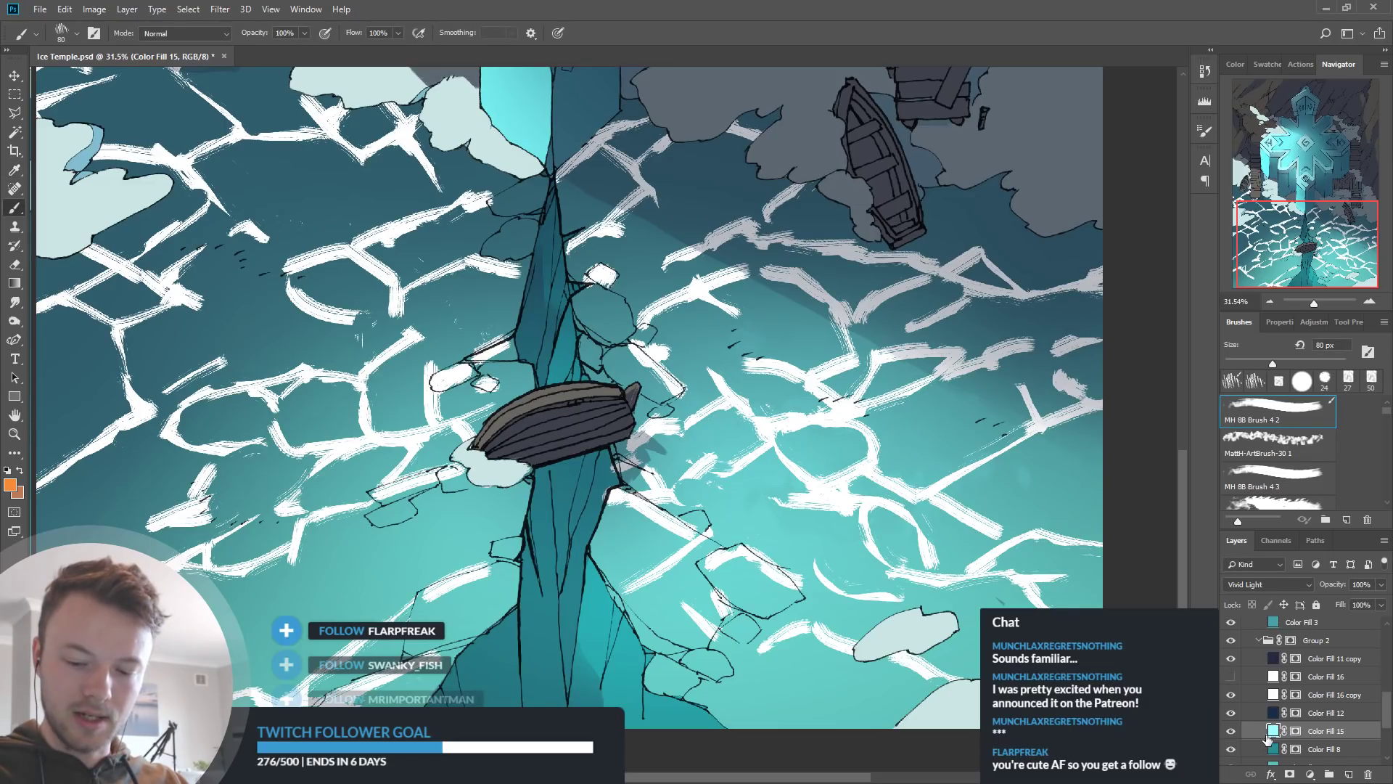
pyautogui.doubleClick(1274, 735)
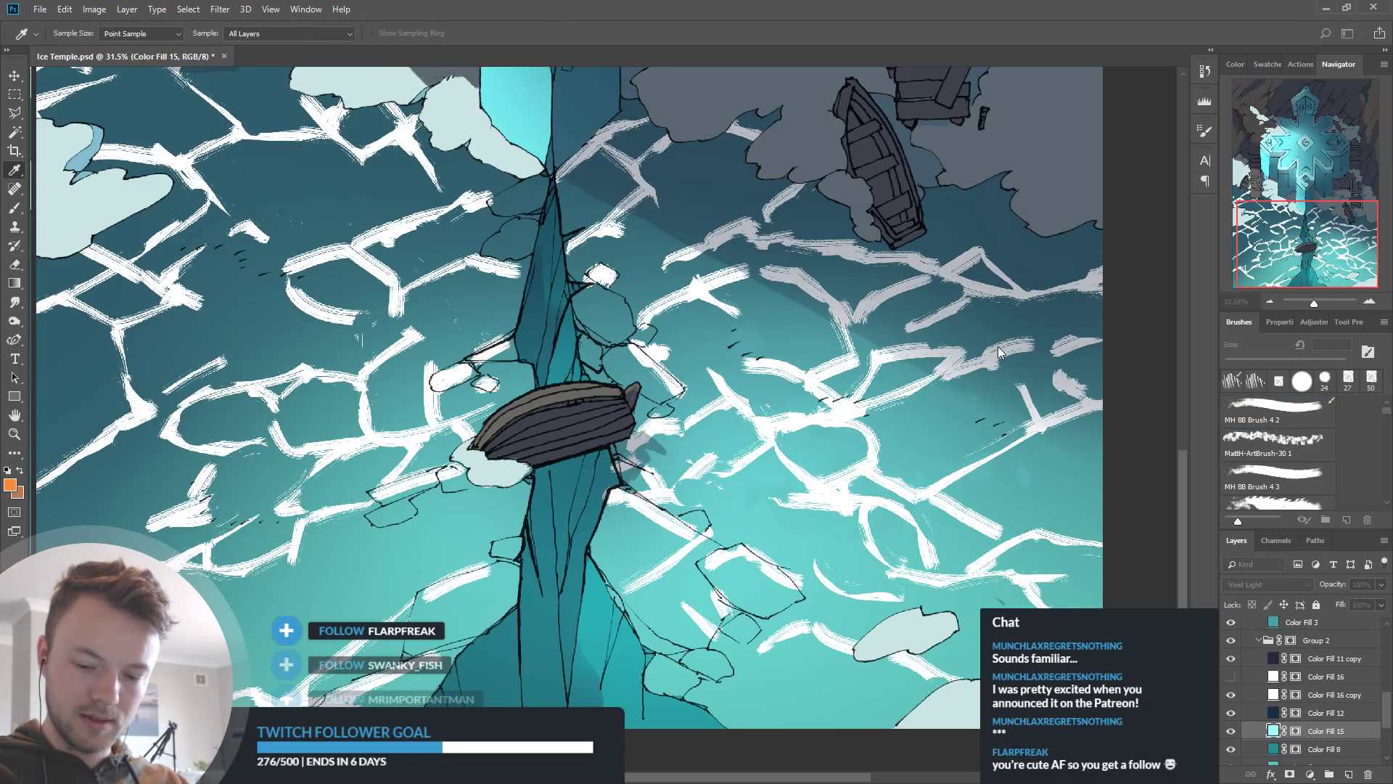
pyautogui.click(972, 363)
# Recolor the Color Fill 16 copy cracks with the copied pale cyan, testing darker teal tones before settling on it
pyautogui.doubleClick(1274, 696)
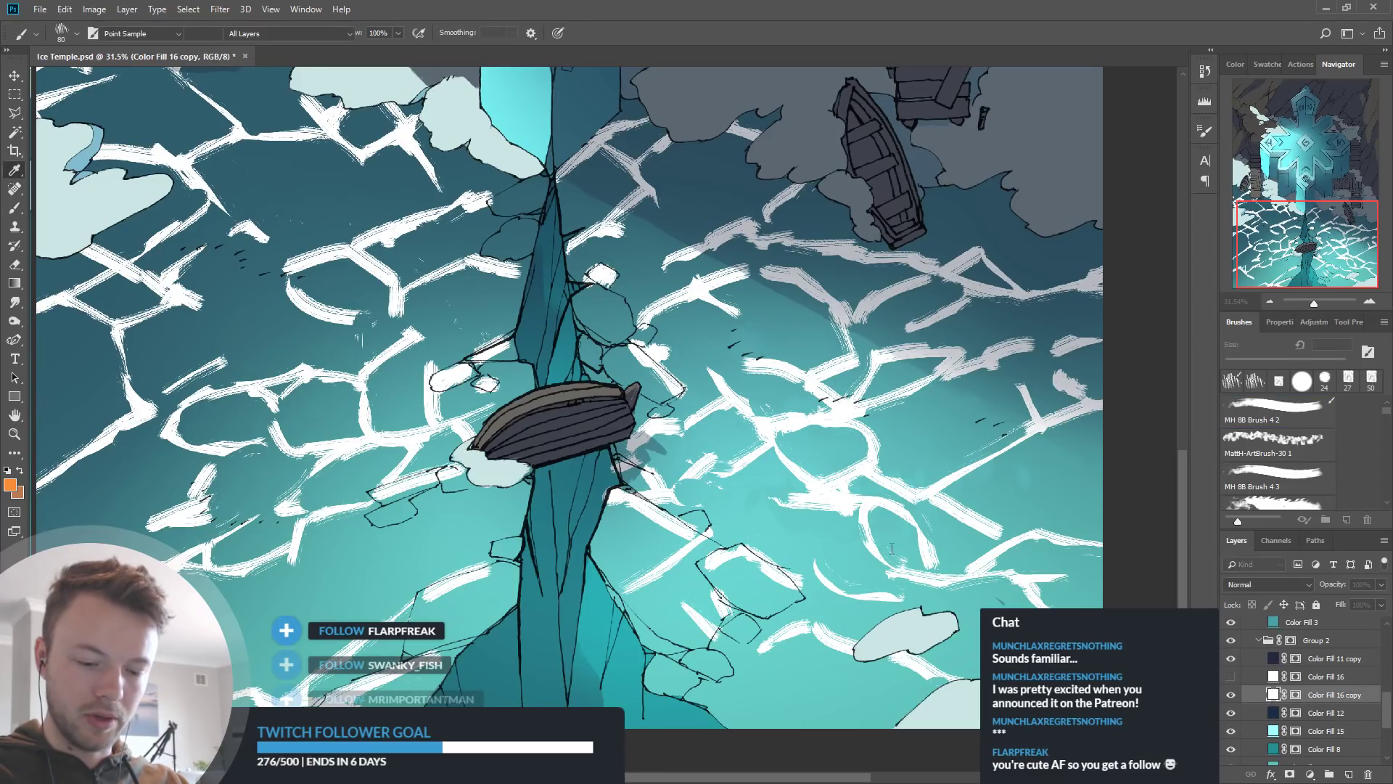
pyautogui.hotkey('ctrl', 'v')
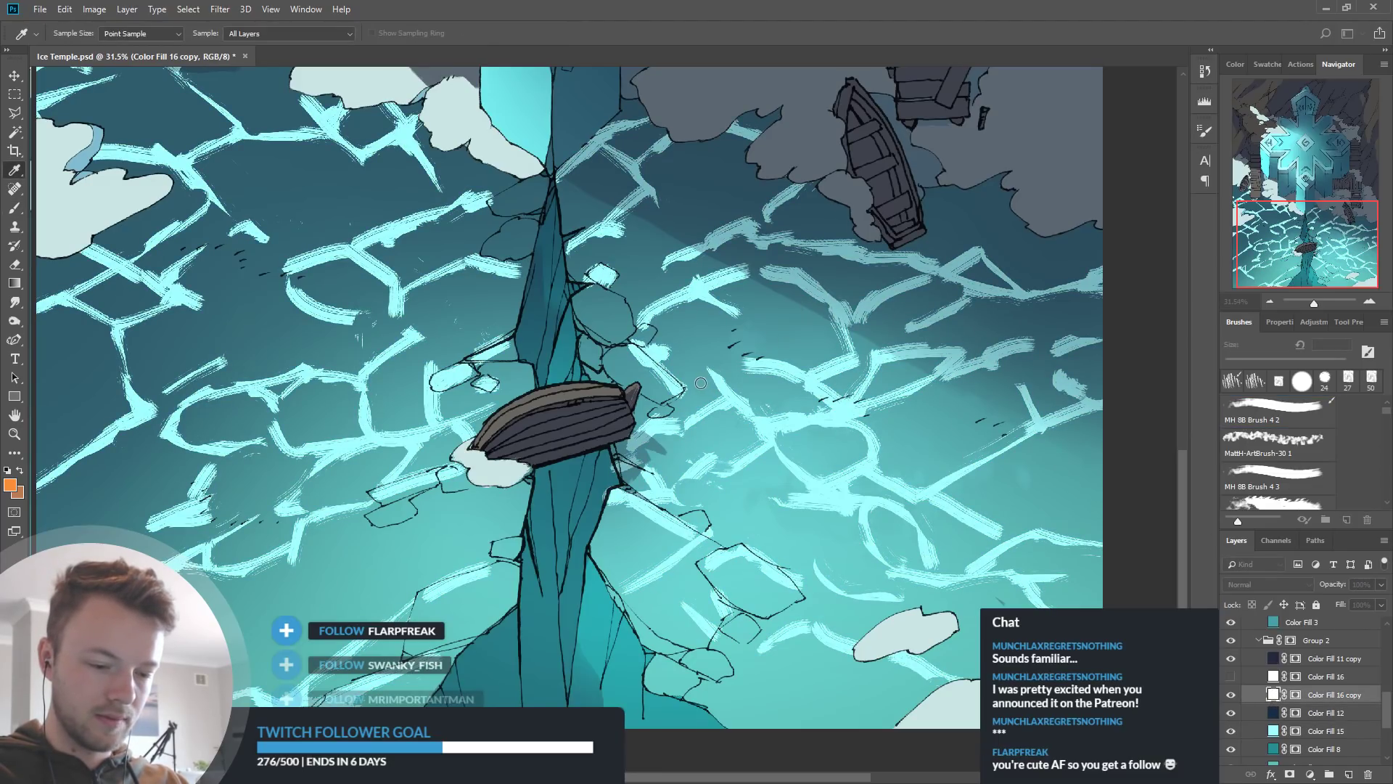
pyautogui.click(703, 383)
pyautogui.click(692, 407)
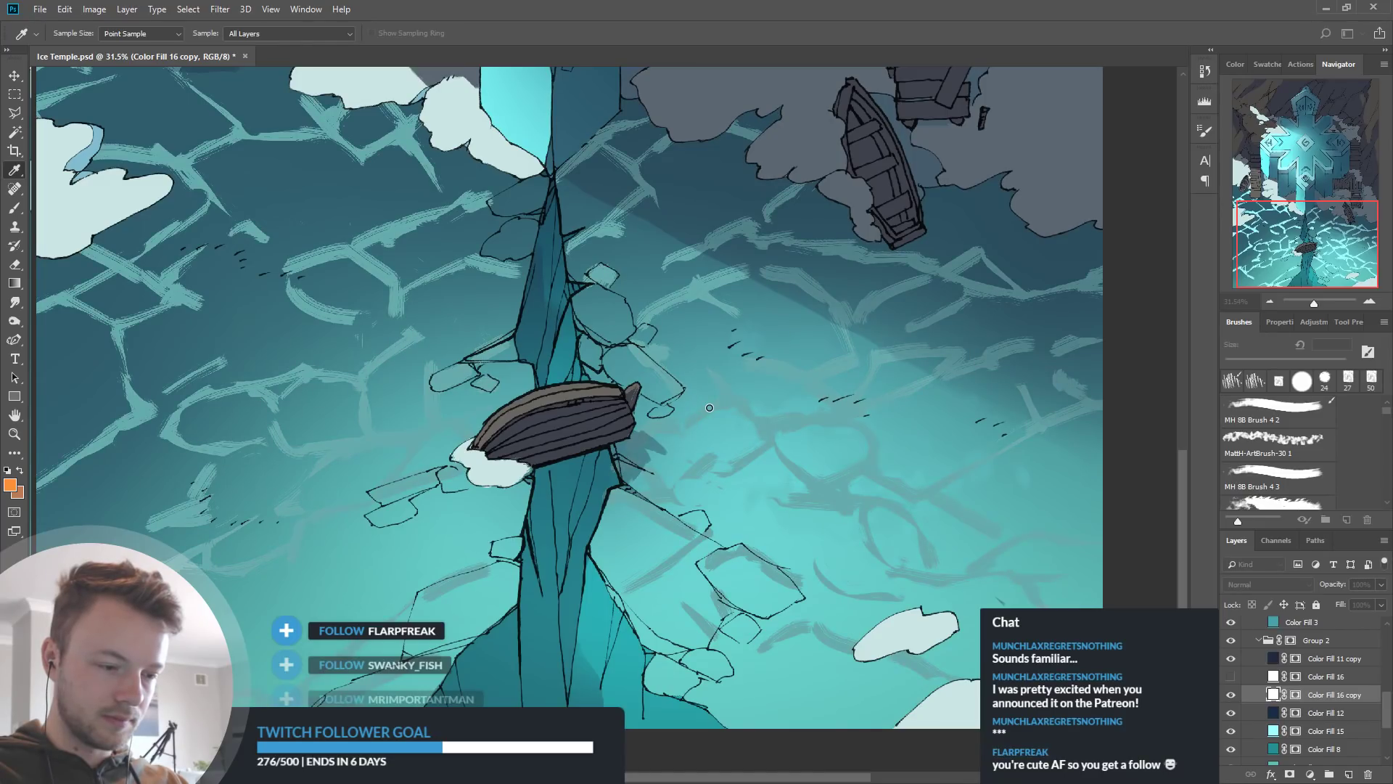
pyautogui.click(708, 396)
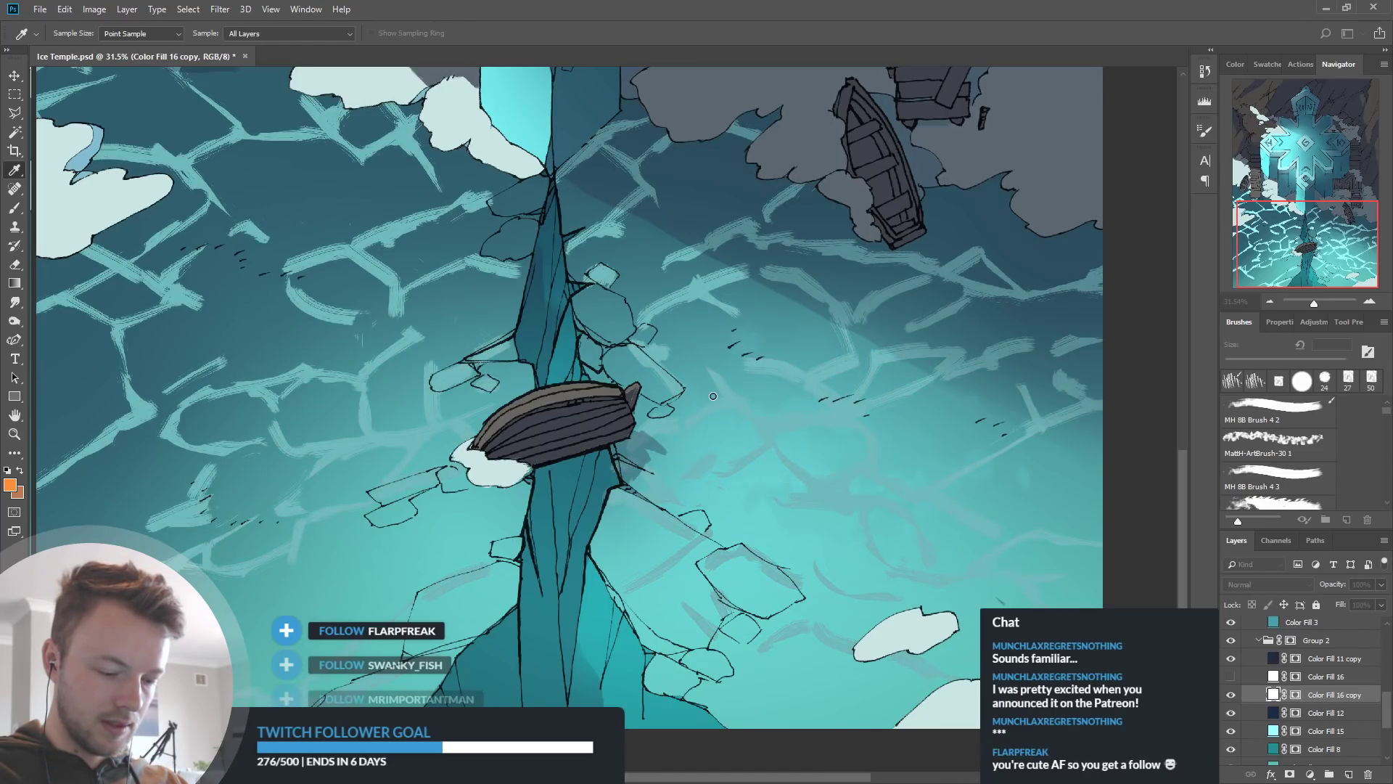
pyautogui.click(720, 381)
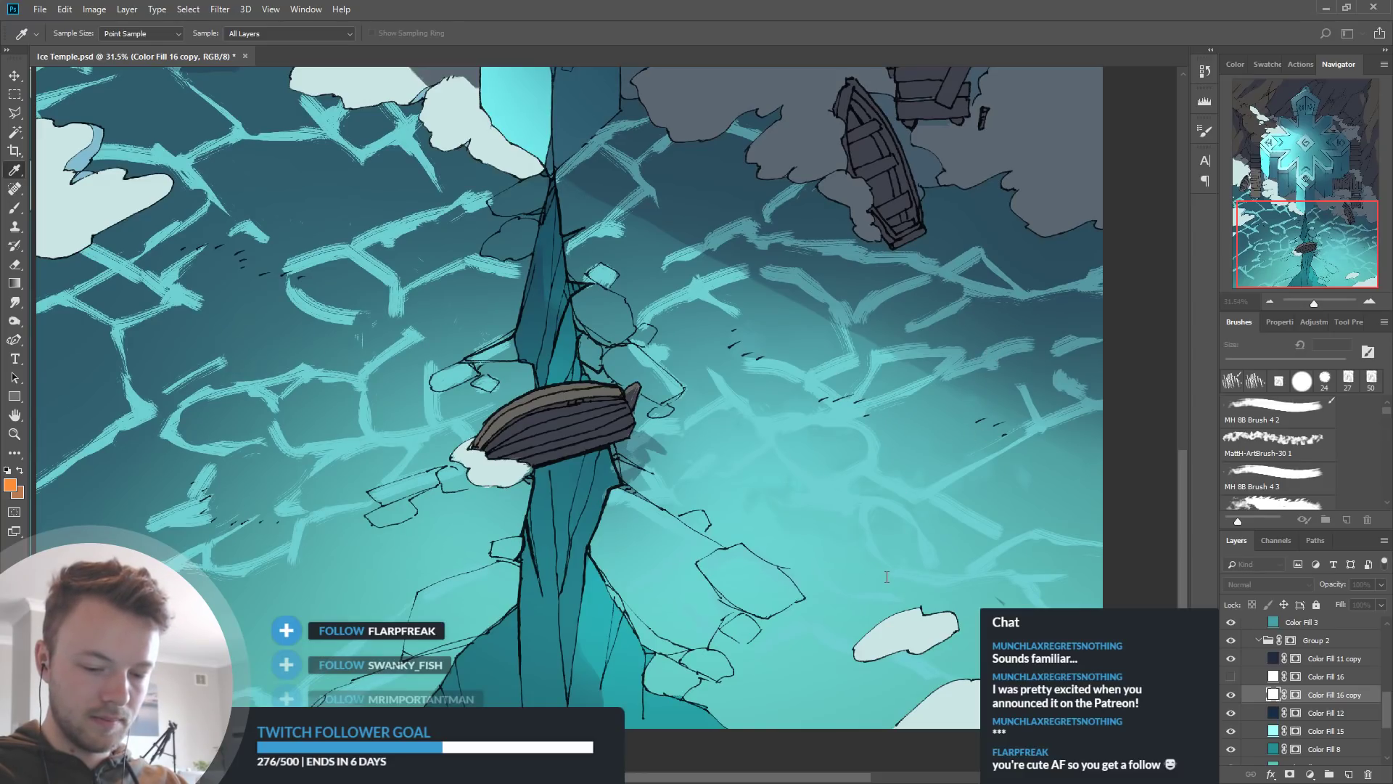
pyautogui.hotkey('ctrl', 'v')
pyautogui.press('b')
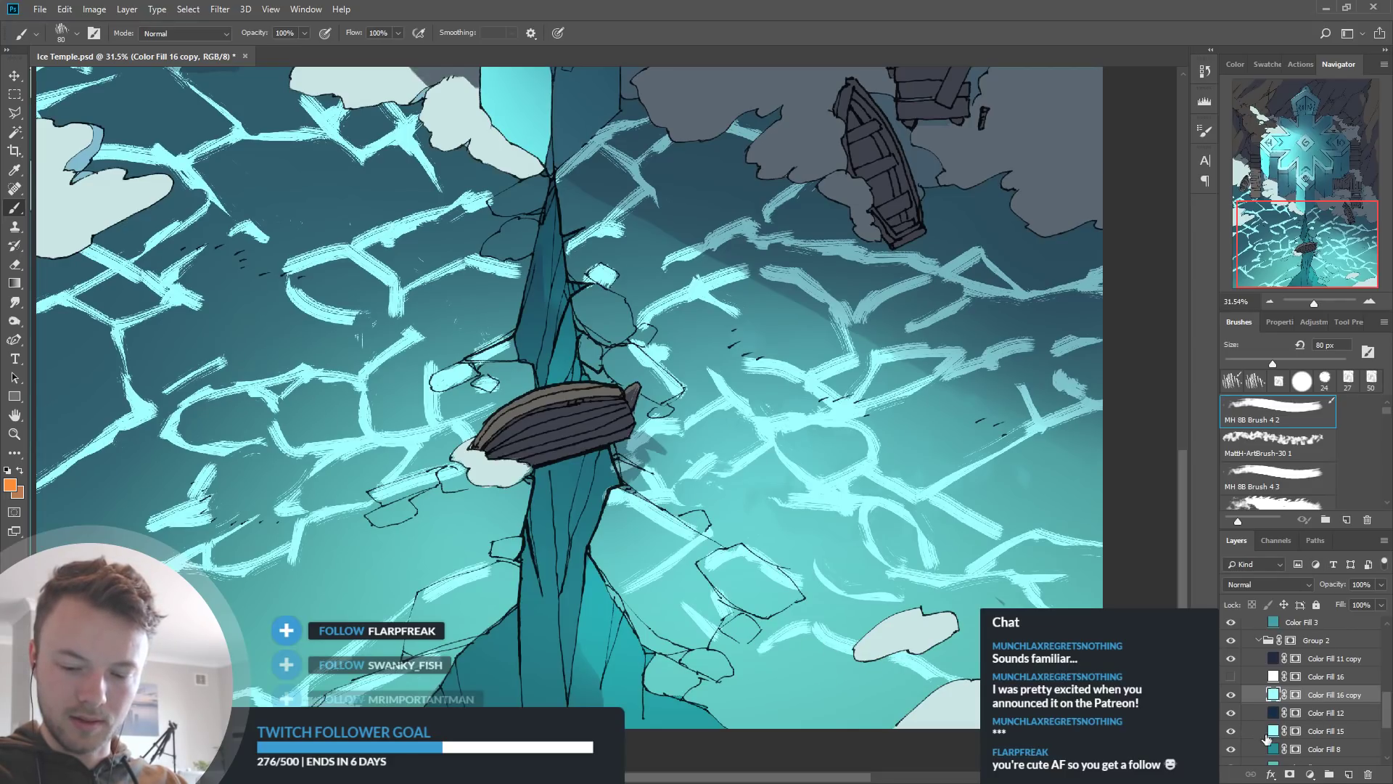
# Lower the opacity of Color Fill 16 copy to 16% and show the Color Fill 16 cracks again
pyautogui.scroll(-2, 1288, 740)
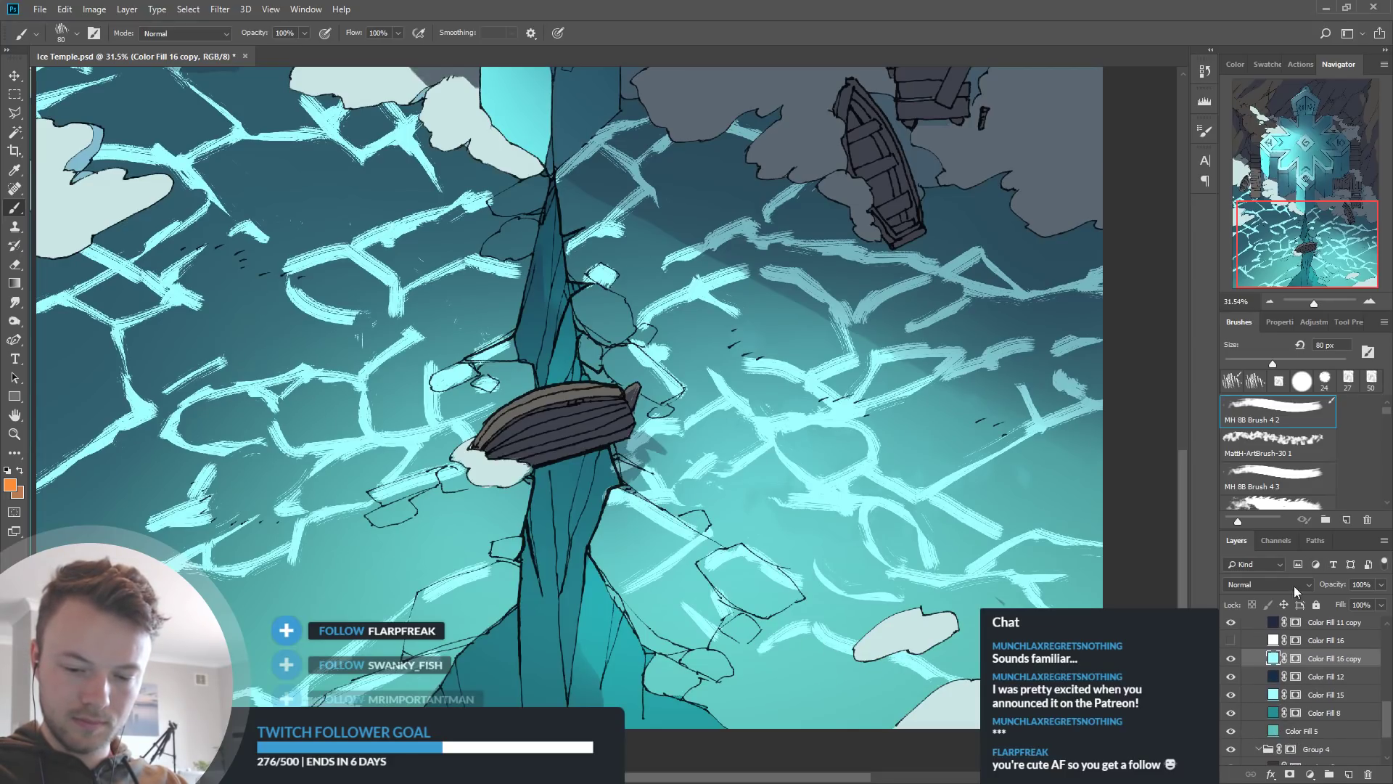
pyautogui.moveTo(1330, 584); pyautogui.dragTo(1283, 592)
pyautogui.scroll(-1, 1060, 537)
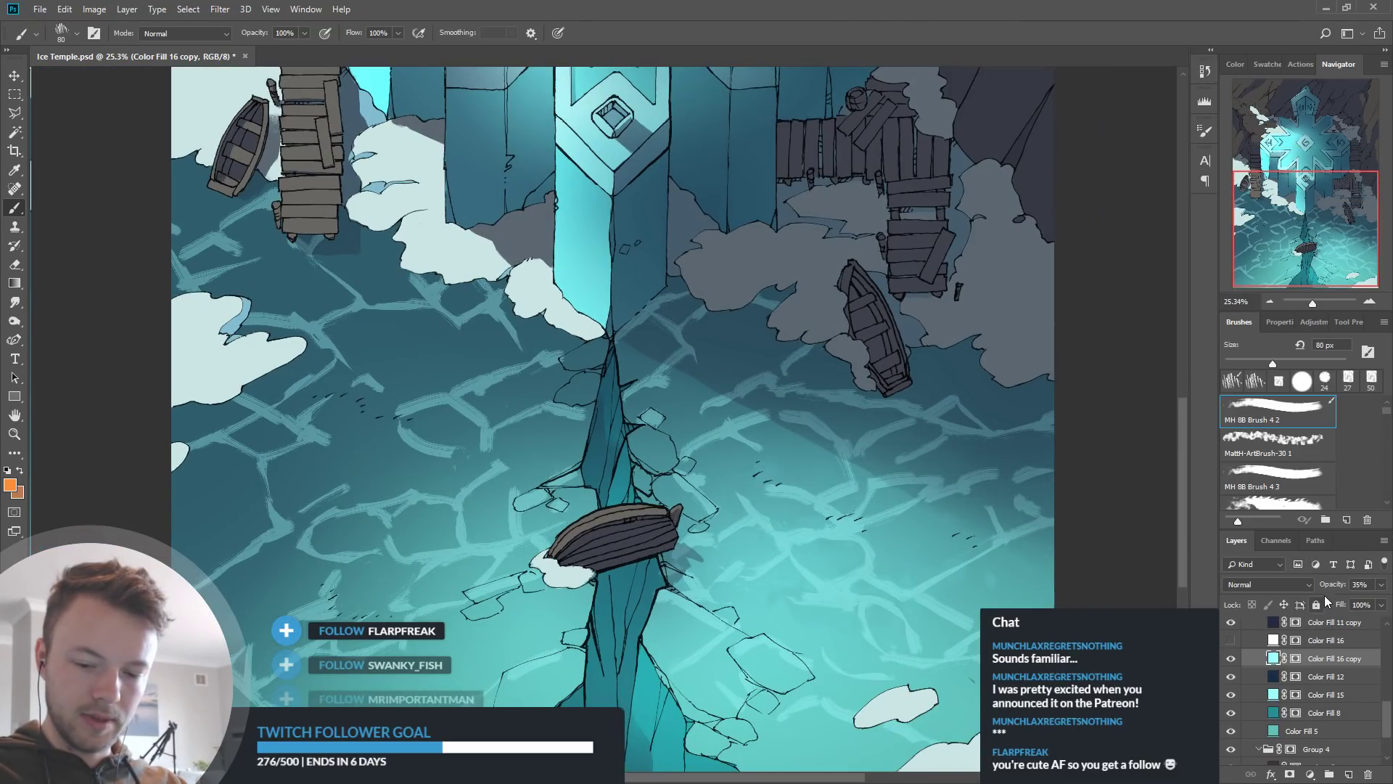
pyautogui.moveTo(1333, 589); pyautogui.dragTo(1321, 588)
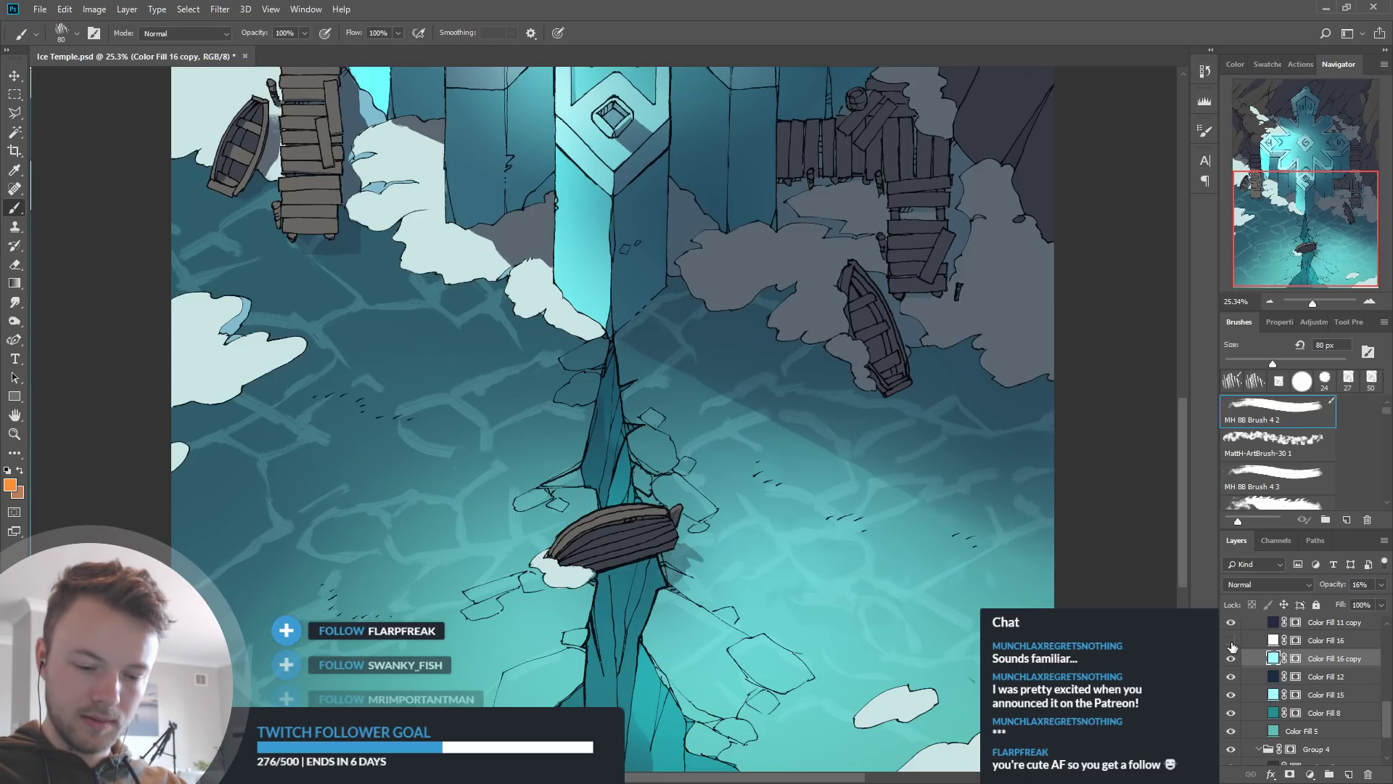
pyautogui.click(1231, 641)
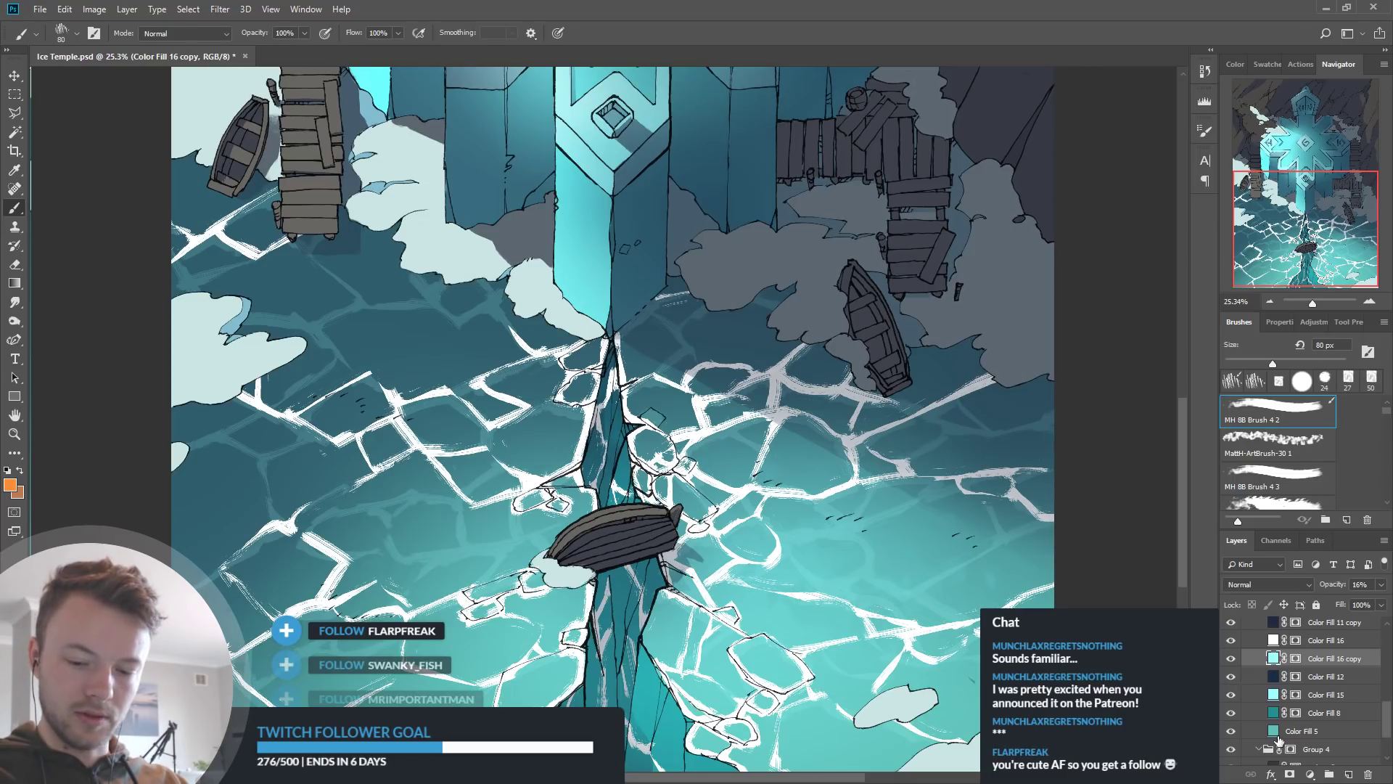
# Recolor the Color Fill 16 cracks to a pale cyan sampled from the artwork and lower the layer's opacity to 58%
pyautogui.click(1275, 642)
pyautogui.press('i')
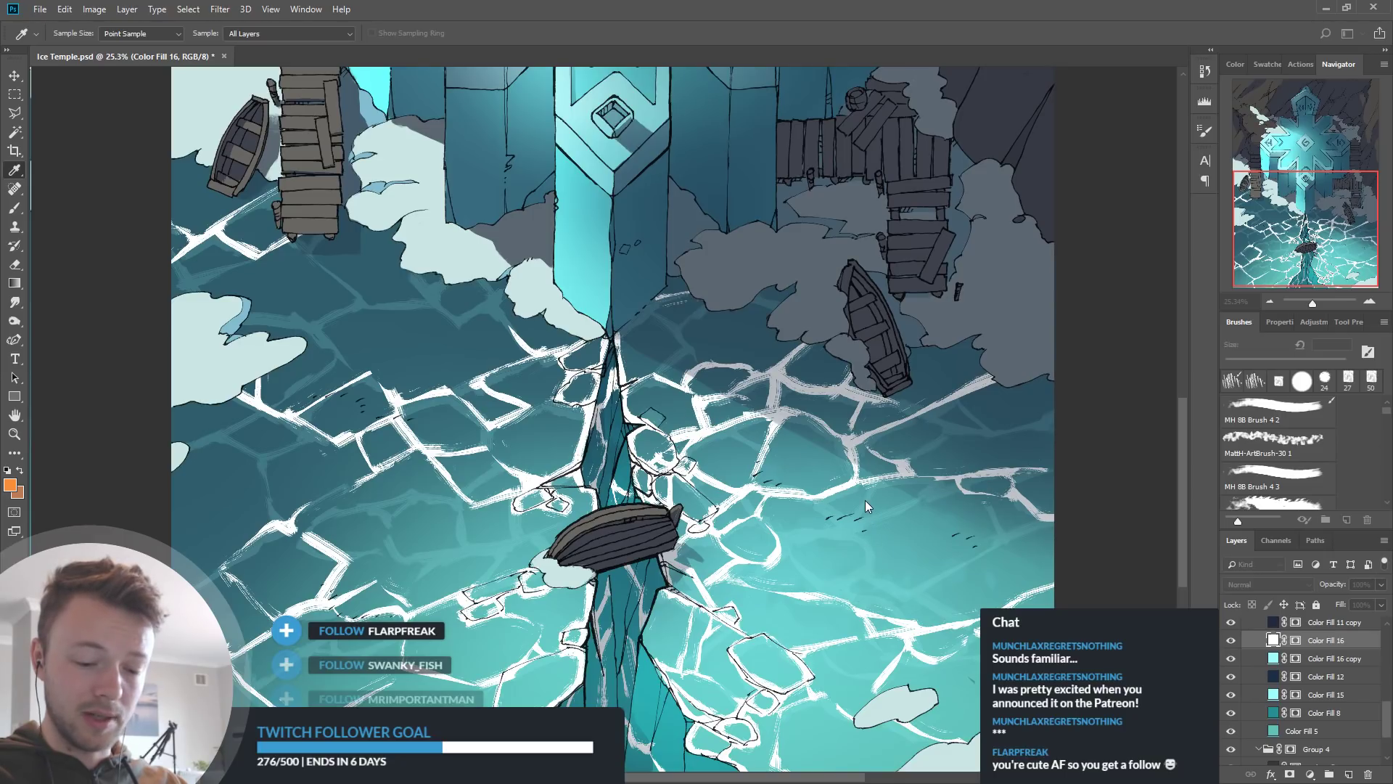
pyautogui.click(719, 408)
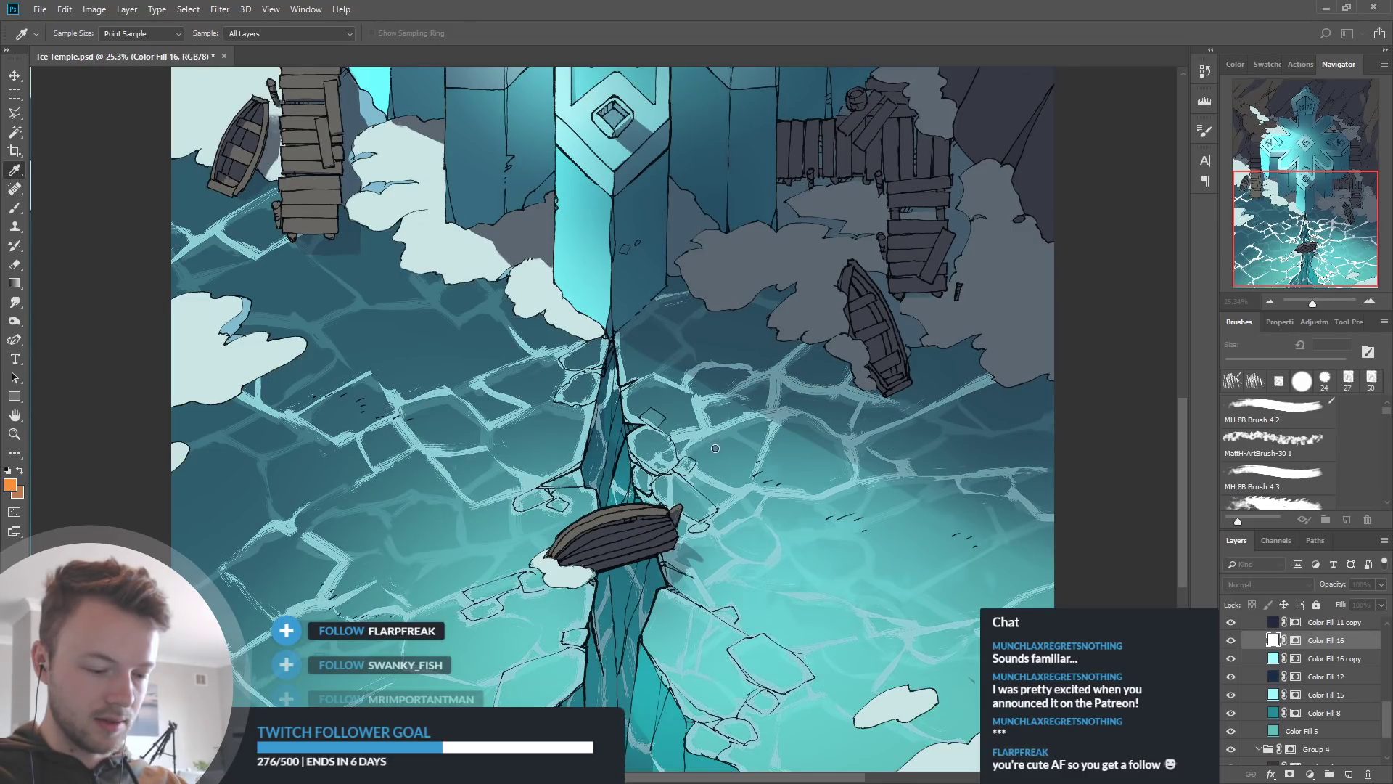
pyautogui.click(715, 447)
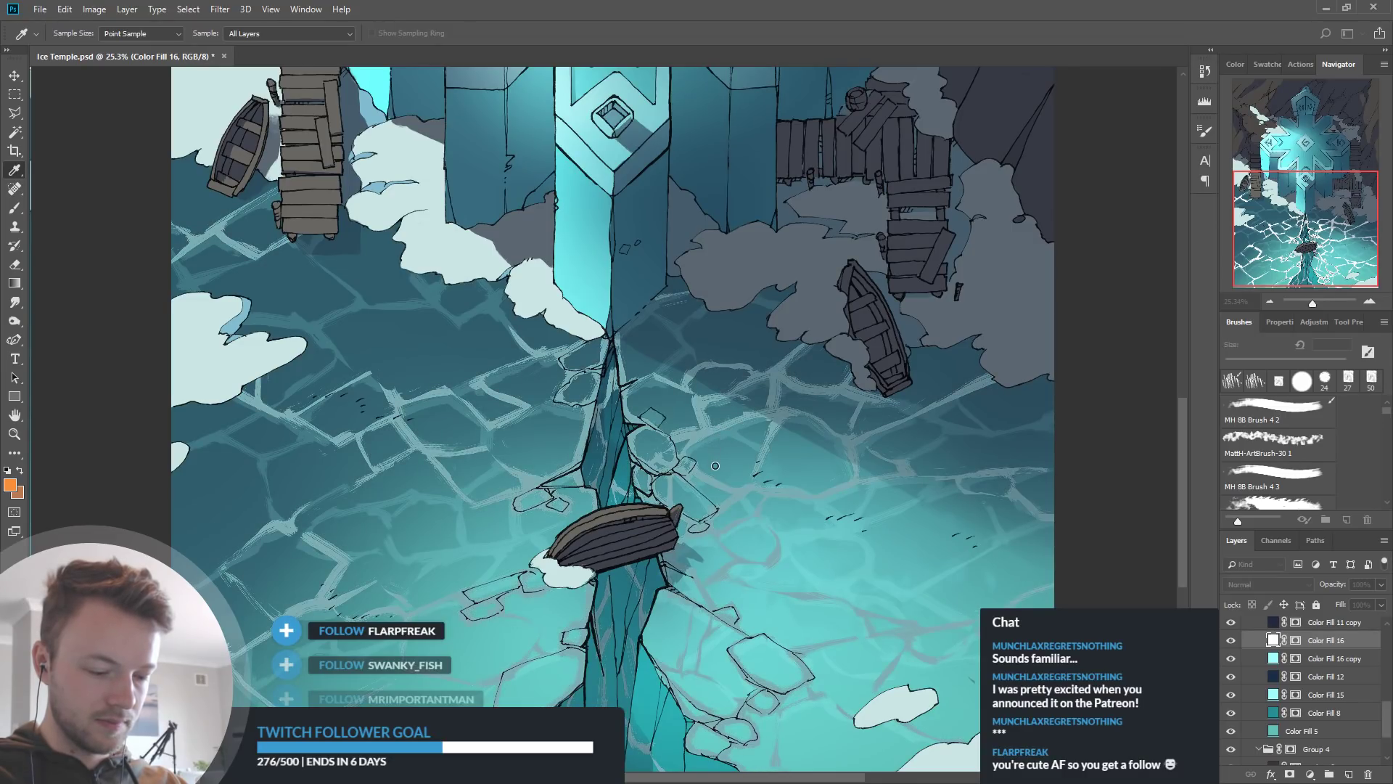
pyautogui.click(731, 427)
pyautogui.press('b')
pyautogui.scroll(-1, 773, 330)
pyautogui.scroll(2, 631, 474)
pyautogui.moveTo(1335, 586)
pyautogui.mouseDown()
pyautogui.moveTo(1298, 591)
pyautogui.moveTo(1334, 589)
pyautogui.mouseUp()
# Lower the opacity of Color Fill 16 copy to 13% and shift its fill to a slightly paler cyan
pyautogui.click(1328, 658)
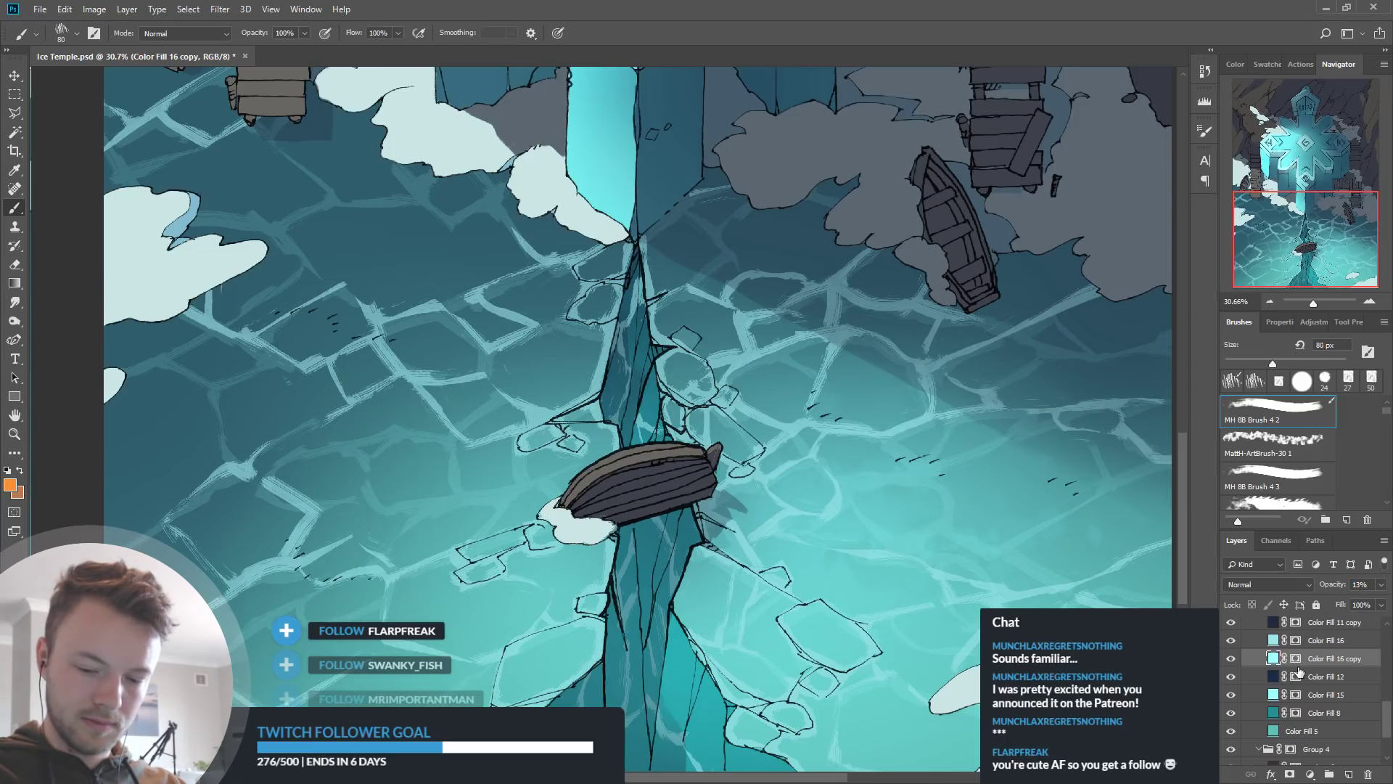
pyautogui.doubleClick(1273, 657)
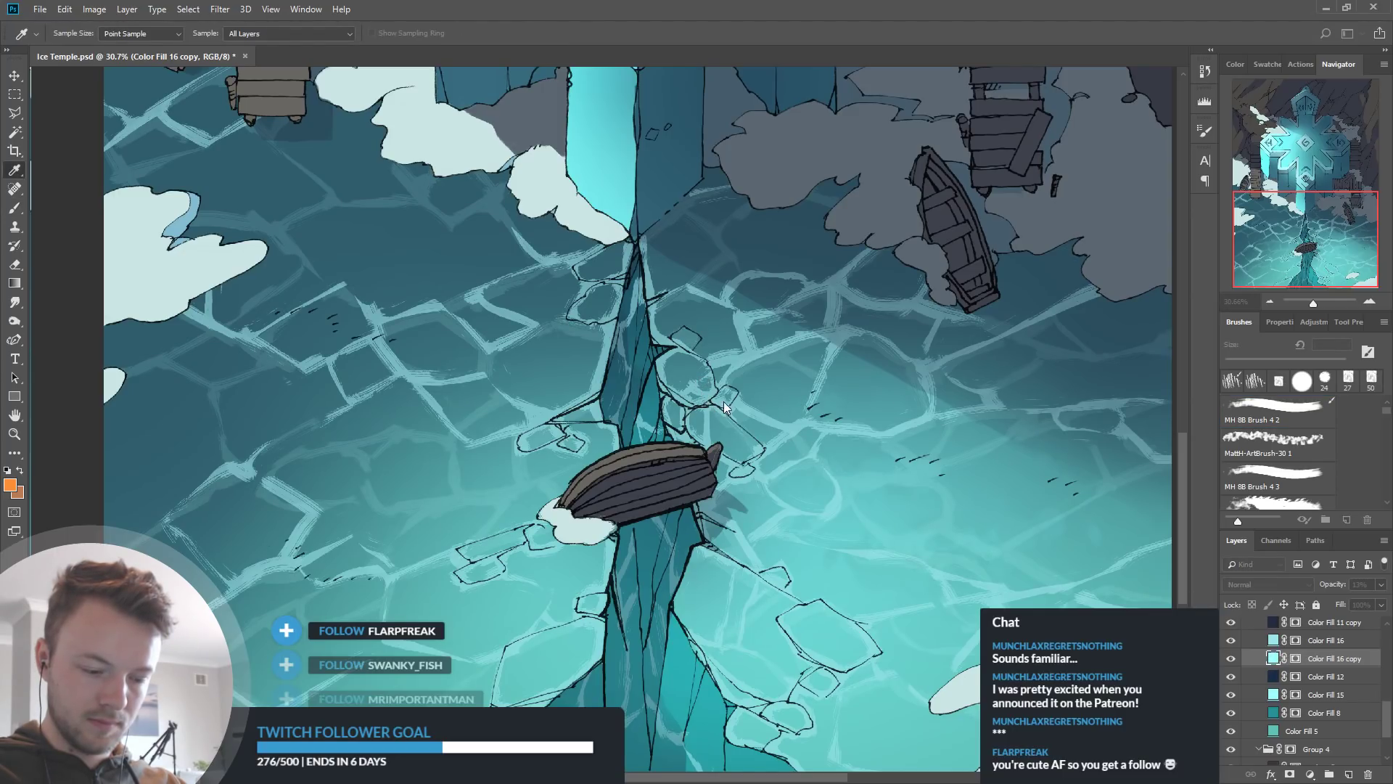
pyautogui.press('Return')
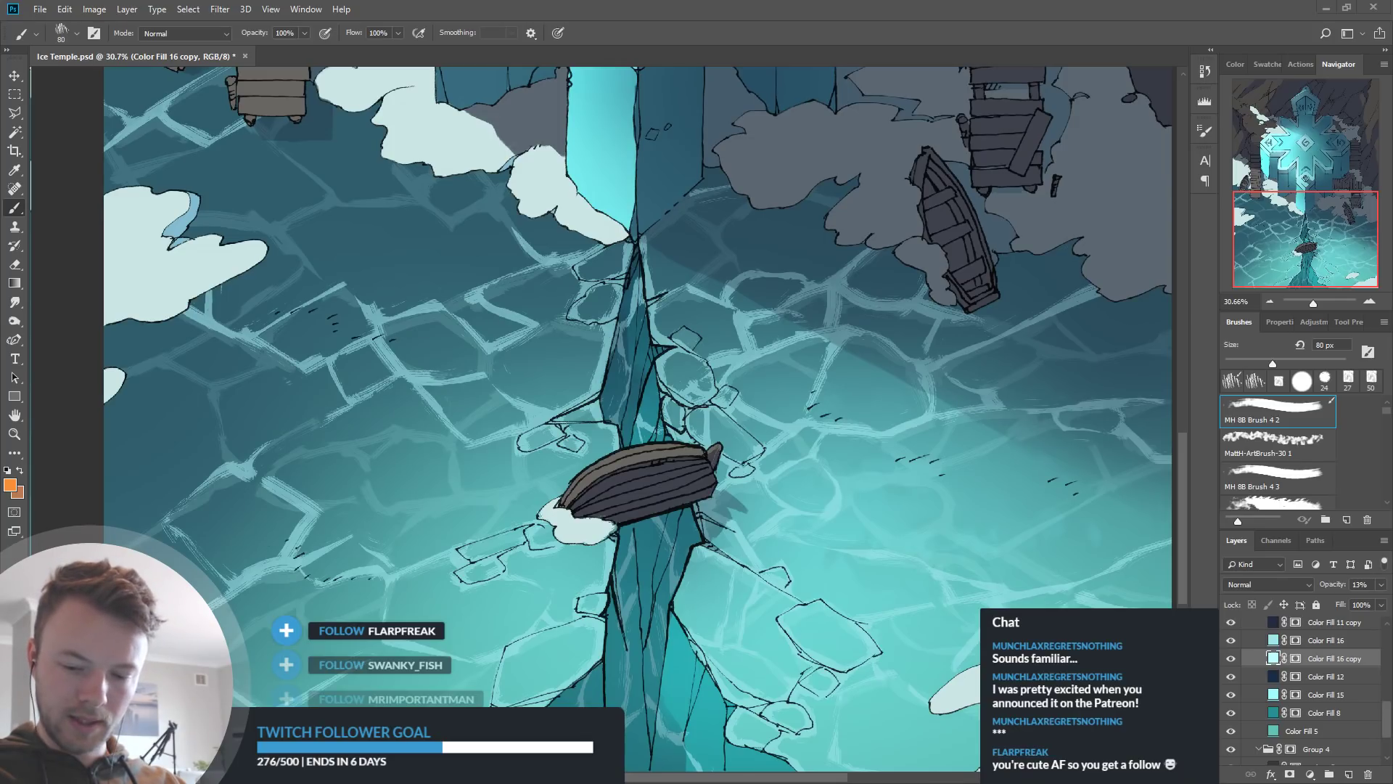
# Check the area covered by Color Fill 8 by toggling its visibility, and load its mask as a selection
pyautogui.click(1230, 713)
pyautogui.click(1230, 713)
pyautogui.click(1230, 714)
pyautogui.click(1230, 714)
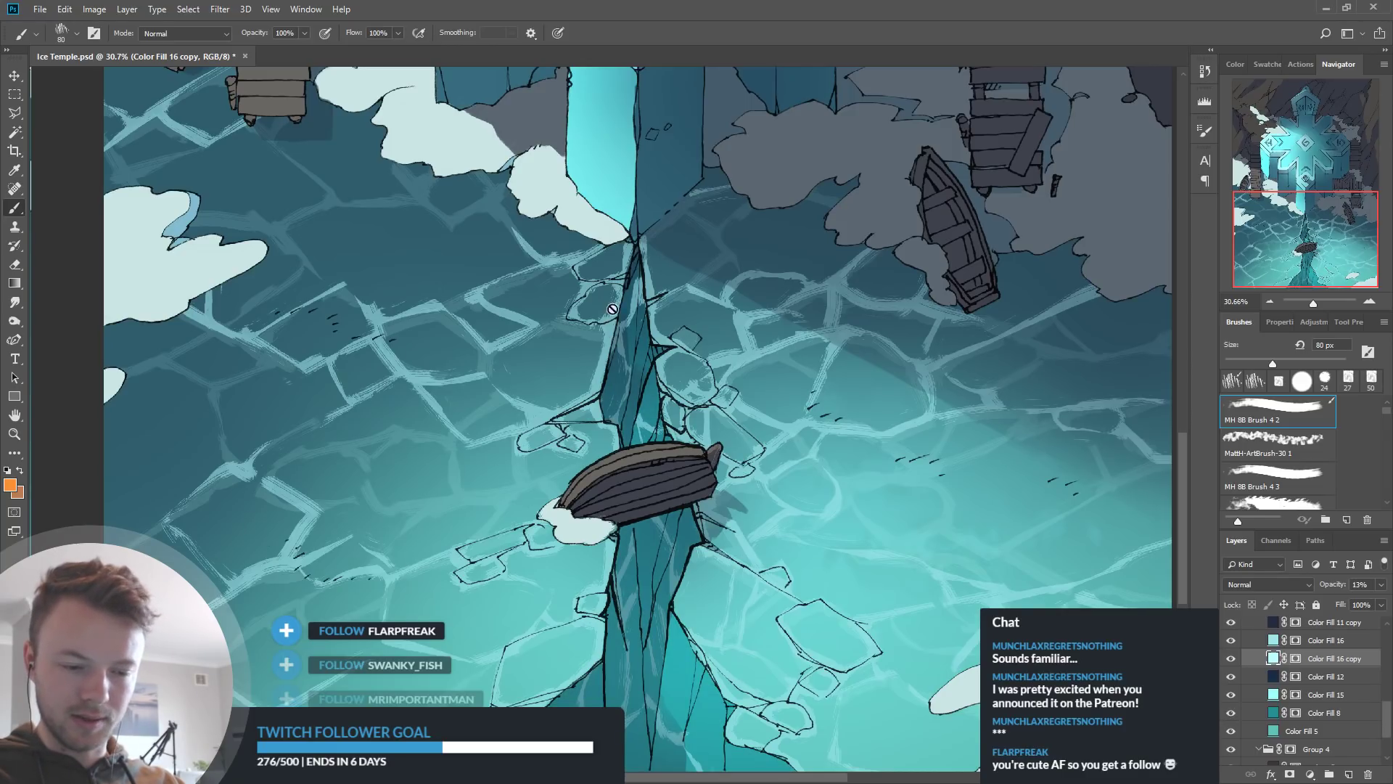
pyautogui.click(1230, 713)
pyautogui.click(1230, 714)
pyautogui.keyDown('ctrl'); pyautogui.click(1295, 714); pyautogui.keyUp('ctrl')
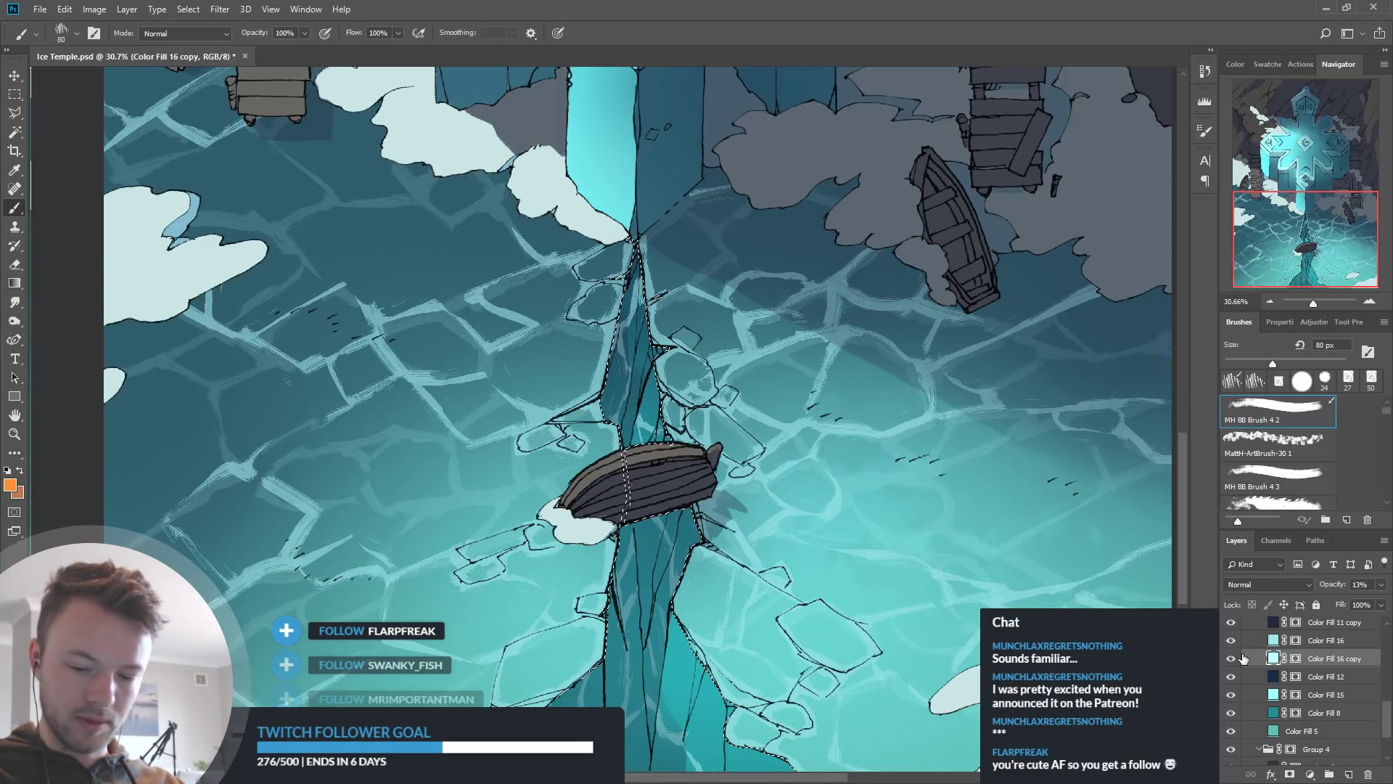
# Clear the crack lines inside the selected chasm from the Color Fill 16 mask and remove the selection
pyautogui.click(1230, 659)
pyautogui.click(1230, 640)
pyautogui.click(1231, 640)
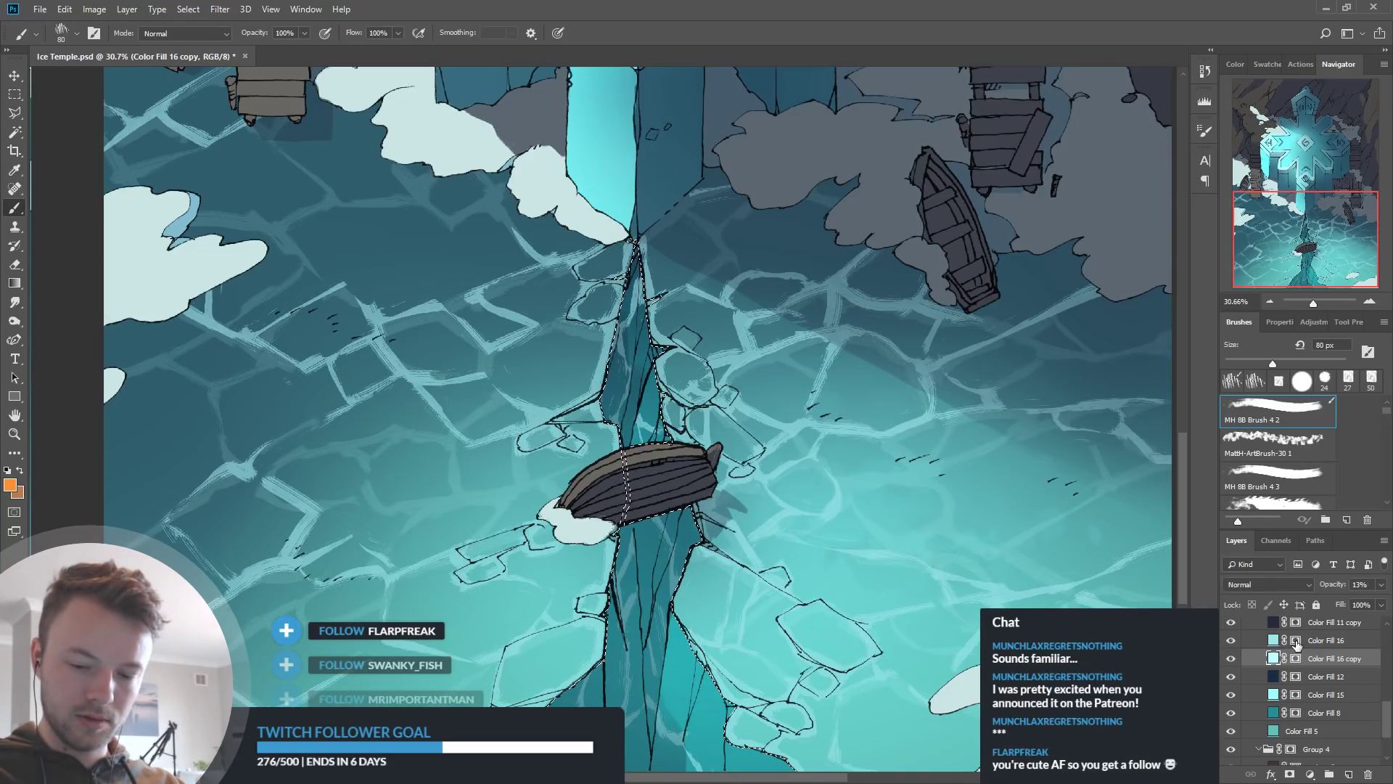
pyautogui.click(1231, 640)
pyautogui.click(1231, 640)
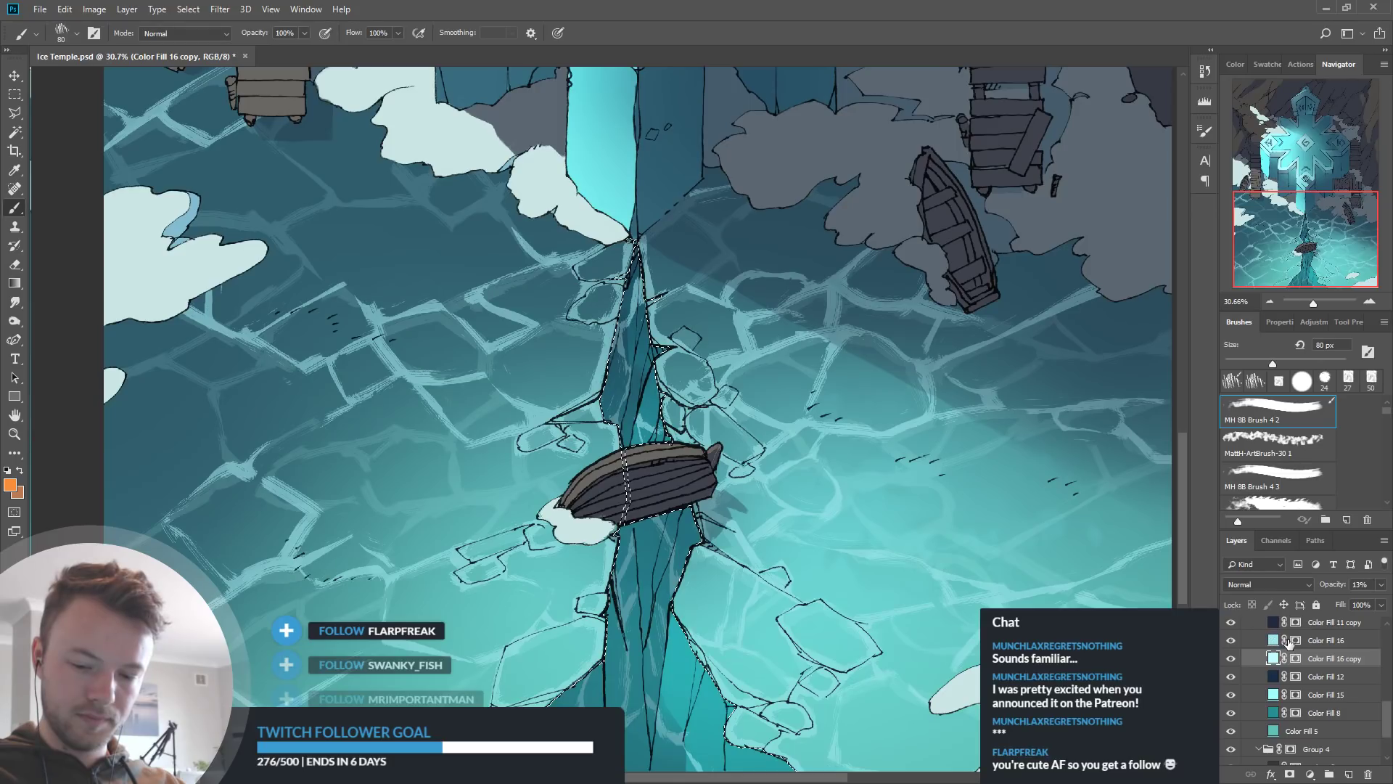
pyautogui.click(1296, 640)
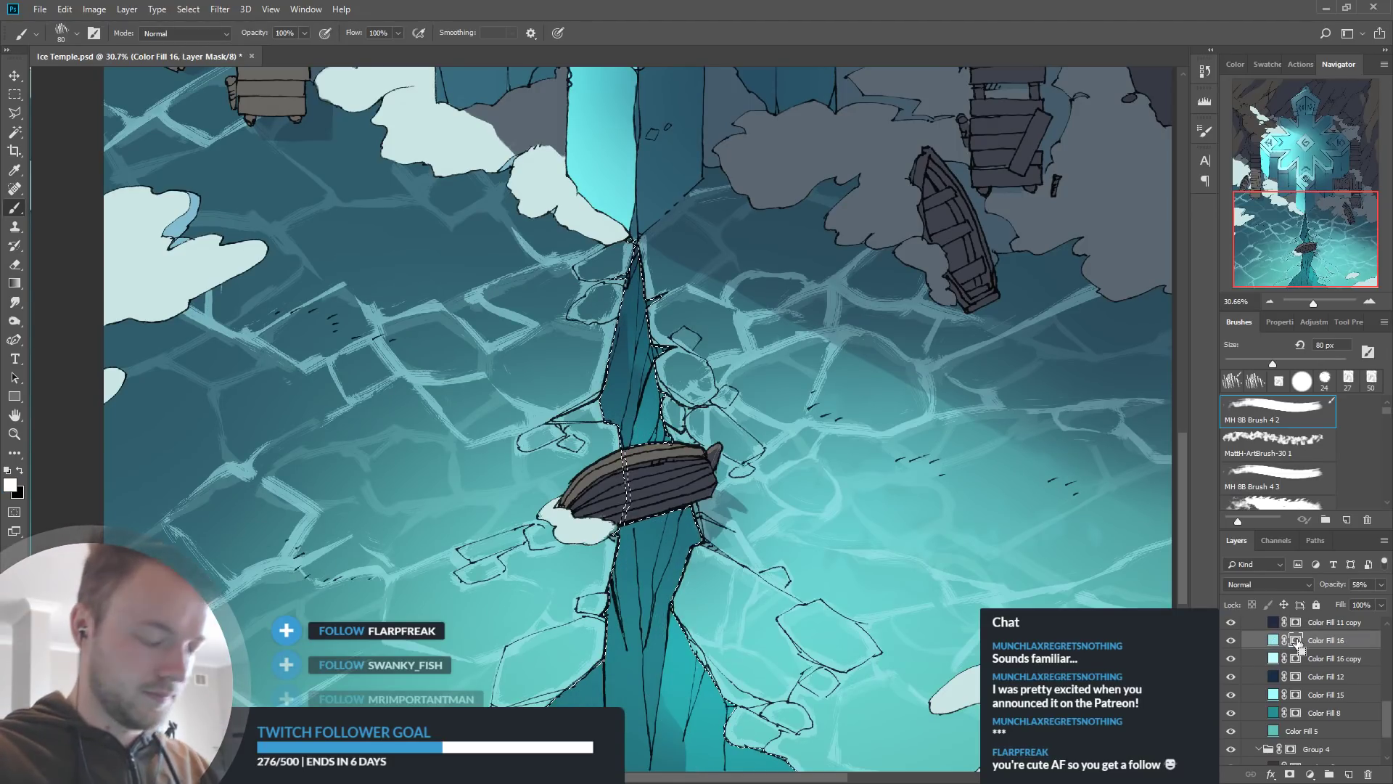
pyautogui.hotkey('ctrl', 'd')
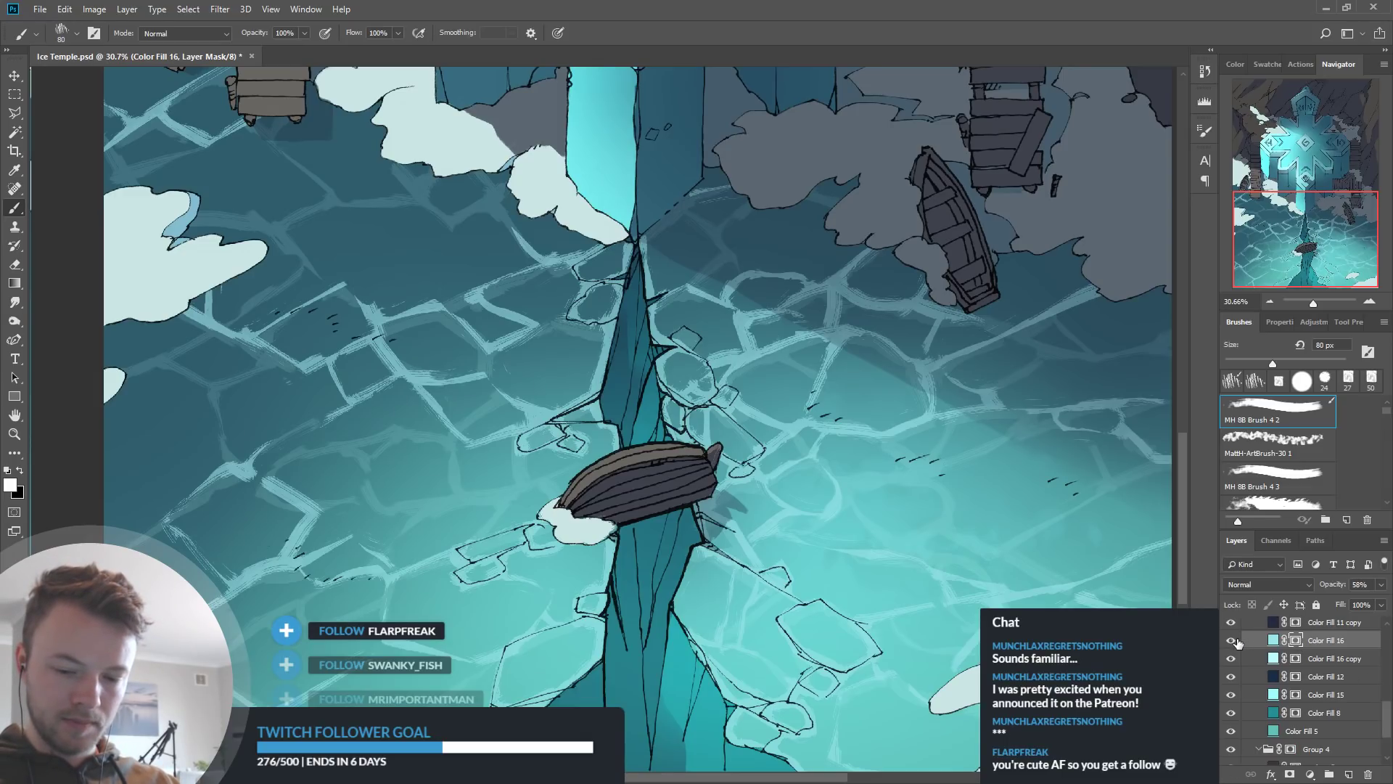
# Darken the Color Fill 8 chasm fill to a deeper teal-blue
pyautogui.click(1231, 677)
pyautogui.click(1230, 676)
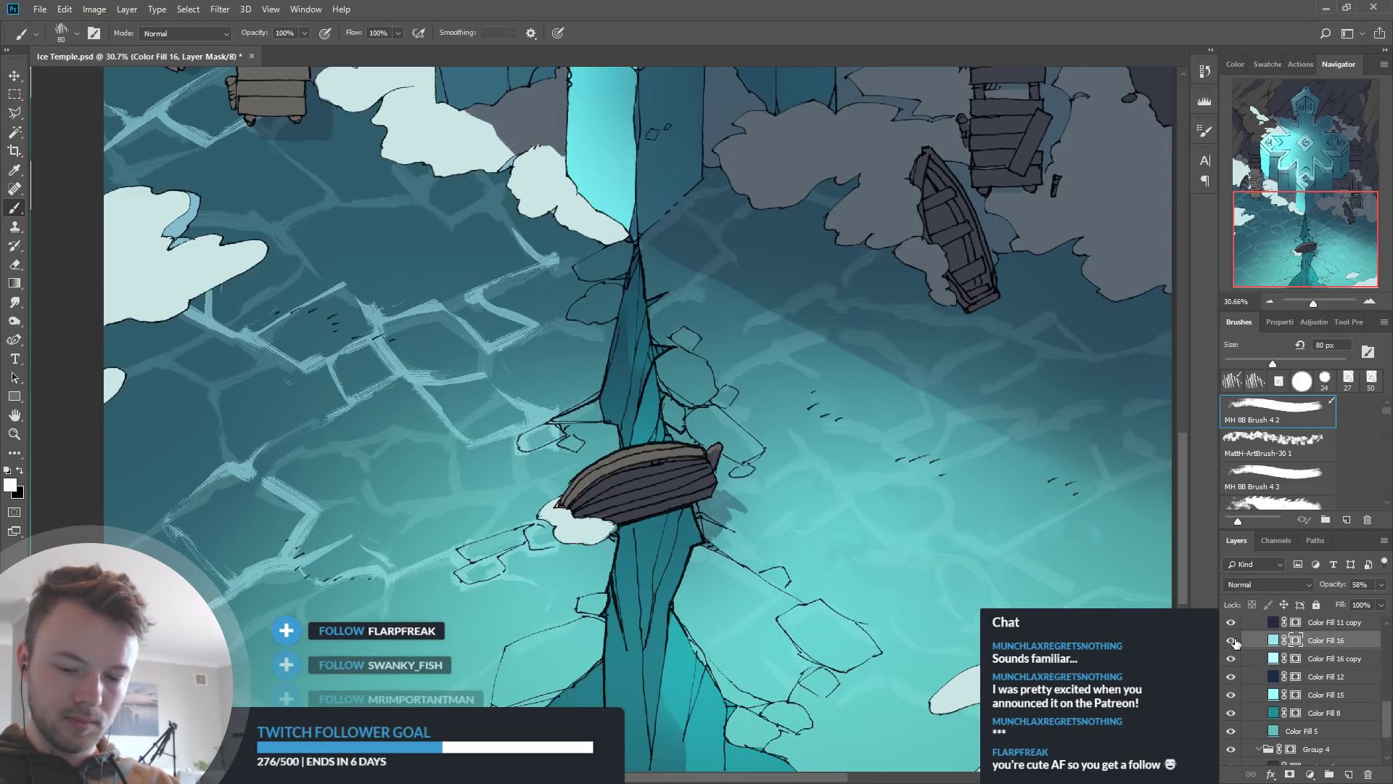
pyautogui.click(1231, 713)
pyautogui.click(1232, 714)
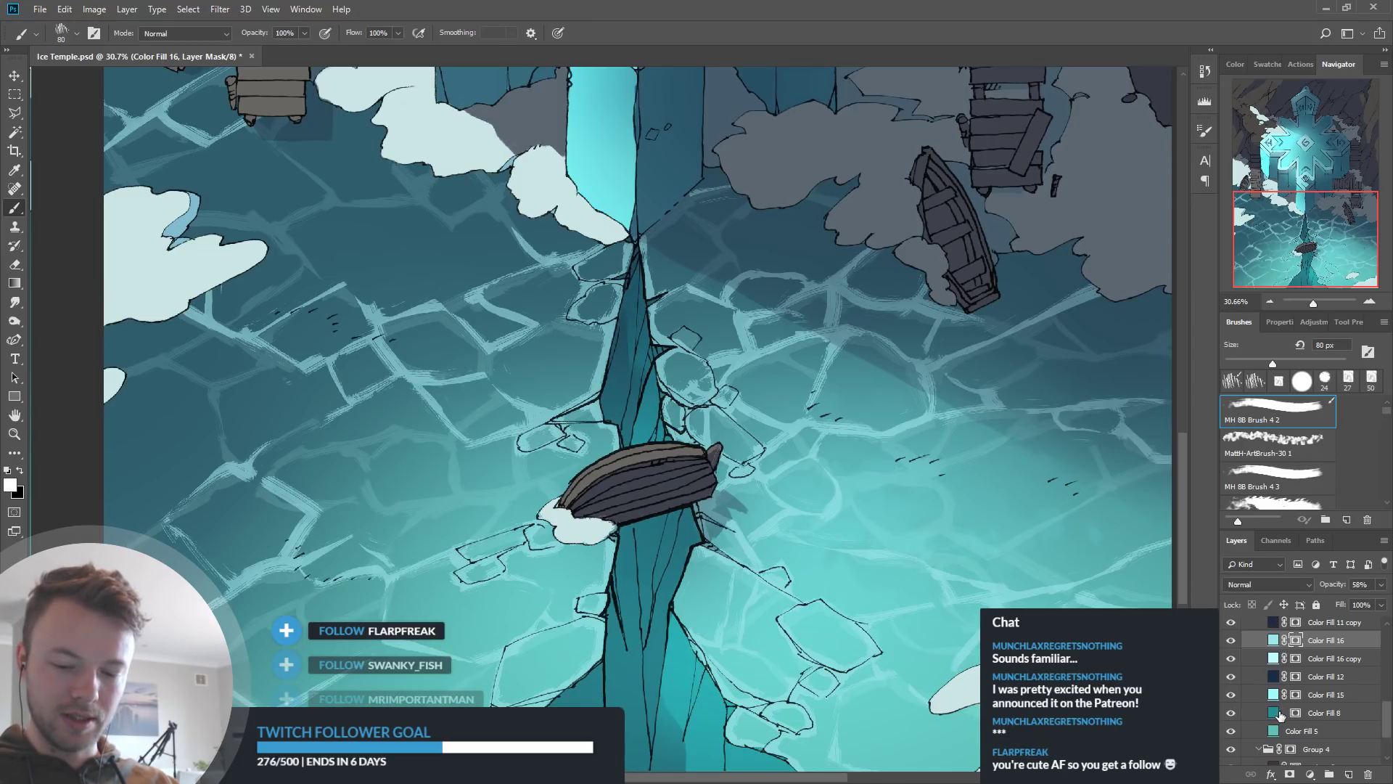
pyautogui.doubleClick(1275, 715)
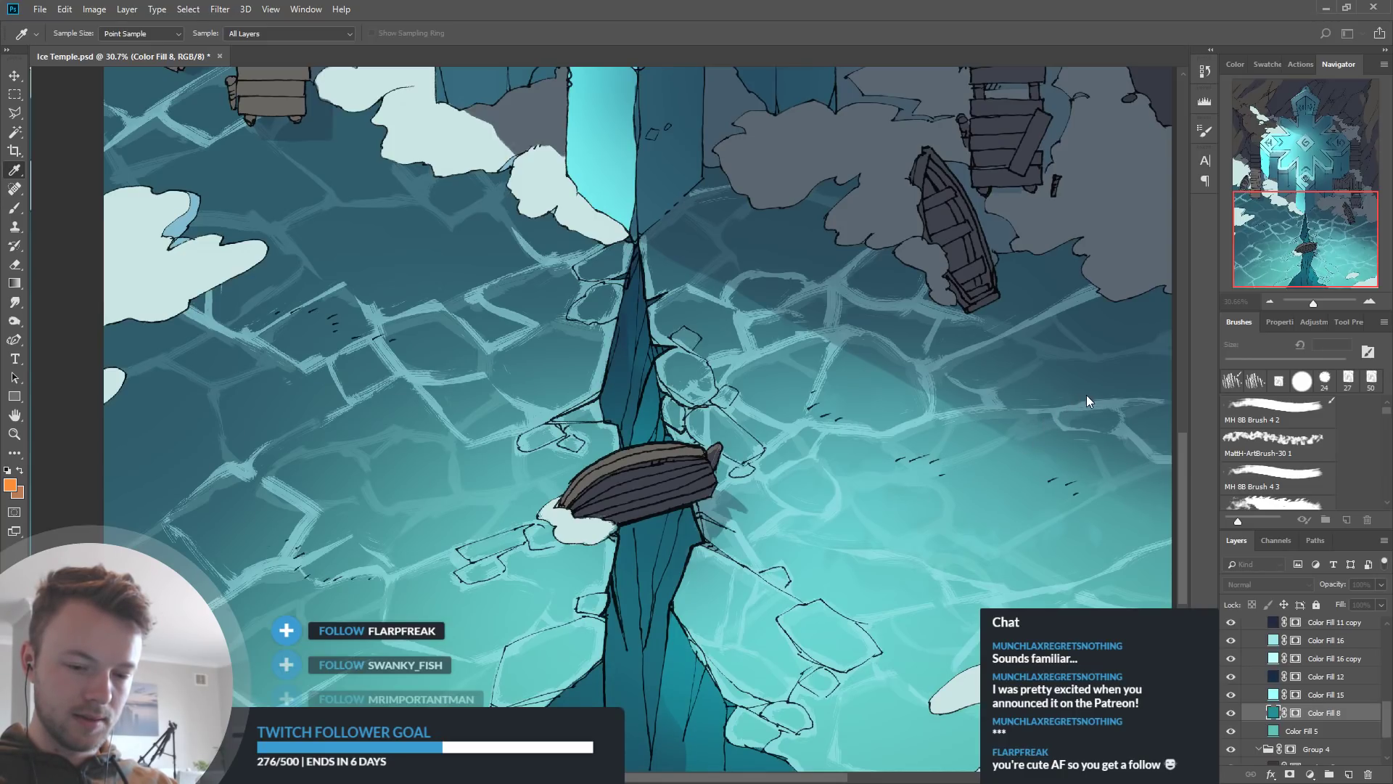
pyautogui.press('b')
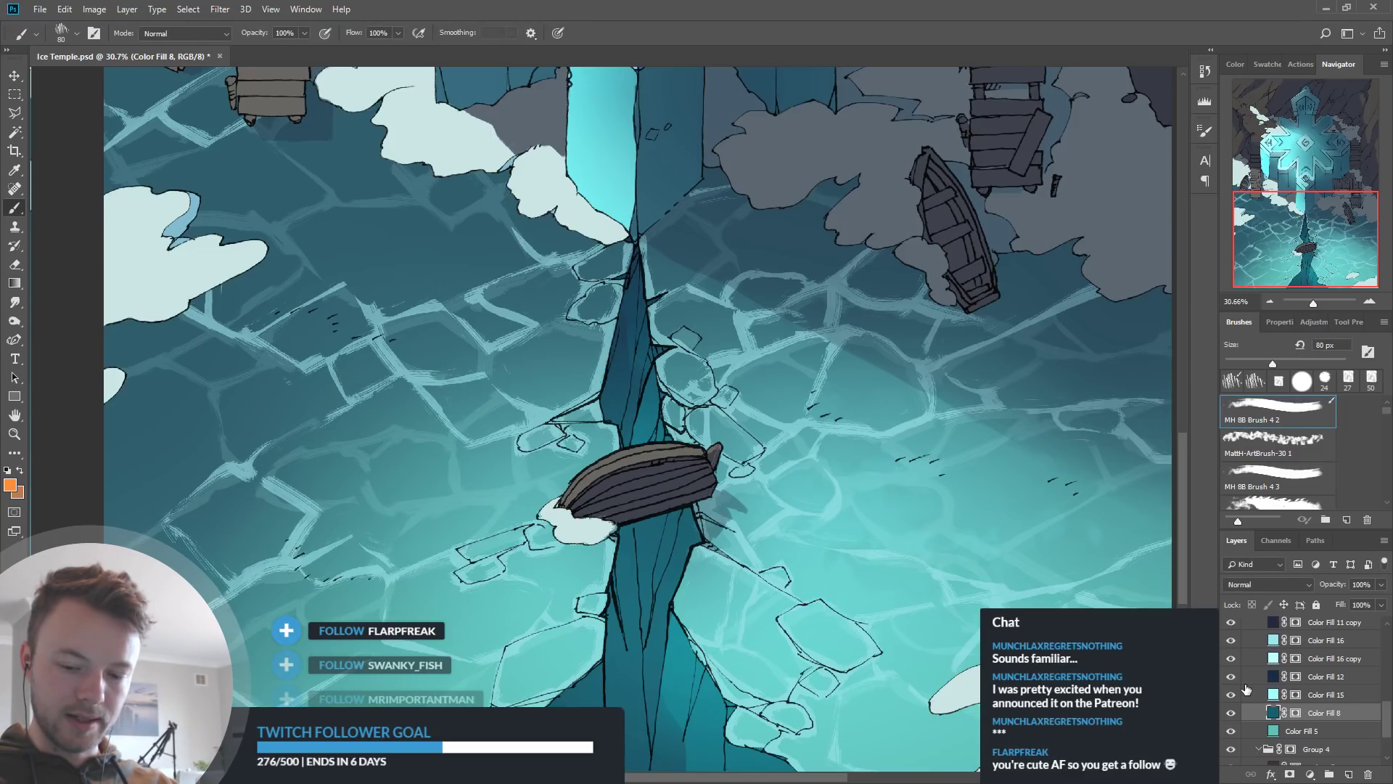
# Recolor the Color Fill 8 chasm with the dark navy of the Color Fill 12 layer
pyautogui.click(1231, 677)
pyautogui.click(1231, 676)
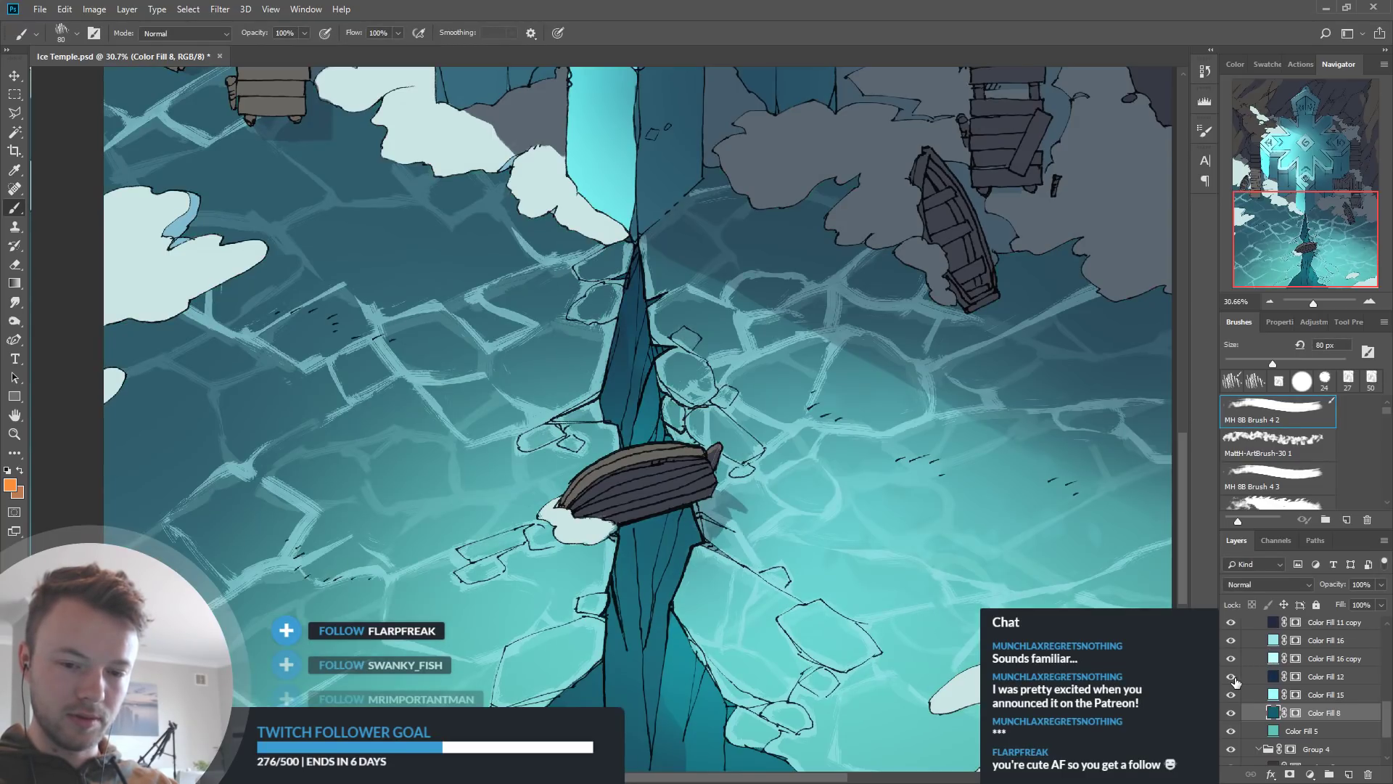
pyautogui.doubleClick(1275, 679)
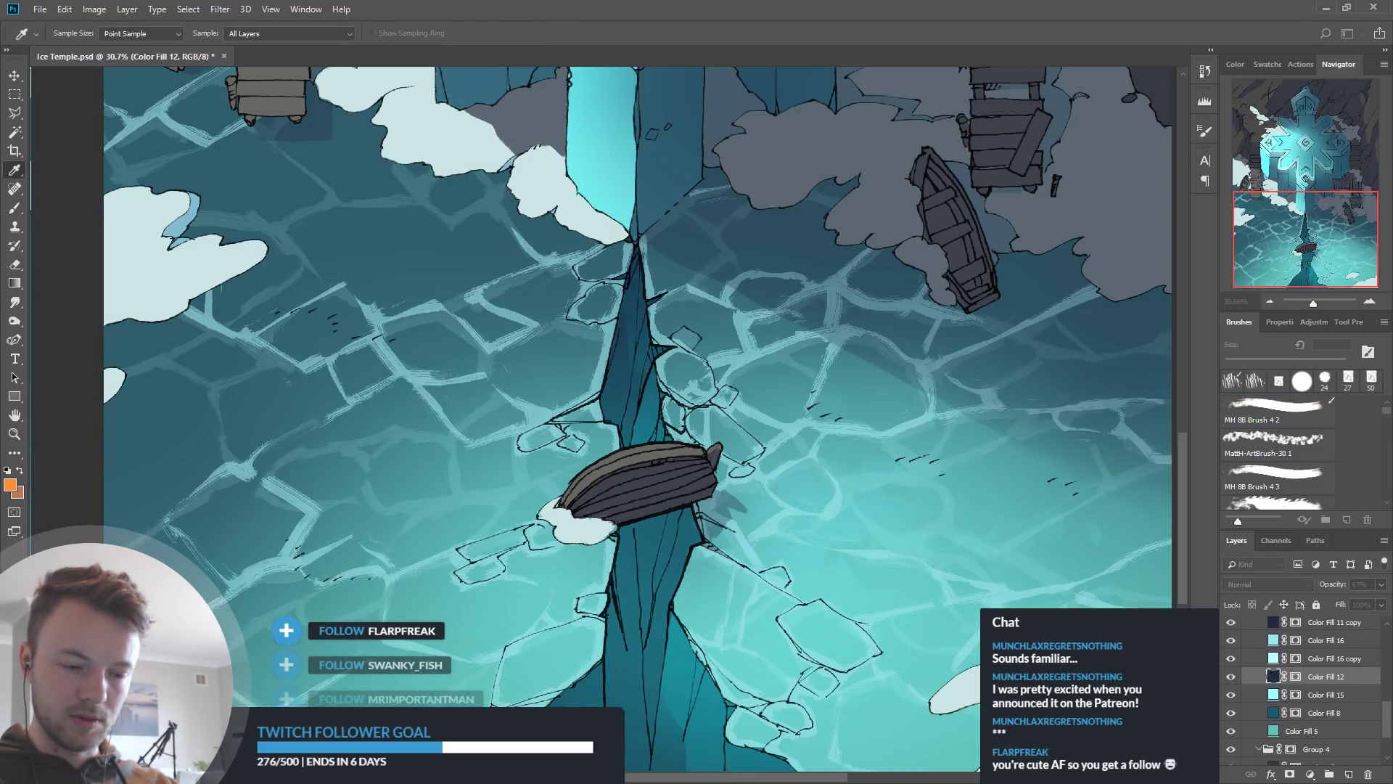
pyautogui.click(1097, 410)
pyautogui.doubleClick(1273, 713)
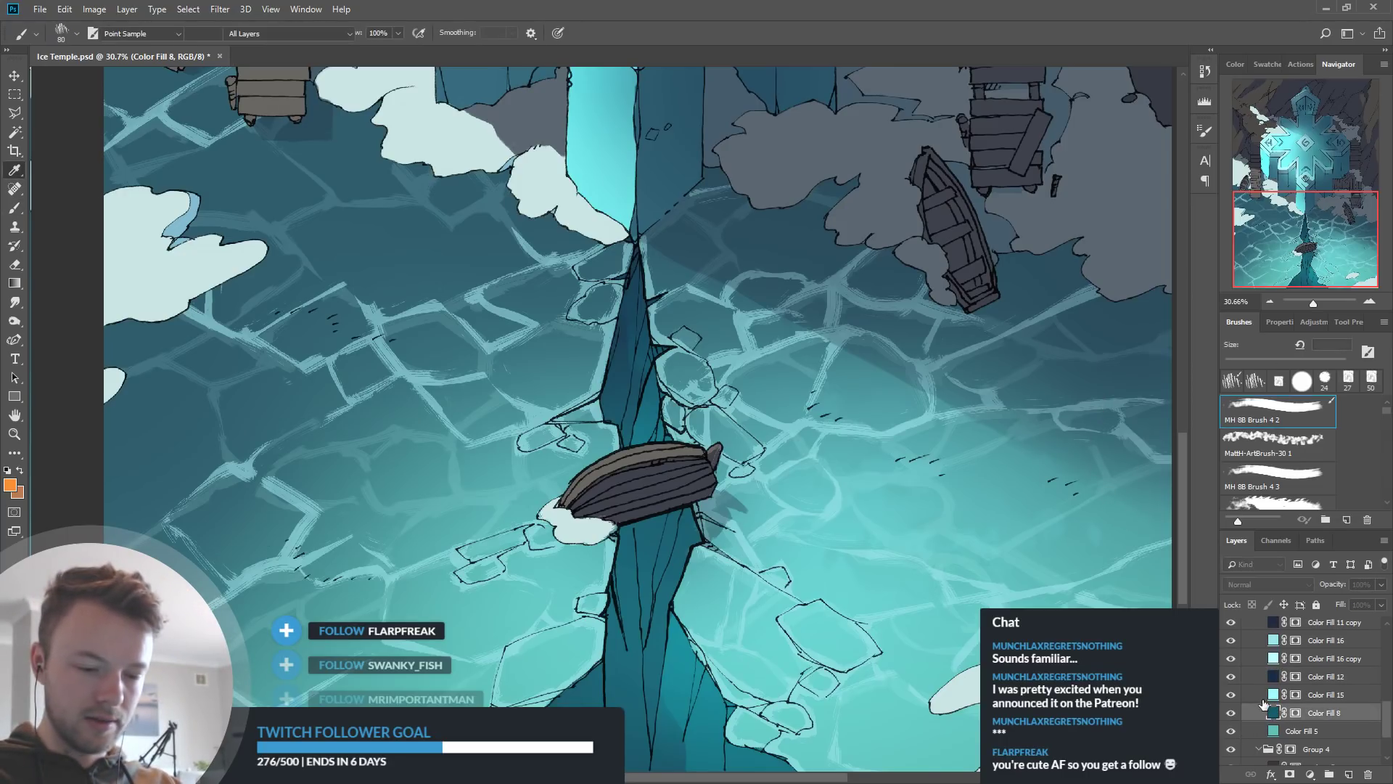
pyautogui.click(1132, 415)
pyautogui.click(1105, 394)
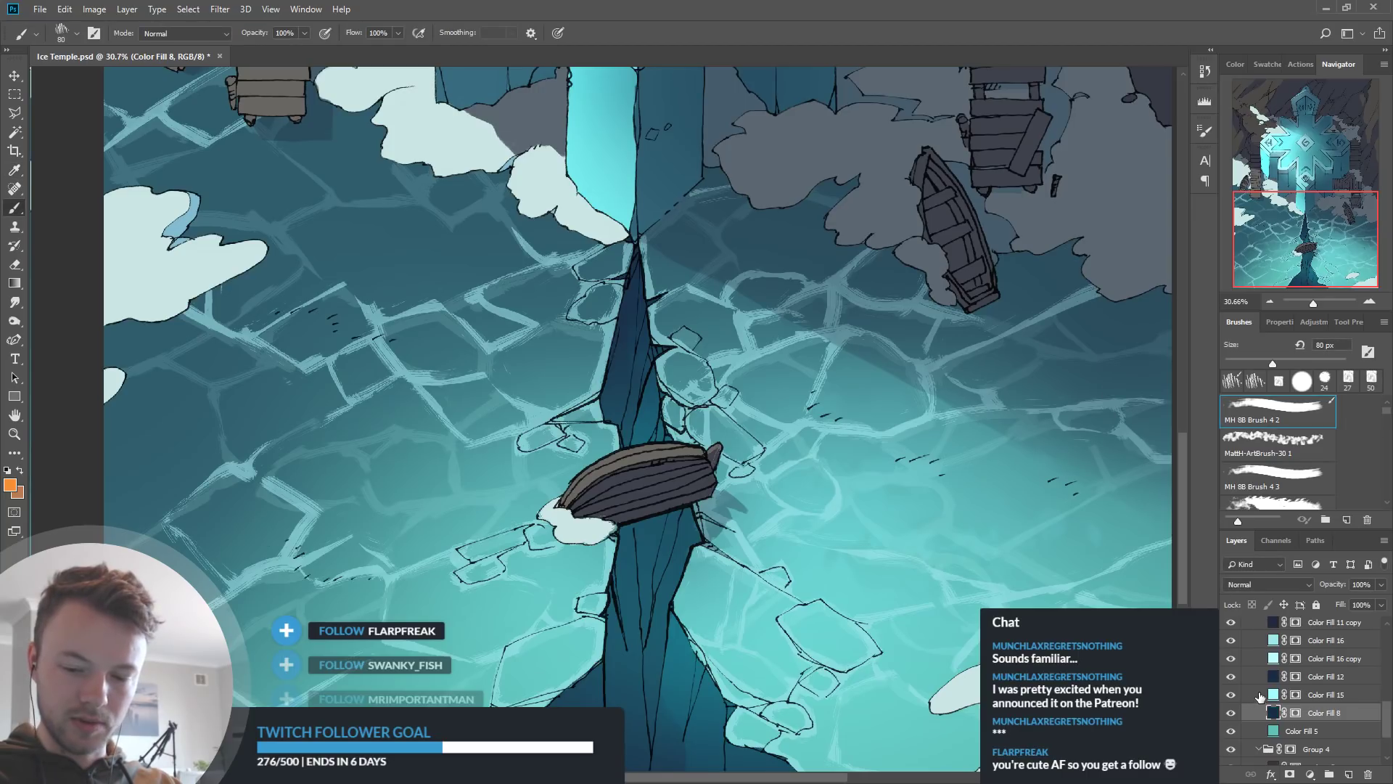
# Compare the chasm with Color Fill 12 hidden and shown, and lower the opacity of Color Fill 8 to 63%
pyautogui.click(1231, 676)
pyautogui.click(1231, 676)
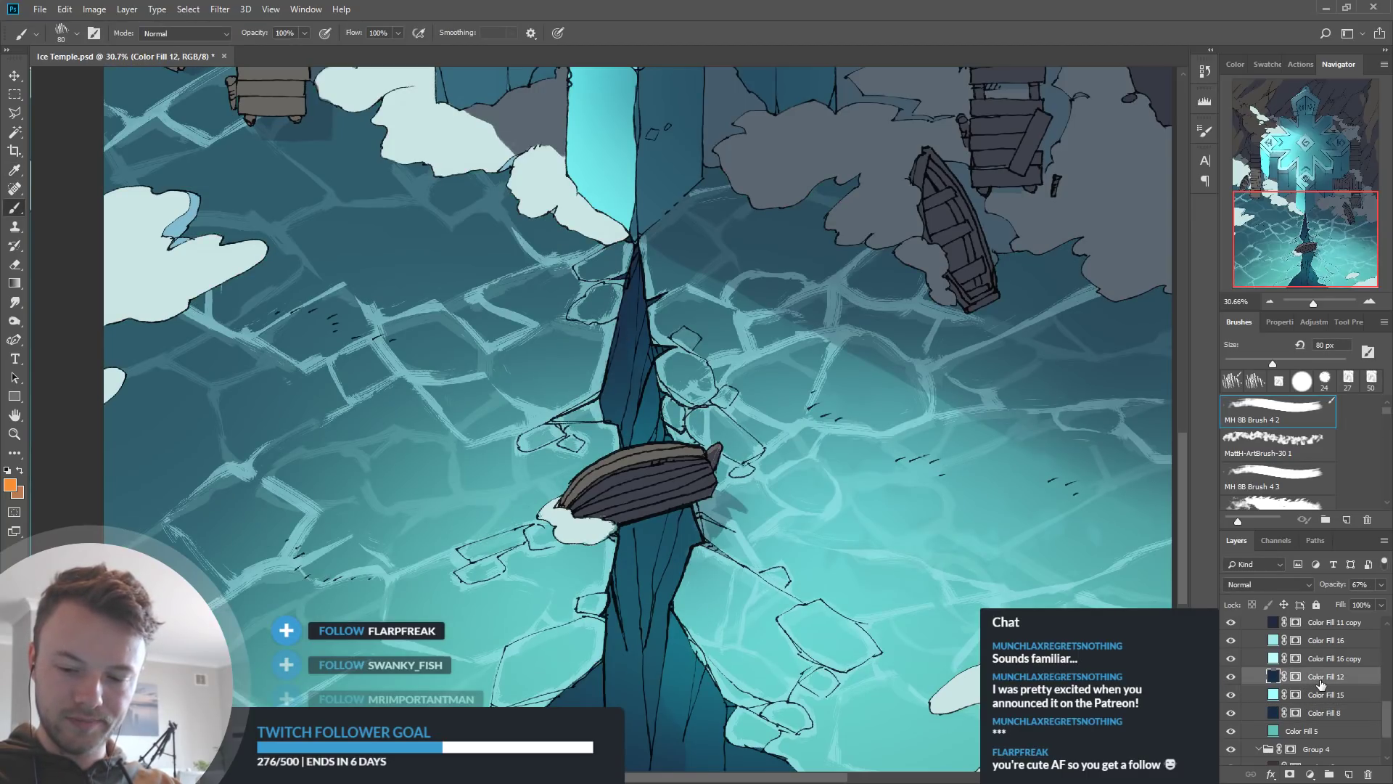
pyautogui.moveTo(1340, 585); pyautogui.dragTo(1307, 593)
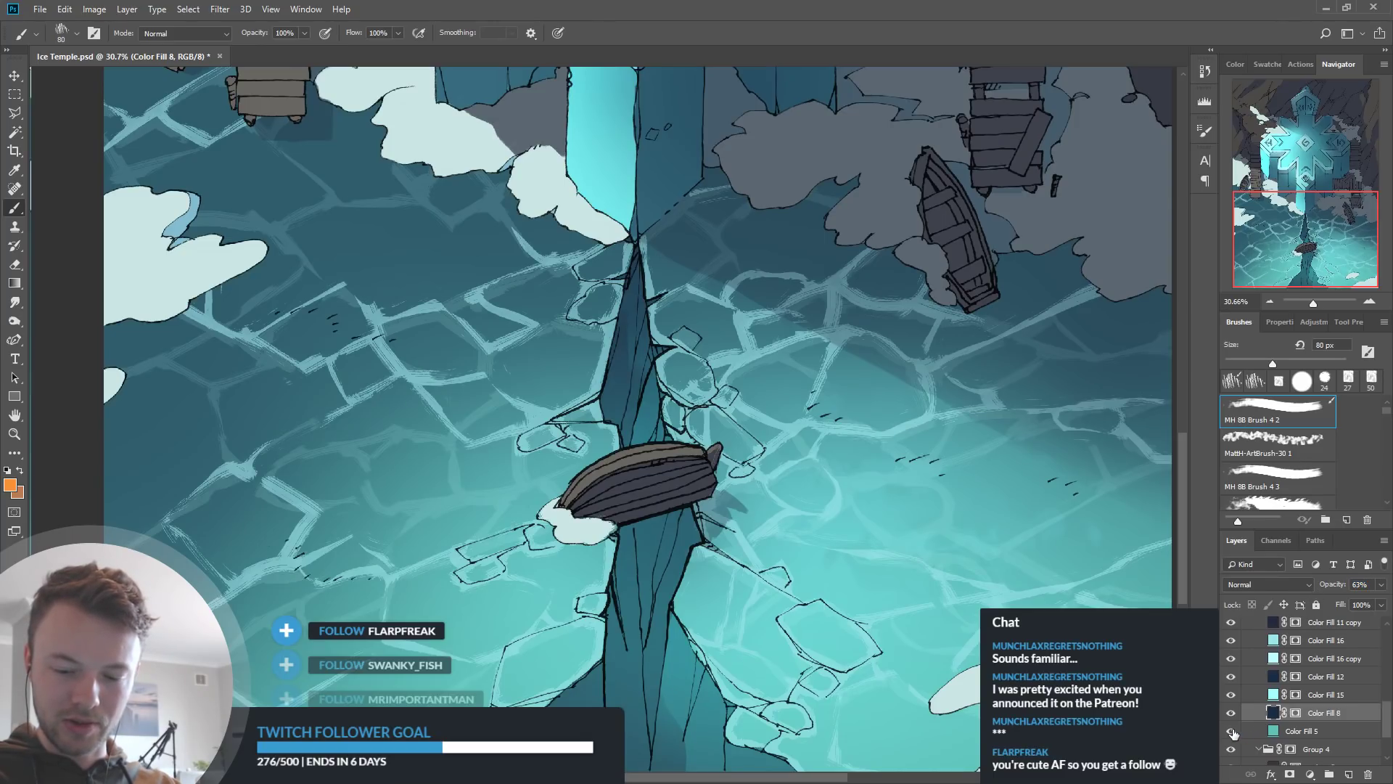
# Fade the right side of the lower chasm with a black radial gradient on the Color Fill 8 mask, undoing unsatisfactory attempts
pyautogui.click(1294, 713)
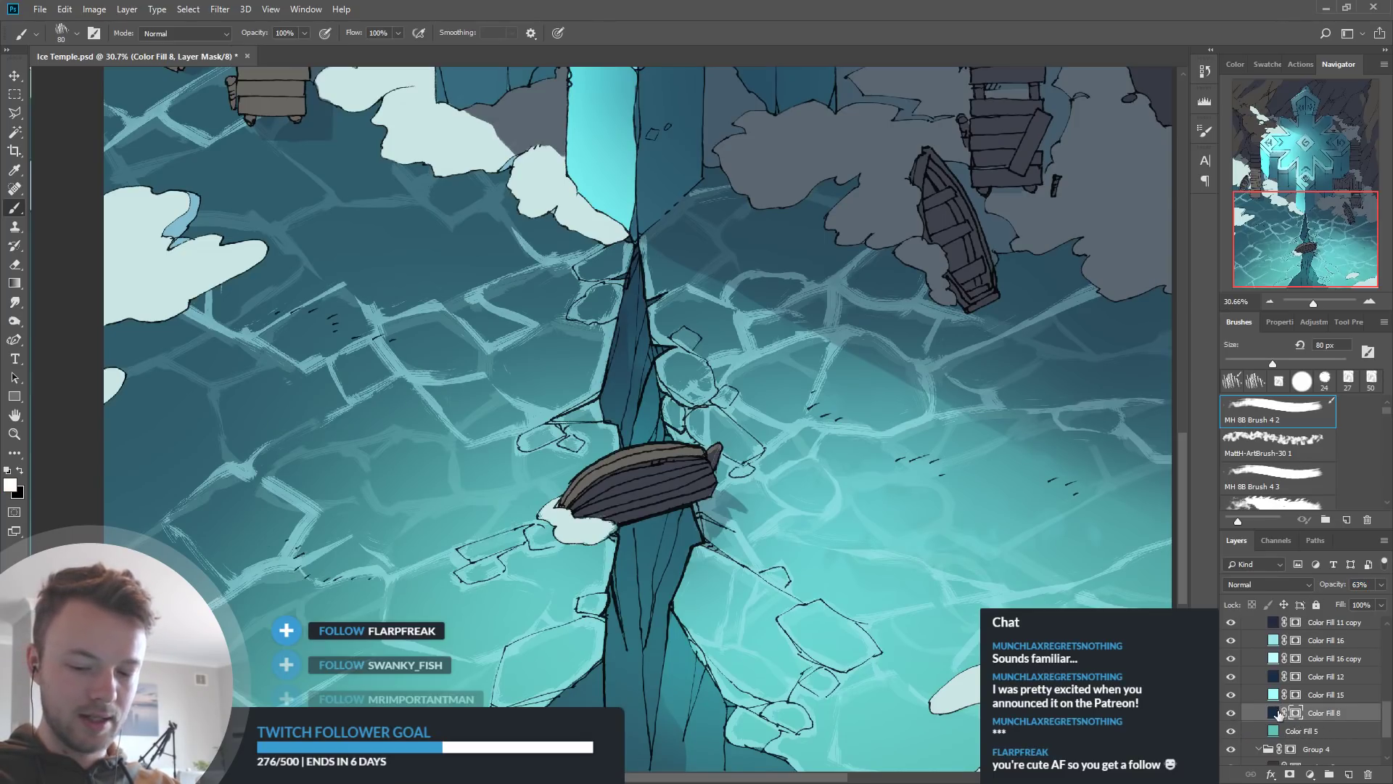
pyautogui.press('g')
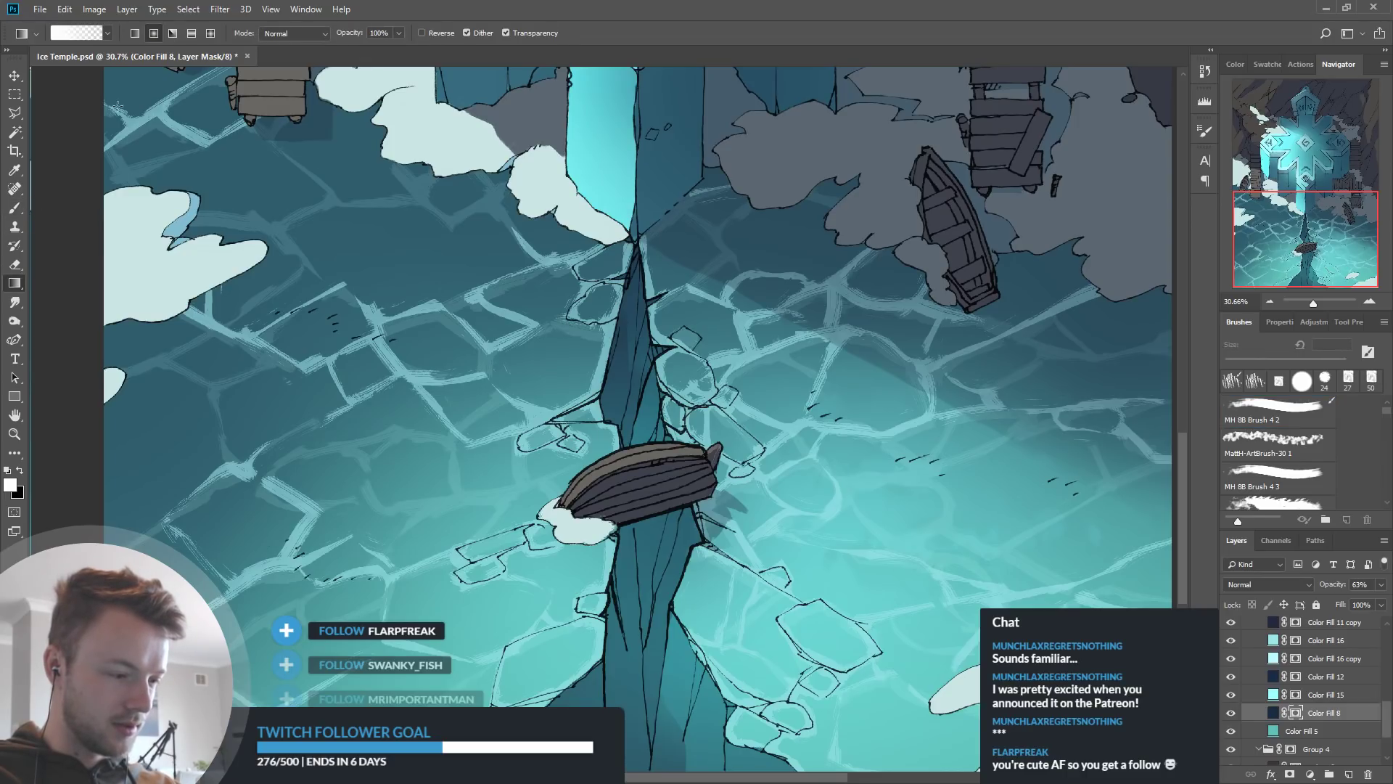
pyautogui.press('x')
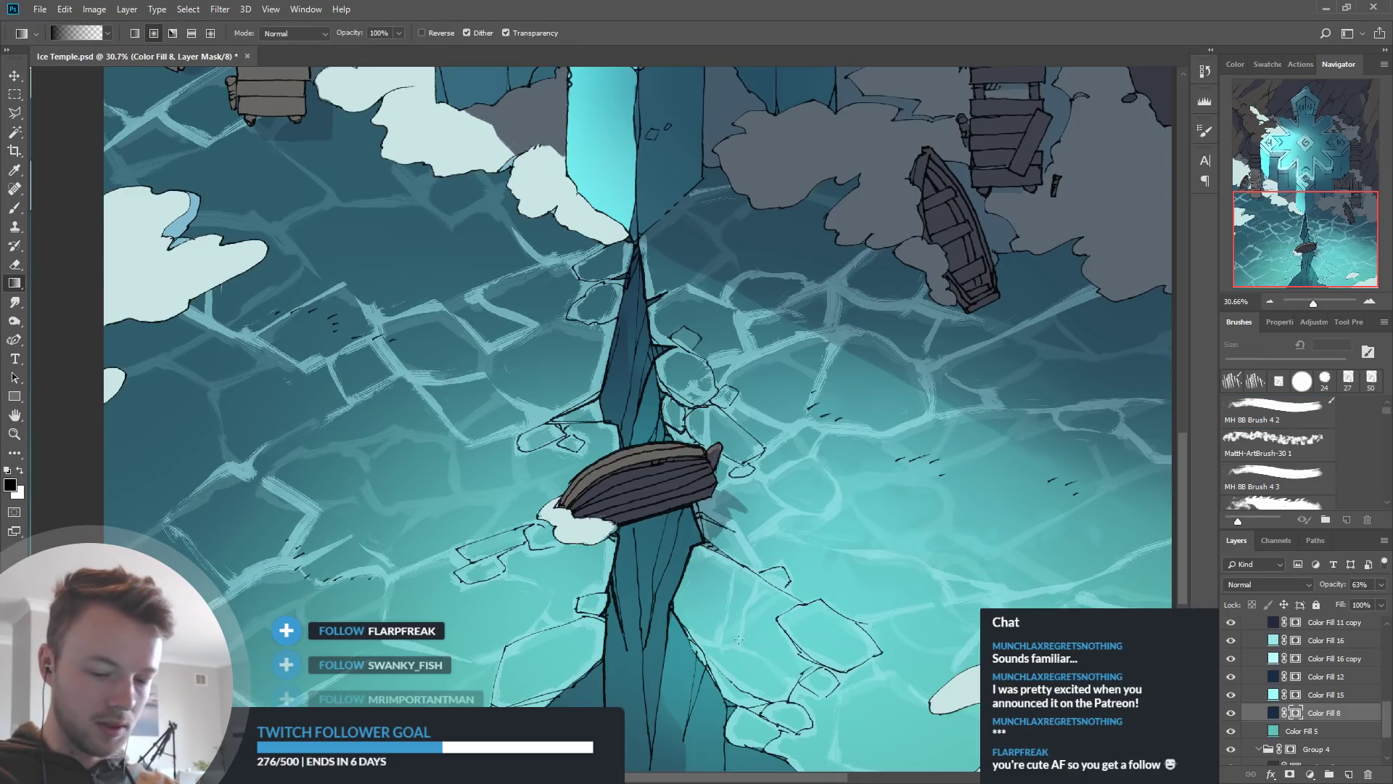
pyautogui.moveTo(744, 639); pyautogui.dragTo(698, 728)
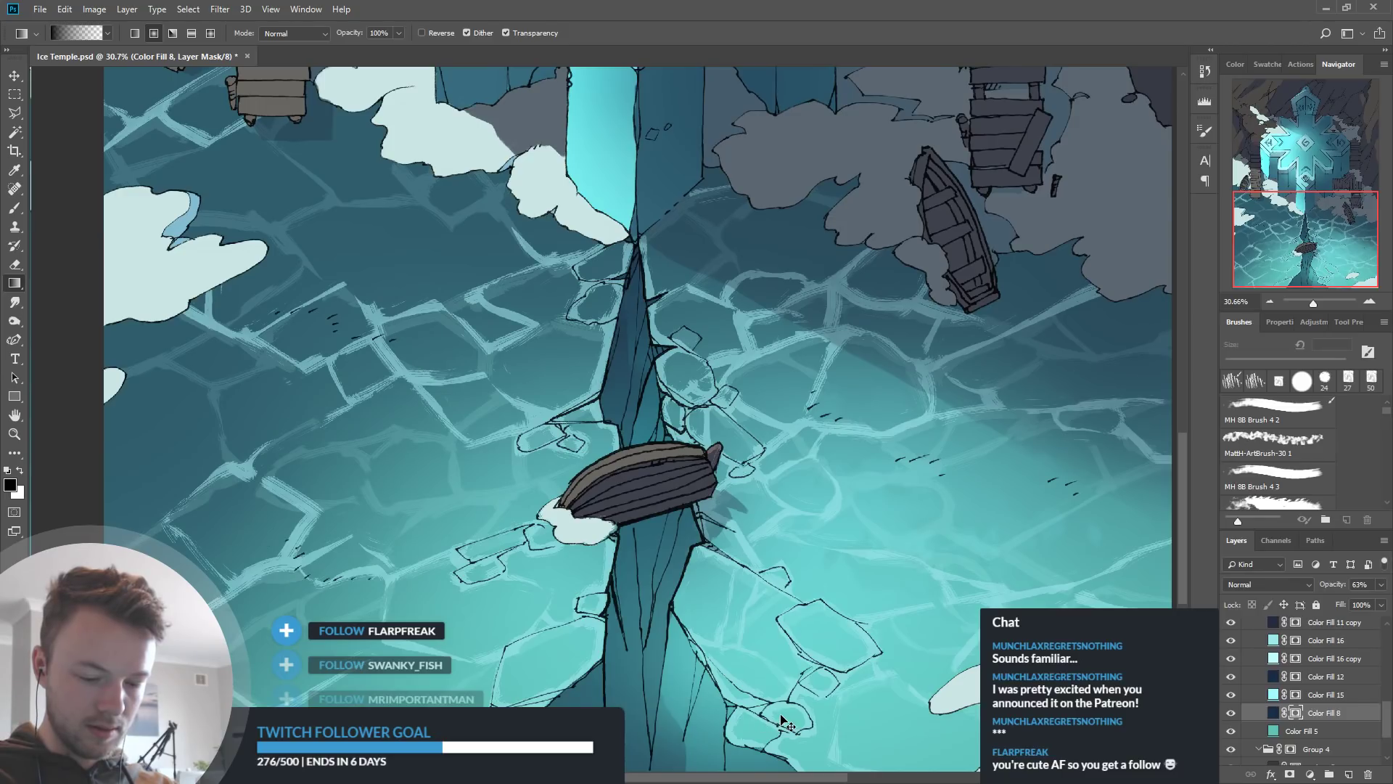
pyautogui.hotkey('ctrl', 'z')
pyautogui.moveTo(735, 664); pyautogui.dragTo(642, 756)
pyautogui.hotkey('ctrl', 'z')
pyautogui.moveTo(698, 705); pyautogui.dragTo(688, 747)
pyautogui.hotkey('ctrl', 'z')
pyautogui.moveTo(773, 646); pyautogui.dragTo(661, 742)
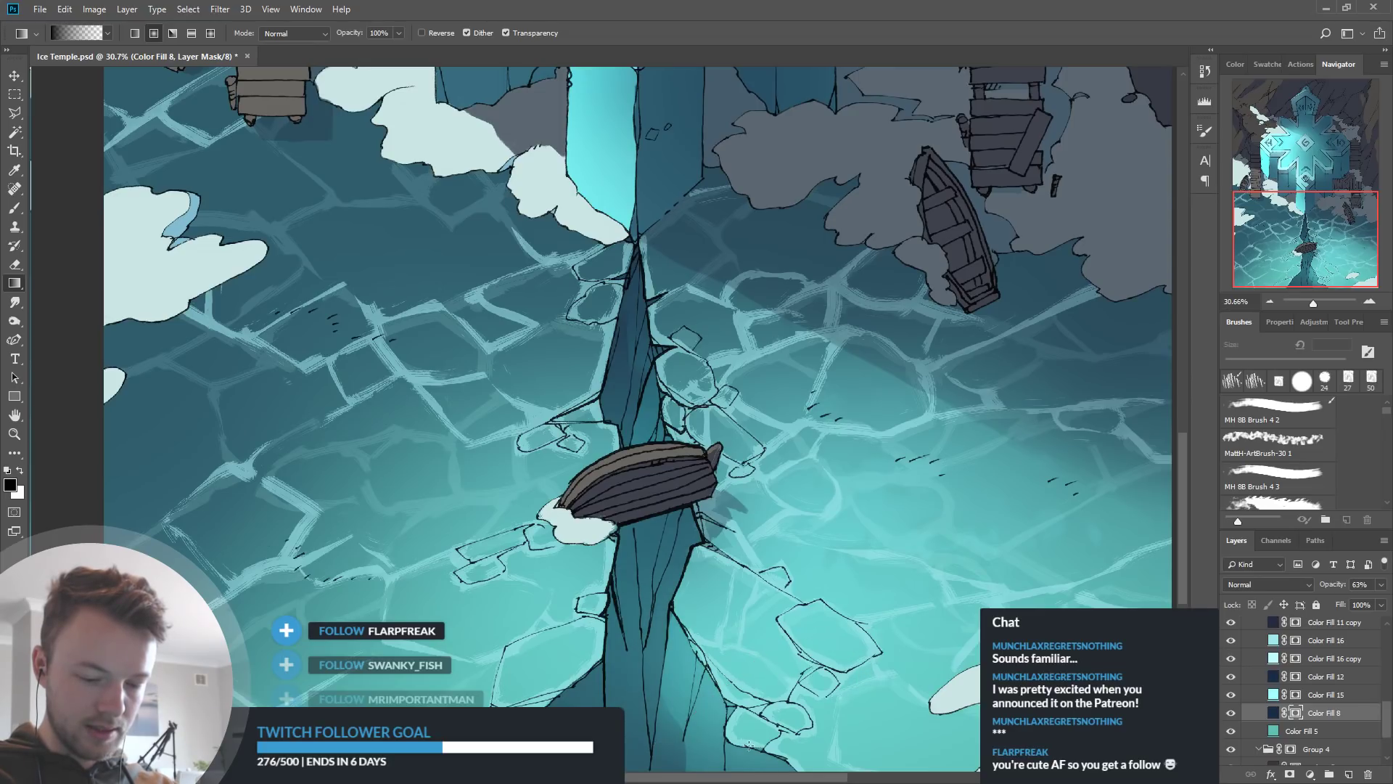
# Try black radial gradients on the left side of the lower chasm in the Color Fill 8 mask and undo them
pyautogui.moveTo(585, 694); pyautogui.dragTo(591, 706)
pyautogui.hotkey('ctrl', 'z')
pyautogui.scroll(-1, 752, 506)
pyautogui.scroll(-1, 751, 507)
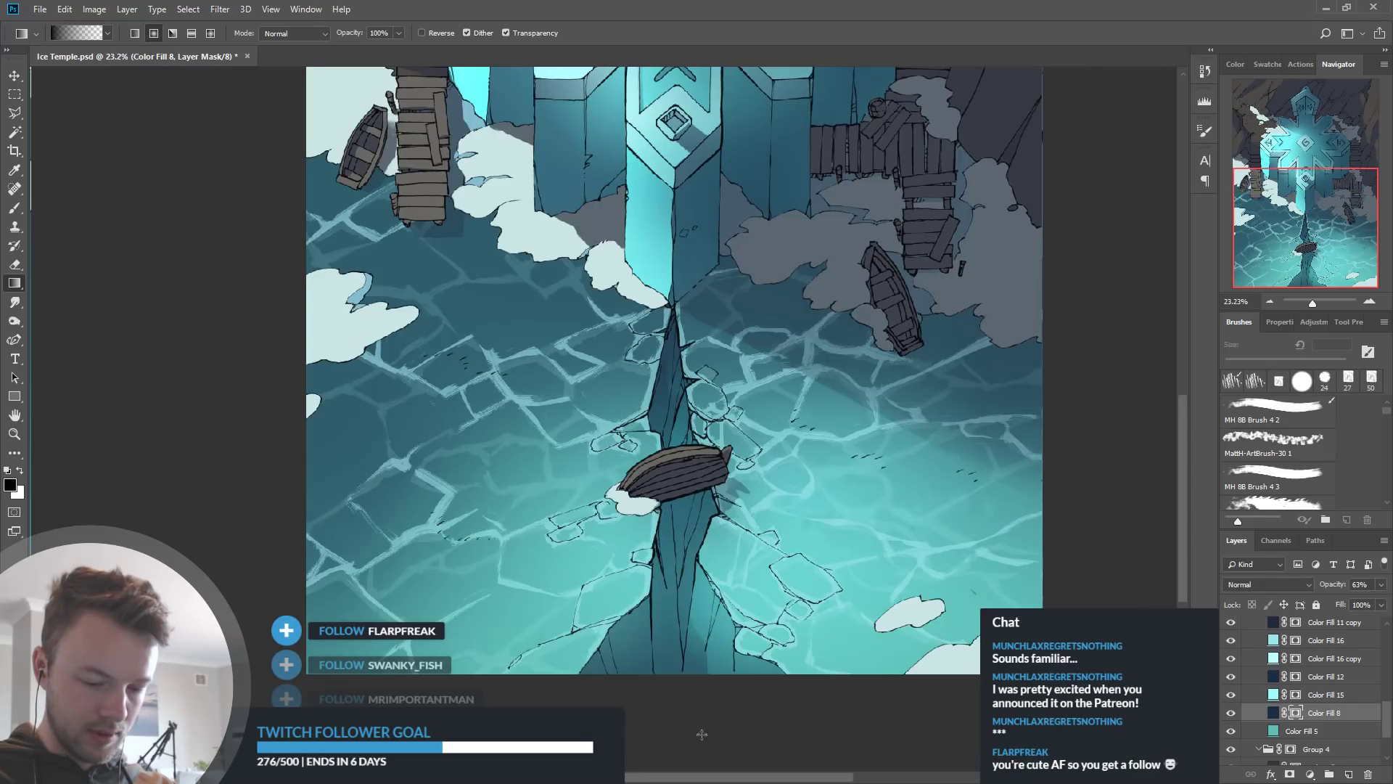
pyautogui.scroll(2, 591, 586)
pyautogui.moveTo(663, 734); pyautogui.dragTo(660, 729)
pyautogui.hotkey('ctrl', 'z')
pyautogui.moveTo(573, 569); pyautogui.dragTo(643, 616)
pyautogui.hotkey('ctrl', 'z')
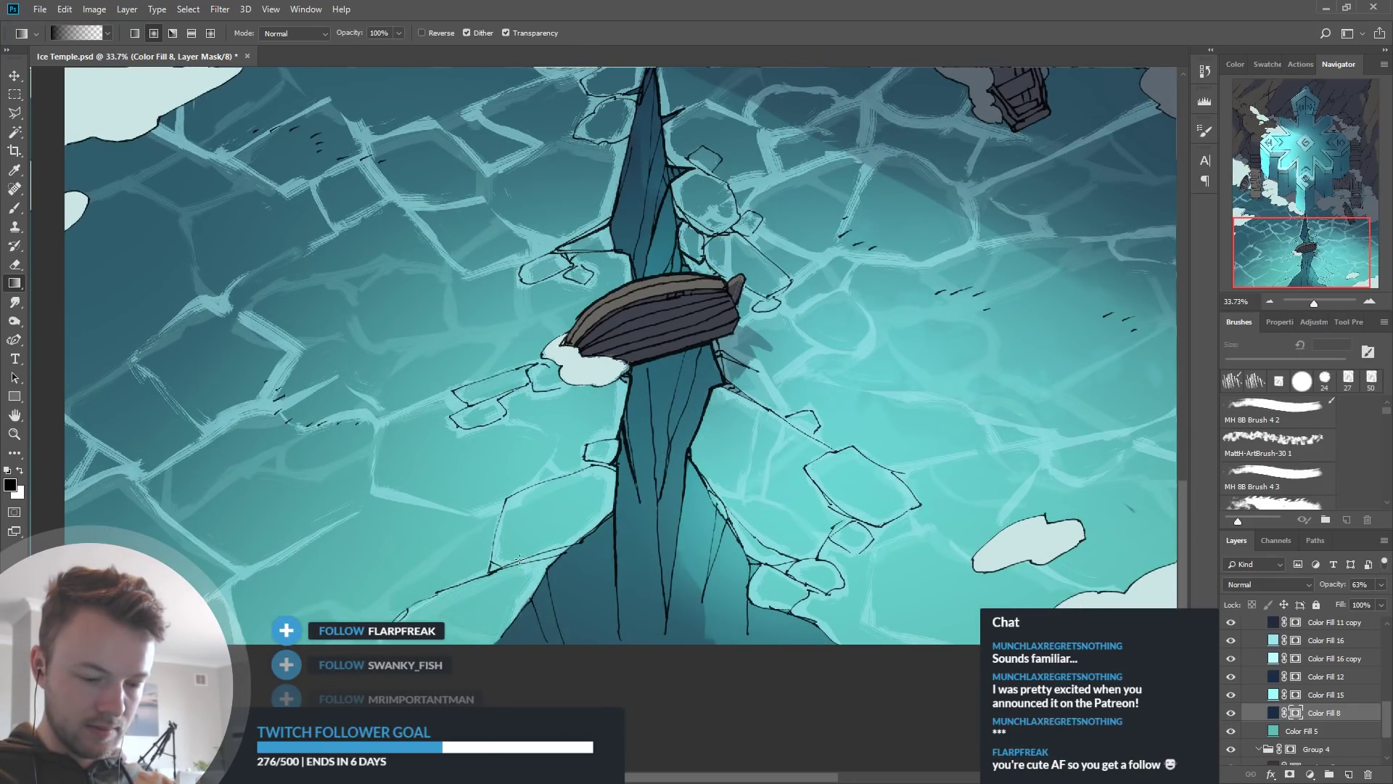
pyautogui.moveTo(499, 543); pyautogui.dragTo(546, 596)
pyautogui.hotkey('ctrl', 'z')
pyautogui.moveTo(450, 568); pyautogui.dragTo(600, 631)
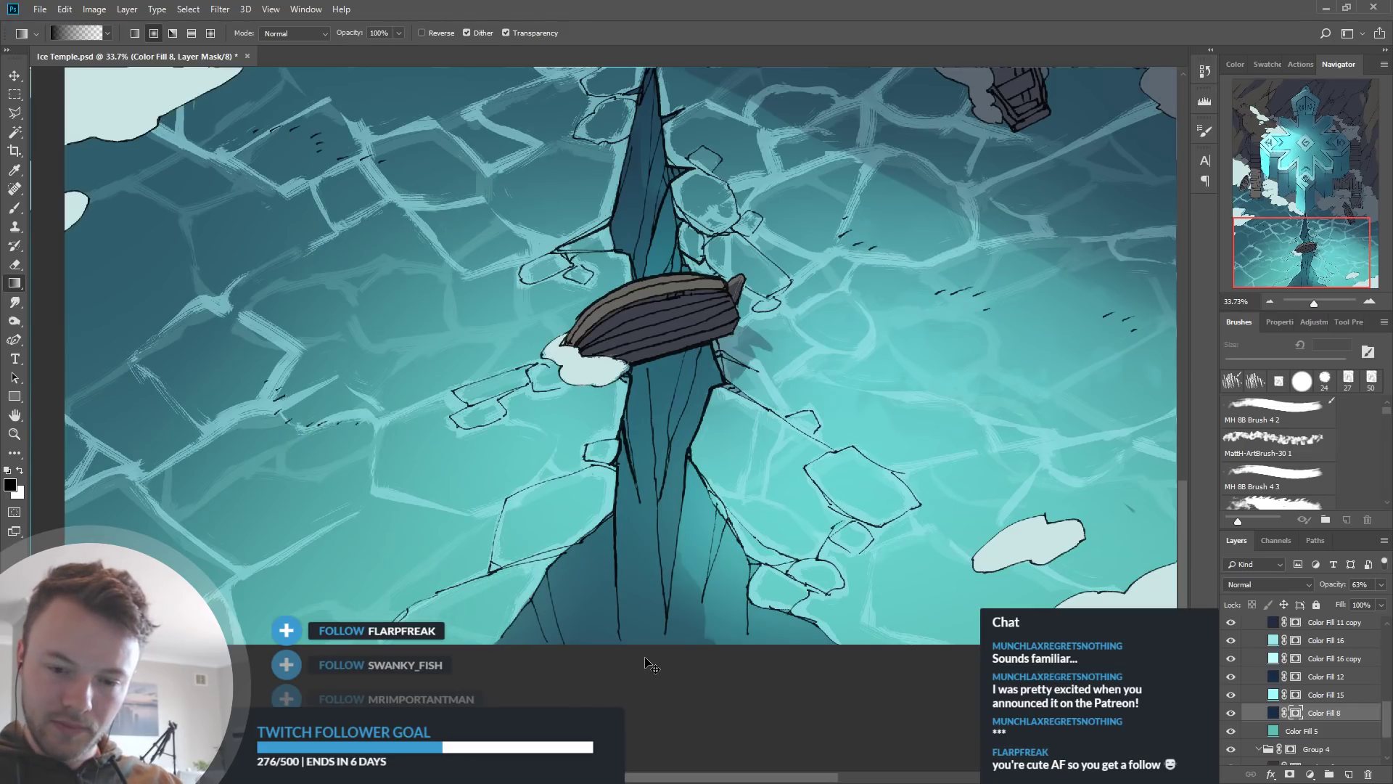
pyautogui.hotkey('ctrl', 'z')
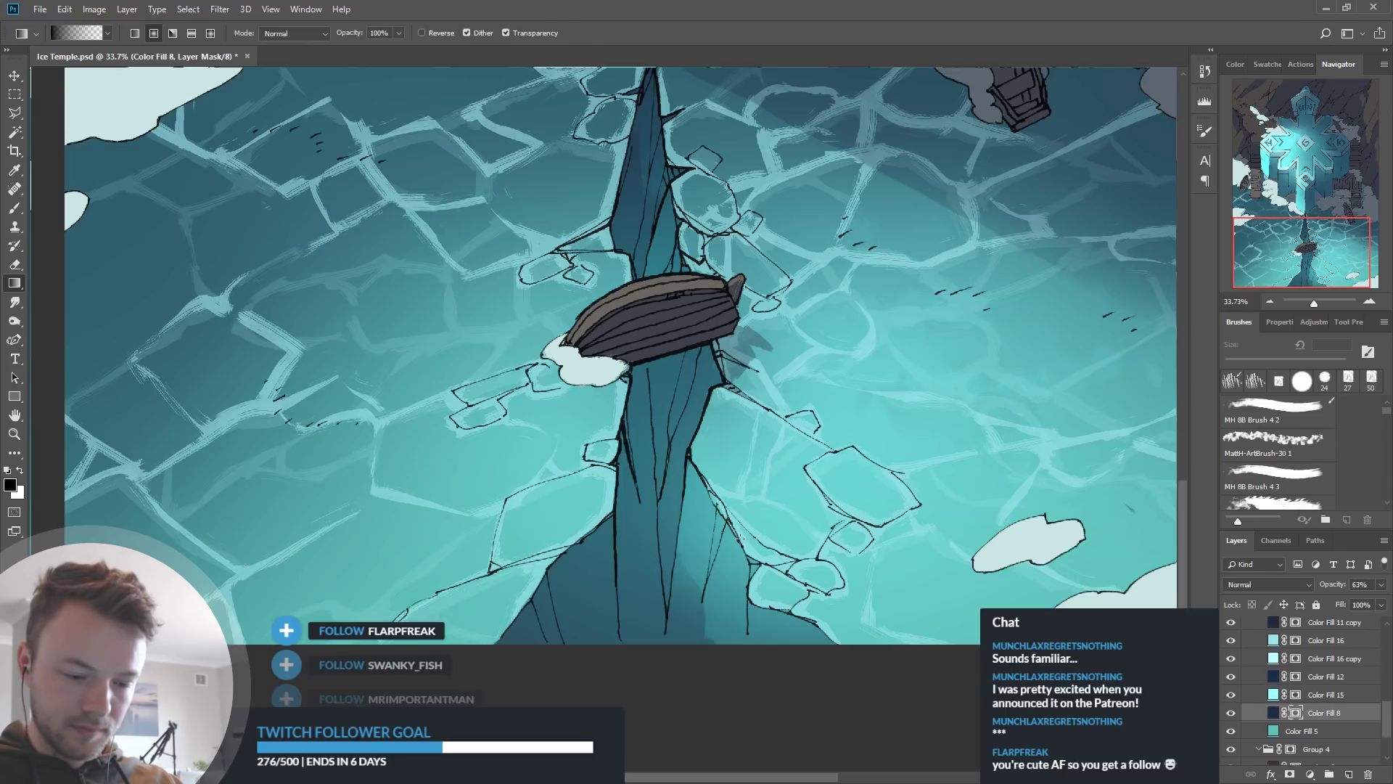
# Fade the upper chasm above the boat with black radial gradients on the Color Fill 8 mask
pyautogui.scroll(2, 741, 389)
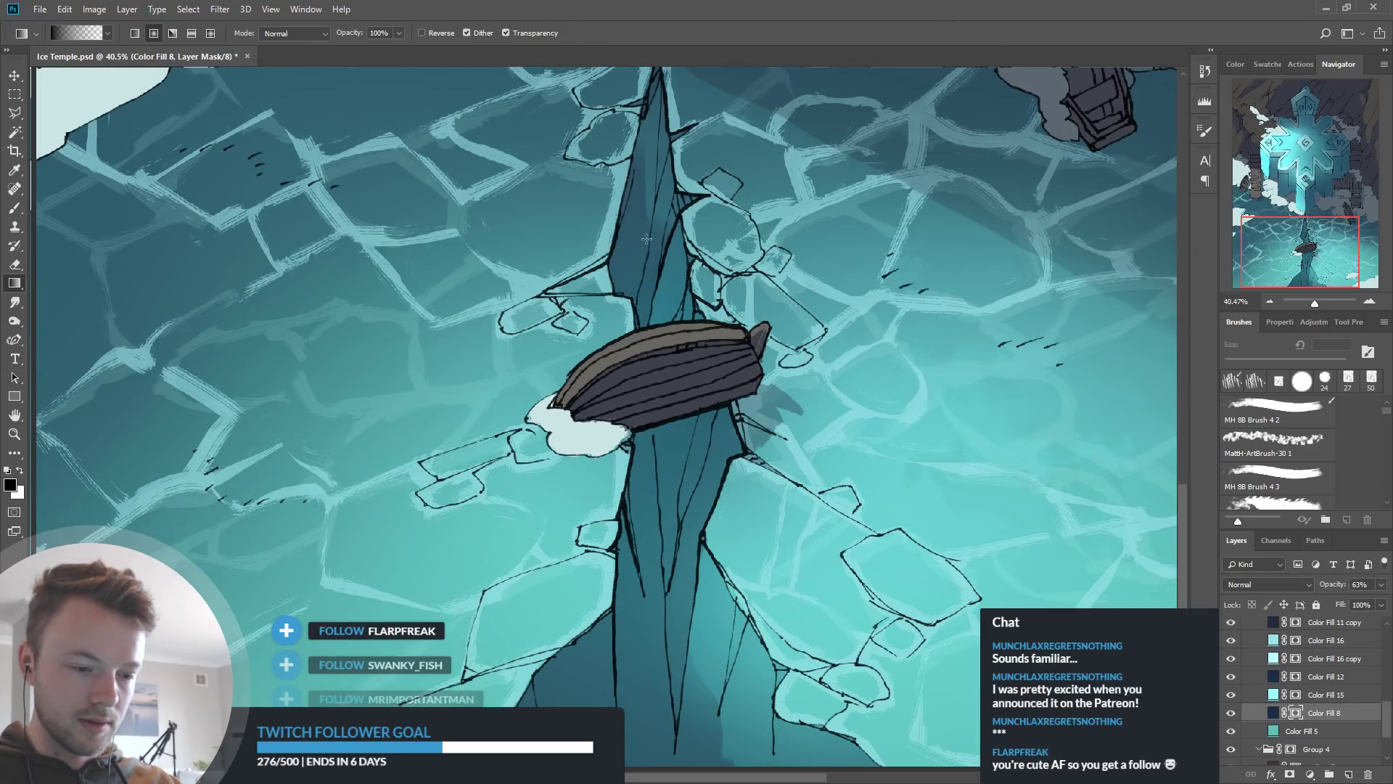
pyautogui.moveTo(618, 153); pyautogui.dragTo(722, 292)
pyautogui.moveTo(626, 186); pyautogui.dragTo(665, 236)
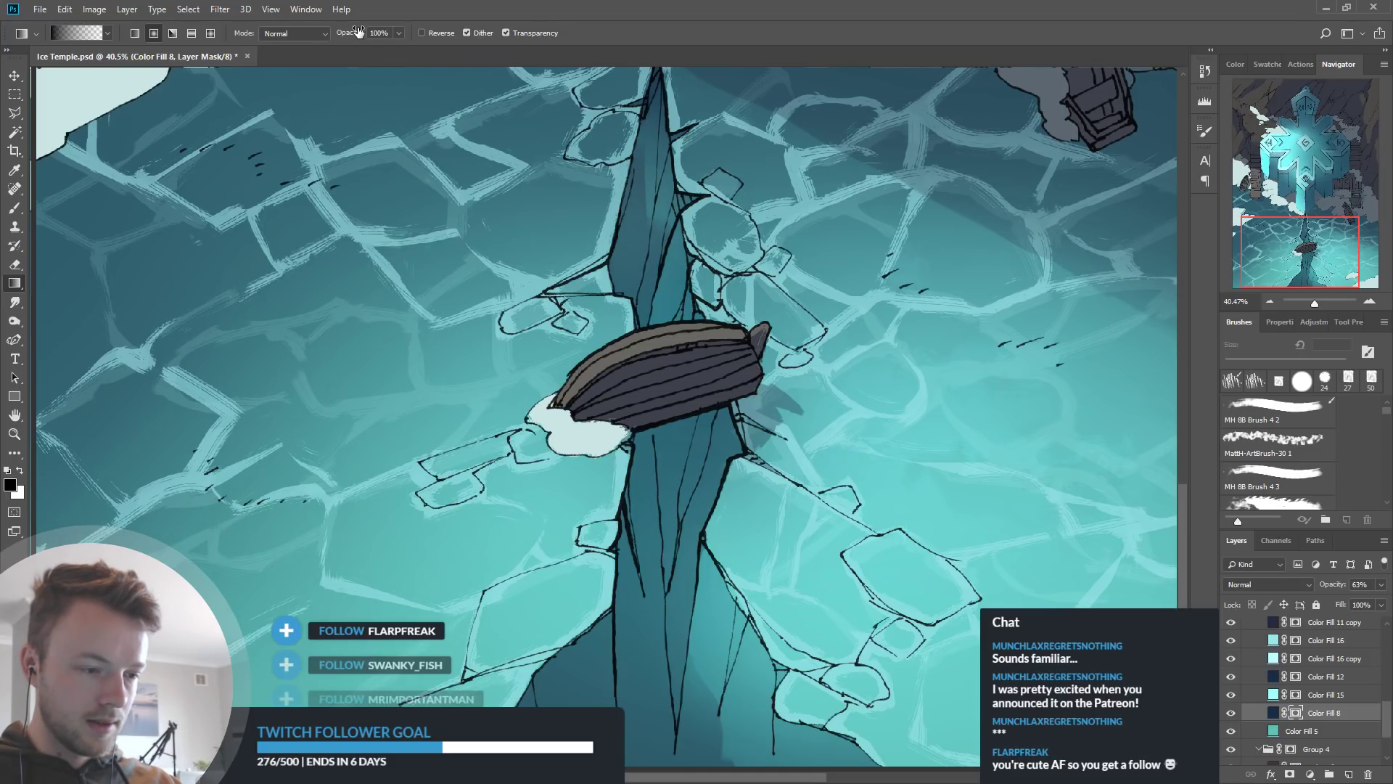
pyautogui.moveTo(654, 100); pyautogui.dragTo(667, 200)
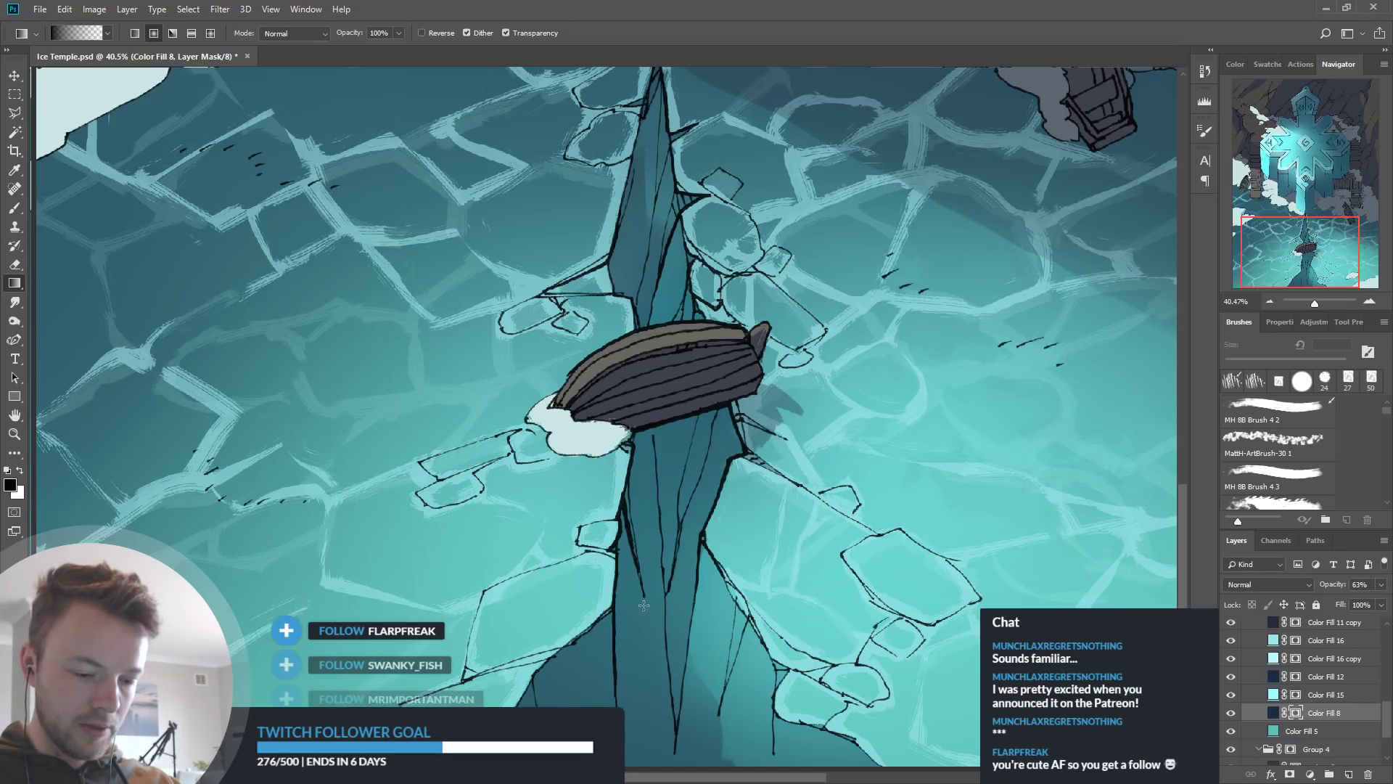
pyautogui.scroll(-3, 643, 589)
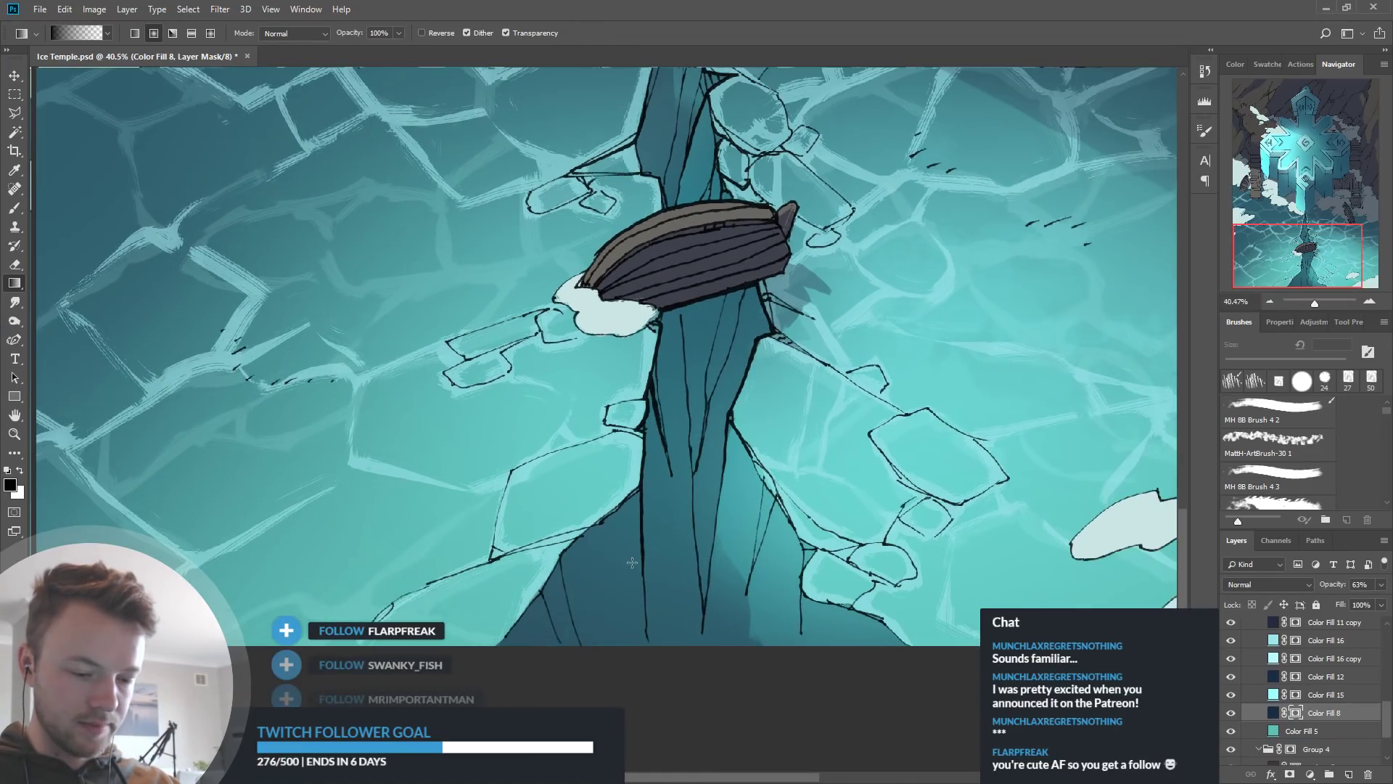
# Try a black radial gradient on the lower chasm's left side in the Color Fill 8 mask and undo it
pyautogui.moveTo(555, 537); pyautogui.dragTo(628, 598)
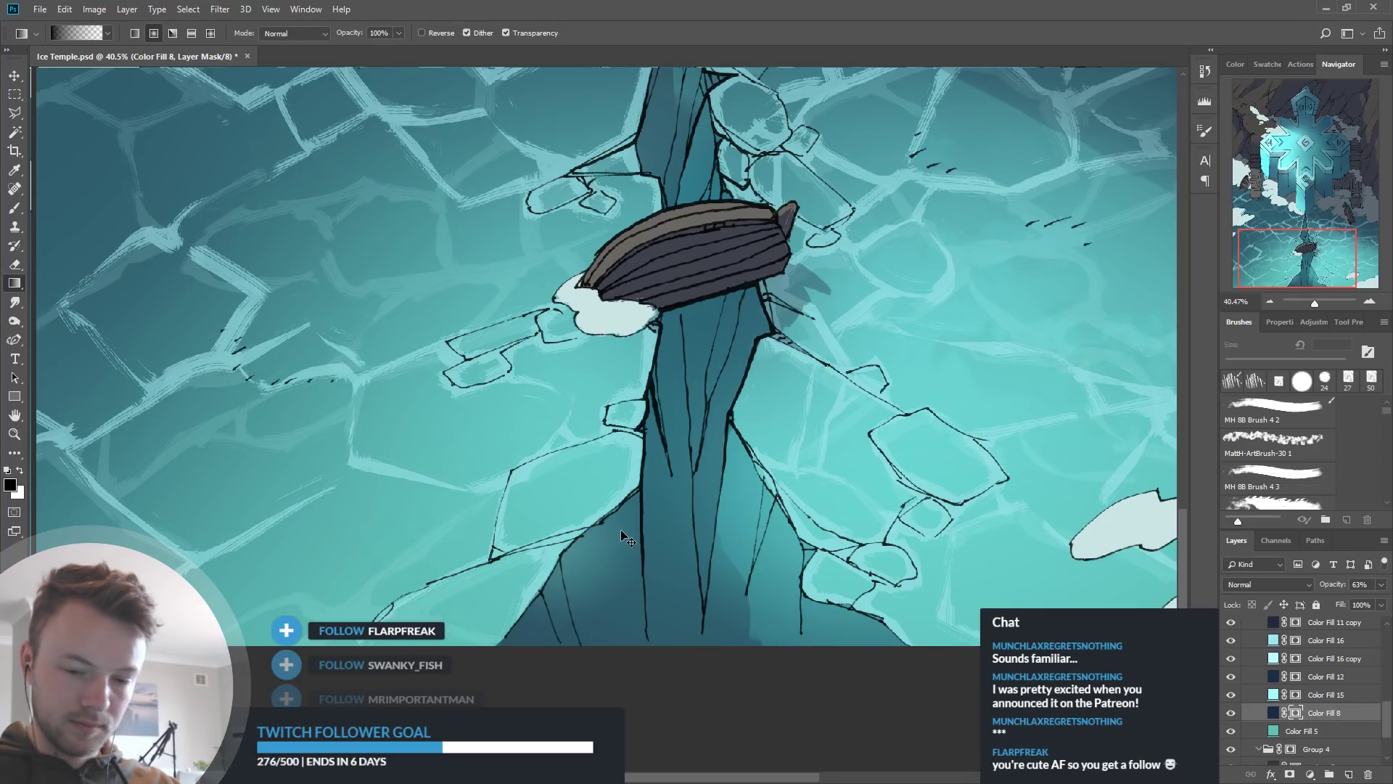
pyautogui.hotkey('ctrl', 'z')
pyautogui.hotkey('ctrl', 'z')
pyautogui.hotkey('ctrl', 'z')
# Select the lower chasm's left face with the Polygonal Lasso, fade it with a black radial gradient on the Color Fill 8 mask, and deselect
pyautogui.click(14, 113)
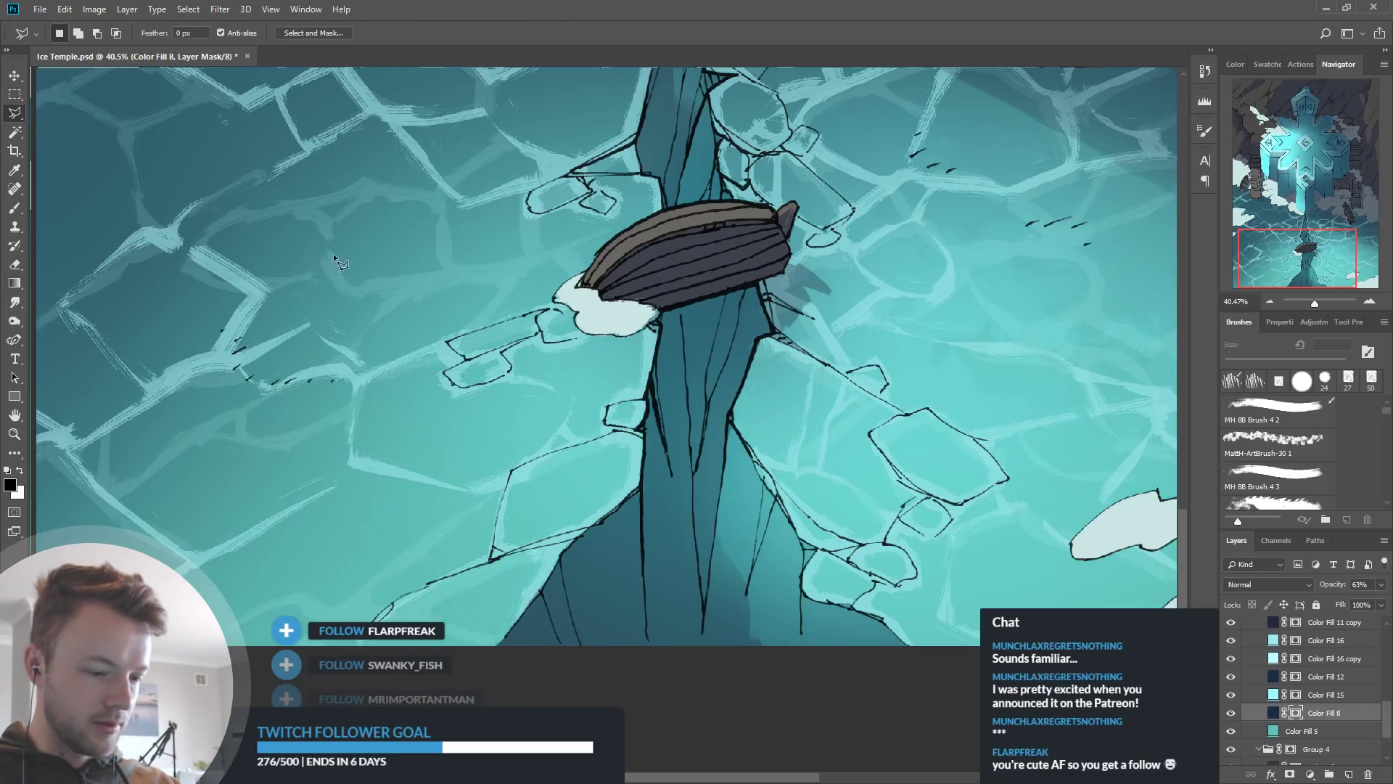
pyautogui.click(643, 436)
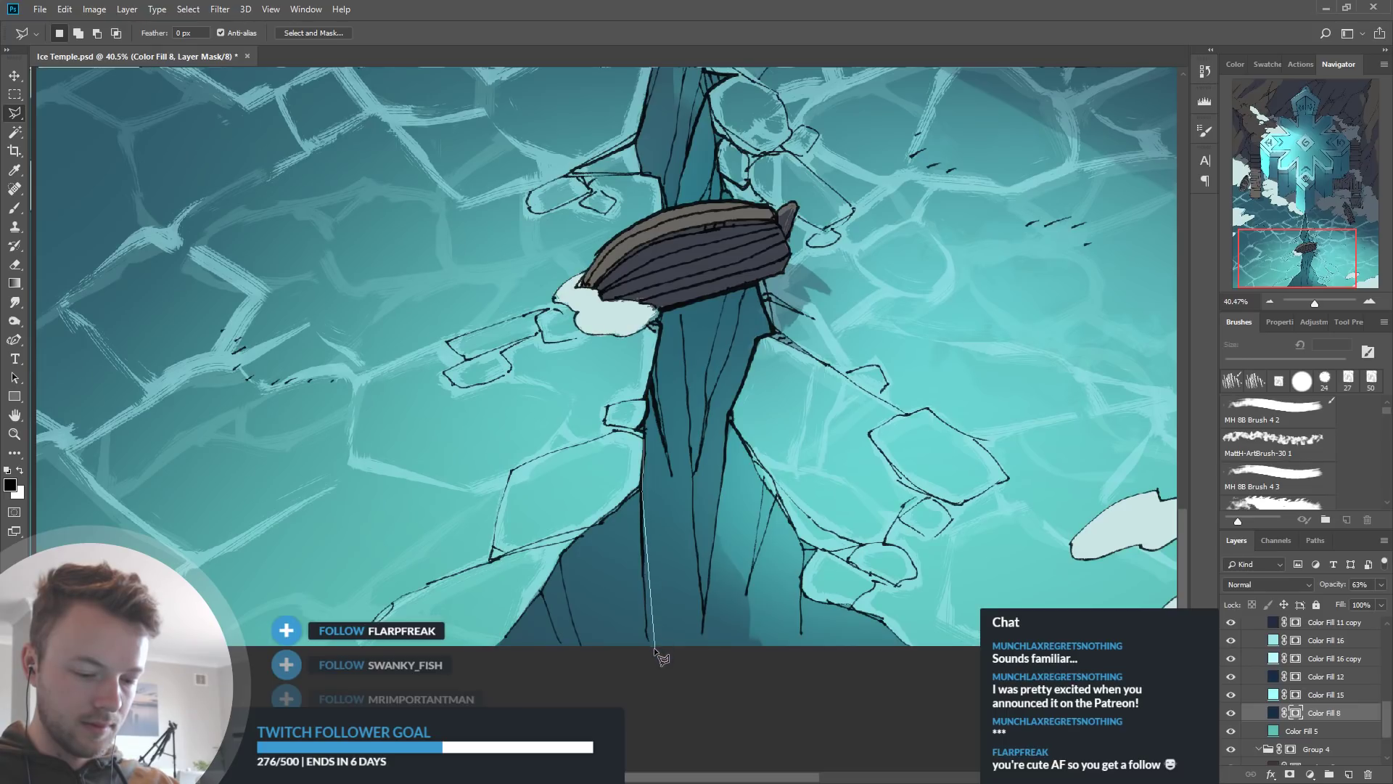
pyautogui.click(647, 672)
pyautogui.click(435, 682)
pyautogui.doubleClick(503, 438)
pyautogui.press('g')
pyautogui.moveTo(595, 490); pyautogui.dragTo(650, 632)
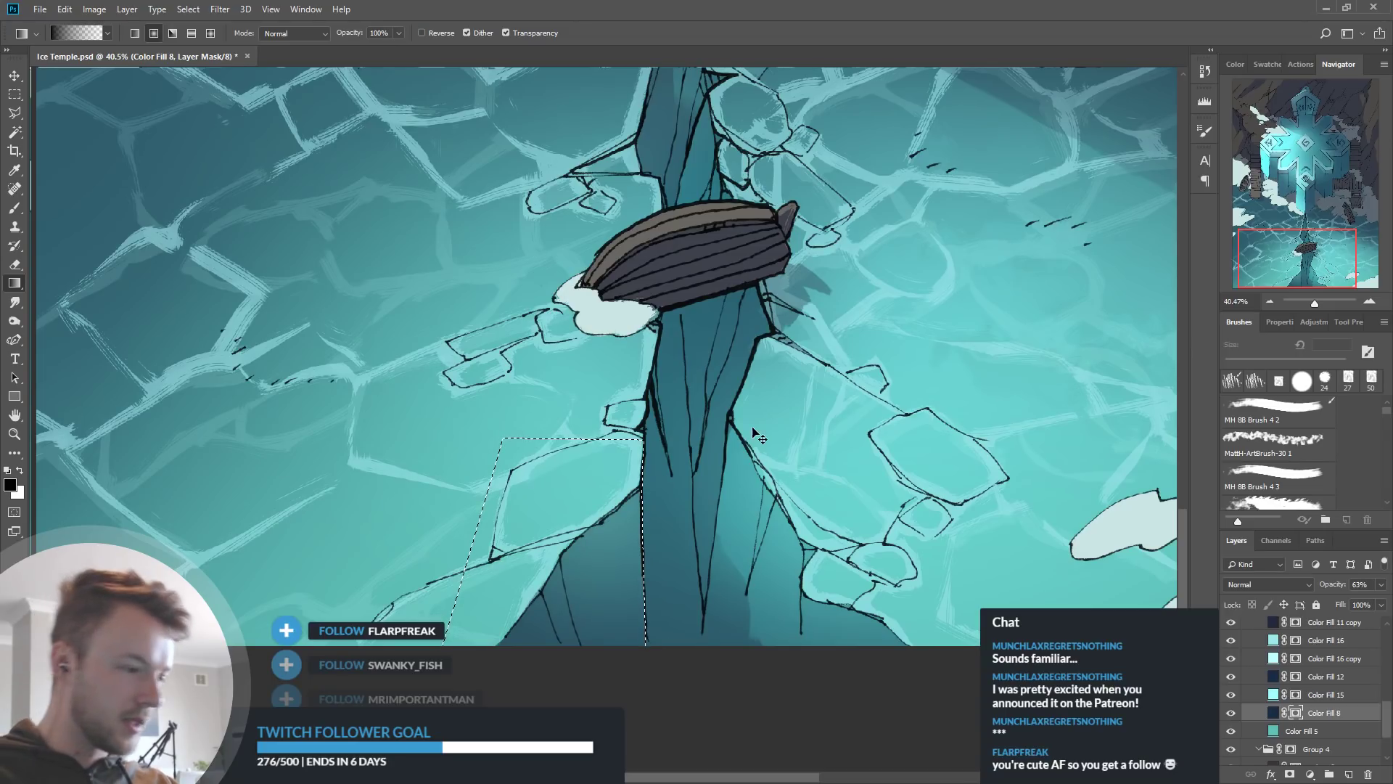
pyautogui.hotkey('ctrl', 'd')
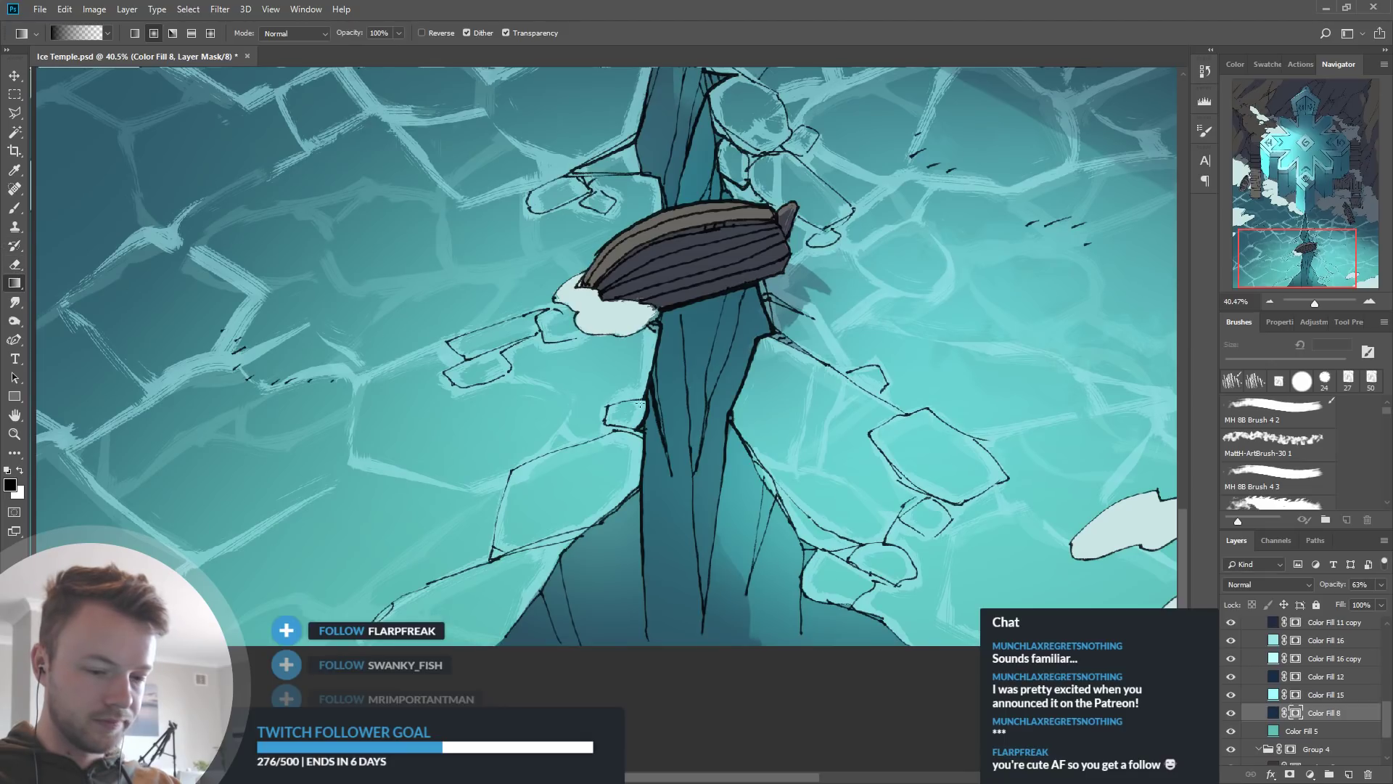
# Examine the shaded chasm and compare the lake with the crack layers Color Fill 16 copy and Color Fill 16 hidden and shown
pyautogui.scroll(-3, 669, 339)
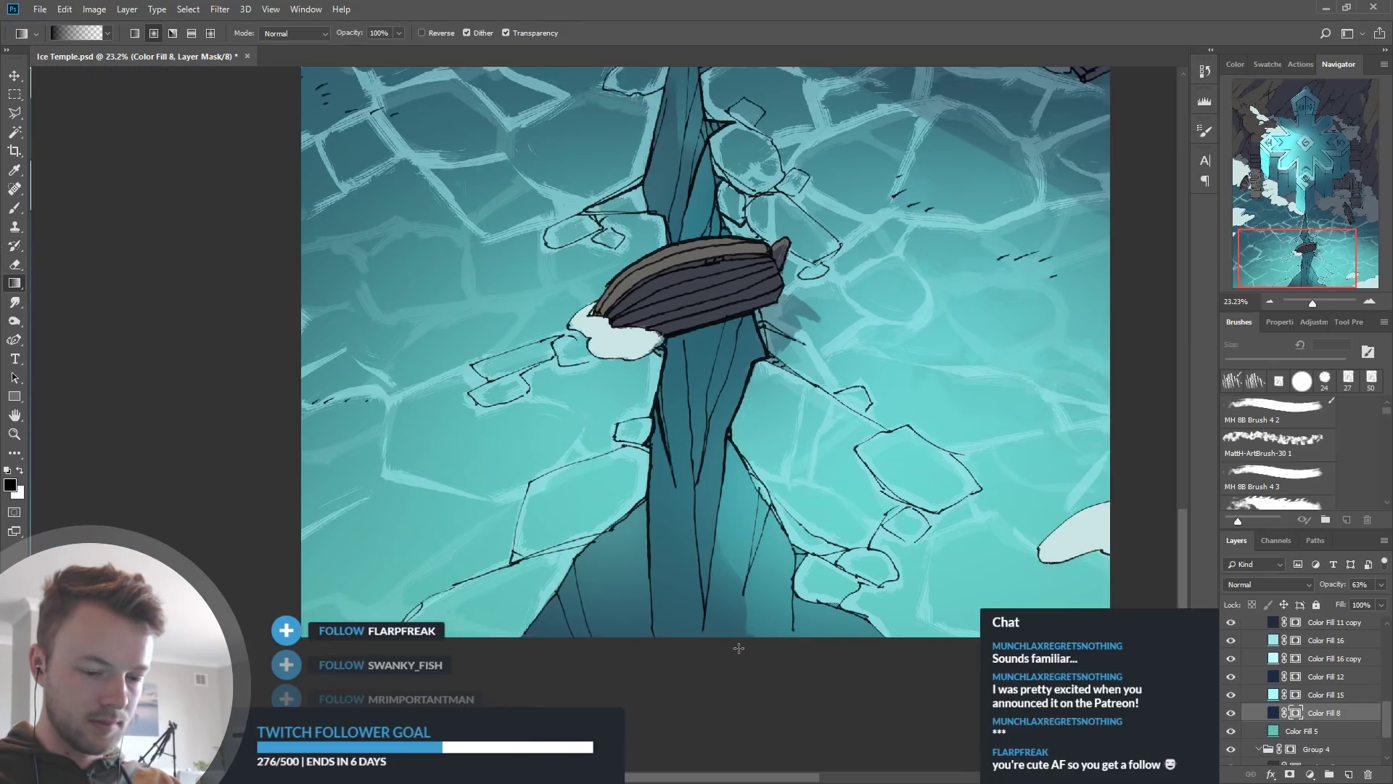
pyautogui.scroll(2, 611, 548)
pyautogui.scroll(1, 611, 547)
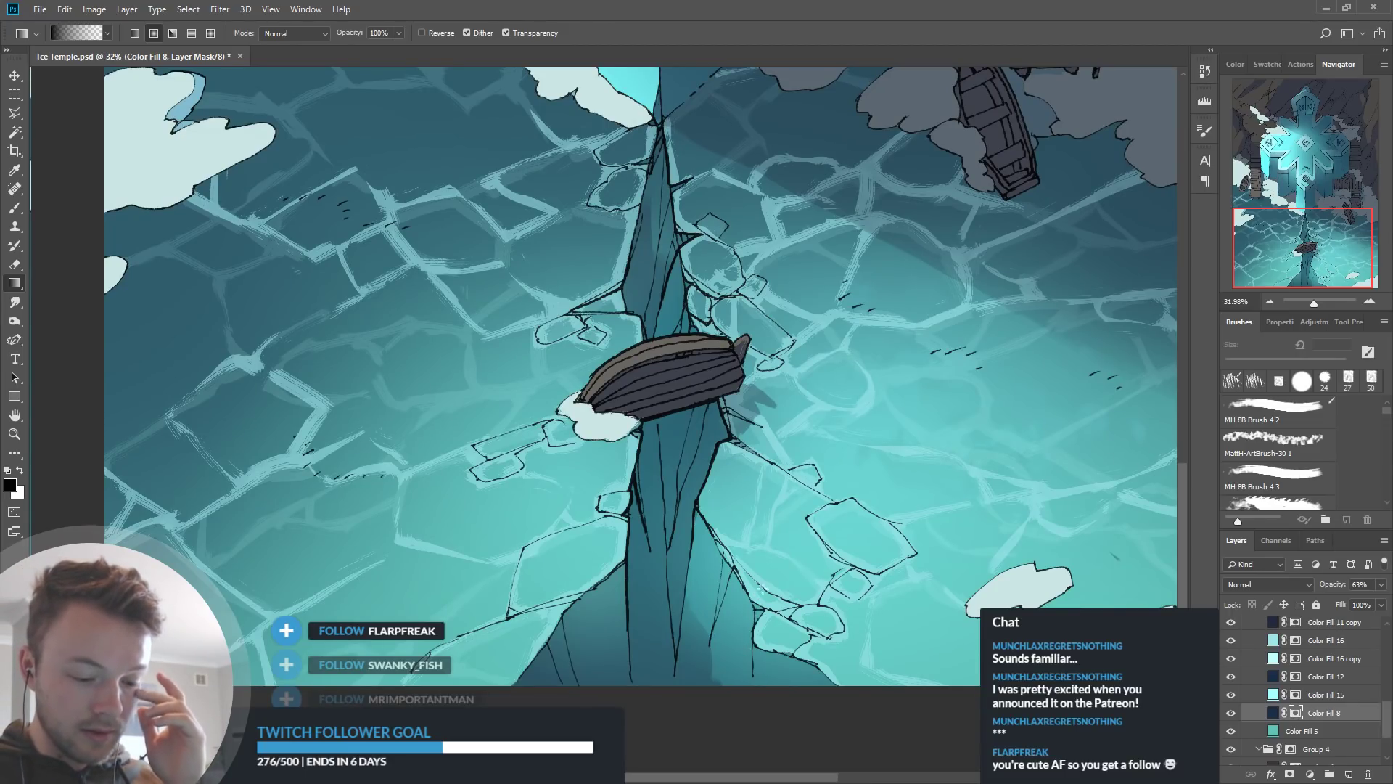
pyautogui.scroll(-2, 508, 631)
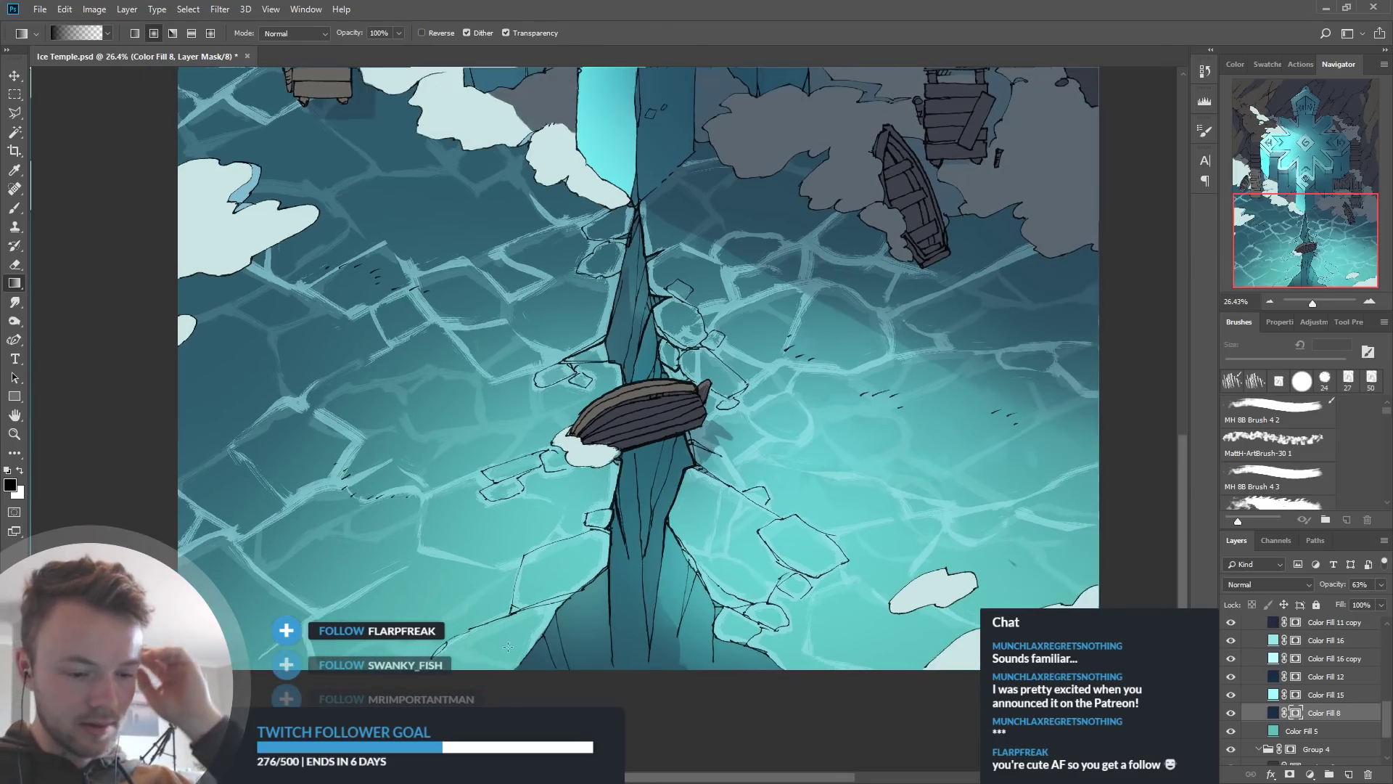
pyautogui.scroll(1, 571, 382)
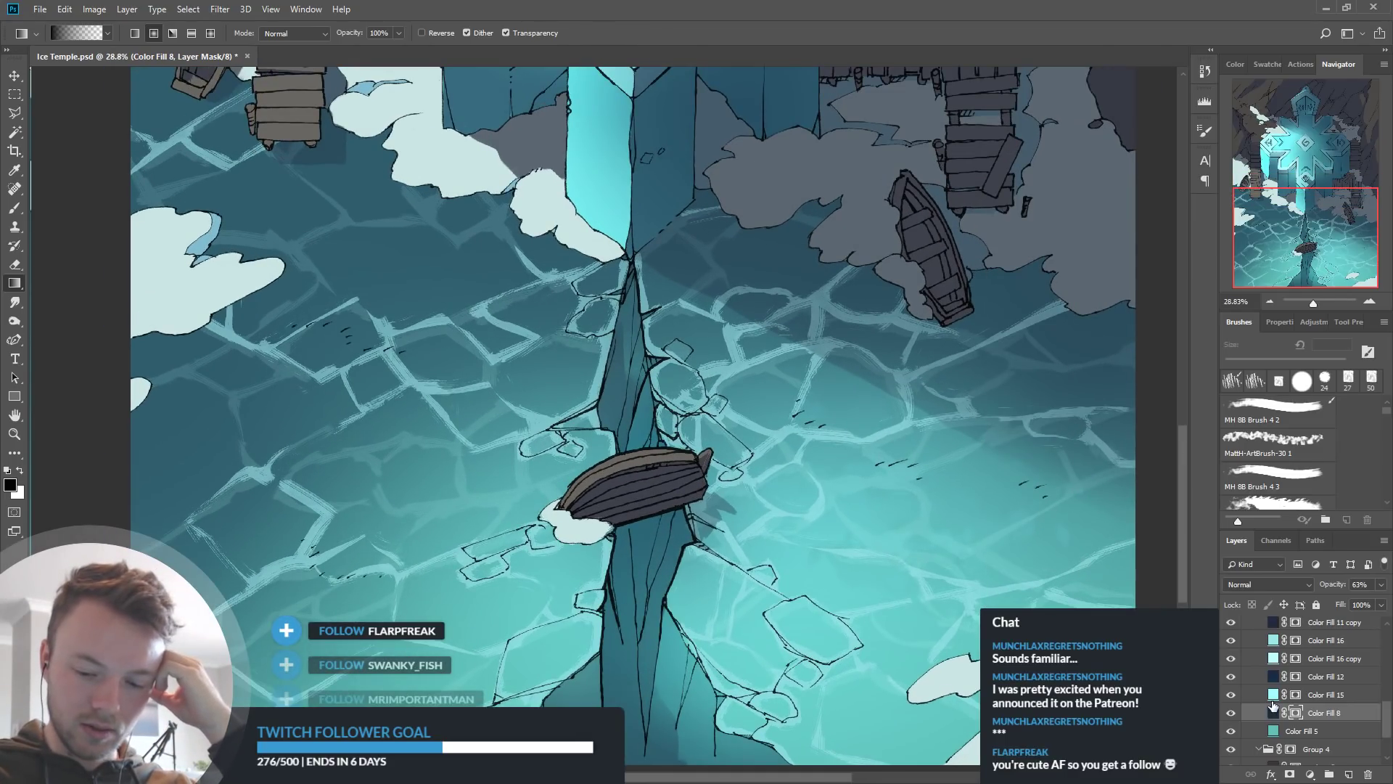
pyautogui.click(1233, 659)
pyautogui.click(1235, 659)
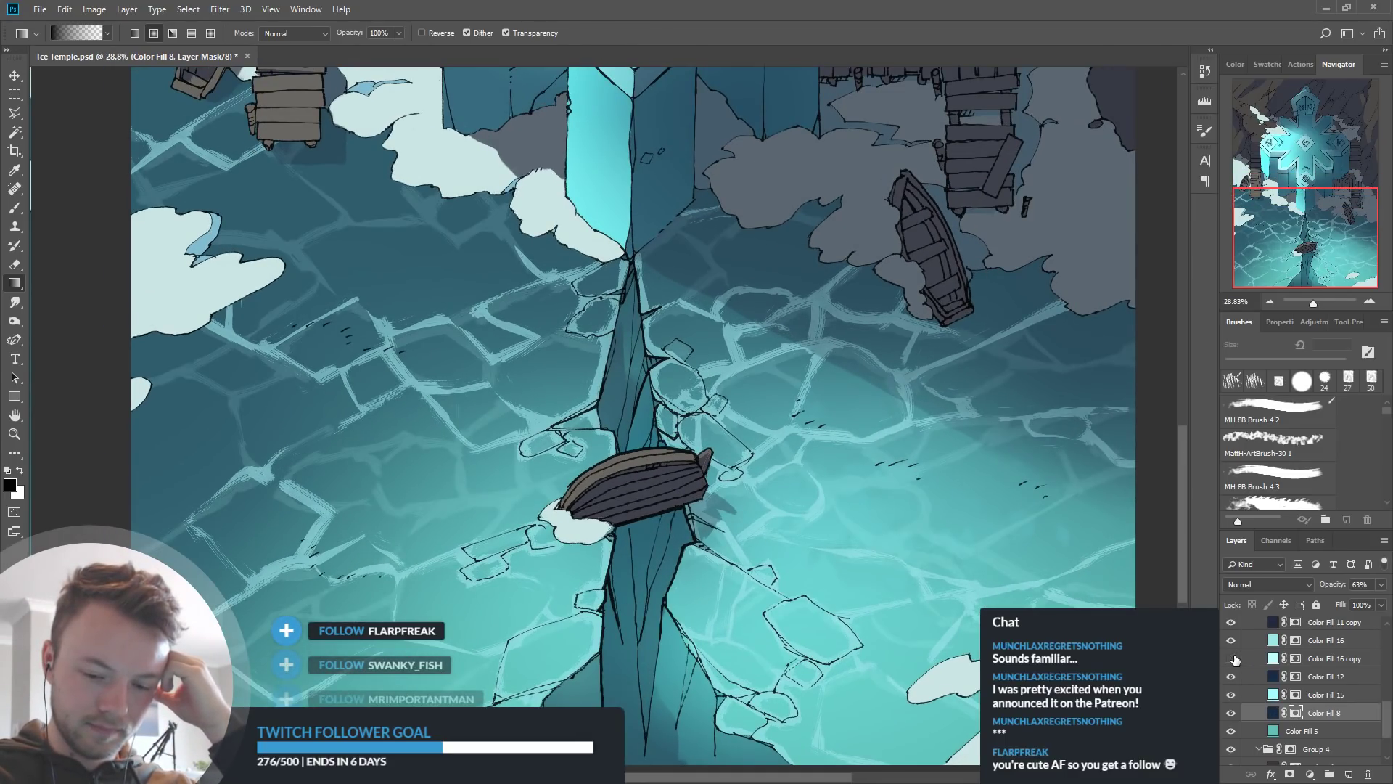
pyautogui.click(1235, 641)
pyautogui.click(1235, 642)
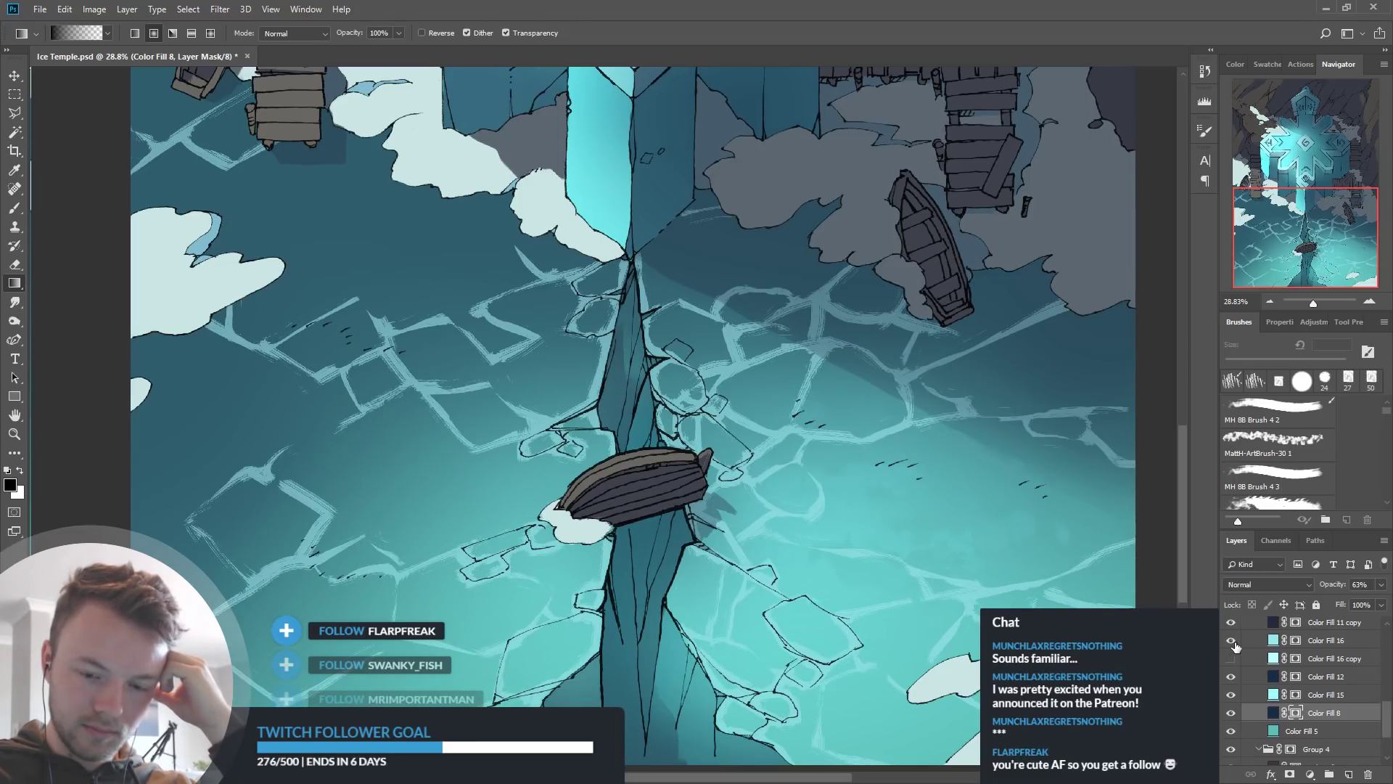
pyautogui.scroll(5, 641, 695)
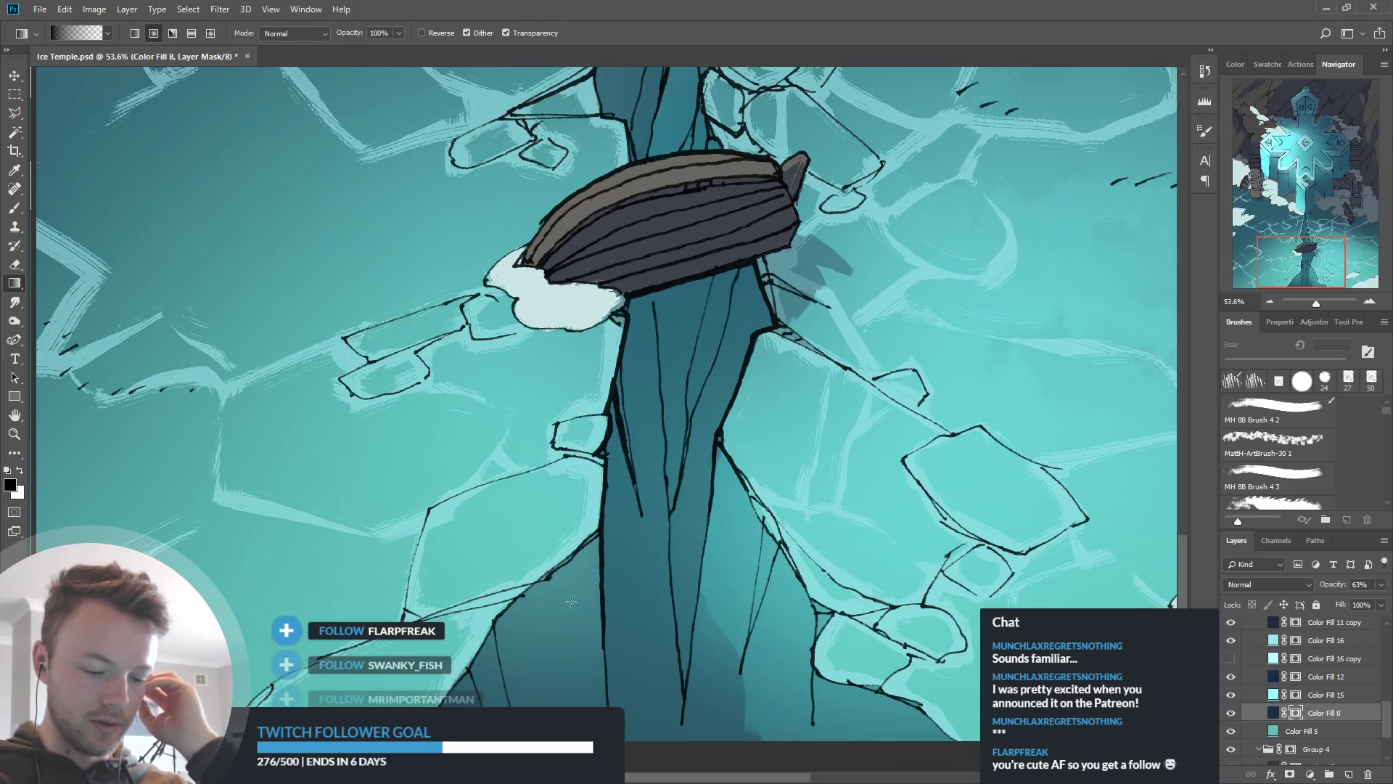
pyautogui.scroll(-5, 577, 607)
pyautogui.scroll(1, 675, 391)
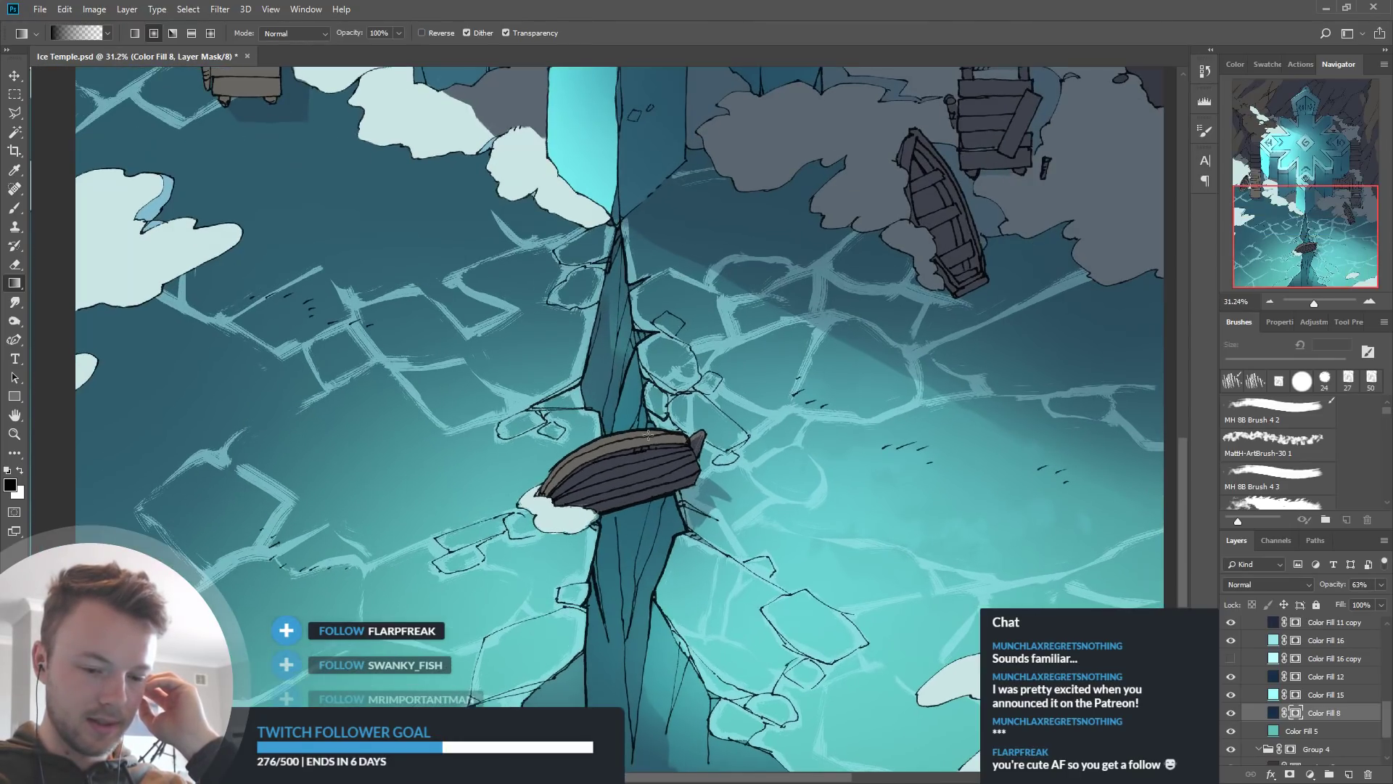
pyautogui.scroll(-1, 675, 391)
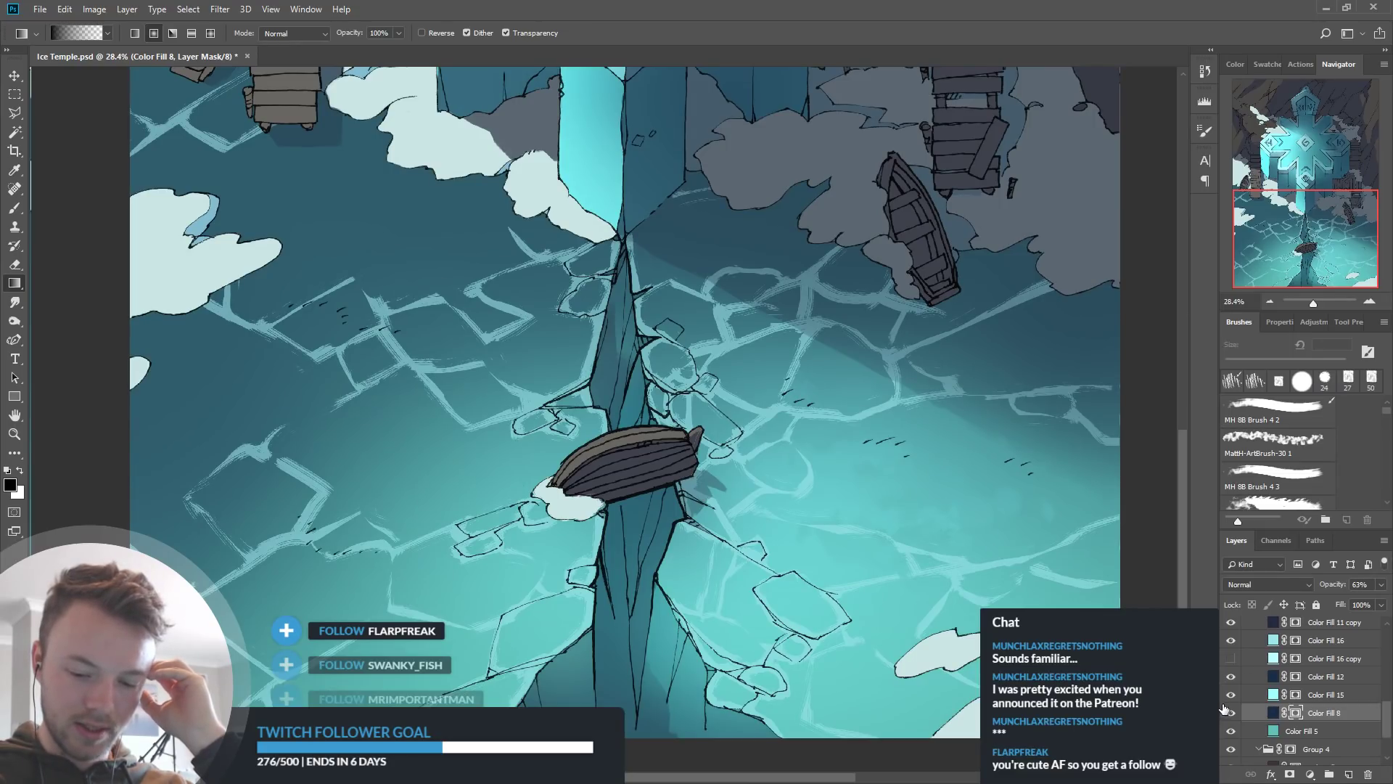
pyautogui.click(1231, 658)
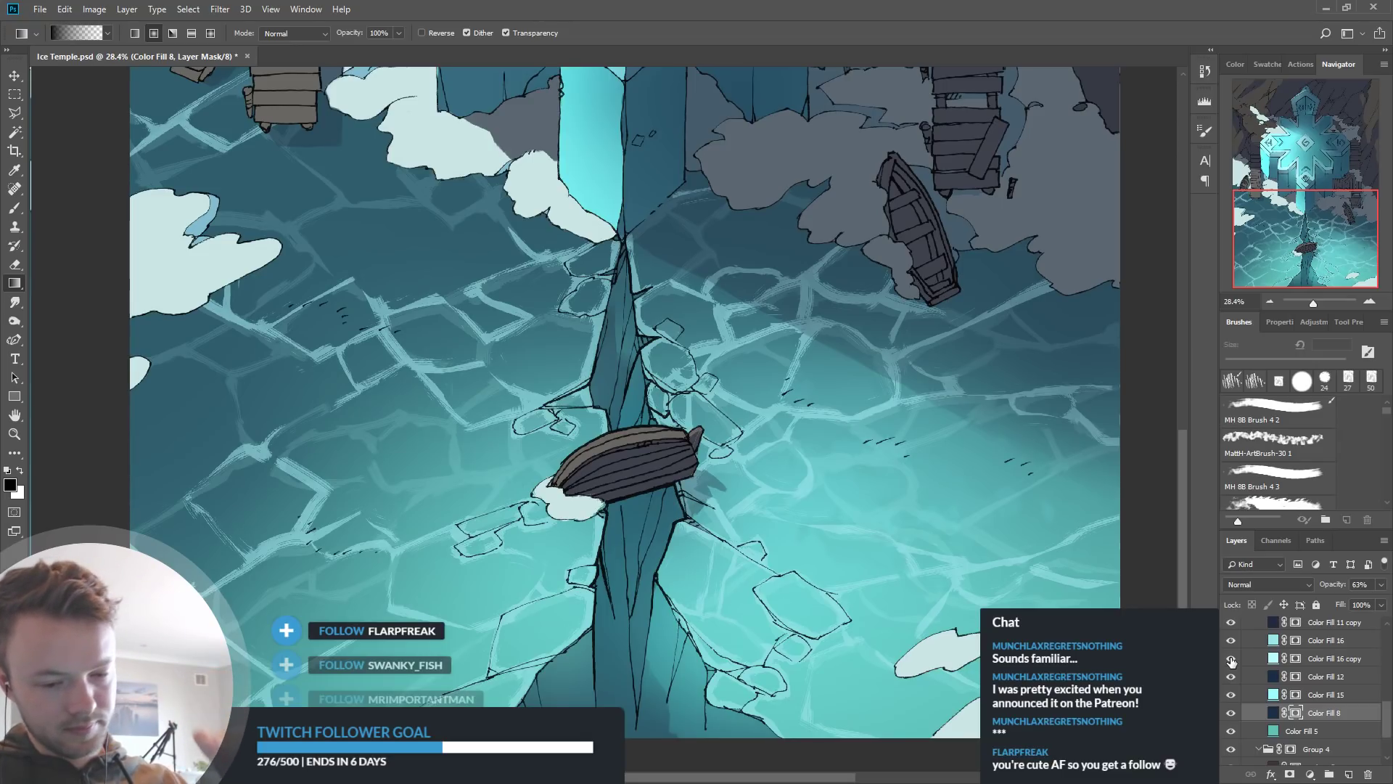
pyautogui.click(1231, 640)
pyautogui.click(1231, 640)
# Recolor the Color Fill 16 crack lines to a brighter cyan and set the layer's opacity to 51%
pyautogui.click(1277, 641)
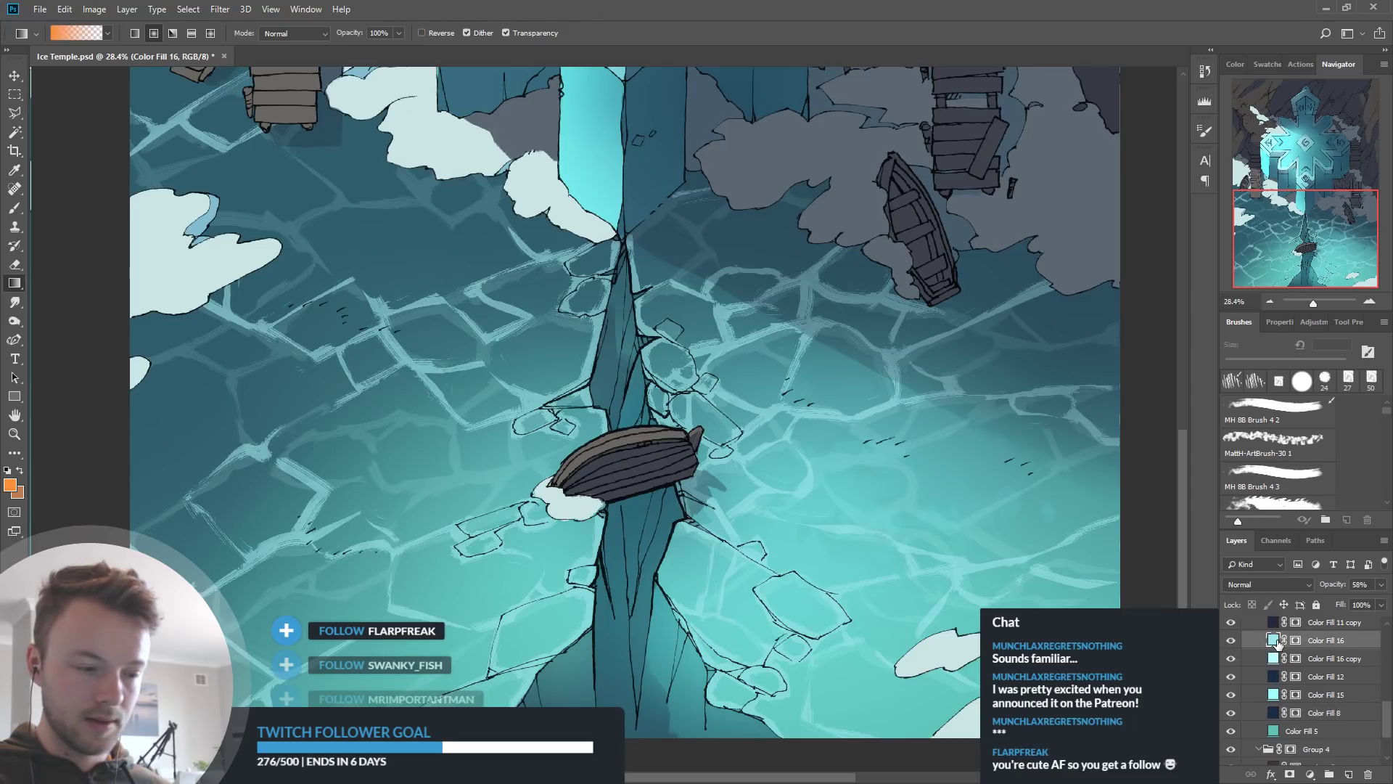
pyautogui.press('i')
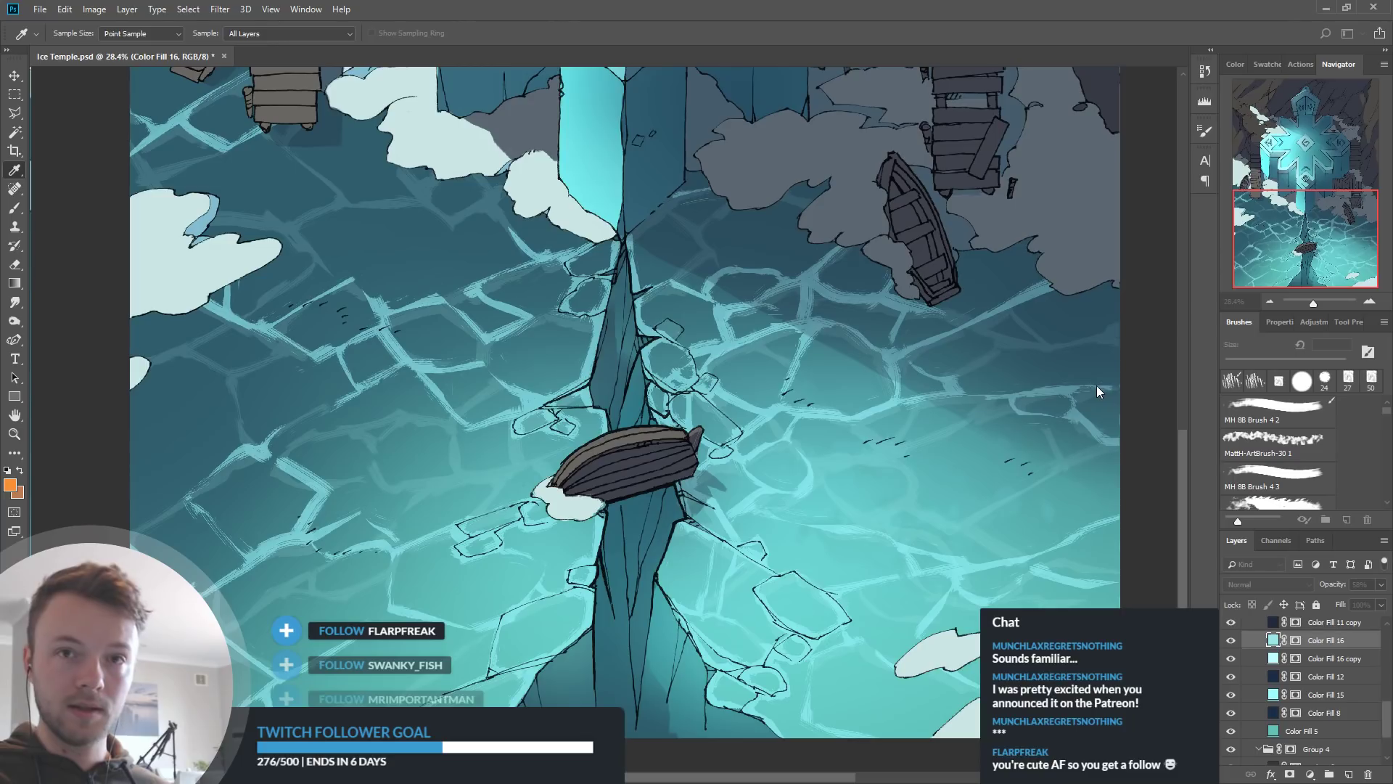
pyautogui.press('g')
pyautogui.moveTo(1338, 578)
pyautogui.mouseDown()
pyautogui.moveTo(1318, 588)
pyautogui.moveTo(1331, 589)
pyautogui.mouseUp()
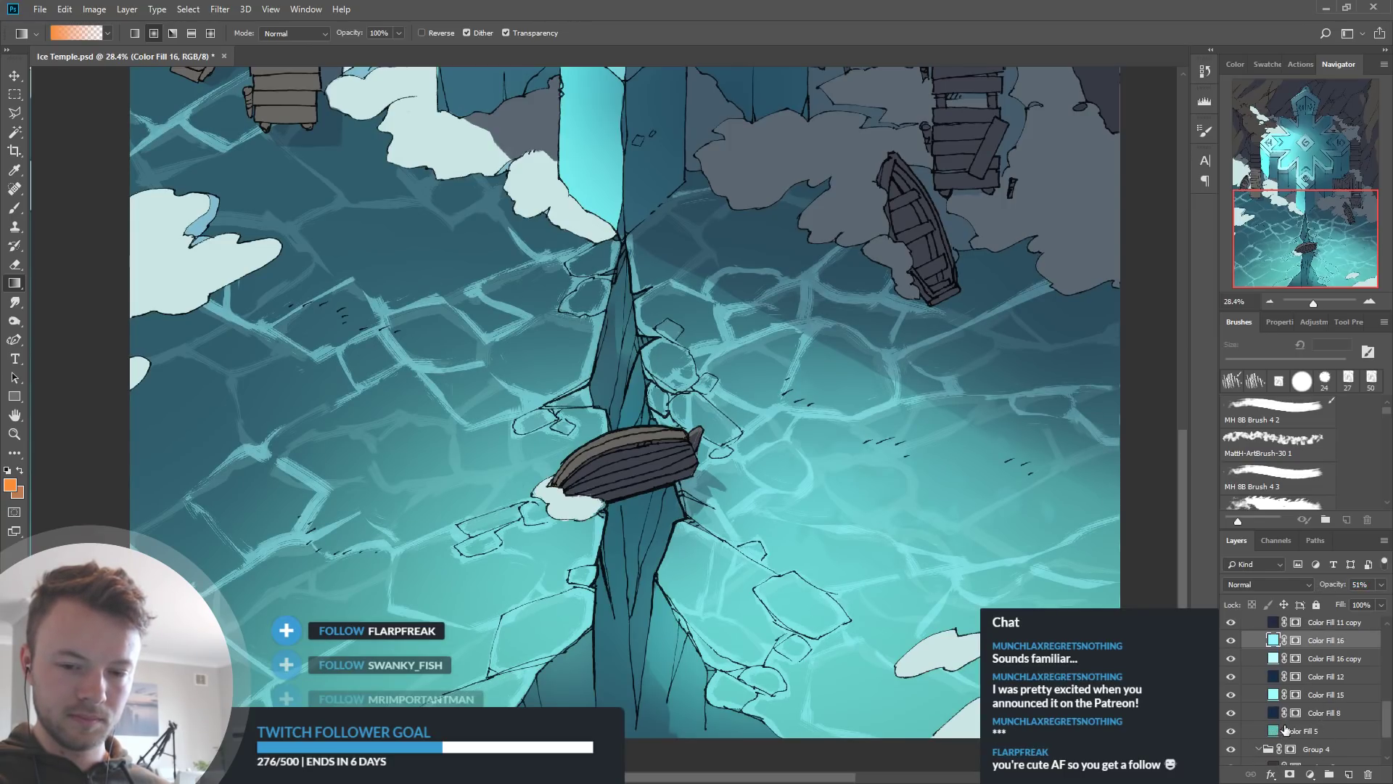
# Adjust the teal base color of the ice in Color Fill 5
pyautogui.click(1285, 731)
pyautogui.press('i')
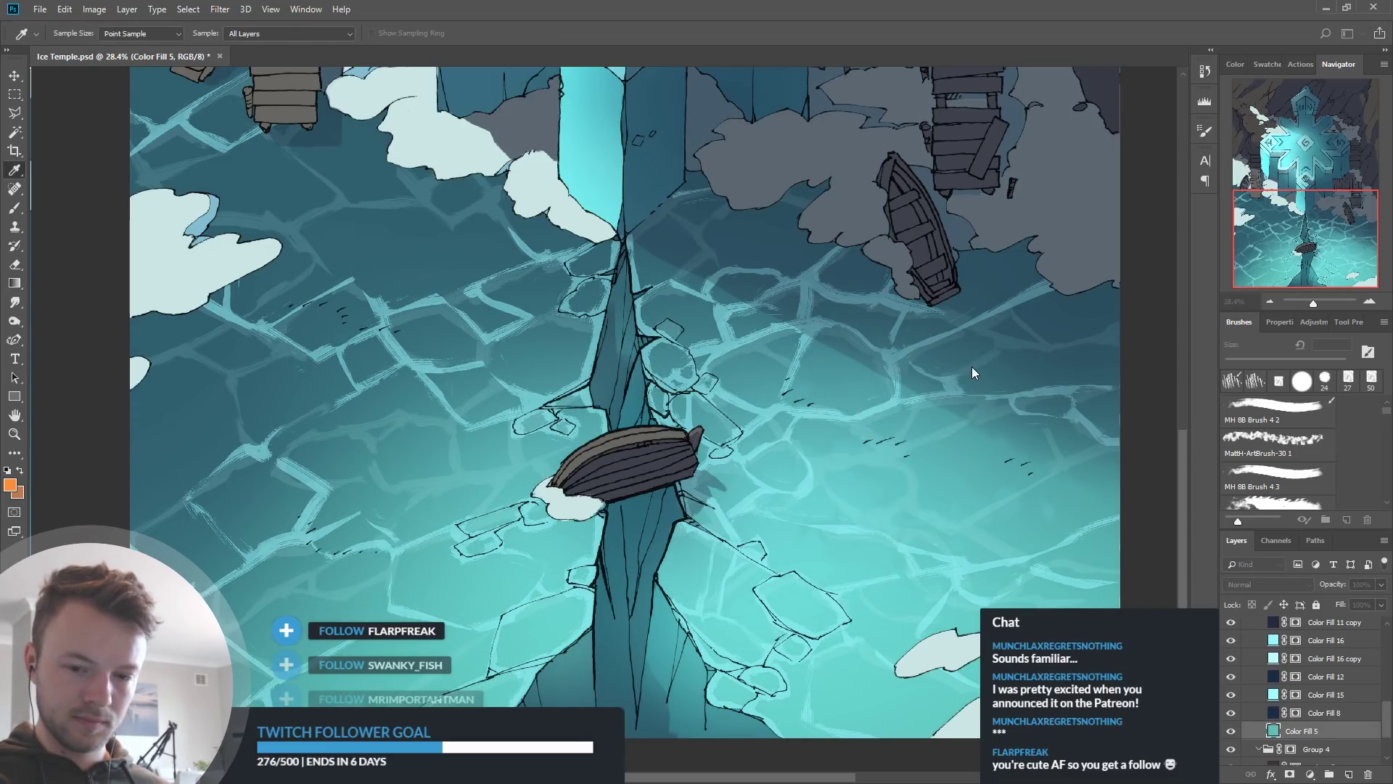
pyautogui.press('g')
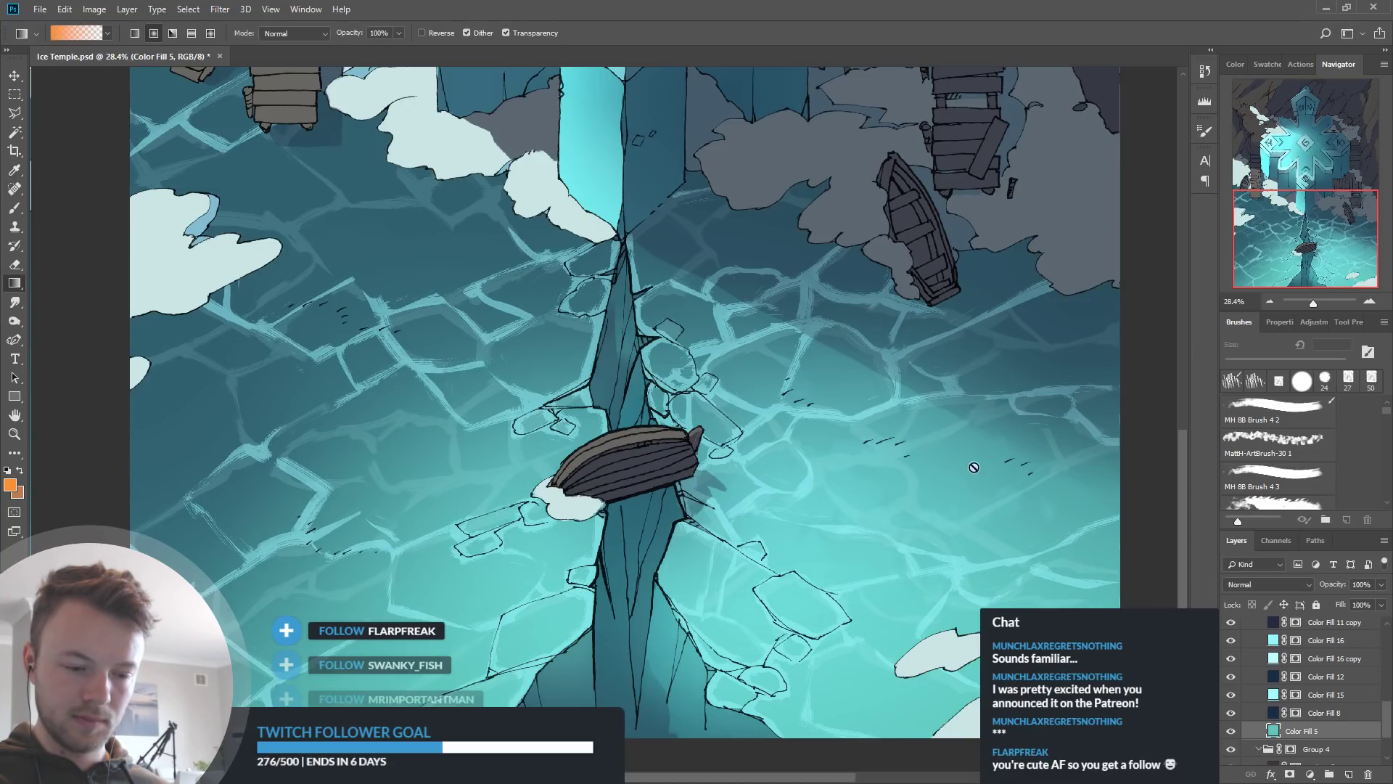
# Review the whole illustration and compare the lake with Color Fill 8 and Color Fill 12 each hidden and shown
pyautogui.scroll(-5, 793, 626)
pyautogui.scroll(4, 718, 336)
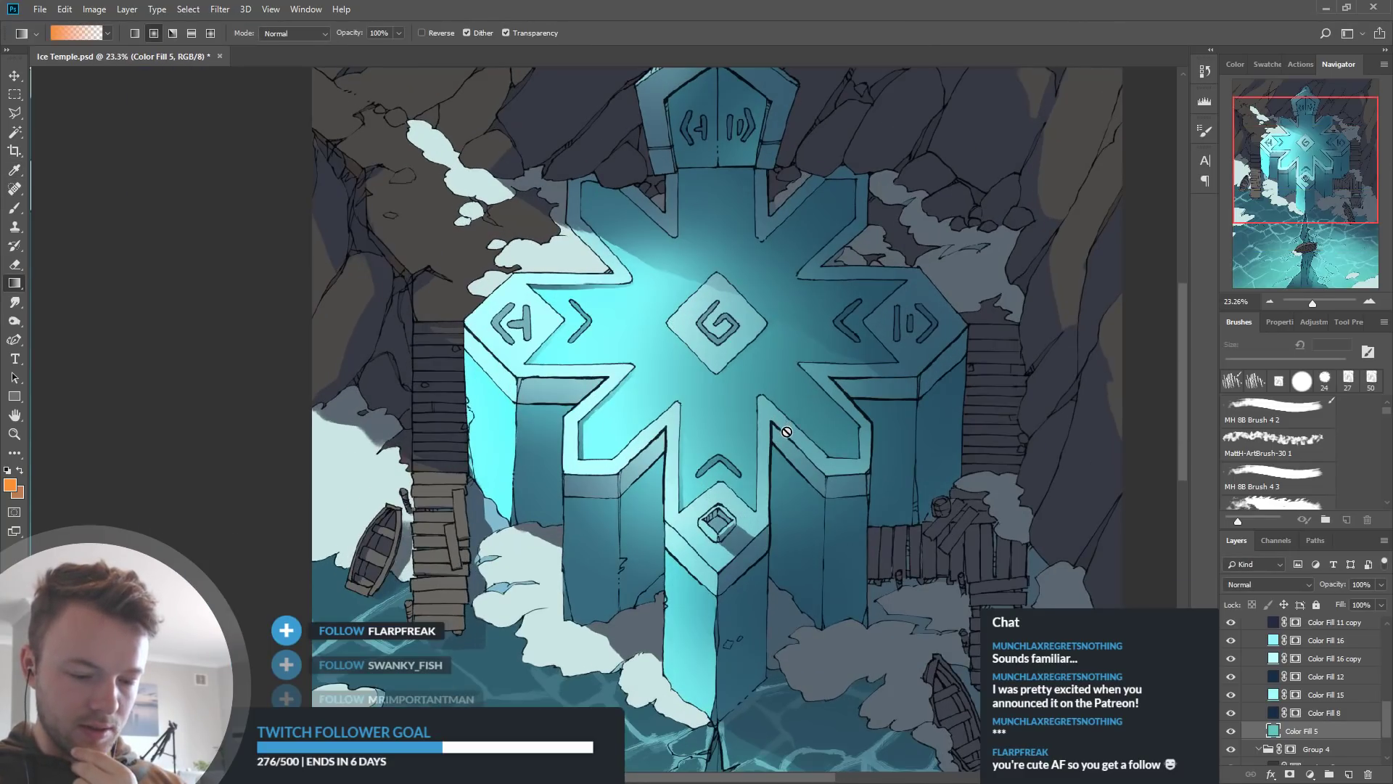
pyautogui.scroll(-4, 718, 336)
pyautogui.scroll(4, 707, 596)
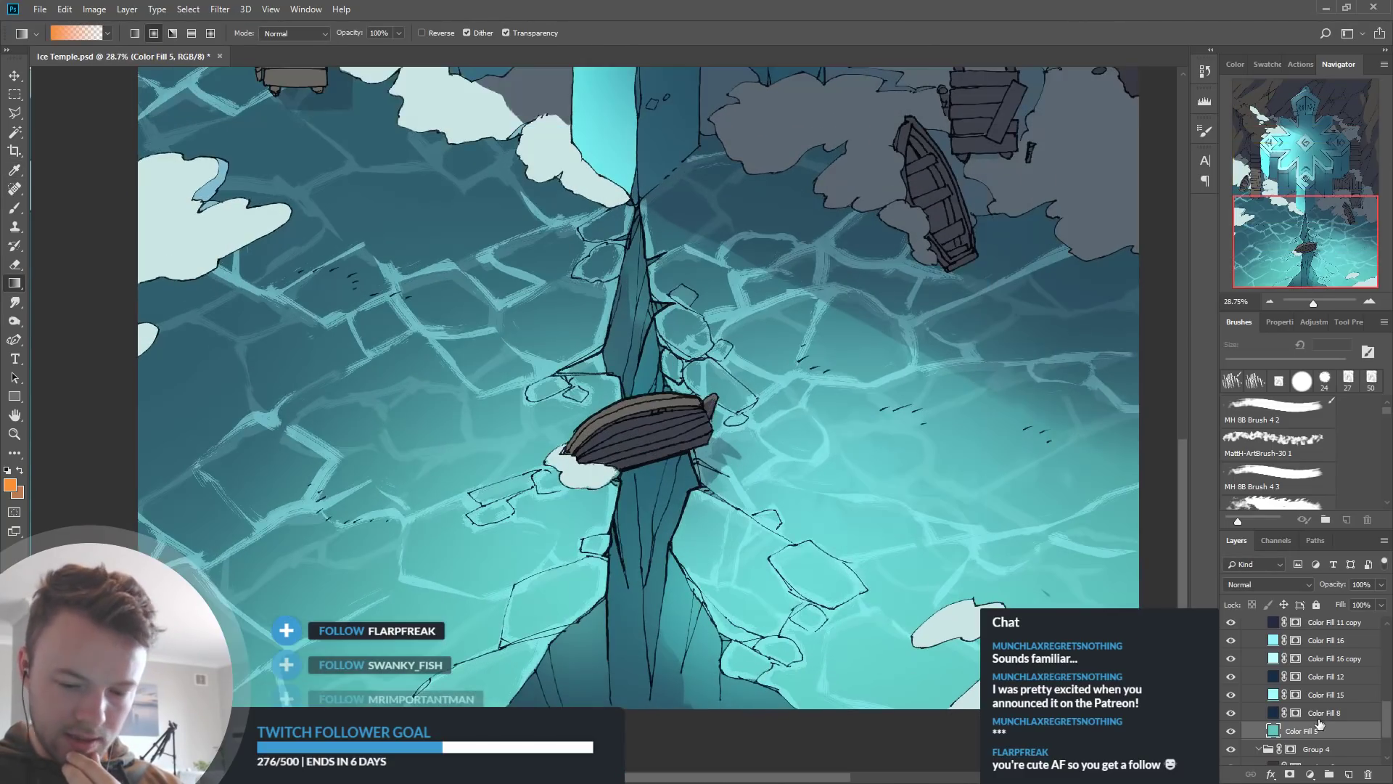
pyautogui.click(1232, 714)
pyautogui.click(1232, 714)
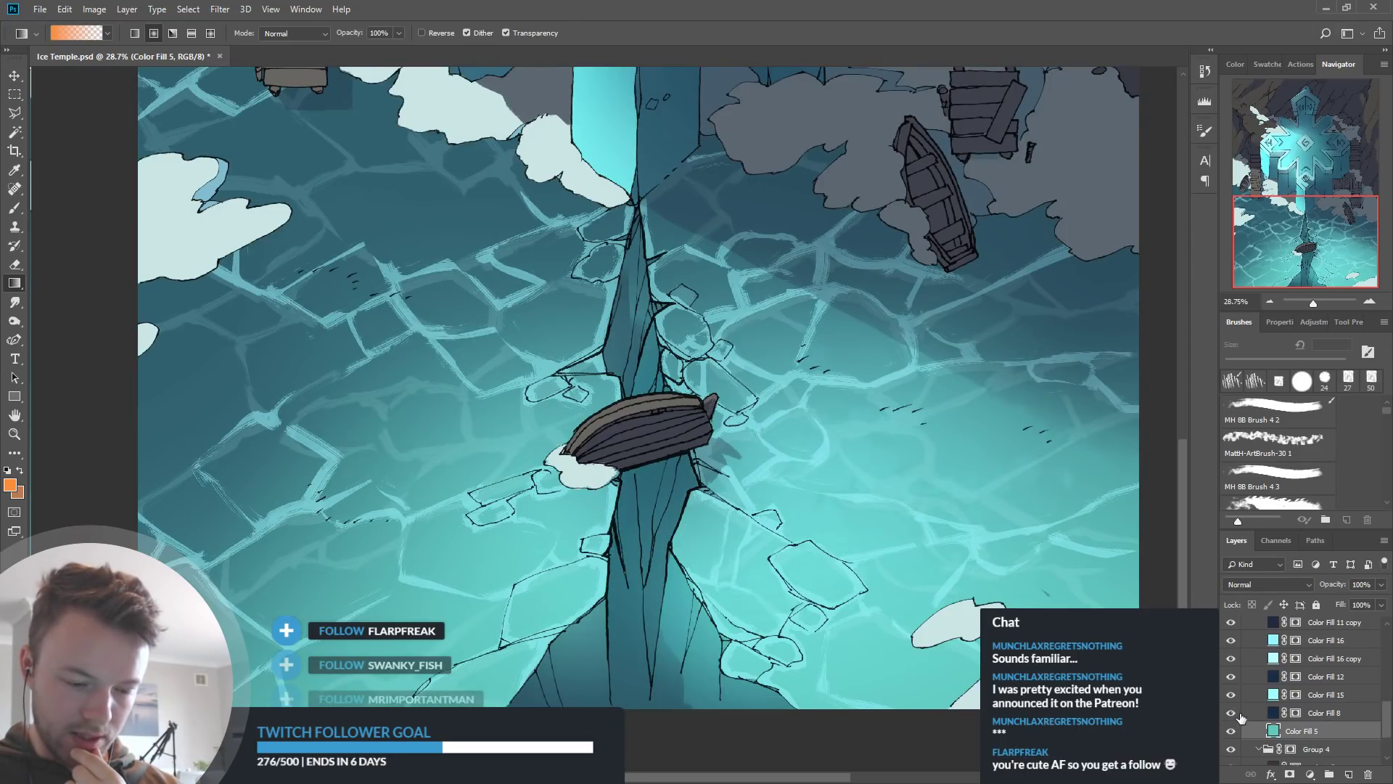
pyautogui.click(1231, 677)
pyautogui.click(1231, 676)
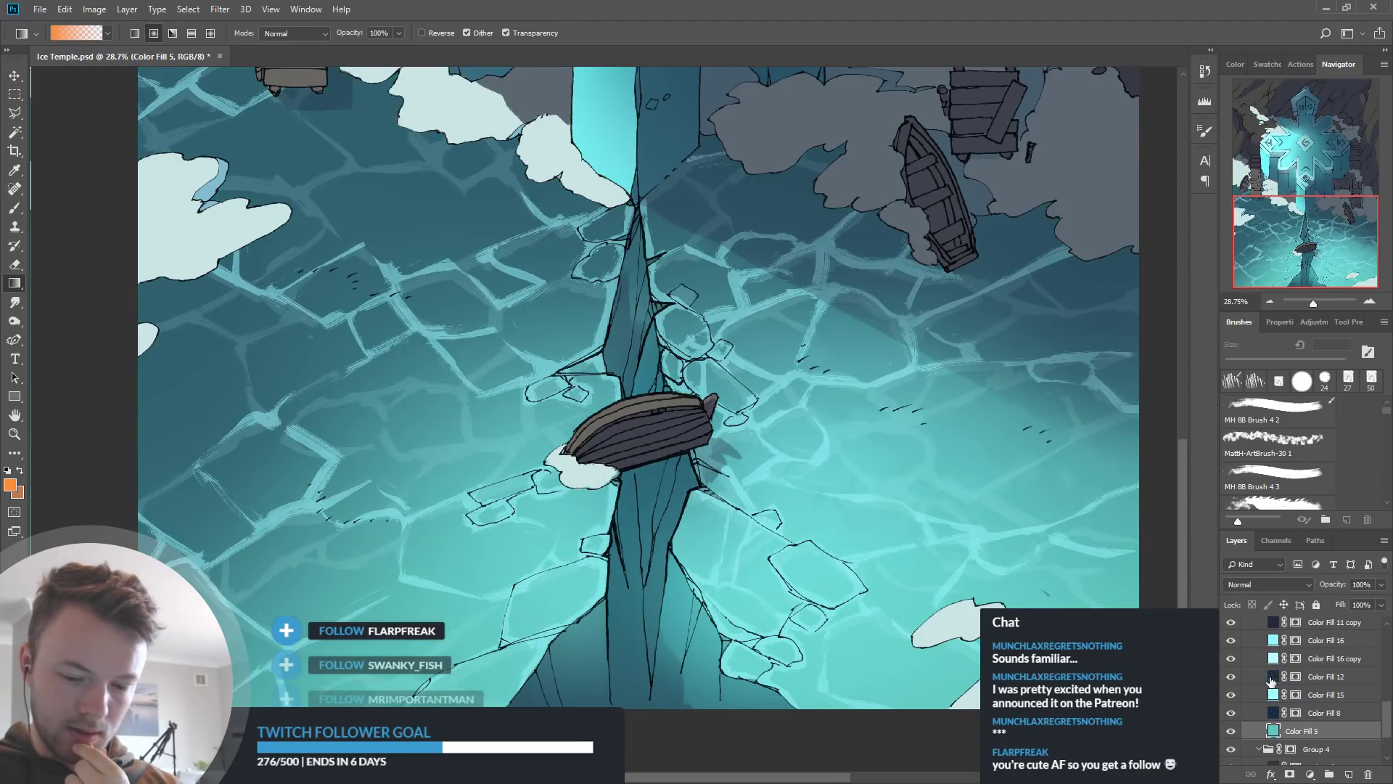
# Save the illustration, duplicate the Color Fill 12 lake shadow layer, and hide the original
pyautogui.click(1328, 676)
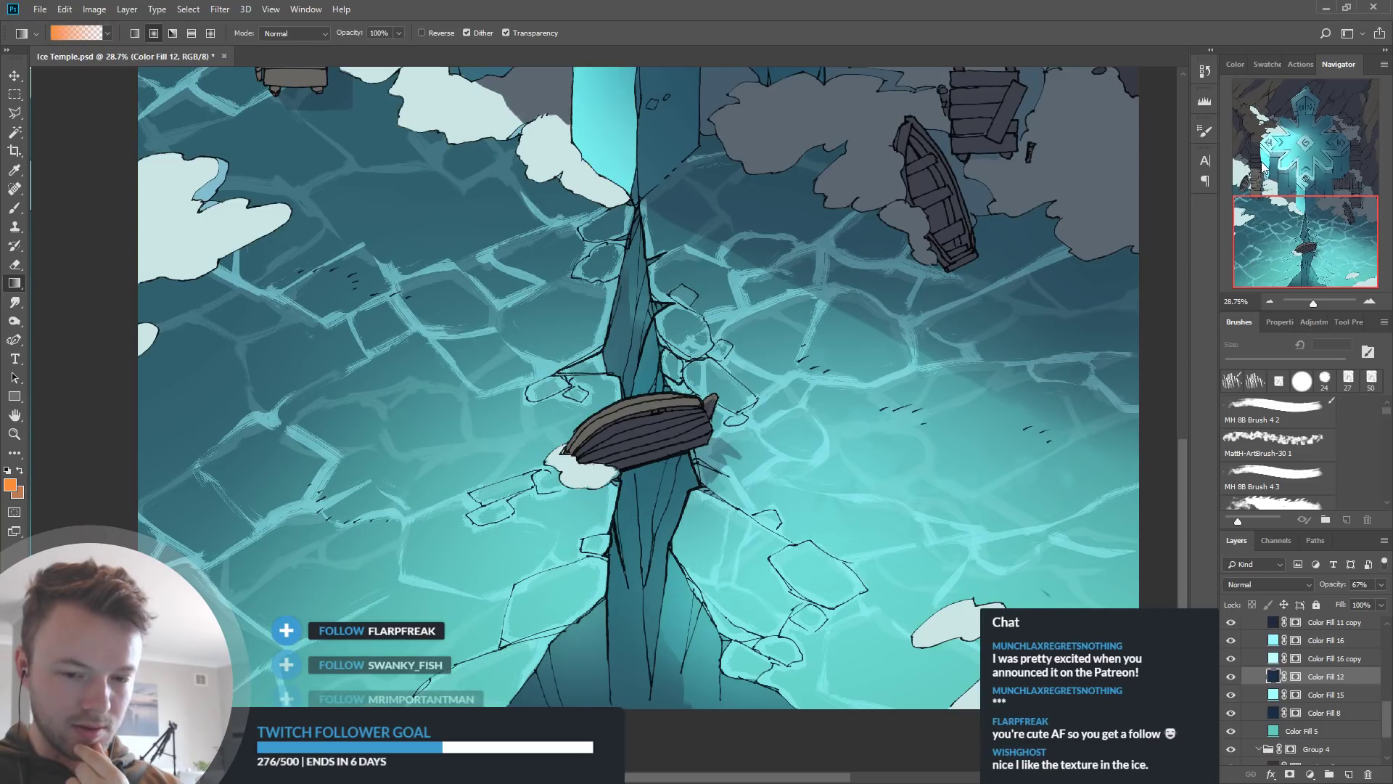
pyautogui.hotkey('ctrl', 's')
pyautogui.hotkey('ctrl', 'j')
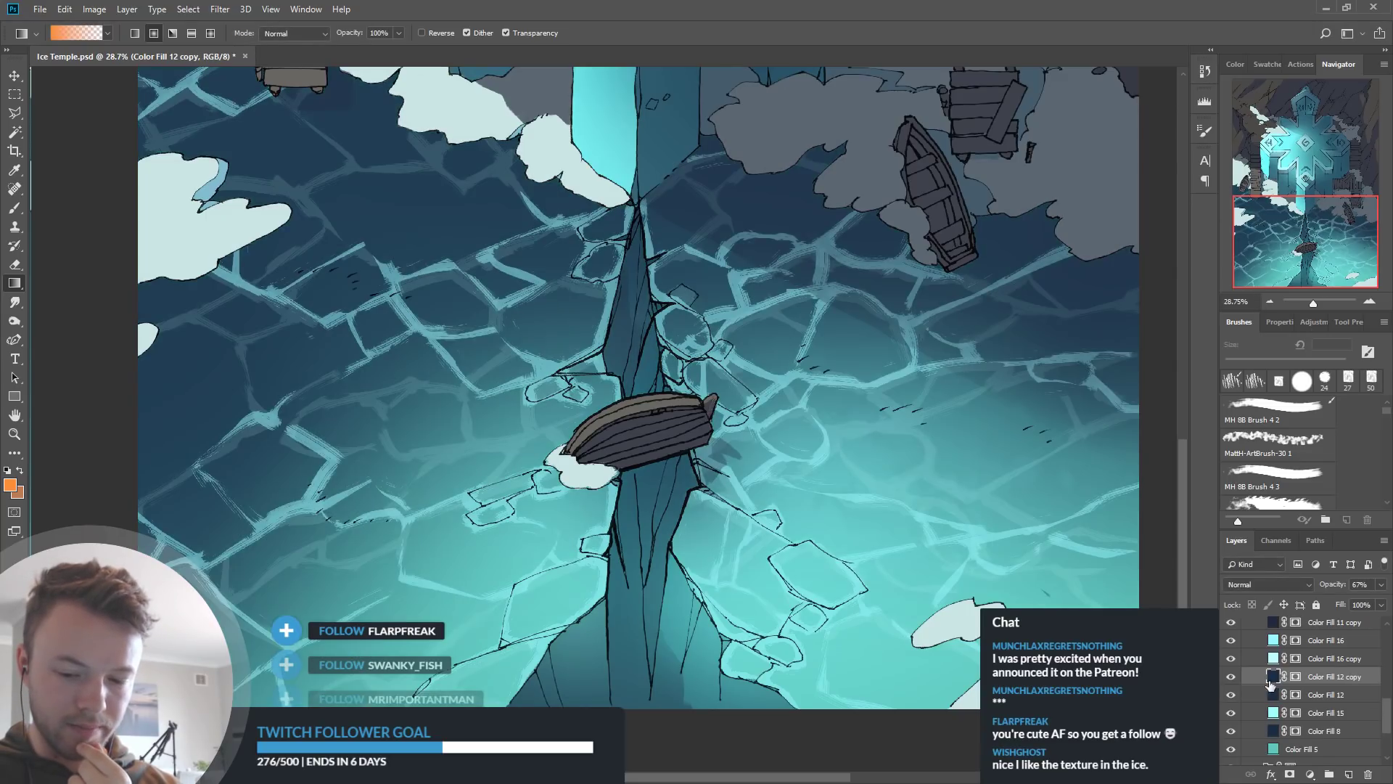
pyautogui.click(1229, 695)
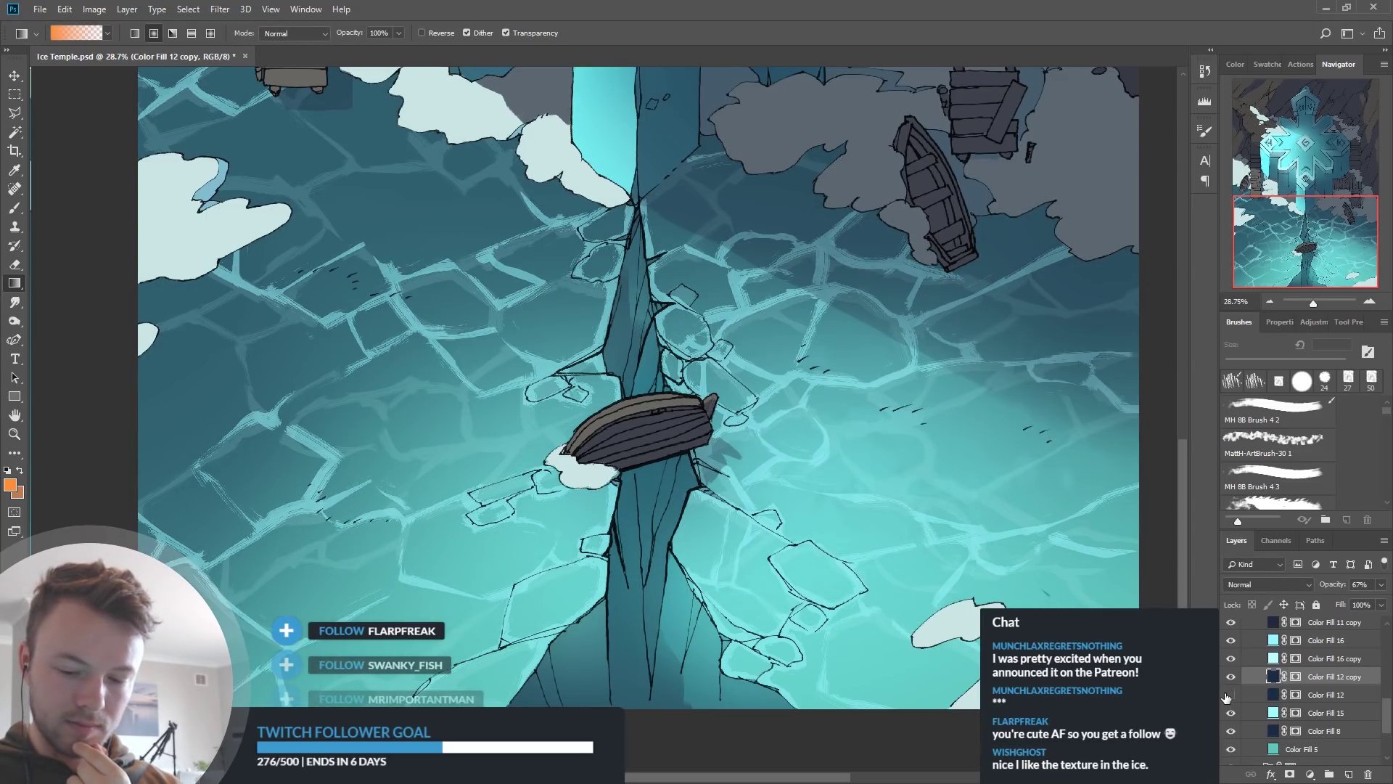
pyautogui.click(1229, 696)
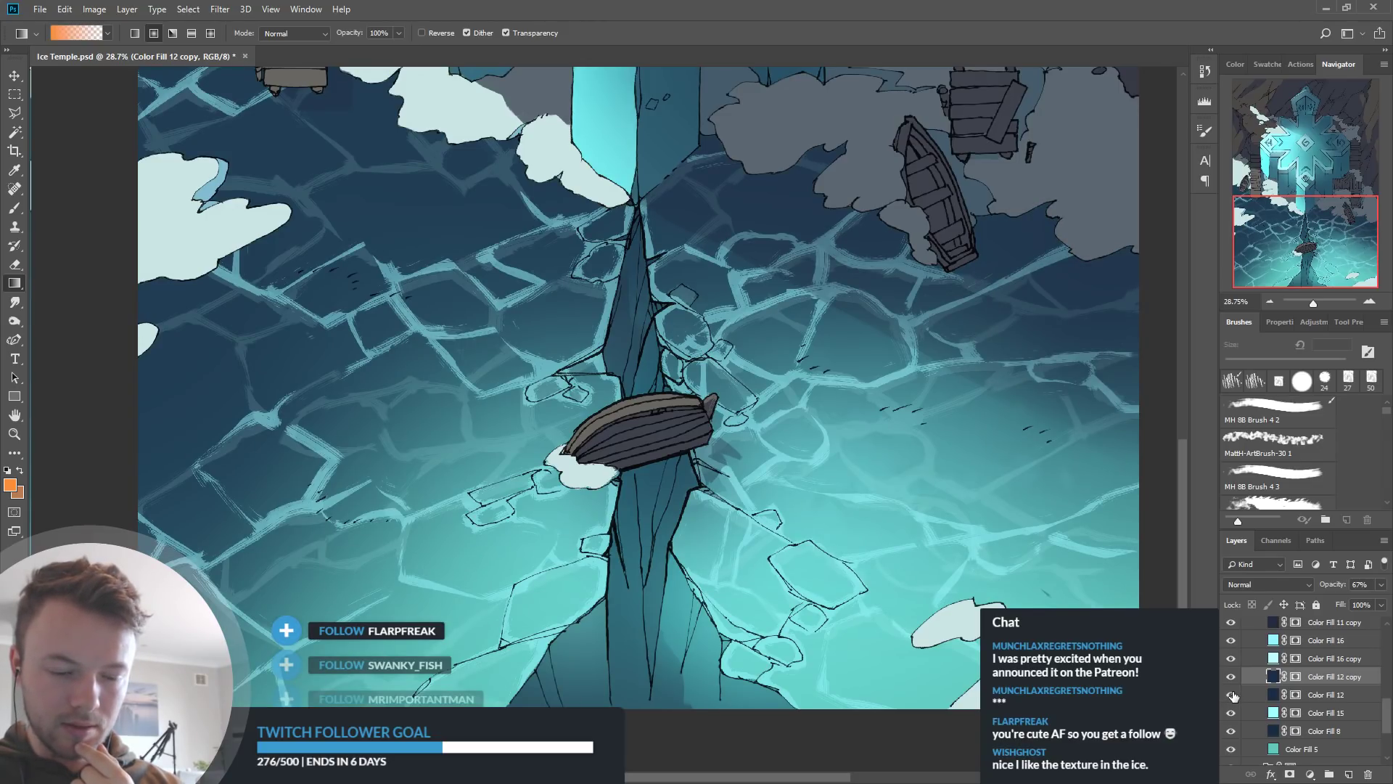
pyautogui.click(1231, 695)
# Set the opacity of Color Fill 12 copy to 74% and shift its fill to a greener, more muted dark tone
pyautogui.moveTo(1334, 585); pyautogui.dragTo(1337, 592)
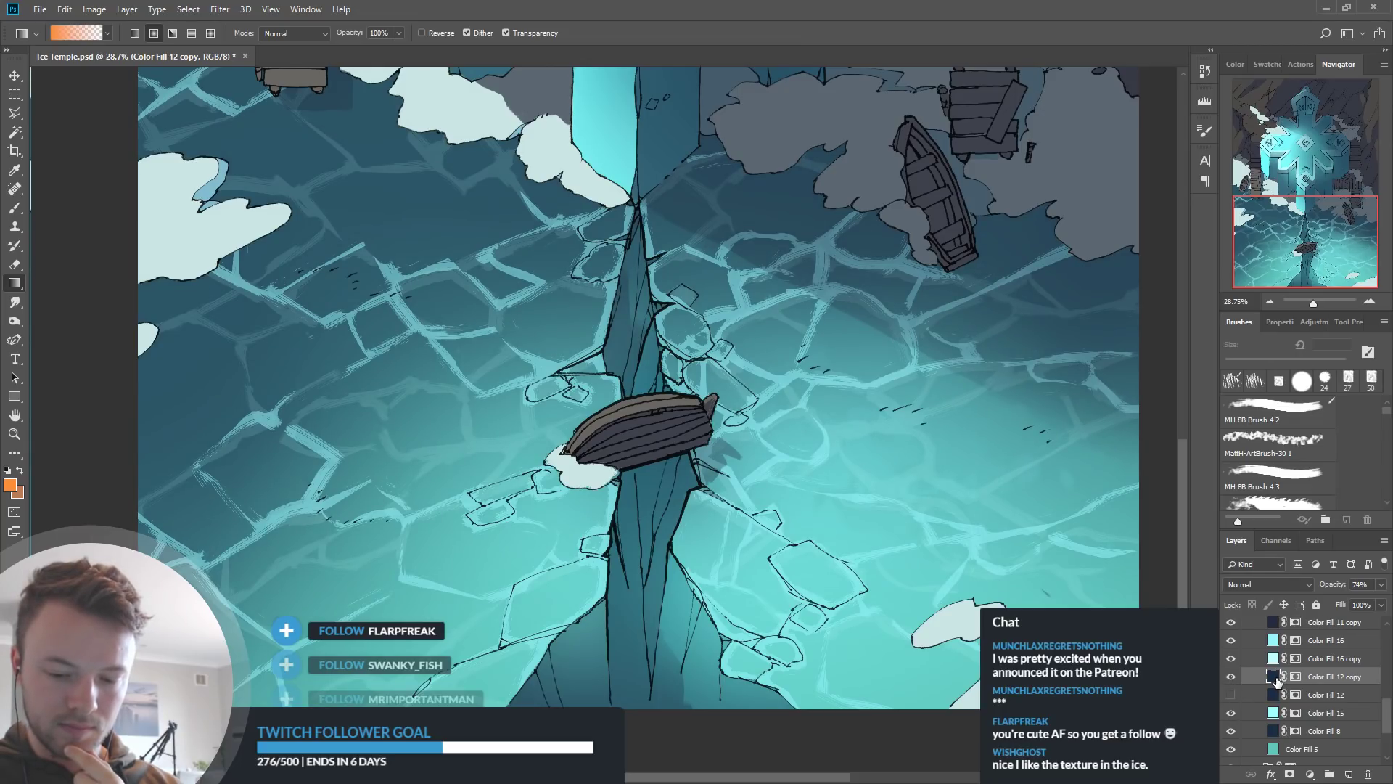
pyautogui.press('i')
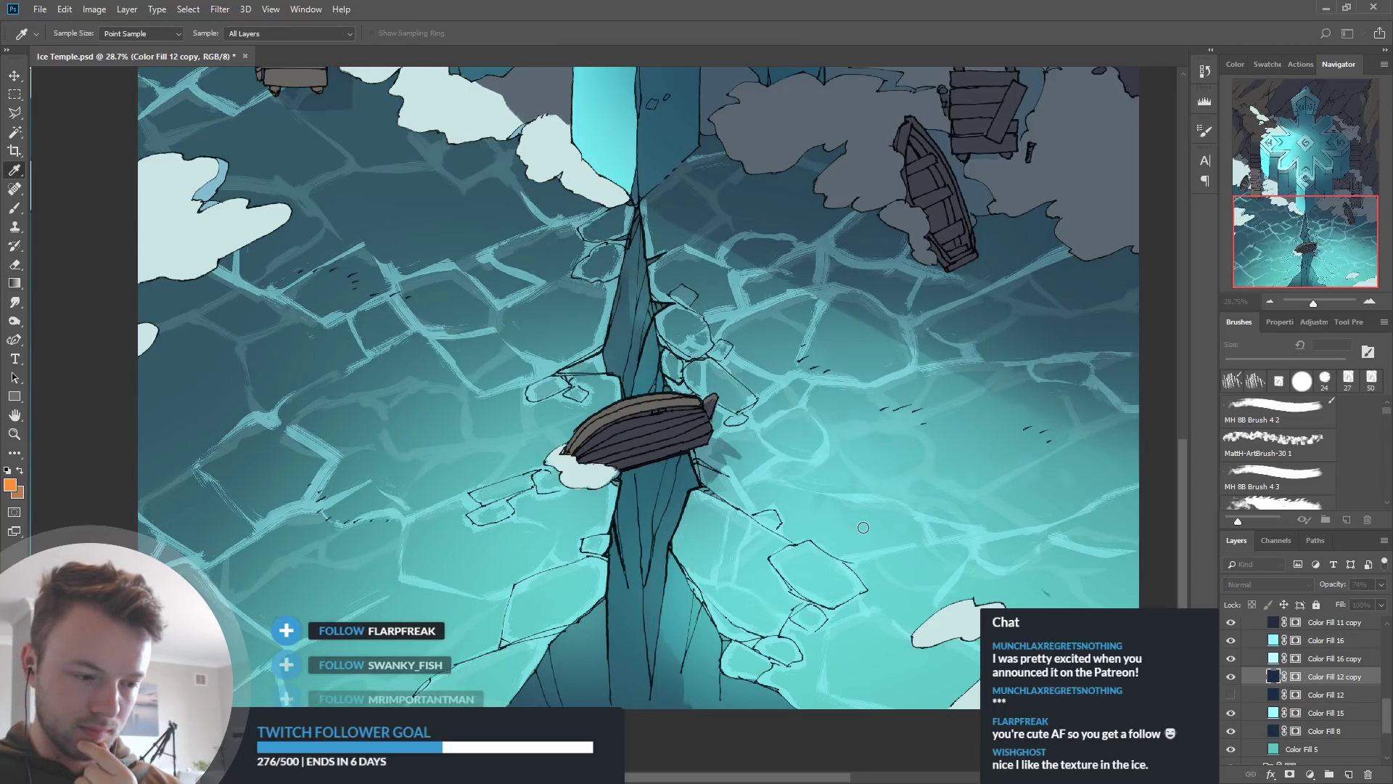
pyautogui.press('g')
# Examine the recolored lake shadow against the whole temple scene and up close around the boat
pyautogui.scroll(-5, 942, 631)
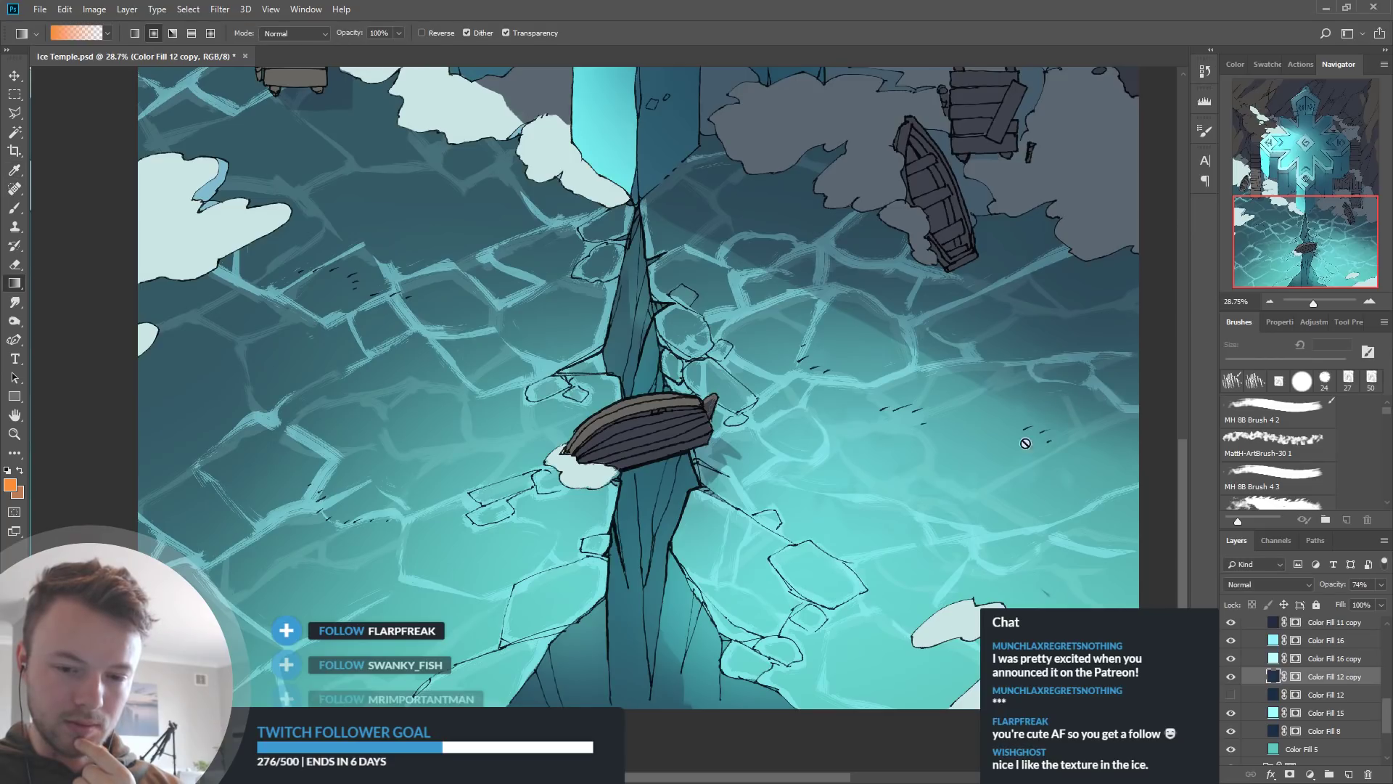
pyautogui.scroll(1, 973, 368)
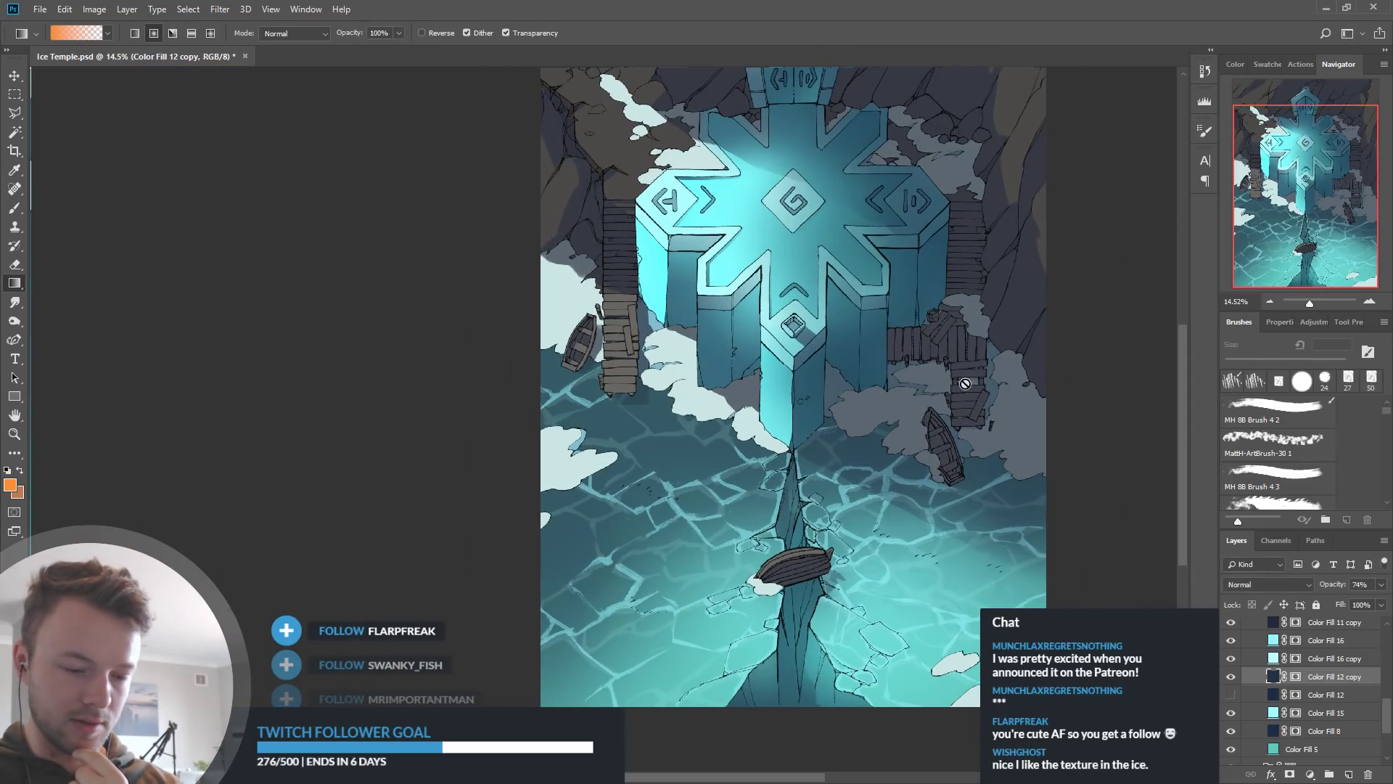
pyautogui.scroll(1, 962, 431)
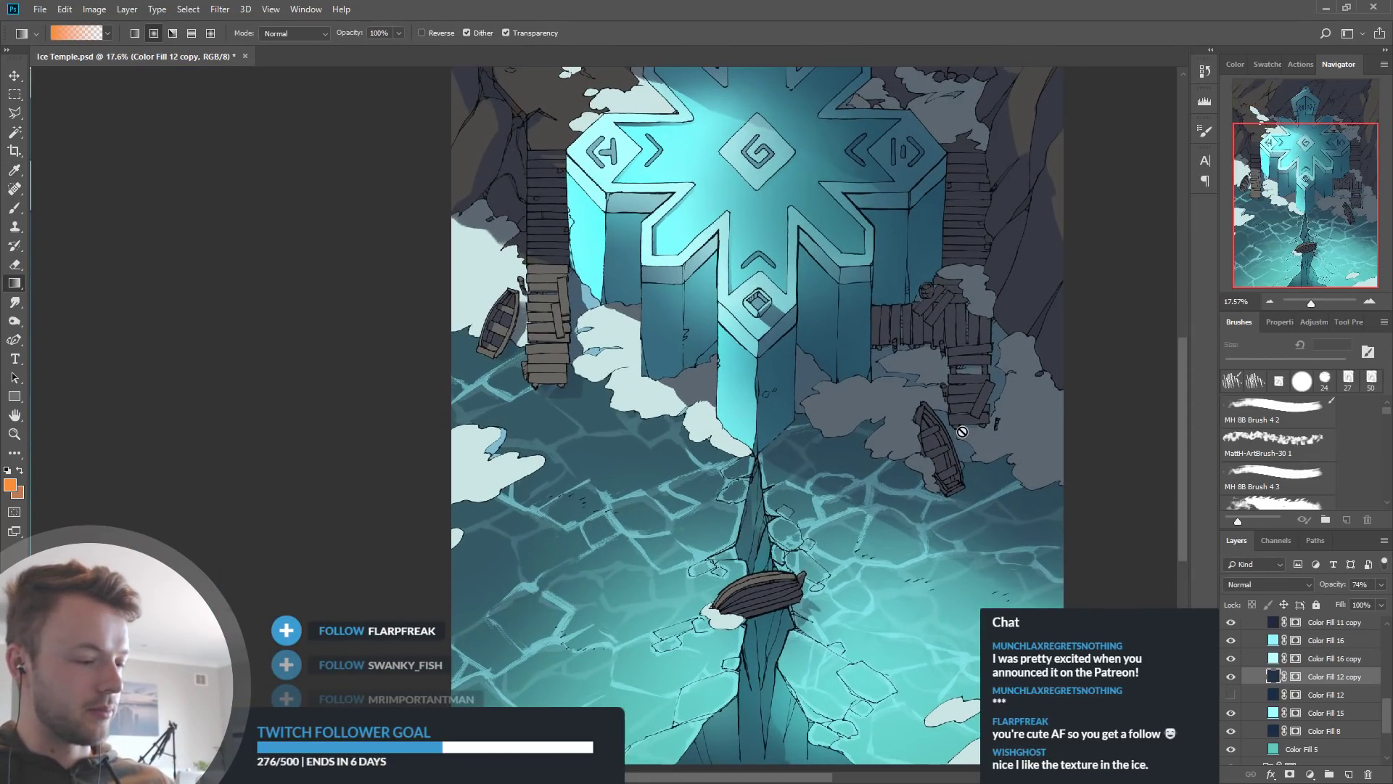
pyautogui.scroll(2, 867, 573)
pyautogui.scroll(-1, 798, 435)
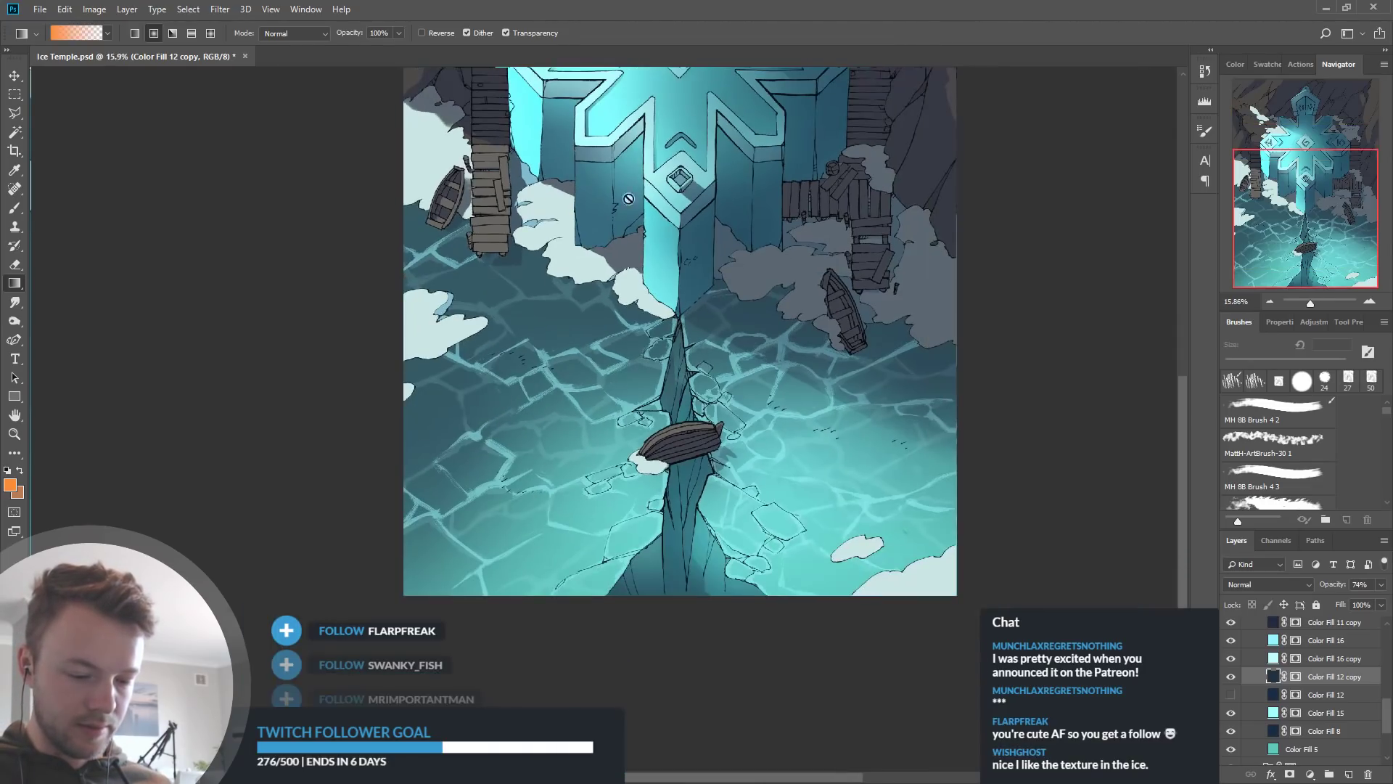
pyautogui.scroll(2, 751, 337)
pyautogui.scroll(2, 816, 253)
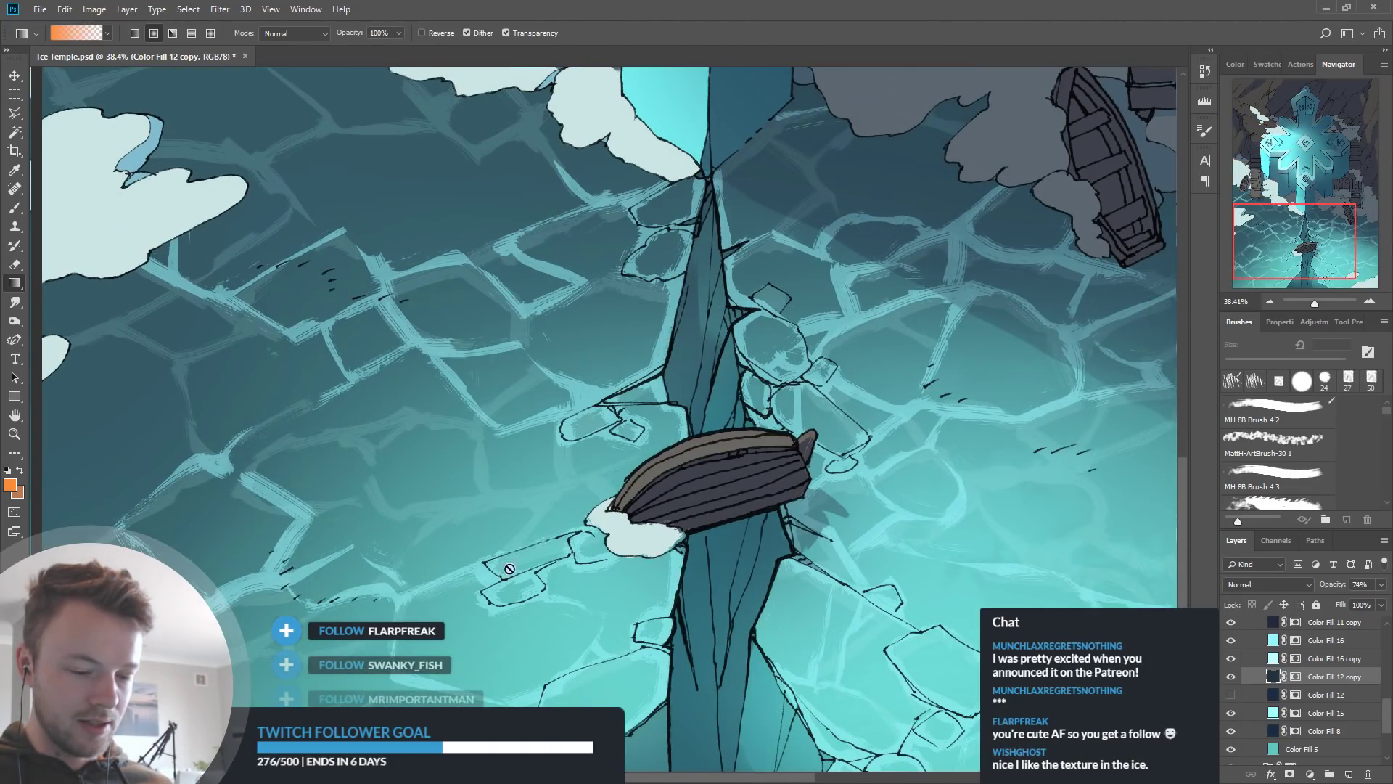
# Paint MH 8B Brush 4 2 strokes at 437 px into the Color Fill 12 copy mask over the ice left of the boat
pyautogui.scroll(-2, 479, 481)
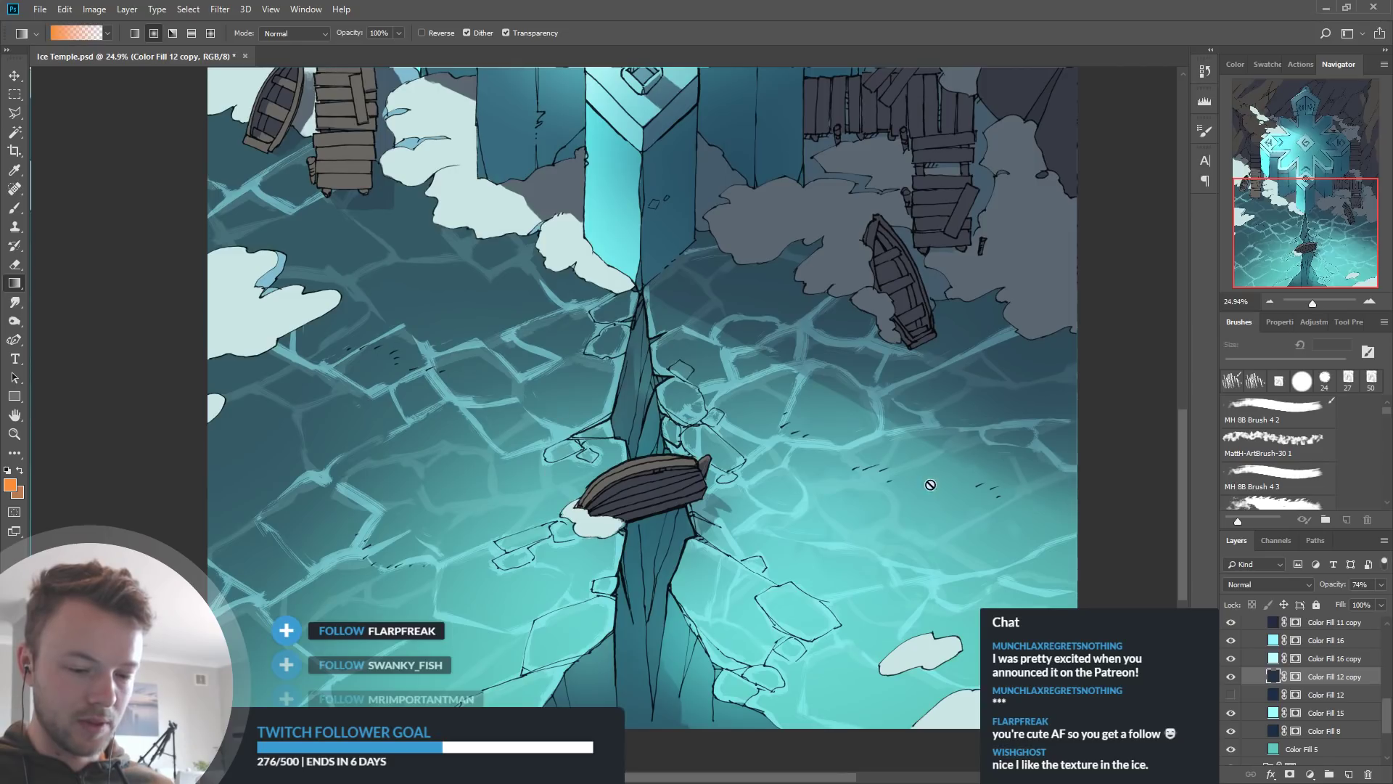
pyautogui.scroll(1, 697, 364)
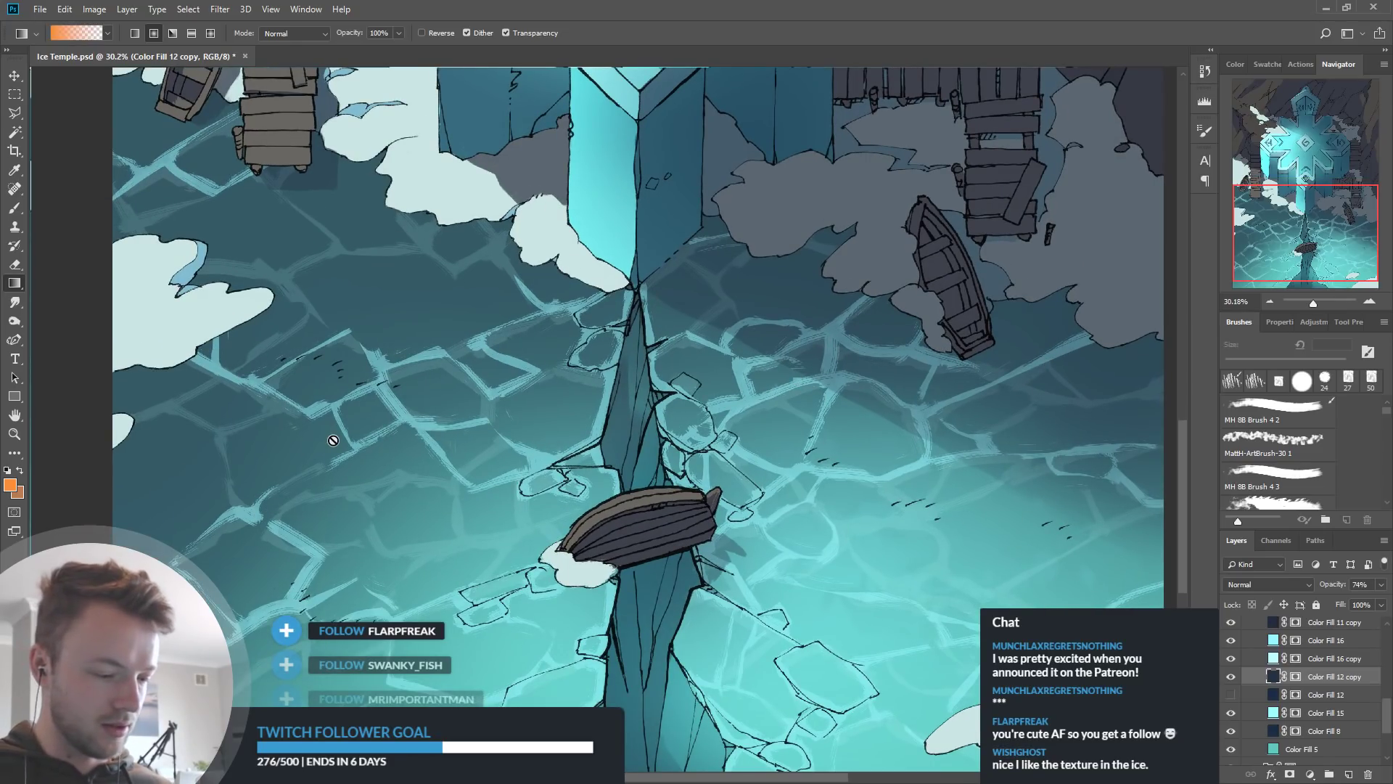
pyautogui.click(1293, 676)
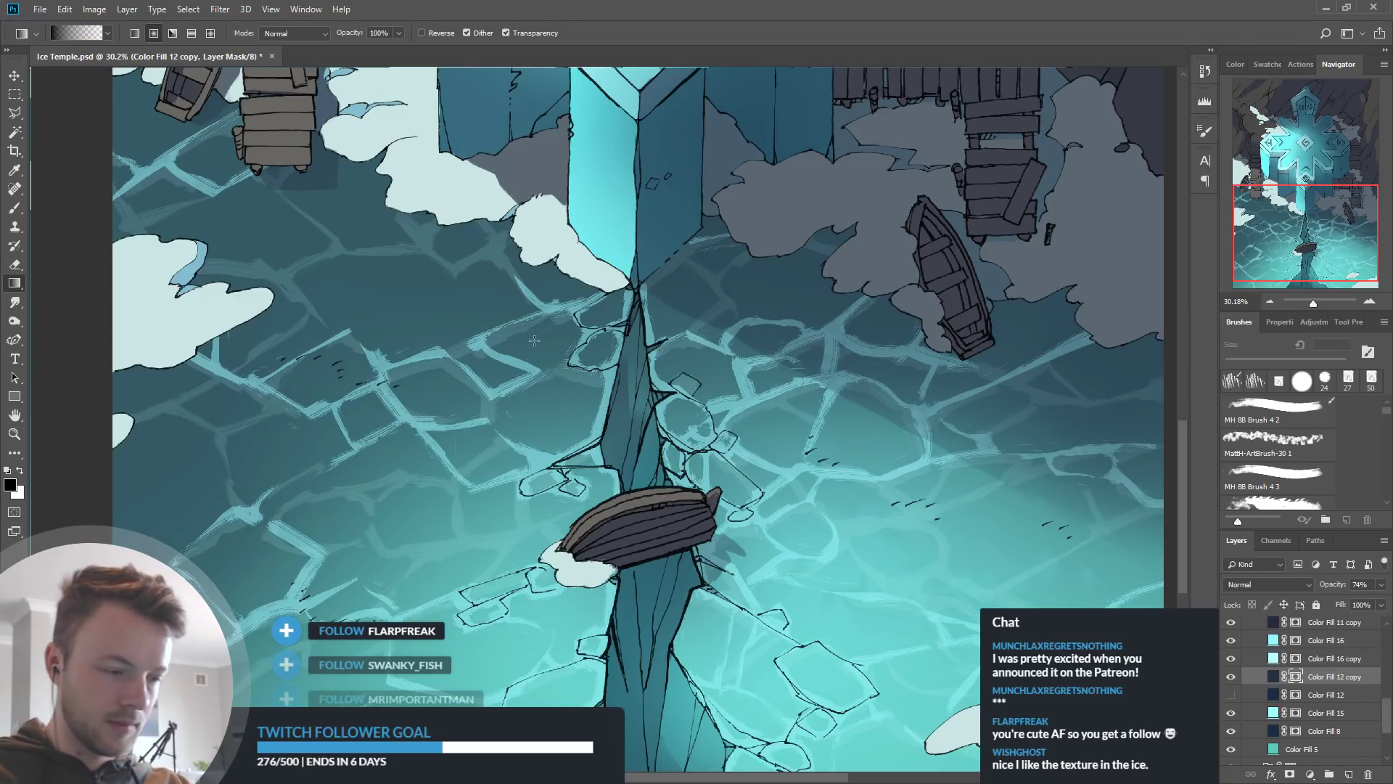
pyautogui.press('b')
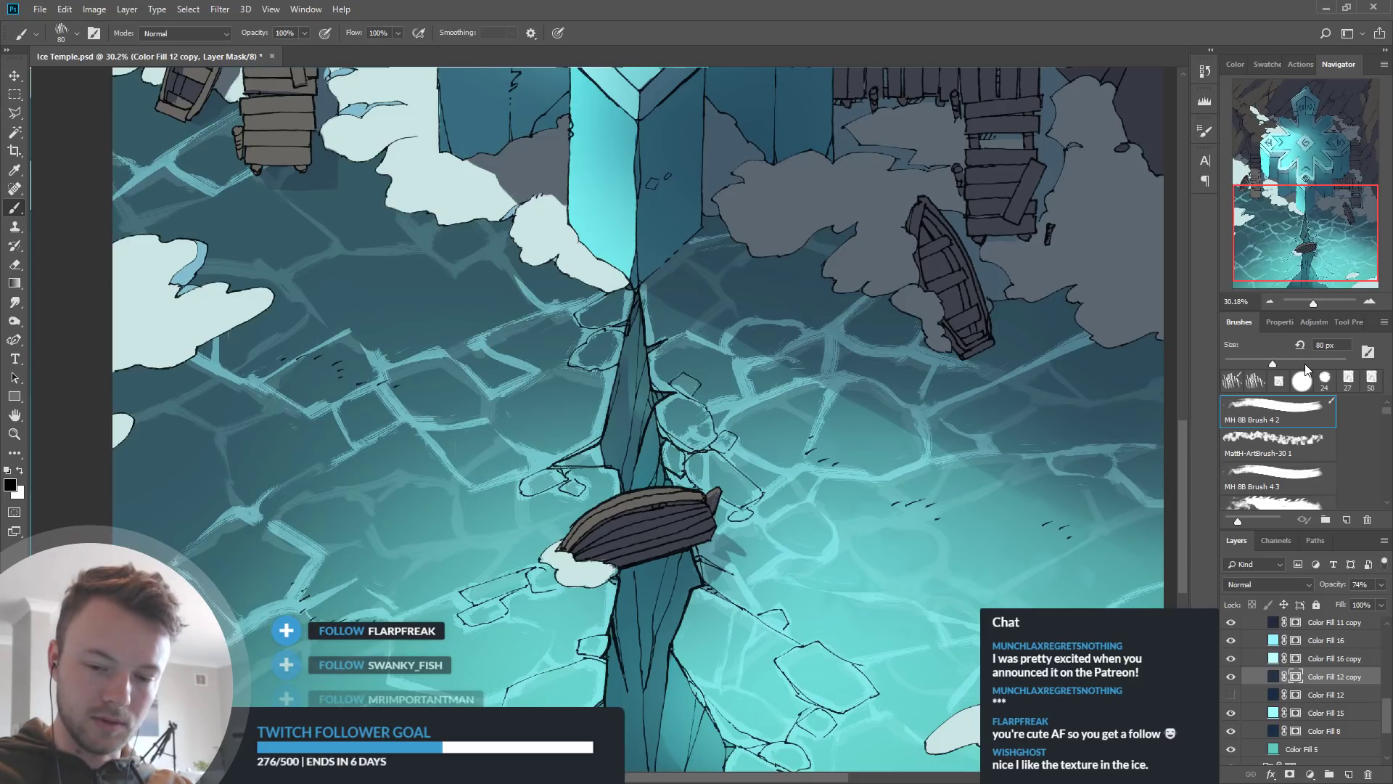
pyautogui.click(1332, 359)
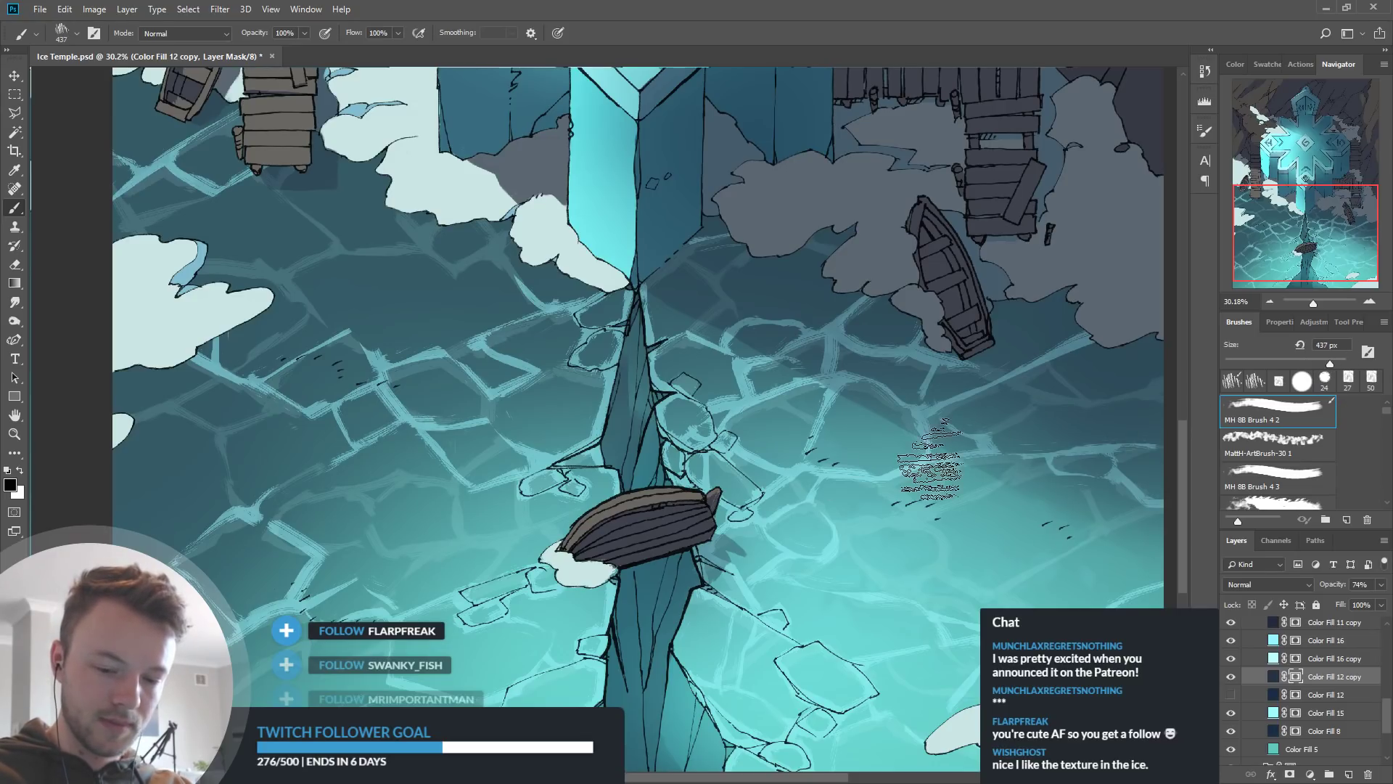
pyautogui.keyDown('alt'); pyautogui.click(468, 471); pyautogui.keyUp('alt')
pyautogui.moveTo(472, 446)
pyautogui.mouseDown()
pyautogui.moveTo(420, 499)
pyautogui.moveTo(455, 498)
pyautogui.mouseUp()
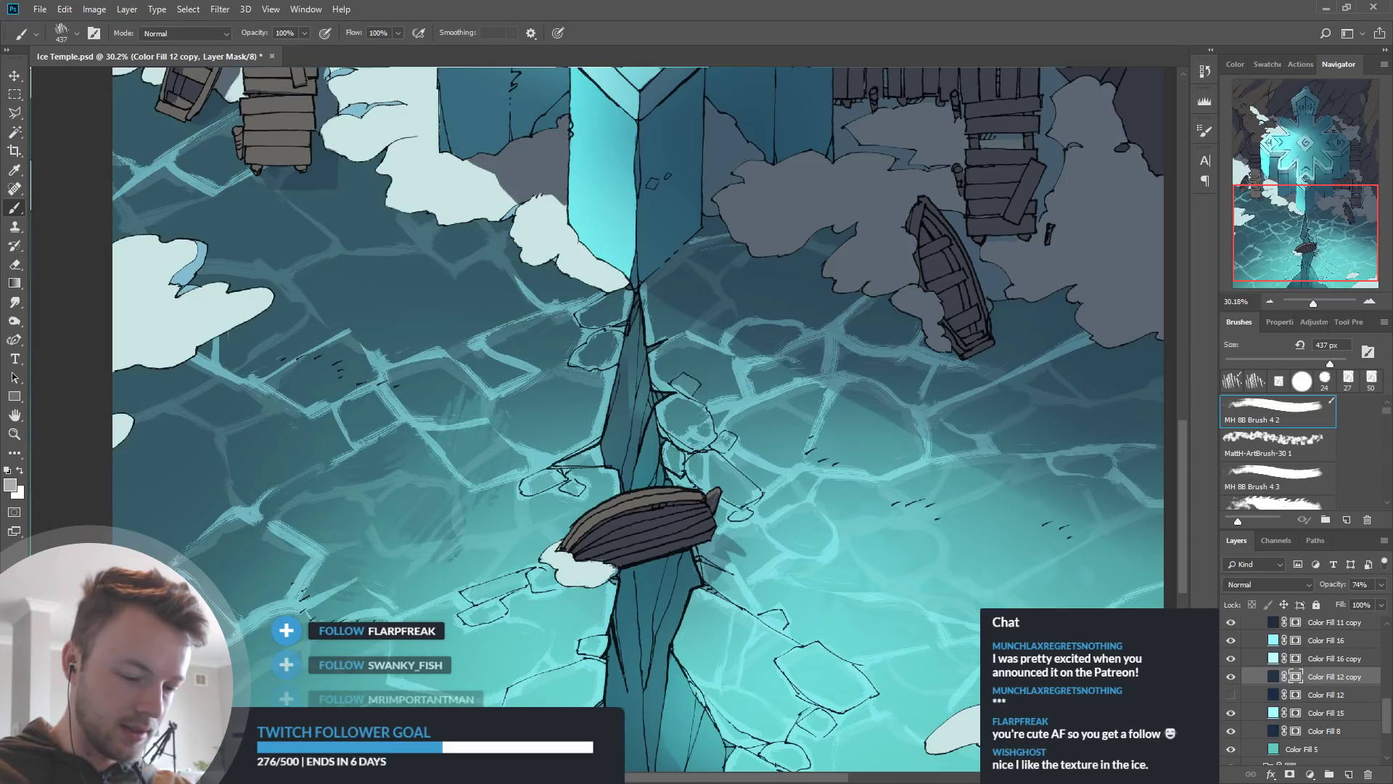
pyautogui.keyDown('alt'); pyautogui.click(465, 579); pyautogui.keyUp('alt')
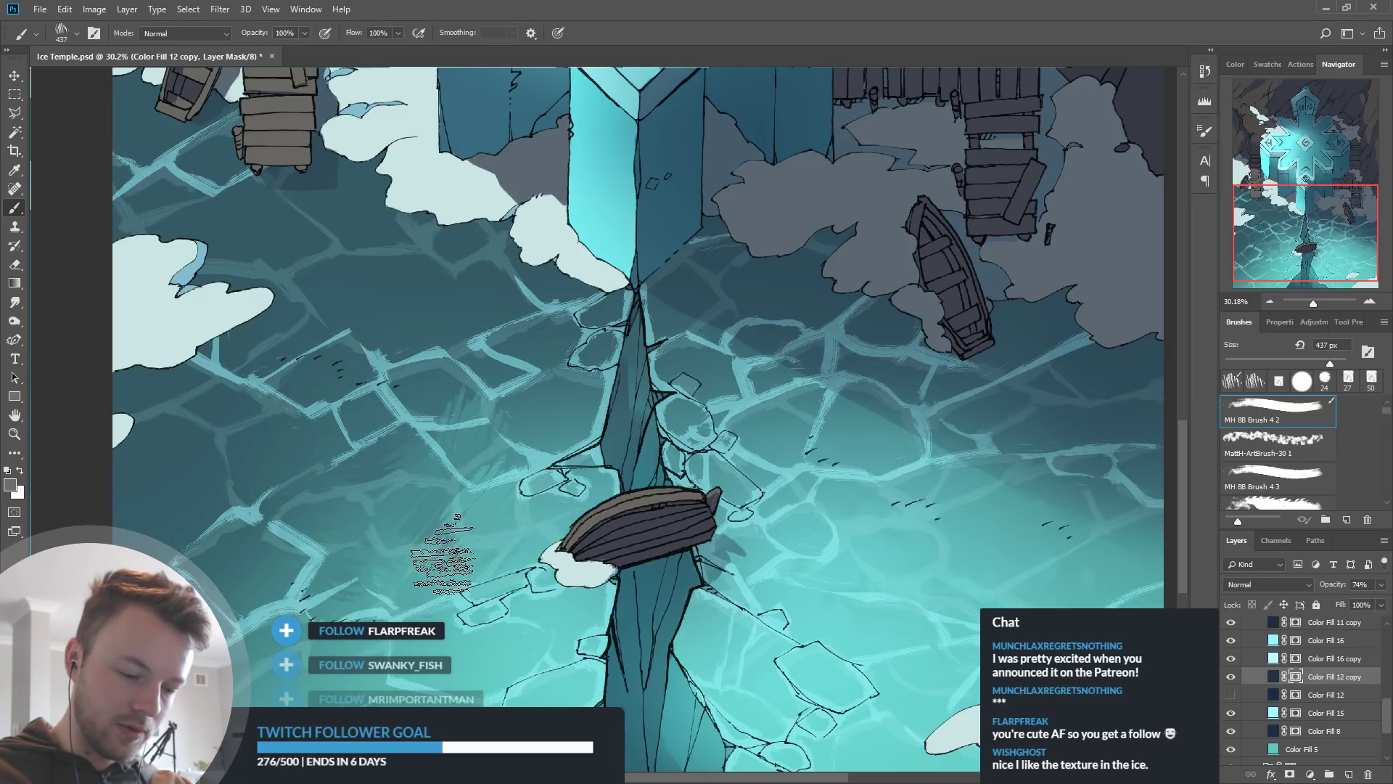
# Brush sampled mask tones in rough streaks across the shadow edge on the far-left ice slabs
pyautogui.keyDown('alt'); pyautogui.click(247, 542); pyautogui.keyUp('alt')
pyautogui.moveTo(311, 544)
pyautogui.mouseDown()
pyautogui.moveTo(226, 586)
pyautogui.moveTo(248, 638)
pyautogui.mouseUp()
pyautogui.keyDown('alt'); pyautogui.click(312, 550); pyautogui.keyUp('alt')
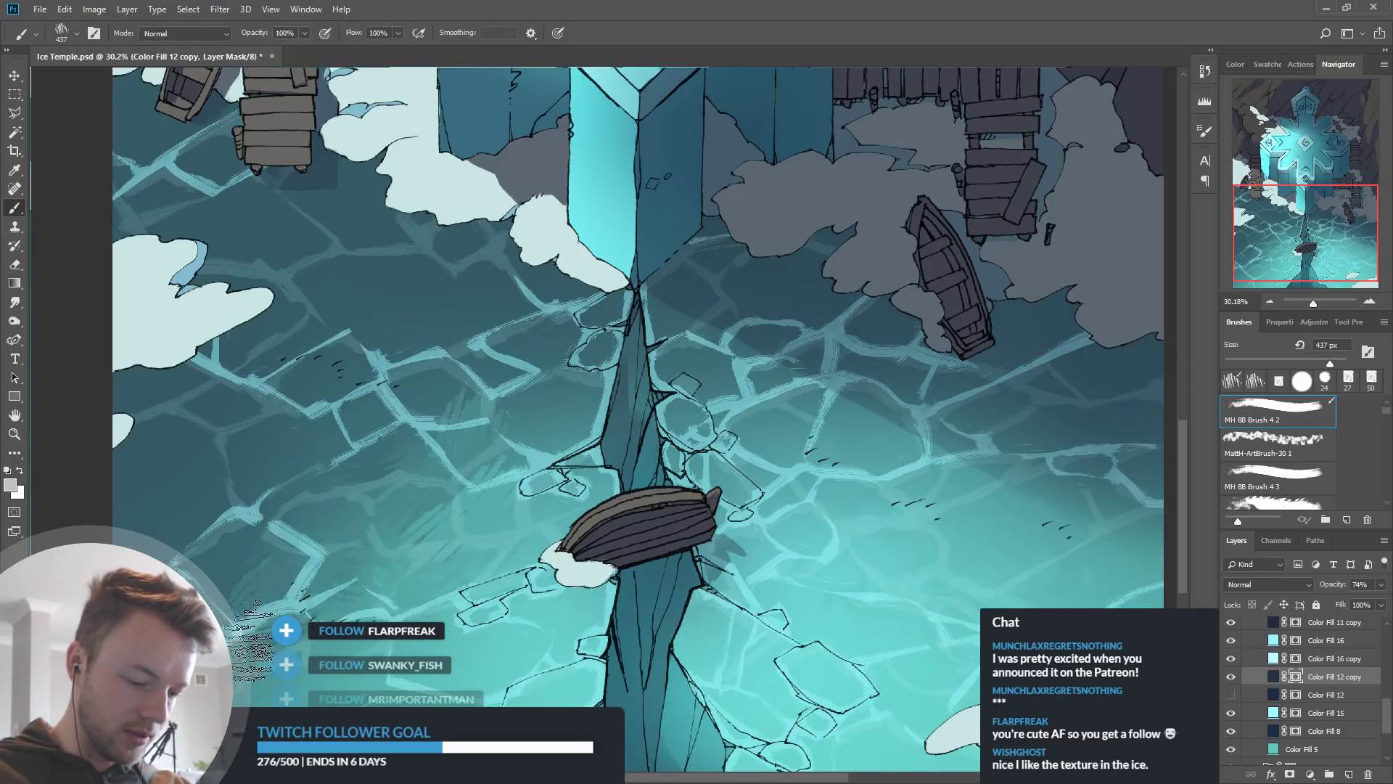
pyautogui.moveTo(401, 642); pyautogui.dragTo(521, 527)
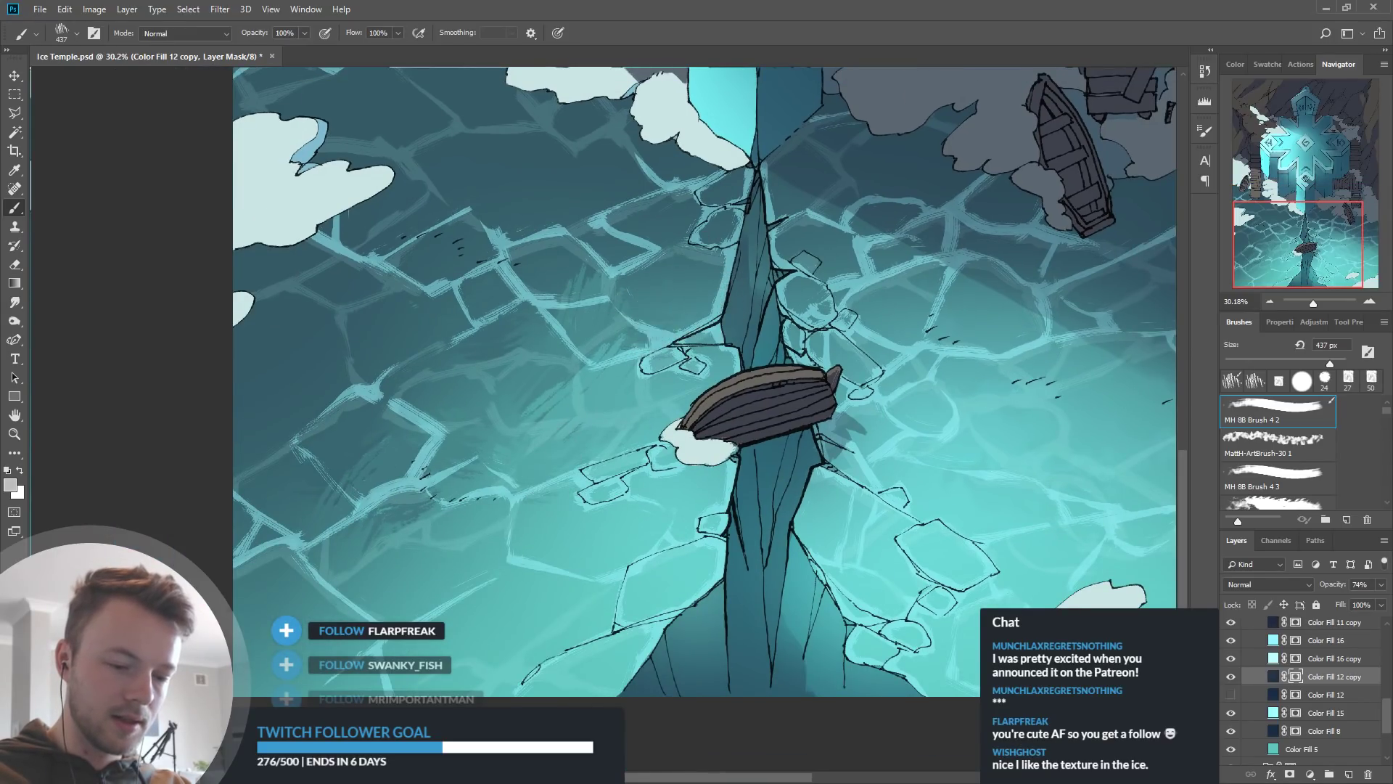
pyautogui.moveTo(674, 365); pyautogui.dragTo(670, 403)
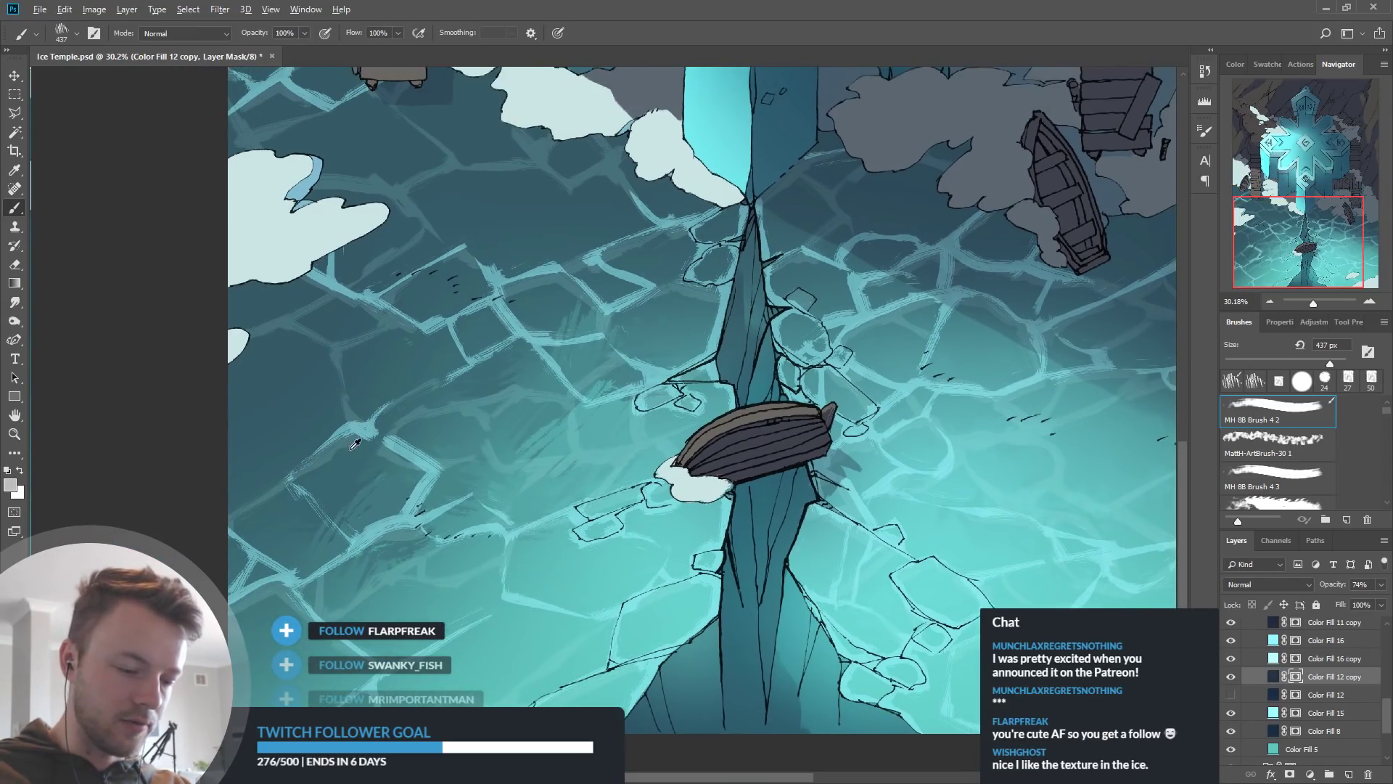
pyautogui.keyDown('alt'); pyautogui.click(381, 406); pyautogui.keyUp('alt')
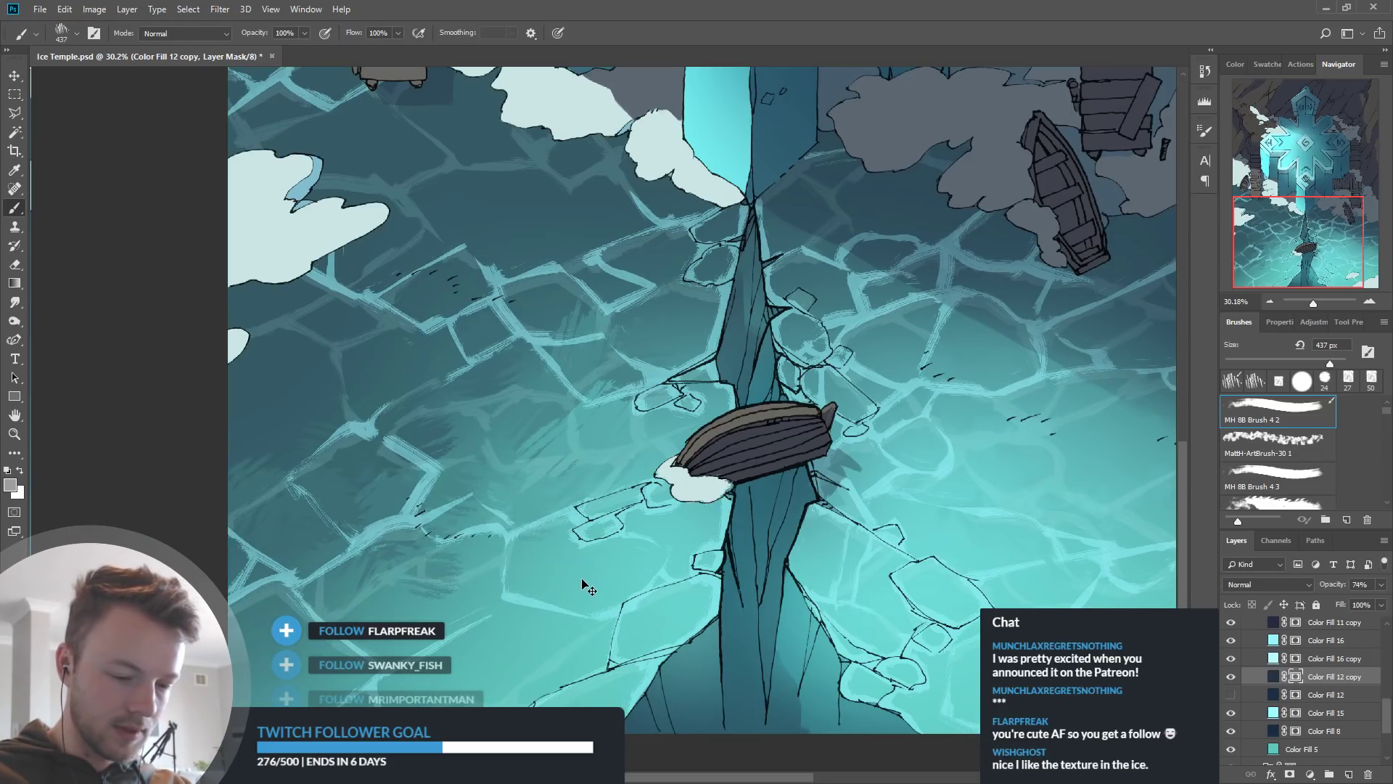
# Blend more textured mask strokes into the ice between the boat's snow patch and the left slabs, alternating sampled grays
pyautogui.keyDown('alt'); pyautogui.click(560, 492); pyautogui.keyUp('alt')
pyautogui.moveTo(643, 466); pyautogui.dragTo(612, 481)
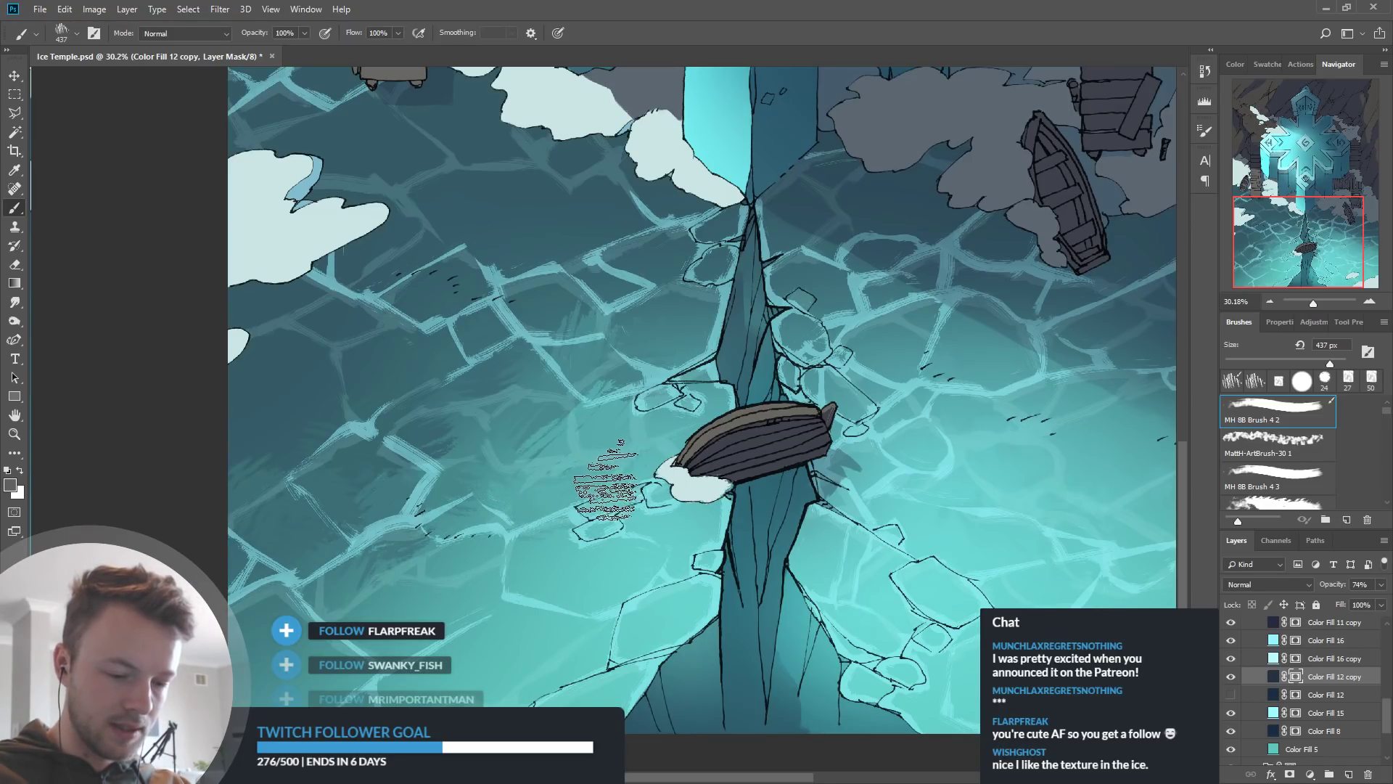
pyautogui.moveTo(548, 554); pyautogui.dragTo(505, 591)
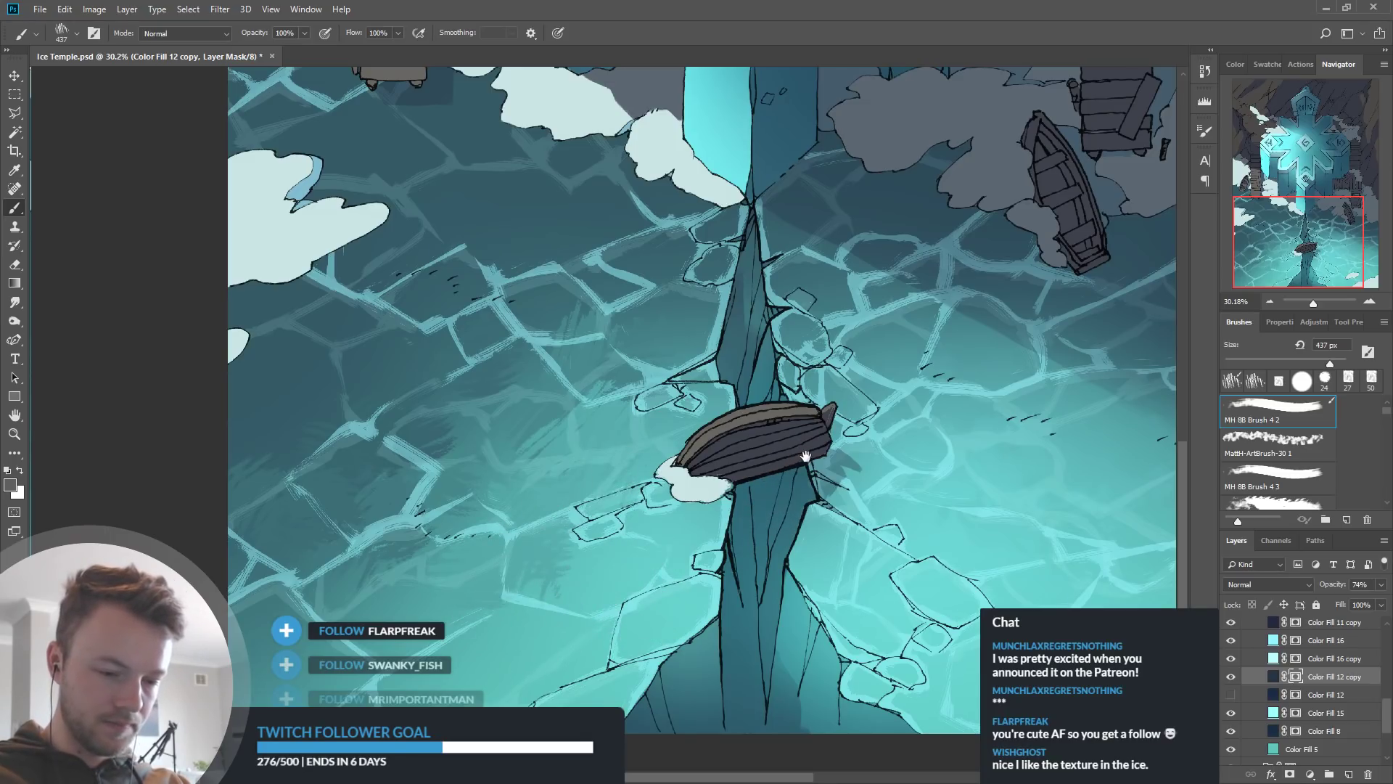
pyautogui.scroll(3, 772, 508)
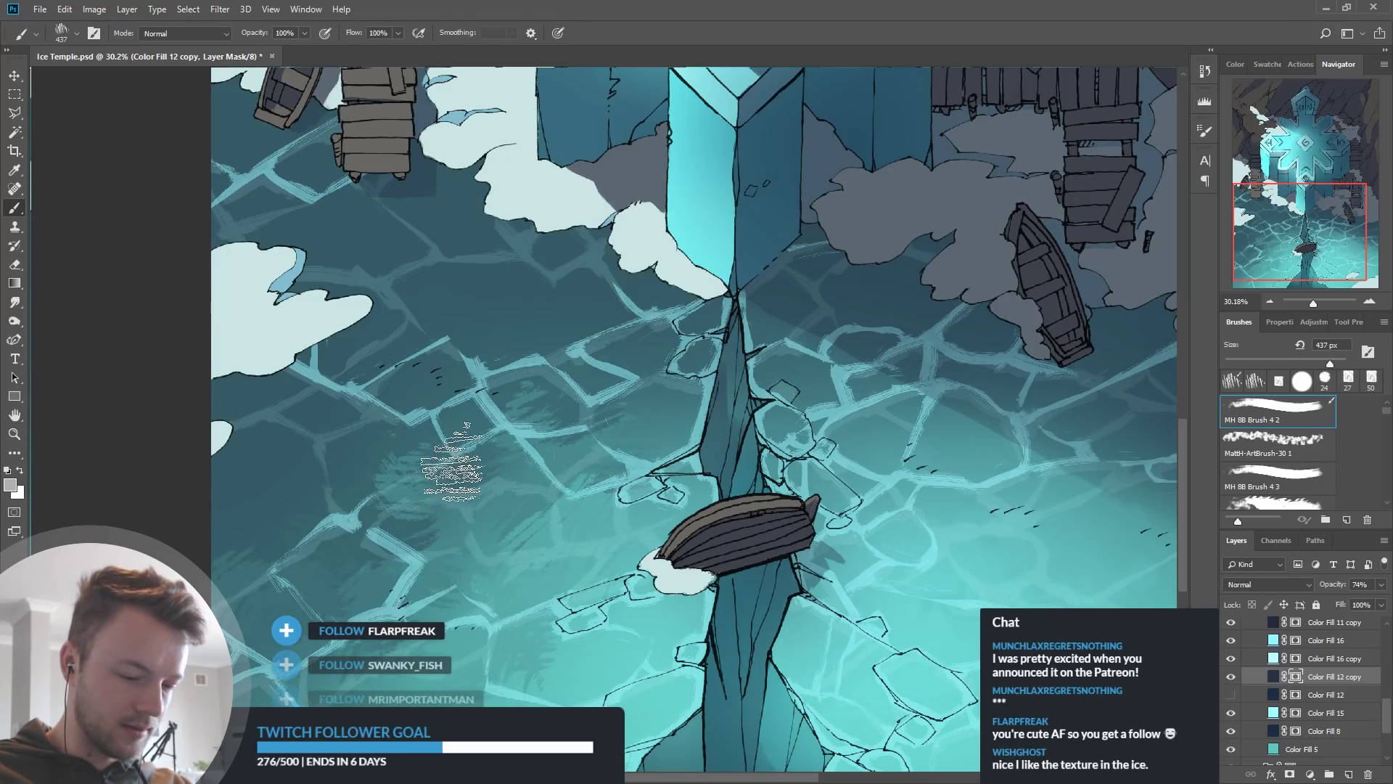
pyautogui.press('x')
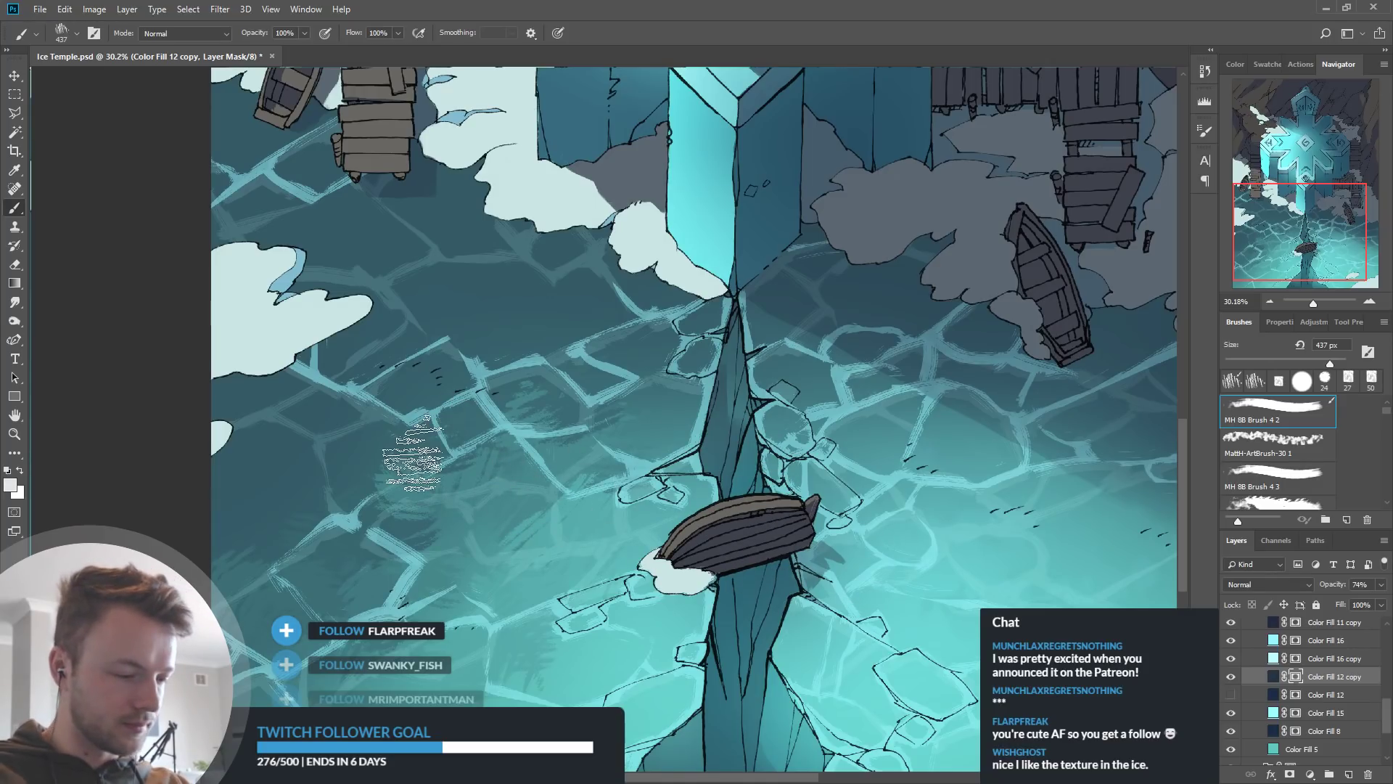
# Soften the brushed mask texture left of the chasm with the Smudge tool at 99 px and 30% strength
pyautogui.click(15, 303)
pyautogui.moveTo(729, 556); pyautogui.dragTo(739, 490)
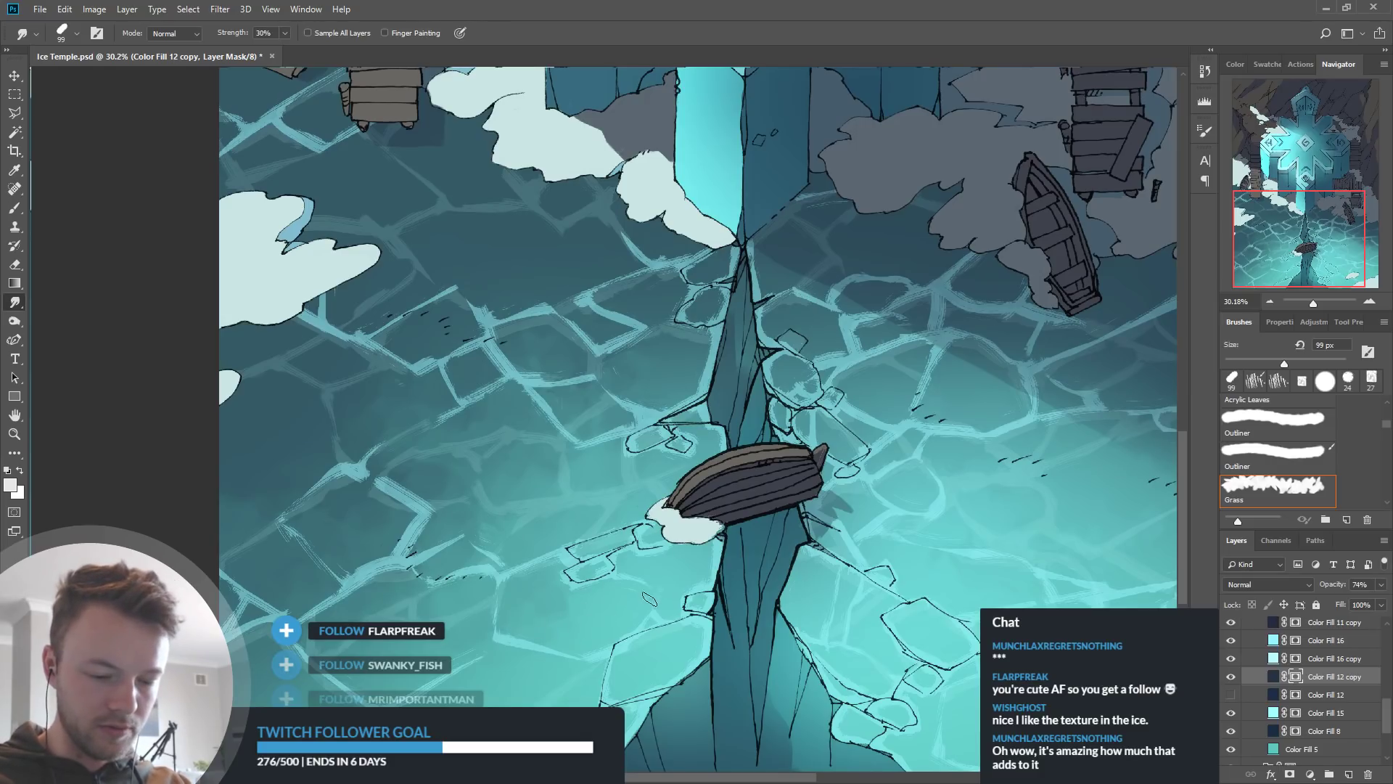
pyautogui.moveTo(778, 575); pyautogui.dragTo(797, 596)
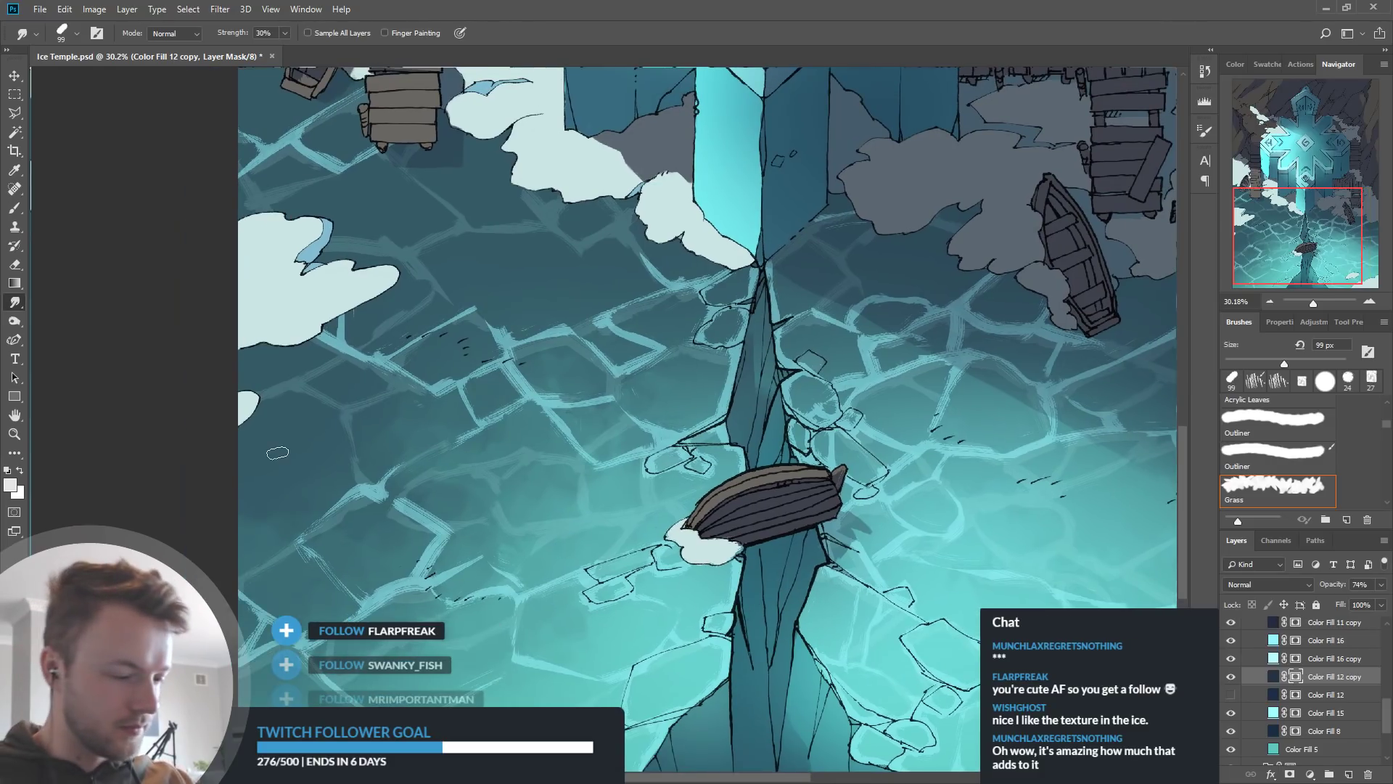
# Layer fresh 437 px brush strokes over the softened shadow edge on the left half of the lake
pyautogui.press('b')
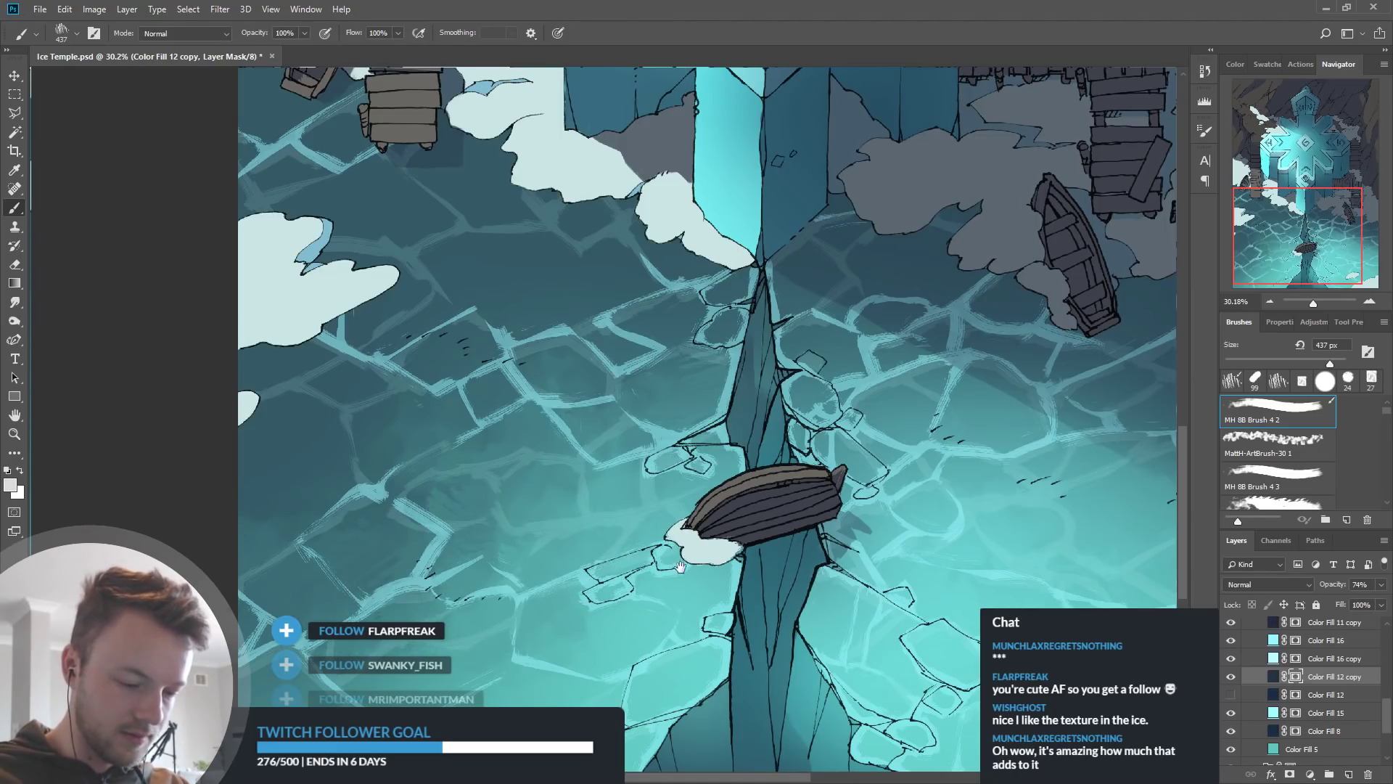
pyautogui.moveTo(428, 465); pyautogui.dragTo(461, 366)
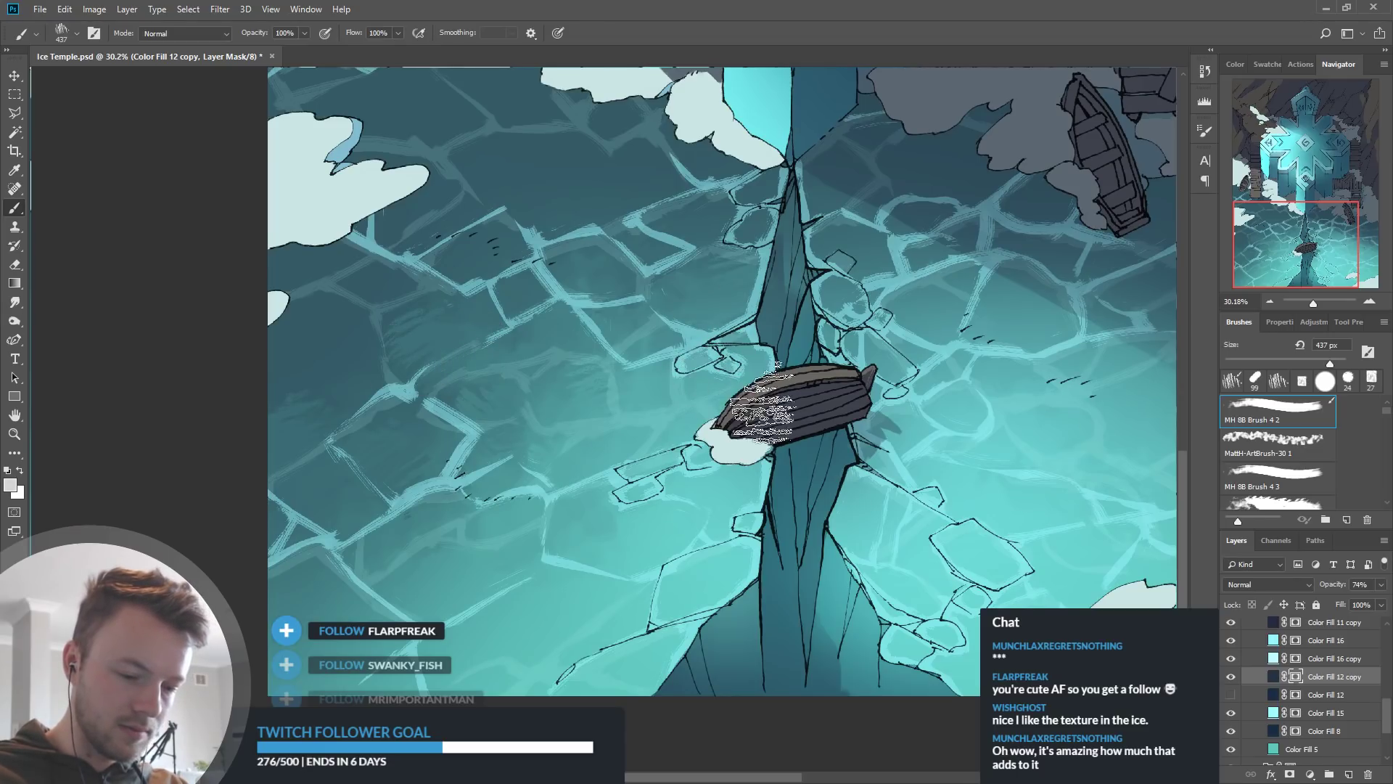
pyautogui.moveTo(725, 406); pyautogui.dragTo(704, 483)
pyautogui.keyDown('alt'); pyautogui.click(446, 465); pyautogui.keyUp('alt')
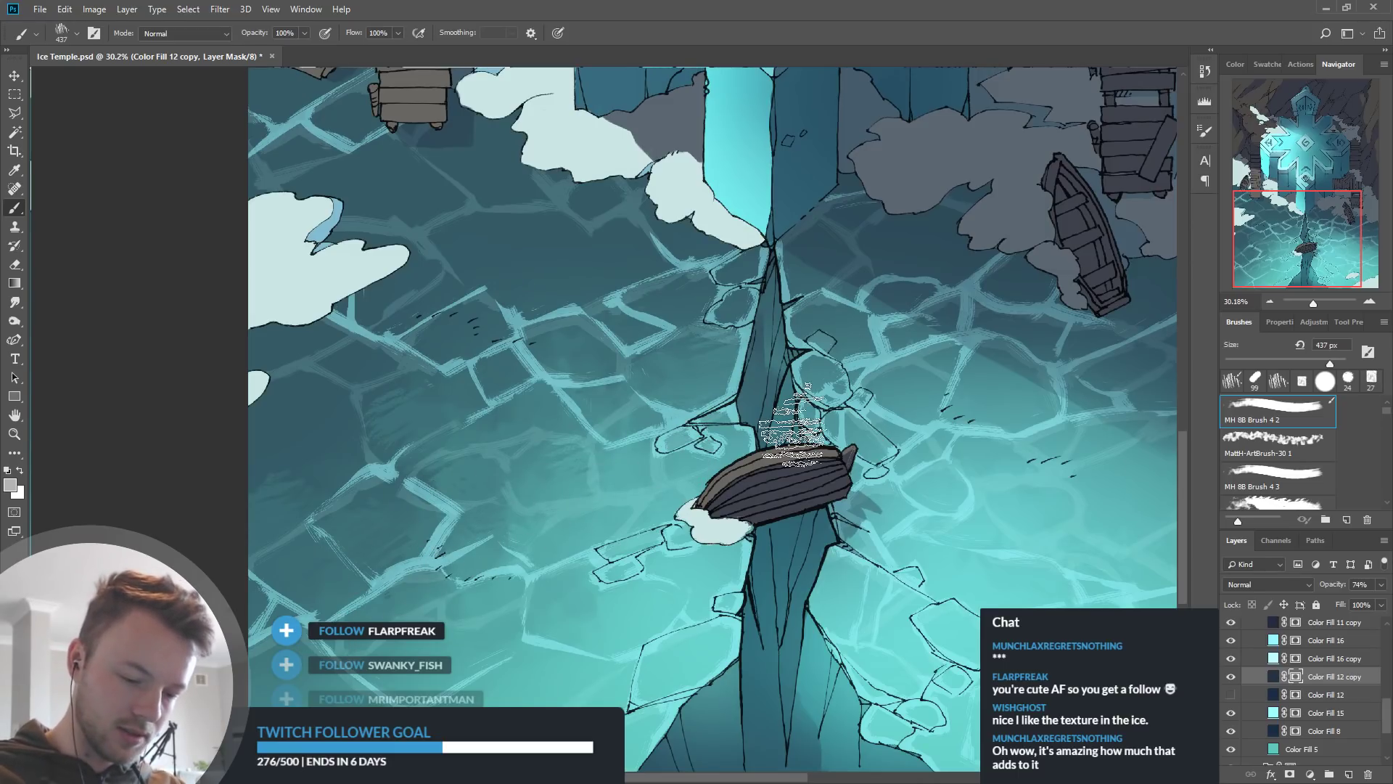
pyautogui.moveTo(869, 443); pyautogui.dragTo(821, 462)
pyautogui.keyDown('alt'); pyautogui.click(643, 368); pyautogui.keyUp('alt')
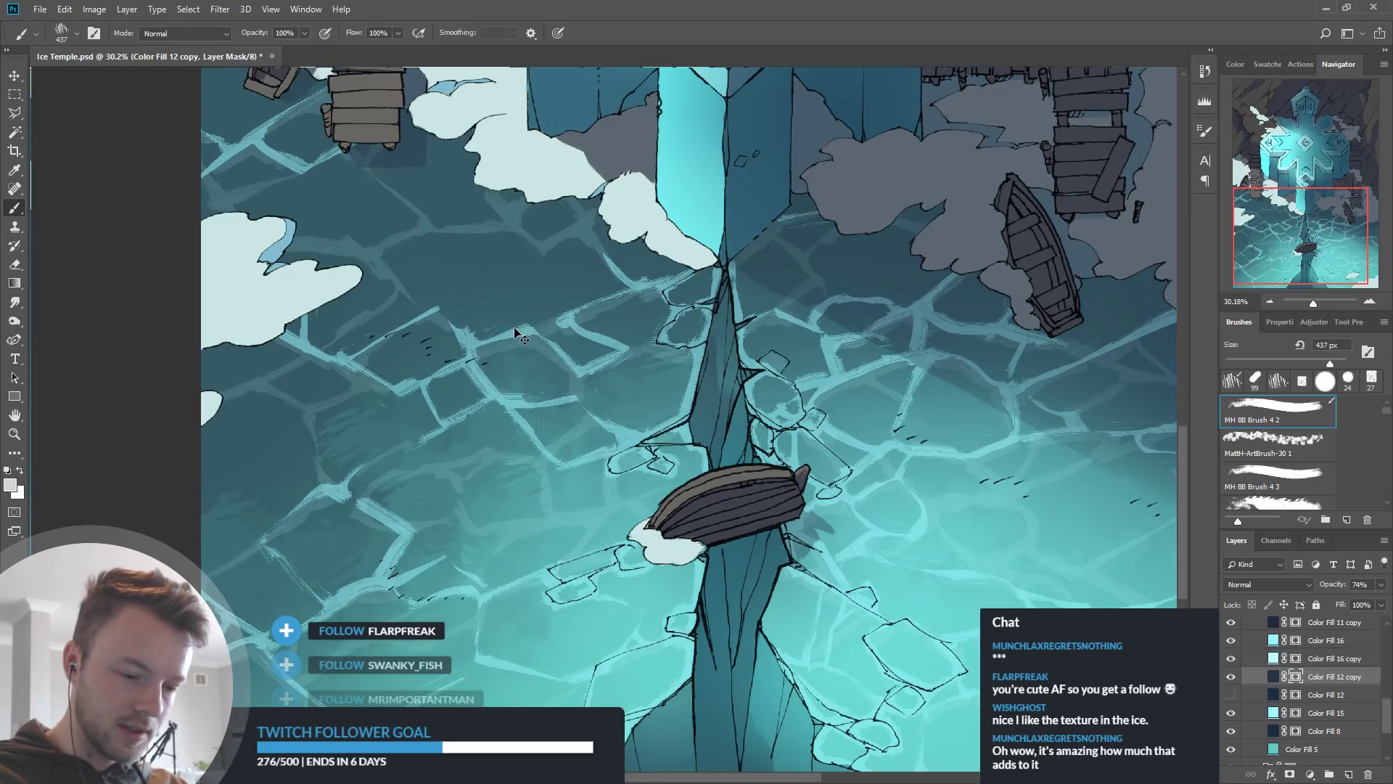
# Add streaky mask texture to the dark ice below the central snowbank and around the left crack lines
pyautogui.keyDown('alt'); pyautogui.click(558, 352); pyautogui.keyUp('alt')
pyautogui.moveTo(490, 307); pyautogui.dragTo(511, 319)
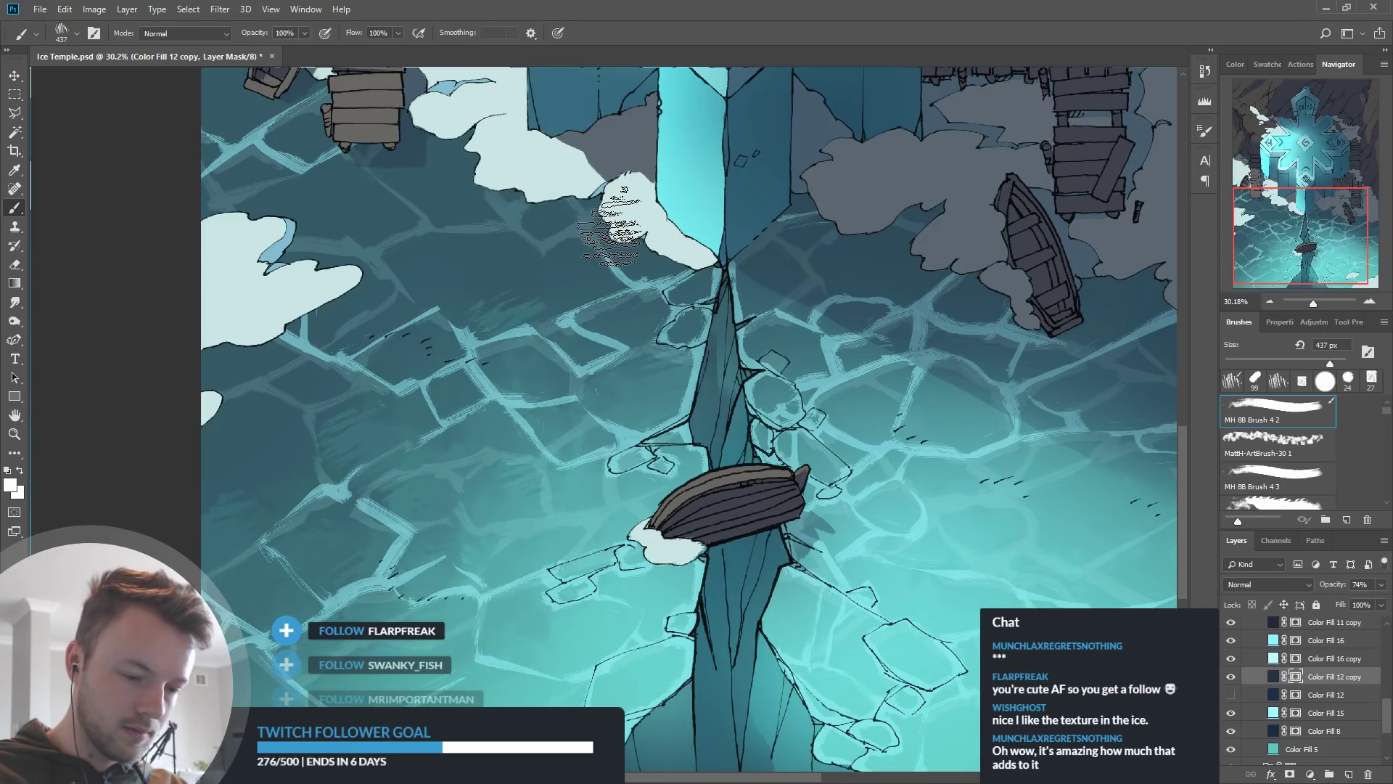
pyautogui.moveTo(755, 378); pyautogui.dragTo(809, 356)
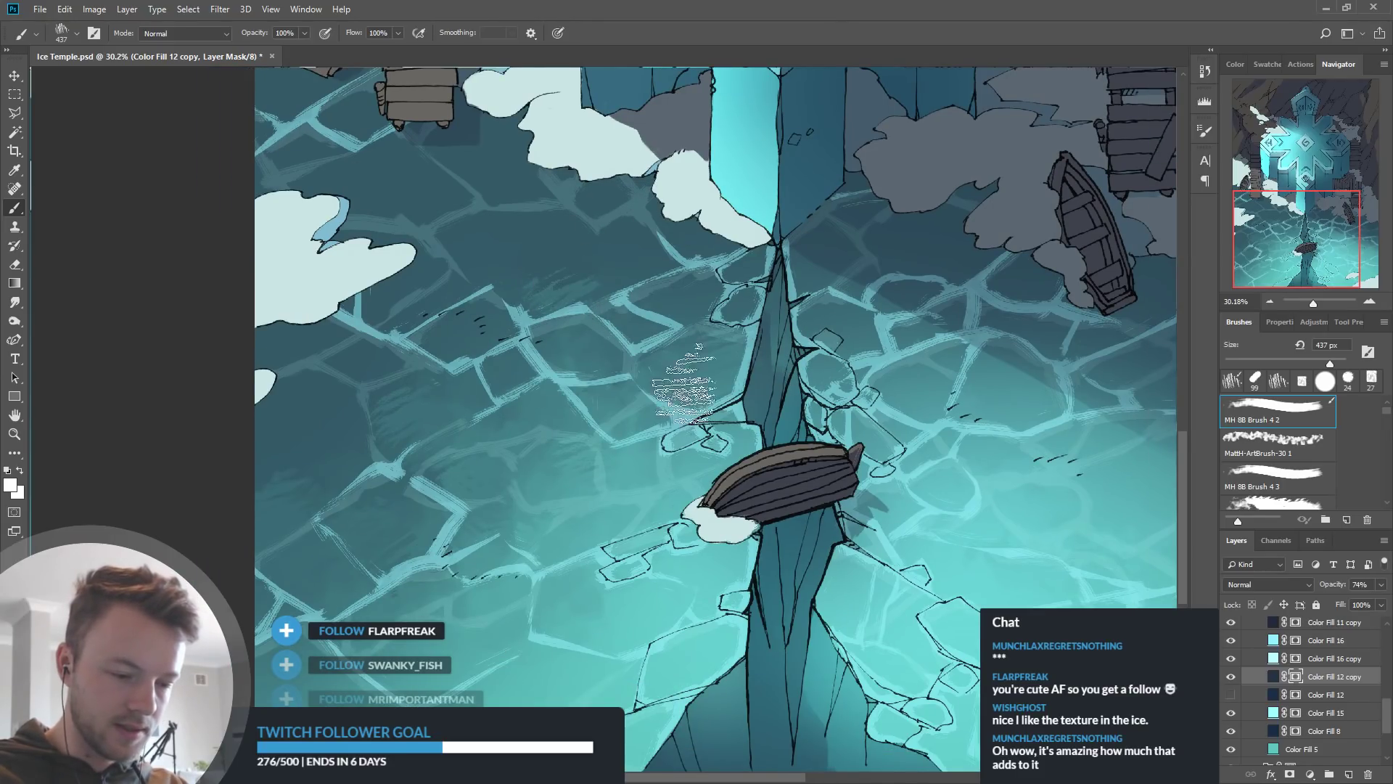
pyautogui.keyDown('alt'); pyautogui.click(396, 444); pyautogui.keyUp('alt')
pyautogui.moveTo(395, 444); pyautogui.dragTo(389, 455)
pyautogui.moveTo(497, 420)
pyautogui.mouseDown()
pyautogui.moveTo(498, 435)
pyautogui.moveTo(442, 435)
pyautogui.mouseUp()
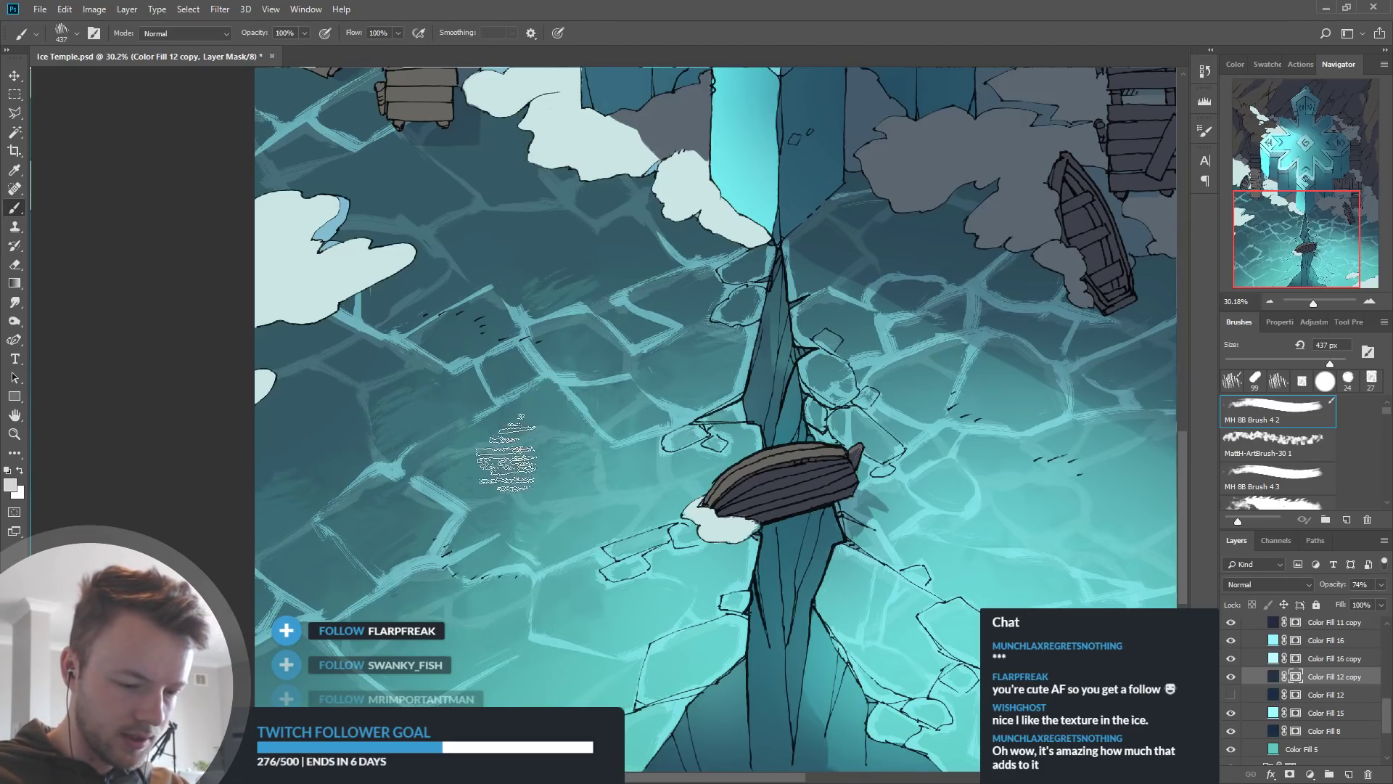
pyautogui.moveTo(486, 440); pyautogui.dragTo(377, 473)
# Extend the textured mask strokes along the lake's left edge and across the ice left of the boat
pyautogui.moveTo(937, 516); pyautogui.dragTo(885, 510)
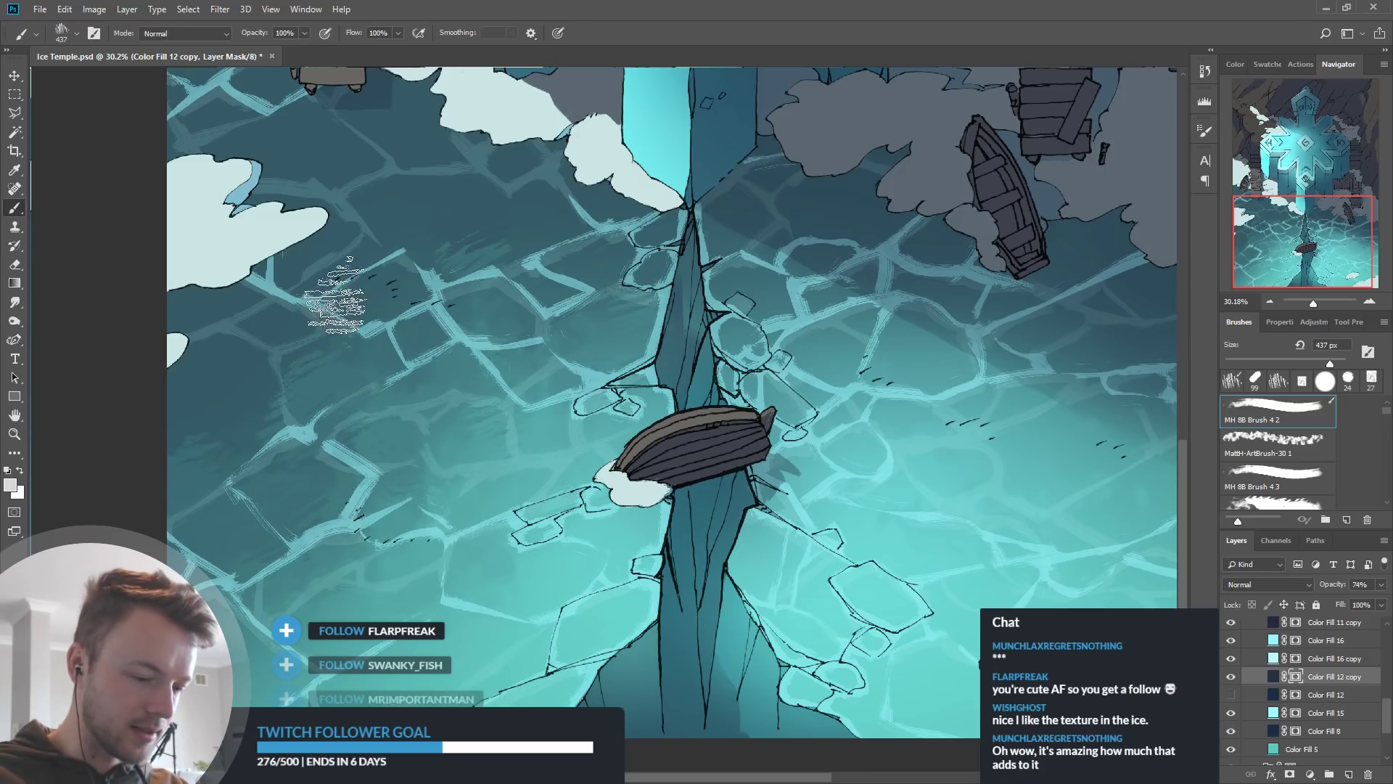
pyautogui.keyDown('alt'); pyautogui.click(228, 417); pyautogui.keyUp('alt')
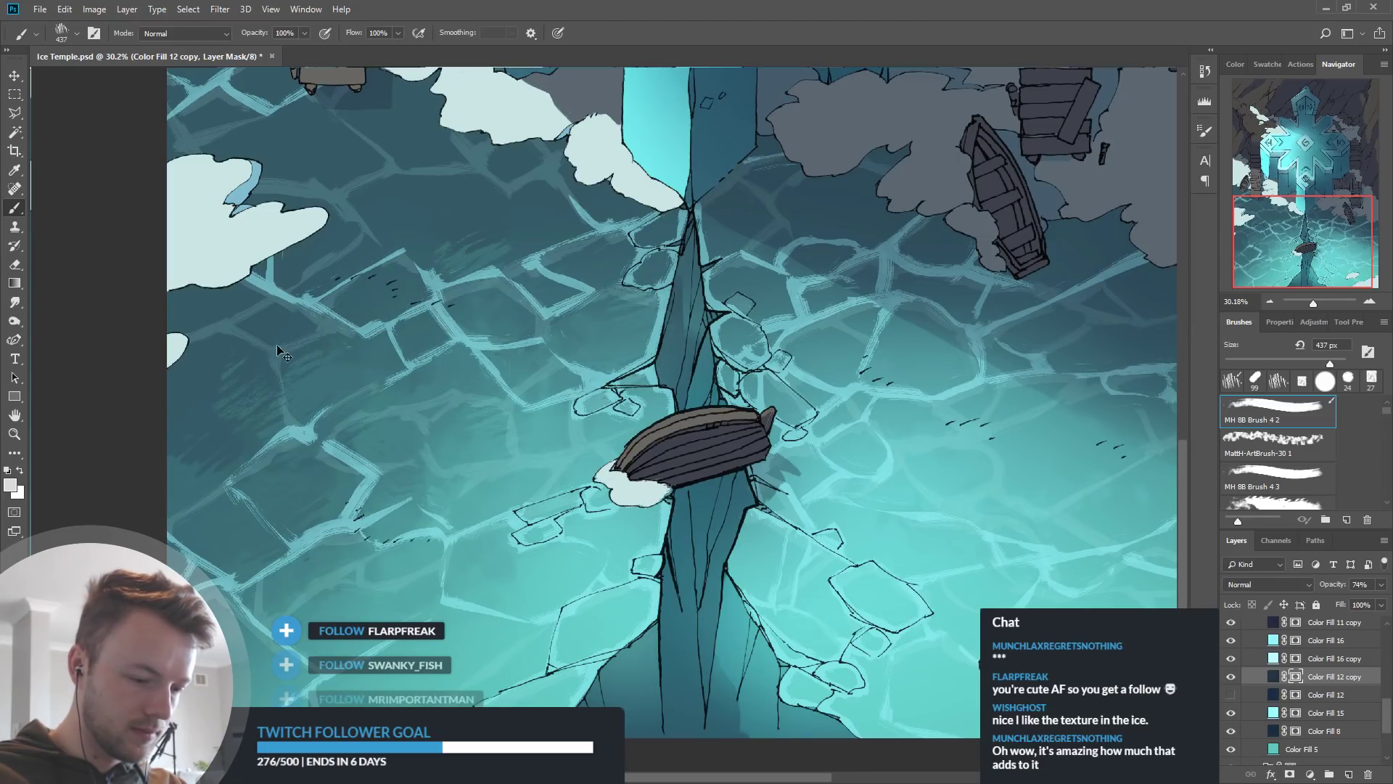
pyautogui.moveTo(721, 296)
pyautogui.mouseDown()
pyautogui.moveTo(745, 318)
pyautogui.moveTo(700, 296)
pyautogui.mouseUp()
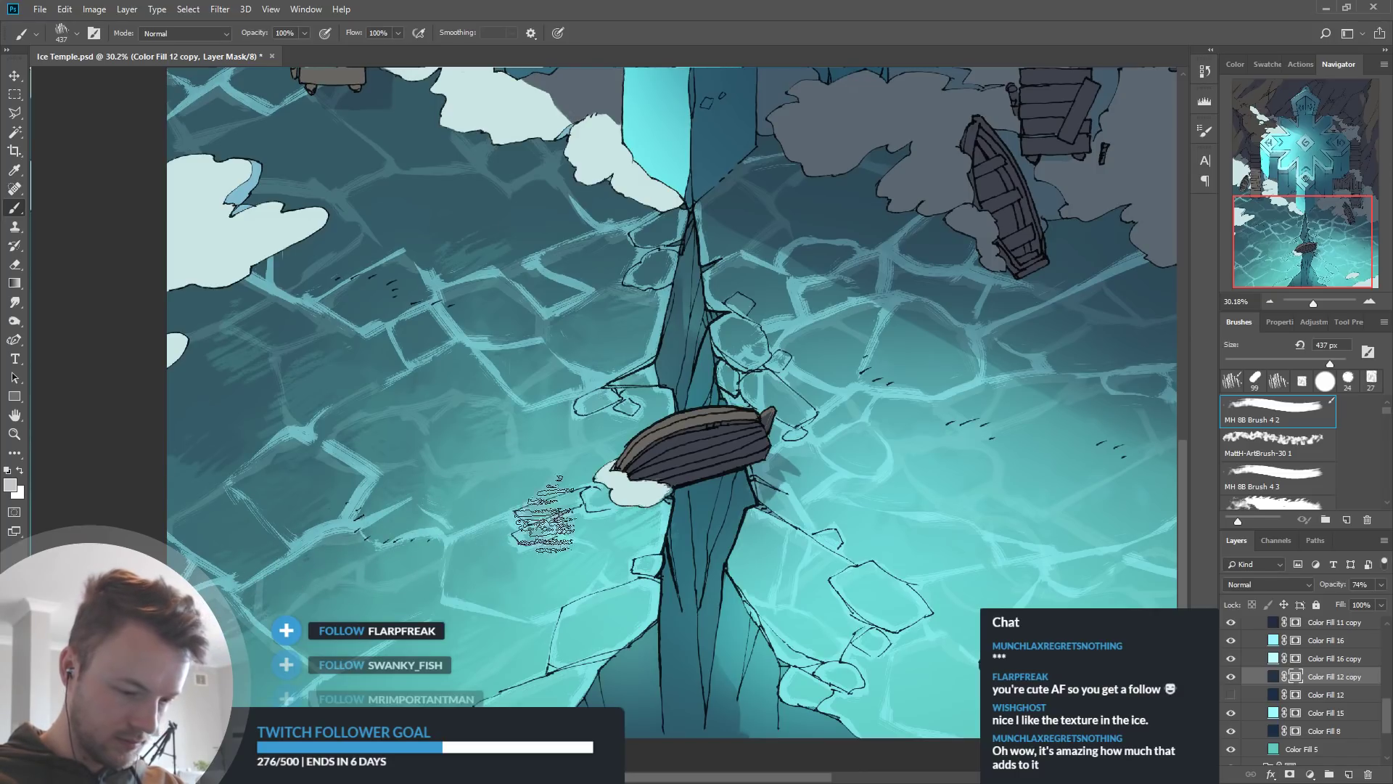
# Carry the streaky mask texture up into the dark ice below the left dock and snowbanks
pyautogui.scroll(-5, 762, 483)
pyautogui.scroll(-2, 761, 482)
pyautogui.scroll(6, 867, 429)
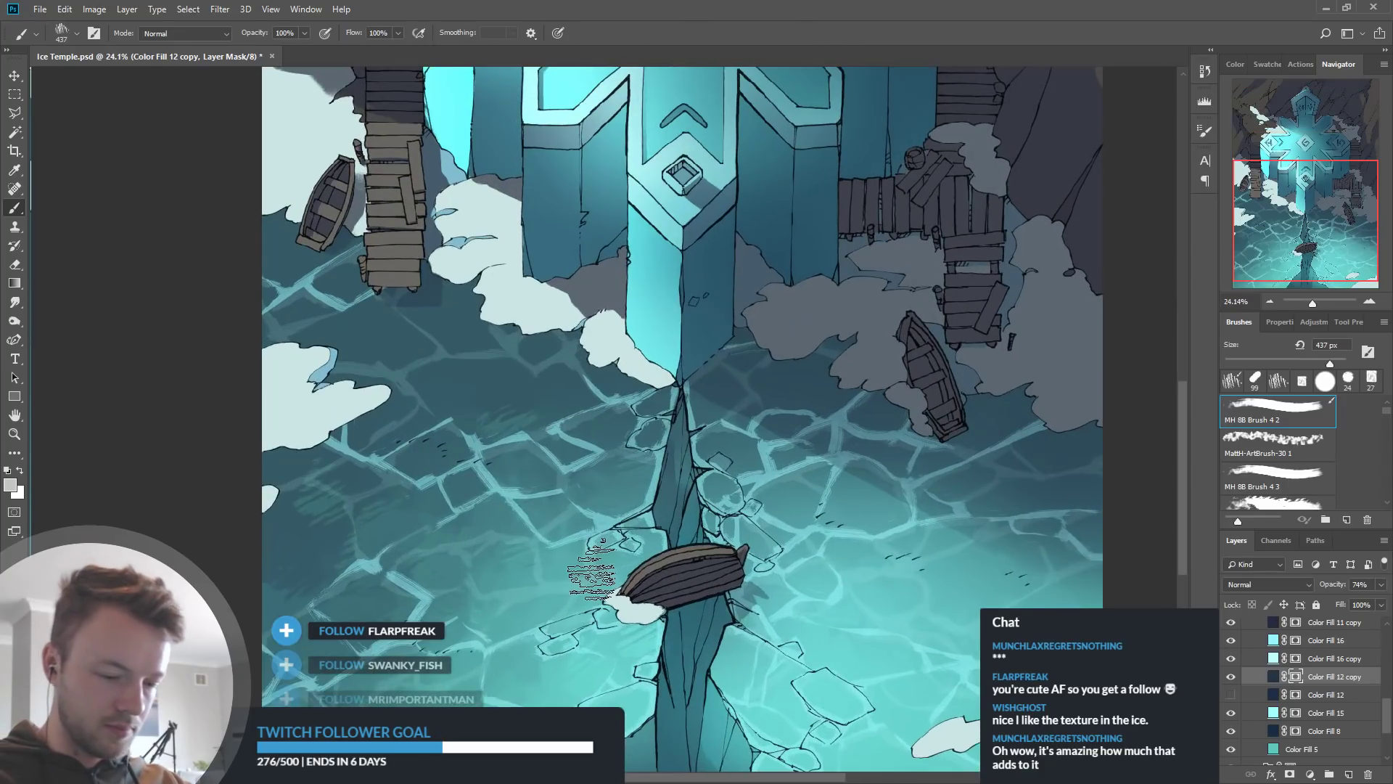
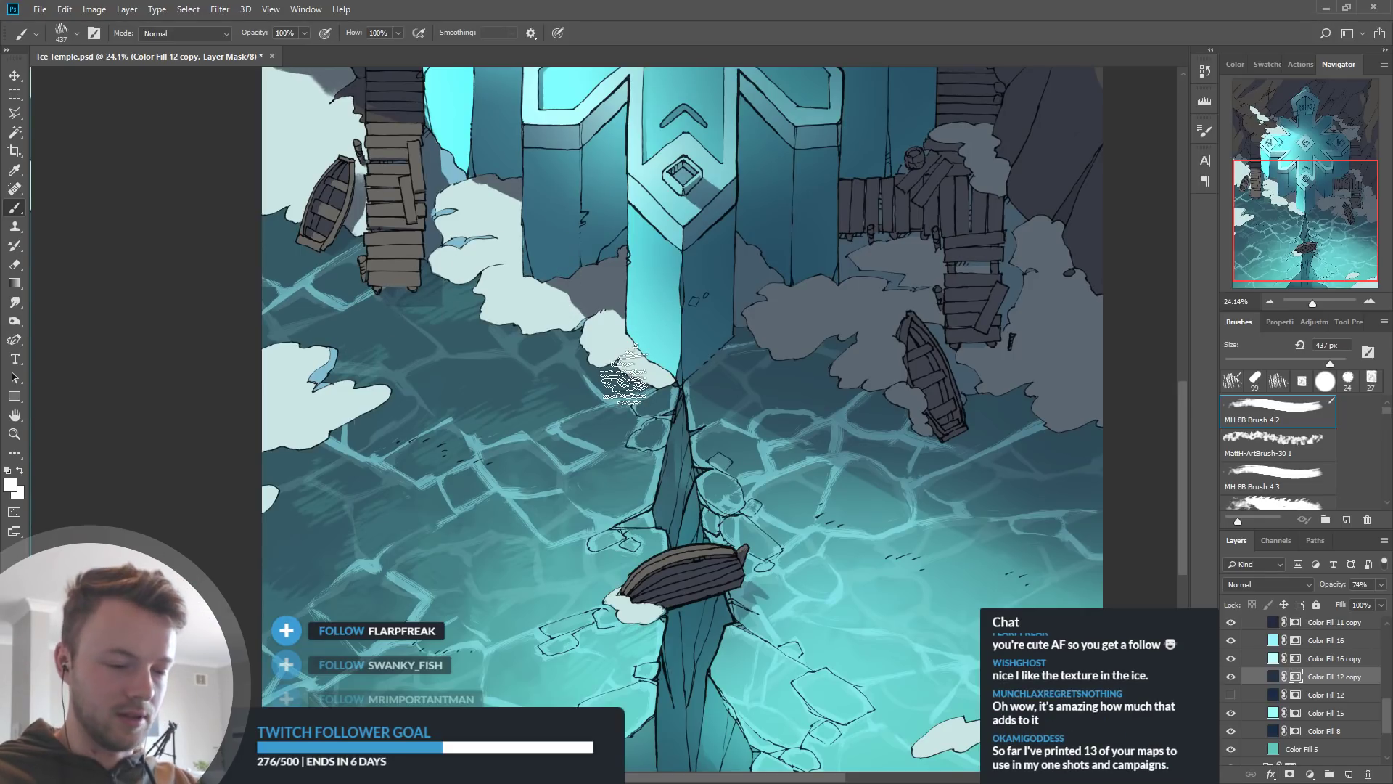
pyautogui.scroll(-2, 765, 435)
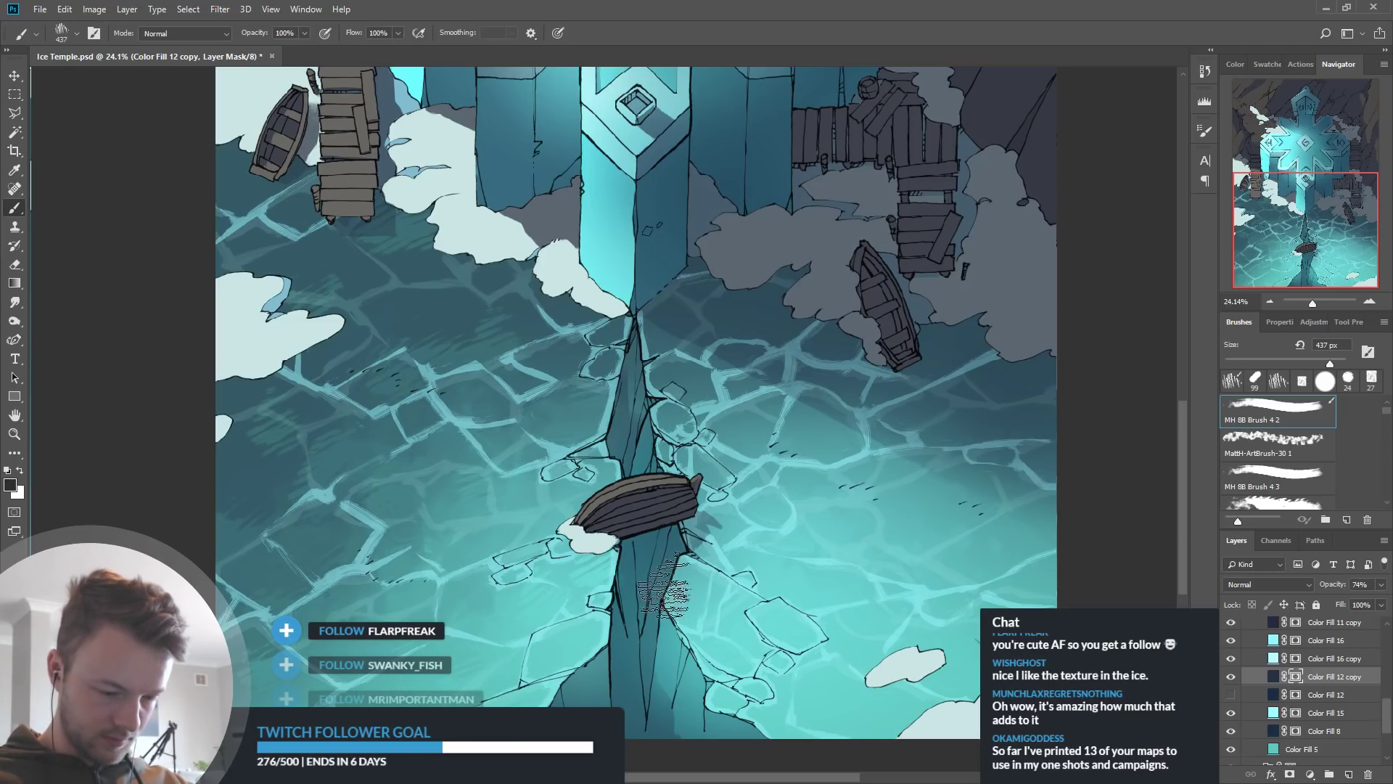
# Refine the shadow mask on the lower-left ice with brush strokes in sampled light and dark grays
pyautogui.moveTo(945, 558); pyautogui.dragTo(924, 572)
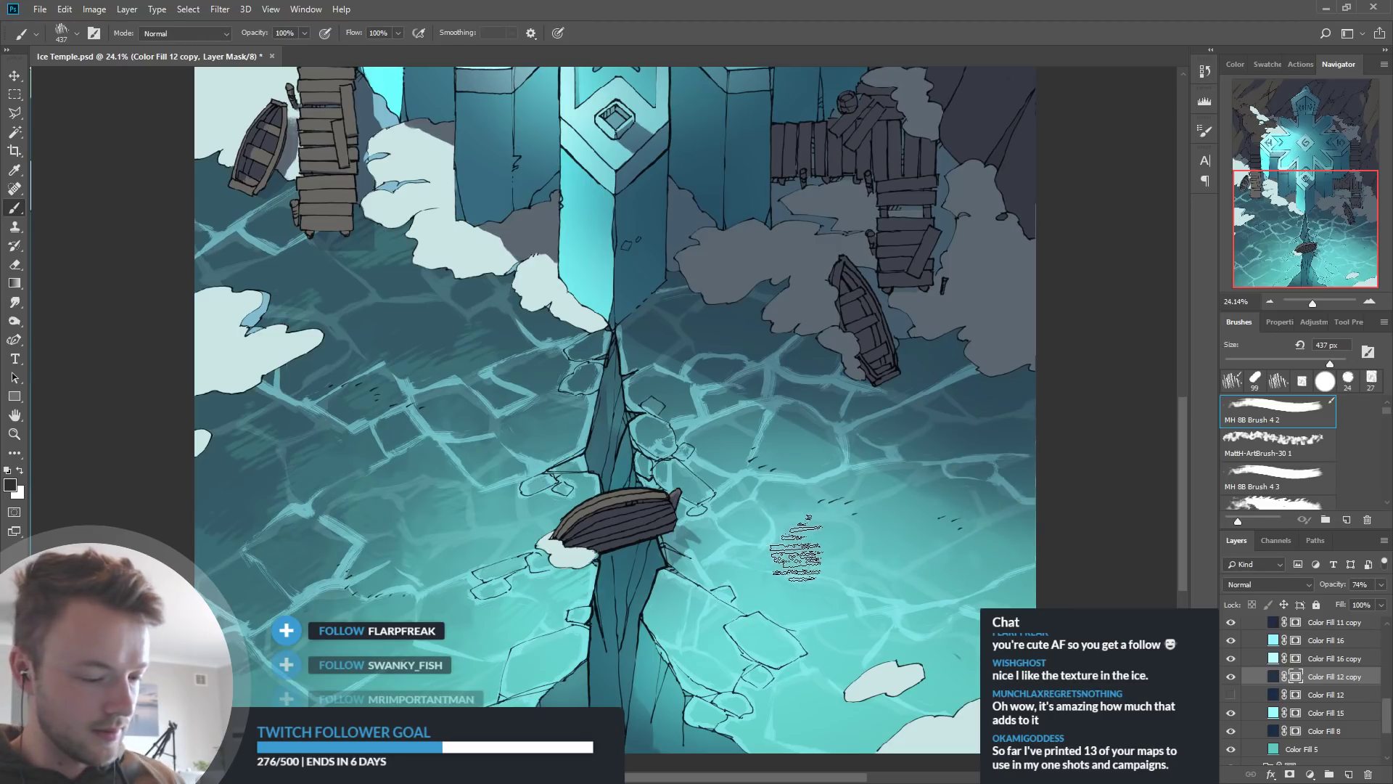
pyautogui.moveTo(850, 548); pyautogui.dragTo(835, 563)
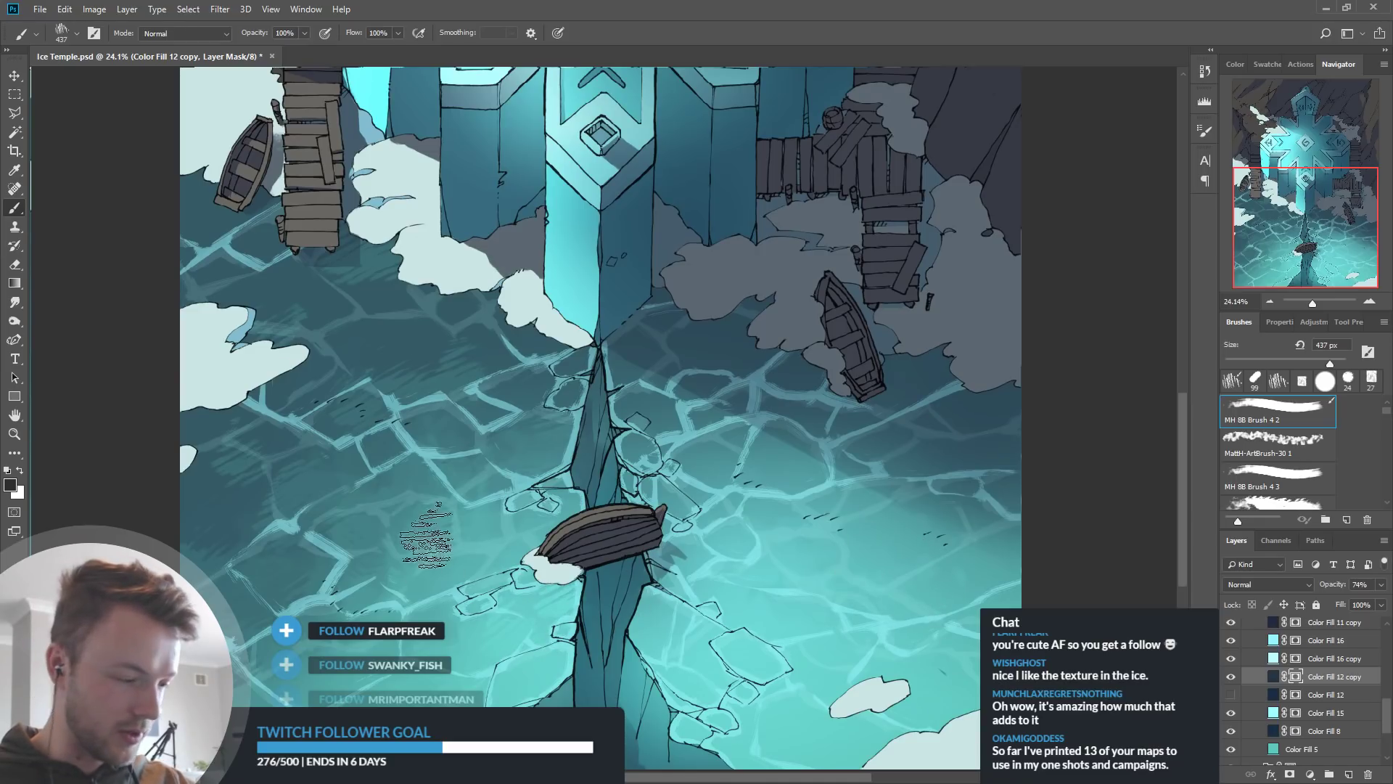
pyautogui.keyDown('alt'); pyautogui.click(244, 572); pyautogui.keyUp('alt')
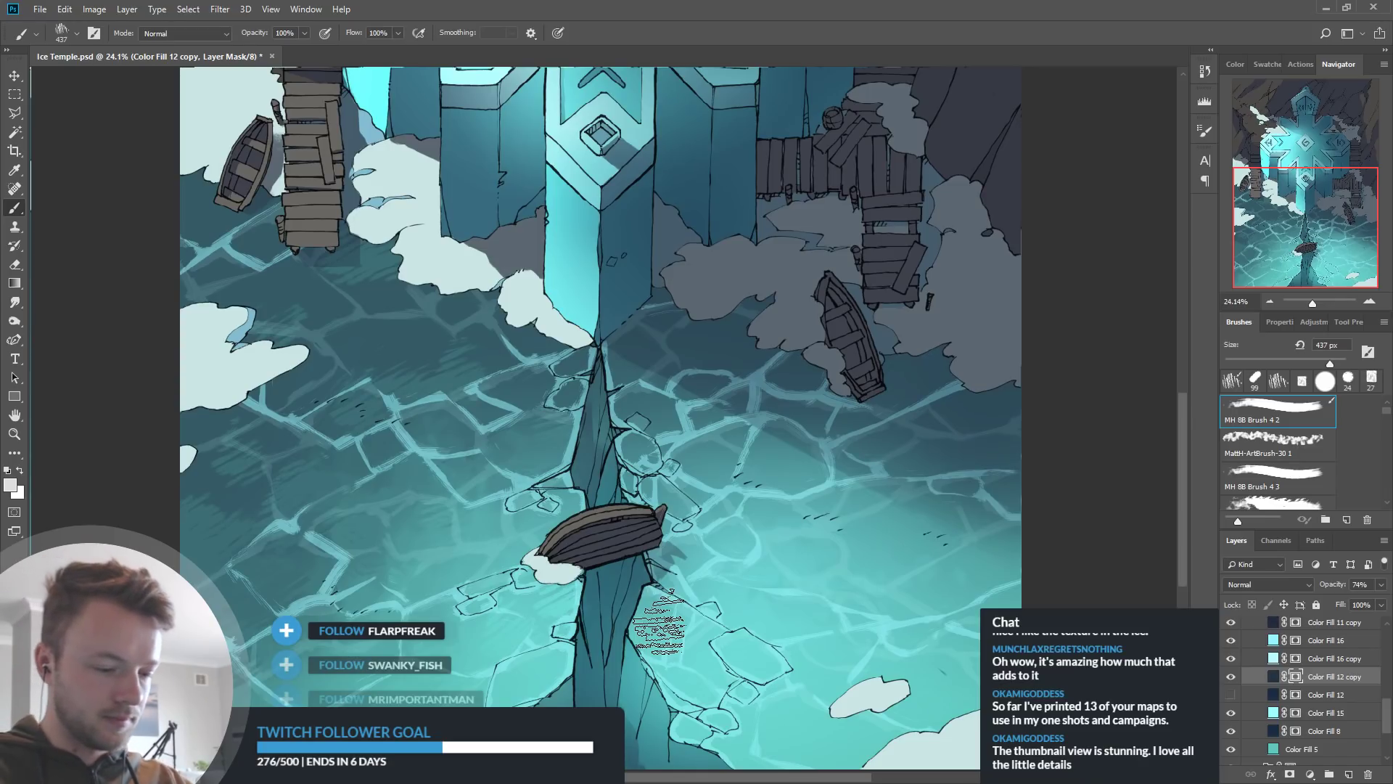
# Brush streaky mask texture into the ice between the central crack and the right rowboat using sampled grays
pyautogui.scroll(5, 696, 530)
pyautogui.scroll(-3, 746, 501)
pyautogui.hscroll(-3, 671, 562)
pyautogui.scroll(-1, 360, 501)
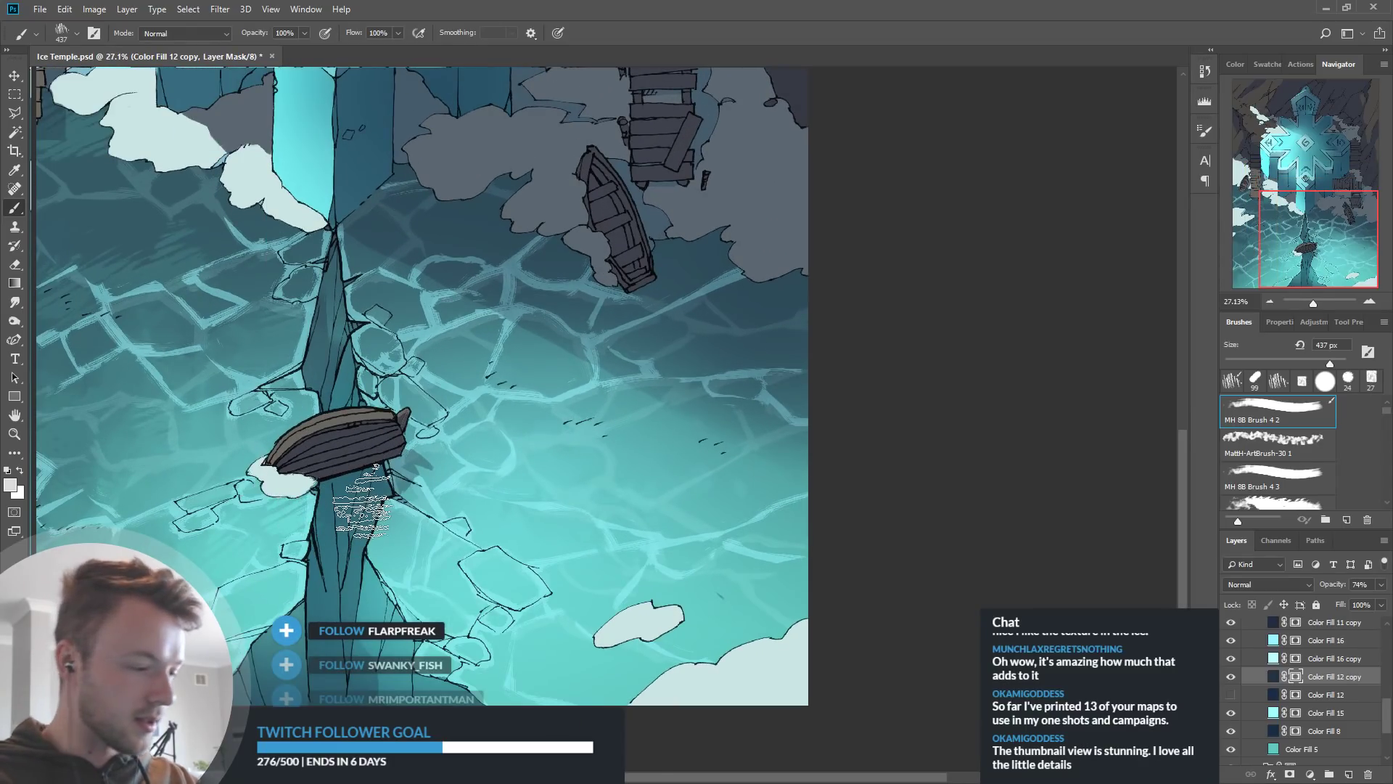
pyautogui.keyDown('alt'); pyautogui.click(568, 353); pyautogui.keyUp('alt')
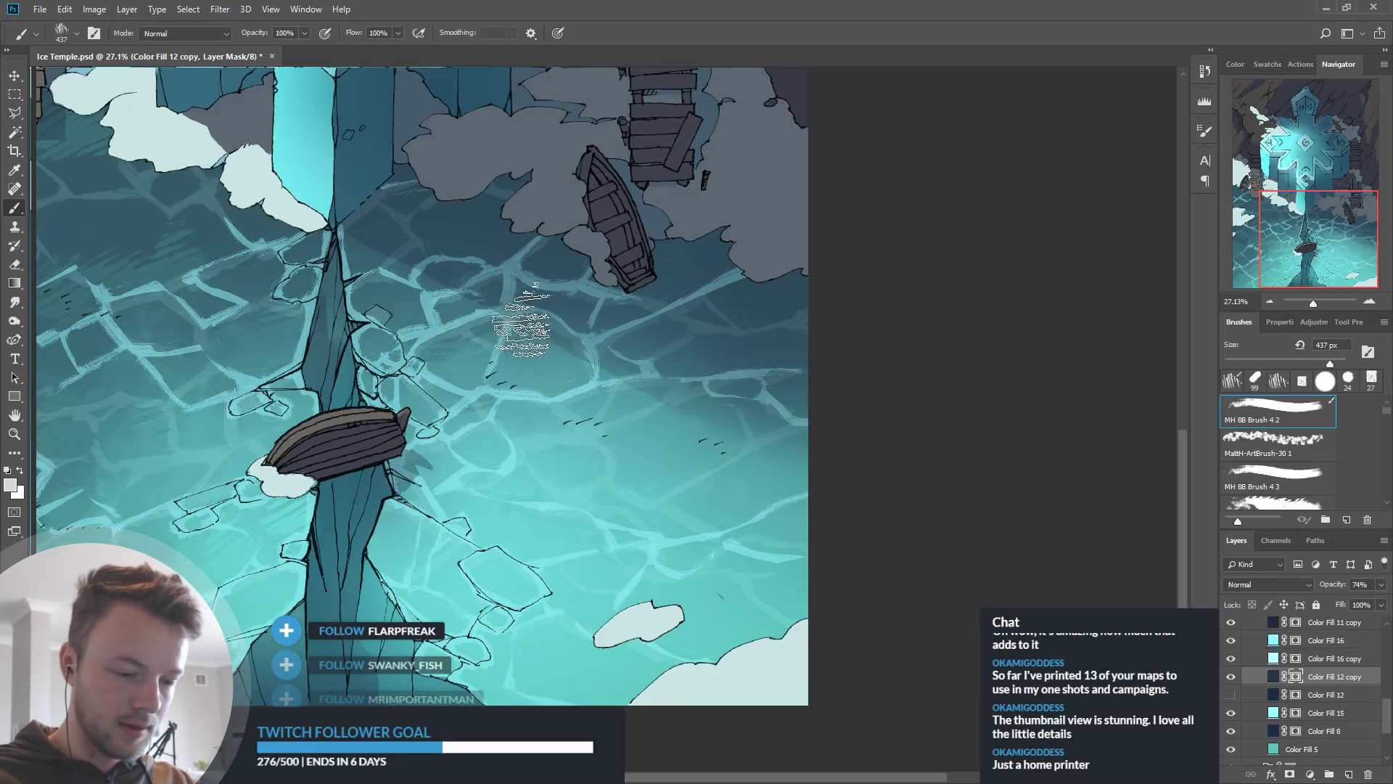
pyautogui.keyDown('alt'); pyautogui.click(501, 373); pyautogui.keyUp('alt')
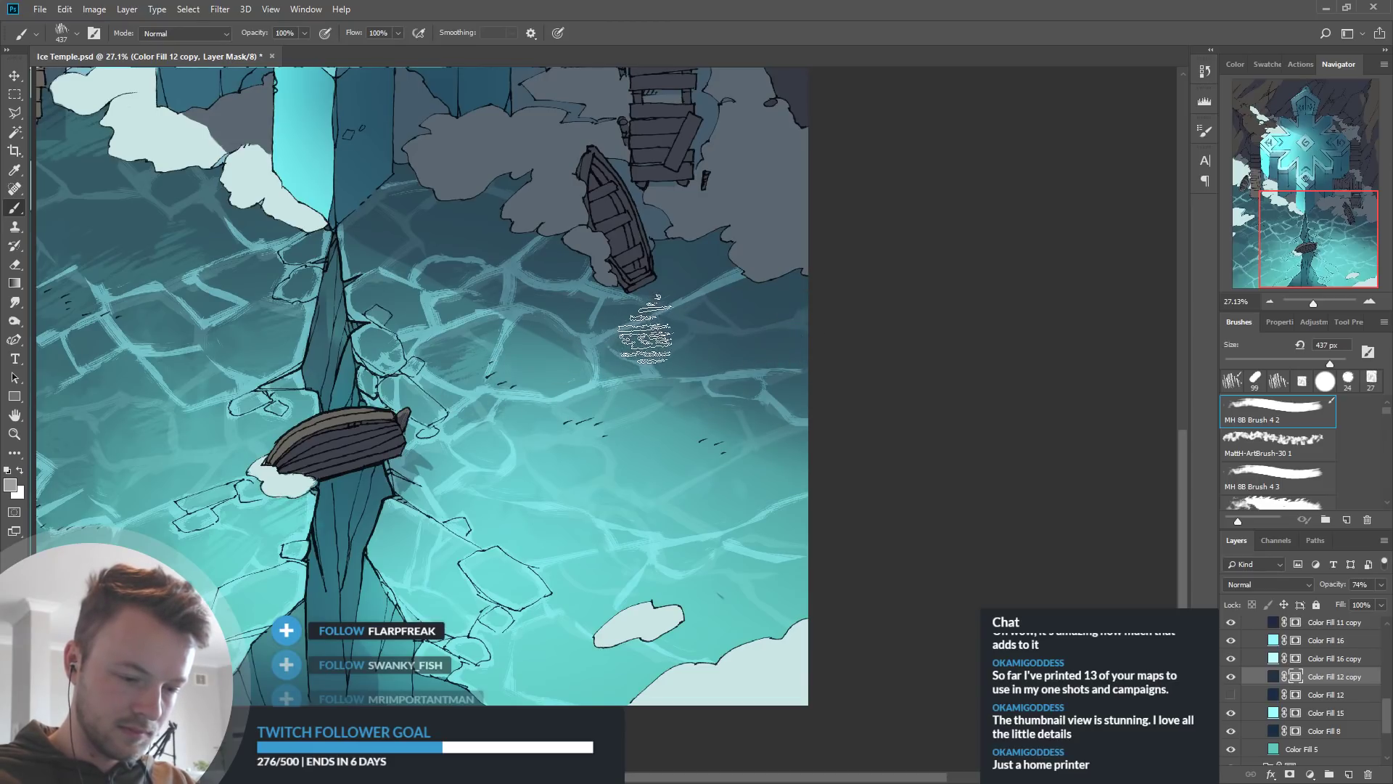
pyautogui.keyDown('alt'); pyautogui.click(452, 341); pyautogui.keyUp('alt')
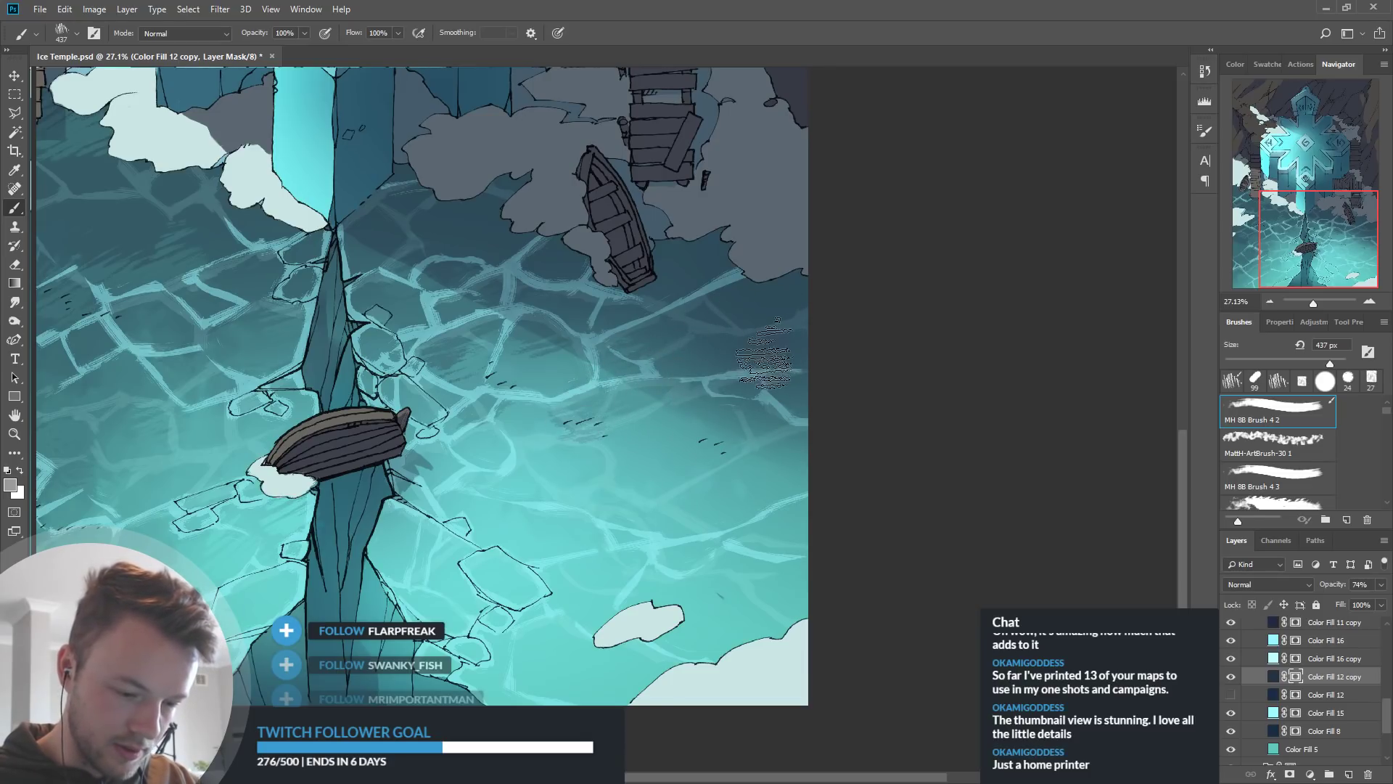
# Work dark streaks into the mask over the brighter ice right of the overturned boat
pyautogui.keyDown('alt'); pyautogui.click(594, 466); pyautogui.keyUp('alt')
pyautogui.moveTo(618, 451)
pyautogui.mouseDown()
pyautogui.moveTo(525, 466)
pyautogui.moveTo(552, 481)
pyautogui.moveTo(618, 466)
pyautogui.mouseUp()
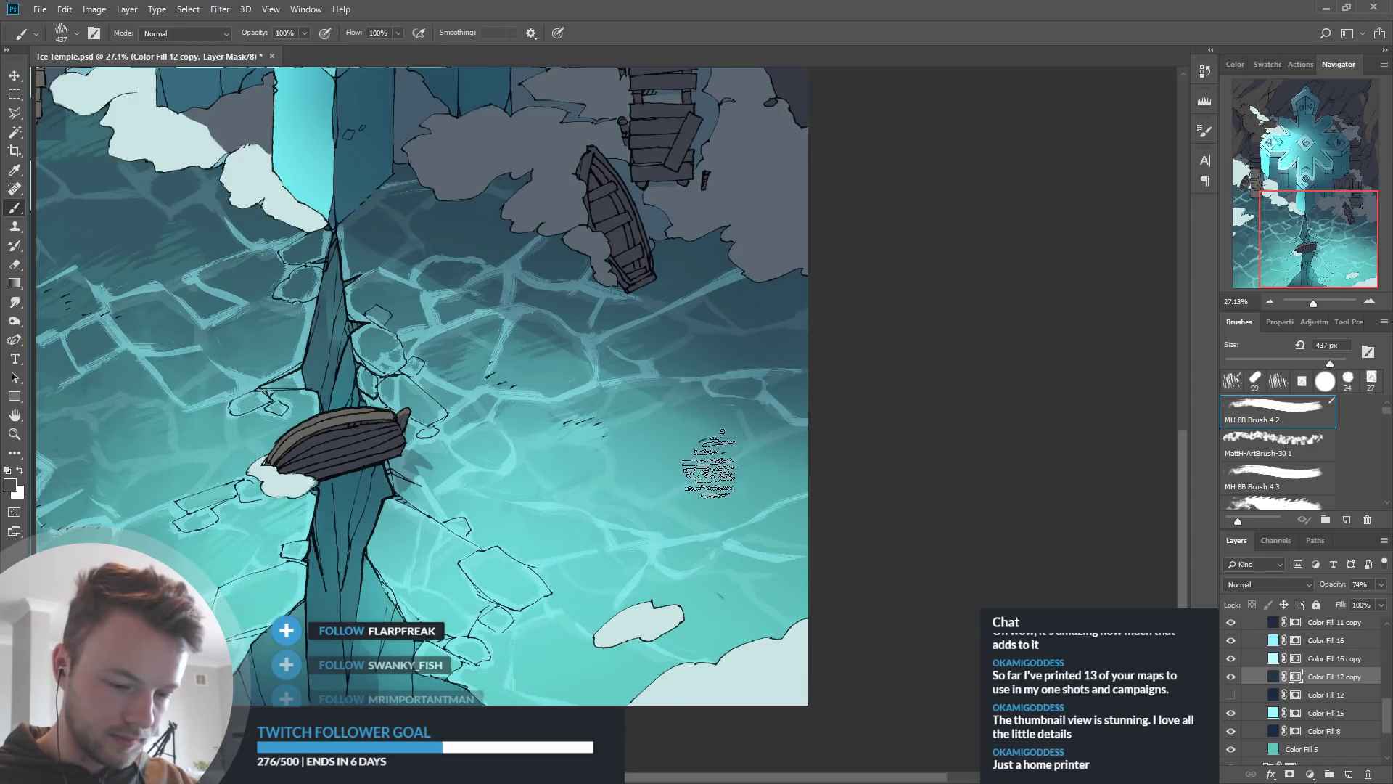
pyautogui.moveTo(719, 532); pyautogui.dragTo(855, 523)
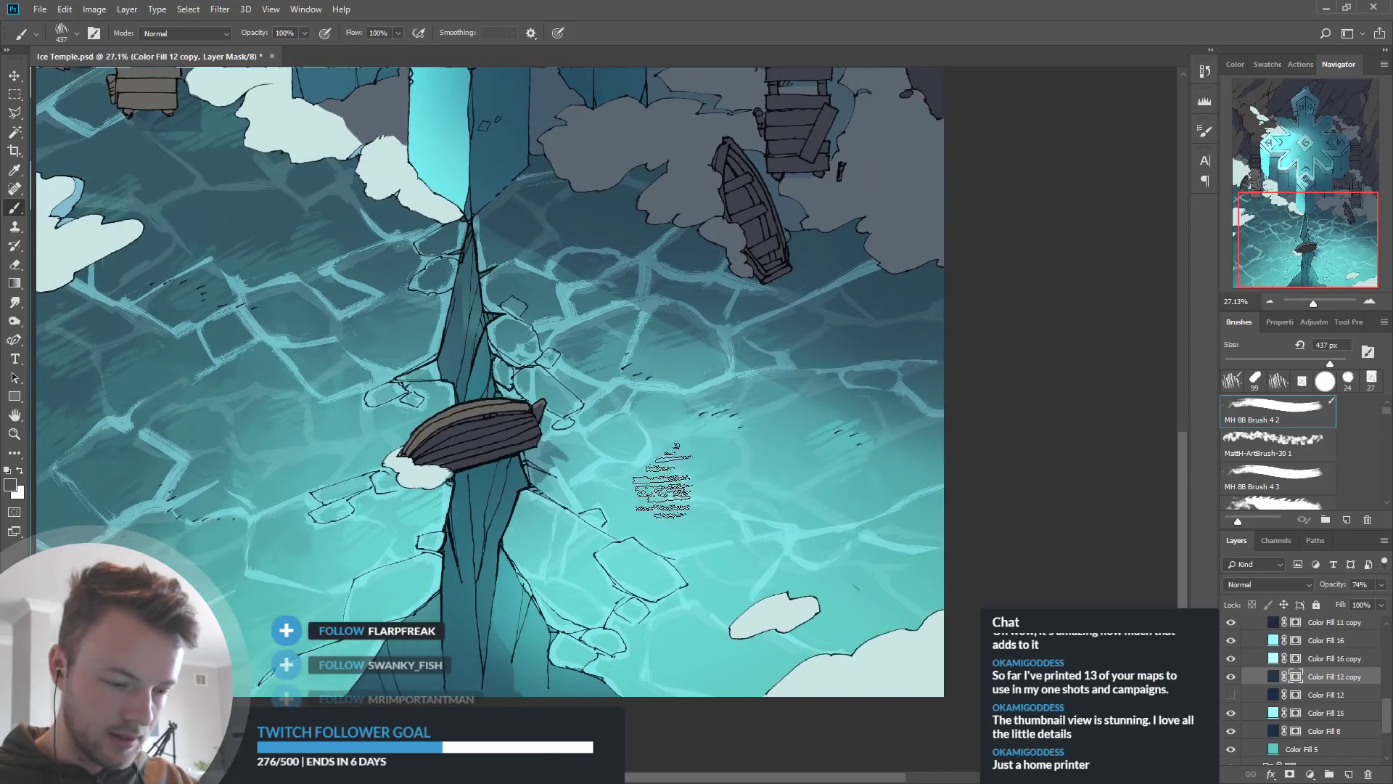
# Try brushing lighter streaks into the ice right of the left snowbank, and undo the last stroke
pyautogui.moveTo(150, 332); pyautogui.dragTo(229, 352)
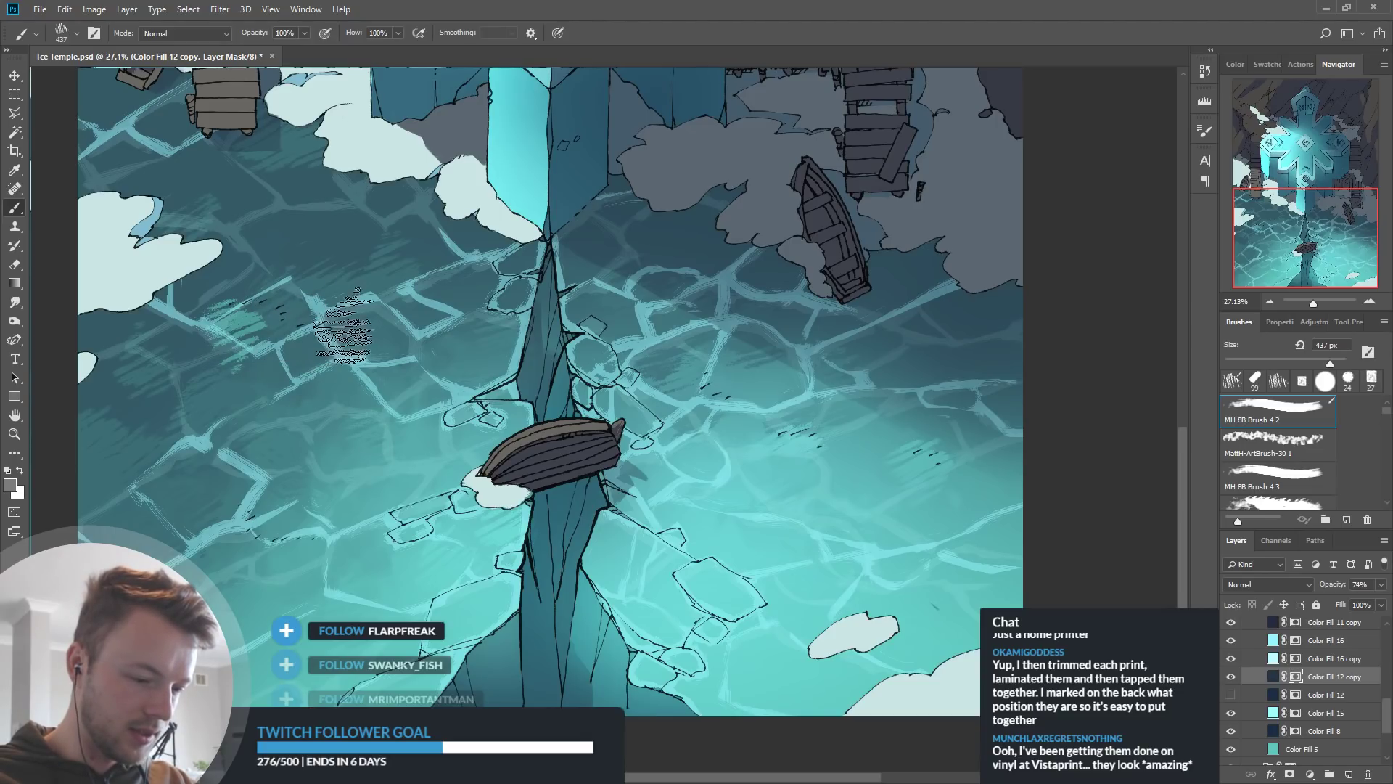
pyautogui.moveTo(200, 352)
pyautogui.mouseDown()
pyautogui.moveTo(252, 331)
pyautogui.moveTo(283, 365)
pyautogui.moveTo(341, 356)
pyautogui.mouseUp()
pyautogui.press('x')
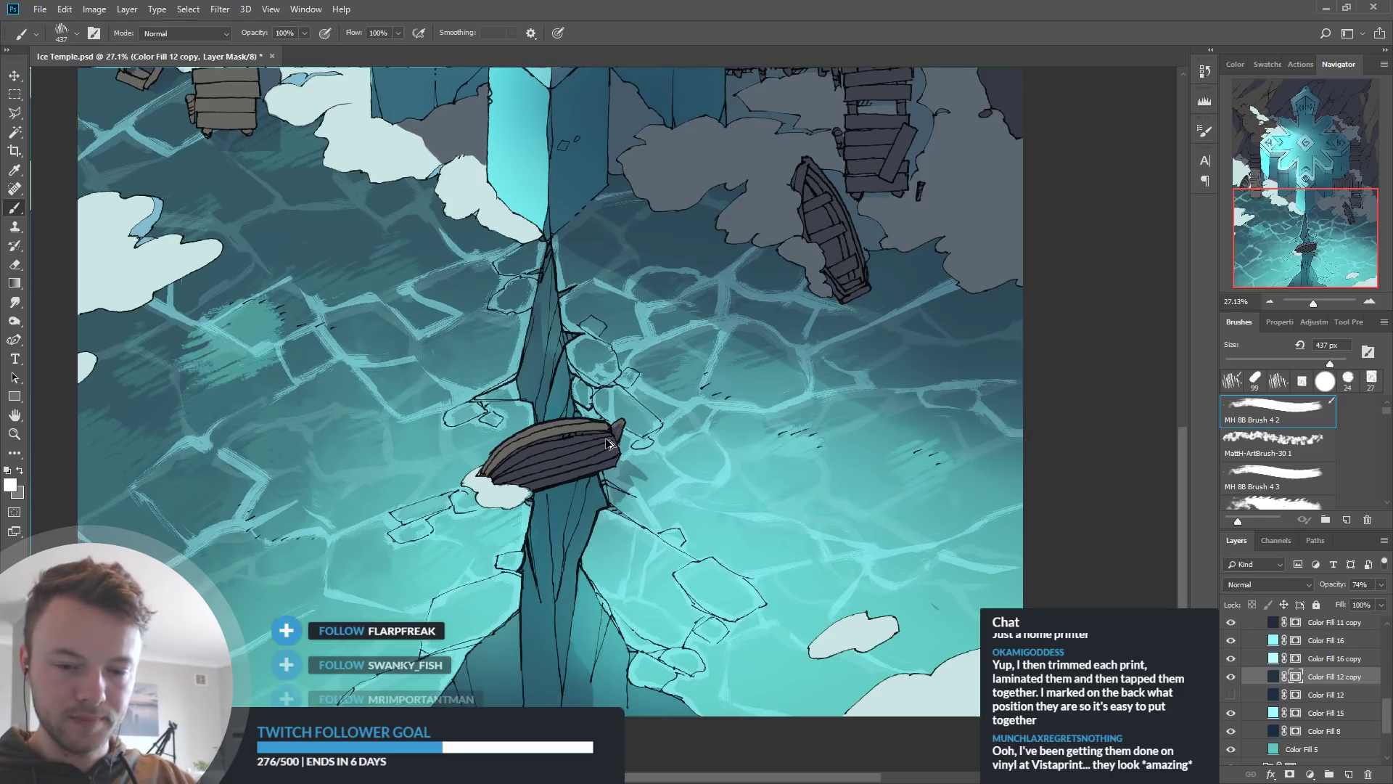
pyautogui.hotkey('ctrl', 'z')
# Blend the shadow edge below the right rowboat with streaky mask strokes in sampled light and mid grays
pyautogui.moveTo(840, 511); pyautogui.dragTo(633, 537)
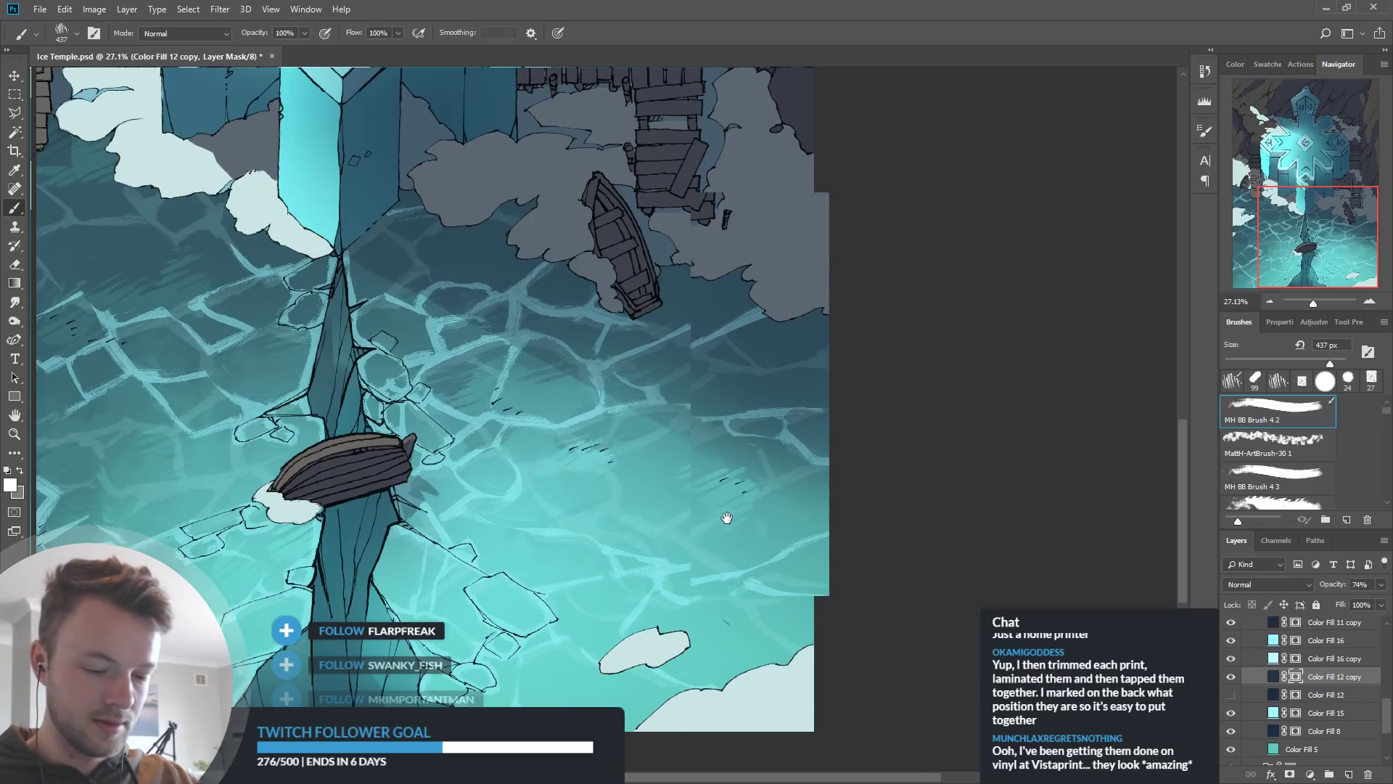
pyautogui.moveTo(721, 516); pyautogui.dragTo(743, 539)
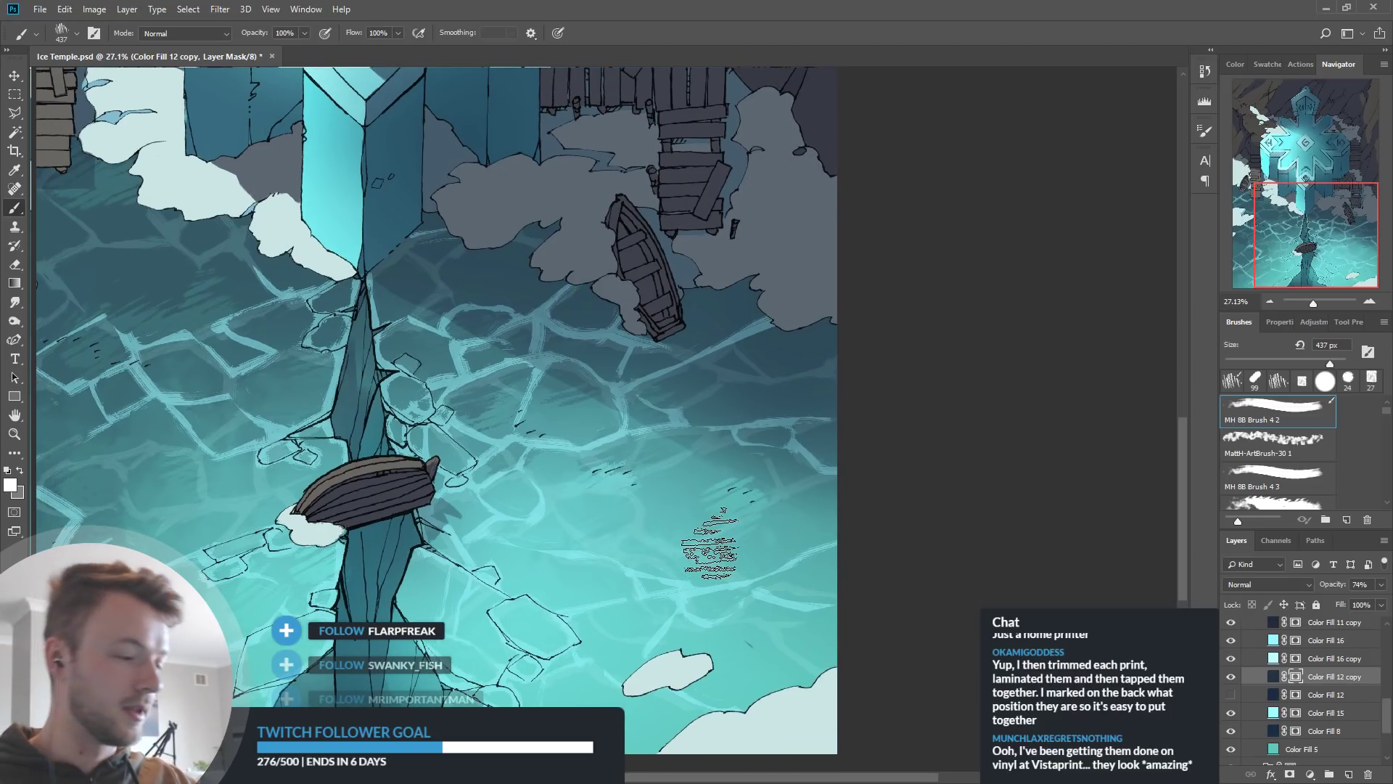
pyautogui.keyDown('alt'); pyautogui.click(646, 511); pyautogui.keyUp('alt')
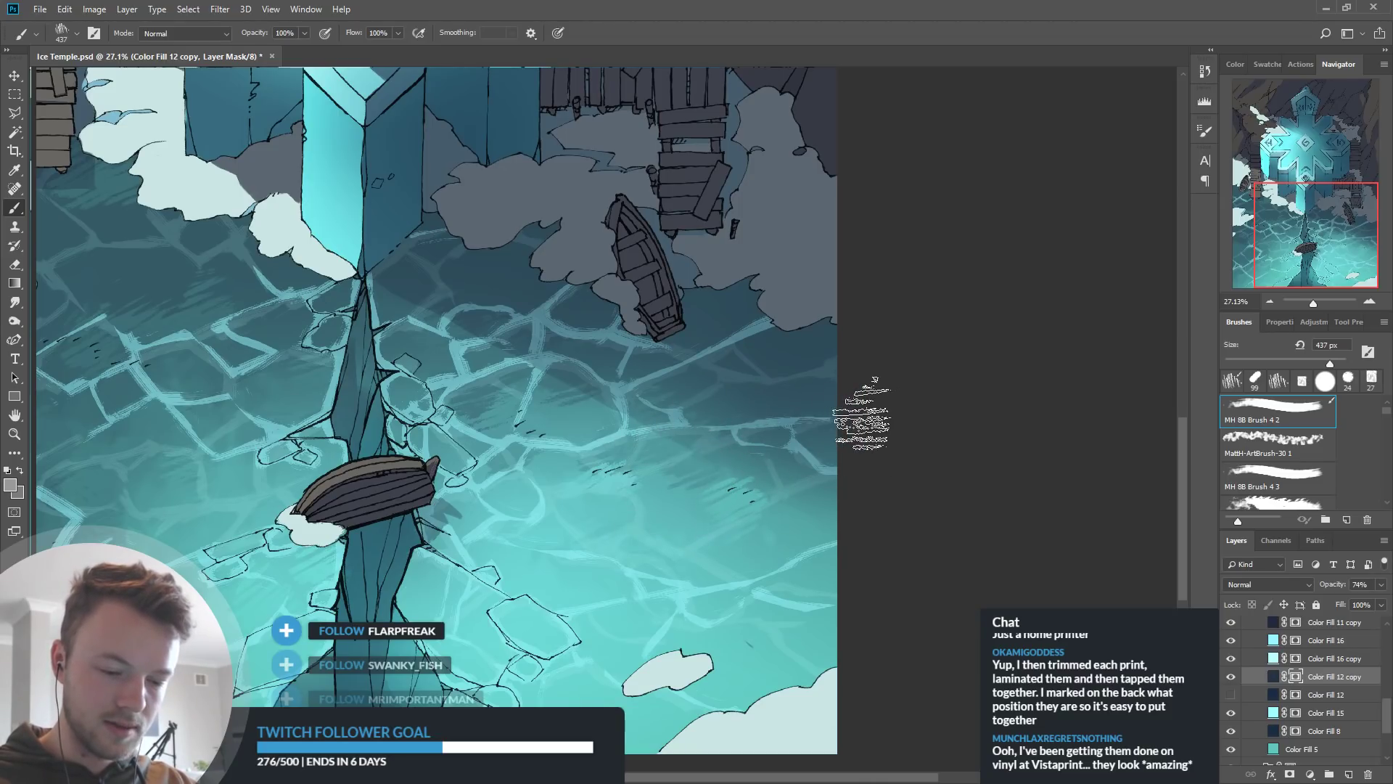
pyautogui.press('x')
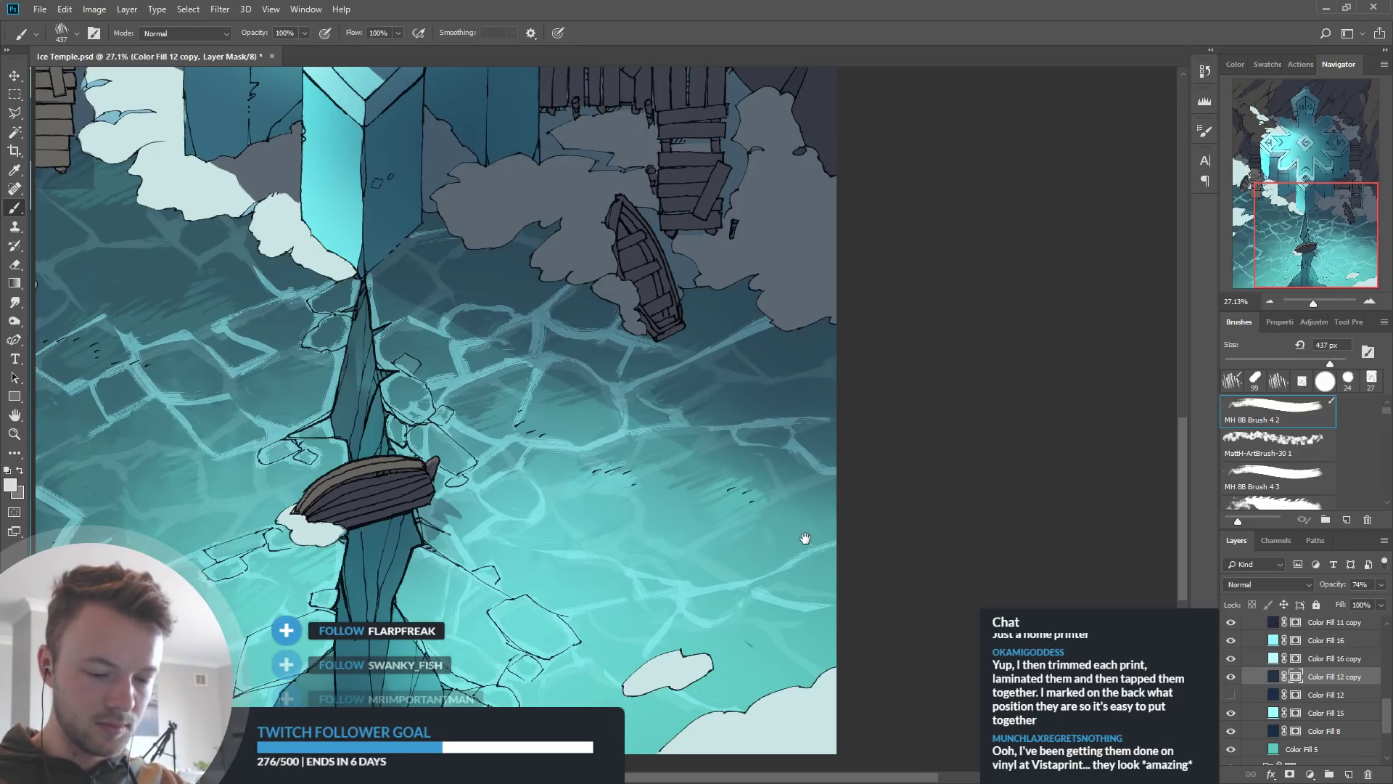
pyautogui.moveTo(802, 544); pyautogui.dragTo(845, 450)
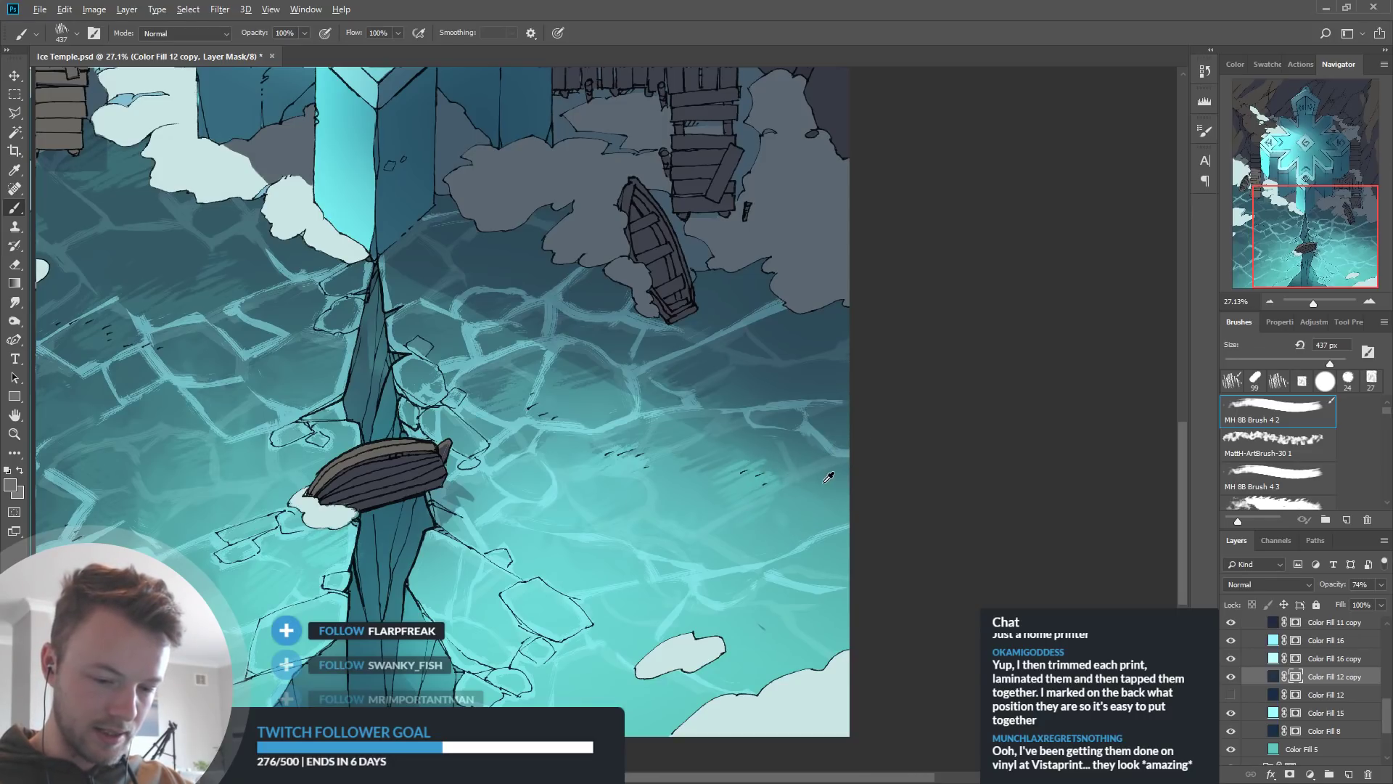
# Alternate dark and light mask streaks across the bright ice near the lake's right edge
pyautogui.keyDown('alt'); pyautogui.click(760, 506); pyautogui.keyUp('alt')
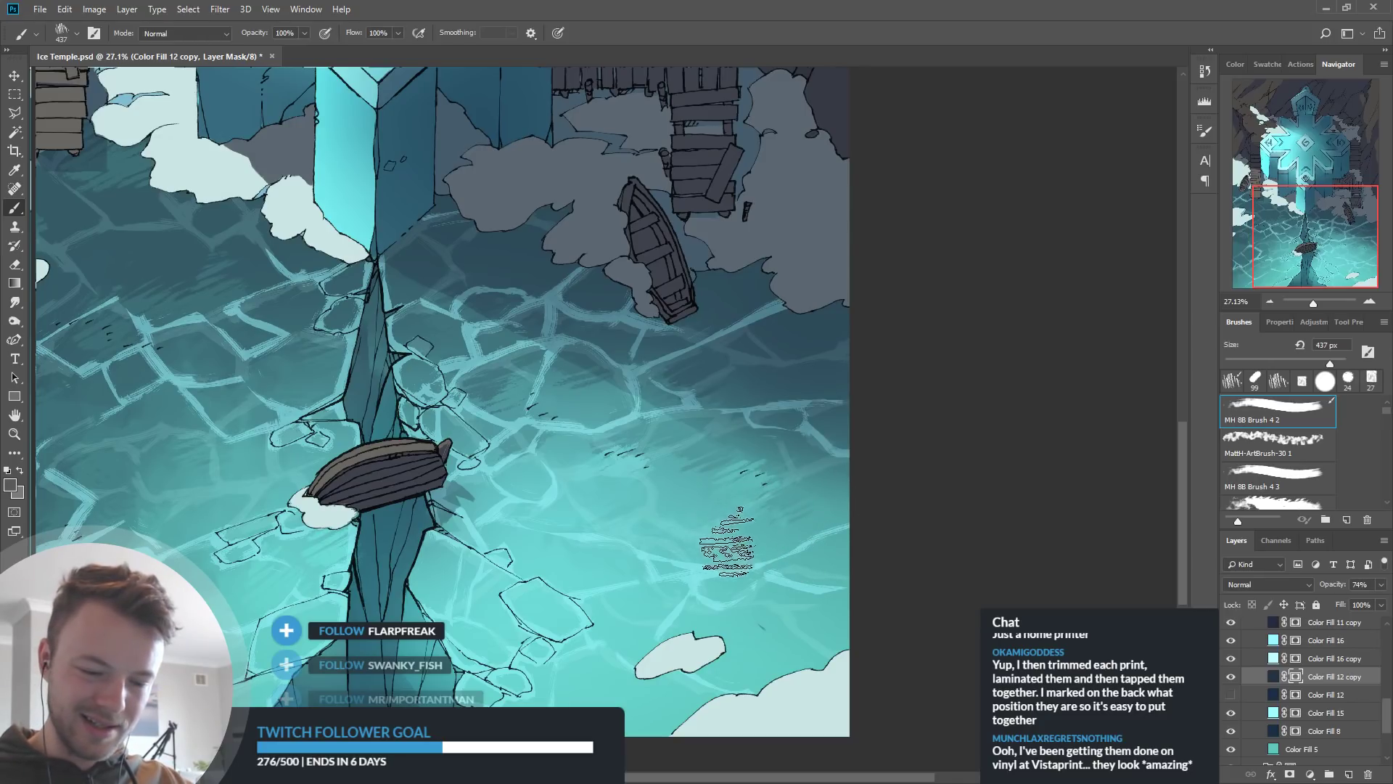
pyautogui.hscroll(-1, 856, 511)
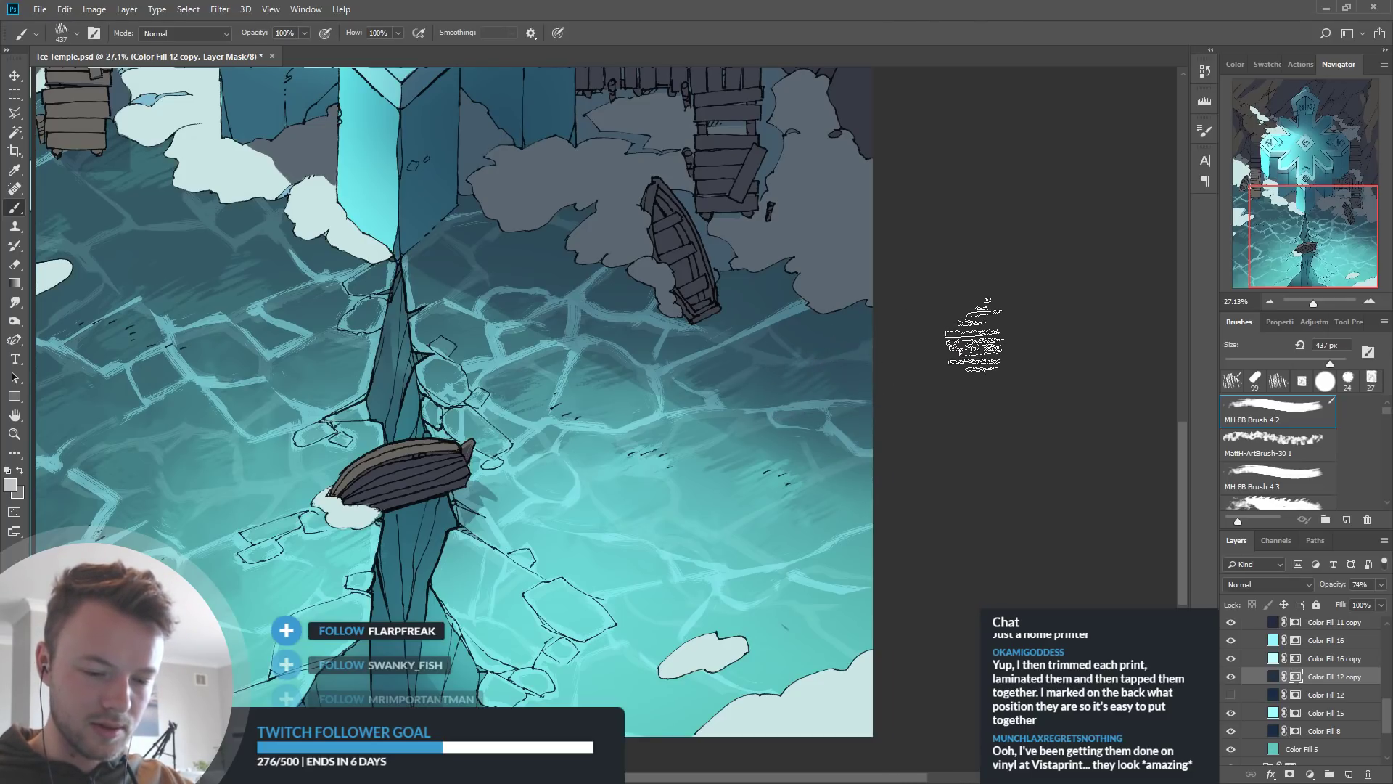
pyautogui.press('x')
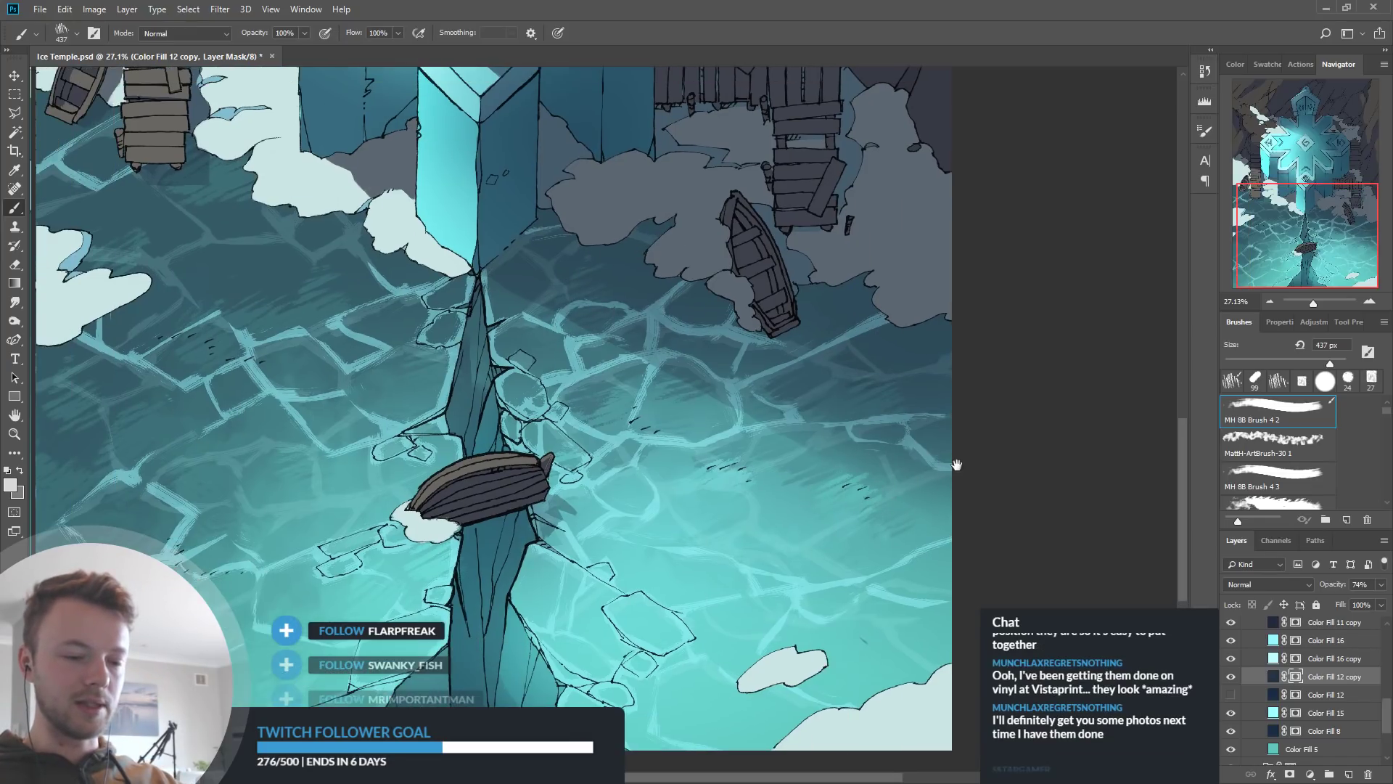
pyautogui.moveTo(747, 481); pyautogui.dragTo(827, 495)
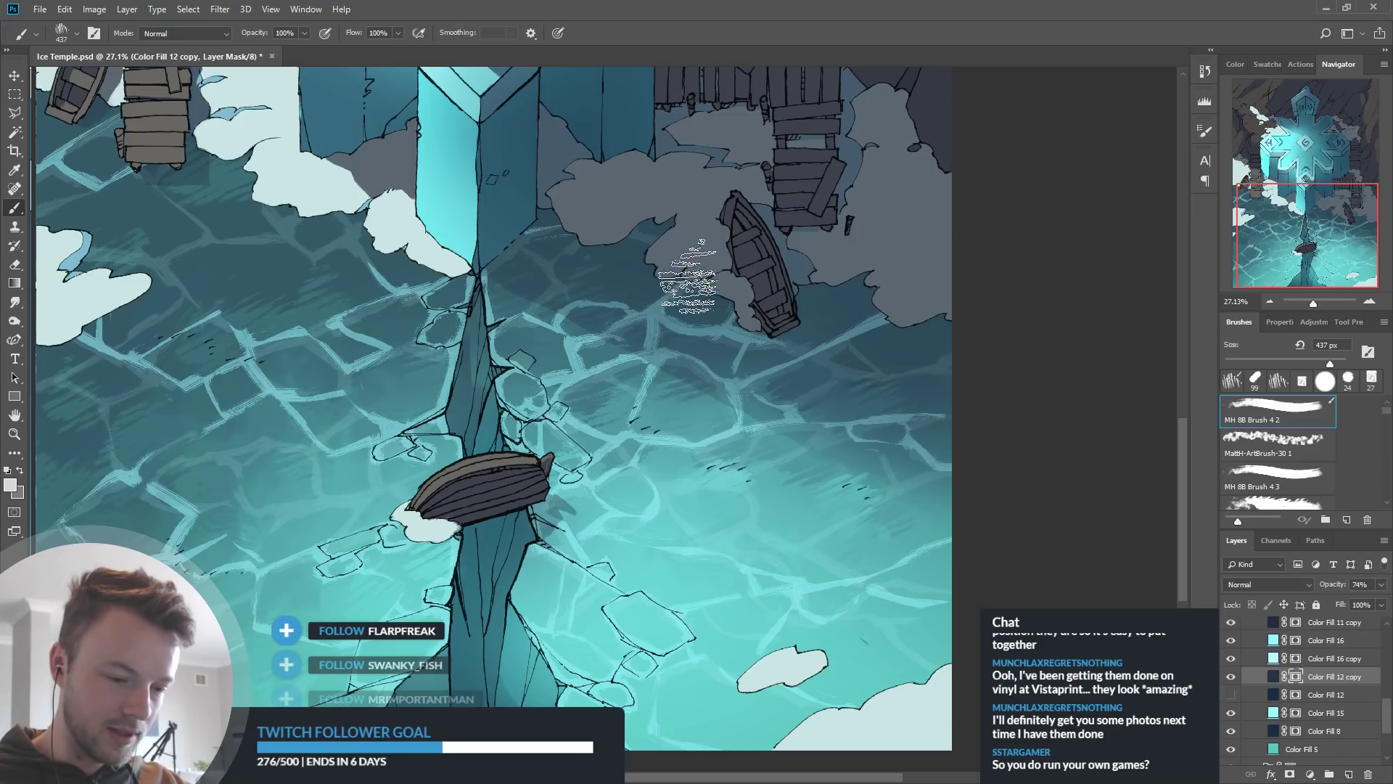
pyautogui.moveTo(902, 557); pyautogui.dragTo(911, 508)
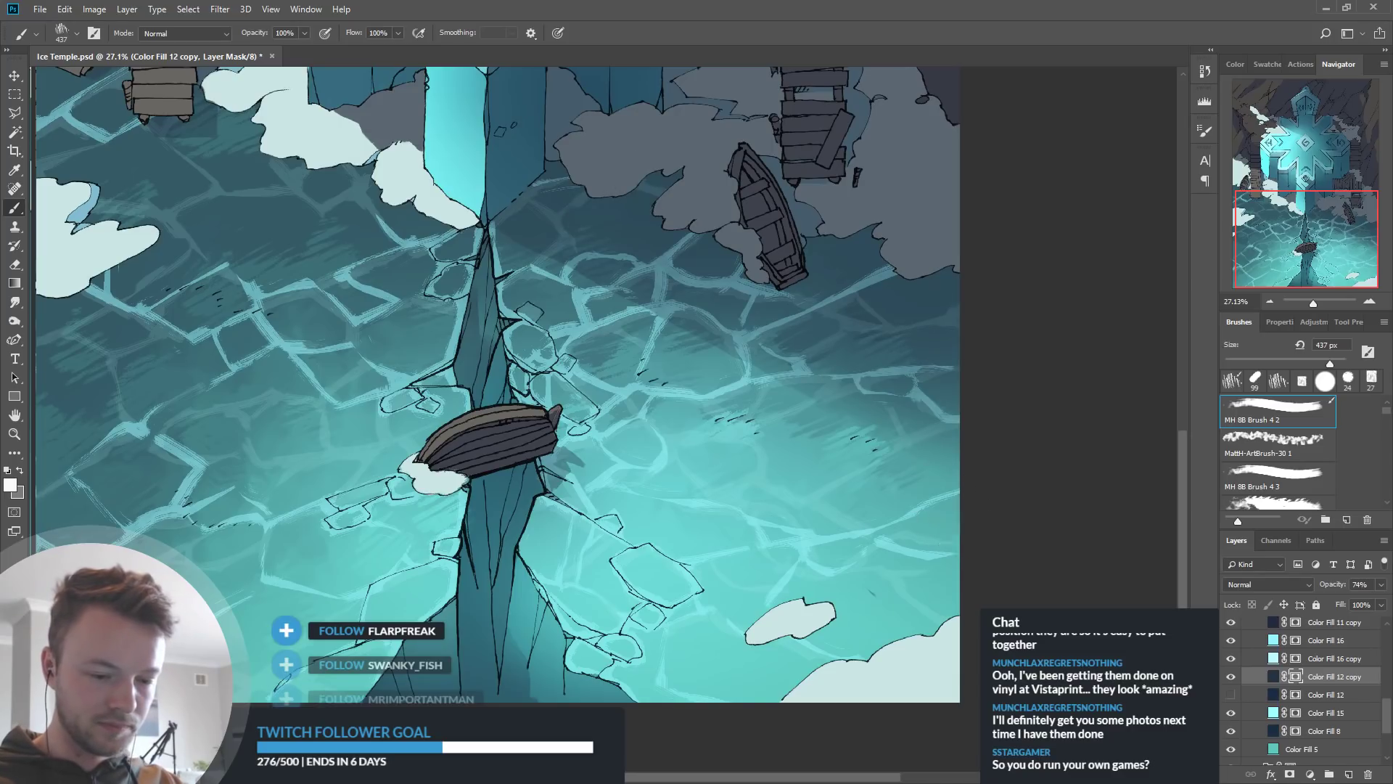
pyautogui.press('x')
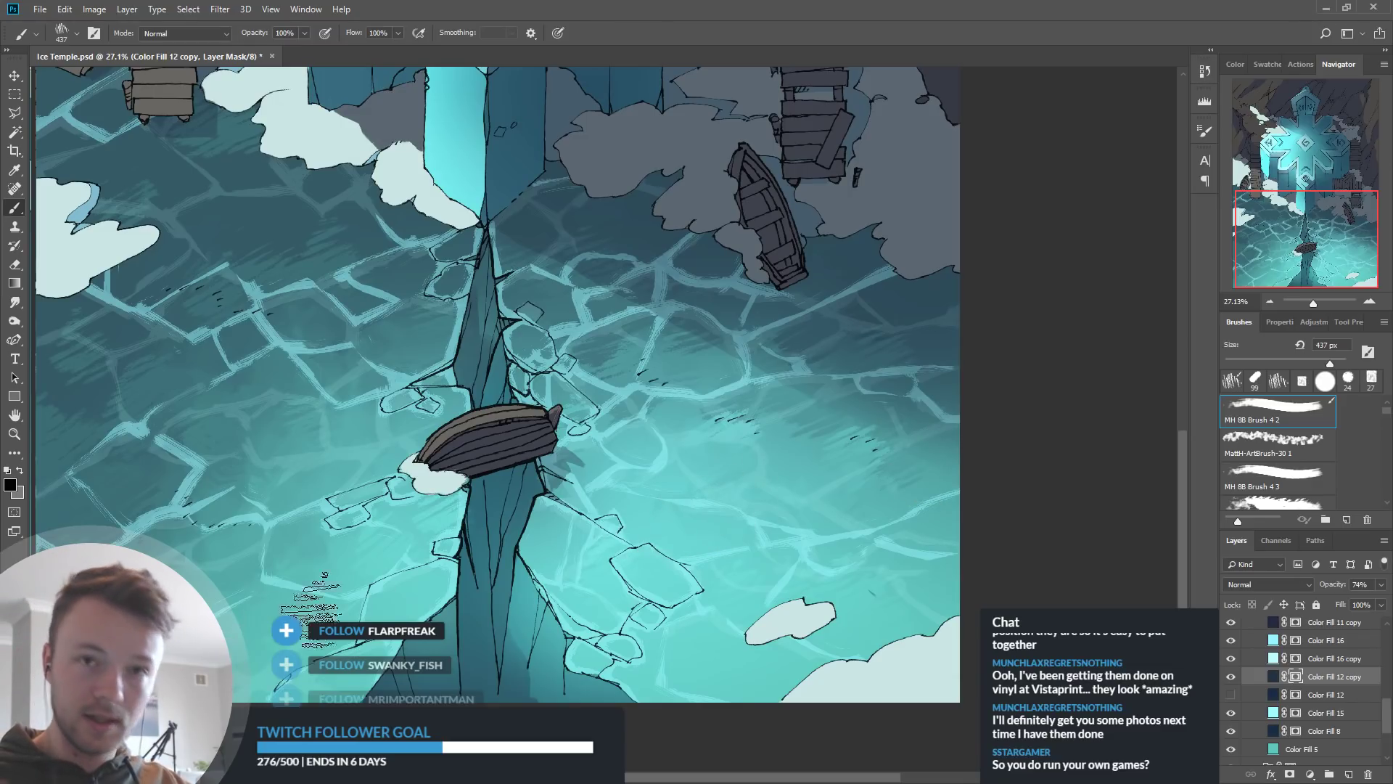
# Add streaky mask texture to the bright ice beside the crack, just below and right of the overturned boat
pyautogui.press('space')
pyautogui.moveTo(637, 561); pyautogui.dragTo(695, 575)
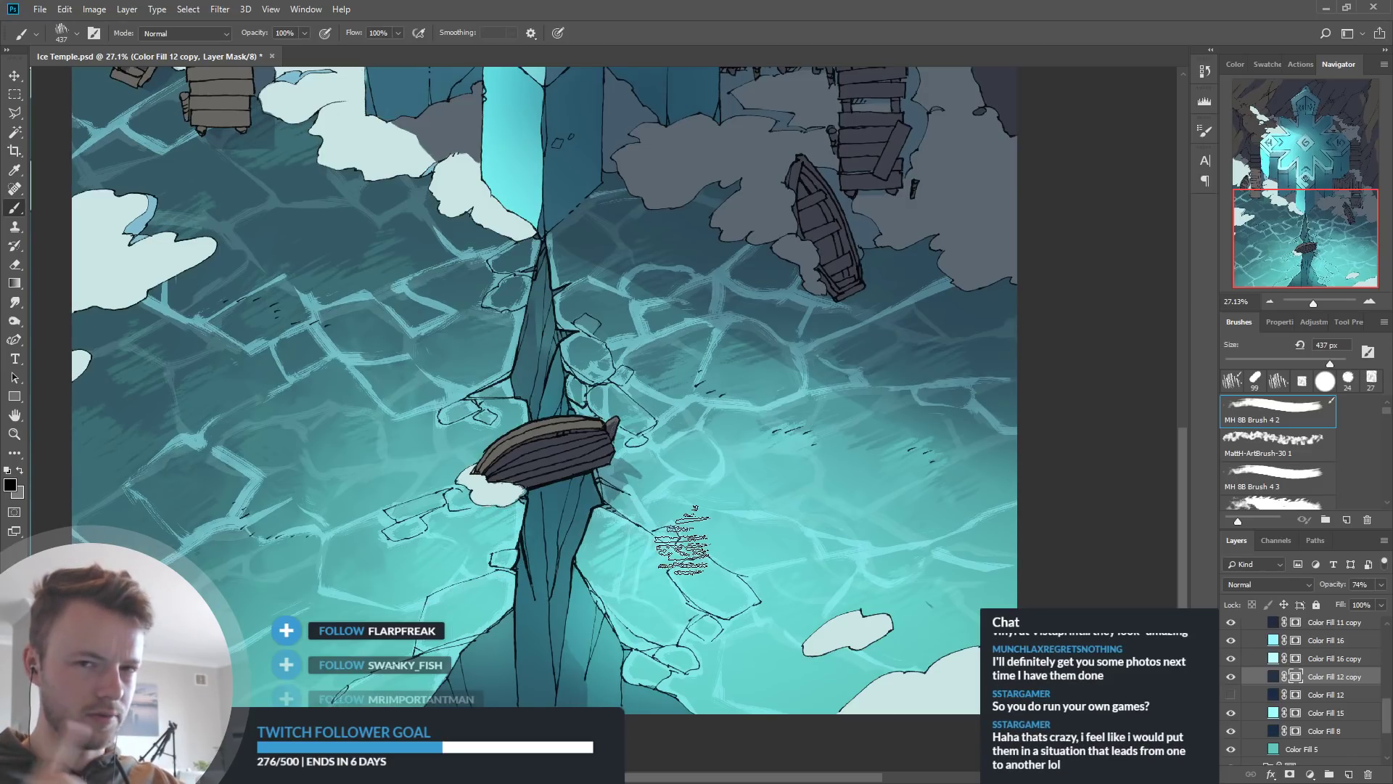
pyautogui.moveTo(682, 544); pyautogui.dragTo(713, 533)
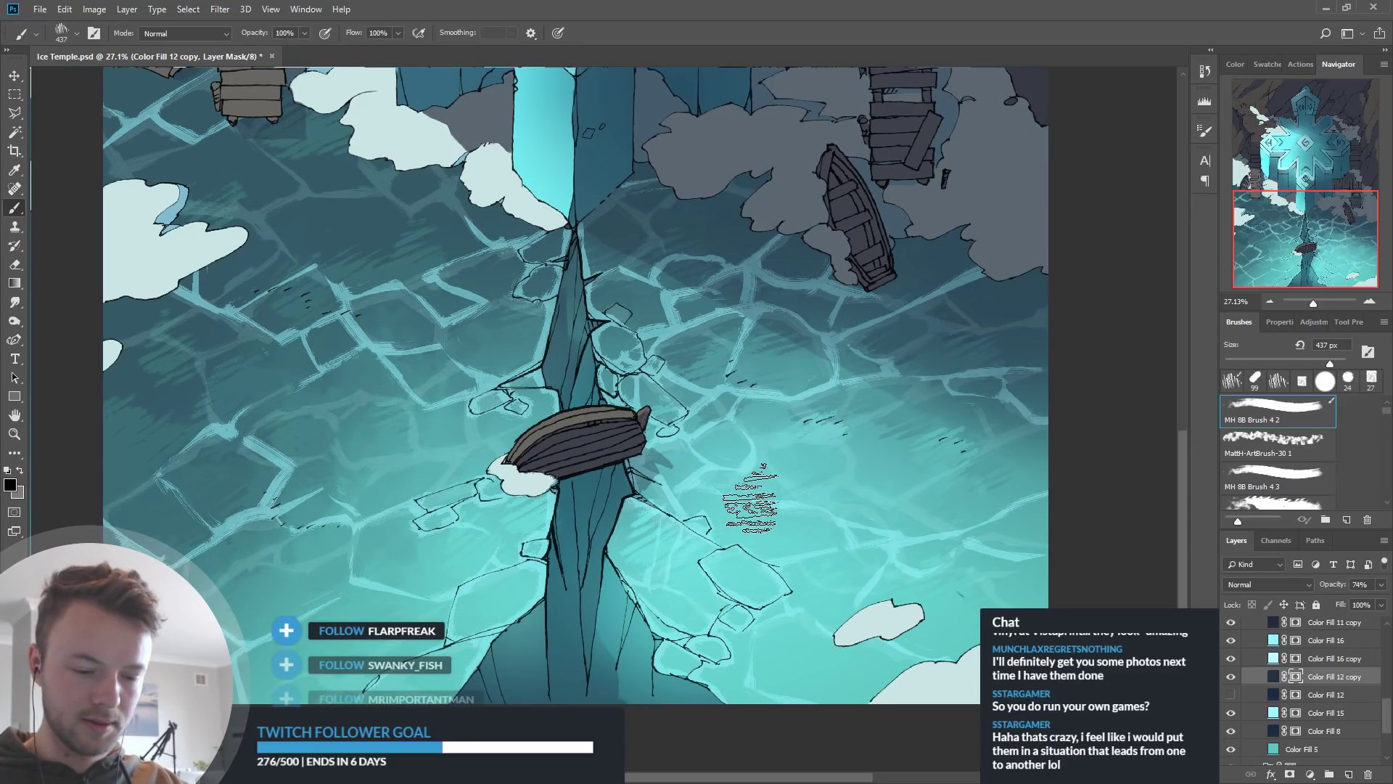
pyautogui.moveTo(693, 487); pyautogui.dragTo(708, 503)
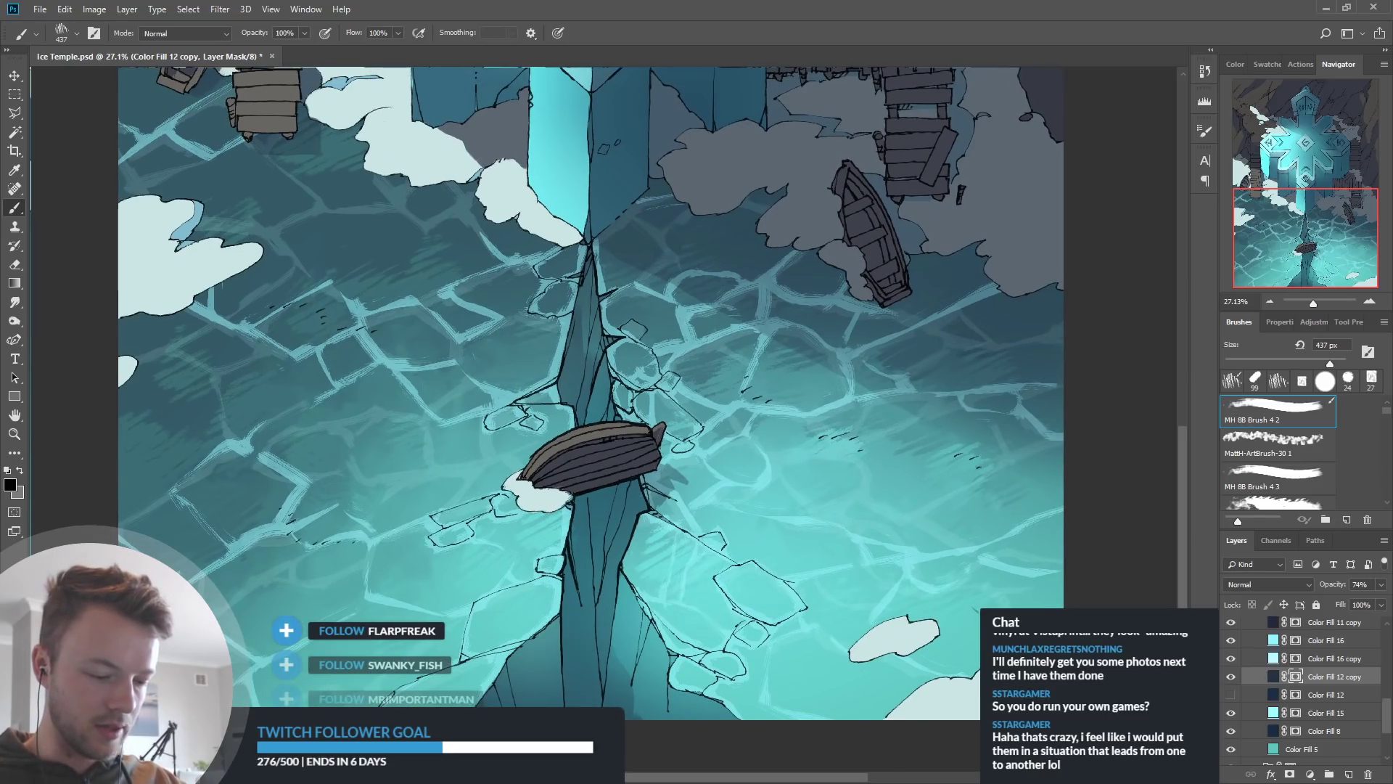
pyautogui.keyDown('alt'); pyautogui.click(336, 658); pyautogui.keyUp('alt')
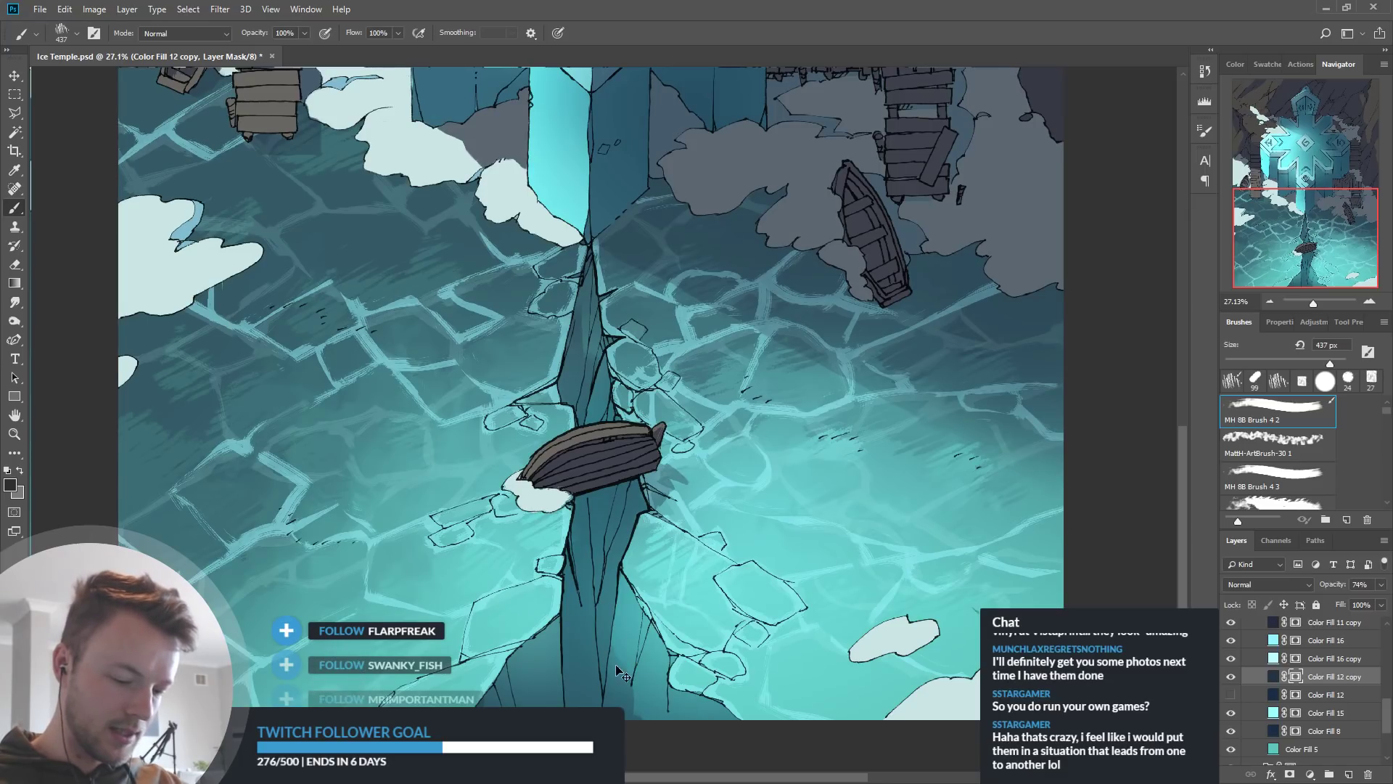
pyautogui.keyDown('alt'); pyautogui.click(558, 532); pyautogui.keyUp('alt')
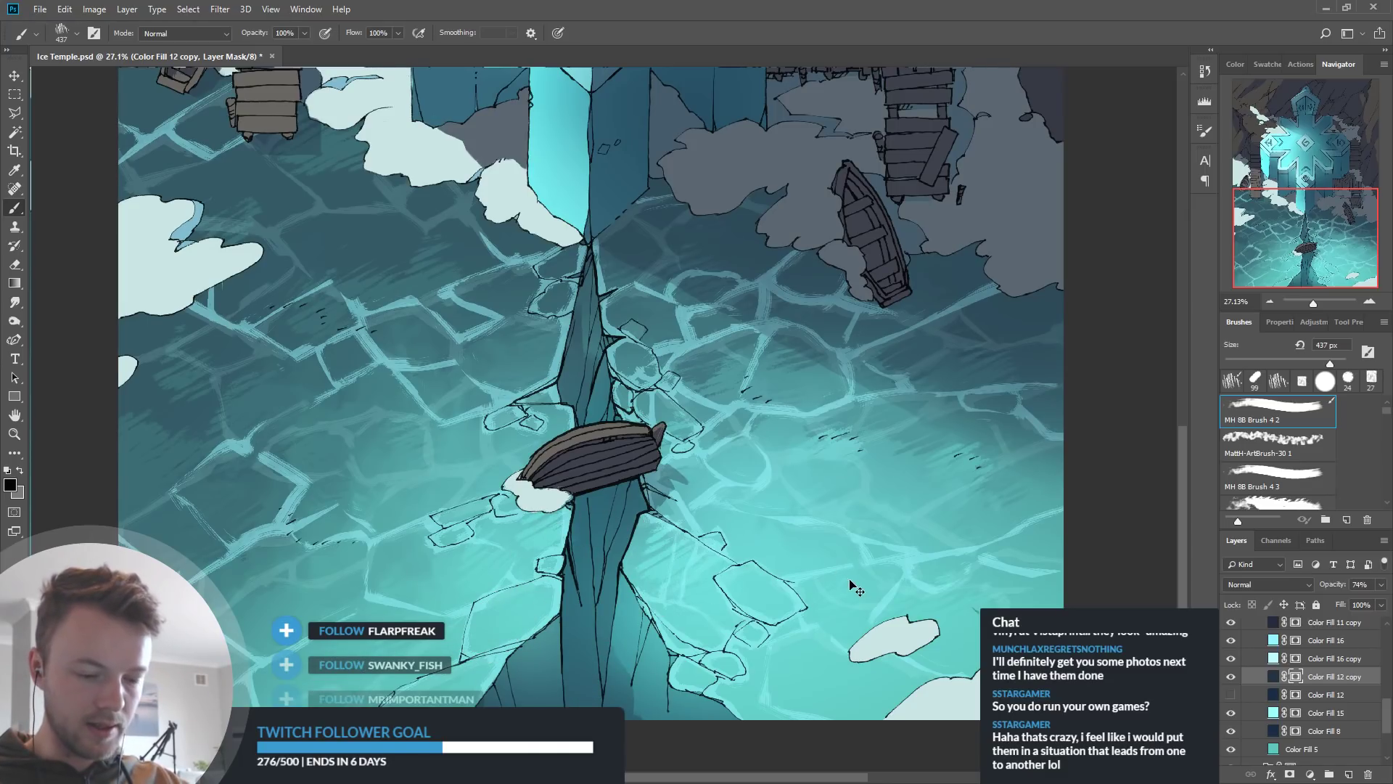
# Review the whole illustration, then hide Color Fill 16 and toggle Color Fill 16 copy to compare the ice crack lines
pyautogui.moveTo(880, 577); pyautogui.dragTo(906, 672)
pyautogui.scroll(-8, 840, 533)
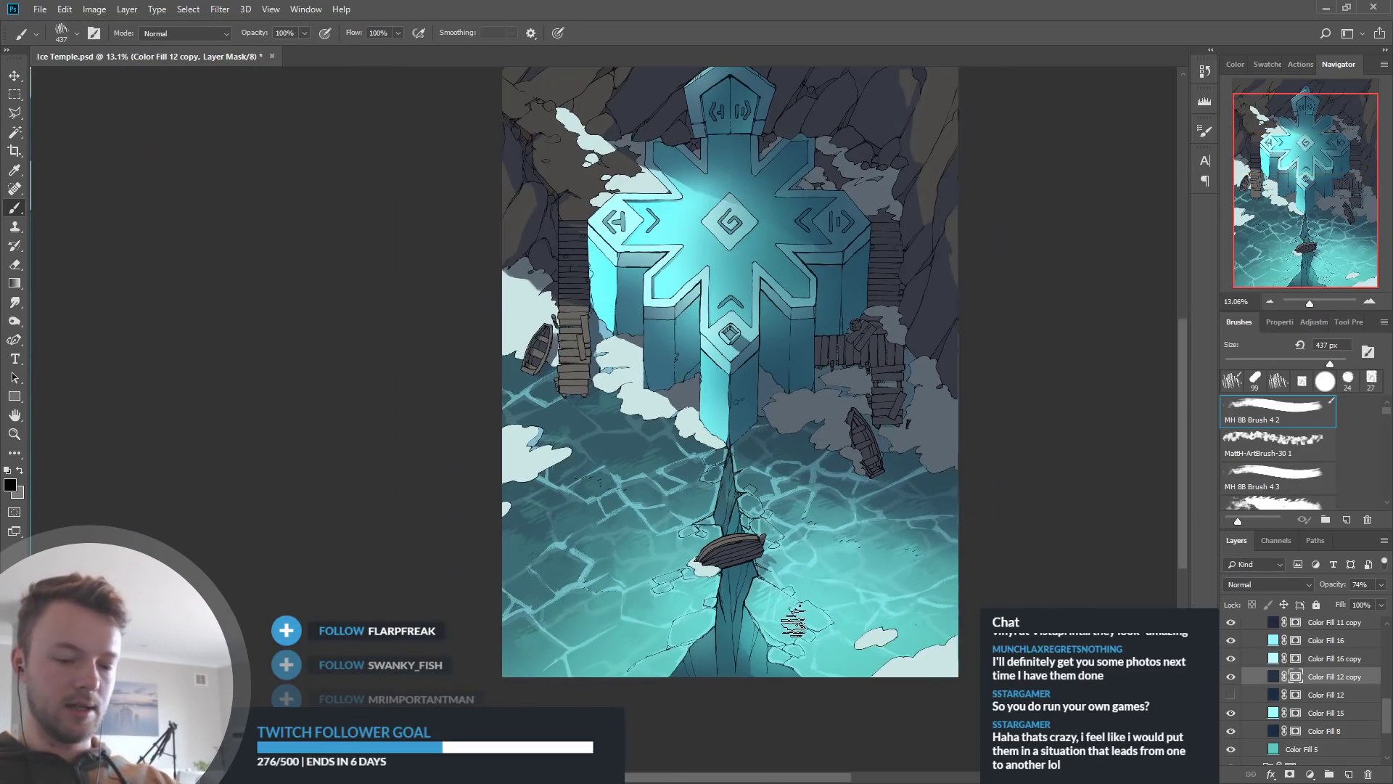
pyautogui.scroll(8, 747, 631)
pyautogui.scroll(-2, 700, 624)
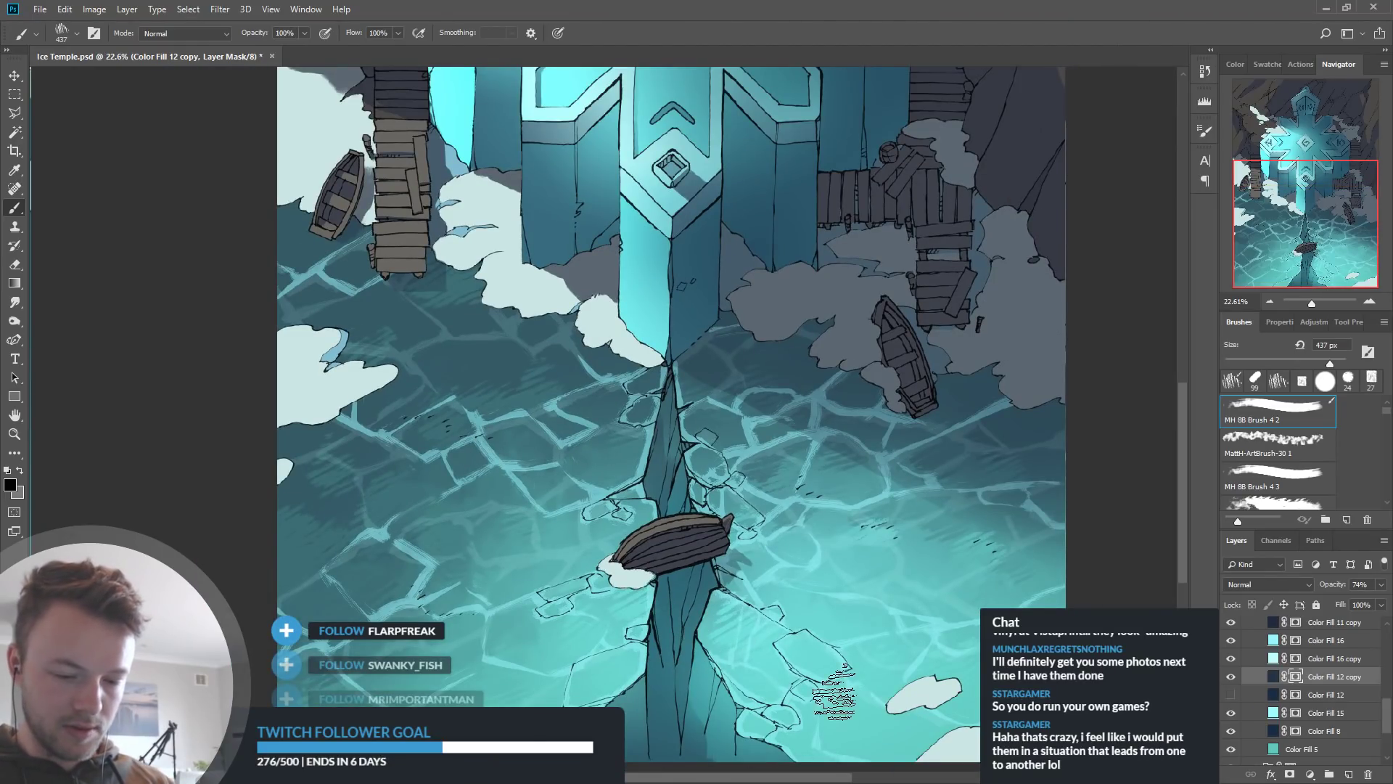
pyautogui.click(1231, 641)
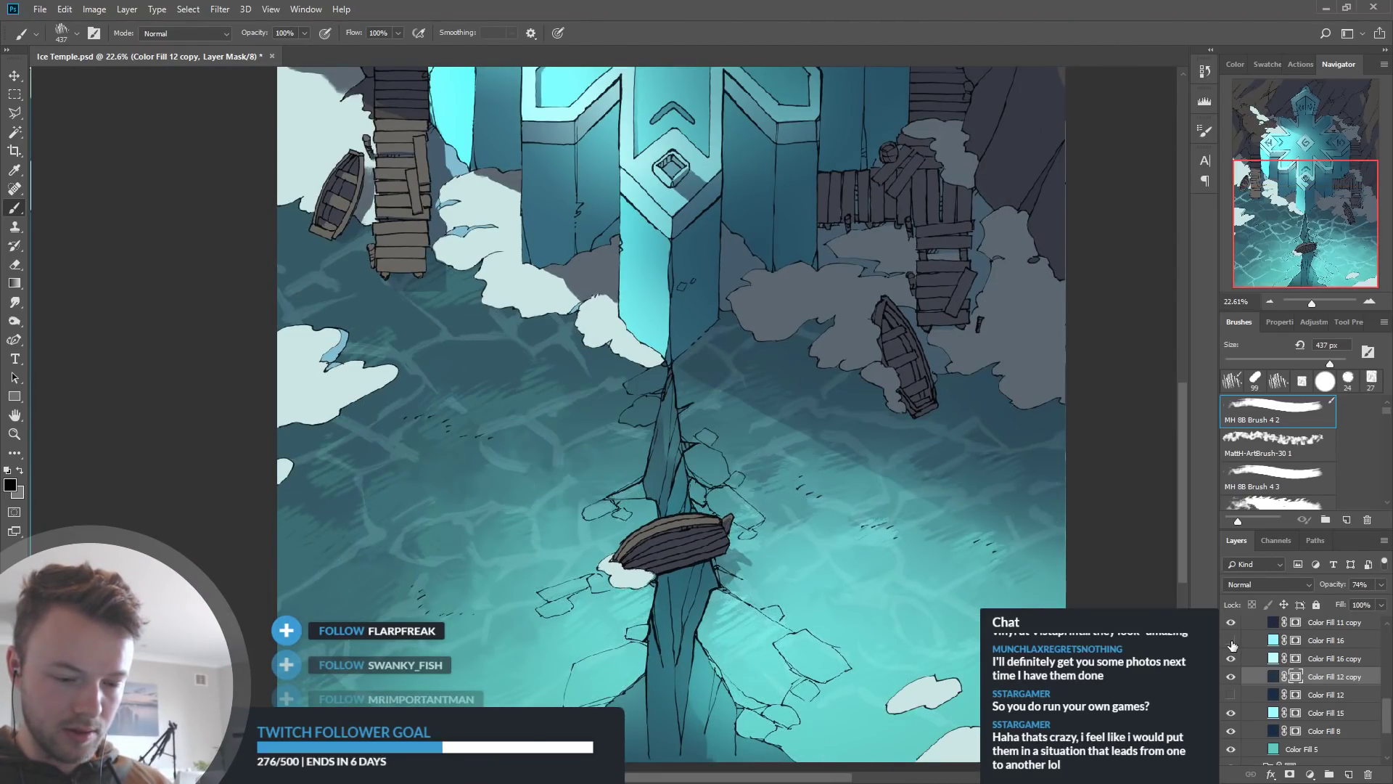
pyautogui.click(1230, 659)
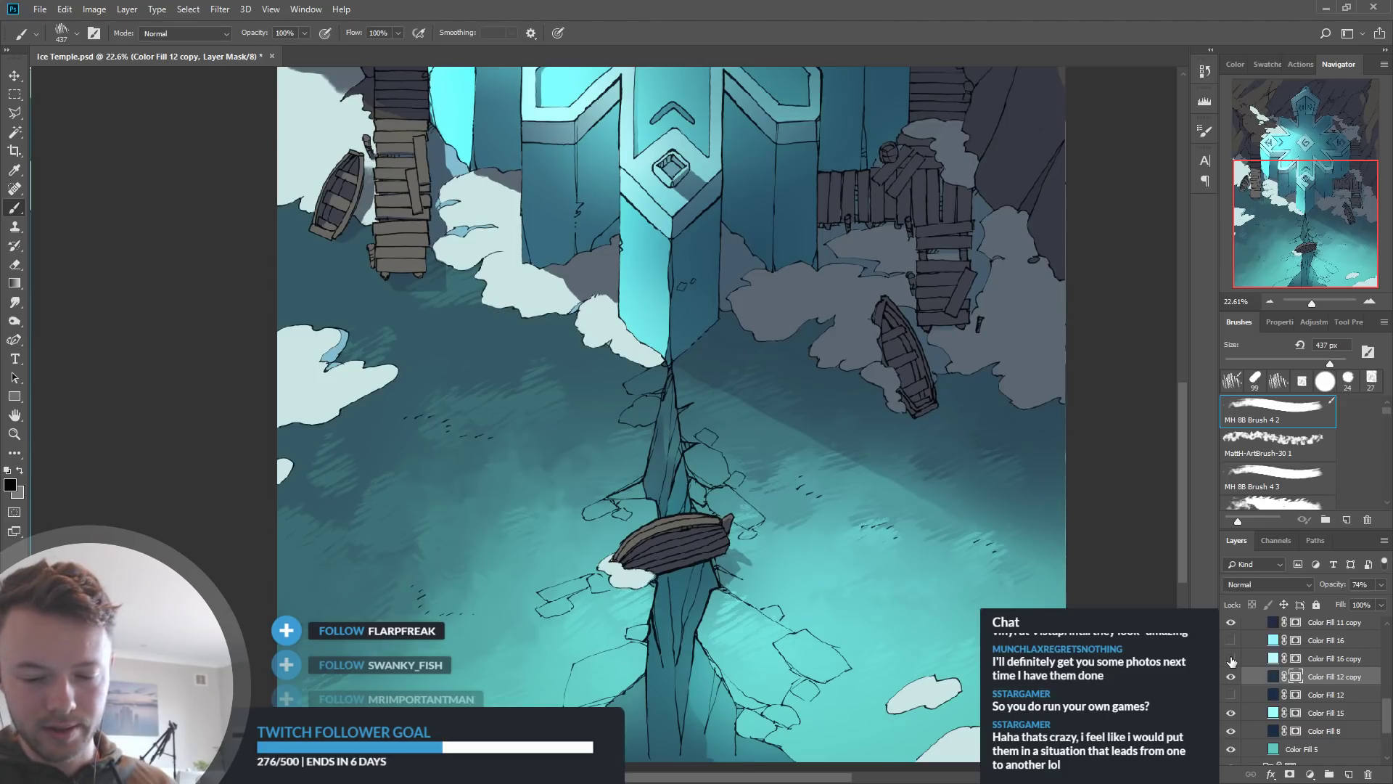
pyautogui.click(1232, 658)
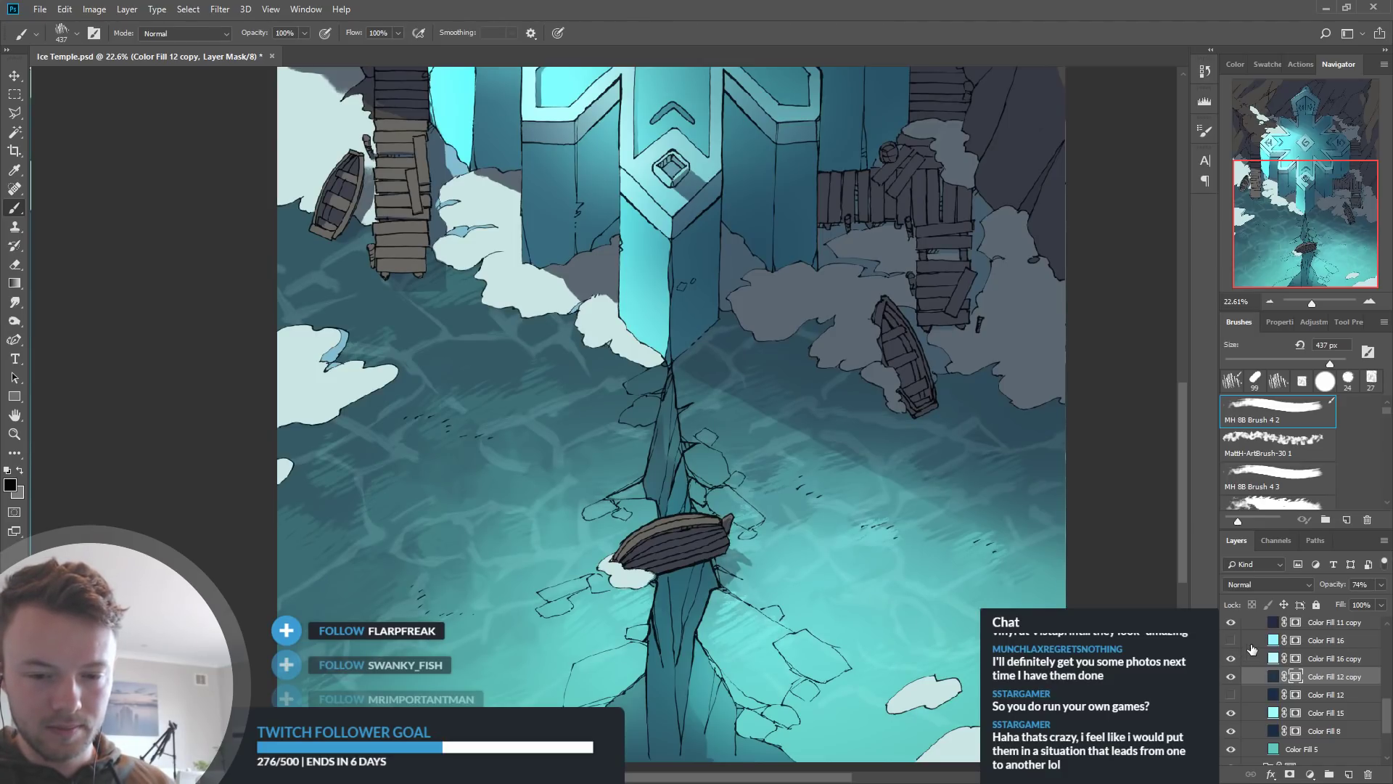
# Try a different opacity on Color Fill 16 copy, undo it, and show Color Fill 16 again
pyautogui.click(1357, 658)
pyautogui.moveTo(1321, 589); pyautogui.dragTo(1390, 594)
pyautogui.hotkey('ctrl', 'z')
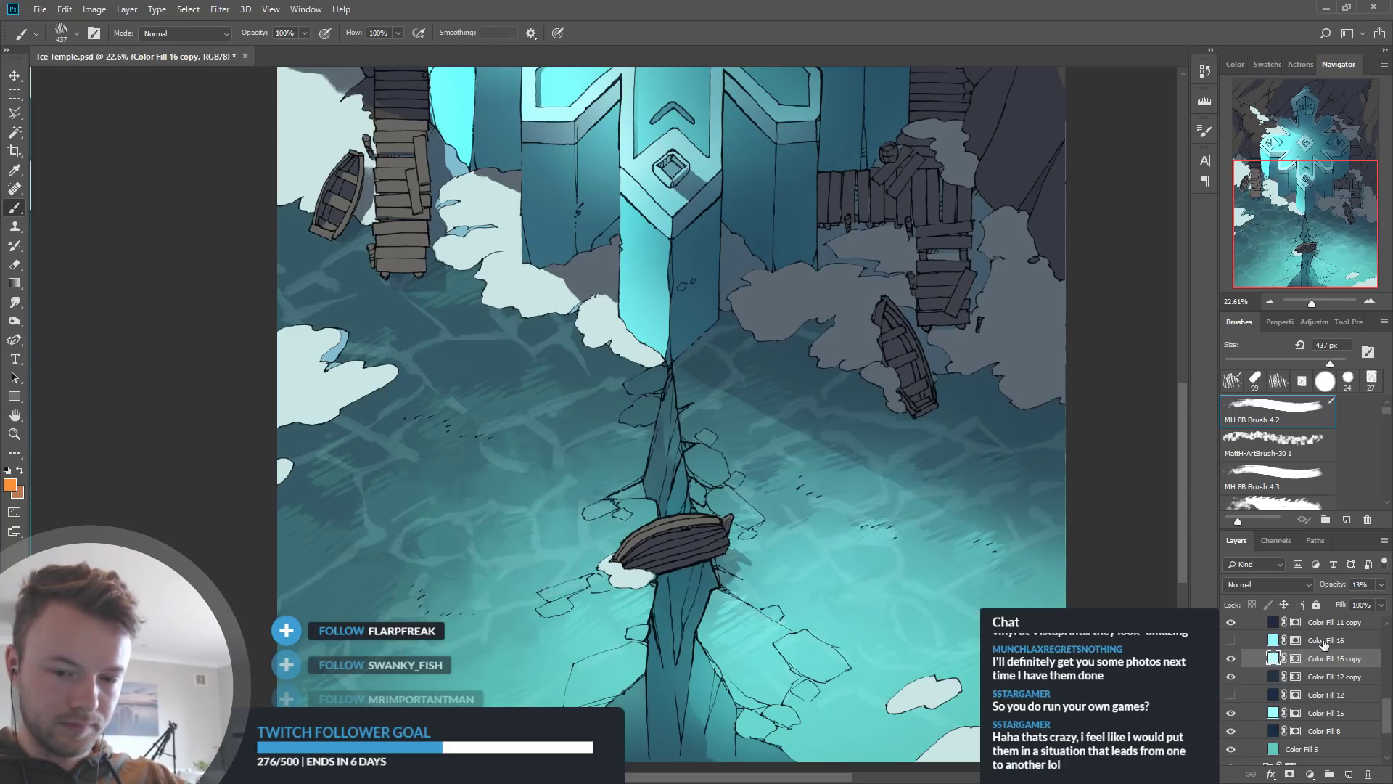
pyautogui.click(1231, 640)
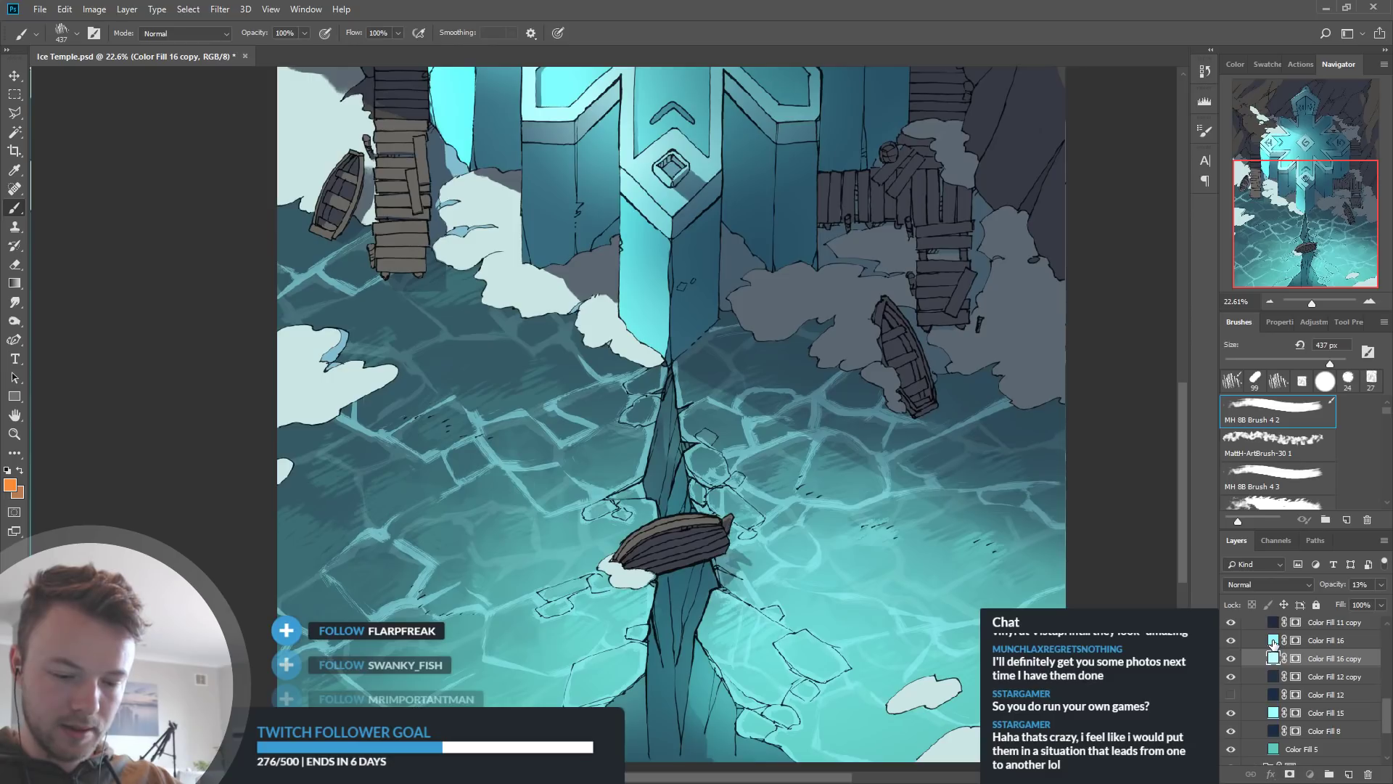
# Adjust Color Fill 16 to a paler cyan and set its blend mode to Hard Light
pyautogui.doubleClick(1274, 641)
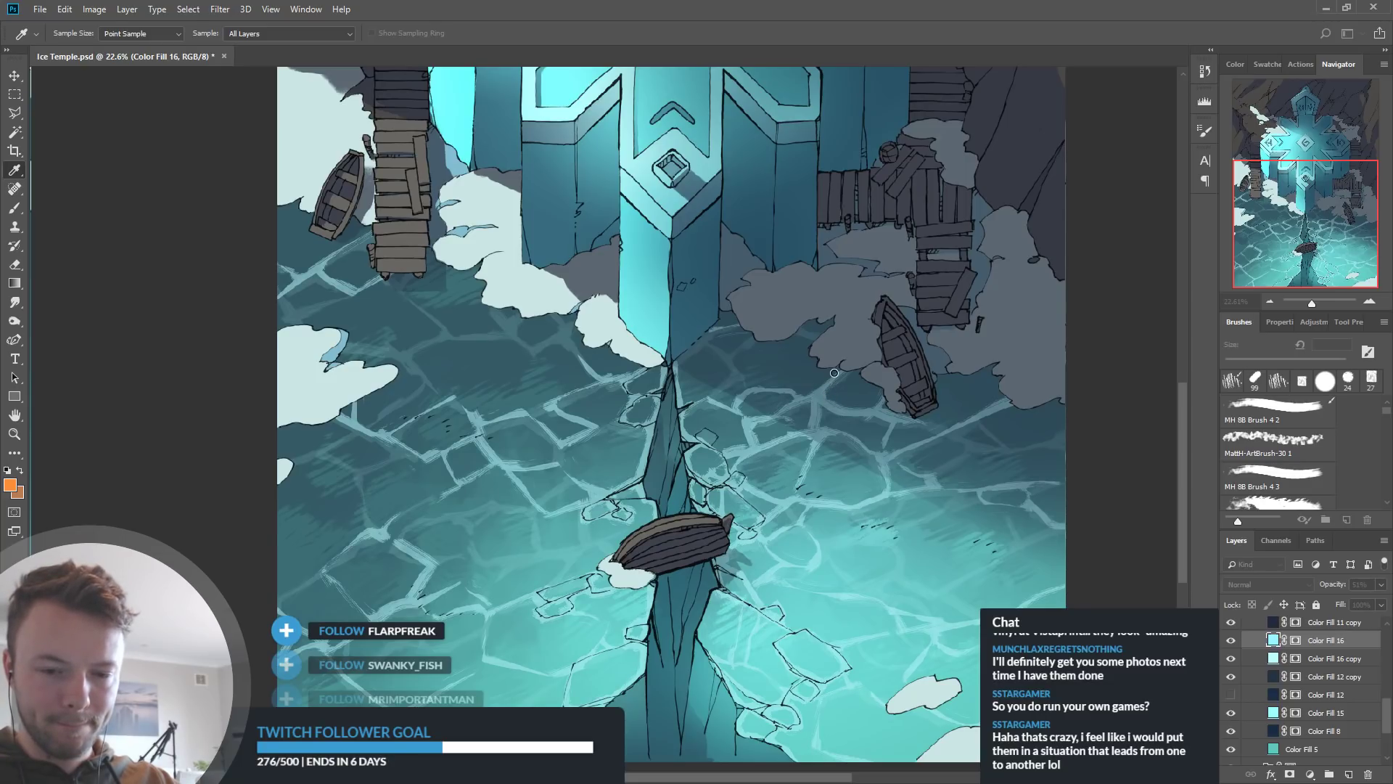
pyautogui.click(1109, 384)
pyautogui.scroll(-3, 933, 664)
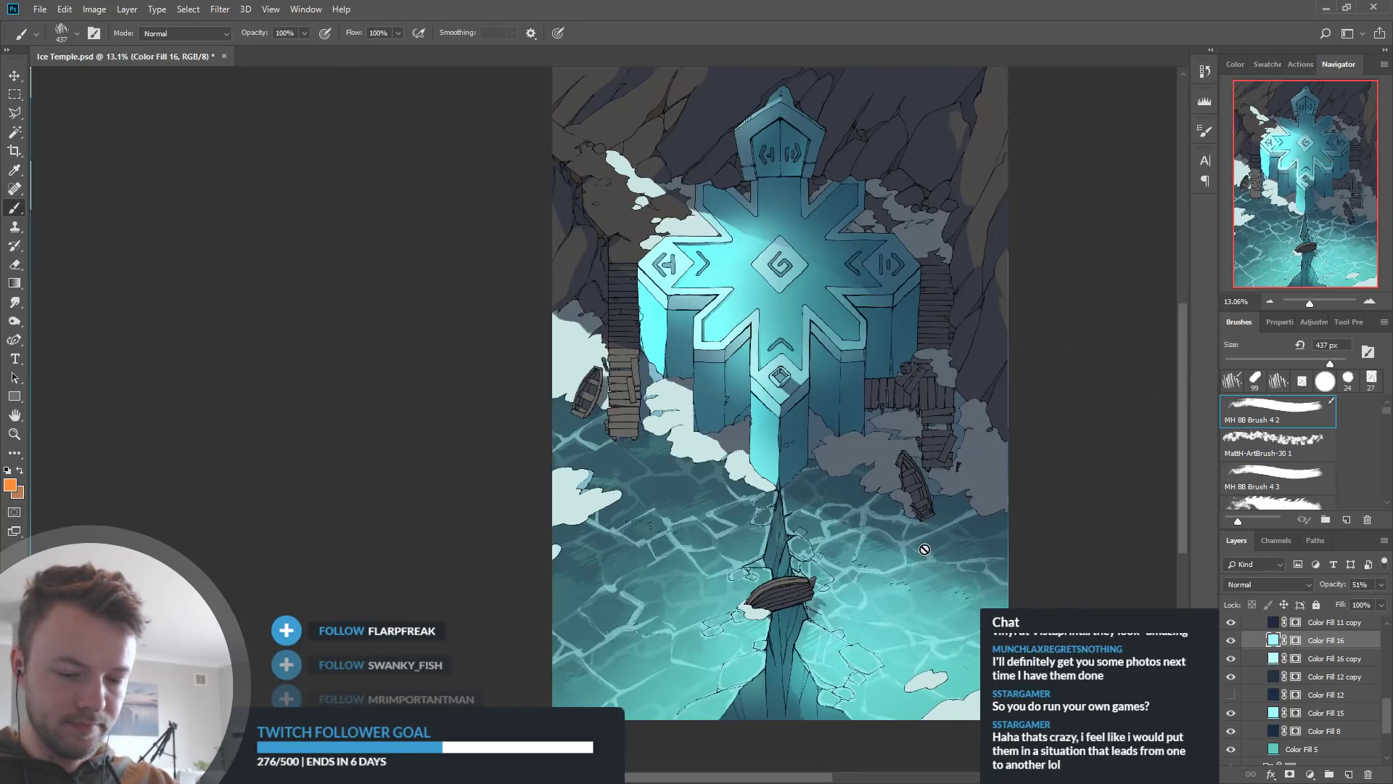
pyautogui.scroll(3, 916, 682)
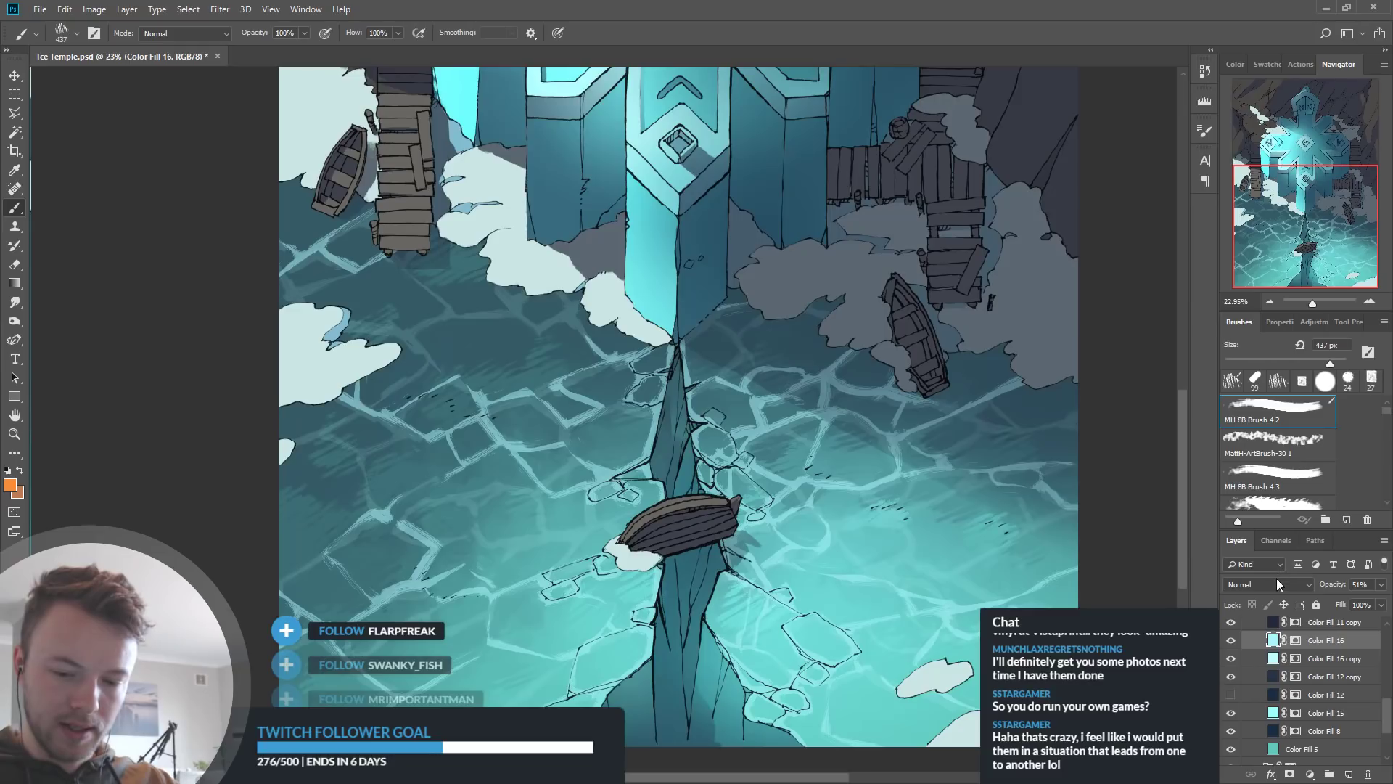
pyautogui.click(1252, 416)
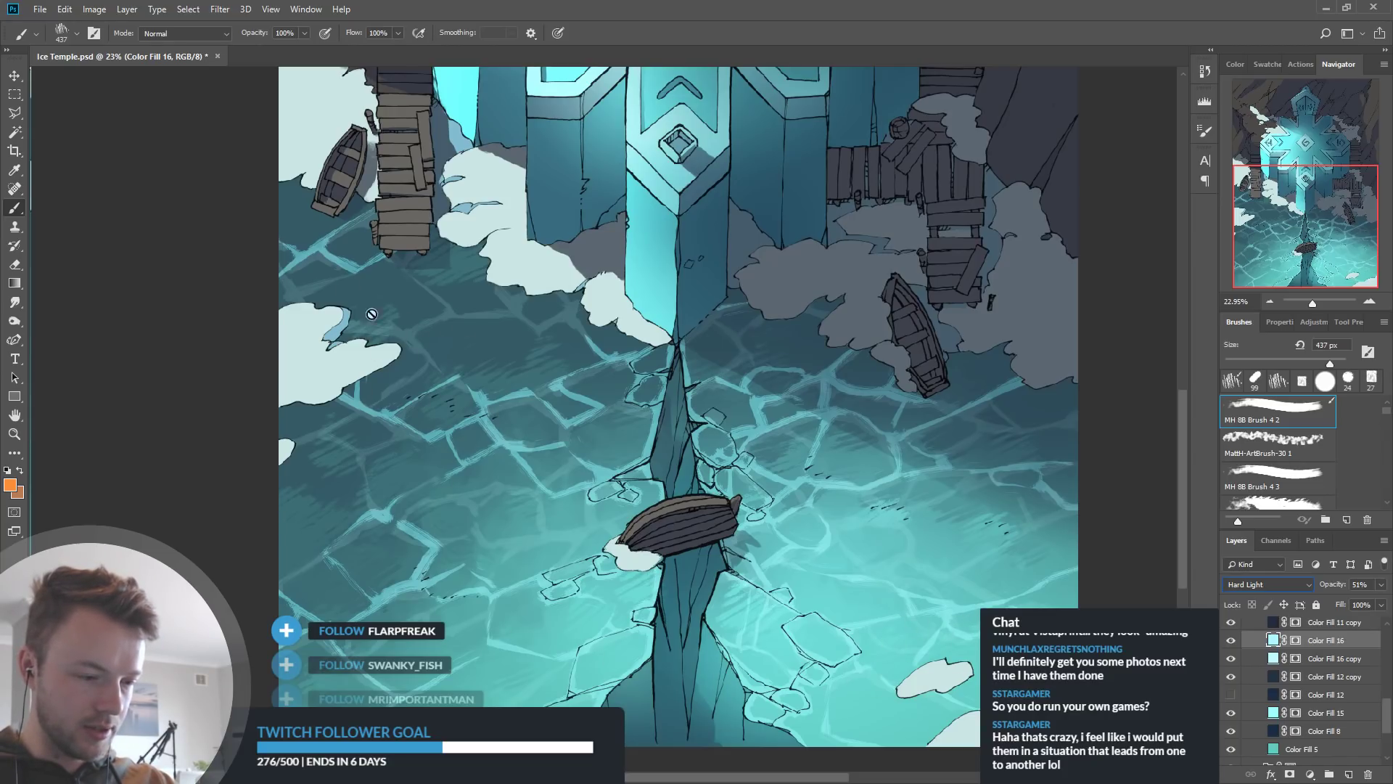
# Set Color Fill 16 to Vivid Light at 30% opacity and shift its fill color to a paler cyan
pyautogui.click(1290, 587)
pyautogui.click(1255, 435)
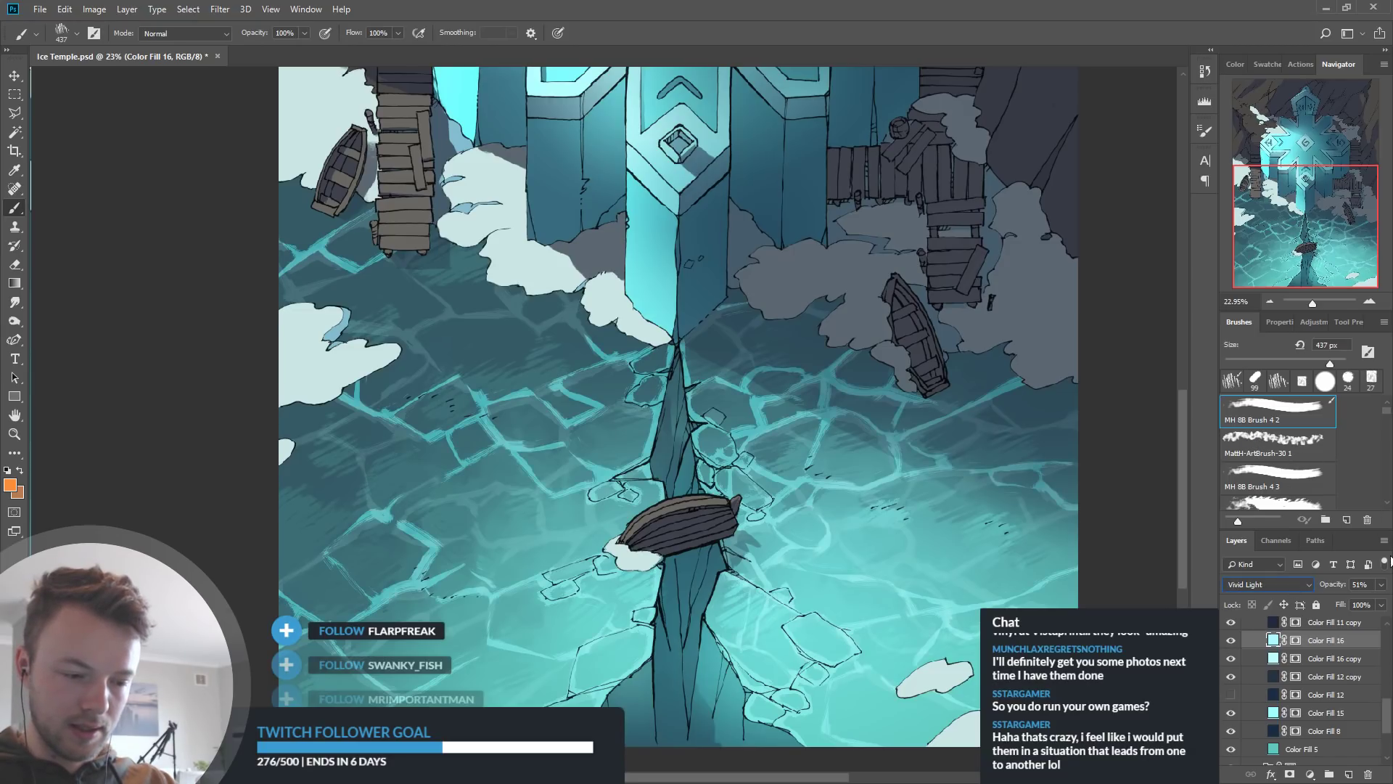
pyautogui.moveTo(1336, 585); pyautogui.dragTo(1324, 593)
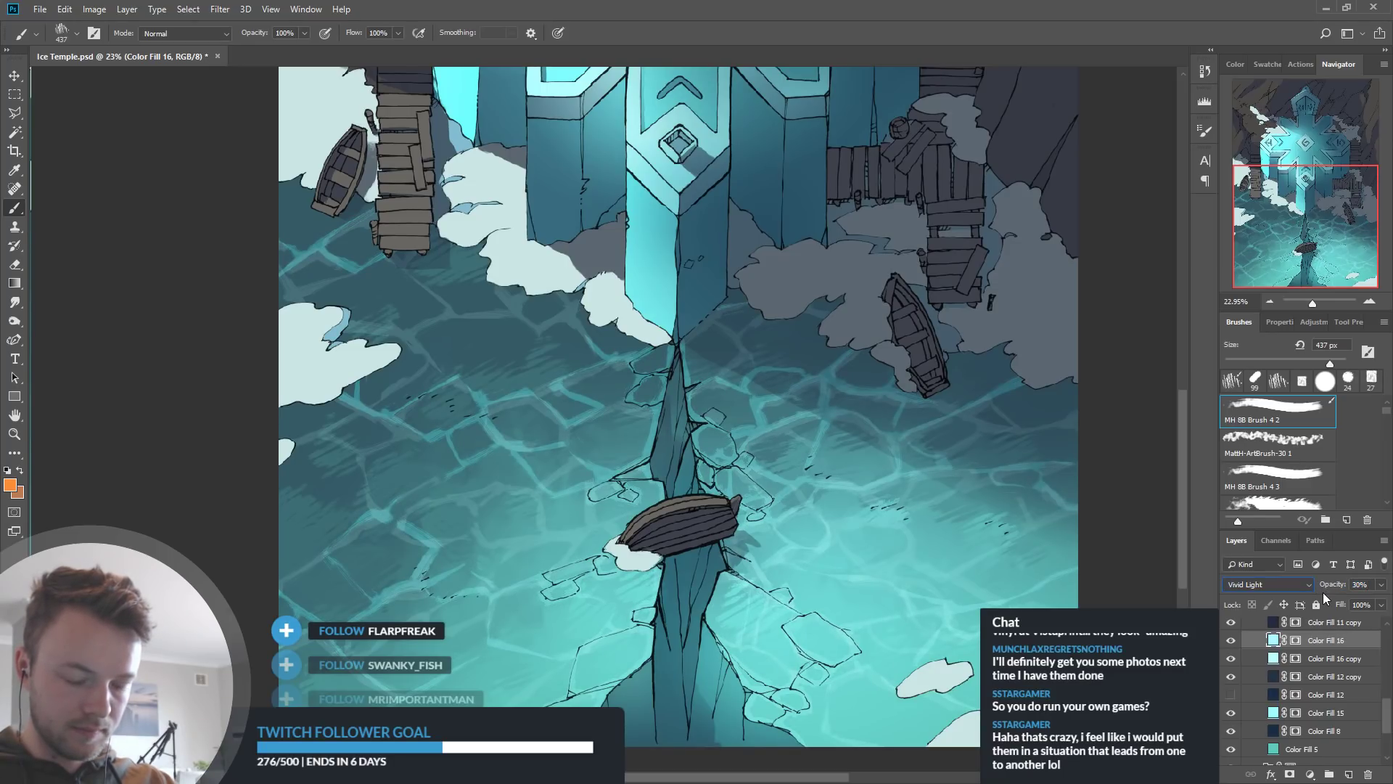
pyautogui.press('i')
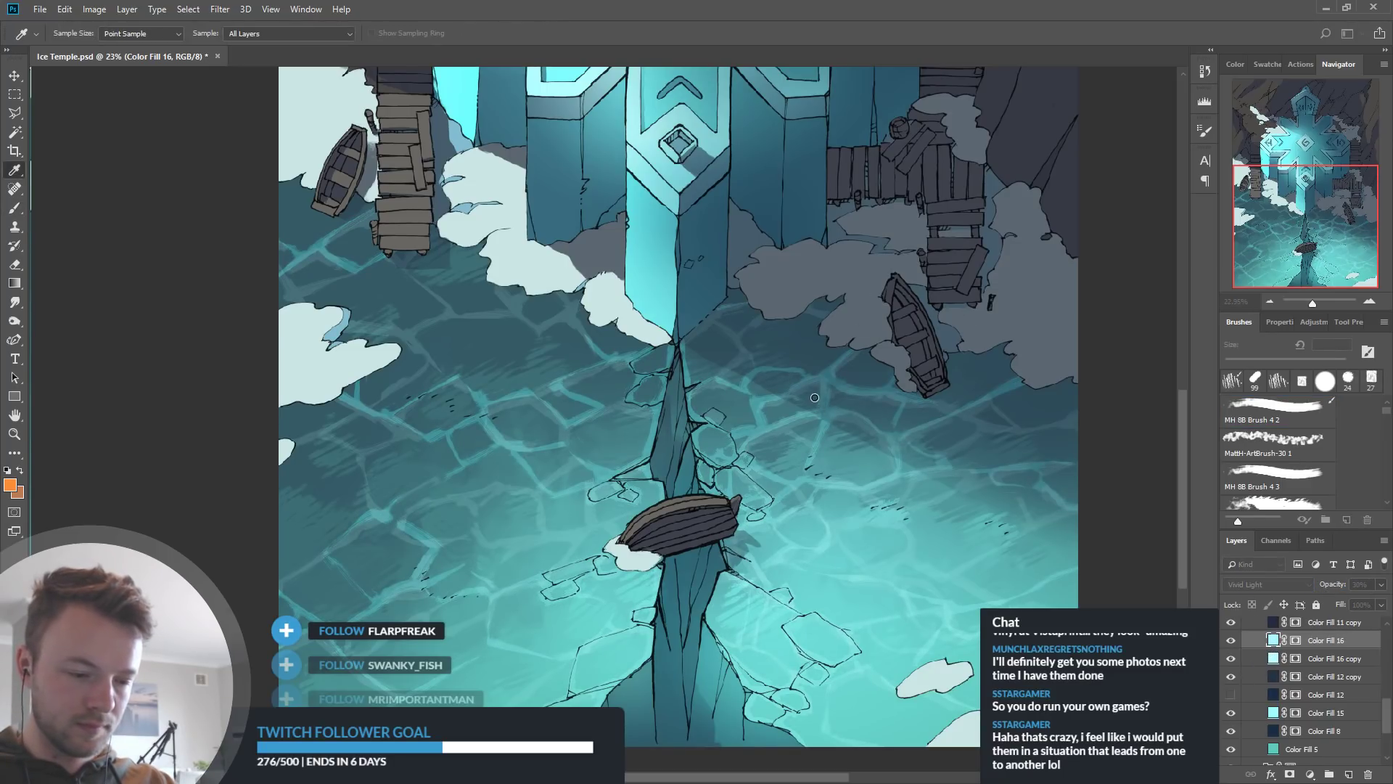
pyautogui.press('b')
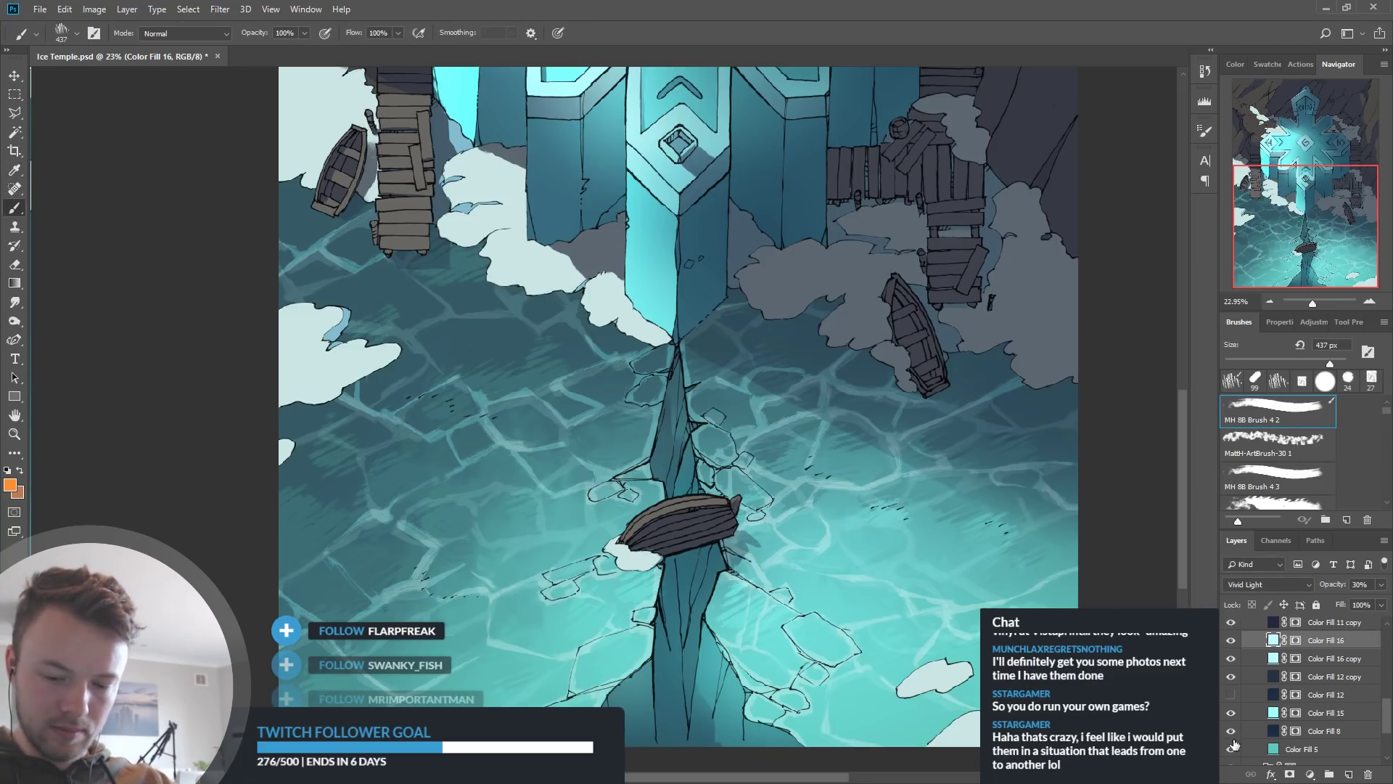
# Toggle Color Fill 12 copy and Color Fill 12 to compare the ice shadows with and without the streaky mask texture
pyautogui.scroll(-1, 1285, 696)
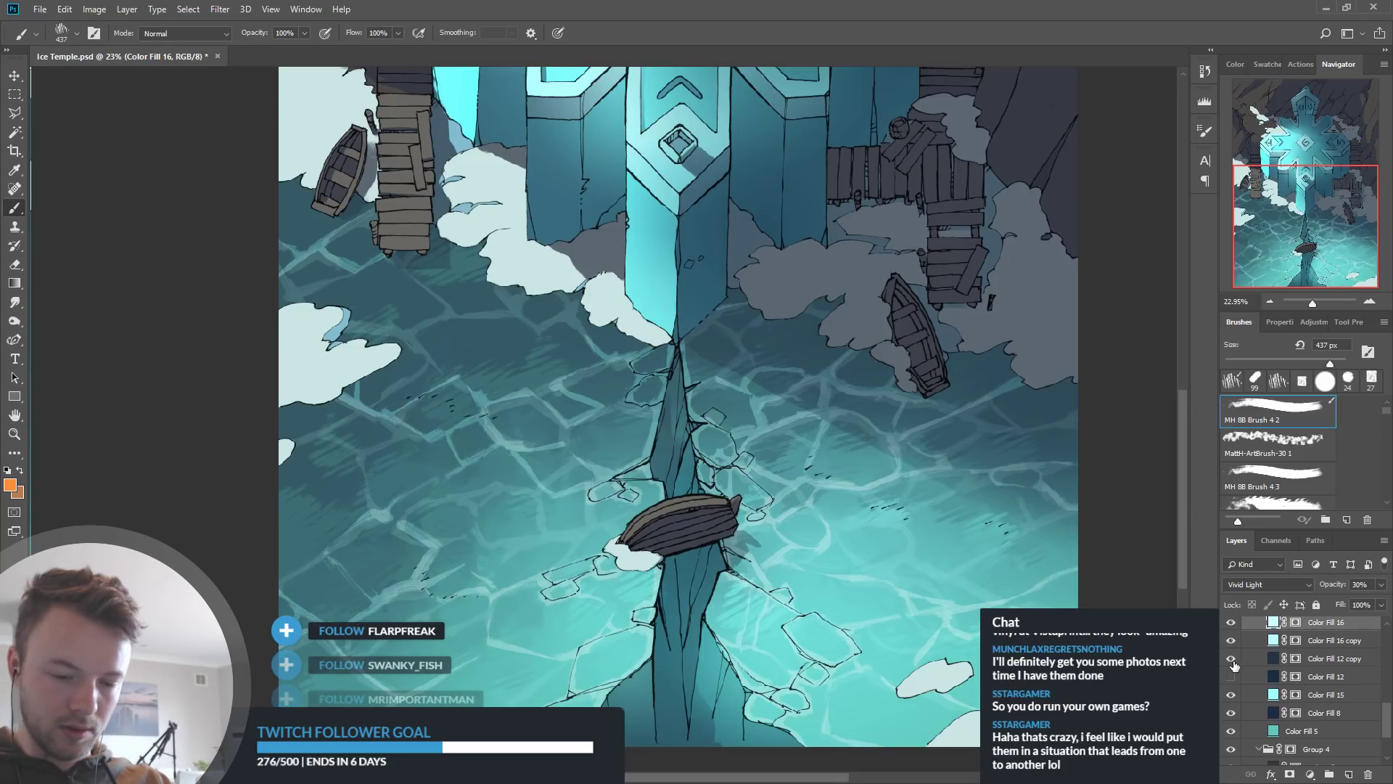
pyautogui.click(1232, 658)
pyautogui.click(1230, 678)
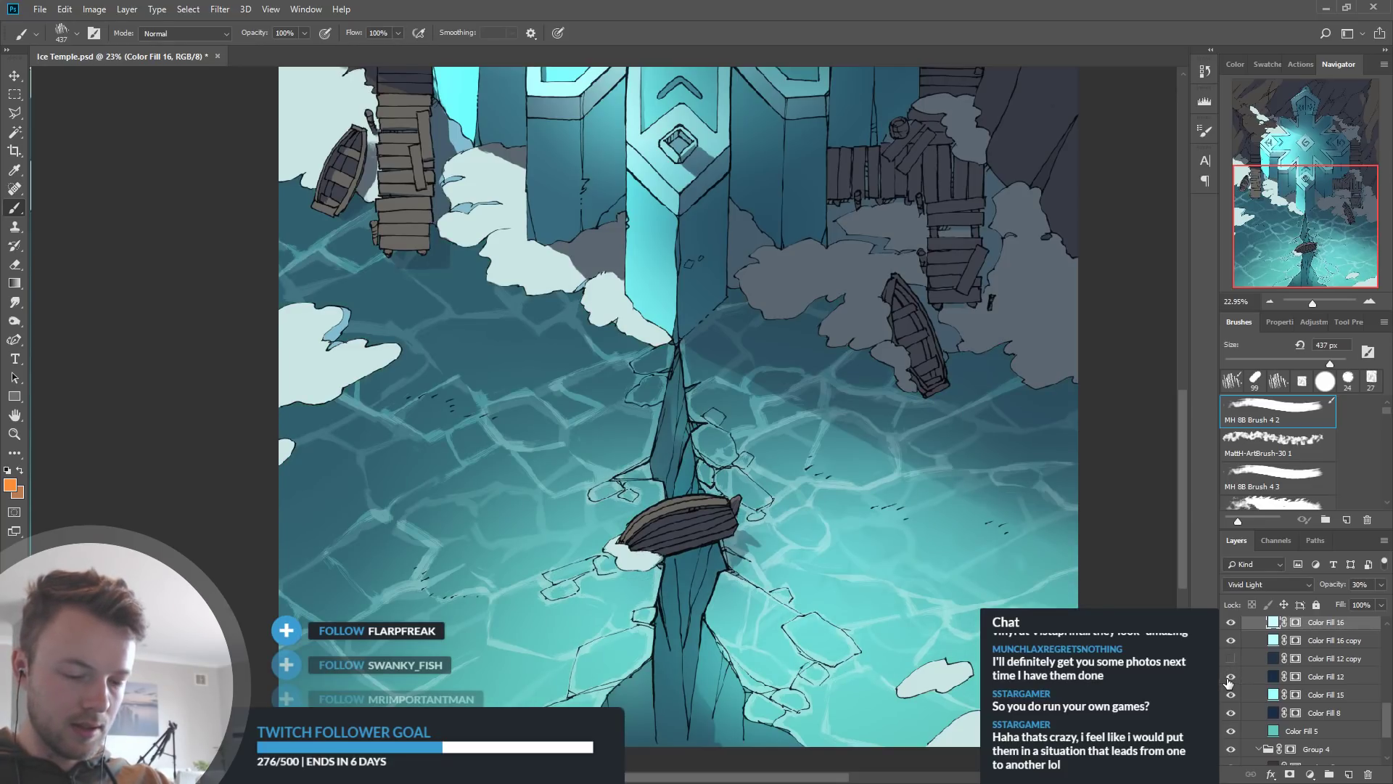
pyautogui.moveTo(1299, 642); pyautogui.dragTo(1302, 631)
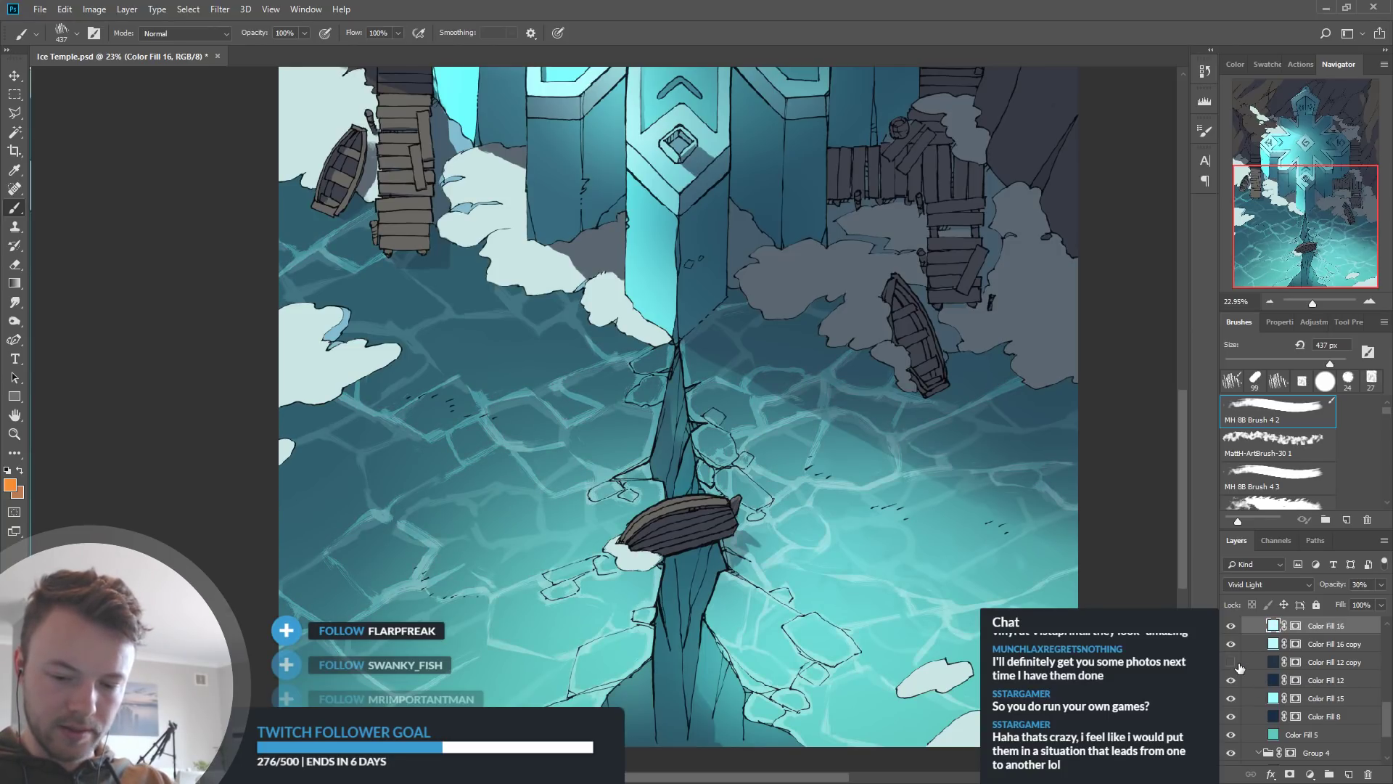
pyautogui.click(1230, 680)
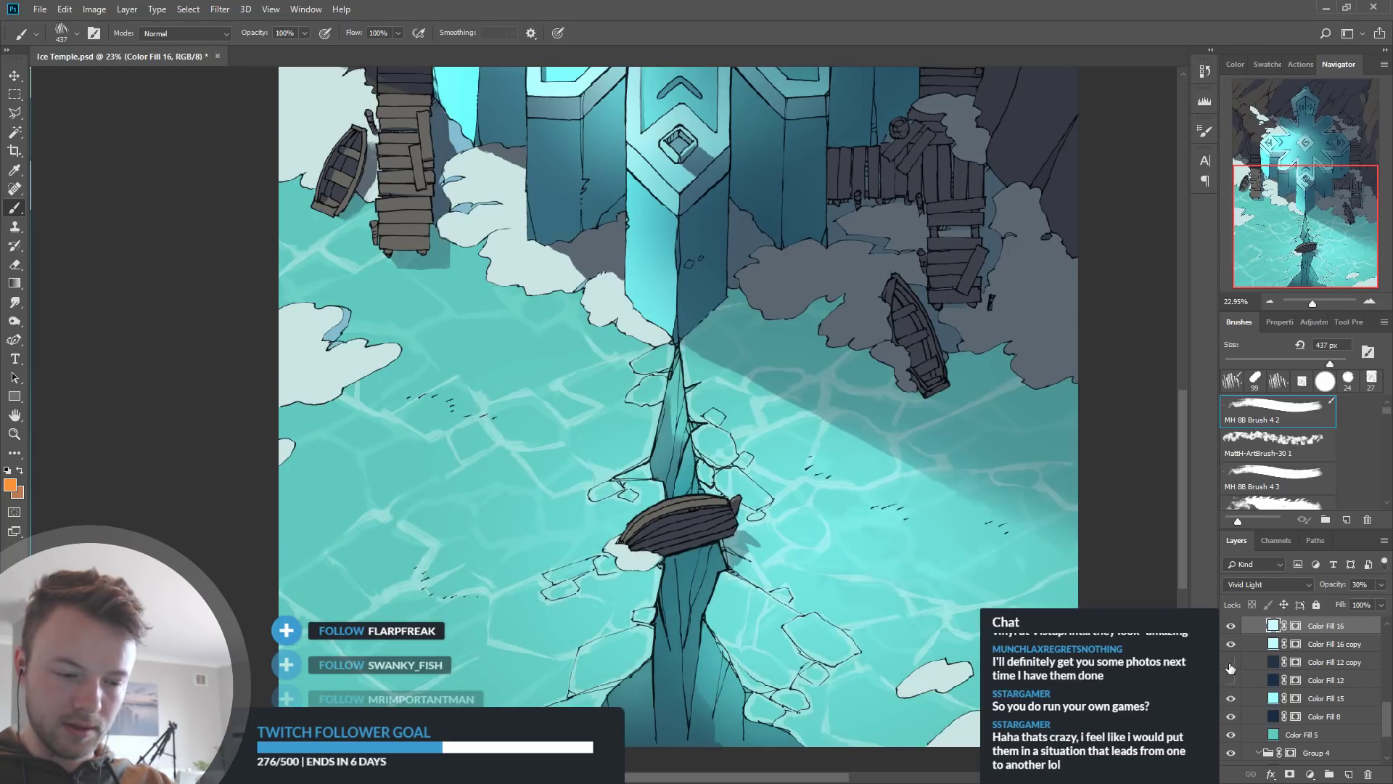
pyautogui.click(1229, 662)
pyautogui.click(1230, 663)
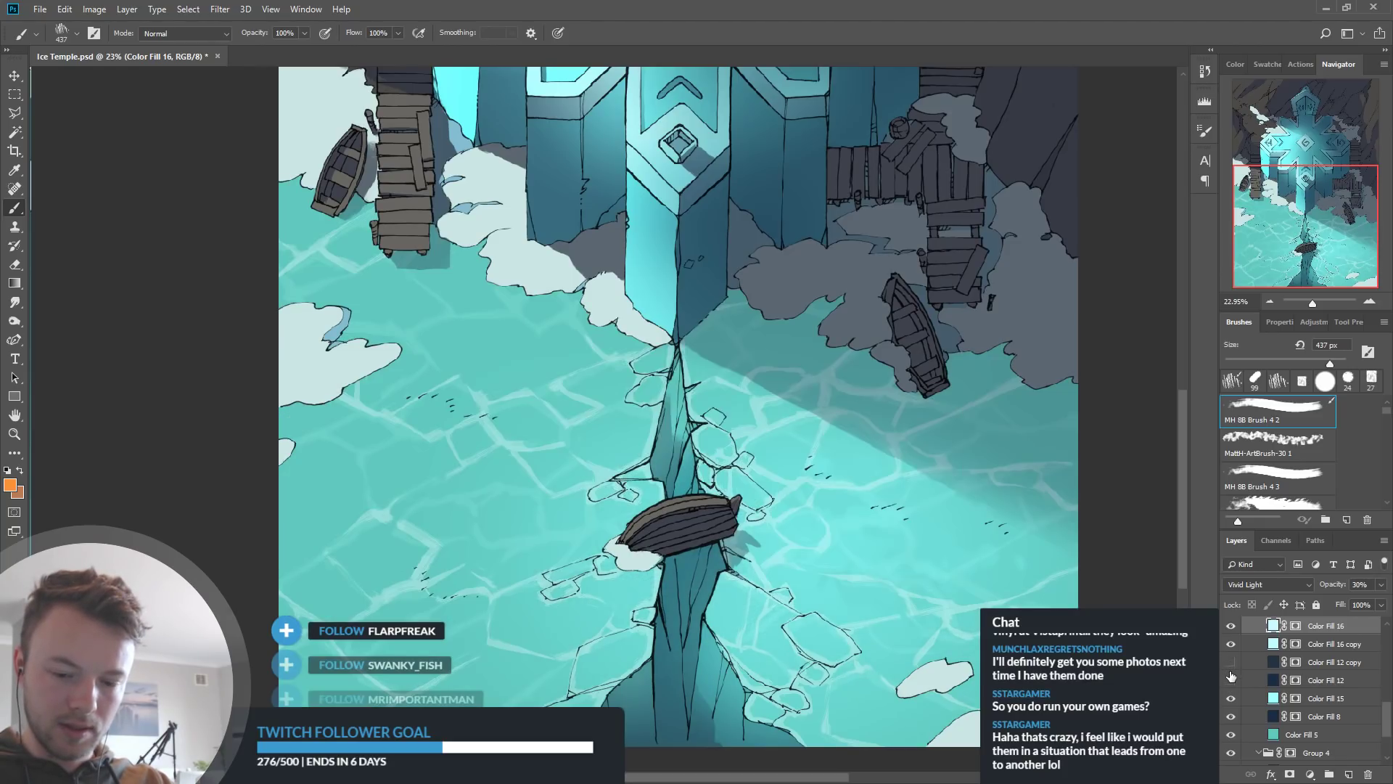
pyautogui.click(1230, 680)
pyautogui.click(1230, 680)
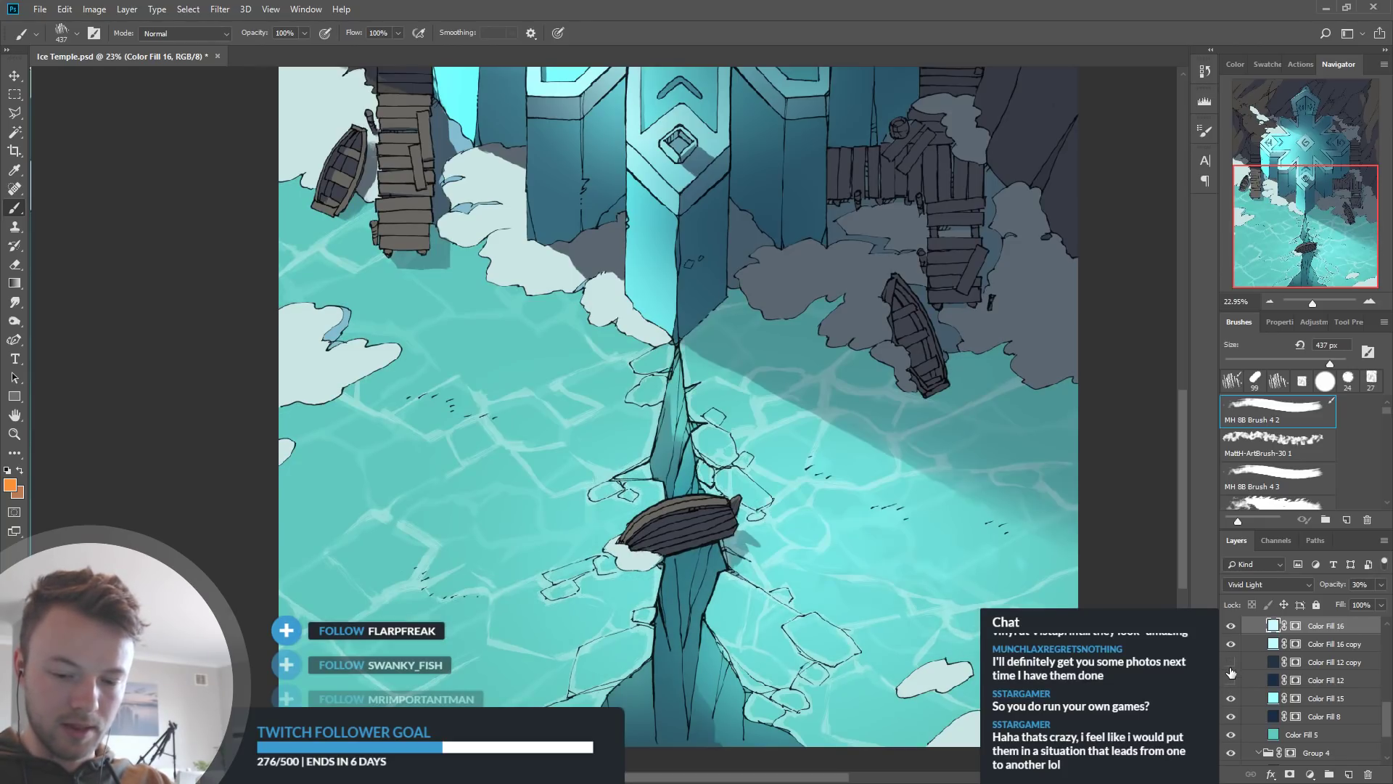
pyautogui.click(1230, 662)
pyautogui.click(1230, 662)
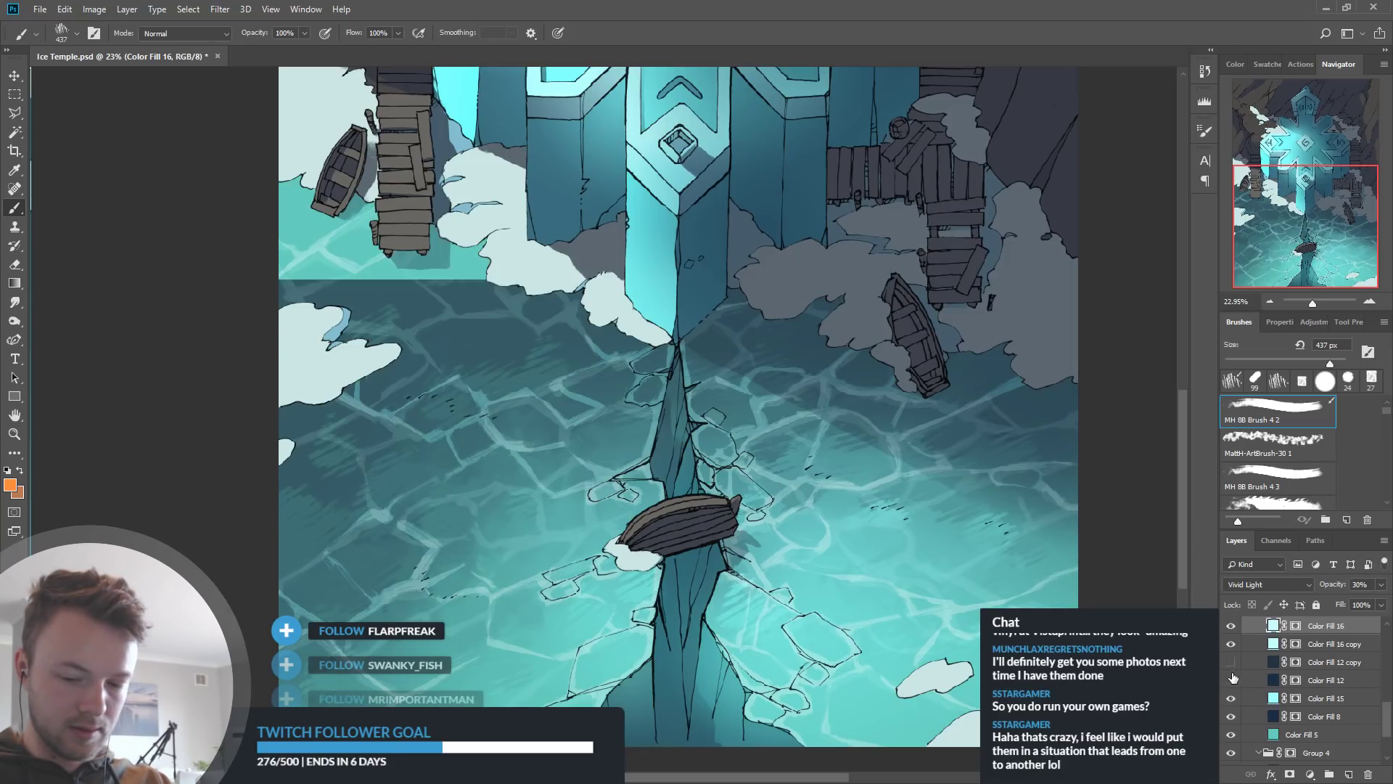
pyautogui.click(1231, 680)
pyautogui.click(1231, 680)
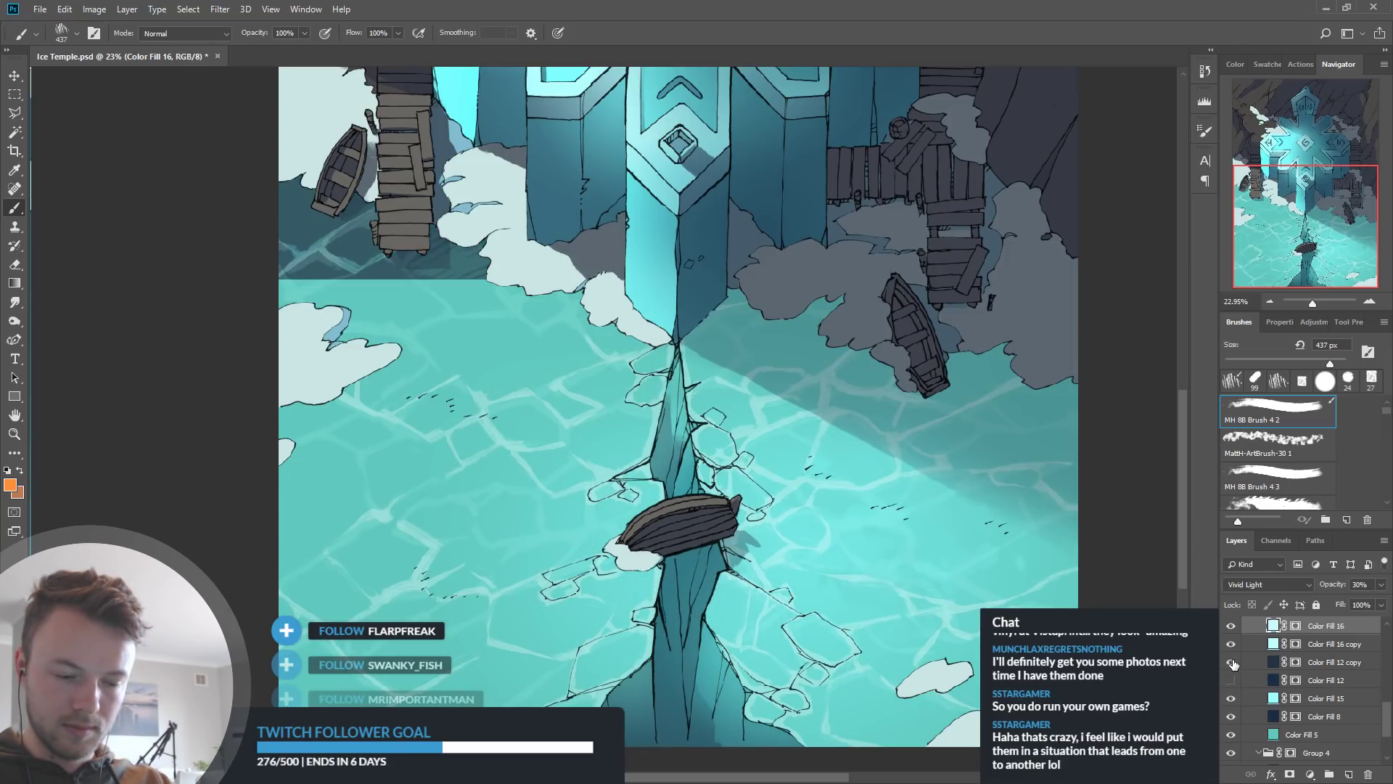
# Compare the ice with both shadow layers shown together, leaving Color Fill 12 copy visible and Color Fill 12 hidden
pyautogui.click(1231, 662)
pyautogui.click(1231, 680)
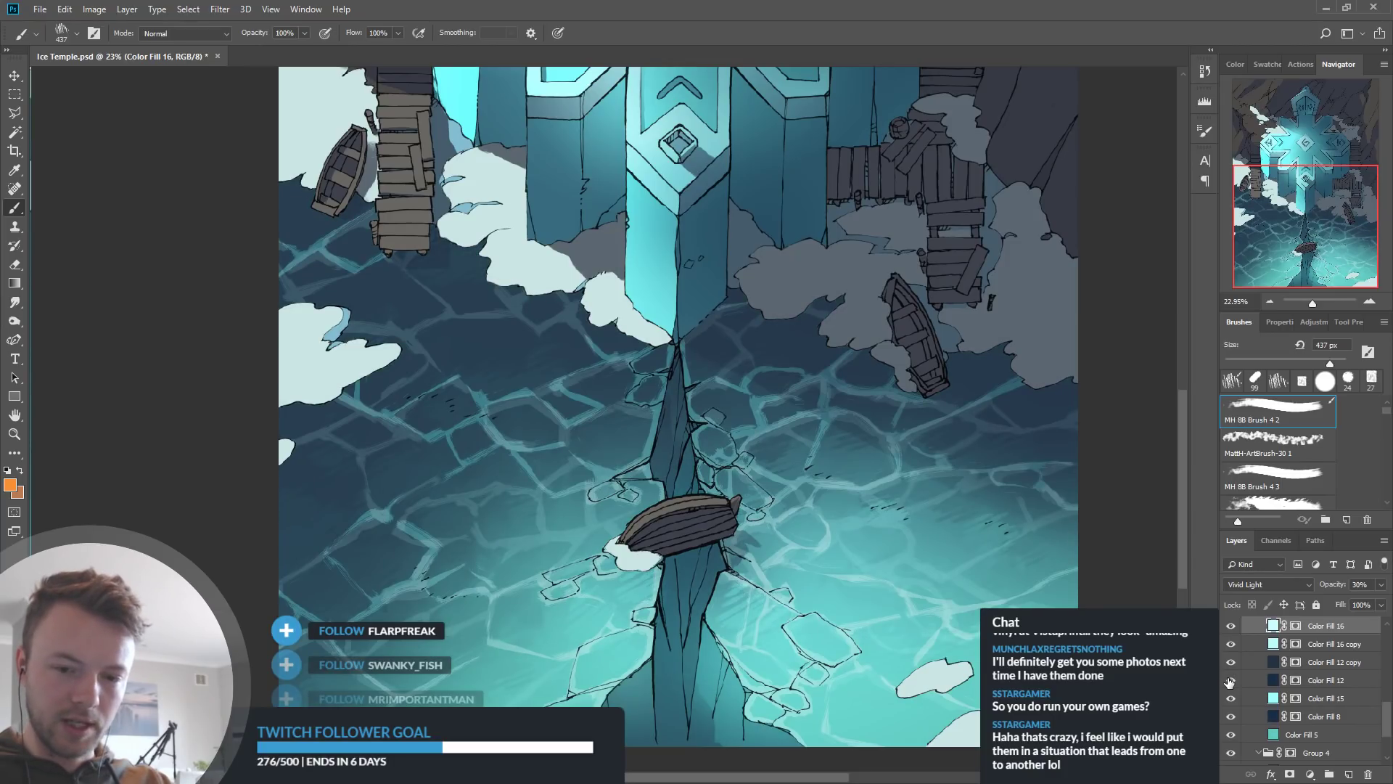
pyautogui.click(1230, 680)
pyautogui.click(1230, 681)
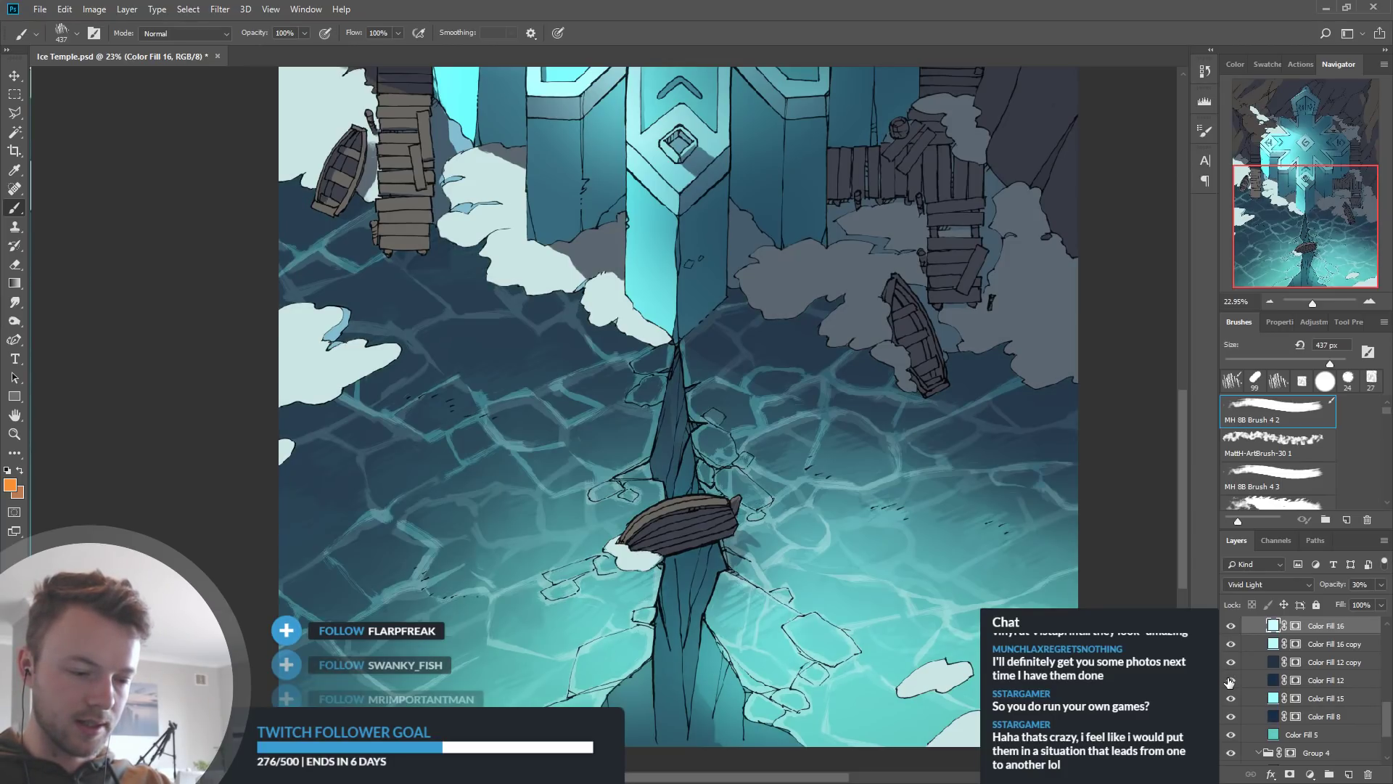
pyautogui.click(1230, 680)
pyautogui.click(1230, 681)
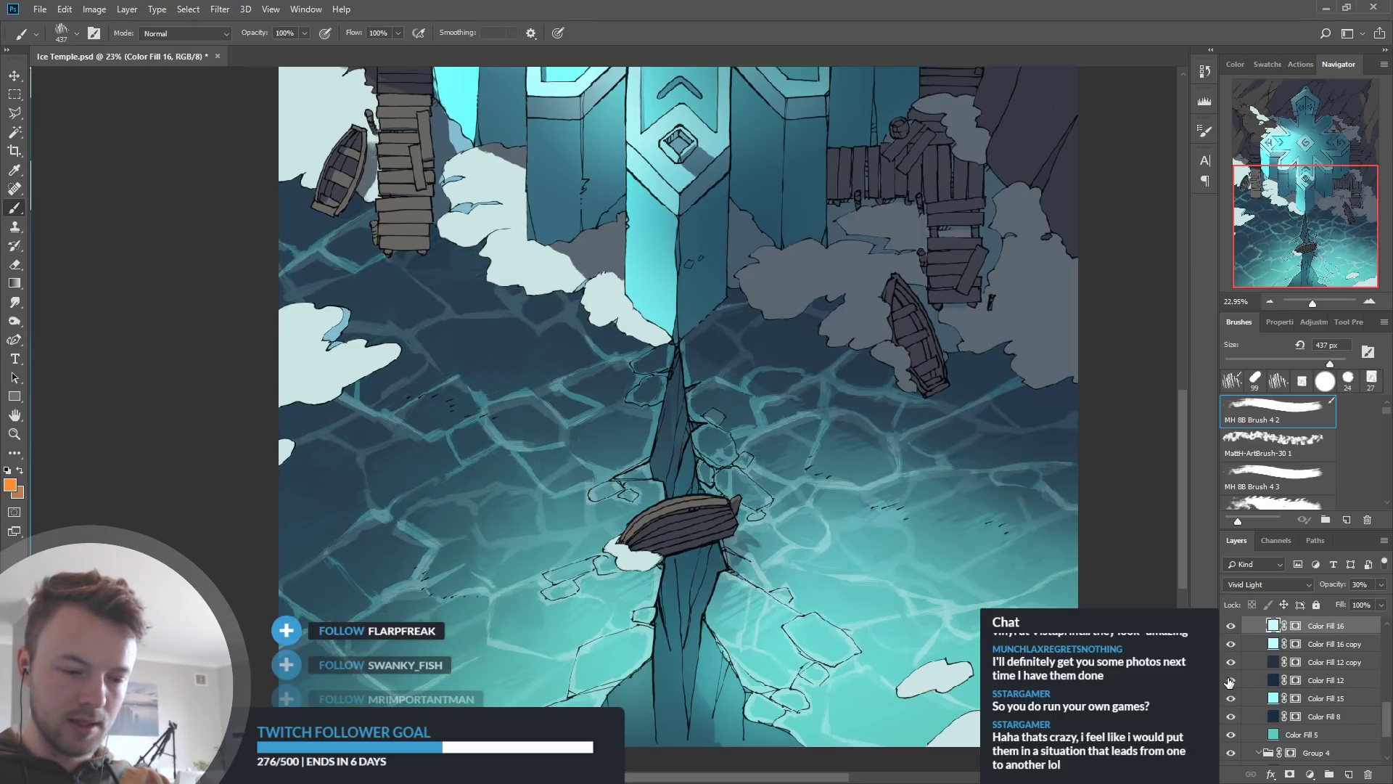
pyautogui.click(1230, 680)
# Check the lake and the temple platform, and save the Ice Temple document
pyautogui.scroll(-4, 833, 675)
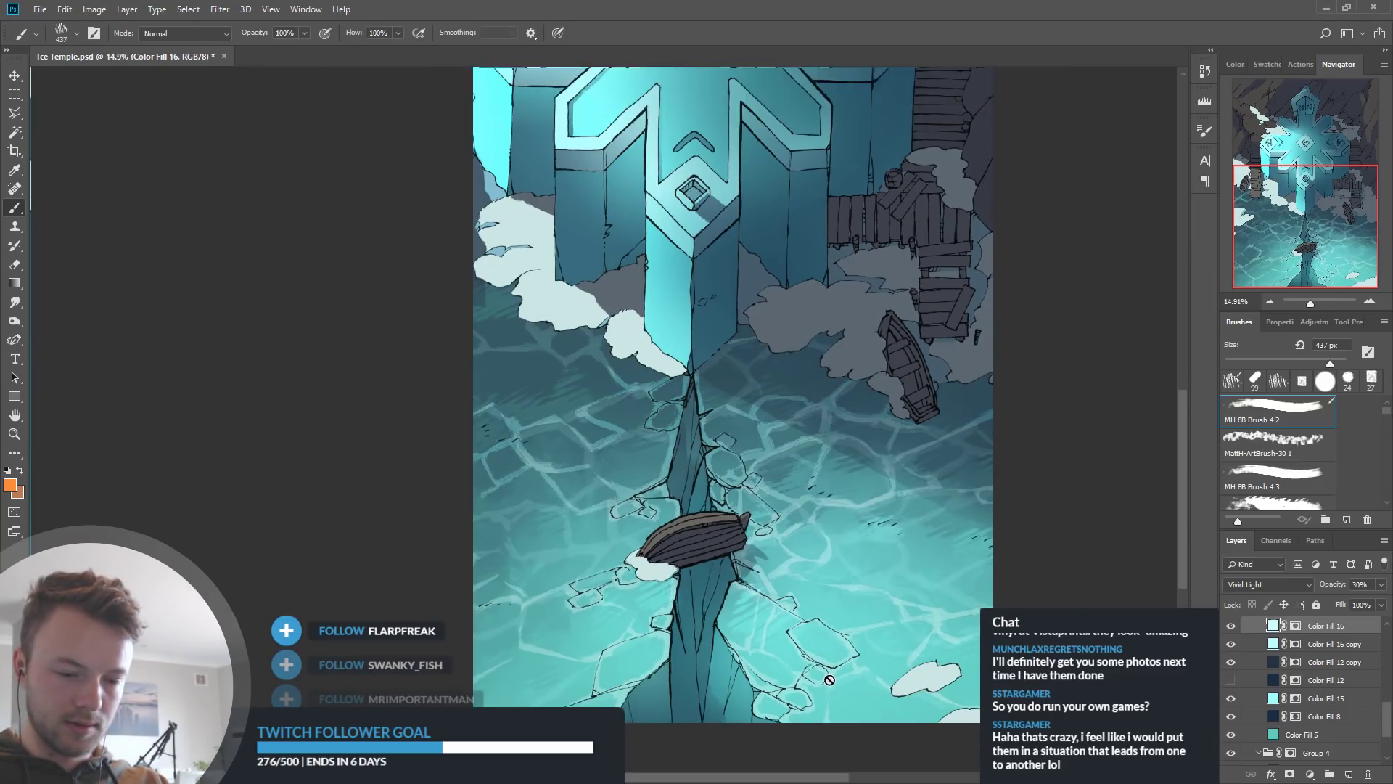
pyautogui.scroll(2, 845, 392)
pyautogui.scroll(2, 845, 392)
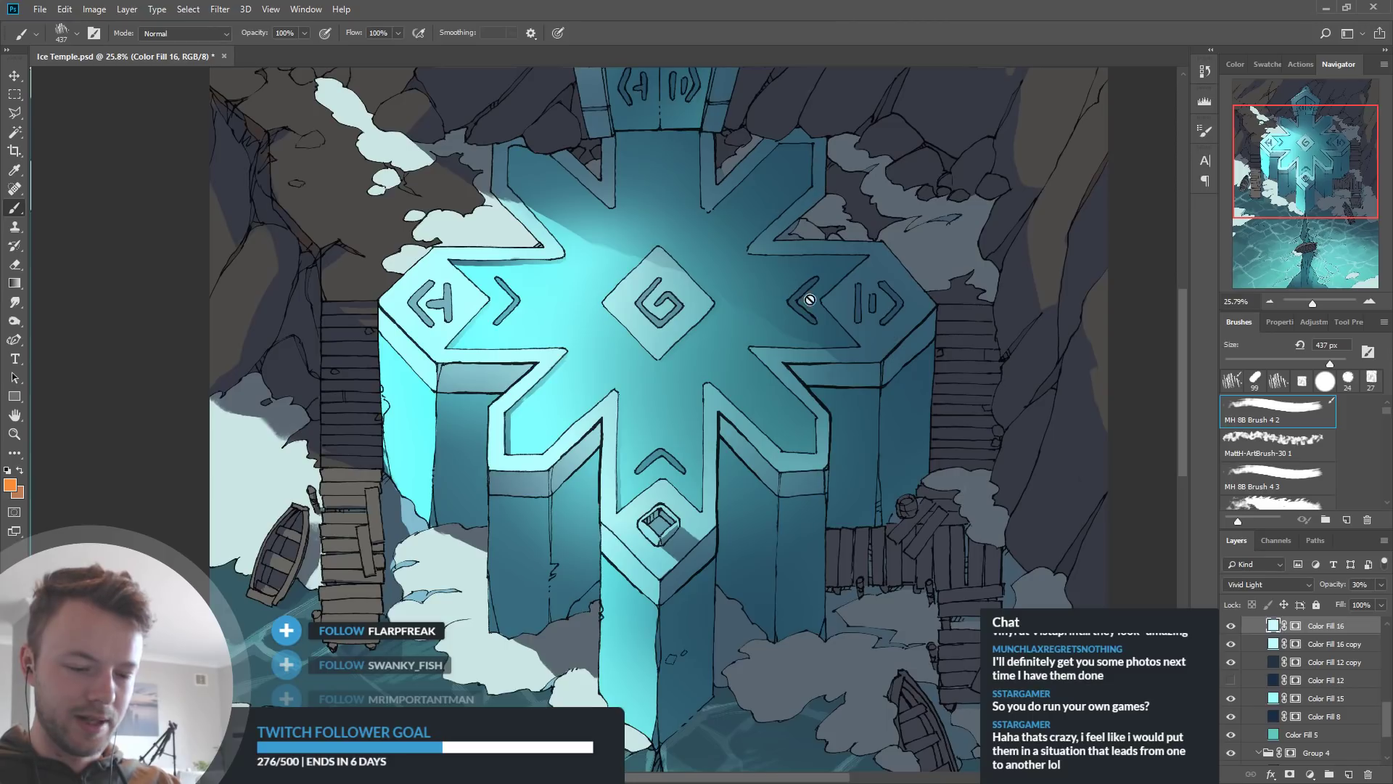
pyautogui.scroll(-1, 804, 299)
pyautogui.scroll(2, 631, 207)
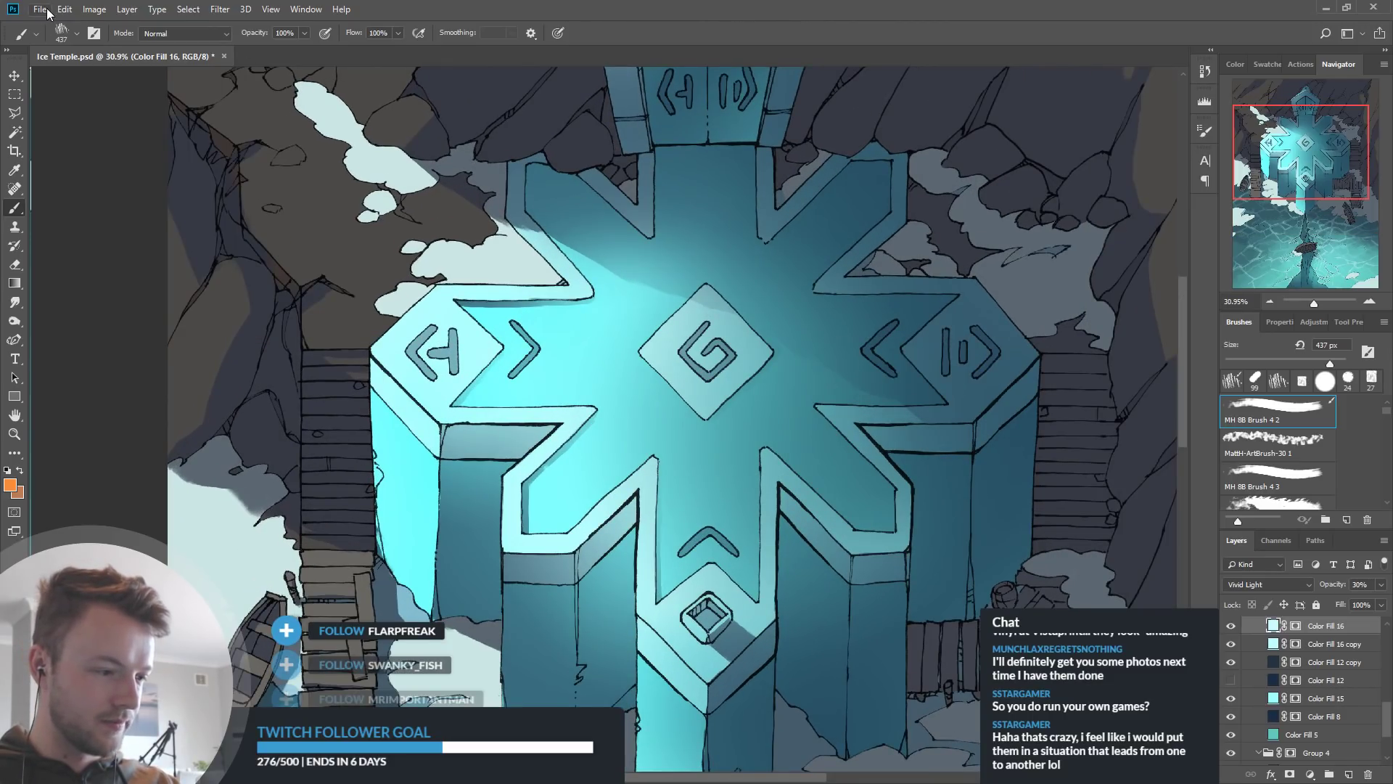
pyautogui.hotkey('ctrl', 's')
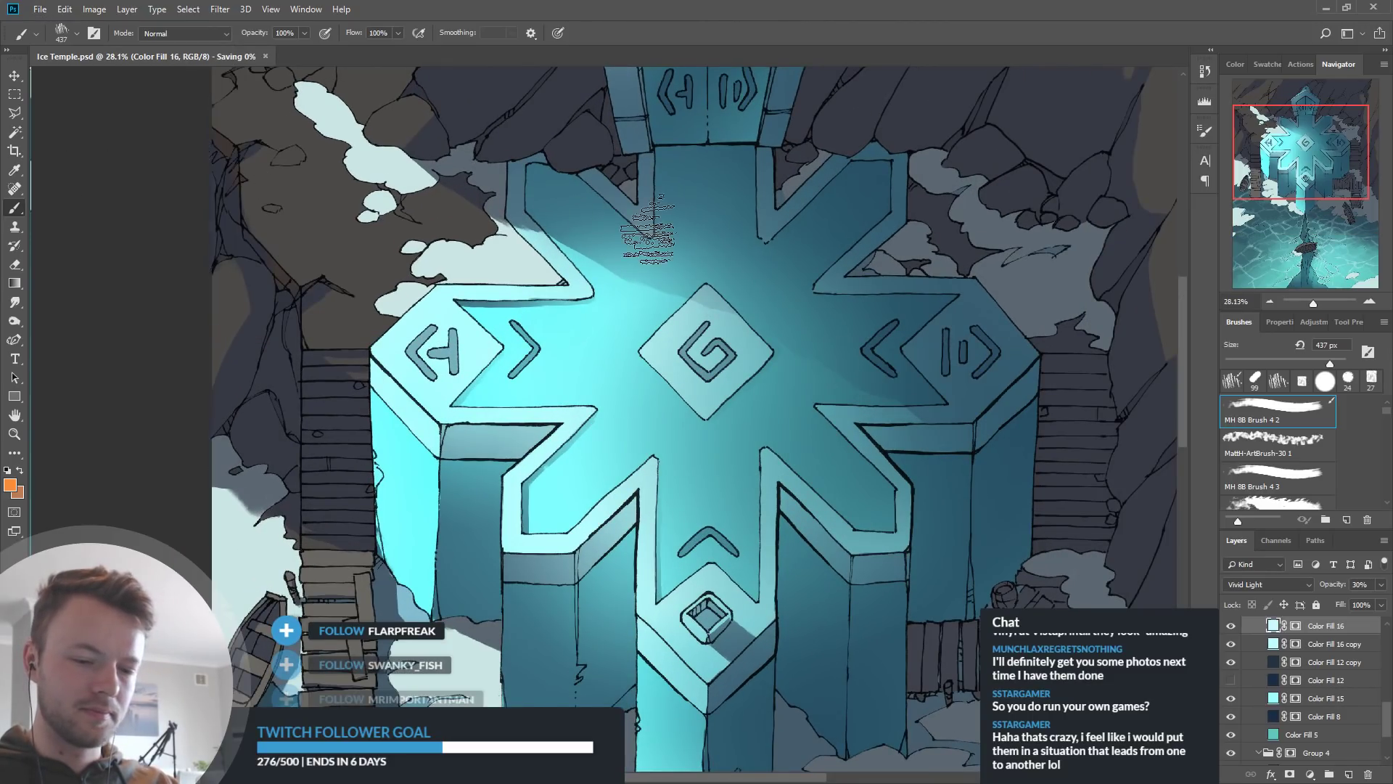
# Toggle Color Fill 16 copy to judge its crack lines on the full illustration and the lake, leaving it visible
pyautogui.scroll(-1, 648, 227)
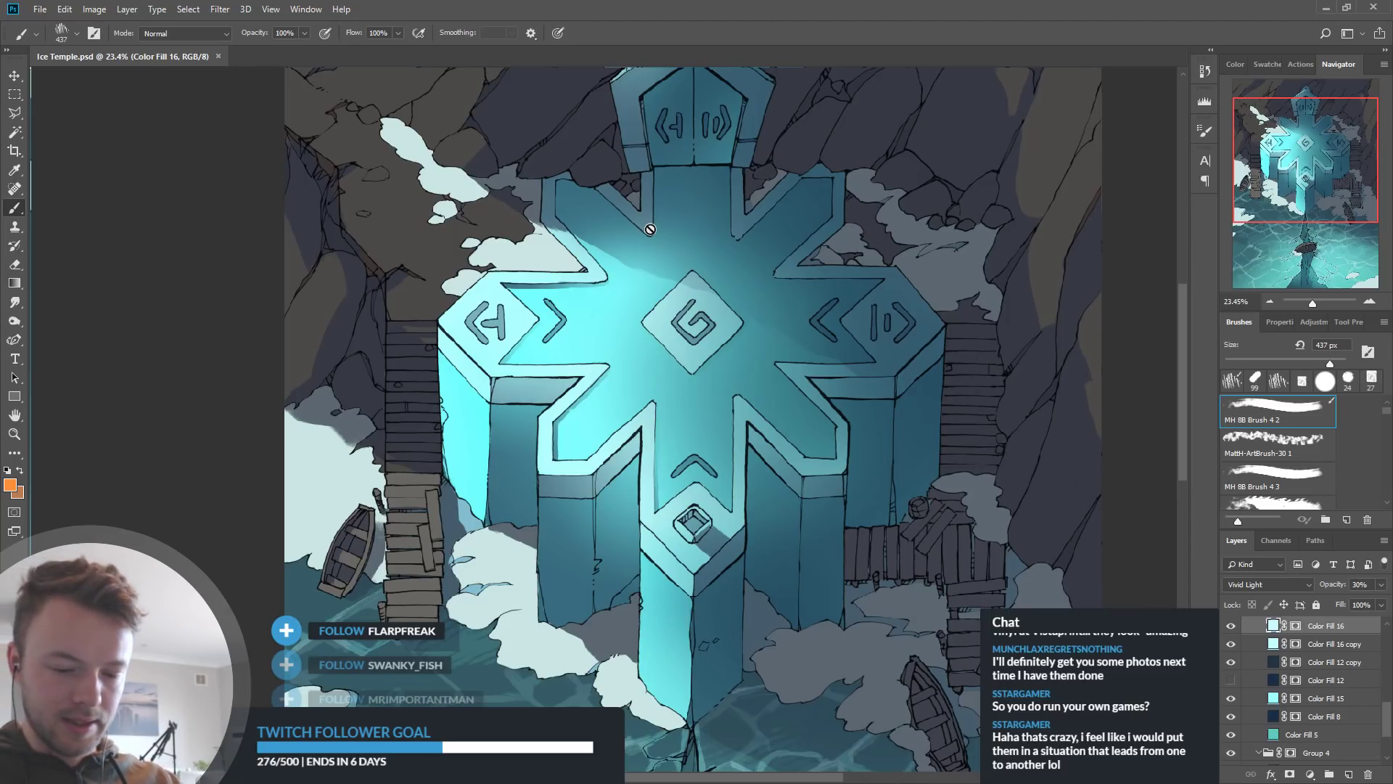
pyautogui.scroll(-5, 650, 230)
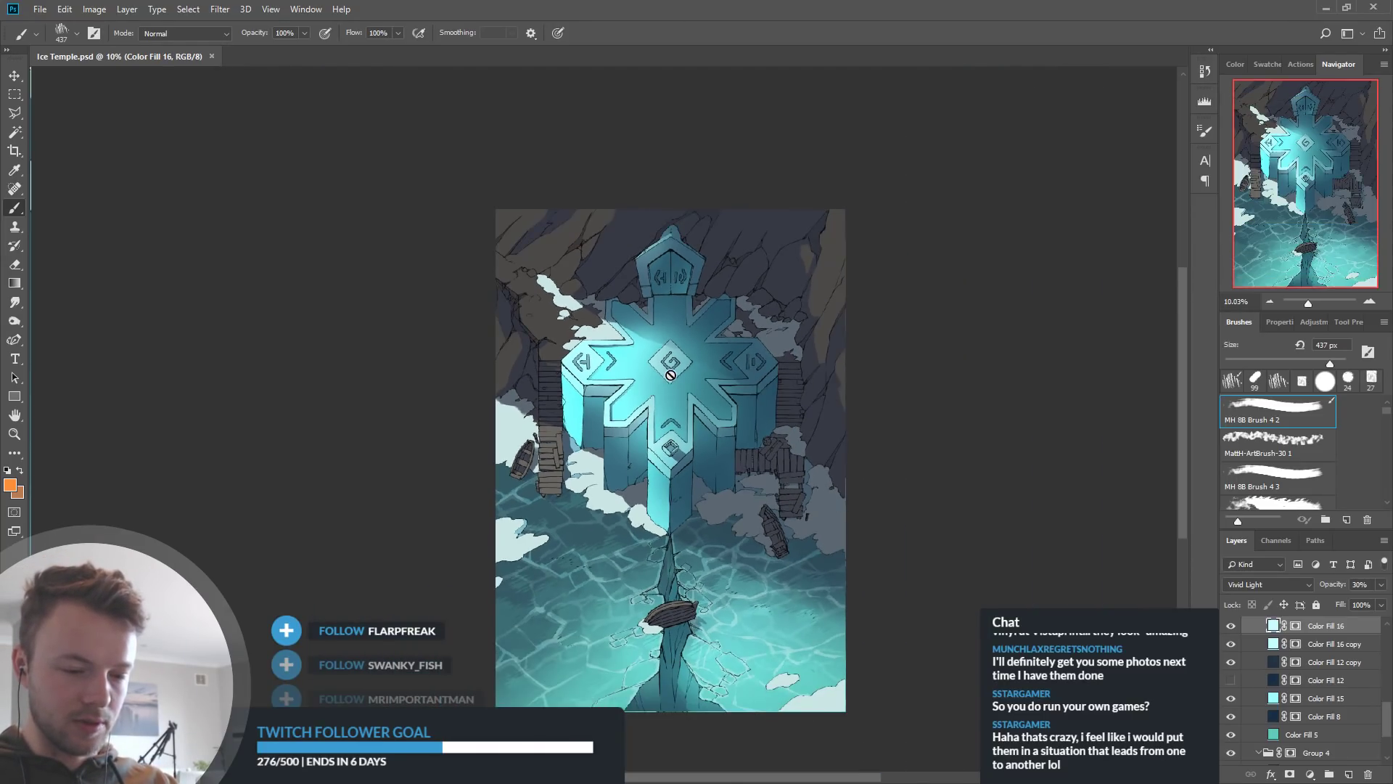
pyautogui.scroll(3, 671, 375)
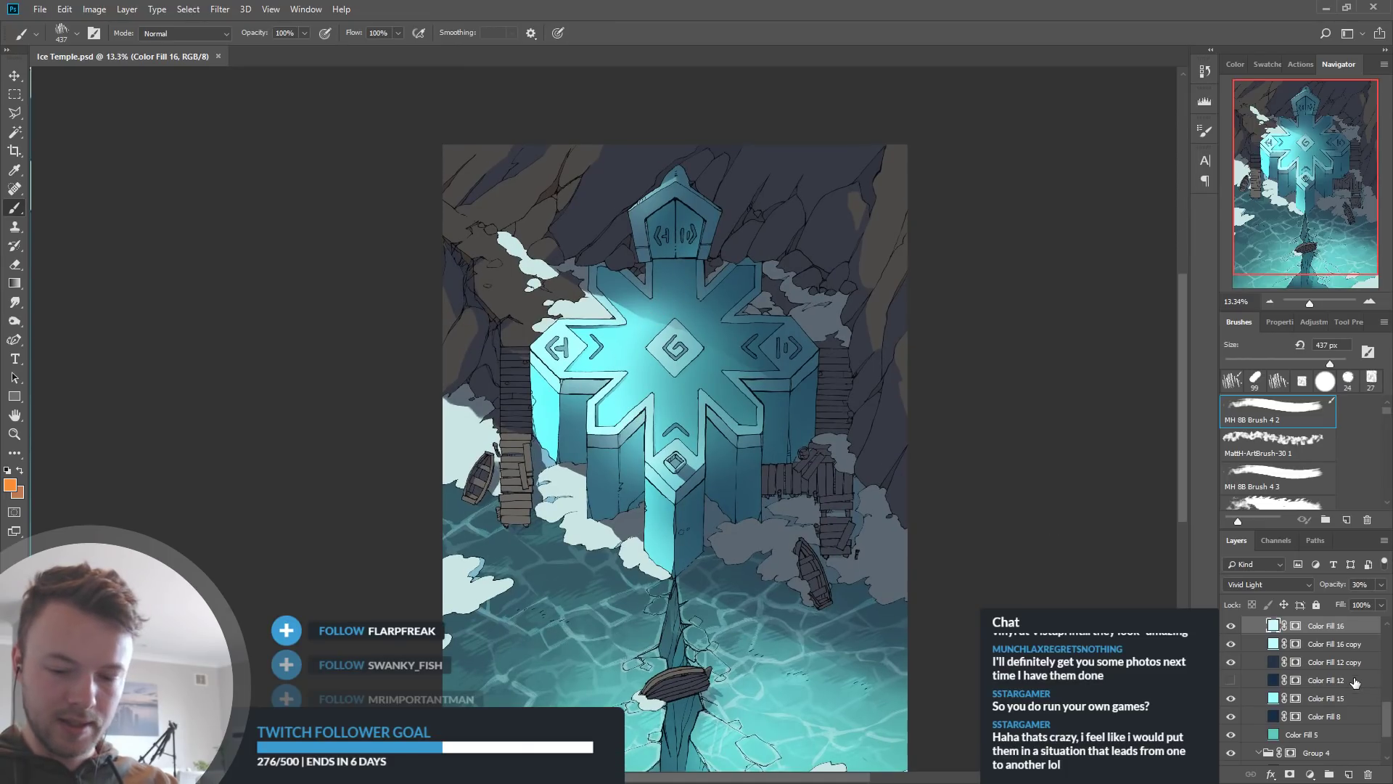
pyautogui.scroll(2, 1255, 628)
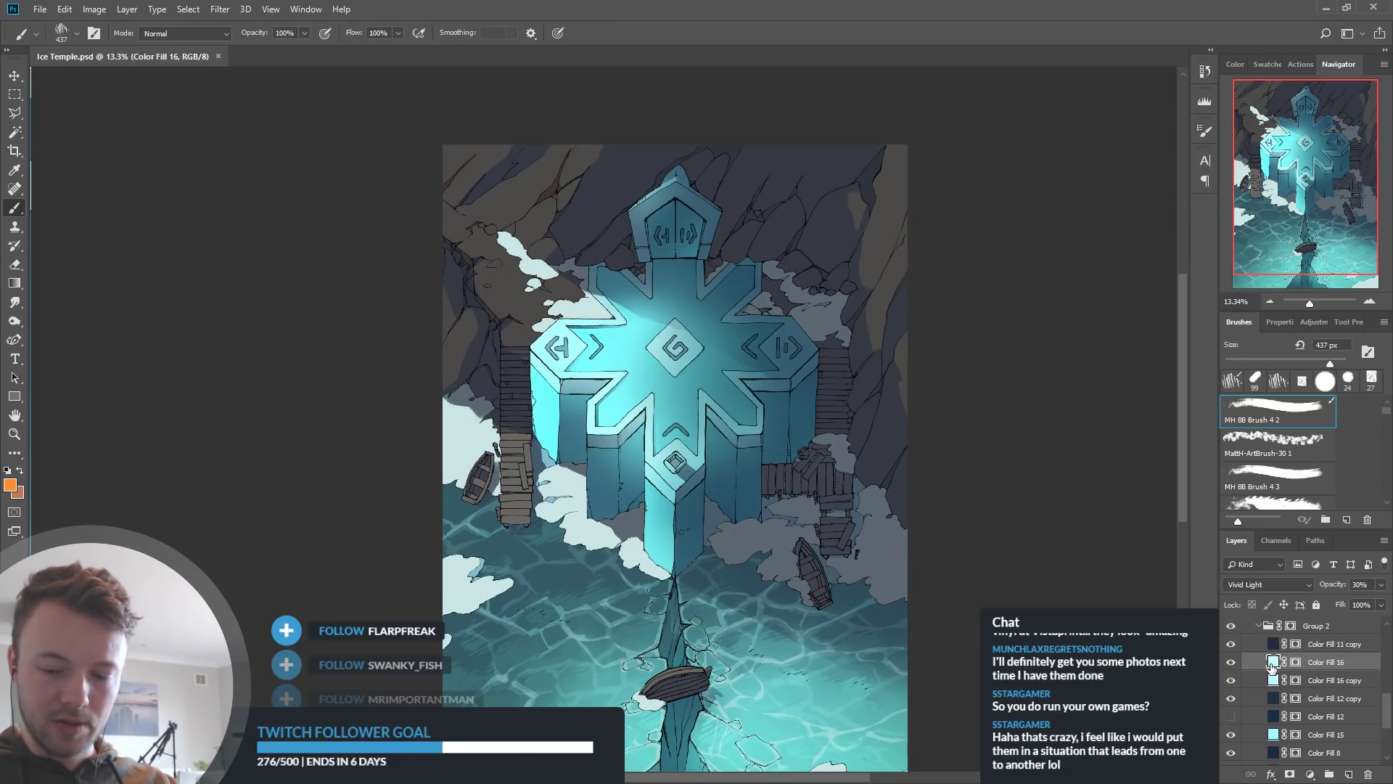
pyautogui.click(1230, 683)
pyautogui.click(1230, 682)
pyautogui.click(1230, 682)
pyautogui.click(1231, 682)
pyautogui.click(1231, 682)
pyautogui.scroll(-2, 907, 392)
pyautogui.moveTo(747, 646); pyautogui.dragTo(762, 501)
pyautogui.scroll(6, 762, 501)
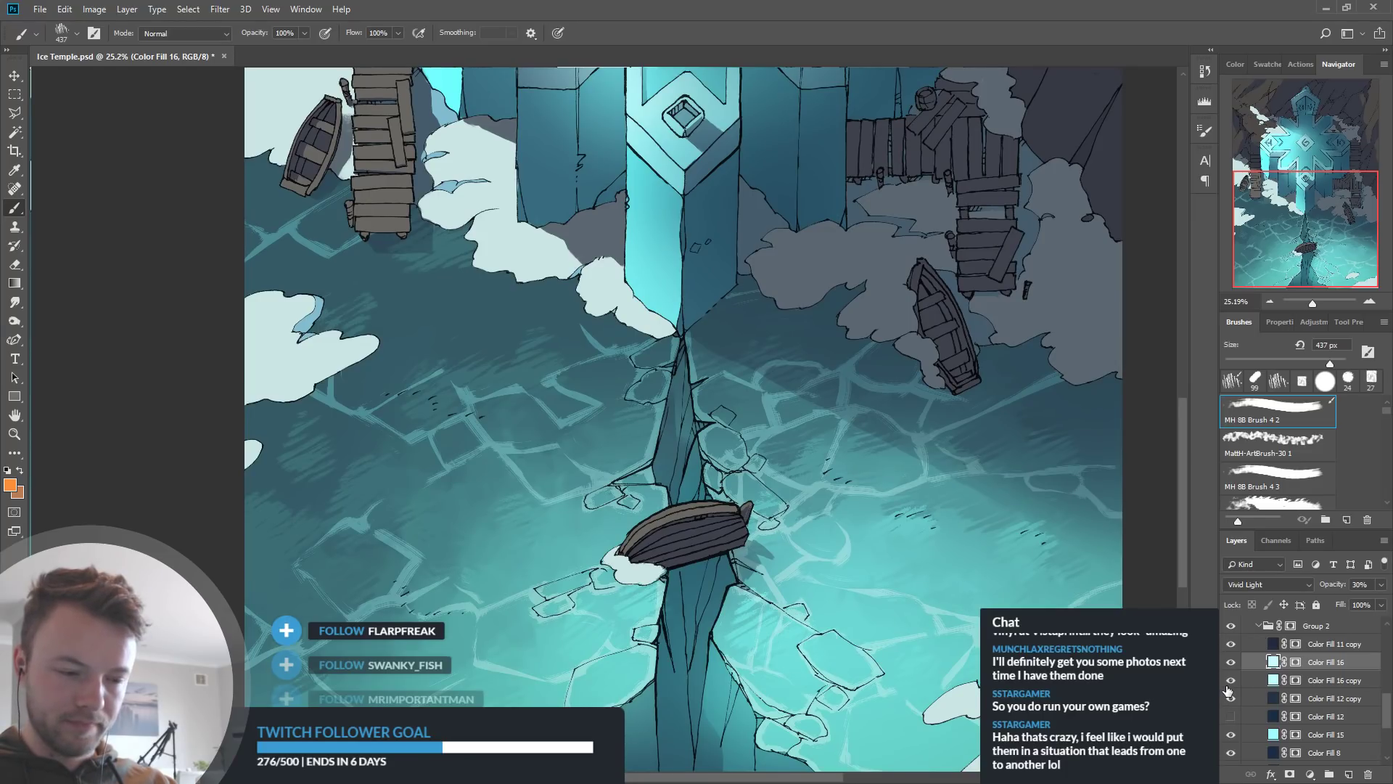
pyautogui.click(1231, 680)
# Set Color Fill 16 copy to Hard Light at 13% opacity and change its fill to a more saturated cyan
pyautogui.click(1312, 681)
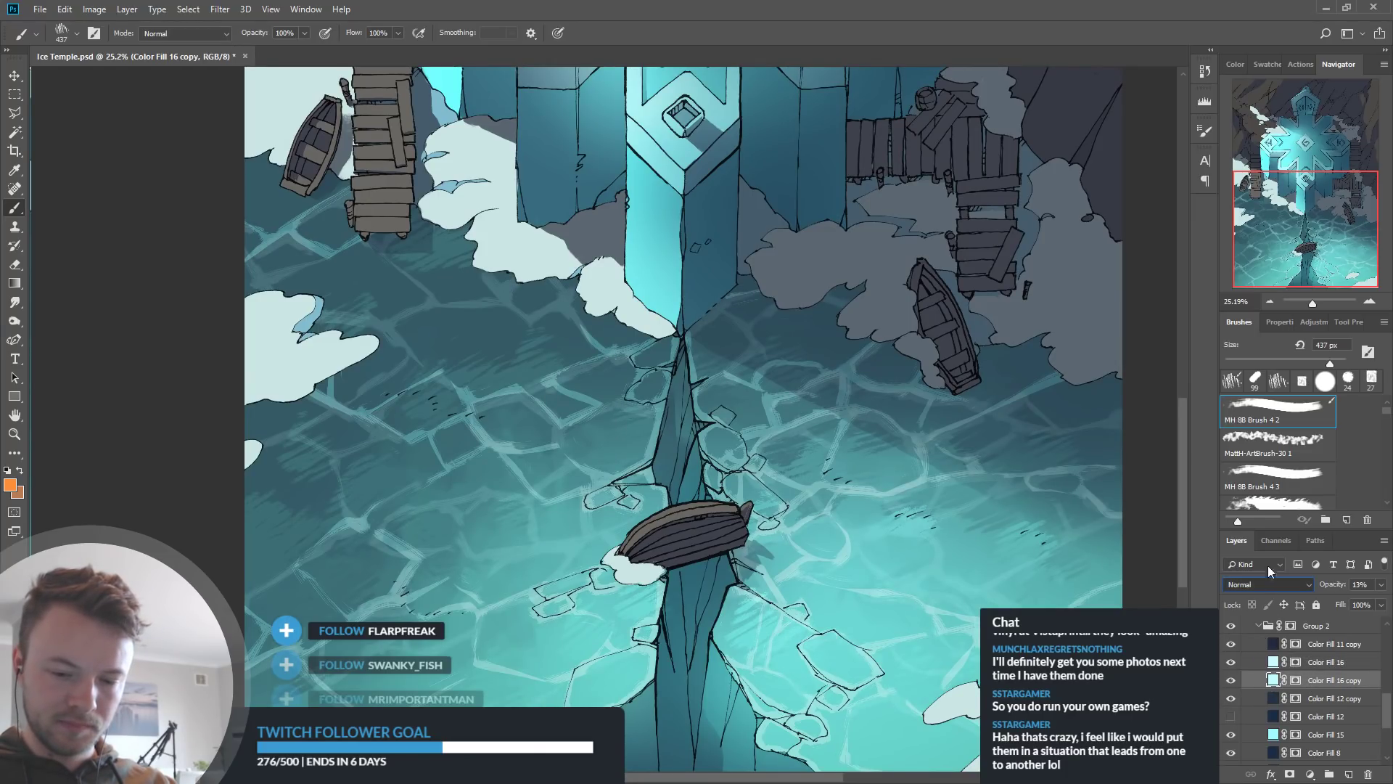
pyautogui.click(1244, 410)
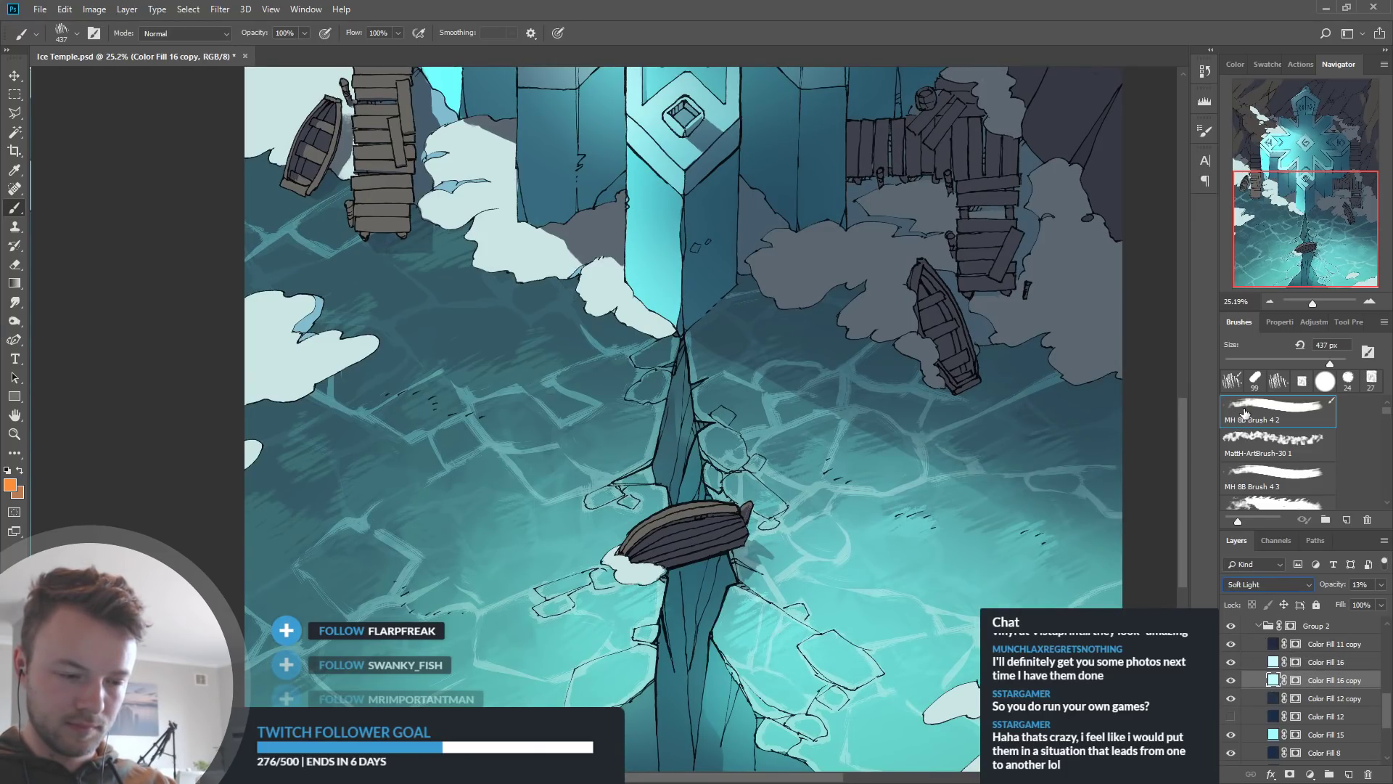
pyautogui.press('Down')
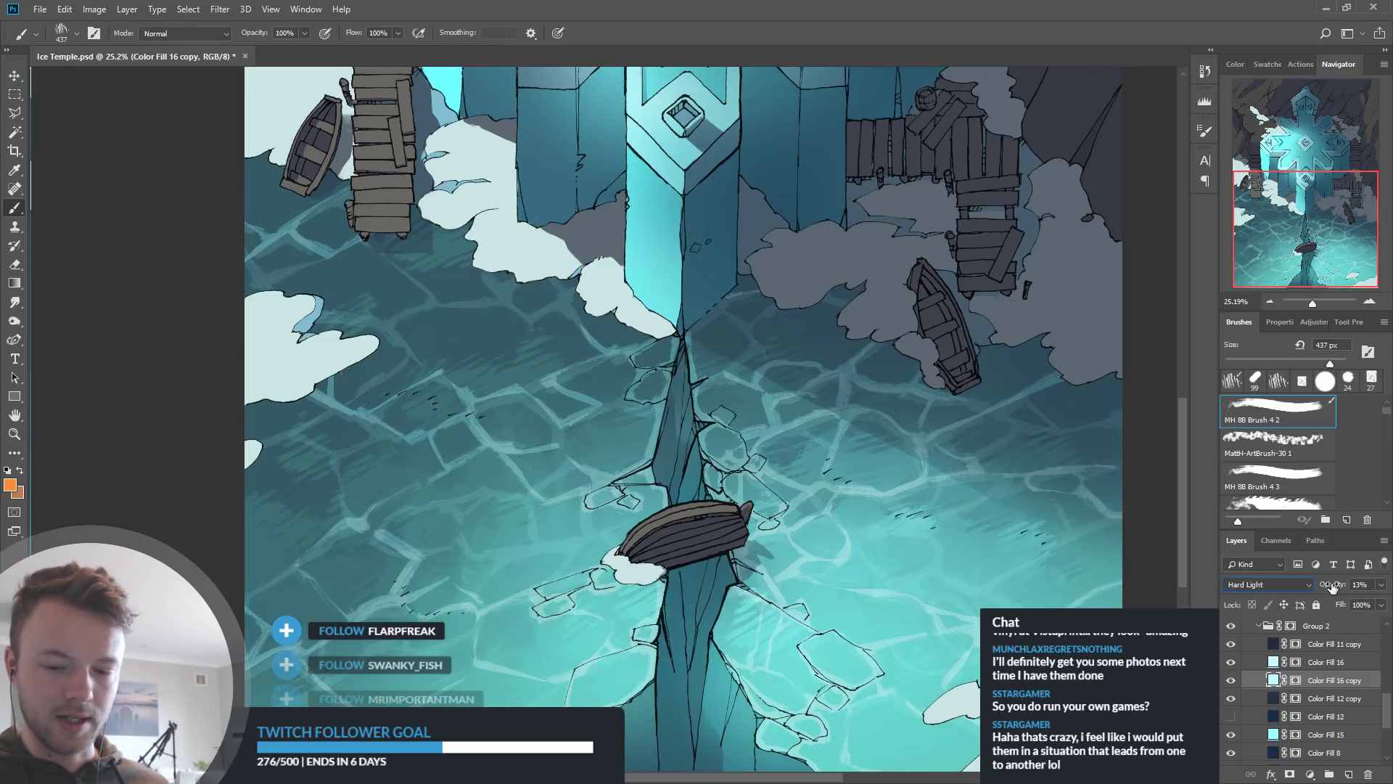
pyautogui.moveTo(1330, 586); pyautogui.dragTo(1328, 591)
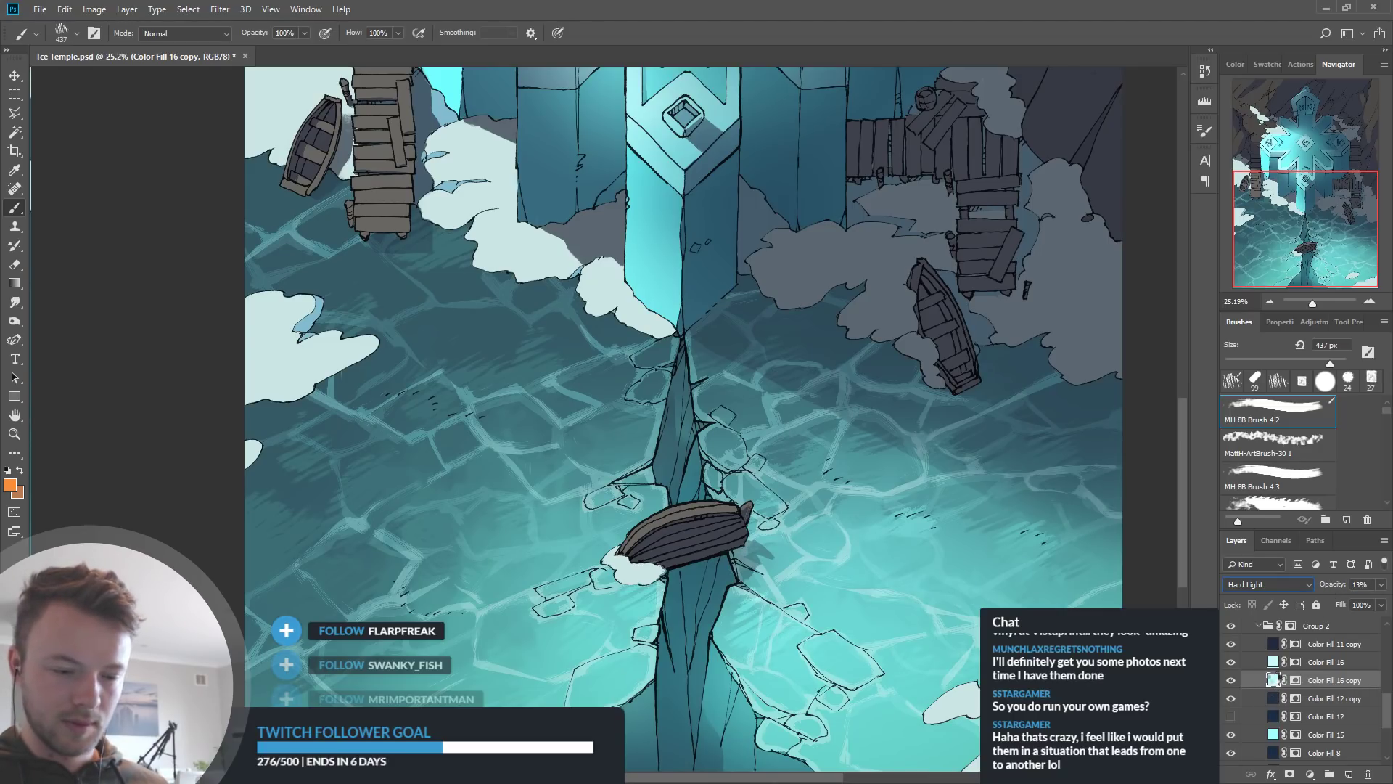
pyautogui.press('i')
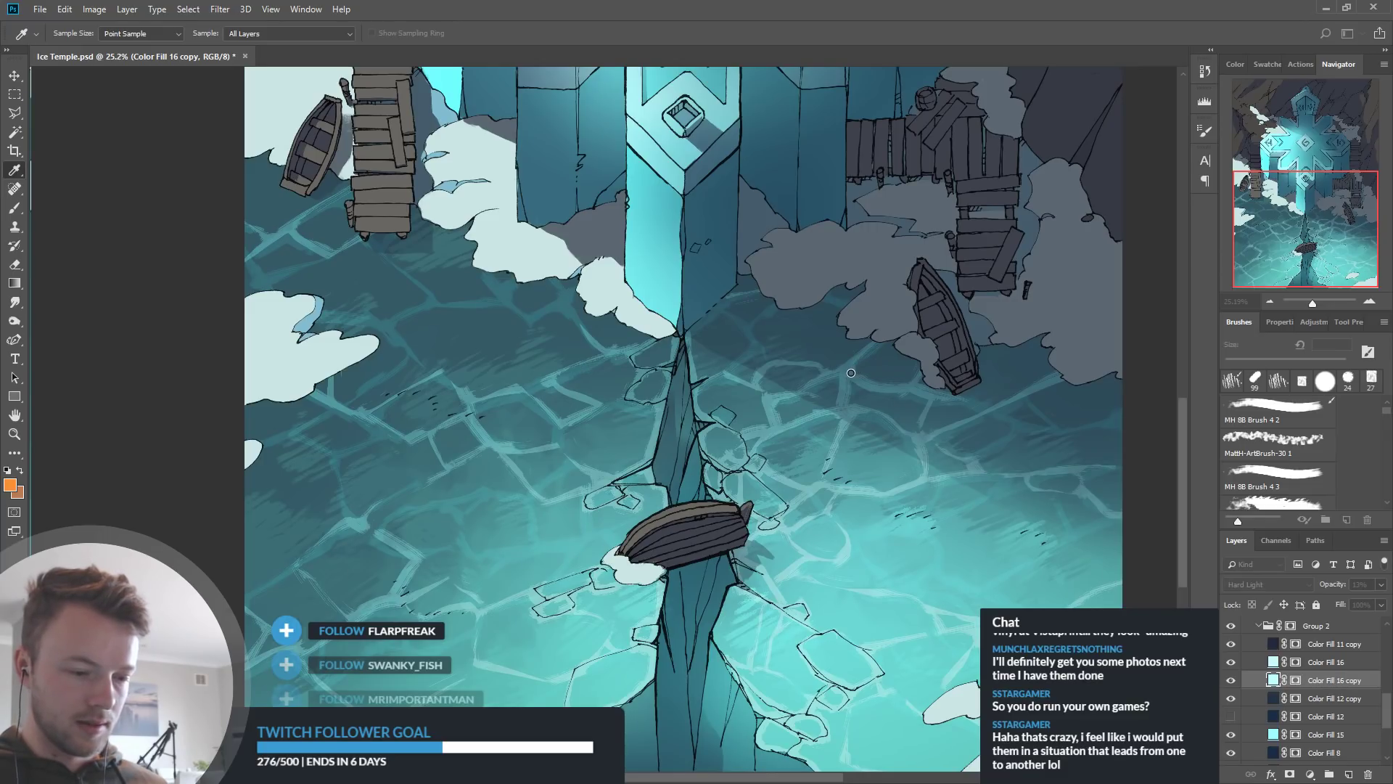
pyautogui.press('b')
# Review the temple and the whole illustration, toggling Group 2 to compare the lake with and without its shading
pyautogui.scroll(-5, 838, 602)
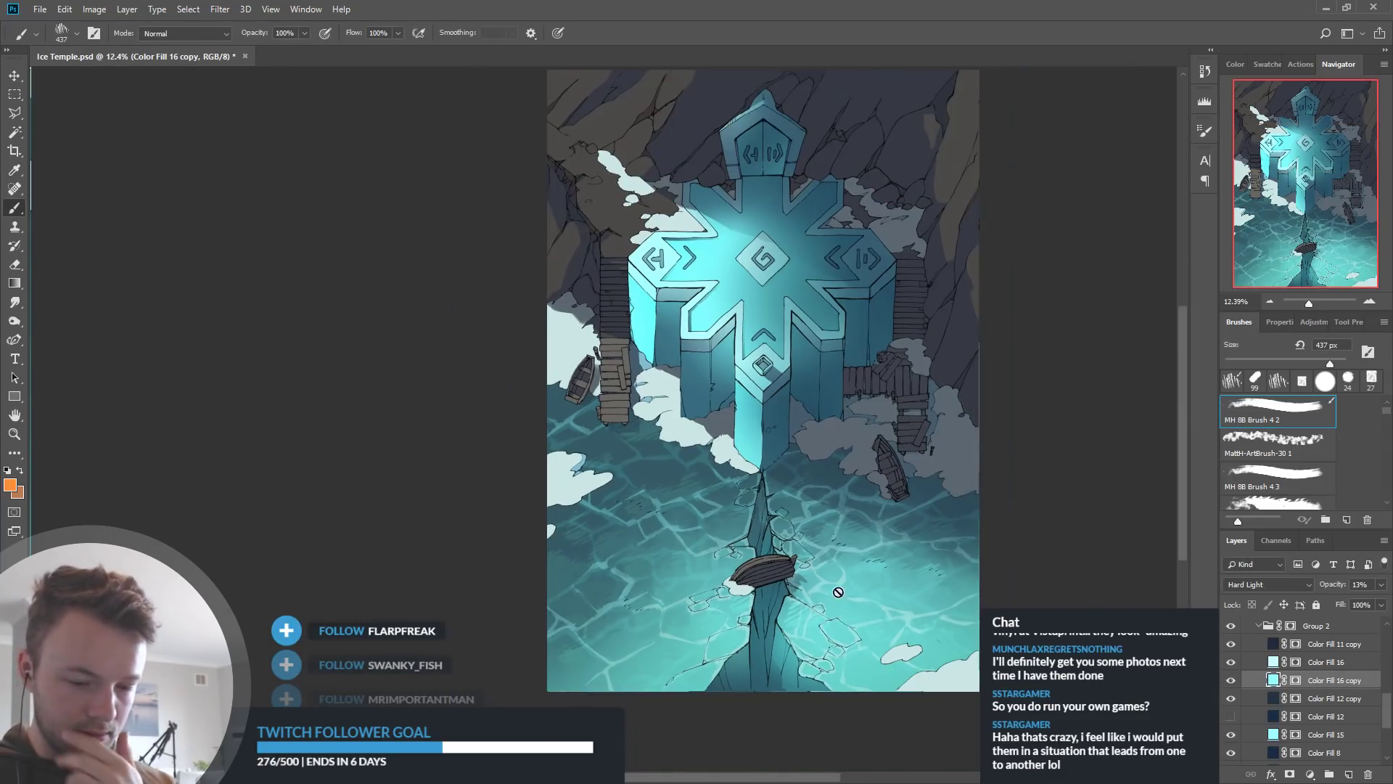
pyautogui.scroll(5, 829, 276)
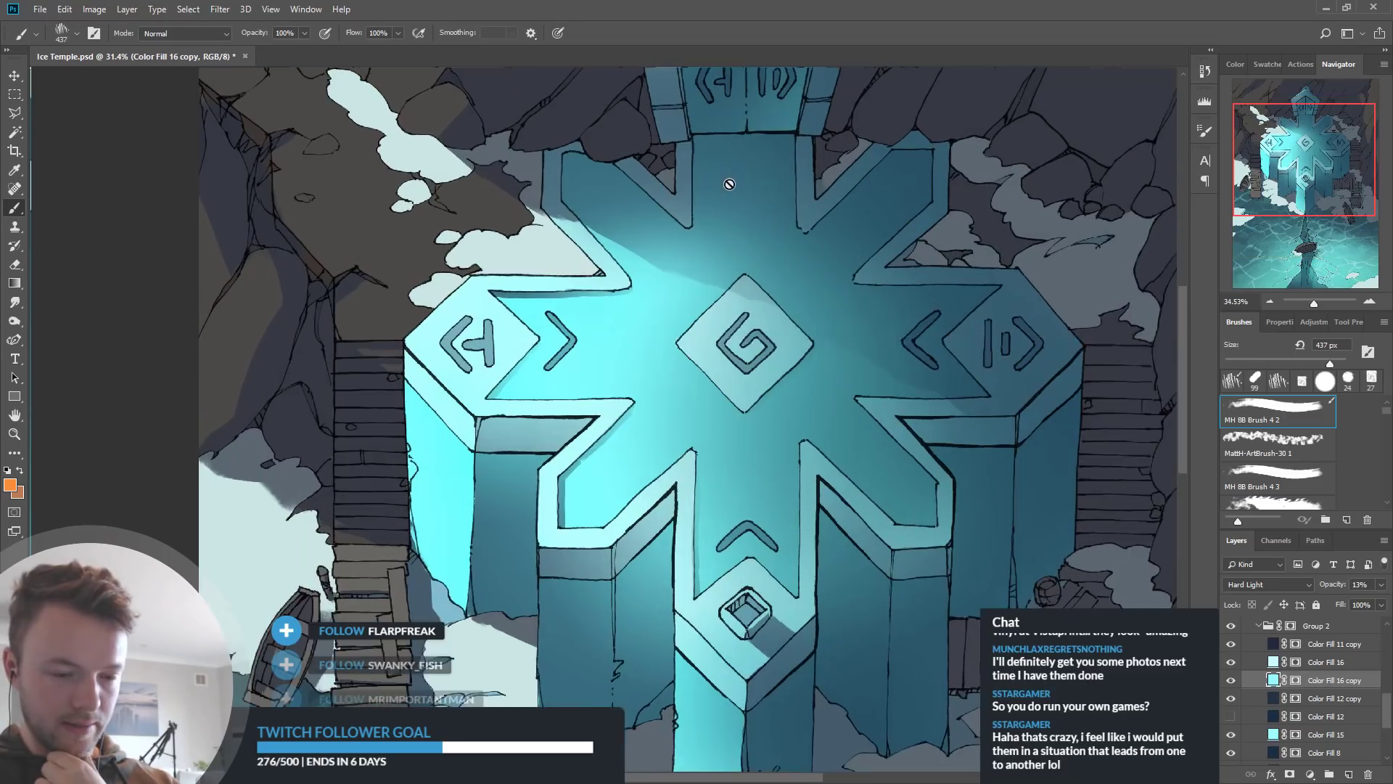
pyautogui.scroll(-2, 654, 404)
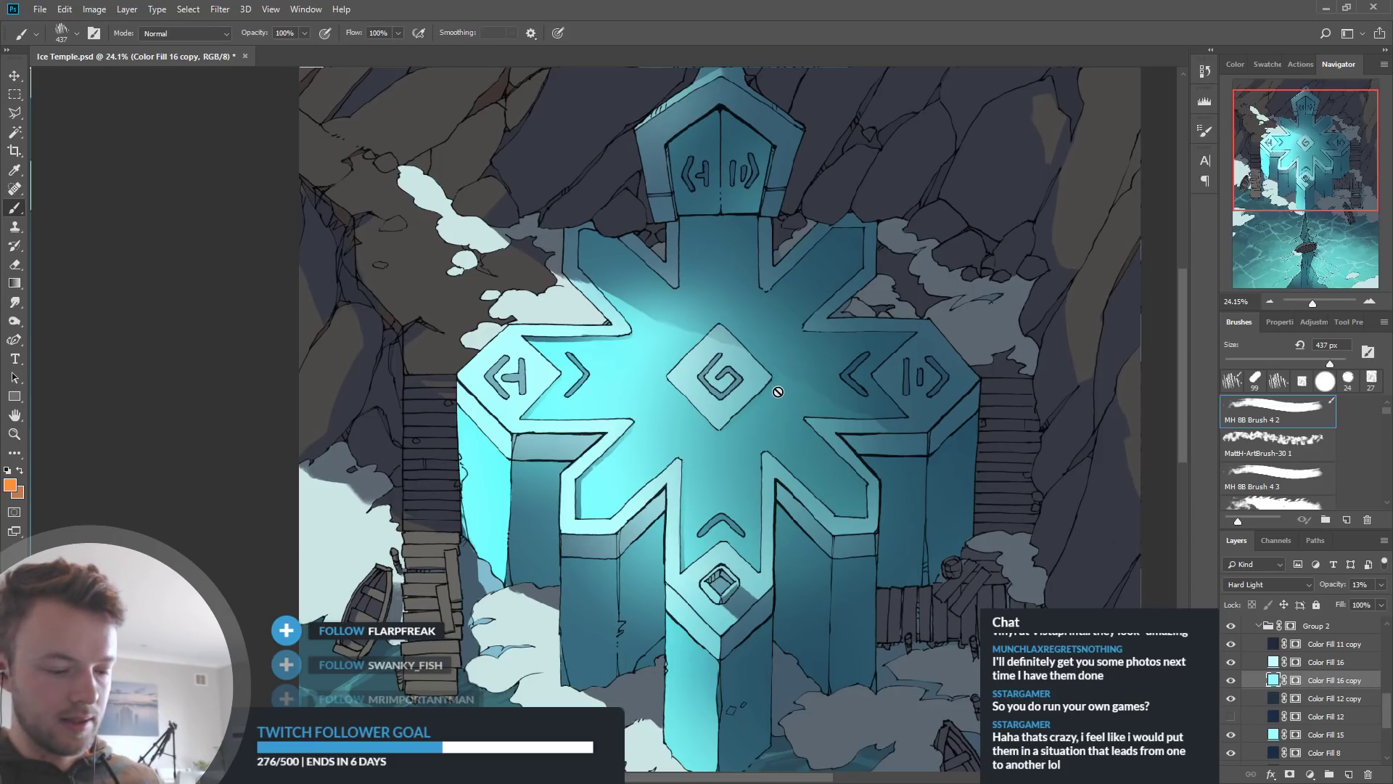
pyautogui.scroll(-2, 777, 392)
pyautogui.scroll(-1, 762, 318)
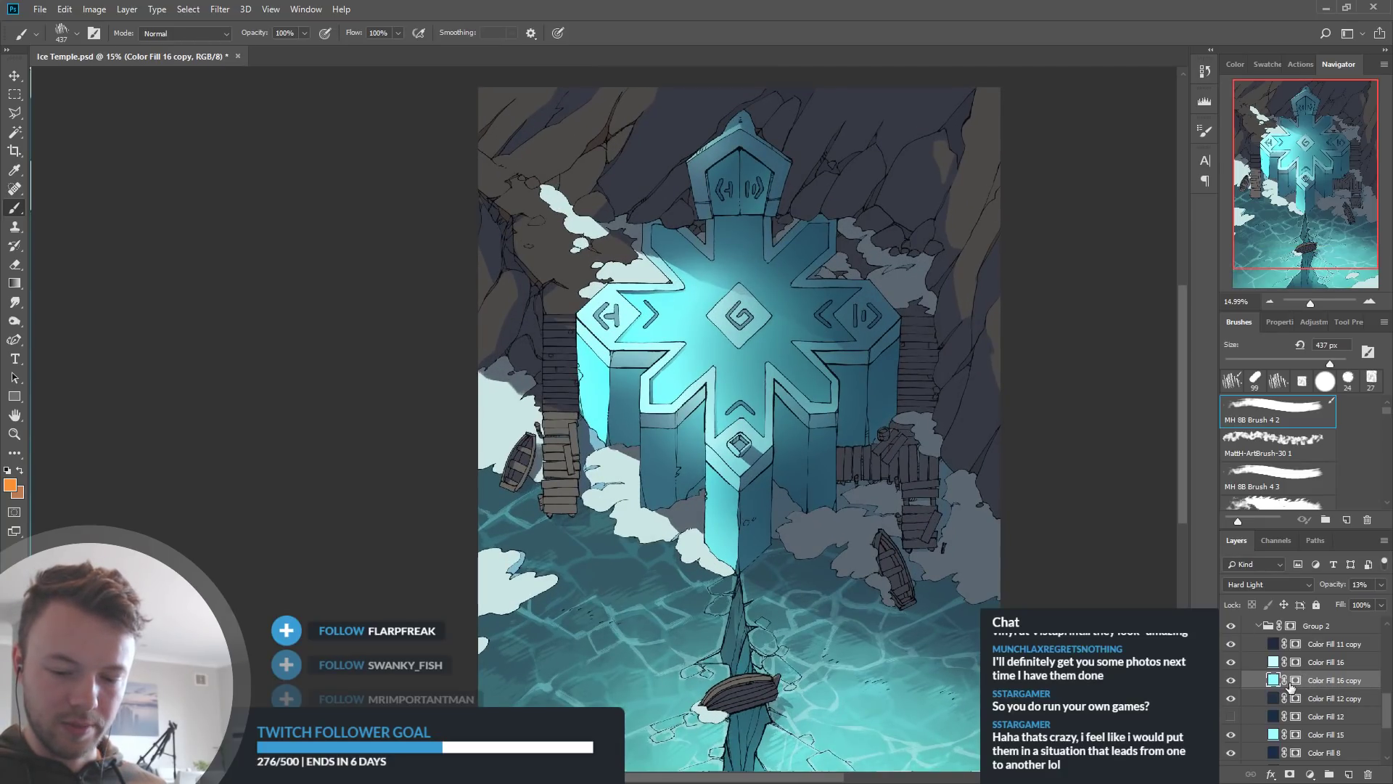
pyautogui.click(1229, 627)
pyautogui.click(1229, 627)
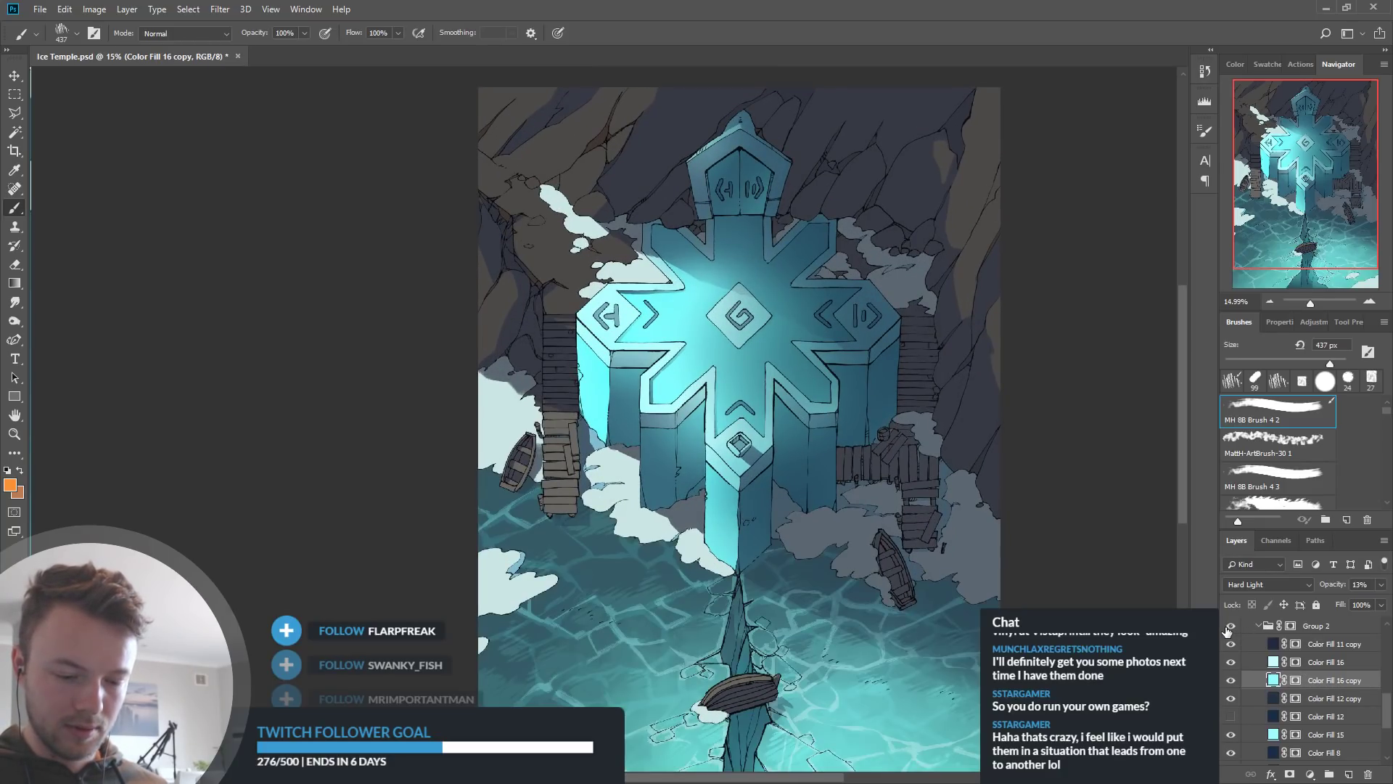
pyautogui.click(1228, 627)
pyautogui.click(1228, 627)
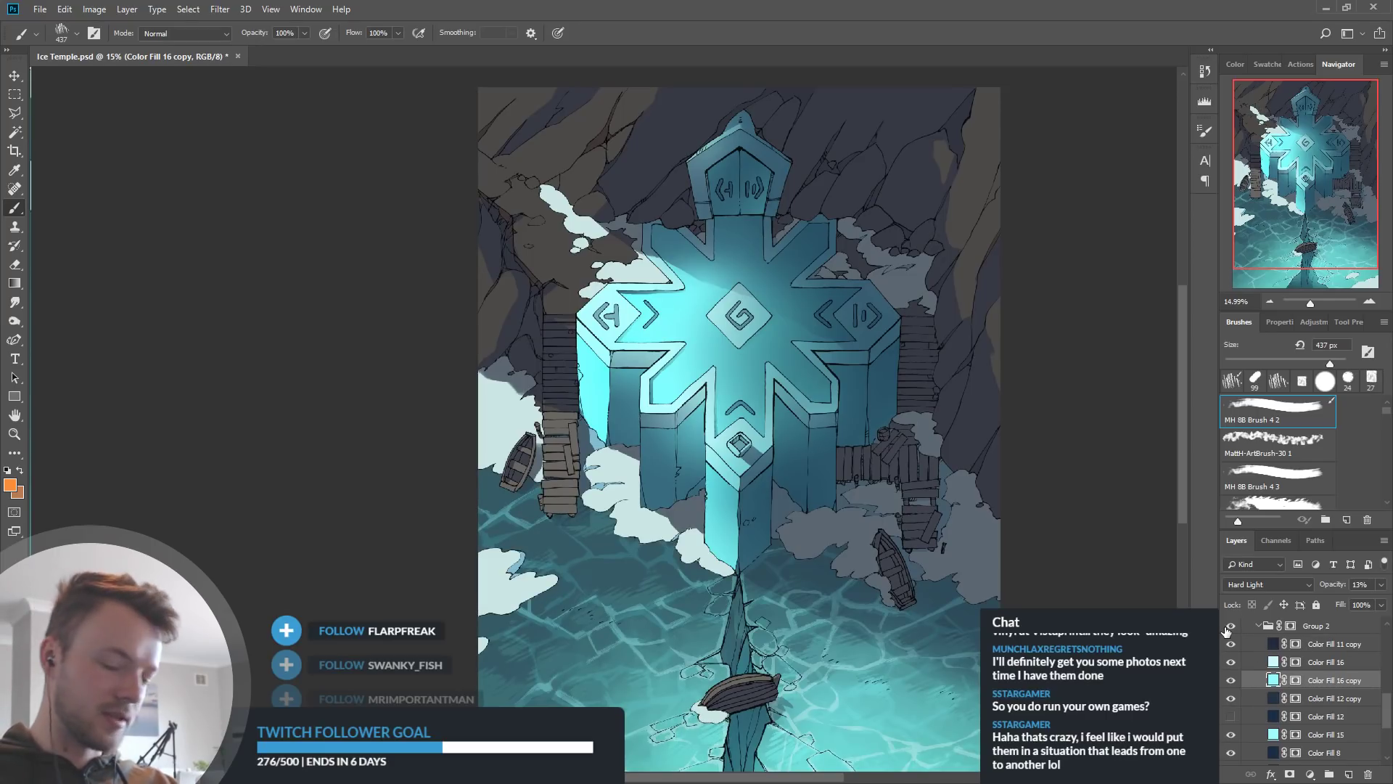
# Hide and reshow Group 2 once more to judge its effect on the lake across the full illustration
pyautogui.click(1230, 627)
pyautogui.click(1230, 627)
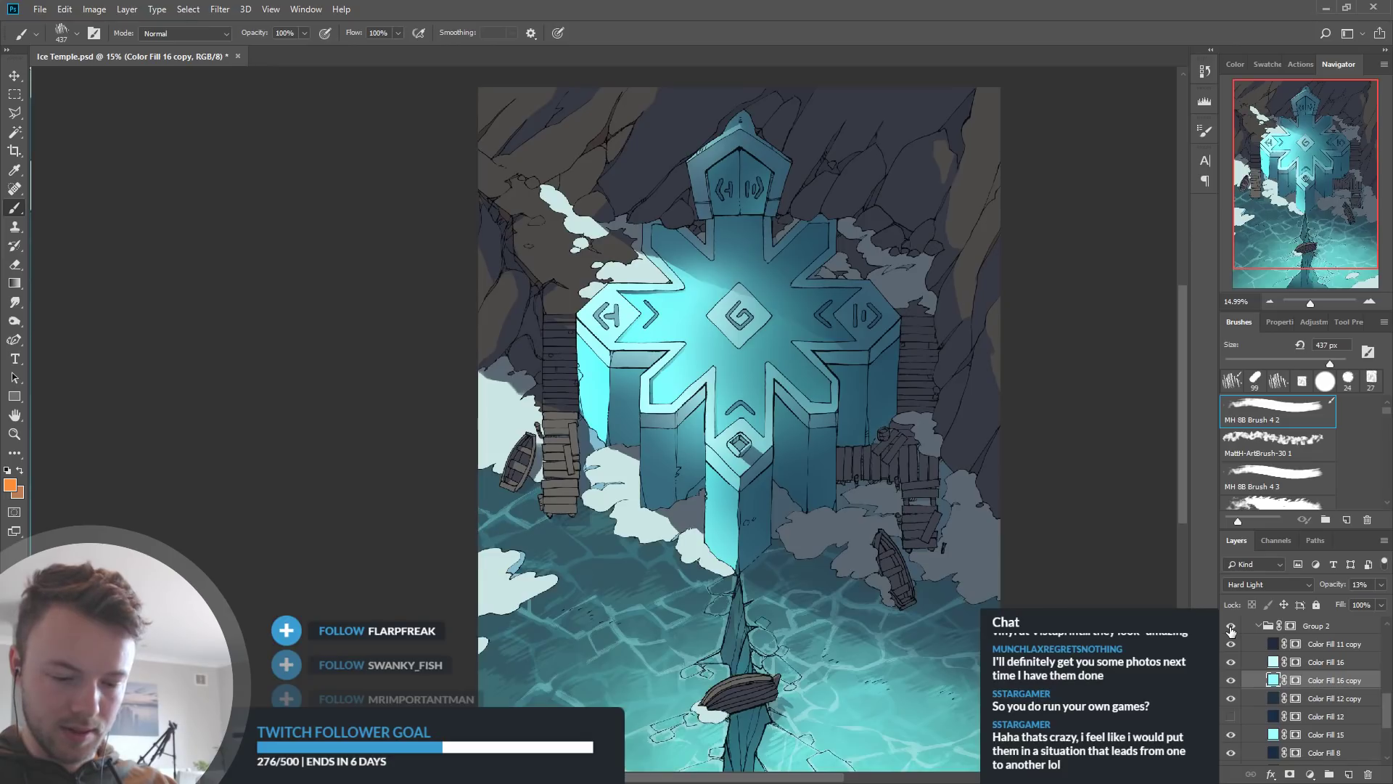
pyautogui.scroll(-1, 922, 453)
pyautogui.scroll(1, 922, 453)
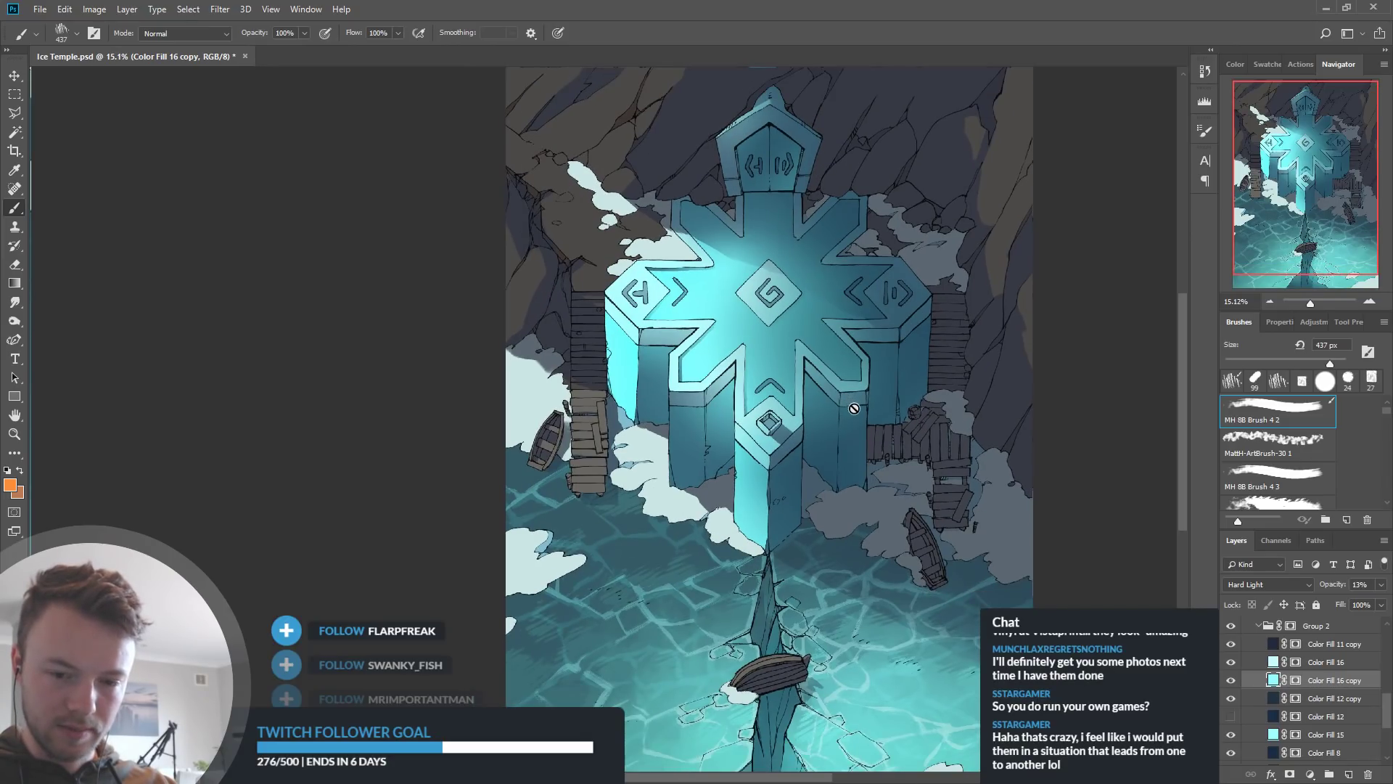
# Adjust the lake's base color in Color Fill 5, testing bluer and greyer tones and settling on a teal
pyautogui.scroll(-3, 1277, 690)
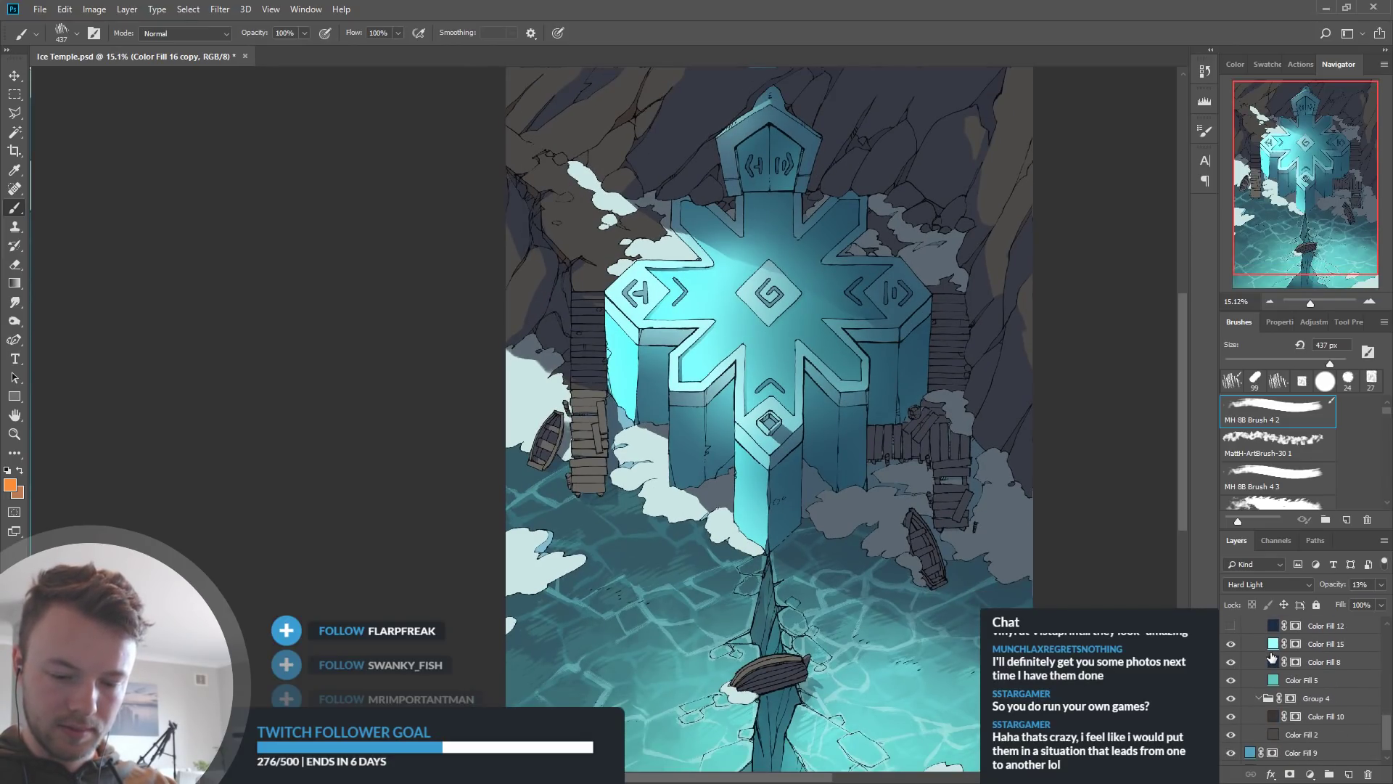
pyautogui.scroll(-6, 806, 437)
pyautogui.scroll(6, 805, 437)
pyautogui.scroll(-1, 1264, 669)
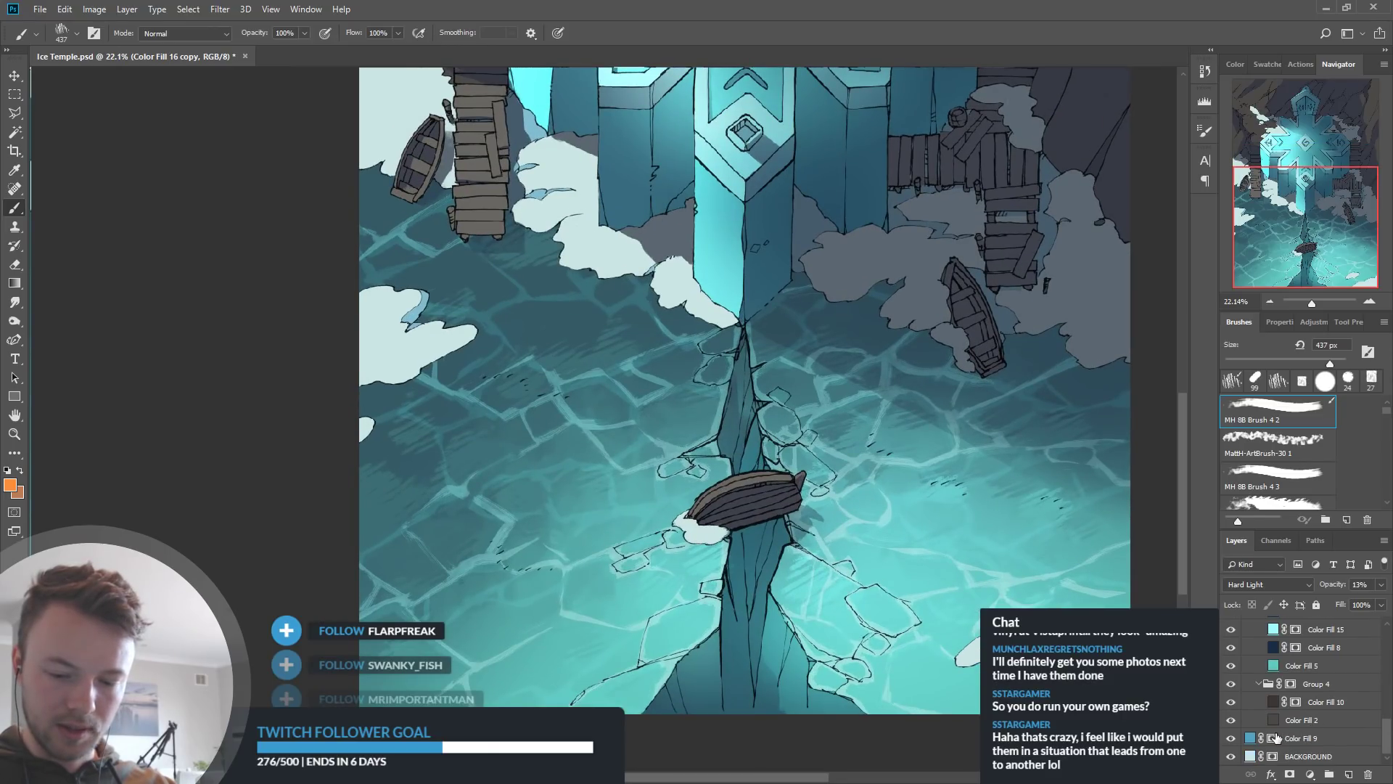
pyautogui.doubleClick(1266, 668)
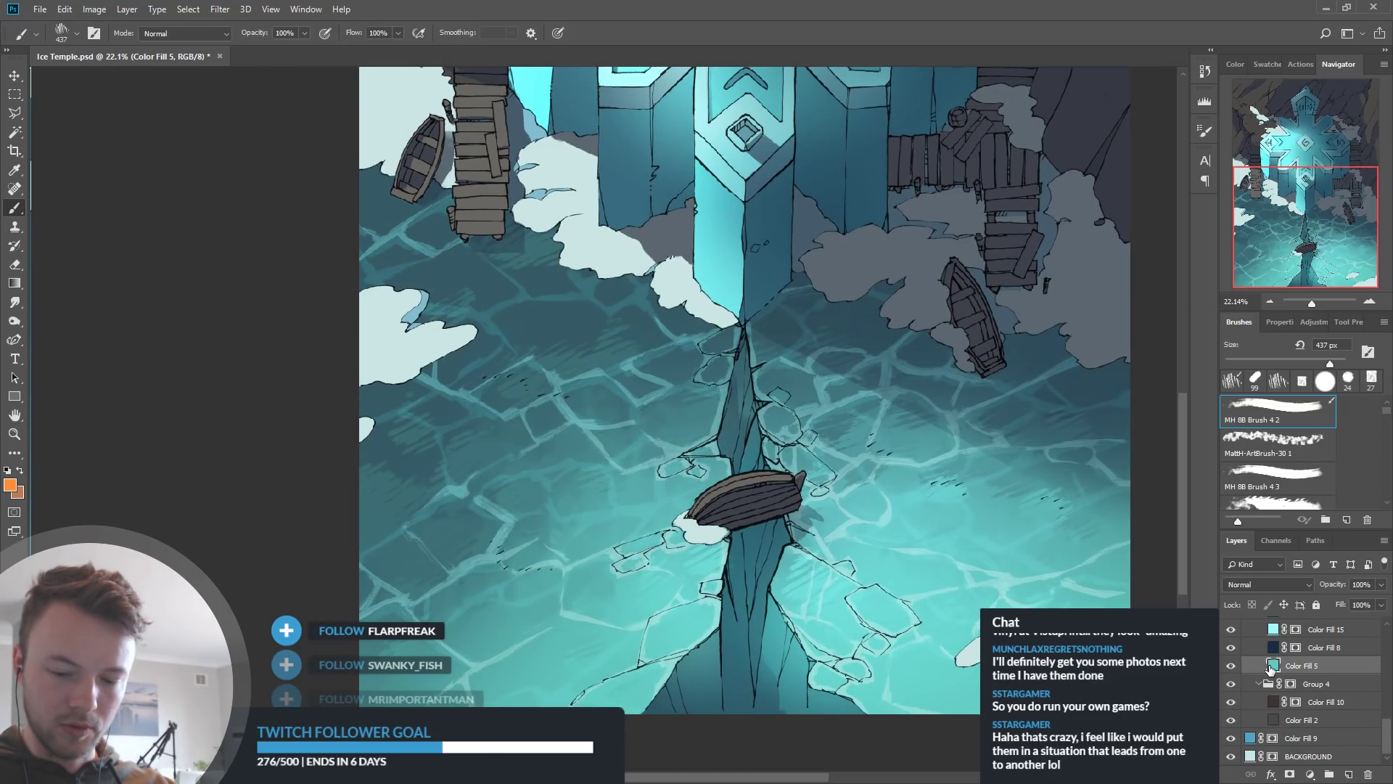
pyautogui.click(978, 478)
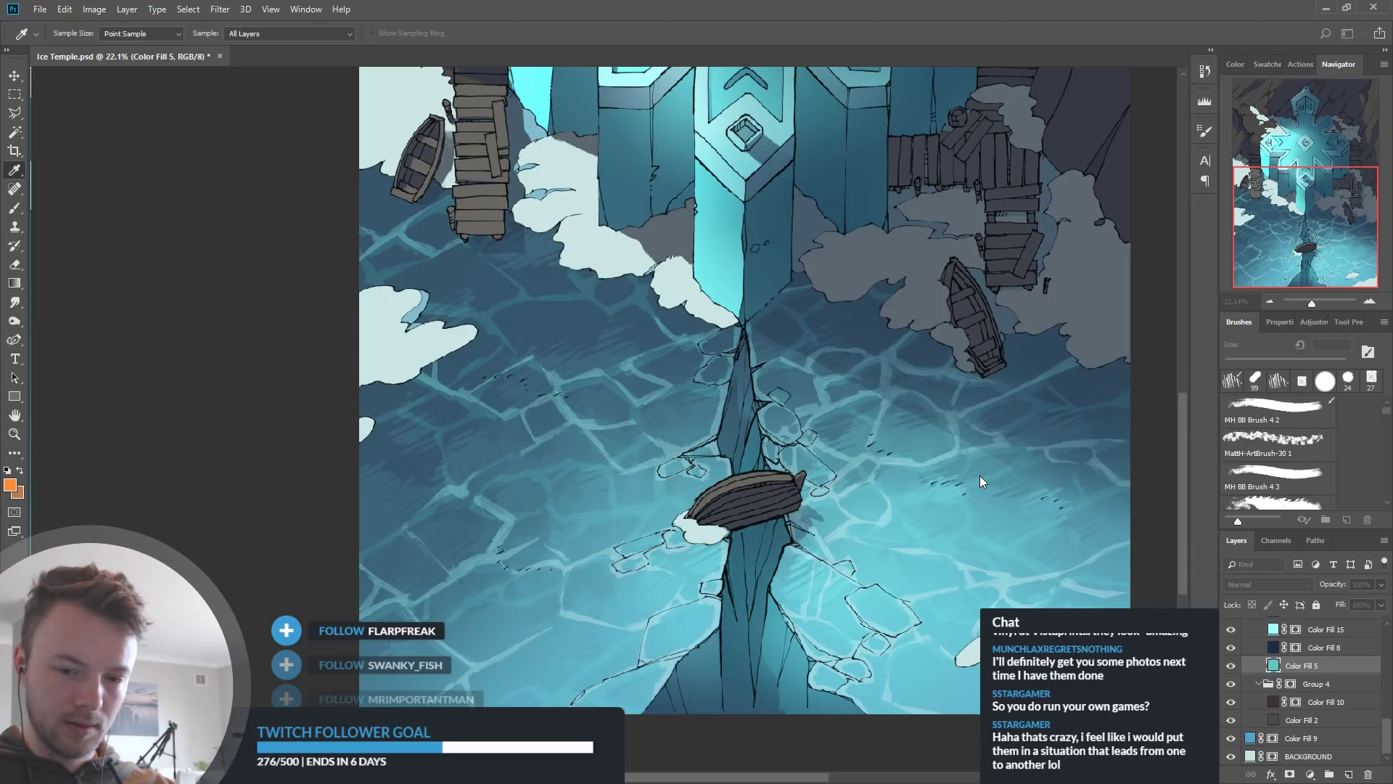
pyautogui.click(977, 469)
pyautogui.click(971, 476)
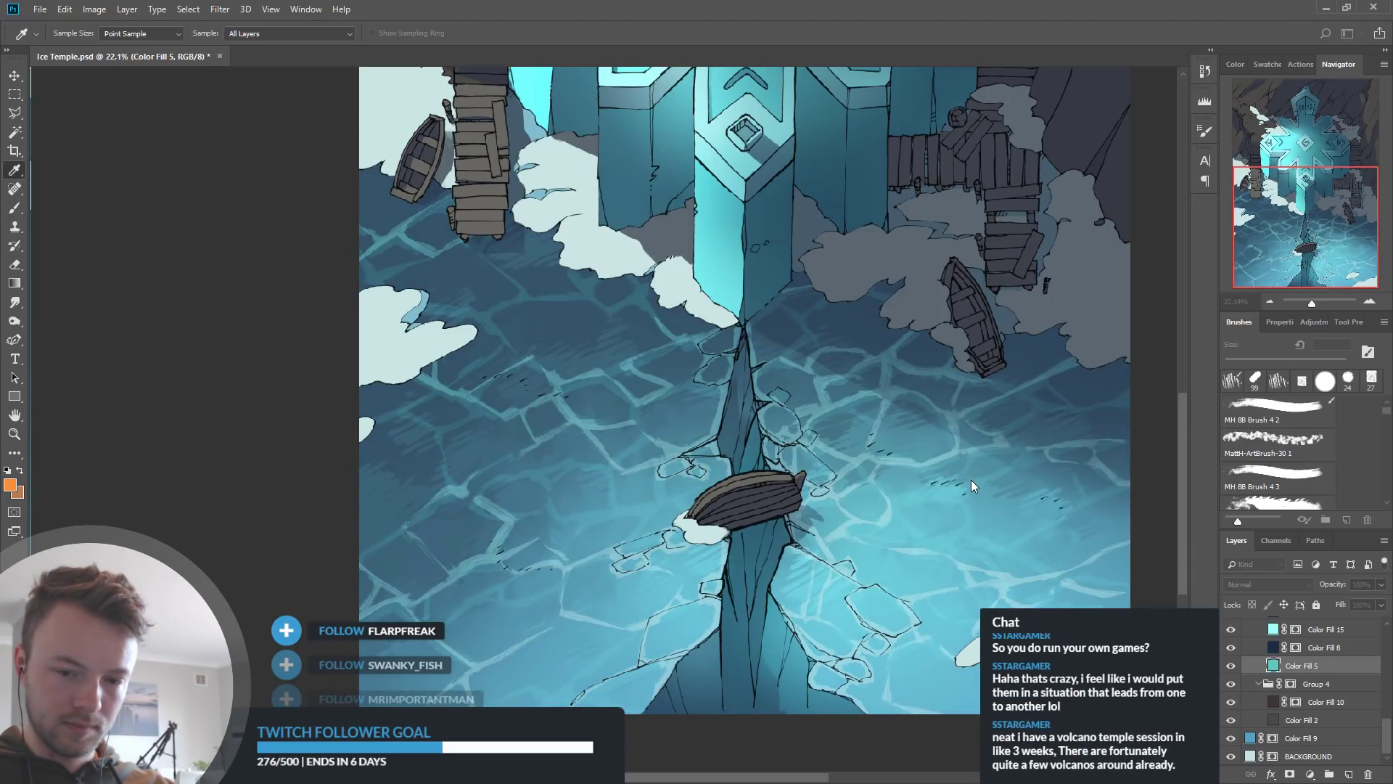
pyautogui.click(974, 482)
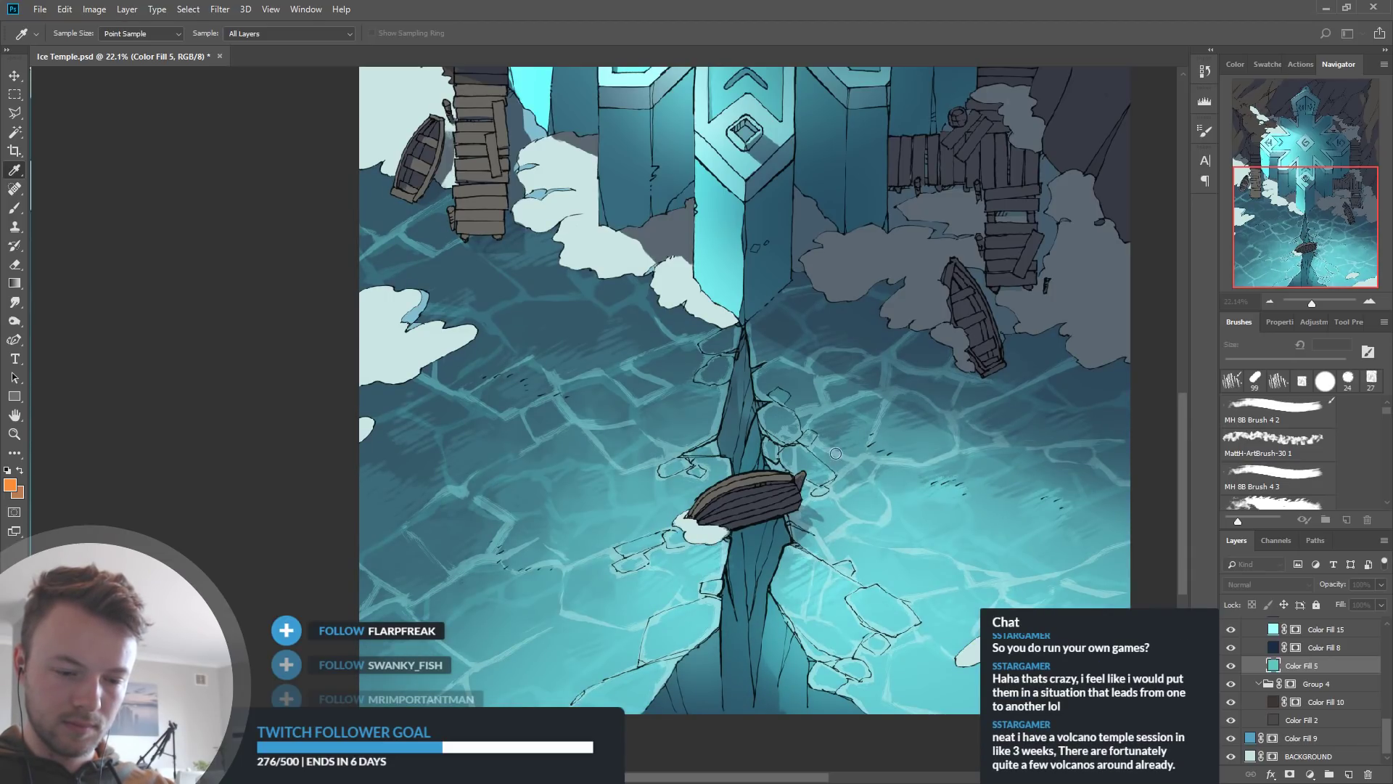
pyautogui.click(809, 461)
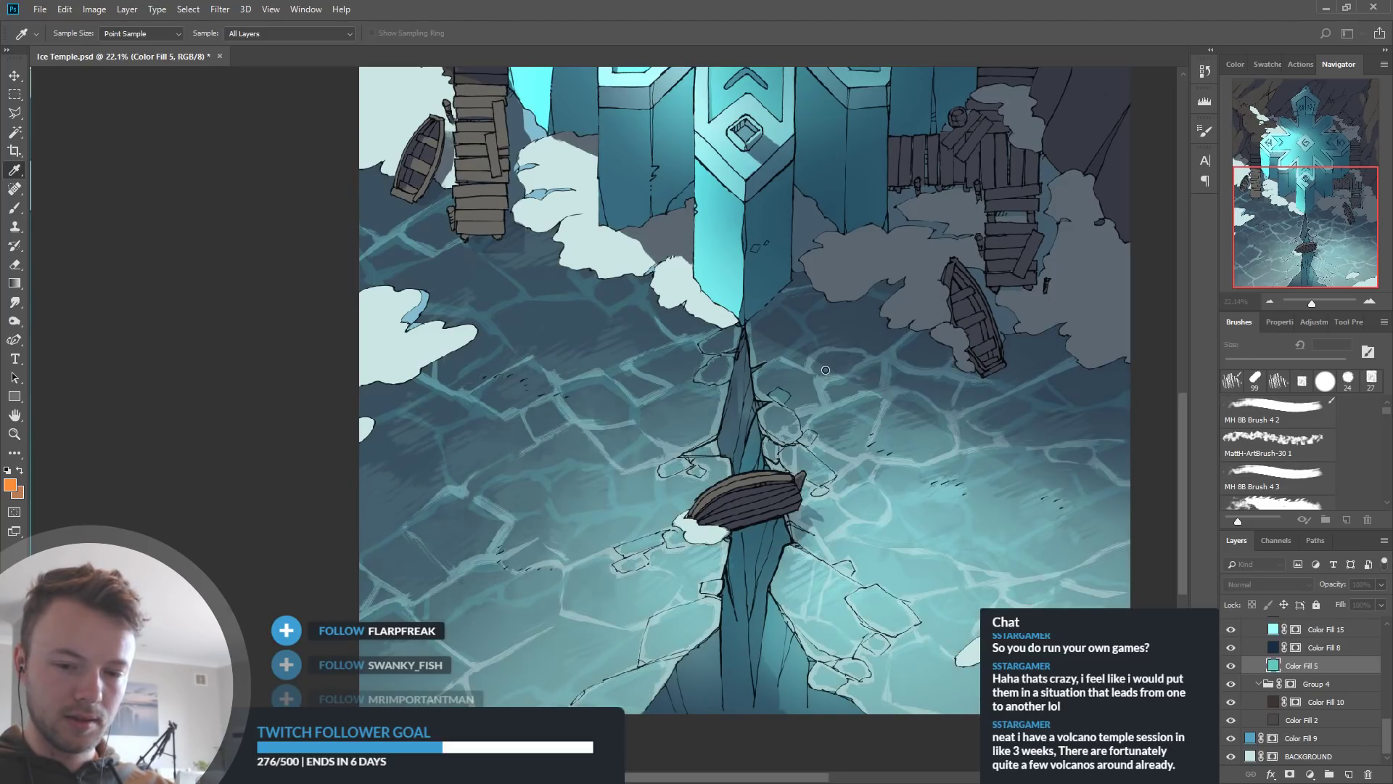
pyautogui.press('b')
# Examine the teal lake against the temple platform, both in close-up and on the whole illustration
pyautogui.scroll(2, 843, 425)
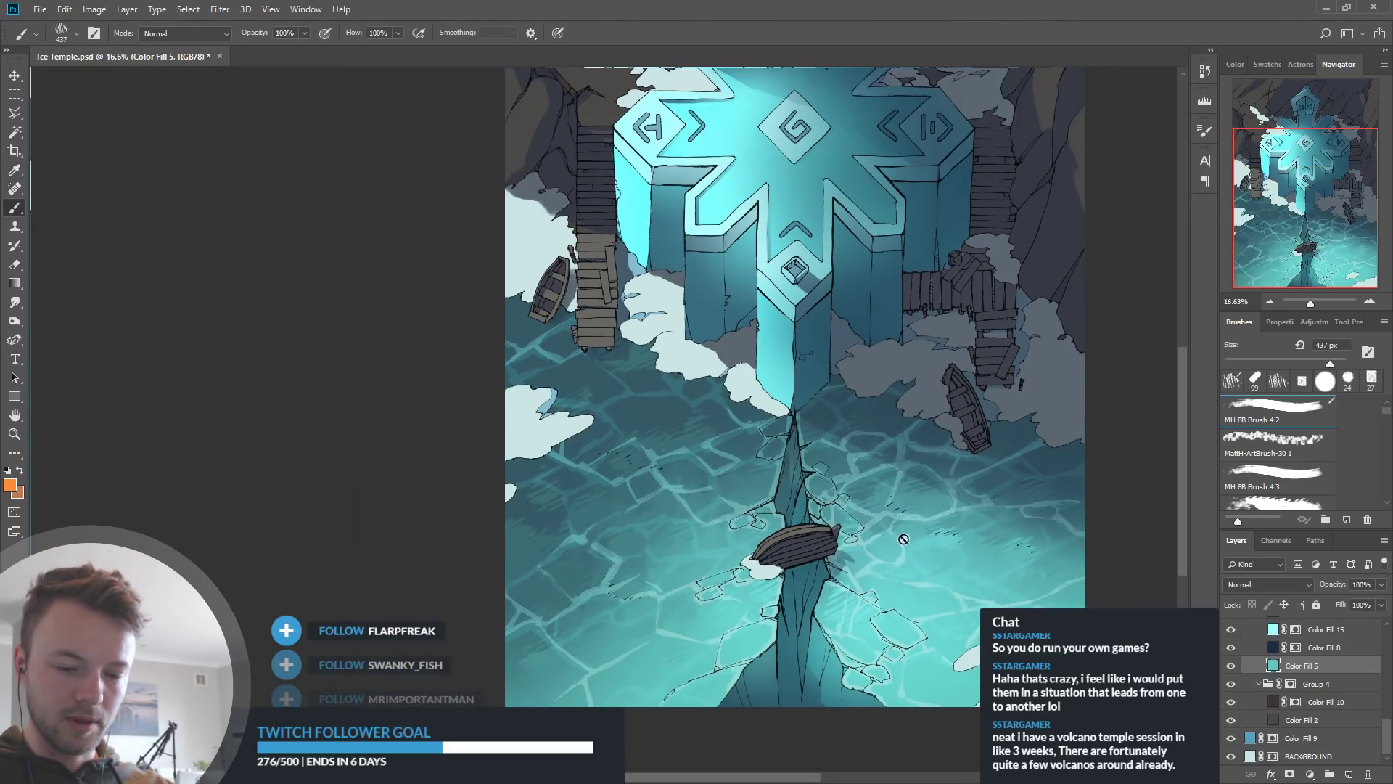
pyautogui.scroll(-2, 843, 426)
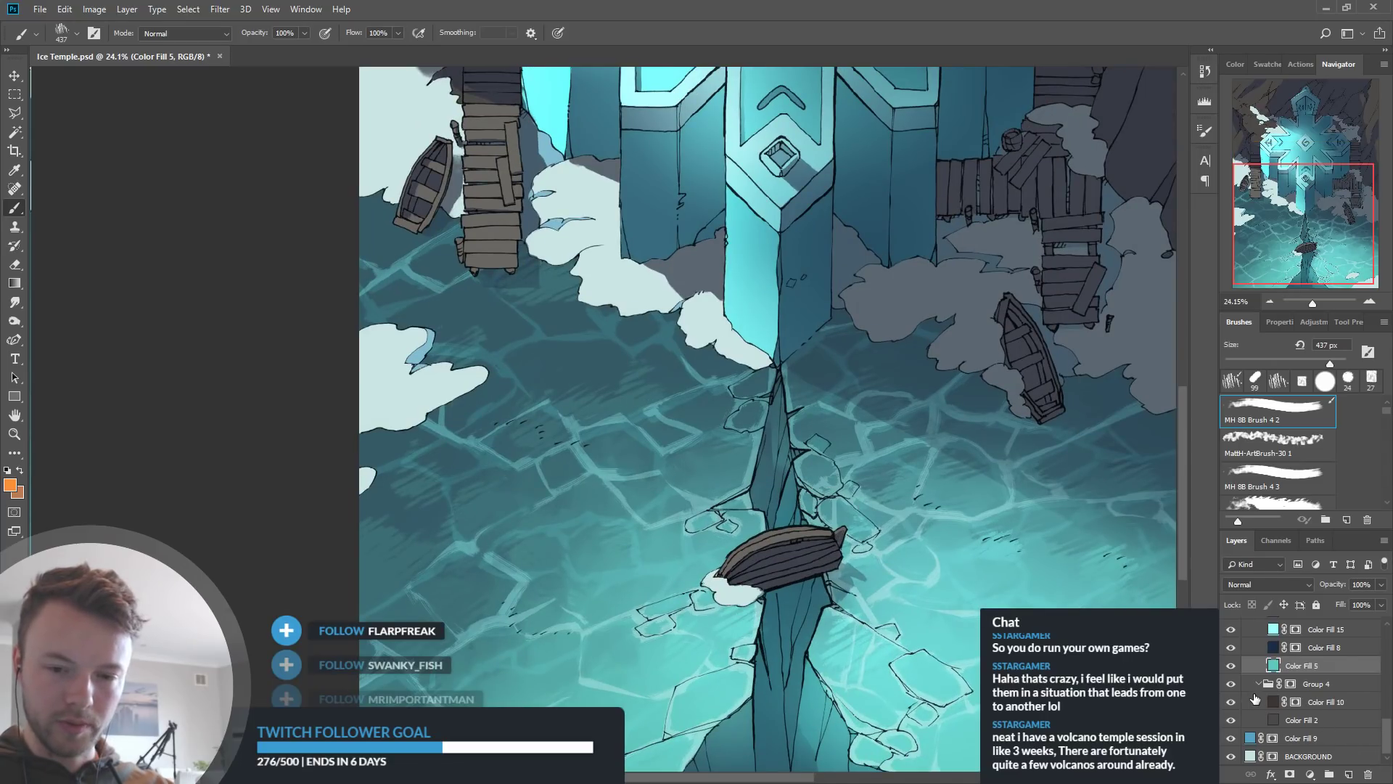
pyautogui.scroll(-4, 788, 615)
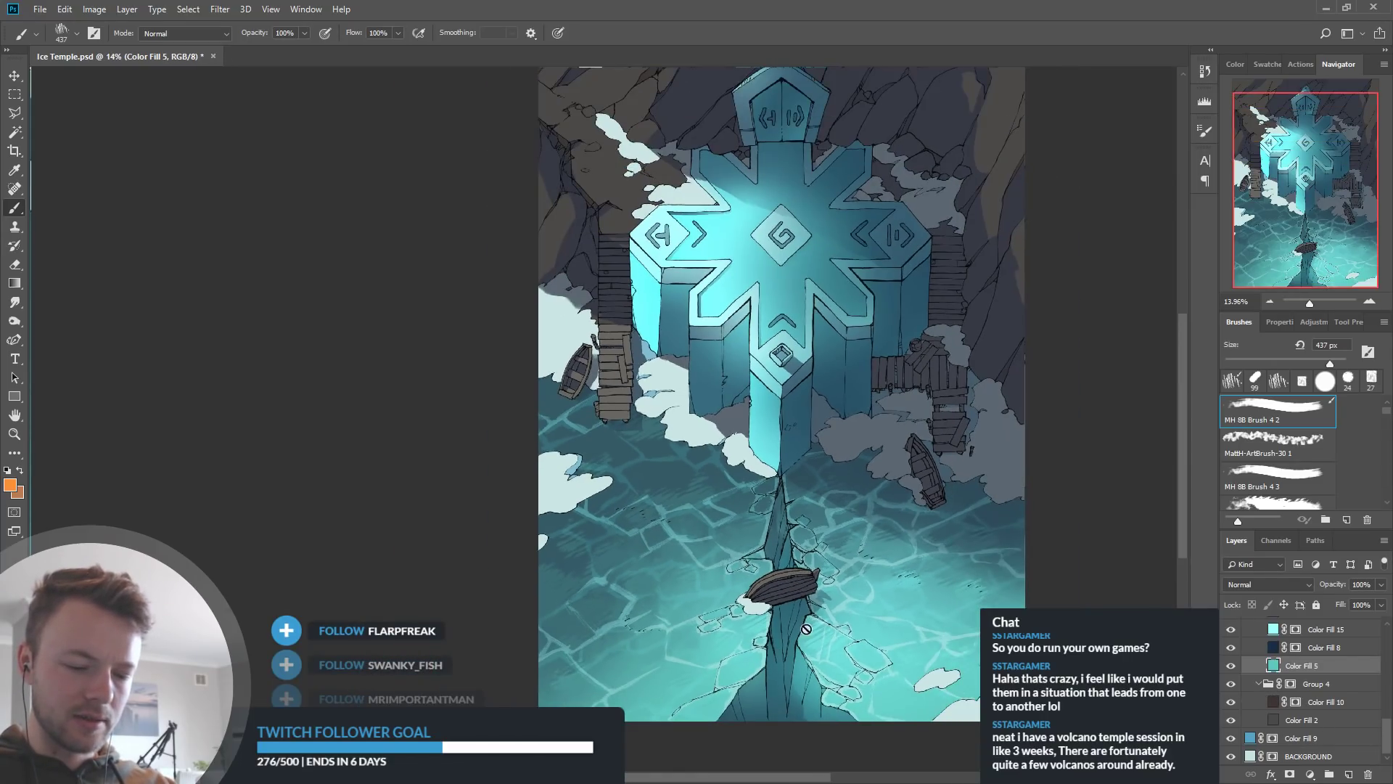
pyautogui.scroll(-2, 865, 655)
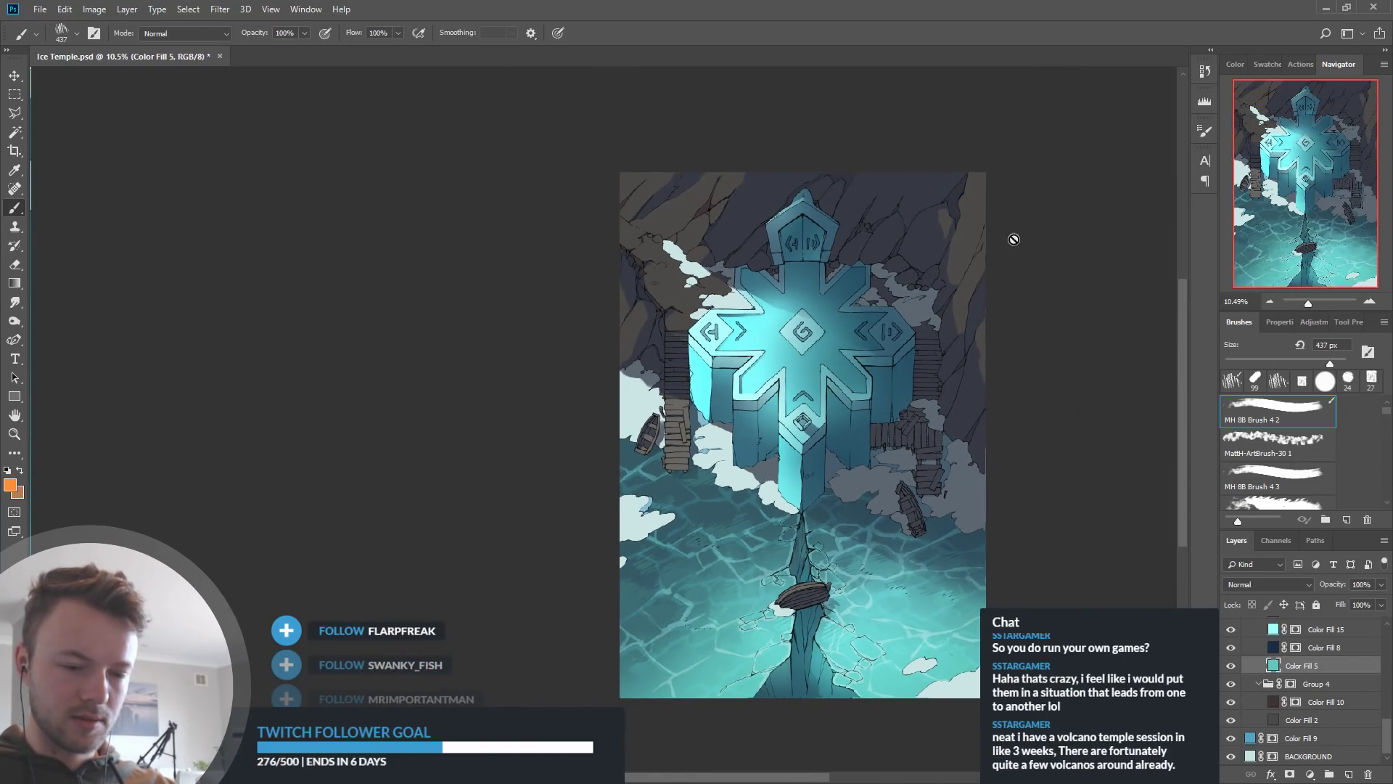
pyautogui.scroll(2, 840, 267)
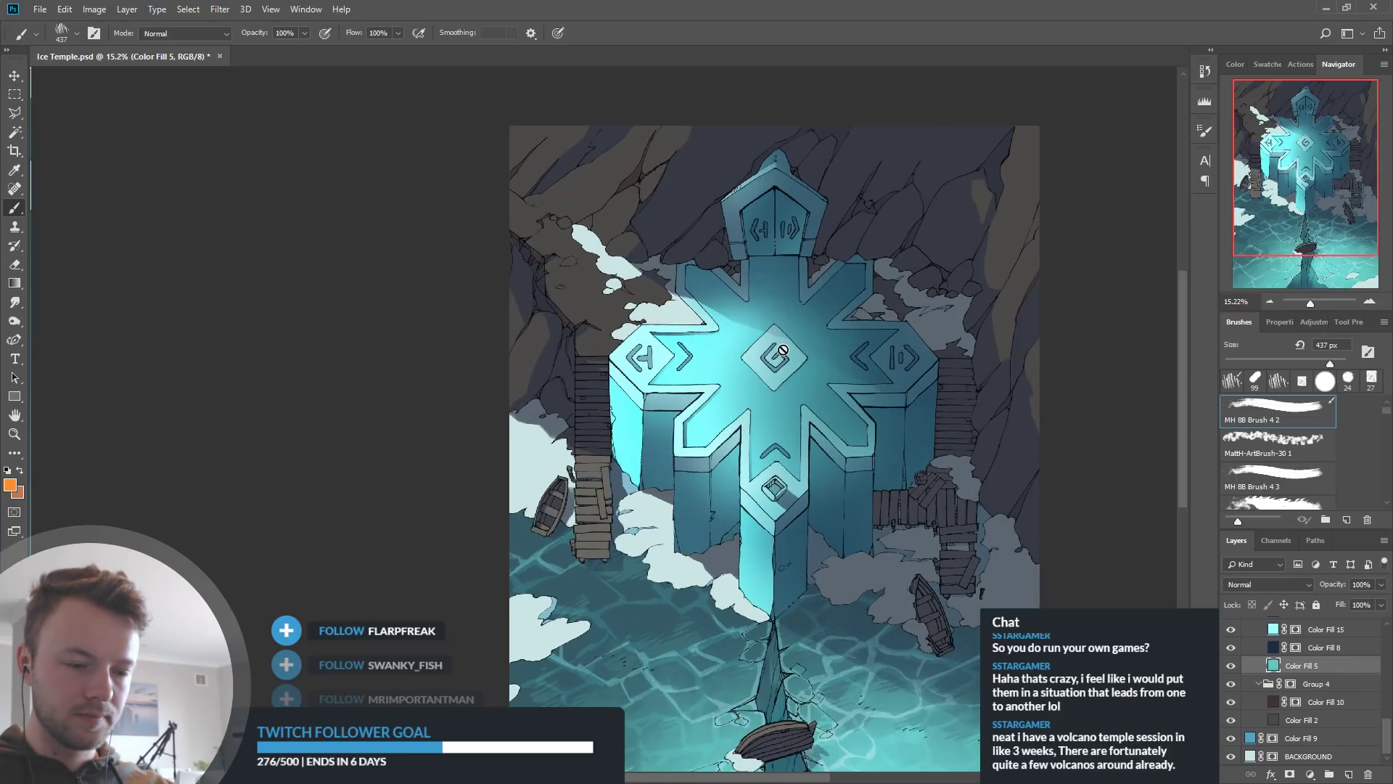
pyautogui.scroll(2, 796, 421)
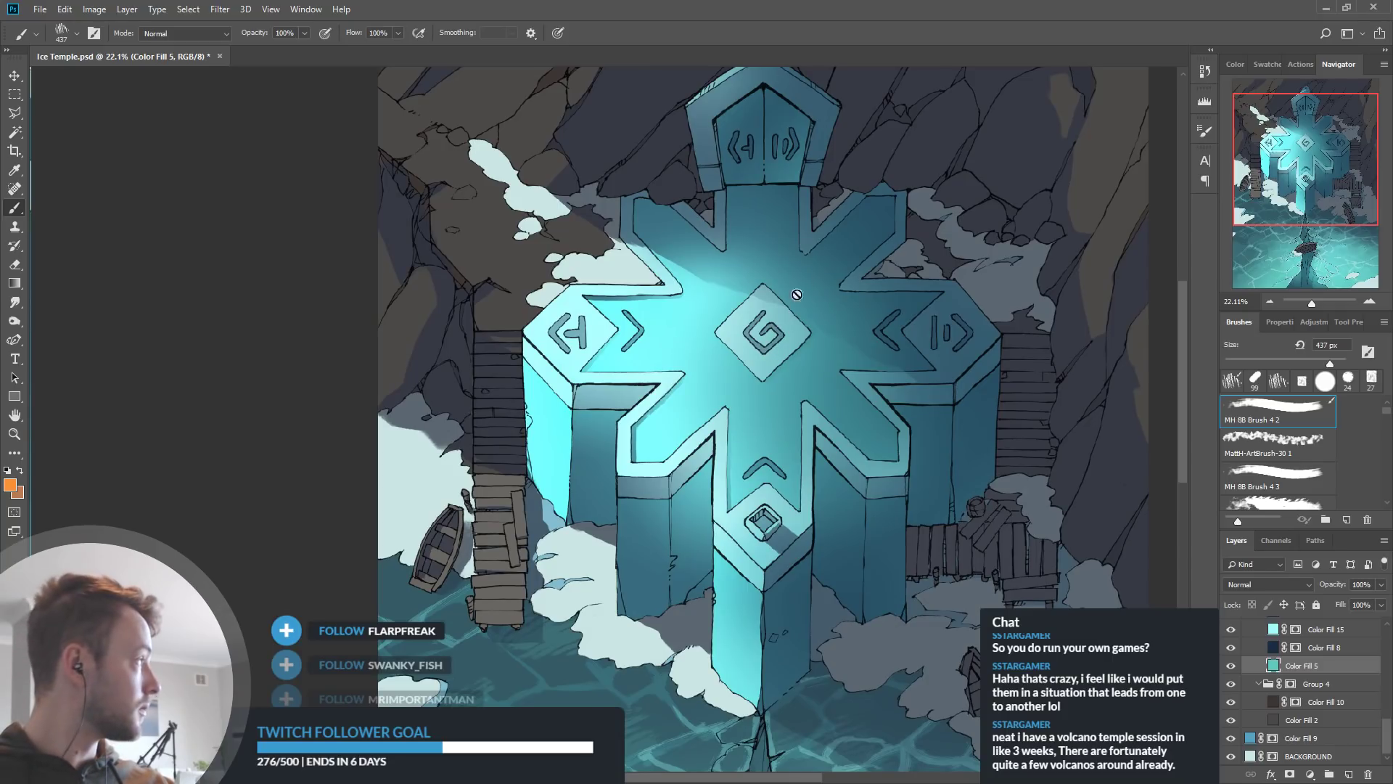
pyautogui.scroll(-2, 813, 203)
pyautogui.scroll(-1, 812, 203)
pyautogui.scroll(2, 798, 689)
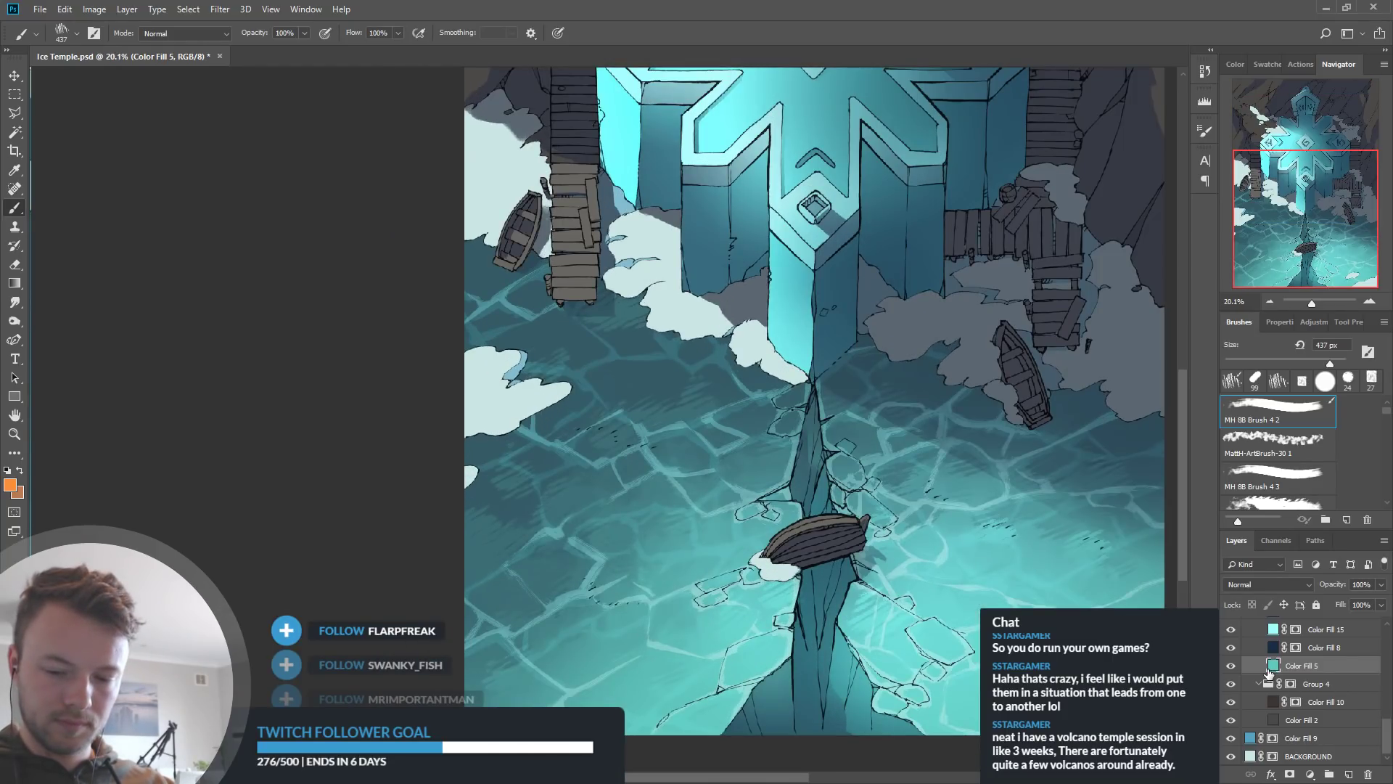
# Rework Color Fill 5's color, testing a more muted teal, and check the lake and temple together
pyautogui.press('i')
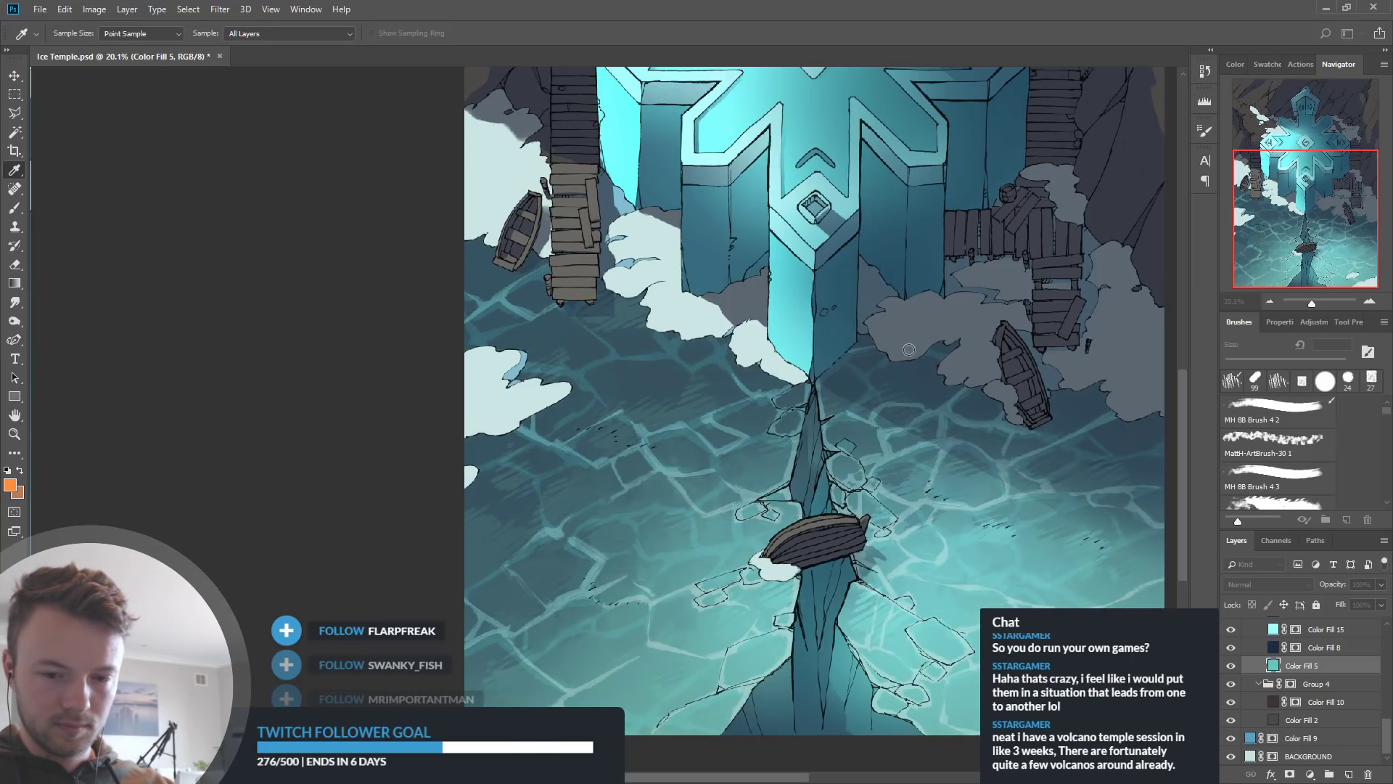
pyautogui.press('b')
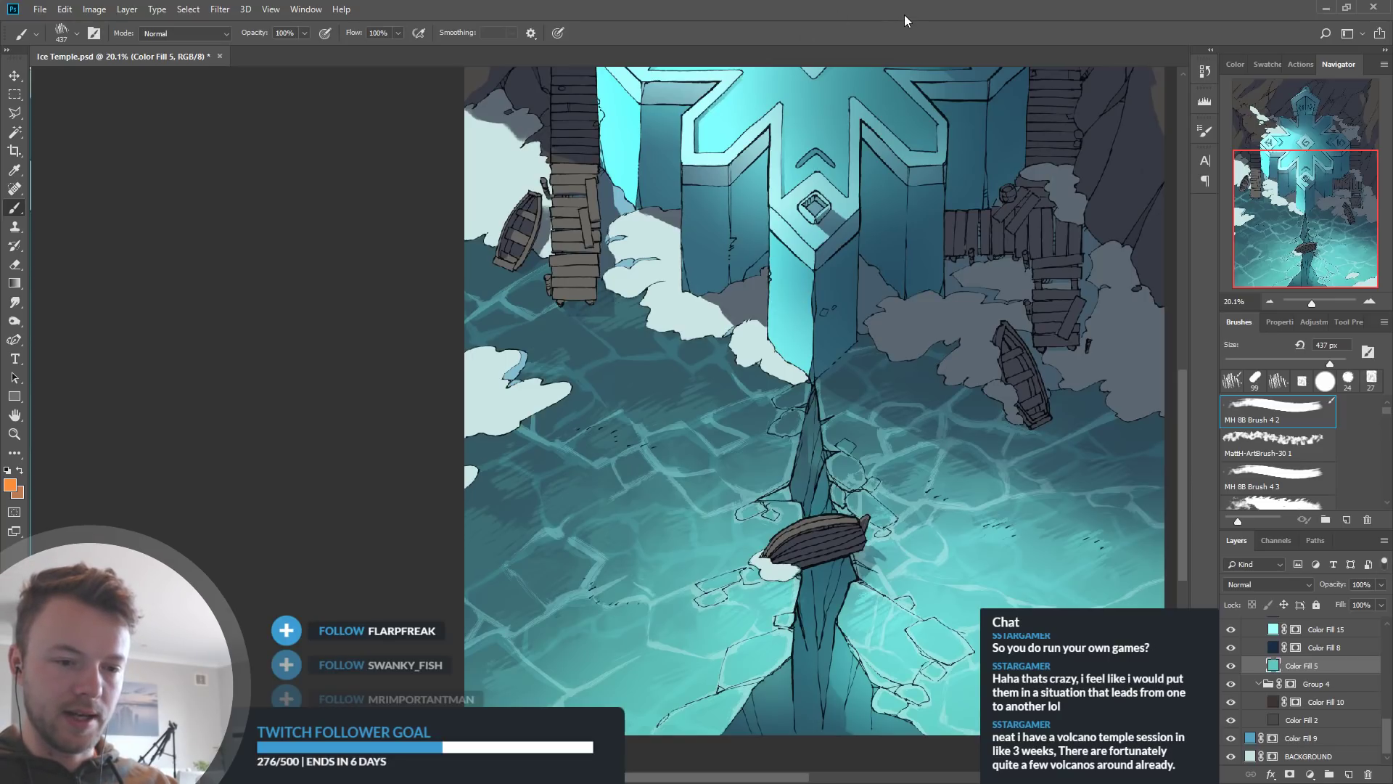
pyautogui.scroll(-5, 754, 175)
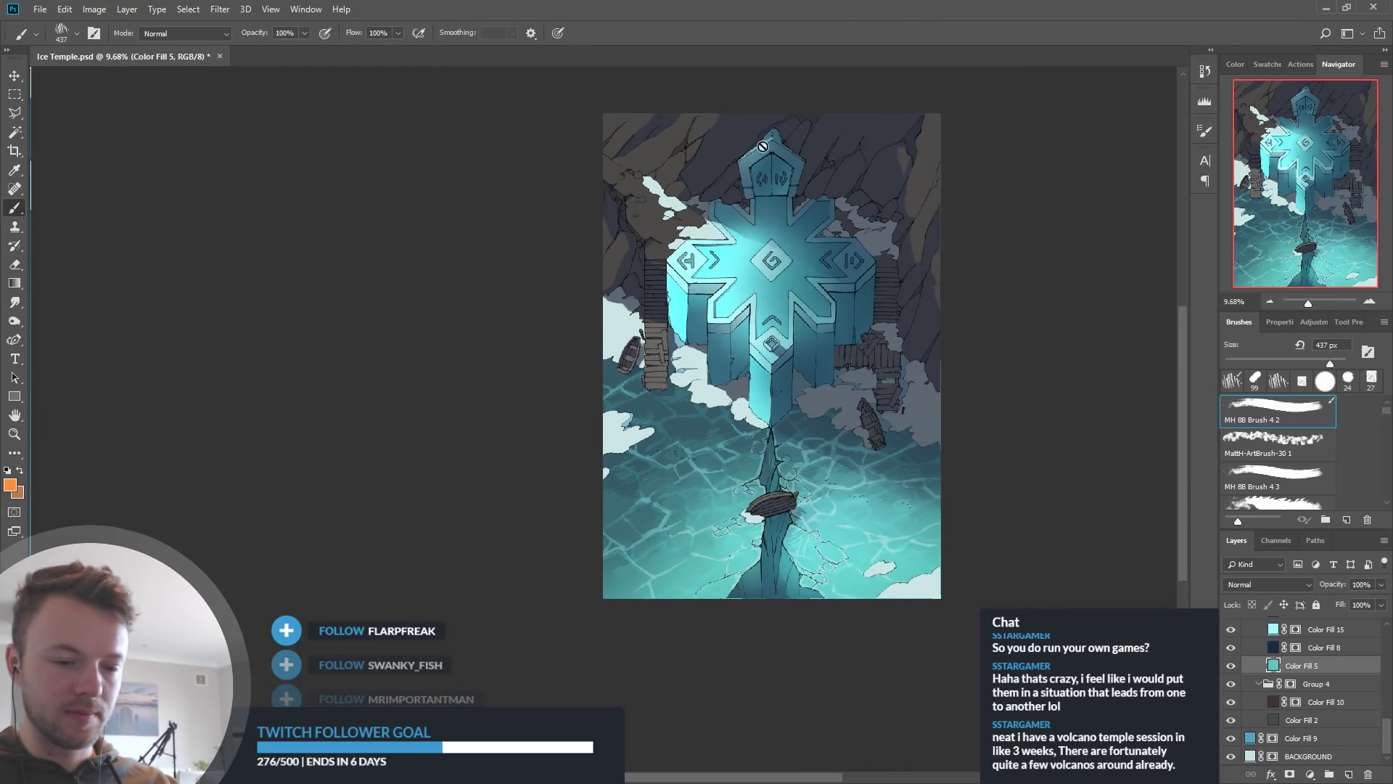
pyautogui.scroll(5, 753, 175)
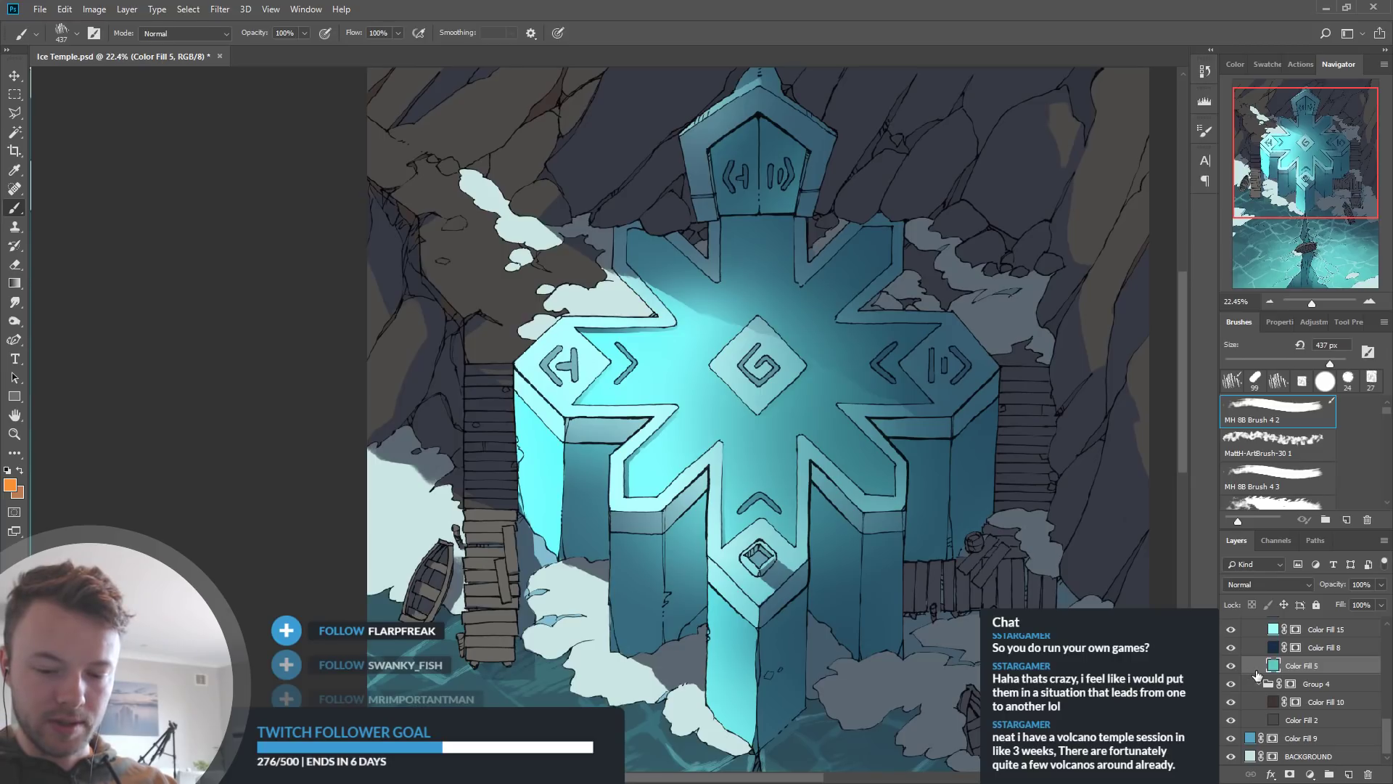
# Toggle Color Fill 5 repeatedly to compare the lake with and without its teal base, leaving the layer visible
pyautogui.click(1231, 667)
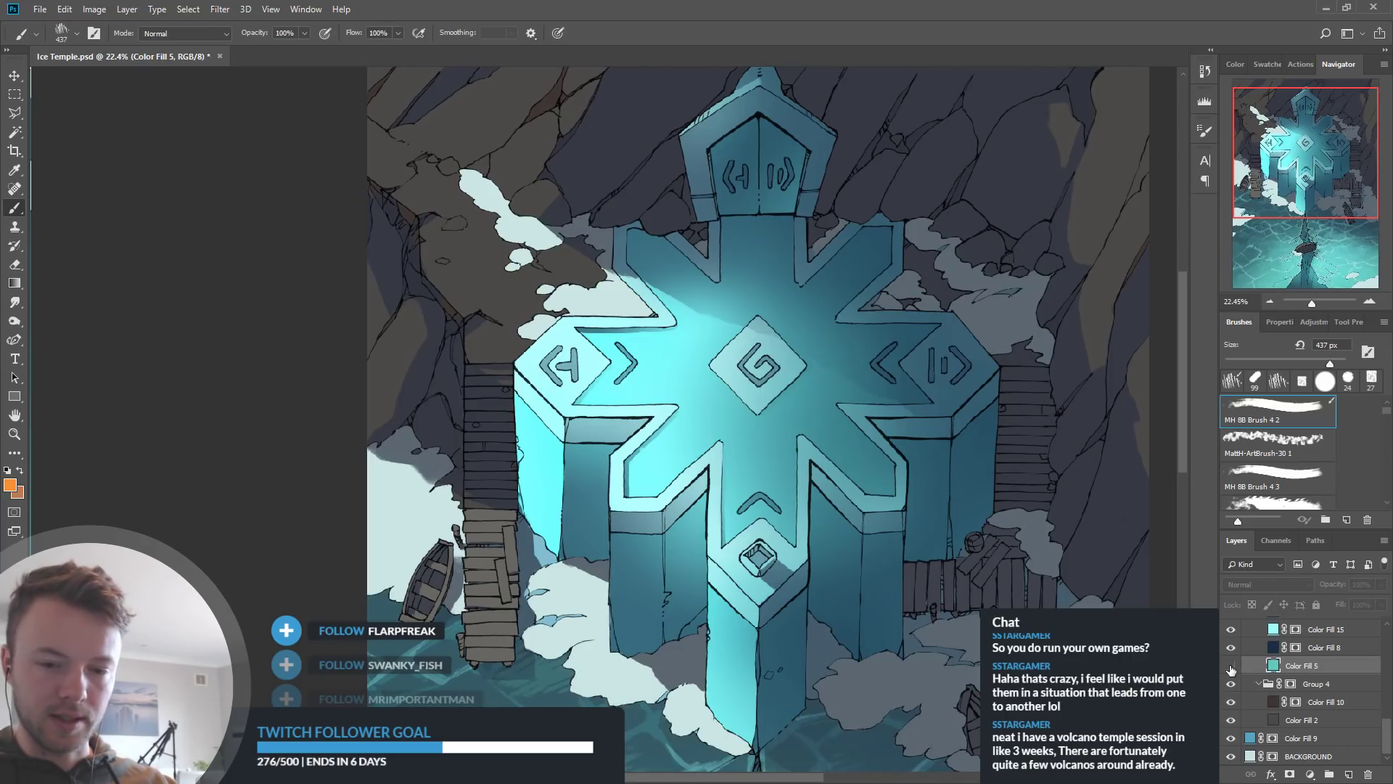
pyautogui.click(1231, 666)
pyautogui.click(1230, 667)
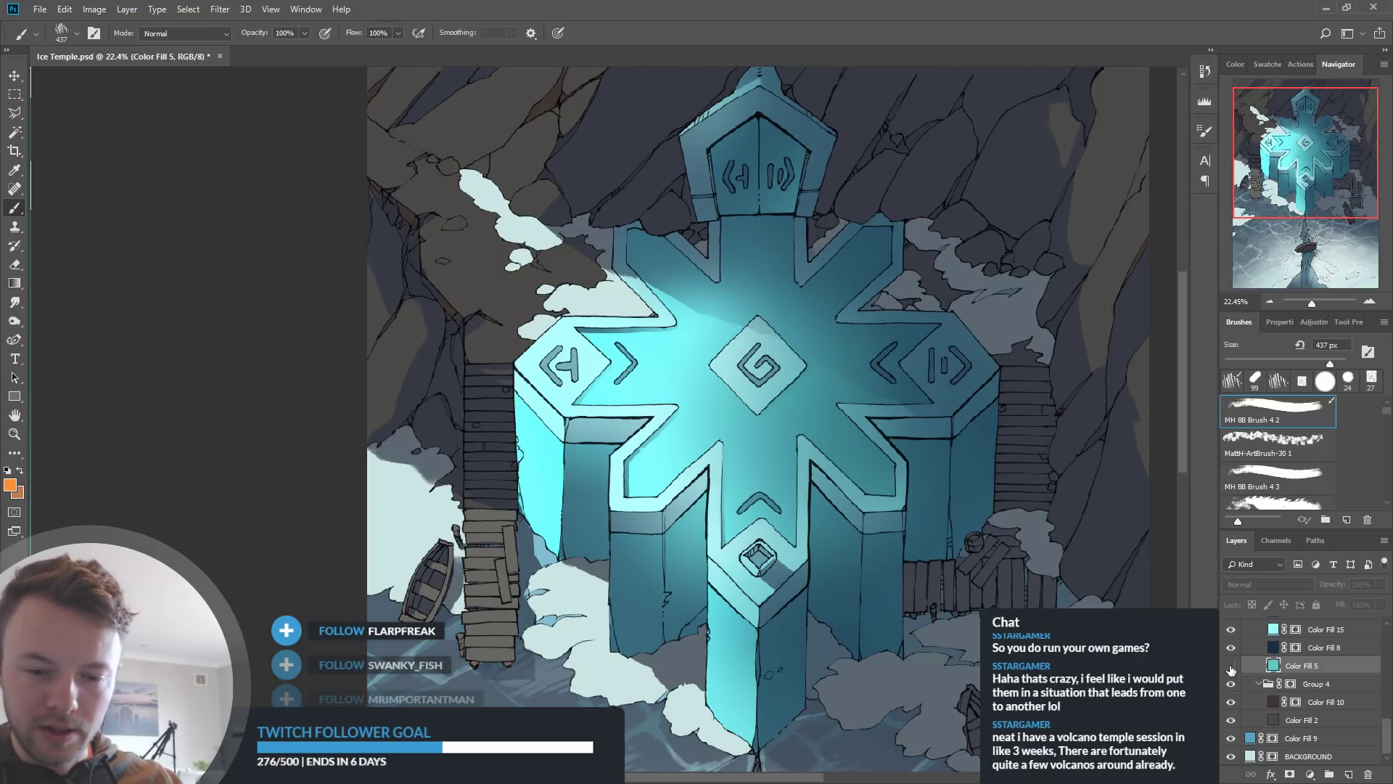
pyautogui.scroll(-5, 913, 262)
pyautogui.scroll(5, 897, 546)
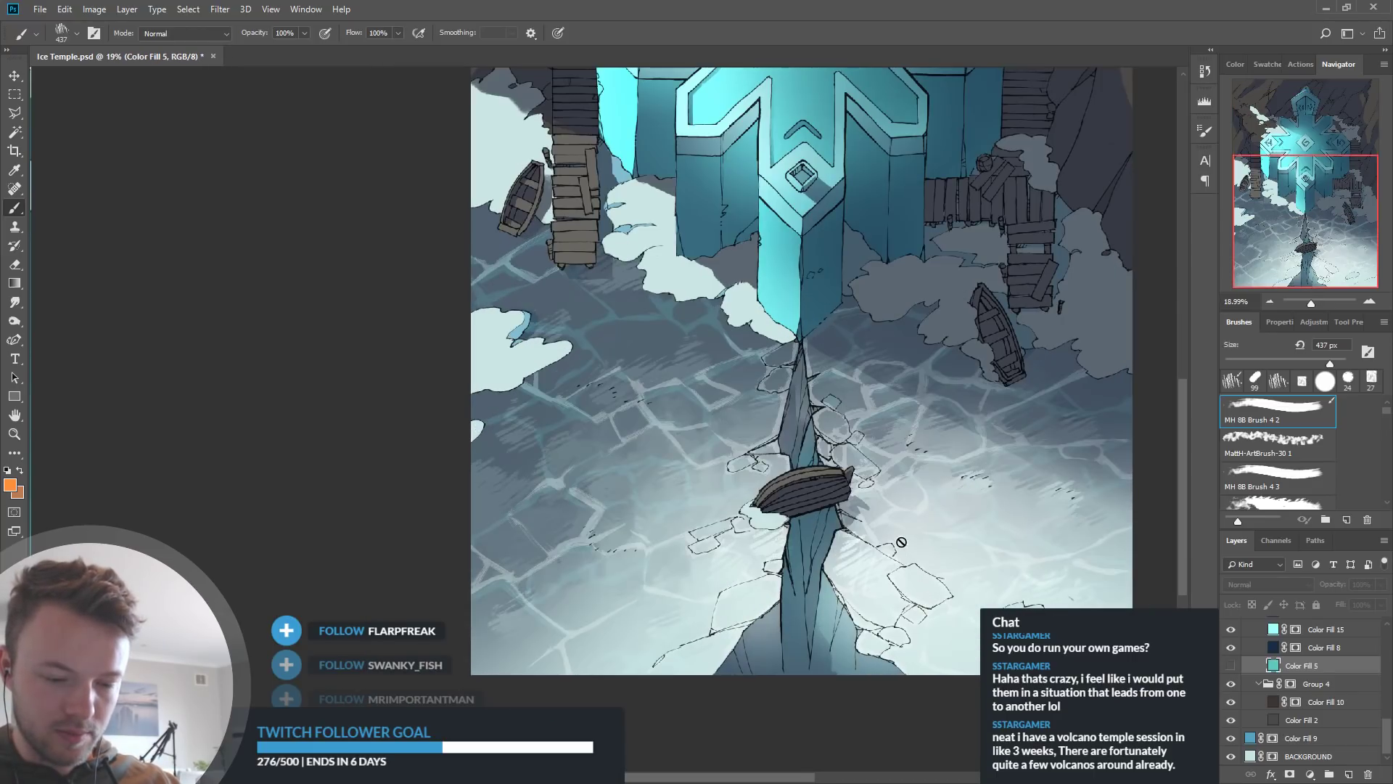
pyautogui.click(1231, 667)
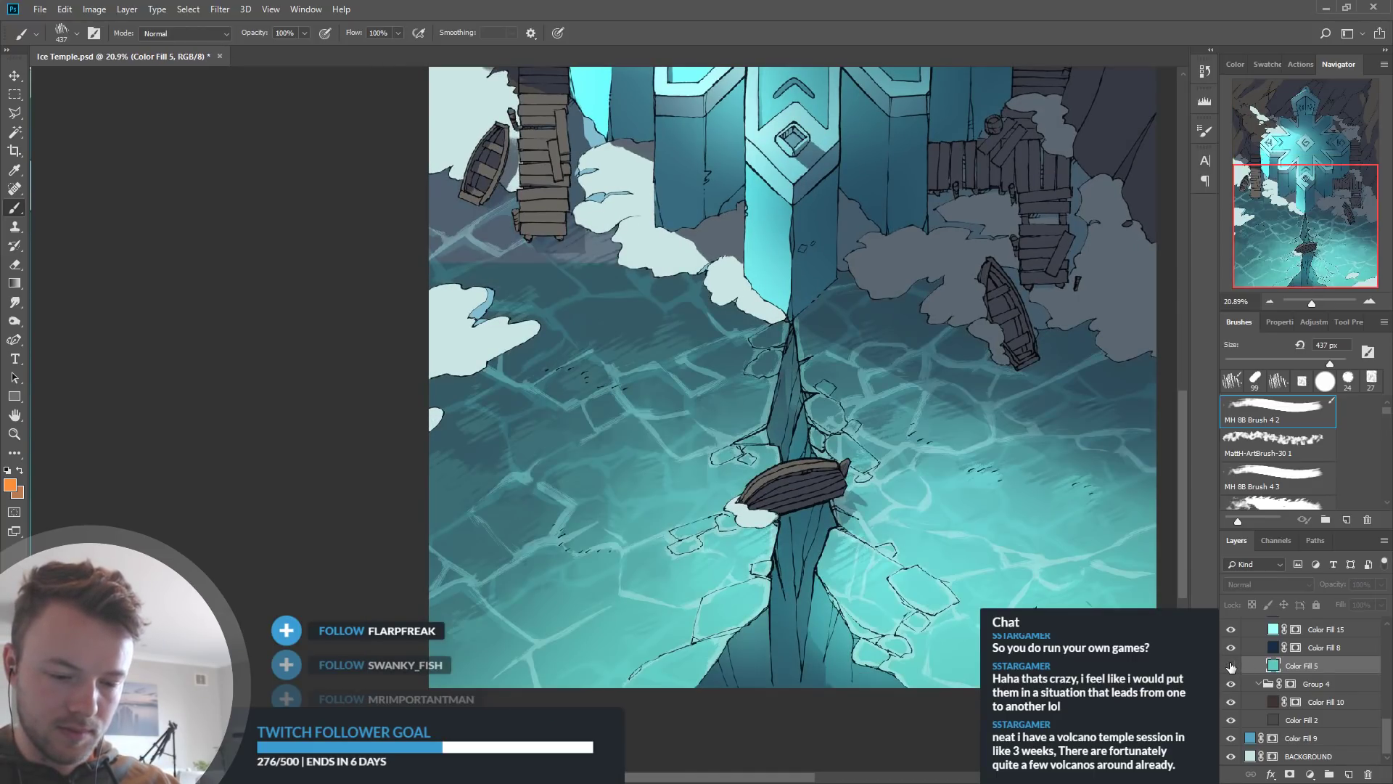
pyautogui.click(1230, 666)
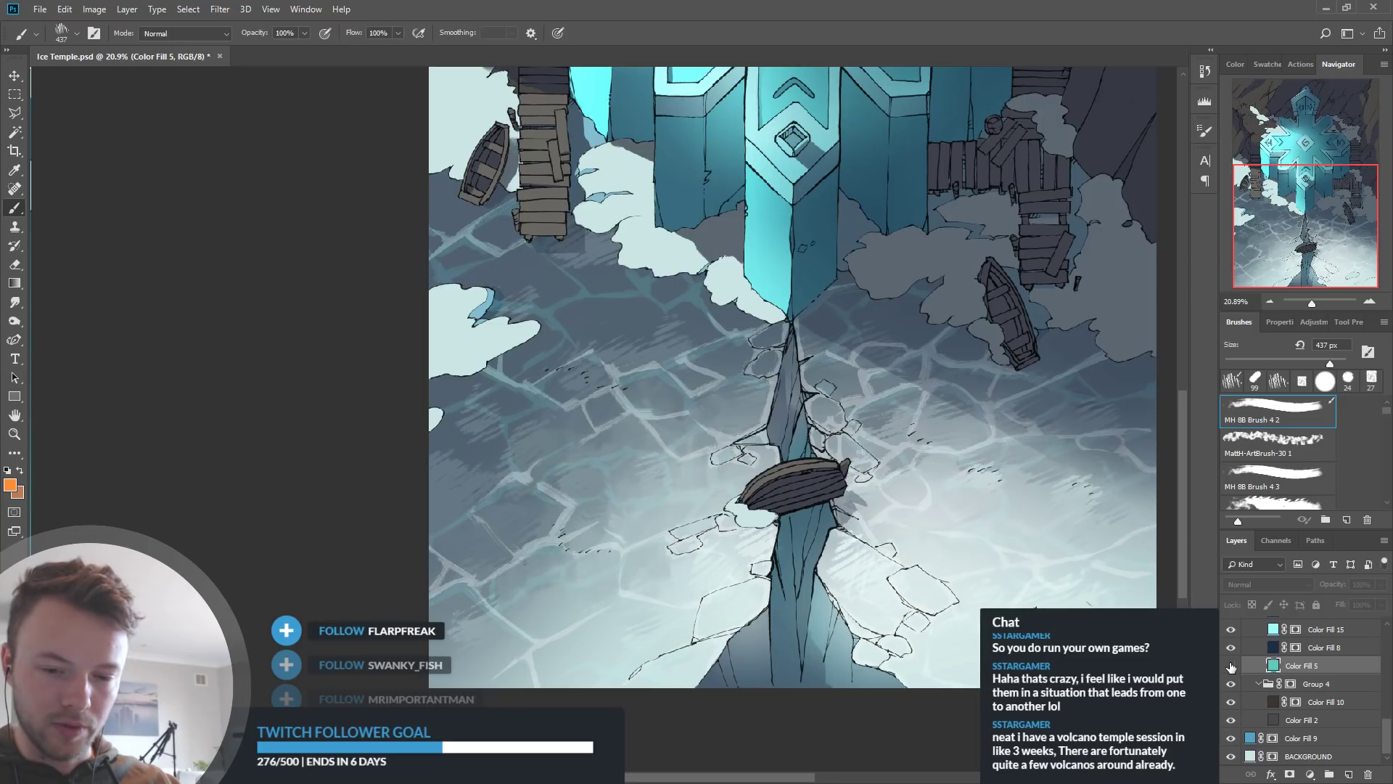
pyautogui.click(1231, 666)
pyautogui.click(1231, 666)
pyautogui.click(1231, 666)
pyautogui.click(1230, 666)
pyautogui.click(1230, 666)
pyautogui.scroll(-4, 788, 205)
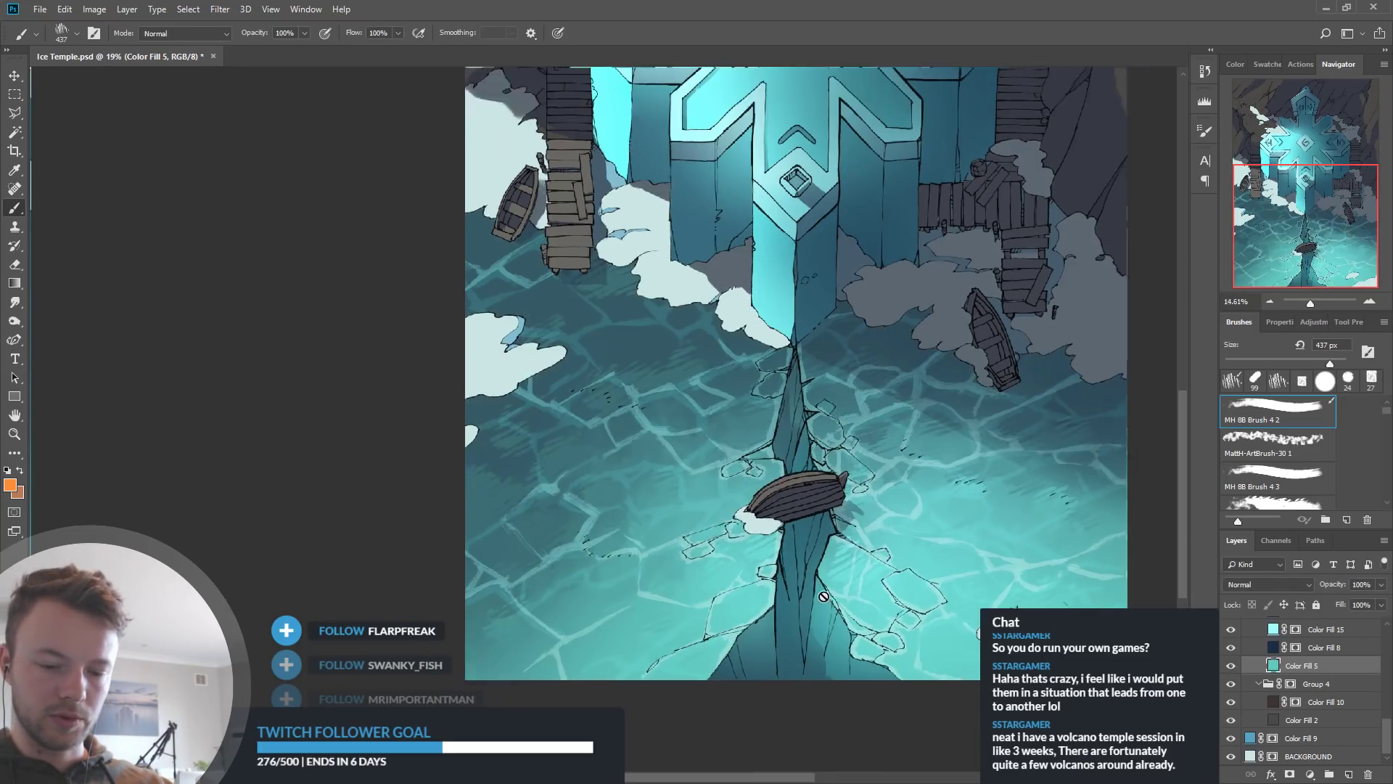
# Check the temple platform in close-up and save the Ice Temple document
pyautogui.scroll(6, 788, 205)
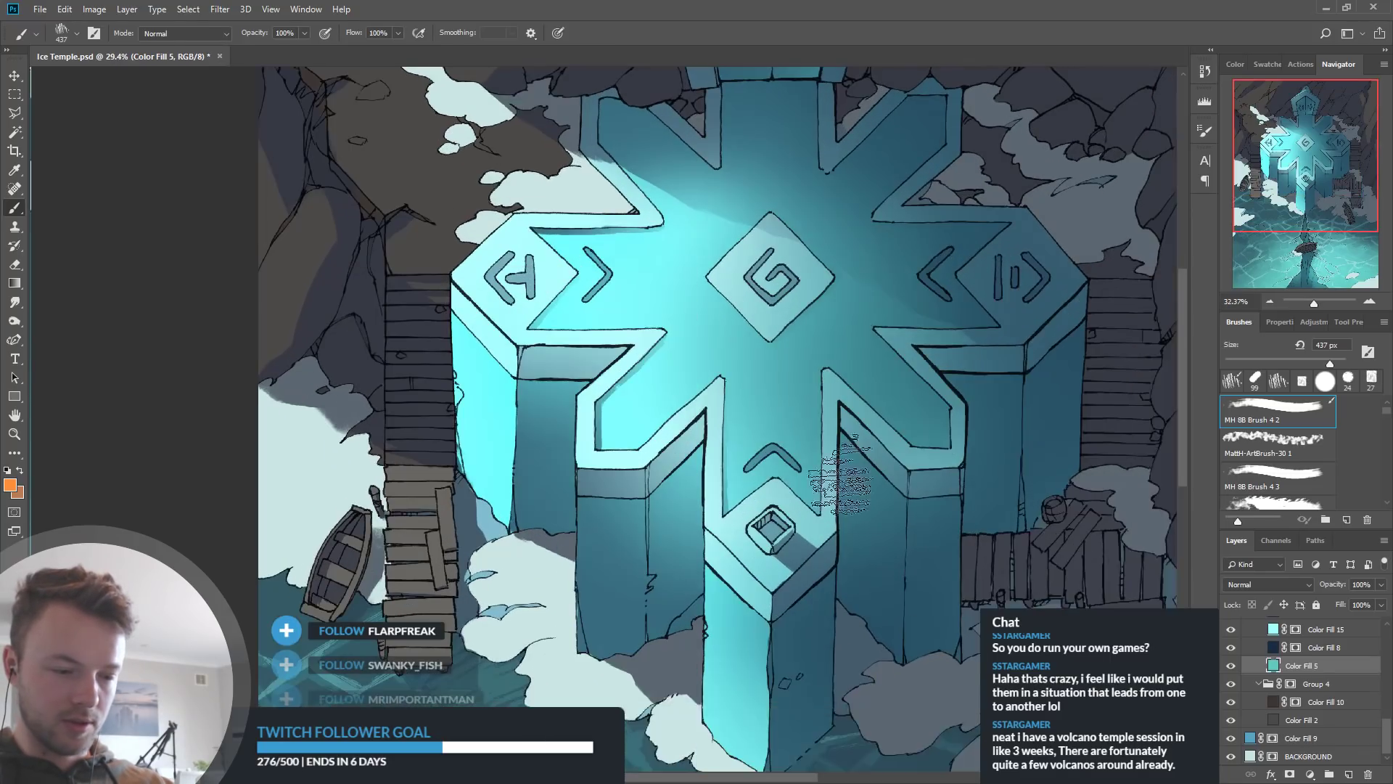
pyautogui.hotkey('ctrl', 's')
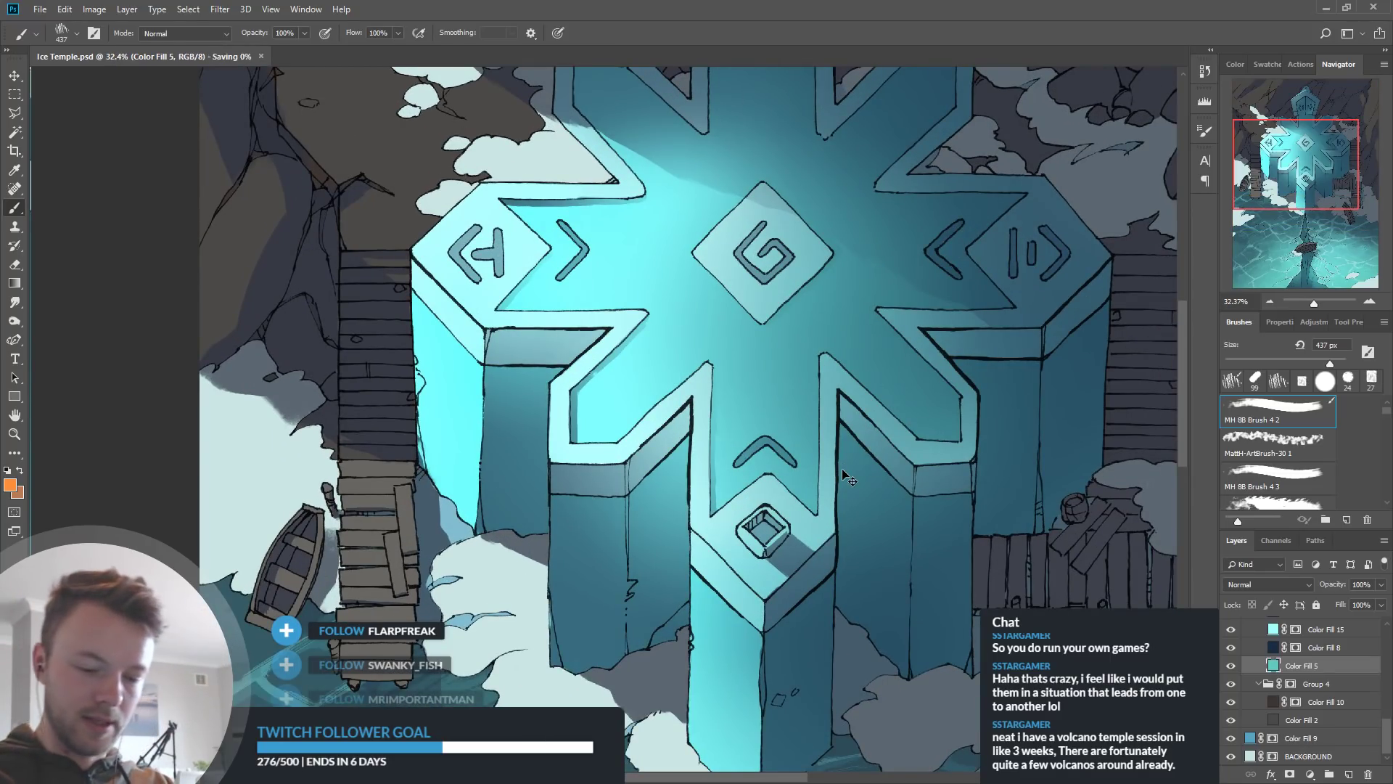
pyautogui.scroll(-1, 661, 376)
pyautogui.scroll(1, 856, 440)
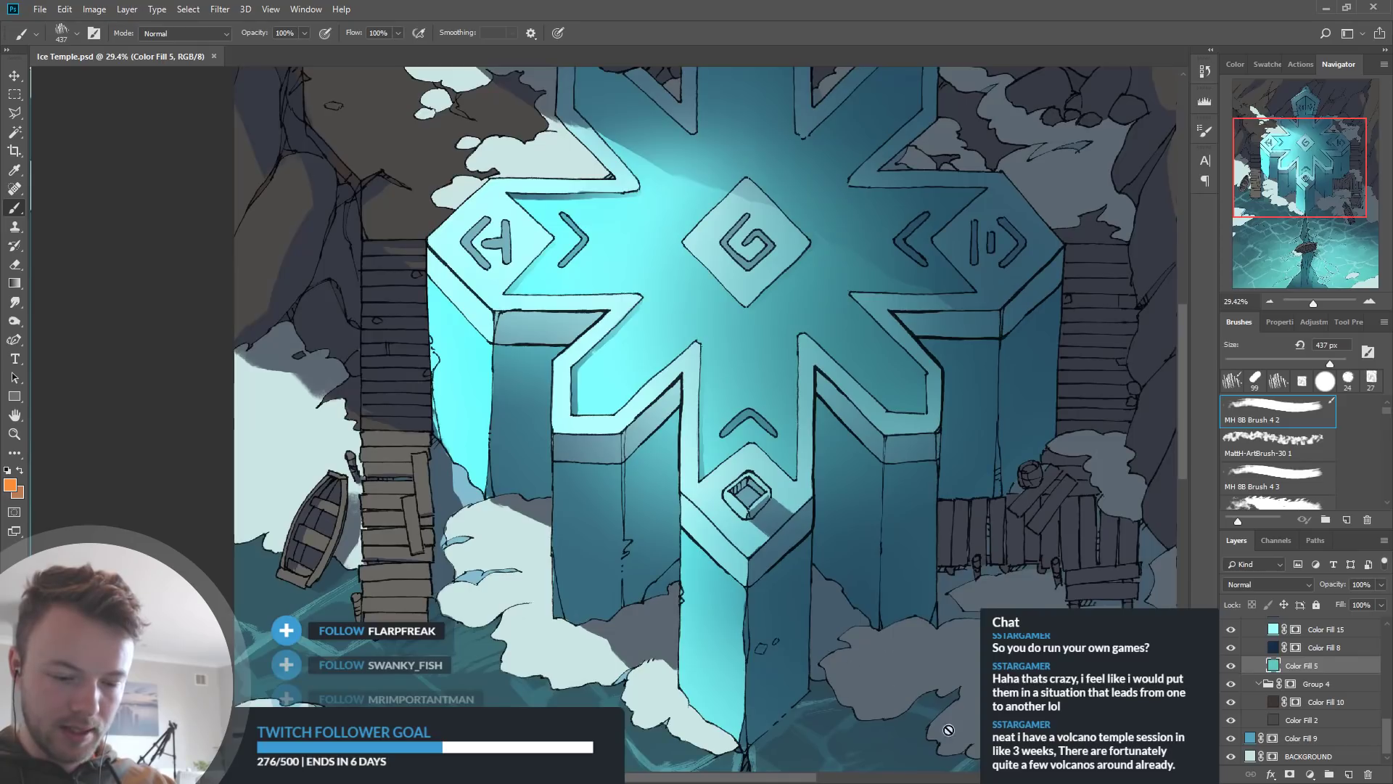
# Toggle Color Fill 8 and Group 1's Color Fill 7 to check what each layer contributes, leaving both visible
pyautogui.scroll(1, 1278, 709)
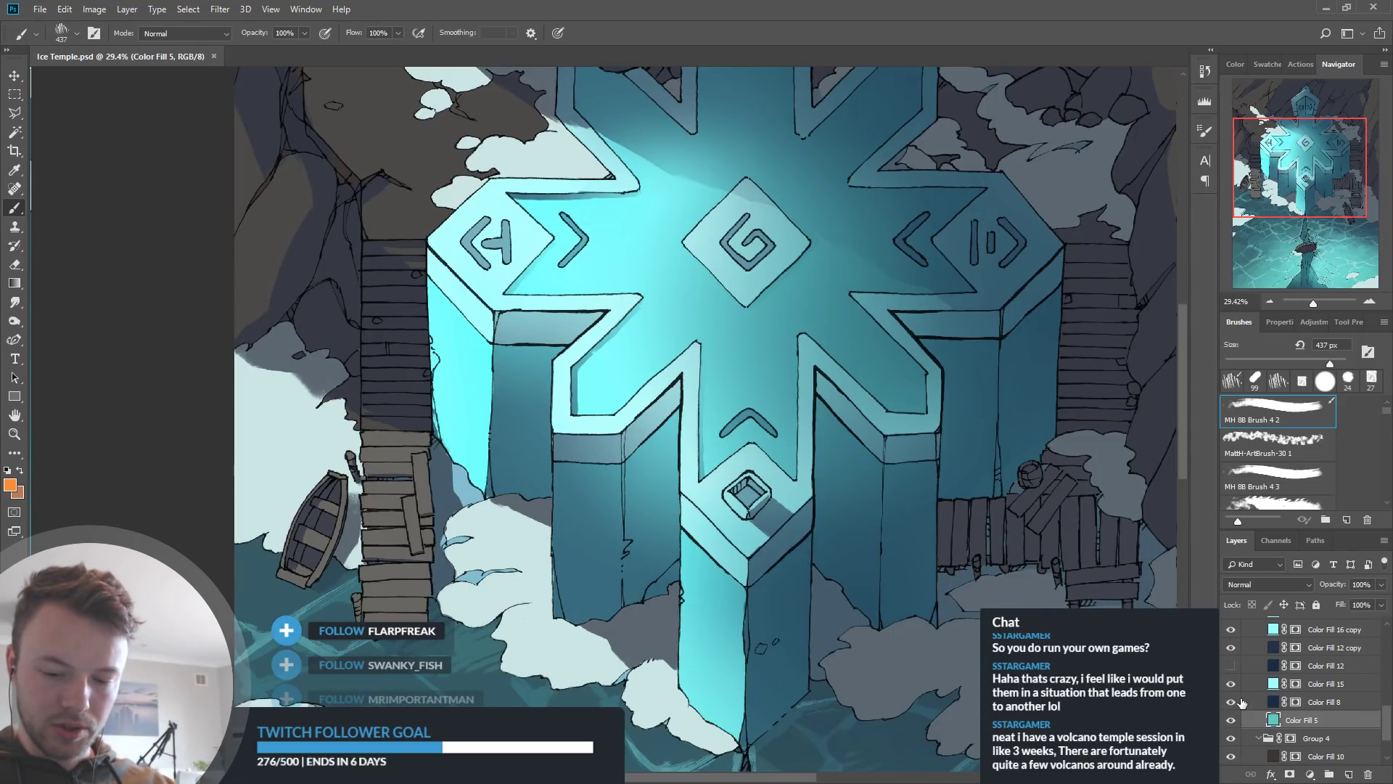
pyautogui.click(1231, 702)
pyautogui.click(1230, 703)
pyautogui.scroll(8, 1237, 668)
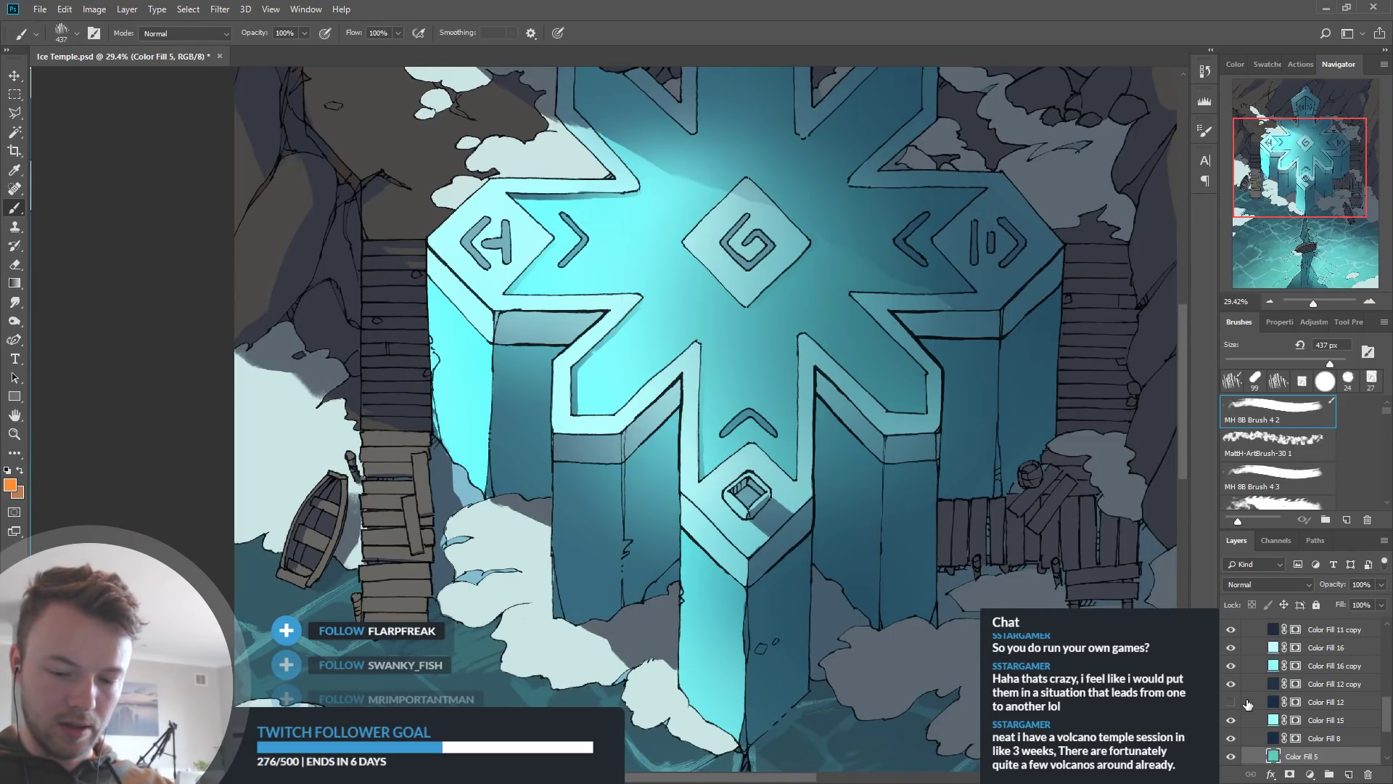
pyautogui.scroll(2, 1263, 716)
pyautogui.click(1231, 666)
pyautogui.click(1231, 666)
# Toggle Color Fill 11 copy 2 in Group 1 repeatedly to compare the temple with and without its shadows
pyautogui.click(1229, 648)
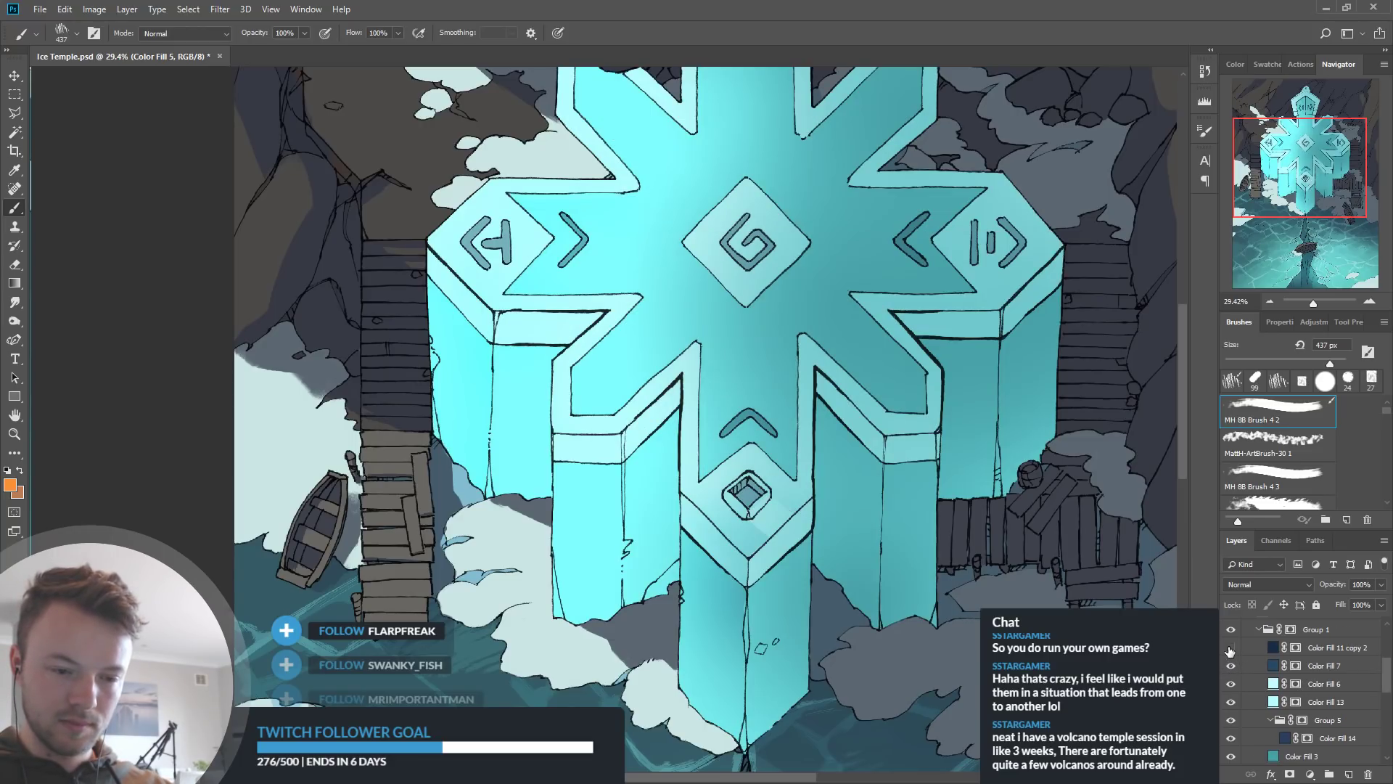
pyautogui.click(1230, 648)
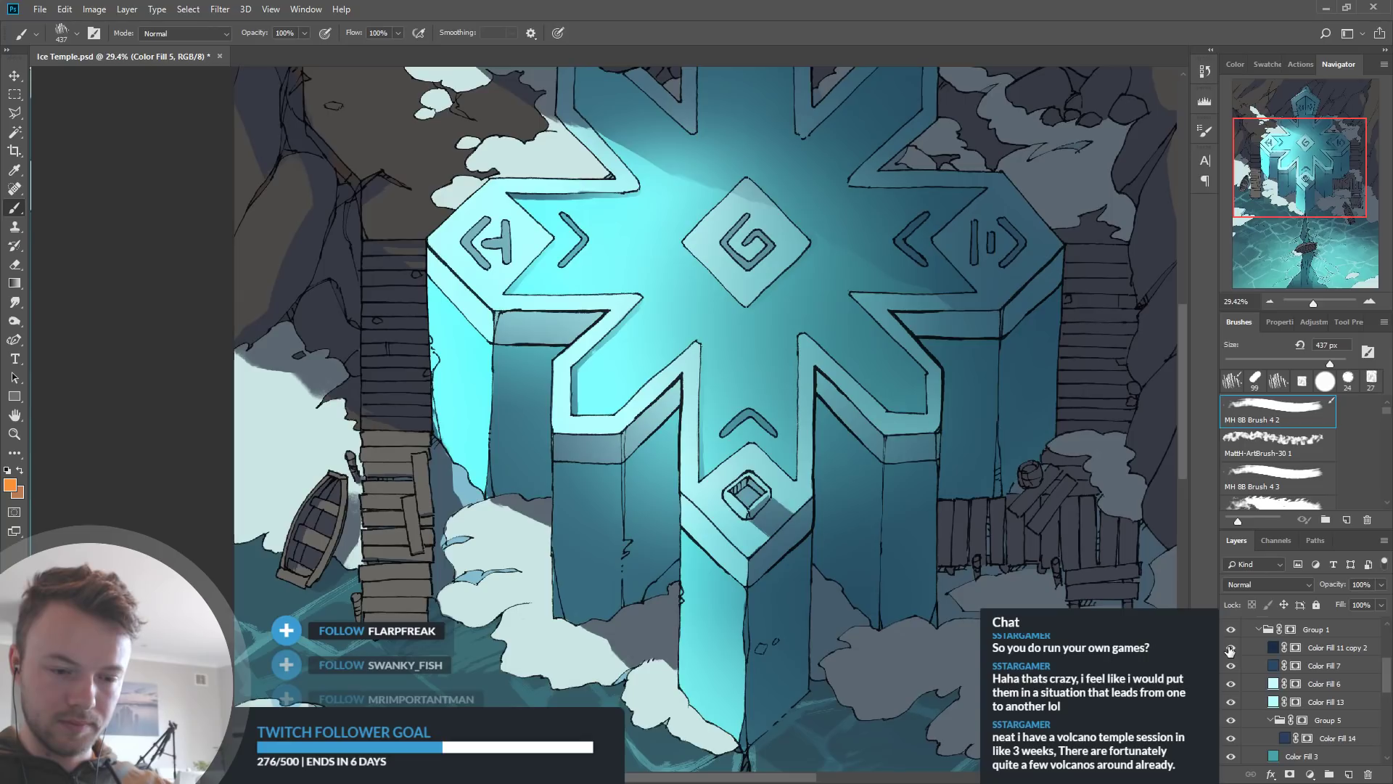
pyautogui.click(1230, 648)
pyautogui.click(1229, 648)
pyautogui.click(1229, 648)
pyautogui.click(1230, 648)
pyautogui.click(1229, 648)
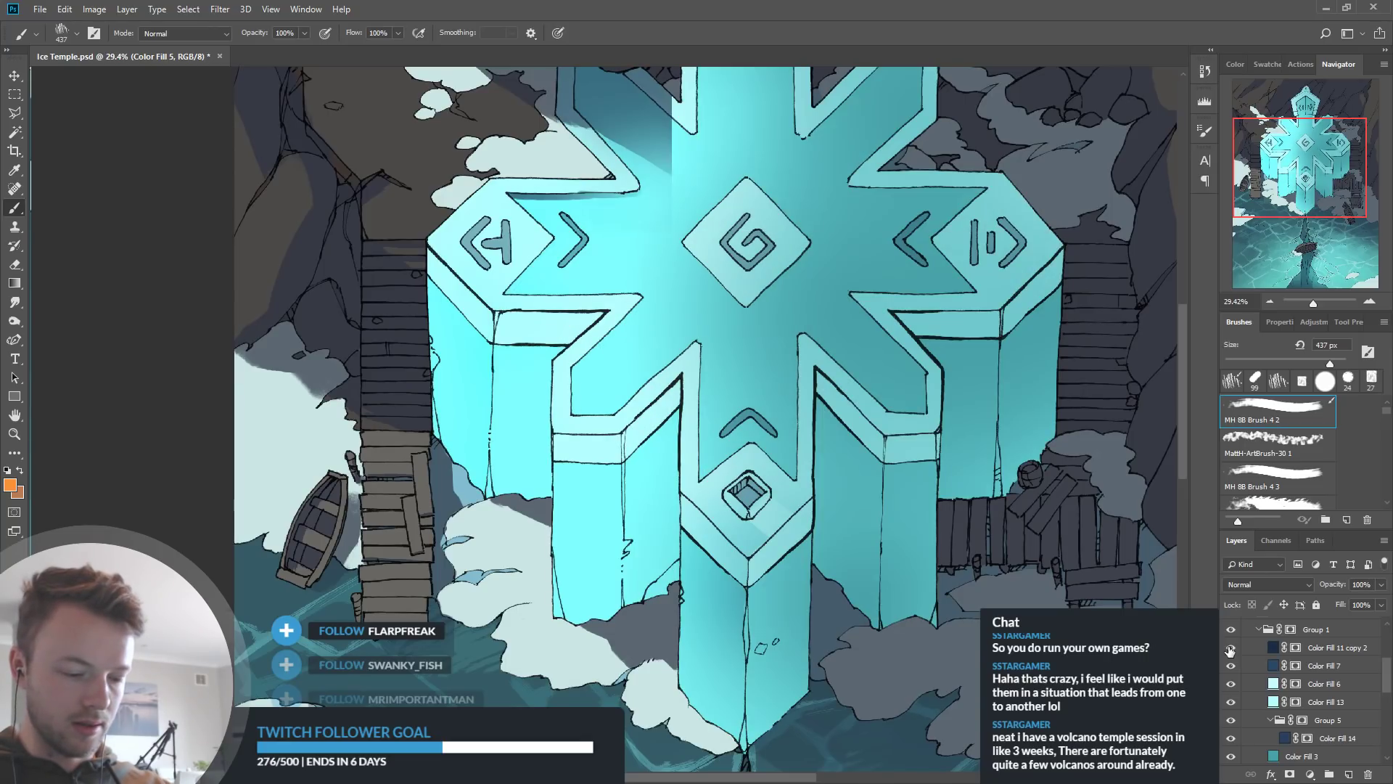
pyautogui.click(1229, 648)
pyautogui.click(1229, 648)
pyautogui.click(1230, 648)
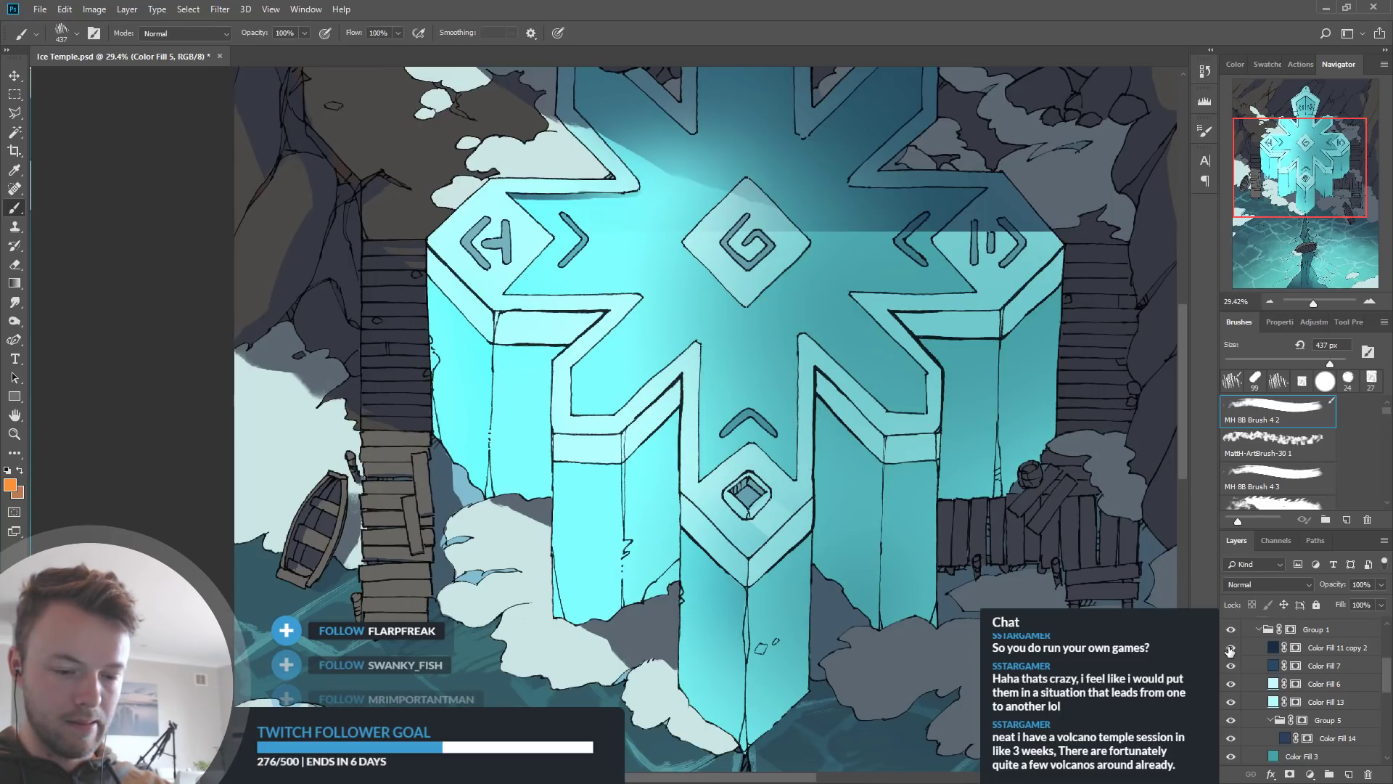
# Hide and restore Color Fill 11 copy 2 to judge the temple's shadows in close-up and in the full composition
pyautogui.click(1229, 648)
pyautogui.click(1230, 648)
pyautogui.scroll(-3, 811, 555)
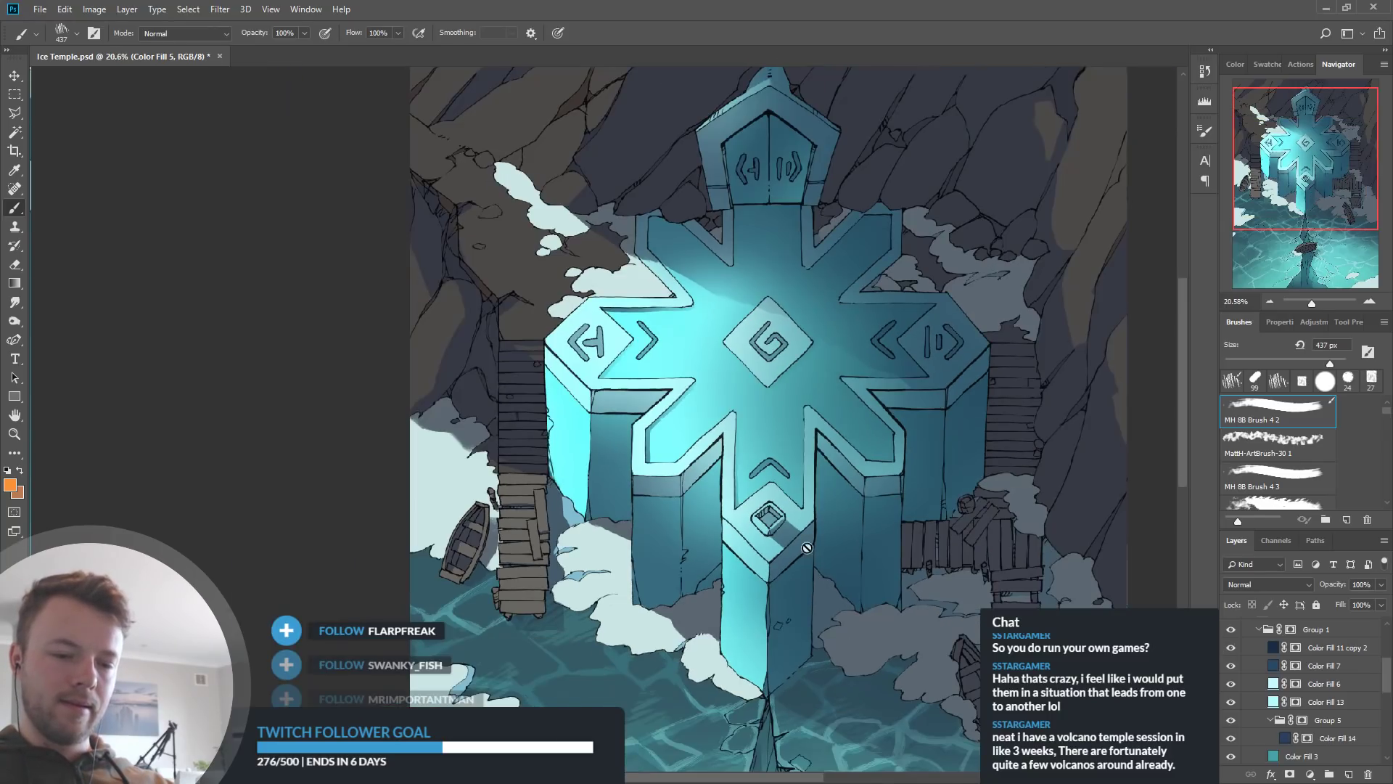
pyautogui.scroll(2, 804, 260)
pyautogui.scroll(2, 792, 268)
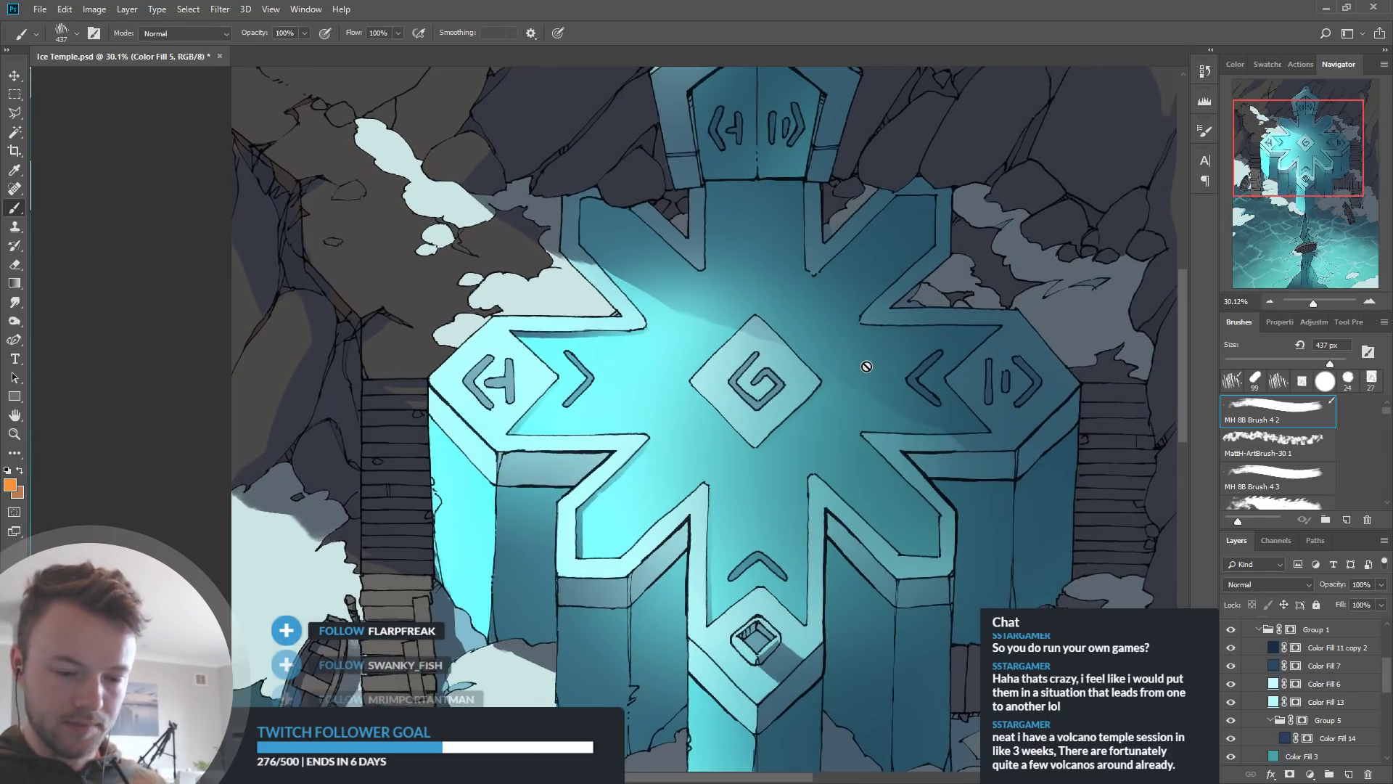
pyautogui.scroll(-2, 811, 351)
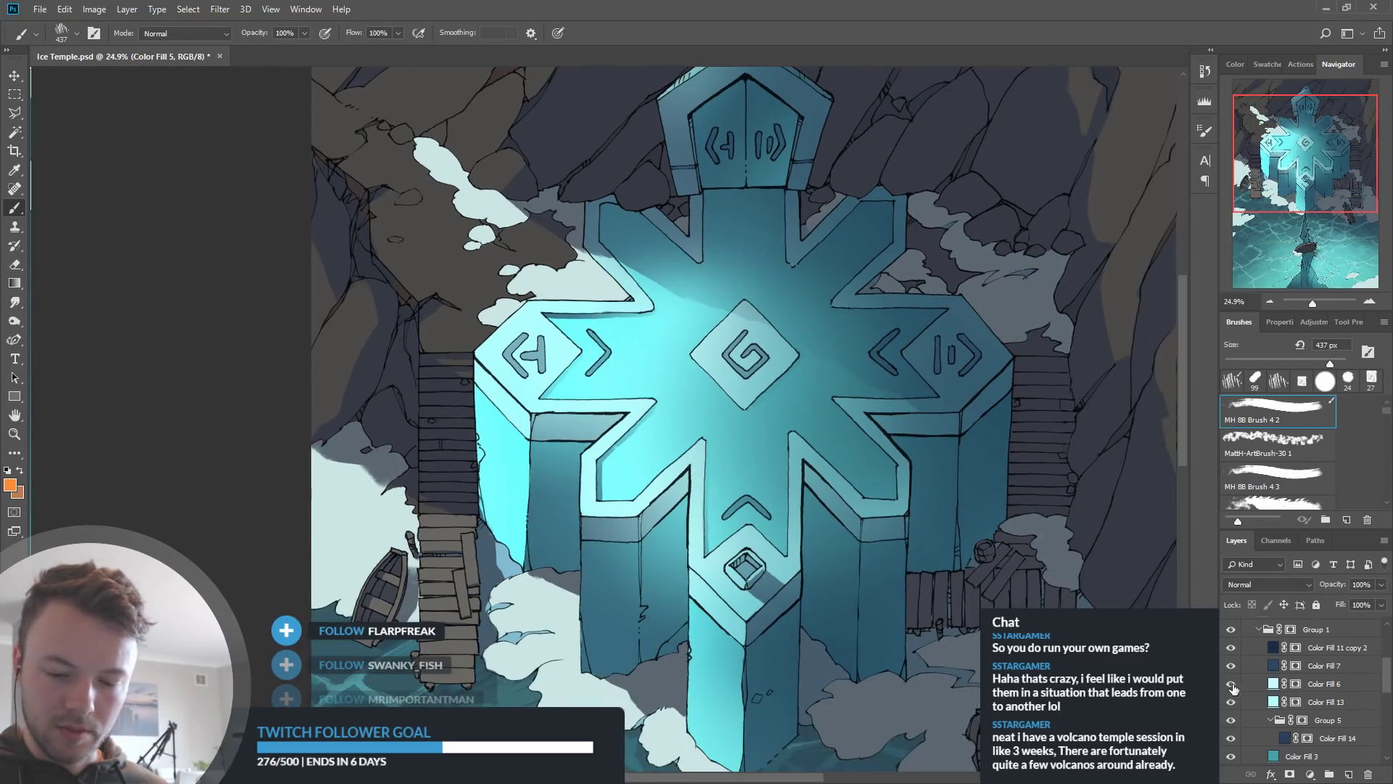
pyautogui.click(1232, 648)
pyautogui.click(1232, 649)
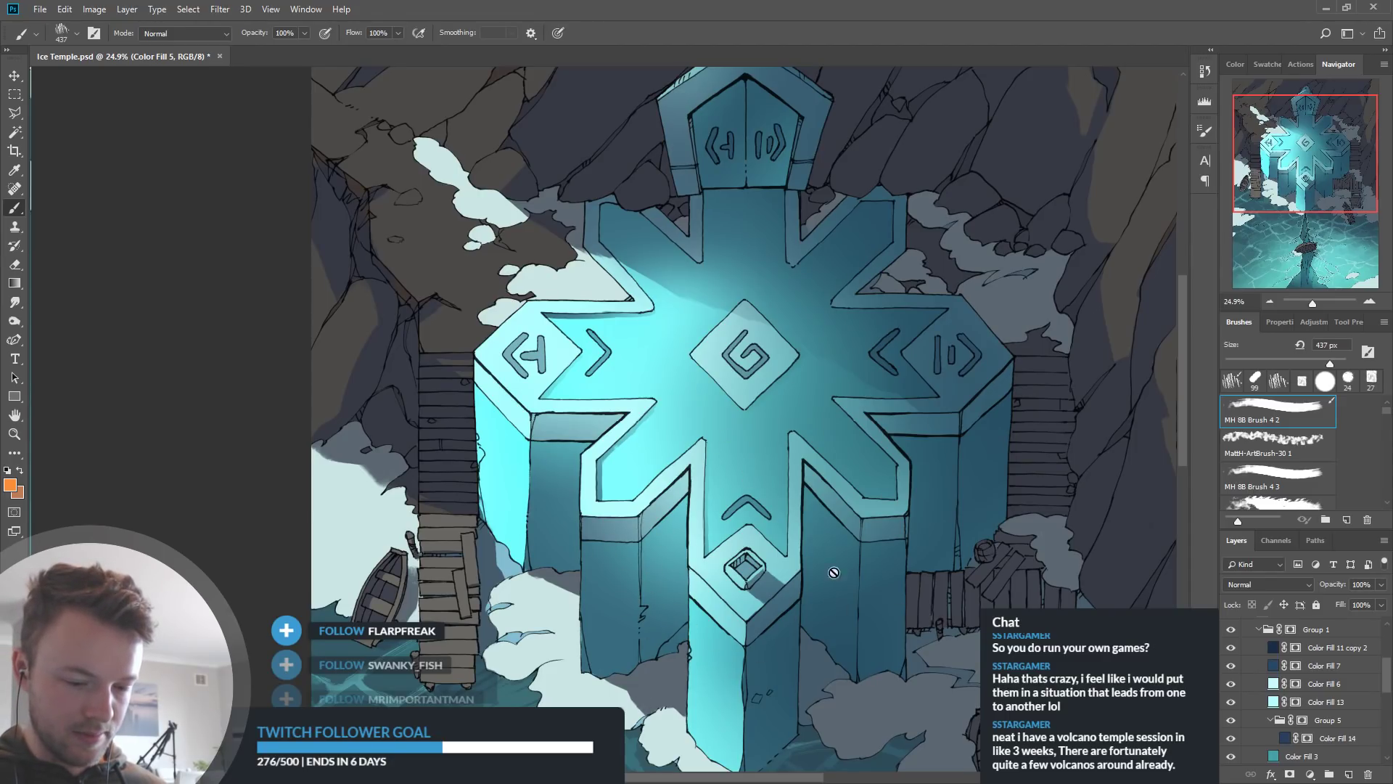
pyautogui.scroll(-5, 695, 447)
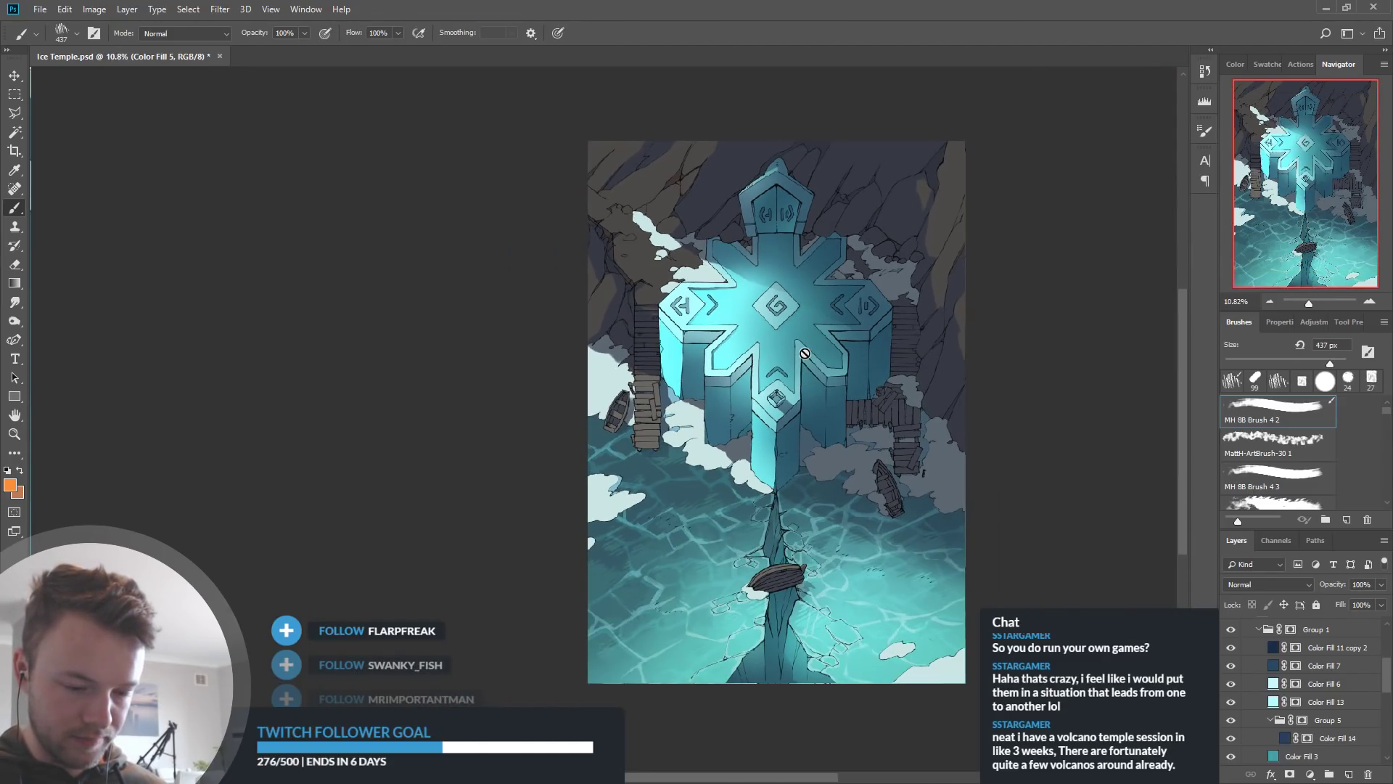
pyautogui.scroll(6, 805, 353)
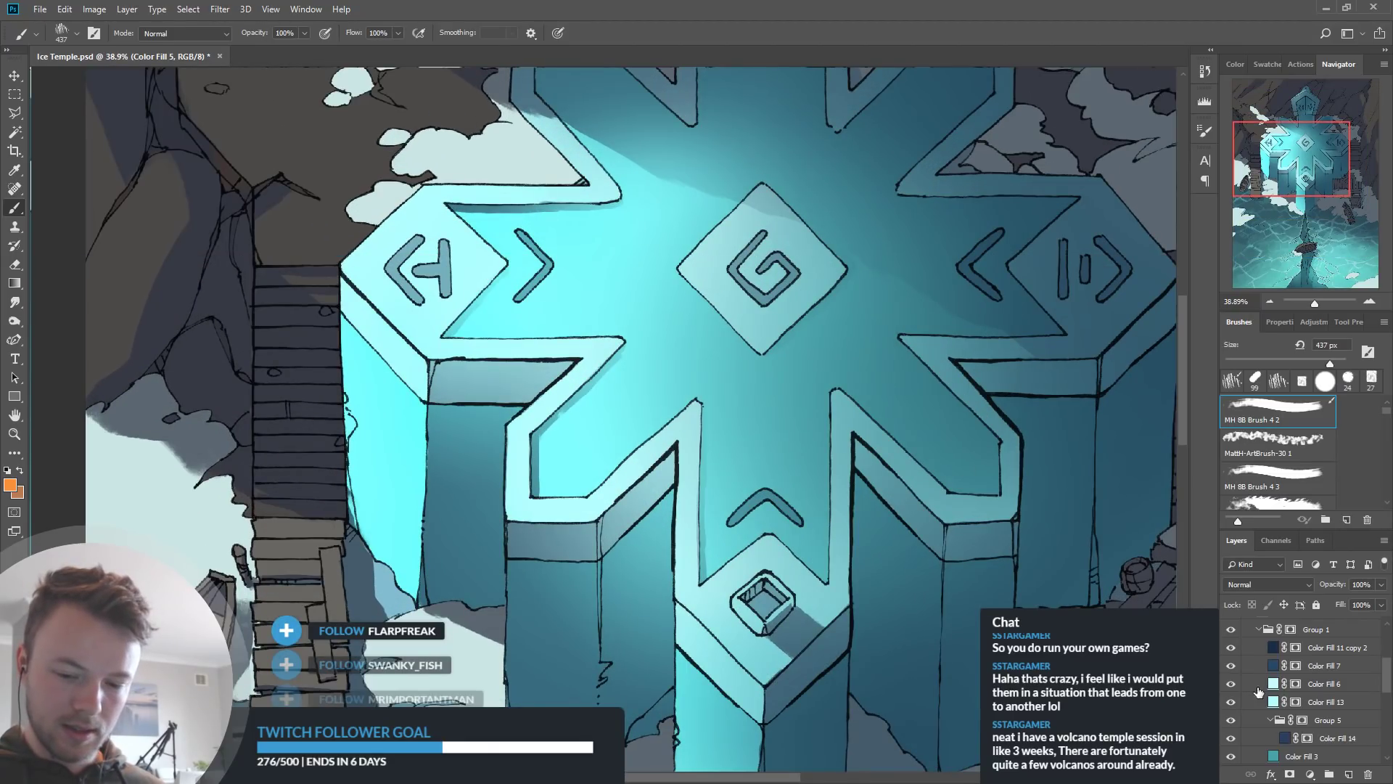
# Toggle Color Fill 13 repeatedly to compare the temple with and without its bright cyan light, leaving the layer visible
pyautogui.click(1235, 686)
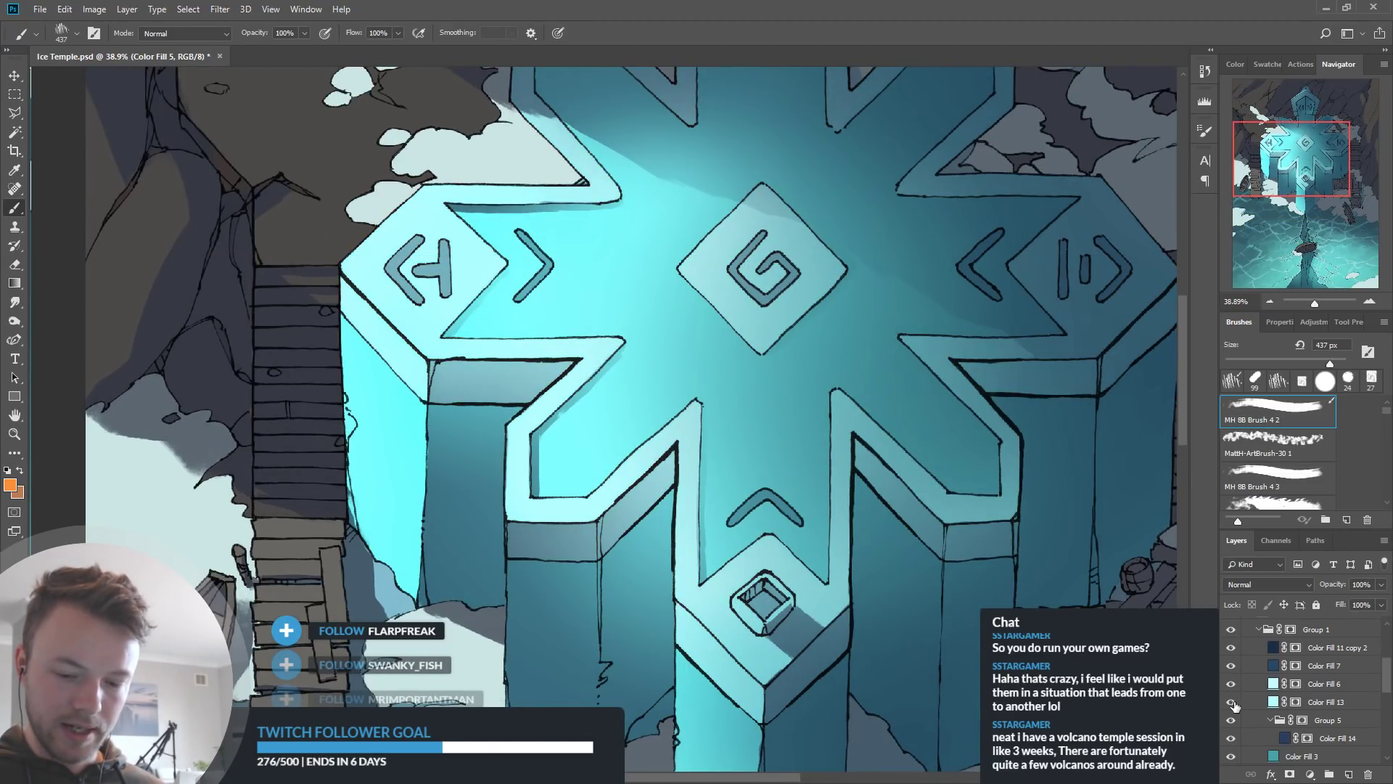
pyautogui.click(1230, 704)
pyautogui.click(1230, 704)
pyautogui.click(1230, 704)
pyautogui.click(1230, 704)
pyautogui.click(1230, 704)
pyautogui.click(1230, 704)
pyautogui.click(1230, 704)
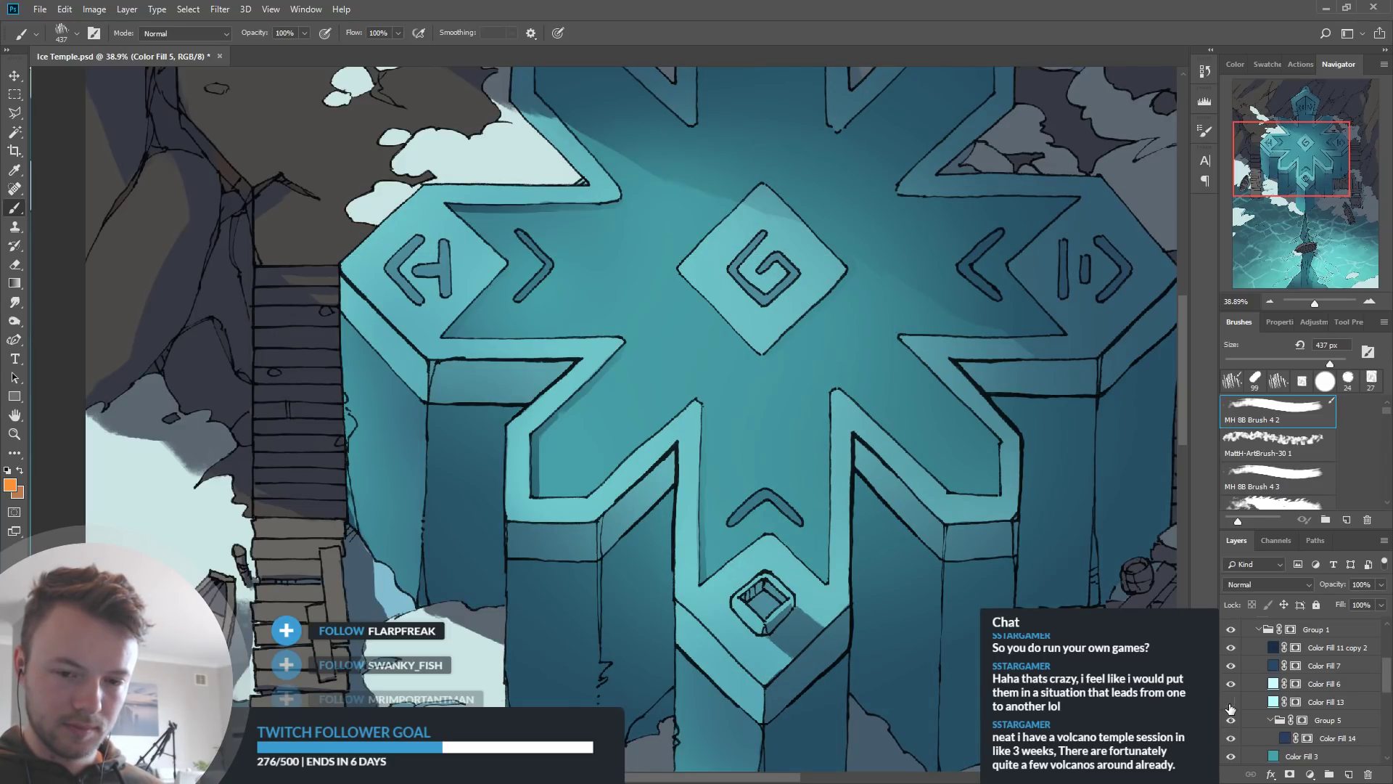
pyautogui.click(1230, 704)
# Lower the opacity of Color Fill 13 to 87% and check the softened light across the temple
pyautogui.click(1301, 704)
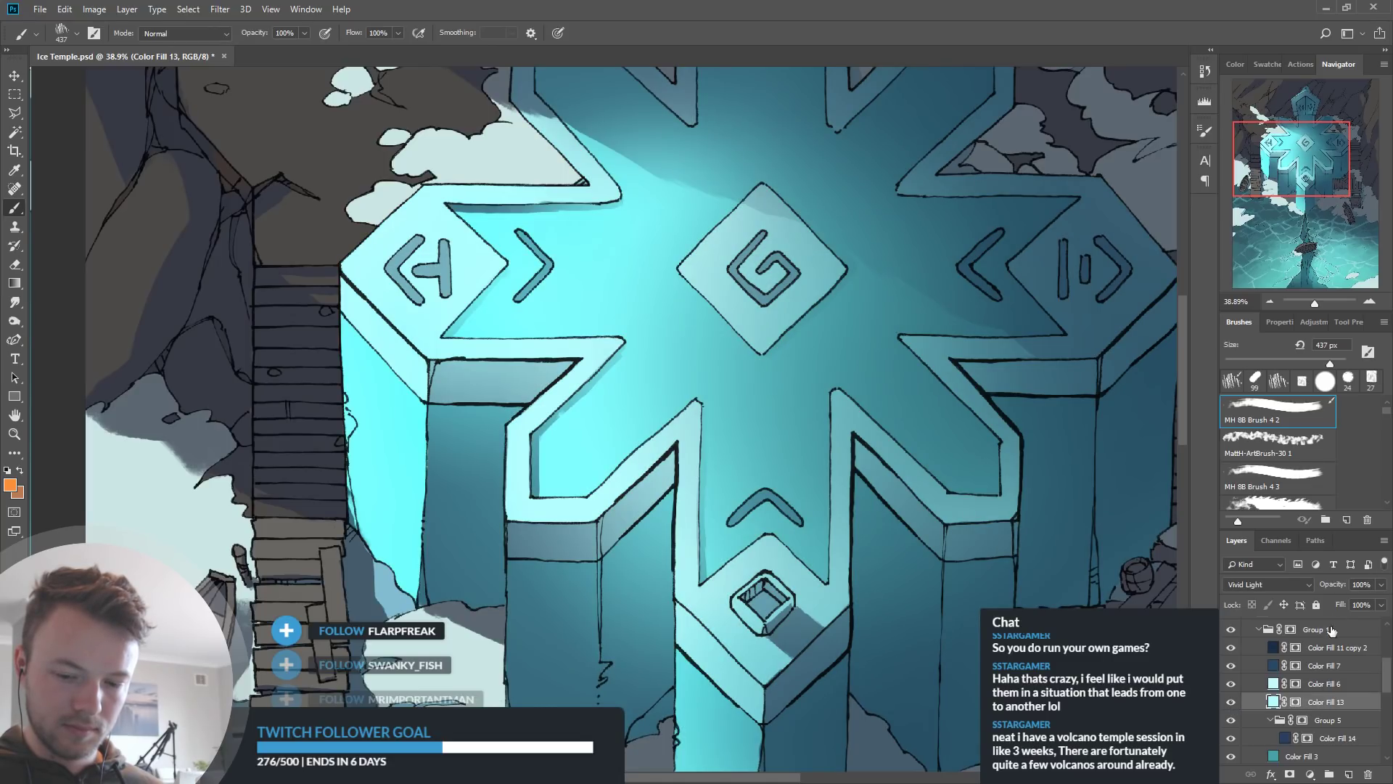
pyautogui.moveTo(1337, 588); pyautogui.dragTo(1327, 591)
pyautogui.scroll(-3, 763, 426)
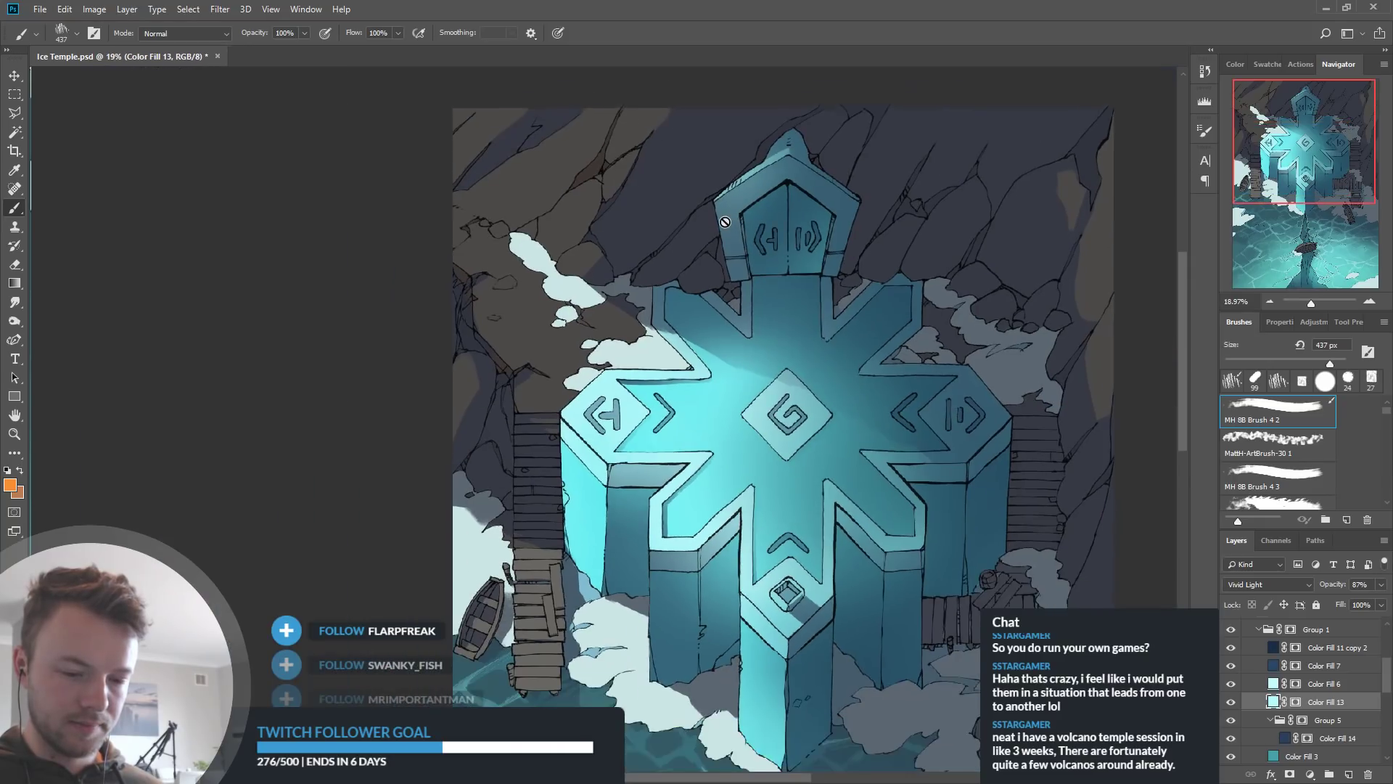
pyautogui.scroll(4, 763, 426)
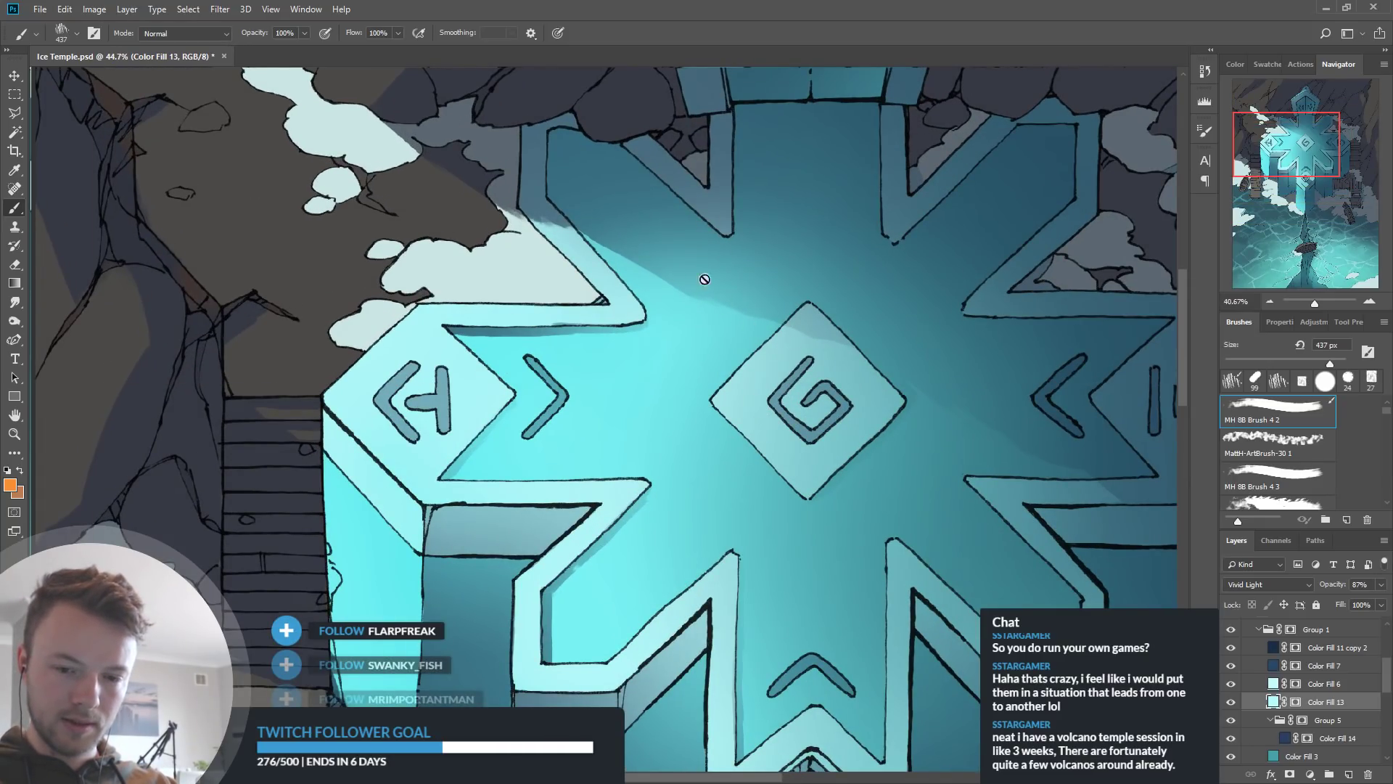
pyautogui.scroll(-5, 711, 289)
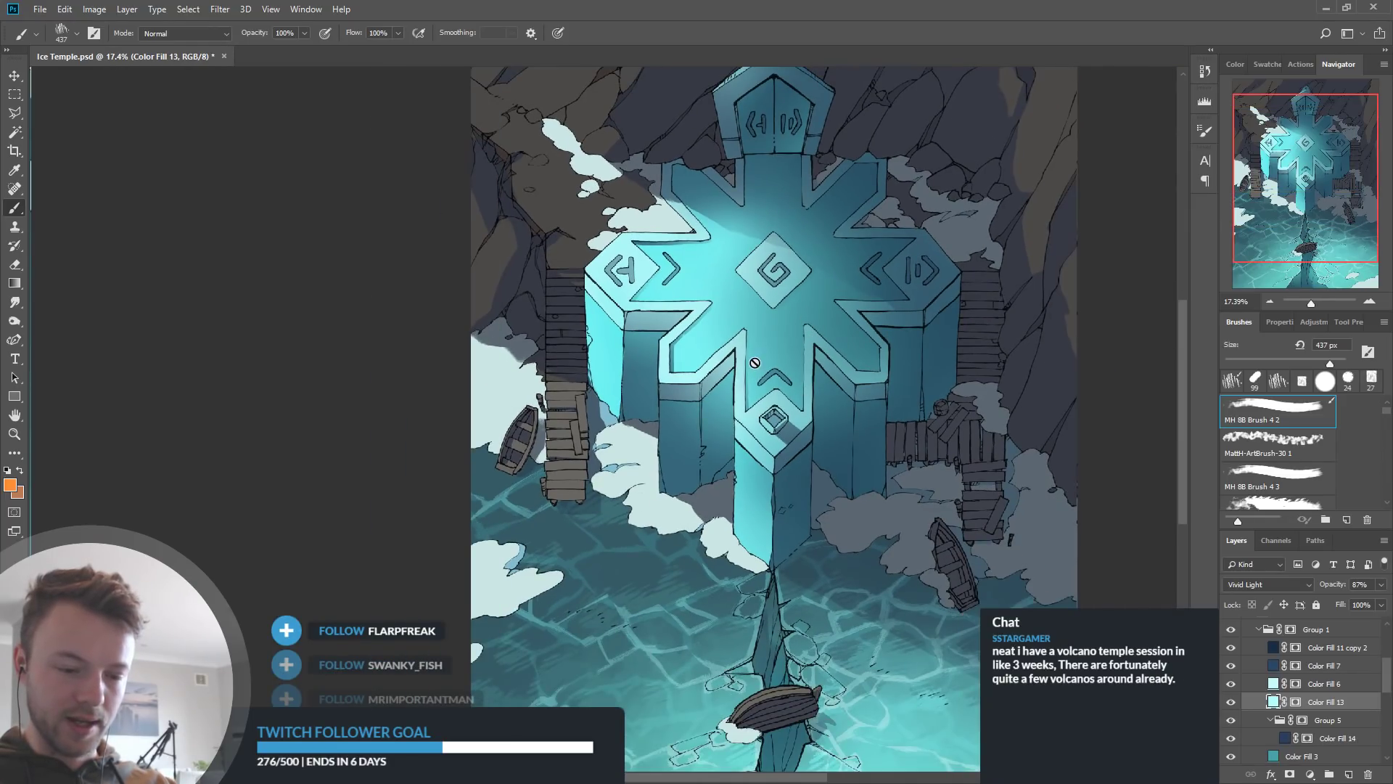
pyautogui.scroll(-1, 756, 365)
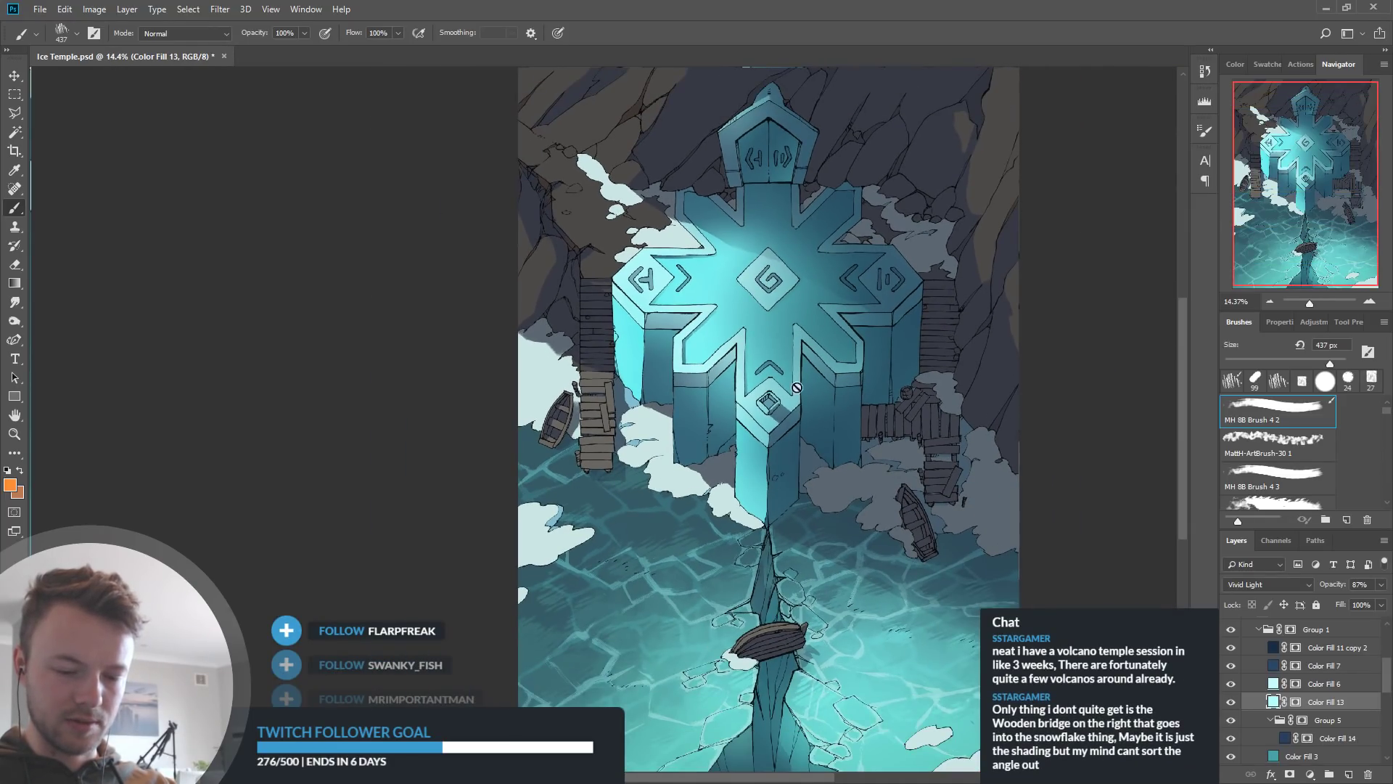
# Paint textured strokes on Color Fill 13's layer mask around the central G diamond, undoing a misplaced stroke
pyautogui.scroll(5, 722, 283)
pyautogui.scroll(2, 632, 297)
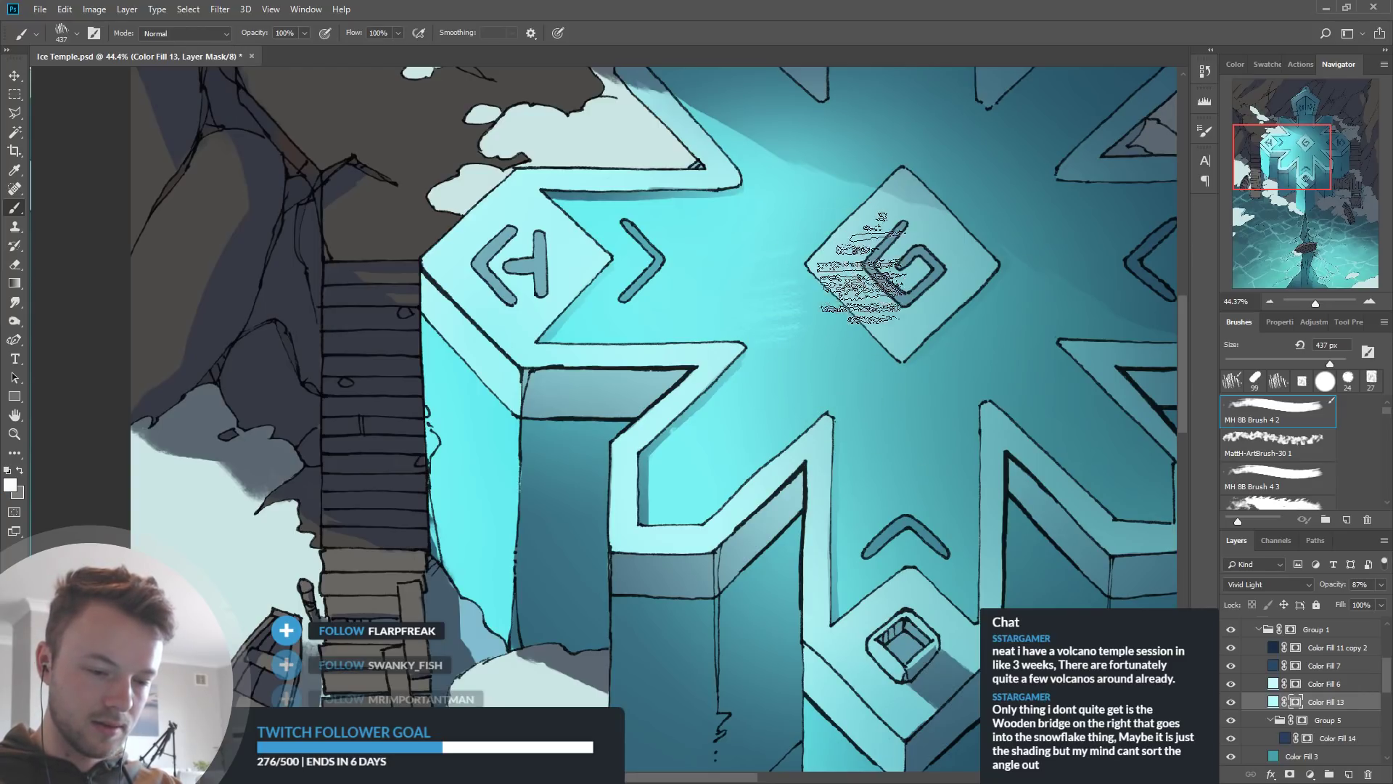
pyautogui.moveTo(806, 303); pyautogui.dragTo(857, 359)
pyautogui.hotkey('ctrl', 'z')
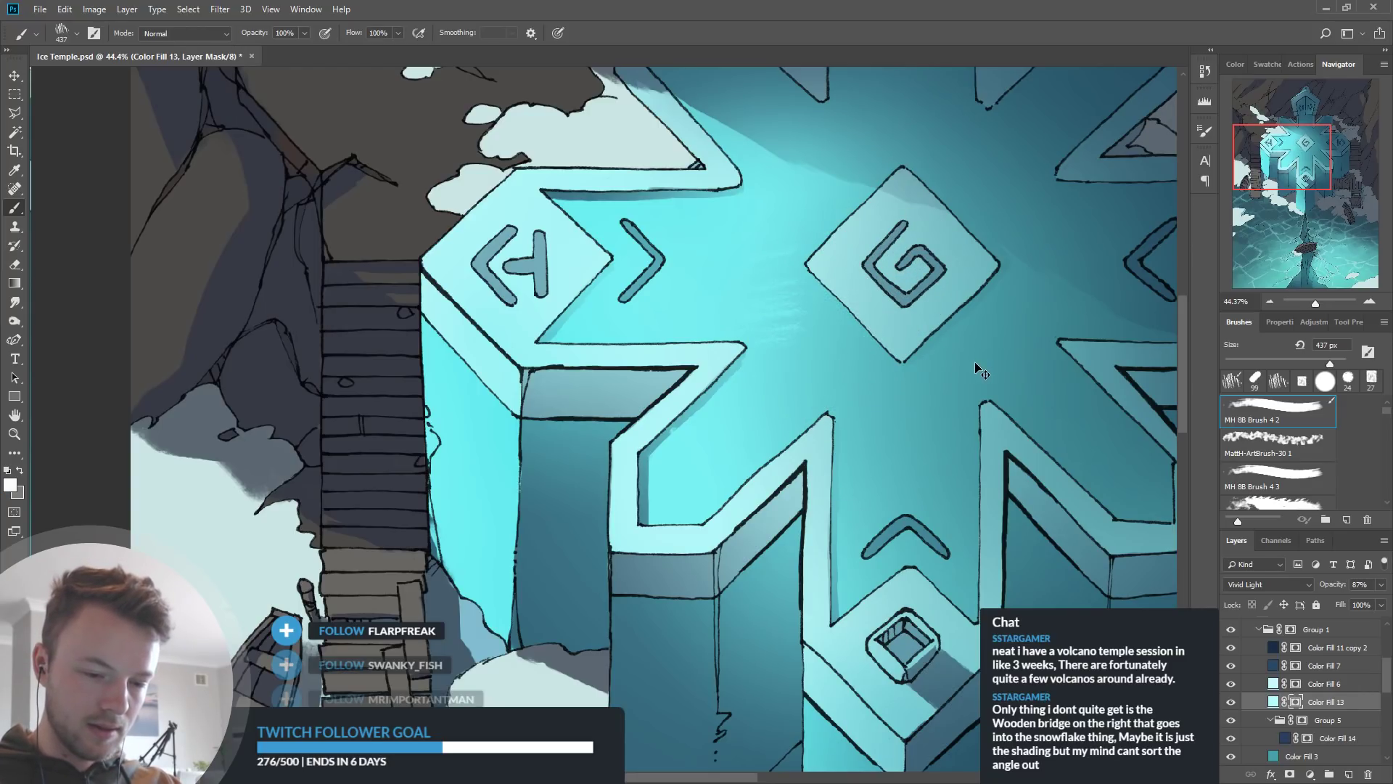
pyautogui.scroll(-4, 597, 367)
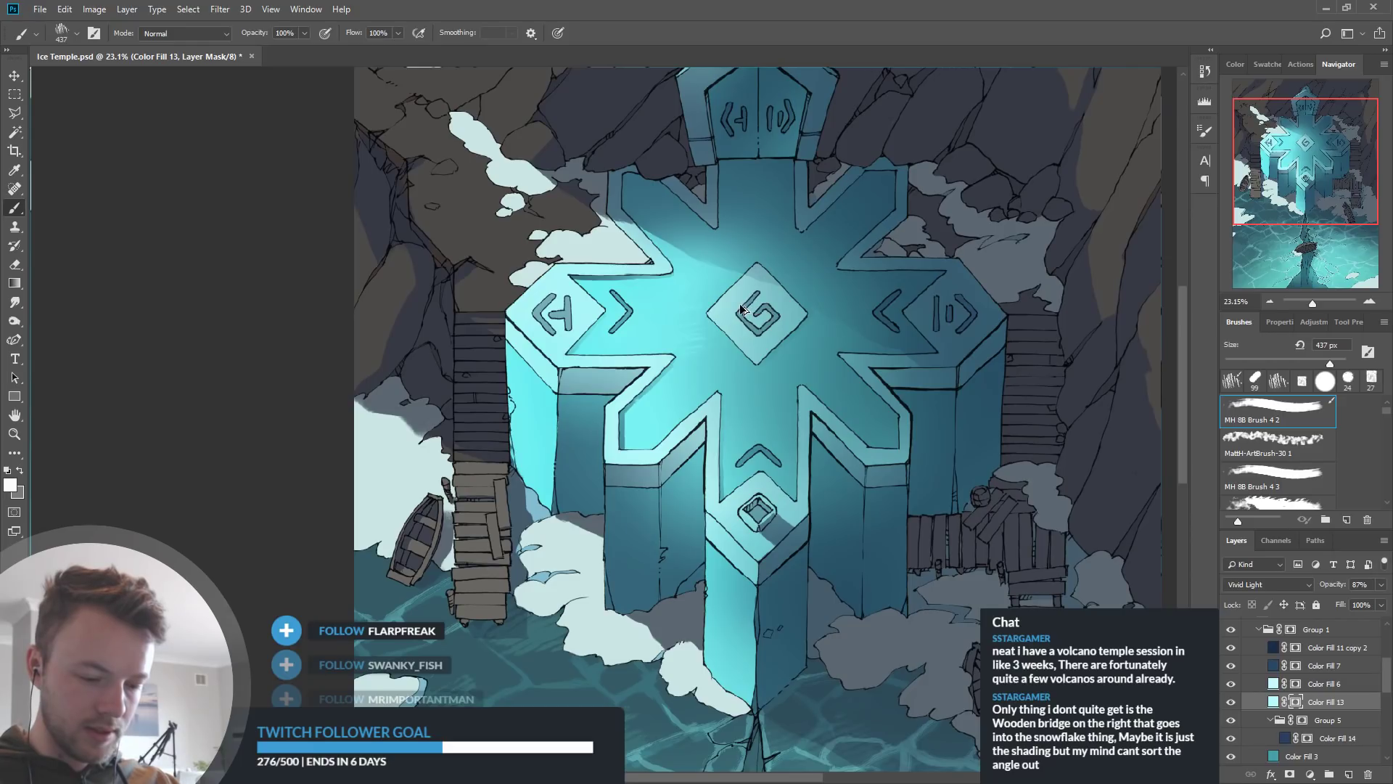
pyautogui.scroll(1, 747, 315)
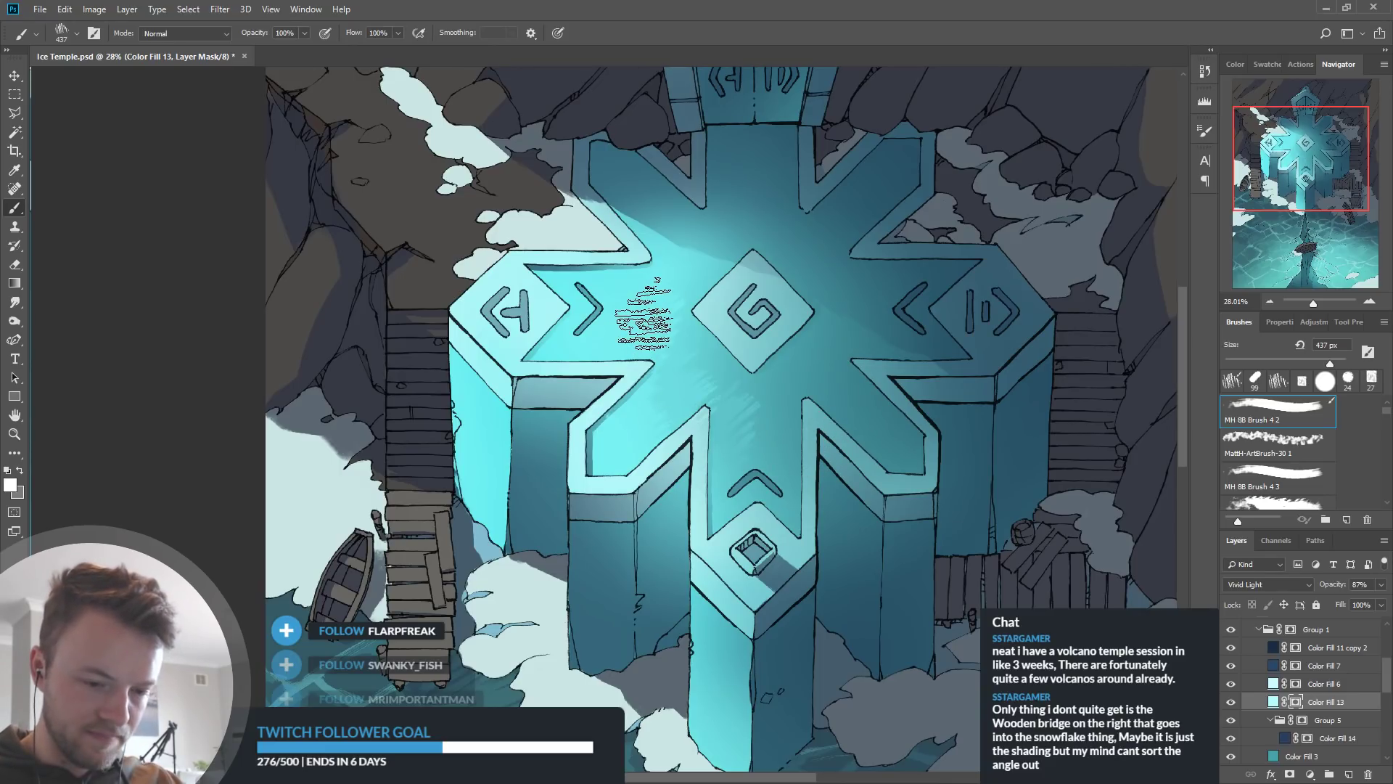
pyautogui.moveTo(900, 416); pyautogui.dragTo(881, 441)
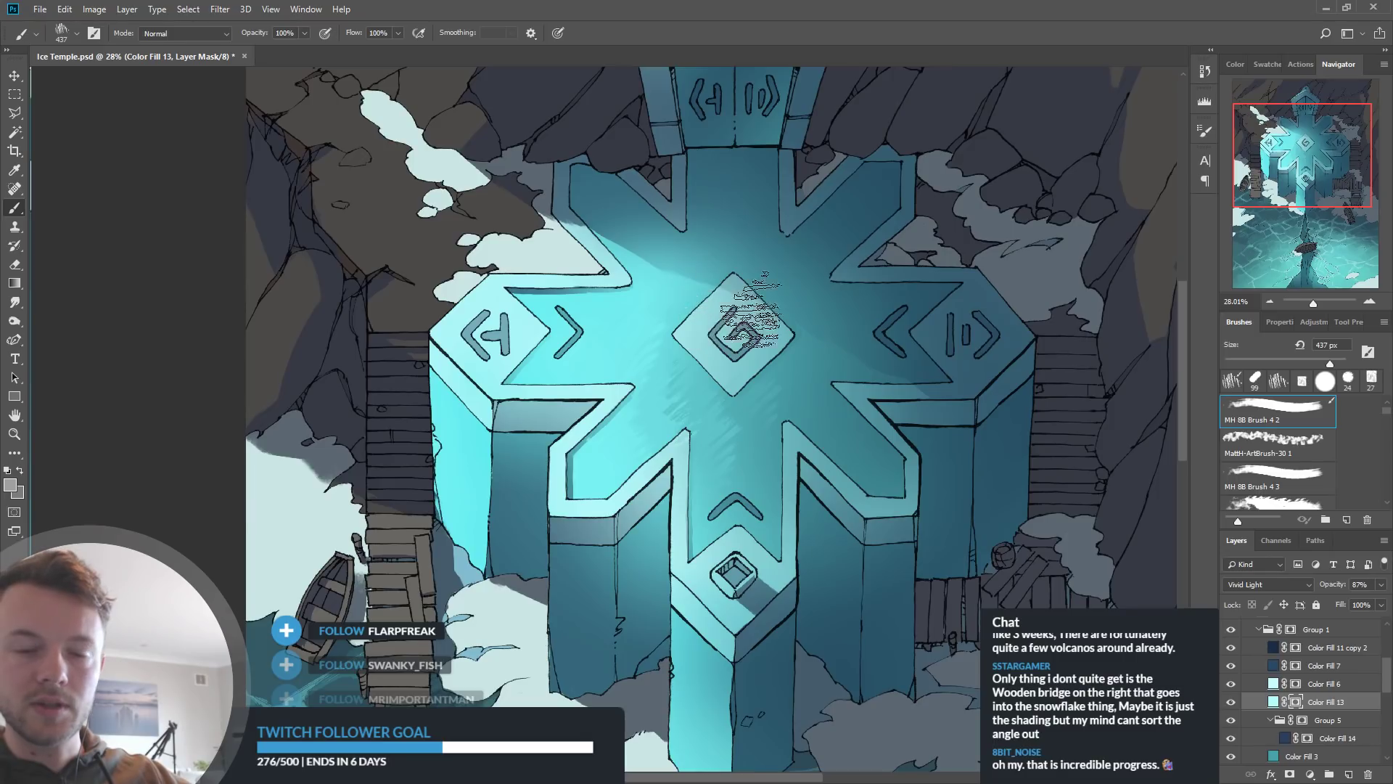
# Examine the wooden walkways and docks on both sides of the temple, in close-up and within the whole illustration
pyautogui.scroll(-3, 659, 280)
pyautogui.scroll(3, 958, 428)
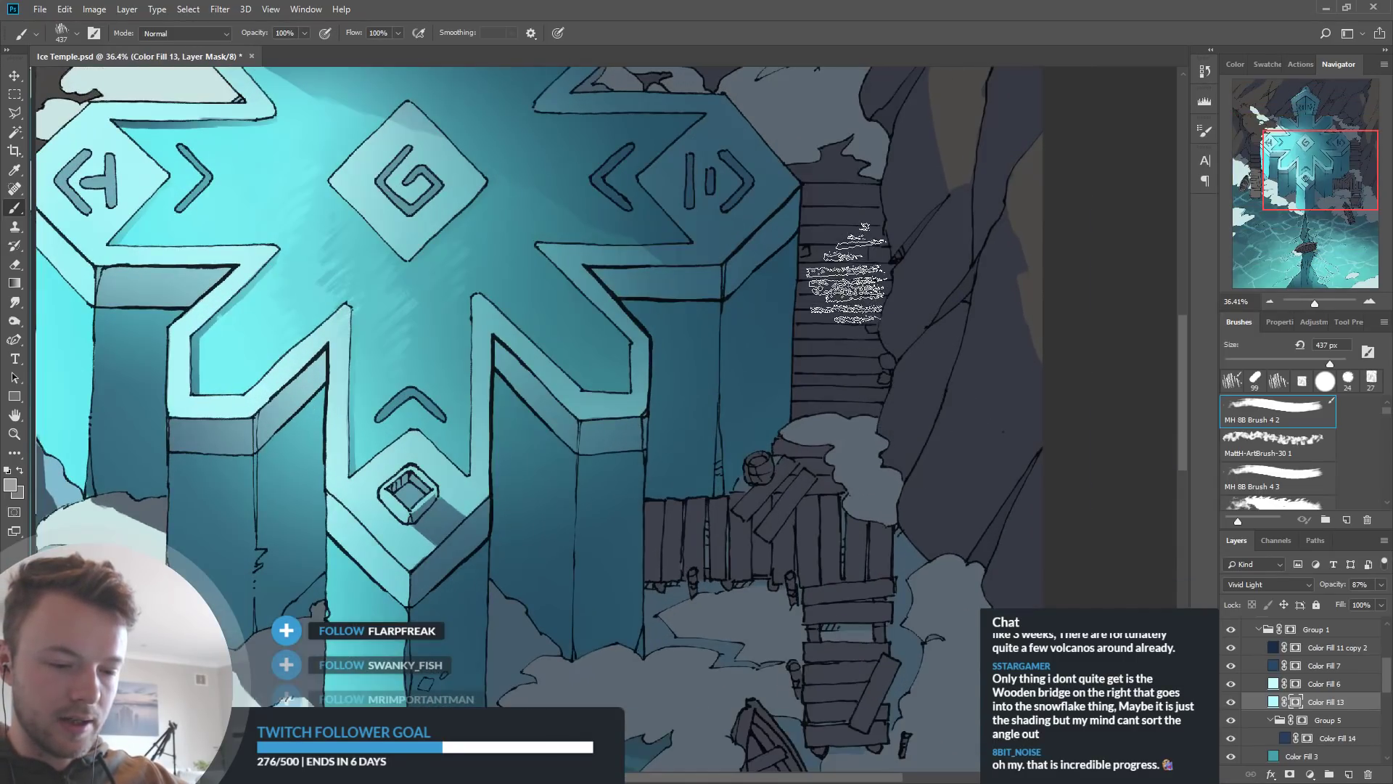
pyautogui.scroll(-3, 841, 348)
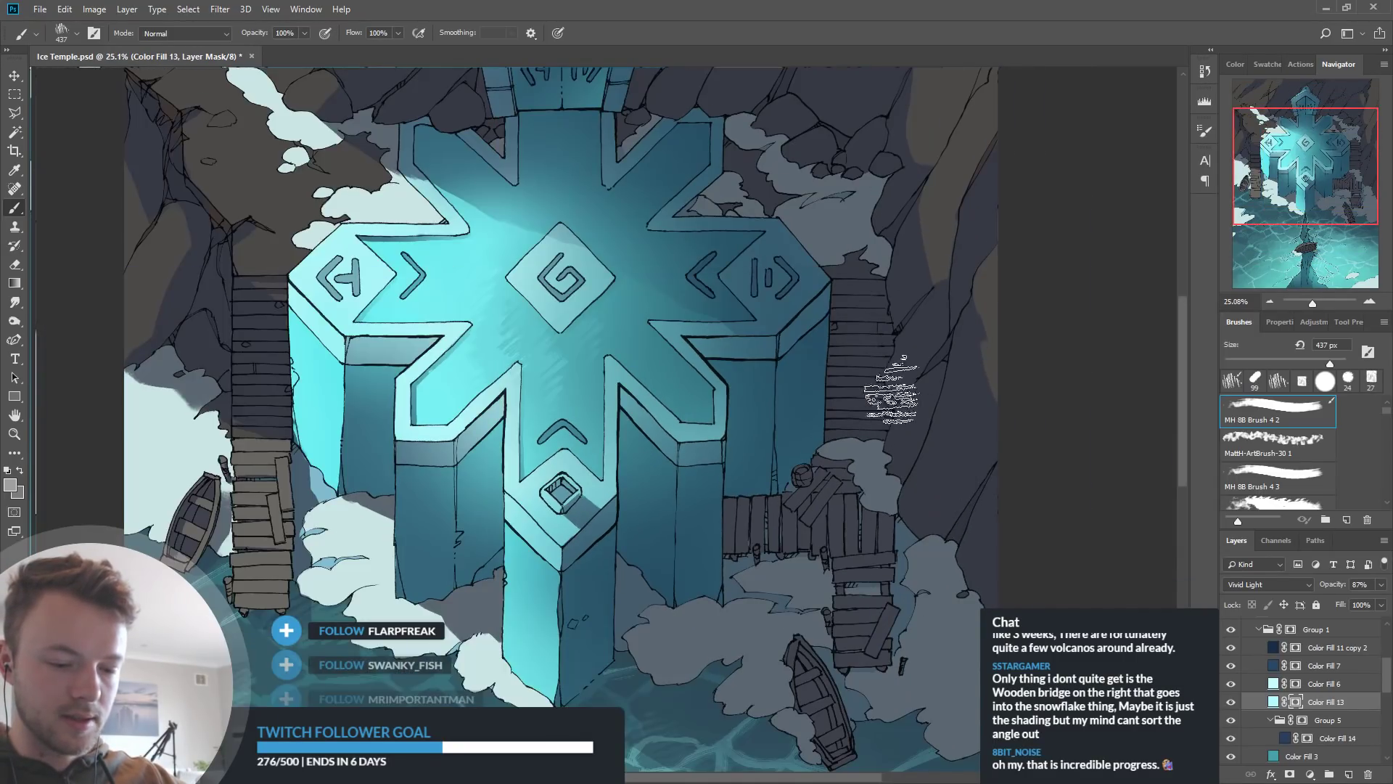
pyautogui.scroll(3, 849, 319)
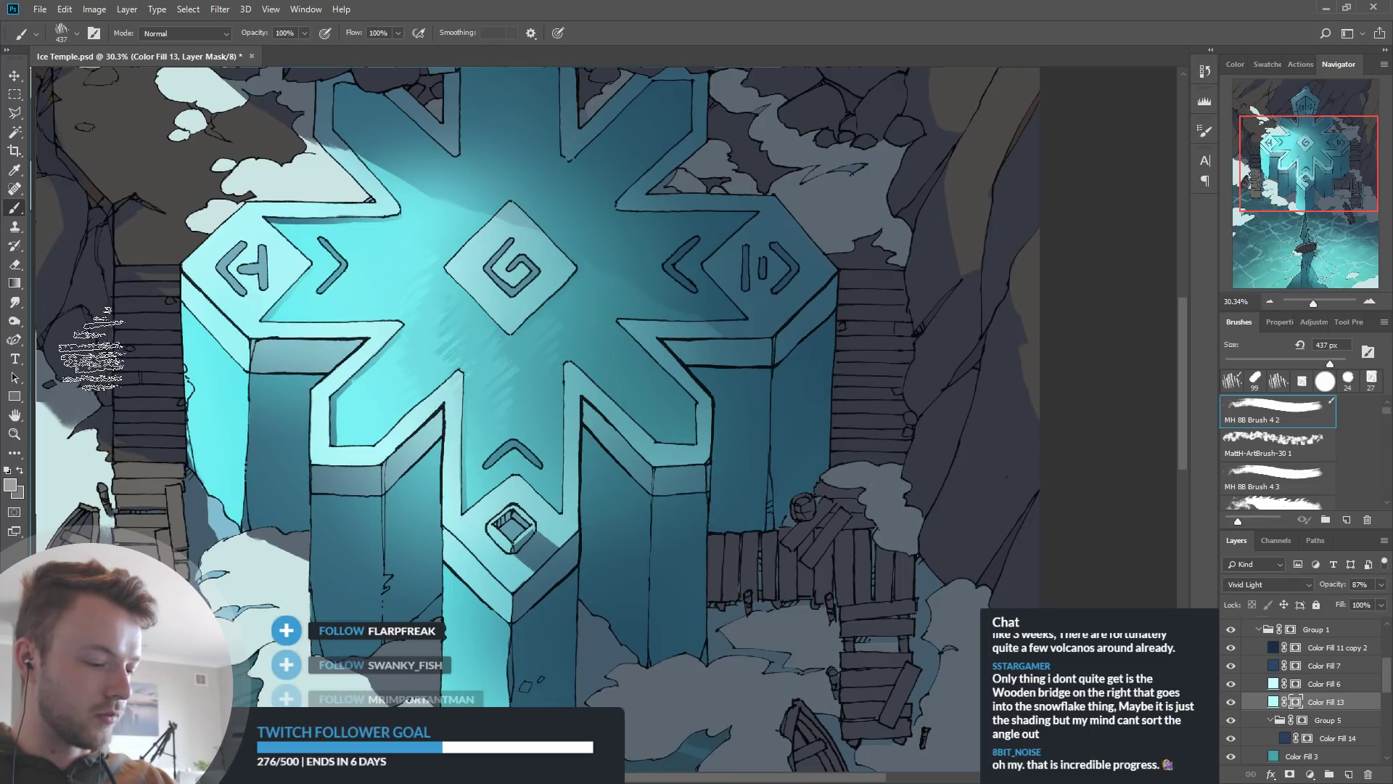
pyautogui.scroll(4, 94, 367)
pyautogui.scroll(-4, 398, 439)
pyautogui.scroll(3, 206, 341)
pyautogui.scroll(3, 203, 341)
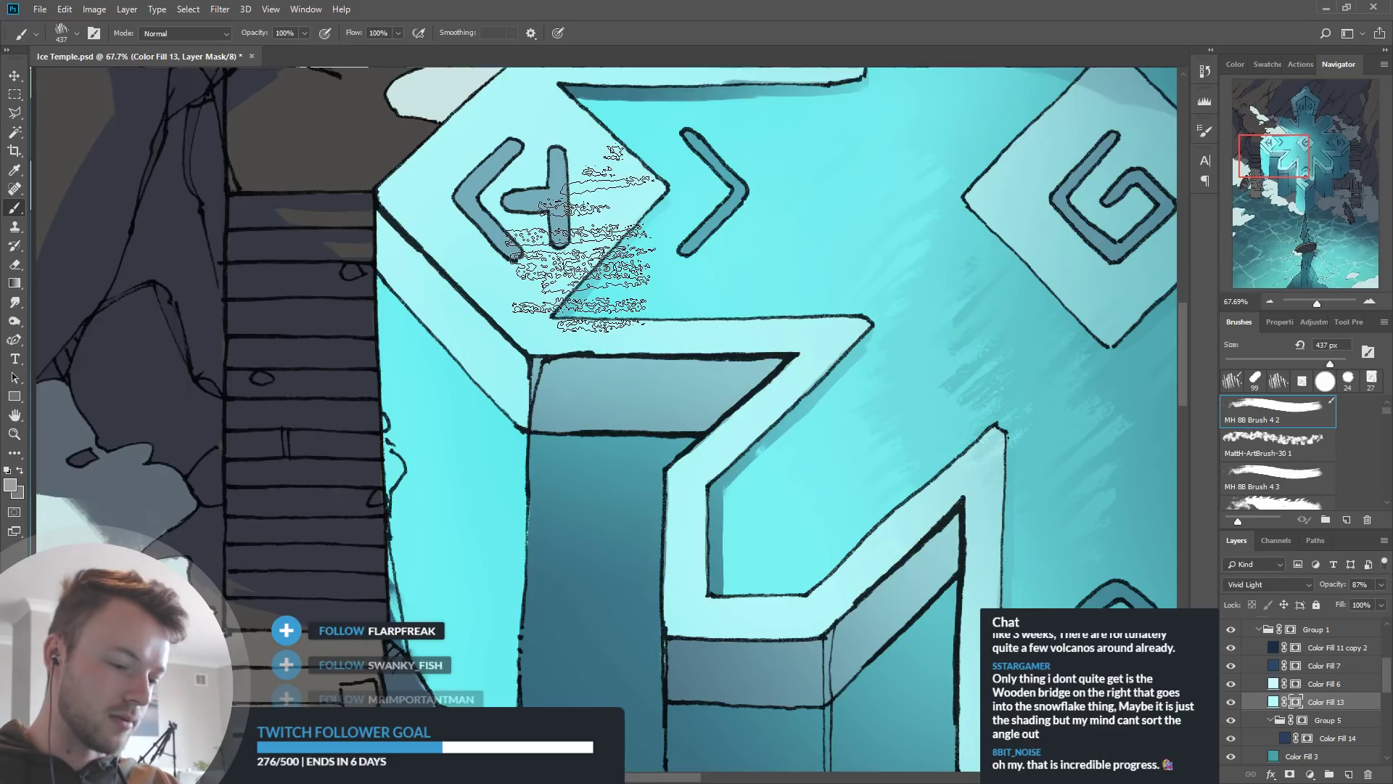
pyautogui.scroll(-5, 581, 240)
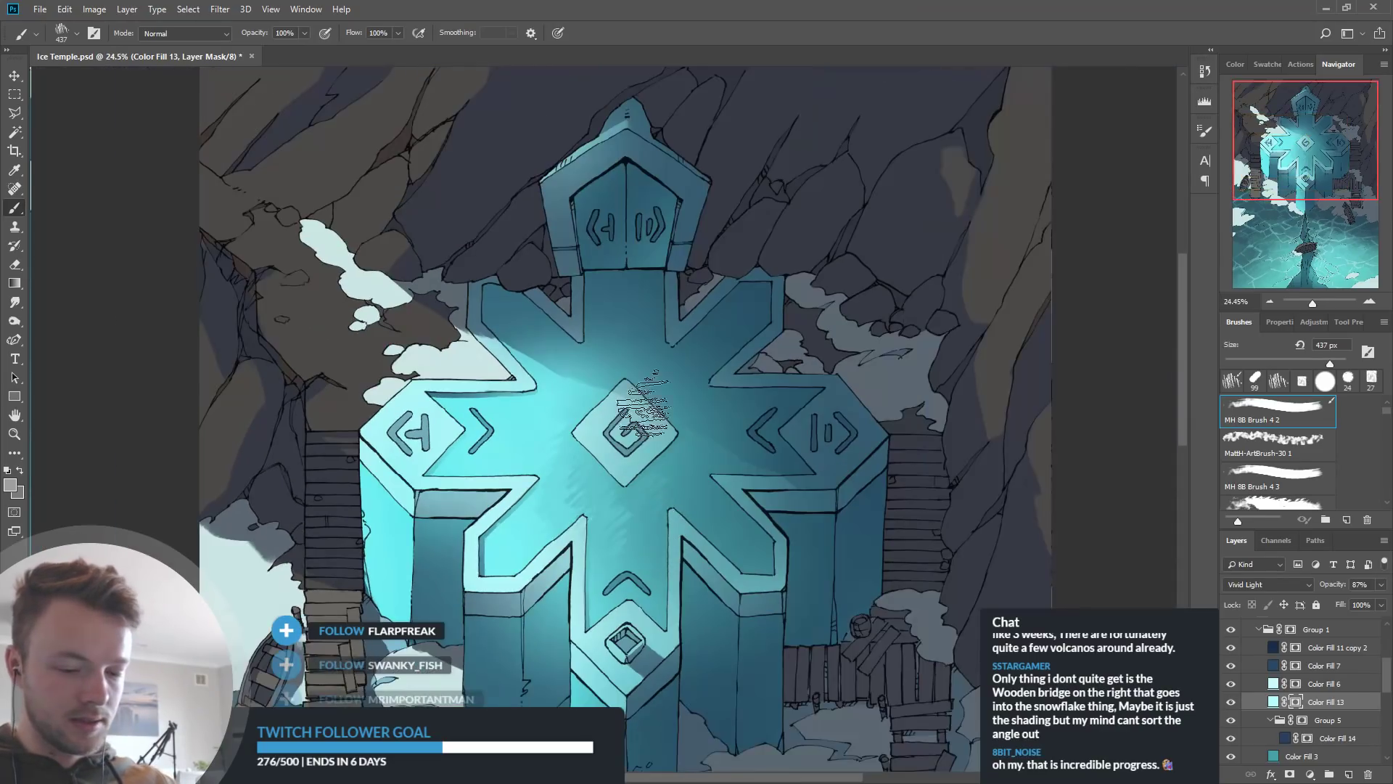
pyautogui.scroll(4, 752, 363)
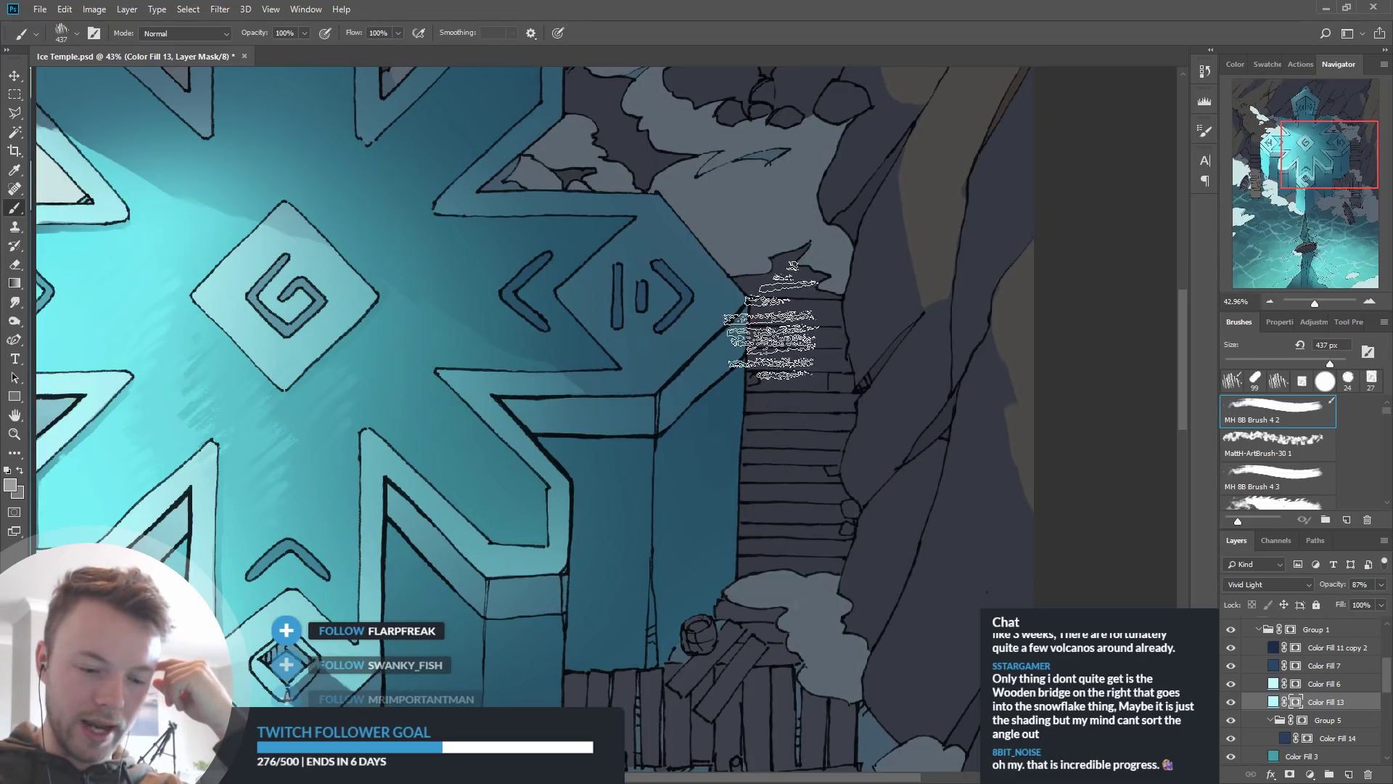
pyautogui.scroll(-2, 839, 389)
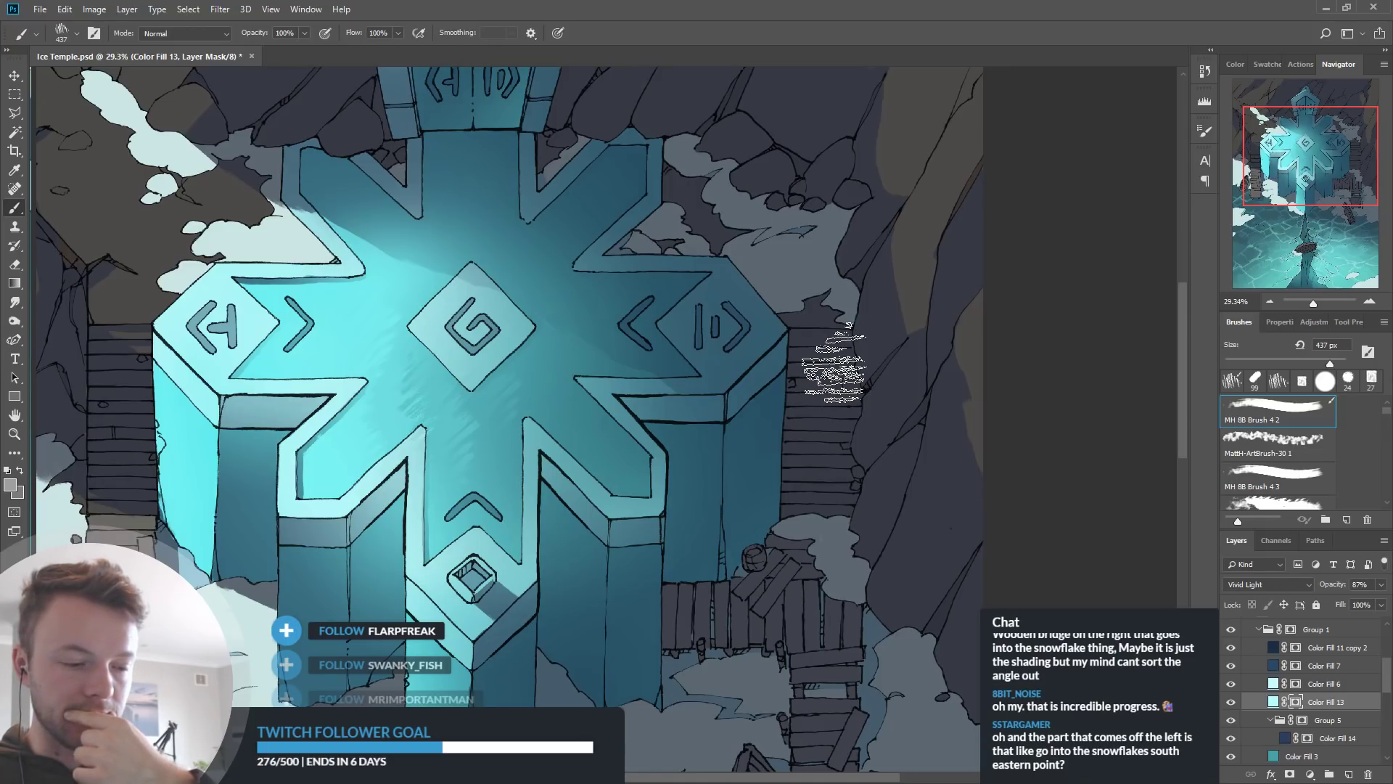
pyautogui.scroll(-2, 834, 370)
pyautogui.scroll(-1, 791, 358)
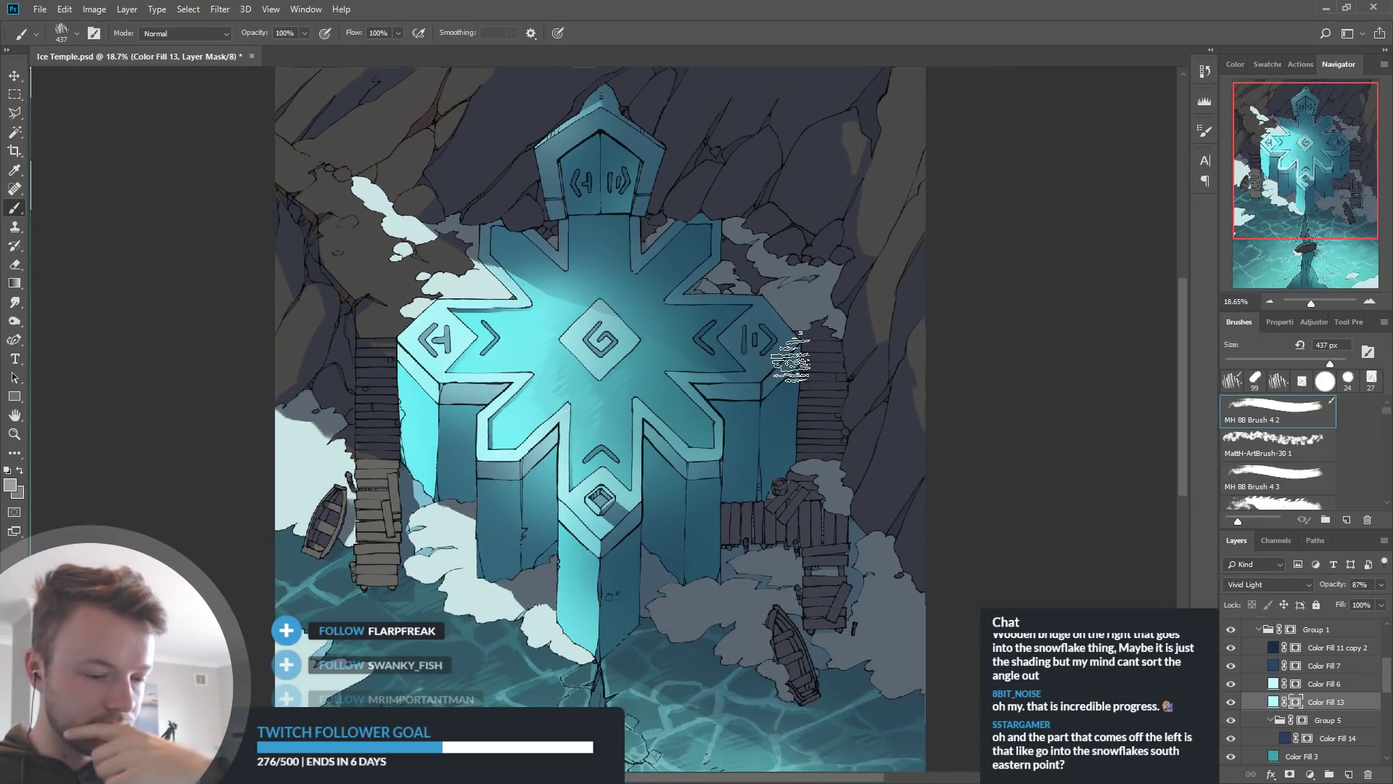
pyautogui.scroll(3, 470, 410)
pyautogui.scroll(-3, 595, 449)
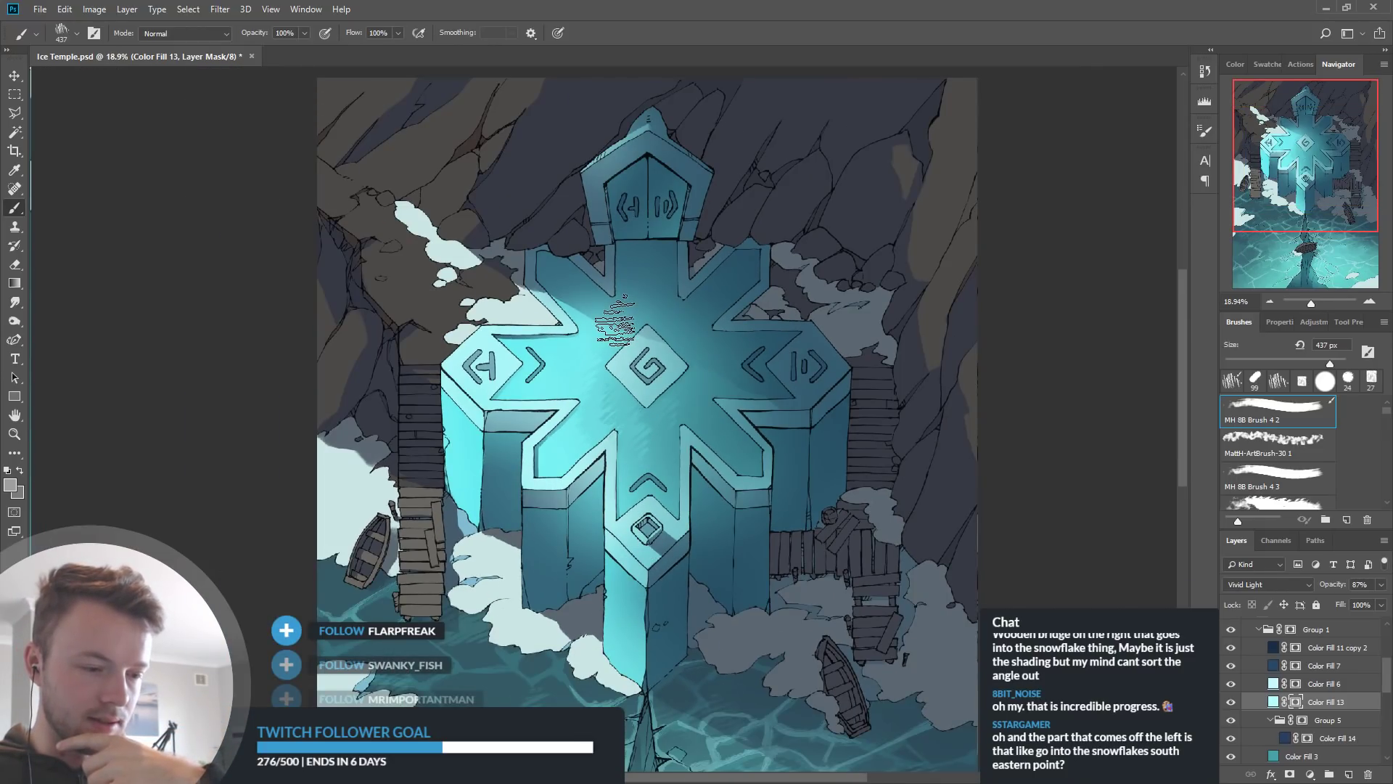
pyautogui.scroll(1, 615, 322)
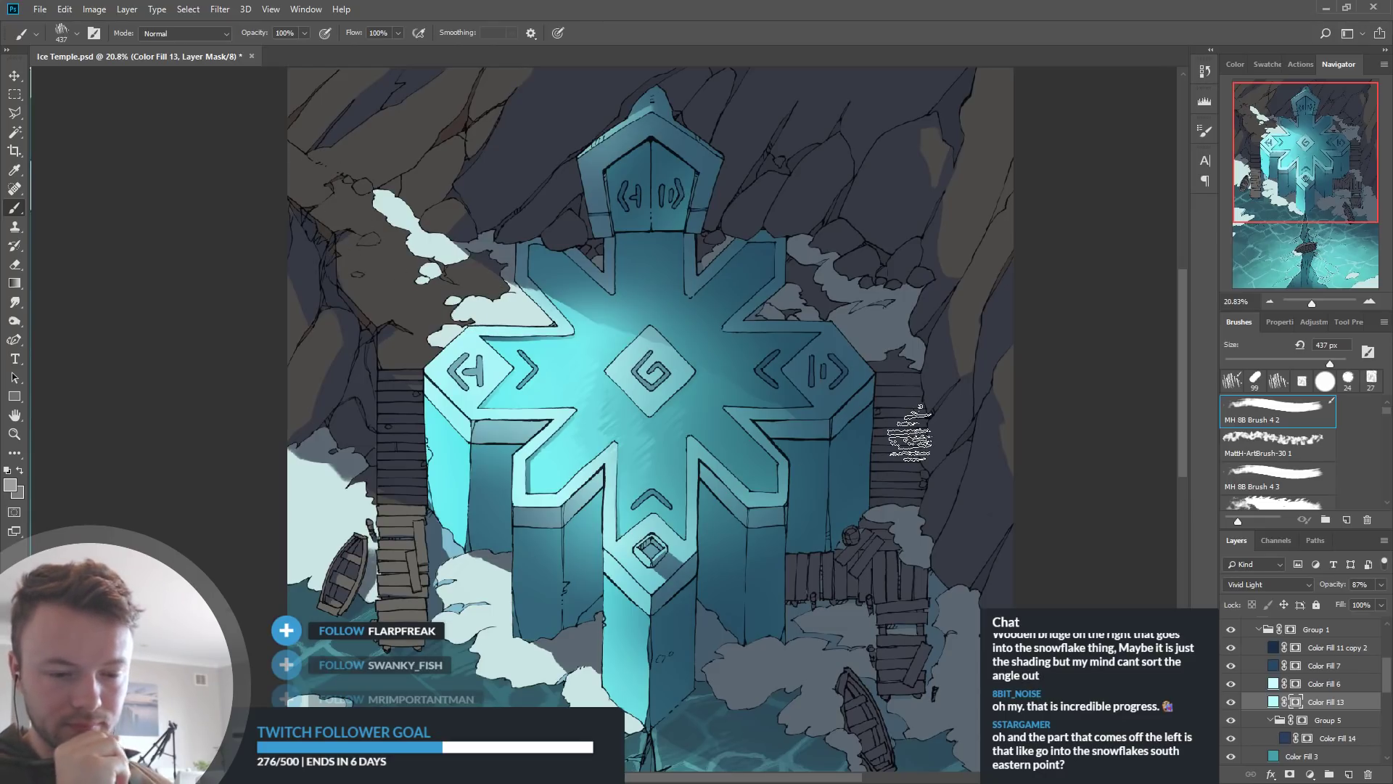
pyautogui.scroll(-2, 693, 344)
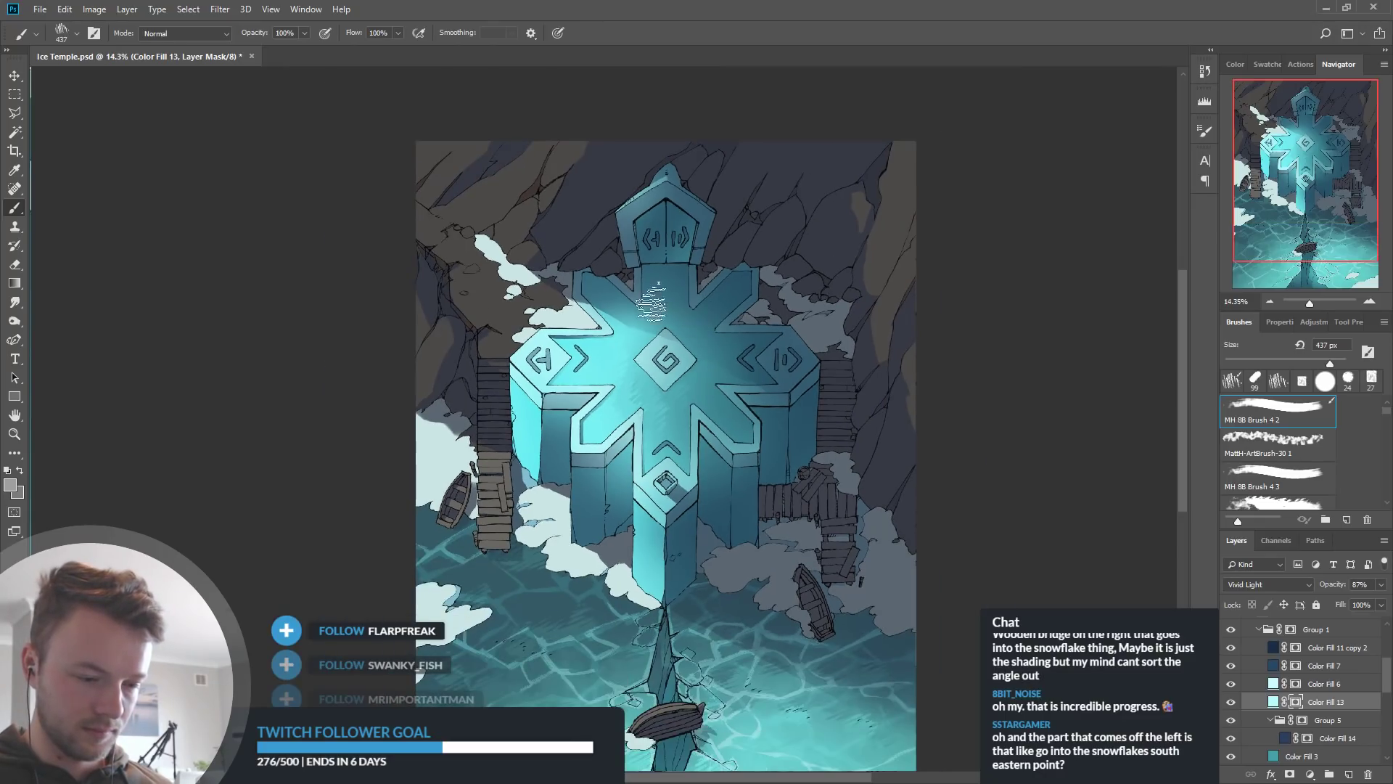
# Compare the platform with and without Color Fill 13's textured light, leave the layer visible, and switch the foreground color to white
pyautogui.scroll(3, 671, 336)
pyautogui.scroll(3, 736, 452)
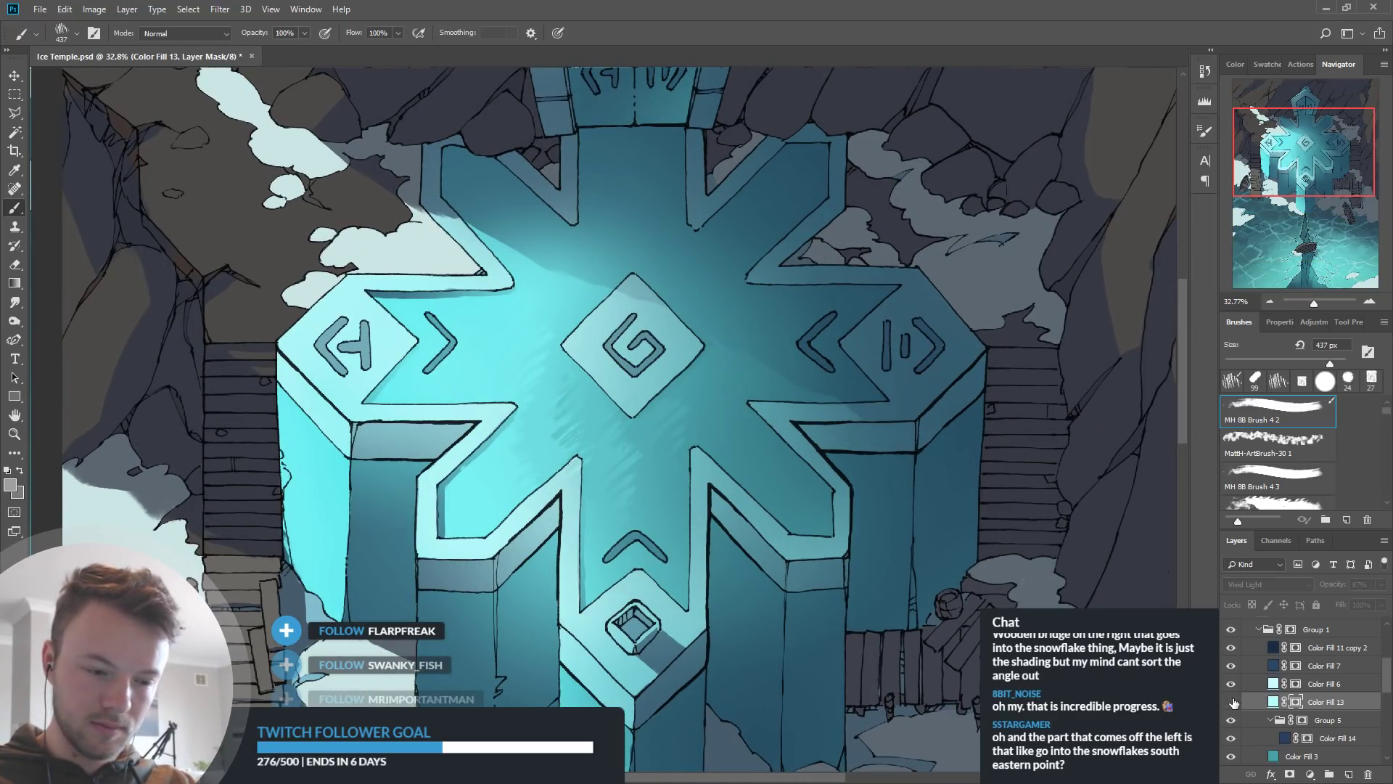
pyautogui.click(1231, 702)
pyautogui.click(1232, 702)
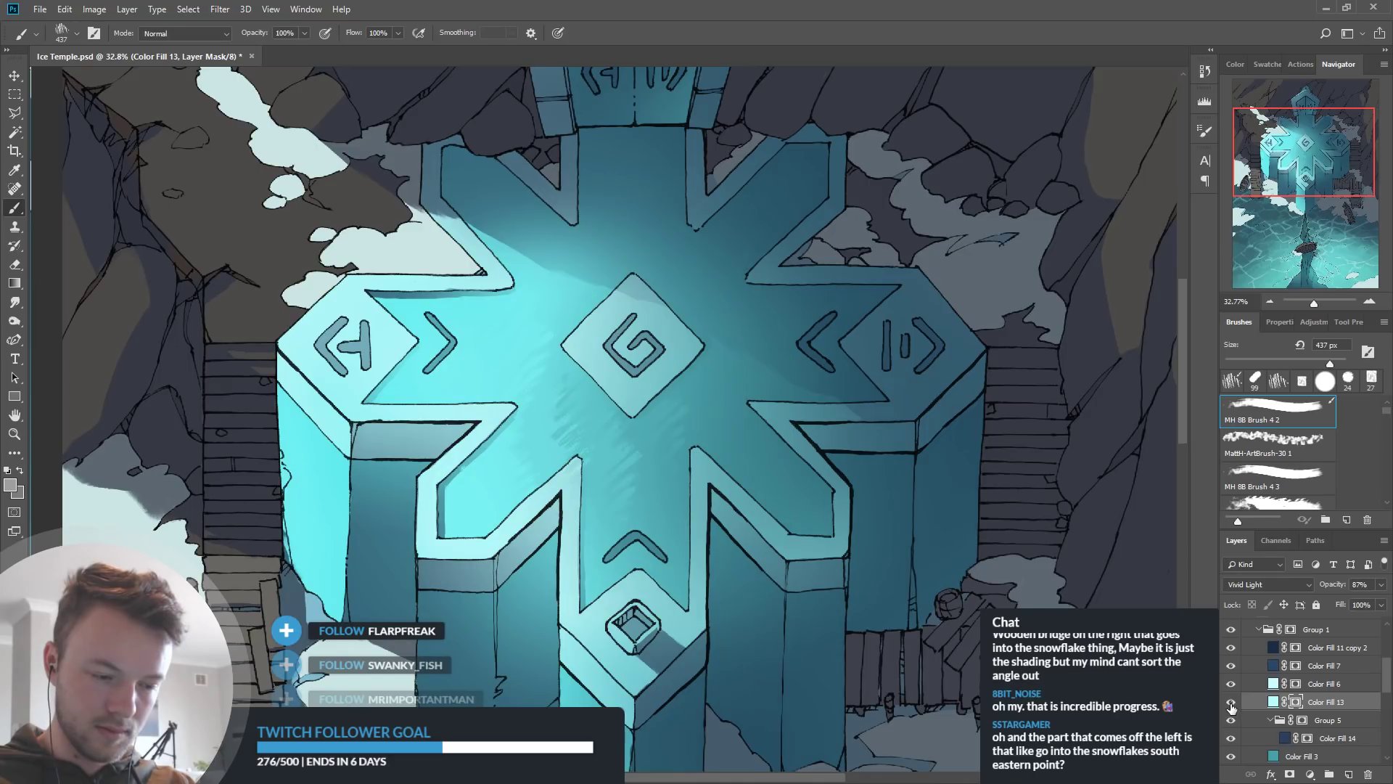
pyautogui.click(1231, 702)
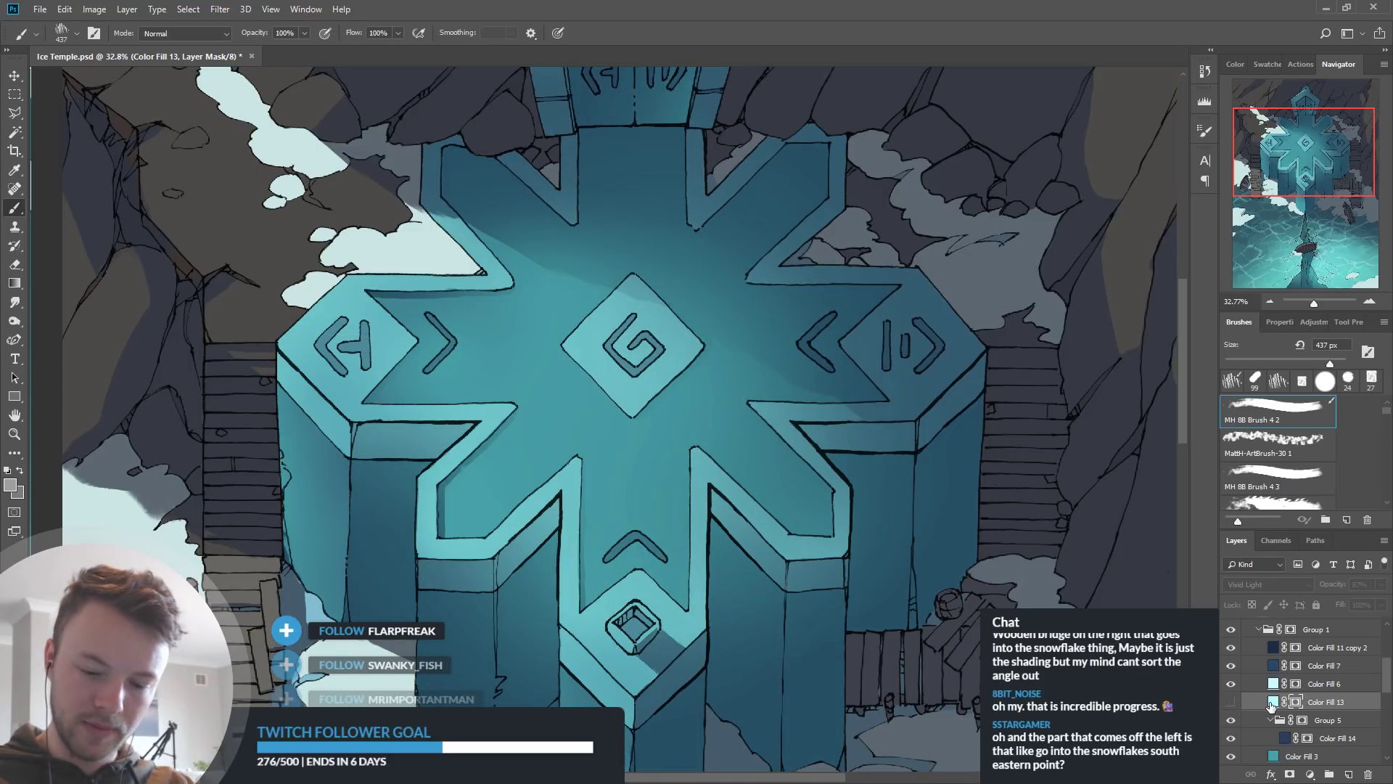
pyautogui.click(1231, 702)
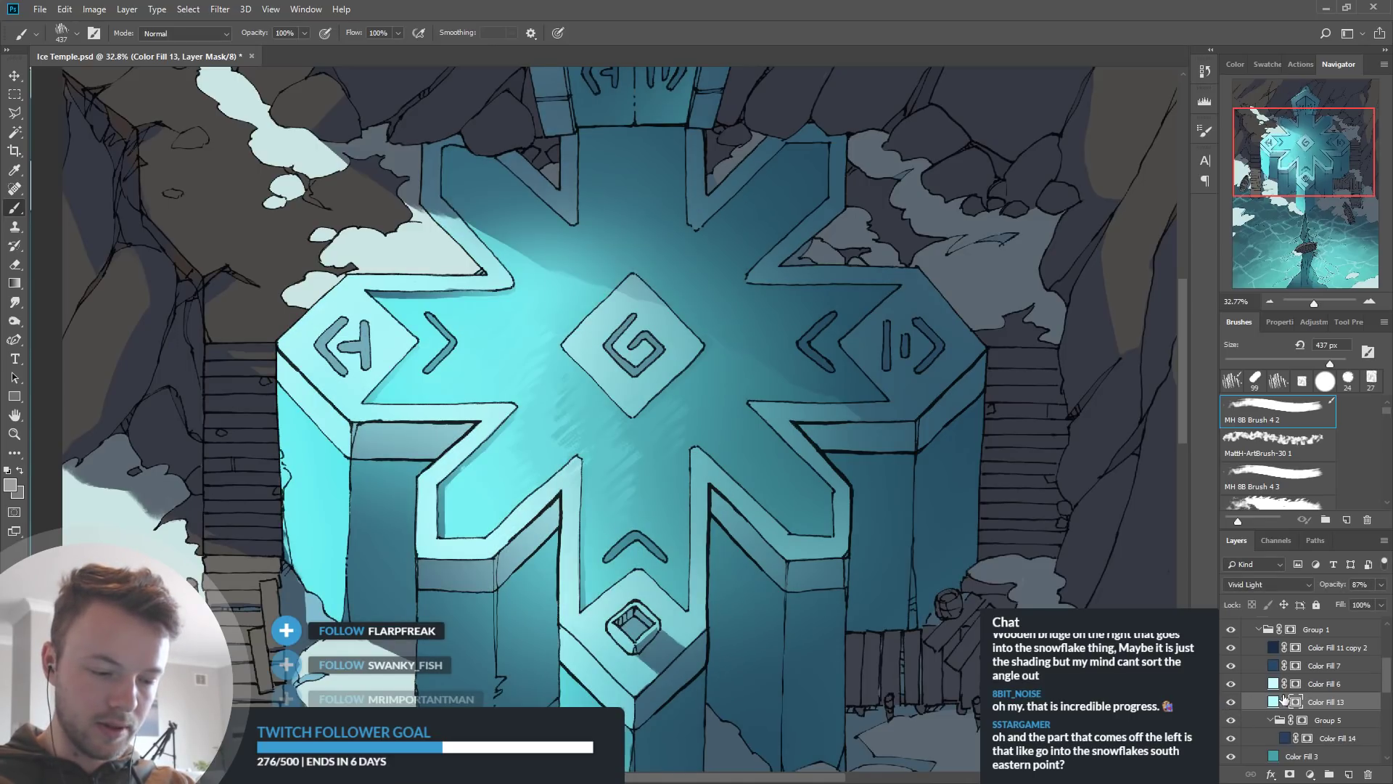
pyautogui.click(1231, 701)
pyautogui.click(1232, 702)
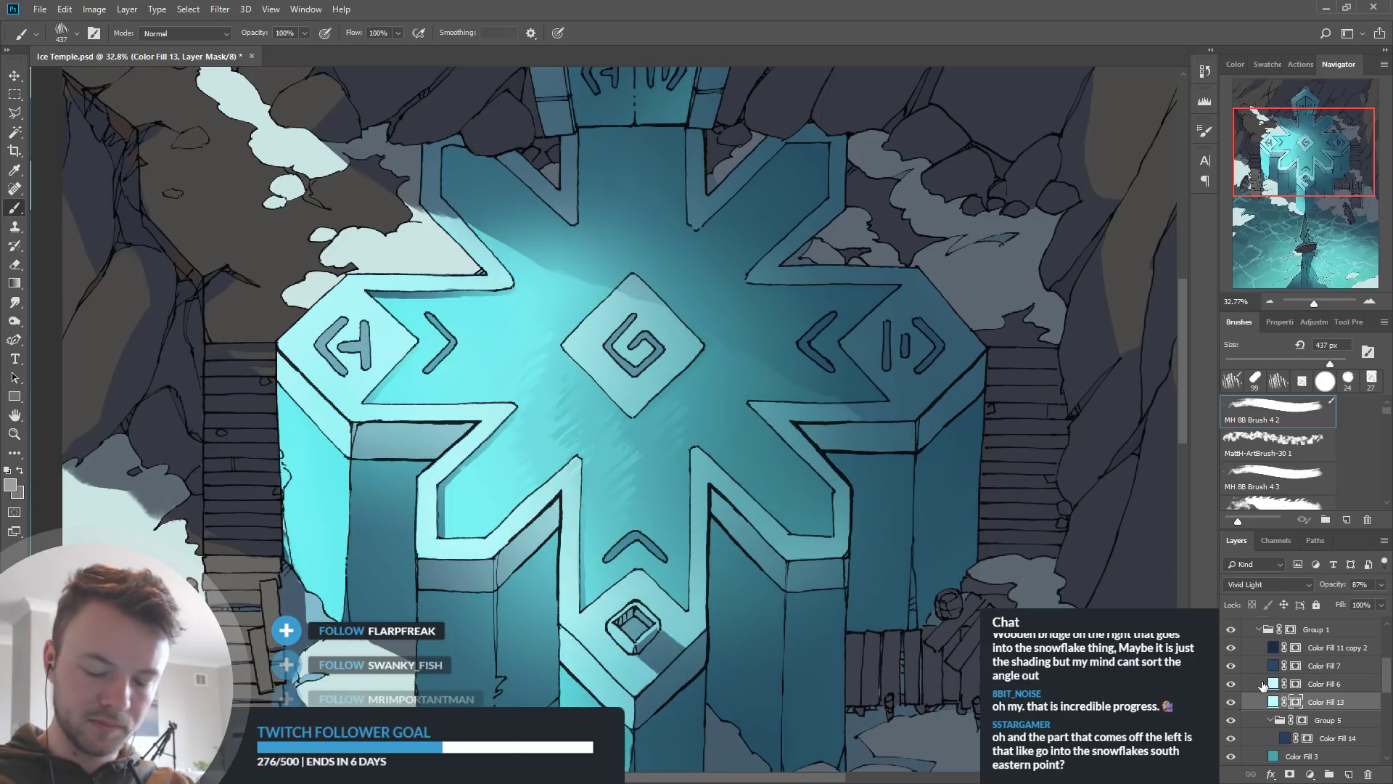
pyautogui.press('x')
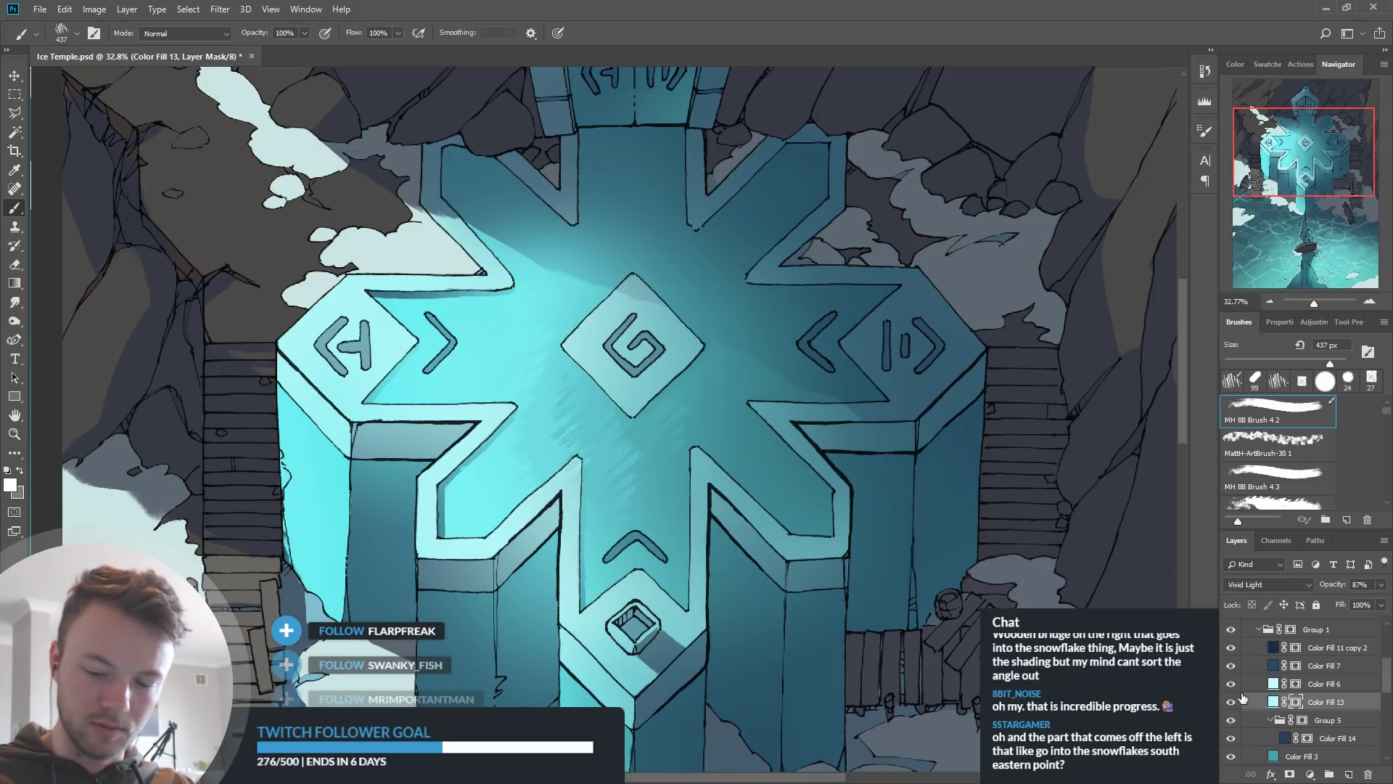
# Compare the platform with and without the Color Fill 6 and Color Fill 13 light layers
pyautogui.click(1295, 683)
pyautogui.press('x')
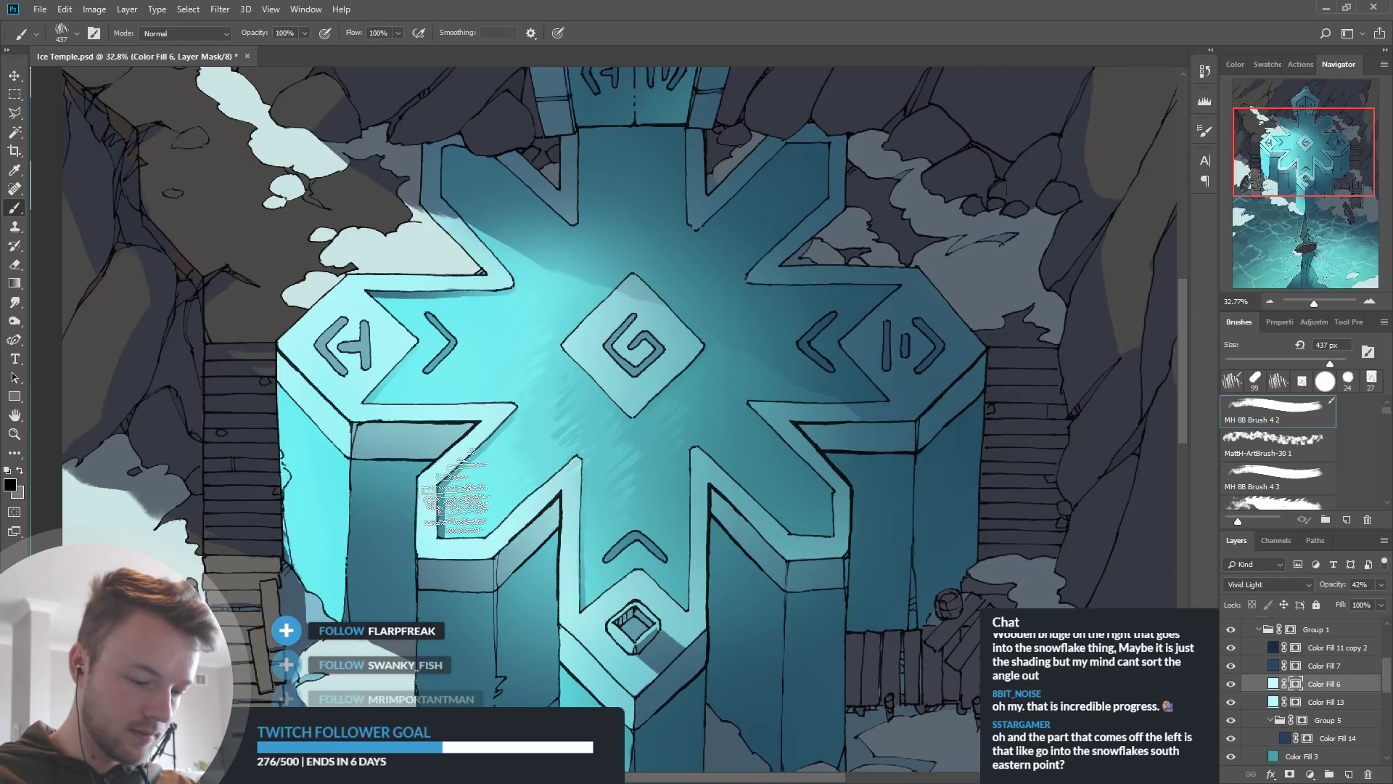
pyautogui.click(1231, 684)
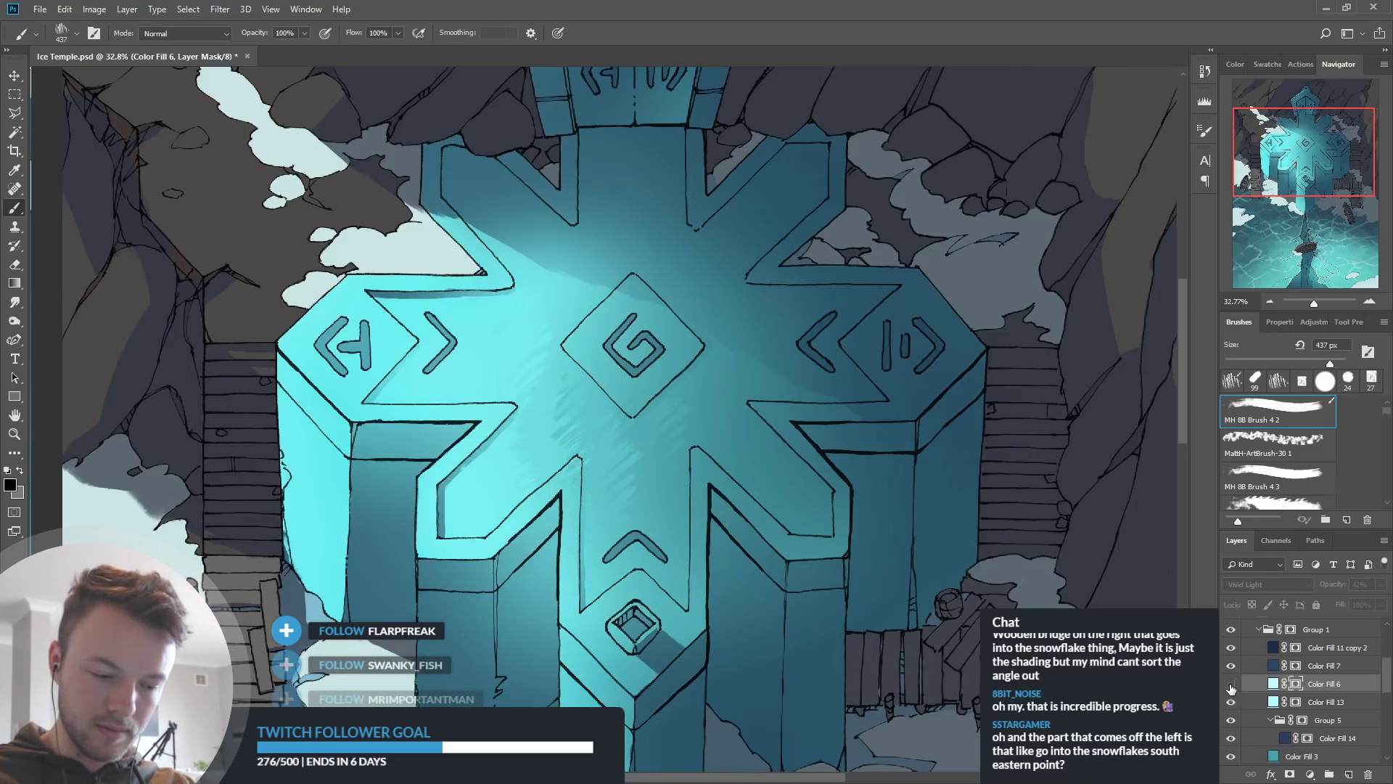
pyautogui.click(1230, 683)
pyautogui.click(1232, 700)
pyautogui.click(1232, 700)
pyautogui.click(1232, 702)
pyautogui.click(1232, 702)
# Reactivate Color Fill 13's layer mask and make white the foreground color for work on the platform
pyautogui.click(1296, 702)
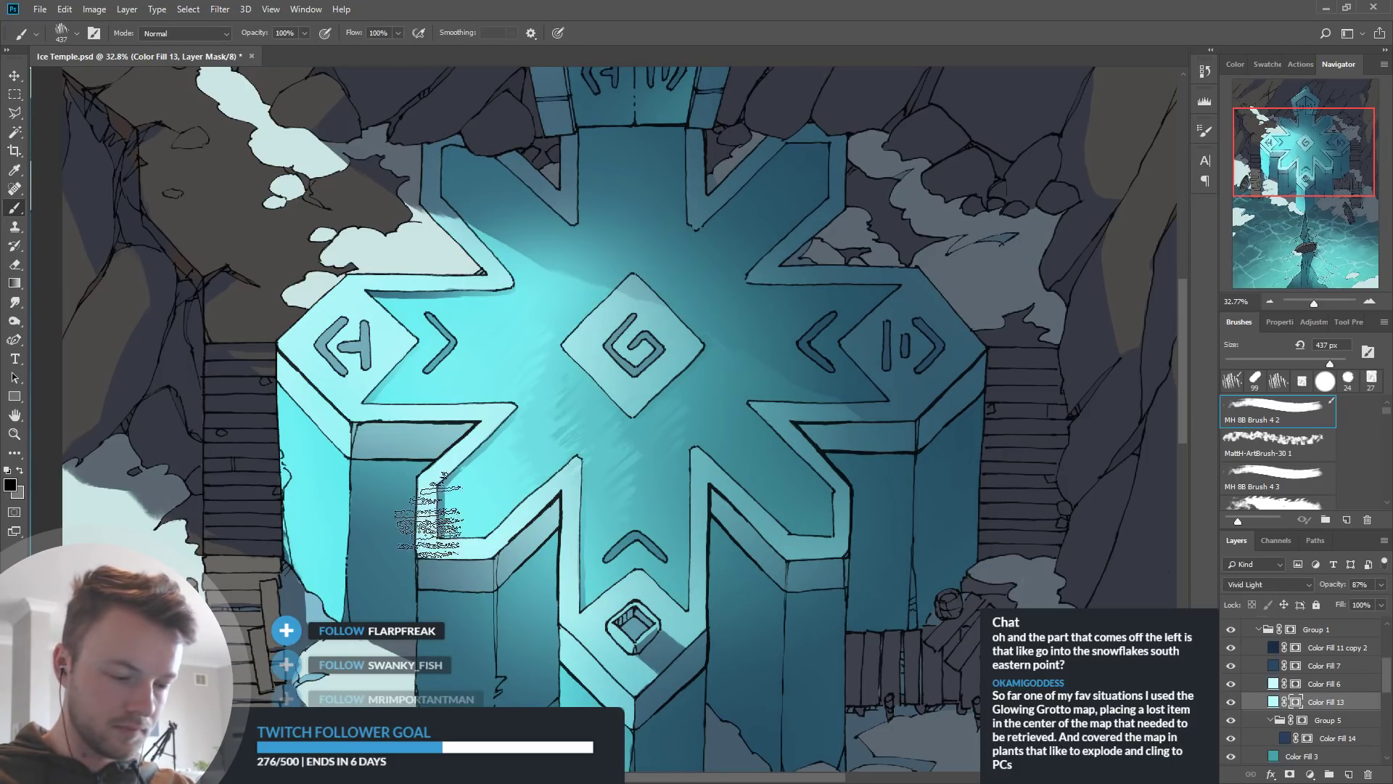
pyautogui.press('x')
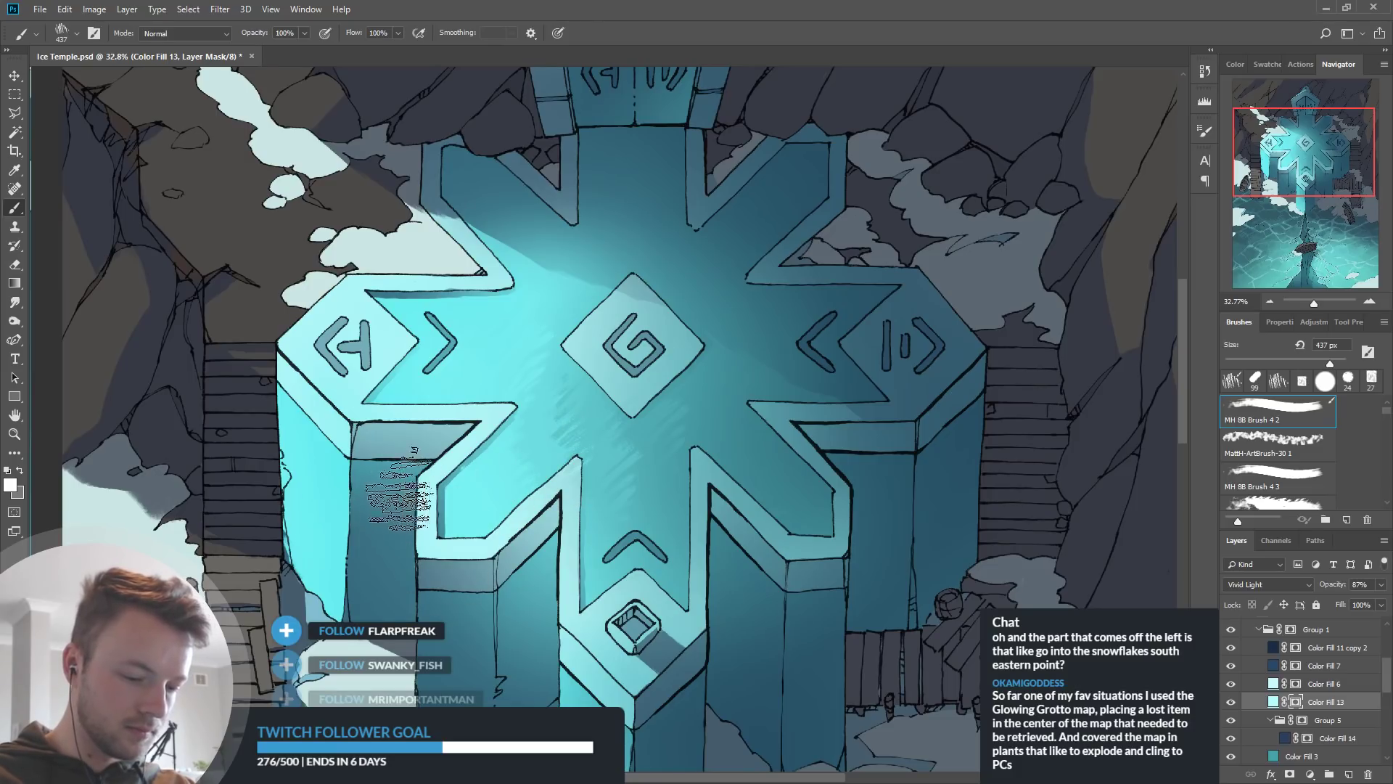
pyautogui.moveTo(471, 424)
pyautogui.mouseDown()
pyautogui.moveTo(654, 473)
pyautogui.moveTo(879, 449)
pyautogui.moveTo(936, 428)
pyautogui.mouseUp()
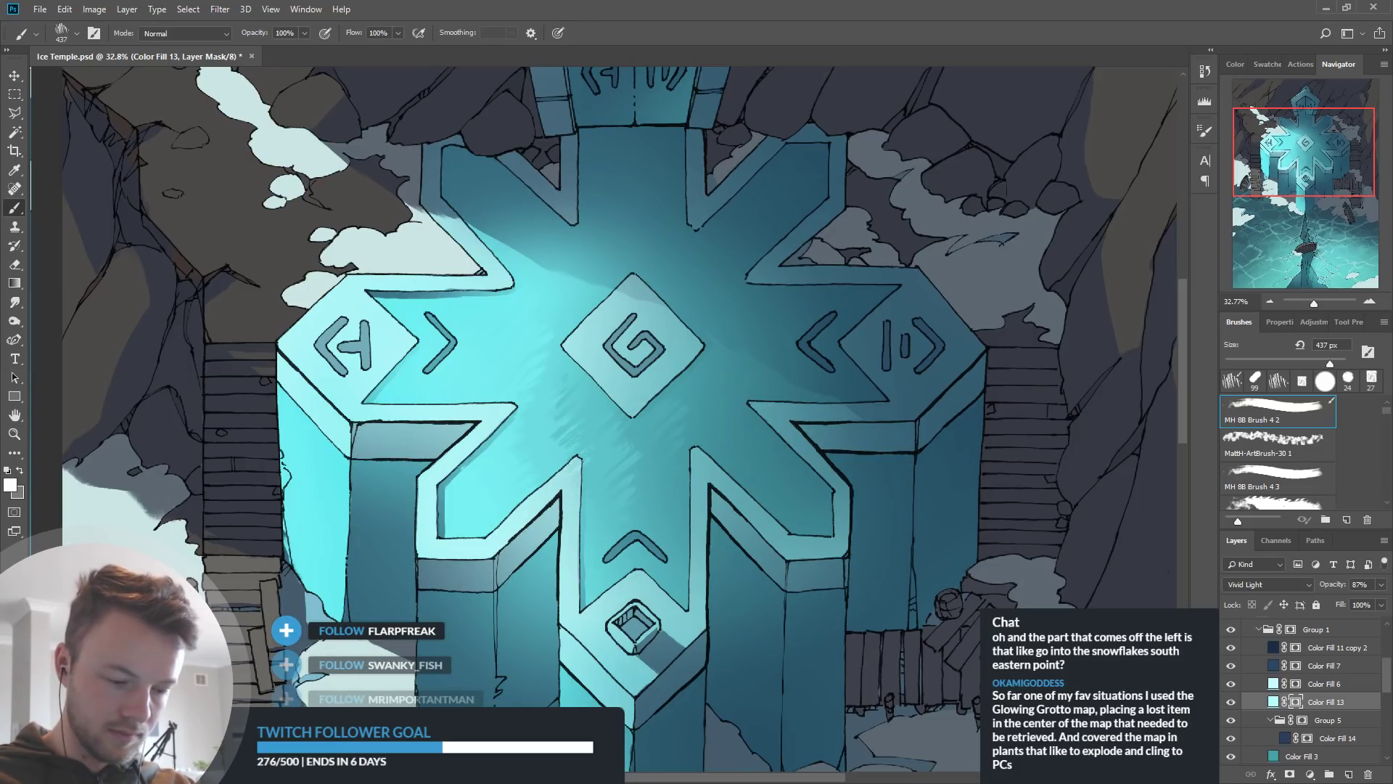
pyautogui.scroll(-1, 943, 581)
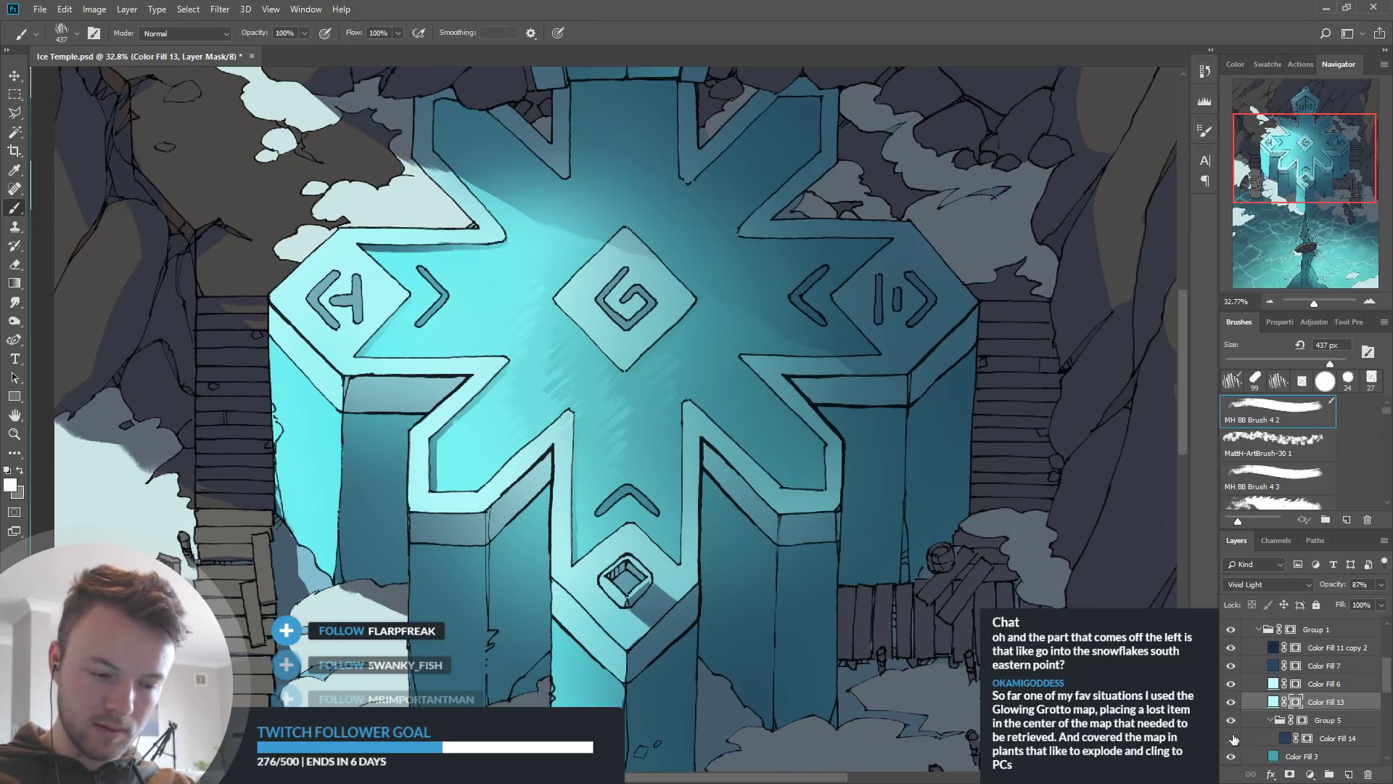
# Compare the temple with and without Color Fill 14, Color Fill 7 and Color Fill 11 copy 2, and select Color Fill 11 copy 2
pyautogui.click(1231, 739)
pyautogui.click(1234, 737)
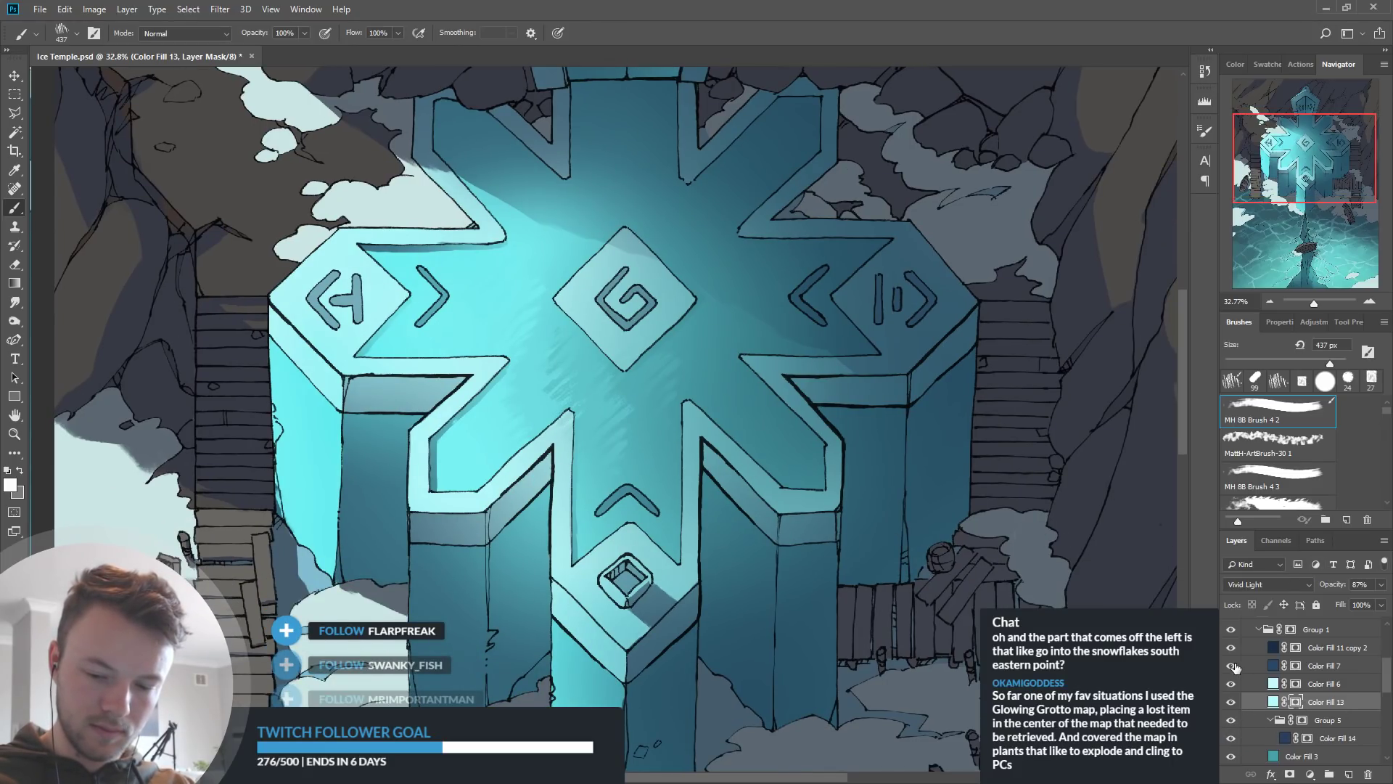
pyautogui.click(1232, 666)
pyautogui.click(1232, 666)
pyautogui.click(1231, 648)
pyautogui.click(1232, 649)
pyautogui.click(1309, 648)
pyautogui.click(1322, 647)
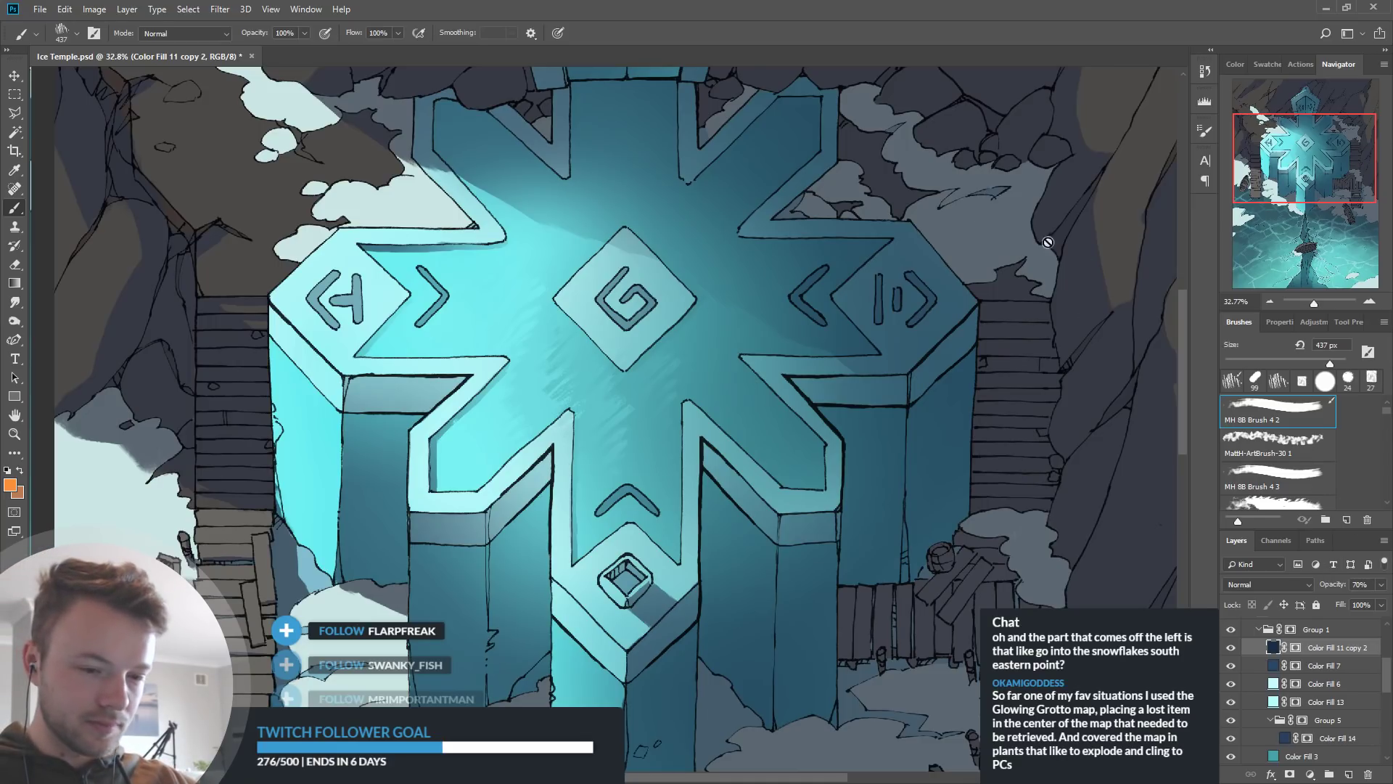
# Compare the water with and without Color Fill 15's light within the whole illustration
pyautogui.scroll(-6, 825, 182)
pyautogui.scroll(2, 842, 311)
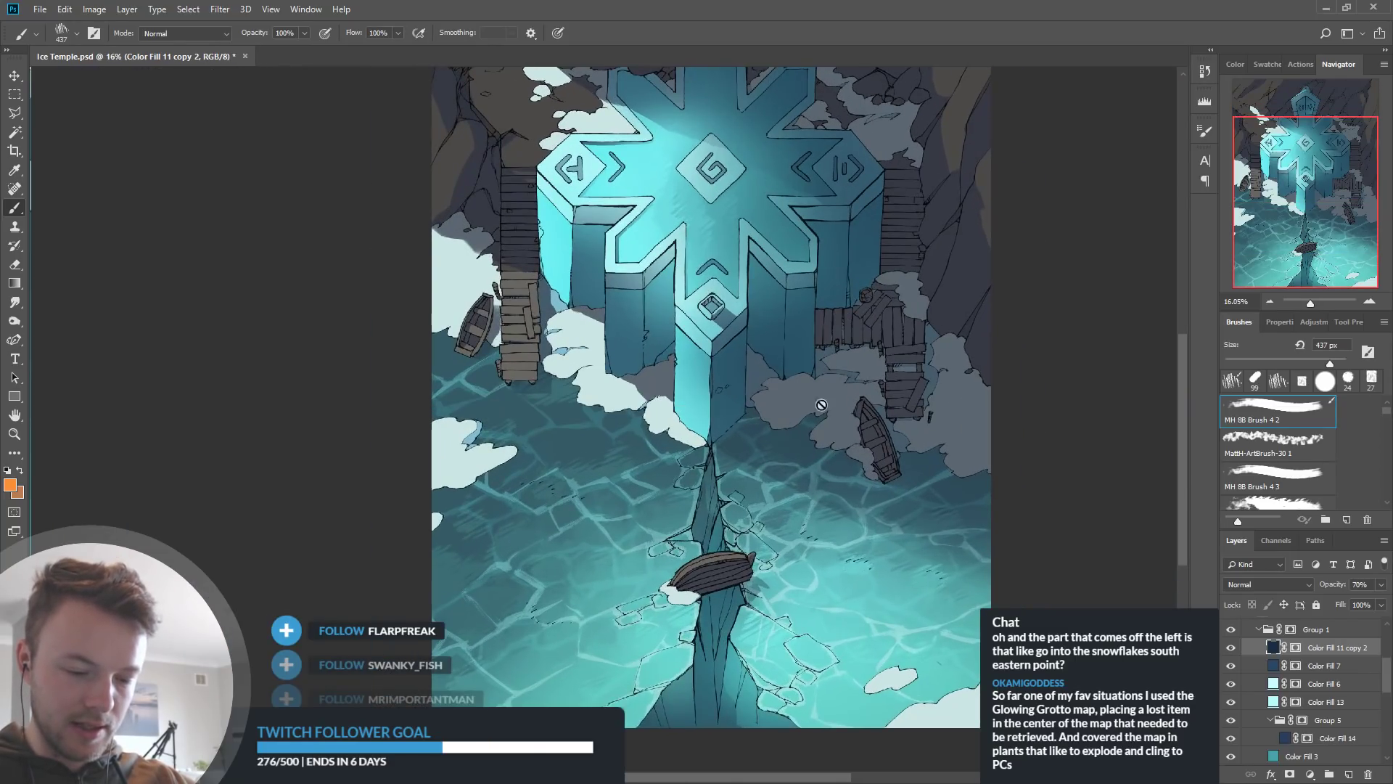
pyautogui.scroll(-1, 701, 687)
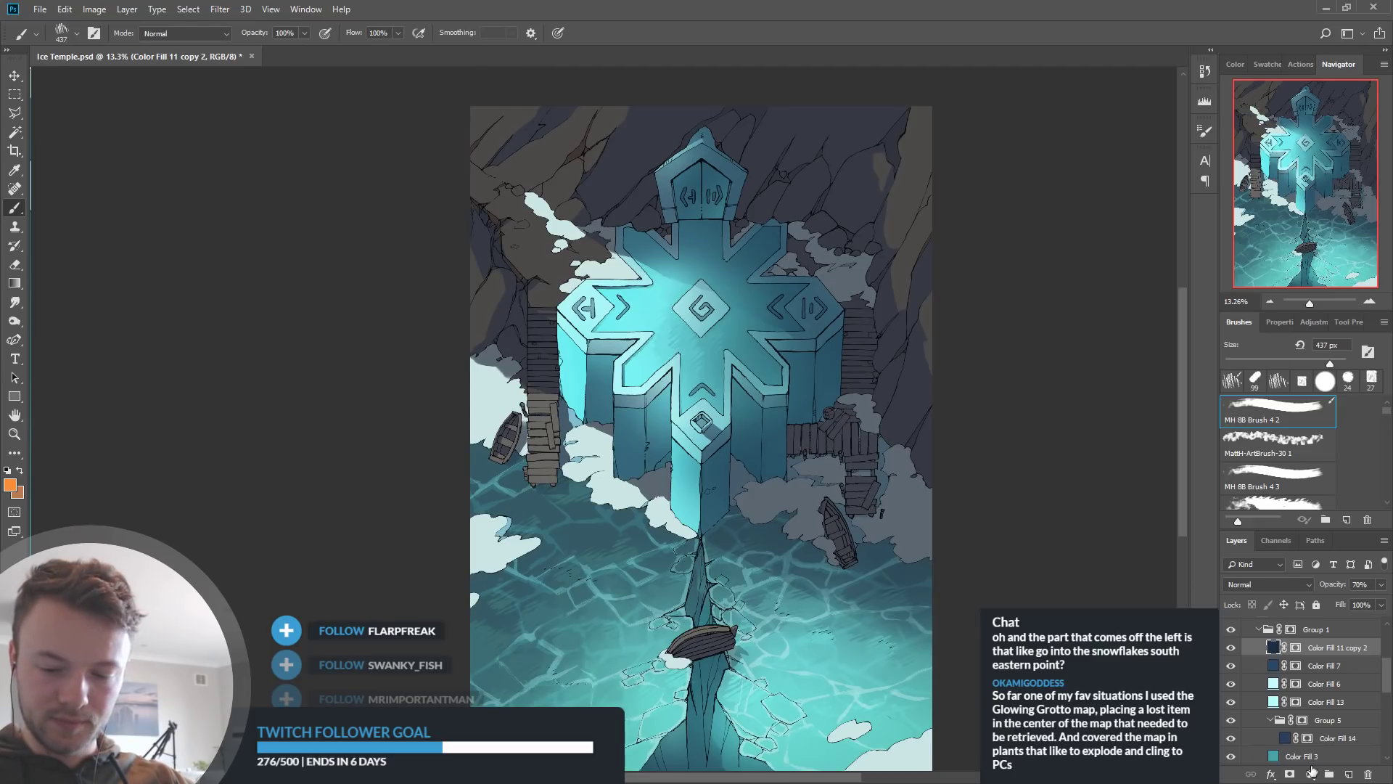
pyautogui.scroll(-5, 1339, 733)
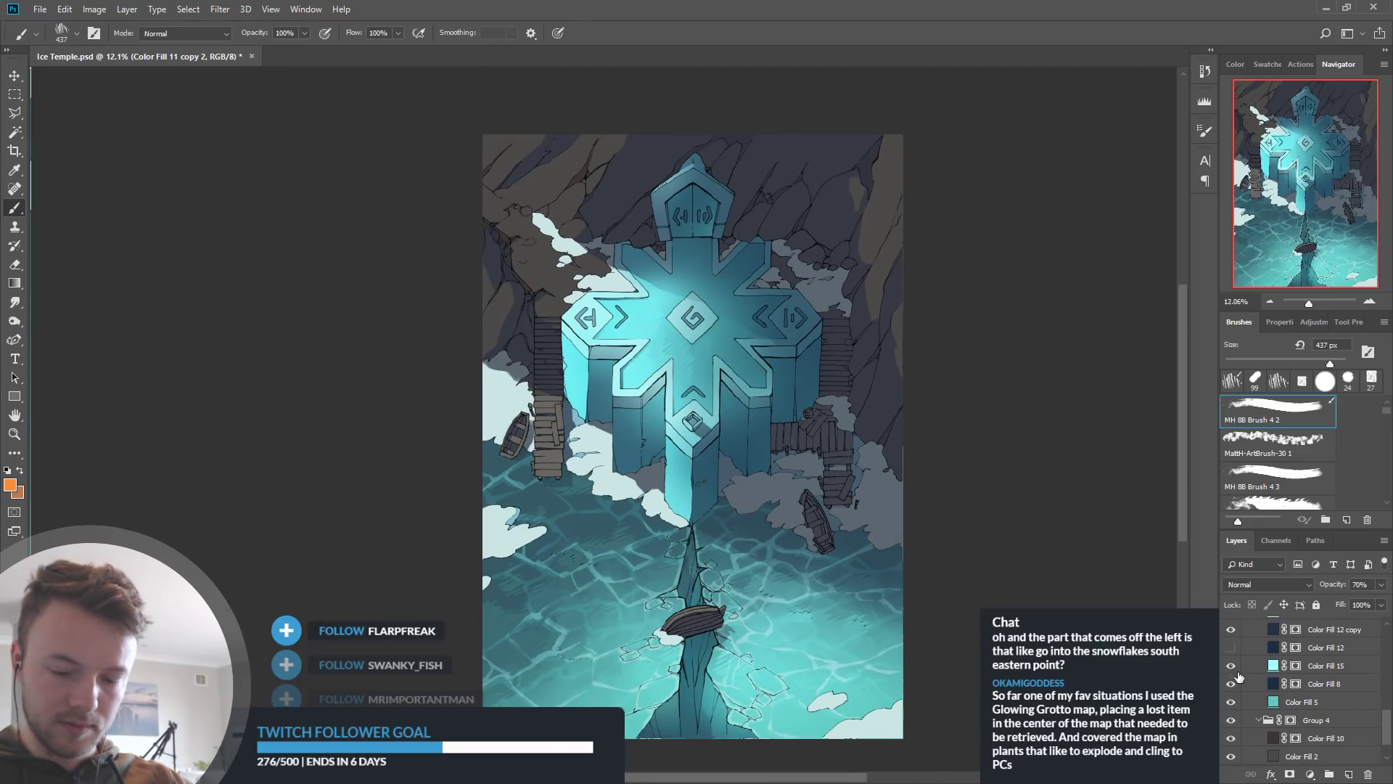
pyautogui.click(1237, 667)
pyautogui.click(1236, 666)
pyautogui.click(1236, 667)
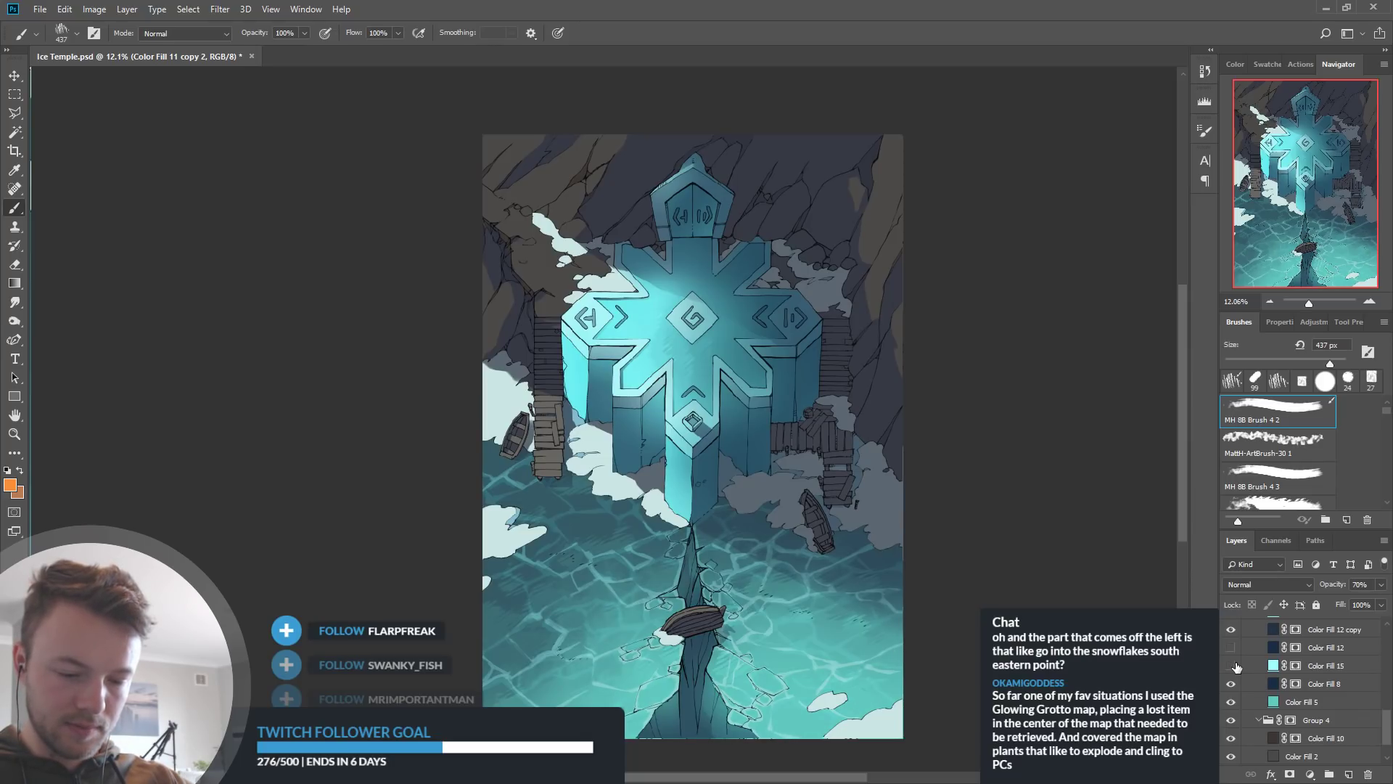
pyautogui.click(1236, 666)
pyautogui.click(1237, 666)
pyautogui.click(1236, 666)
pyautogui.click(1237, 666)
pyautogui.click(1236, 666)
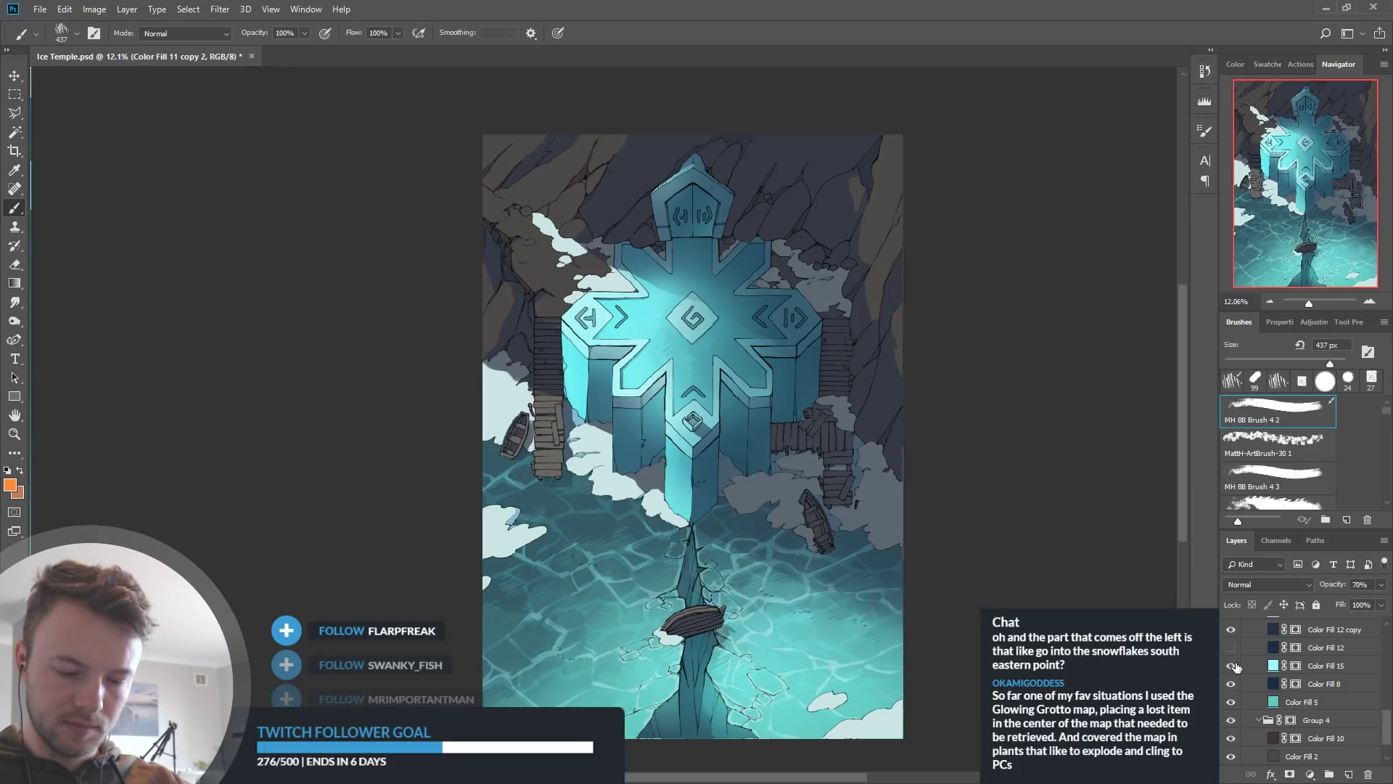
pyautogui.click(1236, 666)
pyautogui.click(1237, 666)
pyautogui.click(1236, 666)
pyautogui.click(1237, 666)
pyautogui.click(1236, 666)
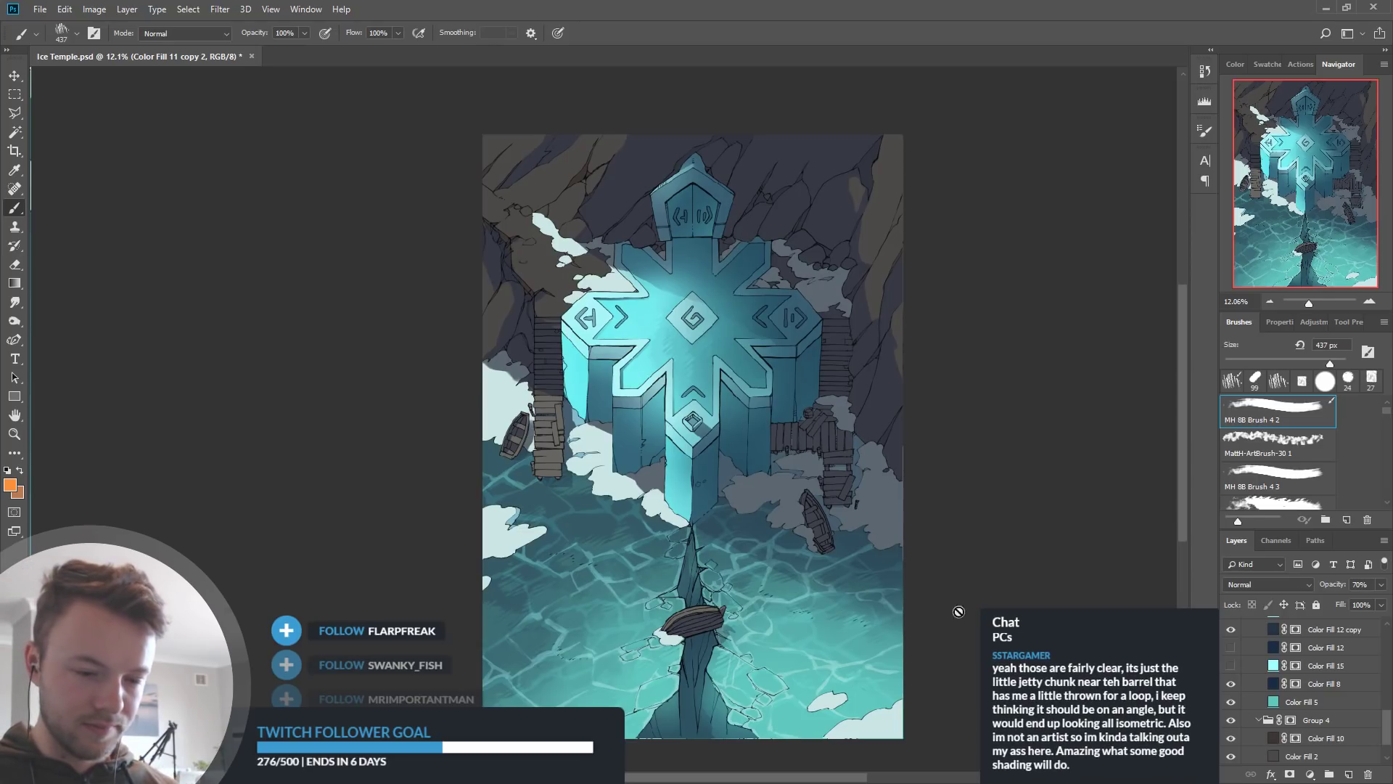
# Compare Color Fill 15's light on the water again at closer range, around the boats and cracked ice
pyautogui.scroll(4, 849, 622)
pyautogui.scroll(-3, 844, 574)
pyautogui.scroll(2, 616, 659)
pyautogui.click(1230, 666)
pyautogui.click(1231, 666)
pyautogui.click(1230, 665)
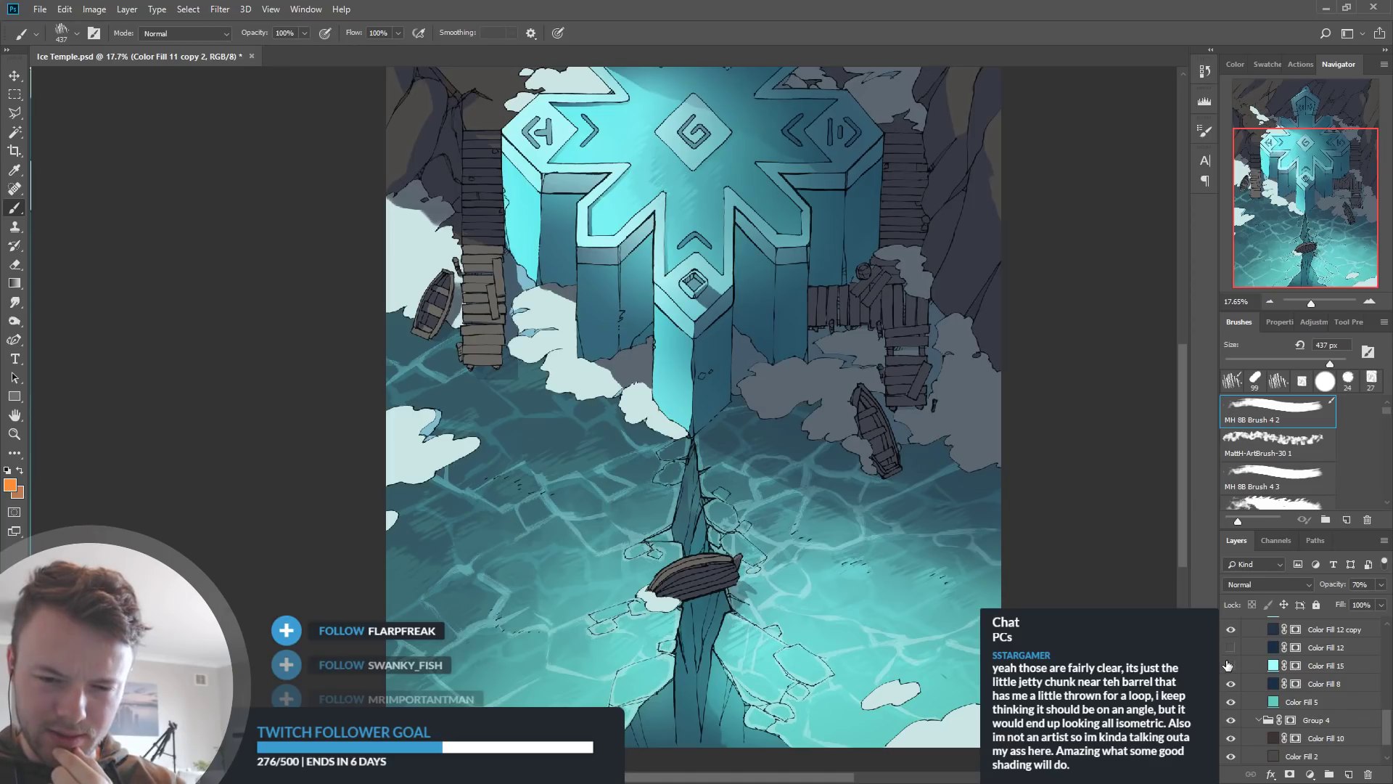
pyautogui.click(1230, 666)
pyautogui.click(1229, 665)
# Check Color Fill 16's effect and fill color in Group 2, and set the layer's blend mode to Hard Light
pyautogui.scroll(3, 1291, 664)
pyautogui.click(1229, 665)
pyautogui.click(1229, 666)
pyautogui.doubleClick(1275, 666)
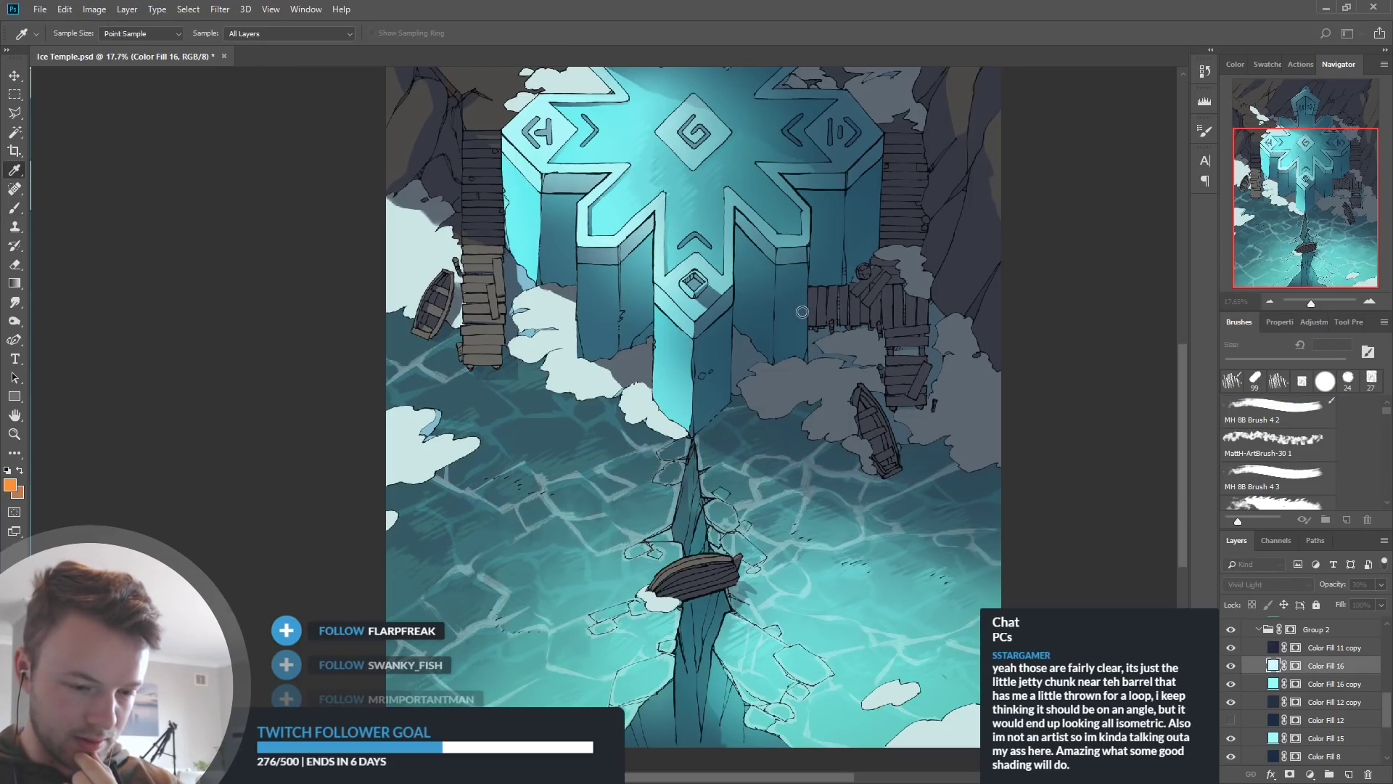
pyautogui.press('Return')
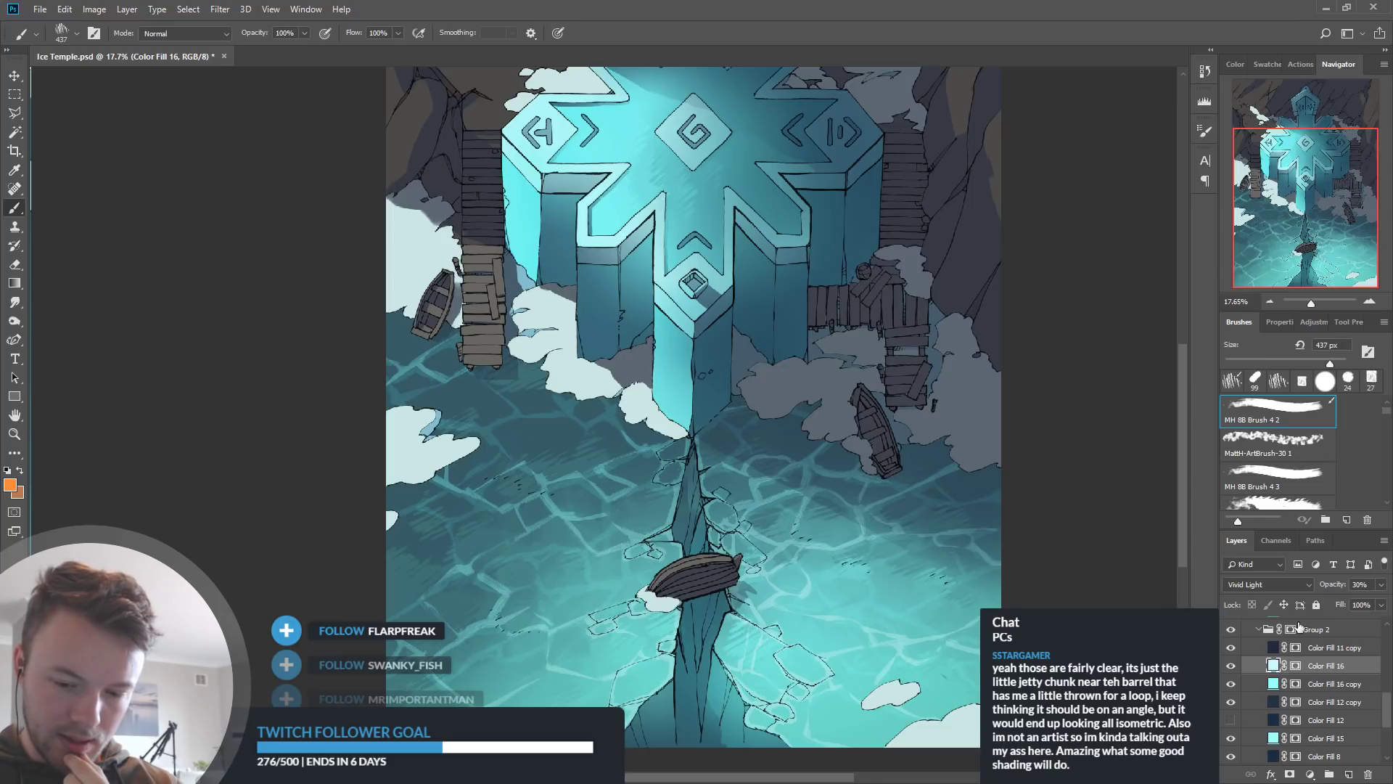
pyautogui.press('Up')
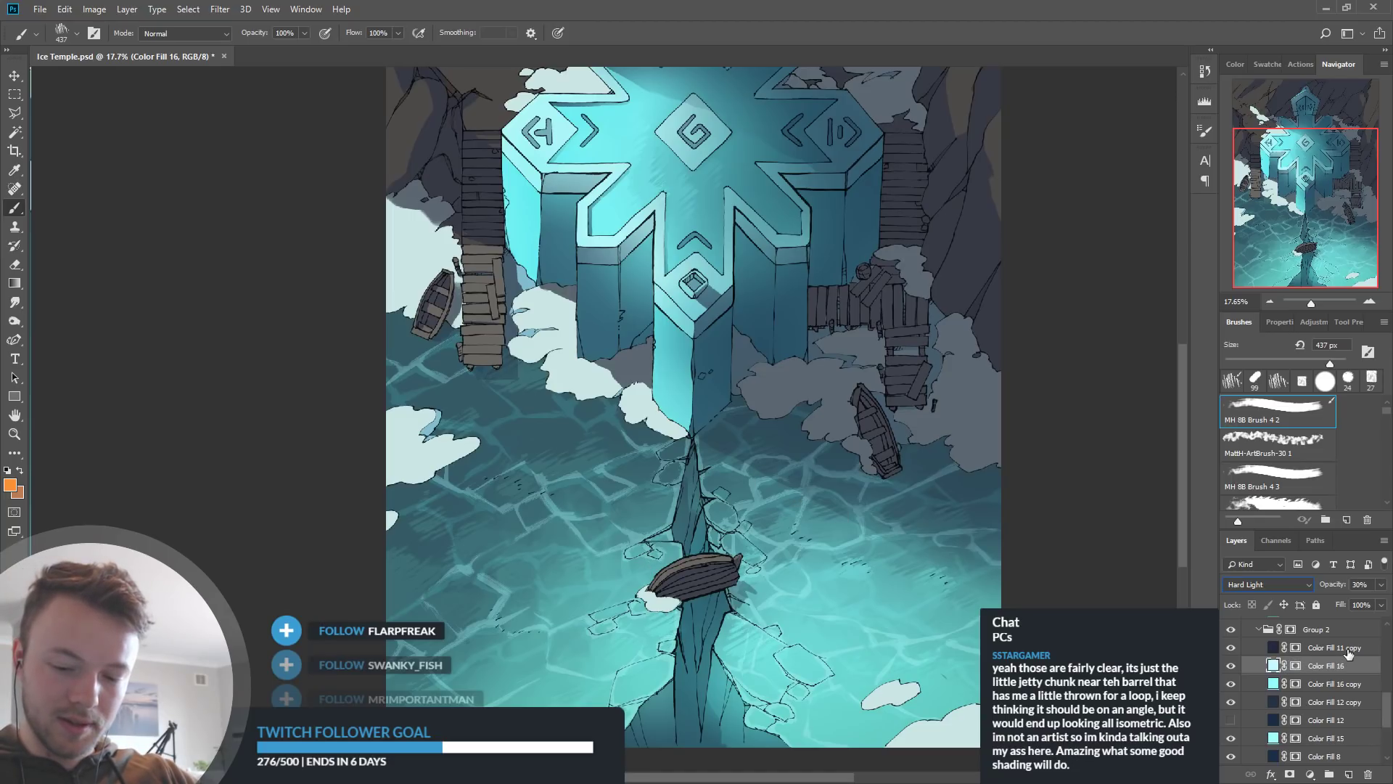
# Select Color Fill 11 copy and compare the water with and without Color Fill 5 and Color Fill 15
pyautogui.click(1347, 649)
pyautogui.scroll(-3, 1301, 735)
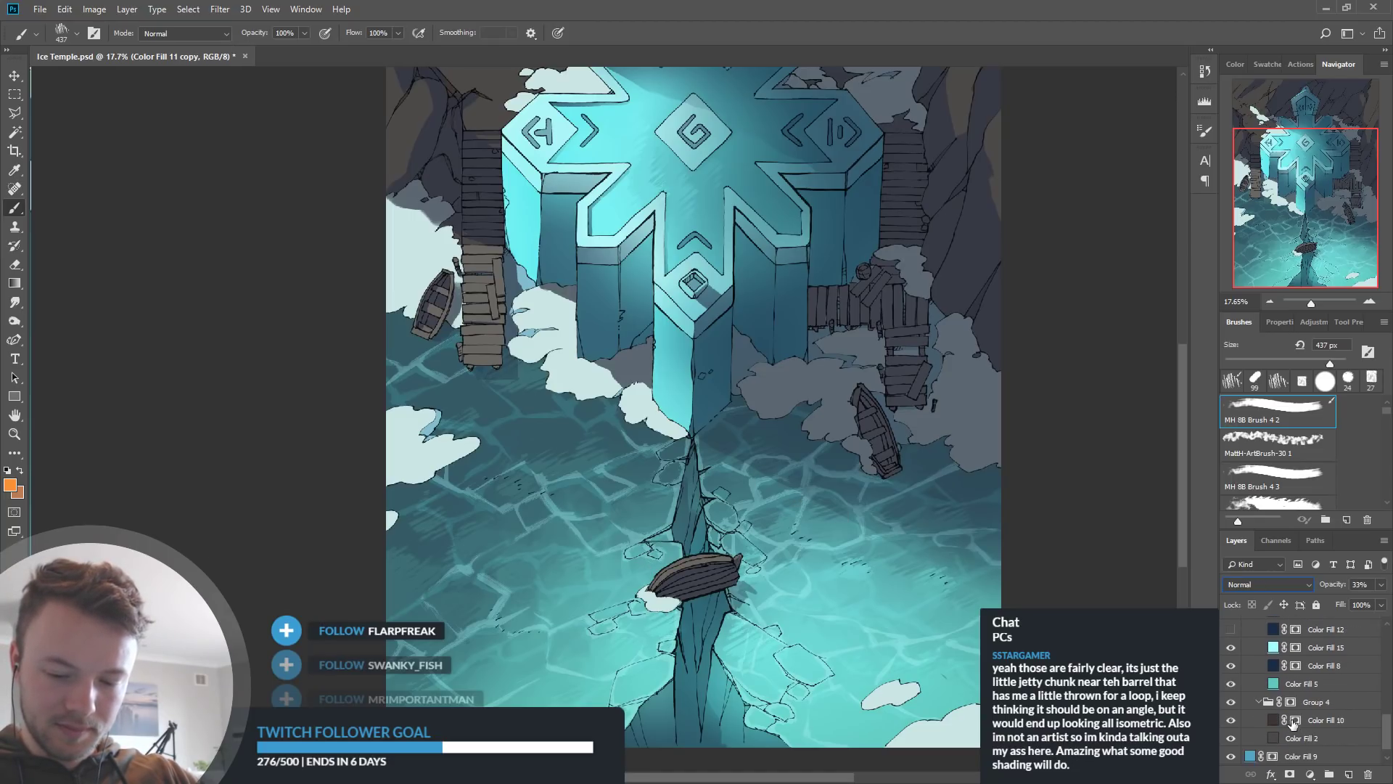
pyautogui.click(1231, 684)
pyautogui.click(1231, 686)
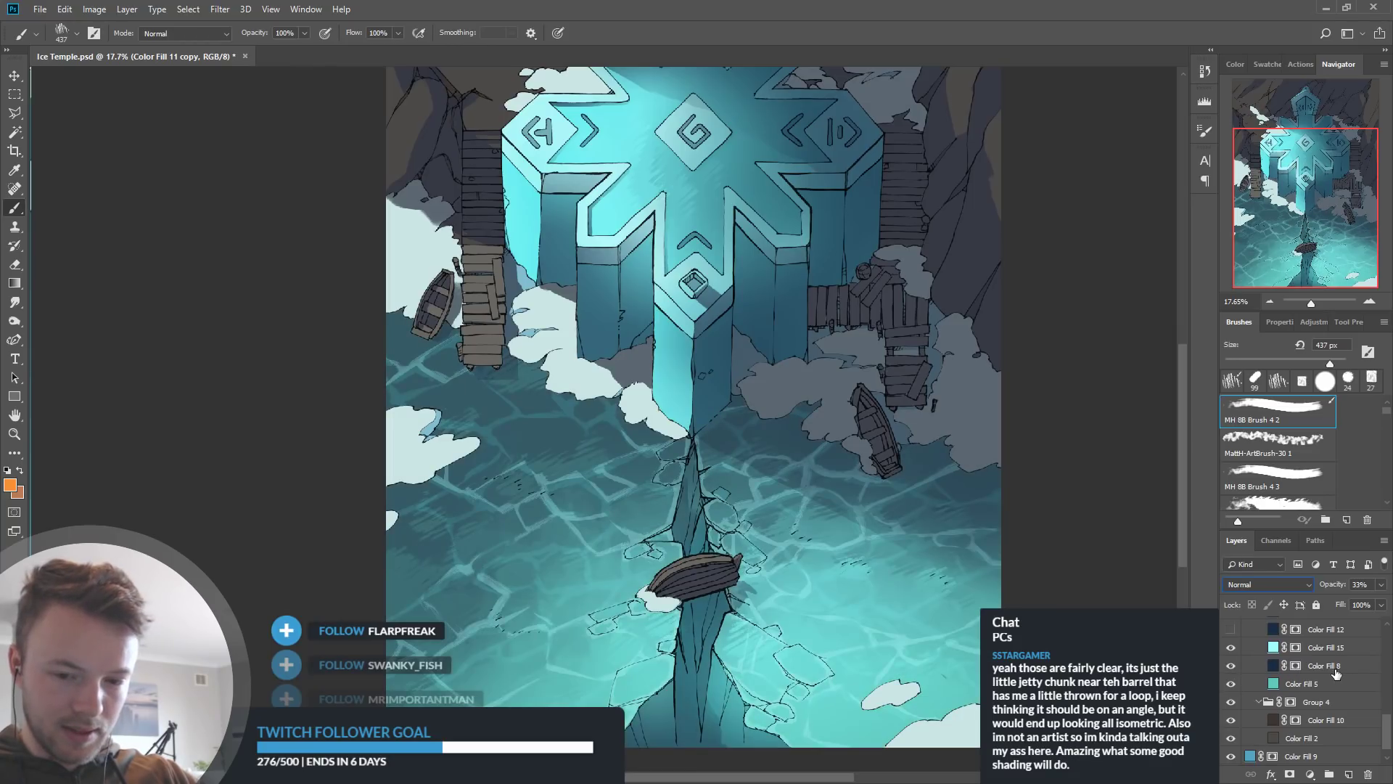
pyautogui.scroll(1, 1342, 674)
pyautogui.click(1232, 684)
pyautogui.click(1231, 684)
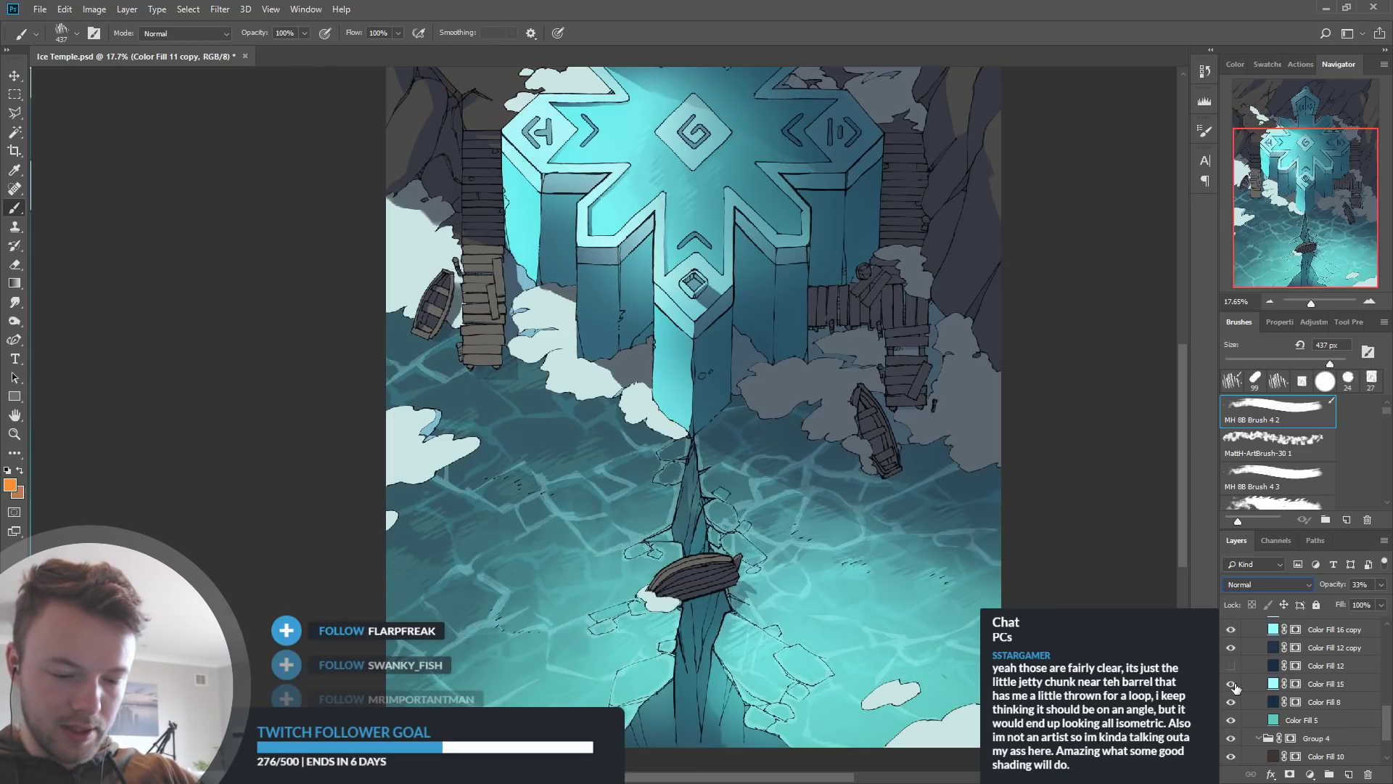
# Compare the upper part of the illustration with and without Color Fill 16 copy
pyautogui.moveTo(1178, 441); pyautogui.dragTo(1200, 368)
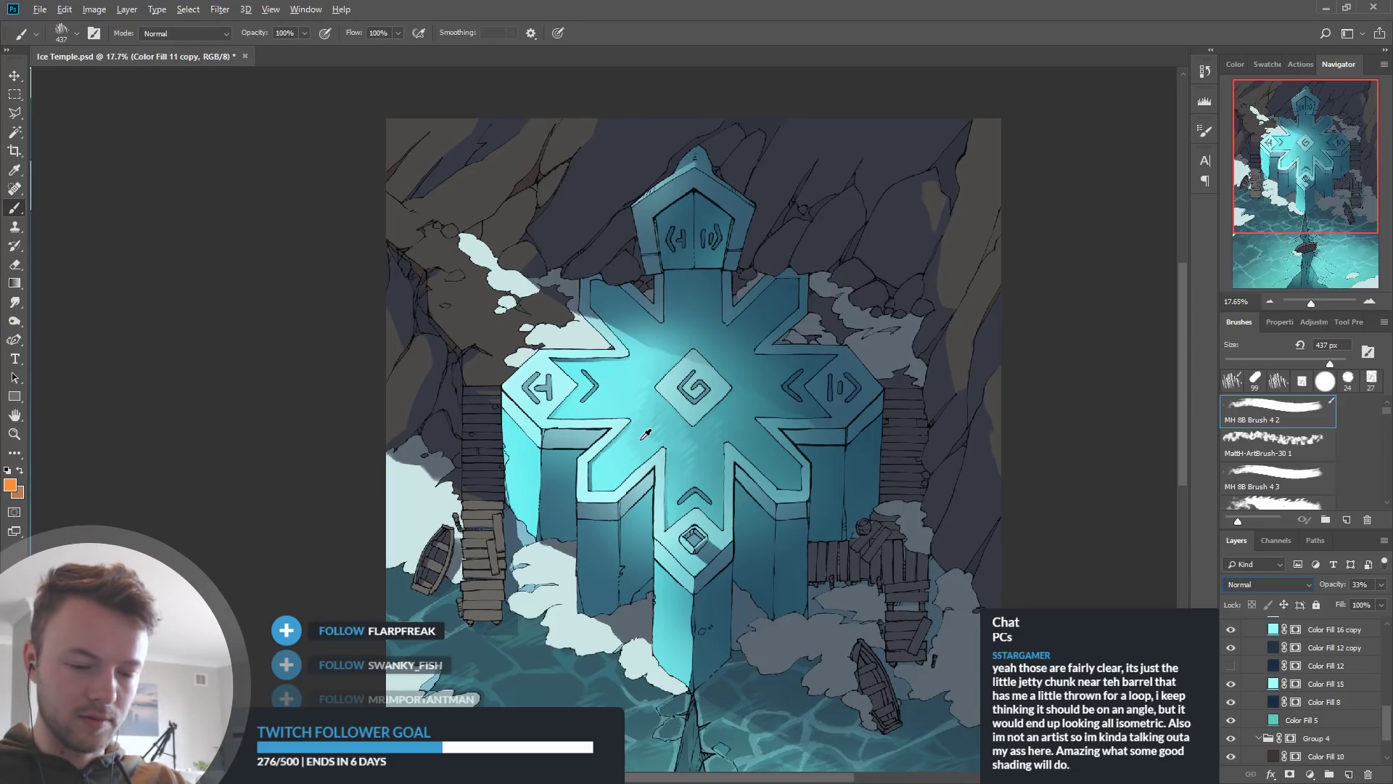
pyautogui.click(1230, 629)
pyautogui.click(1230, 629)
pyautogui.click(1231, 629)
pyautogui.click(1232, 630)
pyautogui.click(1232, 629)
pyautogui.click(1232, 630)
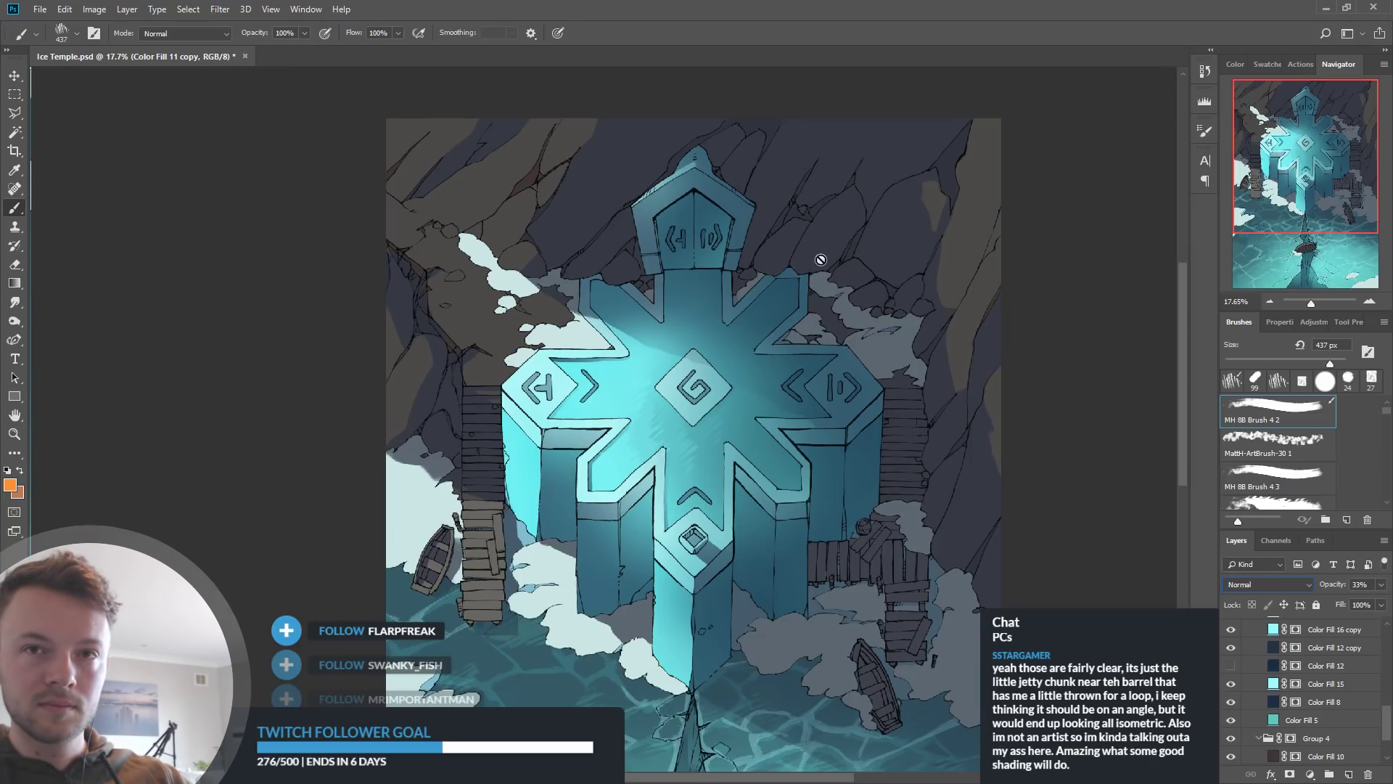
# Examine the front pillars, the wooden jetty beside the barrel and the central platform in close-up
pyautogui.moveTo(1186, 319); pyautogui.dragTo(1186, 352)
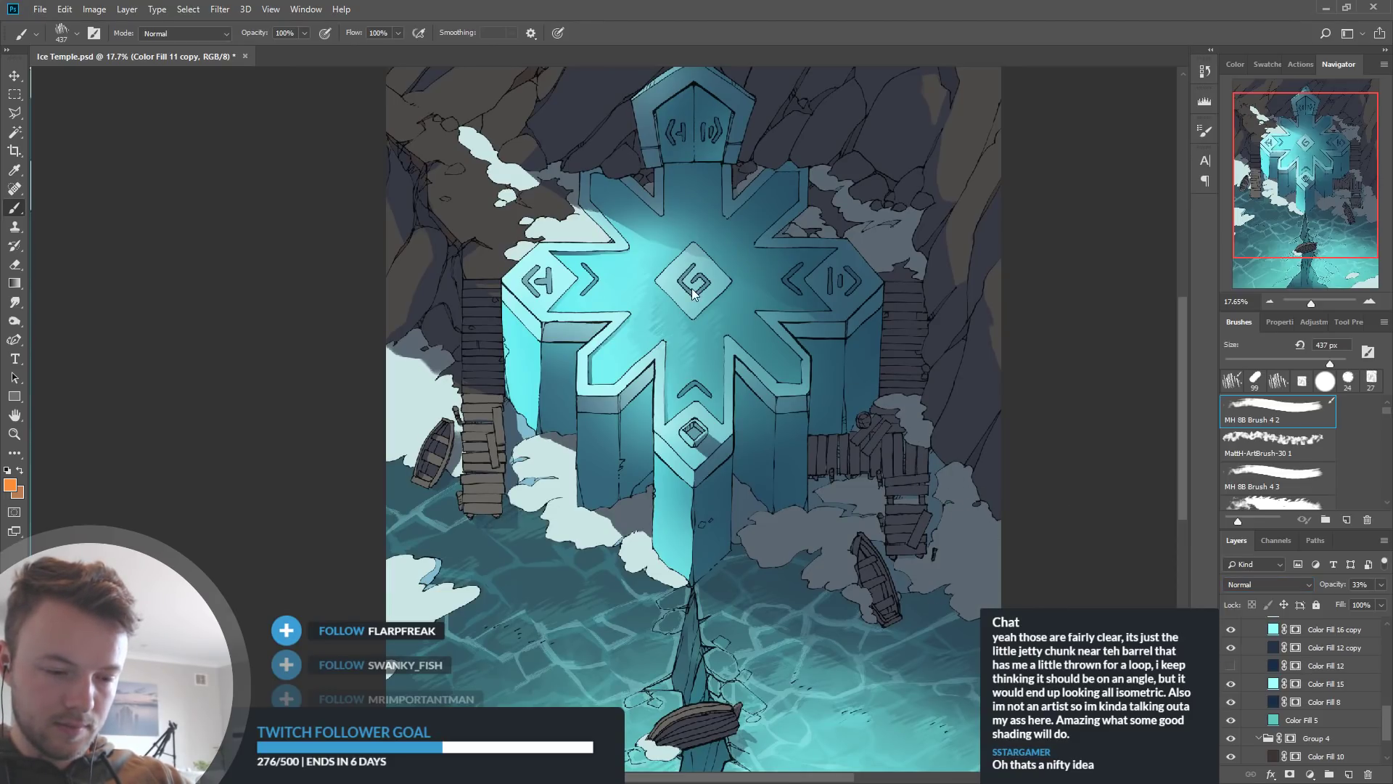
pyautogui.moveTo(928, 479); pyautogui.dragTo(1202, 537)
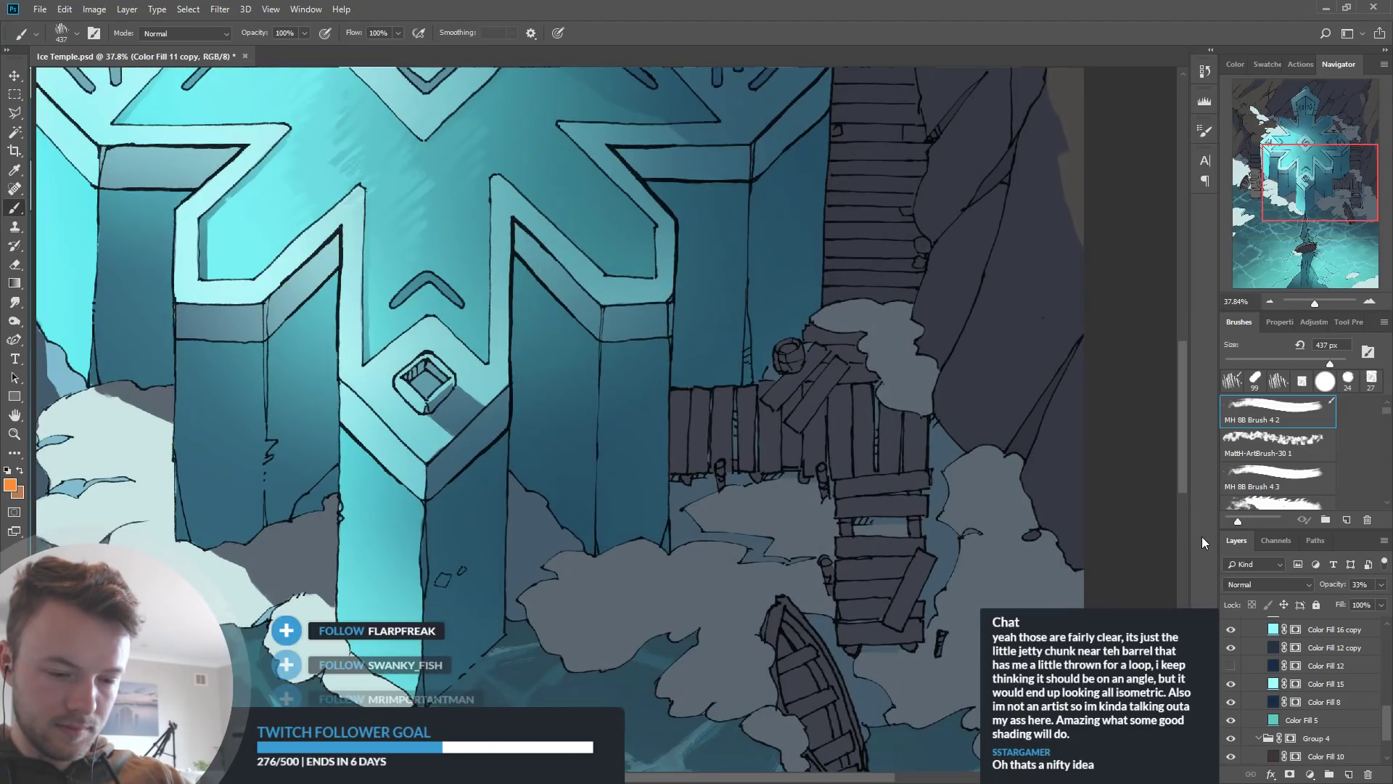
pyautogui.moveTo(997, 436); pyautogui.dragTo(1004, 468)
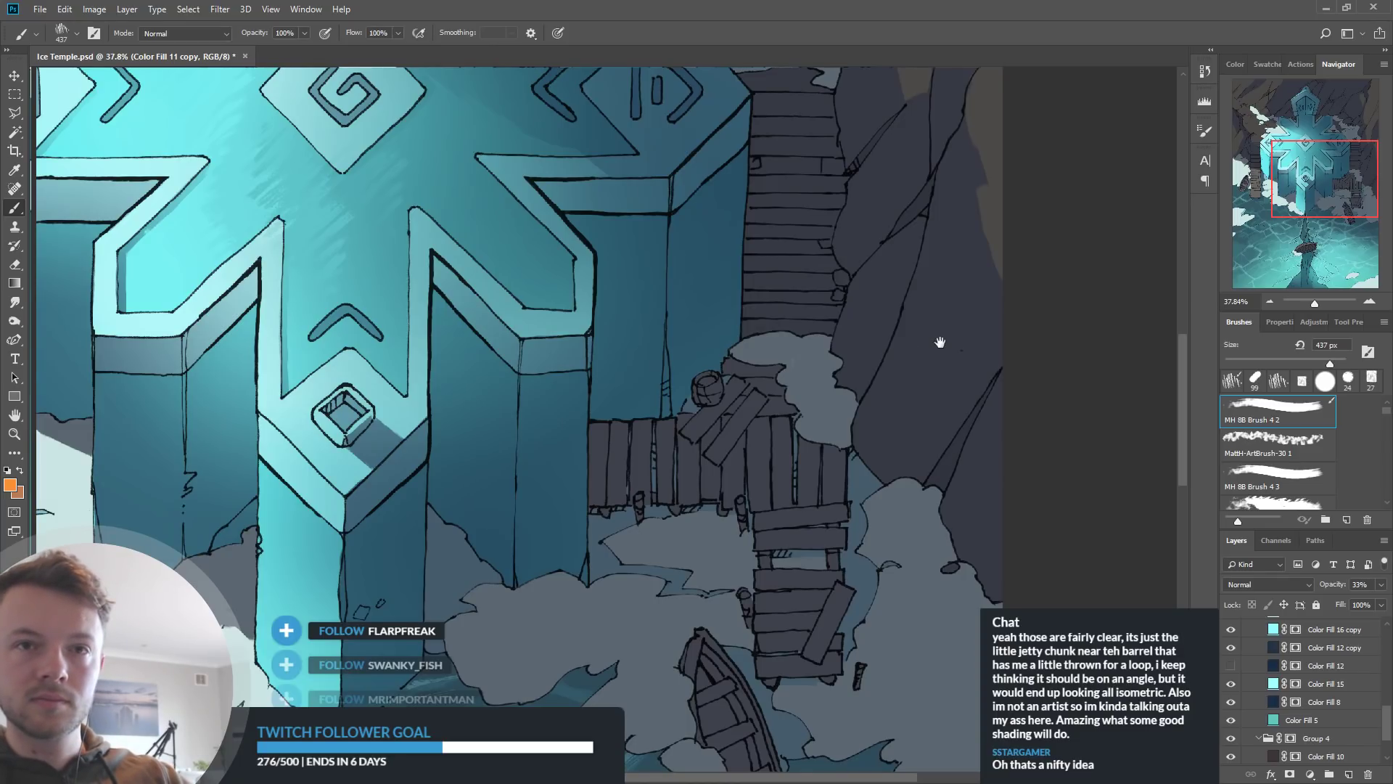
pyautogui.moveTo(703, 291); pyautogui.dragTo(920, 455)
pyautogui.moveTo(739, 348); pyautogui.dragTo(756, 363)
pyautogui.moveTo(699, 247); pyautogui.dragTo(767, 355)
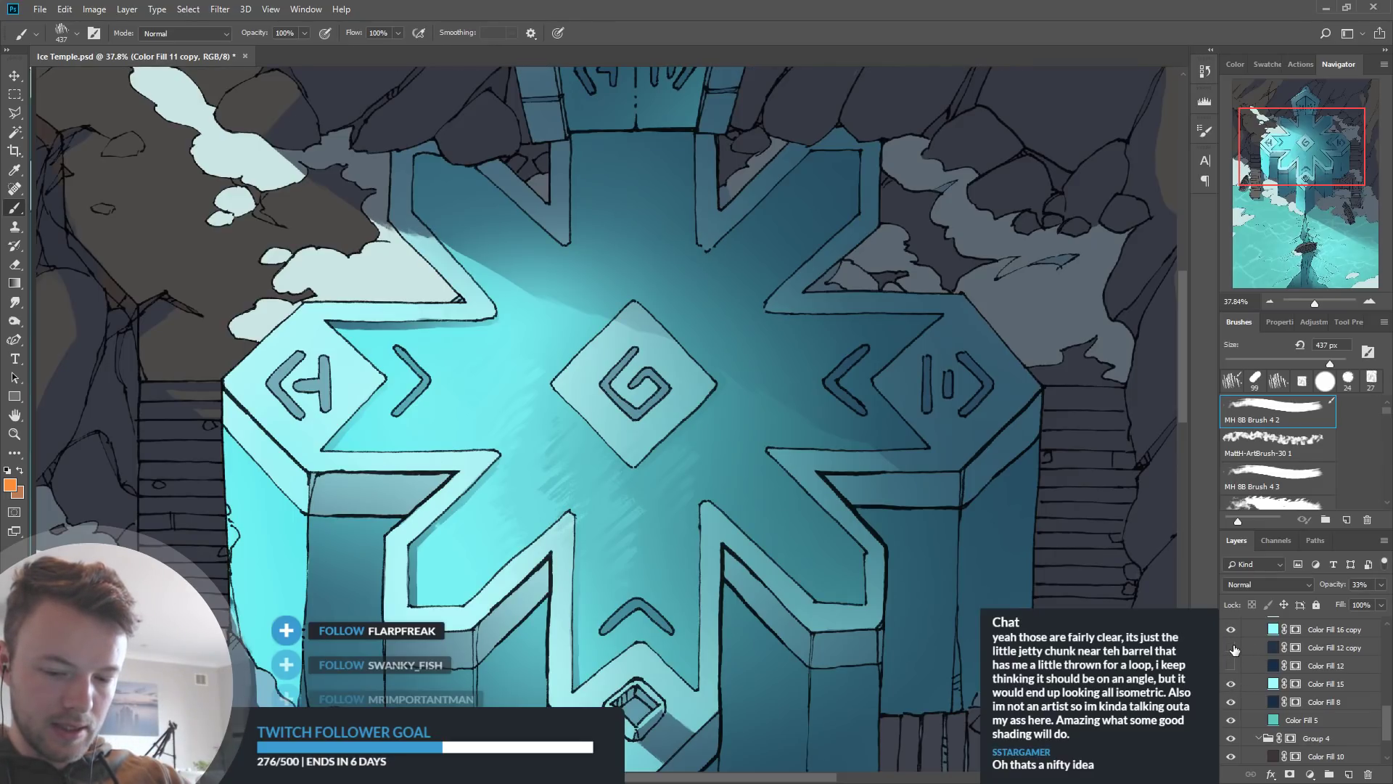
# Return to the Group 1 layers and compare the platform with and without Color Fill 6 and Color Fill 13
pyautogui.scroll(1, 1247, 684)
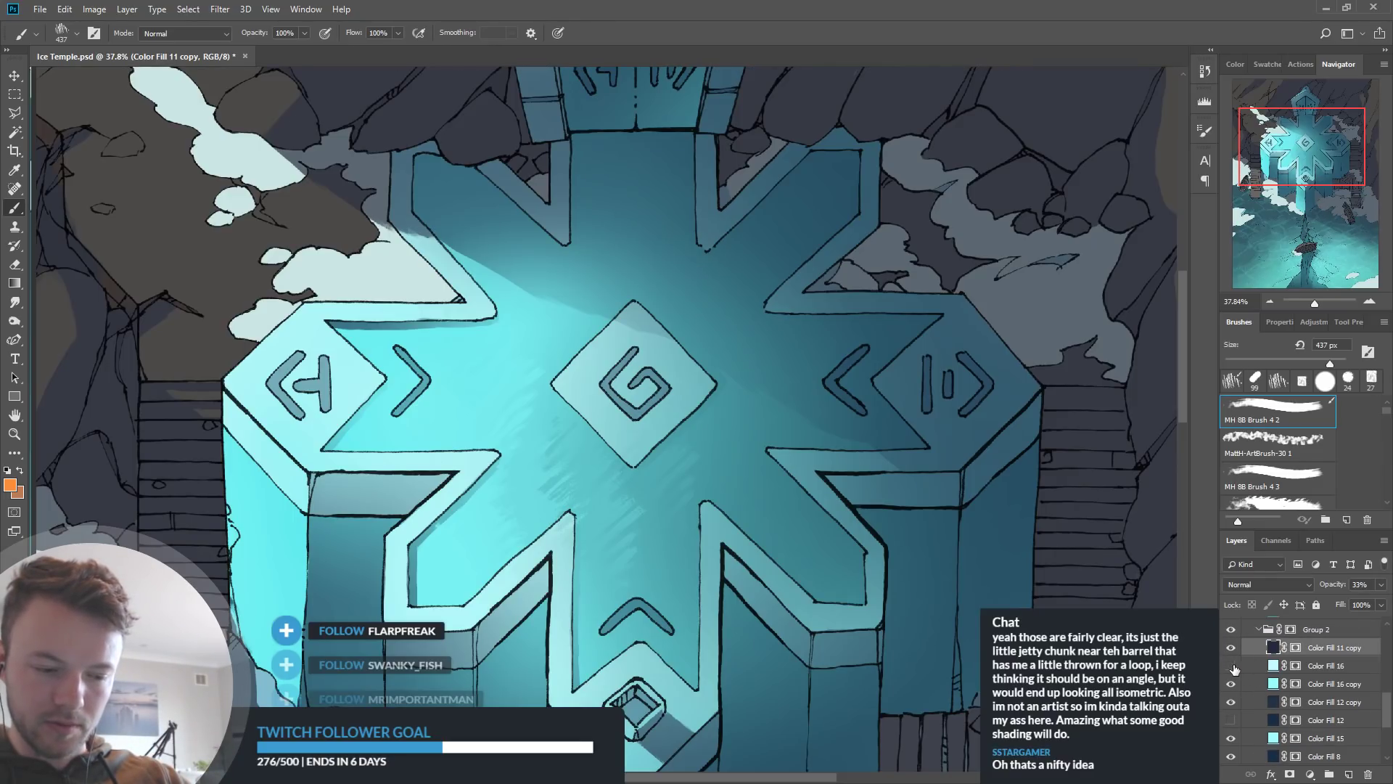
pyautogui.scroll(2, 1263, 678)
pyautogui.scroll(1, 1267, 685)
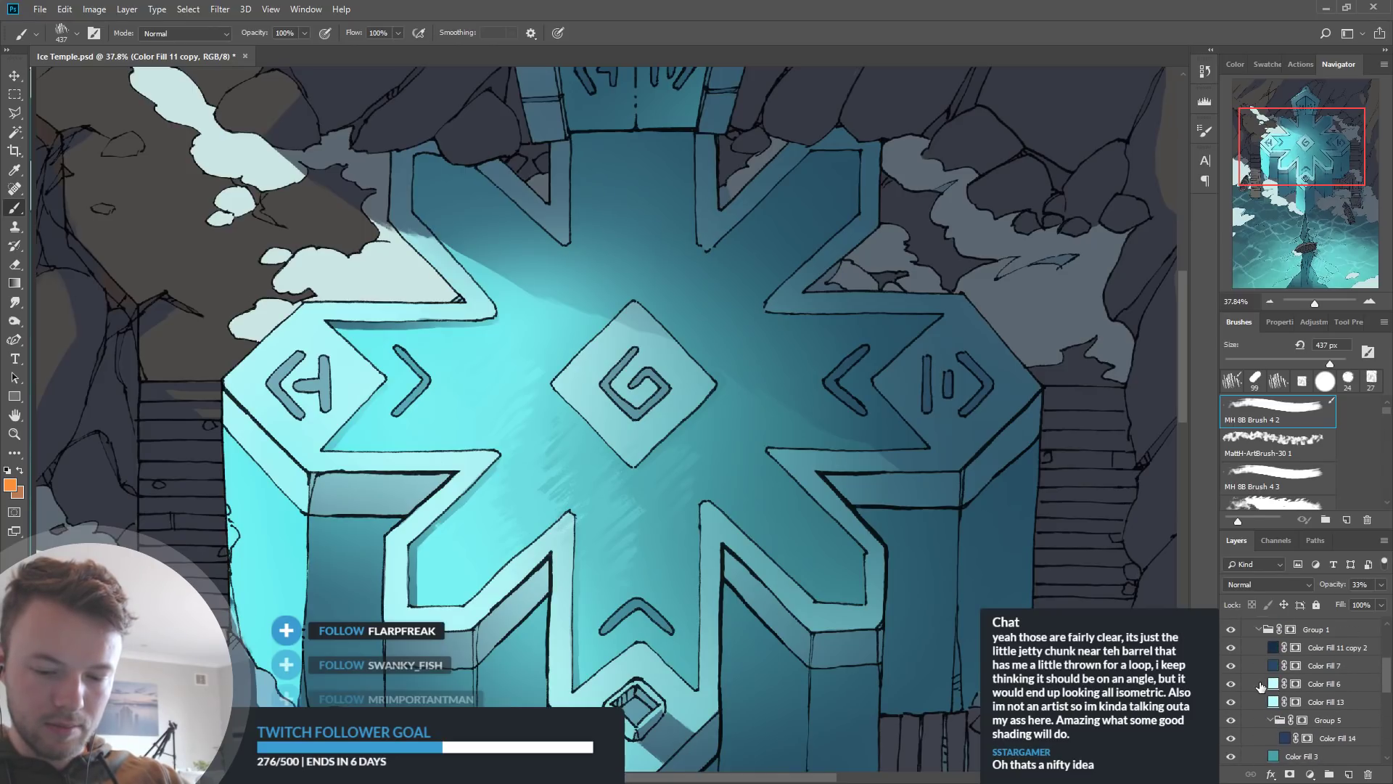
pyautogui.click(1231, 685)
pyautogui.click(1231, 685)
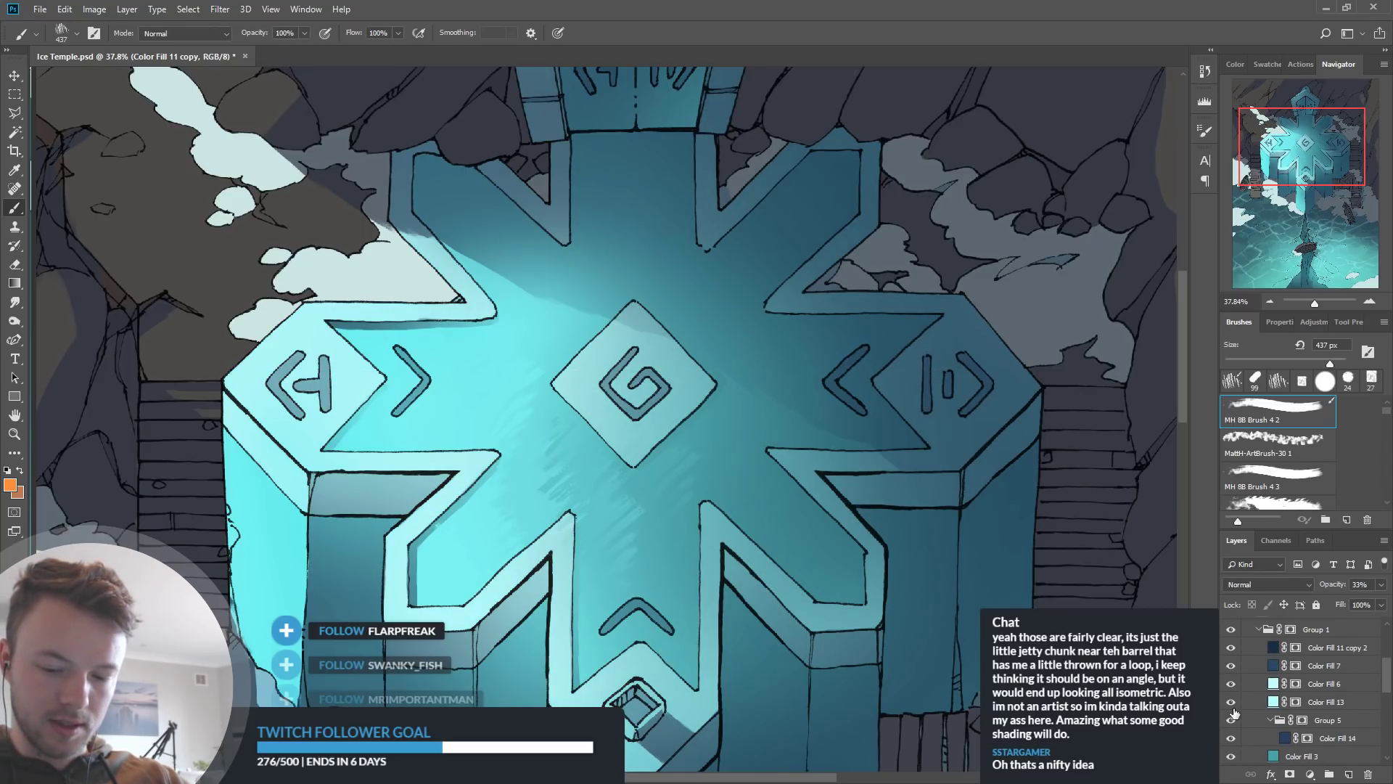
pyautogui.click(1231, 702)
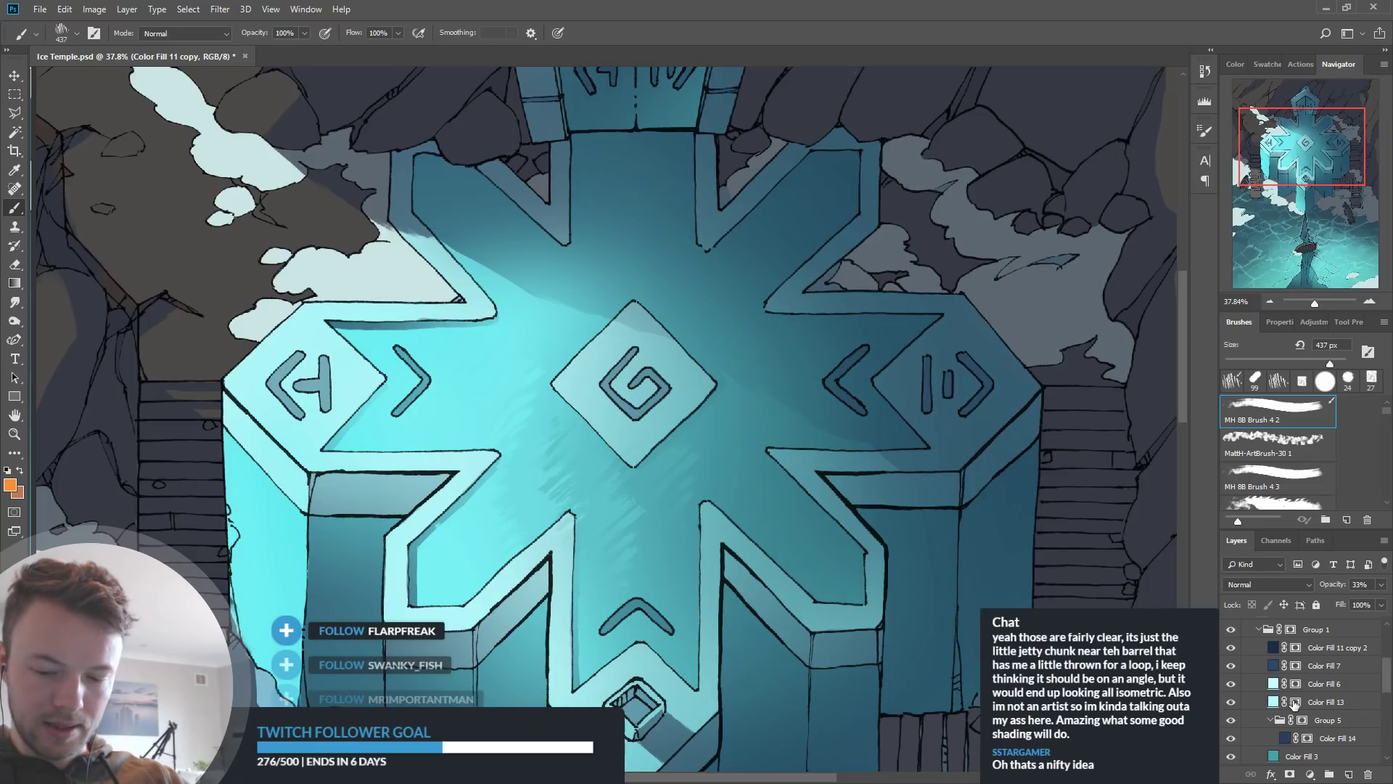
# Soften and texture the light around the platform's central diamond on the Color Fill 13 mask with MH 8B Brush 4 2 and sampled tones
pyautogui.click(1296, 702)
pyautogui.scroll(-2, 932, 435)
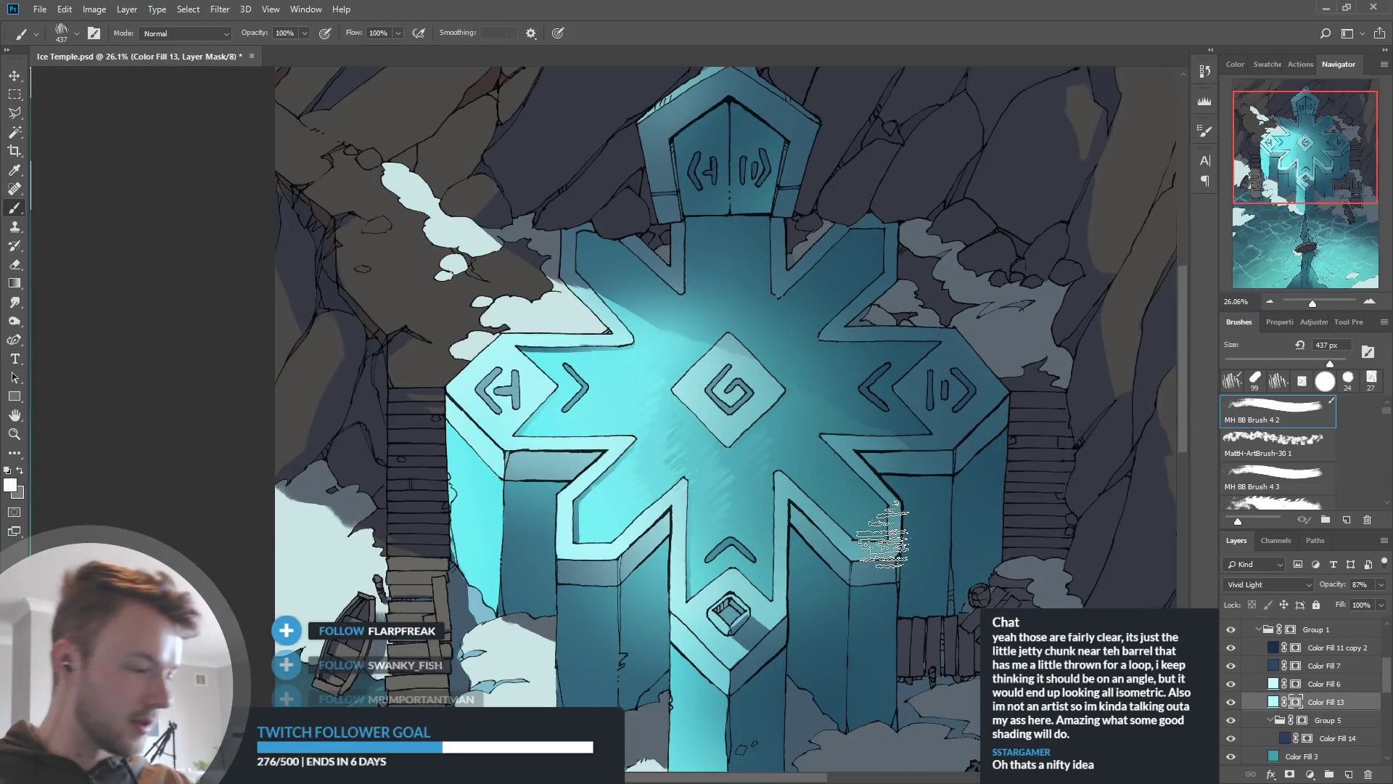
pyautogui.keyDown('alt'); pyautogui.click(742, 501); pyautogui.keyUp('alt')
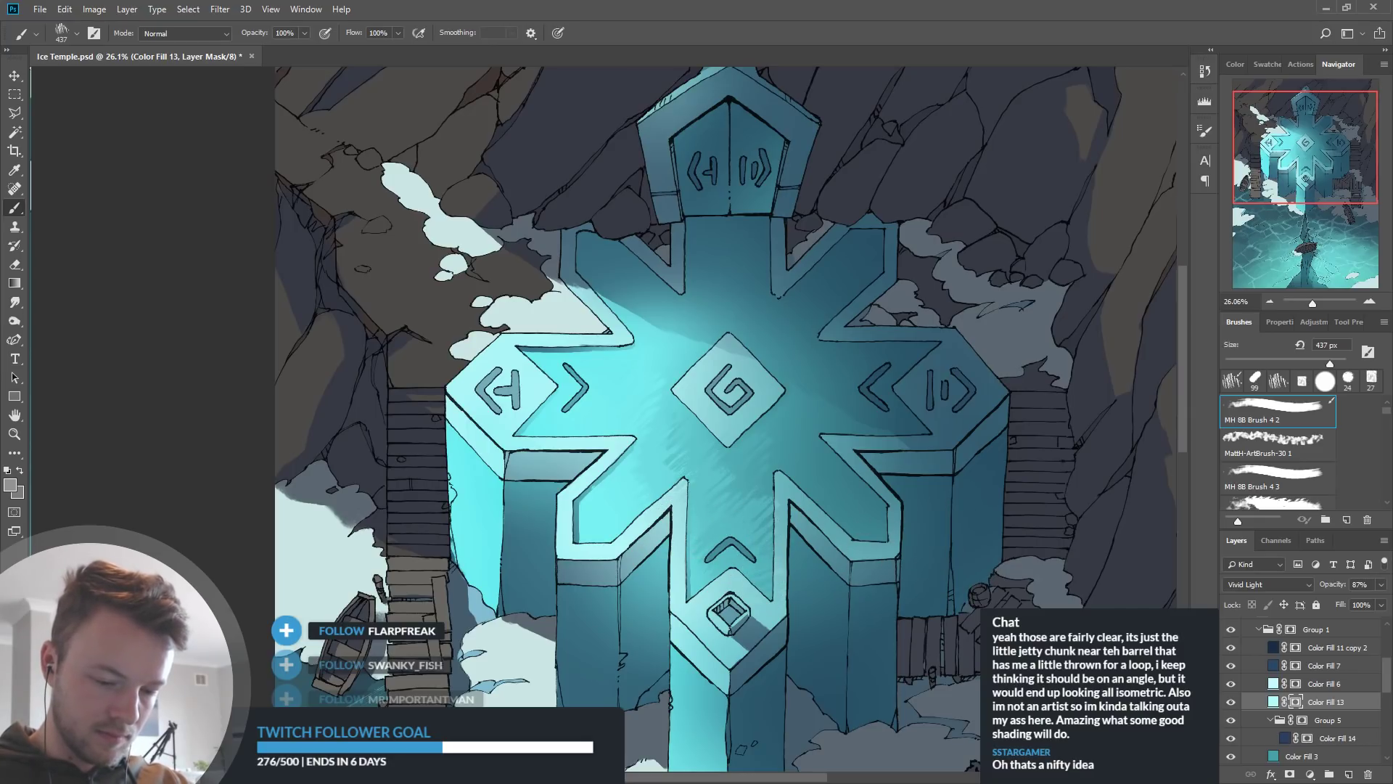
pyautogui.press('x')
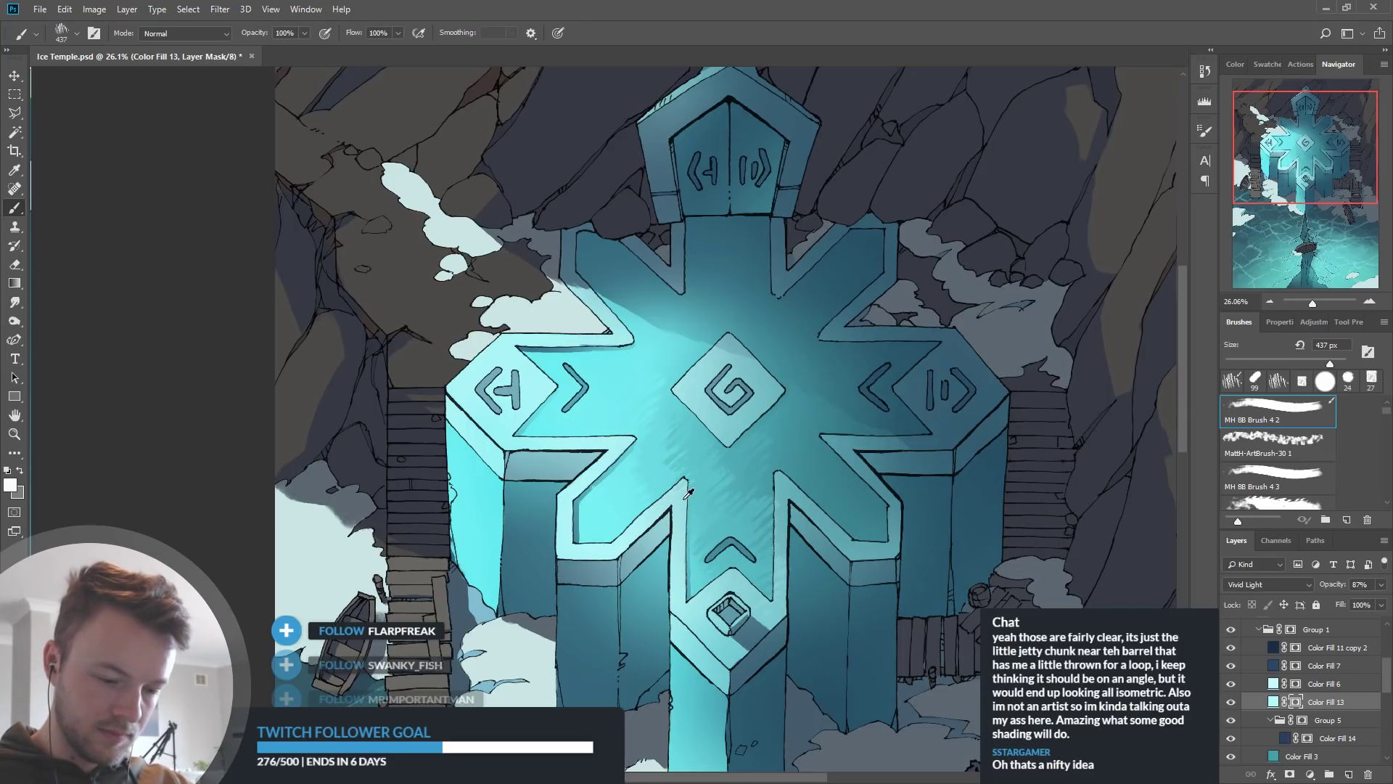
pyautogui.press('x')
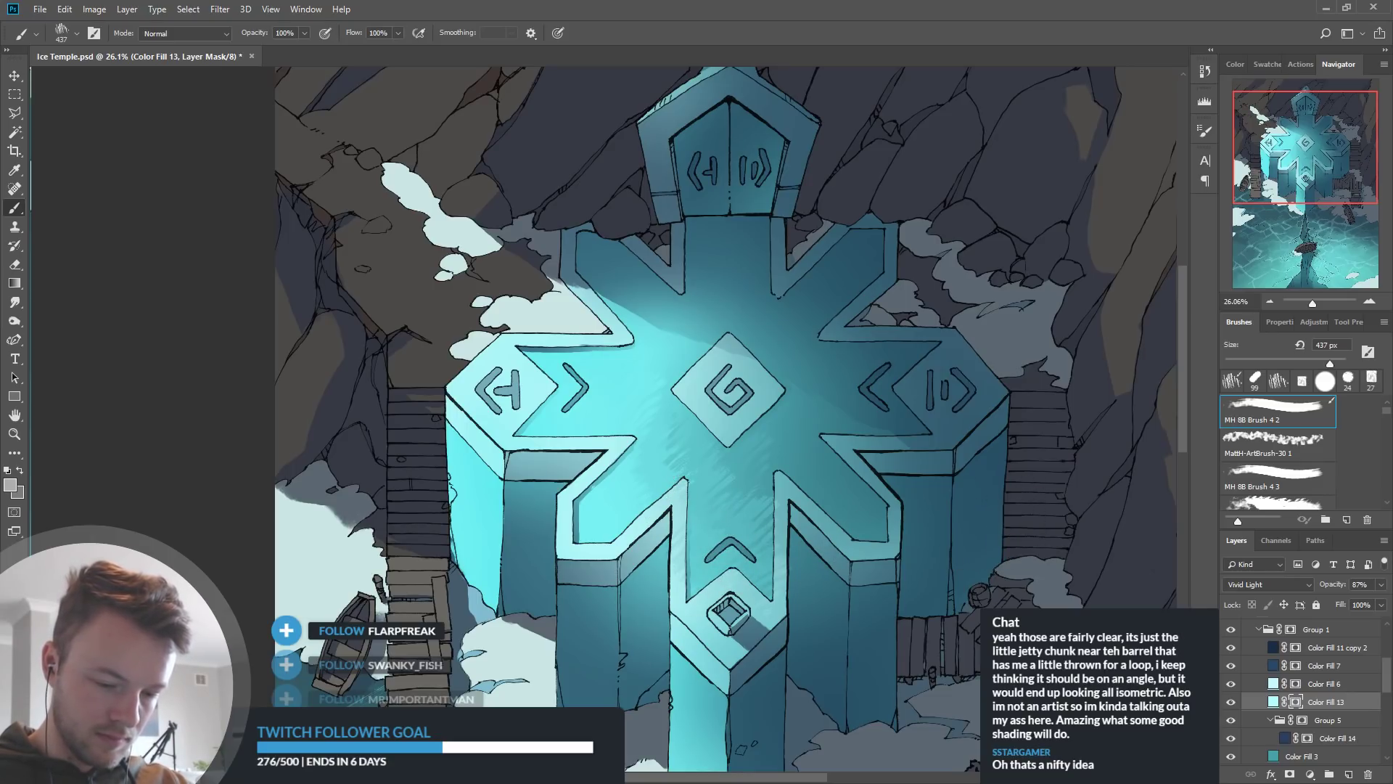
pyautogui.keyDown('alt'); pyautogui.click(775, 470); pyautogui.keyUp('alt')
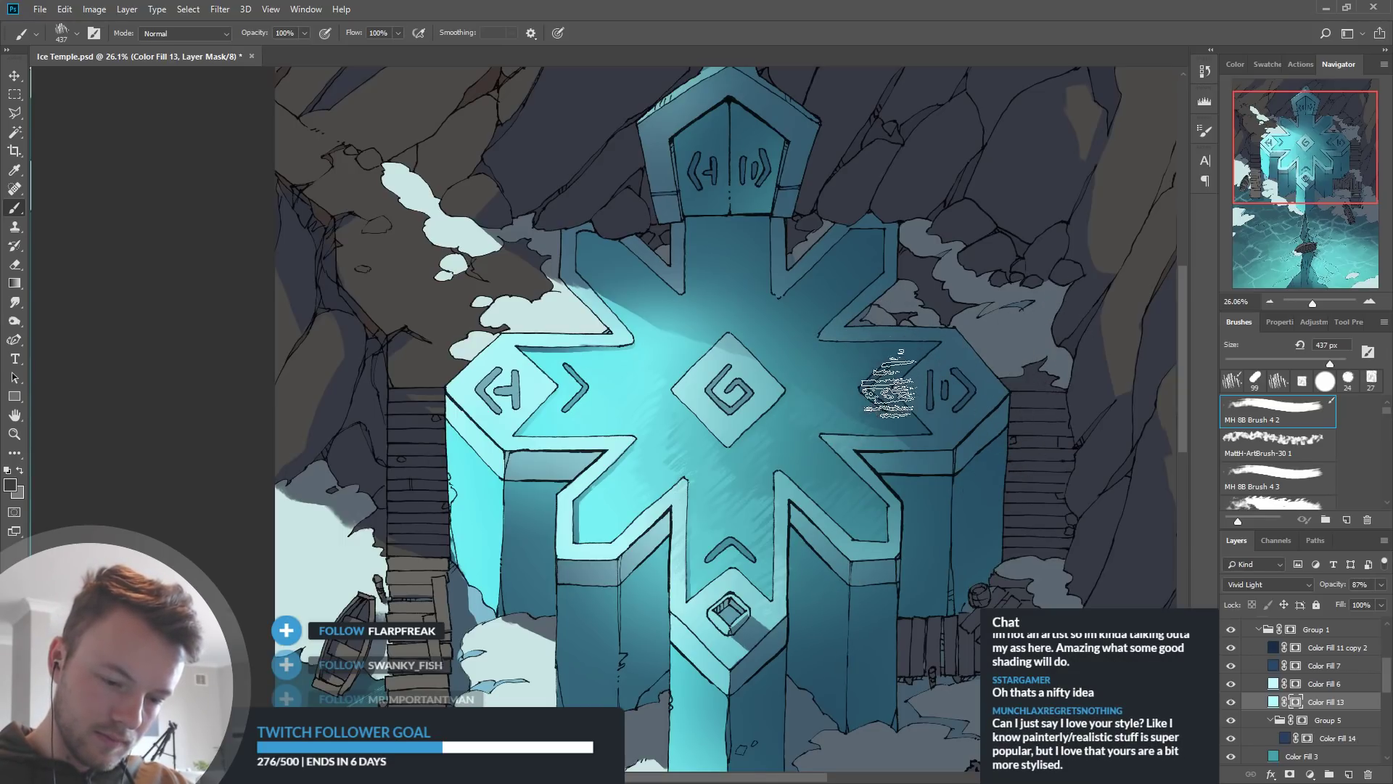
pyautogui.press('x')
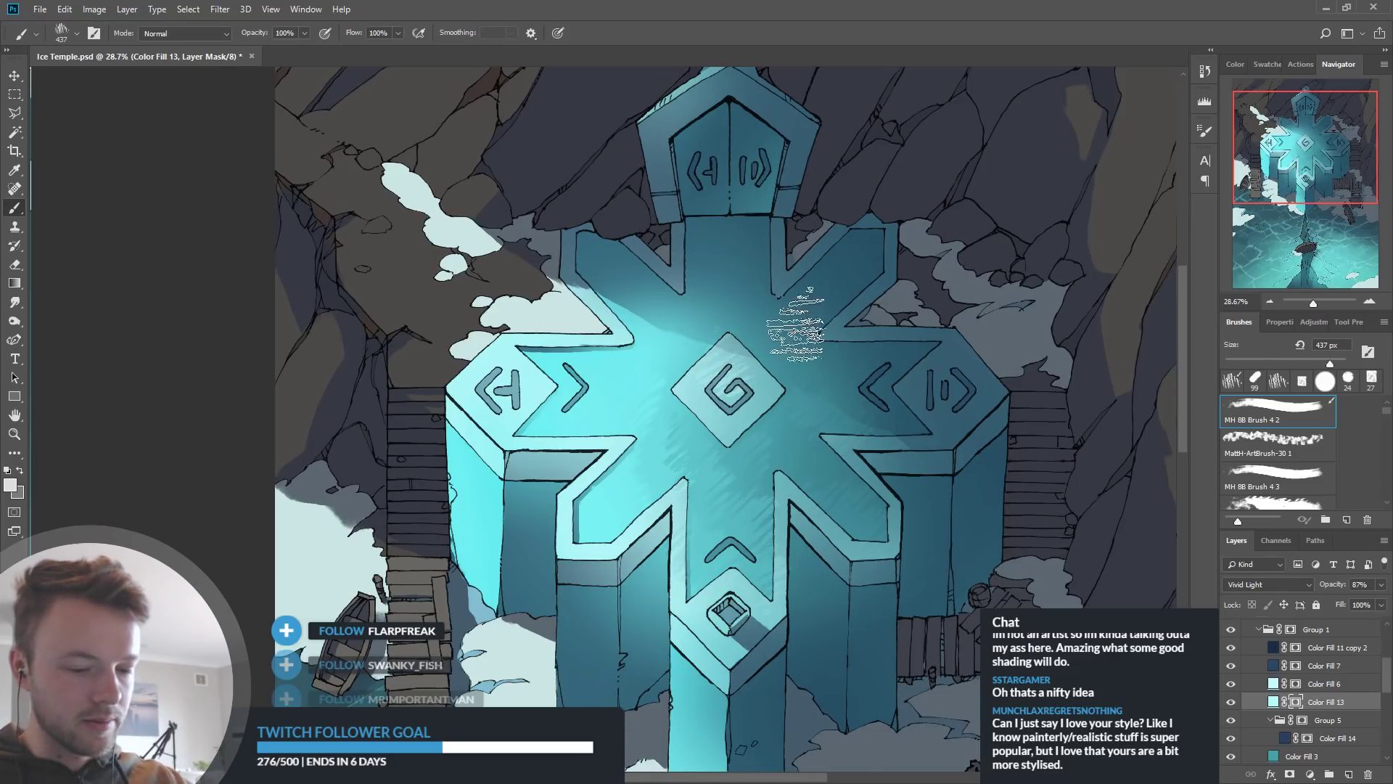
# Compare the platform's trim and central diamond with and without Color Fill 6
pyautogui.scroll(2, 782, 351)
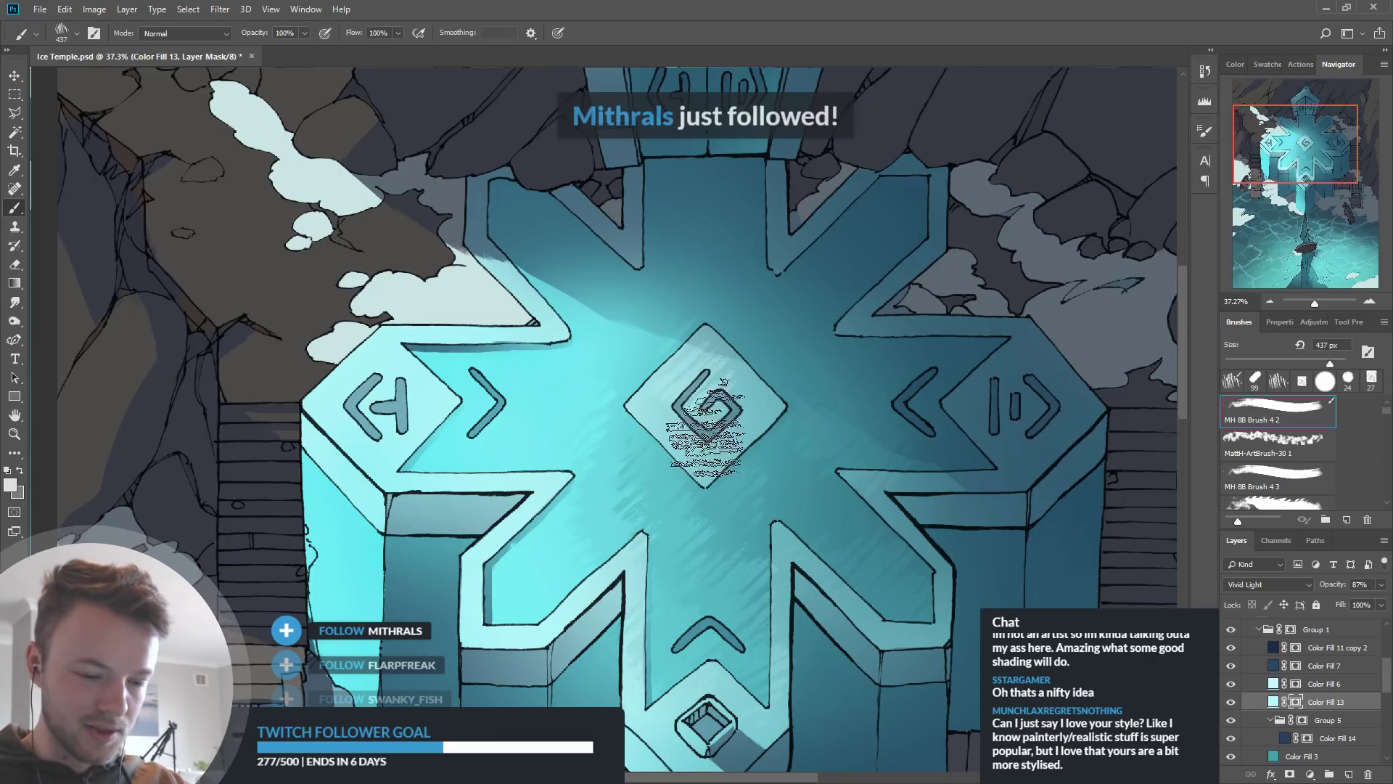
pyautogui.click(1232, 686)
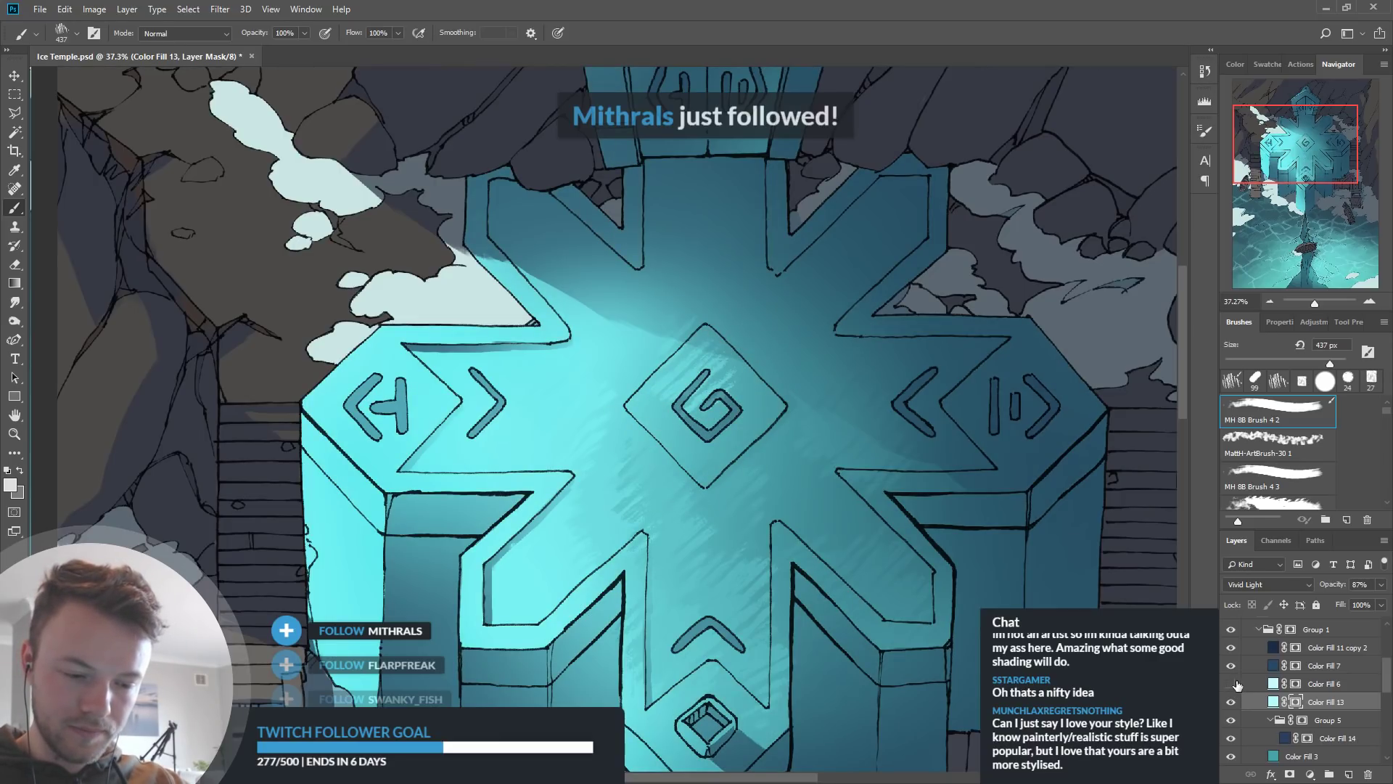
pyautogui.click(1232, 685)
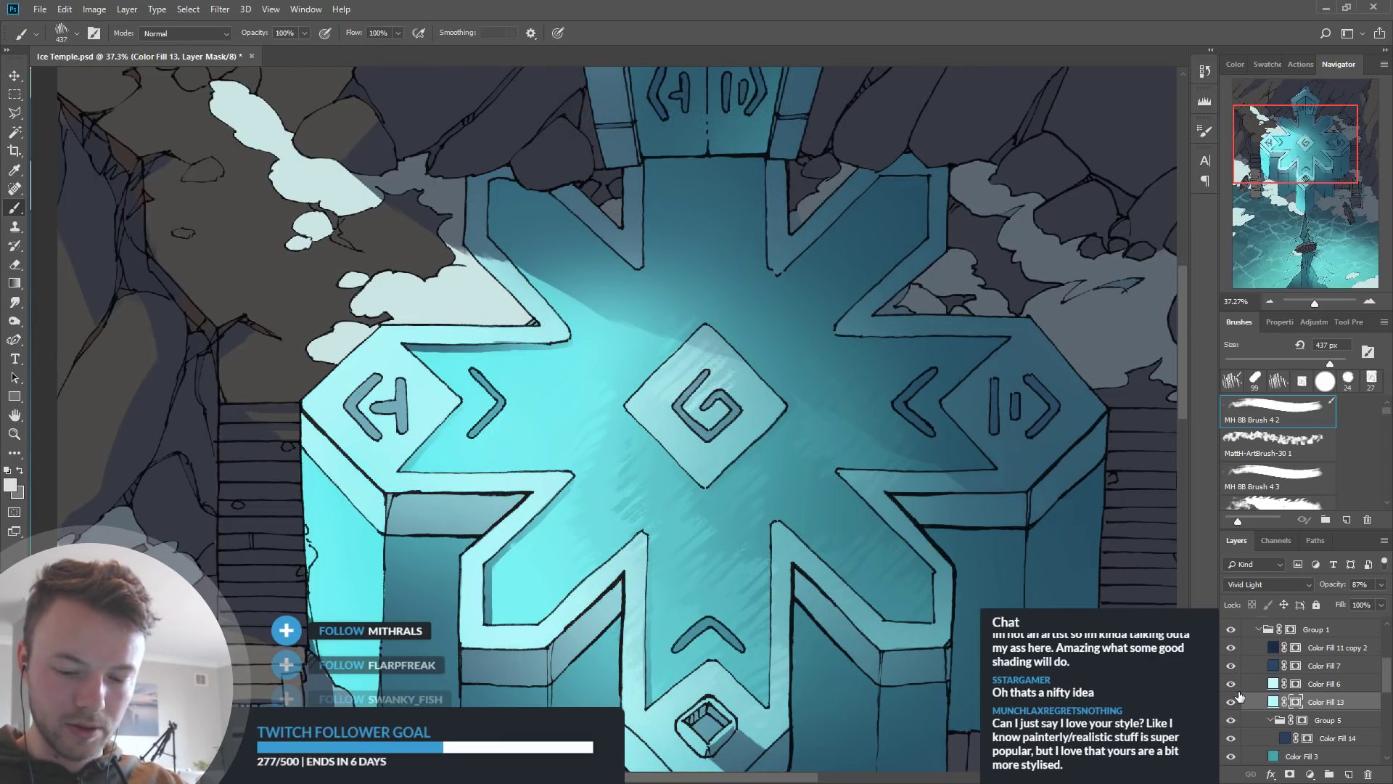
pyautogui.click(1236, 688)
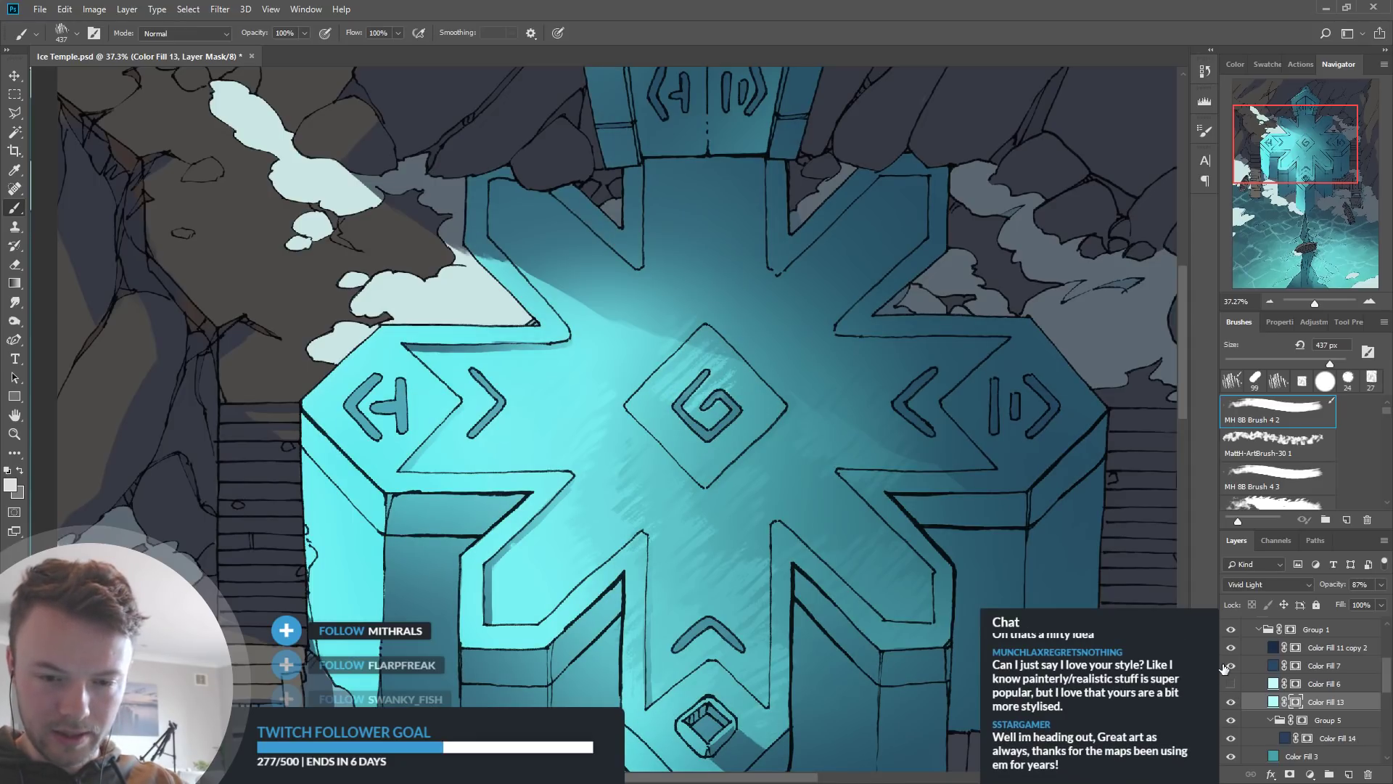
# Toggle the Color Fill 6 layer's visibility to compare the artwork, leaving the layer shown
pyautogui.click(1232, 686)
pyautogui.click(1234, 687)
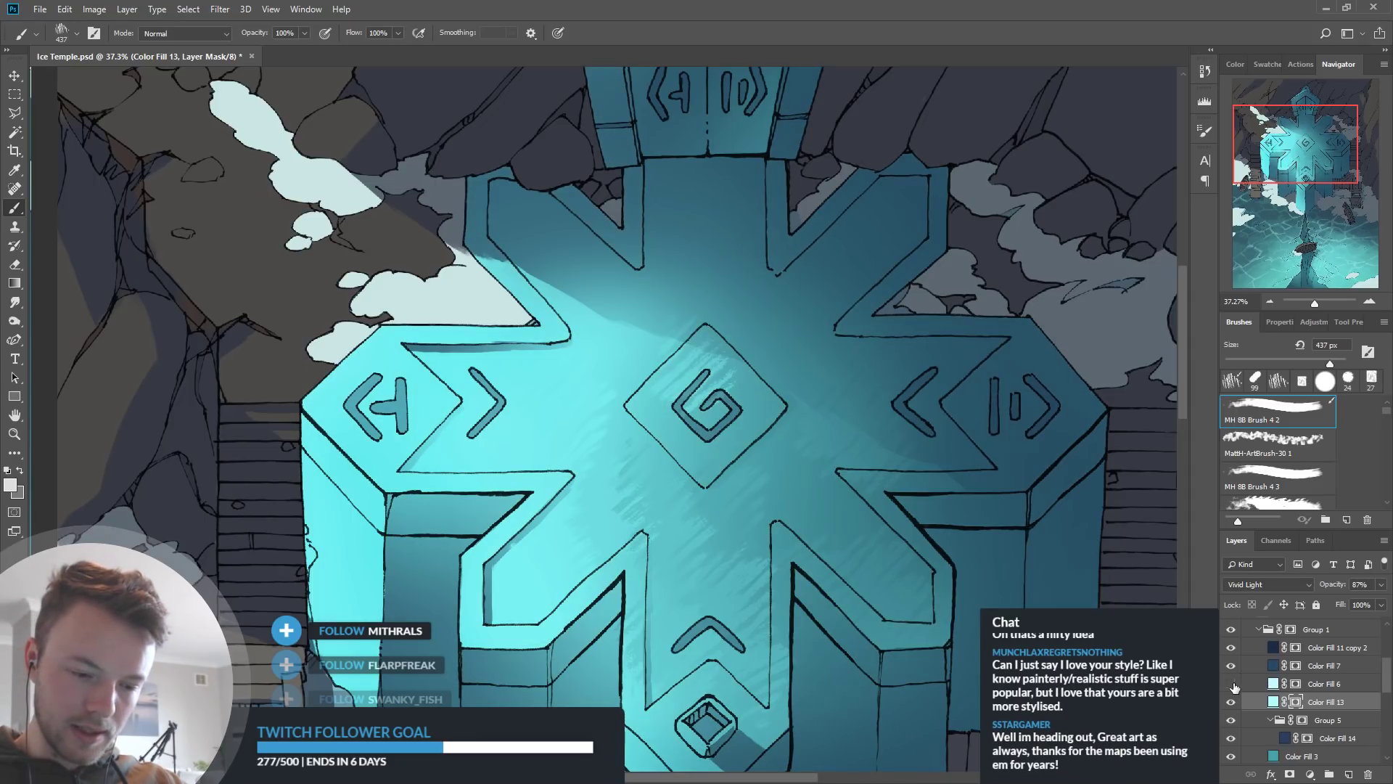
pyautogui.click(1232, 685)
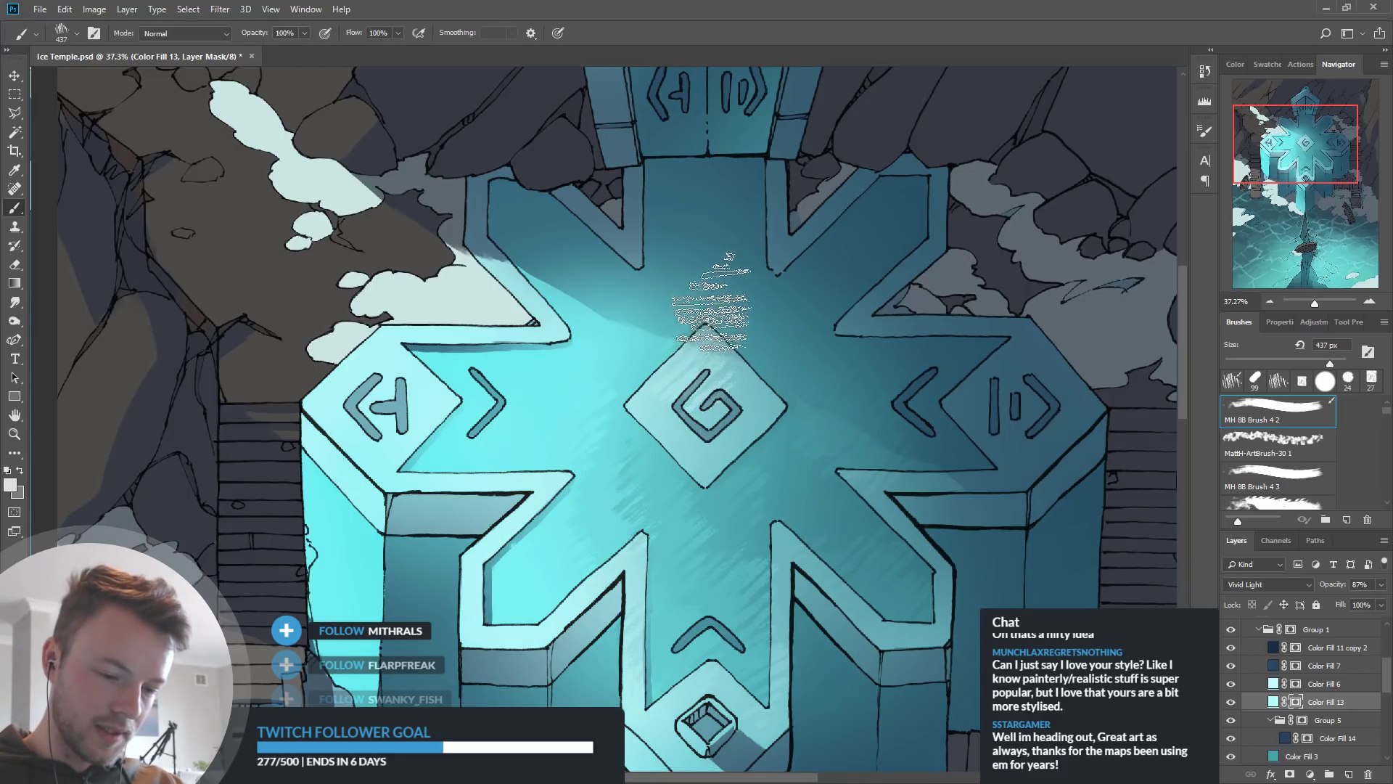
# Paint textured hatching on the Color Fill 13 mask above and beside the central diamond, varying light and dark with sampled tones
pyautogui.moveTo(915, 510); pyautogui.dragTo(902, 501)
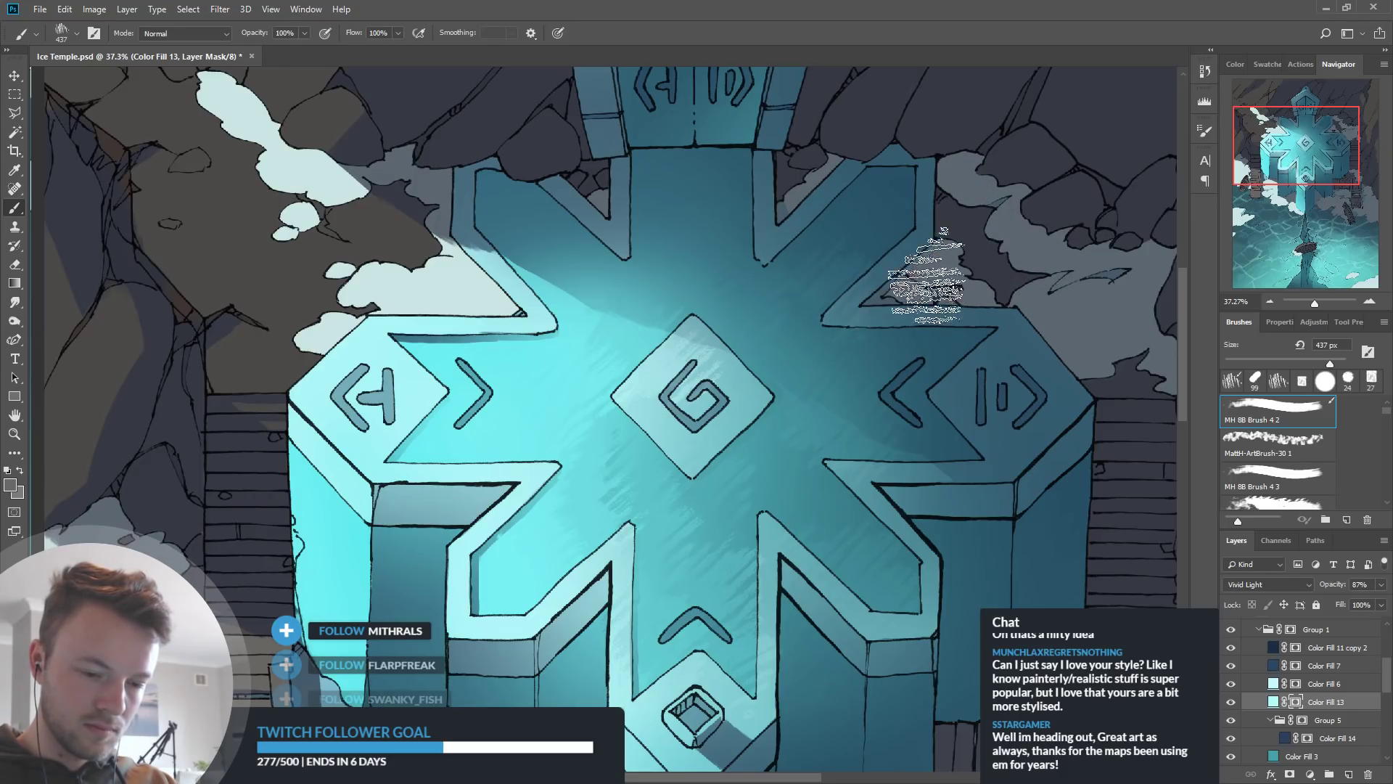
pyautogui.press('x')
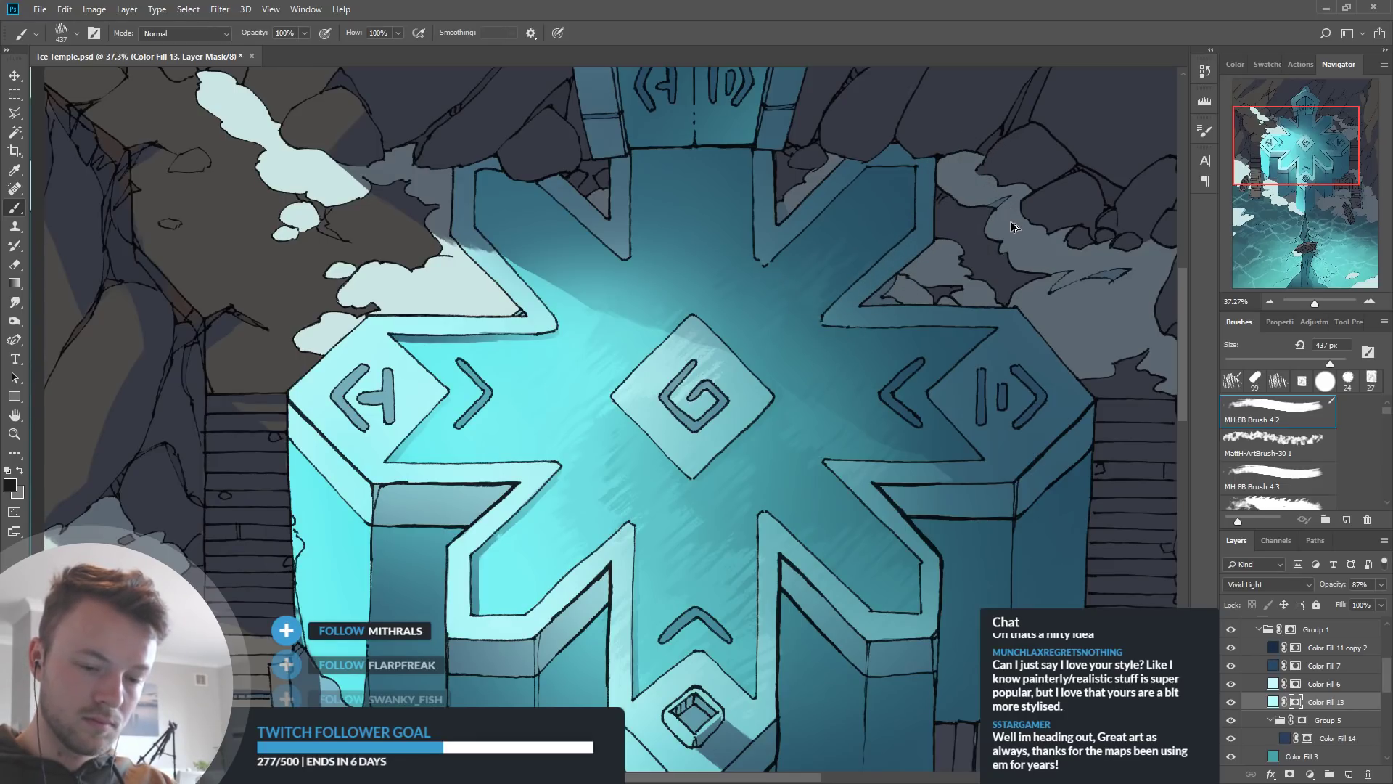
pyautogui.moveTo(899, 377); pyautogui.dragTo(849, 407)
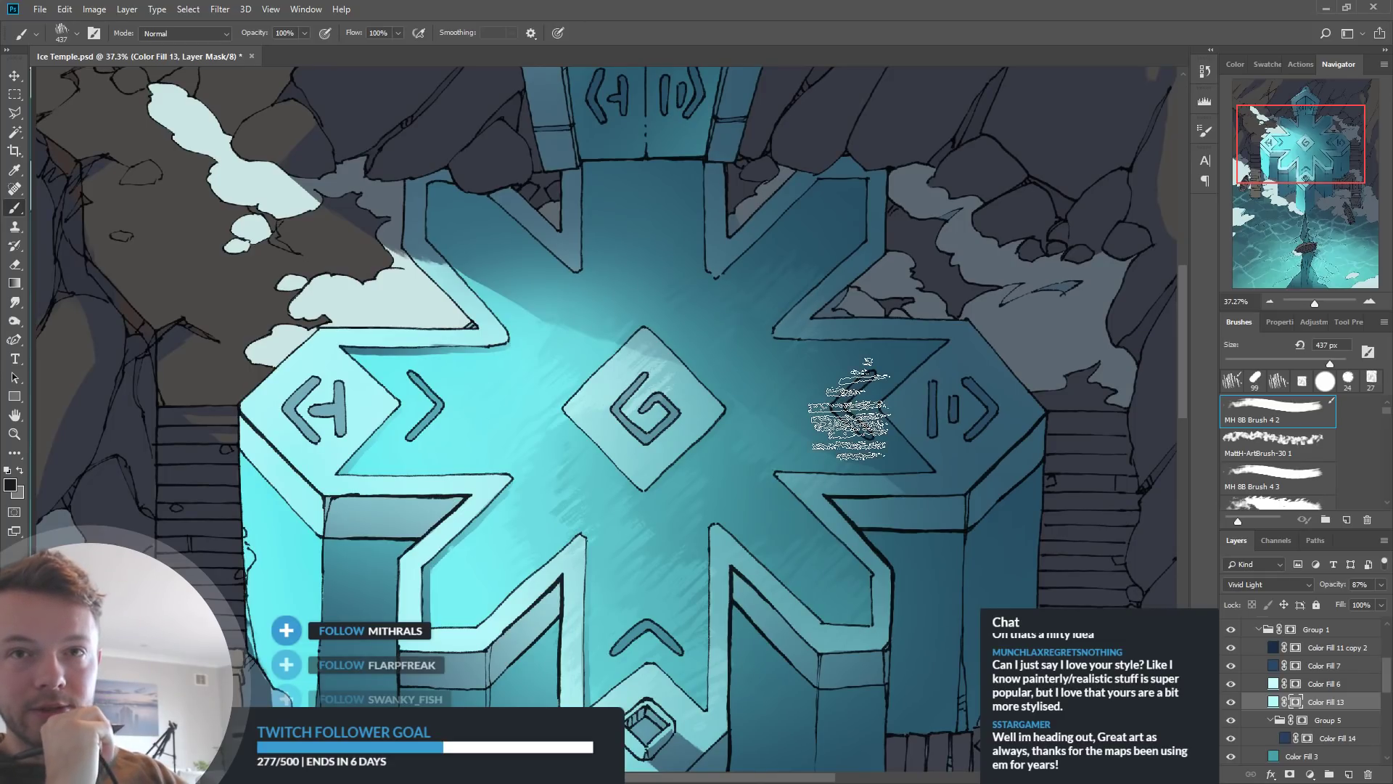
pyautogui.moveTo(716, 414); pyautogui.dragTo(782, 413)
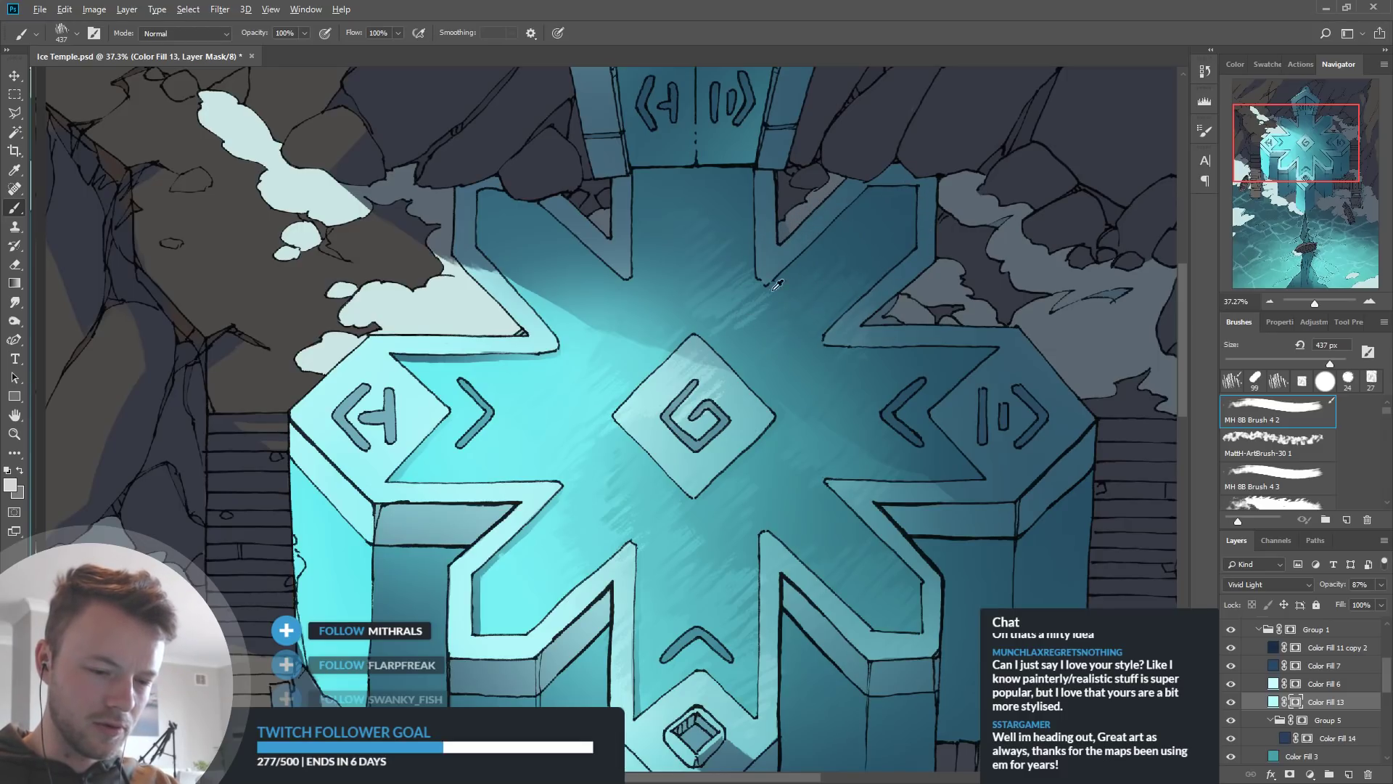
pyautogui.keyDown('alt'); pyautogui.click(751, 328); pyautogui.keyUp('alt')
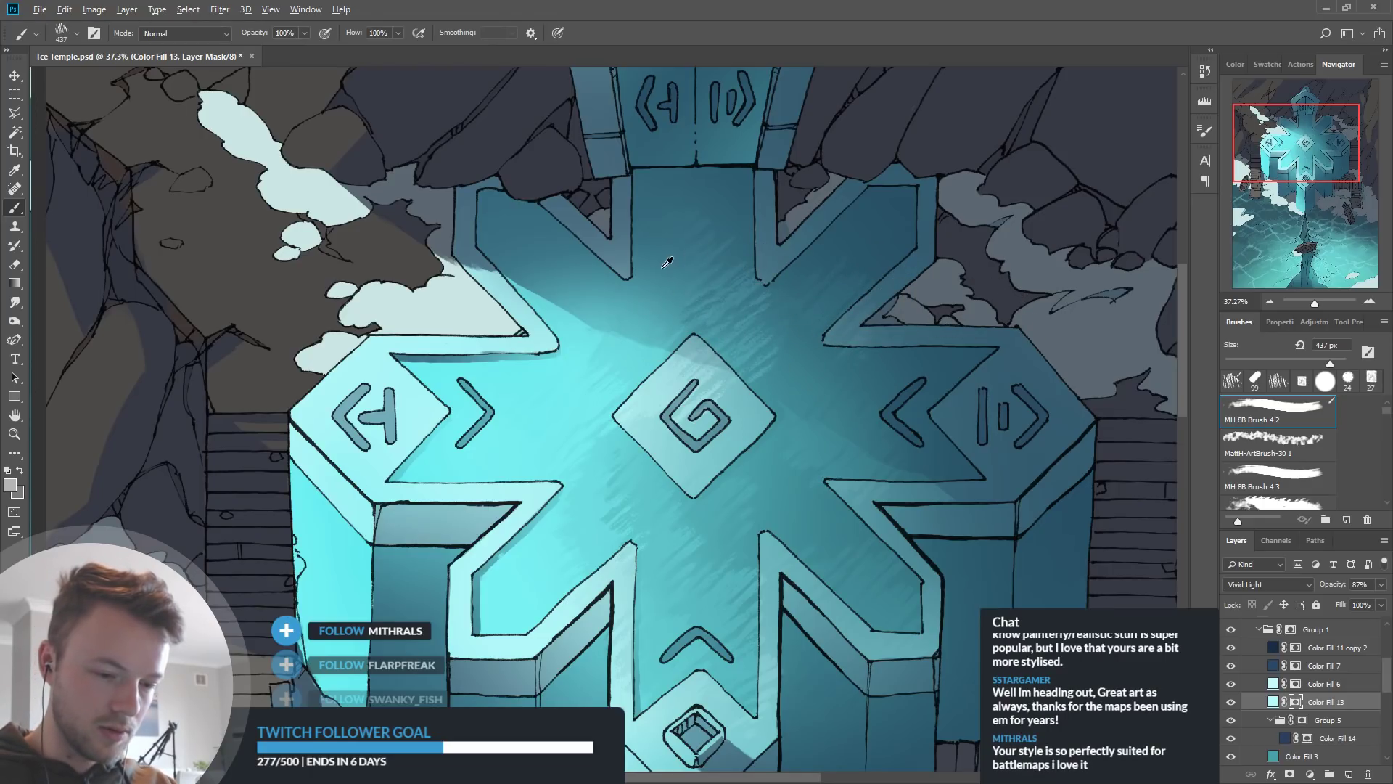
pyautogui.keyDown('alt'); pyautogui.click(573, 256); pyautogui.keyUp('alt')
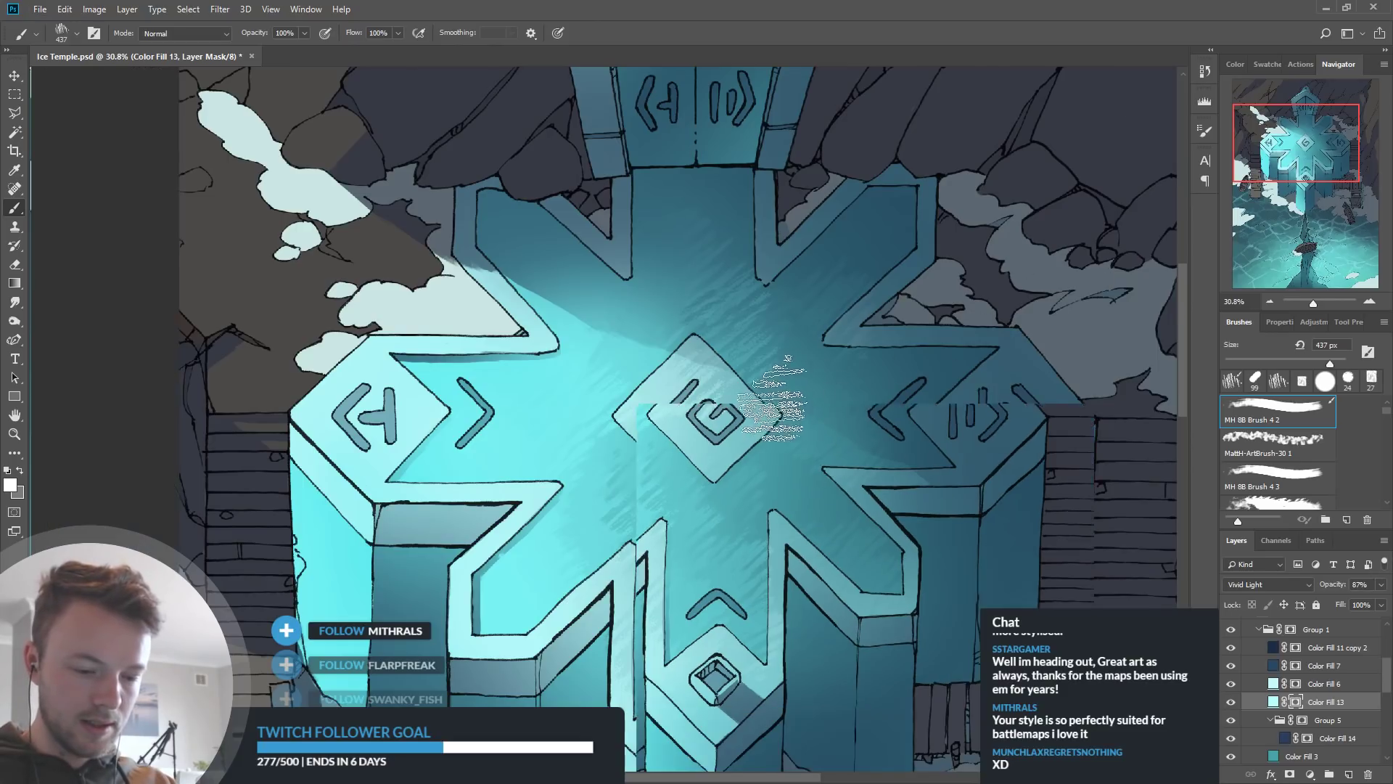
pyautogui.scroll(-5, 775, 404)
pyautogui.scroll(5, 820, 443)
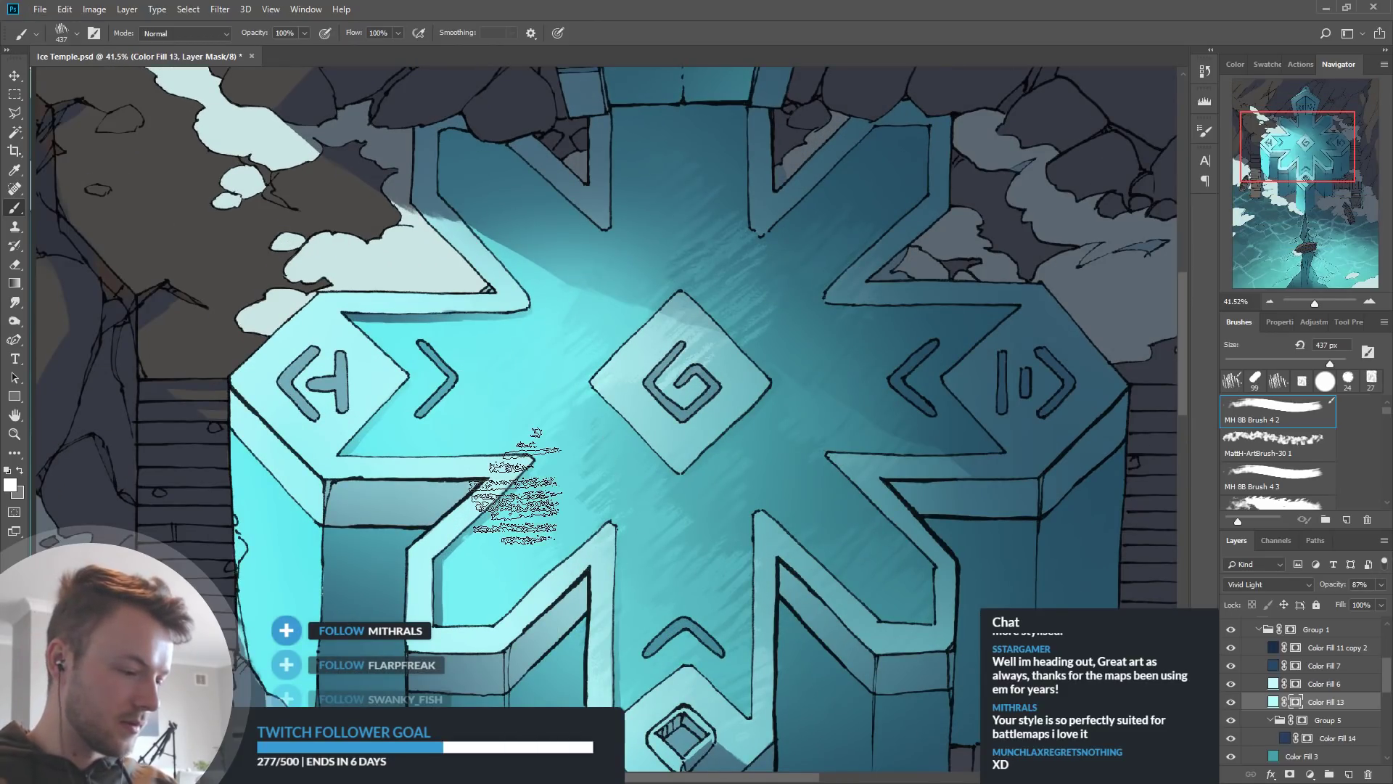
# Smudge the hatching on the Color Fill 13 mask around the central diamond at 30% strength to soften the strokes
pyautogui.click(15, 300)
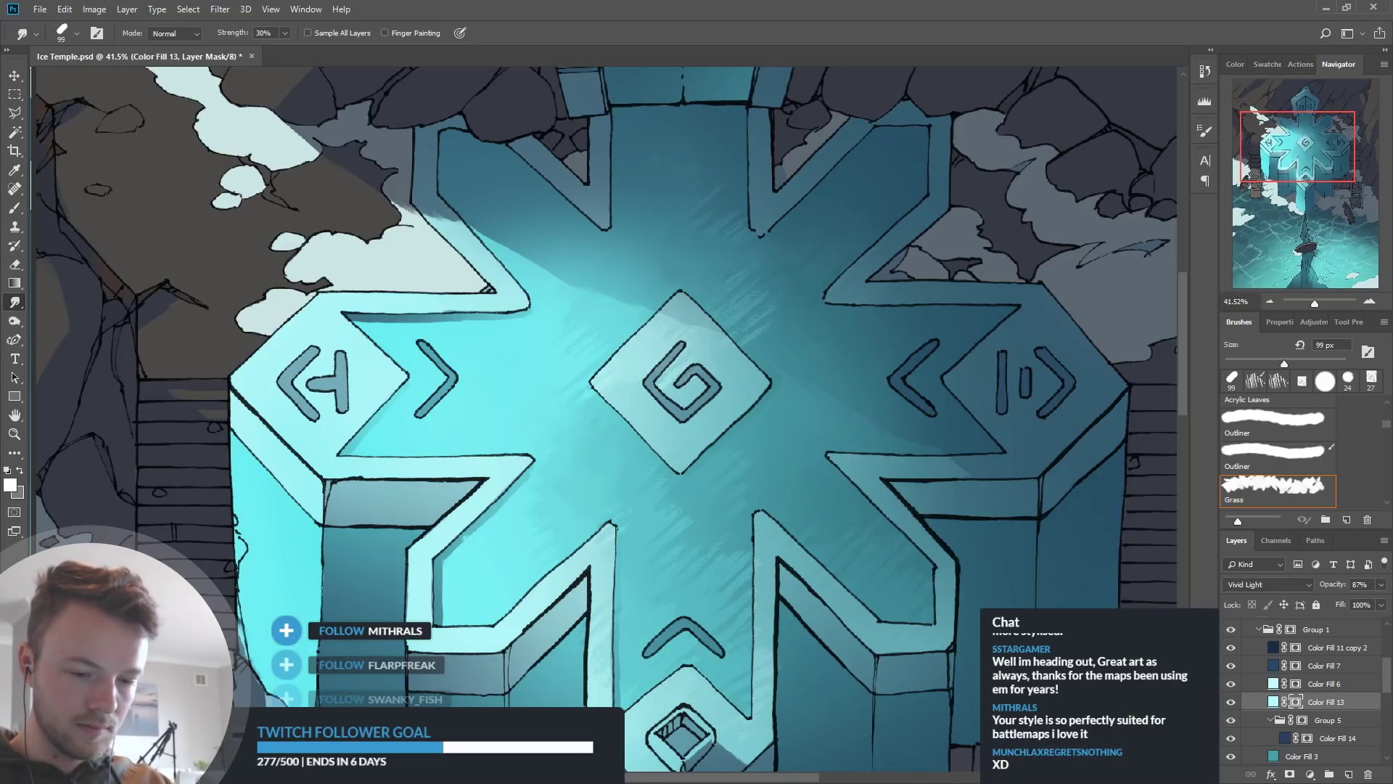
pyautogui.moveTo(883, 572); pyautogui.dragTo(849, 568)
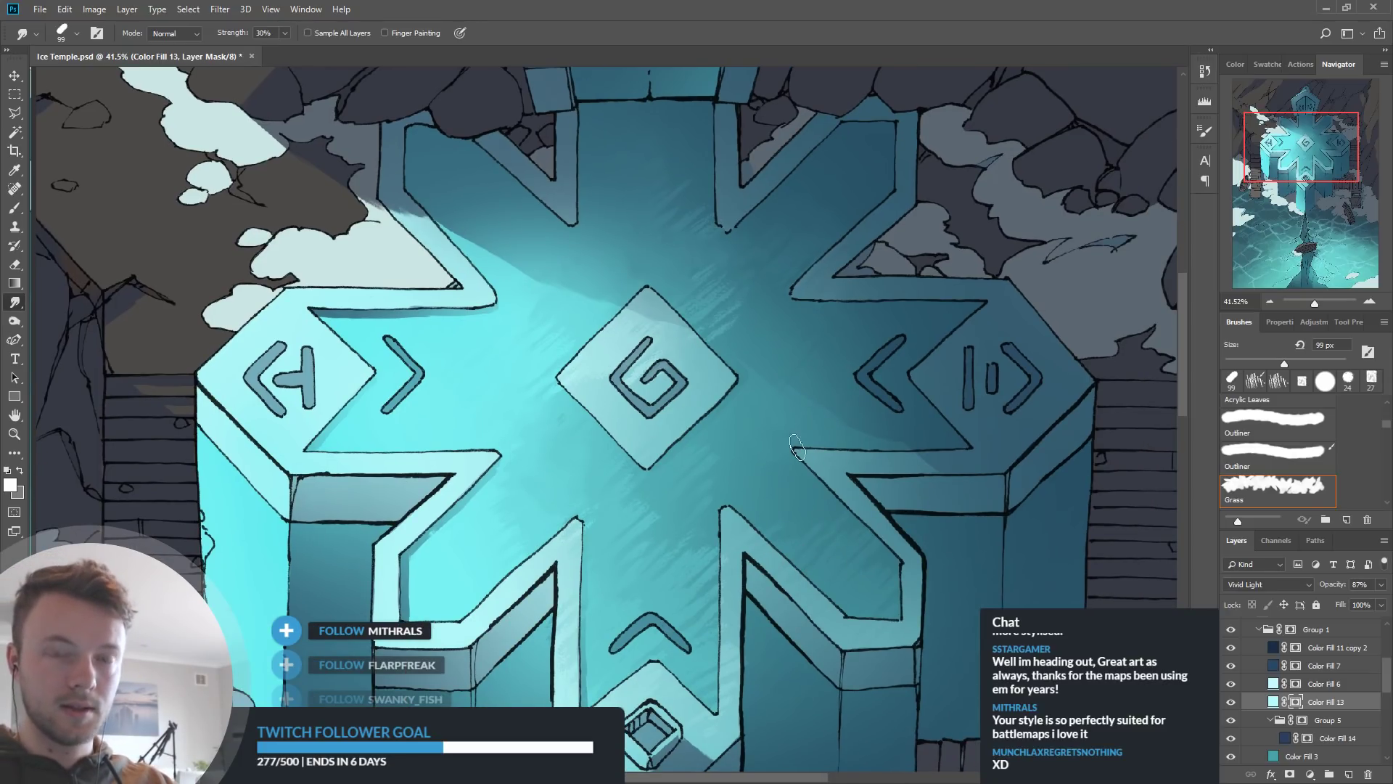
pyautogui.scroll(-5, 746, 430)
pyautogui.scroll(-3, 775, 357)
pyautogui.scroll(8, 772, 342)
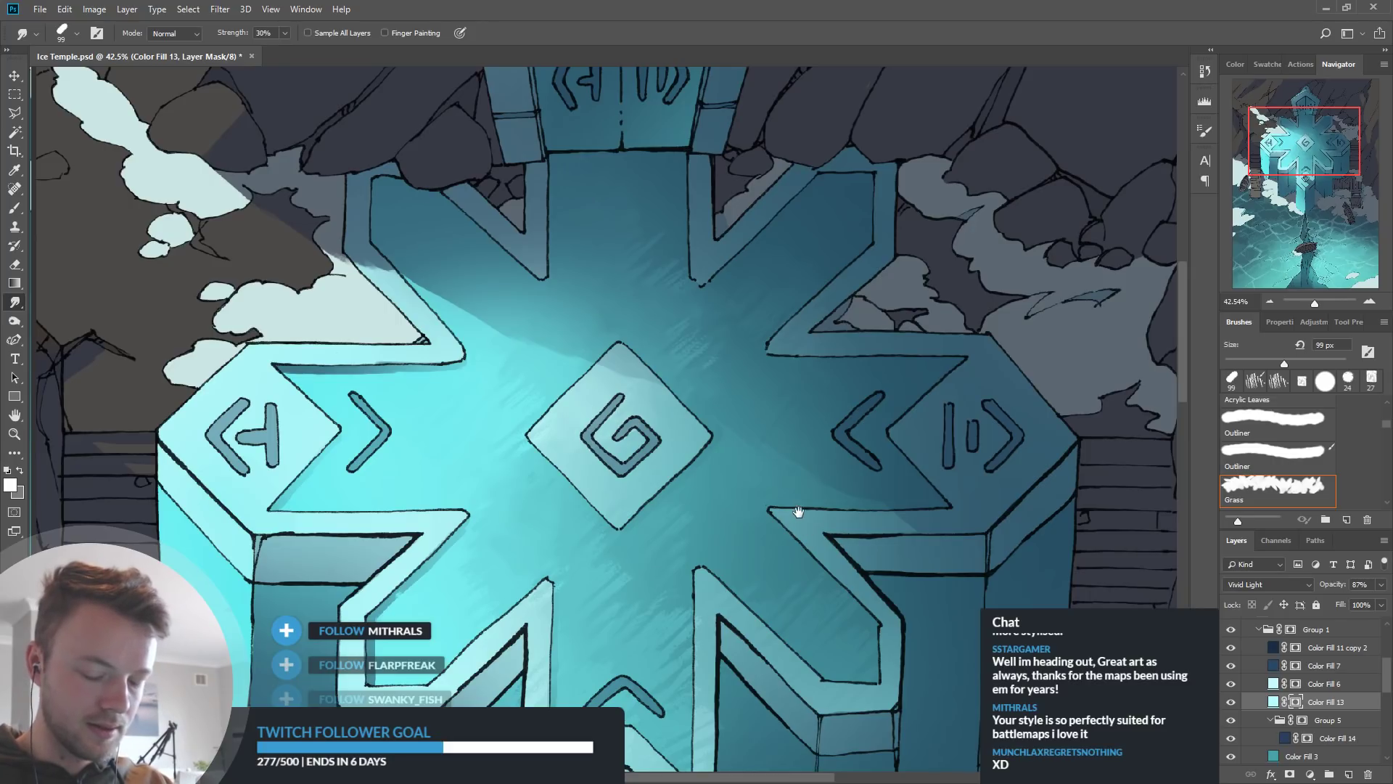
pyautogui.moveTo(793, 513); pyautogui.dragTo(800, 510)
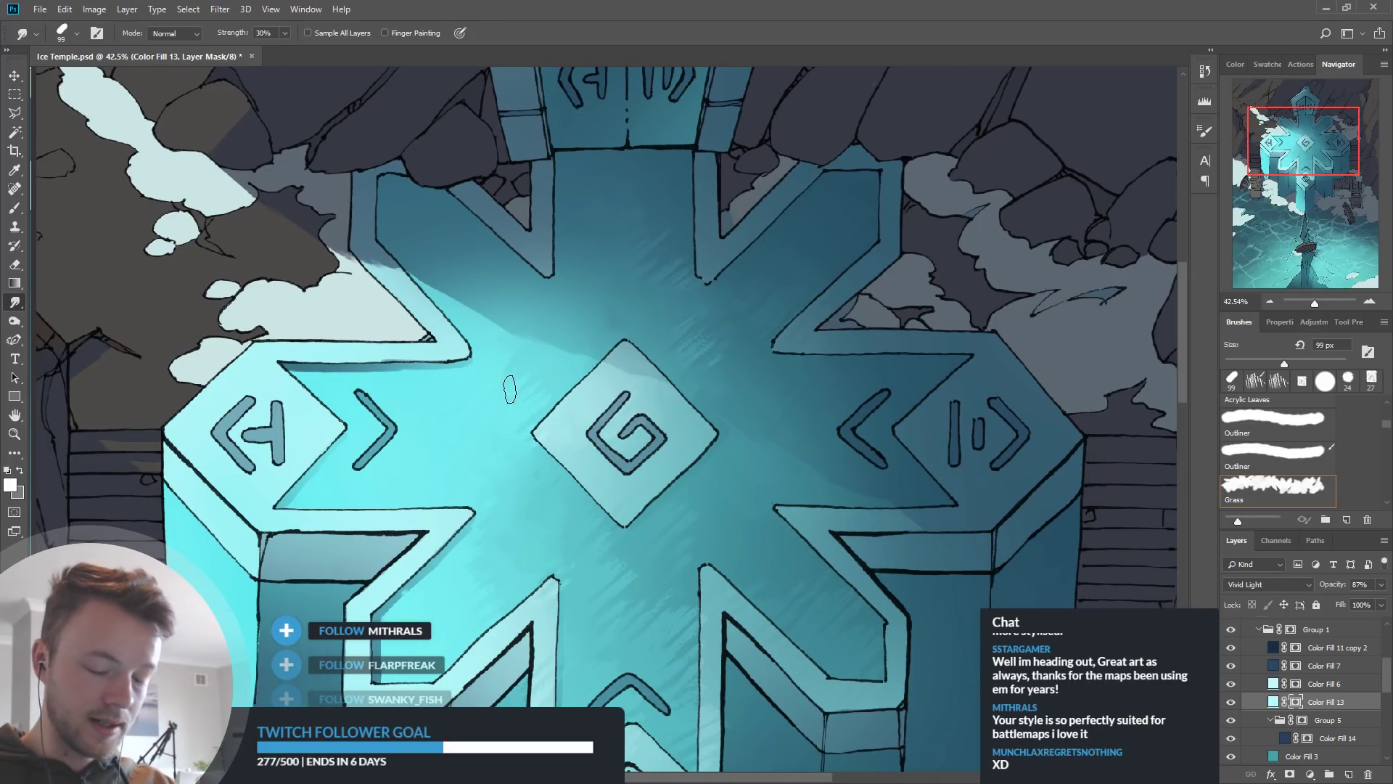
pyautogui.moveTo(741, 589); pyautogui.dragTo(735, 573)
pyautogui.moveTo(815, 521); pyautogui.dragTo(834, 536)
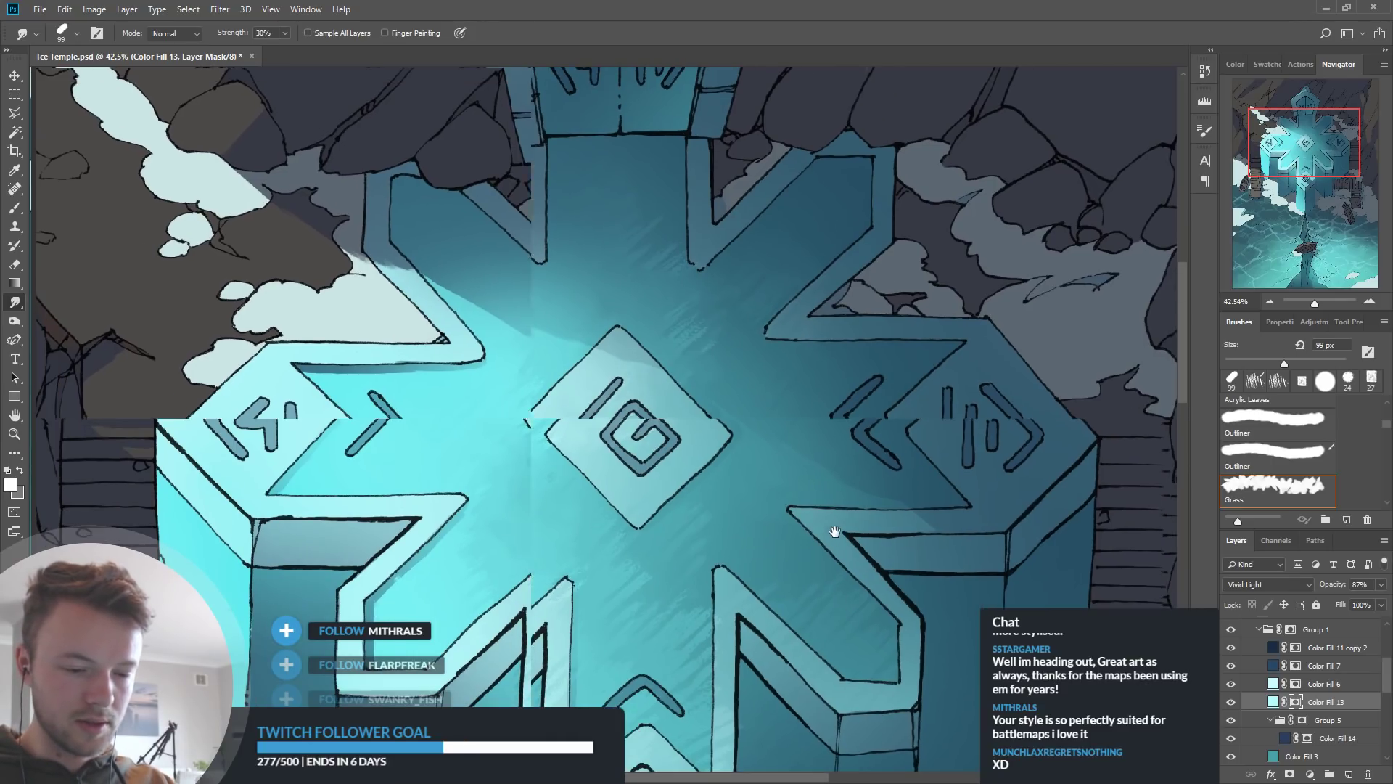
pyautogui.moveTo(757, 432); pyautogui.dragTo(781, 457)
pyautogui.moveTo(741, 405); pyautogui.dragTo(552, 462)
pyautogui.moveTo(835, 287); pyautogui.dragTo(742, 493)
pyautogui.scroll(2, 742, 493)
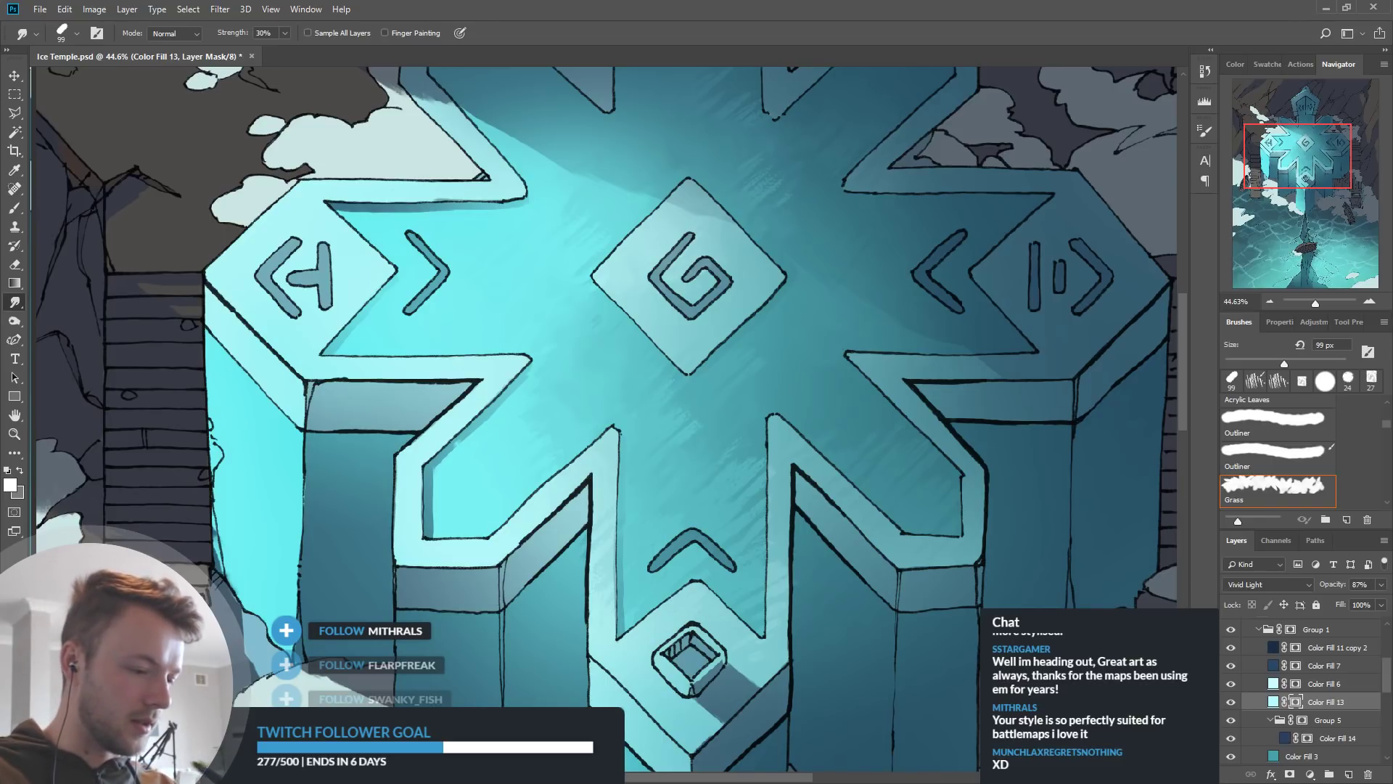
# Brush textured hatching onto the platform's left and right rune diamonds in the Color Fill 13 mask, sampling several mask tones
pyautogui.click(15, 208)
pyautogui.moveTo(554, 432); pyautogui.dragTo(591, 497)
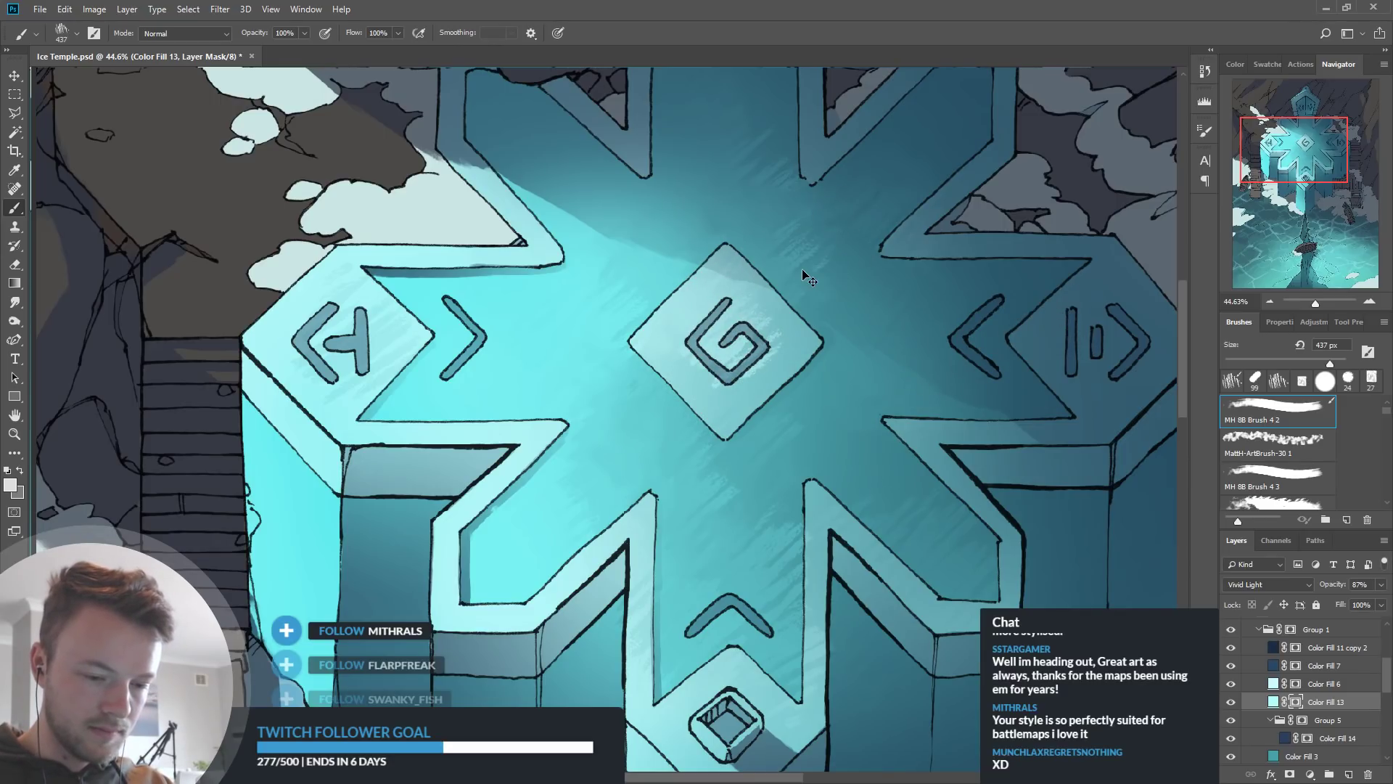
pyautogui.moveTo(965, 508); pyautogui.dragTo(896, 521)
pyautogui.press('x')
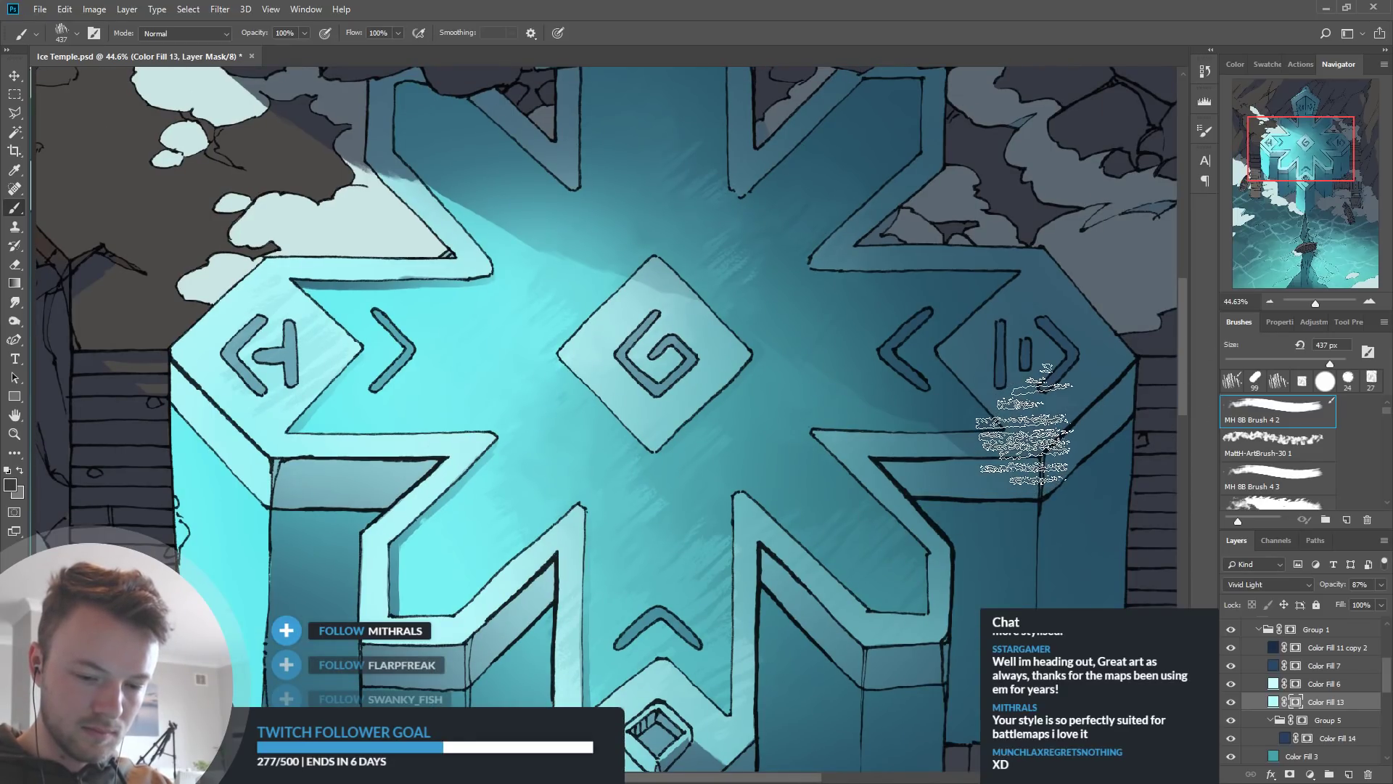
pyautogui.keyDown('alt'); pyautogui.click(723, 491); pyautogui.keyUp('alt')
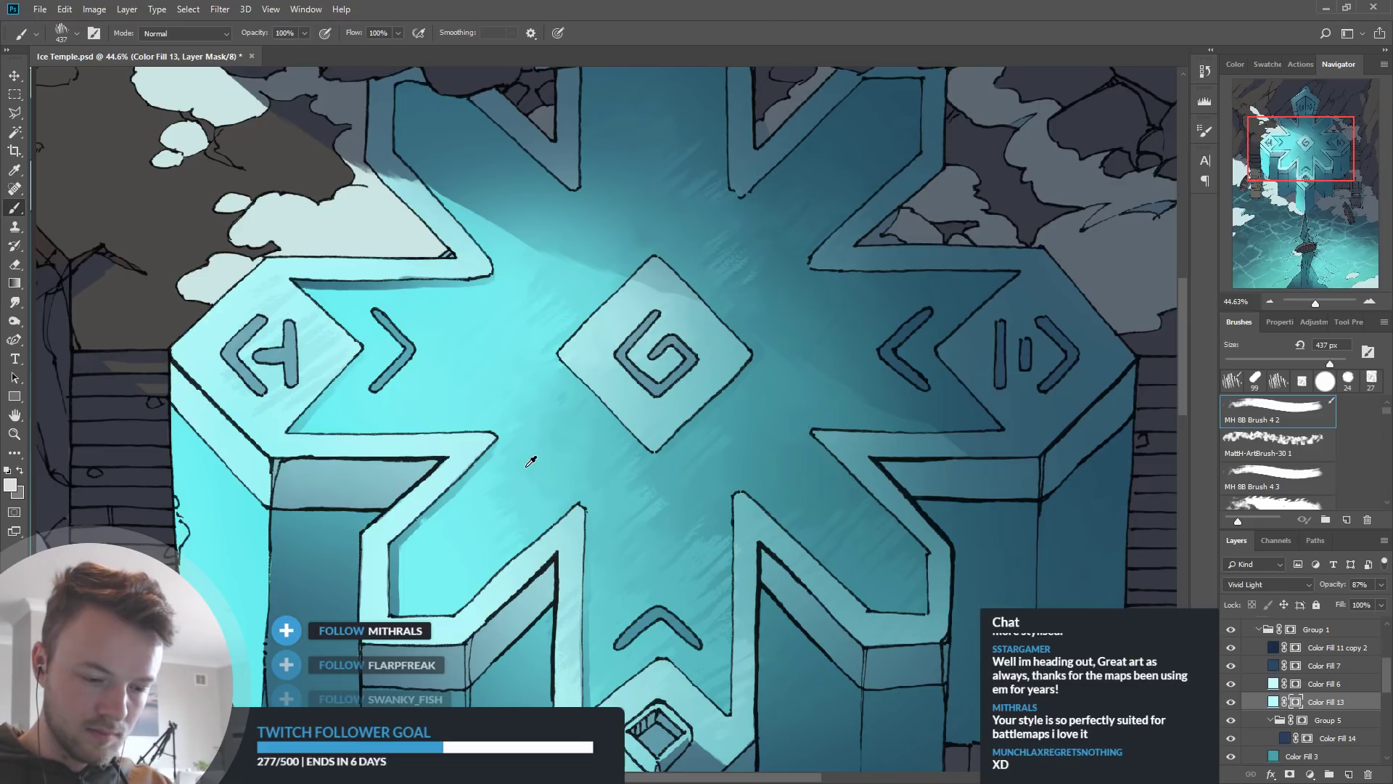
pyautogui.keyDown('alt'); pyautogui.click(633, 485); pyautogui.keyUp('alt')
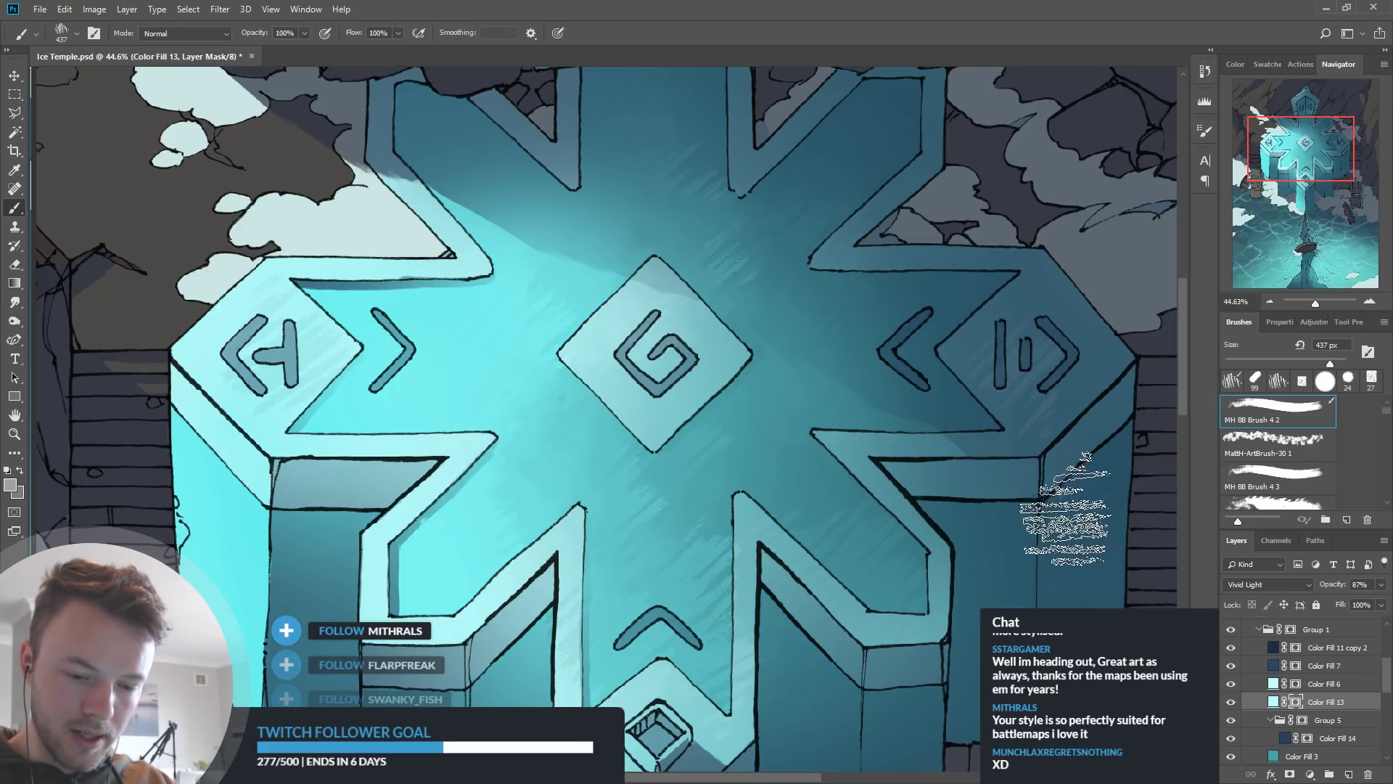
pyautogui.keyDown('alt'); pyautogui.click(564, 392); pyautogui.keyUp('alt')
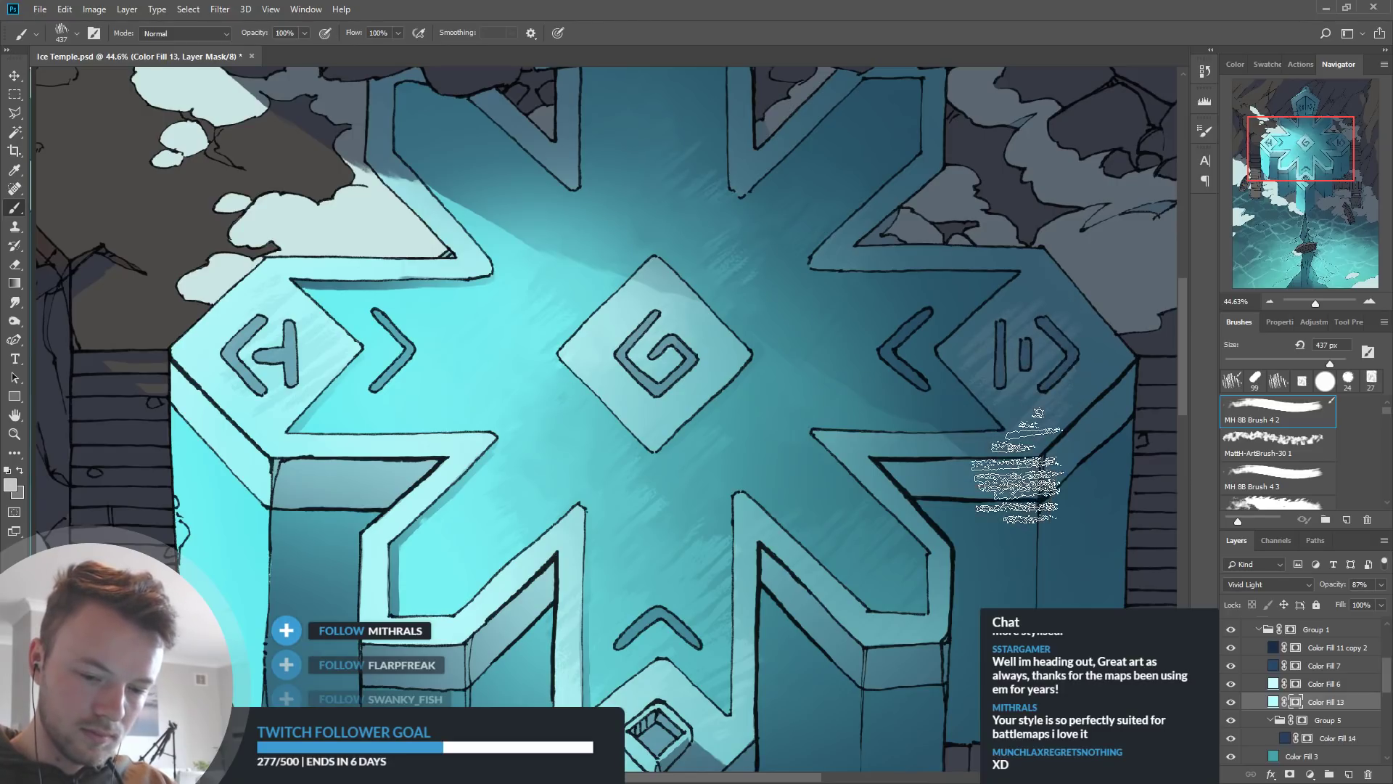
pyautogui.moveTo(1028, 542); pyautogui.dragTo(941, 562)
# Smudge the new hatching on the right rune diamond at 30% strength to blend it into the platform
pyautogui.click(14, 302)
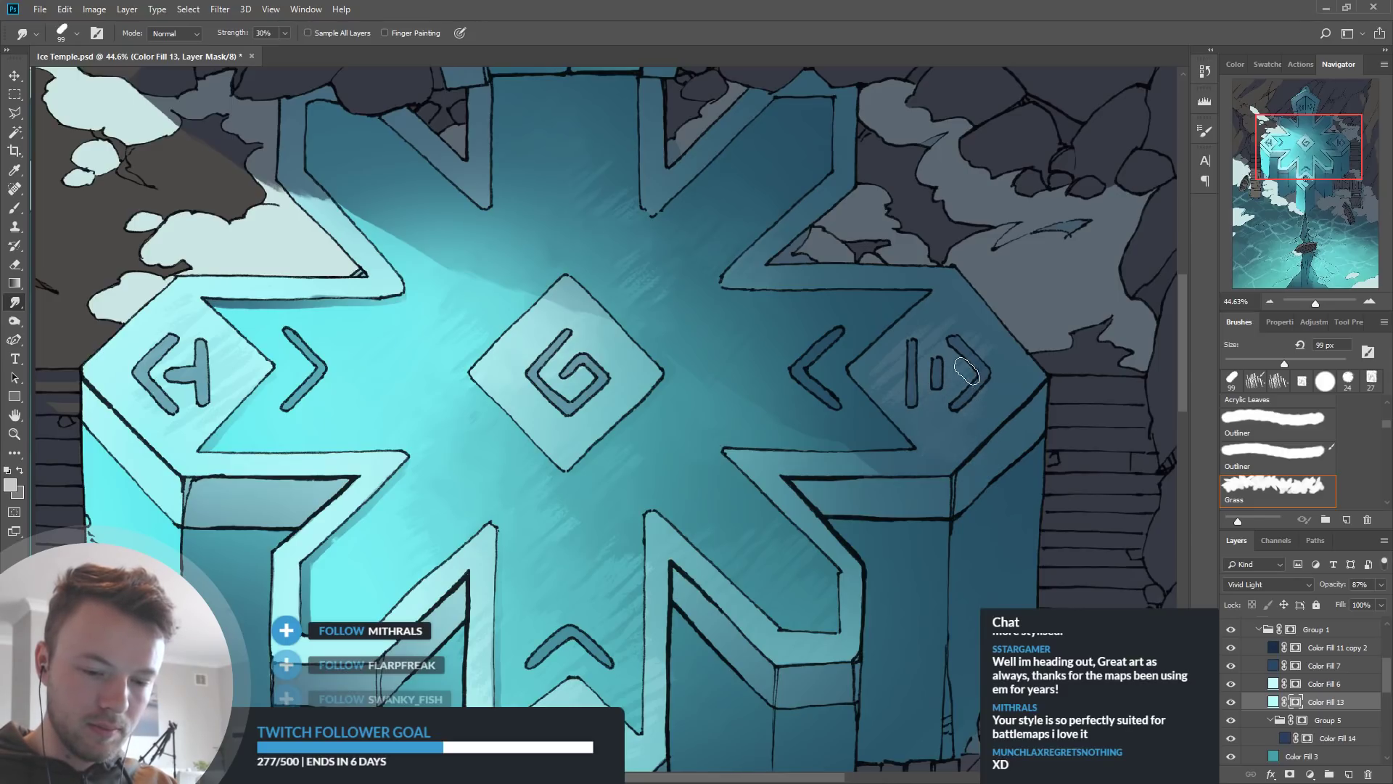
pyautogui.moveTo(1001, 554); pyautogui.dragTo(1045, 479)
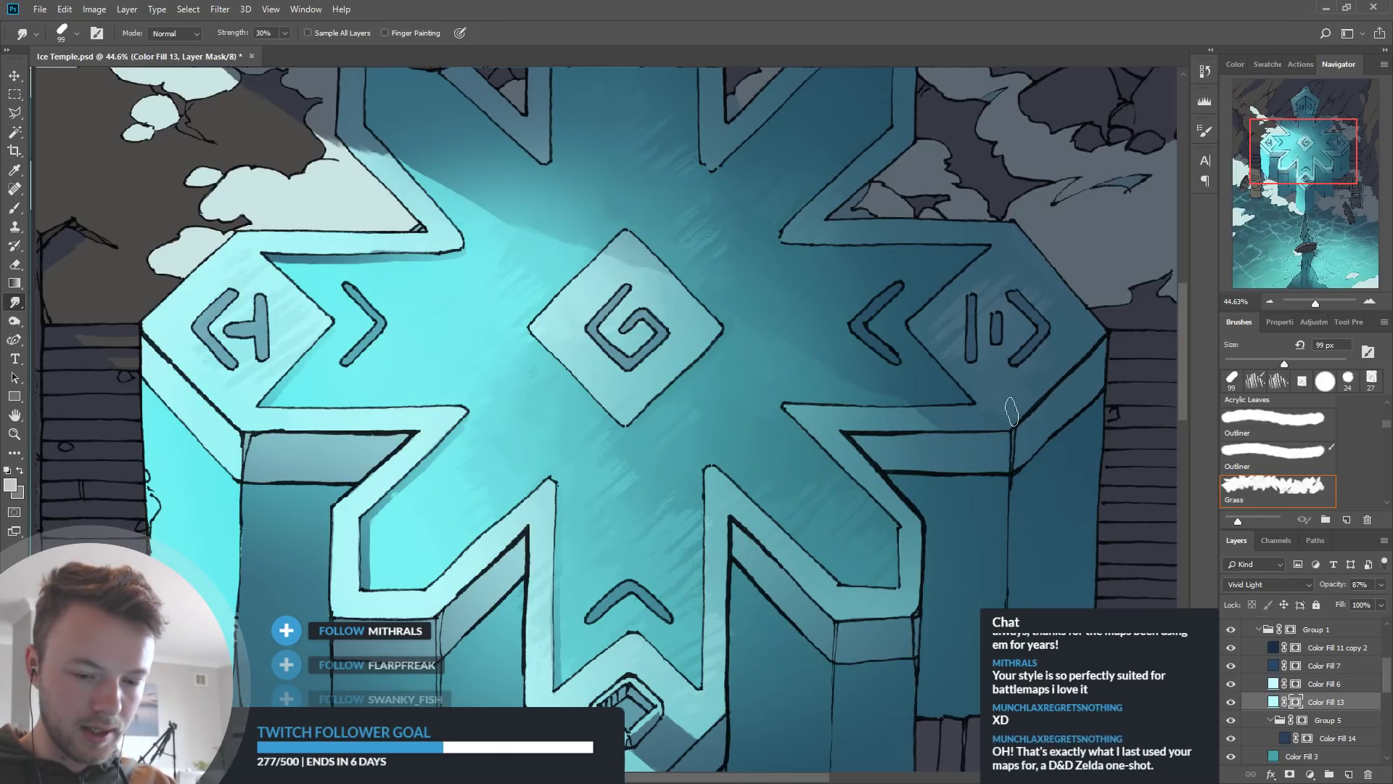
pyautogui.moveTo(944, 580); pyautogui.dragTo(907, 559)
pyautogui.moveTo(771, 639); pyautogui.dragTo(790, 579)
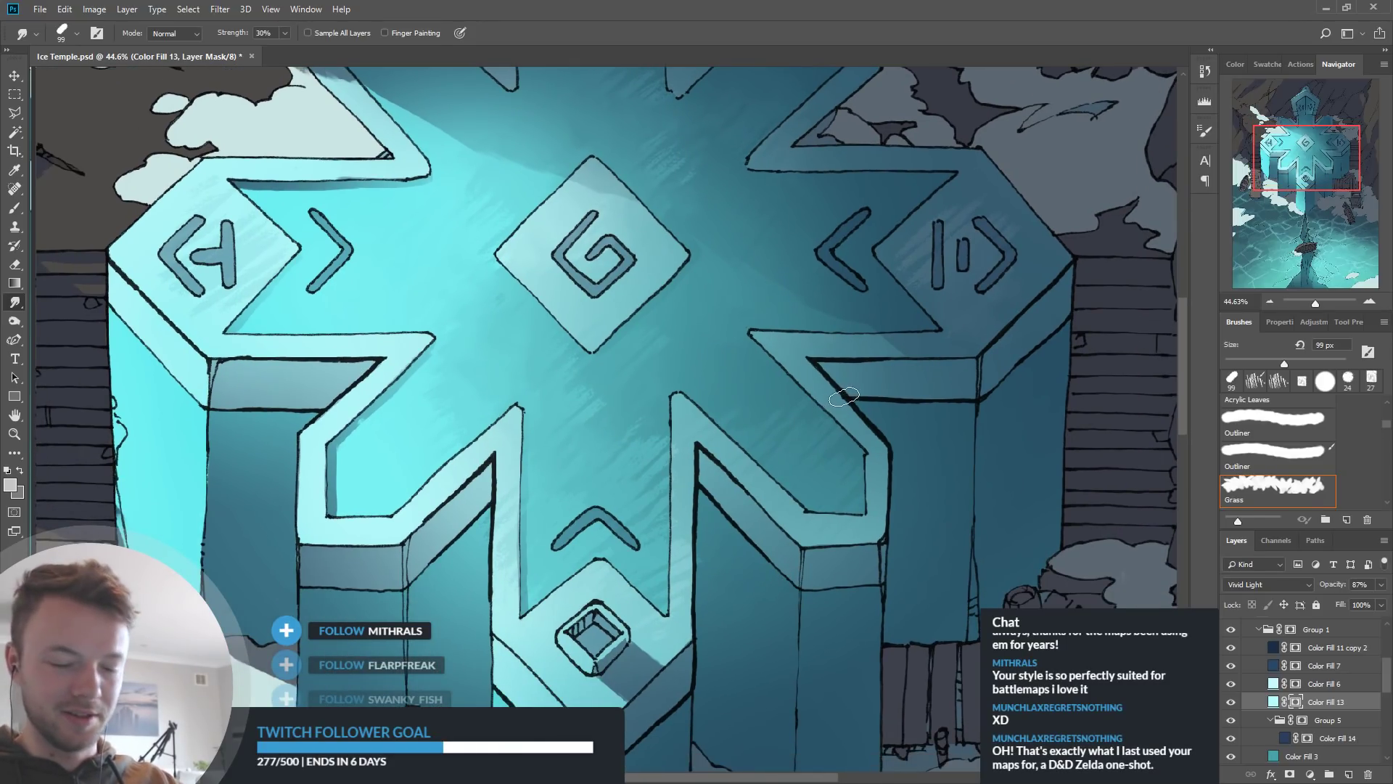
pyautogui.scroll(-4, 844, 396)
pyautogui.scroll(3, 871, 428)
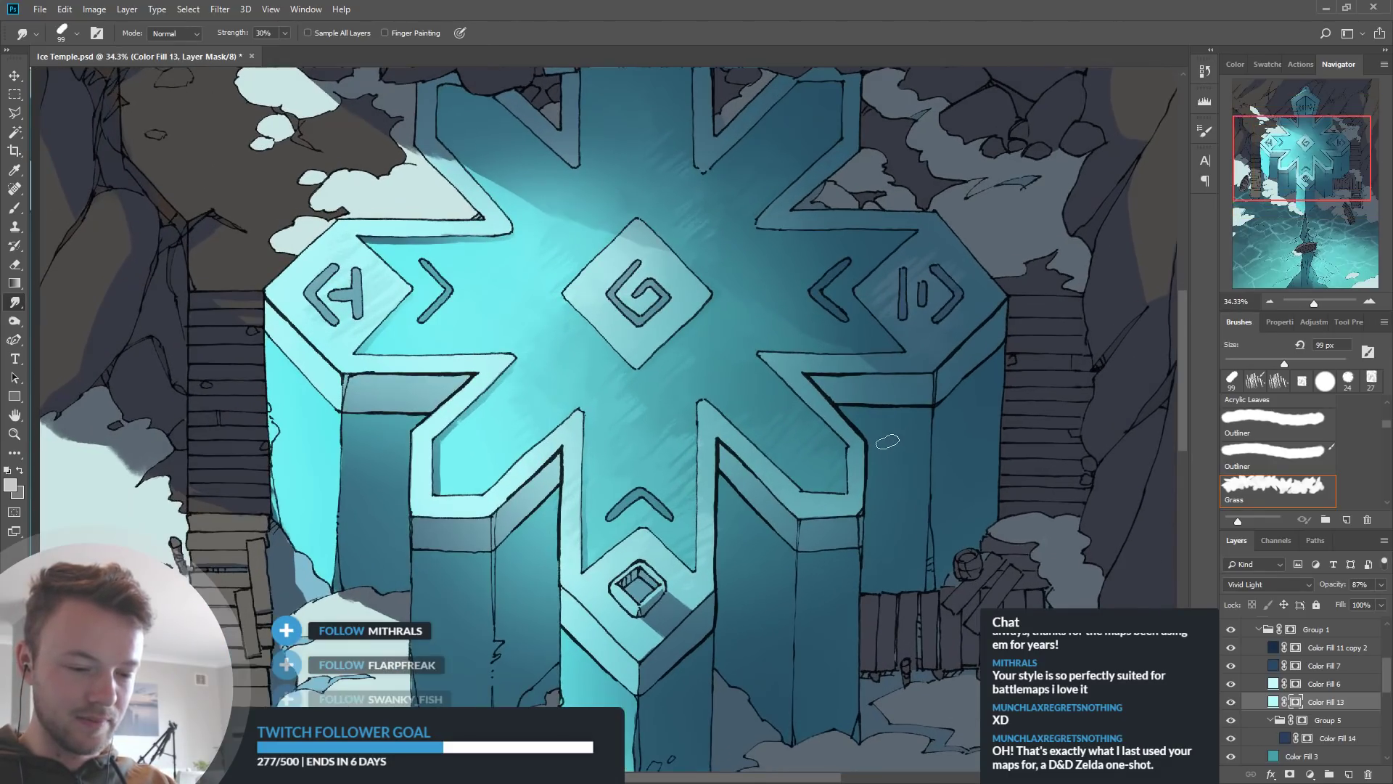
pyautogui.scroll(1, 886, 441)
# Undo a trial brush stroke and refine the hatching below the central diamond on the Color Fill 13 mask with resampled tones
pyautogui.press('b')
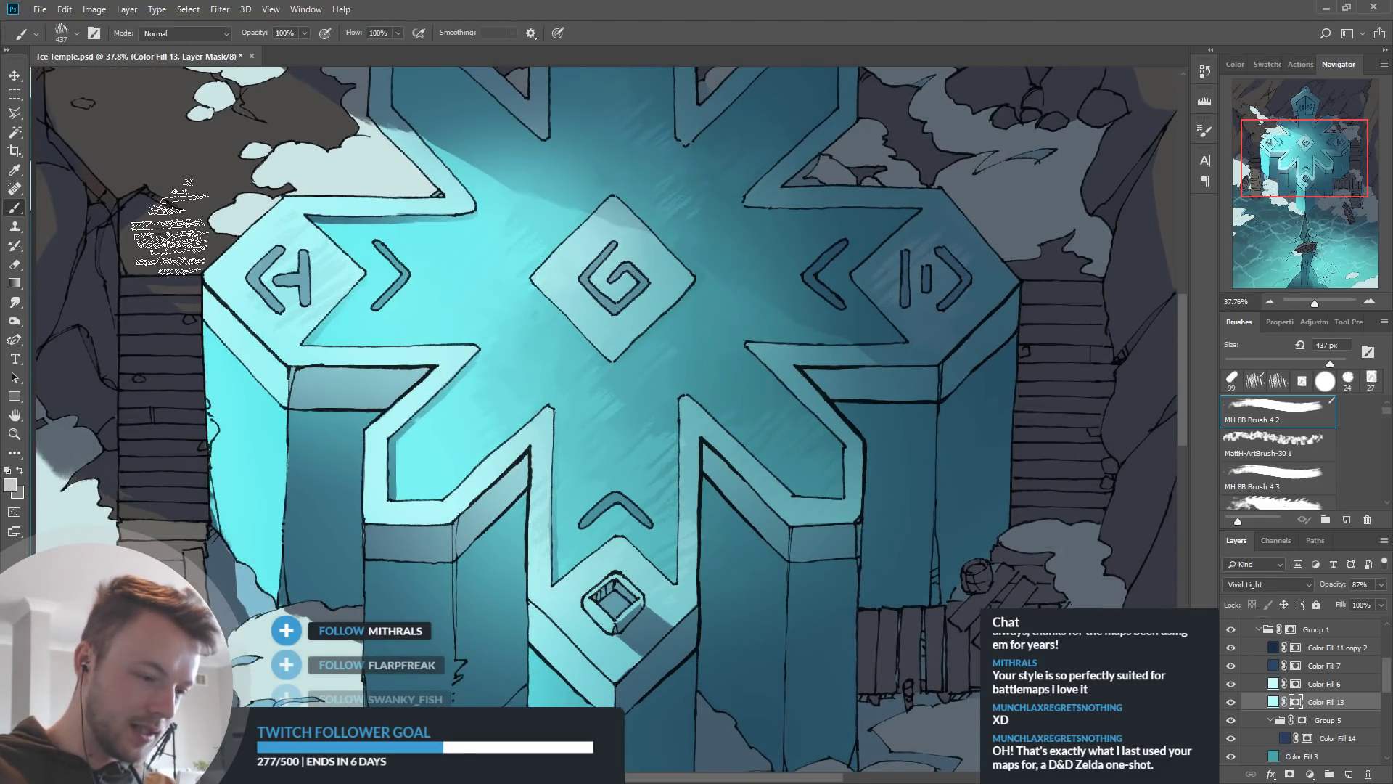
pyautogui.keyDown('alt'); pyautogui.click(592, 403); pyautogui.keyUp('alt')
pyautogui.moveTo(678, 348); pyautogui.dragTo(698, 354)
pyautogui.hotkey('ctrl', 'z')
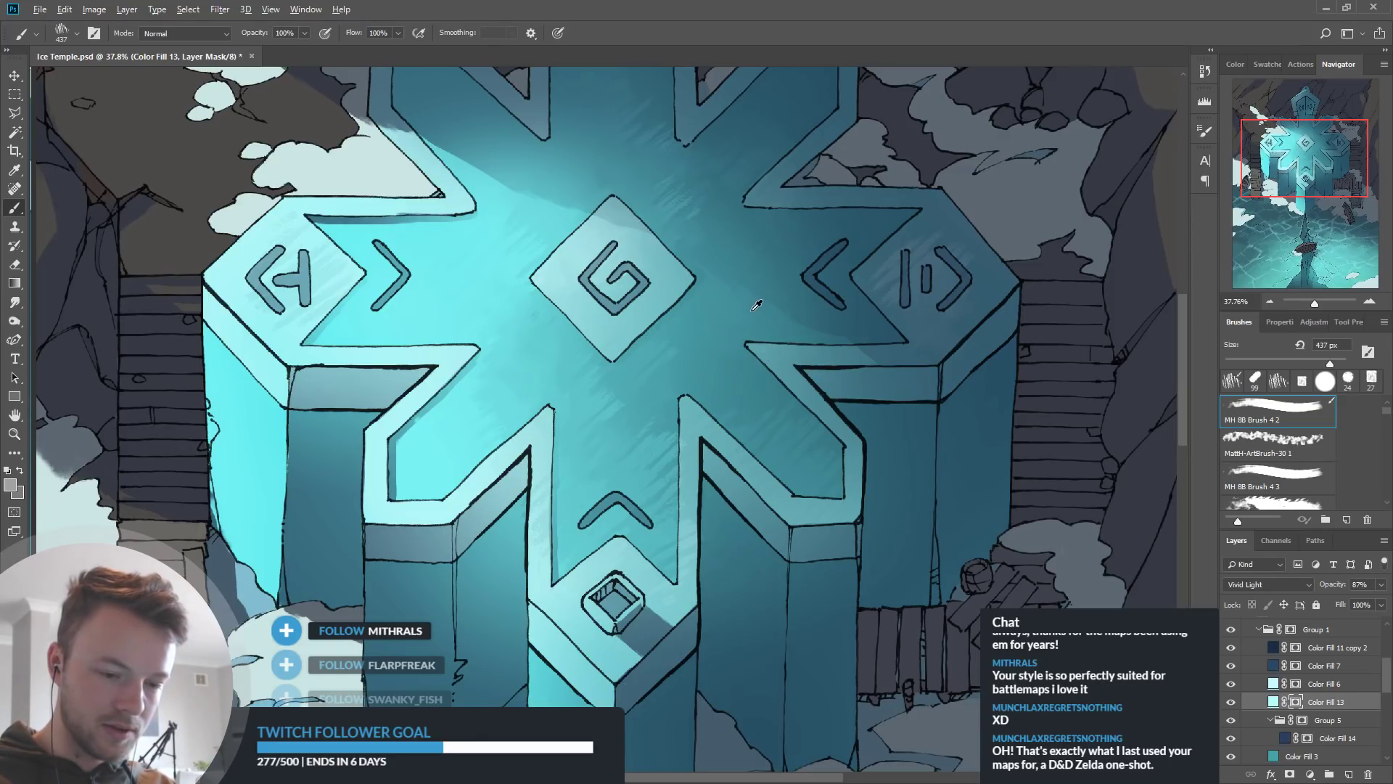
pyautogui.keyDown('alt'); pyautogui.click(782, 436); pyautogui.keyUp('alt')
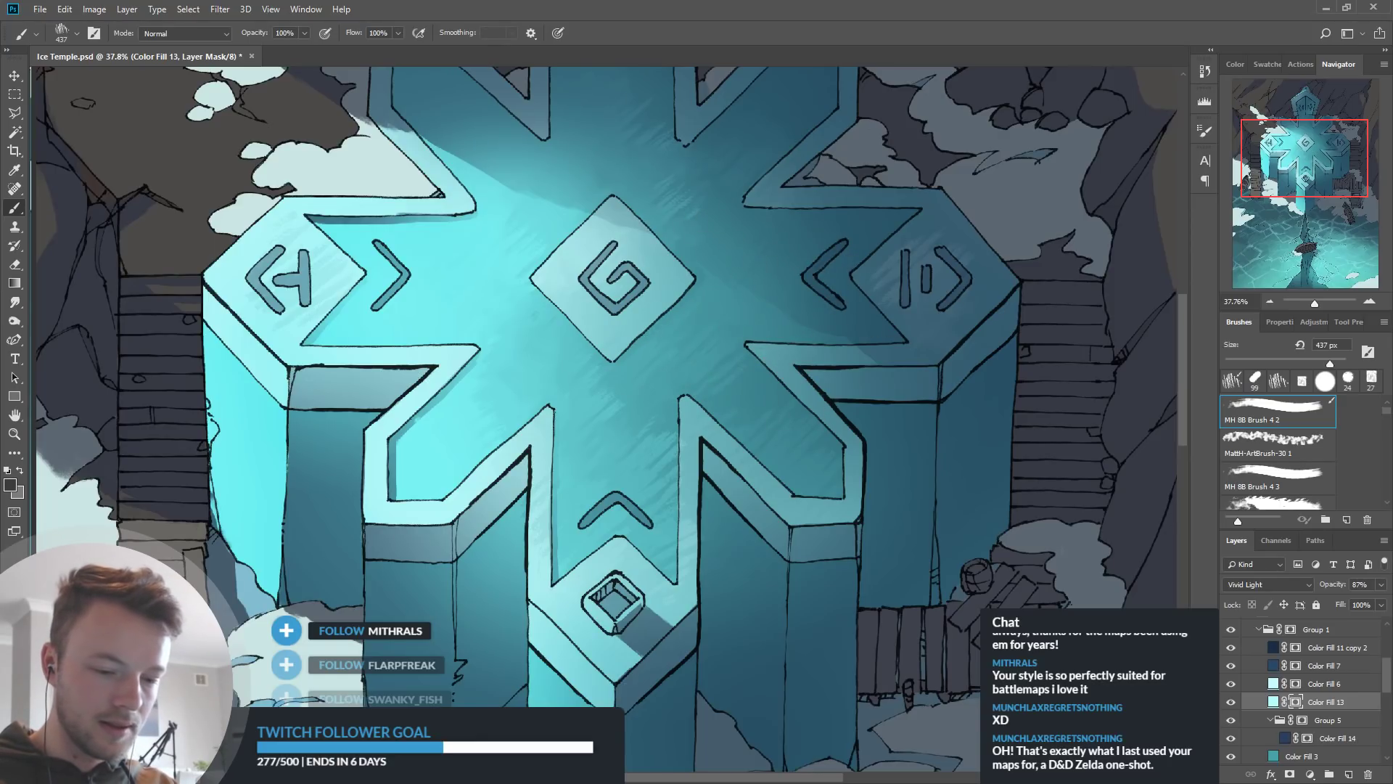
pyautogui.moveTo(883, 460); pyautogui.dragTo(897, 515)
pyautogui.keyDown('alt'); pyautogui.click(613, 459); pyautogui.keyUp('alt')
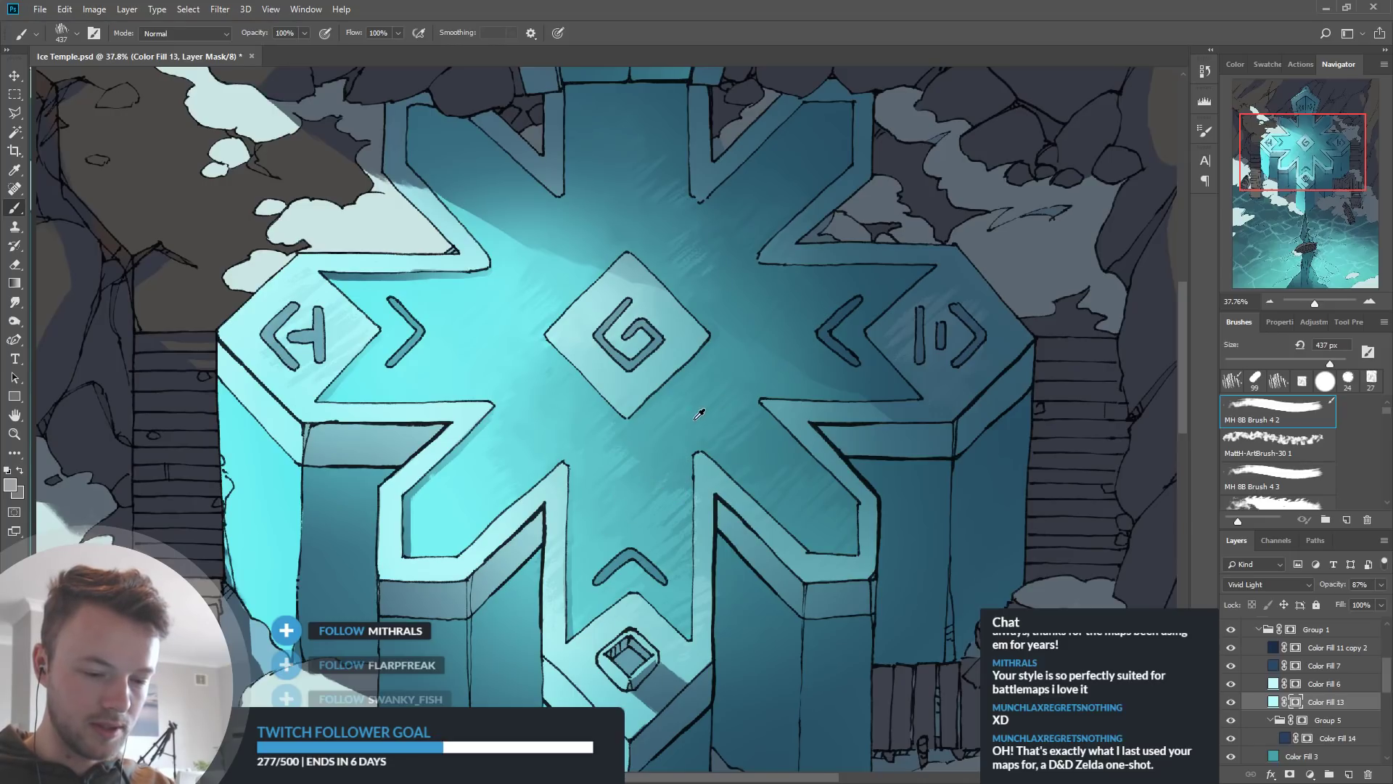
pyautogui.keyDown('alt'); pyautogui.click(612, 498); pyautogui.keyUp('alt')
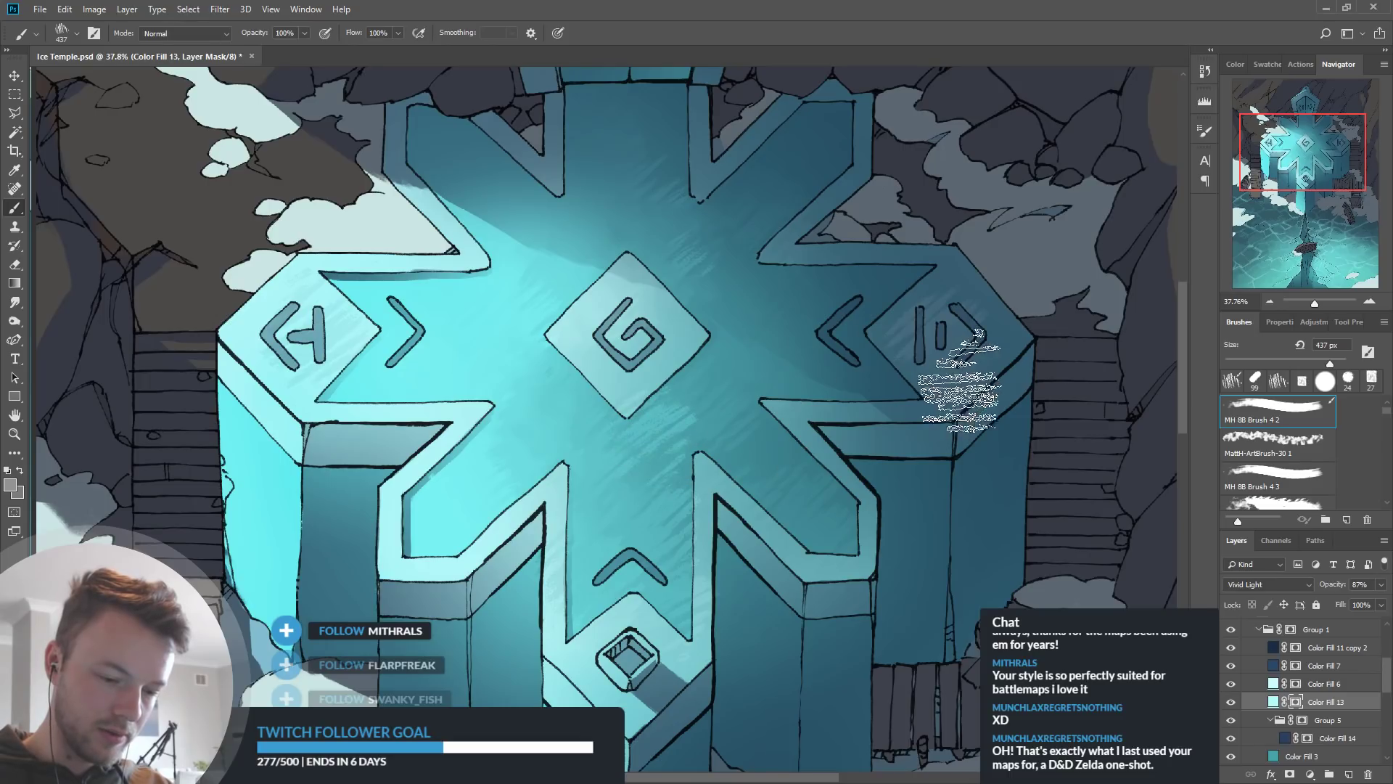
# Undo the last smudge, resample a mask tone below the central diamond for the textured brush, and check the whole platform
pyautogui.click(14, 301)
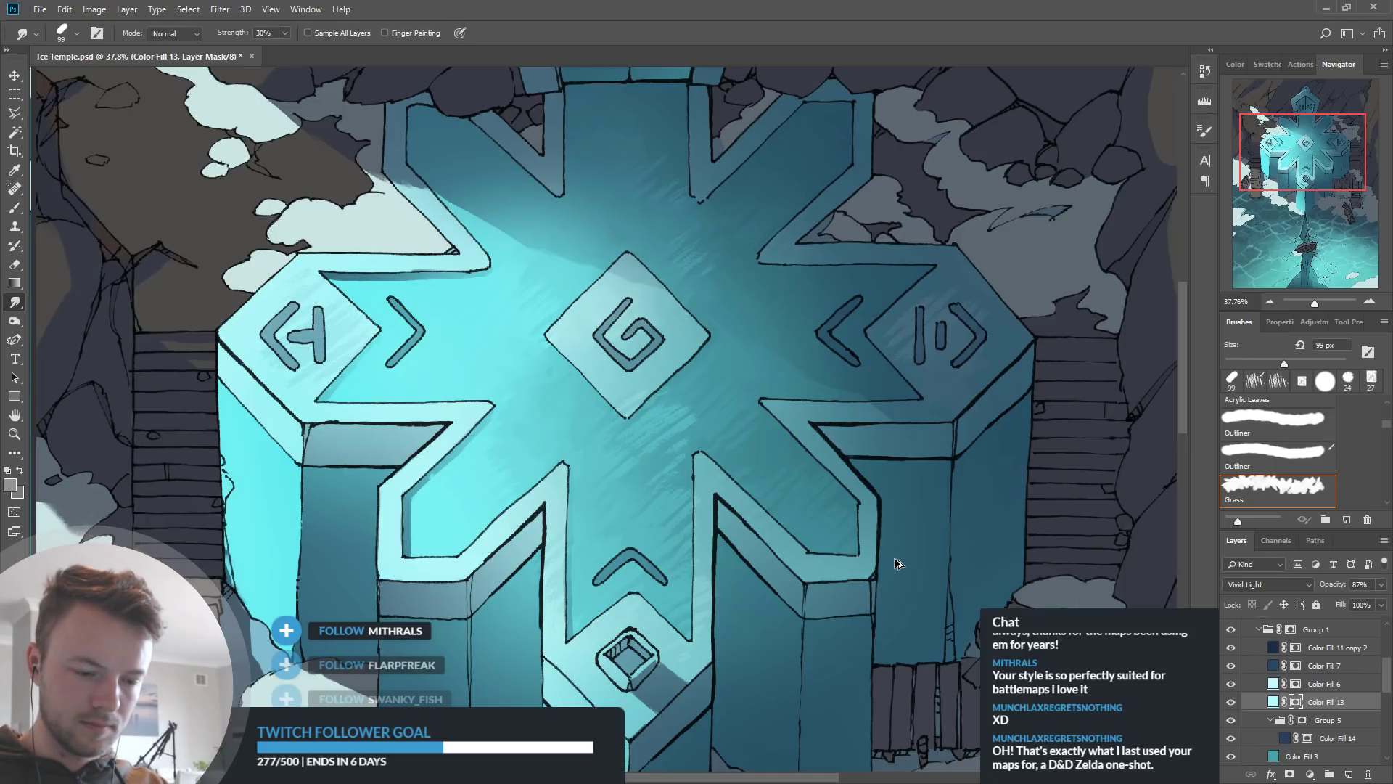
pyautogui.hotkey('ctrl', 'z')
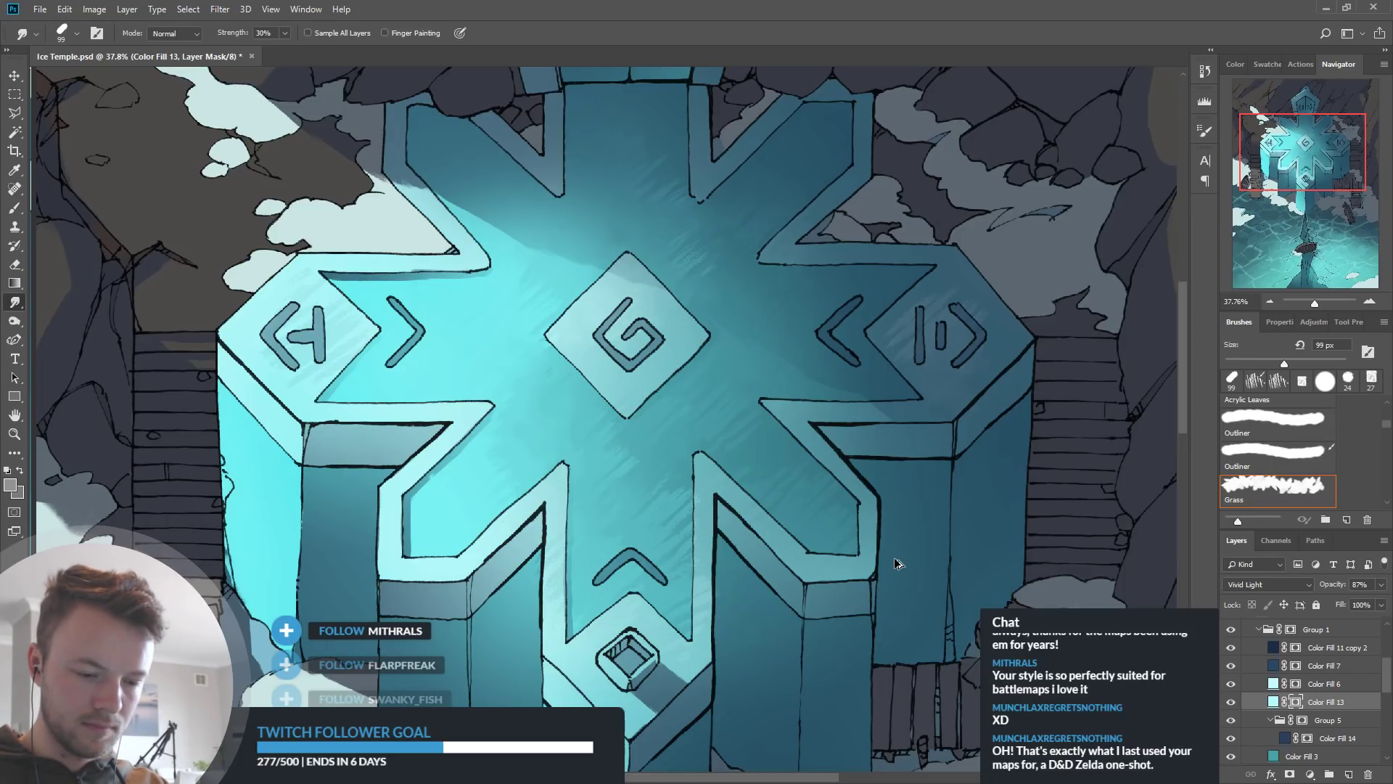
pyautogui.press('b')
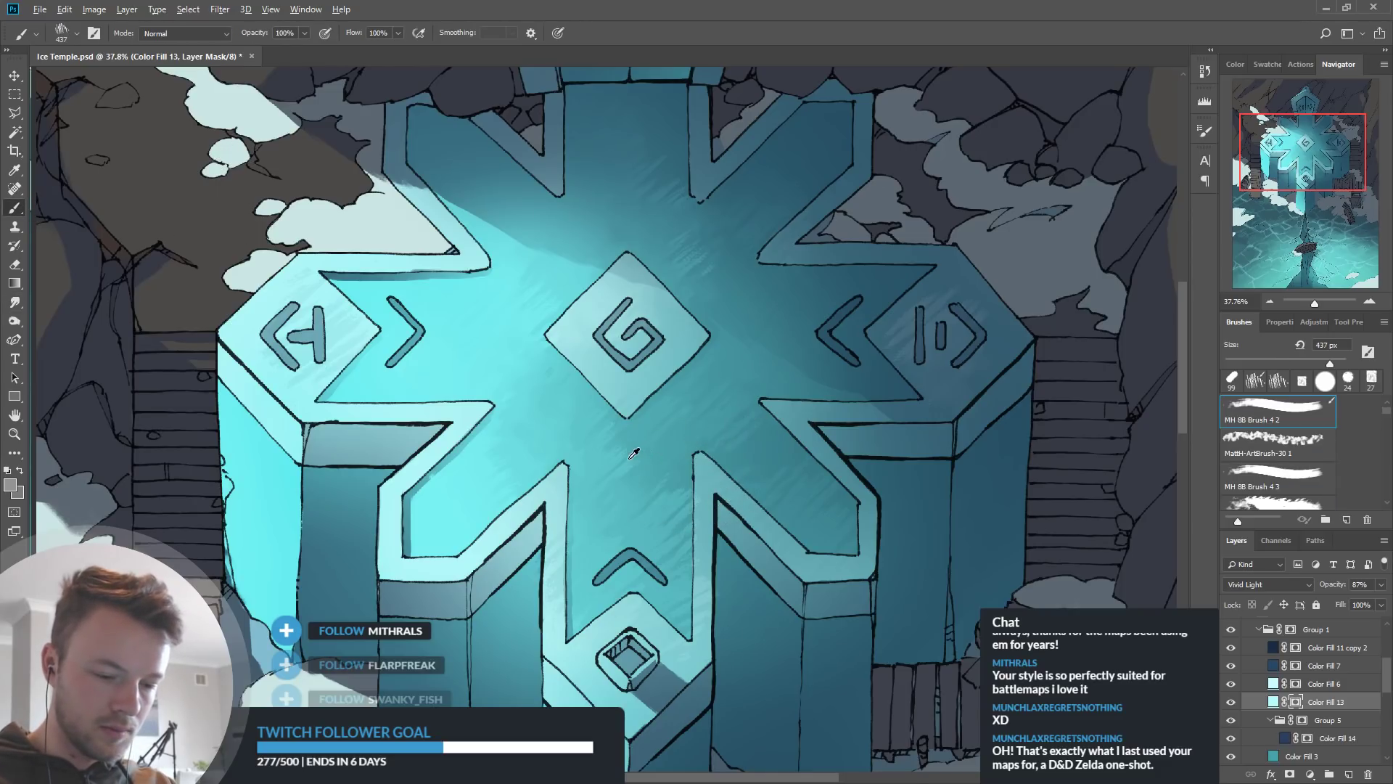
pyautogui.keyDown('alt'); pyautogui.click(635, 459); pyautogui.keyUp('alt')
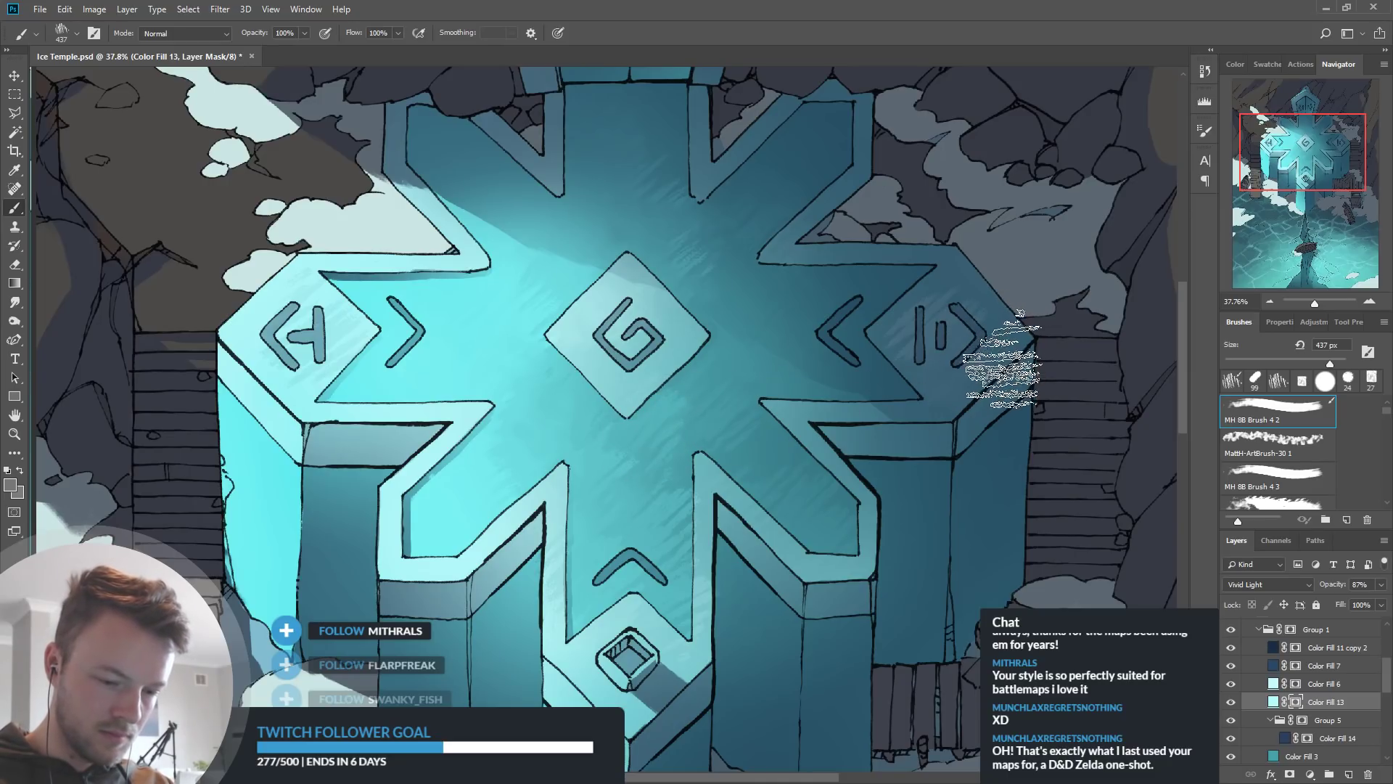
pyautogui.moveTo(917, 536); pyautogui.dragTo(894, 559)
pyautogui.scroll(-5, 865, 488)
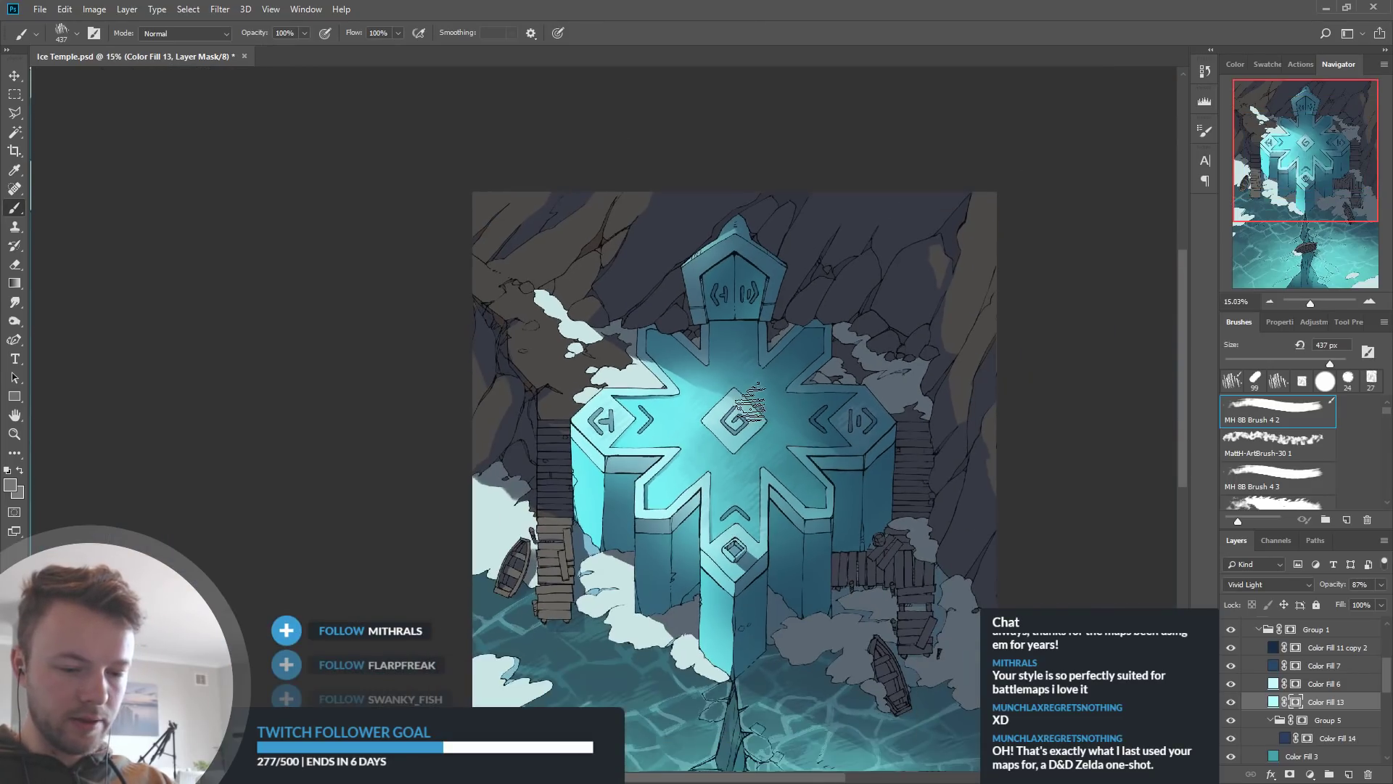
pyautogui.scroll(5, 751, 399)
pyautogui.scroll(-3, 607, 389)
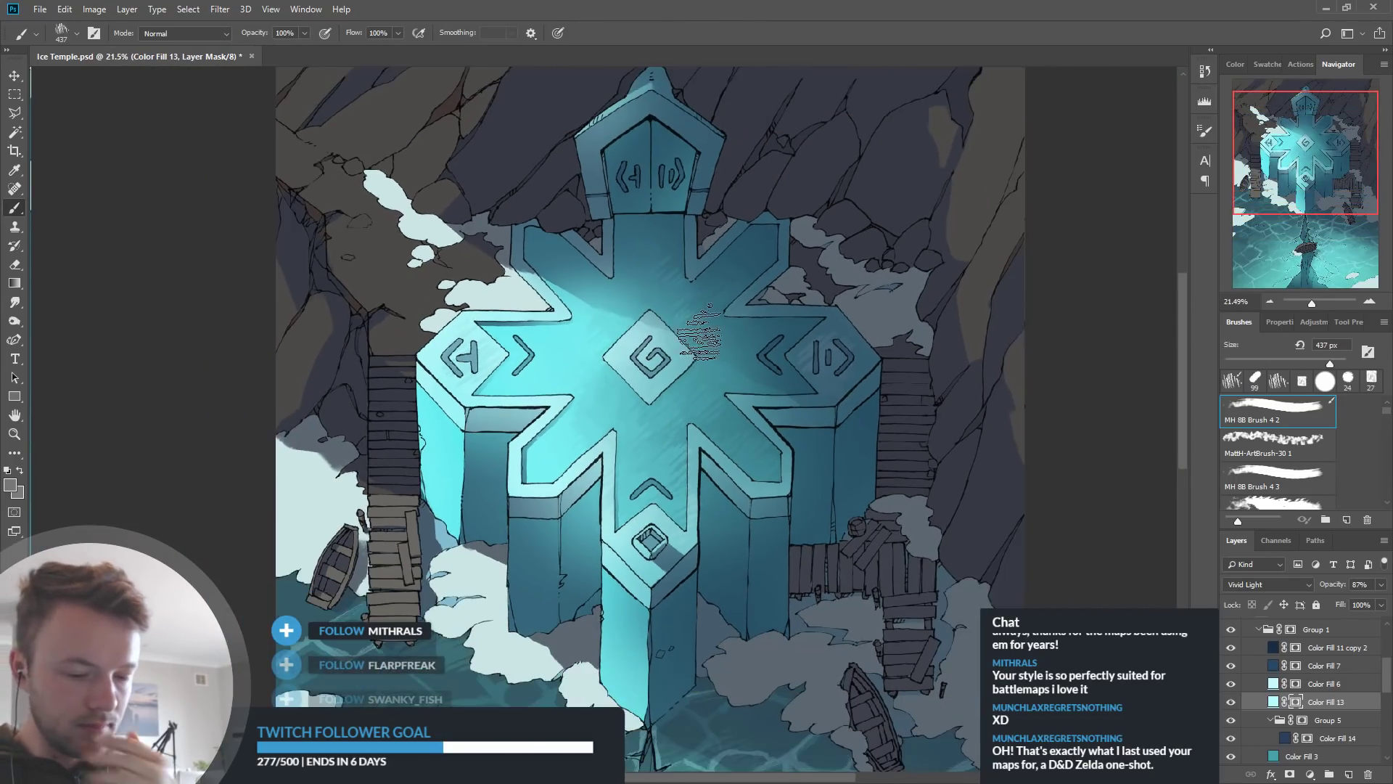
# Examine the platform's lighting as a whole, comparing it with the Color Fill 13 and Color Fill 6 layers each hidden and shown
pyautogui.scroll(3, 605, 375)
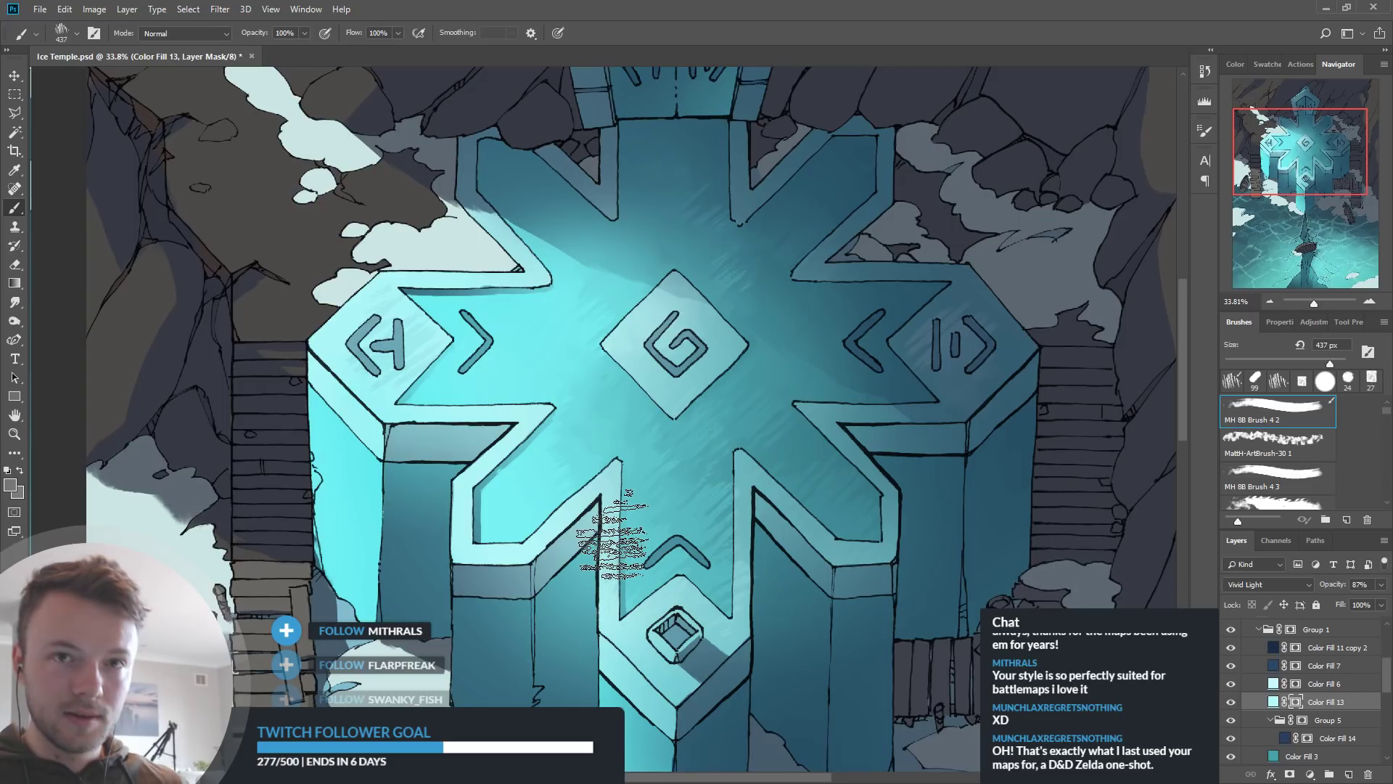
pyautogui.scroll(-3, 791, 356)
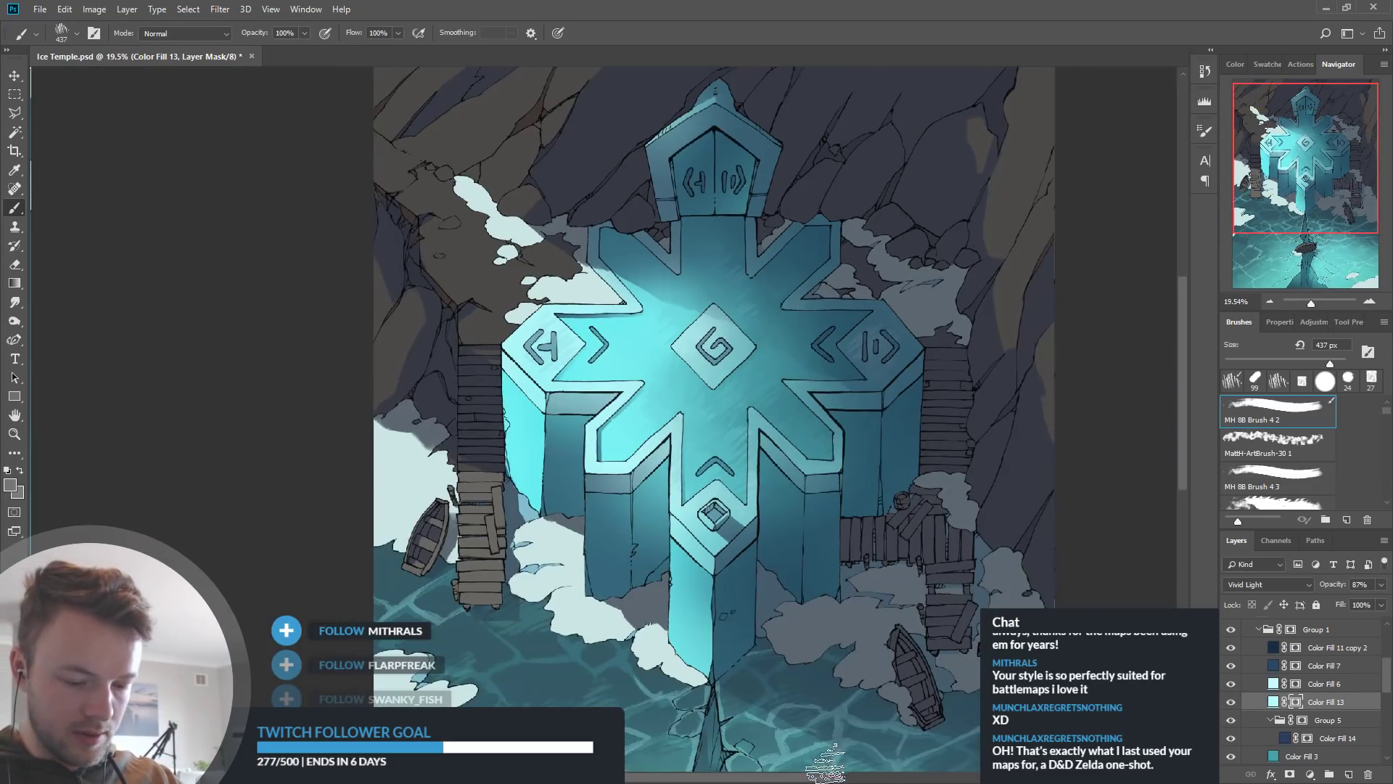
pyautogui.scroll(-2, 794, 714)
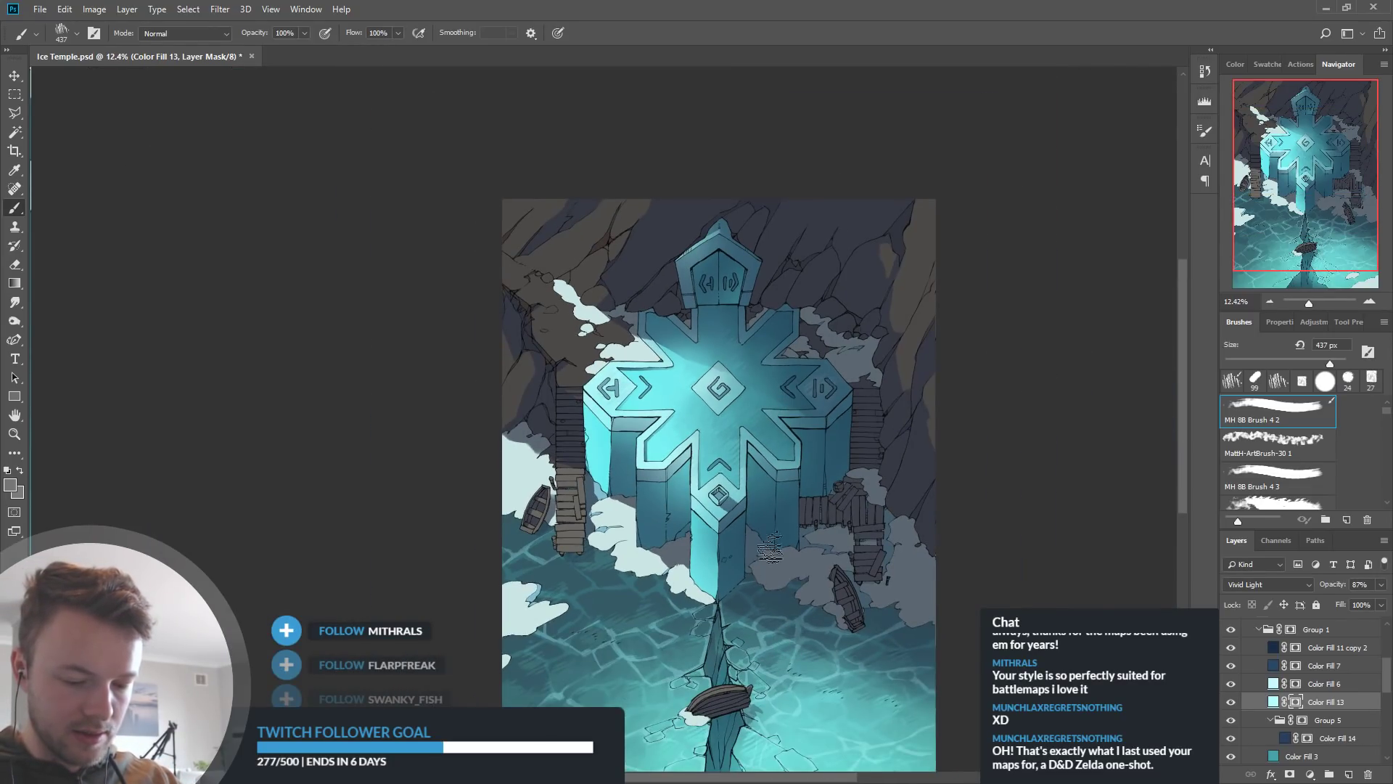
pyautogui.scroll(3, 711, 385)
pyautogui.scroll(-1, 669, 373)
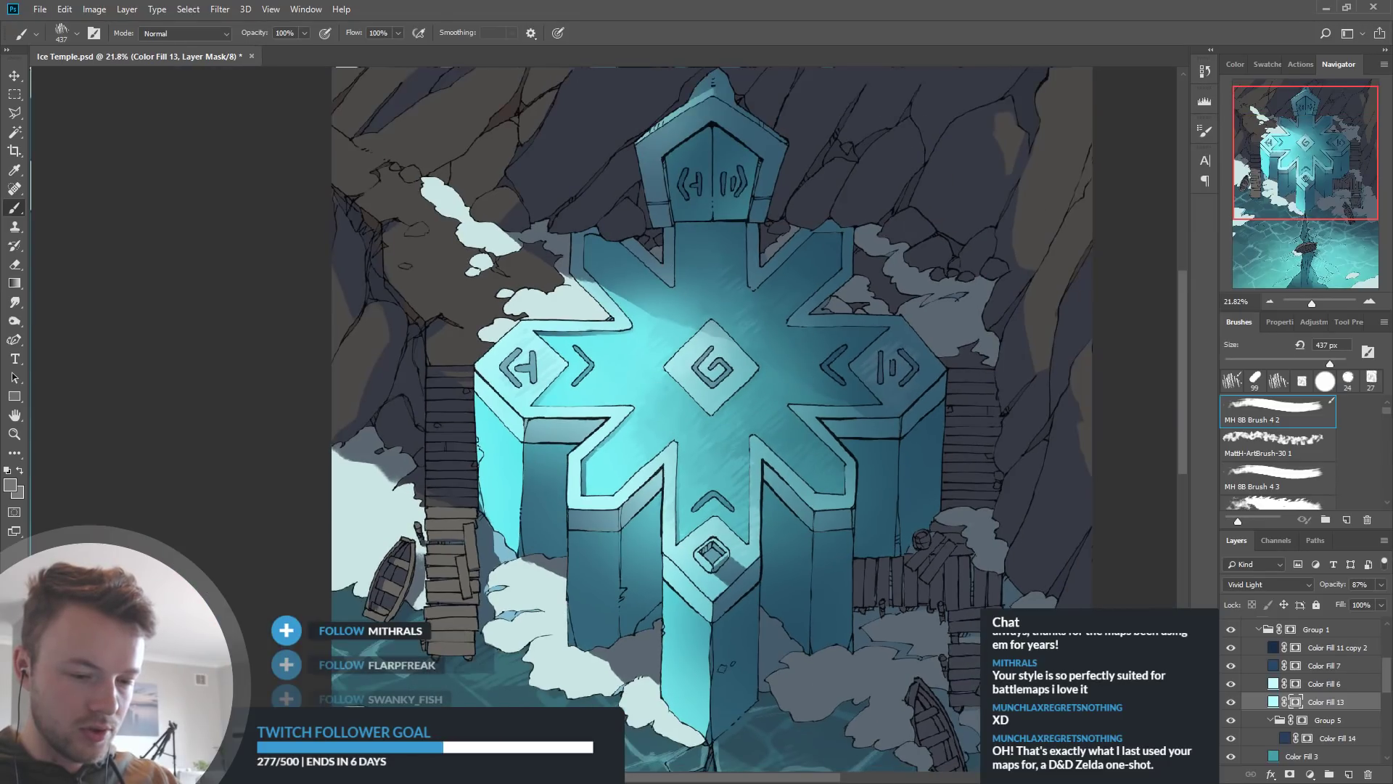
pyautogui.scroll(1, 657, 403)
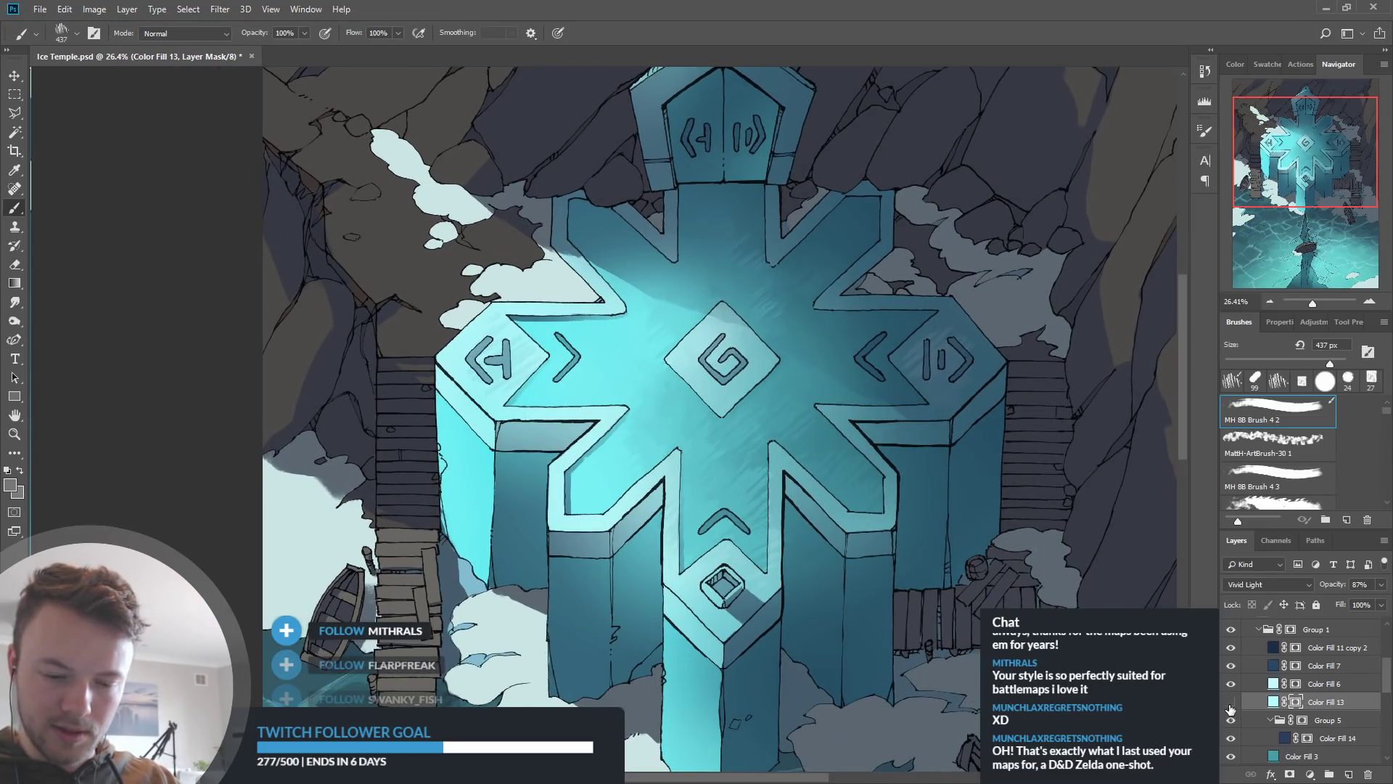
pyautogui.click(1230, 703)
pyautogui.click(1231, 703)
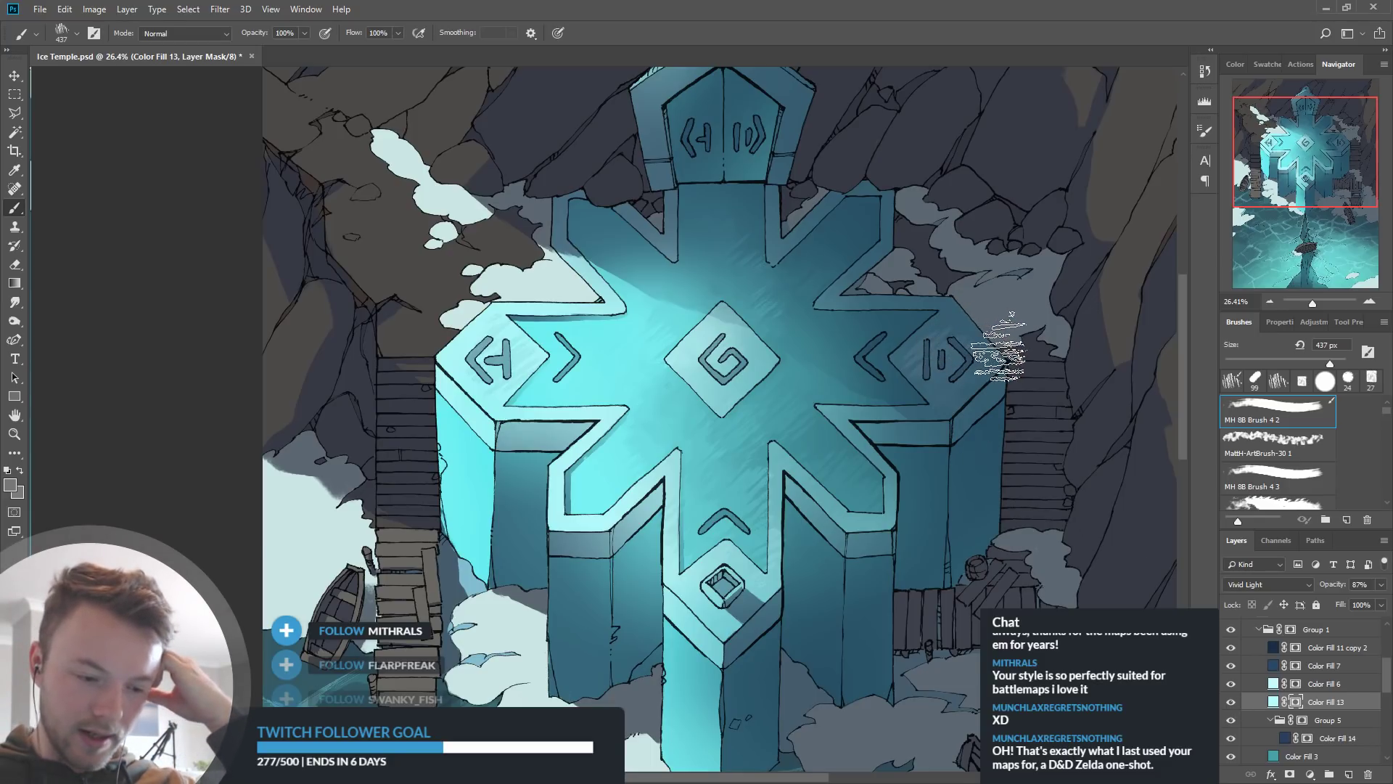
pyautogui.click(1230, 684)
pyautogui.click(1232, 686)
pyautogui.click(1232, 687)
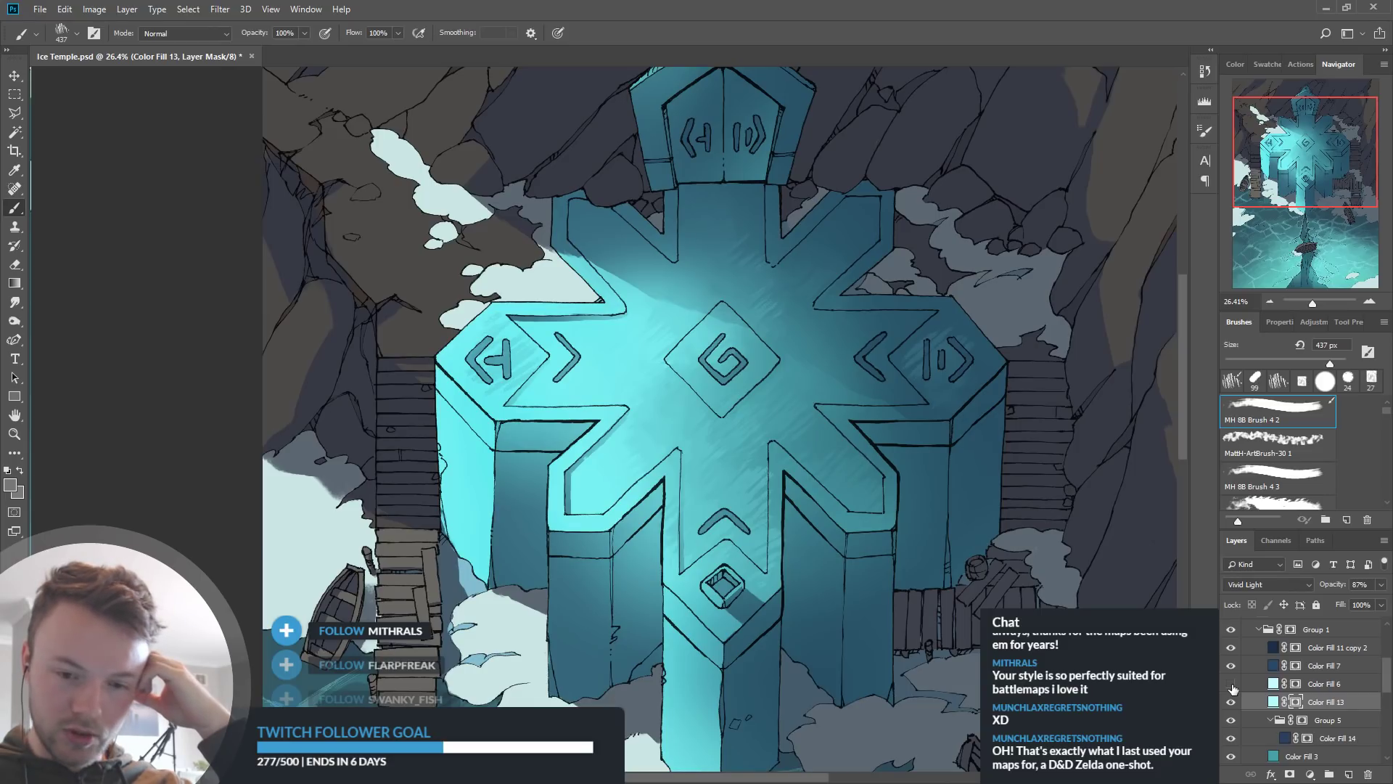
pyautogui.click(1231, 687)
# Reduce the Color Fill 6 layer's opacity to 15% and open its fill colour
pyautogui.click(1302, 686)
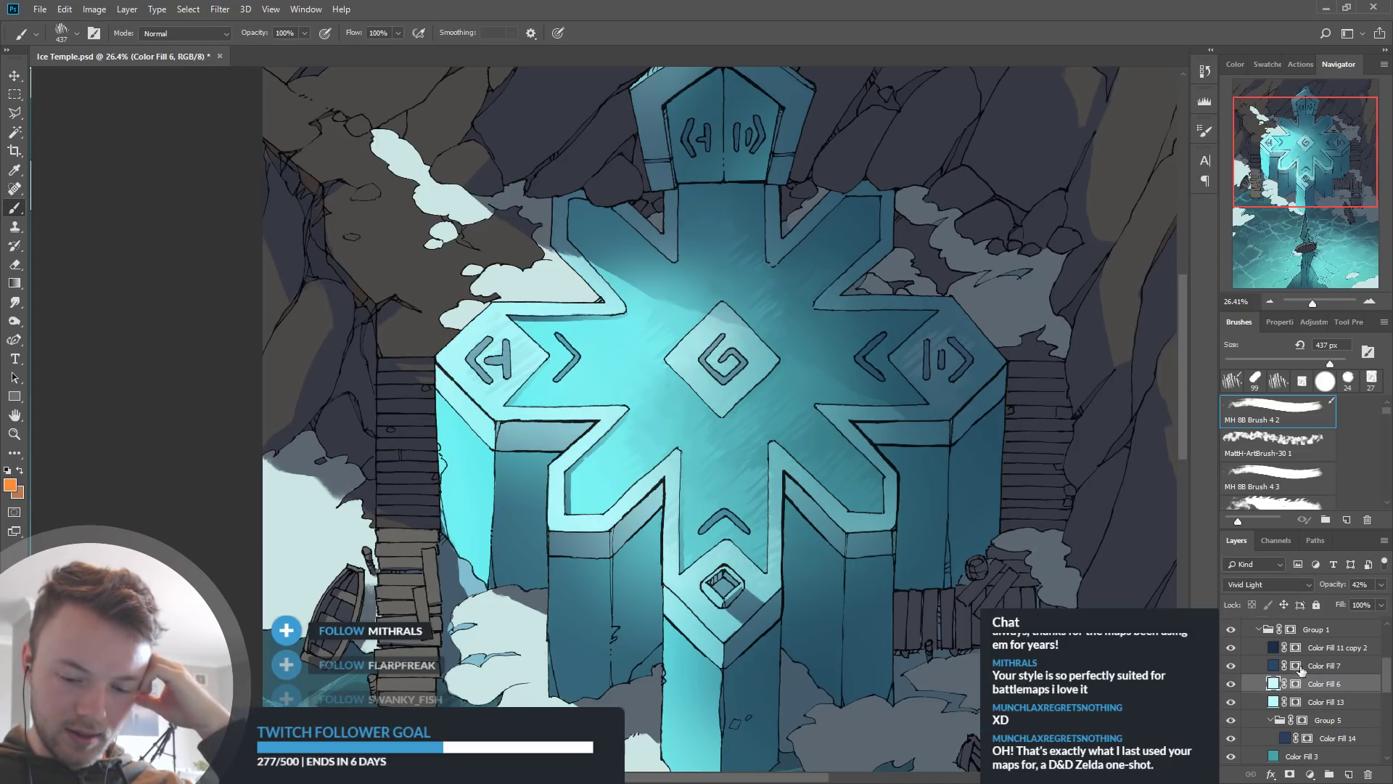
pyautogui.moveTo(1347, 589); pyautogui.dragTo(1313, 592)
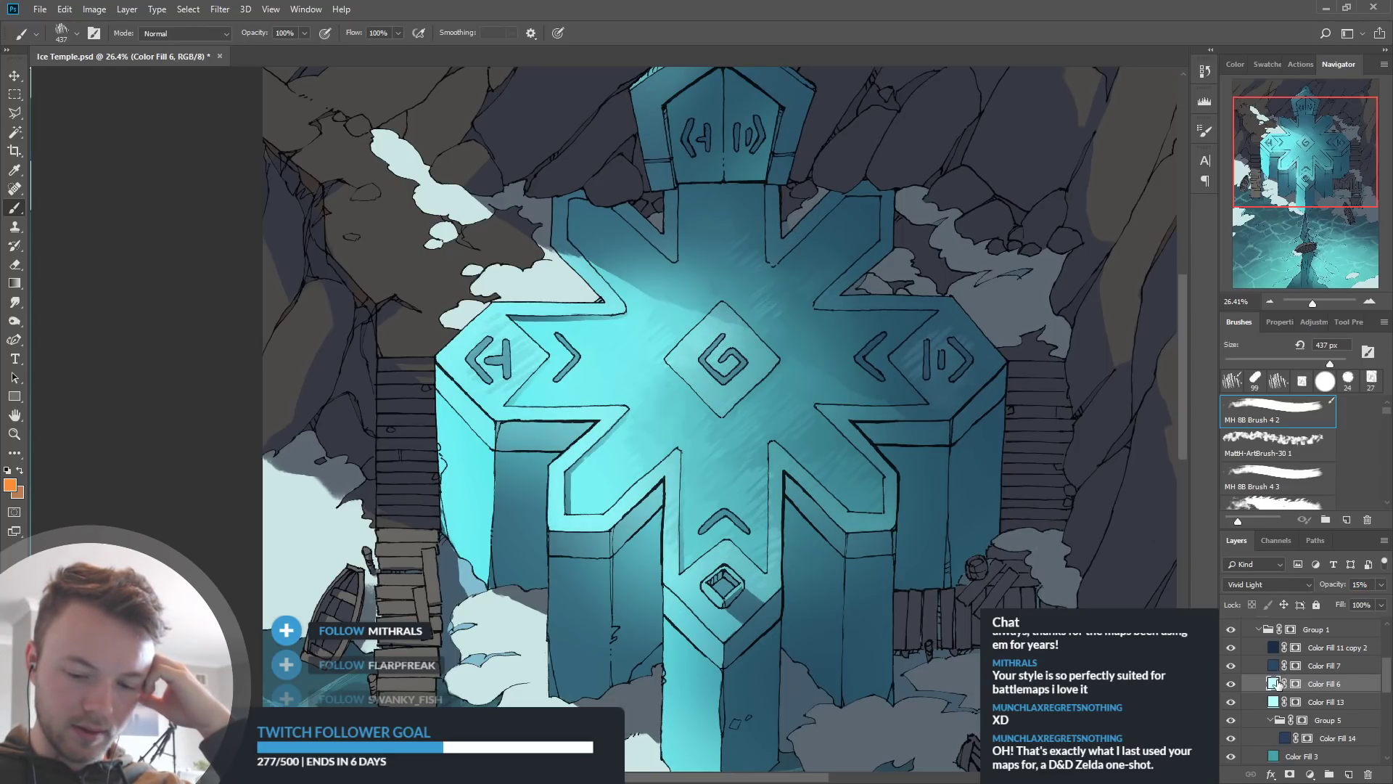
pyautogui.doubleClick(1275, 684)
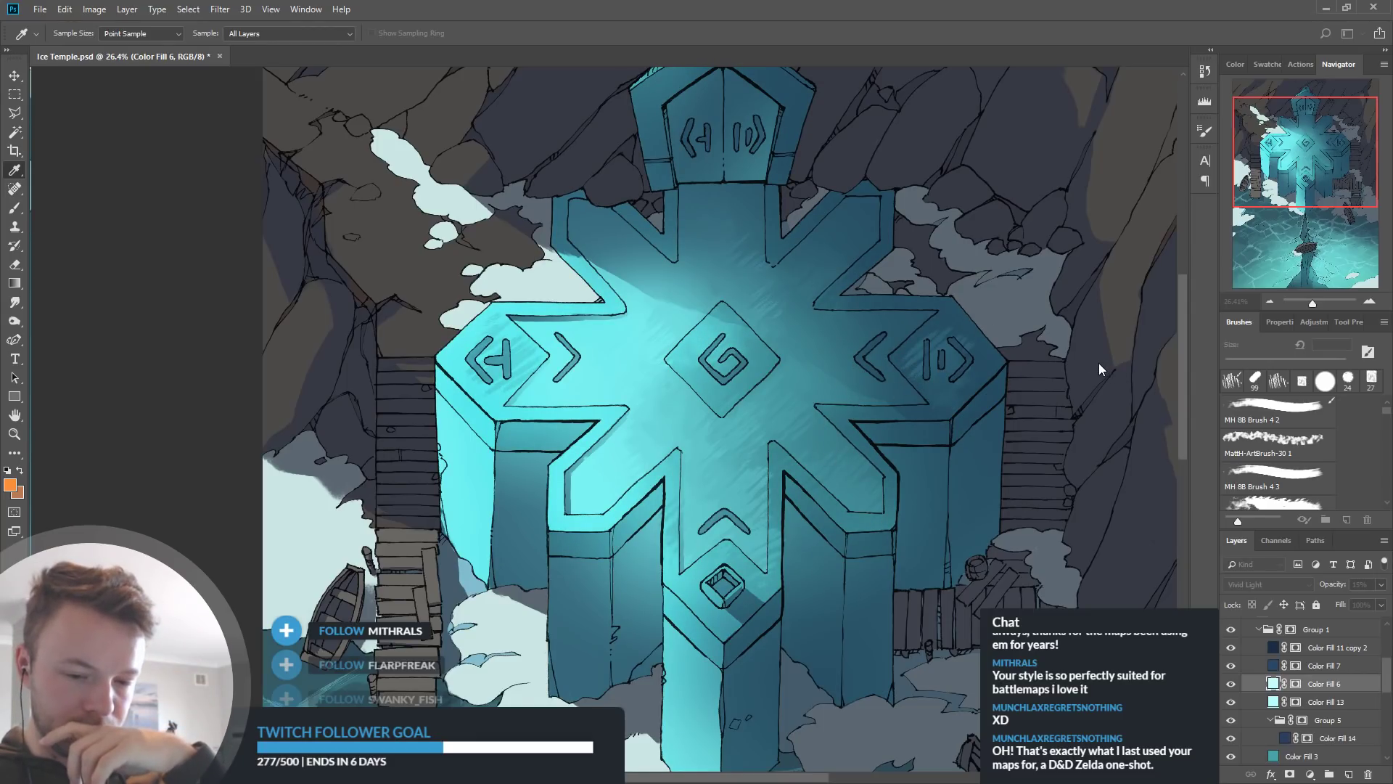
pyautogui.press('Return')
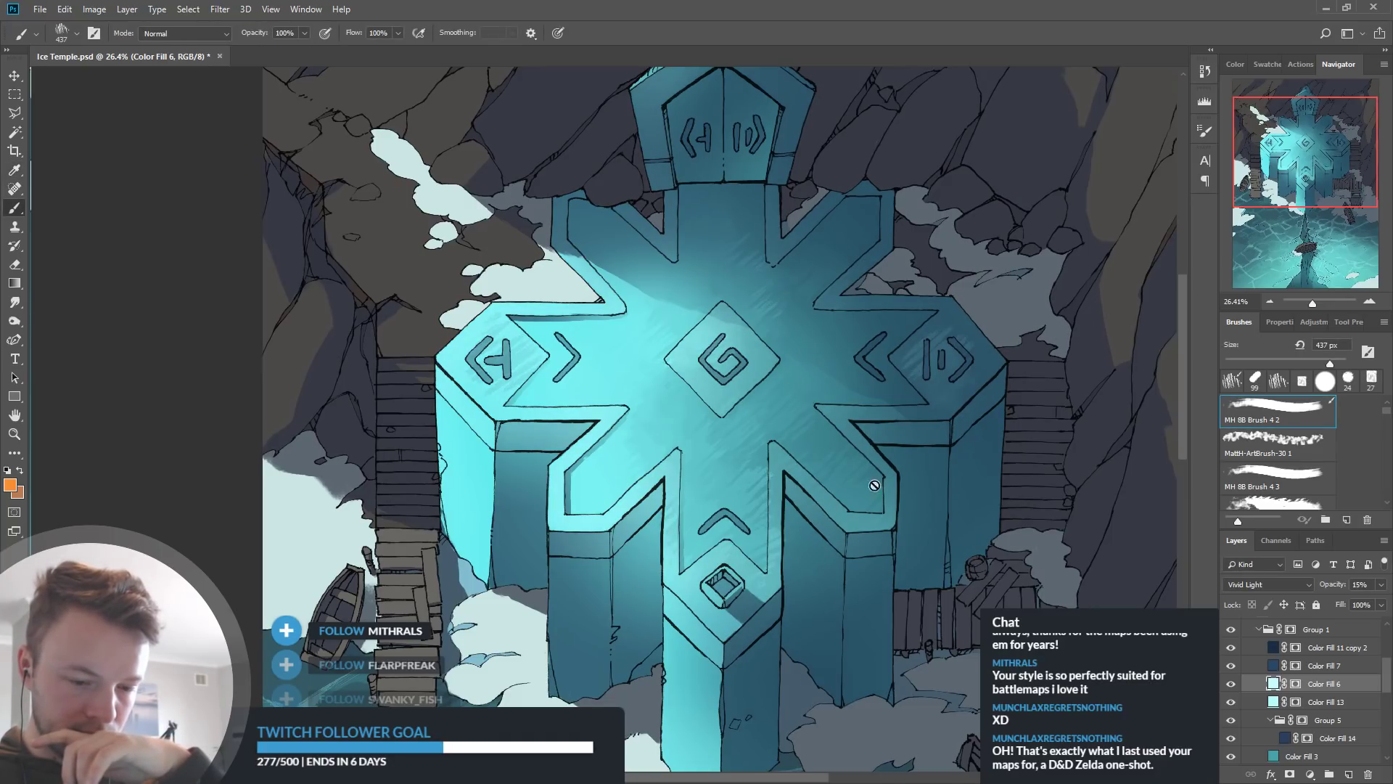
# Compare Color Fill 6 hidden and shown, and draw black-to-transparent radial gradients across the central diamond on its mask
pyautogui.scroll(3, 879, 497)
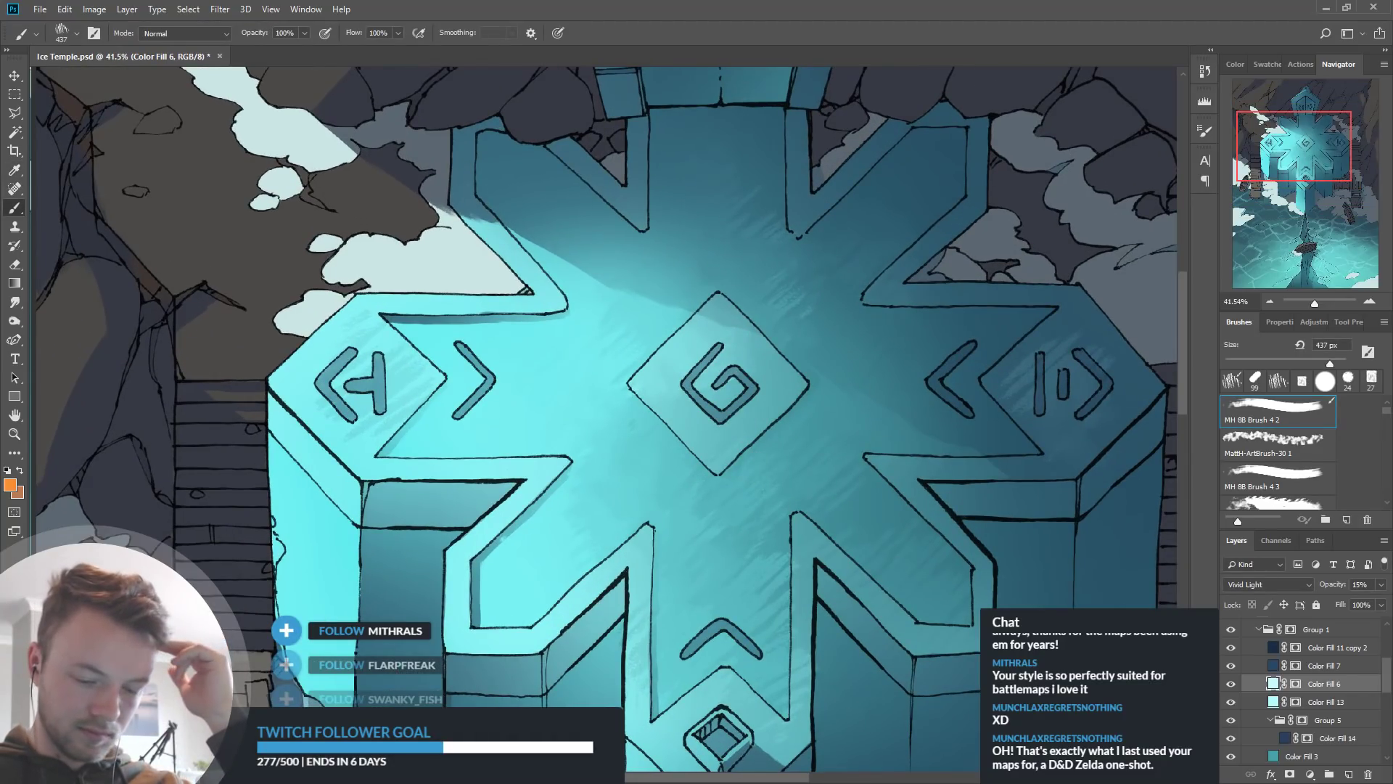
pyautogui.click(1232, 684)
pyautogui.click(1232, 684)
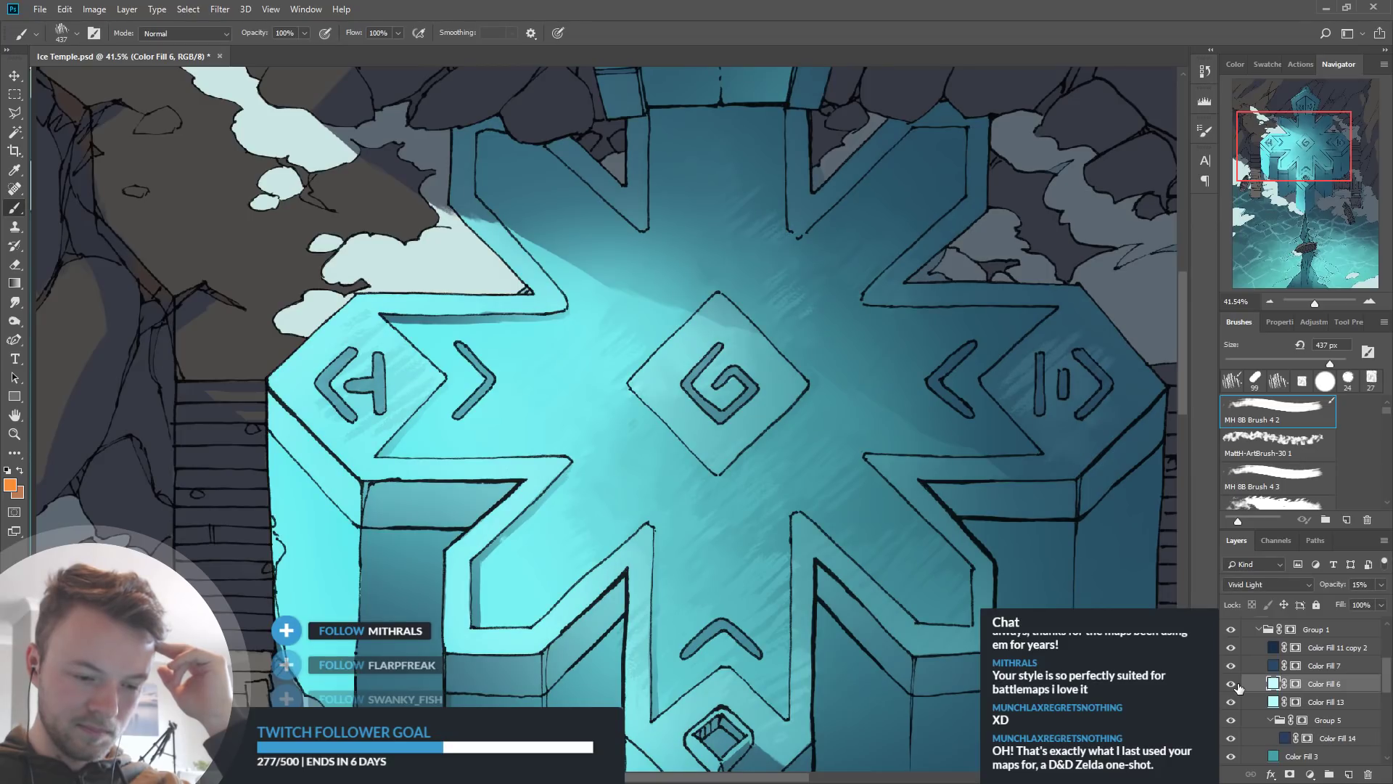
pyautogui.click(1294, 684)
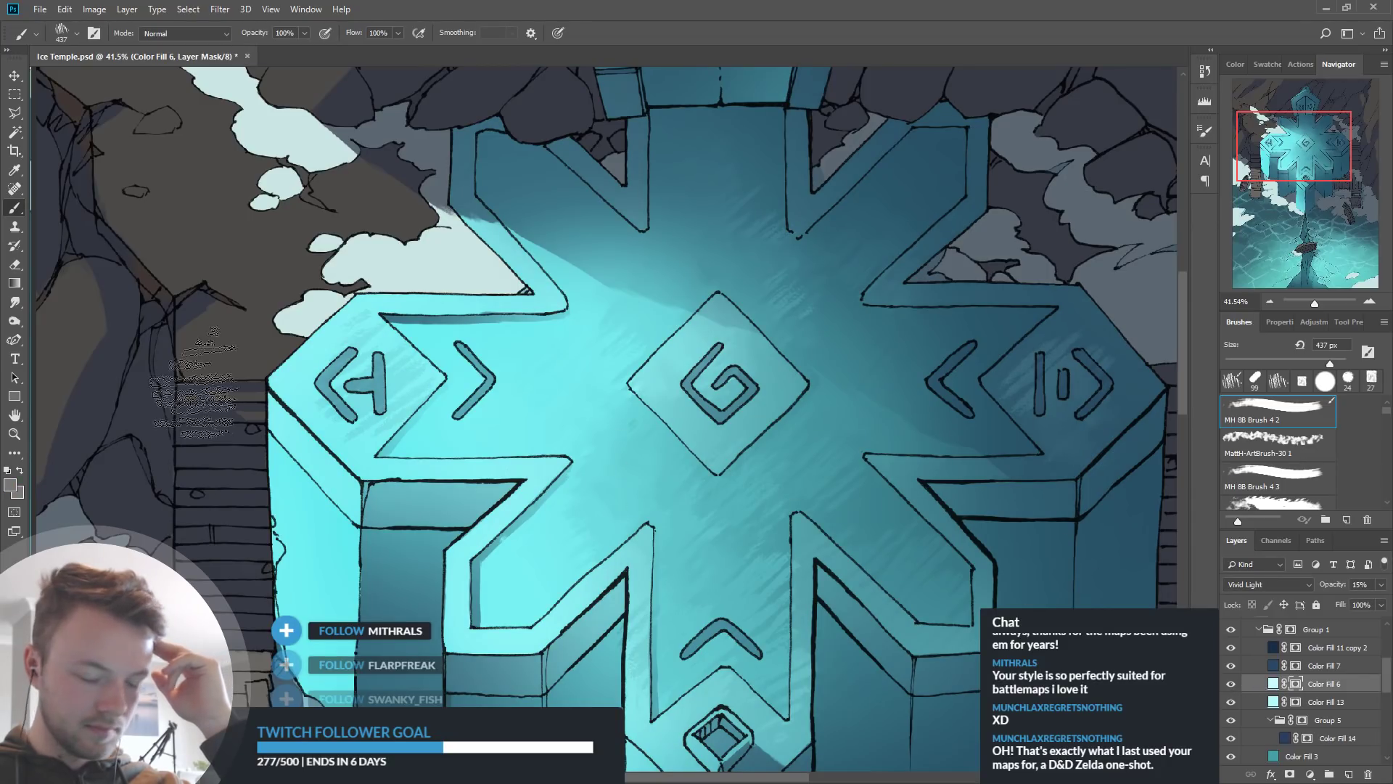
pyautogui.click(14, 283)
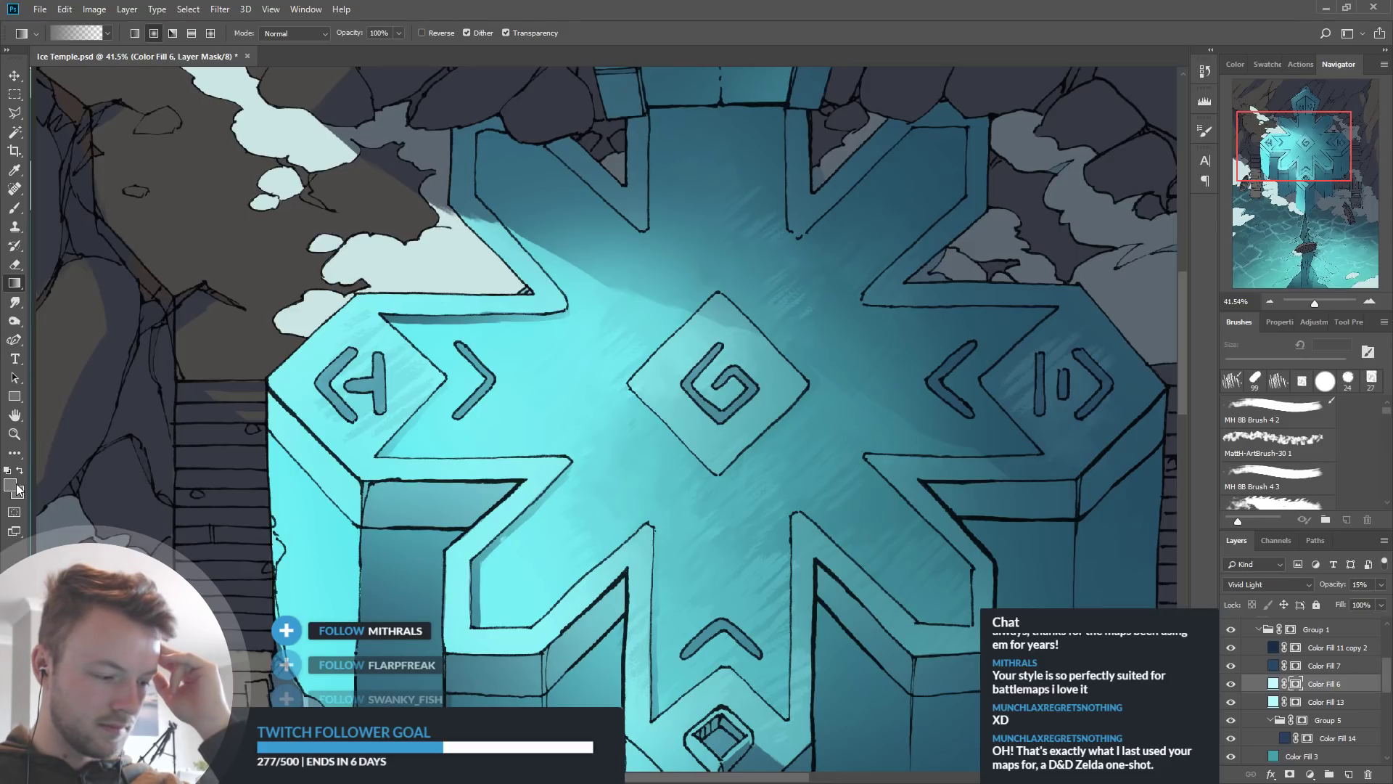
pyautogui.press('i')
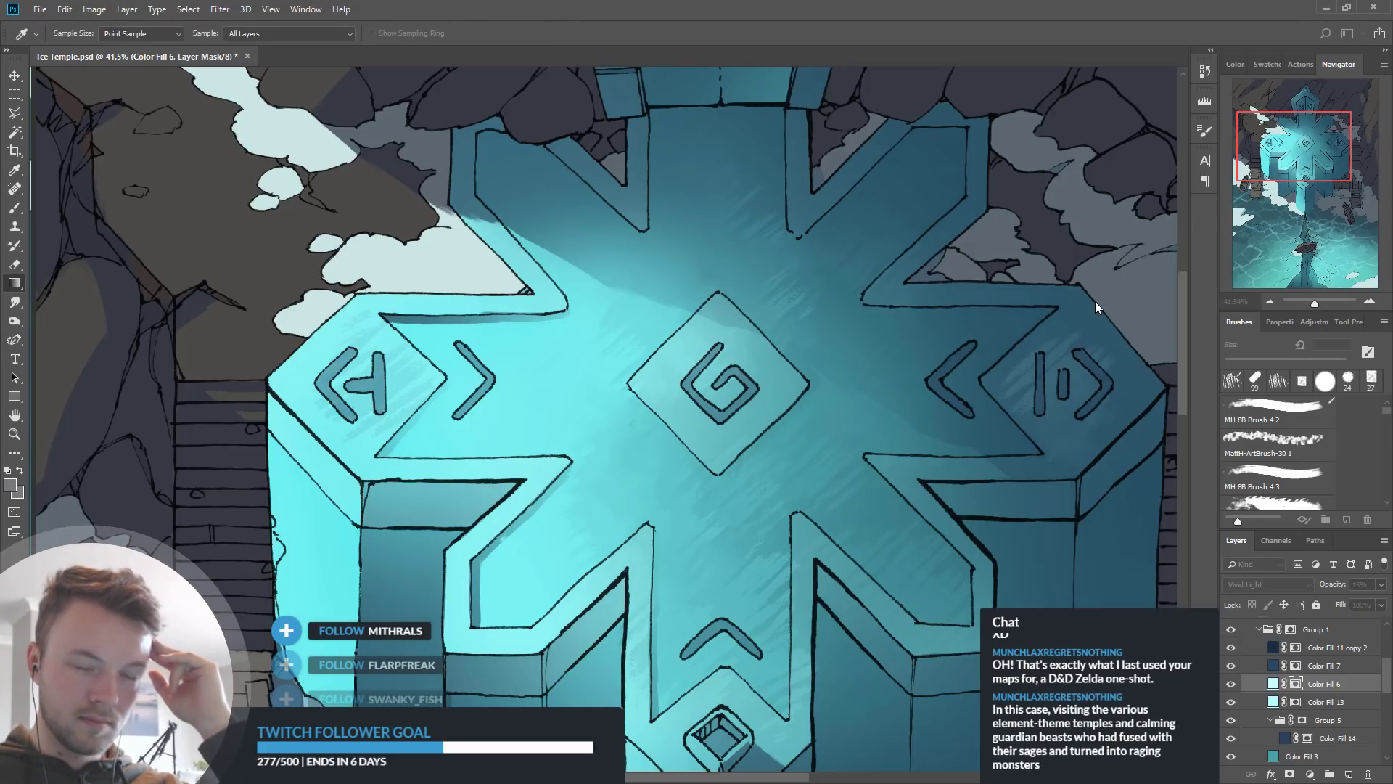
pyautogui.press('g')
pyautogui.press('d')
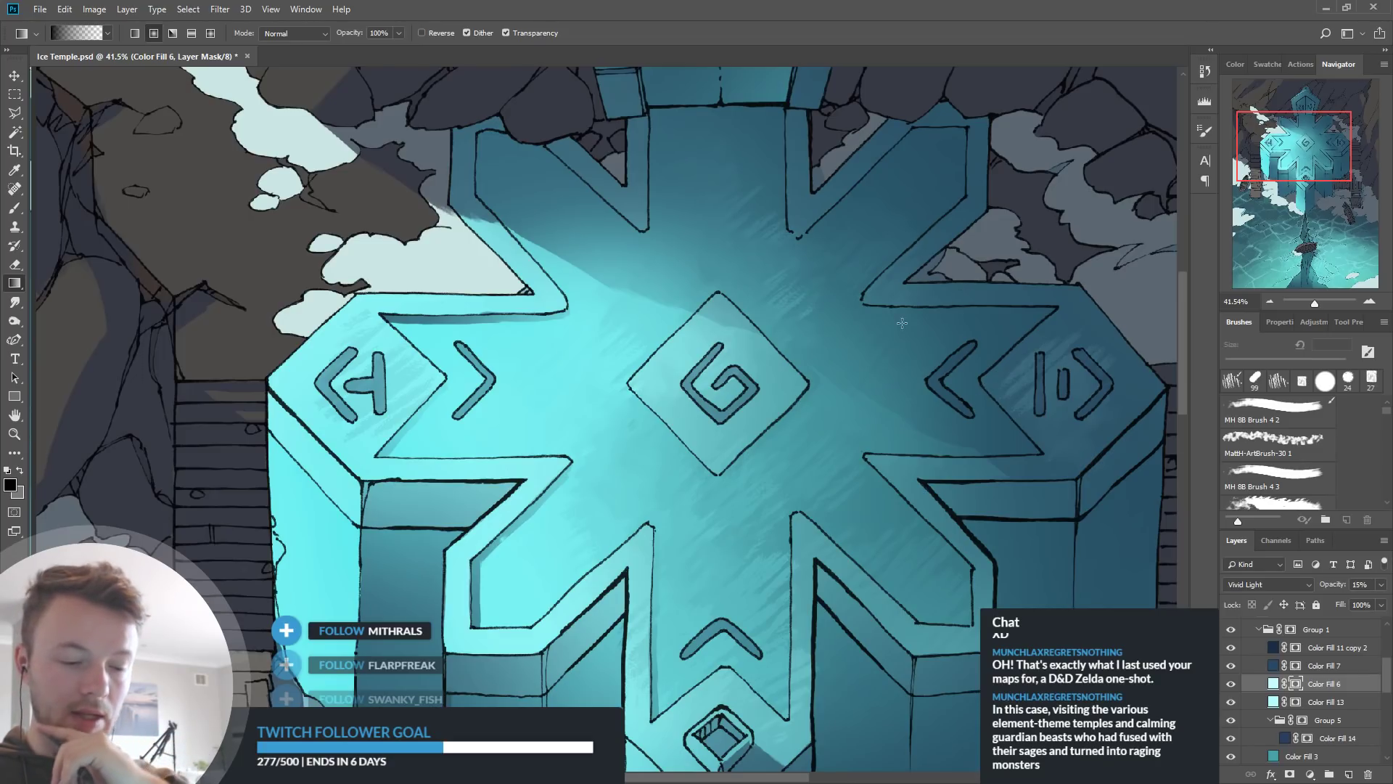
pyautogui.moveTo(753, 334); pyautogui.dragTo(723, 397)
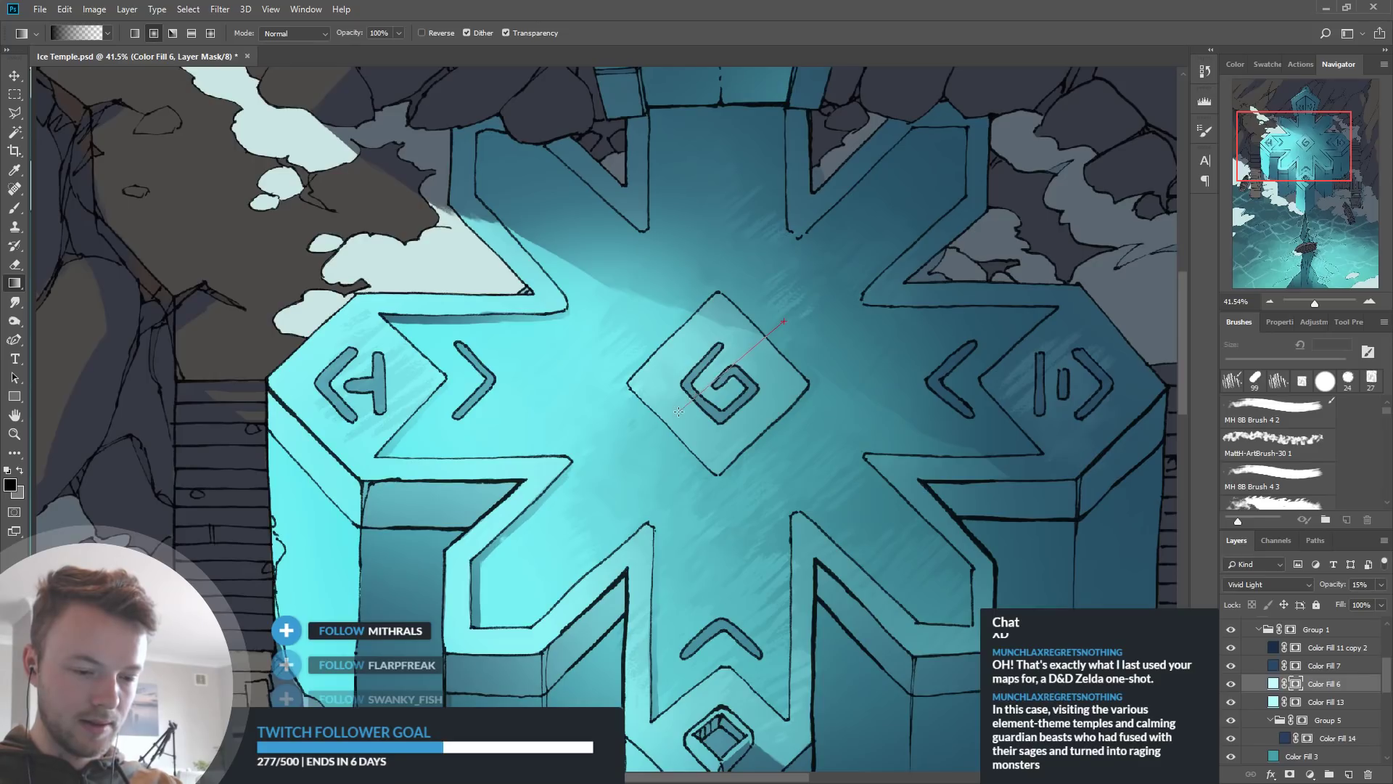
pyautogui.moveTo(678, 409); pyautogui.dragTo(678, 409)
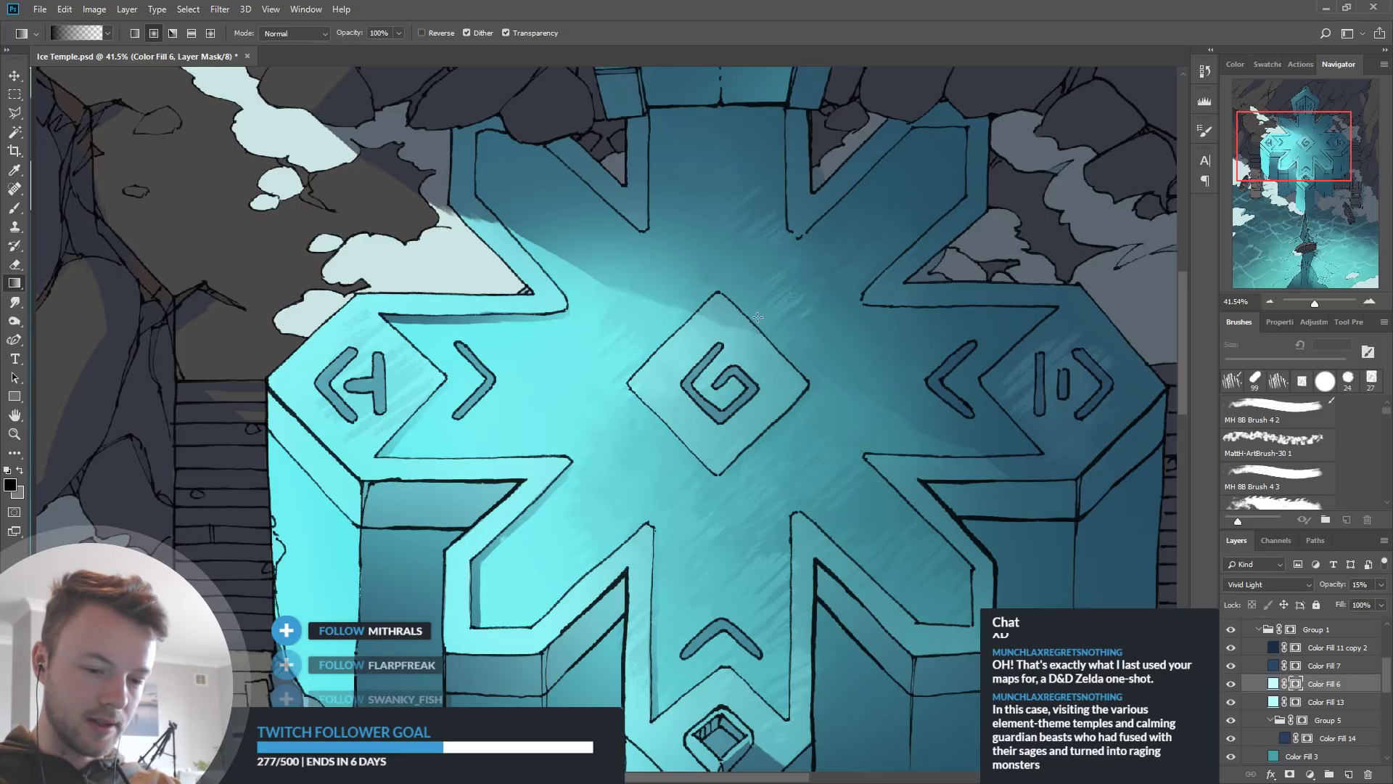
pyautogui.moveTo(658, 460); pyautogui.dragTo(658, 460)
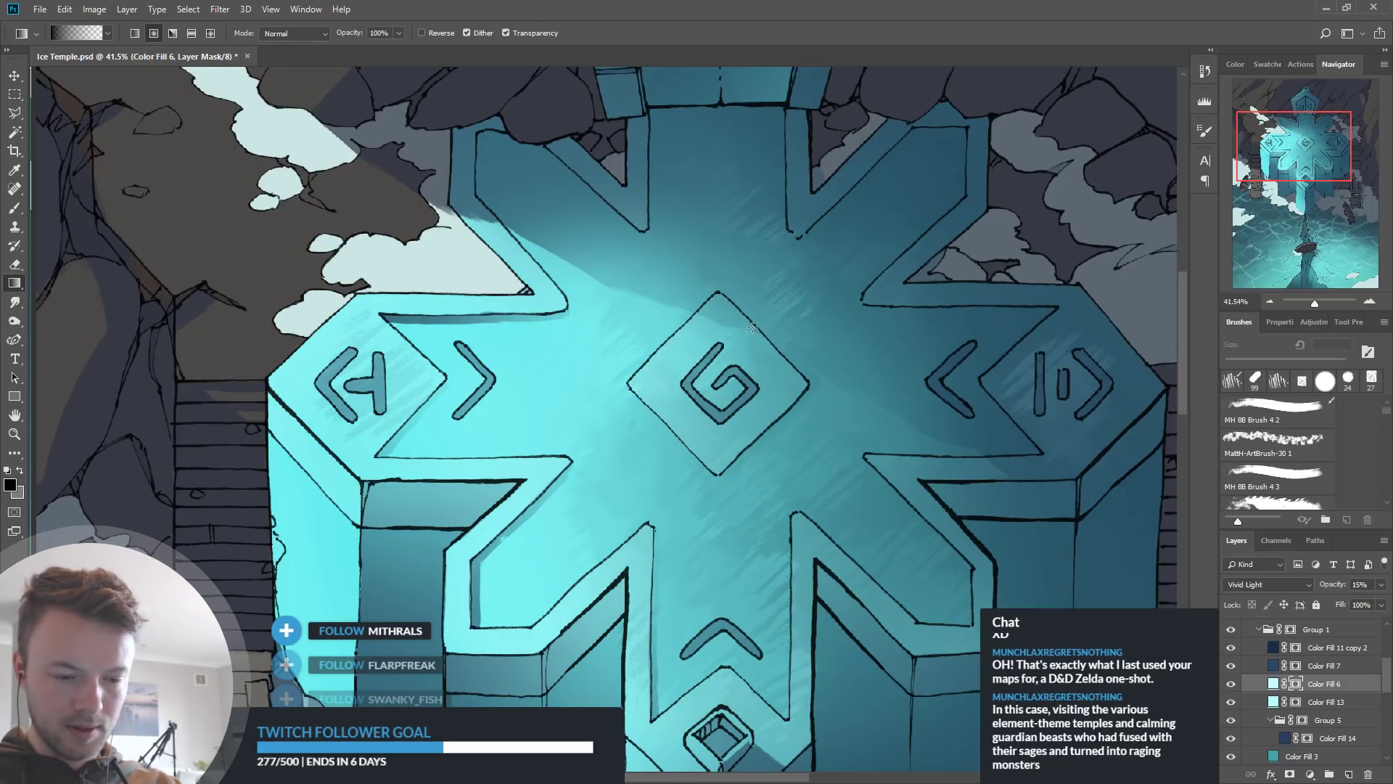
# Set the Color Fill 6 layer's opacity to 28% and compare the platform with the layer hidden and shown
pyautogui.scroll(-2, 721, 385)
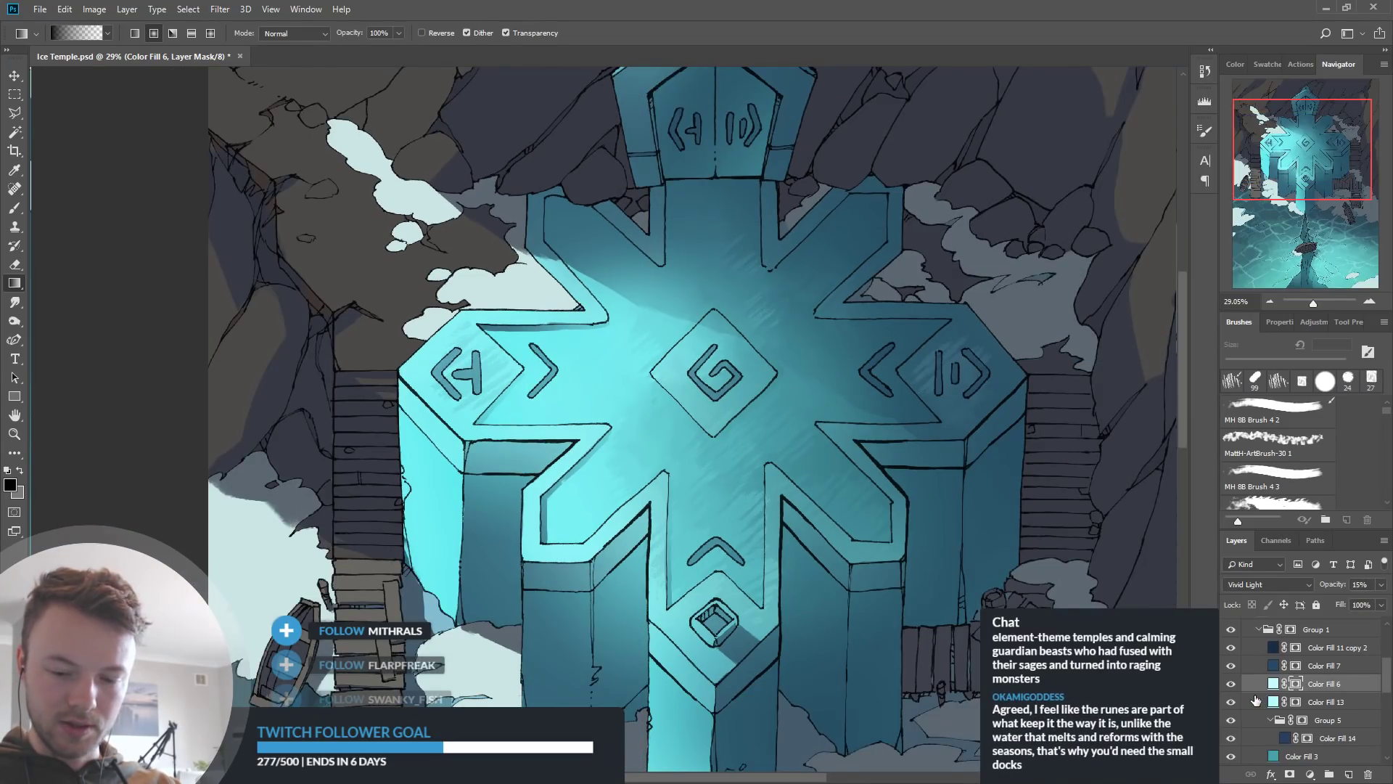
pyautogui.moveTo(1333, 586); pyautogui.dragTo(1342, 586)
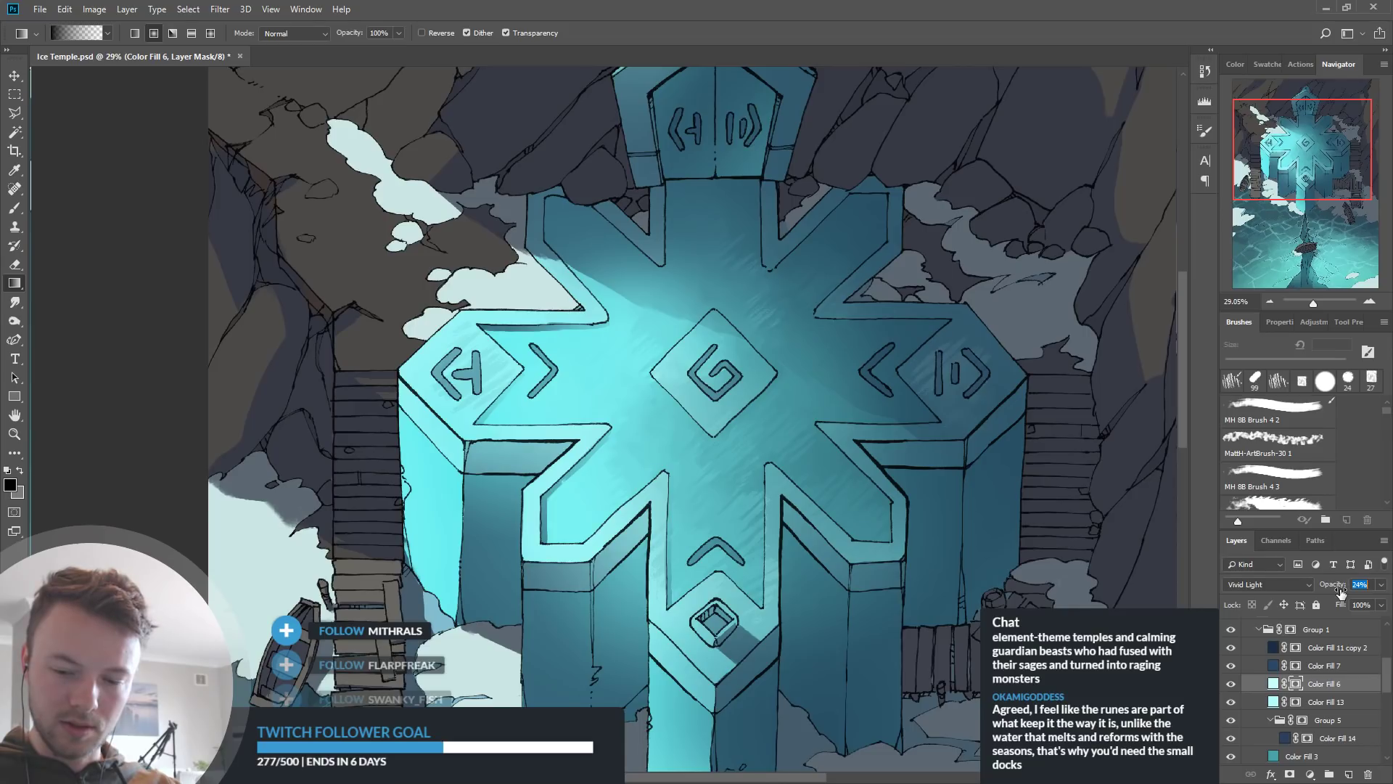
pyautogui.moveTo(1344, 594); pyautogui.dragTo(1344, 594)
pyautogui.click(1235, 686)
pyautogui.click(1236, 687)
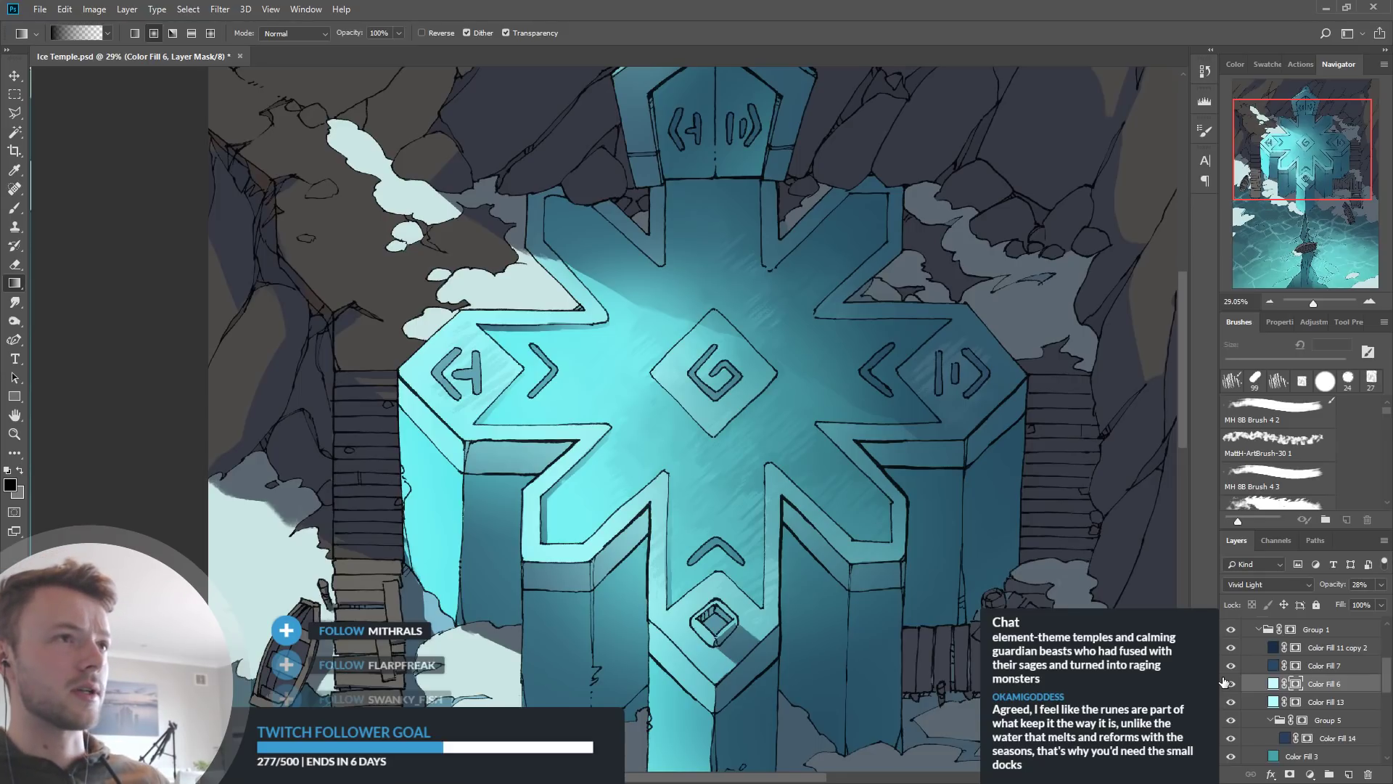
pyautogui.click(1231, 684)
pyautogui.click(1231, 685)
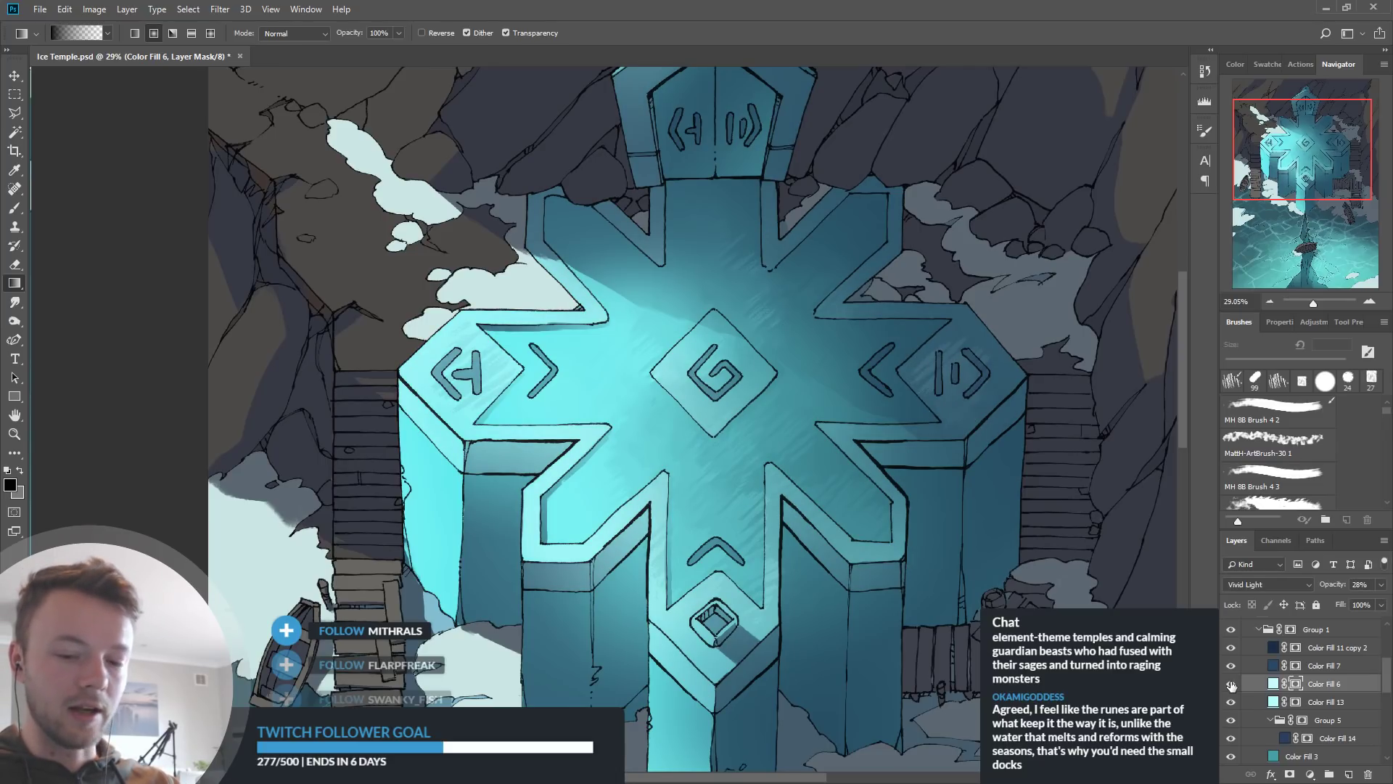
pyautogui.click(1231, 684)
pyautogui.click(1232, 684)
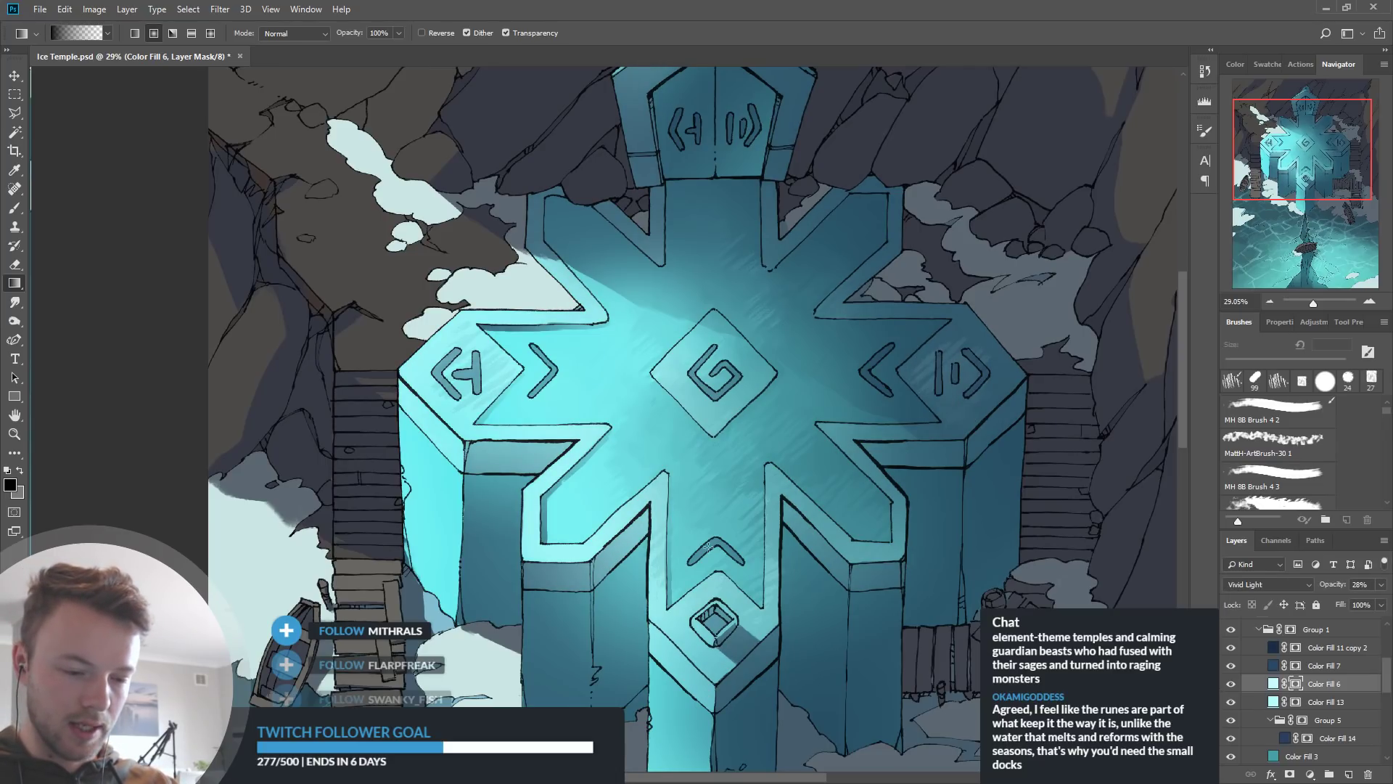
# Review the full illustration and the platform, toggling the visibility of Color Fill 6 and Color Fill 13 to judge their lighting
pyautogui.scroll(-5, 721, 577)
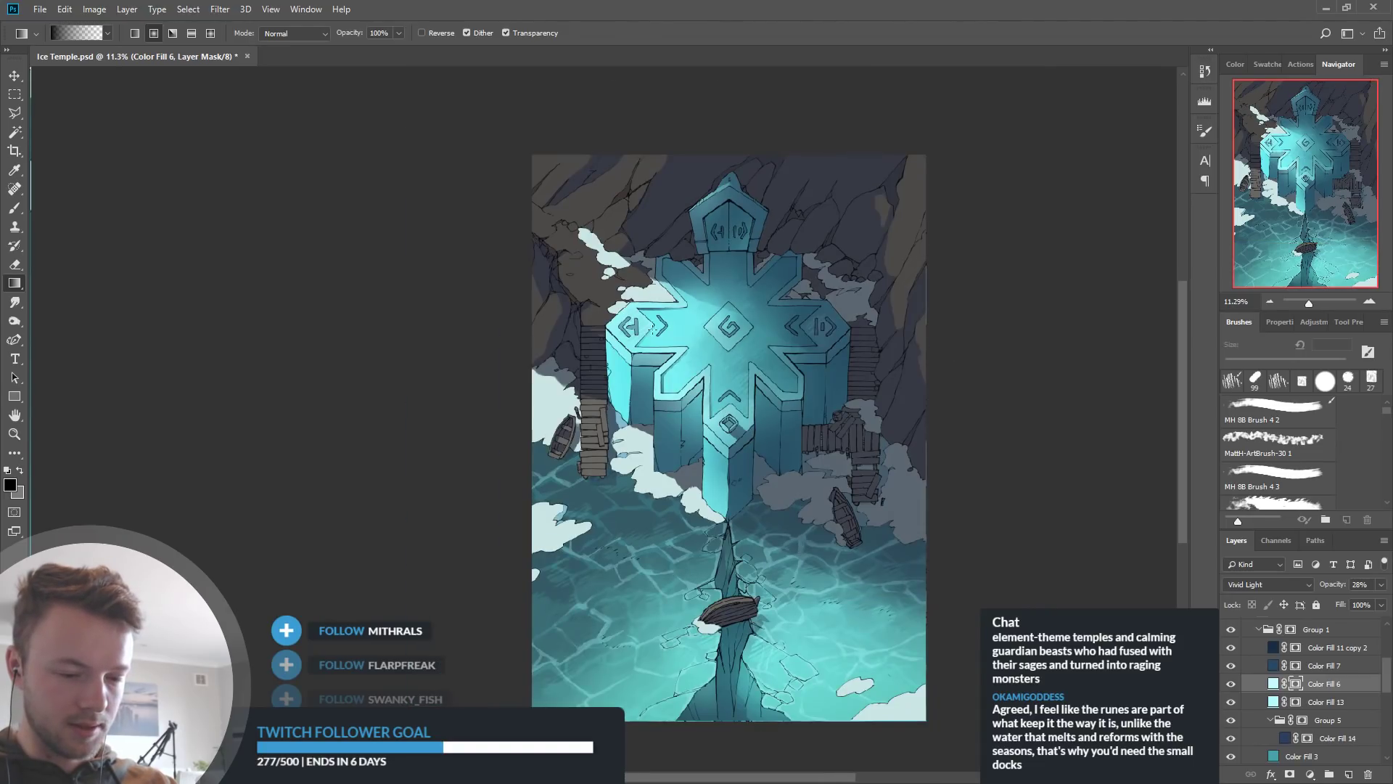
pyautogui.scroll(4, 654, 367)
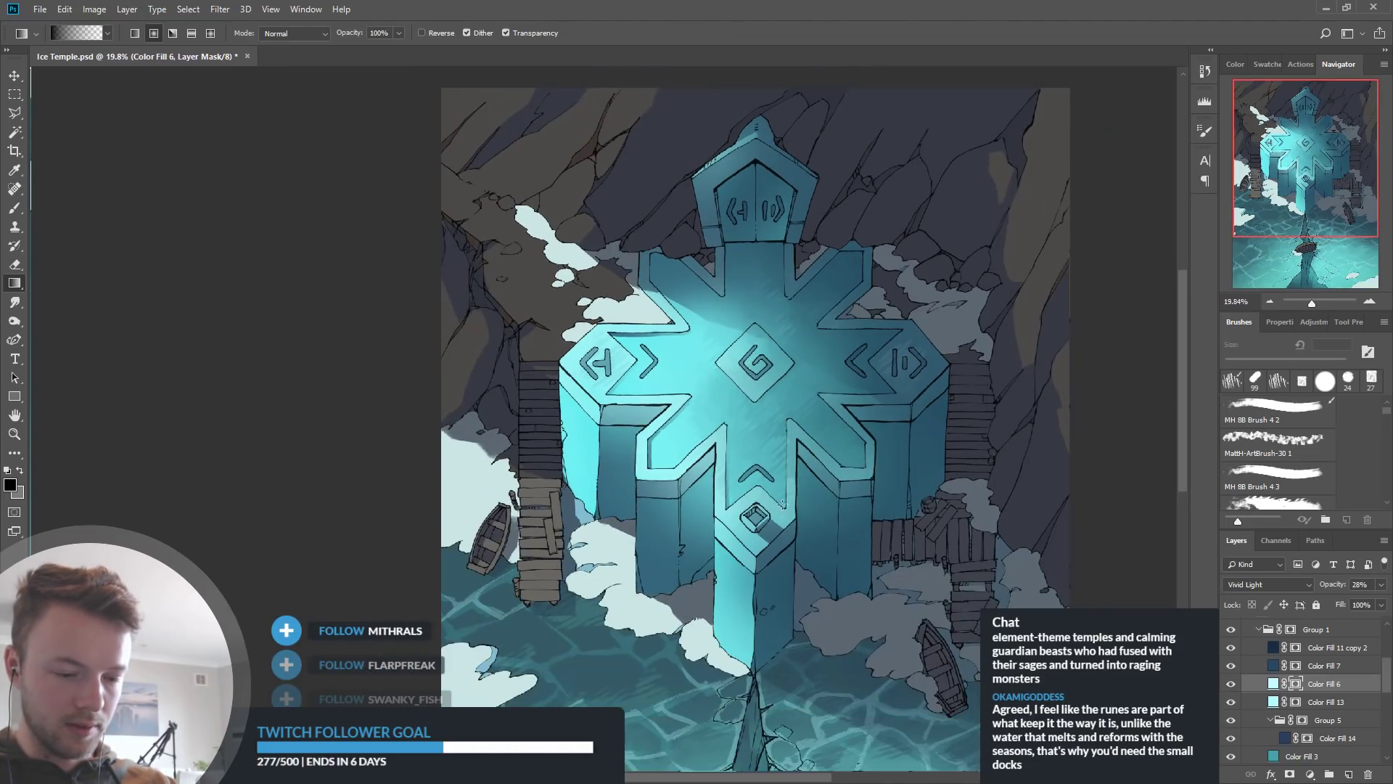
pyautogui.scroll(3, 770, 411)
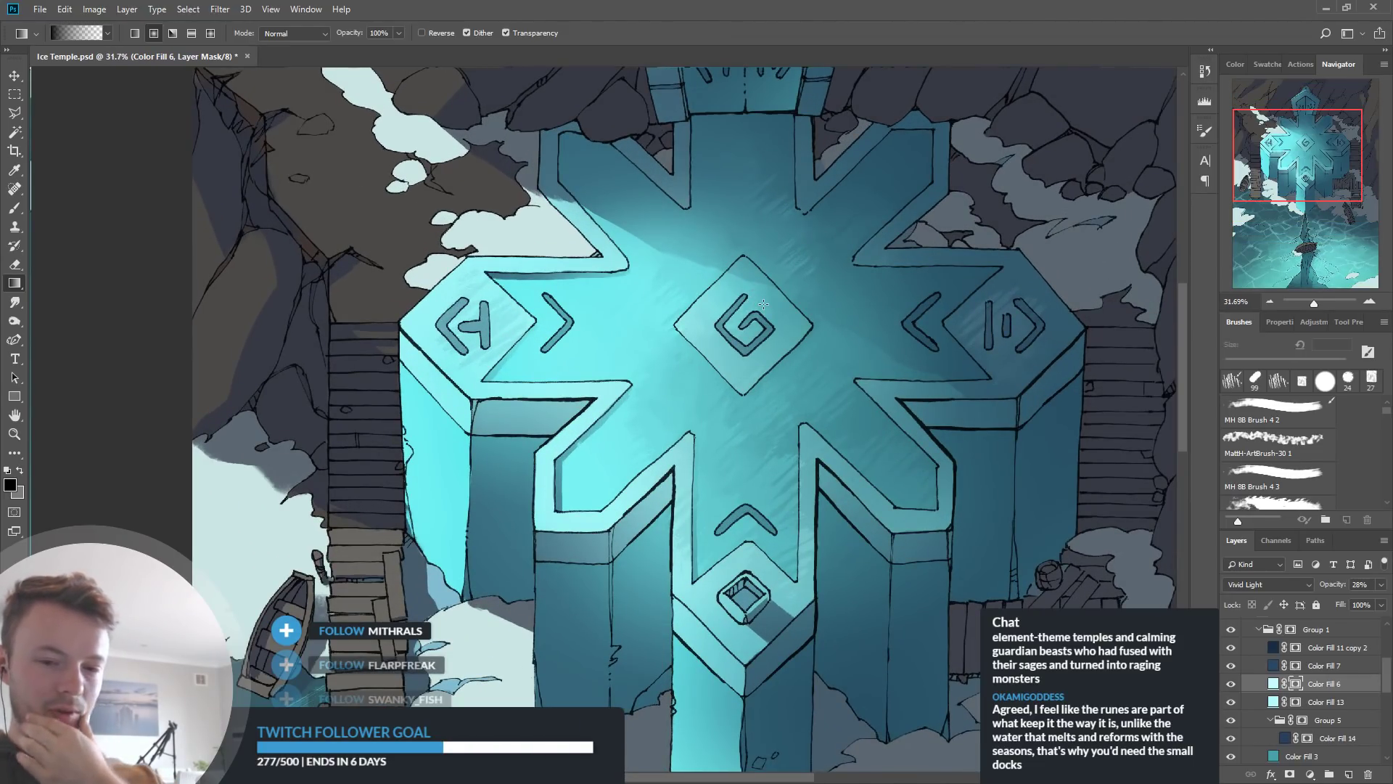
pyautogui.click(1231, 683)
pyautogui.click(1232, 684)
pyautogui.click(1231, 702)
pyautogui.click(1231, 702)
pyautogui.click(1232, 702)
pyautogui.click(1231, 702)
pyautogui.click(1231, 701)
pyautogui.click(1231, 702)
pyautogui.click(1231, 702)
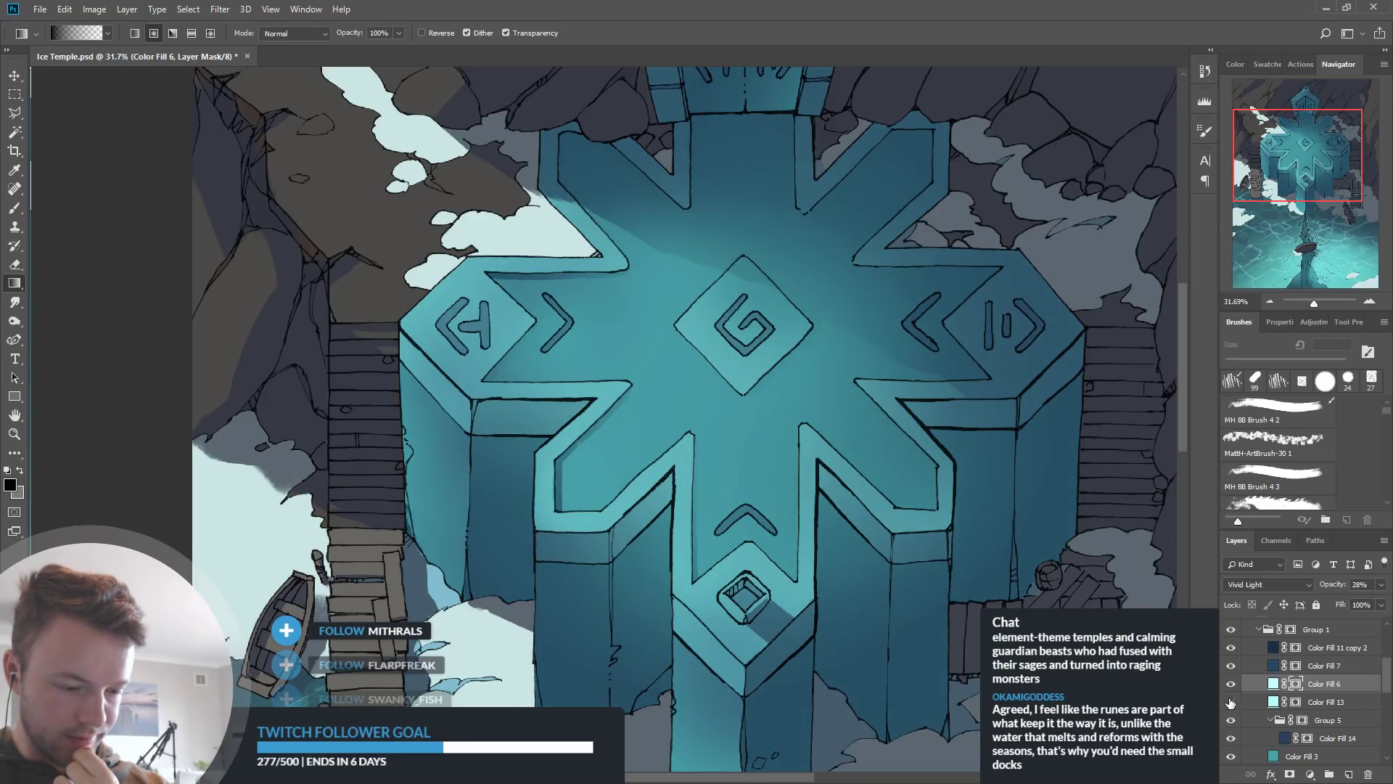
# Check the Color Fill 11 copy 2 shading by toggling its visibility with Color Fill 13 hidden, and restore both layers
pyautogui.click(1231, 655)
pyautogui.click(1231, 655)
pyautogui.click(1232, 654)
pyautogui.click(1231, 655)
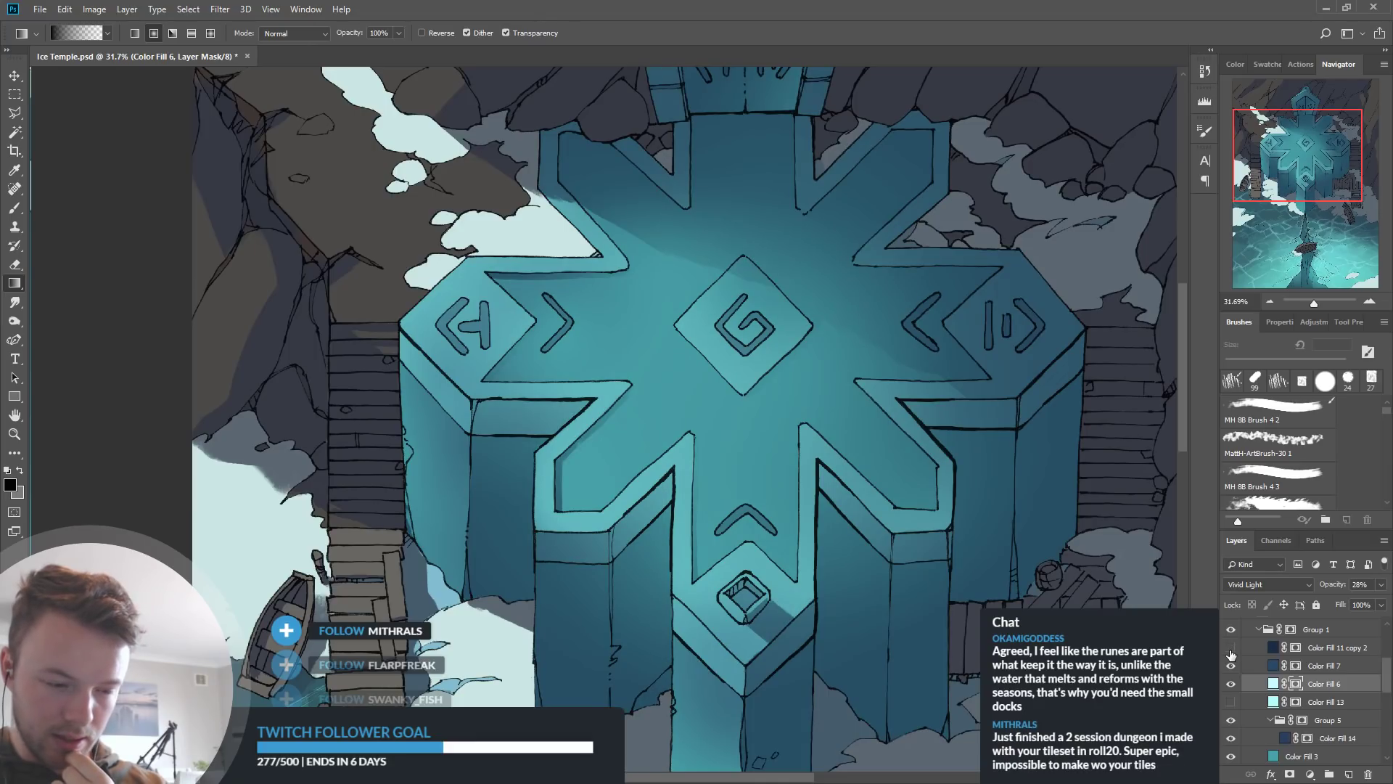
pyautogui.click(1231, 654)
pyautogui.click(1231, 648)
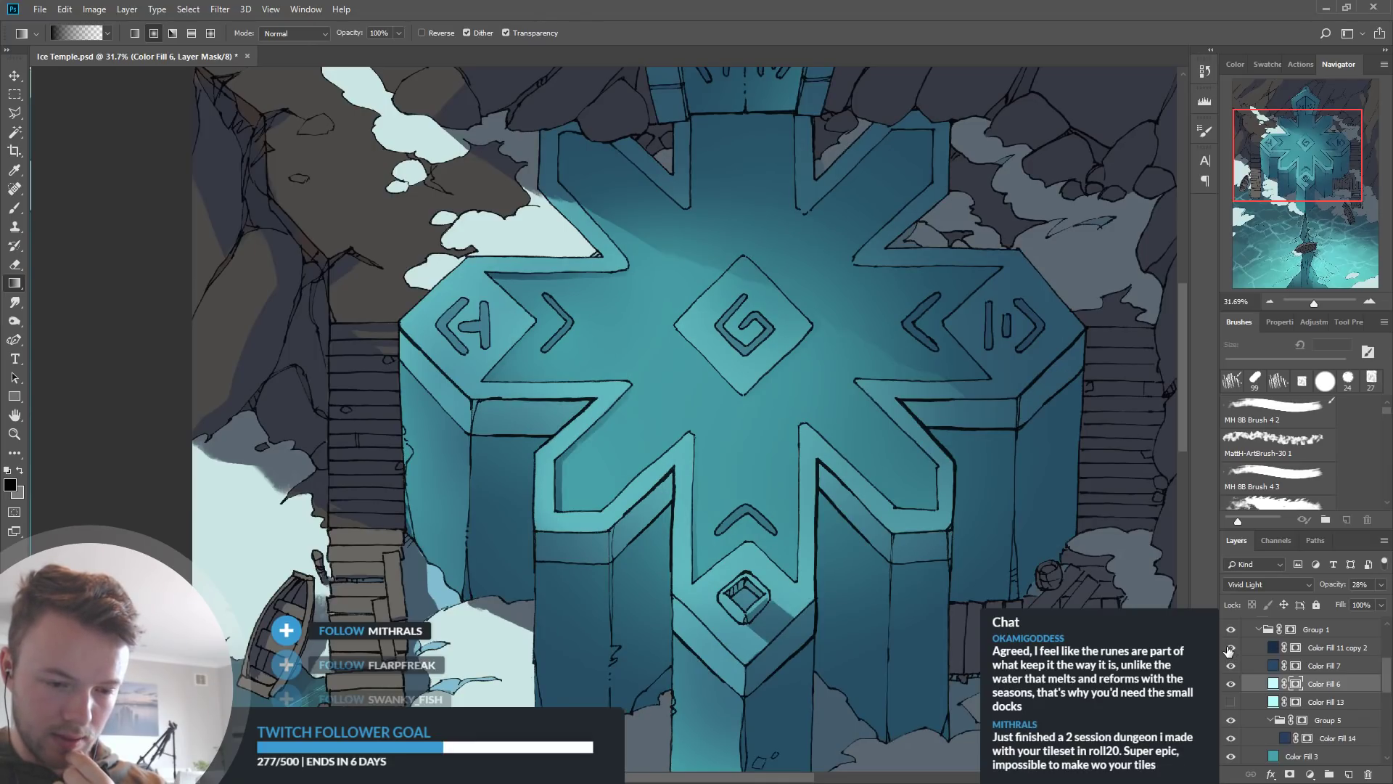
pyautogui.click(1232, 648)
pyautogui.click(1232, 648)
pyautogui.click(1230, 702)
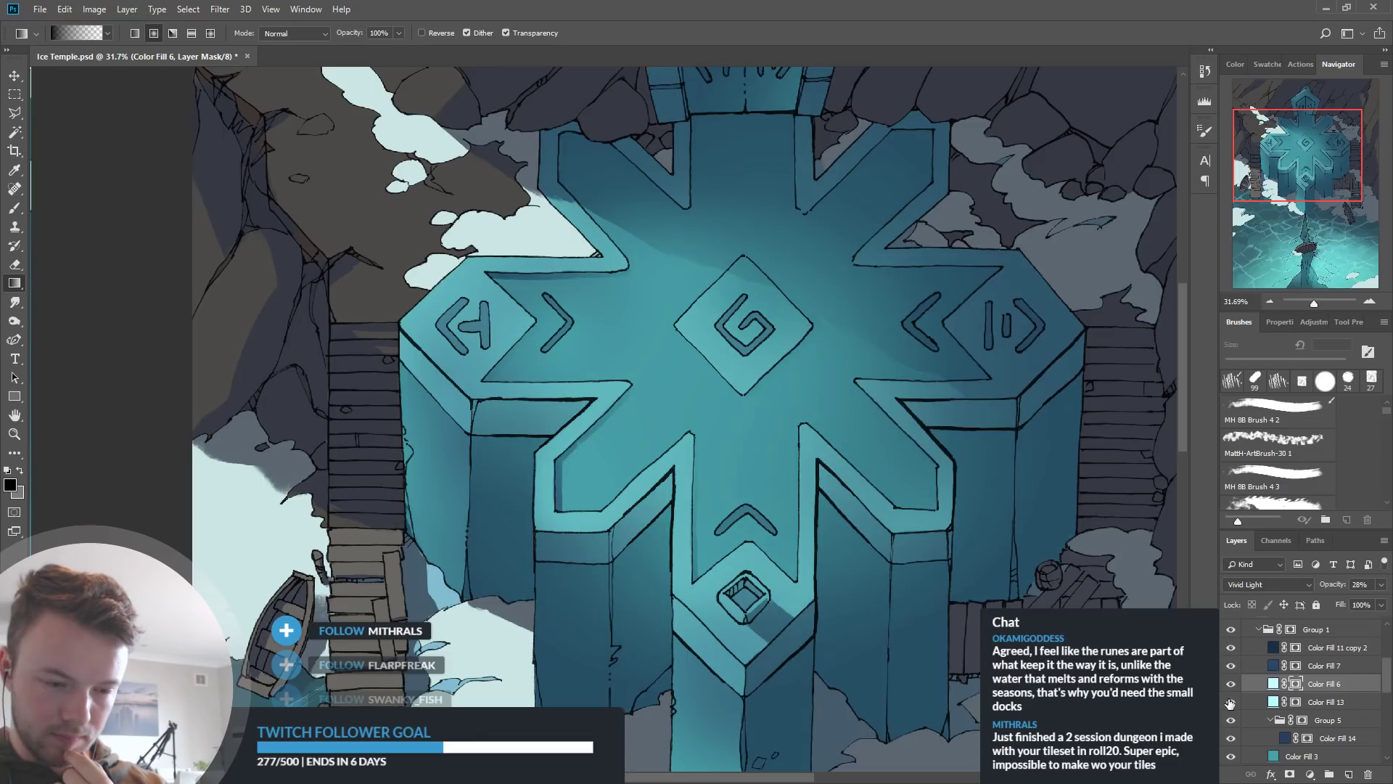
# Select the Color Fill 11 copy 2 layer mask and save the document
pyautogui.click(1297, 648)
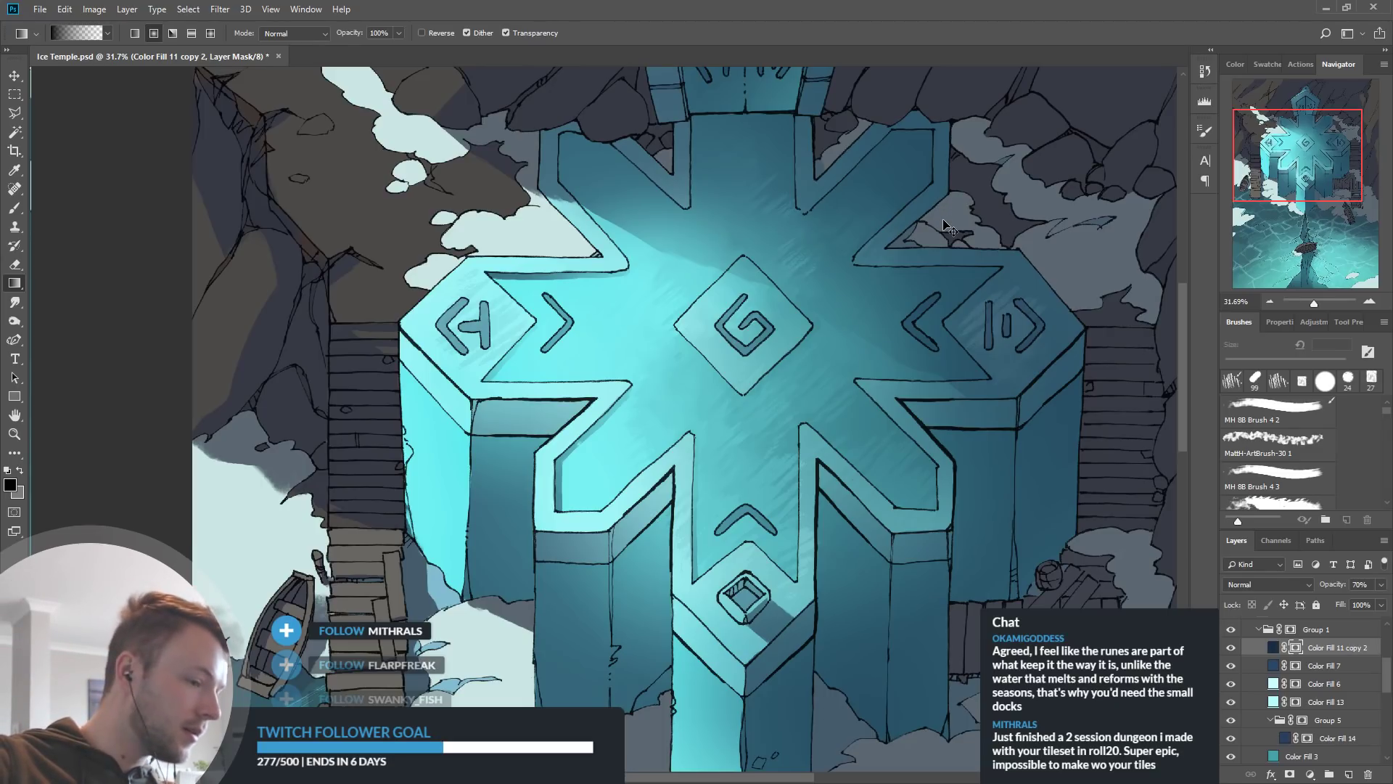
pyautogui.hotkey('ctrl', 's')
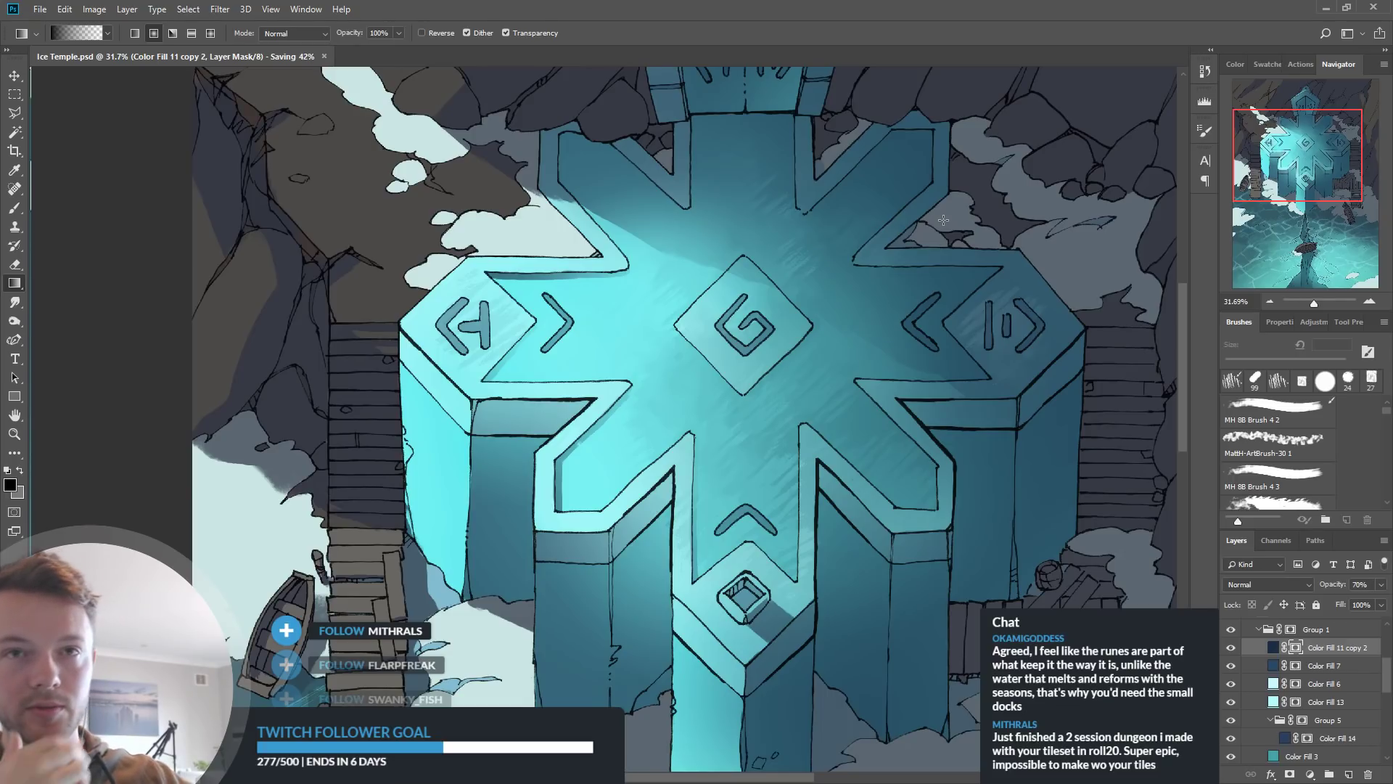
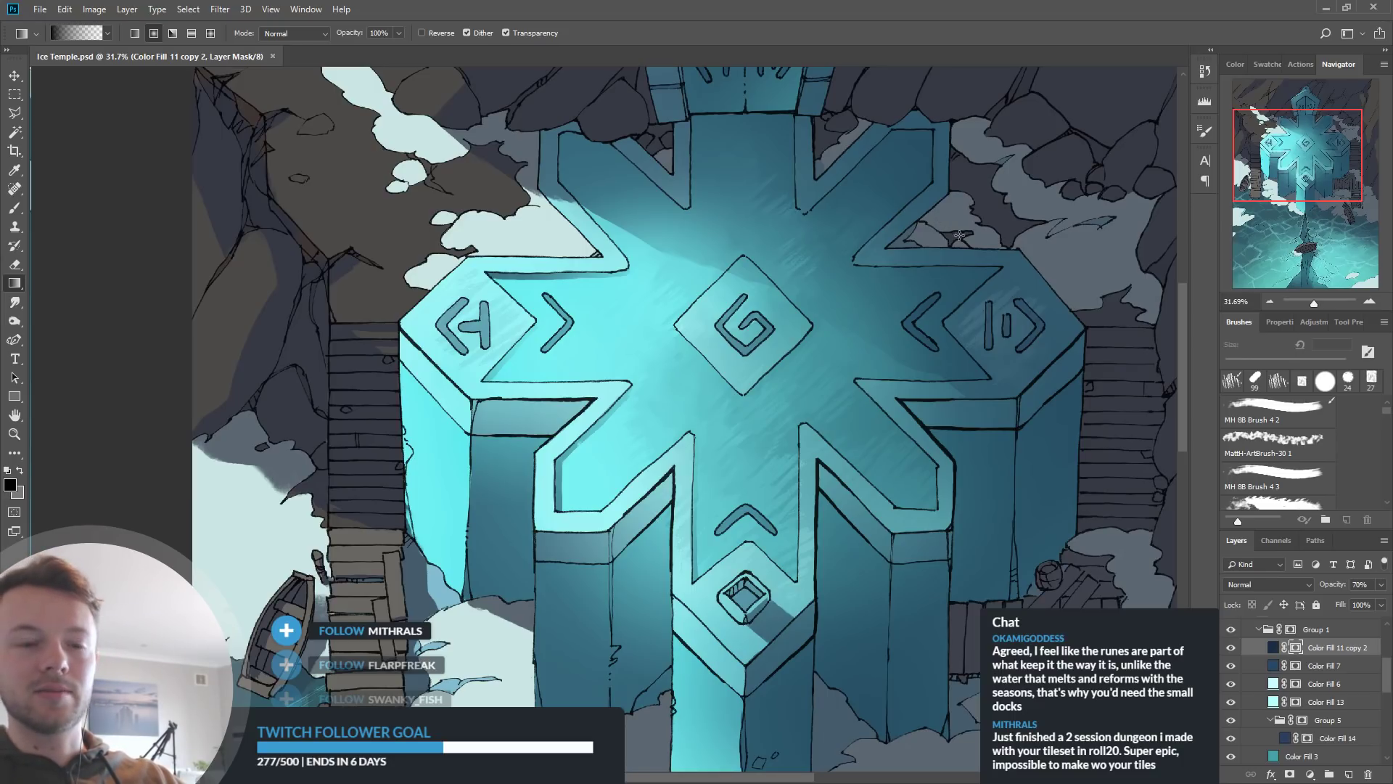
# Examine the full illustration and the platform's pillars, then compare the shading with Color Fill 11 copy 2 hidden and shown
pyautogui.scroll(-3, 726, 435)
pyautogui.scroll(-2, 726, 435)
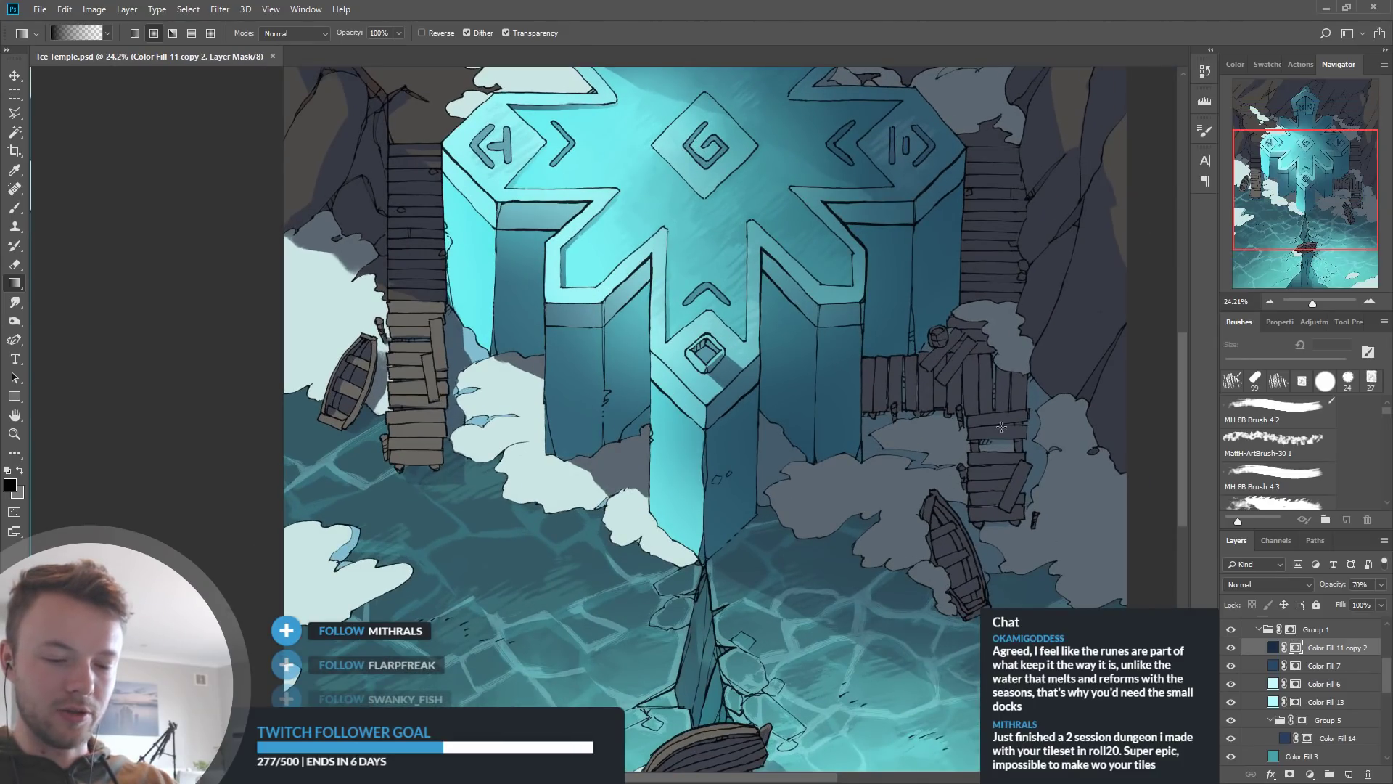
pyautogui.scroll(-2, 930, 396)
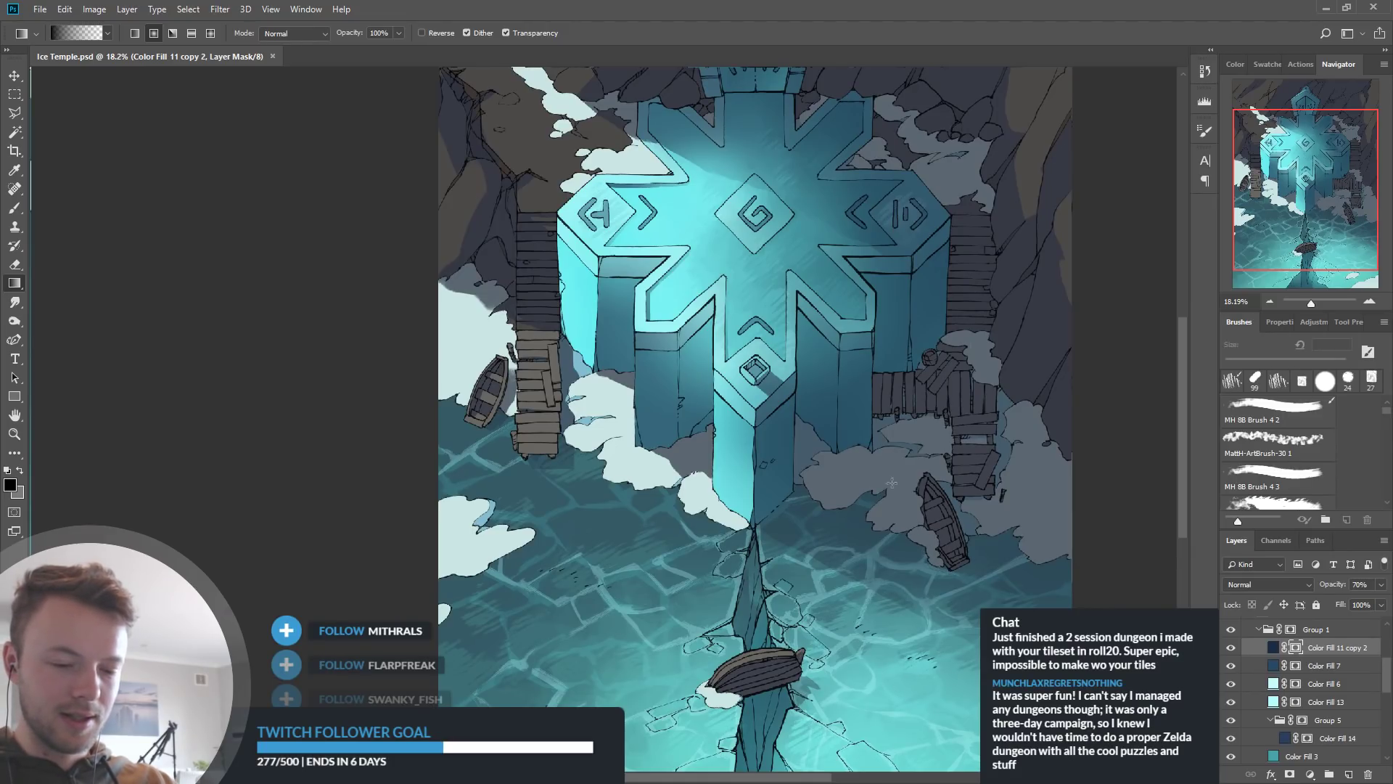
pyautogui.scroll(-1, 685, 255)
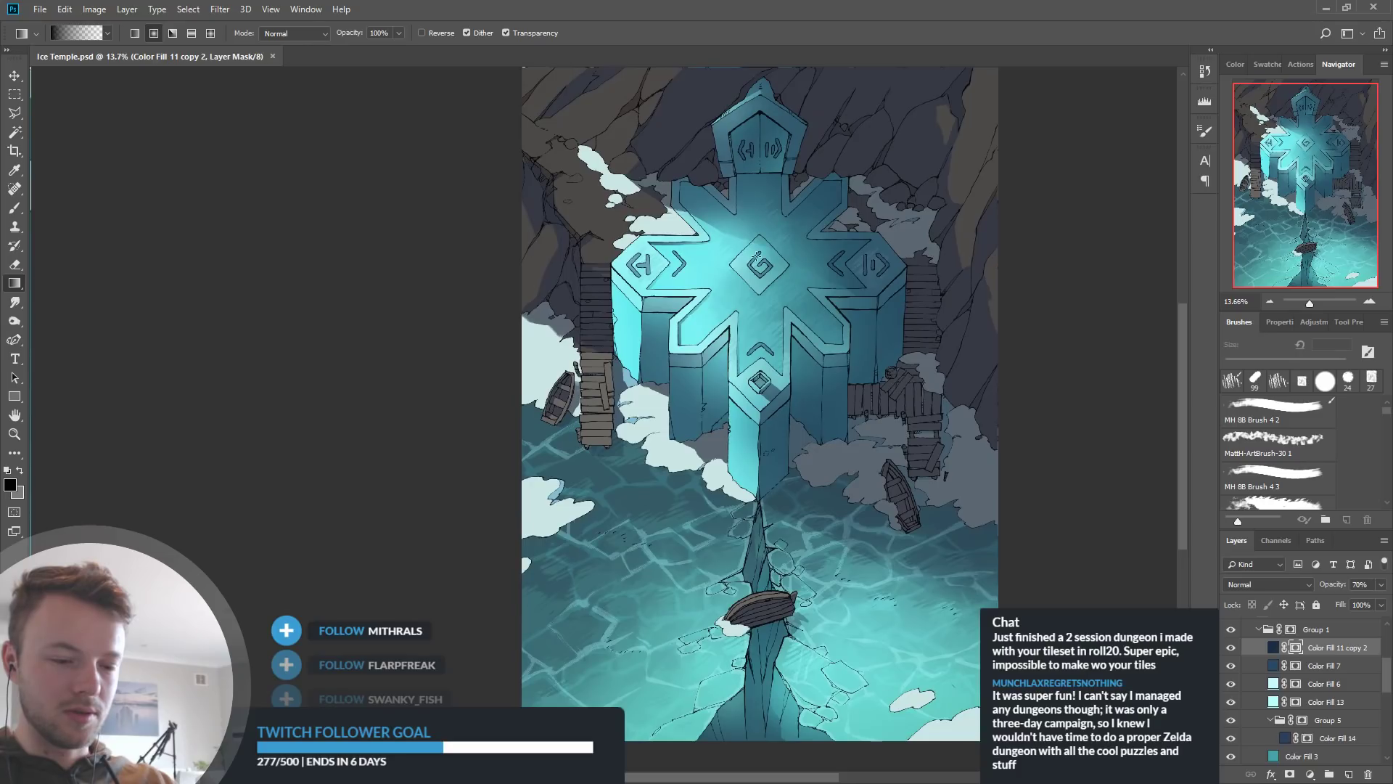
pyautogui.scroll(2, 768, 278)
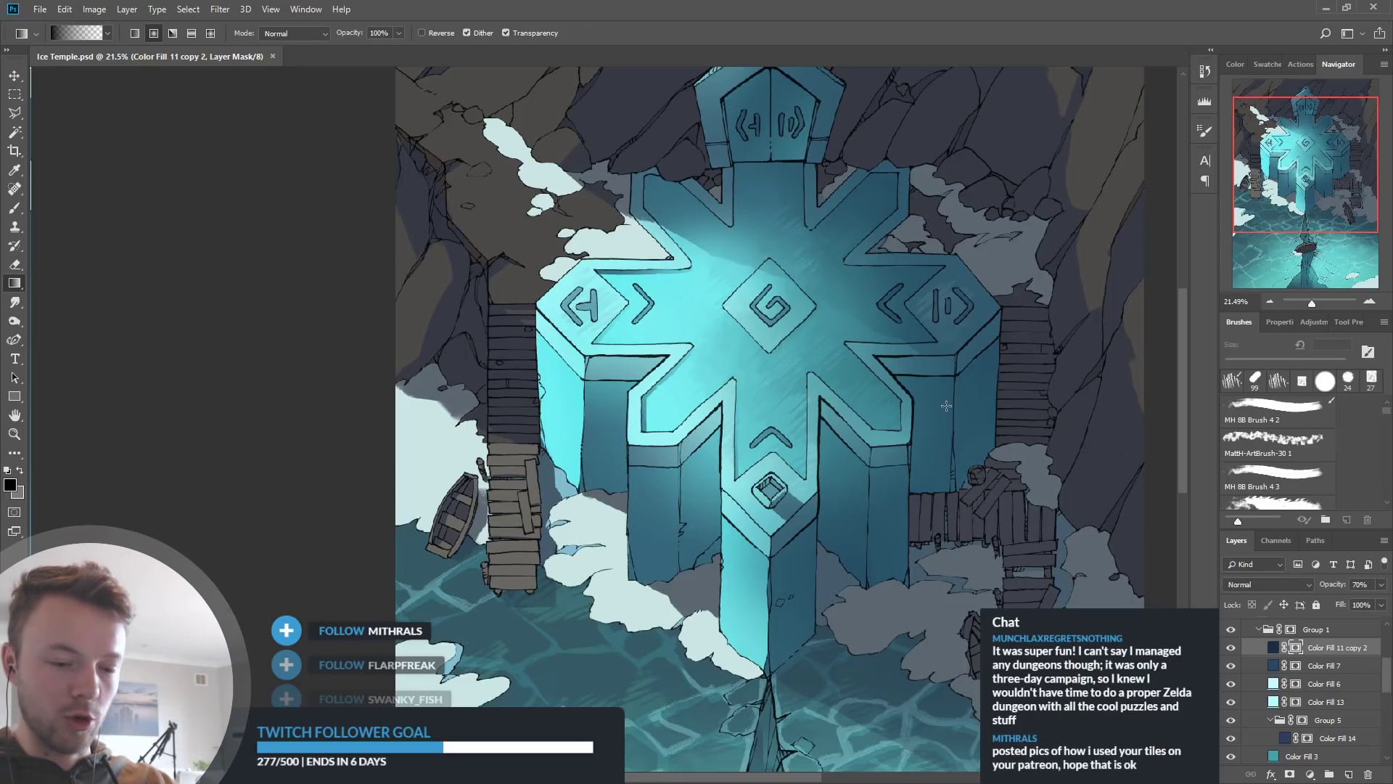
pyautogui.scroll(2, 946, 274)
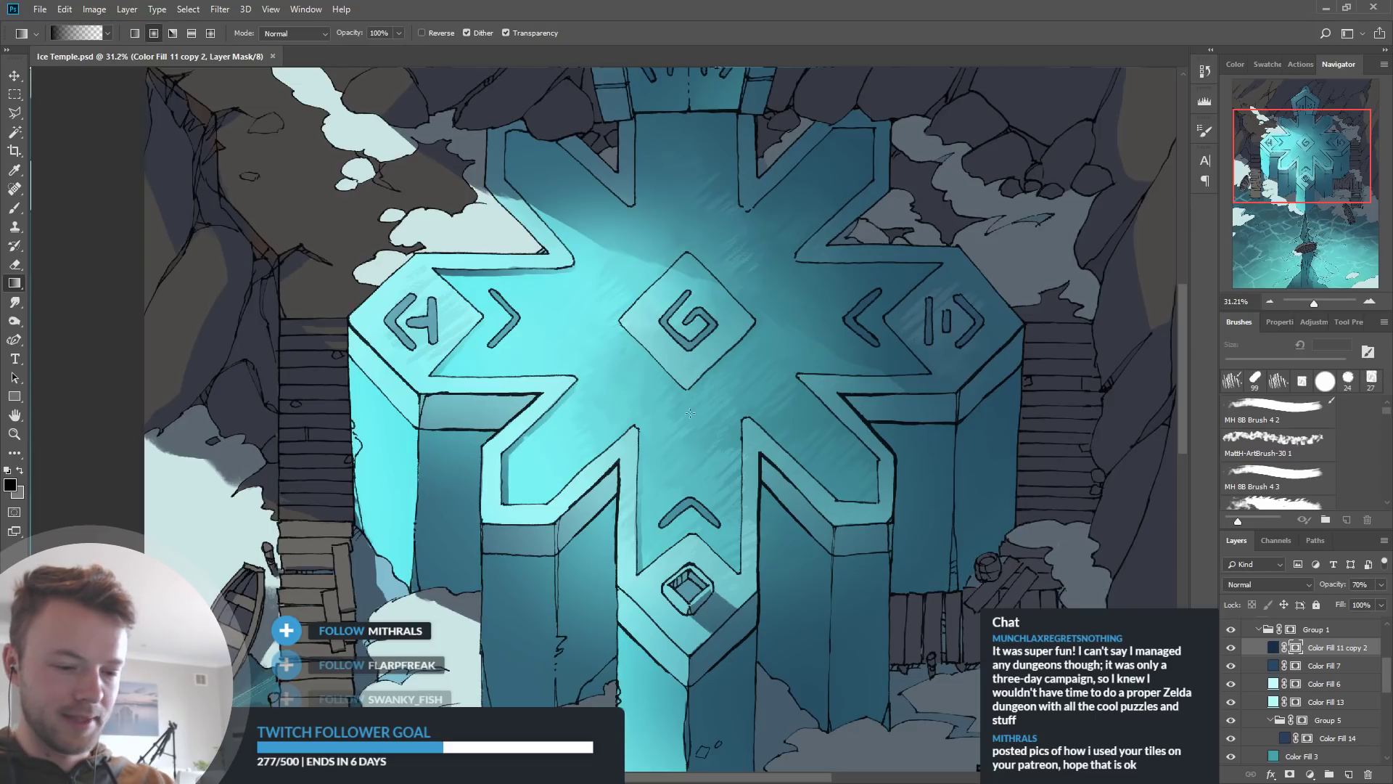
pyautogui.scroll(-3, 756, 351)
pyautogui.scroll(4, 728, 285)
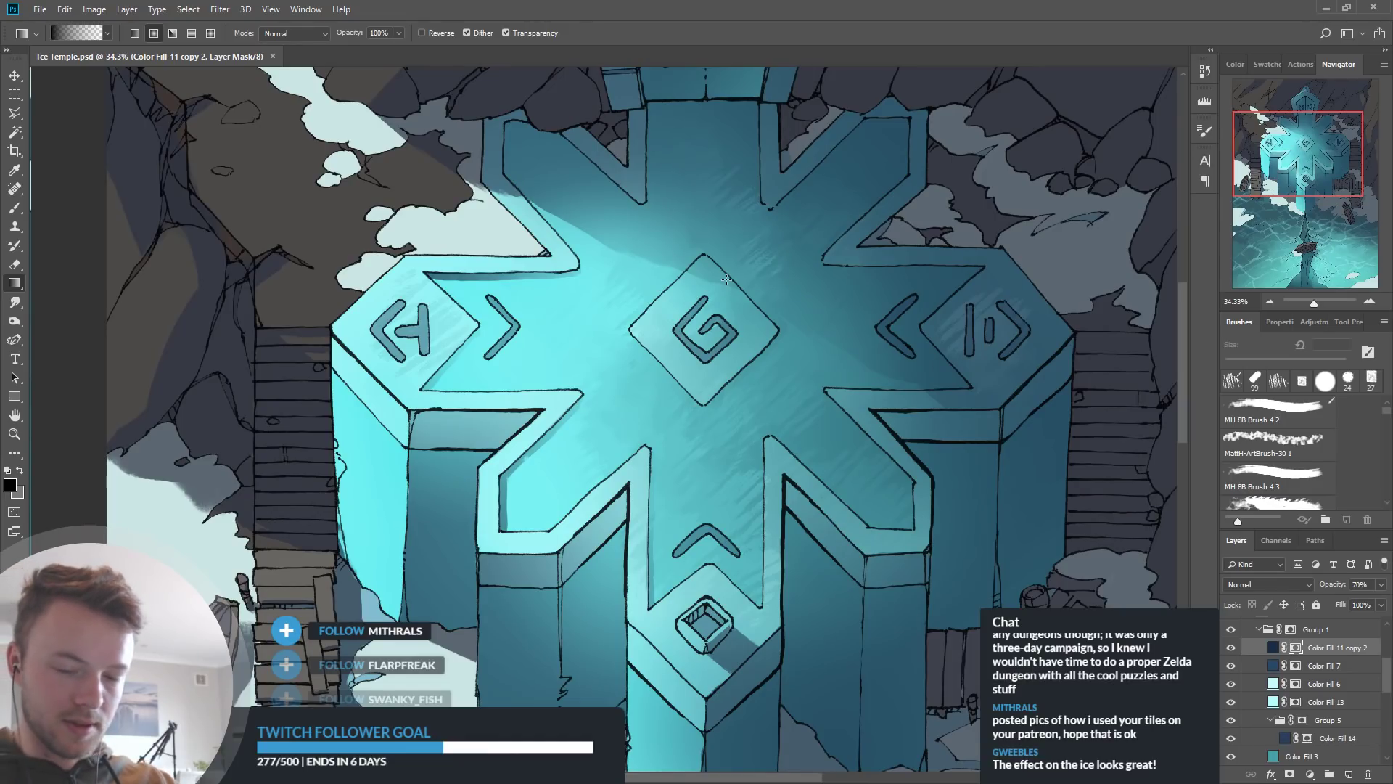
pyautogui.scroll(-2, 658, 256)
pyautogui.scroll(3, 748, 387)
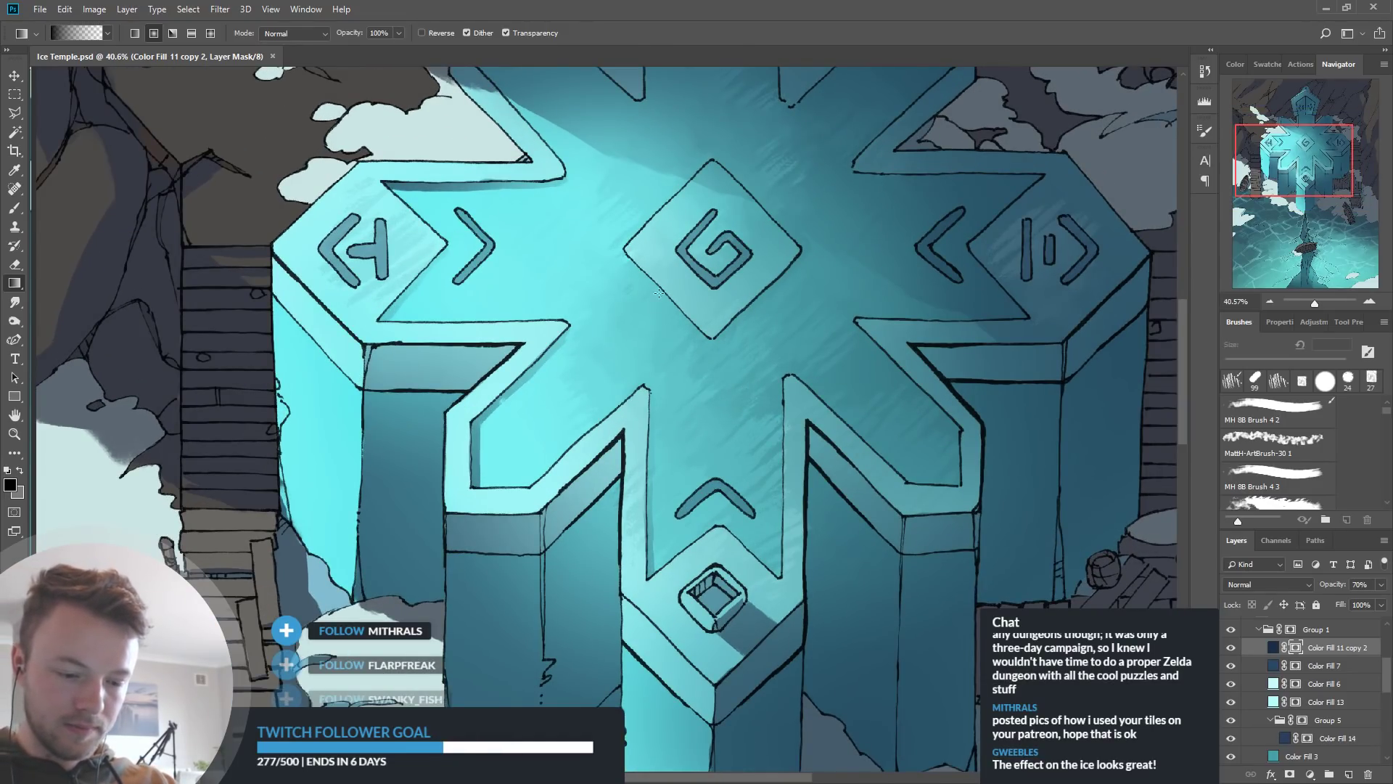
pyautogui.scroll(-3, 1001, 333)
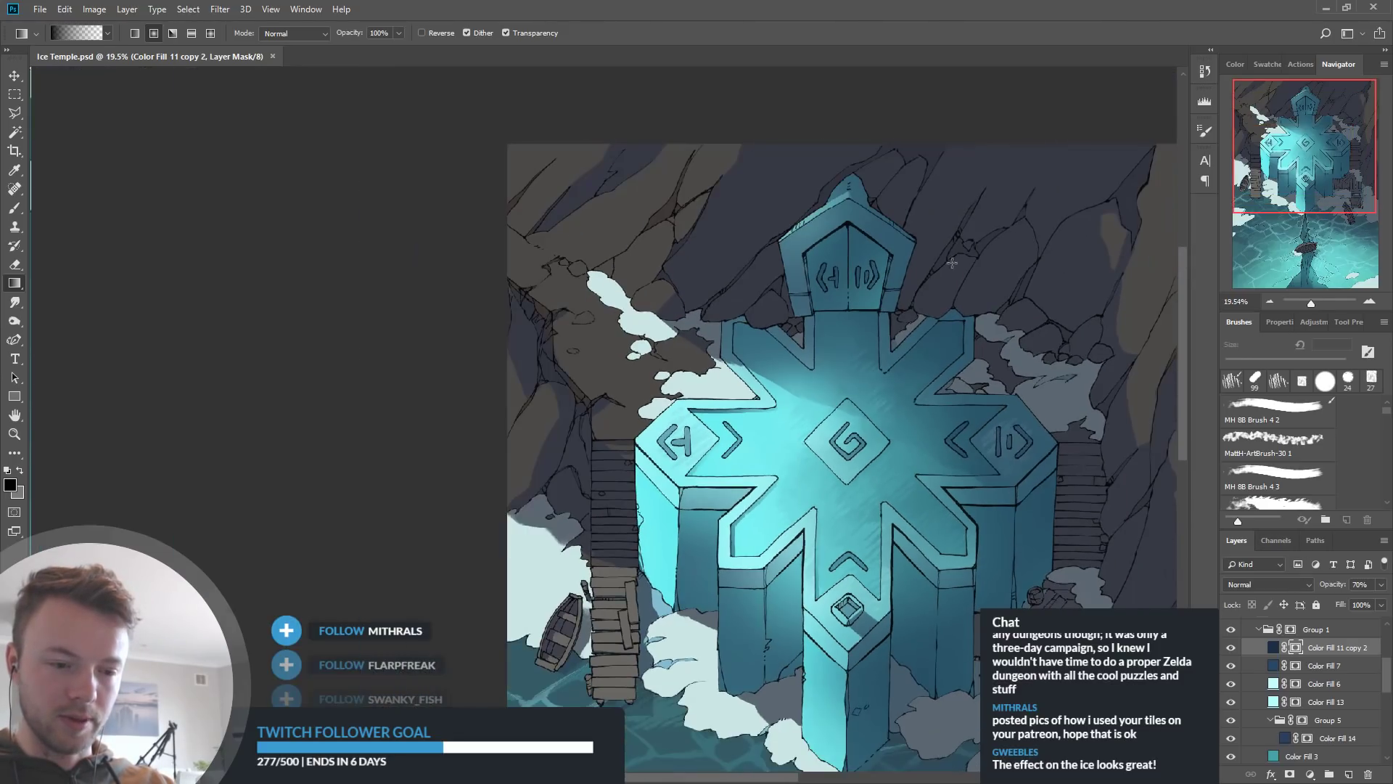
pyautogui.scroll(-1, 894, 257)
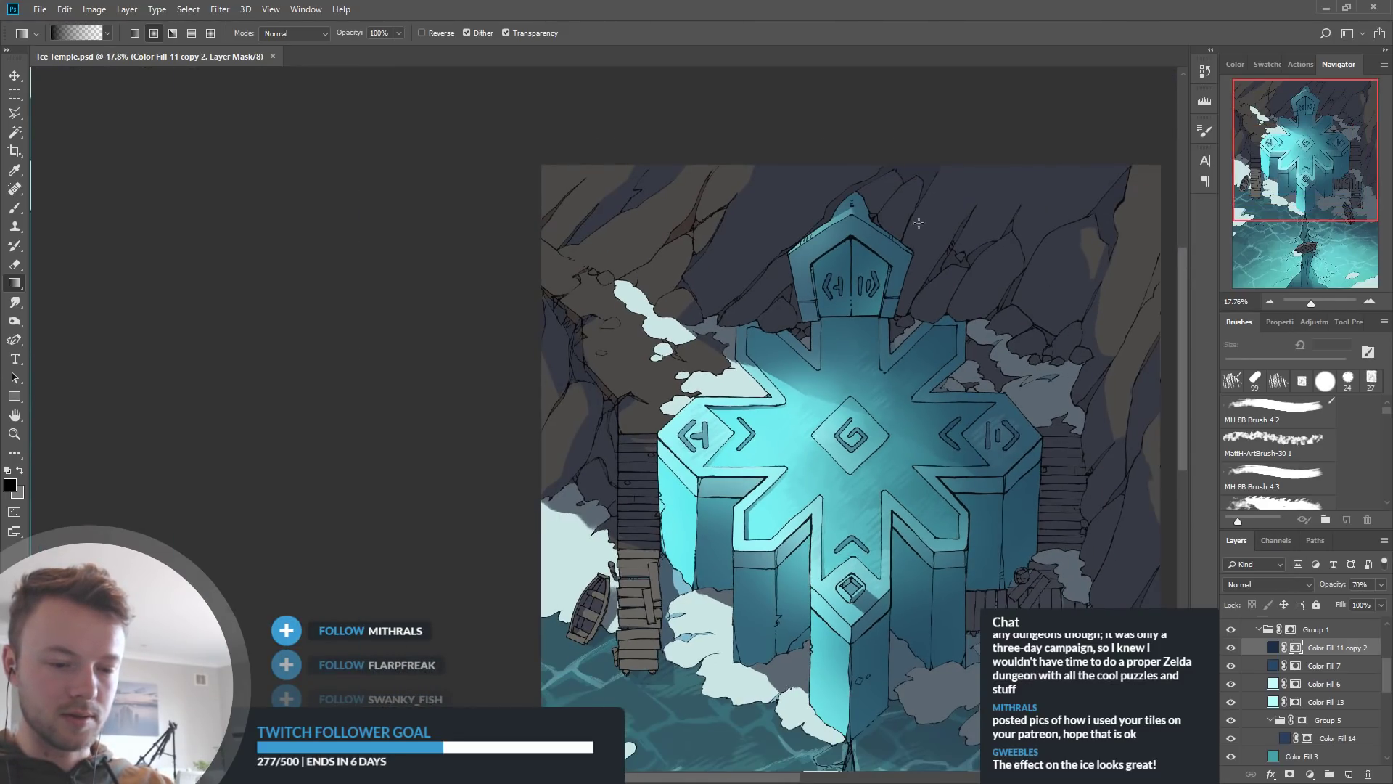
pyautogui.scroll(3, 846, 680)
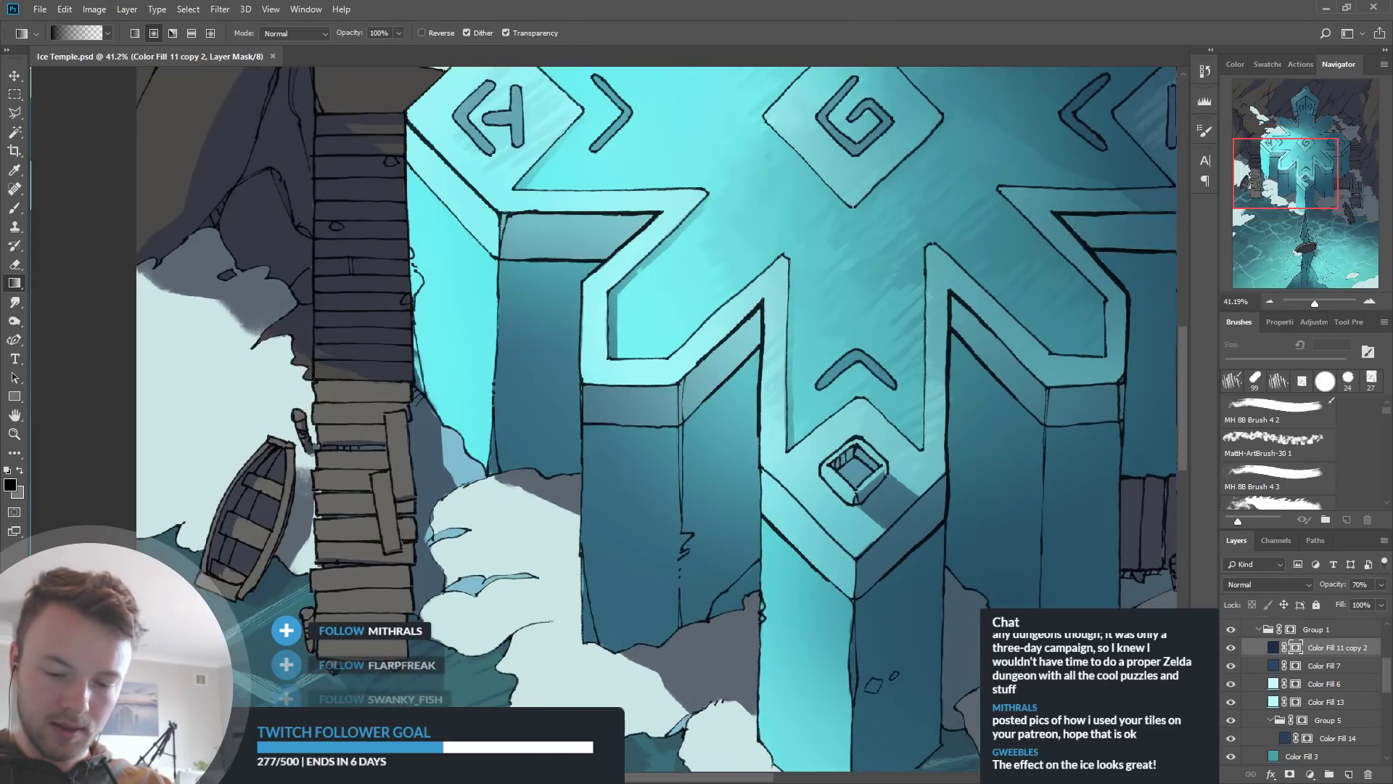
pyautogui.click(1231, 648)
pyautogui.click(1231, 648)
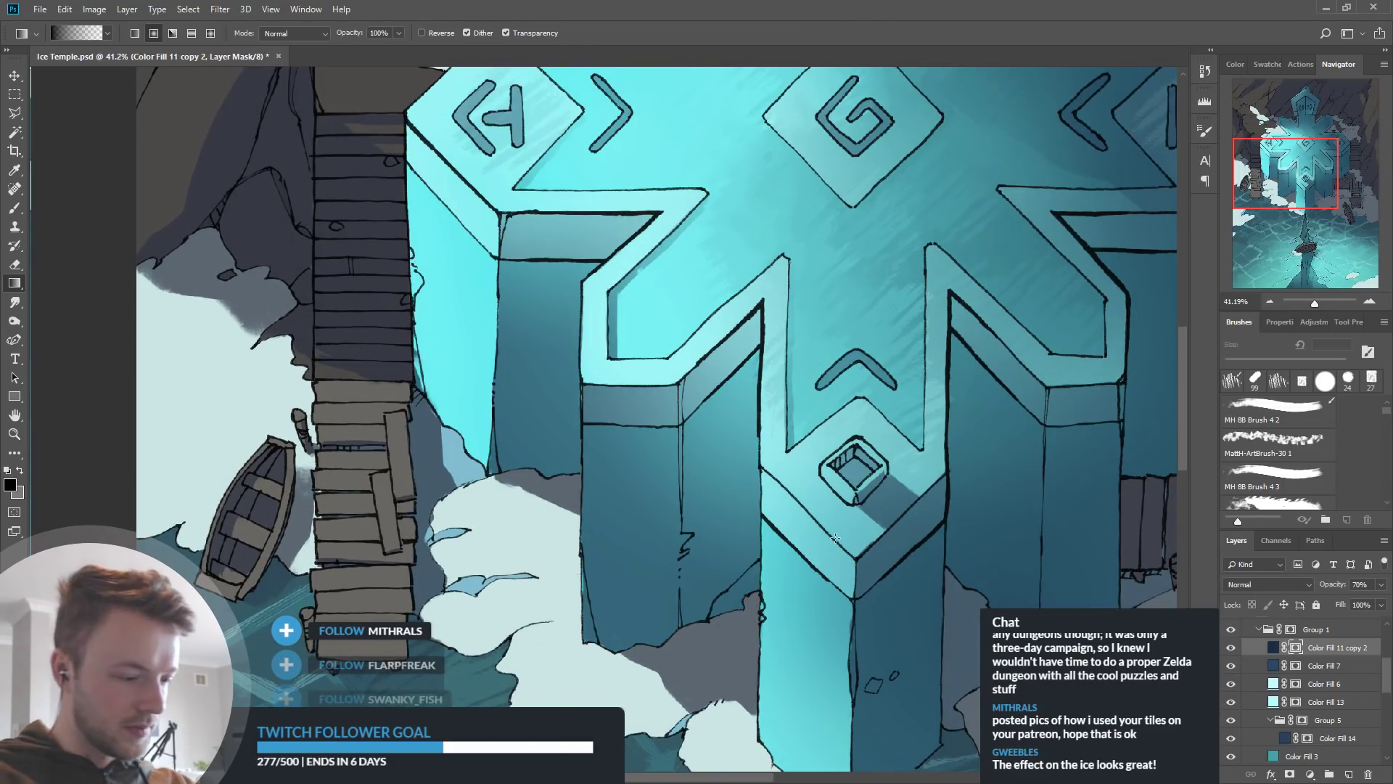
# Test white hatching from the MH 8B Brush 4 2 at 437 px on the front-left pillar's mask shading, undoing strokes that spill over
pyautogui.press('b')
pyautogui.press('x')
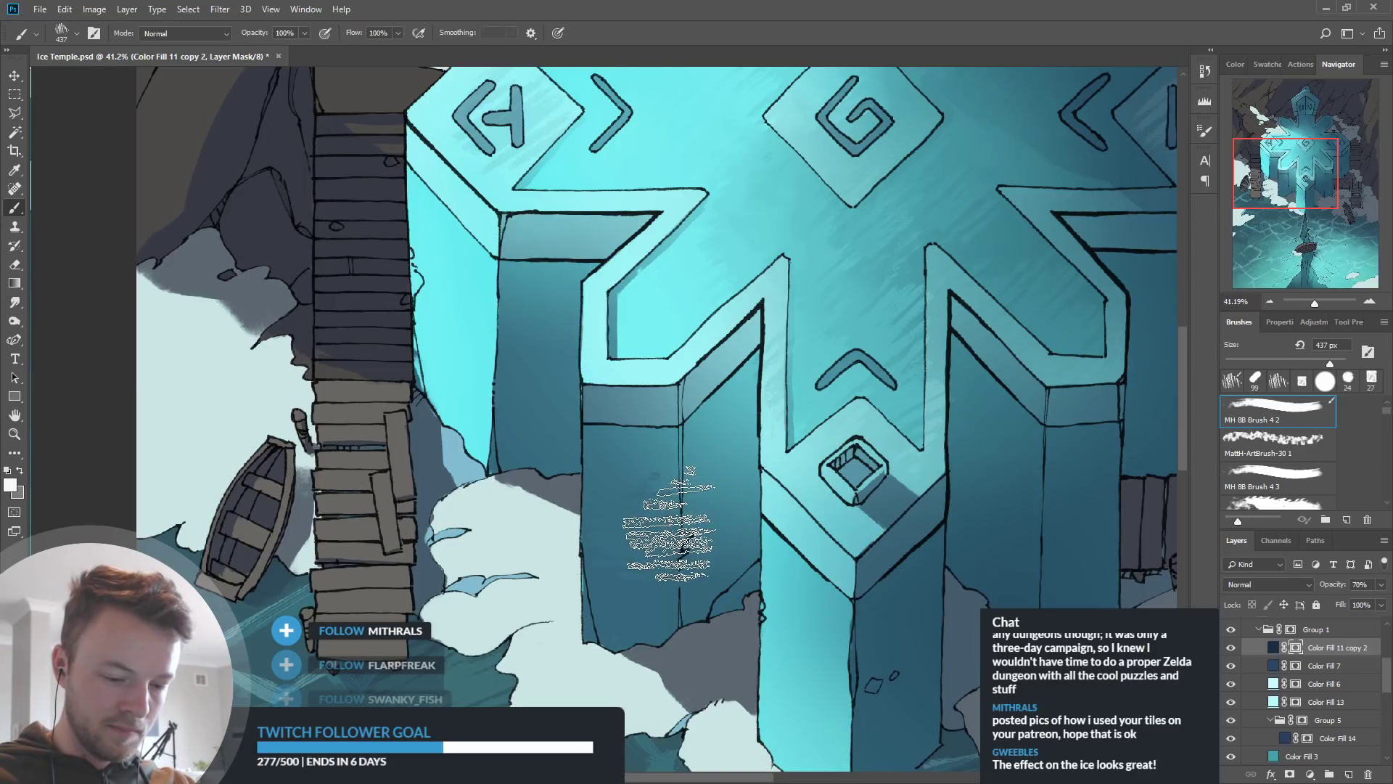
pyautogui.click(659, 470)
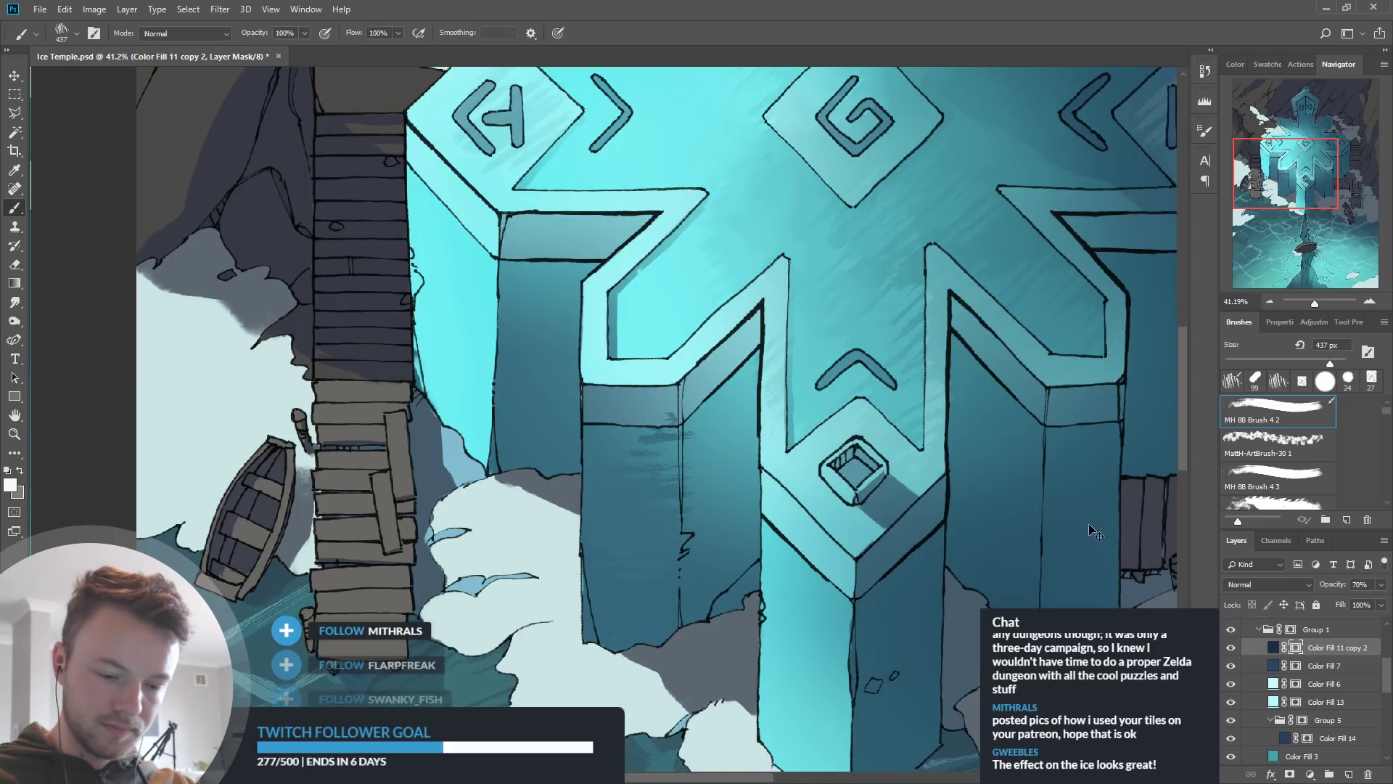
pyautogui.hotkey('ctrl', 'z')
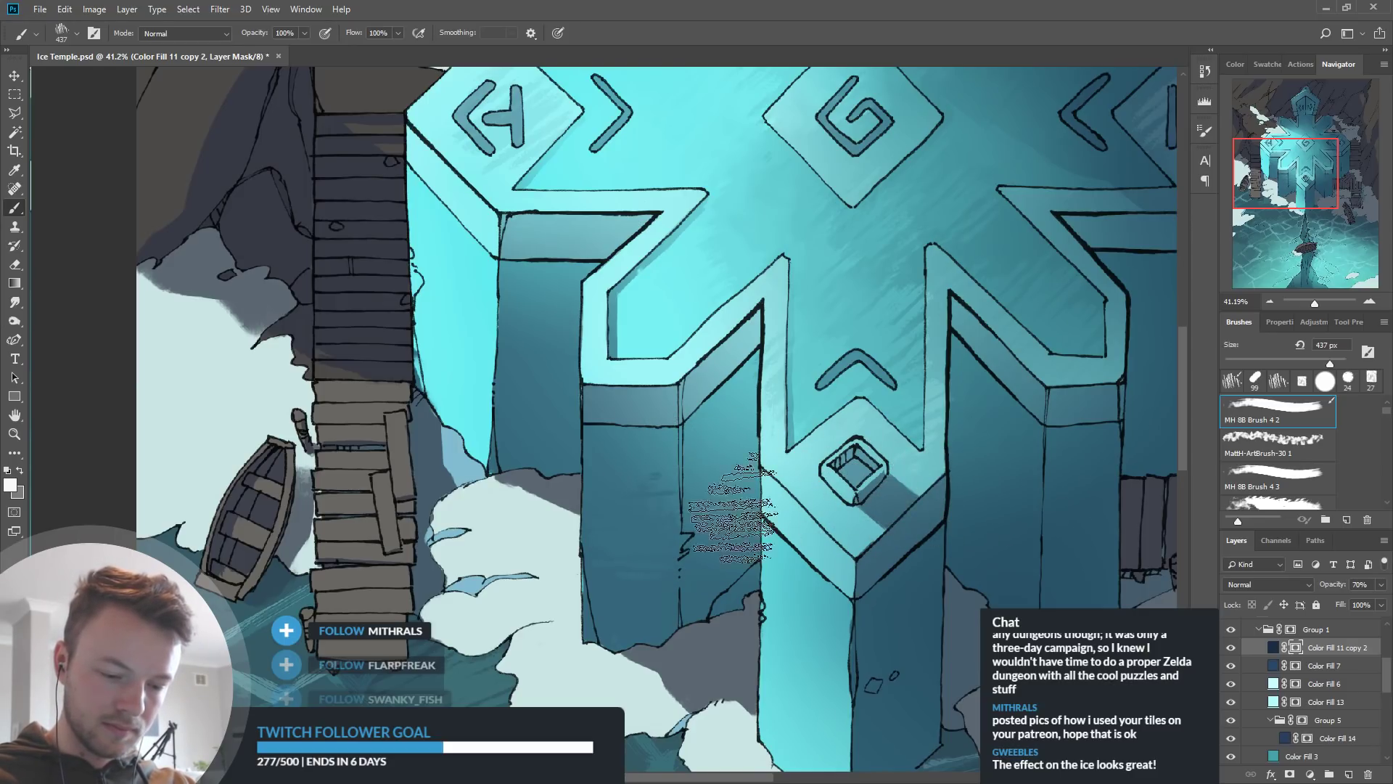
pyautogui.moveTo(708, 514); pyautogui.dragTo(733, 496)
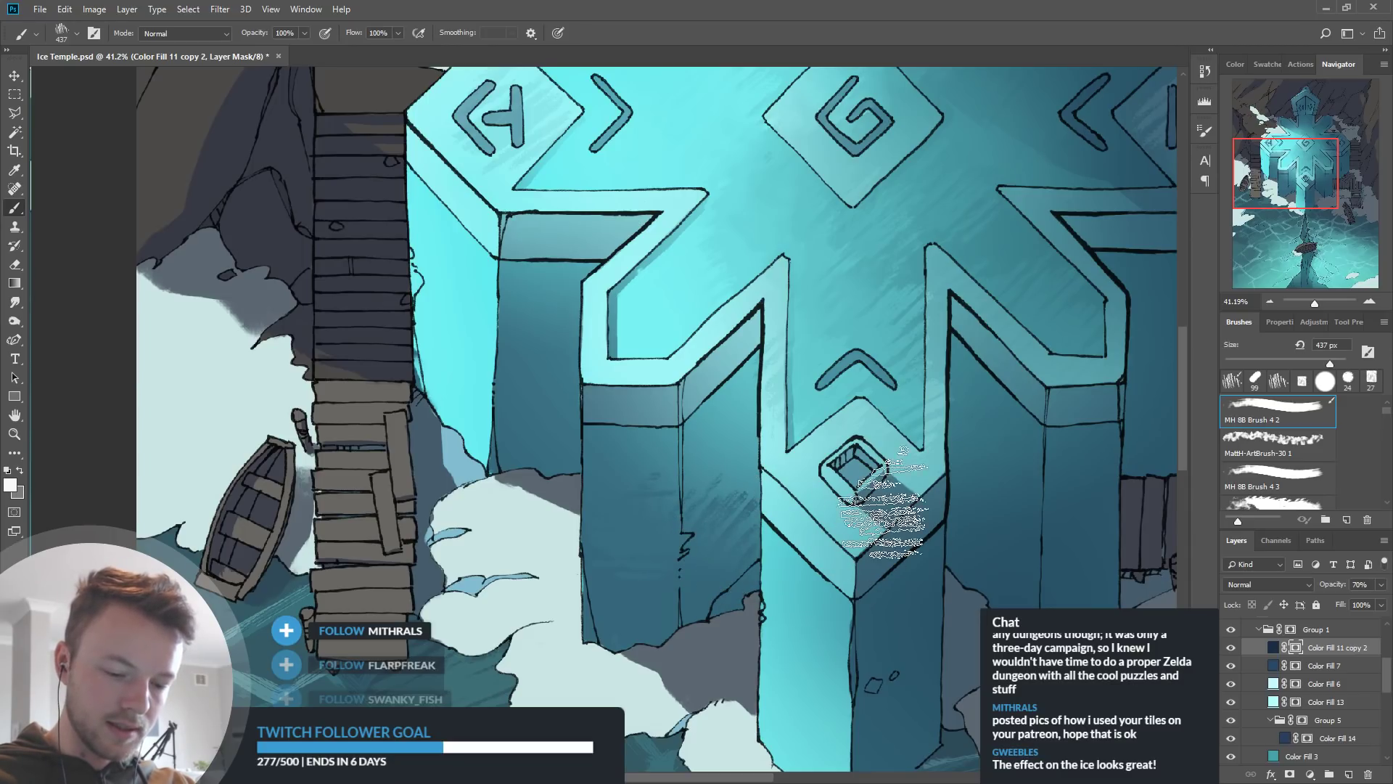
pyautogui.moveTo(835, 443); pyautogui.dragTo(878, 392)
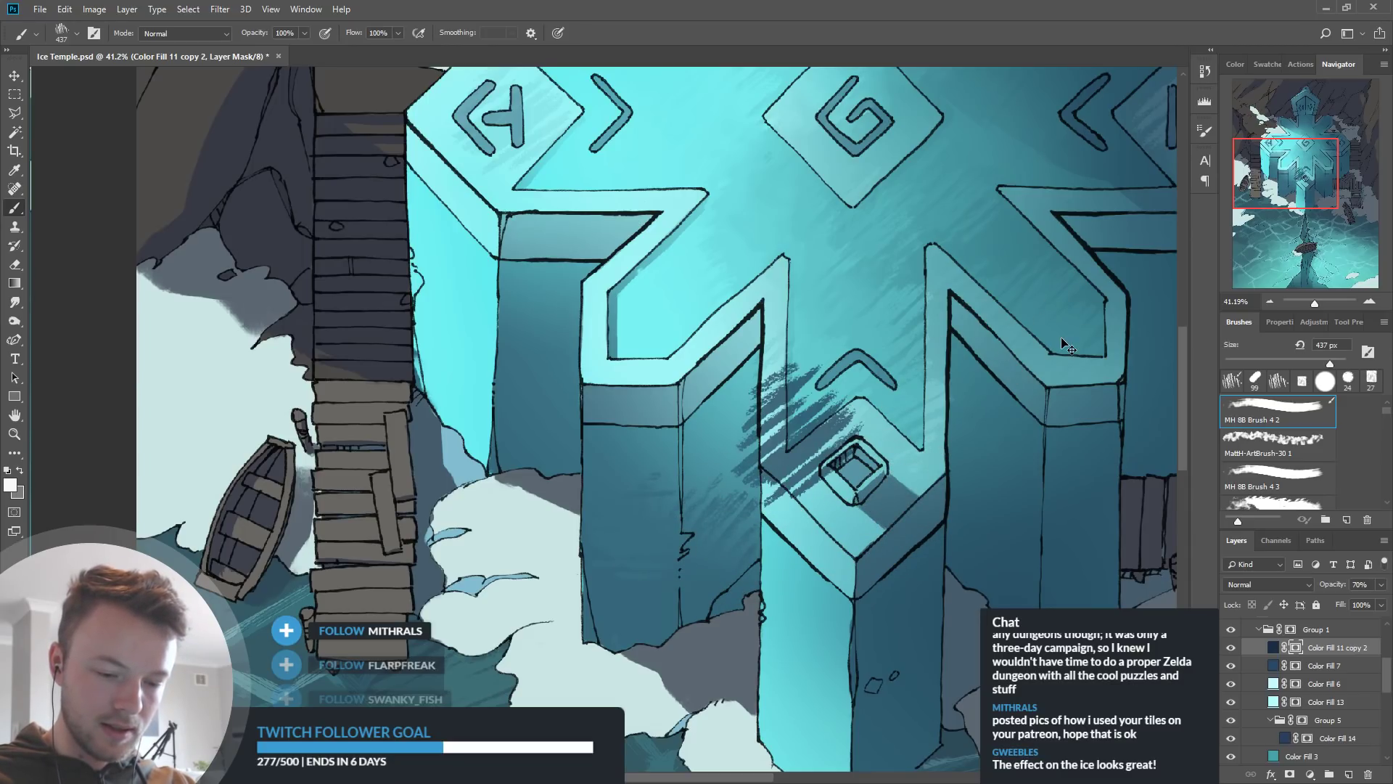
pyautogui.hotkey('ctrl', 'z')
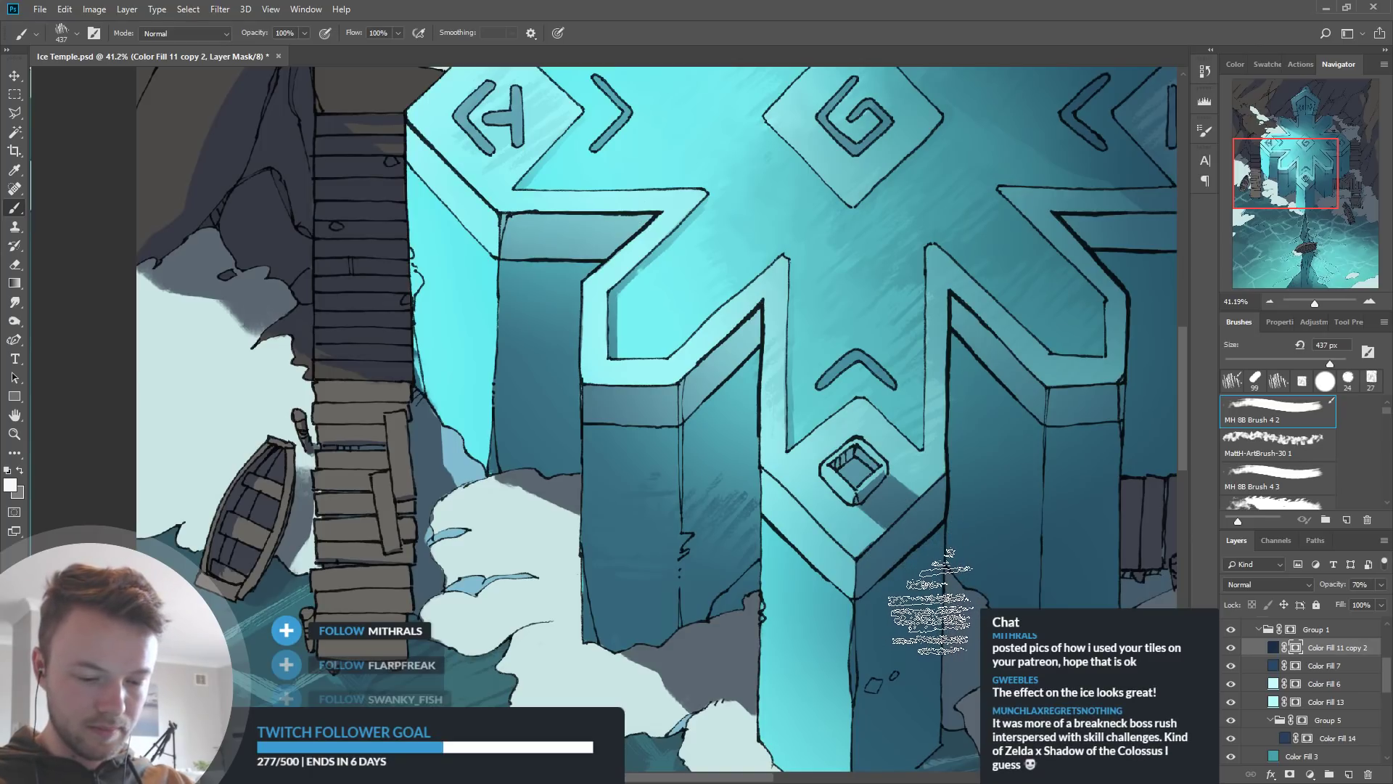
# Undo the texture stroke spilling onto the central pillar and brush black hatching onto the shaded face just left of it
pyautogui.moveTo(874, 568); pyautogui.dragTo(848, 573)
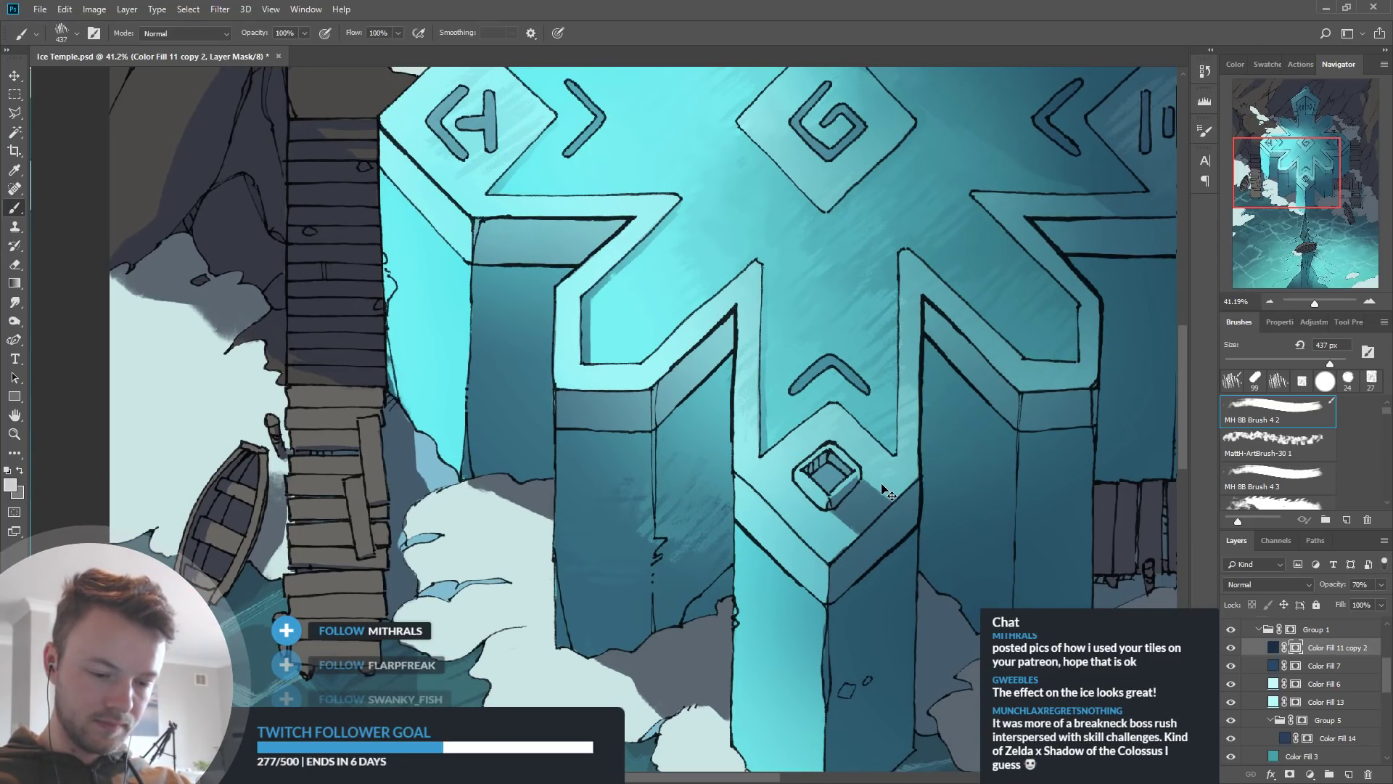
pyautogui.hotkey('ctrl', 'z')
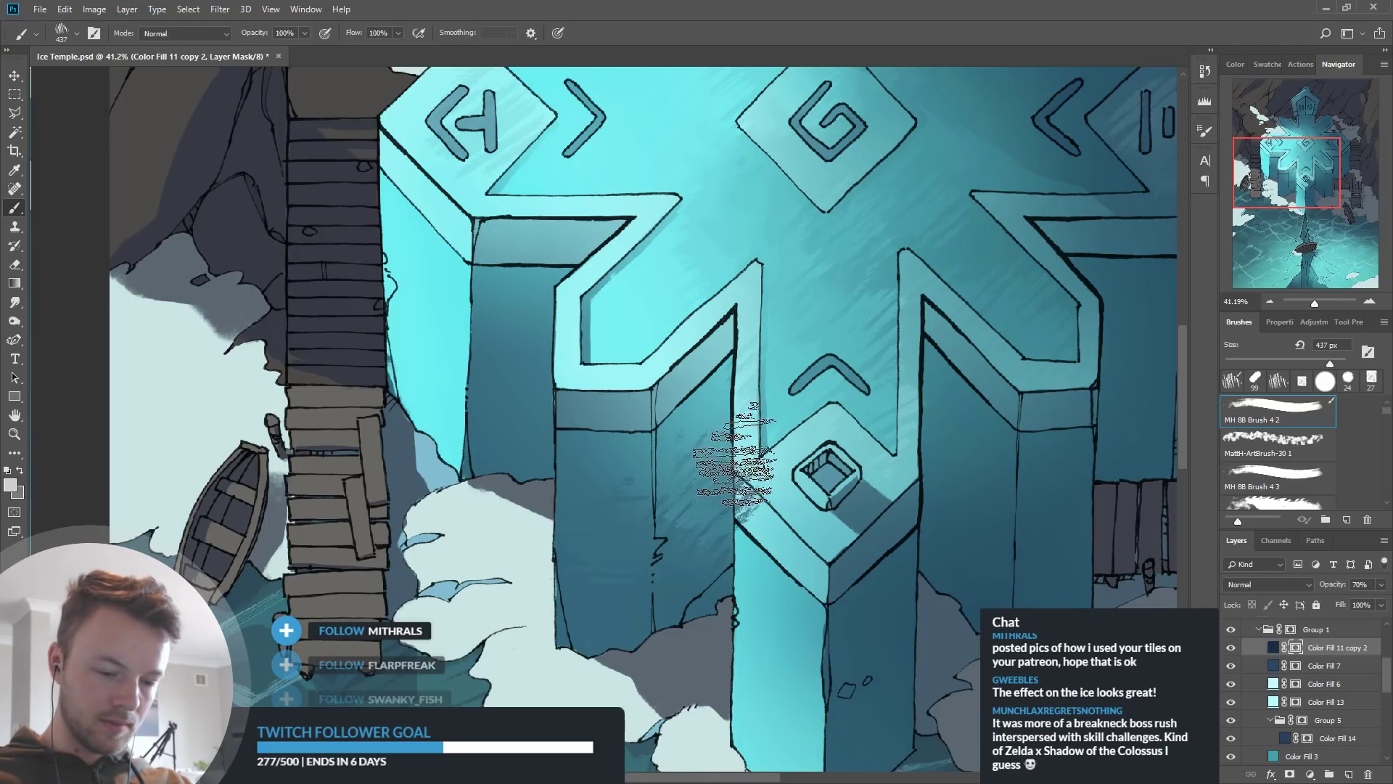
pyautogui.moveTo(824, 482); pyautogui.dragTo(824, 450)
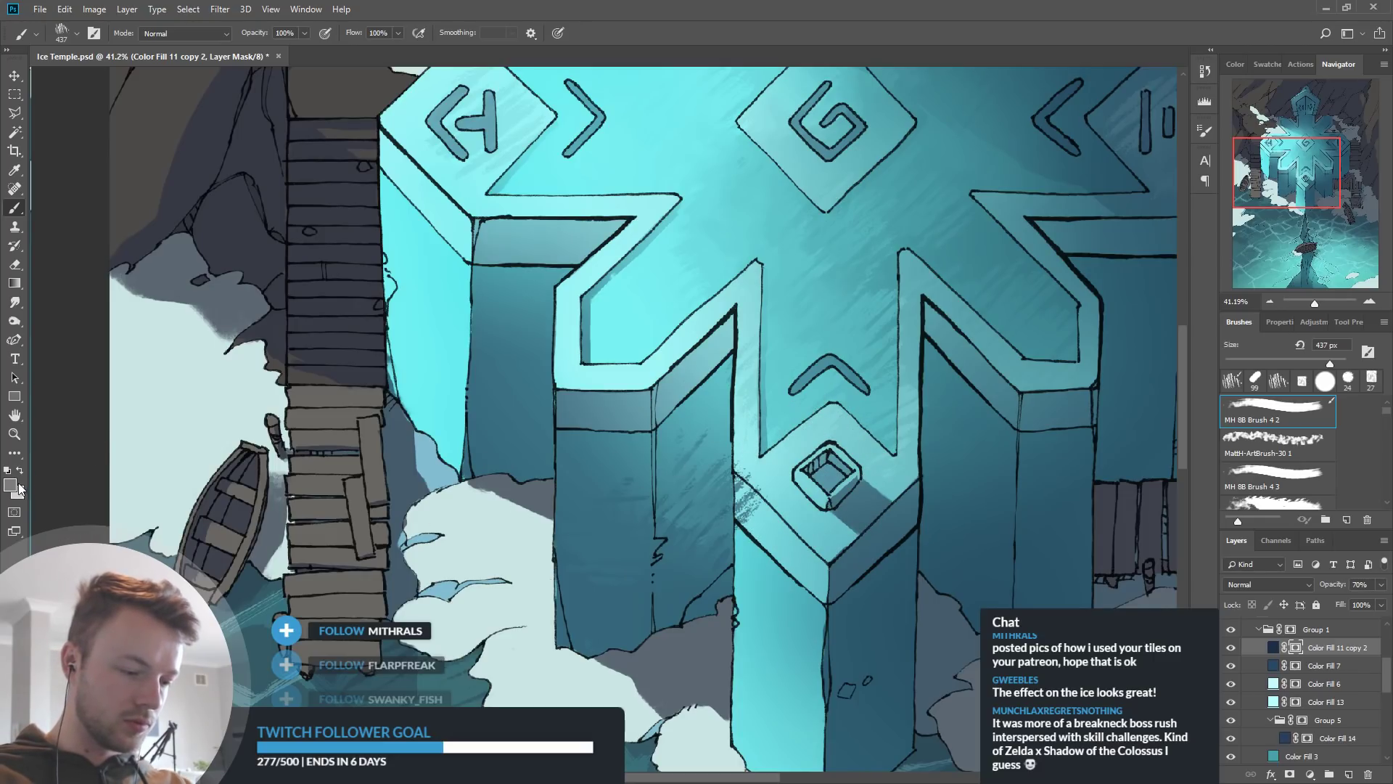
pyautogui.press('i')
pyautogui.click(1094, 305)
pyautogui.press('b')
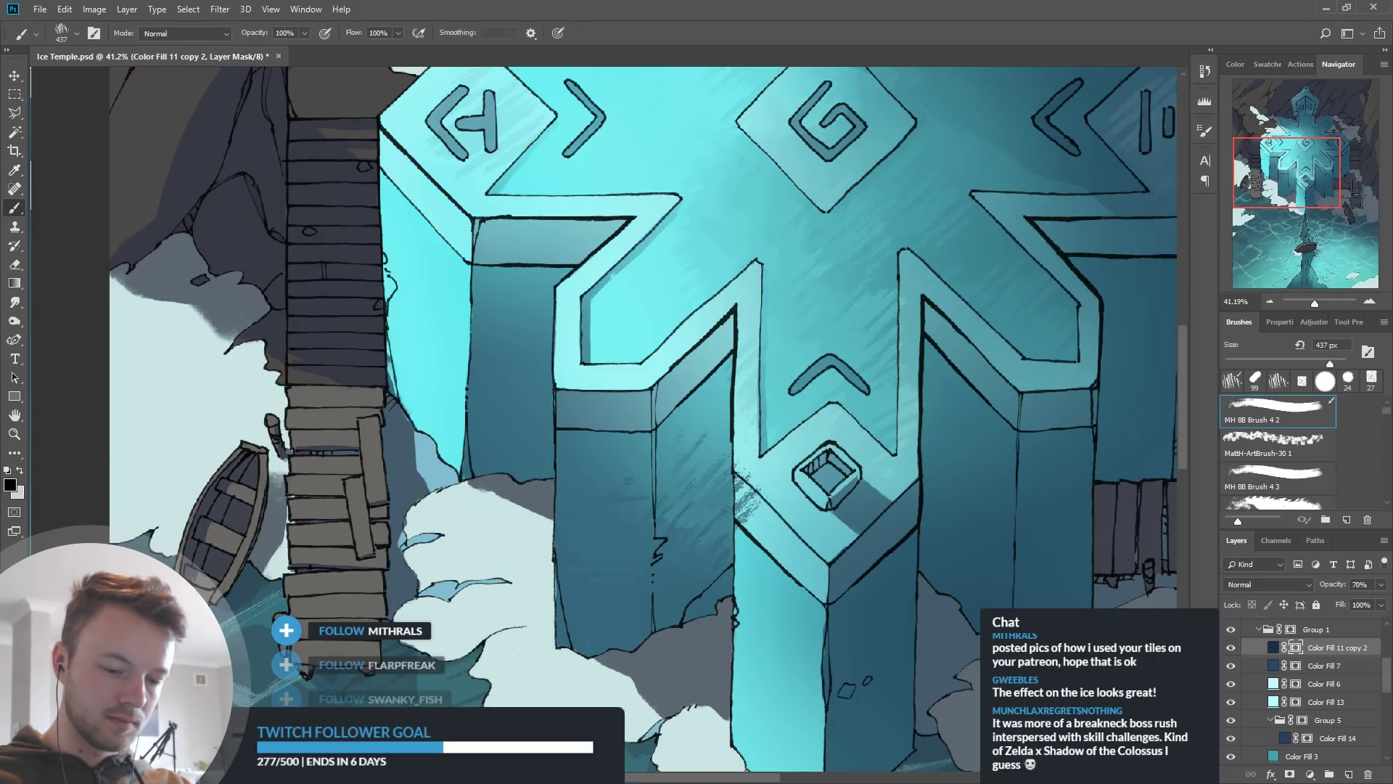
pyautogui.hotkey('ctrl', 'z')
pyautogui.moveTo(794, 469); pyautogui.dragTo(780, 474)
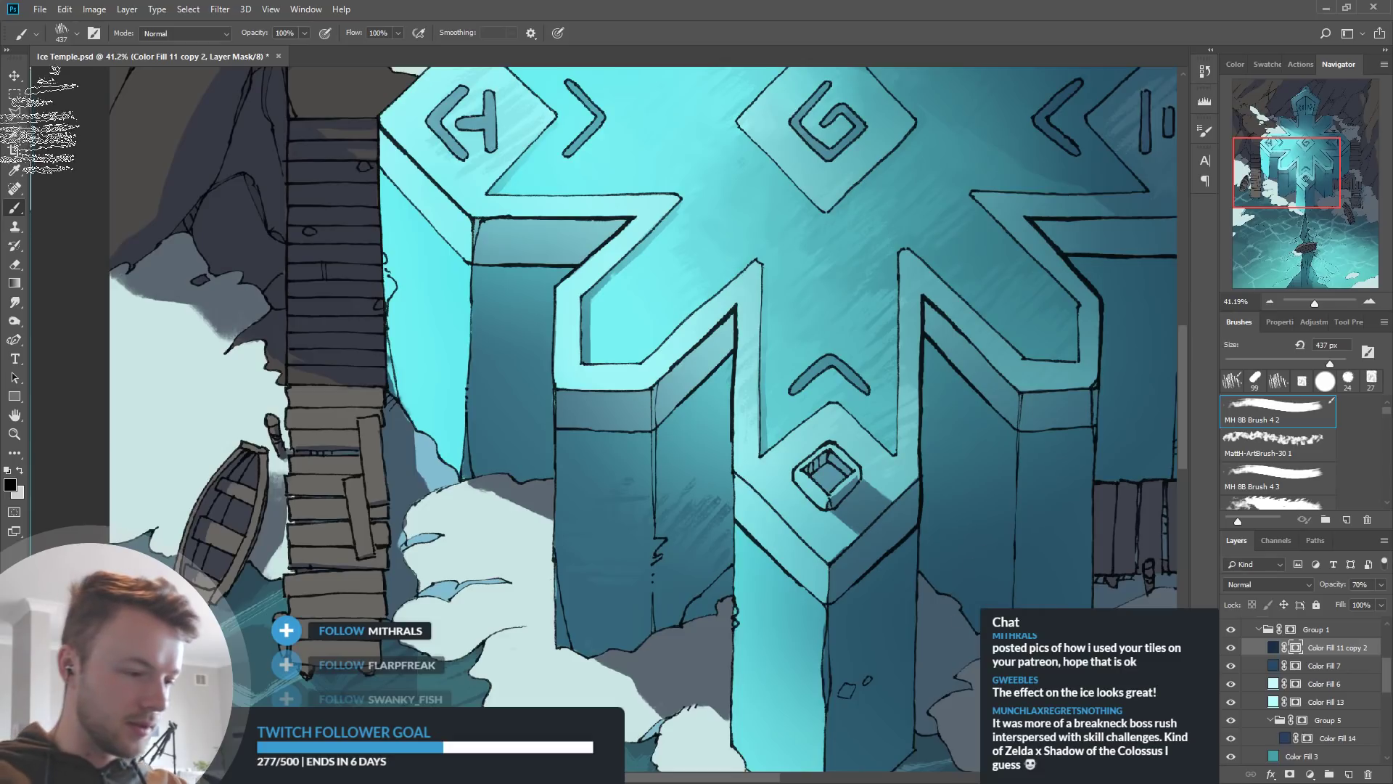
# Select the front-left pillar with the Polygonal Lasso, following its side edges and the underside of the platform rim
pyautogui.click(14, 113)
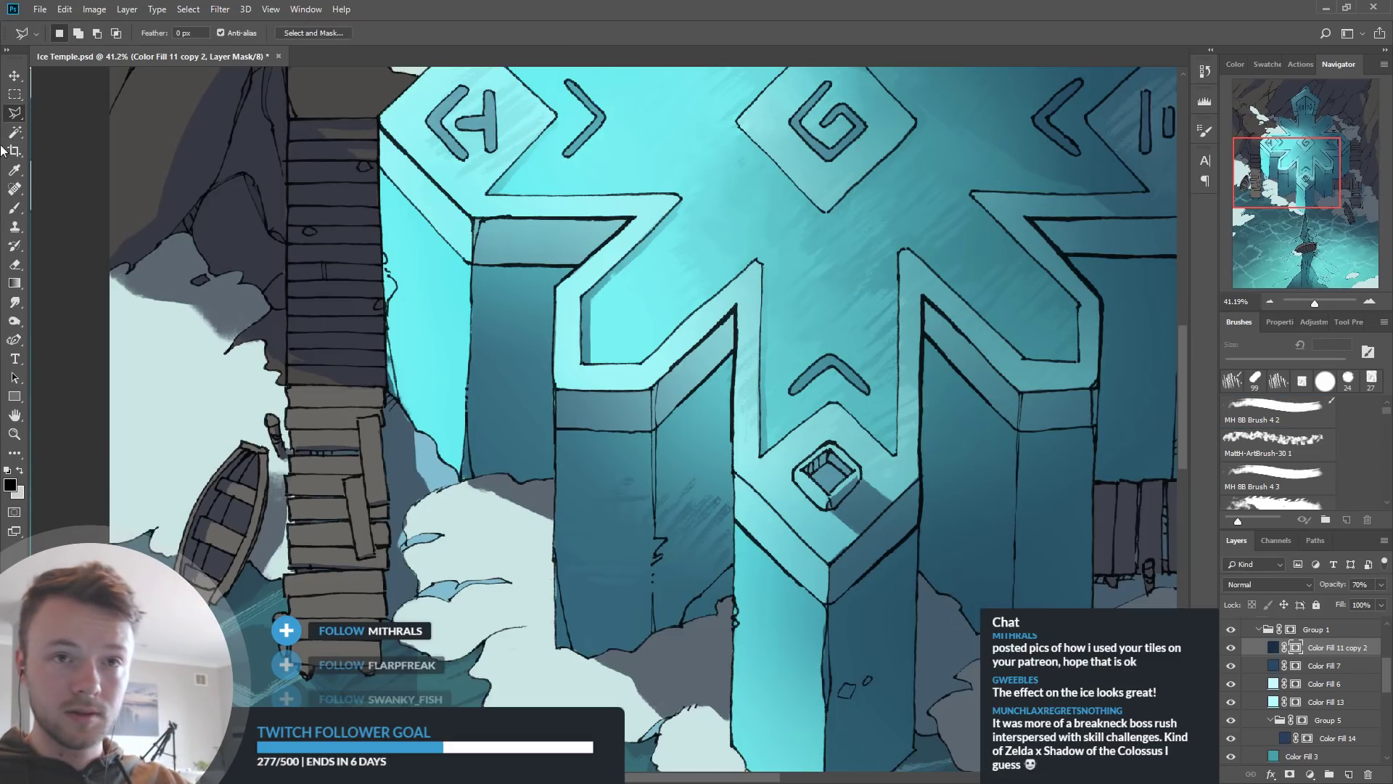
pyautogui.scroll(-2, 502, 175)
pyautogui.scroll(2, 508, 328)
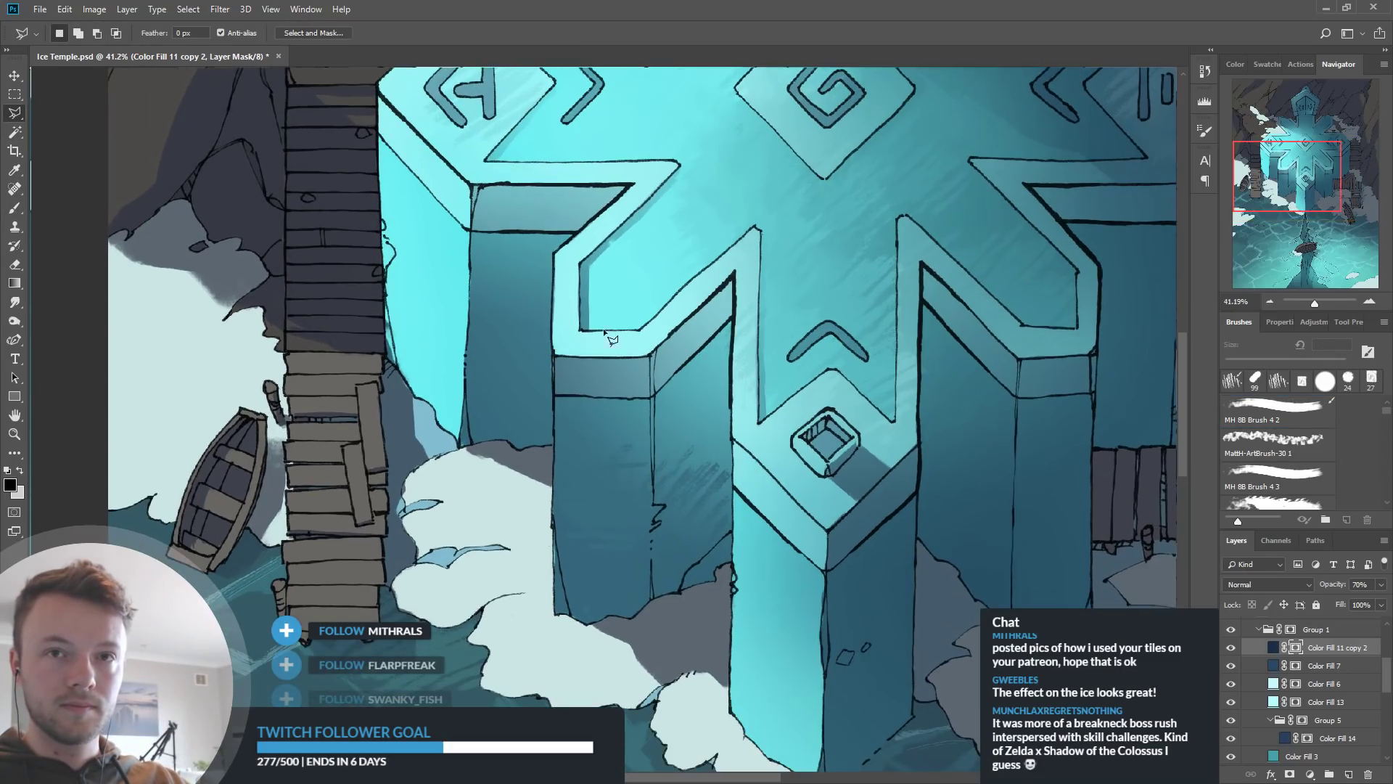
pyautogui.scroll(-2, 588, 378)
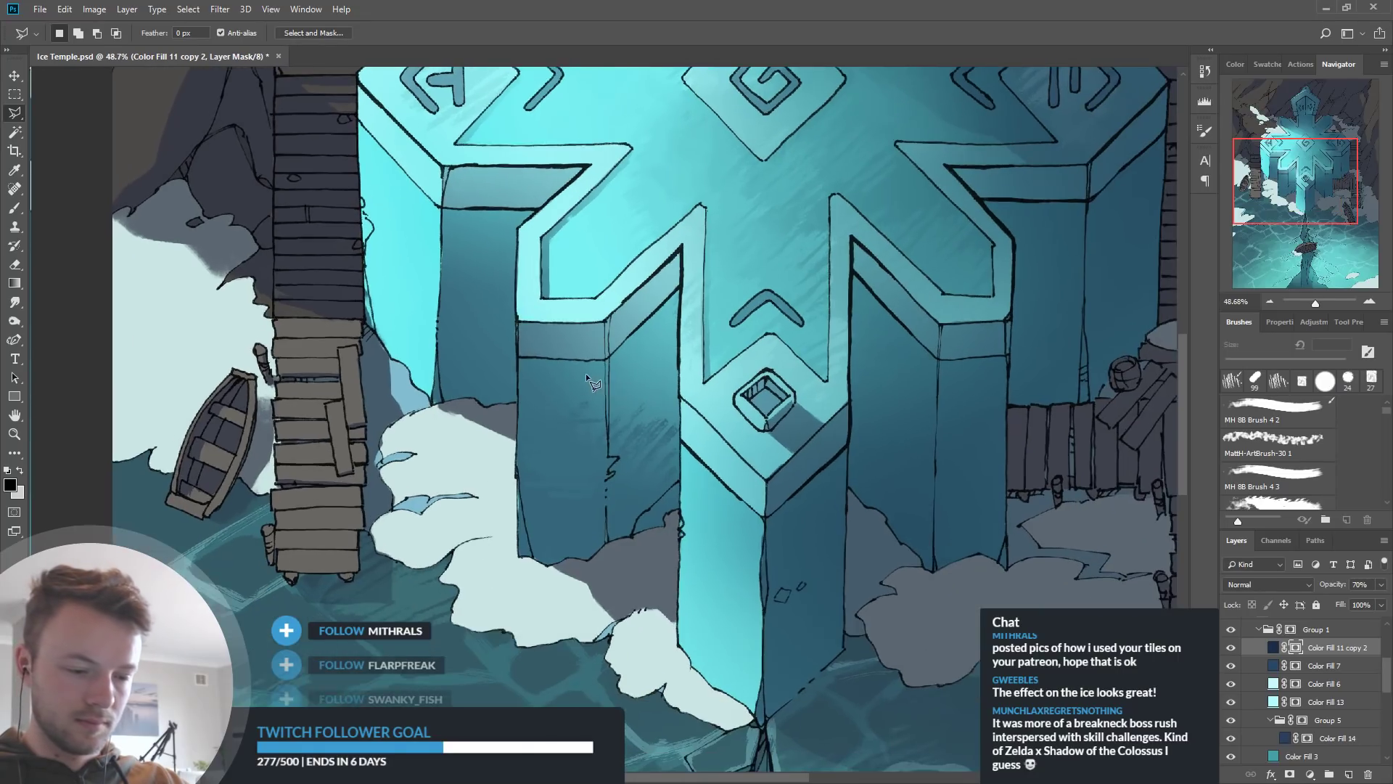
pyautogui.scroll(4, 485, 282)
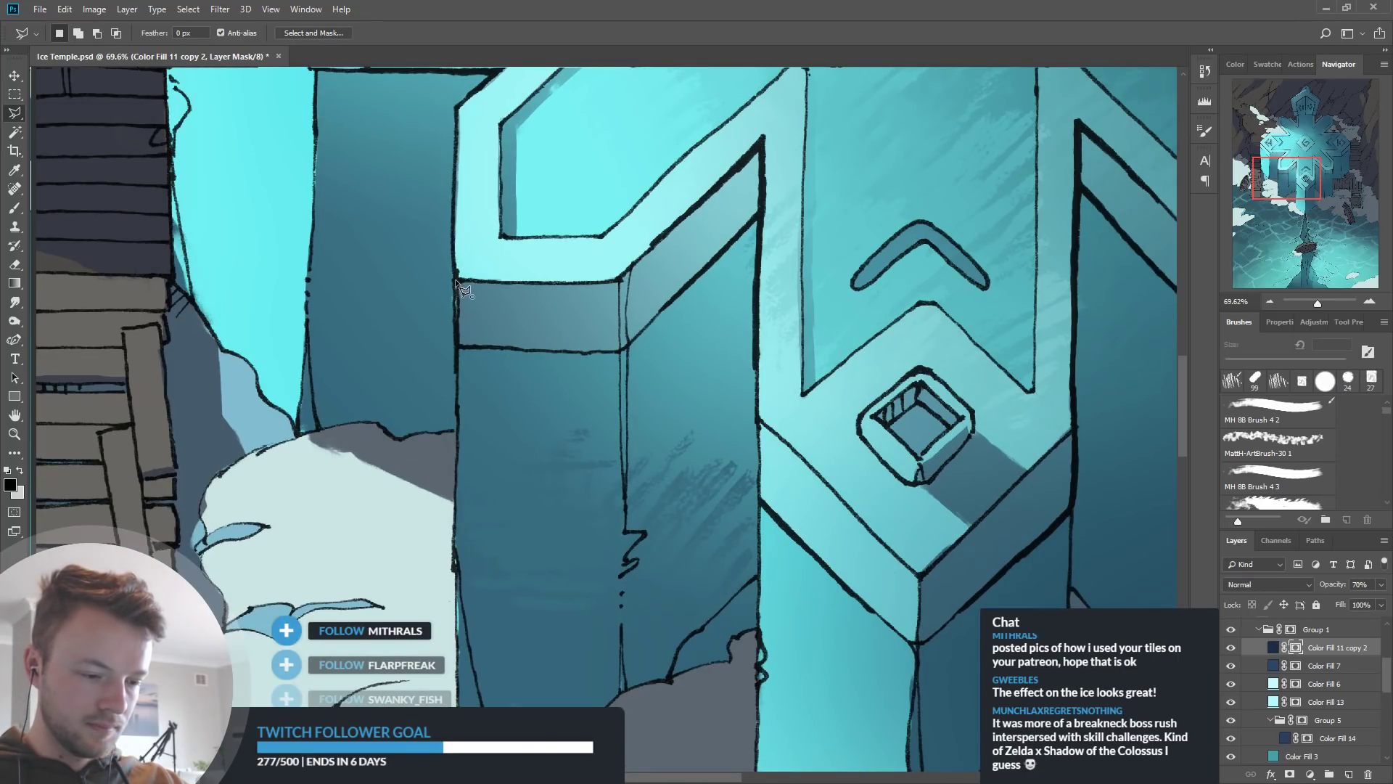
pyautogui.click(457, 281)
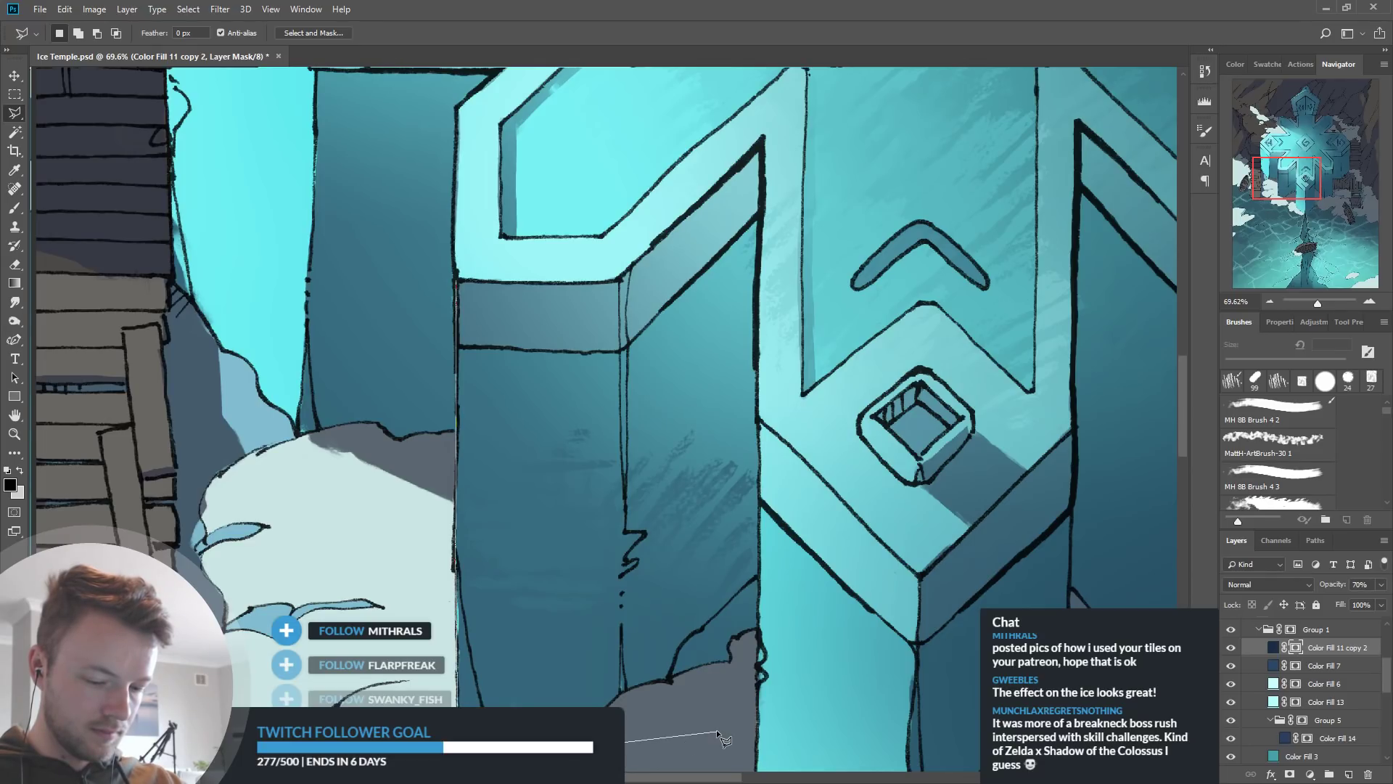
pyautogui.click(758, 644)
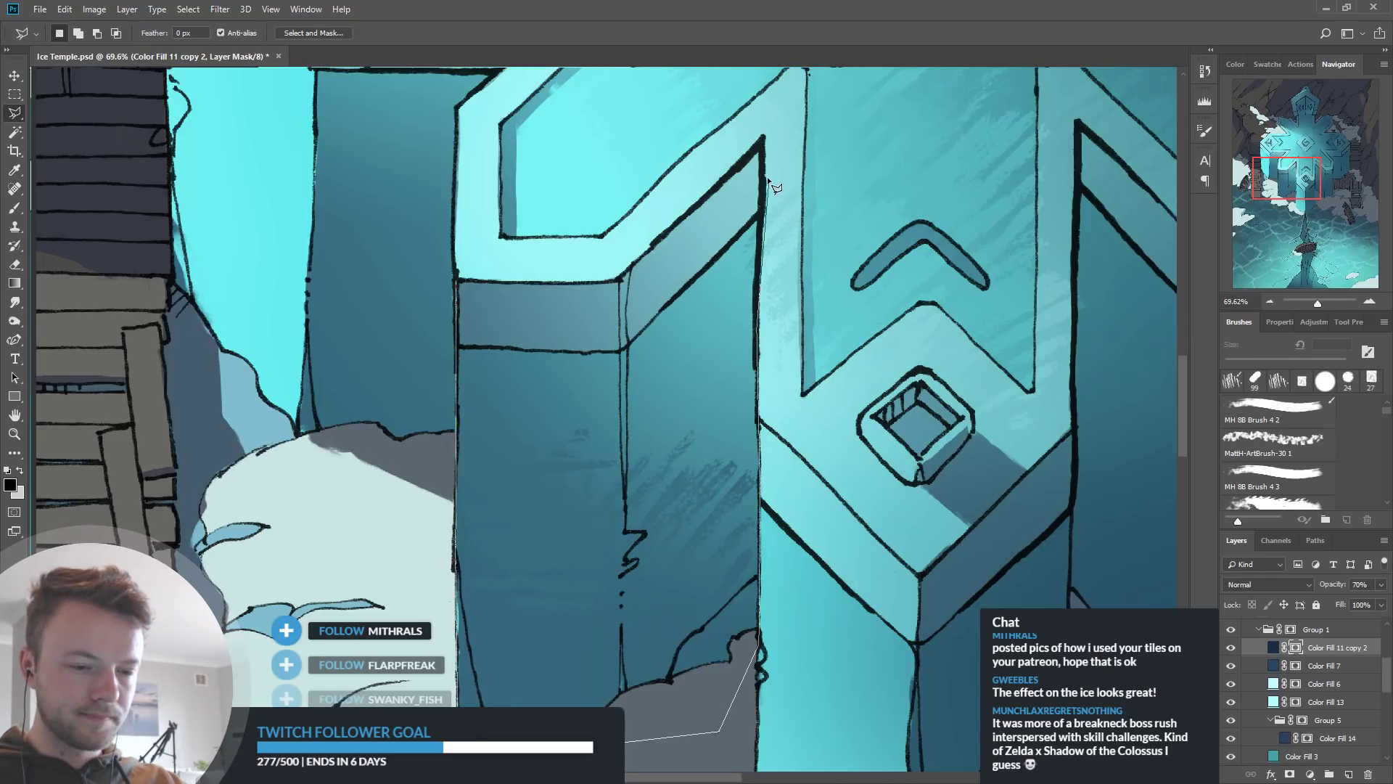
pyautogui.click(763, 143)
pyautogui.click(622, 280)
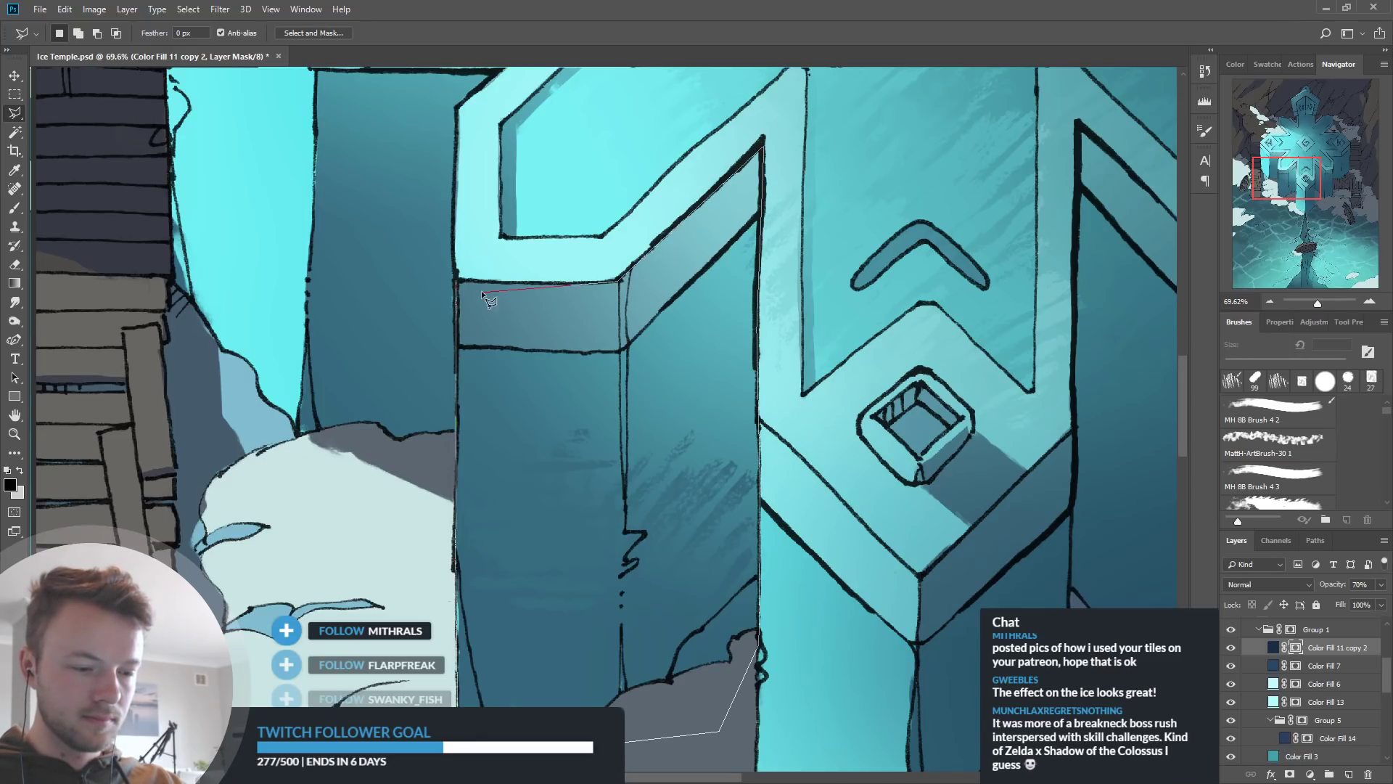
pyautogui.doubleClick(458, 281)
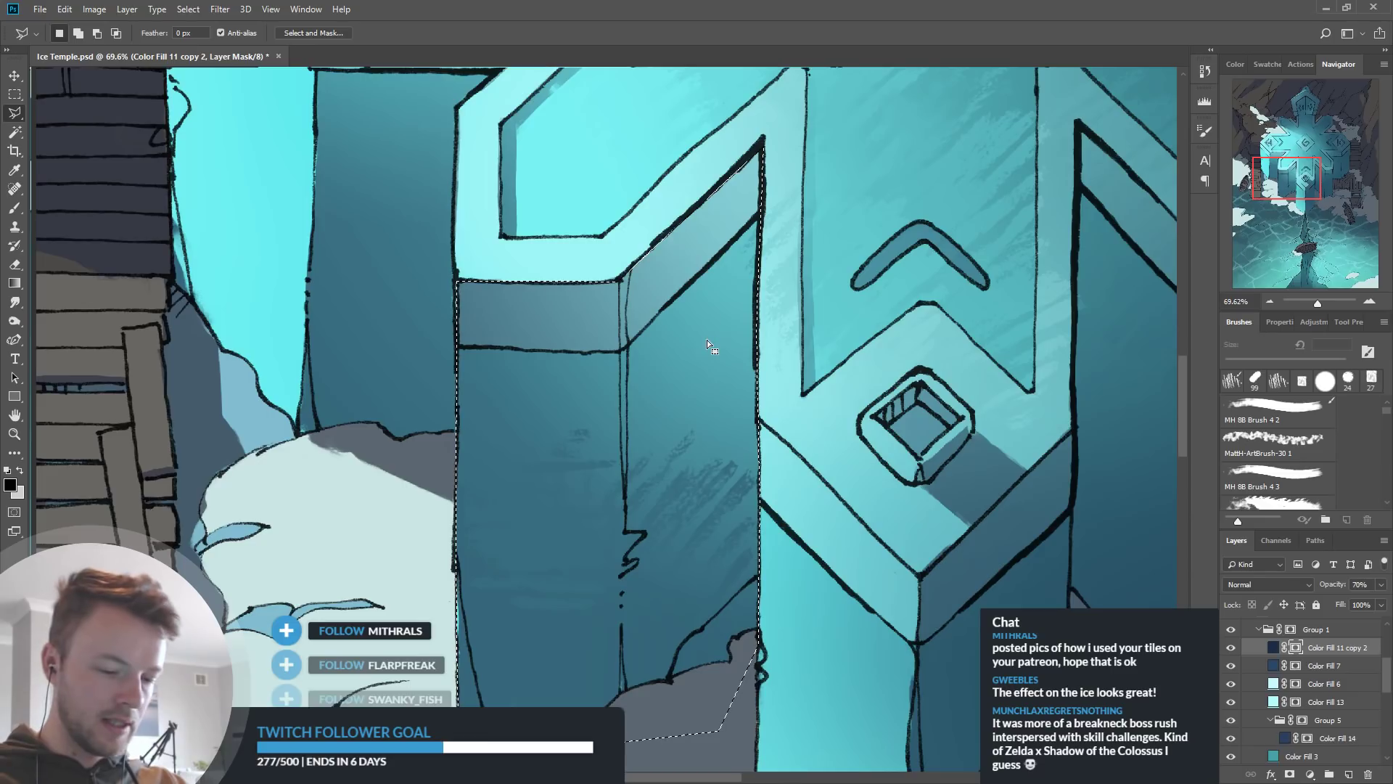
# Brush light grey hatching from the MH 8B Brush 4 2 onto the selected pillar's left face, just below the rim band
pyautogui.click(24, 203)
pyautogui.press('x')
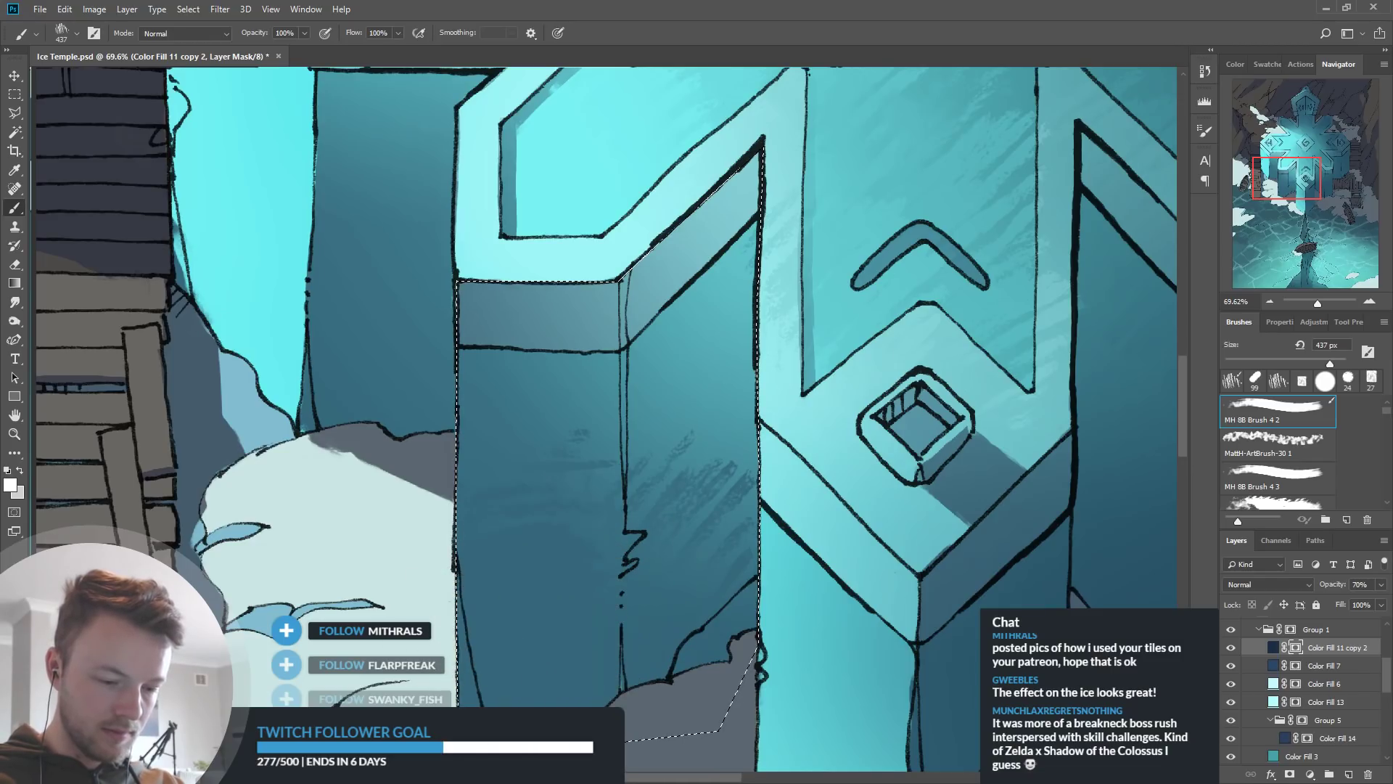
pyautogui.keyDown('alt'); pyautogui.click(588, 385); pyautogui.keyUp('alt')
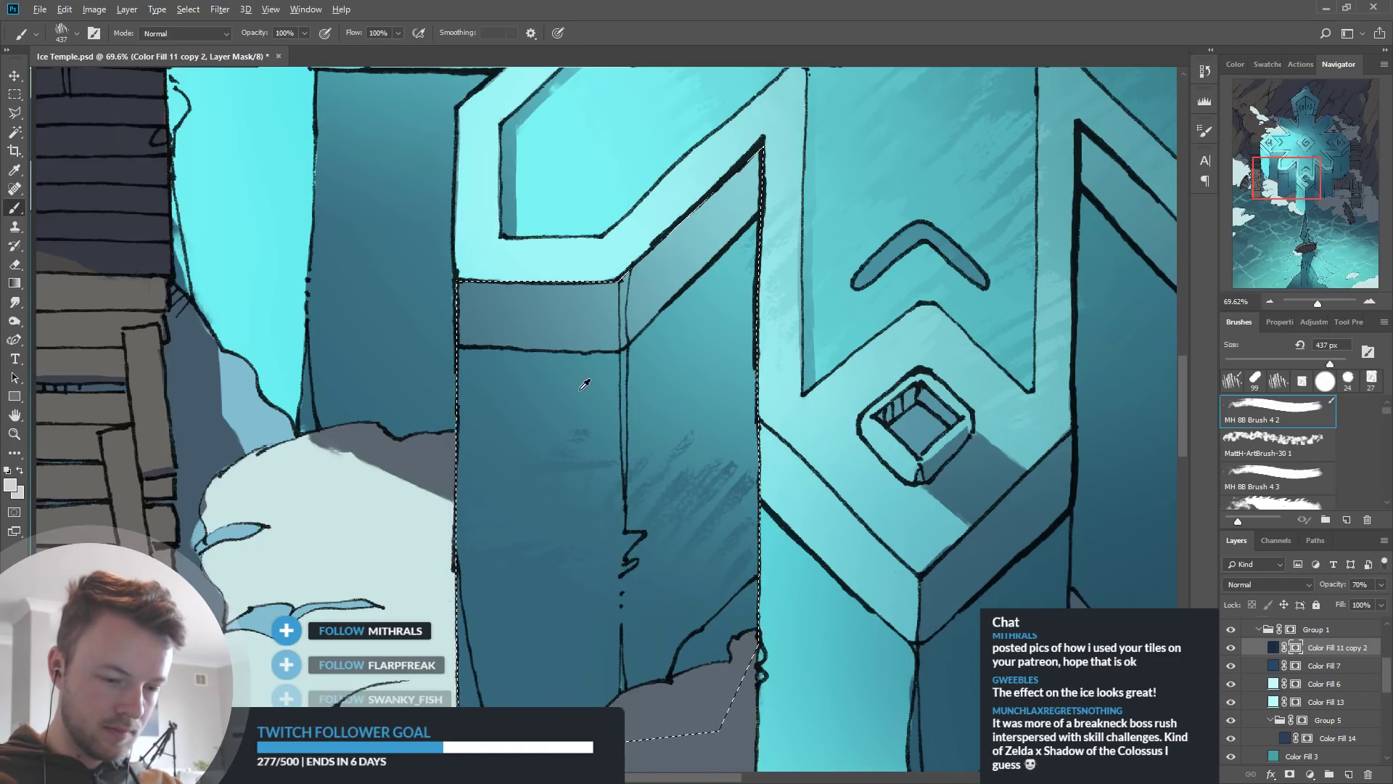
pyautogui.moveTo(557, 428); pyautogui.dragTo(502, 452)
pyautogui.hotkey('ctrl', 'z')
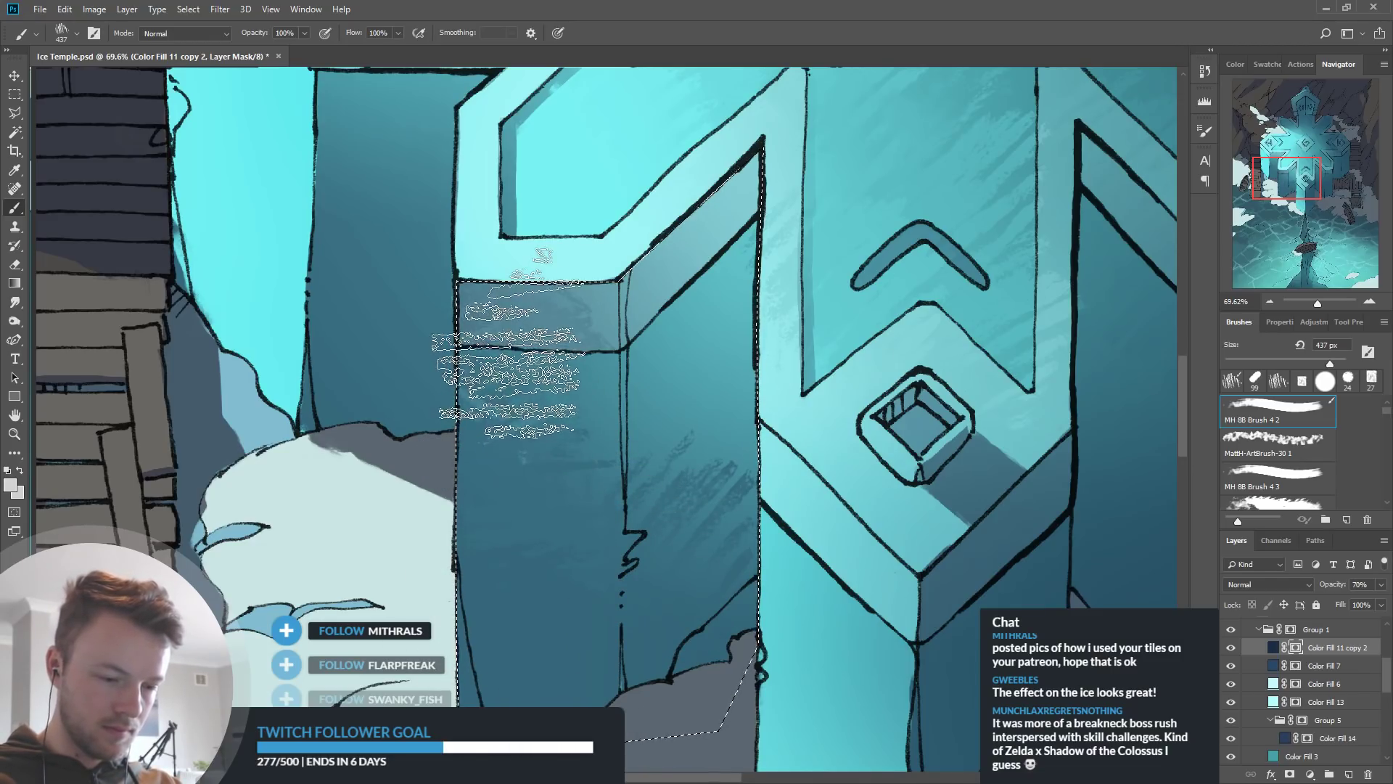
pyautogui.moveTo(487, 363)
pyautogui.mouseDown()
pyautogui.moveTo(563, 358)
pyautogui.moveTo(538, 357)
pyautogui.mouseUp()
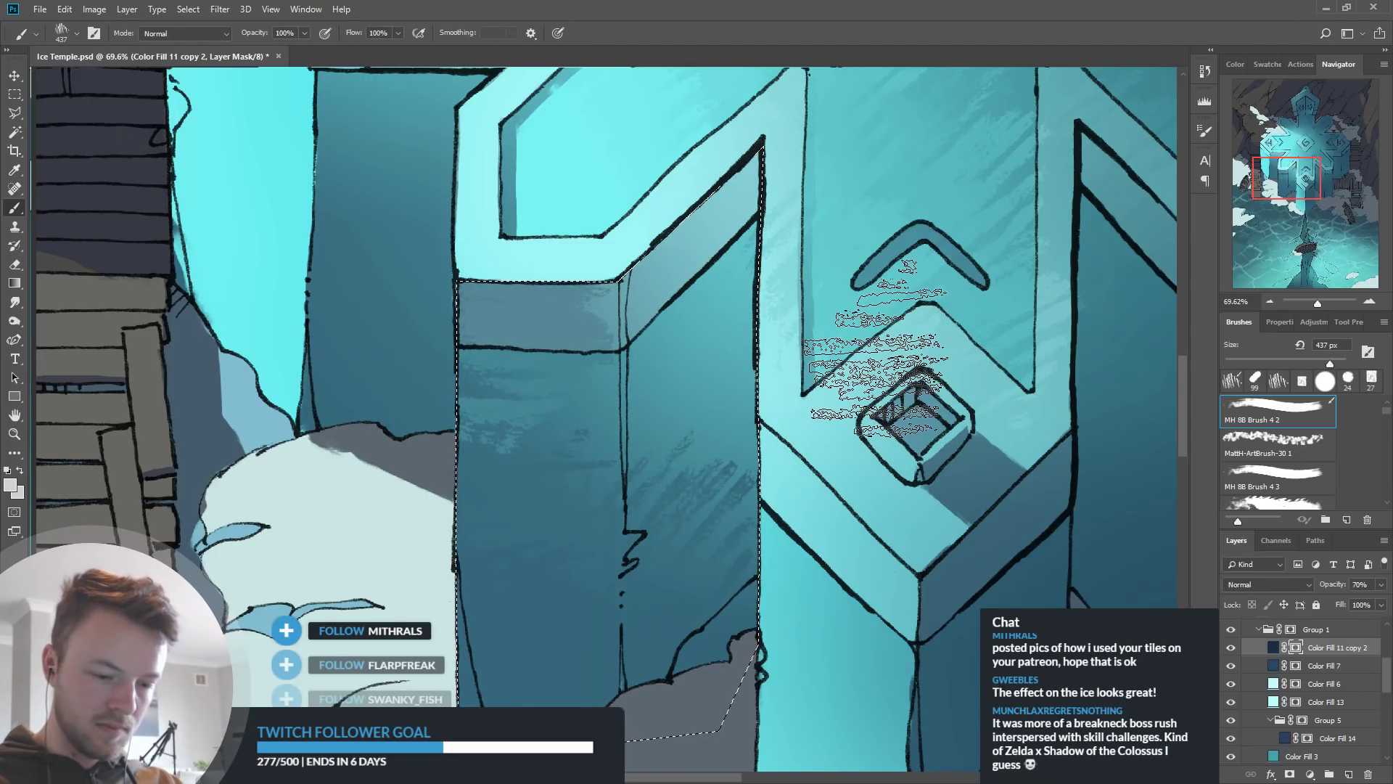
# Try broad light hatching strokes over the lower part of the selected pillar's left face and undo them
pyautogui.hotkey('ctrl', '-')
pyautogui.hotkey('ctrl', '-')
pyautogui.hotkey('ctrl', '-')
pyautogui.scroll(5, 692, 598)
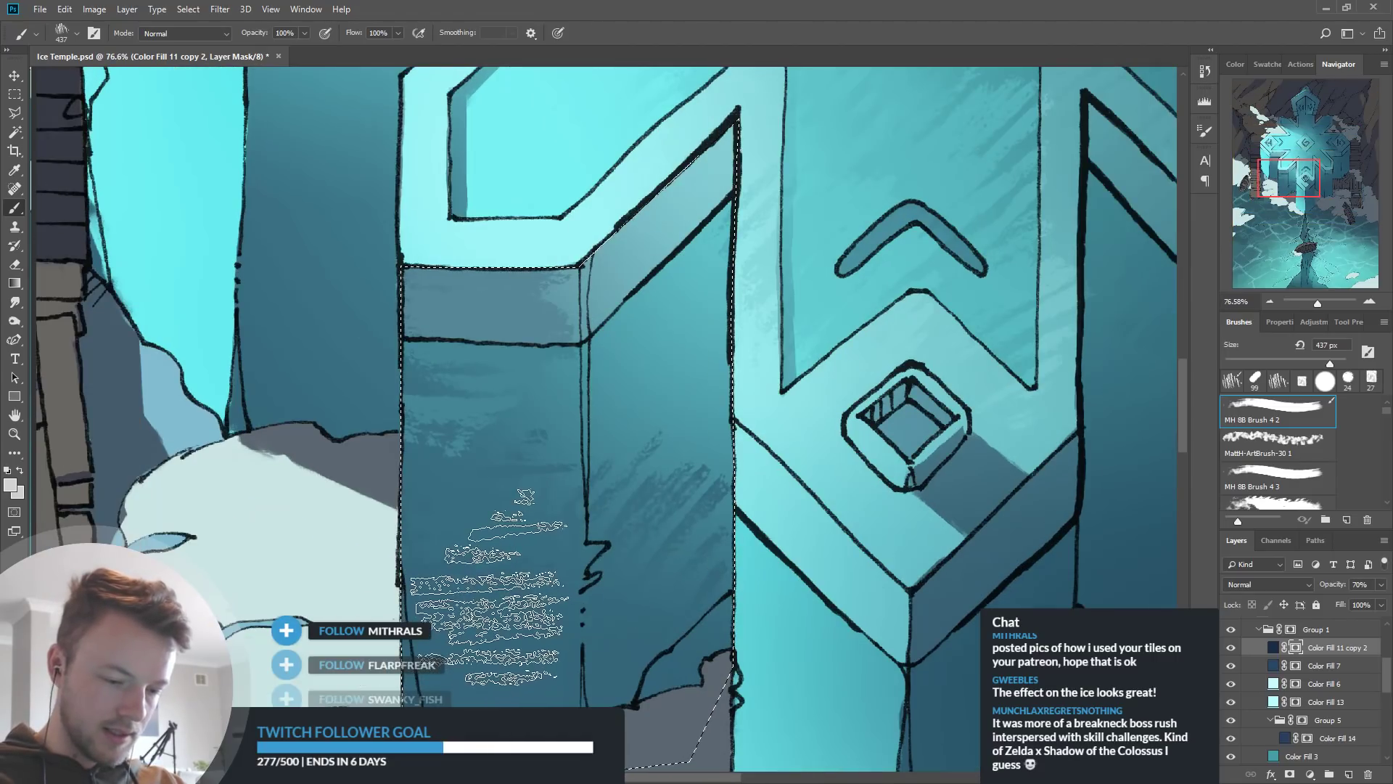
pyautogui.moveTo(513, 533); pyautogui.dragTo(639, 494)
pyautogui.moveTo(796, 501)
pyautogui.mouseDown()
pyautogui.moveTo(535, 450)
pyautogui.moveTo(899, 501)
pyautogui.moveTo(551, 483)
pyautogui.moveTo(805, 490)
pyautogui.mouseUp()
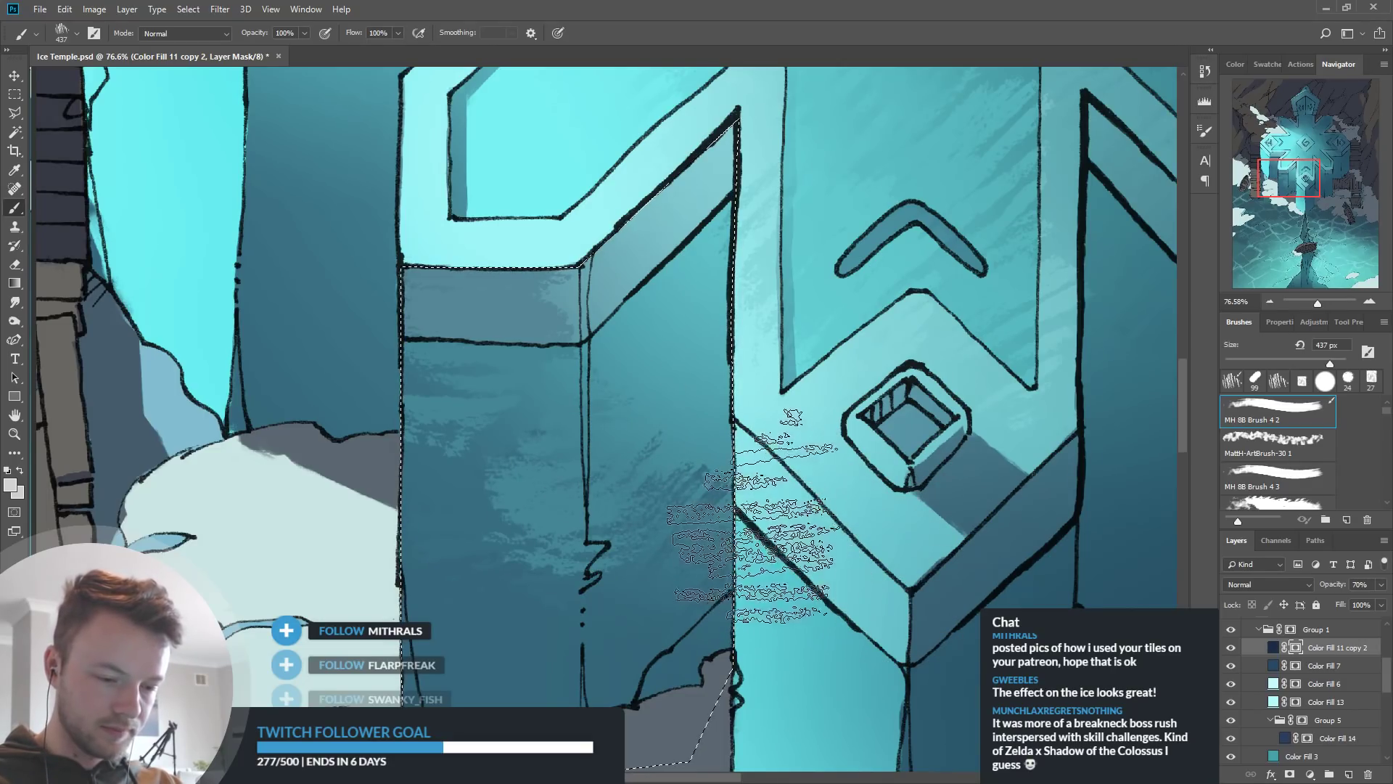
pyautogui.hotkey('ctrl', 'z')
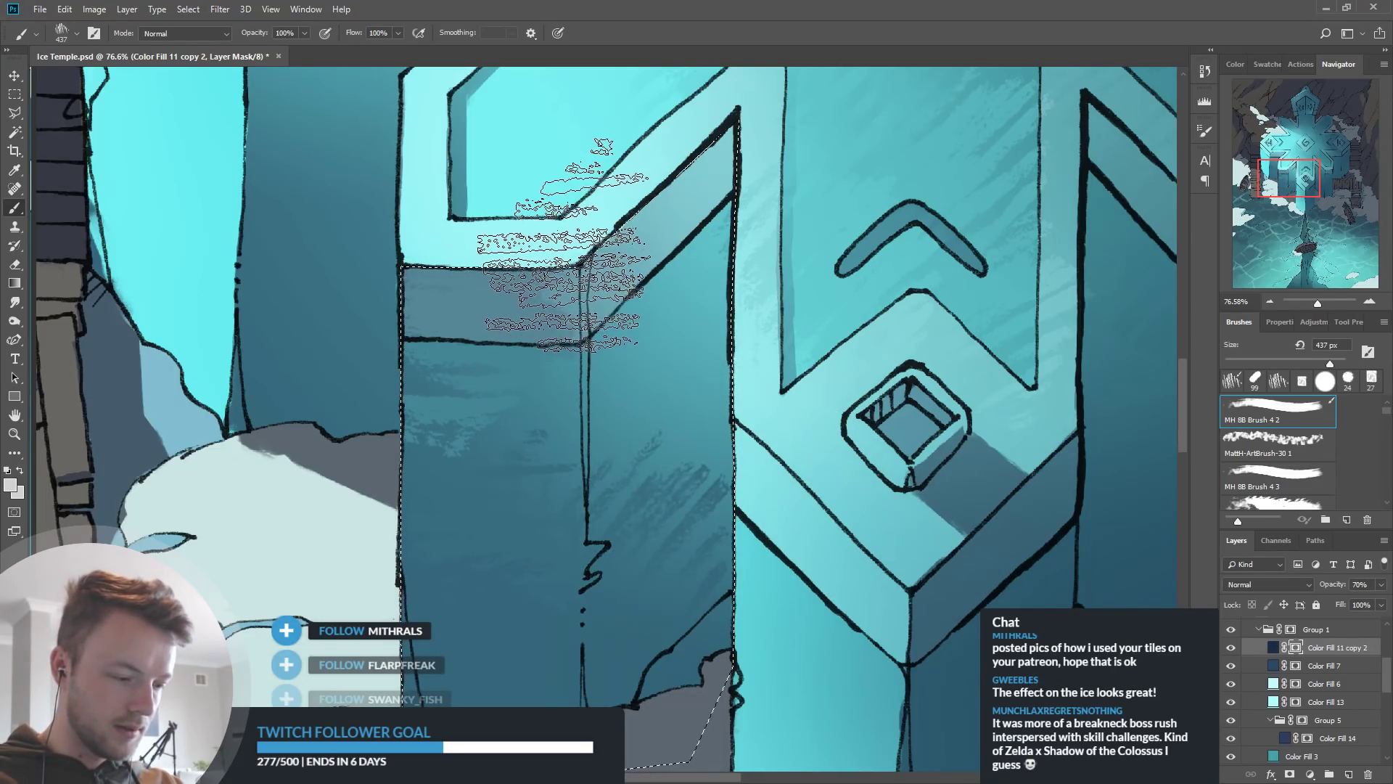
# Test black and then grey brush strokes on the rim band of the selected pillar, undoing each attempt
pyautogui.press('i')
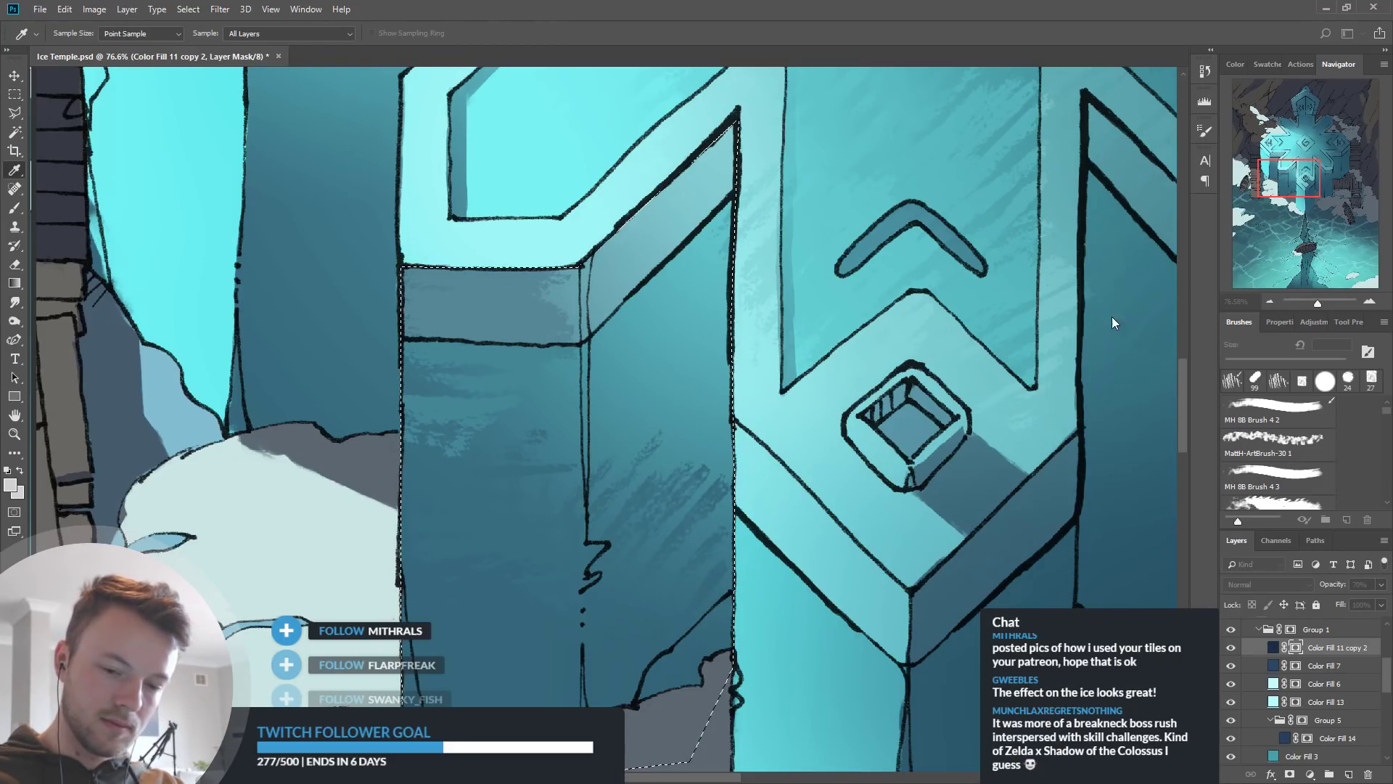
pyautogui.click(1113, 320)
pyautogui.moveTo(472, 236)
pyautogui.mouseDown()
pyautogui.moveTo(439, 229)
pyautogui.moveTo(475, 231)
pyautogui.mouseUp()
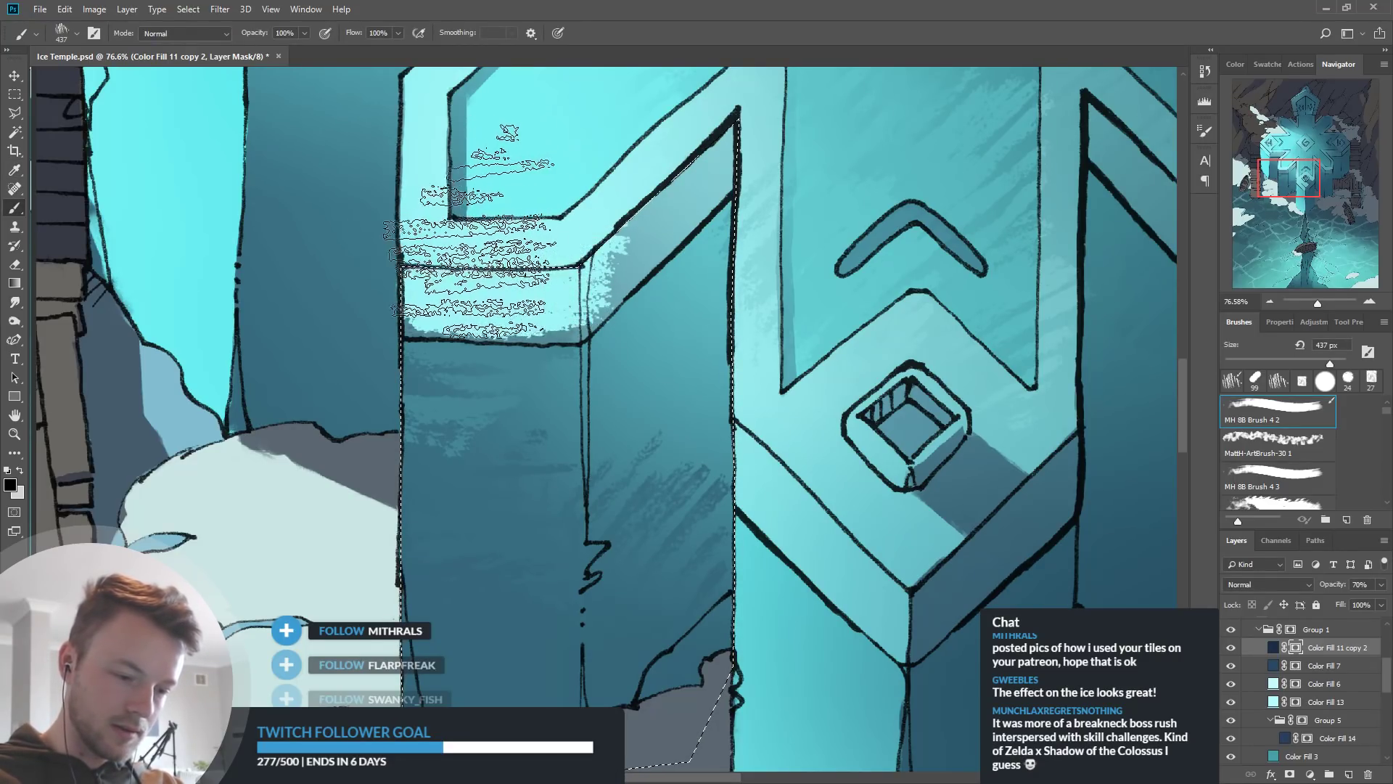
pyautogui.hotkey('ctrl', 'z')
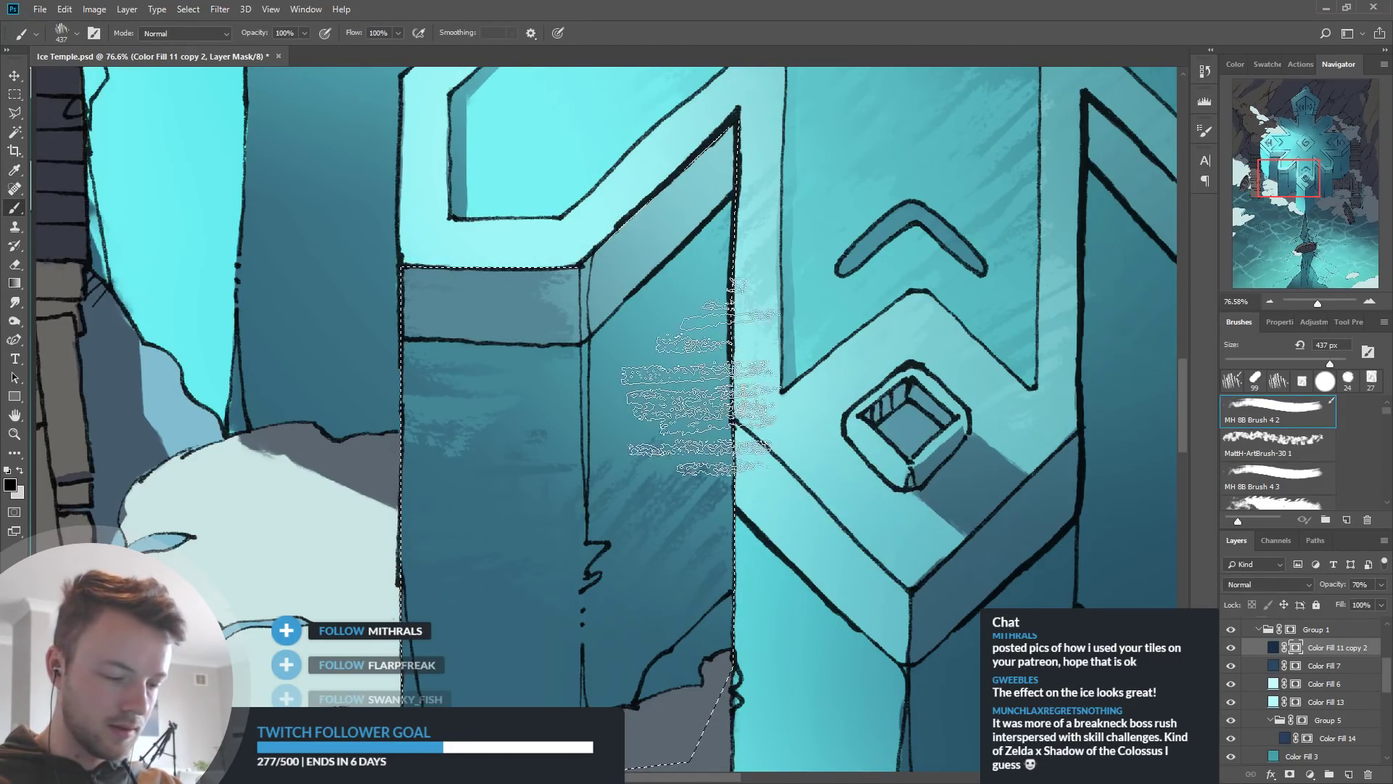
pyautogui.press('x')
pyautogui.moveTo(627, 259); pyautogui.dragTo(500, 250)
pyautogui.hotkey('ctrl', 'z')
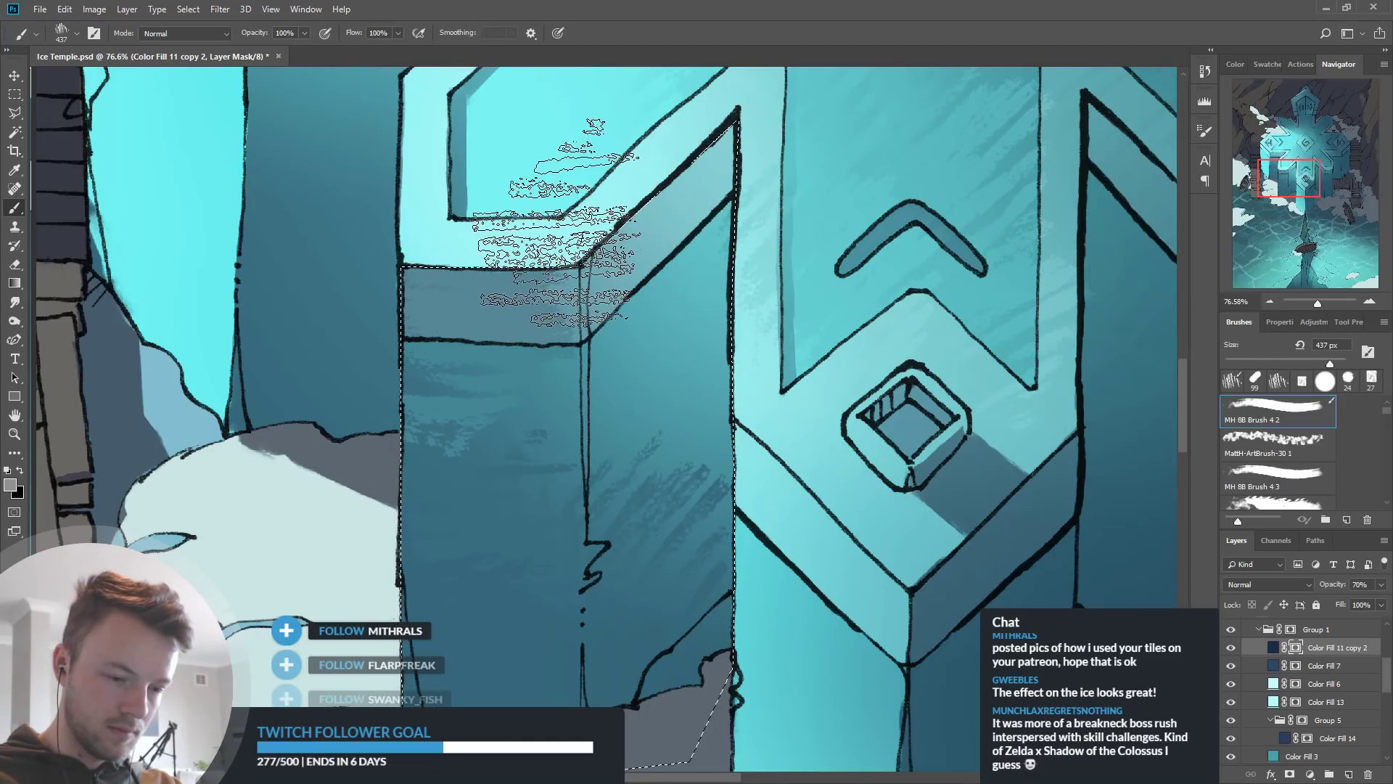
pyautogui.hotkey('ctrl', 'z')
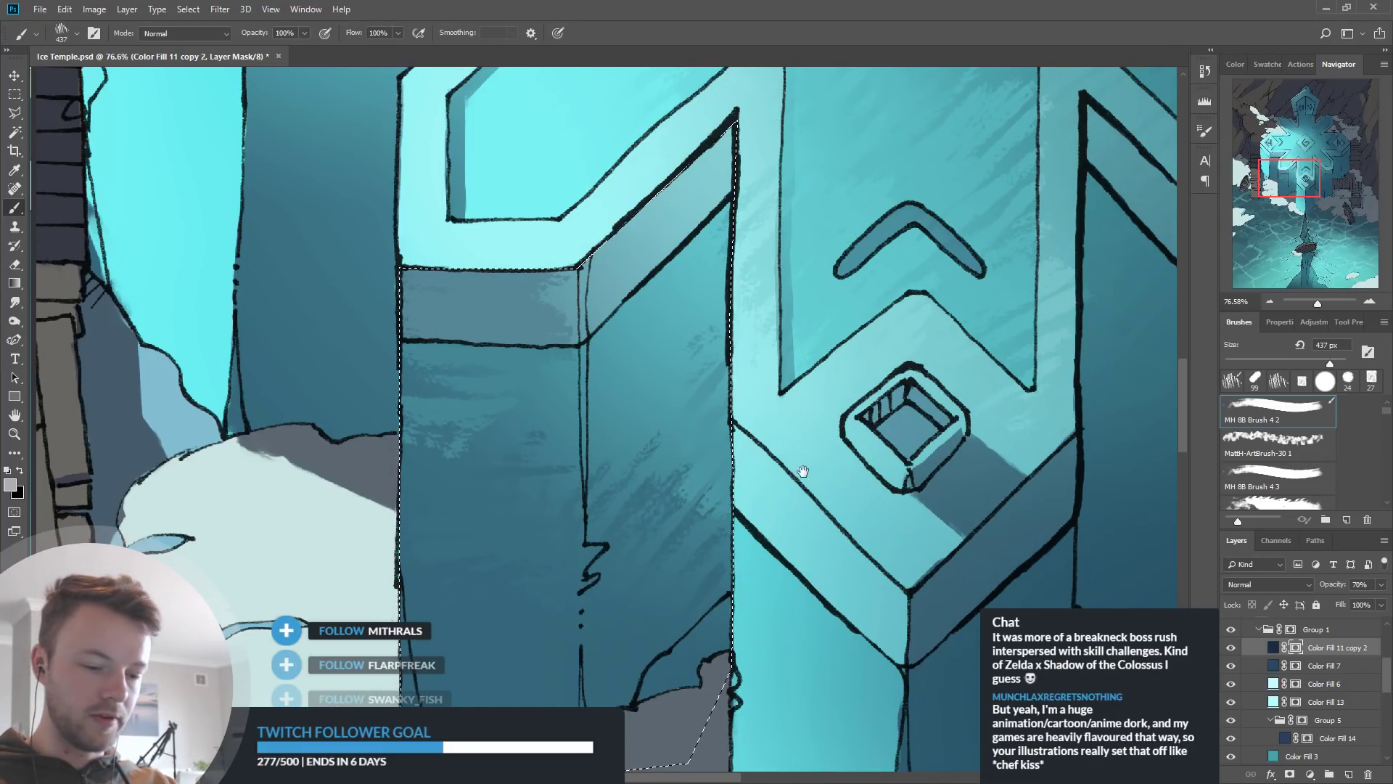
# Extend the diagonal hatching over the selected pillar's faces and undo the strokes that mark the rim band
pyautogui.scroll(-4, 639, 555)
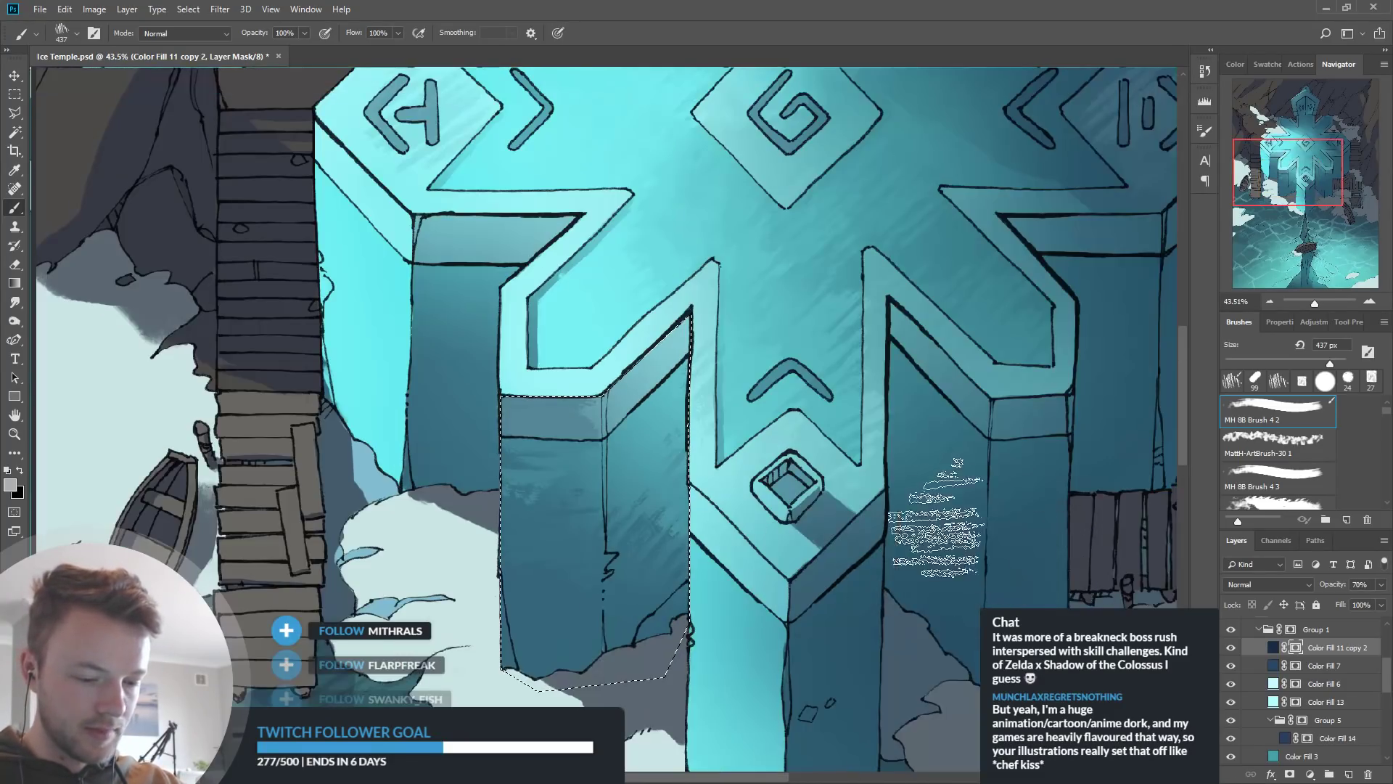
pyautogui.scroll(-3, 874, 468)
pyautogui.scroll(4, 732, 517)
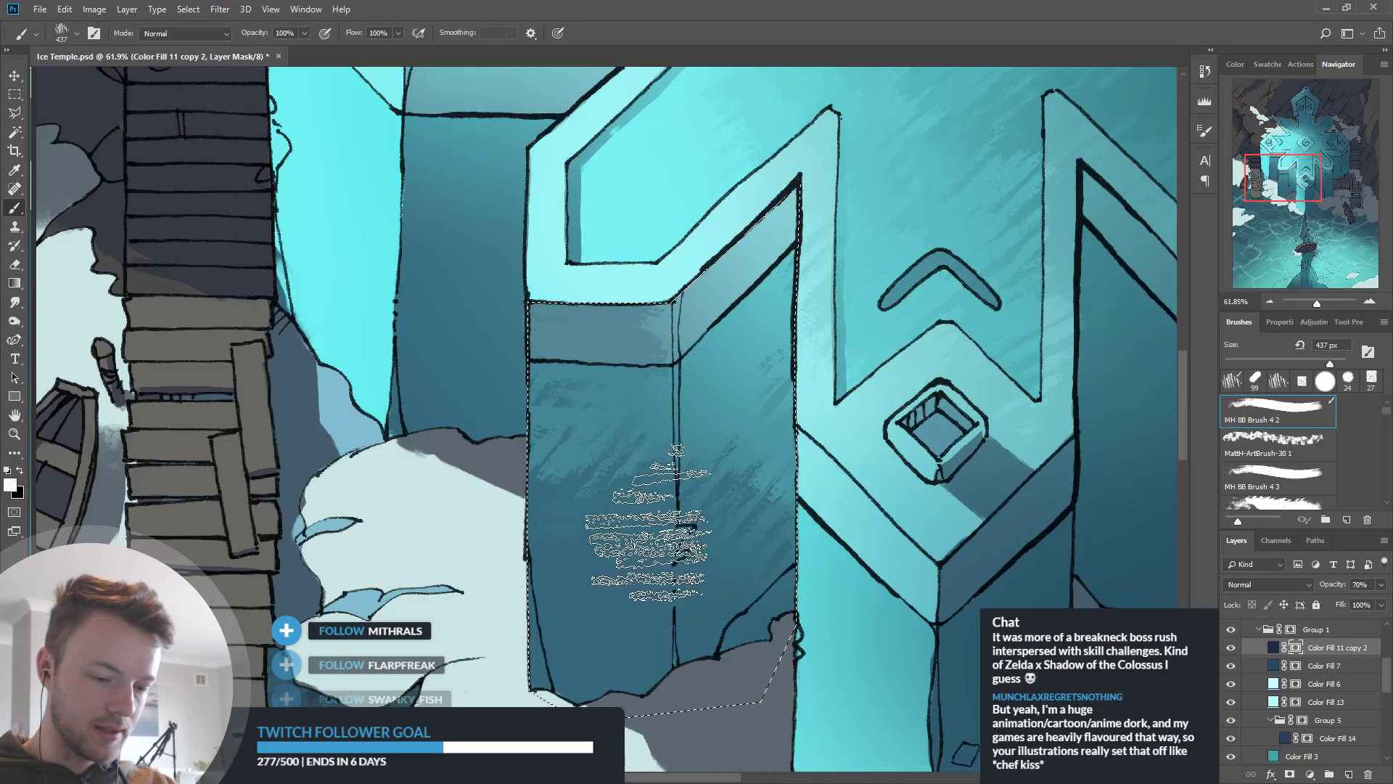
pyautogui.hotkey('ctrl', 'd')
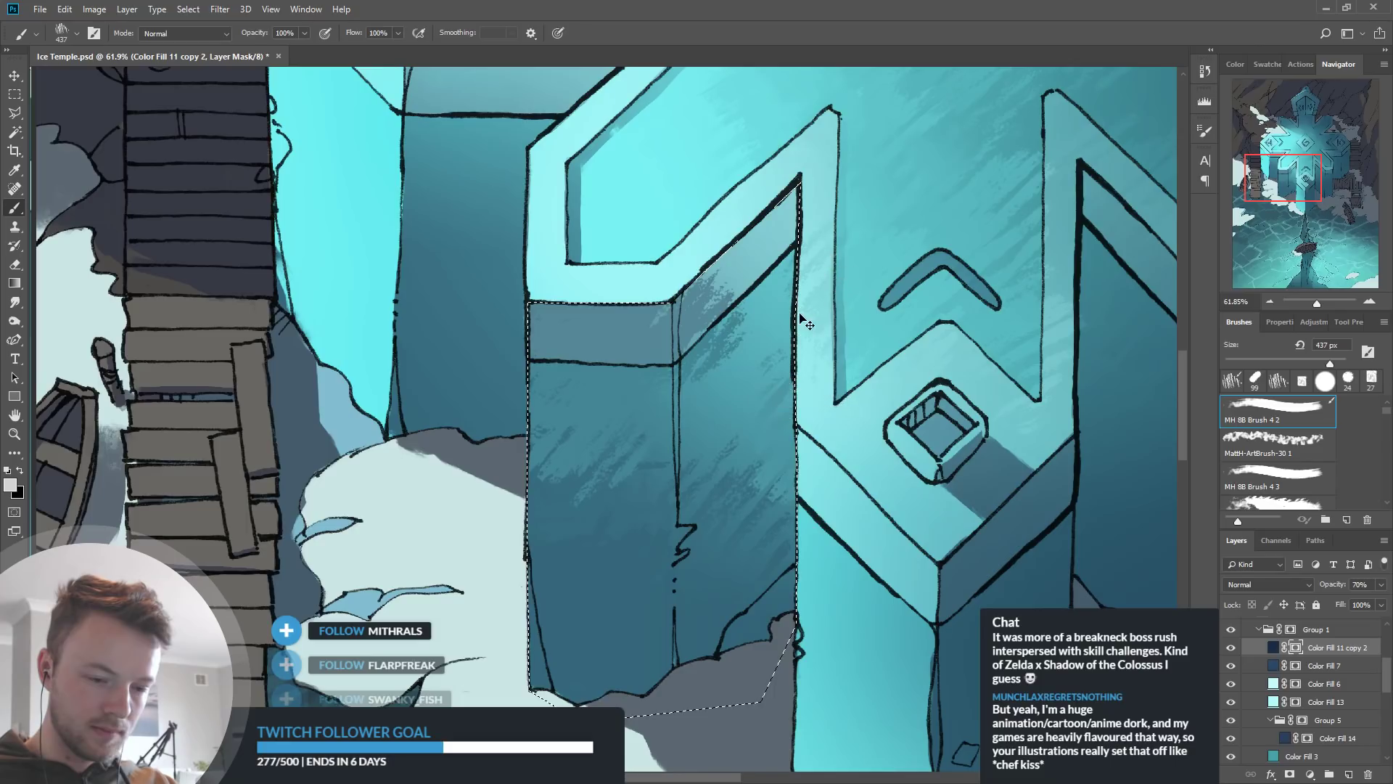
pyautogui.hotkey('ctrl', 'alt', 'z')
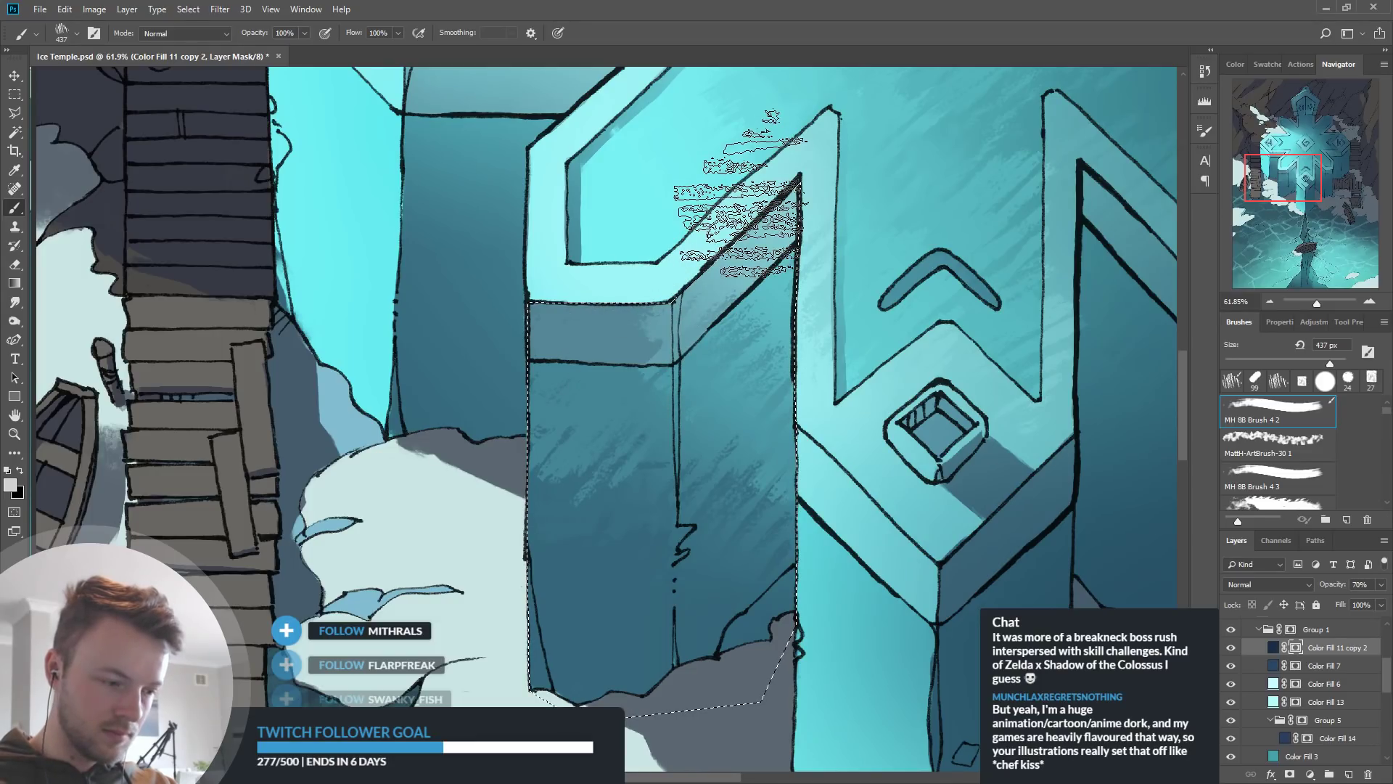
# Set the MH 8B Brush 4 2 to 401 px and brush finer hatching over the selected pillar's faces
pyautogui.click(1325, 381)
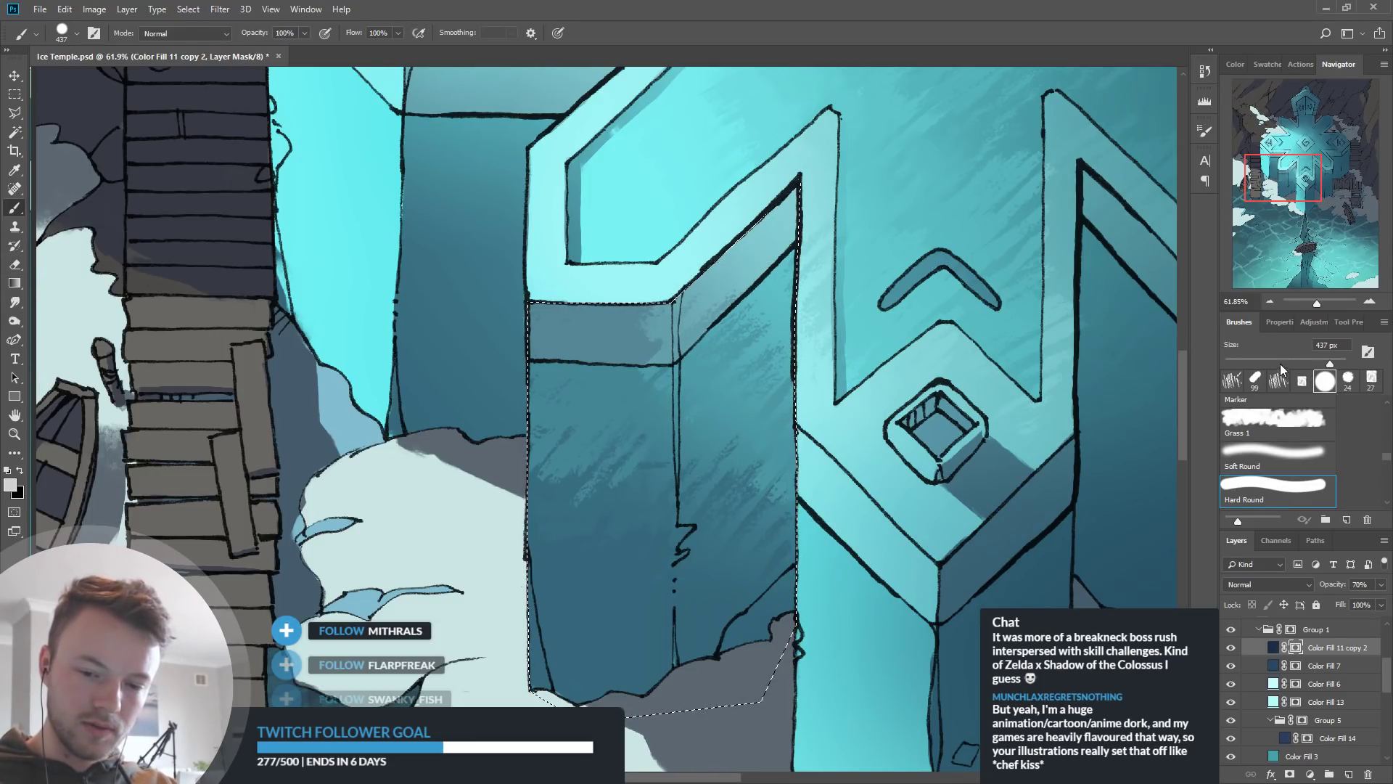
pyautogui.moveTo(656, 360); pyautogui.dragTo(654, 313)
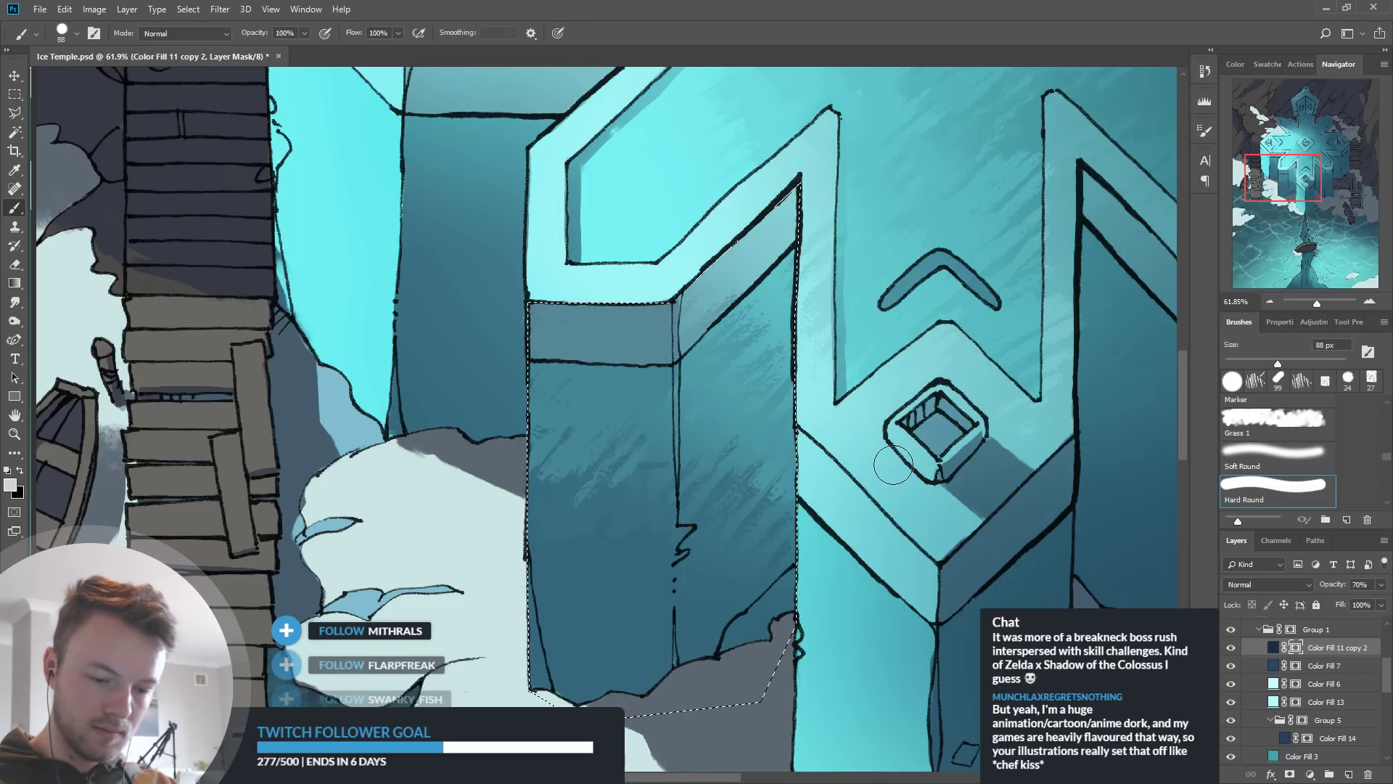
pyautogui.click(1255, 380)
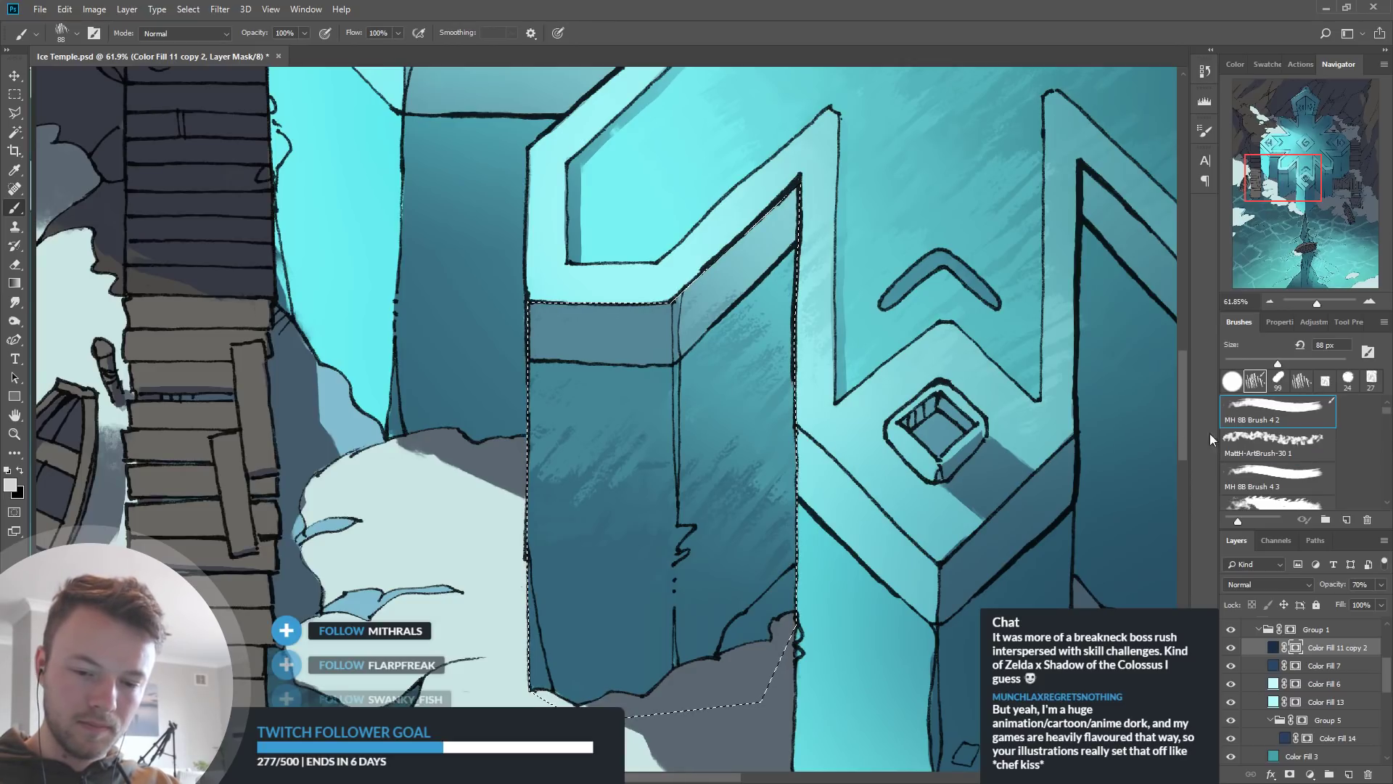
pyautogui.moveTo(1313, 363); pyautogui.dragTo(1330, 363)
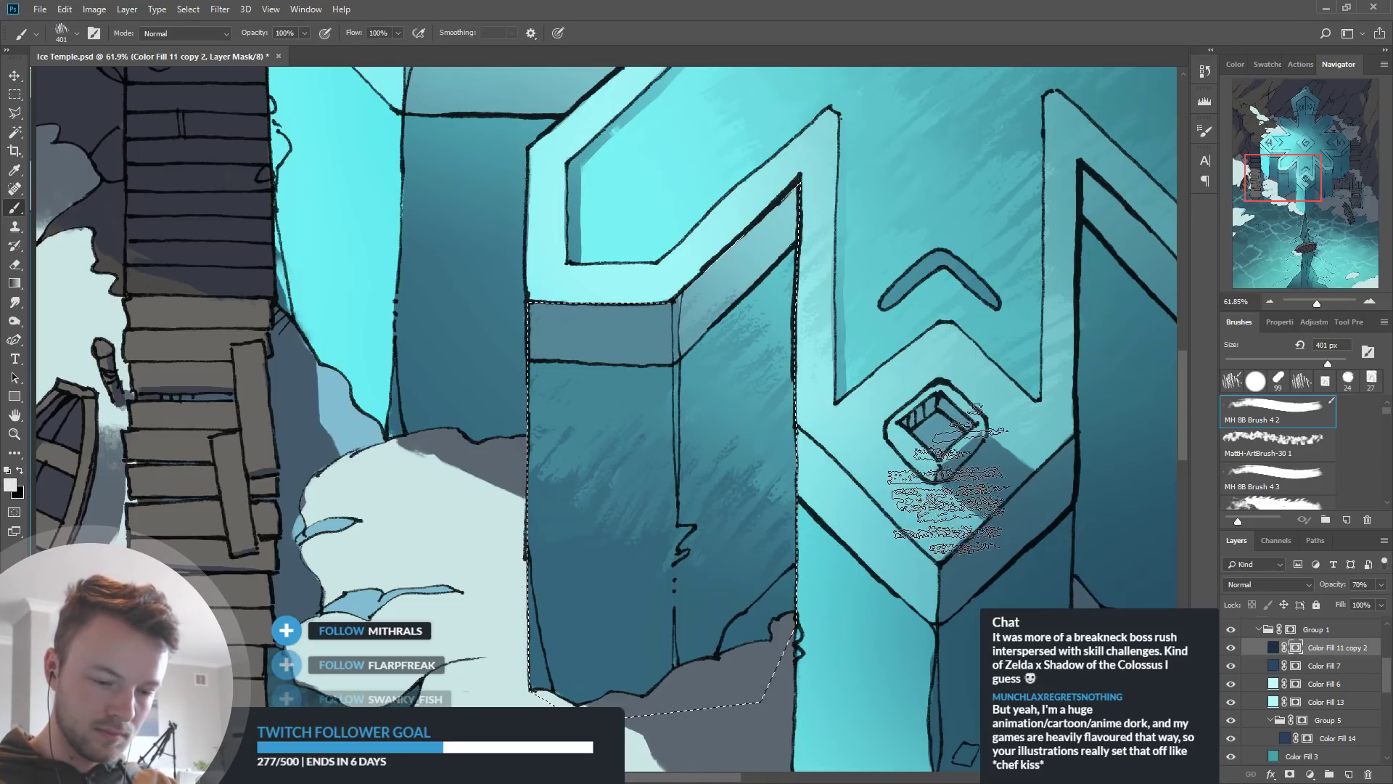
pyautogui.click(15, 302)
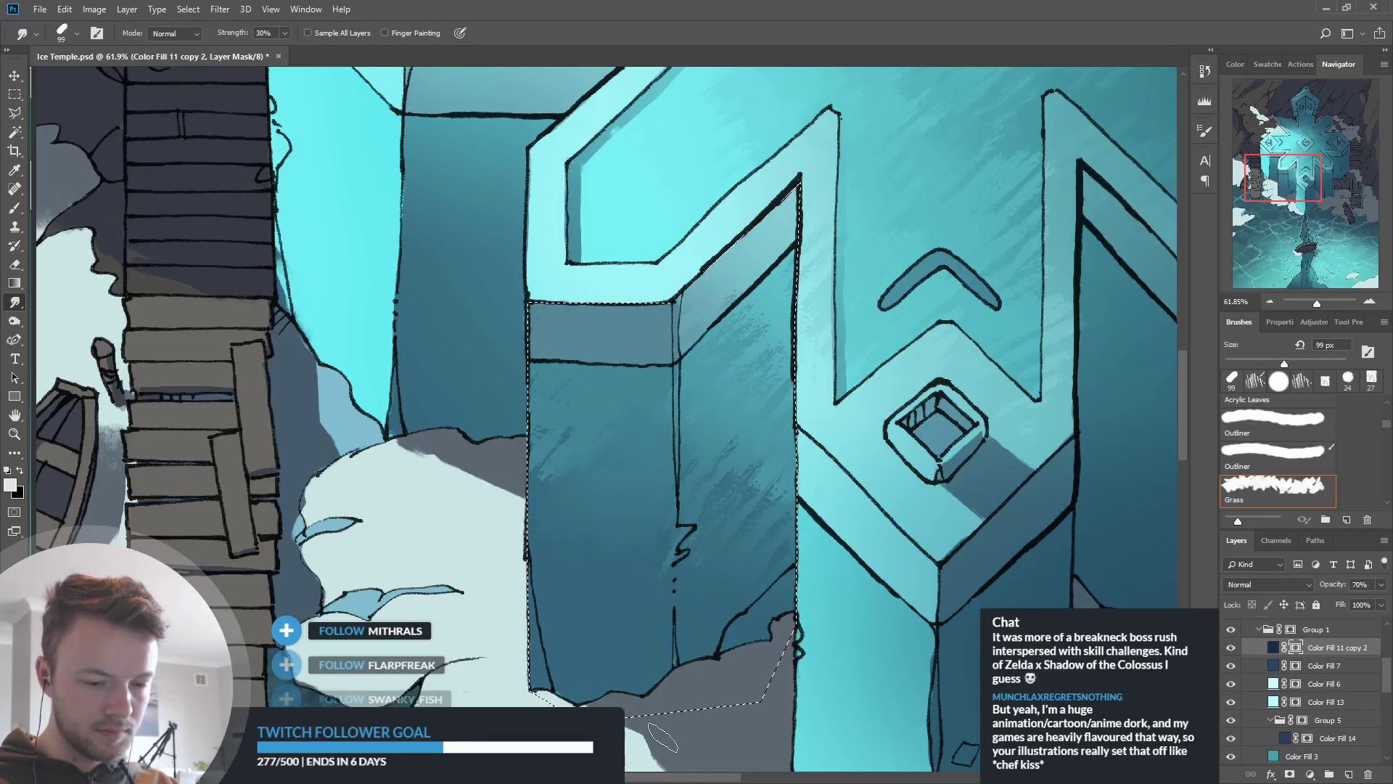
pyautogui.click(15, 208)
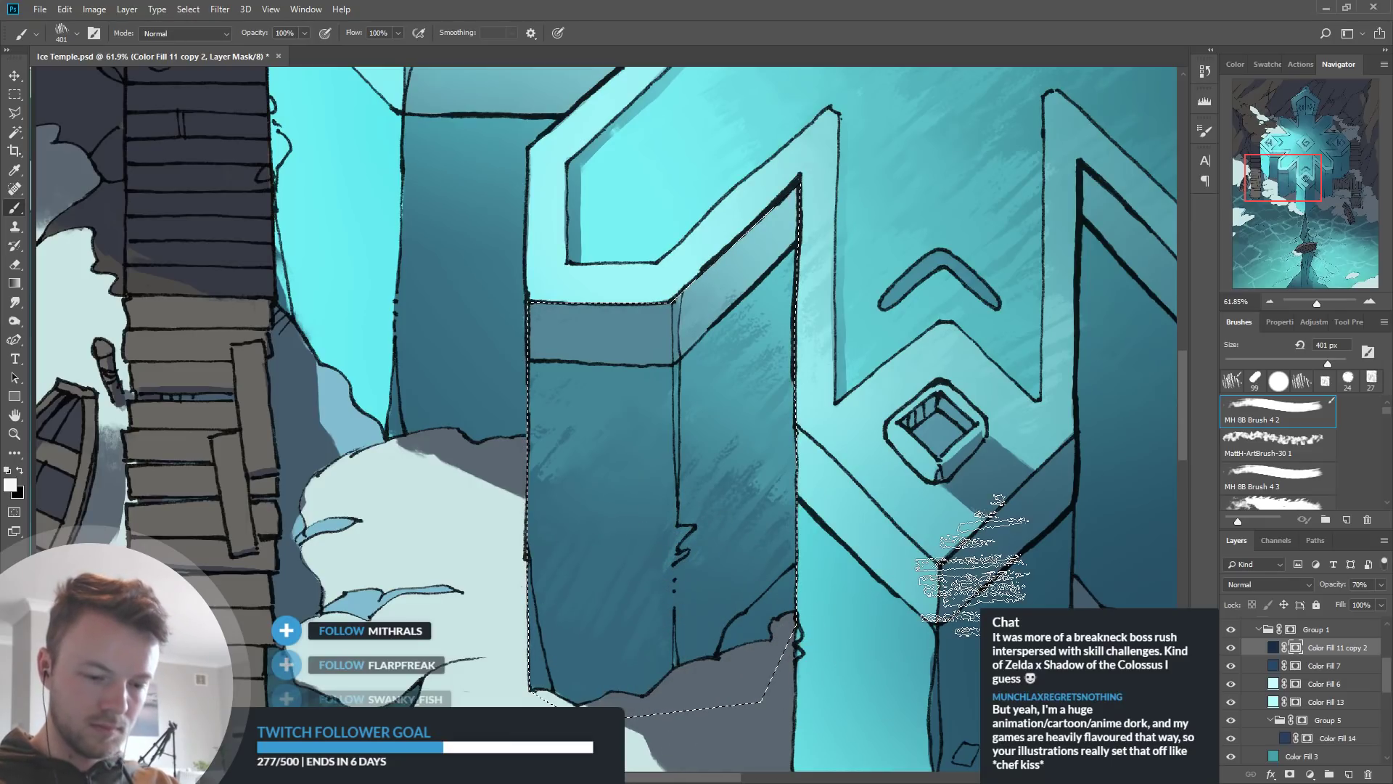
# Build up the left face's hatching with grey tones sampled from the pillar, checking it against the whole platform
pyautogui.scroll(-5, 878, 540)
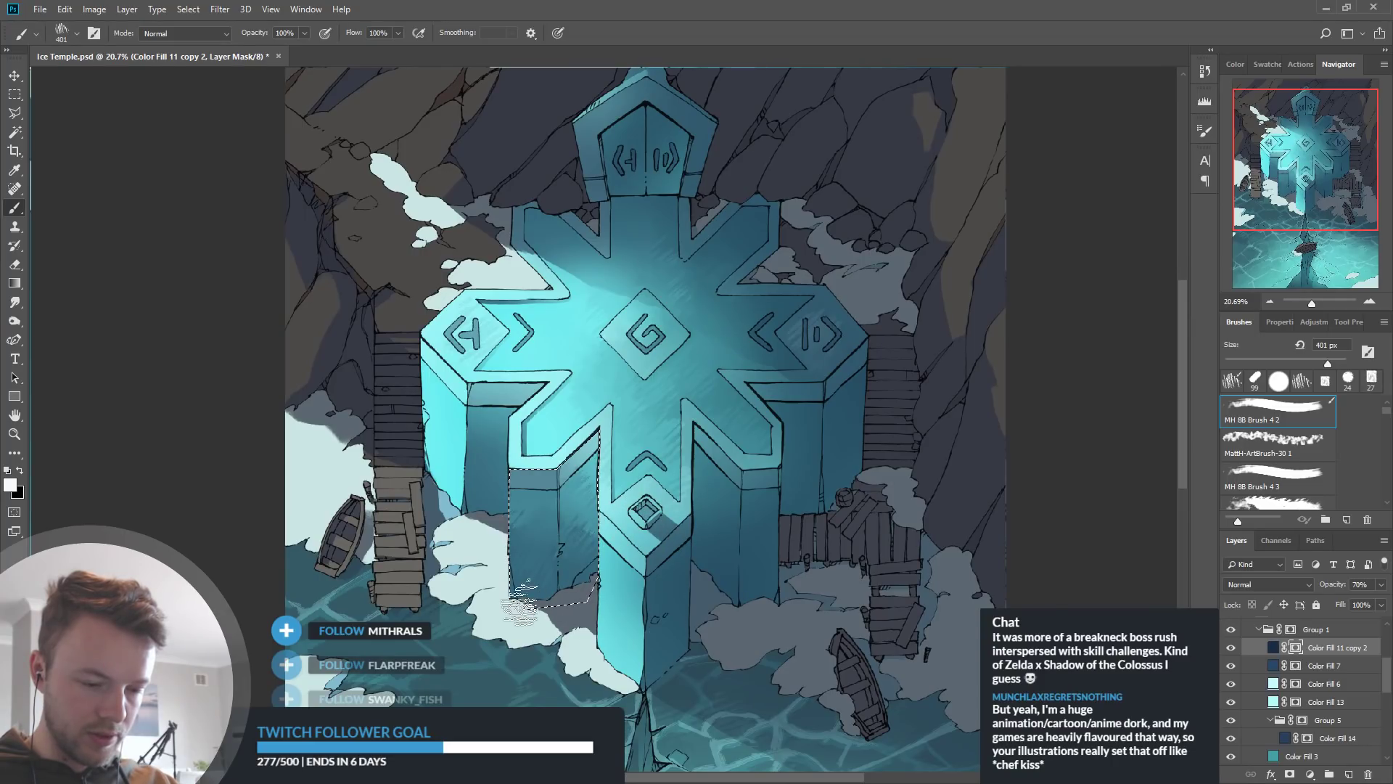
pyautogui.scroll(4, 534, 608)
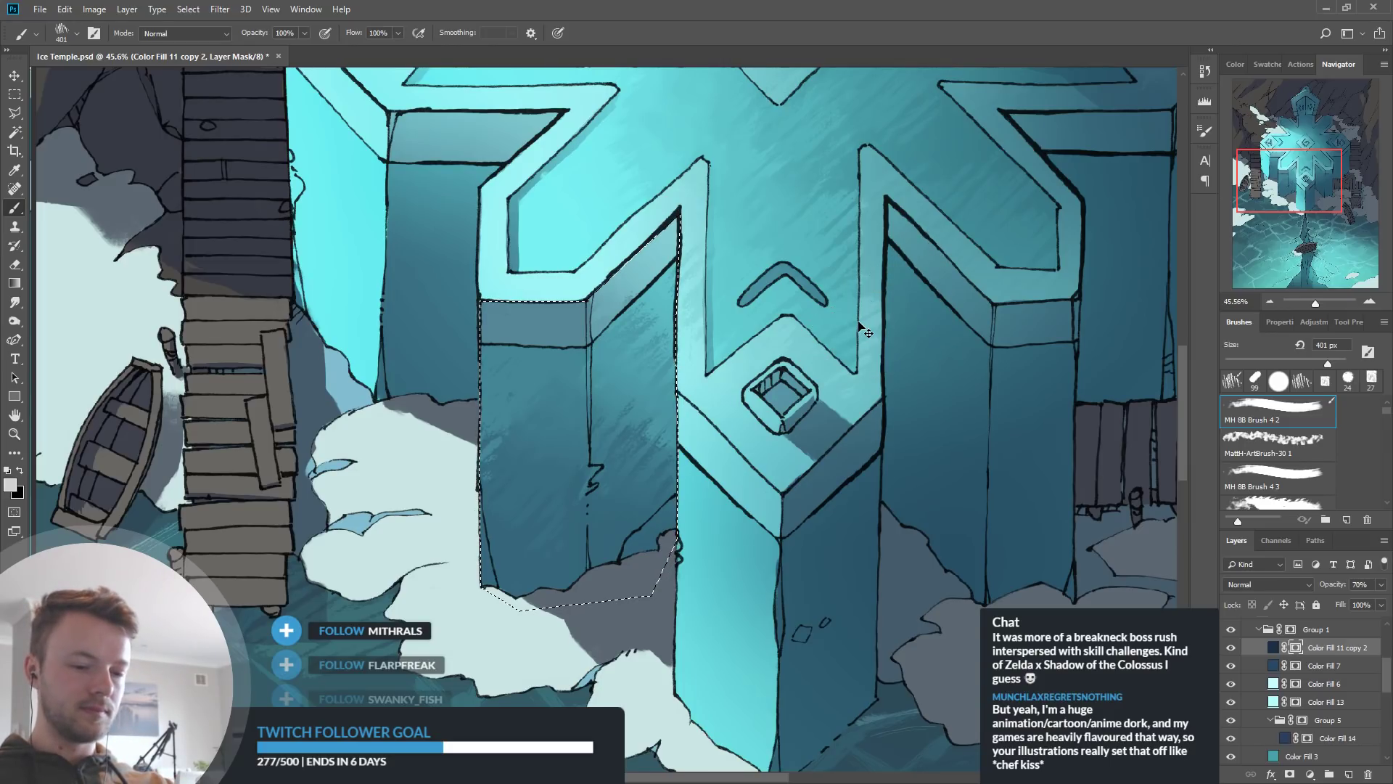
pyautogui.keyDown('alt'); pyautogui.click(510, 438); pyautogui.keyUp('alt')
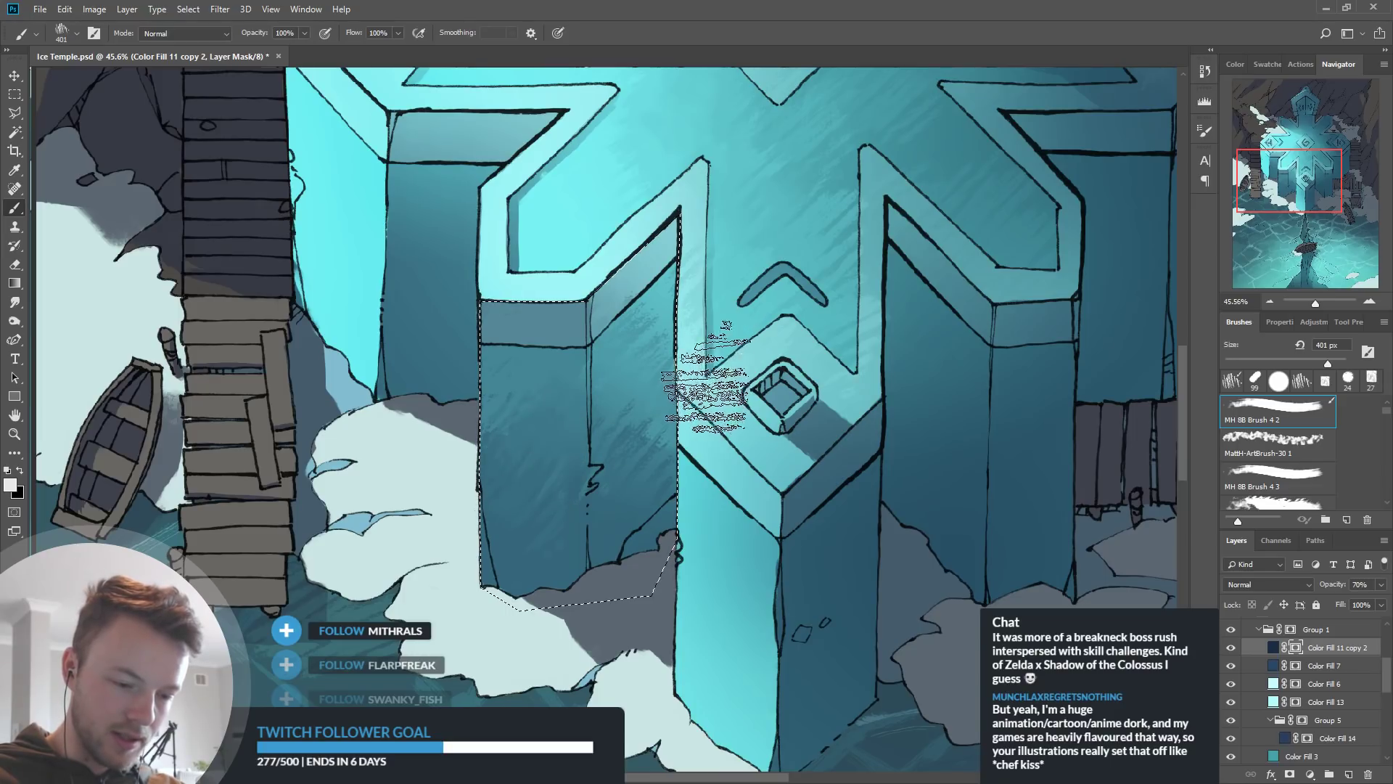
pyautogui.keyDown('alt'); pyautogui.click(517, 394); pyautogui.keyUp('alt')
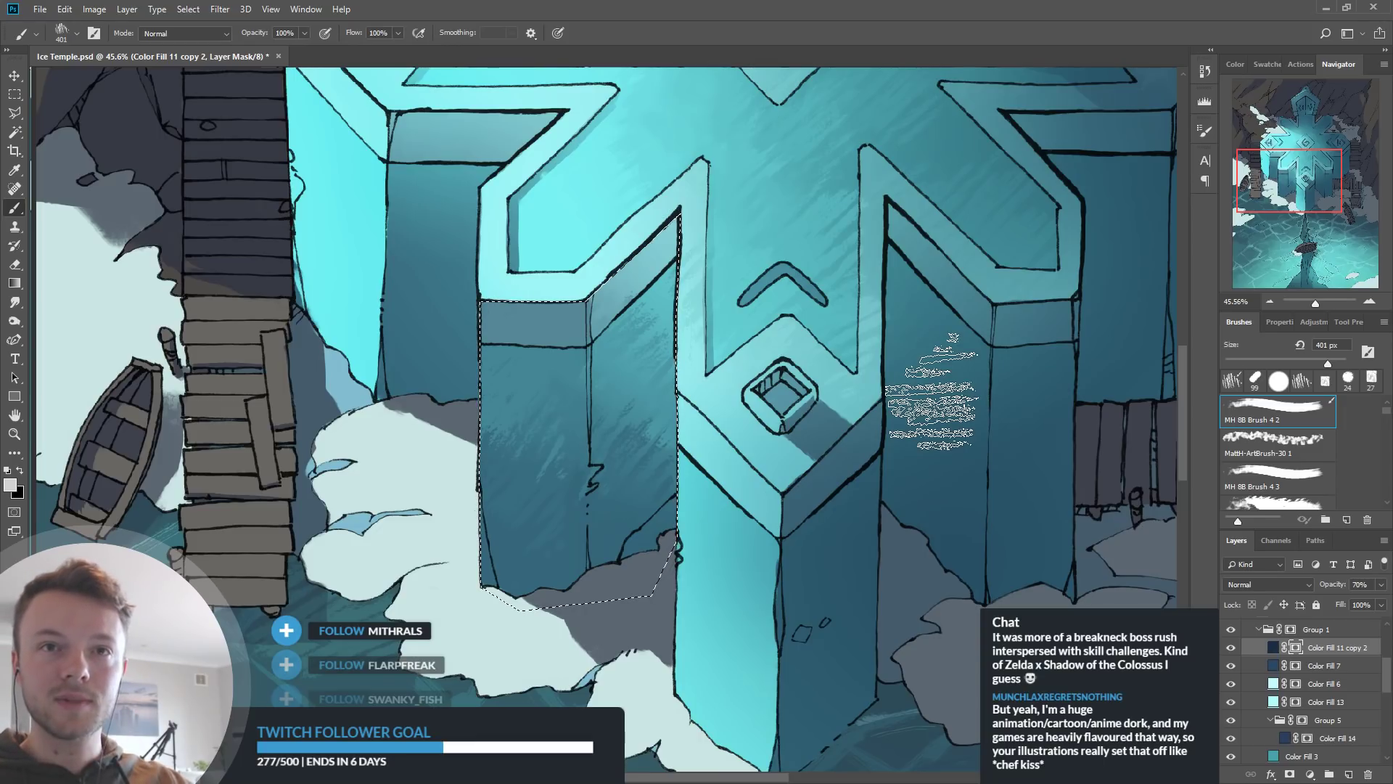
pyautogui.scroll(-5, 755, 497)
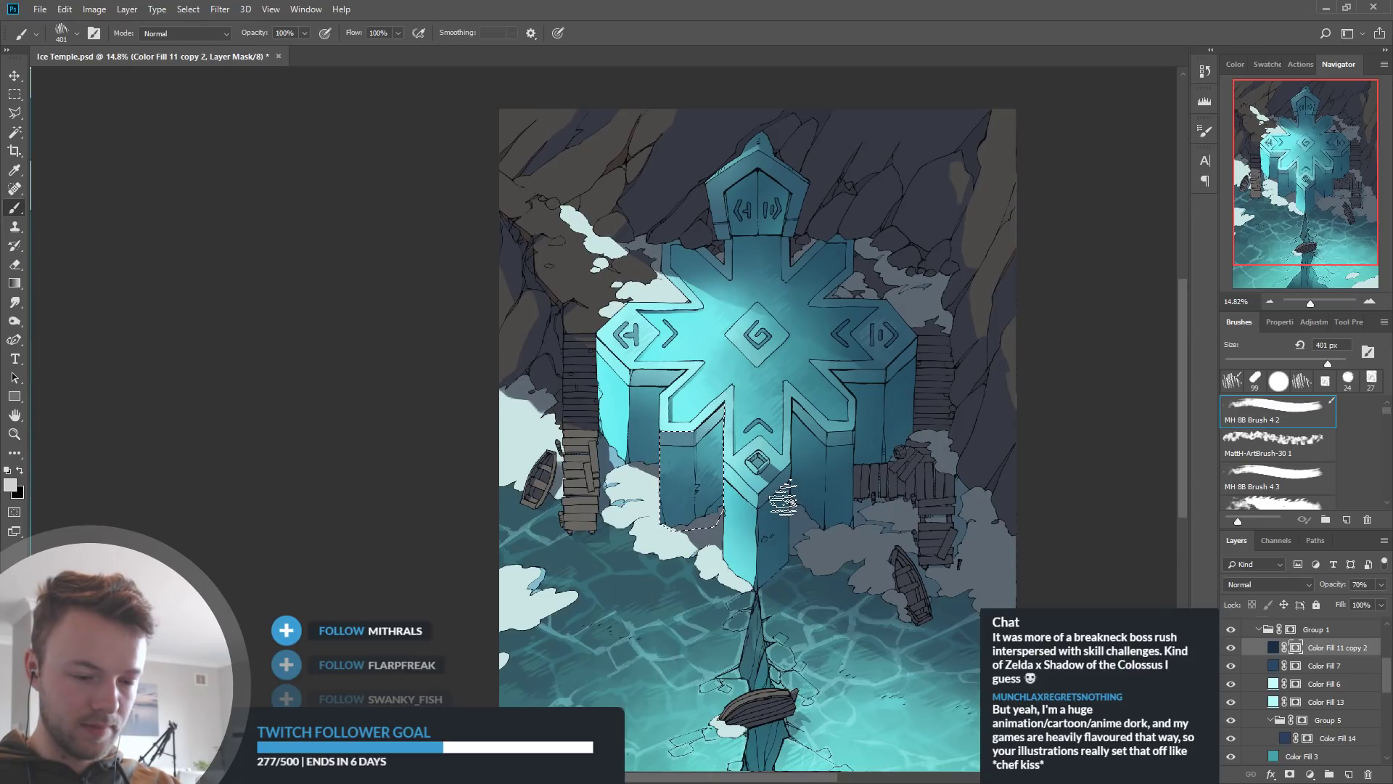
pyautogui.scroll(5, 709, 490)
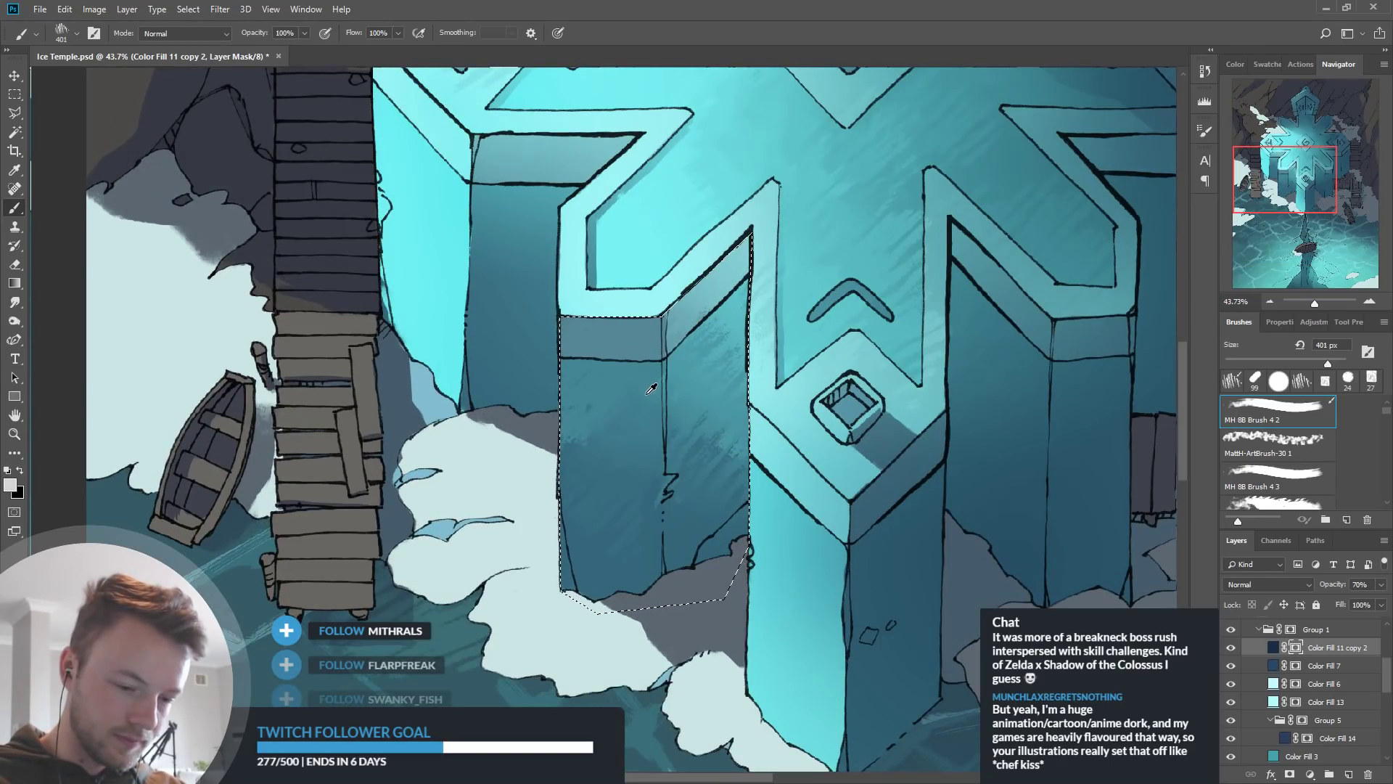
pyautogui.keyDown('alt'); pyautogui.click(630, 446); pyautogui.keyUp('alt')
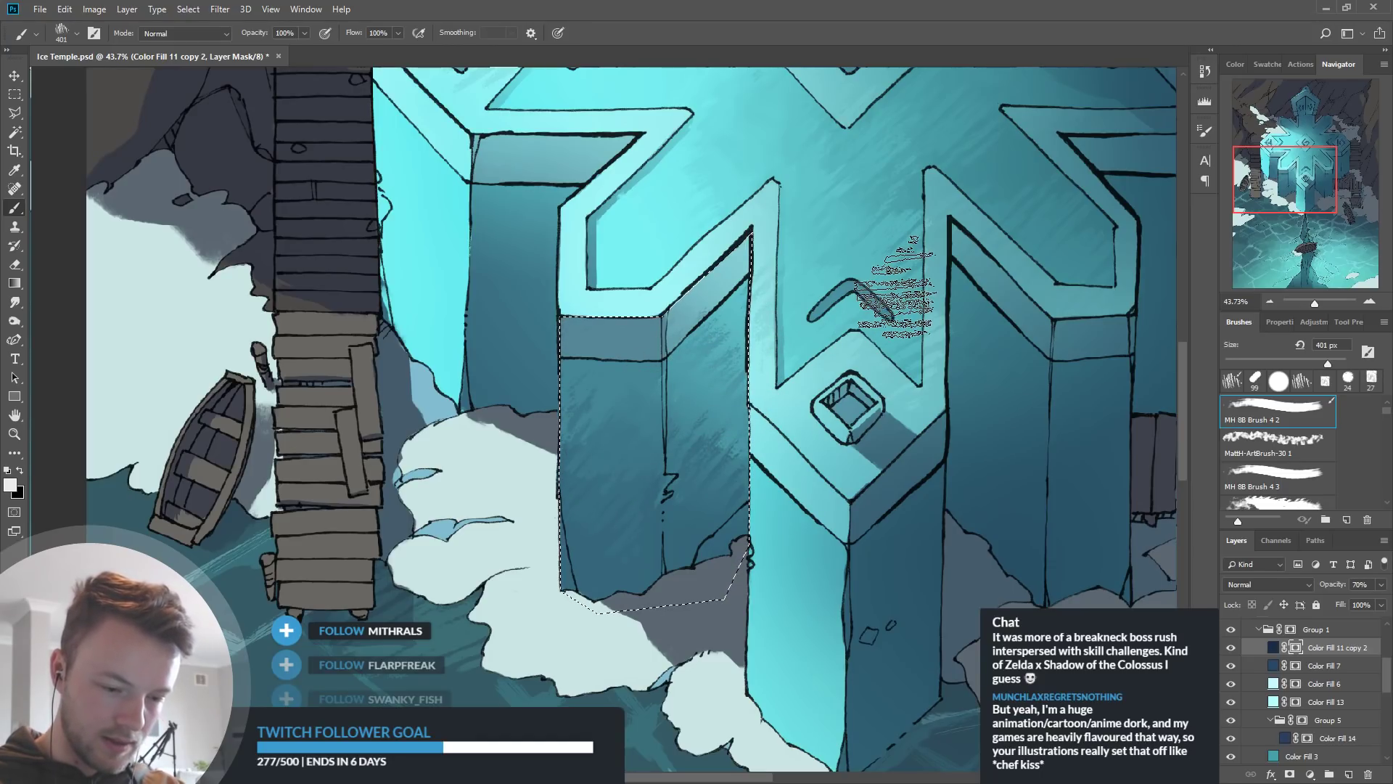
# Deselect the front-left pillar and examine its hatching against the full illustration and up close
pyautogui.scroll(-1, 900, 276)
pyautogui.scroll(-5, 781, 323)
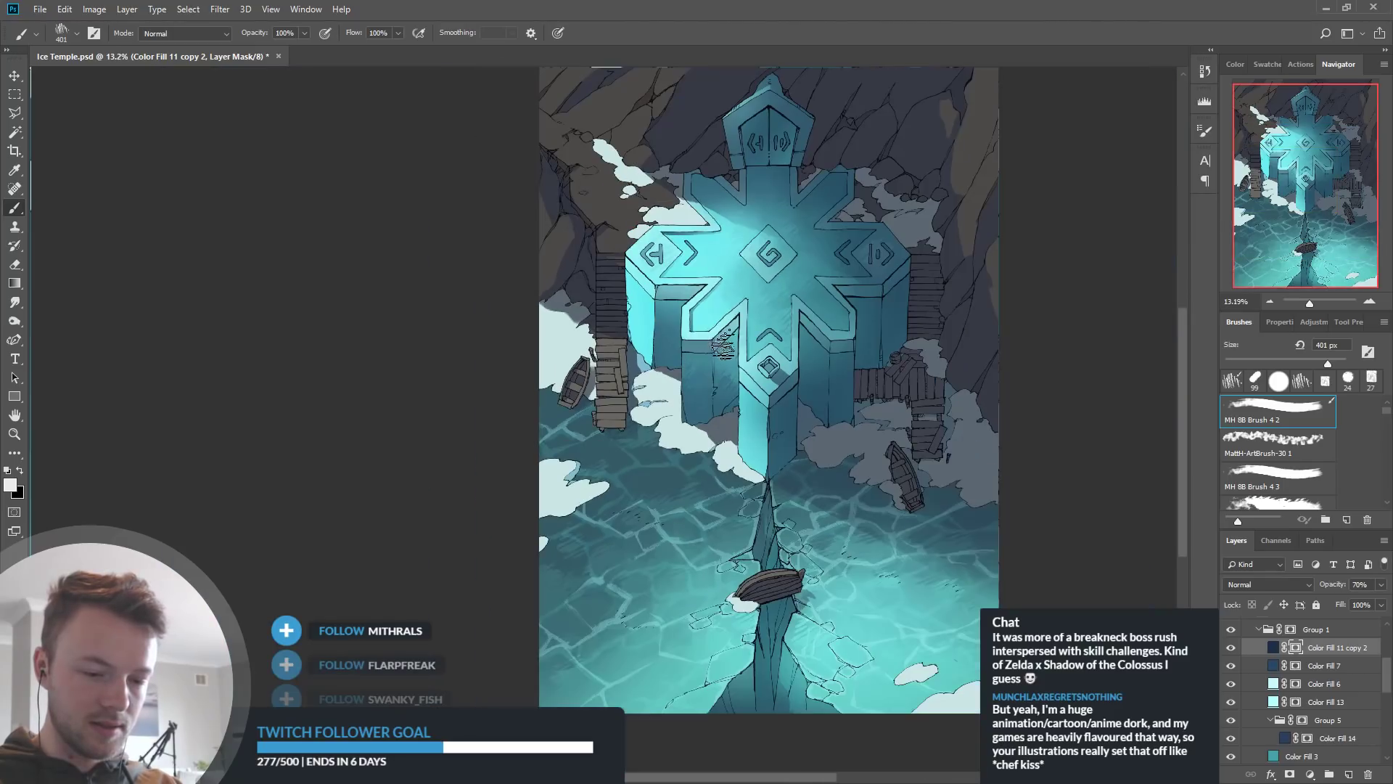
pyautogui.scroll(5, 827, 261)
pyautogui.scroll(-1, 642, 606)
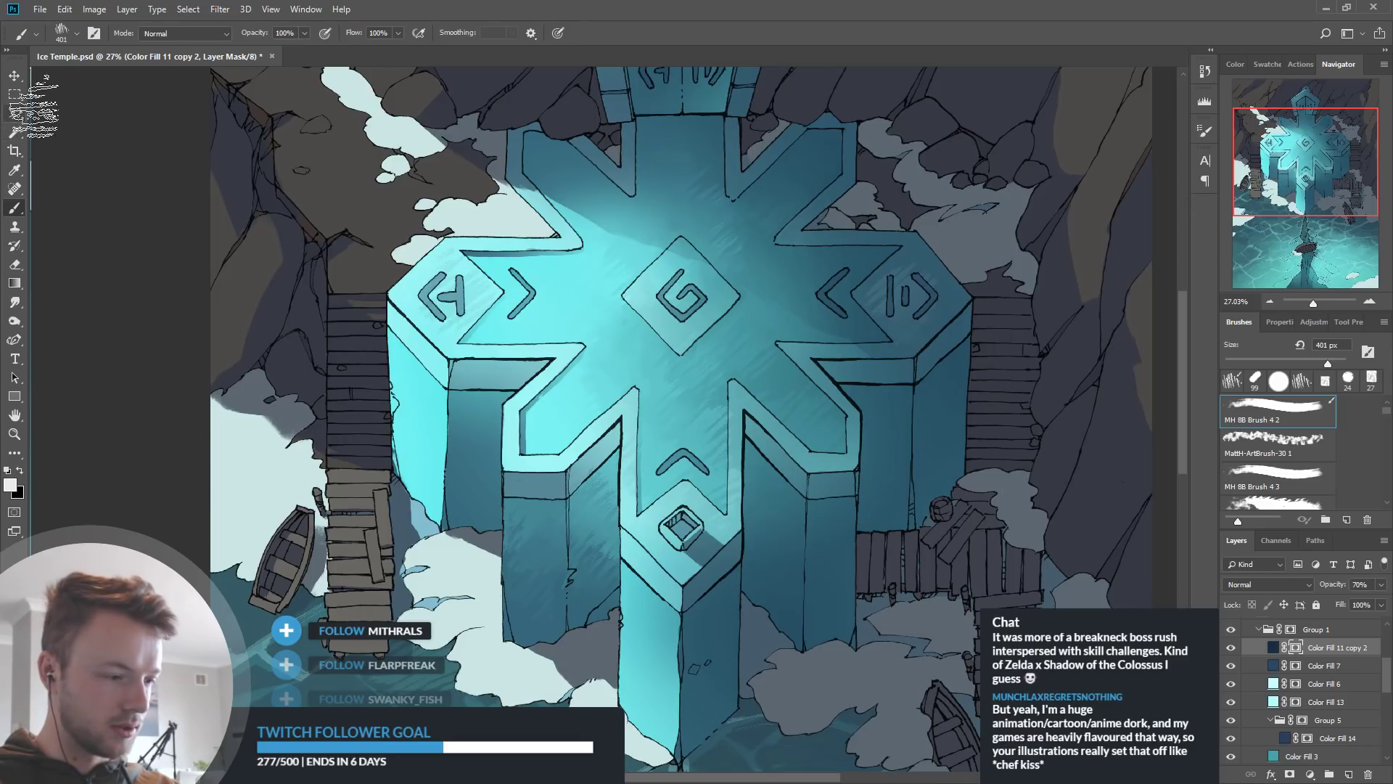
pyautogui.click(14, 112)
pyautogui.scroll(-2, 560, 405)
pyautogui.scroll(-3, 751, 470)
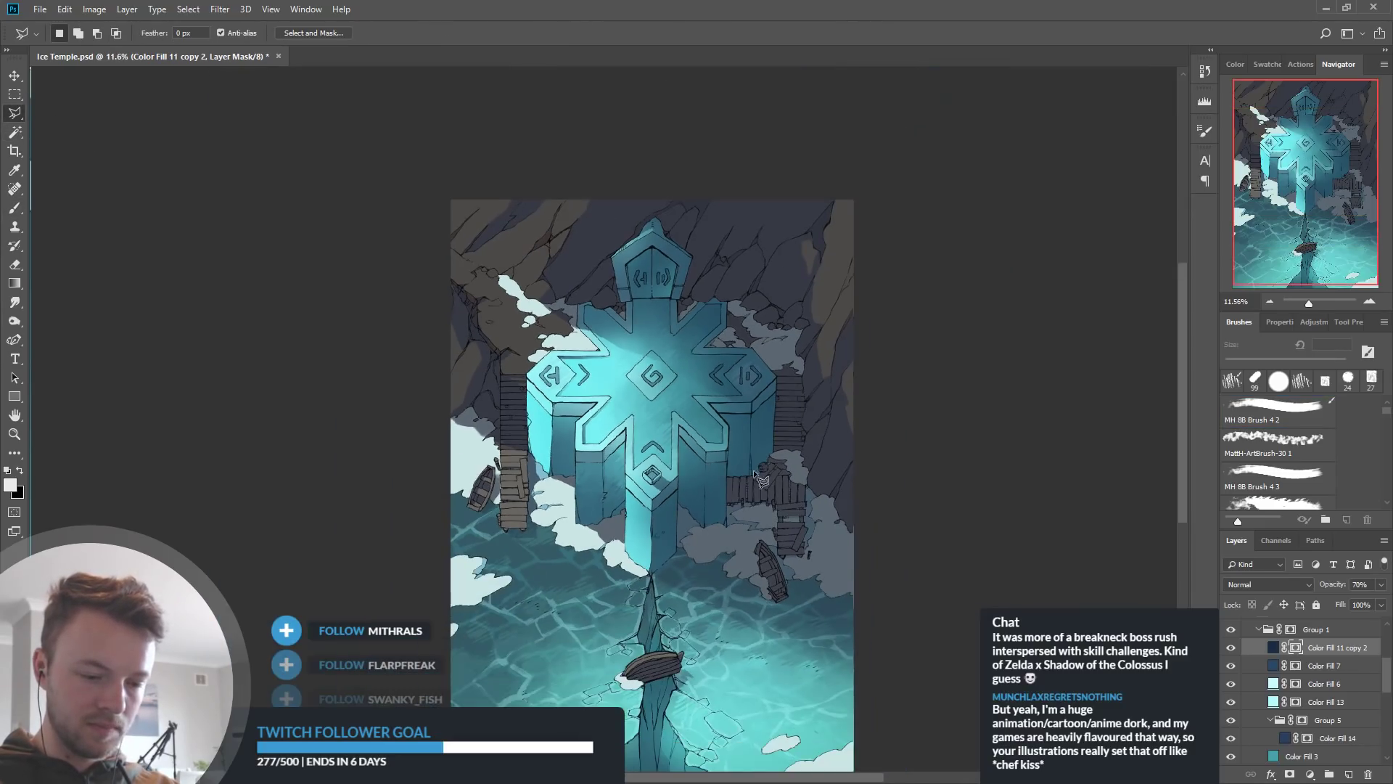
pyautogui.scroll(6, 613, 490)
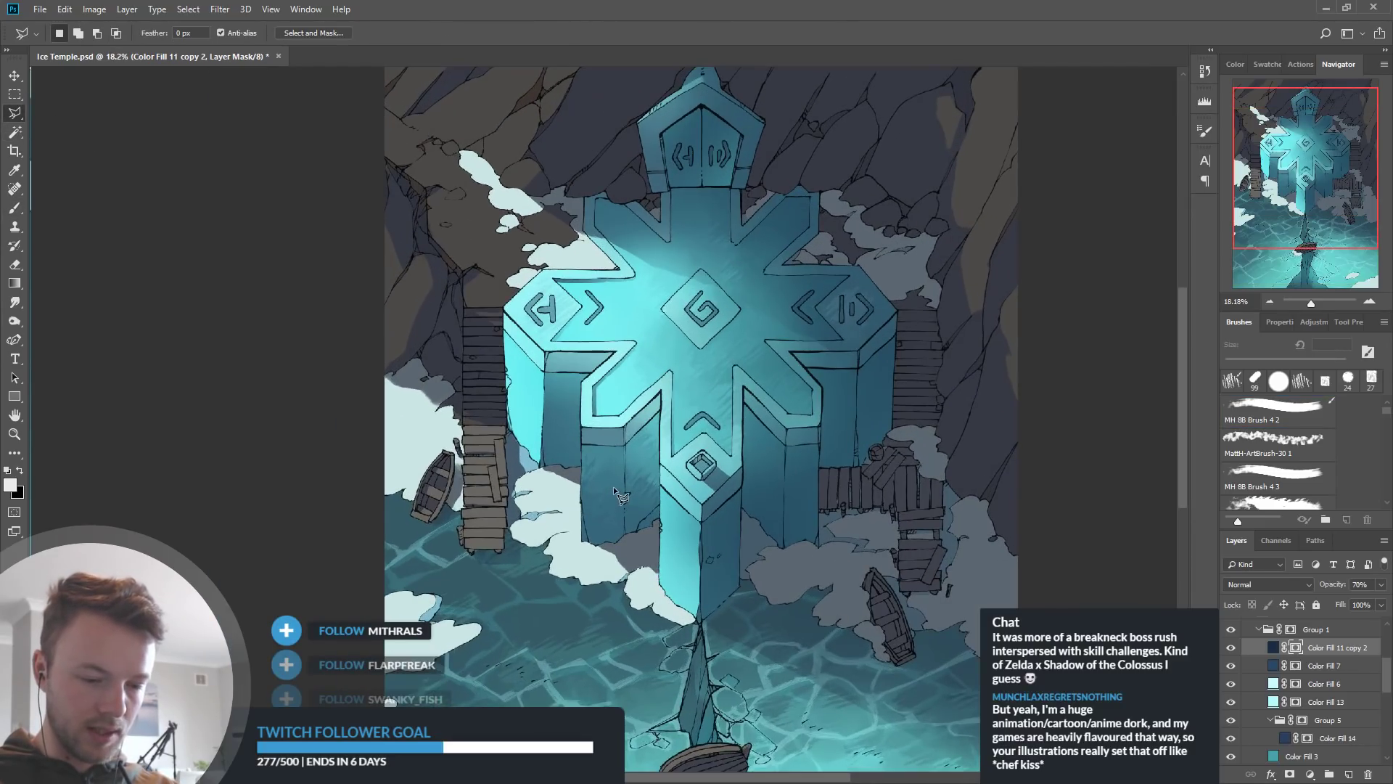
pyautogui.scroll(1, 613, 486)
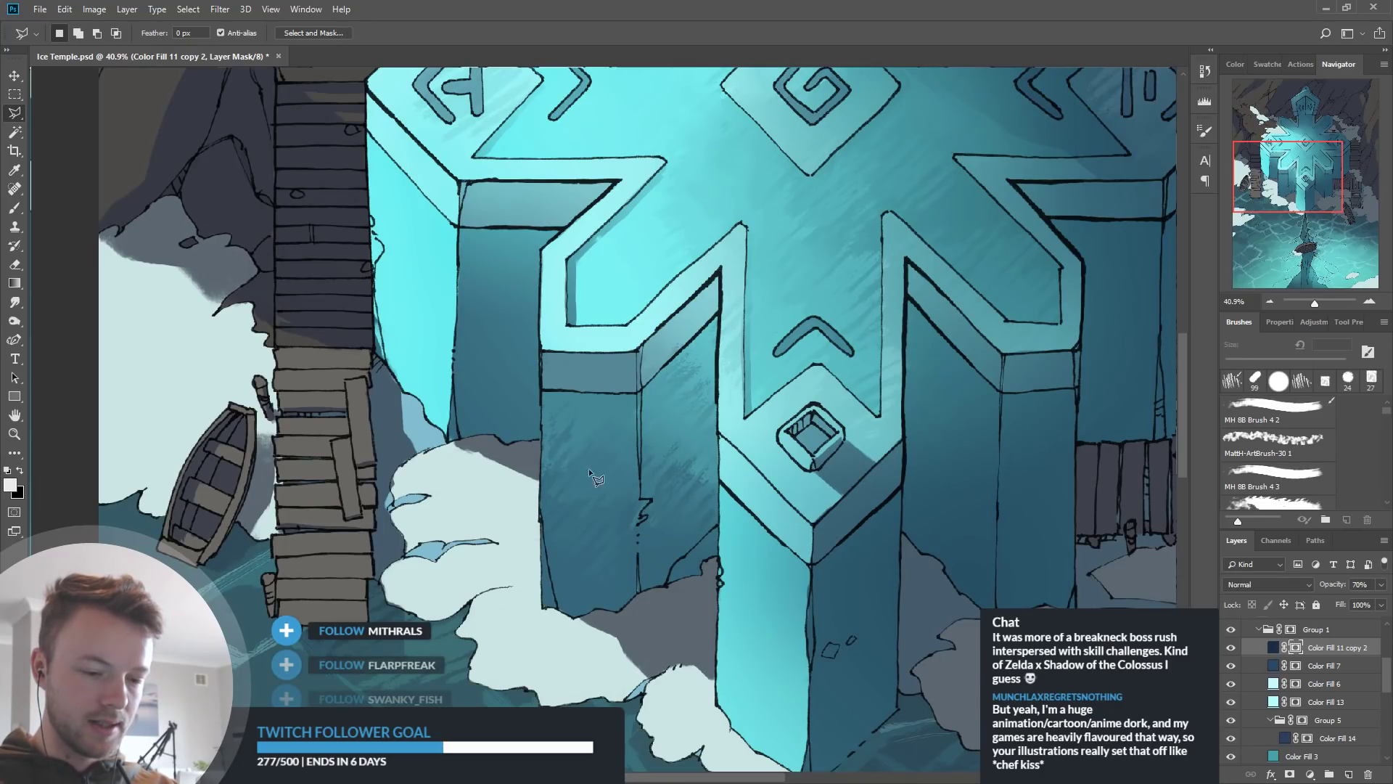
pyautogui.scroll(-1, 647, 455)
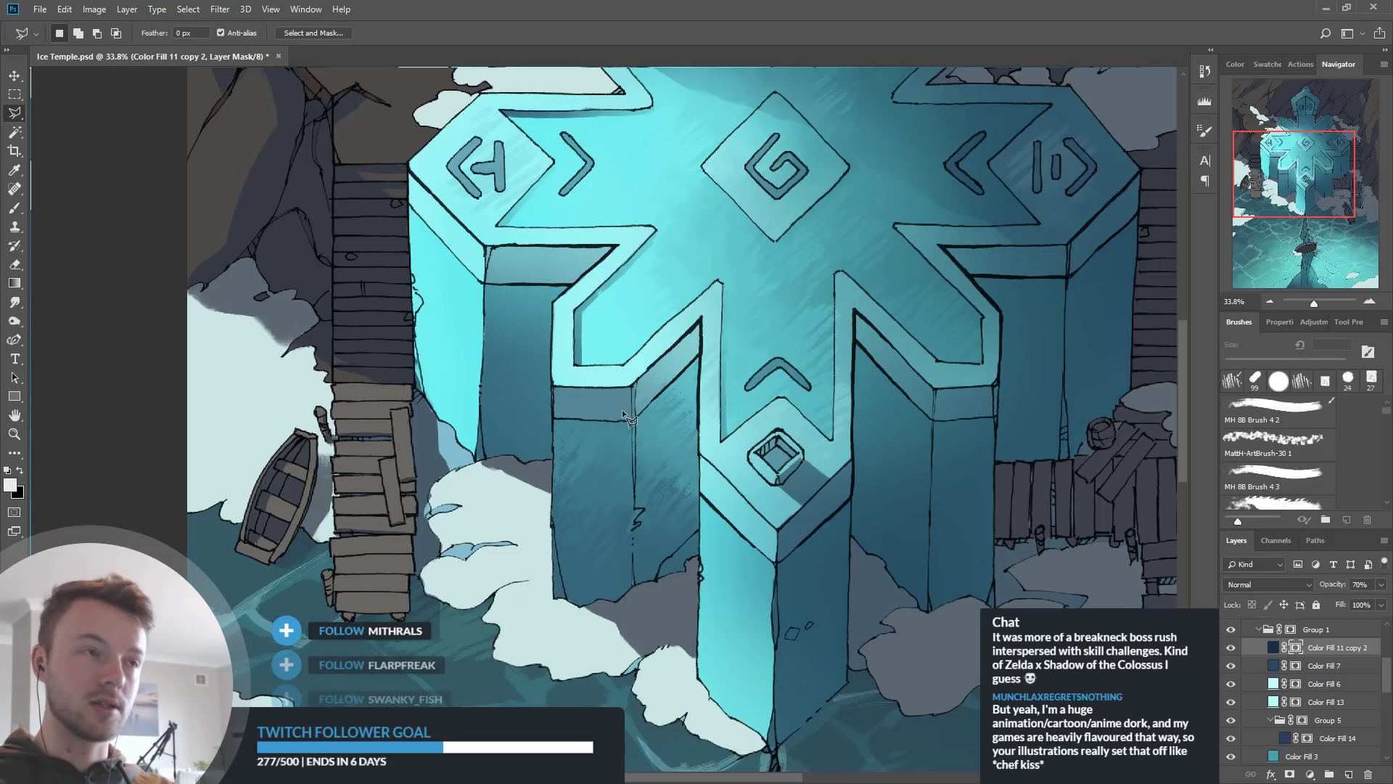
# Select the far-left pillar's side faces with a polygonal outline that includes the rim band under the platform edge
pyautogui.scroll(2, 406, 182)
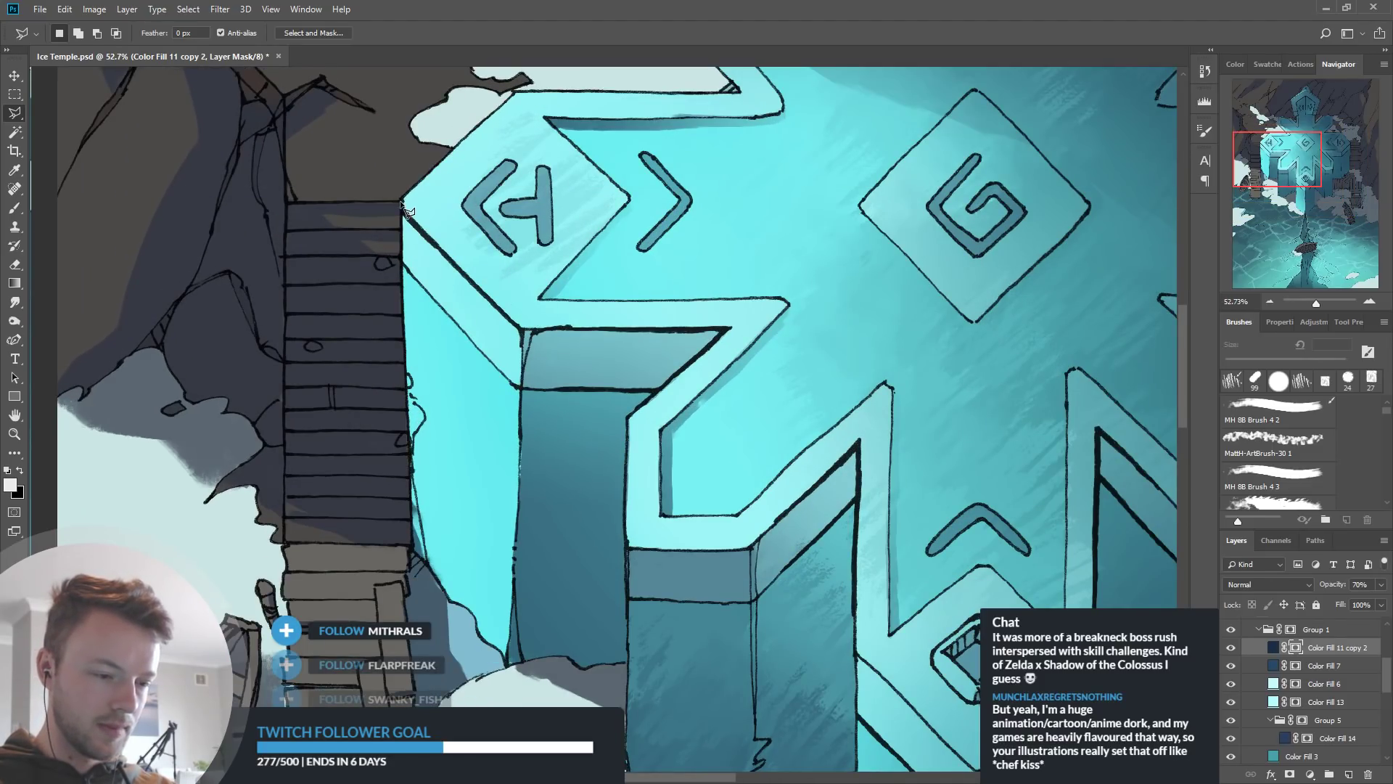
pyautogui.click(404, 203)
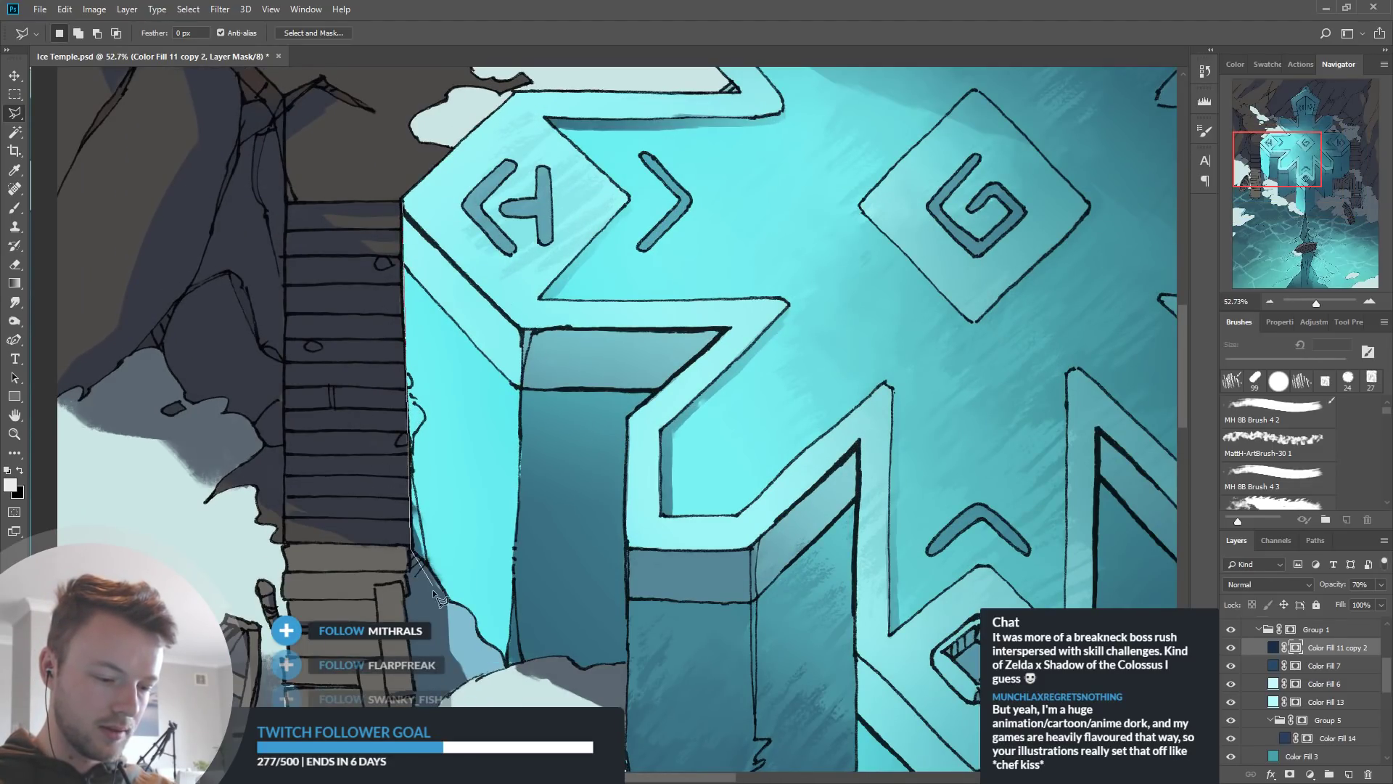
pyautogui.click(544, 678)
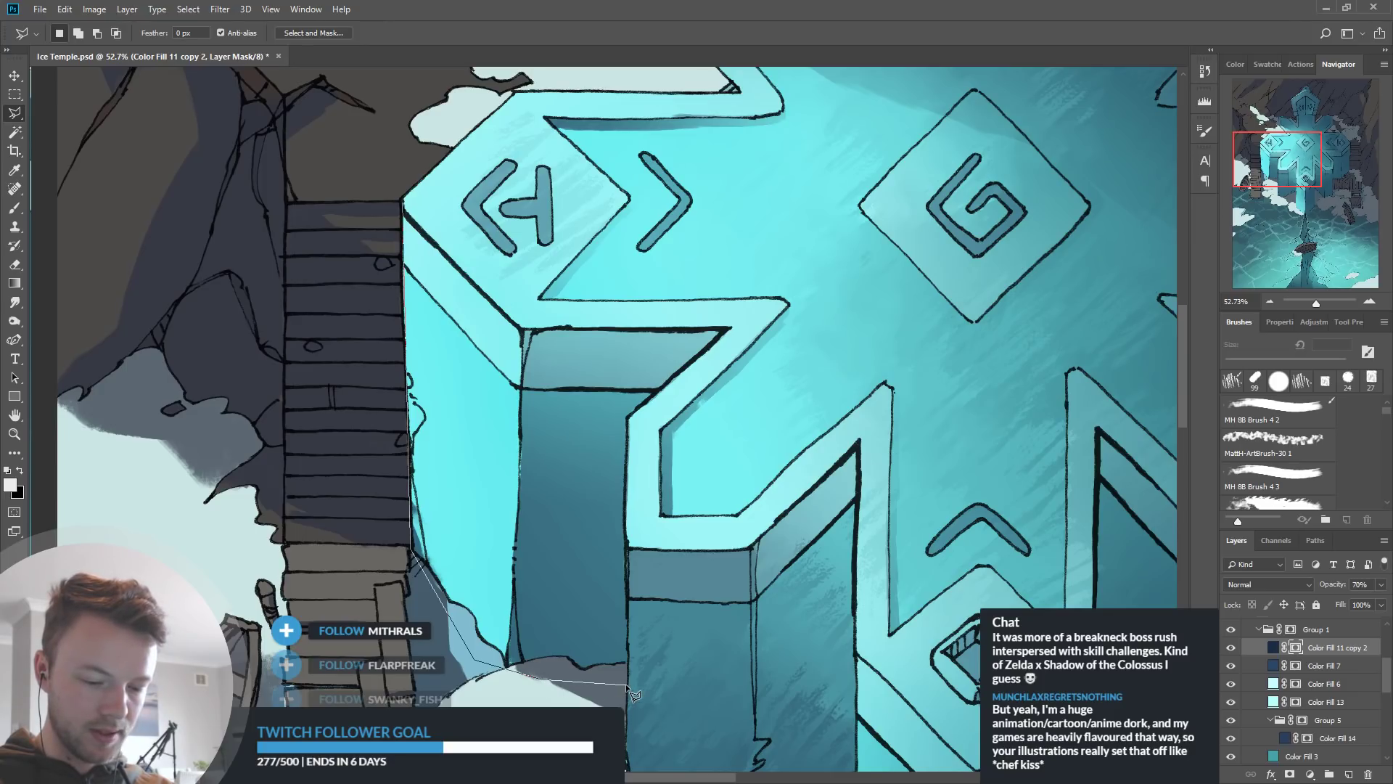
pyautogui.click(626, 683)
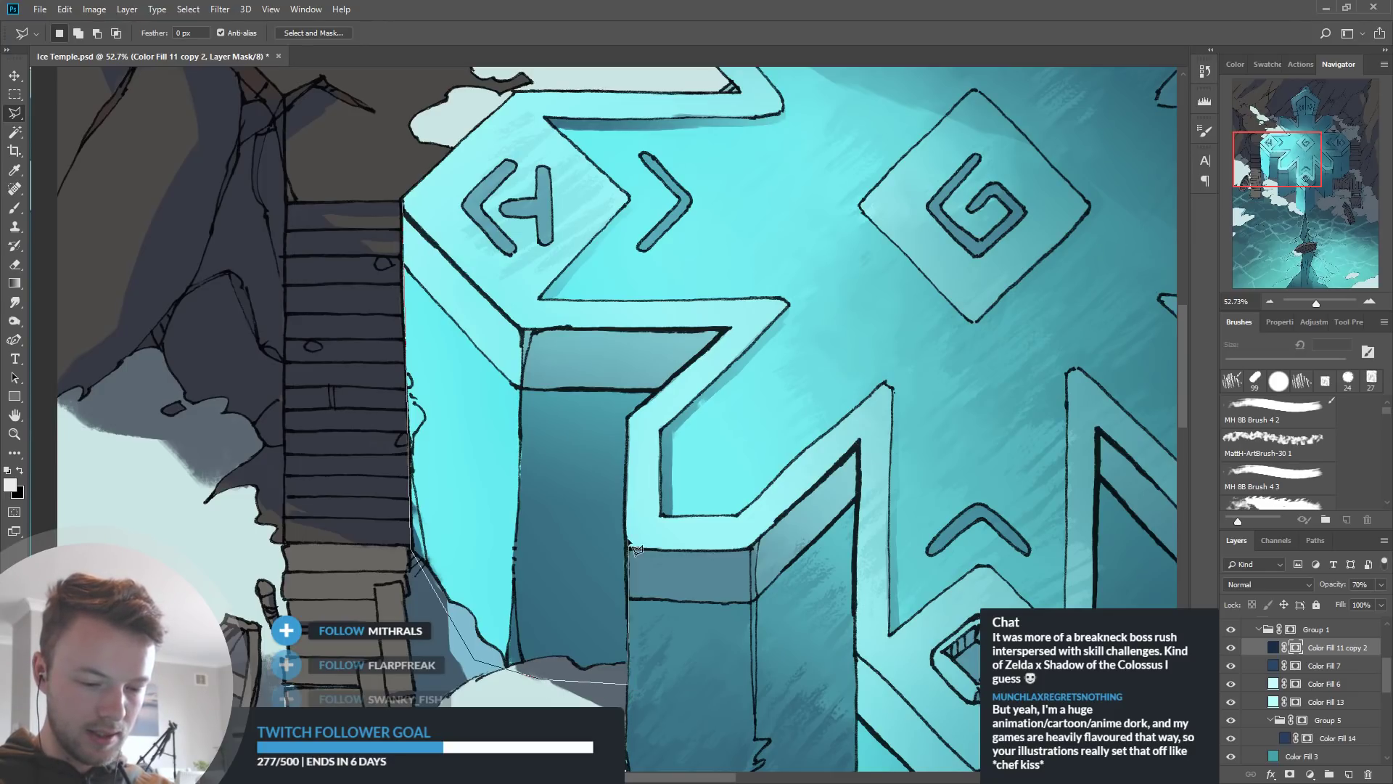
pyautogui.click(627, 418)
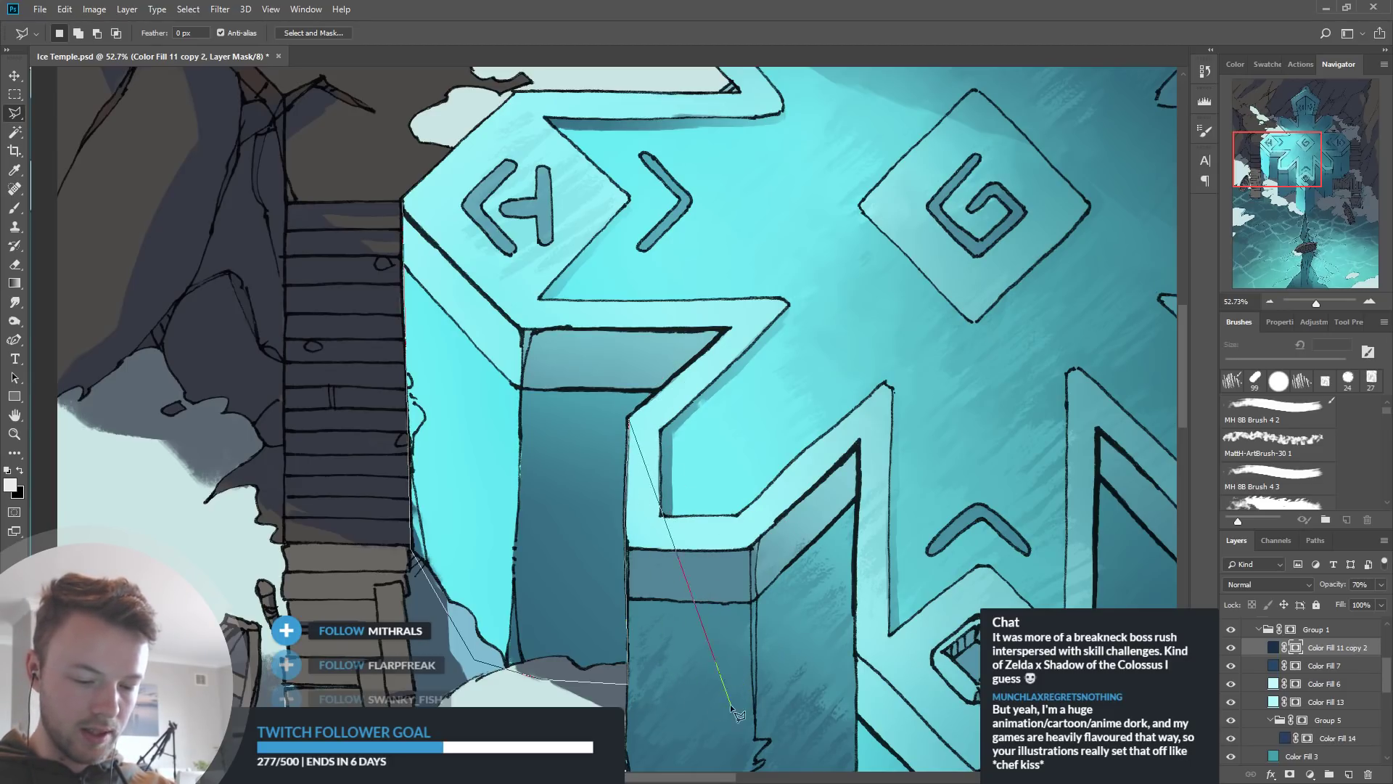
pyautogui.click(729, 328)
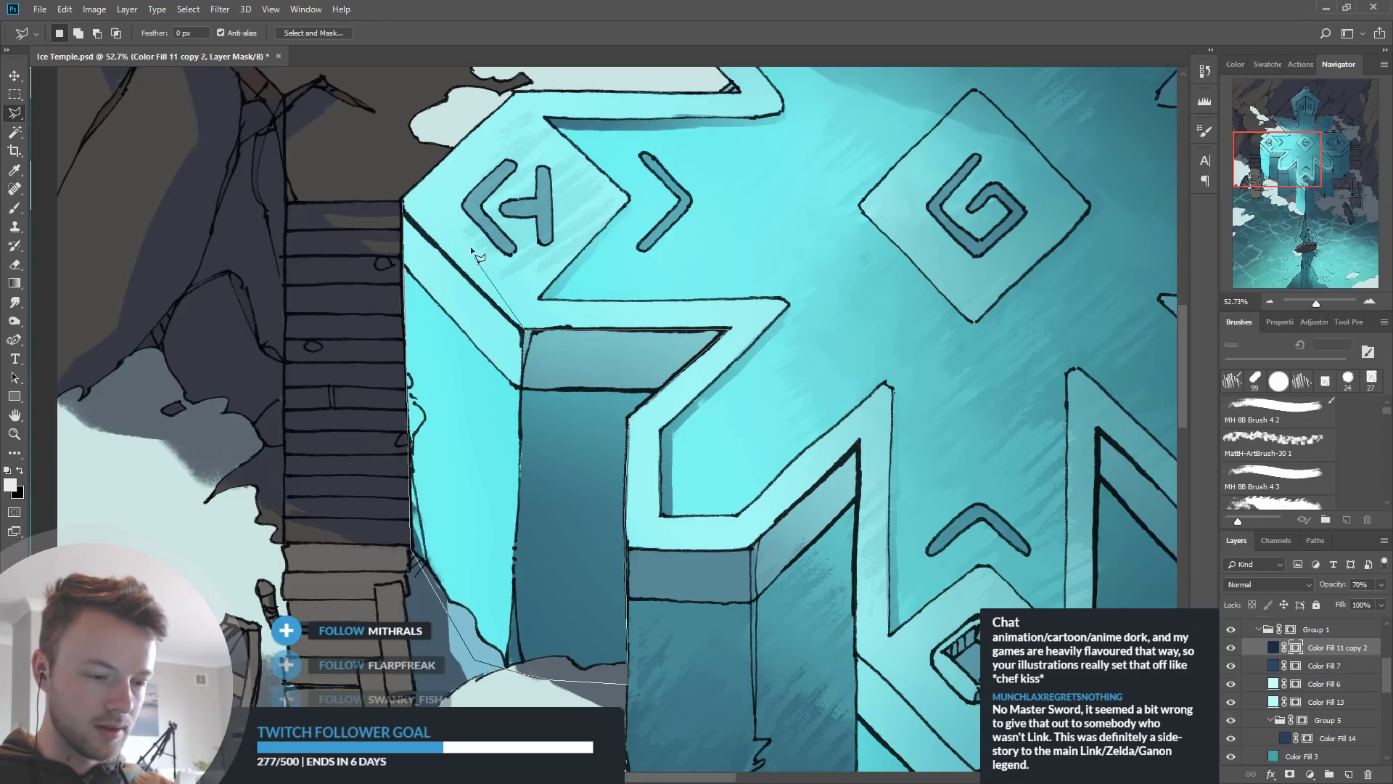
pyautogui.click(404, 204)
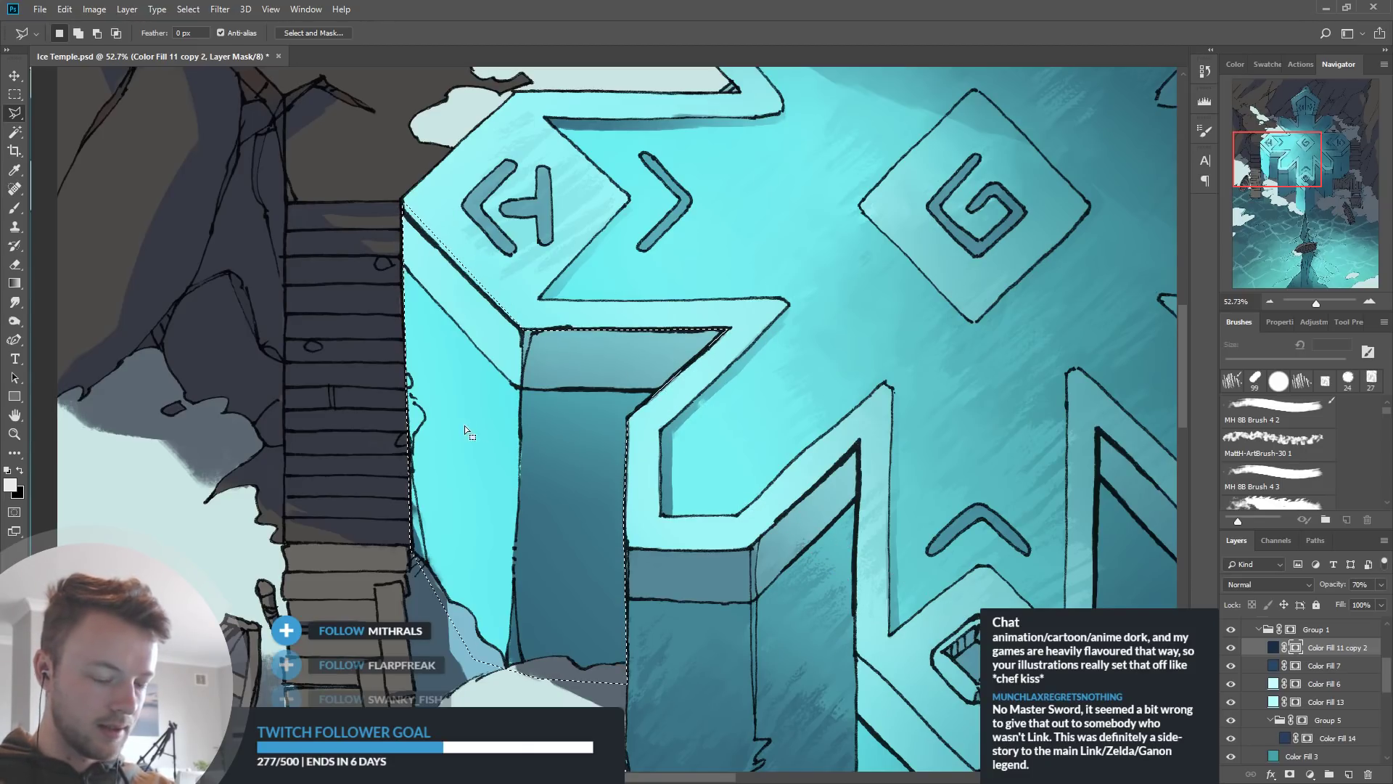
# Brush diagonal hatching over the selected pillar's two faces with MH 8B Brush 4 2 at 401 px, sampling new mask tones and undoing the last stroke
pyautogui.press('b')
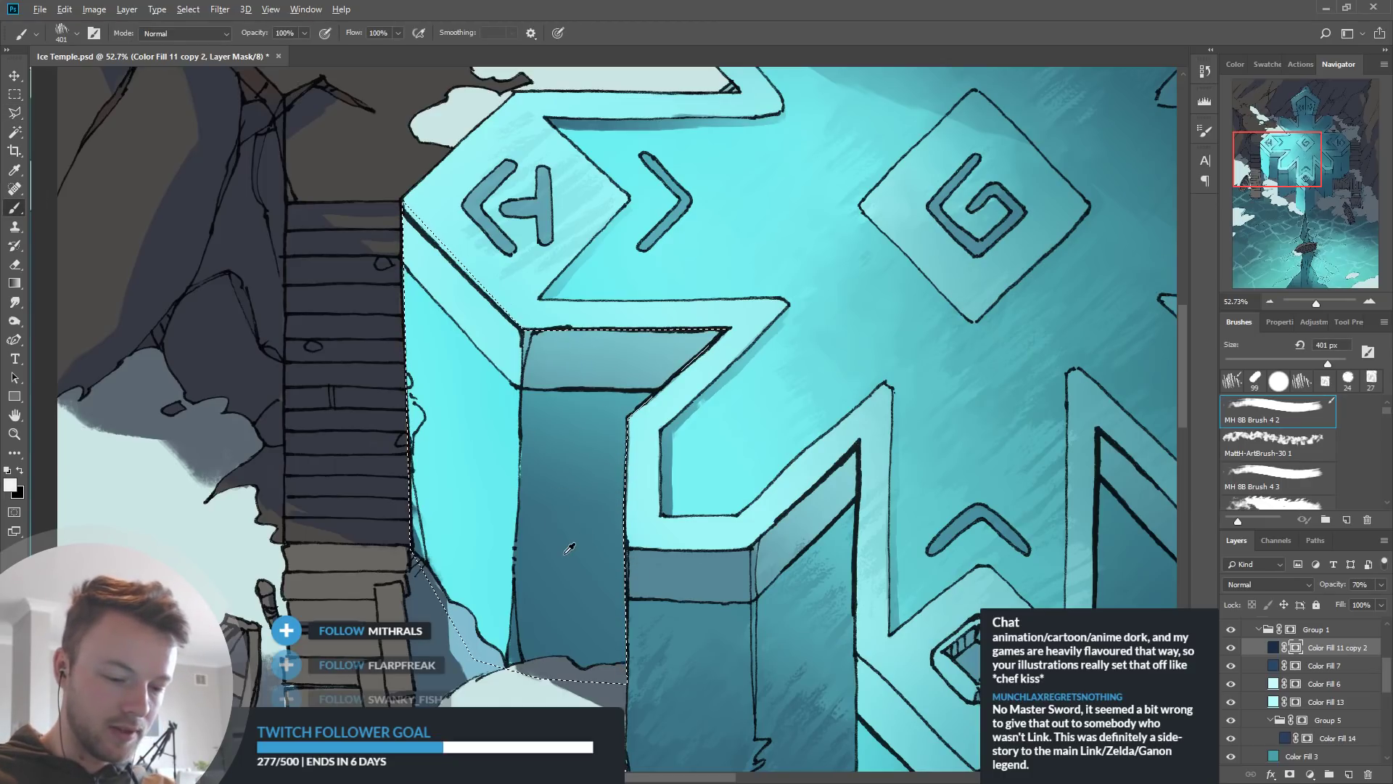
pyautogui.keyDown('alt'); pyautogui.click(613, 462); pyautogui.keyUp('alt')
pyautogui.moveTo(595, 474); pyautogui.dragTo(603, 465)
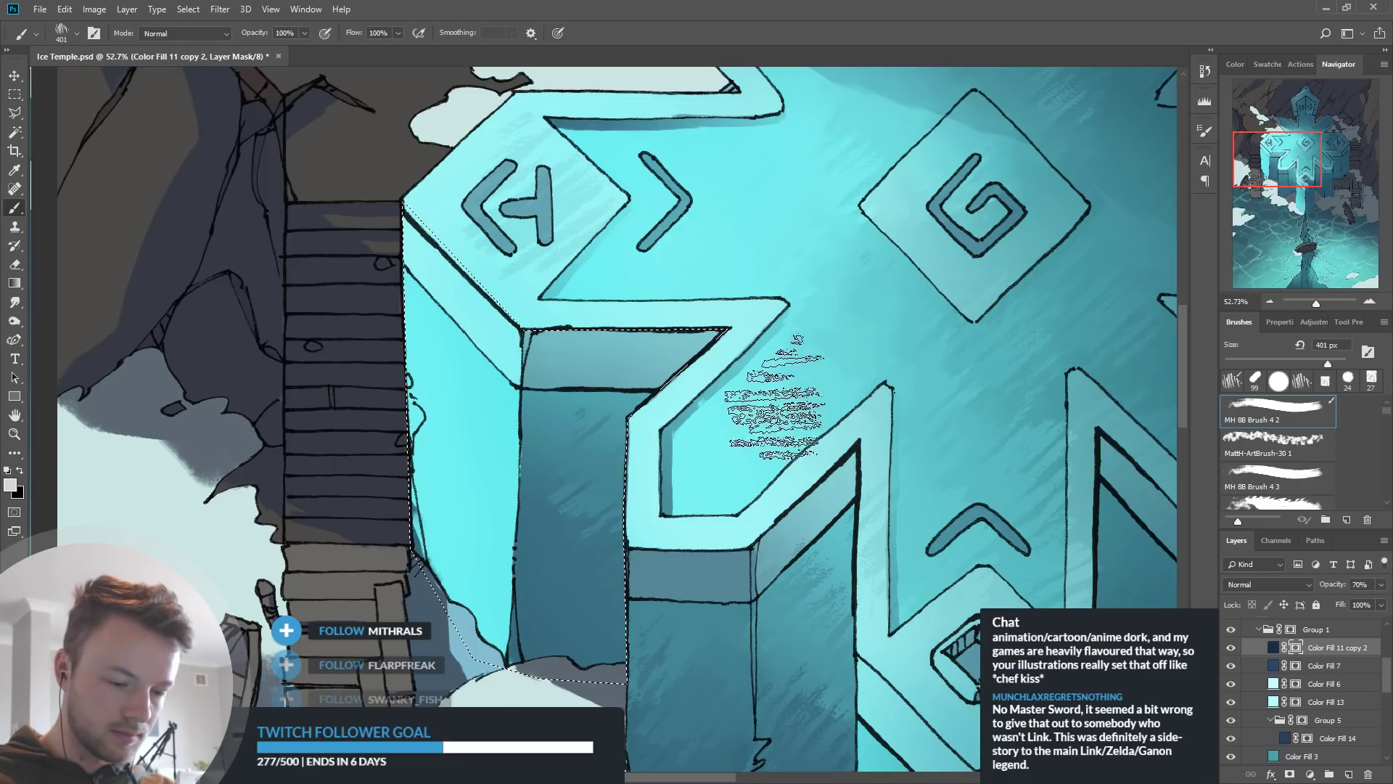
pyautogui.moveTo(562, 508); pyautogui.dragTo(540, 529)
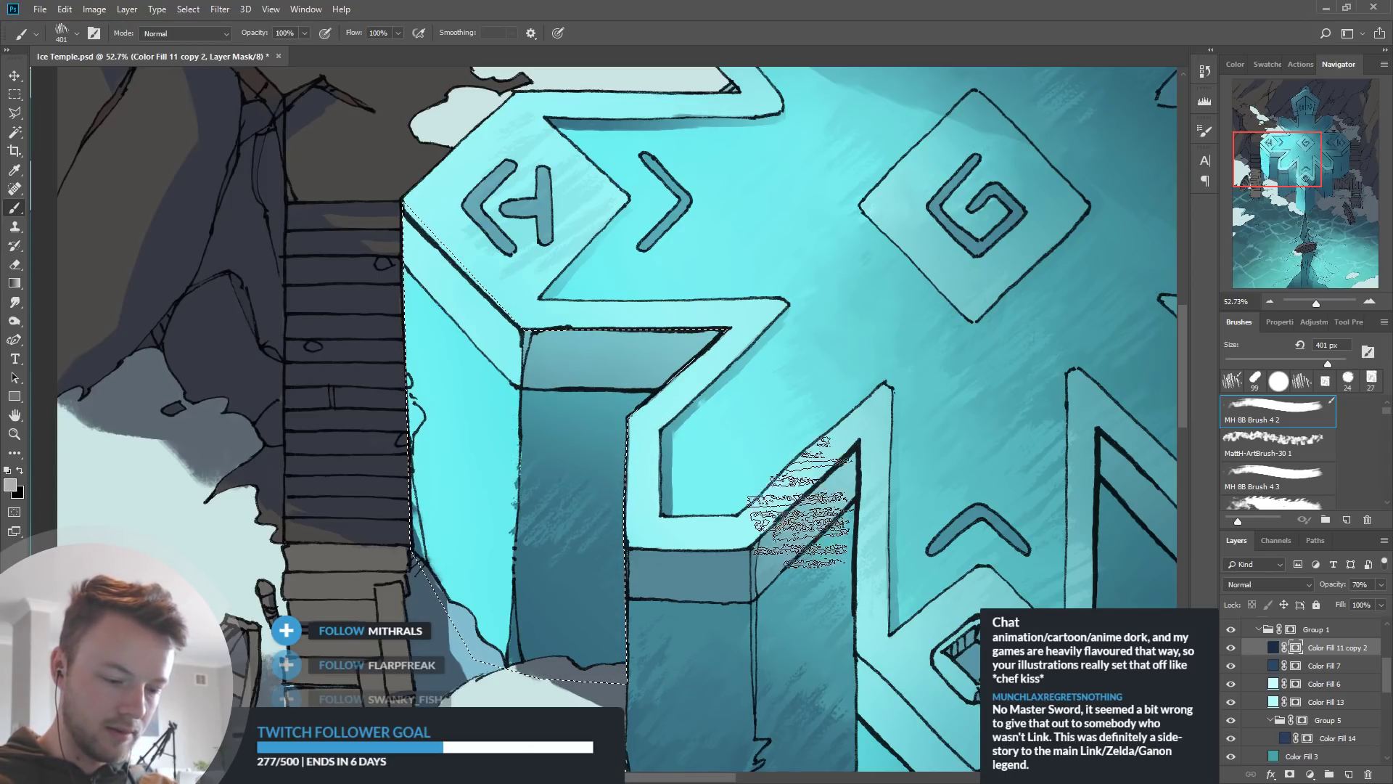
pyautogui.press('i')
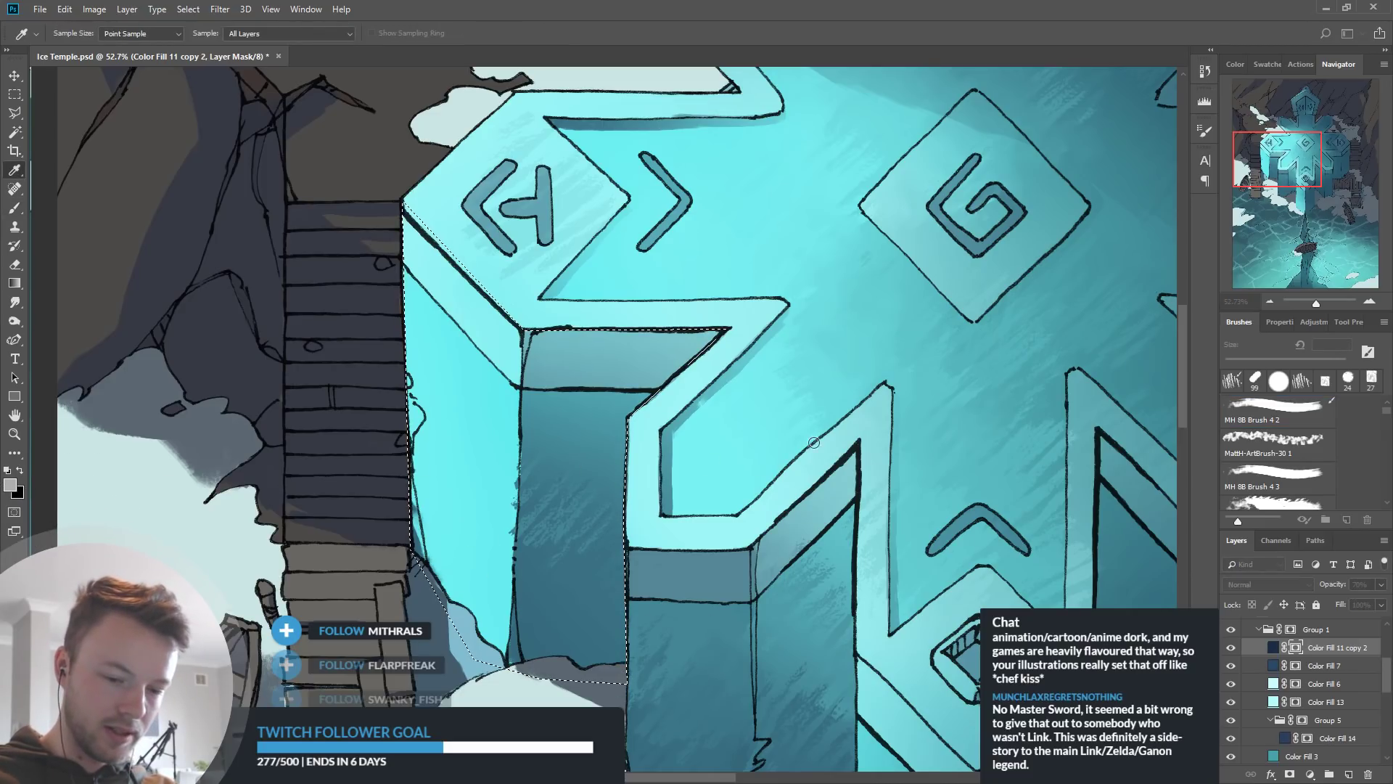
pyautogui.click(899, 375)
pyautogui.press('b')
pyautogui.moveTo(465, 581)
pyautogui.mouseDown()
pyautogui.moveTo(460, 622)
pyautogui.moveTo(458, 591)
pyautogui.moveTo(528, 609)
pyautogui.mouseUp()
pyautogui.hotkey('ctrl', 'z')
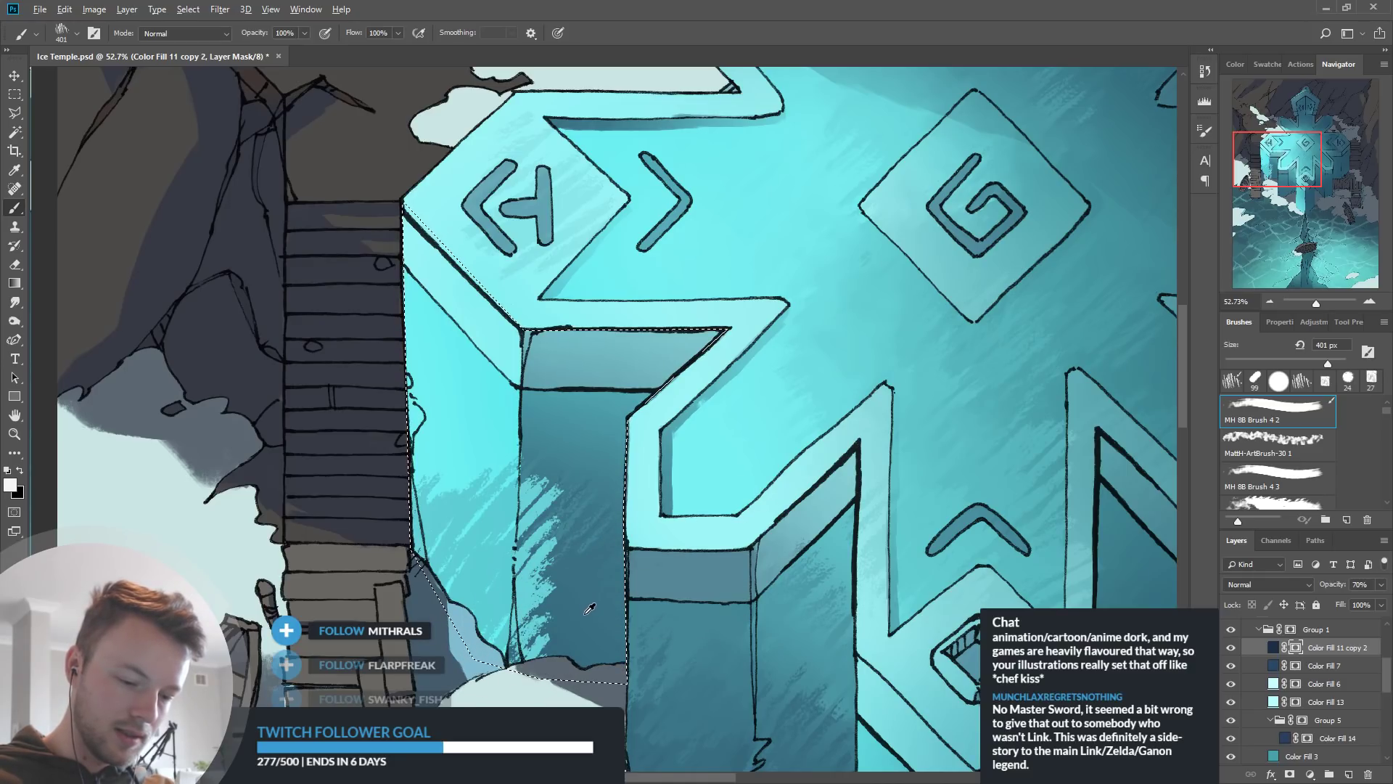
# Cover the light strokes on the pillar's right face with a 137 px Hard Round brush and rework the left face's hatching with MH 8B Brush 4 2 at 377 px
pyautogui.click(1278, 381)
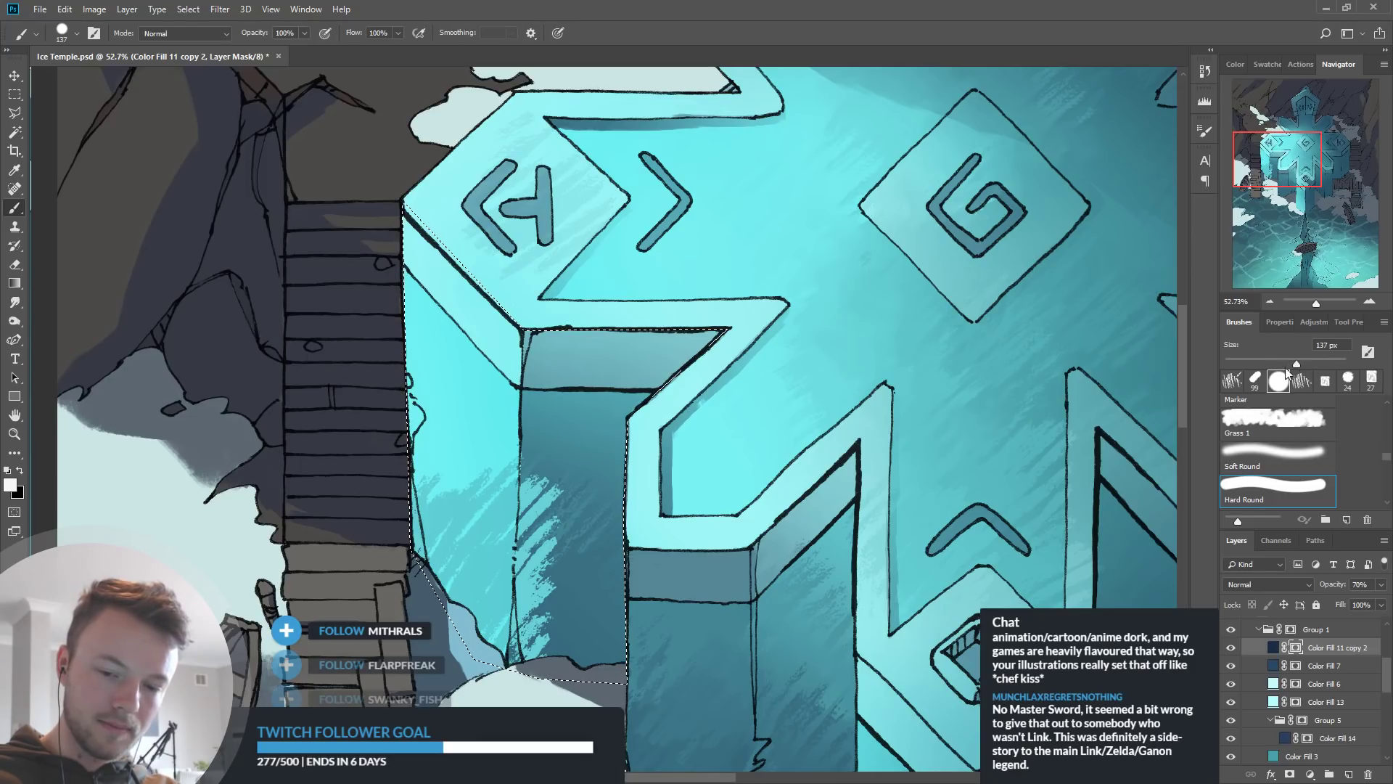
pyautogui.moveTo(542, 484); pyautogui.dragTo(543, 629)
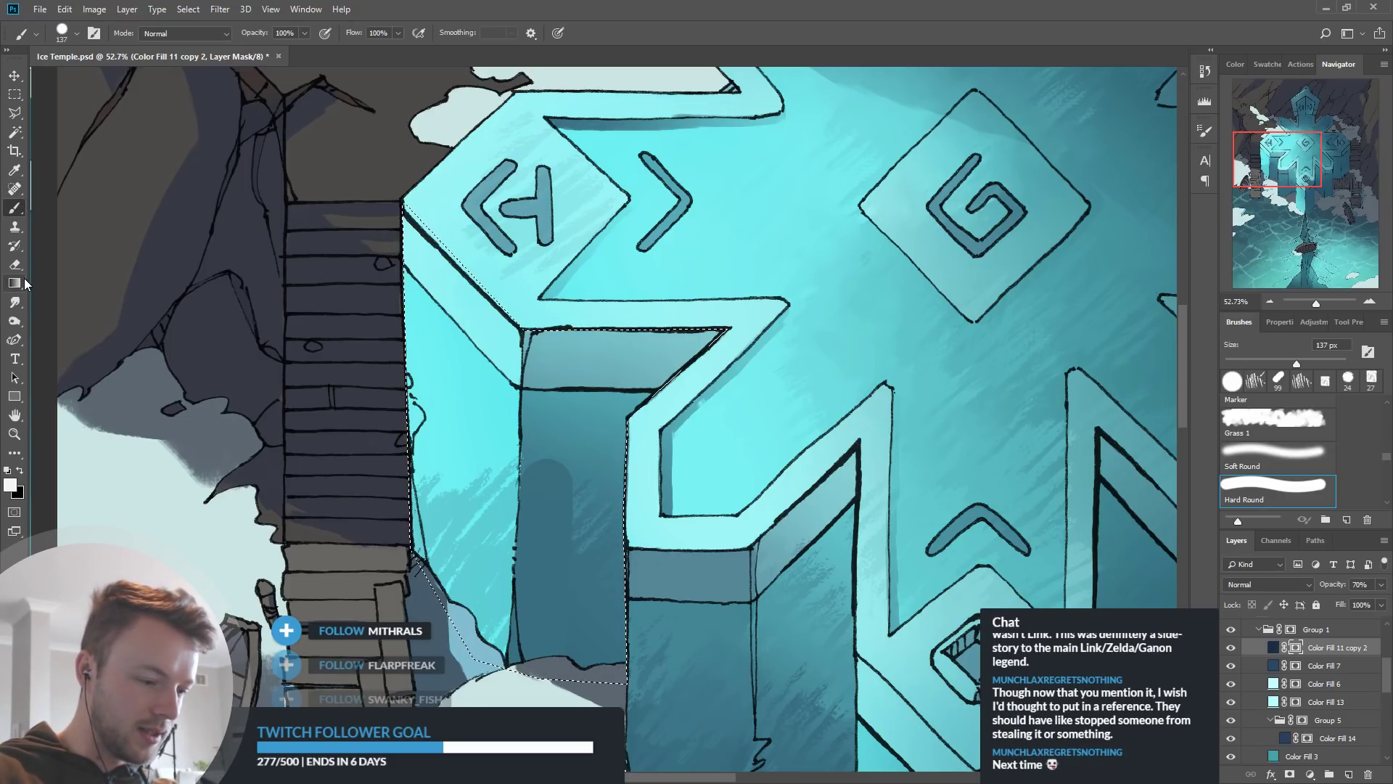
pyautogui.click(16, 303)
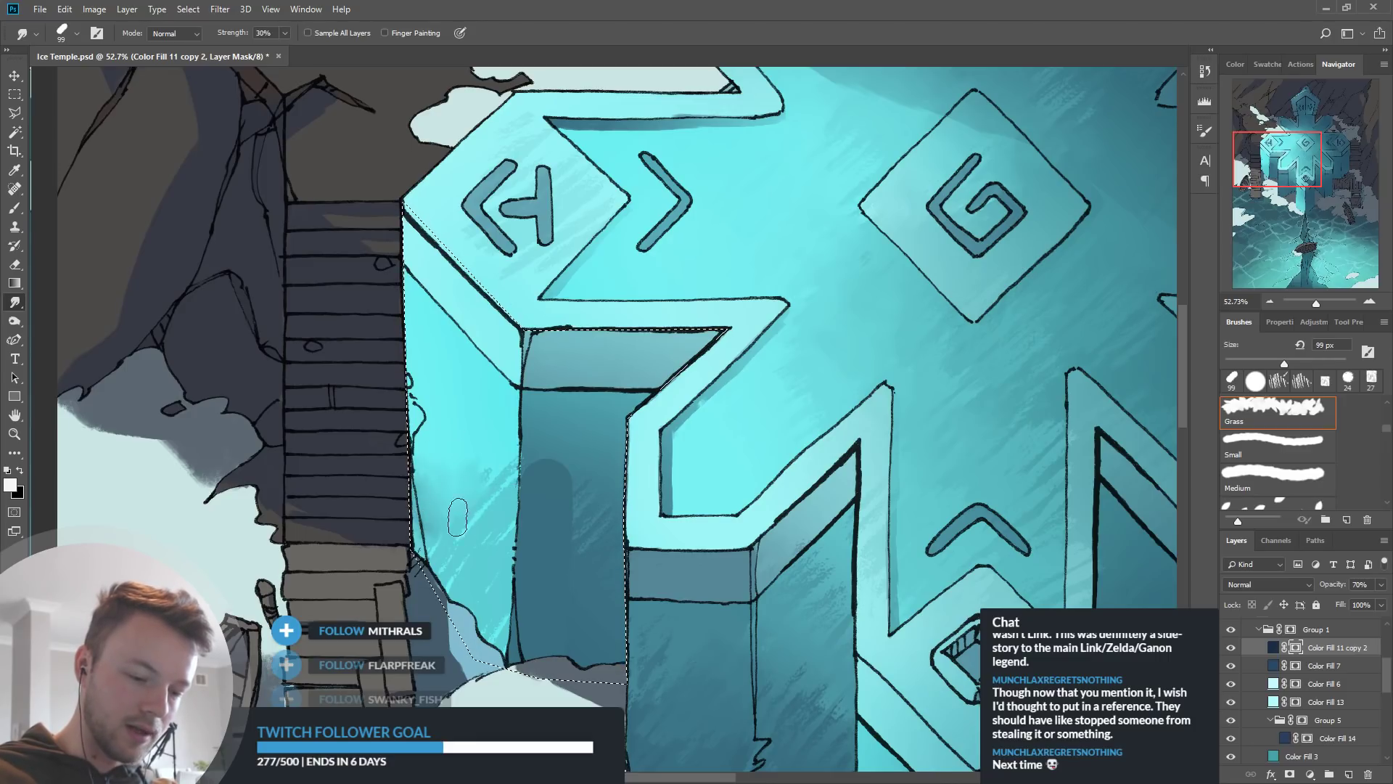
pyautogui.press('b')
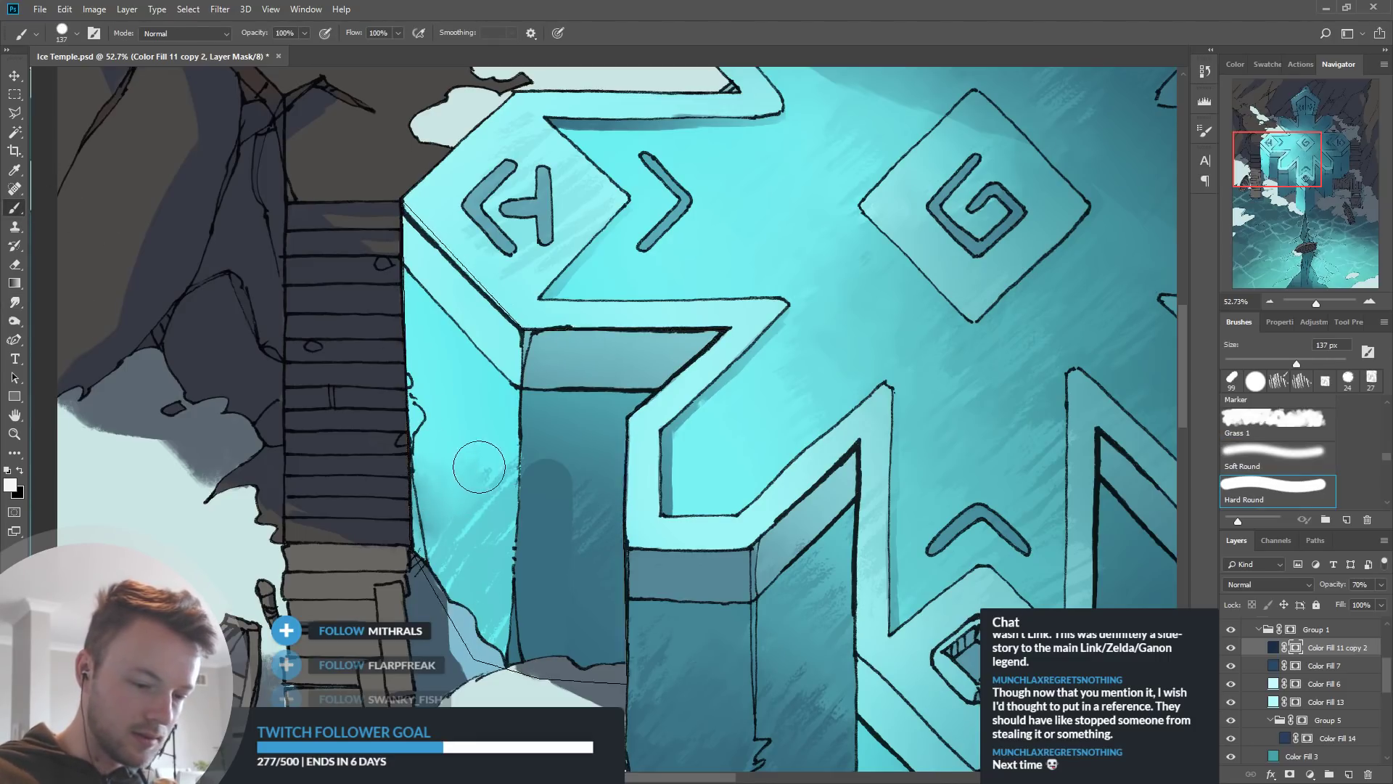
pyautogui.click(1279, 380)
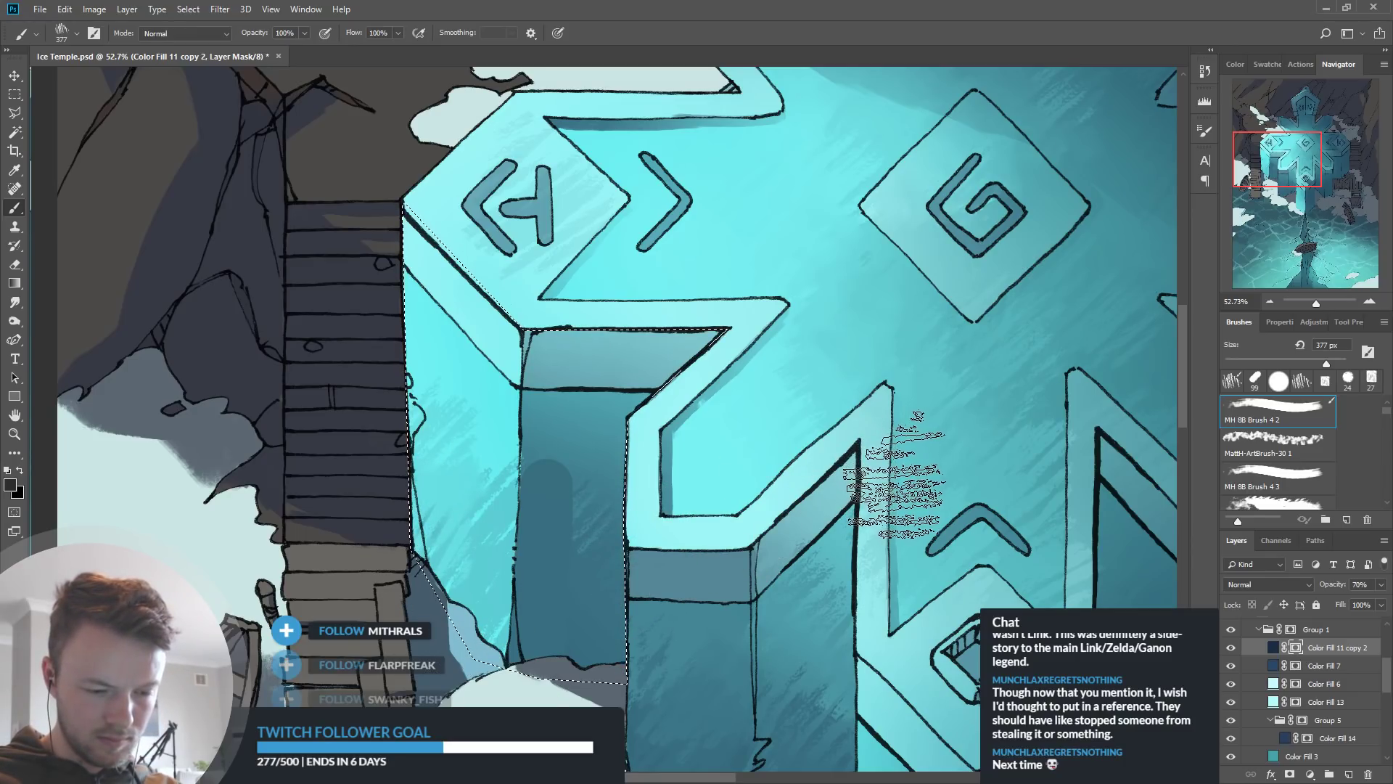
# Subtract the pillar's left face from the selection with a polygonal outline along the vertical edge between the two faces
pyautogui.click(15, 94)
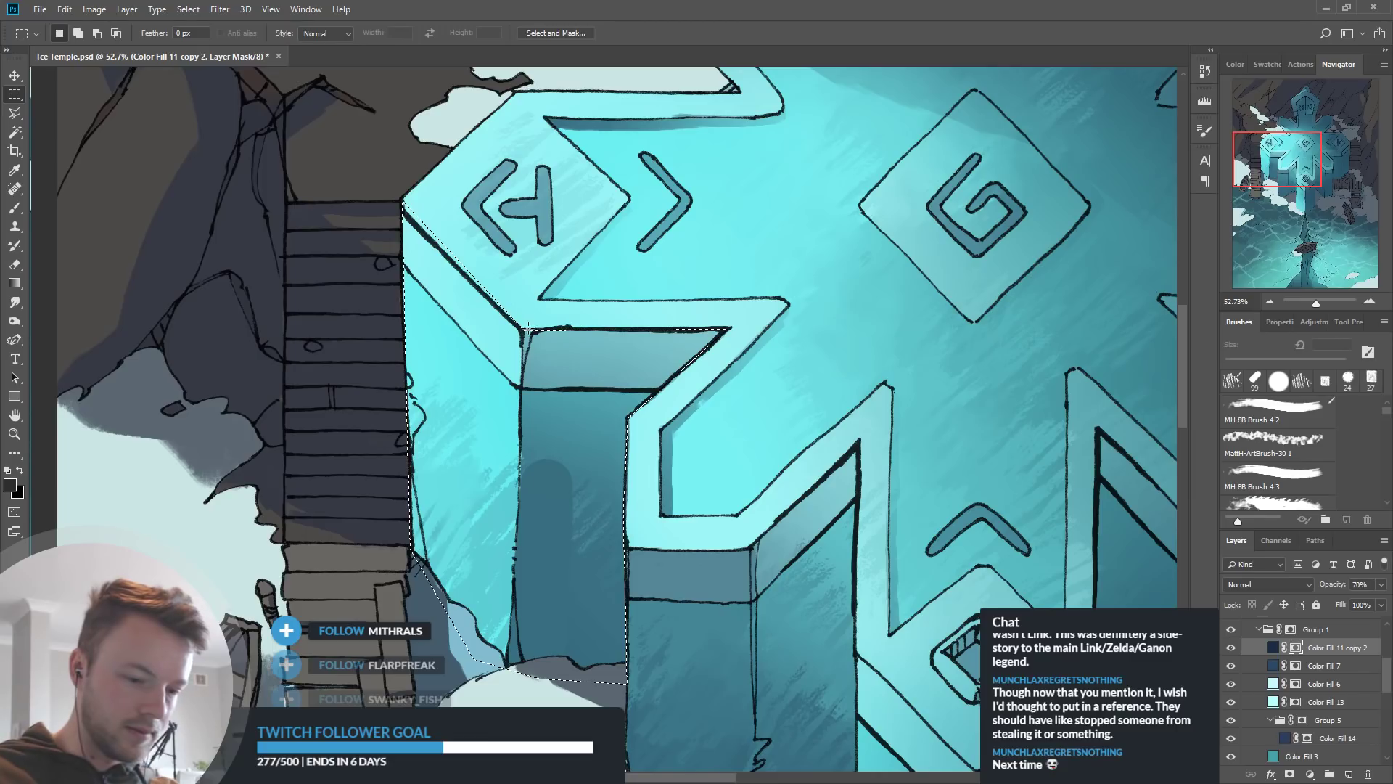
pyautogui.moveTo(353, 171); pyautogui.dragTo(484, 656)
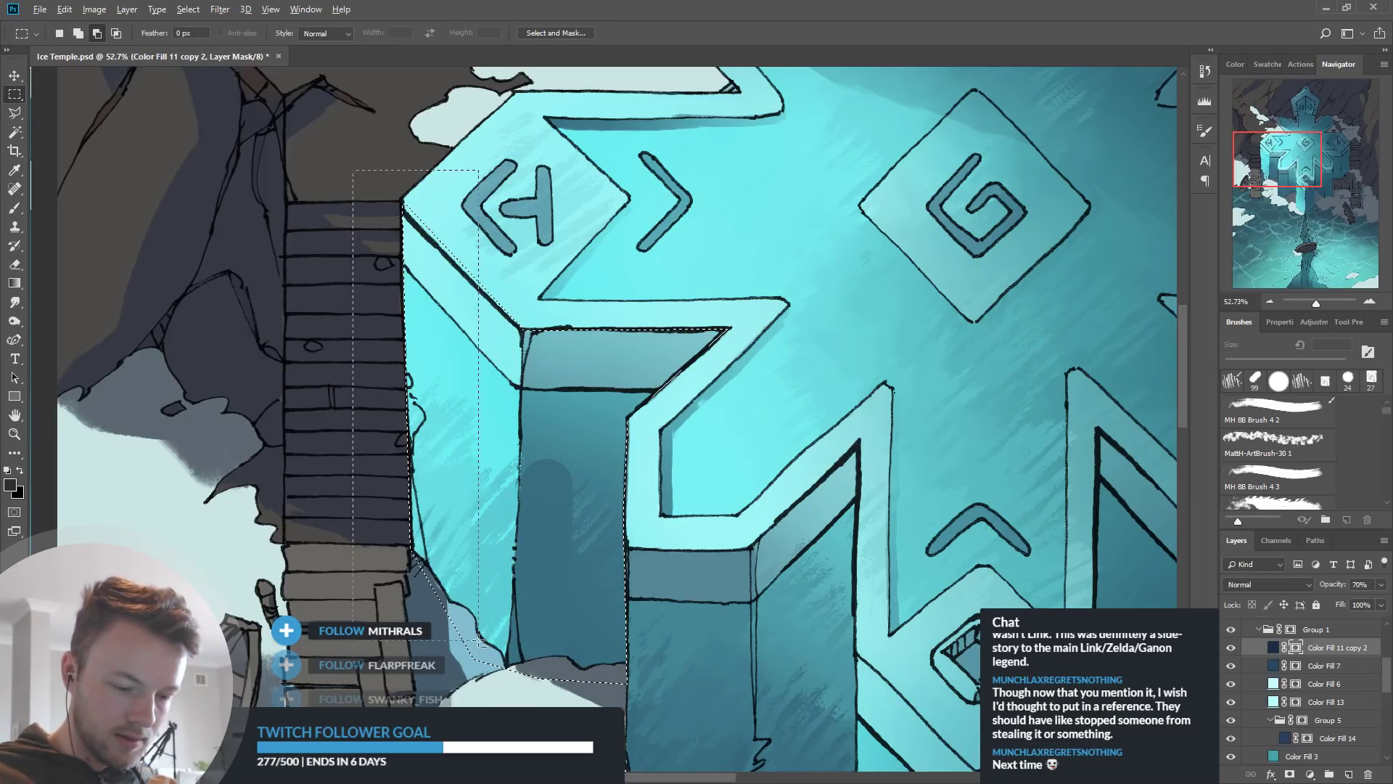
pyautogui.hotkey('shift', 'l')
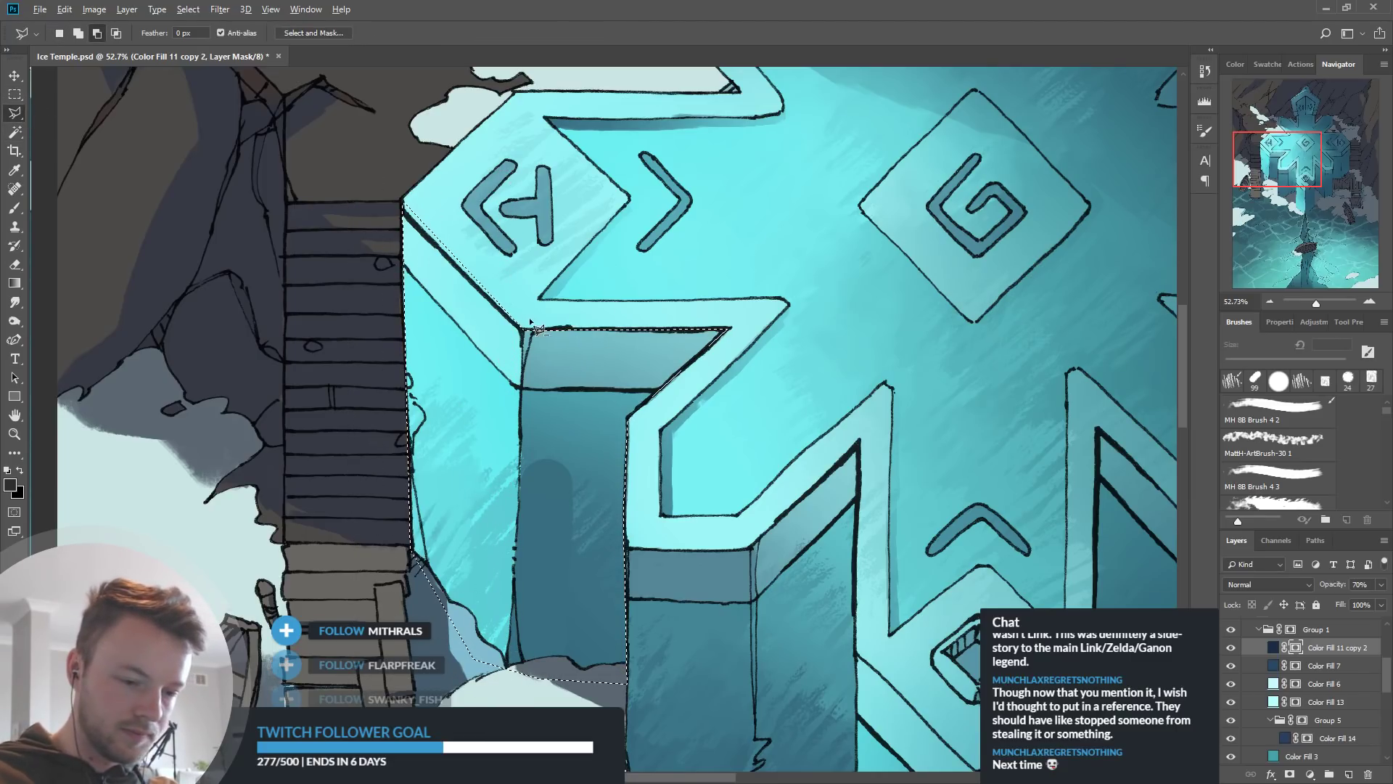
pyautogui.click(524, 327)
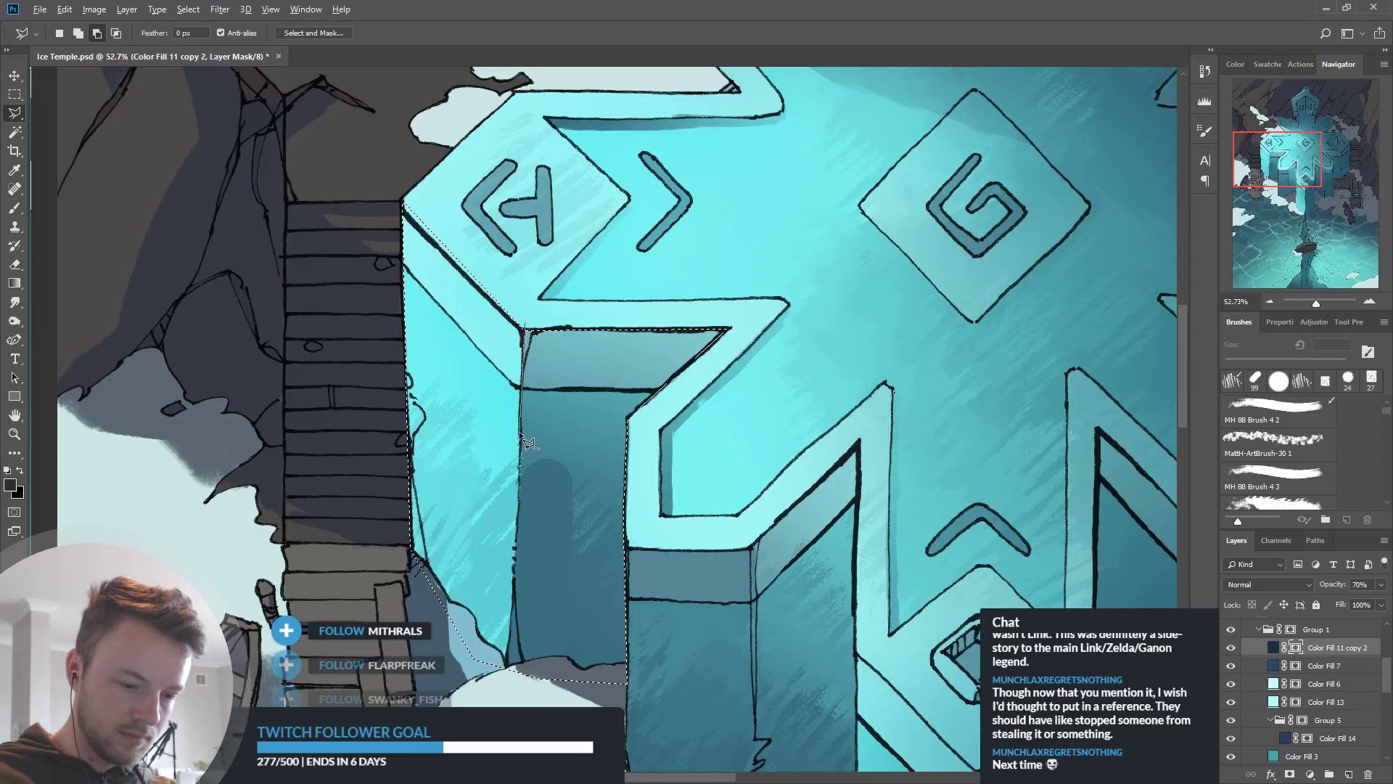
pyautogui.click(499, 685)
pyautogui.click(375, 588)
pyautogui.click(339, 360)
pyautogui.click(365, 155)
pyautogui.click(525, 328)
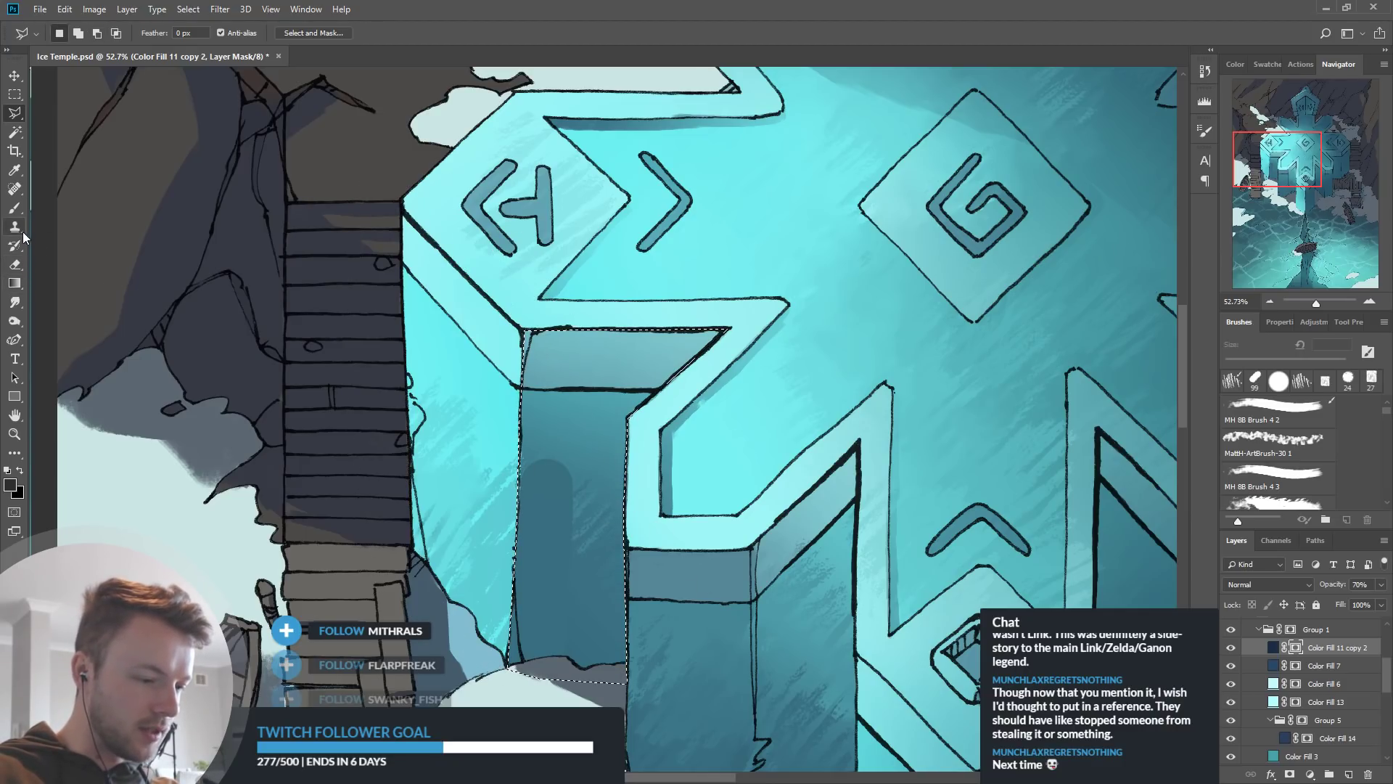
# Undo the hatching tried on the pillar's right face and blend its rounded dark patch with the Smudge tool at 99 px and 30% strength
pyautogui.click(15, 207)
pyautogui.keyDown('alt'); pyautogui.click(599, 501); pyautogui.keyUp('alt')
pyautogui.moveTo(552, 488)
pyautogui.mouseDown()
pyautogui.moveTo(617, 427)
pyautogui.moveTo(541, 472)
pyautogui.mouseUp()
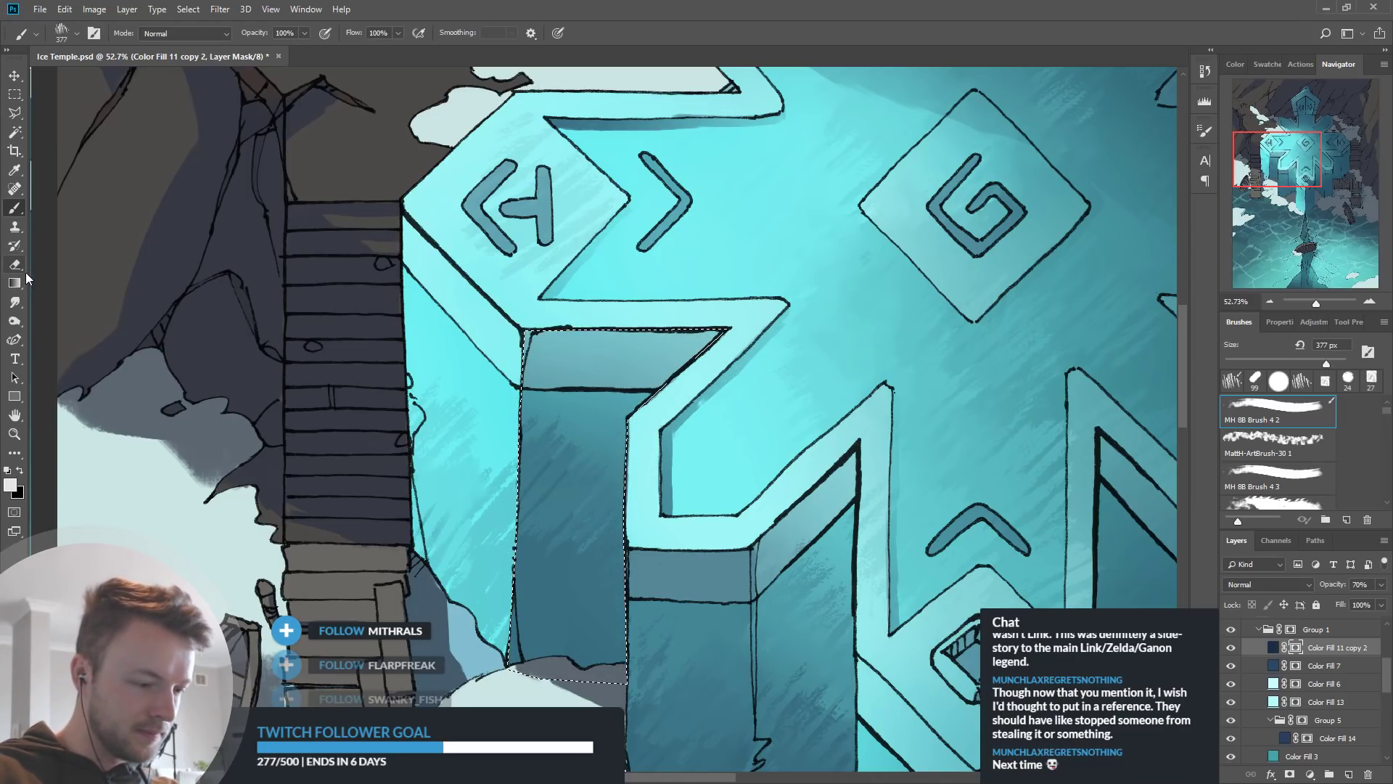
pyautogui.hotkey('ctrl', 'z')
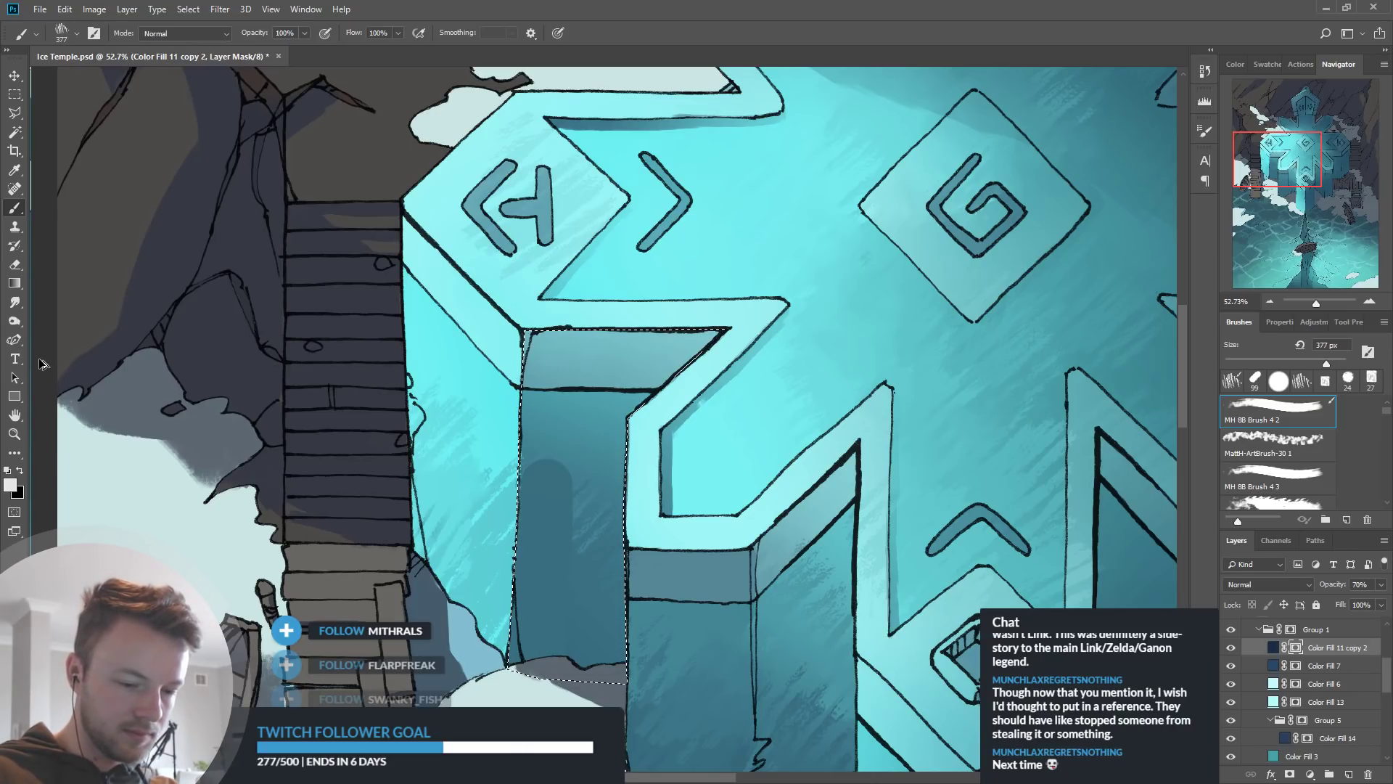
pyautogui.click(15, 302)
pyautogui.moveTo(569, 464)
pyautogui.mouseDown()
pyautogui.moveTo(546, 454)
pyautogui.moveTo(572, 486)
pyautogui.moveTo(572, 525)
pyautogui.mouseUp()
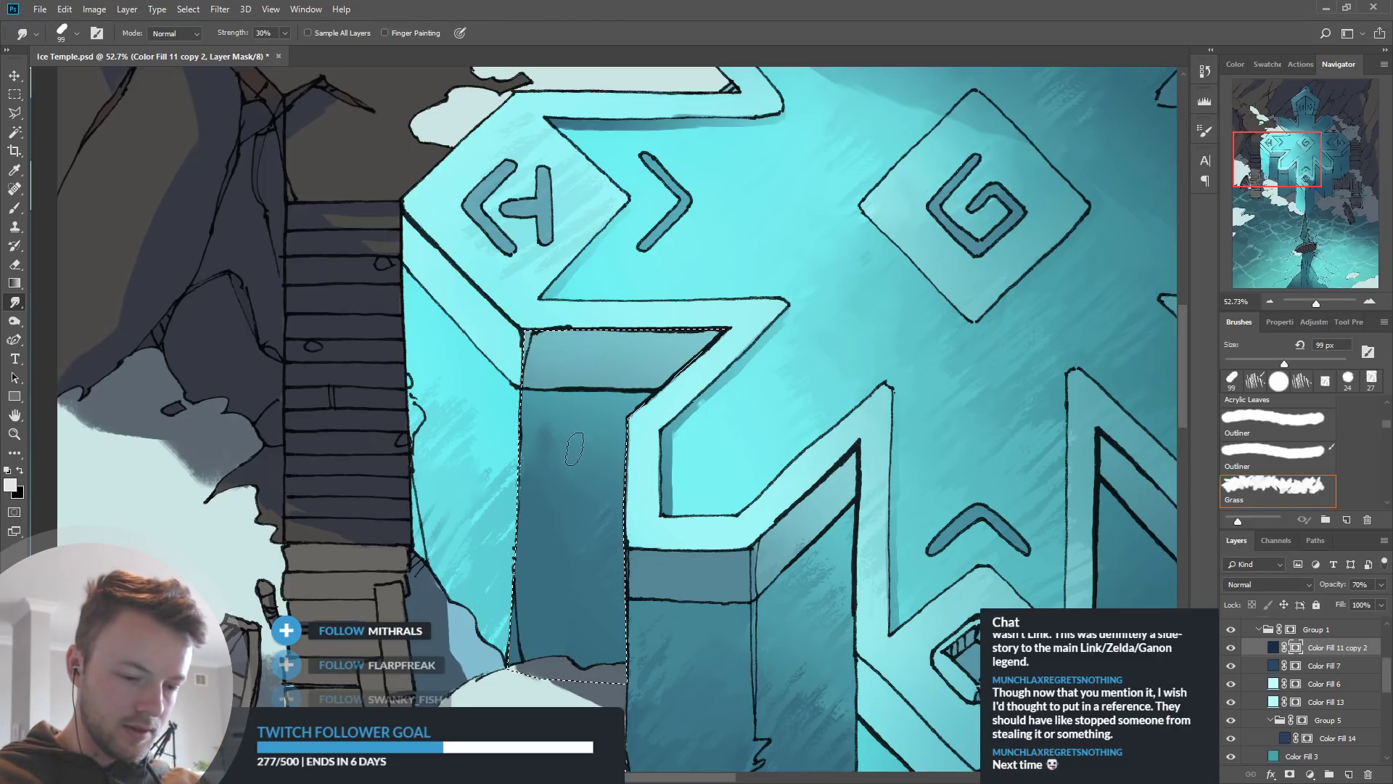
# Brush diagonal hatching down the selected right face with MH 8B Brush 4 2 at 377 px in grey and lighter mask tones
pyautogui.click(15, 208)
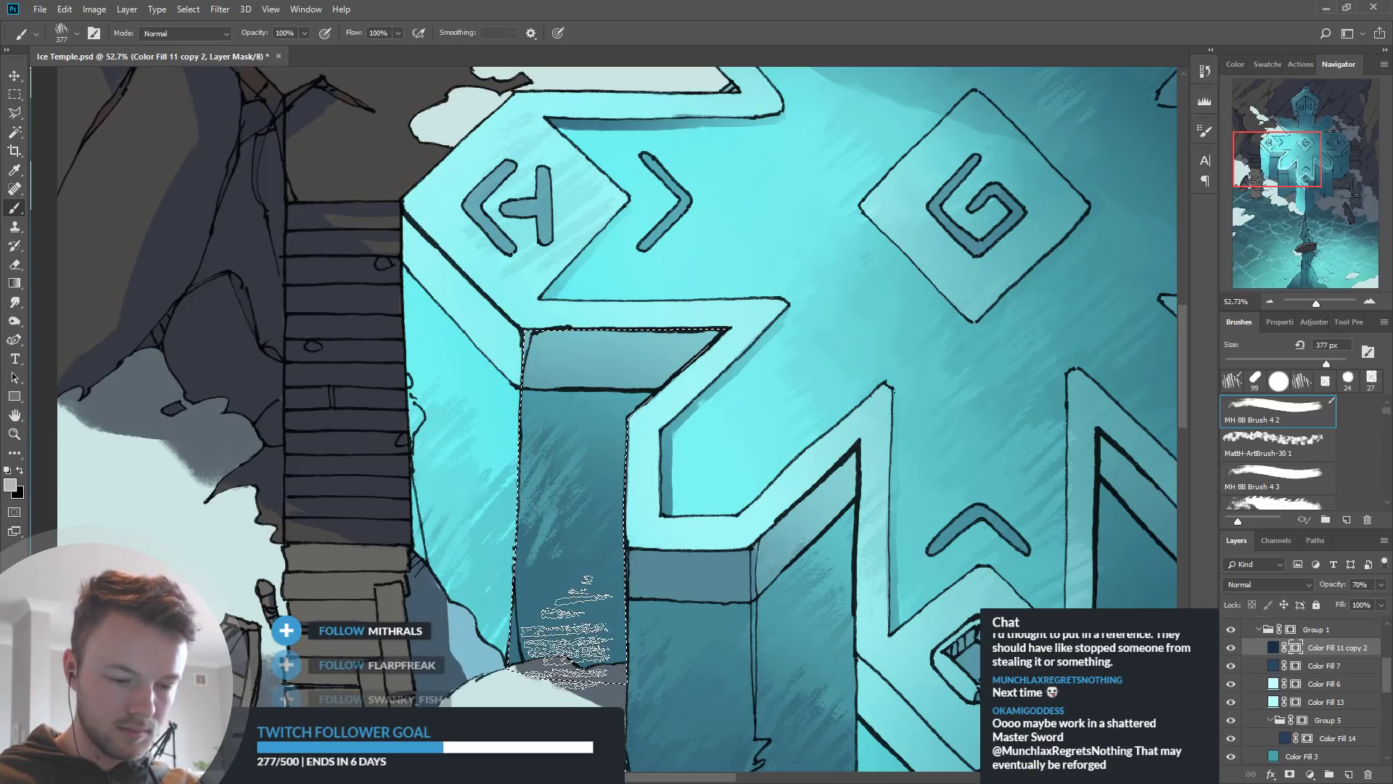
pyautogui.moveTo(540, 494); pyautogui.dragTo(485, 638)
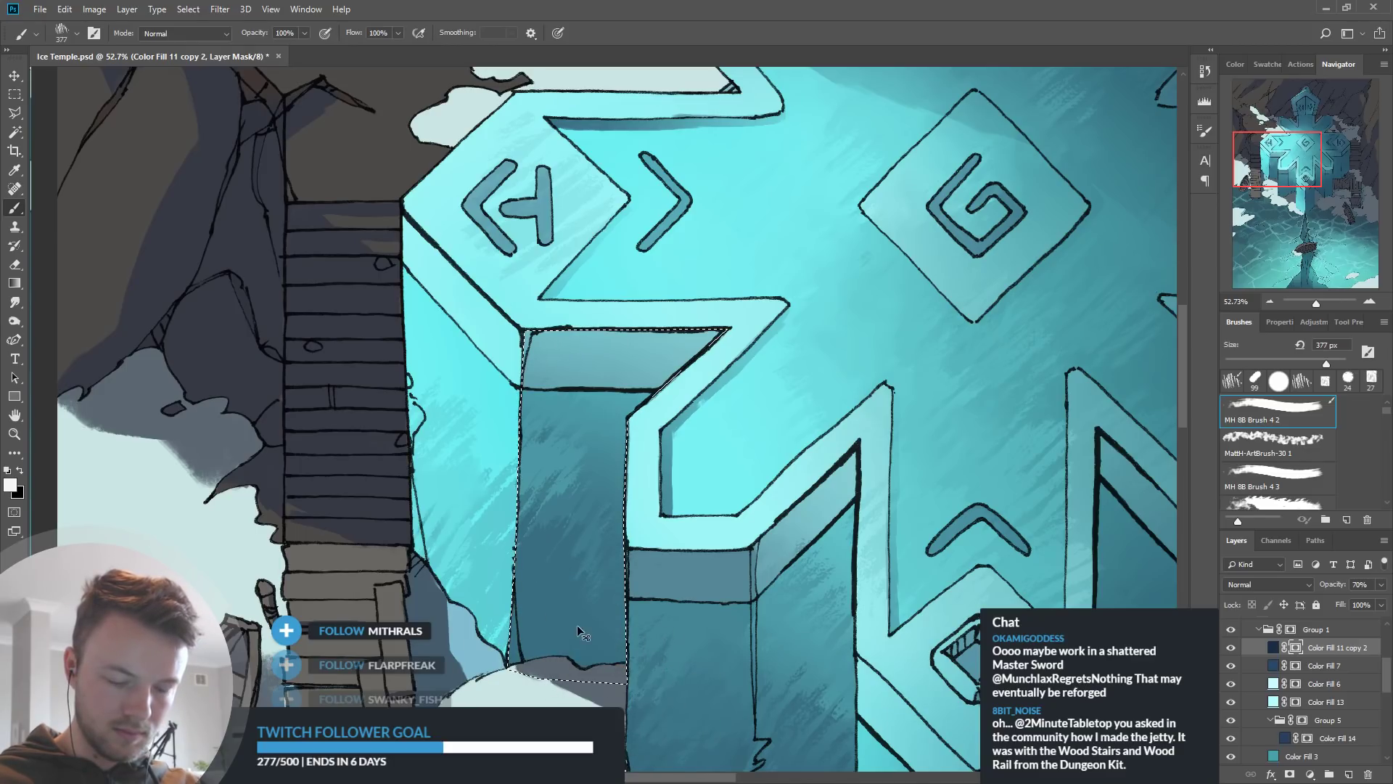
pyautogui.moveTo(541, 472); pyautogui.dragTo(499, 557)
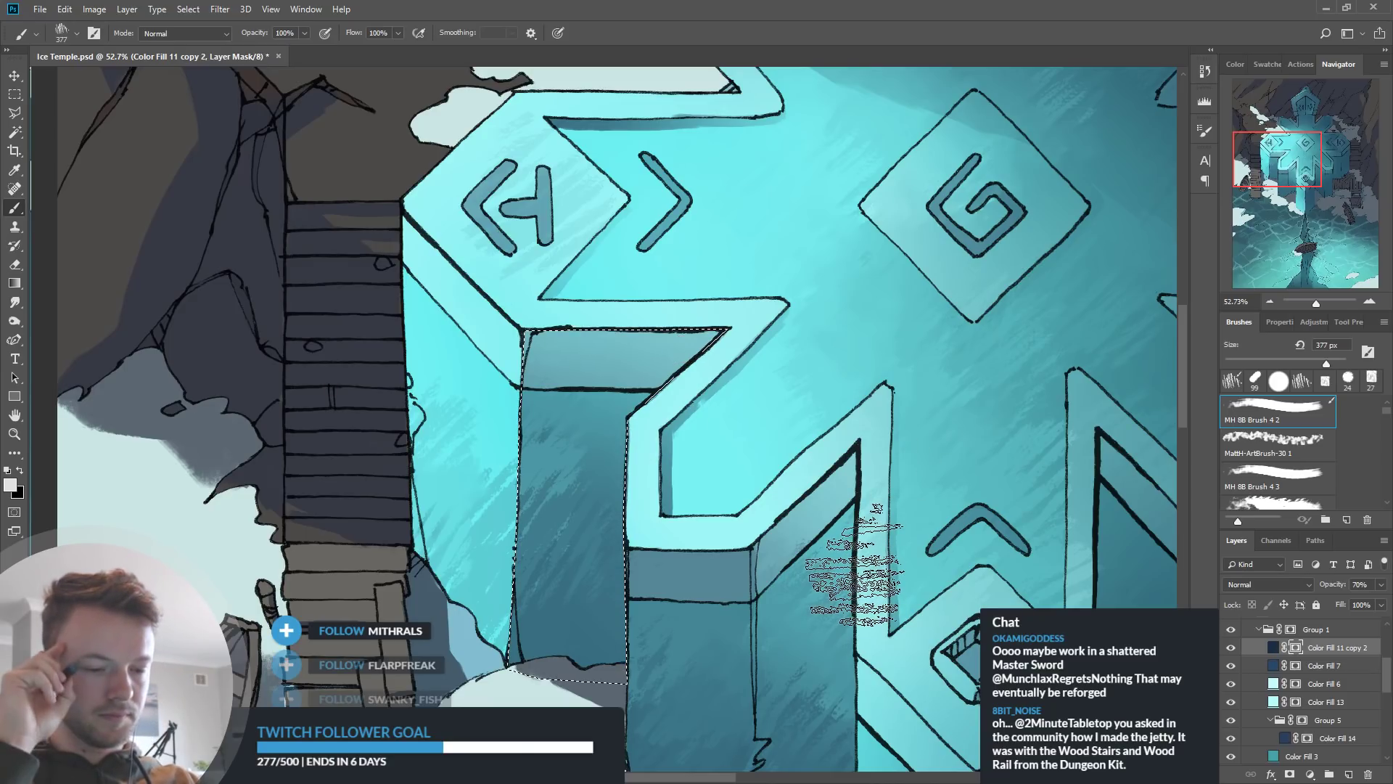
# Deselect the far-left pillar's right face and examine the new hatching against the whole platform and up close
pyautogui.click(14, 283)
pyautogui.press('e')
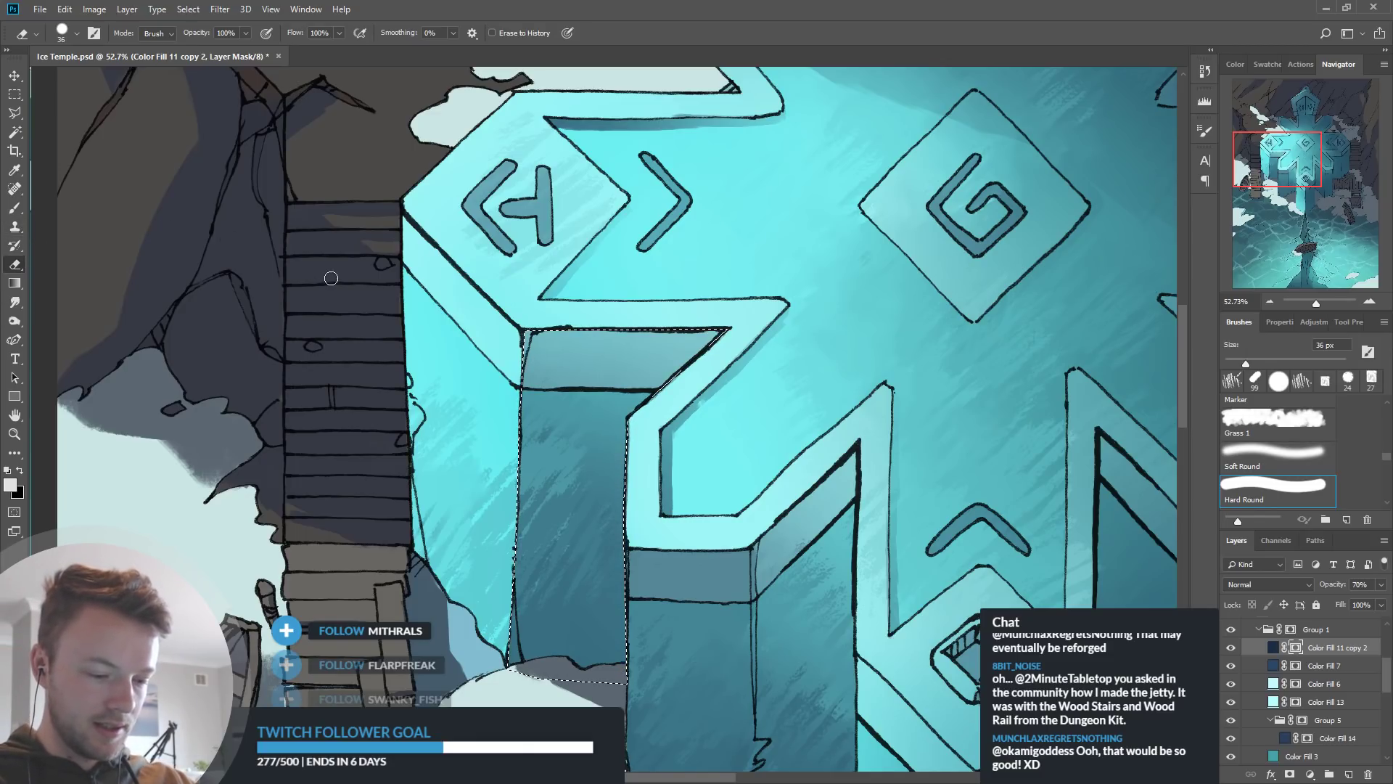
pyautogui.scroll(-5, 313, 271)
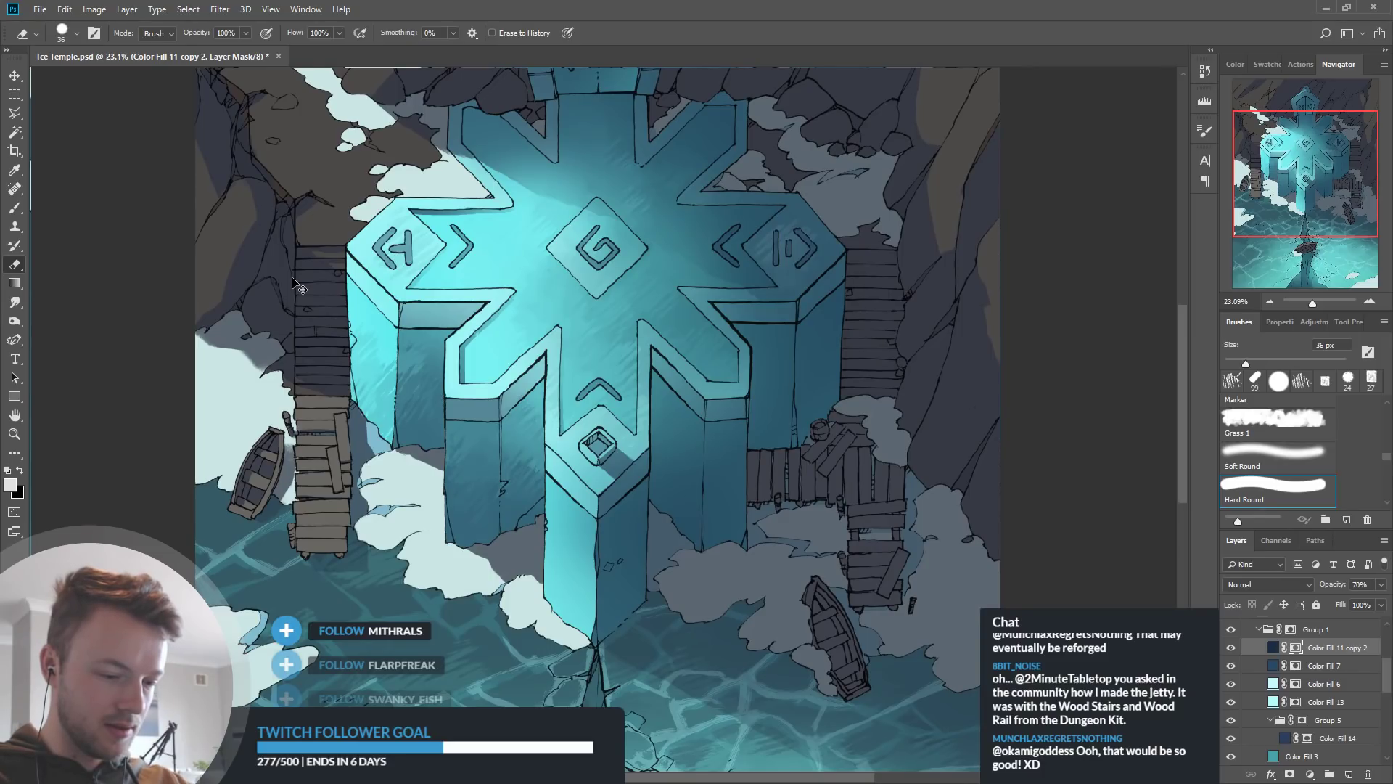
pyautogui.scroll(5, 613, 315)
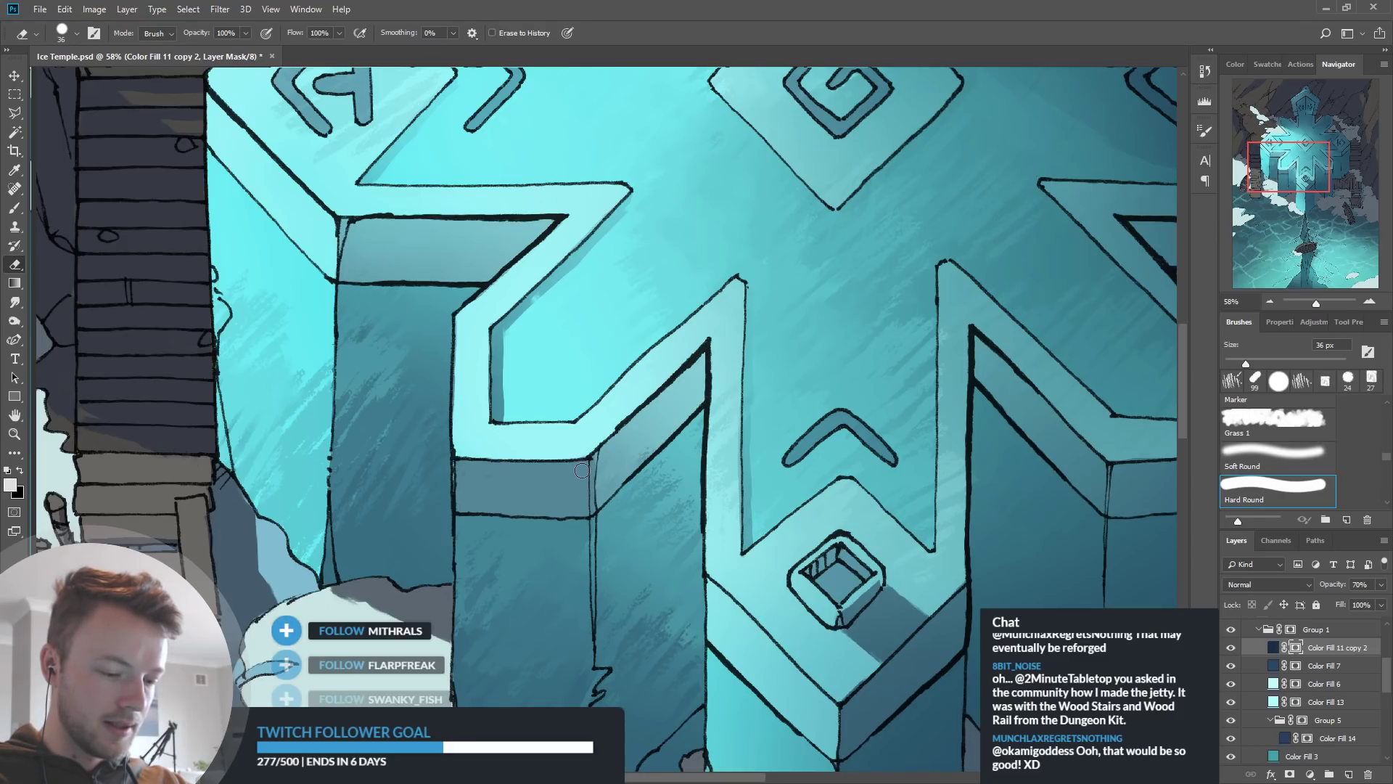
pyautogui.scroll(-3, 675, 471)
pyautogui.scroll(2, 471, 401)
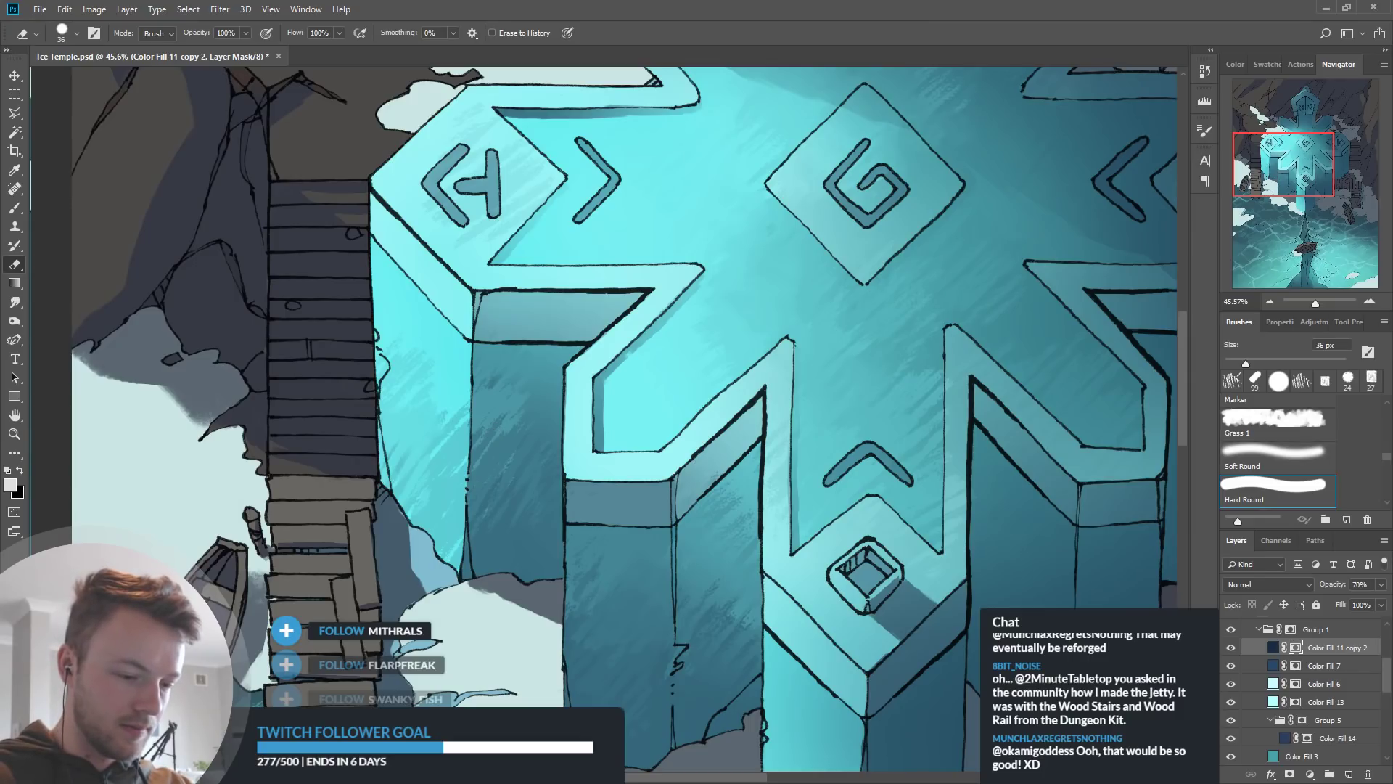
# Select the far-left pillar's right face with a polygonal outline that follows its border with the neighbouring pillar
pyautogui.press('b')
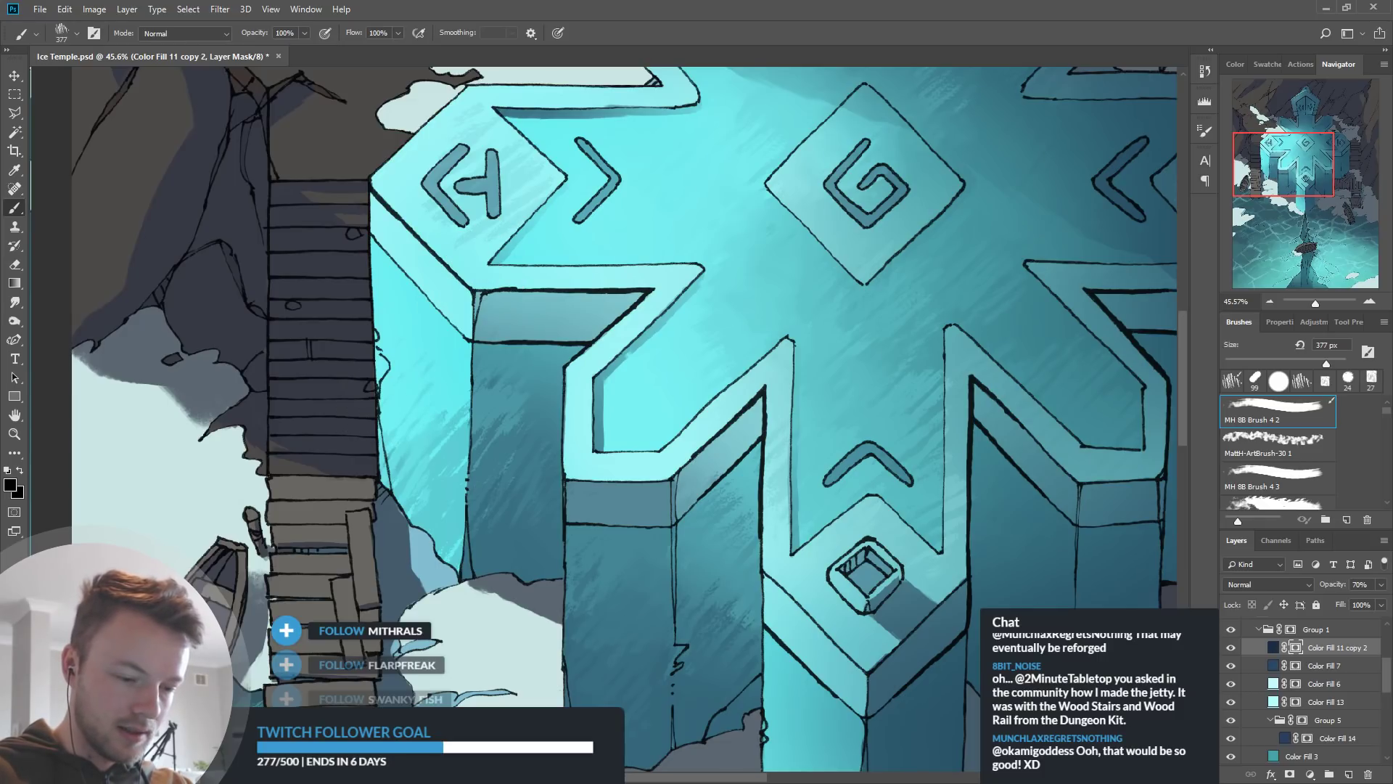
pyautogui.keyDown('alt'); pyautogui.click(580, 557); pyautogui.keyUp('alt')
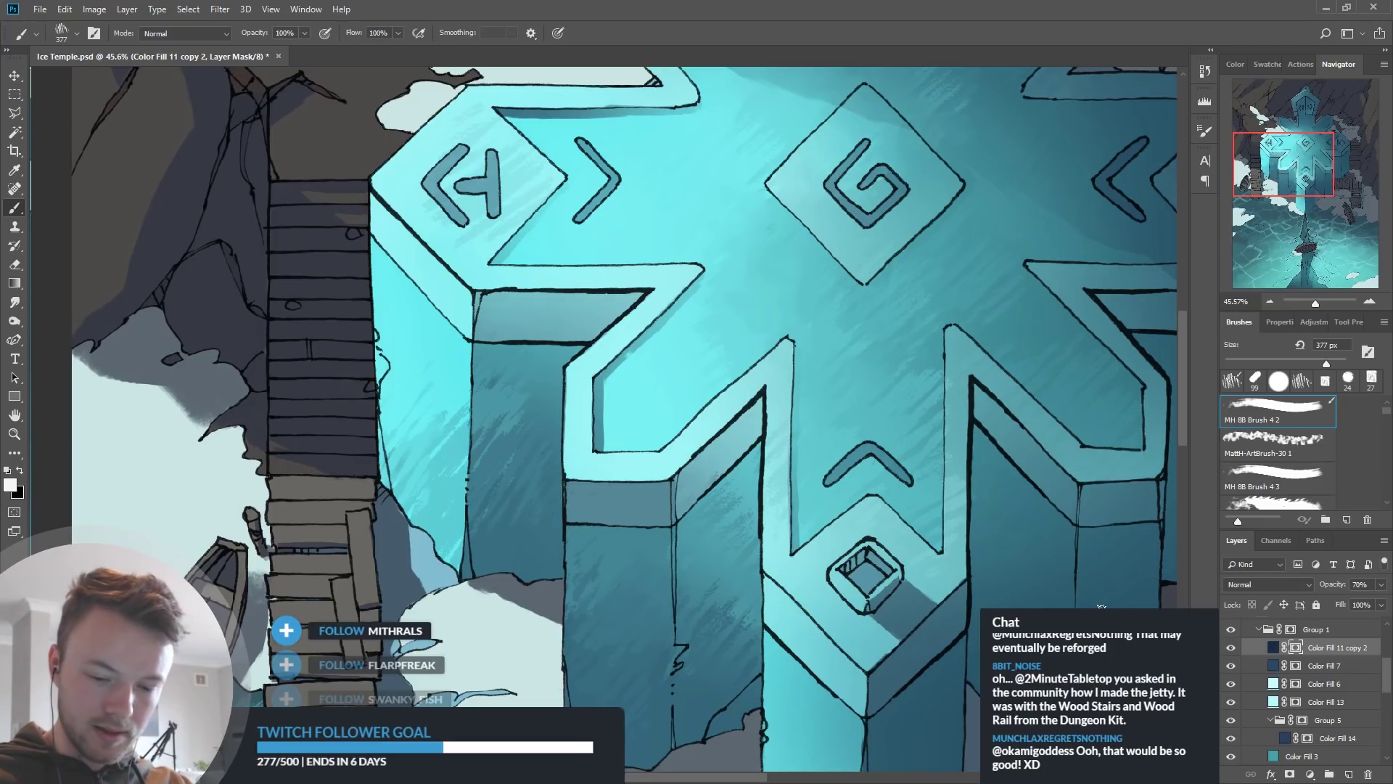
pyautogui.moveTo(1067, 587); pyautogui.dragTo(945, 648)
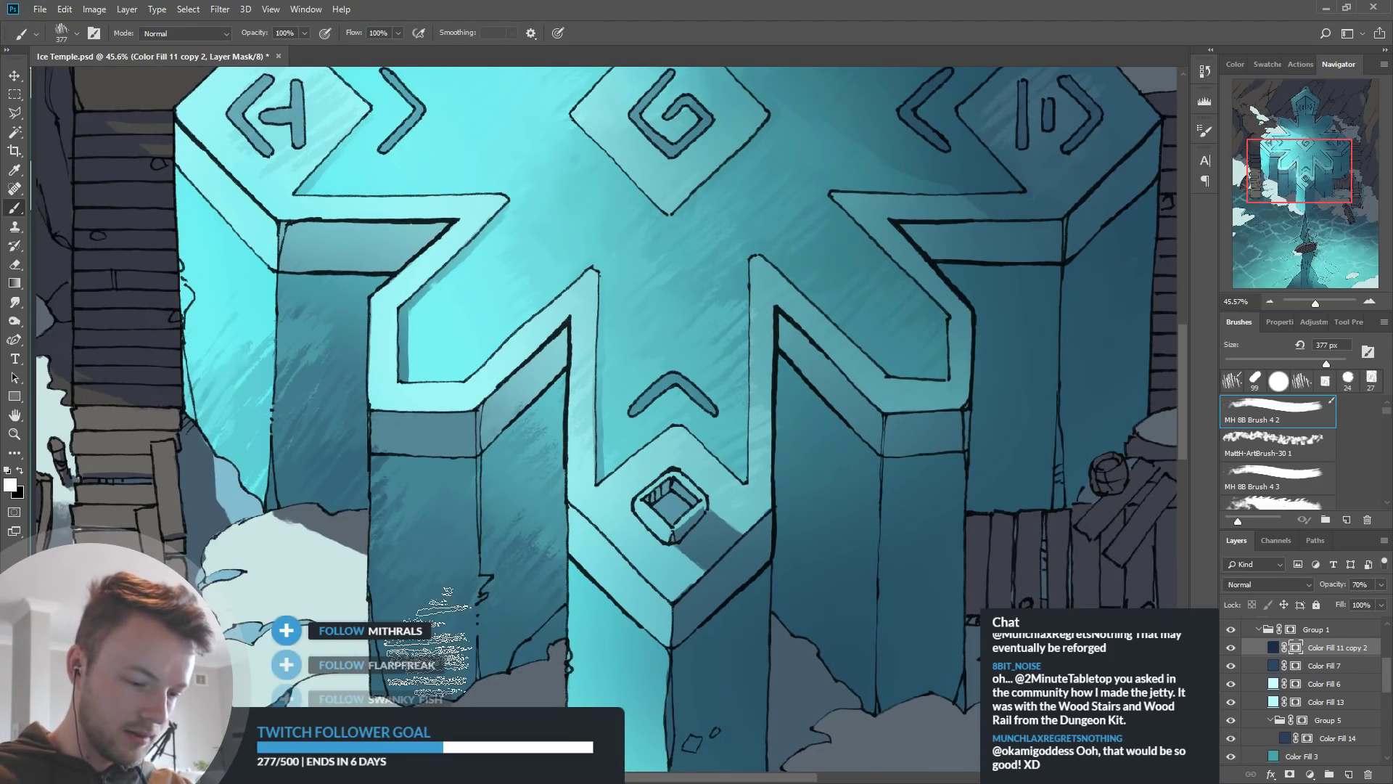
pyautogui.click(15, 112)
pyautogui.click(370, 335)
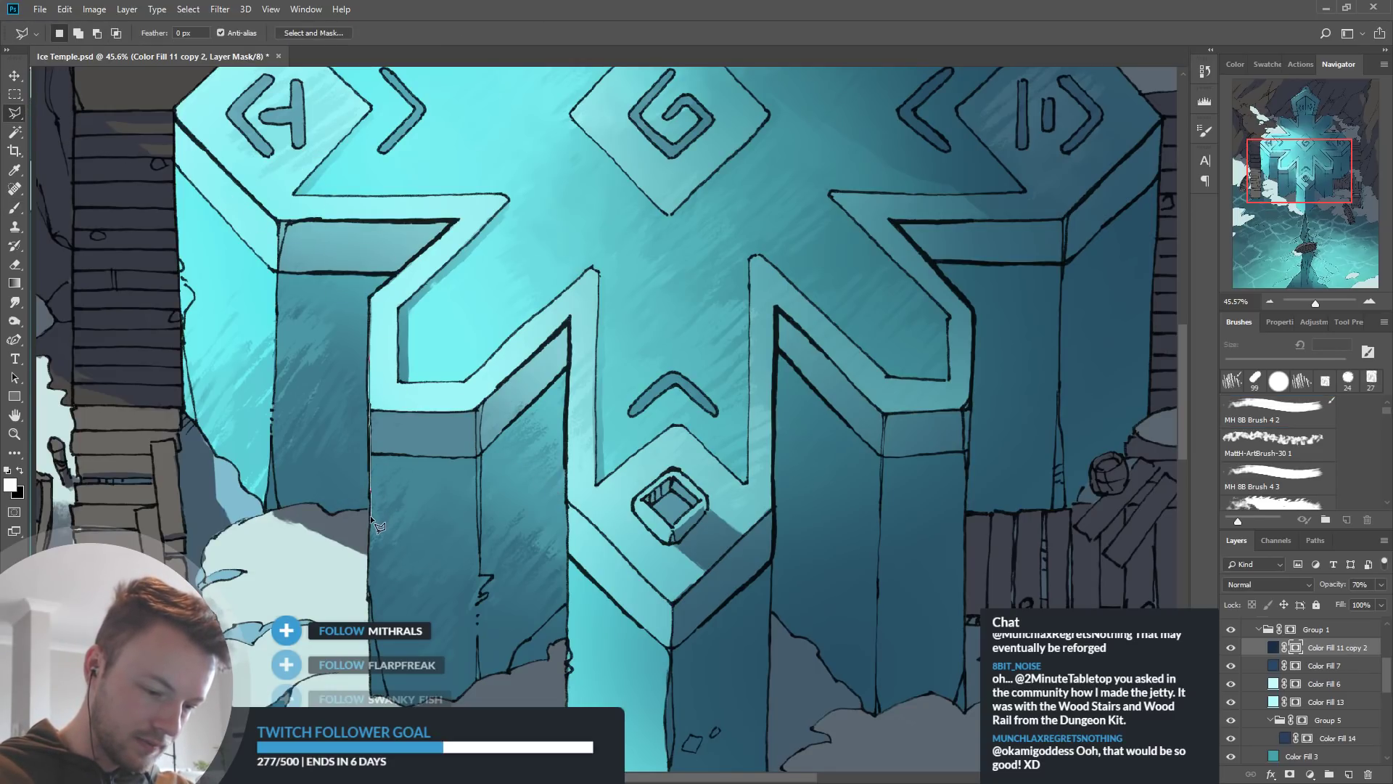
pyautogui.click(369, 518)
pyautogui.click(249, 543)
pyautogui.click(229, 288)
pyautogui.click(387, 202)
pyautogui.click(391, 303)
pyautogui.click(370, 335)
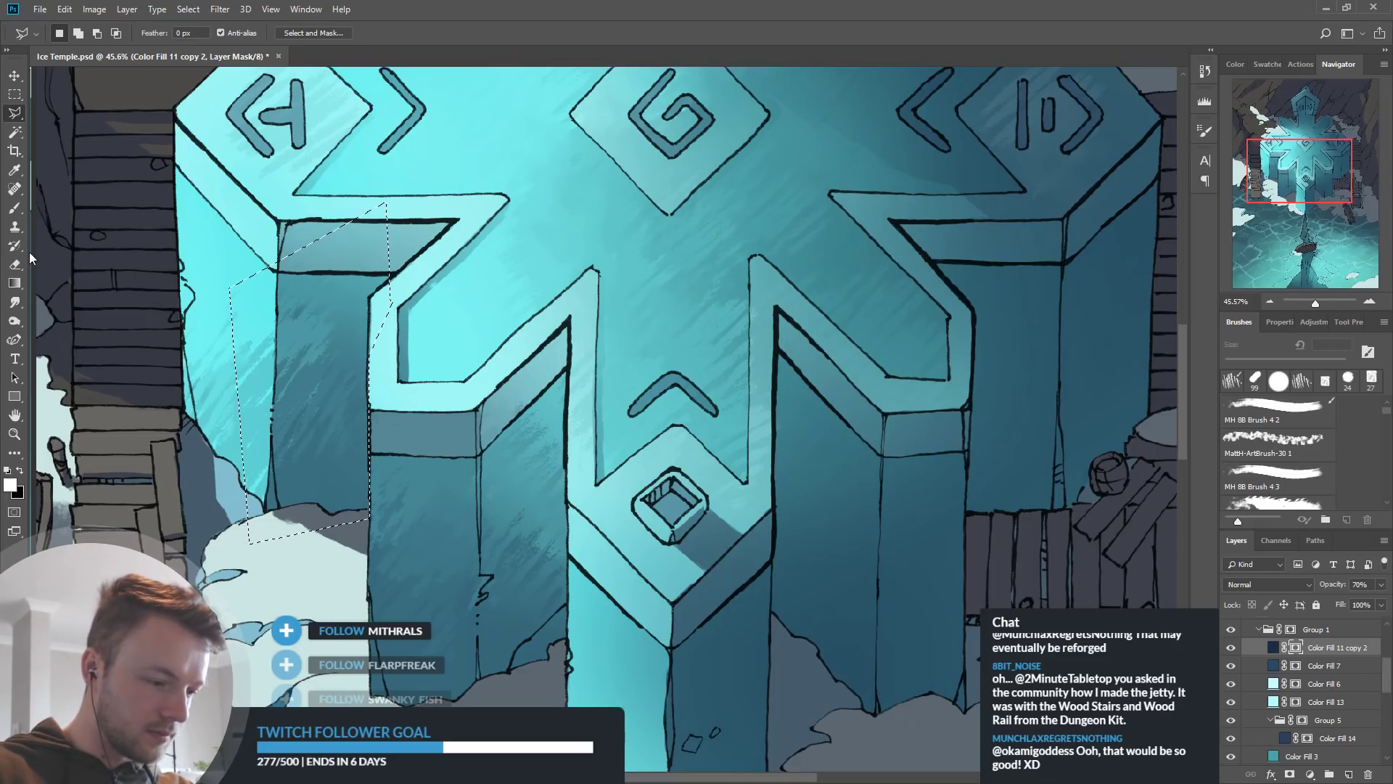
# Brush a white mask tone over the lower end of the selected face with MH 8B Brush 4 2 at 377 px, and deselect
pyautogui.click(15, 207)
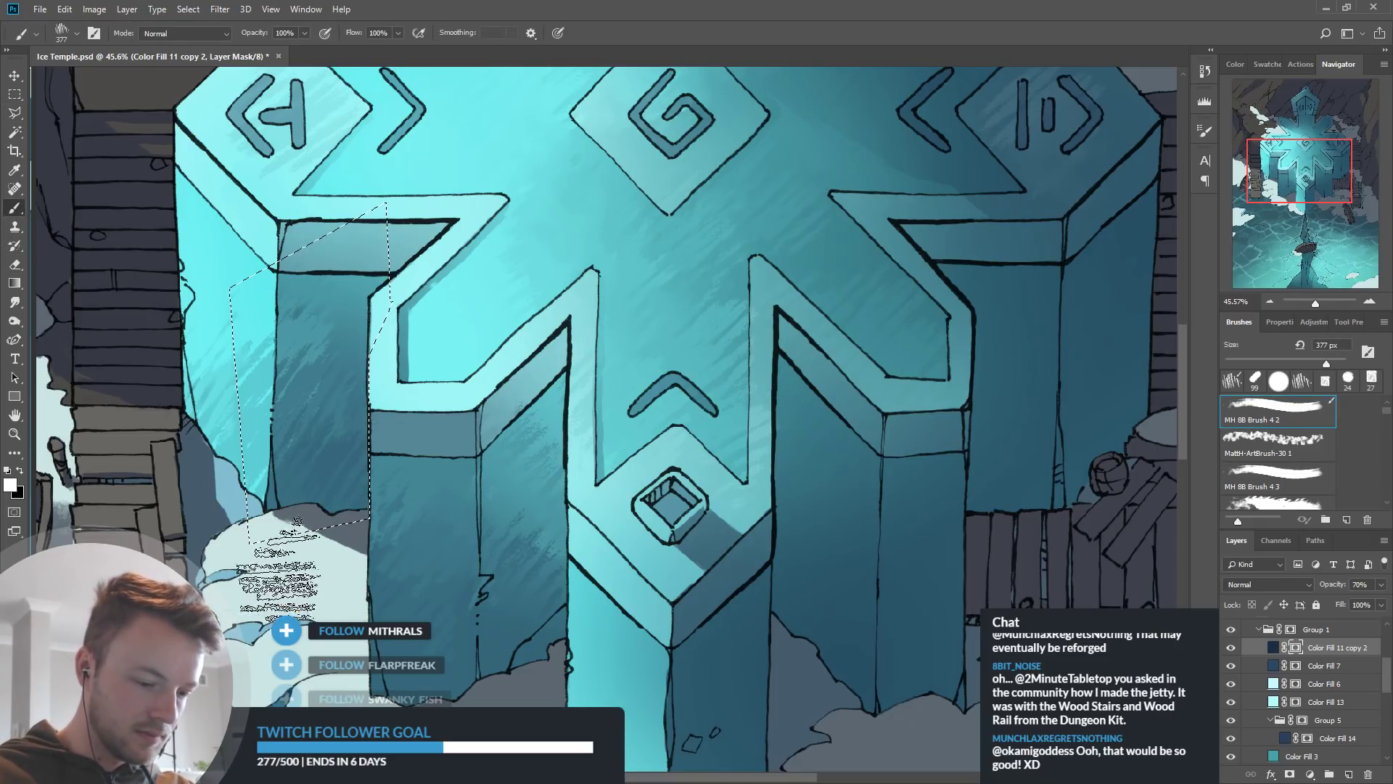
pyautogui.moveTo(357, 494)
pyautogui.mouseDown()
pyautogui.moveTo(365, 473)
pyautogui.moveTo(359, 515)
pyautogui.moveTo(326, 473)
pyautogui.moveTo(322, 581)
pyautogui.mouseUp()
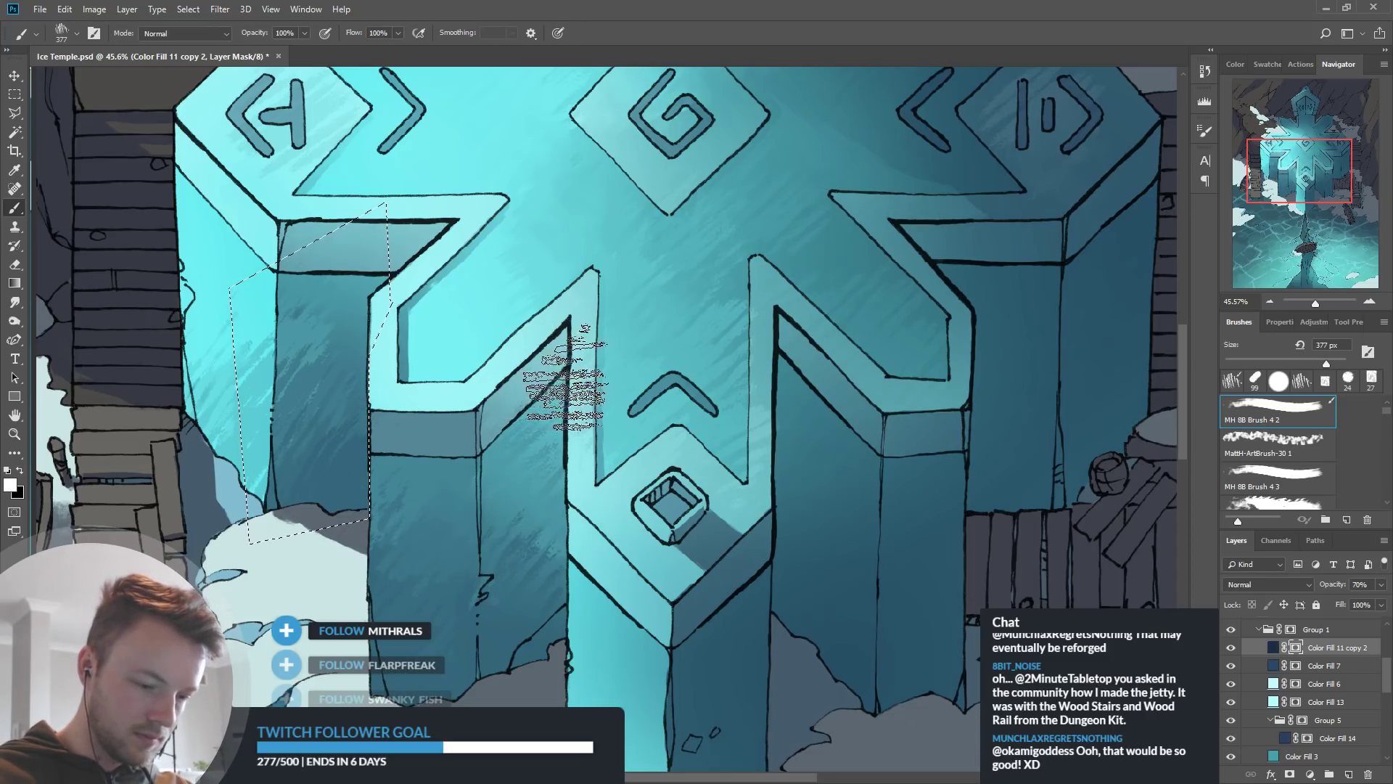
pyautogui.scroll(-5, 548, 558)
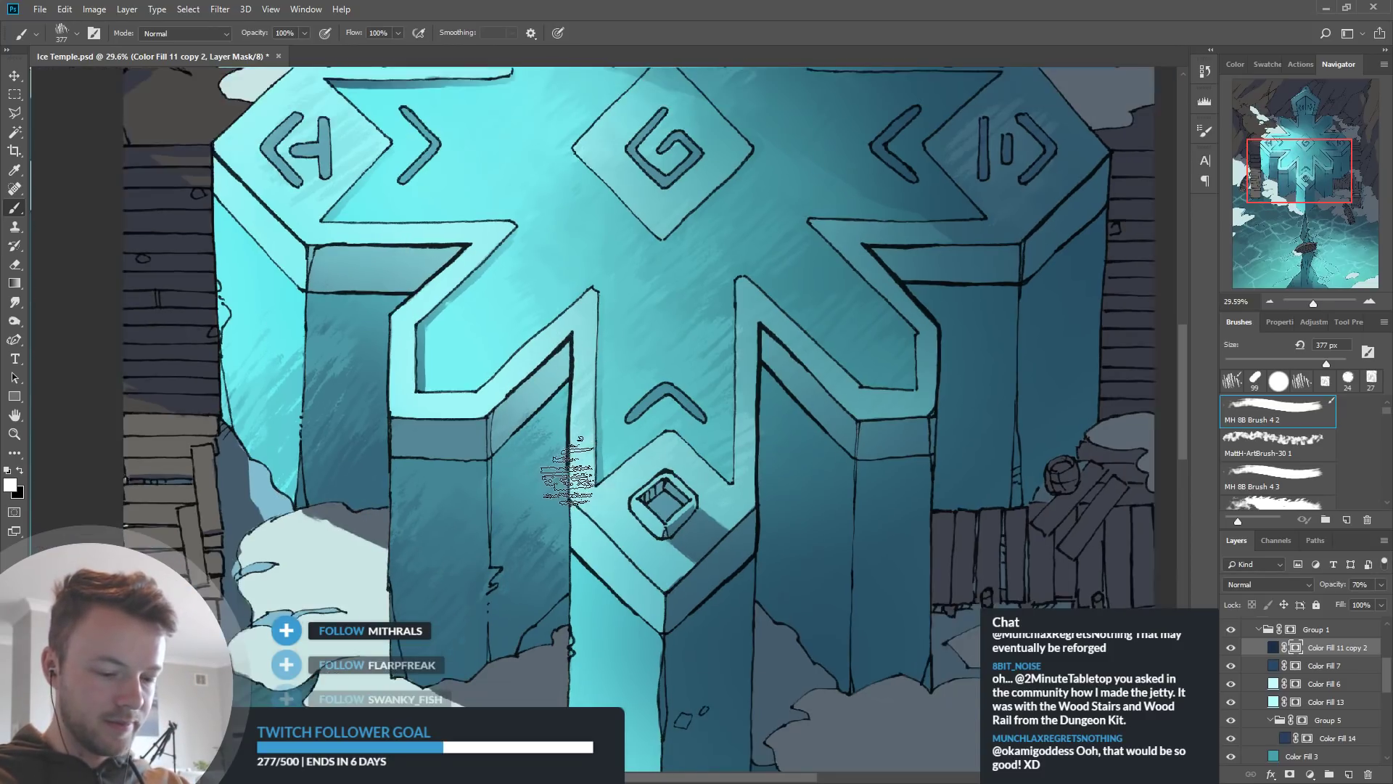
# Examine the hatched pillar faces up close and against the whole Ice Temple illustration
pyautogui.scroll(5, 548, 558)
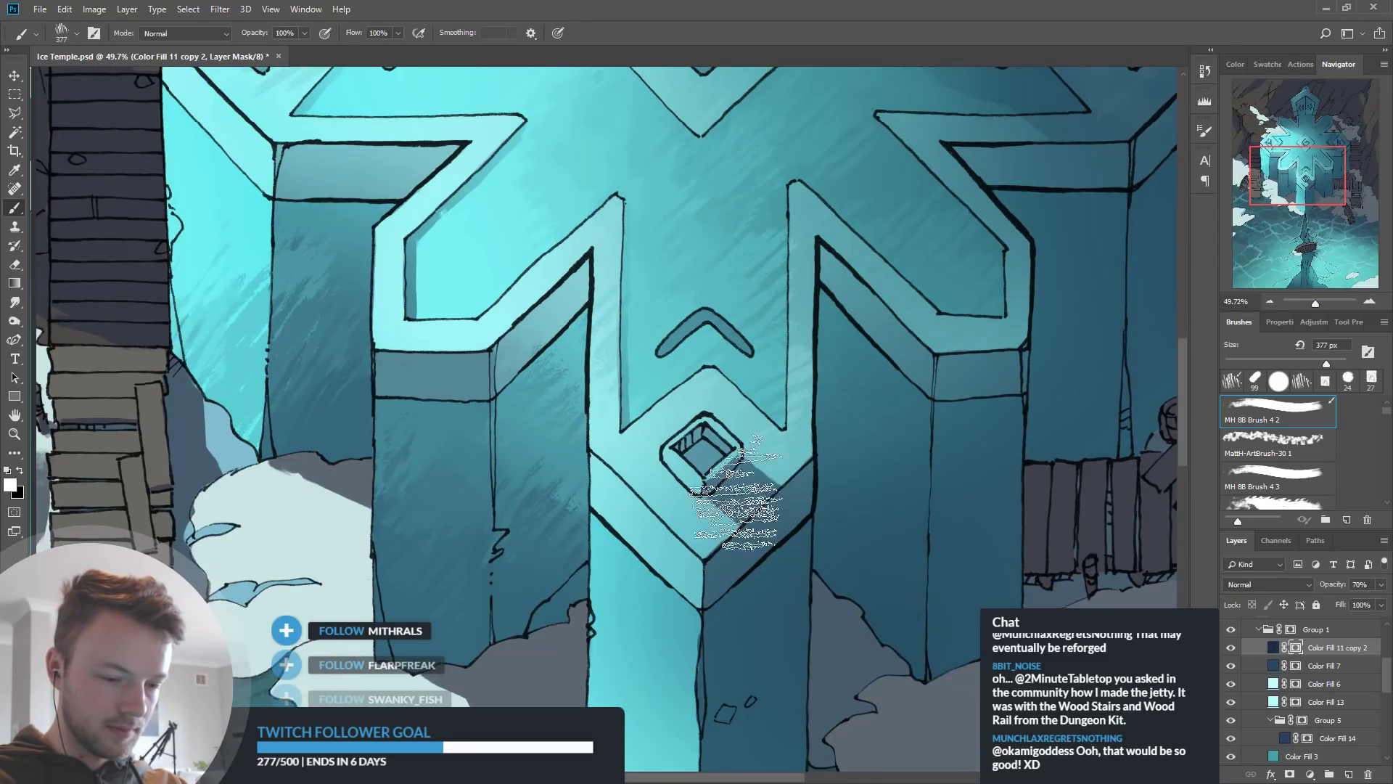
pyautogui.scroll(-4, 650, 570)
pyautogui.scroll(4, 583, 449)
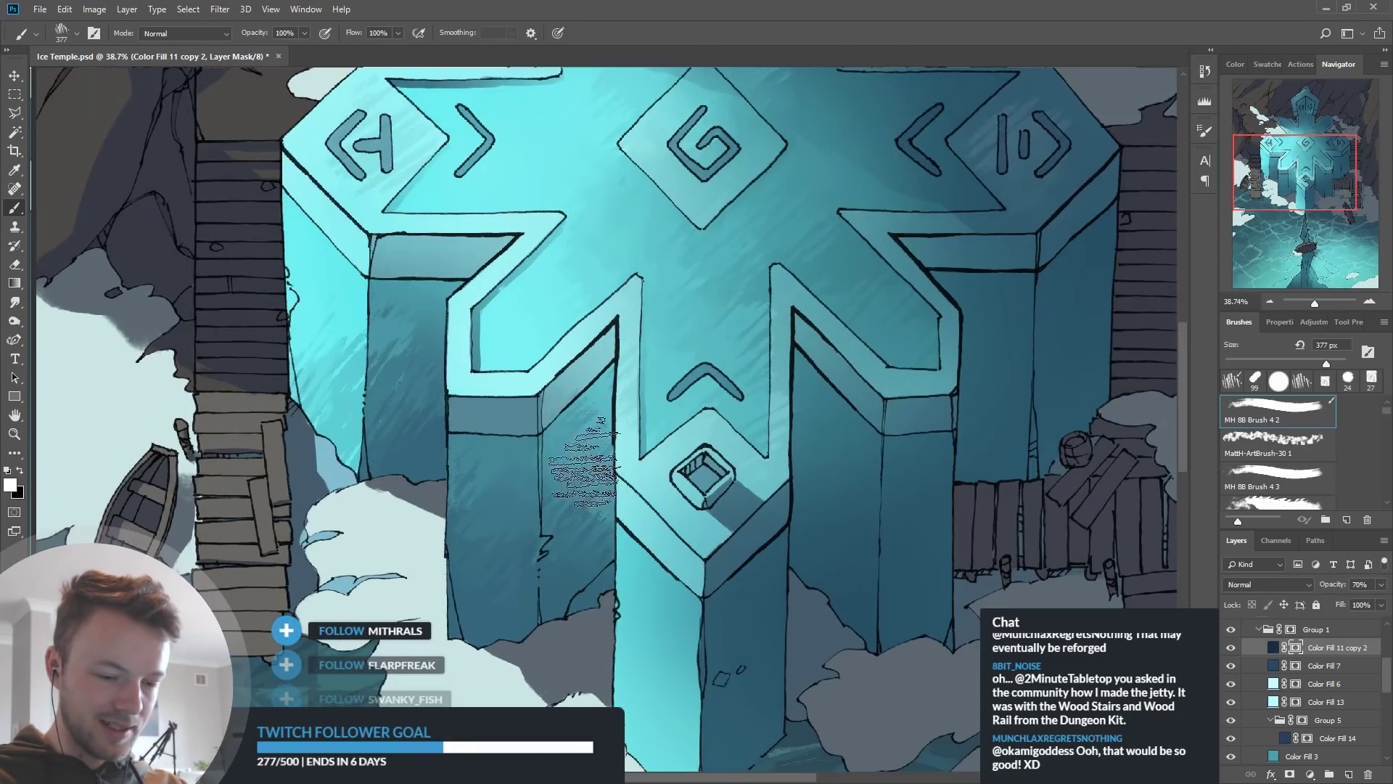
pyautogui.scroll(-1, 582, 457)
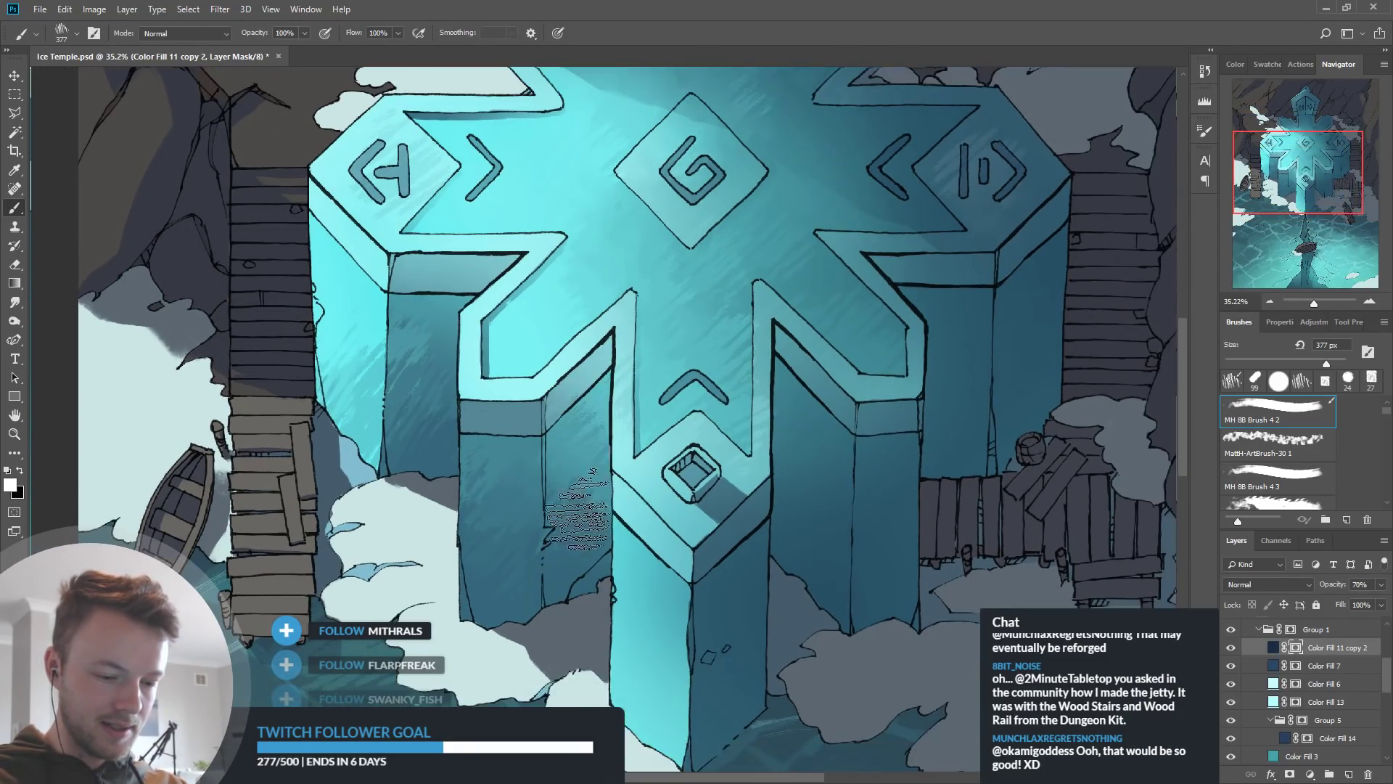
pyautogui.scroll(-1, 523, 483)
pyautogui.scroll(-5, 573, 446)
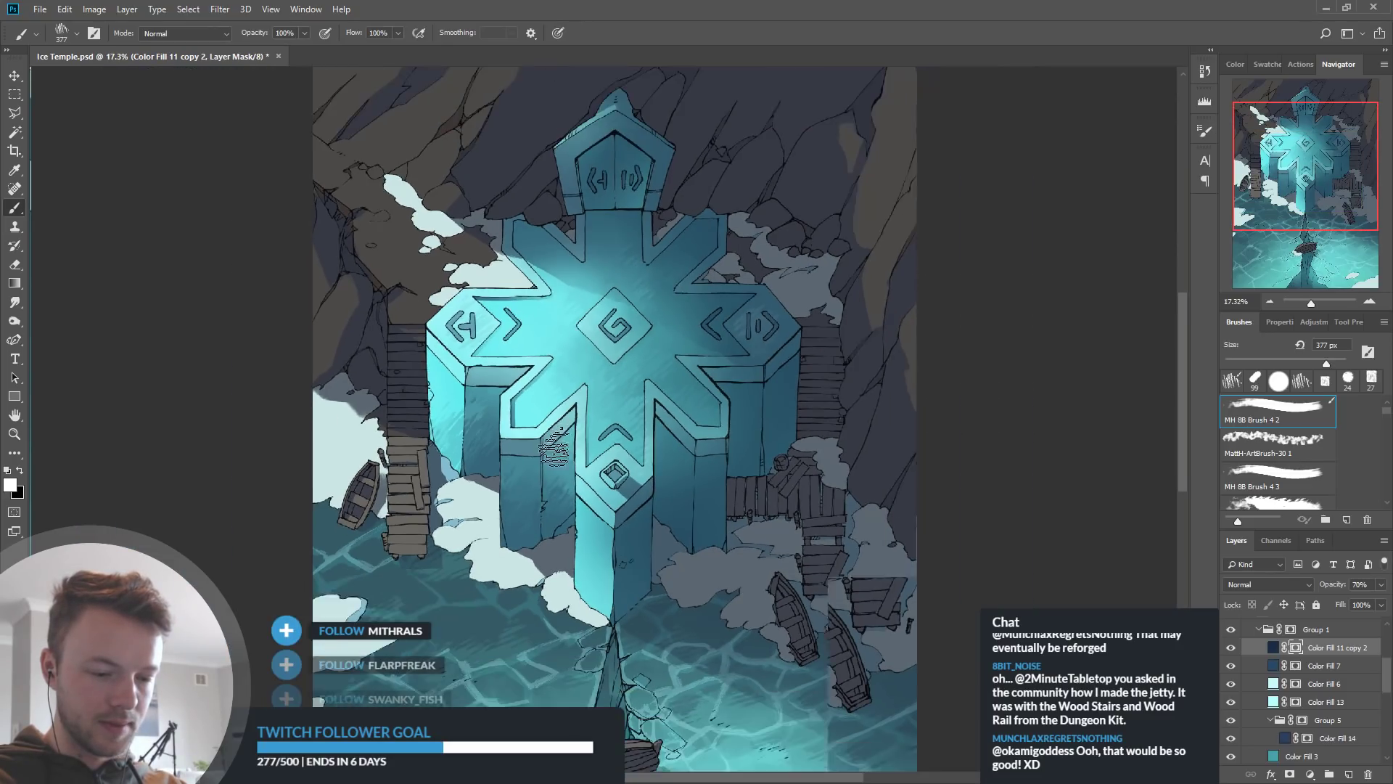
pyautogui.scroll(-1, 615, 454)
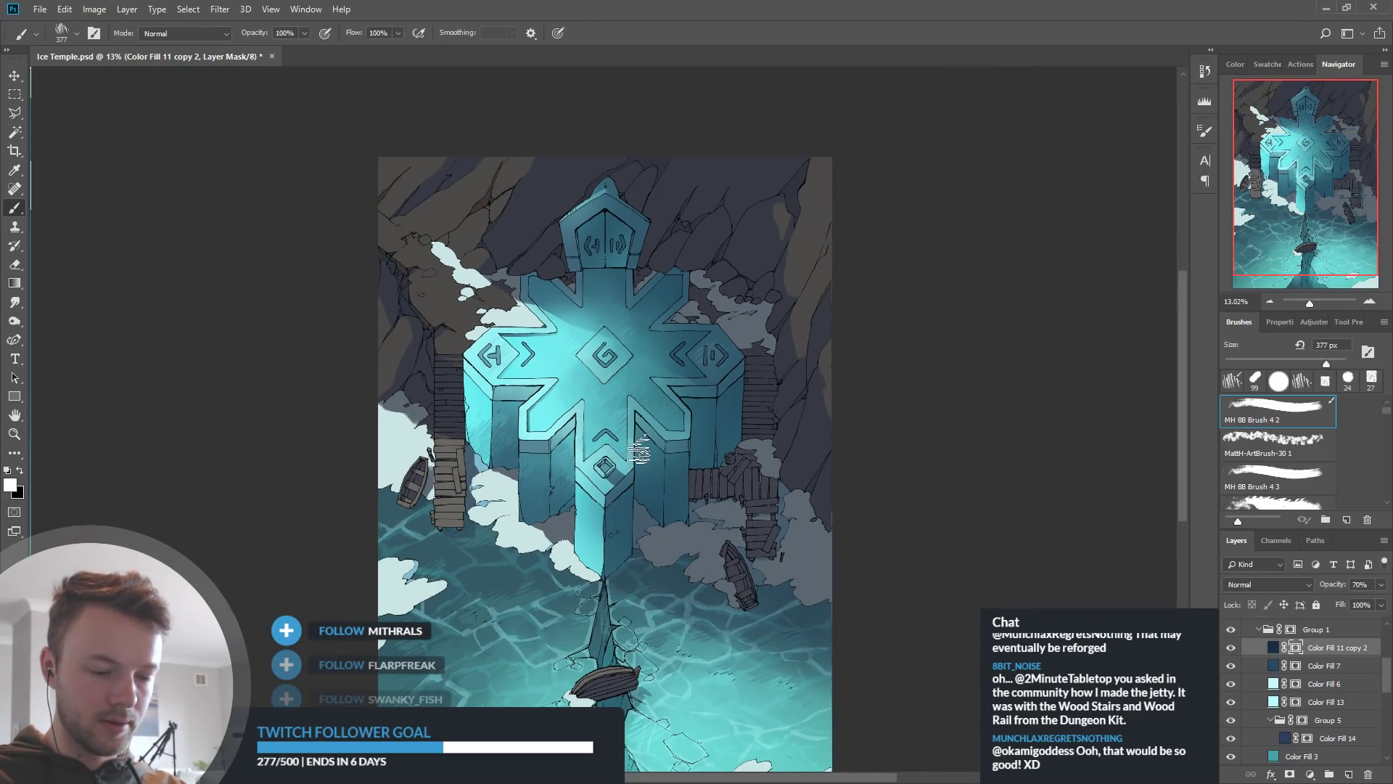
pyautogui.scroll(-1, 627, 454)
pyautogui.scroll(2, 610, 427)
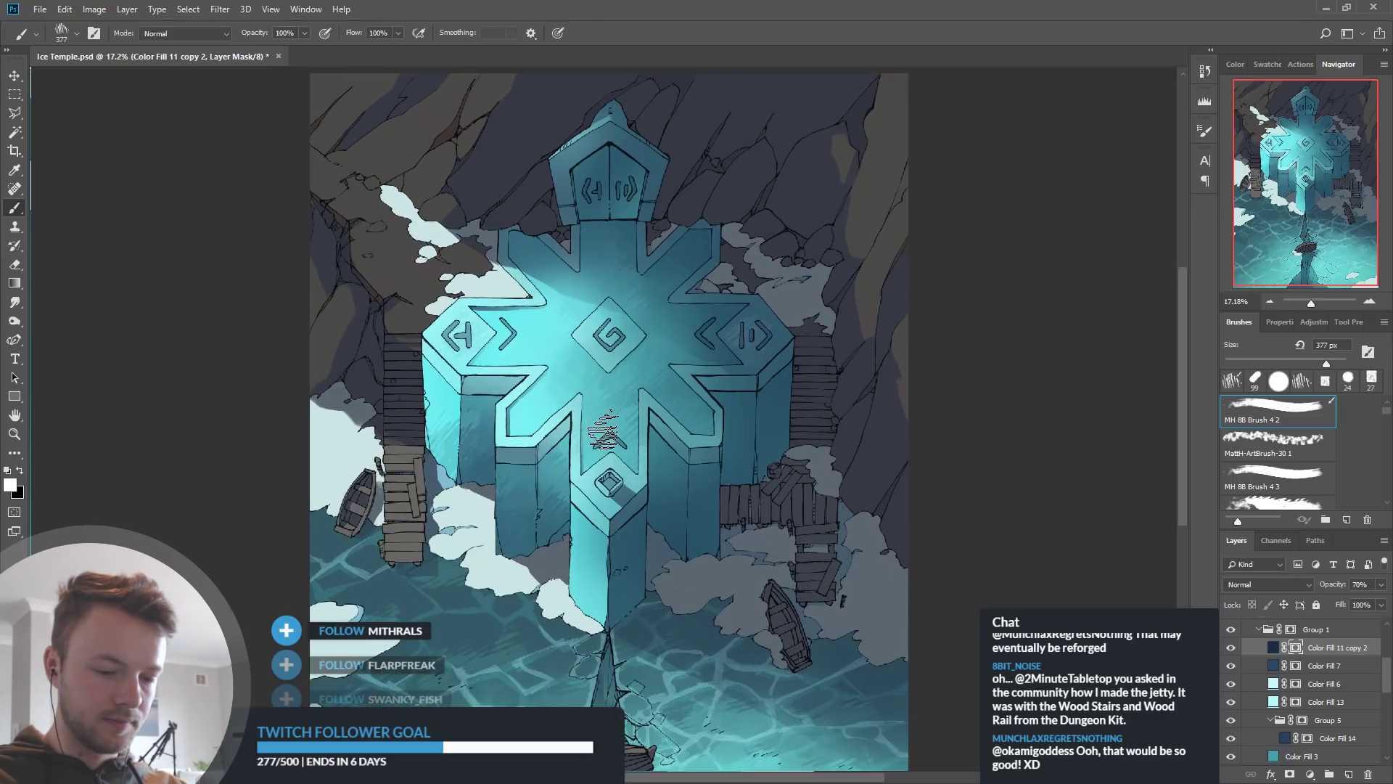
pyautogui.scroll(2, 610, 426)
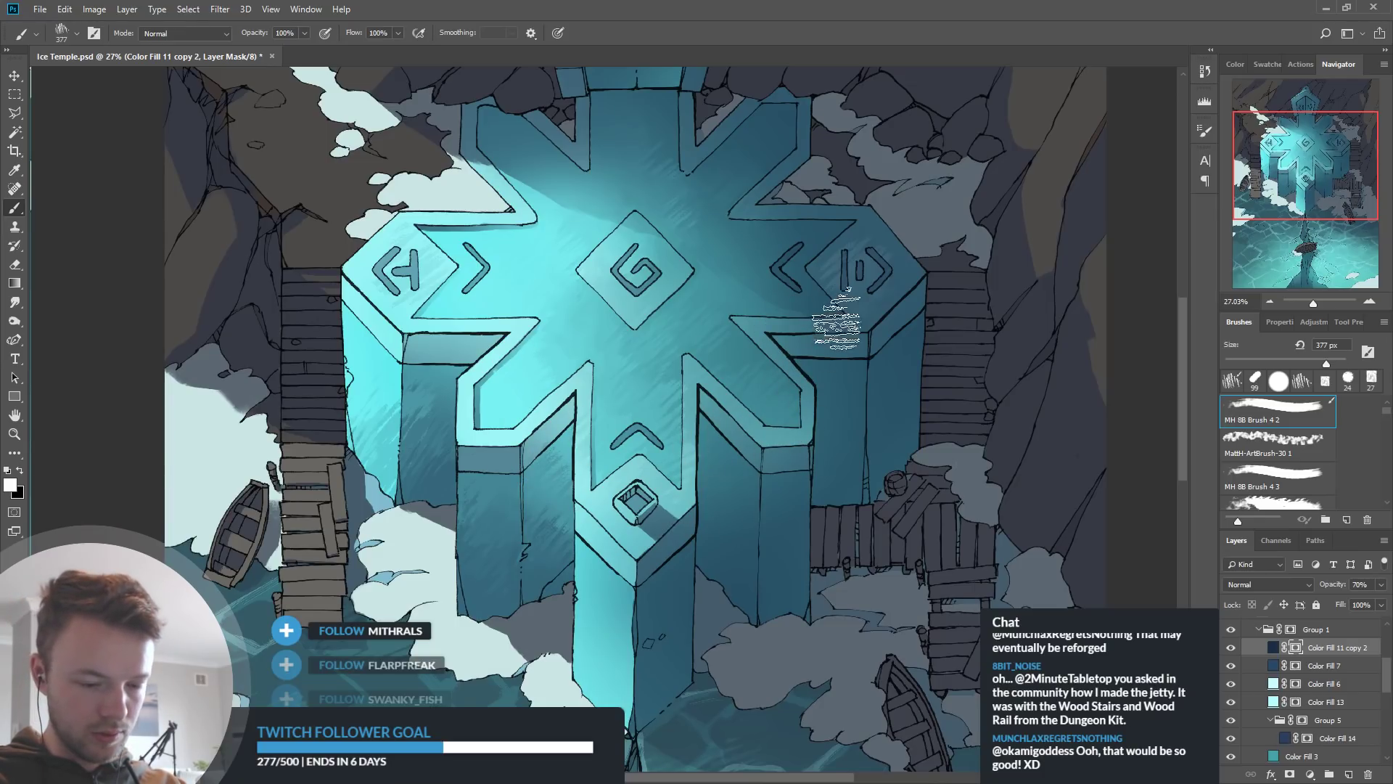
pyautogui.scroll(-2, 628, 511)
pyautogui.scroll(6, 713, 623)
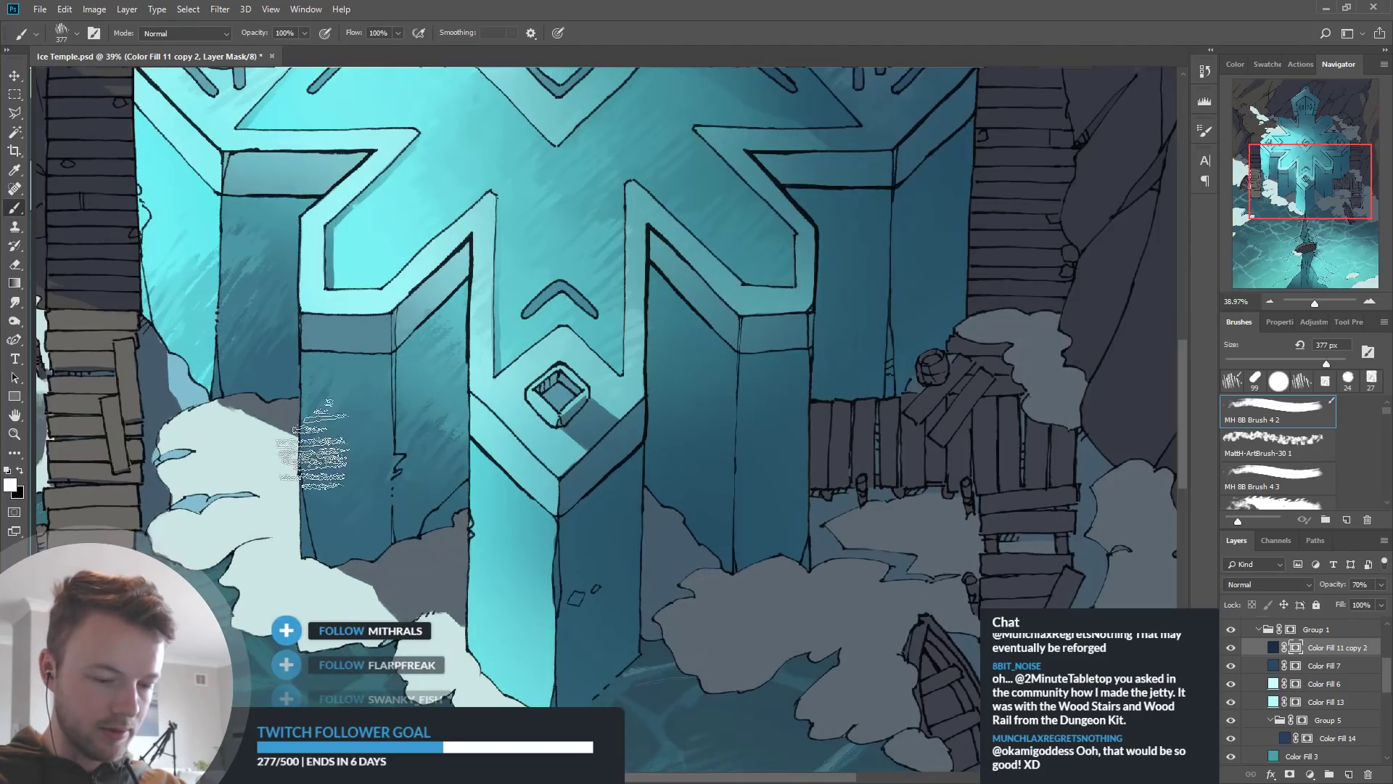
pyautogui.scroll(-3, 551, 573)
pyautogui.scroll(4, 552, 573)
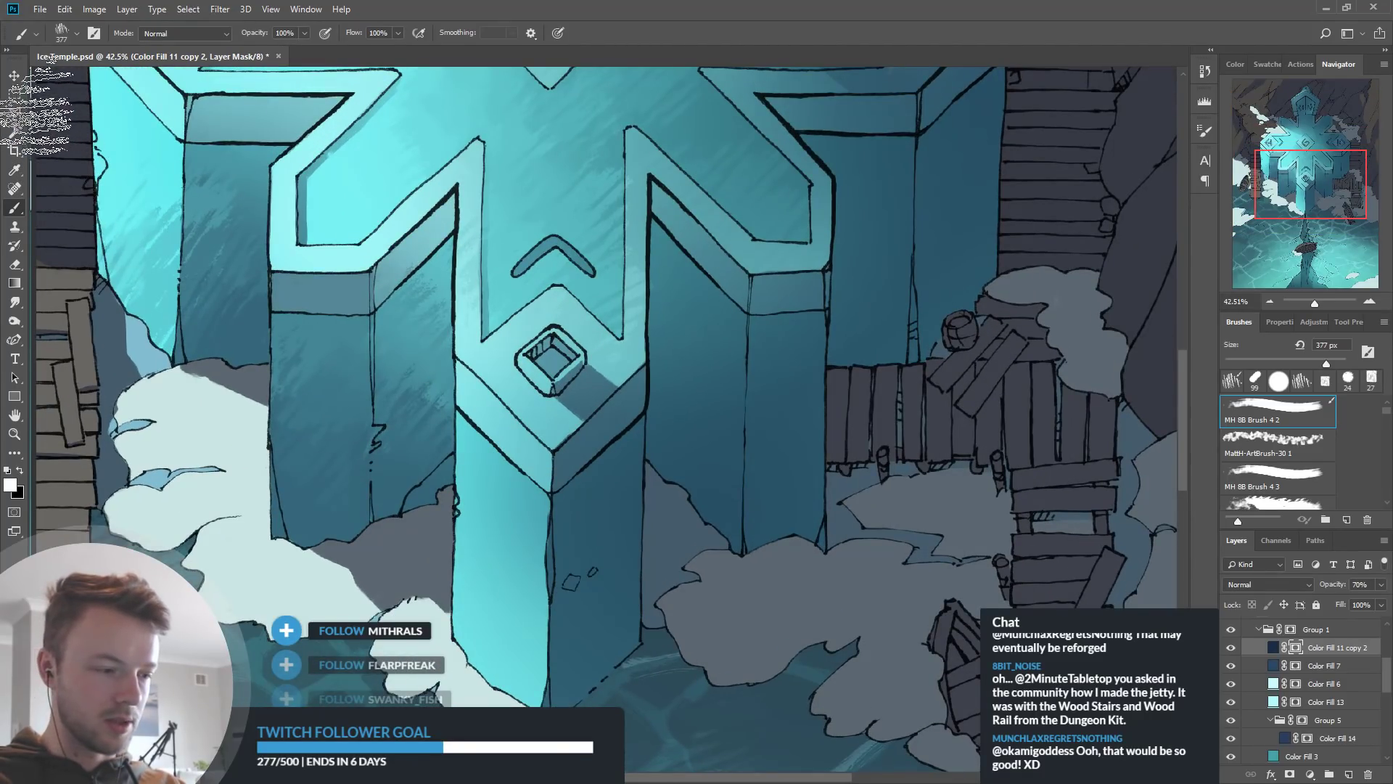
# Enclose both faces of the front pillar in a polygonal selection, from the diamond's middle down to the waterline
pyautogui.click(15, 113)
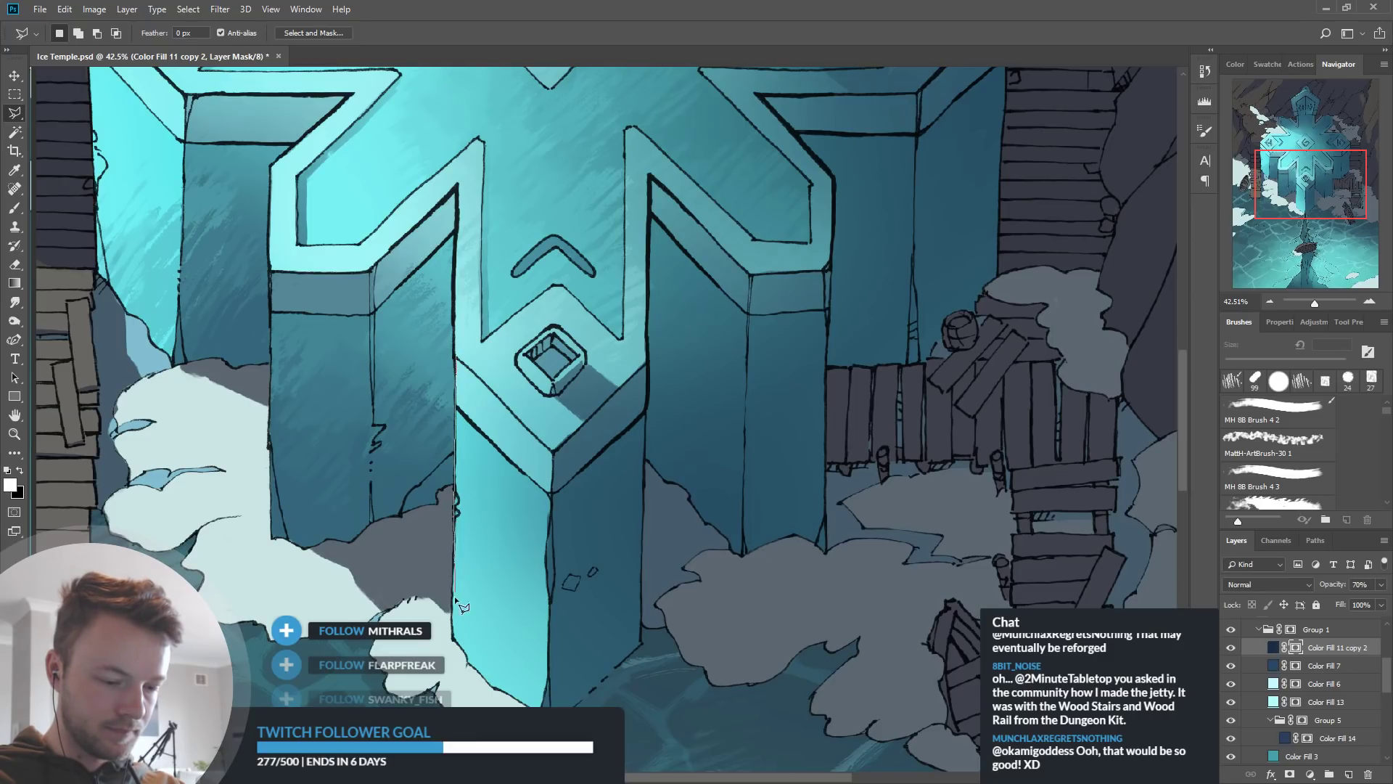
pyautogui.click(451, 640)
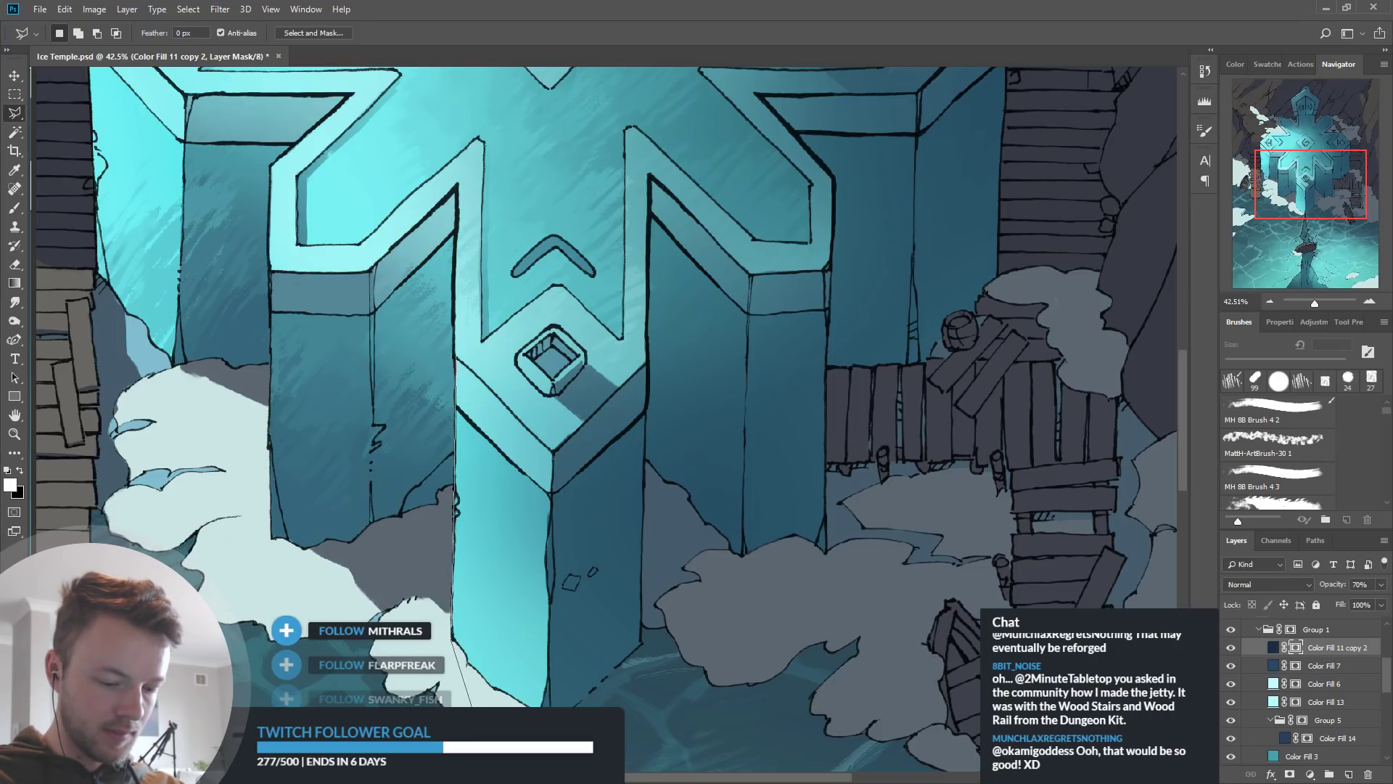
pyautogui.click(643, 644)
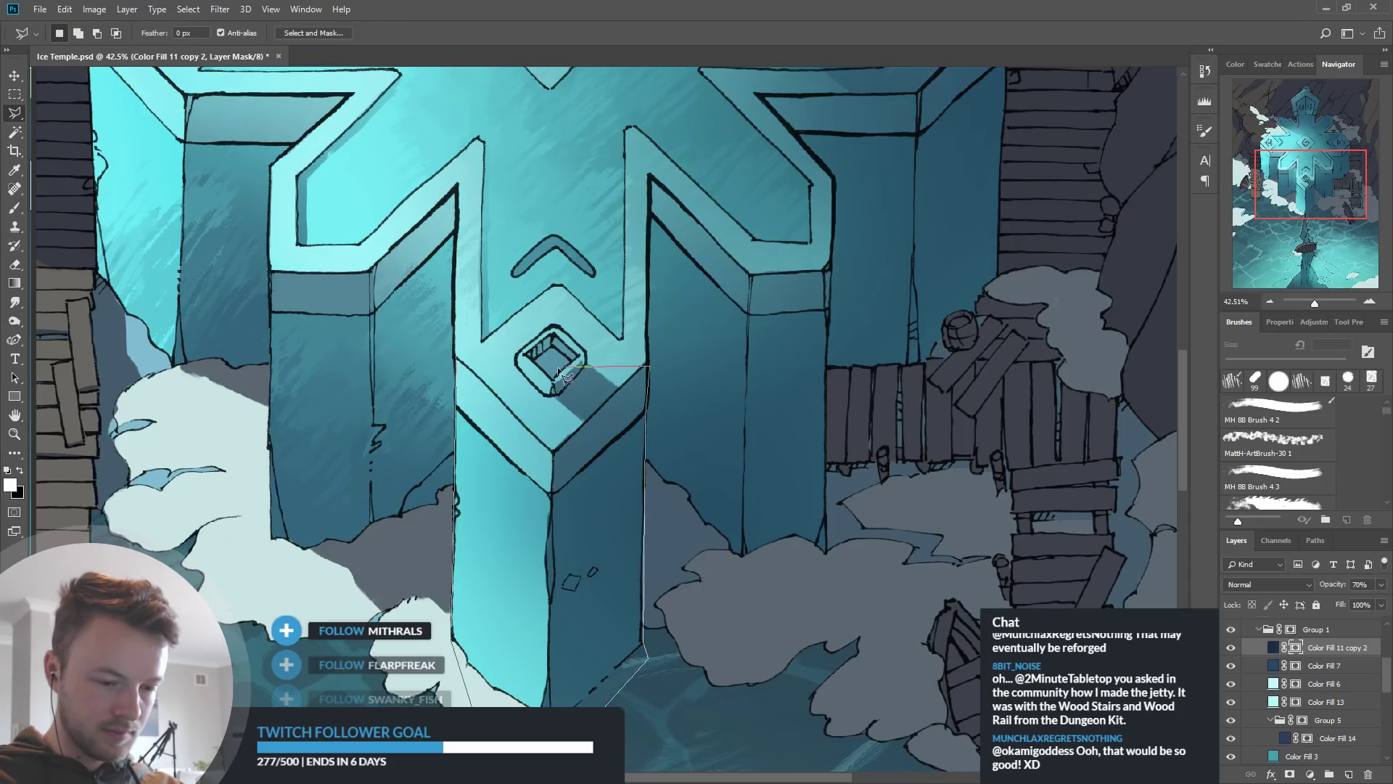
pyautogui.press('Return')
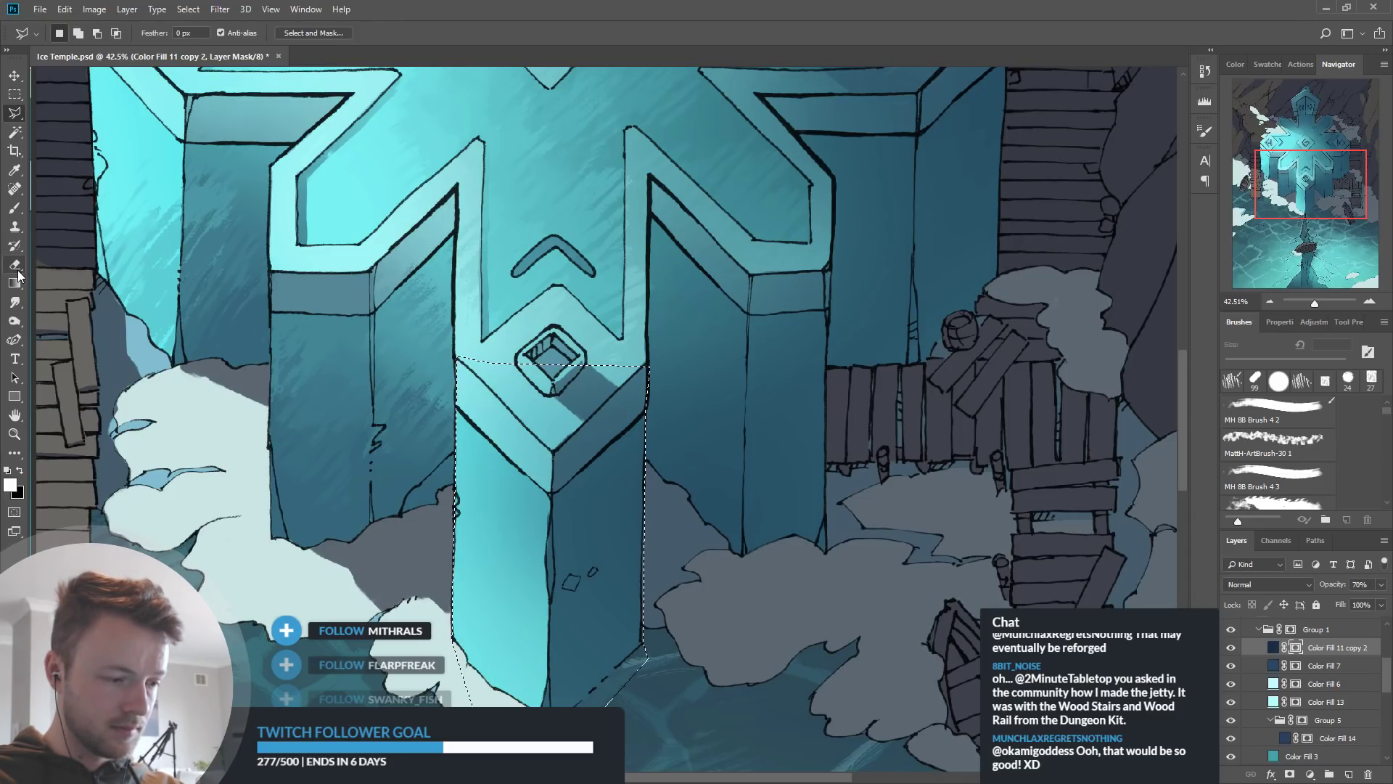
# Subtract the front pillar's right face from the selection with a polygonal outline along the edge between the two faces
pyautogui.click(14, 208)
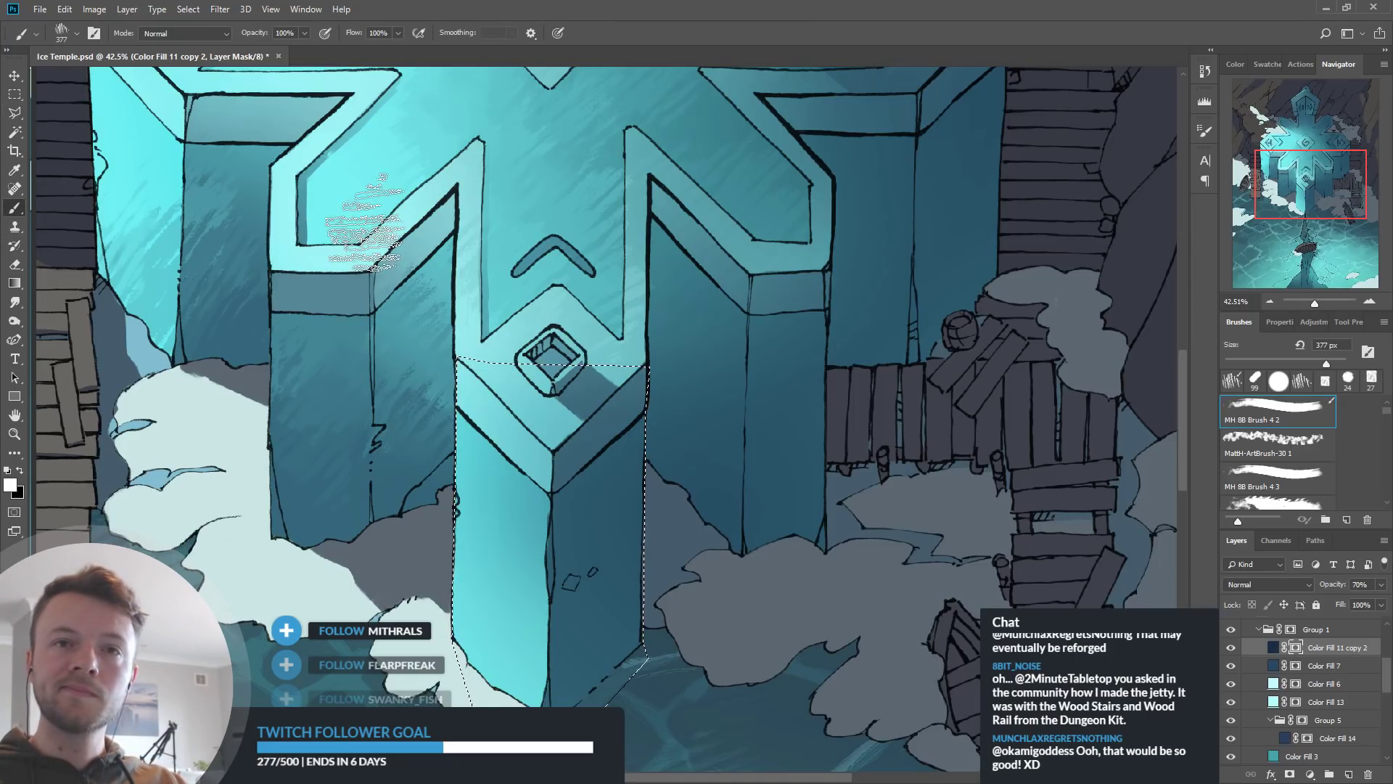
pyautogui.scroll(-1, 395, 190)
pyautogui.scroll(-4, 396, 190)
pyautogui.scroll(8, 397, 548)
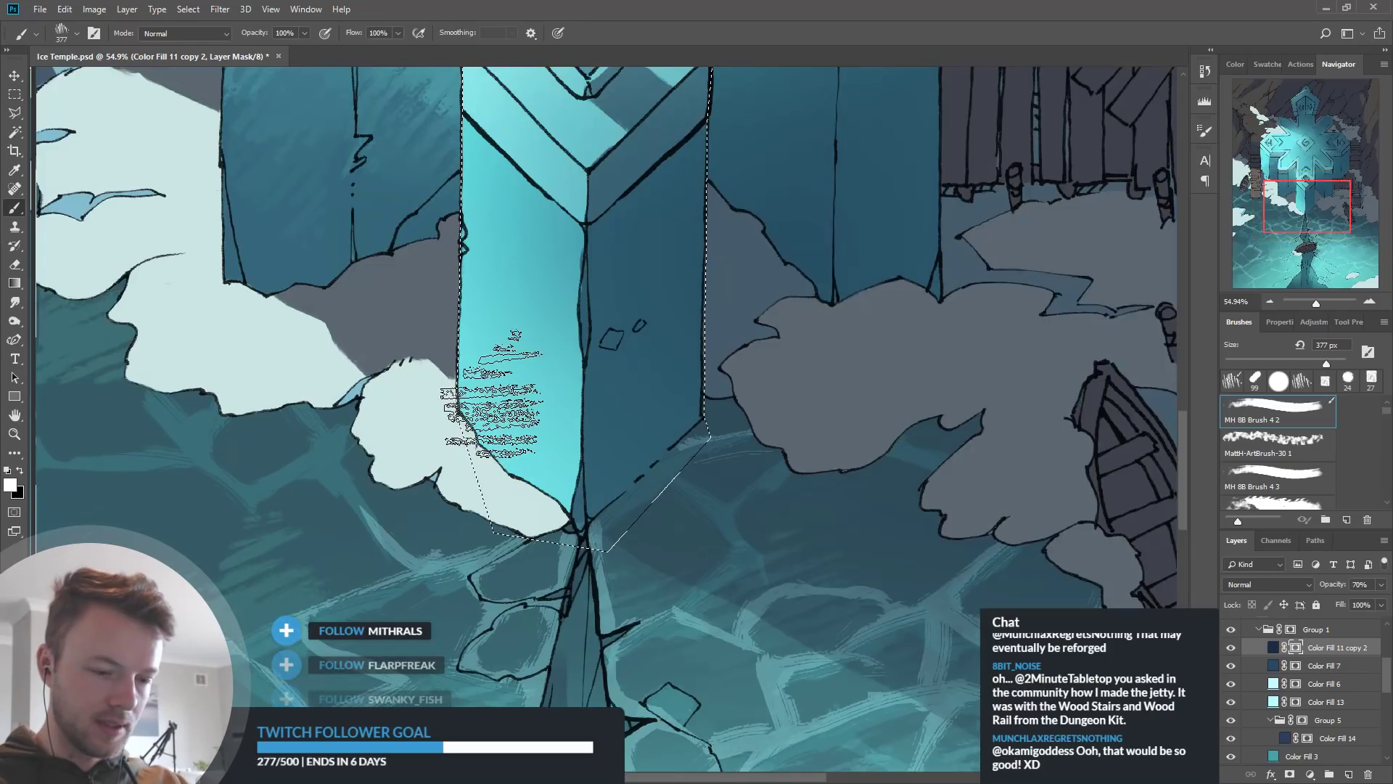
pyautogui.moveTo(775, 391); pyautogui.dragTo(811, 522)
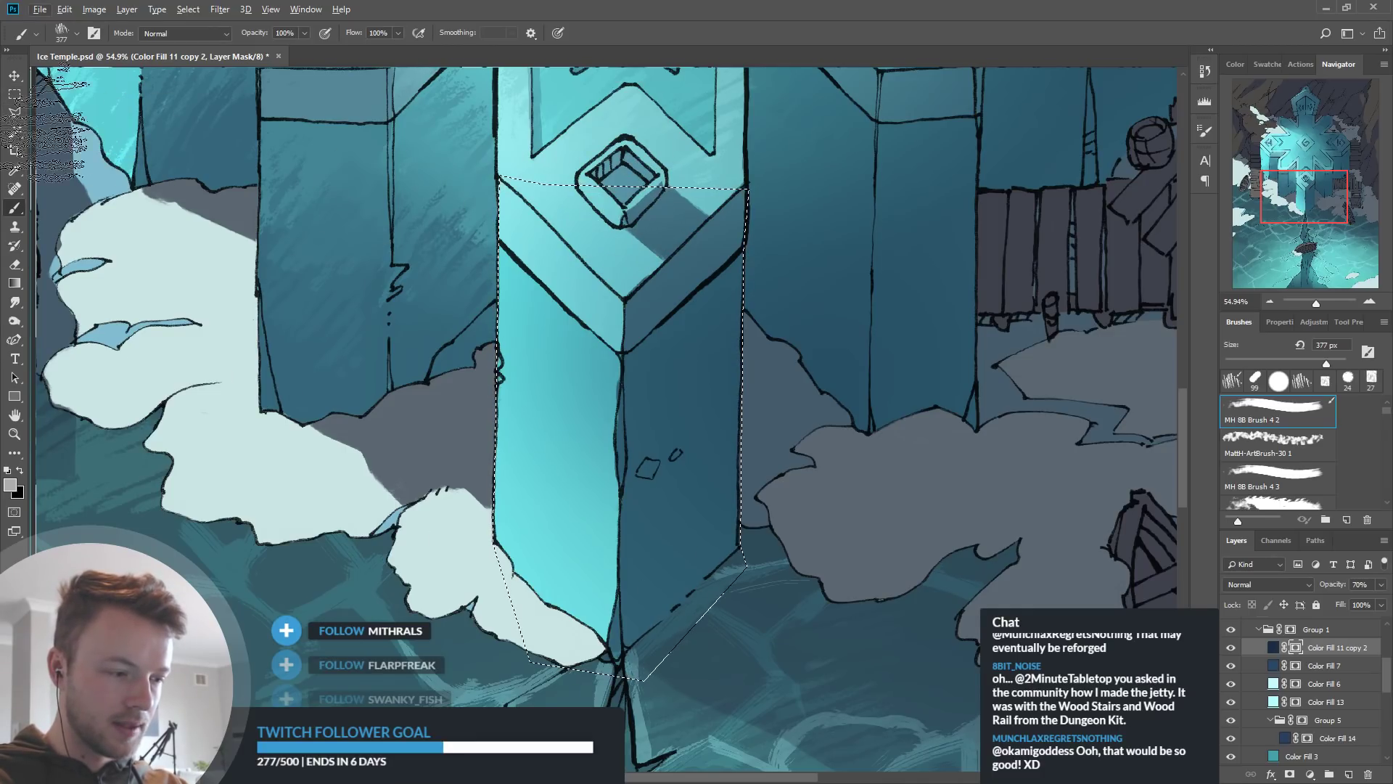
pyautogui.click(15, 112)
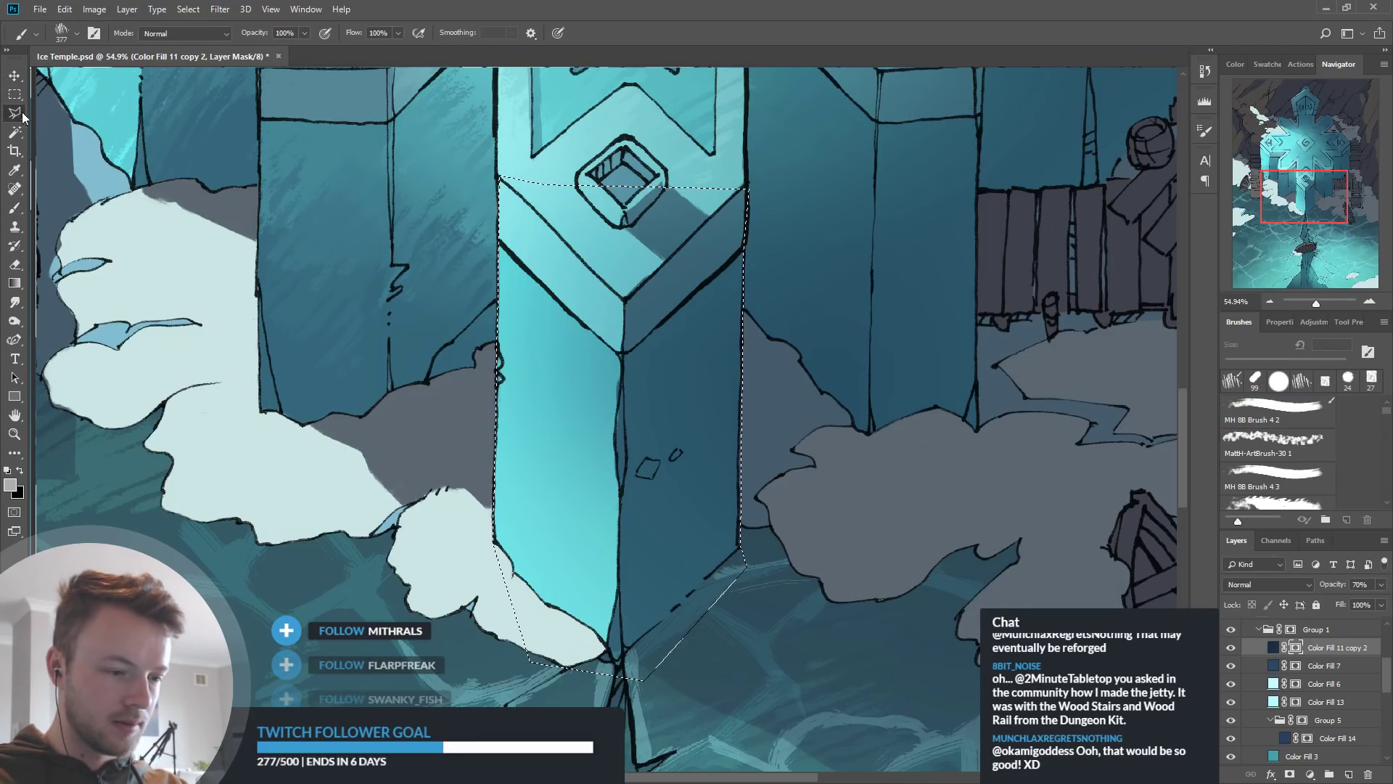
pyautogui.keyDown('alt'); pyautogui.click(624, 177); pyautogui.keyUp('alt')
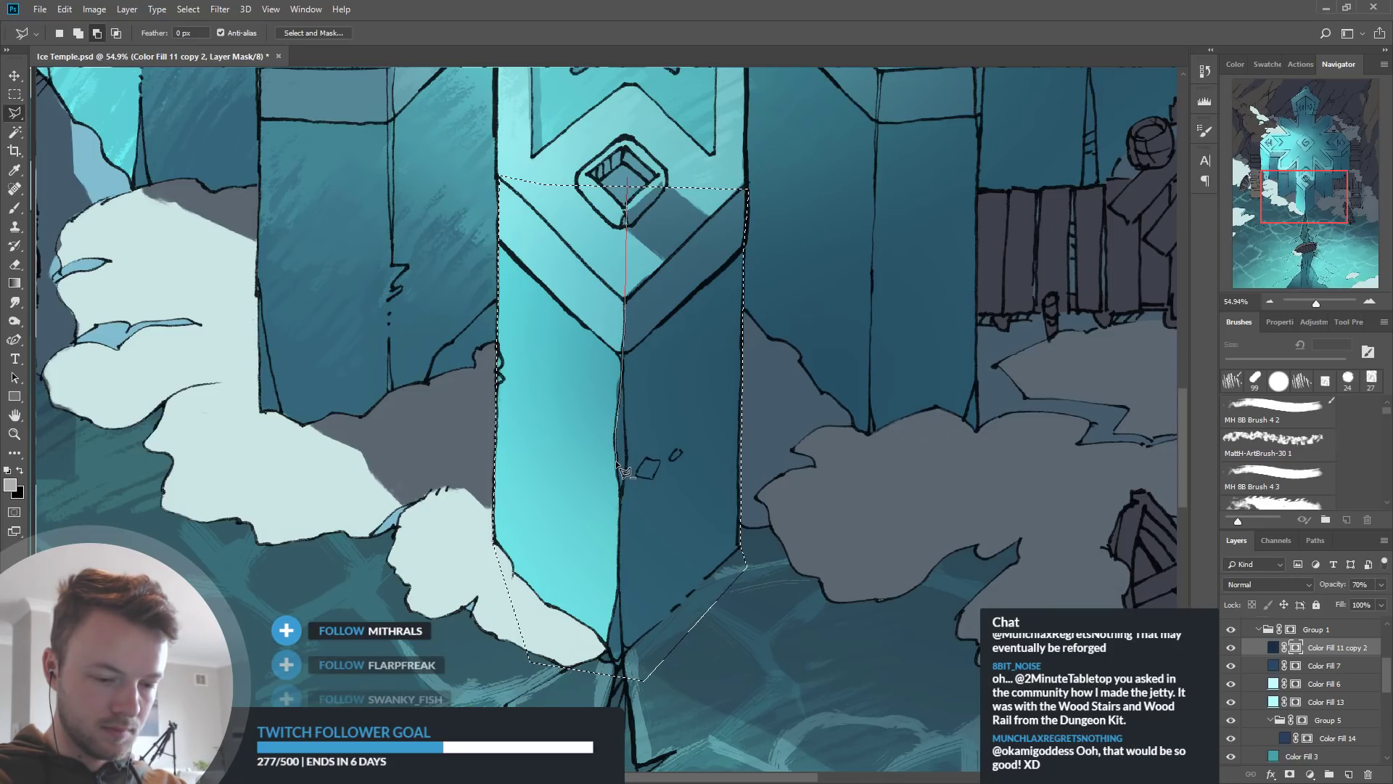
pyautogui.click(621, 495)
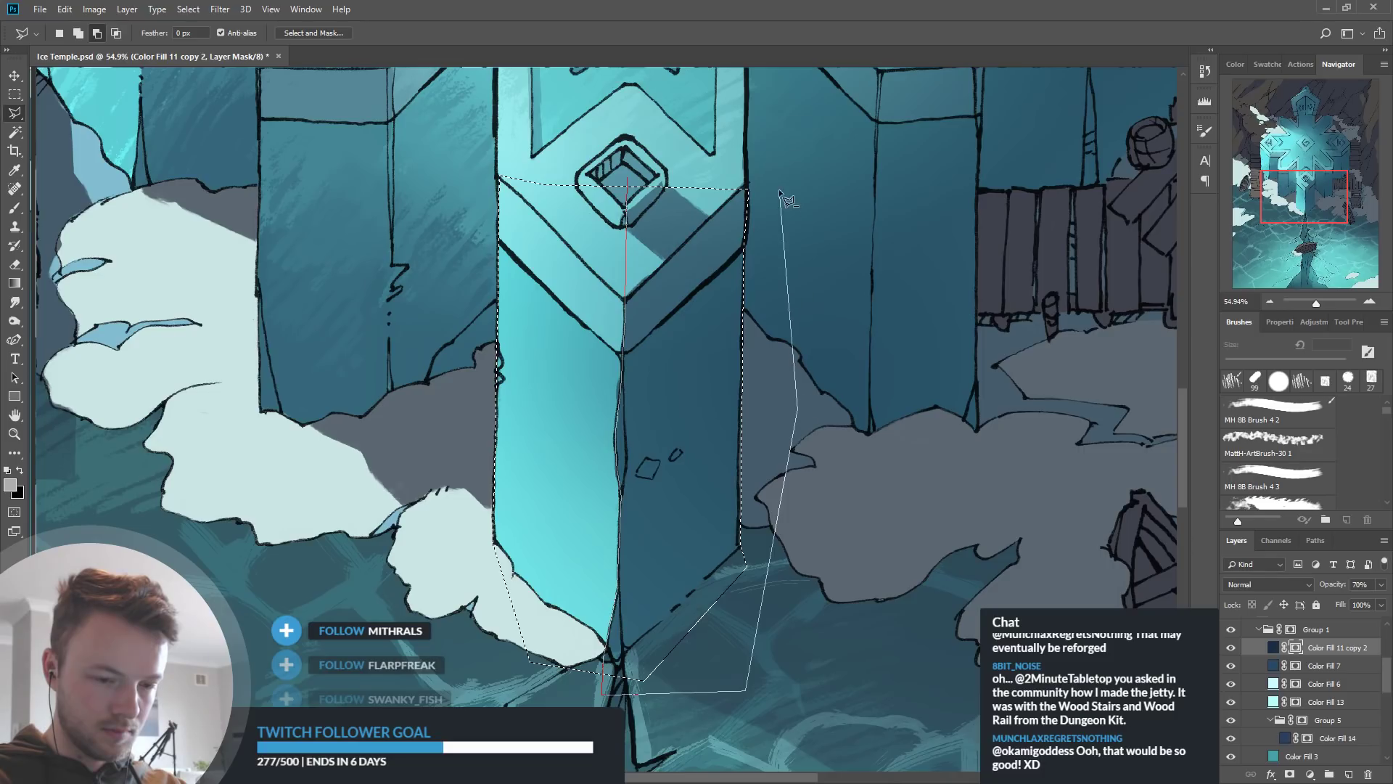
pyautogui.doubleClick(680, 147)
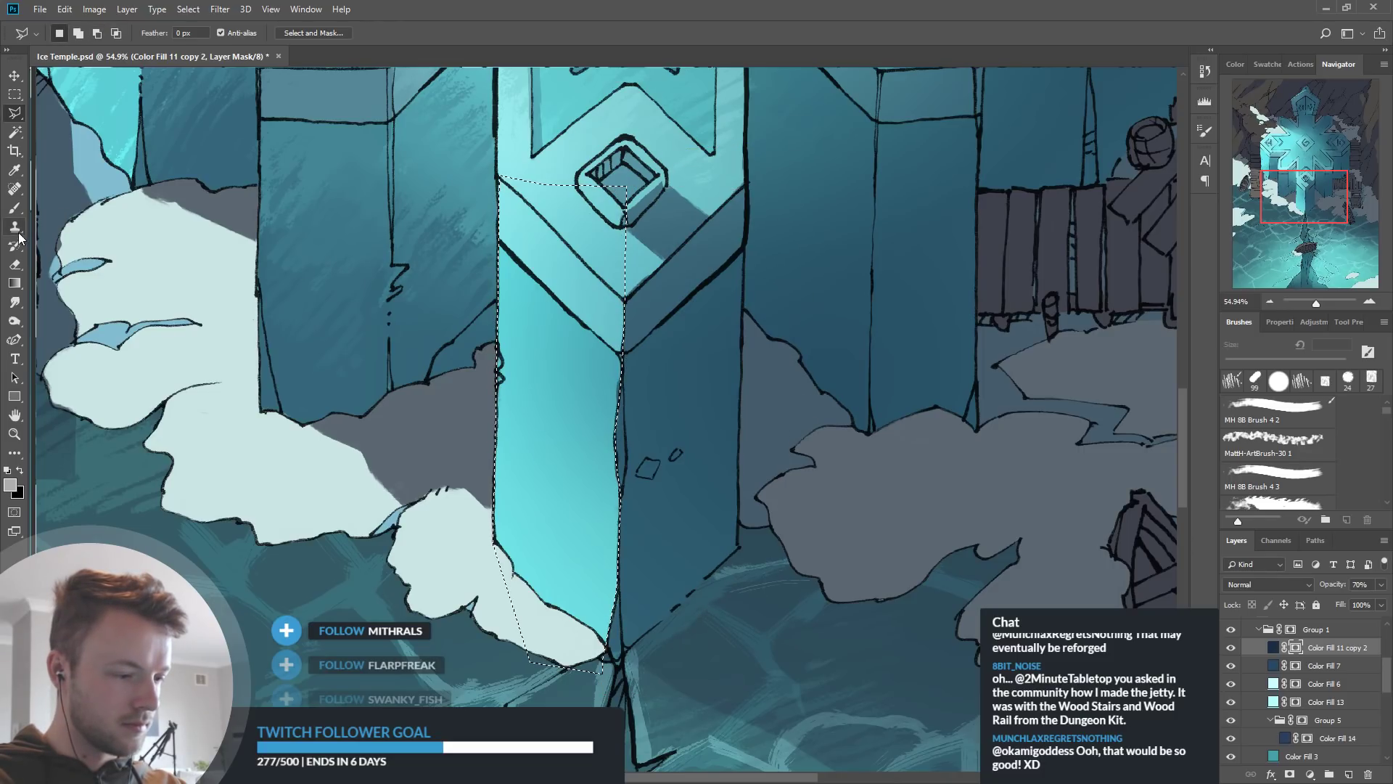
# Brush diagonal hatching over the front pillar's selected left face with MH 8B Brush 4 2 at 377 px in dark grey and black mask tones
pyautogui.click(15, 209)
pyautogui.scroll(-2, 596, 550)
pyautogui.moveTo(693, 365); pyautogui.dragTo(787, 473)
pyautogui.keyDown('alt'); pyautogui.click(310, 290); pyautogui.keyUp('alt')
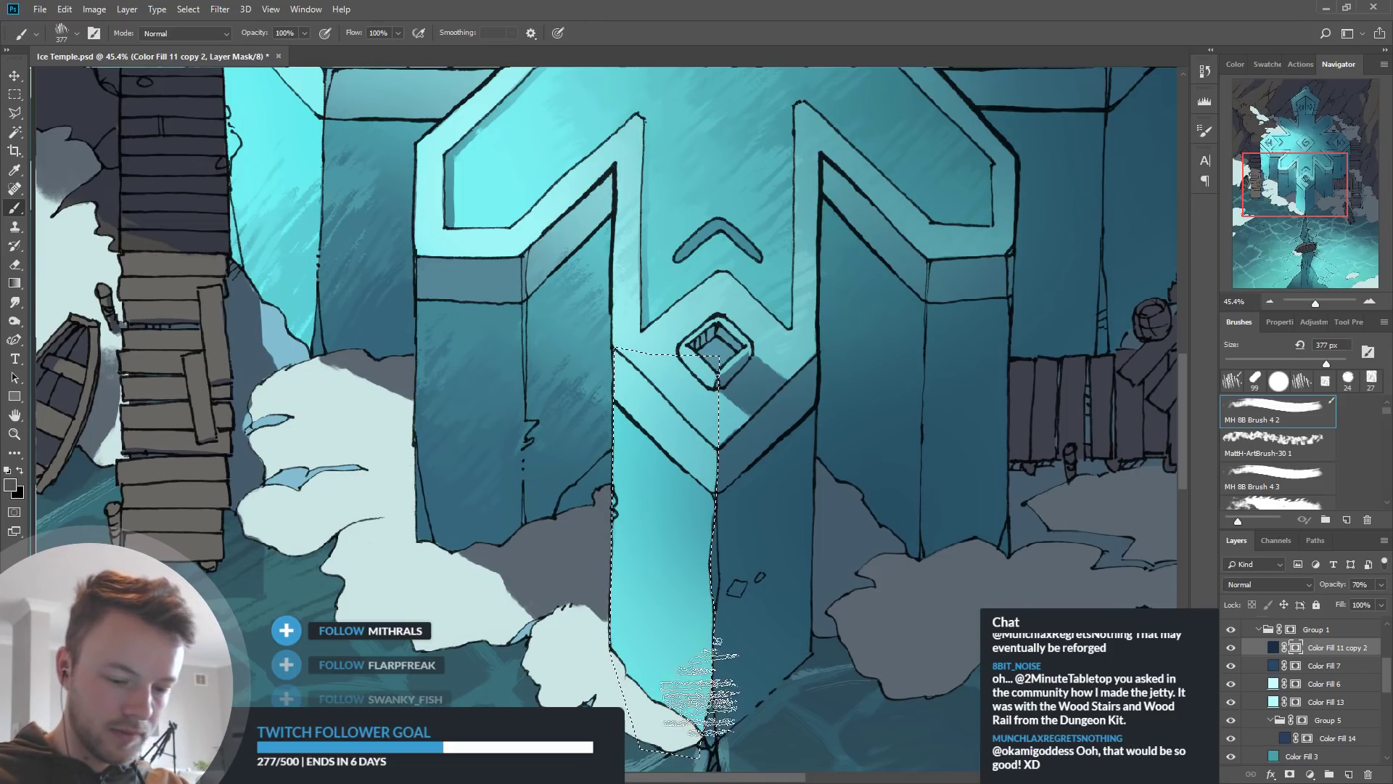
pyautogui.moveTo(698, 694); pyautogui.dragTo(733, 647)
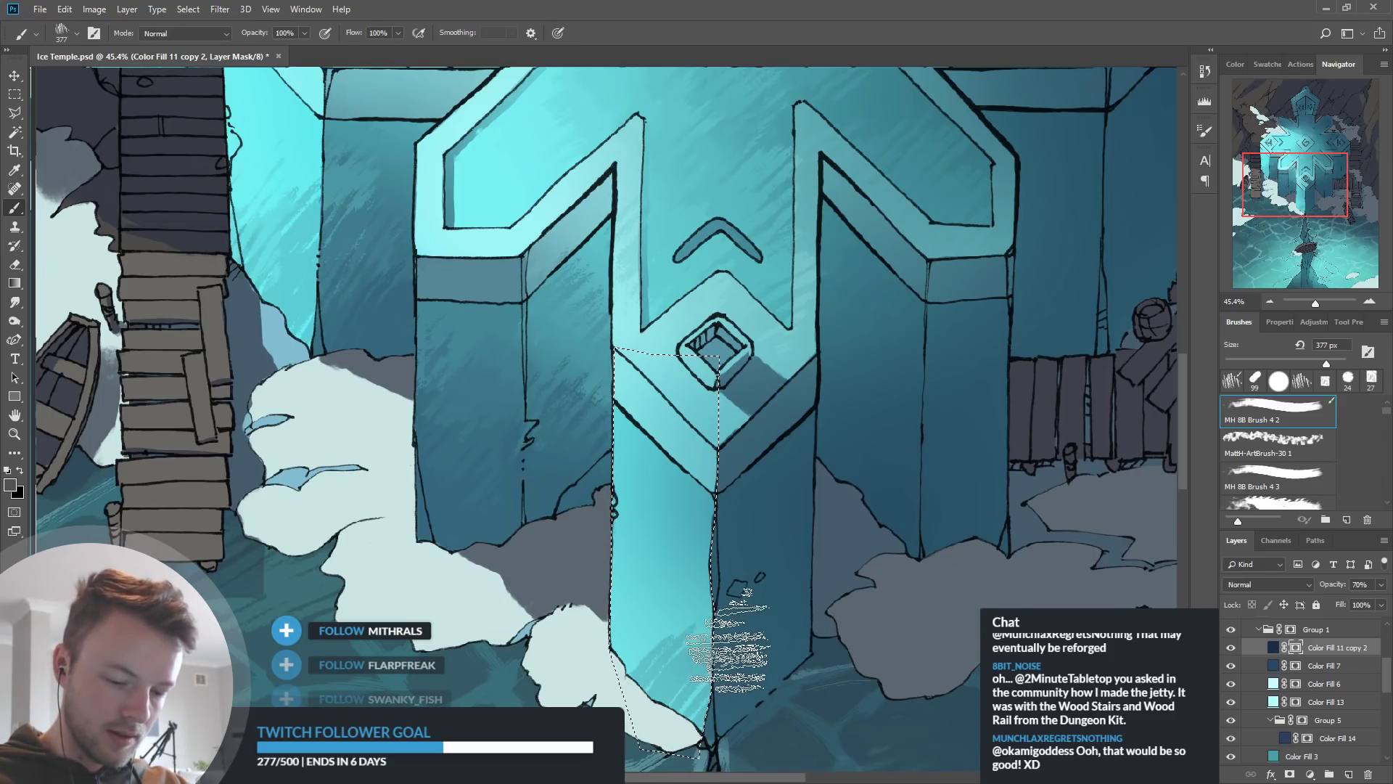
pyautogui.moveTo(703, 702); pyautogui.dragTo(842, 566)
pyautogui.moveTo(709, 657); pyautogui.dragTo(875, 522)
pyautogui.moveTo(659, 715); pyautogui.dragTo(755, 624)
pyautogui.keyDown('alt'); pyautogui.click(274, 94); pyautogui.keyUp('alt')
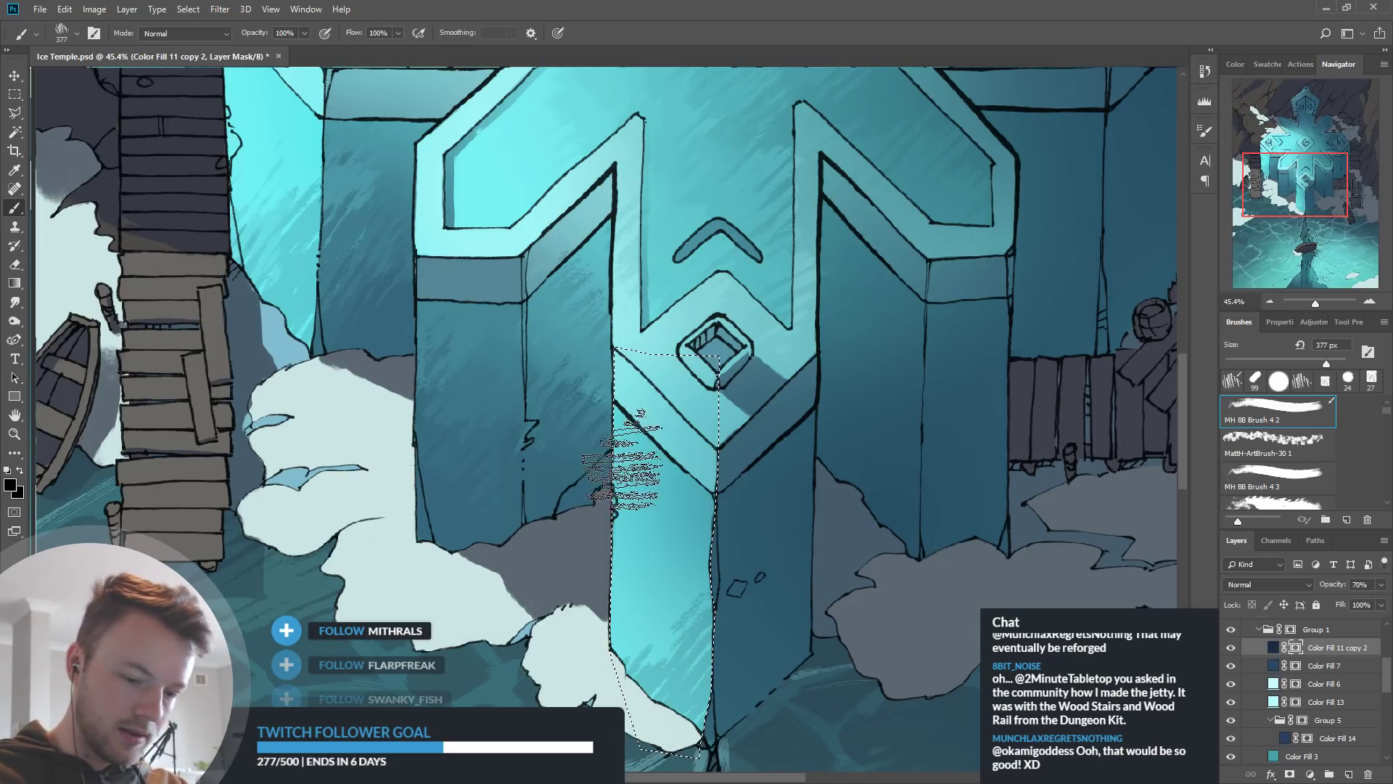
pyautogui.moveTo(755, 428)
pyautogui.mouseDown()
pyautogui.moveTo(671, 530)
pyautogui.moveTo(617, 646)
pyautogui.mouseUp()
pyautogui.keyDown('alt'); pyautogui.click(490, 220); pyautogui.keyUp('alt')
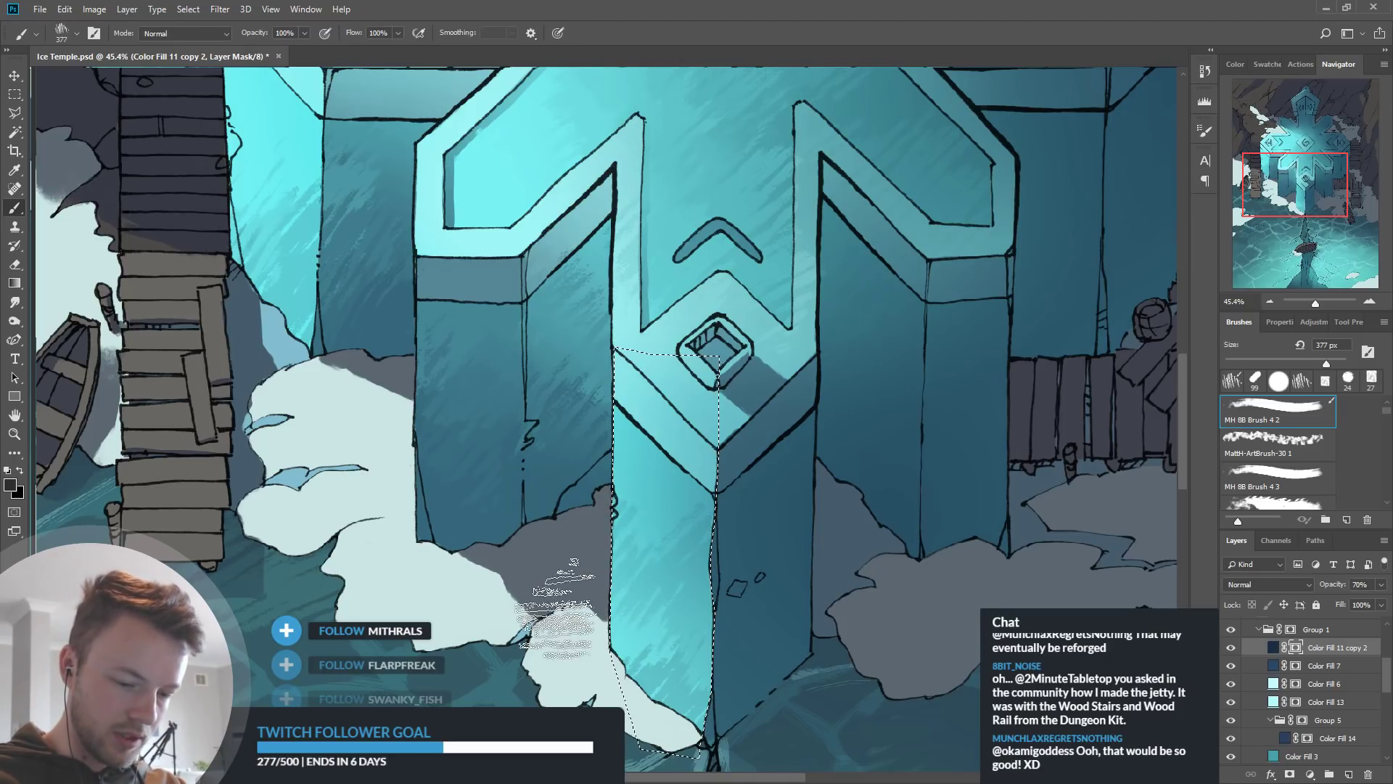
# Replace the selection with a polygonal outline around the front pillar's right face, from the diamond's edge down to the waterline
pyautogui.moveTo(848, 576)
pyautogui.mouseDown()
pyautogui.moveTo(781, 573)
pyautogui.moveTo(787, 583)
pyautogui.mouseUp()
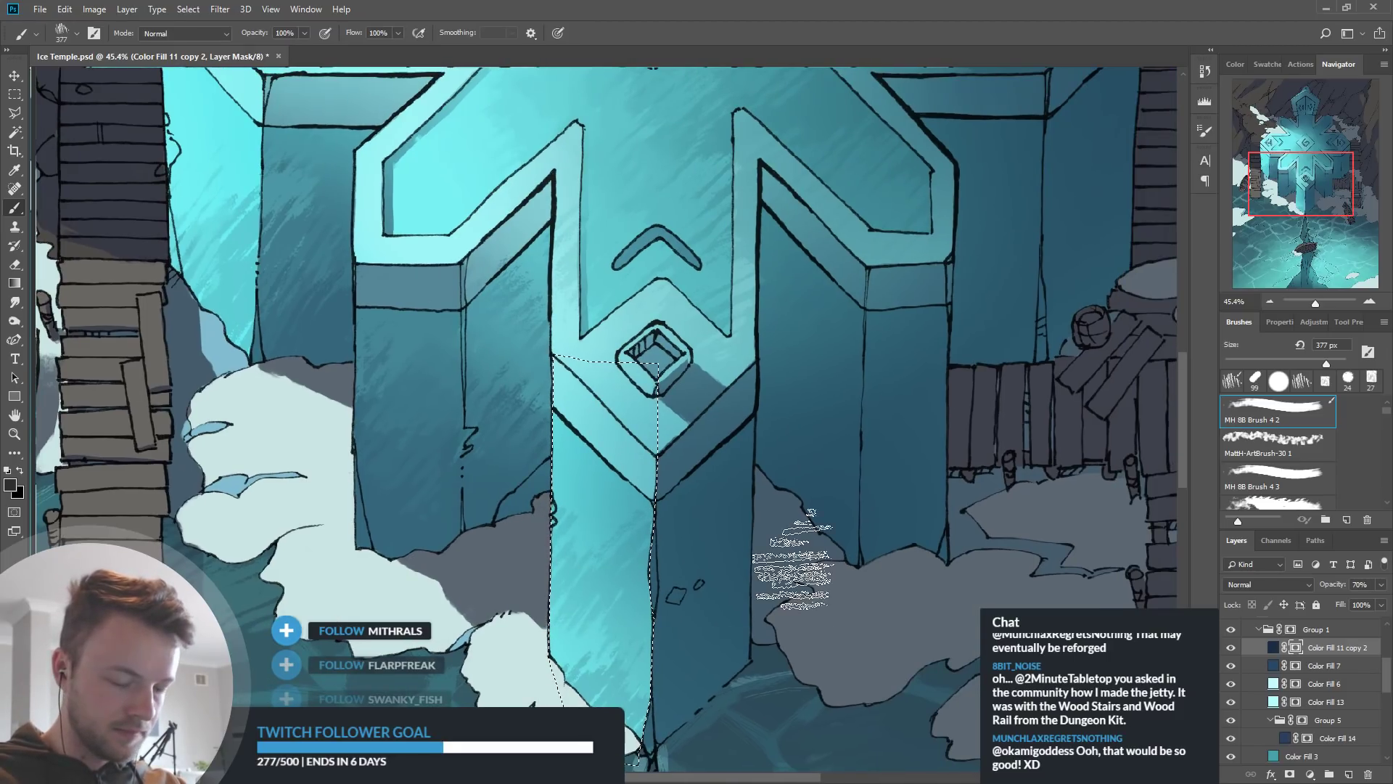
pyautogui.click(15, 113)
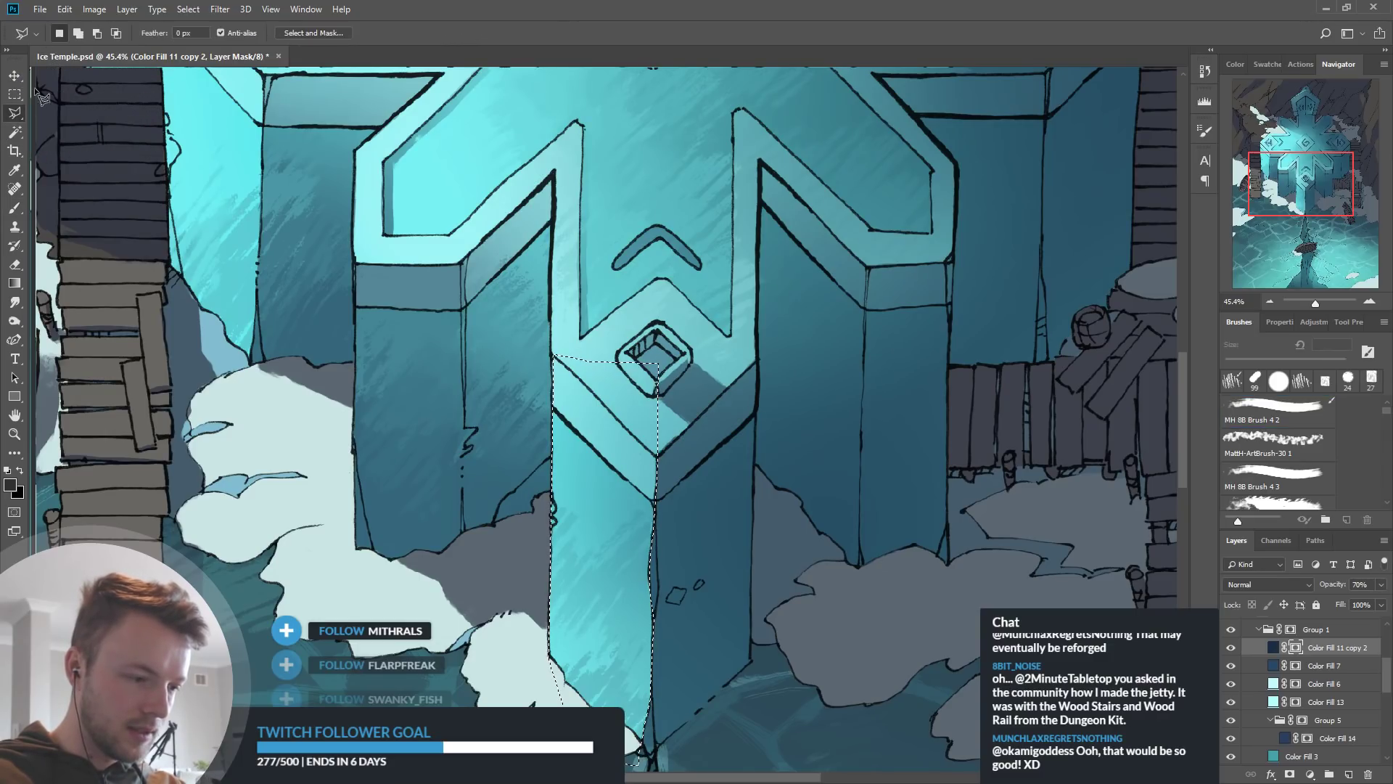
pyautogui.scroll(-3, 653, 406)
pyautogui.scroll(6, 722, 407)
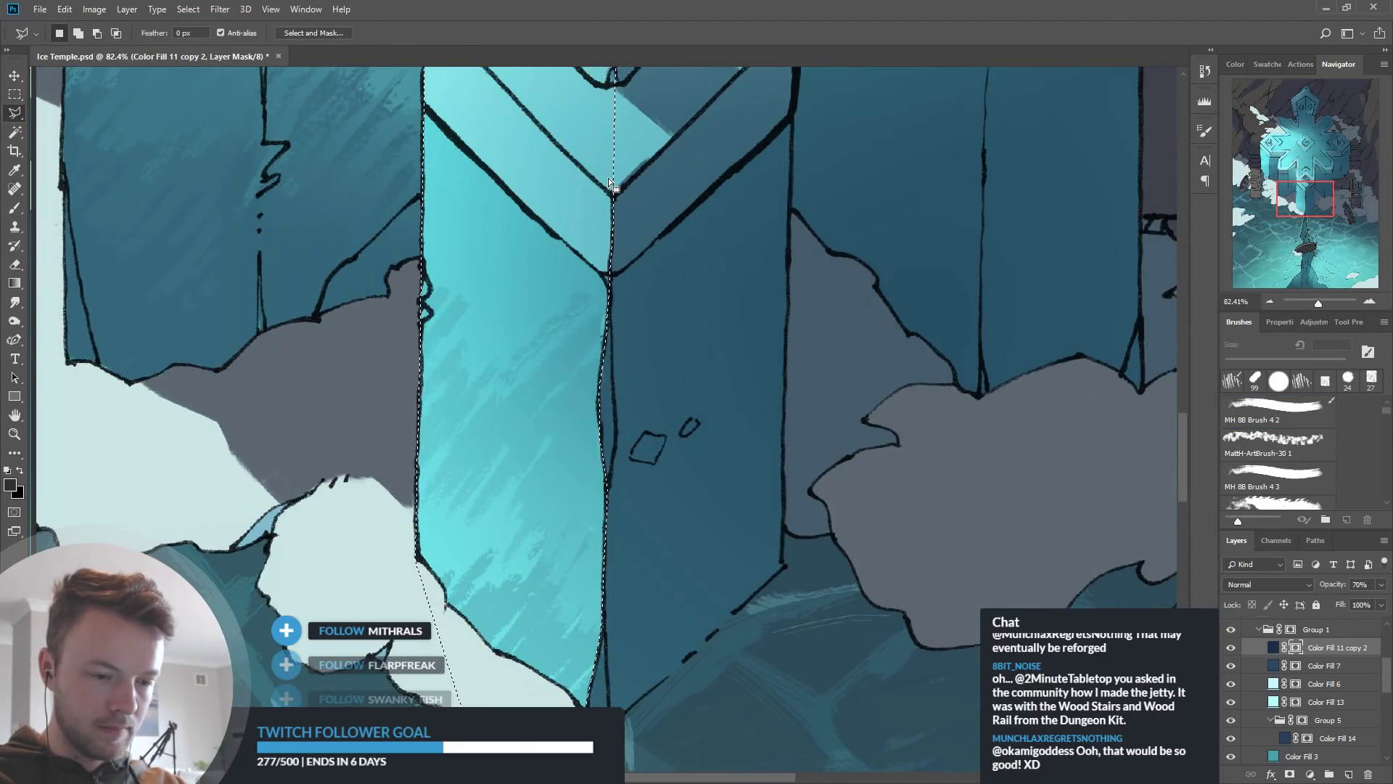
pyautogui.hotkey('ctrl', 'd')
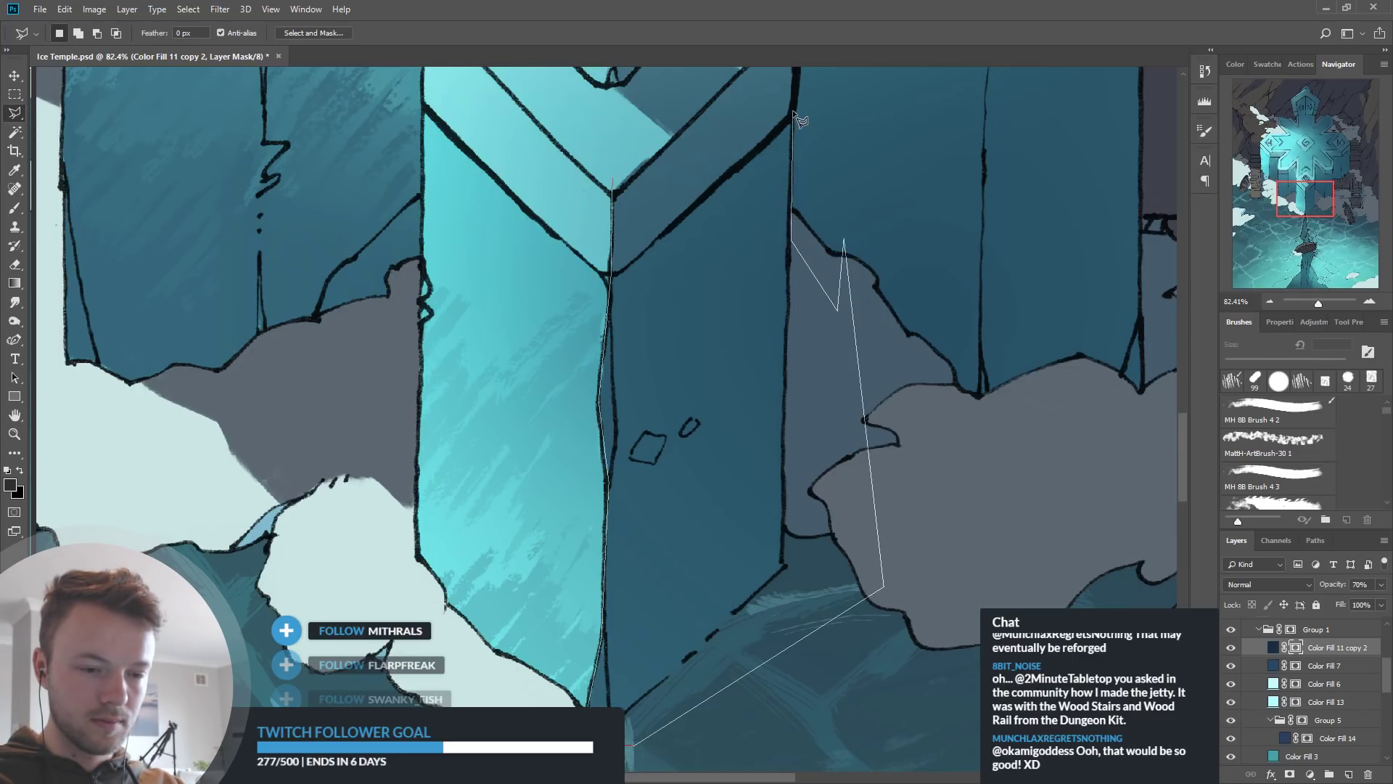
pyautogui.scroll(3, 797, 123)
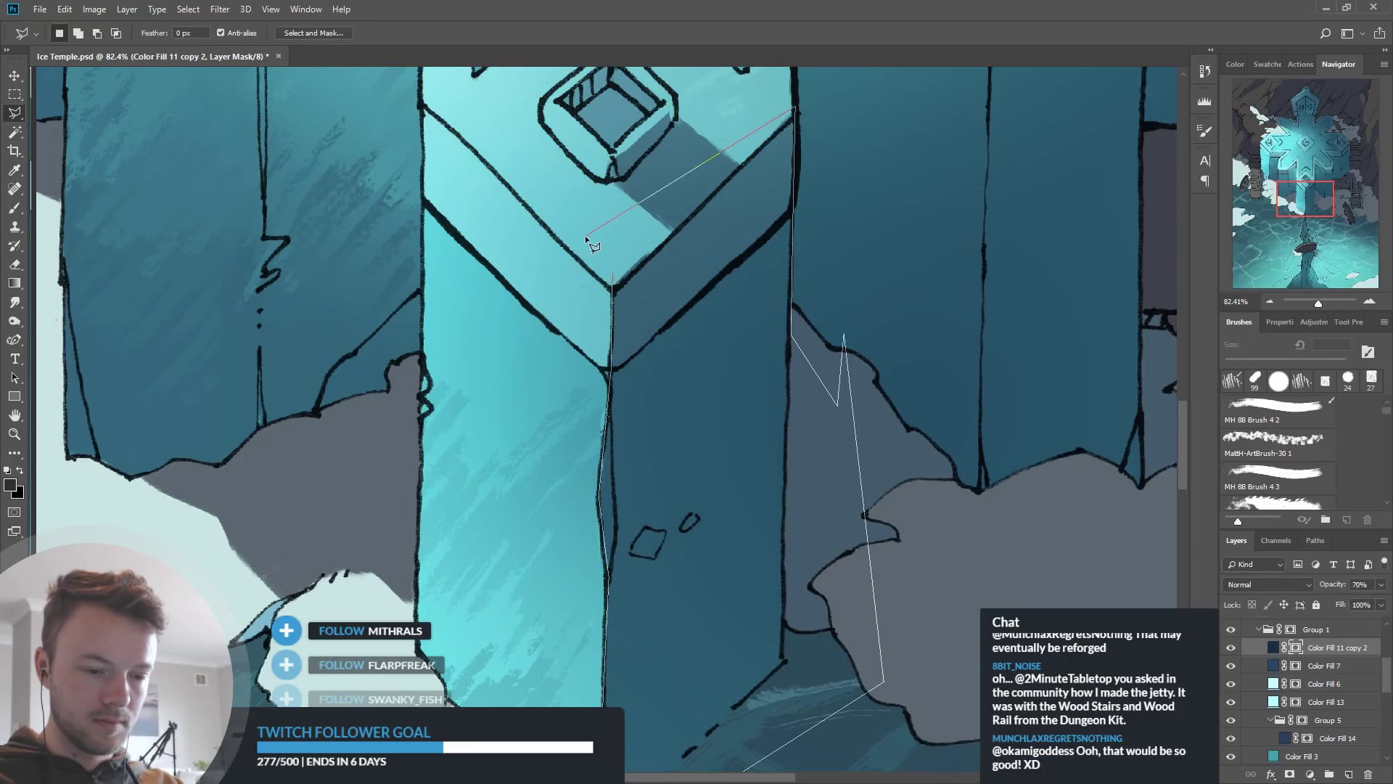
pyautogui.doubleClick(617, 233)
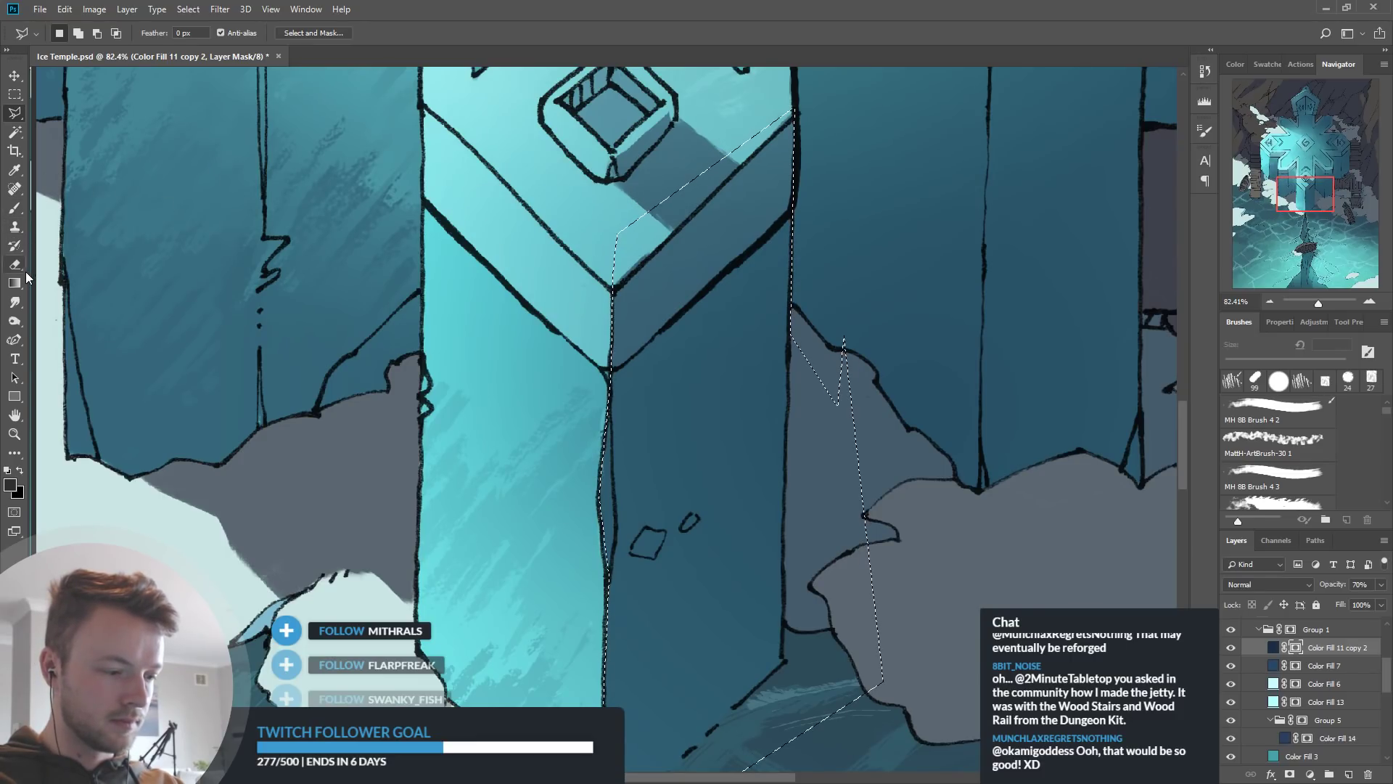
# Ready the brush with a near-white mask tone and restore the right face's selection after briefly deselecting it
pyautogui.click(14, 209)
pyautogui.scroll(-3, 506, 488)
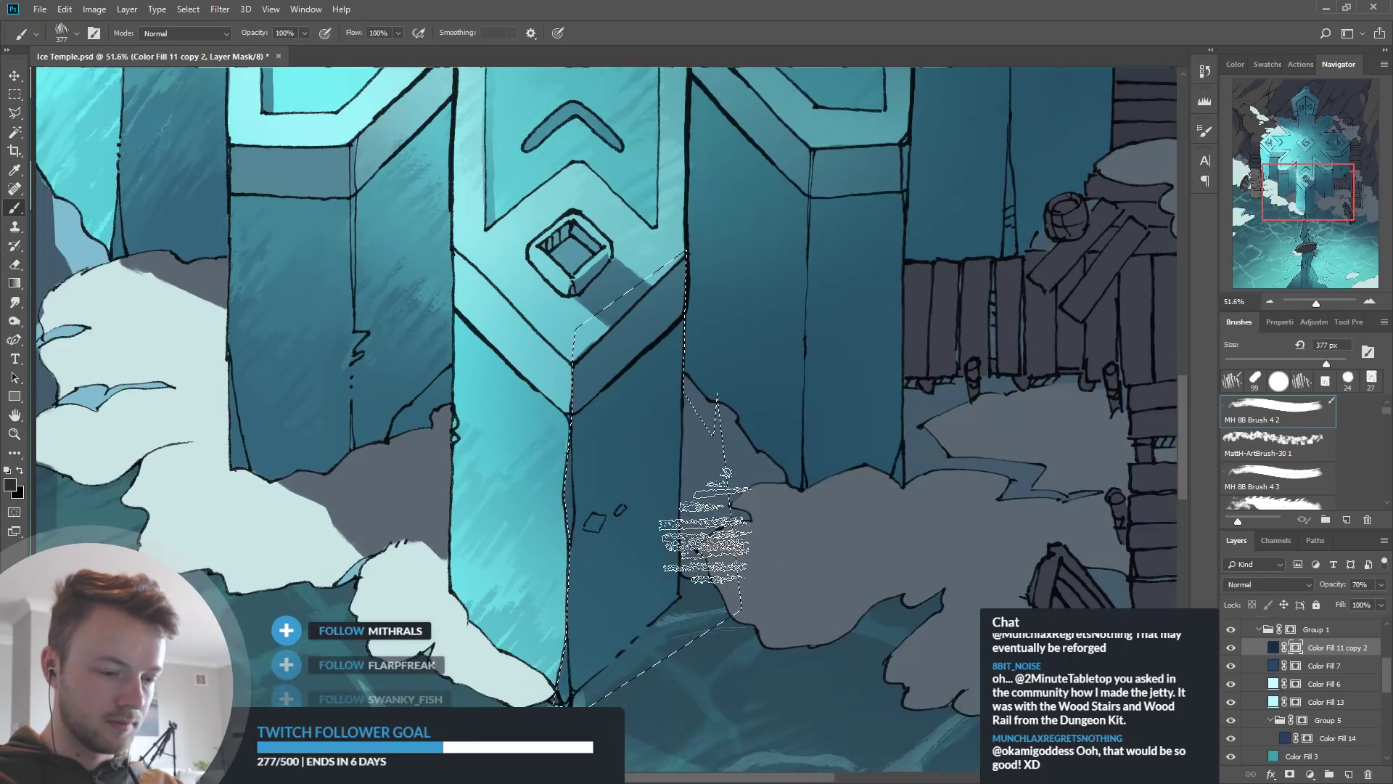
pyautogui.hotkey('ctrl', 'd')
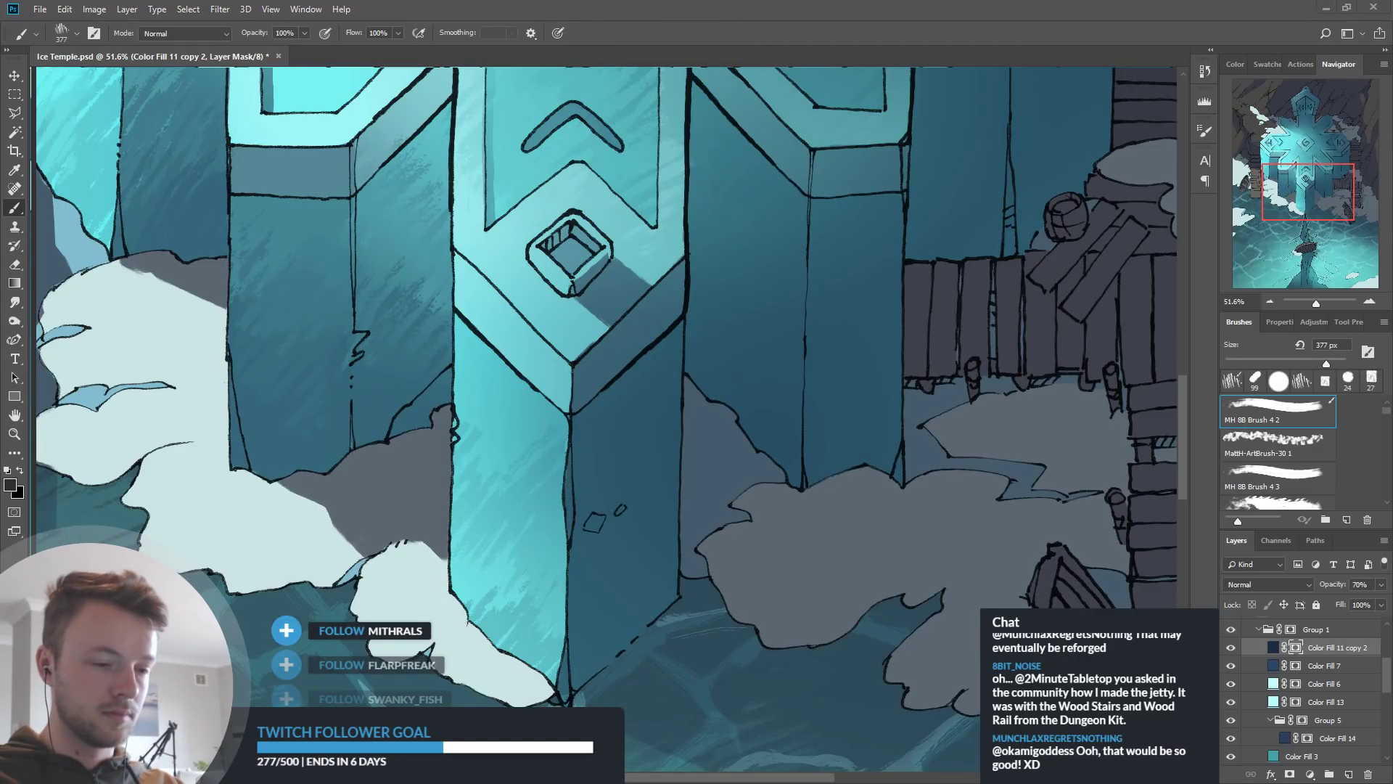
pyautogui.hotkey('ctrl', 'shift', 'd')
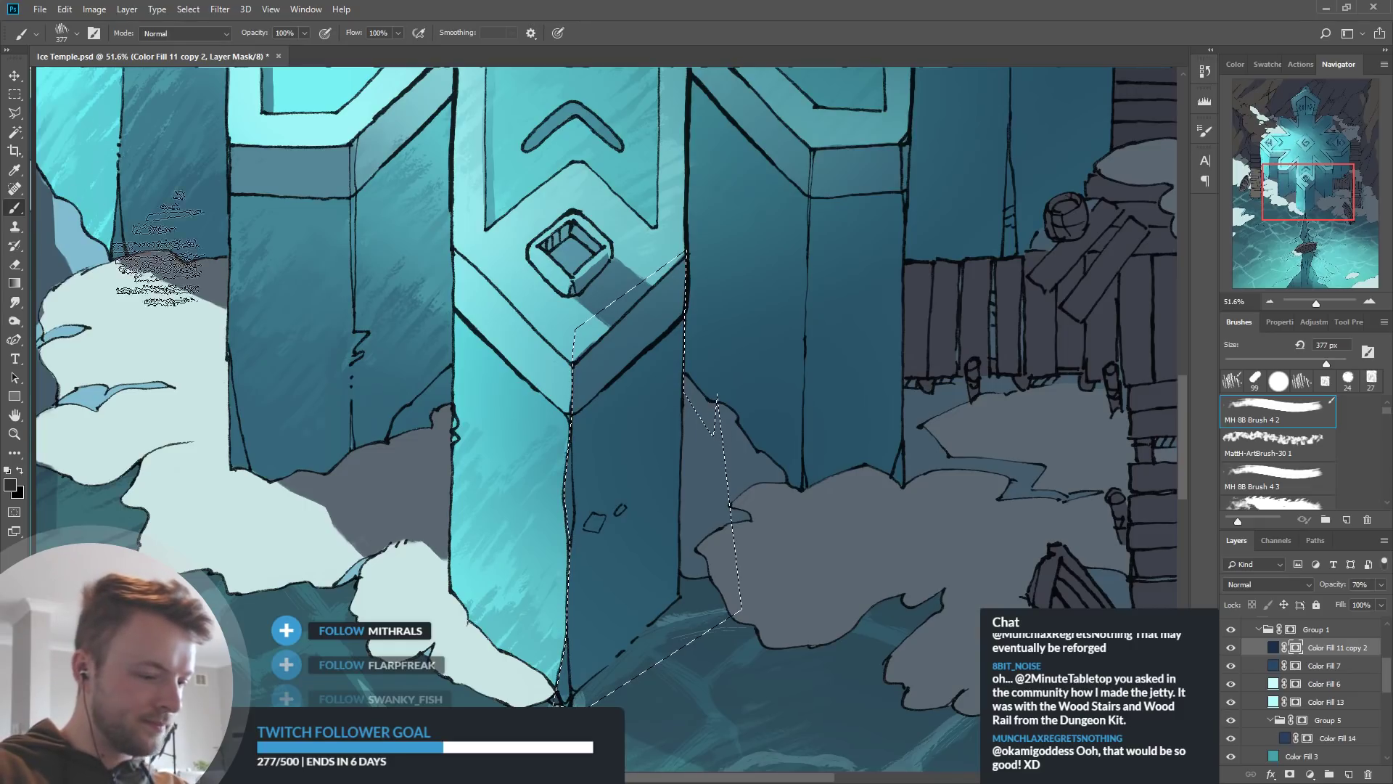
pyautogui.press('x')
pyautogui.moveTo(685, 642)
pyautogui.mouseDown()
pyautogui.moveTo(707, 537)
pyautogui.moveTo(806, 597)
pyautogui.mouseUp()
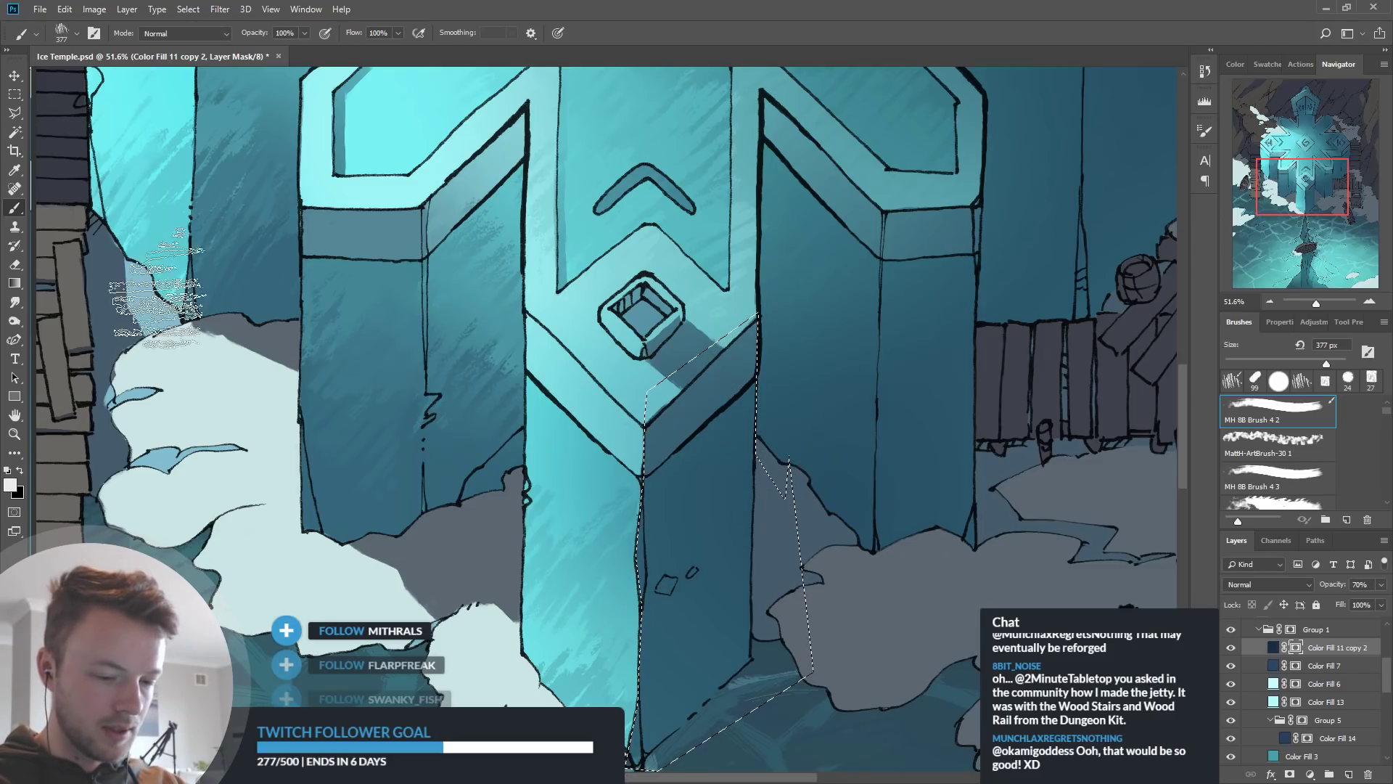
# Subtract the diamond's top surface from the selection with a polygonal outline along its lower right edge
pyautogui.click(15, 112)
pyautogui.scroll(5, 715, 428)
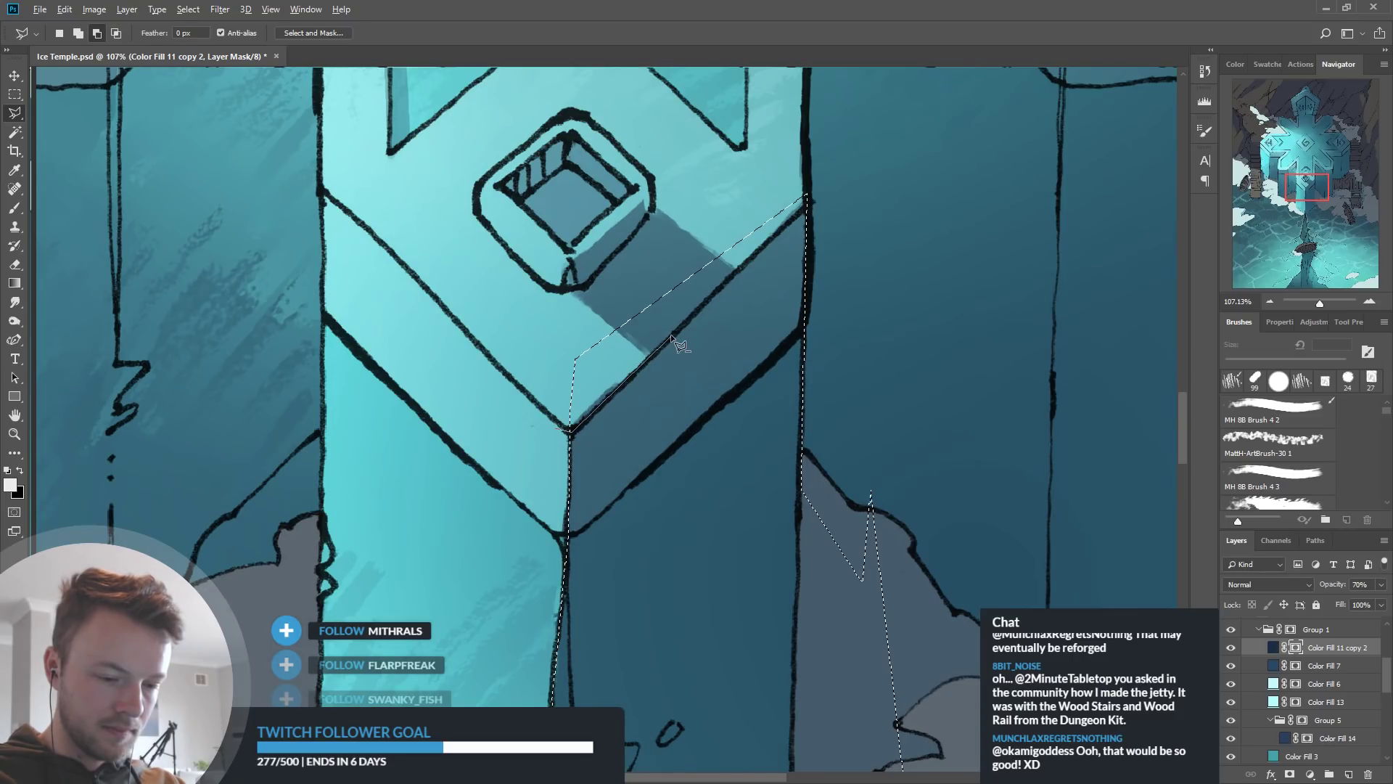
pyautogui.click(806, 194)
pyautogui.click(848, 166)
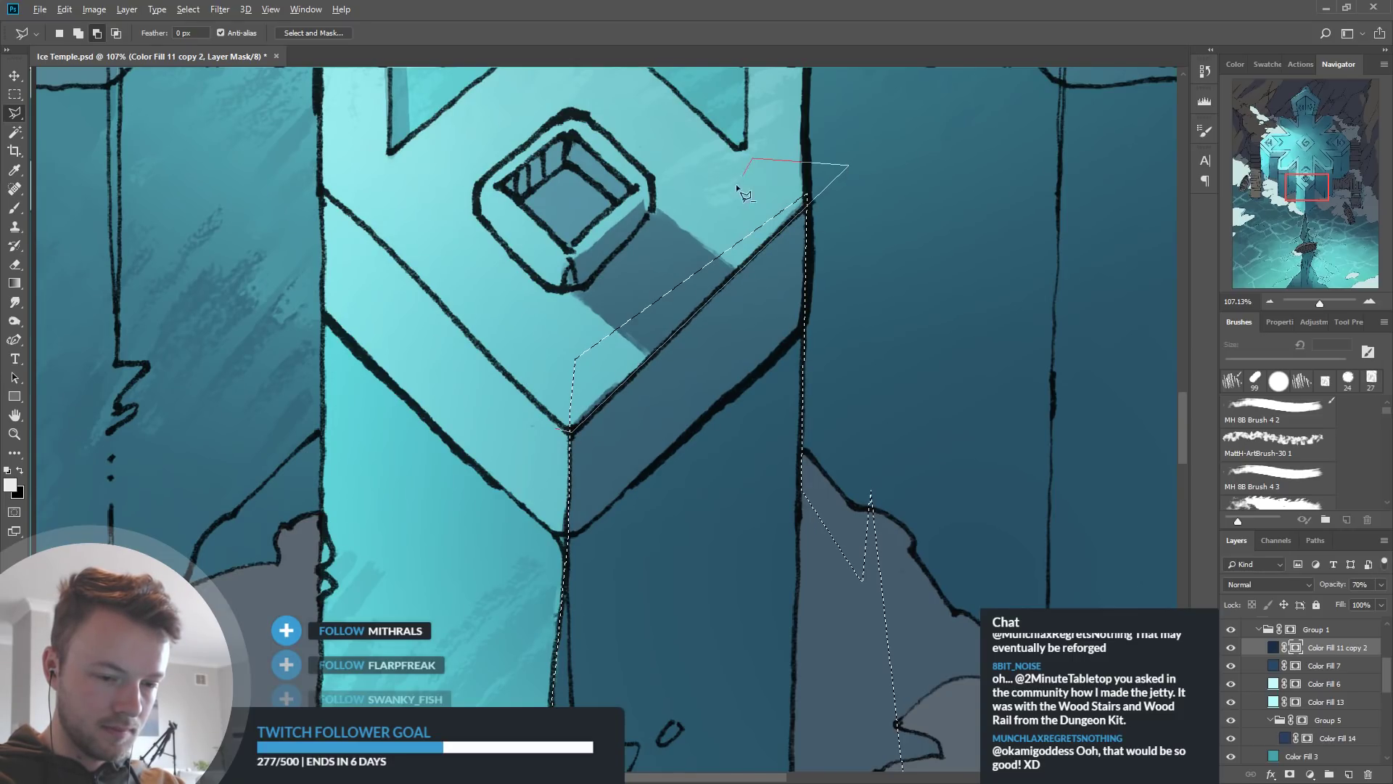
pyautogui.press('Return')
# Brush diagonal hatching over the front pillar's selected right face with MH 8B Brush 4 2 at 377 px in light grey and white mask tones
pyautogui.scroll(-3, 703, 417)
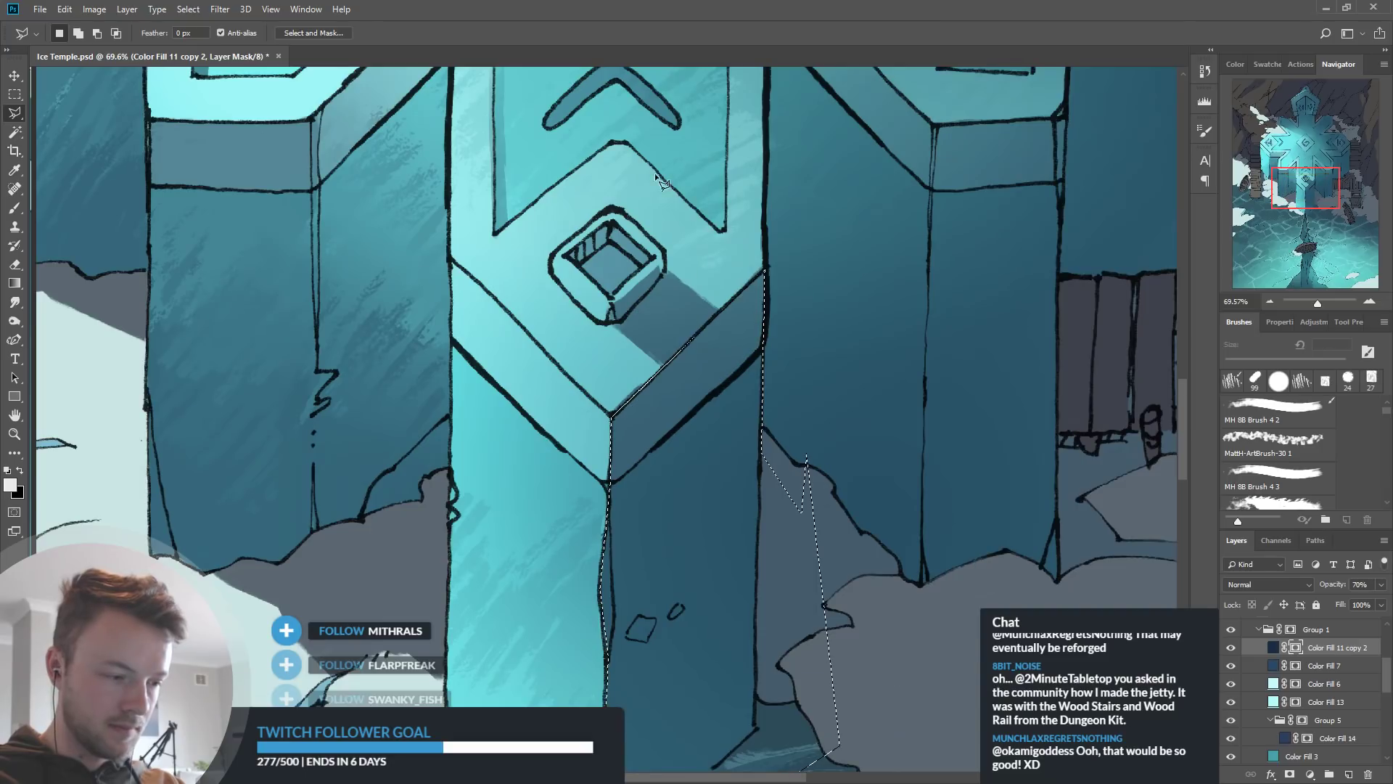
pyautogui.press('b')
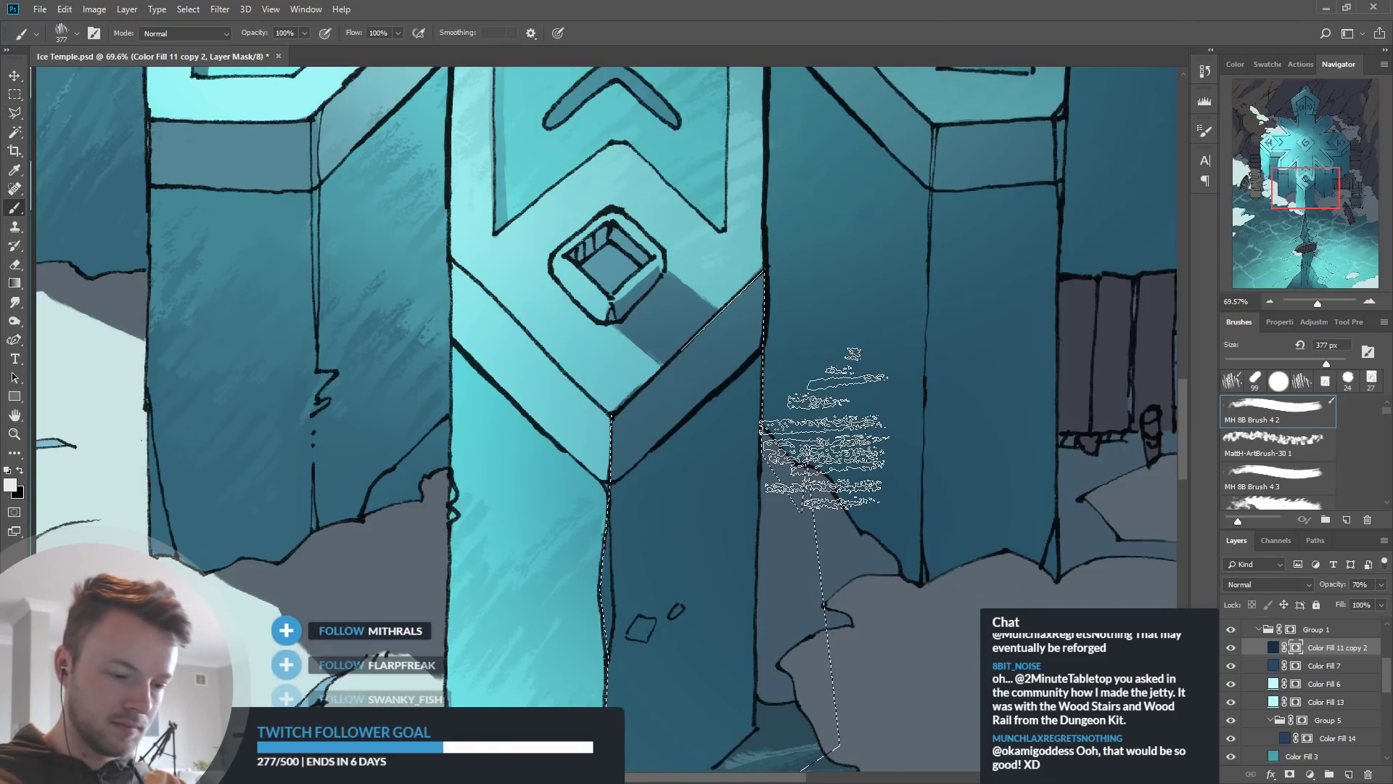
pyautogui.scroll(-2, 793, 403)
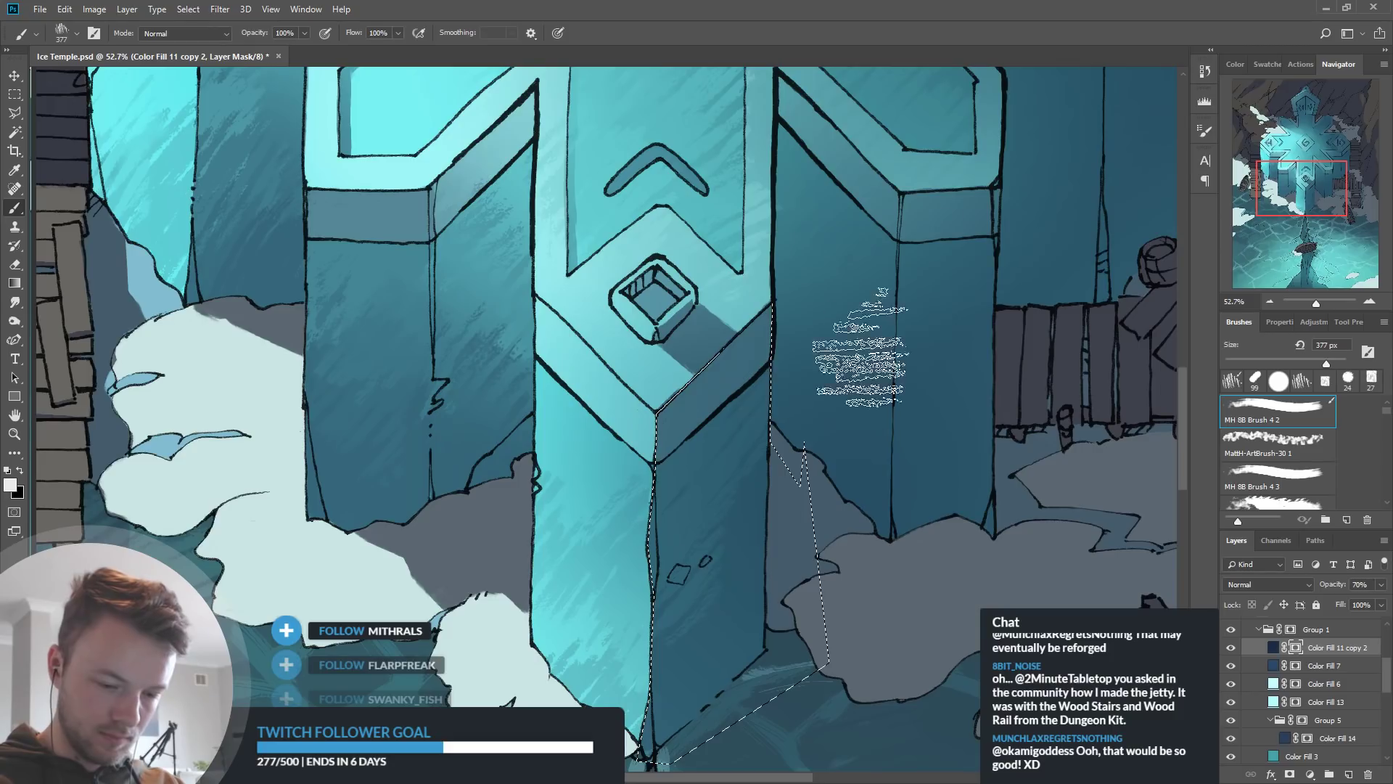
pyautogui.keyDown('alt'); pyautogui.click(398, 240); pyautogui.keyUp('alt')
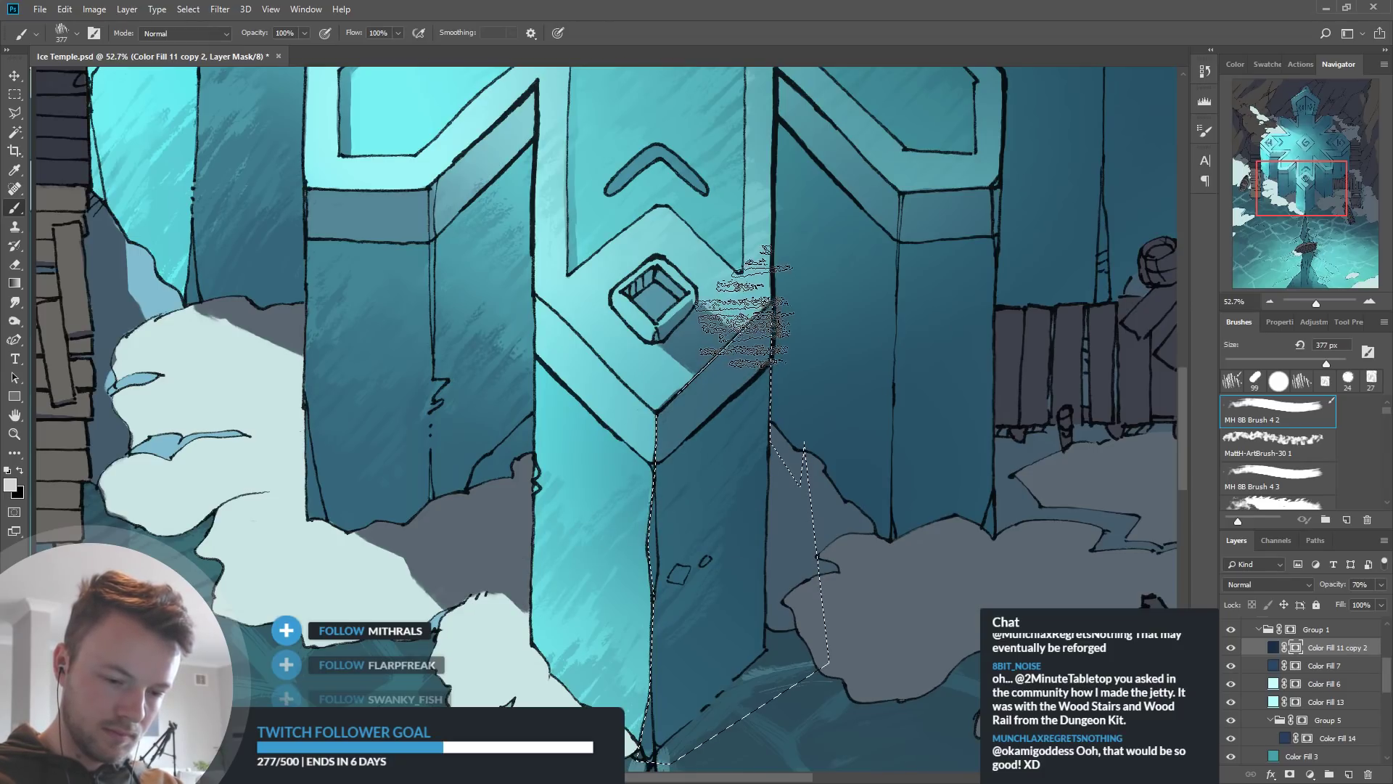
pyautogui.hotkey('ctrl', 'z')
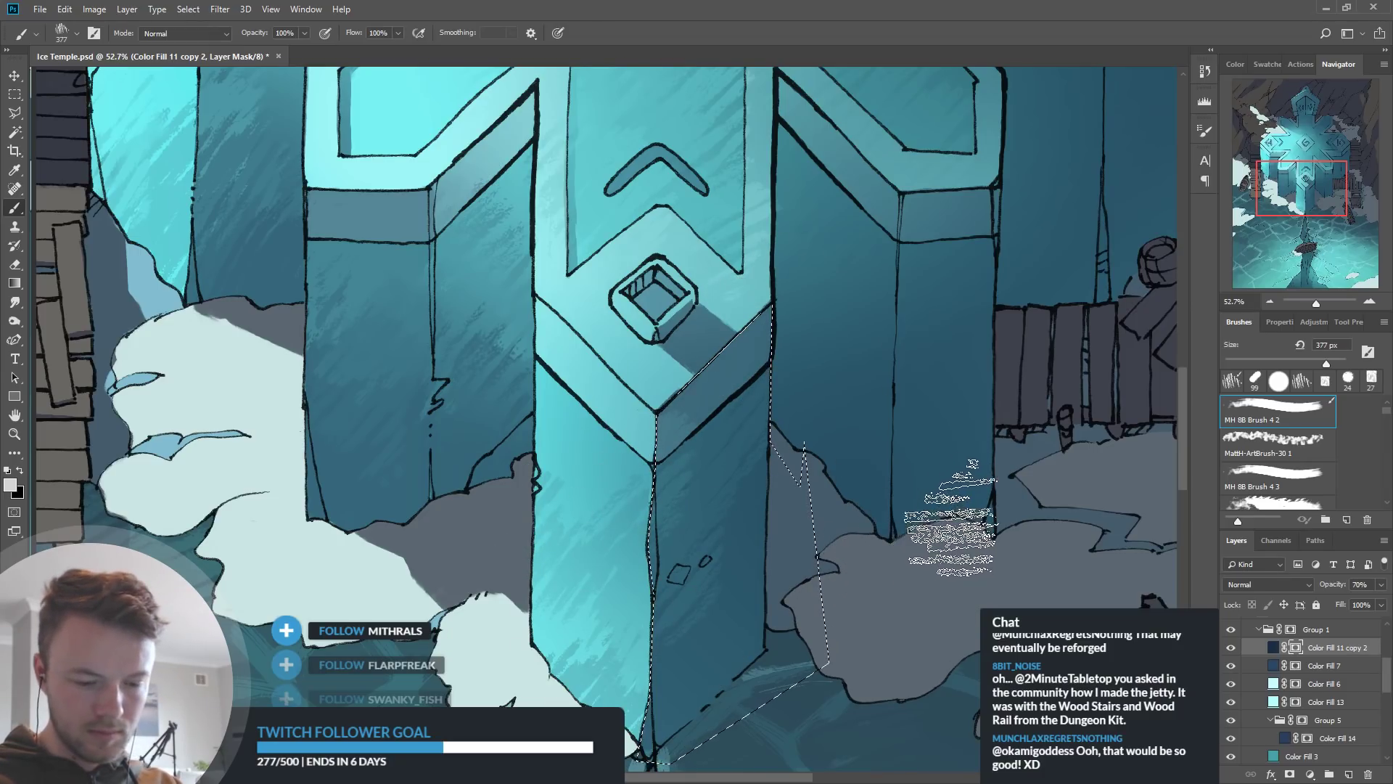
pyautogui.keyDown('alt'); pyautogui.click(288, 262); pyautogui.keyUp('alt')
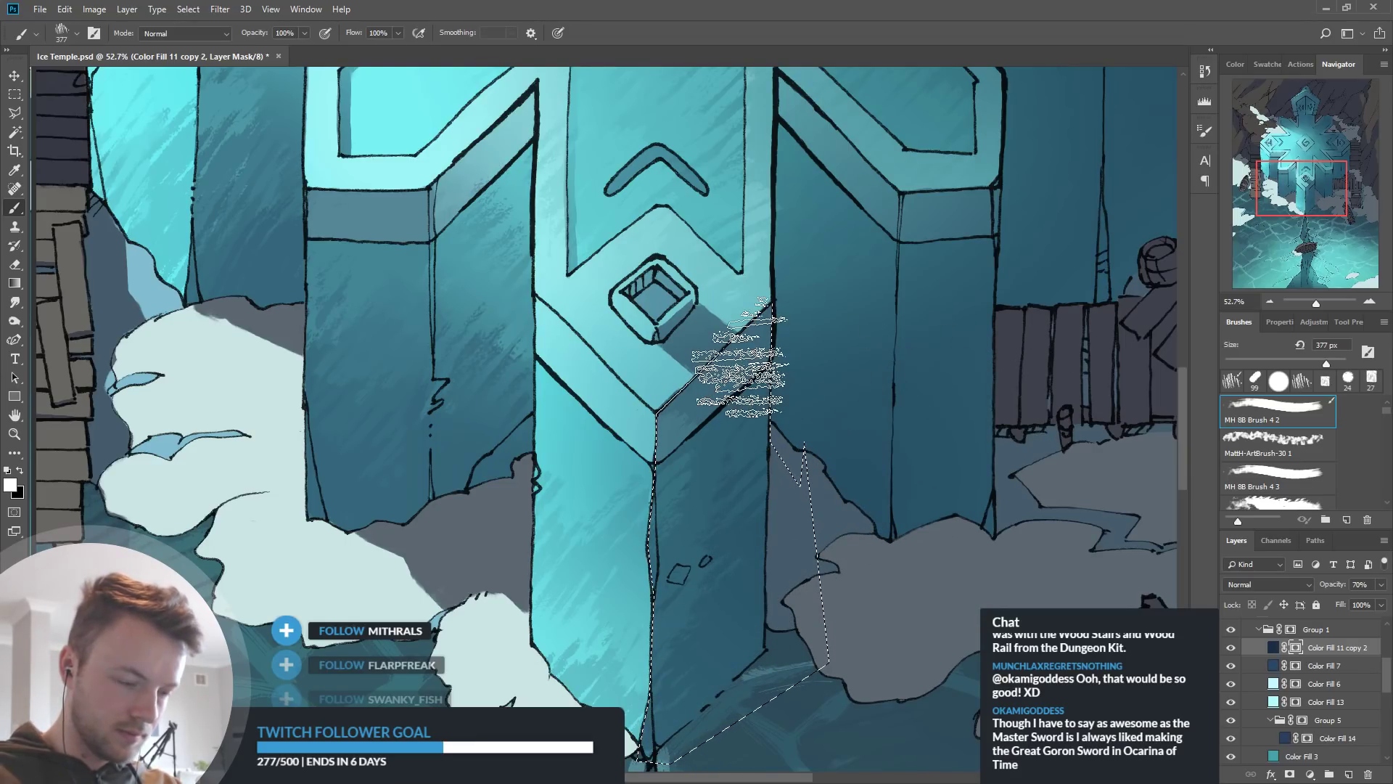
# Clear the front pillar's selection, check the hatched faces against the whole illustration, and save the Ice Temple document
pyautogui.press('r')
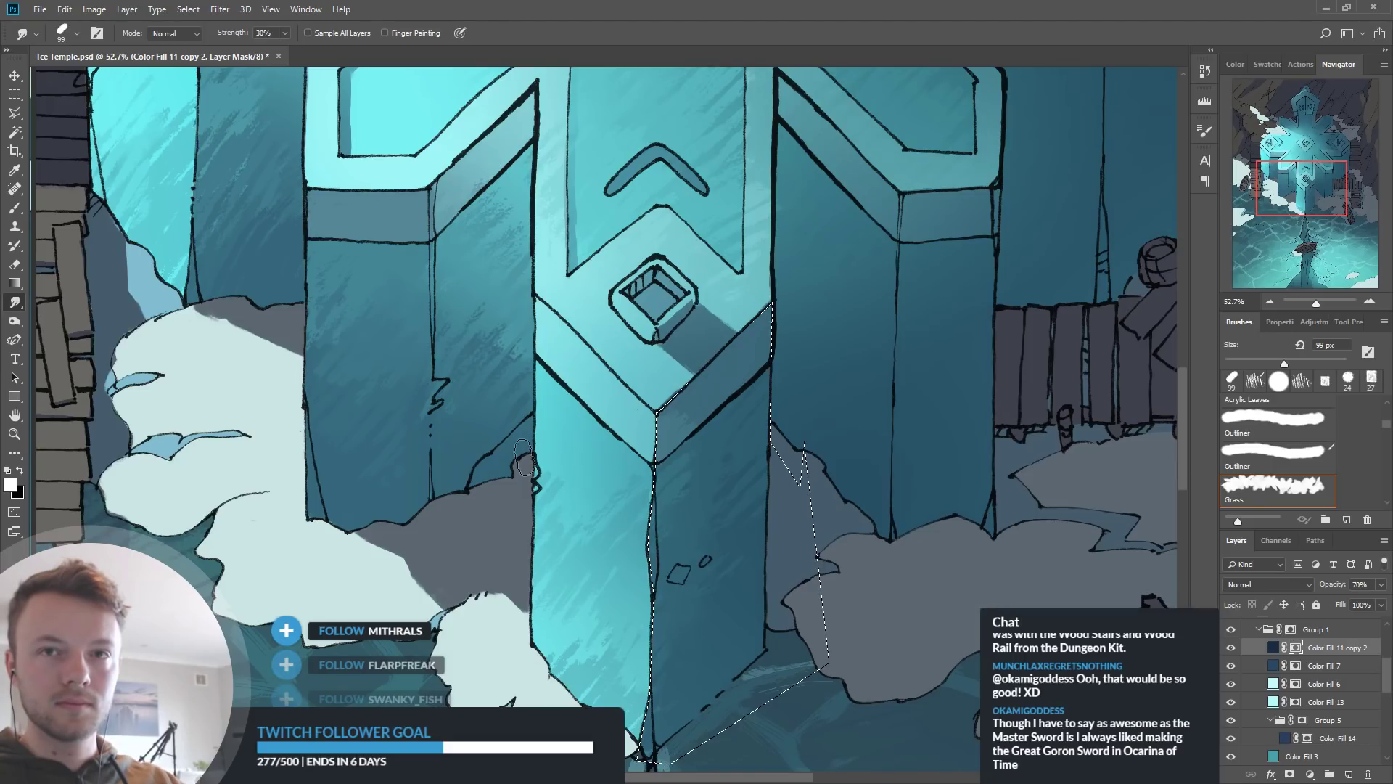
pyautogui.scroll(-1, 524, 460)
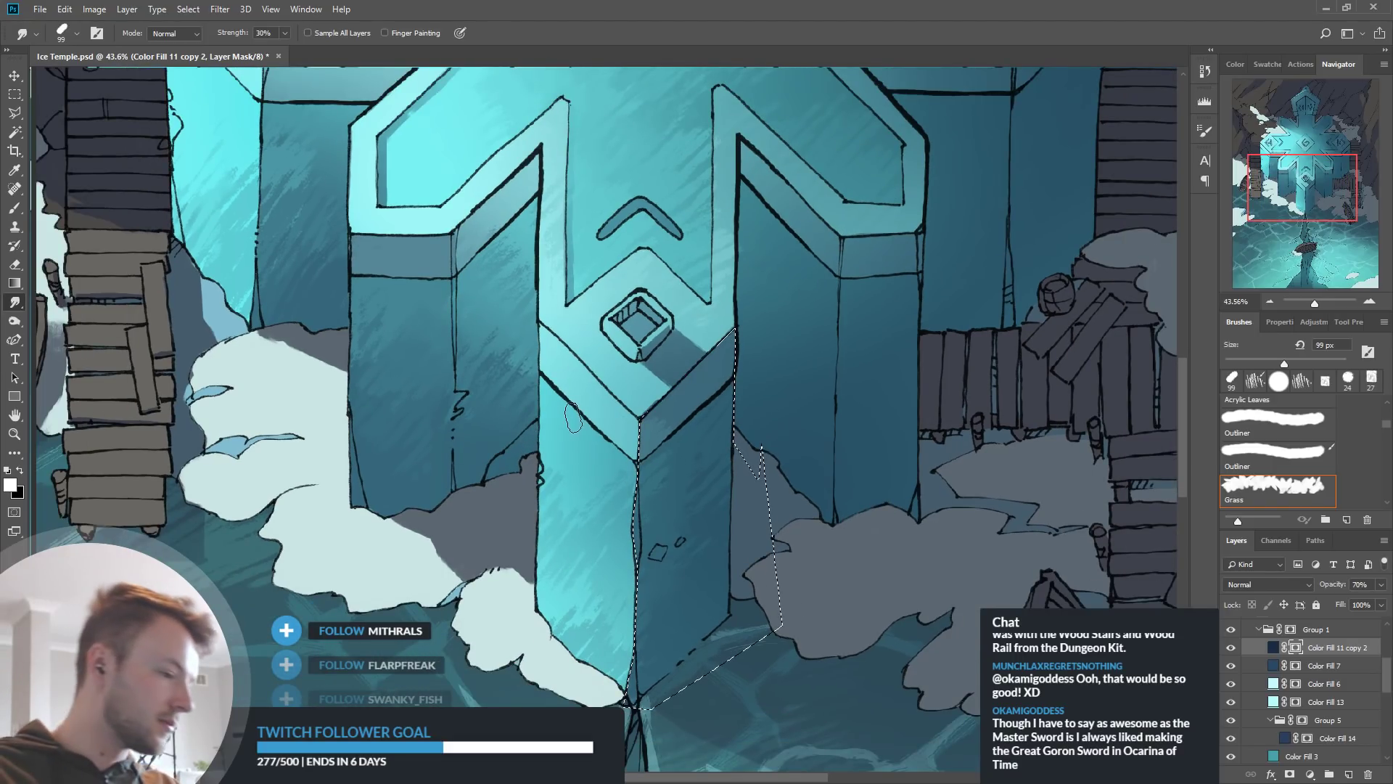
pyautogui.scroll(-3, 469, 551)
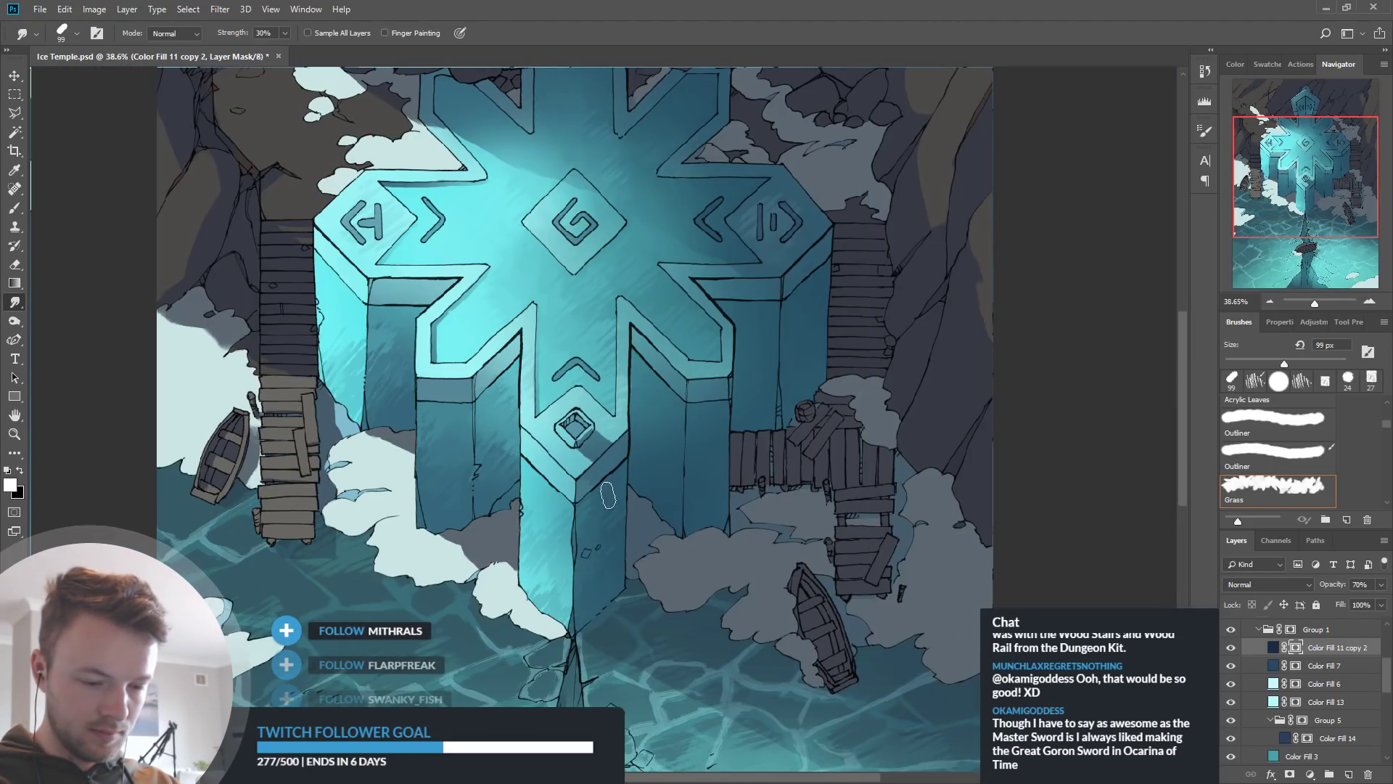
pyautogui.scroll(4, 611, 485)
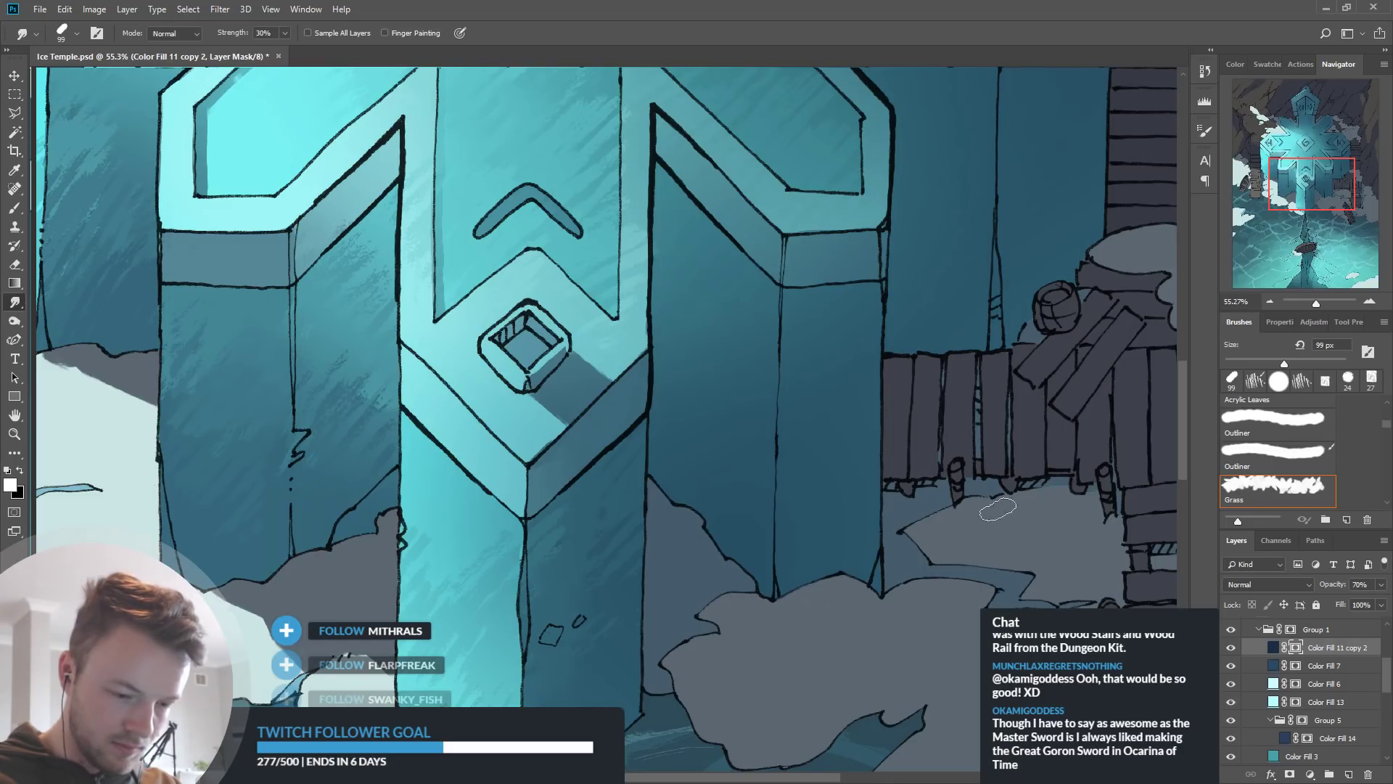
pyautogui.moveTo(884, 546); pyautogui.dragTo(866, 528)
pyautogui.scroll(-5, 699, 513)
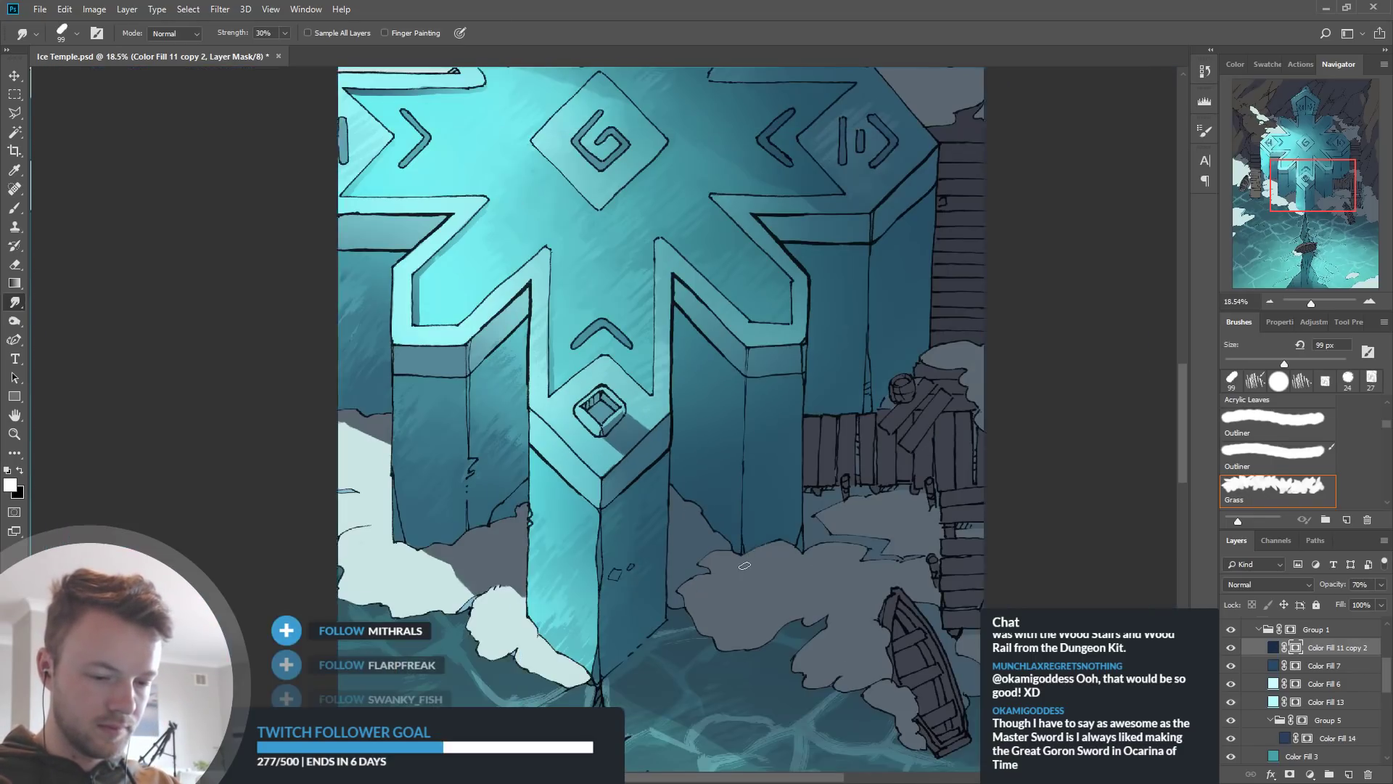
pyautogui.hotkey('ctrl', 's')
pyautogui.scroll(-2, 690, 536)
pyautogui.scroll(-1, 744, 452)
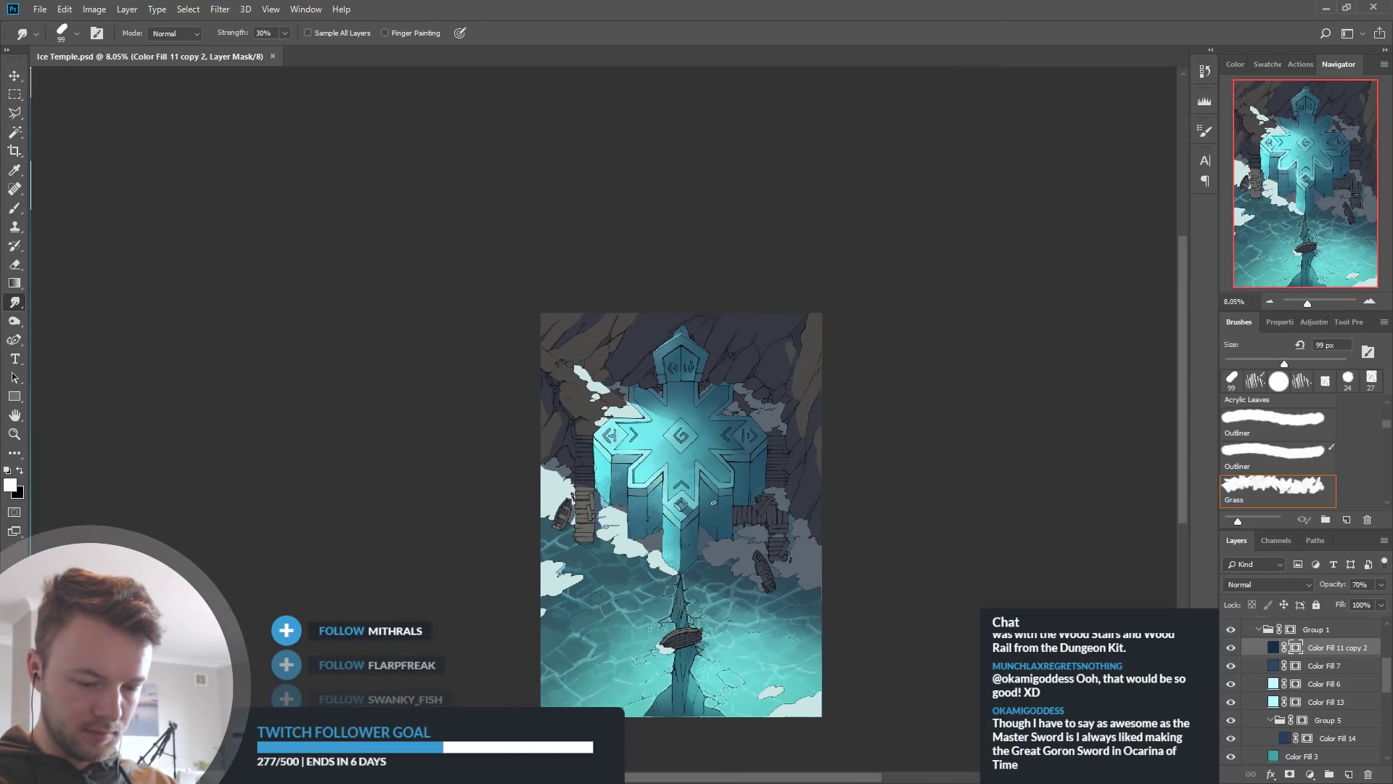
# Examine the shrine at the rear of the platform with the Color Fill 11 copy 2 shading hidden and shown again
pyautogui.scroll(2, 682, 503)
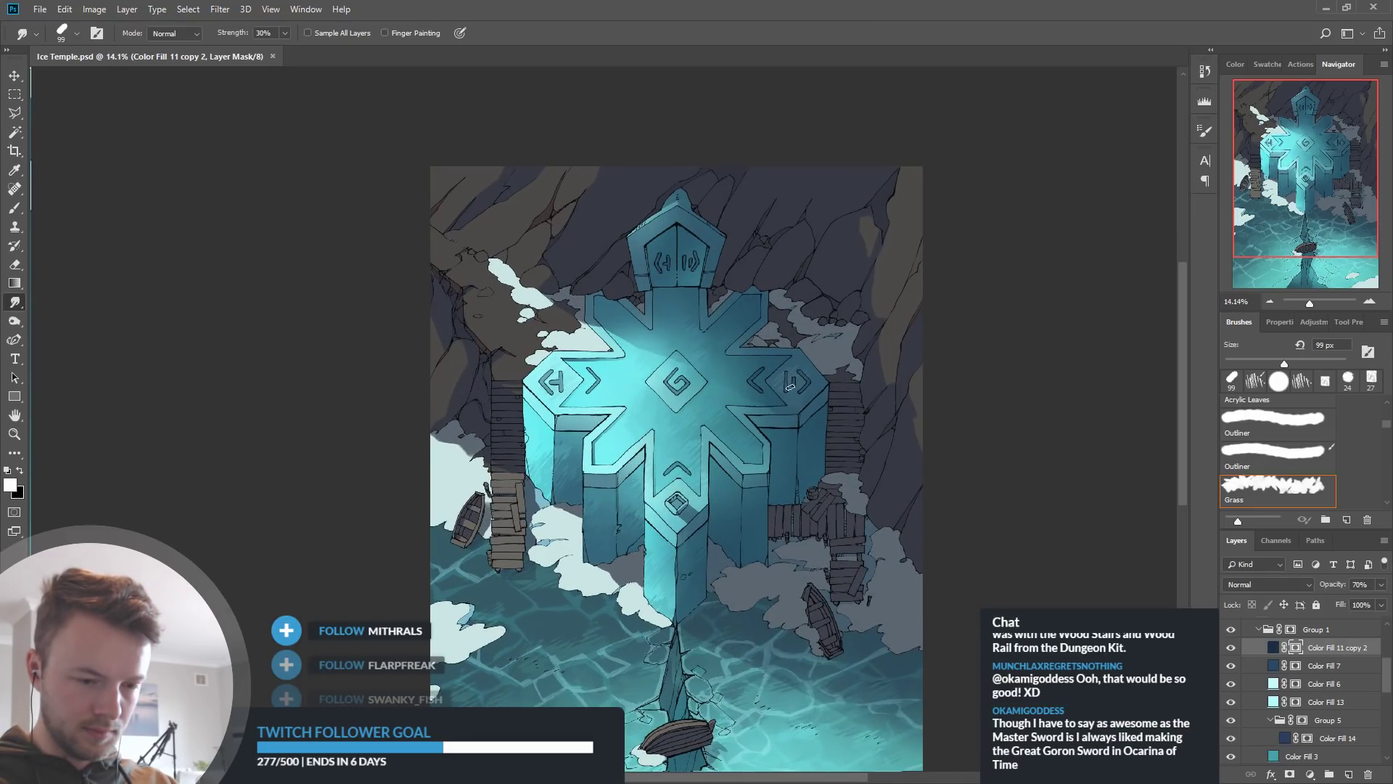
pyautogui.scroll(6, 673, 250)
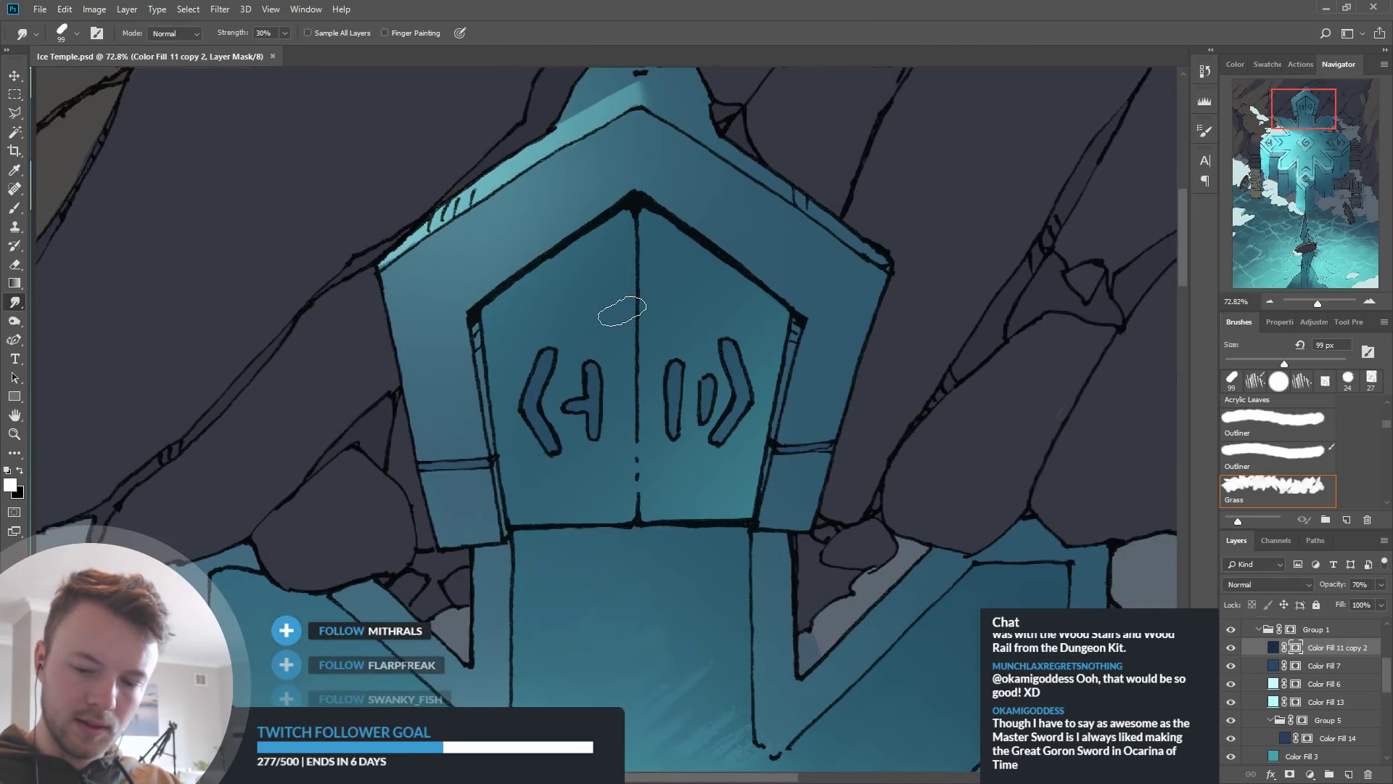
pyautogui.click(1230, 648)
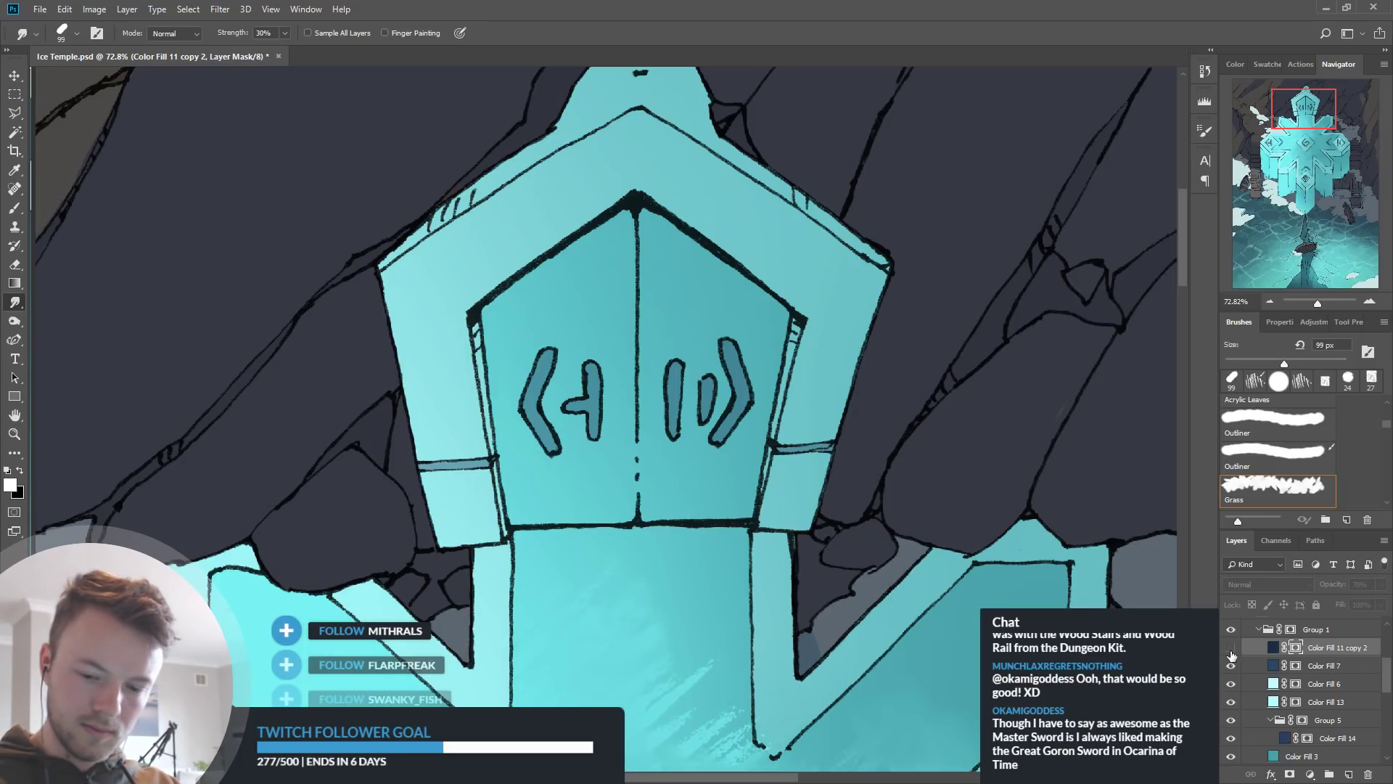
pyautogui.click(1231, 649)
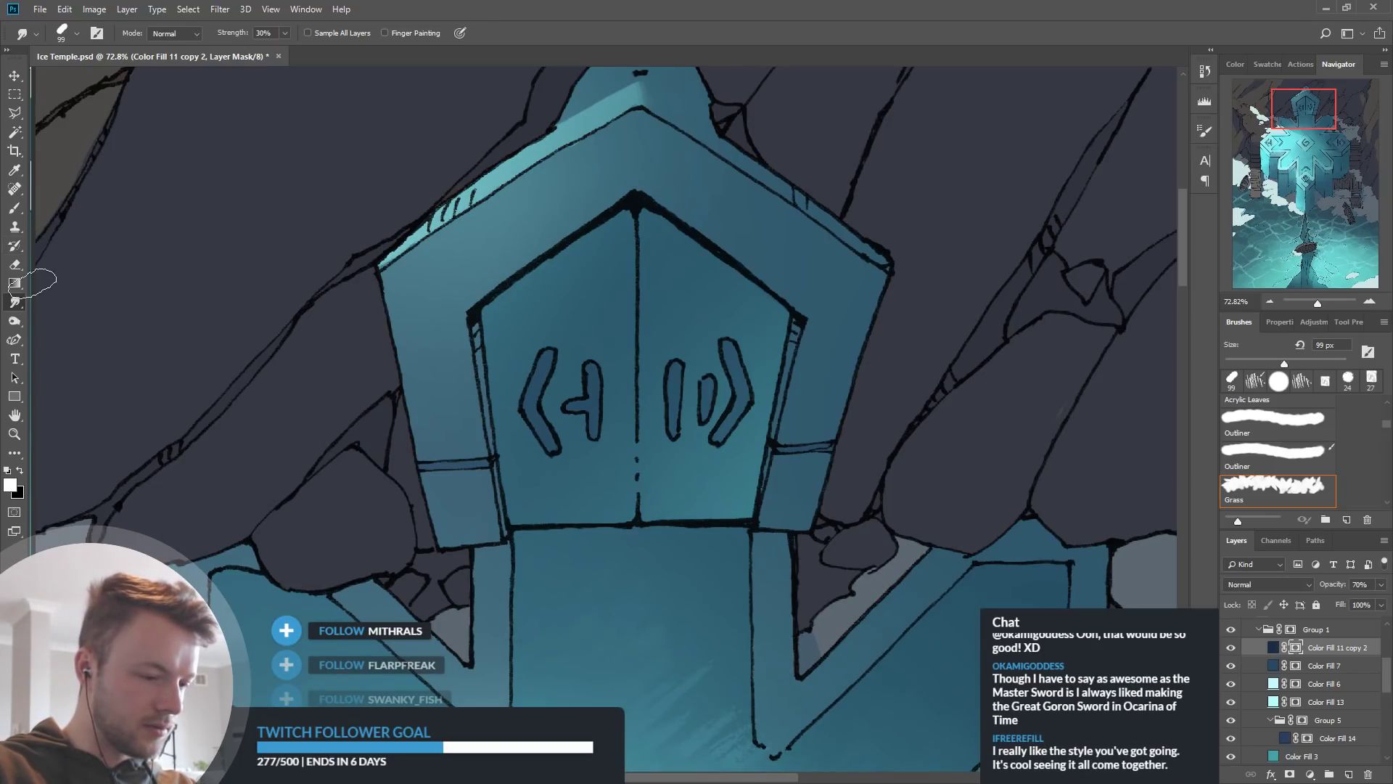
# Brush subtle diagonal hatching over the shrine's double door with MH 8B Brush 4 2 at 377 px, undoing poor strokes and sampling a grey mask tone
pyautogui.press('b')
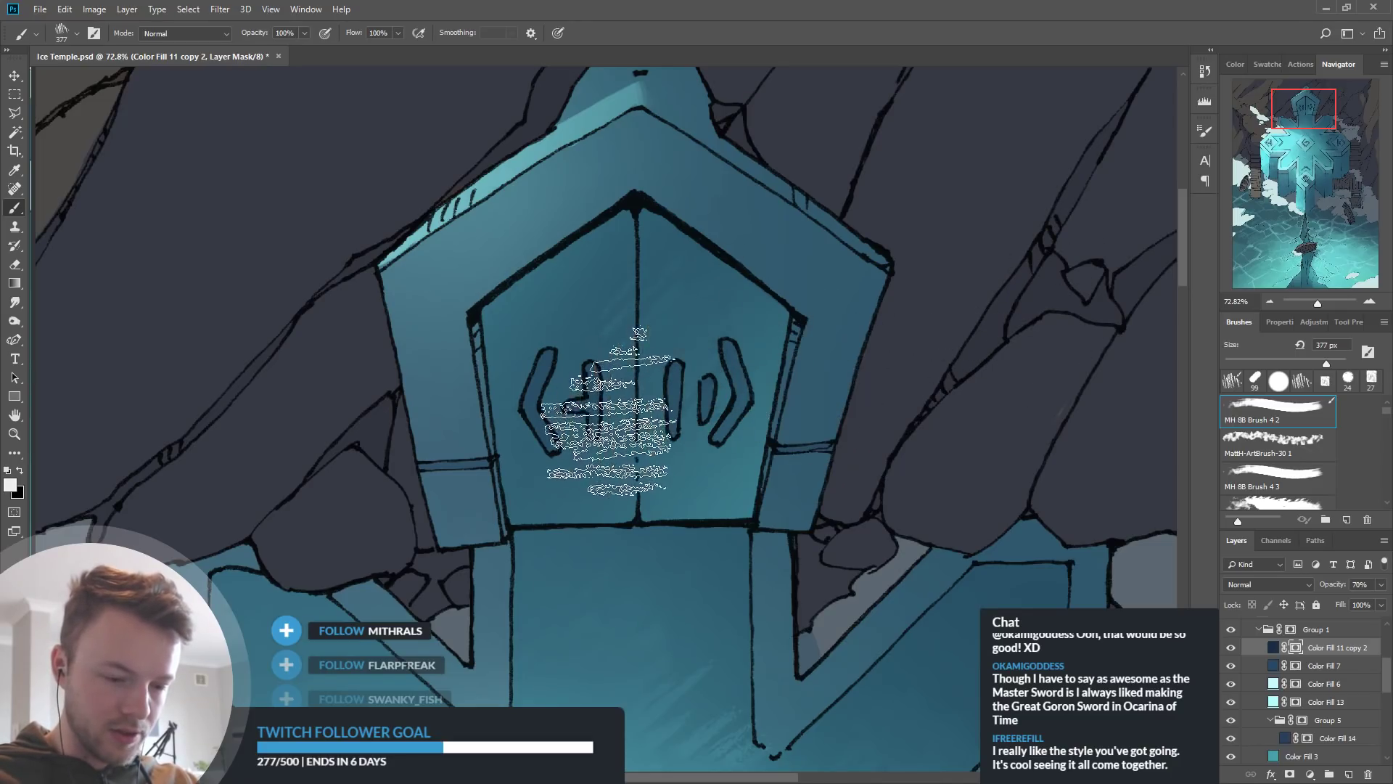
pyautogui.moveTo(641, 444)
pyautogui.mouseDown()
pyautogui.moveTo(833, 423)
pyautogui.moveTo(620, 468)
pyautogui.moveTo(943, 533)
pyautogui.mouseUp()
pyautogui.hotkey('ctrl', 'z')
pyautogui.moveTo(688, 468); pyautogui.dragTo(821, 527)
pyautogui.hotkey('ctrl', 'z')
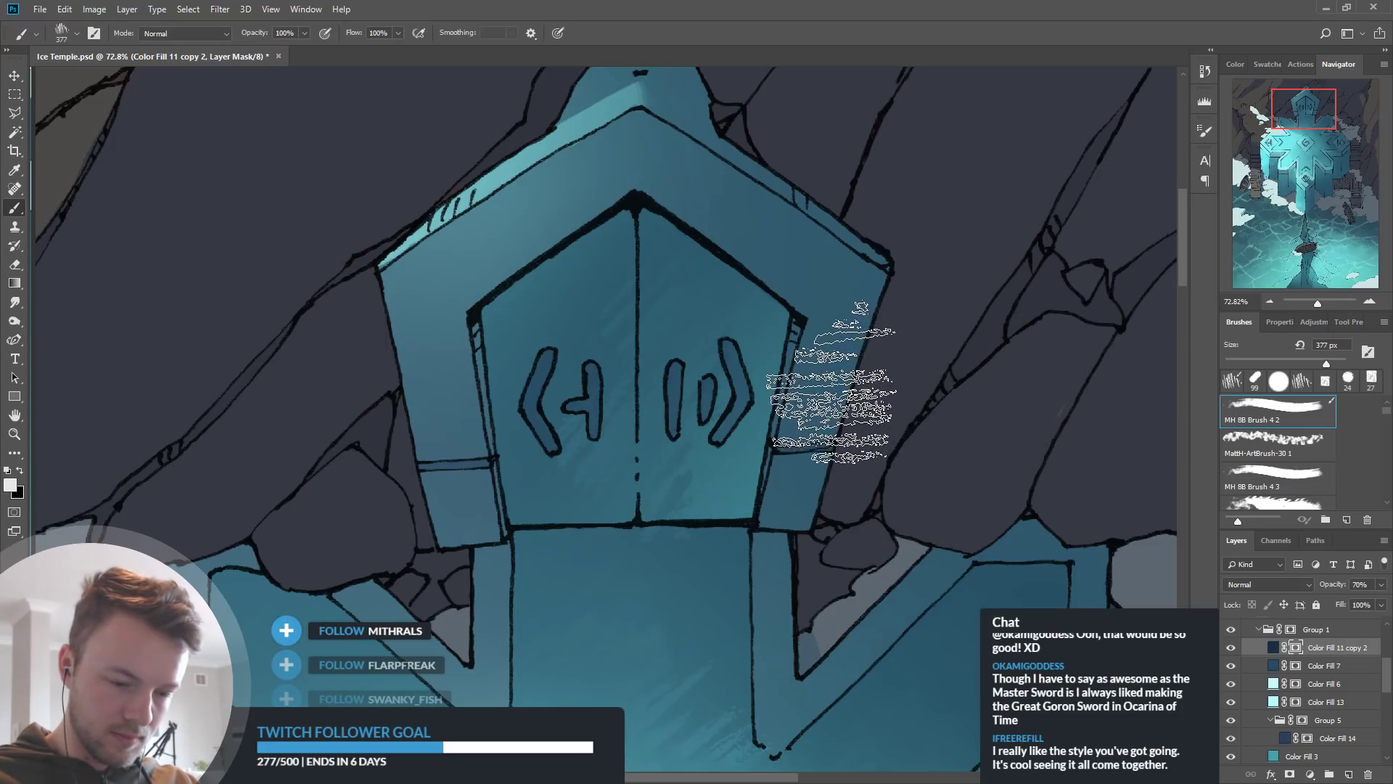
pyautogui.keyDown('alt'); pyautogui.click(756, 456); pyautogui.keyUp('alt')
pyautogui.moveTo(754, 459); pyautogui.dragTo(716, 498)
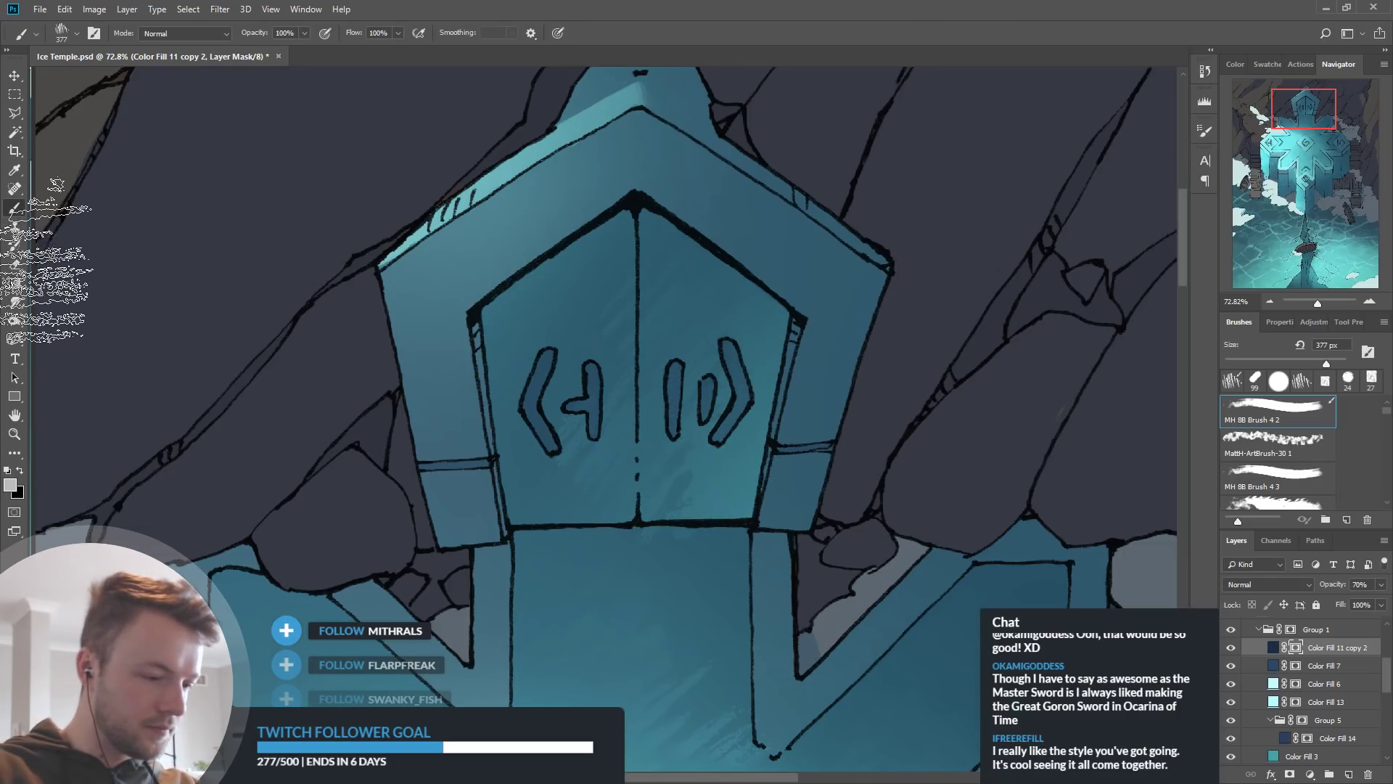
# Touch up the shrine door's hatching using the Smudge tool at 30% strength and MH 8B Brush 4 2 at 377 px in a light mask tone
pyautogui.click(14, 301)
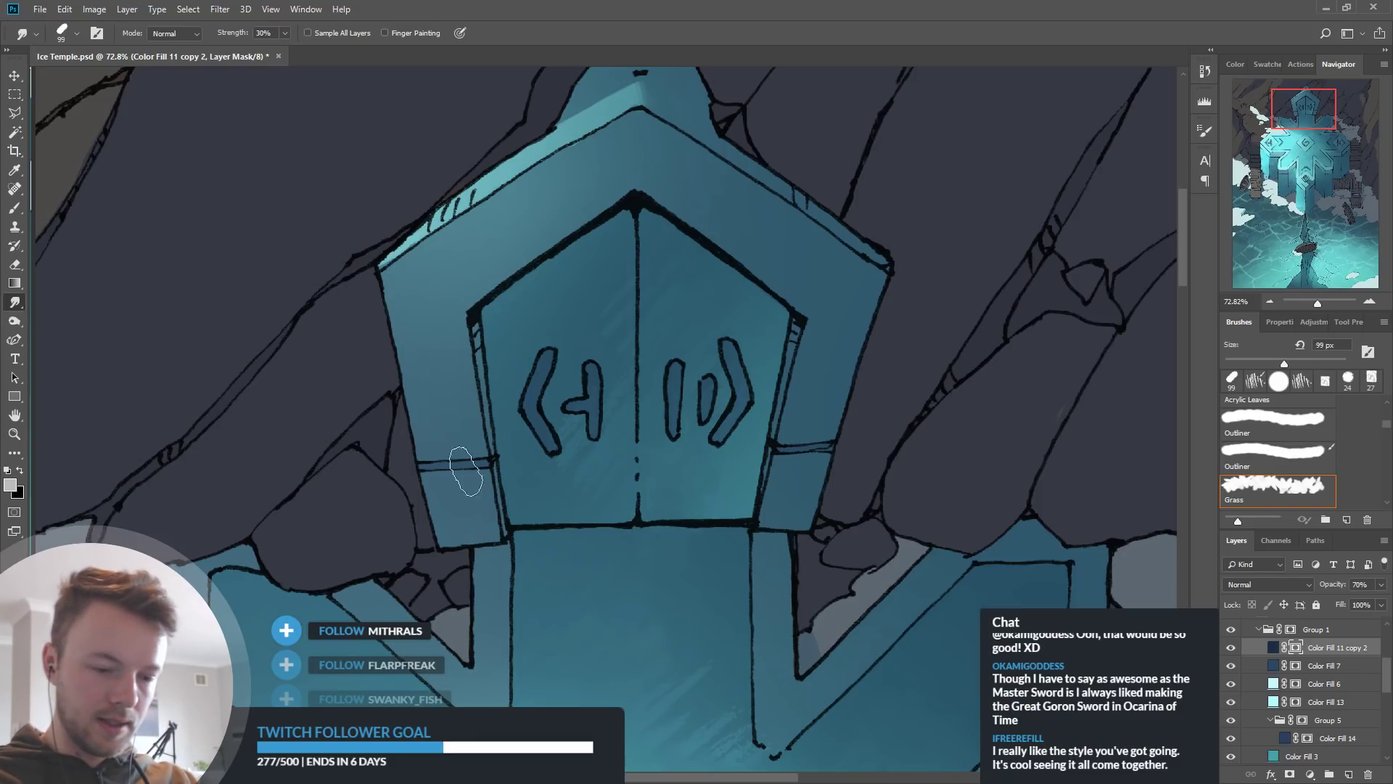
pyautogui.scroll(-6, 526, 450)
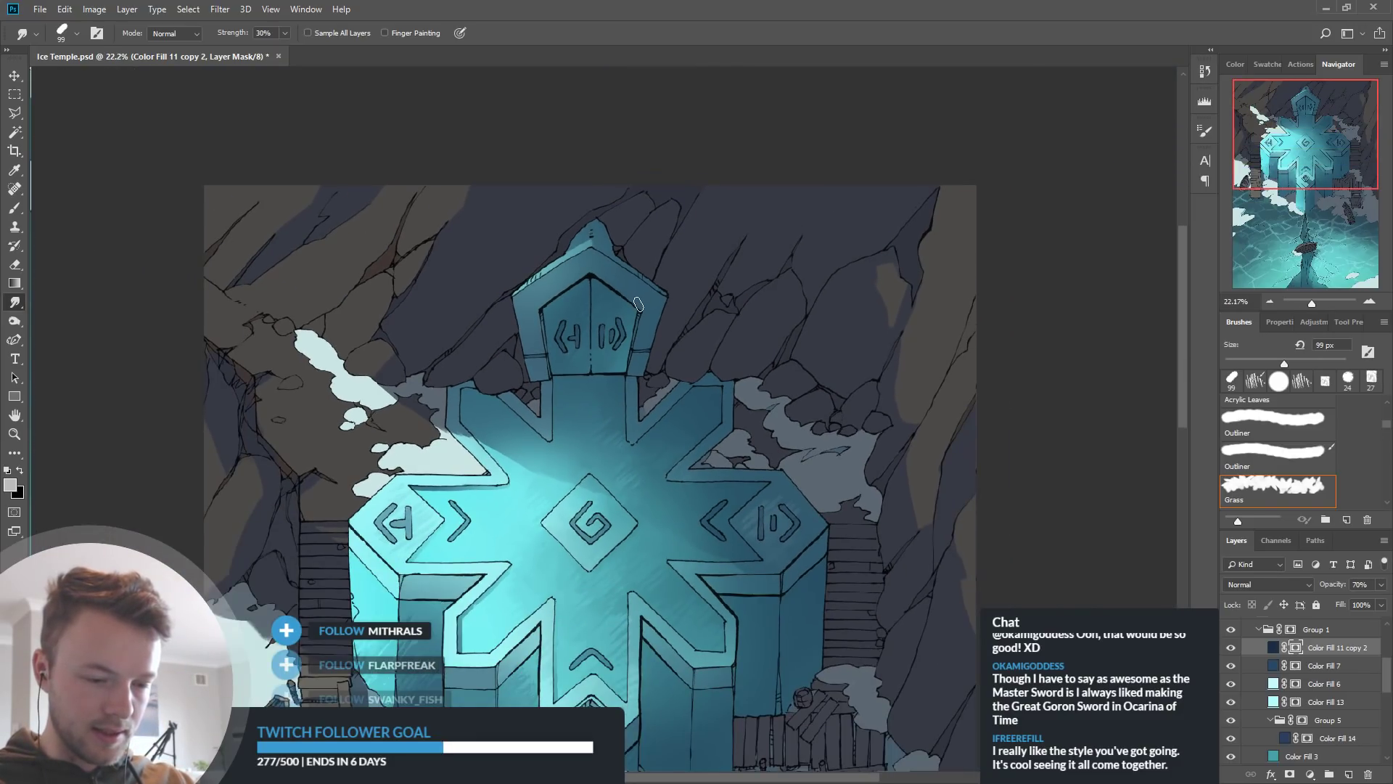
pyautogui.scroll(5, 638, 303)
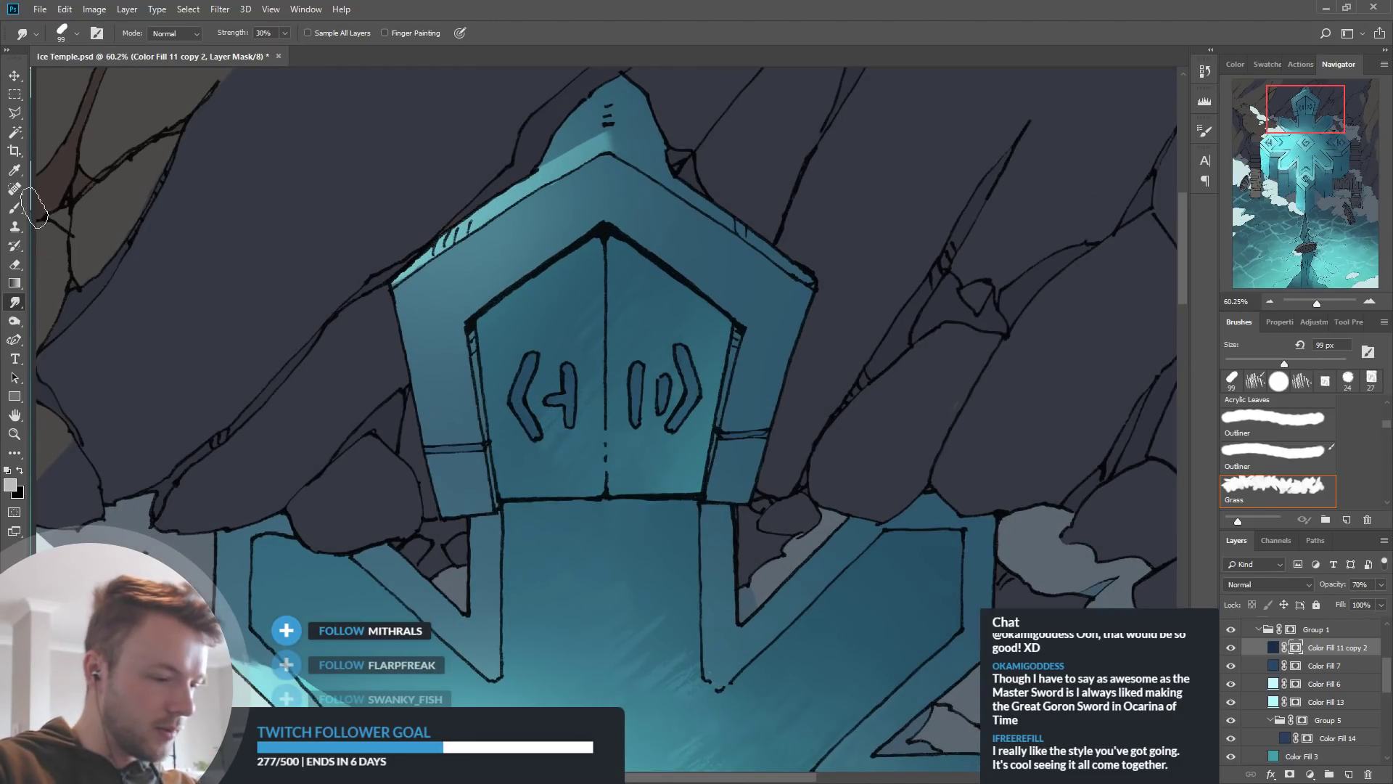
pyautogui.press('b')
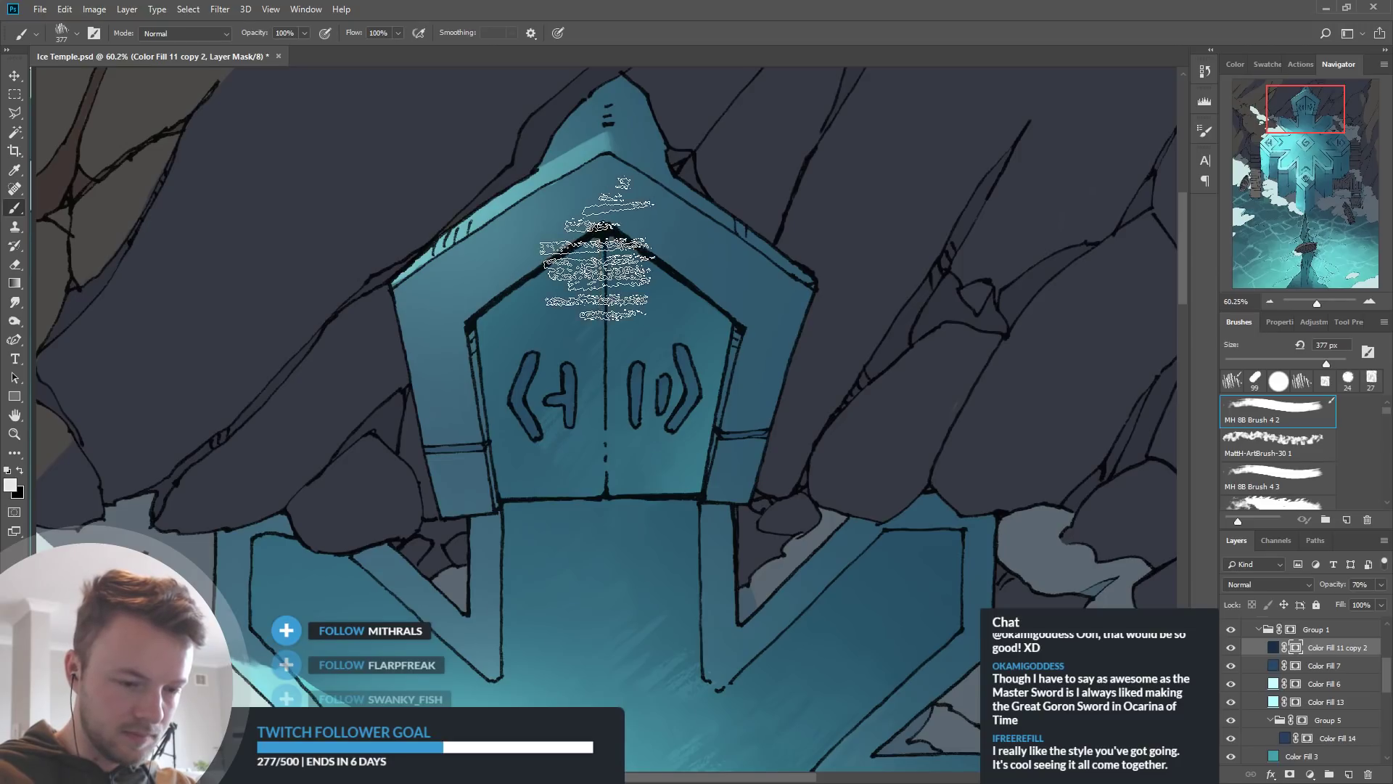
pyautogui.moveTo(498, 401); pyautogui.dragTo(621, 328)
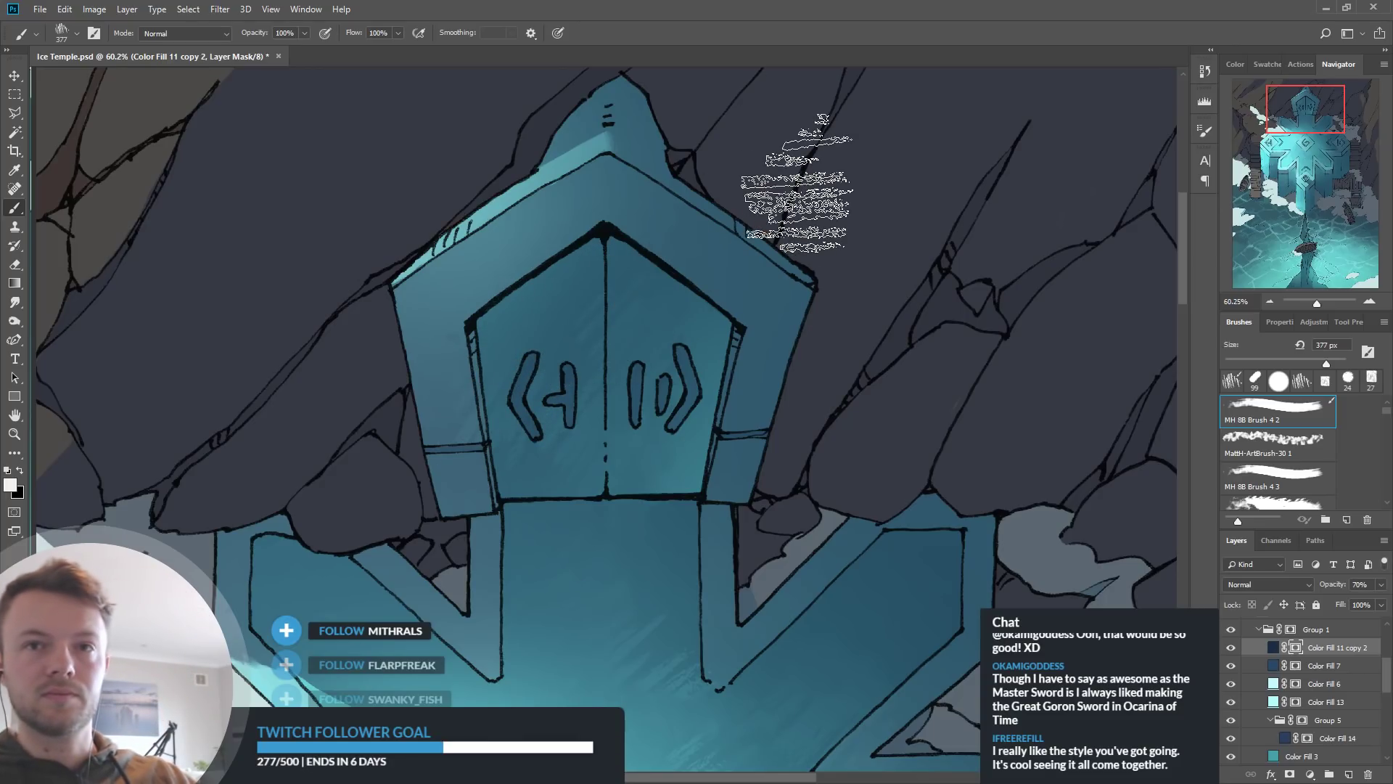
# Examine the shrine, platform and pillar shading against the whole illustration at several zoom levels
pyautogui.scroll(-3, 762, 174)
pyautogui.scroll(-2, 751, 210)
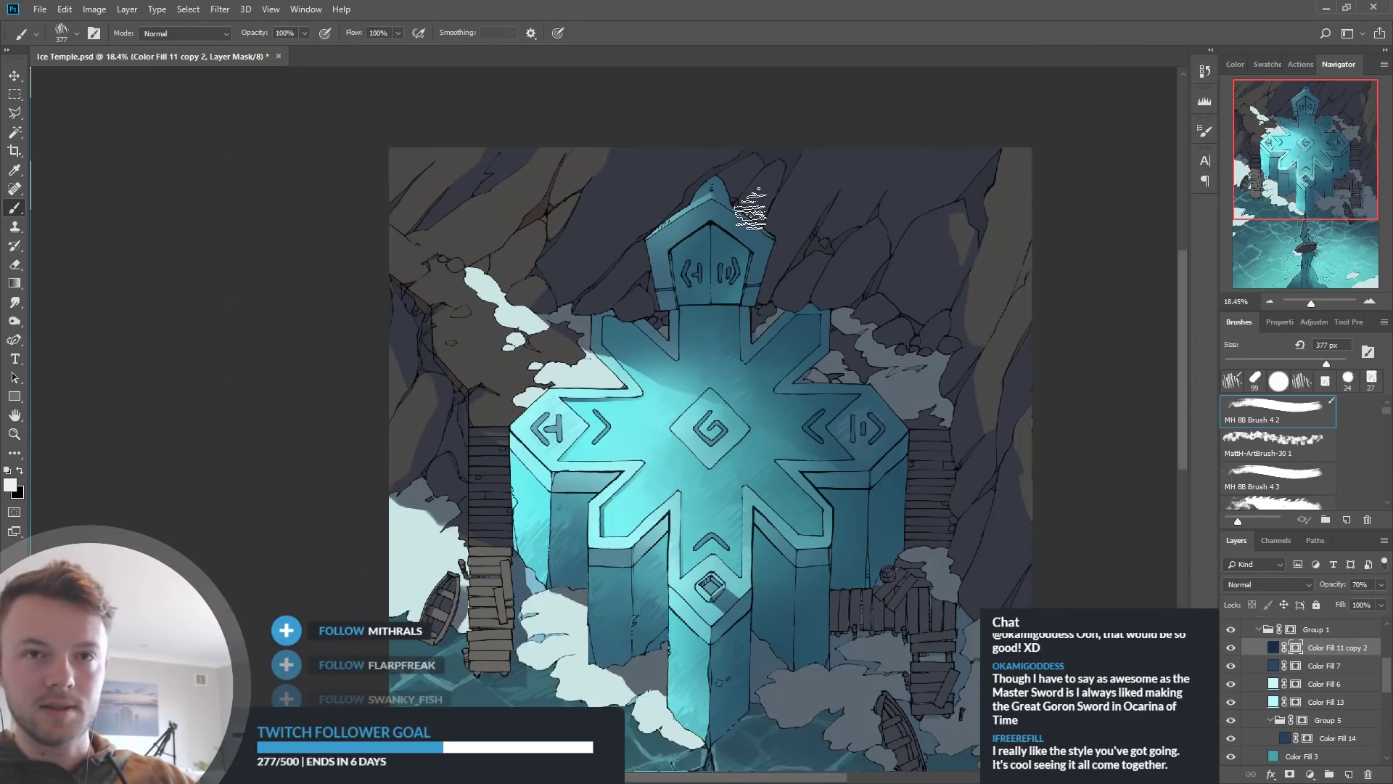
pyautogui.scroll(-1, 834, 250)
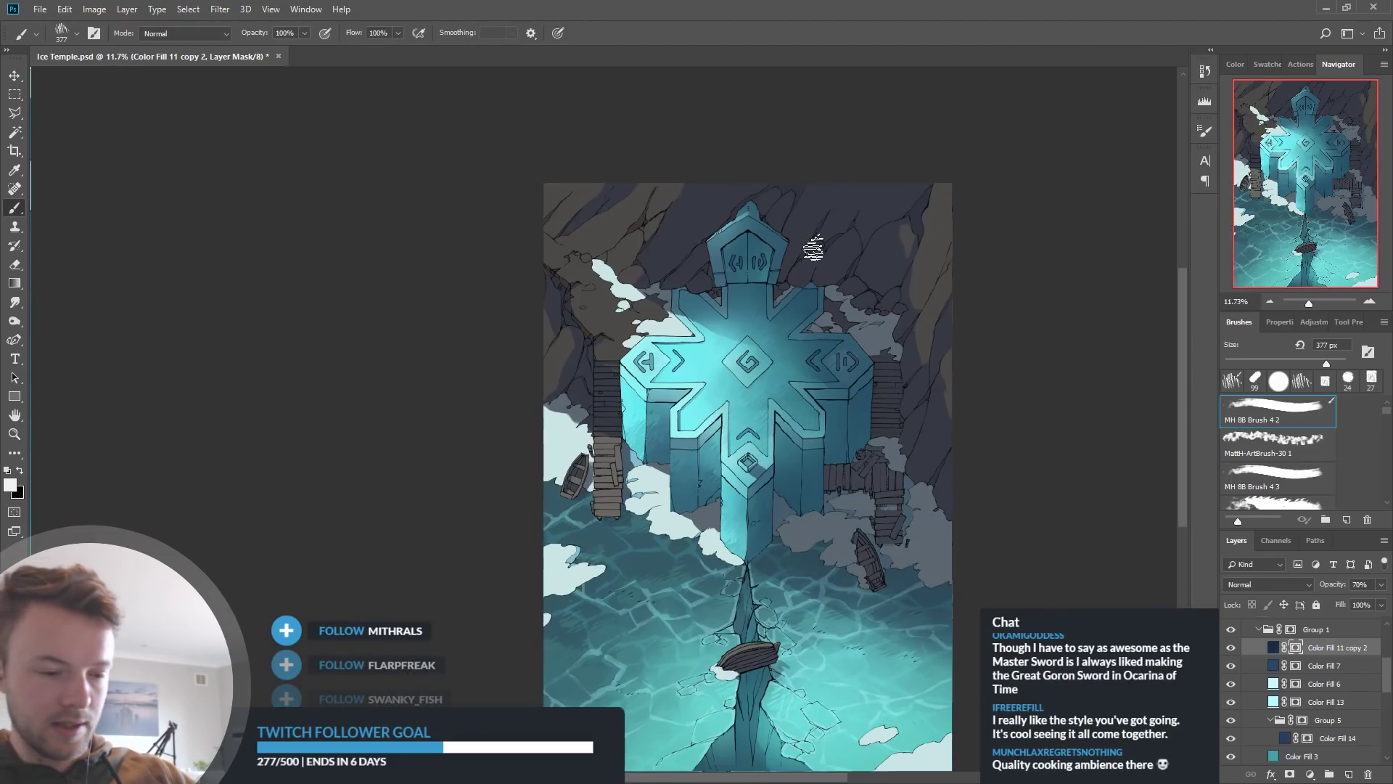
pyautogui.scroll(1, 788, 240)
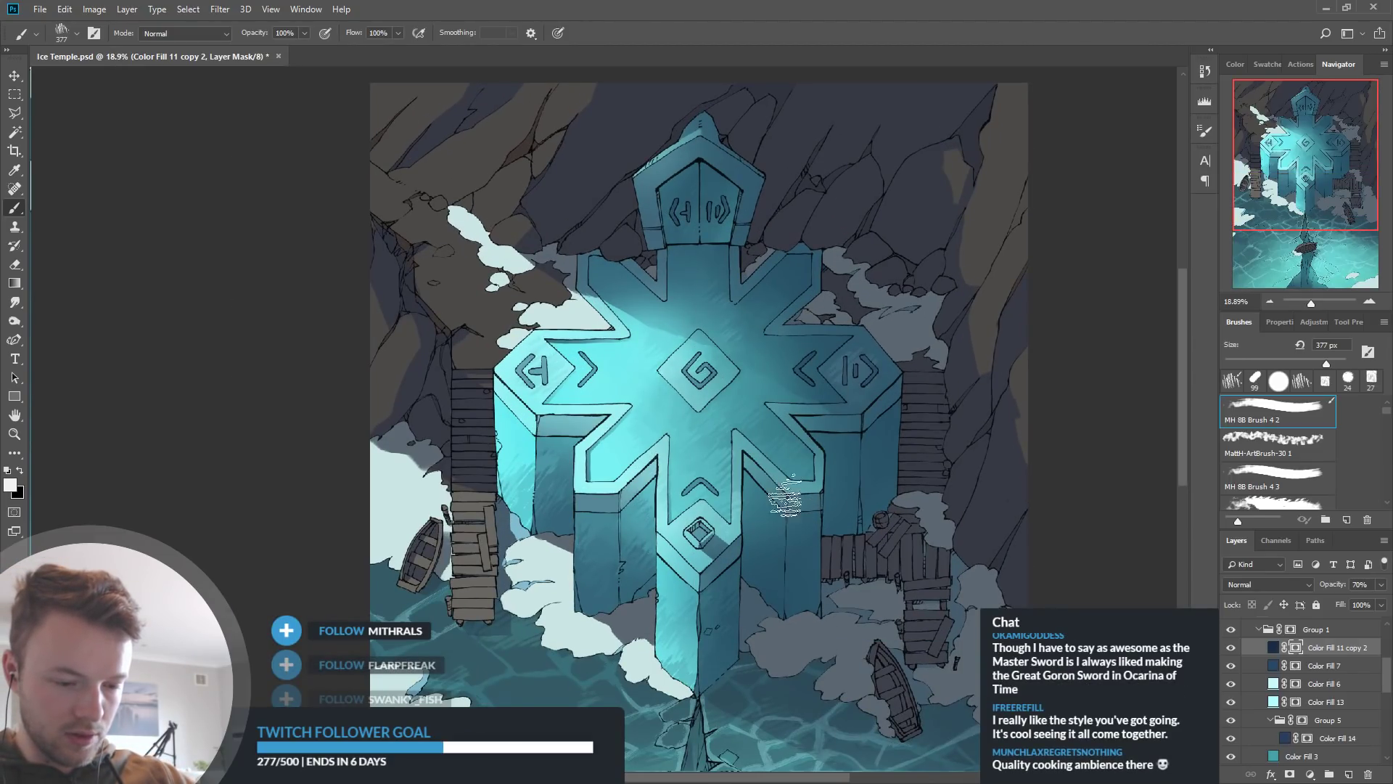
pyautogui.scroll(-2, 789, 522)
pyautogui.scroll(1, 788, 577)
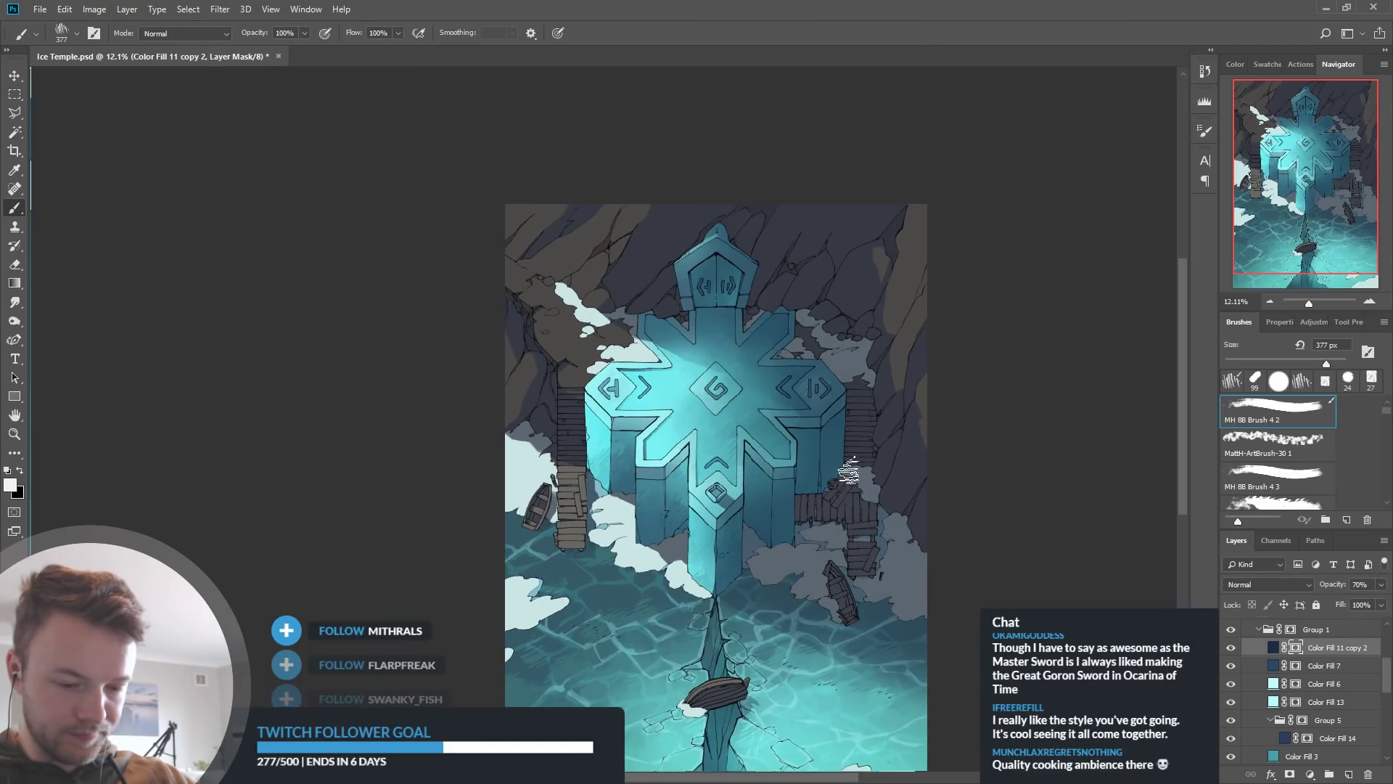
pyautogui.scroll(2, 827, 407)
pyautogui.scroll(-1, 794, 447)
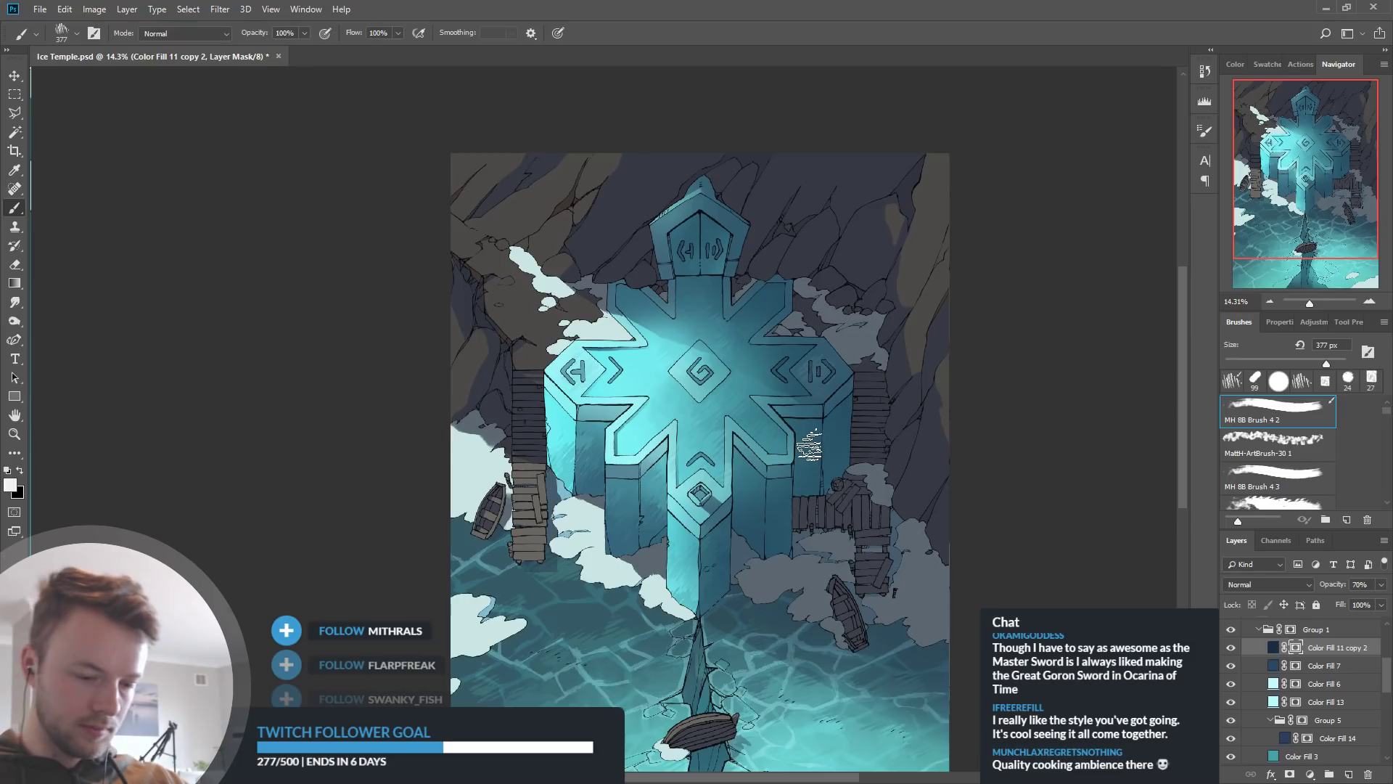
pyautogui.scroll(-1, 802, 436)
pyautogui.scroll(2, 820, 450)
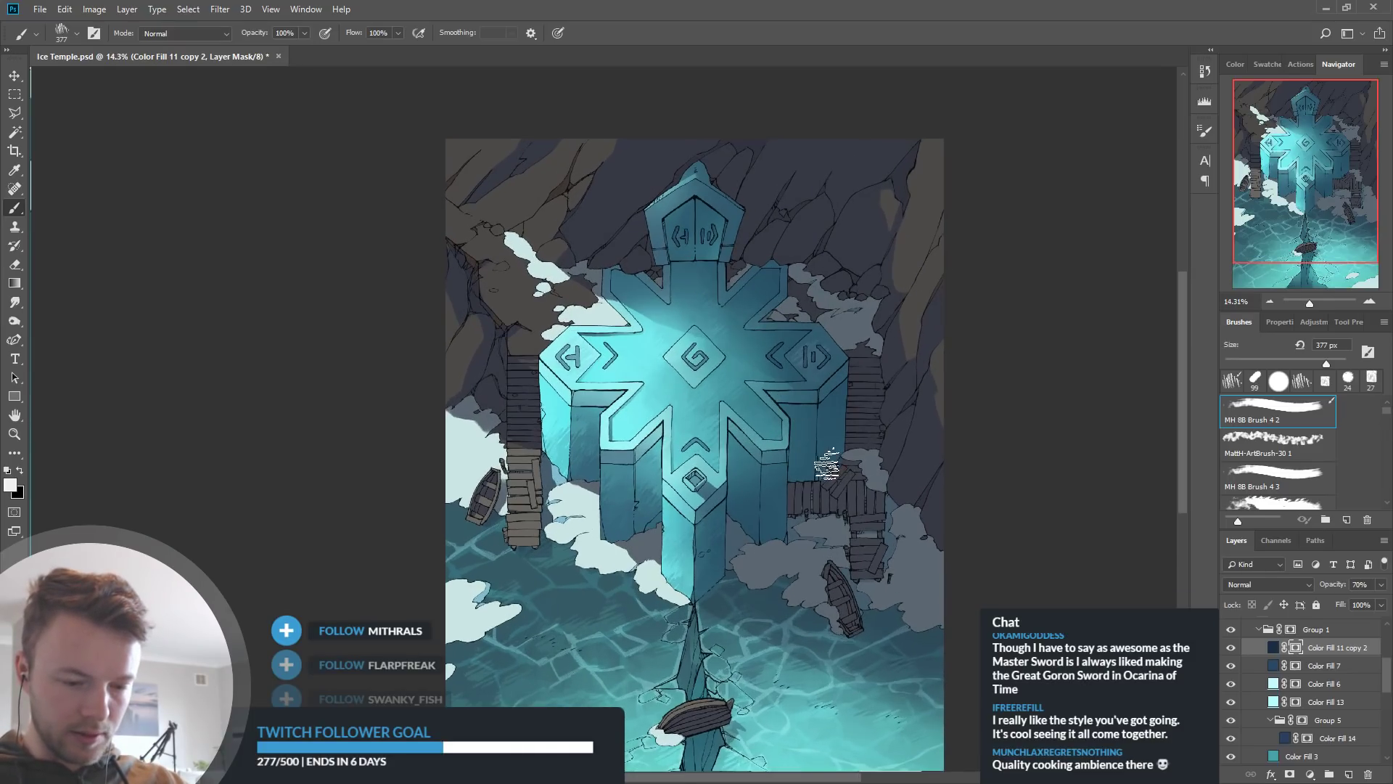
pyautogui.scroll(3, 771, 482)
pyautogui.scroll(-1, 700, 460)
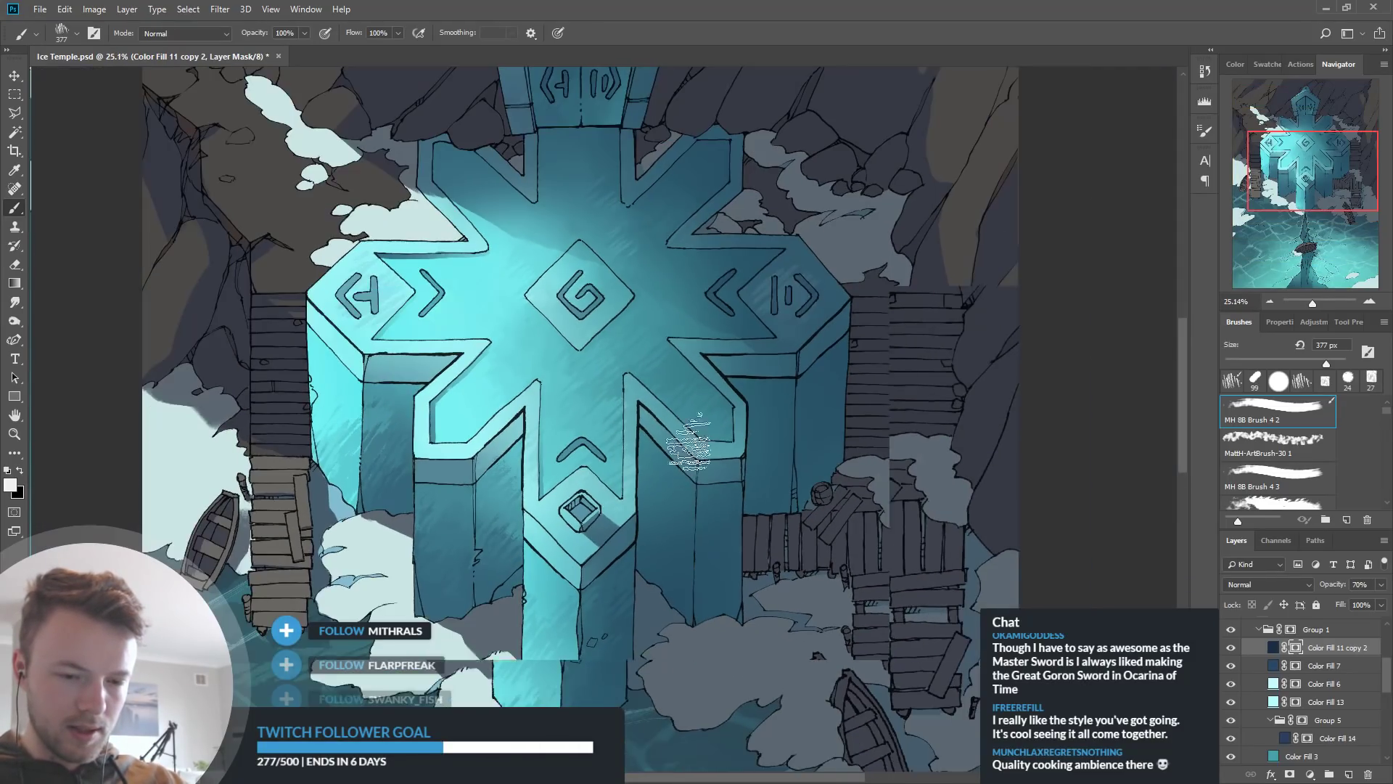
pyautogui.scroll(-1, 835, 413)
pyautogui.scroll(1, 798, 407)
pyautogui.scroll(-2, 689, 327)
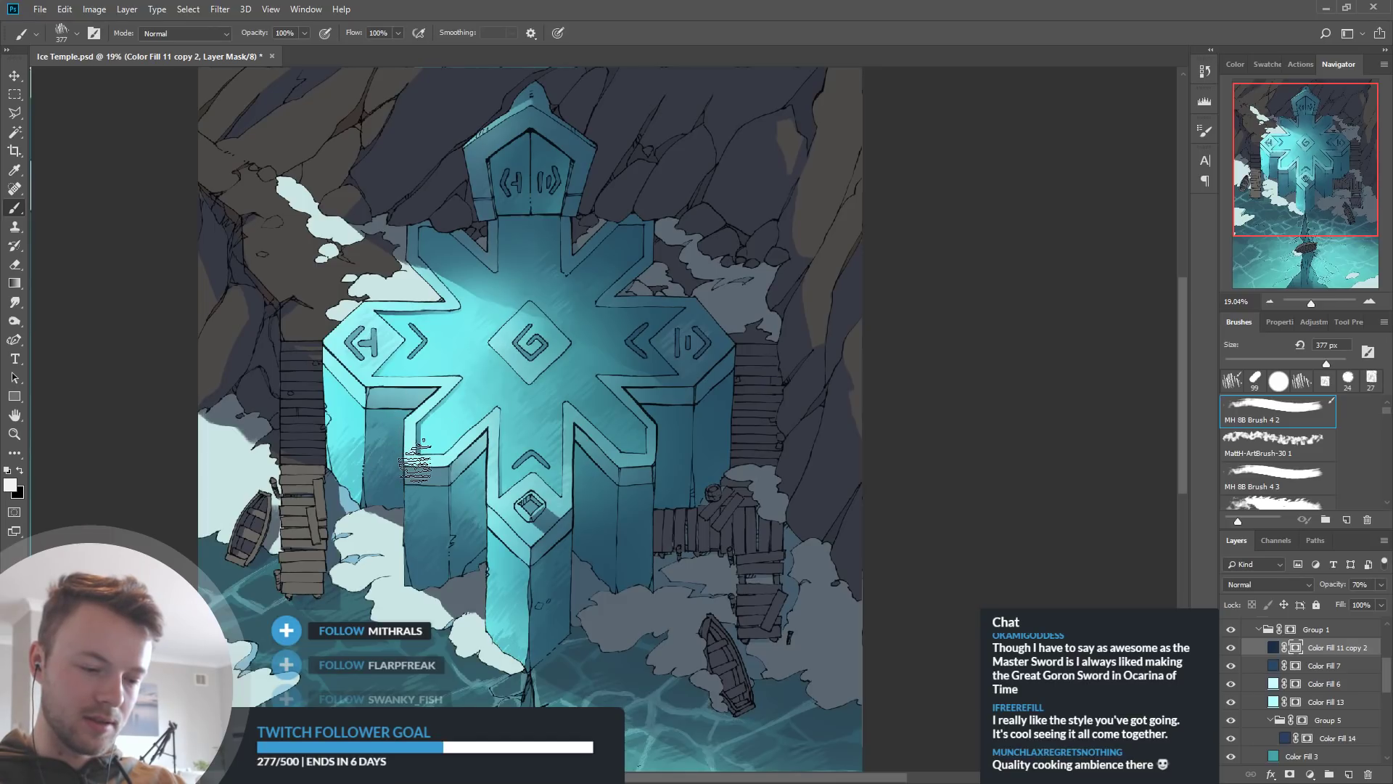
# Outline the faces of the two pillars right of the front pillar with the Polygonal Lasso tool to select them together
pyautogui.scroll(5, 609, 472)
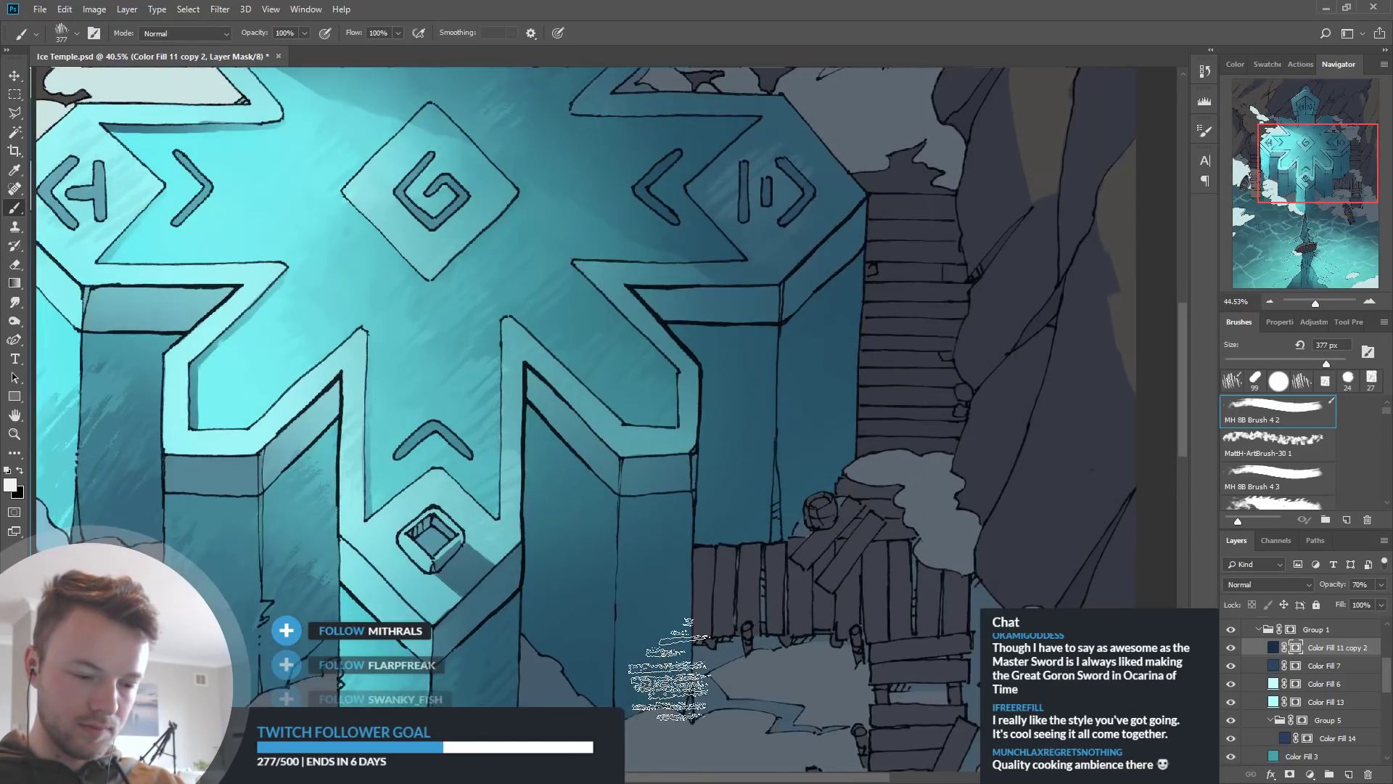
pyautogui.scroll(2, 616, 482)
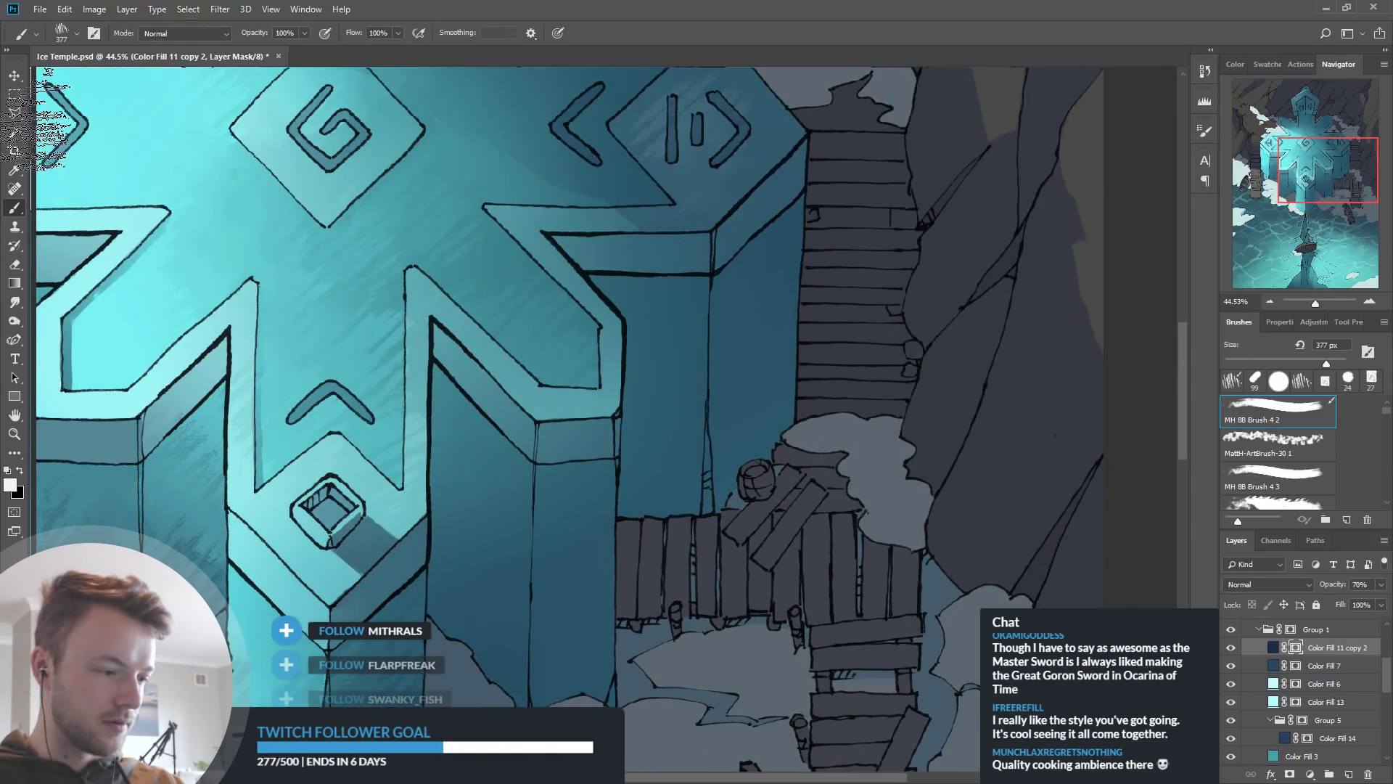
pyautogui.click(15, 112)
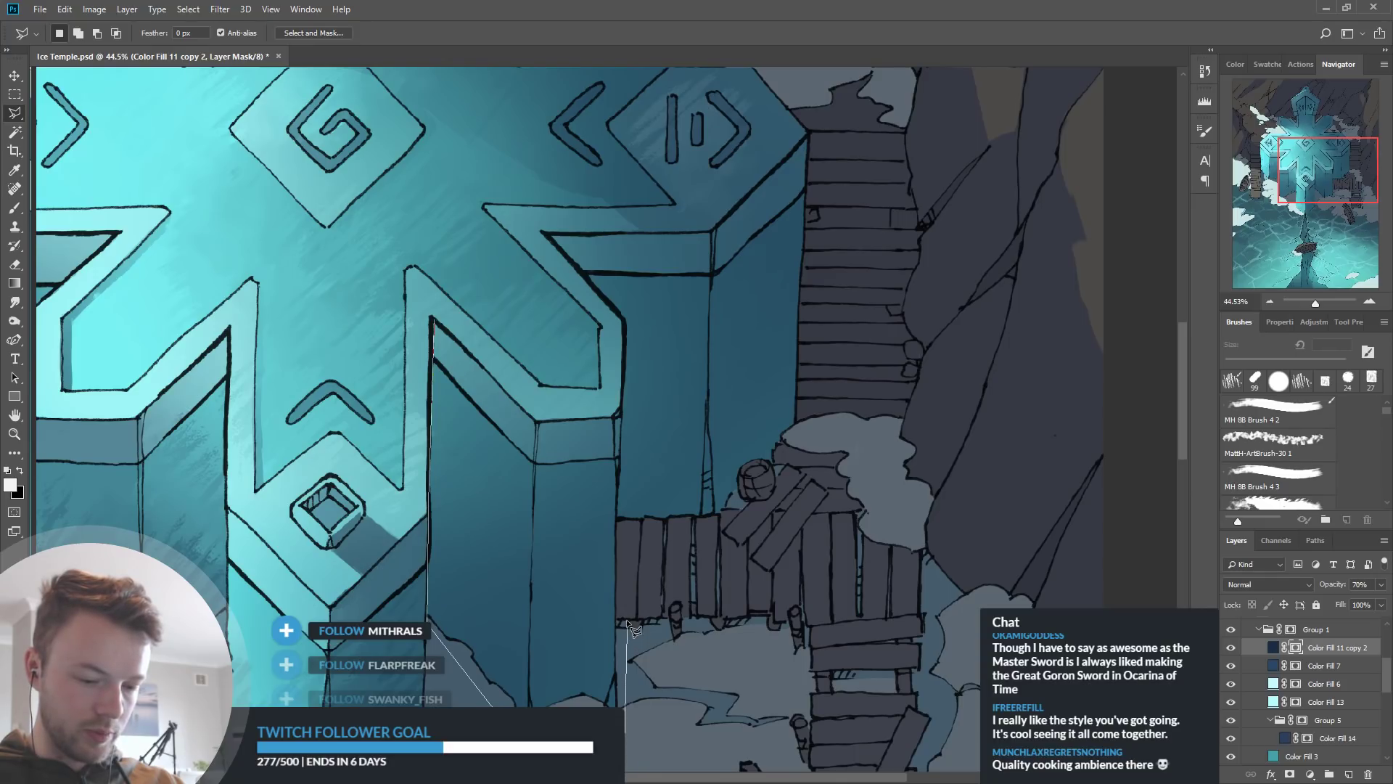
pyautogui.click(622, 529)
pyautogui.click(828, 526)
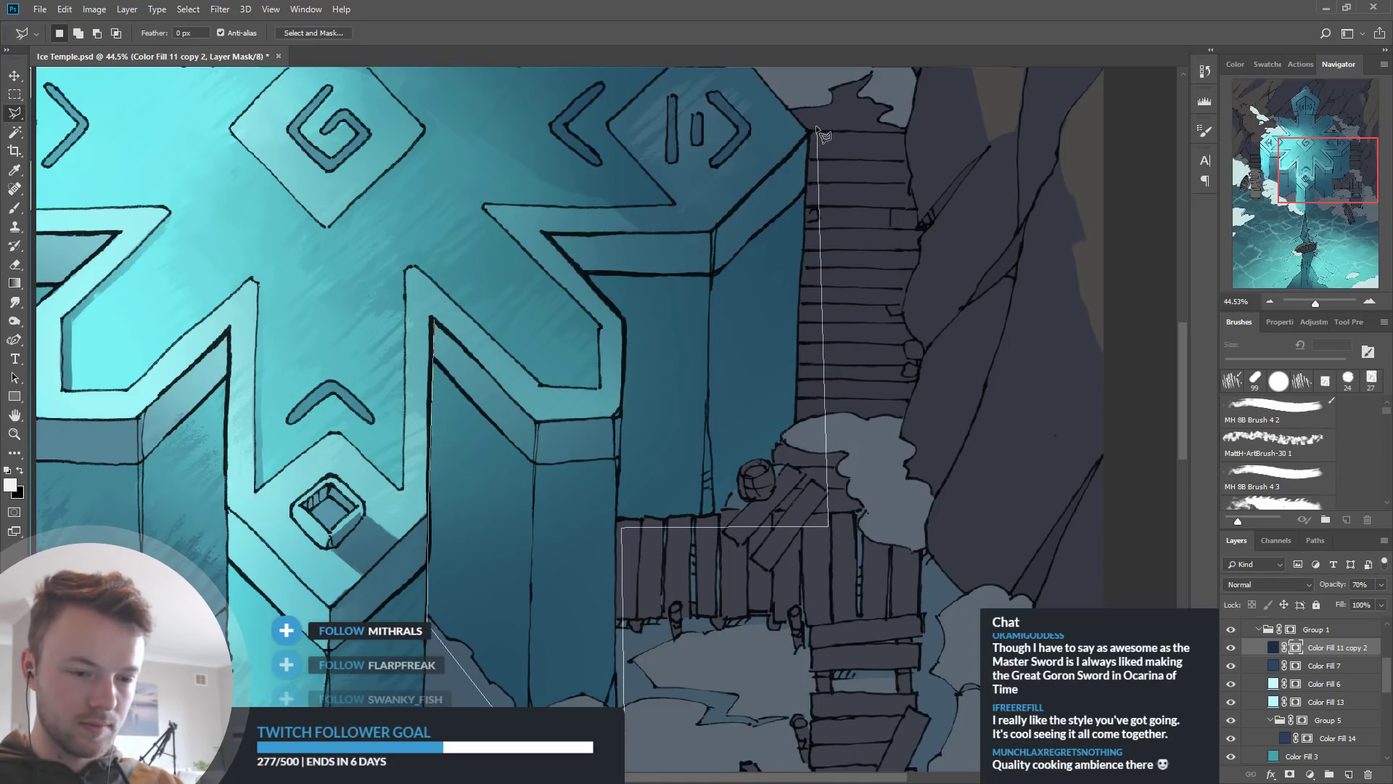
pyautogui.click(711, 233)
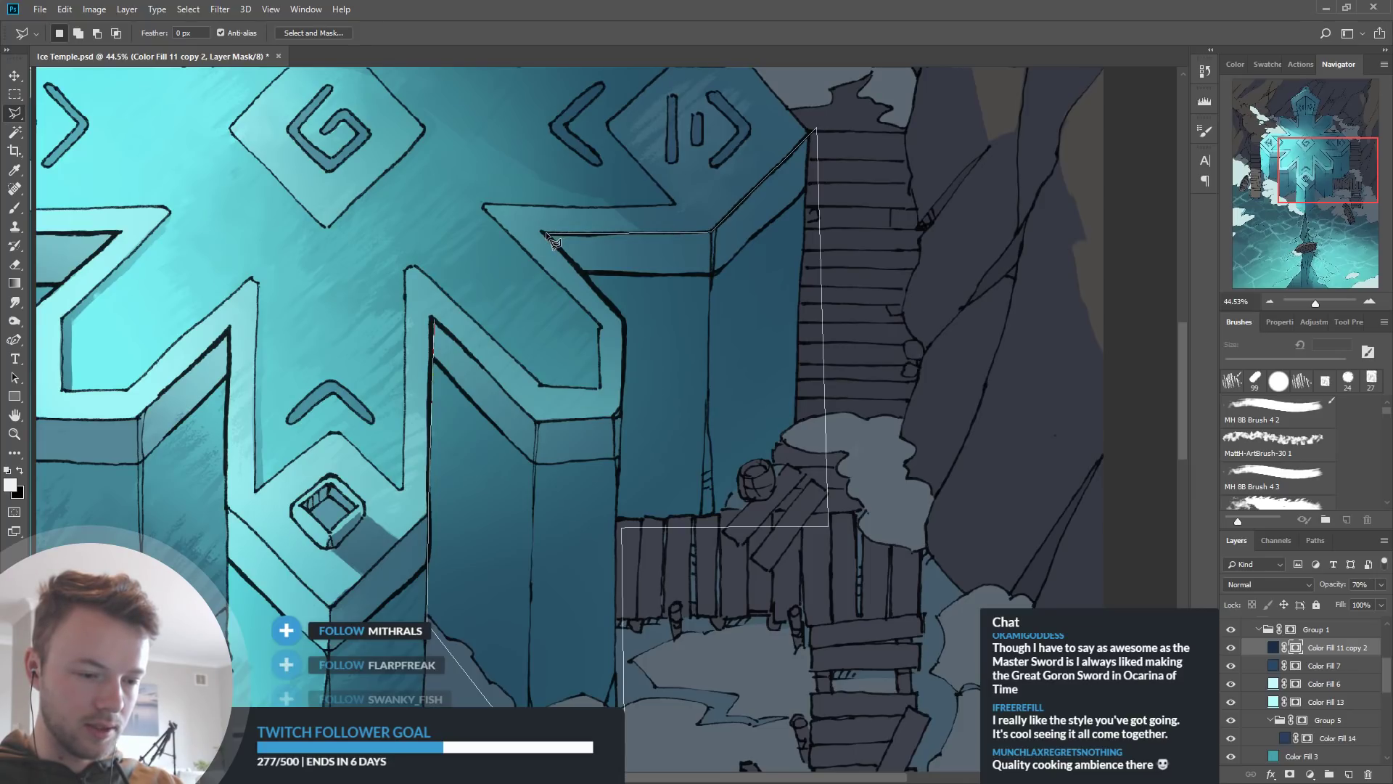
pyautogui.click(621, 415)
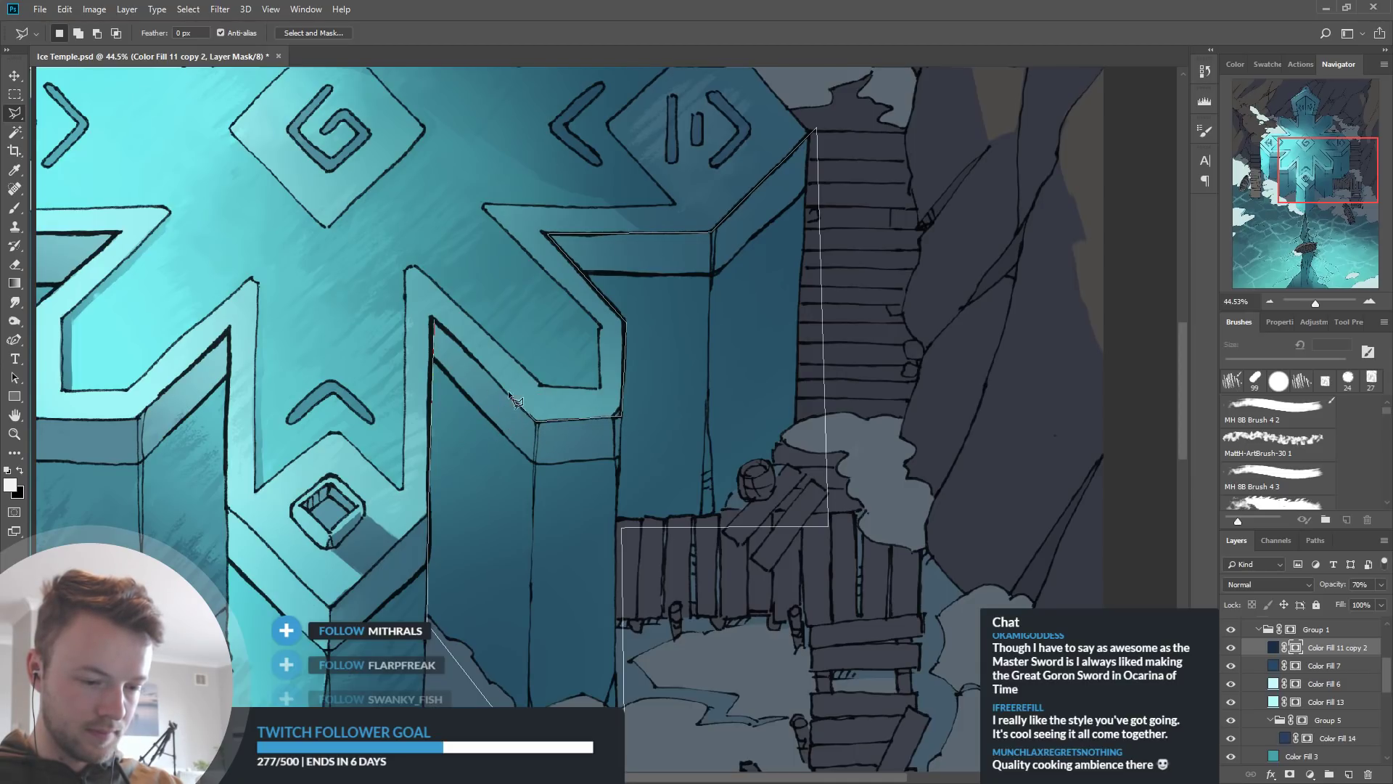
pyautogui.click(436, 324)
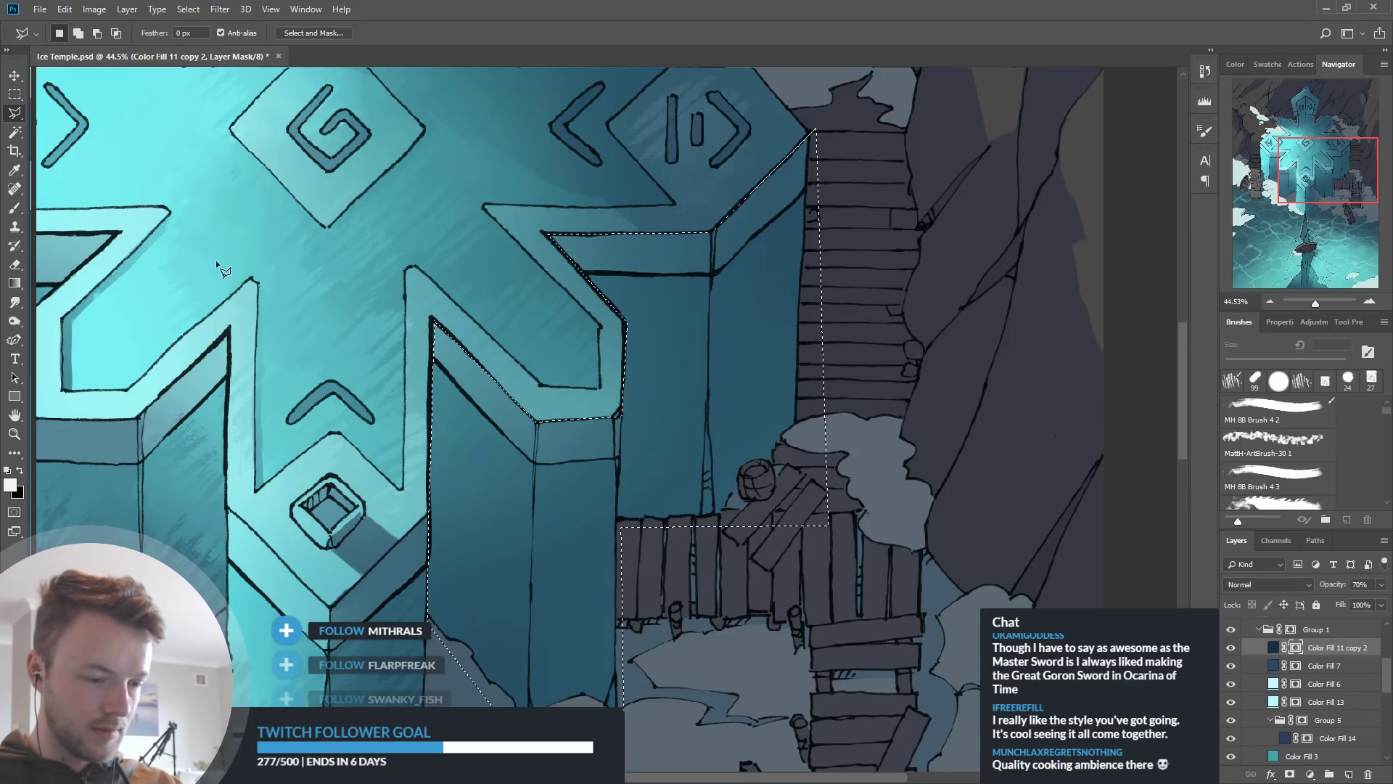
# Brush diagonal hatching in white over the selected right pillar faces on the Color Fill 11 copy 2 mask with MH 8B Brush 4 2
pyautogui.press('b')
pyautogui.moveTo(512, 682); pyautogui.dragTo(658, 638)
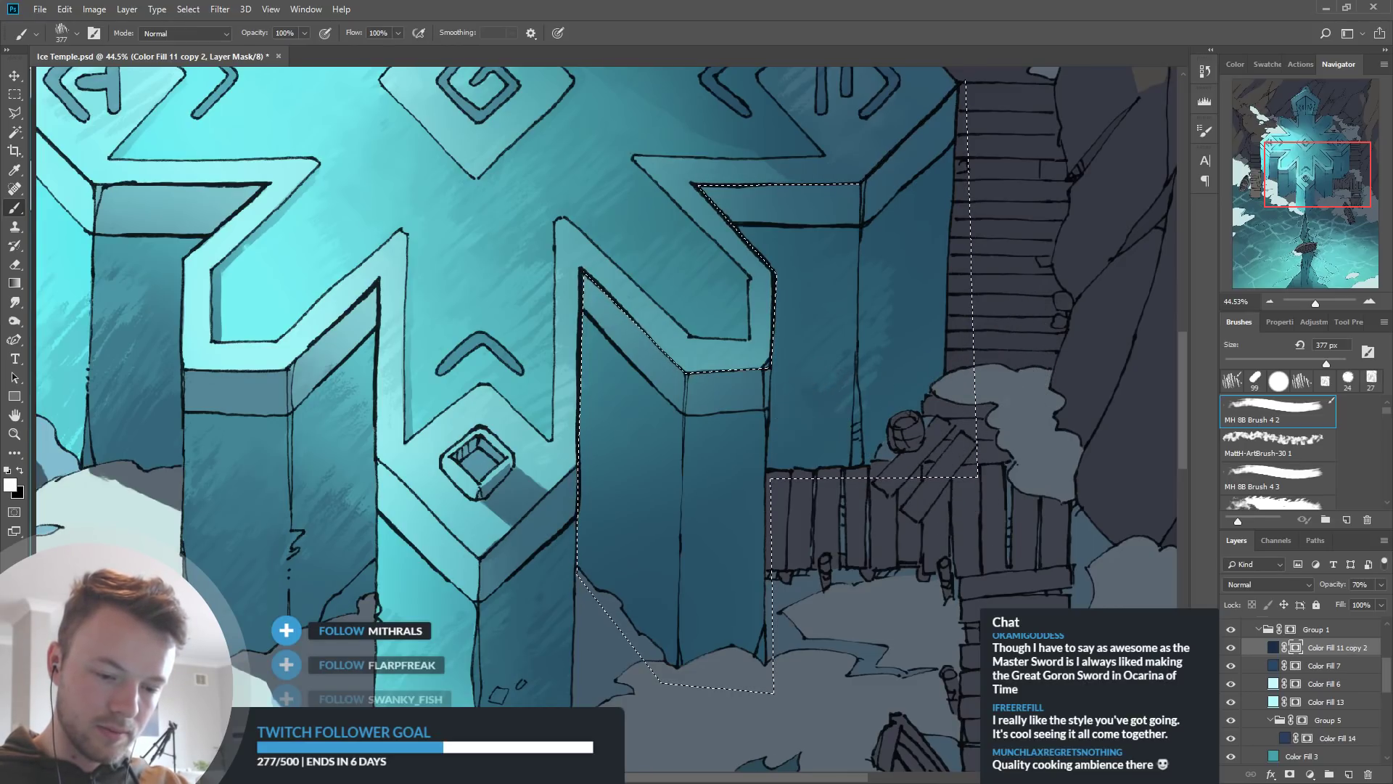
pyautogui.moveTo(889, 421); pyautogui.dragTo(1002, 470)
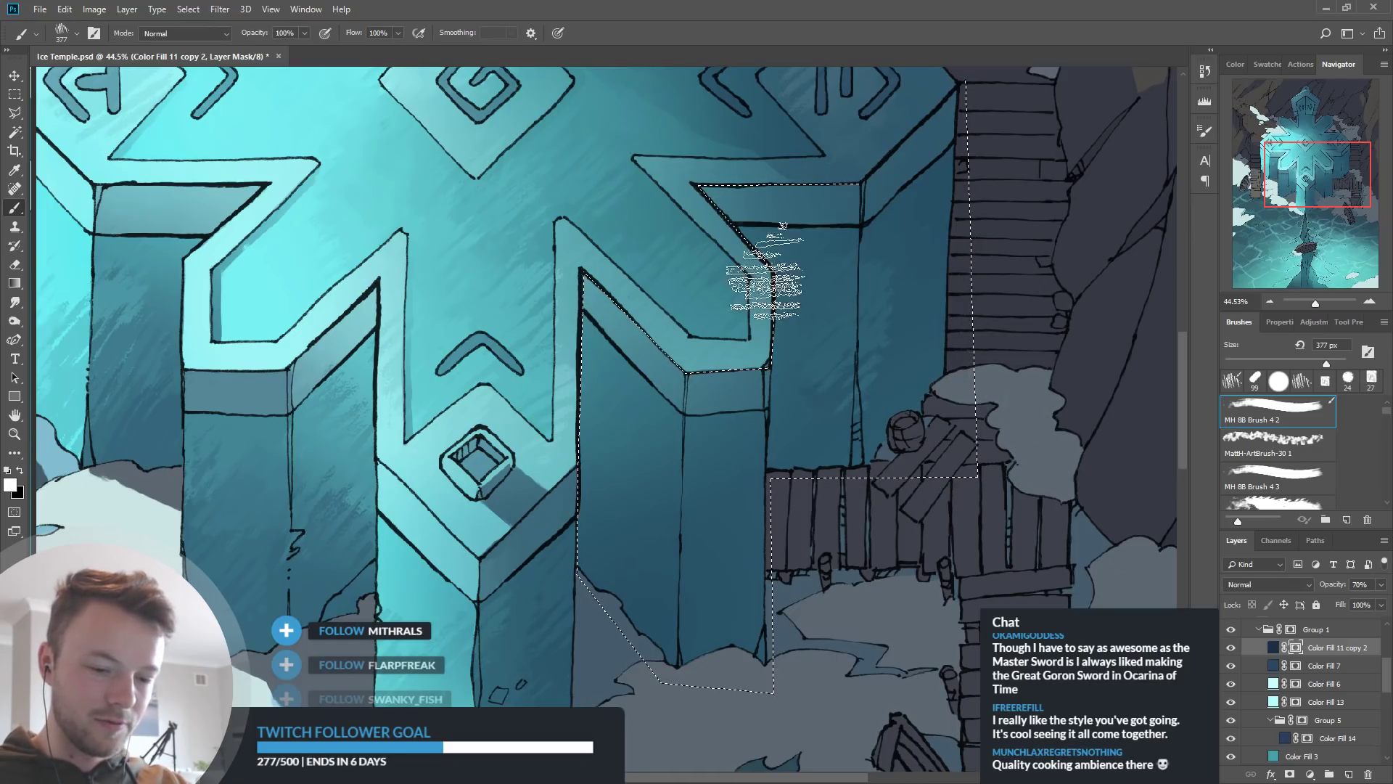
pyautogui.moveTo(981, 425); pyautogui.dragTo(974, 462)
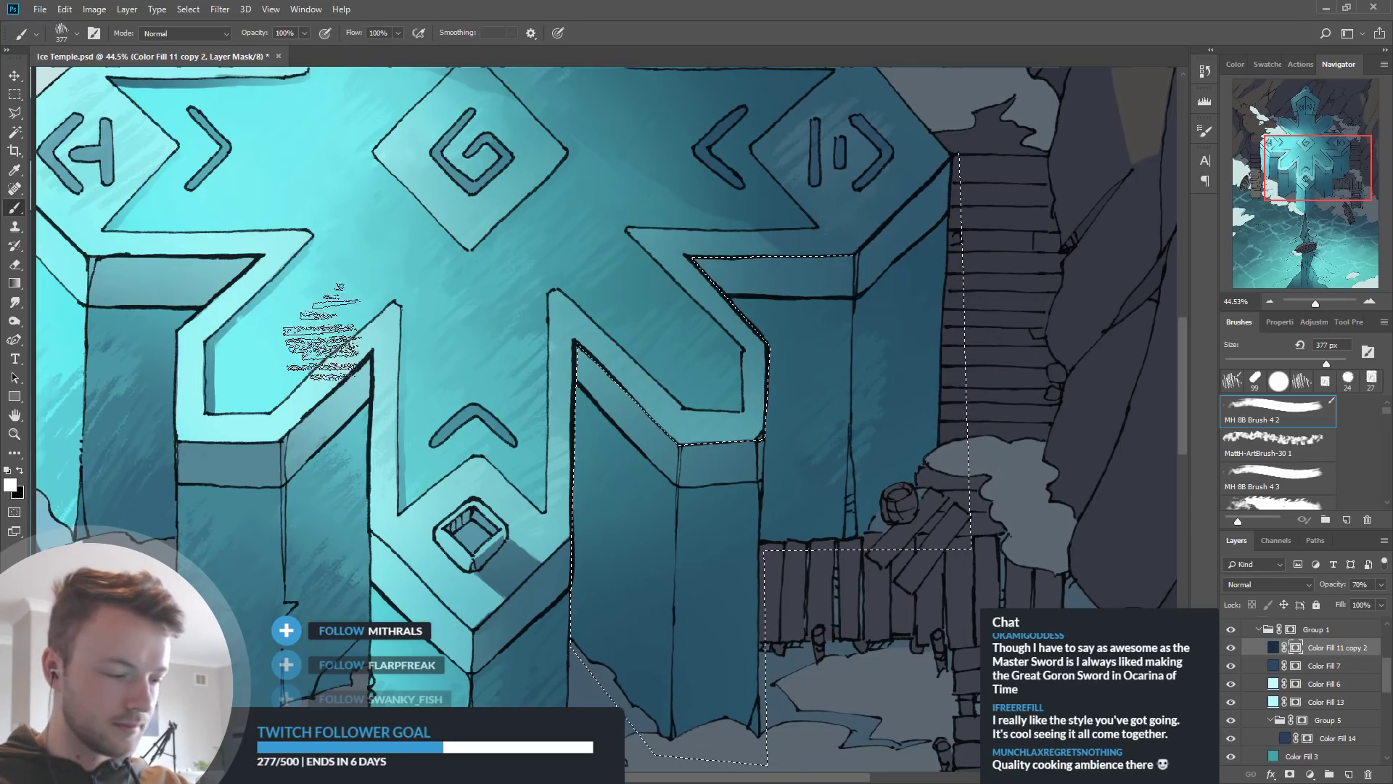
# Soften the hatching on the selected right pillar faces with the Smudge tool at 99 px and 30% strength
pyautogui.click(15, 264)
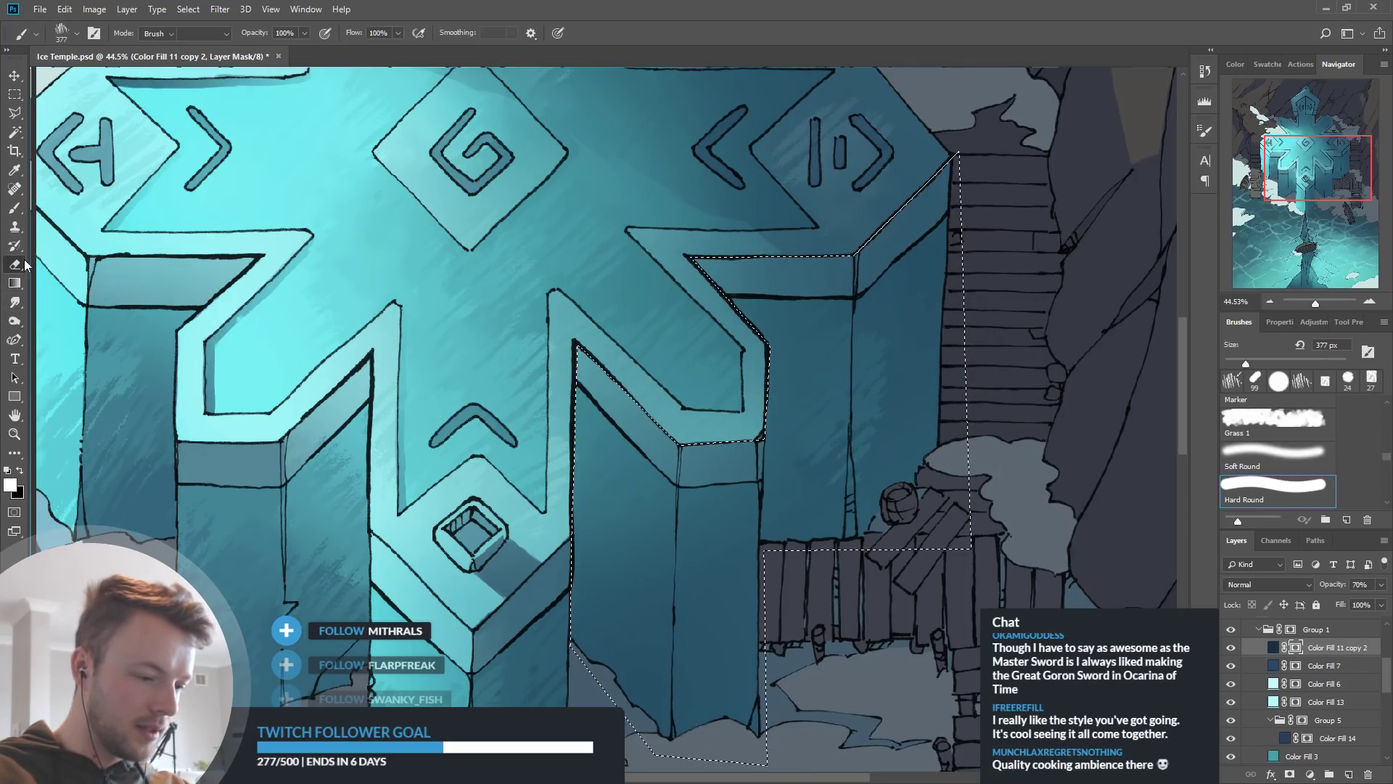
pyautogui.click(14, 301)
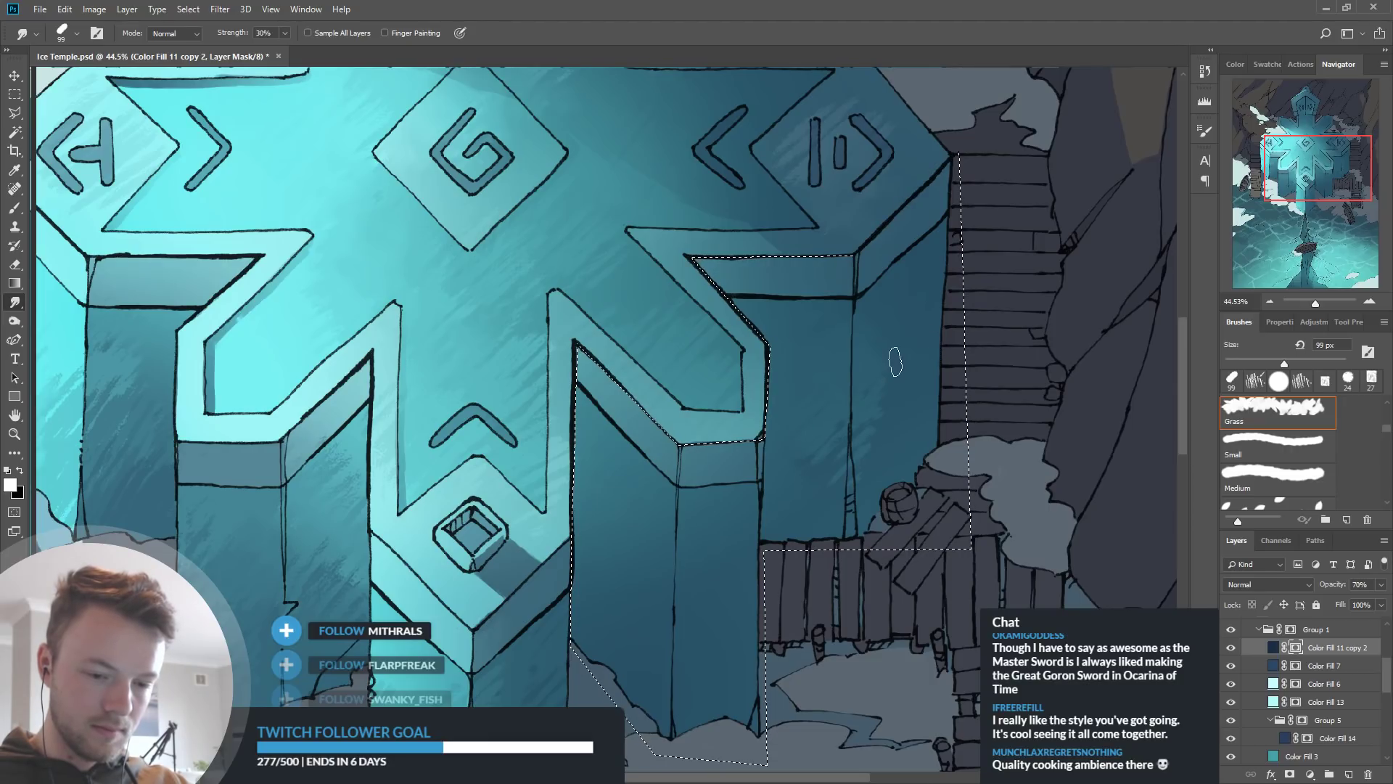
pyautogui.moveTo(916, 575)
pyautogui.mouseDown()
pyautogui.moveTo(942, 502)
pyautogui.moveTo(917, 473)
pyautogui.moveTo(897, 480)
pyautogui.mouseUp()
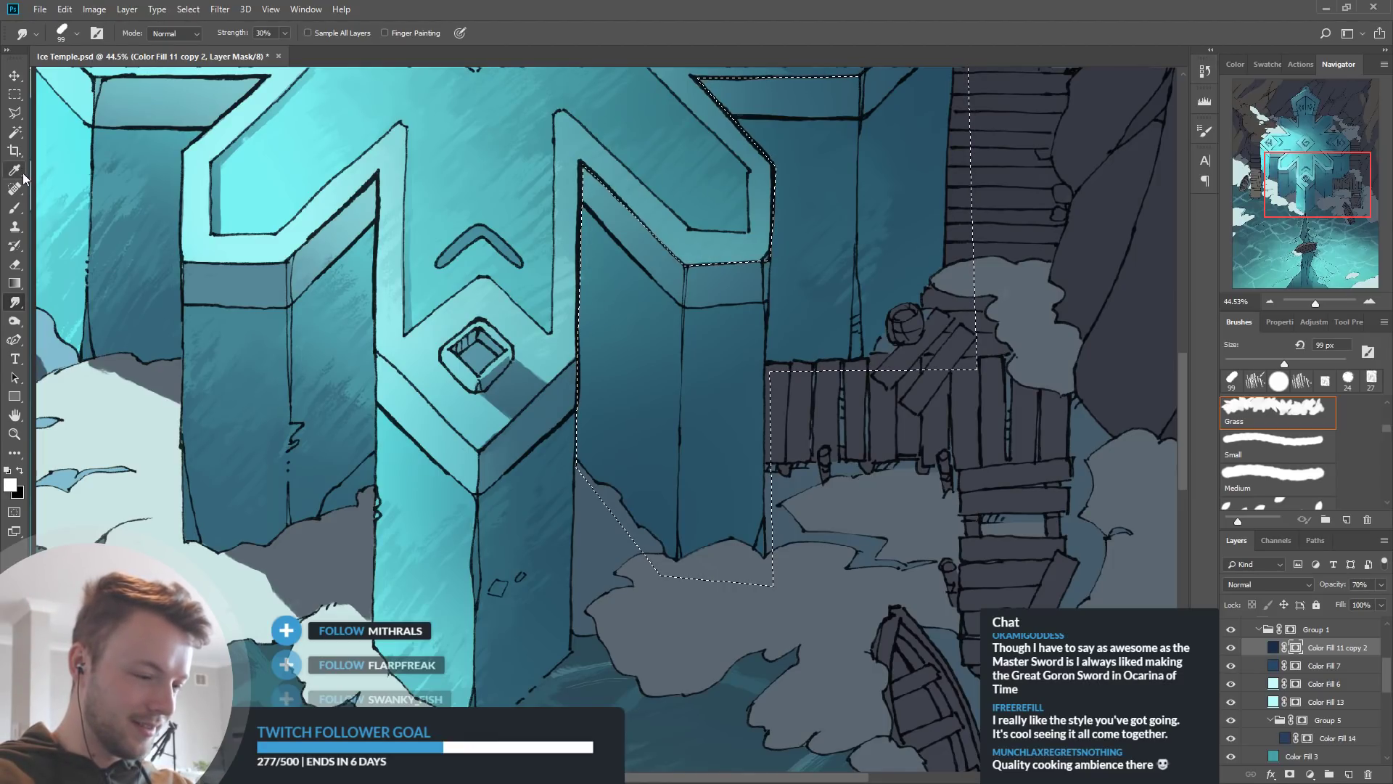
# Brush more hatching over the lower right pillar faces at 377 px, sampling white and light grey mask tones
pyautogui.click(16, 209)
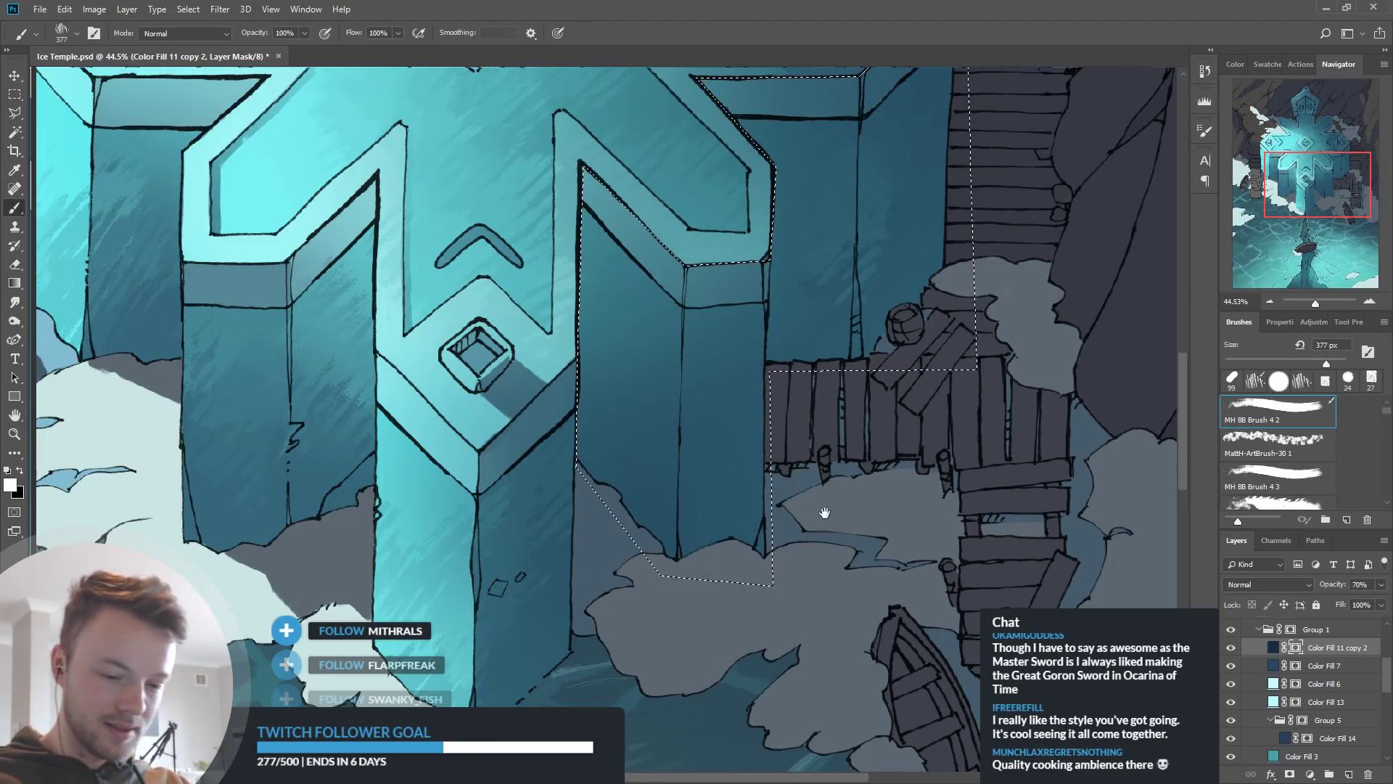
pyautogui.moveTo(811, 425); pyautogui.dragTo(804, 502)
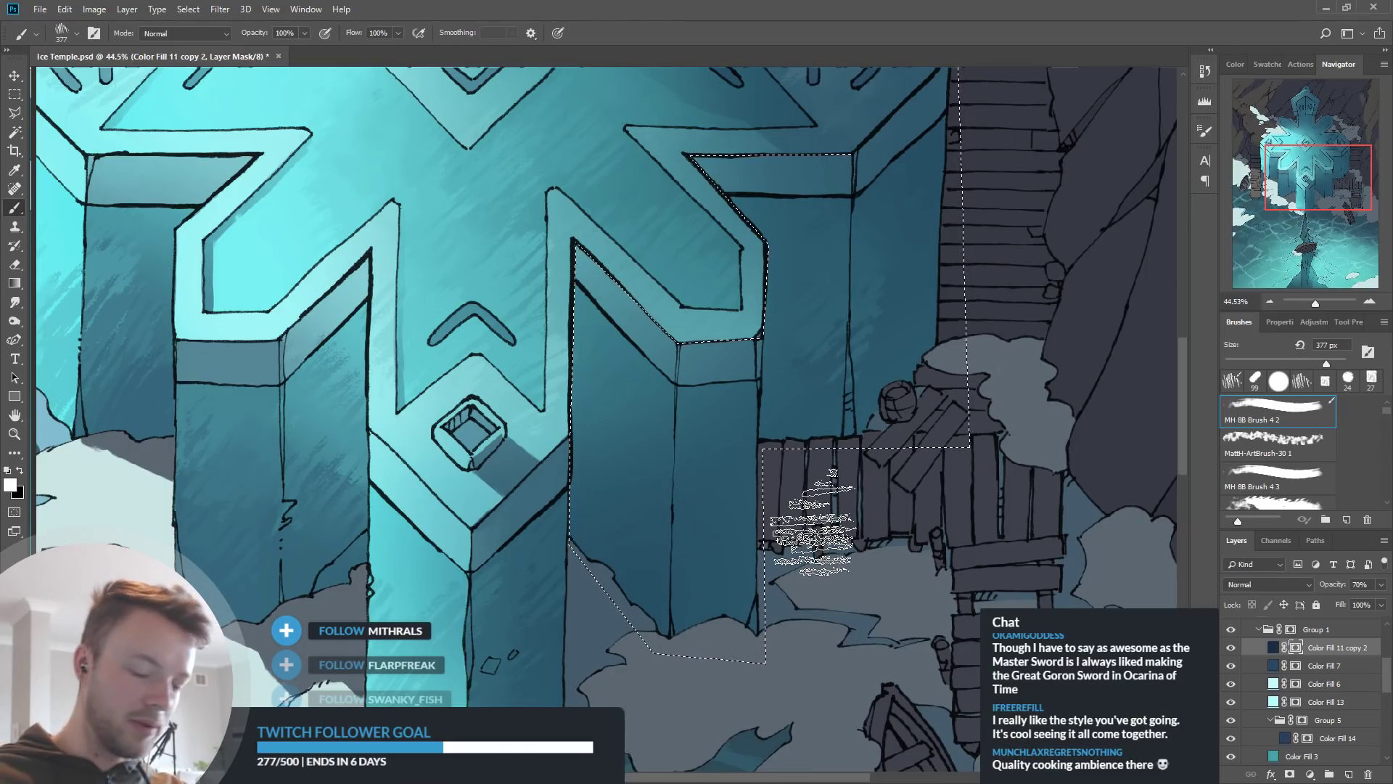
pyautogui.keyDown('alt'); pyautogui.click(634, 441); pyautogui.keyUp('alt')
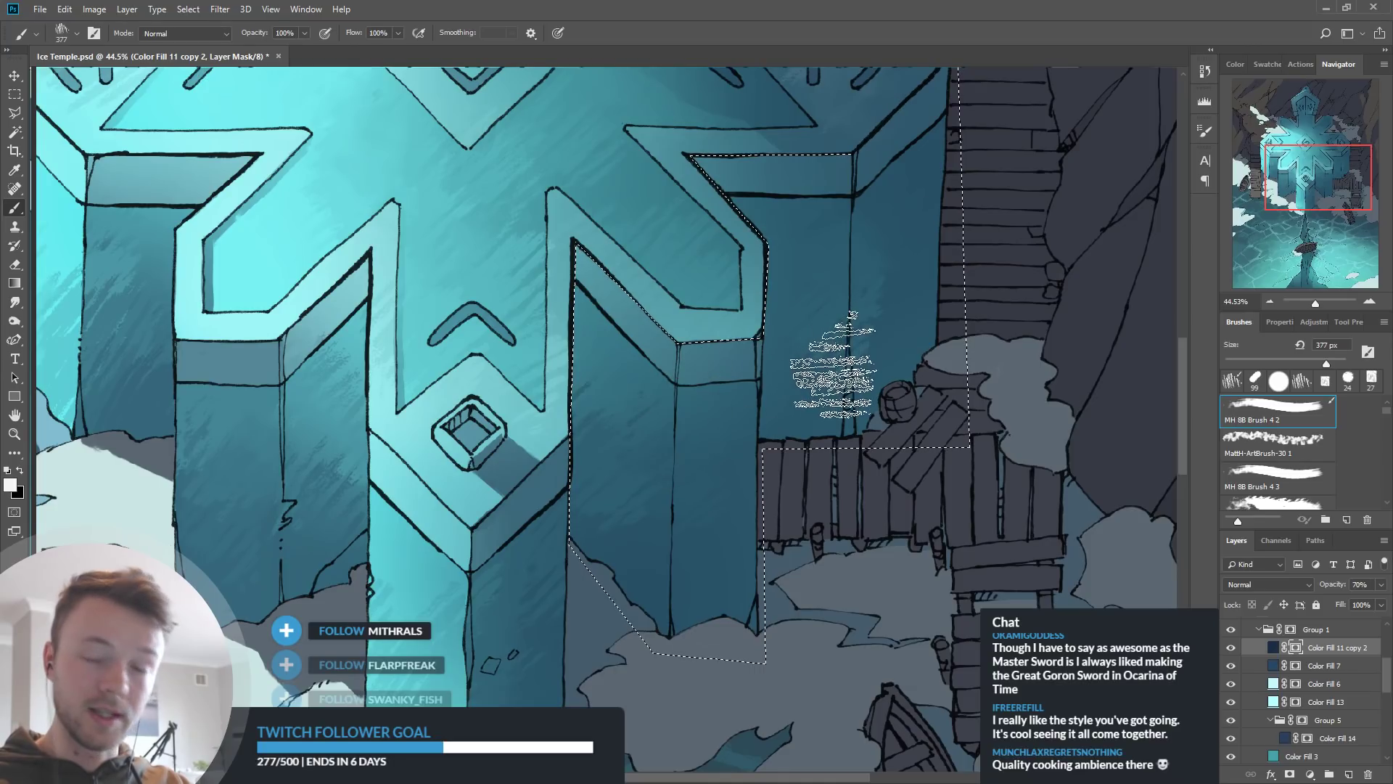
pyautogui.keyDown('alt'); pyautogui.click(638, 390); pyautogui.keyUp('alt')
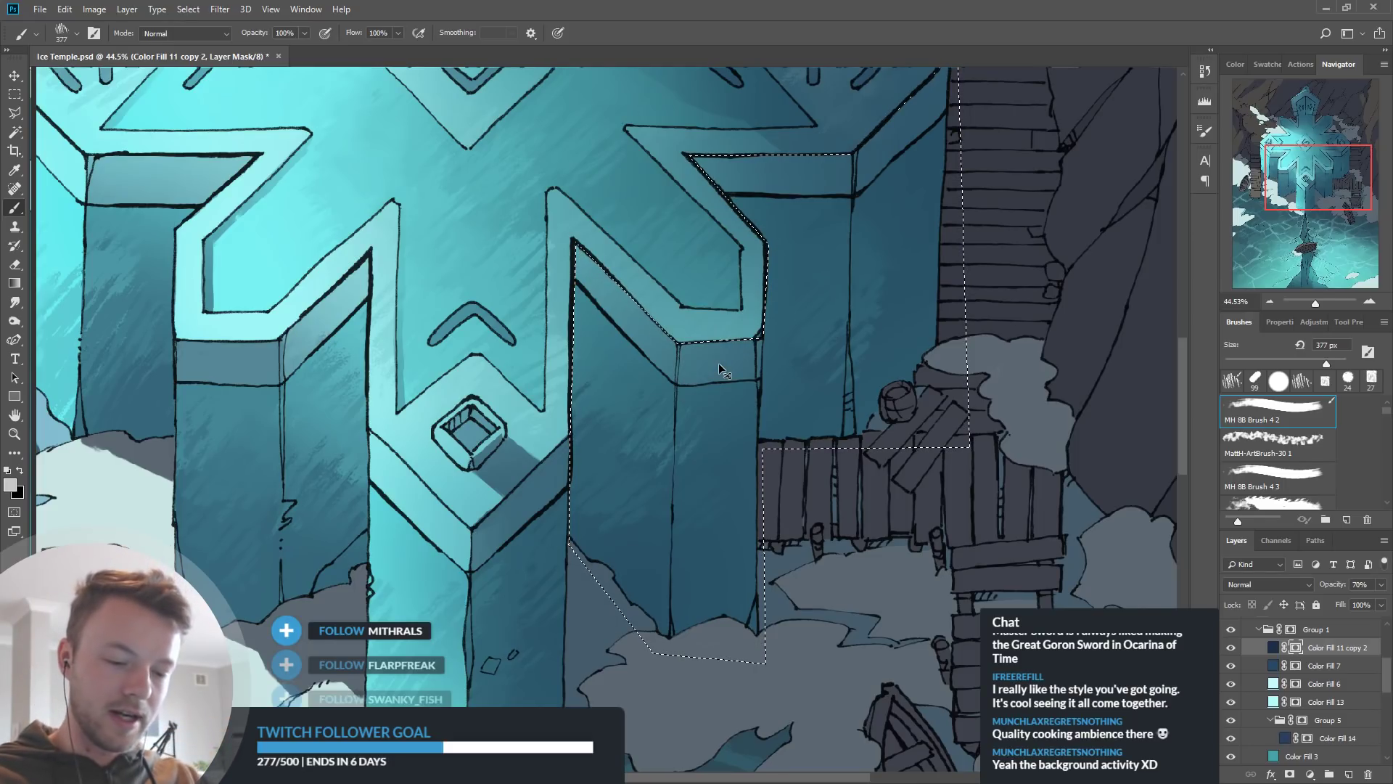
# Step back through the latest edits to the right pillars' shading mask and restore the shading and selection
pyautogui.hotkey('ctrl', 'alt', 'z')
pyautogui.hotkey('ctrl', 'alt', 'z')
pyautogui.hotkey('ctrl', 'alt', 'z')
pyautogui.hotkey('ctrl', 'alt', 'z')
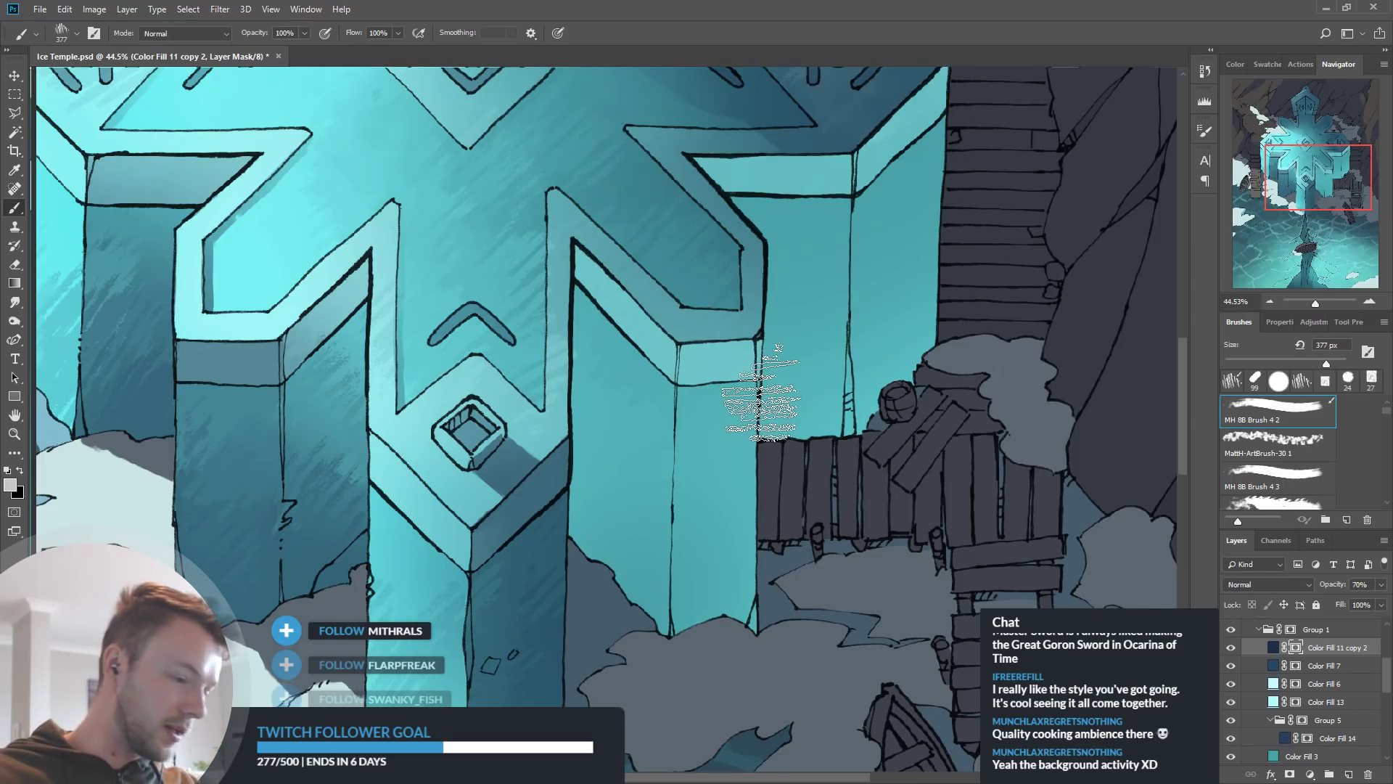
pyautogui.hotkey('ctrl', 'z')
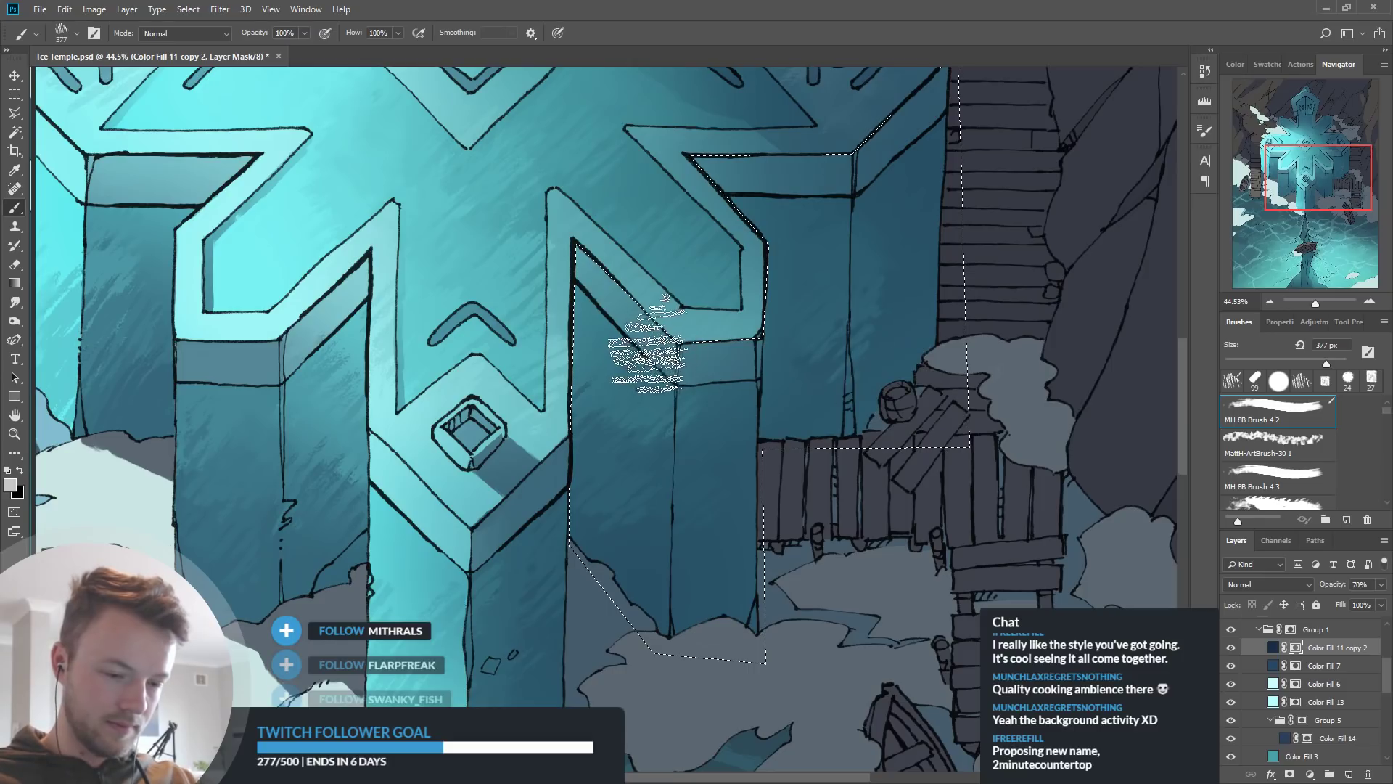
# Refine the selected right pillar faces with MH 8B Brush 4 2 hatching in freshly sampled mid-grey and light mask tones
pyautogui.keyDown('alt'); pyautogui.click(644, 296); pyautogui.keyUp('alt')
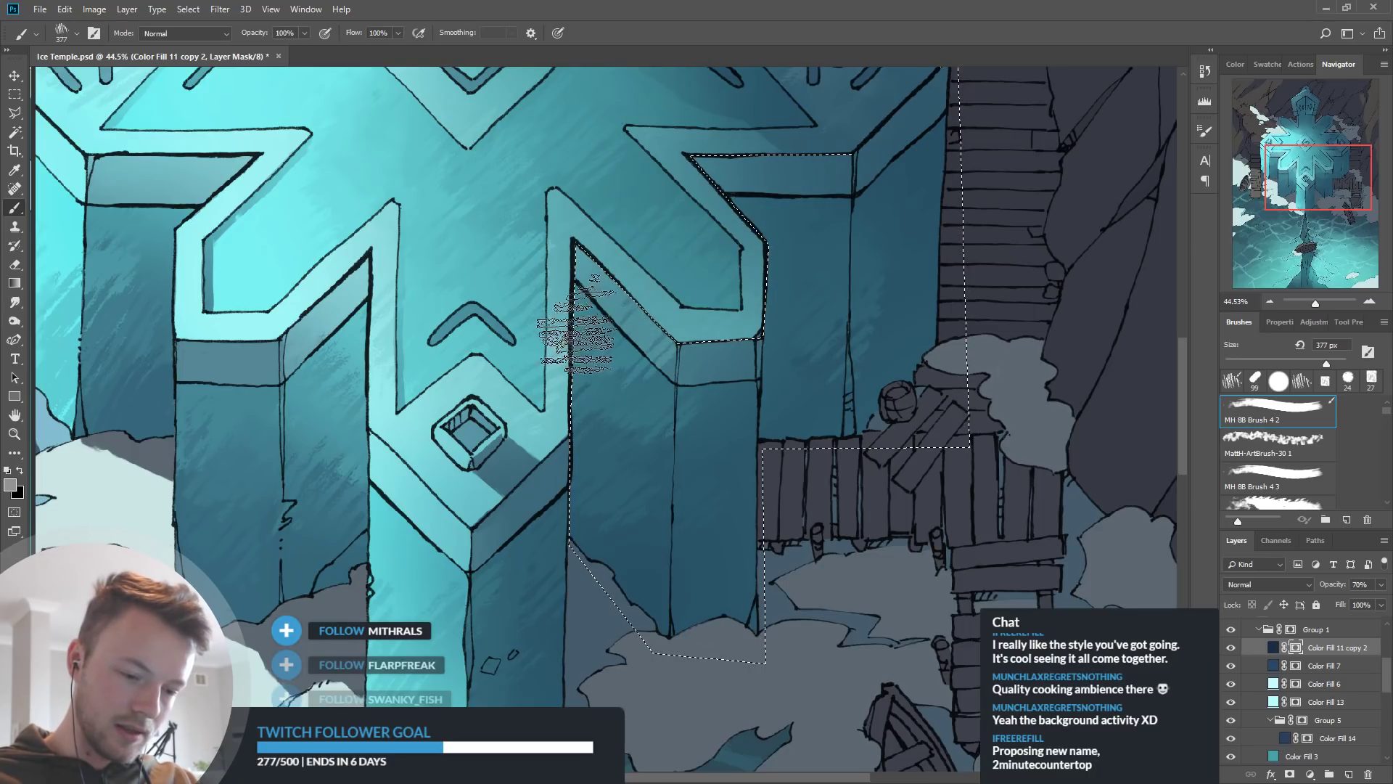
pyautogui.moveTo(747, 290); pyautogui.dragTo(700, 326)
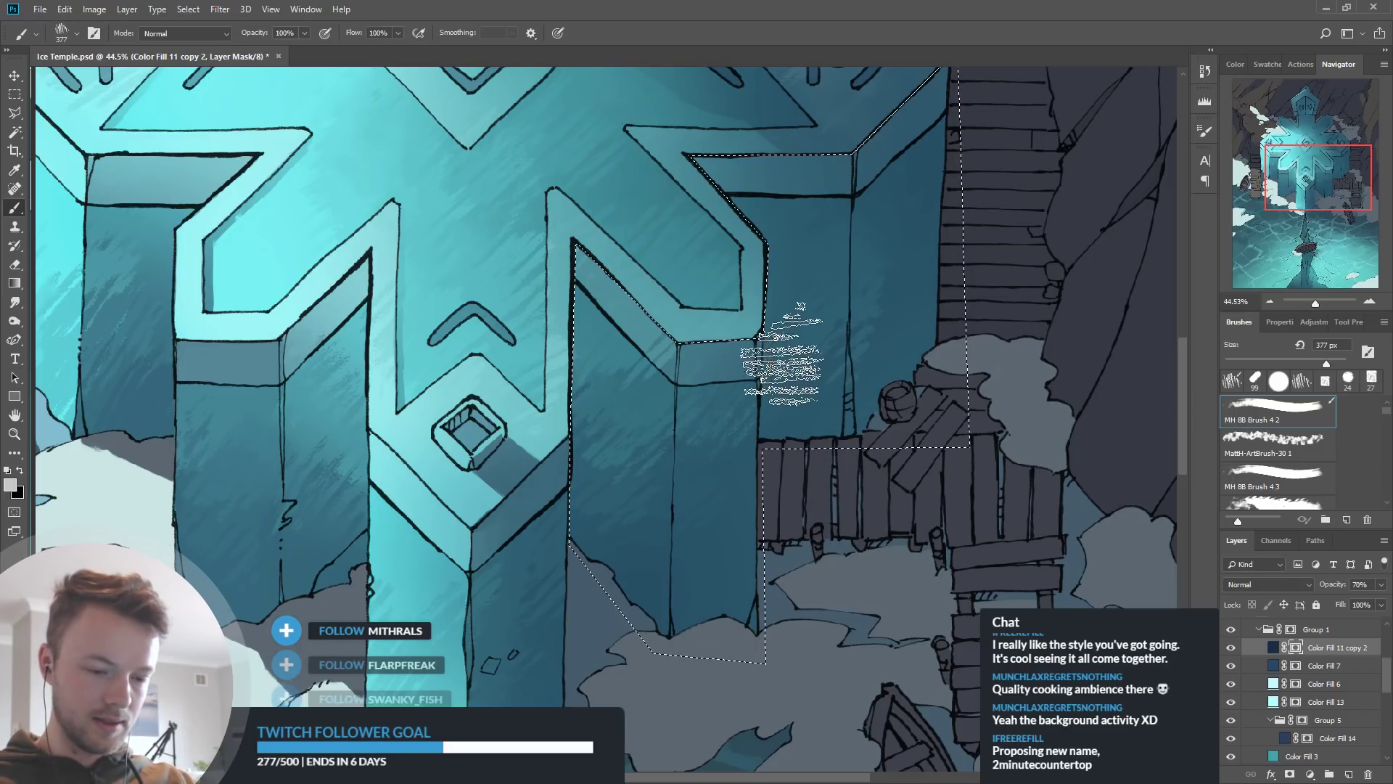
pyautogui.keyDown('alt'); pyautogui.click(799, 496); pyautogui.keyUp('alt')
pyautogui.moveTo(809, 577); pyautogui.dragTo(830, 484)
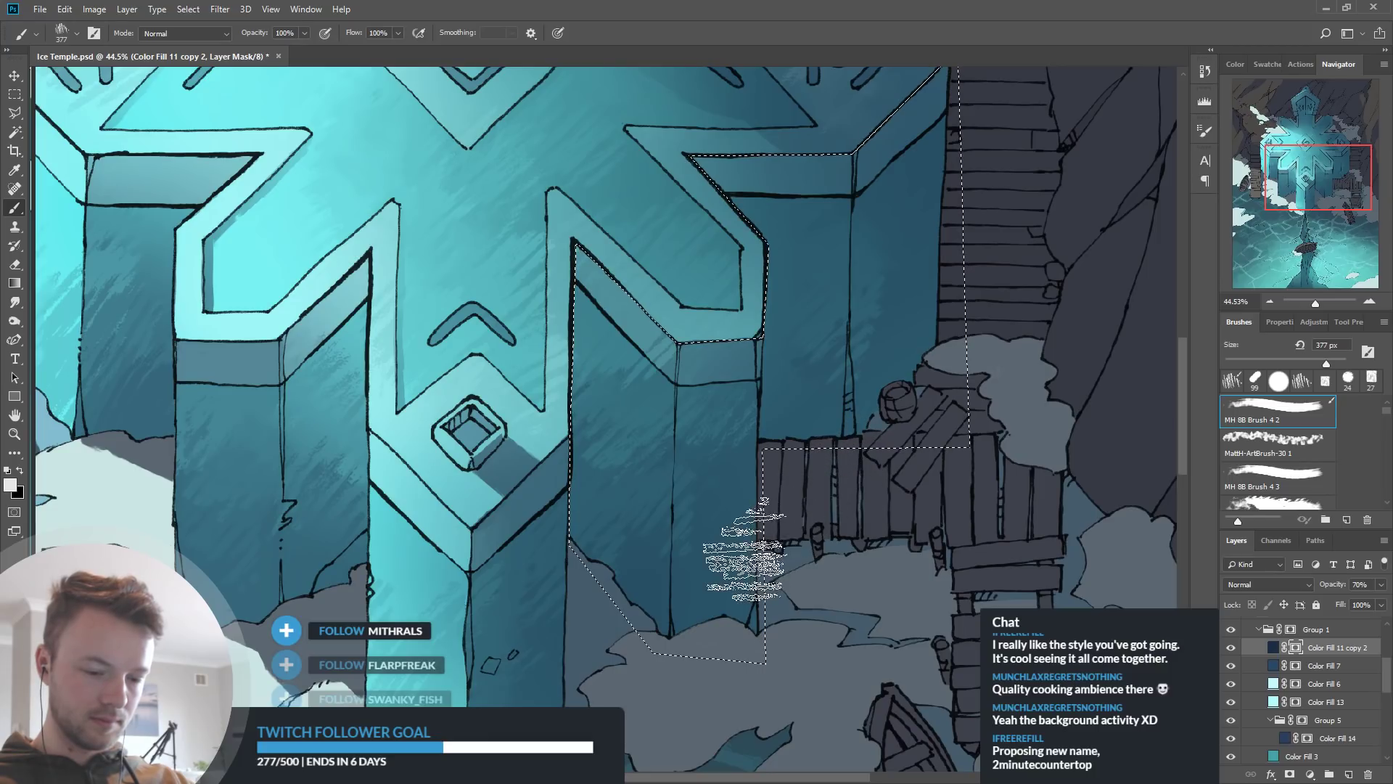
# Soften the fresh hatching on the selected right pillar faces with the Smudge tool at 99 px and clear the selection
pyautogui.scroll(-5, 853, 500)
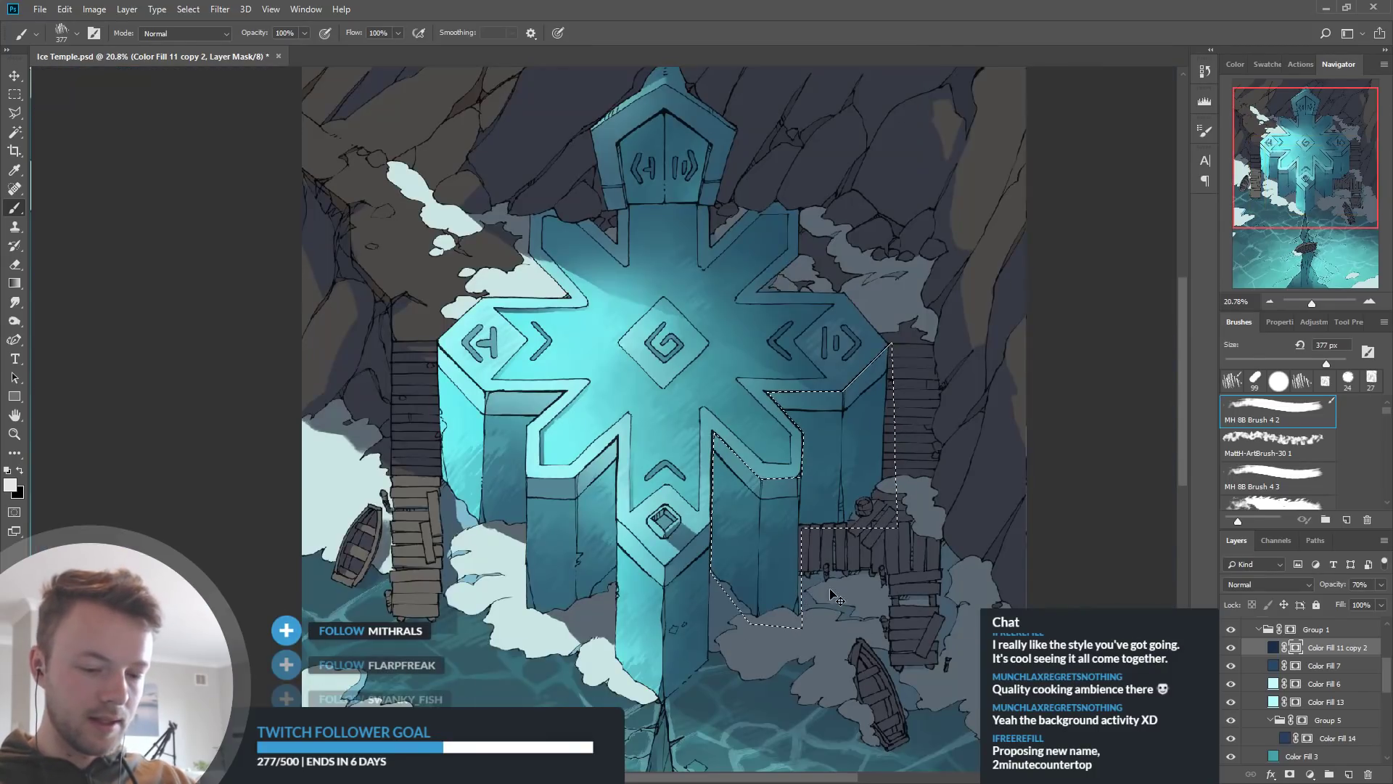
pyautogui.scroll(3, 907, 573)
pyautogui.scroll(2, 925, 562)
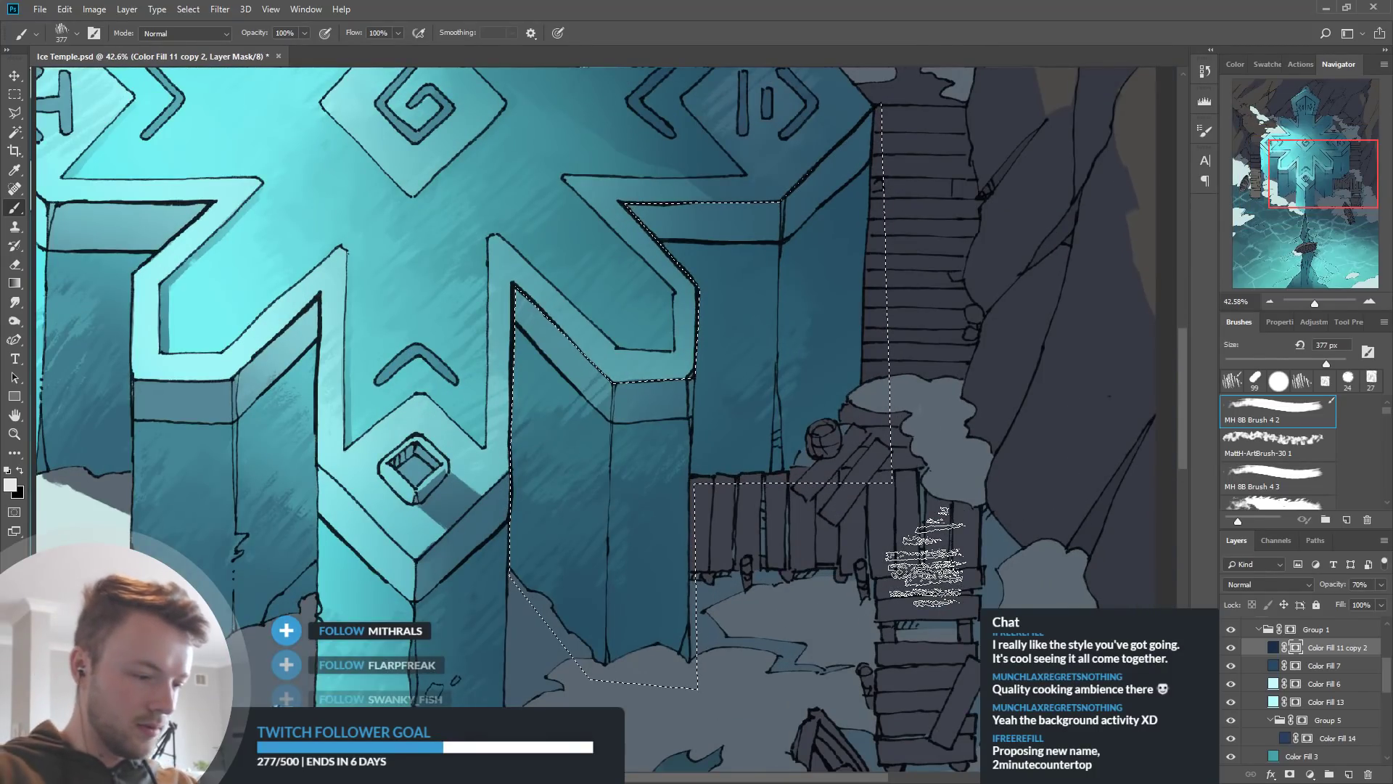
pyautogui.click(15, 302)
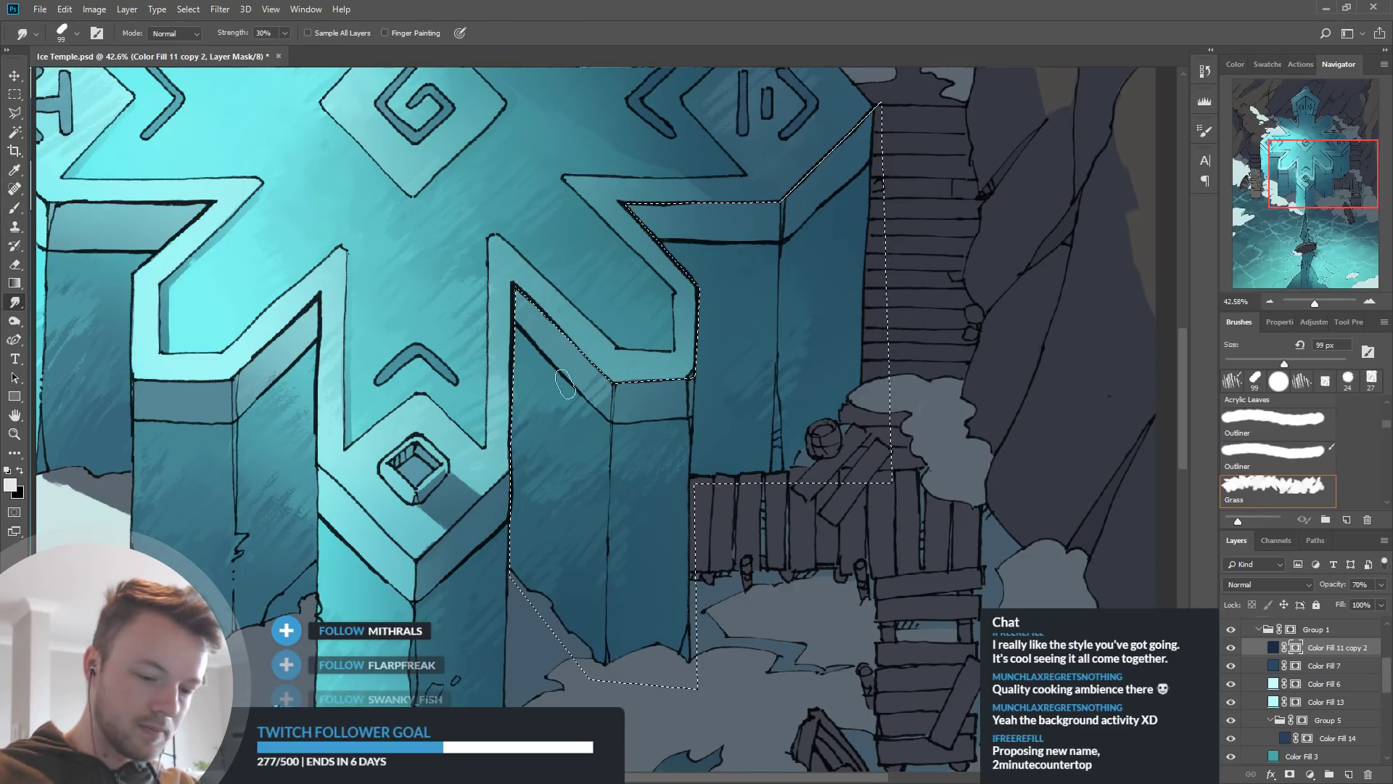
pyautogui.moveTo(539, 490); pyautogui.dragTo(534, 466)
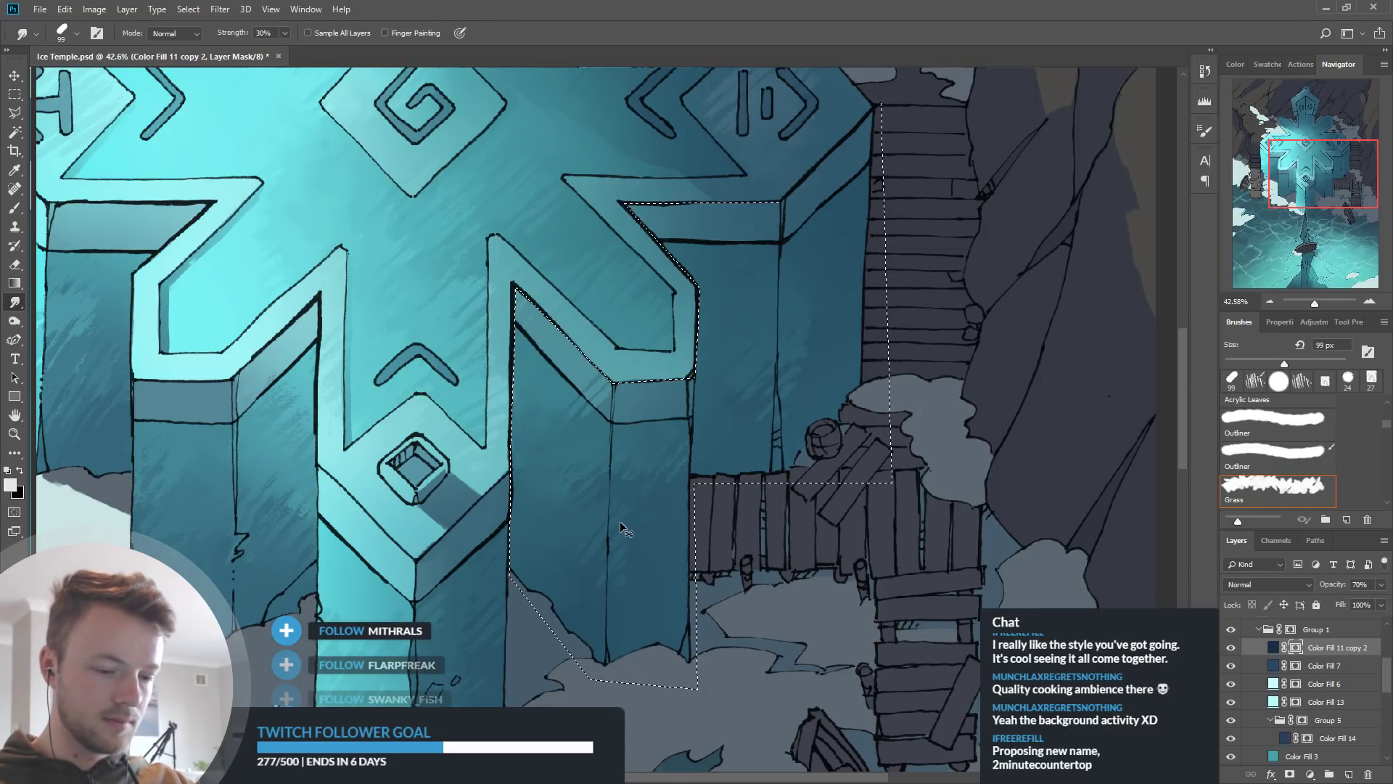
pyautogui.scroll(-6, 621, 522)
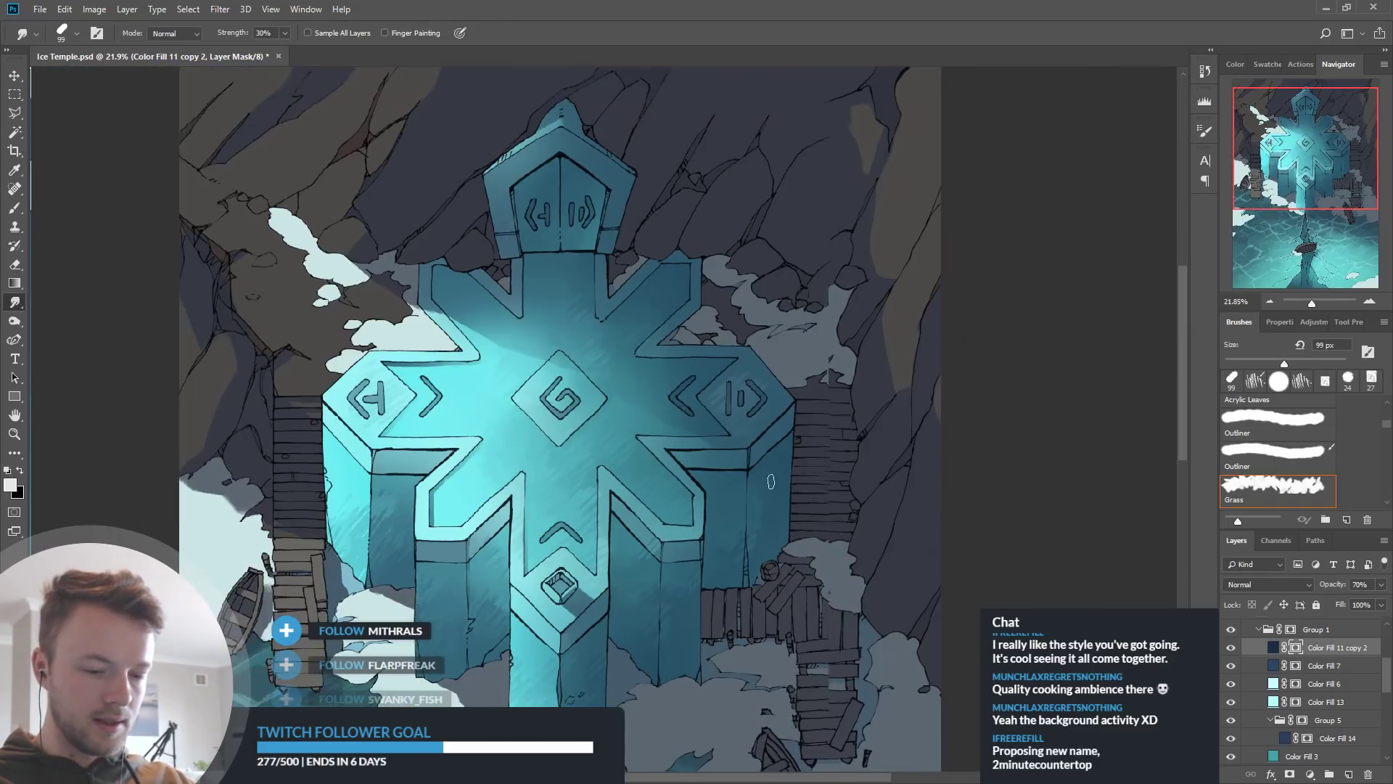
pyautogui.scroll(5, 675, 511)
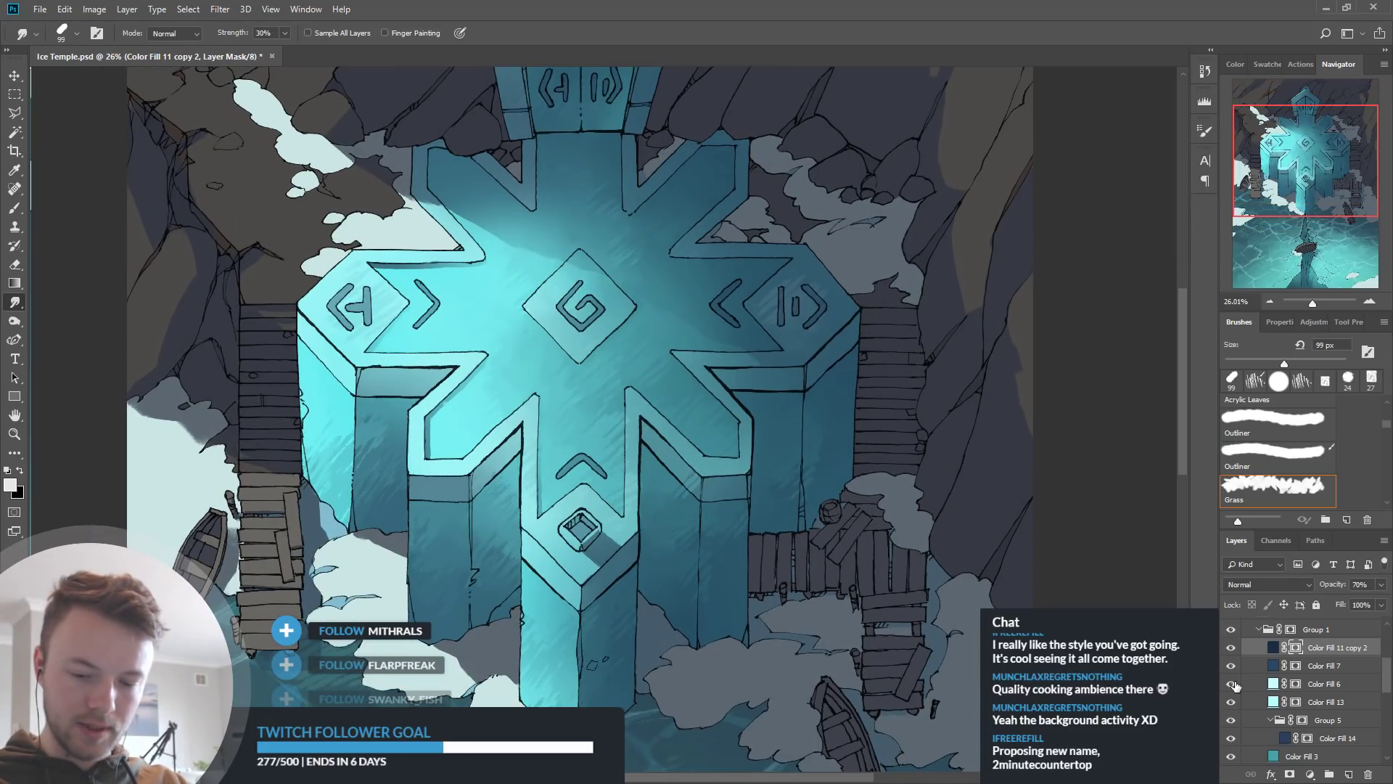
# Toggle the visibility of Color Fill 6 and Color Fill 13 to compare the temple with and without each light layer
pyautogui.click(1231, 683)
pyautogui.click(1231, 684)
pyautogui.click(1230, 703)
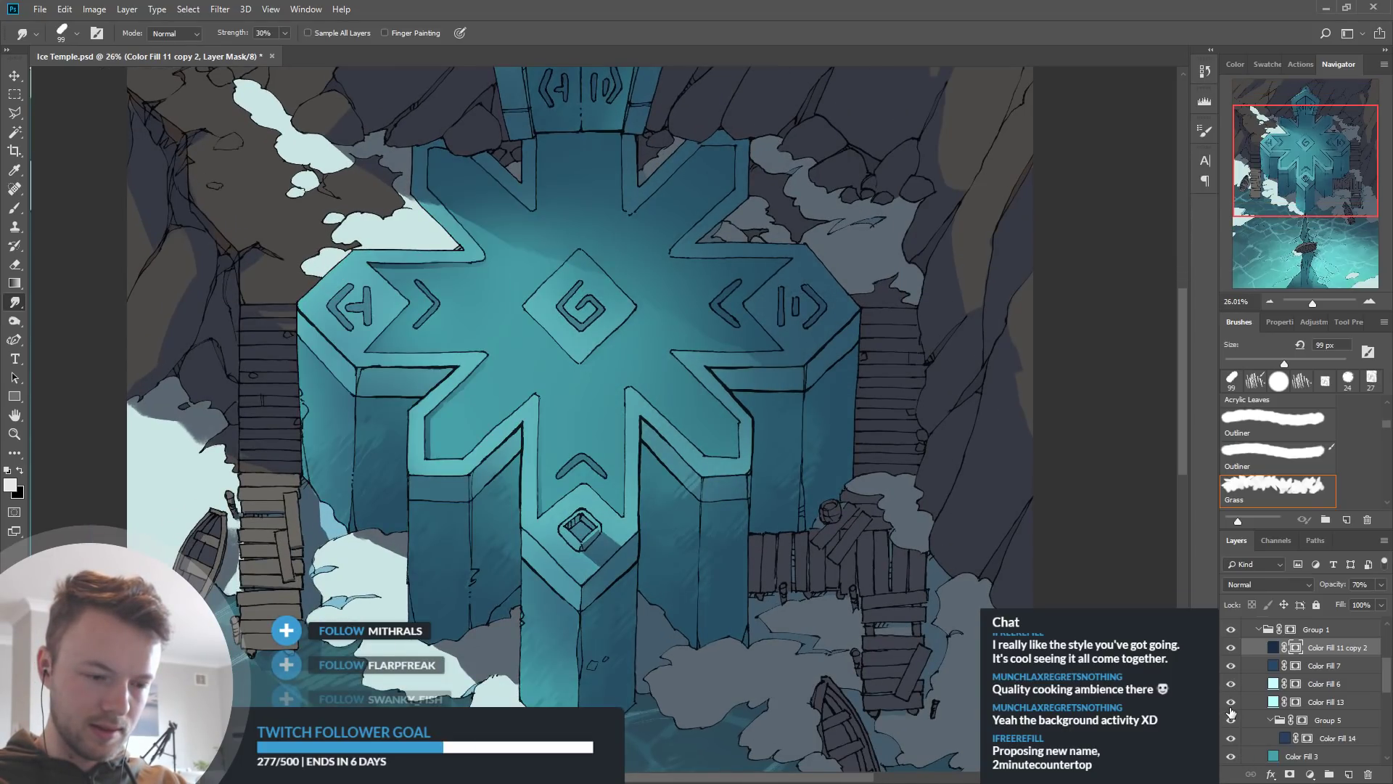
pyautogui.click(1231, 703)
pyautogui.click(1231, 704)
pyautogui.click(1231, 703)
pyautogui.click(1230, 703)
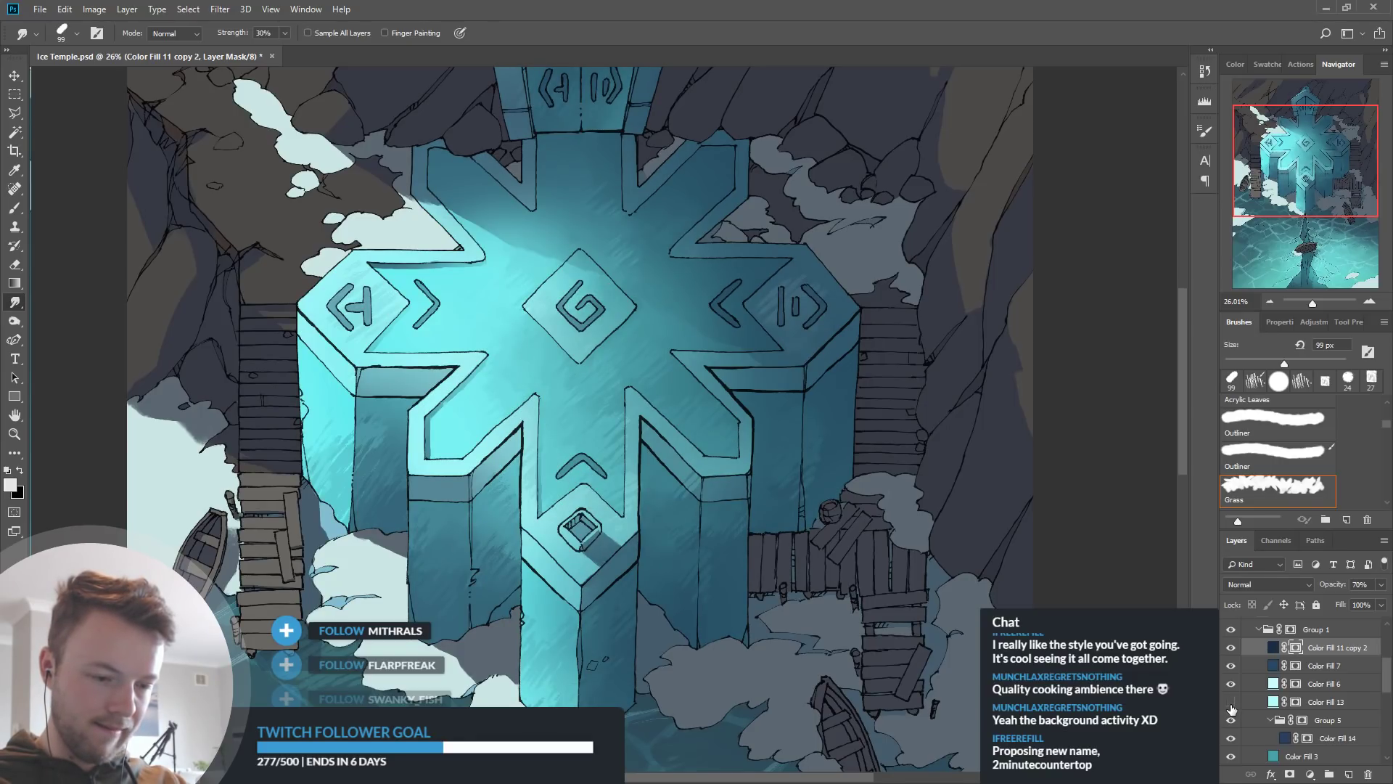
pyautogui.click(1231, 704)
pyautogui.click(1230, 704)
pyautogui.click(1231, 704)
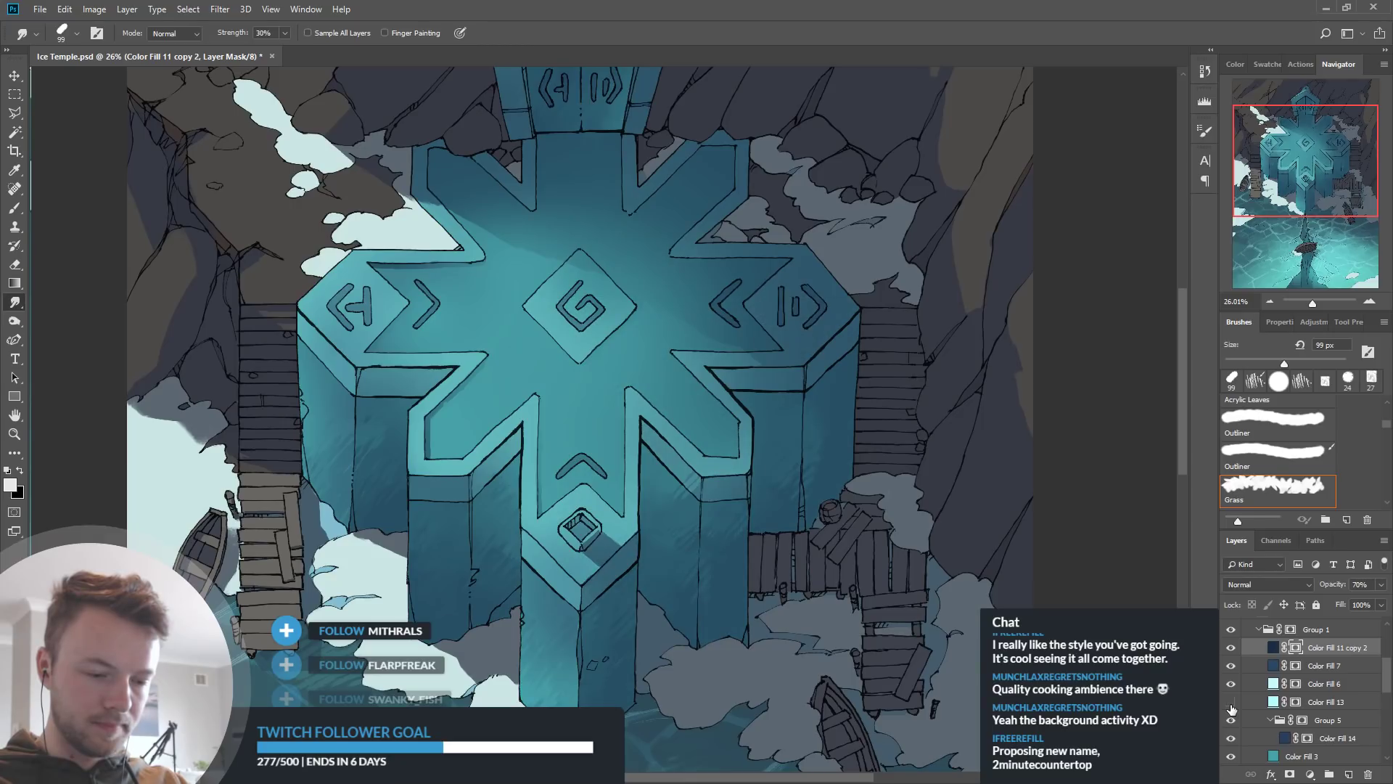
pyautogui.click(1231, 703)
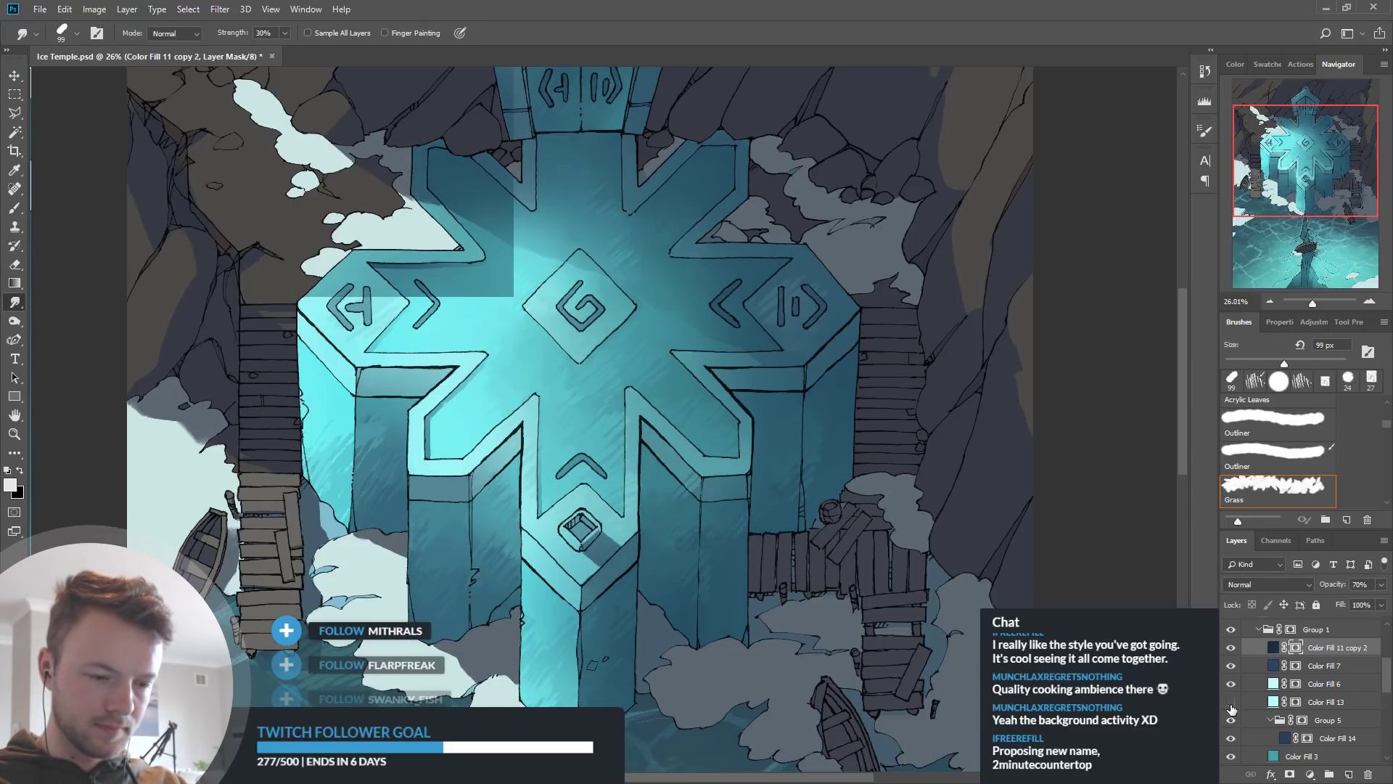
pyautogui.click(1230, 703)
pyautogui.click(1231, 703)
pyautogui.click(1230, 704)
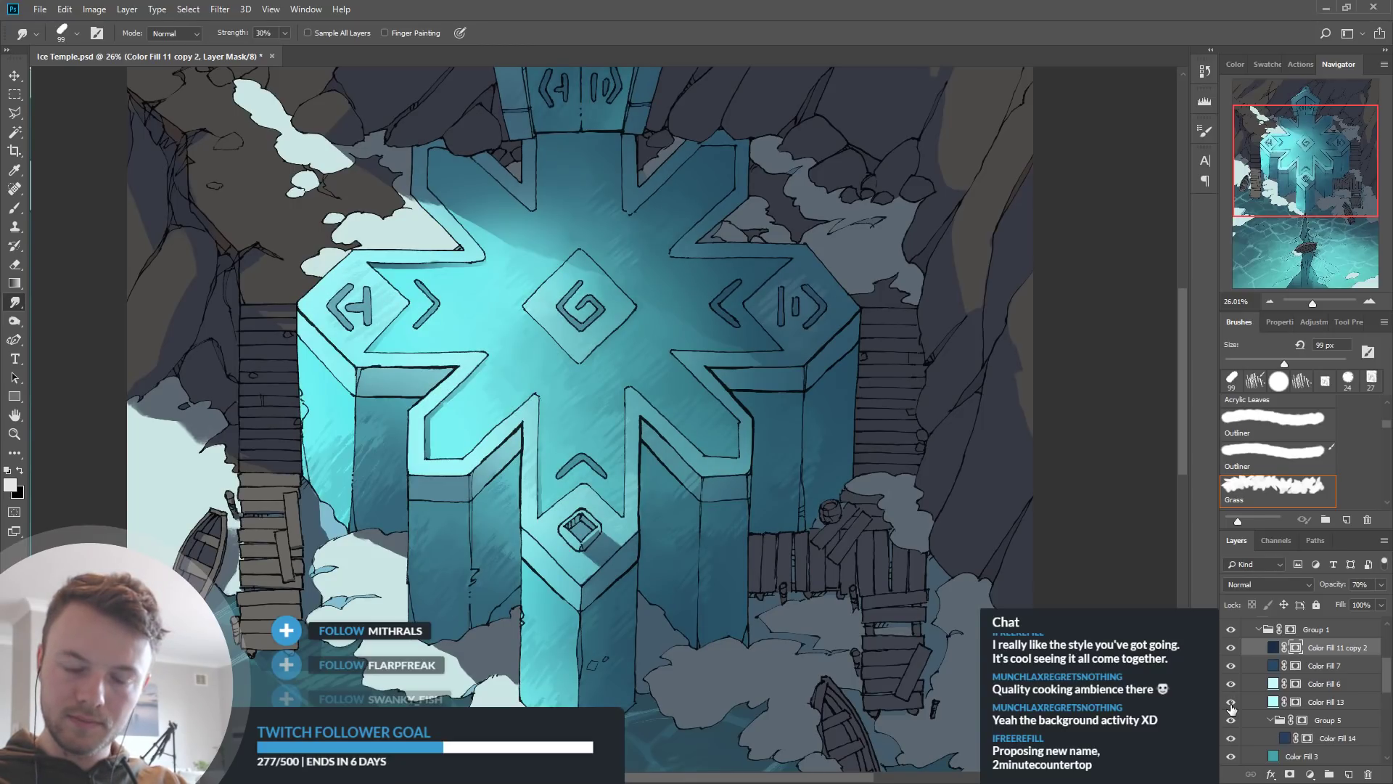
pyautogui.click(1231, 704)
pyautogui.click(1231, 703)
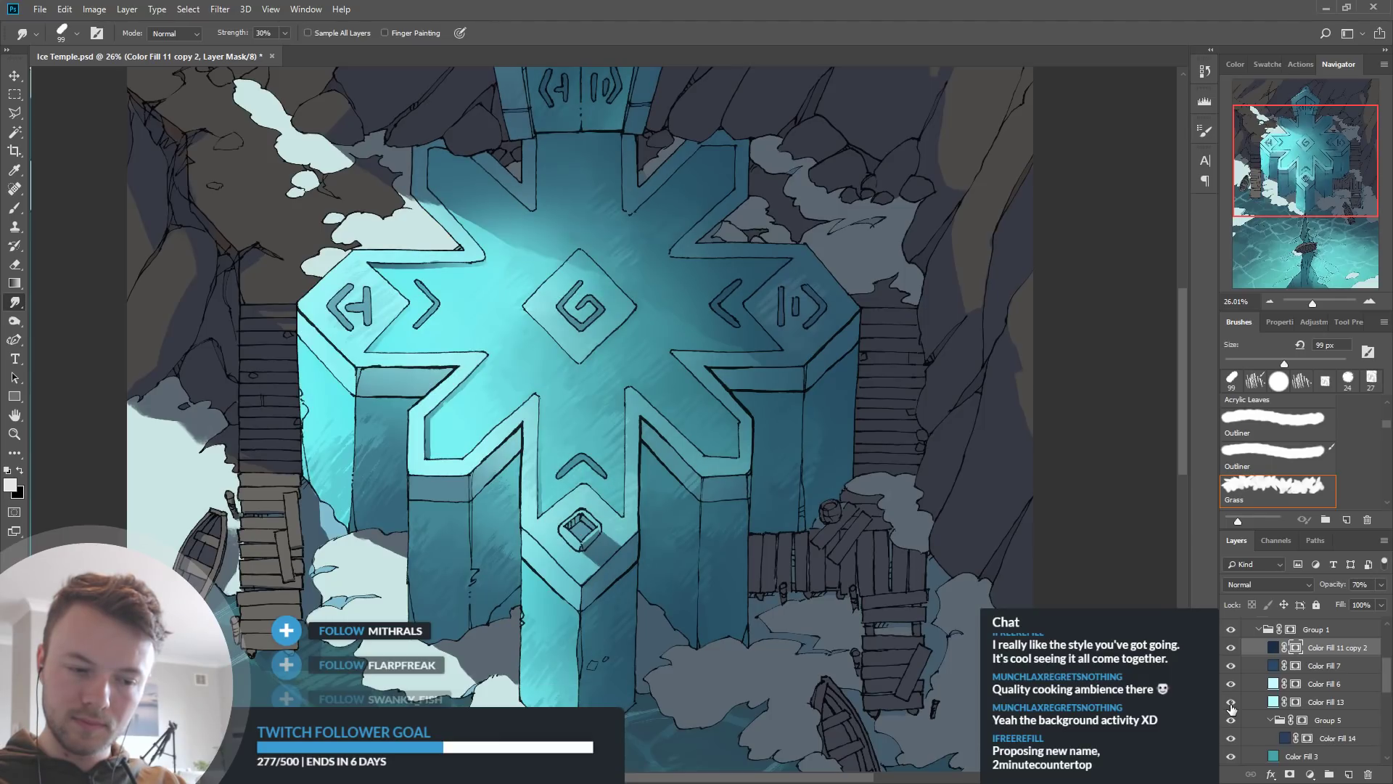
pyautogui.moveTo(791, 558); pyautogui.dragTo(551, 461)
pyautogui.moveTo(697, 468); pyautogui.dragTo(997, 601)
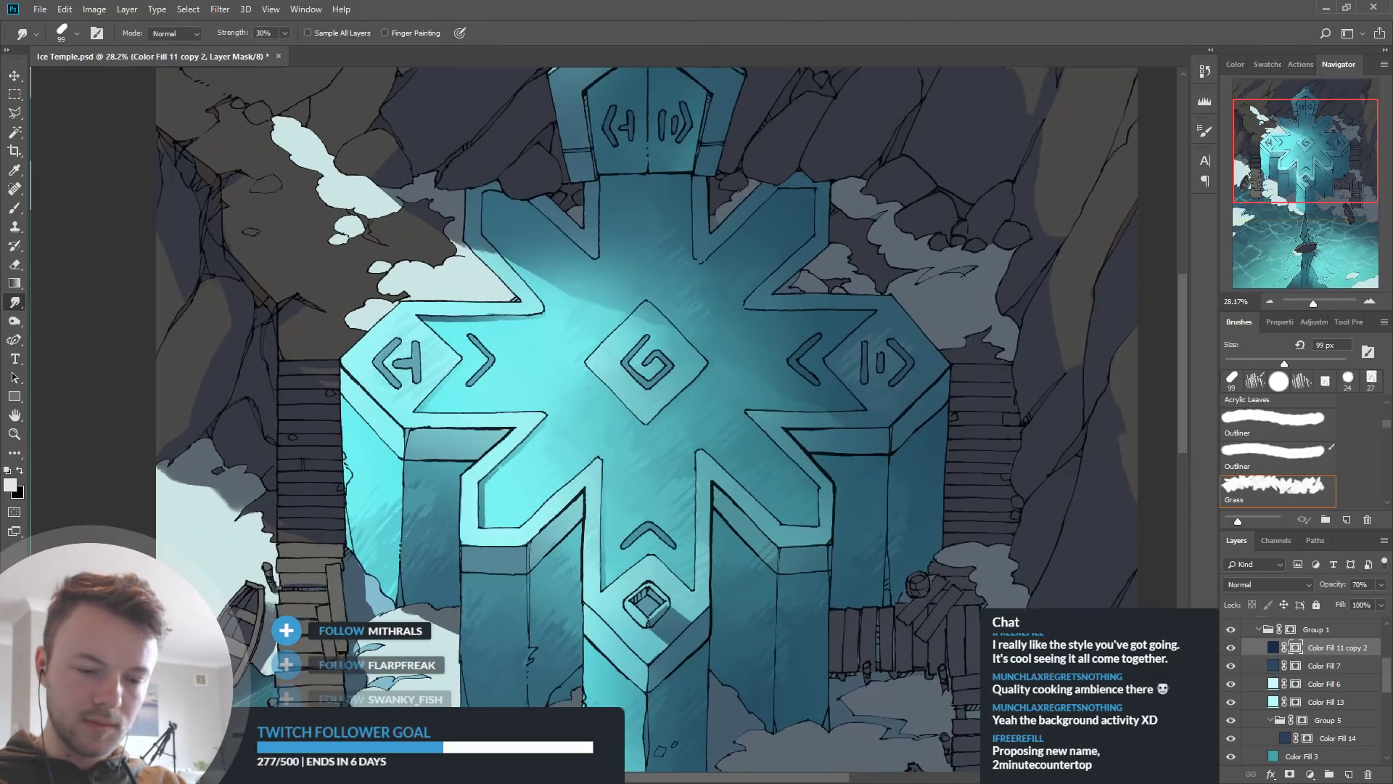
# Check what Color Fill 11 copy 2, Color Fill 6 and Color Fill 13 each contribute by hiding and showing them
pyautogui.click(1230, 647)
pyautogui.click(1231, 647)
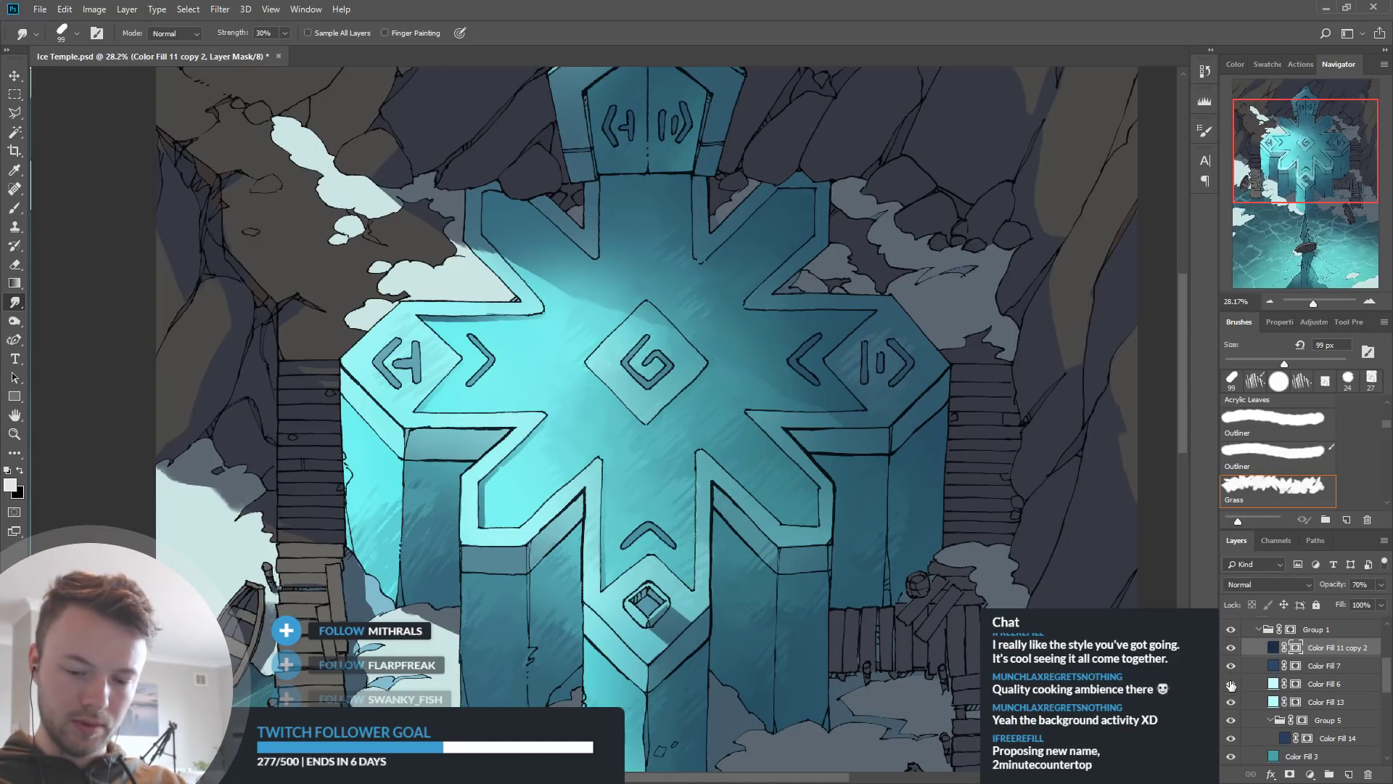
pyautogui.click(1230, 683)
pyautogui.click(1231, 683)
pyautogui.click(1230, 702)
pyautogui.click(1230, 703)
# Add an orange Solid Color fill layer at the top of Group 5 above Color Fill 14
pyautogui.click(1319, 720)
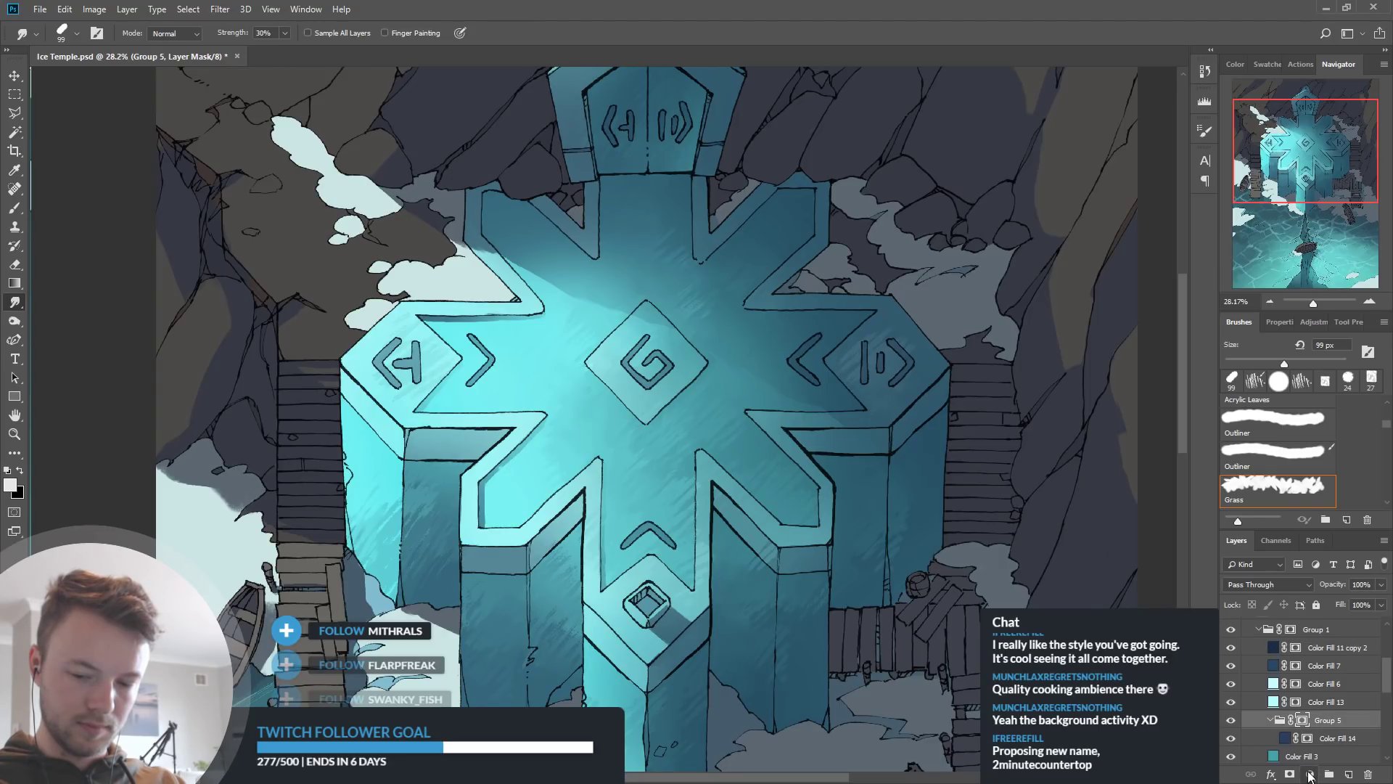
pyautogui.click(1317, 516)
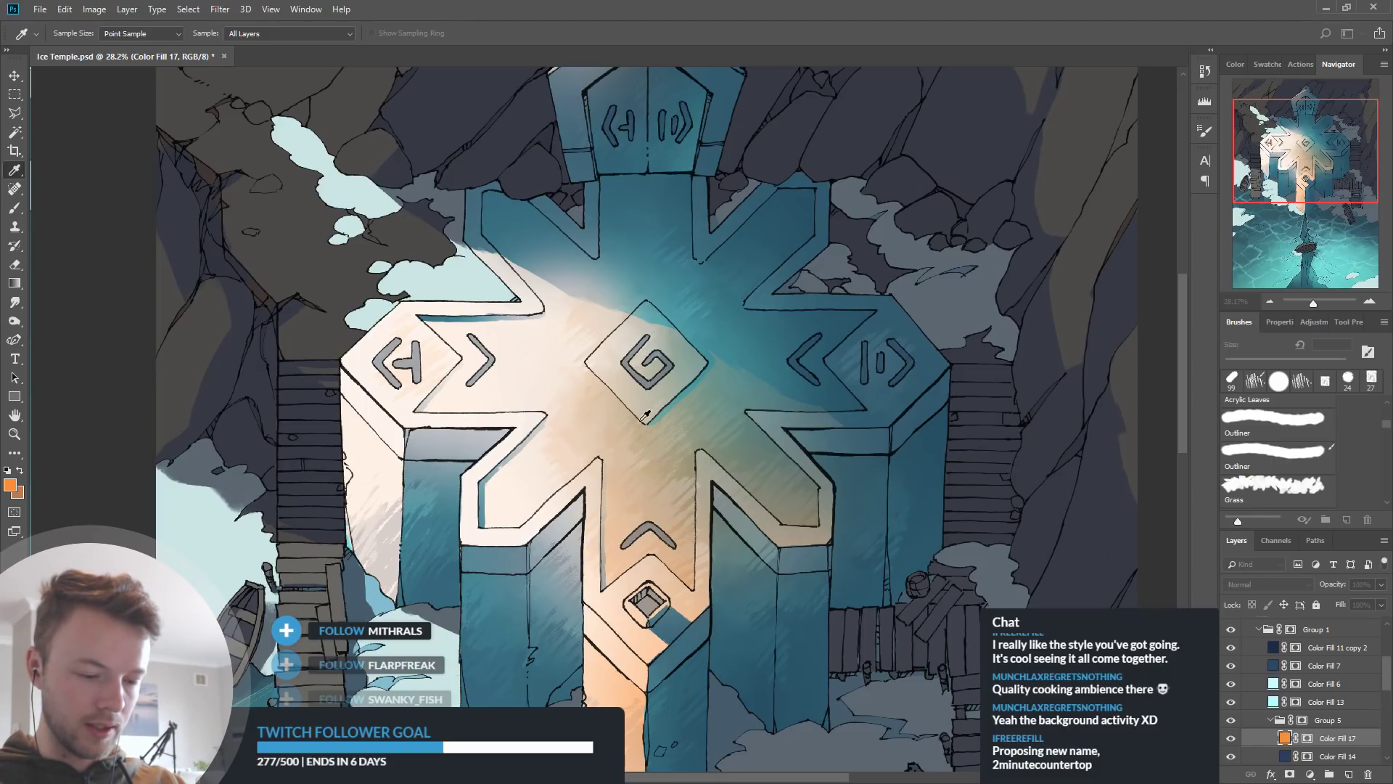
pyautogui.click(1093, 308)
pyautogui.scroll(-3, 858, 185)
pyautogui.scroll(3, 684, 501)
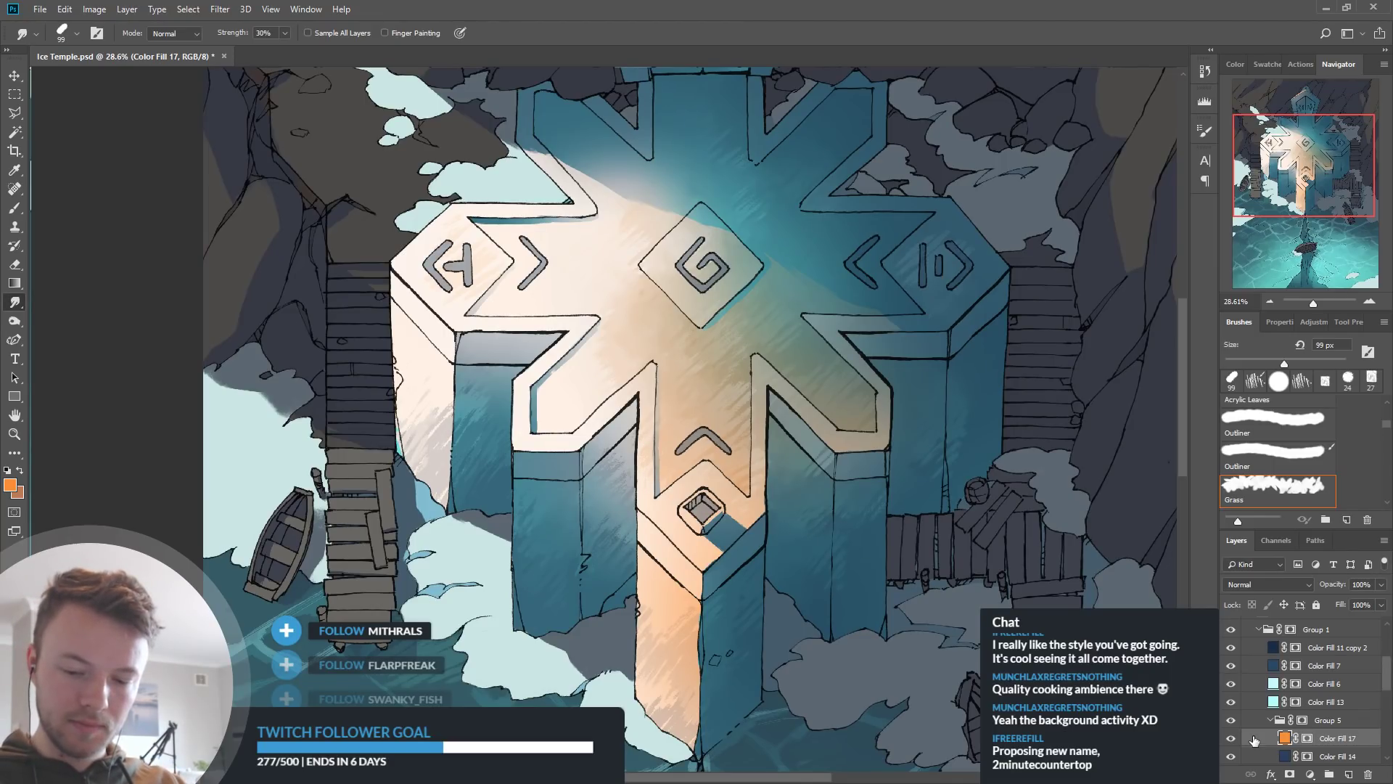
# Shift the new Group 5 fill layer's colour to a redder orange
pyautogui.press('i')
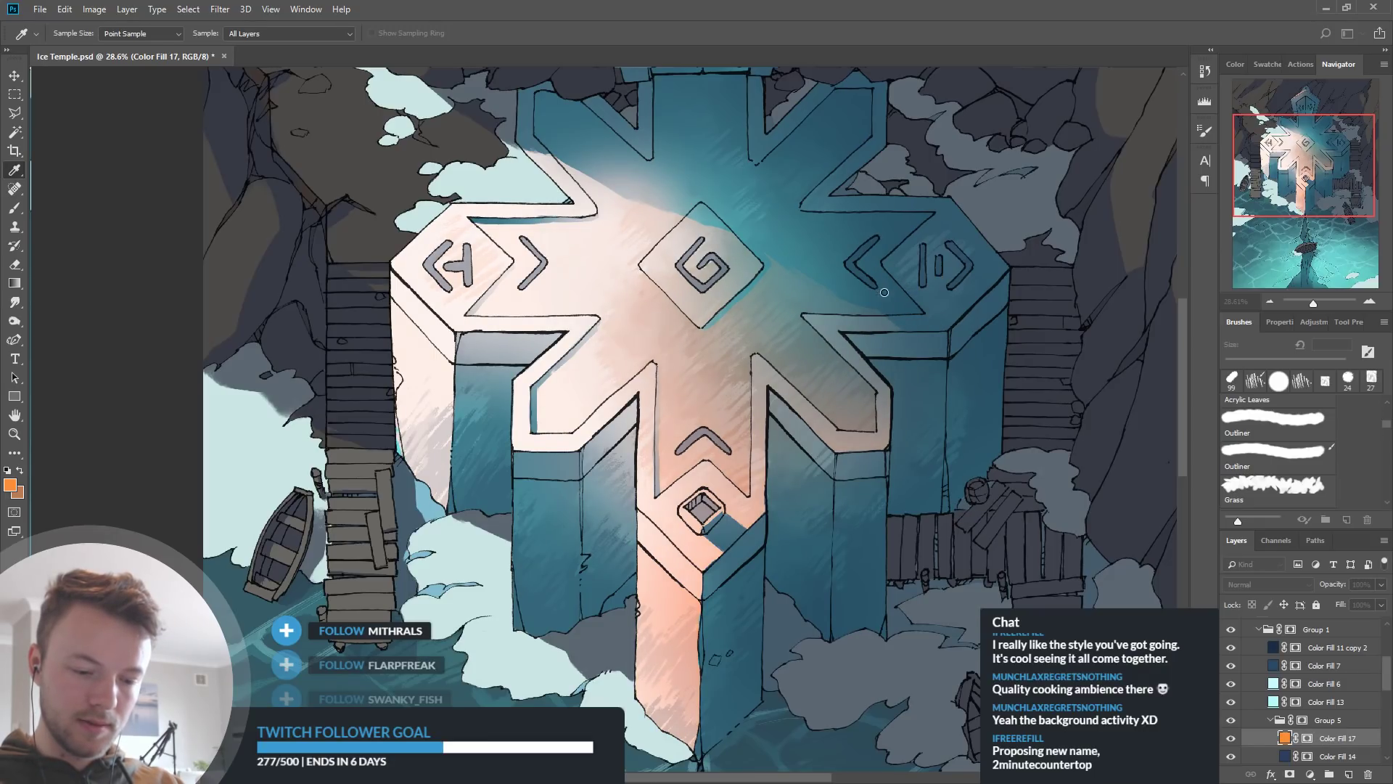
pyautogui.scroll(-8, 754, 427)
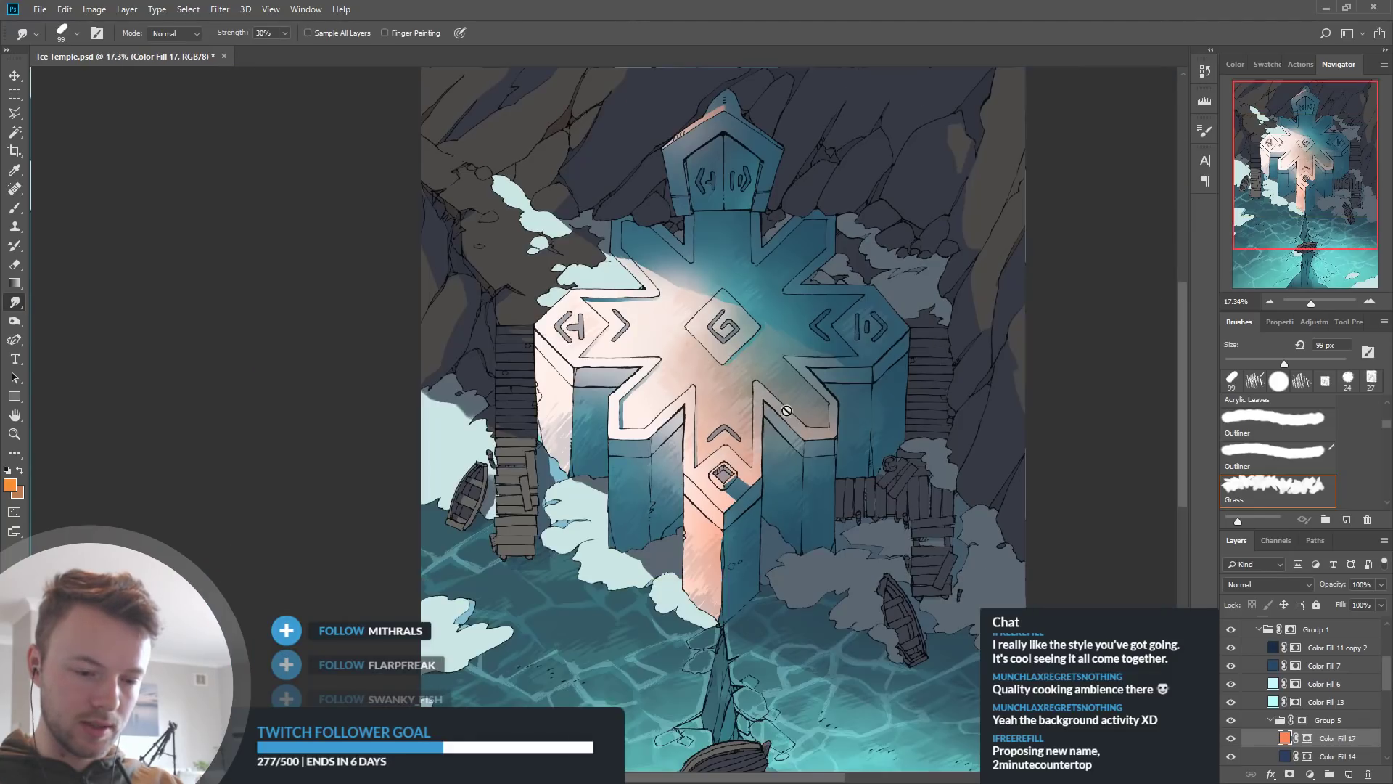
pyautogui.scroll(5, 748, 427)
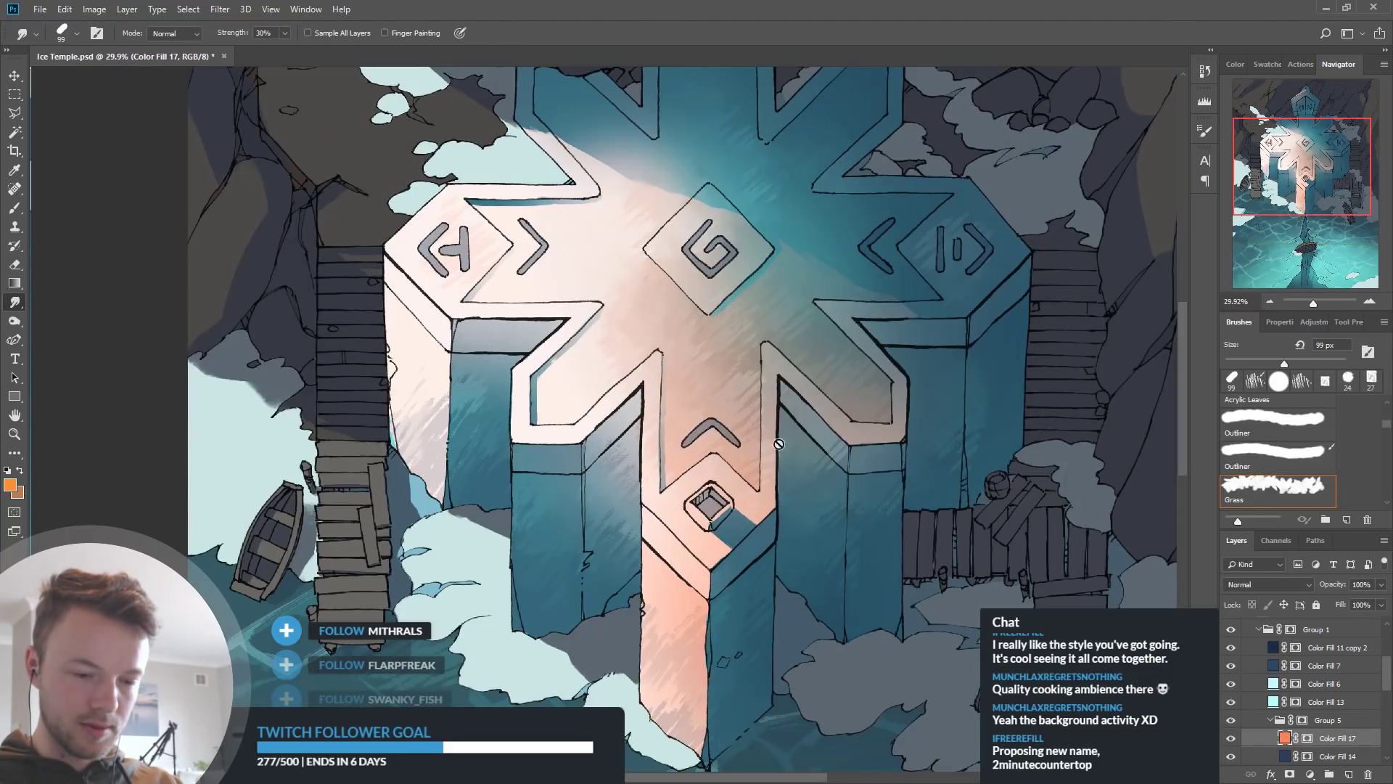
pyautogui.scroll(3, 753, 315)
pyautogui.scroll(1, 753, 314)
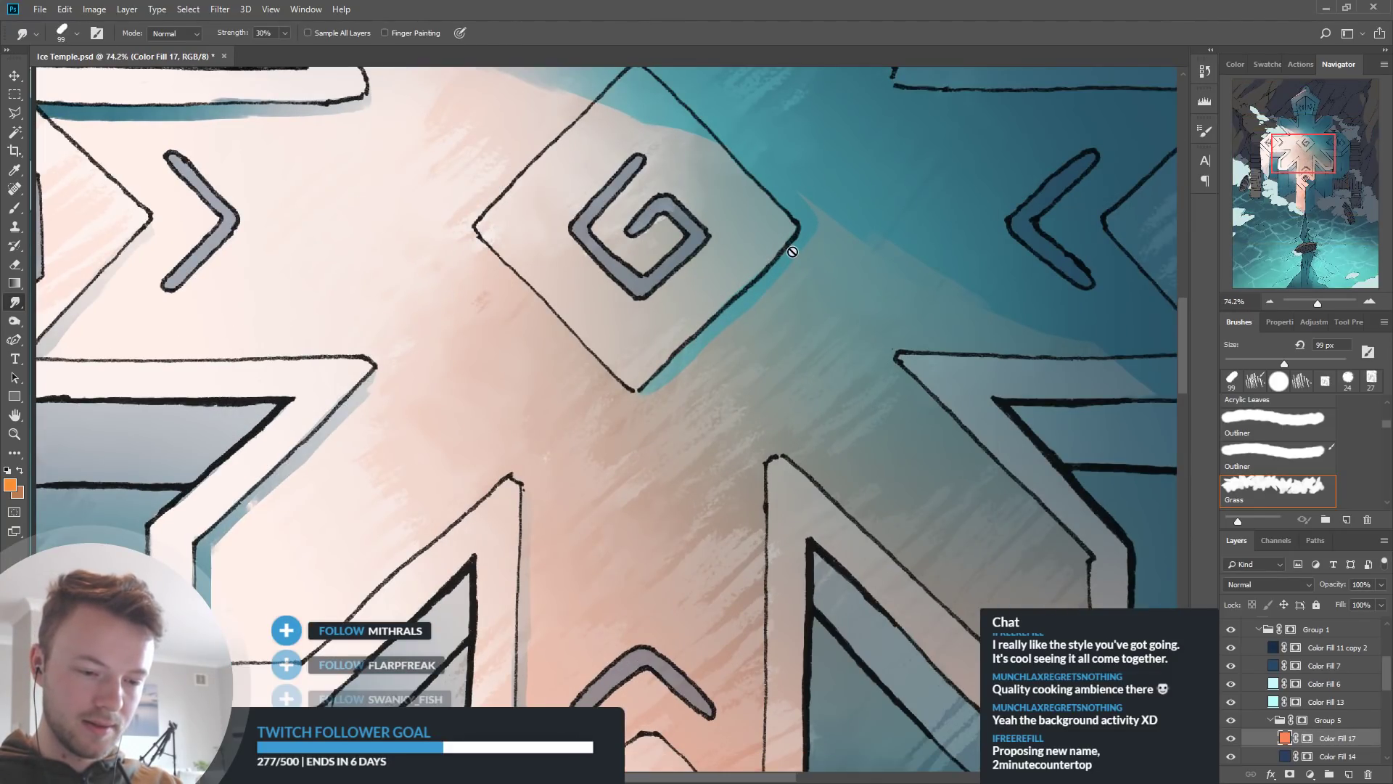
pyautogui.scroll(-5, 708, 385)
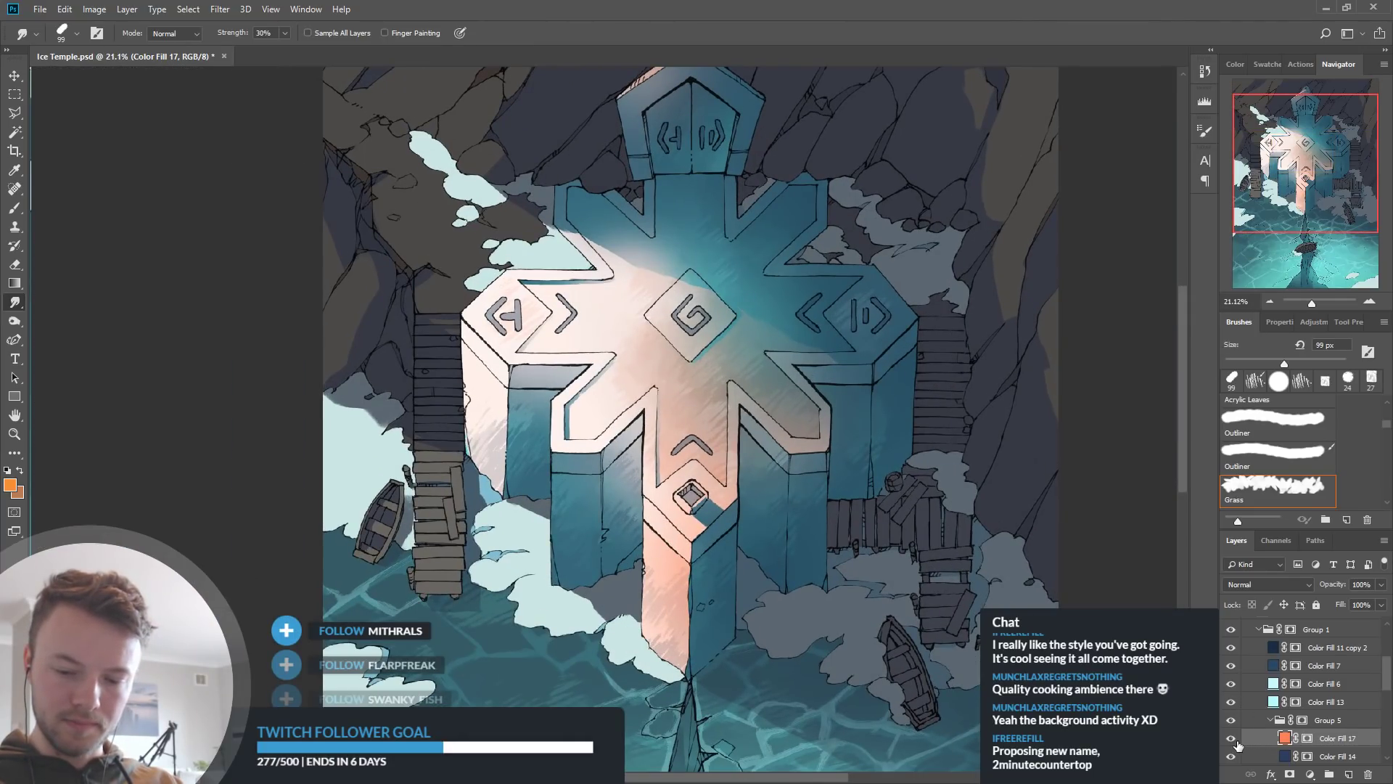
# Compare the temple with and without the warm light of Color Fill 17
pyautogui.click(1232, 740)
pyautogui.click(1231, 740)
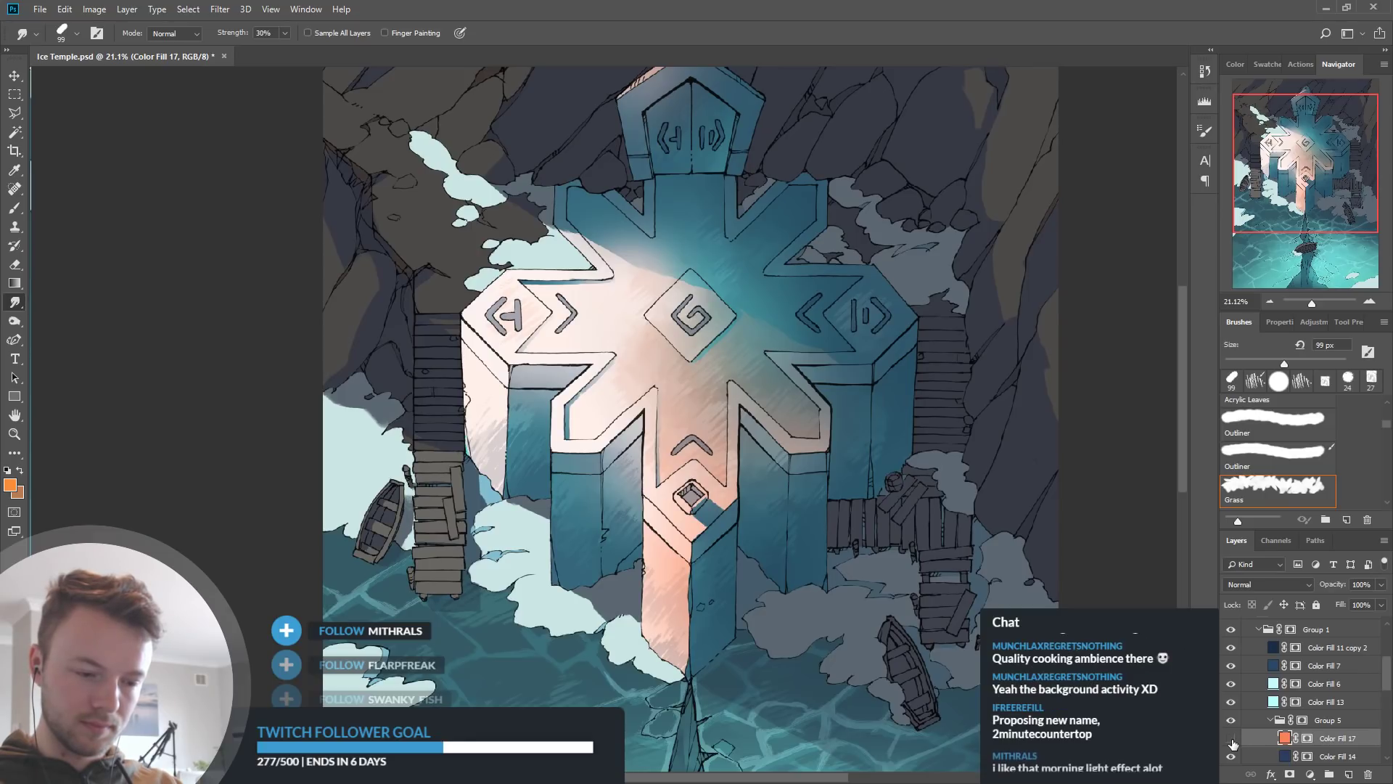
pyautogui.click(1231, 740)
pyautogui.click(1231, 740)
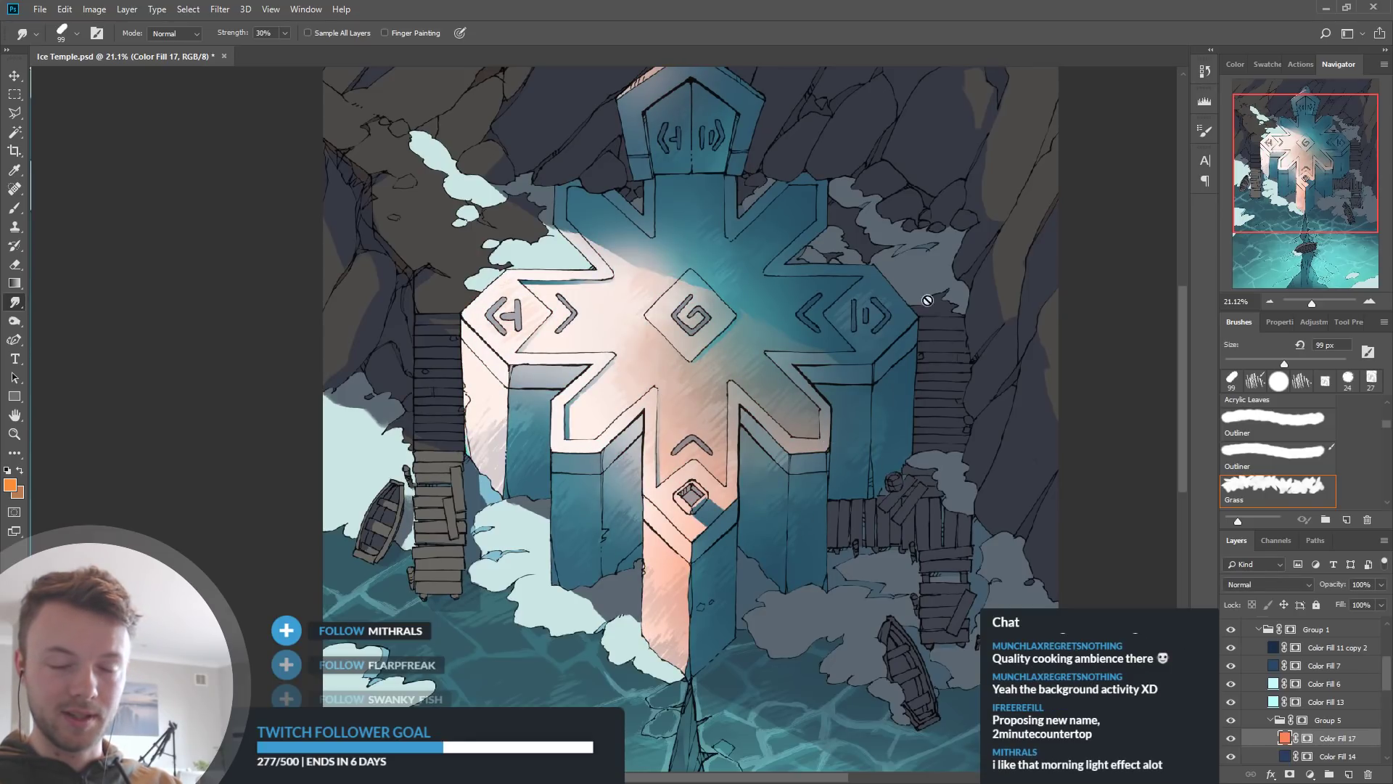
pyautogui.scroll(-2, 779, 455)
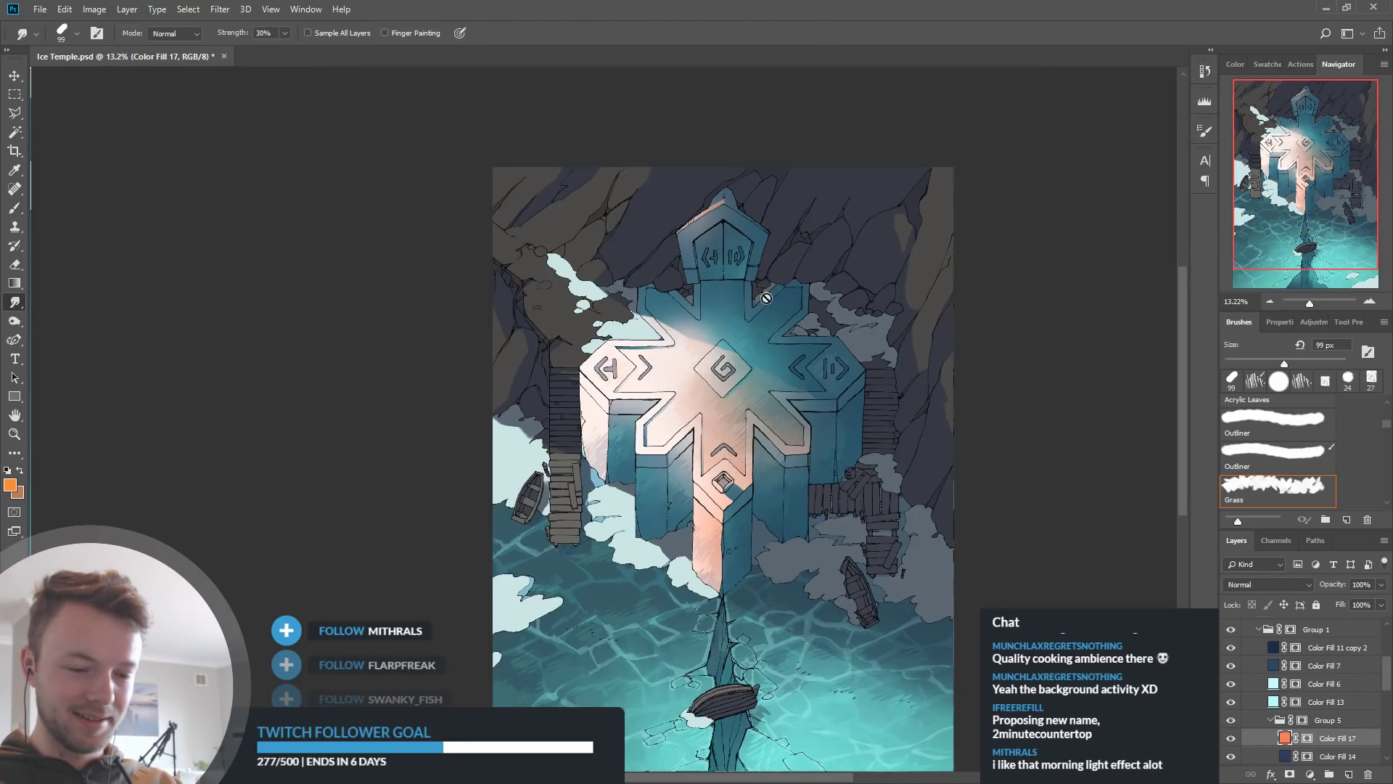
pyautogui.scroll(3, 794, 332)
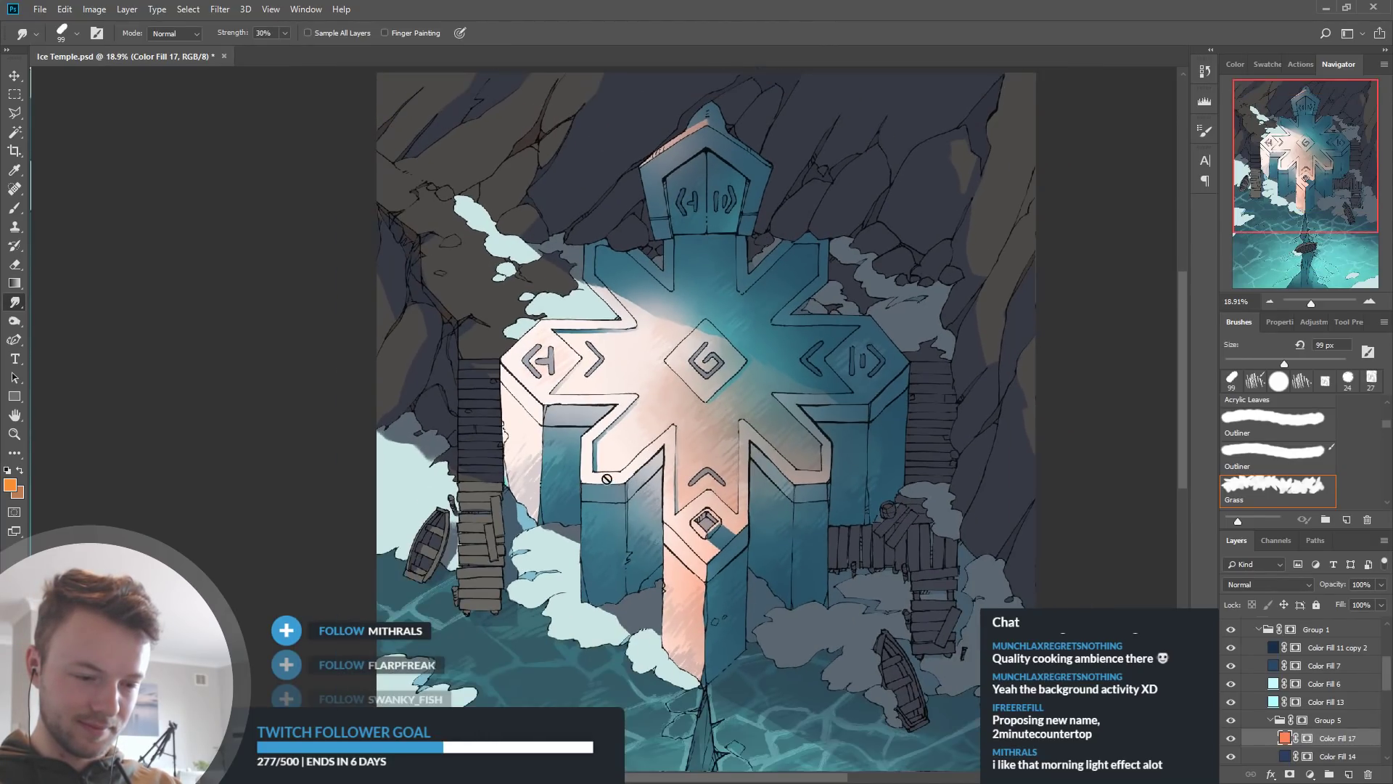
pyautogui.click(1232, 740)
pyautogui.click(1232, 740)
# Change Color Fill 17 to a pinker coral tone
pyautogui.doubleClick(1284, 738)
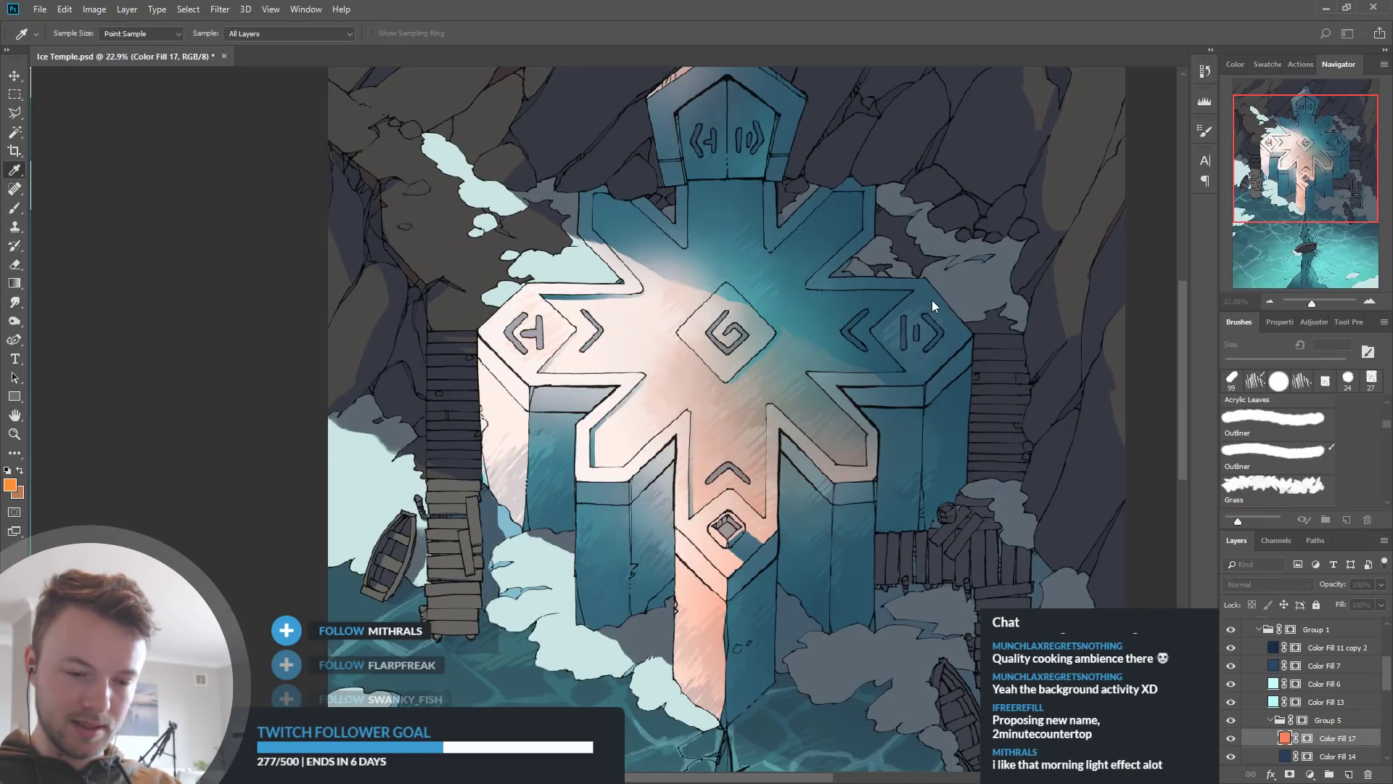
pyautogui.moveTo(971, 492); pyautogui.dragTo(966, 487)
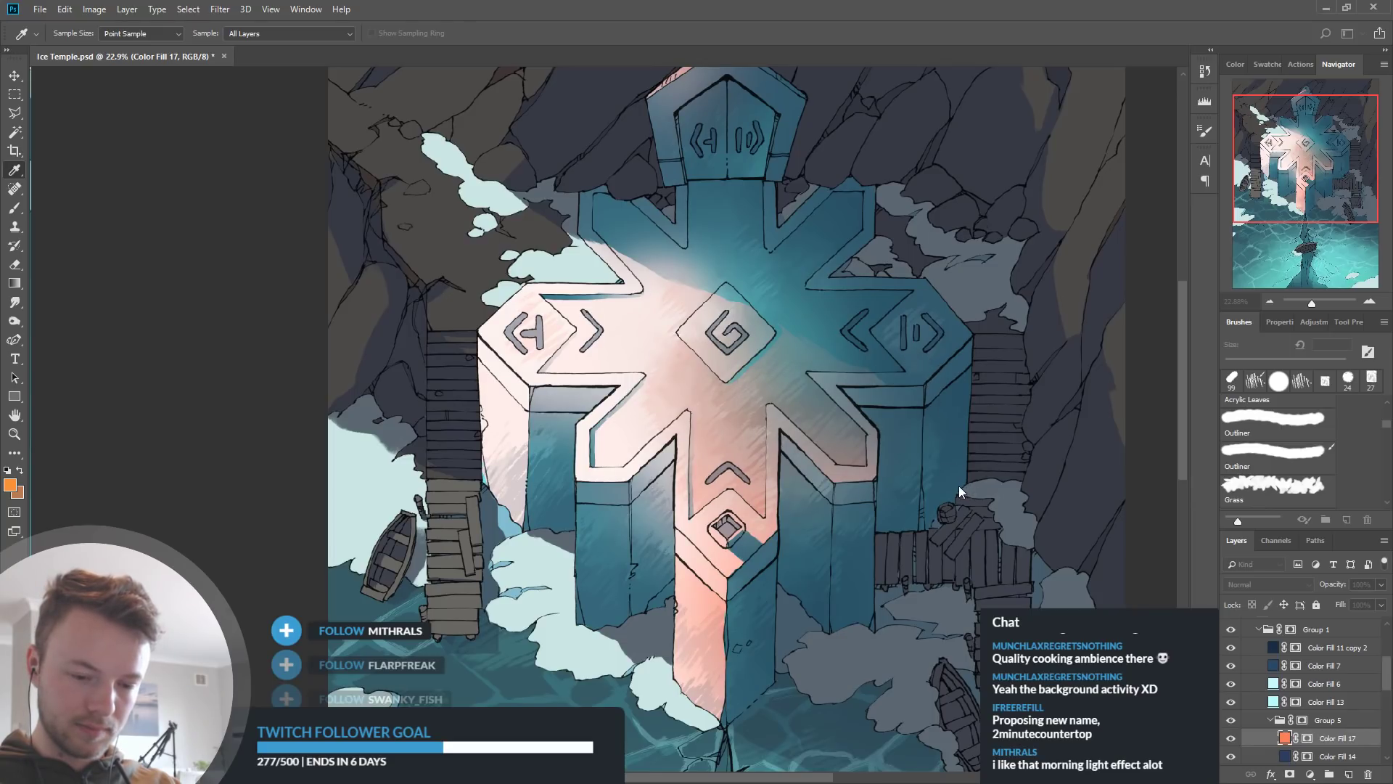
pyautogui.moveTo(870, 308)
pyautogui.mouseDown()
pyautogui.moveTo(868, 266)
pyautogui.moveTo(879, 281)
pyautogui.mouseUp()
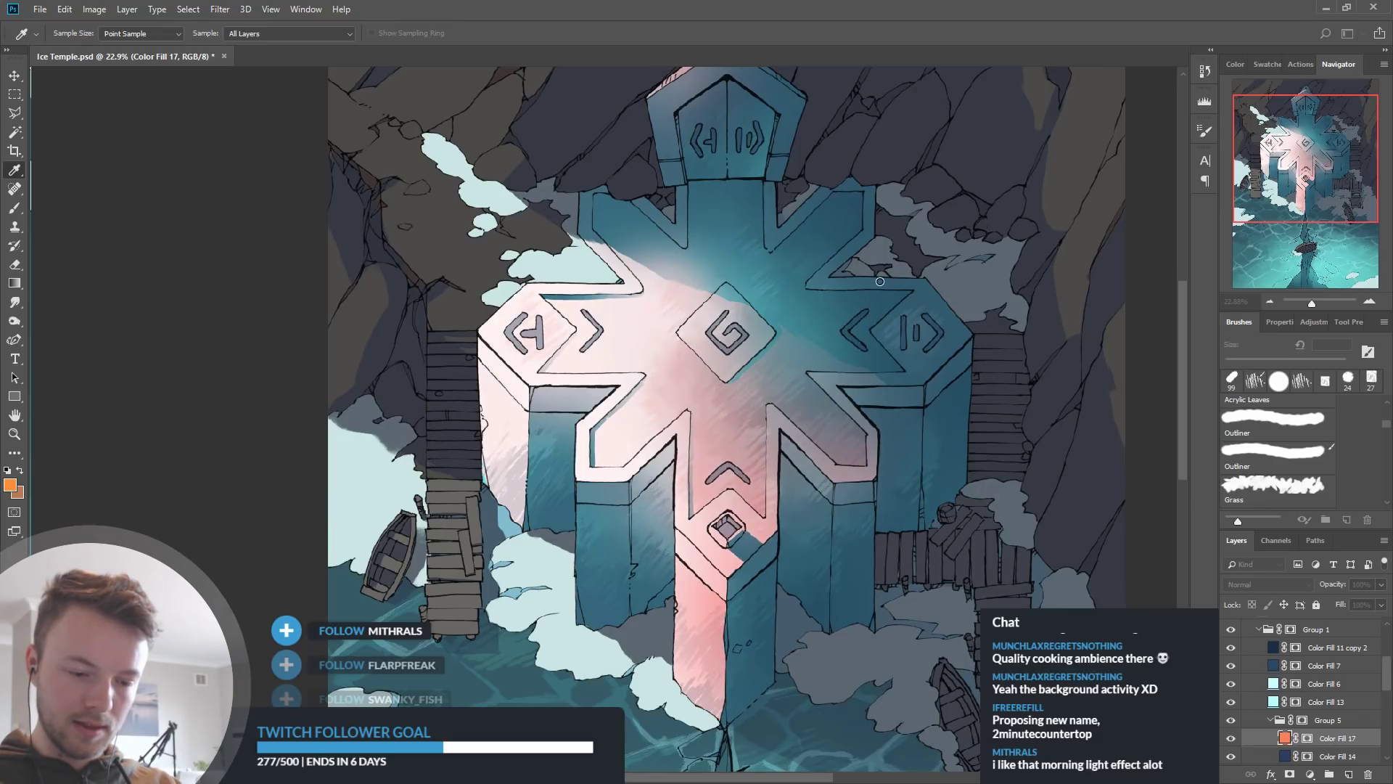
pyautogui.click(1104, 331)
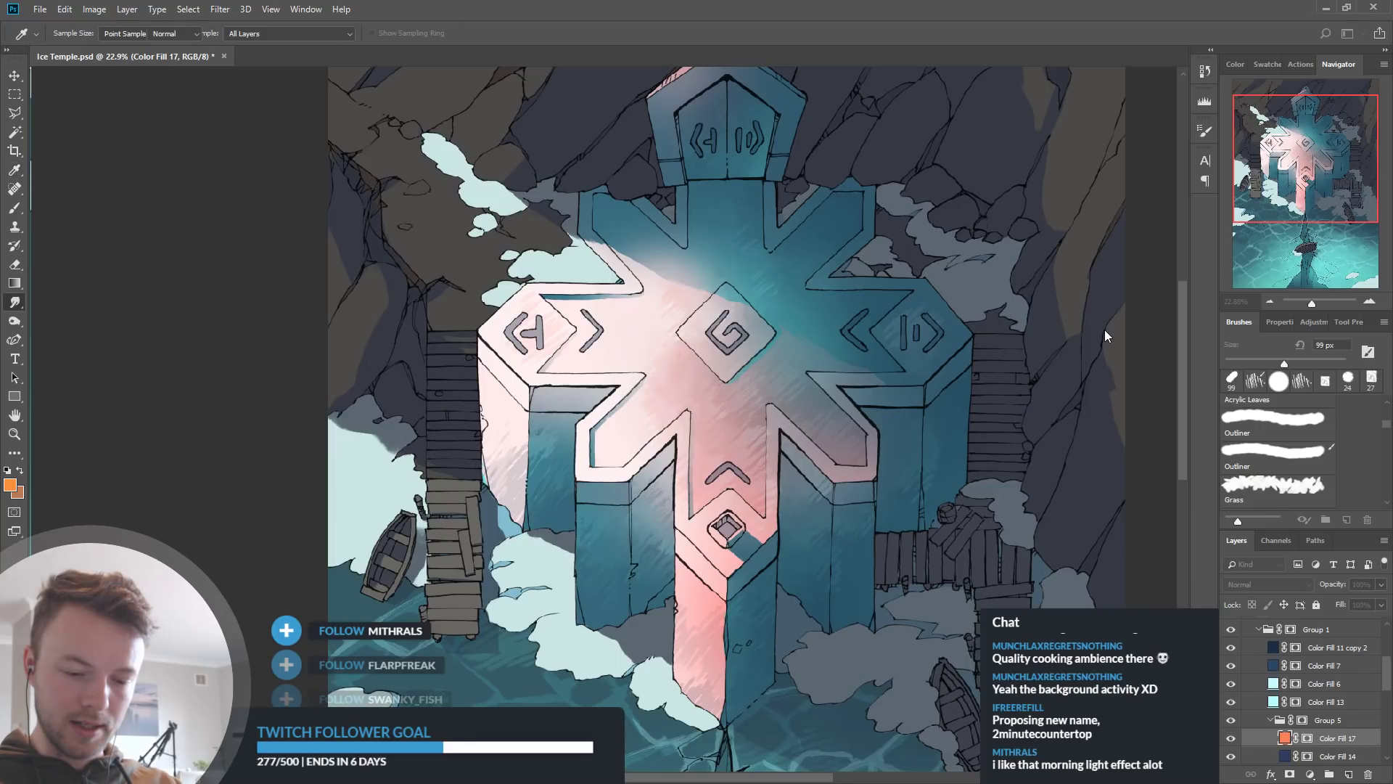
# Recolour Color Fill 17 to a dark purple for the temple's base shading
pyautogui.doubleClick(1285, 738)
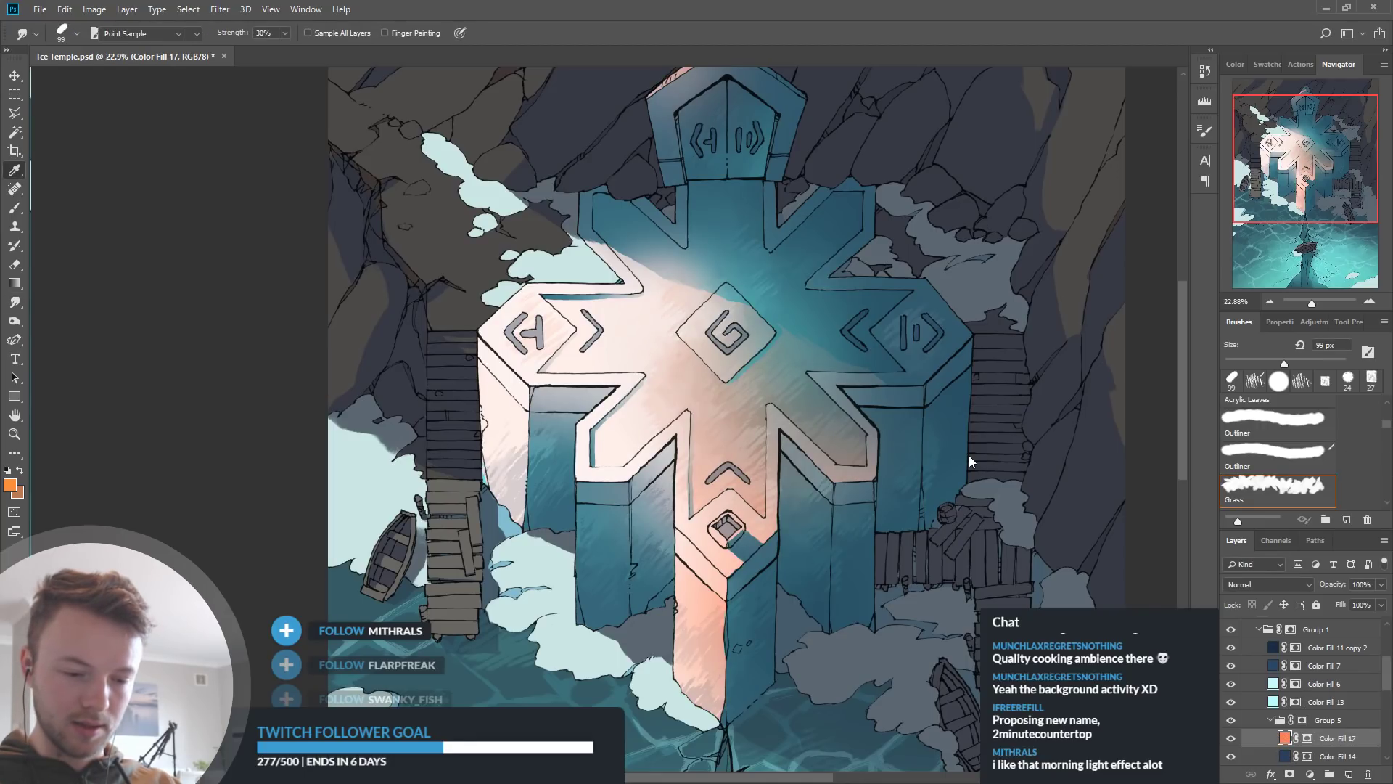
pyautogui.click(970, 383)
pyautogui.moveTo(839, 401); pyautogui.dragTo(888, 411)
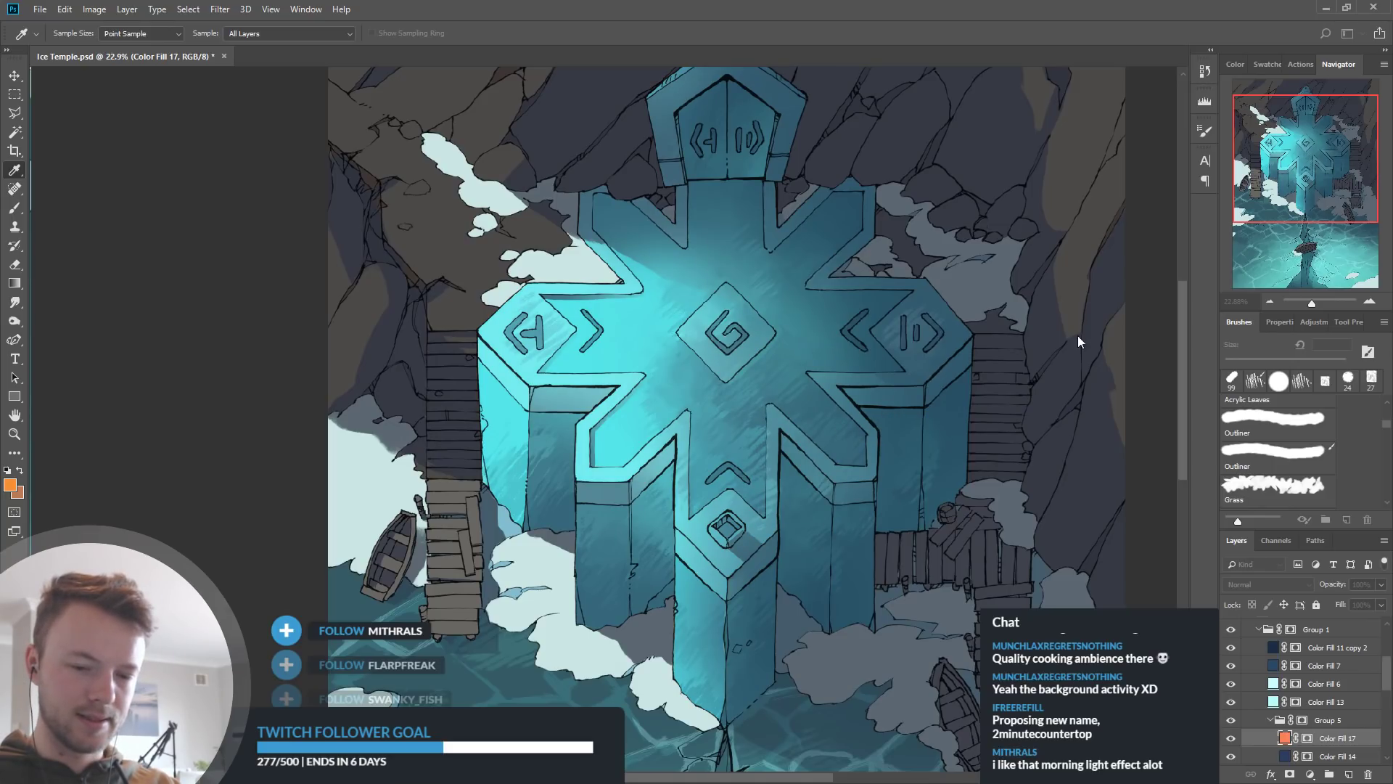
pyautogui.click(1103, 331)
# Compare the temple with and without the dark purple Color Fill 17 and target that layer's mask
pyautogui.click(1234, 738)
pyautogui.click(1233, 738)
pyautogui.click(1233, 738)
pyautogui.click(1232, 738)
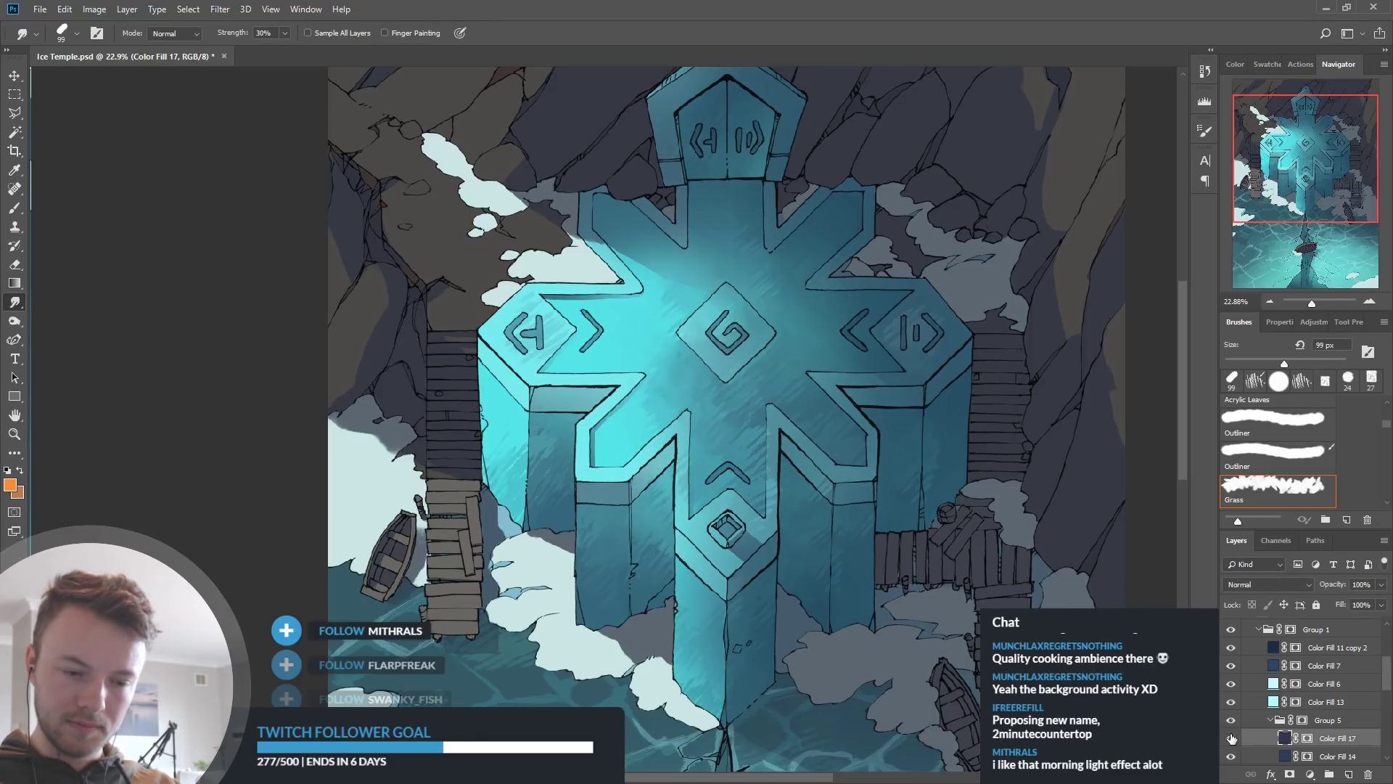
pyautogui.click(1231, 738)
pyautogui.click(1232, 737)
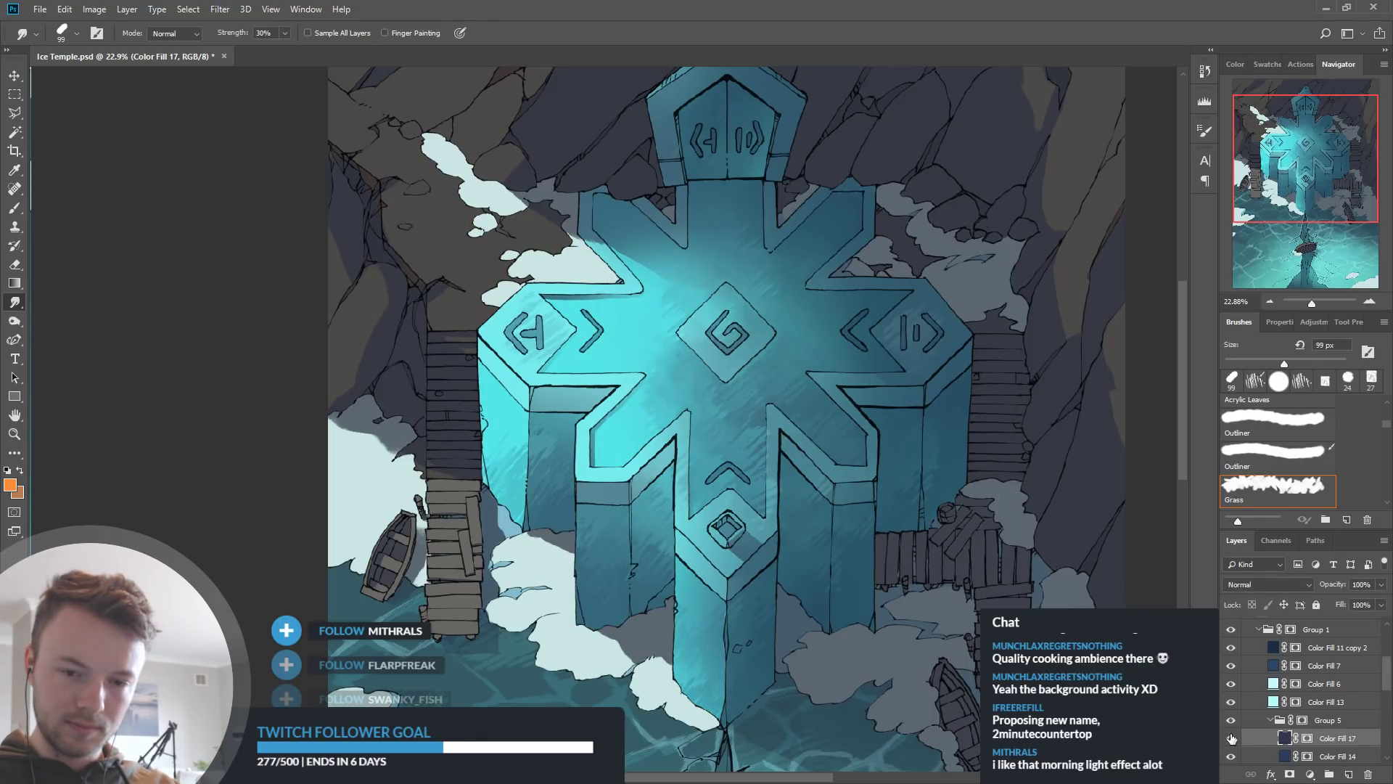
pyautogui.click(1231, 738)
pyautogui.click(1232, 738)
pyautogui.click(1307, 738)
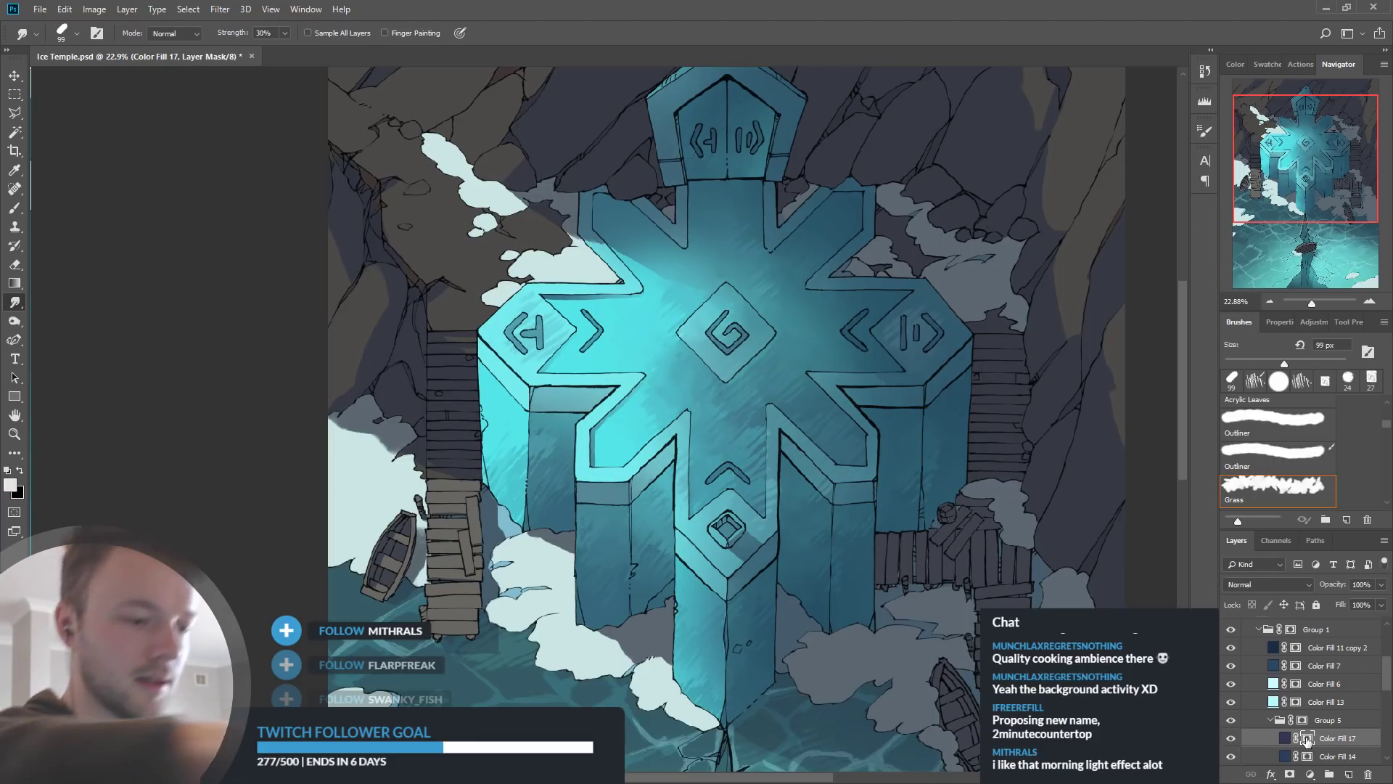
# Clear Color Fill 17's mask and try radial gradients on it between the temple's central emblem and lower arm
pyautogui.hotkey('ctrl', 'BackSpace')
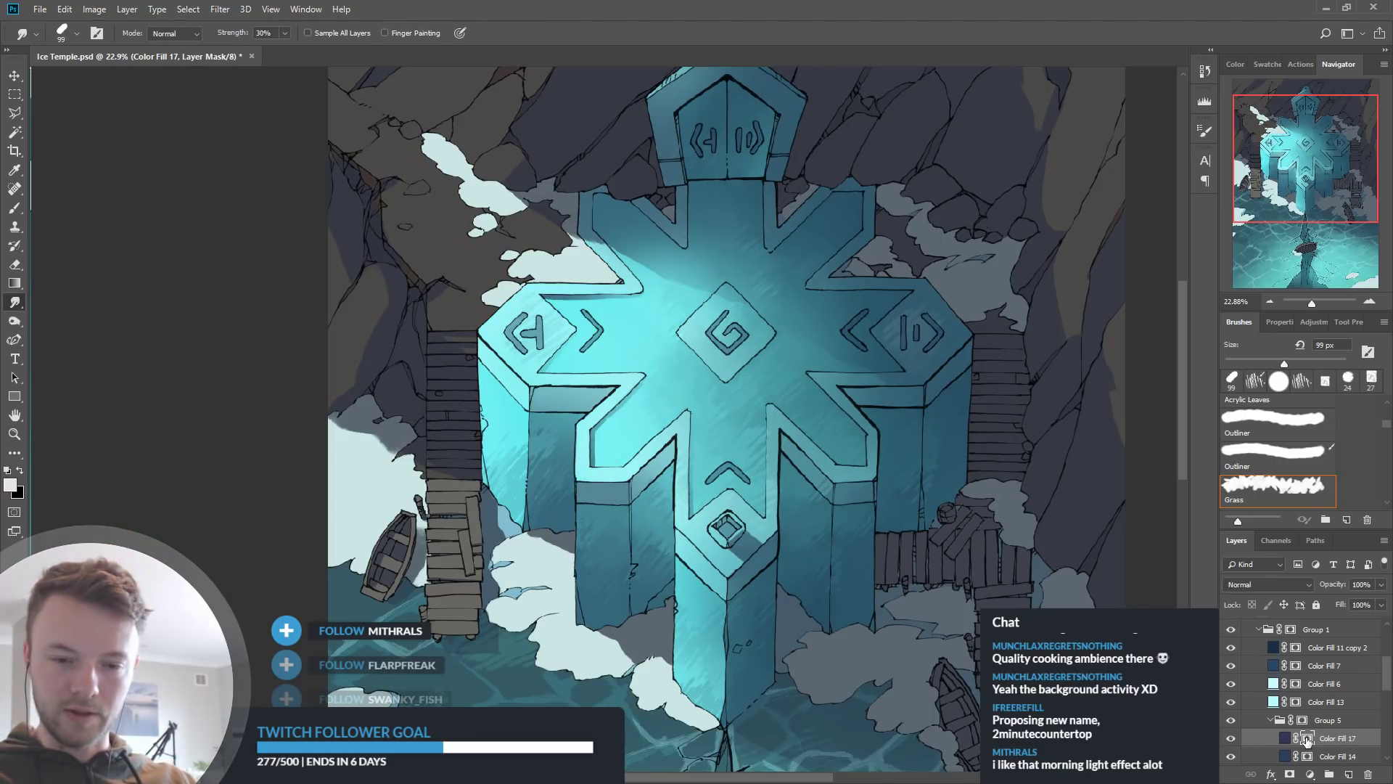
pyautogui.scroll(3, 851, 529)
pyautogui.scroll(-2, 765, 468)
pyautogui.press('g')
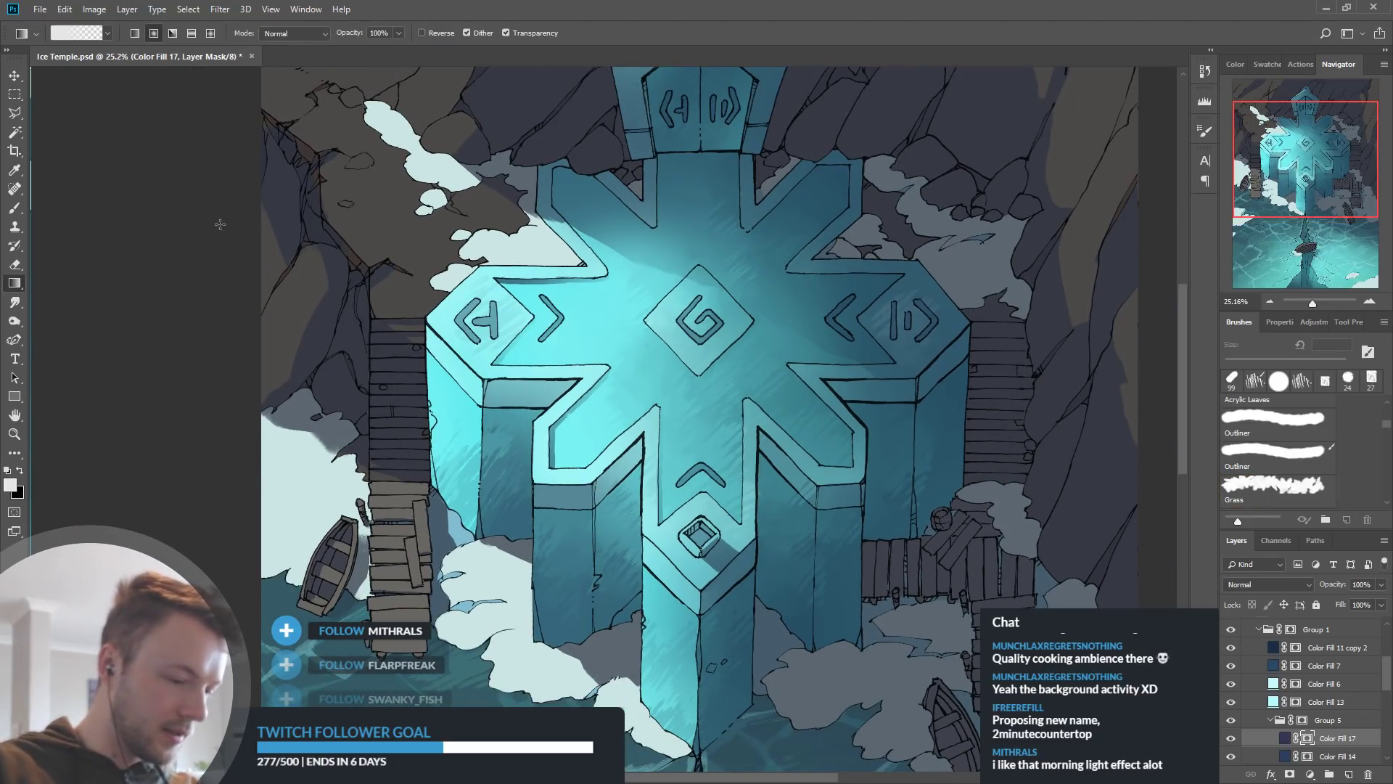
pyautogui.moveTo(679, 385); pyautogui.dragTo(680, 385)
pyautogui.hotkey('ctrl', 'z')
pyautogui.hotkey('ctrl', 'z')
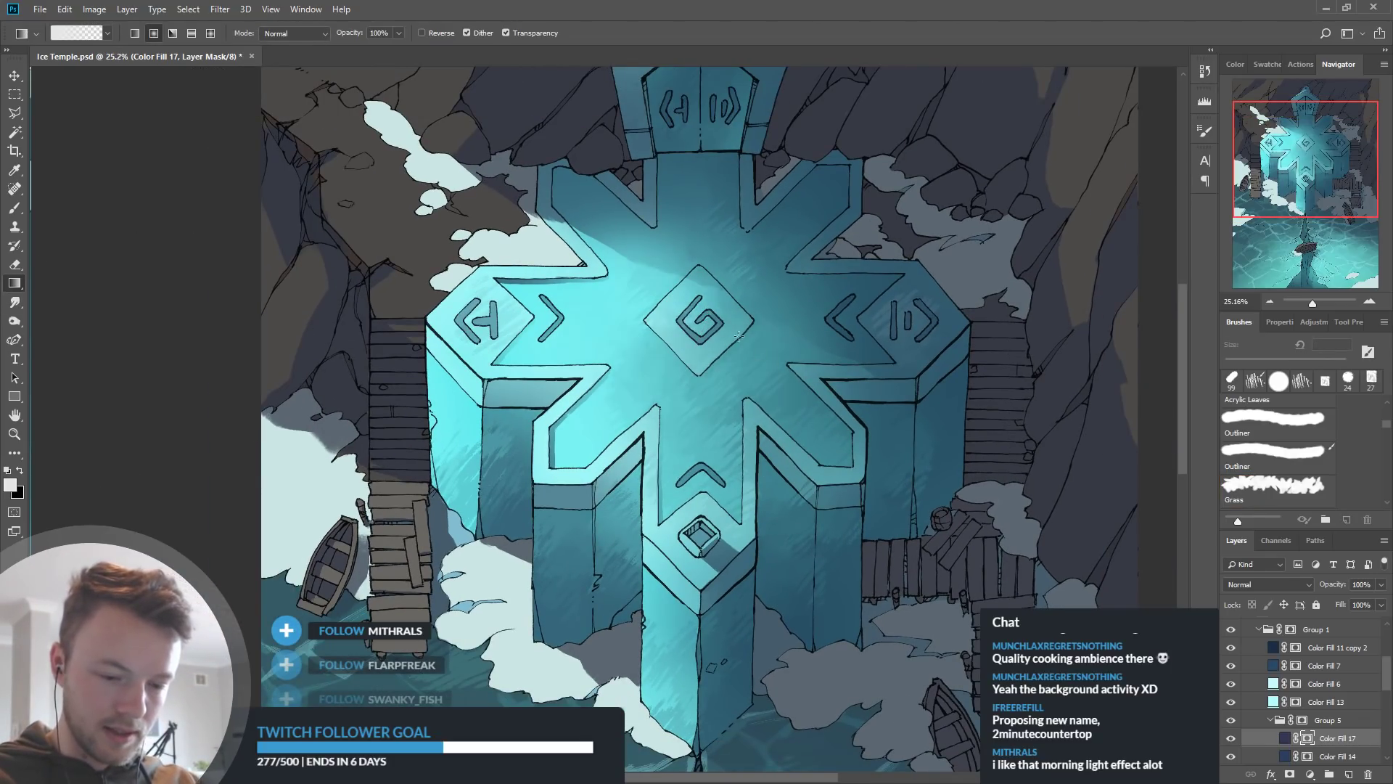
pyautogui.hotkey('ctrl', 'z')
pyautogui.moveTo(709, 276); pyautogui.dragTo(688, 468)
pyautogui.hotkey('ctrl', 'z')
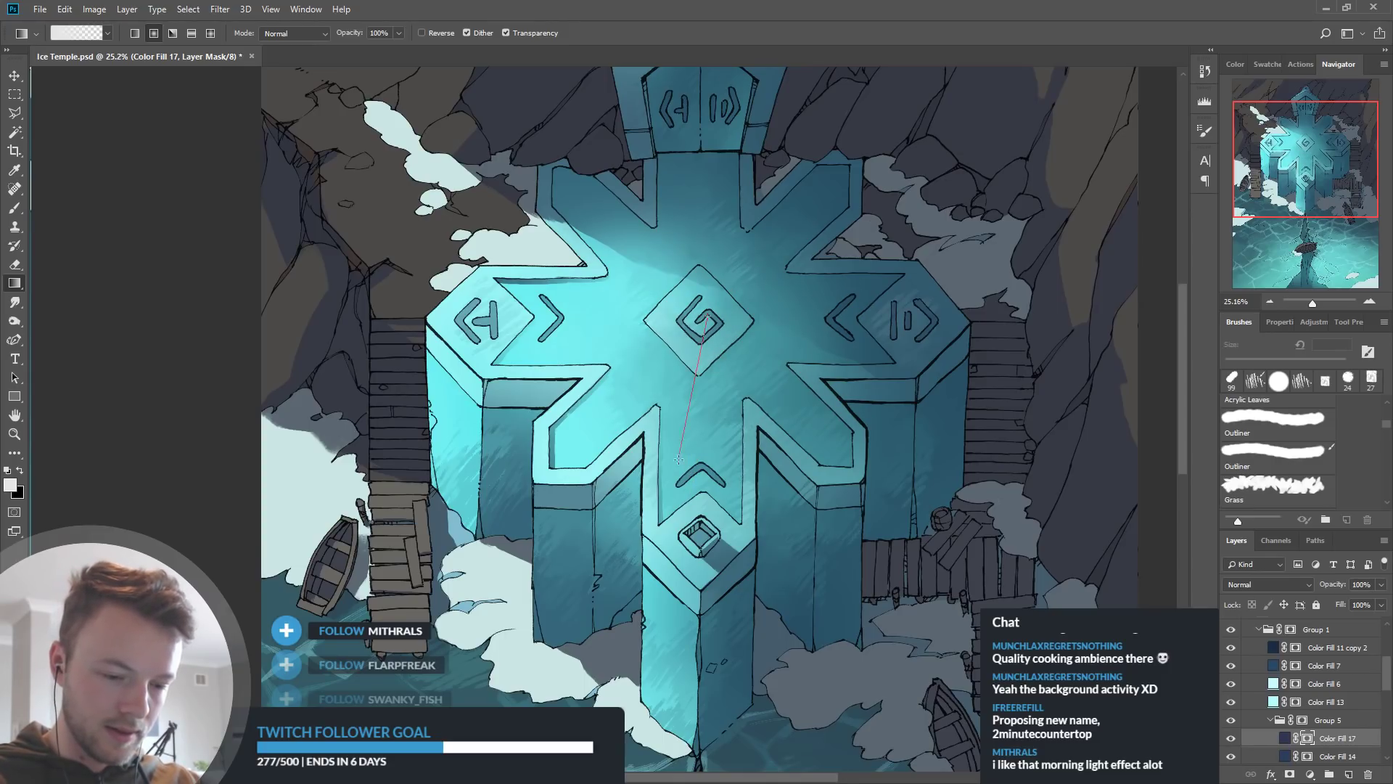
pyautogui.moveTo(747, 363); pyautogui.dragTo(748, 484)
pyautogui.moveTo(688, 310); pyautogui.dragTo(673, 465)
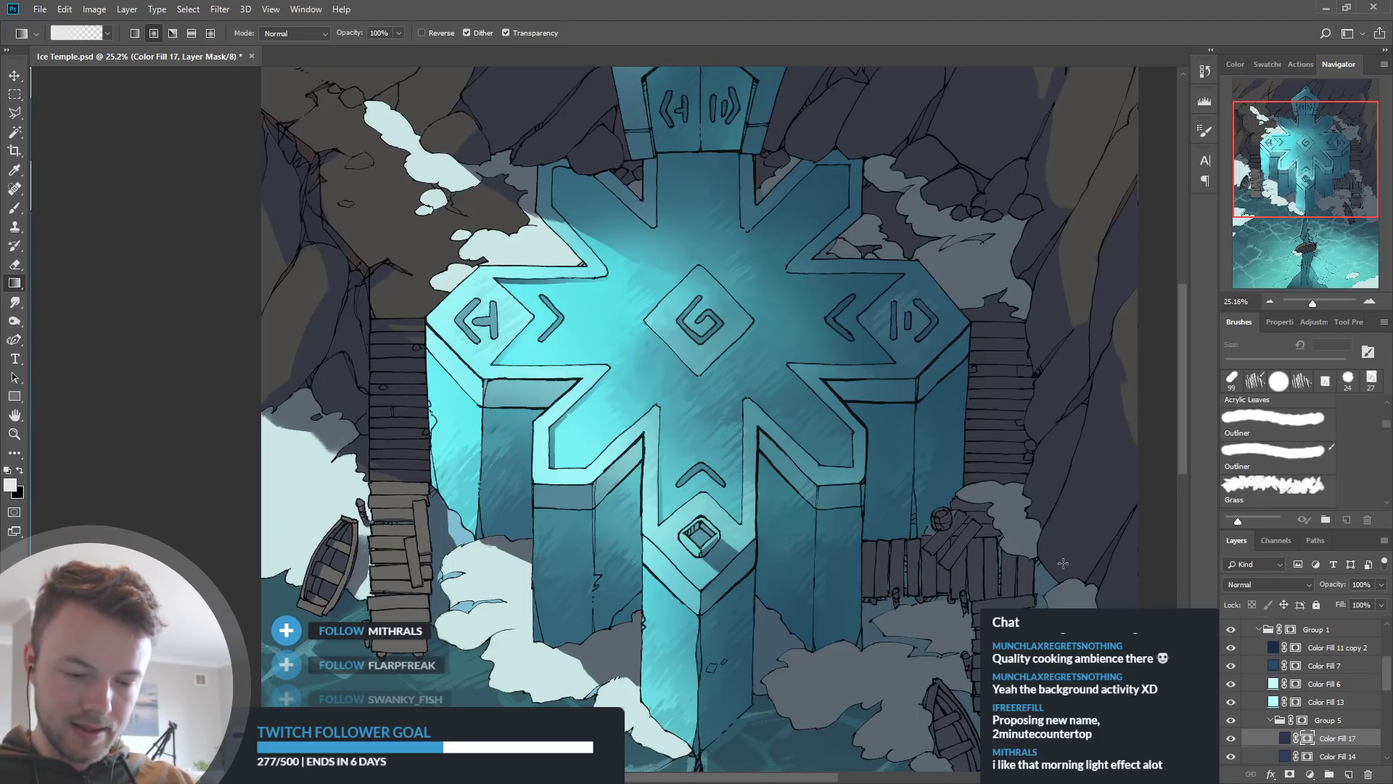
# Compare the temple with and without the dark purple gradient of Color Fill 17
pyautogui.click(1231, 739)
pyautogui.click(1231, 739)
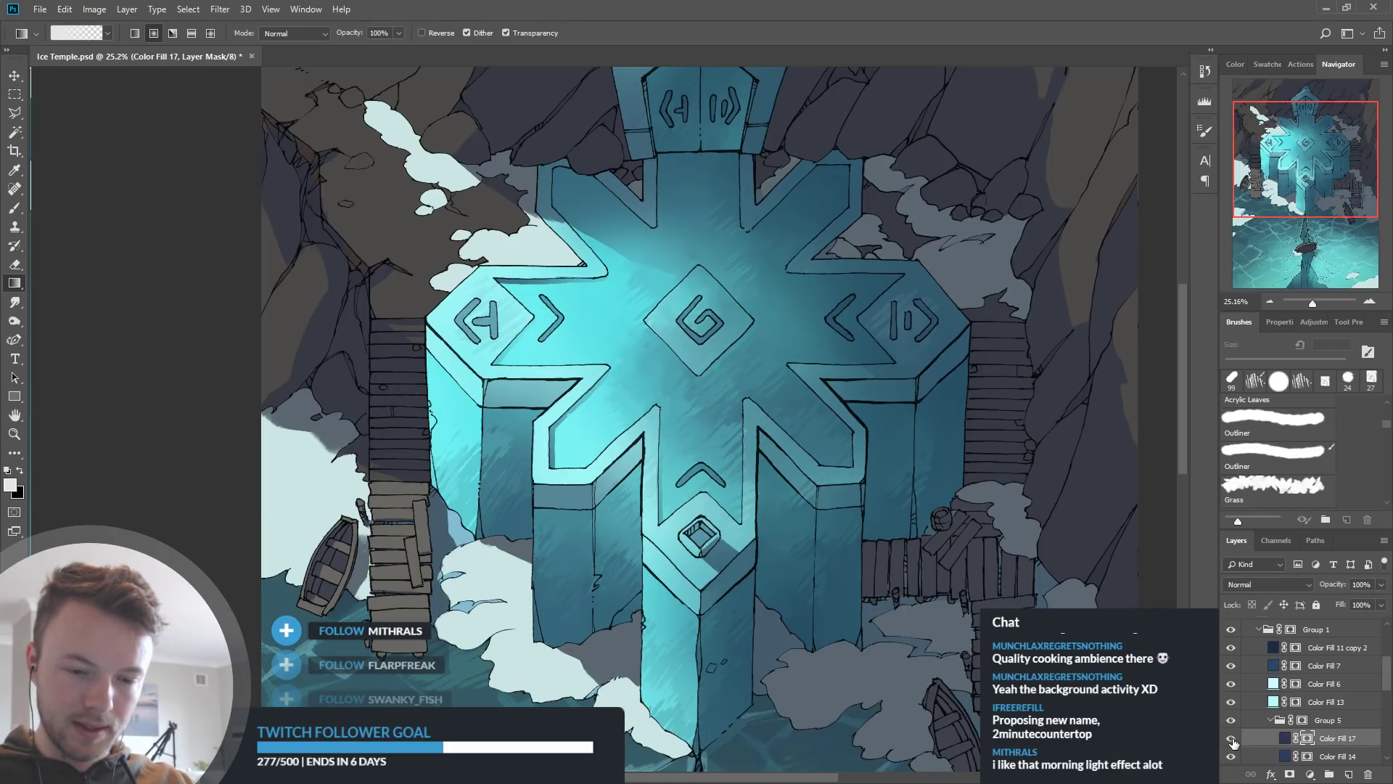
pyautogui.click(1232, 739)
pyautogui.click(1232, 738)
pyautogui.click(1231, 738)
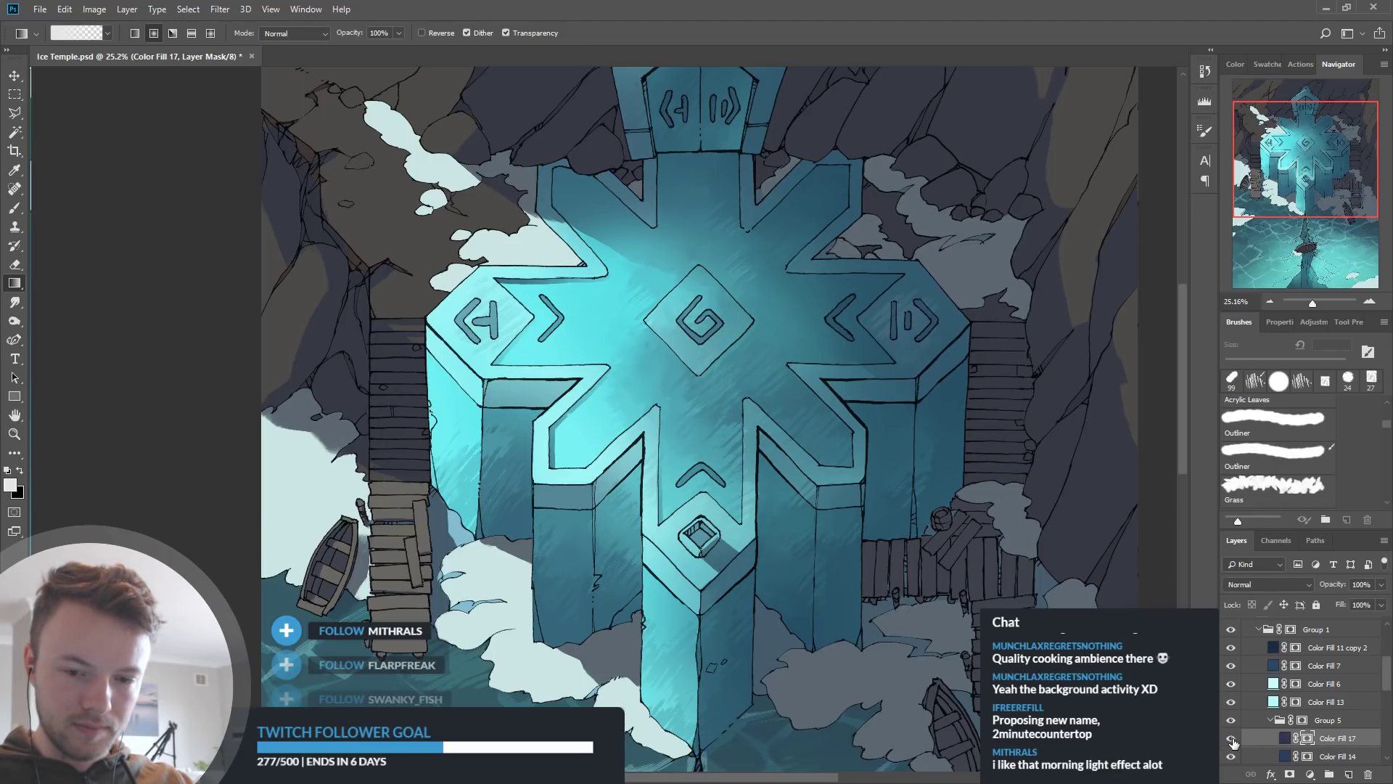
pyautogui.click(1231, 739)
pyautogui.click(1232, 739)
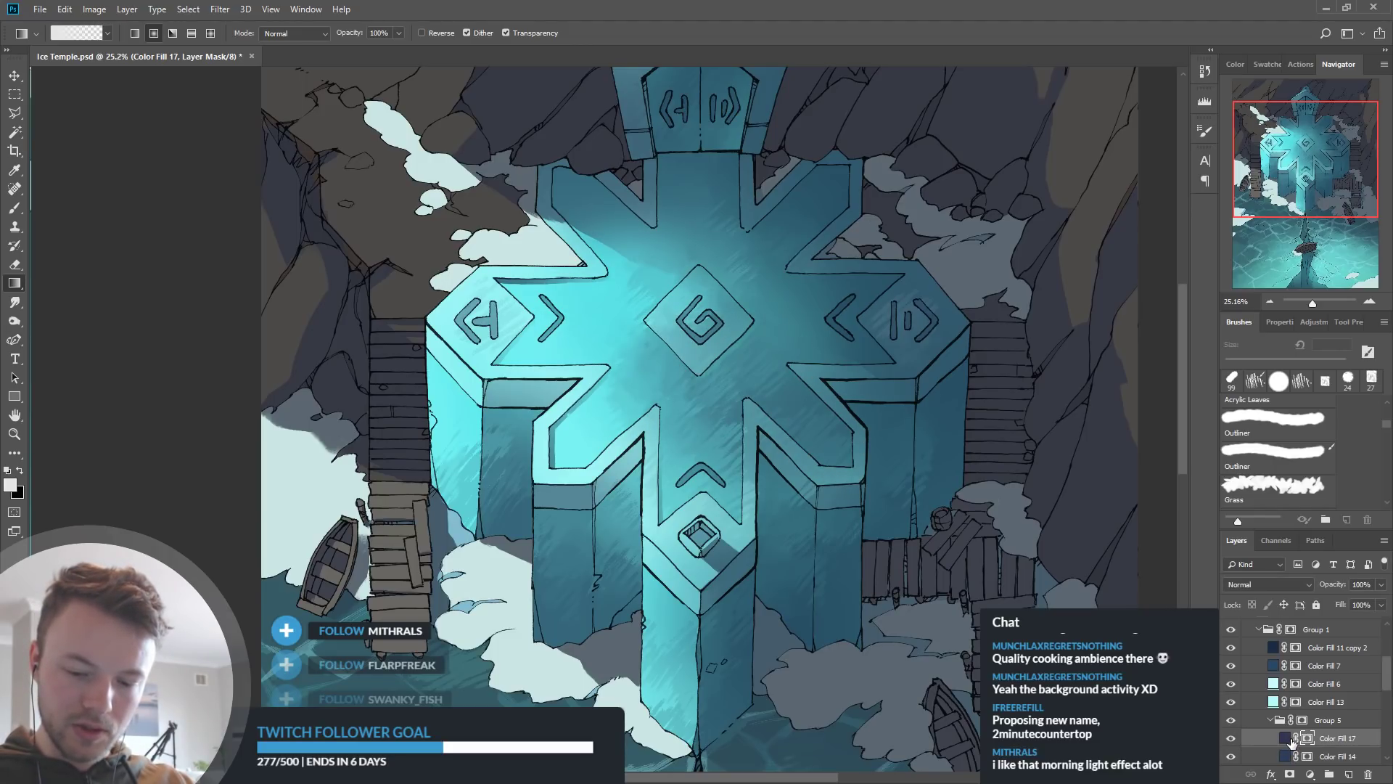
# Try dark navy and pale glow colours for Color Fill 17 and settle on a muted teal
pyautogui.doubleClick(1288, 739)
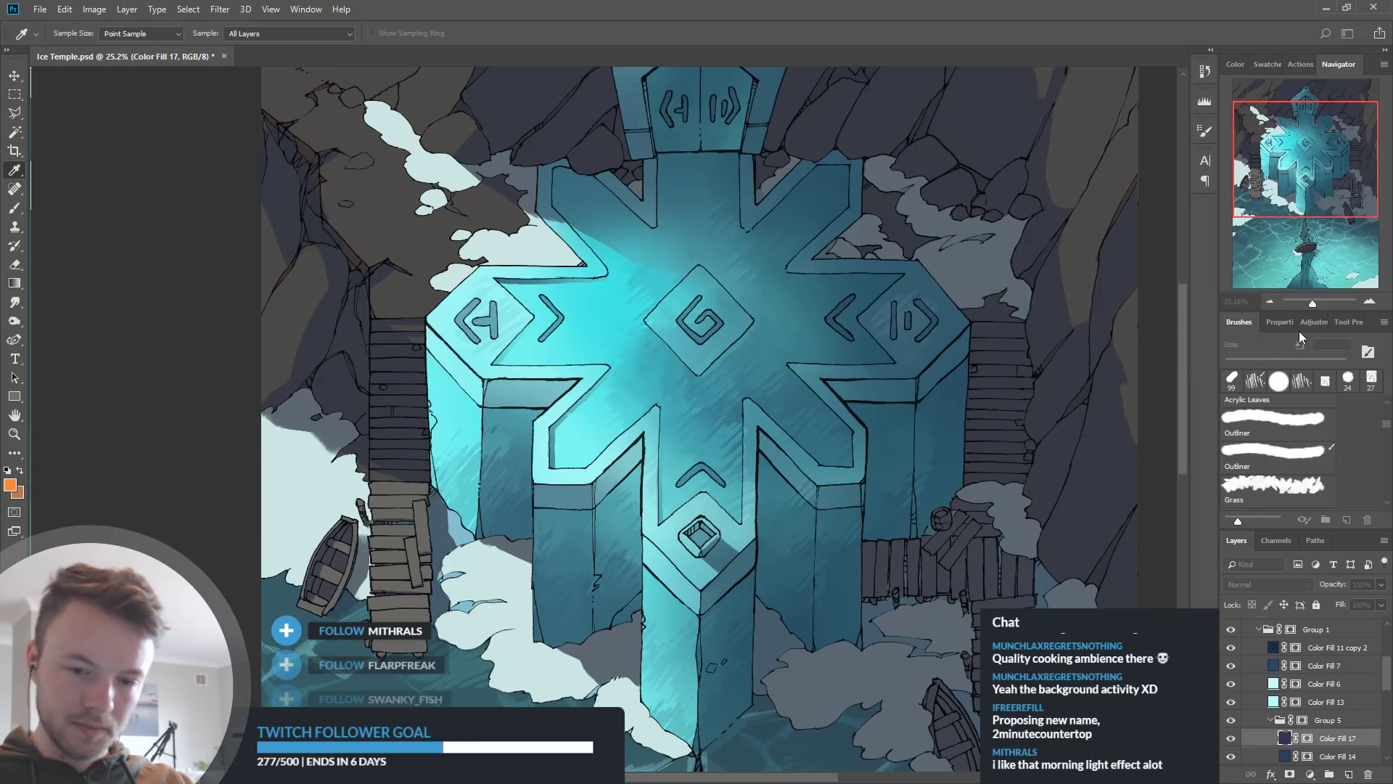
pyautogui.press('Return')
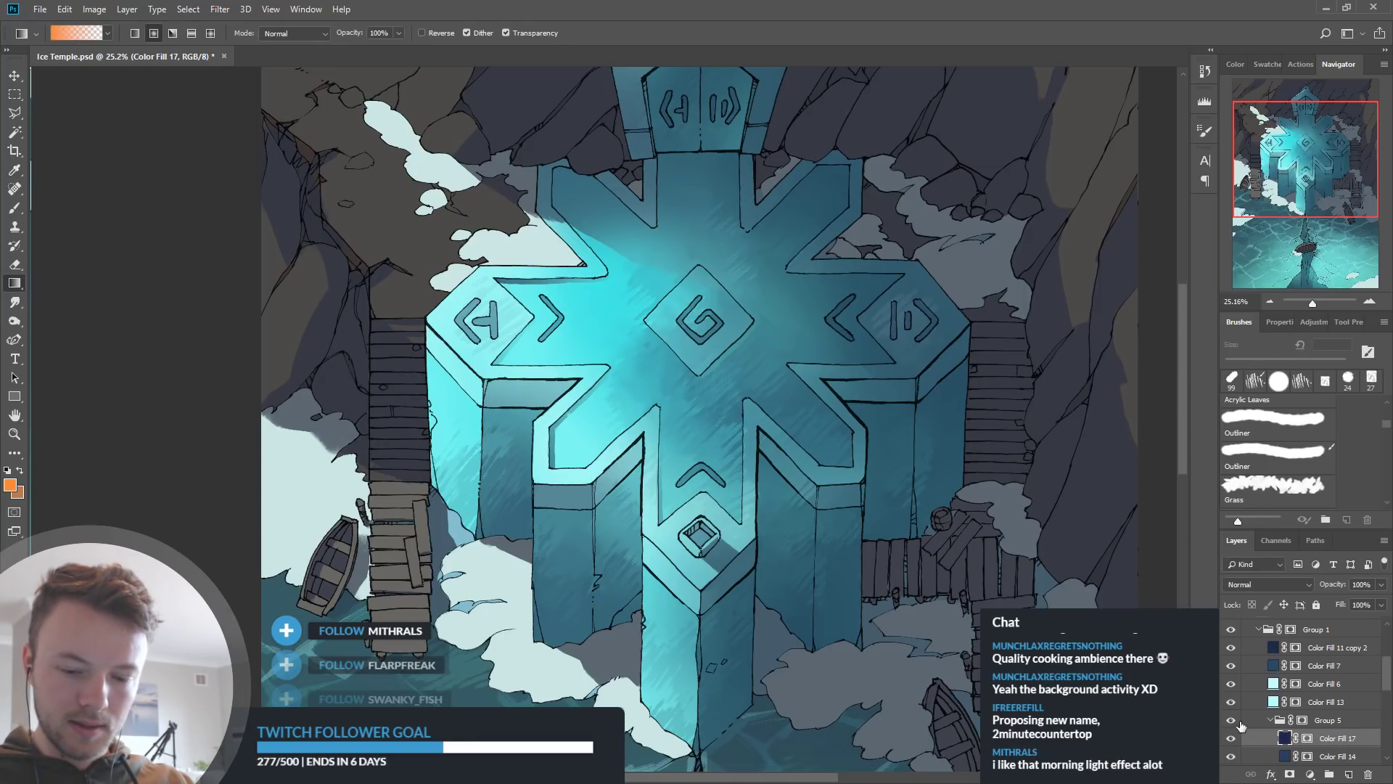
pyautogui.doubleClick(1287, 738)
pyautogui.click(1039, 397)
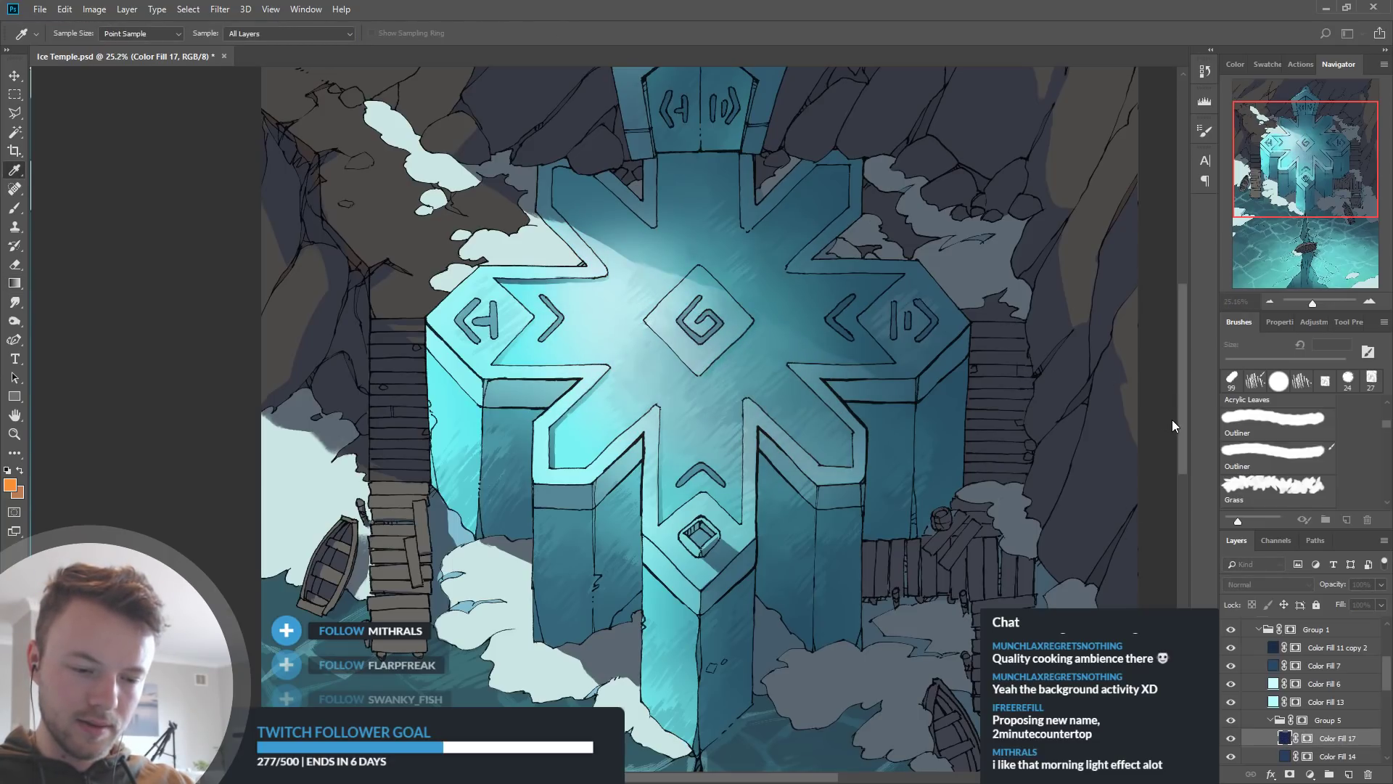
pyautogui.moveTo(1038, 412); pyautogui.dragTo(984, 386)
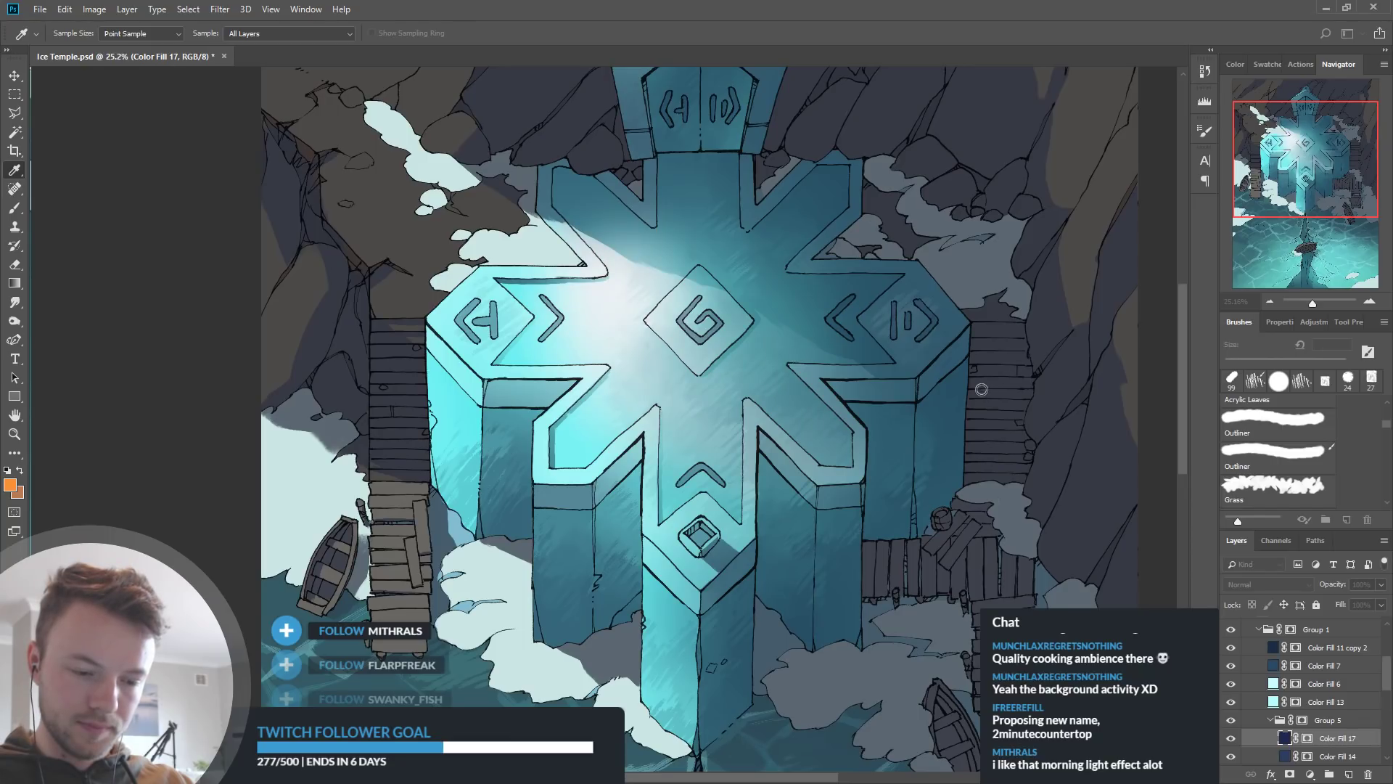
pyautogui.moveTo(993, 444); pyautogui.dragTo(1067, 355)
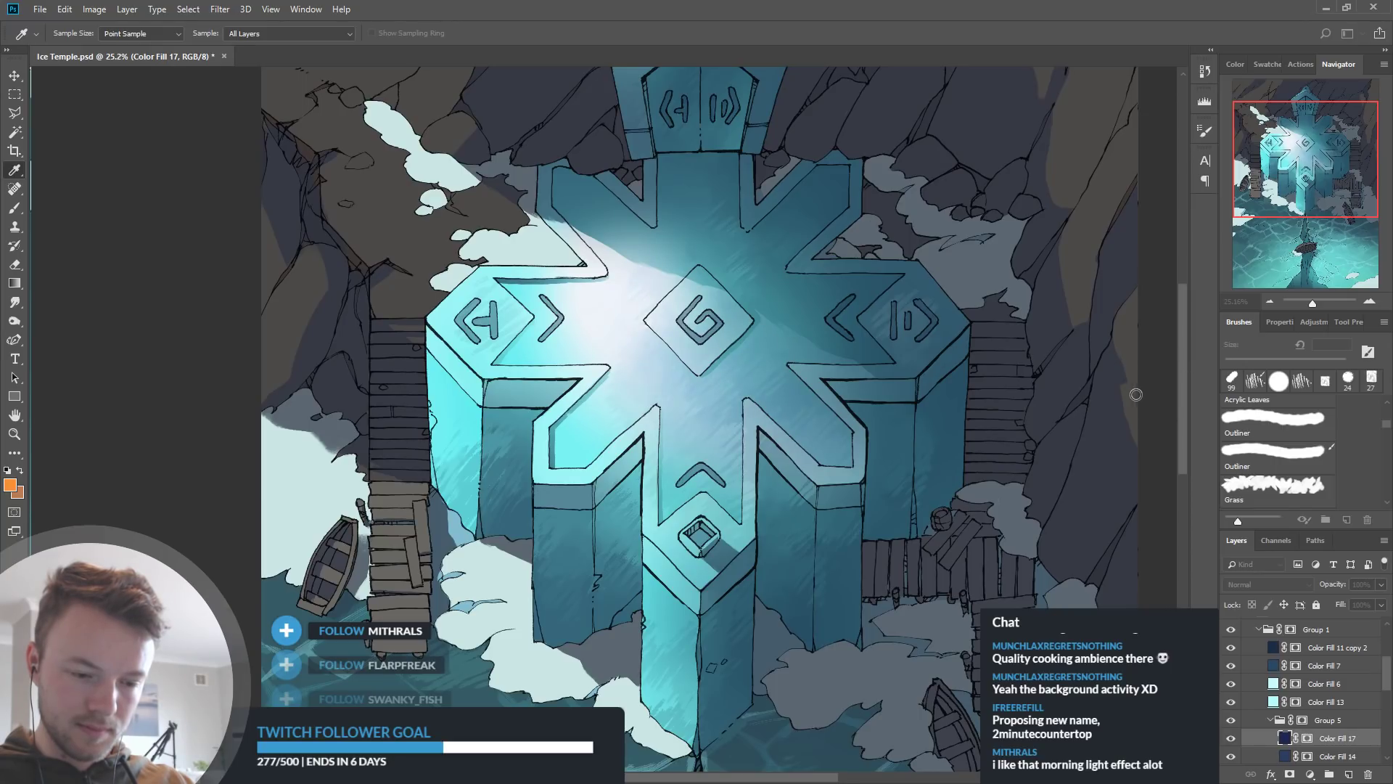
pyautogui.click(1060, 371)
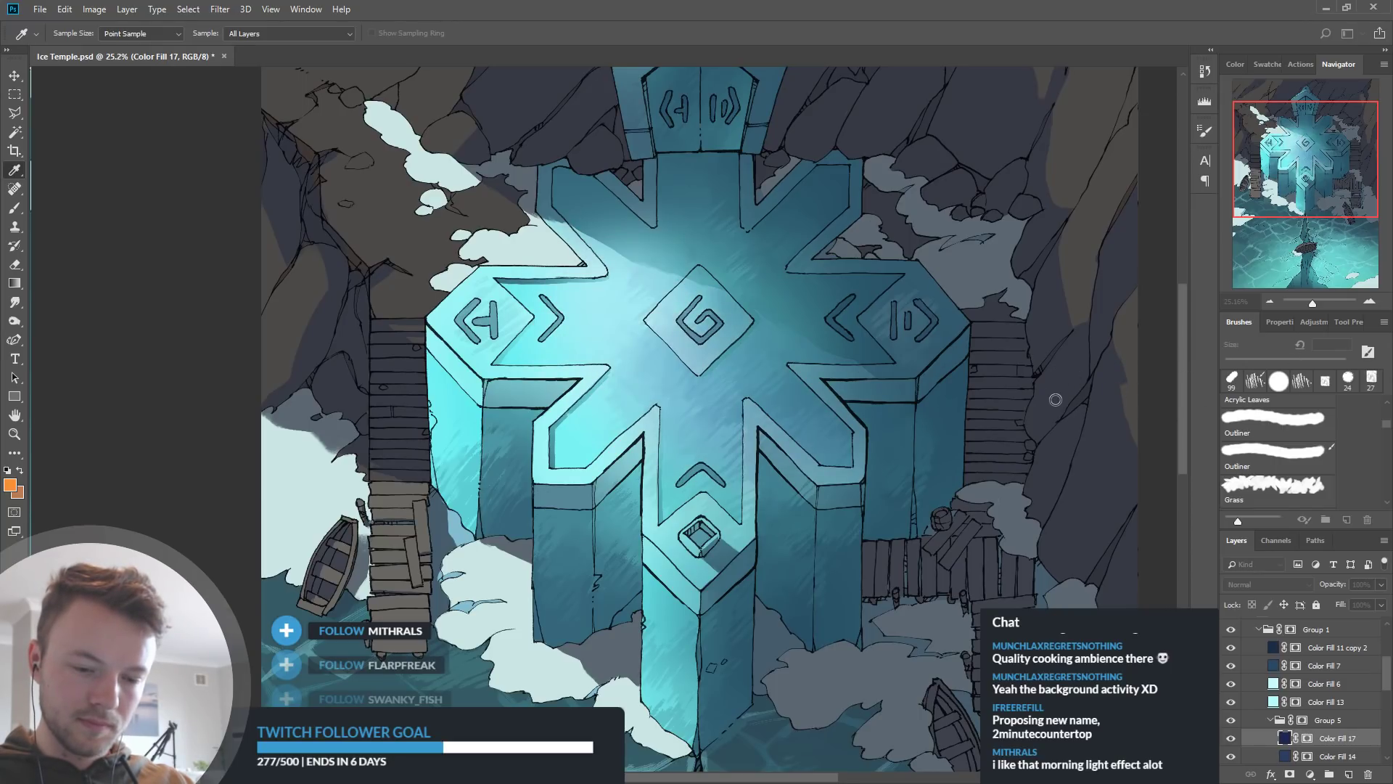
pyautogui.click(1091, 423)
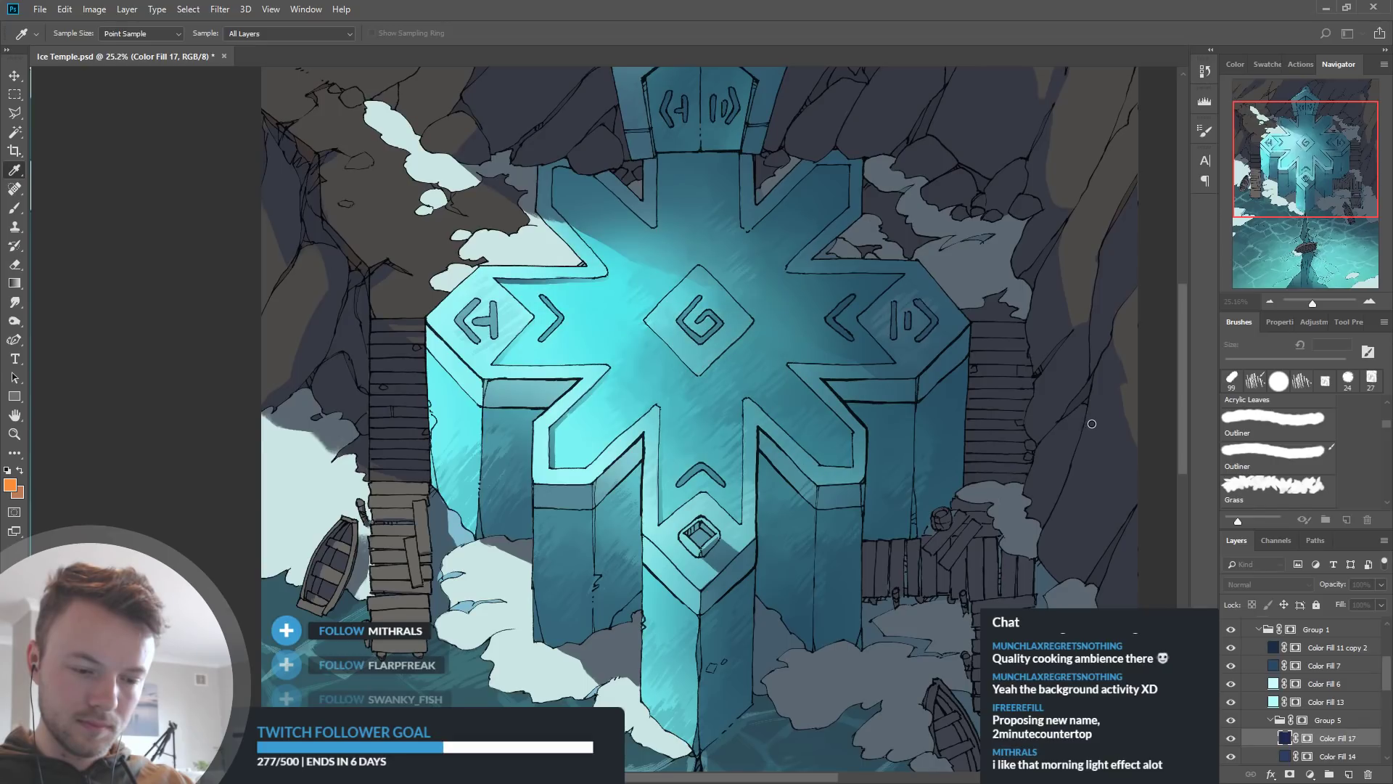
pyautogui.press('Return')
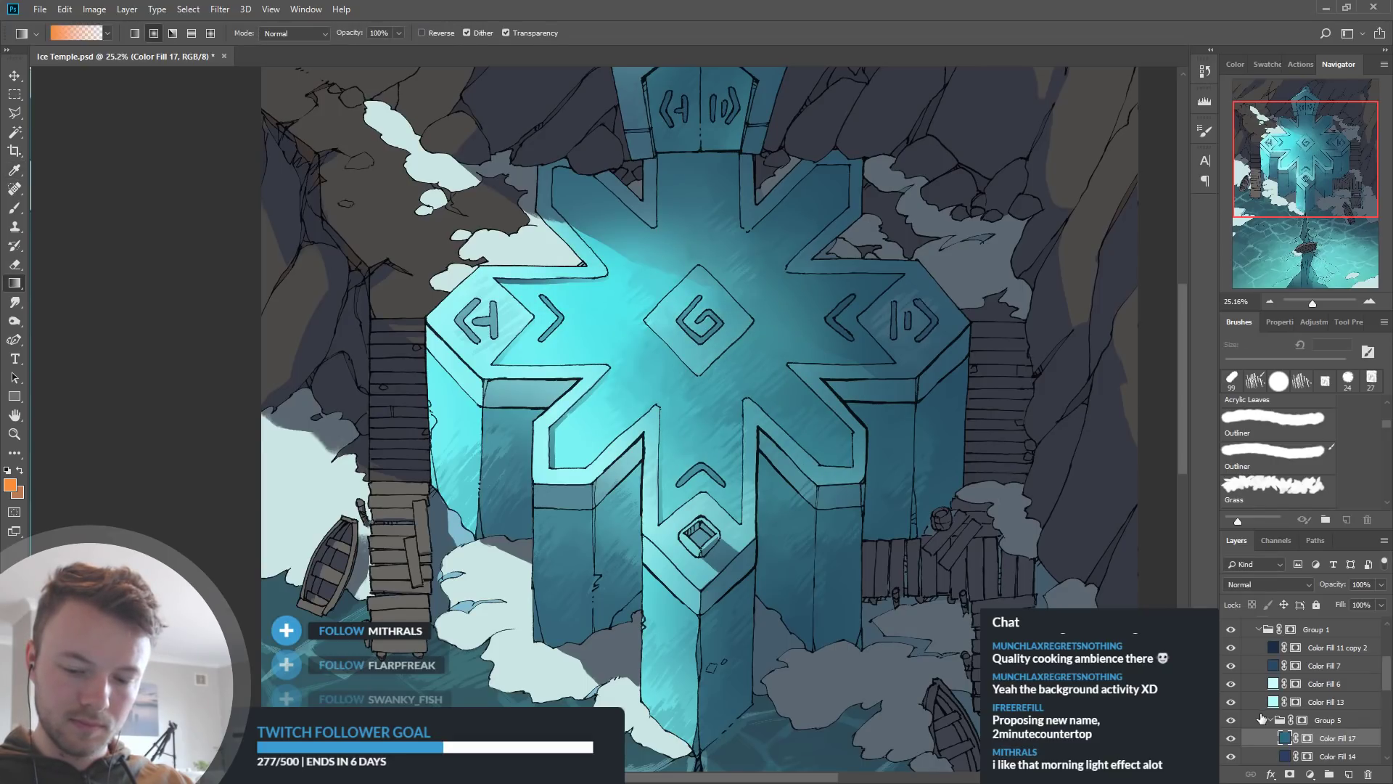
# Hide Color Fill 13 and compare the temple with and without the teal Color Fill 17
pyautogui.click(1236, 701)
pyautogui.click(1233, 738)
pyautogui.click(1233, 738)
pyautogui.click(1232, 738)
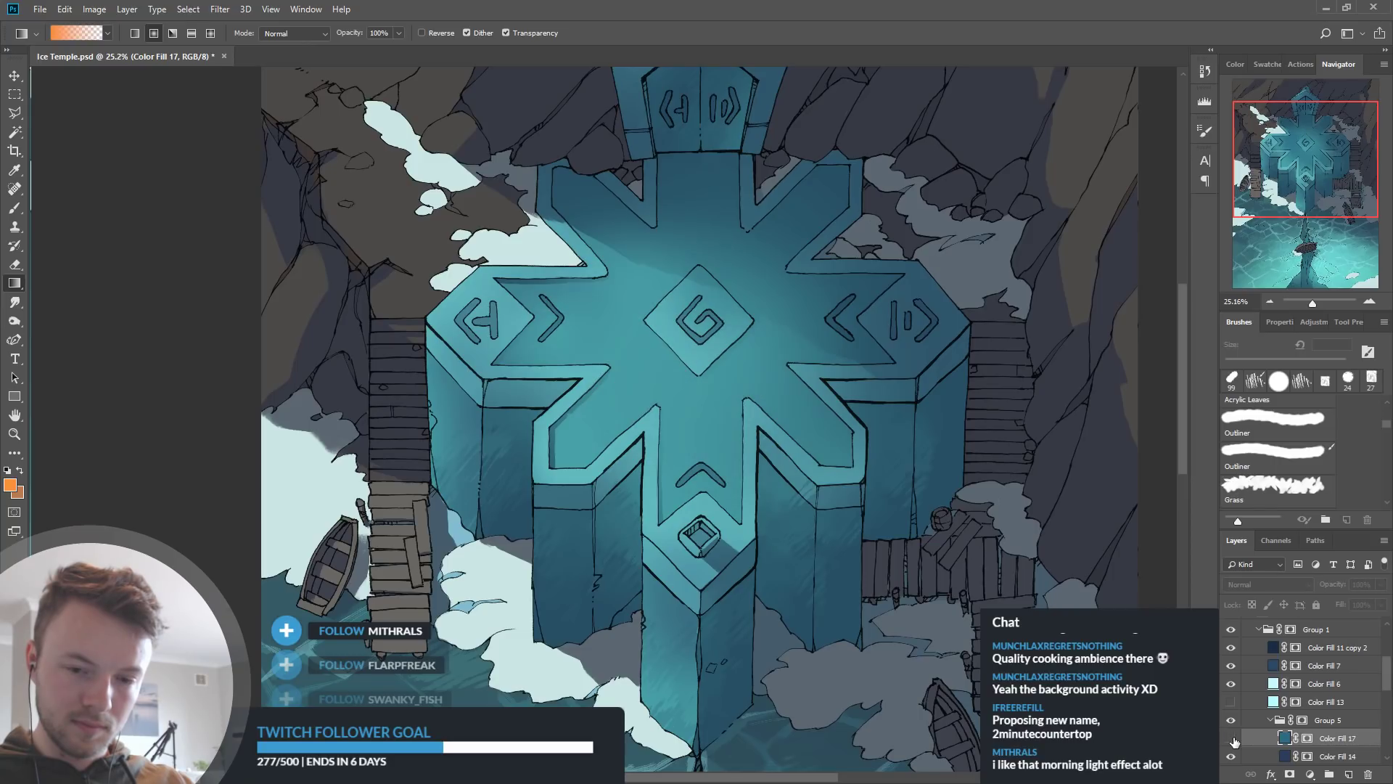
pyautogui.click(1232, 737)
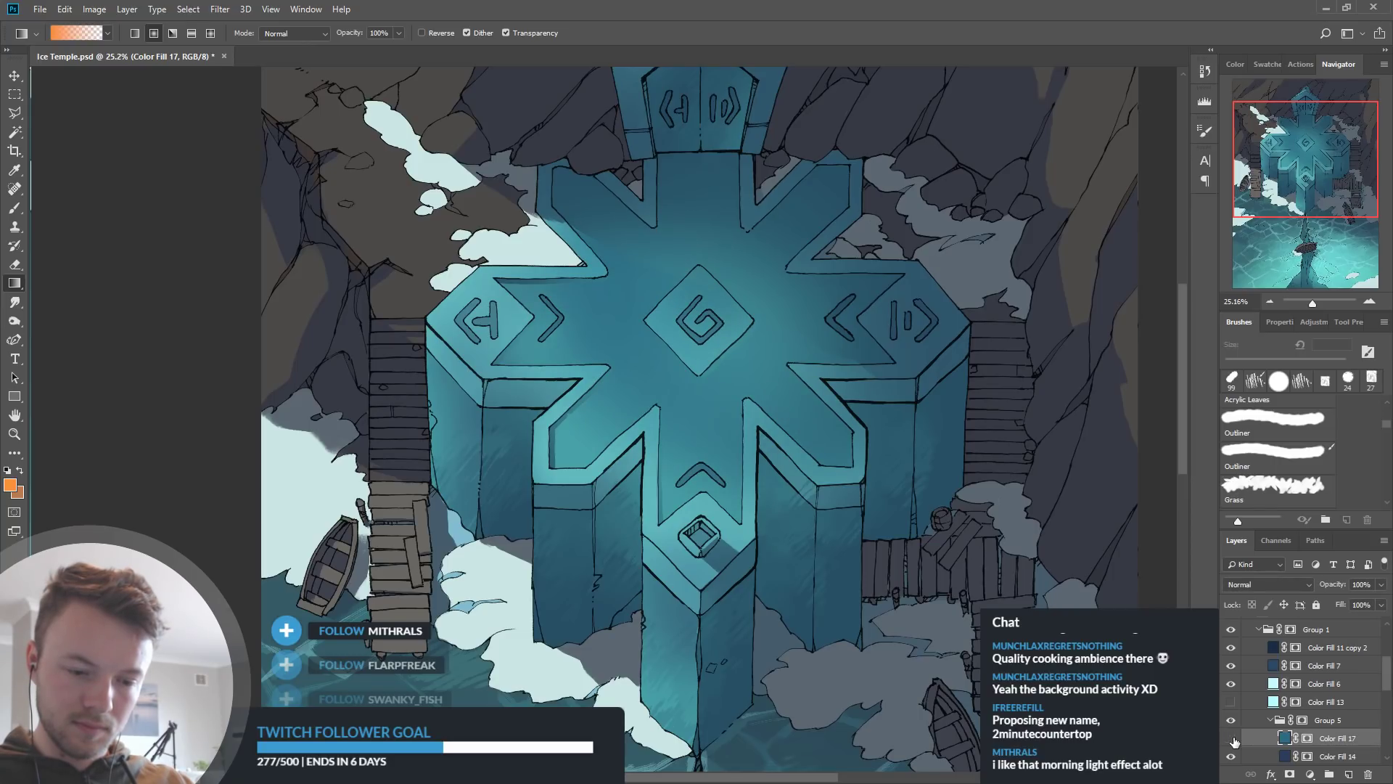
pyautogui.click(1233, 738)
pyautogui.click(1233, 738)
# Check the effect of Color Fill 13 and Color Fill 17 on the temple against the whole map
pyautogui.scroll(-2, 780, 485)
pyautogui.scroll(-1, 780, 484)
pyautogui.click(1234, 706)
pyautogui.click(1234, 706)
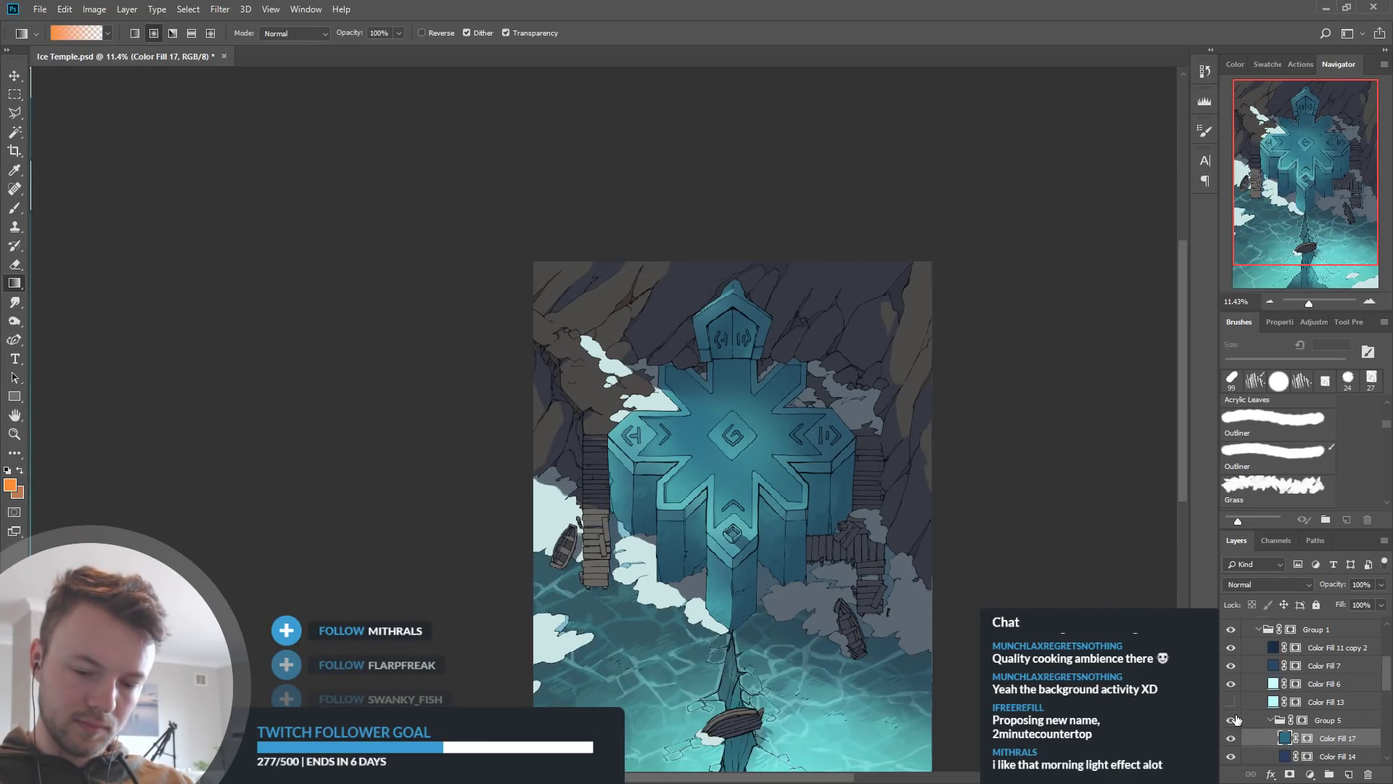
pyautogui.click(1230, 738)
pyautogui.click(1229, 738)
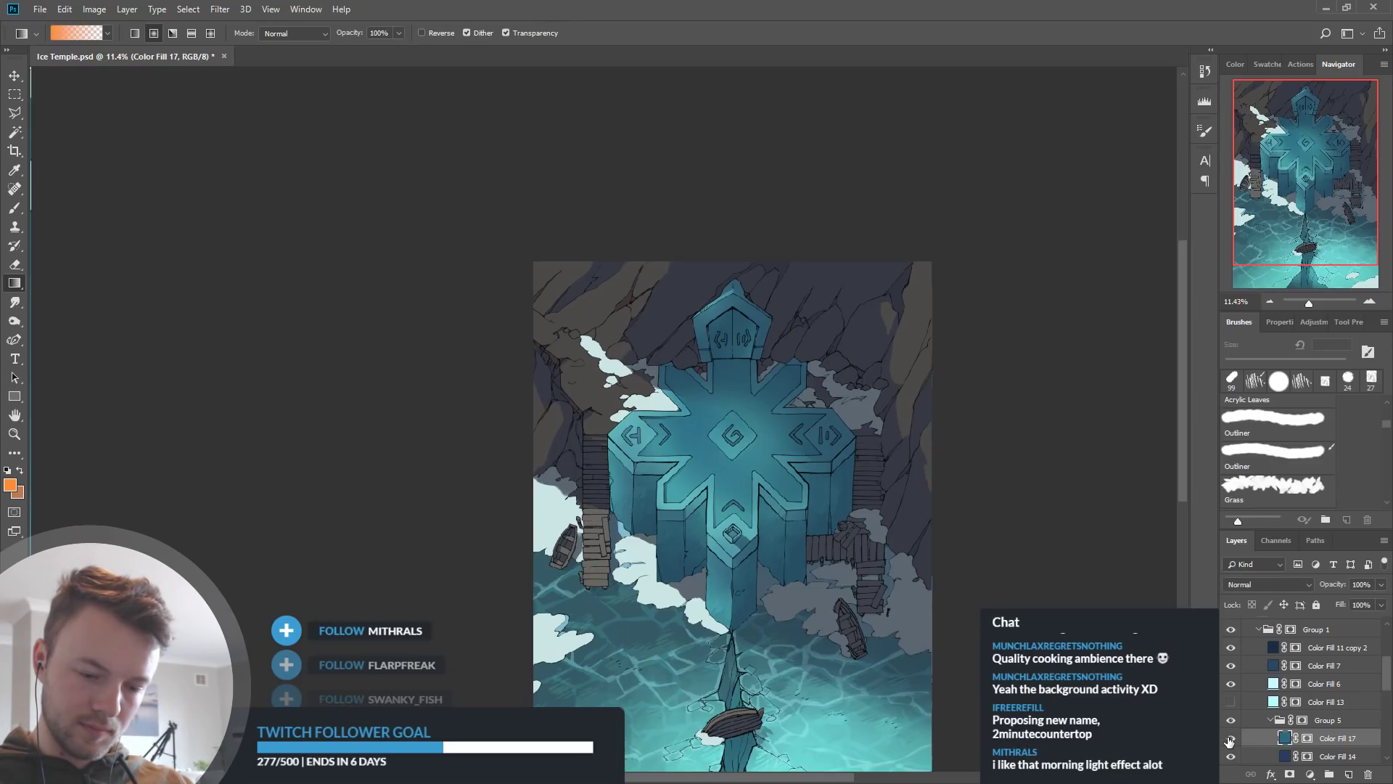
# Show Color Fill 13 again and delete the Color Fill 17 layer from Group 5
pyautogui.click(1235, 702)
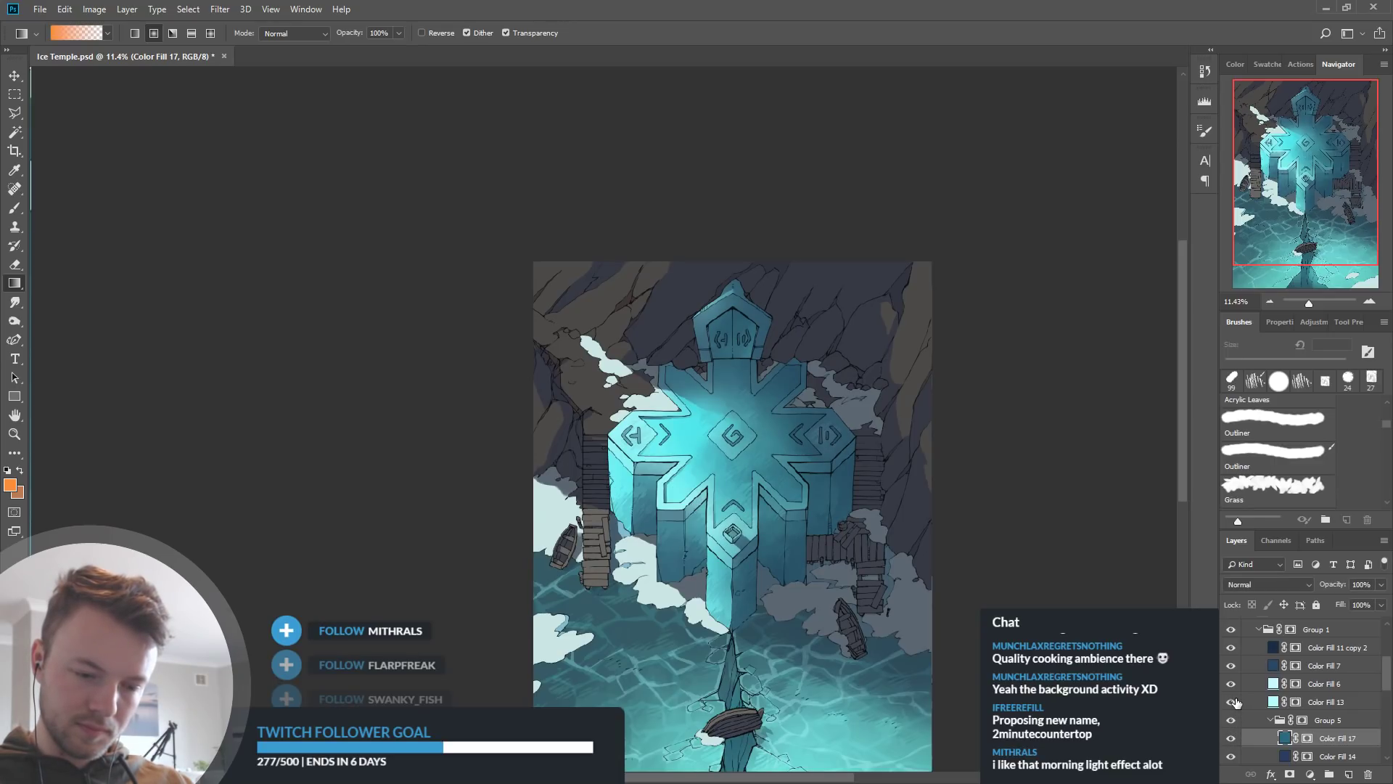
pyautogui.click(1233, 738)
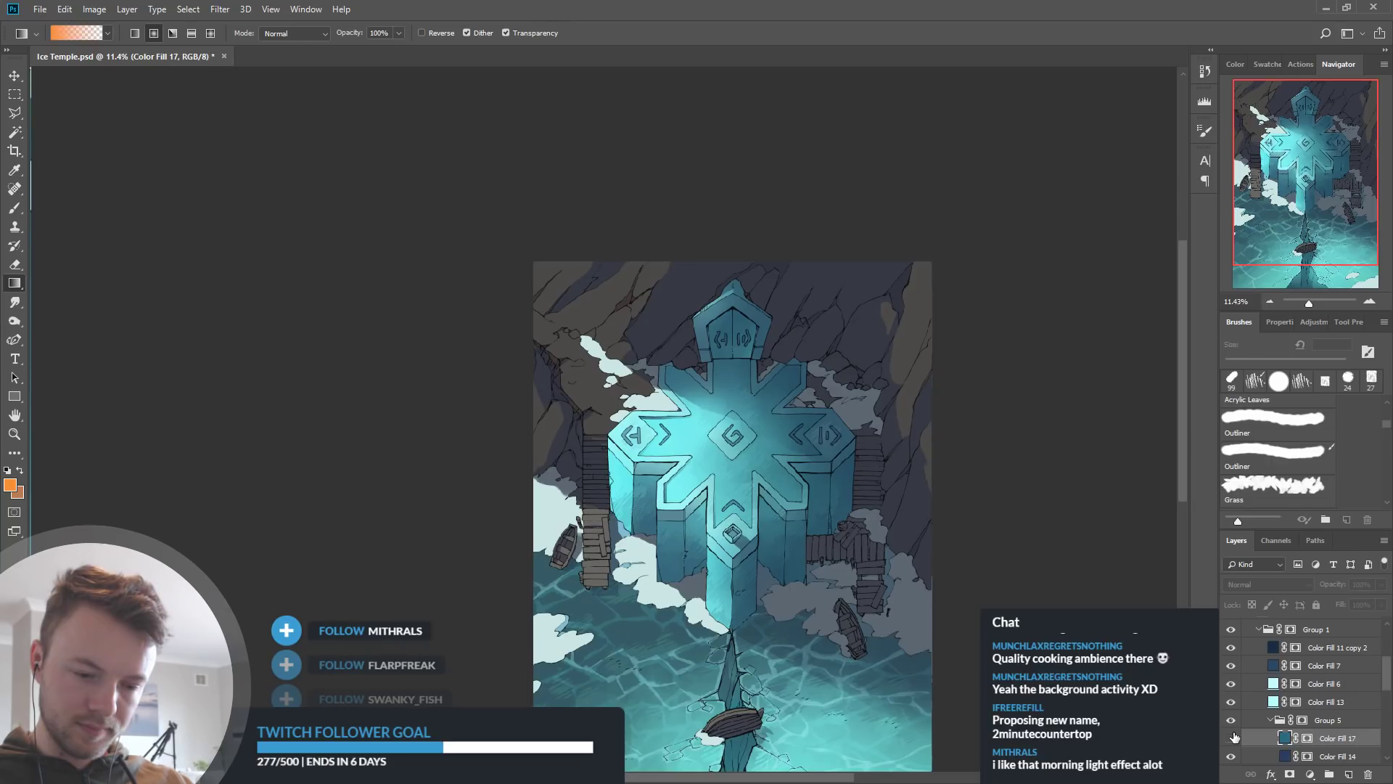
pyautogui.moveTo(1347, 774); pyautogui.dragTo(1367, 775)
# Examine the temple platform's light and shadow both close up and against the whole map
pyautogui.scroll(5, 798, 437)
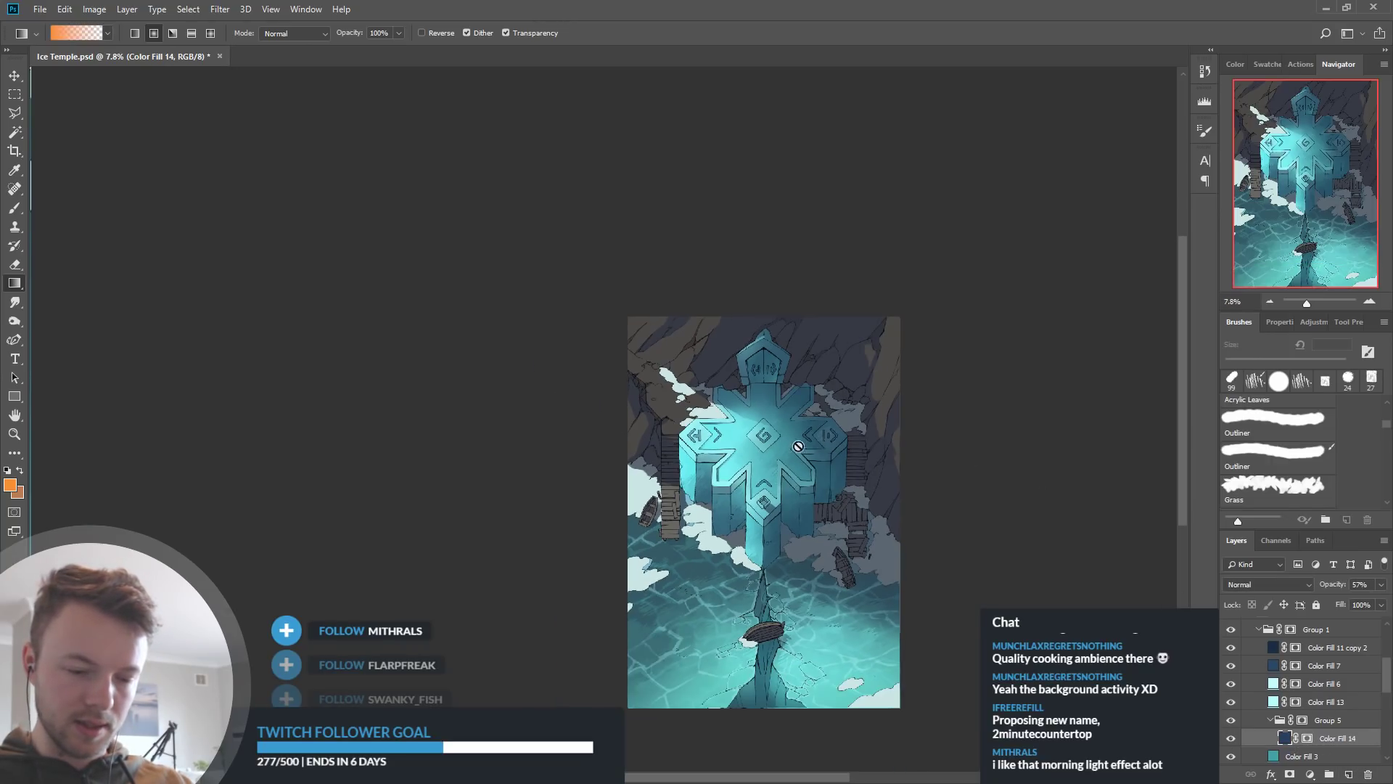
pyautogui.scroll(-3, 788, 438)
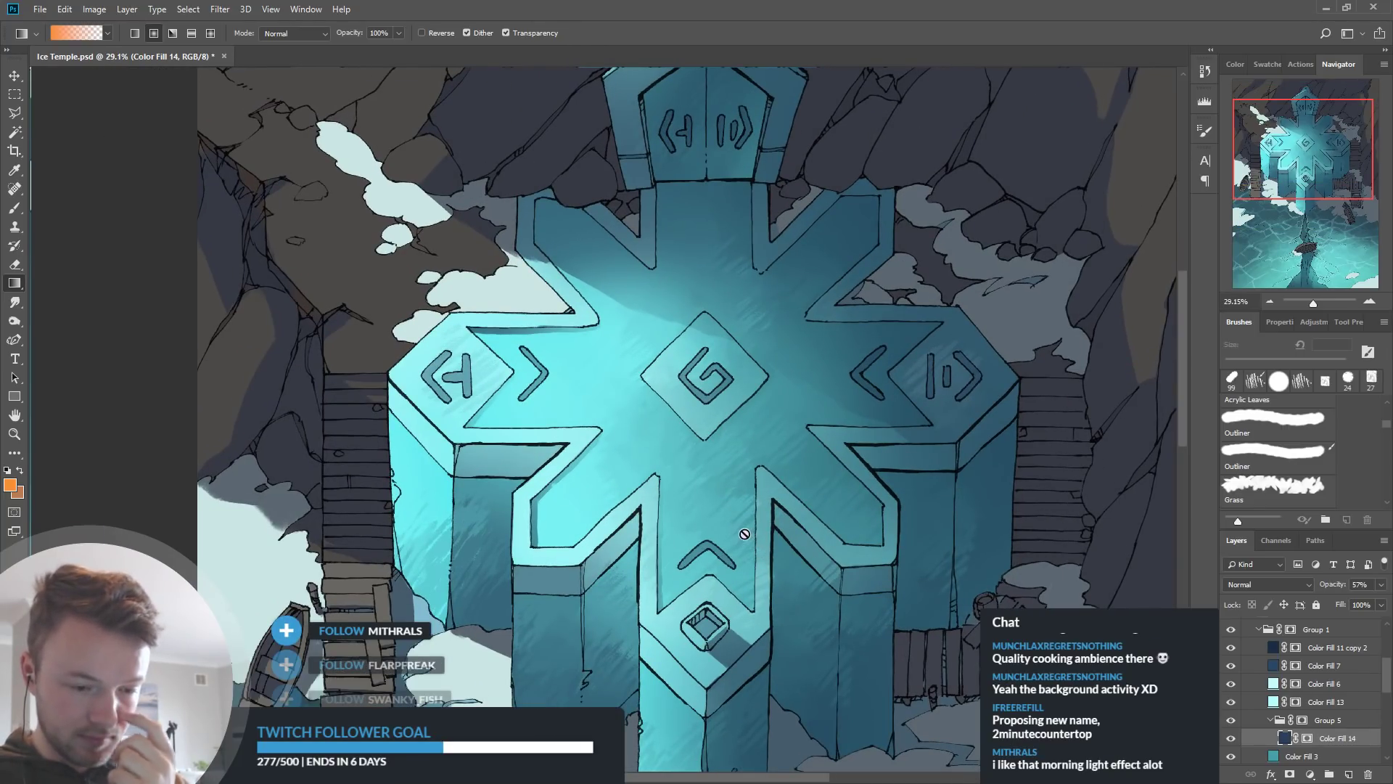
pyautogui.scroll(-2, 688, 391)
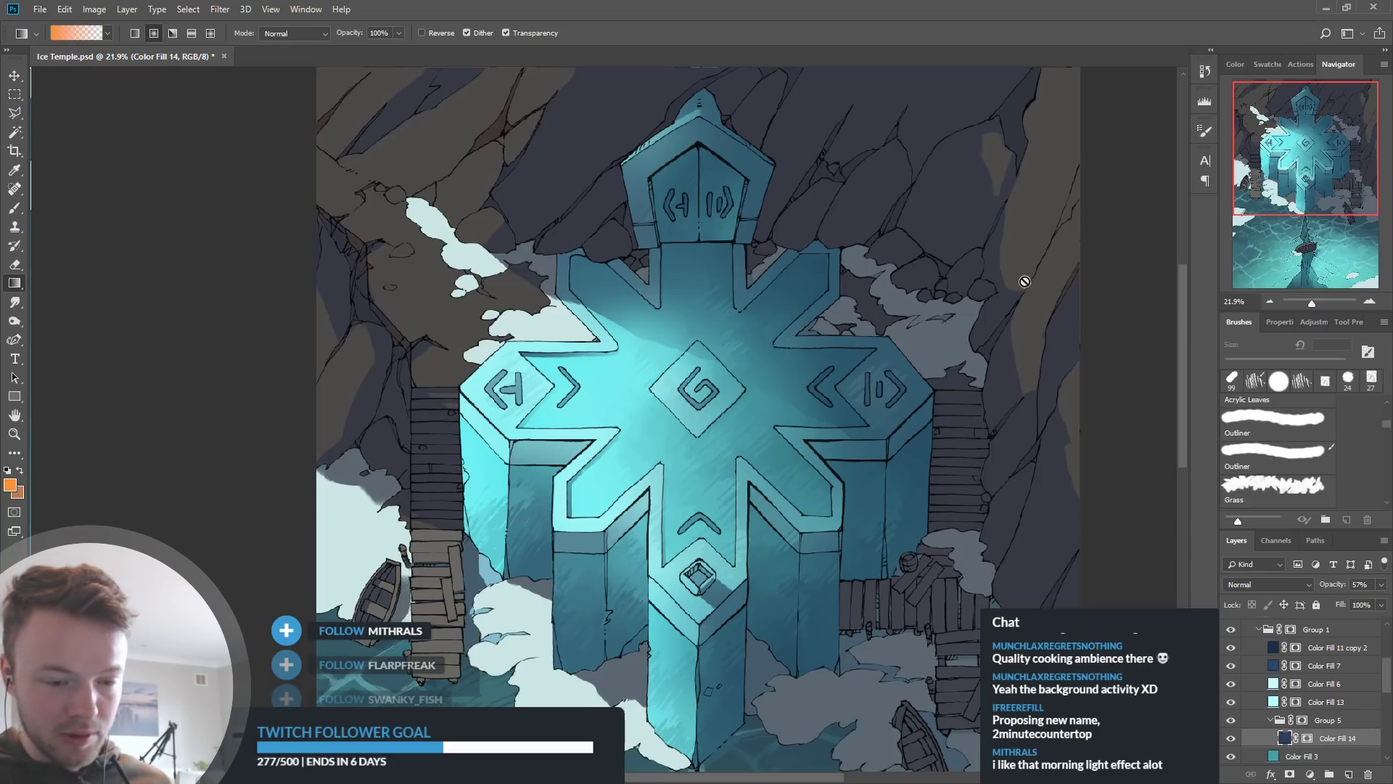
pyautogui.scroll(-4, 949, 192)
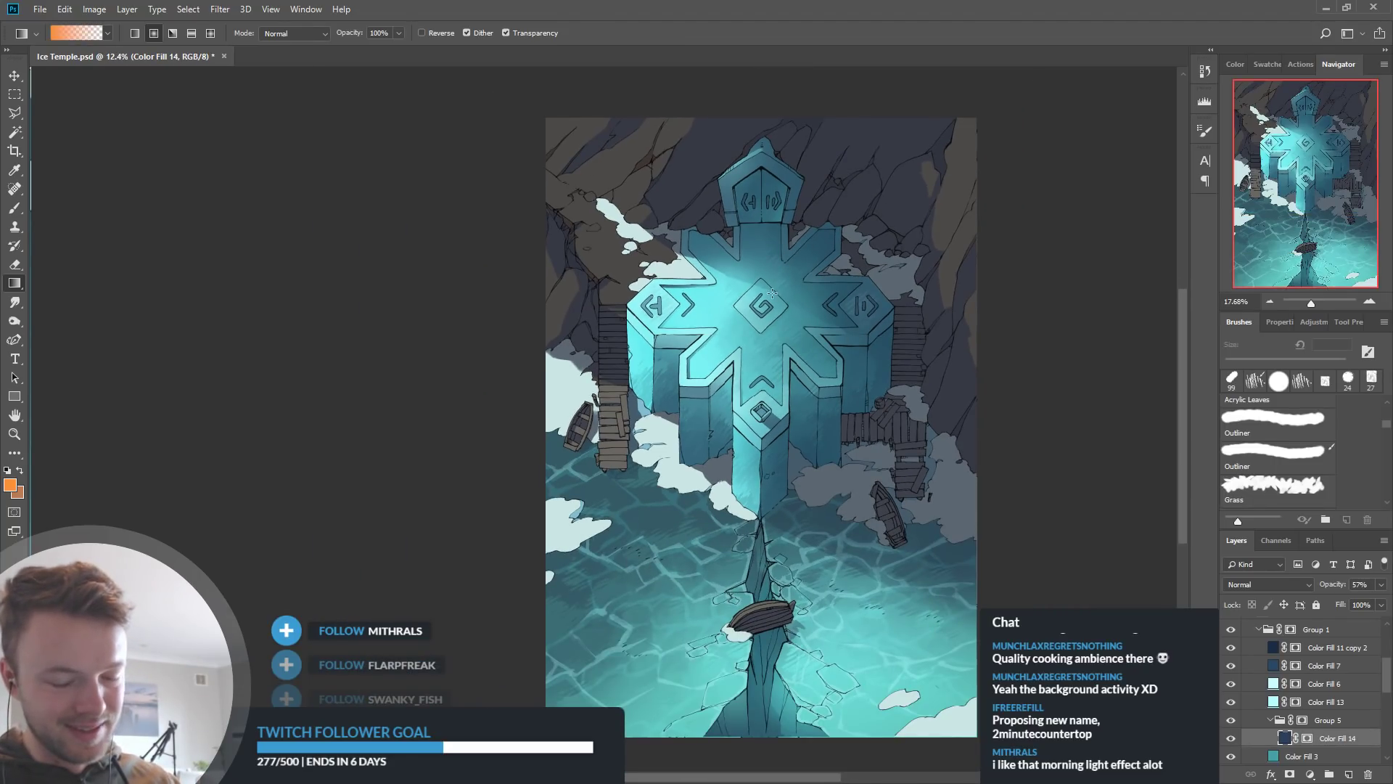
pyautogui.scroll(2, 773, 293)
pyautogui.scroll(1, 821, 275)
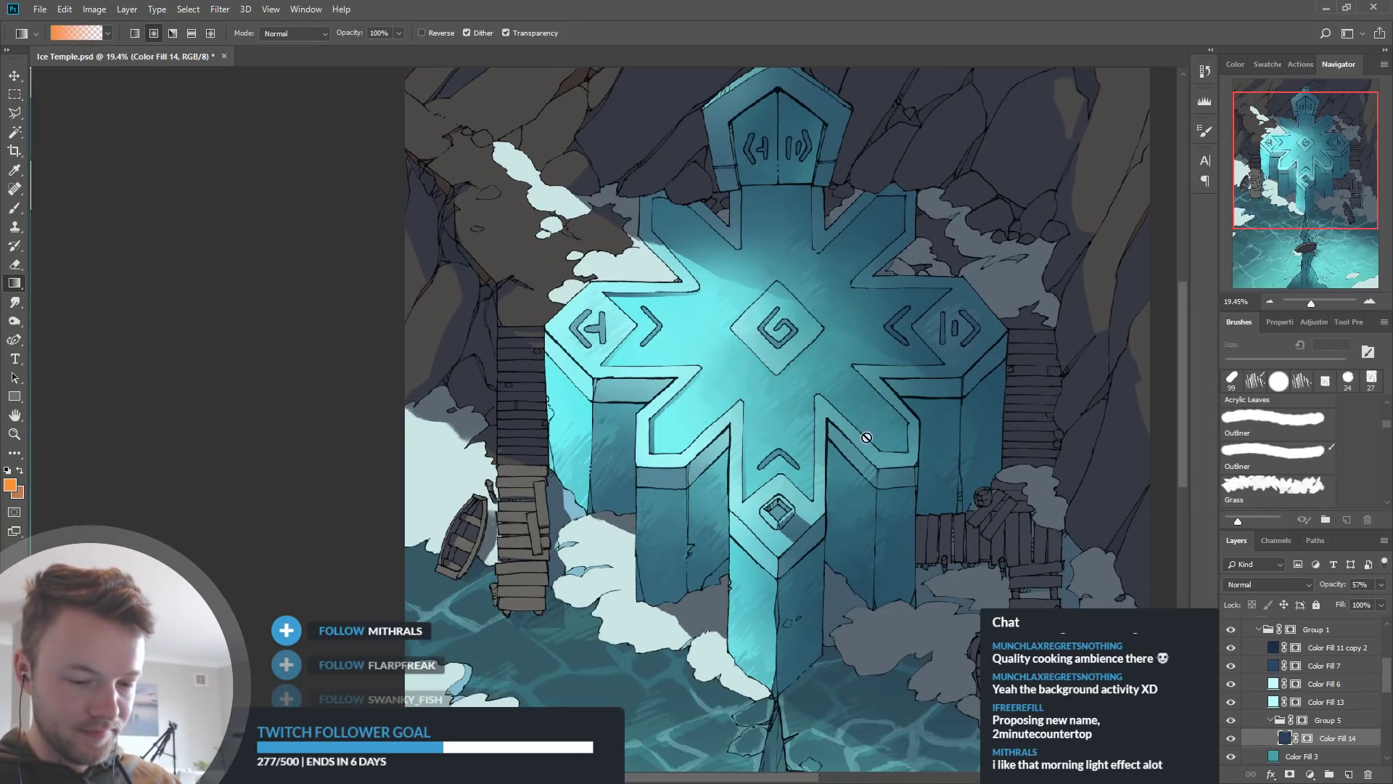
pyautogui.scroll(-2, 871, 432)
pyautogui.scroll(3, 913, 312)
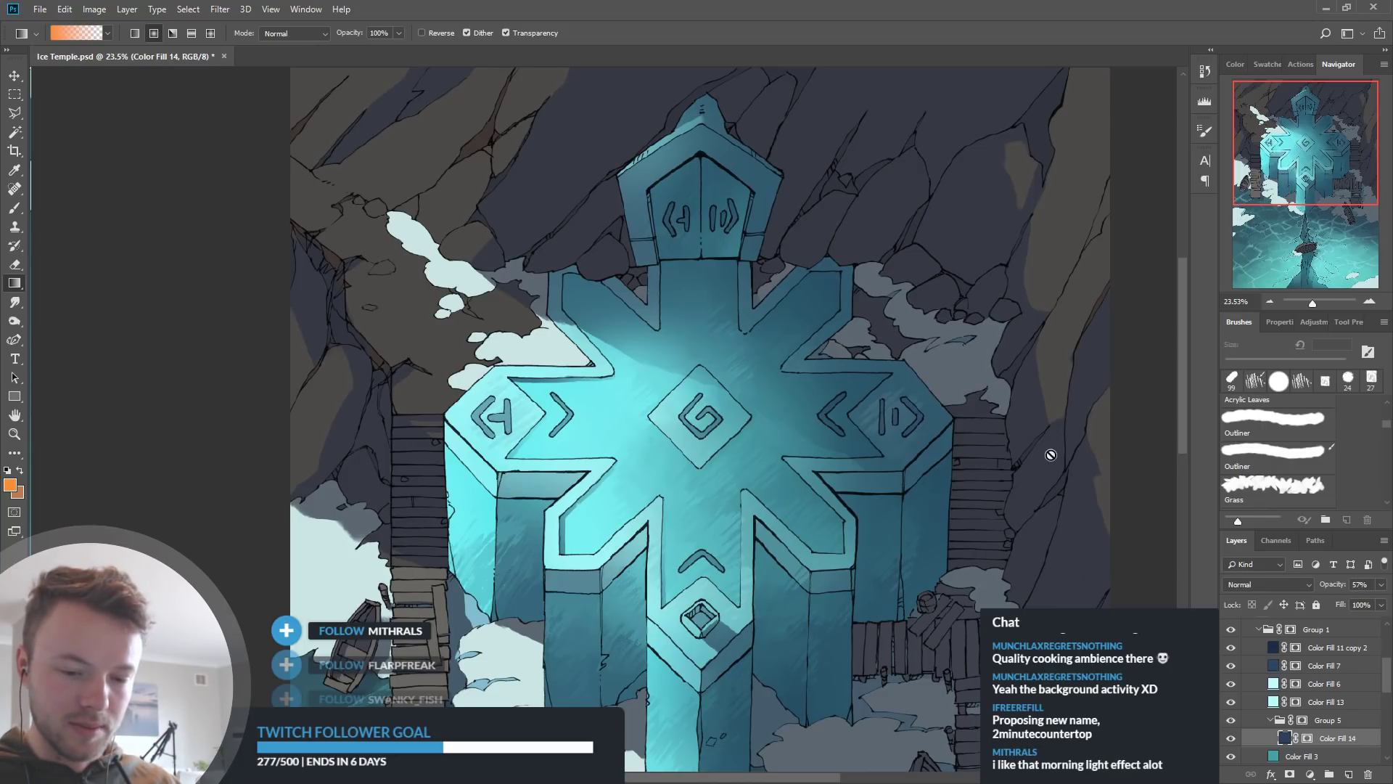
# Compare the map with and without the Color Fill 11 shadow in Group 3 and target that layer's mask
pyautogui.scroll(4, 1297, 690)
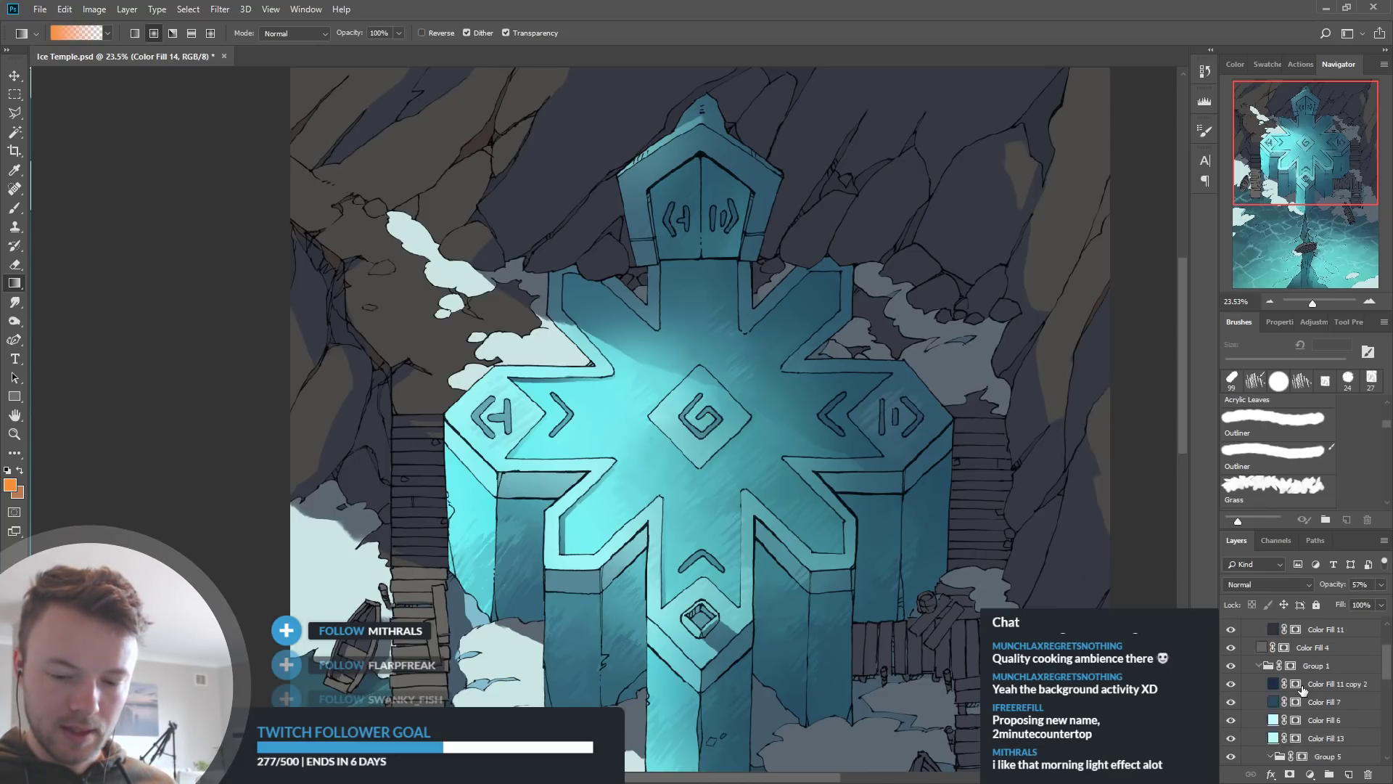
pyautogui.click(1230, 716)
pyautogui.click(1230, 716)
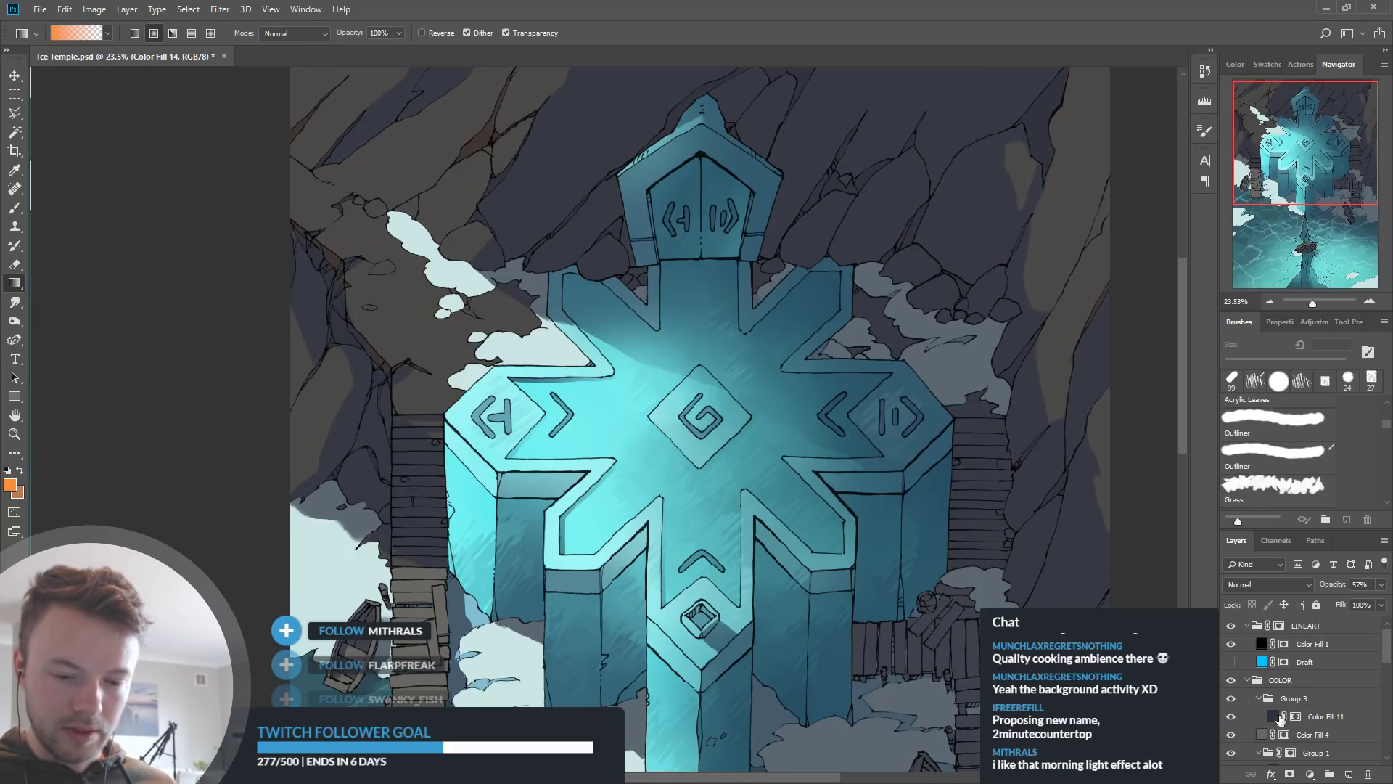
pyautogui.click(1295, 717)
# Paint hatched strokes along the shadow edges of the right-hand cliff on Color Fill 11's mask with the 377 px textured brush
pyautogui.scroll(-1, 796, 417)
pyautogui.scroll(5, 1030, 425)
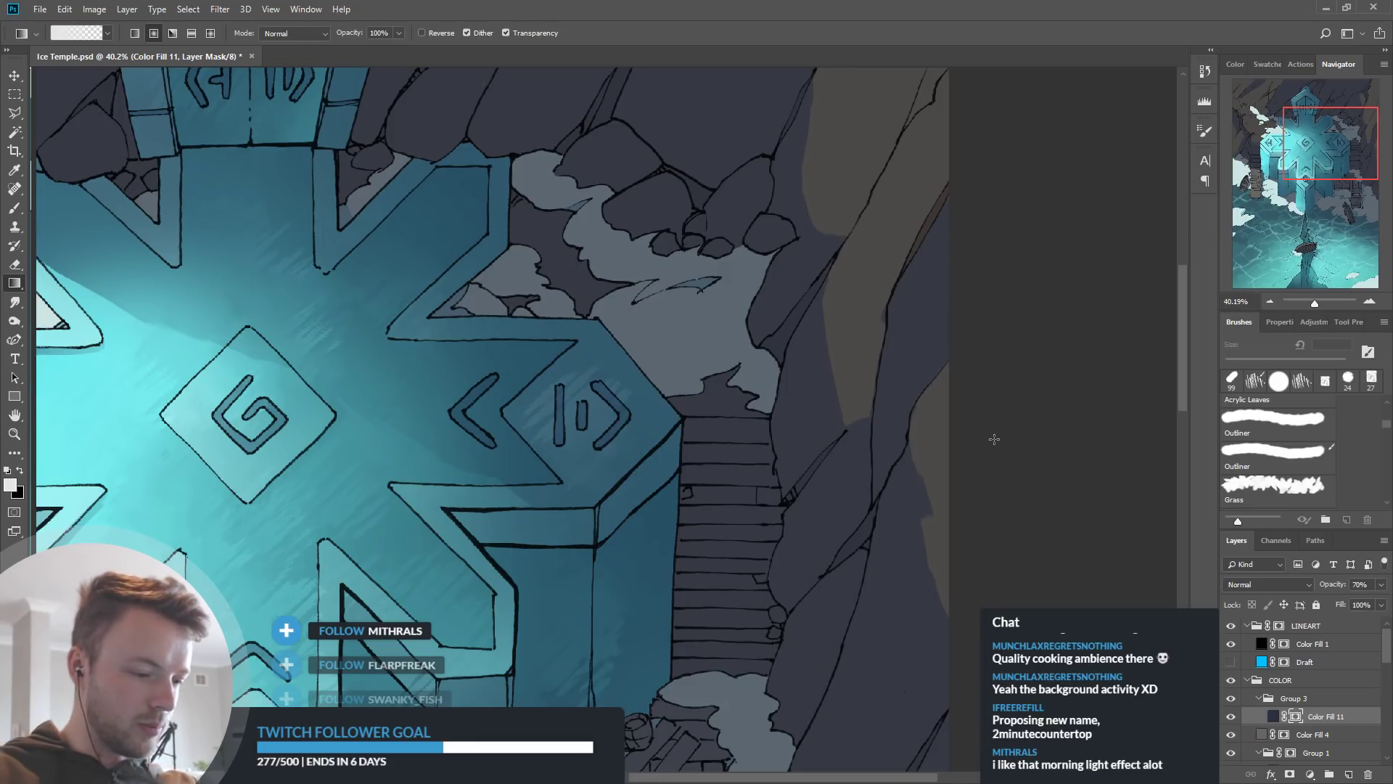
pyautogui.press('b')
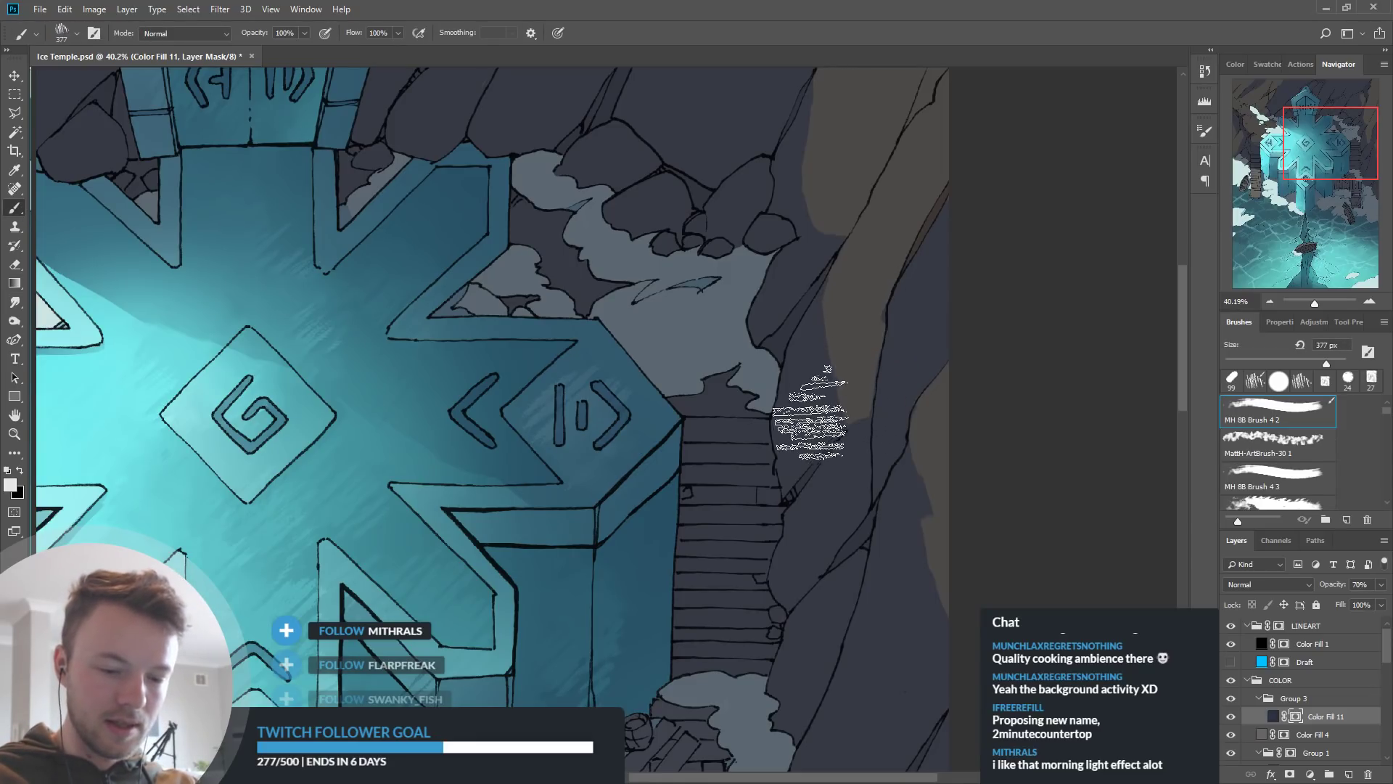
pyautogui.keyDown('alt'); pyautogui.click(812, 415); pyautogui.keyUp('alt')
pyautogui.moveTo(862, 415); pyautogui.dragTo(836, 443)
pyautogui.moveTo(898, 548)
pyautogui.mouseDown()
pyautogui.moveTo(984, 514)
pyautogui.moveTo(957, 577)
pyautogui.mouseUp()
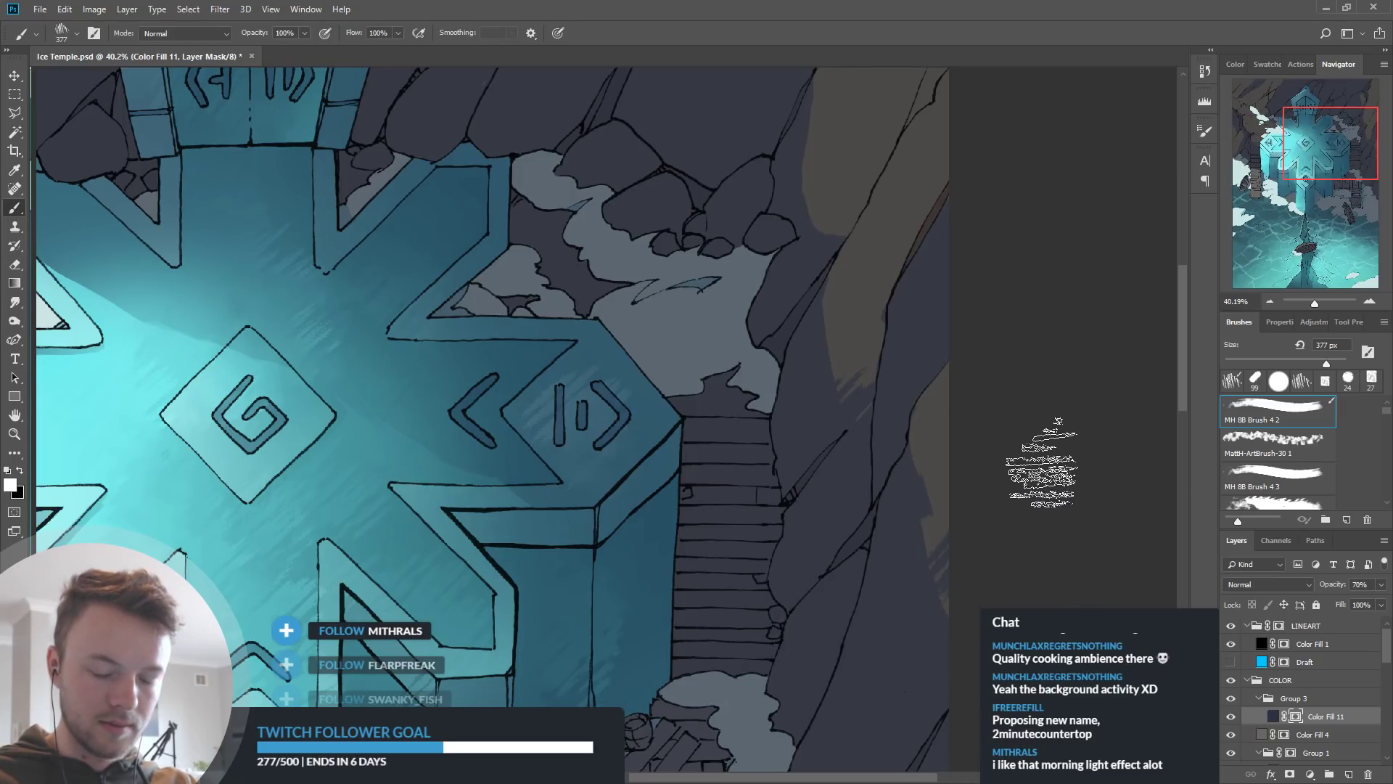
pyautogui.scroll(5, 958, 602)
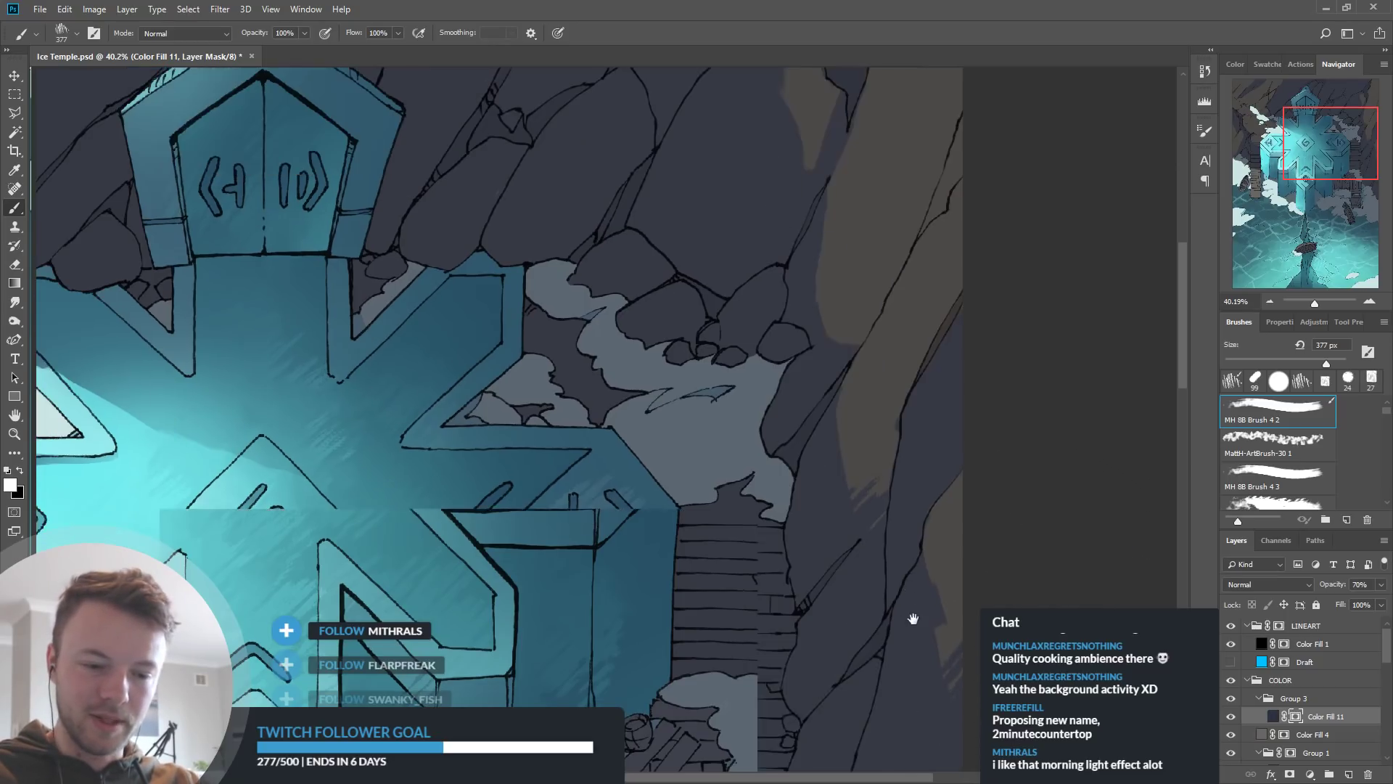
pyautogui.moveTo(878, 439); pyautogui.dragTo(823, 526)
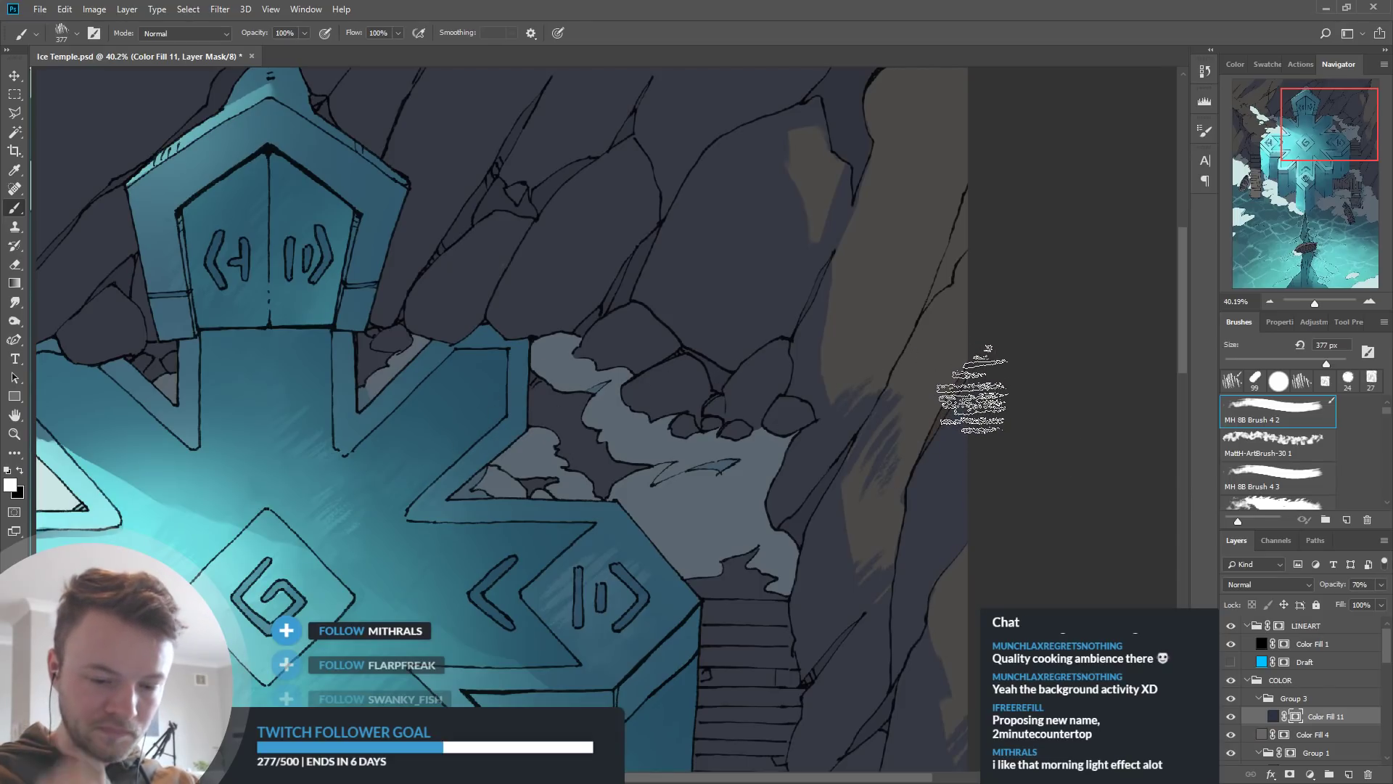
# Texture the shadow edges of the right-hand cliff and its small upper light patch on Color Fill 11's mask, alternating black and white hatching
pyautogui.press('x')
pyautogui.moveTo(923, 398)
pyautogui.mouseDown()
pyautogui.moveTo(875, 461)
pyautogui.moveTo(937, 421)
pyautogui.moveTo(922, 437)
pyautogui.moveTo(939, 447)
pyautogui.mouseUp()
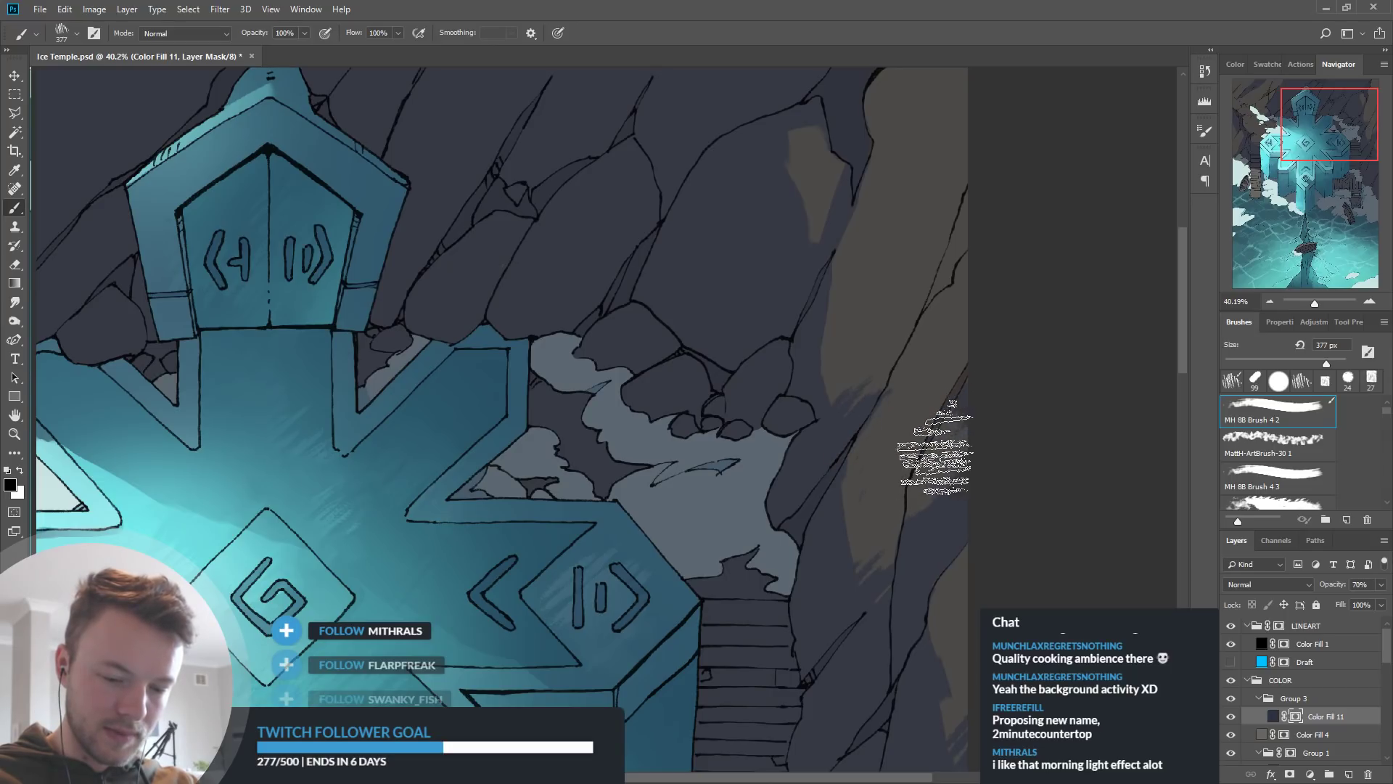
pyautogui.press('x')
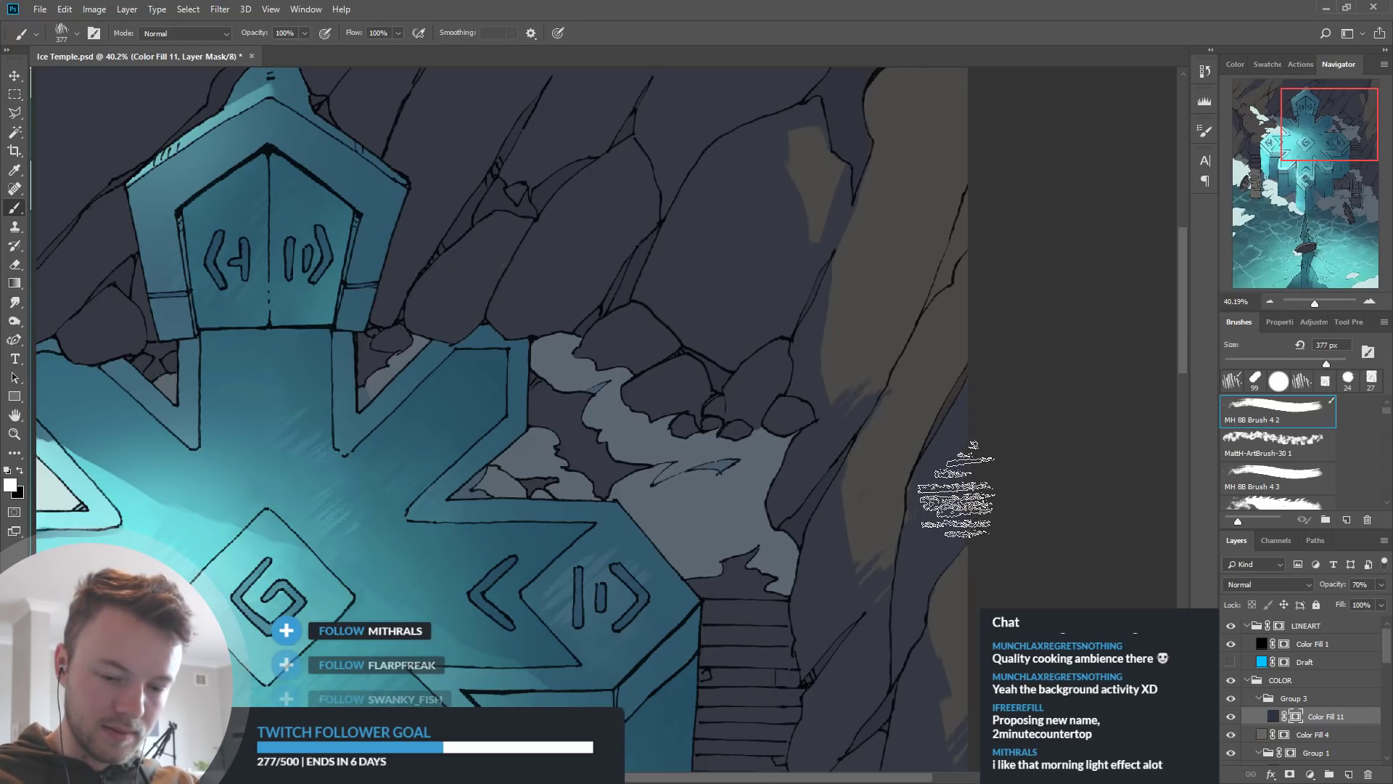
pyautogui.press('x')
pyautogui.moveTo(814, 199); pyautogui.dragTo(829, 211)
pyautogui.press('x')
pyautogui.moveTo(793, 139); pyautogui.dragTo(773, 132)
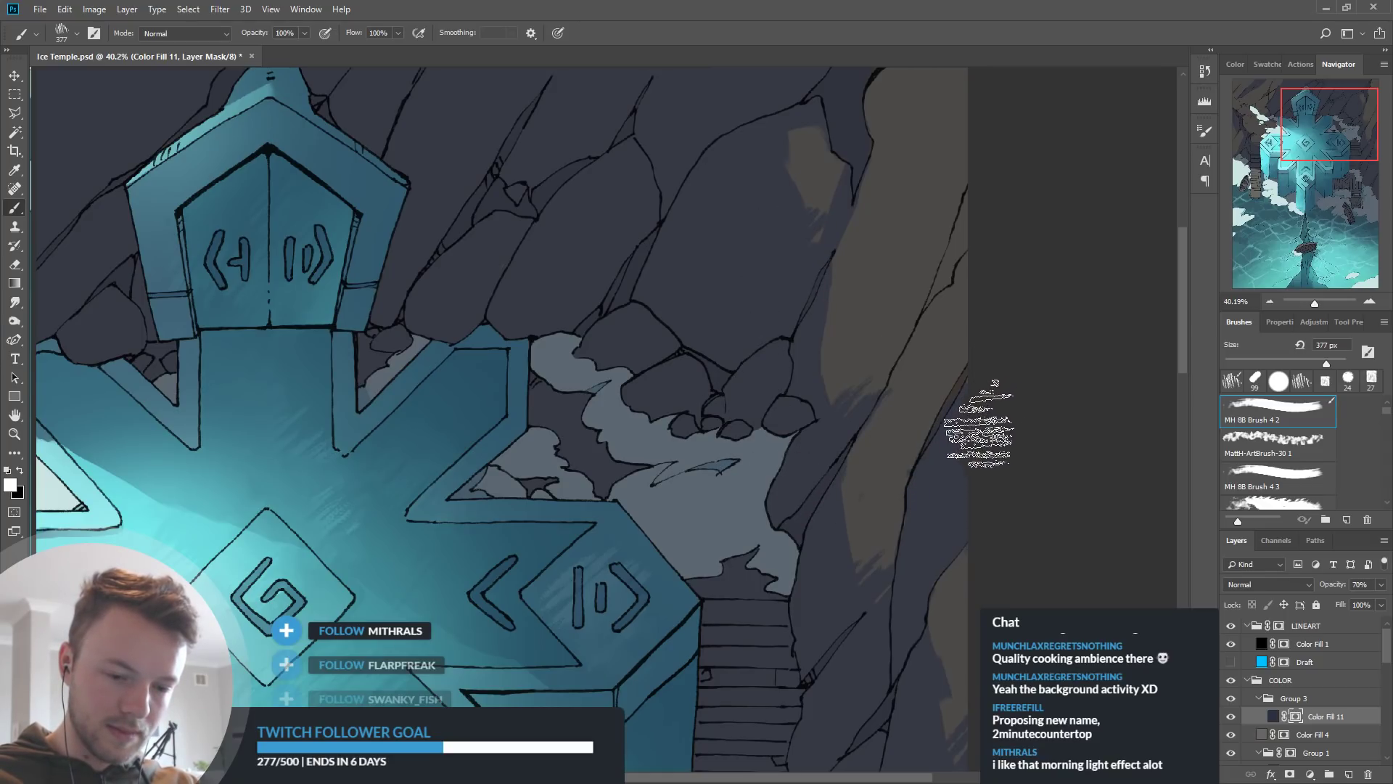
# Examine the cliffs' light and shadow around the temple against the whole upper map
pyautogui.moveTo(842, 640); pyautogui.dragTo(976, 448)
pyautogui.scroll(-5, 976, 448)
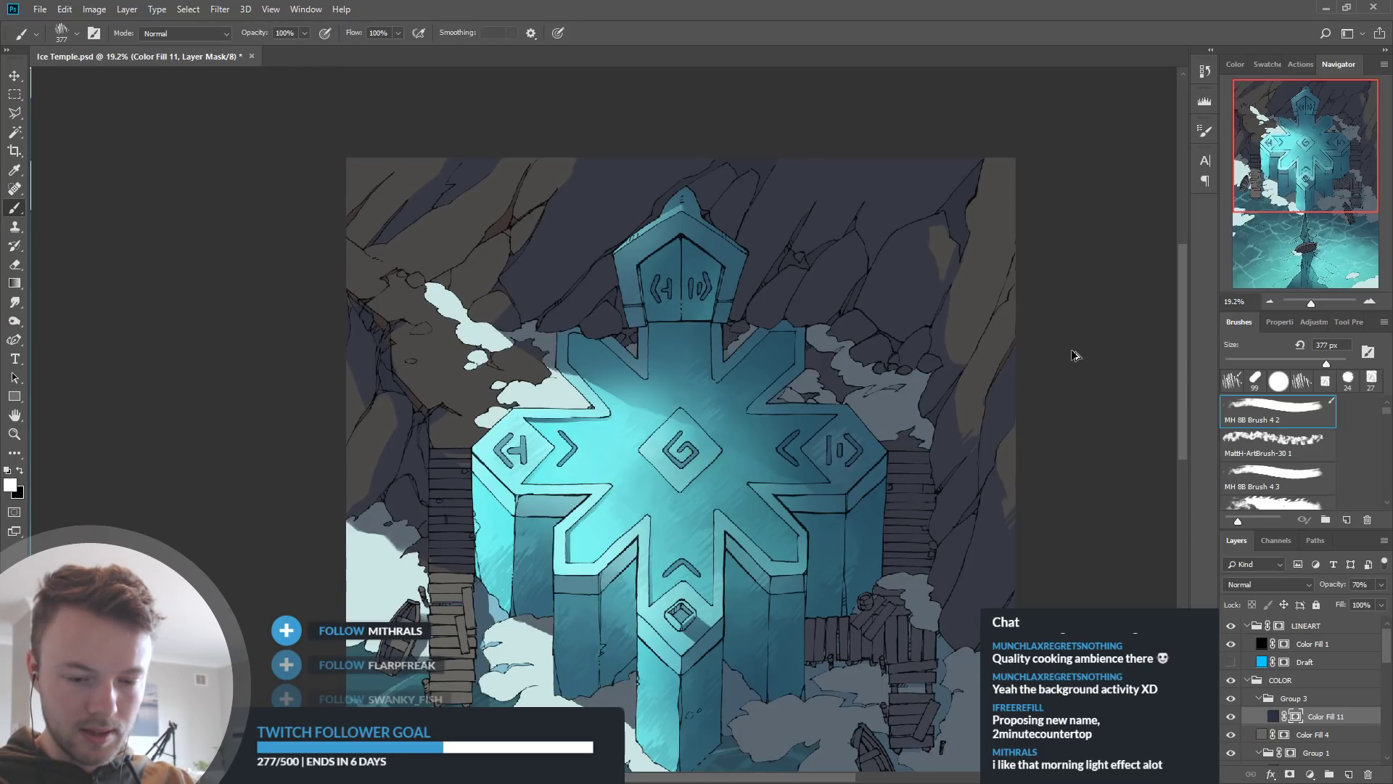
pyautogui.keyDown('alt'); pyautogui.scroll(1, 1099, 286); pyautogui.keyUp('alt')
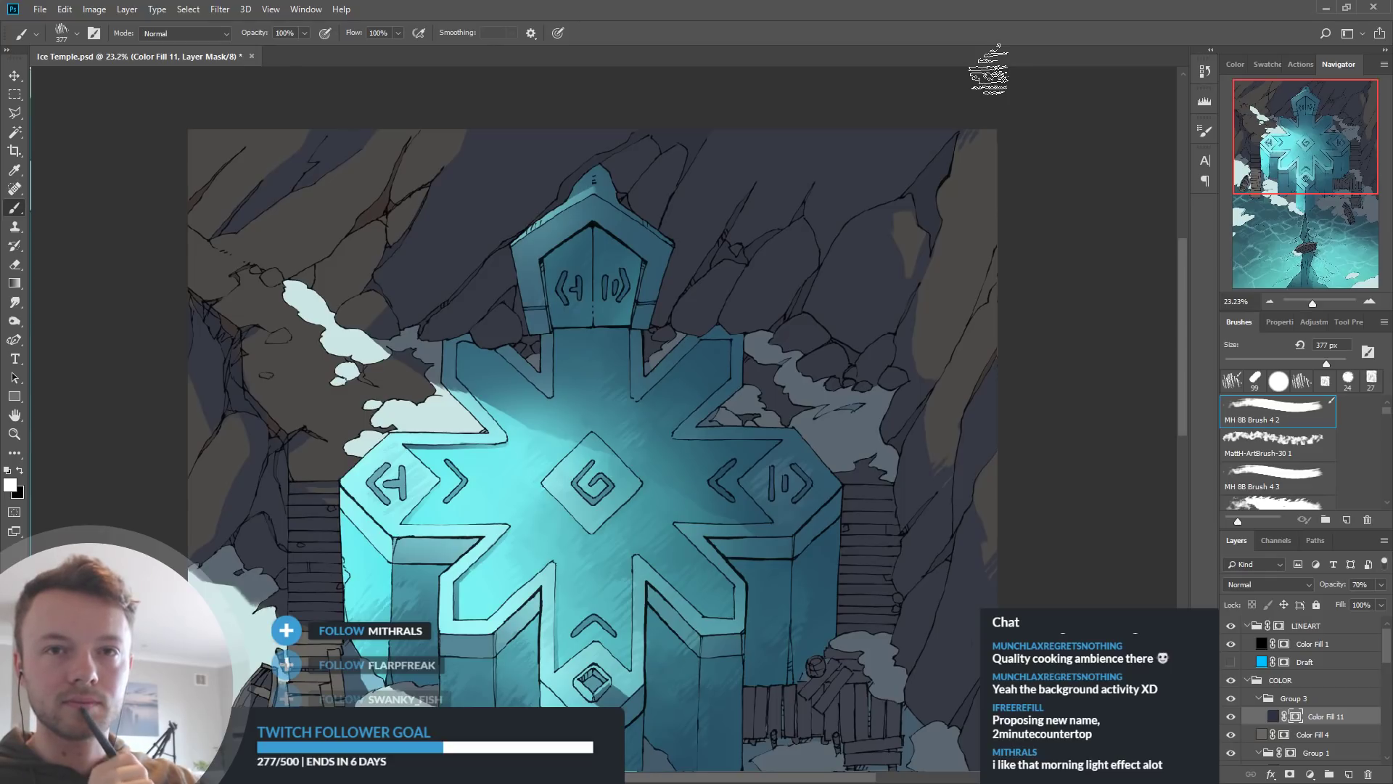
pyautogui.moveTo(498, 495)
pyautogui.mouseDown()
pyautogui.moveTo(662, 386)
pyautogui.moveTo(743, 396)
pyautogui.mouseUp()
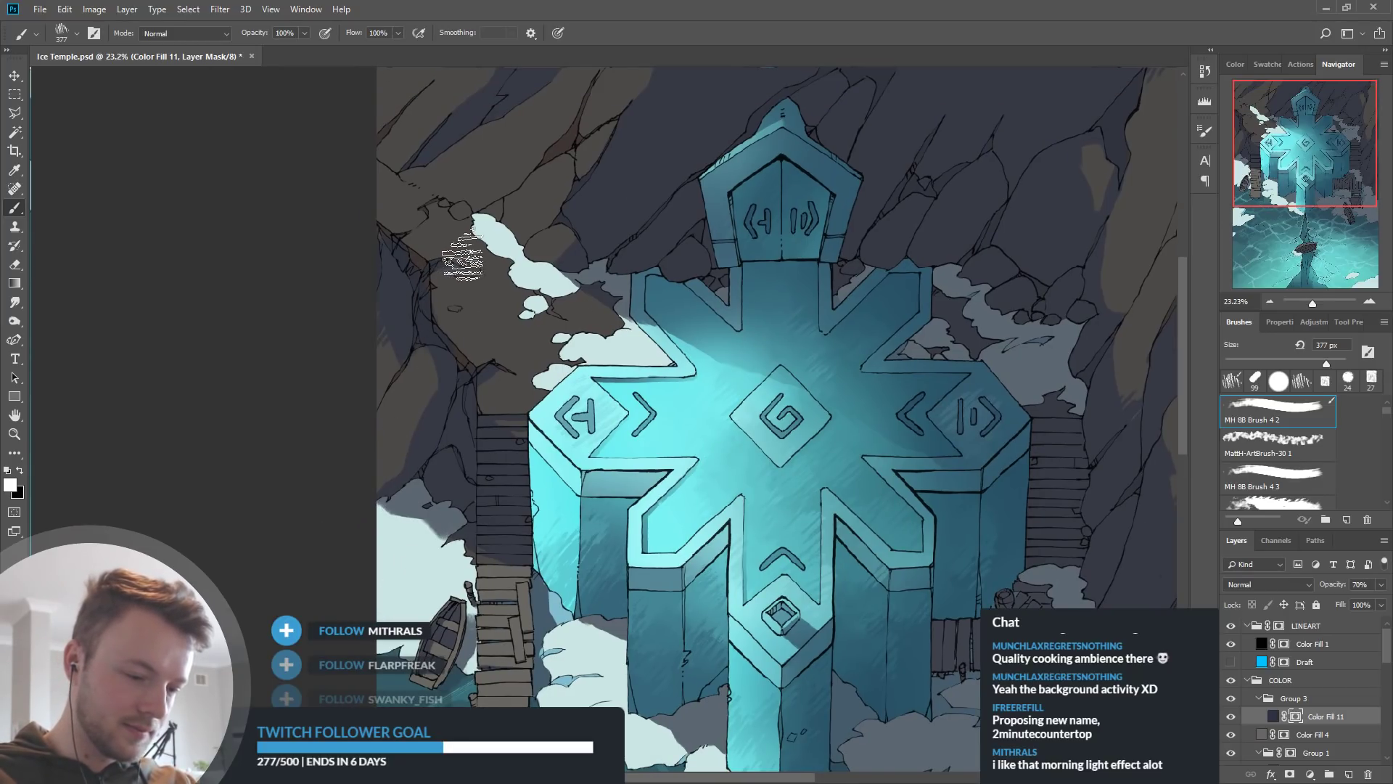
pyautogui.moveTo(687, 350); pyautogui.dragTo(715, 603)
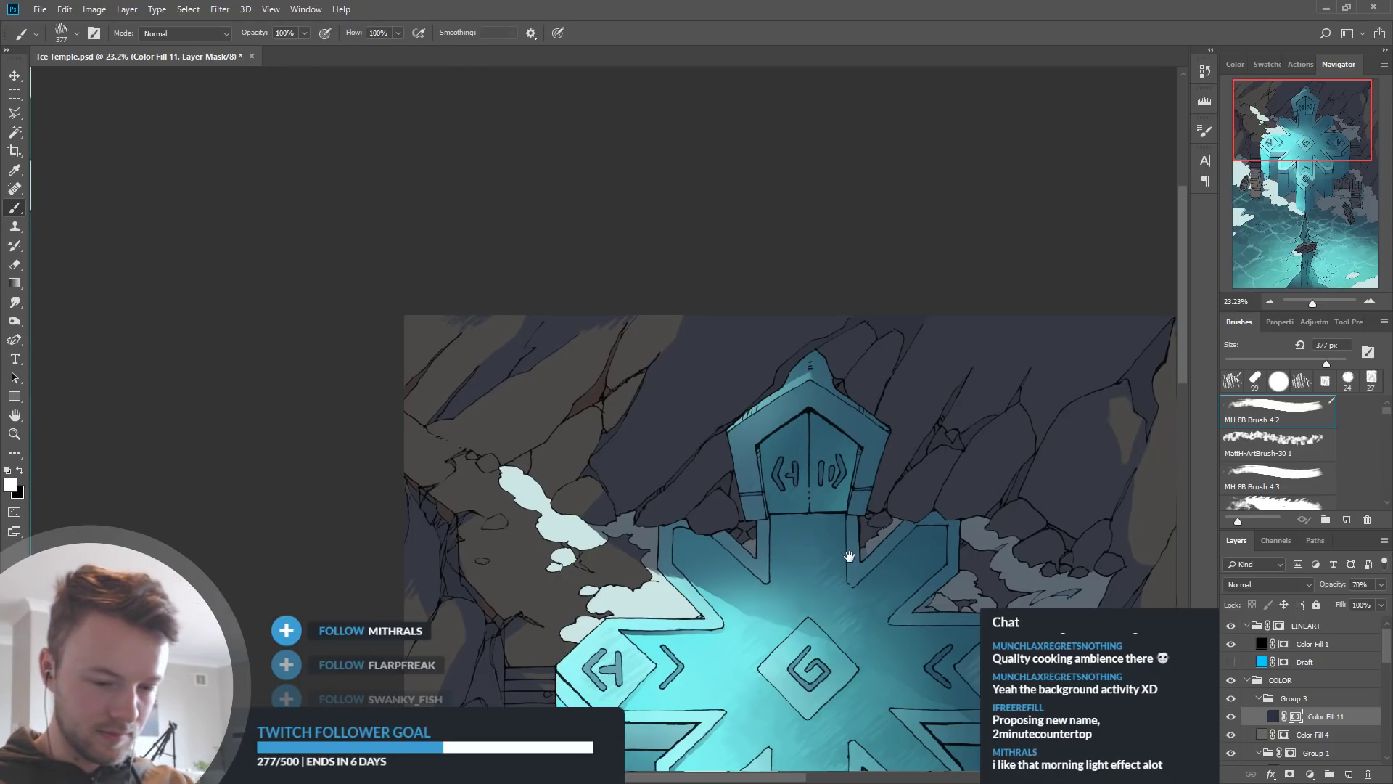
pyautogui.moveTo(849, 558); pyautogui.dragTo(846, 512)
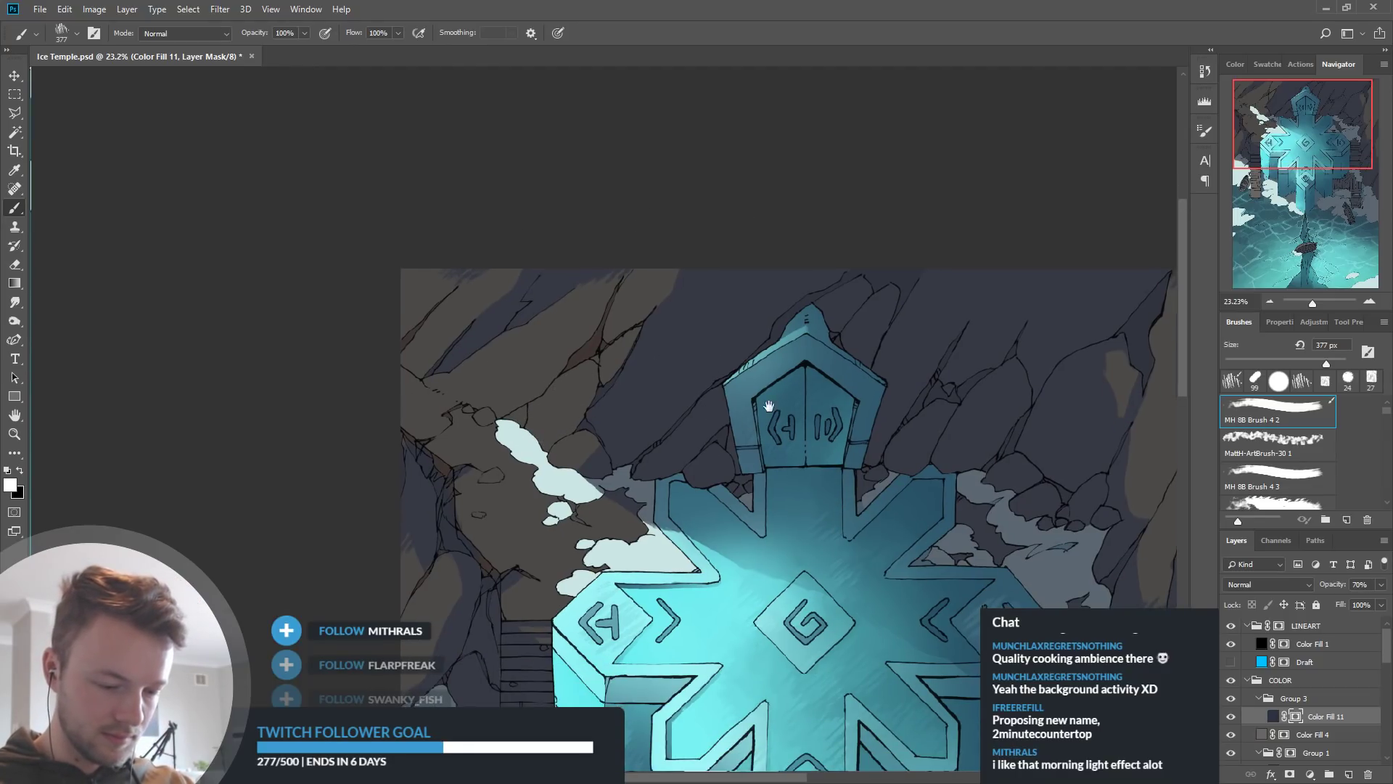
pyautogui.moveTo(771, 420); pyautogui.dragTo(761, 314)
pyautogui.moveTo(919, 532); pyautogui.dragTo(833, 449)
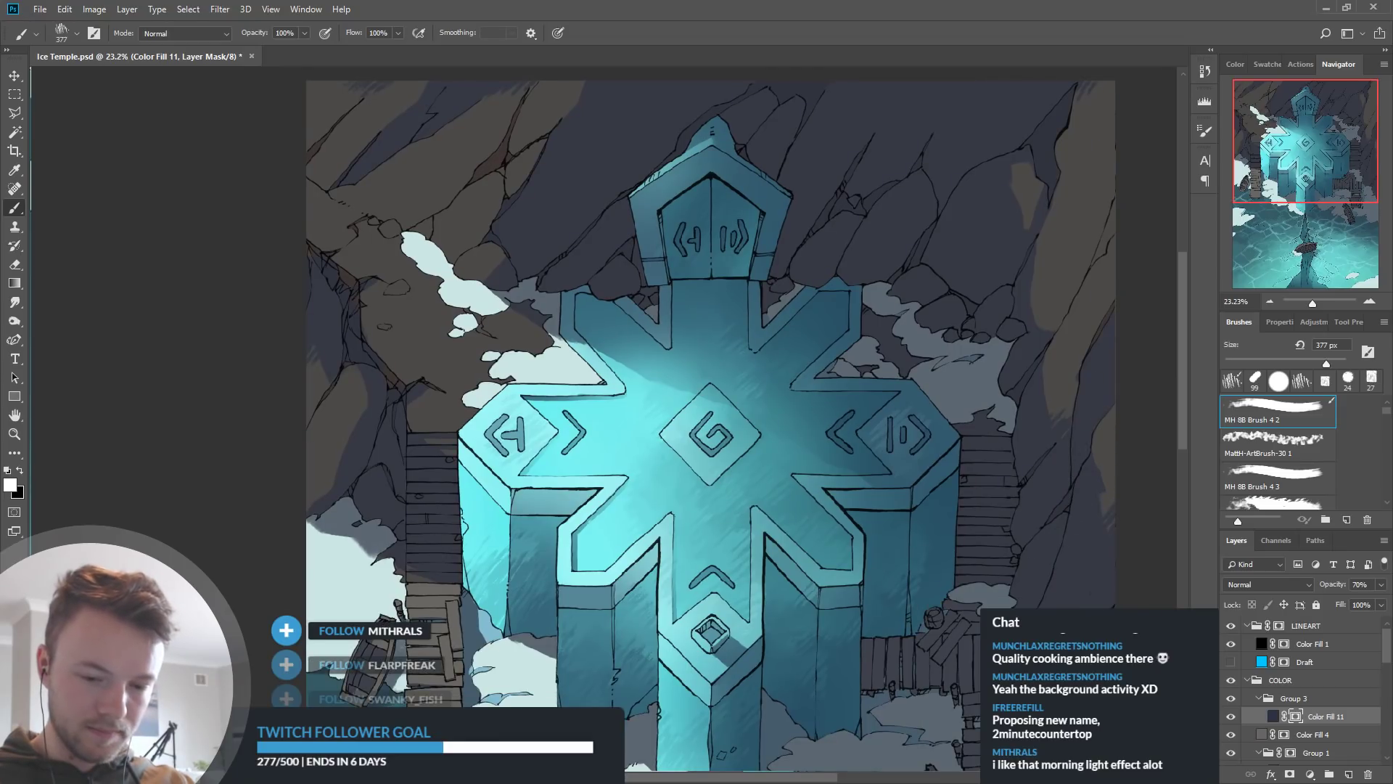
# Select the right-hand wooden staircase with a rectangle and lighten its shadow with a black gradient on Color Fill 11's mask
pyautogui.press('x')
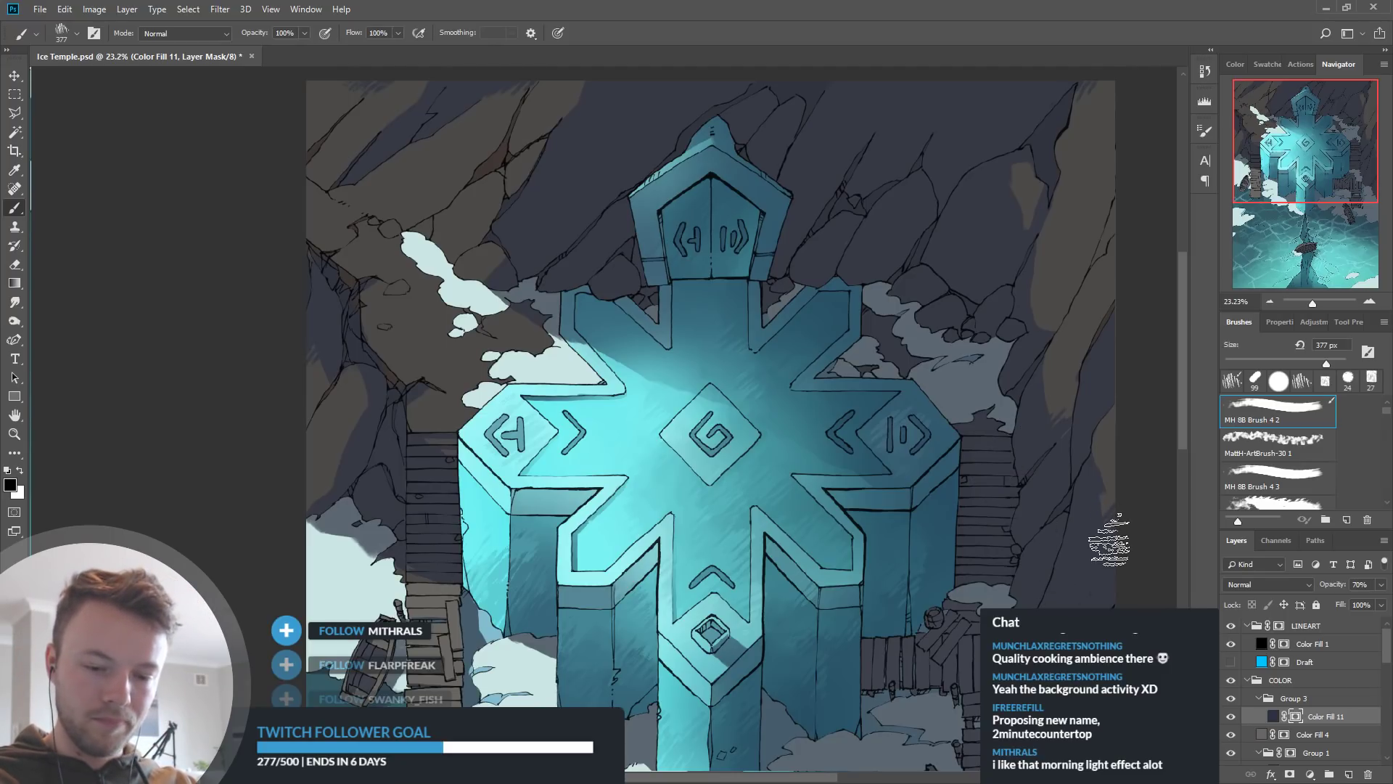
pyautogui.scroll(10, 1109, 541)
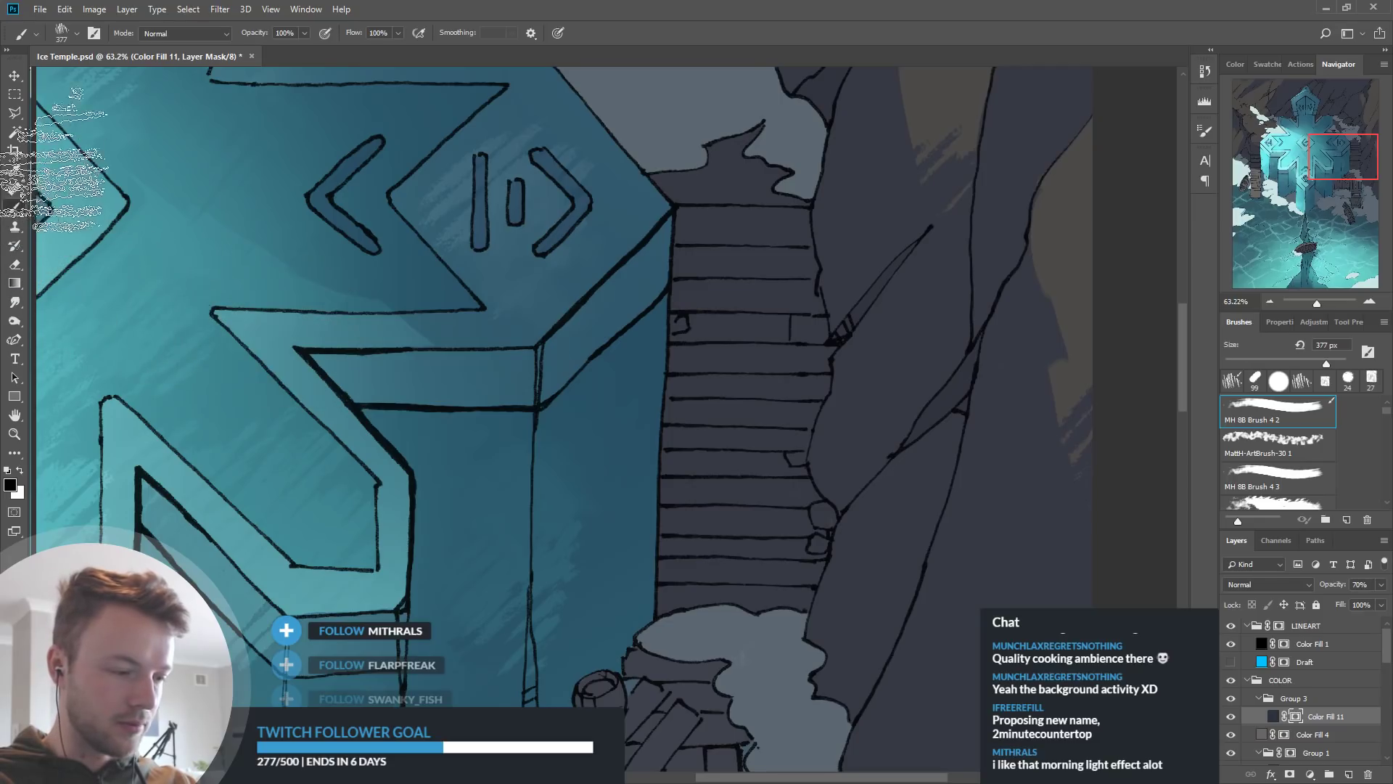
pyautogui.click(14, 95)
pyautogui.moveTo(669, 204); pyautogui.dragTo(810, 609)
pyautogui.click(15, 283)
pyautogui.scroll(-3, 876, 589)
pyautogui.moveTo(785, 121); pyautogui.dragTo(794, 615)
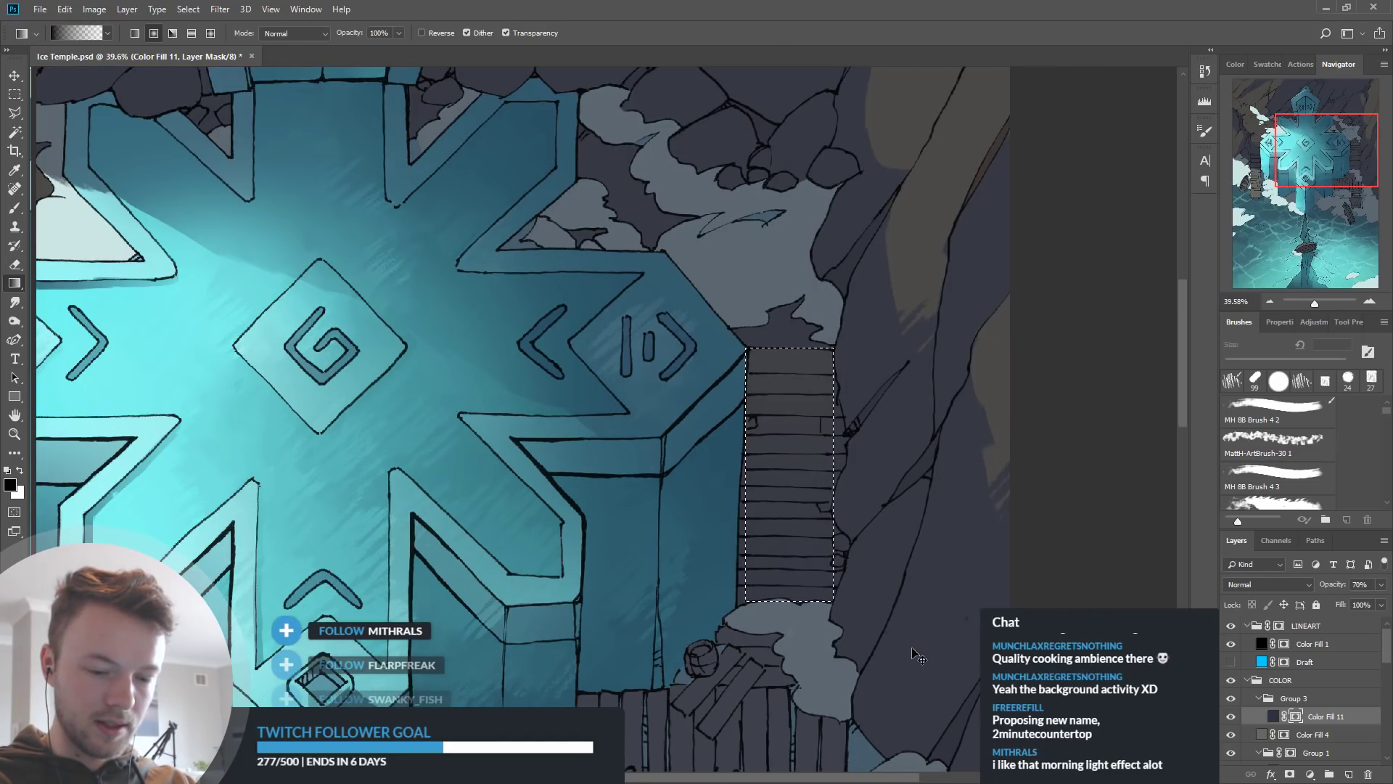
pyautogui.scroll(-2, 907, 580)
pyautogui.scroll(-1, 903, 558)
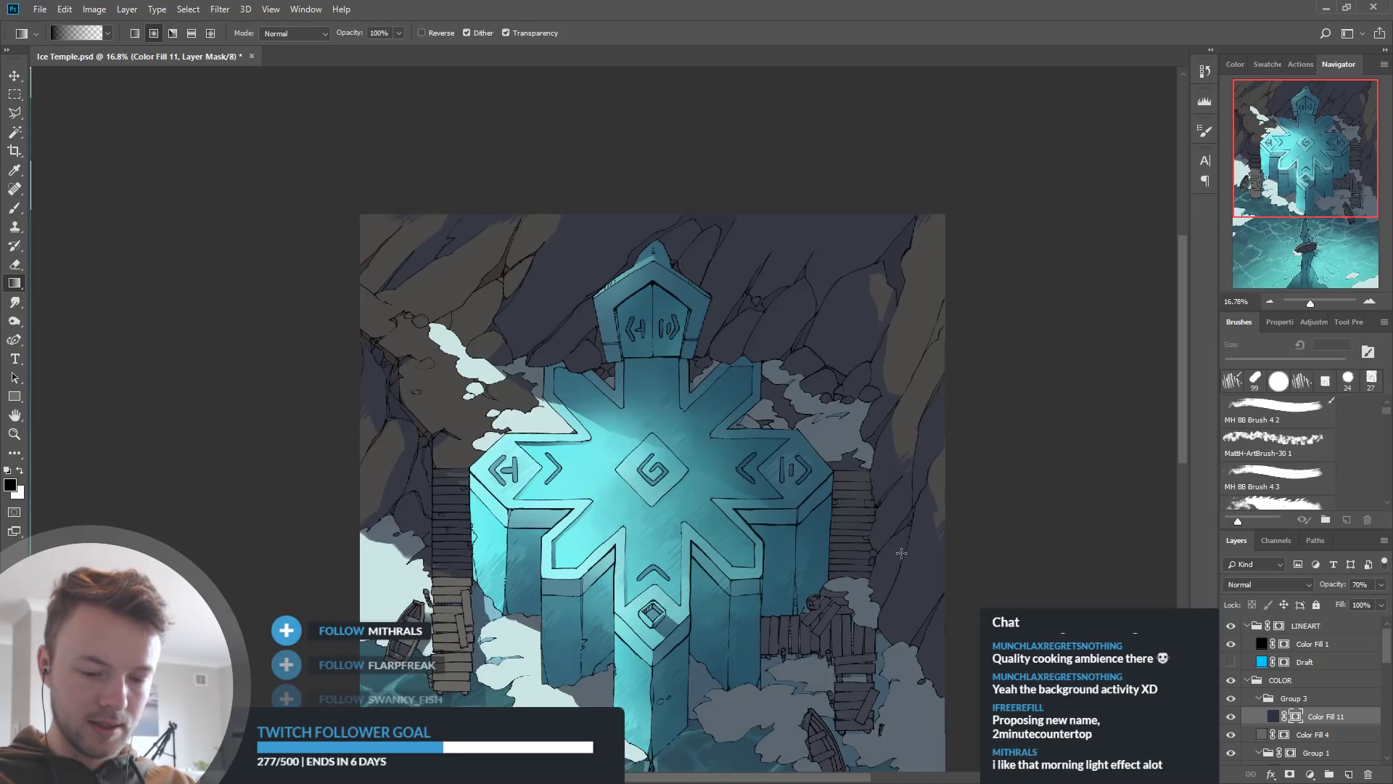
# Paint white on Color Fill 11's mask around the right-hand staircase's cliff and top edges with the 52 px Hard Round brush
pyautogui.scroll(3, 912, 547)
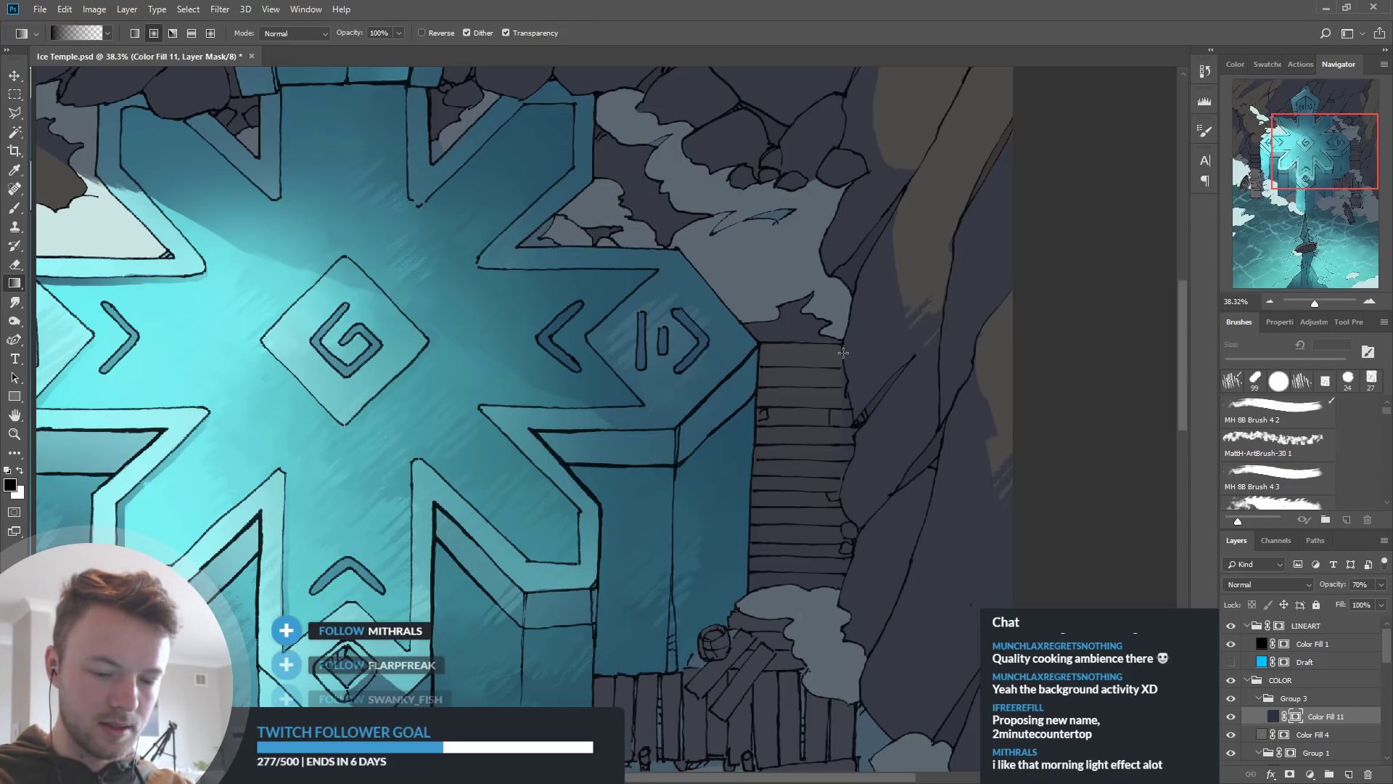
pyautogui.scroll(3, 843, 353)
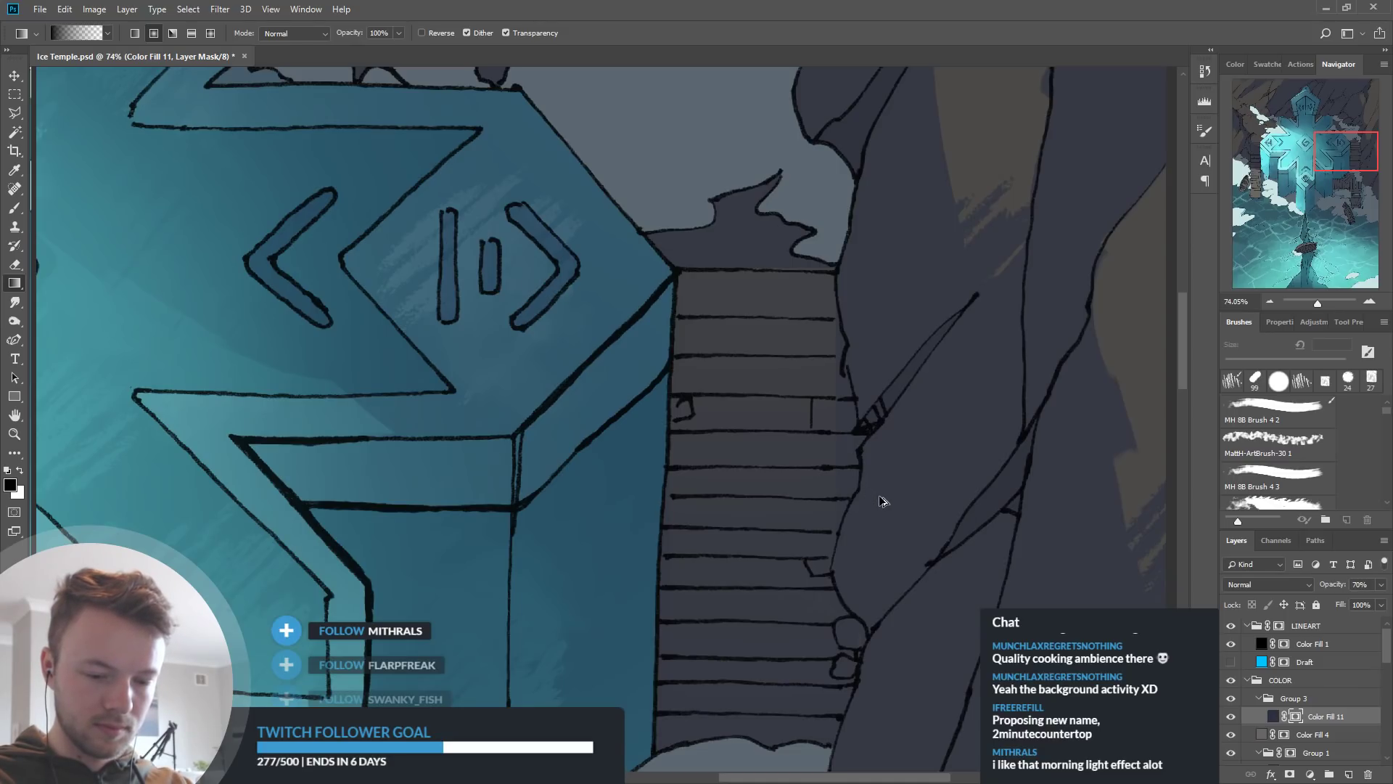
pyautogui.press('b')
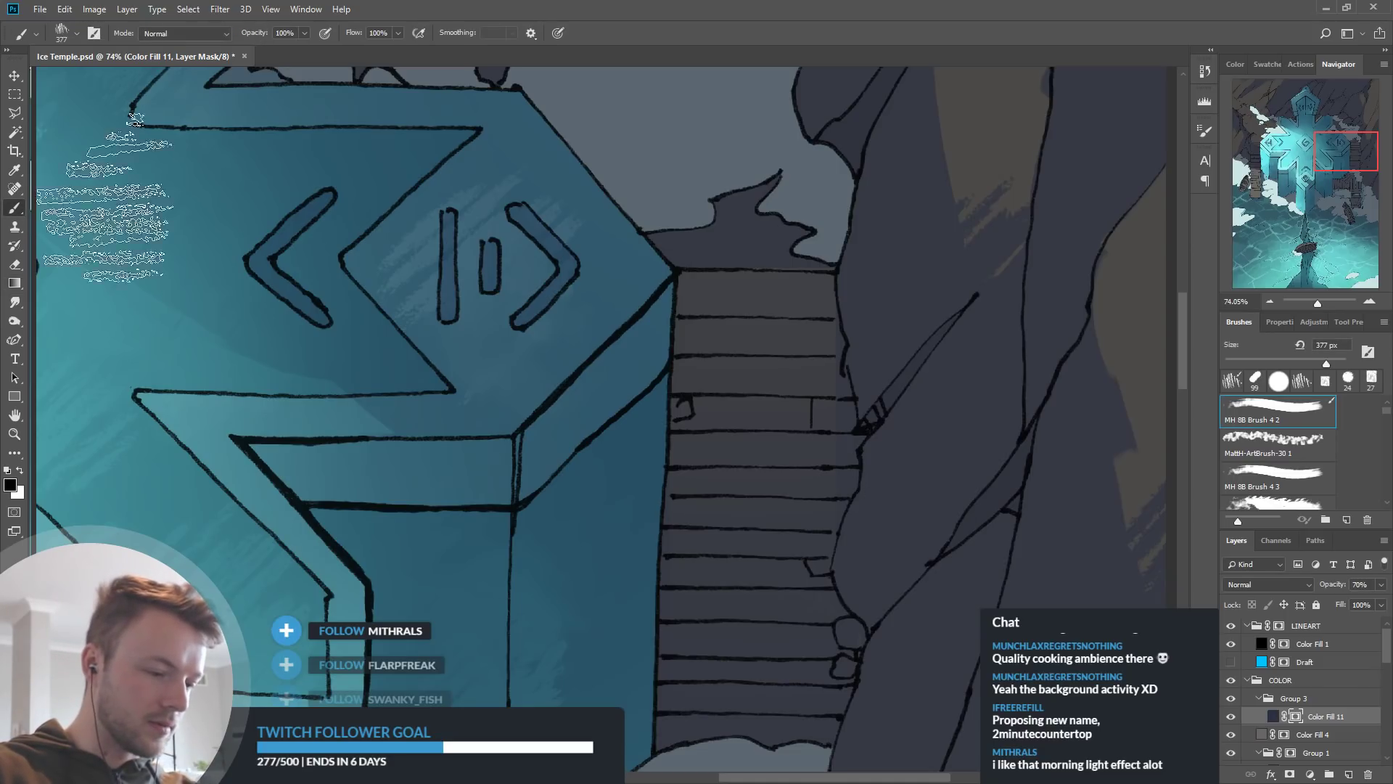
pyautogui.click(1277, 381)
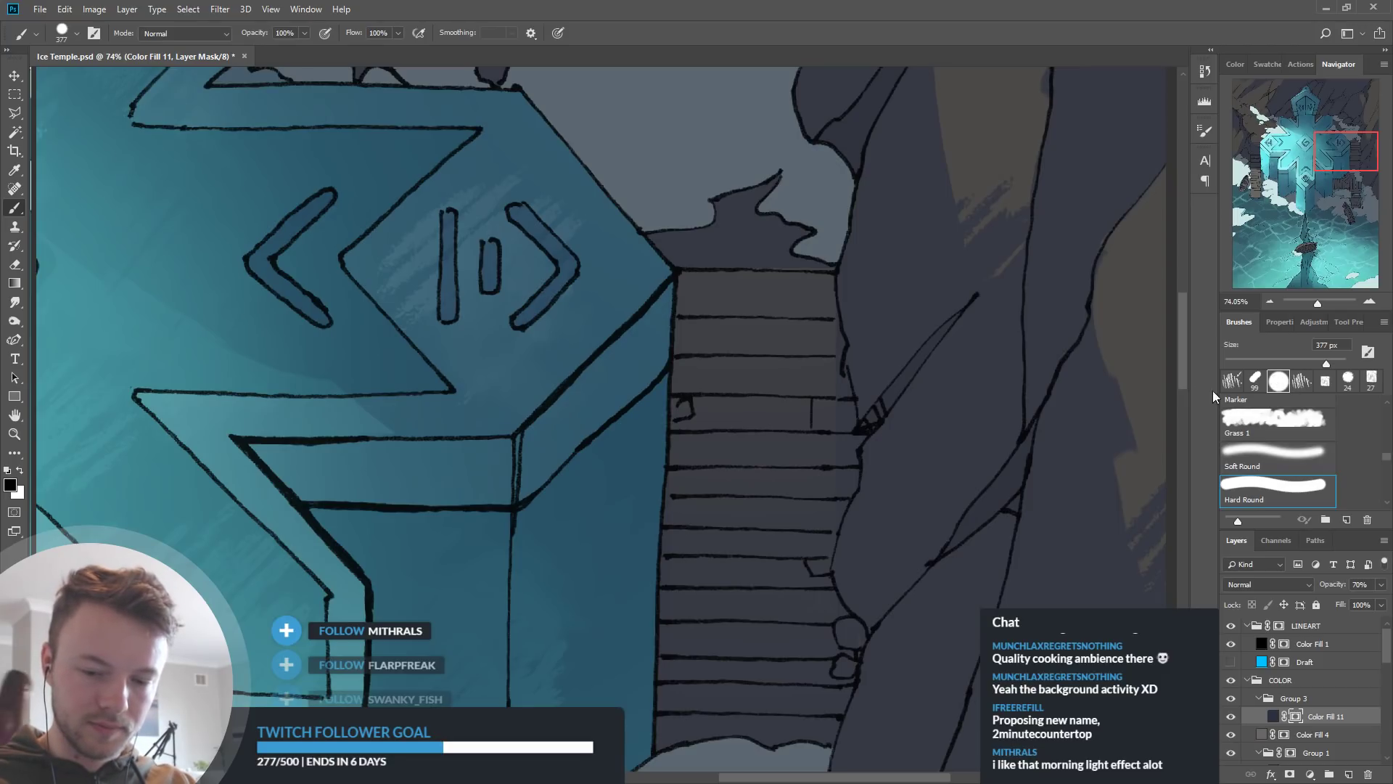
pyautogui.click(1257, 363)
pyautogui.keyDown('alt'); pyautogui.click(866, 371); pyautogui.keyUp('alt')
pyautogui.moveTo(852, 334)
pyautogui.mouseDown()
pyautogui.moveTo(867, 390)
pyautogui.moveTo(843, 400)
pyautogui.mouseUp()
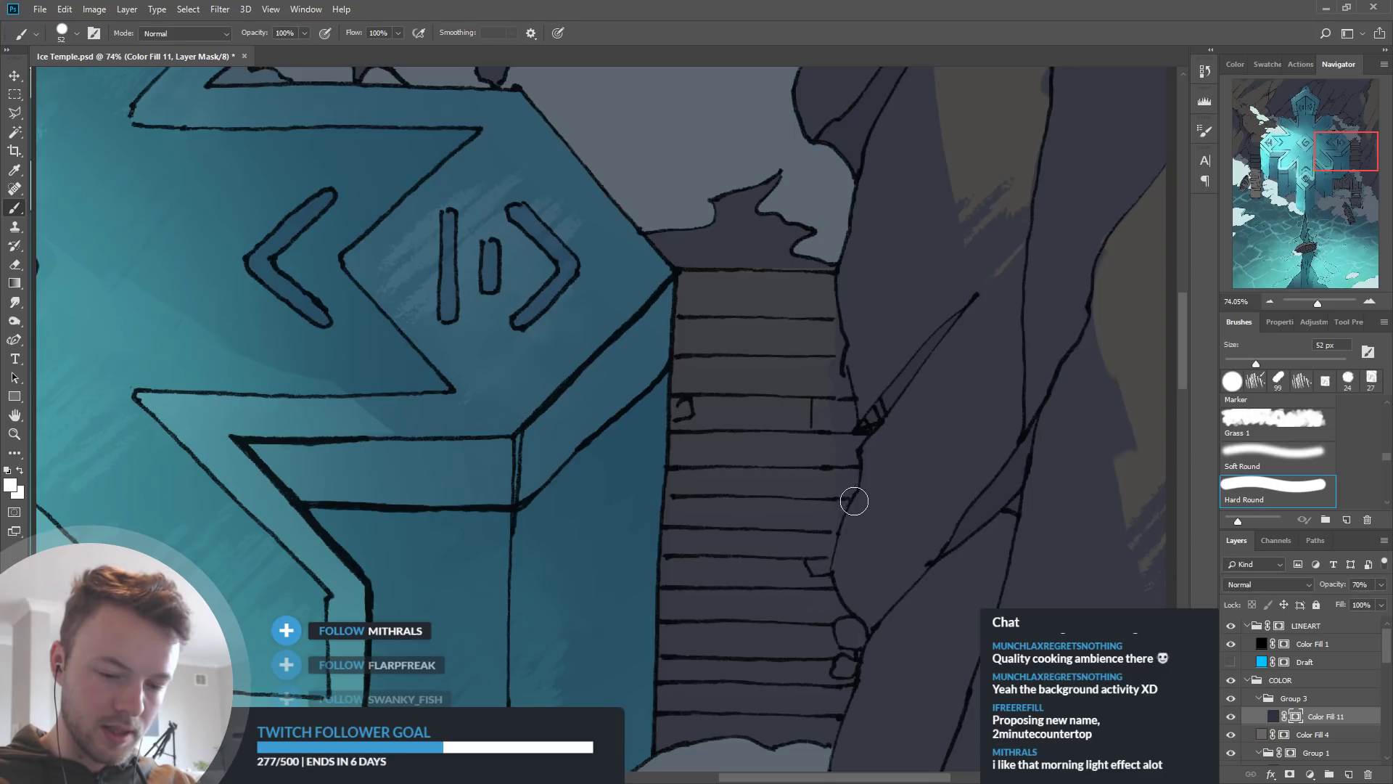
pyautogui.moveTo(846, 262); pyautogui.dragTo(746, 247)
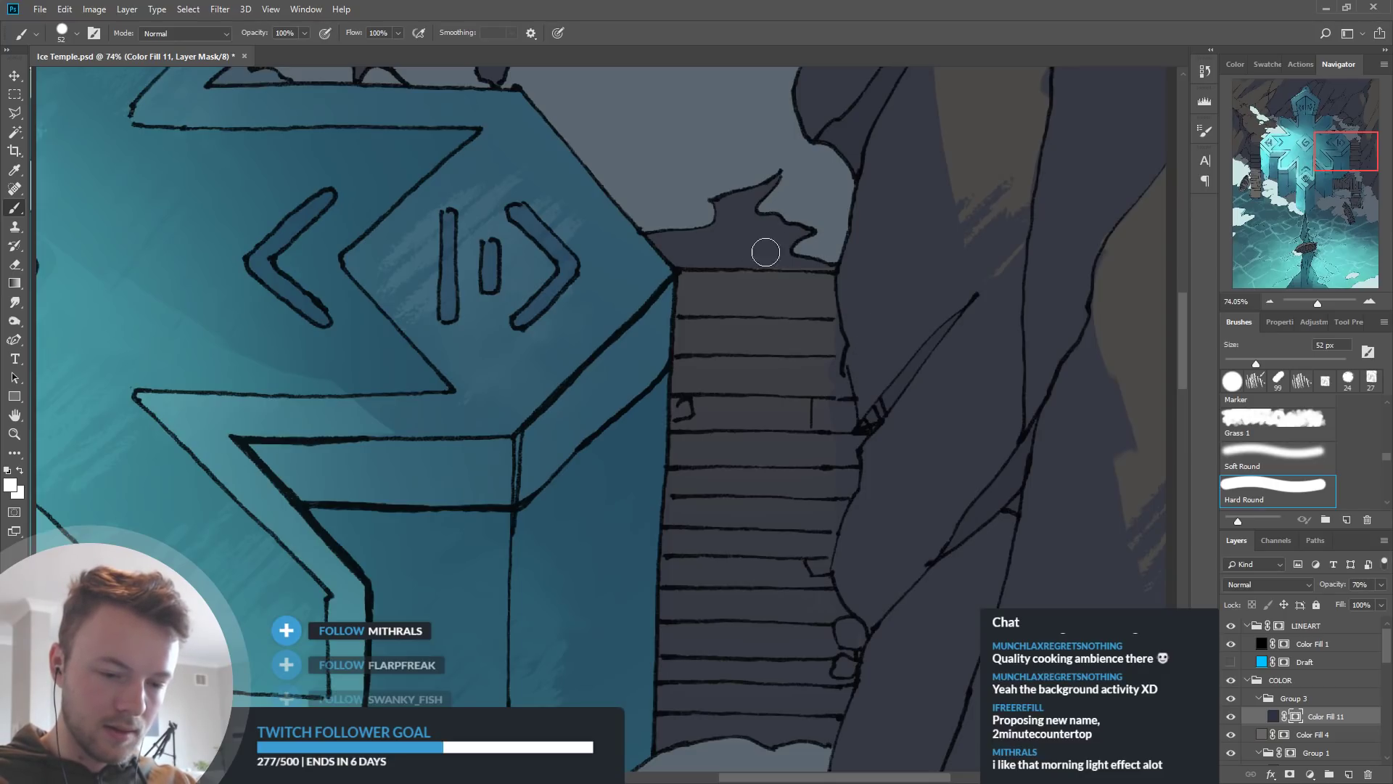
# Paint shadow bands beneath the step lines of the right-hand staircase on the Color Fill 11 mask, using 30 px and 21 px hard round brushes
pyautogui.scroll(3, 939, 280)
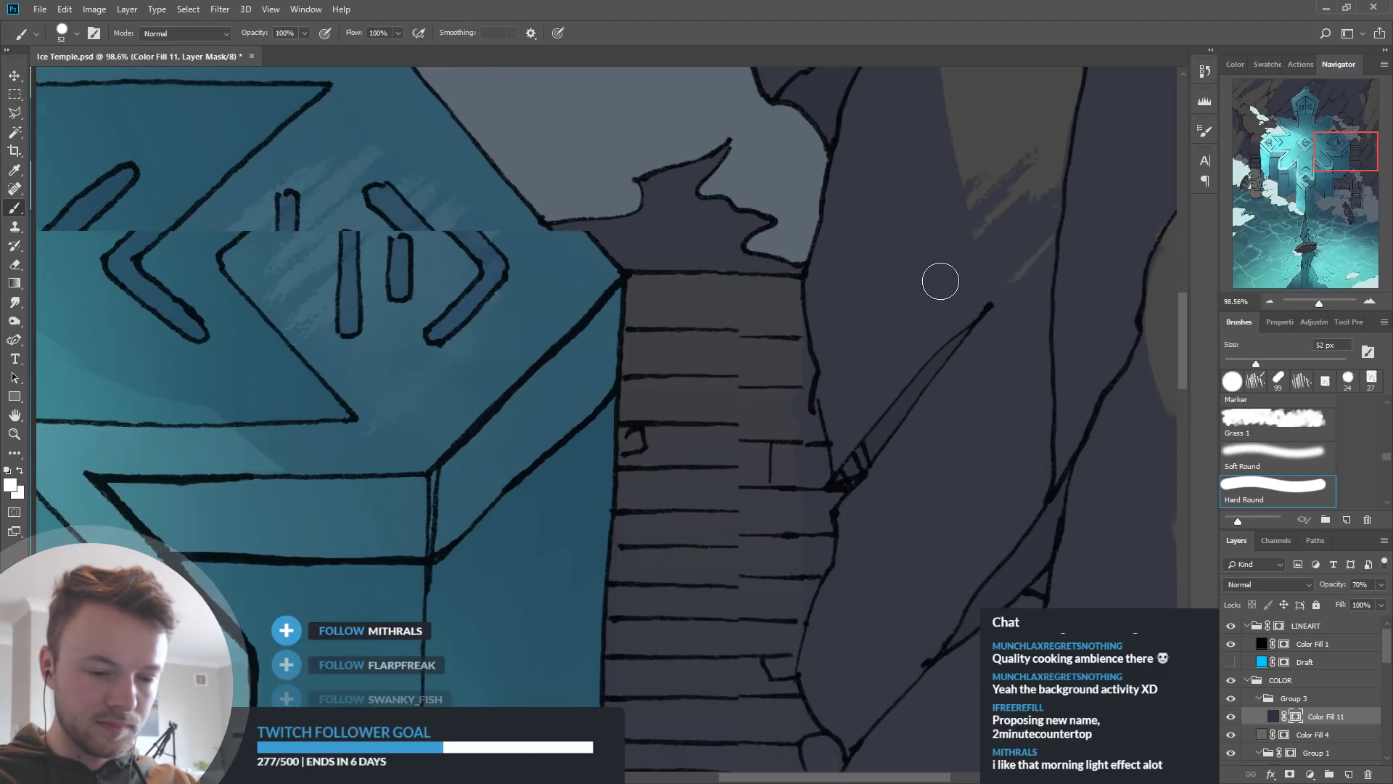
pyautogui.moveTo(513, 274); pyautogui.dragTo(812, 280)
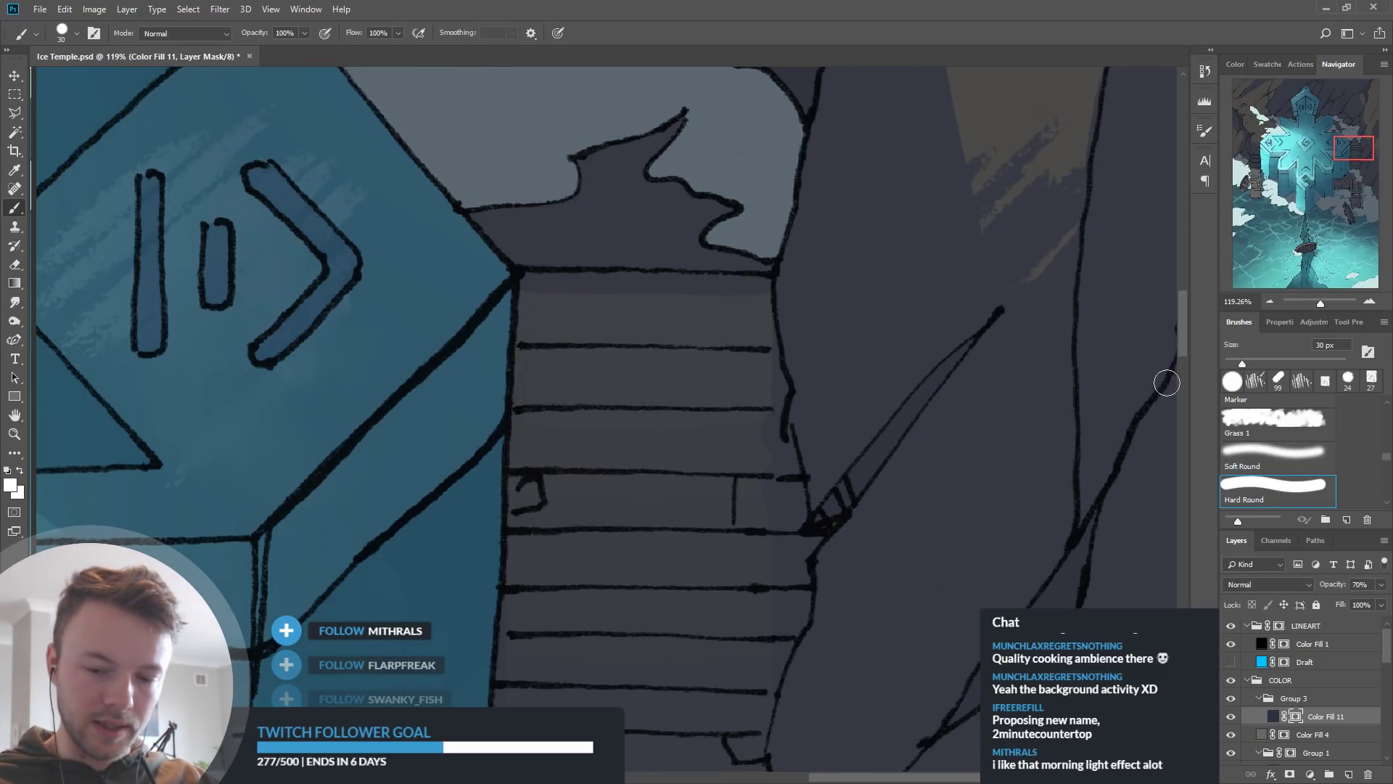
pyautogui.moveTo(1239, 363); pyautogui.dragTo(1234, 363)
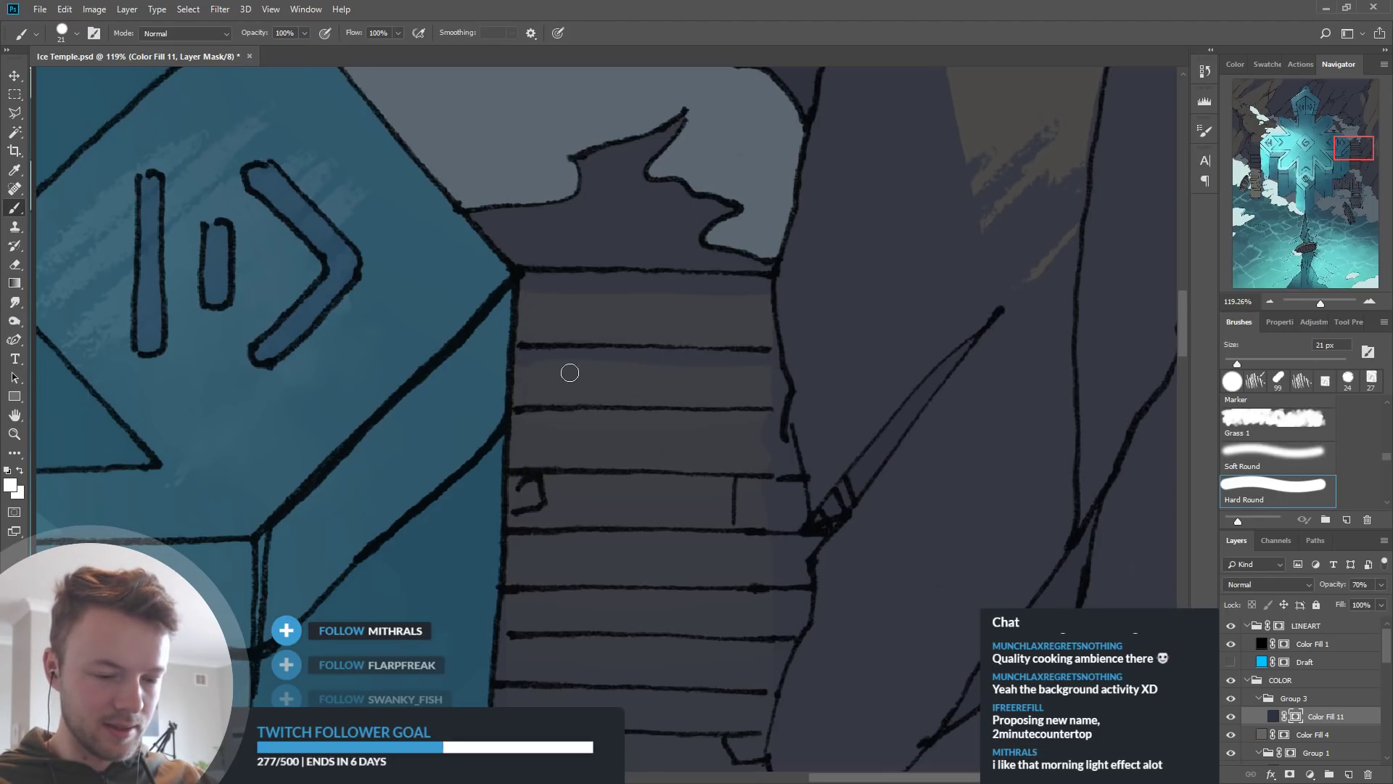
pyautogui.moveTo(898, 499)
pyautogui.mouseDown()
pyautogui.moveTo(936, 507)
pyautogui.moveTo(1049, 473)
pyautogui.mouseUp()
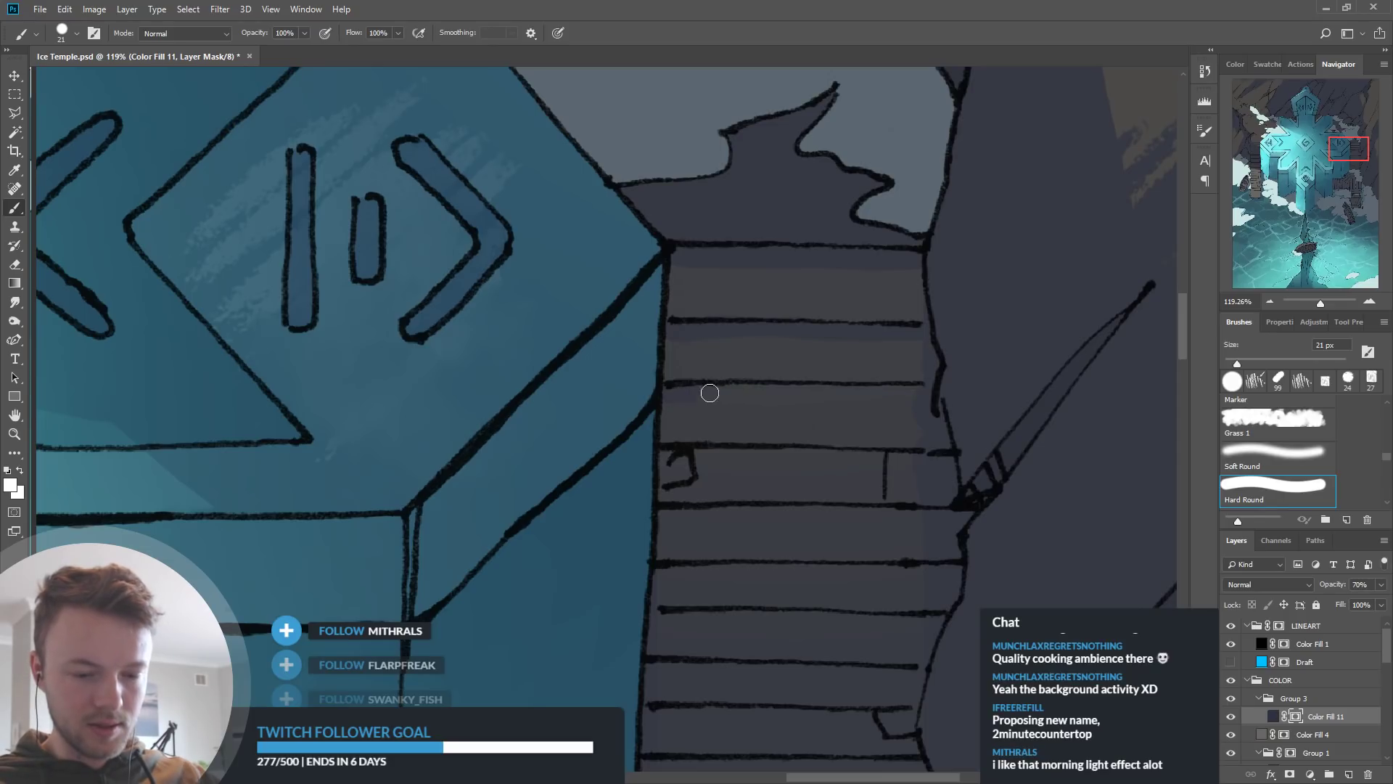
pyautogui.moveTo(942, 499); pyautogui.dragTo(919, 402)
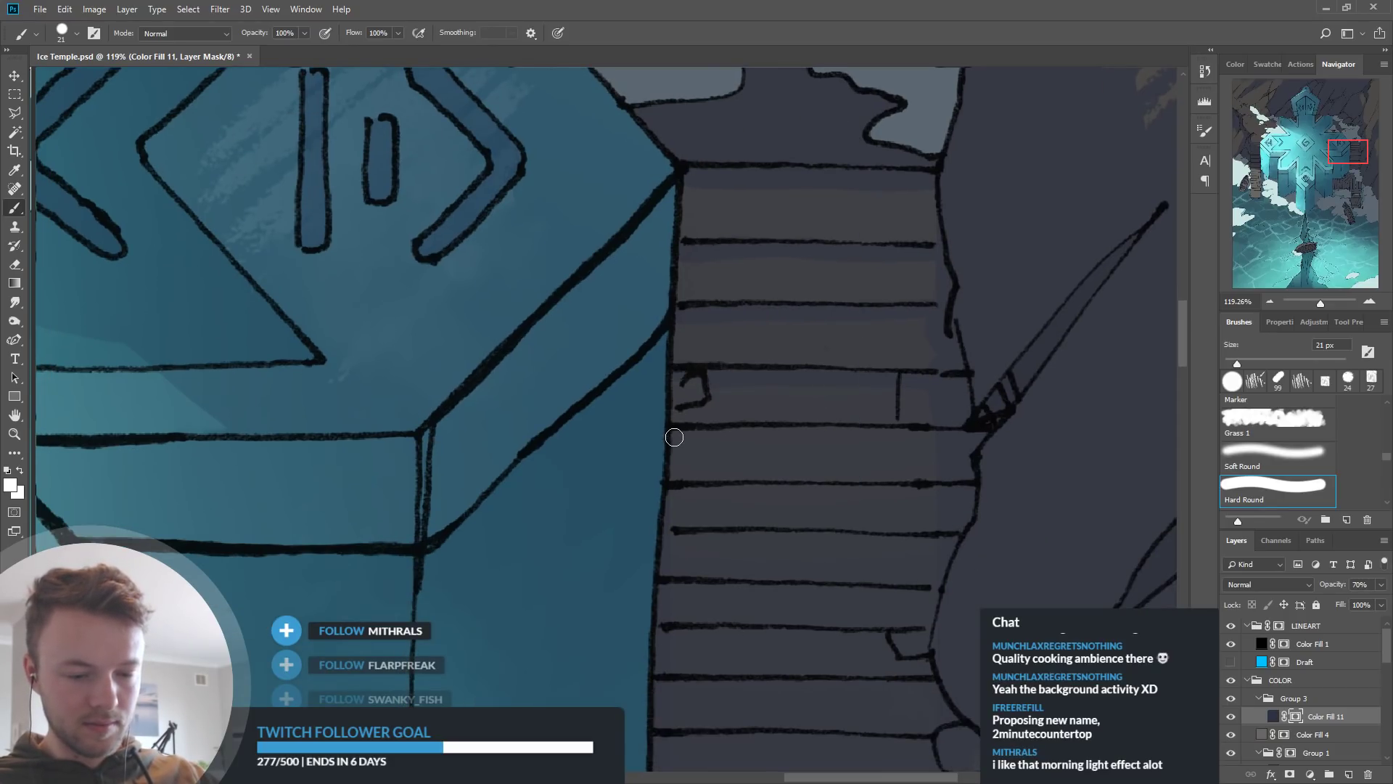
pyautogui.moveTo(731, 491); pyautogui.dragTo(982, 491)
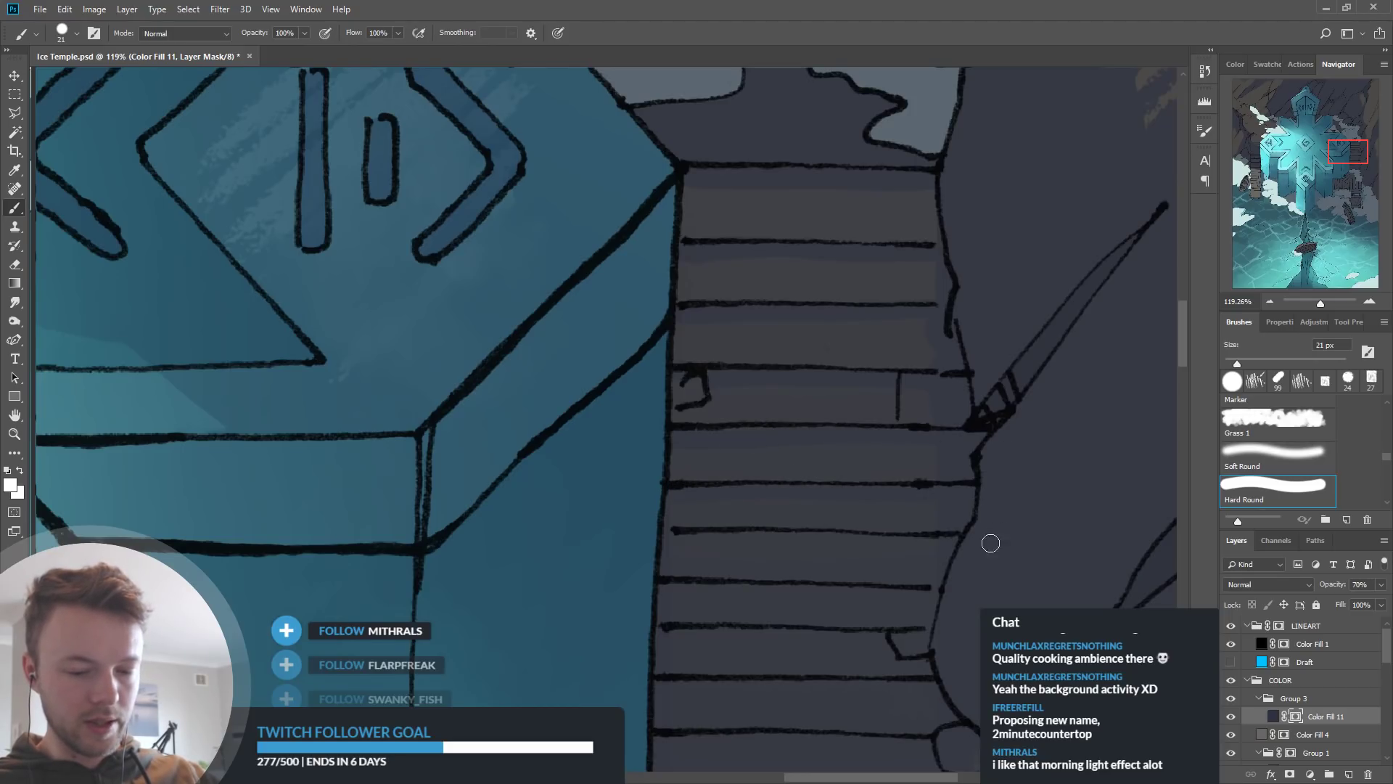
pyautogui.moveTo(984, 539); pyautogui.dragTo(1018, 415)
pyautogui.moveTo(711, 417); pyautogui.dragTo(989, 421)
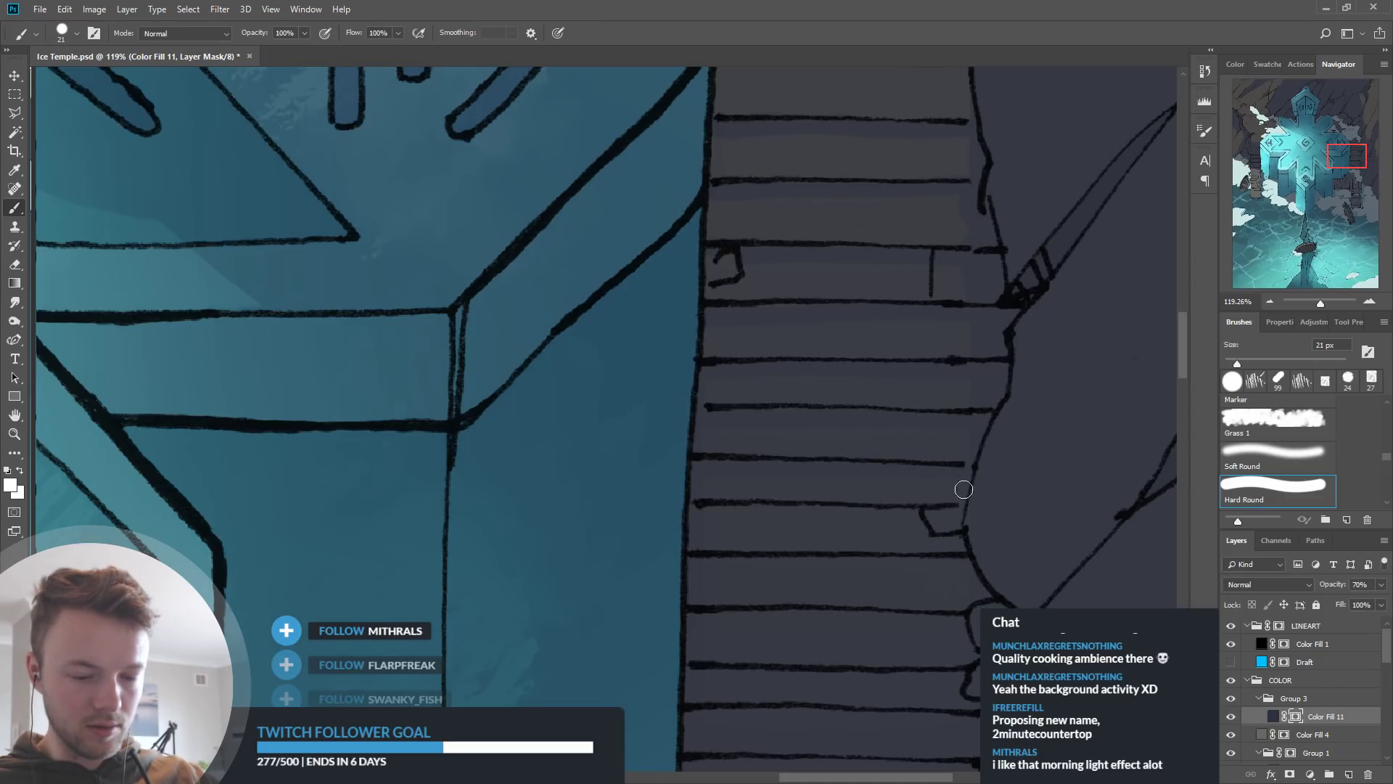
pyautogui.moveTo(697, 513)
pyautogui.mouseDown()
pyautogui.moveTo(982, 522)
pyautogui.moveTo(997, 402)
pyautogui.mouseUp()
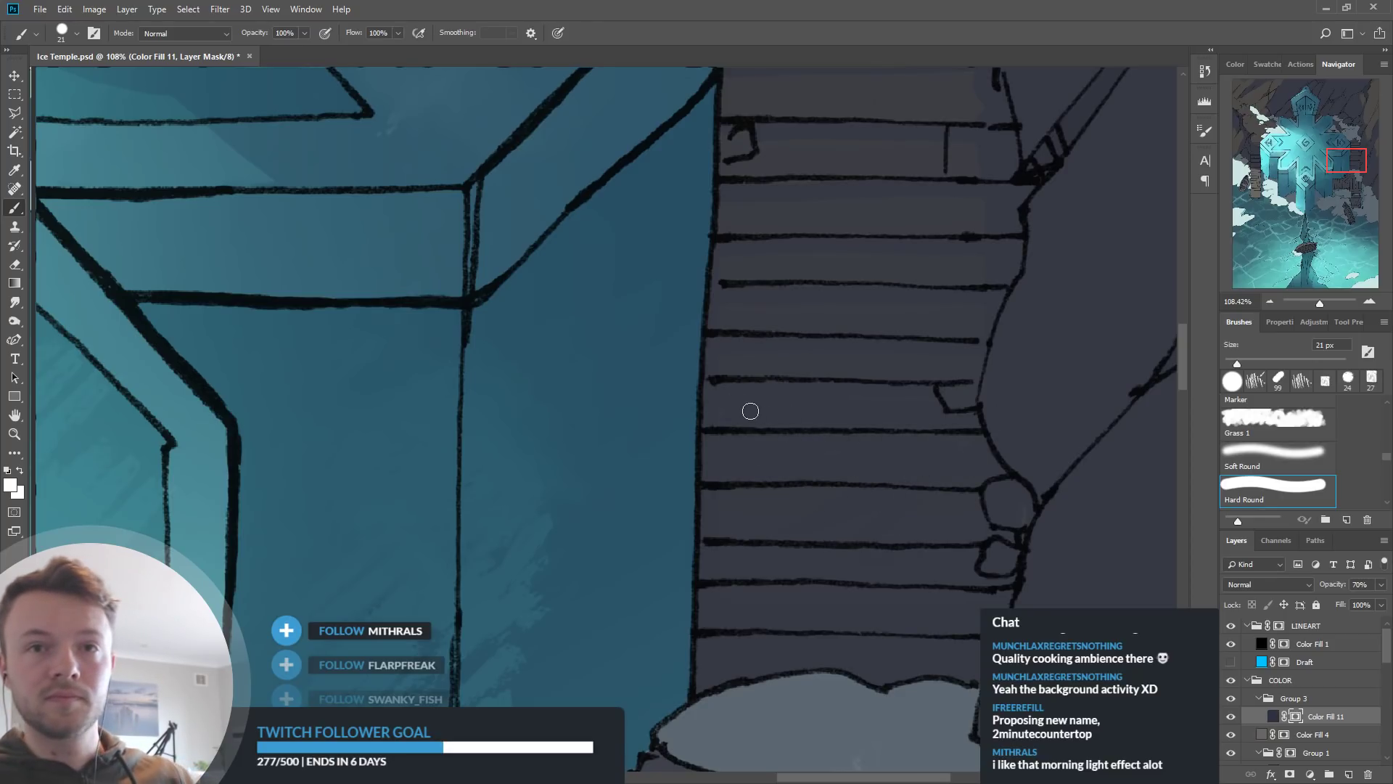
# Review the whole painting and compare it with the Color Fill 11 shadows hidden and shown
pyautogui.hotkey('ctrl', '0')
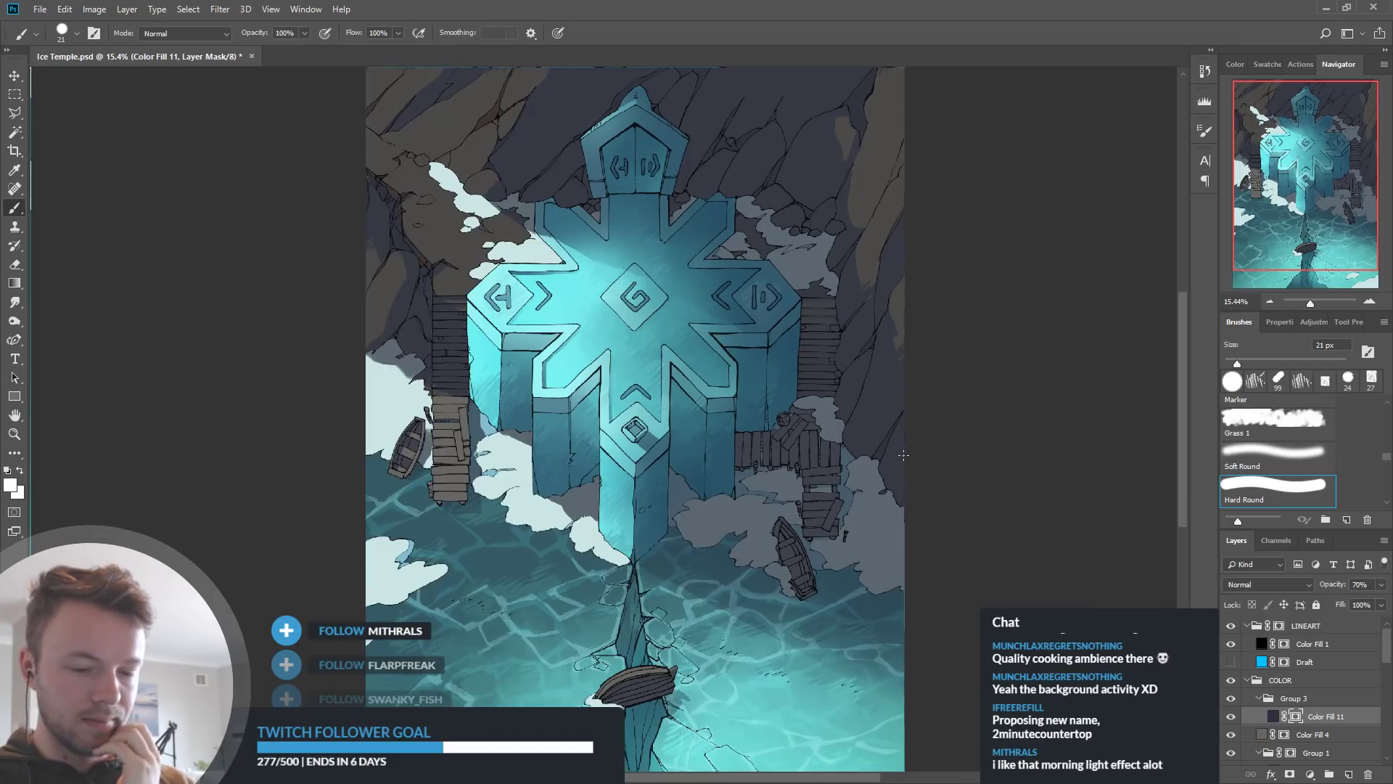
pyautogui.scroll(-2, 915, 402)
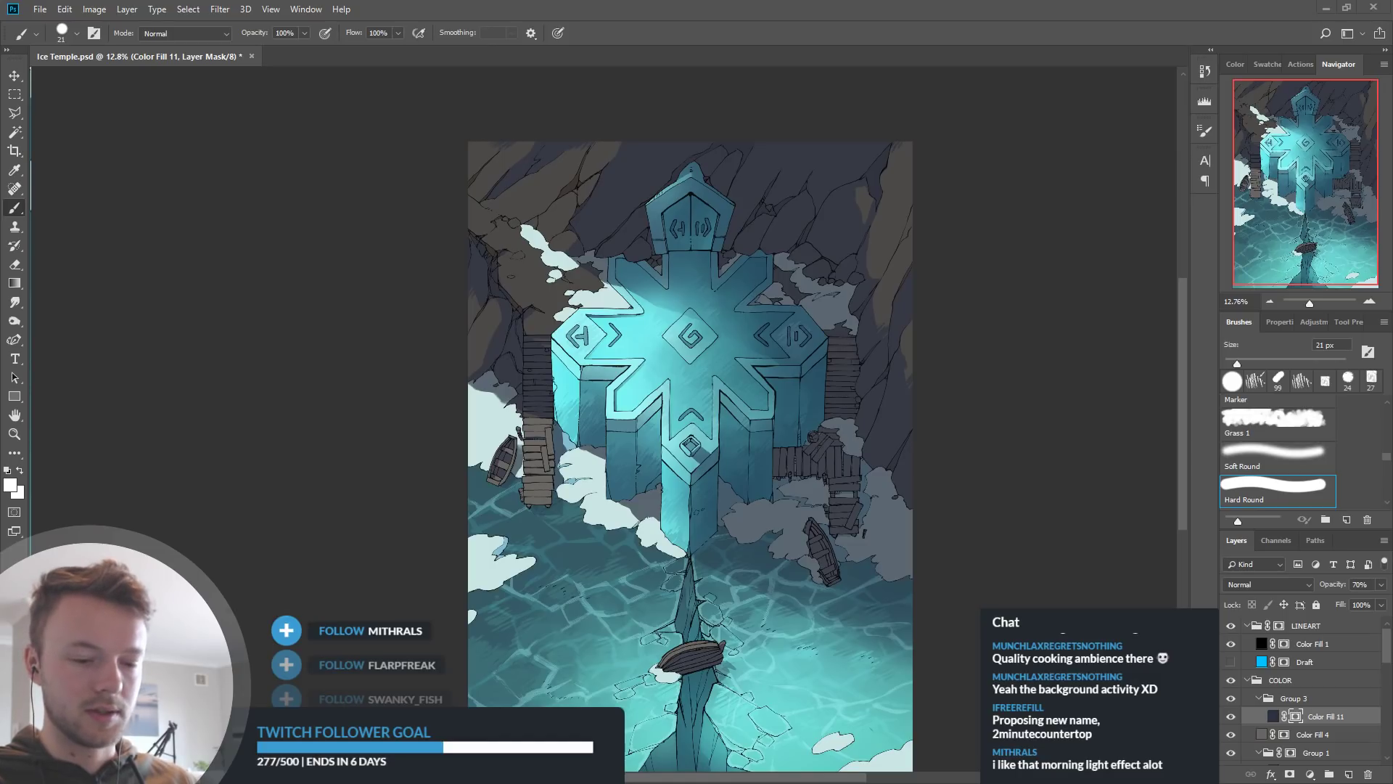
pyautogui.scroll(3, 798, 304)
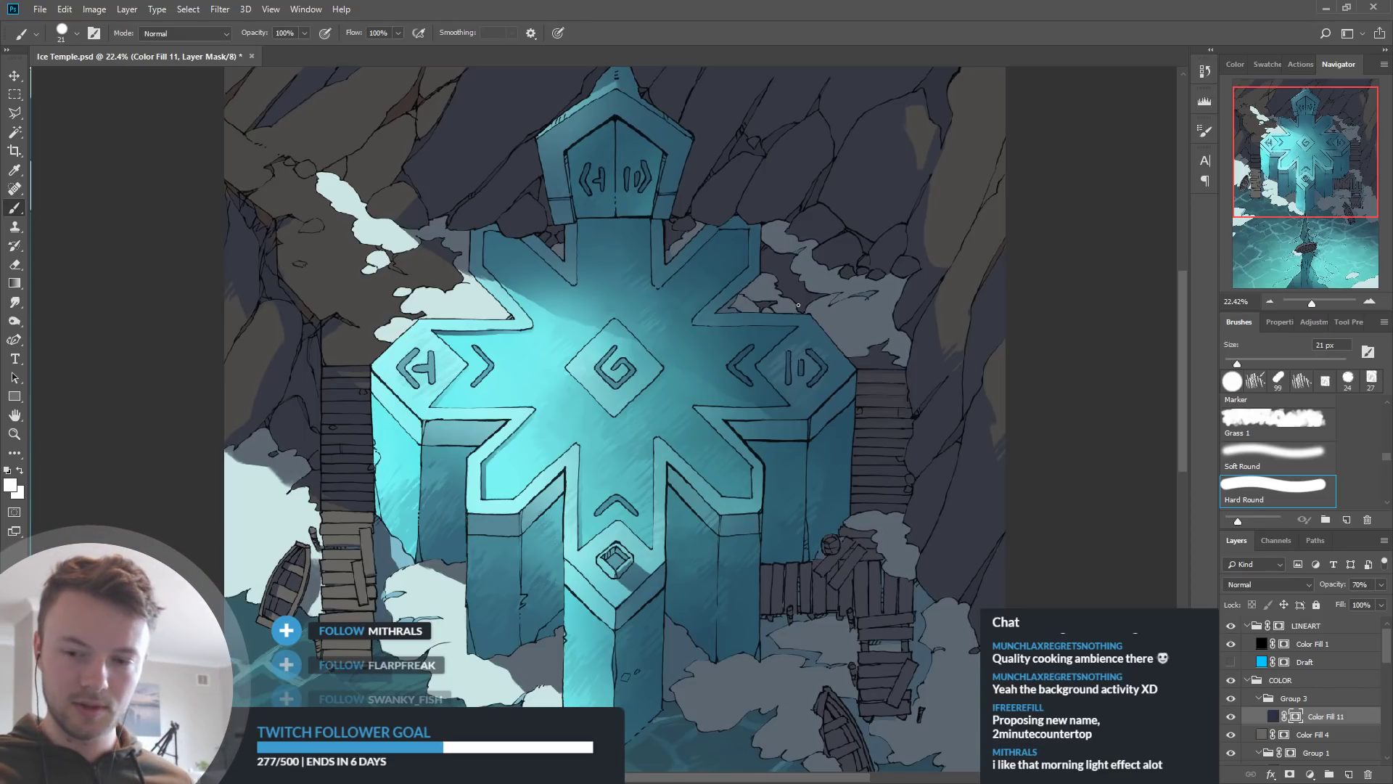
pyautogui.scroll(-2, 882, 268)
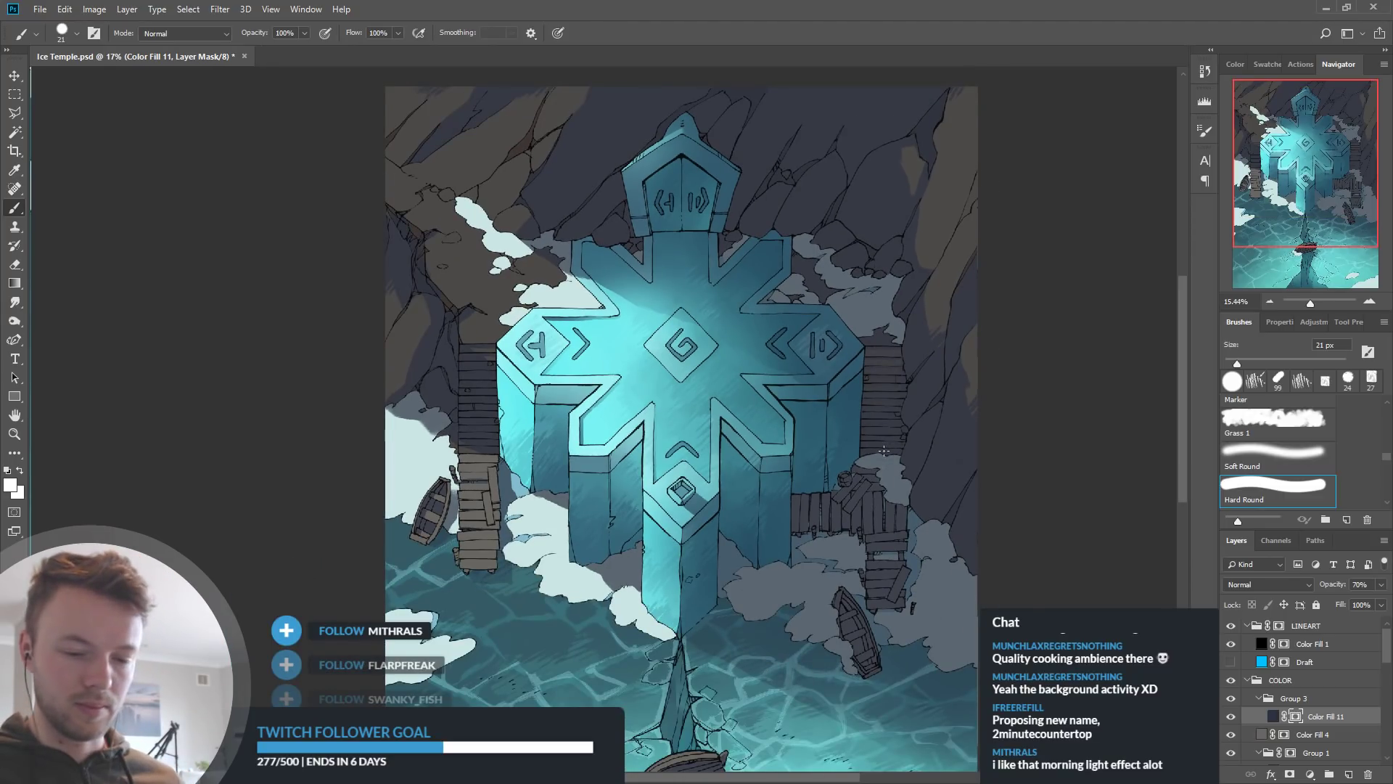
pyautogui.scroll(-1, 883, 450)
pyautogui.click(1230, 716)
pyautogui.click(1230, 717)
pyautogui.click(1231, 717)
pyautogui.click(1230, 717)
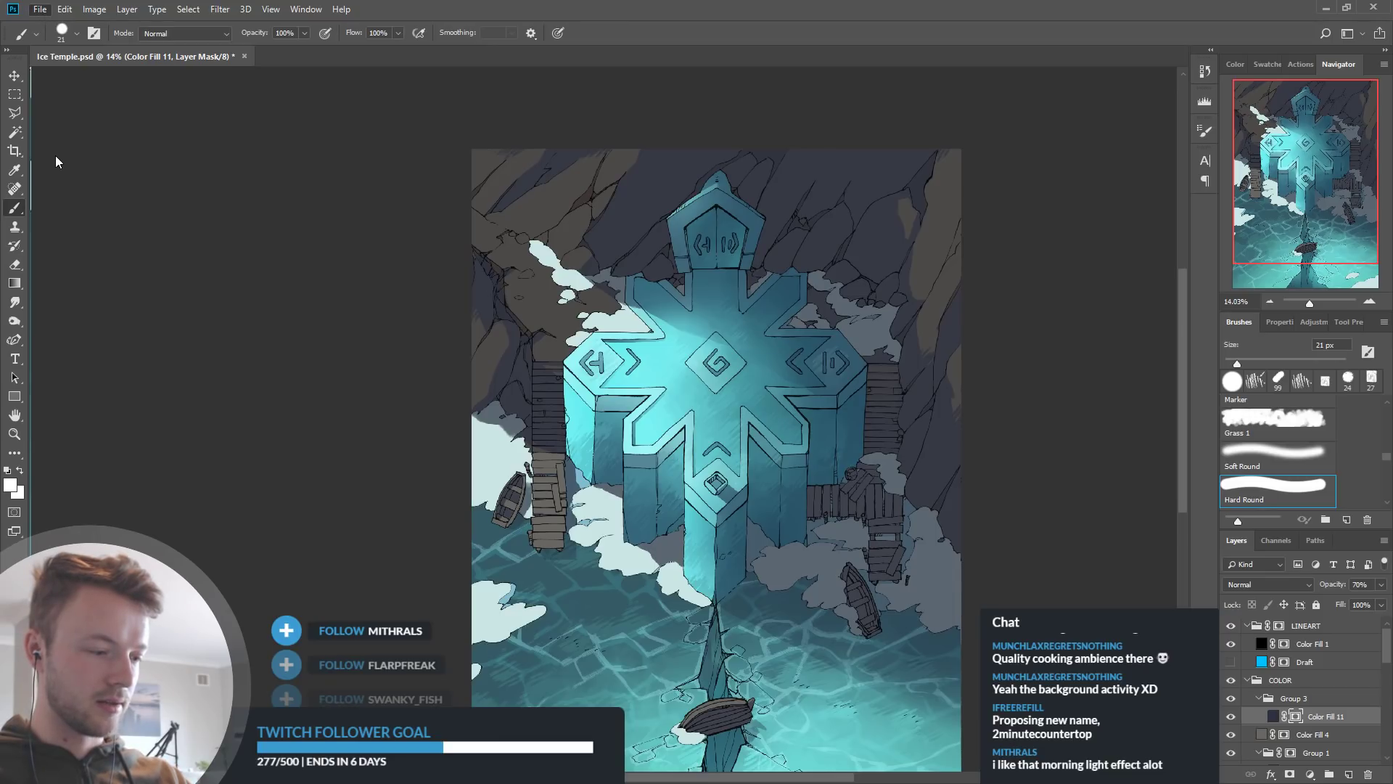
# Save the Ice Temple.psd document
pyautogui.hotkey('ctrl', 's')
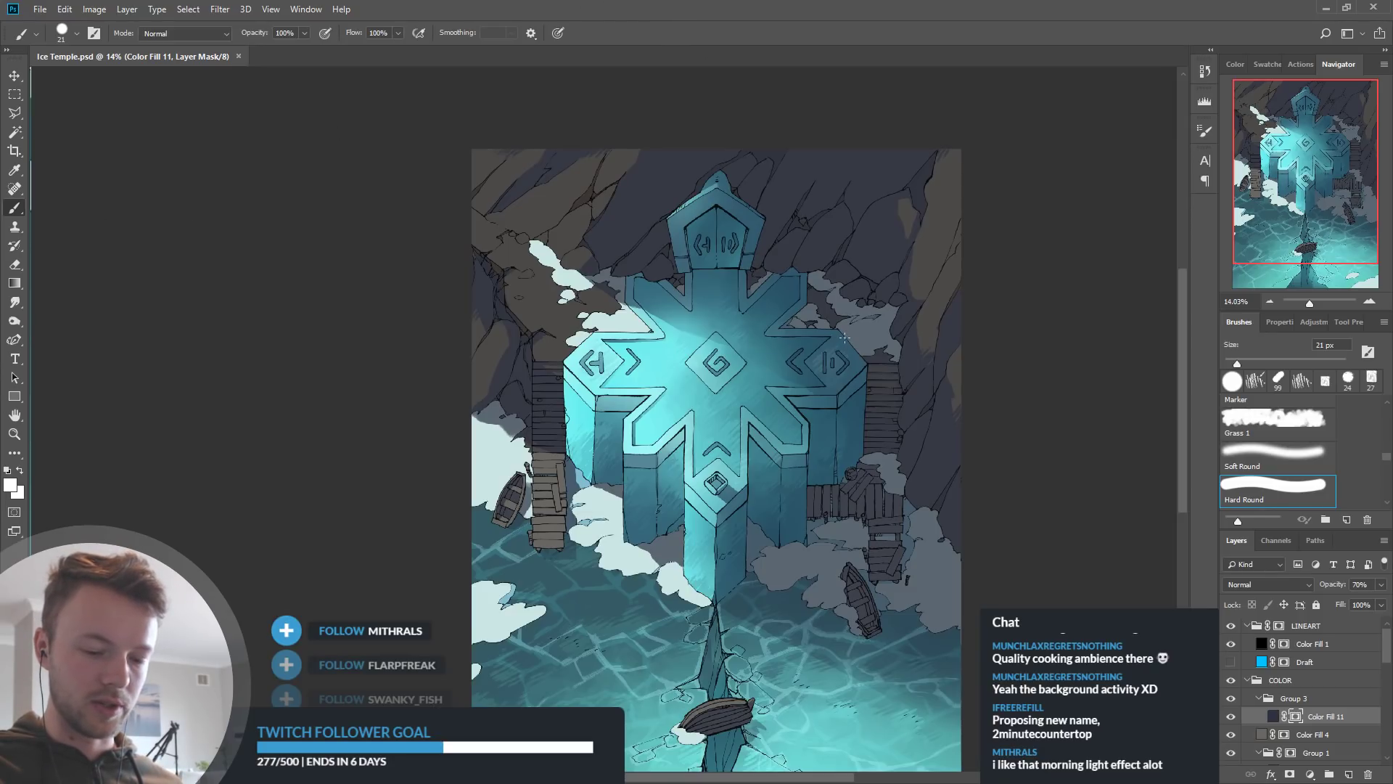
pyautogui.hotkey('ctrl', '0')
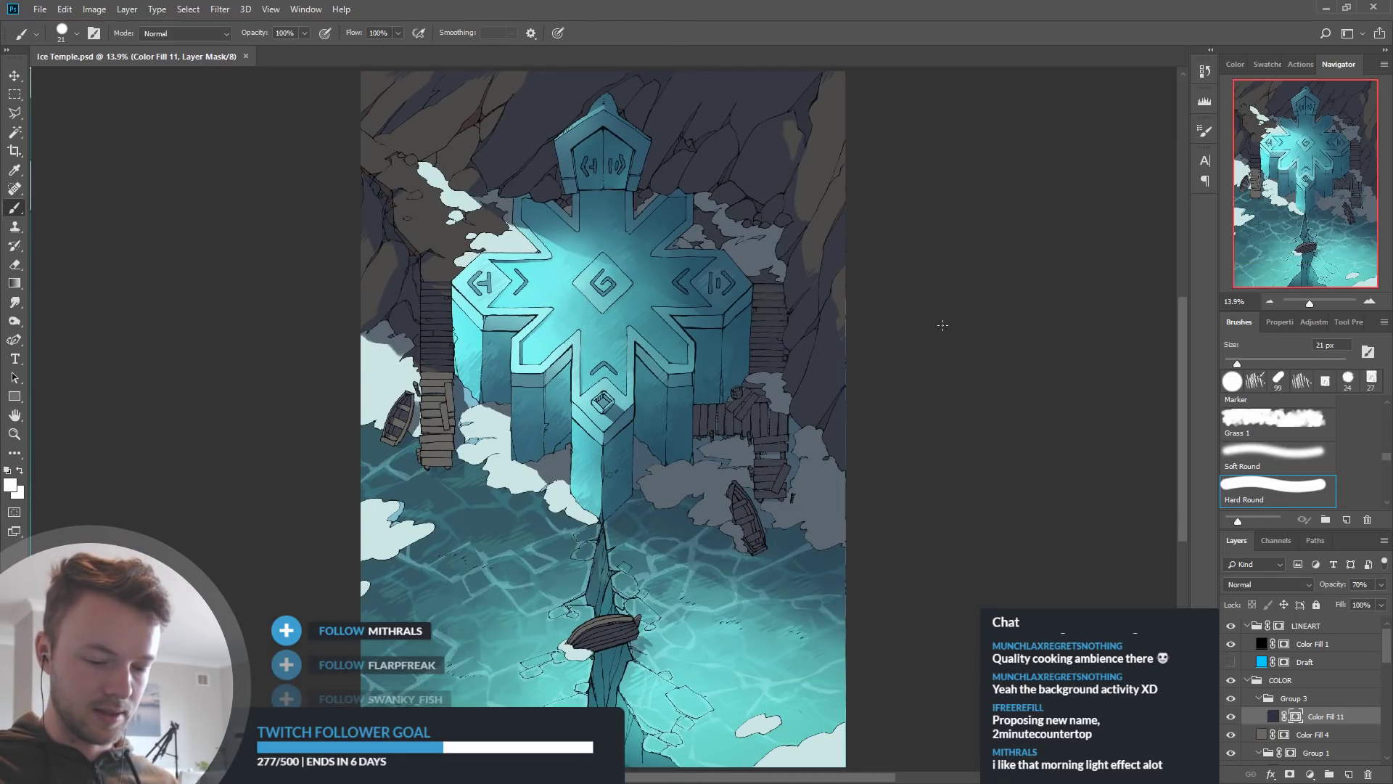
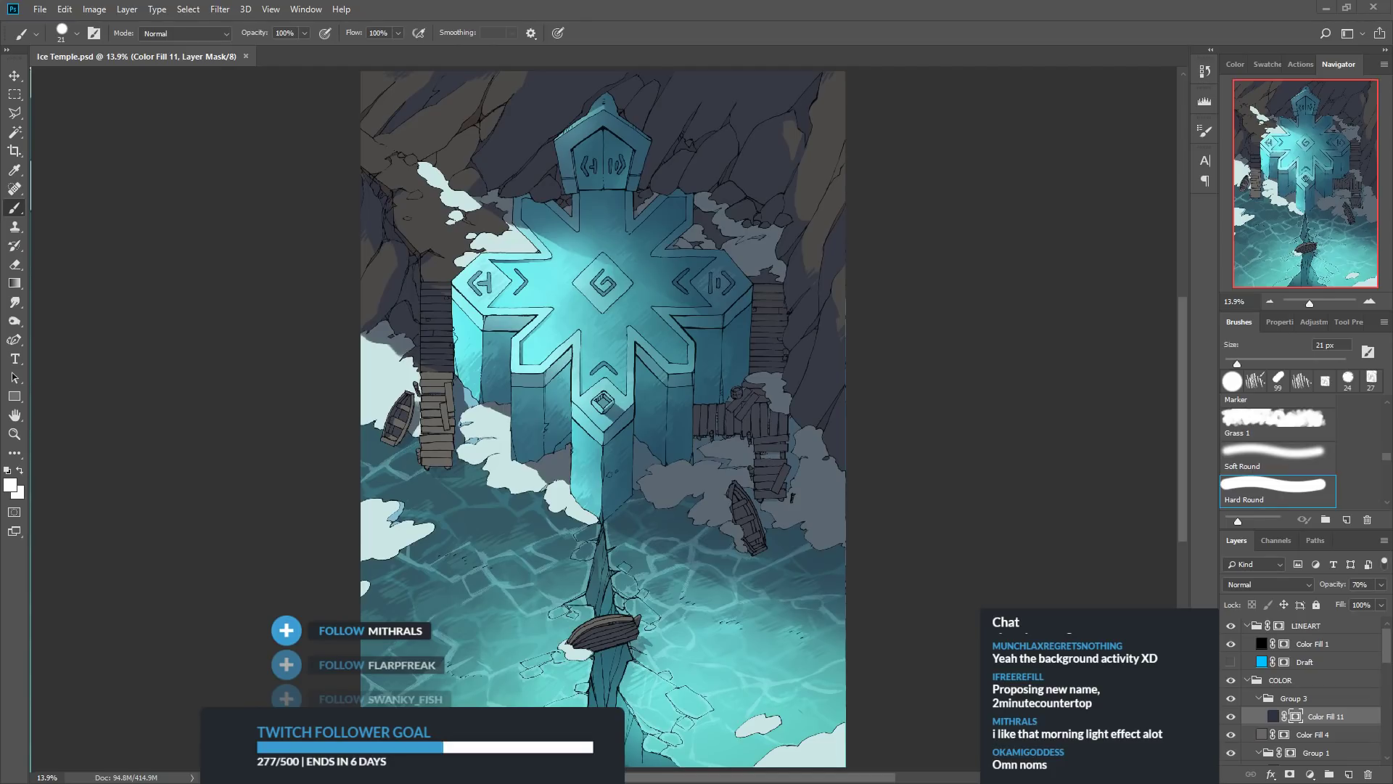
# Add an orange solid color fill layer in the LINEART group and invert its mask to hide the color
pyautogui.click(1328, 630)
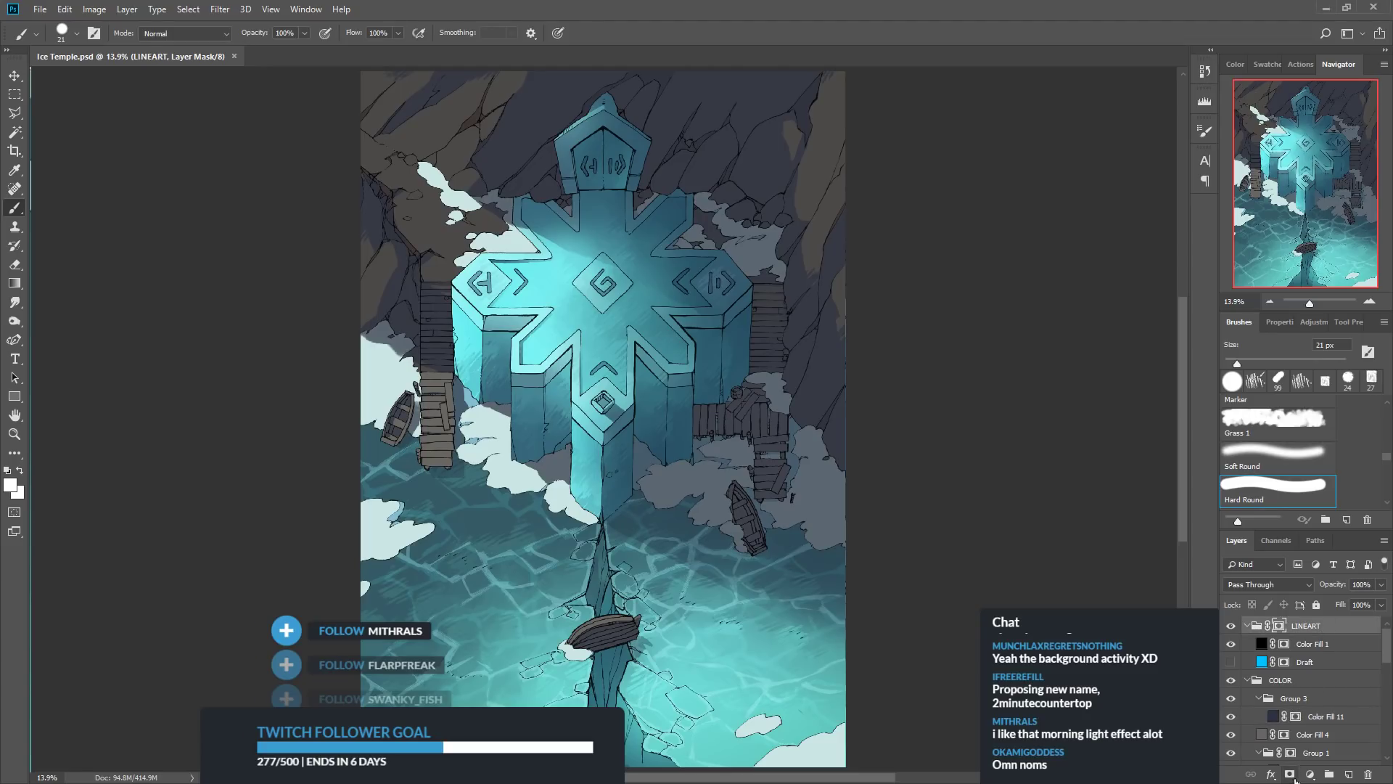
pyautogui.click(1322, 524)
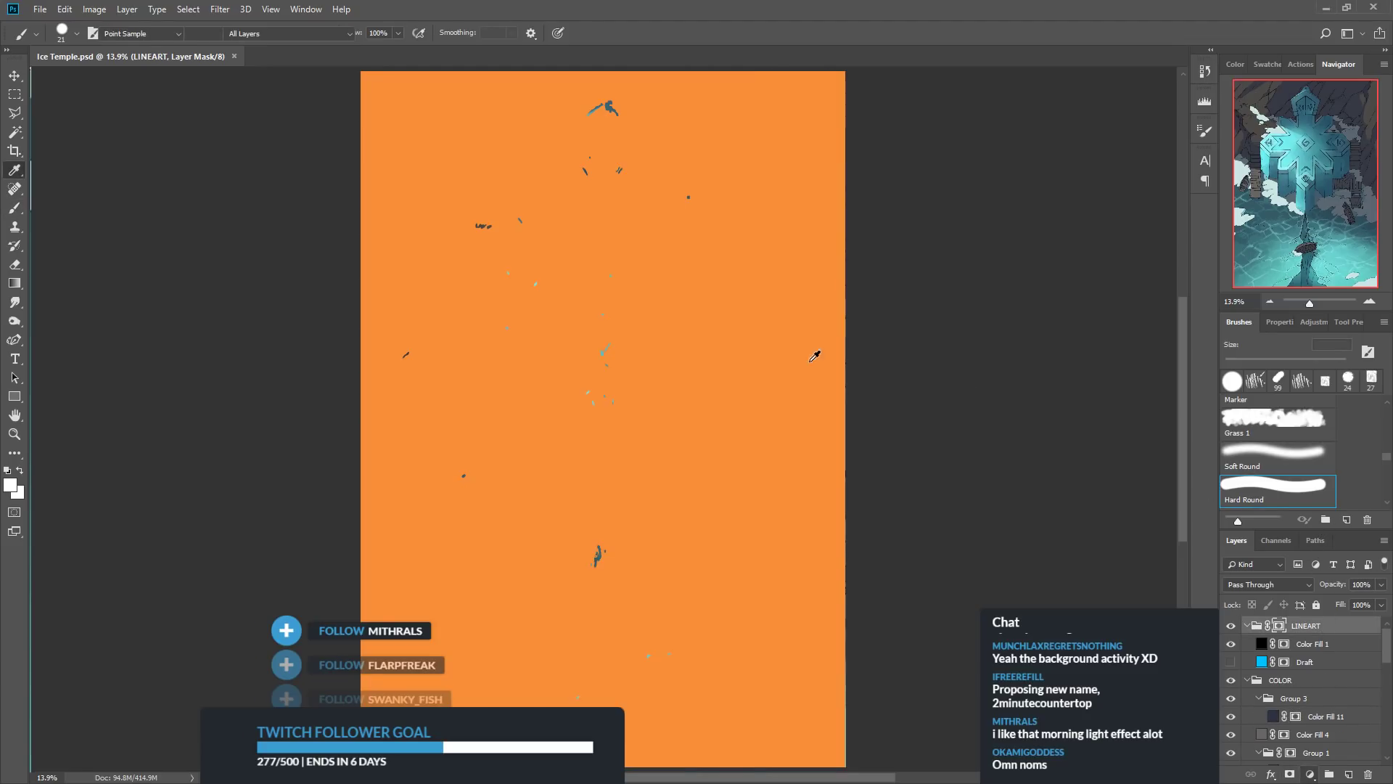
pyautogui.press('Return')
pyautogui.press('b')
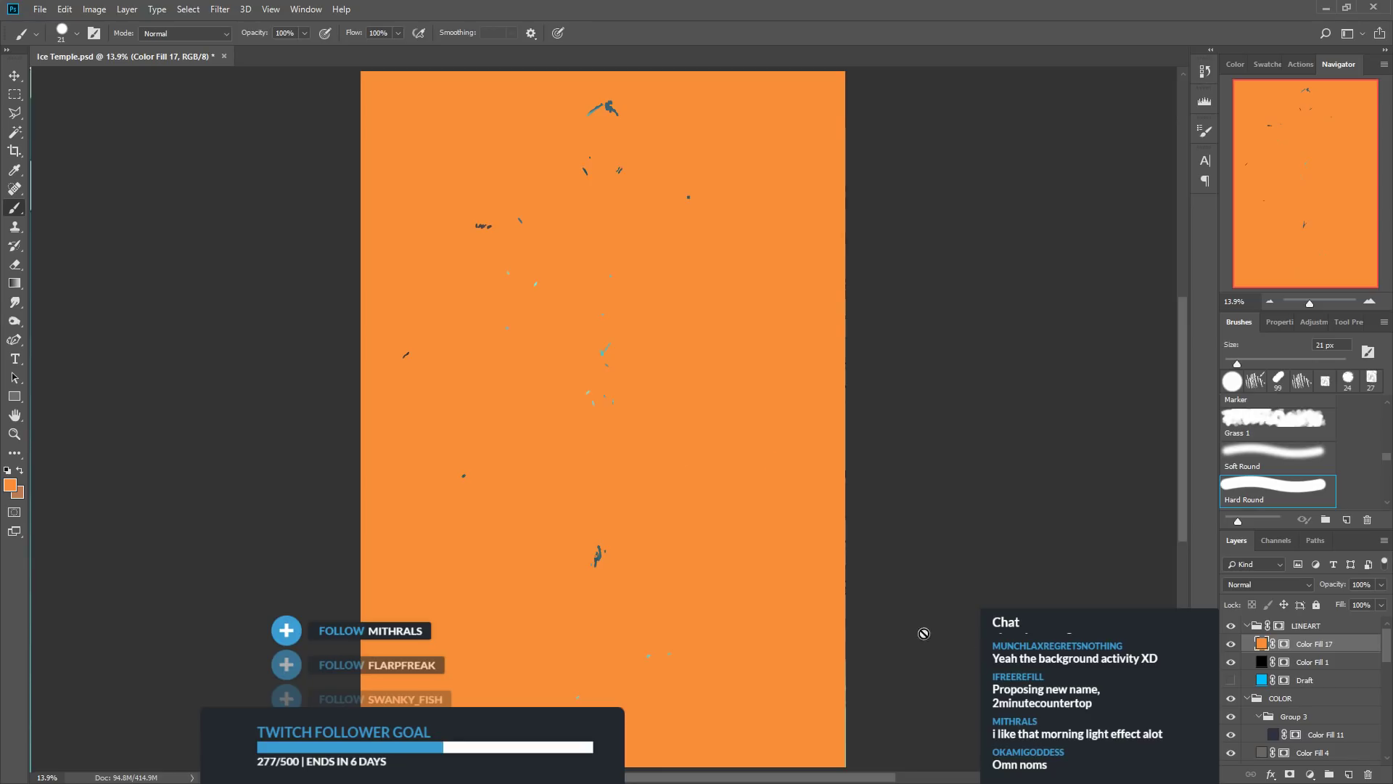
pyautogui.click(1285, 645)
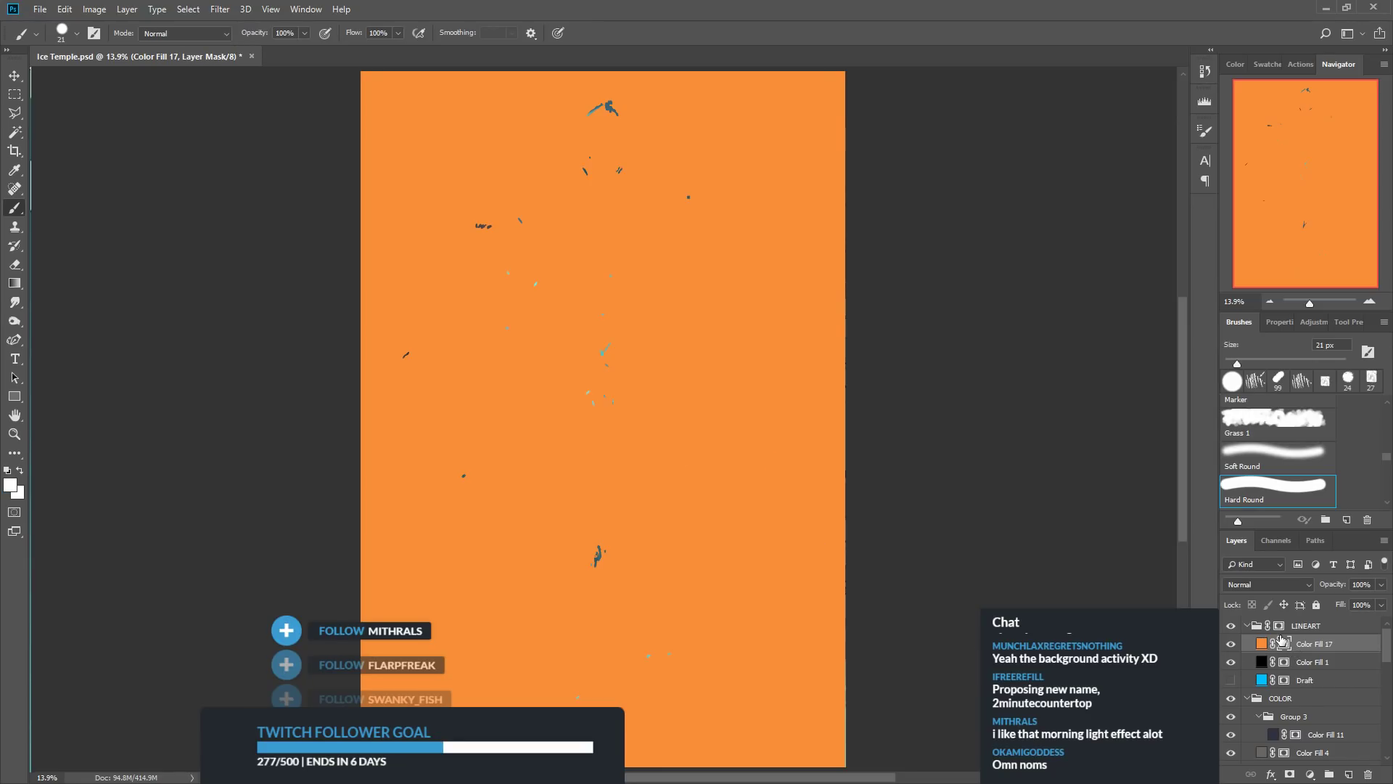
pyautogui.hotkey('ctrl', 'i')
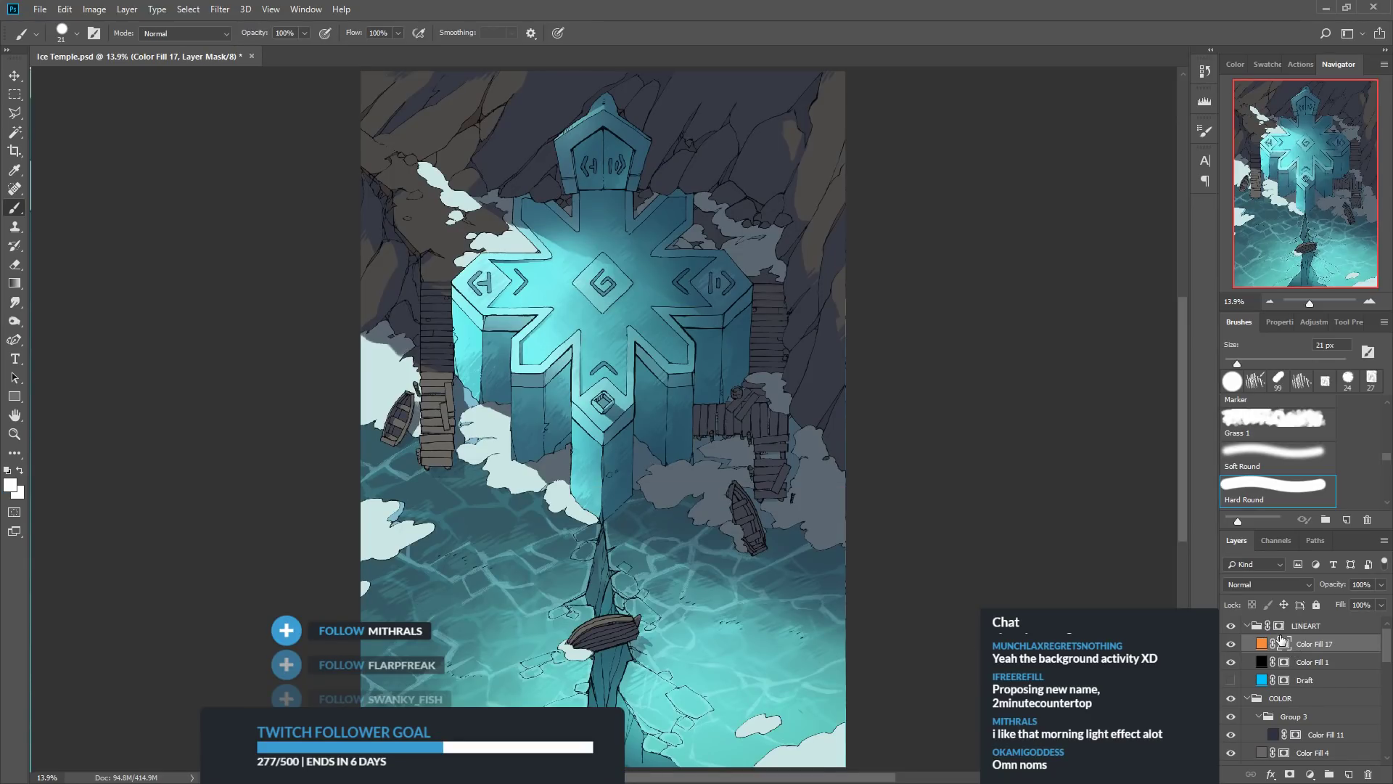
# Hand-letter "BRB!" in orange across the middle of the temple on the fill layer's mask with a 154 px brush
pyautogui.click(1233, 381)
pyautogui.moveTo(450, 395)
pyautogui.mouseDown()
pyautogui.moveTo(451, 508)
pyautogui.moveTo(464, 444)
pyautogui.moveTo(451, 501)
pyautogui.mouseUp()
pyautogui.moveTo(558, 388)
pyautogui.mouseDown()
pyautogui.moveTo(560, 475)
pyautogui.moveTo(618, 473)
pyautogui.mouseUp()
pyautogui.moveTo(625, 376); pyautogui.dragTo(630, 468)
pyautogui.moveTo(628, 372)
pyautogui.mouseDown()
pyautogui.moveTo(638, 420)
pyautogui.moveTo(626, 465)
pyautogui.mouseUp()
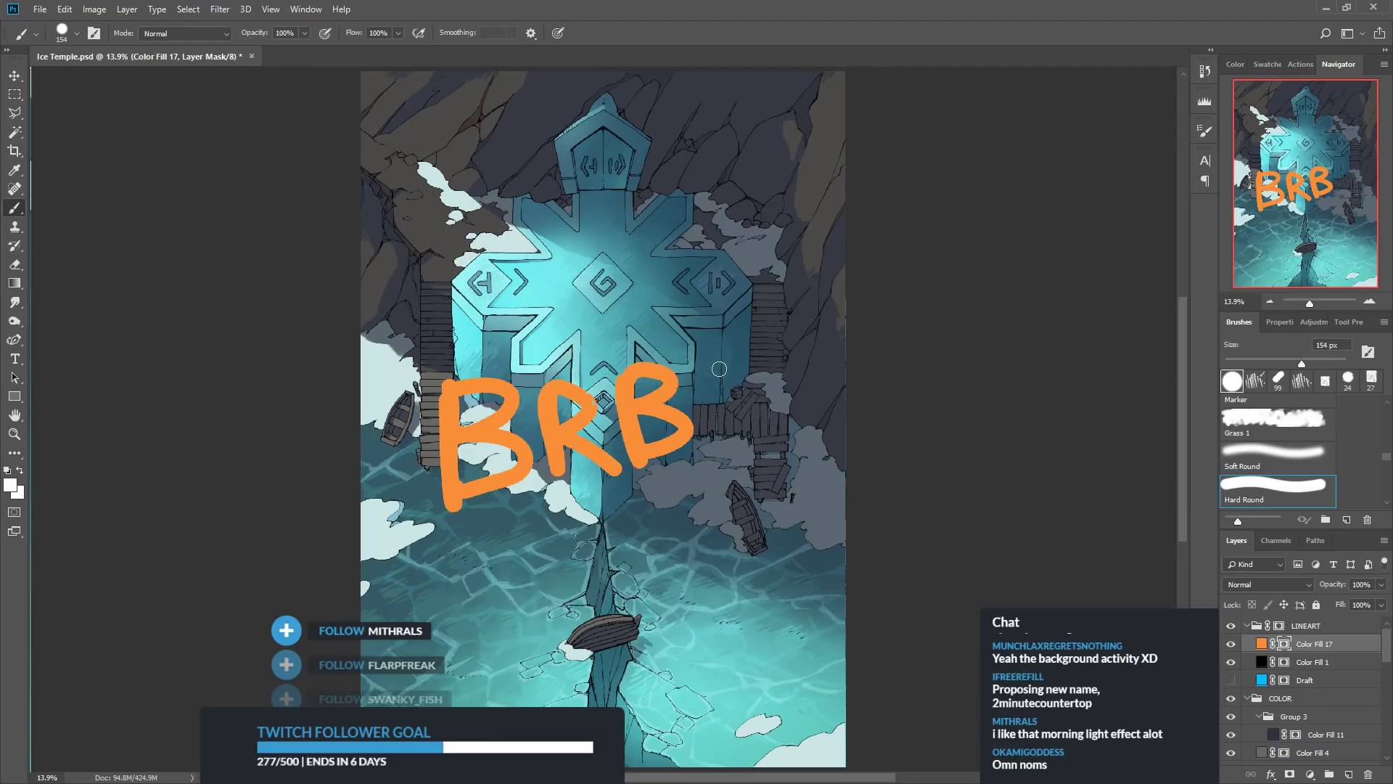
pyautogui.moveTo(717, 339); pyautogui.dragTo(715, 407)
pyautogui.click(724, 450)
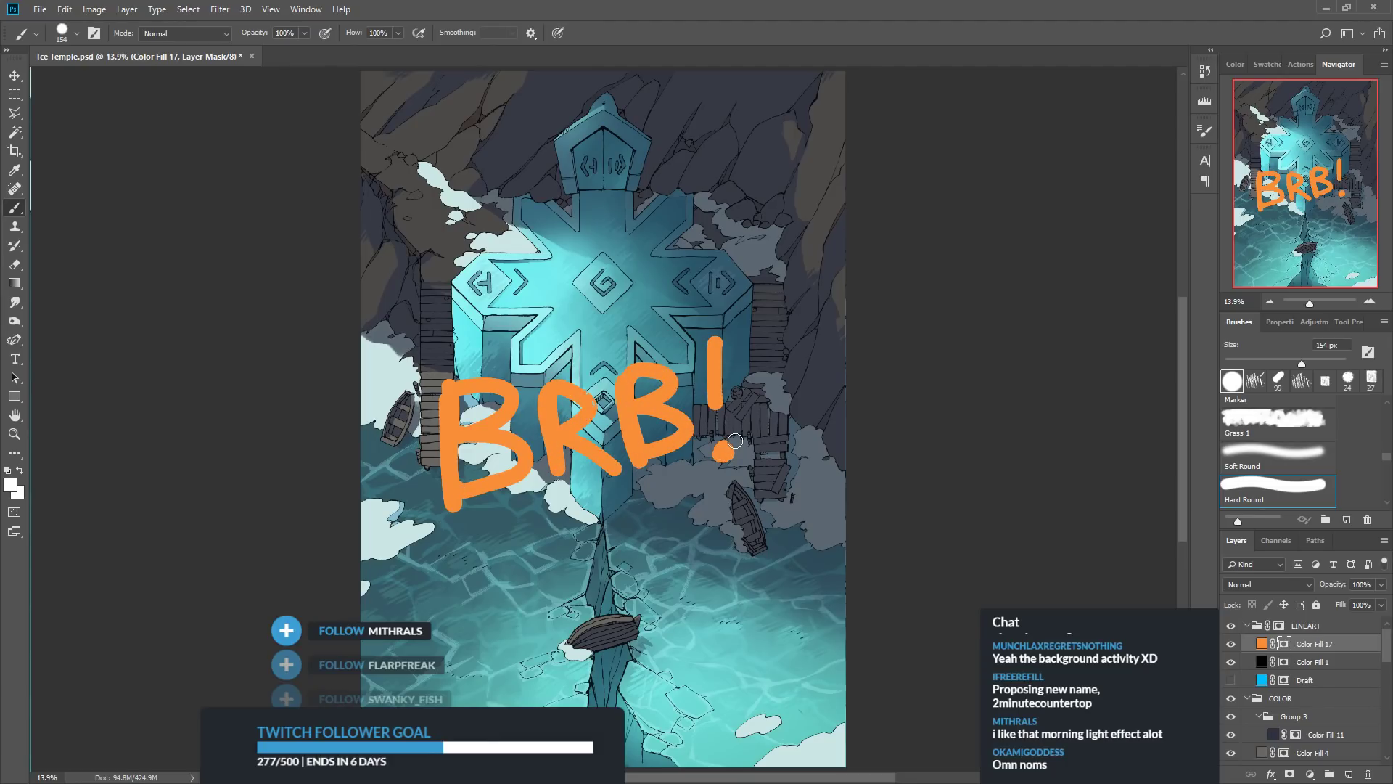
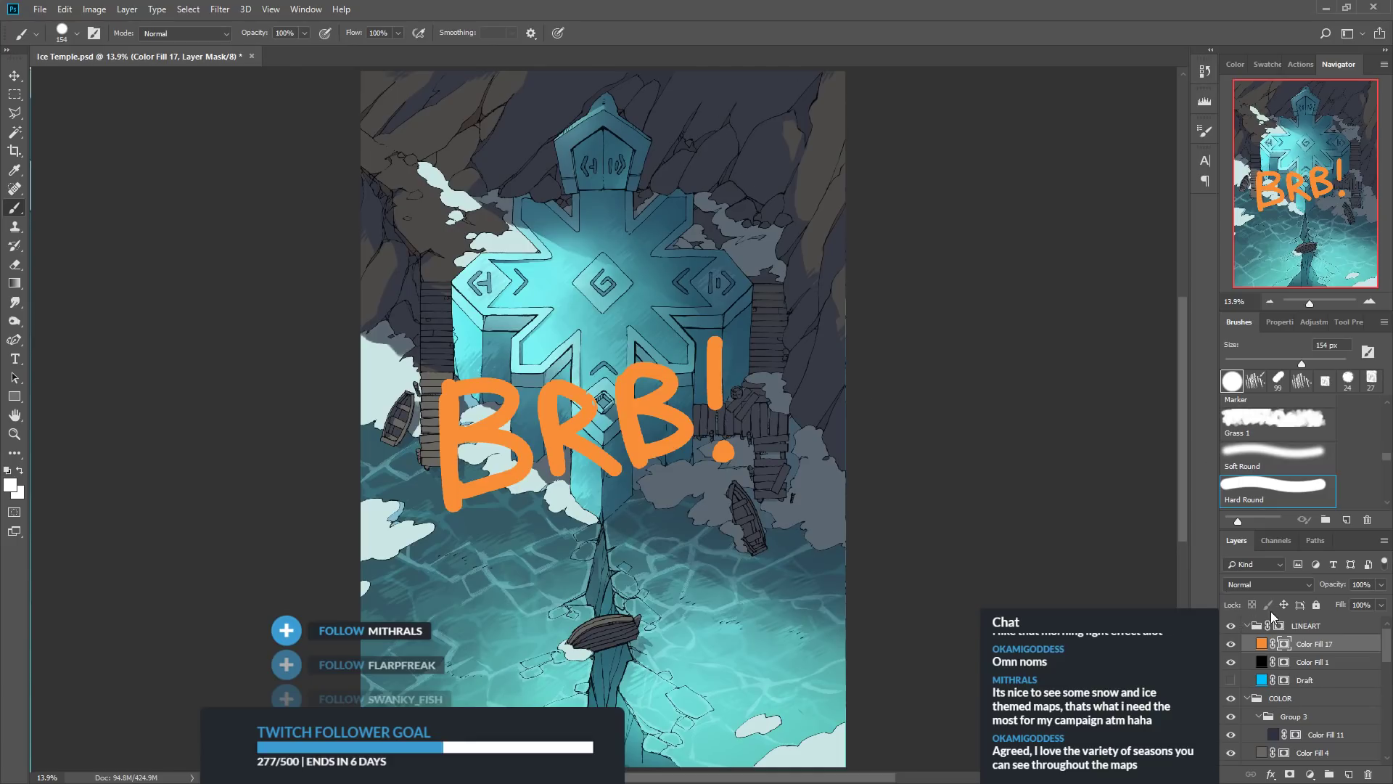
# Delete the orange Color Fill 17 layer holding the "BRB!" lettering
pyautogui.click(1231, 645)
pyautogui.click(1231, 645)
pyautogui.click(1261, 644)
pyautogui.click(1367, 775)
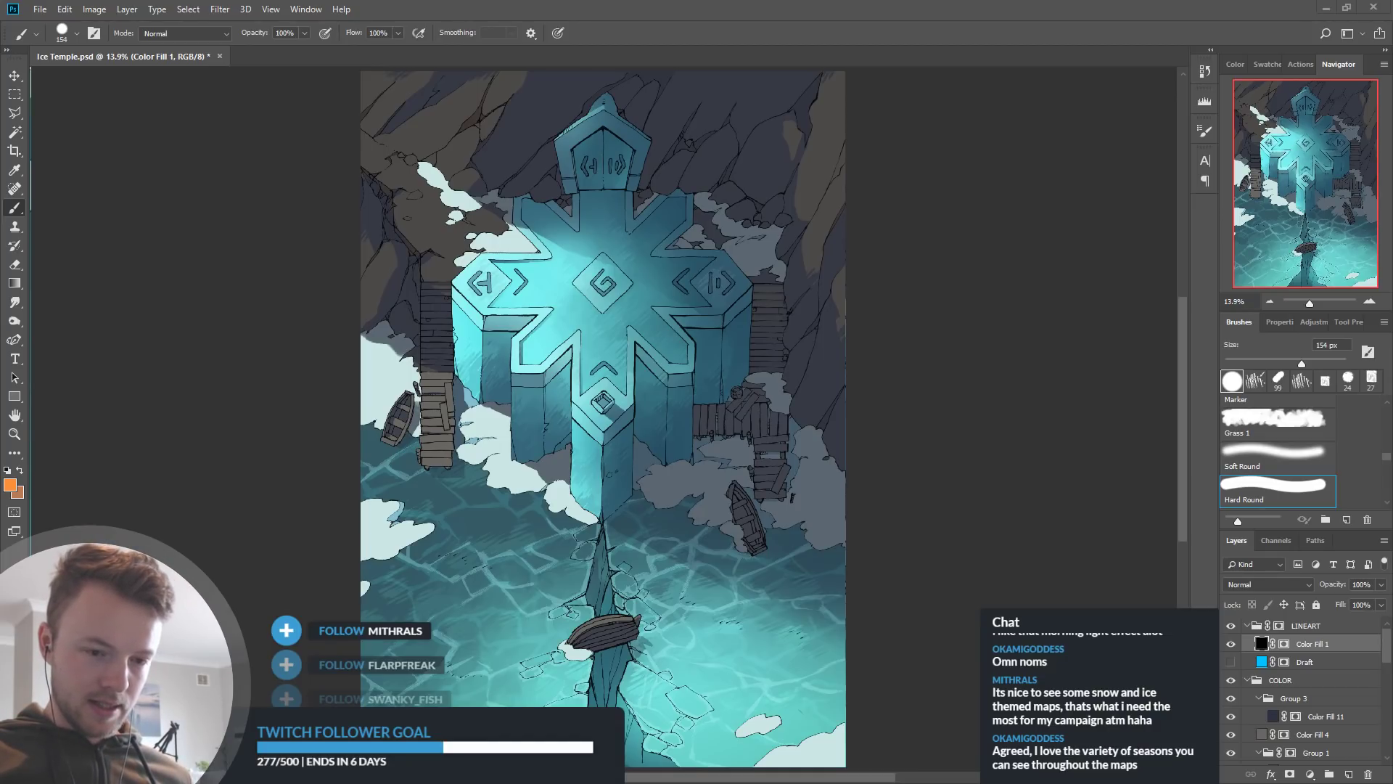
# Raise the opacity of the Color Fill 16 water highlight layer in Group 2 to 54%
pyautogui.scroll(-1, 728, 274)
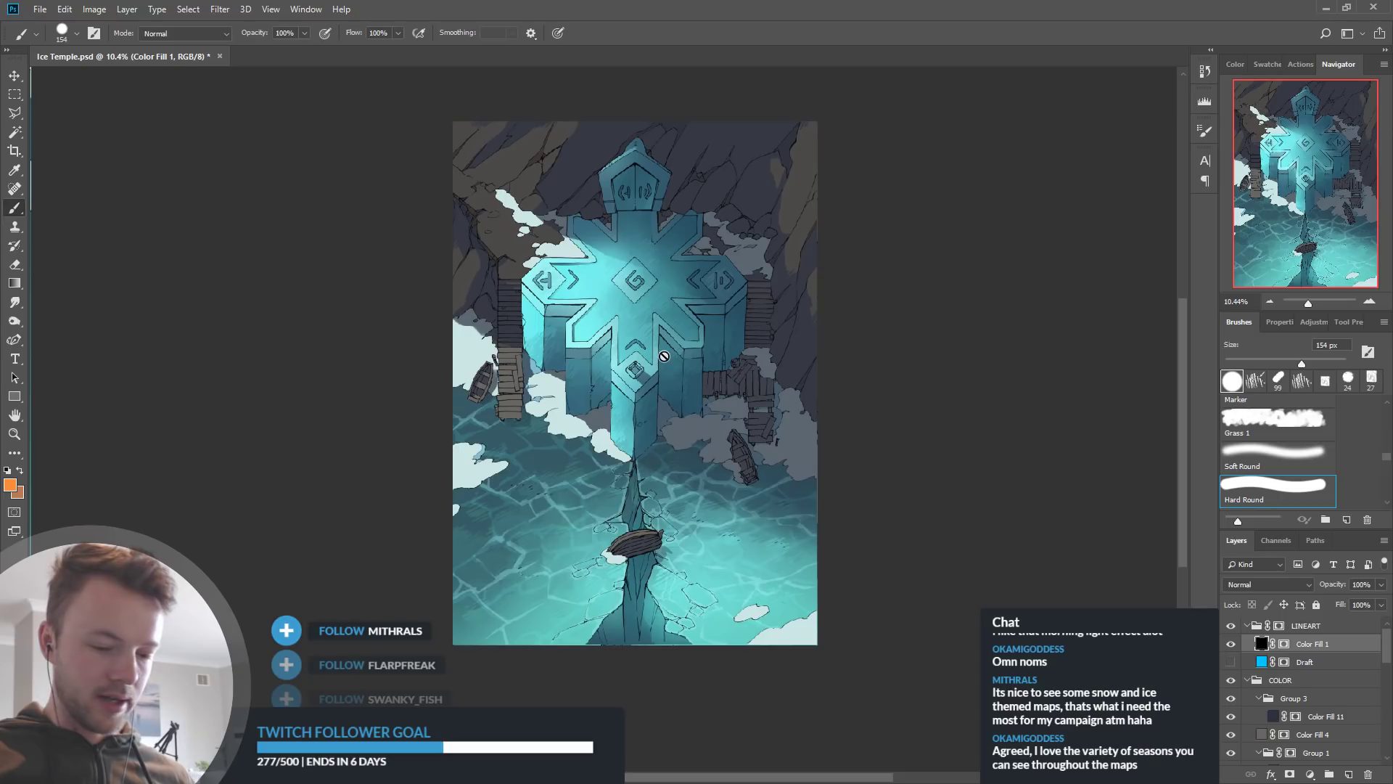
pyautogui.scroll(1, 664, 356)
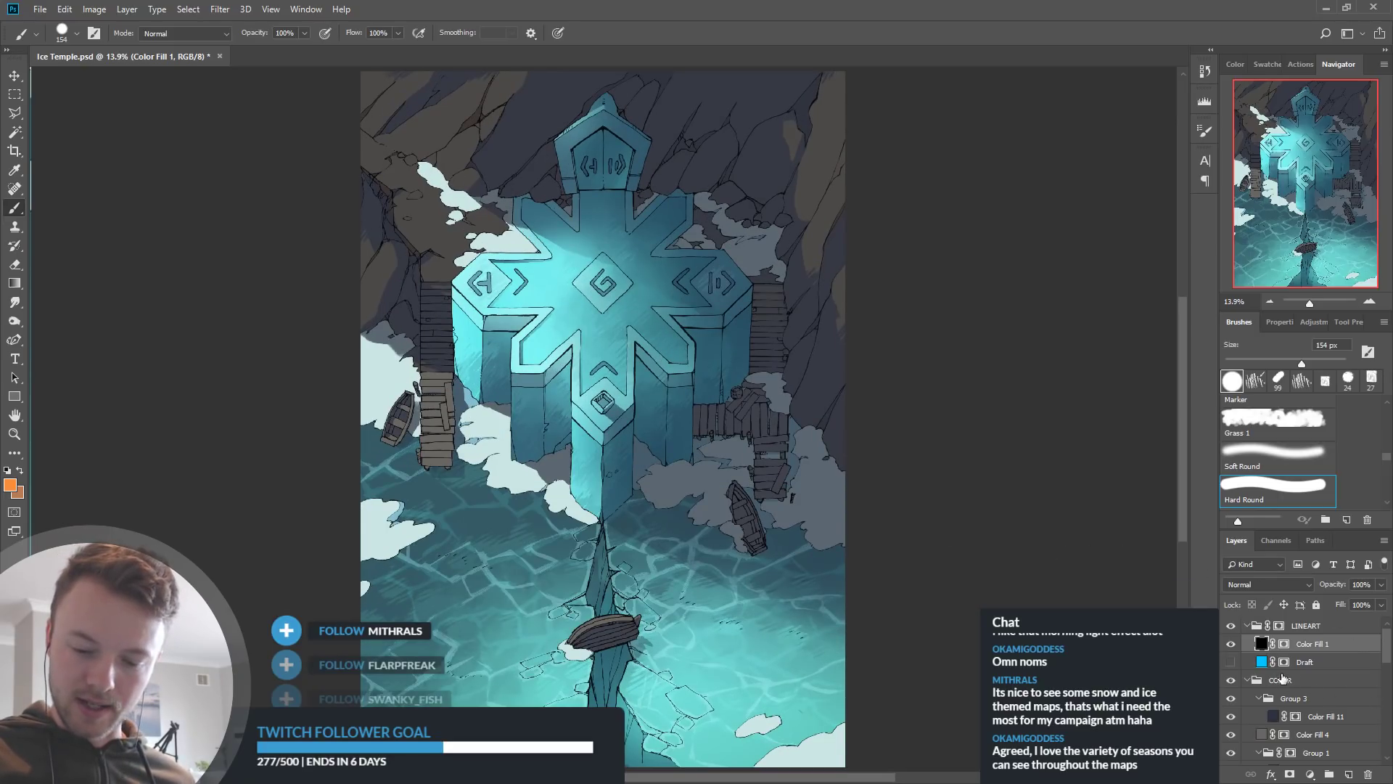
pyautogui.scroll(-5, 1278, 678)
pyautogui.click(1231, 662)
pyautogui.click(1230, 662)
pyautogui.click(1314, 662)
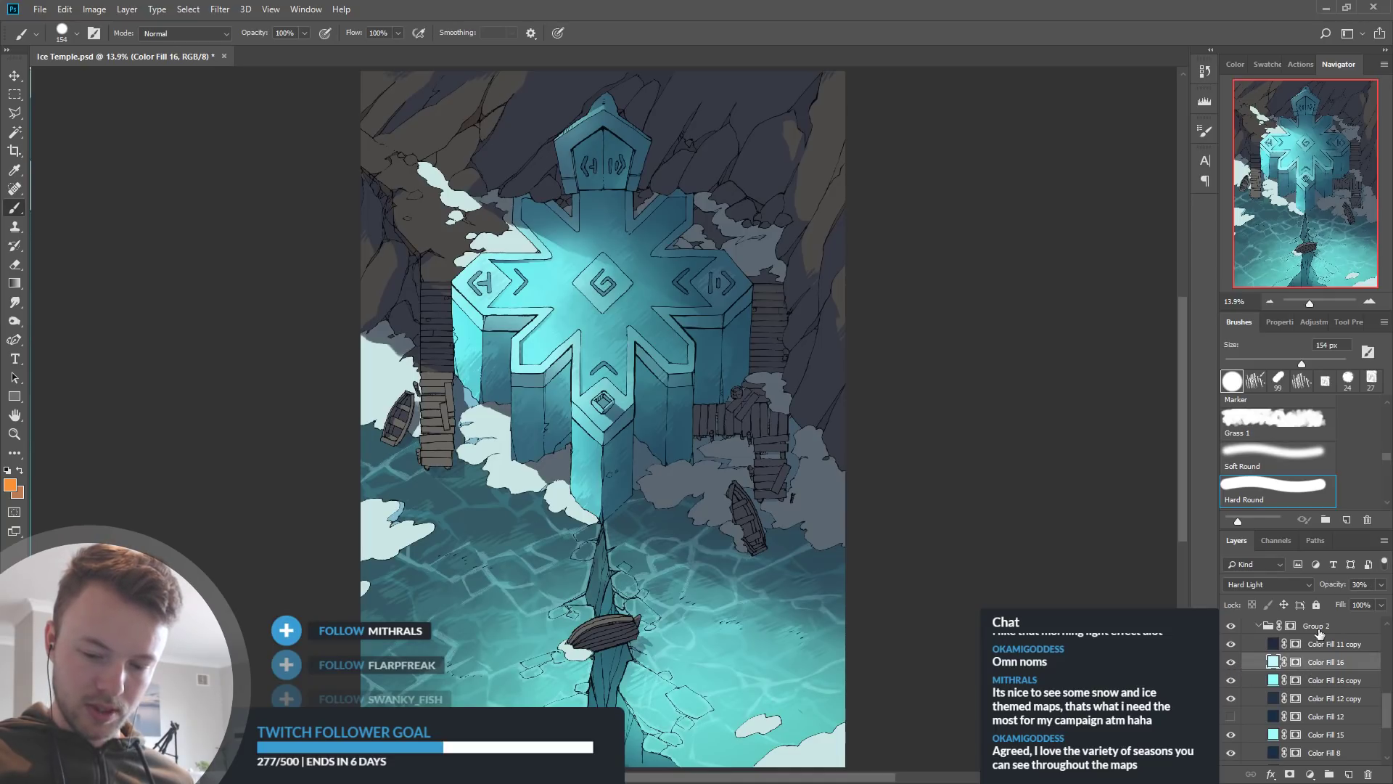
pyautogui.moveTo(1333, 592); pyautogui.dragTo(1351, 597)
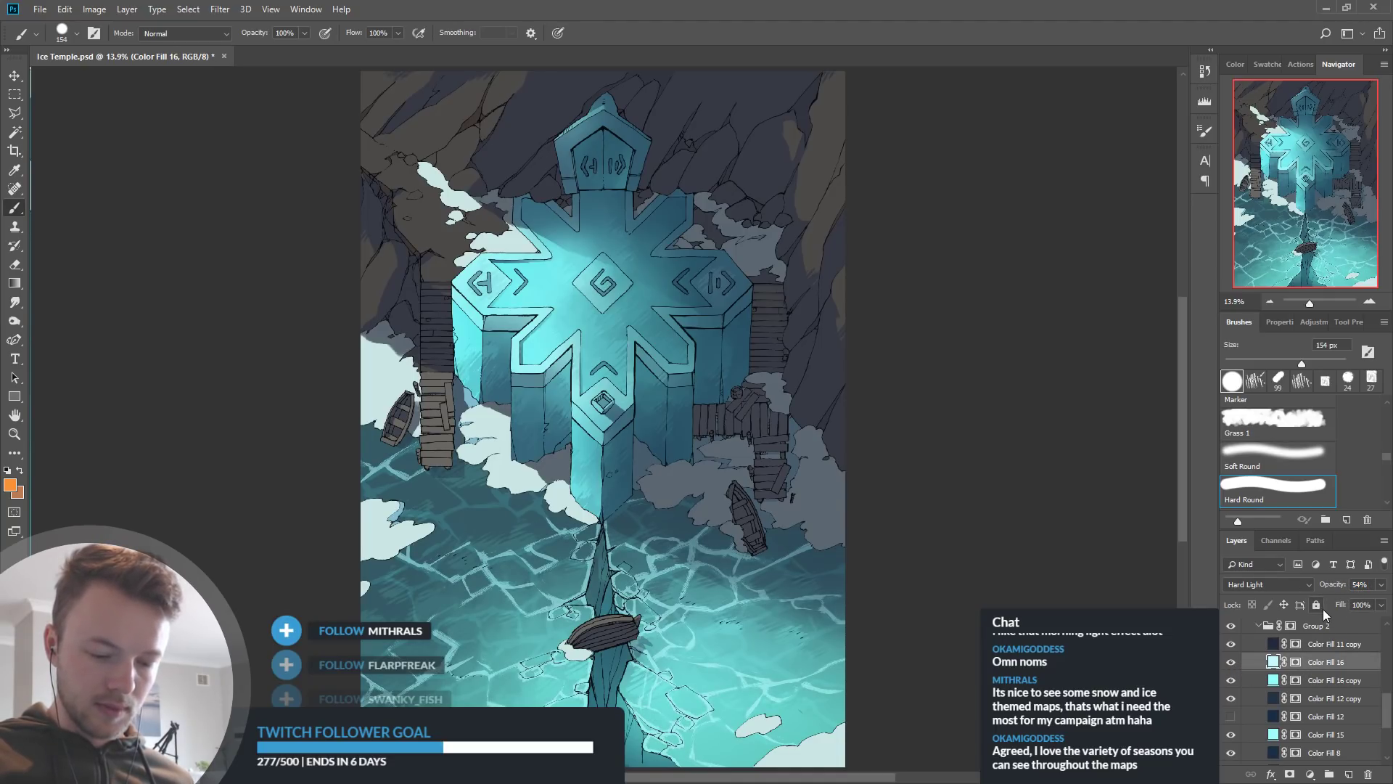
# Raise the opacity of the Color Fill 6 layer that lightens the temple's trim to 57%
pyautogui.scroll(3, 1304, 678)
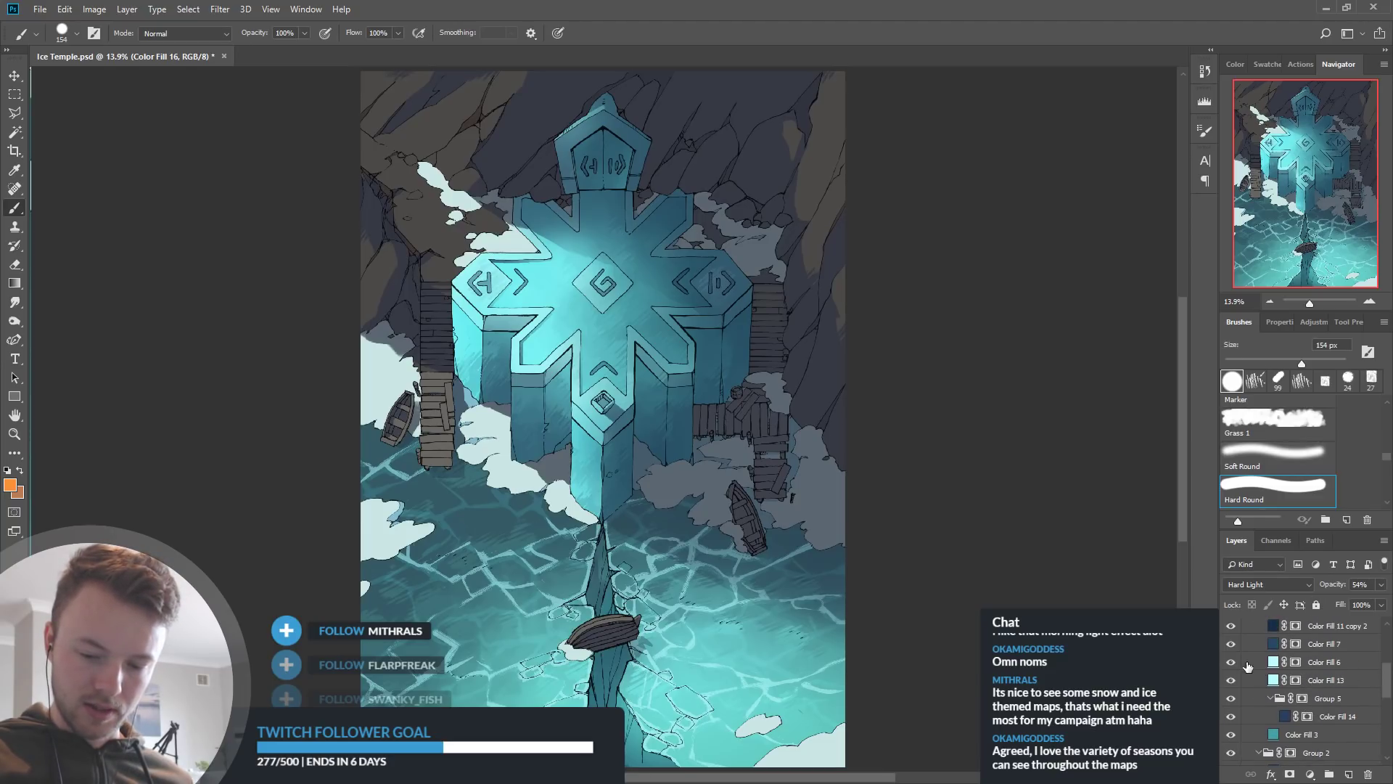
pyautogui.click(1231, 661)
pyautogui.click(1231, 661)
pyautogui.click(1293, 663)
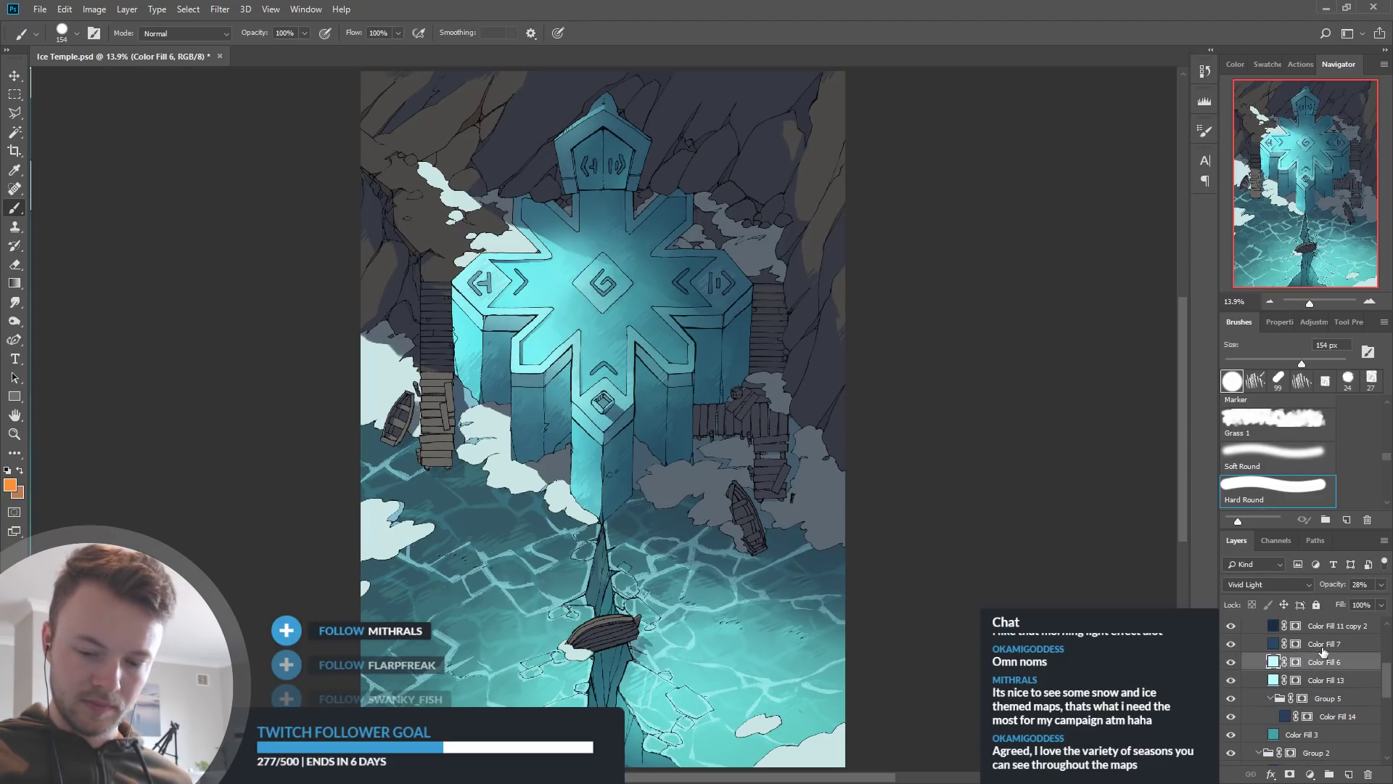
pyautogui.moveTo(1335, 585); pyautogui.dragTo(1358, 597)
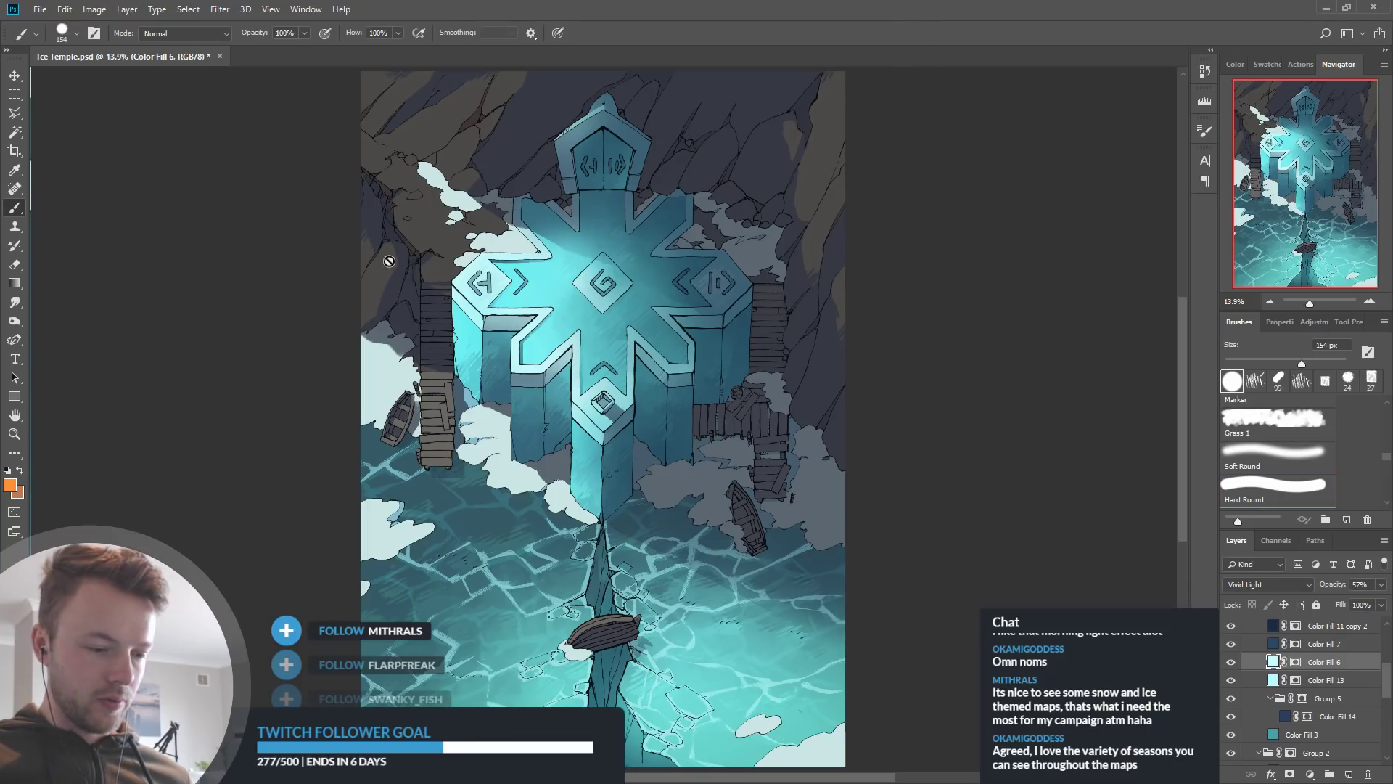
pyautogui.scroll(2, 381, 148)
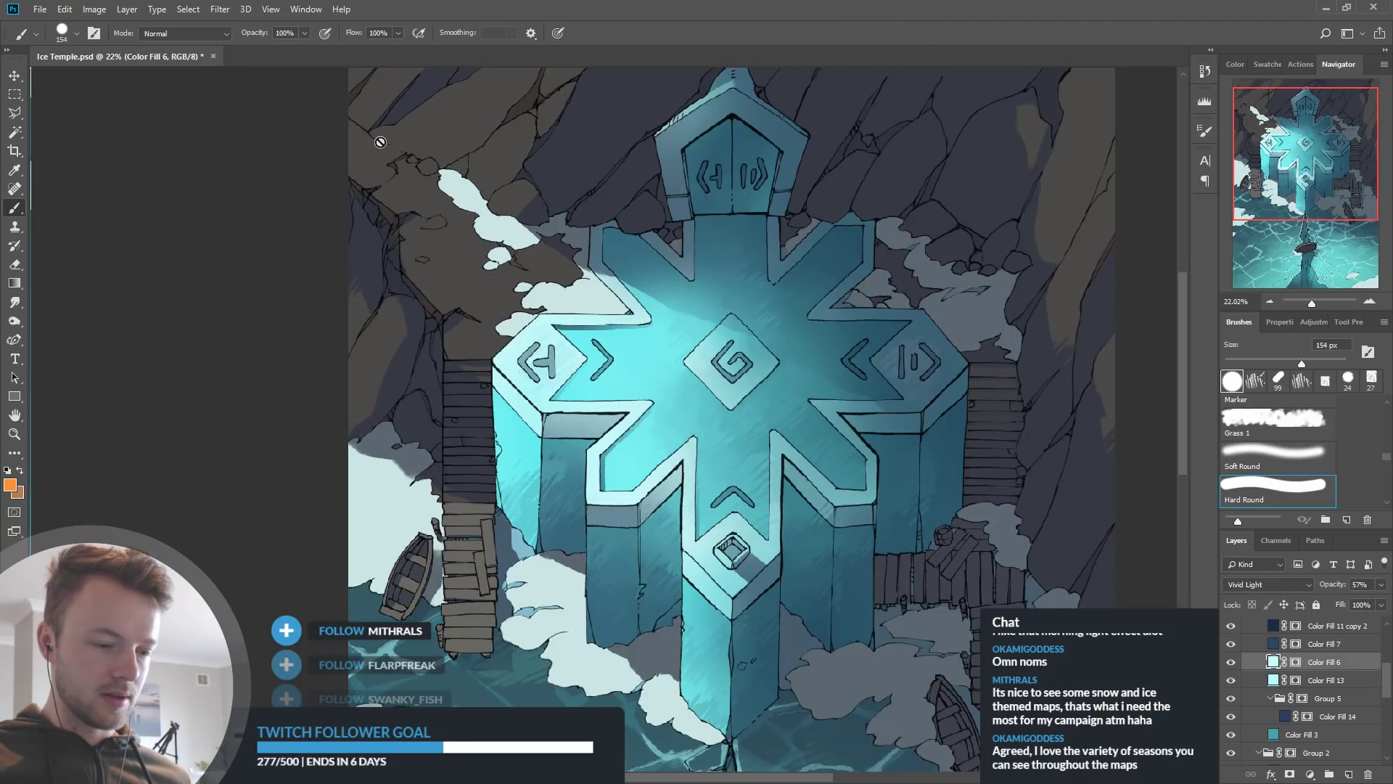
pyautogui.scroll(-1, 435, 294)
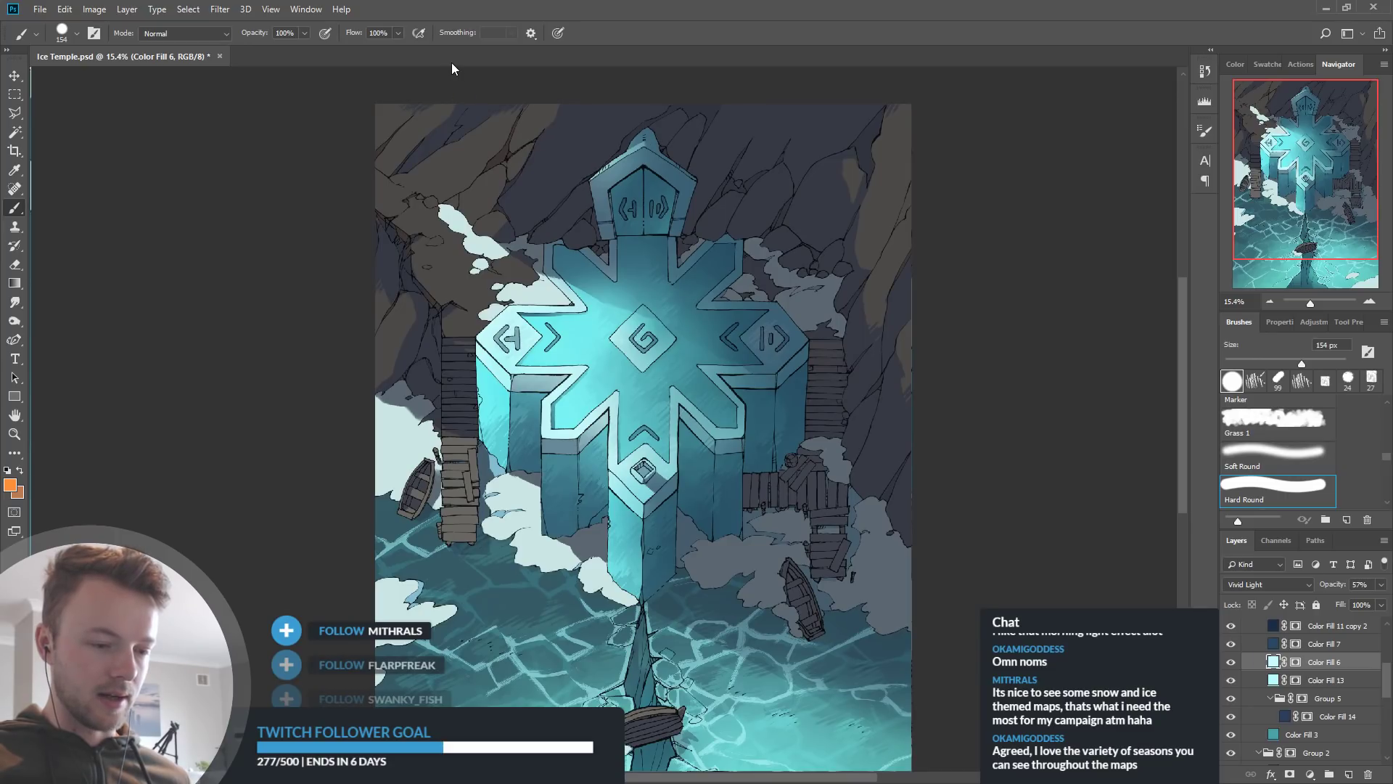
pyautogui.scroll(8, 450, 62)
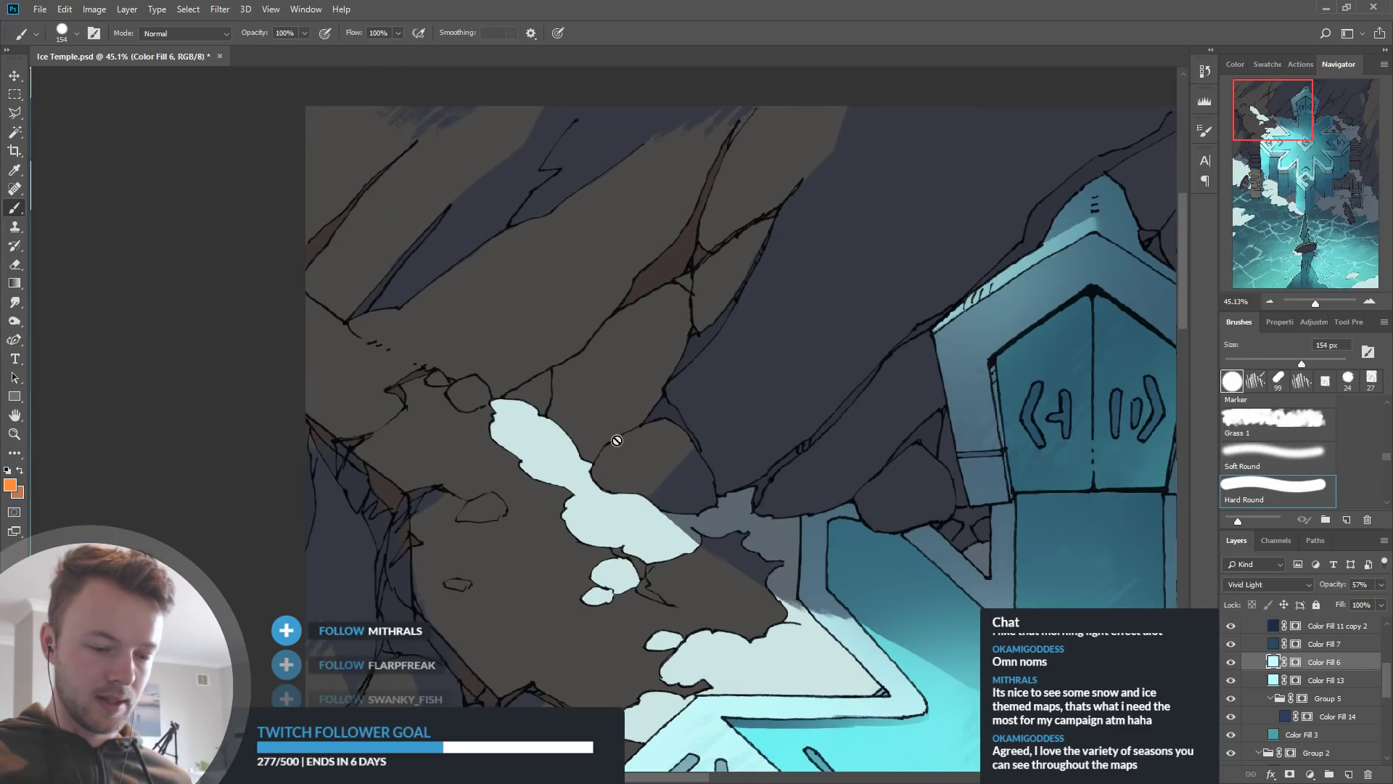
# Examine the temple, both staircases, the docks and the water, both up close and across the whole map
pyautogui.scroll(-2, 814, 370)
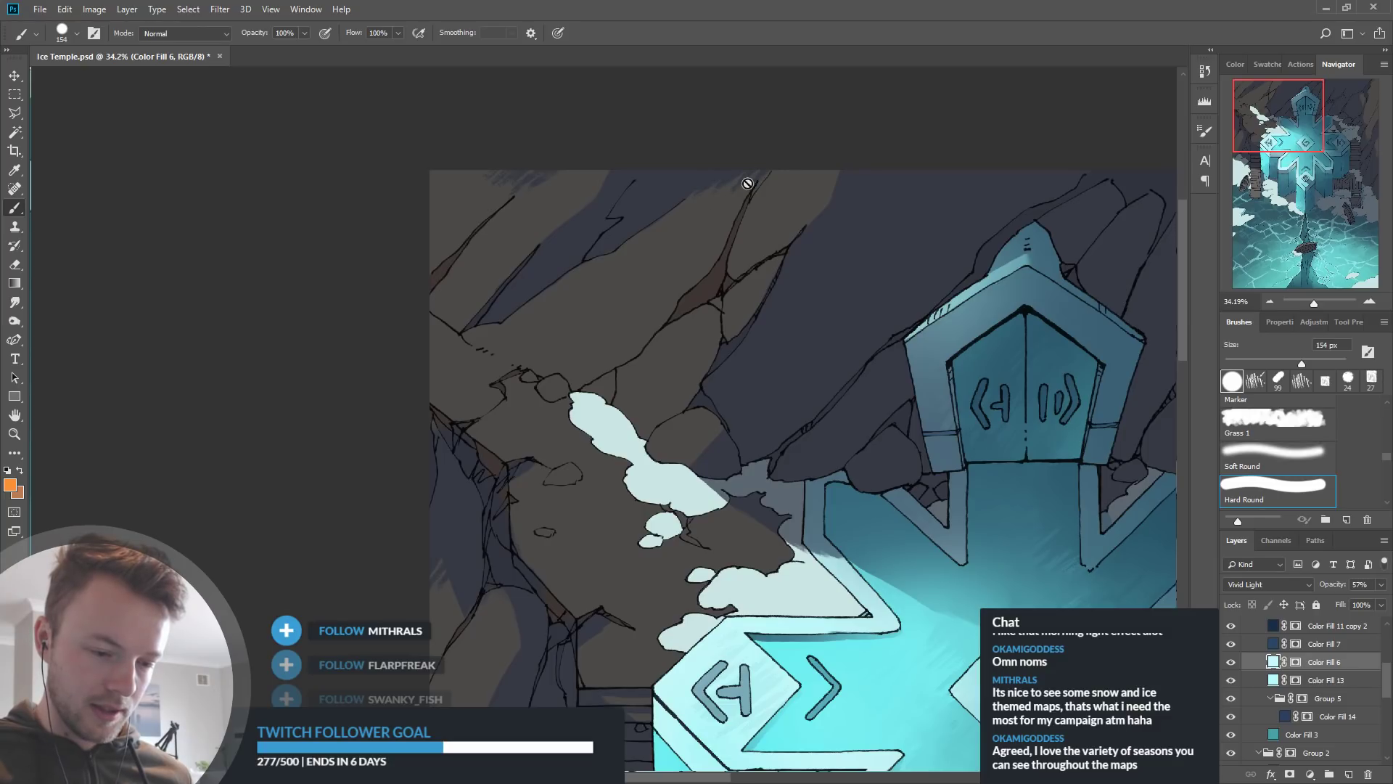
pyautogui.scroll(-3, 493, 227)
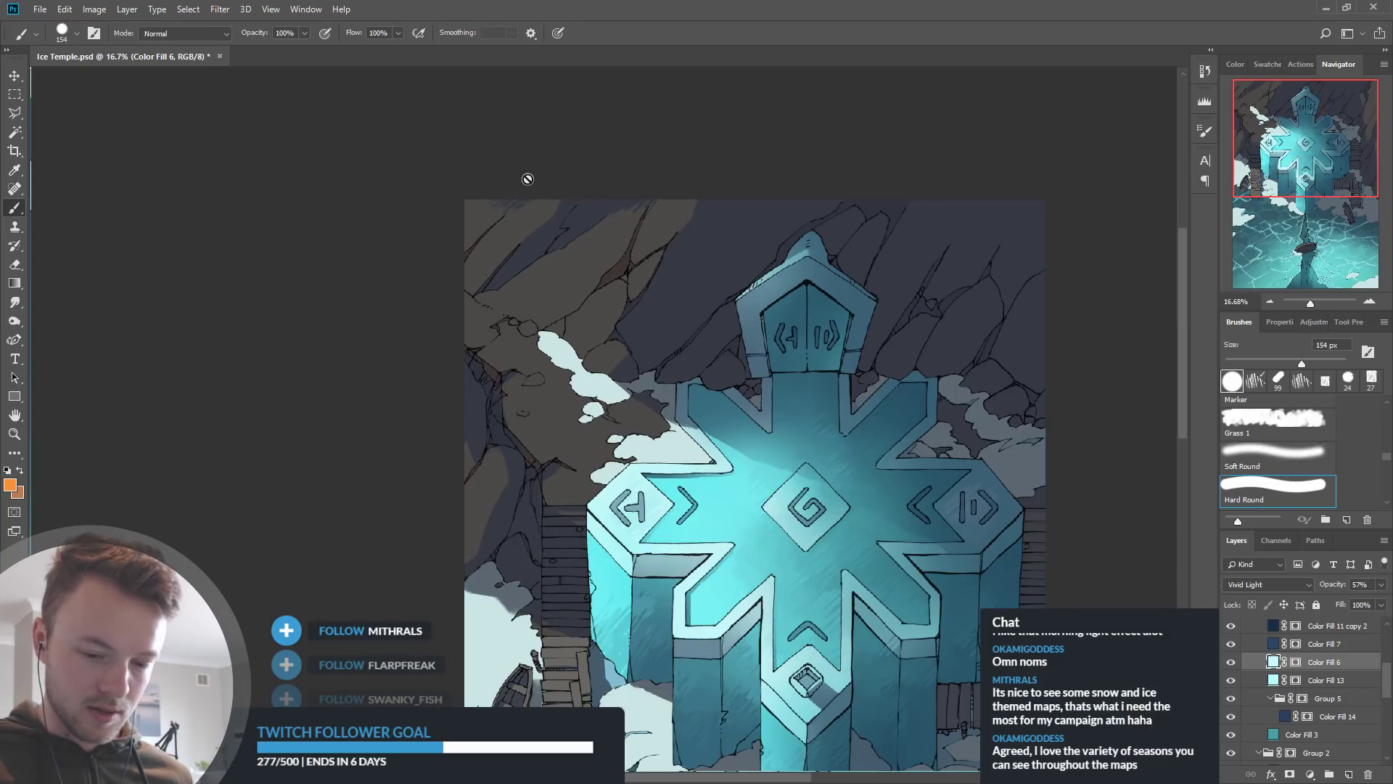
pyautogui.scroll(-1, 1008, 396)
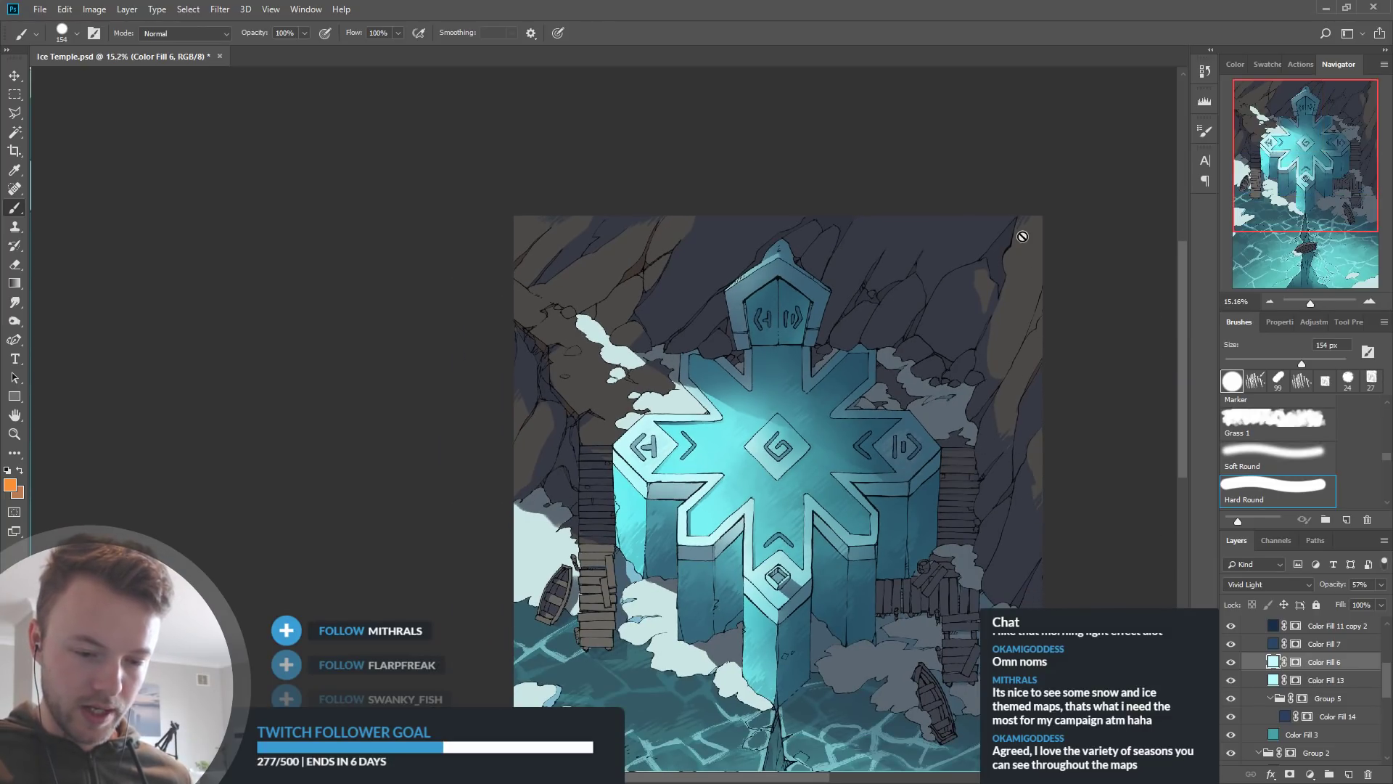
pyautogui.scroll(-3, 760, 239)
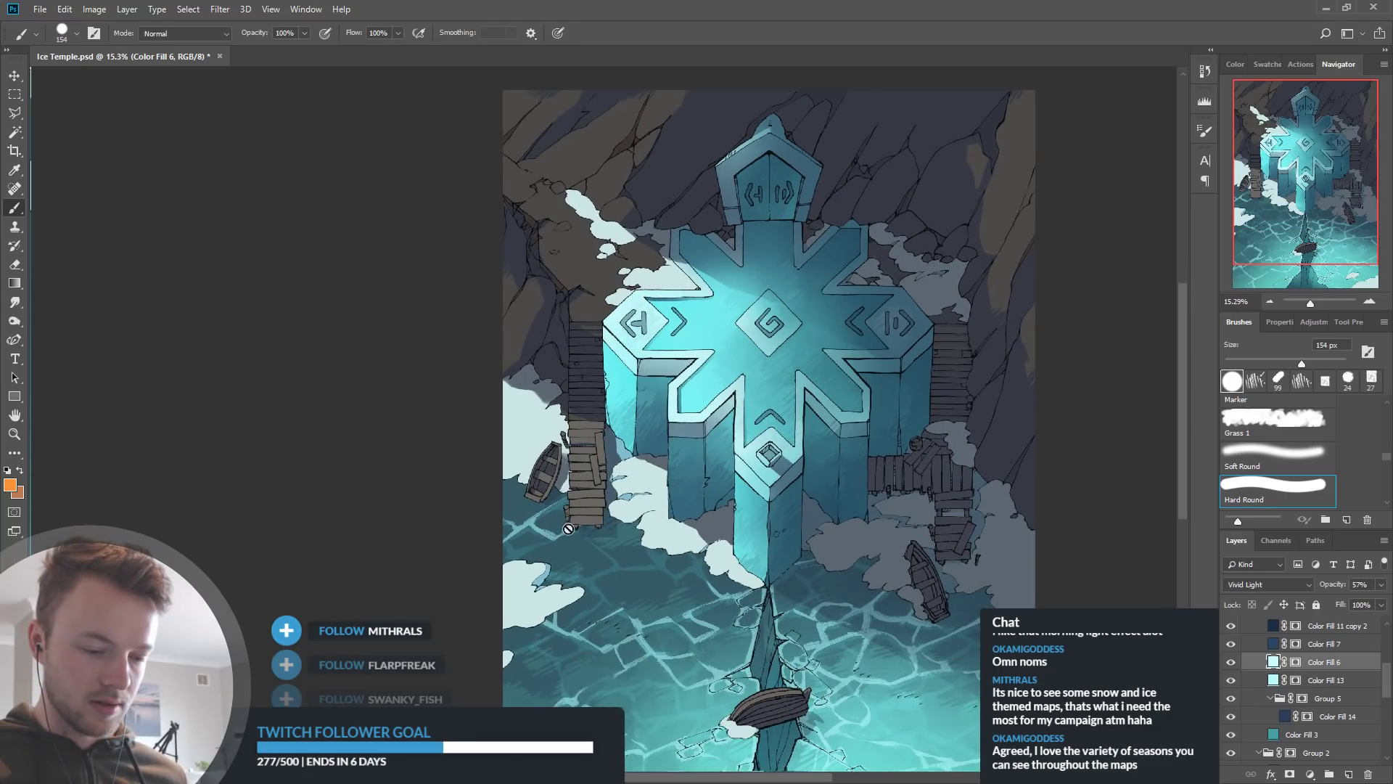
pyautogui.scroll(3, 797, 649)
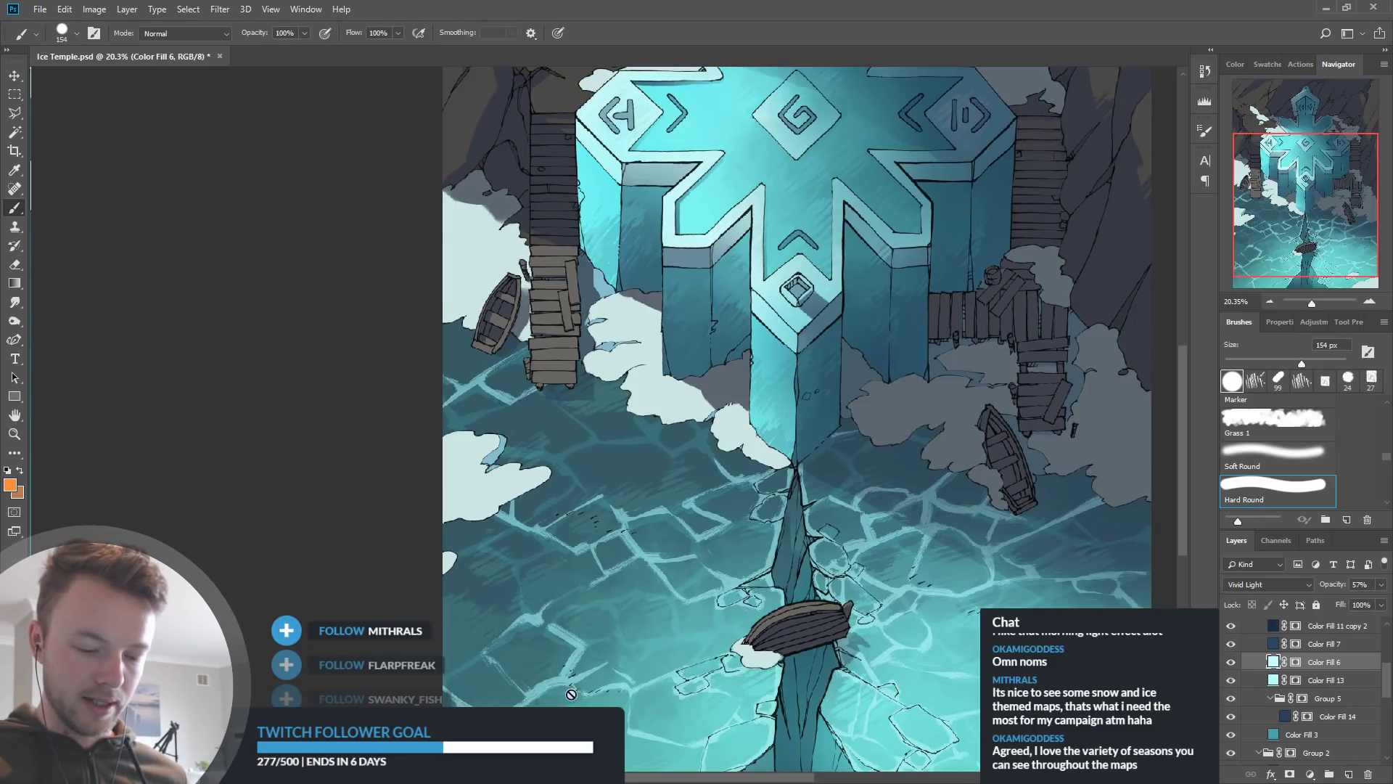
pyautogui.scroll(-4, 726, 639)
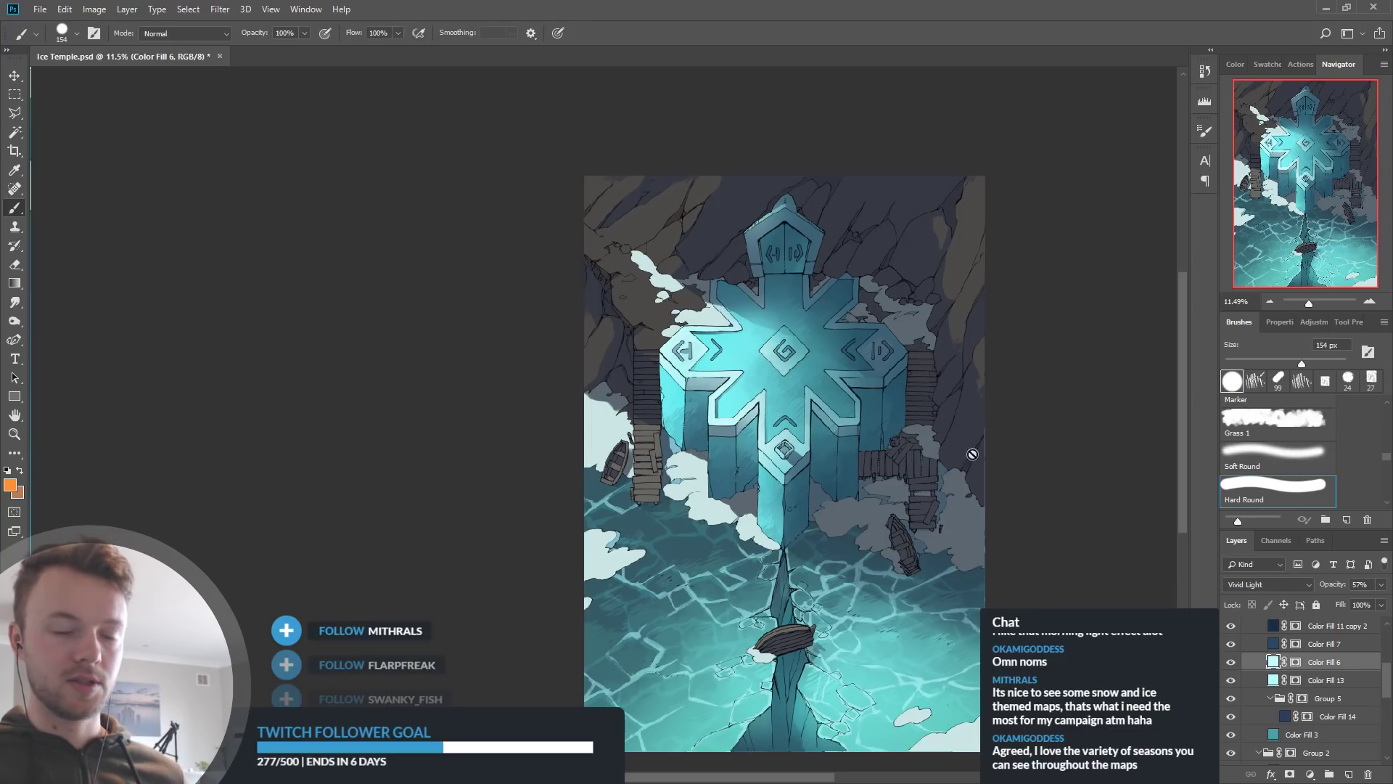
pyautogui.scroll(-2, 579, 446)
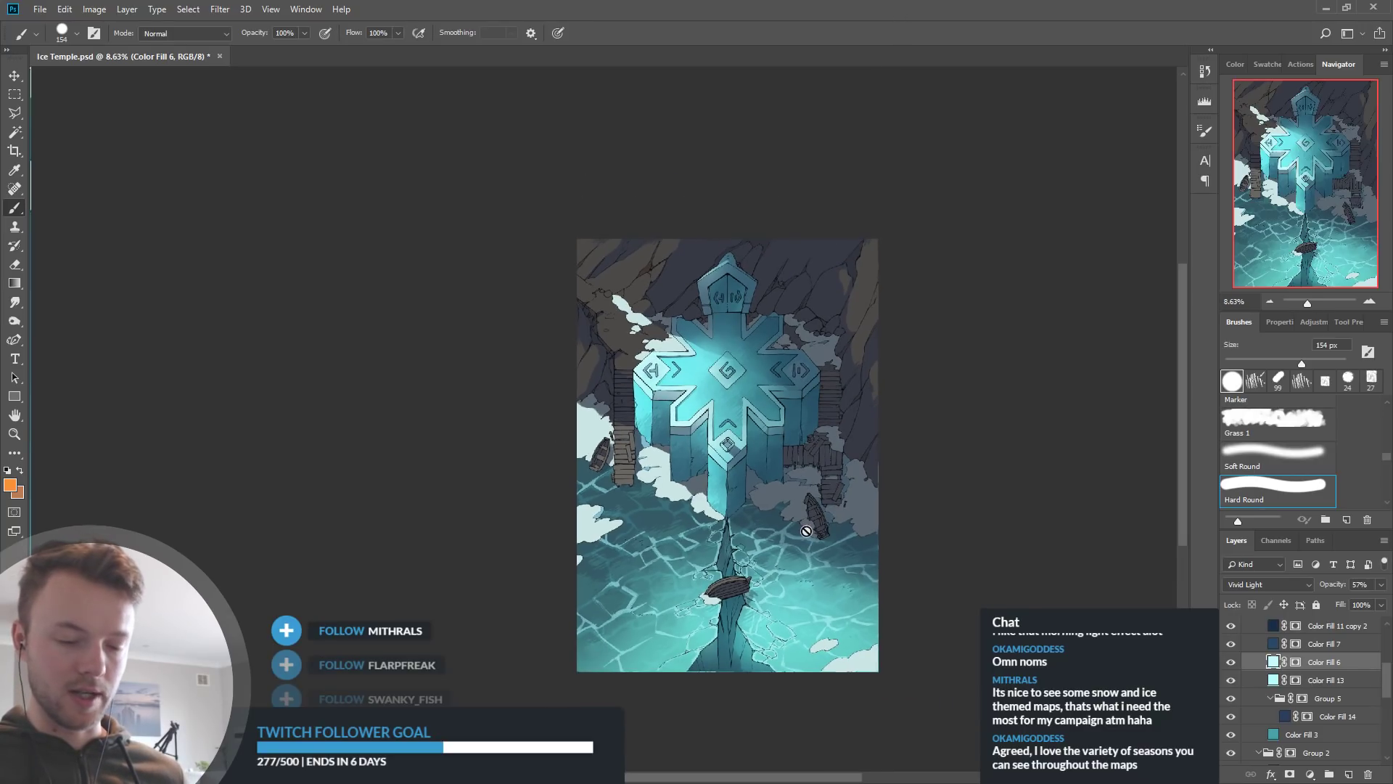
pyautogui.scroll(4, 806, 531)
pyautogui.scroll(1, 794, 479)
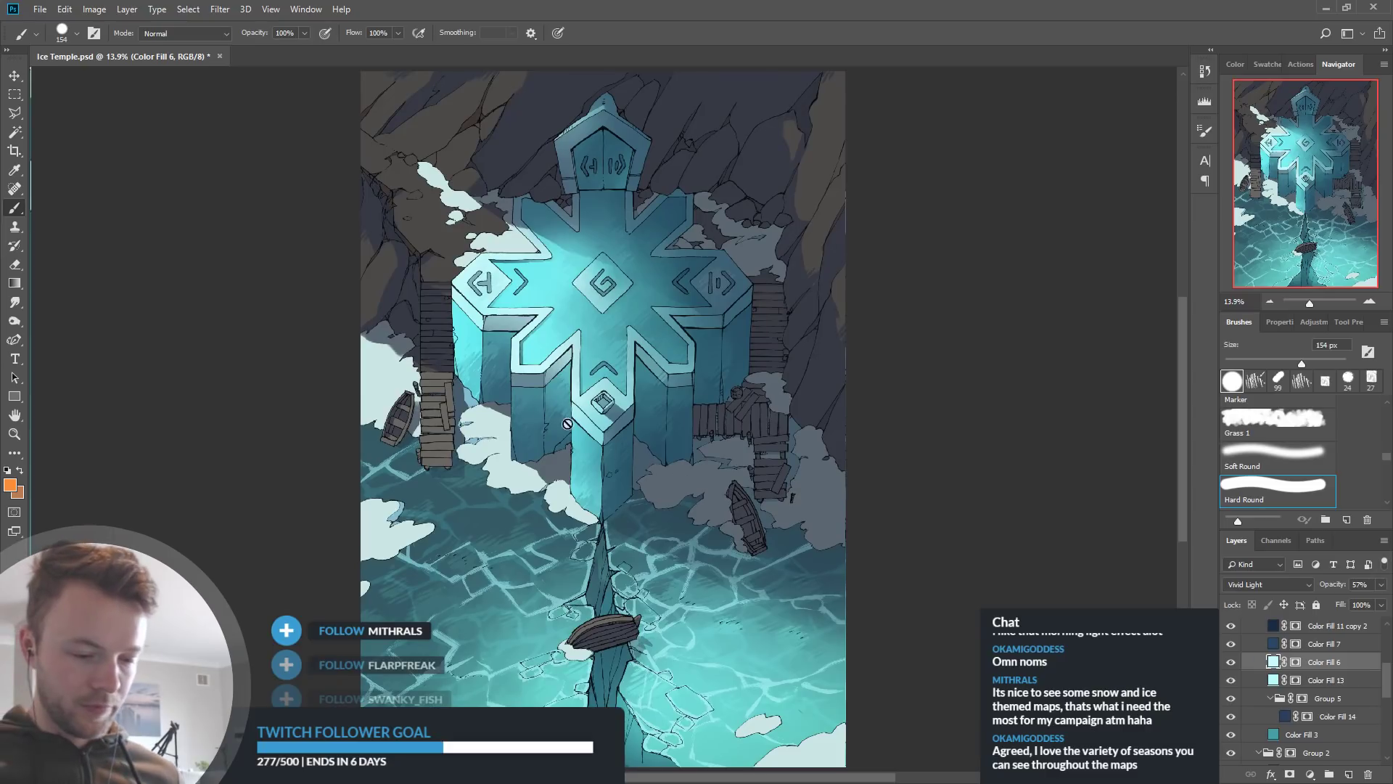
pyautogui.scroll(3, 592, 426)
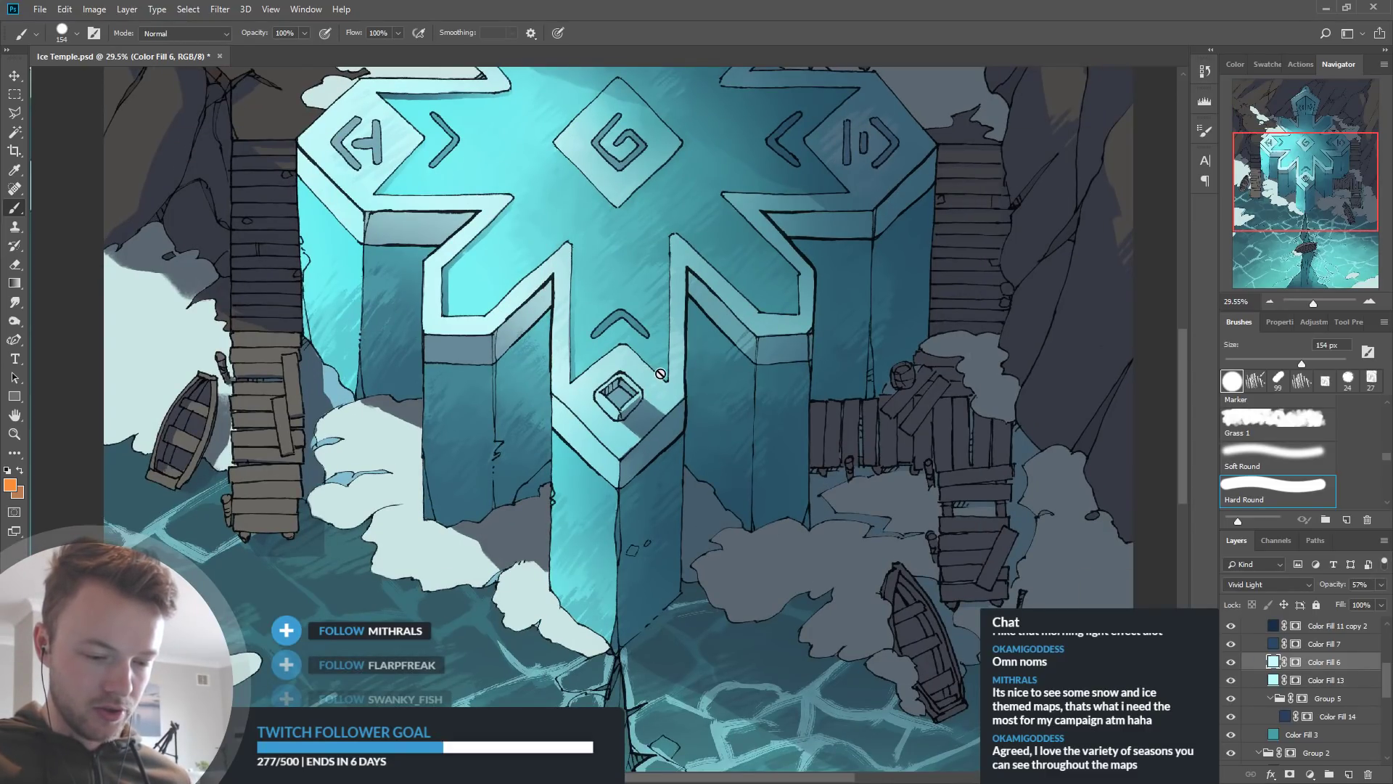
pyautogui.scroll(-2, 681, 320)
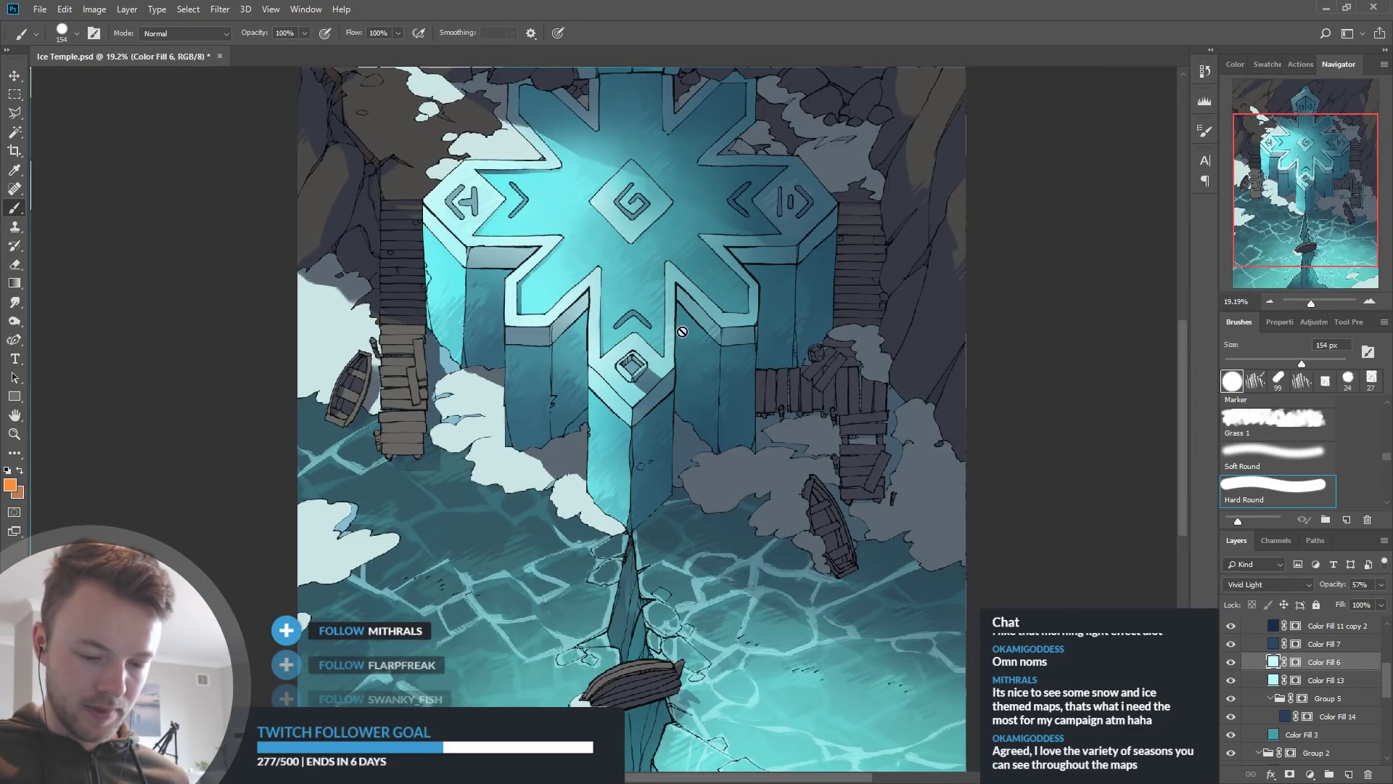
pyautogui.scroll(-1, 679, 325)
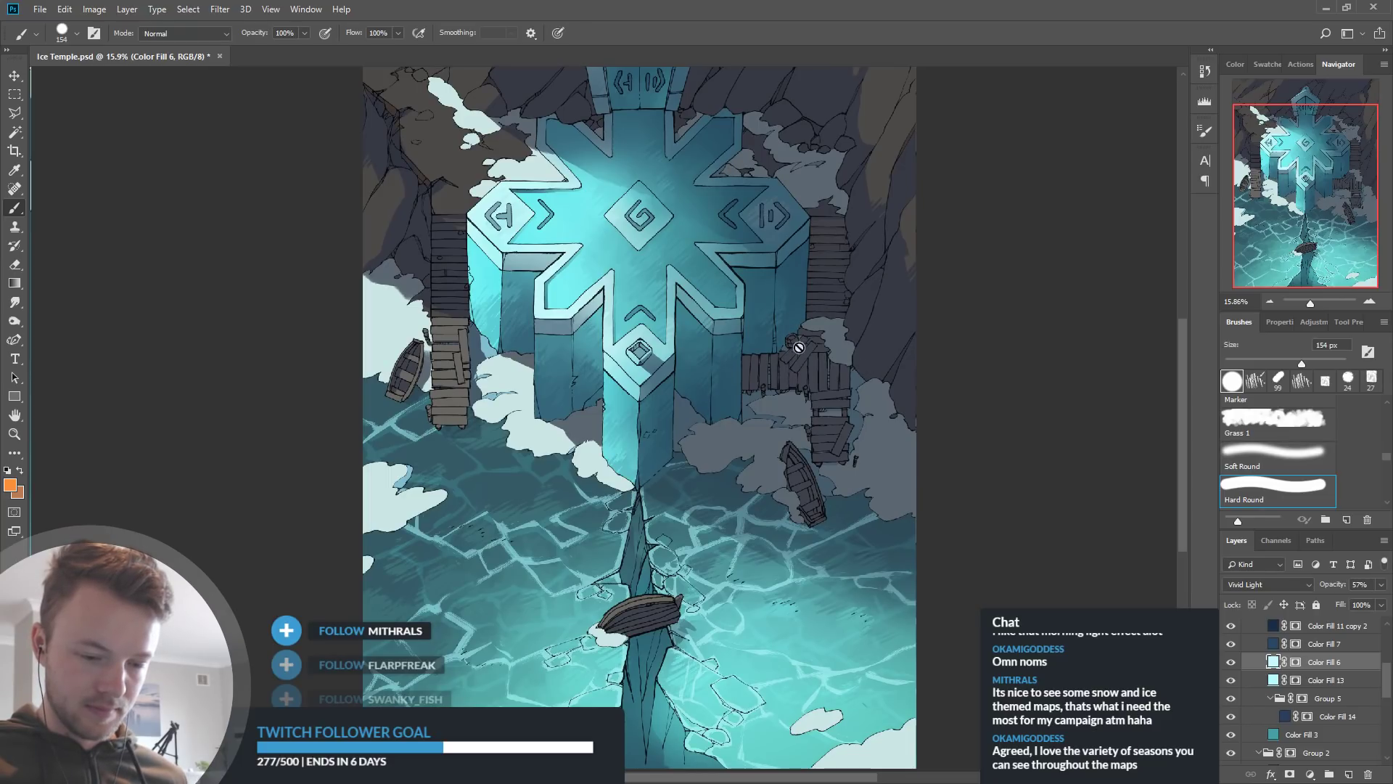
pyautogui.scroll(4, 861, 197)
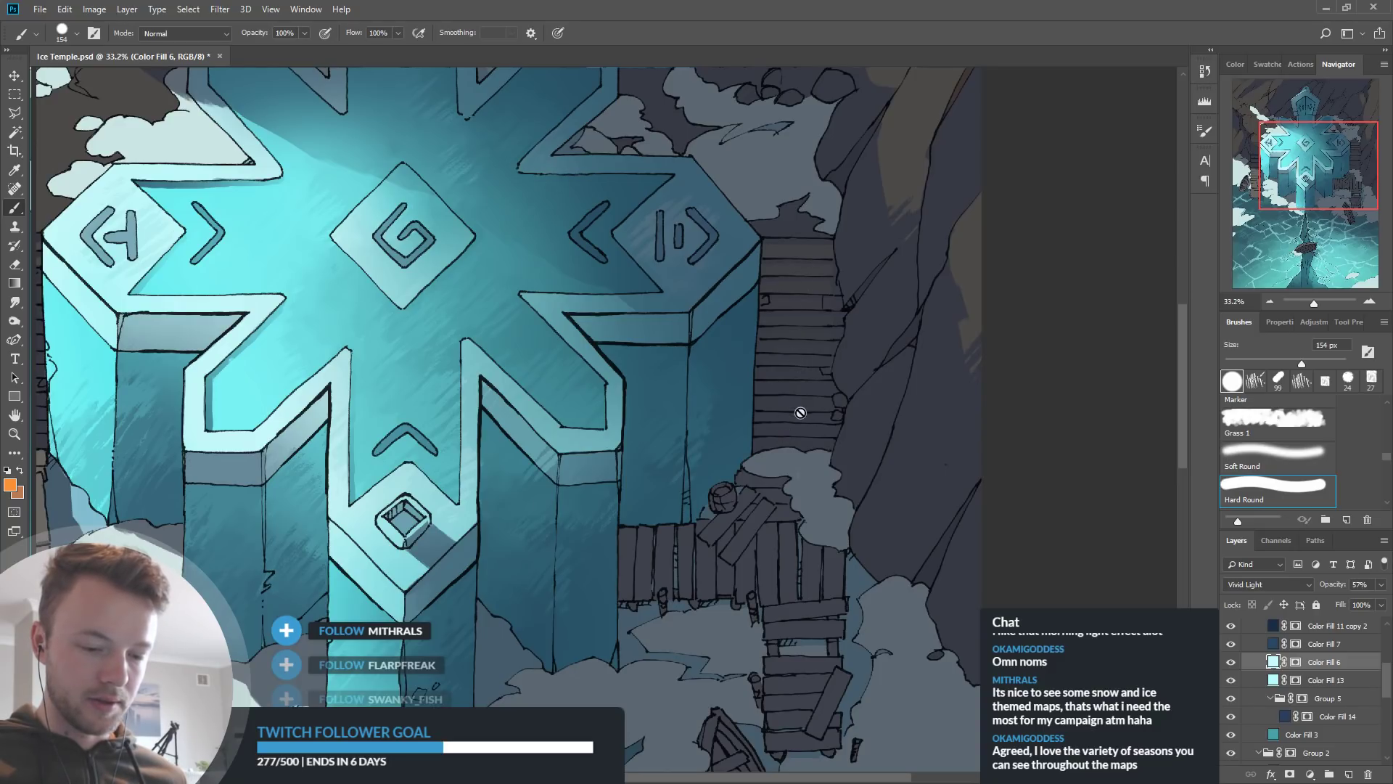
pyautogui.scroll(-2, 958, 419)
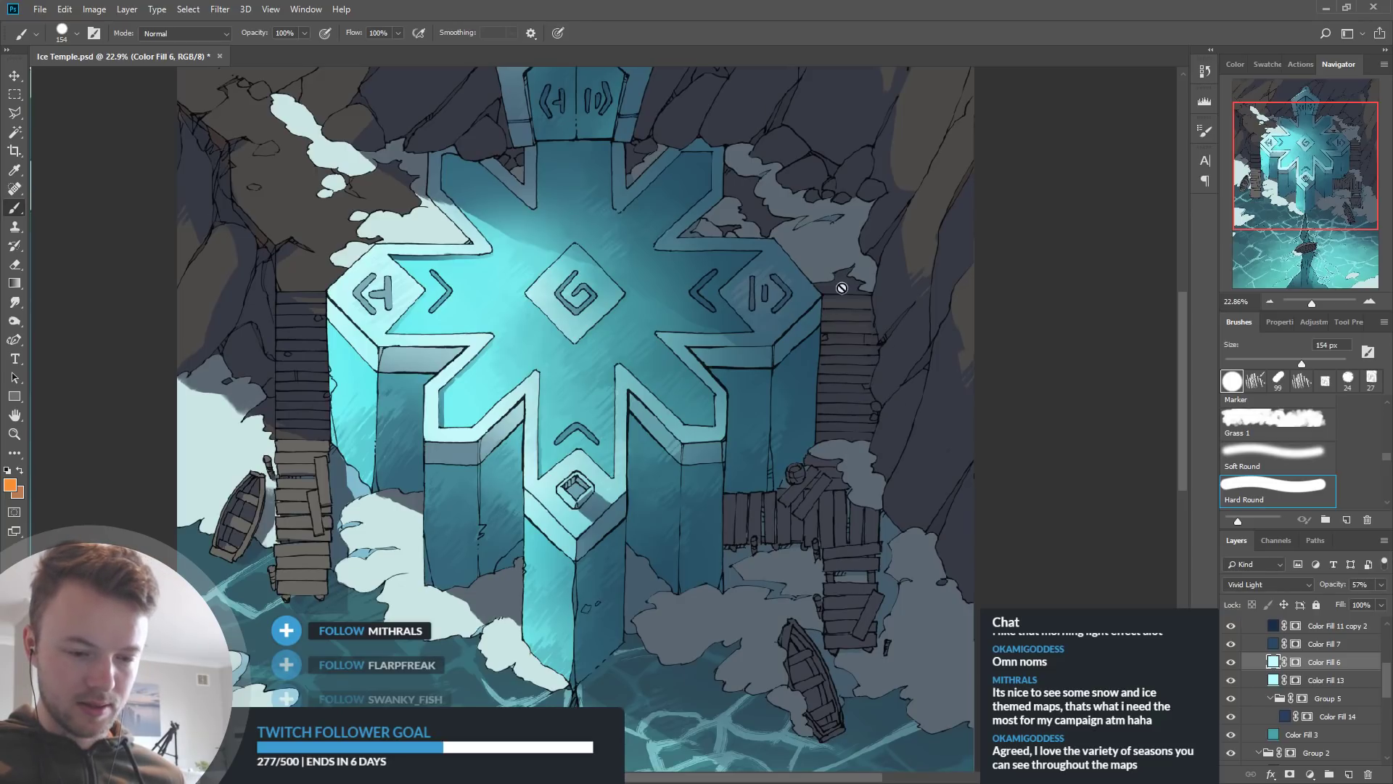
pyautogui.scroll(-1, 955, 381)
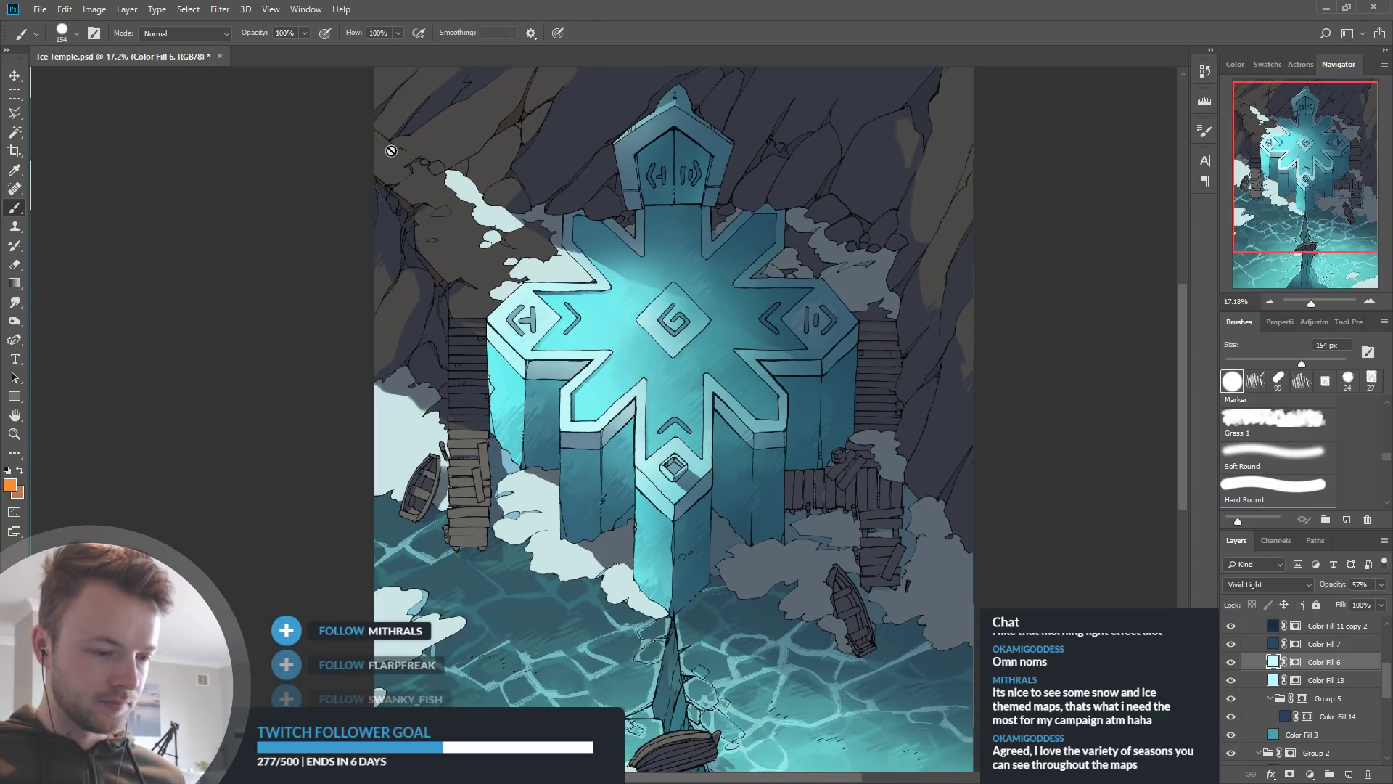
# Paint a shadow patch under the dark crevice in the upper-left cliff on Color Fill 11's mask with a 73 px brush
pyautogui.scroll(5, 396, 122)
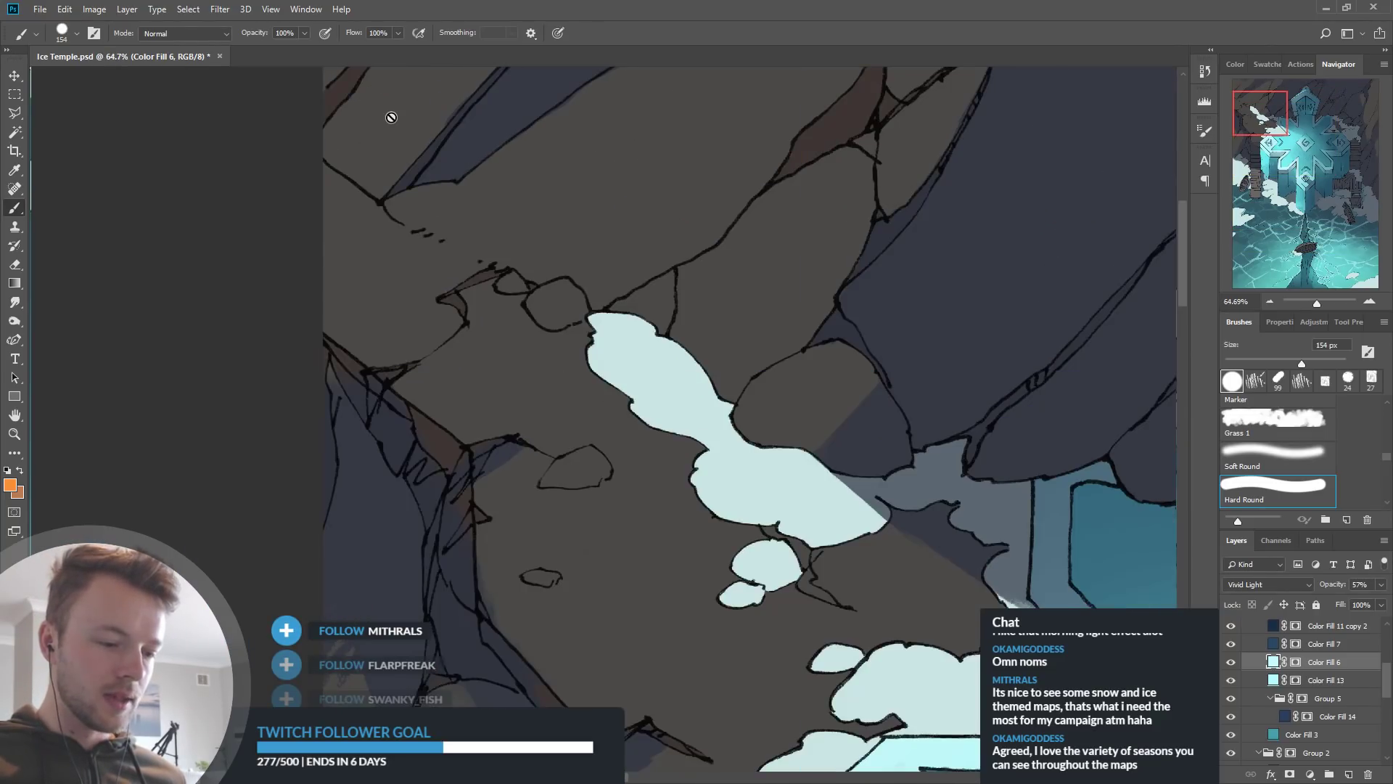
pyautogui.moveTo(1386, 685); pyautogui.dragTo(1385, 642)
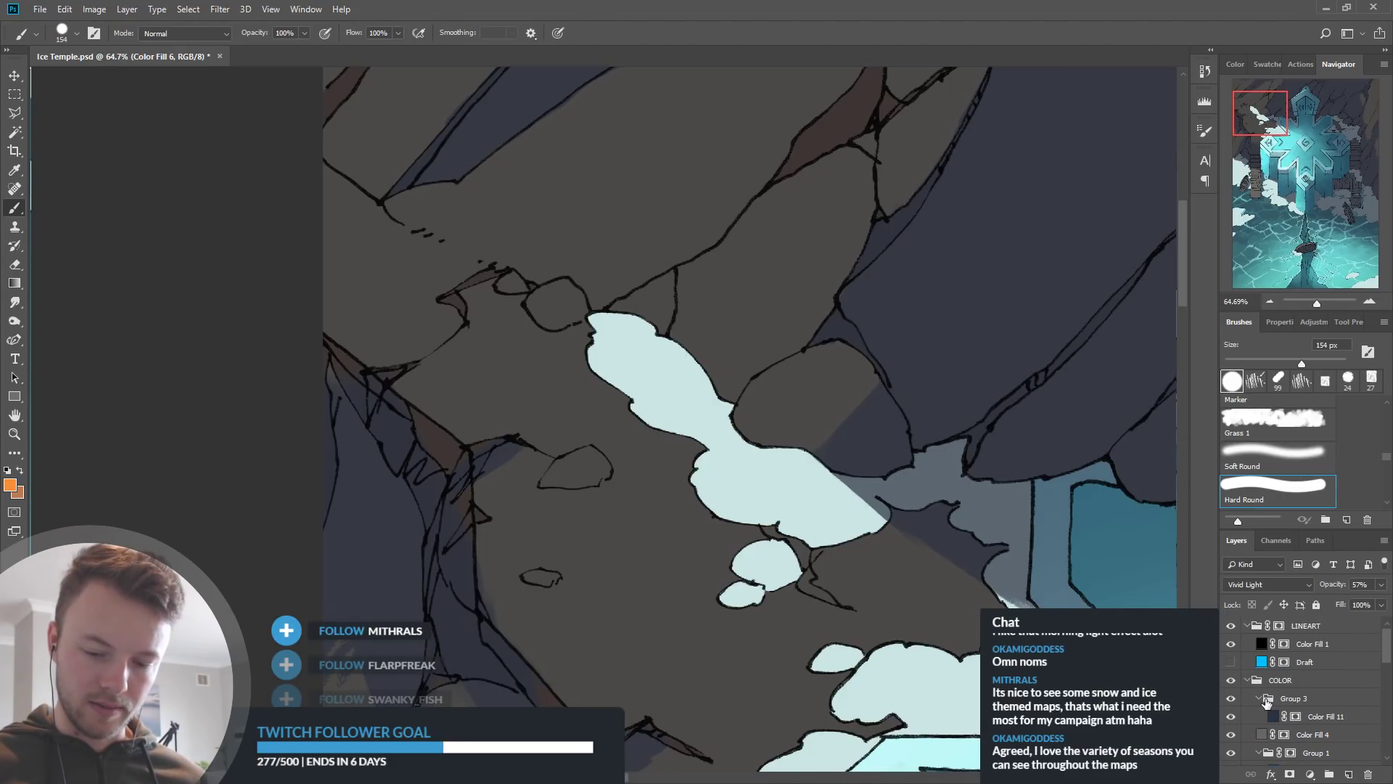
pyautogui.click(1231, 716)
pyautogui.click(1231, 717)
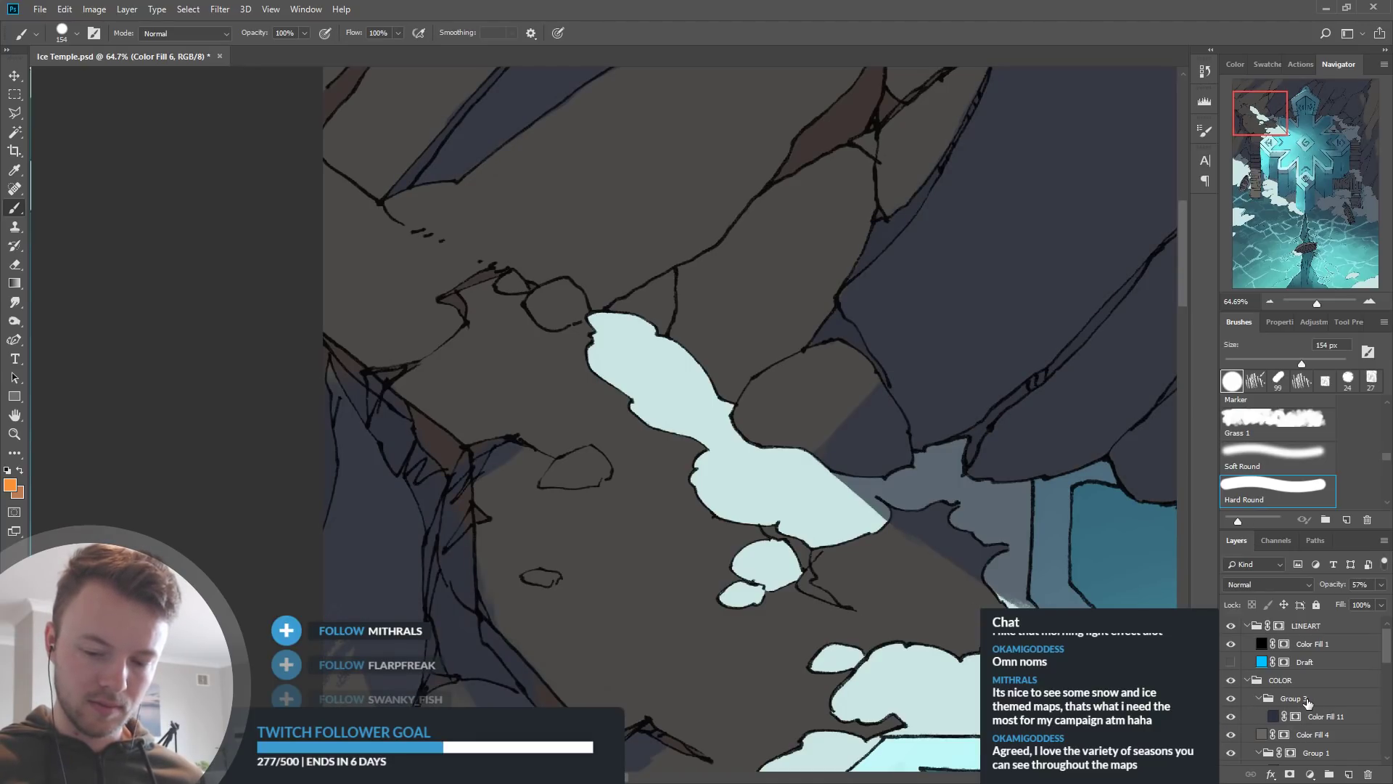
pyautogui.click(1296, 716)
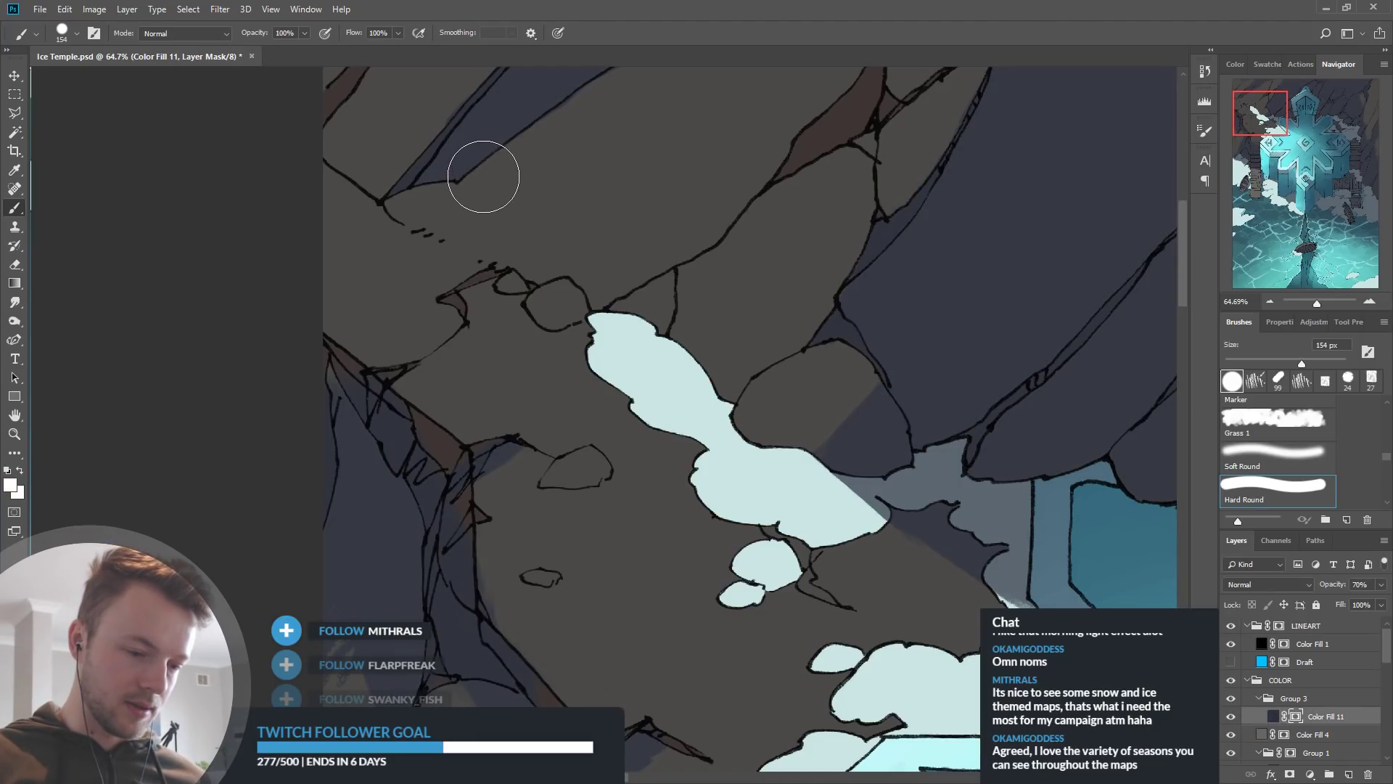
pyautogui.click(1269, 361)
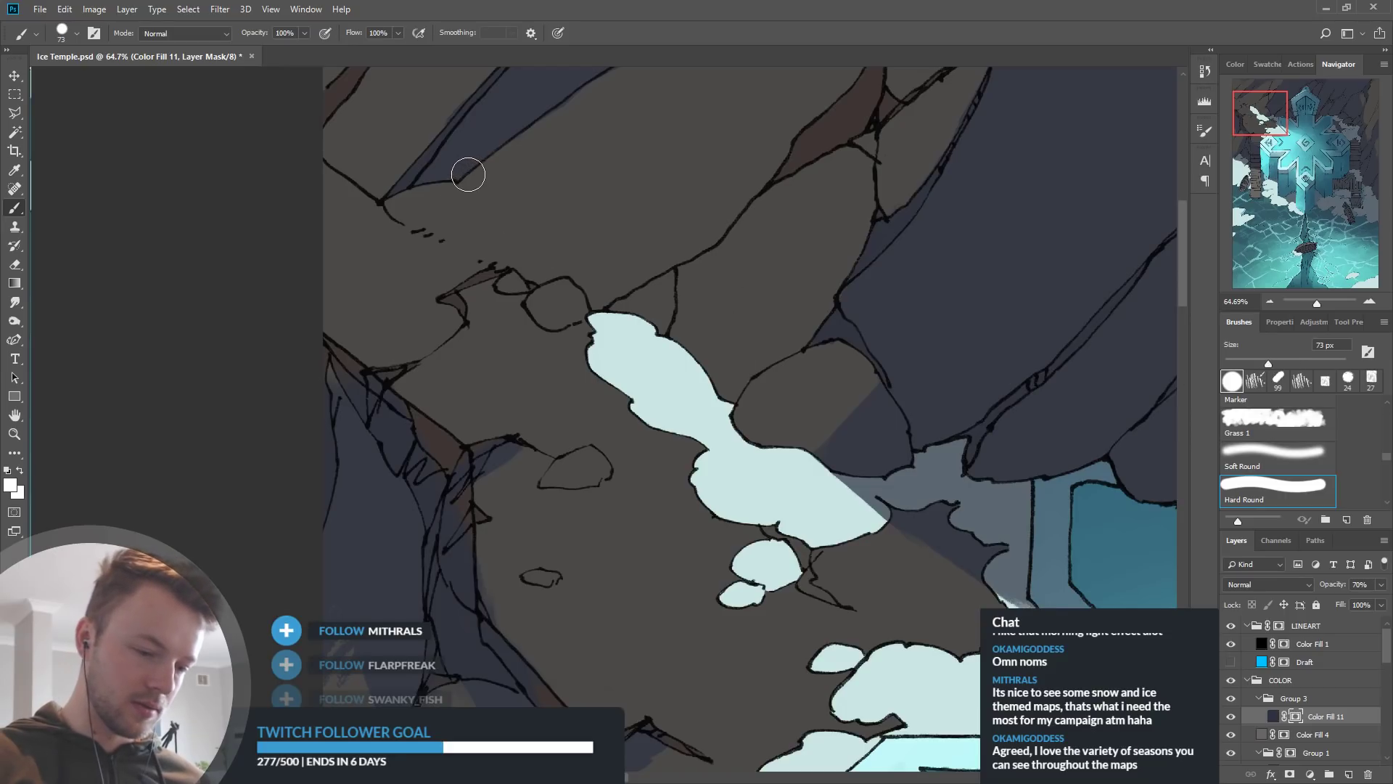
pyautogui.moveTo(467, 176); pyautogui.dragTo(462, 251)
pyautogui.moveTo(500, 175); pyautogui.dragTo(488, 178)
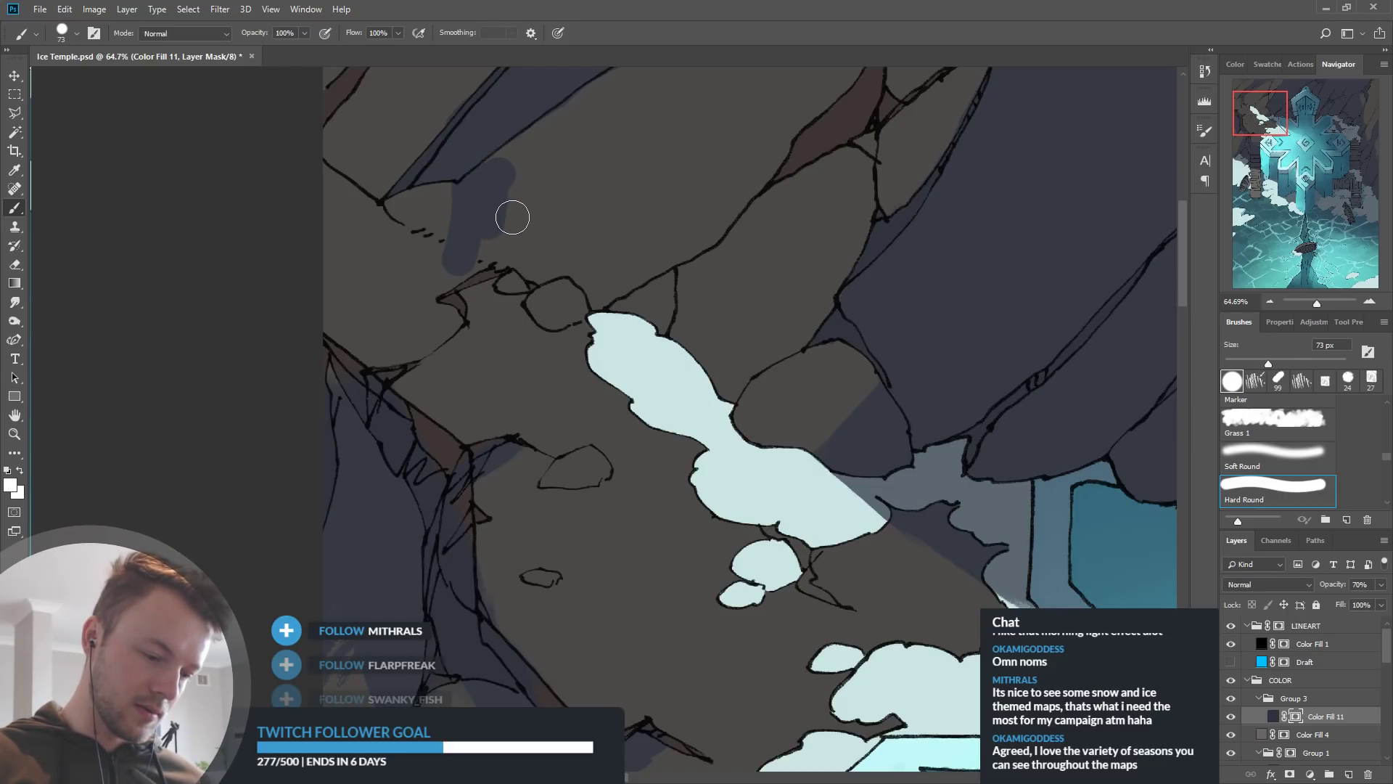
# Trim the new cliff shadow to a narrow tapering sliver by painting black over its outer side on the mask
pyautogui.press('i')
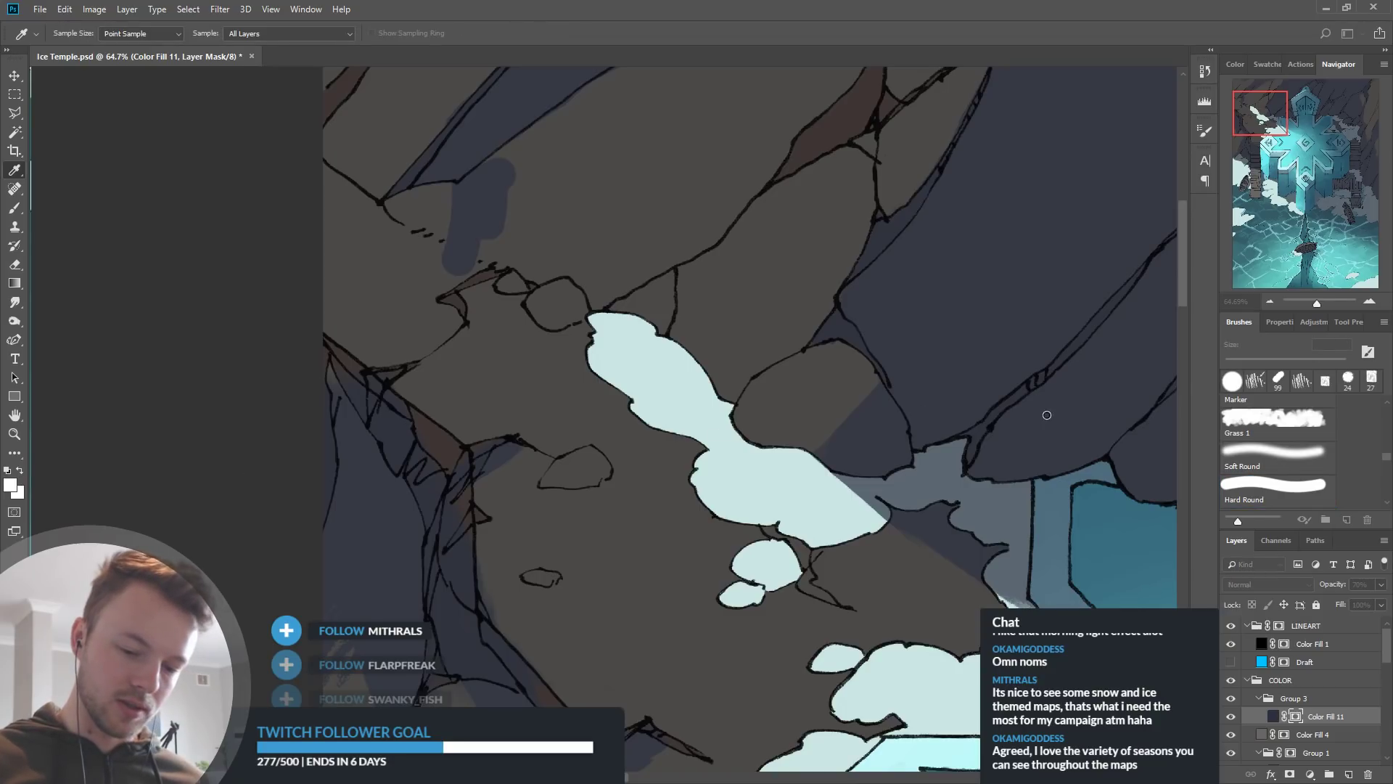
pyautogui.press('b')
pyautogui.press('x')
pyautogui.moveTo(507, 162); pyautogui.dragTo(485, 214)
pyautogui.moveTo(498, 162)
pyautogui.mouseDown()
pyautogui.moveTo(482, 272)
pyautogui.moveTo(452, 283)
pyautogui.moveTo(470, 274)
pyautogui.moveTo(447, 266)
pyautogui.moveTo(488, 289)
pyautogui.mouseUp()
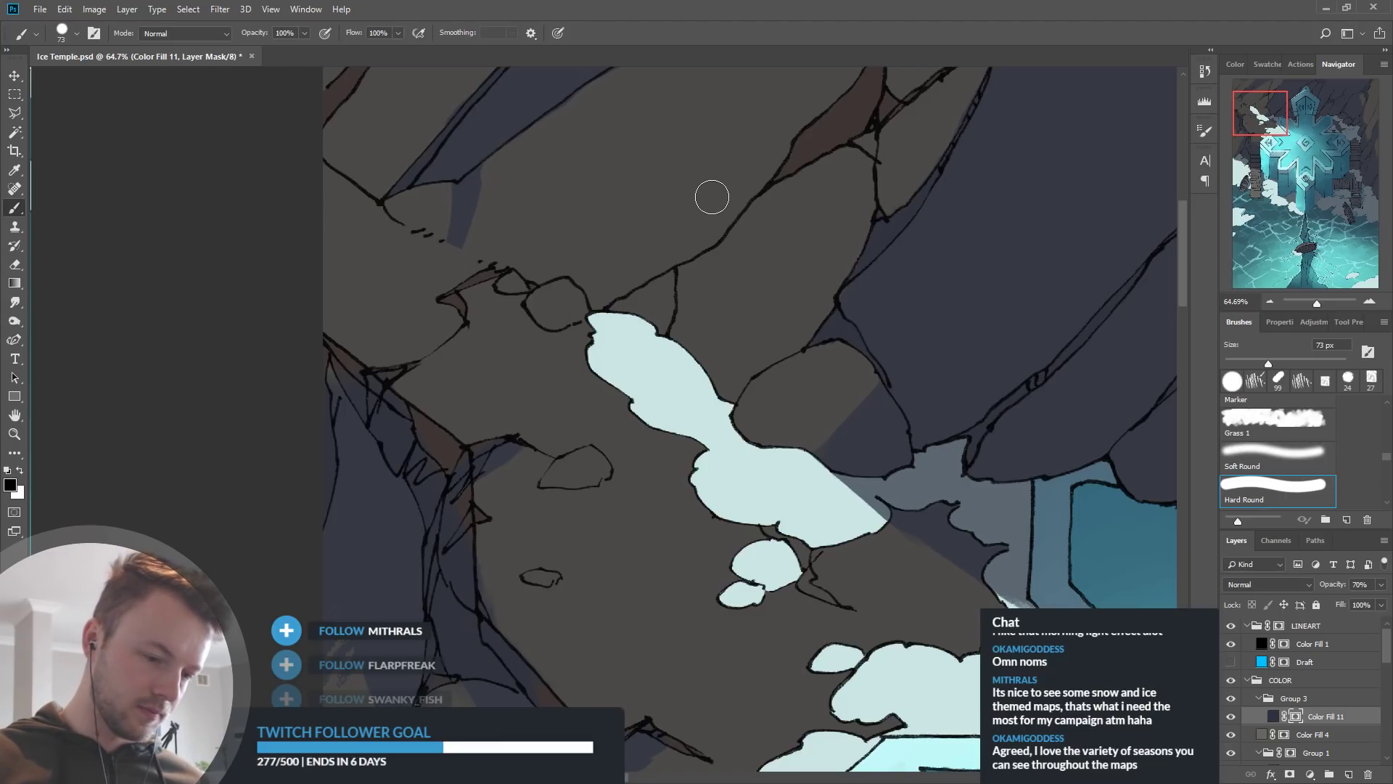
# Extend the cliff shadow down to the small stones by painting white on the Color Fill 11 mask
pyautogui.scroll(-5, 581, 164)
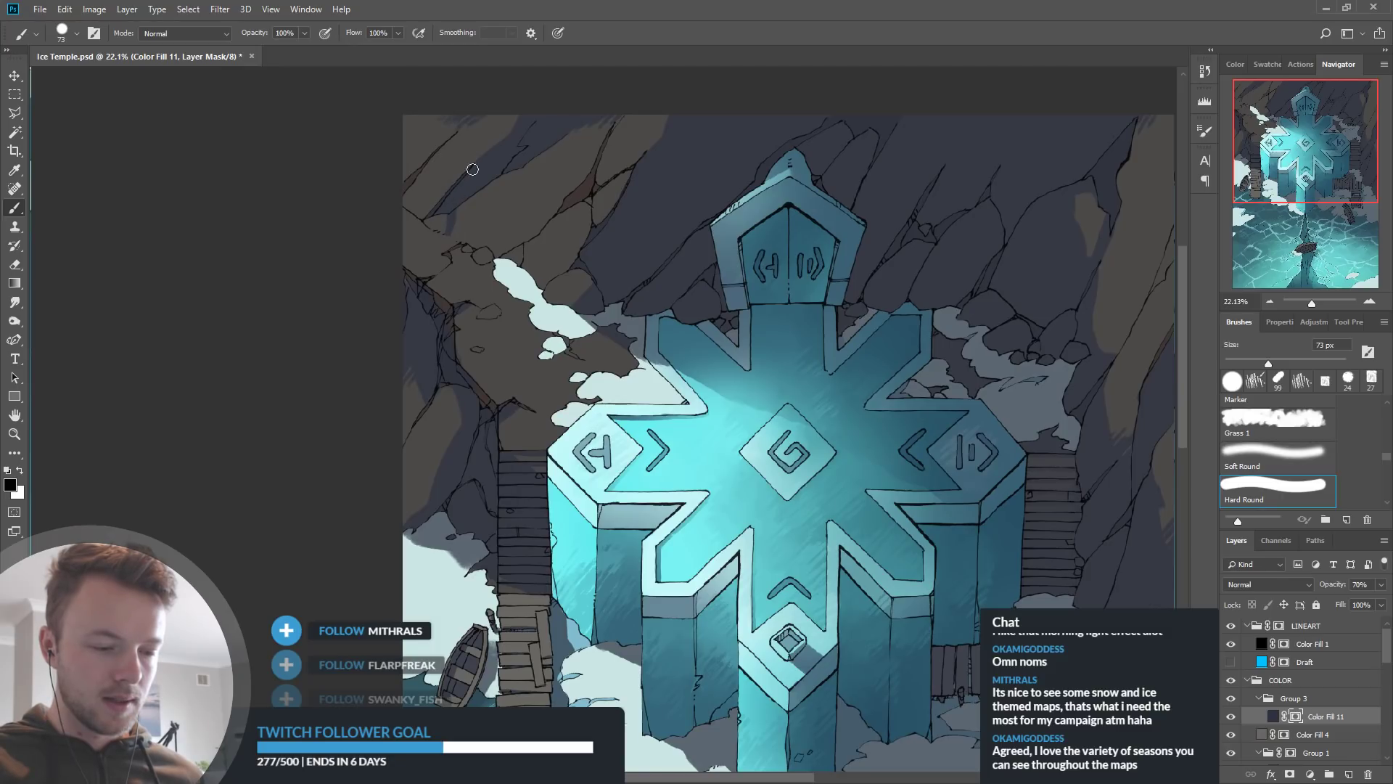
pyautogui.scroll(5, 528, 162)
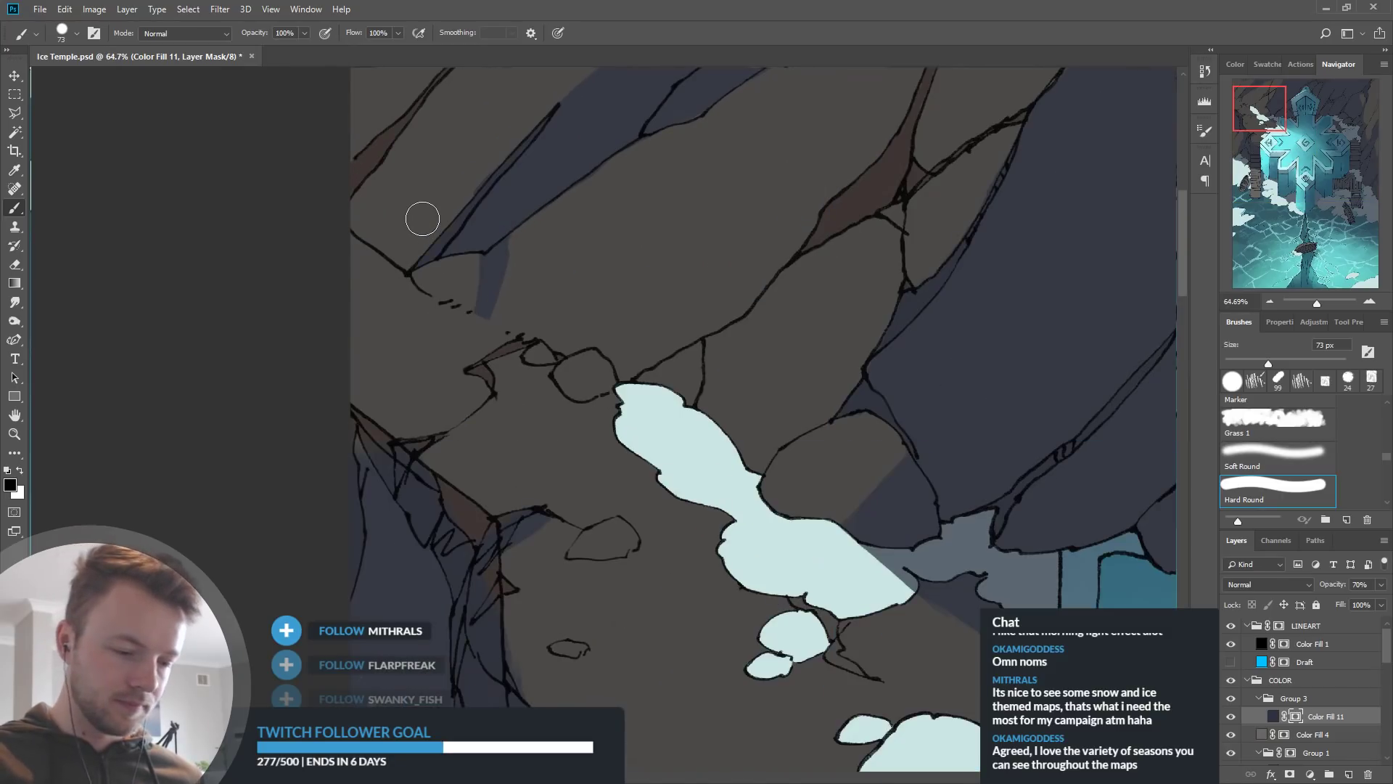
pyautogui.press('x')
pyautogui.moveTo(516, 298); pyautogui.dragTo(533, 348)
pyautogui.press('x')
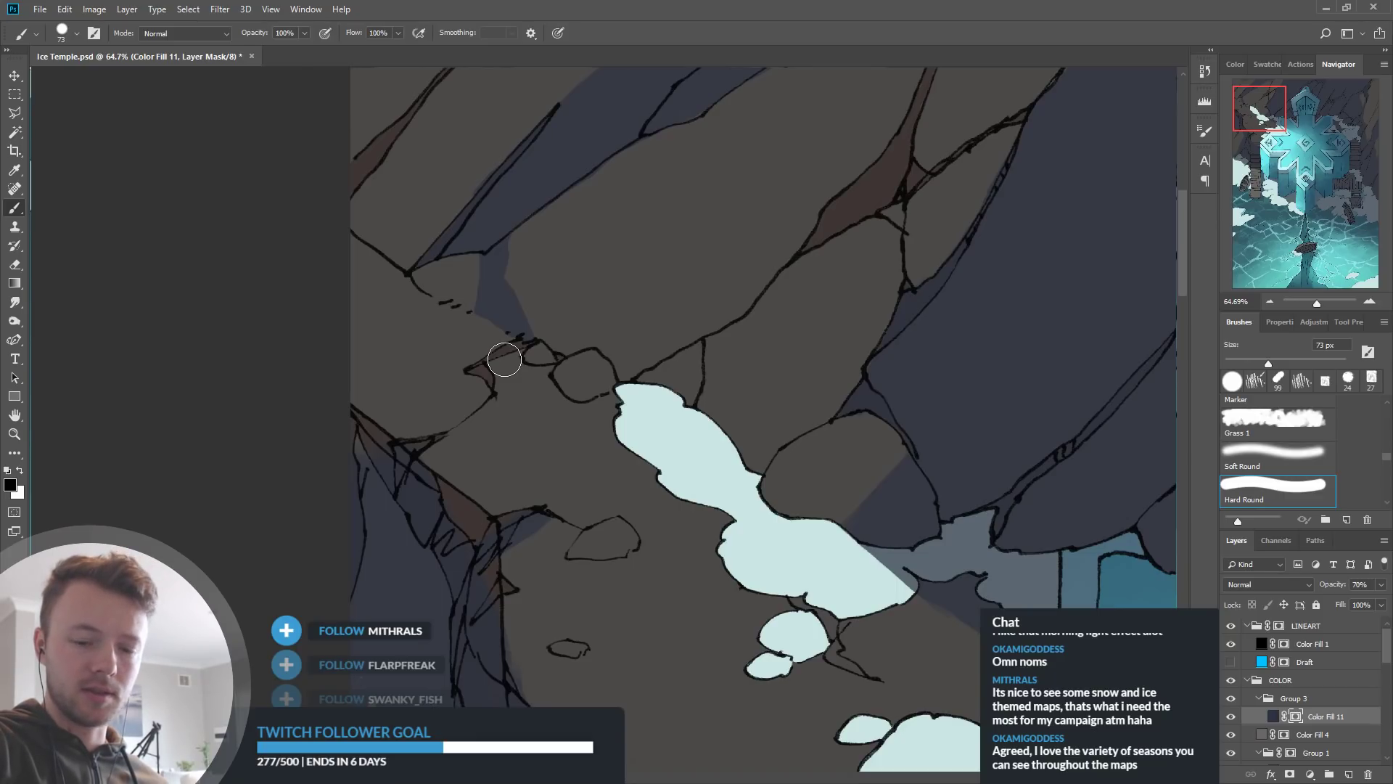
# Review the overall shading with the whole illustration in view
pyautogui.scroll(-10, 327, 348)
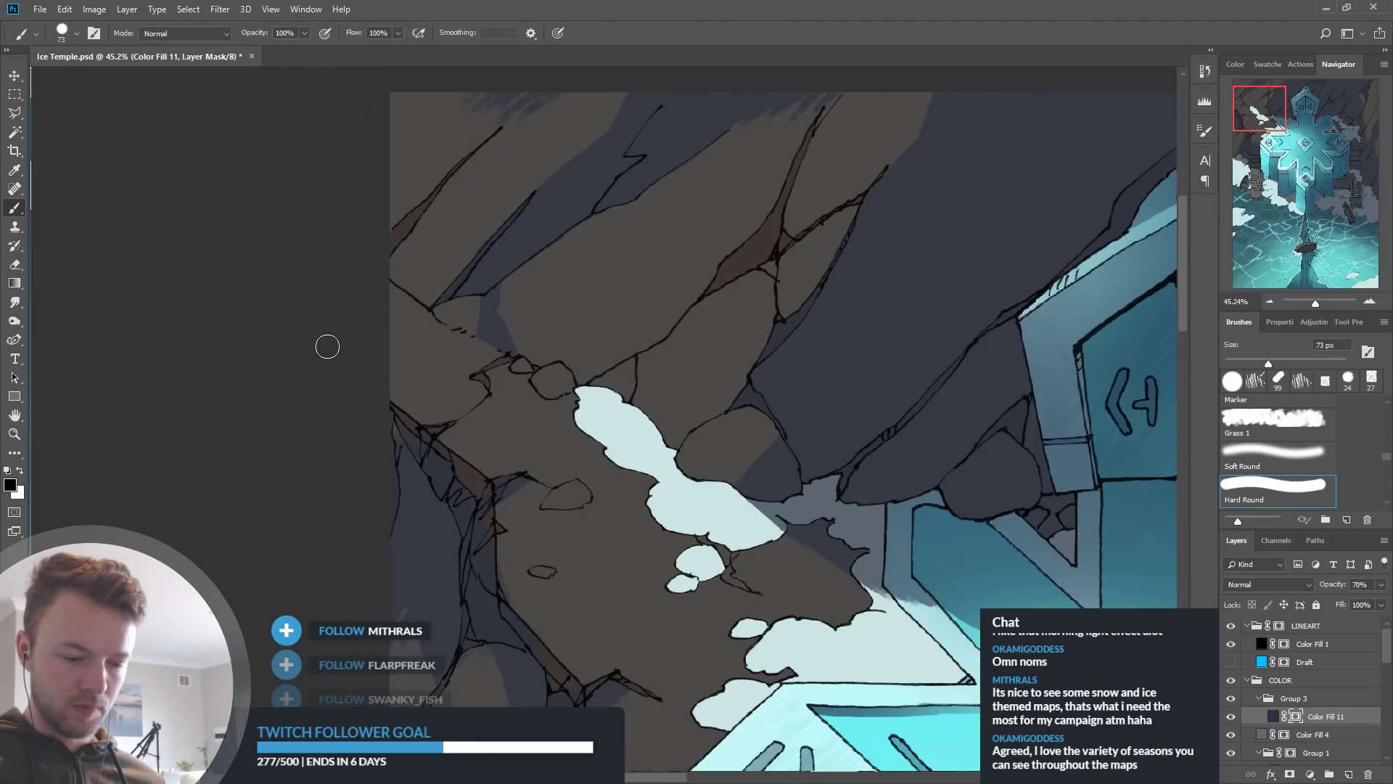
pyautogui.scroll(-2, 398, 299)
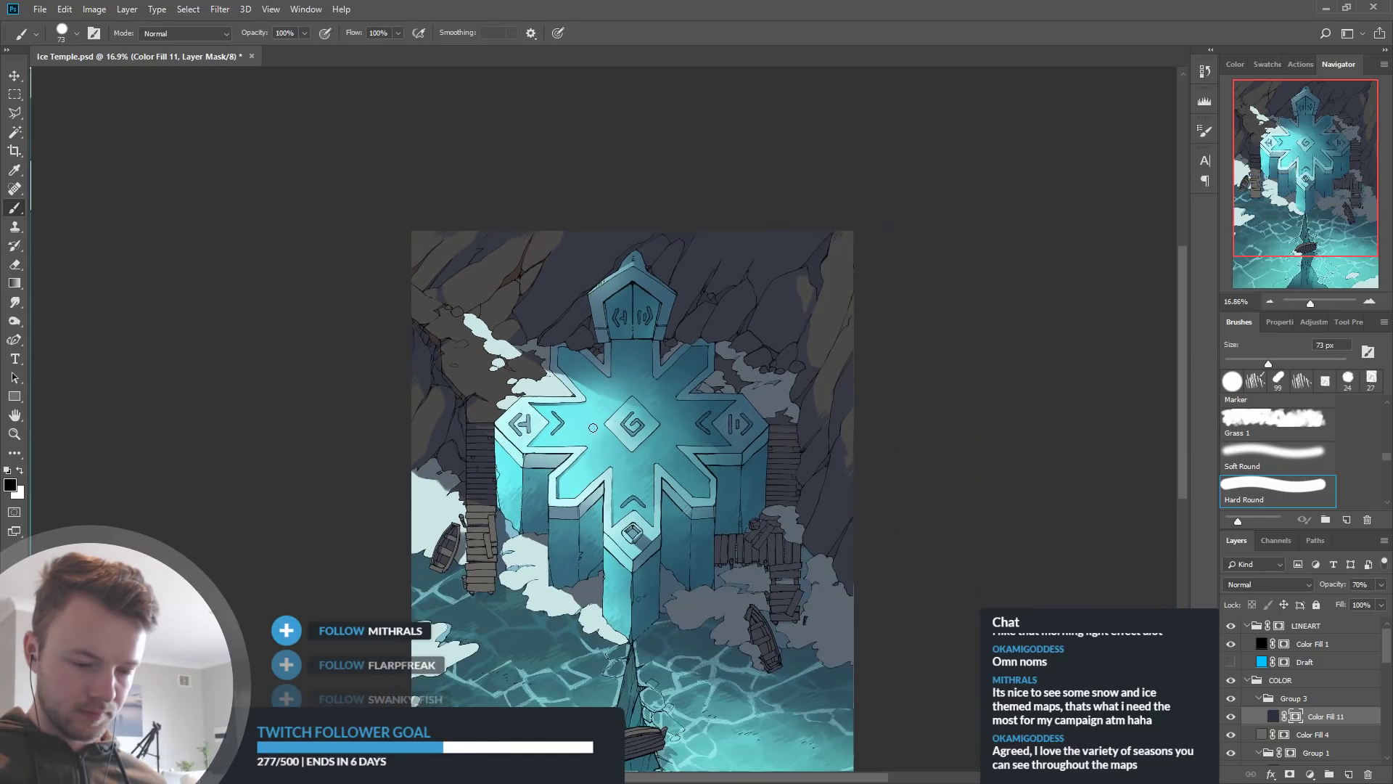
pyautogui.scroll(3, 593, 428)
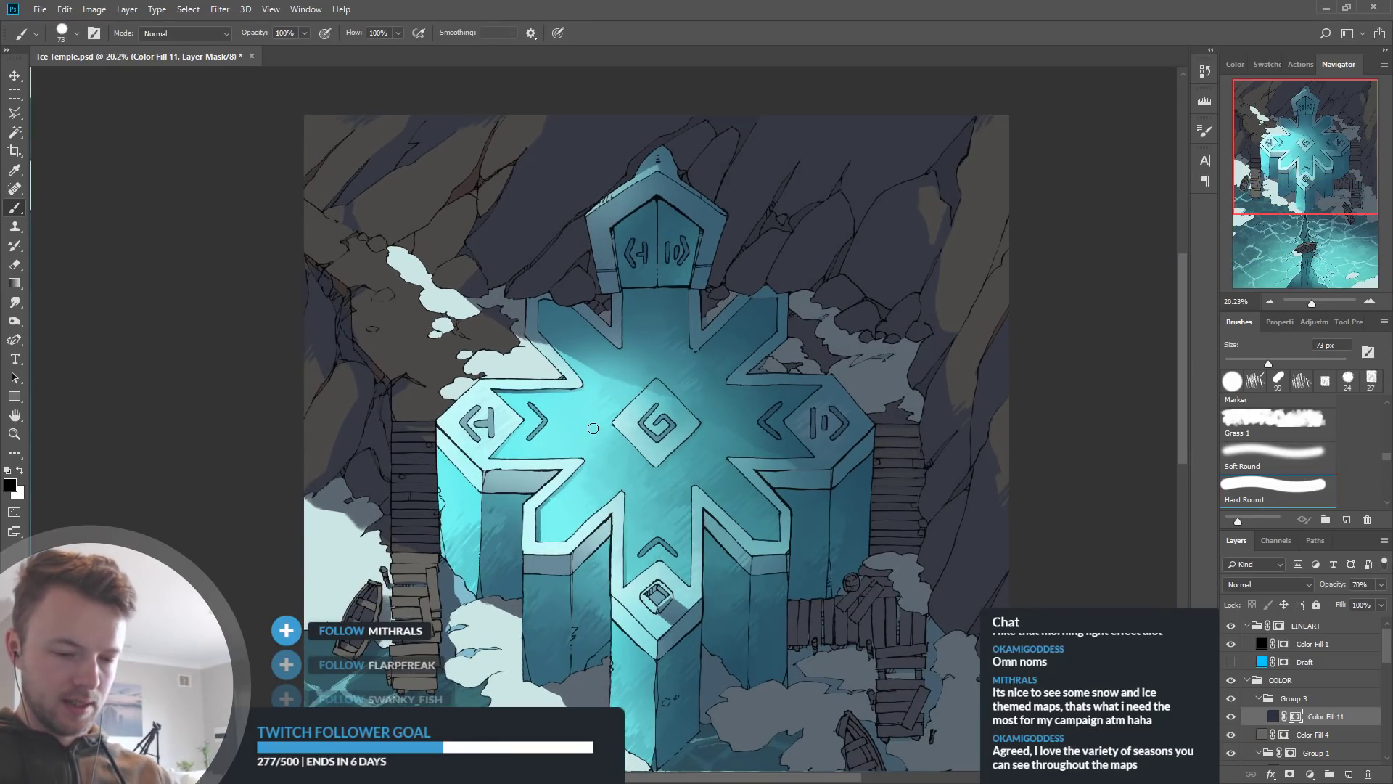
pyautogui.scroll(-2, 791, 537)
pyautogui.scroll(-2, 791, 537)
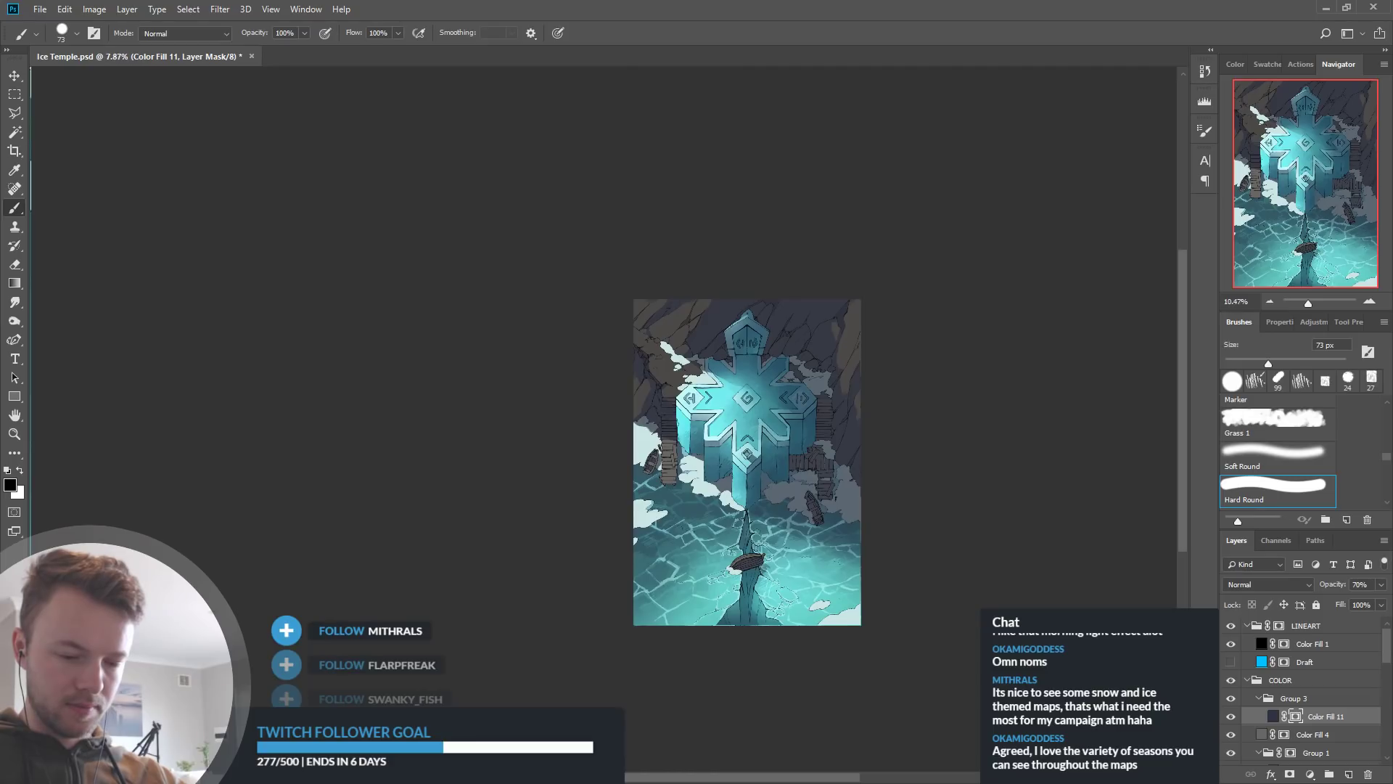
pyautogui.scroll(2, 827, 478)
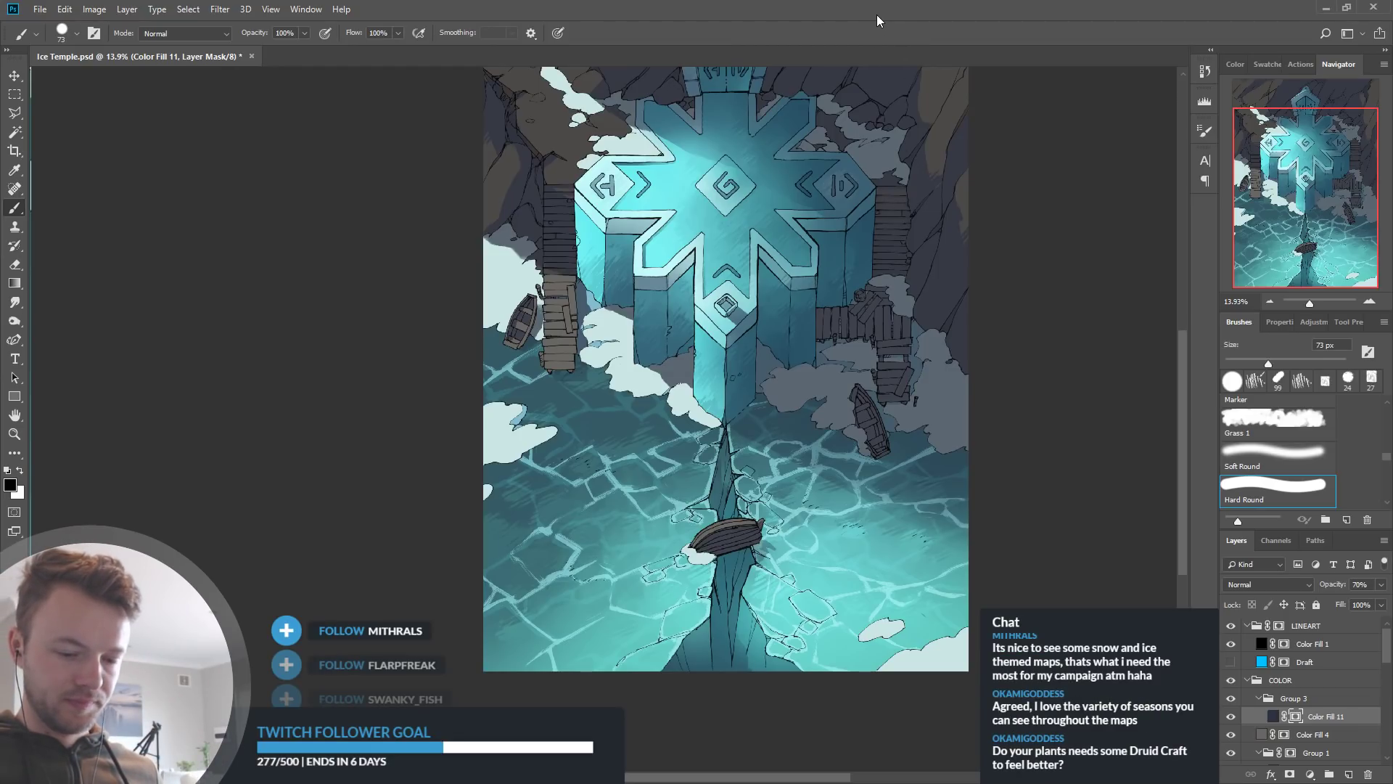
pyautogui.hotkey('ctrl', '0')
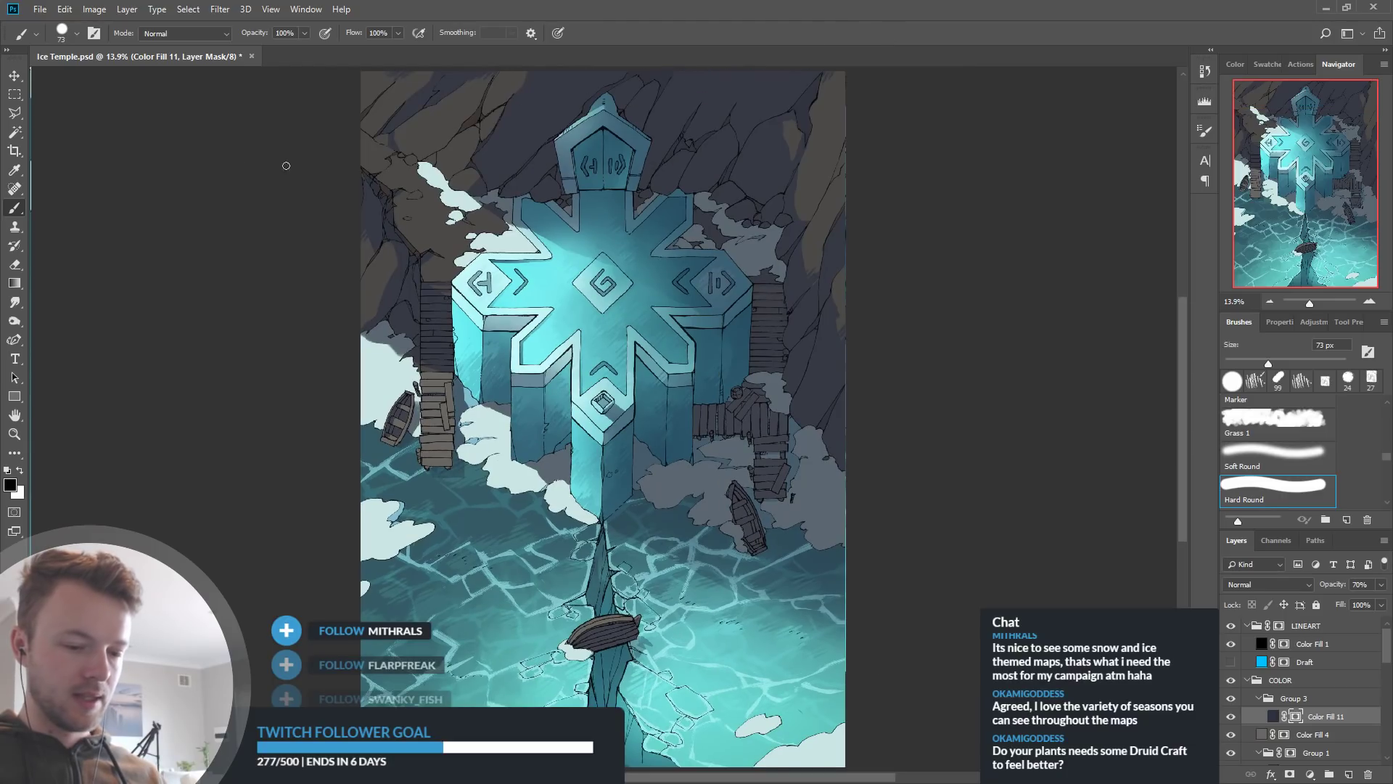
# Save Ice Temple.psd and duplicate the document, returning to the original
pyautogui.hotkey('ctrl', 's')
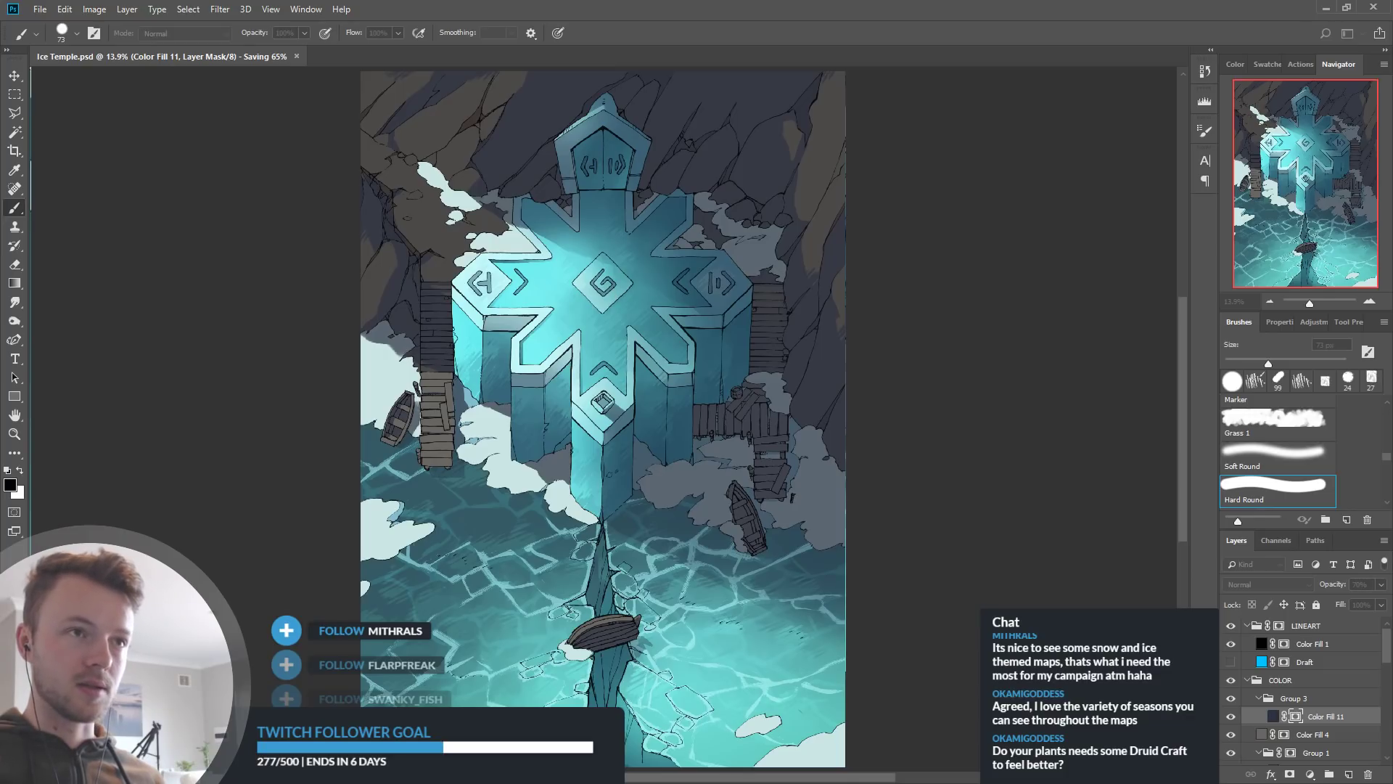
pyautogui.press('Return')
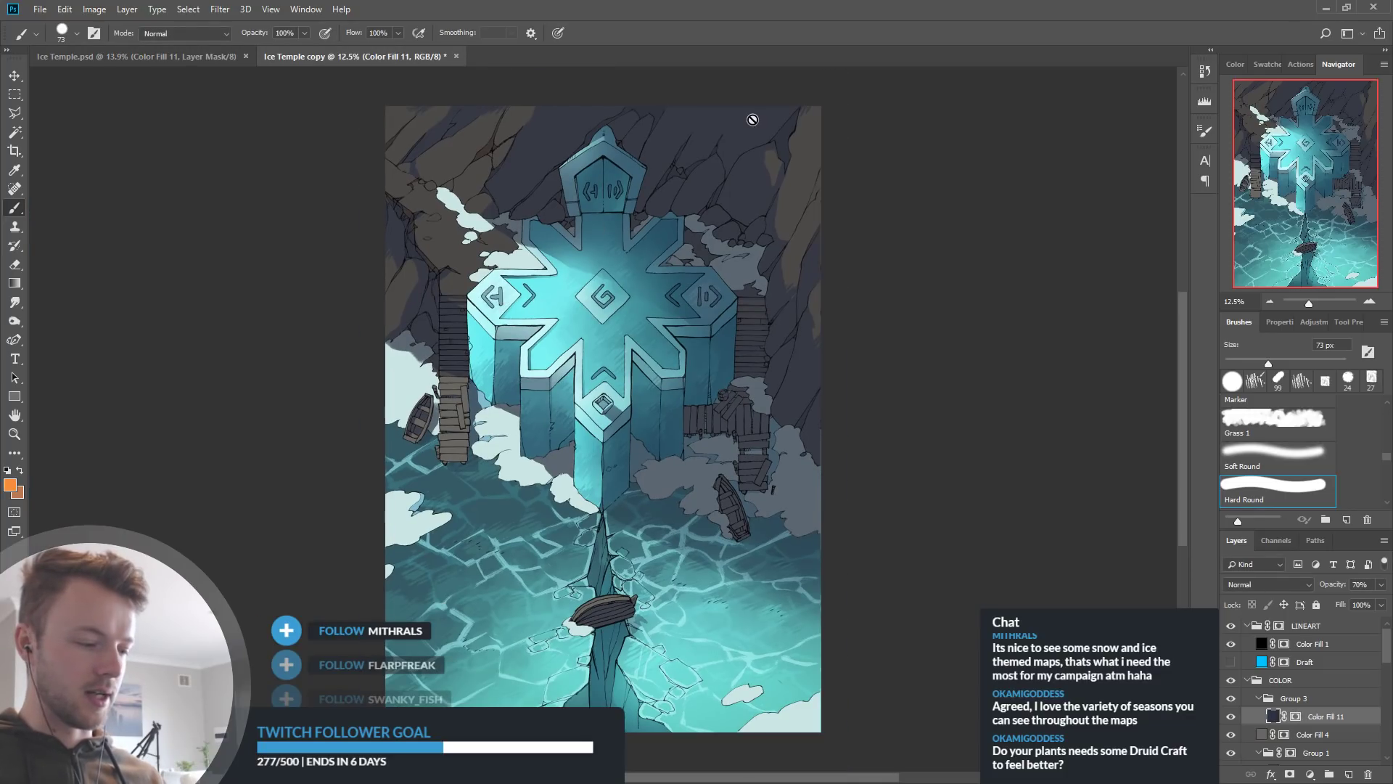
pyautogui.hotkey('ctrl', '0')
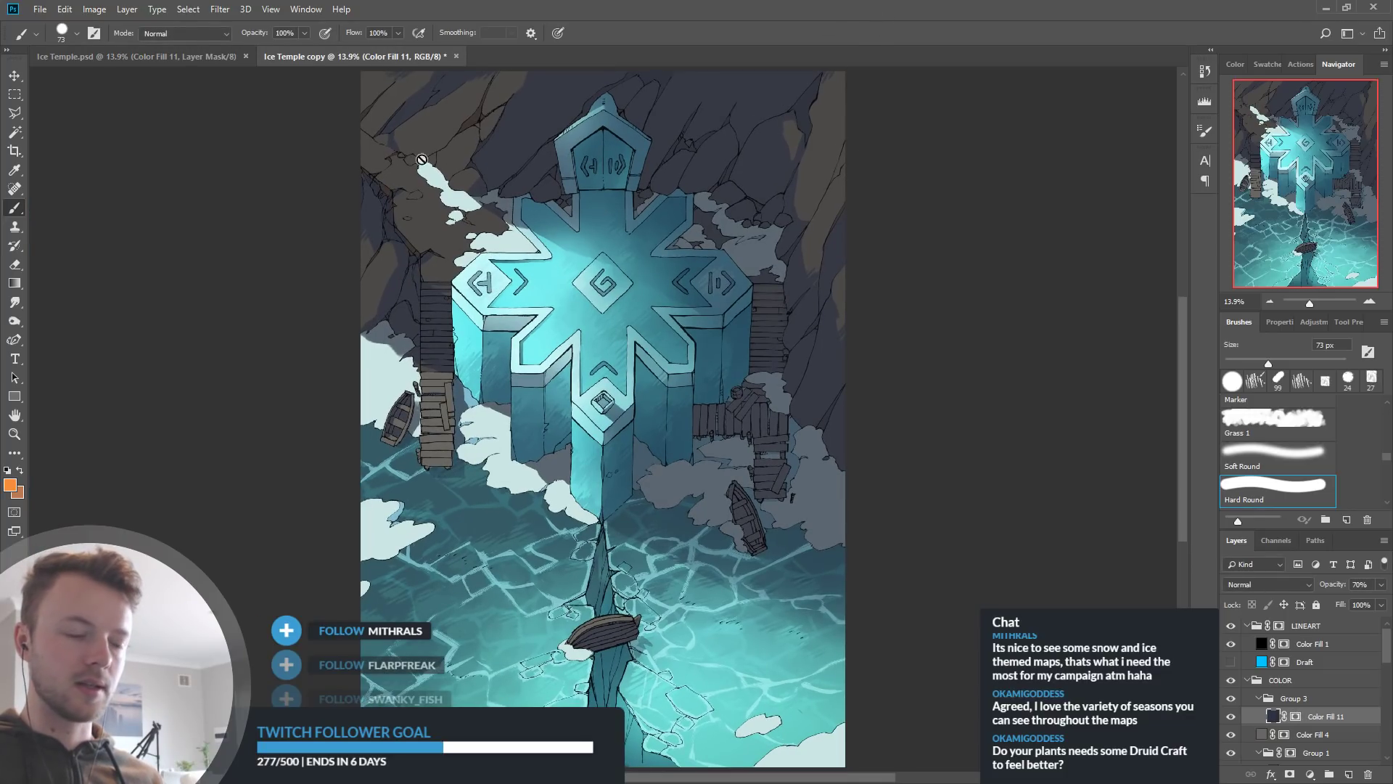
pyautogui.click(161, 58)
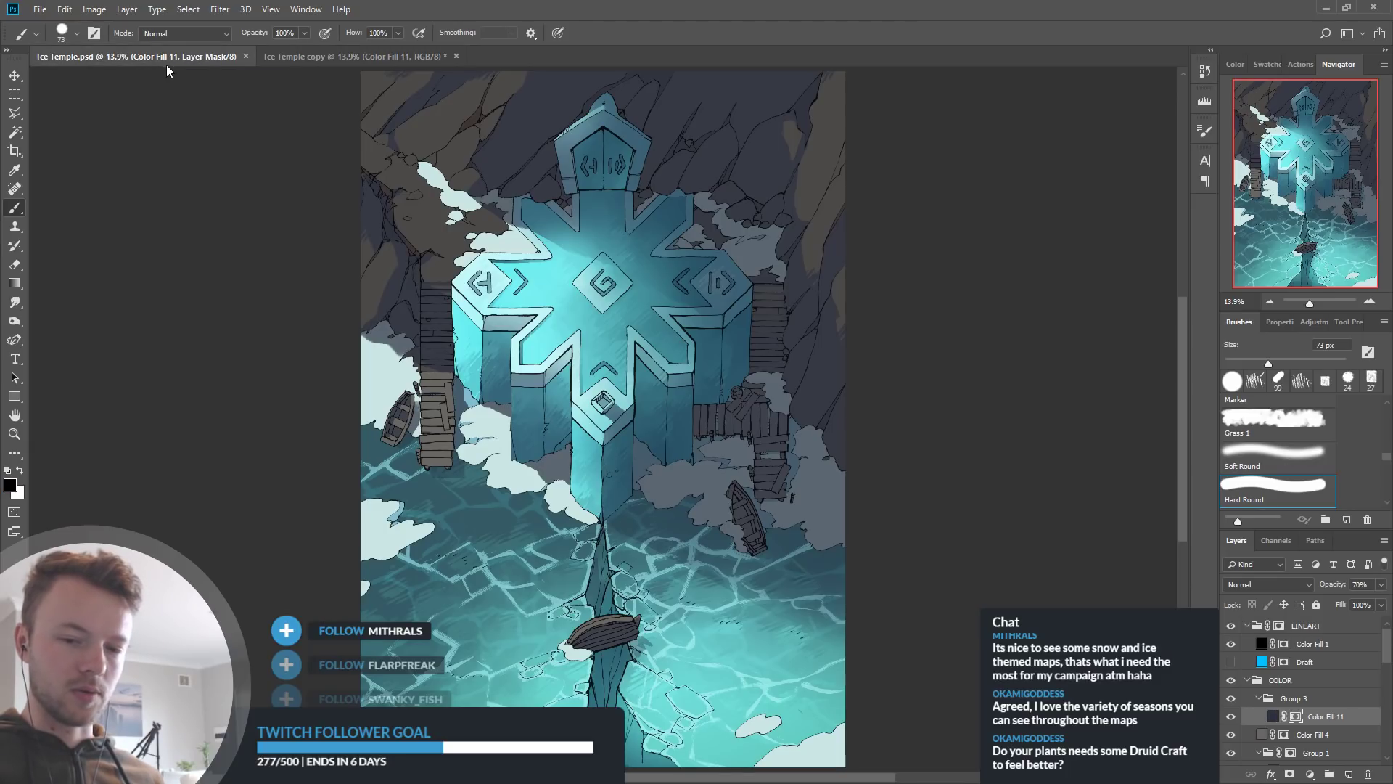
# Switch to the Ice Temple copy document and review the whole illustration
pyautogui.click(341, 58)
pyautogui.doubleClick(655, 20)
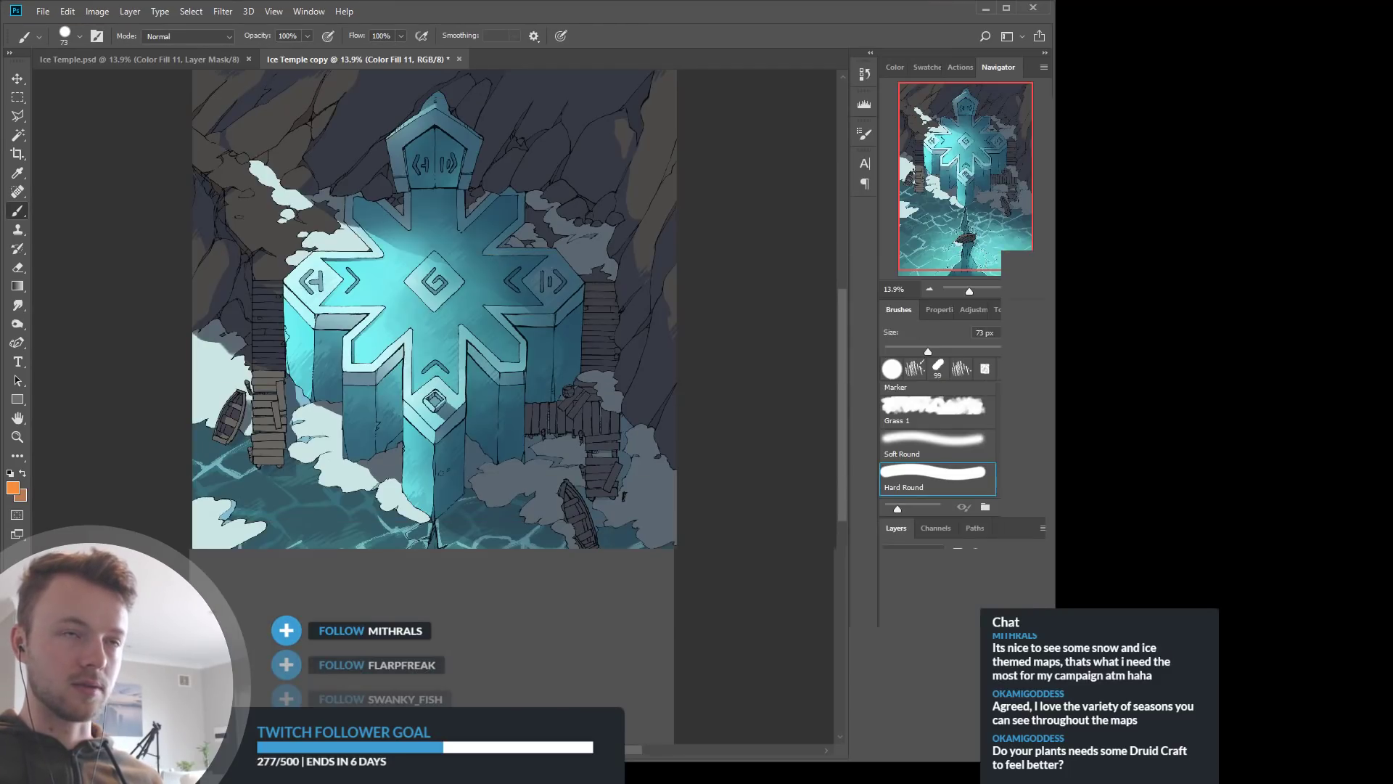
pyautogui.doubleClick(675, 7)
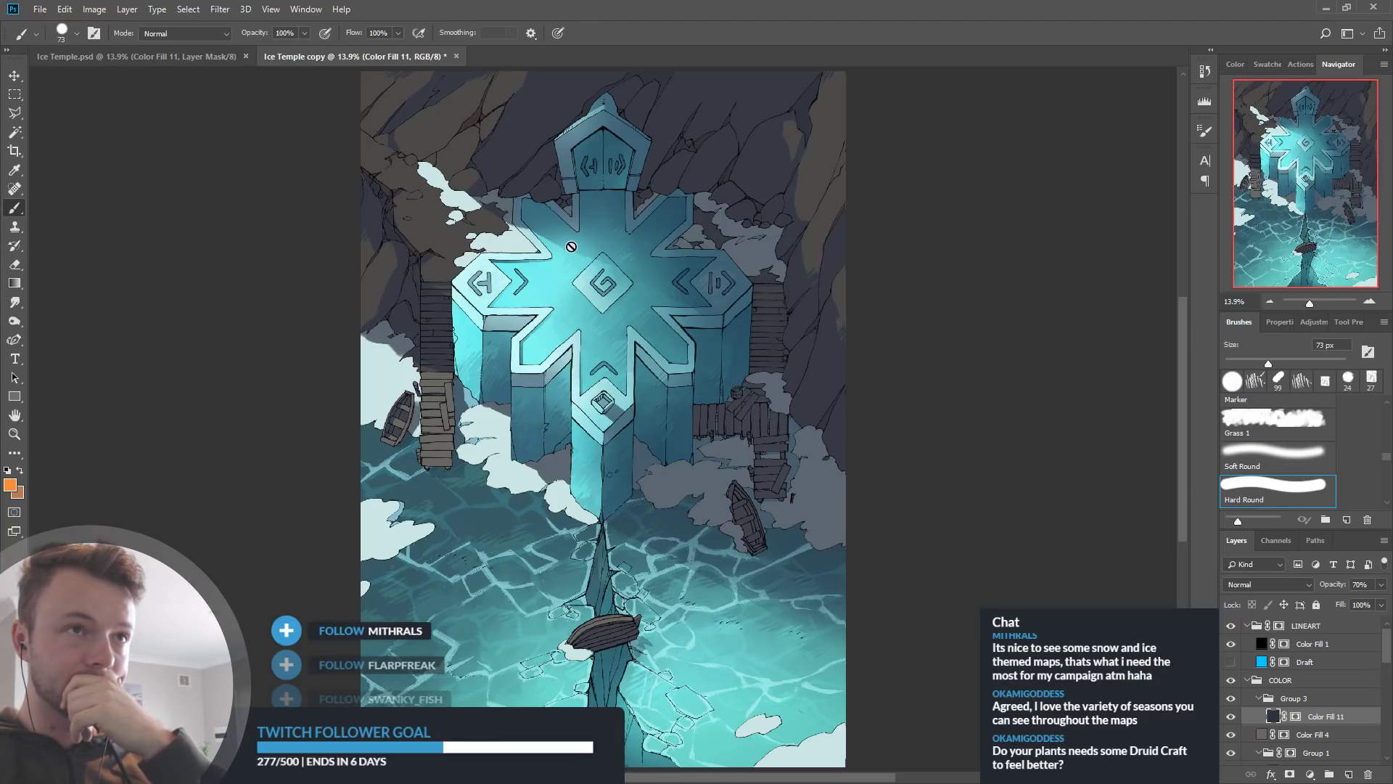
pyautogui.scroll(-1, 524, 224)
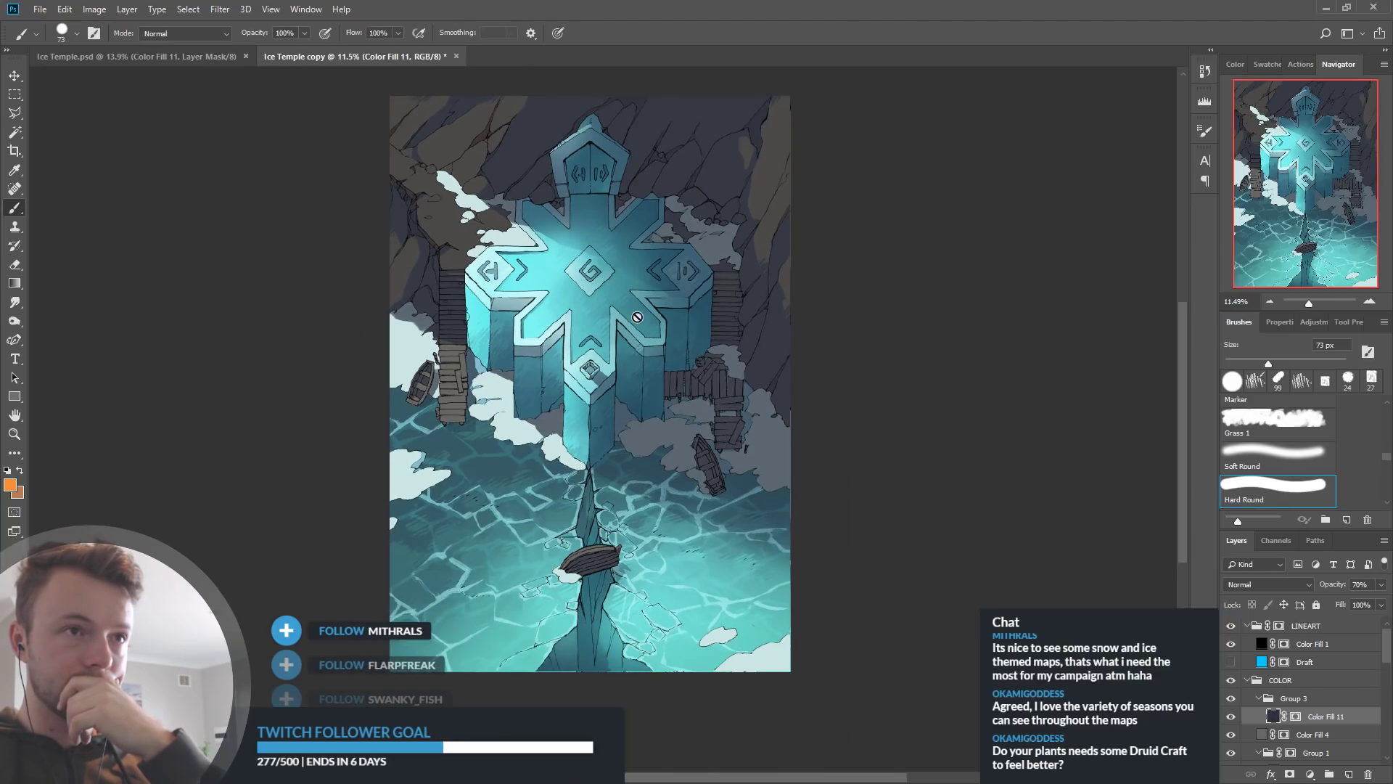
pyautogui.scroll(1, 708, 446)
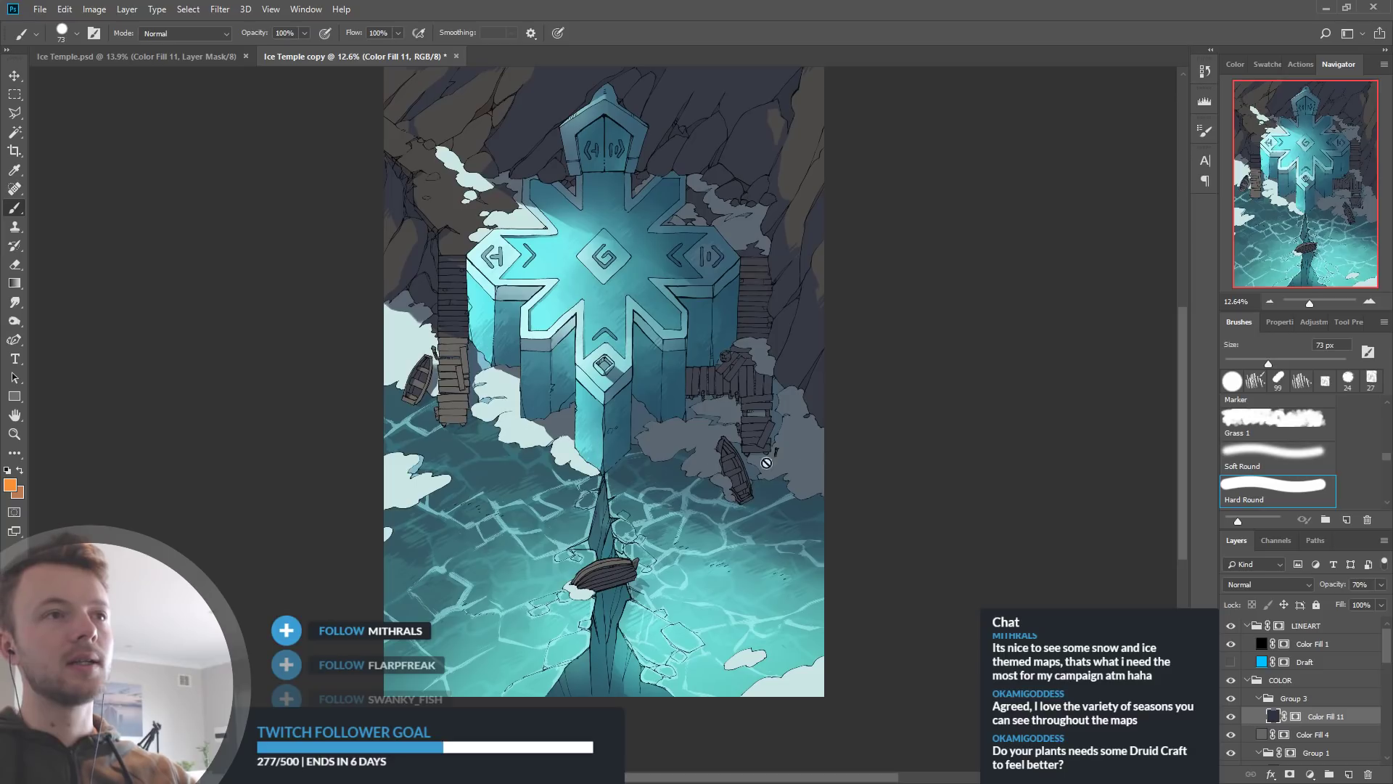
pyautogui.scroll(-1, 781, 471)
pyautogui.scroll(1, 529, 224)
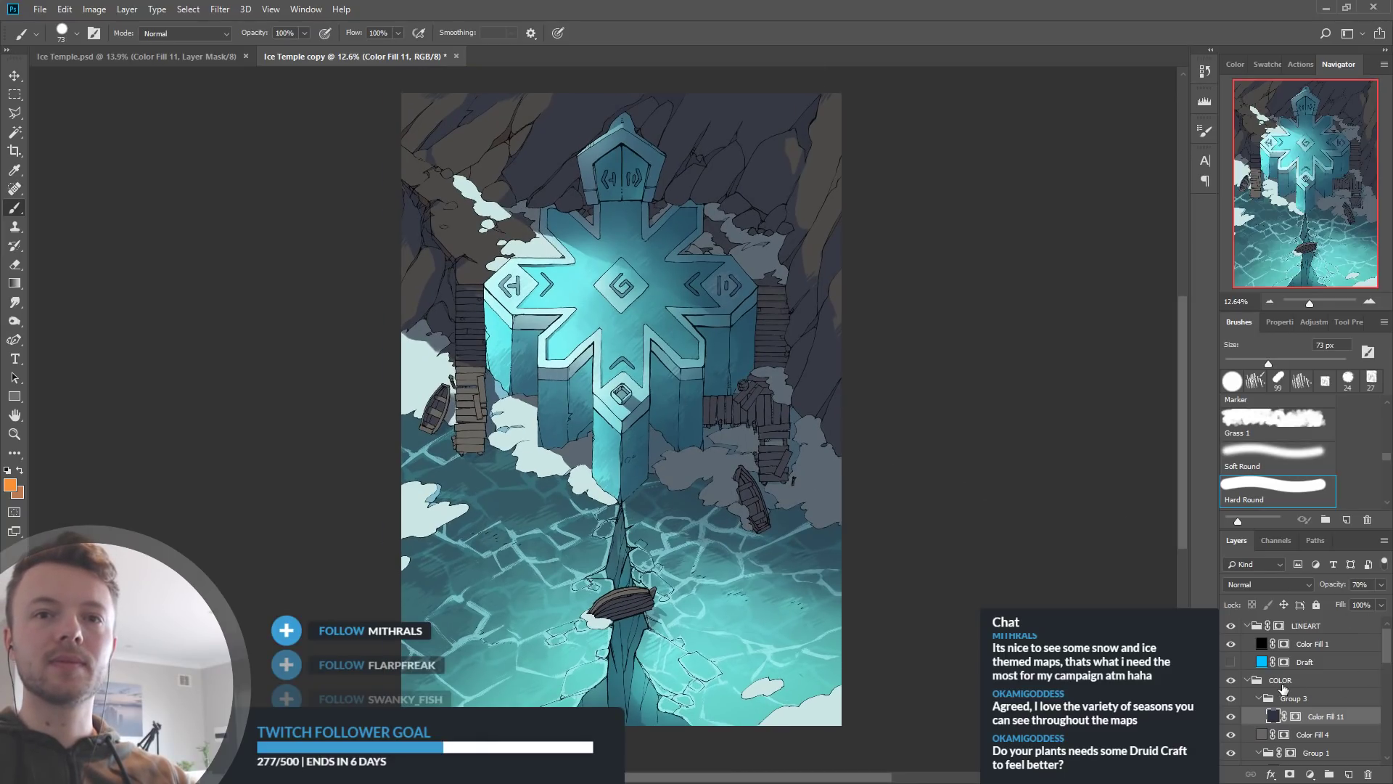
# Compare the illustration with the Color Fill 11 shadow layer hidden and shown
pyautogui.scroll(-2, 1302, 674)
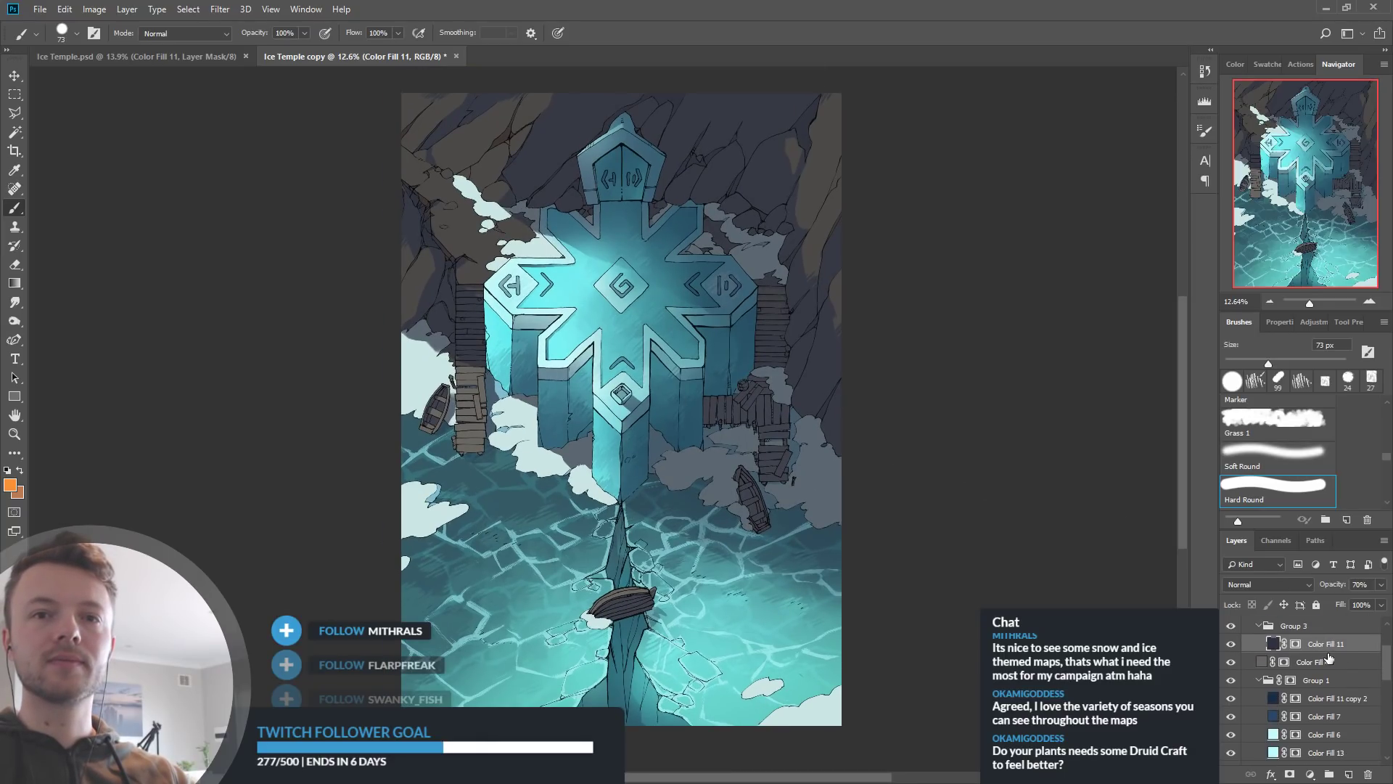
pyautogui.click(1316, 700)
pyautogui.click(1231, 643)
pyautogui.click(1231, 644)
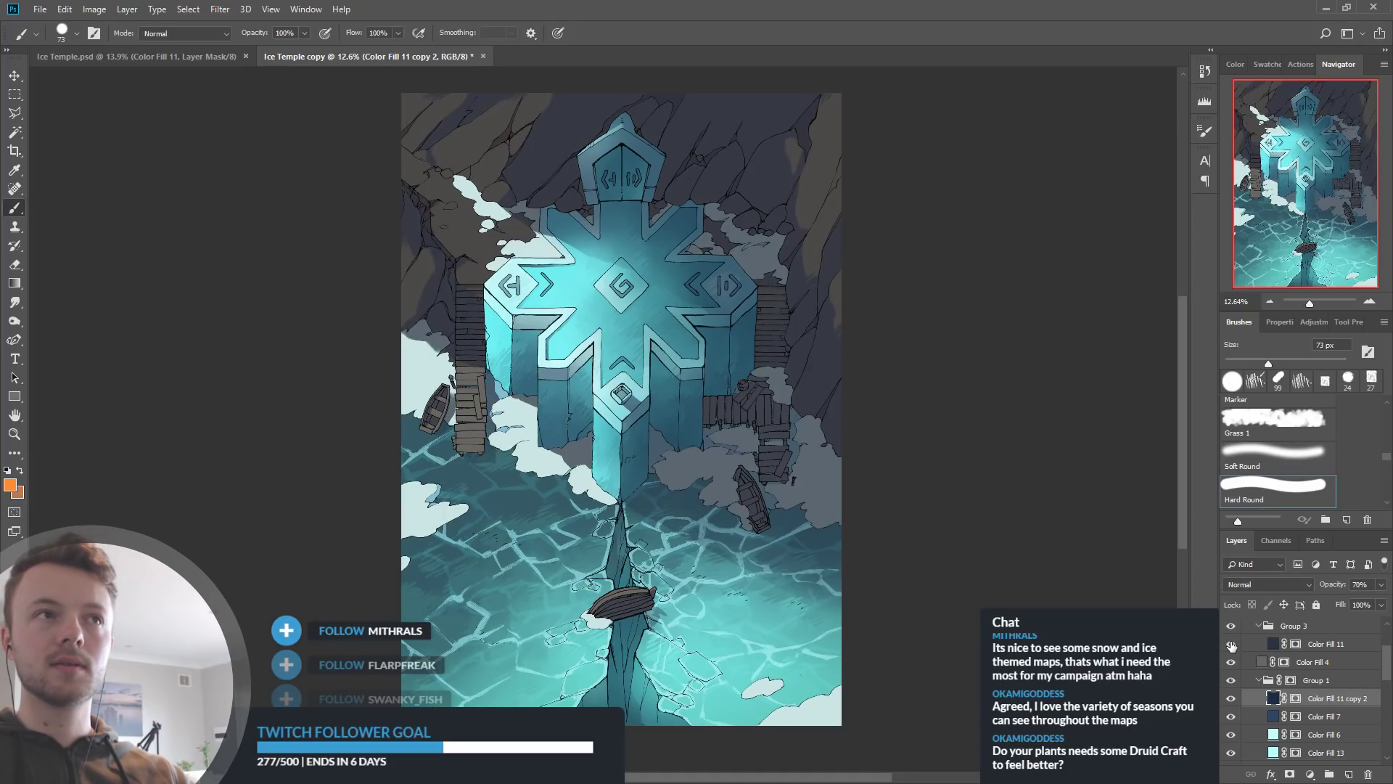
# Add a light-blue solid color fill layer above Color Fill 11 in Group 3 and invert its mask to black
pyautogui.scroll(1, 1352, 663)
pyautogui.click(1311, 681)
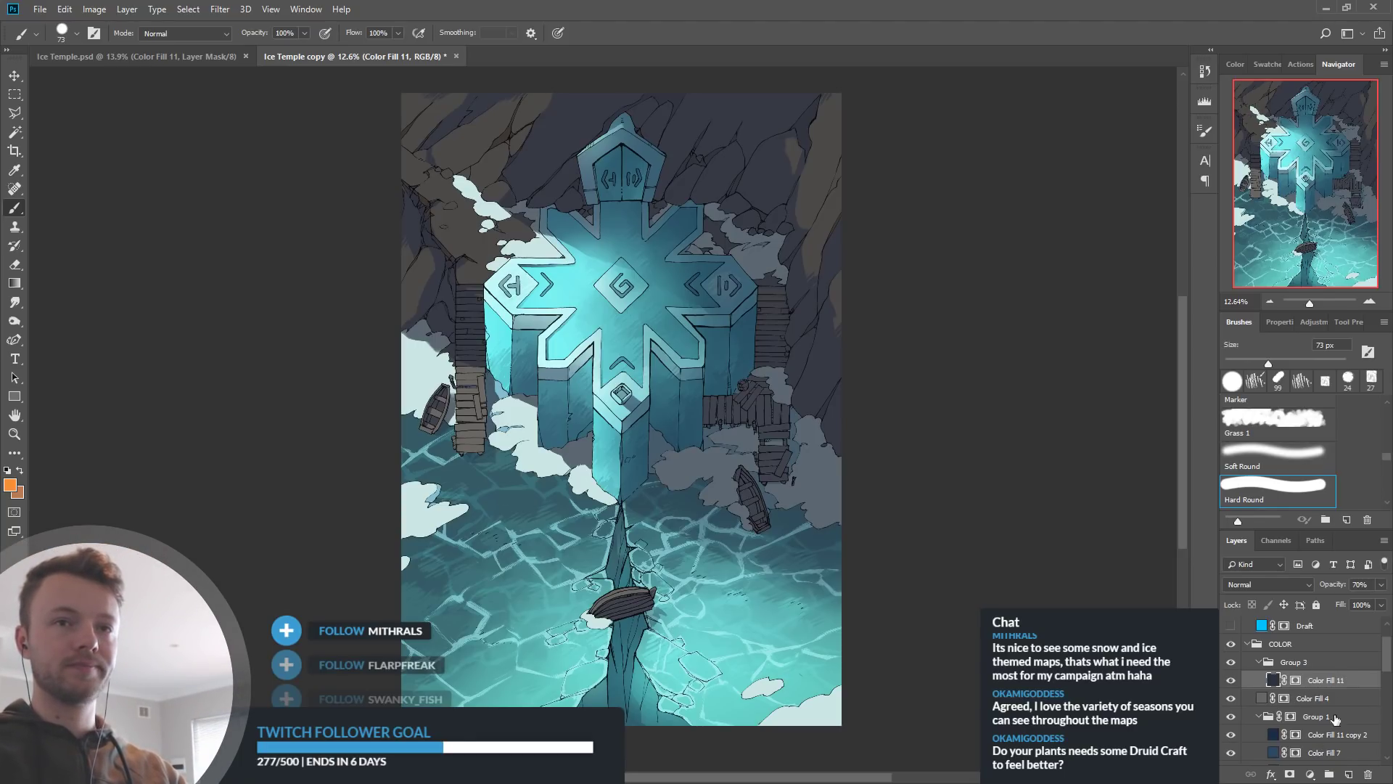
pyautogui.click(1310, 527)
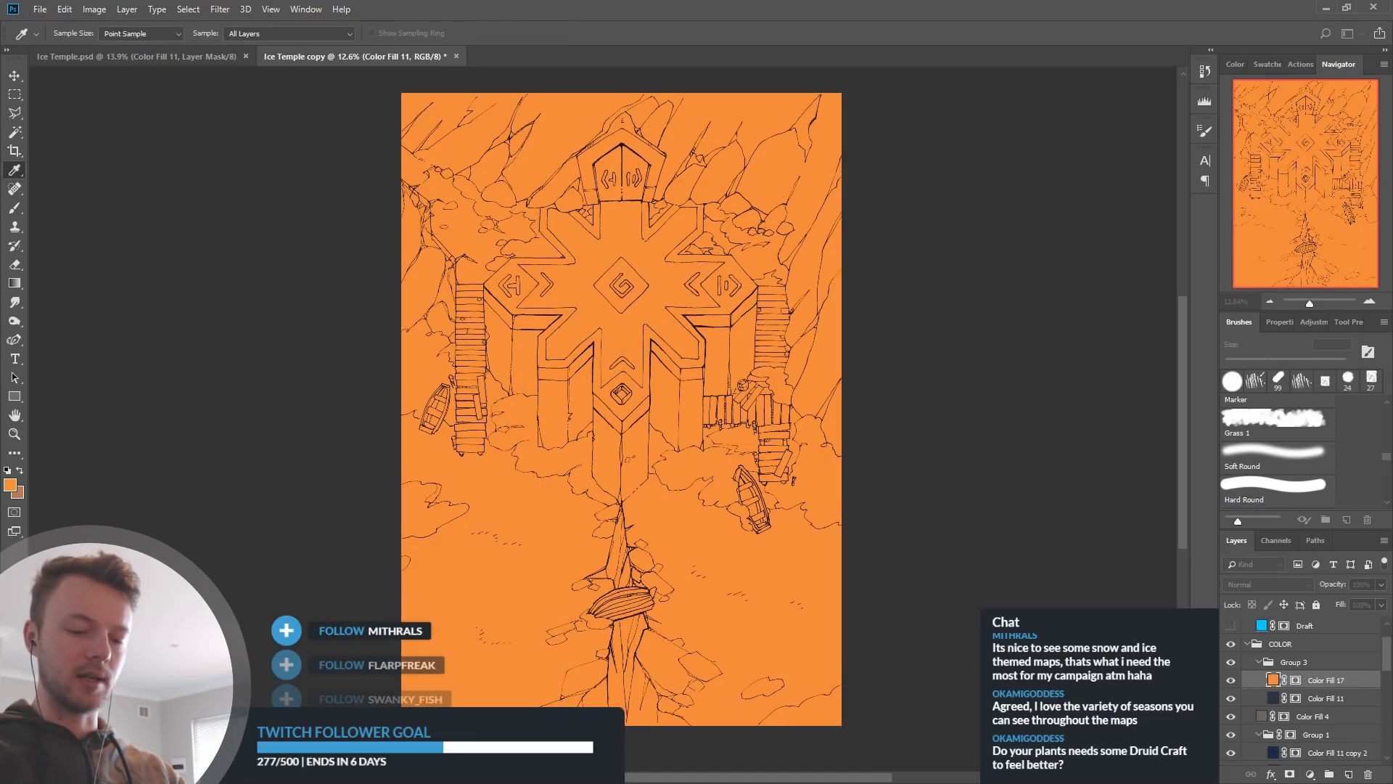
pyautogui.click(660, 380)
pyautogui.moveTo(536, 287); pyautogui.dragTo(540, 249)
pyautogui.press('Return')
pyautogui.press('b')
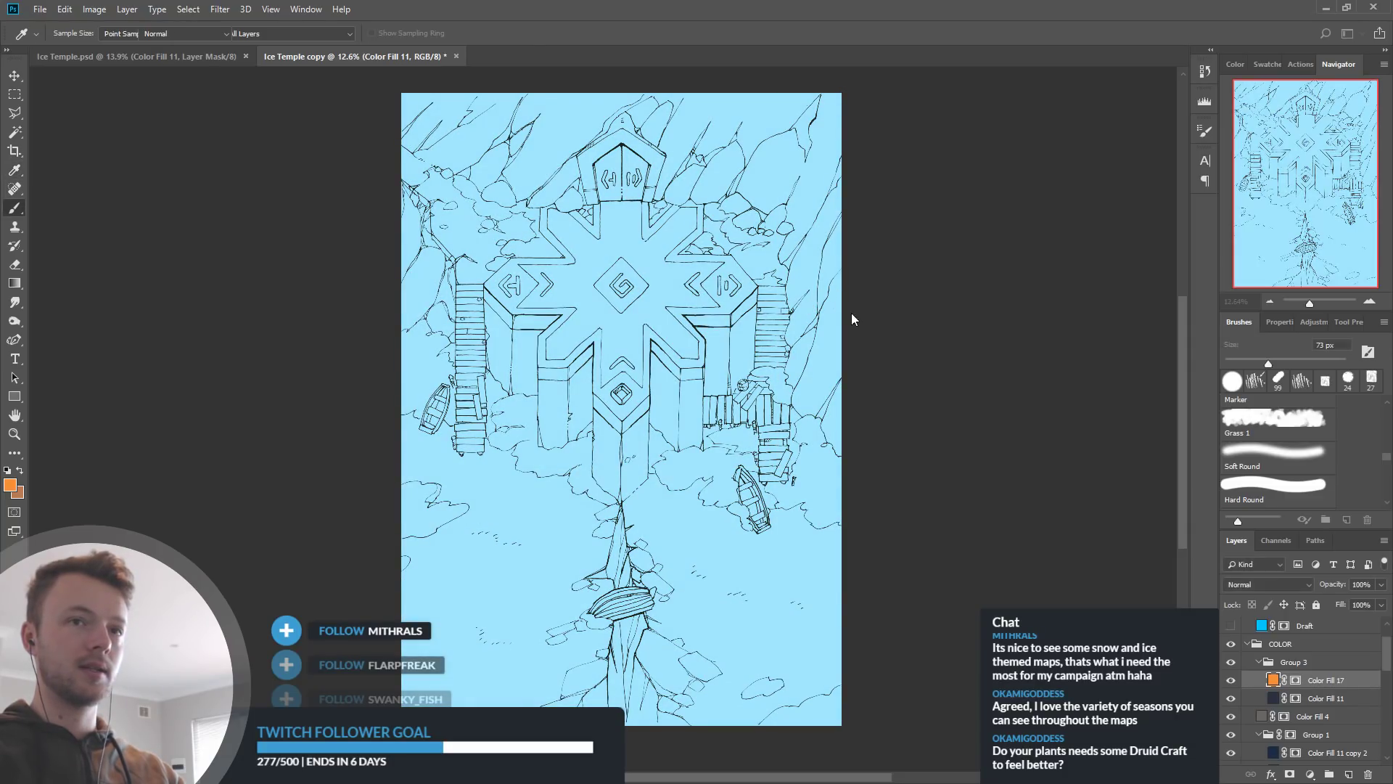
pyautogui.click(1296, 680)
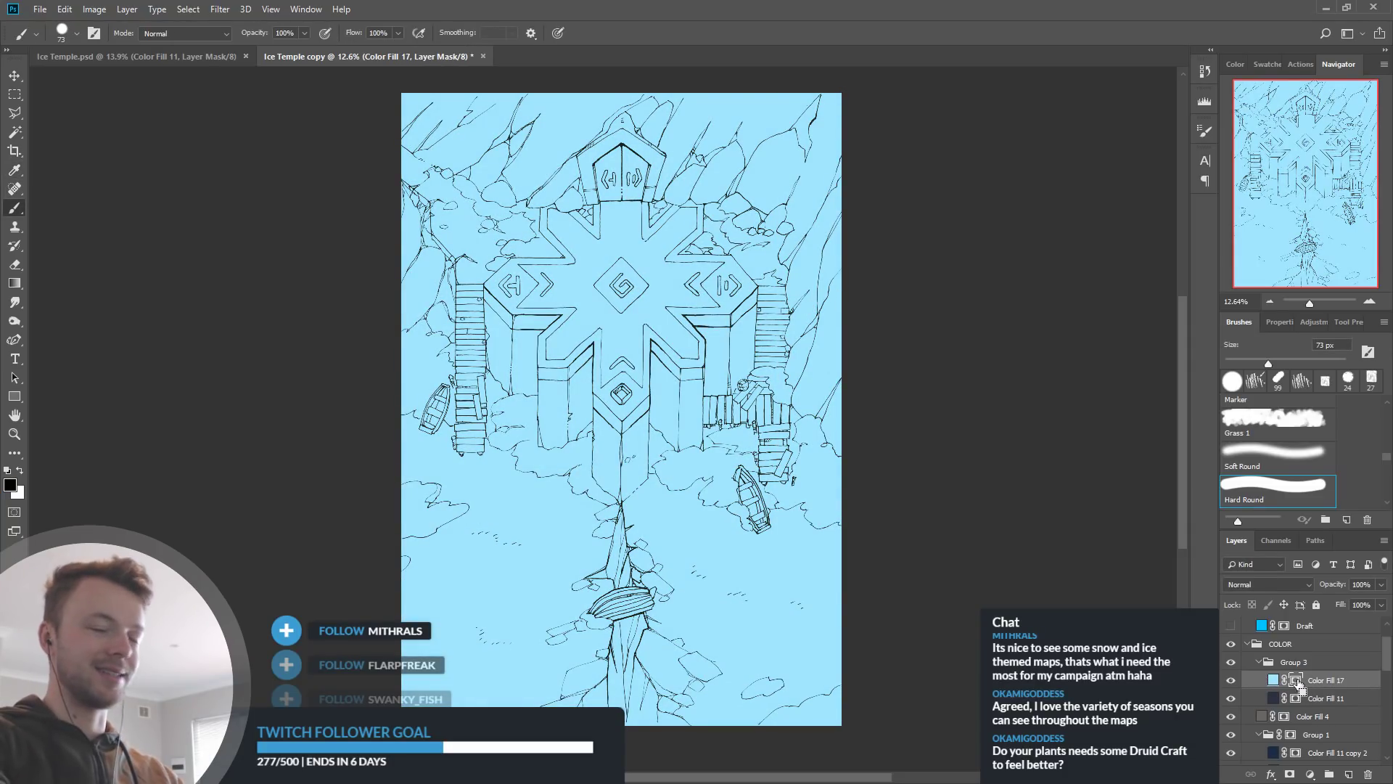
pyautogui.hotkey('ctrl', 'i')
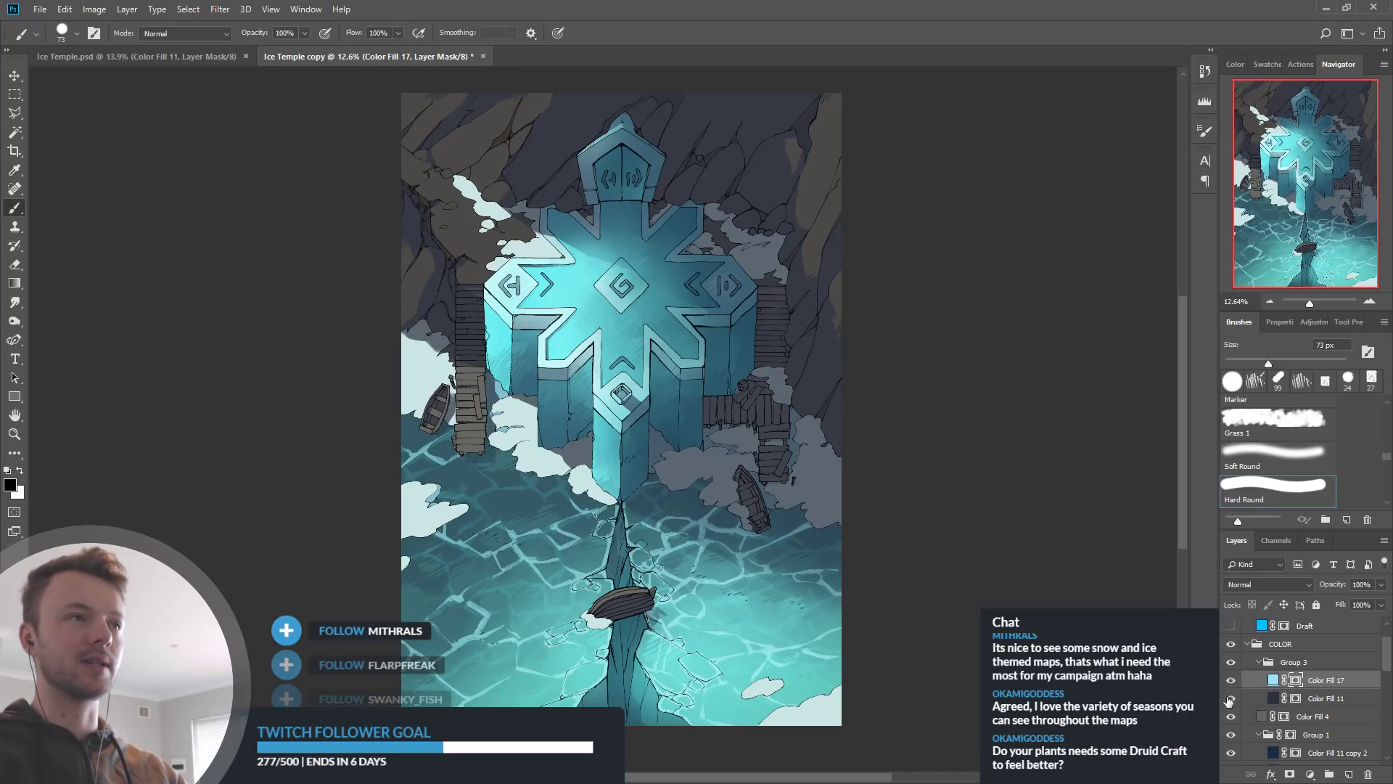
# Reveal a light-blue glow along the illustration's left edge with a white radial gradient on the Color Fill 17 mask
pyautogui.click(13, 284)
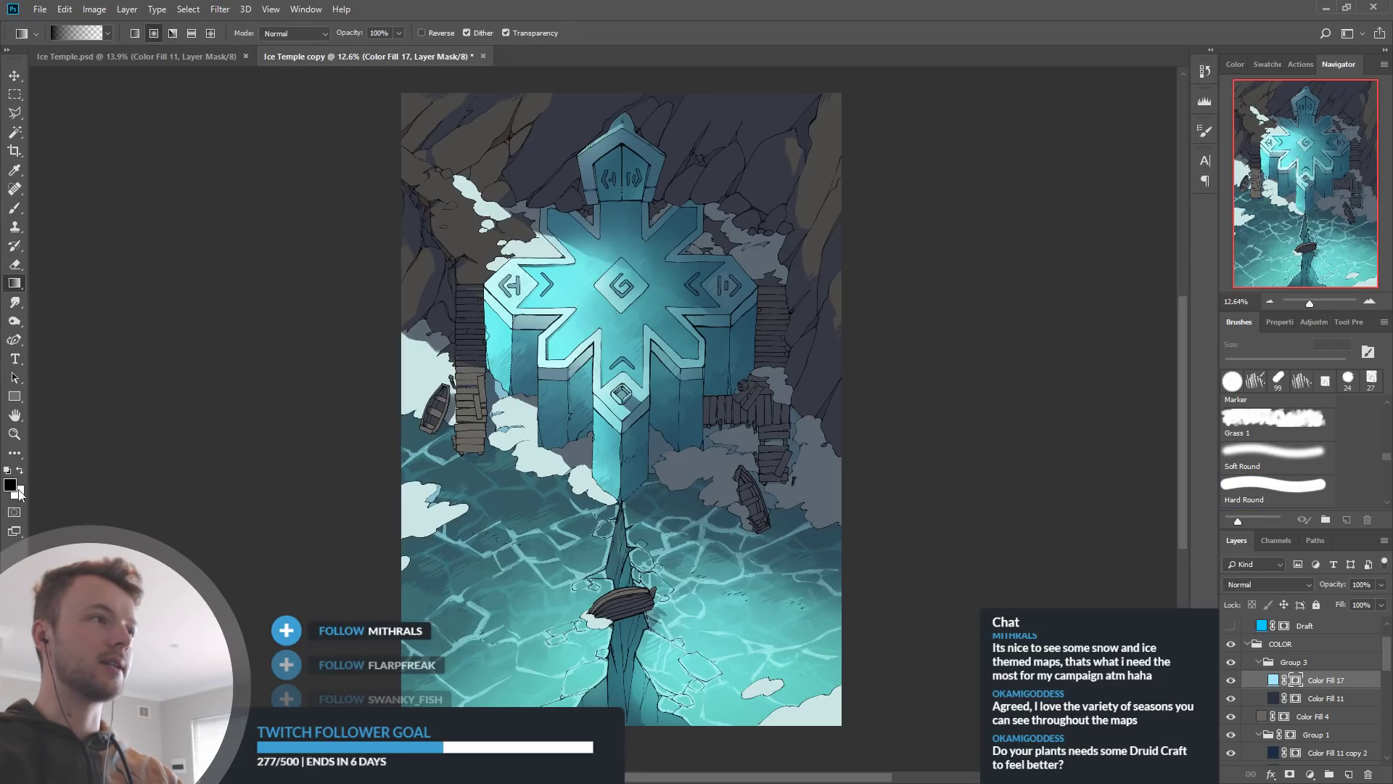
pyautogui.click(20, 471)
pyautogui.moveTo(505, 273); pyautogui.dragTo(295, 504)
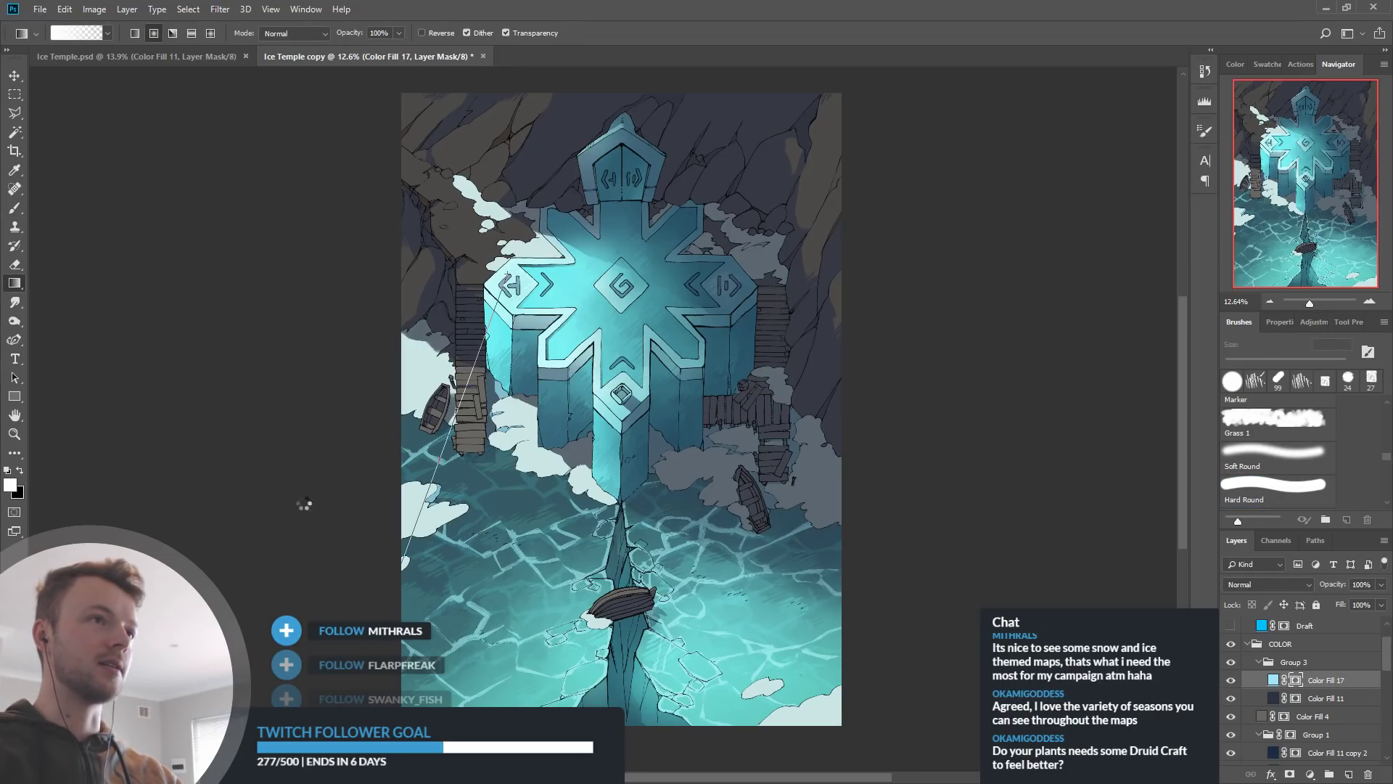
pyautogui.hotkey('ctrl', 'z')
pyautogui.moveTo(470, 351); pyautogui.dragTo(249, 388)
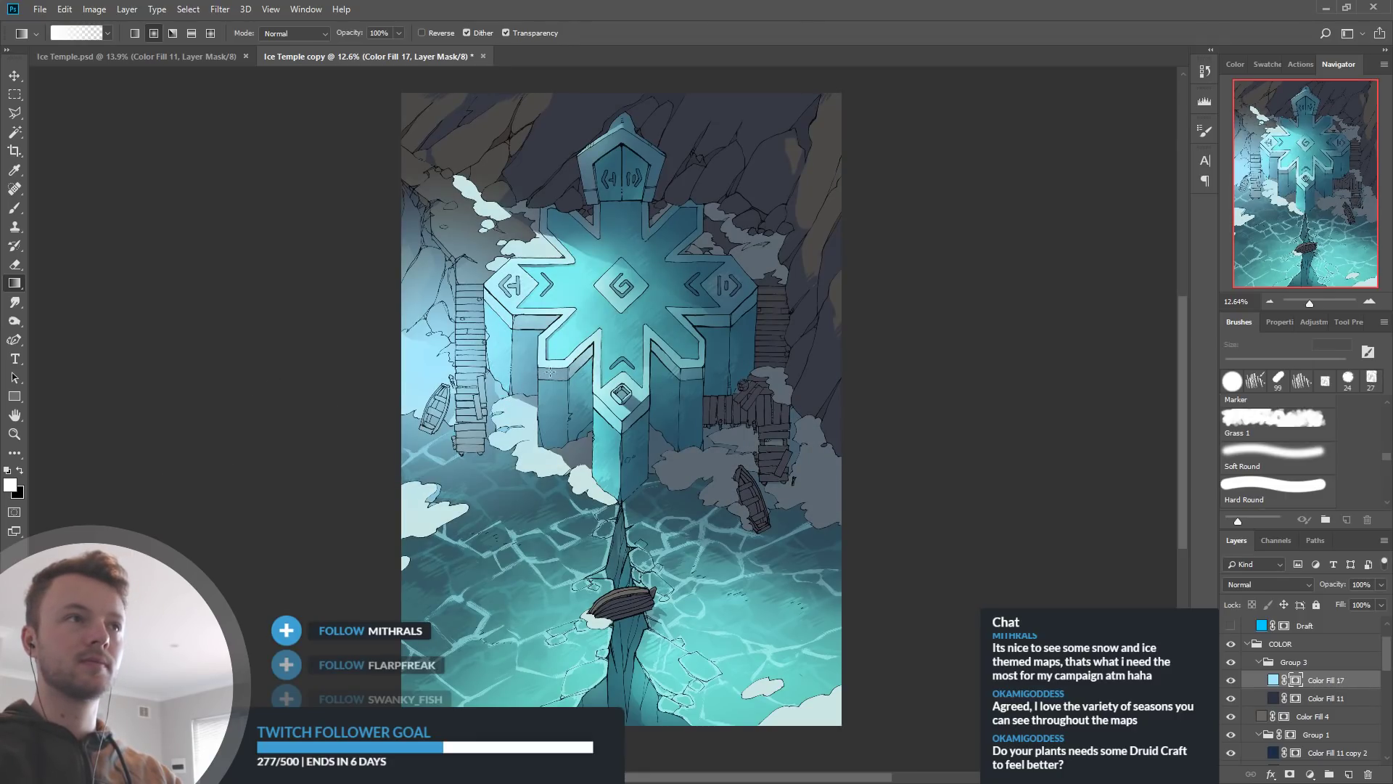
# Spread the glow across the temple, the snow and the upper-left cliffs with more white radial gradients on the mask
pyautogui.moveTo(737, 162); pyautogui.dragTo(633, 201)
pyautogui.moveTo(638, 468); pyautogui.dragTo(718, 381)
pyautogui.moveTo(478, 501); pyautogui.dragTo(540, 341)
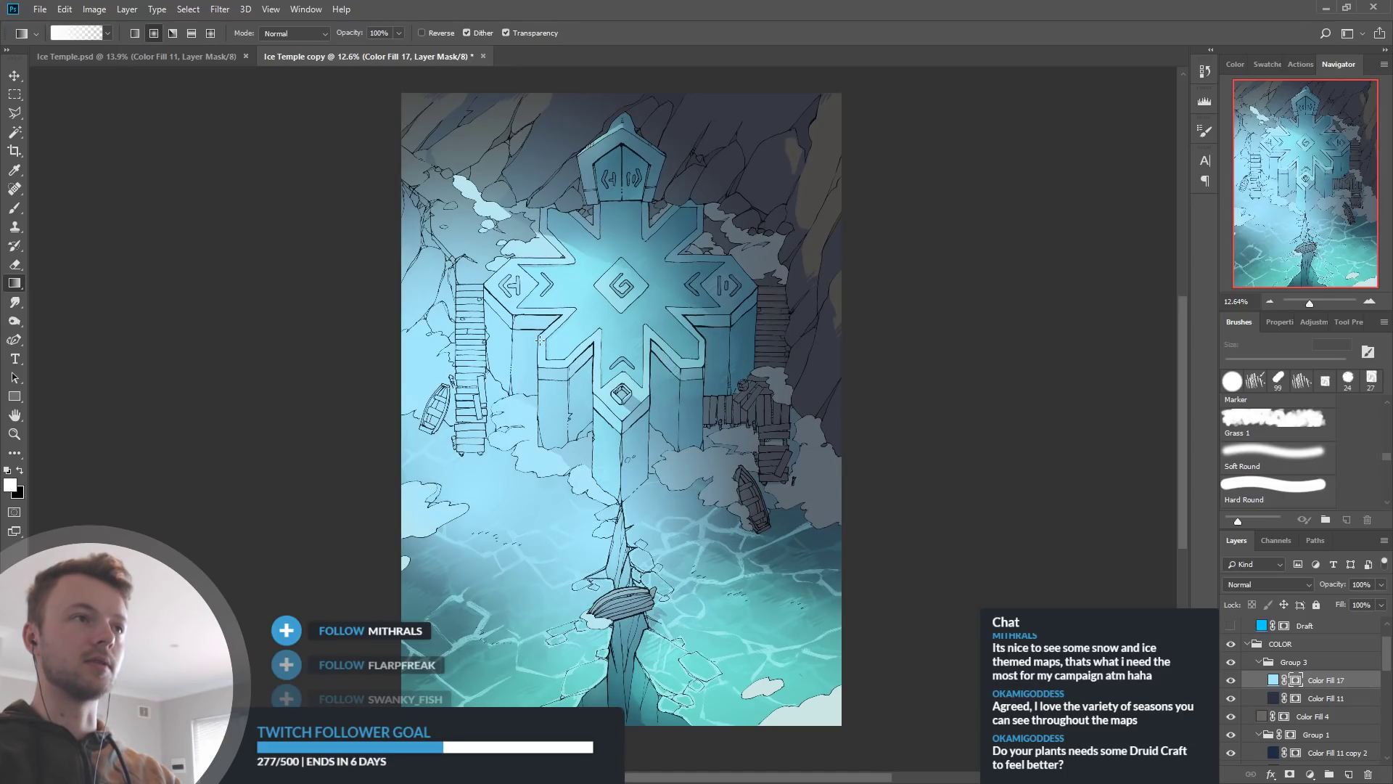
pyautogui.moveTo(492, 216); pyautogui.dragTo(633, 64)
# Extend the glow over the cliffs behind the temple's doorway with further white radial gradients on the mask
pyautogui.scroll(-4, 647, 431)
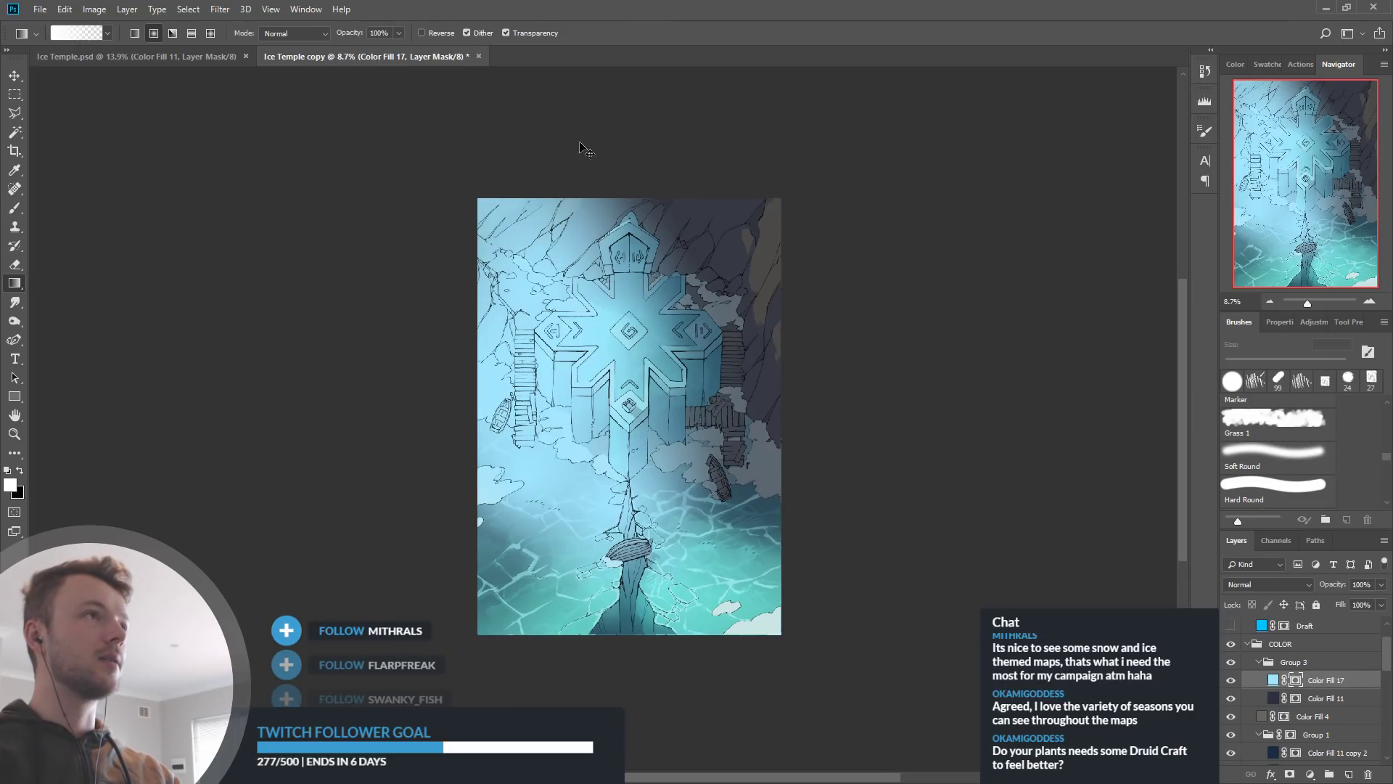
pyautogui.scroll(1, 560, 231)
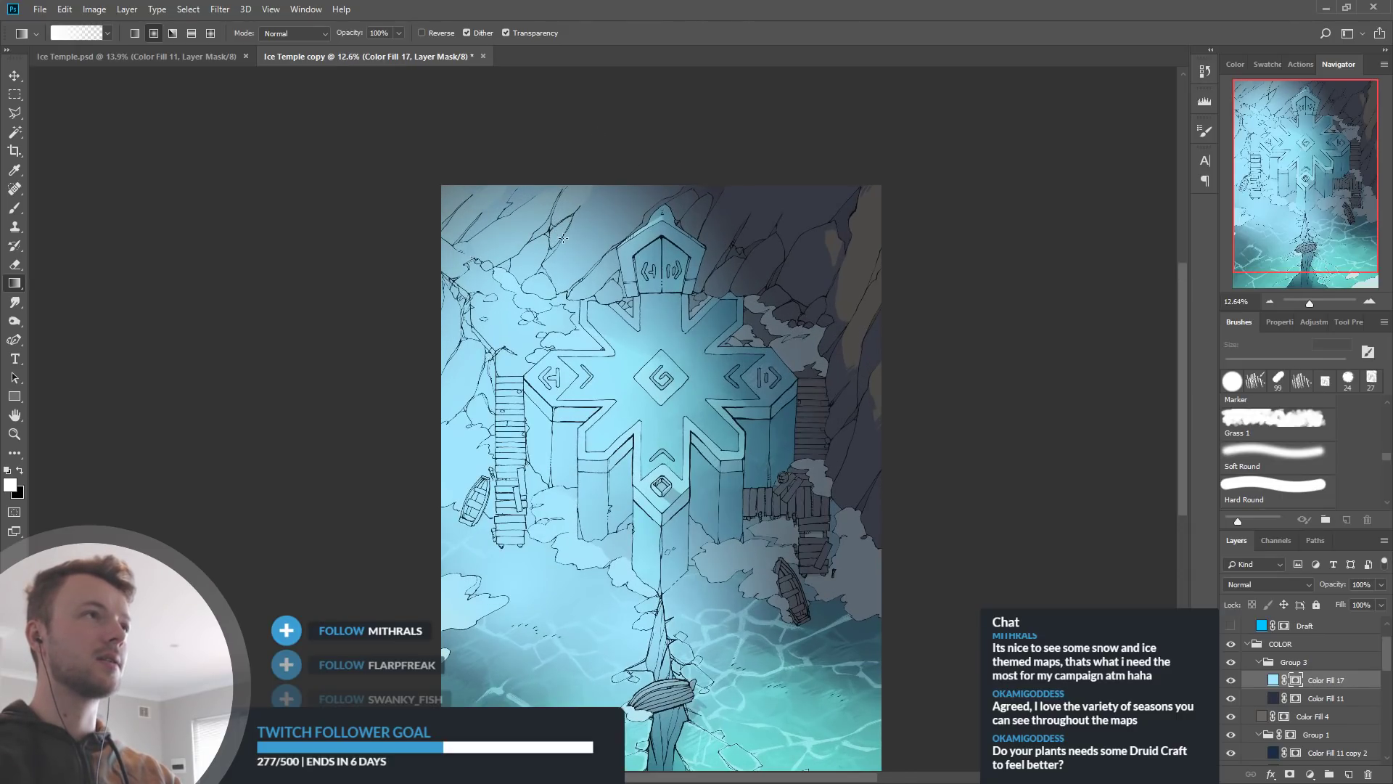
pyautogui.scroll(1, 534, 232)
pyautogui.moveTo(515, 259); pyautogui.dragTo(655, 110)
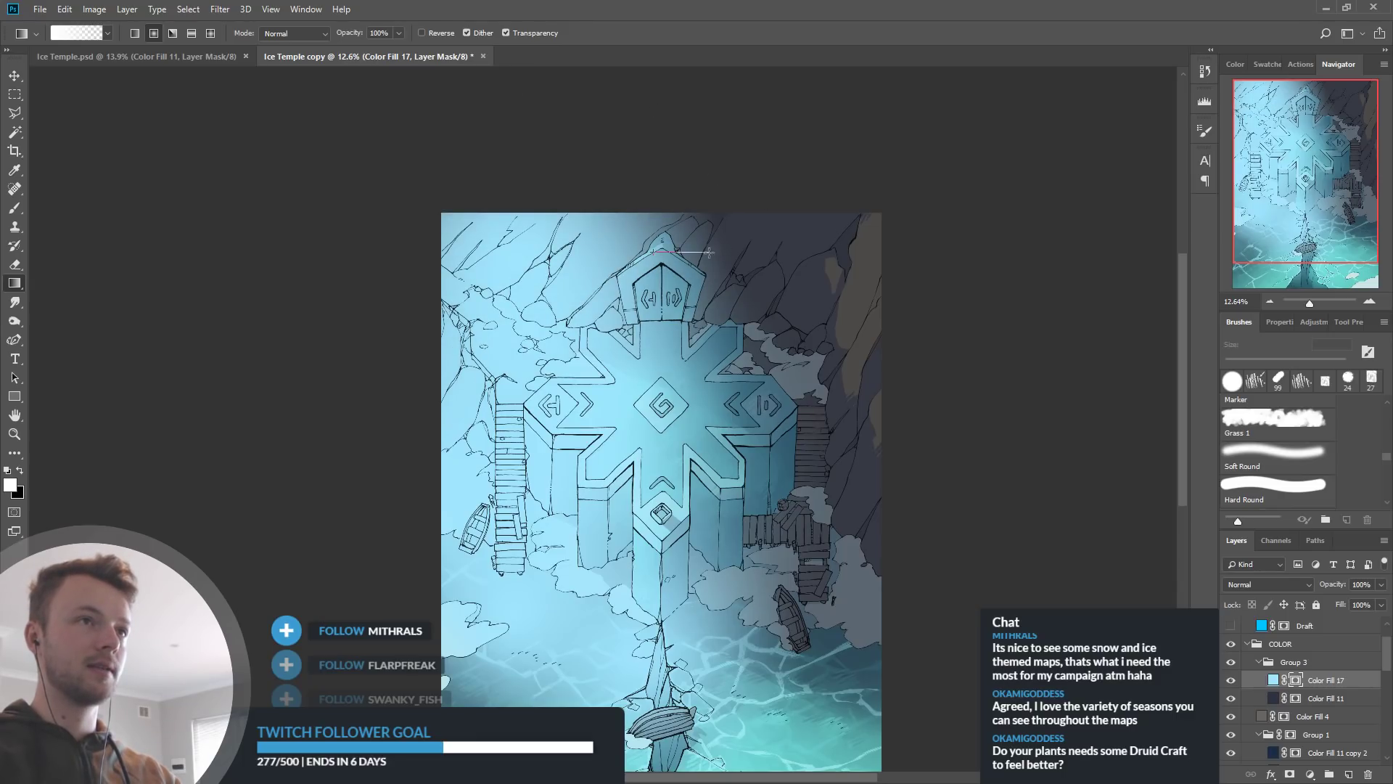
pyautogui.moveTo(661, 251); pyautogui.dragTo(1093, 228)
# Fade the glow back from the right cliffs, the temple and the lower water with black radial gradients on the Color Fill 17 mask
pyautogui.scroll(-1, 465, 469)
pyautogui.press('x')
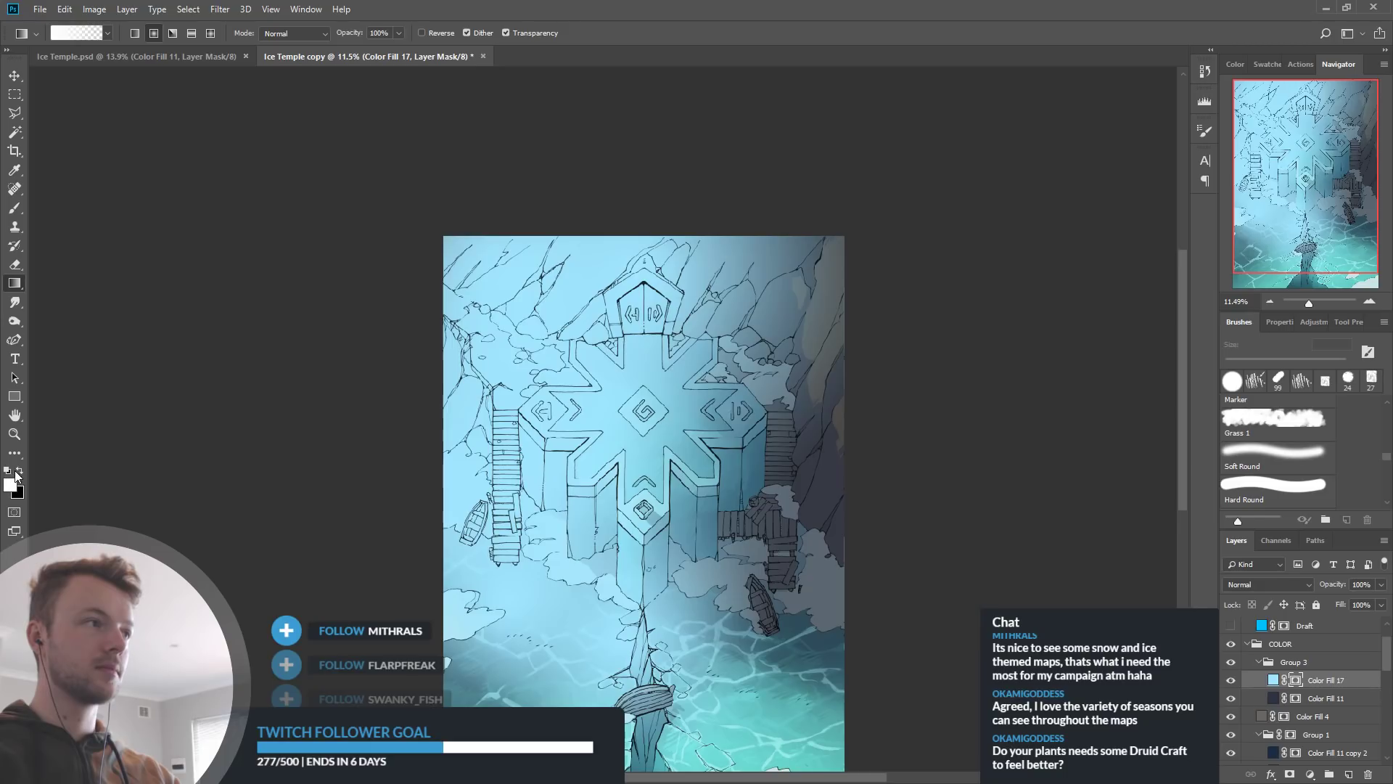
pyautogui.moveTo(616, 211); pyautogui.dragTo(822, 482)
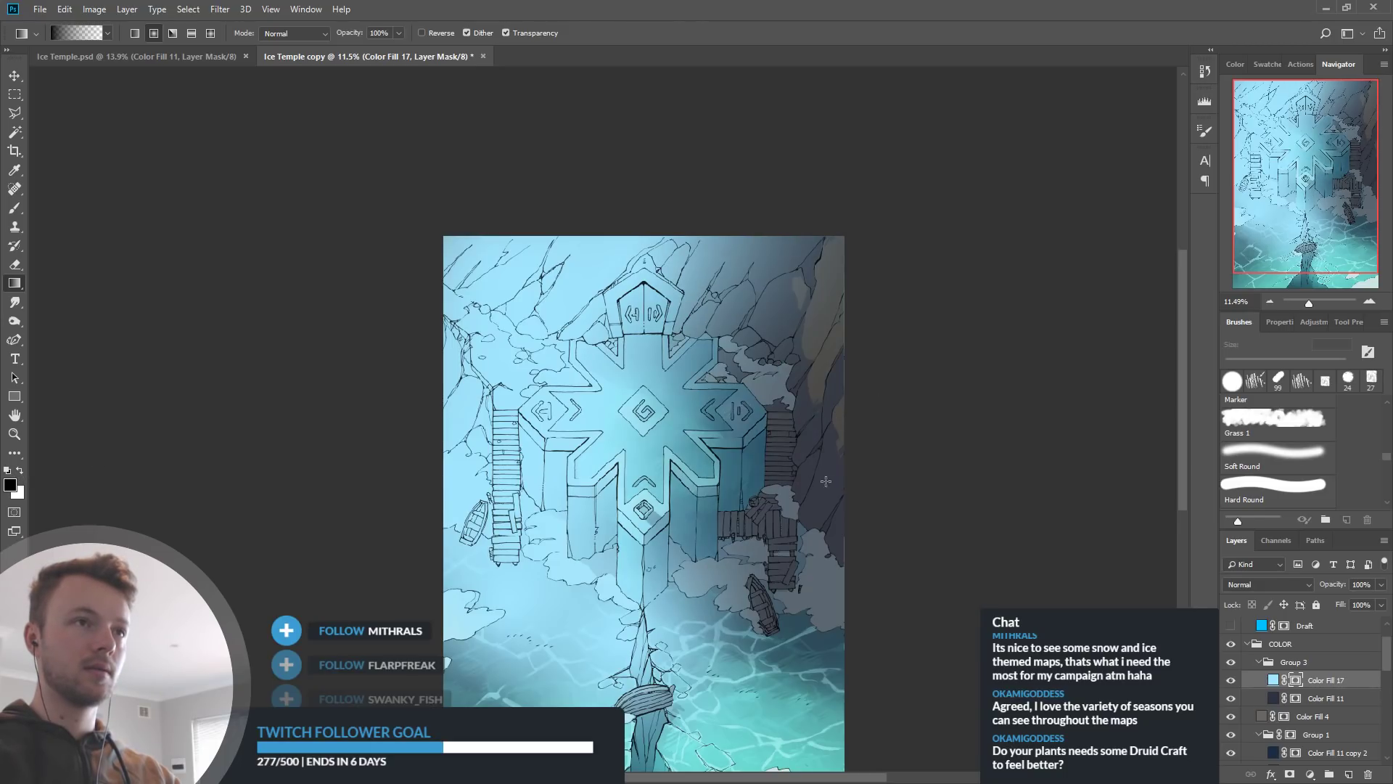
pyautogui.moveTo(794, 261); pyautogui.dragTo(459, 463)
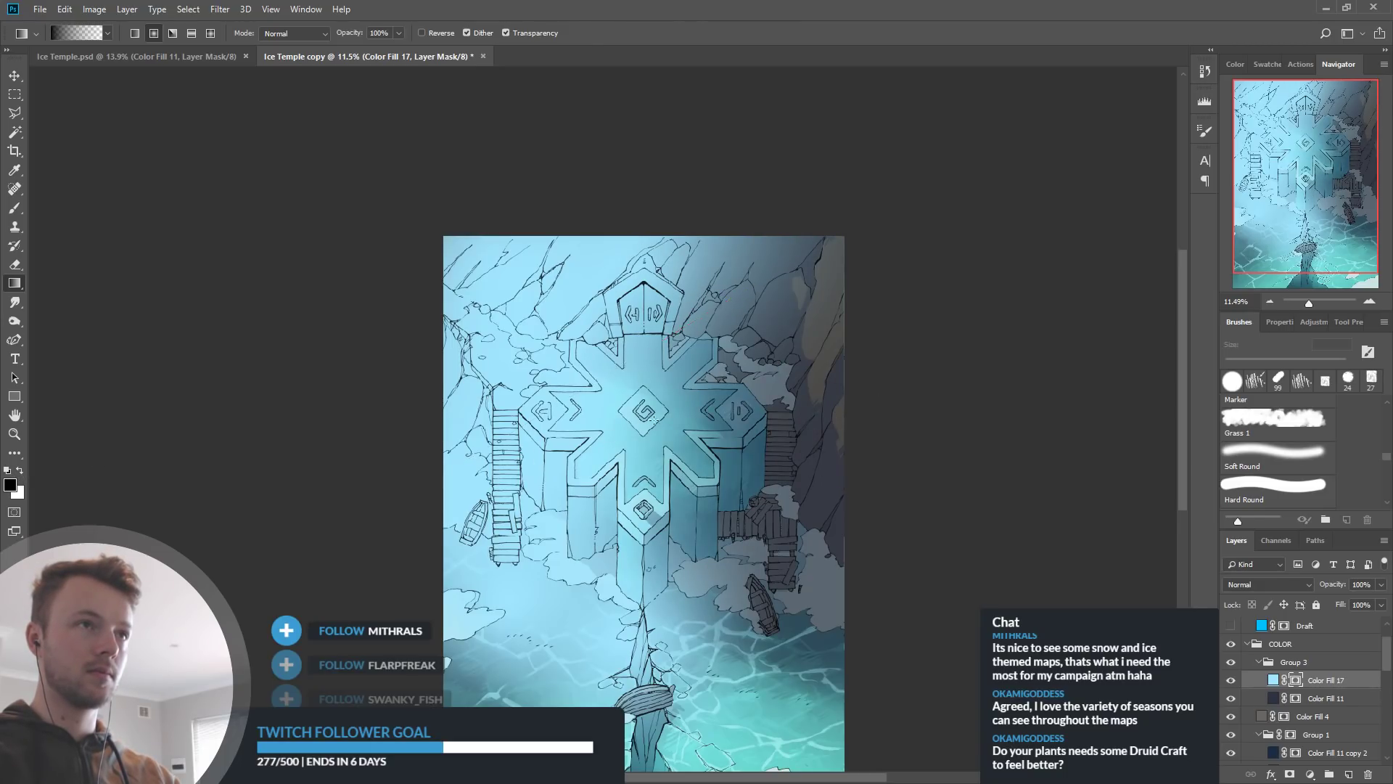
pyautogui.scroll(-1, 646, 555)
pyautogui.moveTo(644, 548); pyautogui.dragTo(640, 479)
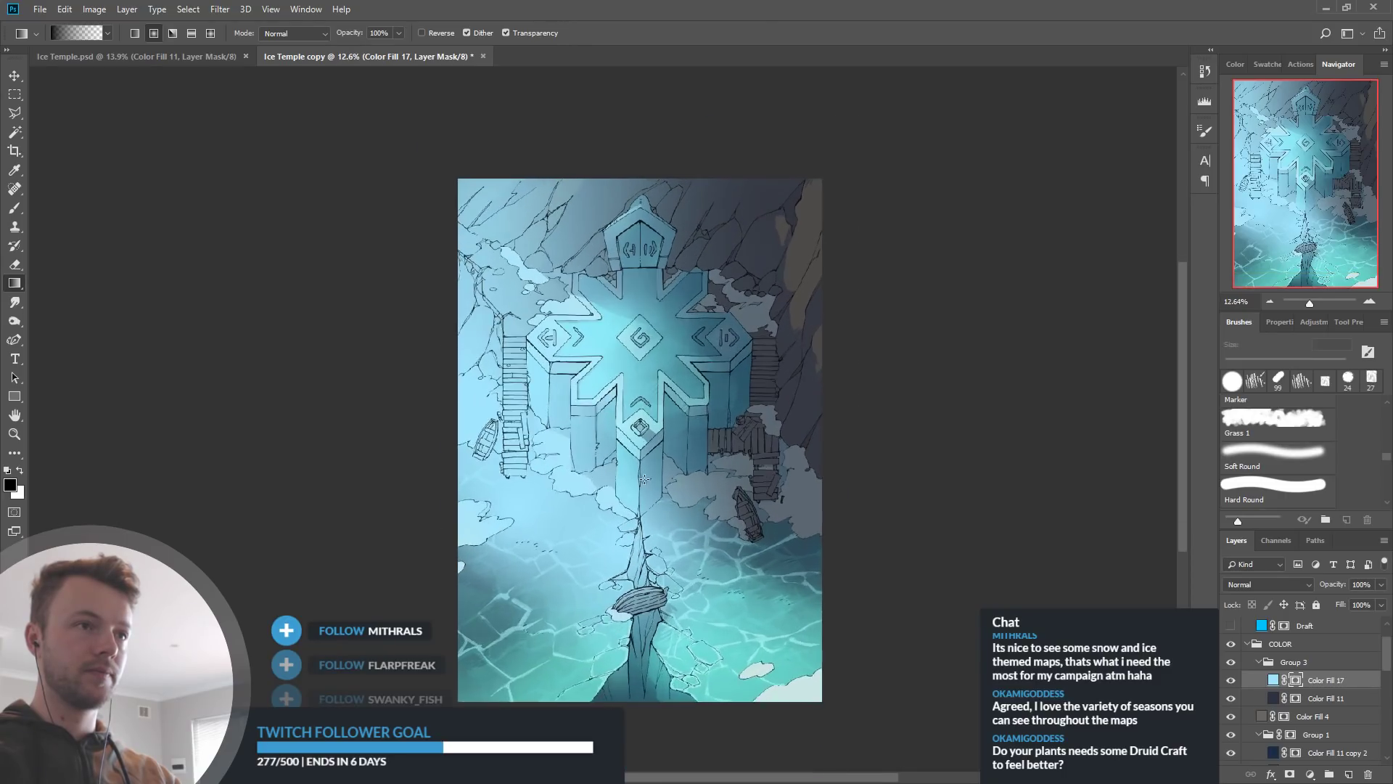
pyautogui.scroll(2, 641, 477)
pyautogui.moveTo(465, 693); pyautogui.dragTo(577, 499)
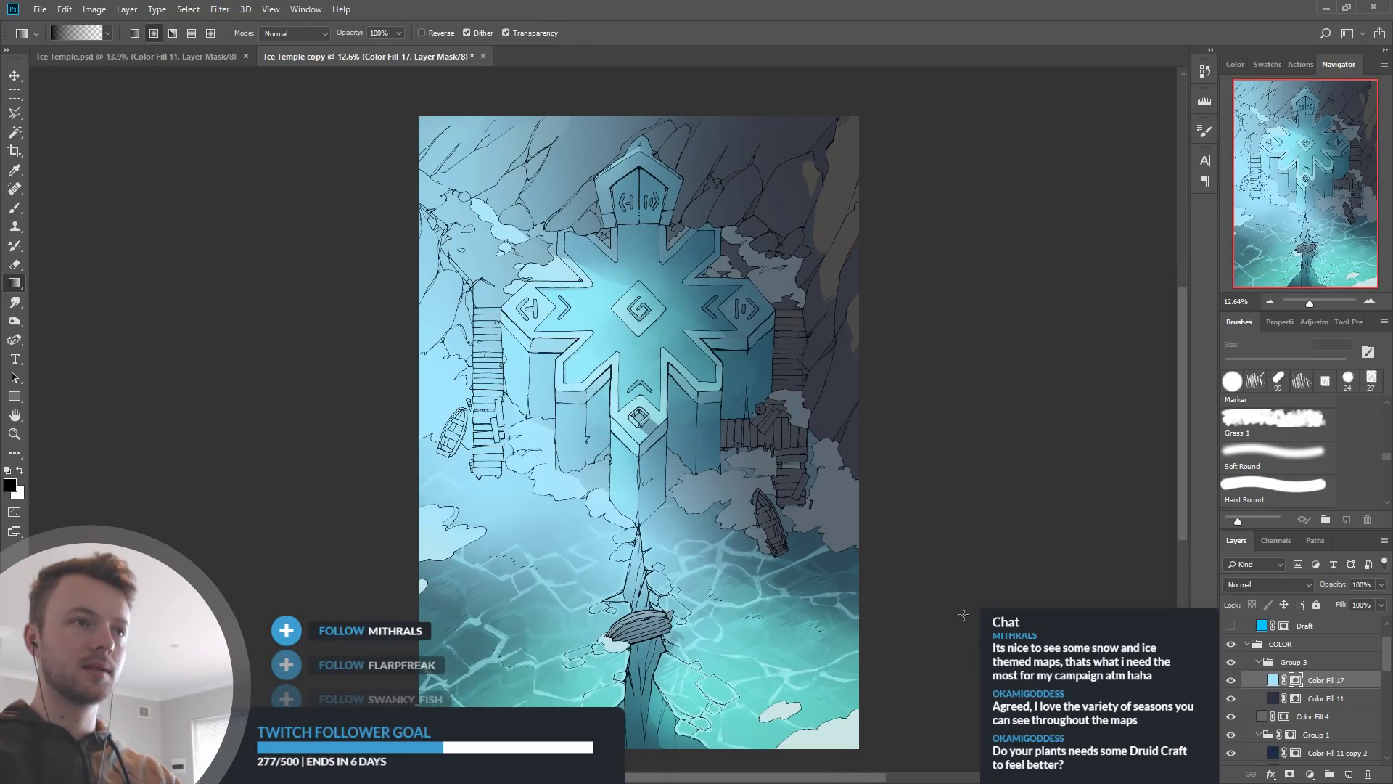
# Lower the Color Fill 17 layer's opacity to 32% and compare the illustration with the layer hidden and shown
pyautogui.moveTo(1341, 586); pyautogui.dragTo(1296, 589)
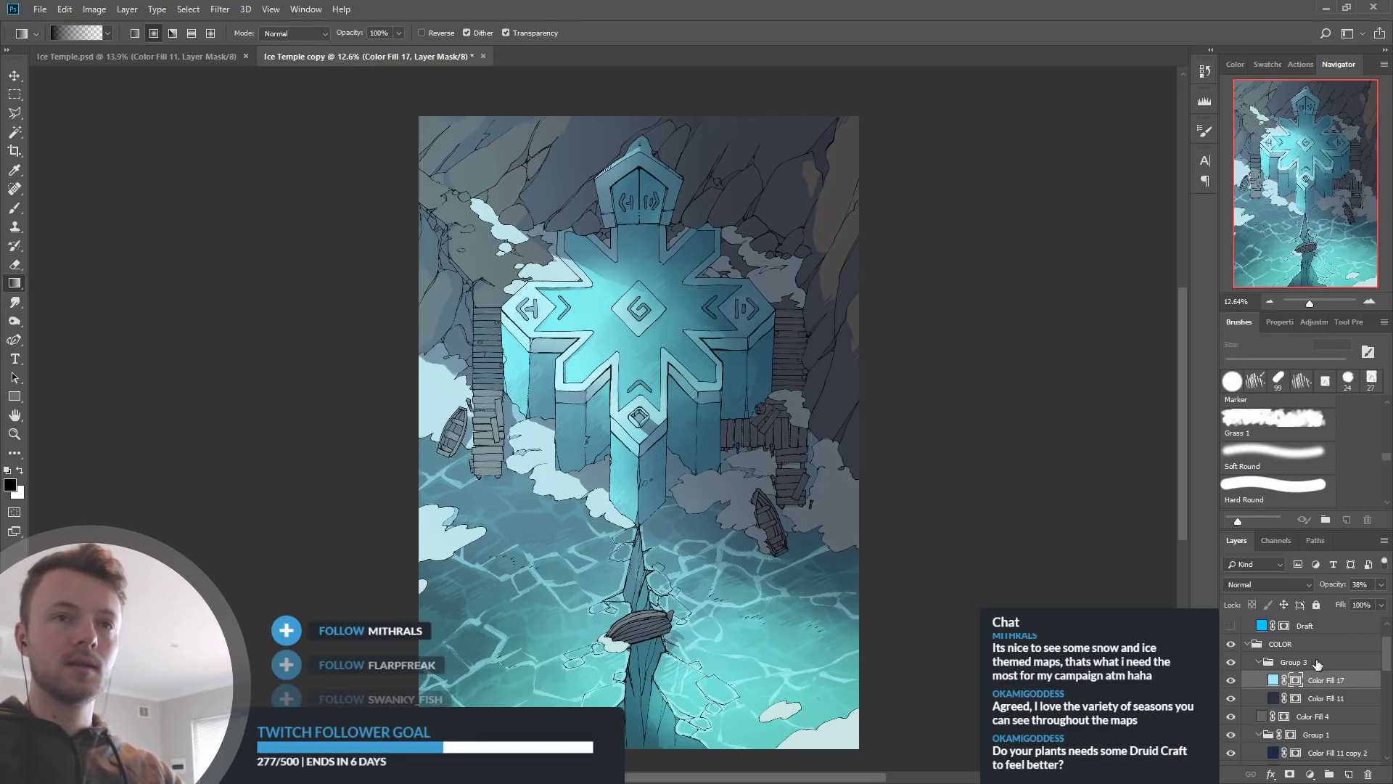
pyautogui.click(1232, 681)
pyautogui.click(1233, 681)
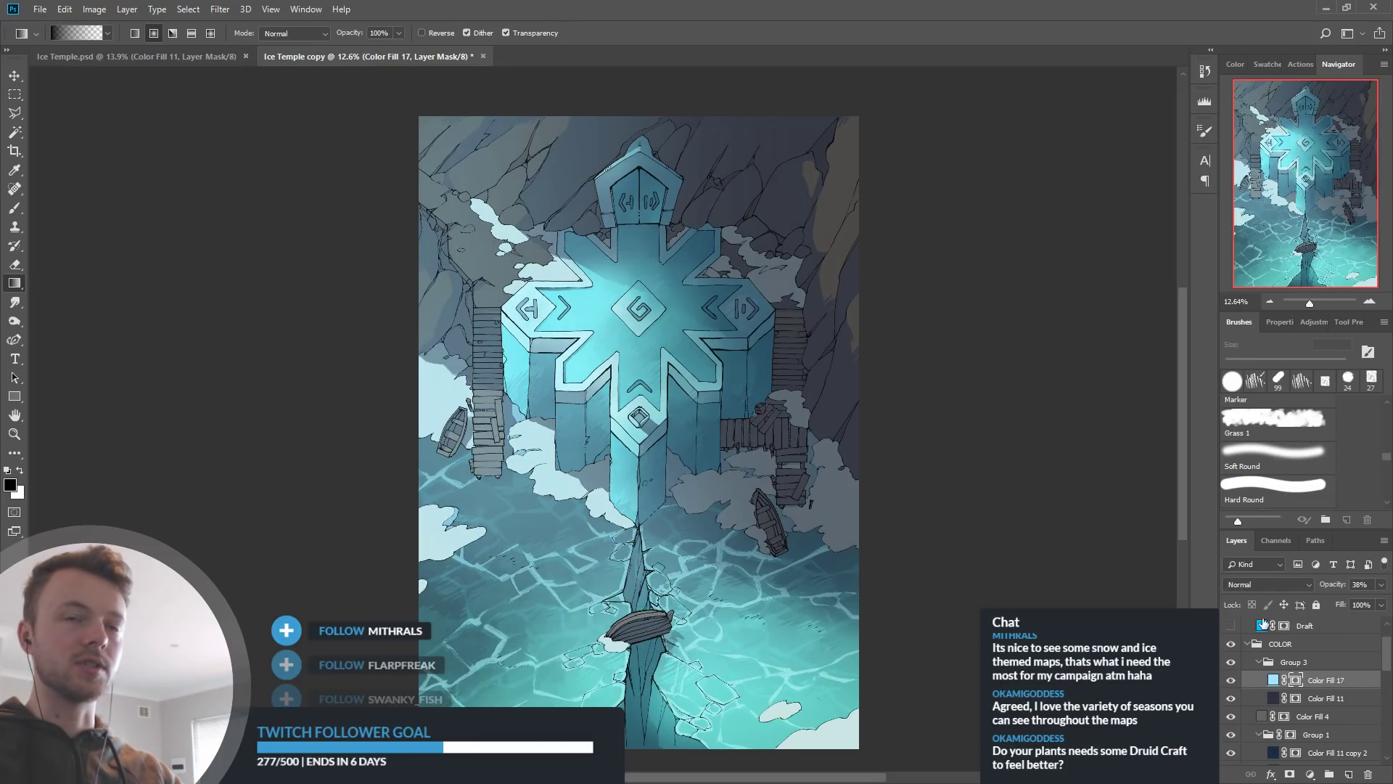
pyautogui.moveTo(1333, 584); pyautogui.dragTo(1328, 586)
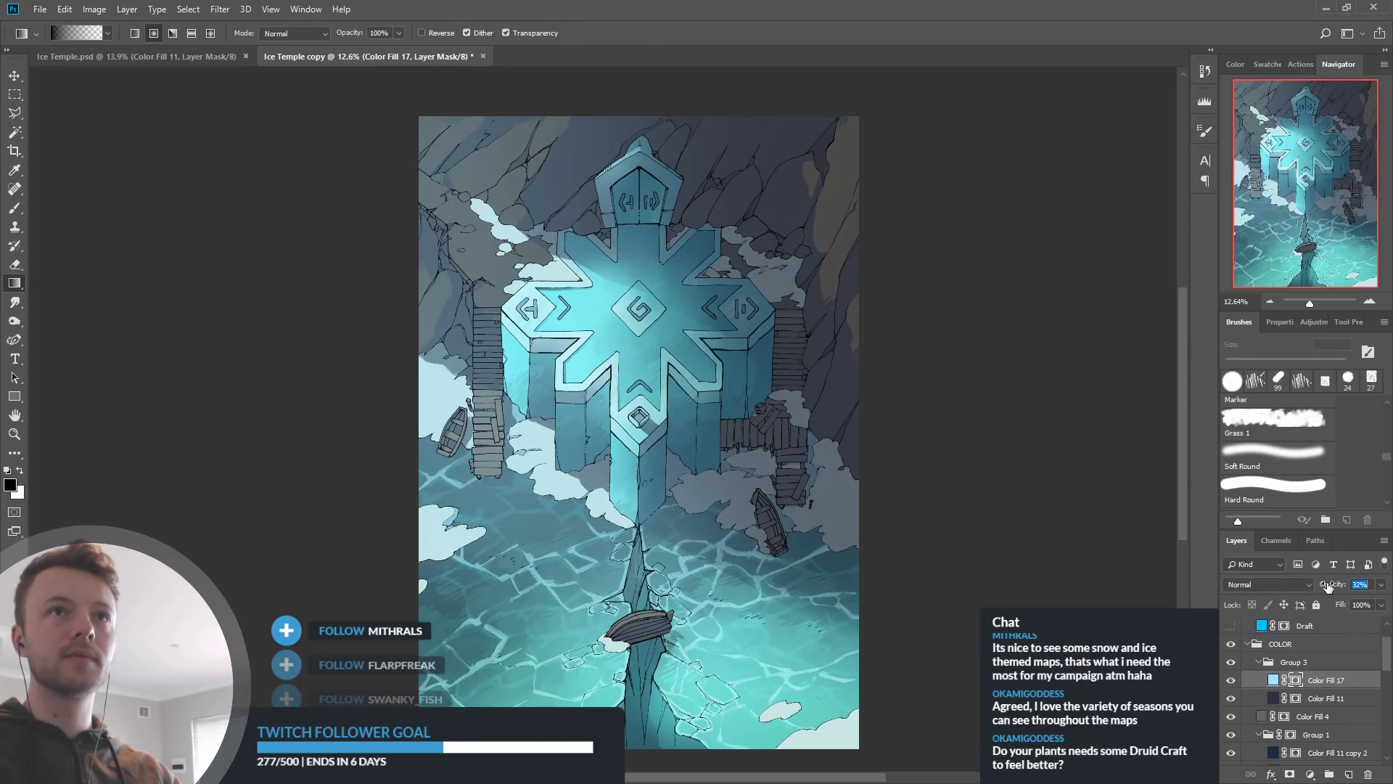
pyautogui.click(1232, 682)
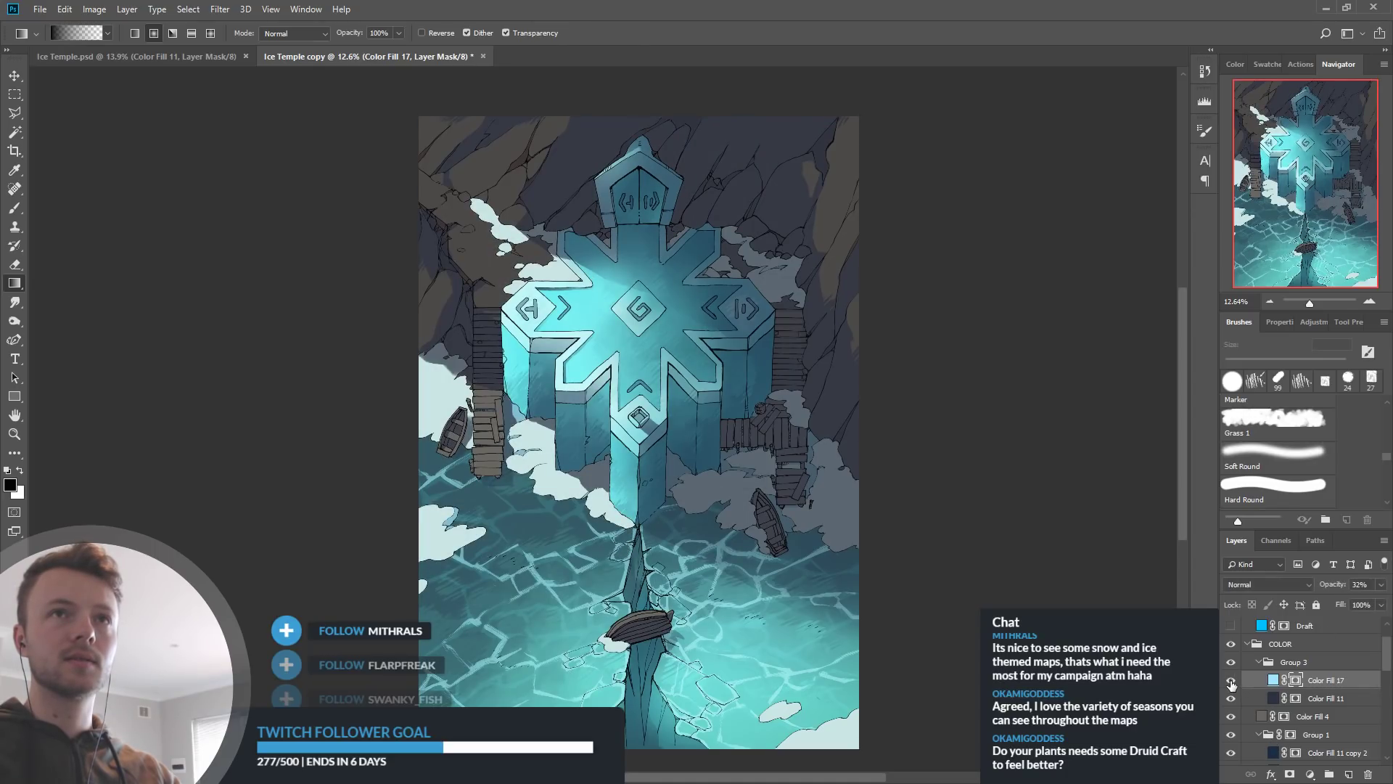
pyautogui.click(1231, 682)
pyautogui.click(1231, 682)
pyautogui.click(1232, 682)
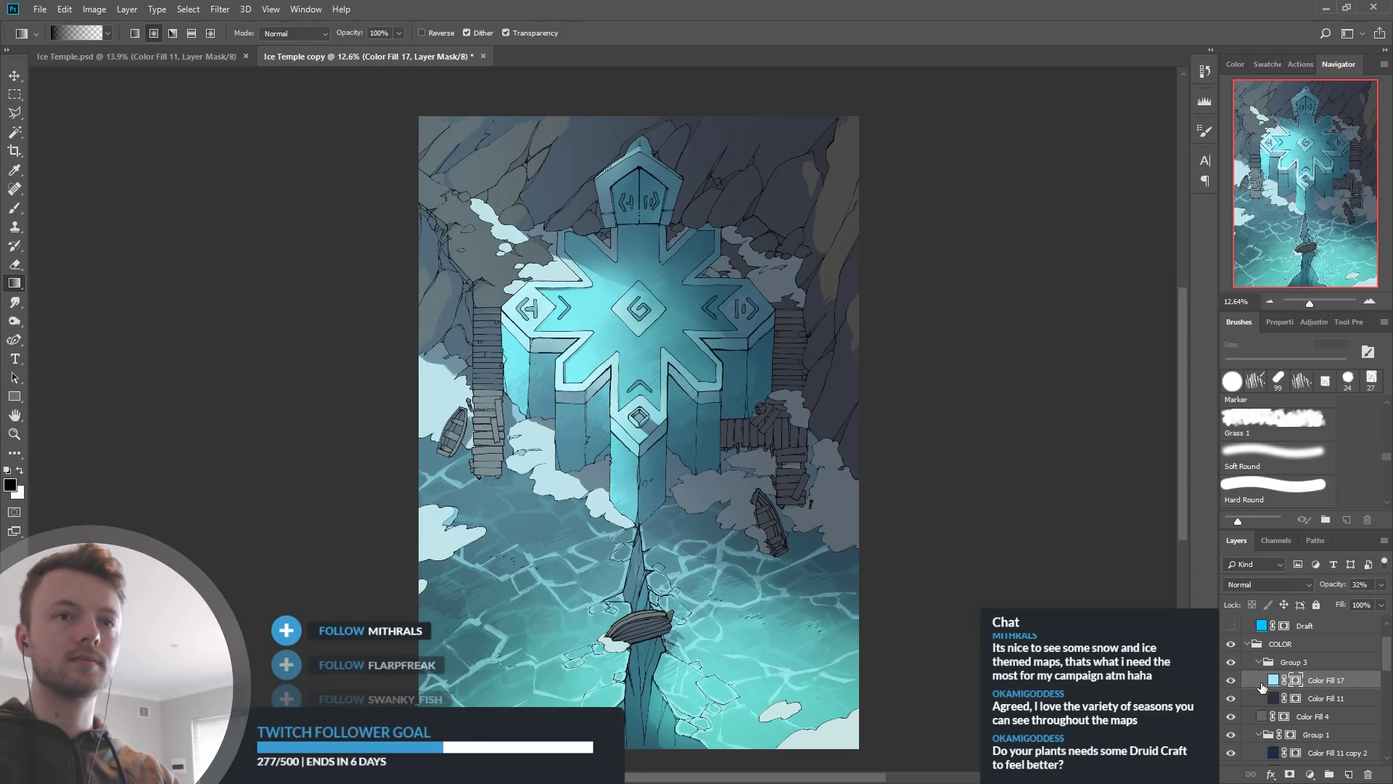
# Add a soft glow over the lower-left water with white radial gradients on the Color Fill 17 mask
pyautogui.click(20, 471)
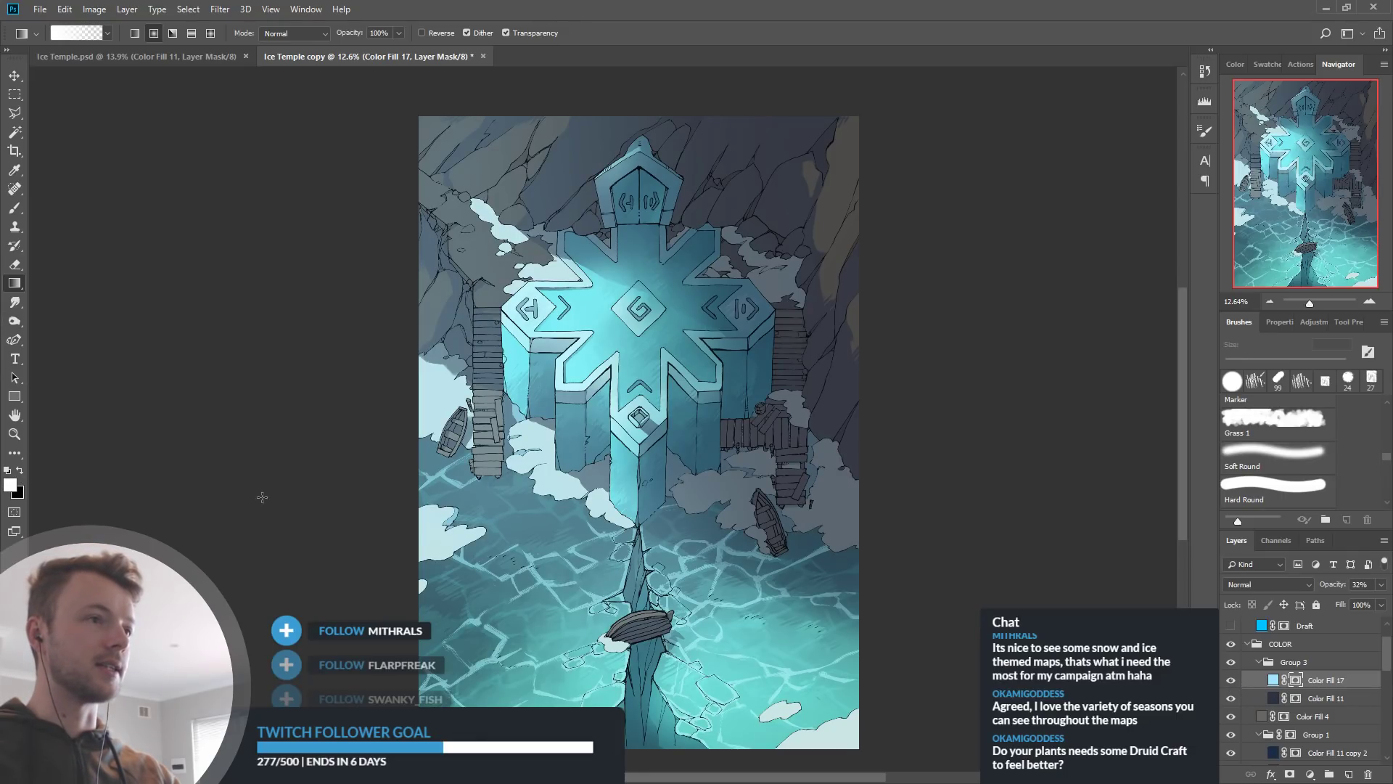
pyautogui.moveTo(484, 526); pyautogui.dragTo(503, 688)
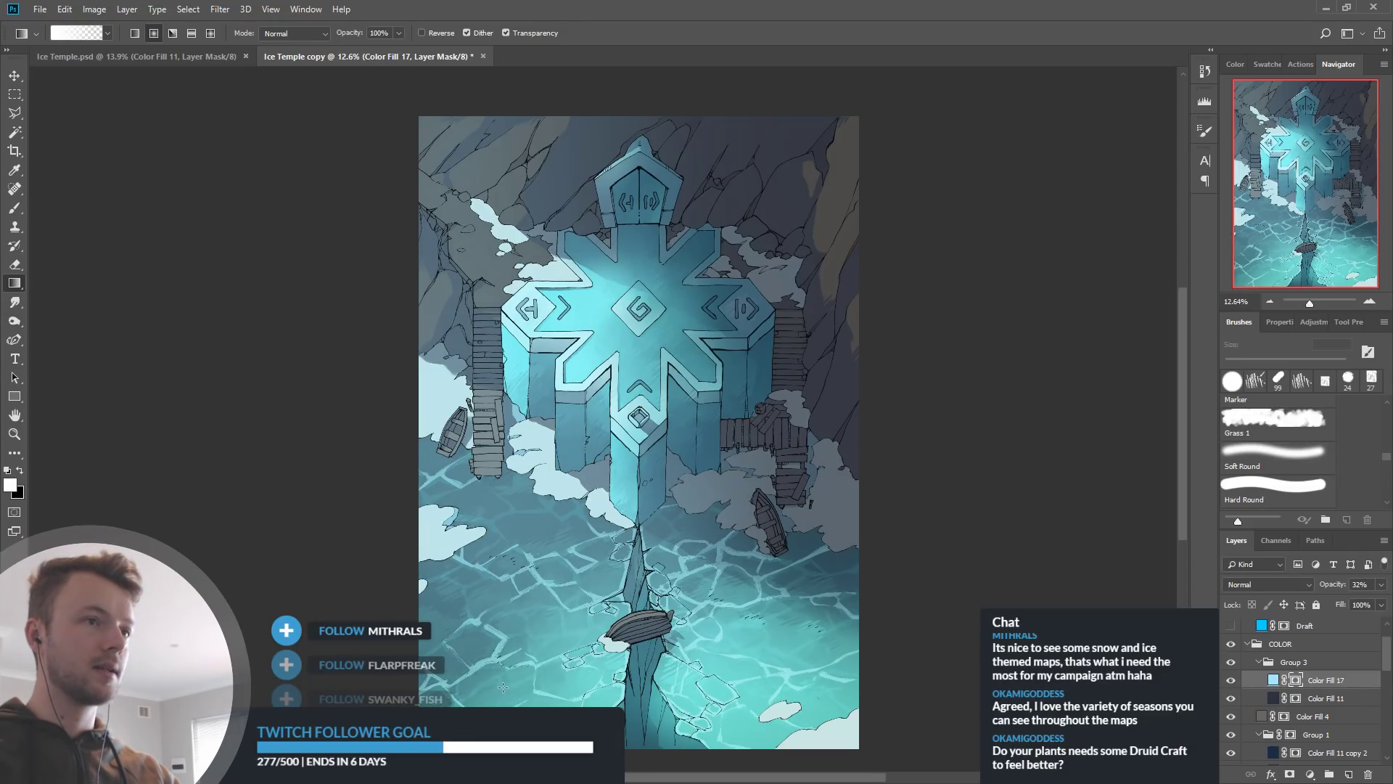
pyautogui.moveTo(456, 543); pyautogui.dragTo(486, 657)
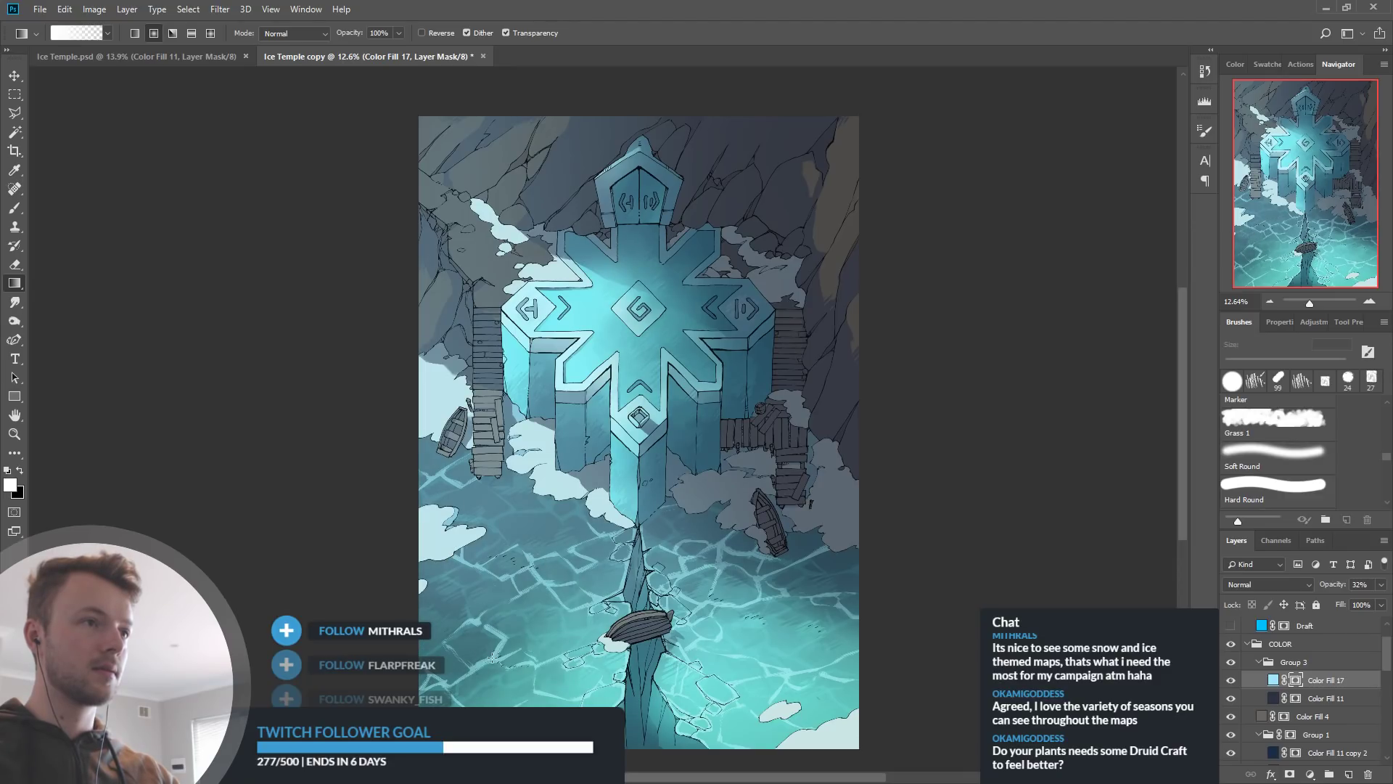
pyautogui.hotkey('ctrl', 'z')
pyautogui.moveTo(433, 535); pyautogui.dragTo(466, 638)
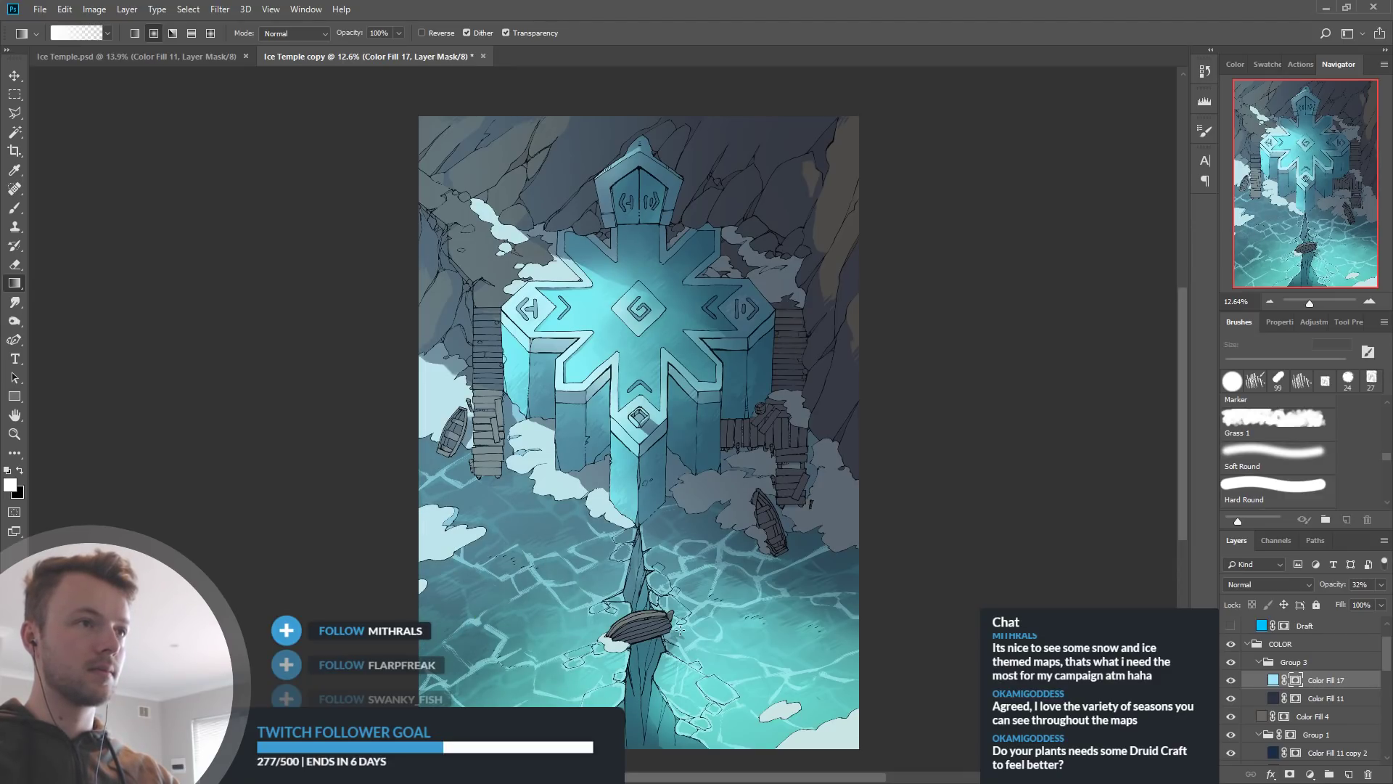
# Compare the illustration with and without the Color Fill 17 glow, and set the layer's opacity to 31%
pyautogui.click(1231, 683)
pyautogui.click(1231, 684)
pyautogui.click(1231, 683)
pyautogui.click(1231, 683)
pyautogui.click(1231, 683)
pyautogui.click(1234, 684)
pyautogui.click(1233, 684)
pyautogui.click(1234, 683)
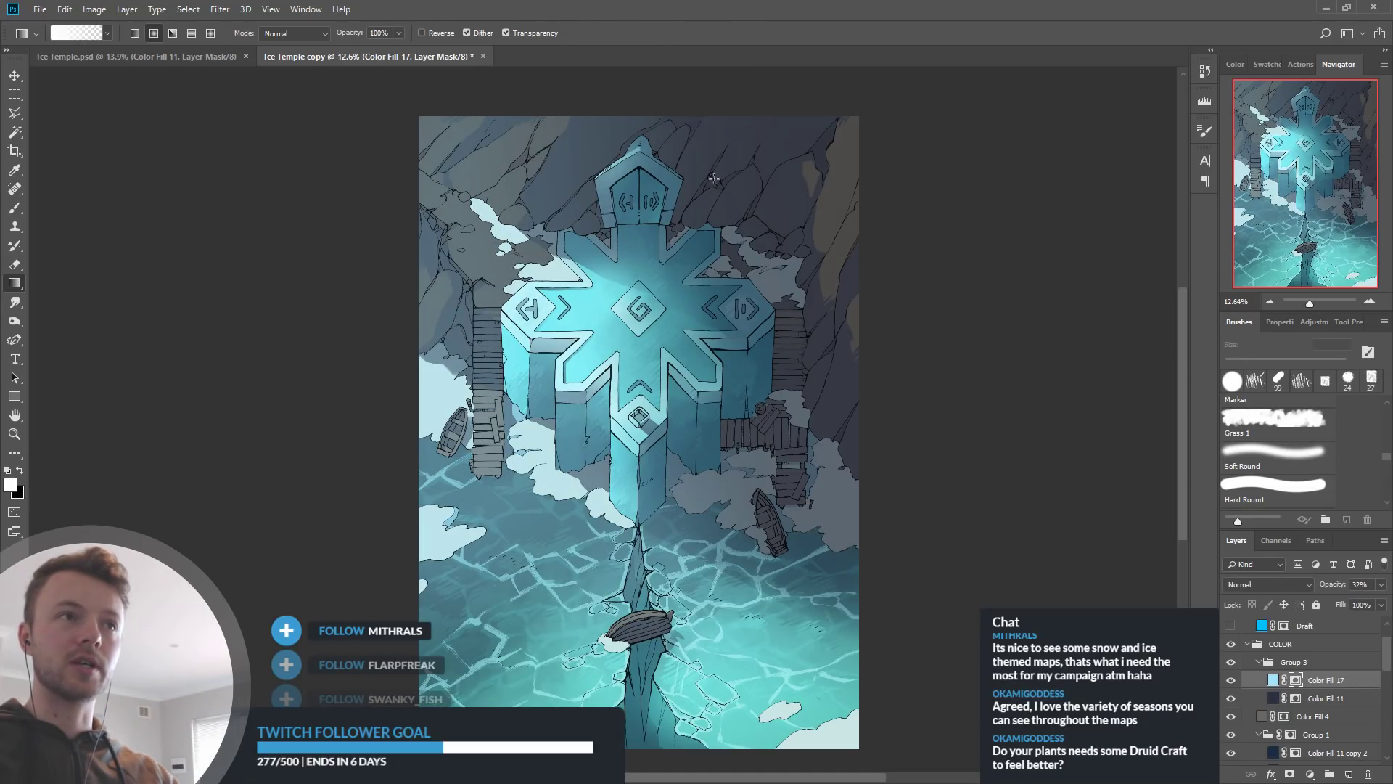
pyautogui.moveTo(1333, 585)
pyautogui.mouseDown()
pyautogui.moveTo(1320, 592)
pyautogui.moveTo(1335, 591)
pyautogui.mouseUp()
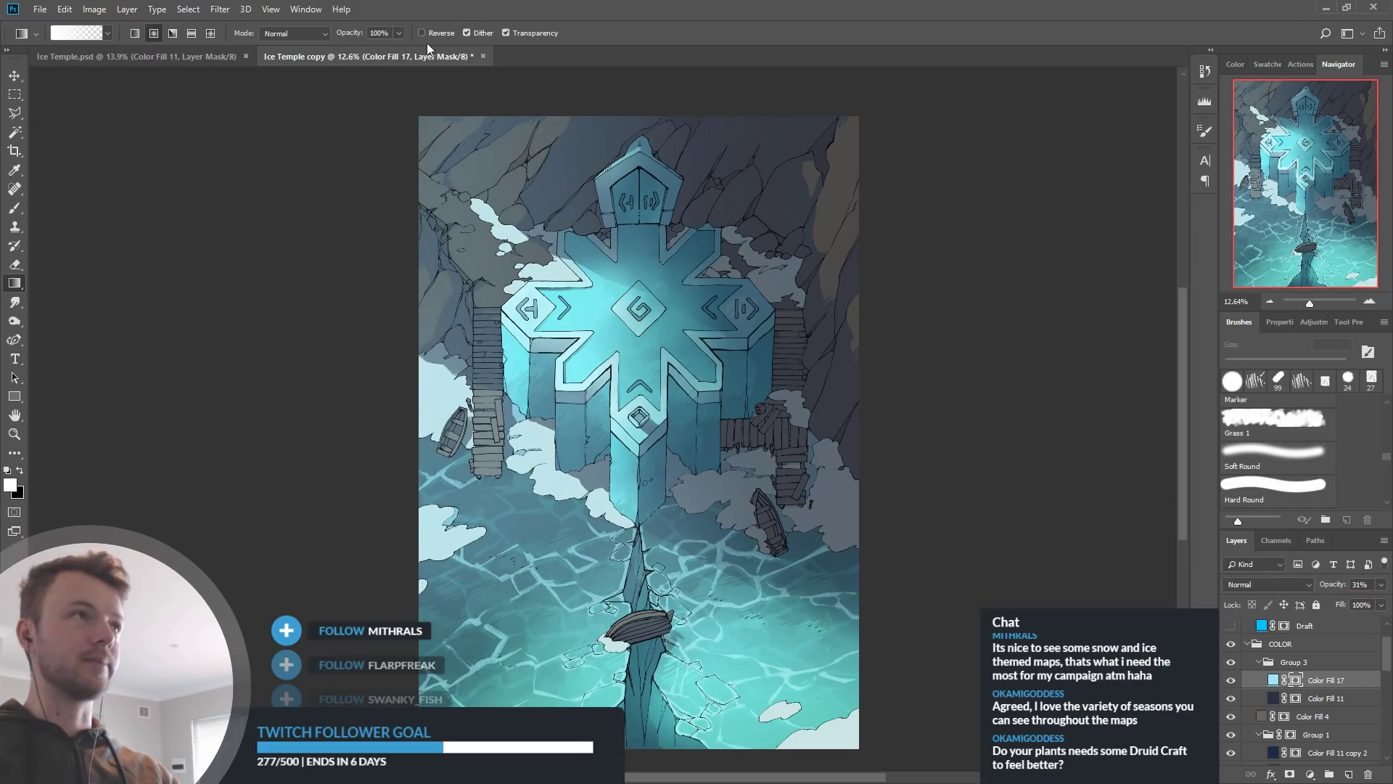
# Close the original Ice Temple.psd and save the copy with the glow over it as Ice Temple.psd
pyautogui.click(163, 56)
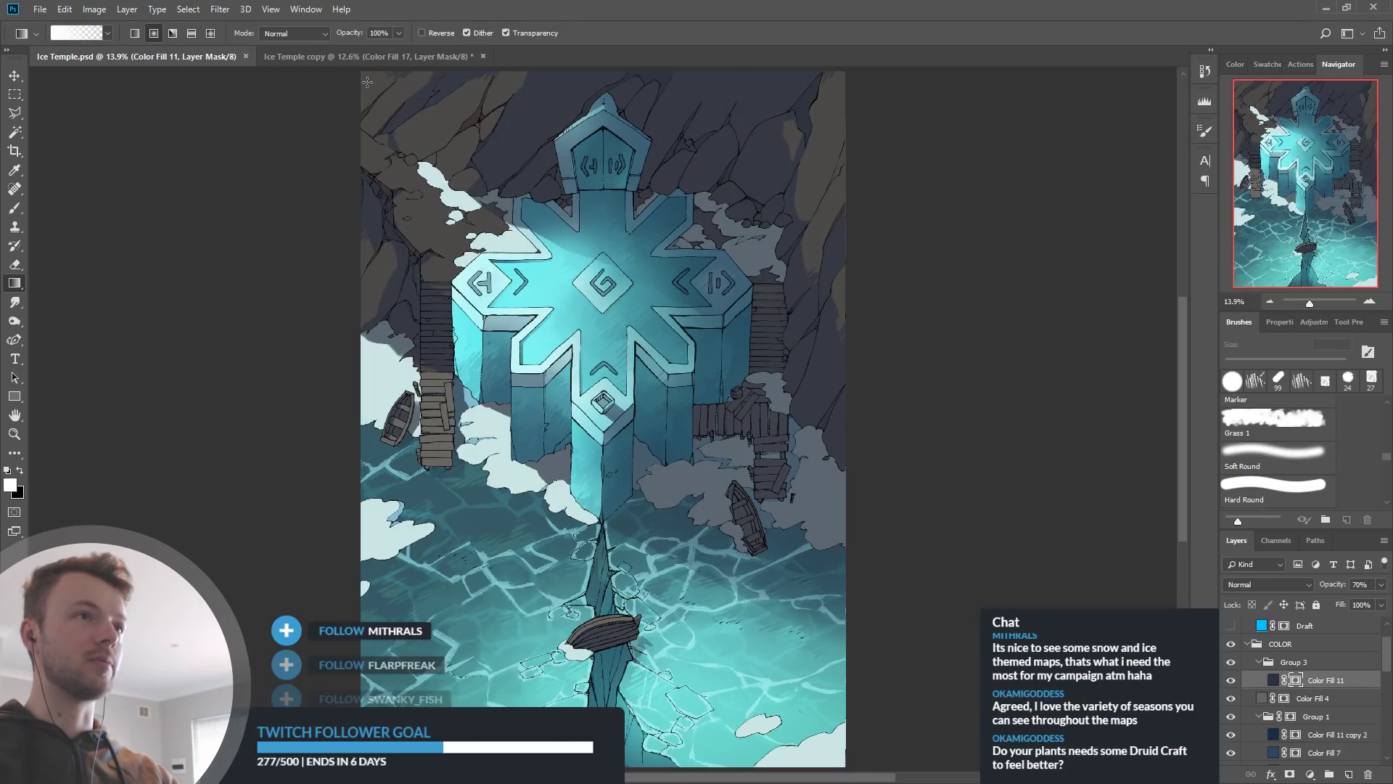
pyautogui.click(350, 55)
pyautogui.click(234, 56)
pyautogui.click(246, 56)
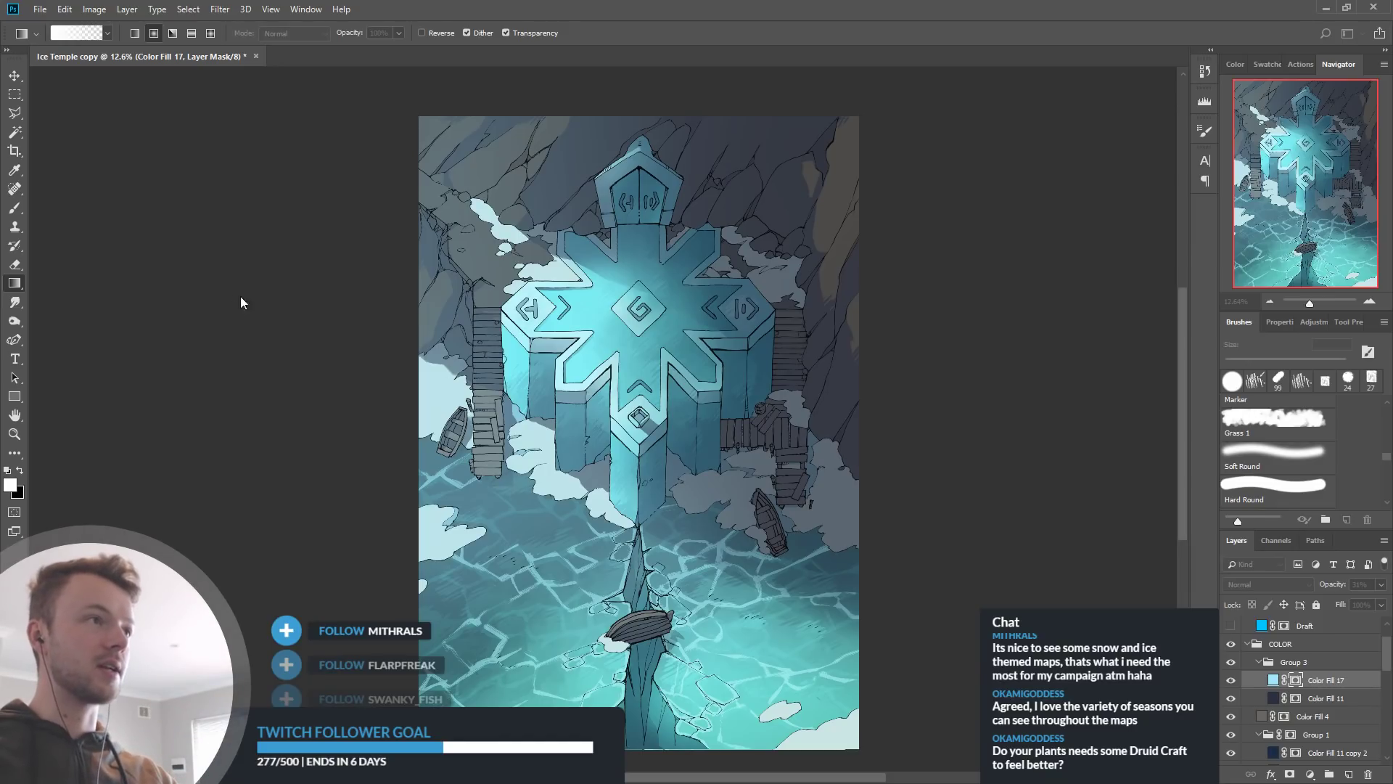
pyautogui.press('Return')
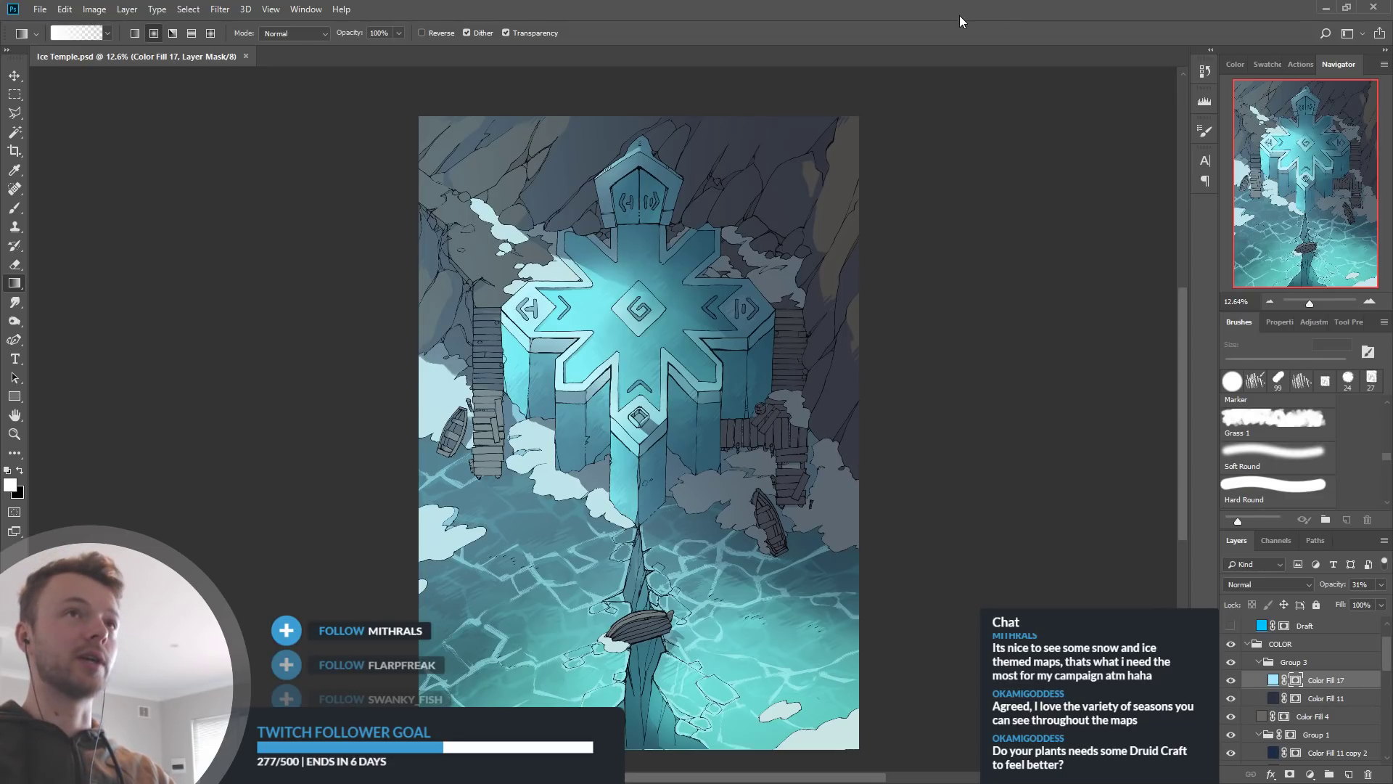
# Compare the illustration with the Color Fill 17 glow hidden and shown, and save the file with the glow visible
pyautogui.click(1230, 680)
pyautogui.click(1230, 680)
pyautogui.click(1230, 681)
pyautogui.click(1230, 681)
pyautogui.click(1229, 681)
pyautogui.click(1230, 681)
pyautogui.click(1230, 680)
pyautogui.click(1229, 681)
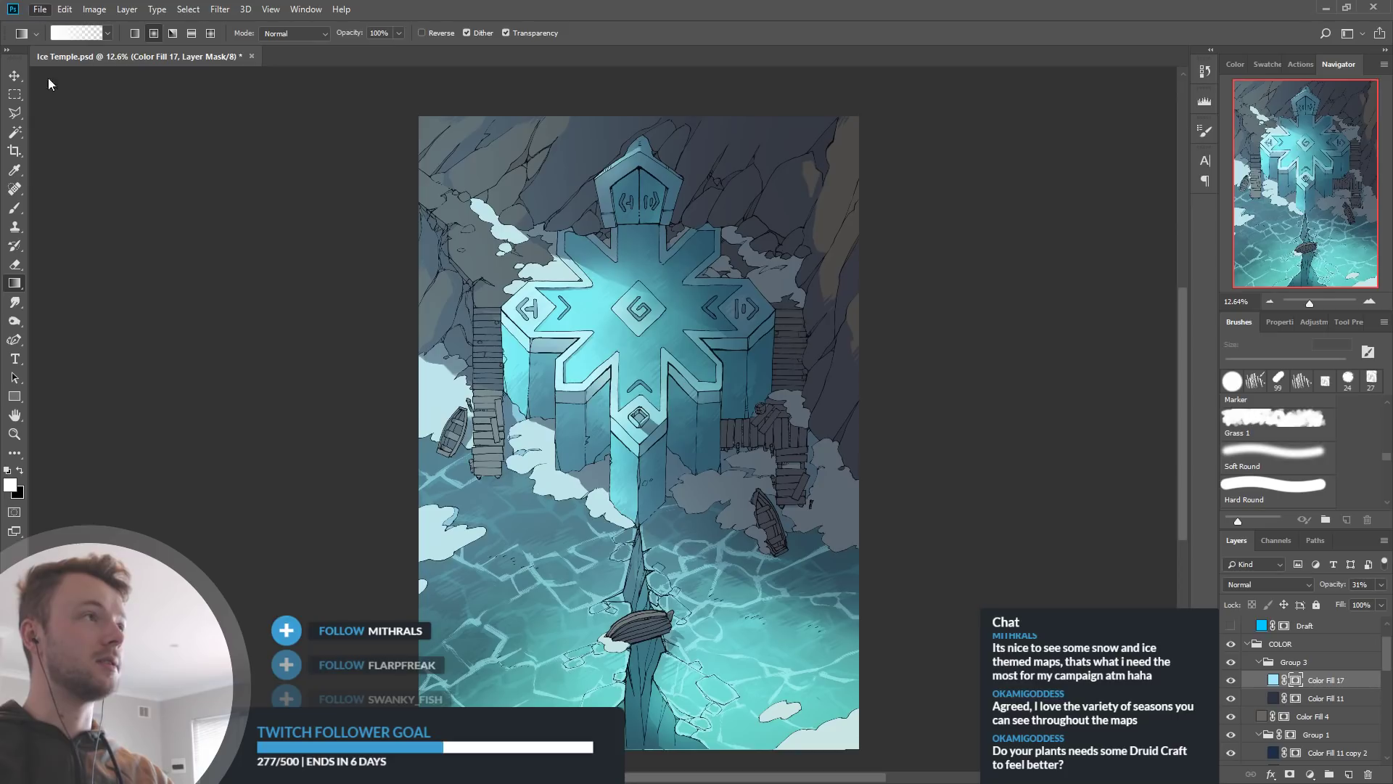
pyautogui.hotkey('ctrl', 's')
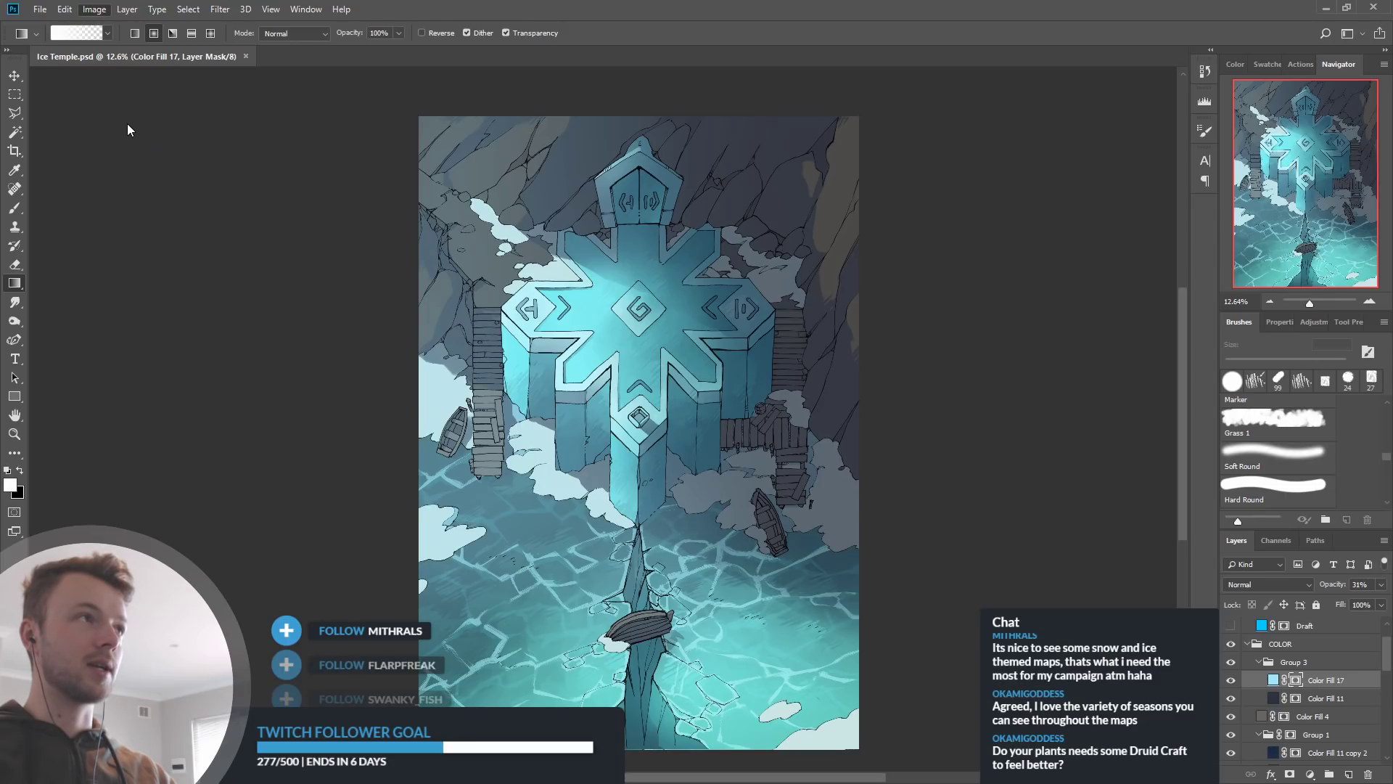
# Duplicate the document as Ice Temple copy and hide the Color Fill 17 glow layer in it
pyautogui.click(111, 208)
pyautogui.press('Return')
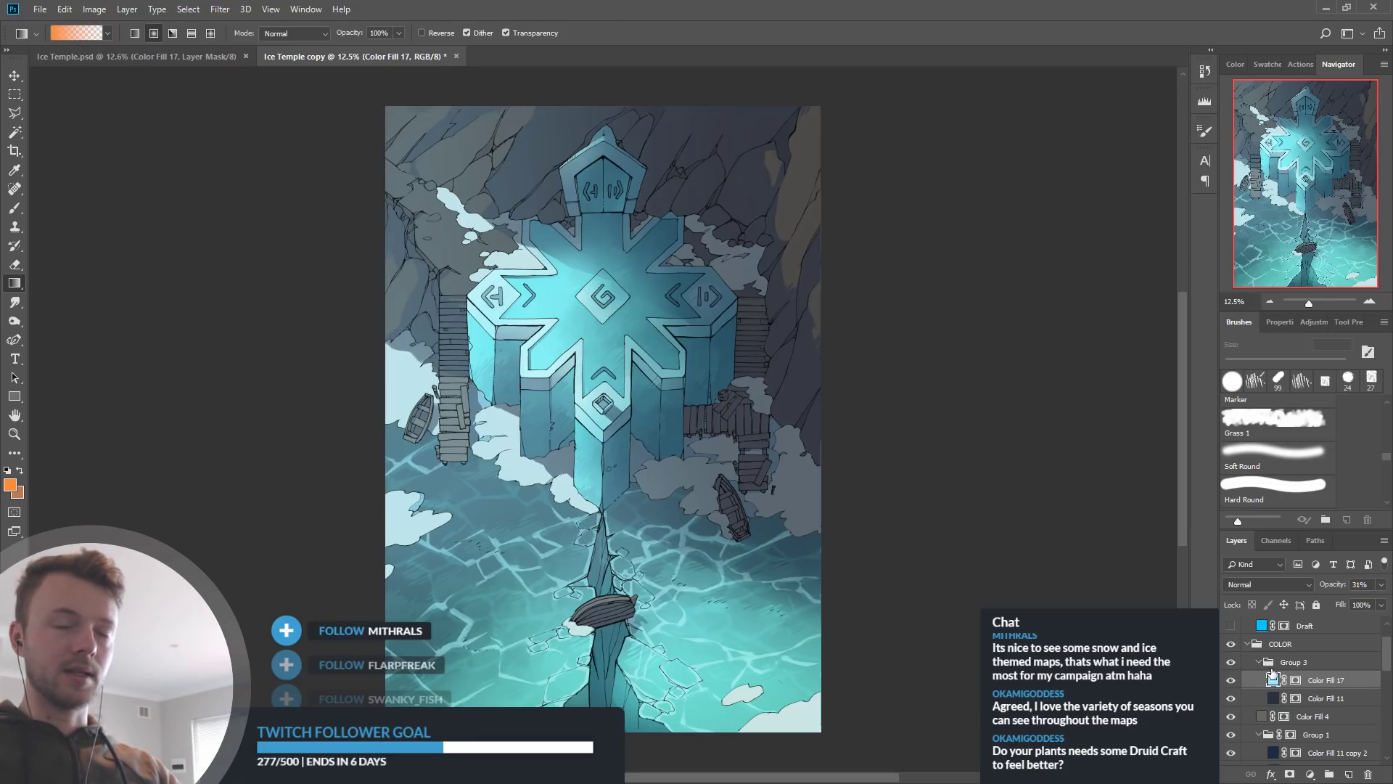
pyautogui.click(1232, 679)
# Examine what Color Fill 5, Color Fill 15, Color Fill 16 copy and Color Fill 16 each contribute to the water
pyautogui.scroll(-5, 1242, 703)
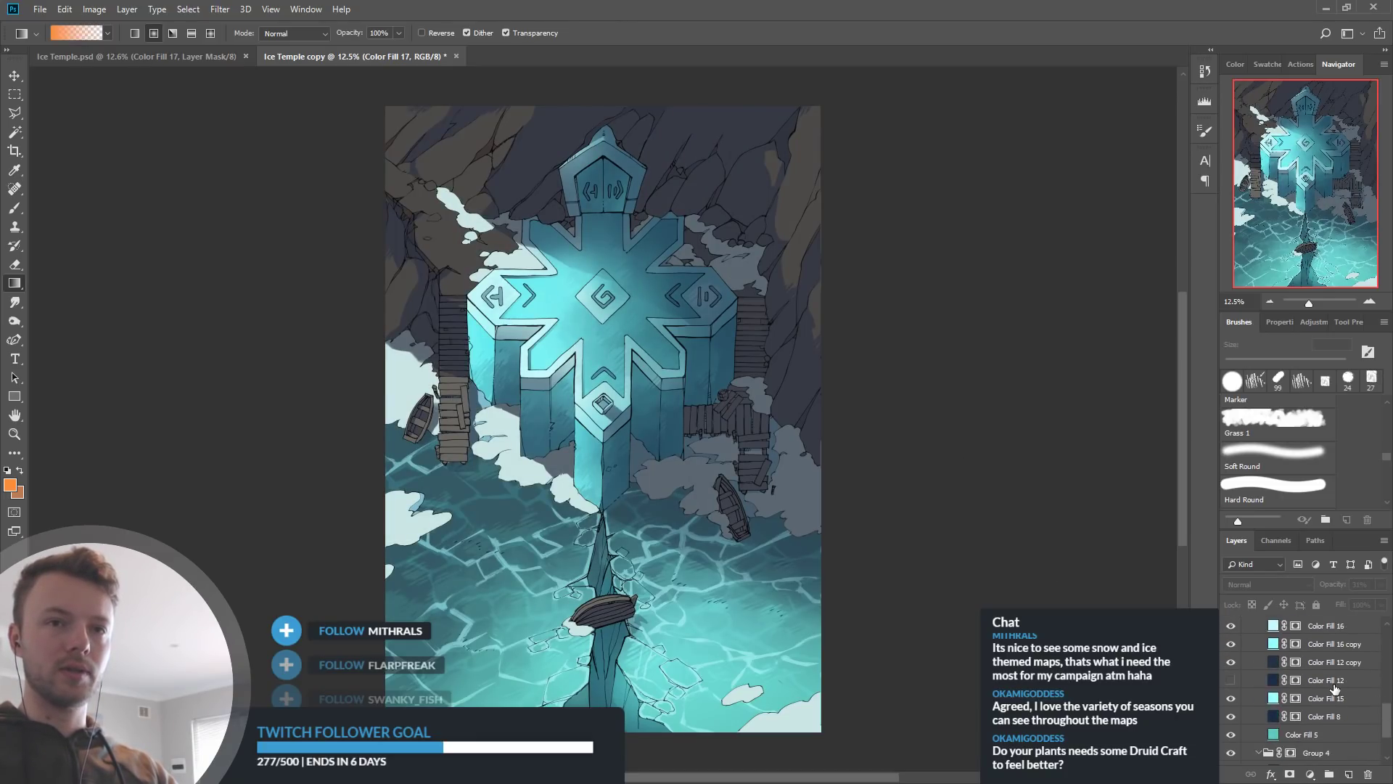
pyautogui.click(1231, 735)
pyautogui.click(1231, 736)
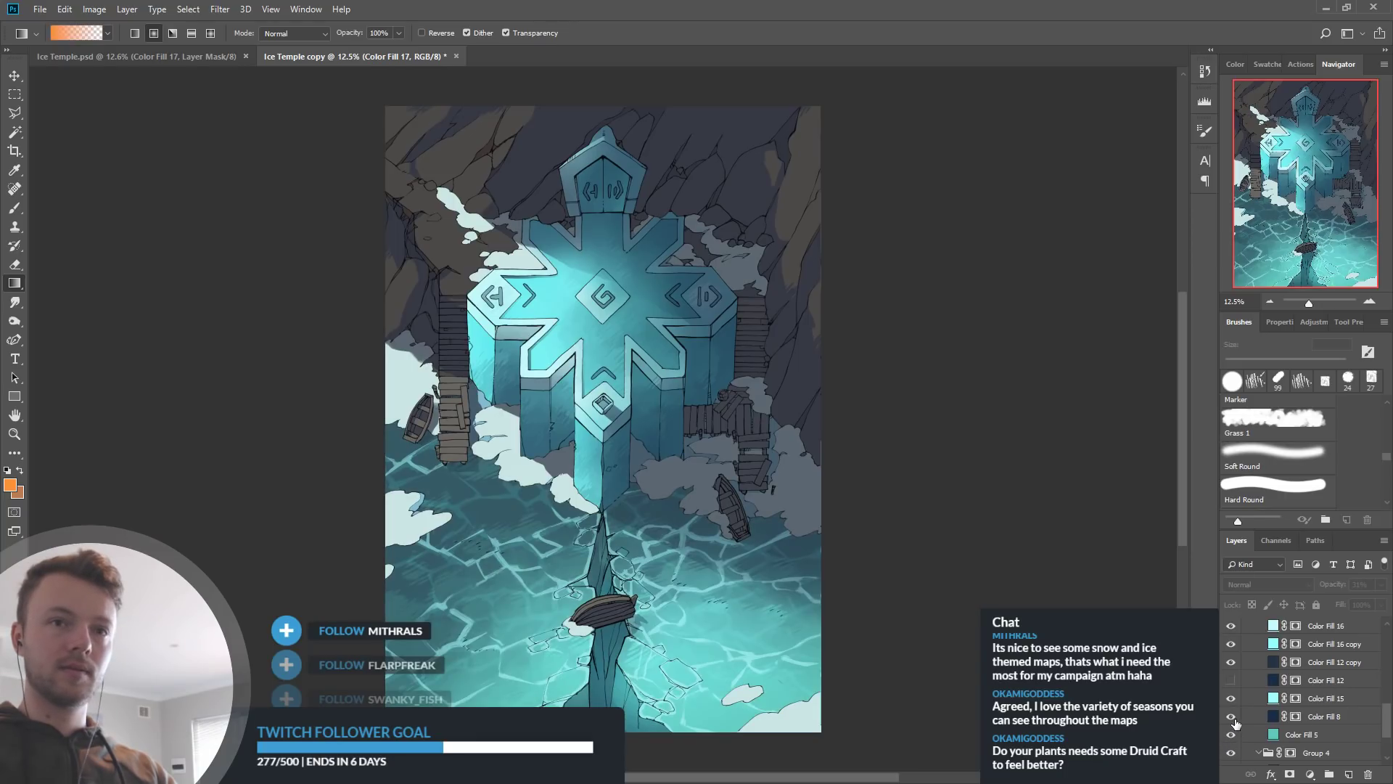
pyautogui.click(1231, 699)
pyautogui.click(1232, 699)
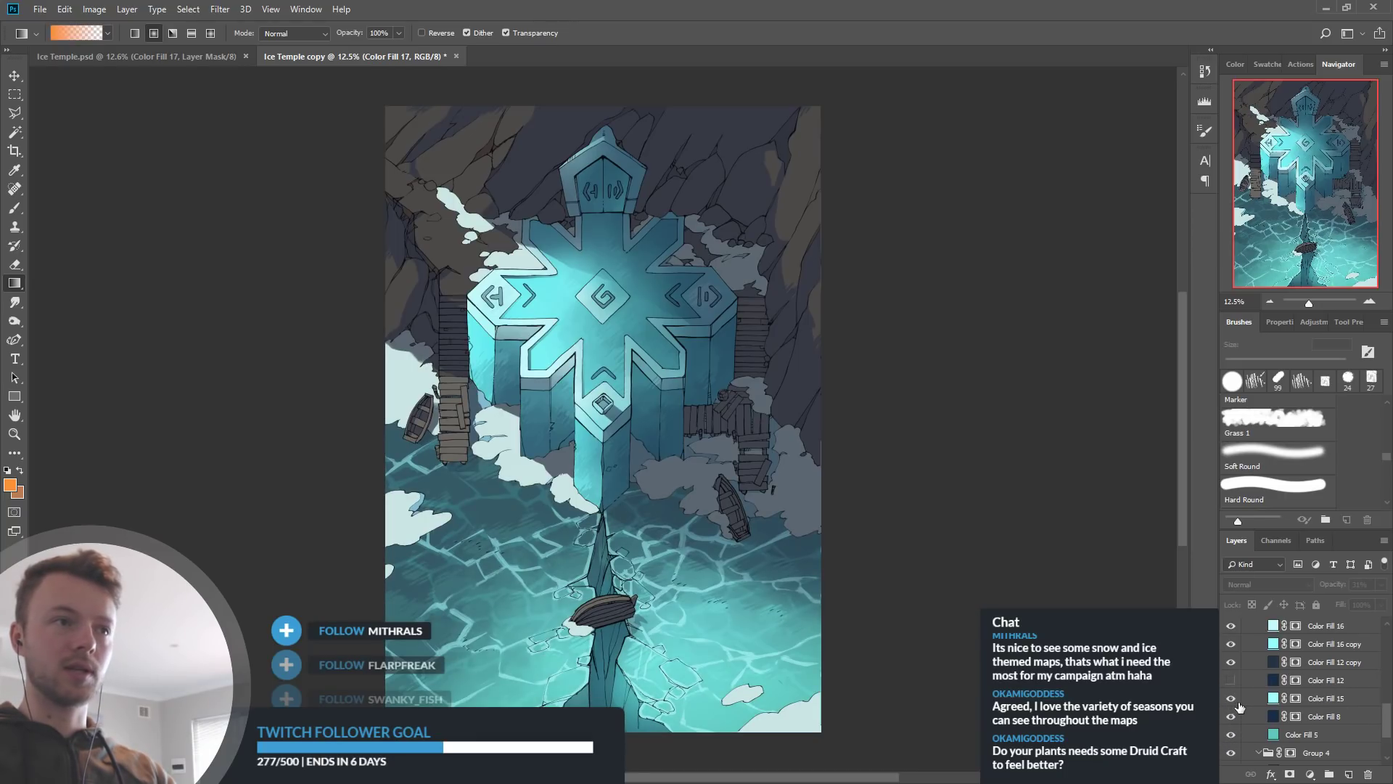
pyautogui.scroll(2, 1277, 703)
pyautogui.click(1232, 680)
pyautogui.click(1231, 680)
pyautogui.click(1231, 680)
pyautogui.click(1231, 680)
pyautogui.click(1232, 680)
pyautogui.click(1231, 680)
pyautogui.click(1232, 663)
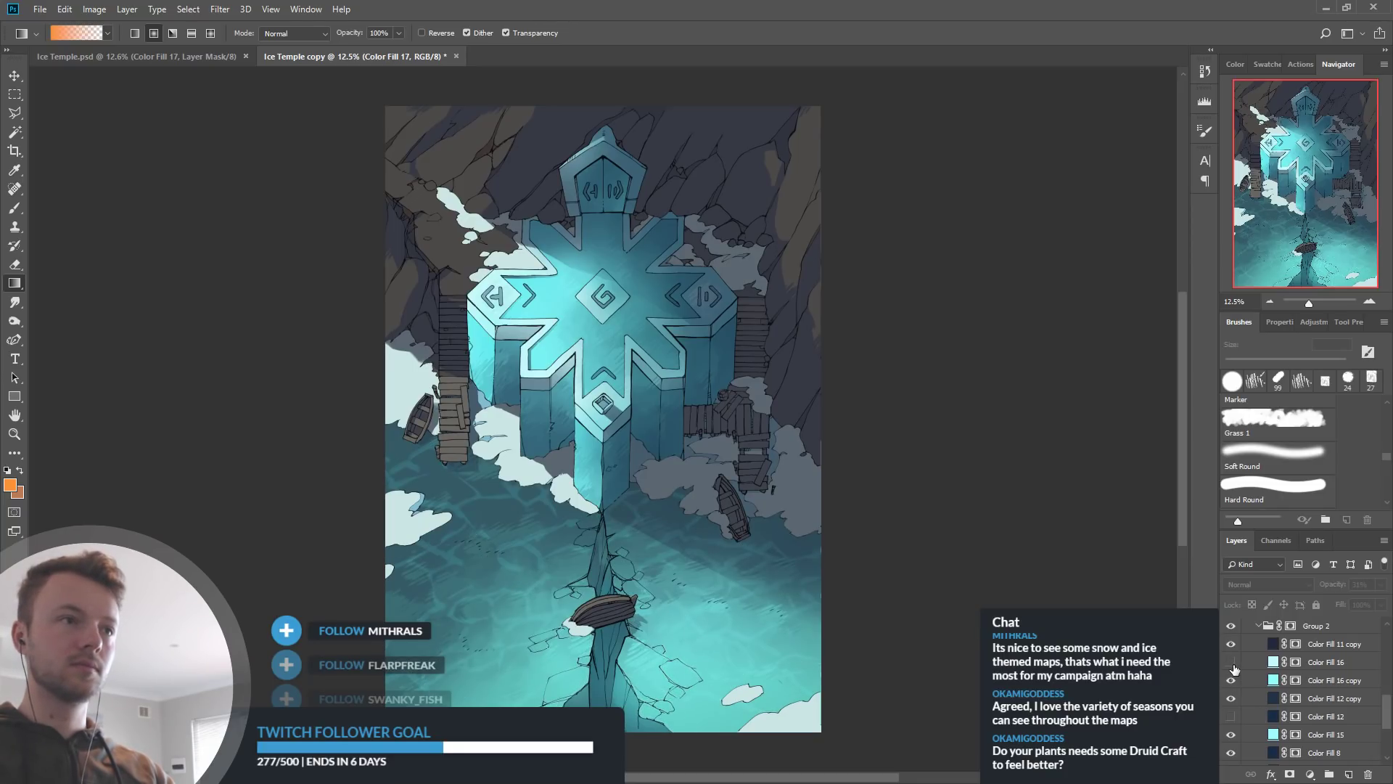
pyautogui.click(1232, 662)
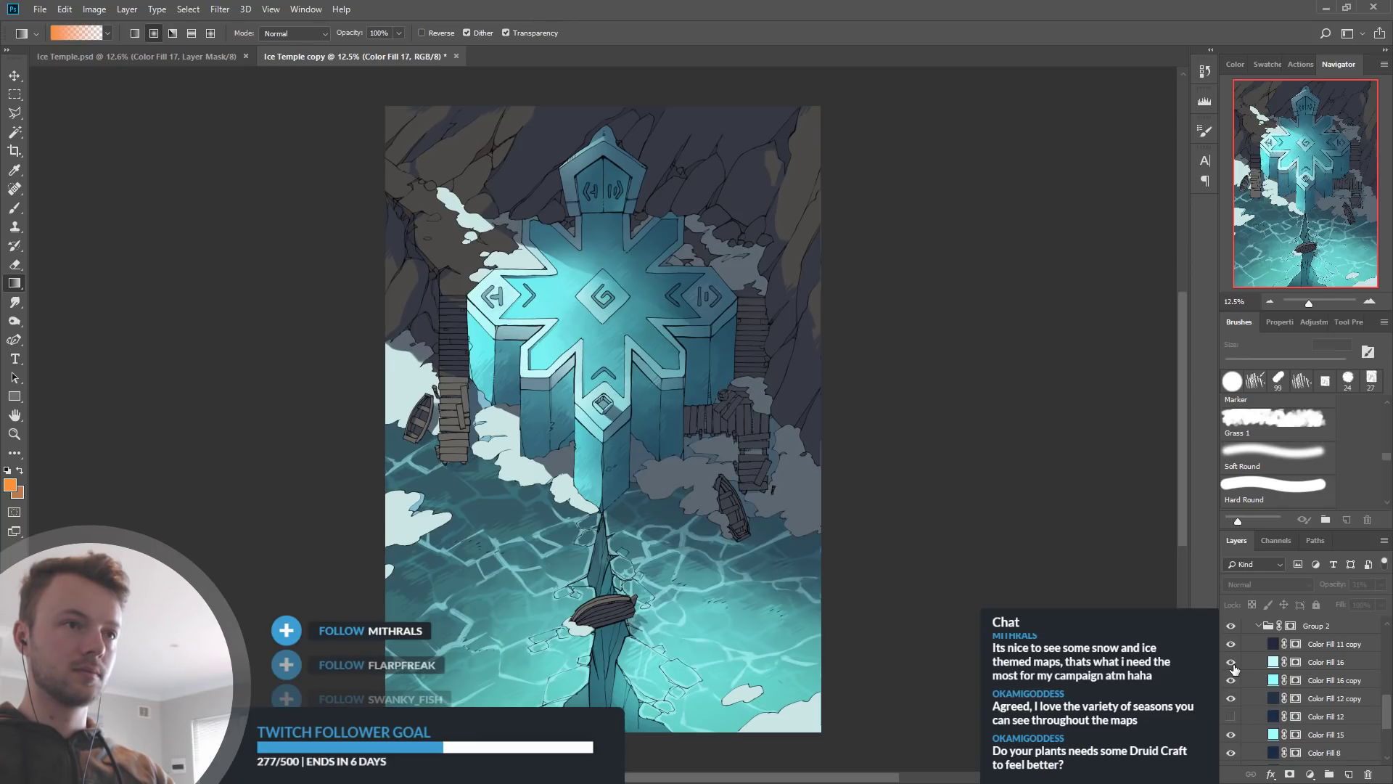
# Check the Color Fill 5 water base and try recoloring it to a warm orange-beige tone
pyautogui.scroll(-5, 1237, 671)
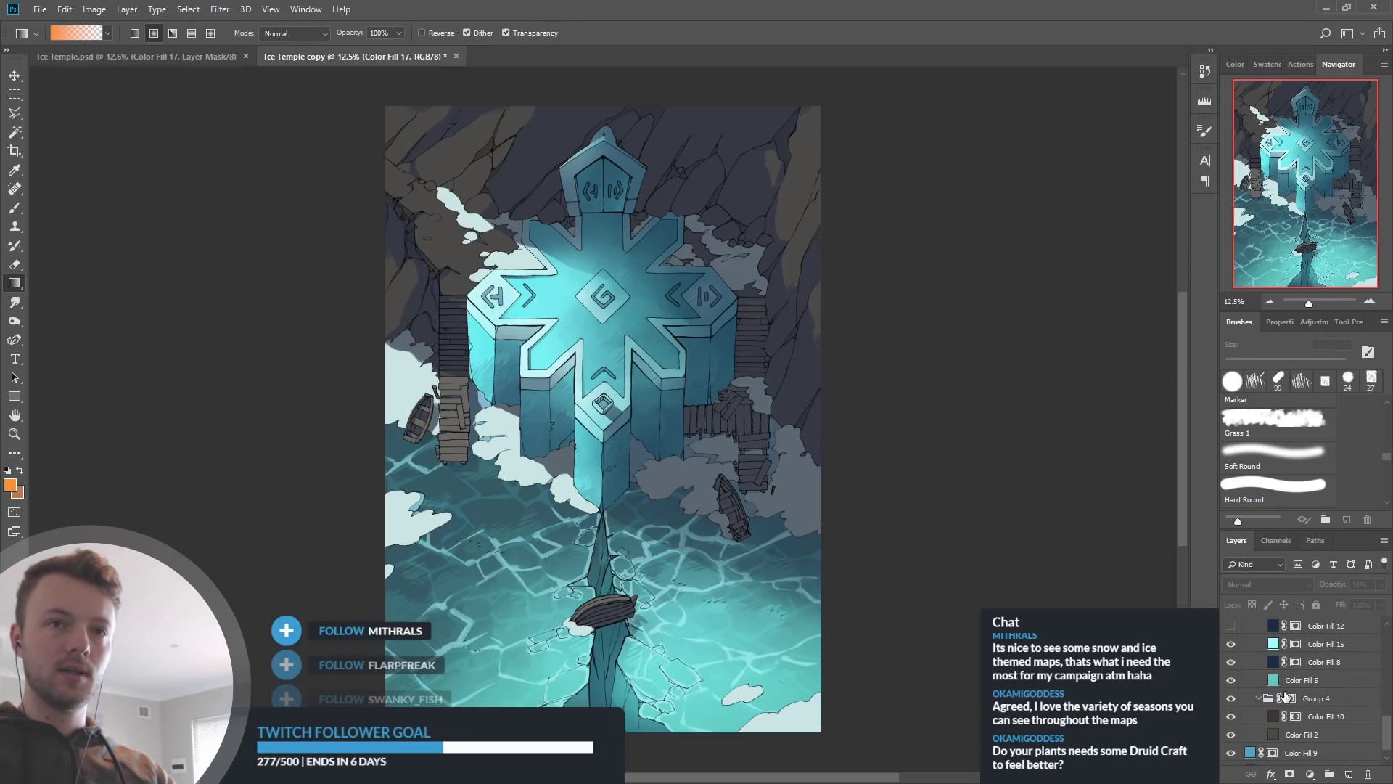
pyautogui.click(1231, 680)
pyautogui.click(1231, 679)
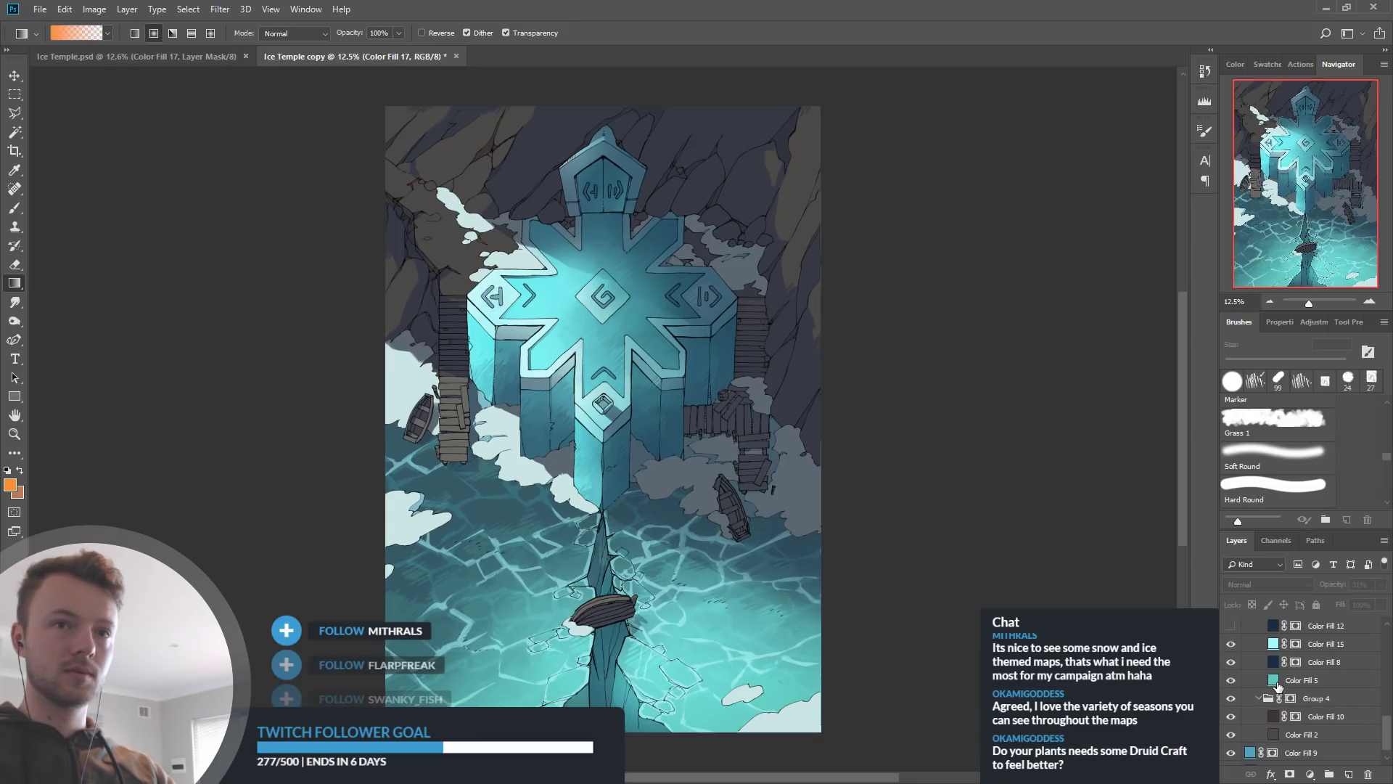
pyautogui.click(1277, 683)
pyautogui.press('i')
pyautogui.click(659, 473)
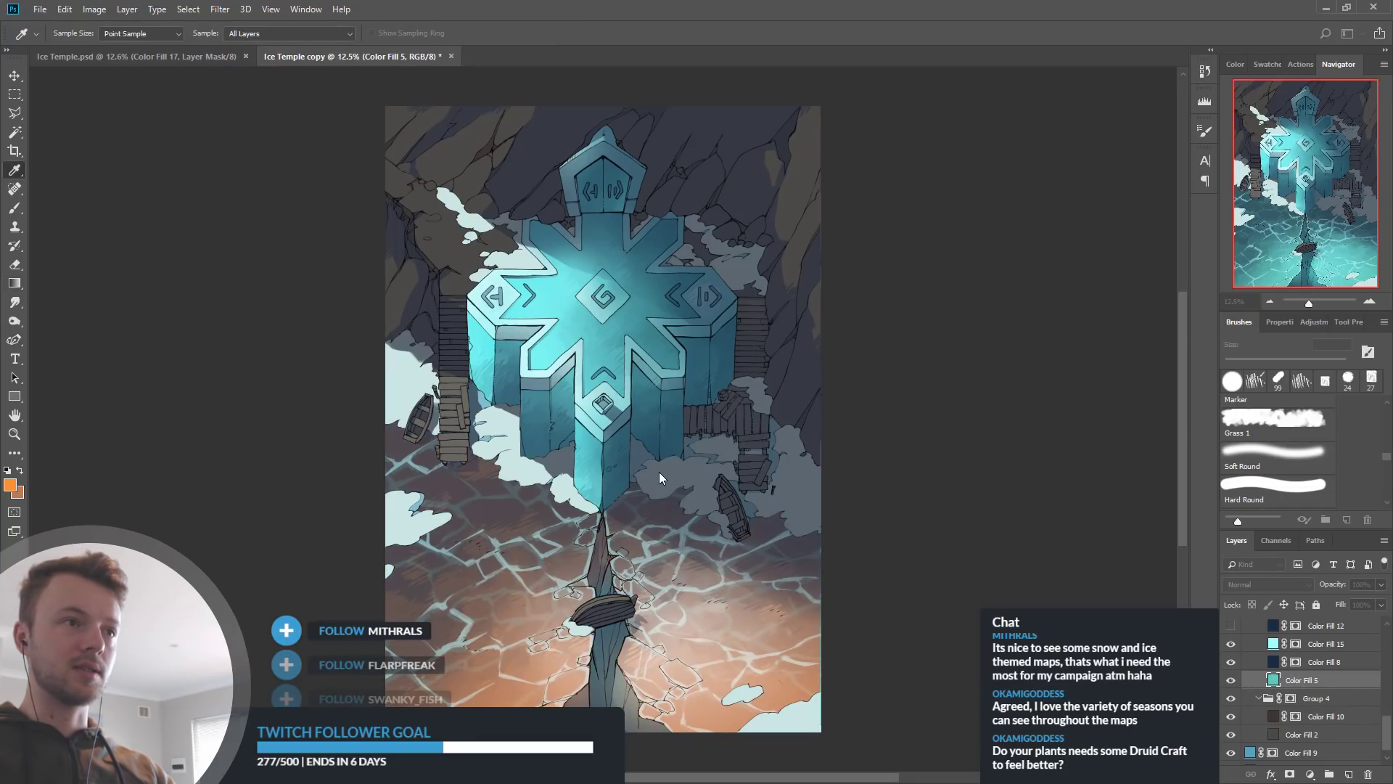
pyautogui.moveTo(662, 465); pyautogui.dragTo(659, 465)
pyautogui.moveTo(562, 337); pyautogui.dragTo(533, 324)
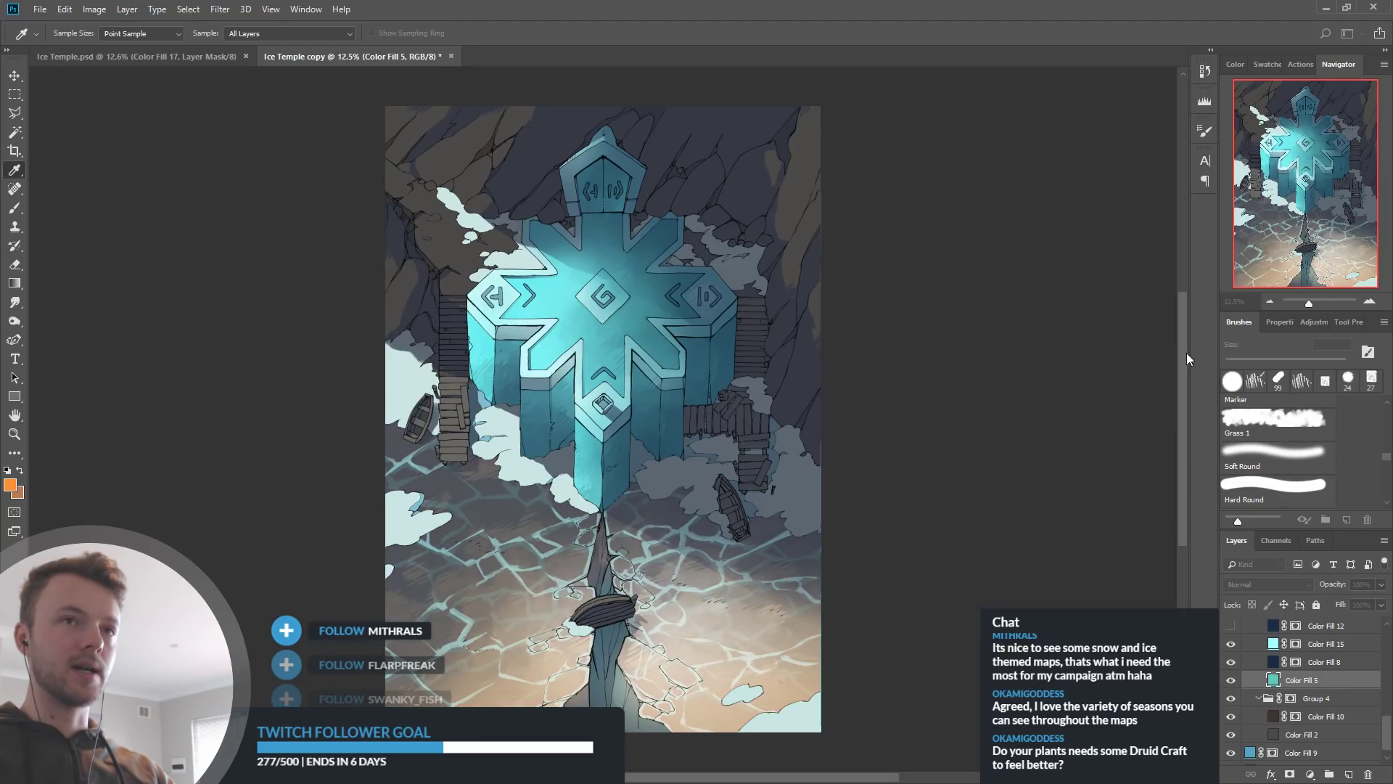
pyautogui.press('g')
# Examine the effect of the light fills Color Fill 15 on the water and Color Fill 13 on the temple
pyautogui.click(1232, 644)
pyautogui.click(1233, 644)
pyautogui.scroll(2, 1288, 689)
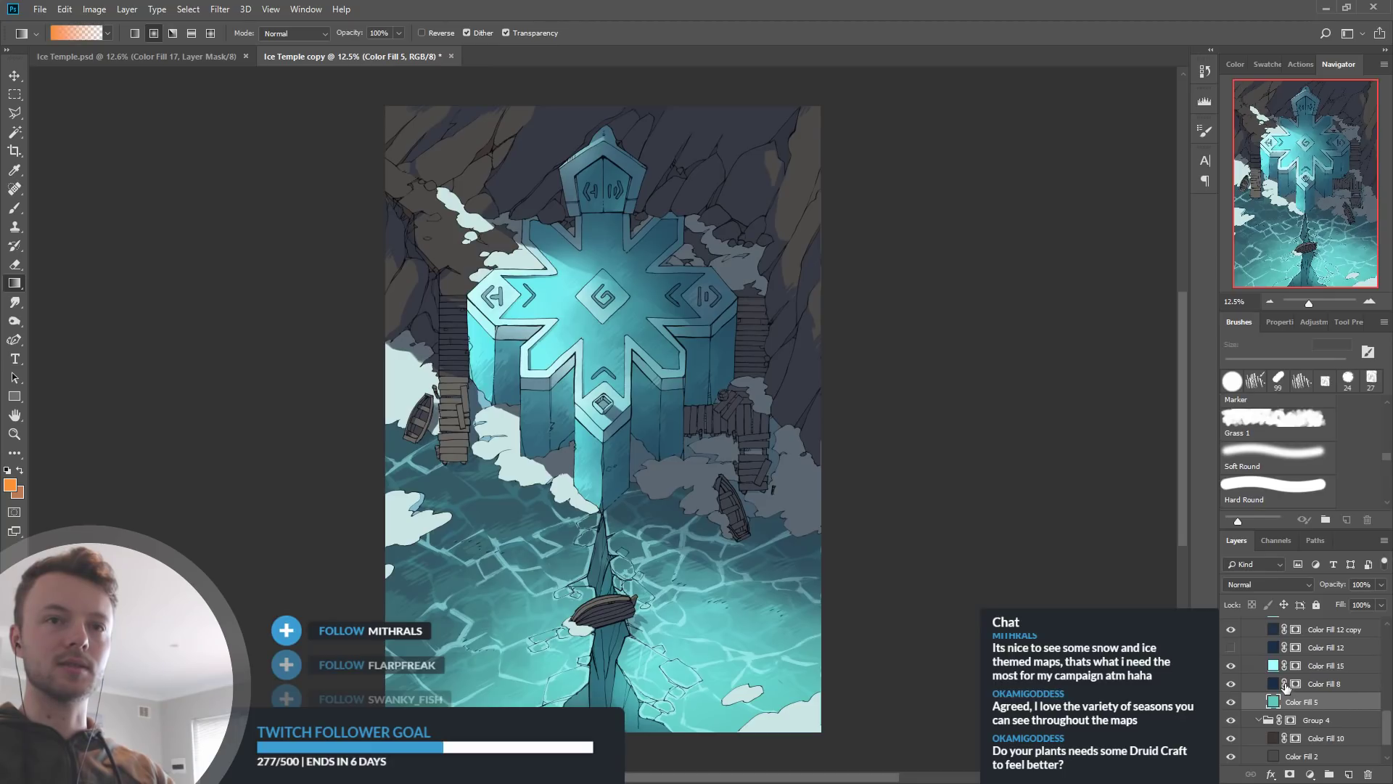
pyautogui.click(1231, 665)
pyautogui.click(1231, 665)
pyautogui.scroll(3, 1364, 713)
pyautogui.scroll(2, 1362, 713)
pyautogui.click(1231, 666)
pyautogui.click(1230, 665)
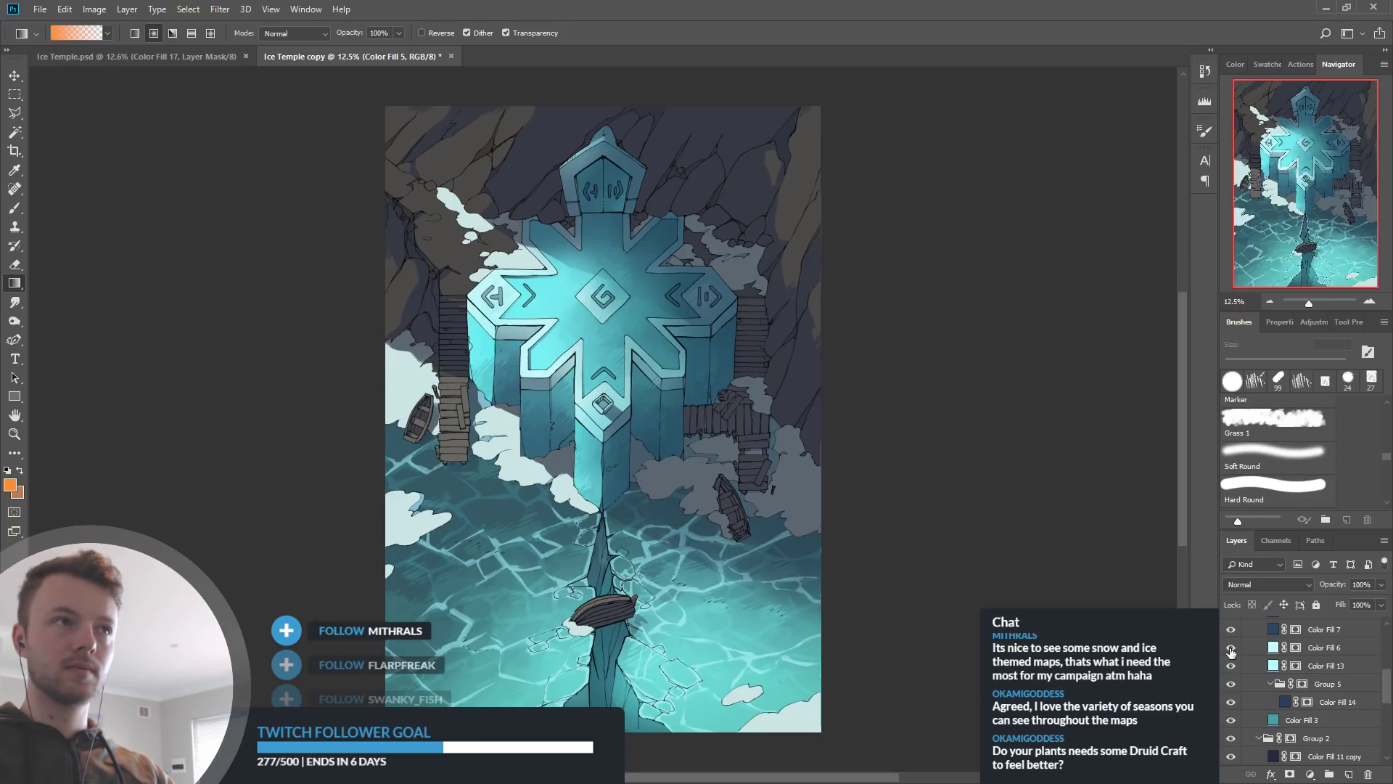
pyautogui.click(1316, 722)
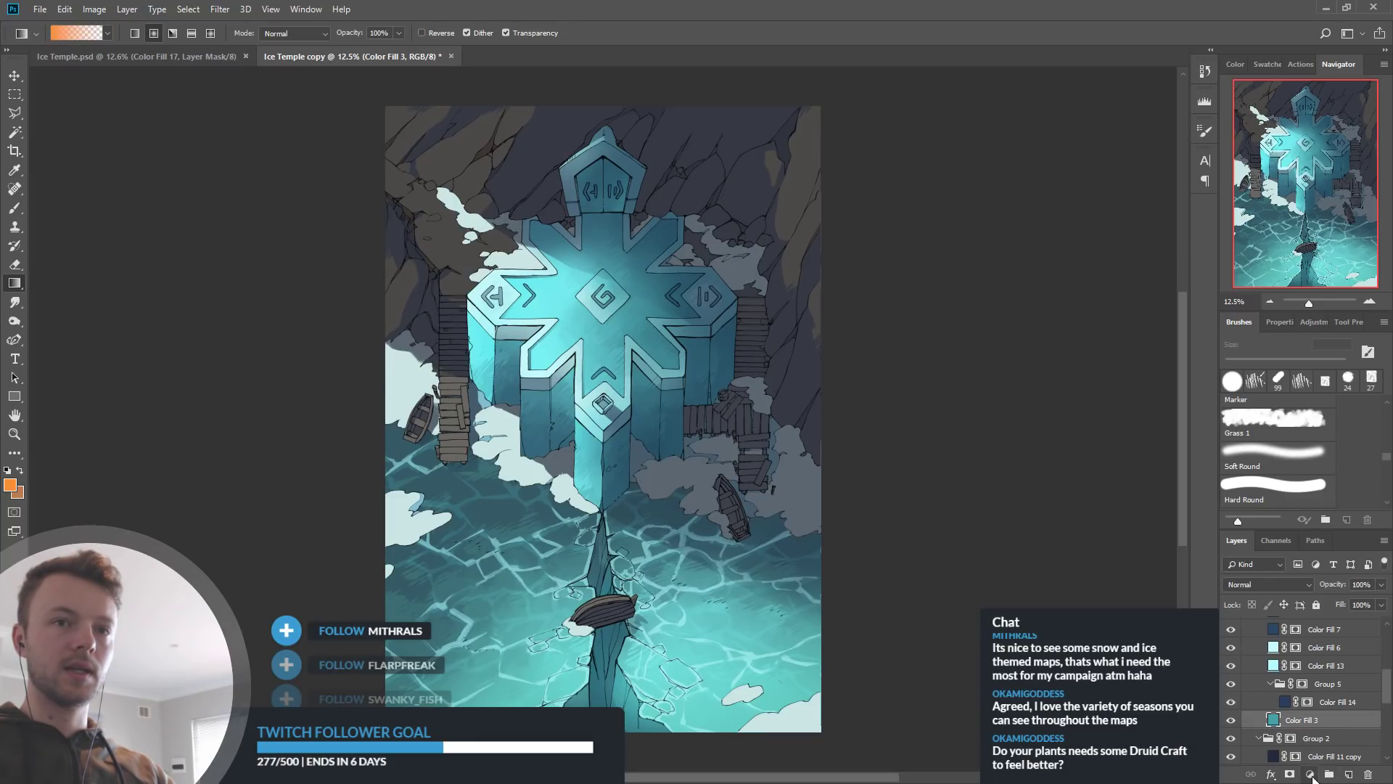
pyautogui.click(1302, 531)
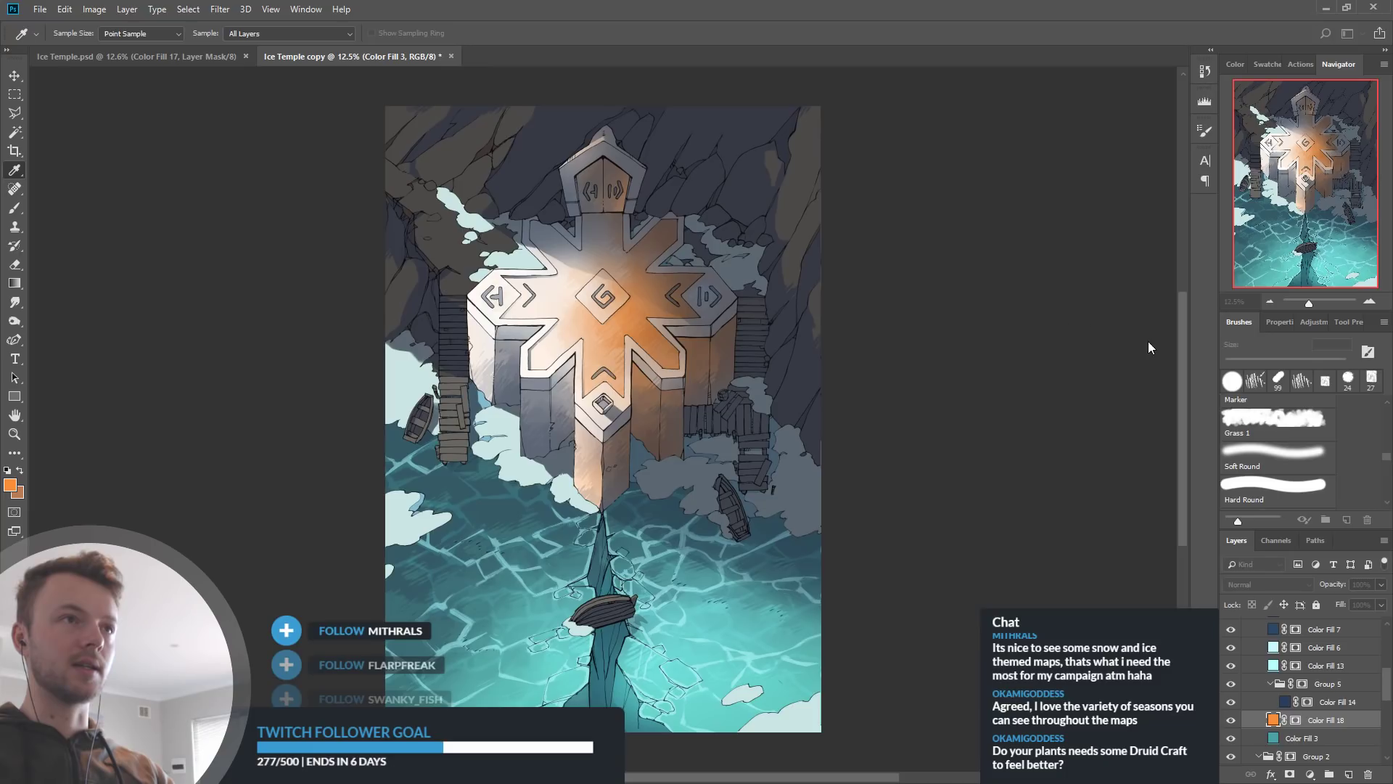
pyautogui.press('Escape')
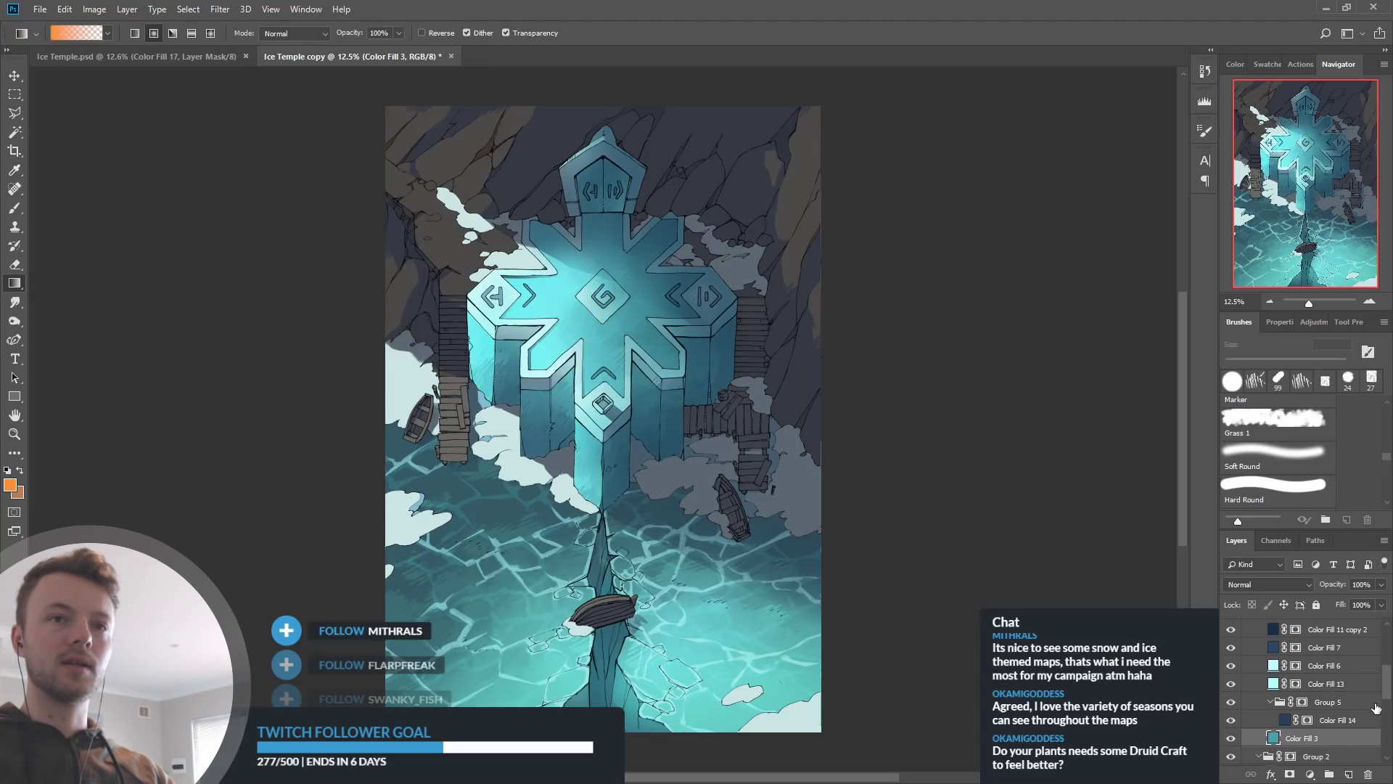
# Check the temple's Color Fill 13 highlight and recolor it to a light salmon tone
pyautogui.click(1231, 683)
pyautogui.click(1231, 683)
pyautogui.click(1230, 702)
pyautogui.click(1230, 701)
pyautogui.doubleClick(1275, 708)
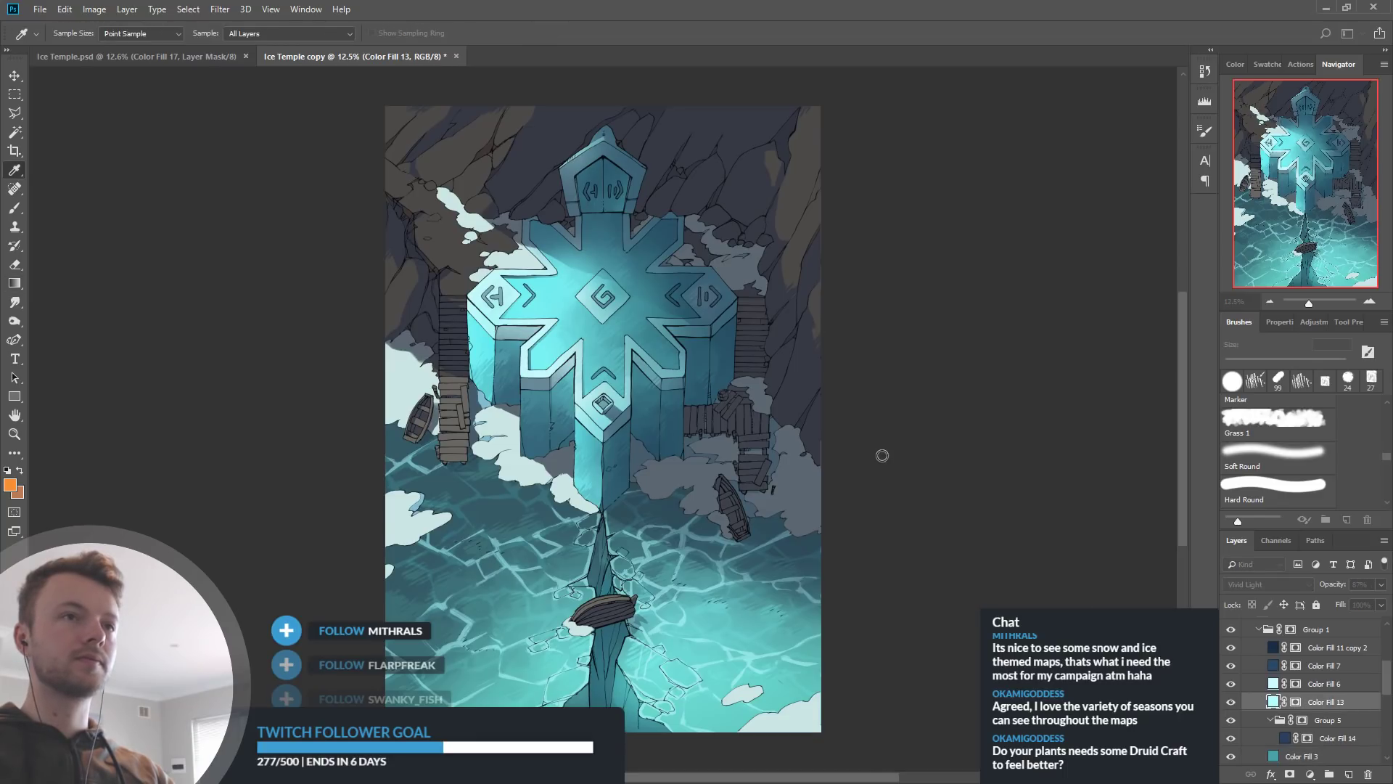
pyautogui.click(1047, 537)
pyautogui.moveTo(937, 373); pyautogui.dragTo(942, 343)
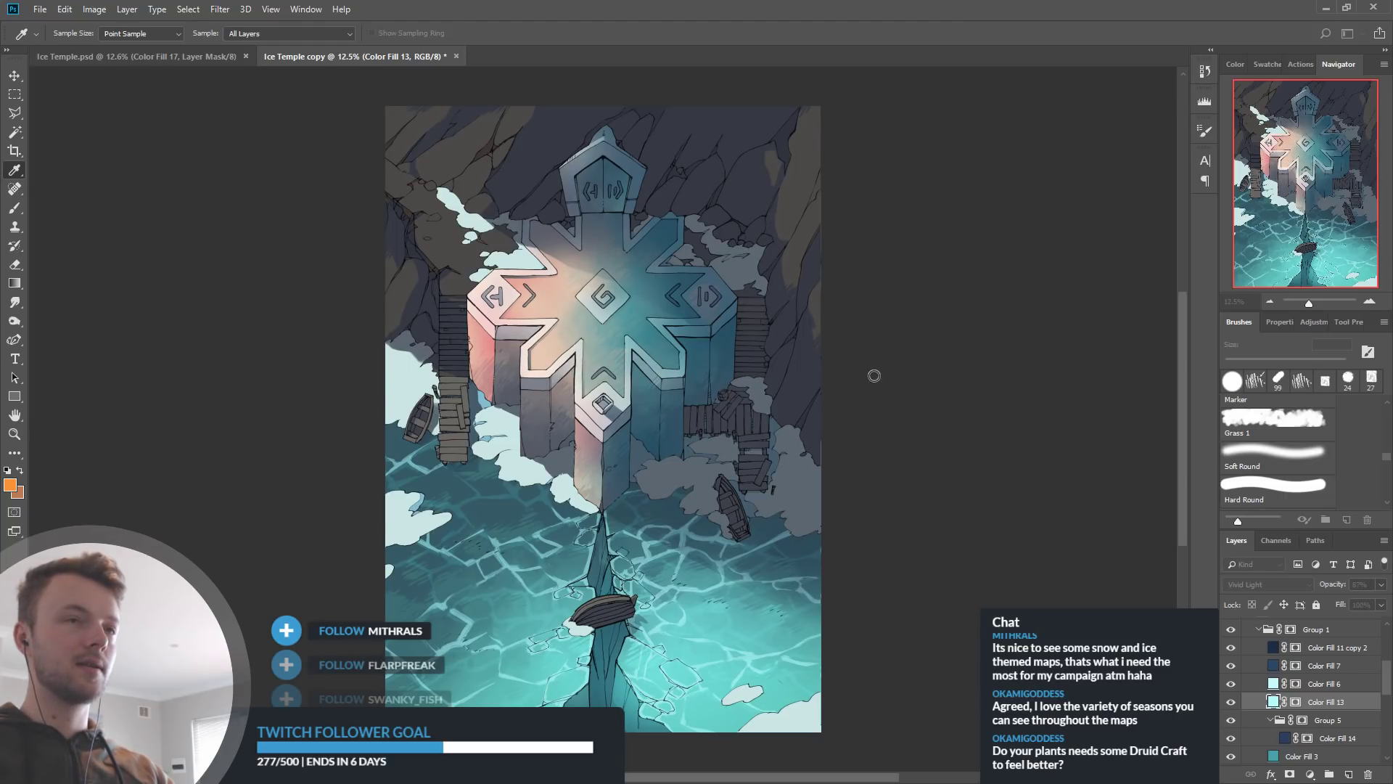
pyautogui.moveTo(871, 356); pyautogui.dragTo(873, 349)
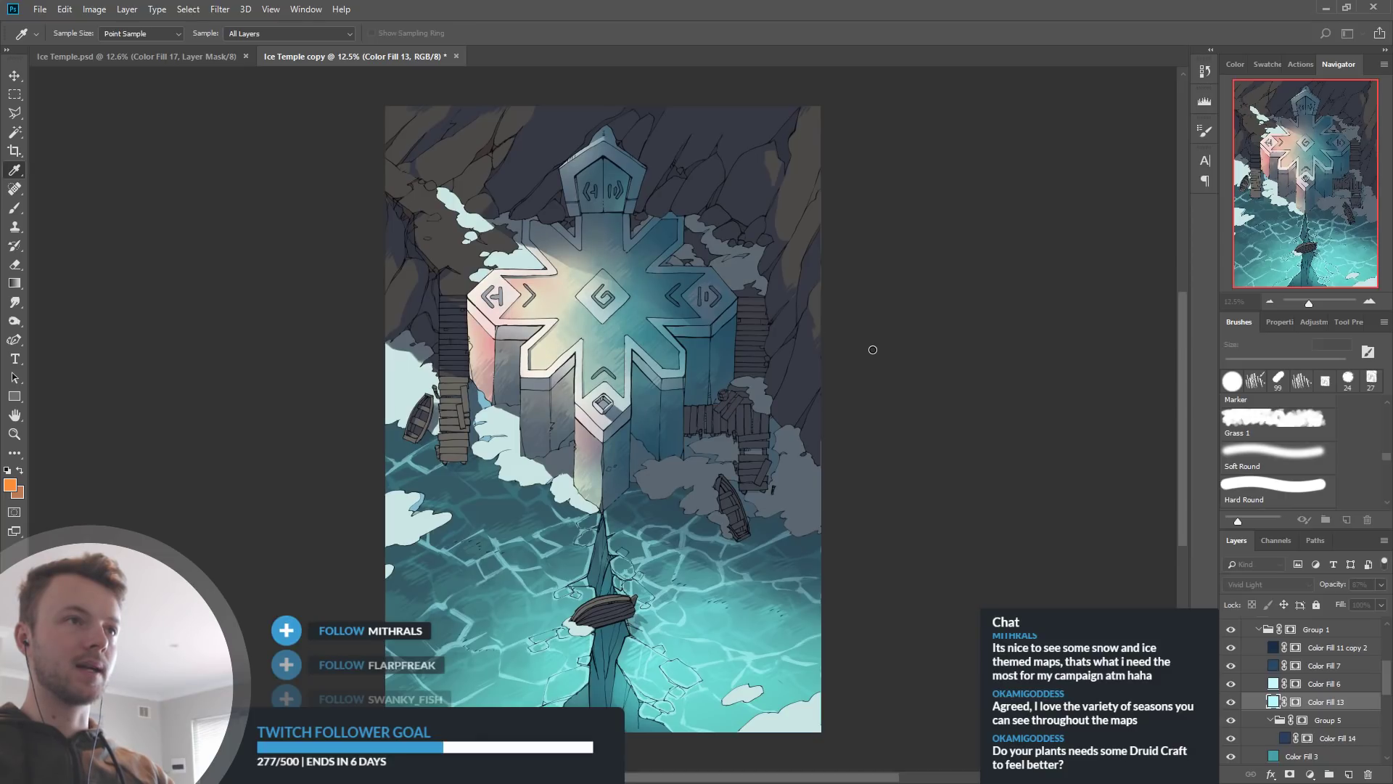
pyautogui.press('g')
# Inspect the recolored temple up close and refine the Color Fill 13 highlight to a warmer peach-pink
pyautogui.moveTo(552, 363); pyautogui.dragTo(425, 486)
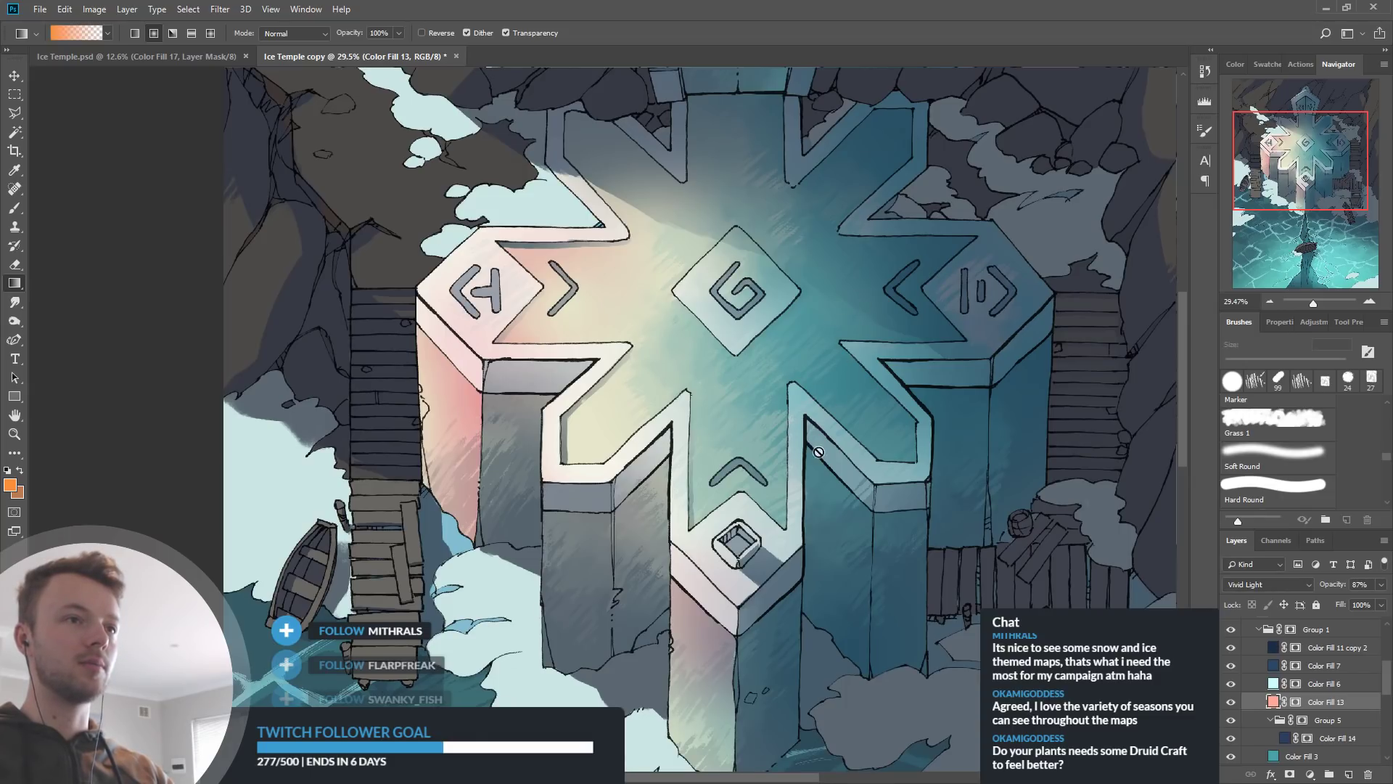
pyautogui.moveTo(631, 363); pyautogui.dragTo(613, 399)
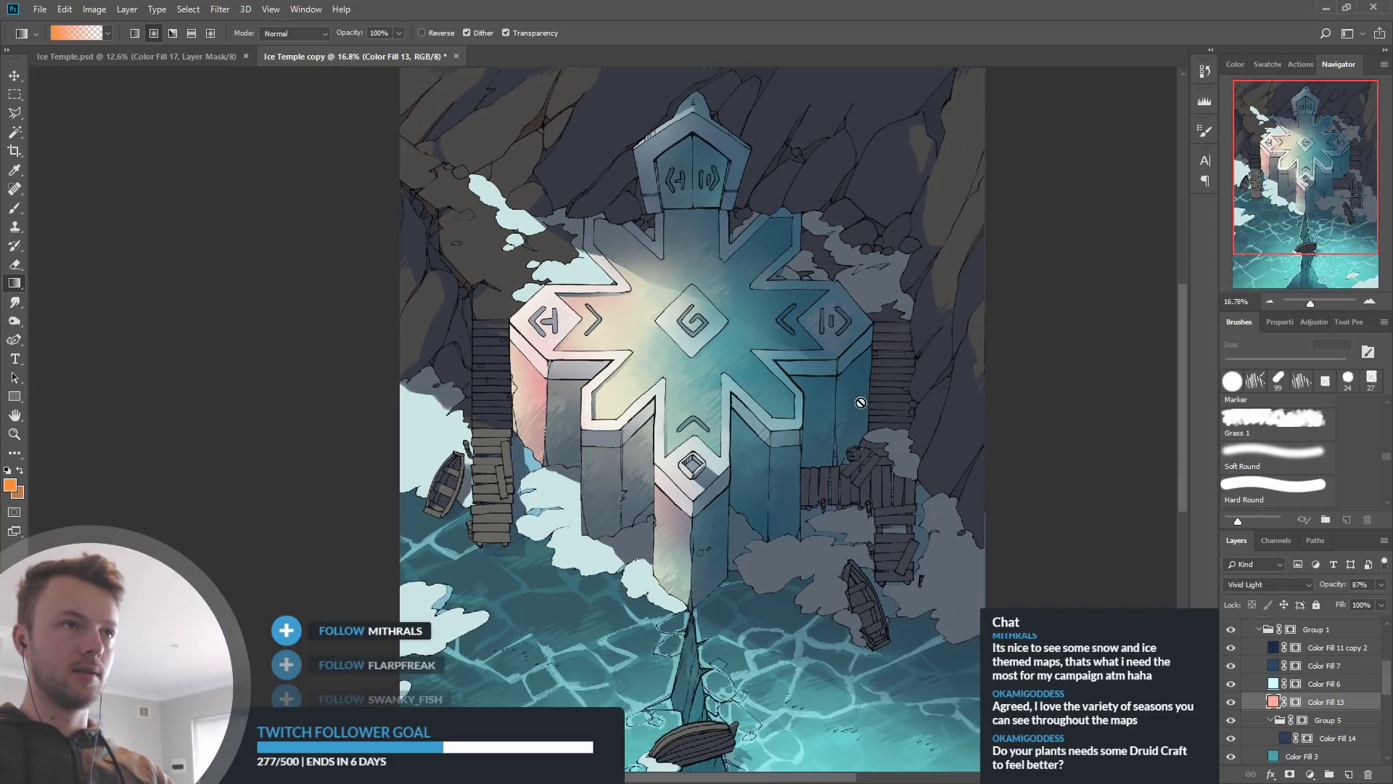
pyautogui.press('i')
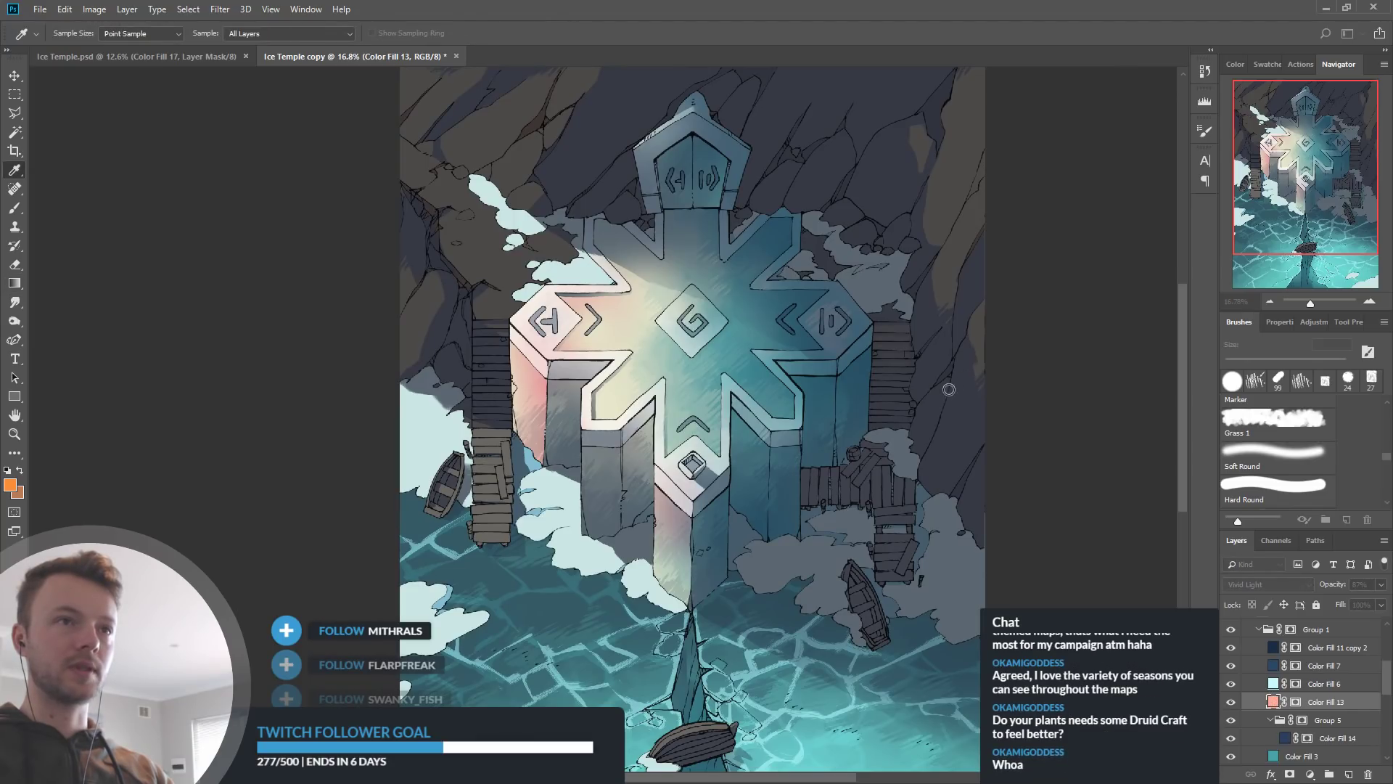
pyautogui.click(878, 372)
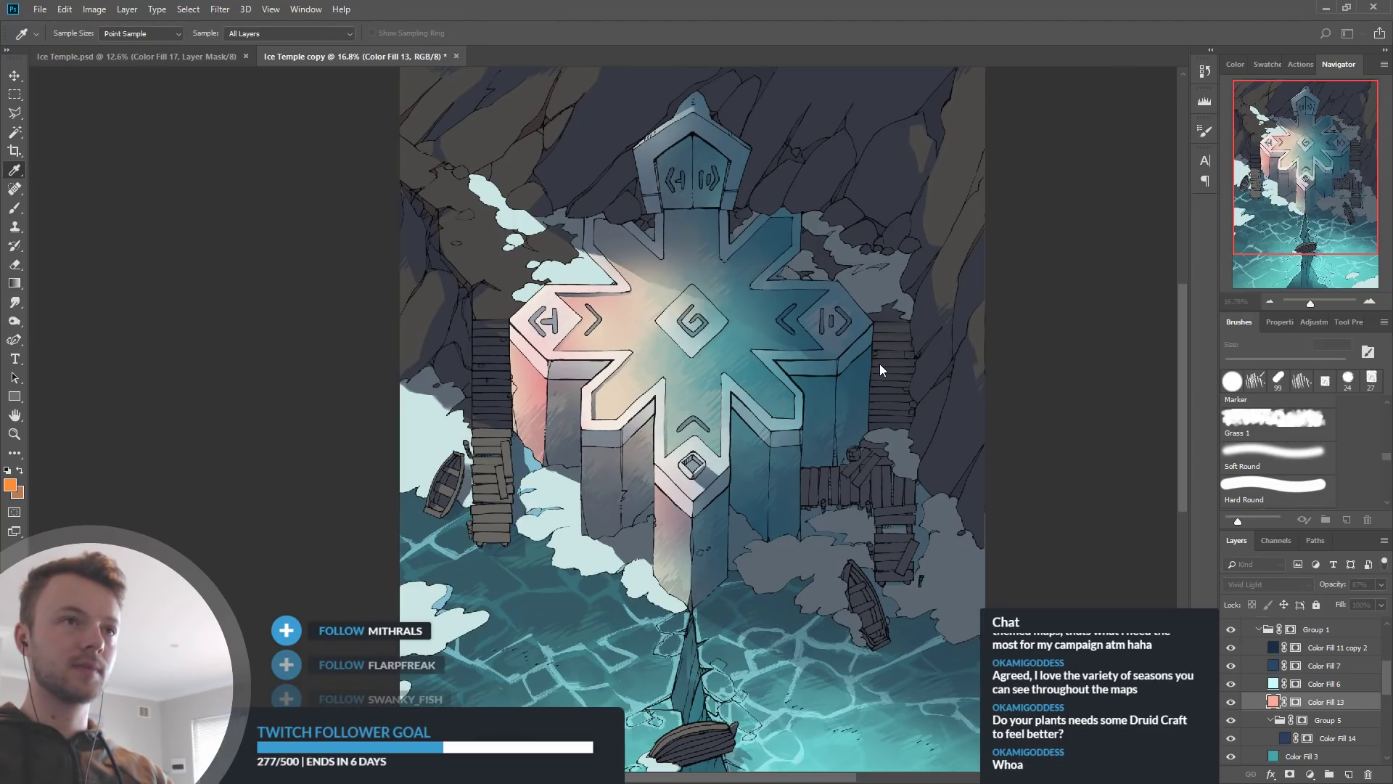
pyautogui.click(864, 358)
pyautogui.click(871, 357)
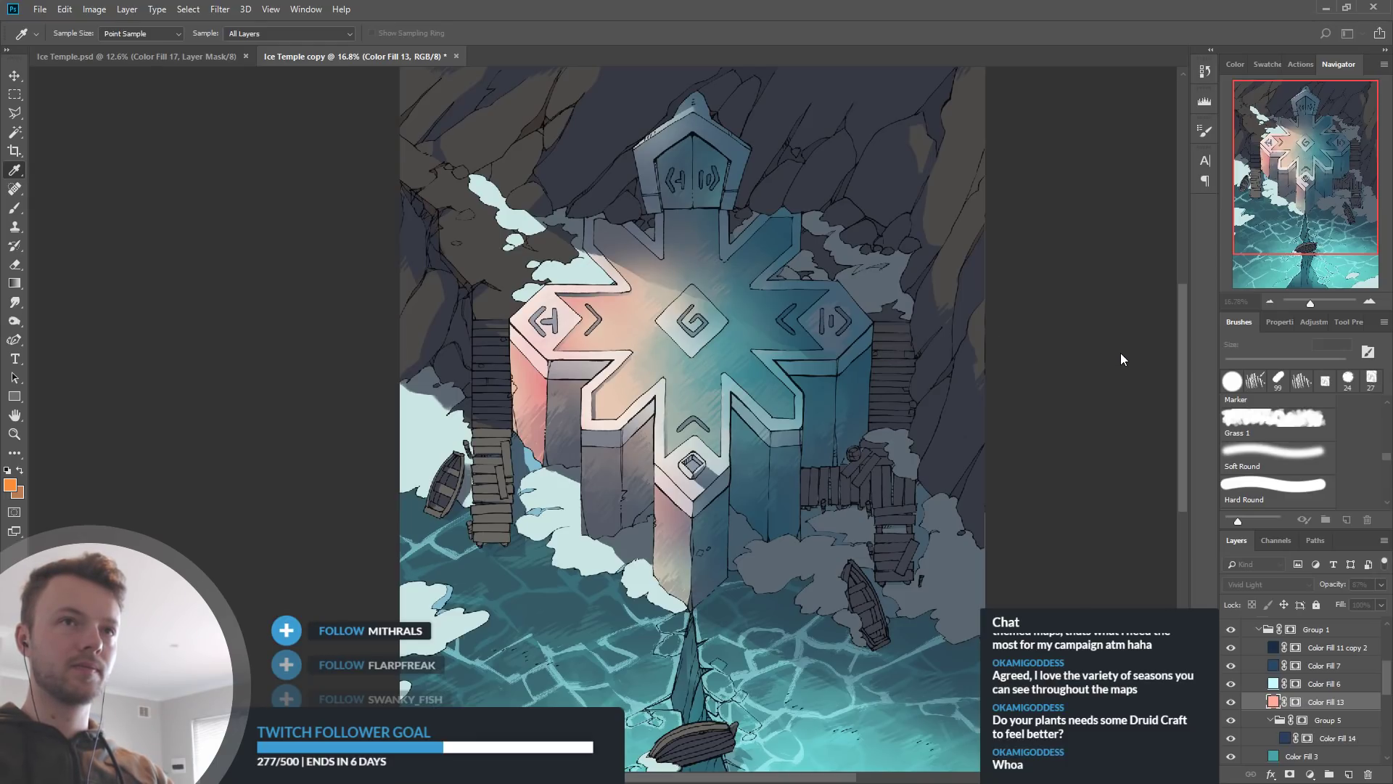
pyautogui.press('g')
# Examine the effect of the temple's dark shading fills Color Fill 14, Color Fill 7 and Color Fill 11 copy 2
pyautogui.click(1231, 739)
pyautogui.click(1232, 739)
pyautogui.click(1231, 665)
pyautogui.click(1231, 666)
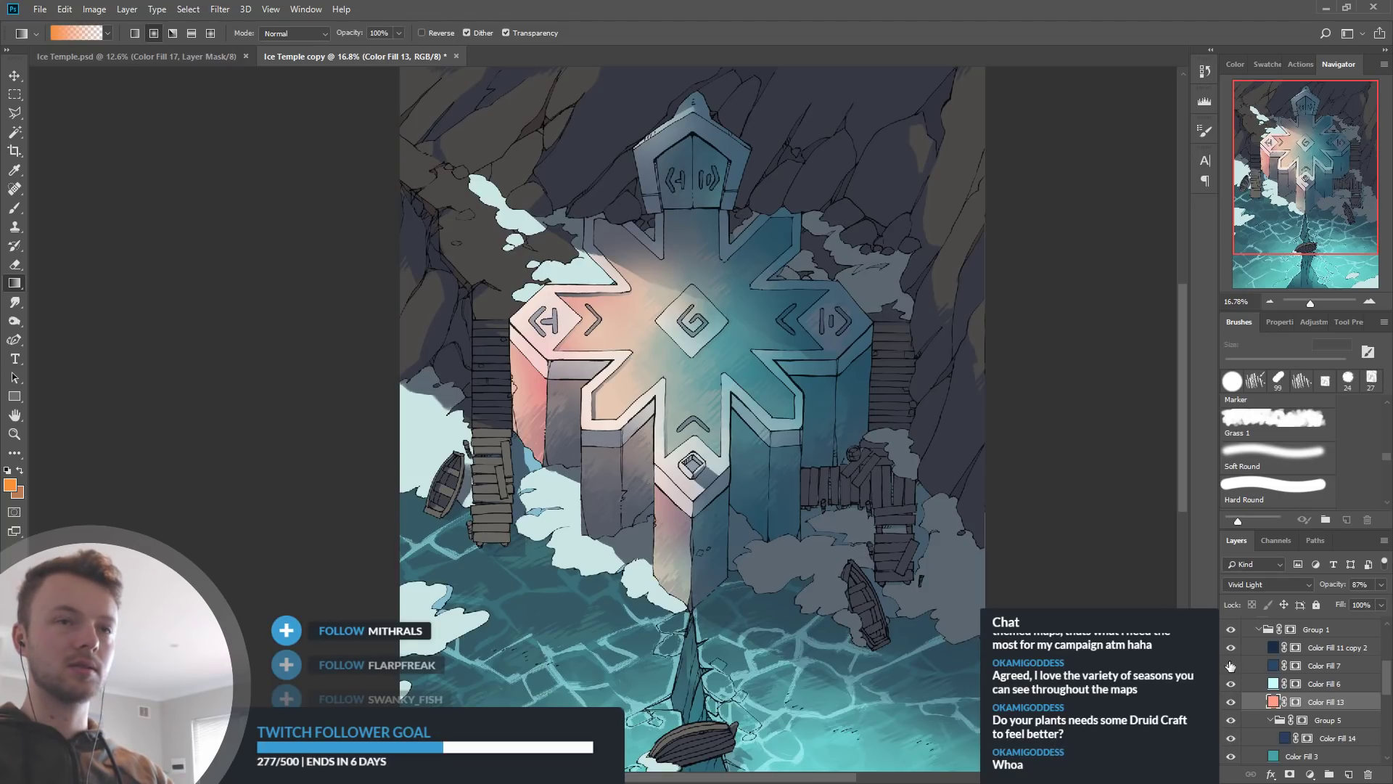
pyautogui.click(1231, 648)
pyautogui.click(1231, 648)
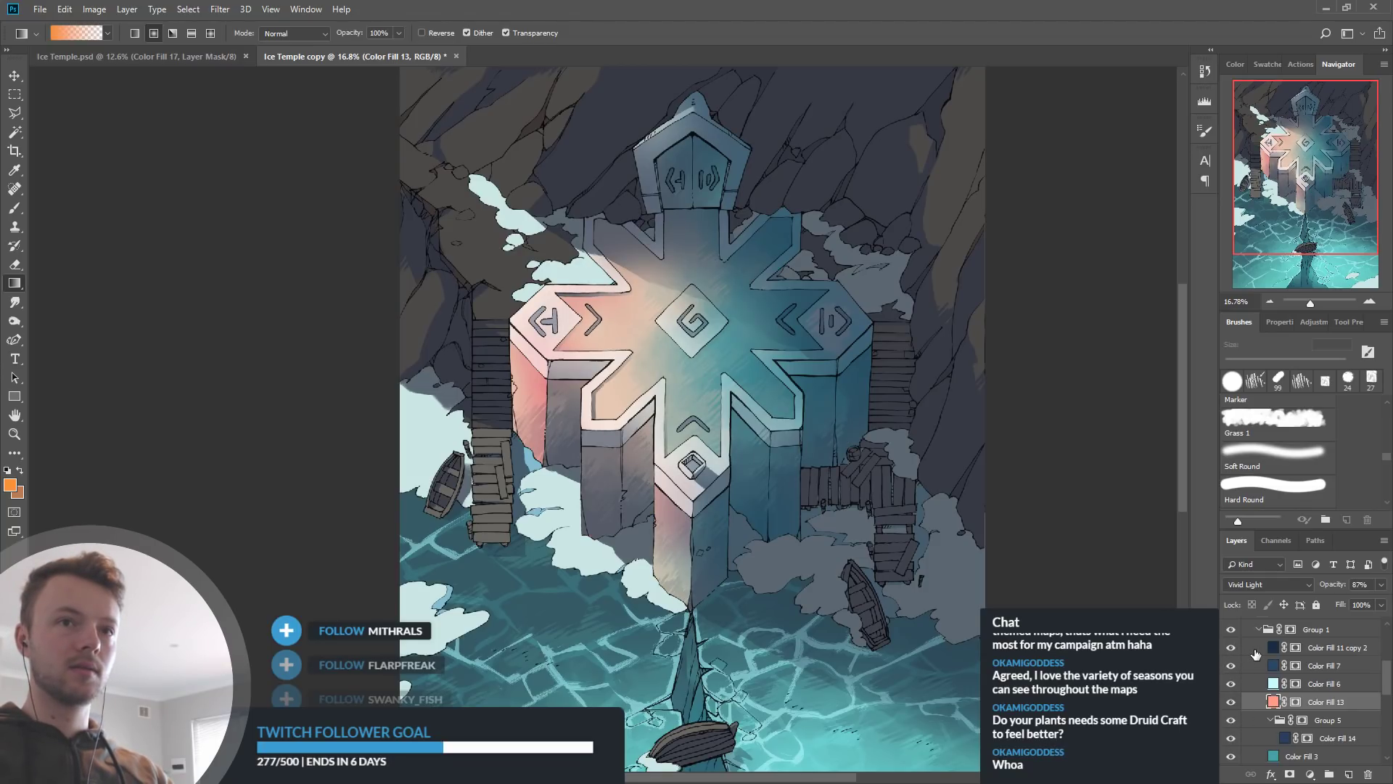
pyautogui.click(1251, 648)
pyautogui.press('i')
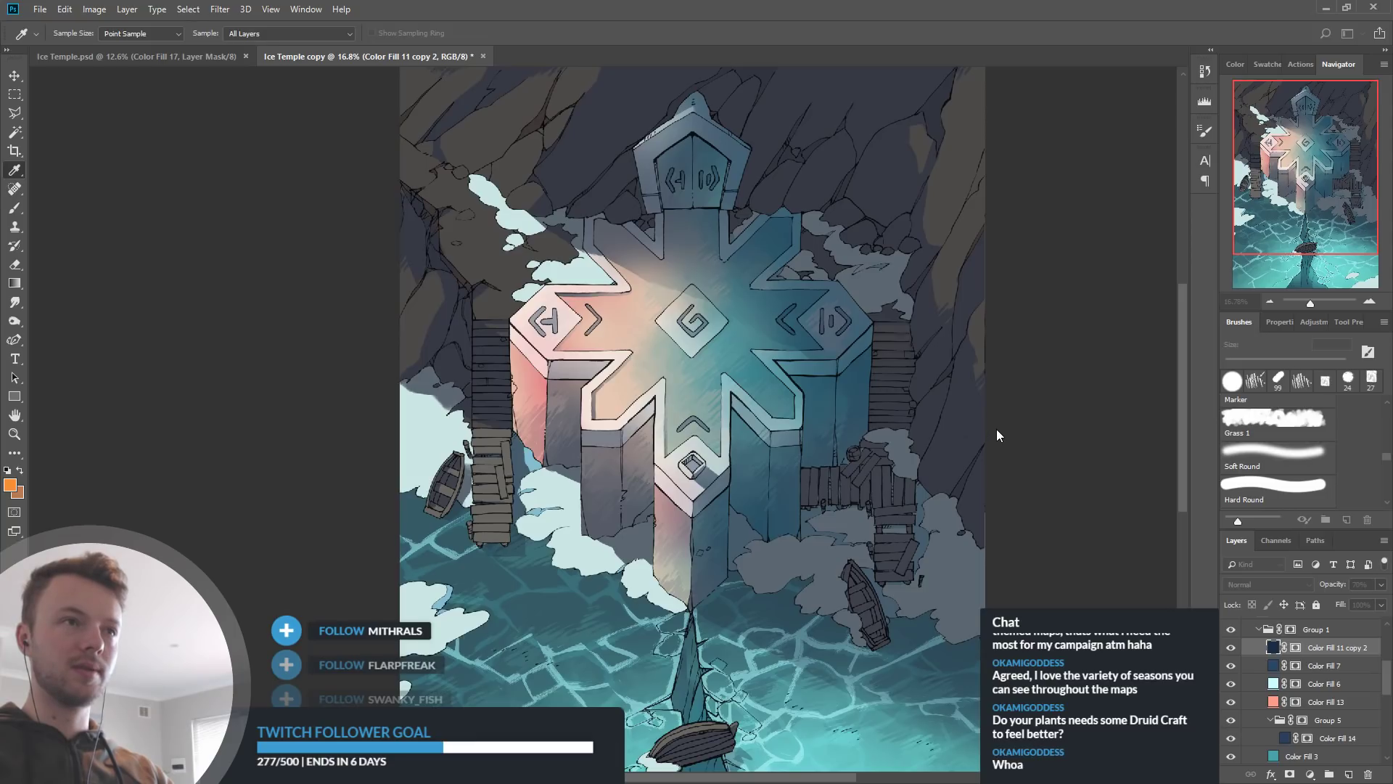
pyautogui.click(1000, 426)
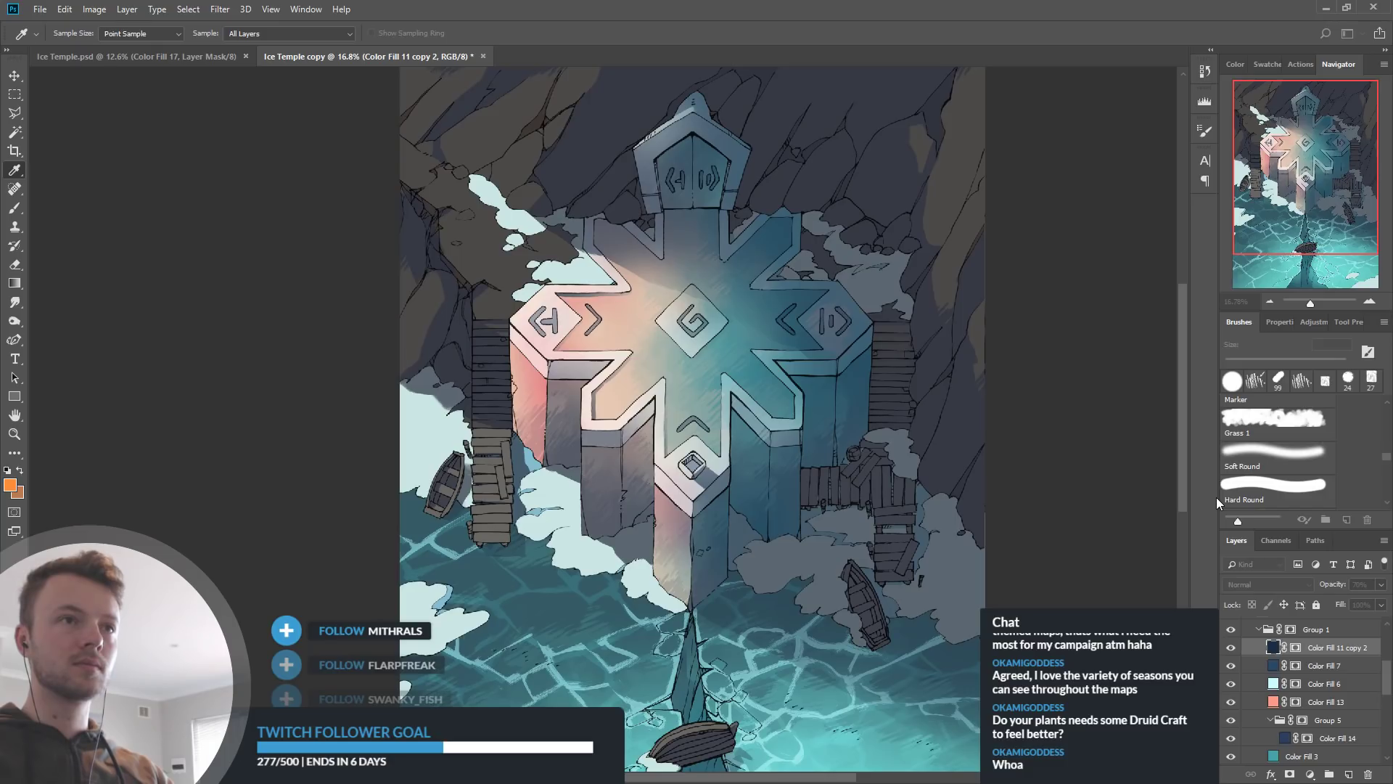
pyautogui.press('g')
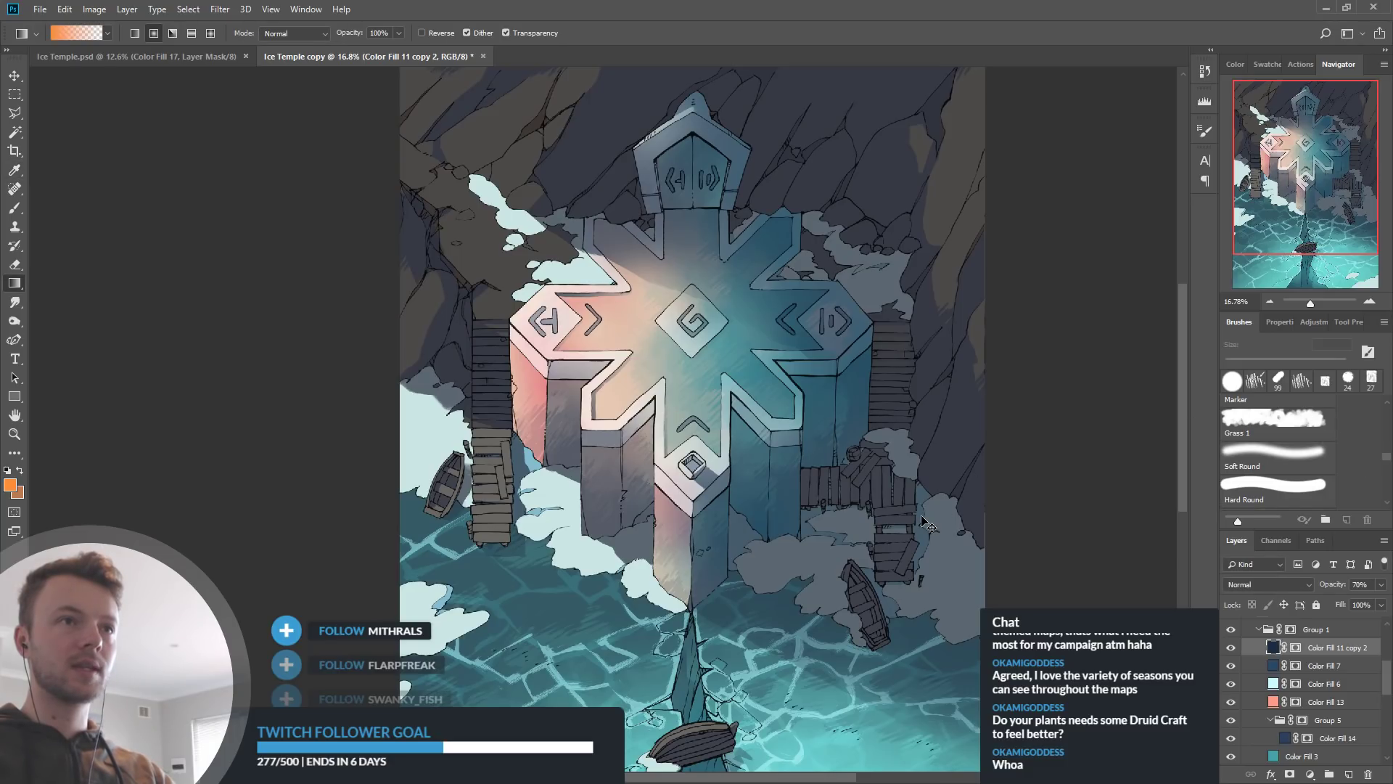
# Try redder and bluer tones on the temple's base Color Fill 3 and settle on a teal
pyautogui.scroll(-2, 1292, 678)
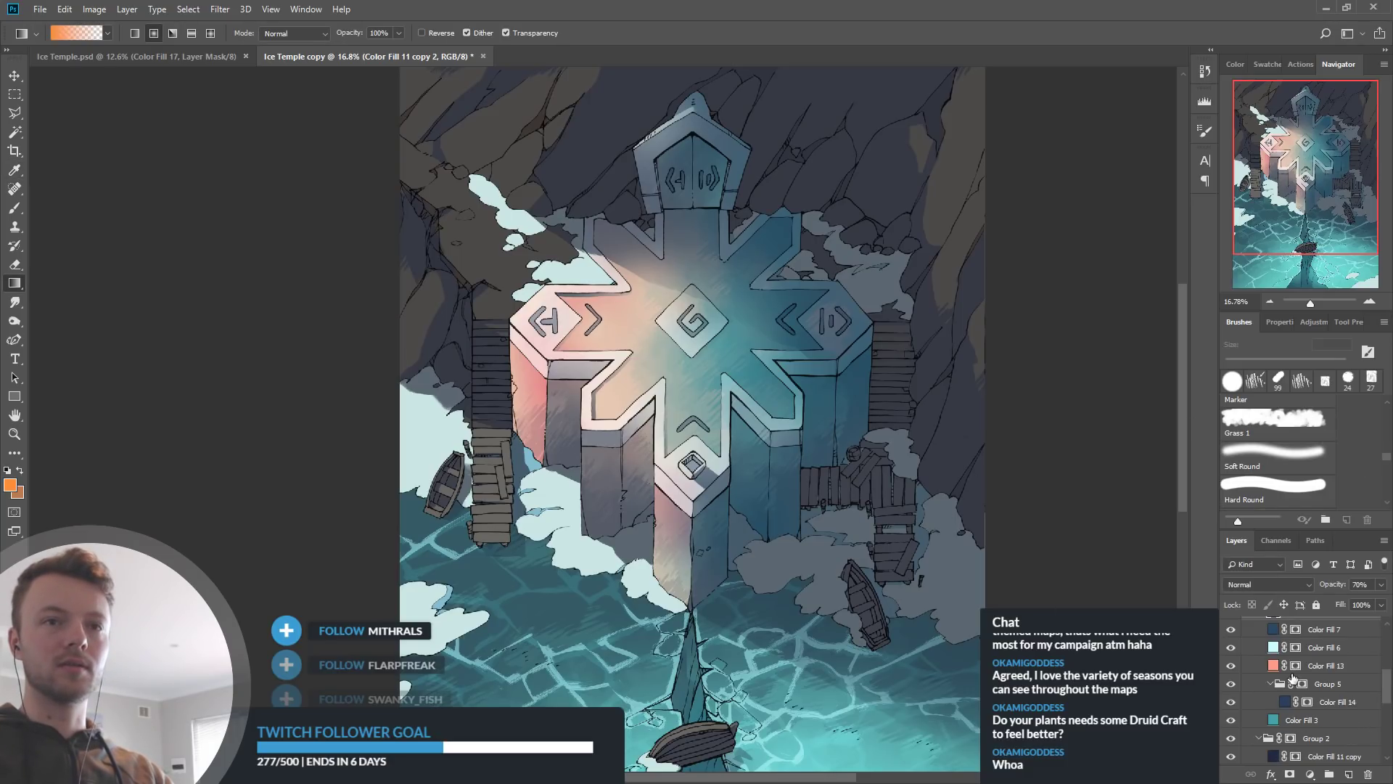
pyautogui.click(1281, 722)
pyautogui.press('i')
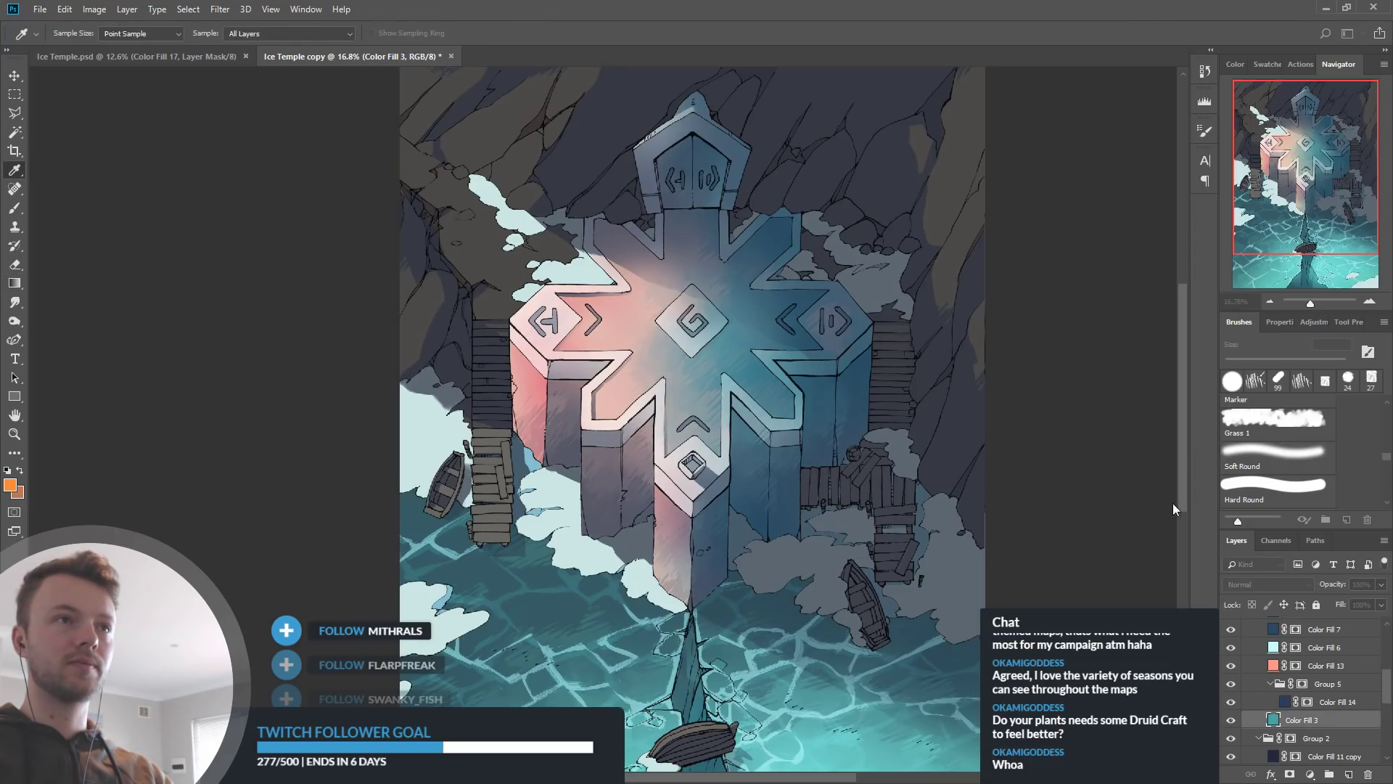
pyautogui.click(1132, 503)
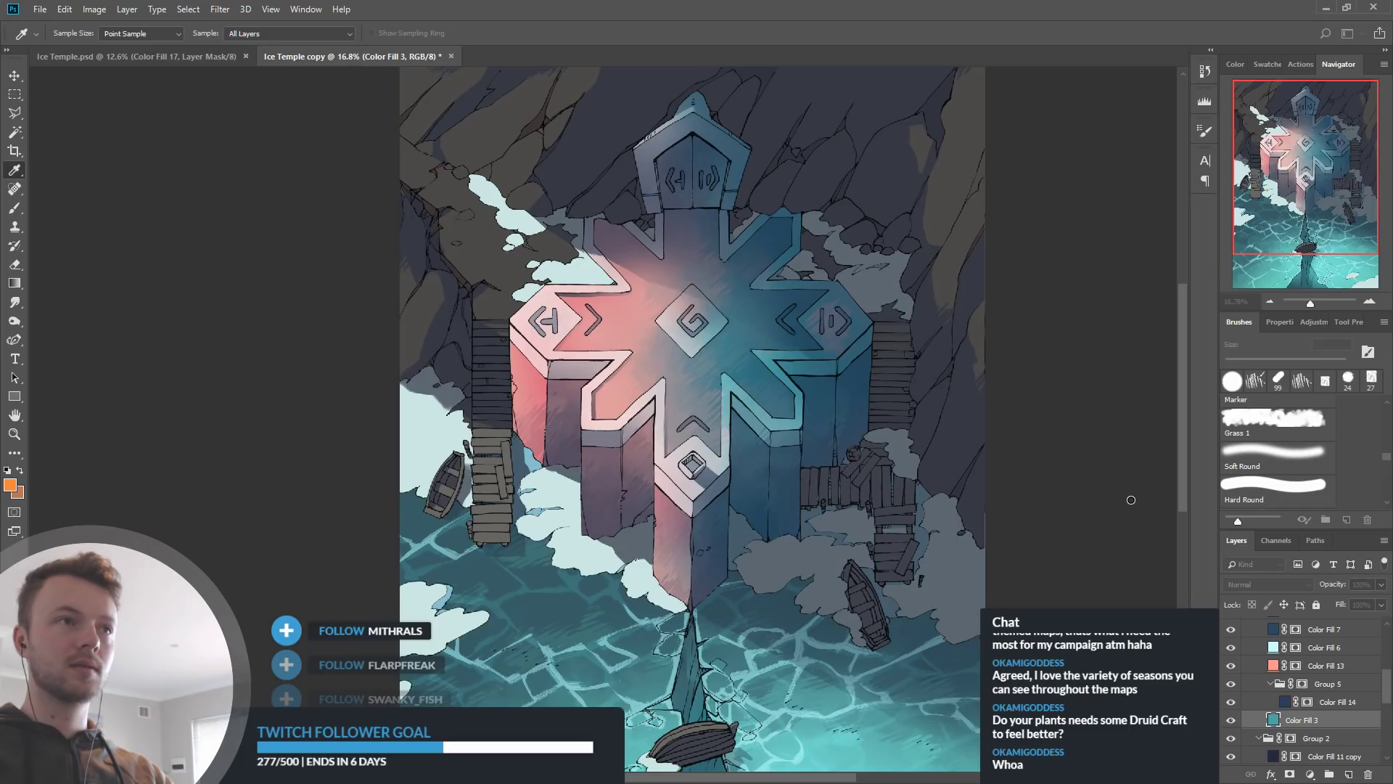
pyautogui.moveTo(1129, 494); pyautogui.dragTo(1132, 489)
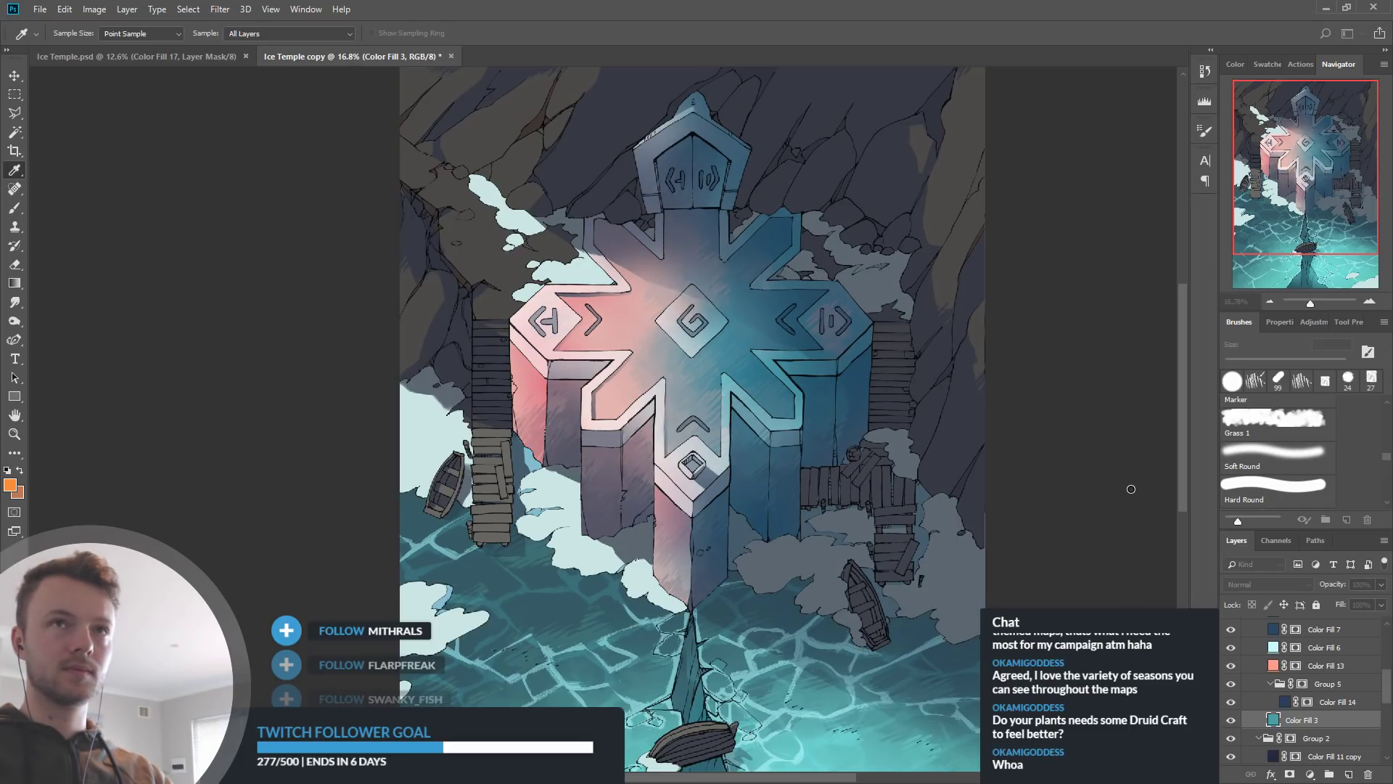
pyautogui.click(1146, 465)
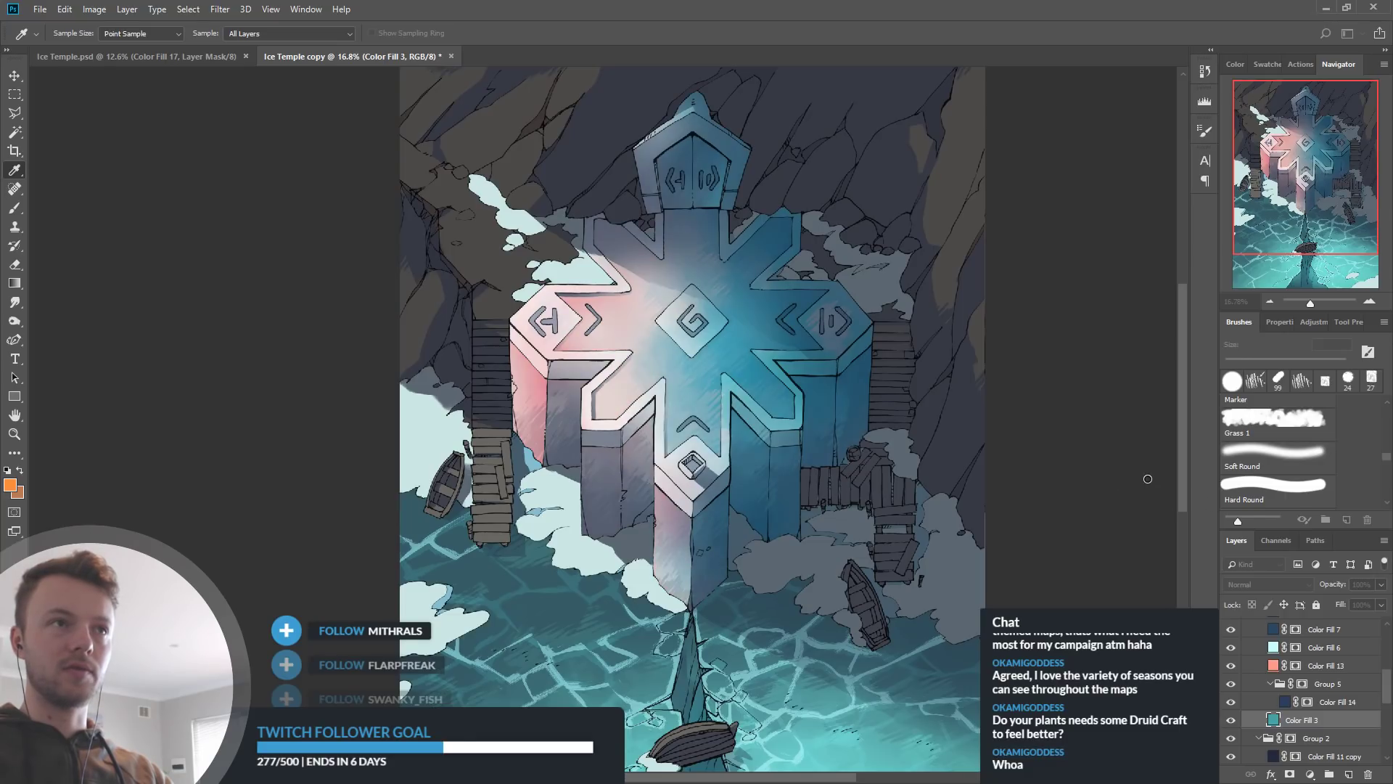
pyautogui.click(1140, 475)
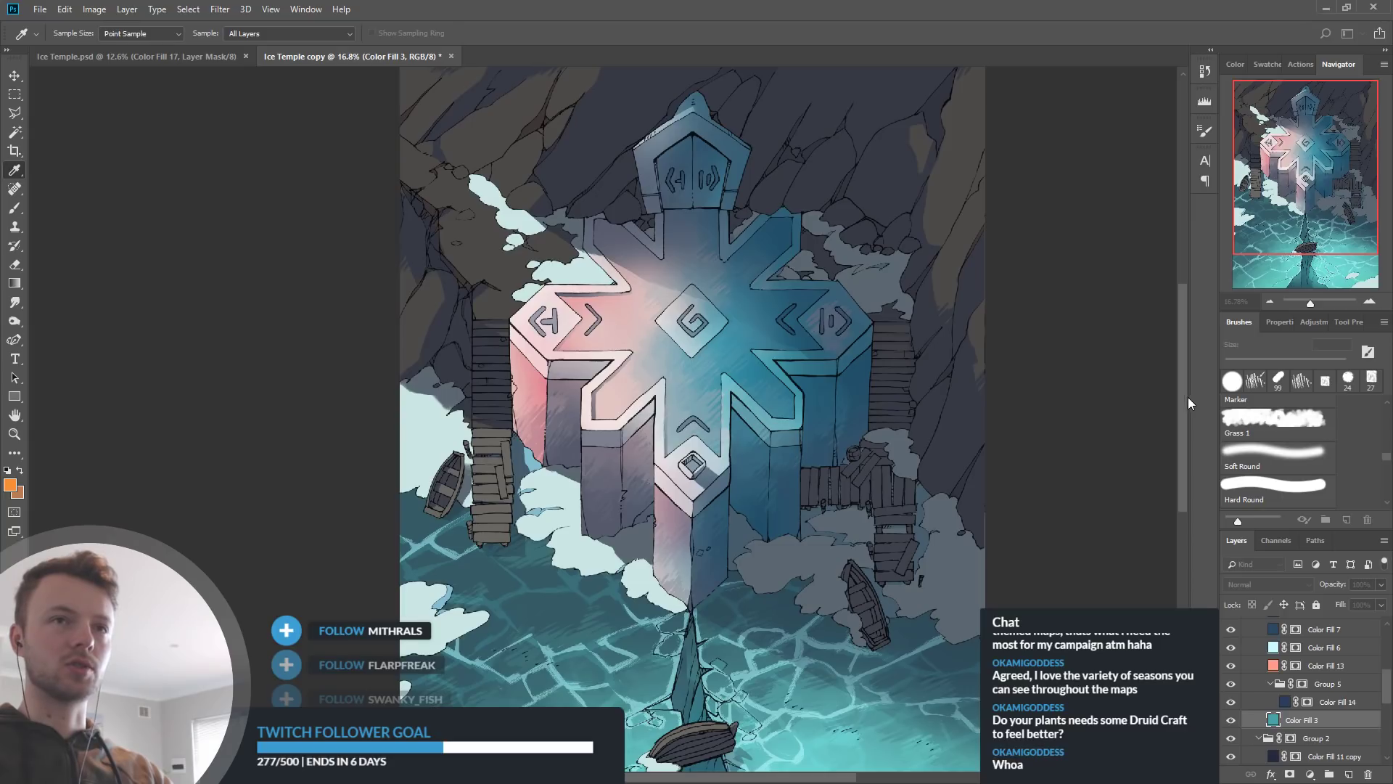
pyautogui.click(930, 489)
pyautogui.click(921, 478)
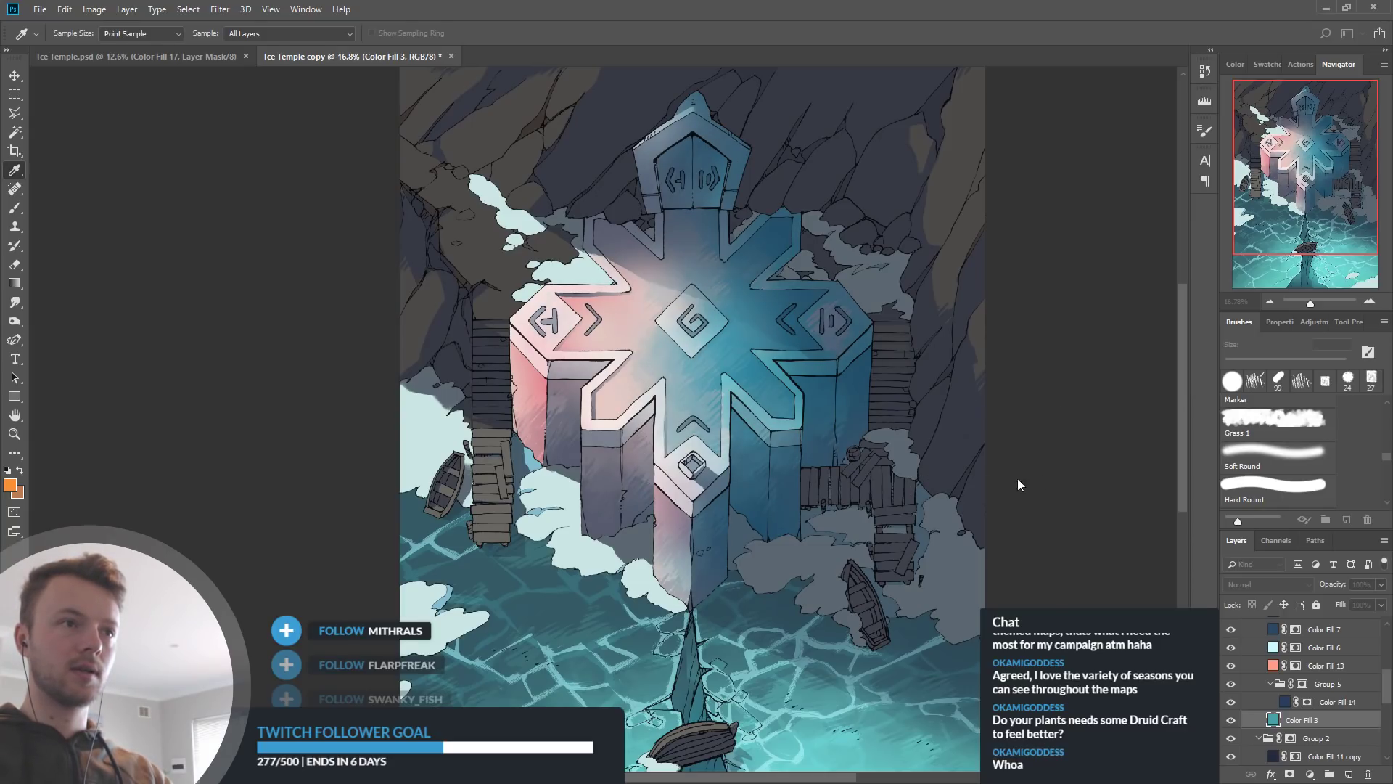
pyautogui.click(1124, 442)
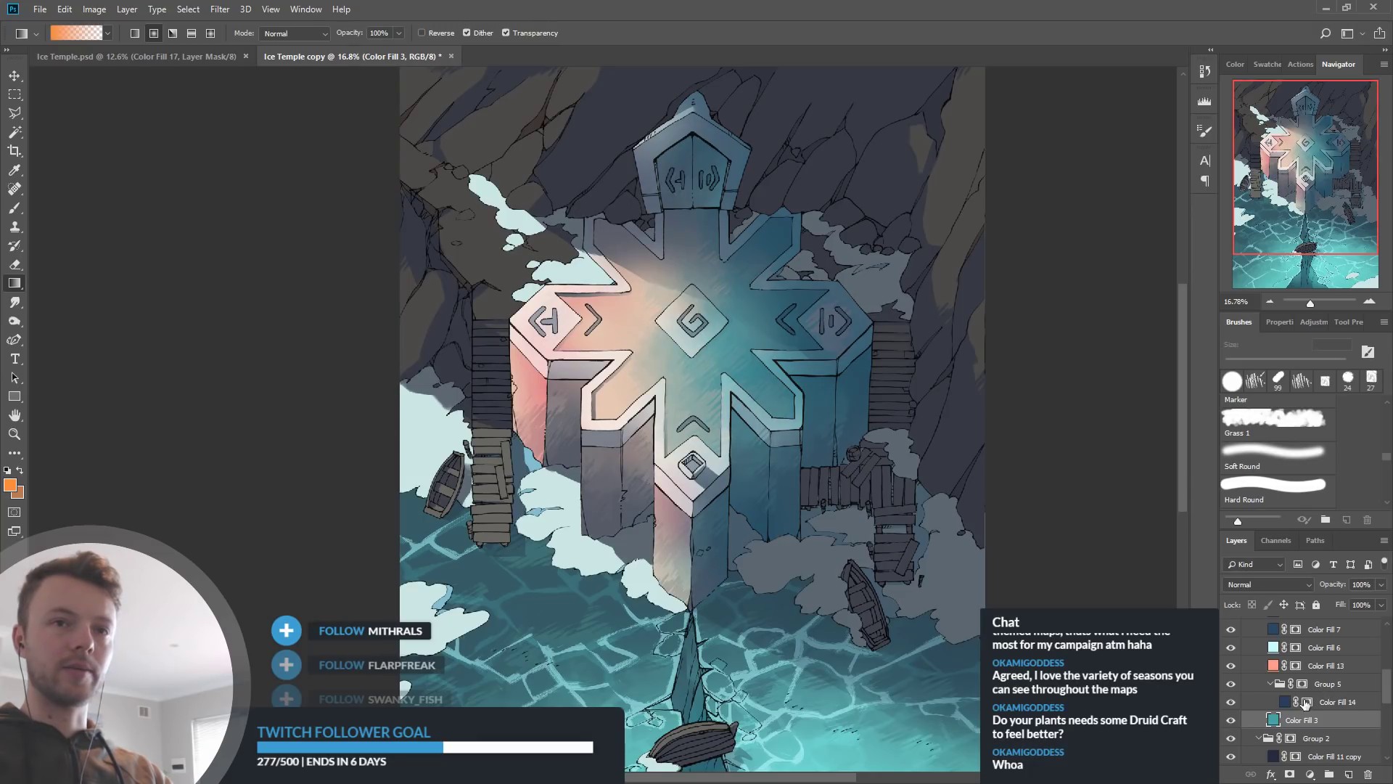
pyautogui.doubleClick(1273, 720)
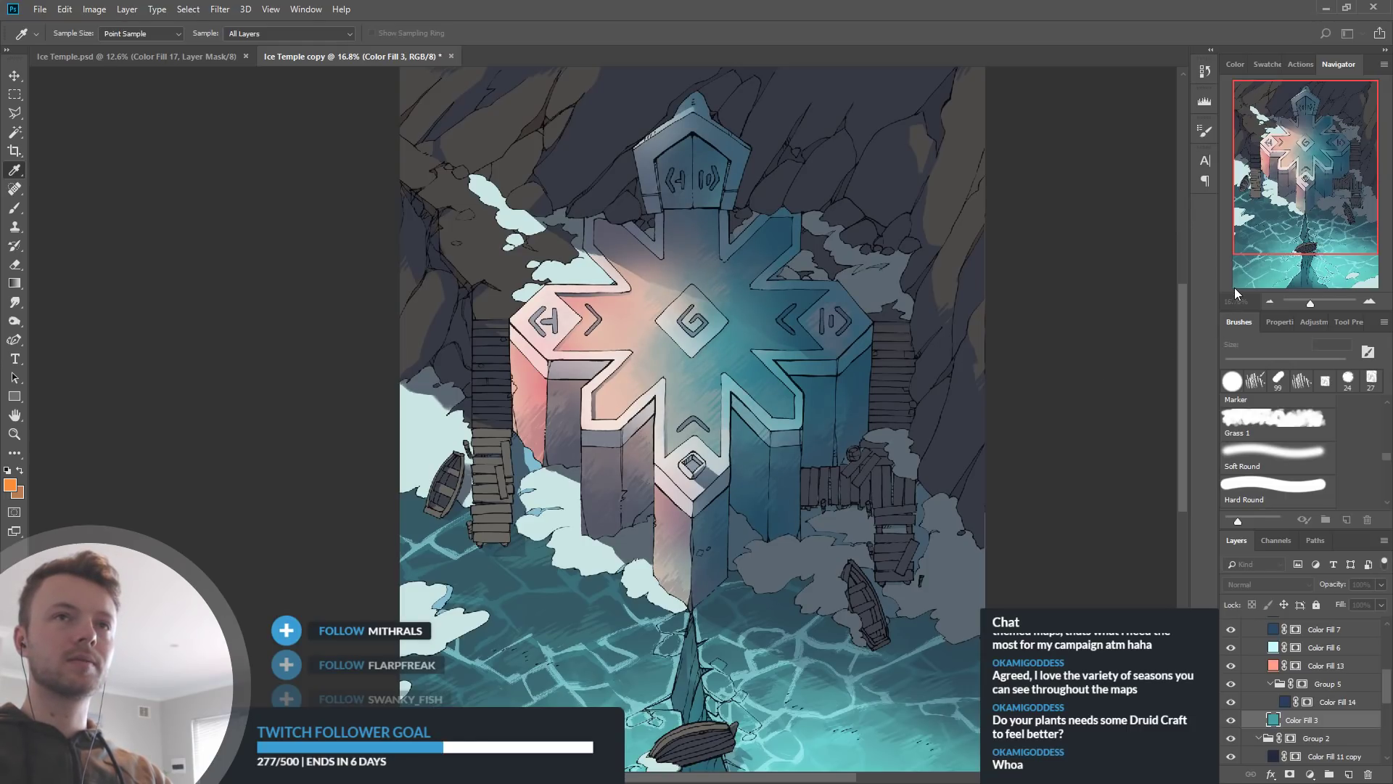
pyautogui.press('Return')
# Check the effect of the temple's light edge fill Color Fill 6 and try a different pale tint for it
pyautogui.scroll(2, 1233, 688)
pyautogui.click(1231, 684)
pyautogui.click(1231, 683)
pyautogui.click(1274, 684)
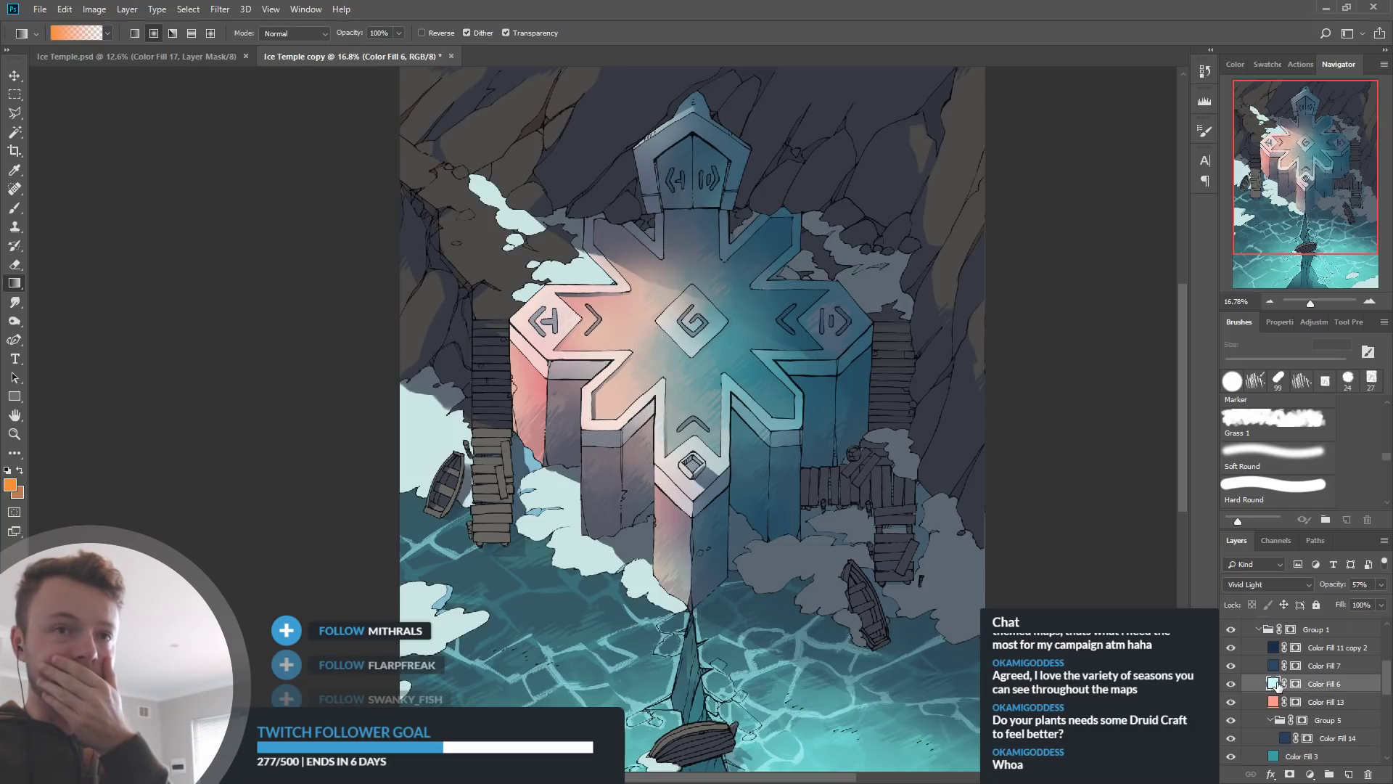
pyautogui.doubleClick(1274, 684)
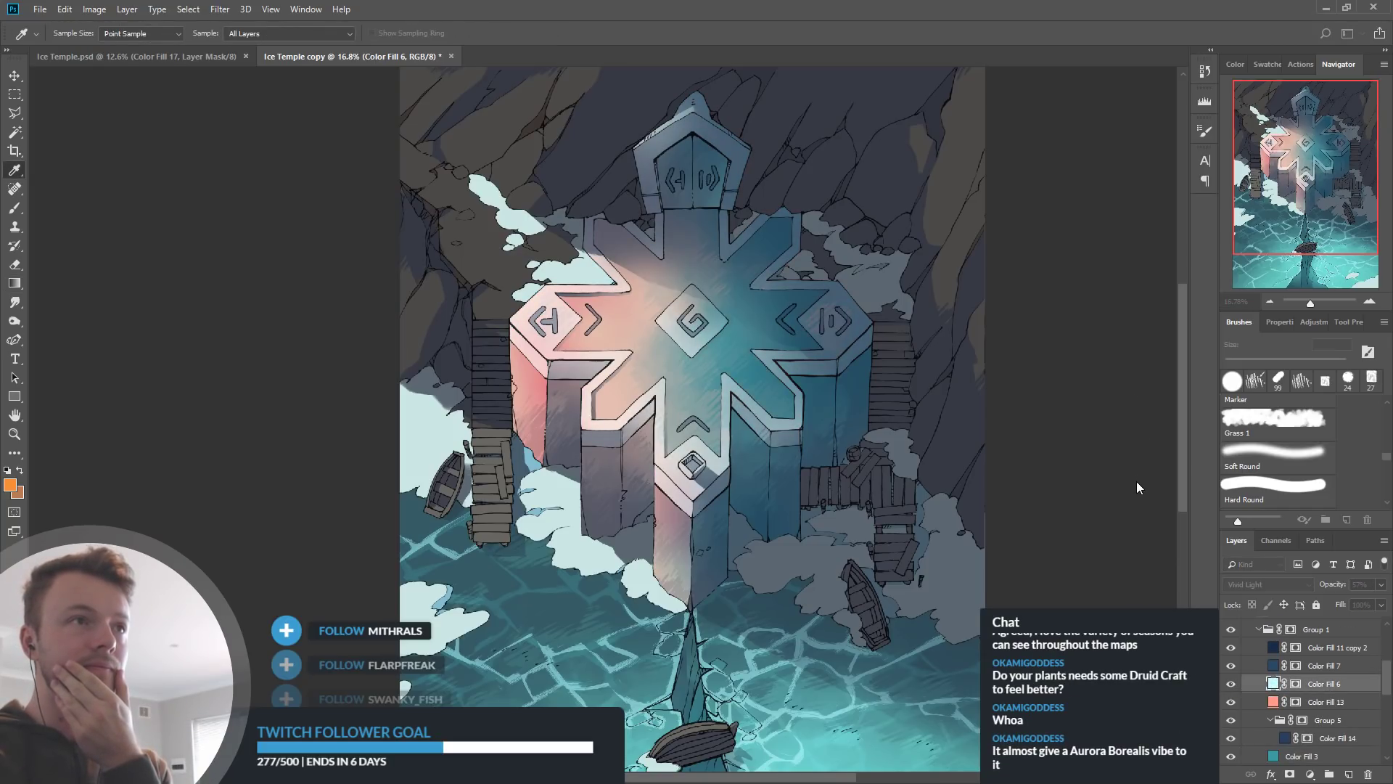
pyautogui.click(1034, 317)
pyautogui.click(996, 272)
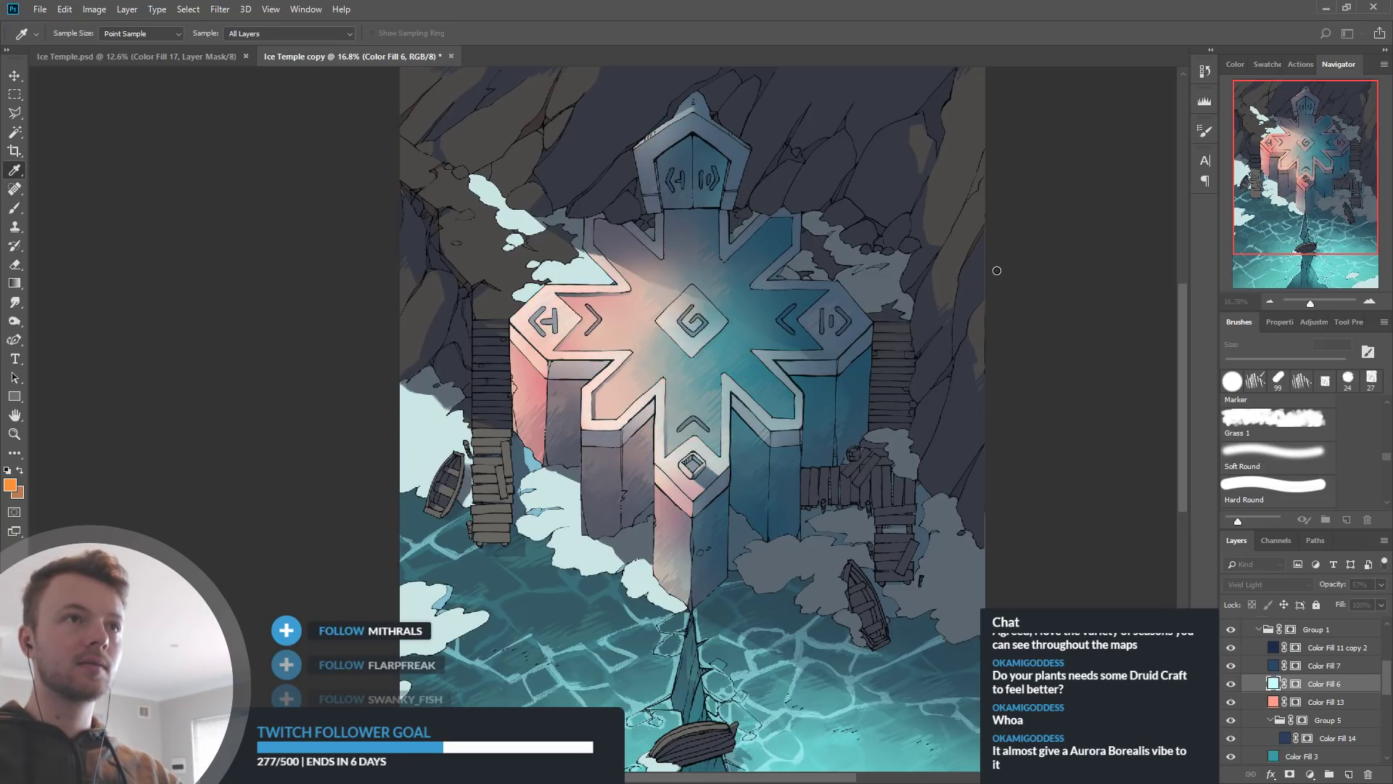
pyautogui.press('Return')
pyautogui.press('g')
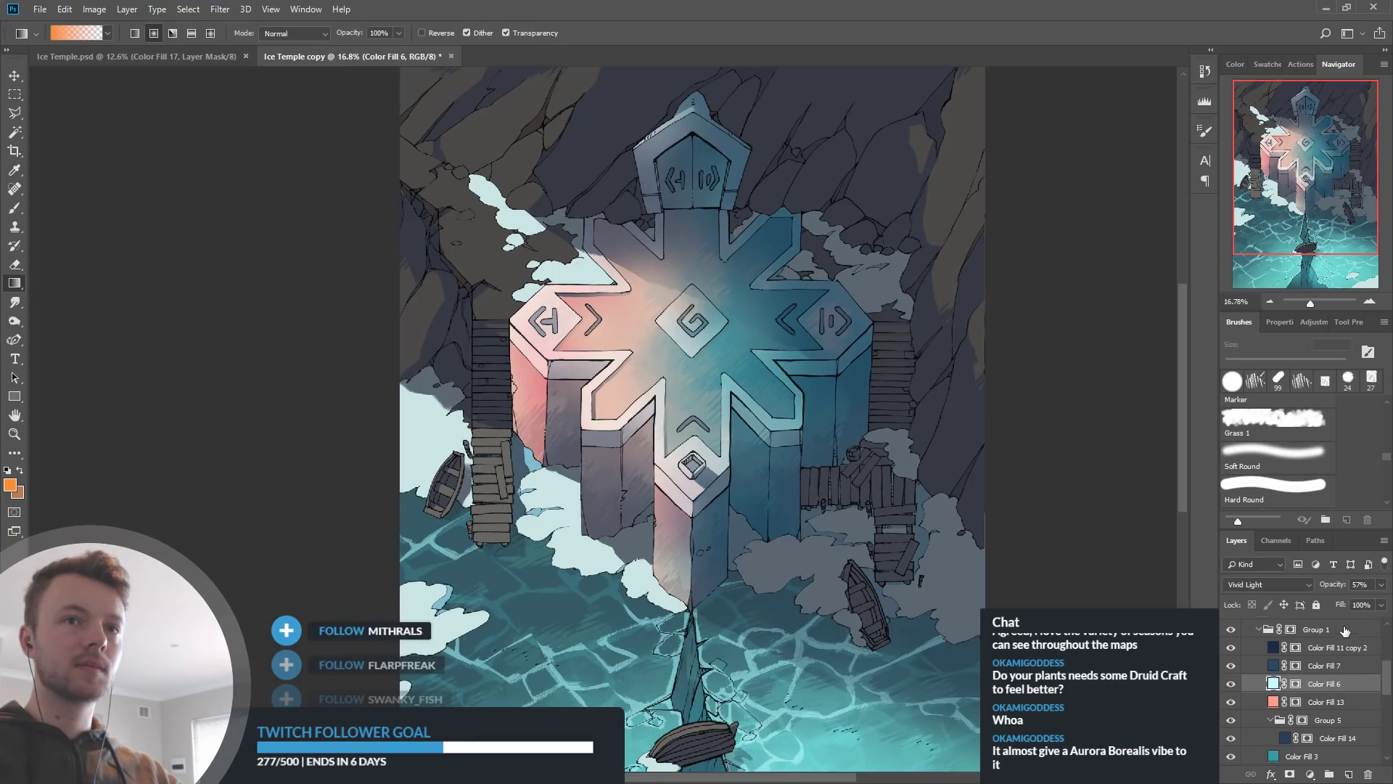
# Lower the opacity of the temple's edge fill Color Fill 6 to 21% and recolor it to a bright cyan
pyautogui.moveTo(1336, 588); pyautogui.dragTo(1310, 589)
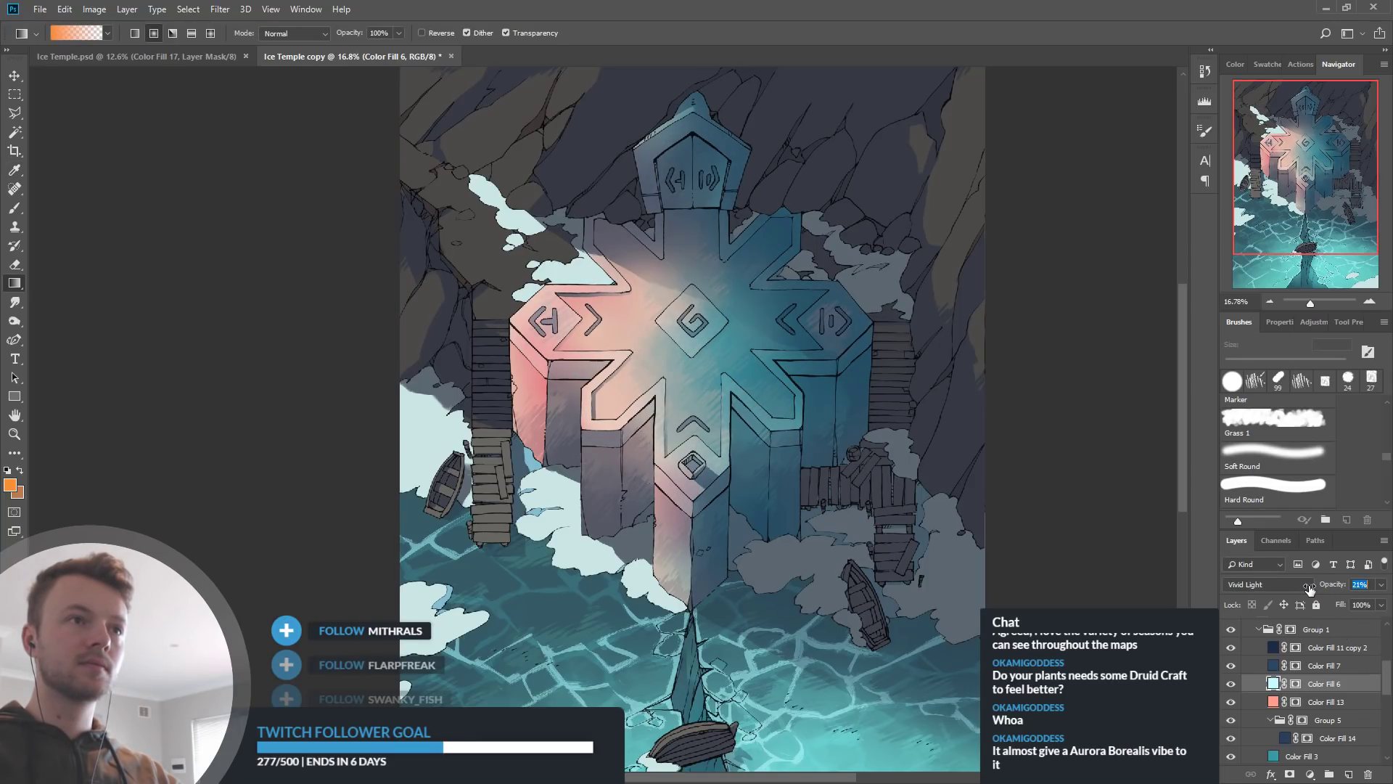
pyautogui.doubleClick(1274, 682)
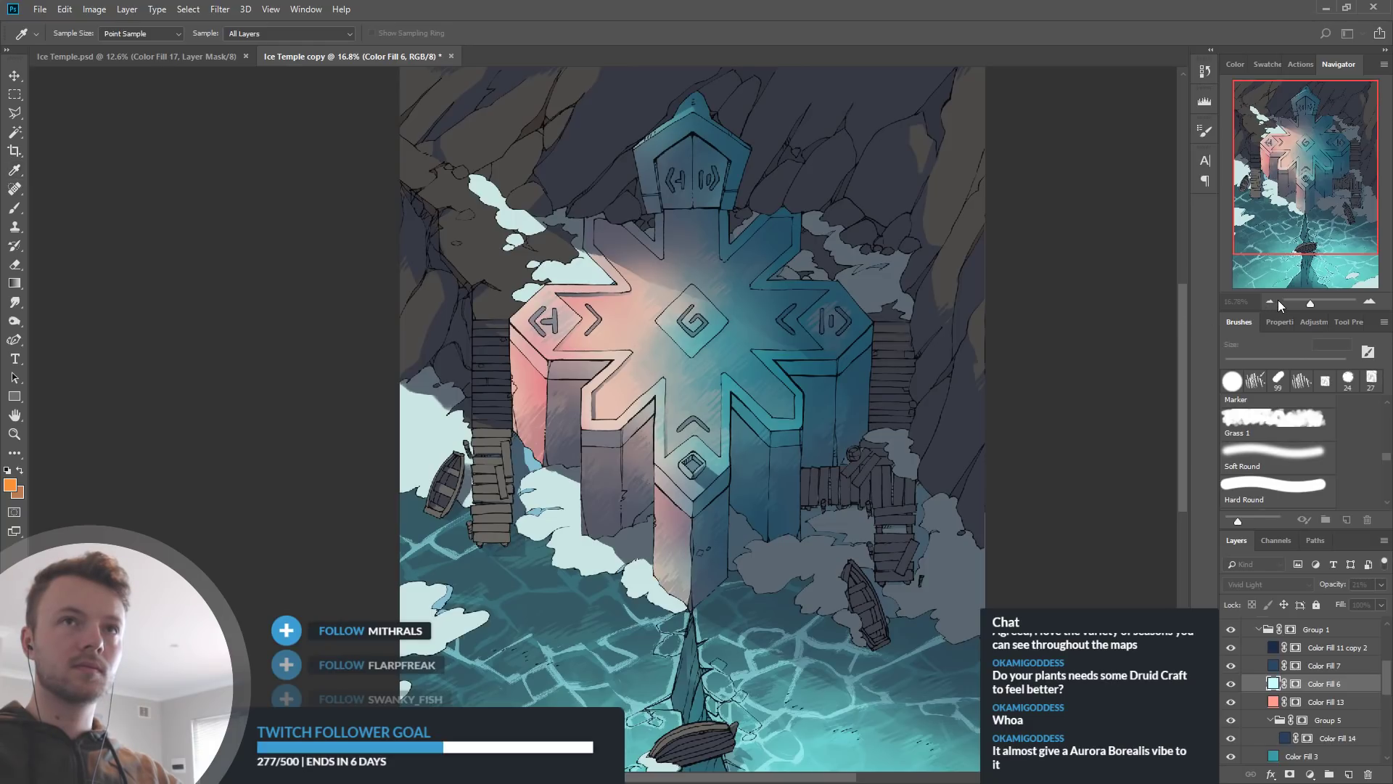
pyautogui.press('Return')
# Check the temple's Color Fill 7 shading, adjust its blue, and set it to Soft Light blending at 100% opacity
pyautogui.click(1232, 665)
pyautogui.click(1231, 666)
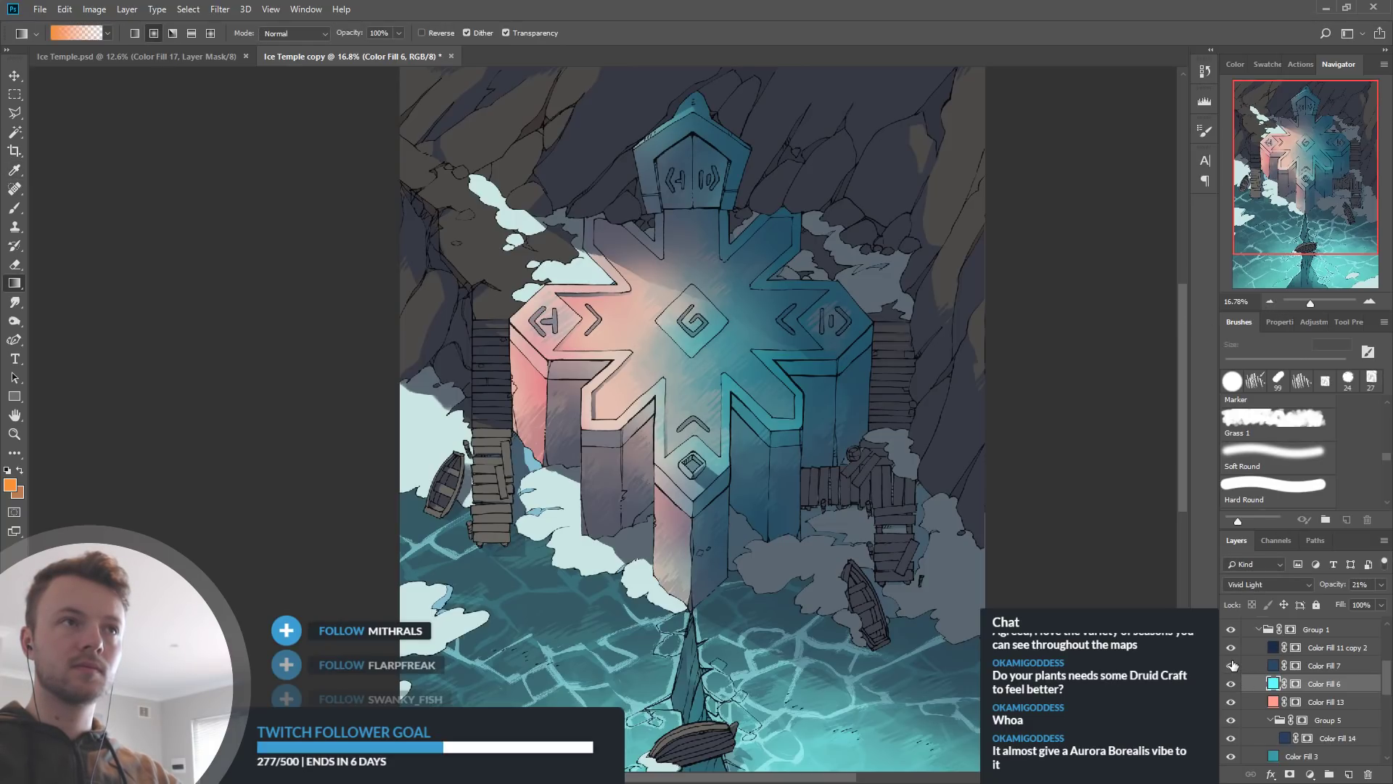
pyautogui.doubleClick(1273, 666)
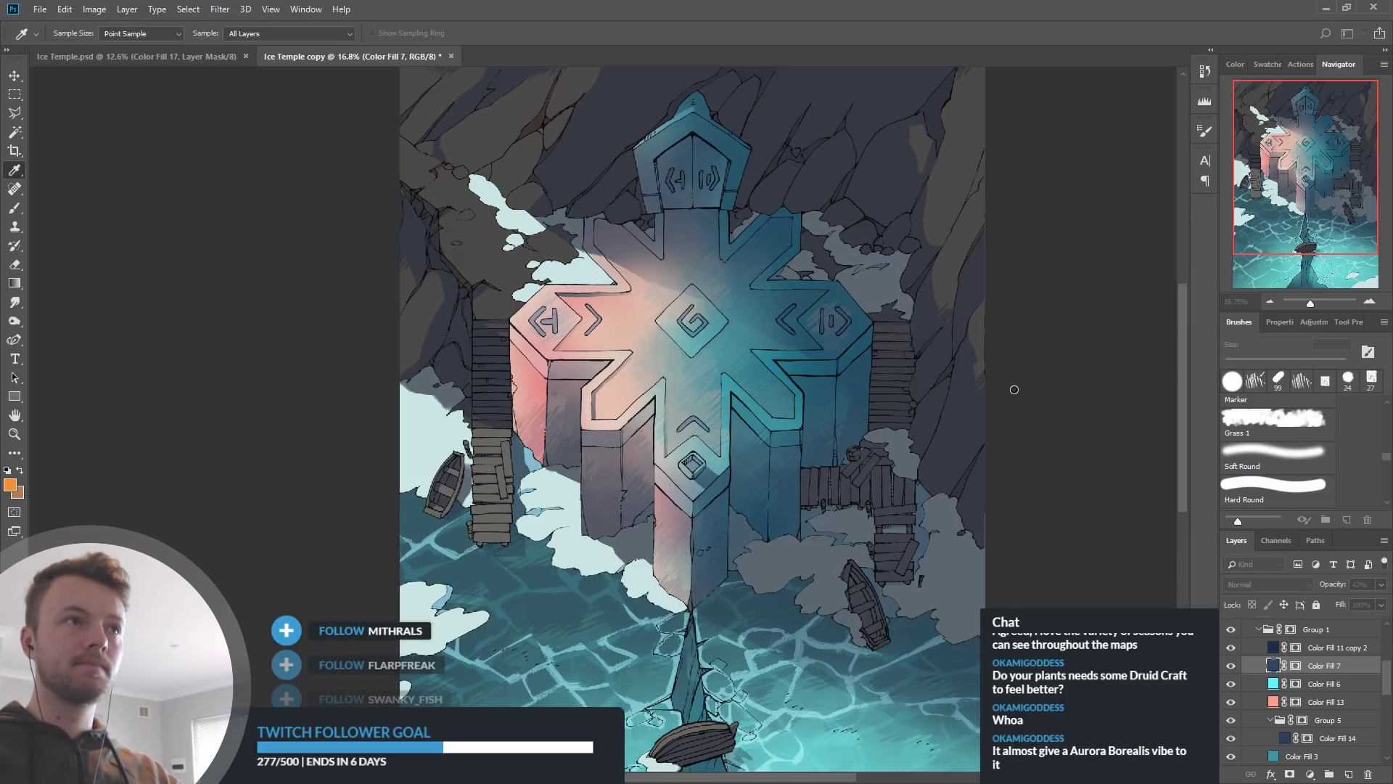
pyautogui.press('Return')
pyautogui.press('g')
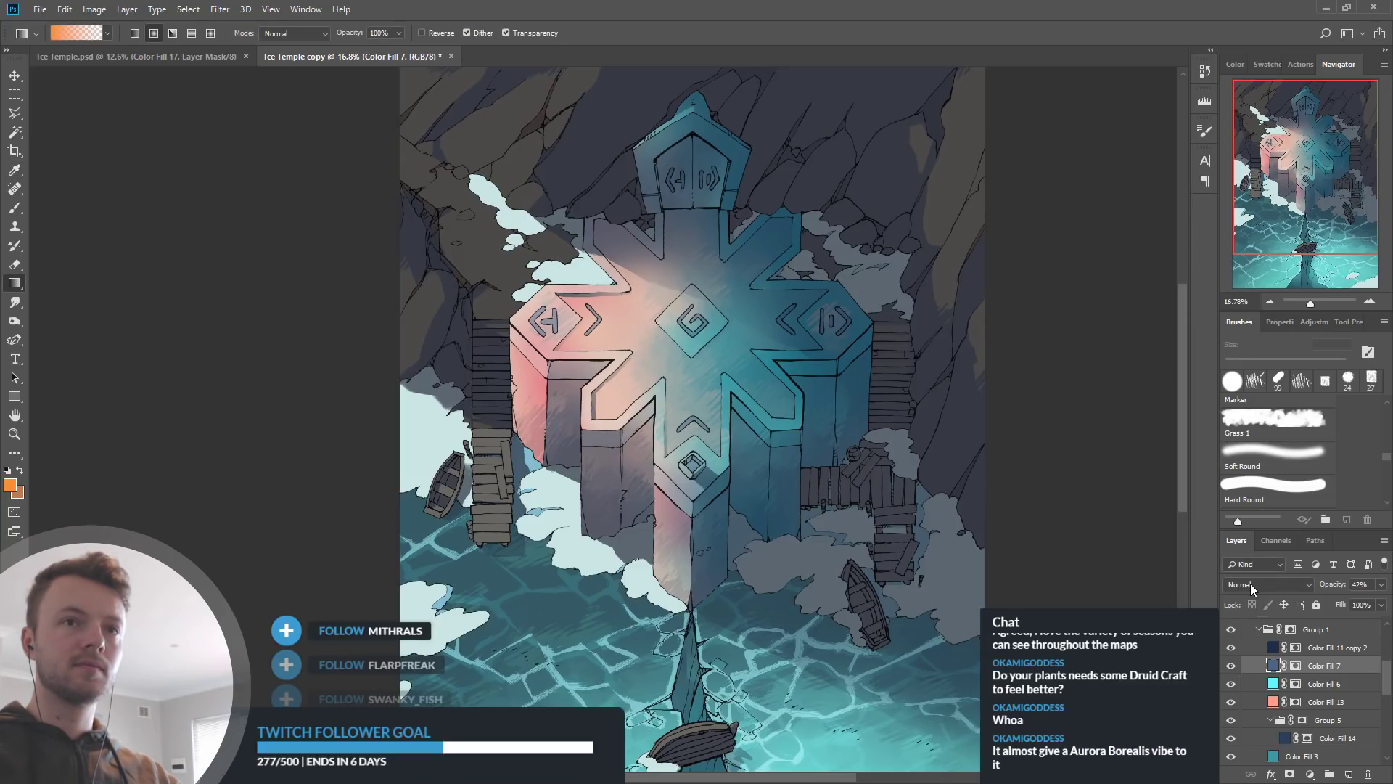
pyautogui.click(1242, 412)
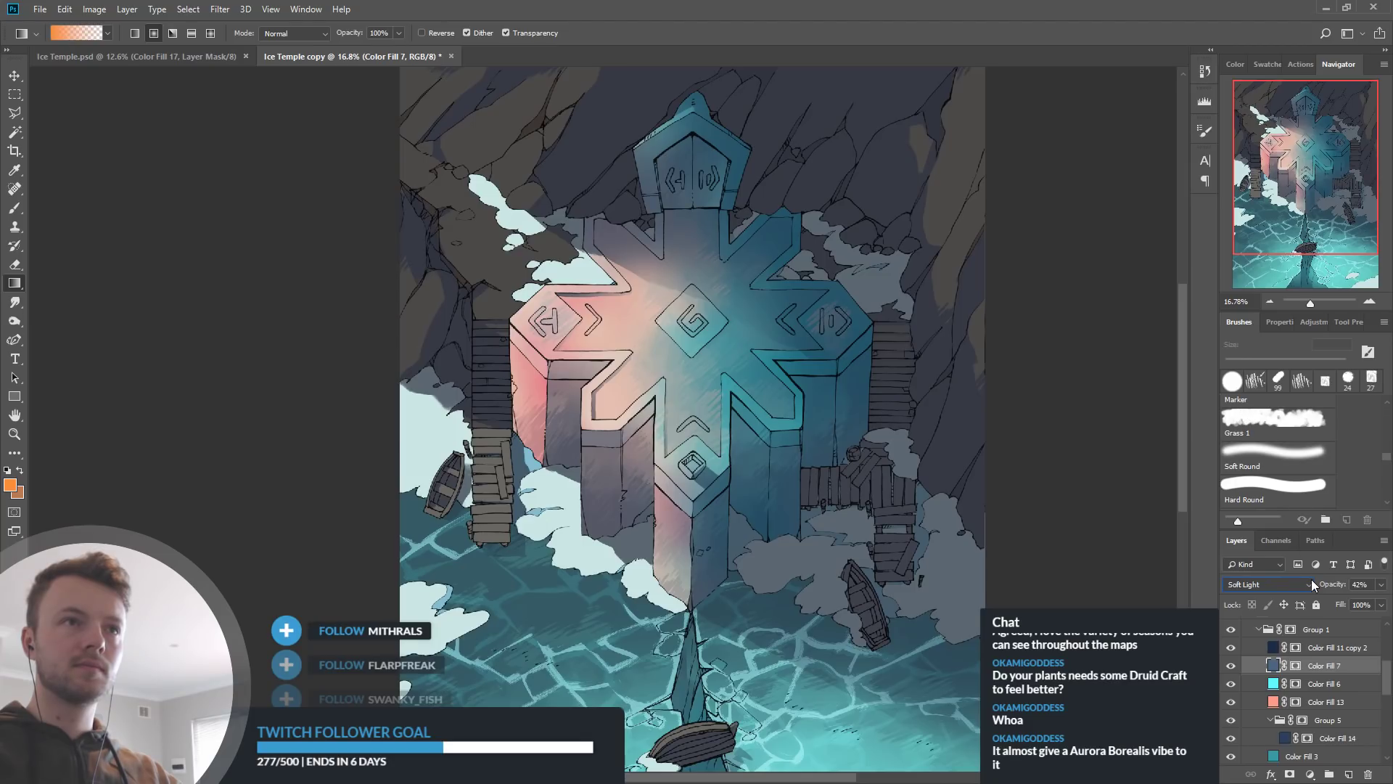
pyautogui.moveTo(1334, 585); pyautogui.dragTo(1390, 587)
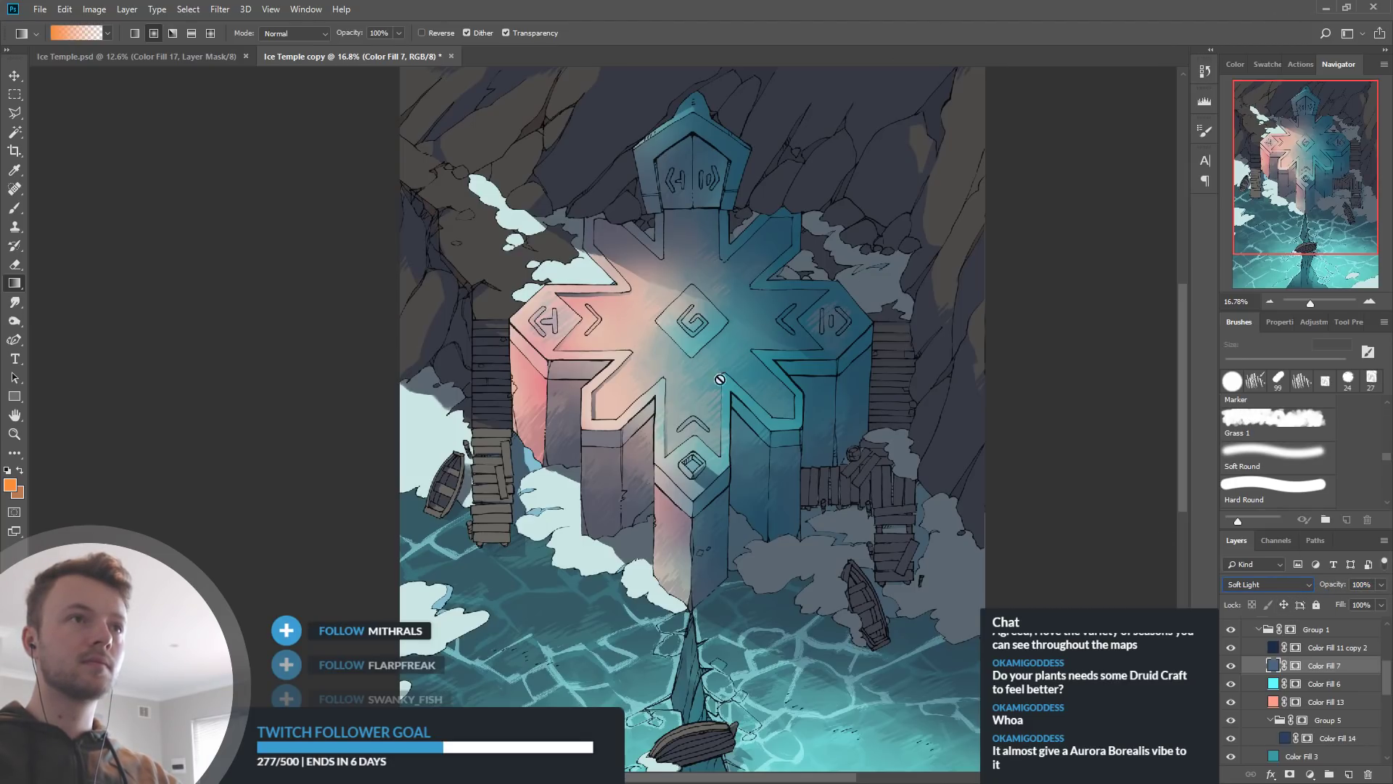
# Inspect the temple's carved symbols up close and darken Color Fill 7 to a deep navy
pyautogui.scroll(3, 698, 309)
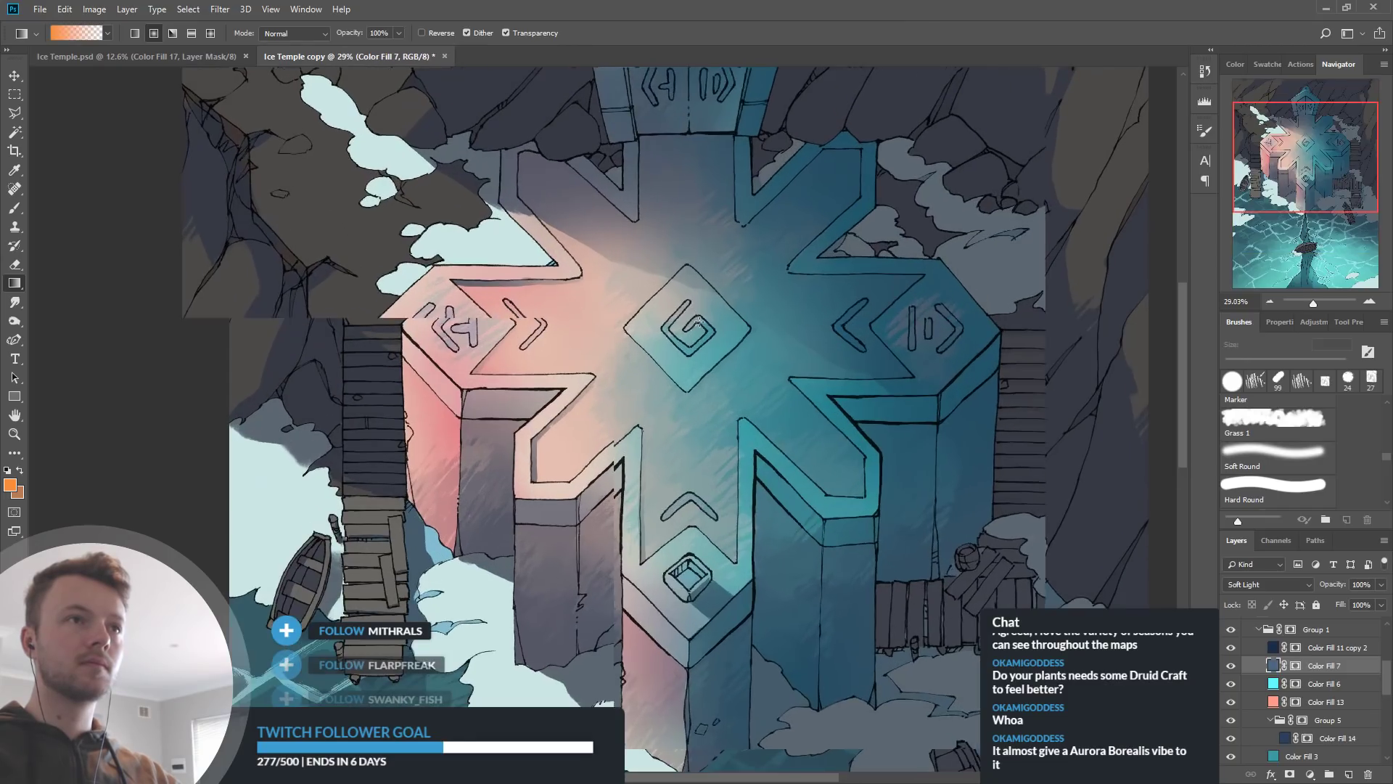
pyautogui.doubleClick(1273, 668)
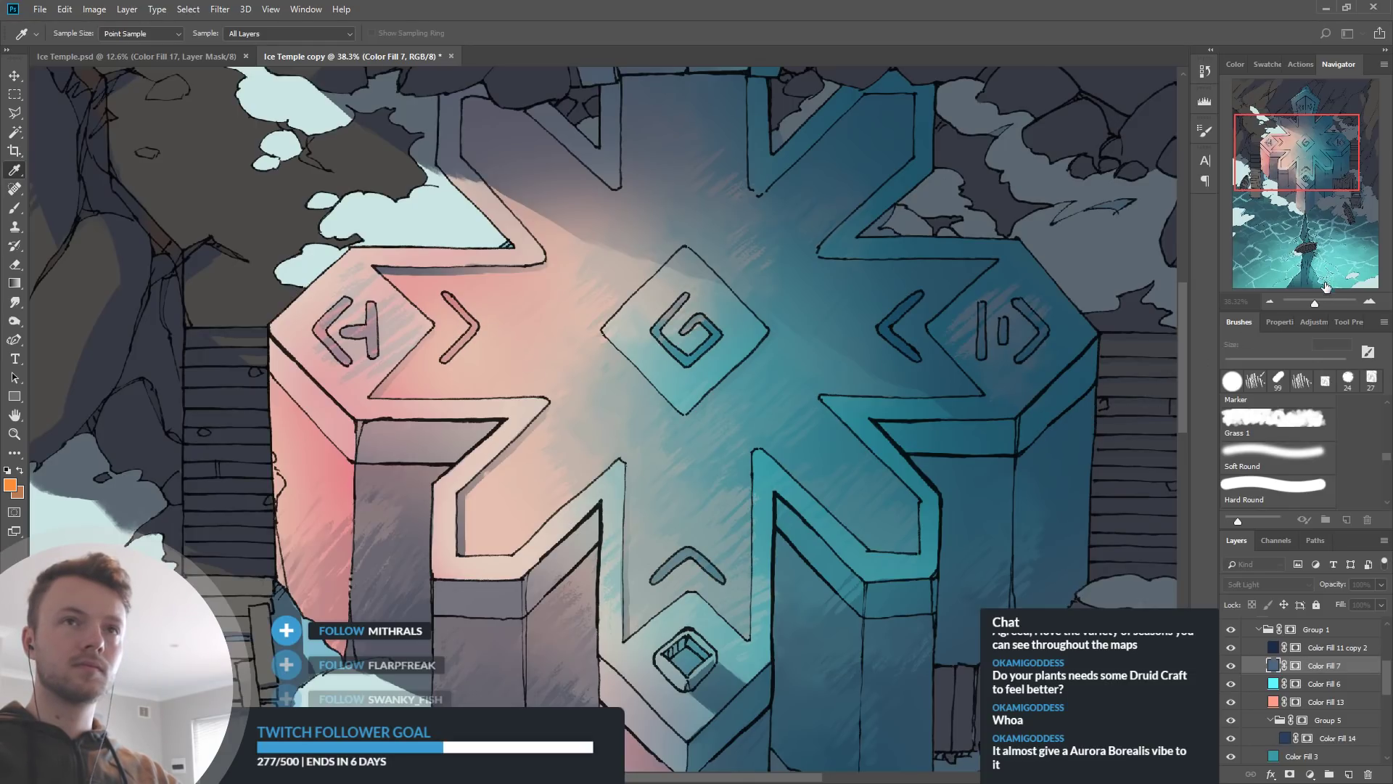
pyautogui.click(1295, 290)
pyautogui.scroll(-2, 607, 366)
pyautogui.scroll(-1, 790, 251)
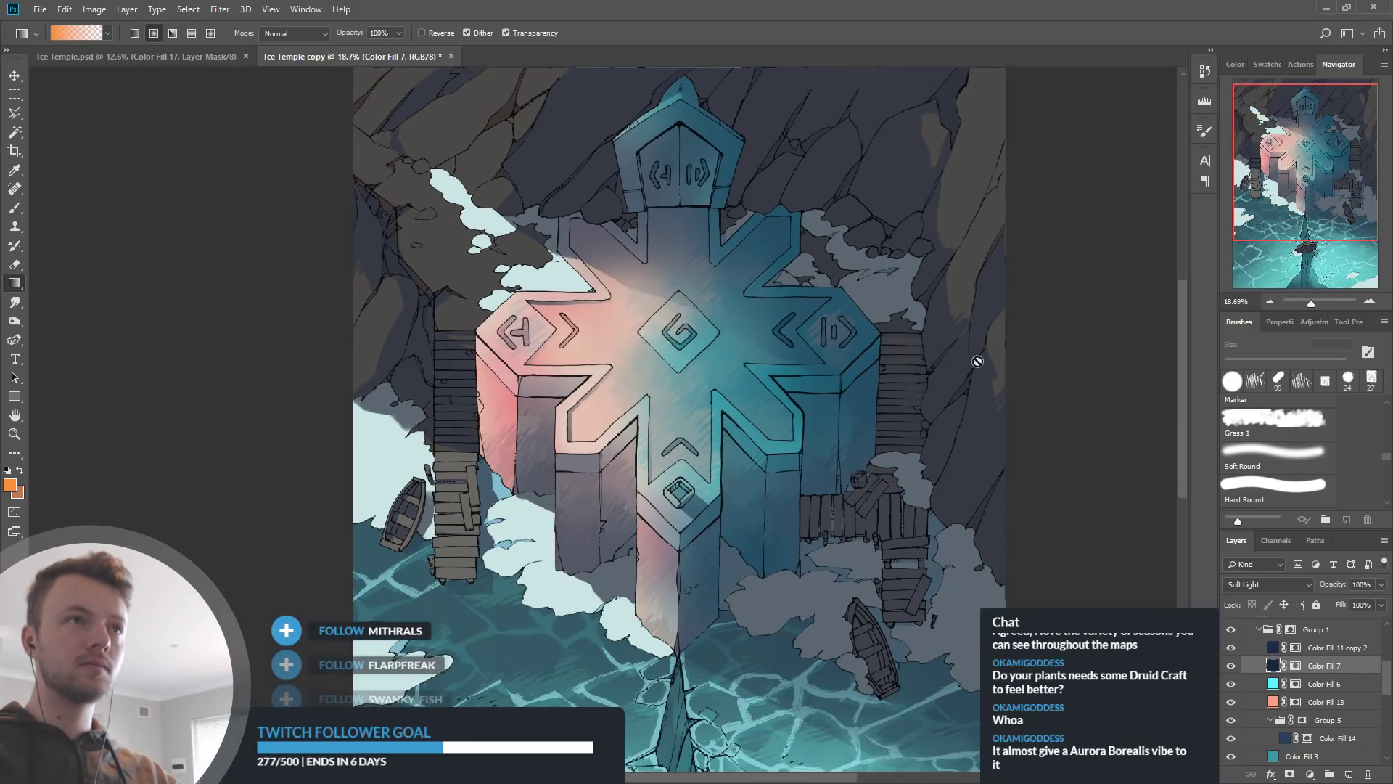
# Check the temple's shadow fill Color Fill 11 copy 2 and recolor it to a darker navy
pyautogui.click(1230, 648)
pyautogui.click(1229, 648)
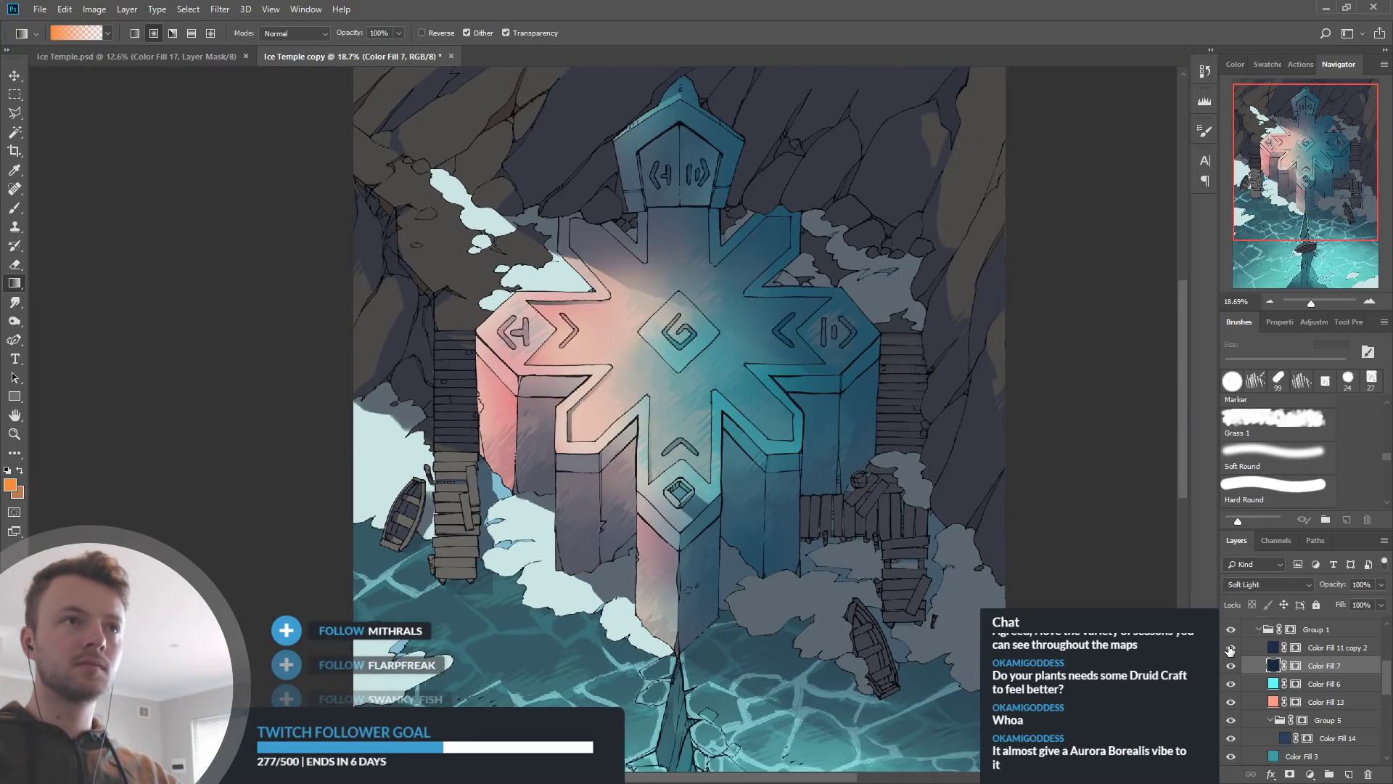
pyautogui.click(1245, 650)
pyautogui.press('i')
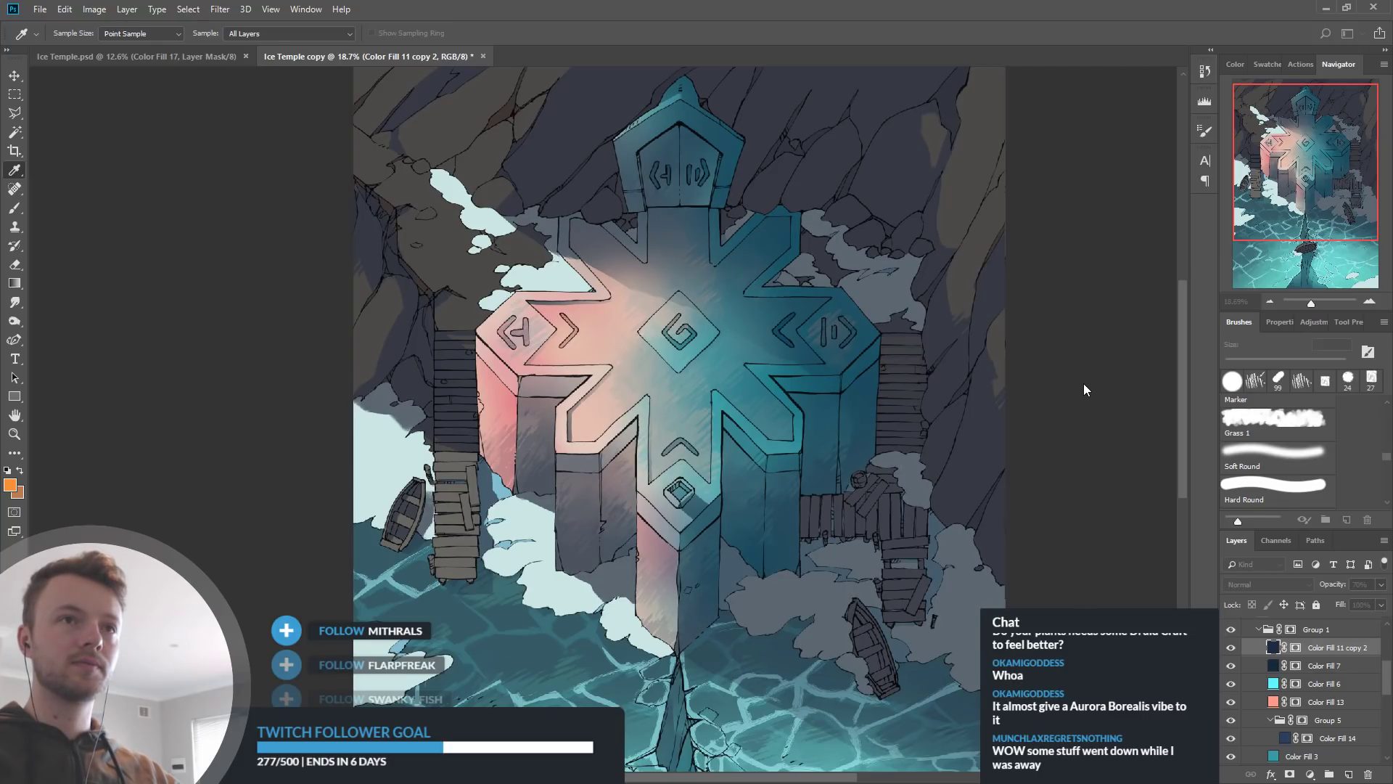
pyautogui.moveTo(1089, 476); pyautogui.dragTo(1093, 380)
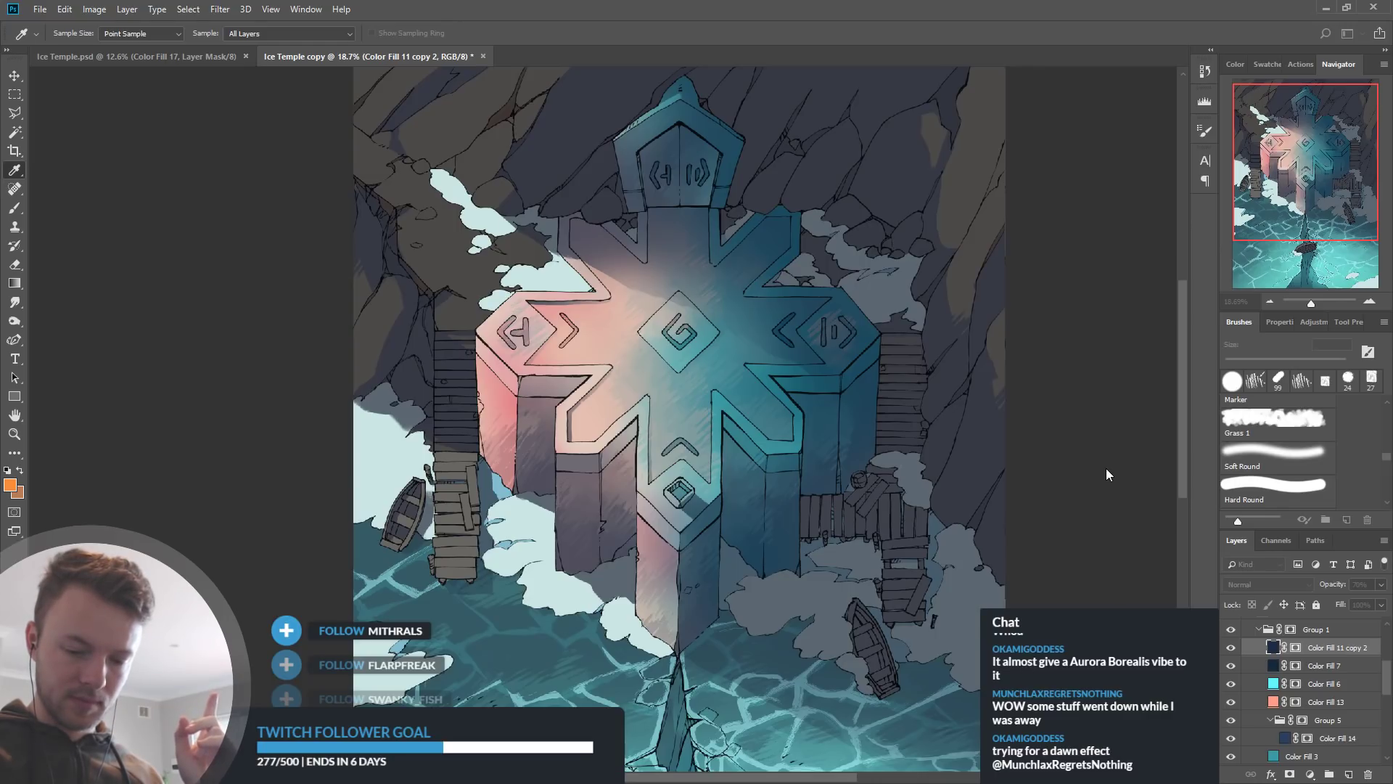
pyautogui.press('g')
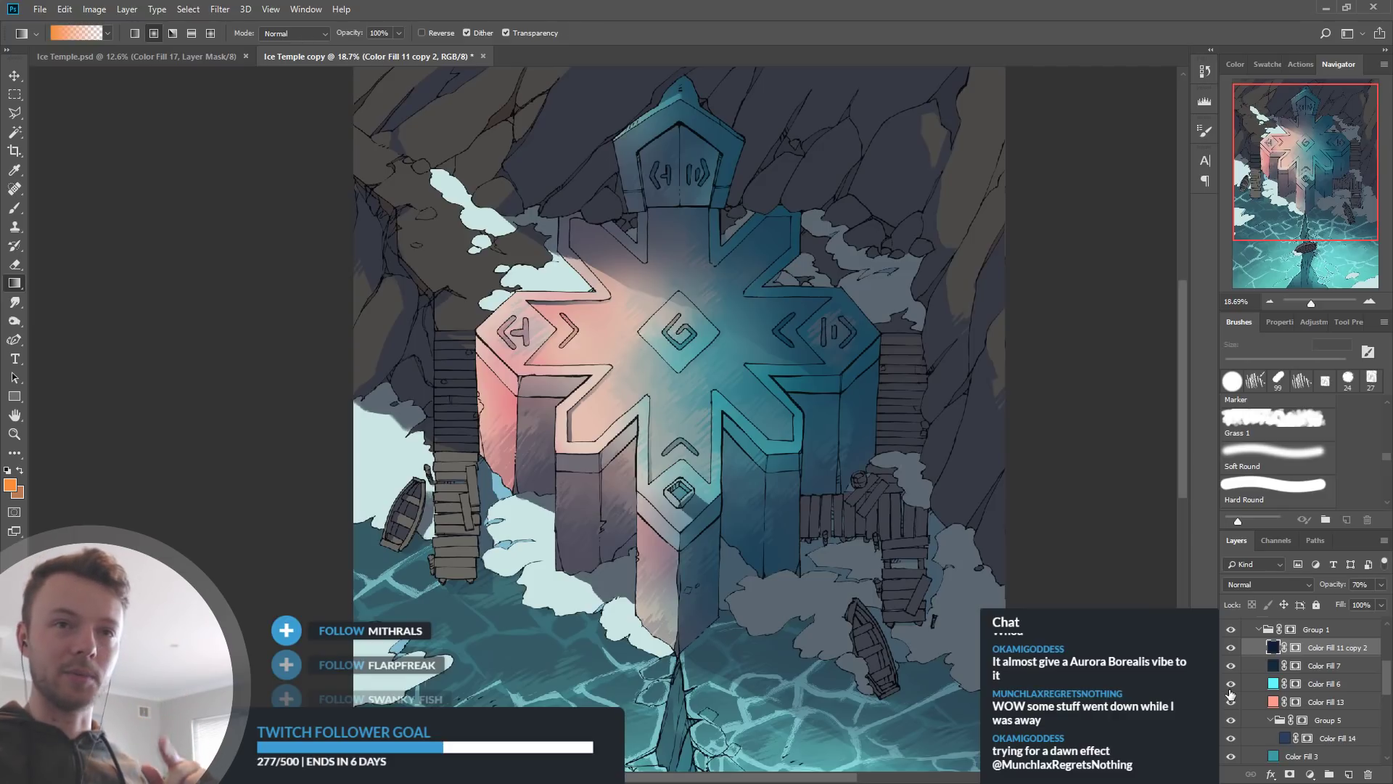
# Examine the effect of Color Fill 11 copy 2 and compare the recolored copy with the original Ice Temple map
pyautogui.click(1236, 650)
pyautogui.click(1237, 649)
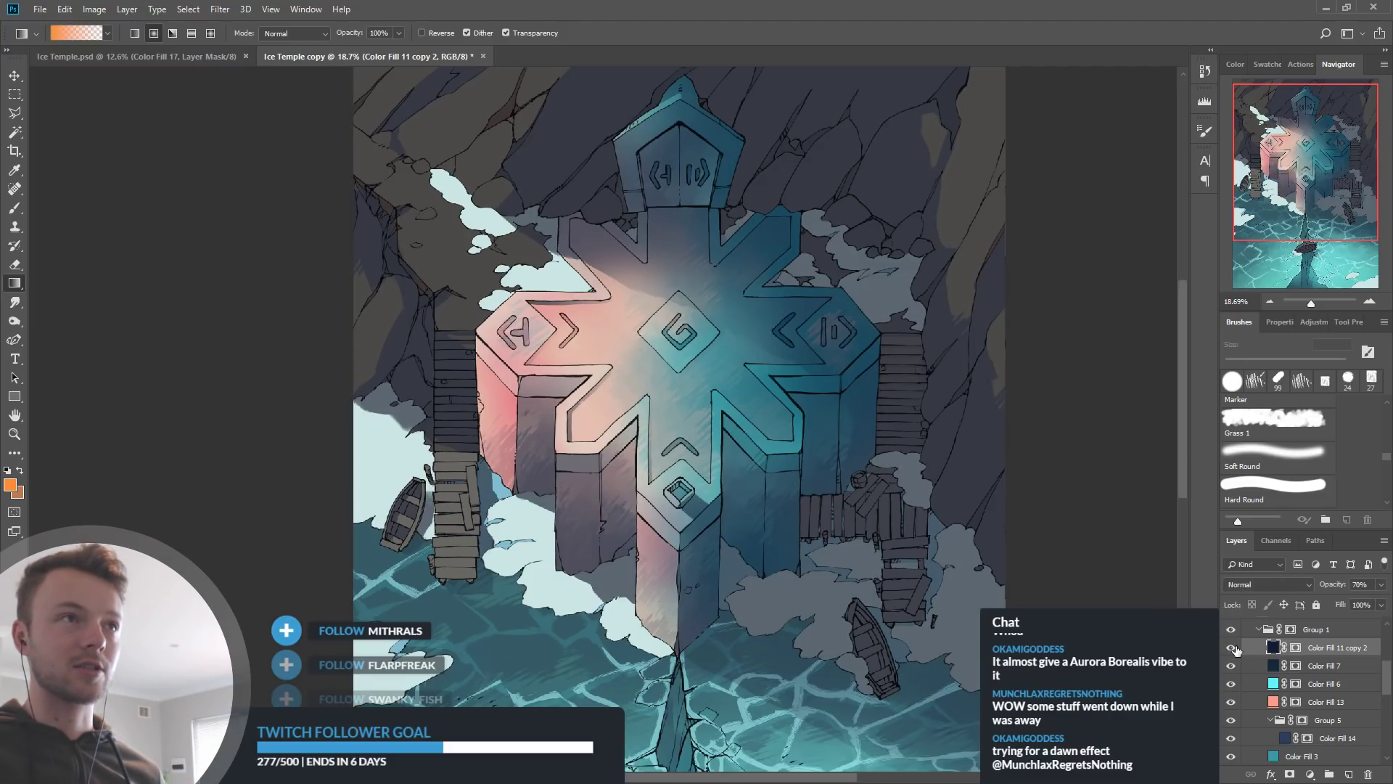
pyautogui.click(1237, 649)
pyautogui.click(1237, 649)
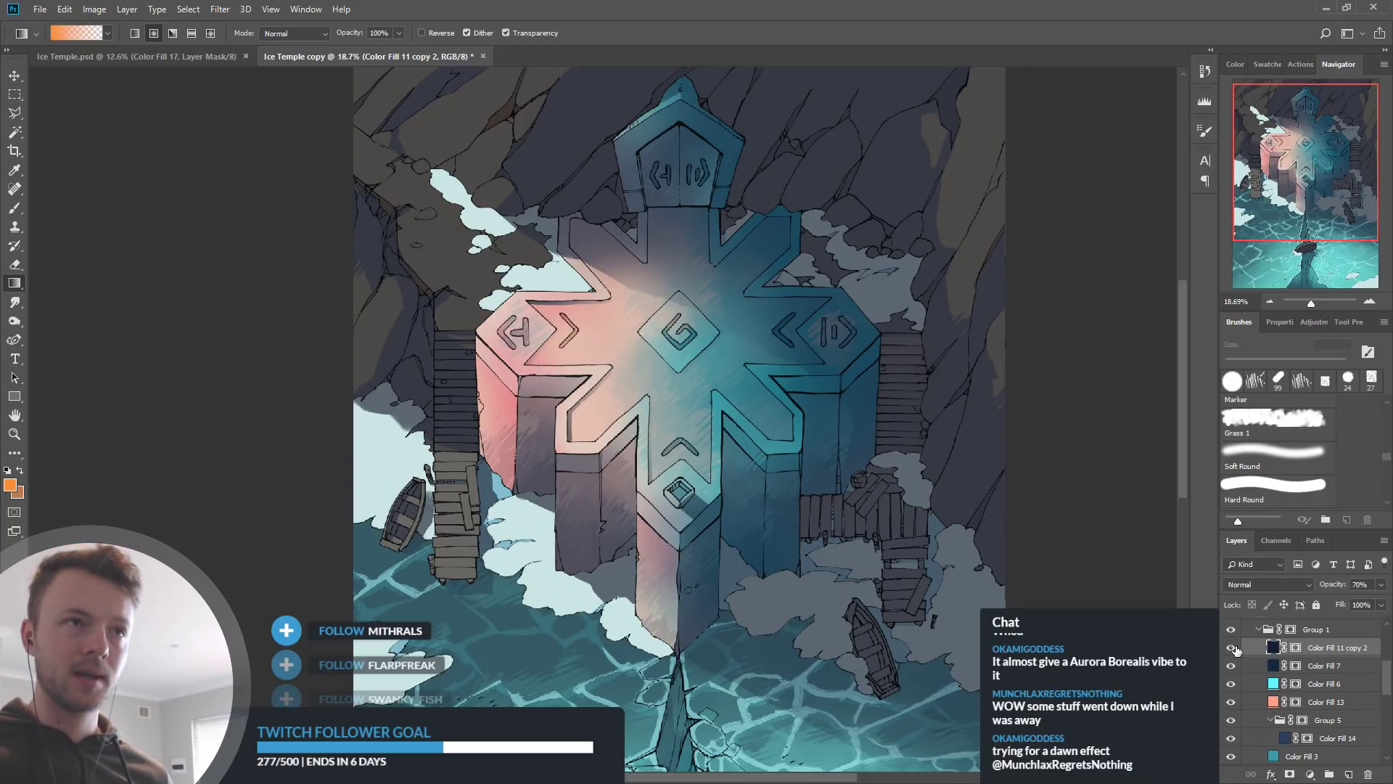
pyautogui.click(137, 56)
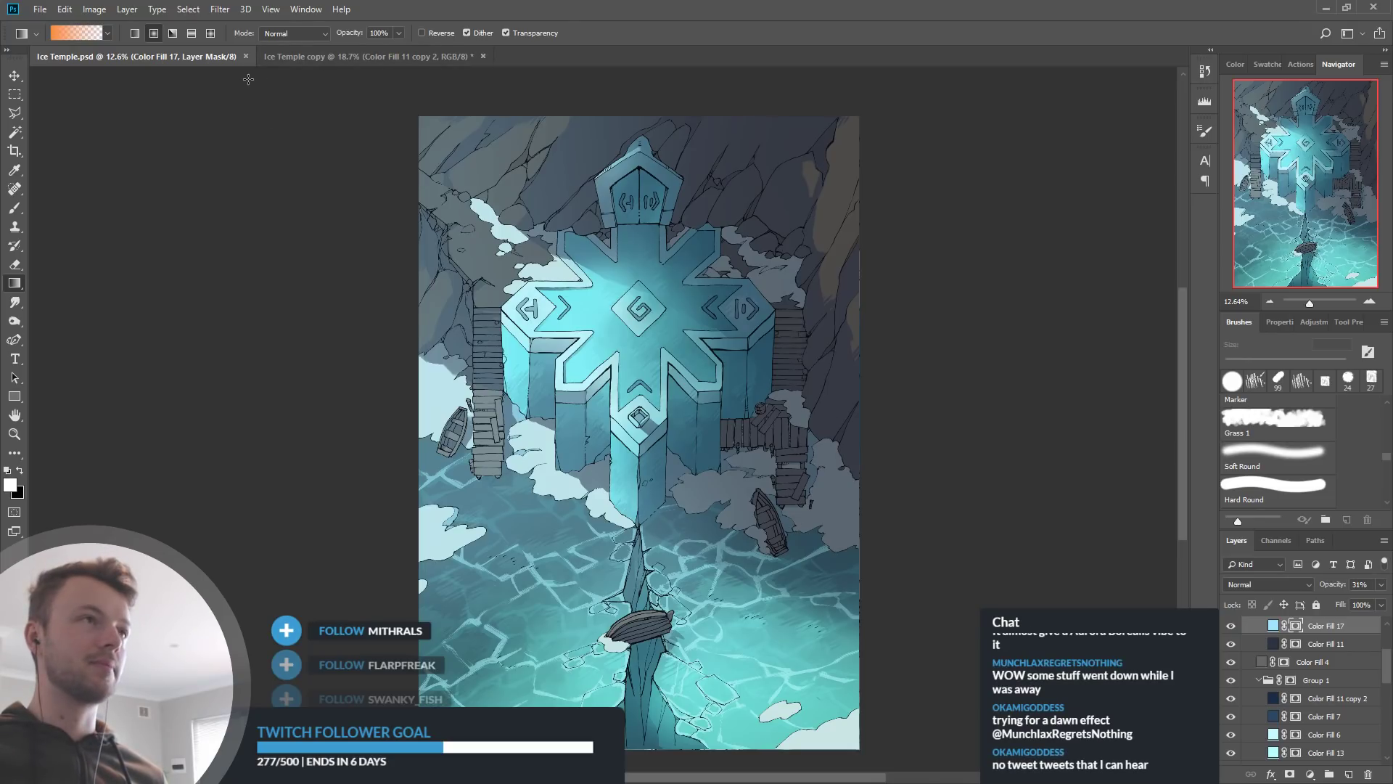
pyautogui.click(333, 56)
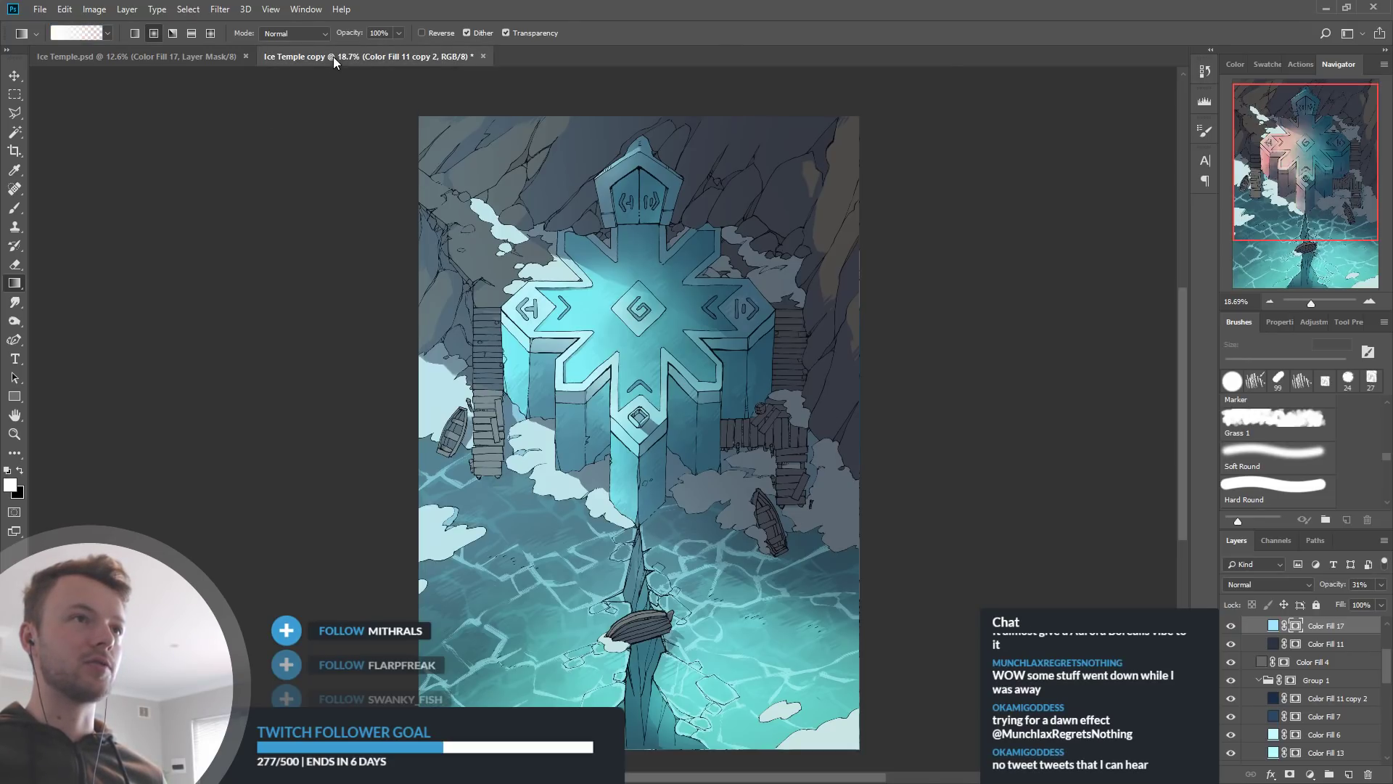
pyautogui.scroll(-5, 807, 217)
pyautogui.scroll(3, 808, 216)
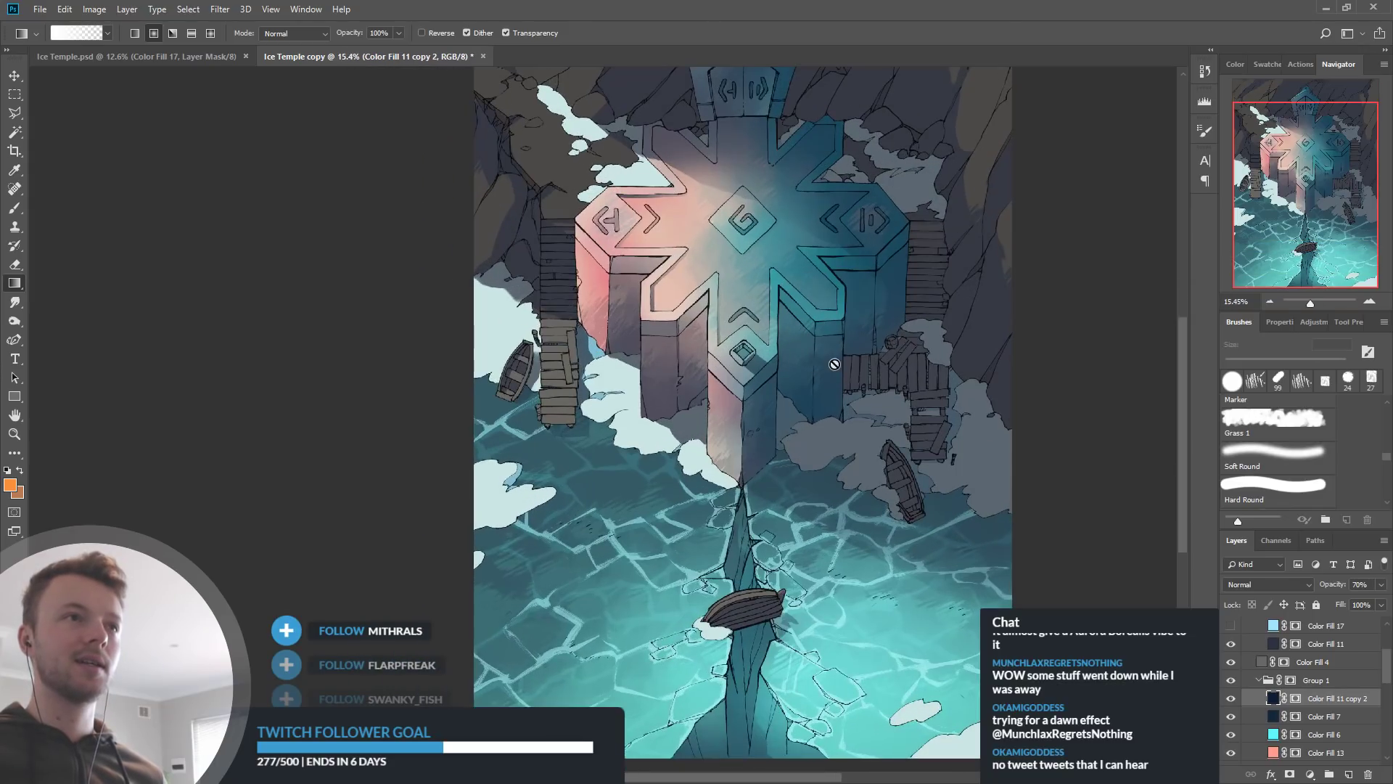
# Refine the salmon tone of the temple's Color Fill 13 highlight and review the whole map
pyautogui.scroll(-3, 1276, 702)
pyautogui.click(1275, 698)
pyautogui.press('i')
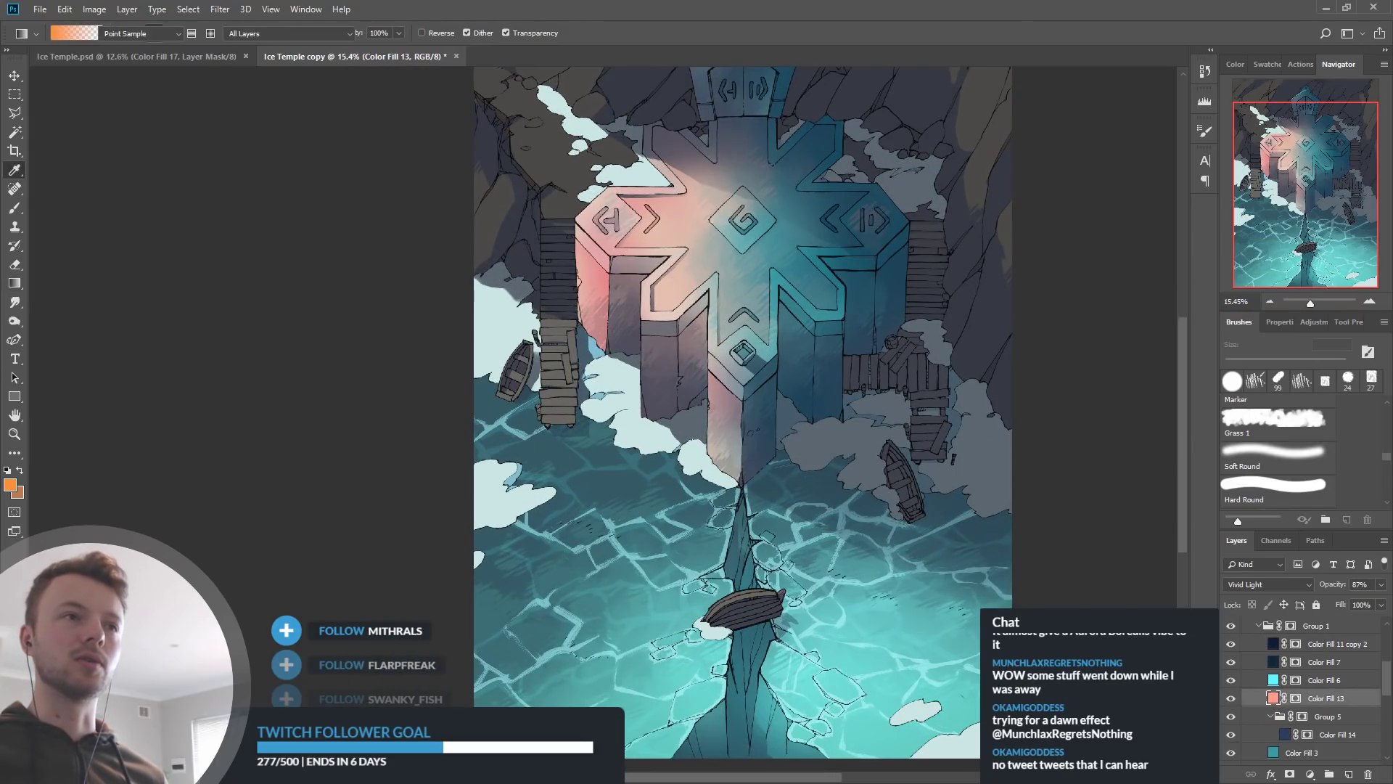
pyautogui.moveTo(979, 288)
pyautogui.mouseDown()
pyautogui.moveTo(957, 281)
pyautogui.moveTo(969, 280)
pyautogui.mouseUp()
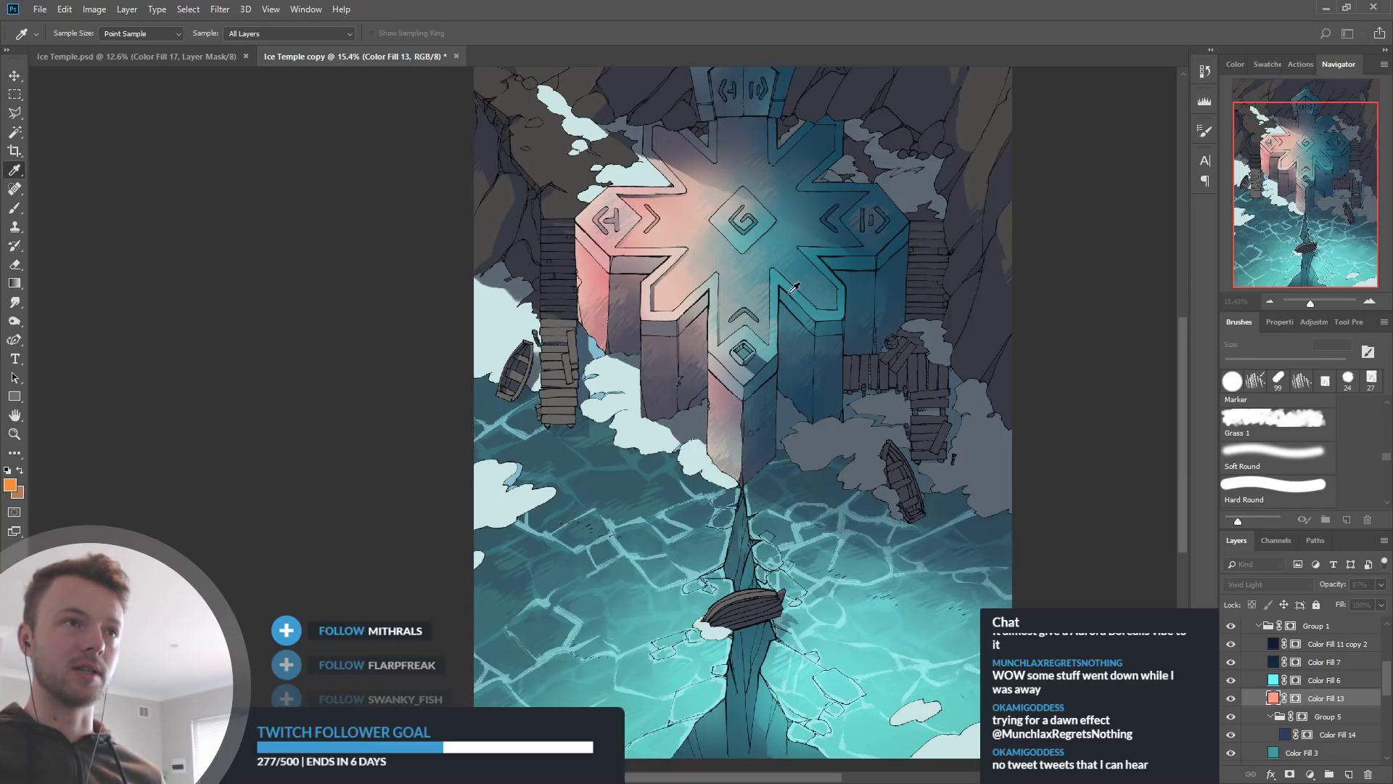
pyautogui.click(1224, 303)
pyautogui.scroll(-4, 831, 405)
pyautogui.scroll(2, 766, 211)
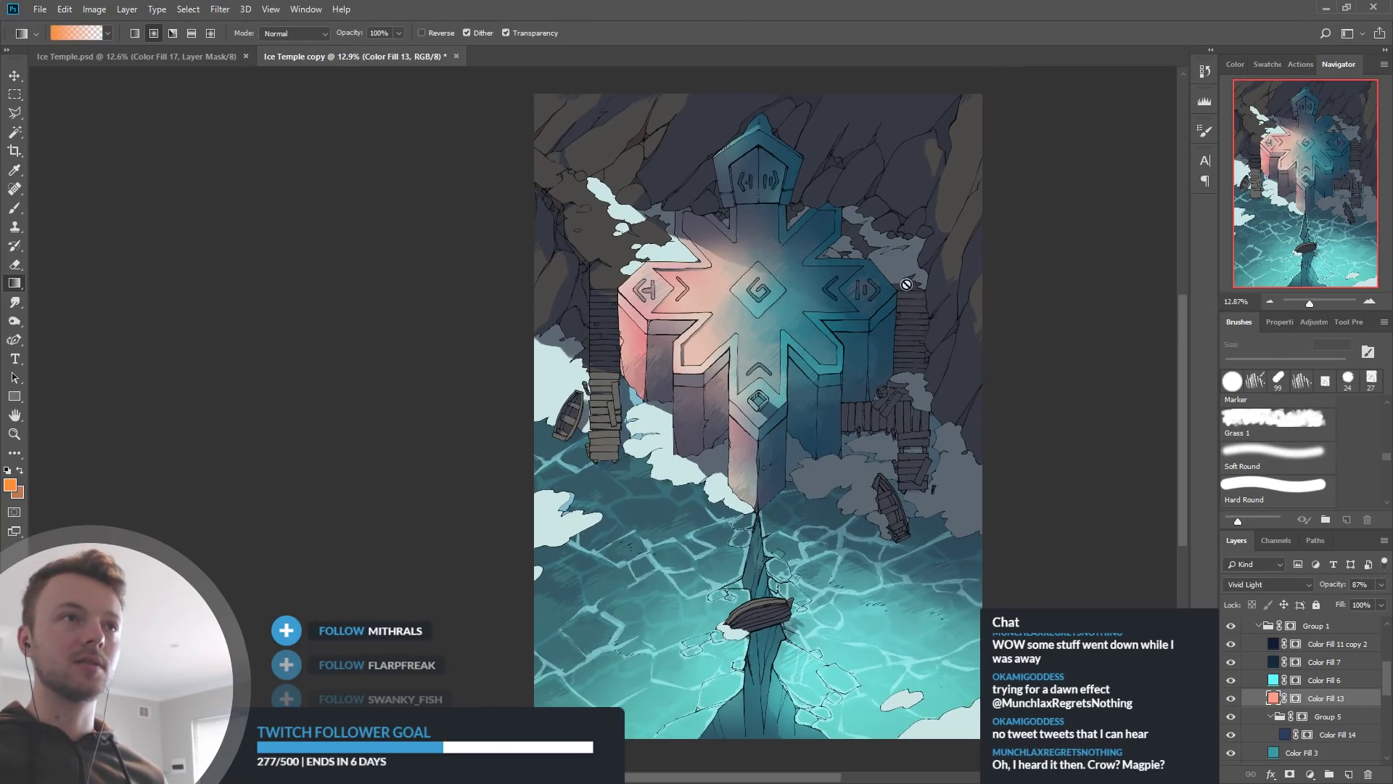
# Try recoloring the water's base Color Fill 5 to a muted grey-mauve
pyautogui.scroll(-3, 1310, 694)
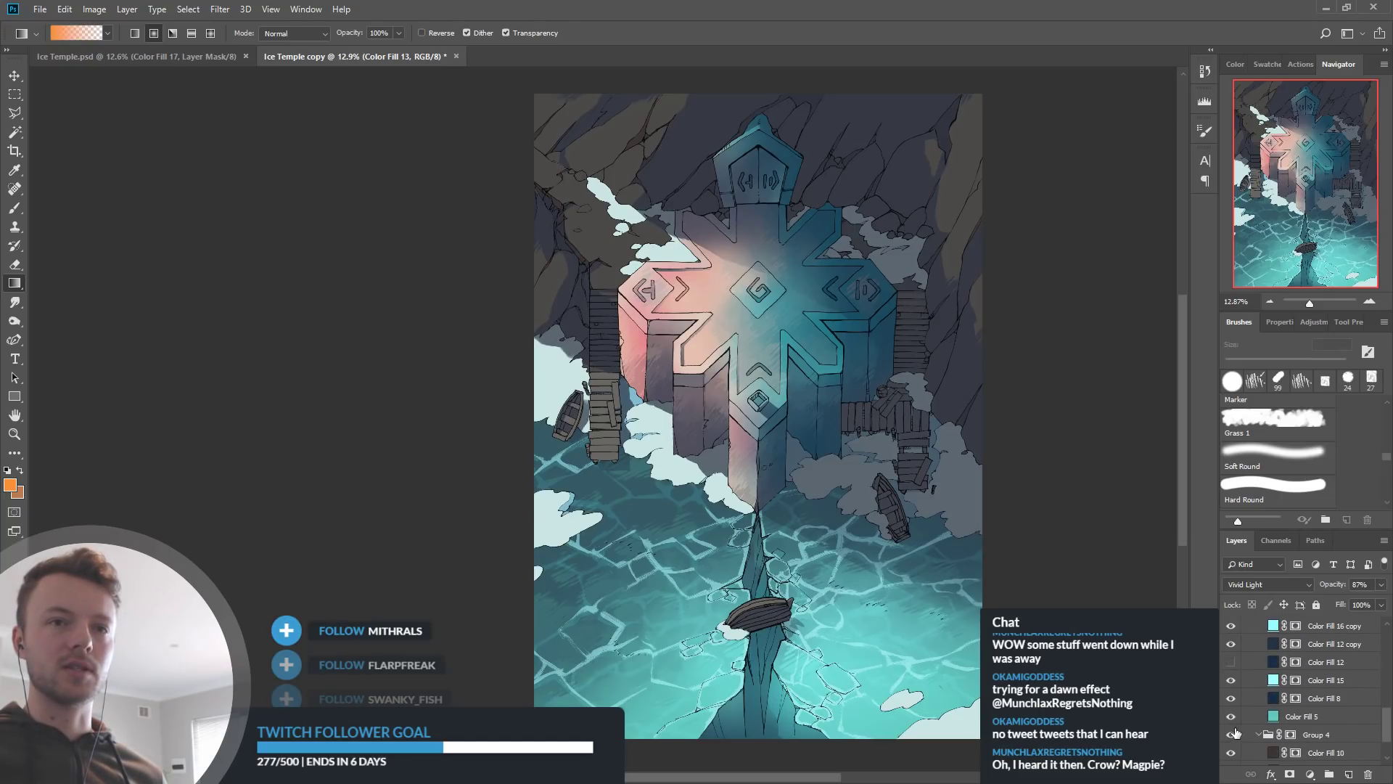
pyautogui.click(1231, 716)
pyautogui.click(1231, 716)
pyautogui.click(1278, 717)
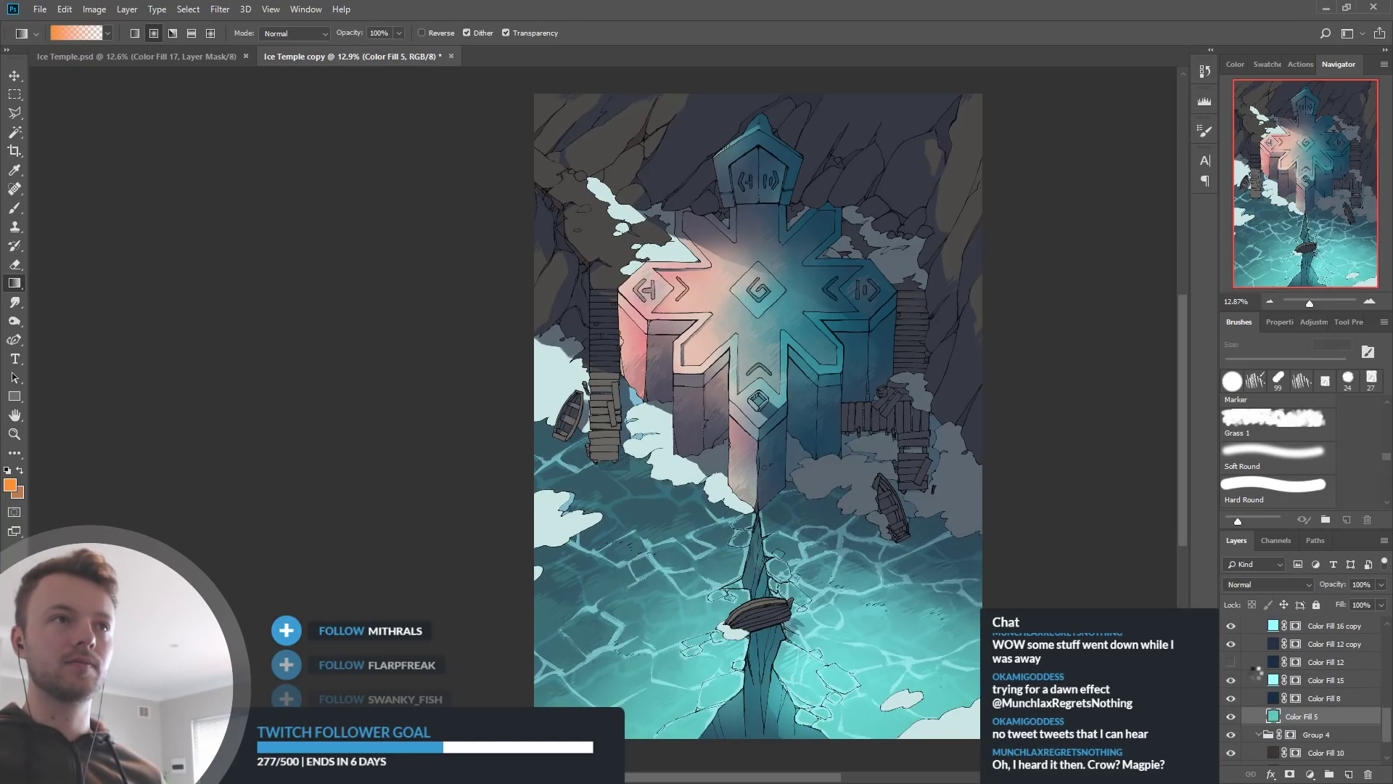
pyautogui.press('i')
pyautogui.moveTo(1084, 456); pyautogui.dragTo(1085, 476)
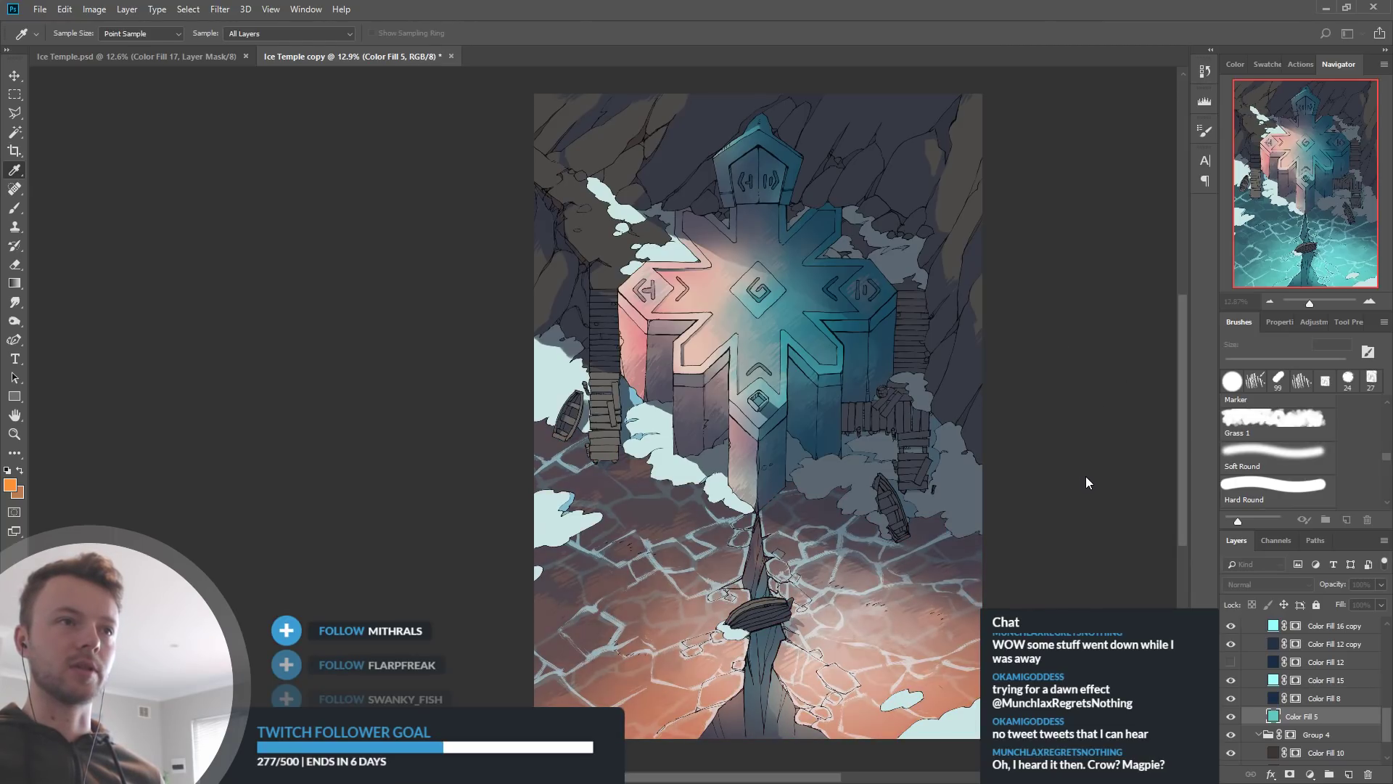
pyautogui.click(950, 344)
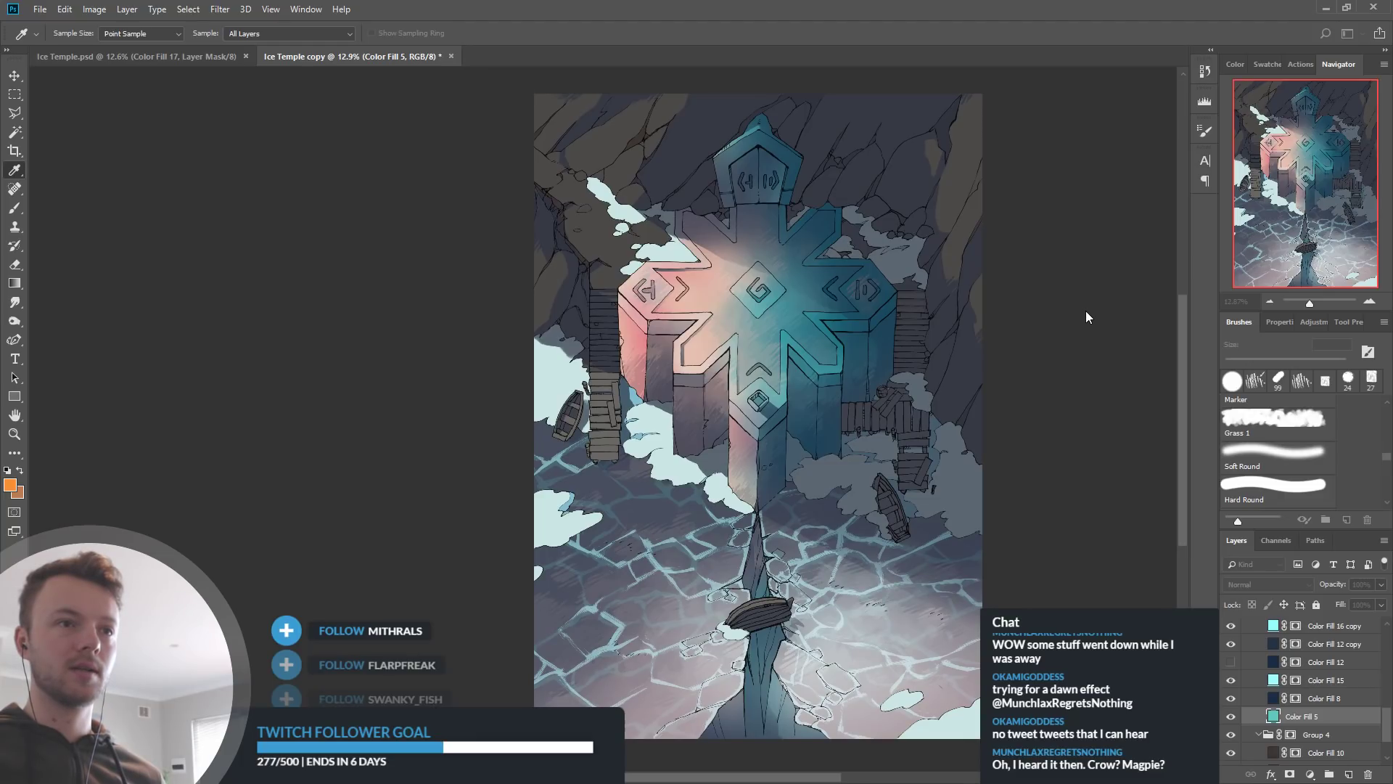
pyautogui.click(918, 351)
pyautogui.click(903, 350)
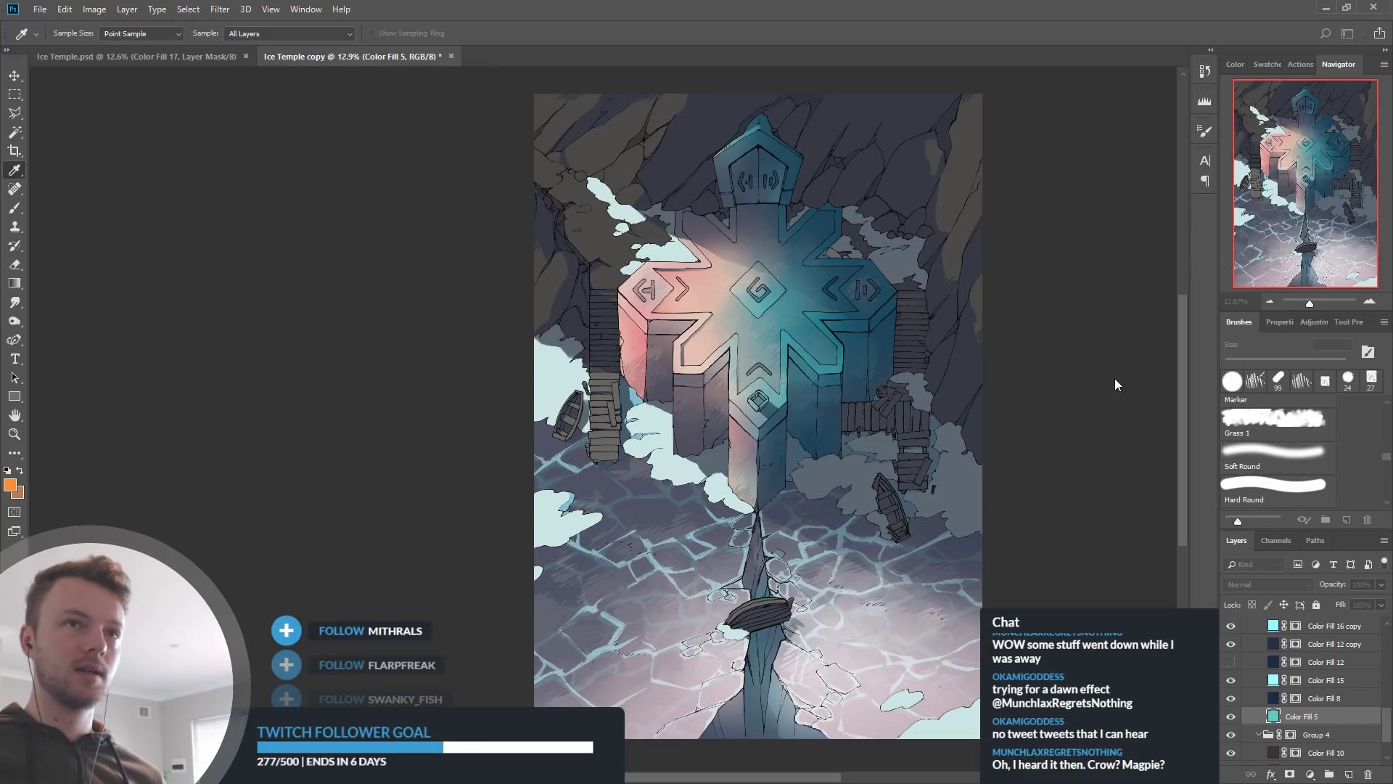
pyautogui.click(929, 333)
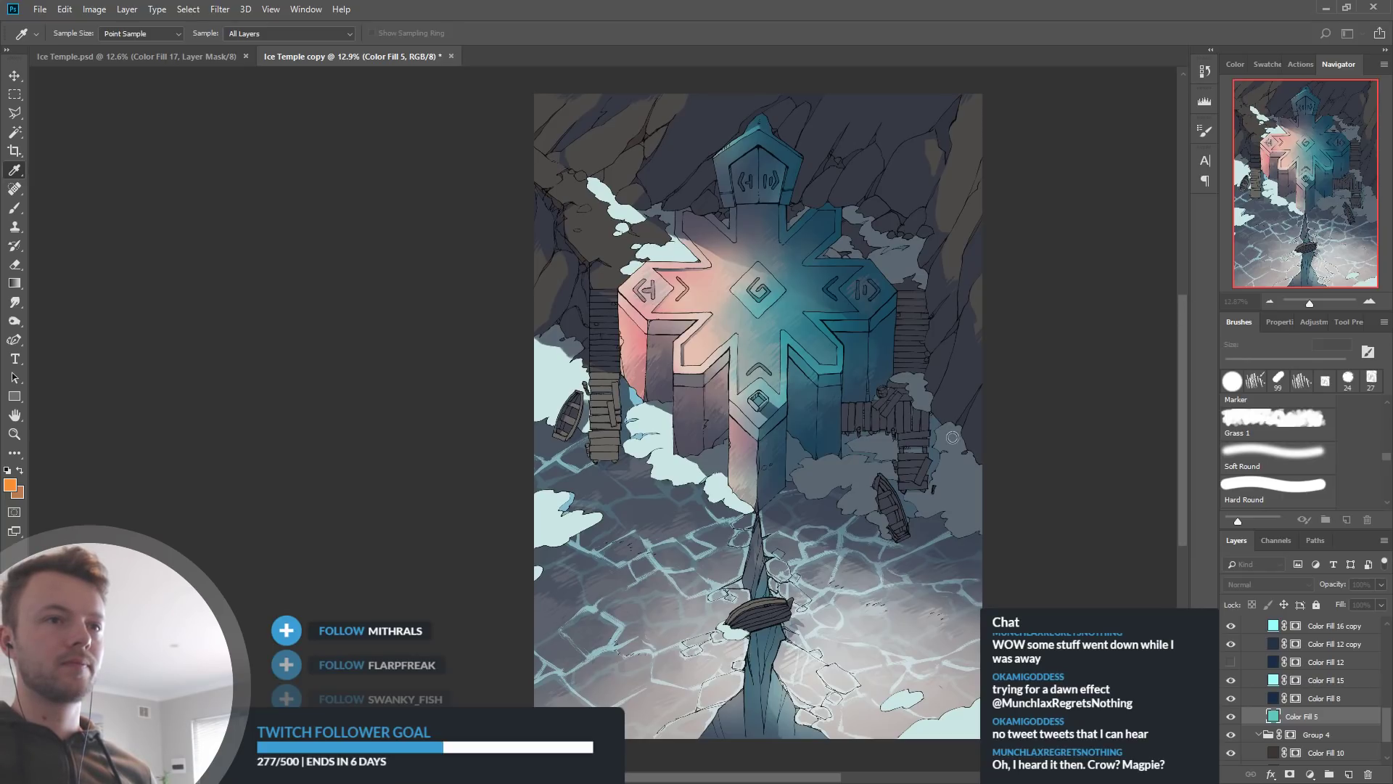
pyautogui.press('g')
# Check the effect of Color Fill 15 on the water and undo the Color Fill 5 recolor
pyautogui.click(1230, 680)
pyautogui.click(1230, 680)
pyautogui.click(1231, 680)
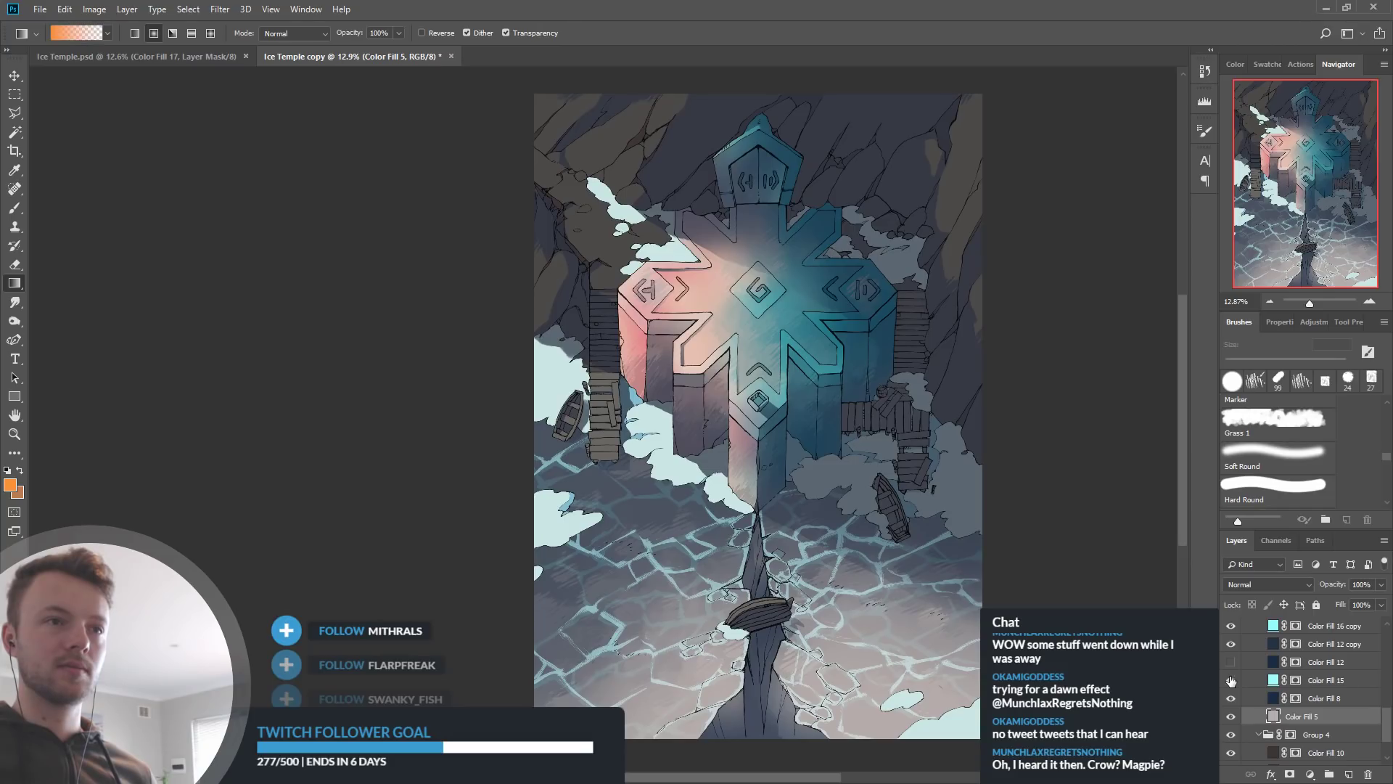
pyautogui.click(1231, 679)
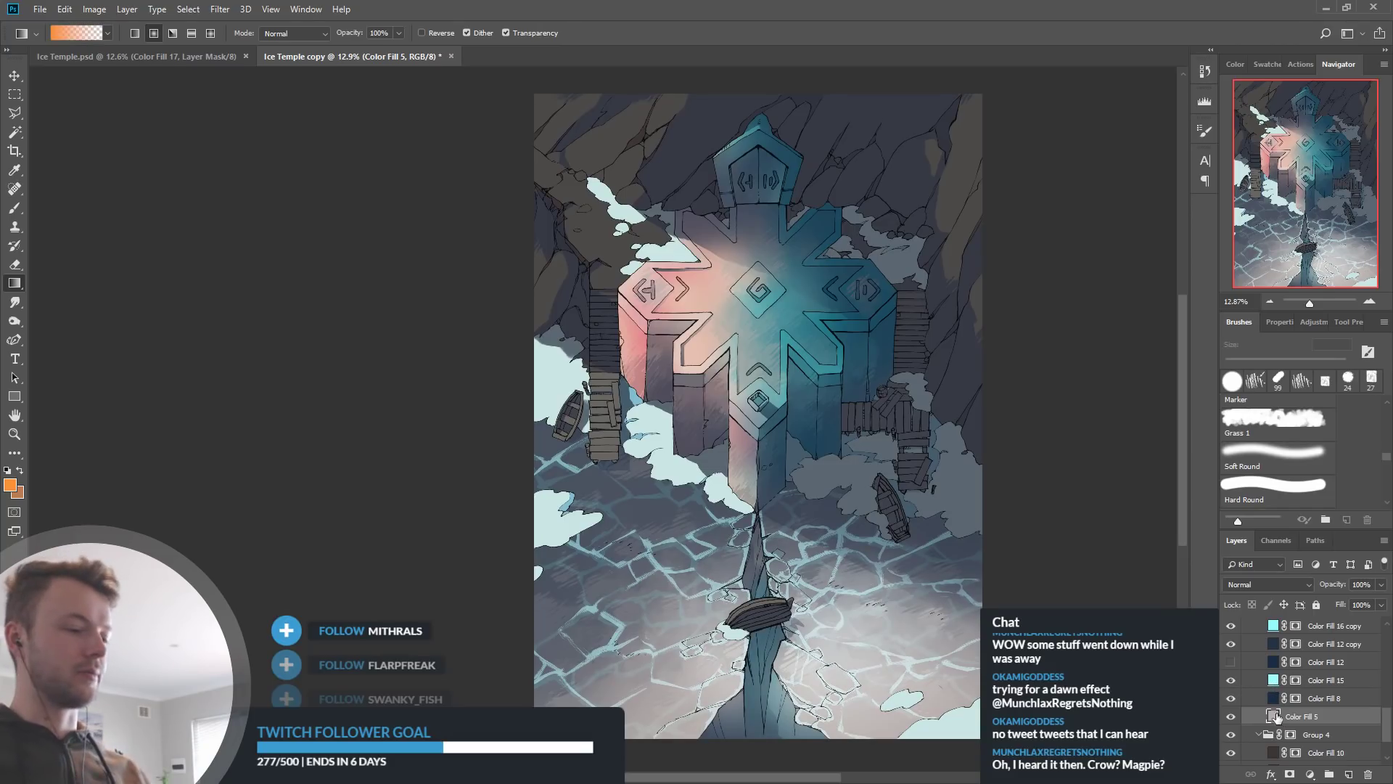
pyautogui.hotkey('ctrl', 'z')
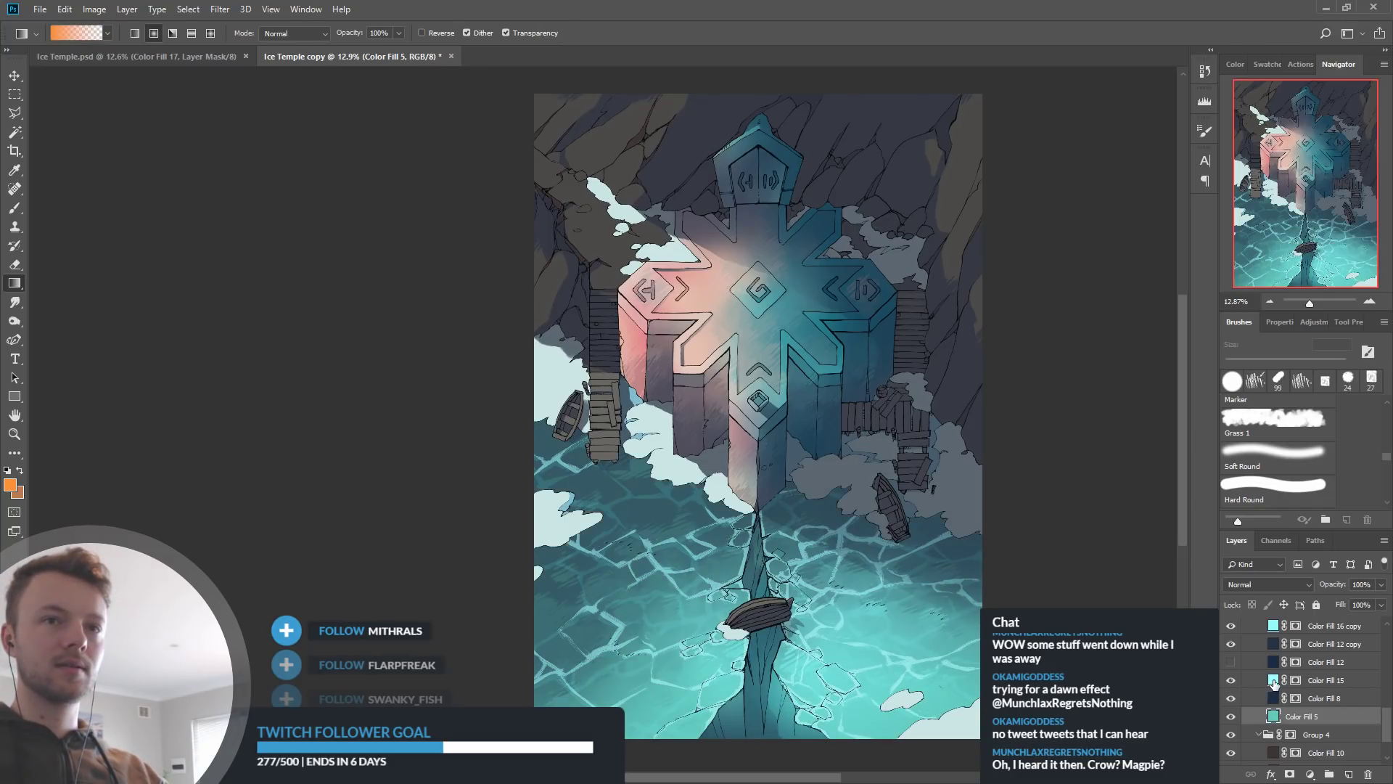
# Try other tints on the water glow Color Fill 15, set its blending mode to Normal and check its effect
pyautogui.doubleClick(1273, 680)
pyautogui.click(1086, 479)
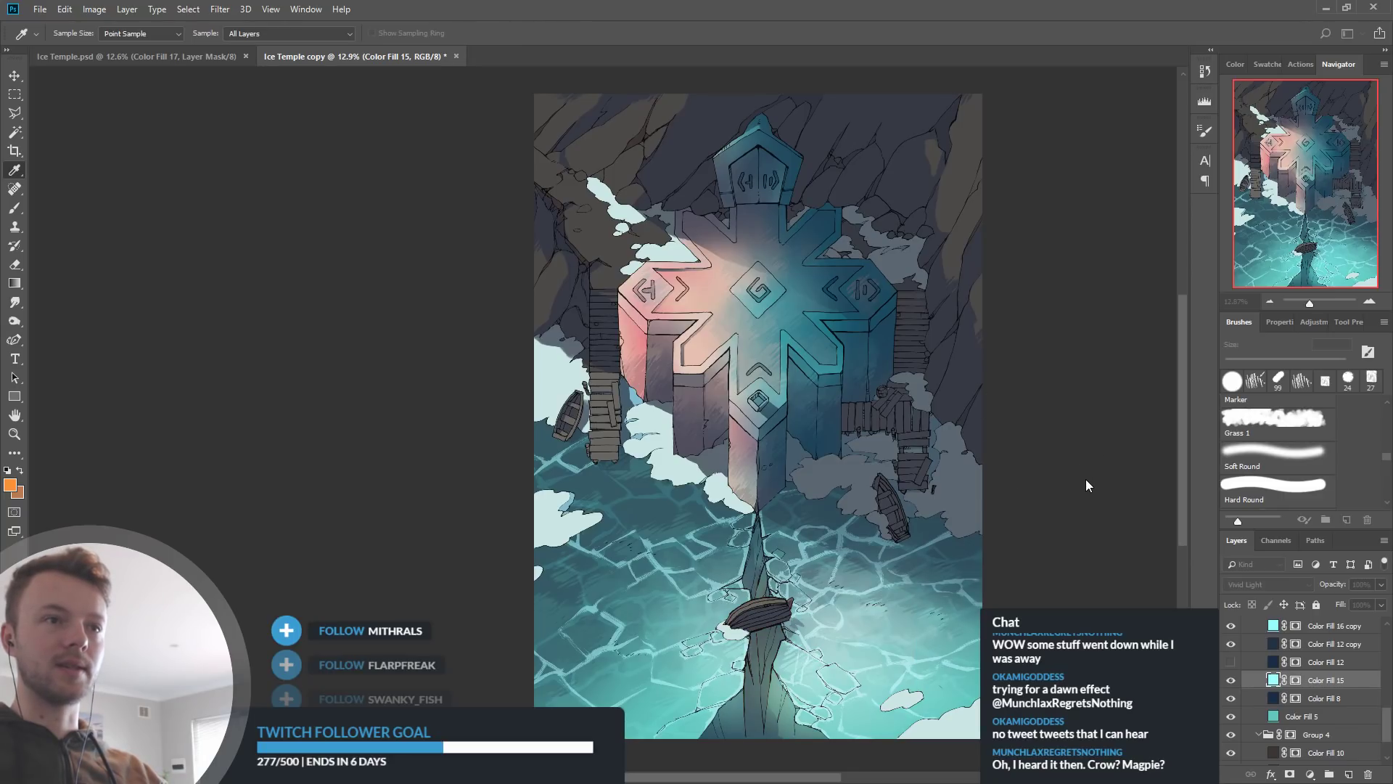
pyautogui.click(1077, 321)
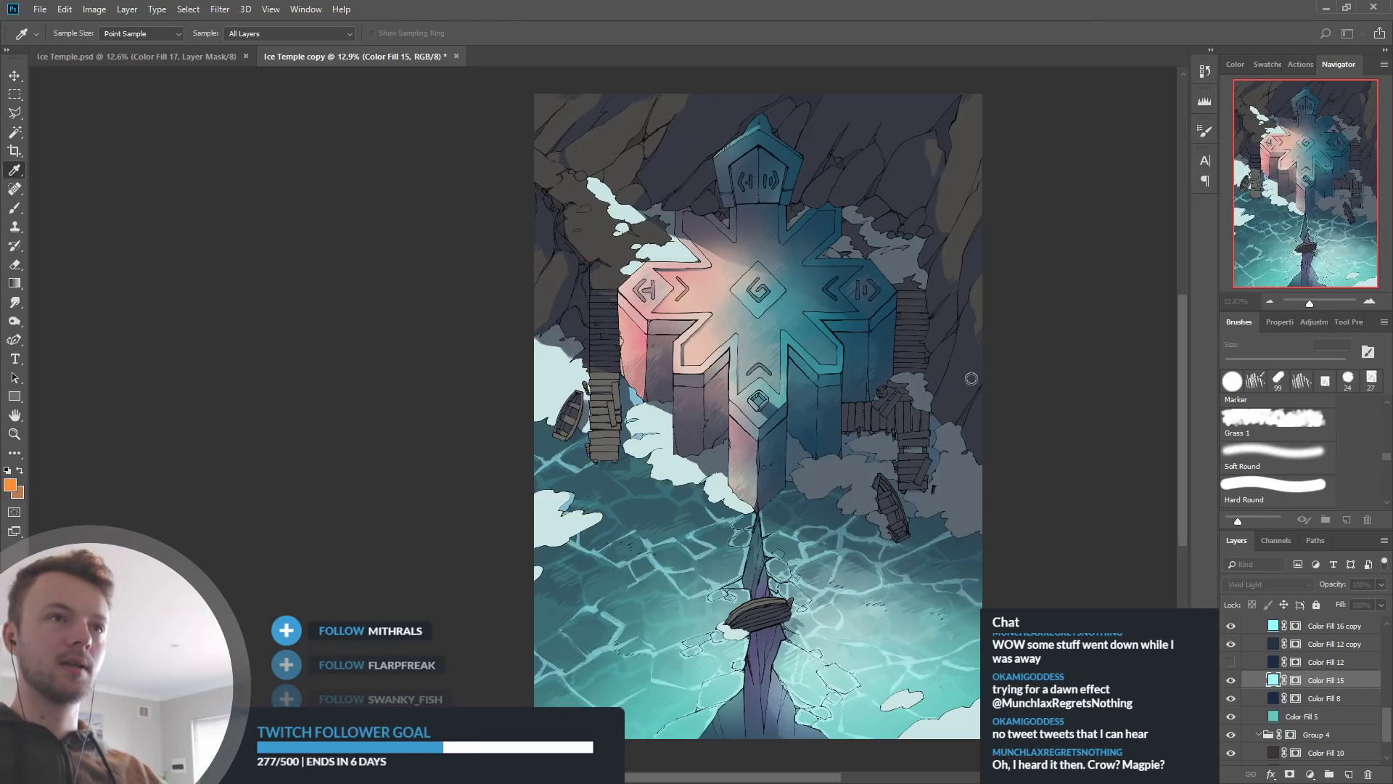
pyautogui.click(1082, 488)
pyautogui.press('g')
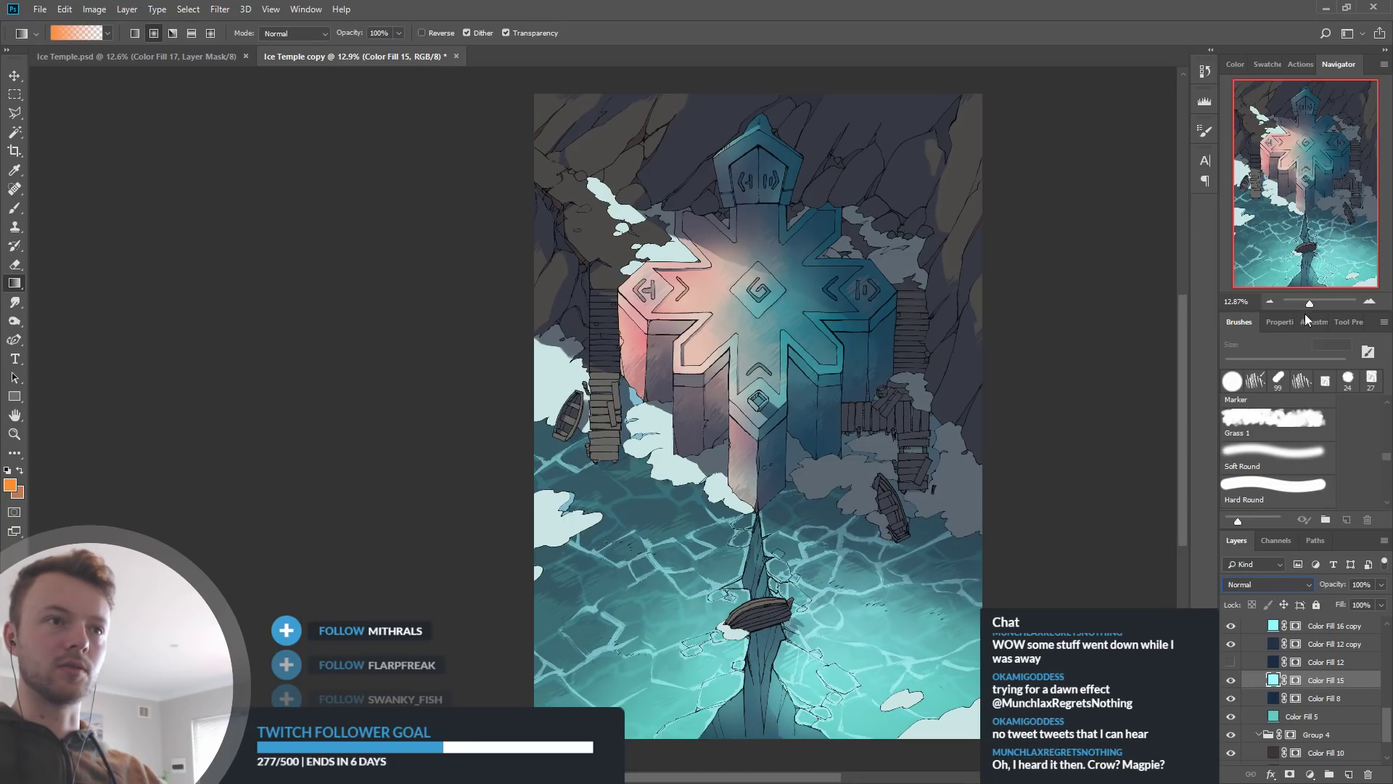
pyautogui.click(1232, 681)
pyautogui.click(1231, 681)
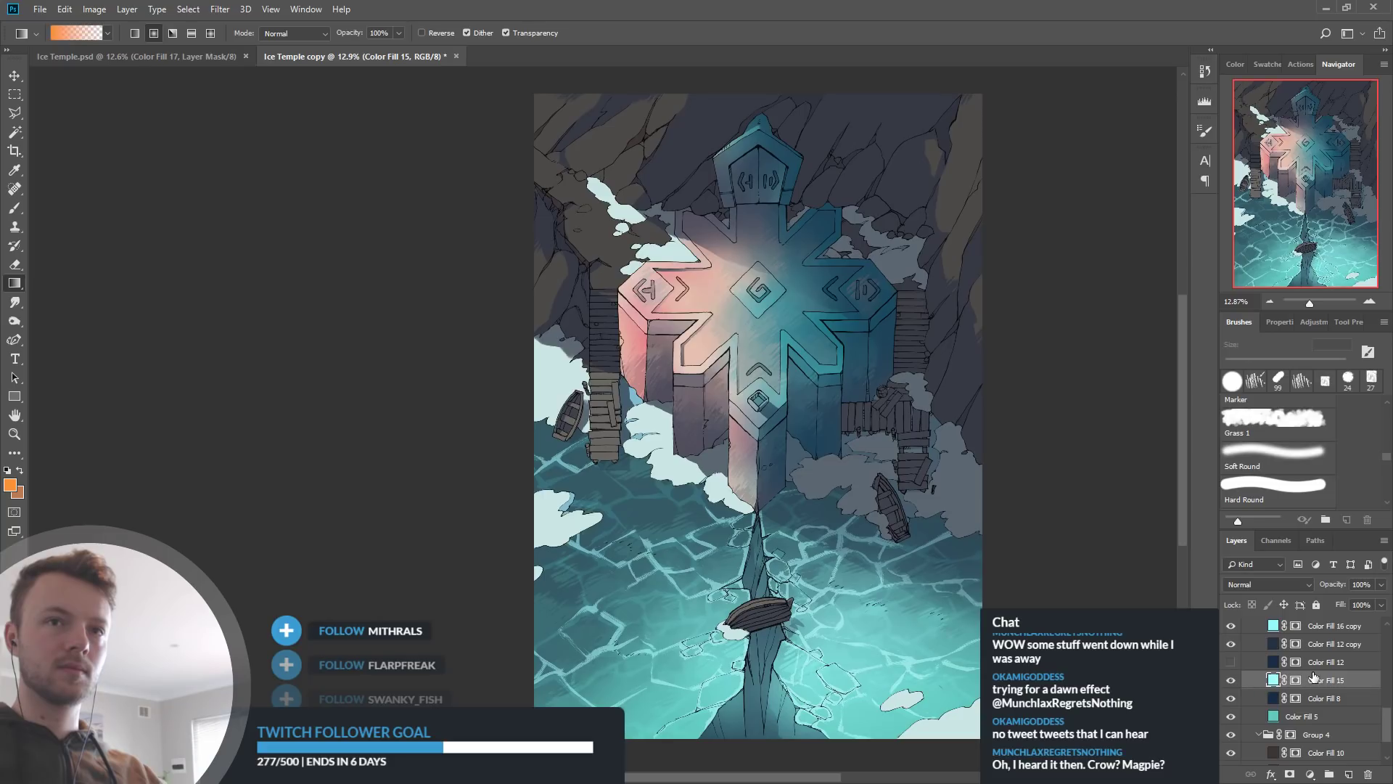
# Recolor the water glow Color Fill 15 to a coral red and inspect the crack and whole map
pyautogui.press('i')
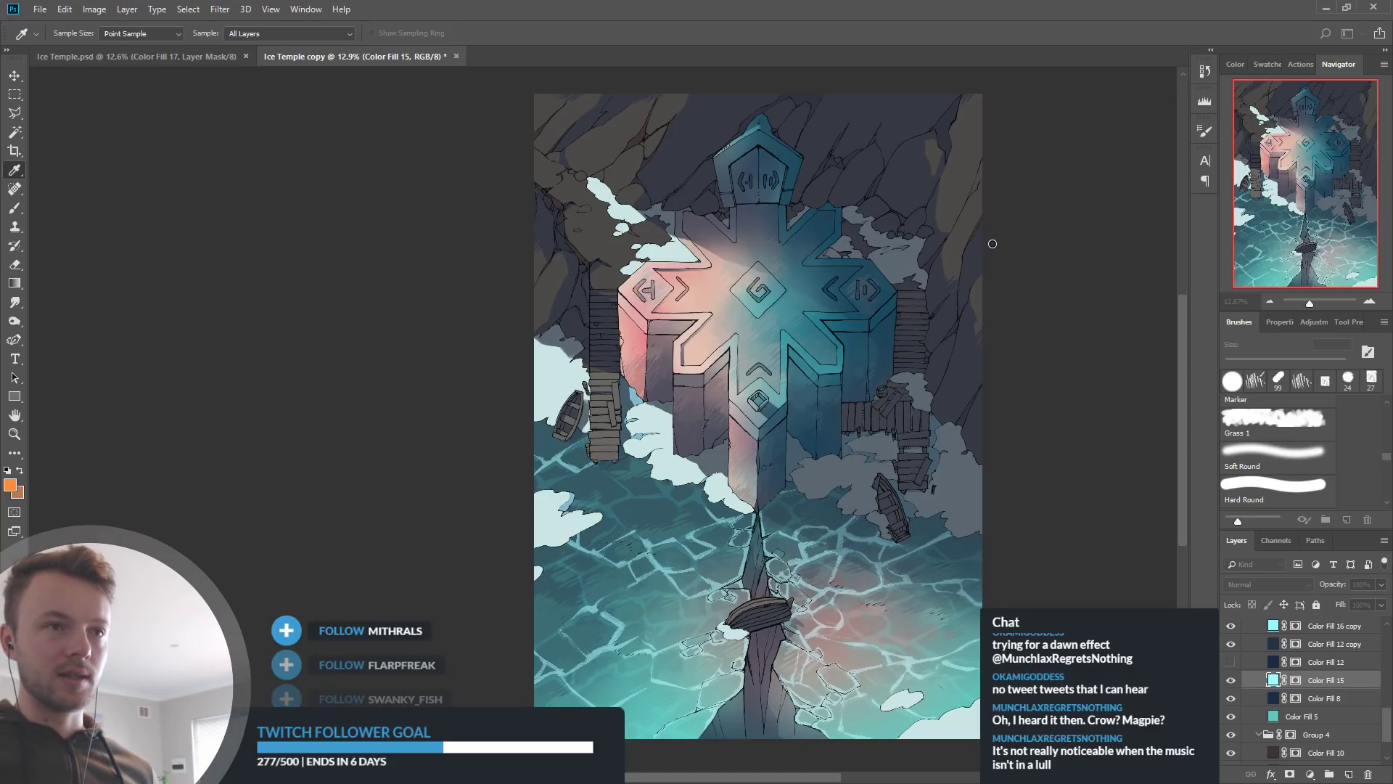
pyautogui.press('Return')
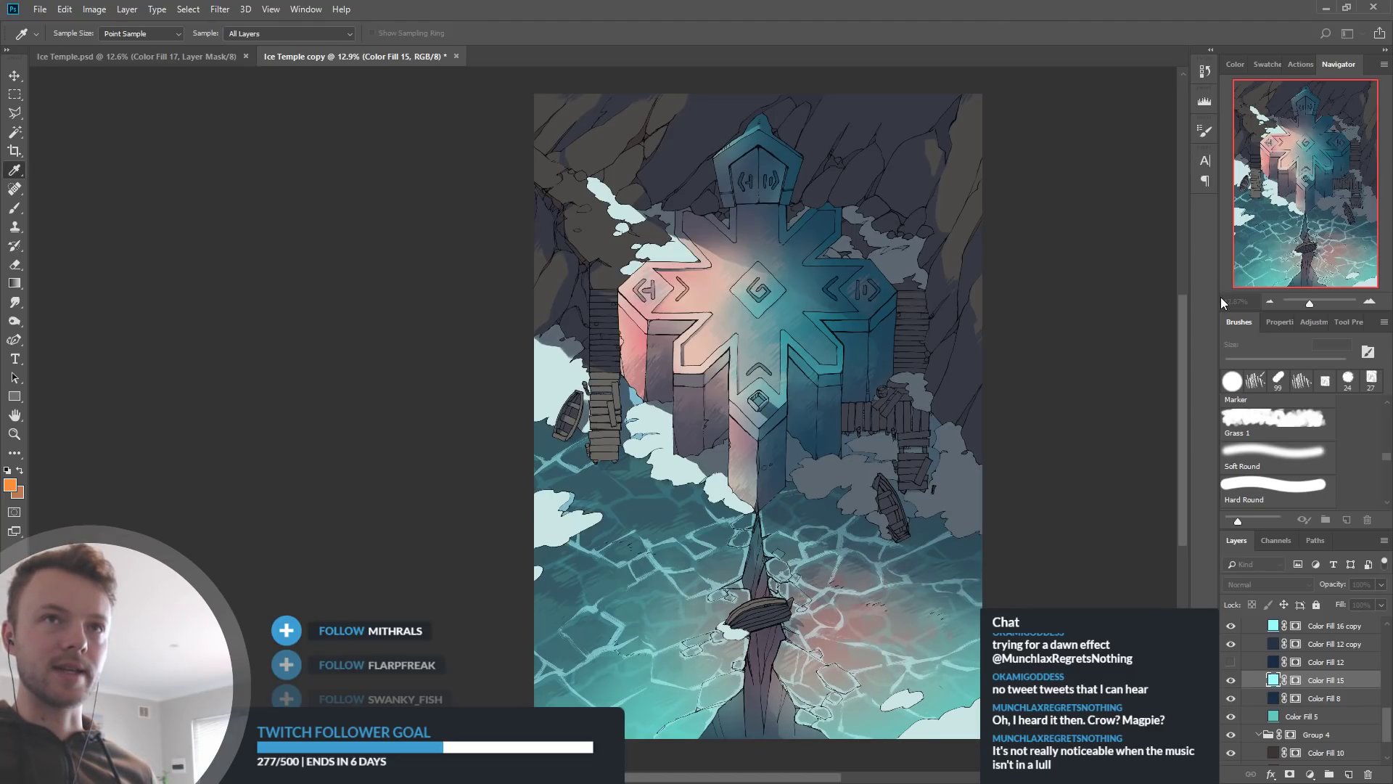
pyautogui.press('g')
pyautogui.scroll(3, 876, 657)
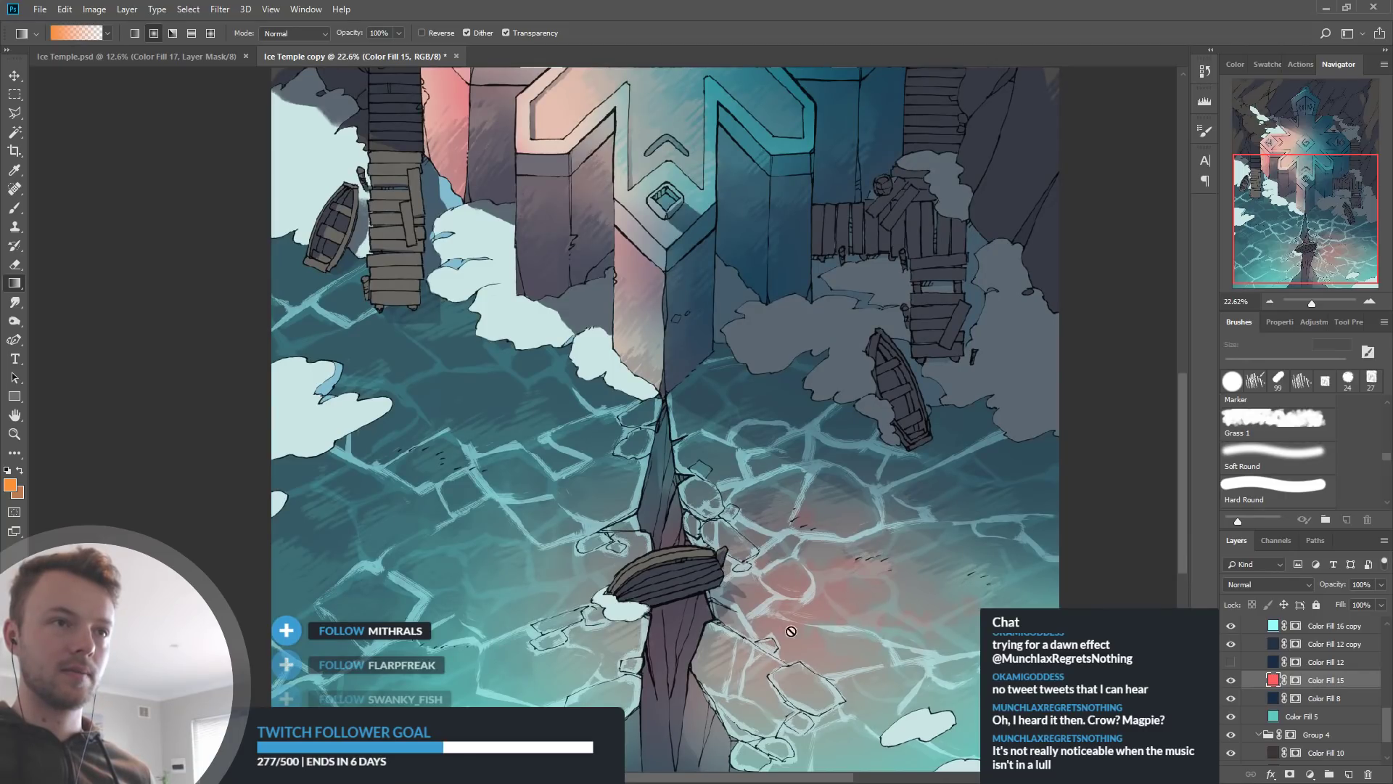
pyautogui.scroll(-4, 849, 585)
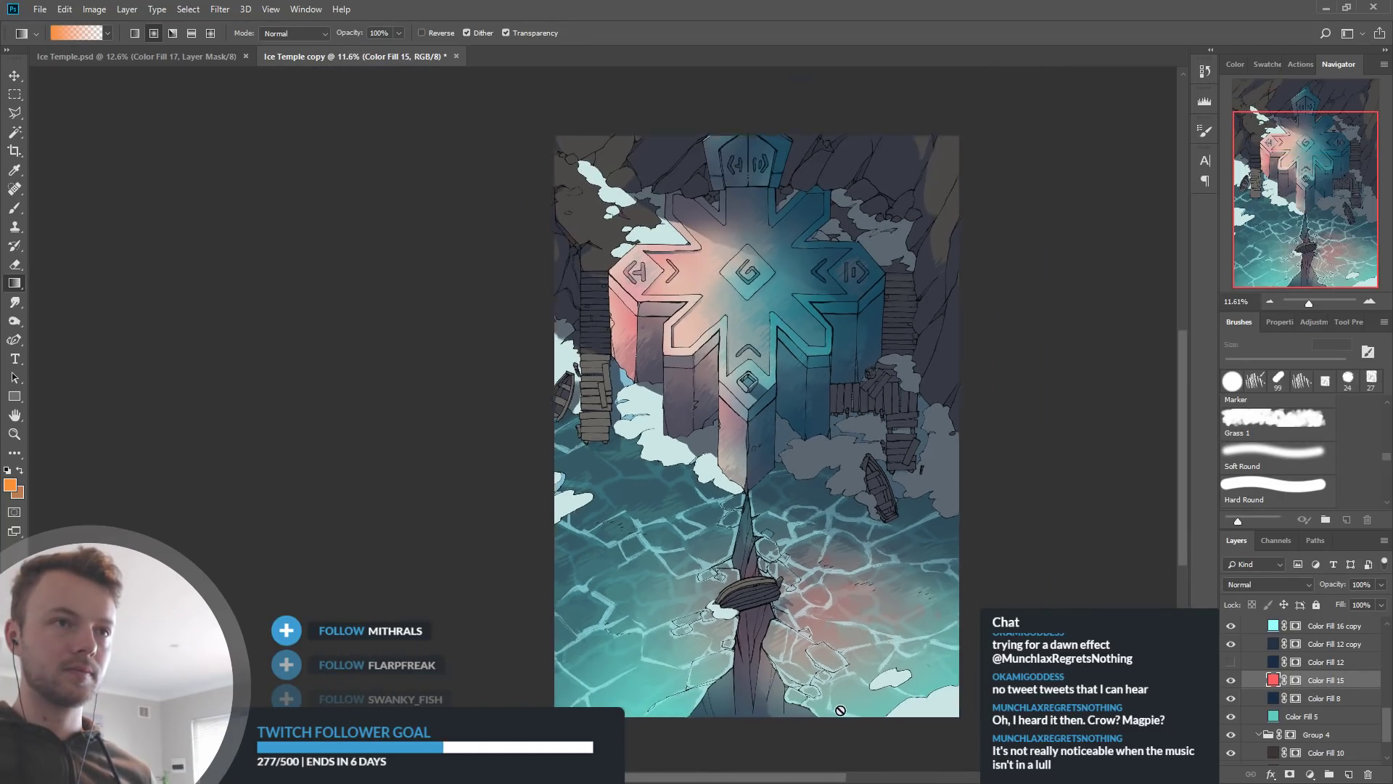
pyautogui.scroll(1, 726, 389)
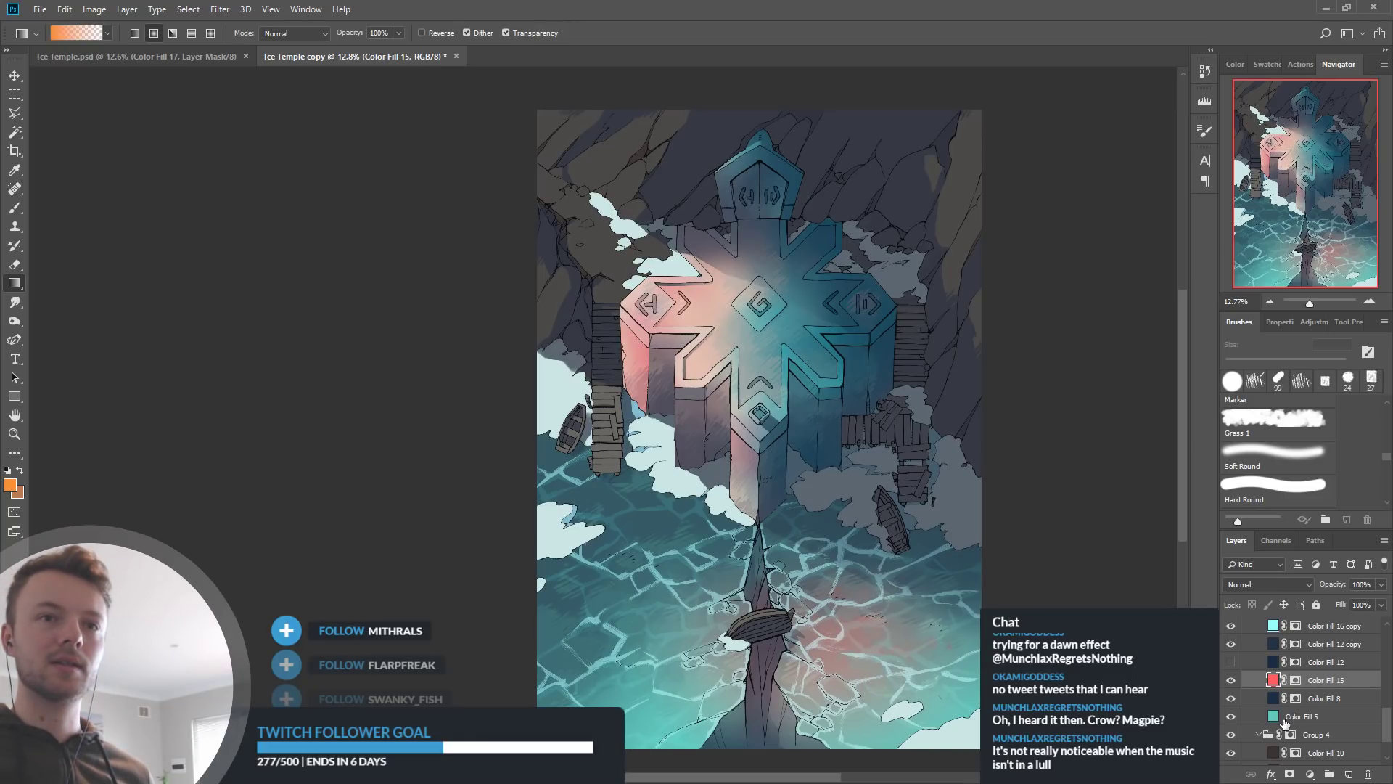
# Shift the water's base Color Fill 5 to a bluer, more muted teal
pyautogui.click(1276, 720)
pyautogui.press('i')
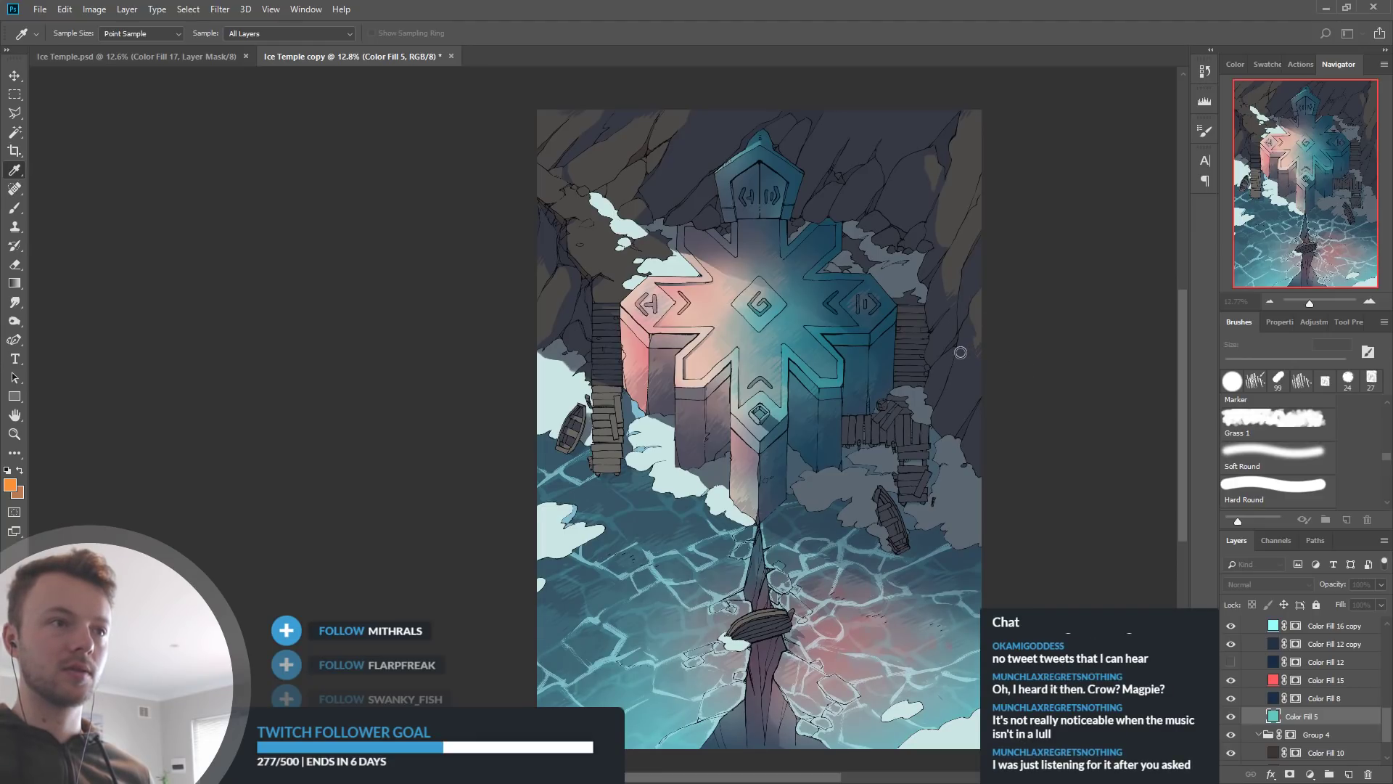
pyautogui.press('g')
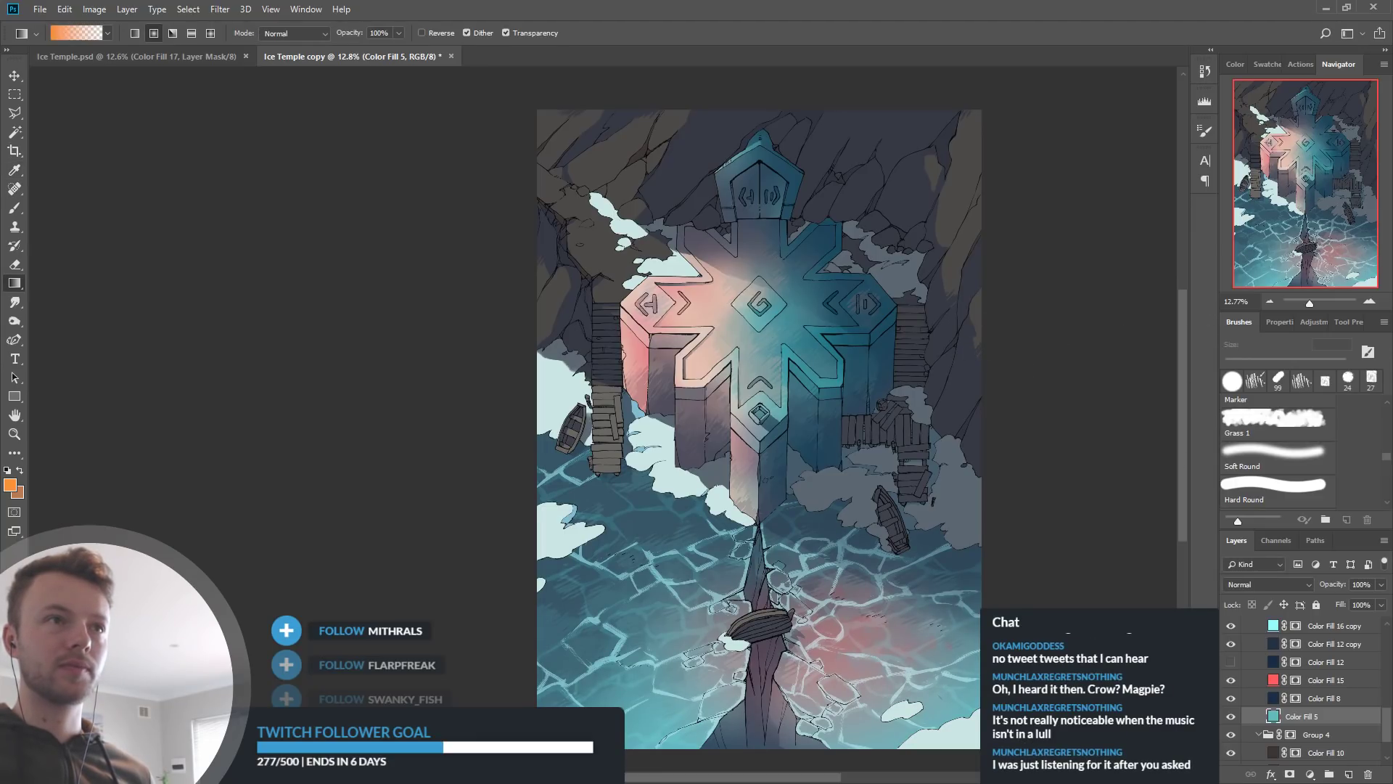
# Examine which layers tint the water and temple by toggling their visibility, including Color Fill 15 and Color Fill 13
pyautogui.scroll(-3, 1312, 716)
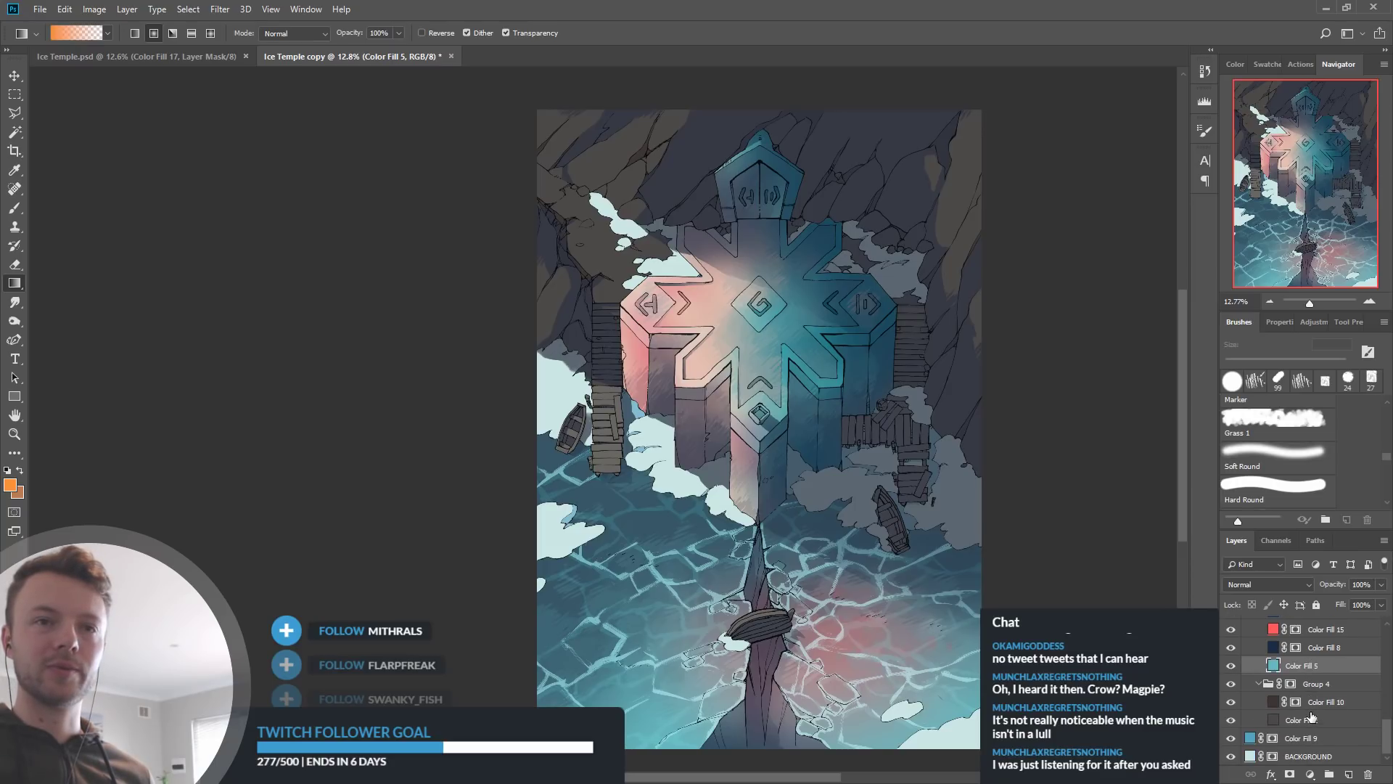
pyautogui.click(1231, 742)
pyautogui.click(1231, 741)
pyautogui.scroll(3, 1354, 701)
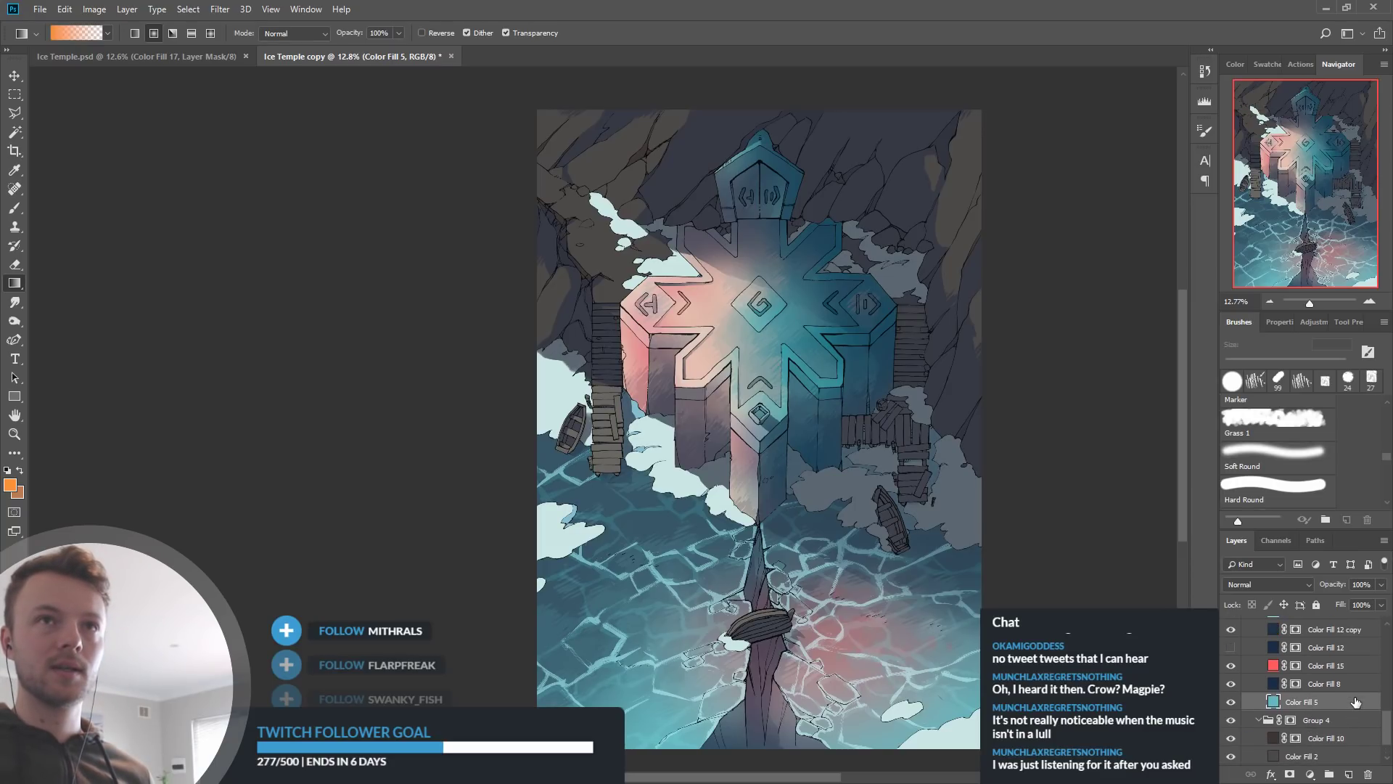
pyautogui.scroll(1, 1355, 700)
pyautogui.click(1234, 646)
pyautogui.click(1233, 646)
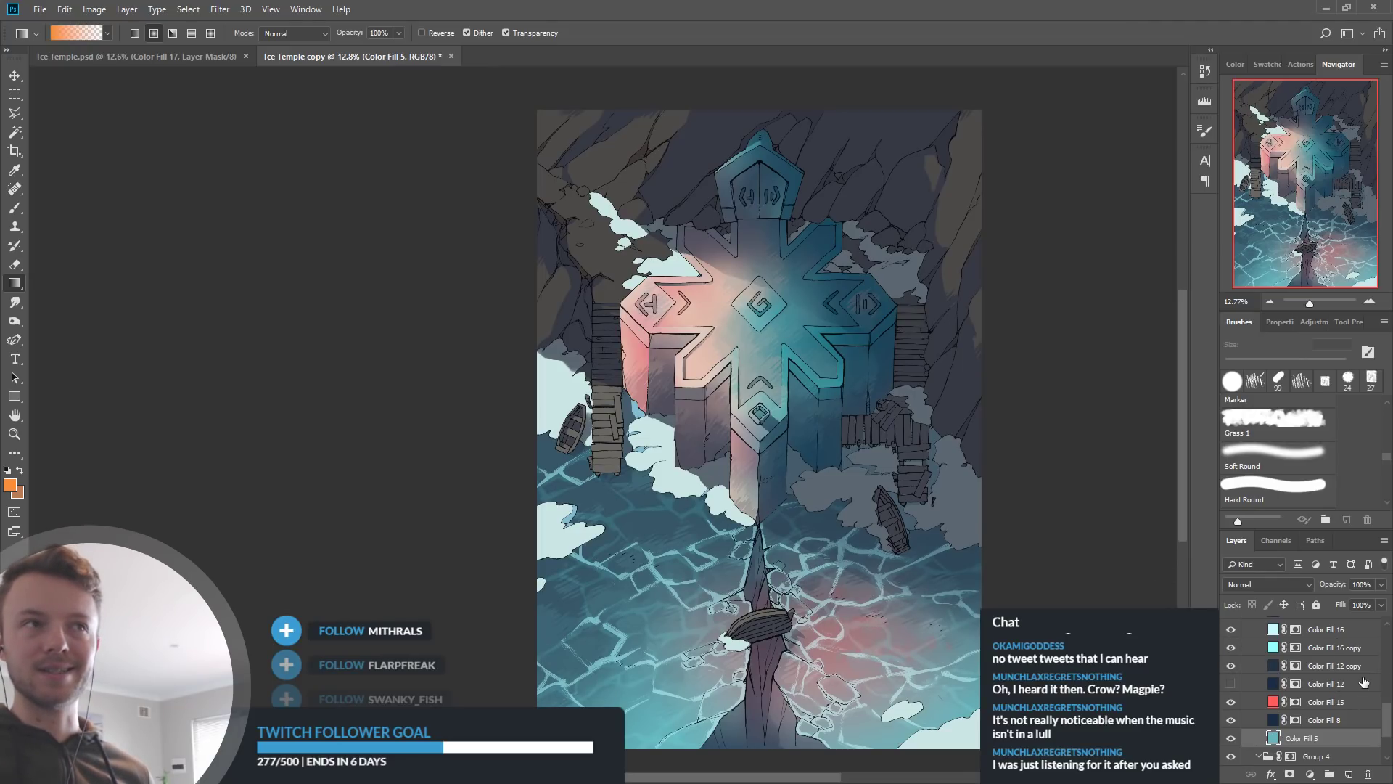
pyautogui.scroll(2, 1330, 668)
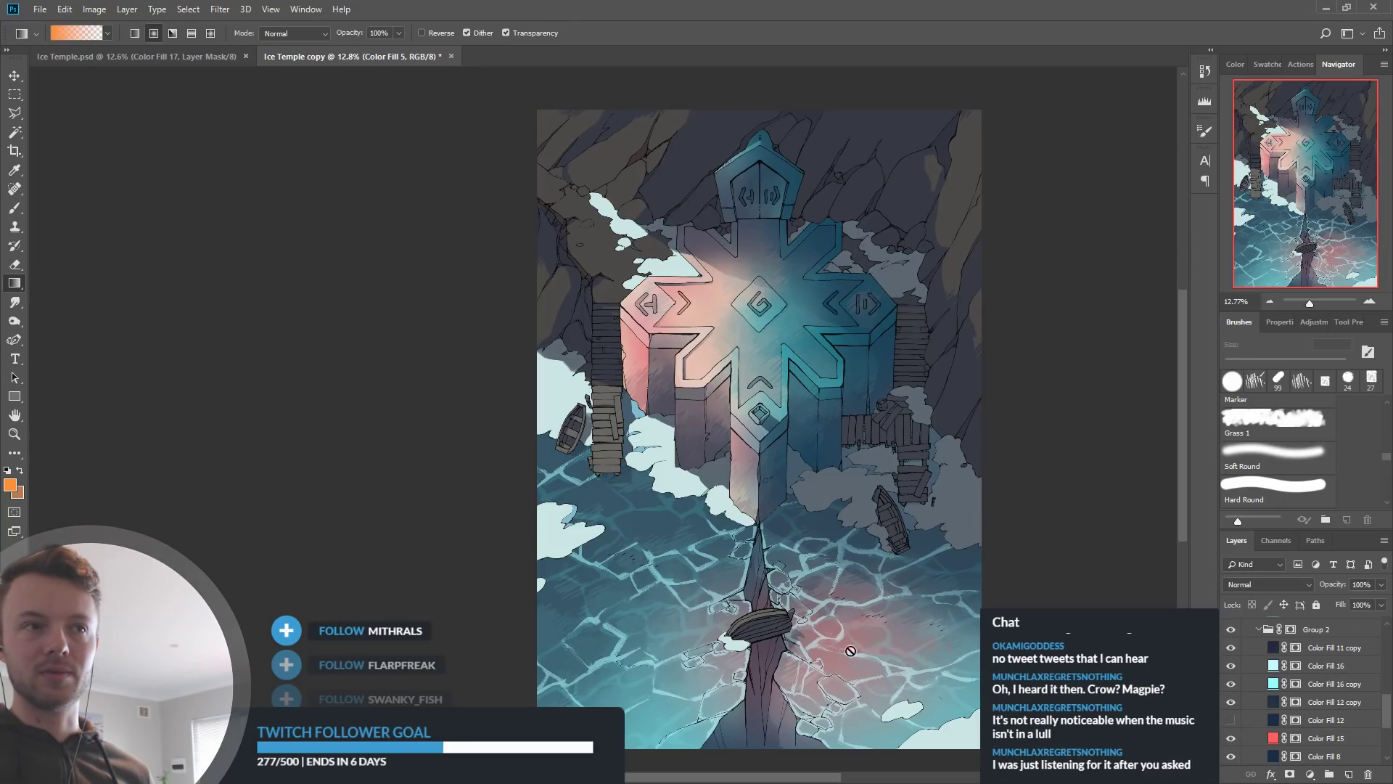
pyautogui.scroll(-3, 1335, 711)
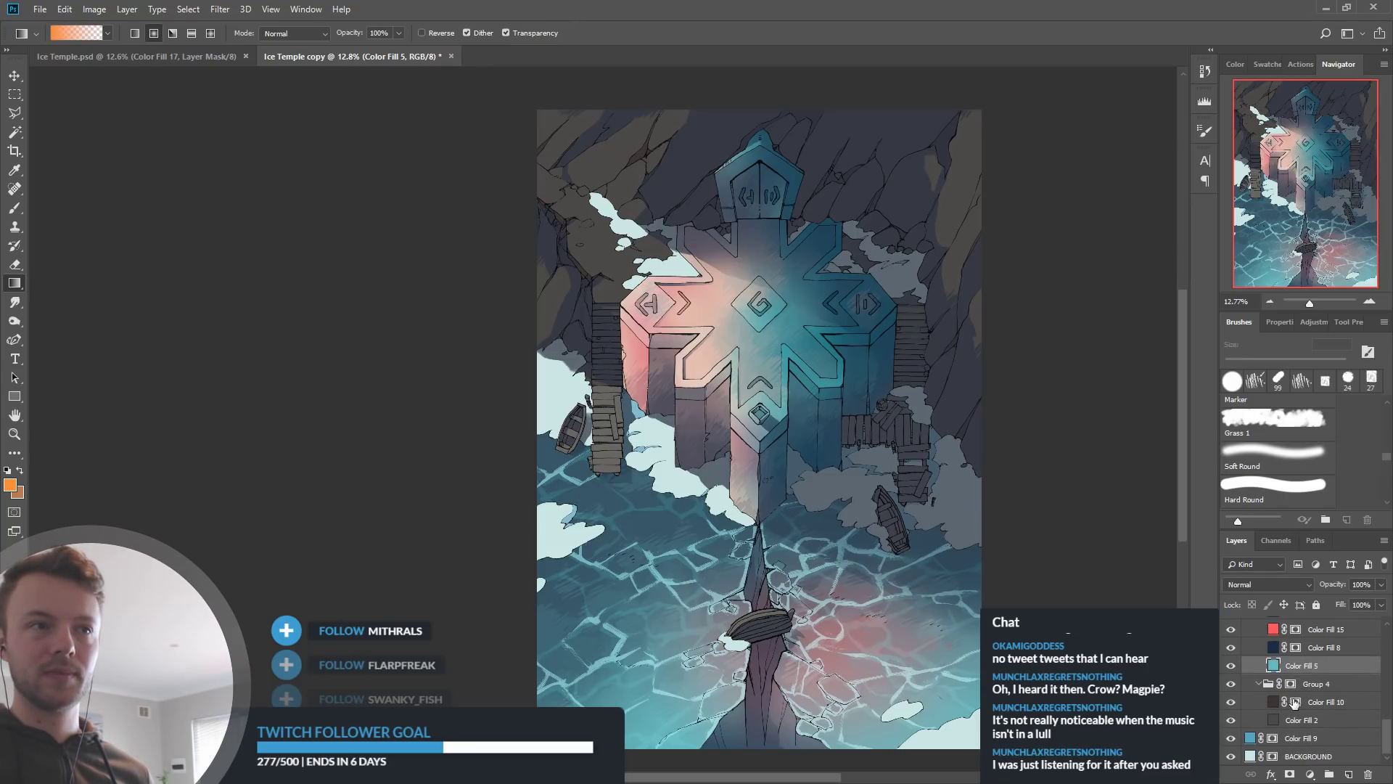
pyautogui.scroll(1, 1306, 686)
pyautogui.scroll(2, 1310, 682)
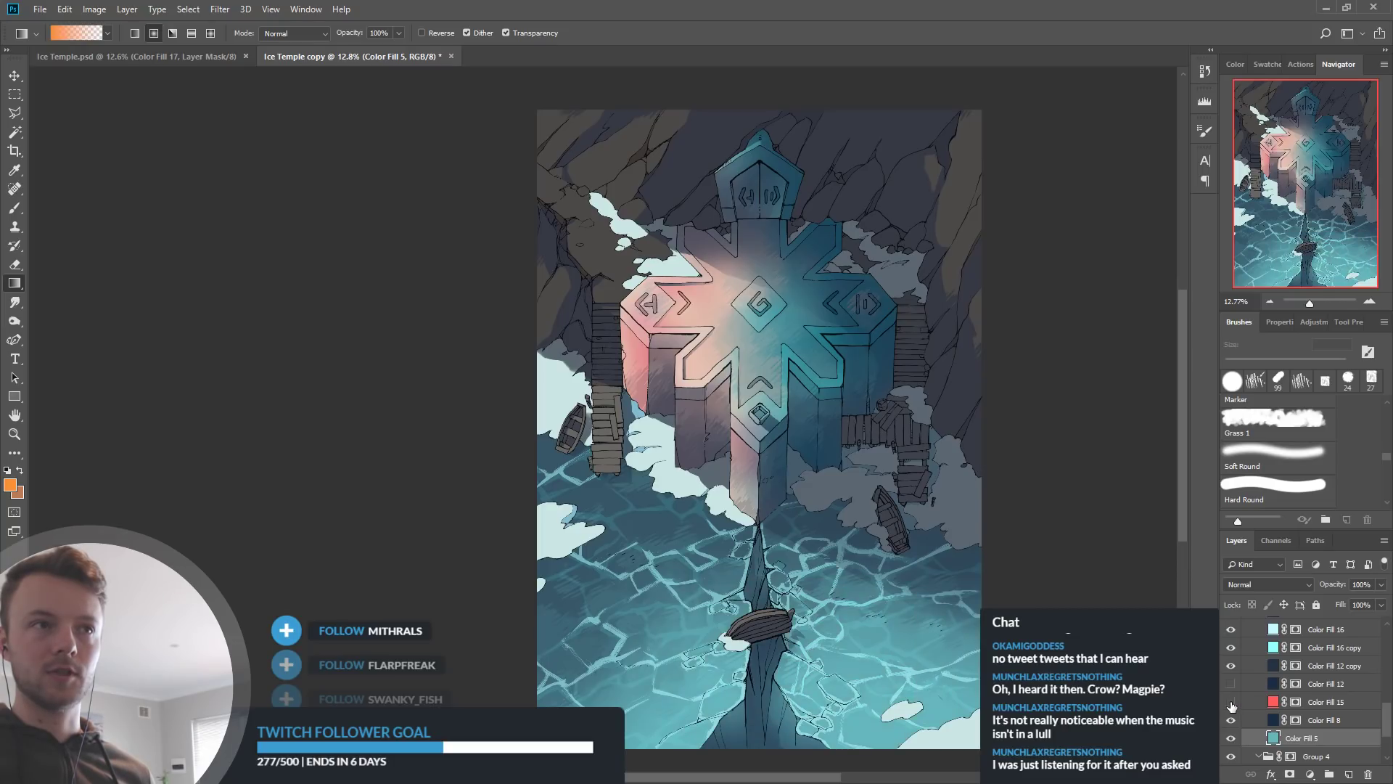
pyautogui.scroll(-5, 1299, 697)
pyautogui.click(1232, 683)
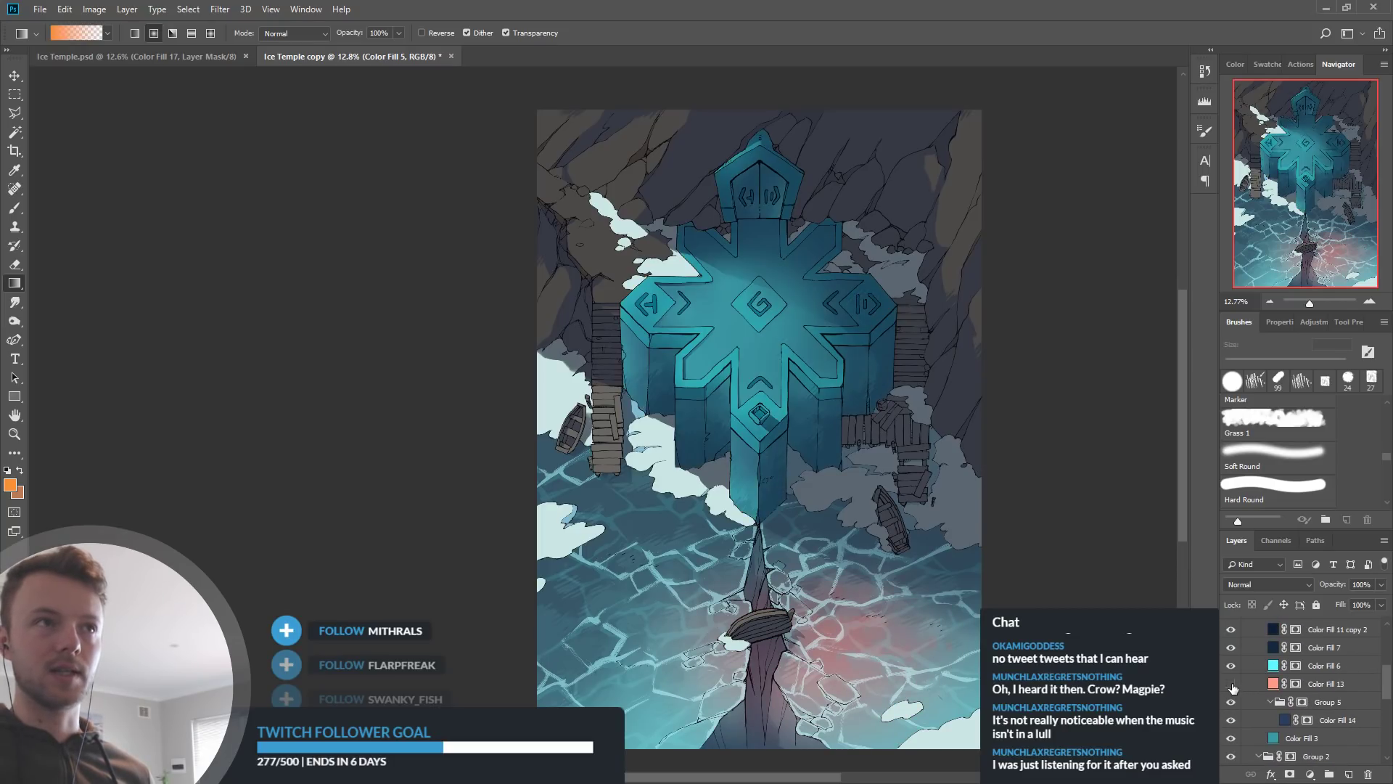
pyautogui.click(1232, 686)
# Recolor the temple's Color Fill 13 highlight to a muted, desaturated dusty pink that lets the teal dominate
pyautogui.click(1276, 686)
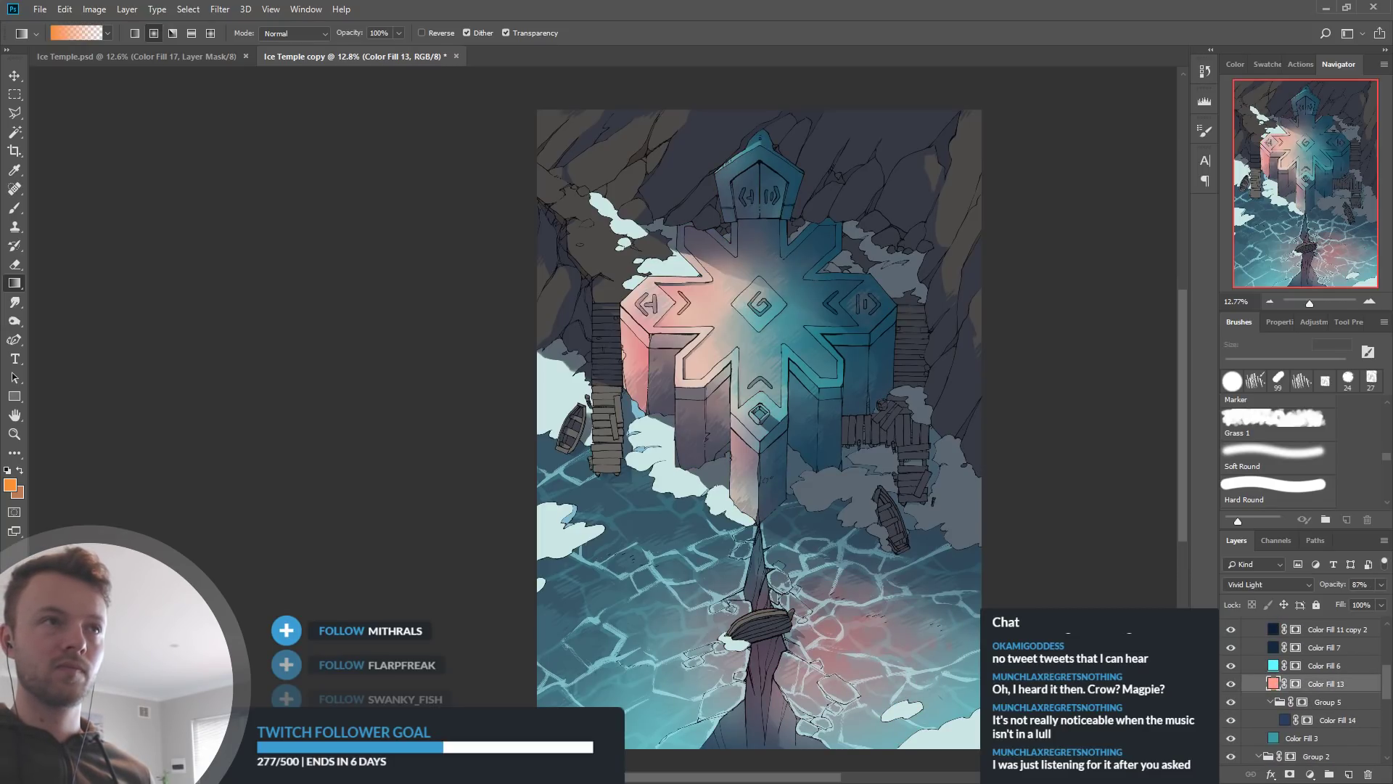
pyautogui.press('i')
pyautogui.moveTo(960, 341)
pyautogui.mouseDown()
pyautogui.moveTo(967, 331)
pyautogui.moveTo(939, 335)
pyautogui.mouseUp()
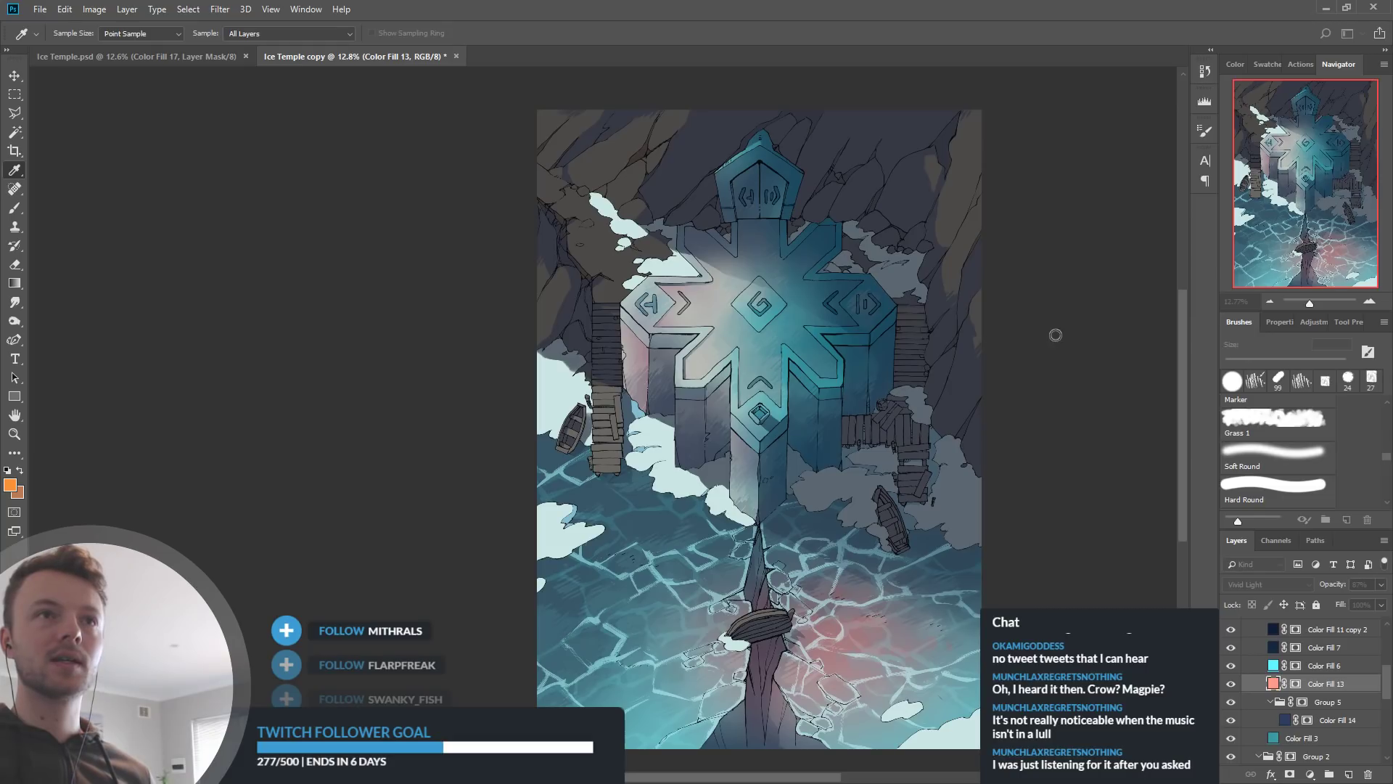
pyautogui.click(951, 316)
pyautogui.click(939, 320)
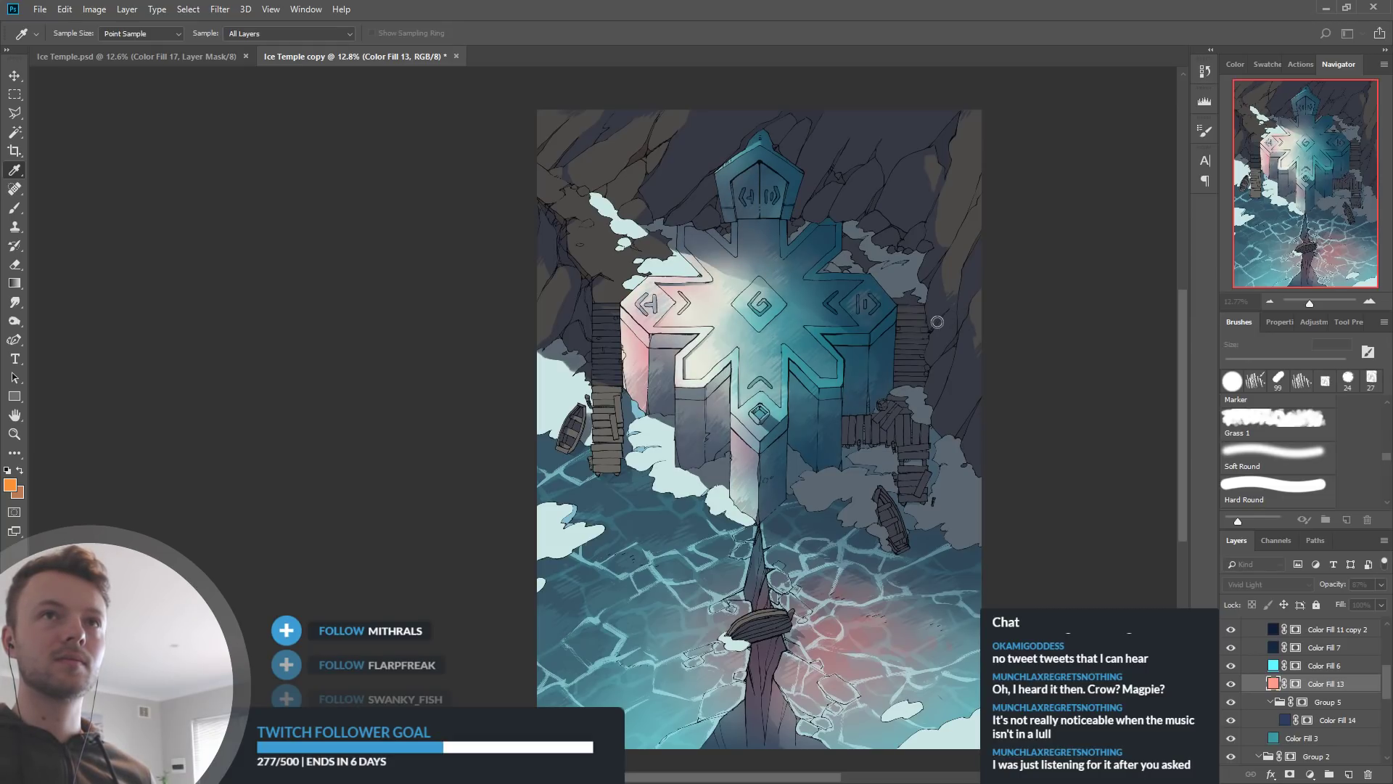
pyautogui.click(952, 333)
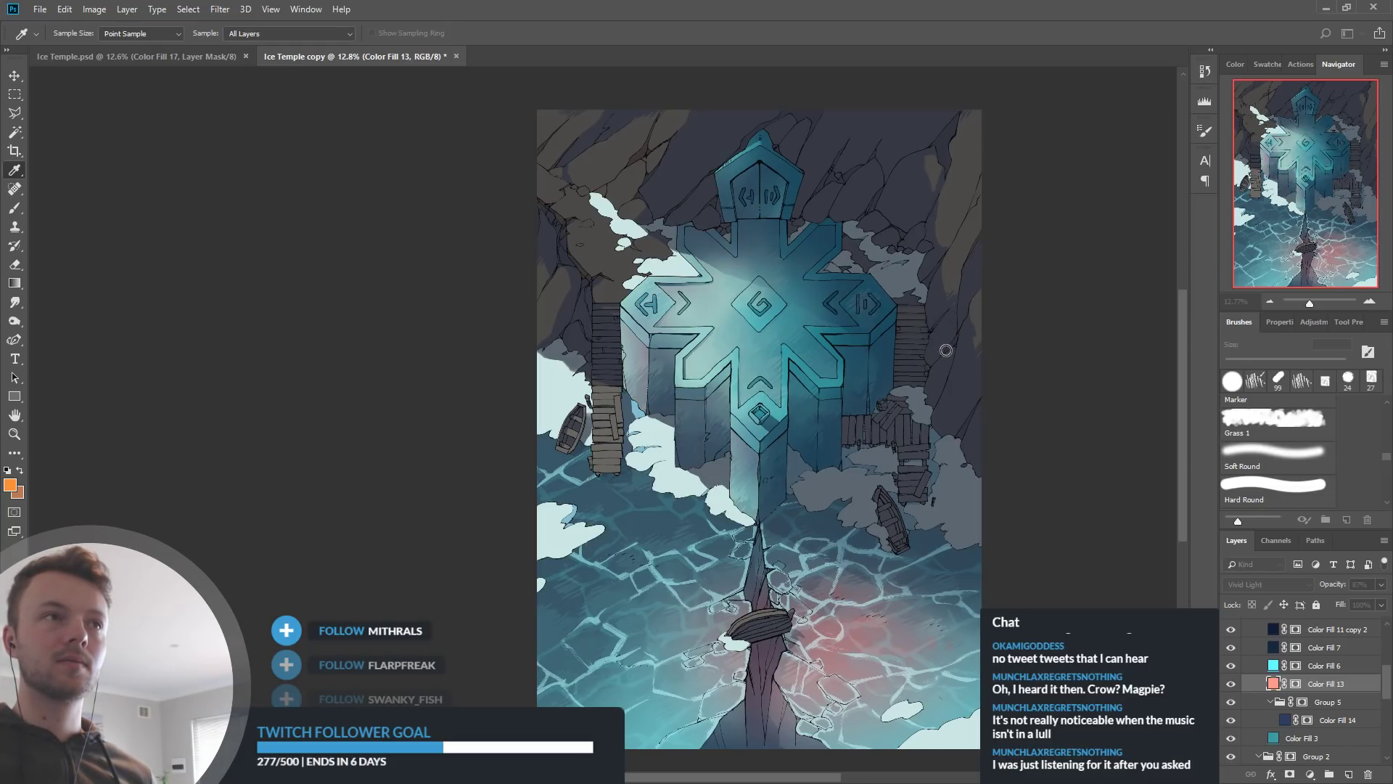
pyautogui.click(953, 353)
pyautogui.click(945, 348)
pyautogui.click(943, 338)
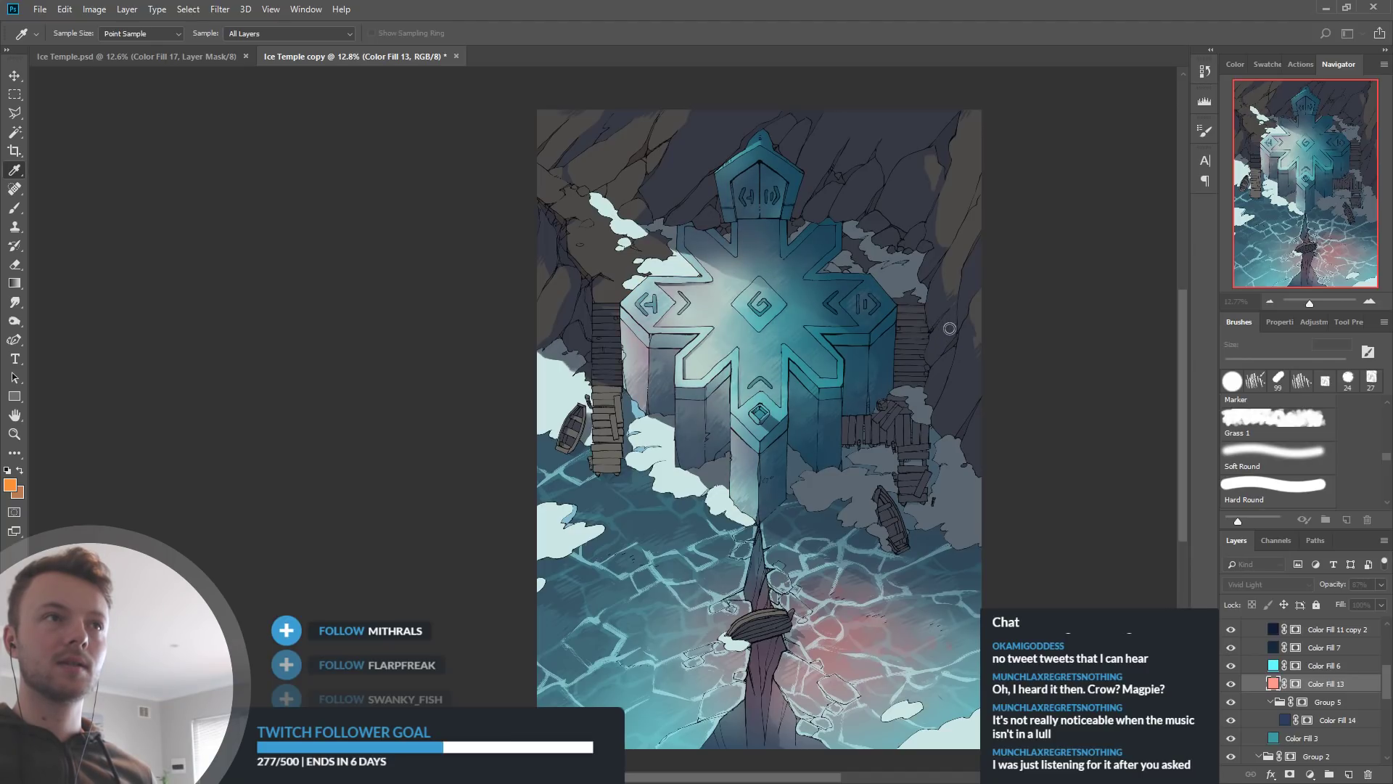
pyautogui.click(948, 330)
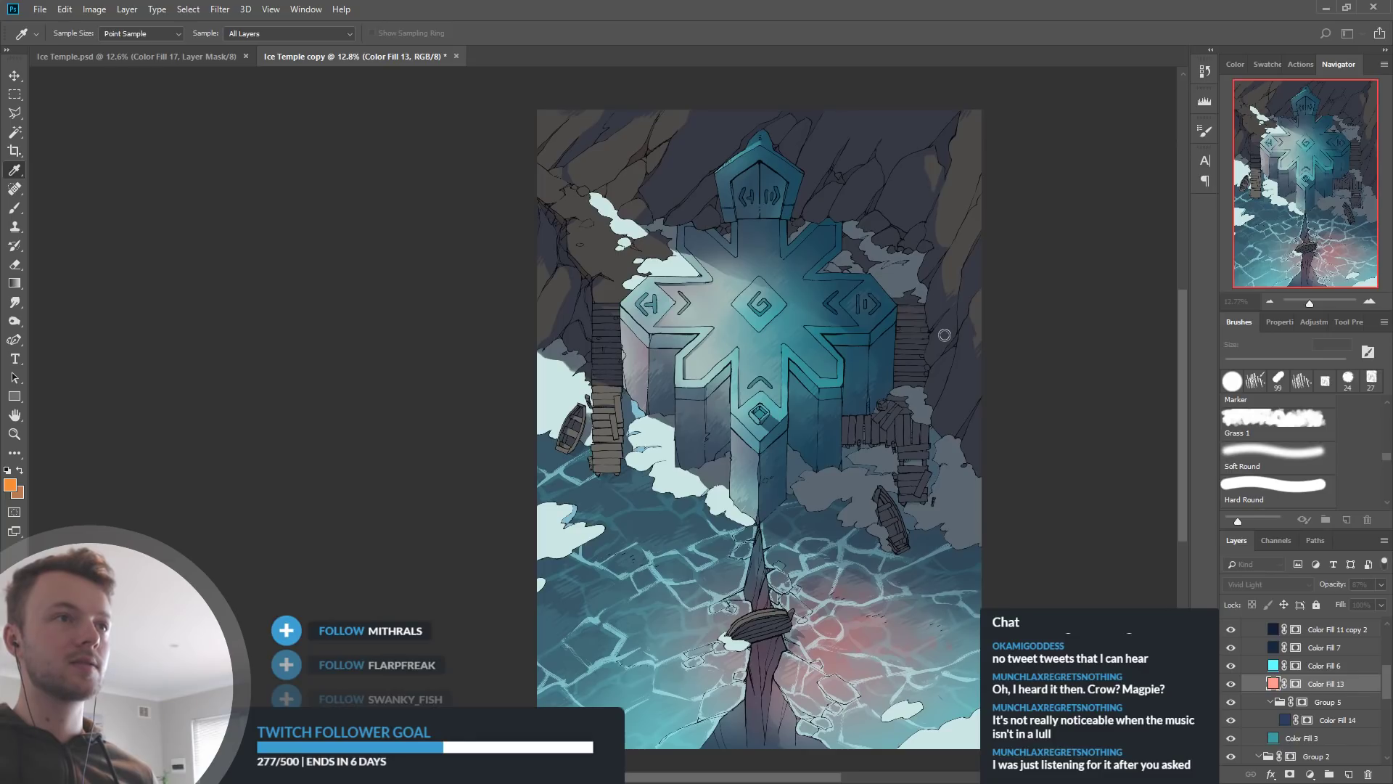
pyautogui.press('g')
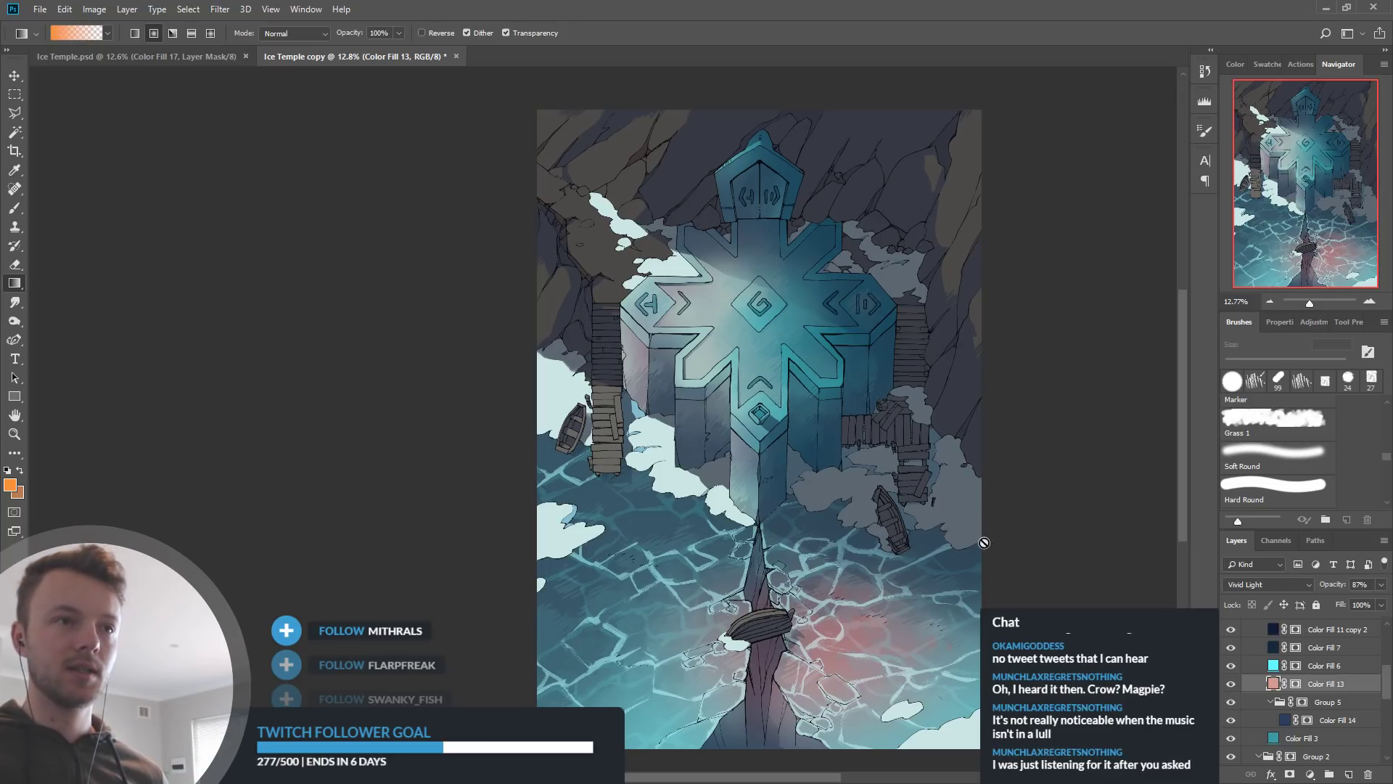
pyautogui.scroll(-5, 1319, 698)
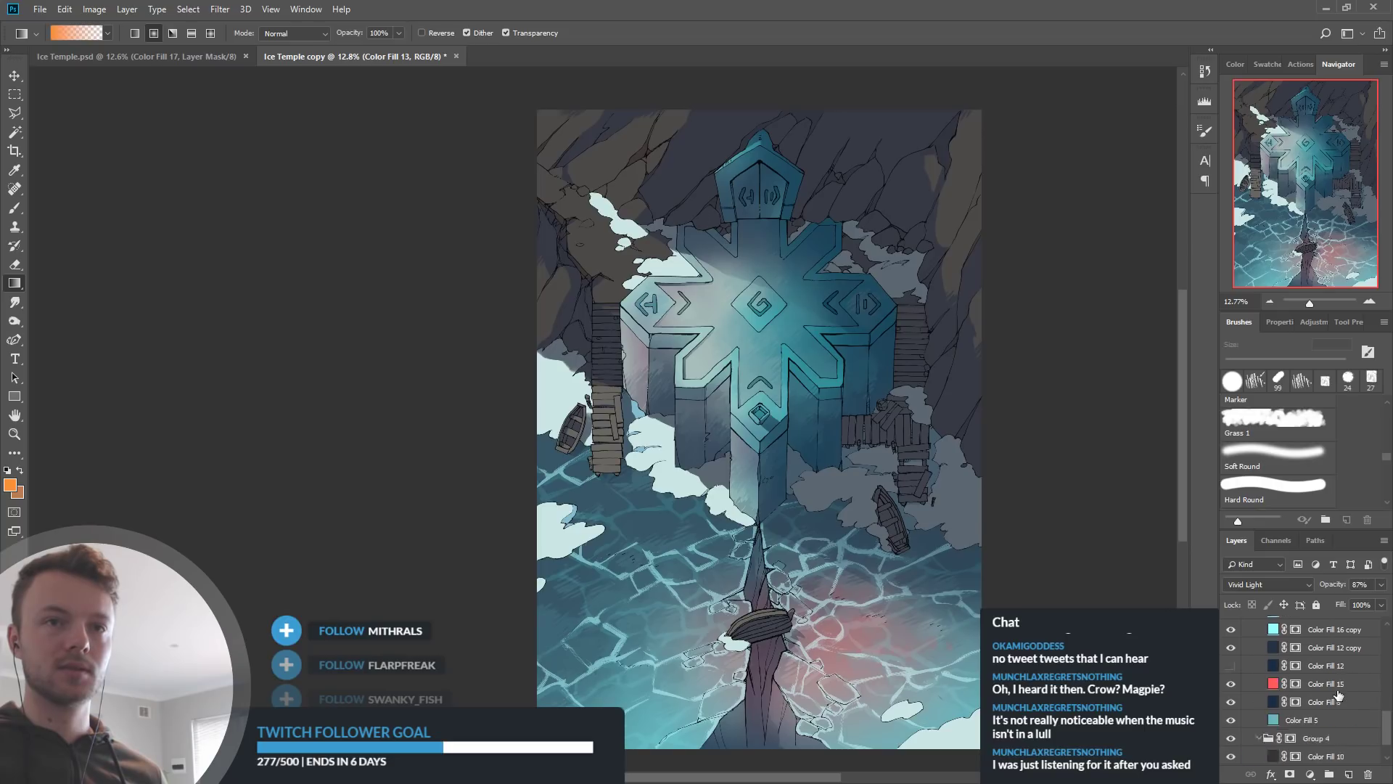
# Recolor the rocks' base Color Fill 2 to a lighter, warmer brown and compare it with the previous color
pyautogui.click(1231, 720)
pyautogui.click(1232, 720)
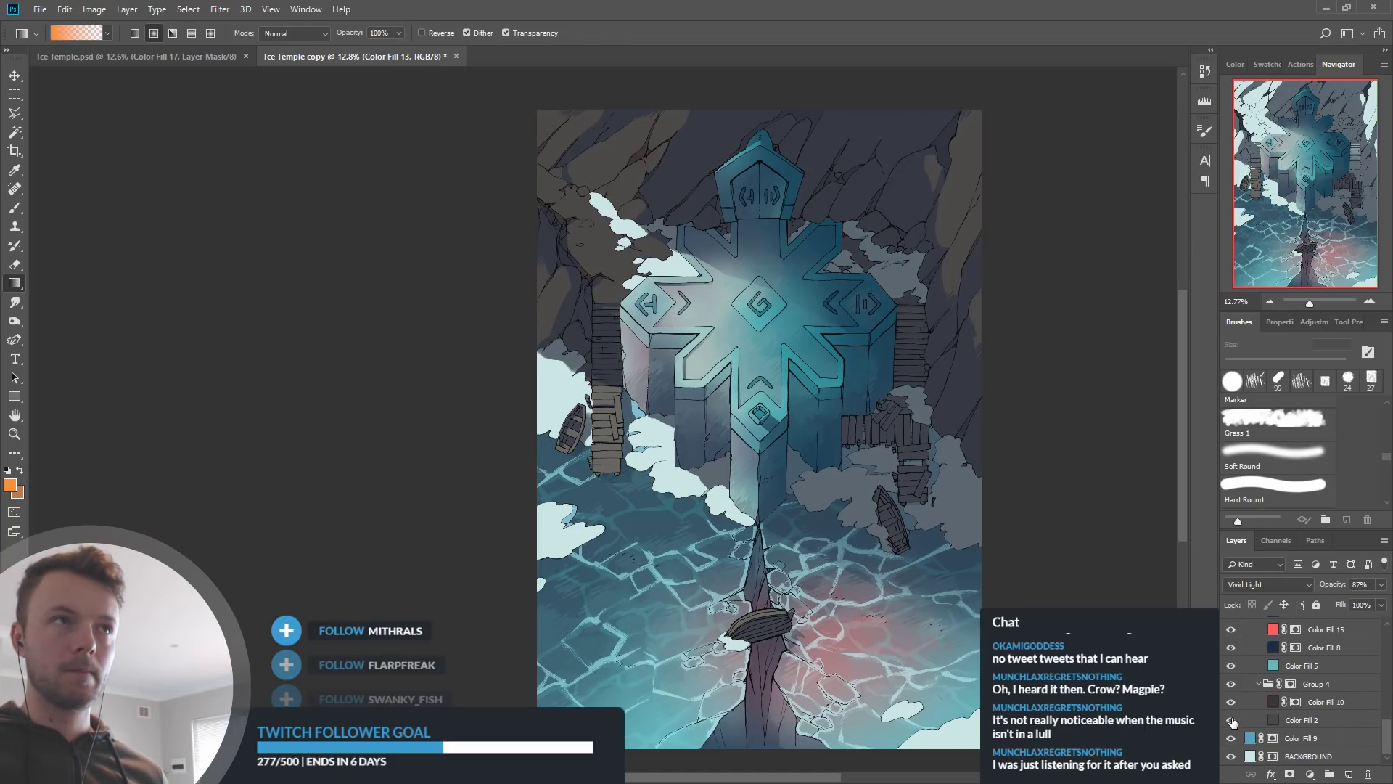
pyautogui.click(1276, 722)
pyautogui.press('i')
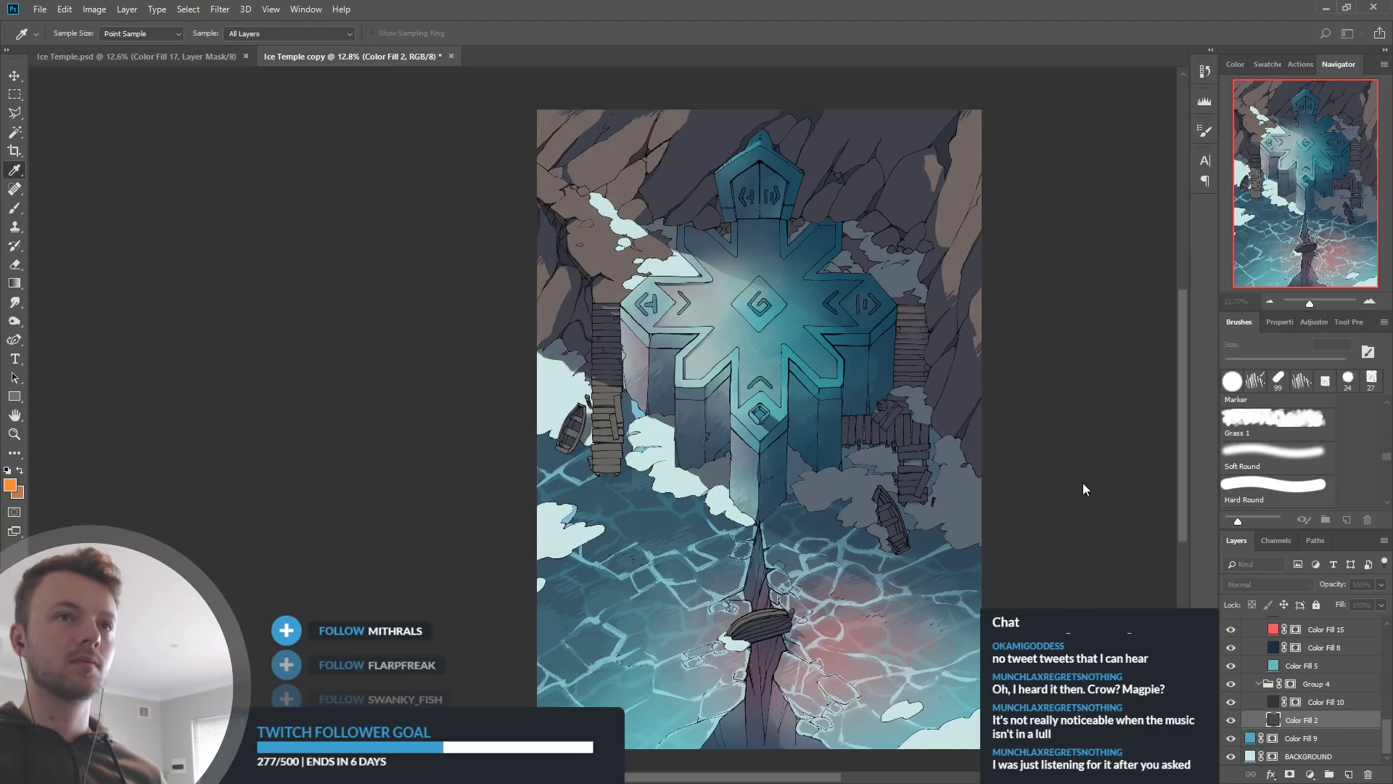
pyautogui.press('g')
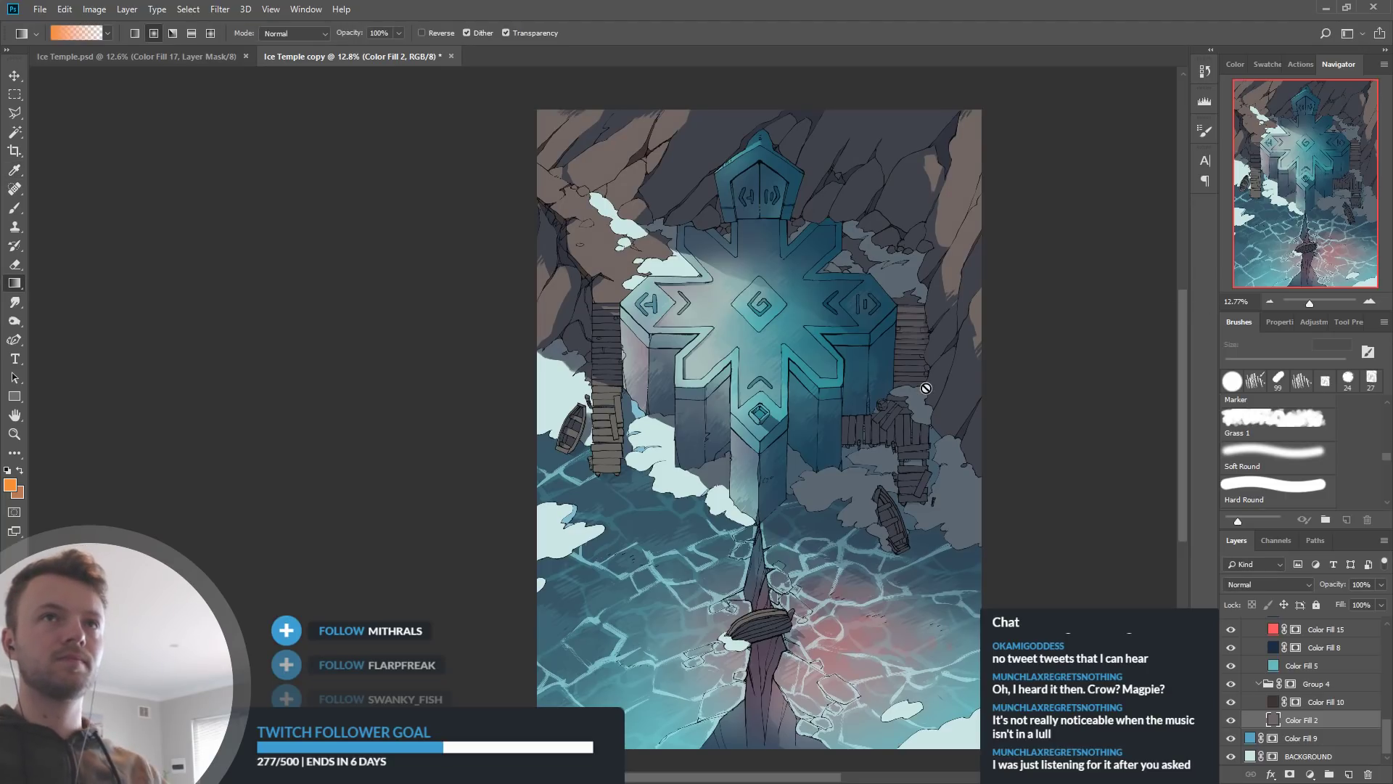
pyautogui.moveTo(920, 392); pyautogui.dragTo(926, 387)
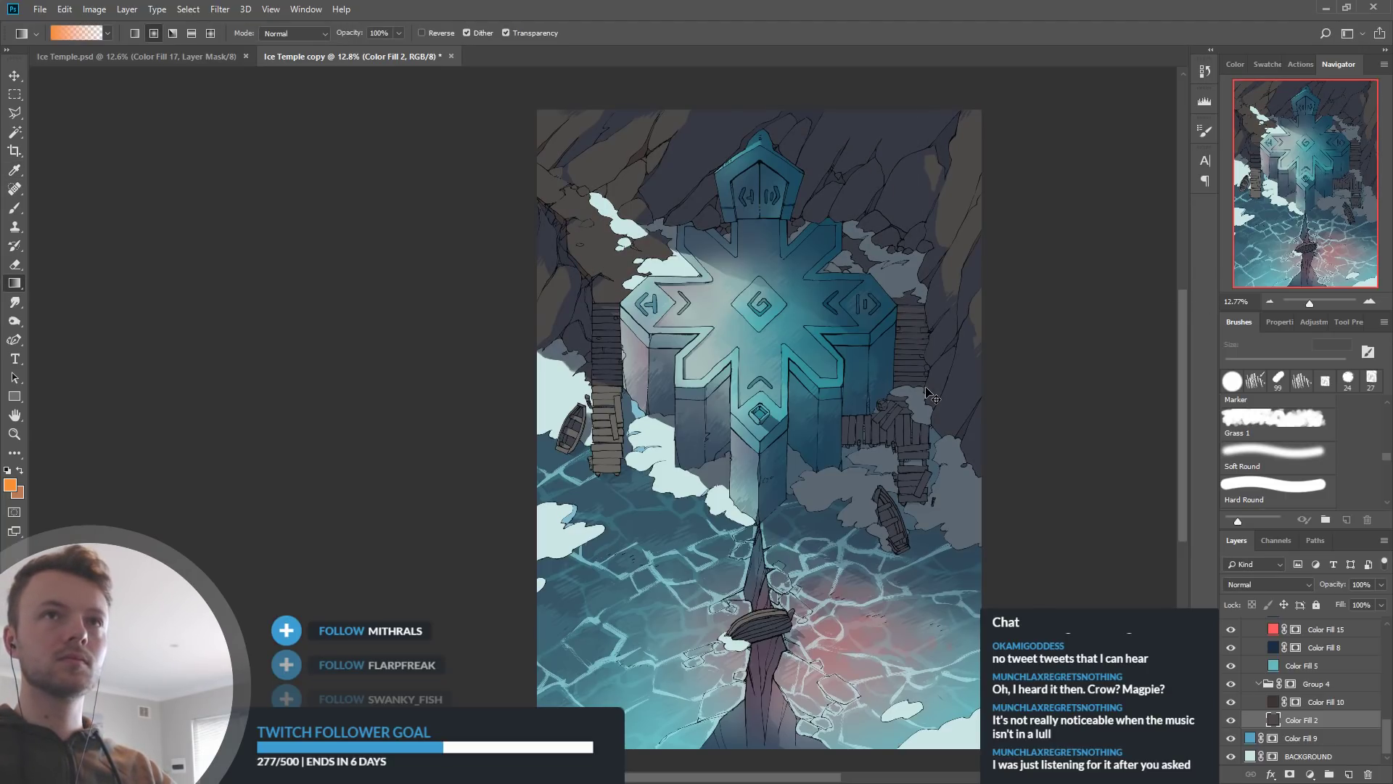
pyautogui.hotkey('ctrl', 'z')
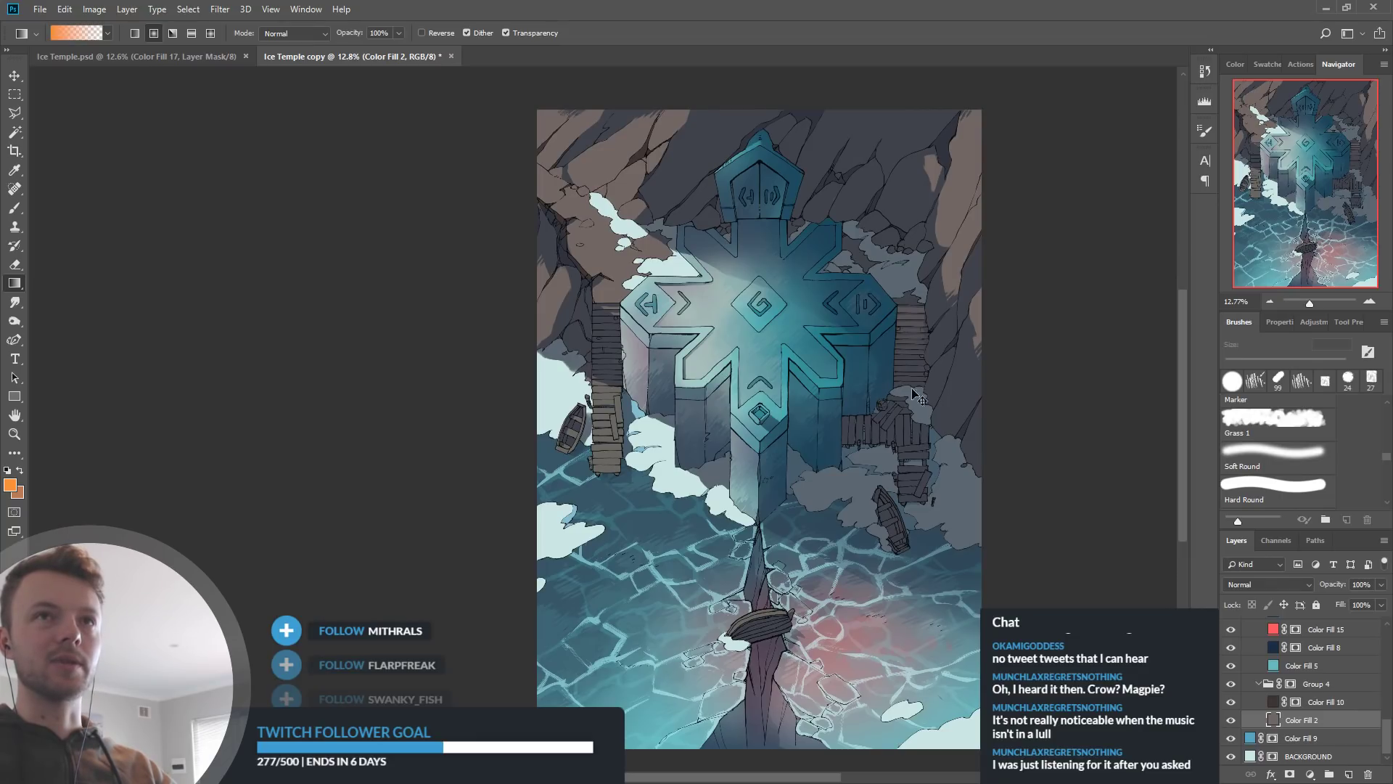
pyautogui.hotkey('ctrl', 'shift', 'z')
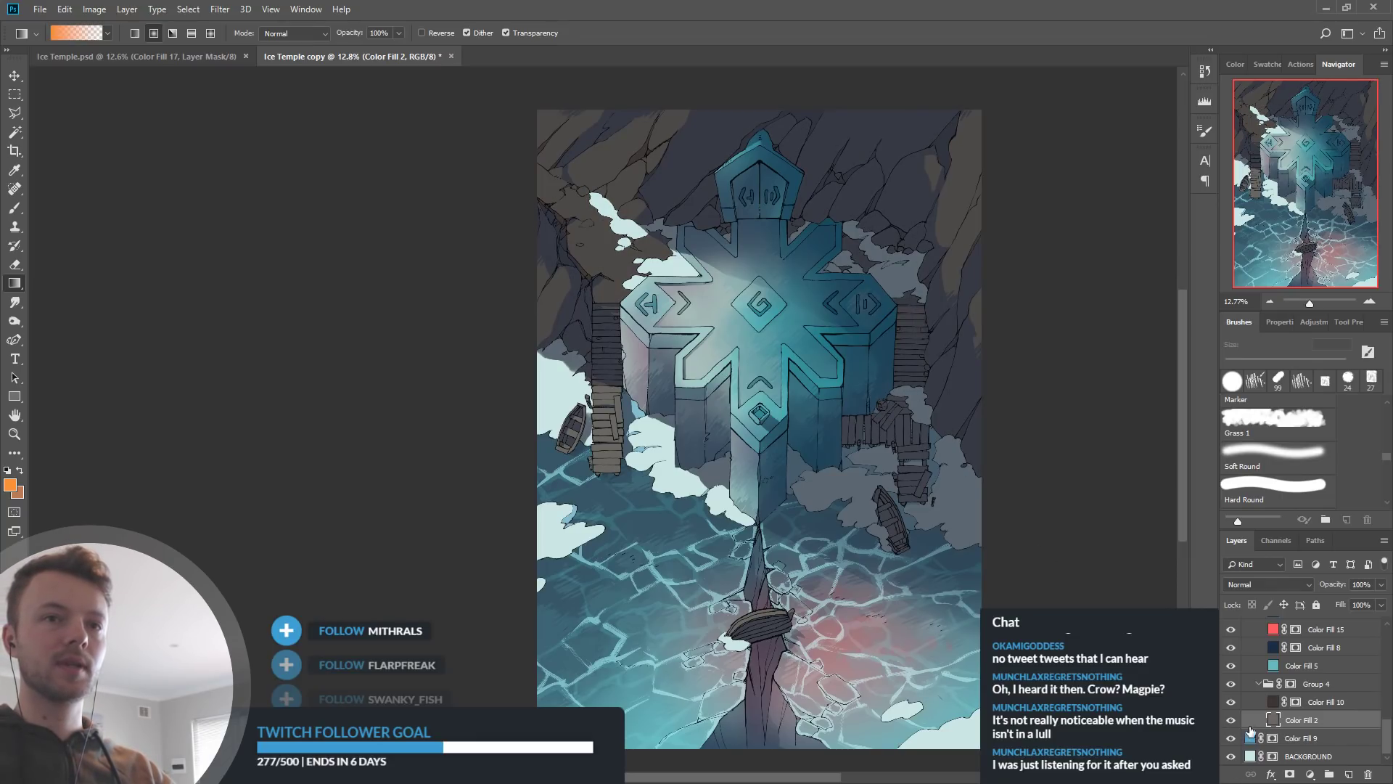
pyautogui.hotkey('ctrl', 'z')
# Refine the rocks' Color Fill 2 to a richer reddish brown and check the layer's effect by toggling it
pyautogui.press('i')
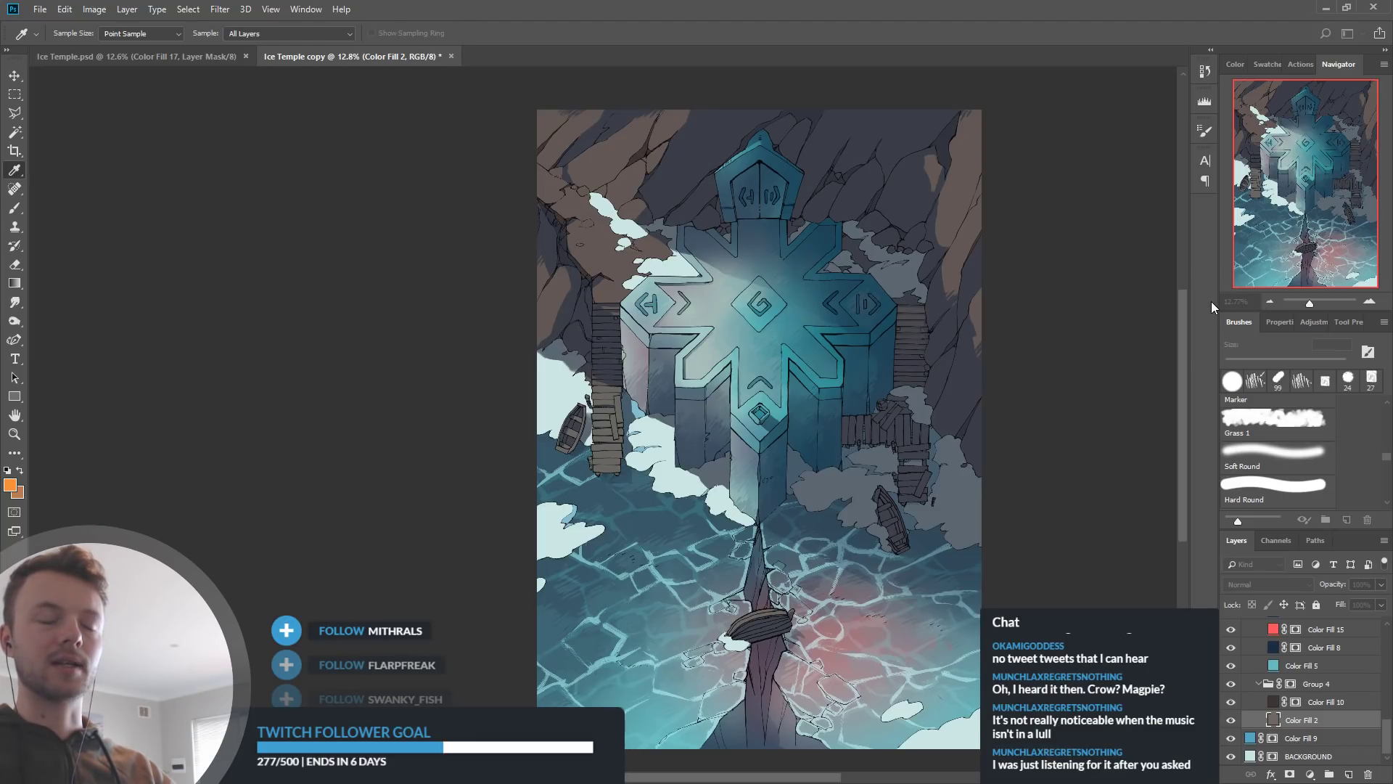
pyautogui.press('g')
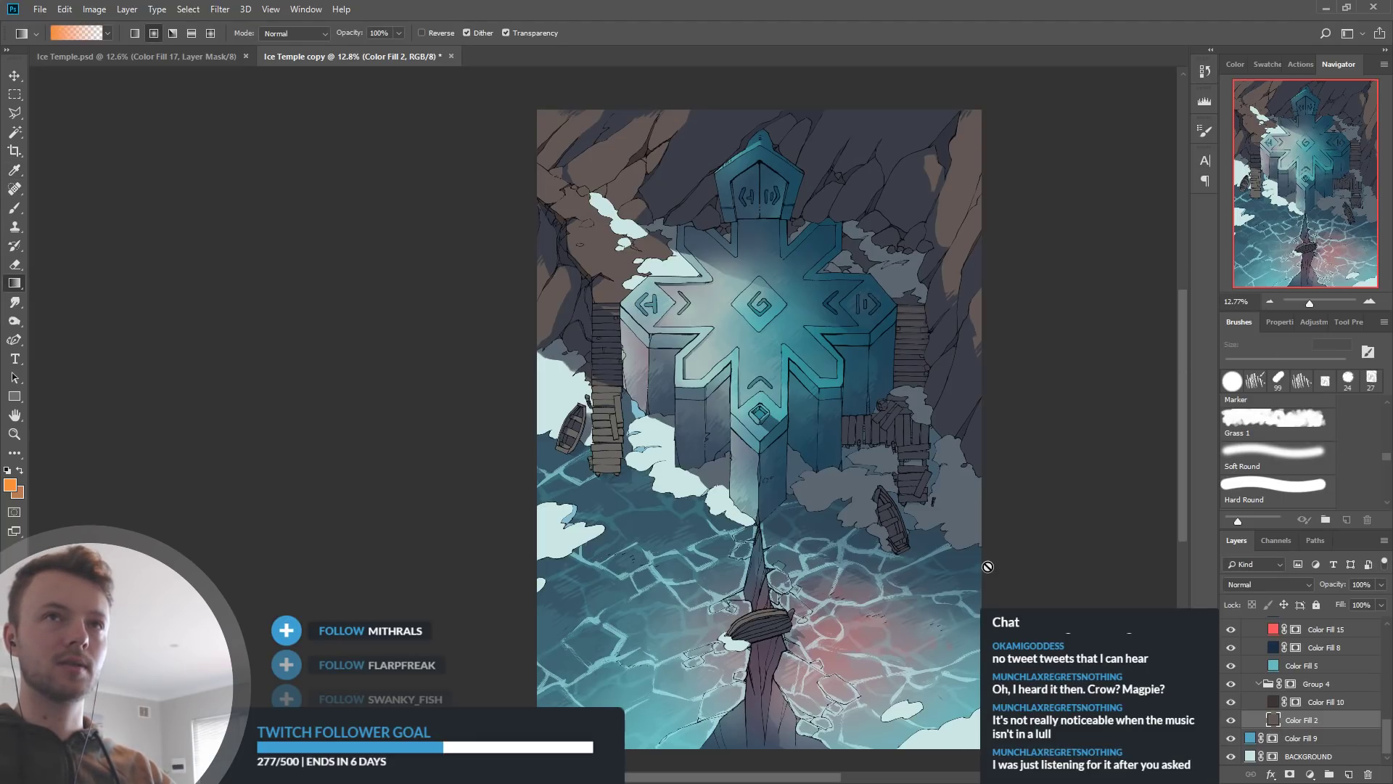
pyautogui.click(1232, 720)
pyautogui.click(1232, 720)
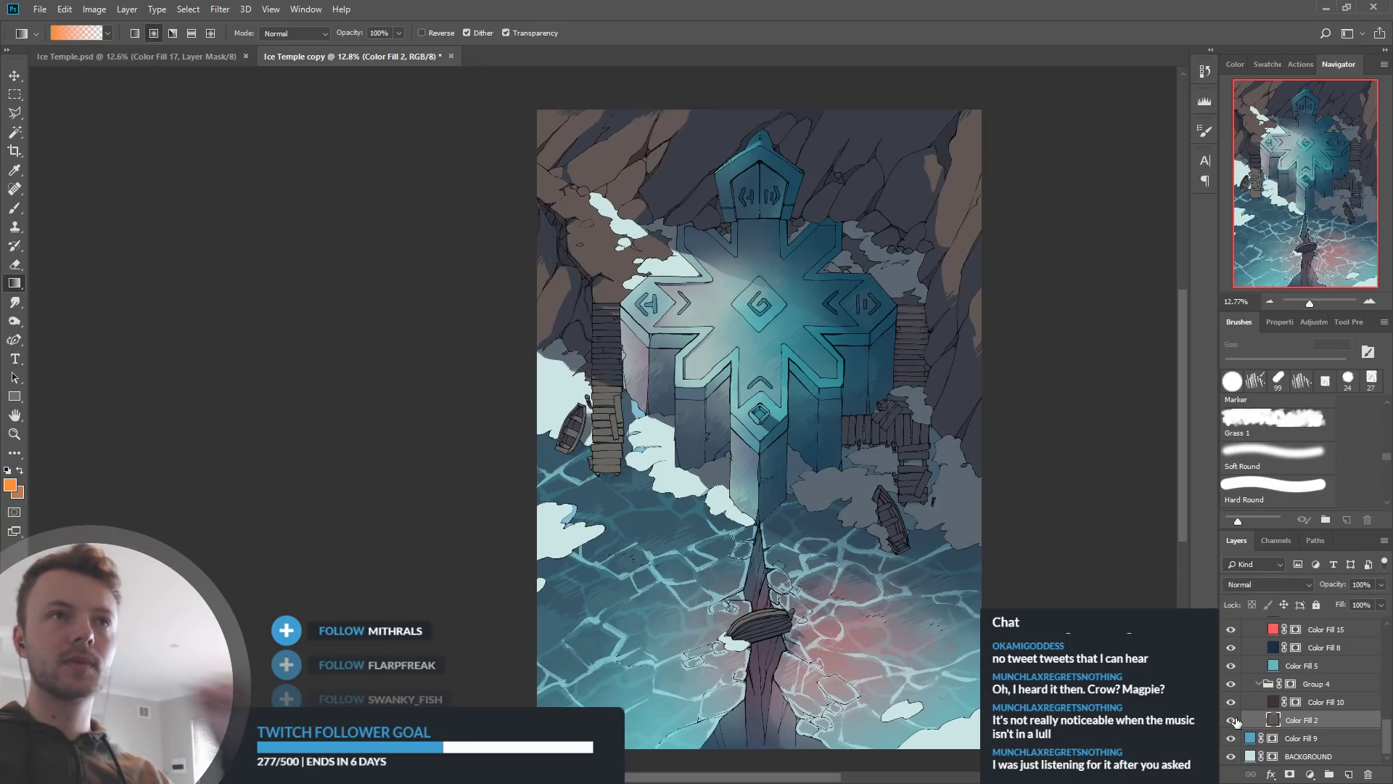
# Adjust the rock shadow Color Fill 10 to a dark, warm grey
pyautogui.click(1274, 700)
pyautogui.press('i')
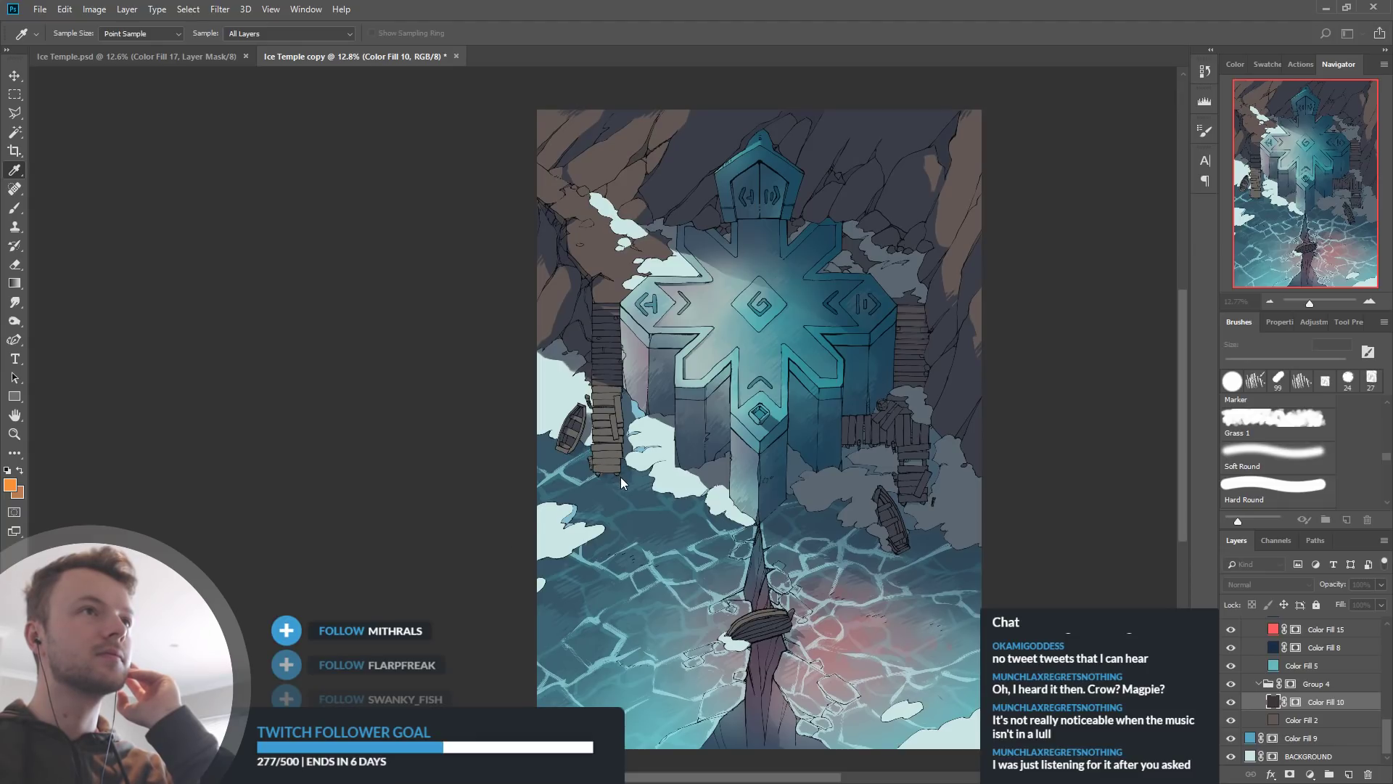
pyautogui.press('g')
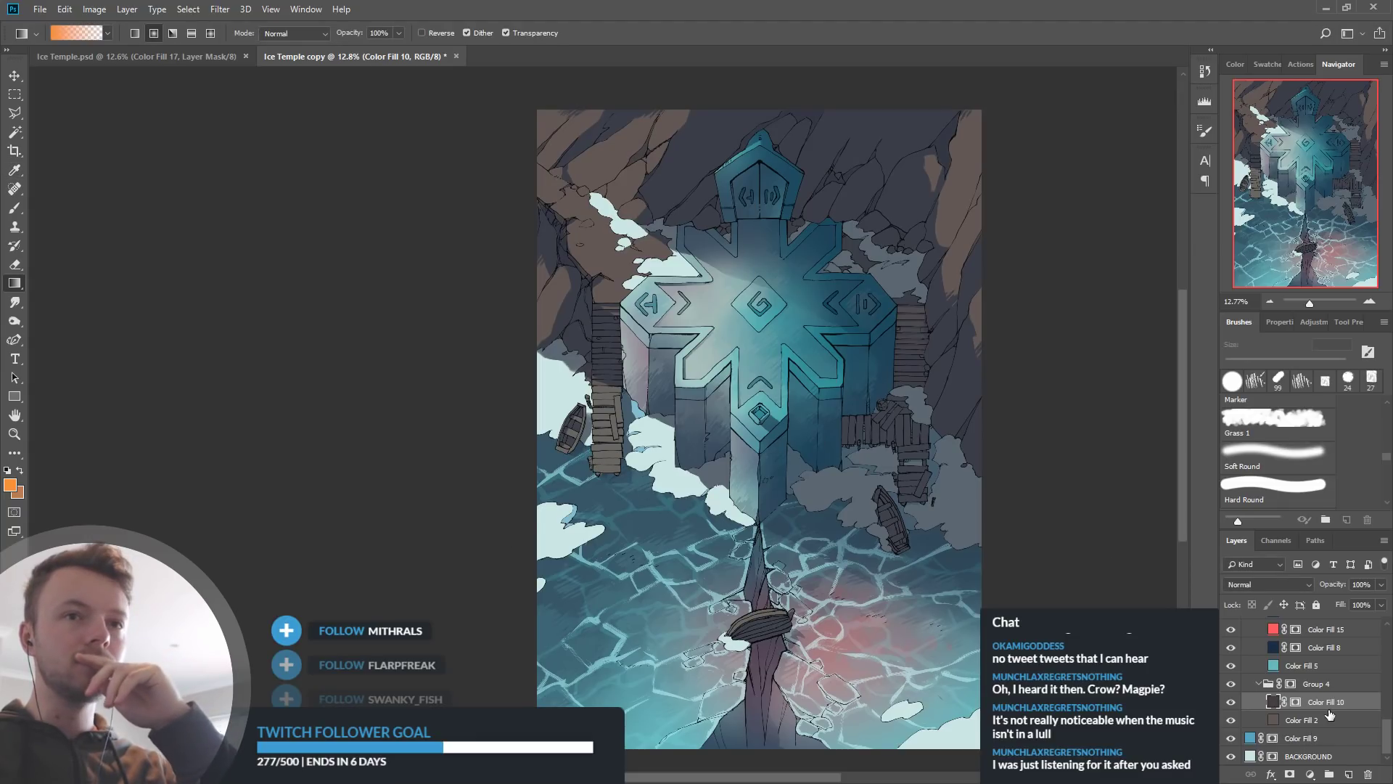
# Show the Color Fill 17 overlay in Group 3 and recolor it to pink, after checking Color Fill 11's effect
pyautogui.scroll(5, 1328, 719)
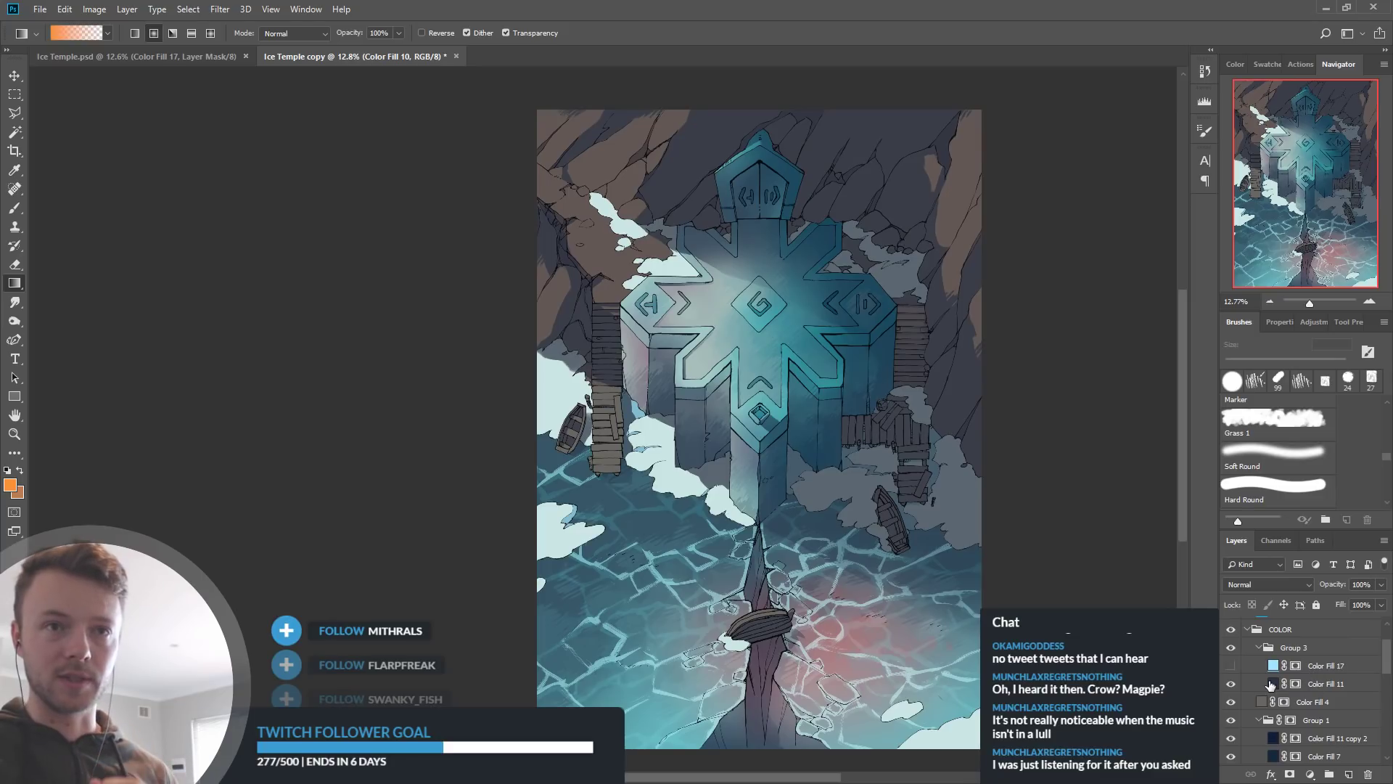
pyautogui.click(1231, 684)
pyautogui.click(1231, 684)
pyautogui.click(1230, 665)
pyautogui.click(1274, 666)
pyautogui.press('i')
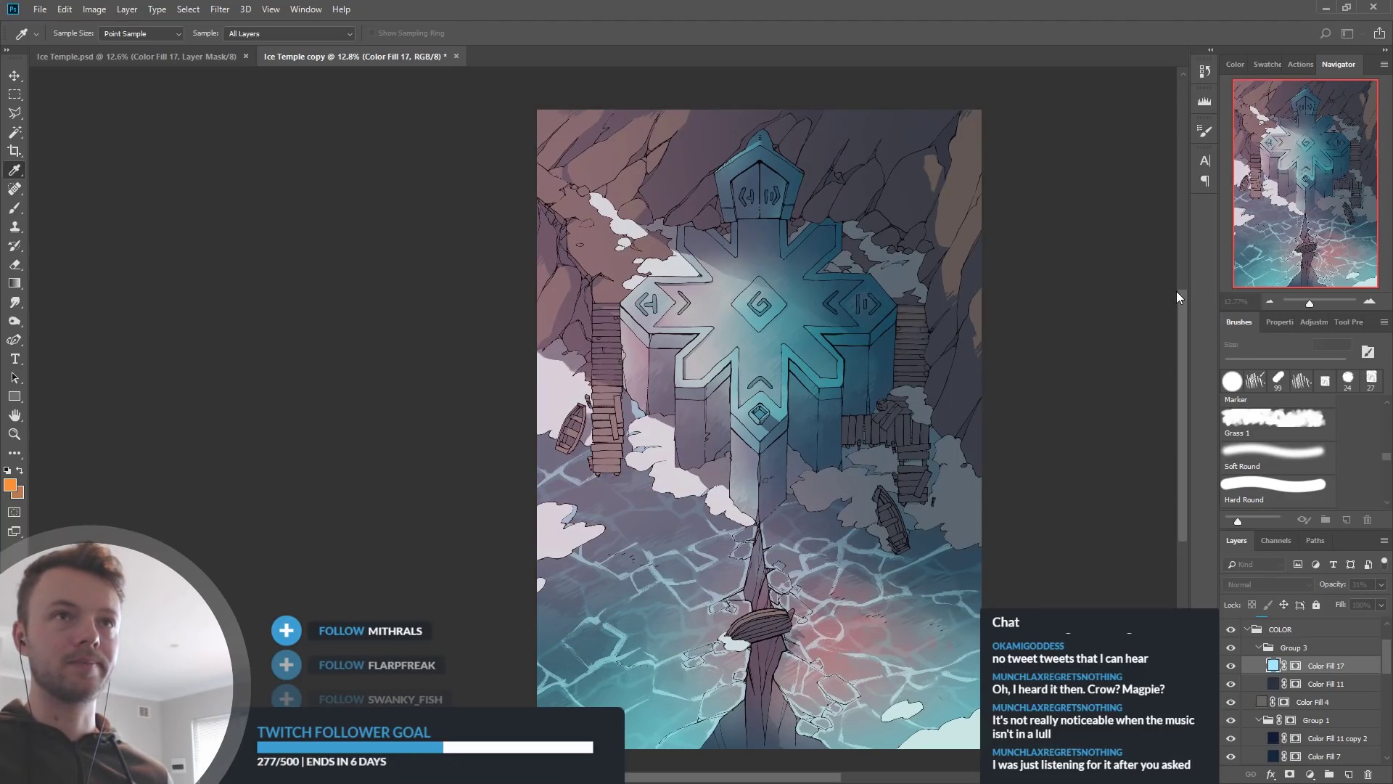
pyautogui.click(1286, 312)
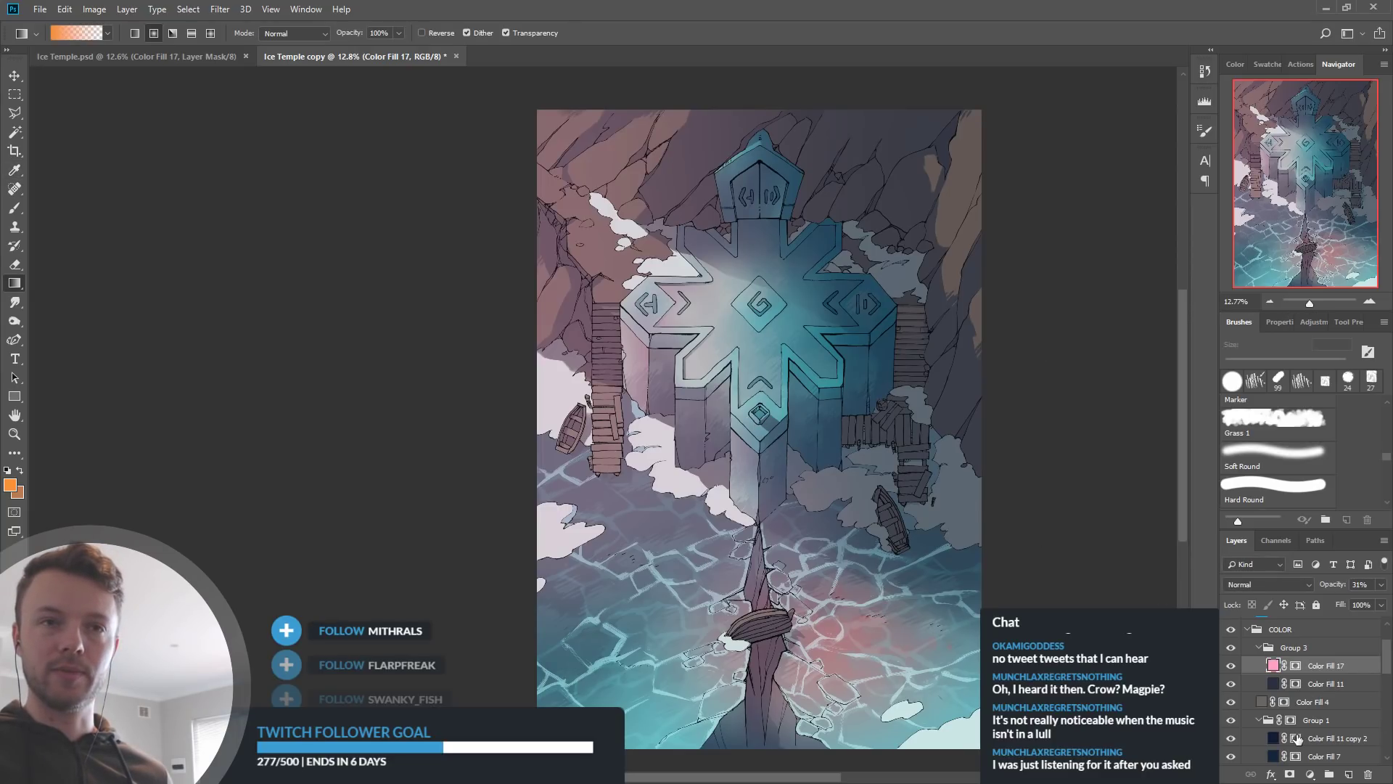
# Shift the Color Fill 17 overlay to a warmer salmon pink and set its opacity to 32%
pyautogui.scroll(-3, 1324, 677)
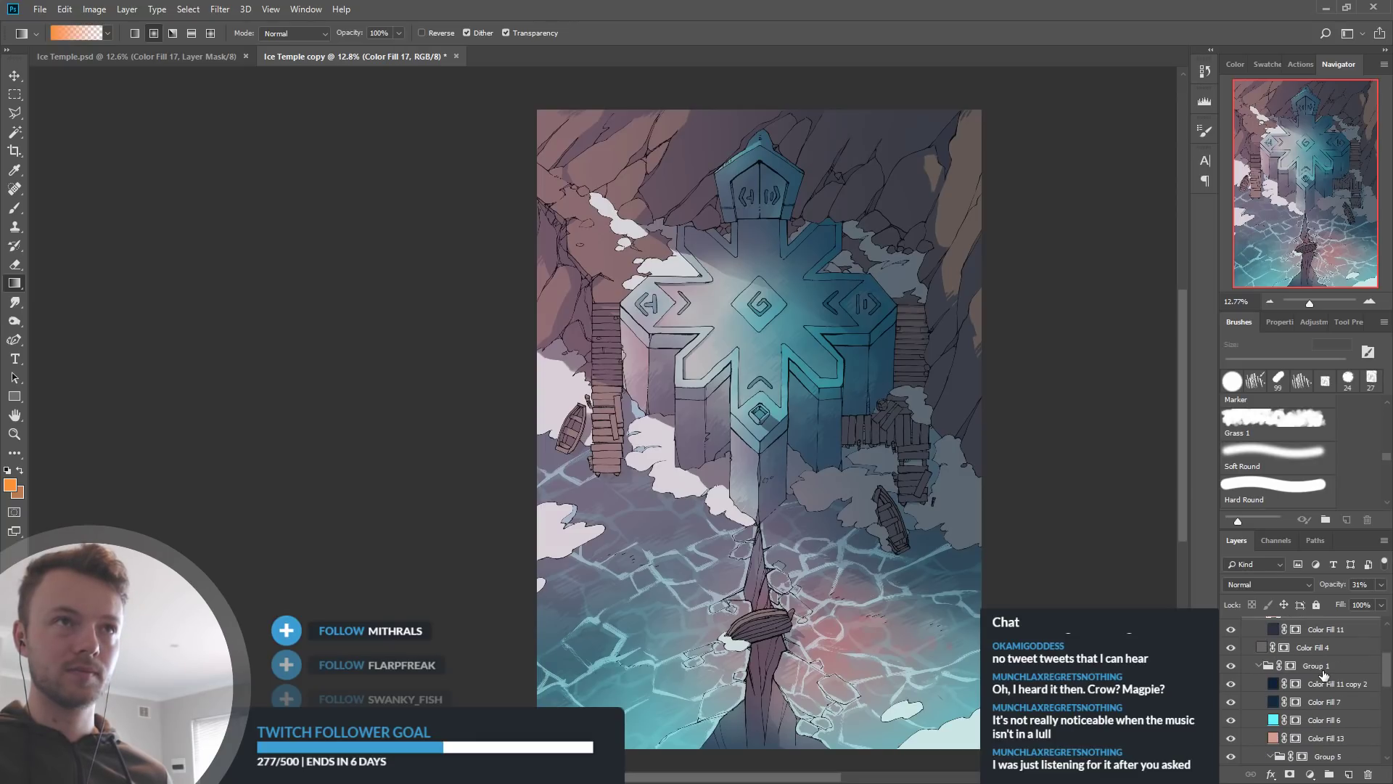
pyautogui.scroll(3, 1319, 681)
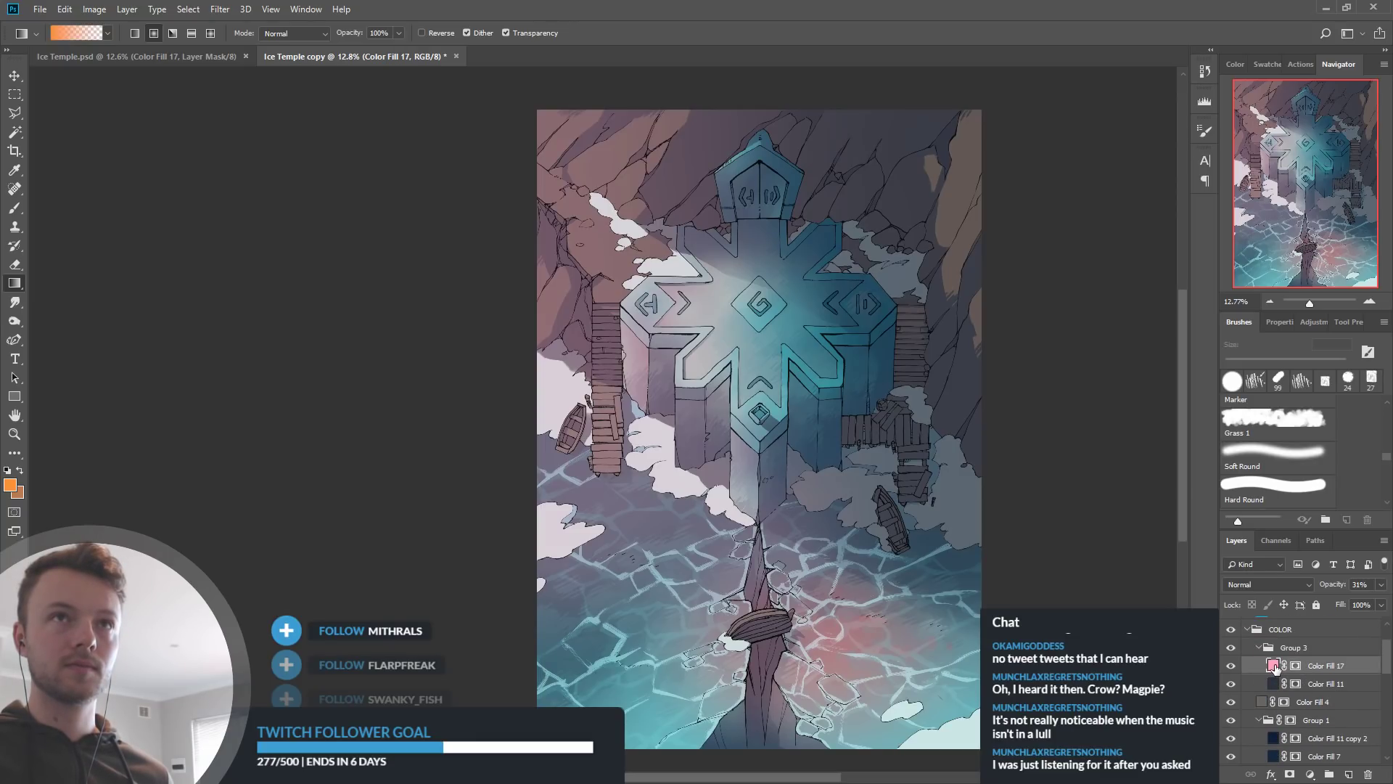
pyautogui.doubleClick(1274, 665)
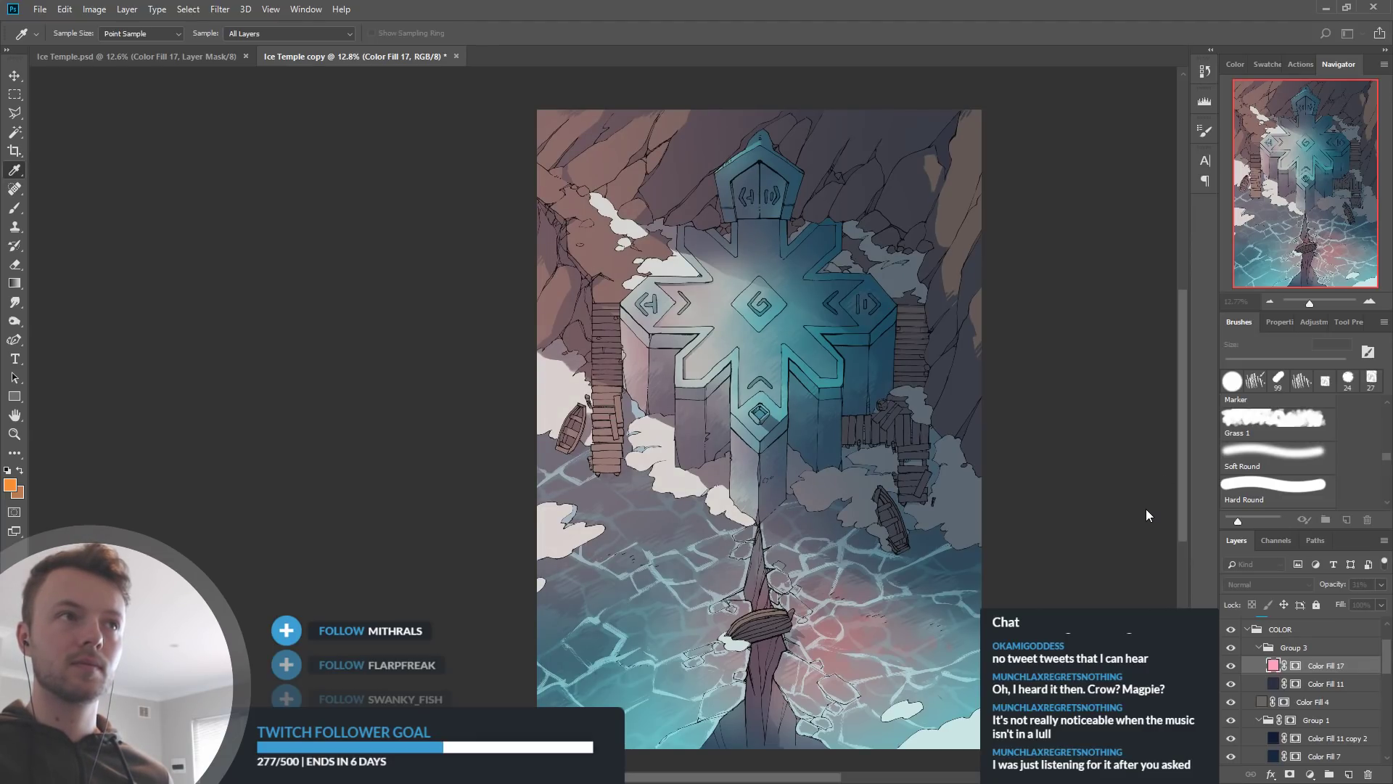
pyautogui.press('g')
pyautogui.moveTo(1333, 589); pyautogui.dragTo(1335, 589)
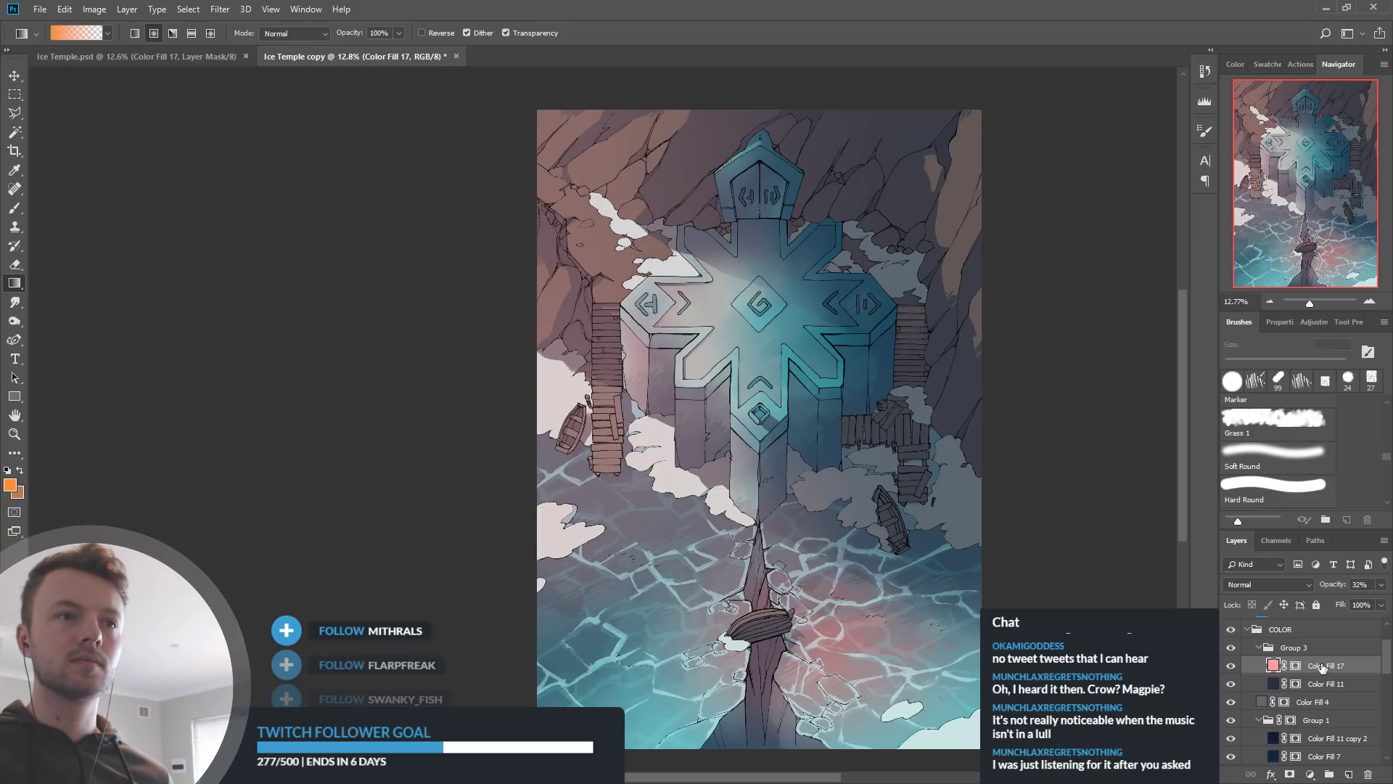
# Fine-tune the water glow's Color Fill 15 to a bright coral red
pyautogui.scroll(-5, 1315, 684)
pyautogui.doubleClick(1274, 648)
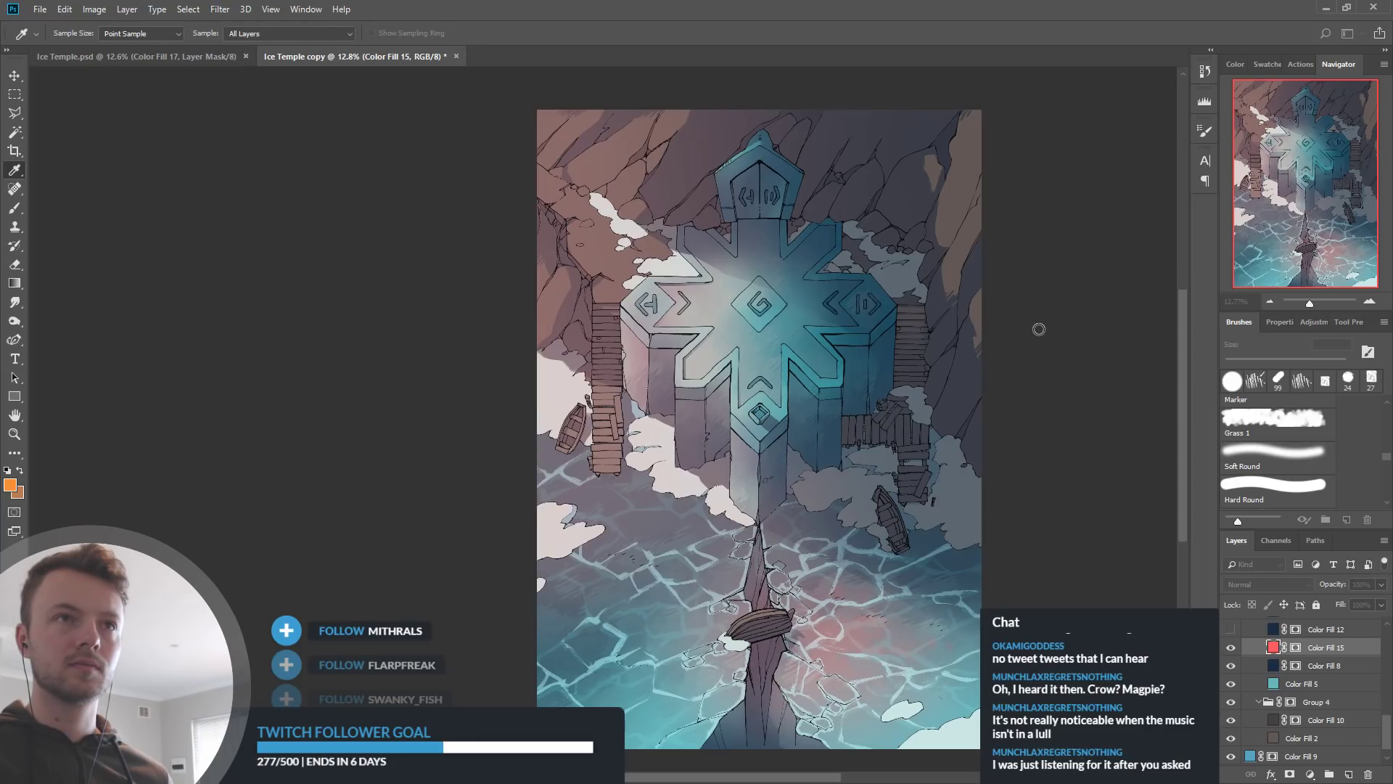
pyautogui.click(1002, 284)
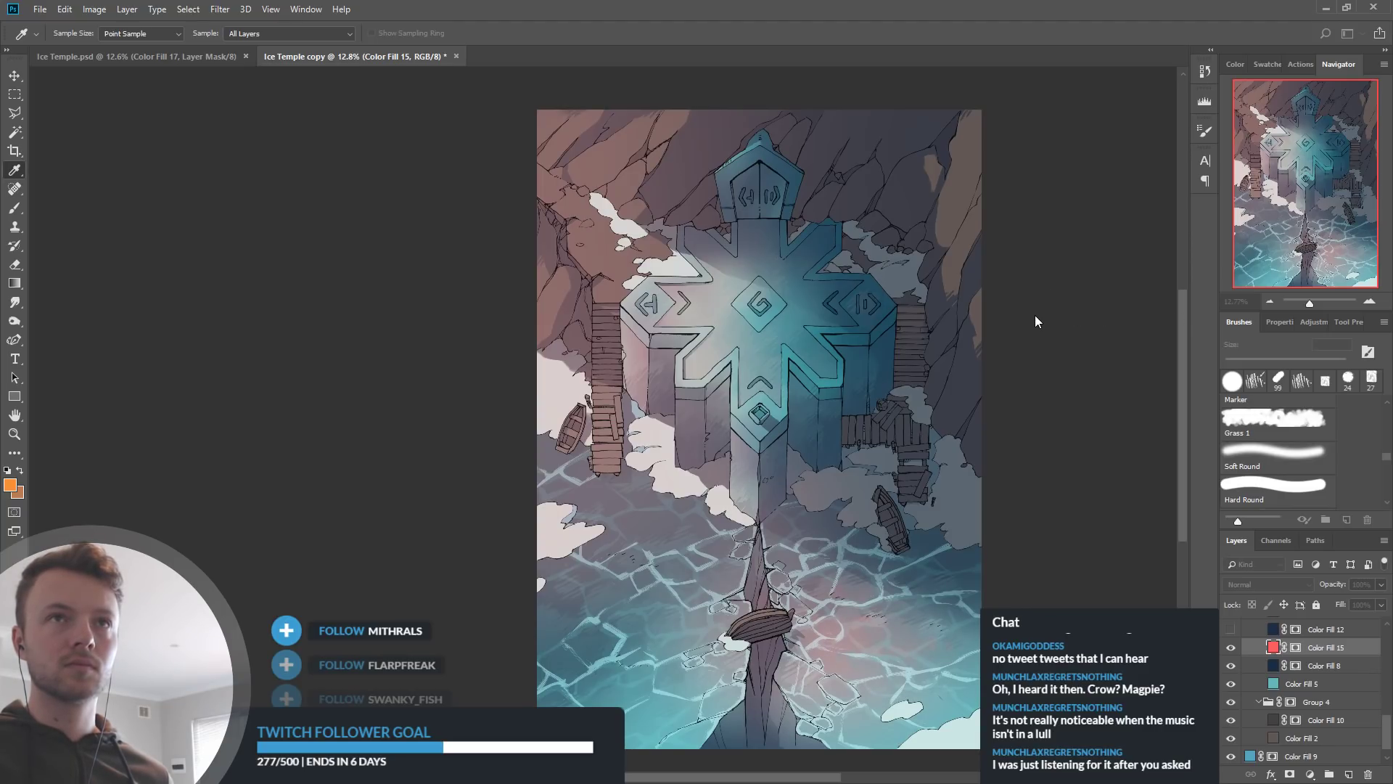
pyautogui.press('g')
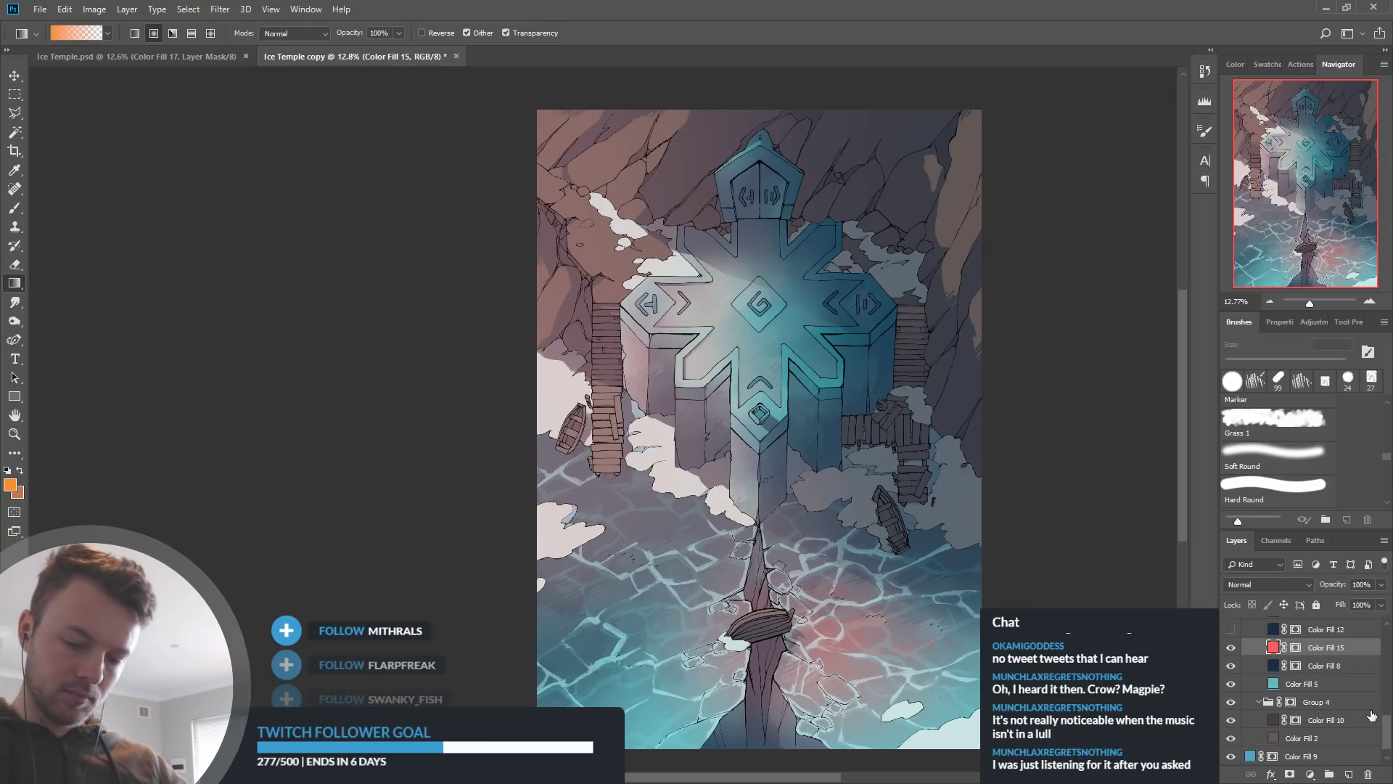
# Toggle the temple's Color Fill 13 highlight to check its effect and recolor it to a brighter, more saturated salmon pink
pyautogui.scroll(5, 1298, 680)
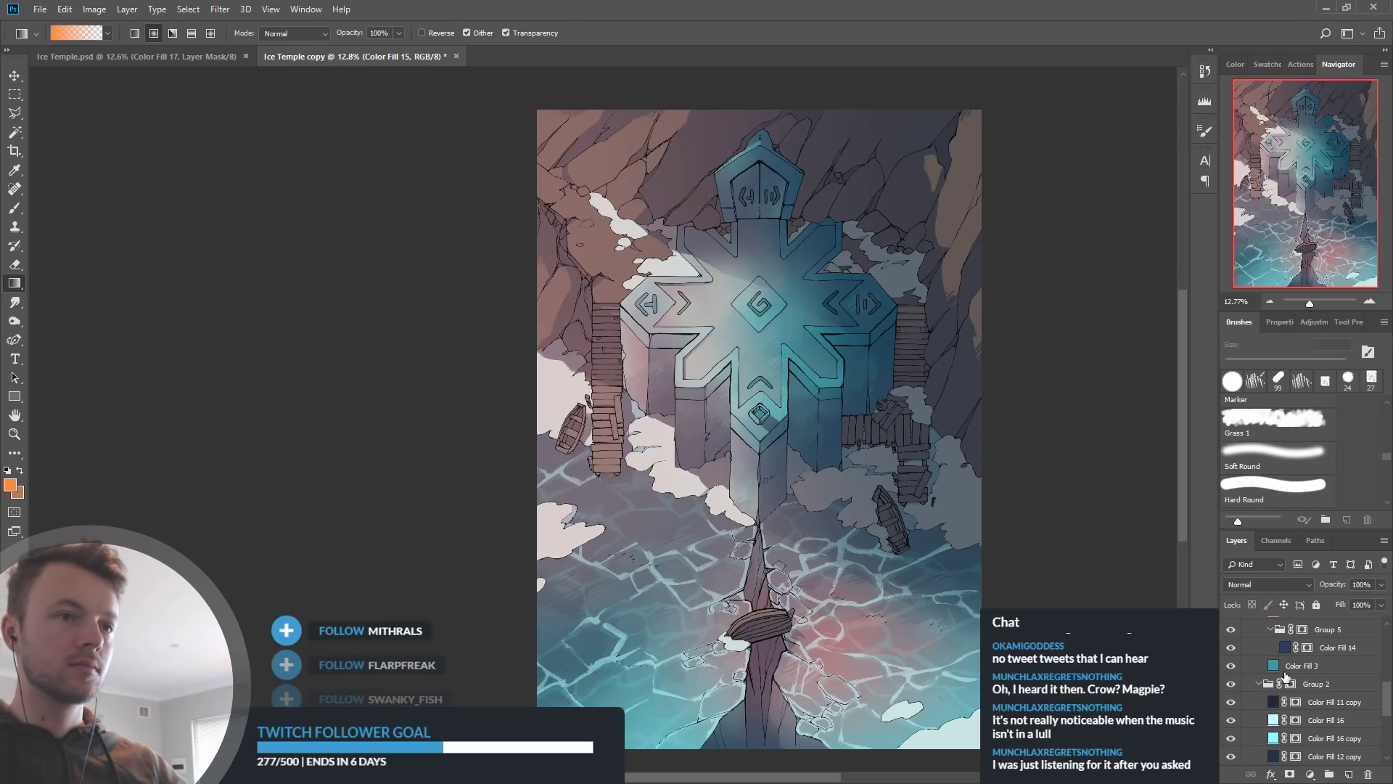
pyautogui.scroll(-1, 1299, 681)
pyautogui.click(1232, 685)
pyautogui.click(1232, 685)
pyautogui.click(1232, 685)
pyautogui.click(1232, 685)
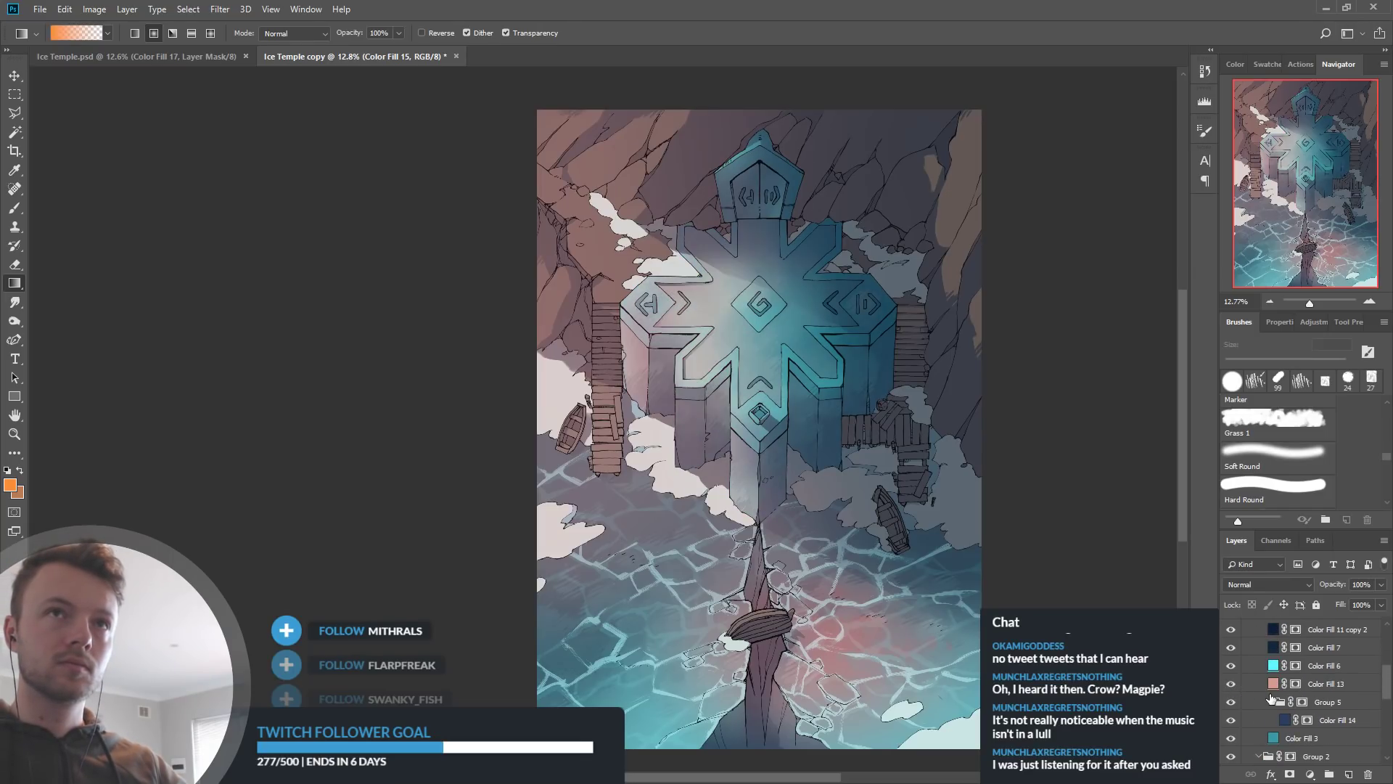
pyautogui.click(1264, 686)
pyautogui.press('i')
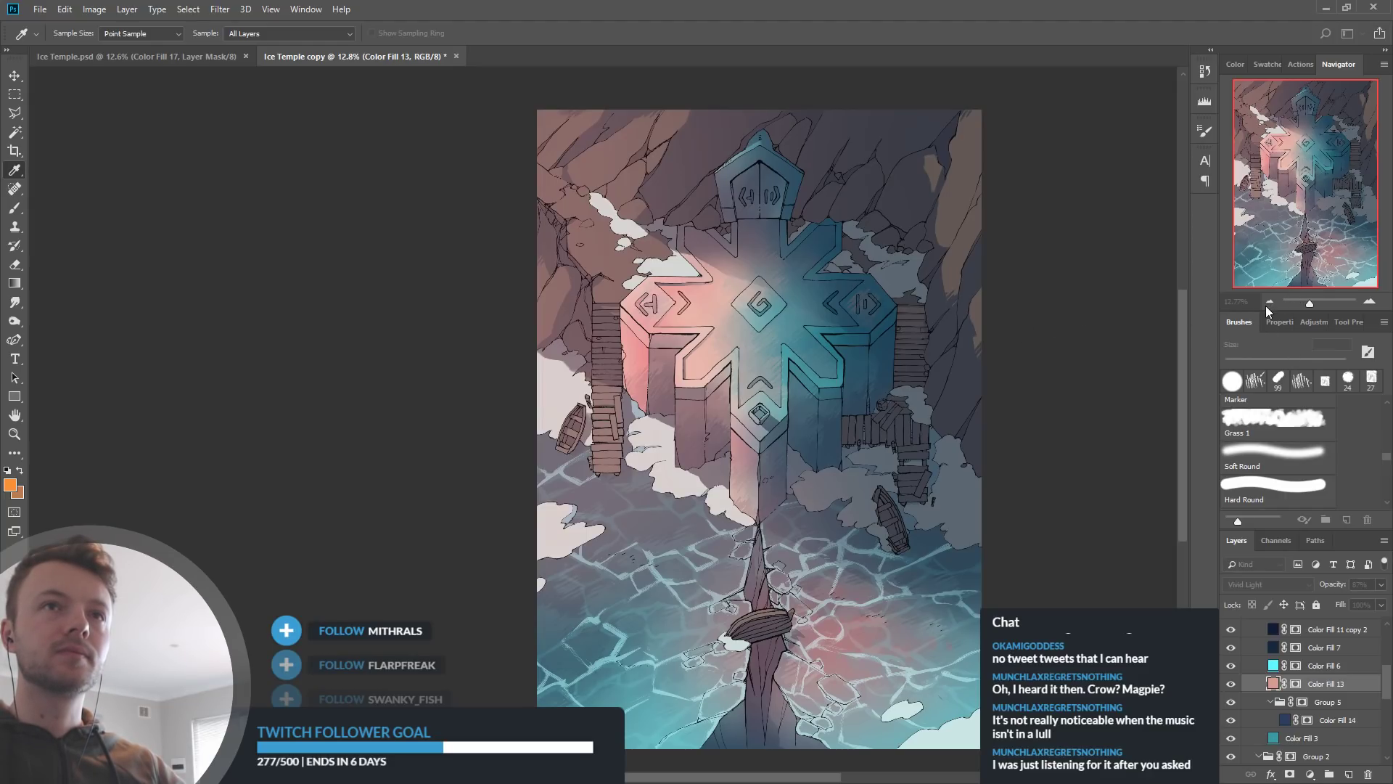
pyautogui.press('g')
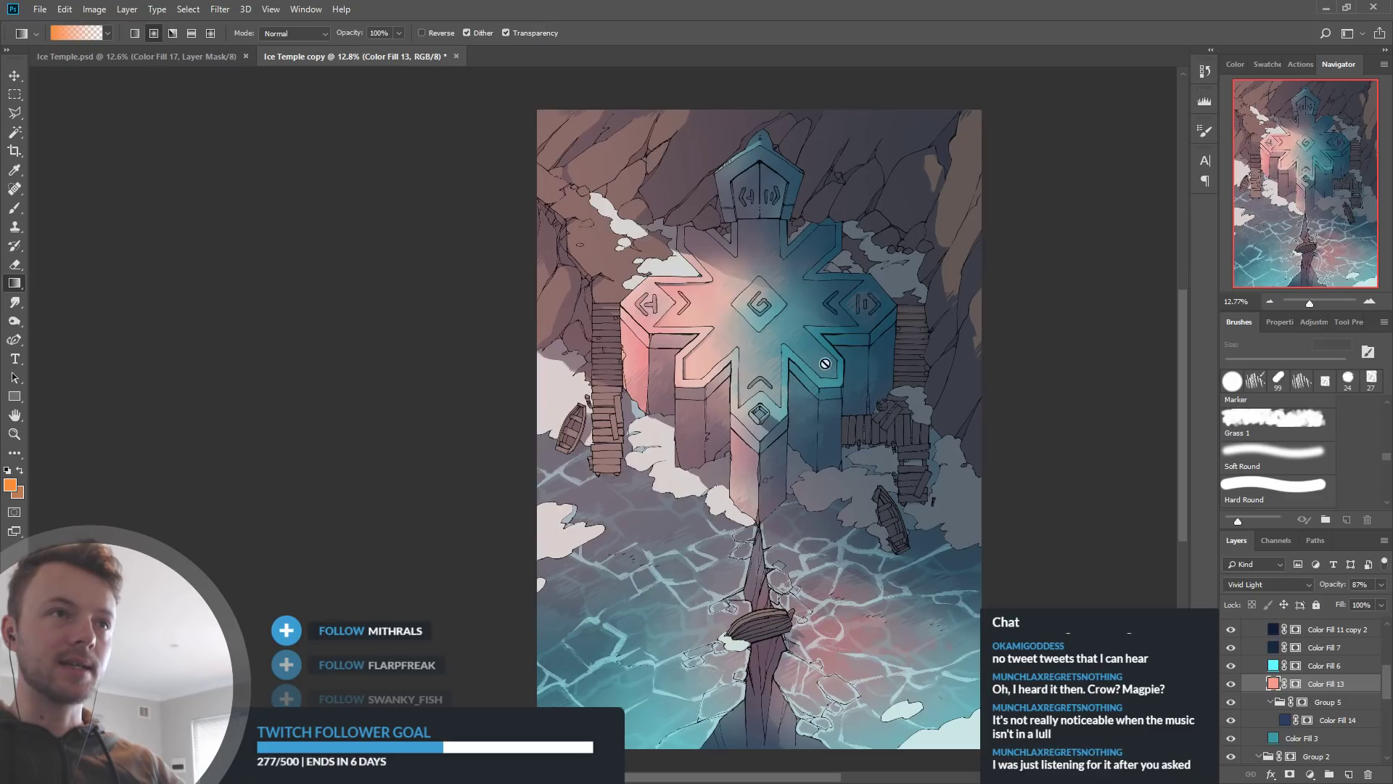
# Adjust the temple's base Color Fill 3 to a slightly lighter teal
pyautogui.click(1274, 740)
pyautogui.press('i')
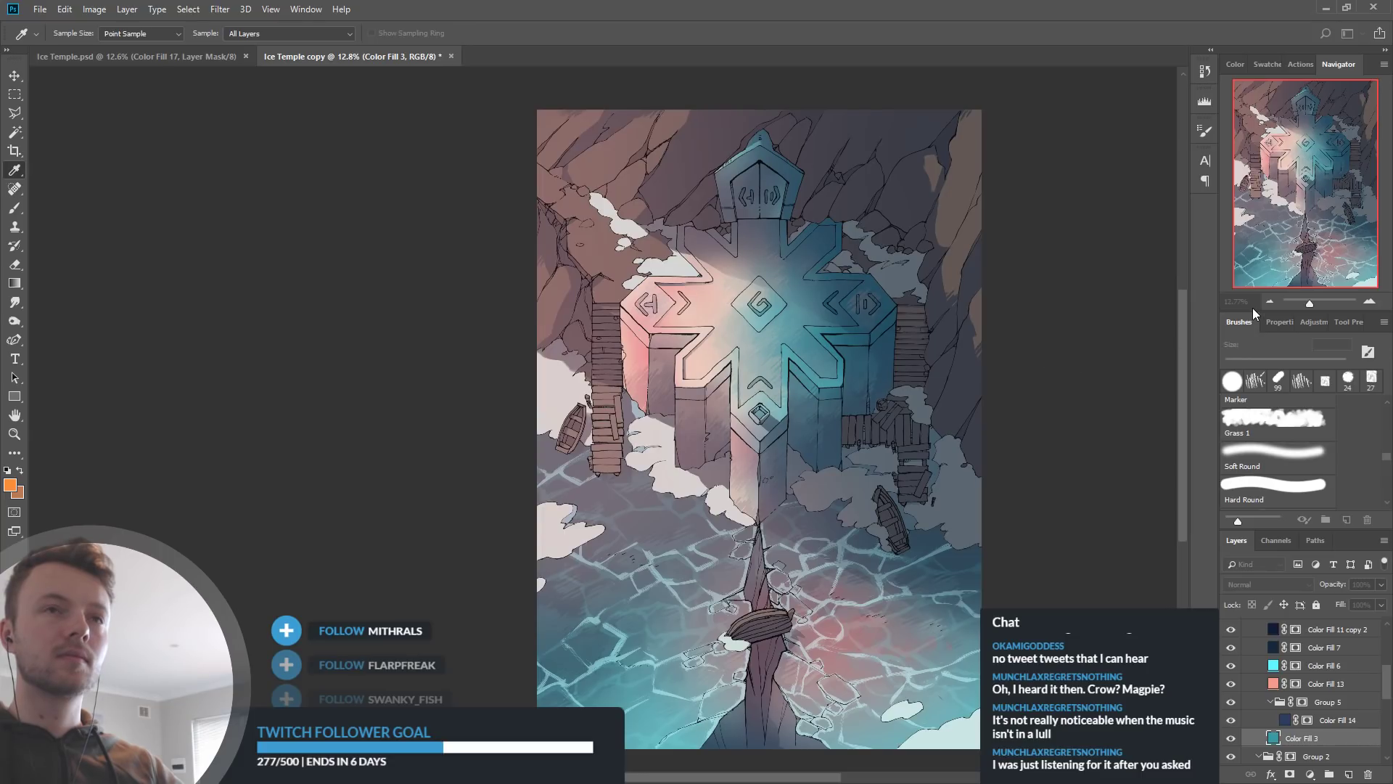
pyautogui.press('g')
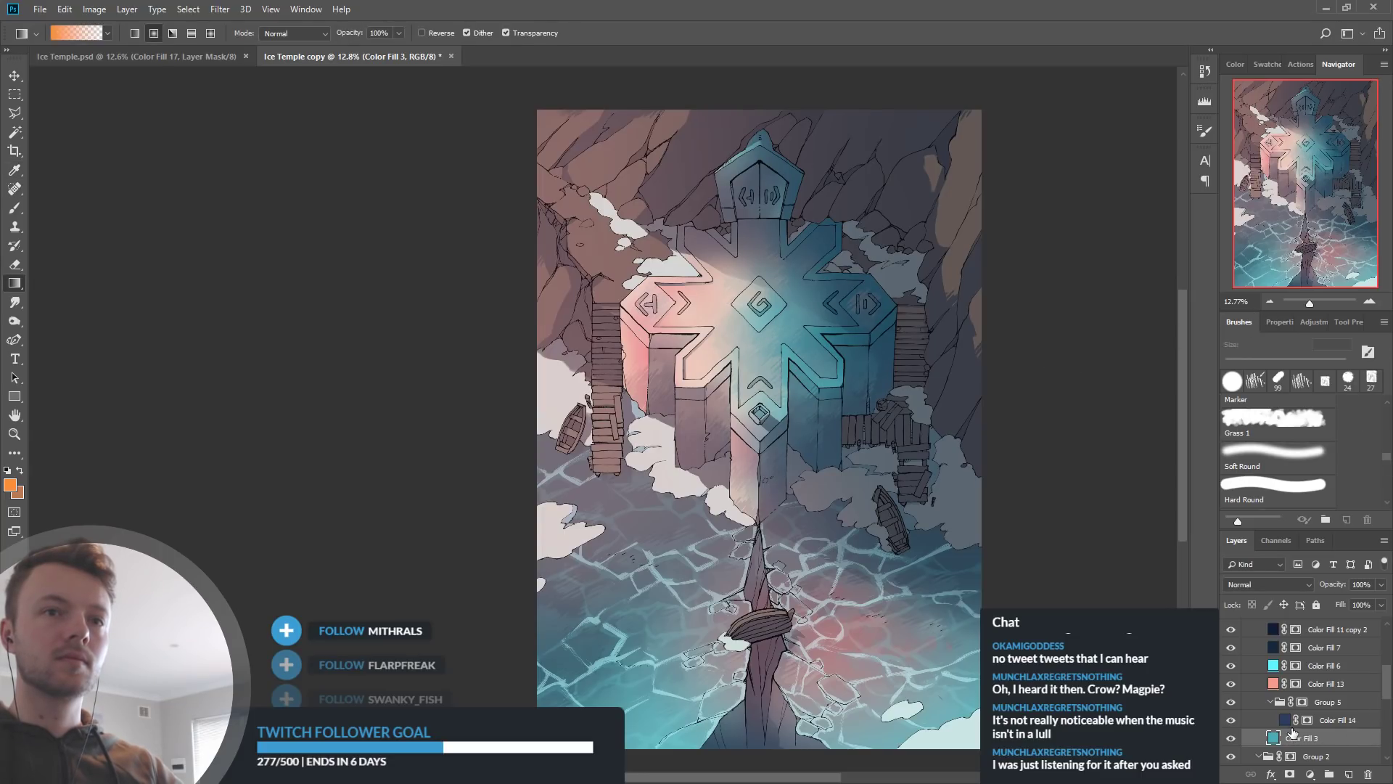
# Examine the temple's shading by toggling Group 5, Color Fill 14, Color Fill 7 and Color Fill 11 copy 2
pyautogui.click(1230, 703)
pyautogui.click(1230, 703)
pyautogui.click(1230, 702)
pyautogui.click(1230, 704)
pyautogui.click(1230, 703)
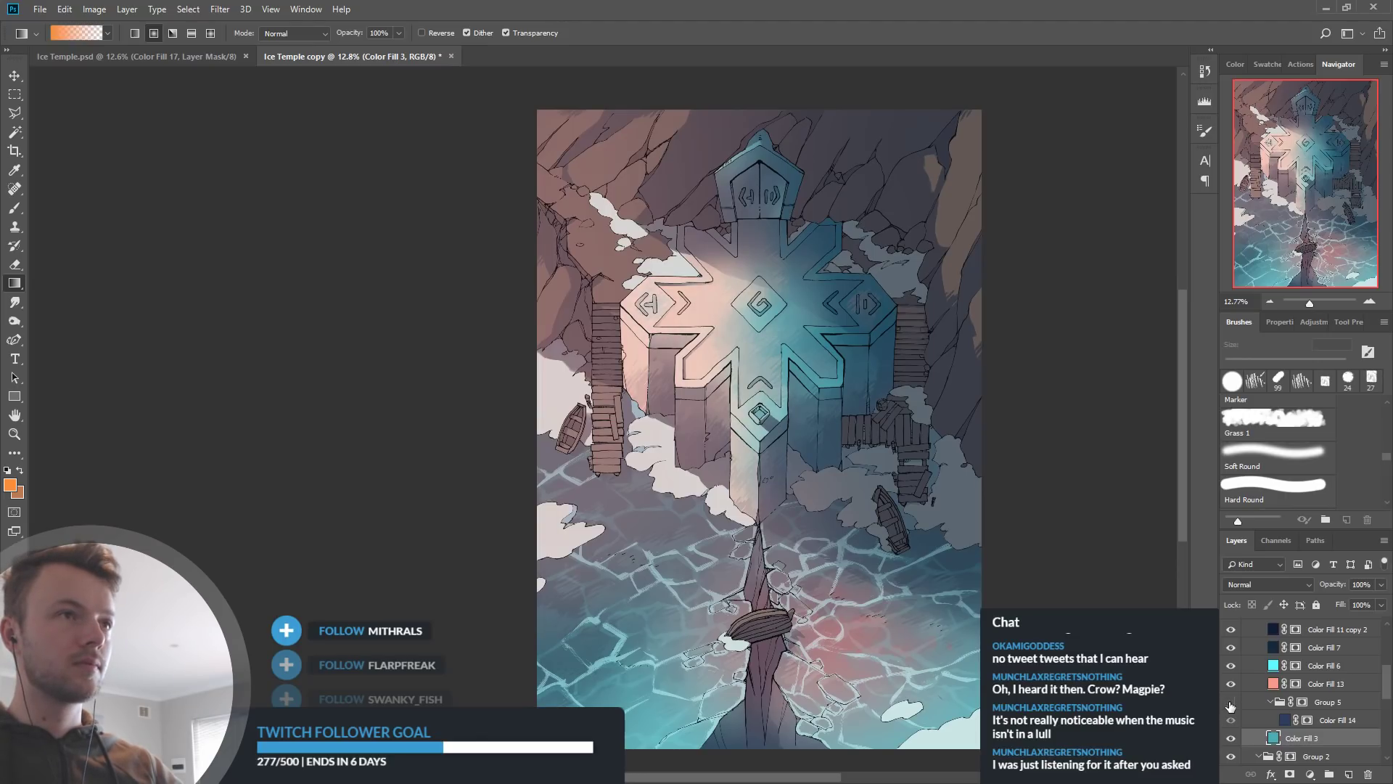
pyautogui.click(1230, 704)
pyautogui.click(1229, 723)
pyautogui.click(1230, 723)
pyautogui.click(1230, 720)
pyautogui.click(1230, 721)
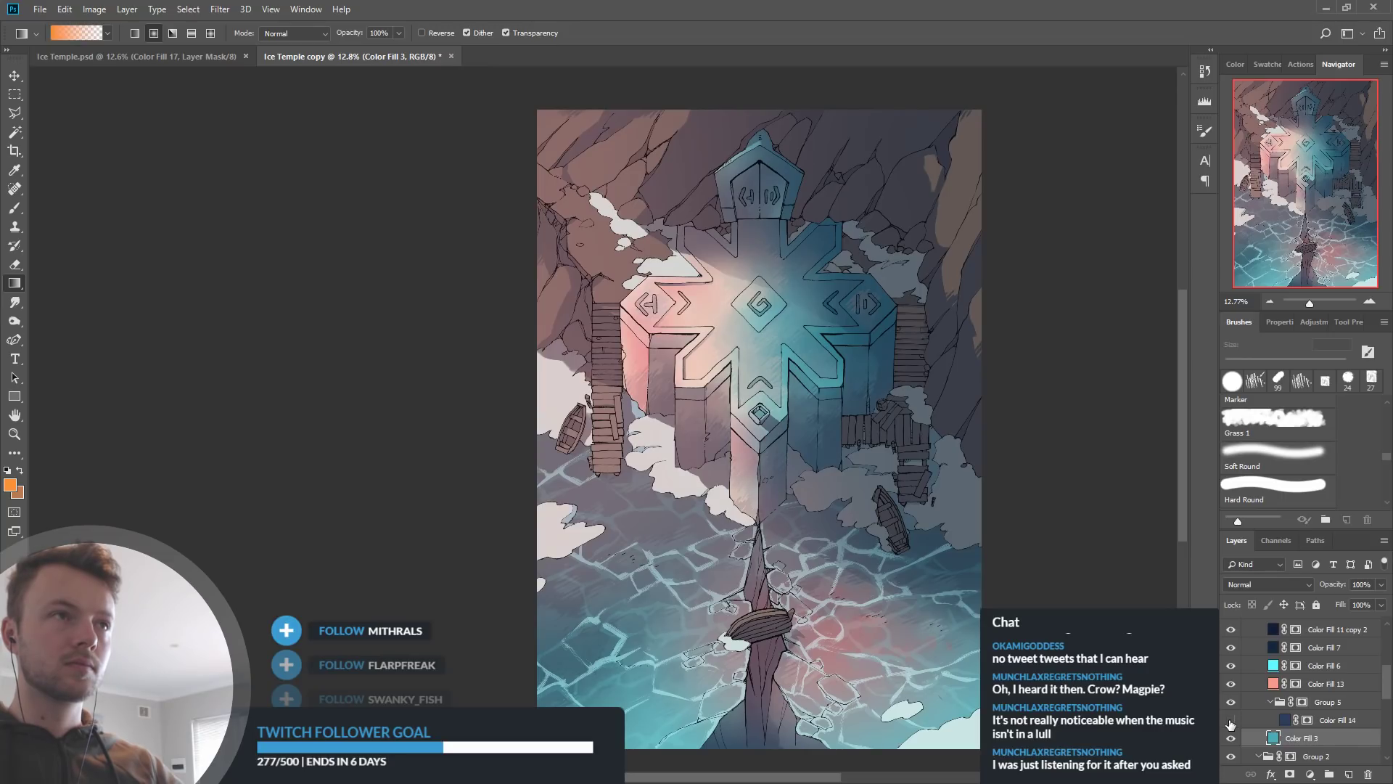
pyautogui.click(1230, 720)
pyautogui.click(1230, 721)
pyautogui.scroll(1, 1234, 697)
pyautogui.click(1232, 665)
pyautogui.click(1232, 666)
pyautogui.click(1232, 649)
pyautogui.click(1231, 649)
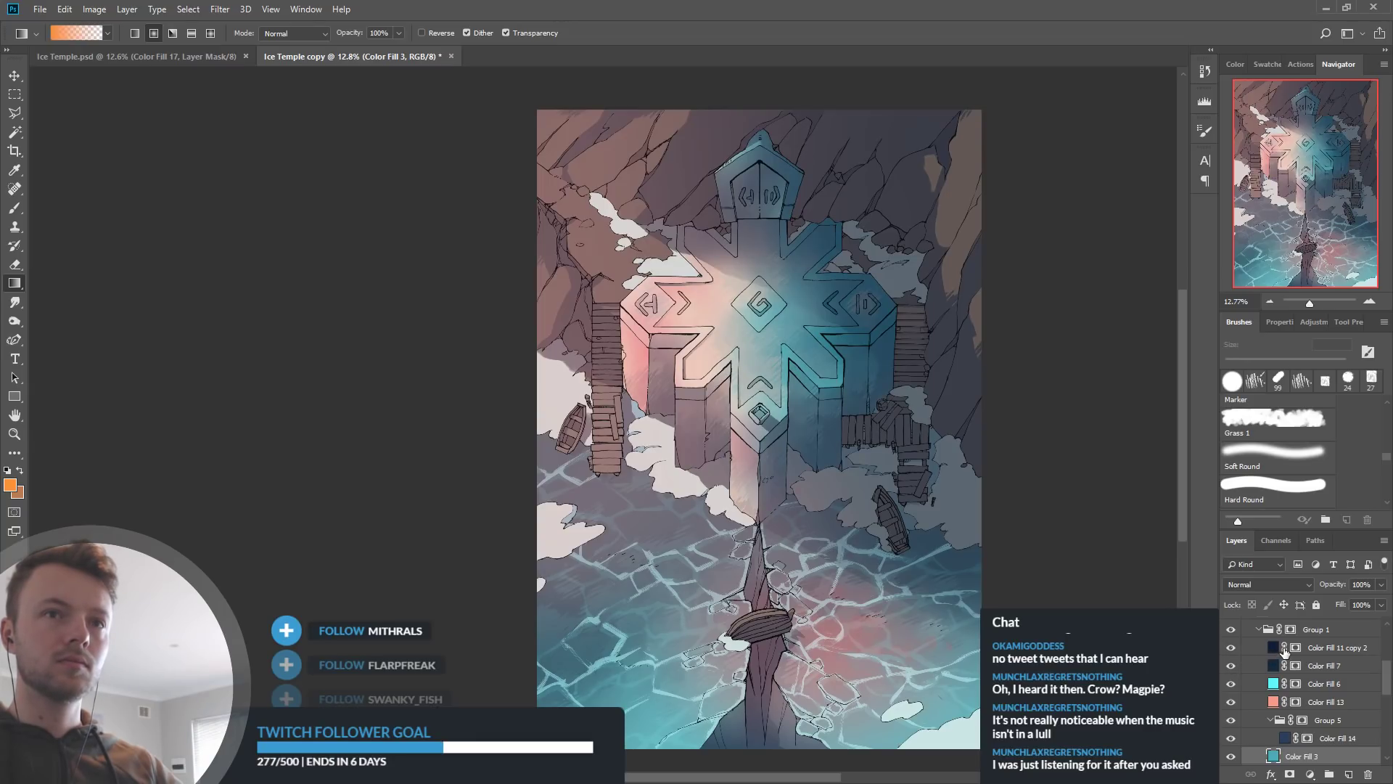
# Recolor the temple shadow Color Fill 11 copy 2 to a darker navy and inspect the temple and whole map
pyautogui.click(1272, 648)
pyautogui.press('i')
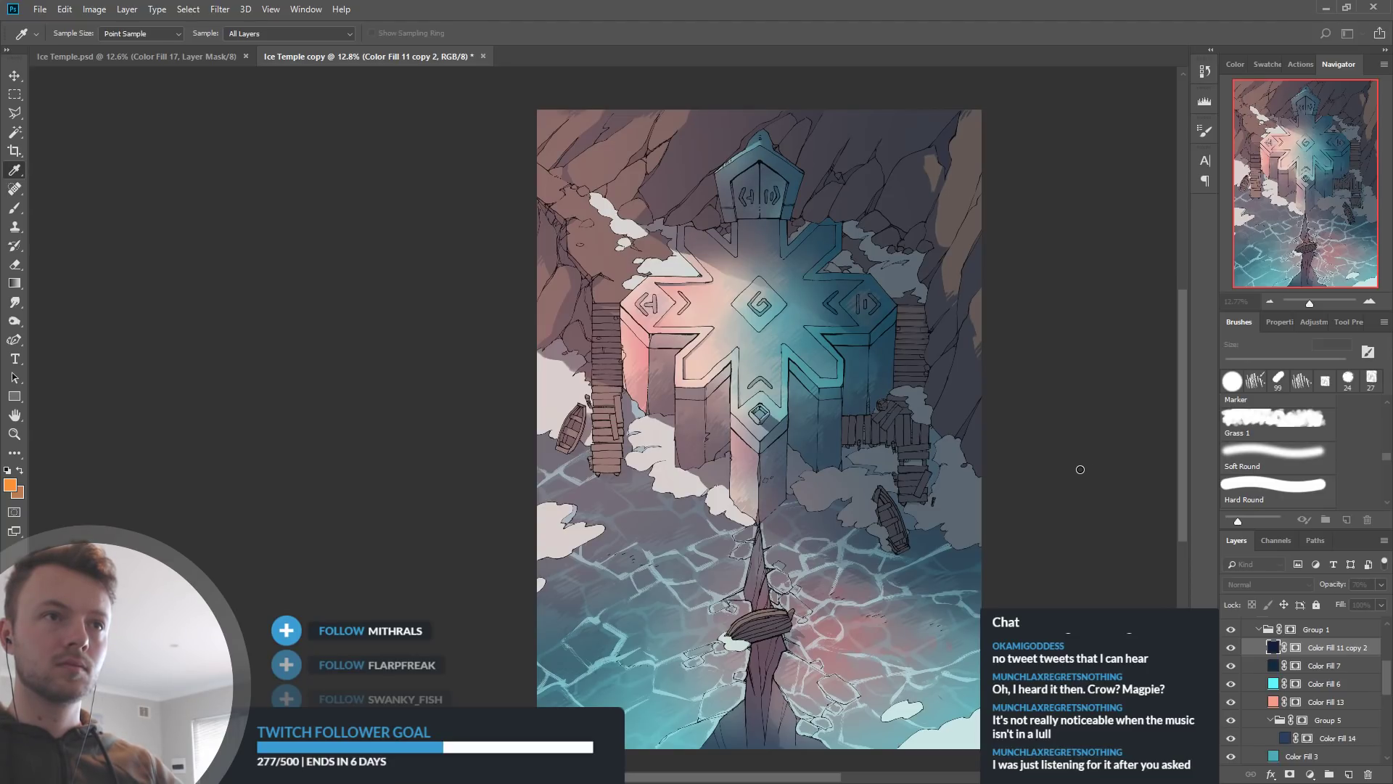
pyautogui.press('g')
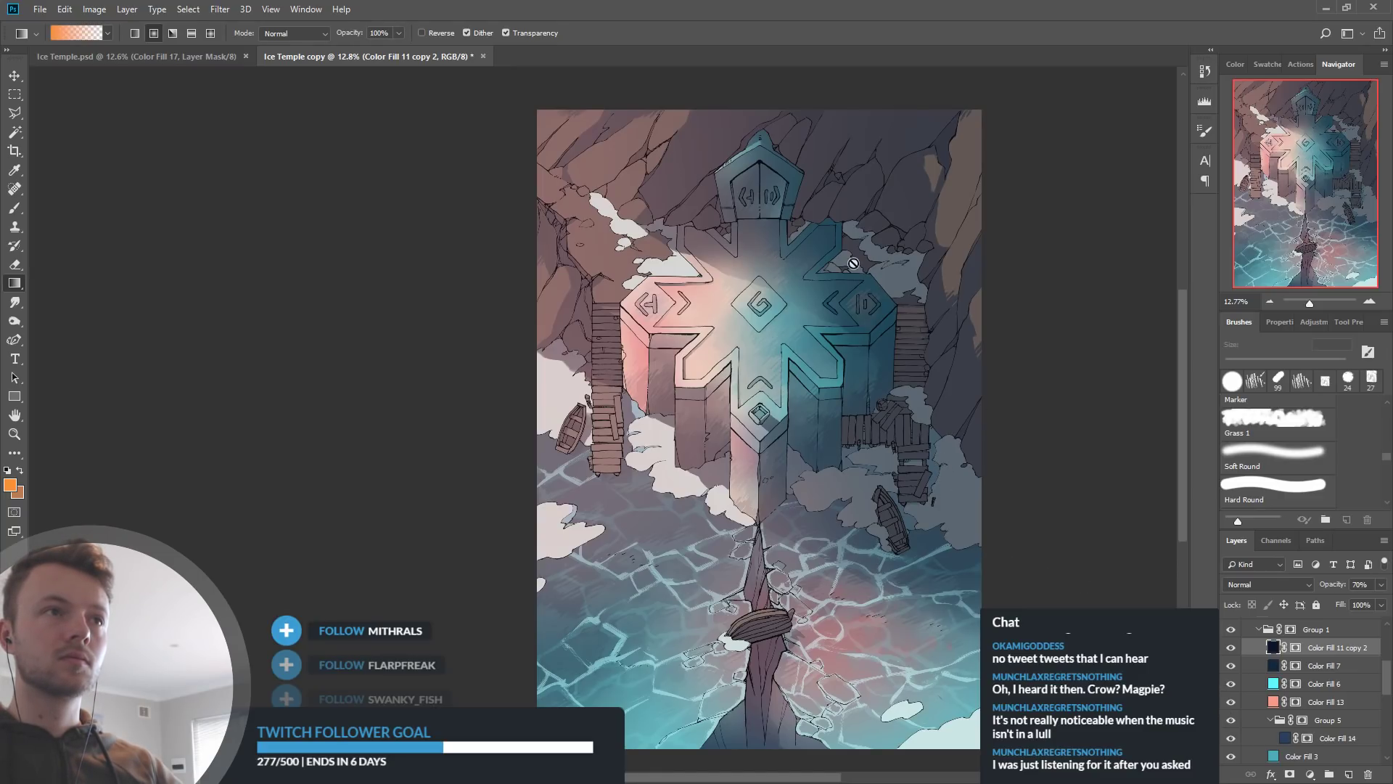
pyautogui.scroll(5, 795, 271)
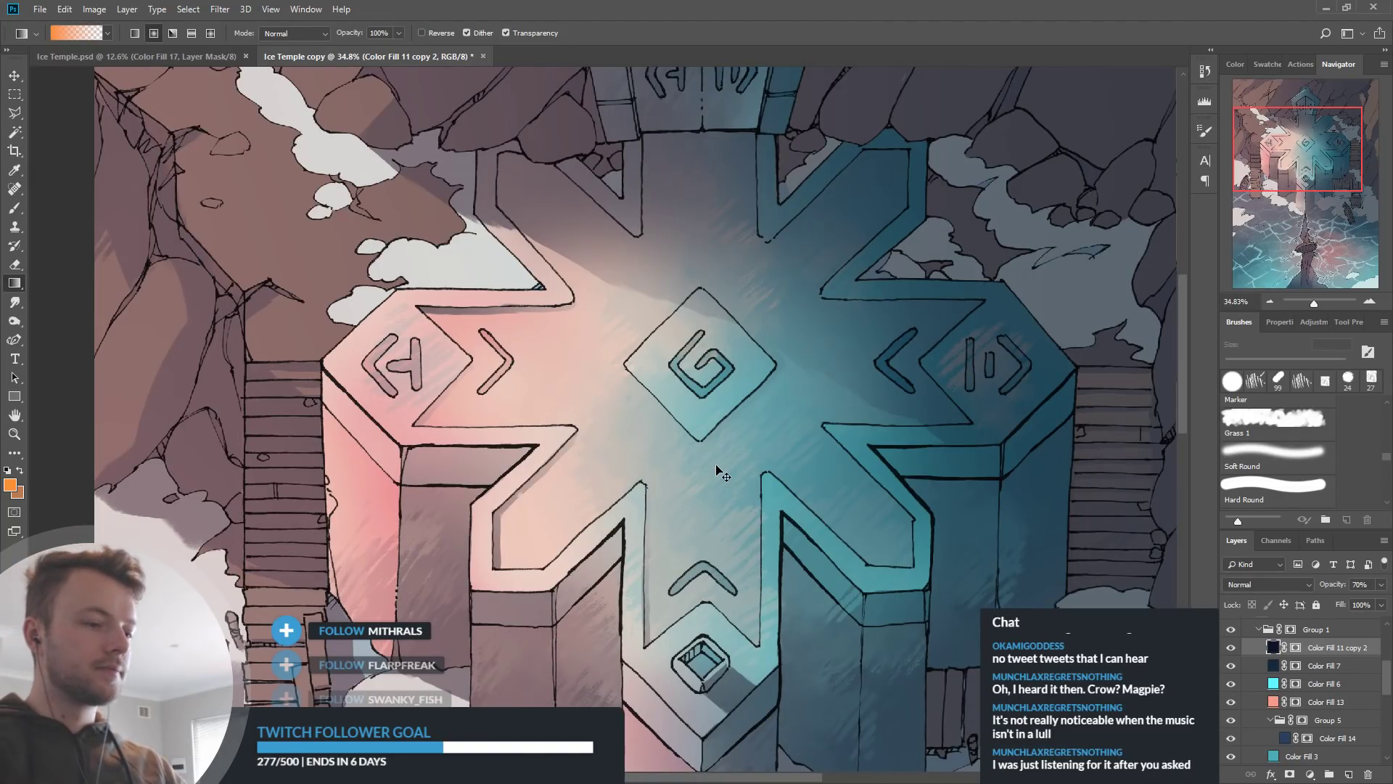
pyautogui.hotkey('ctrl', '0')
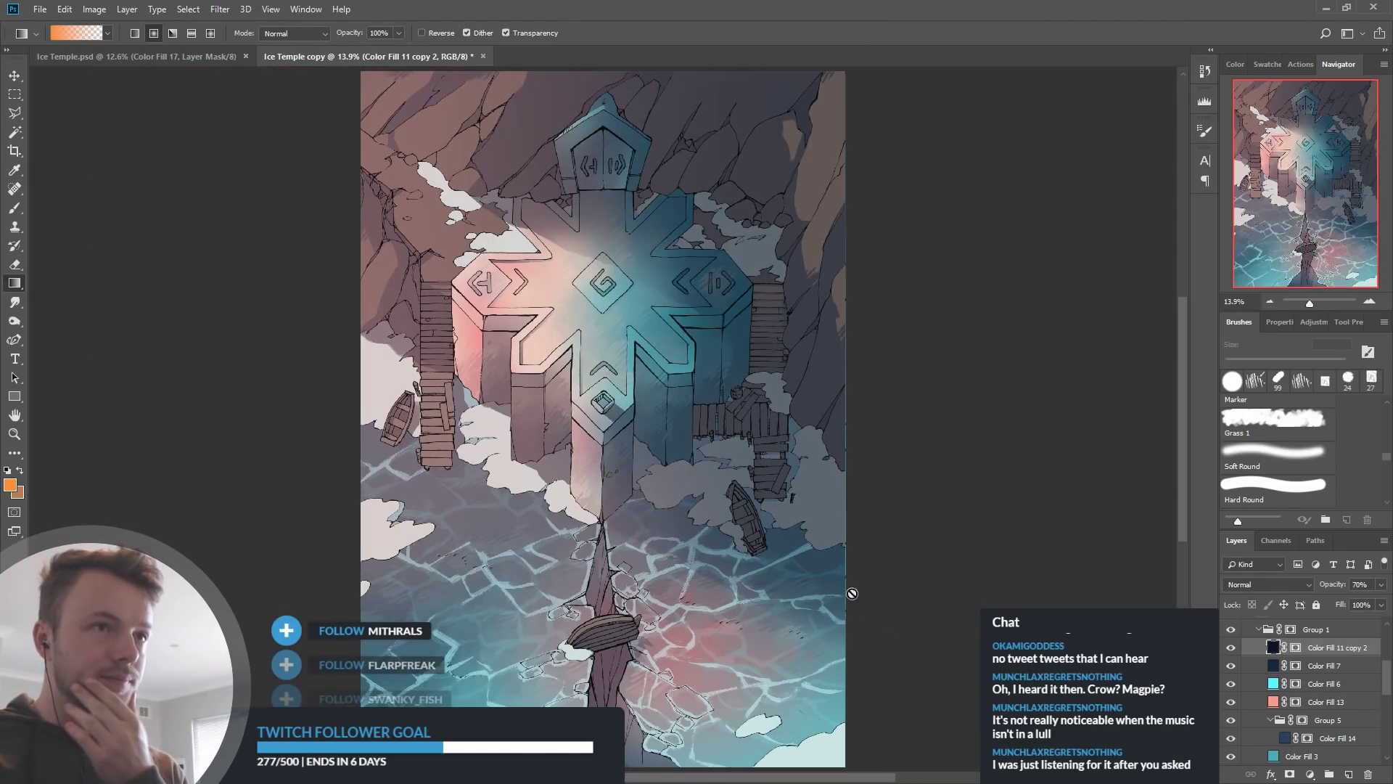
pyautogui.scroll(-5, 1337, 733)
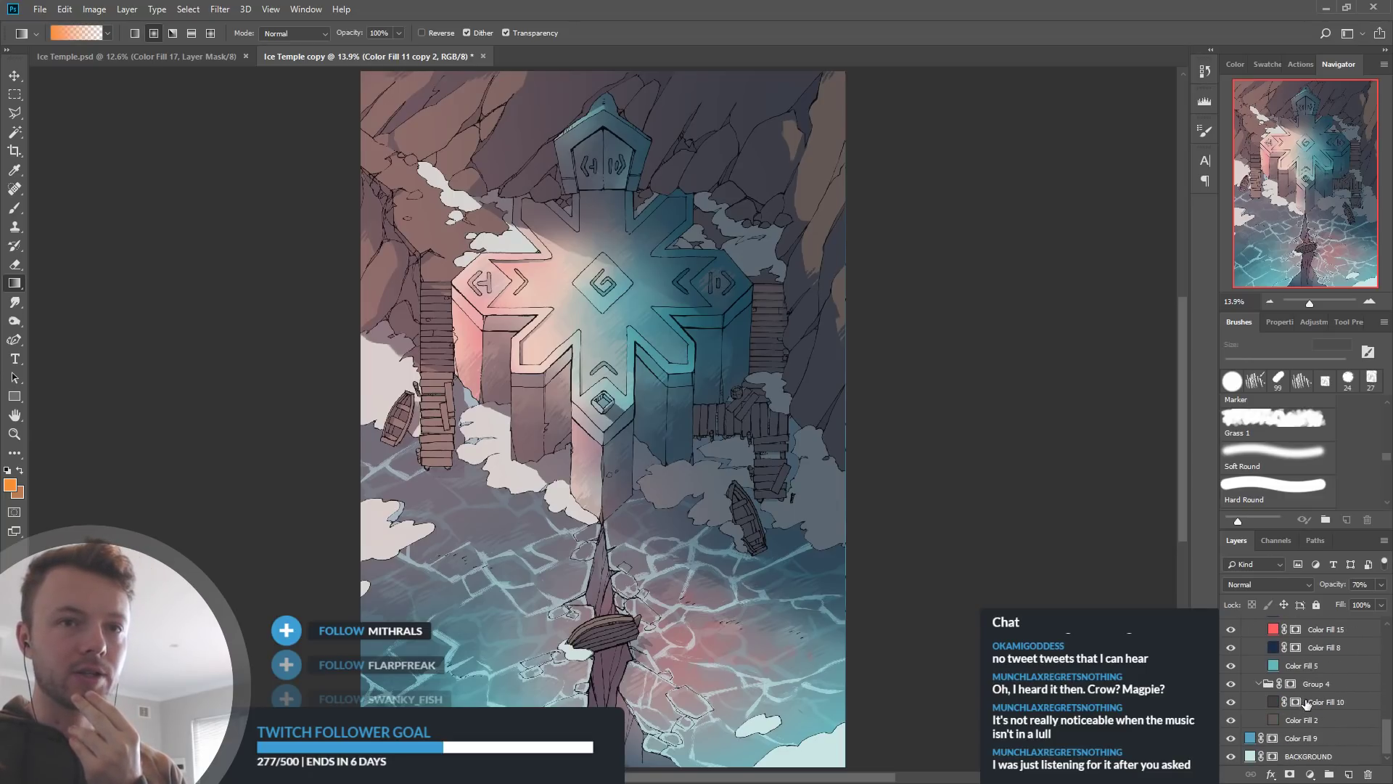
# Recolor the BACKGROUND fill that colors the clouds to a very pale pinkish white
pyautogui.click(1251, 758)
pyautogui.press('i')
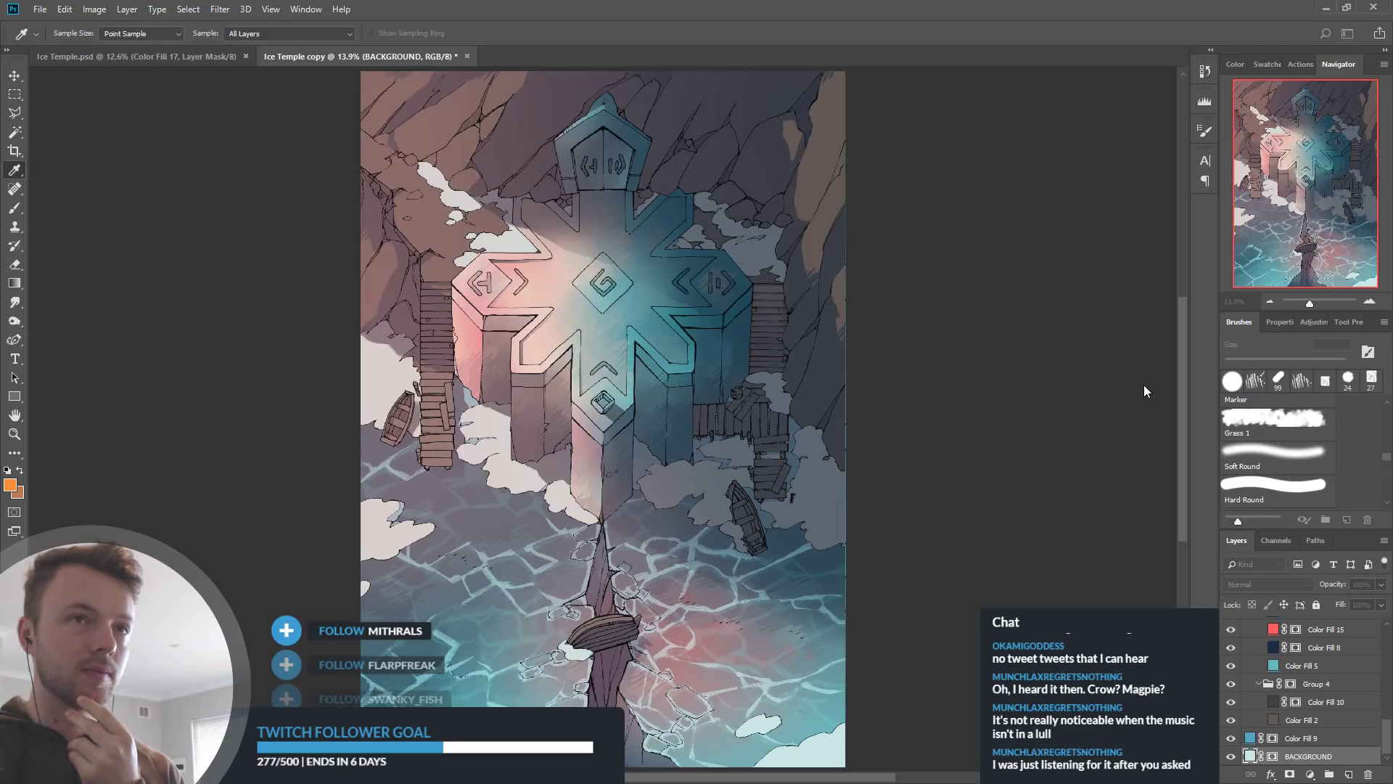
pyautogui.click(1147, 343)
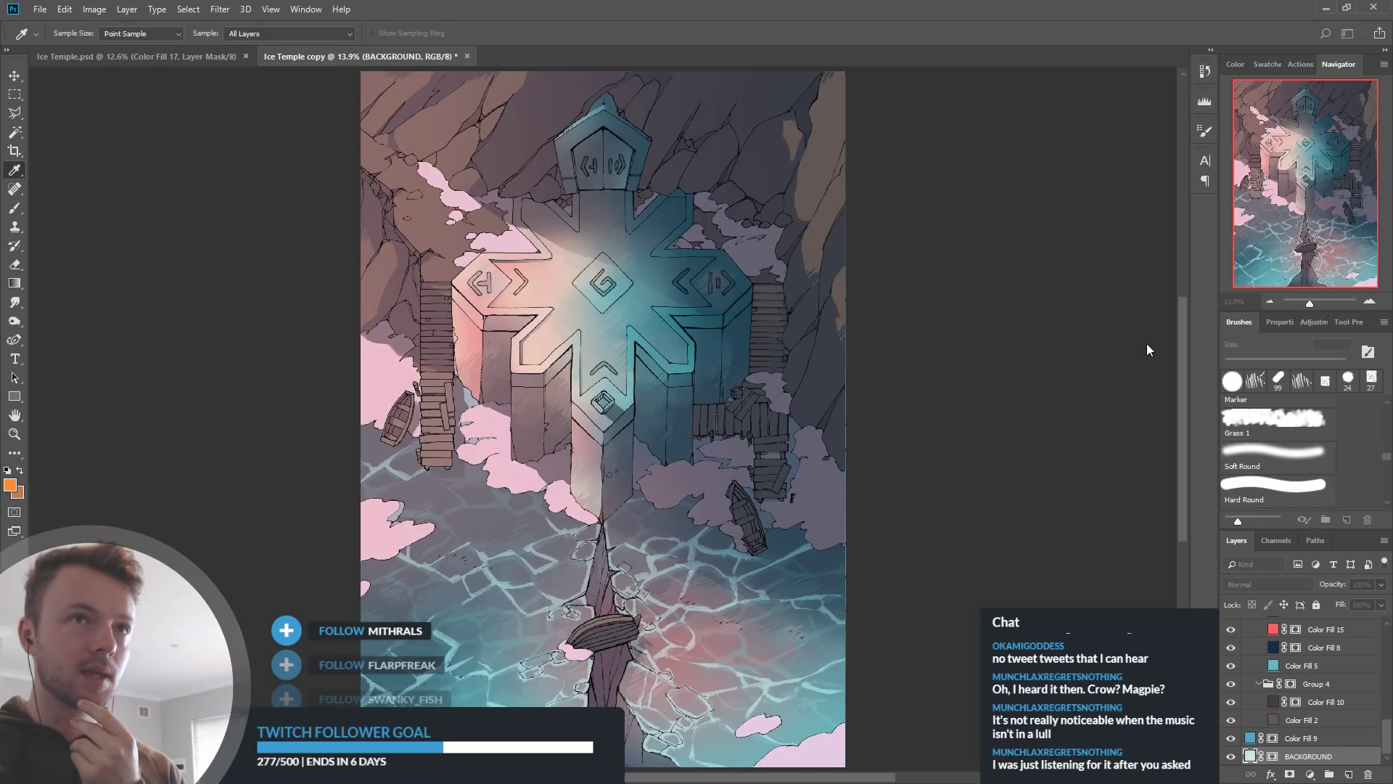
pyautogui.click(959, 322)
pyautogui.click(961, 291)
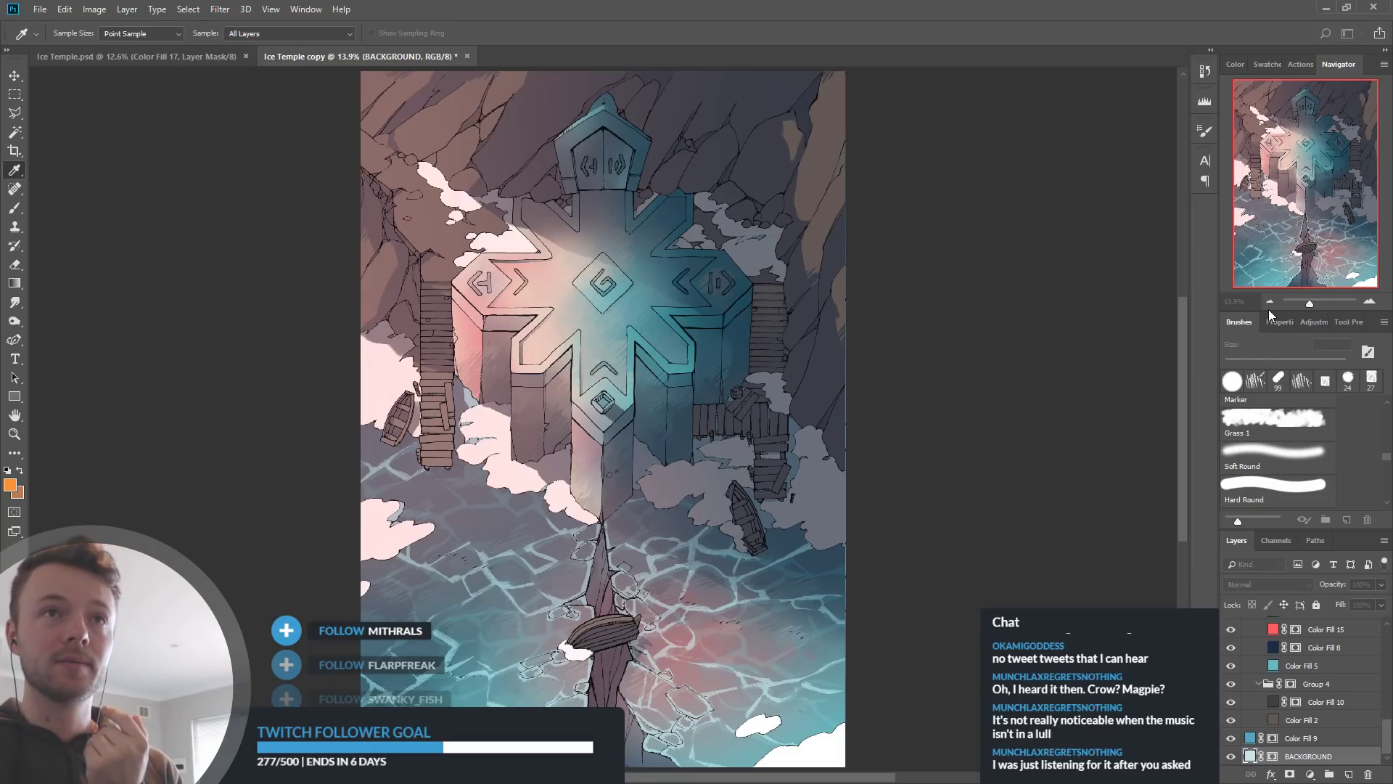
pyautogui.press('Return')
pyautogui.press('g')
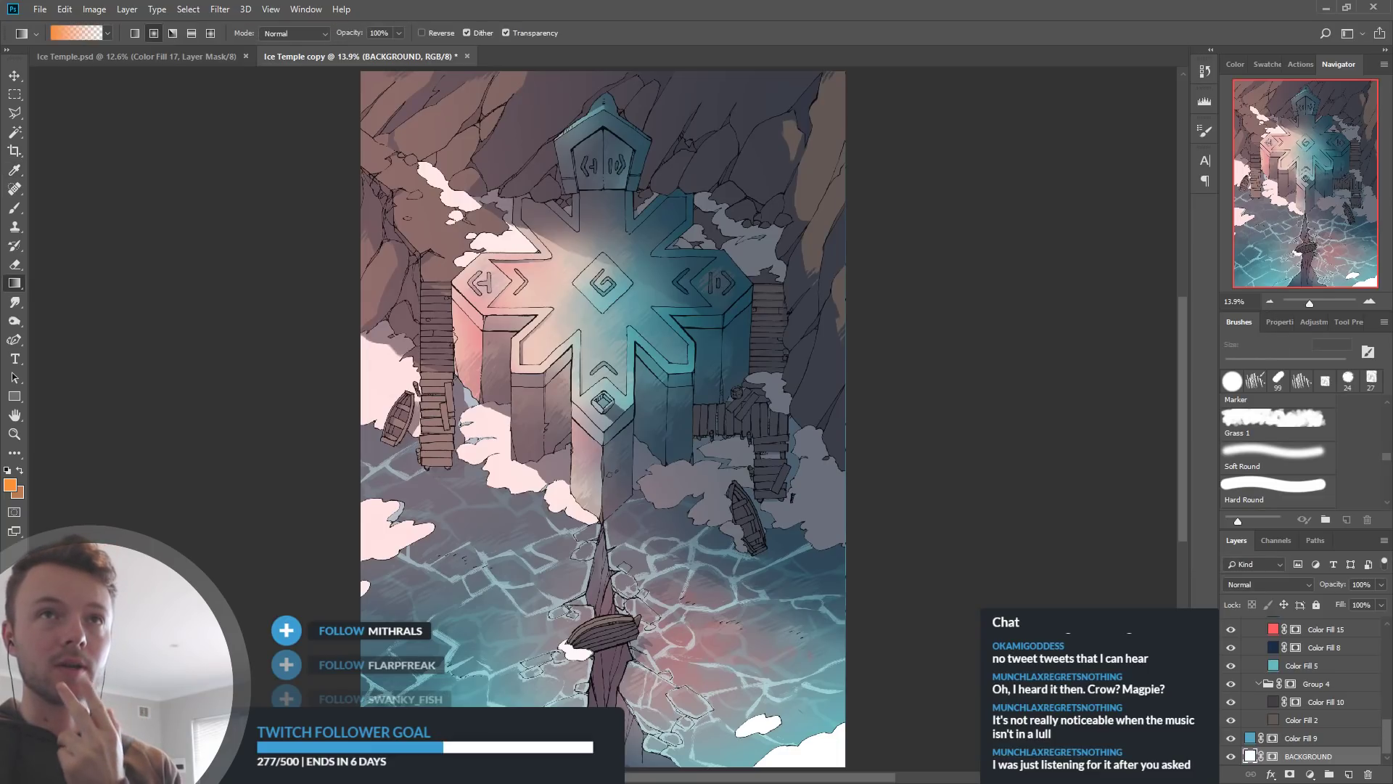
# Recolor the cloud shadow Color Fill 9 to a more violet blue and check Color Fill 10 and Color Fill 2 by toggling them
pyautogui.click(1251, 740)
pyautogui.press('i')
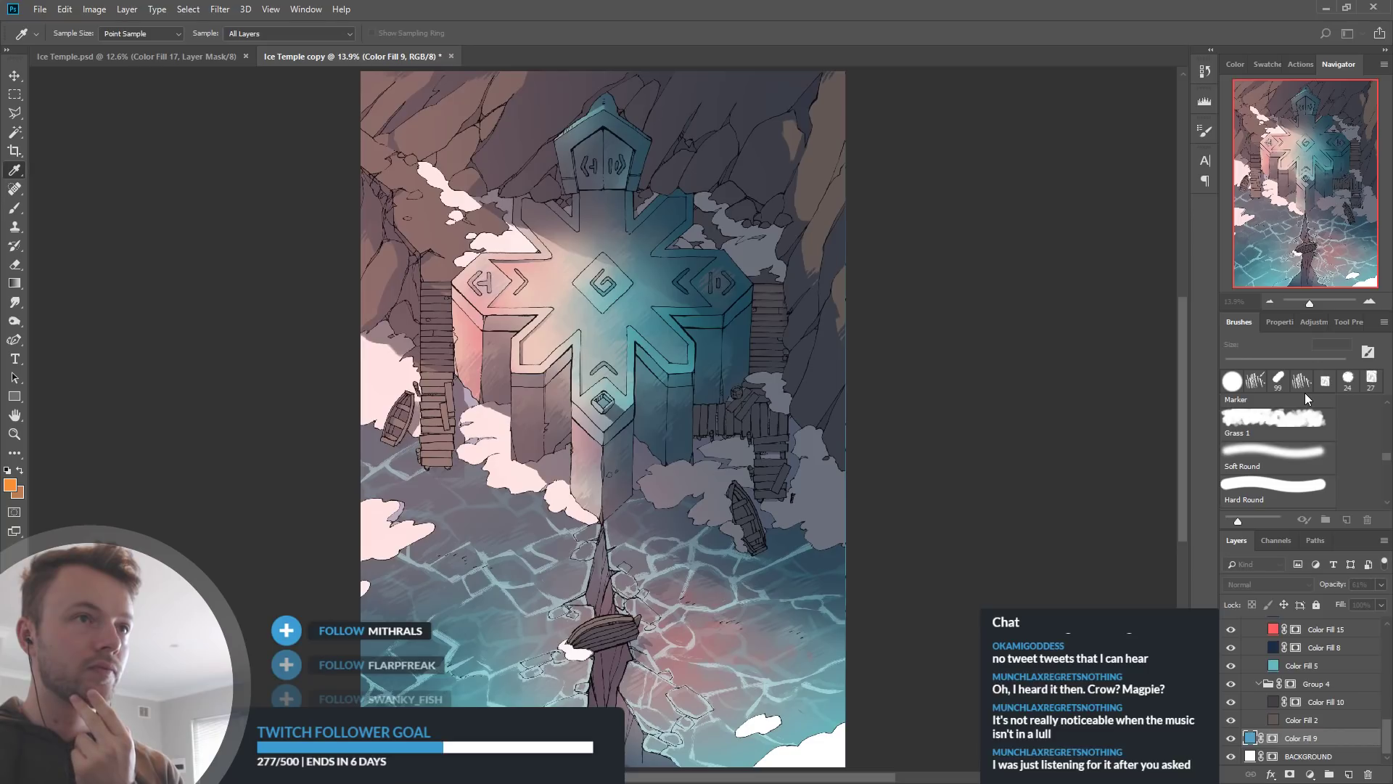
pyautogui.press('g')
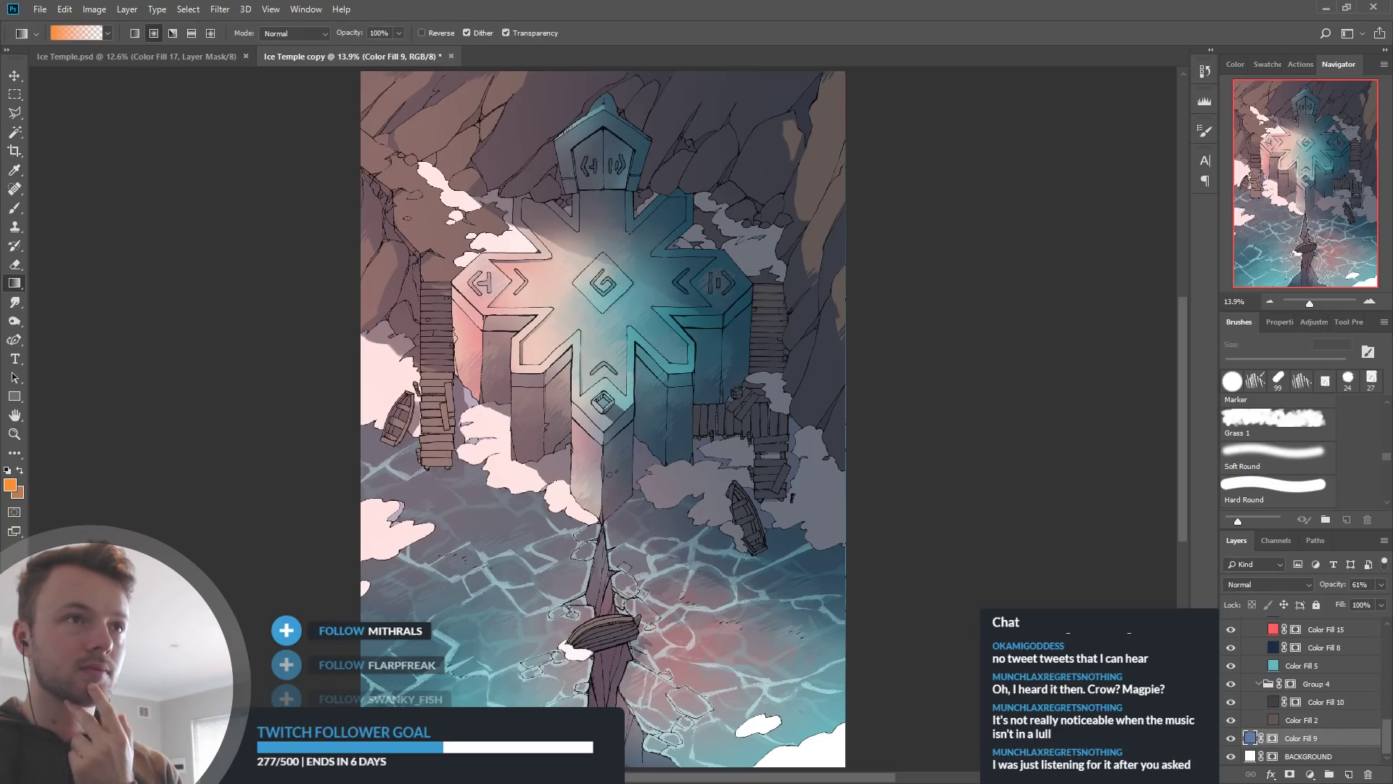
pyautogui.click(1231, 701)
pyautogui.click(1231, 702)
pyautogui.click(1231, 720)
pyautogui.click(1231, 720)
# Recolor the Color Fill 11 shadow in Group 3 to a dark navy and toggle Color Fill 4 to check its effect
pyautogui.scroll(3, 1307, 706)
pyautogui.scroll(2, 1308, 705)
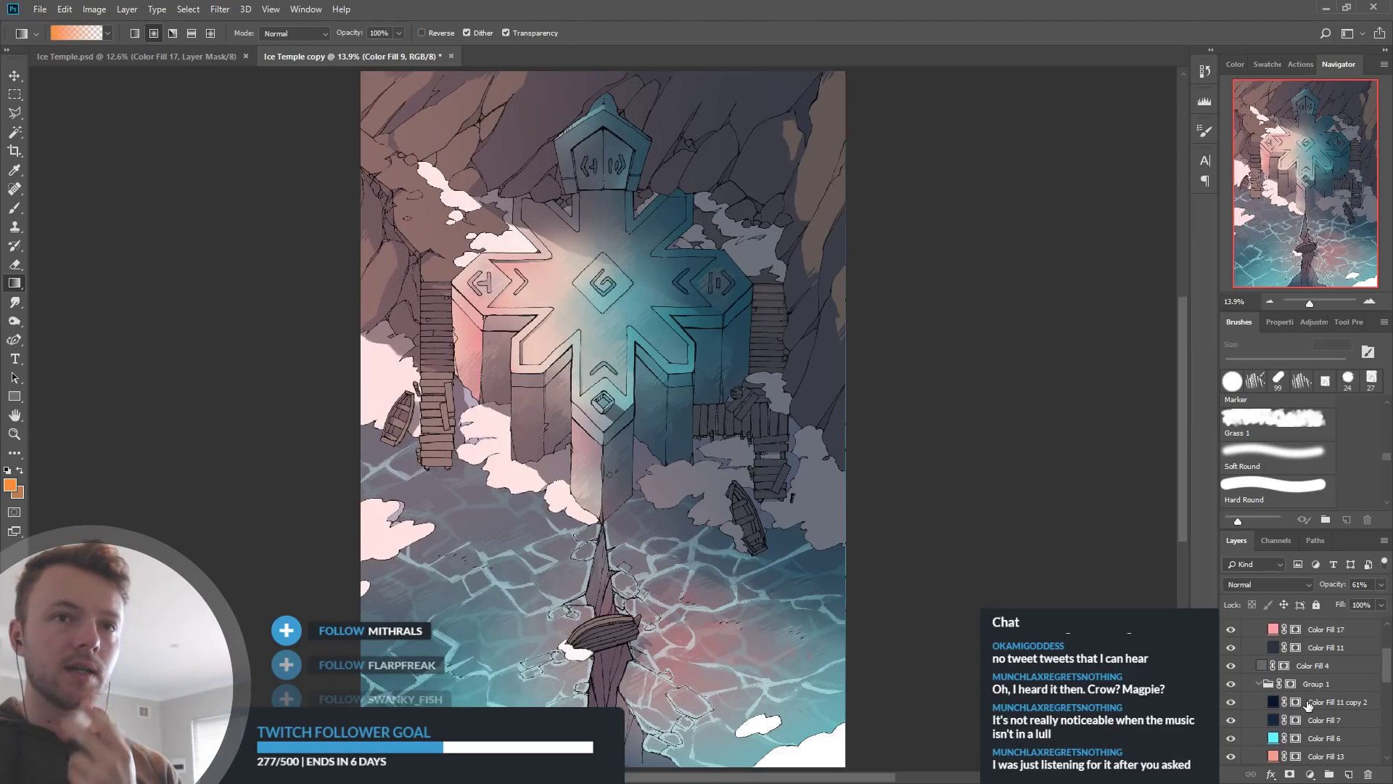
pyautogui.scroll(2, 1287, 668)
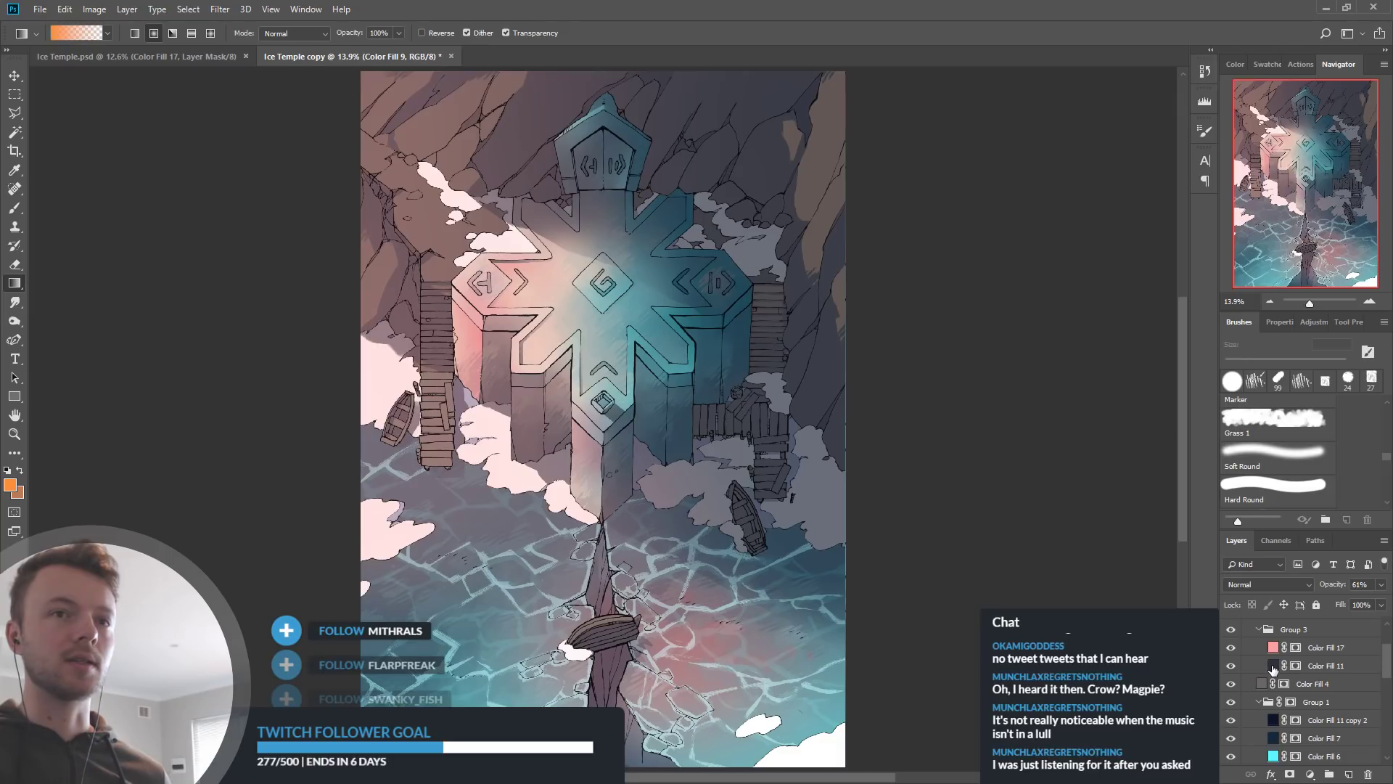
pyautogui.click(1278, 666)
pyautogui.press('i')
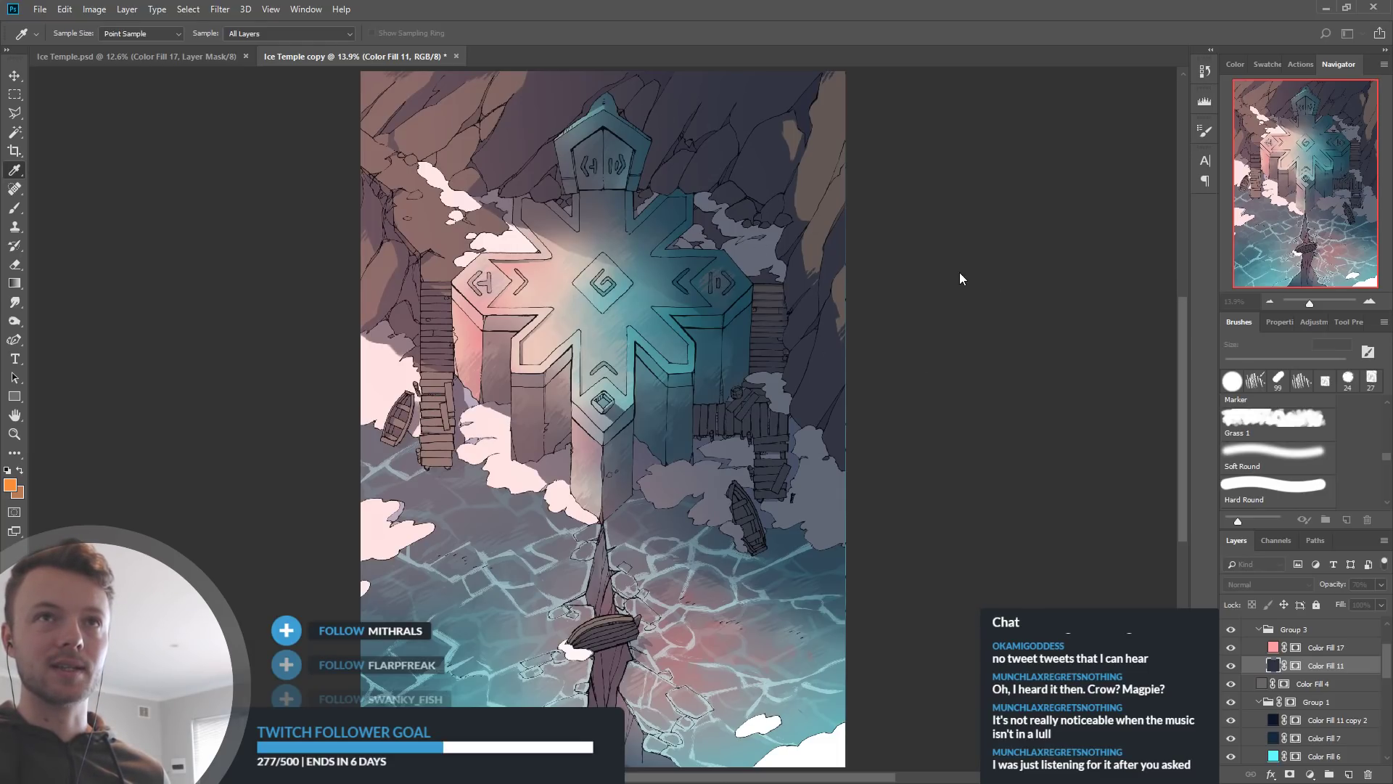
pyautogui.press('g')
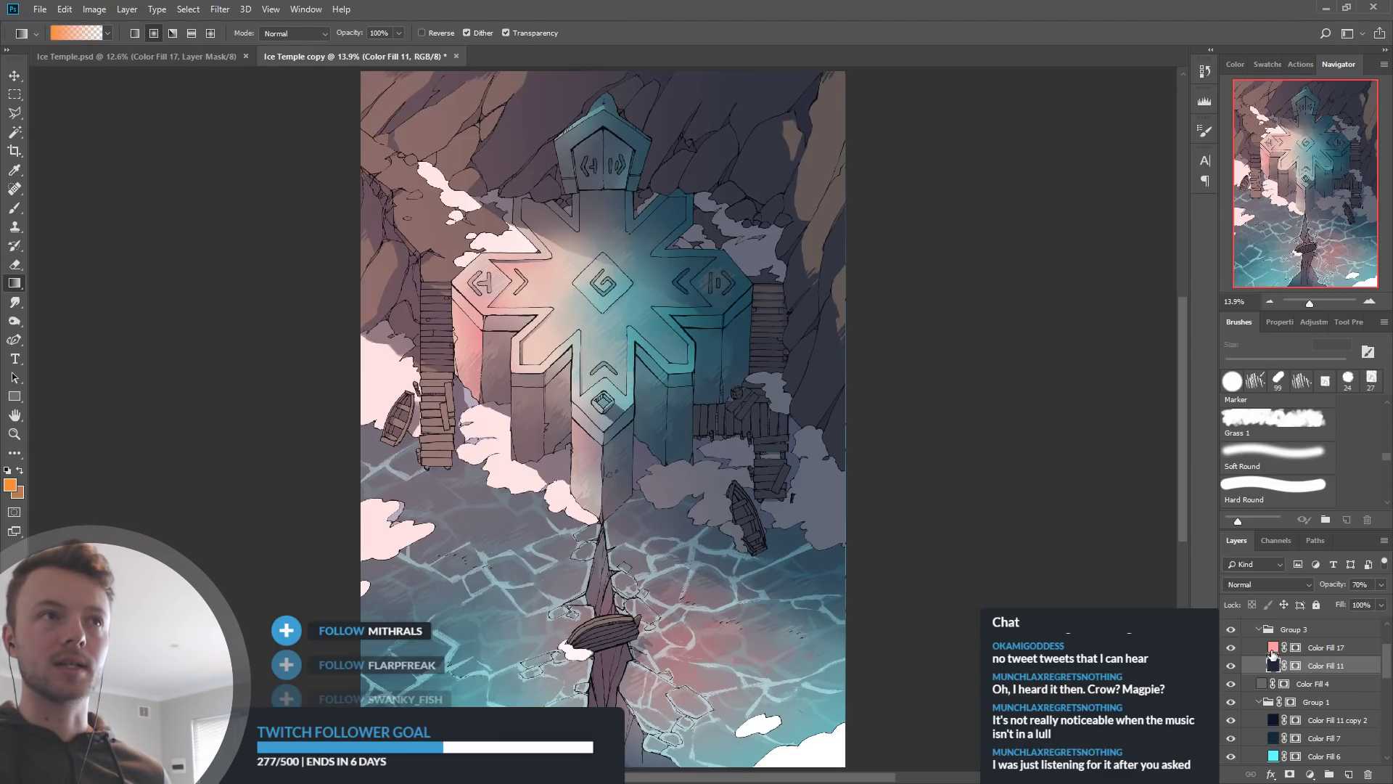
pyautogui.scroll(-1, 1302, 655)
pyautogui.click(1231, 665)
pyautogui.click(1230, 665)
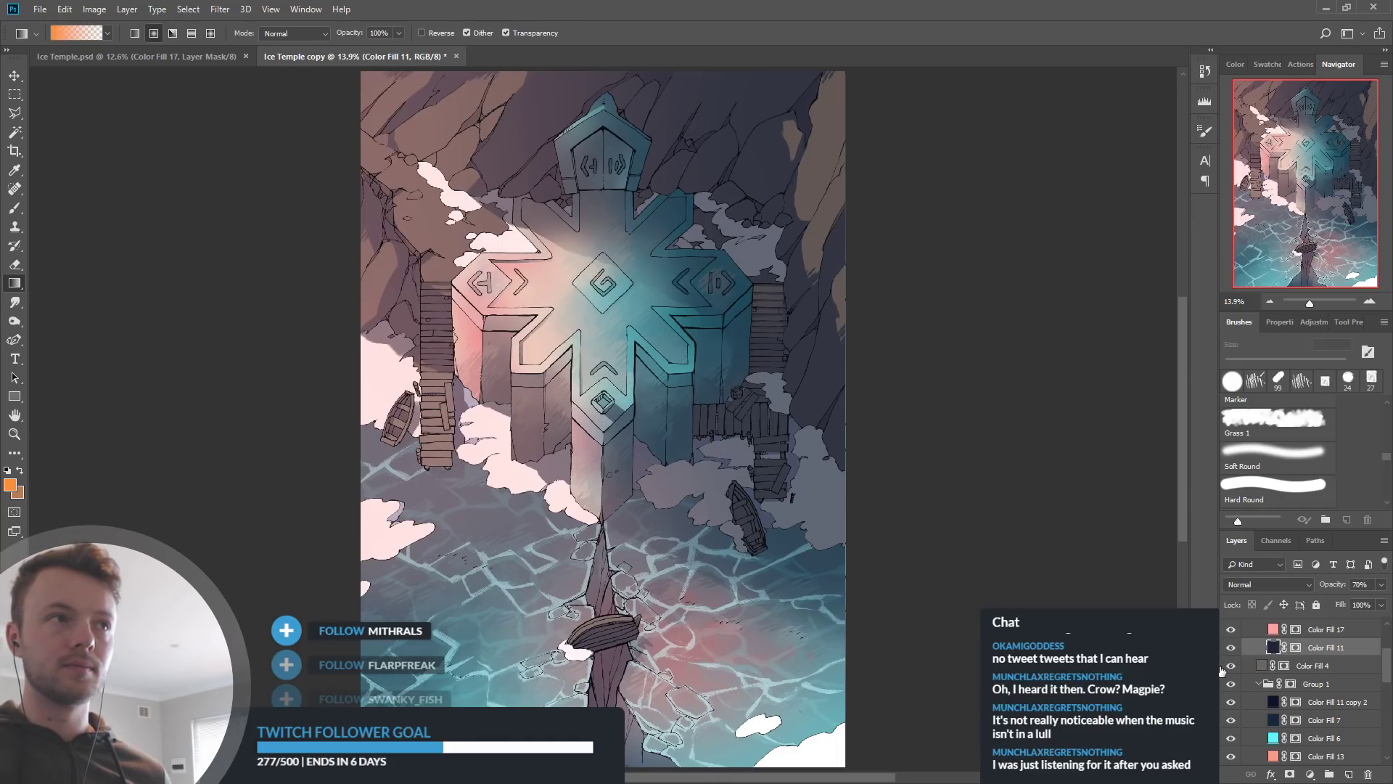
# Examine the water shading in Group 2 by toggling Color Fill 12 copy and Color Fill 11 copy
pyautogui.scroll(-5, 1226, 667)
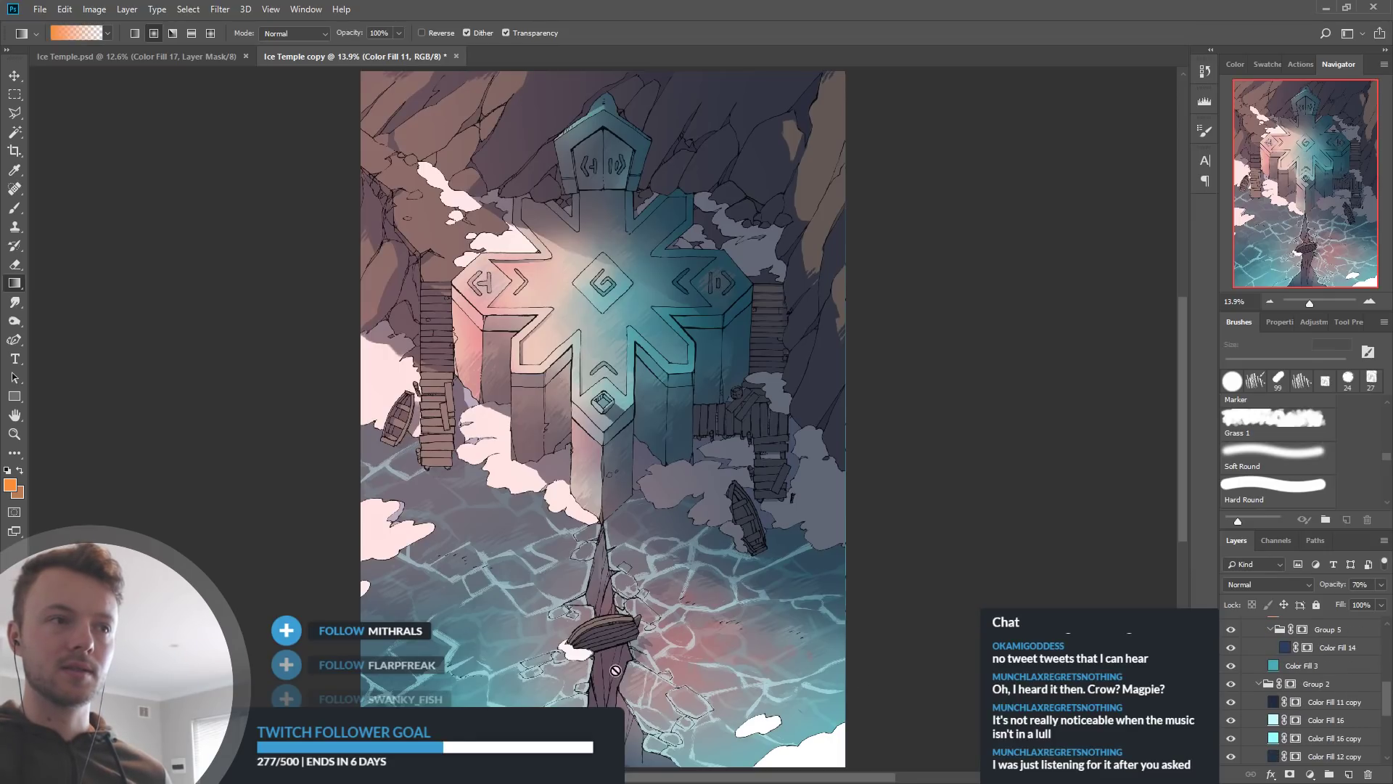
pyautogui.scroll(-1, 1292, 738)
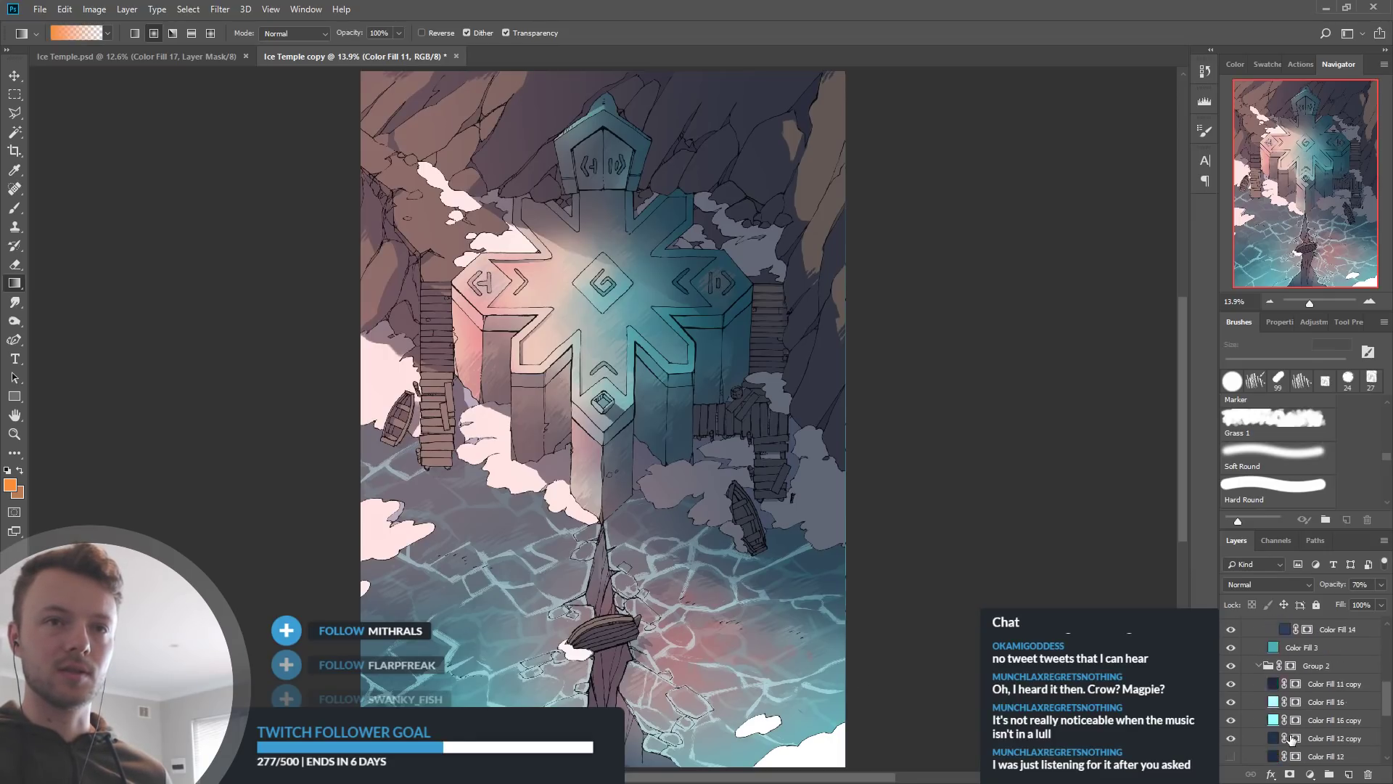
pyautogui.click(1232, 739)
pyautogui.click(1231, 739)
pyautogui.click(1232, 683)
pyautogui.click(1231, 683)
pyautogui.click(1231, 683)
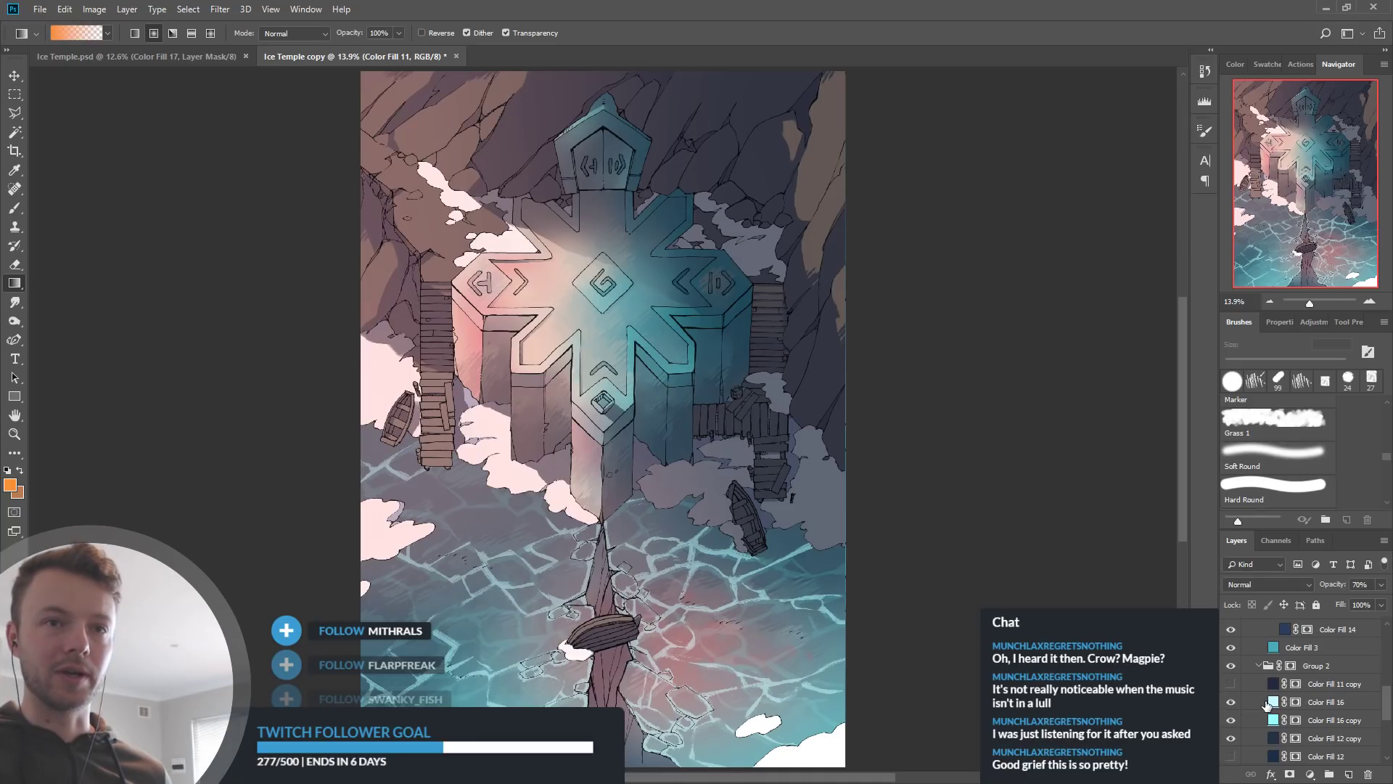
pyautogui.scroll(-1, 1264, 693)
pyautogui.click(1231, 684)
pyautogui.click(1231, 684)
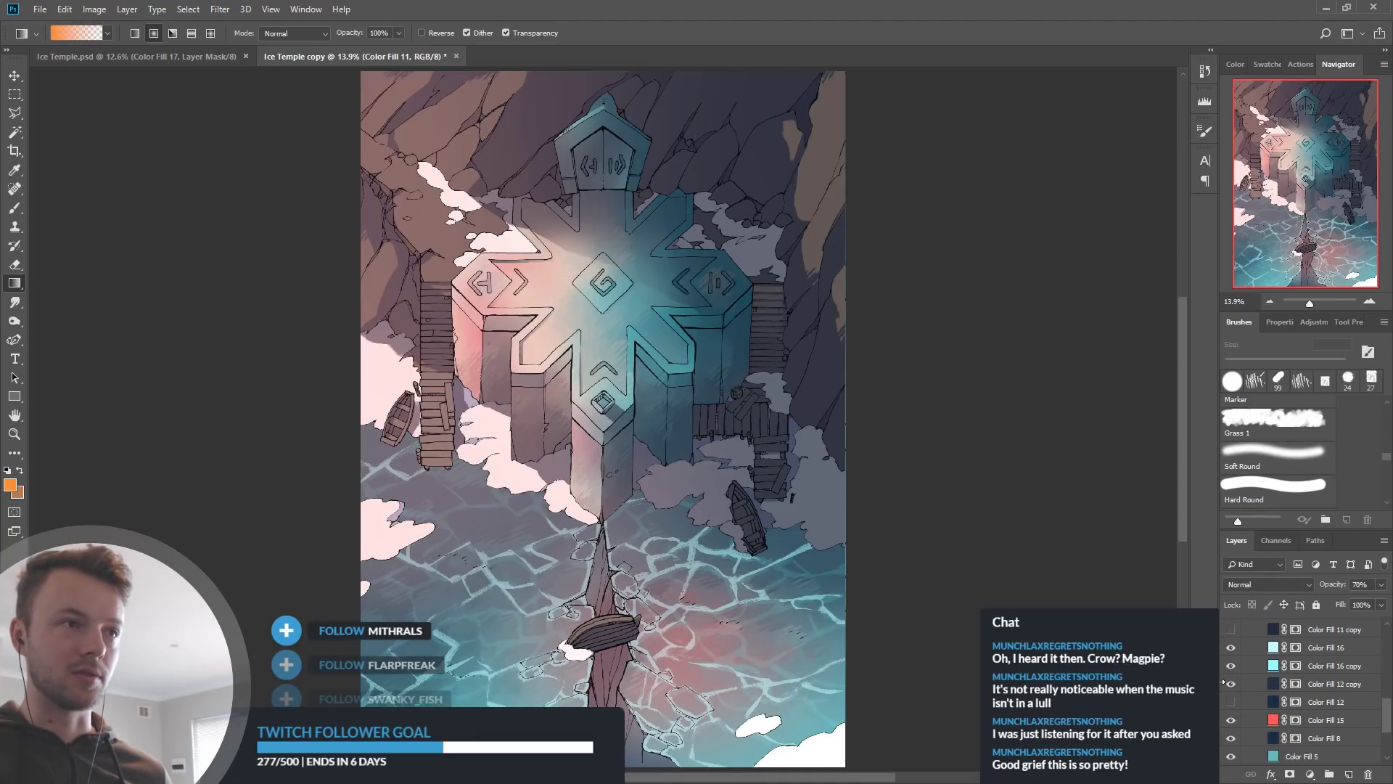
# Examine the temple's coloring by toggling Color Fill 14, Color Fill 3 and Color Fill 7
pyautogui.scroll(1, 1242, 696)
pyautogui.scroll(1, 1242, 695)
pyautogui.click(1231, 666)
pyautogui.click(1231, 665)
pyautogui.click(1231, 683)
pyautogui.click(1231, 683)
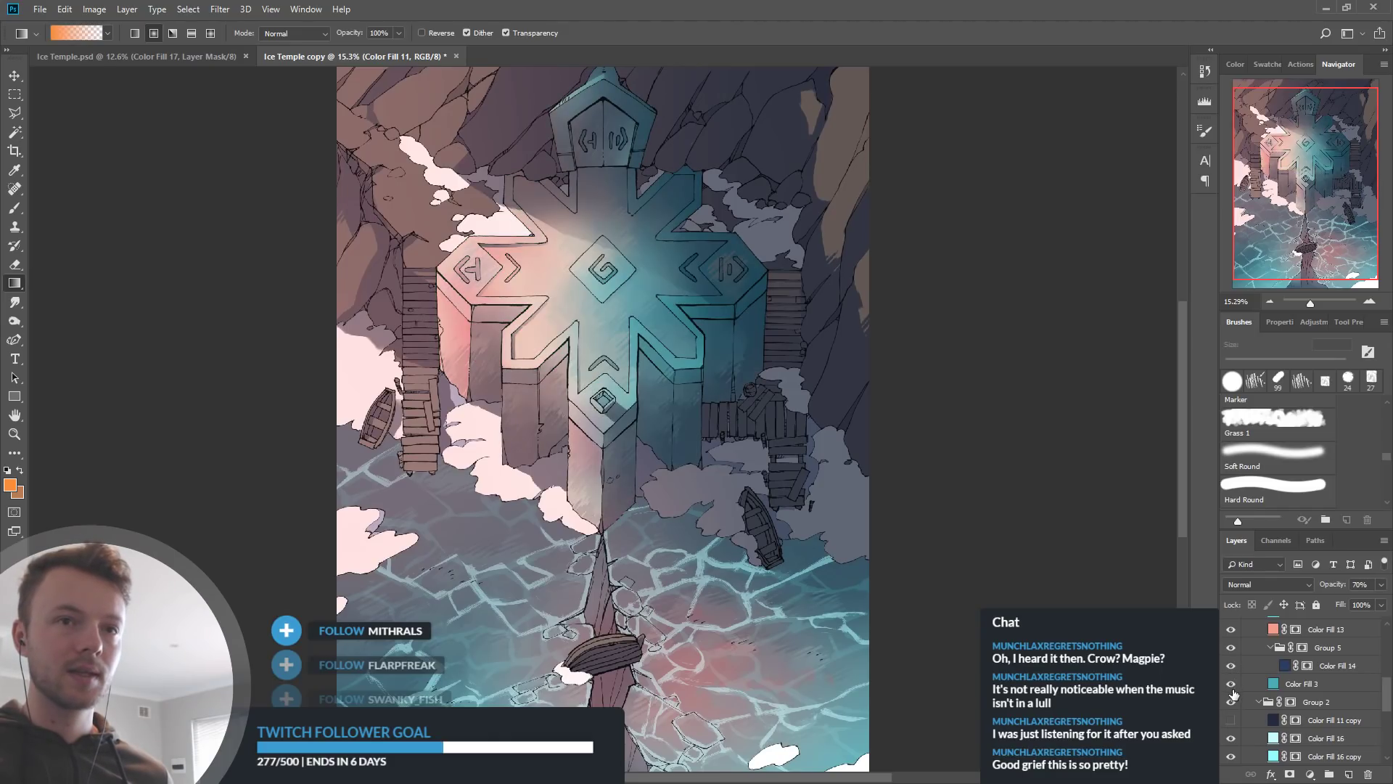
pyautogui.scroll(1, 1284, 690)
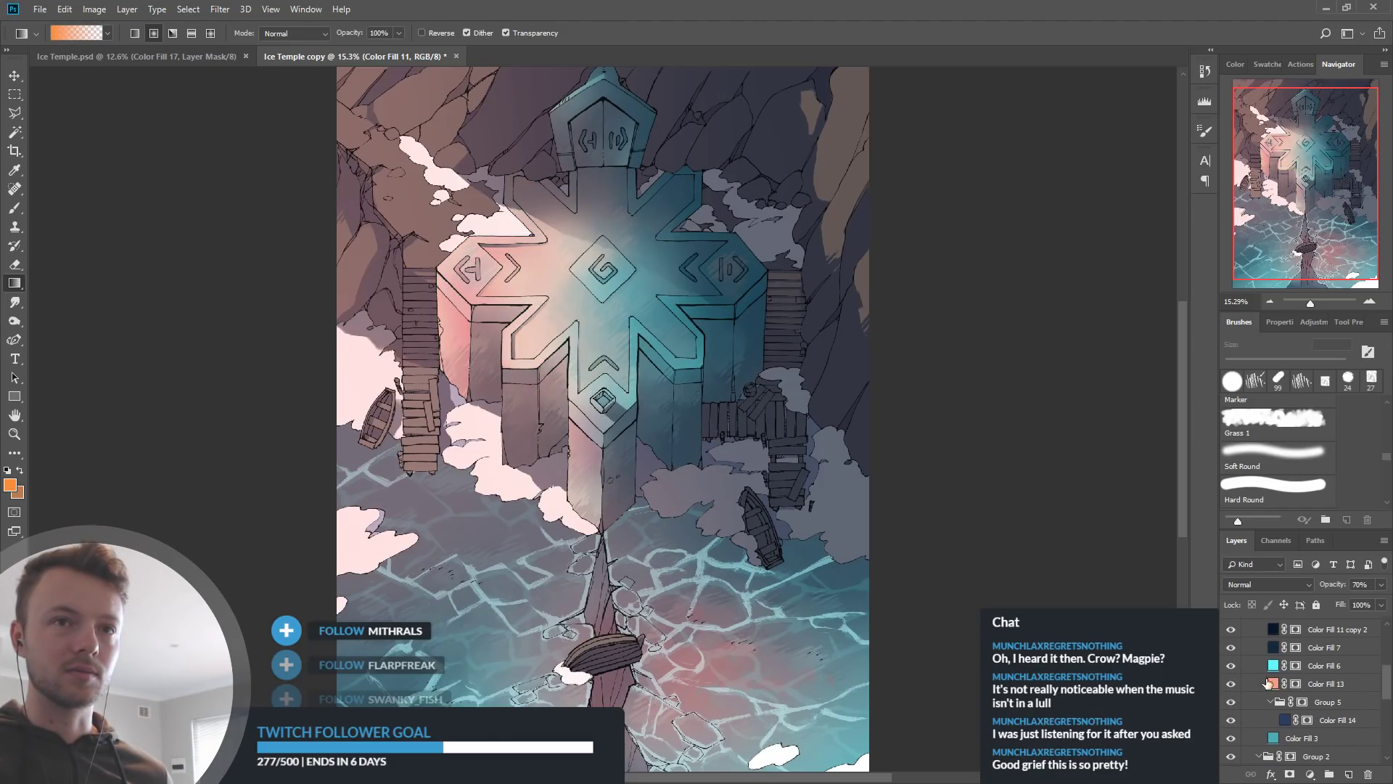
pyautogui.click(1231, 647)
pyautogui.click(1231, 647)
pyautogui.scroll(-1, 1304, 659)
pyautogui.scroll(-2, 1304, 659)
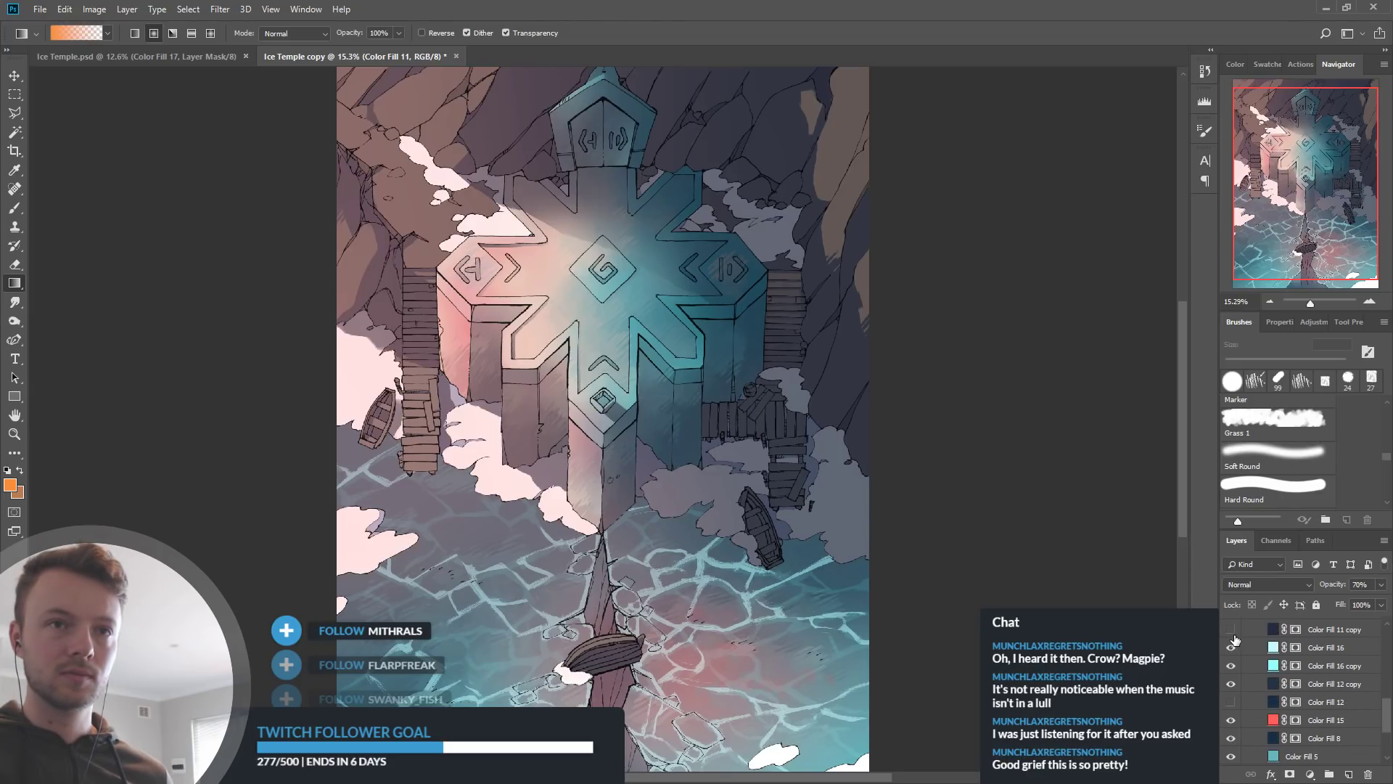
# Show Color Fill 11 copy again and compare the water with Color Fill 12 and Color Fill 12 copy toggled
pyautogui.click(1232, 629)
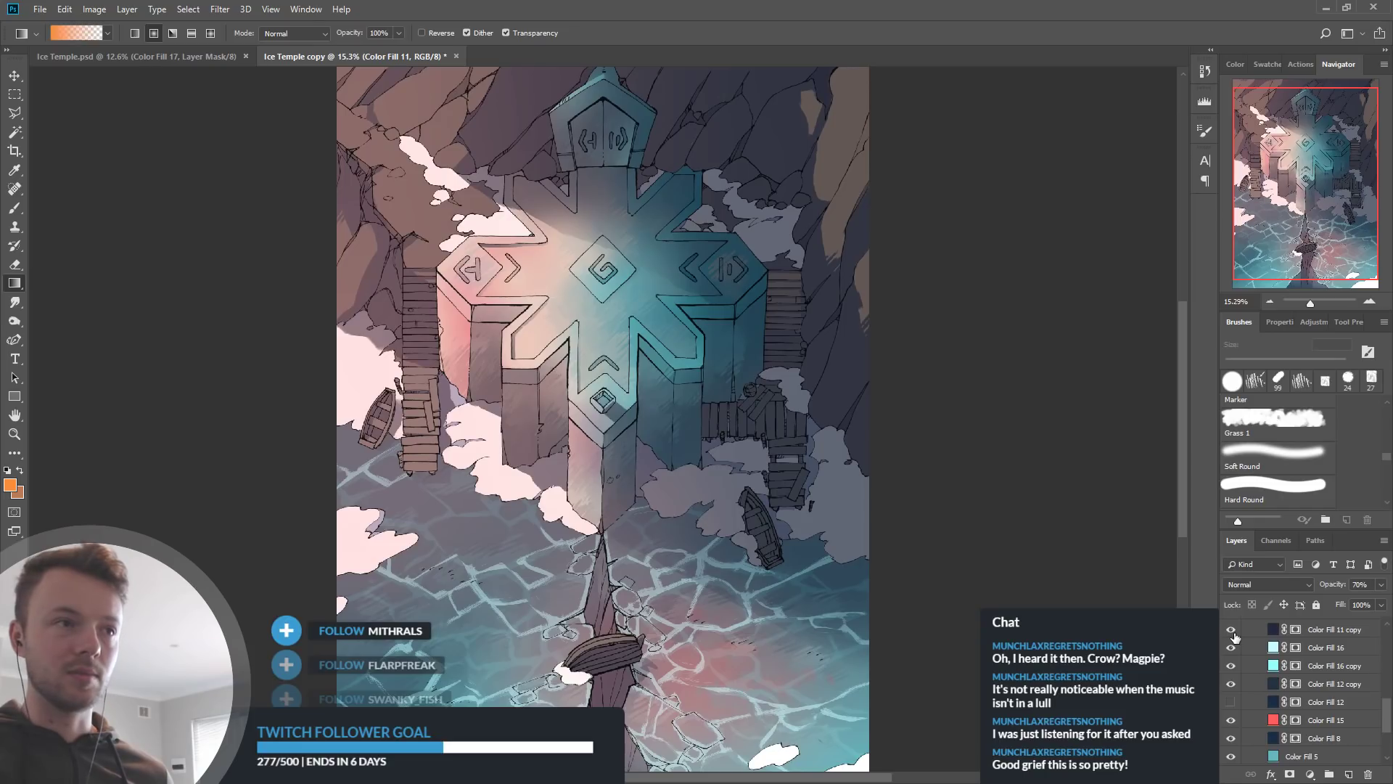
pyautogui.click(1231, 702)
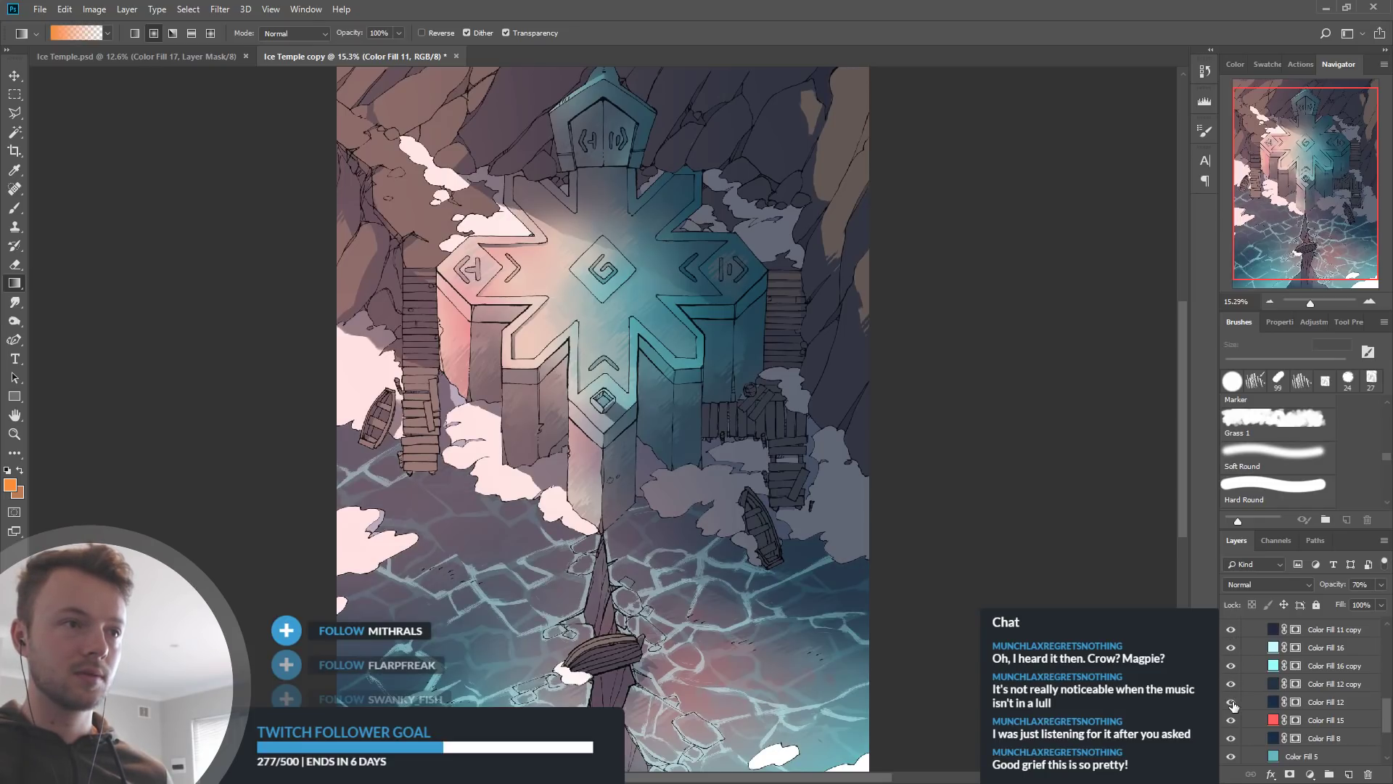
pyautogui.click(1231, 701)
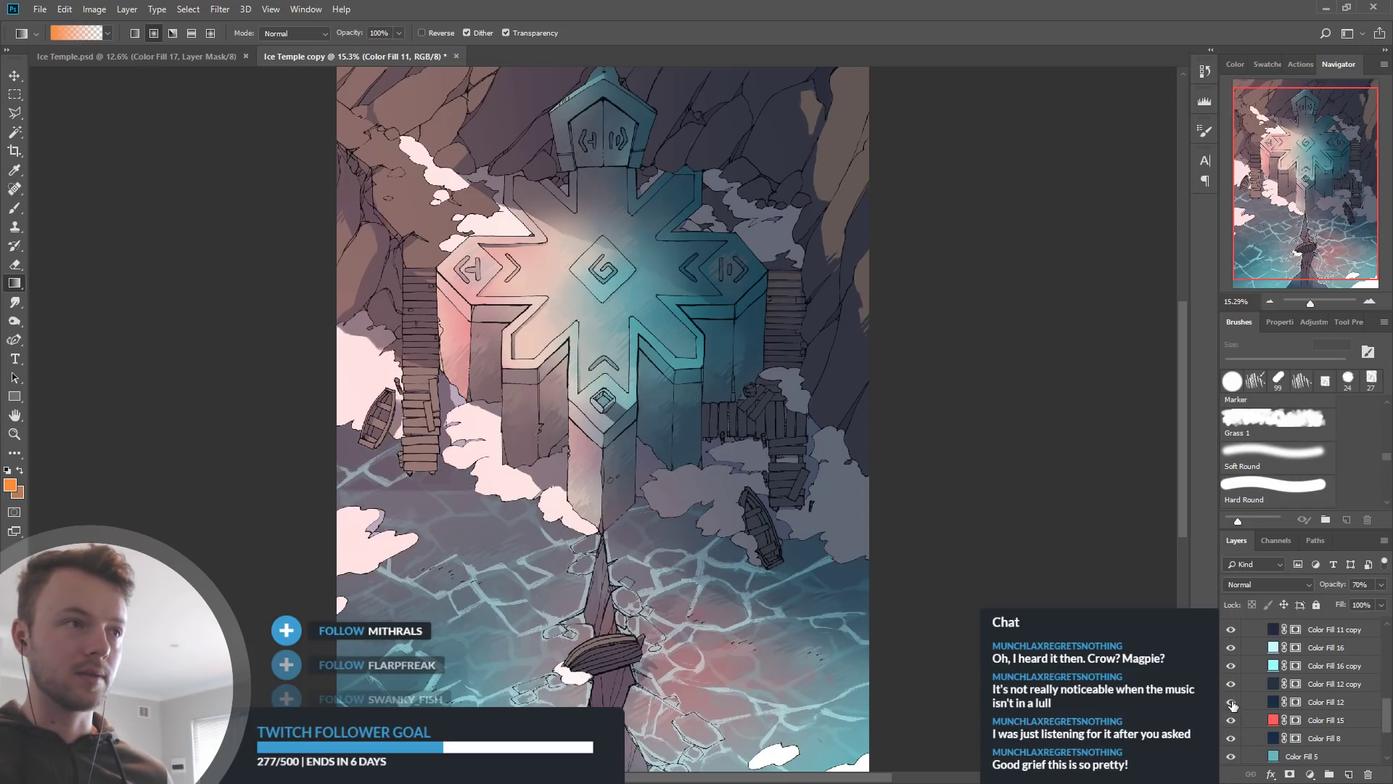
pyautogui.click(1231, 702)
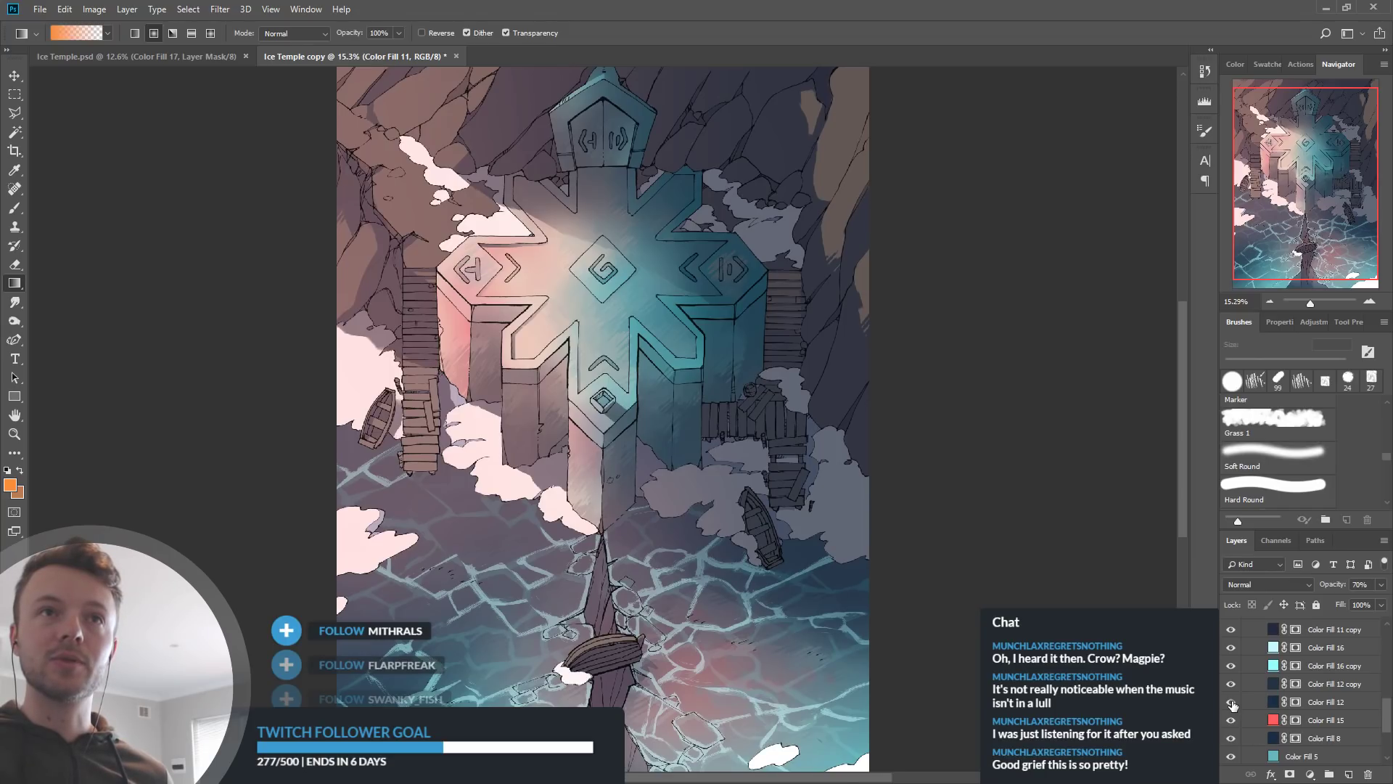
pyautogui.click(1231, 702)
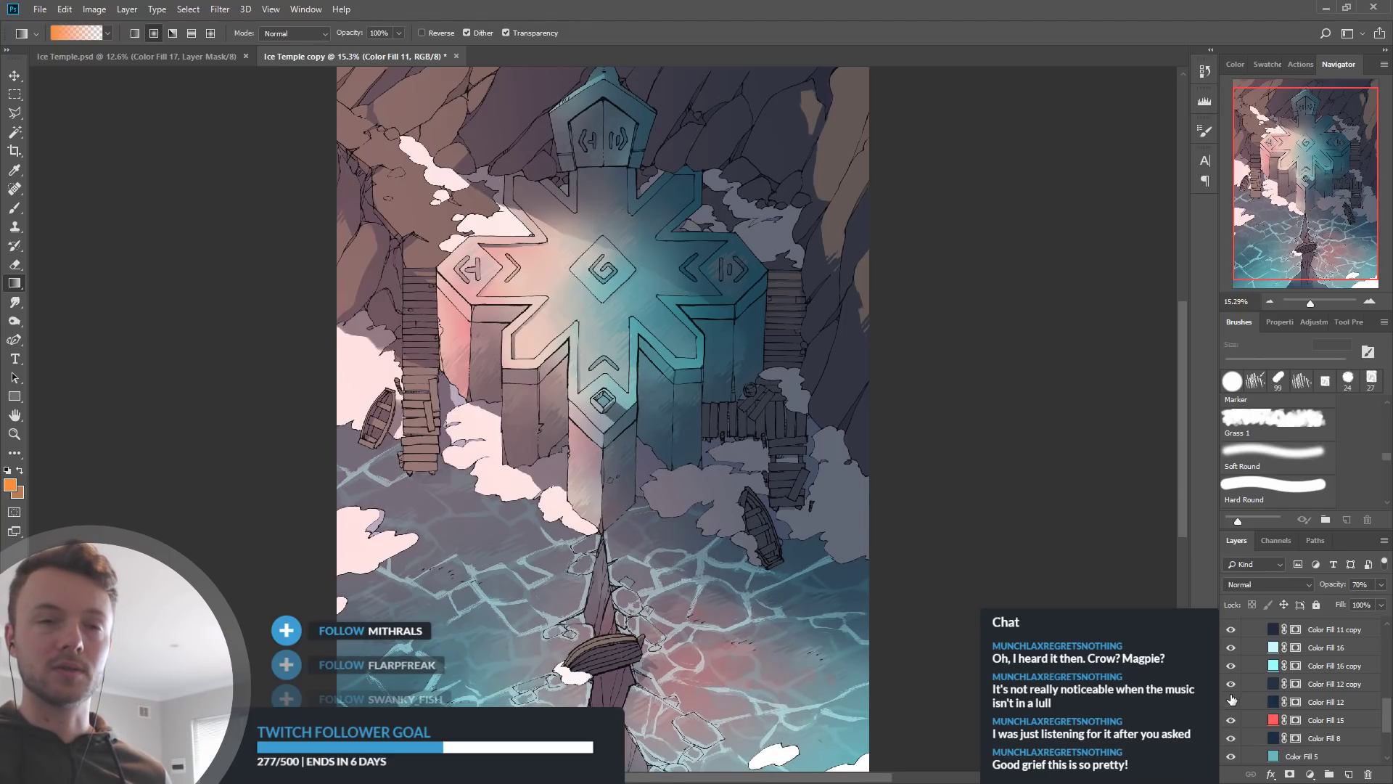
pyautogui.click(1232, 684)
pyautogui.click(1231, 684)
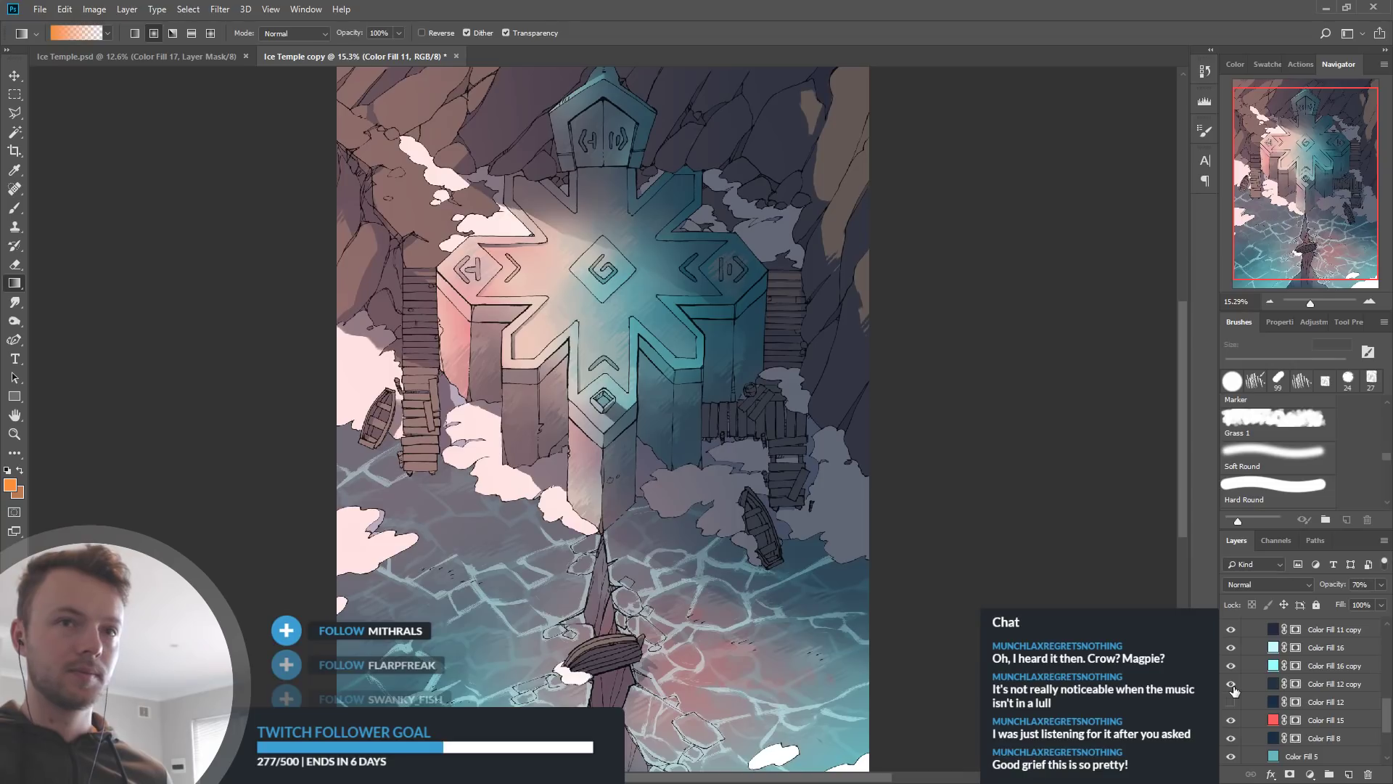
# Toggle the water's Color Fill 8 to check its effect and recolor it to near white
pyautogui.scroll(-2, 1234, 693)
pyautogui.click(1231, 702)
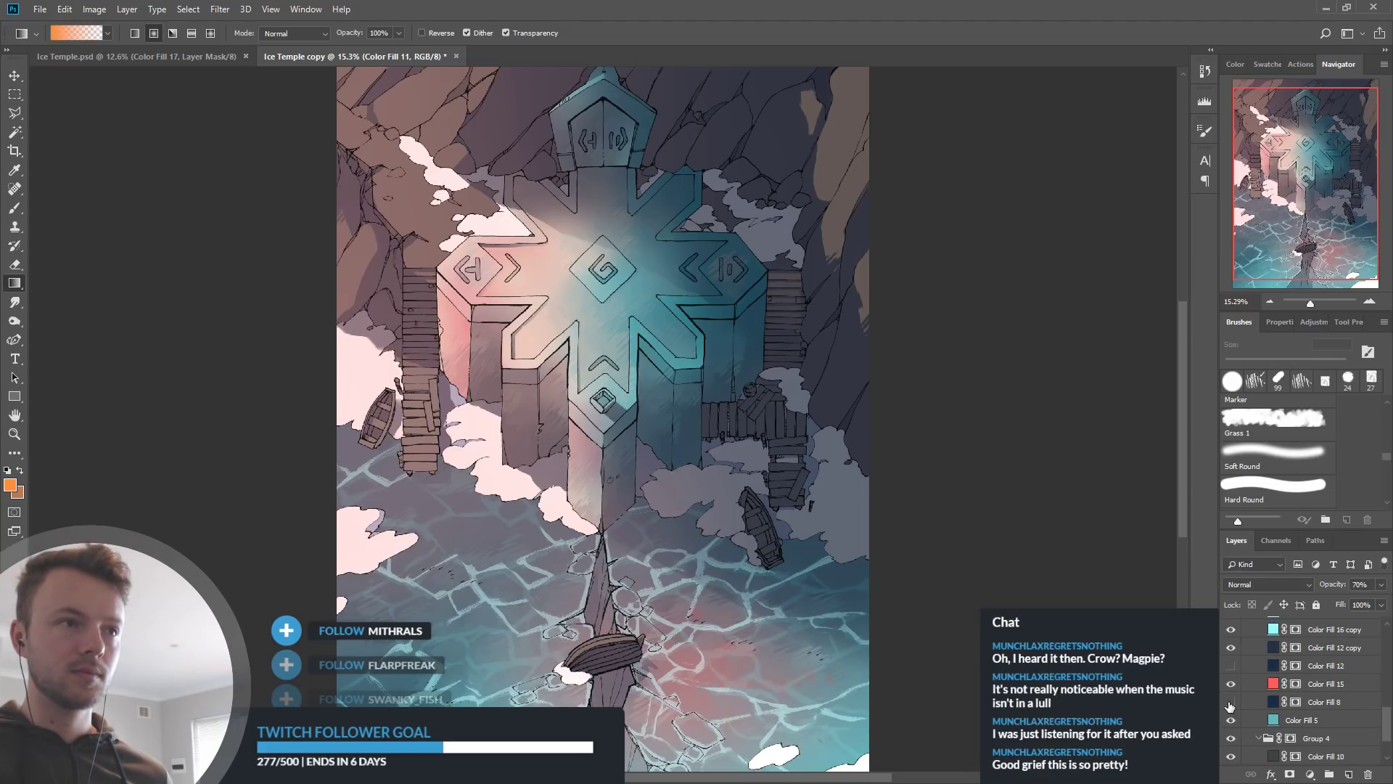
pyautogui.click(1231, 703)
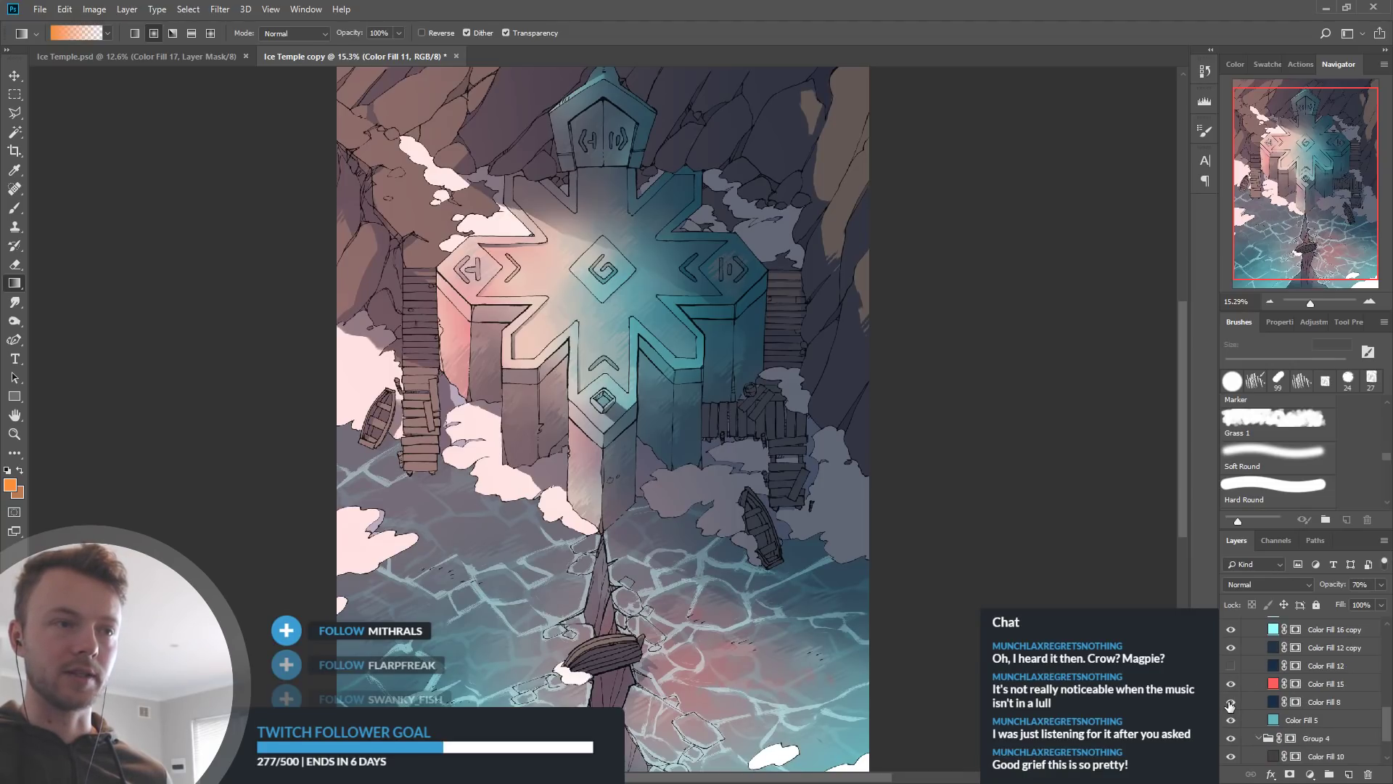
pyautogui.click(1272, 702)
pyautogui.press('i')
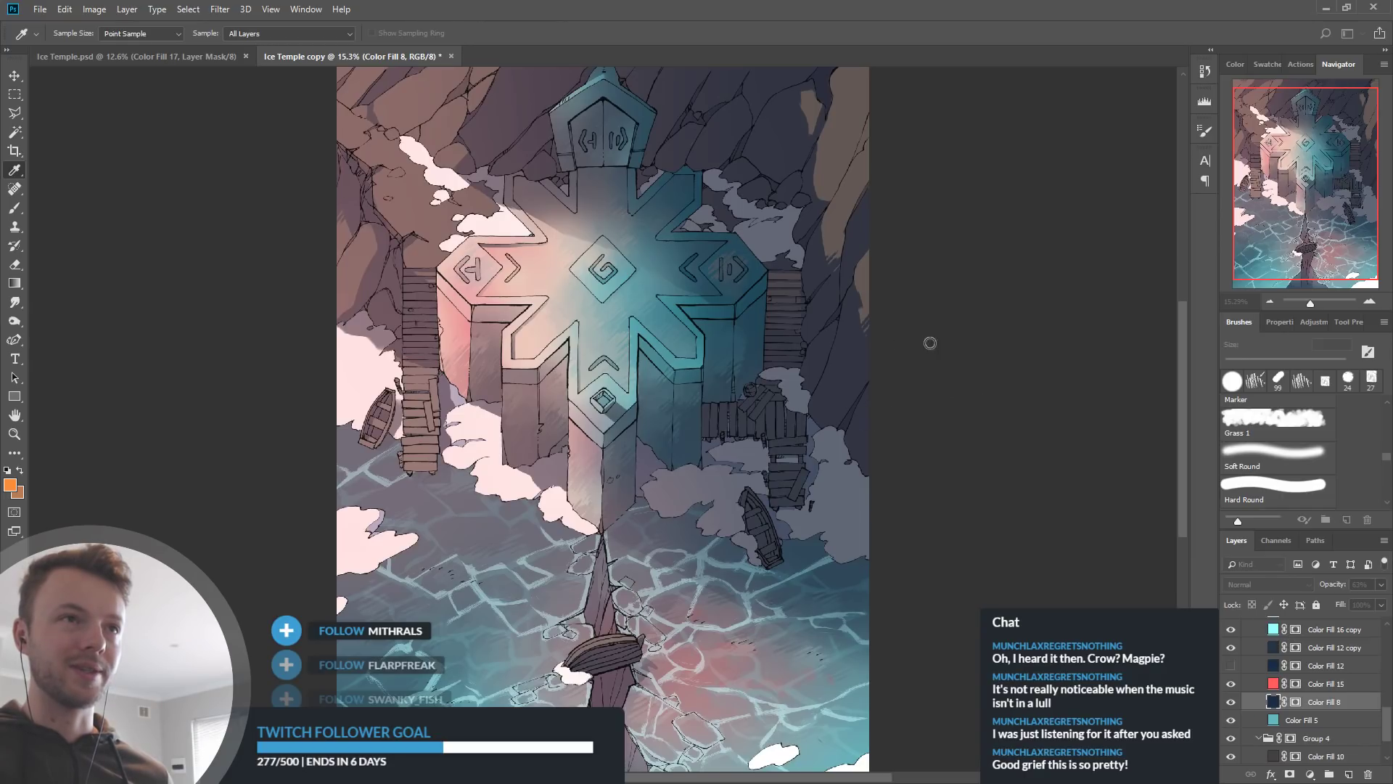
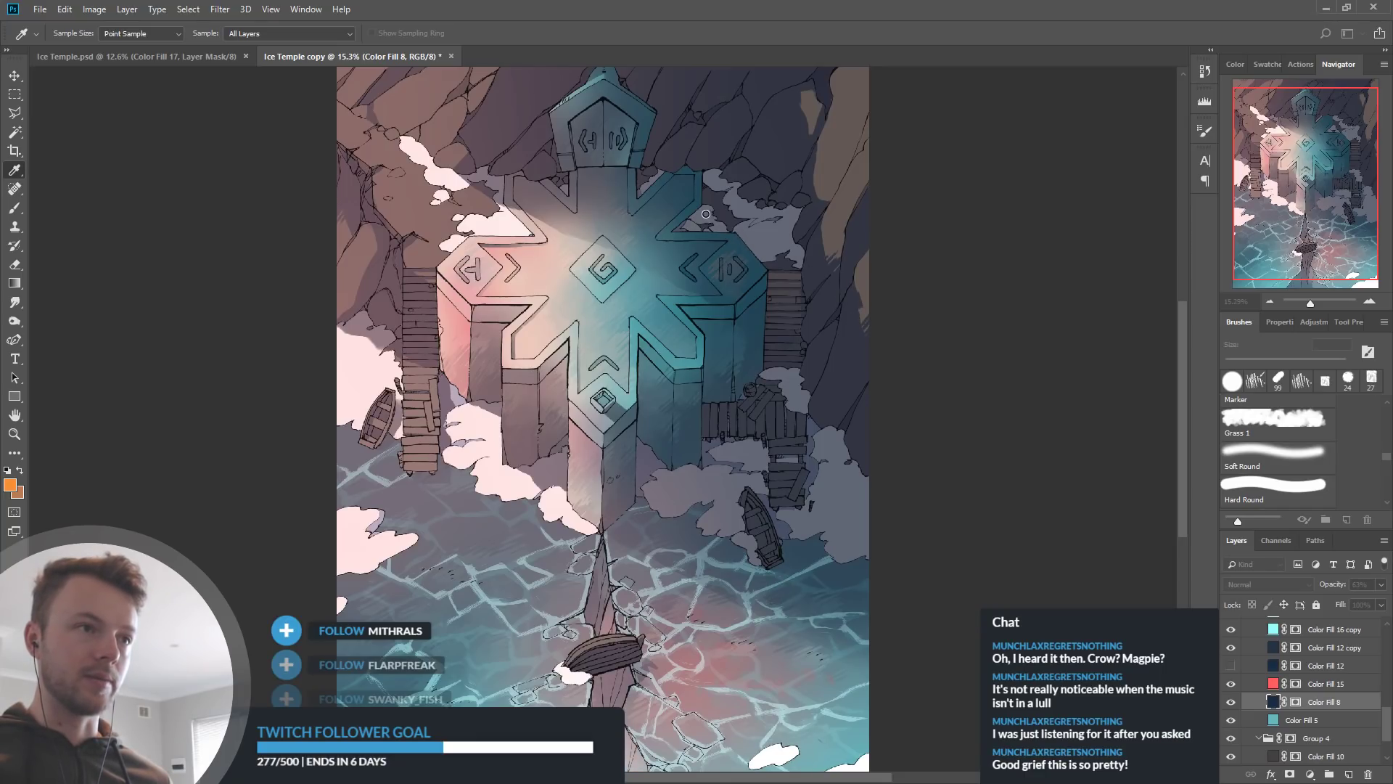
pyautogui.press('g')
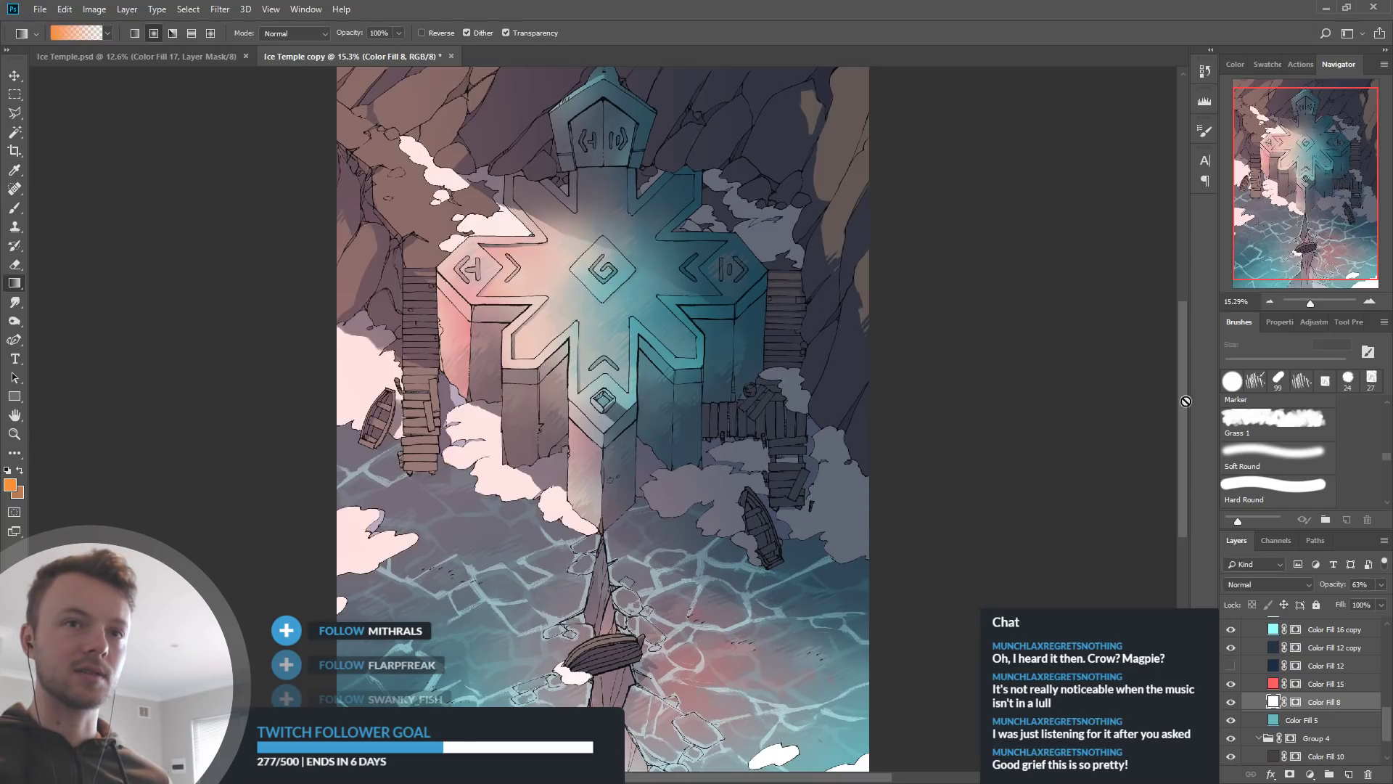
# Toggle Color Fill 11 copy repeatedly to judge its shadow effect on the water
pyautogui.scroll(2, 1240, 675)
pyautogui.click(1230, 630)
pyautogui.click(1231, 629)
pyautogui.click(1230, 630)
pyautogui.click(1231, 629)
pyautogui.click(1231, 630)
pyautogui.click(1231, 629)
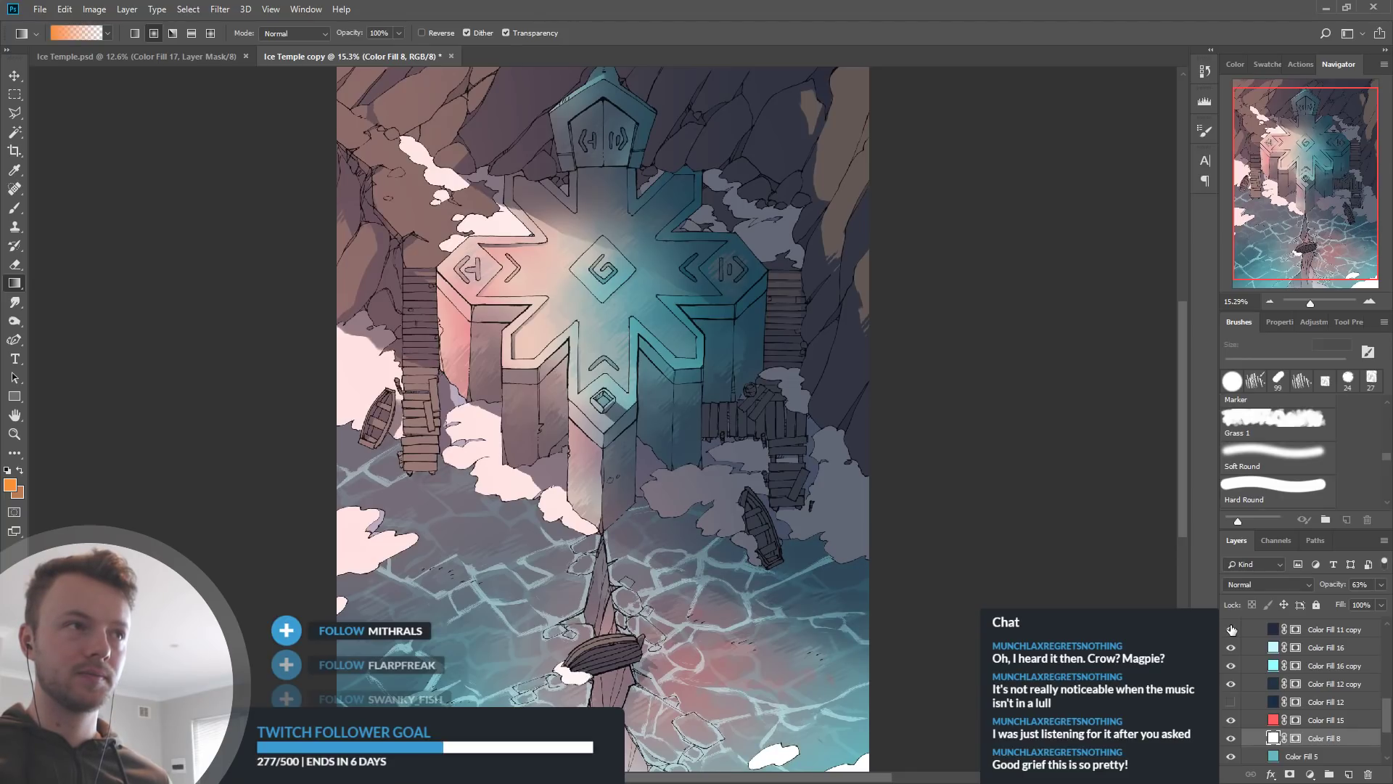
# Set the opacity of the water shadow Color Fill 11 copy to 51%
pyautogui.doubleClick(1272, 631)
pyautogui.press('Escape')
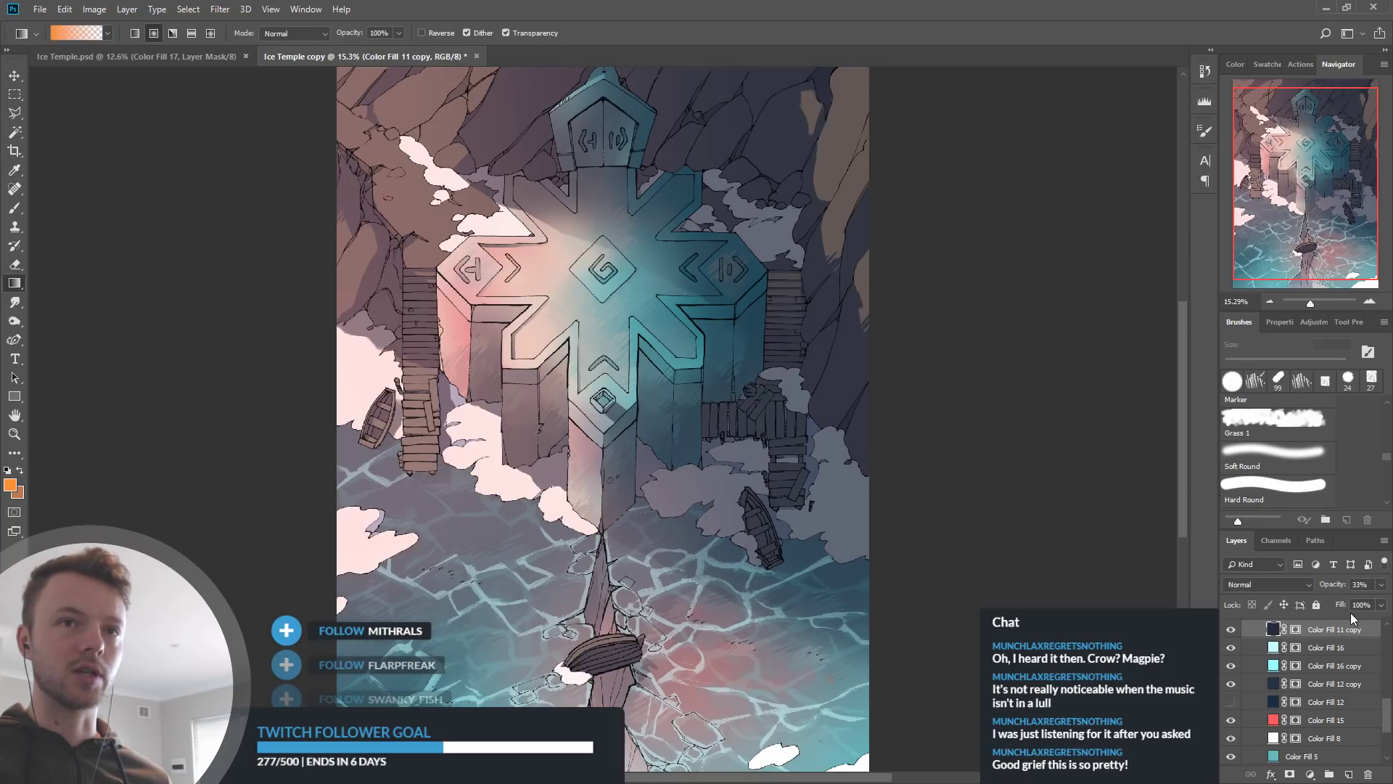
pyautogui.click(1351, 585)
pyautogui.write('57')
pyautogui.press('Return')
pyautogui.write('55')
pyautogui.press('Return')
pyautogui.moveTo(1351, 596); pyautogui.dragTo(1348, 607)
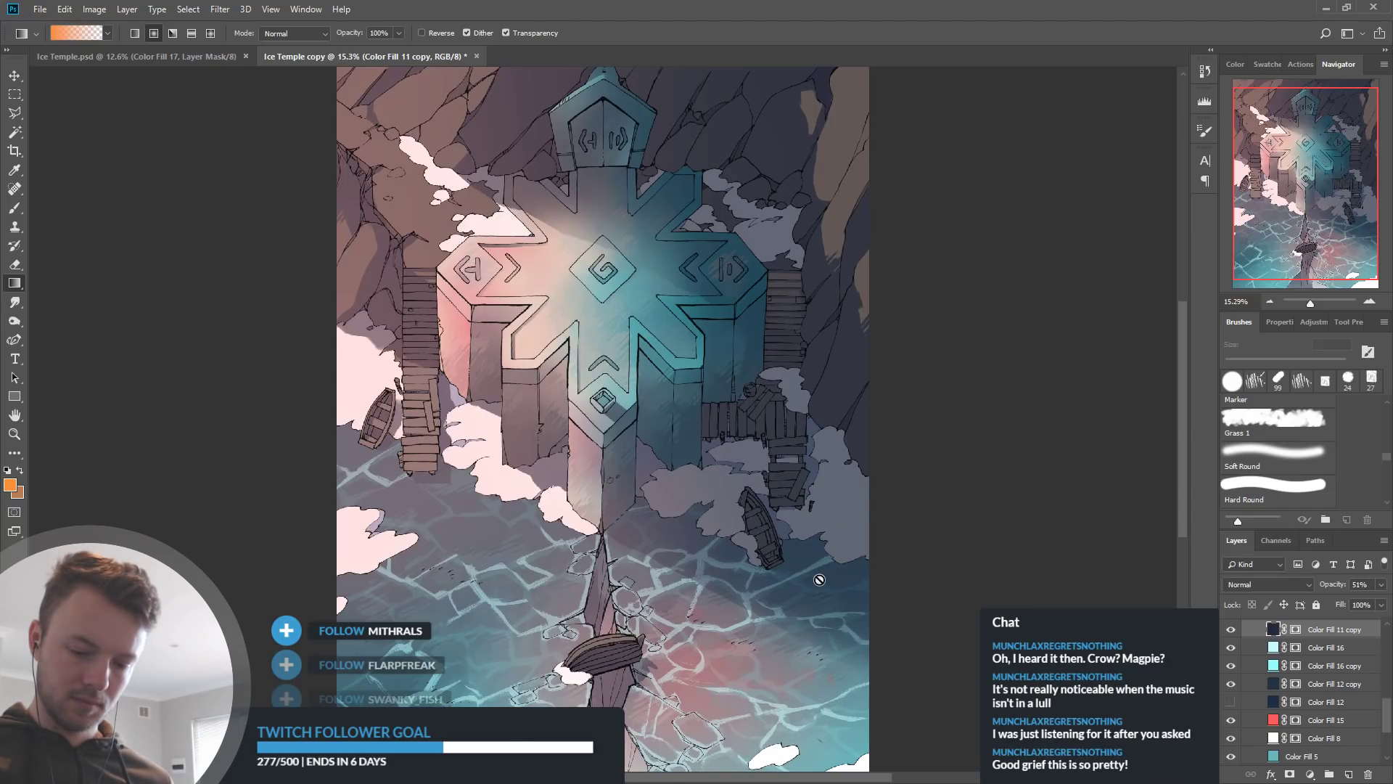
# Inspect the whole dawn variant and switch to the original Ice Temple.psd to compare the colors
pyautogui.scroll(-1, 798, 586)
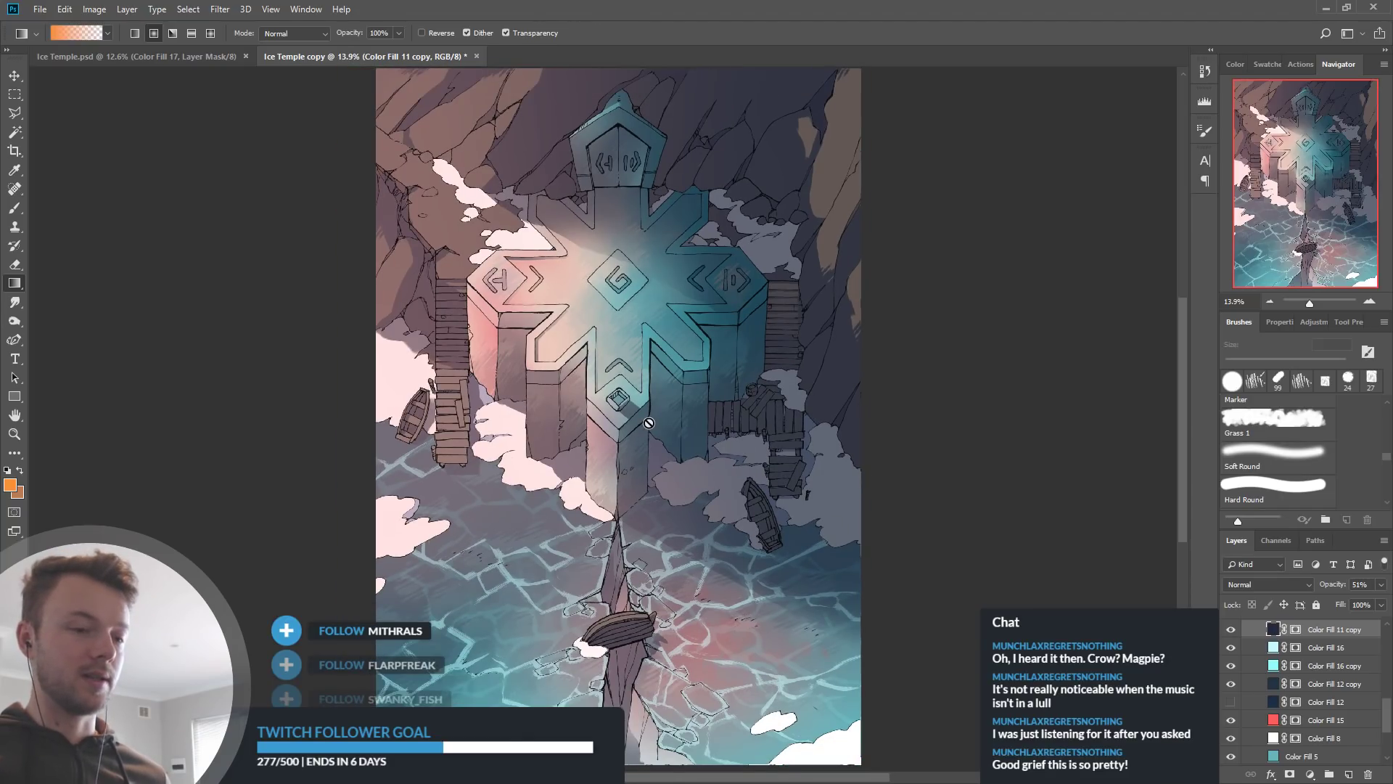
pyautogui.moveTo(655, 345); pyautogui.dragTo(677, 369)
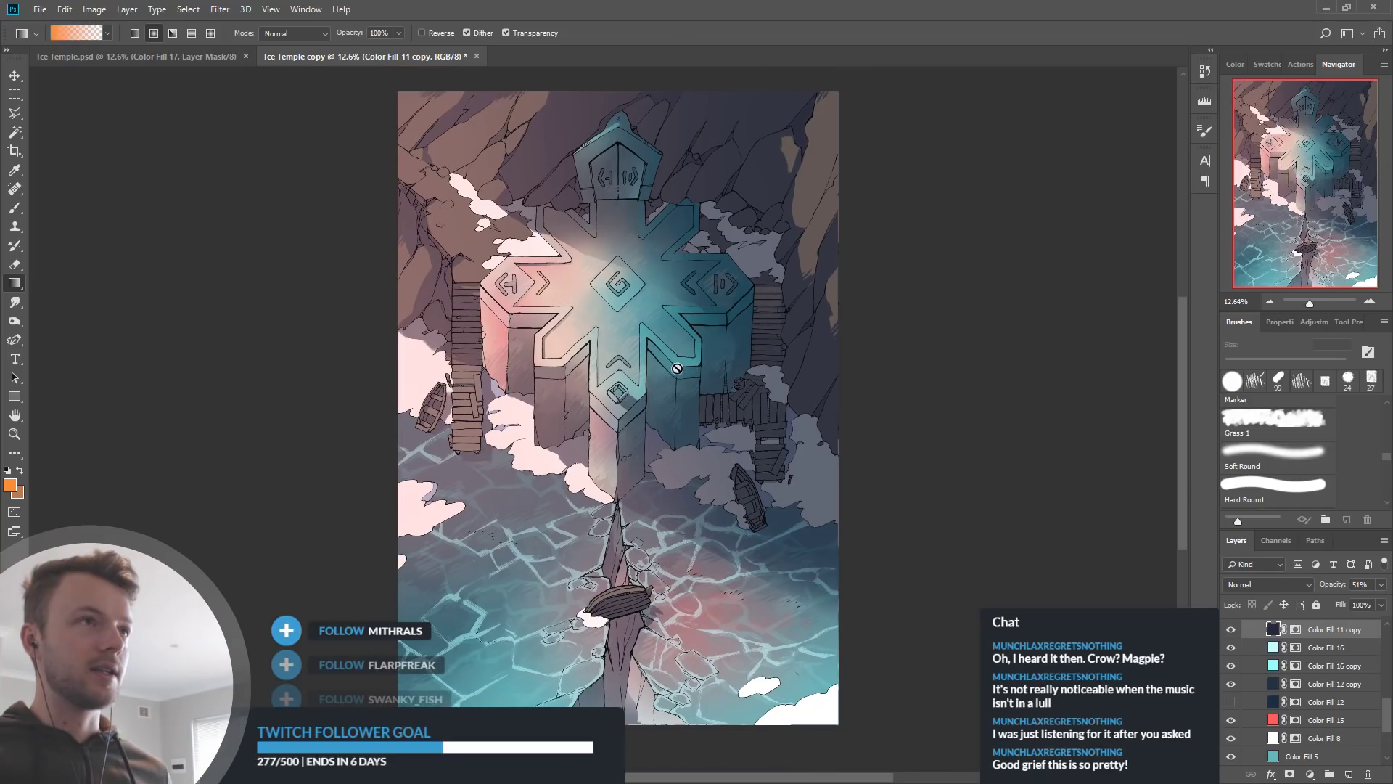
pyautogui.moveTo(540, 353); pyautogui.dragTo(546, 333)
pyautogui.click(174, 51)
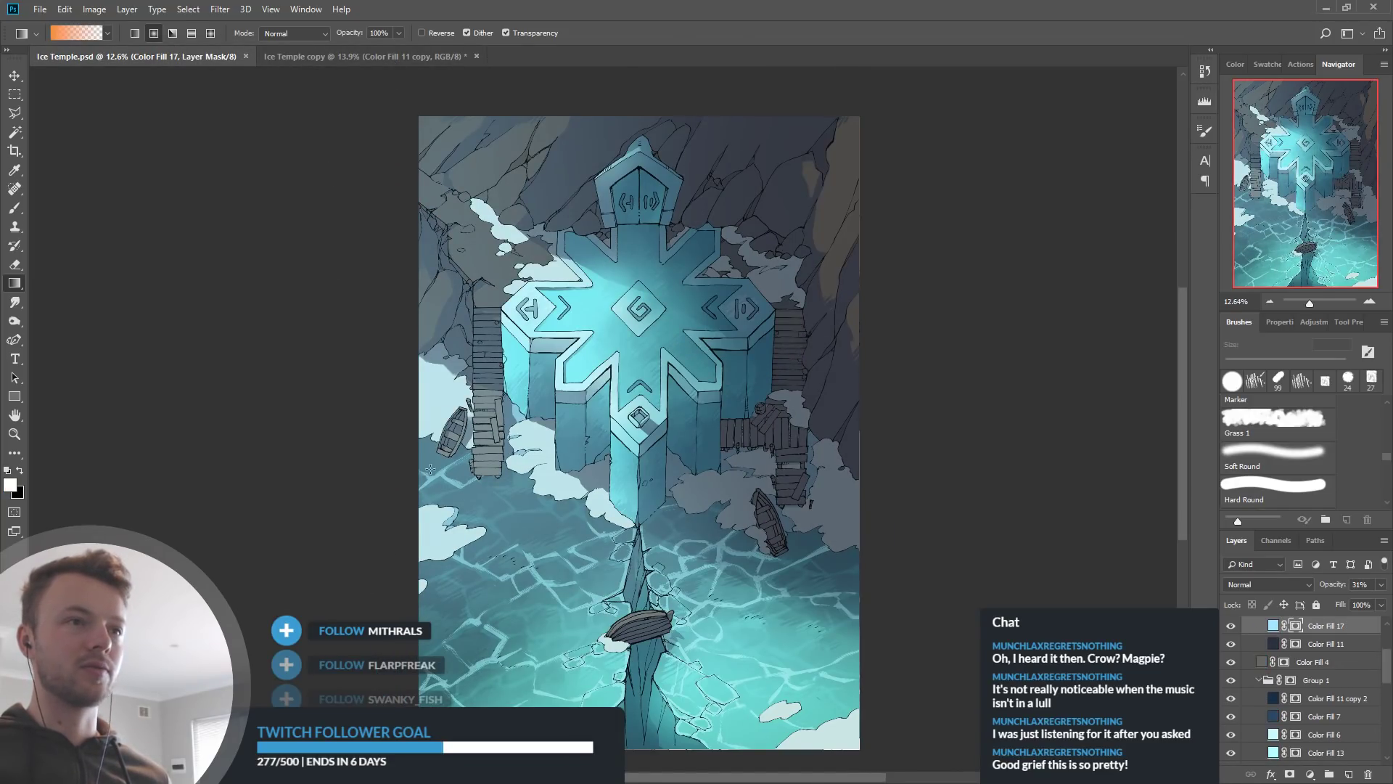
# Compare the dawn variant with the original Ice Temple.psd at a matching magnification
pyautogui.click(315, 51)
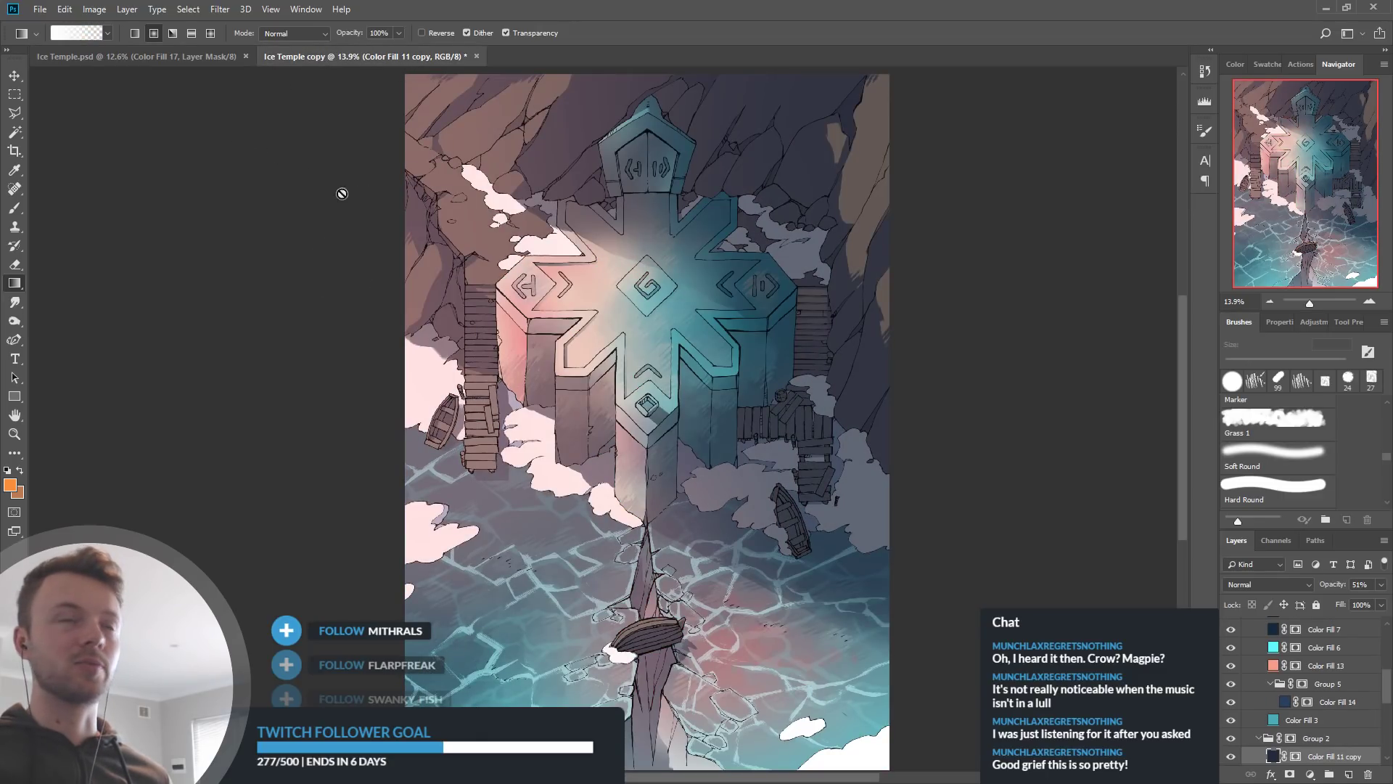
pyautogui.click(181, 58)
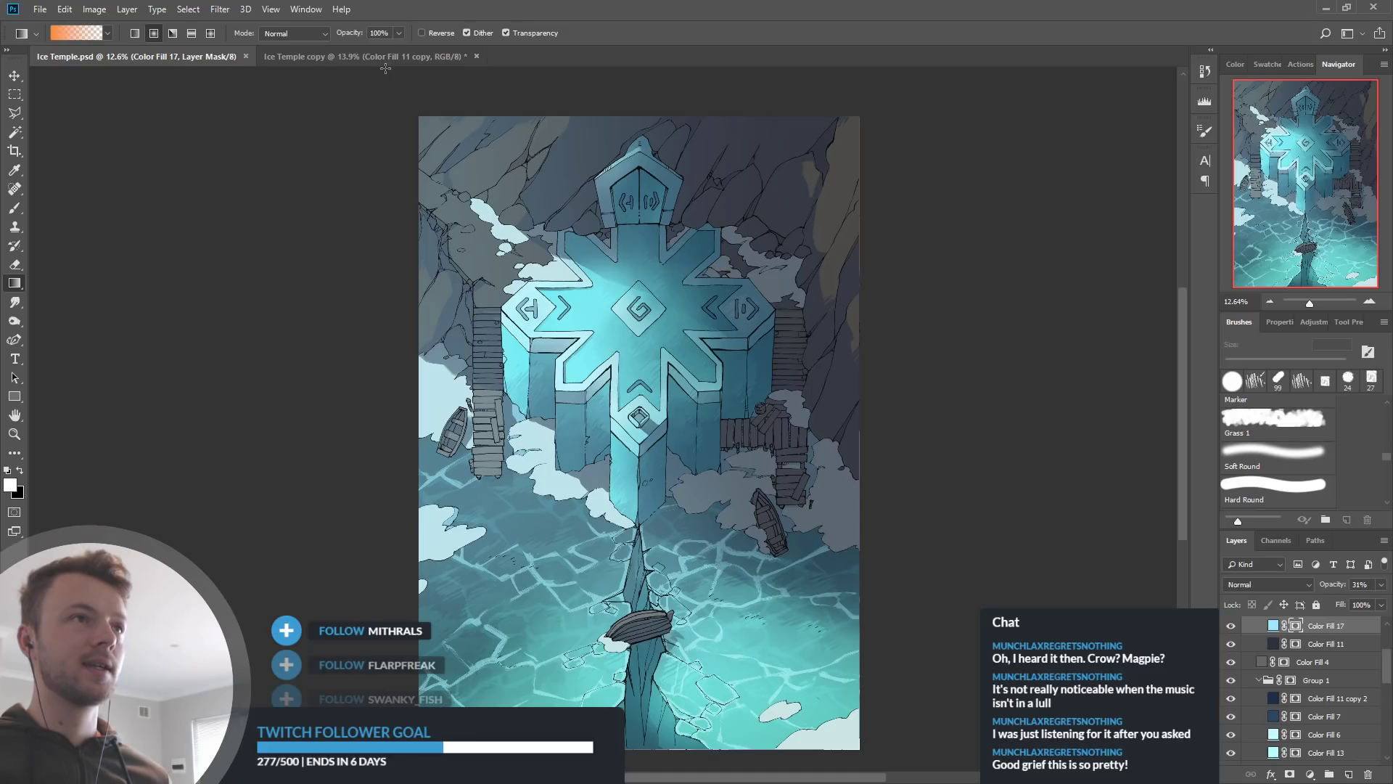
pyautogui.scroll(1, 500, 672)
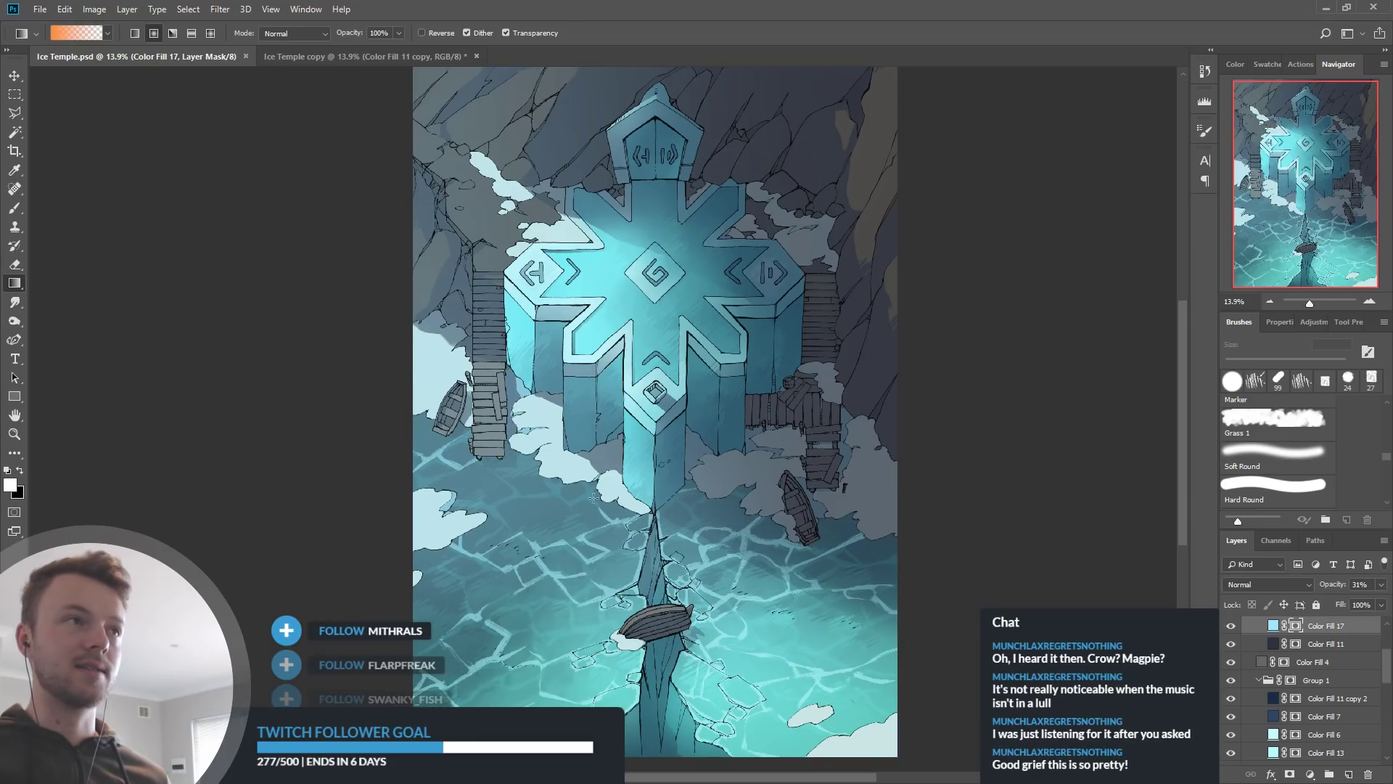
pyautogui.click(319, 58)
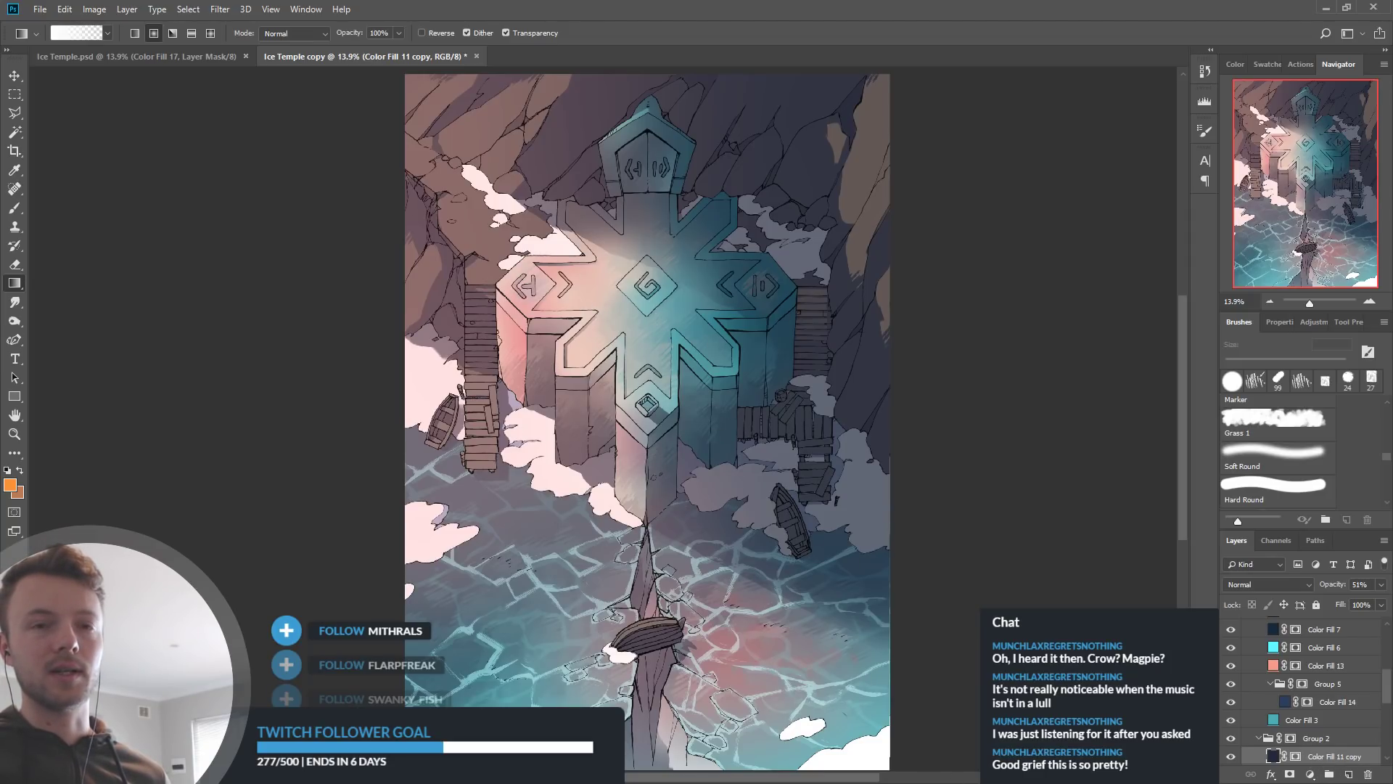
# Check the temple glow Color Fill 13 and try purple and teal hues for it
pyautogui.scroll(1, 1324, 726)
pyautogui.click(1232, 684)
pyautogui.click(1231, 684)
pyautogui.click(1255, 683)
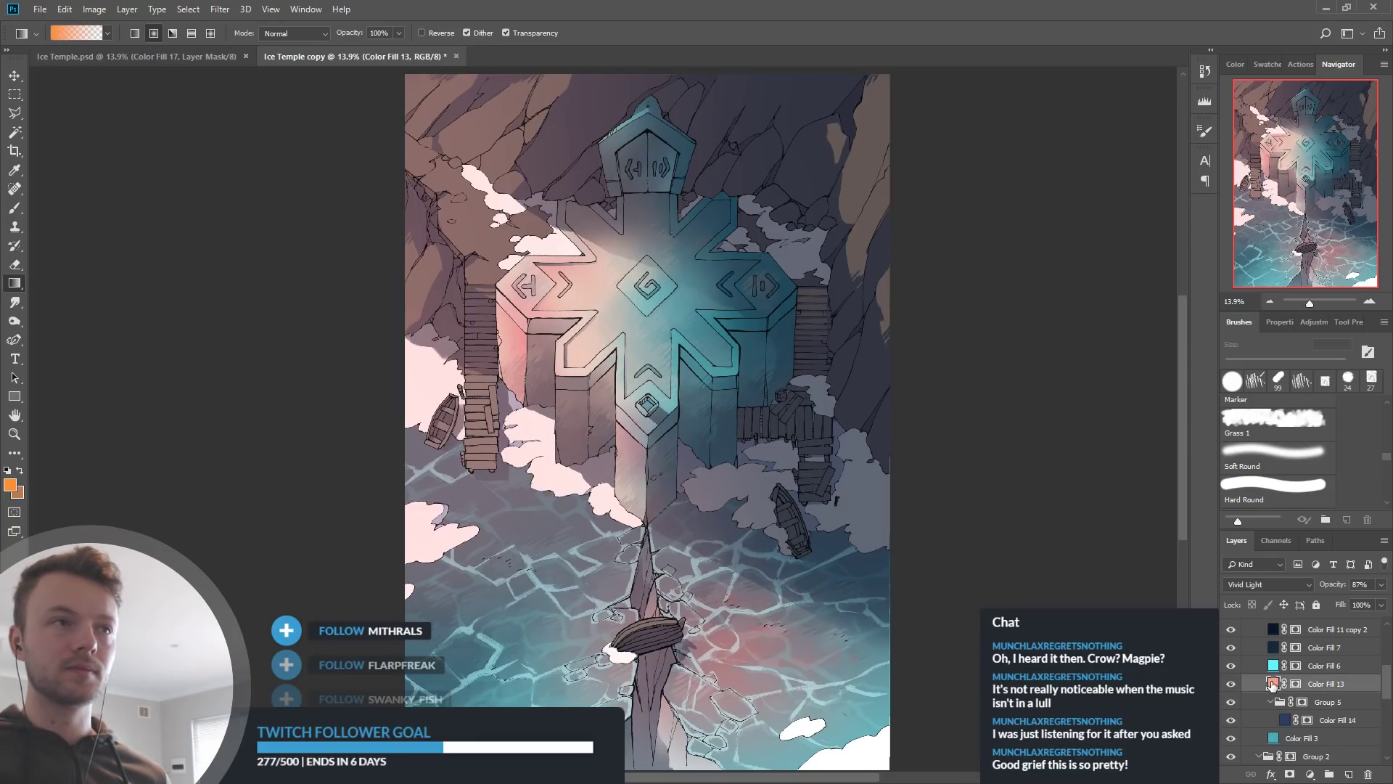
pyautogui.press('i')
pyautogui.moveTo(814, 322)
pyautogui.mouseDown()
pyautogui.moveTo(810, 307)
pyautogui.moveTo(814, 332)
pyautogui.mouseUp()
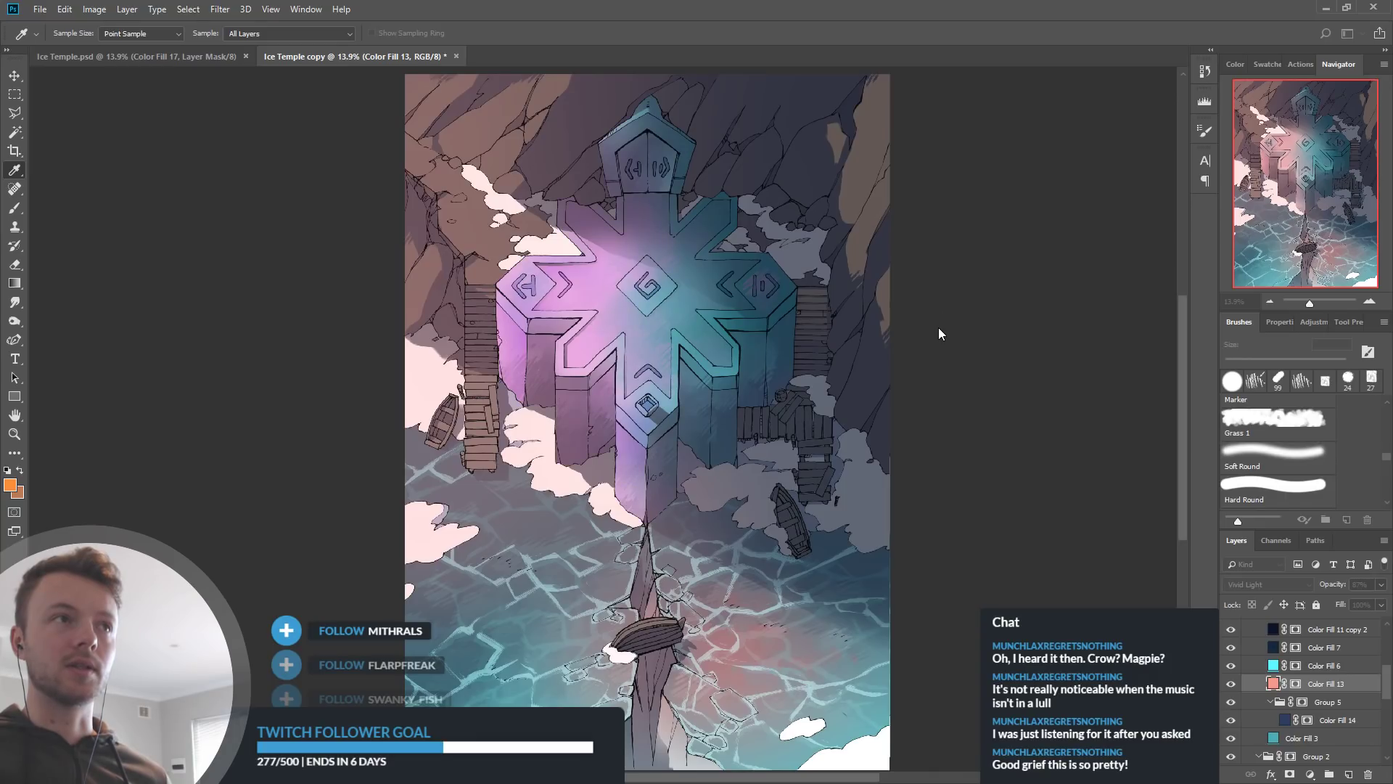
pyautogui.moveTo(944, 339); pyautogui.dragTo(941, 399)
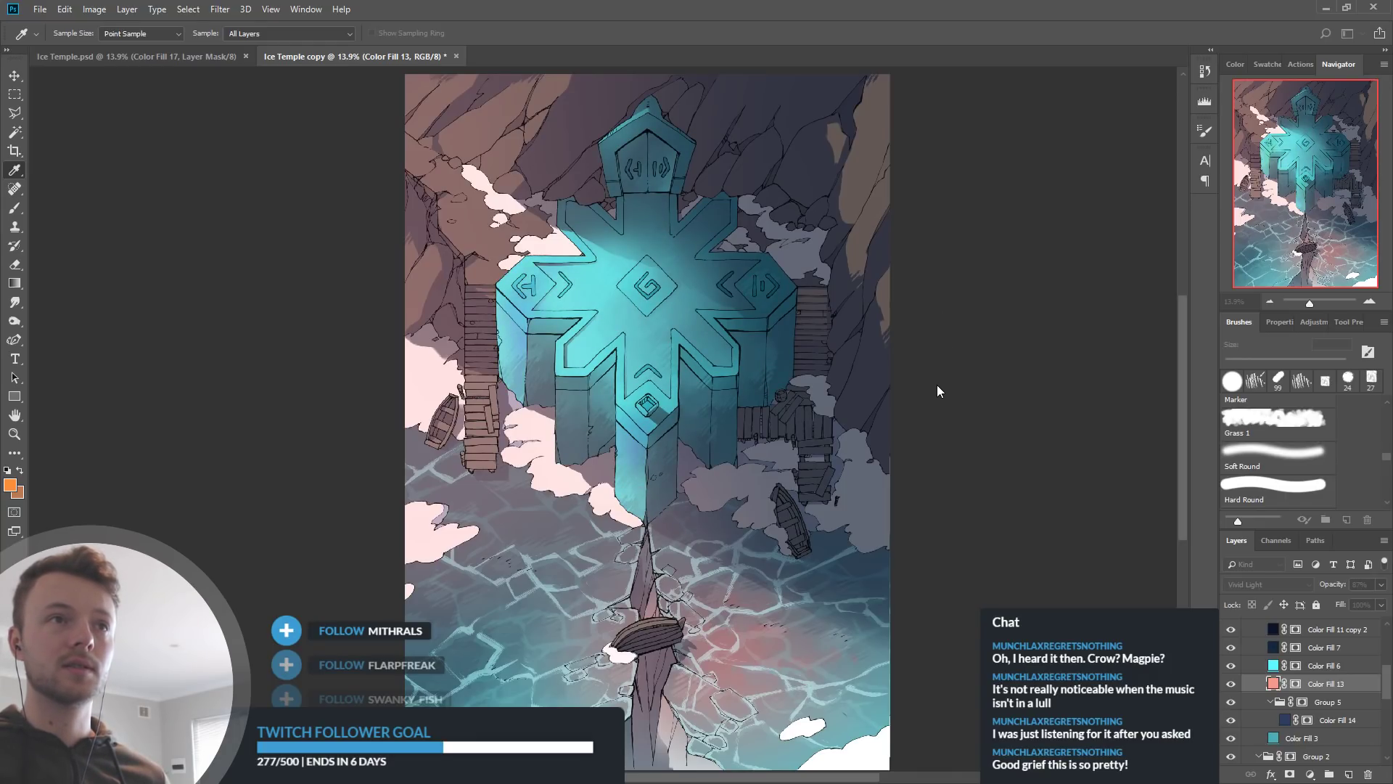
pyautogui.press('Escape')
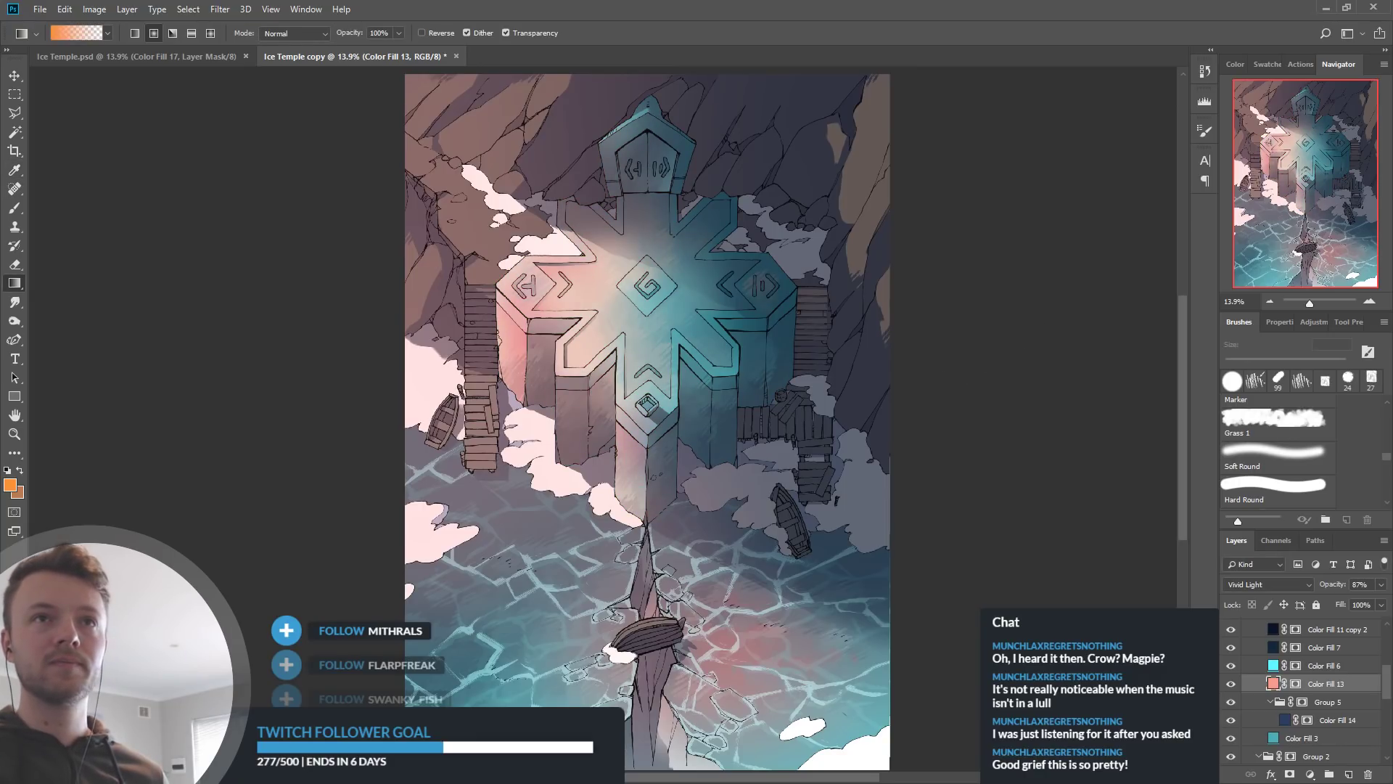
# Toggle the temple glow Color Fill 13 and the water fills in Group 2, including Color Fill 15, to judge their effects
pyautogui.click(1229, 685)
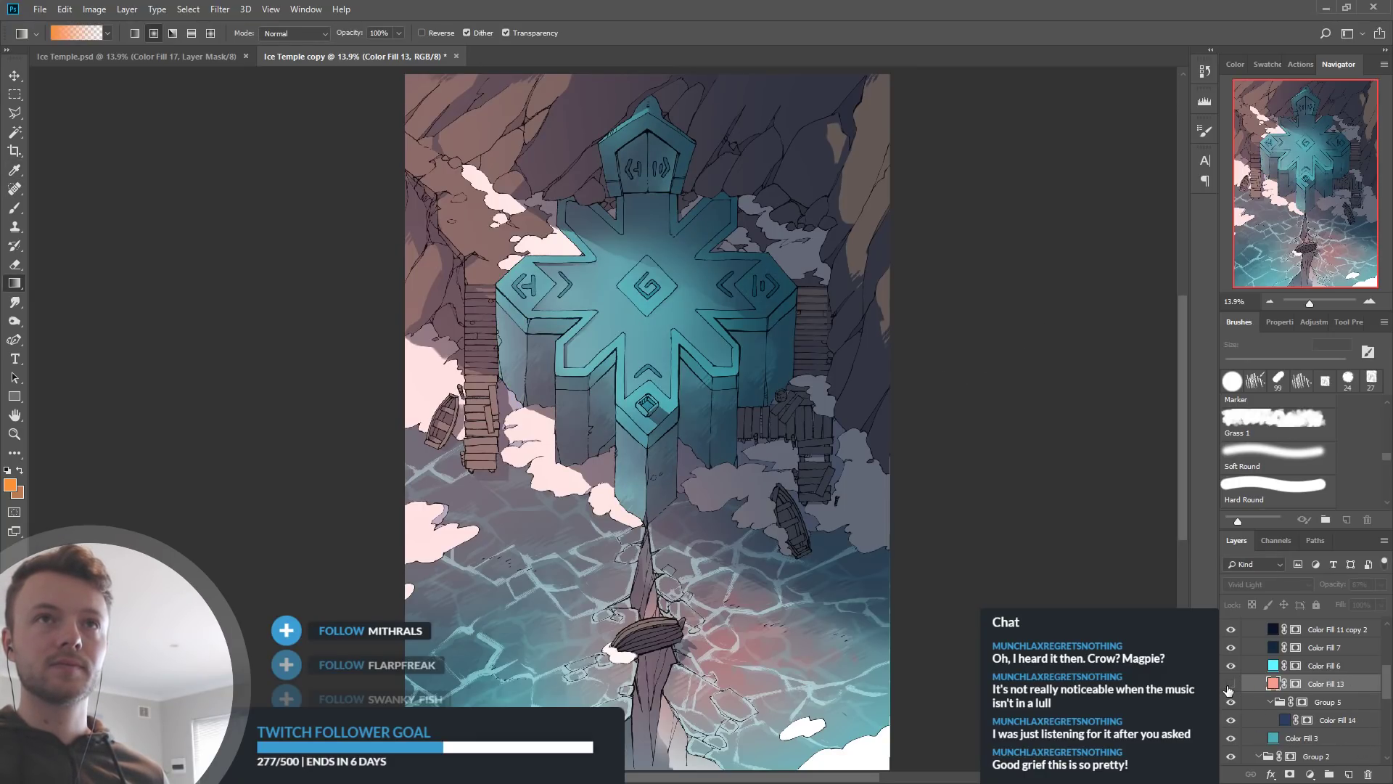
pyautogui.click(1230, 684)
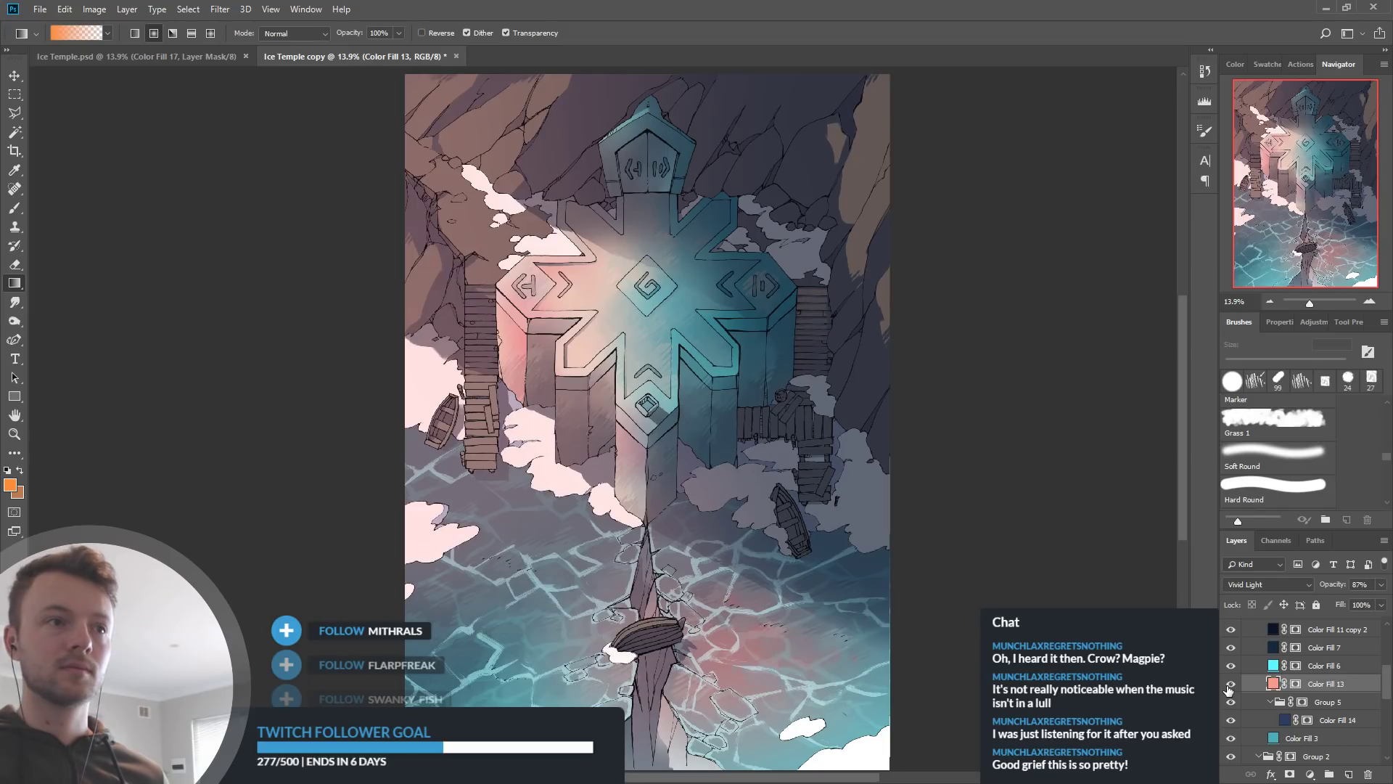
pyautogui.scroll(-5, 1335, 693)
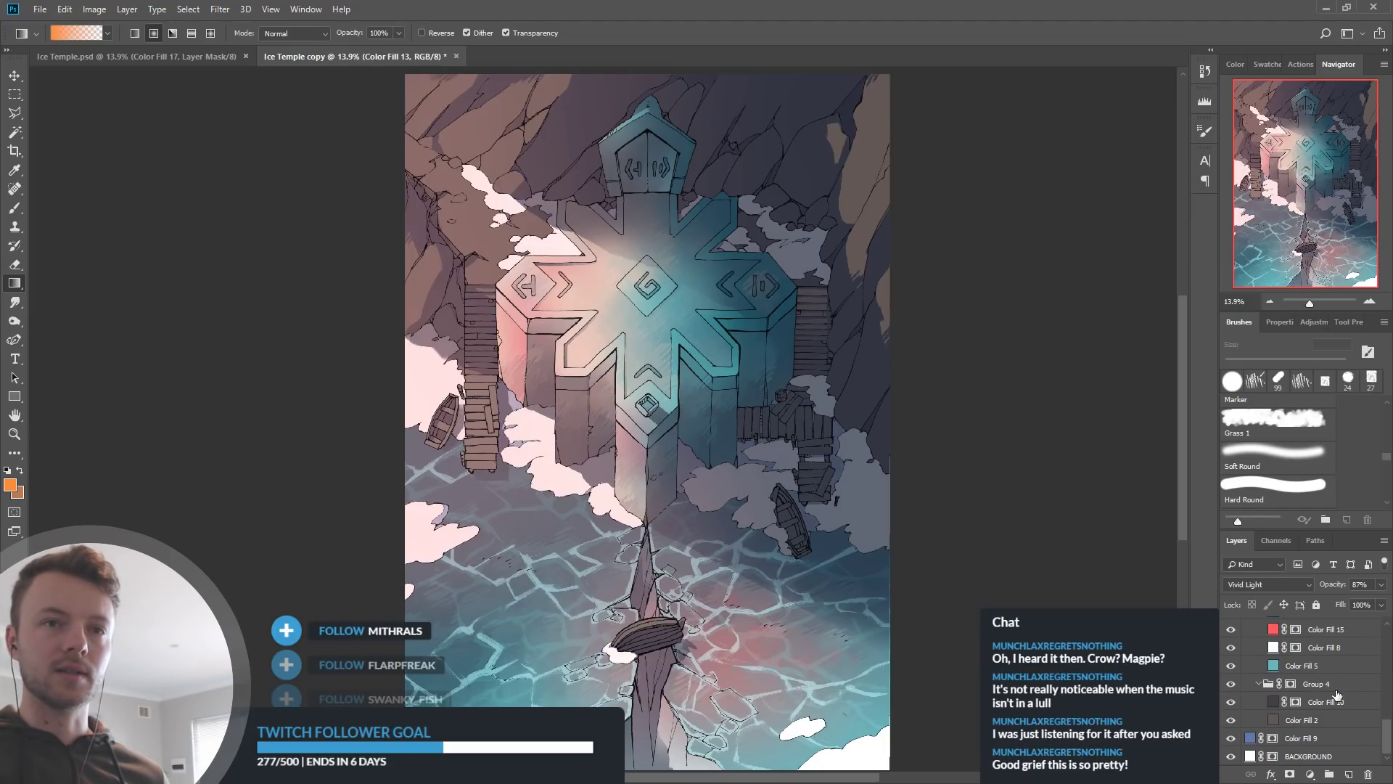
pyautogui.scroll(2, 1285, 714)
pyautogui.click(1228, 666)
pyautogui.click(1227, 666)
pyautogui.scroll(1, 1226, 668)
pyautogui.click(1231, 647)
pyautogui.click(1232, 647)
pyautogui.click(1231, 703)
pyautogui.click(1232, 704)
pyautogui.click(1231, 720)
pyautogui.click(1231, 720)
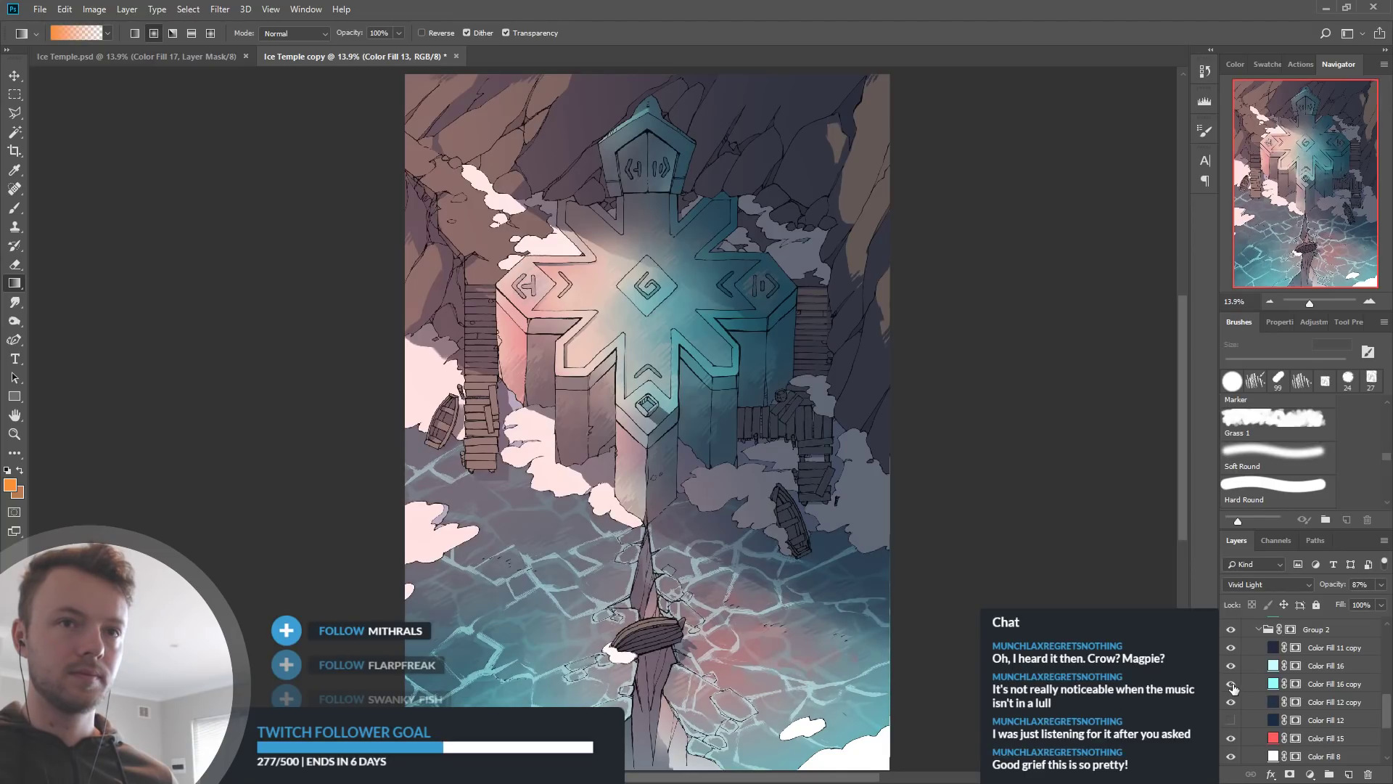
pyautogui.click(1229, 738)
pyautogui.click(1229, 738)
pyautogui.click(1232, 738)
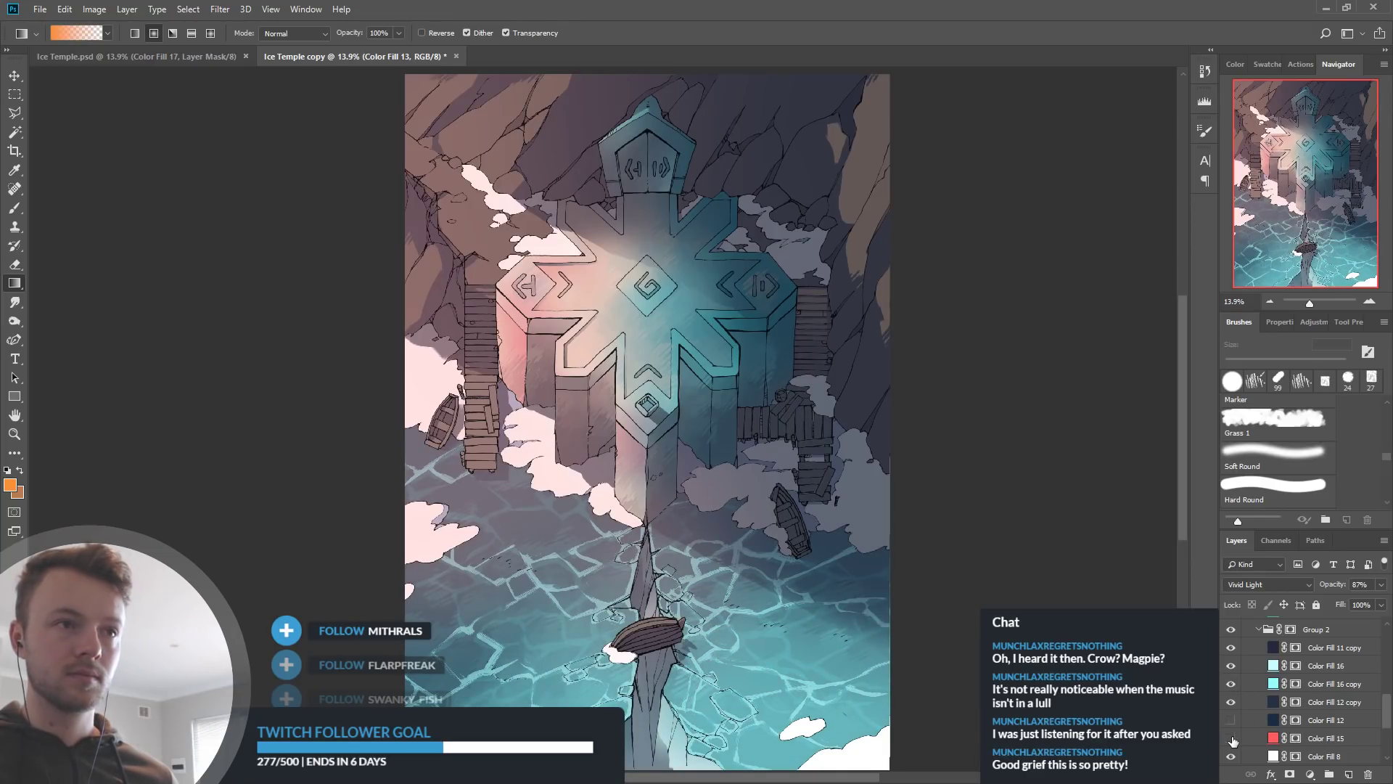
pyautogui.click(1232, 738)
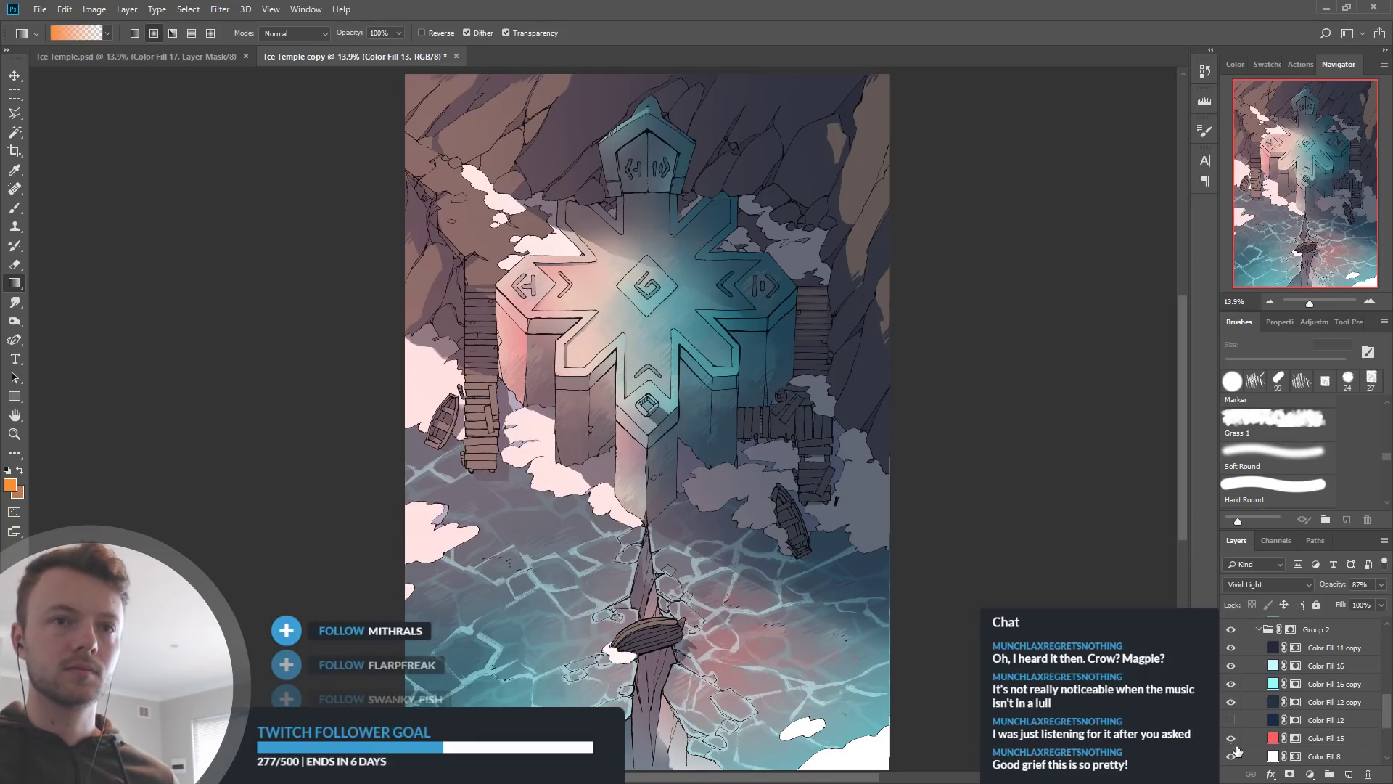
# Check what Color Fill 8 affects and recolor it to coral red
pyautogui.click(1231, 759)
pyautogui.click(1231, 757)
pyautogui.click(1277, 758)
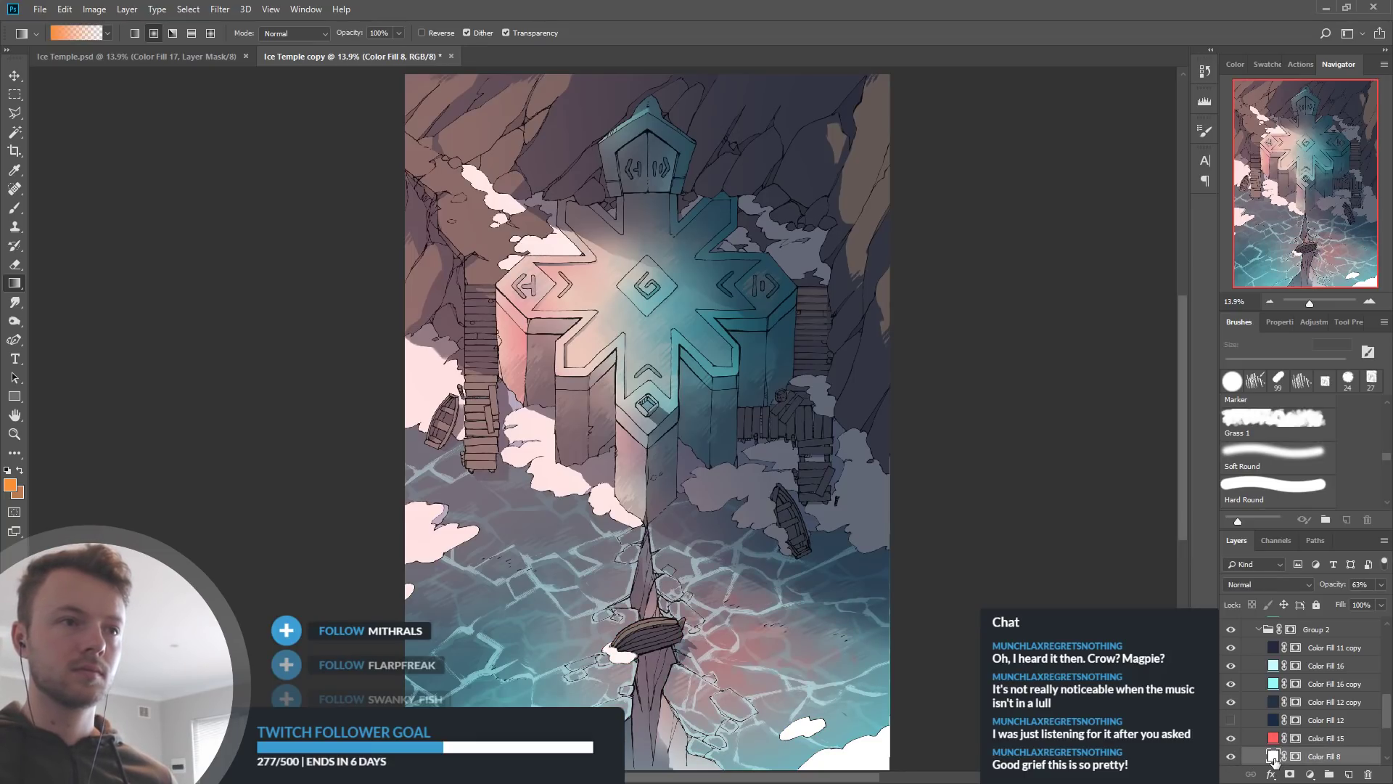
pyautogui.press('i')
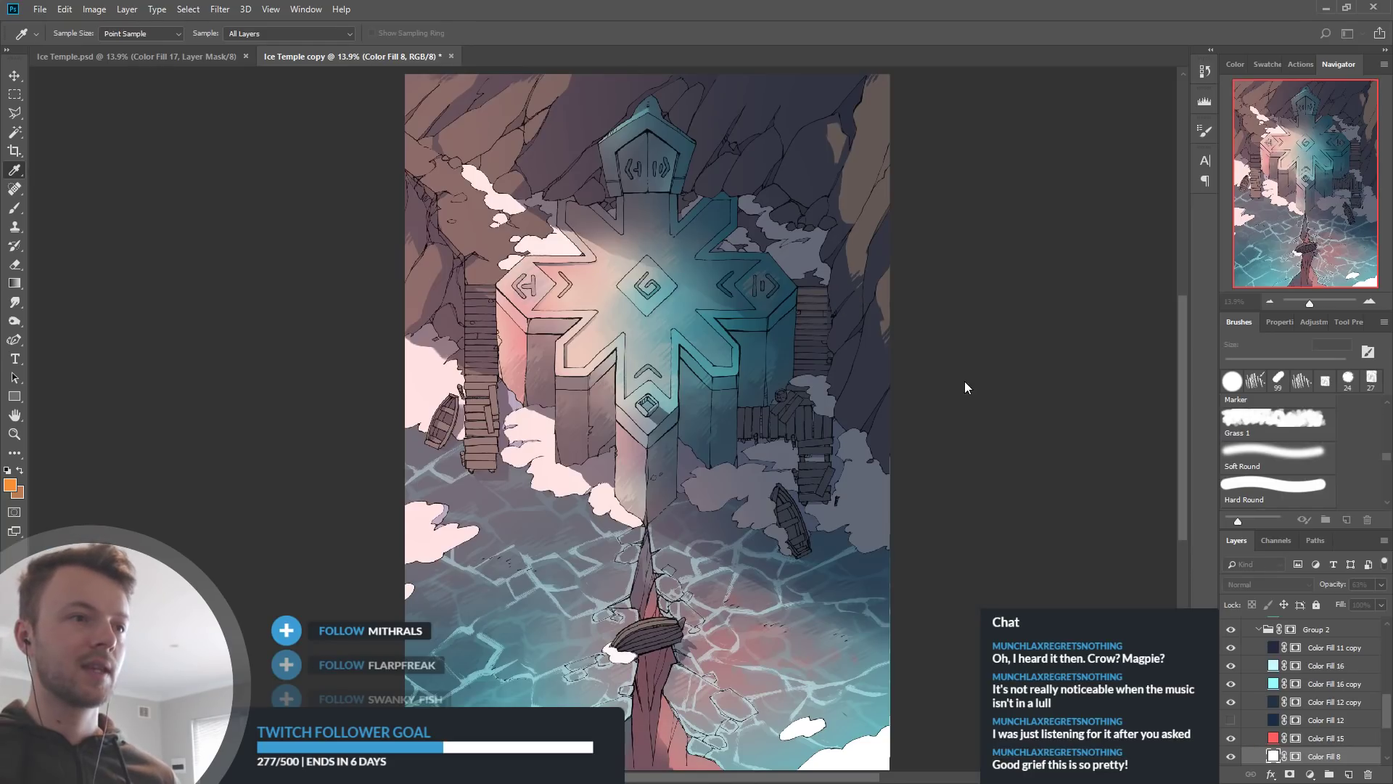
pyautogui.press('g')
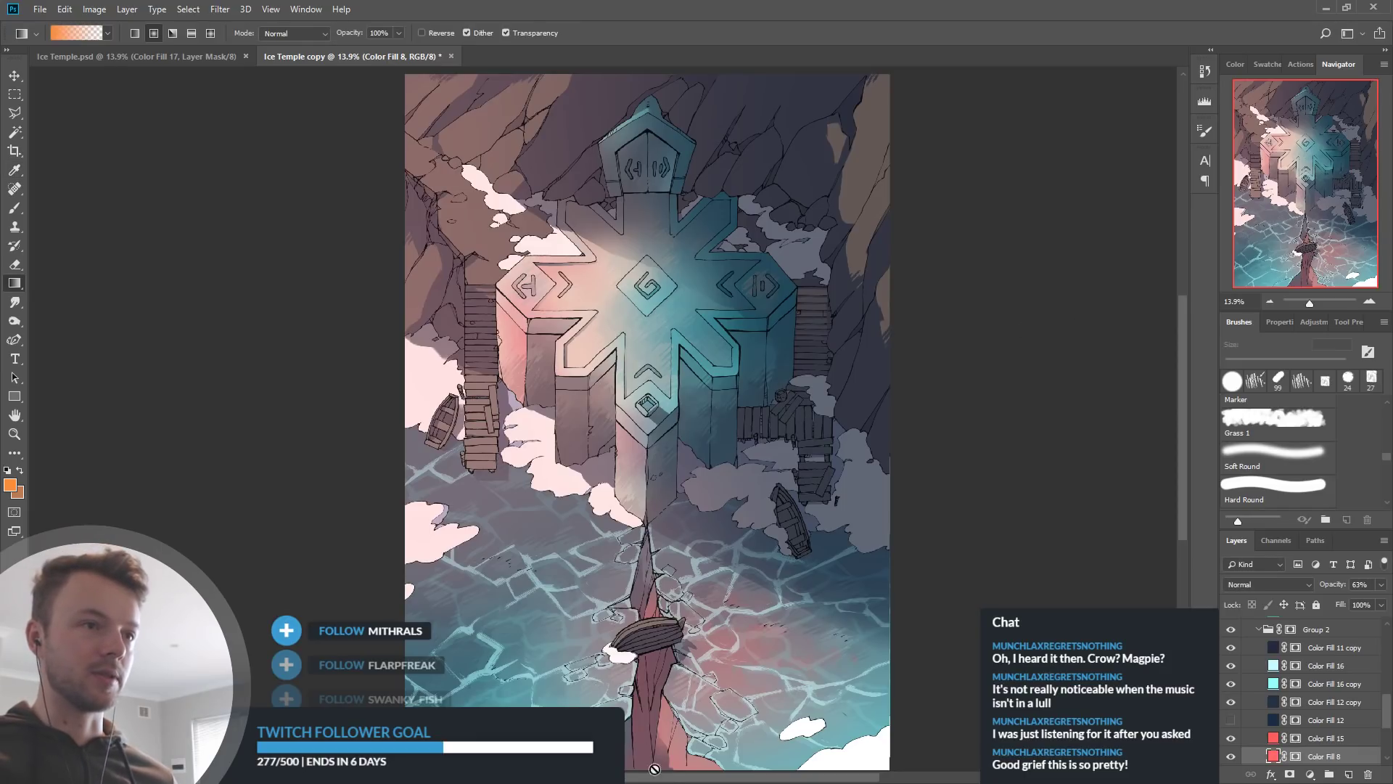
# Select the lower right facet of the ice ridge below the boat with a polygonal lasso outline
pyautogui.scroll(3, 738, 625)
pyautogui.scroll(4, 738, 625)
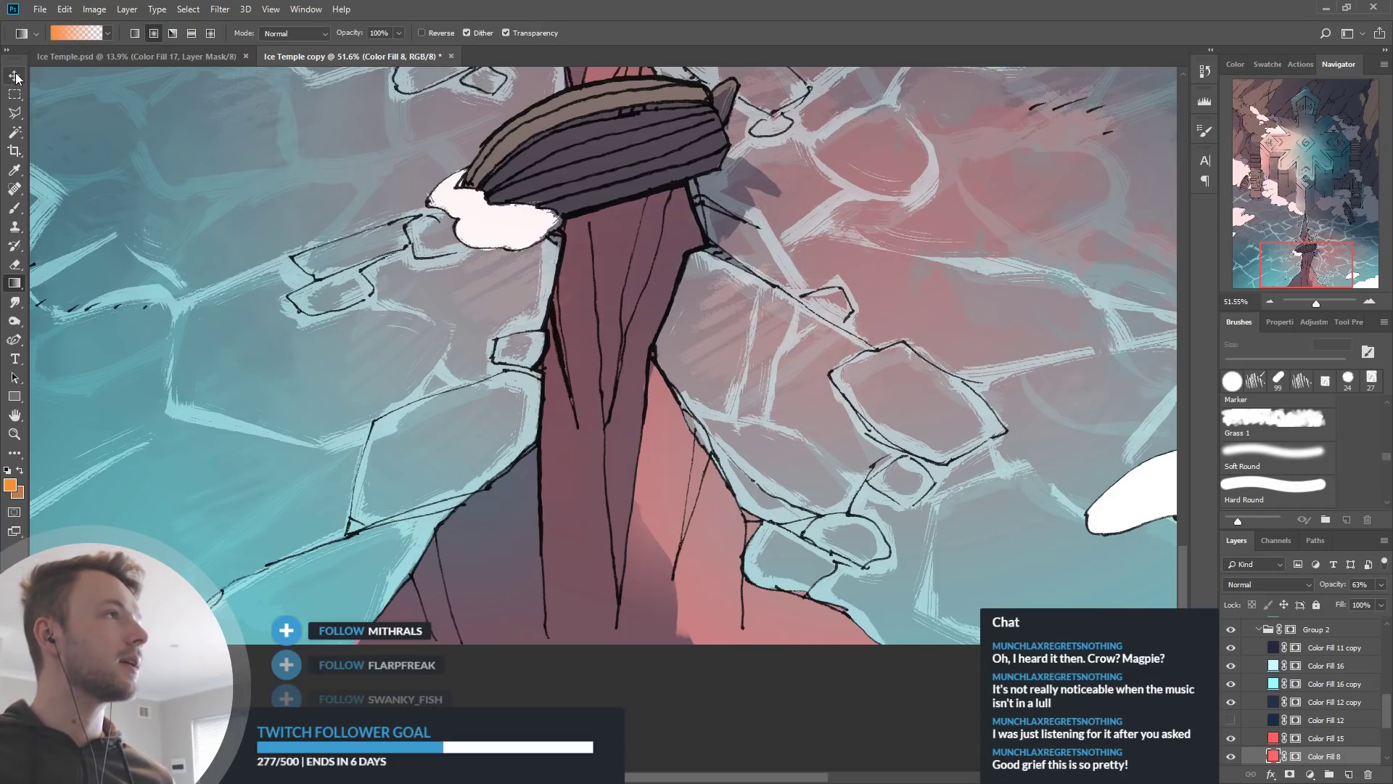
pyautogui.click(14, 112)
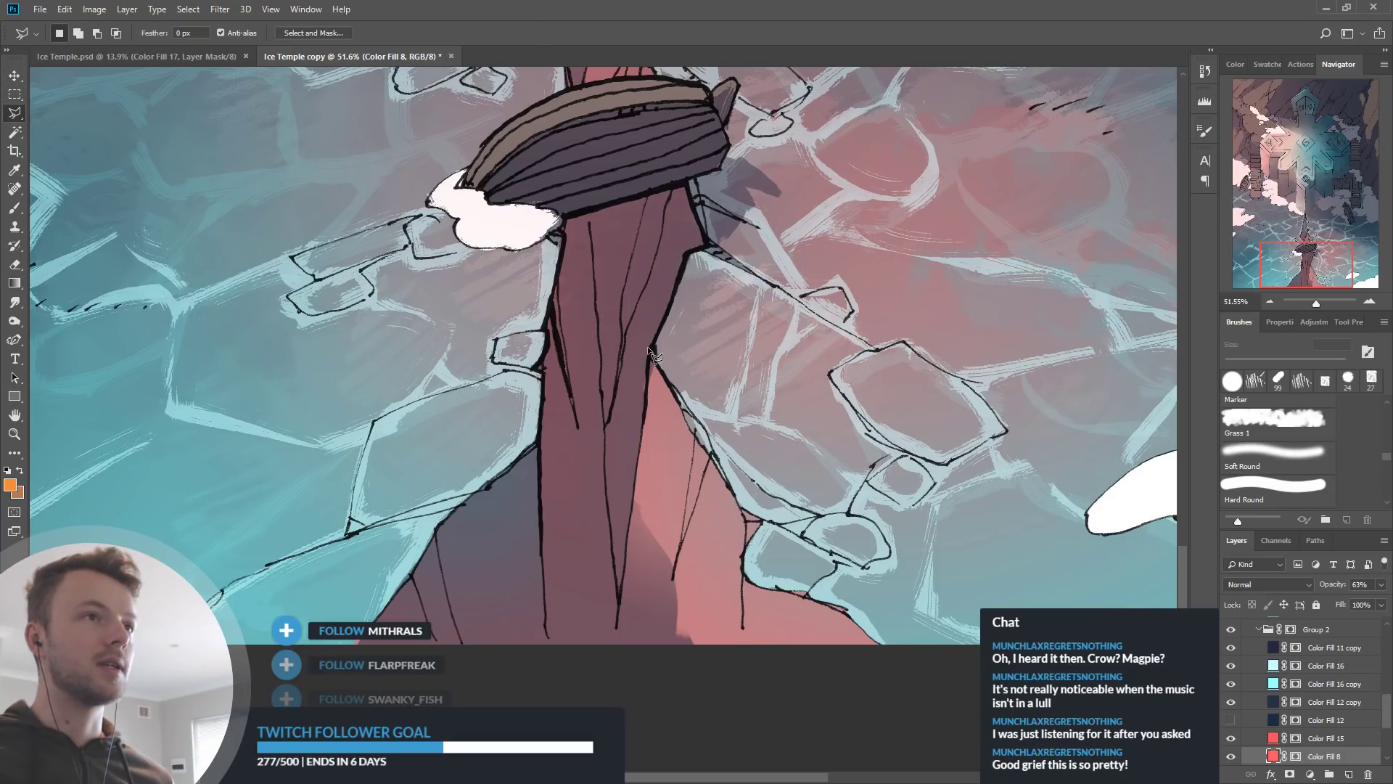
pyautogui.click(651, 350)
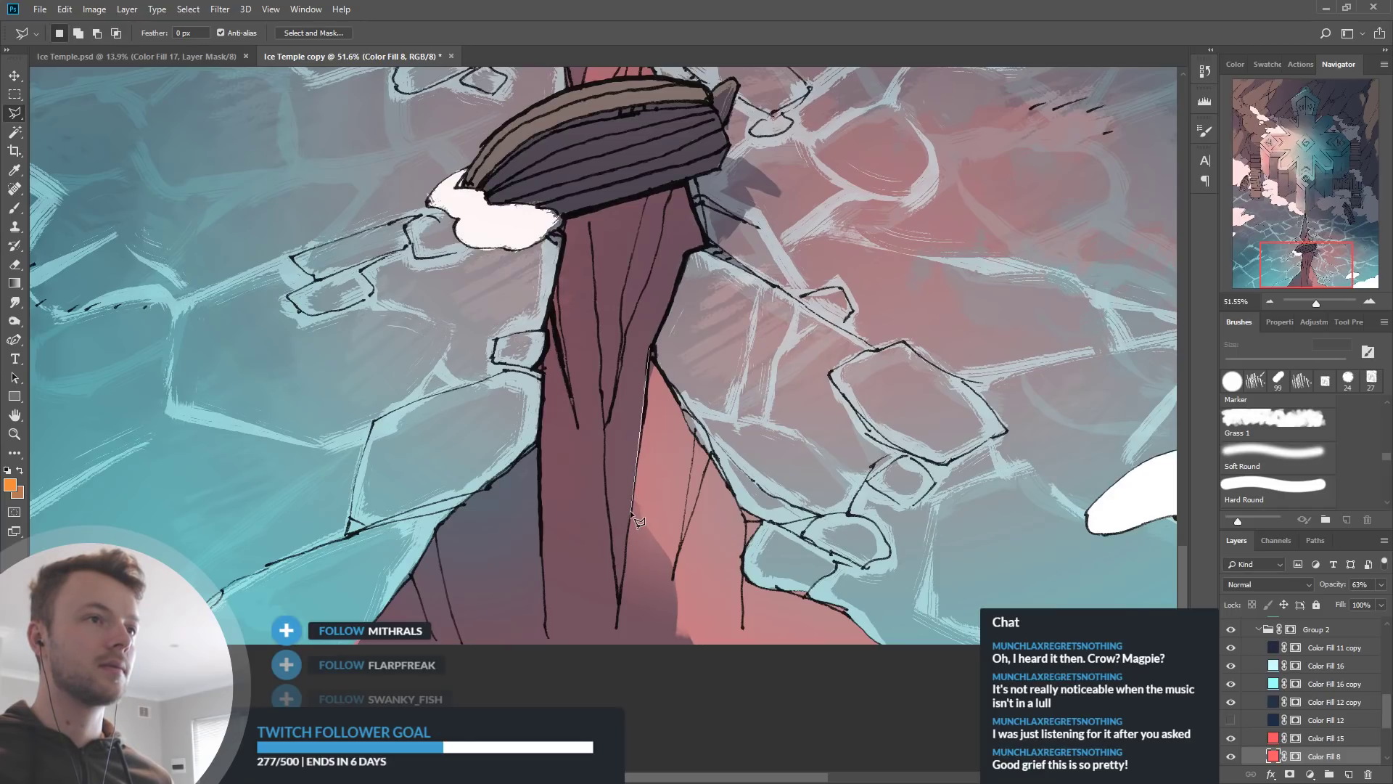
pyautogui.click(612, 645)
pyautogui.click(923, 677)
pyautogui.click(923, 428)
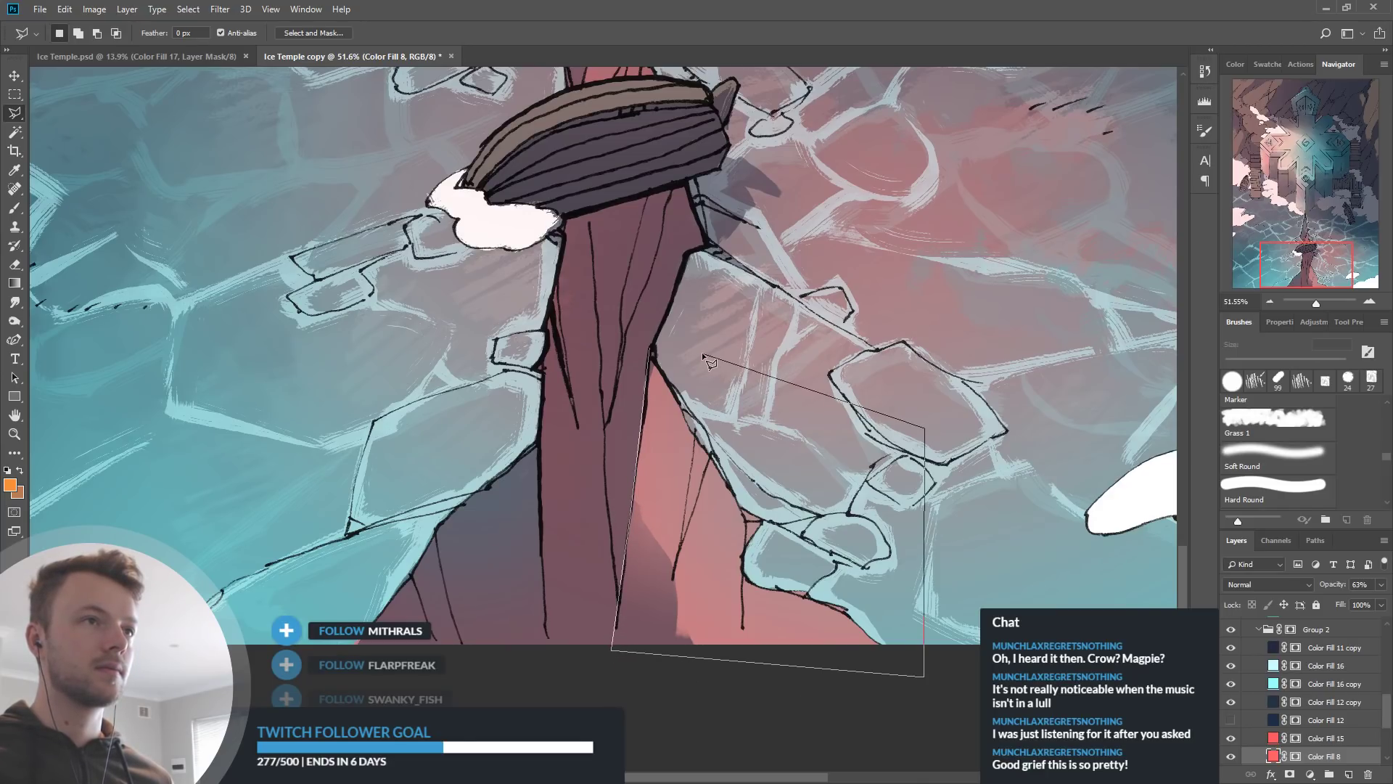
pyautogui.doubleClick(695, 346)
# Fade Color Fill 8 out of the selected ridge facet with a black gradient on its layer mask
pyautogui.click(14, 283)
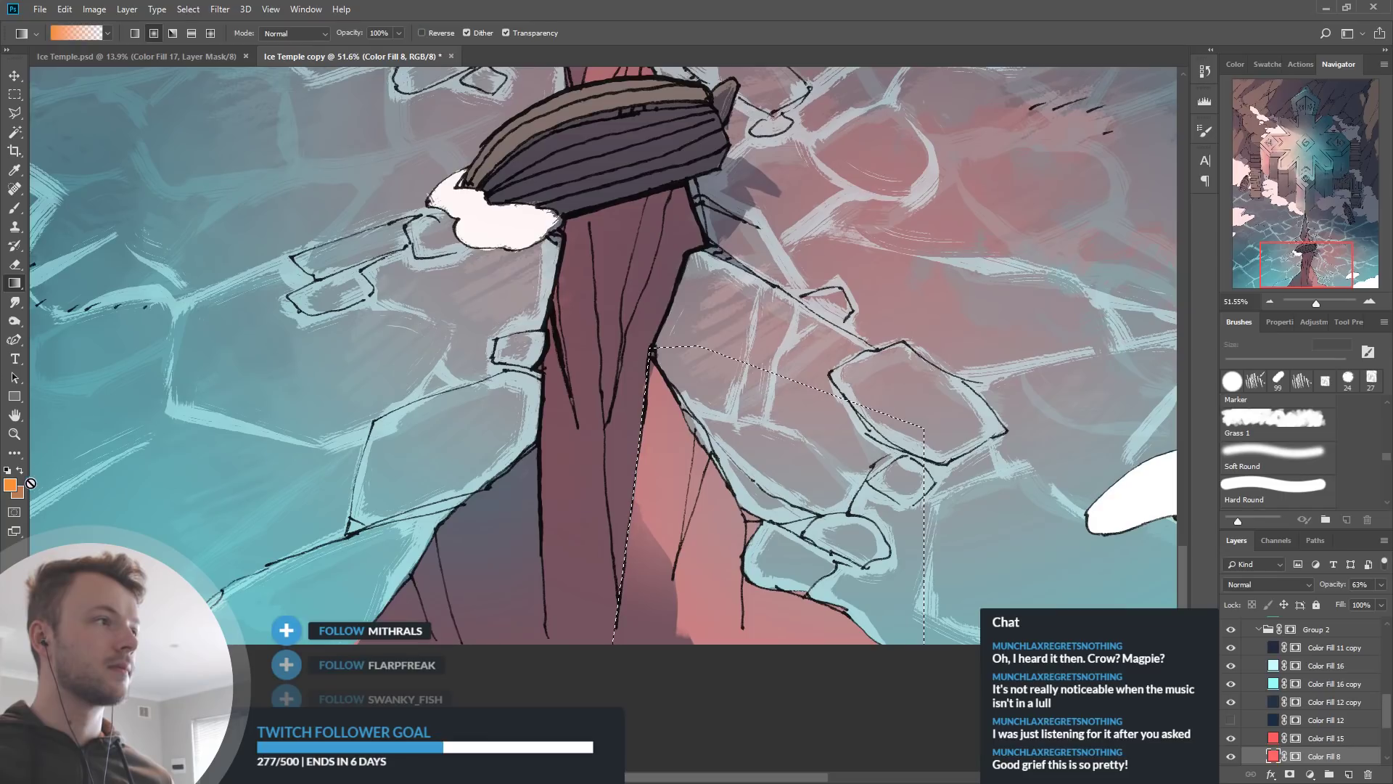
pyautogui.click(1295, 756)
pyautogui.press('d')
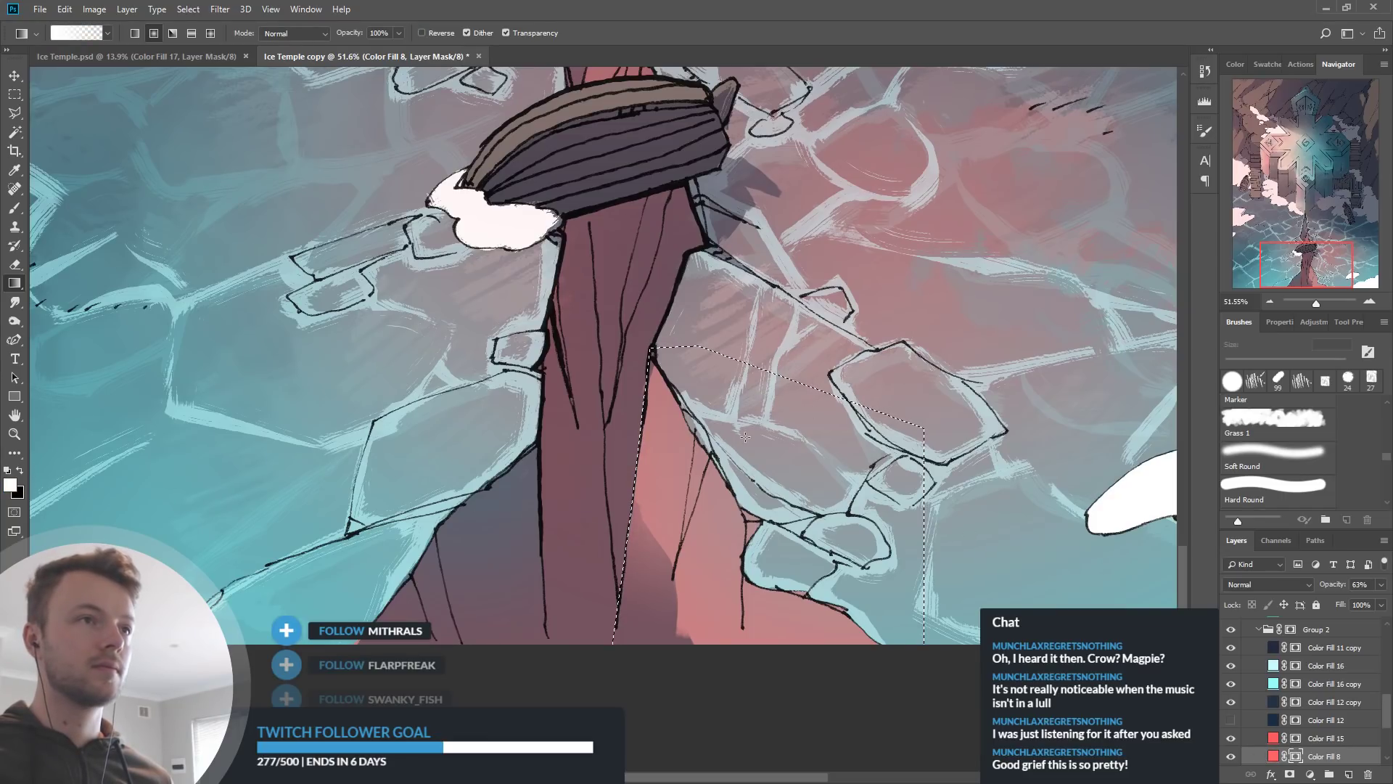
pyautogui.click(20, 469)
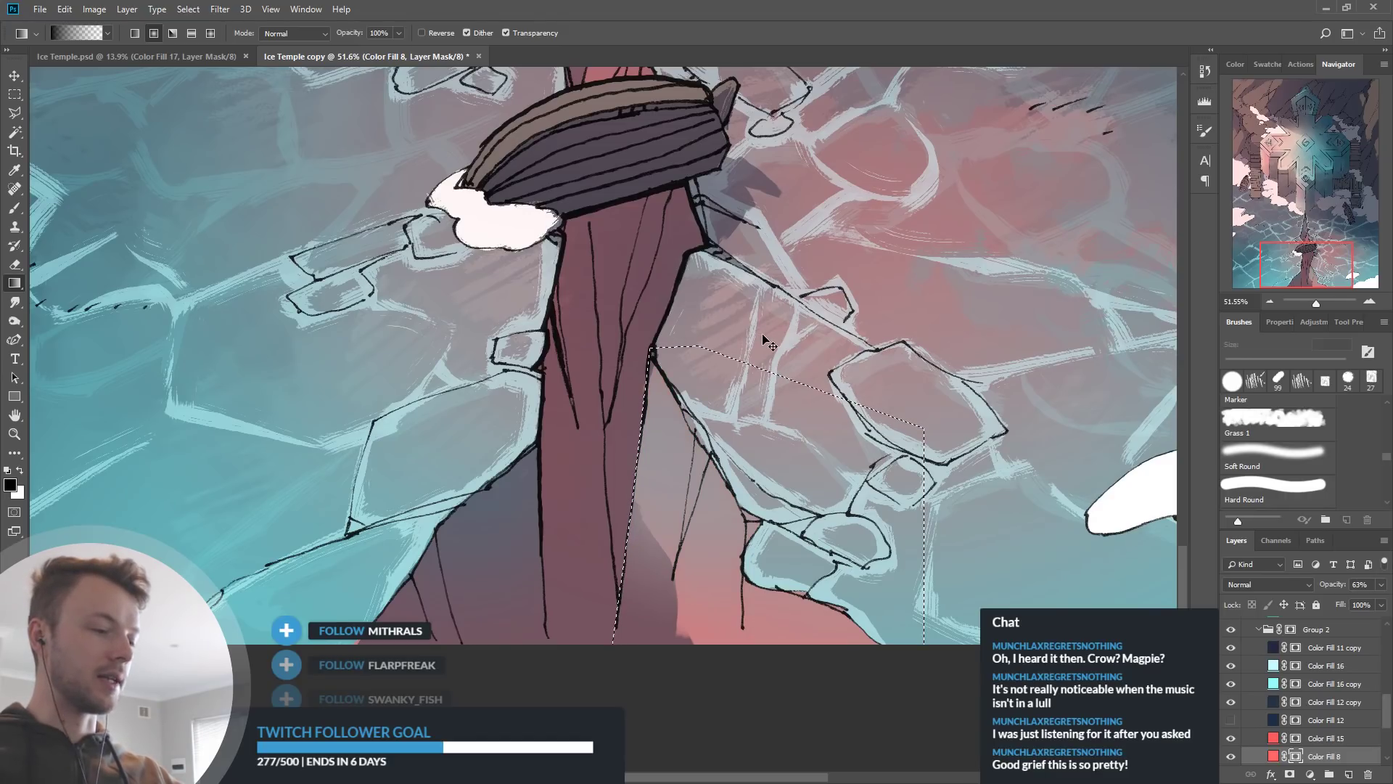
# Drop the selection and fade Color Fill 8 off the ridge above and just below the boat with mask gradients
pyautogui.scroll(3, 614, 294)
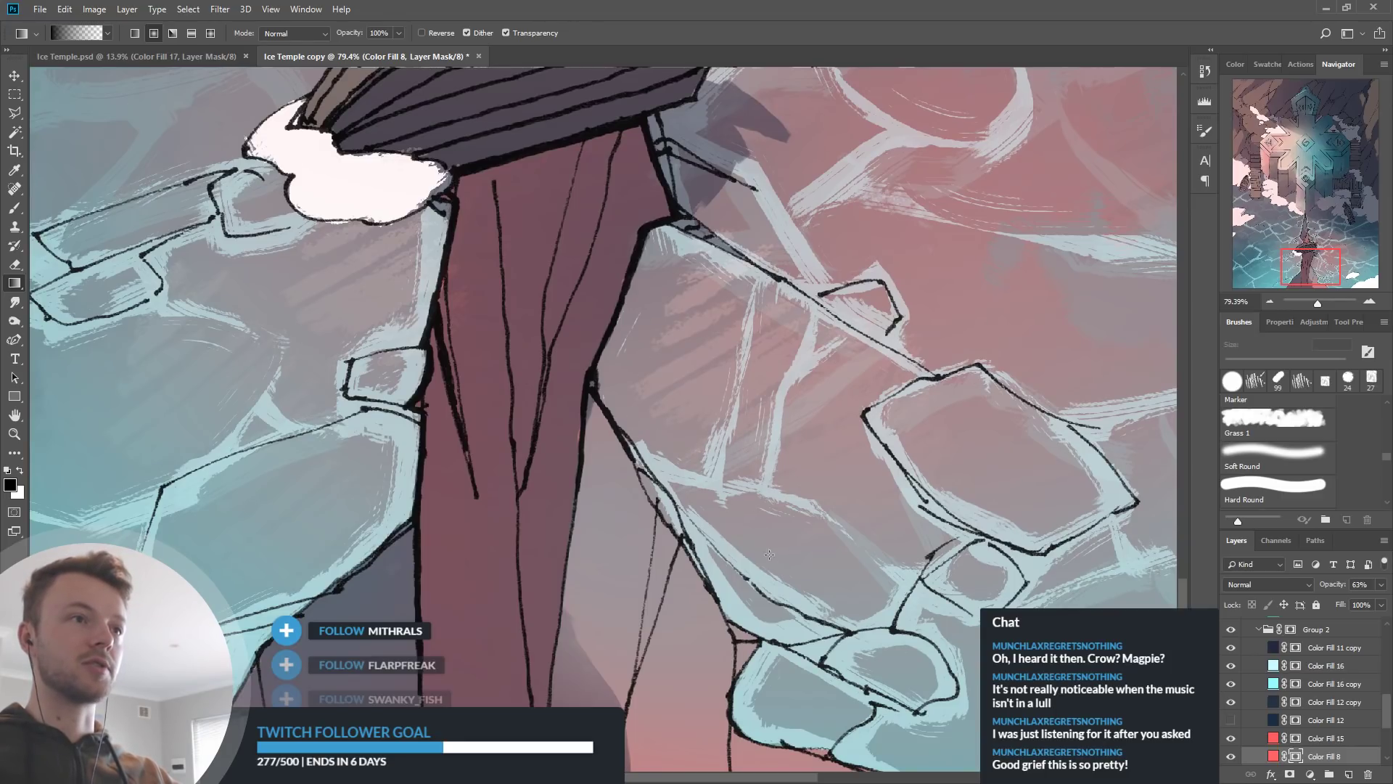
pyautogui.scroll(-7, 764, 543)
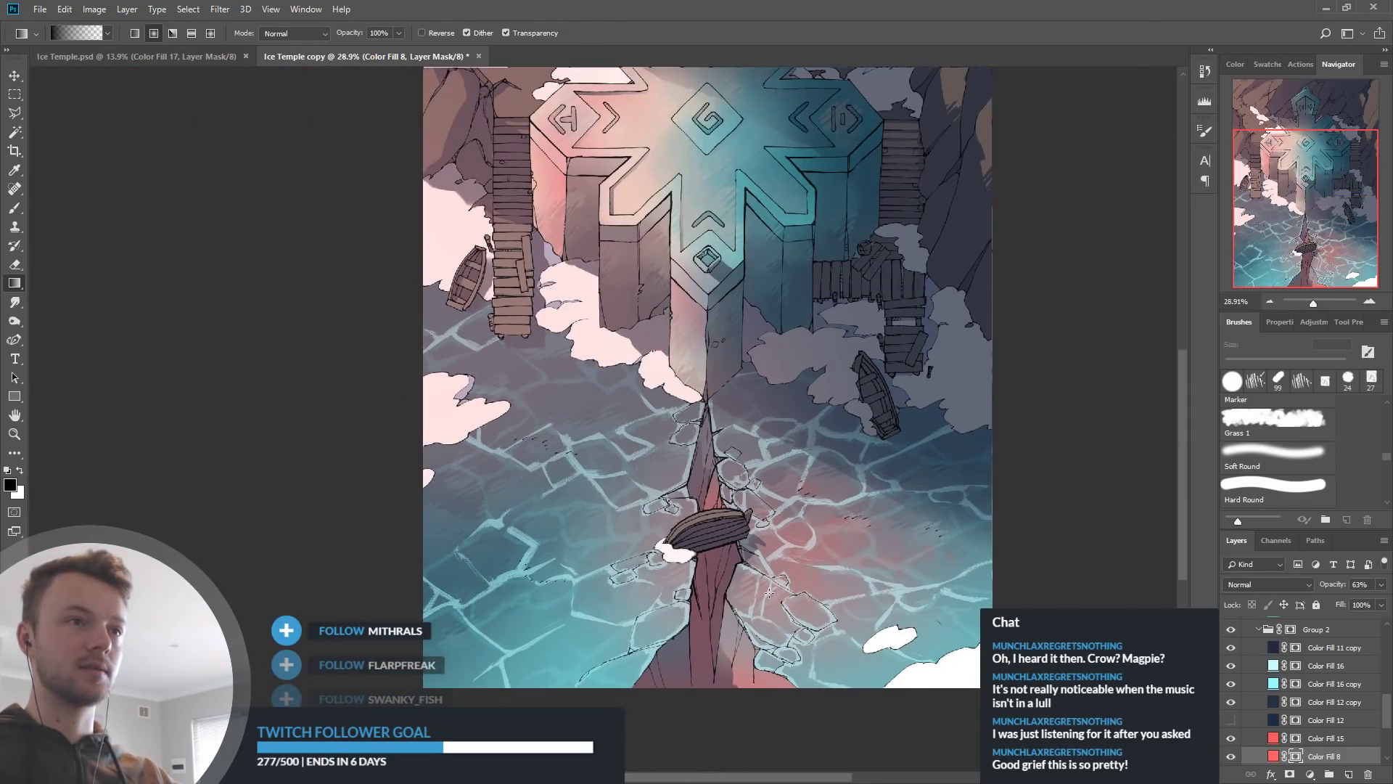
pyautogui.scroll(3, 769, 592)
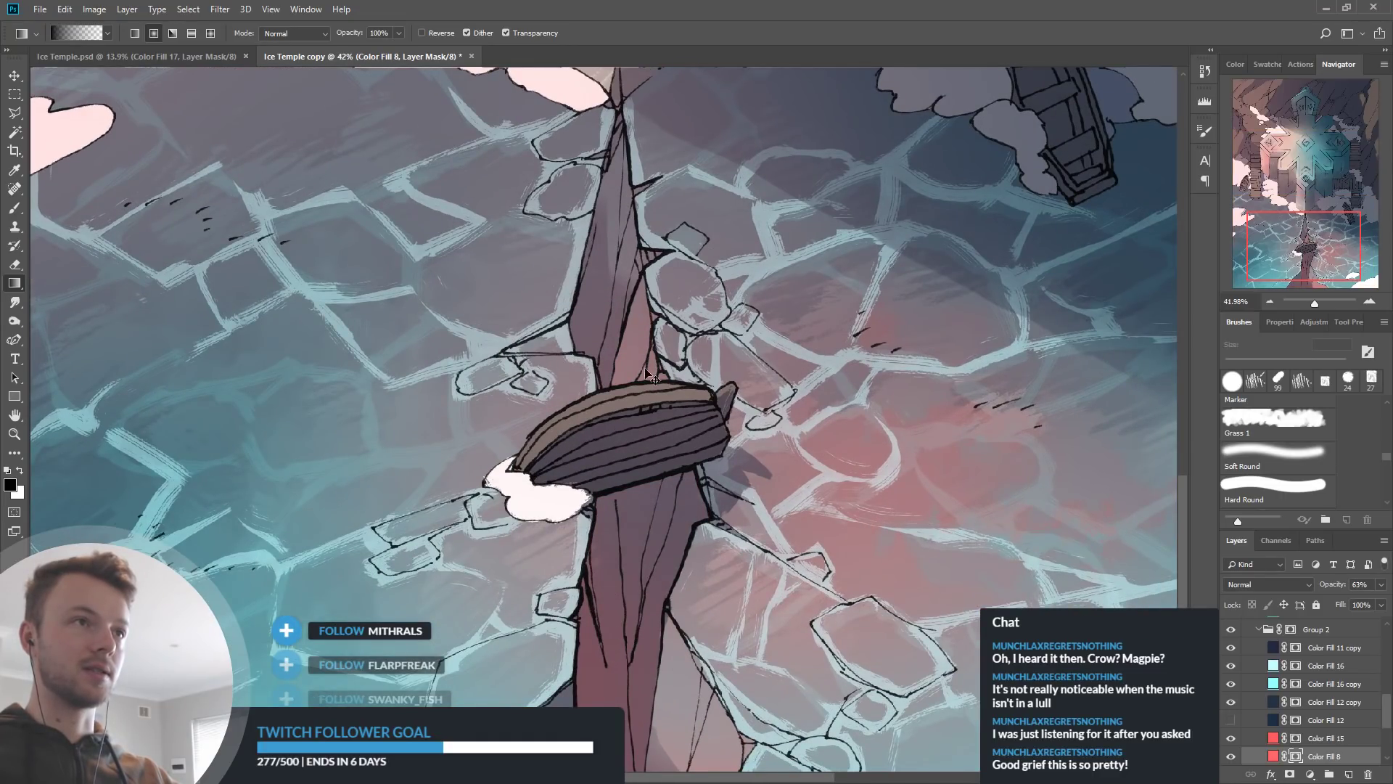
pyautogui.hotkey('ctrl', 'z')
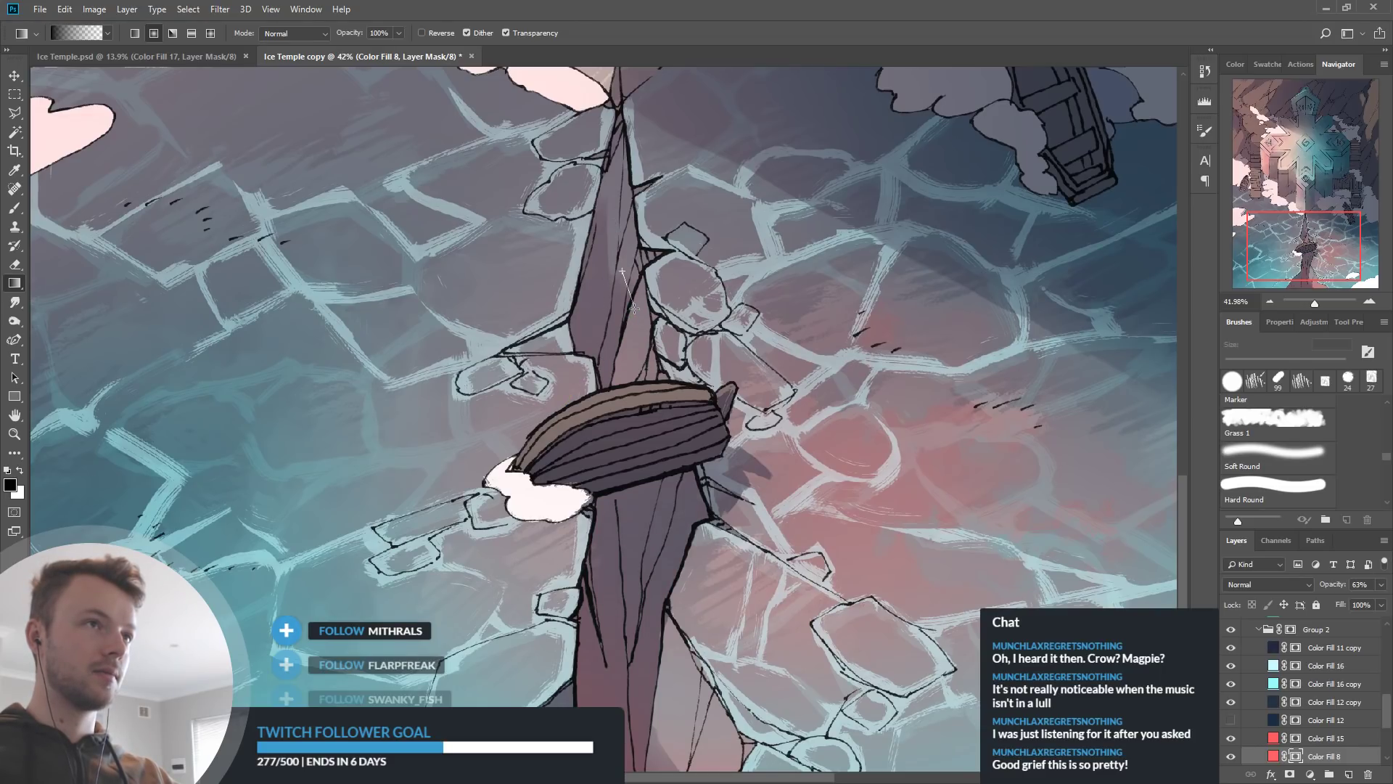
pyautogui.scroll(-2, 591, 350)
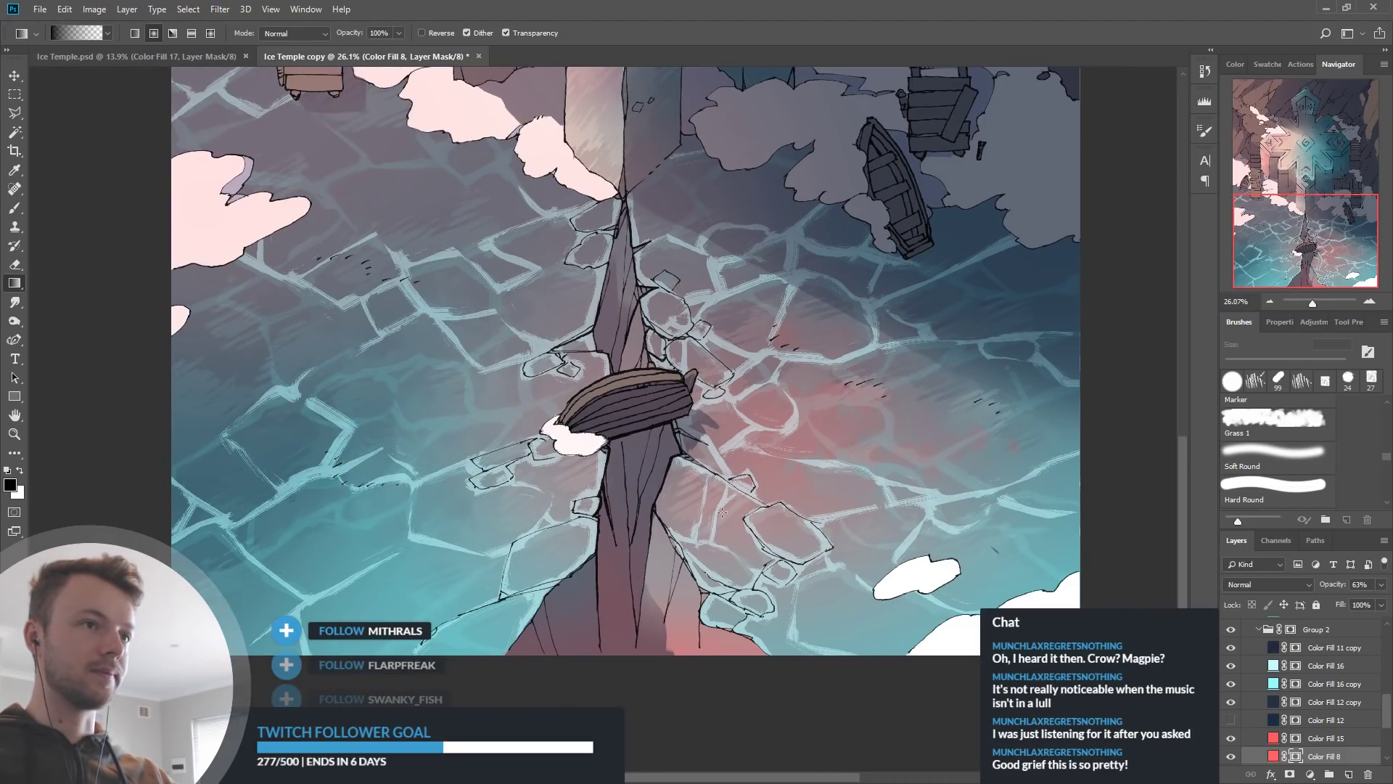
pyautogui.scroll(-2, 723, 512)
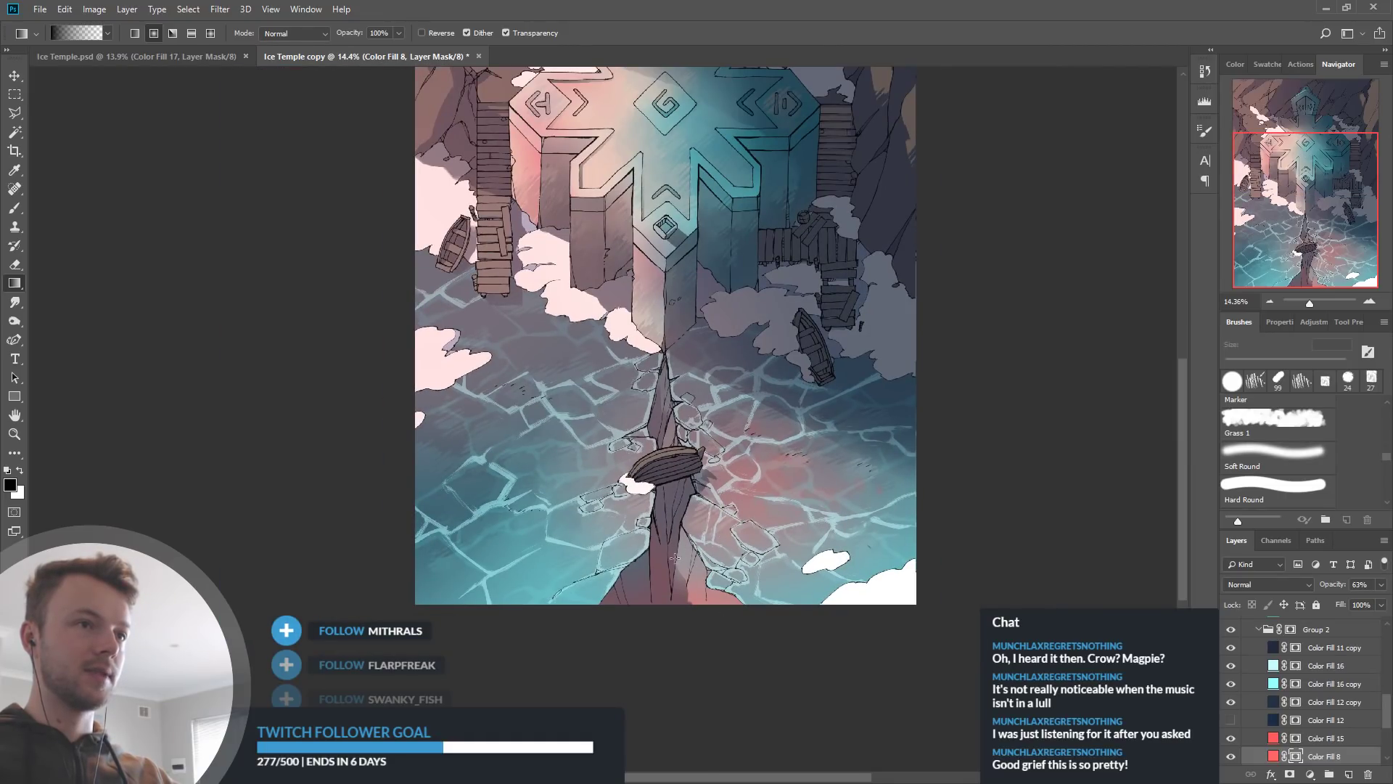
pyautogui.scroll(2, 687, 623)
# Check the effect of Color Fill 8 on the ridge and set its opacity to 79%
pyautogui.click(1230, 756)
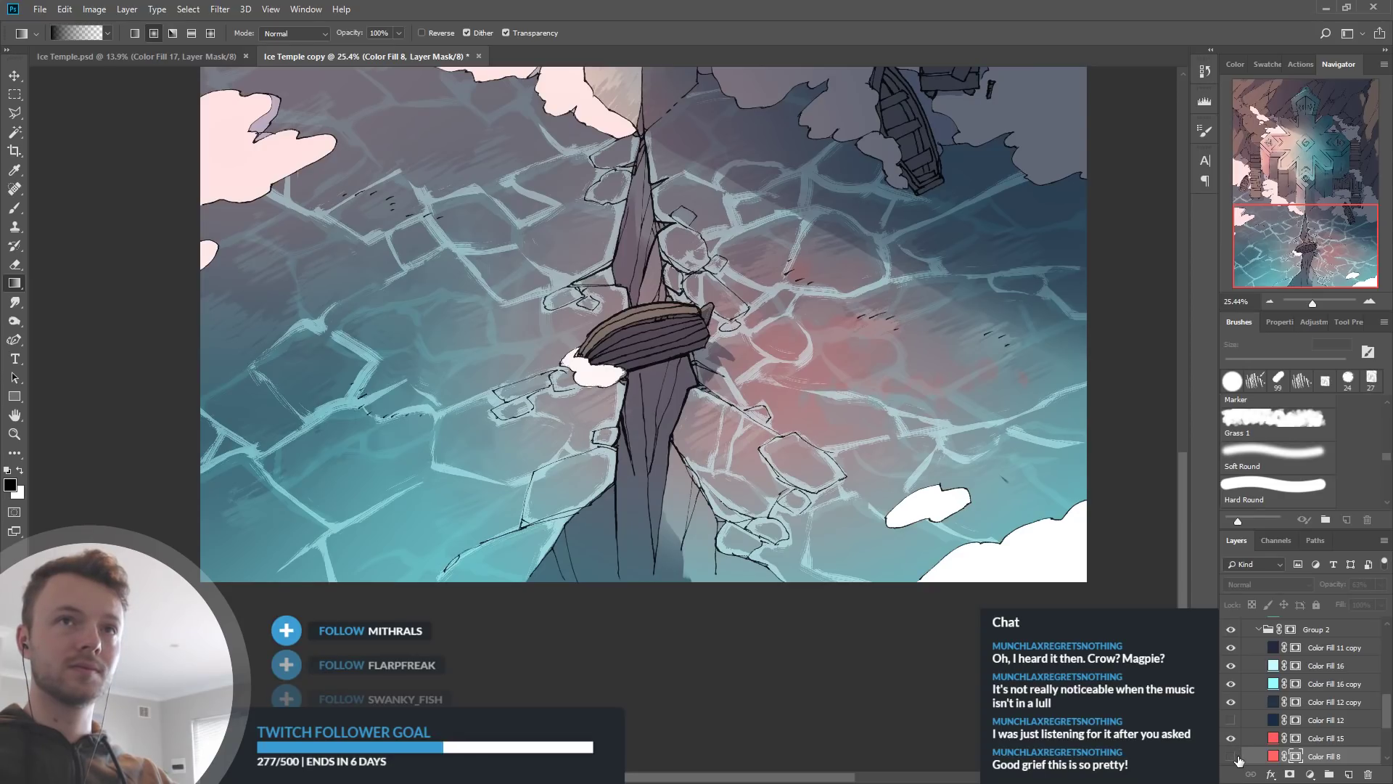
pyautogui.click(1231, 756)
pyautogui.moveTo(1339, 587); pyautogui.dragTo(1293, 607)
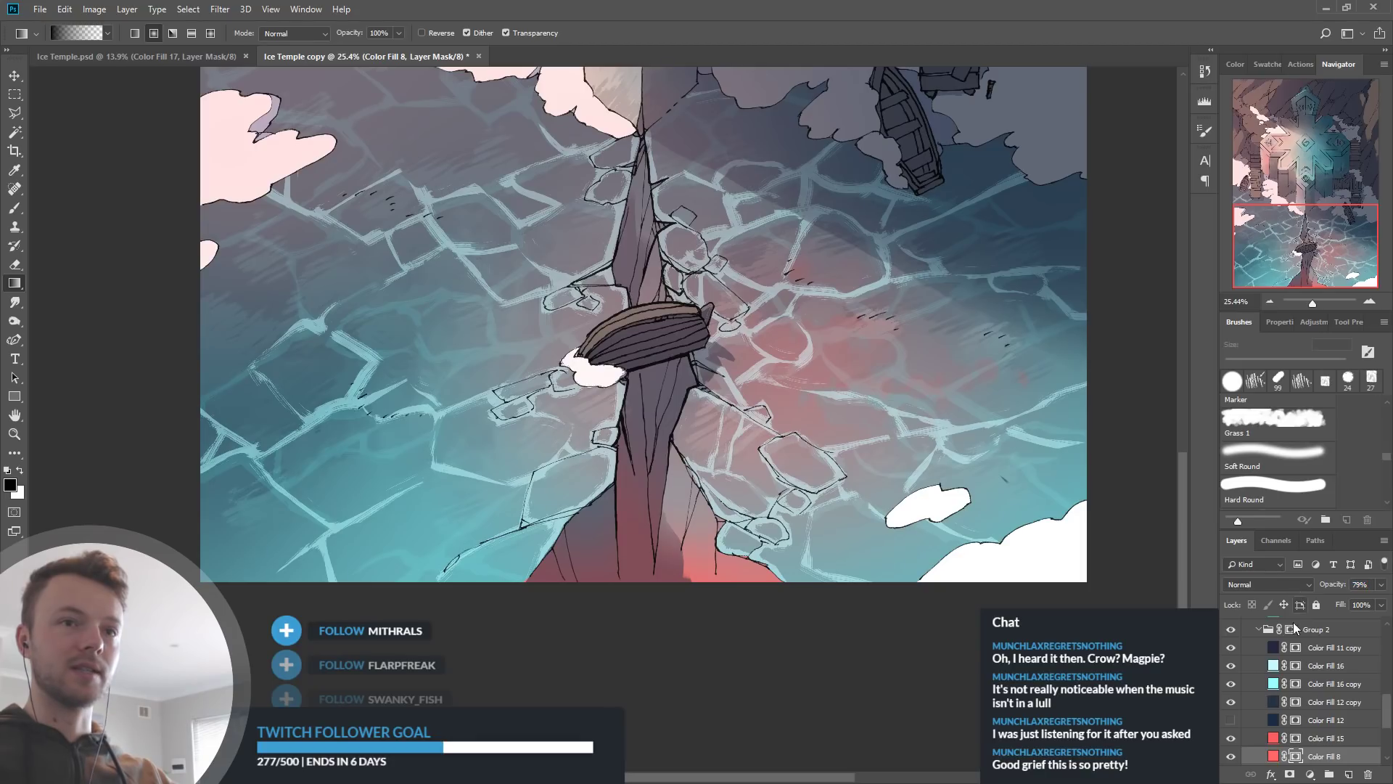
# Recolor the ridge's Color Fill 8 to a deep teal blue and review the whole map
pyautogui.doubleClick(1274, 756)
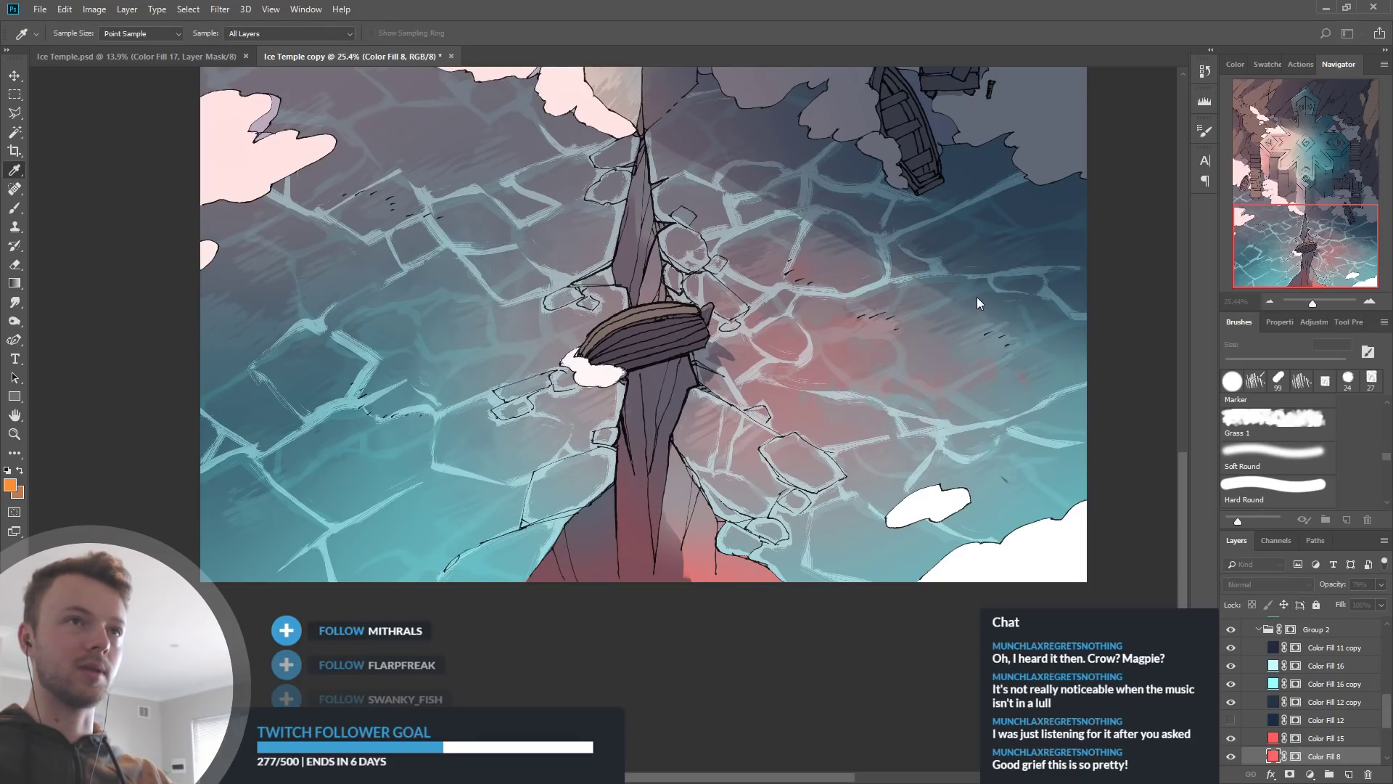
pyautogui.click(821, 410)
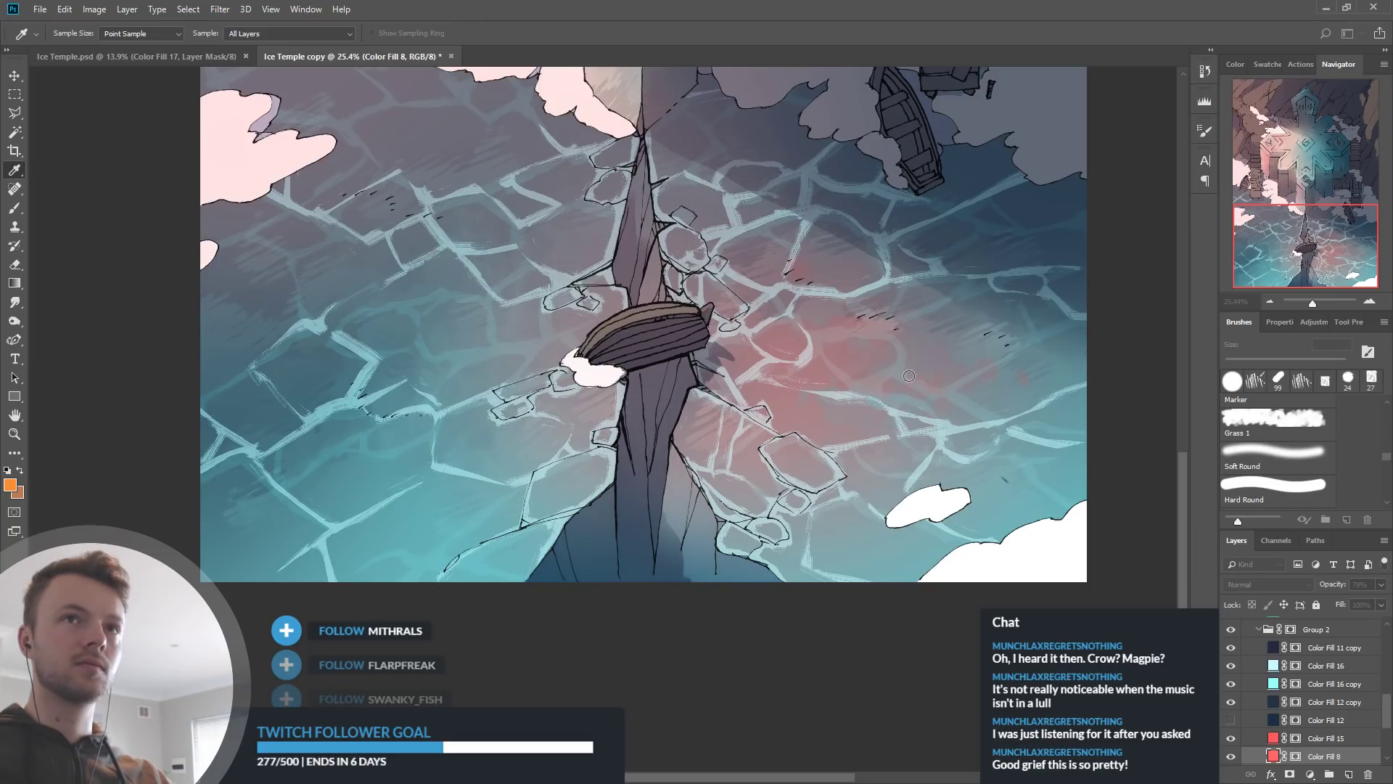
pyautogui.press('g')
pyautogui.hotkey('ctrl', '0')
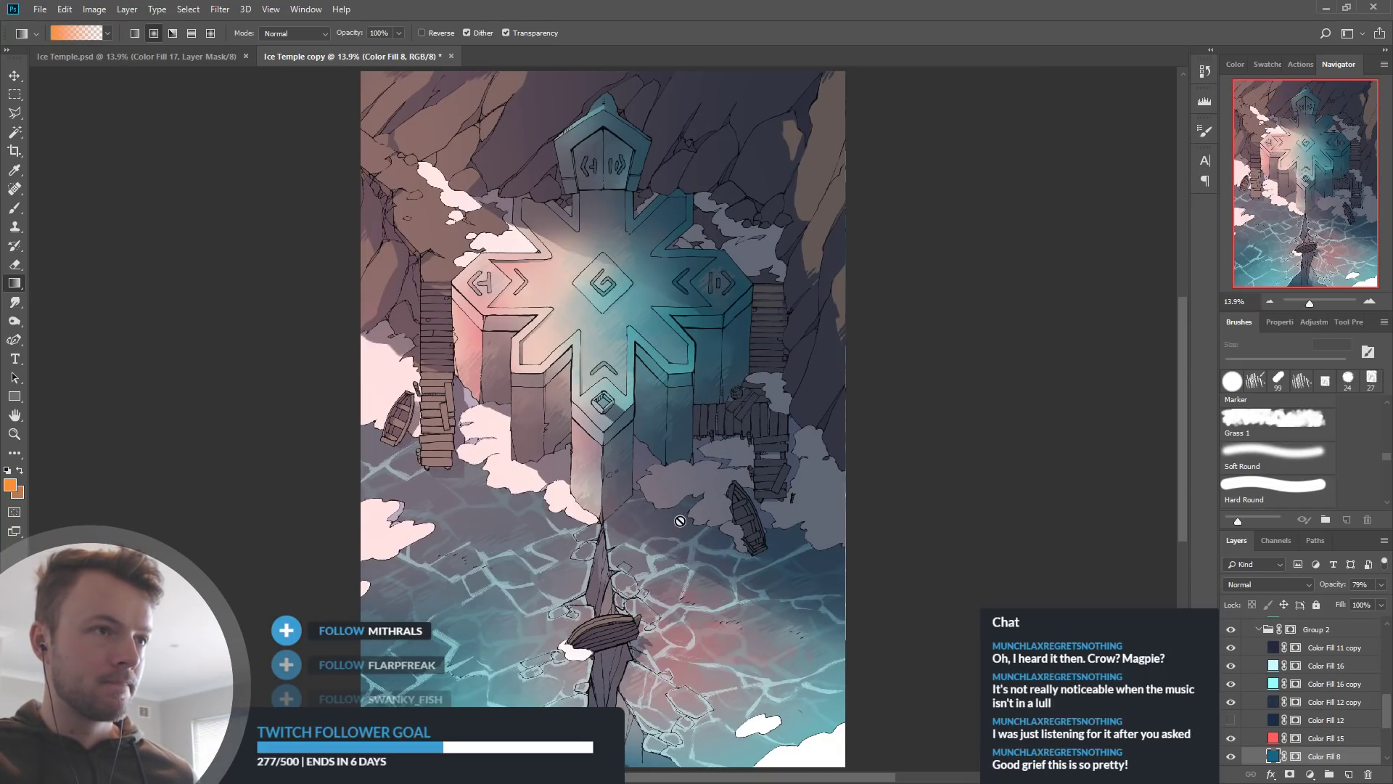
# Check the effect of Color Fill 2 and Color Fill 4, and recolor Color Fill 4 to a muted reddish brown
pyautogui.scroll(-3, 1304, 702)
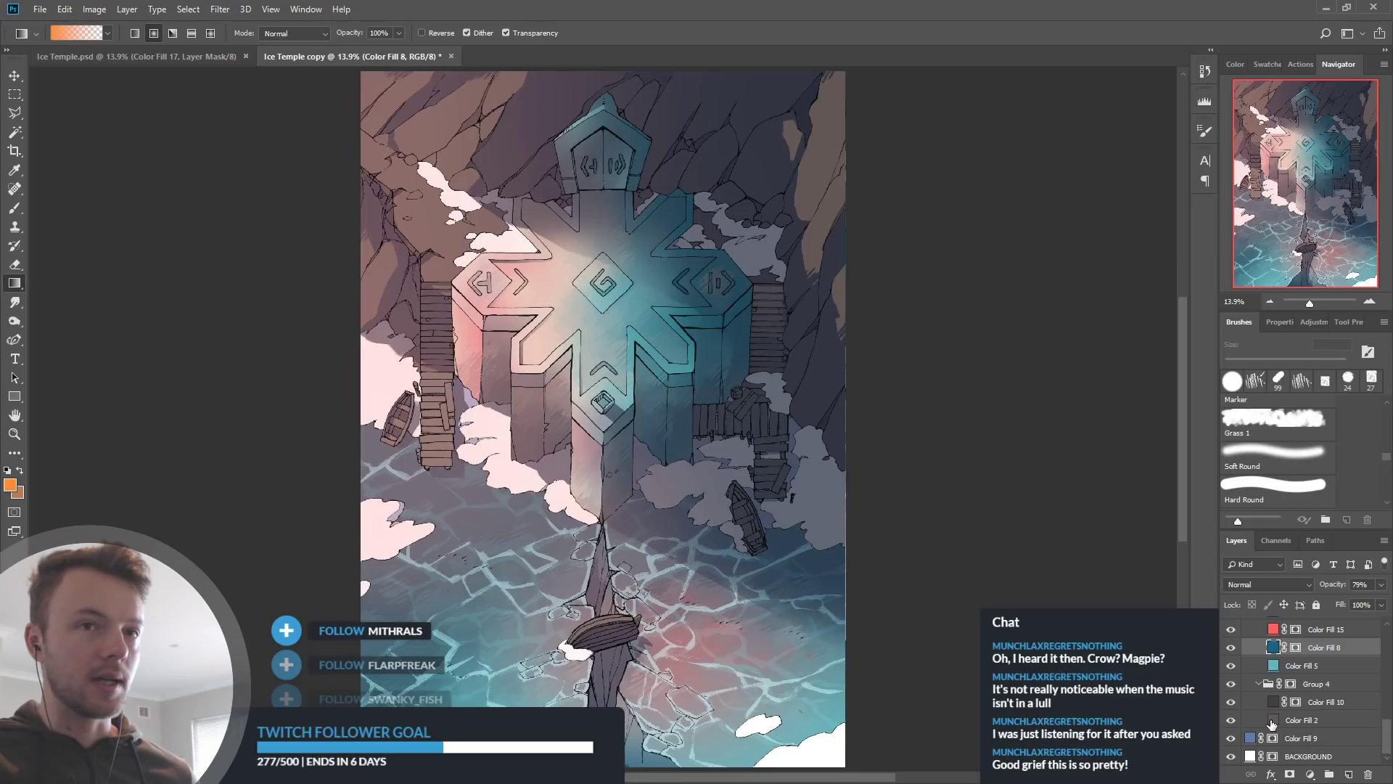
pyautogui.click(1231, 721)
pyautogui.click(1231, 719)
pyautogui.scroll(4, 1287, 695)
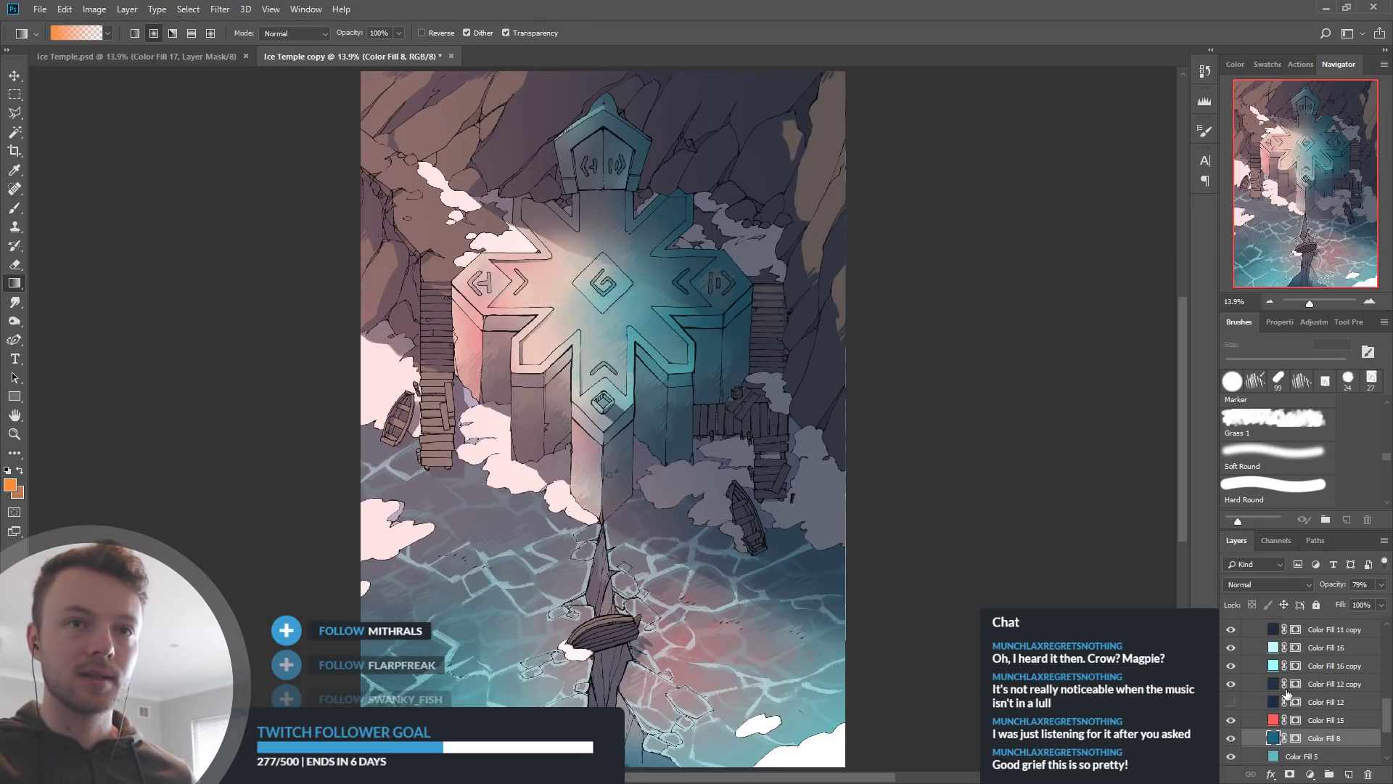
pyautogui.scroll(4, 1287, 695)
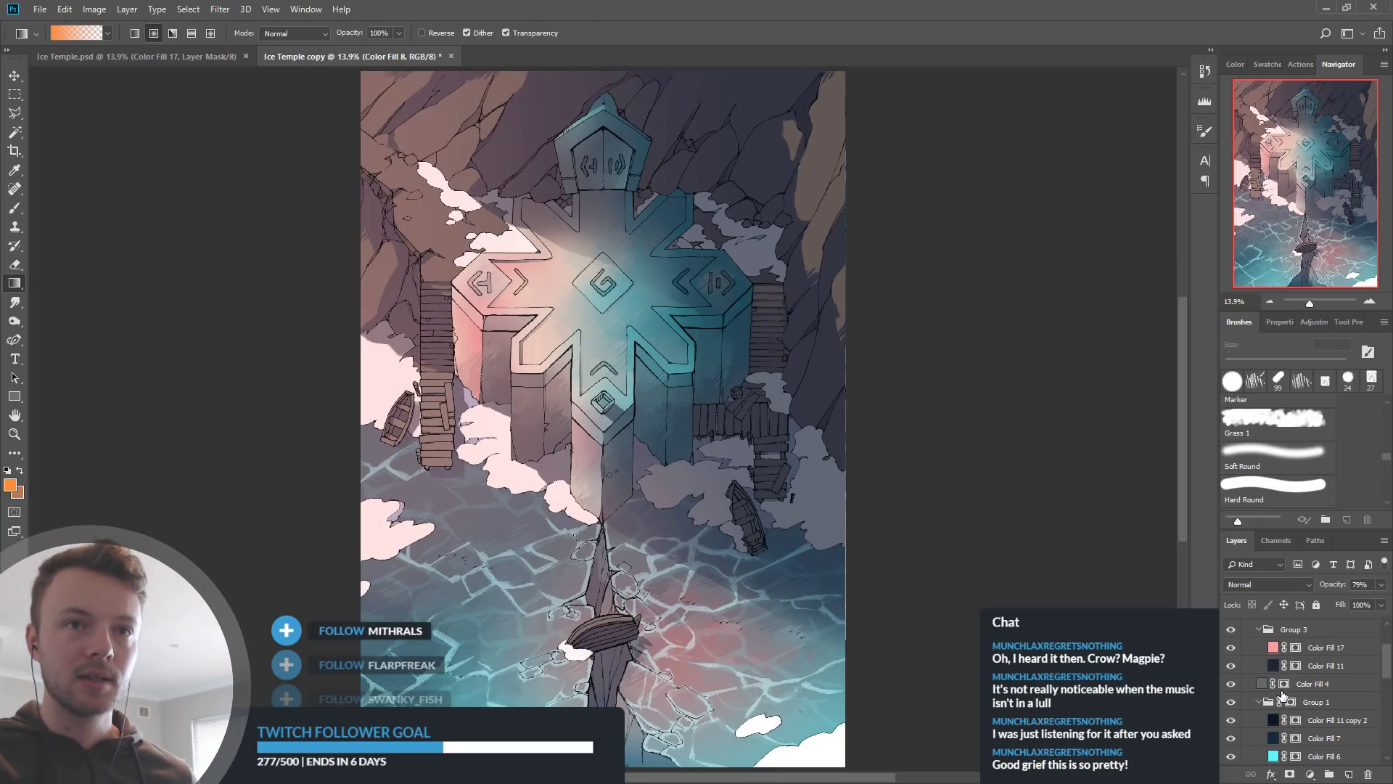
pyautogui.click(1239, 684)
pyautogui.click(1239, 683)
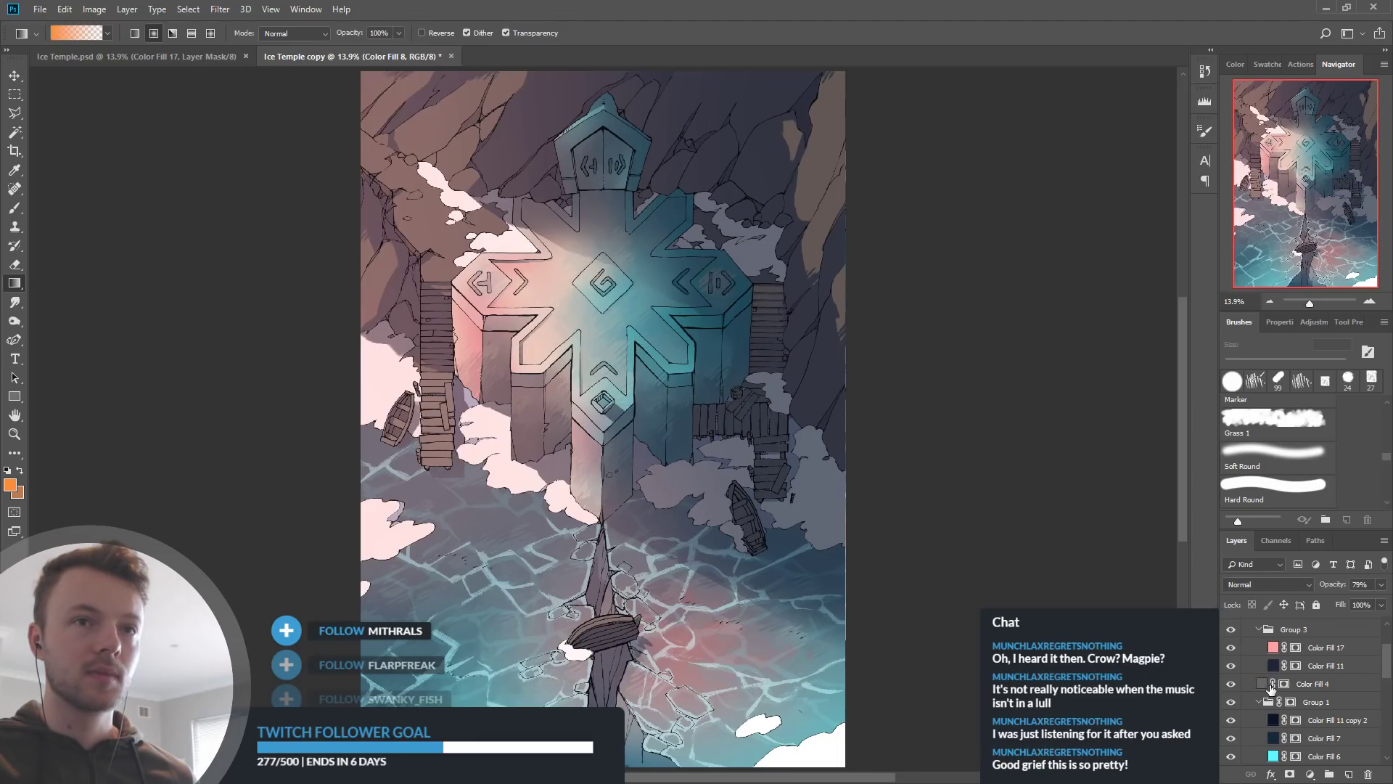
pyautogui.click(1270, 686)
pyautogui.press('i')
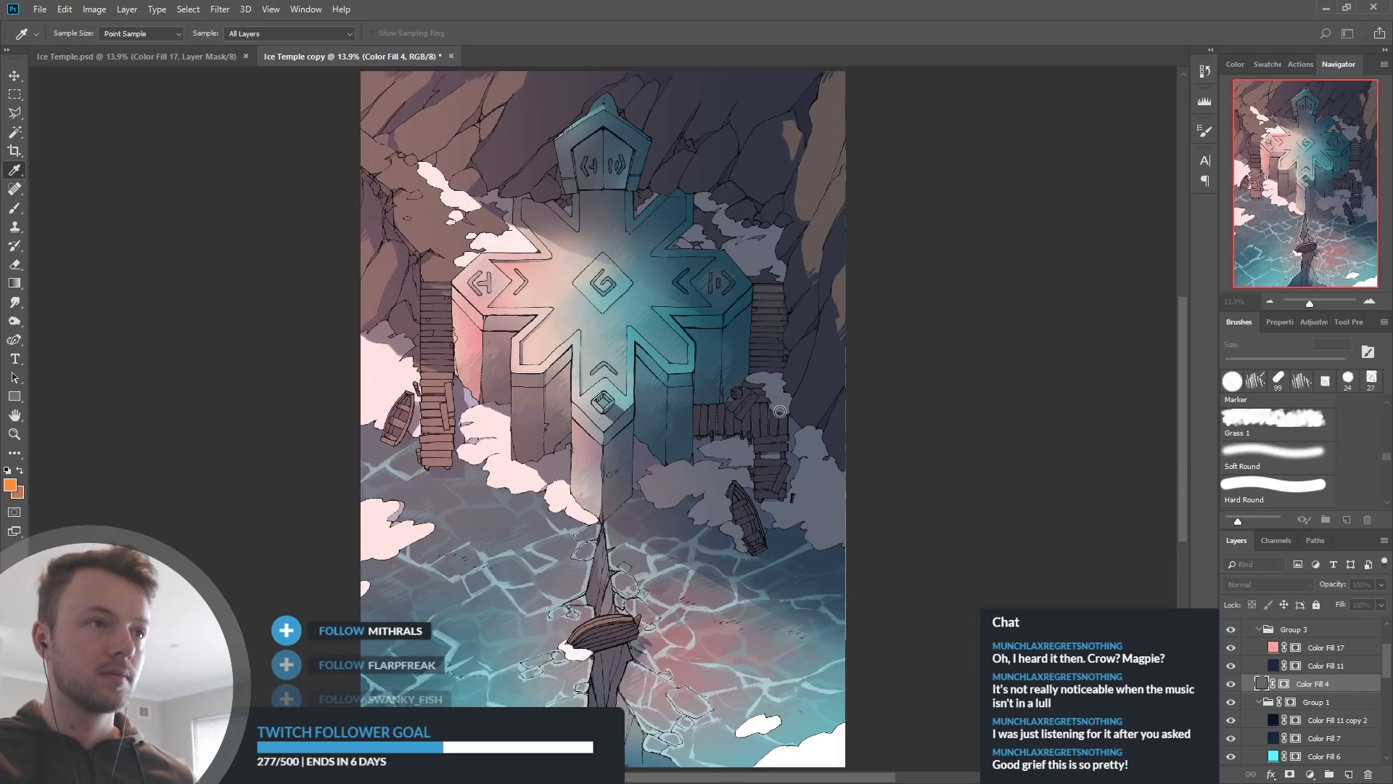
pyautogui.press('g')
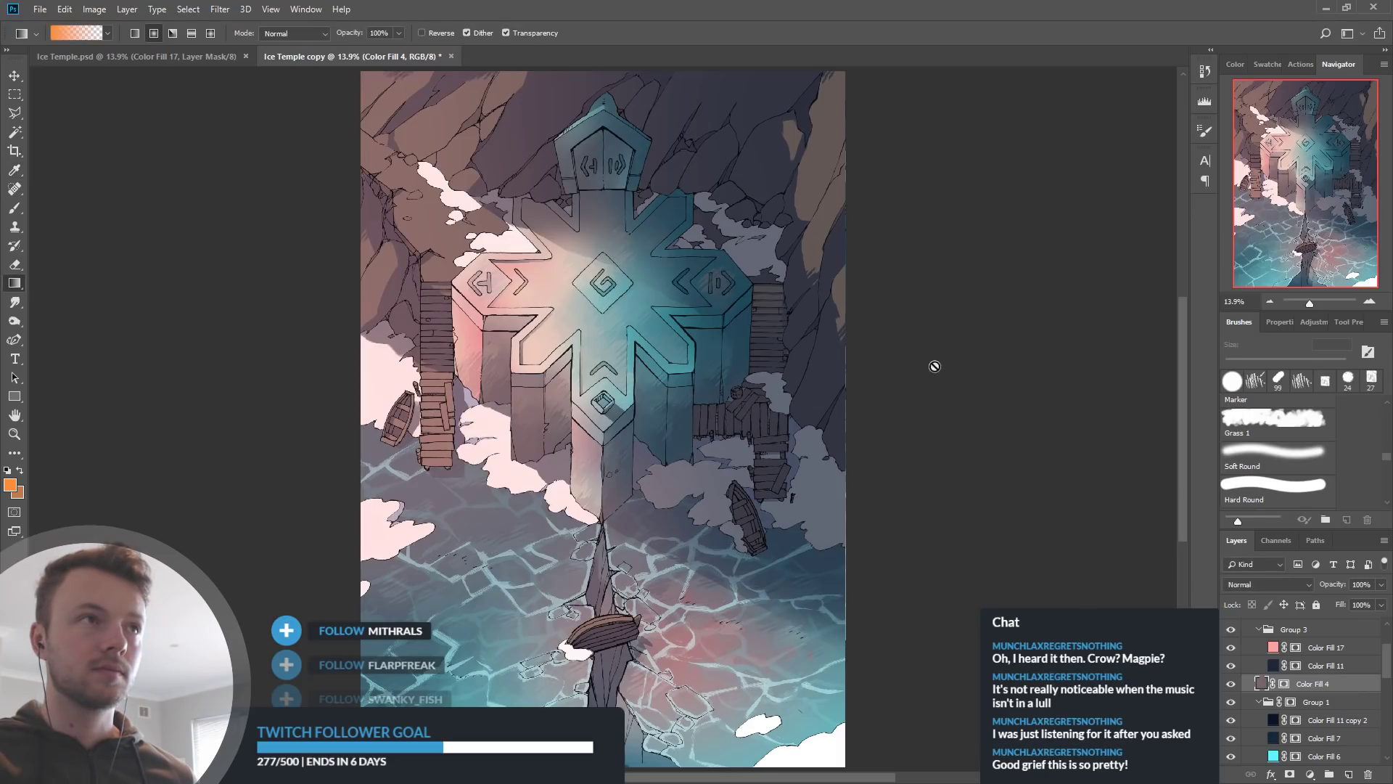
# Examine what Color Fill 13, Color Fill 6, Color Fill 14 and Color Fill 3 each contribute to the temple
pyautogui.scroll(4, 1284, 720)
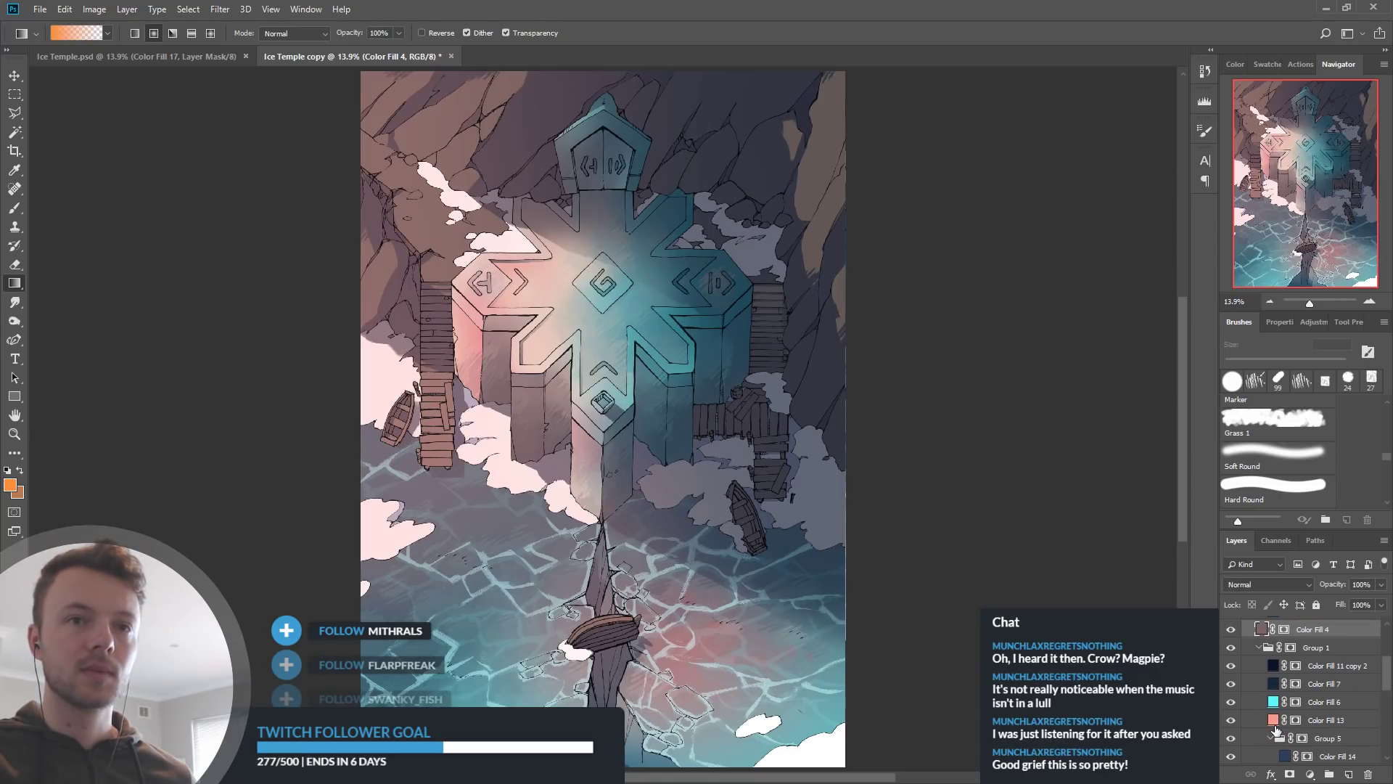
pyautogui.scroll(-7, 1284, 720)
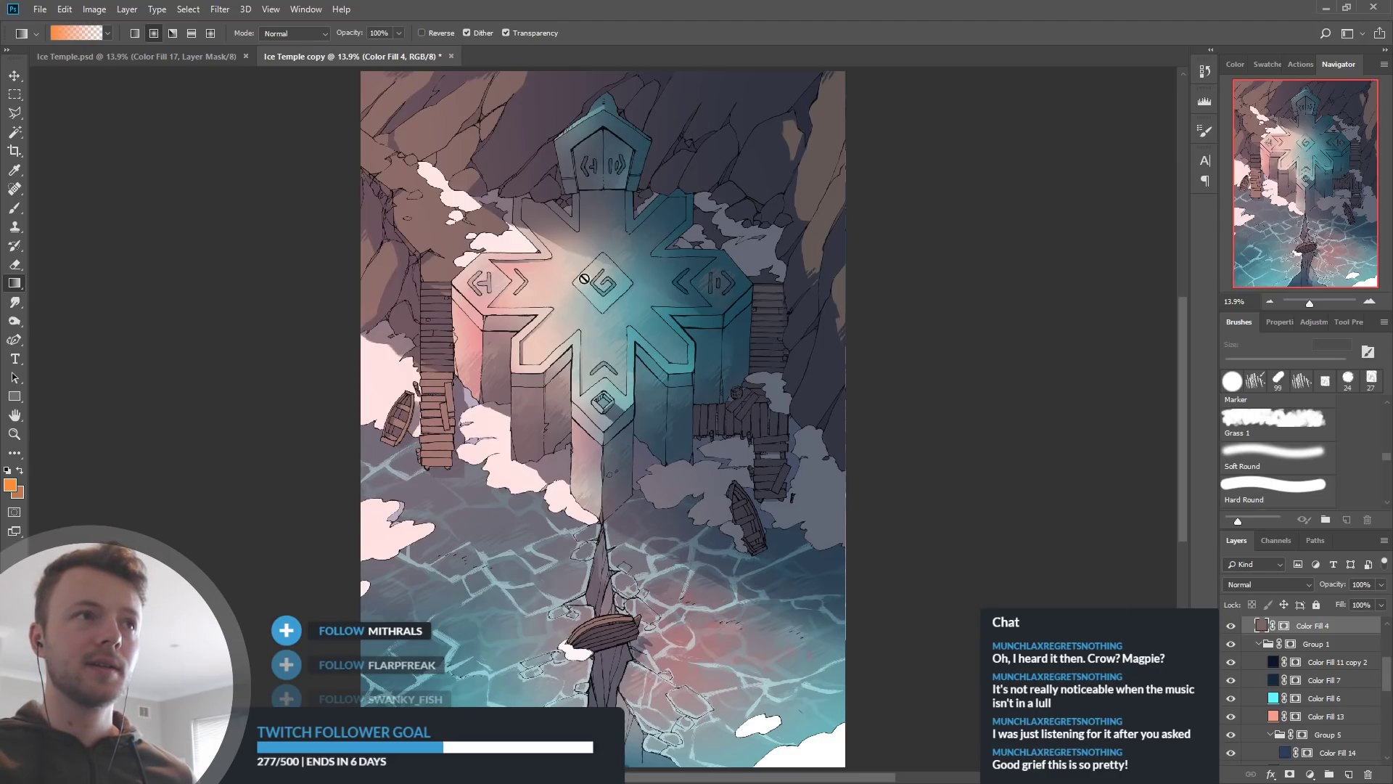
pyautogui.click(1232, 717)
pyautogui.click(1231, 717)
pyautogui.click(1231, 698)
pyautogui.click(1231, 698)
pyautogui.scroll(-2, 1248, 706)
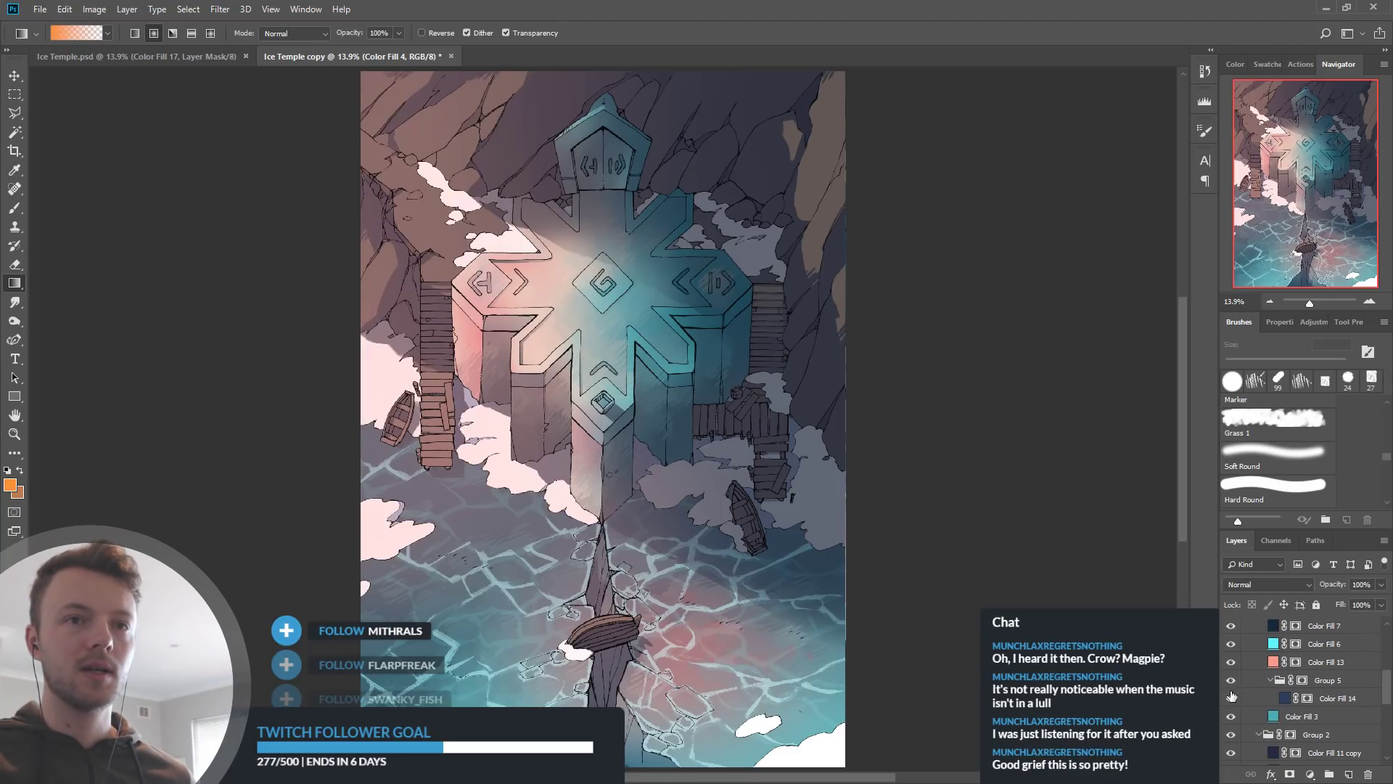
pyautogui.click(1231, 698)
pyautogui.click(1231, 698)
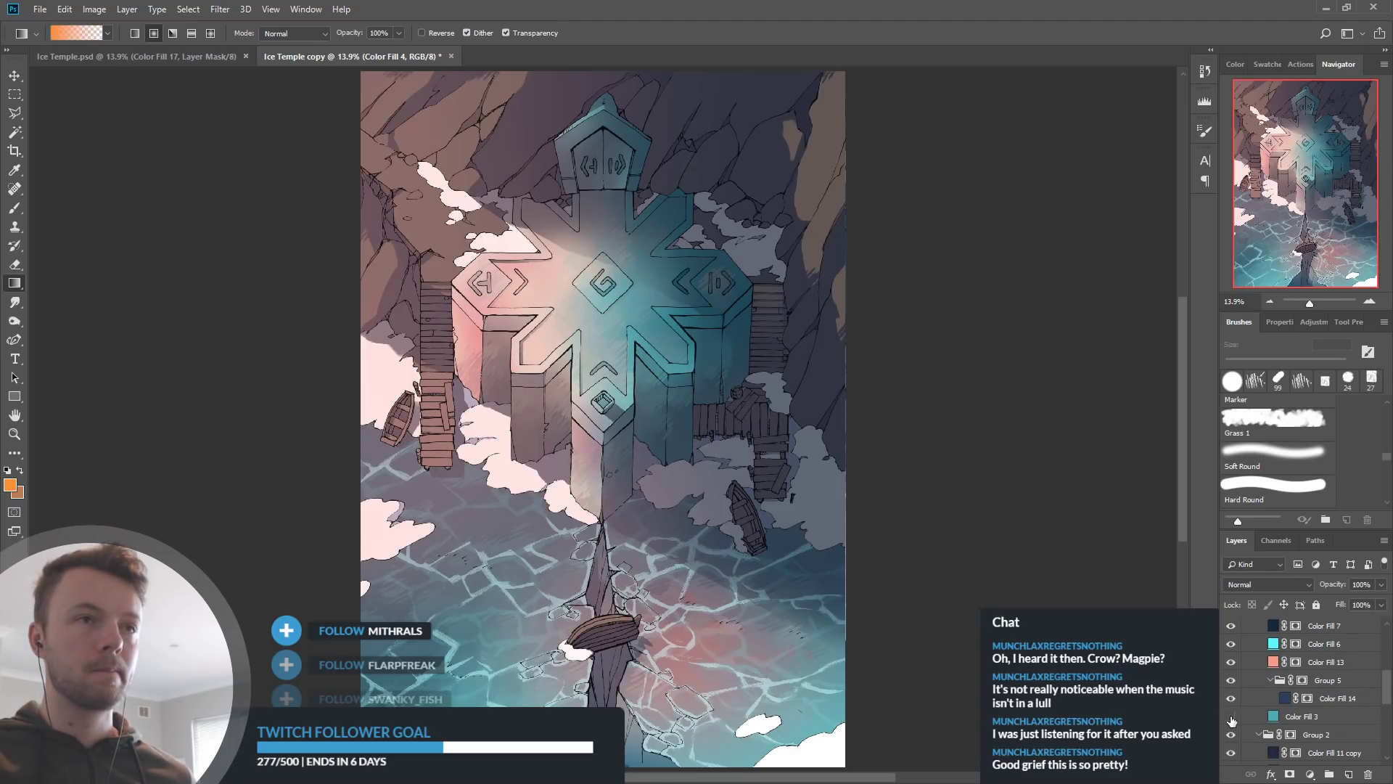
pyautogui.click(1231, 717)
pyautogui.click(1232, 717)
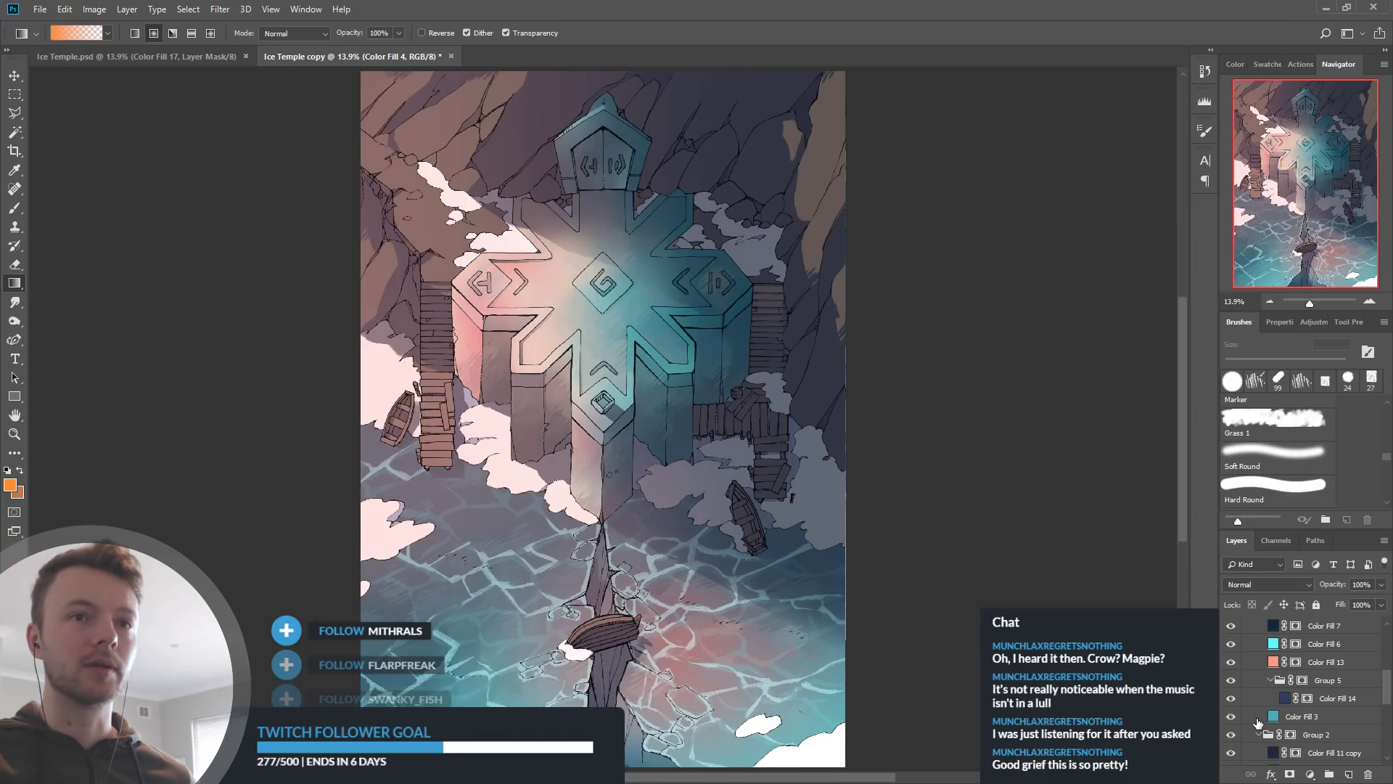
# Recolor the temple's base layer, Color Fill 3, to a darker, more muted teal
pyautogui.click(1273, 721)
pyautogui.press('i')
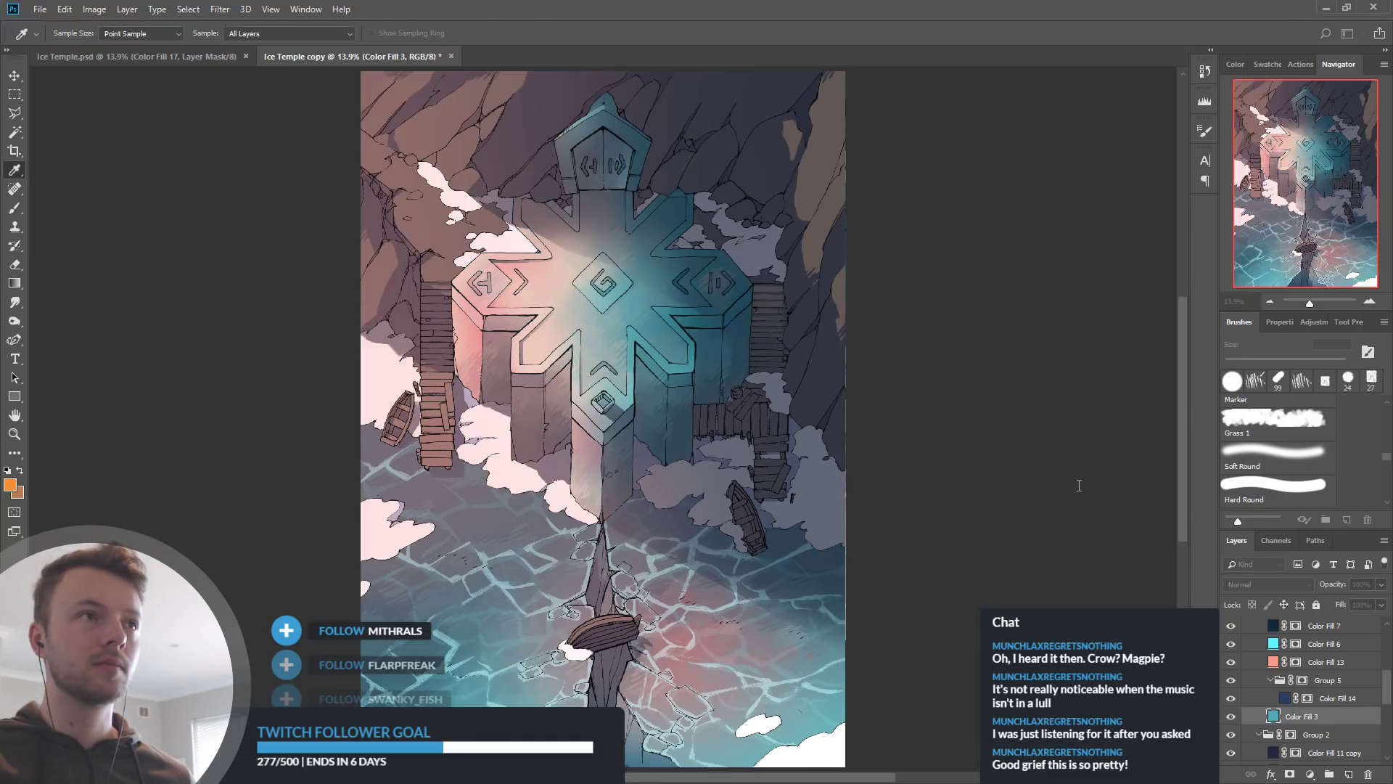
pyautogui.click(817, 380)
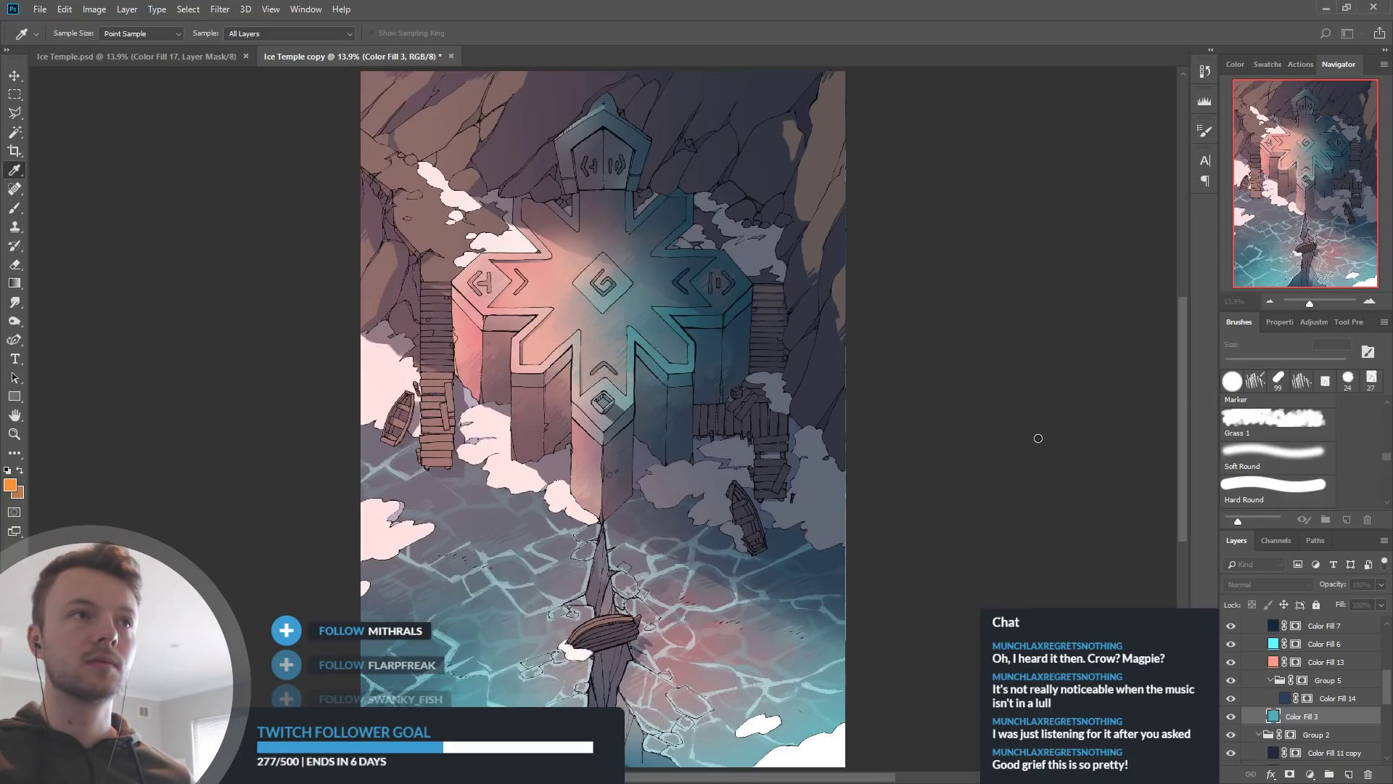
pyautogui.press('g')
# Try peach and yellow tints for the temple glow in Color Fill 13 and settle on a salmon pink
pyautogui.click(1231, 662)
pyautogui.click(1231, 662)
pyautogui.doubleClick(1272, 663)
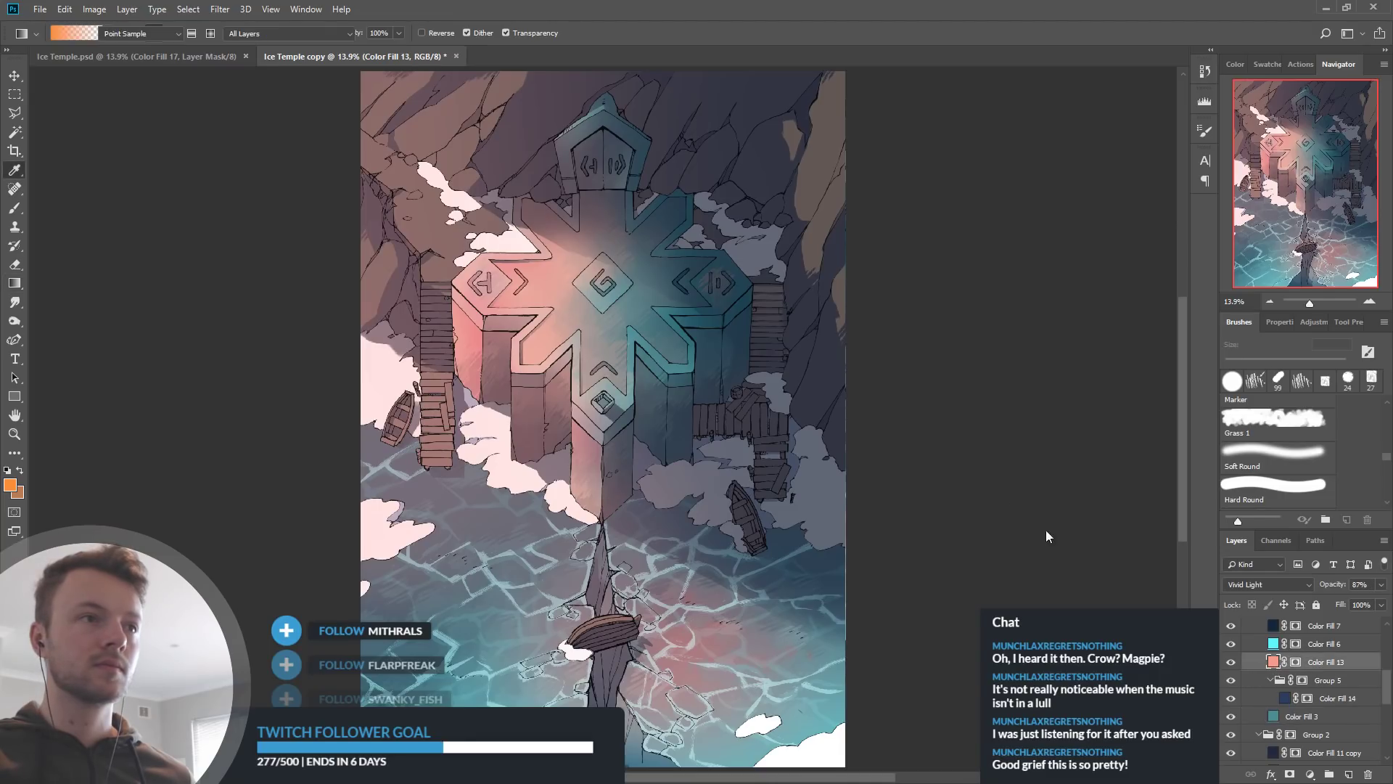
pyautogui.click(1057, 359)
pyautogui.moveTo(1058, 359); pyautogui.dragTo(1025, 340)
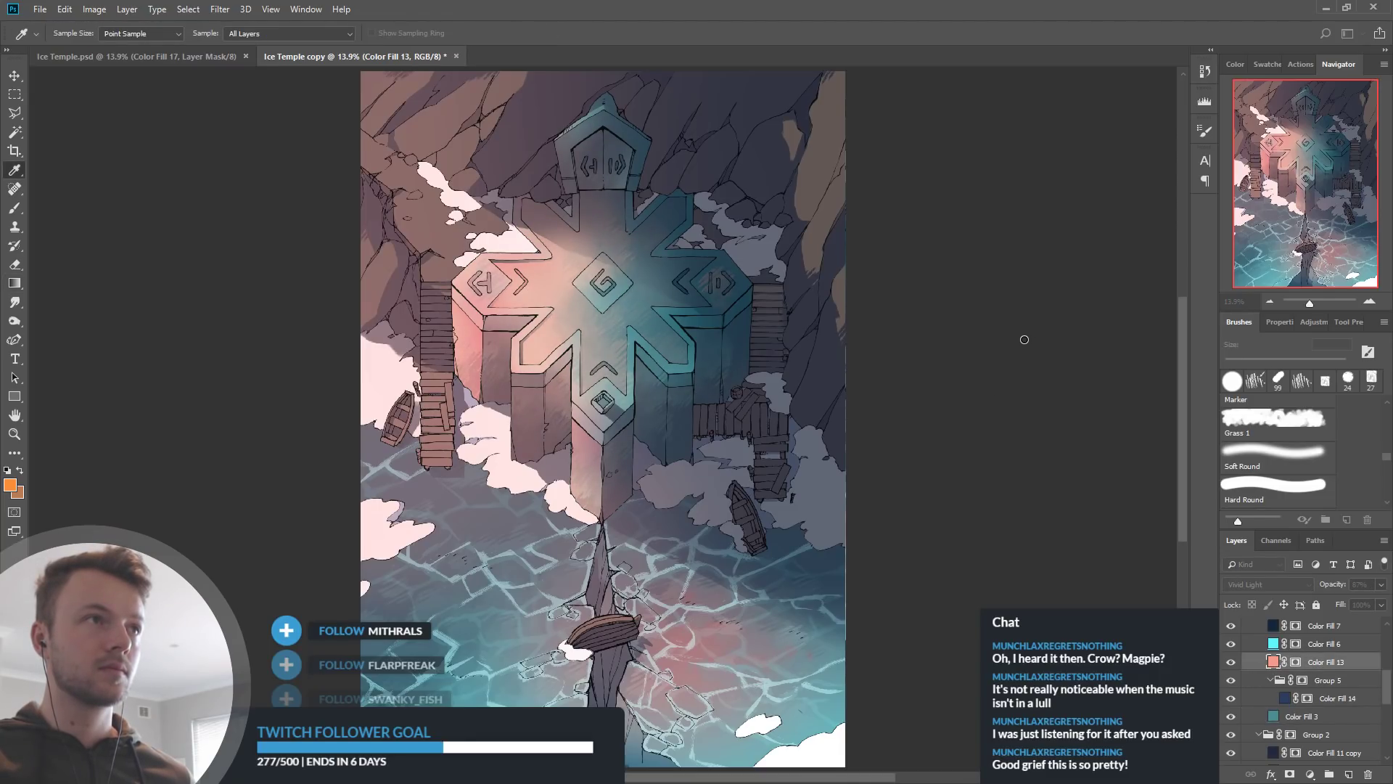
pyautogui.click(1151, 536)
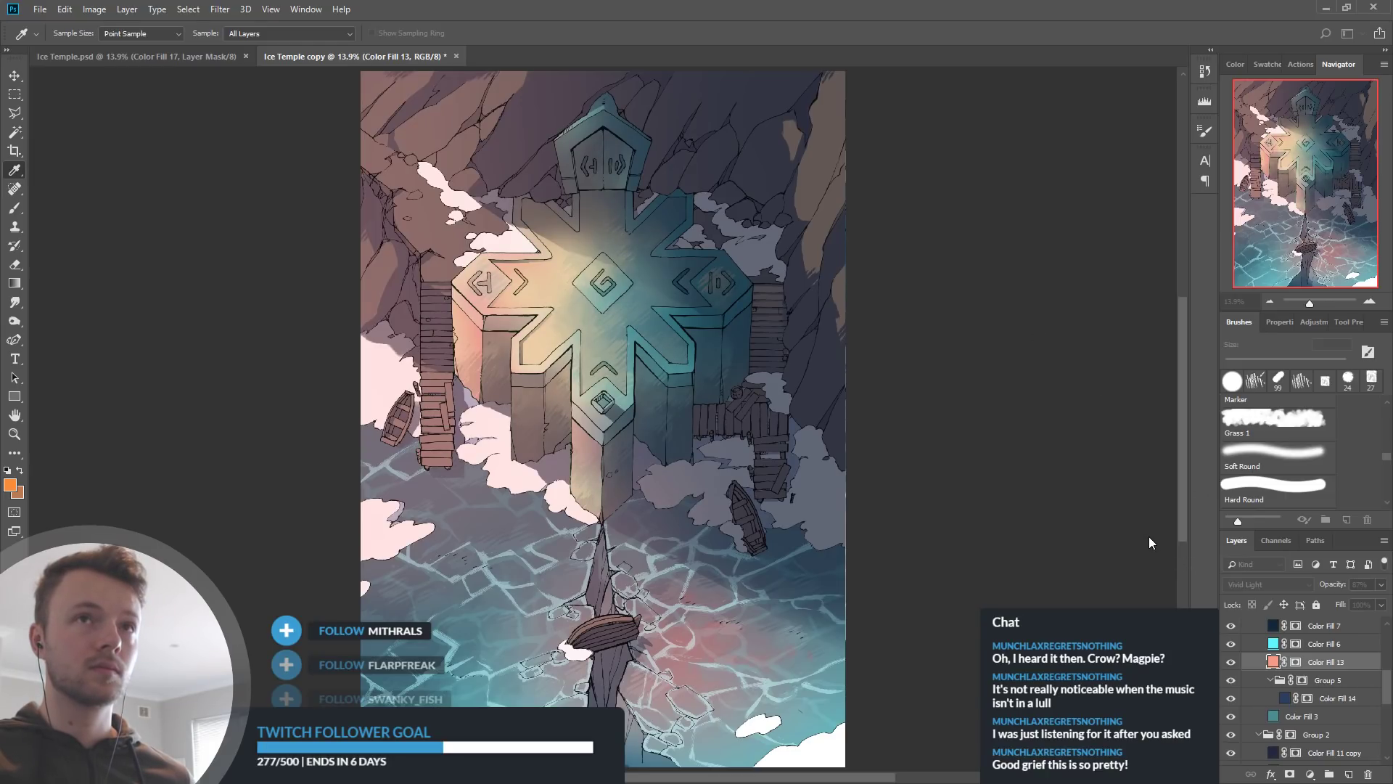
pyautogui.click(1148, 544)
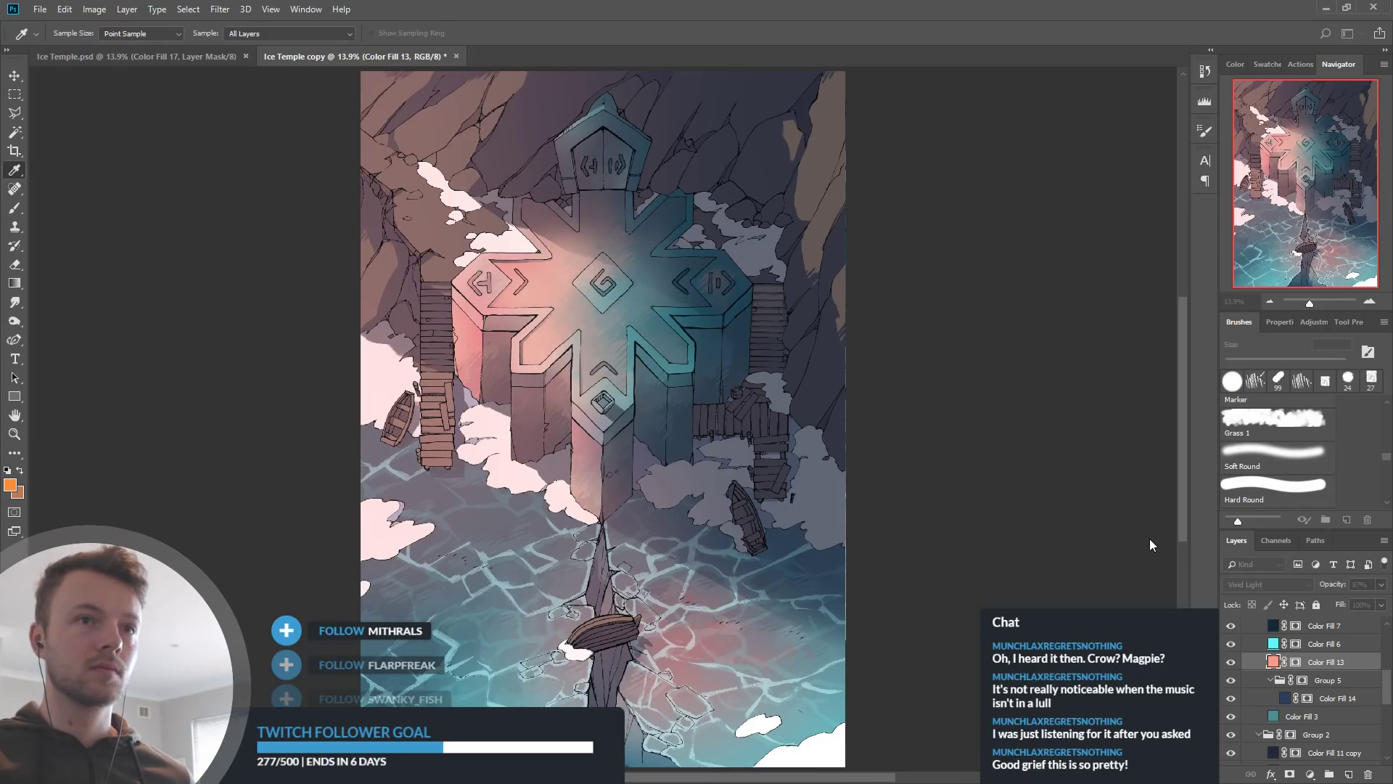
pyautogui.click(1149, 538)
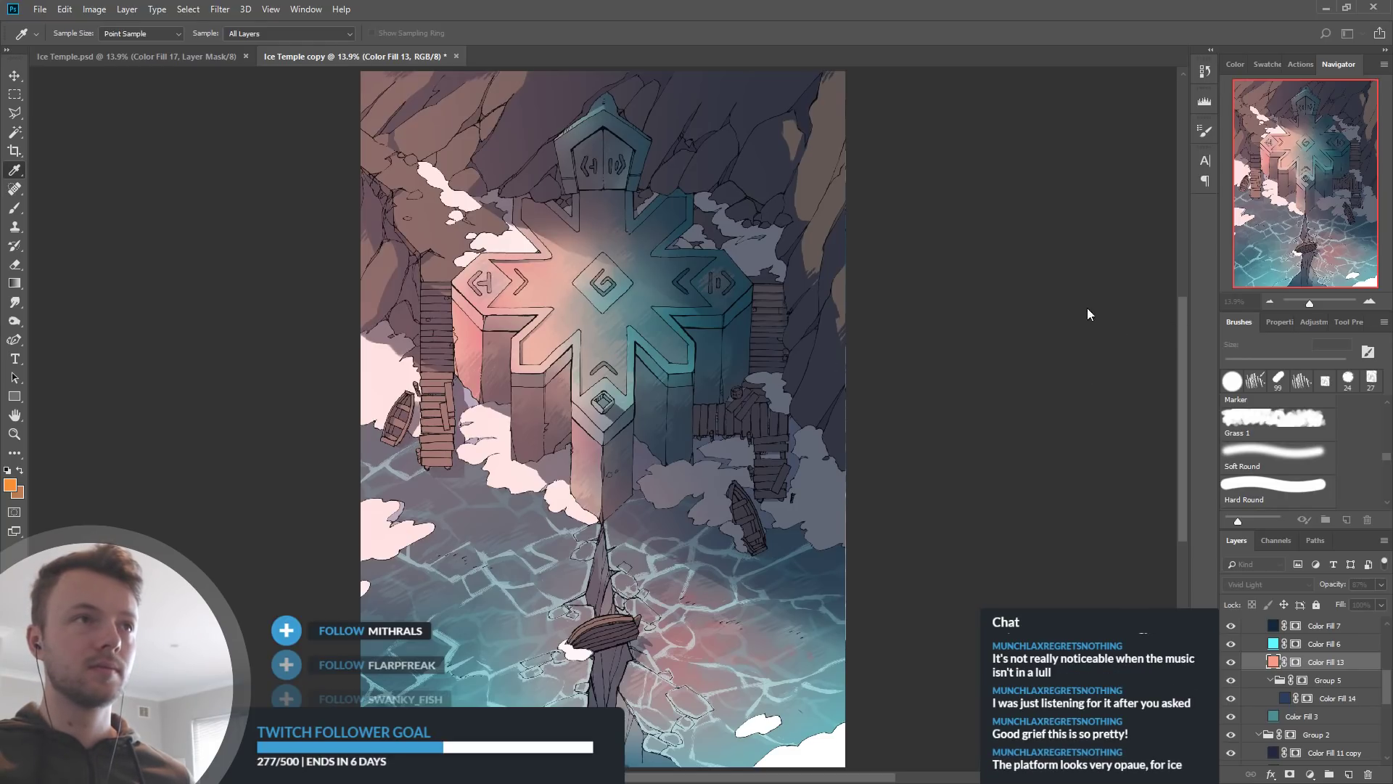
pyautogui.press('g')
# Compare the temple with and without Color Fill 7, Color Fill 14, Color Fill 3 and Color Fill 6
pyautogui.scroll(2, 1234, 660)
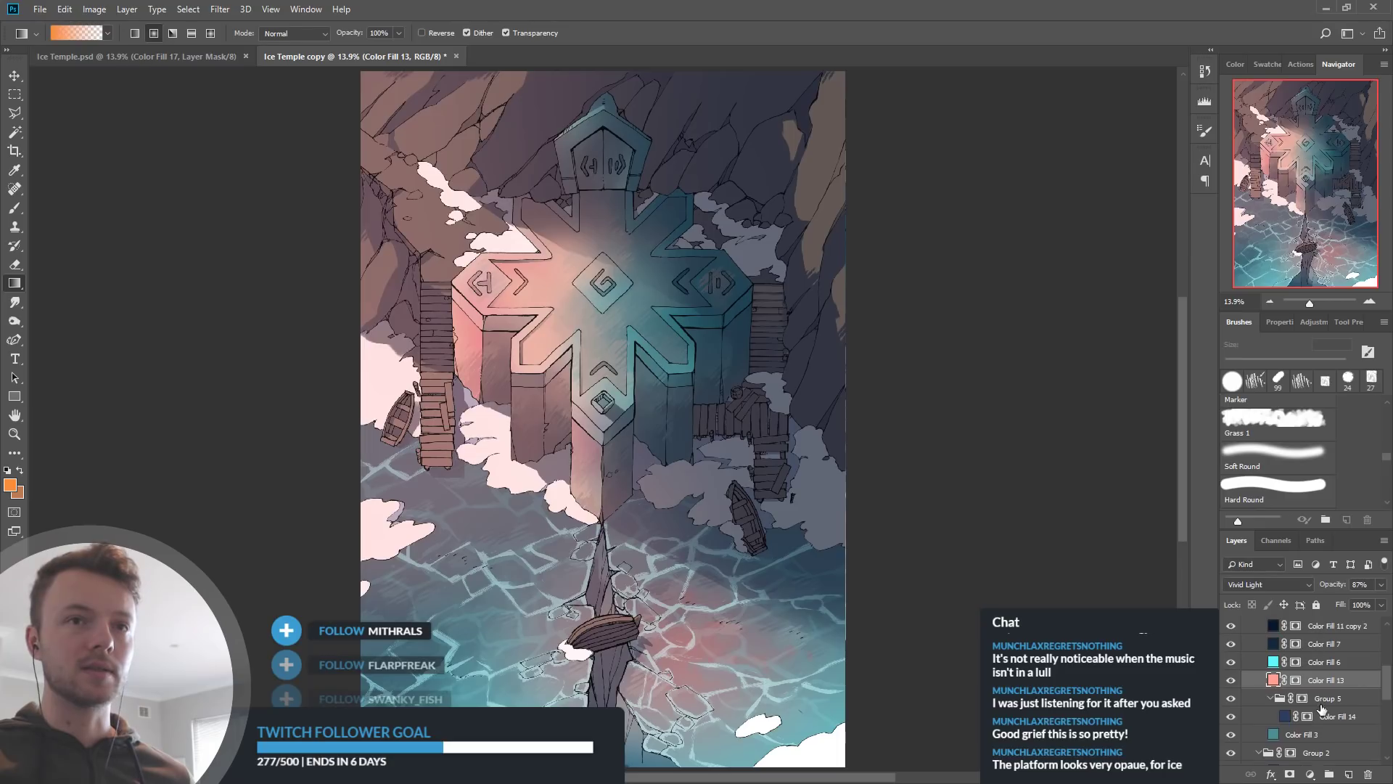
pyautogui.click(1232, 645)
pyautogui.click(1232, 645)
pyautogui.scroll(-2, 1233, 668)
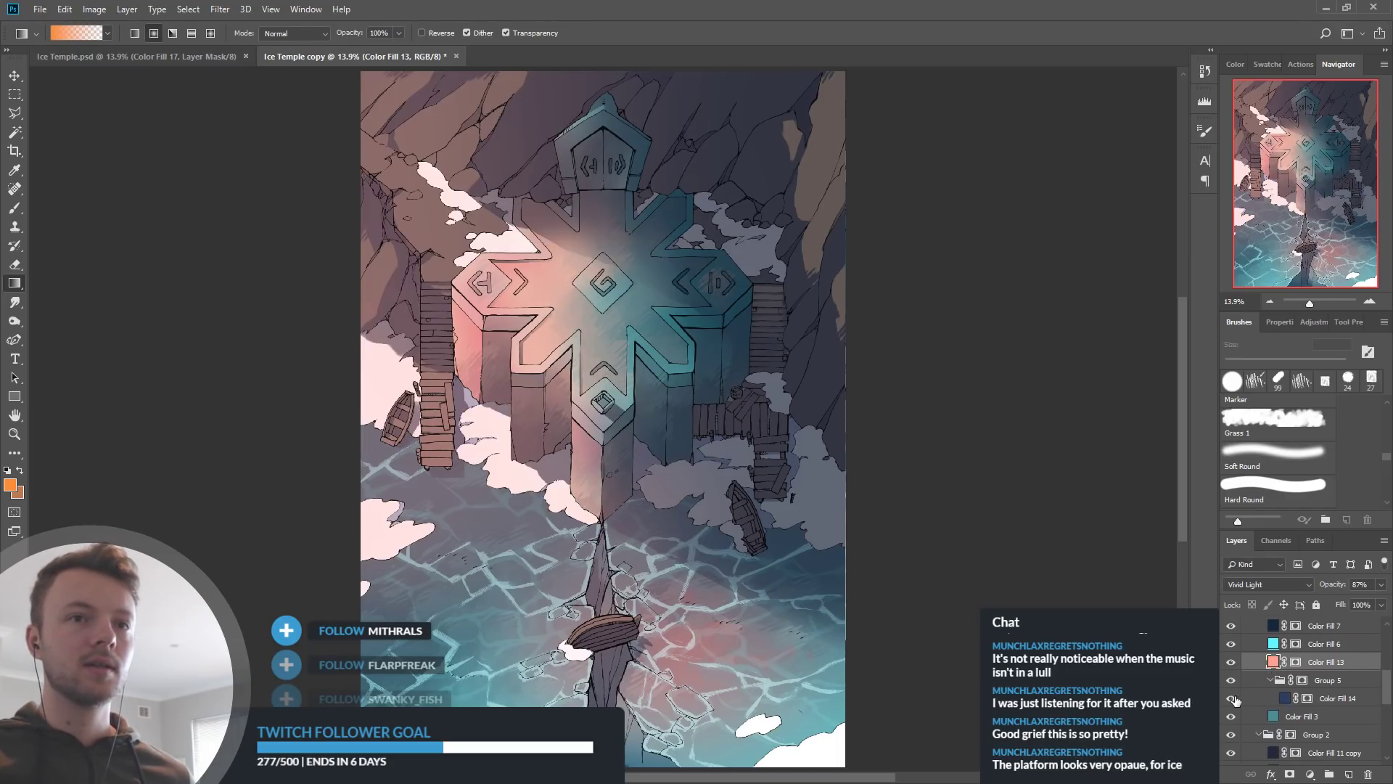
pyautogui.click(1232, 698)
pyautogui.click(1232, 698)
pyautogui.click(1231, 717)
pyautogui.click(1232, 717)
pyautogui.scroll(1, 1238, 689)
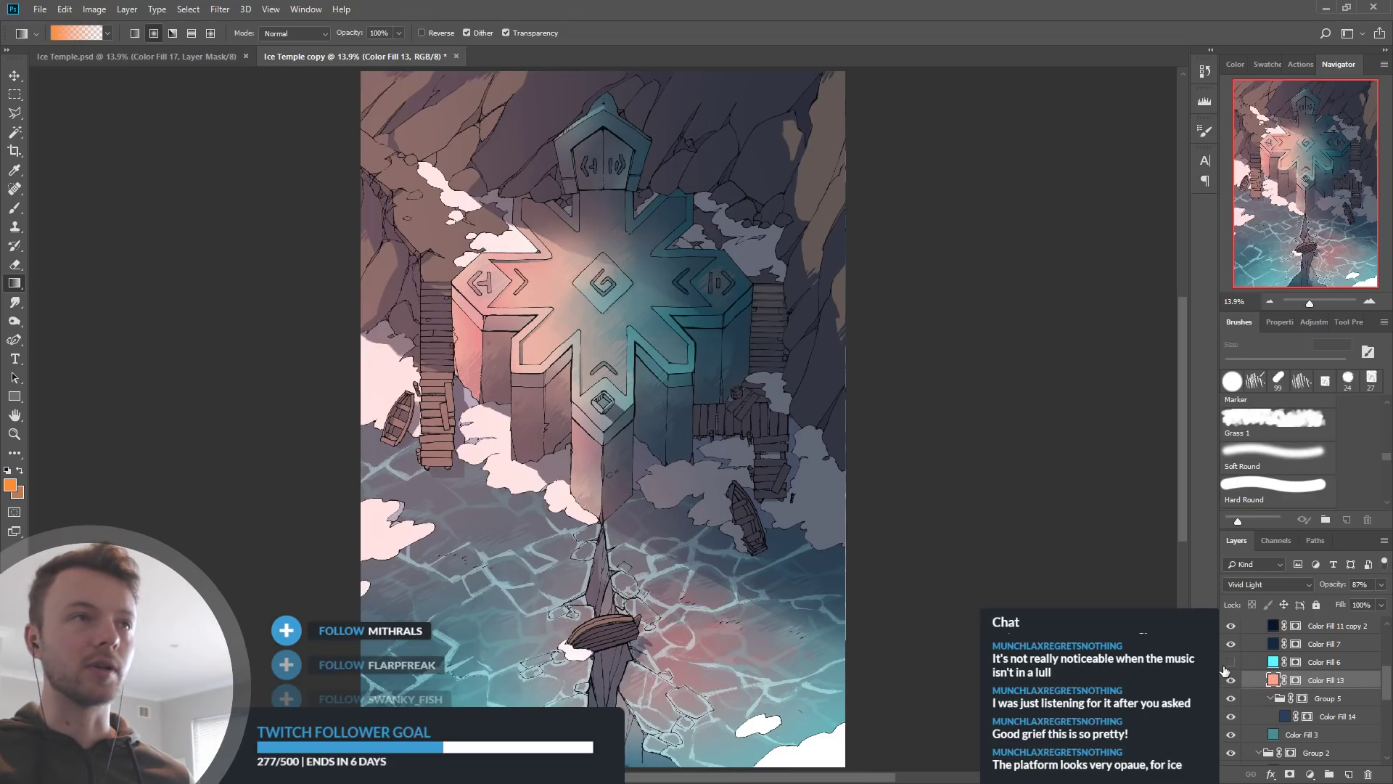
pyautogui.click(1231, 662)
pyautogui.click(1232, 662)
# Compare the temple's shading with and without Color Fill 7 and Color Fill 11 copy 2
pyautogui.scroll(2, 1229, 667)
pyautogui.click(1230, 680)
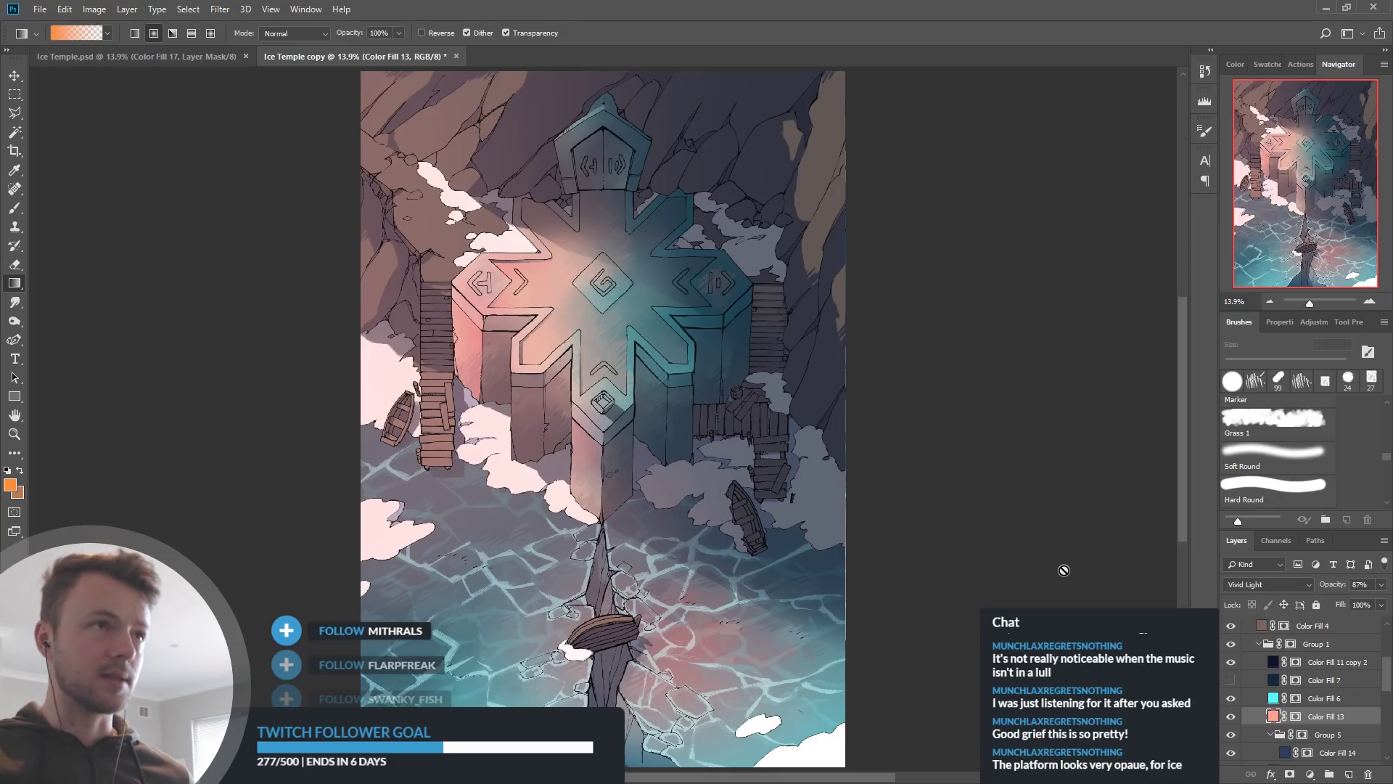
pyautogui.click(1230, 681)
pyautogui.click(1231, 681)
pyautogui.click(1231, 681)
pyautogui.click(1231, 662)
pyautogui.click(1230, 662)
pyautogui.click(1234, 681)
pyautogui.click(1234, 681)
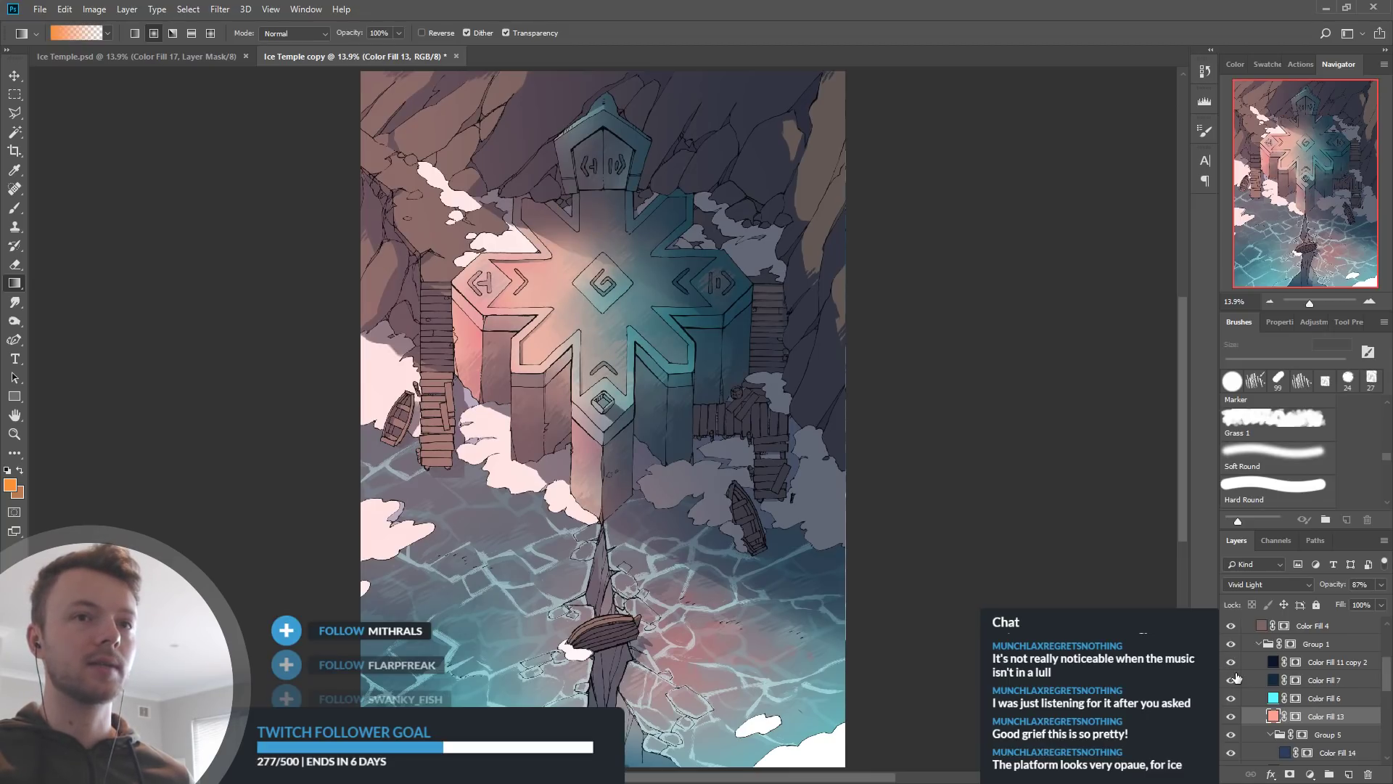
# Recolor Color Fill 11 copy 2 to a slightly lighter navy blue and check its effect on the temple
pyautogui.doubleClick(1272, 661)
pyautogui.click(1031, 351)
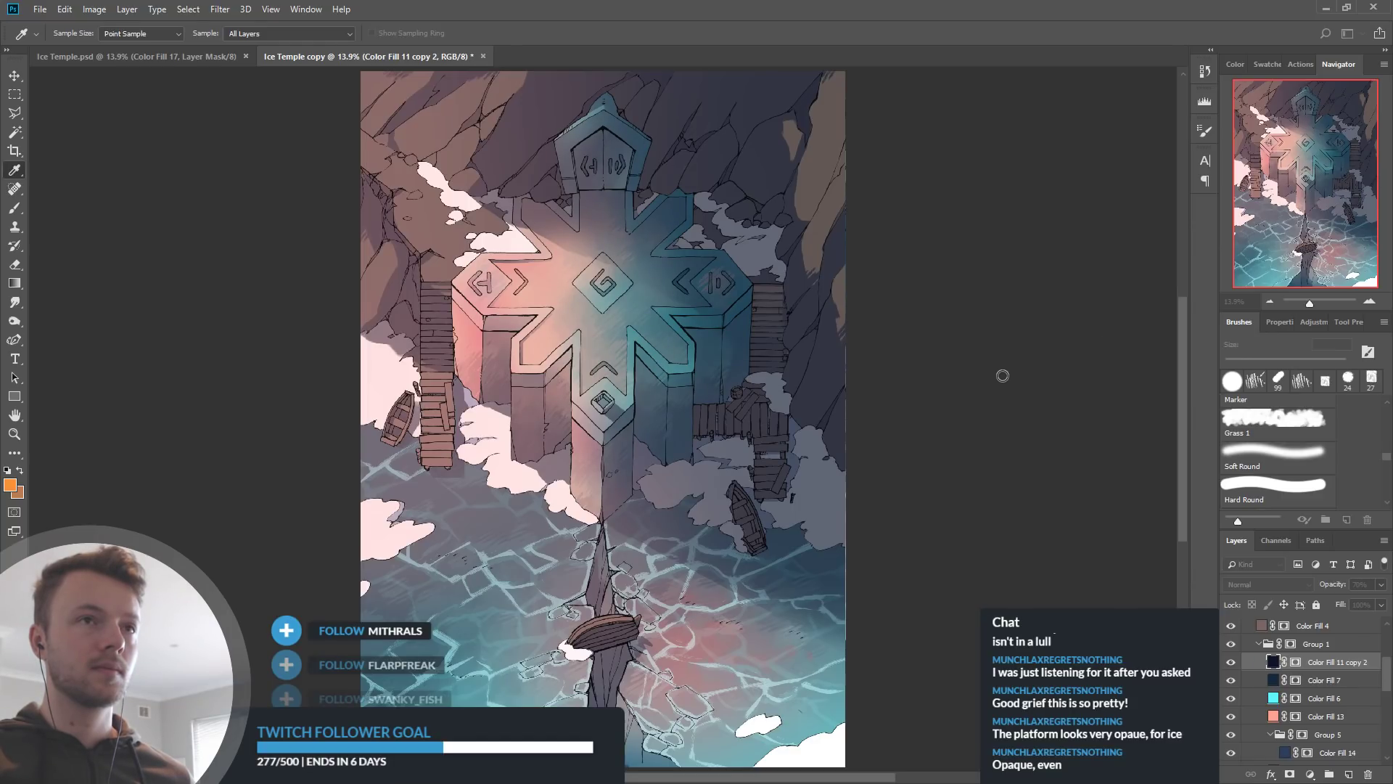
pyautogui.press('g')
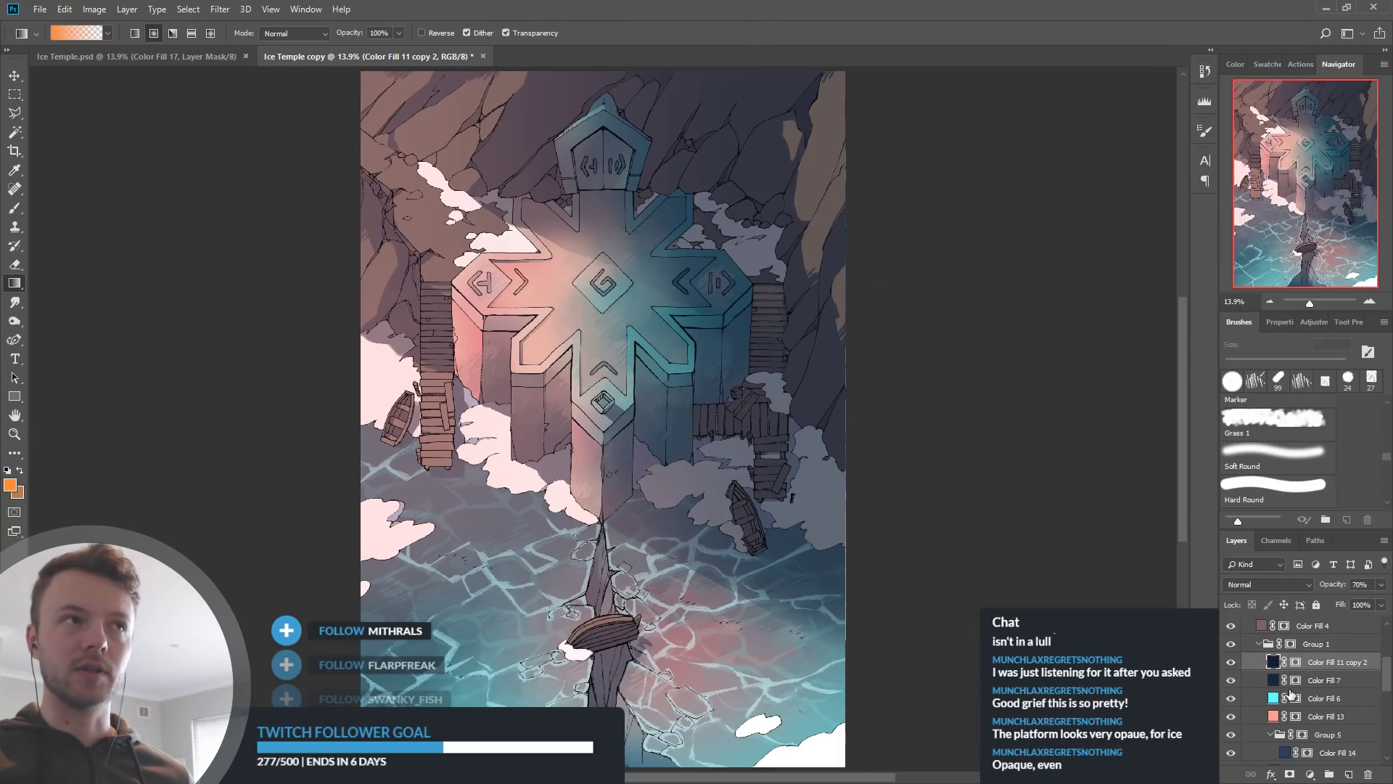
pyautogui.click(1232, 662)
pyautogui.click(1232, 662)
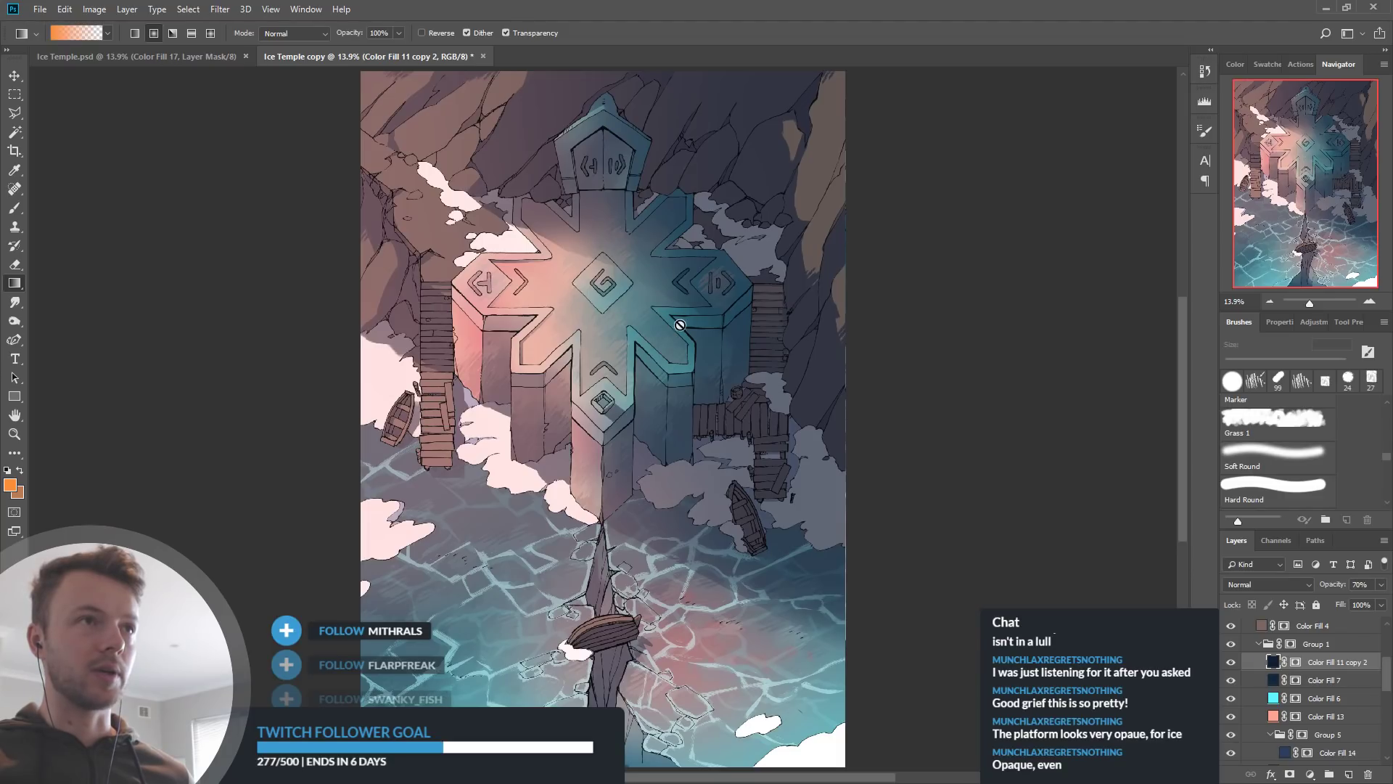
pyautogui.click(1231, 663)
pyautogui.click(1231, 662)
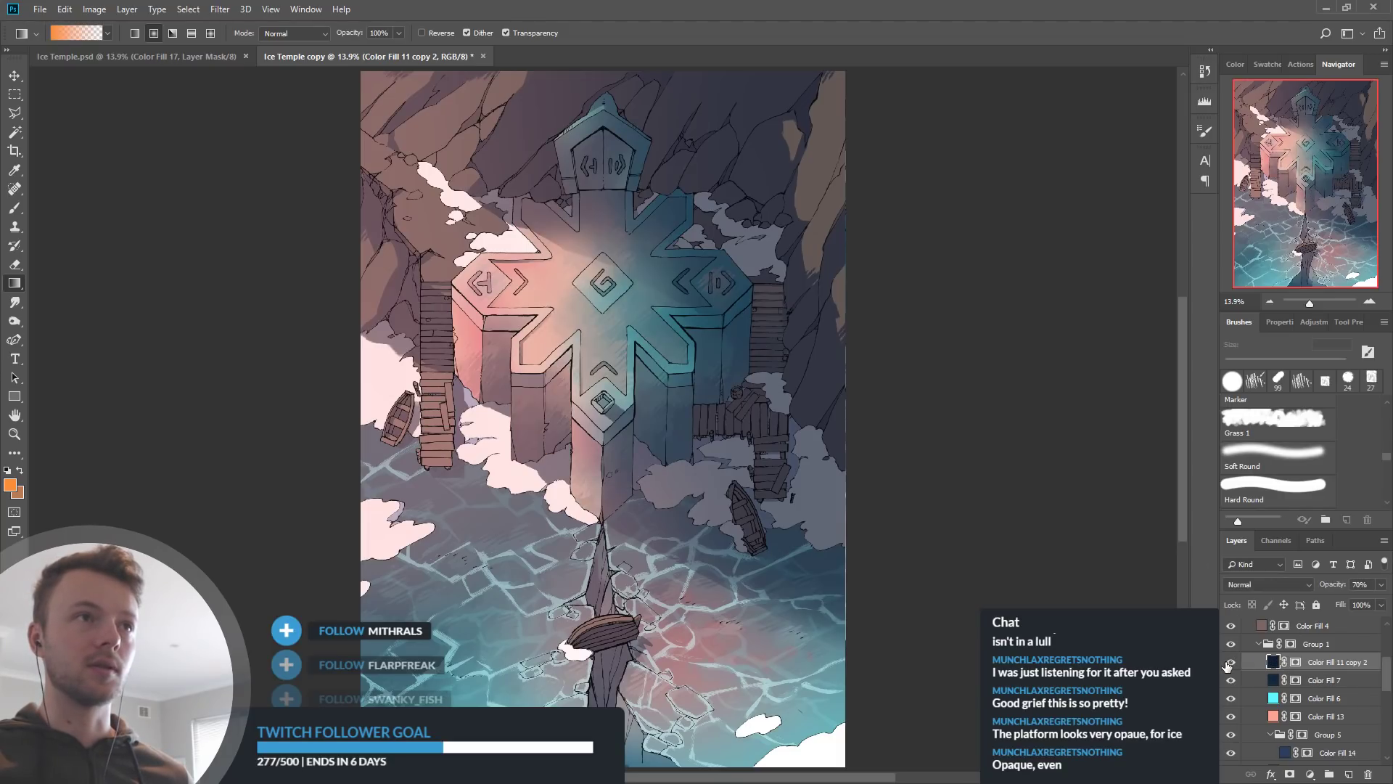
# Reveal more of Color Fill 11 copy 2 on the temple platform with white mask gradients, undoing the unwanted attempts
pyautogui.click(1296, 661)
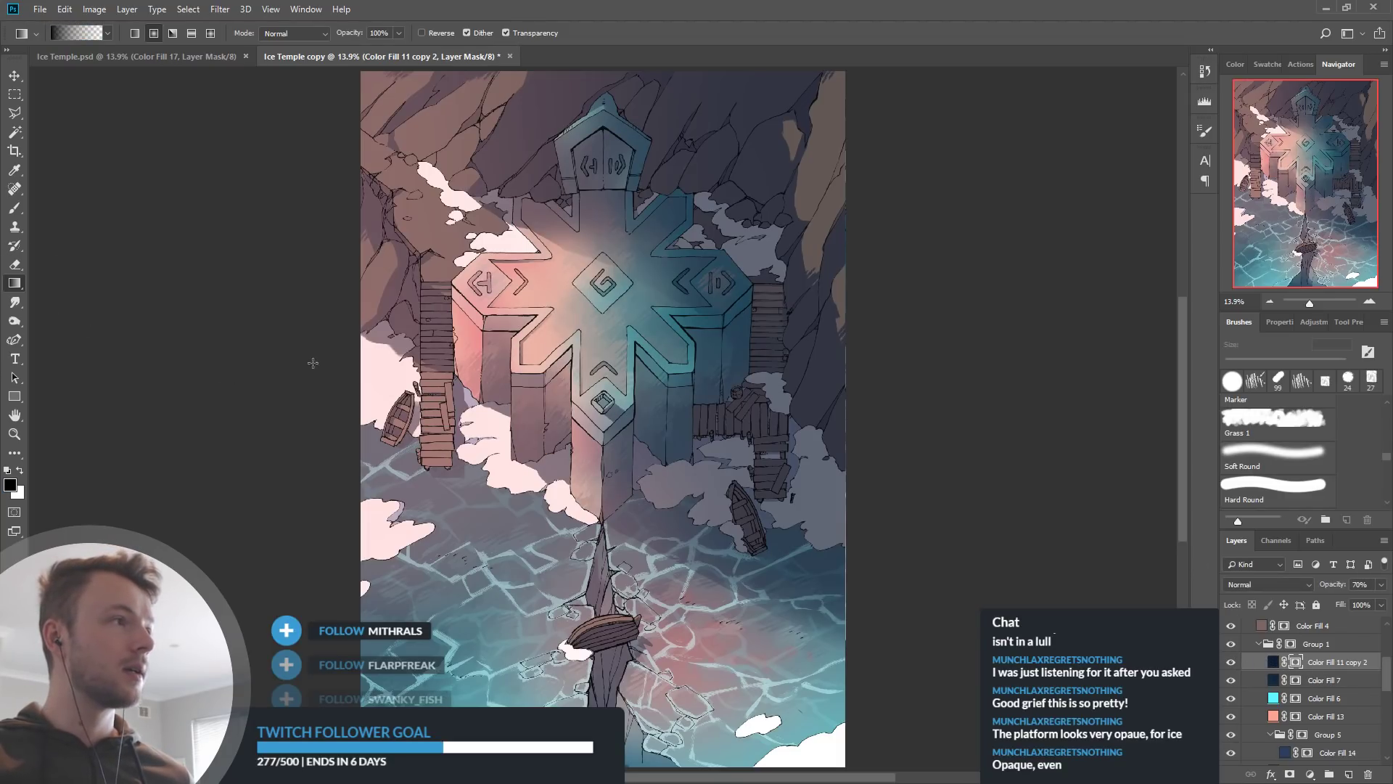
pyautogui.press('x')
pyautogui.moveTo(675, 294); pyautogui.dragTo(649, 367)
pyautogui.hotkey('ctrl', 'z')
pyautogui.hotkey('ctrl', 'z')
pyautogui.moveTo(626, 322); pyautogui.dragTo(628, 323)
pyautogui.hotkey('ctrl', 'z')
pyautogui.moveTo(616, 245); pyautogui.dragTo(572, 298)
pyautogui.hotkey('ctrl', 'z')
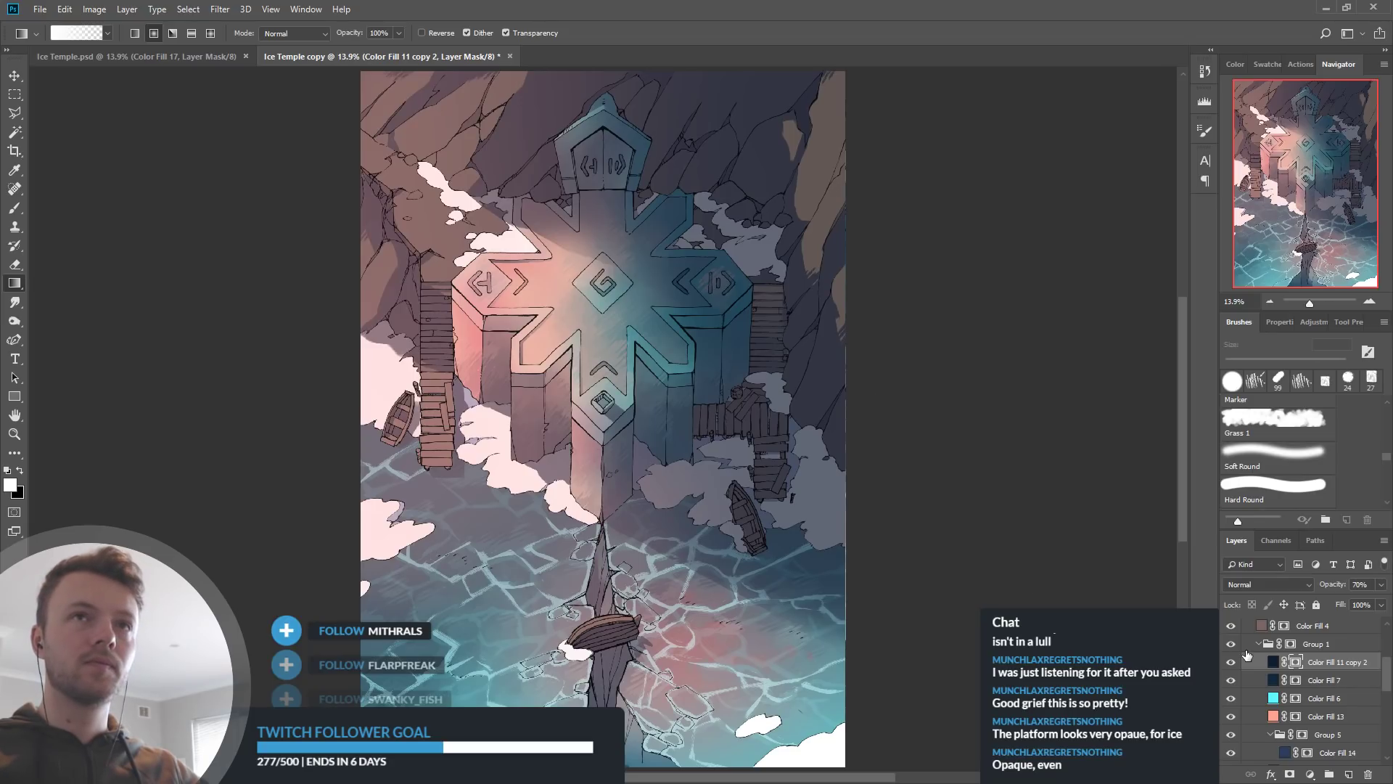
# Examine the temple with Color Fill 13, Color Fill 11 copy 2 and Color Fill 6 switched off and on
pyautogui.click(1231, 718)
pyautogui.click(1232, 718)
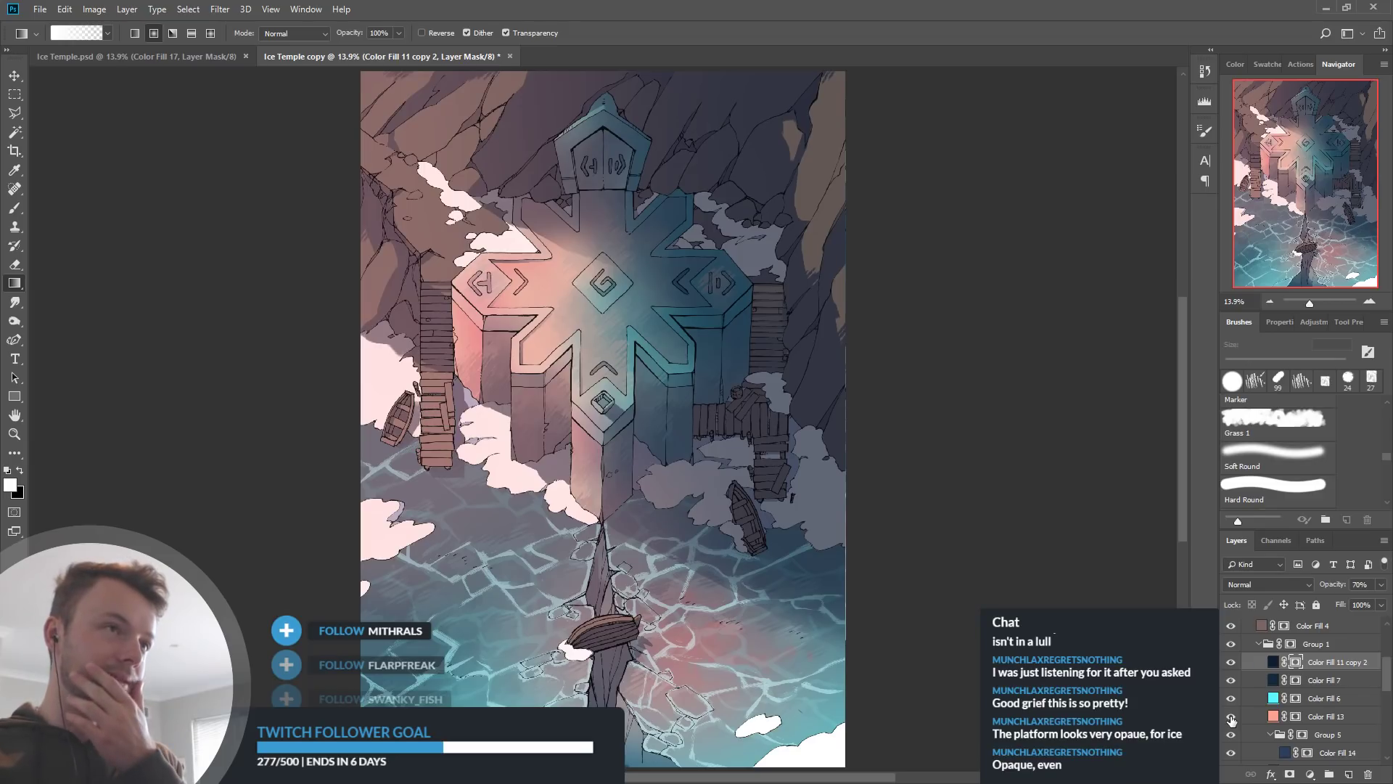
pyautogui.click(1232, 718)
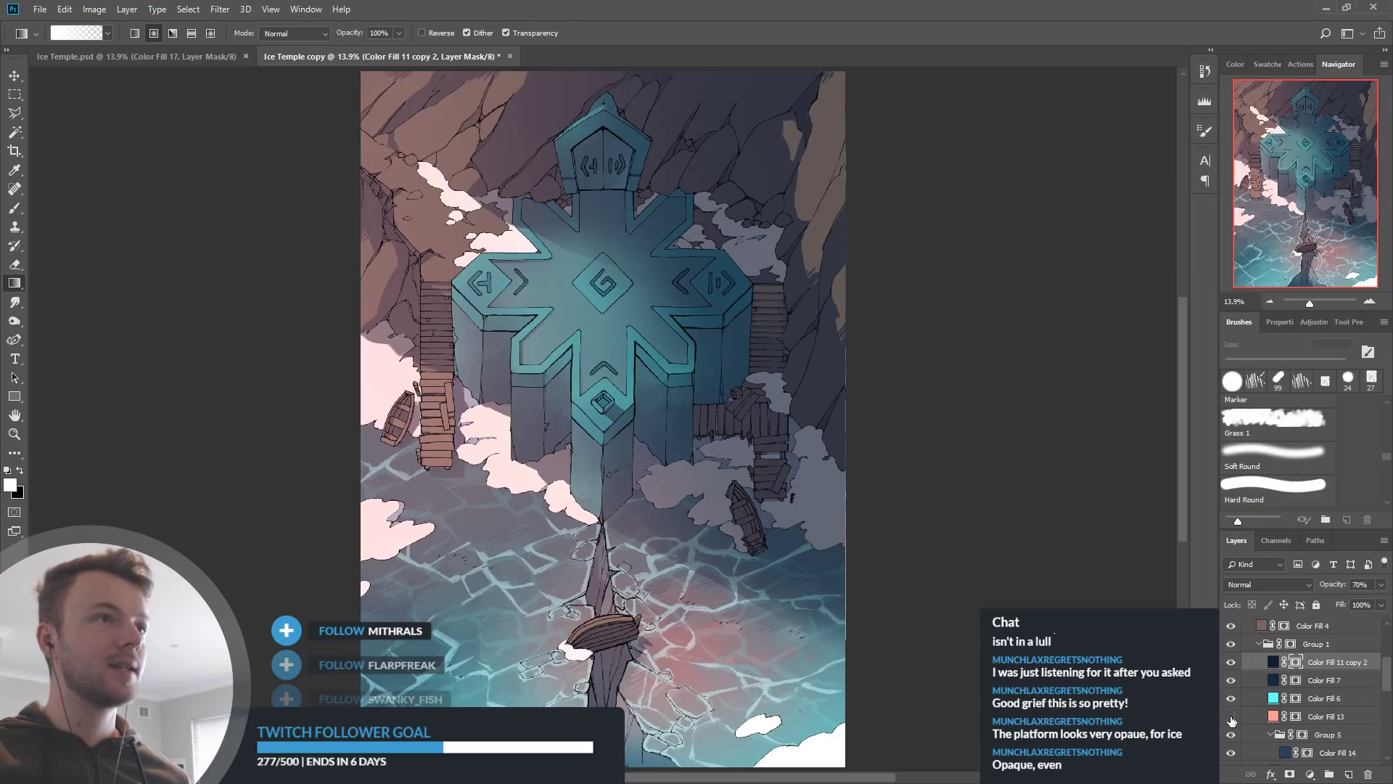
pyautogui.click(1231, 718)
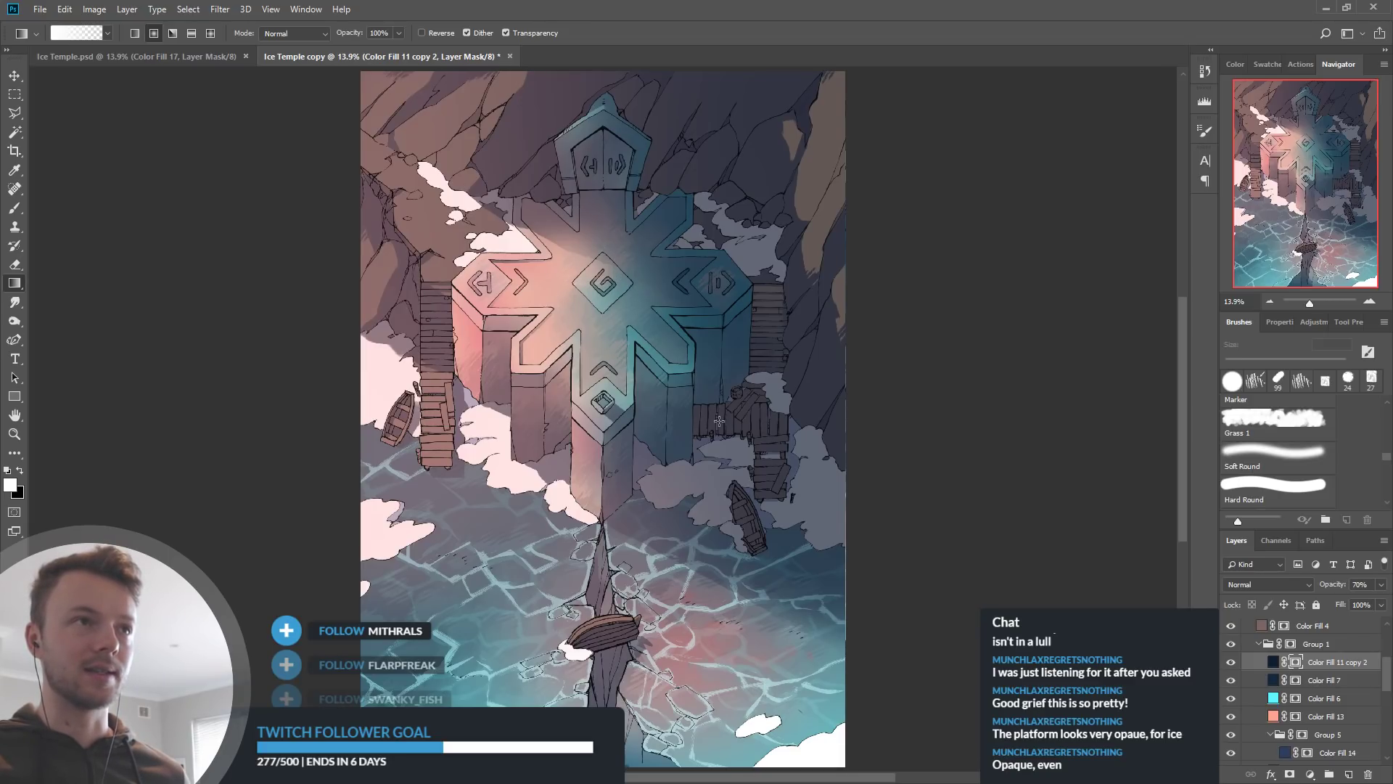
pyautogui.click(1231, 664)
pyautogui.click(1231, 664)
pyautogui.click(1231, 700)
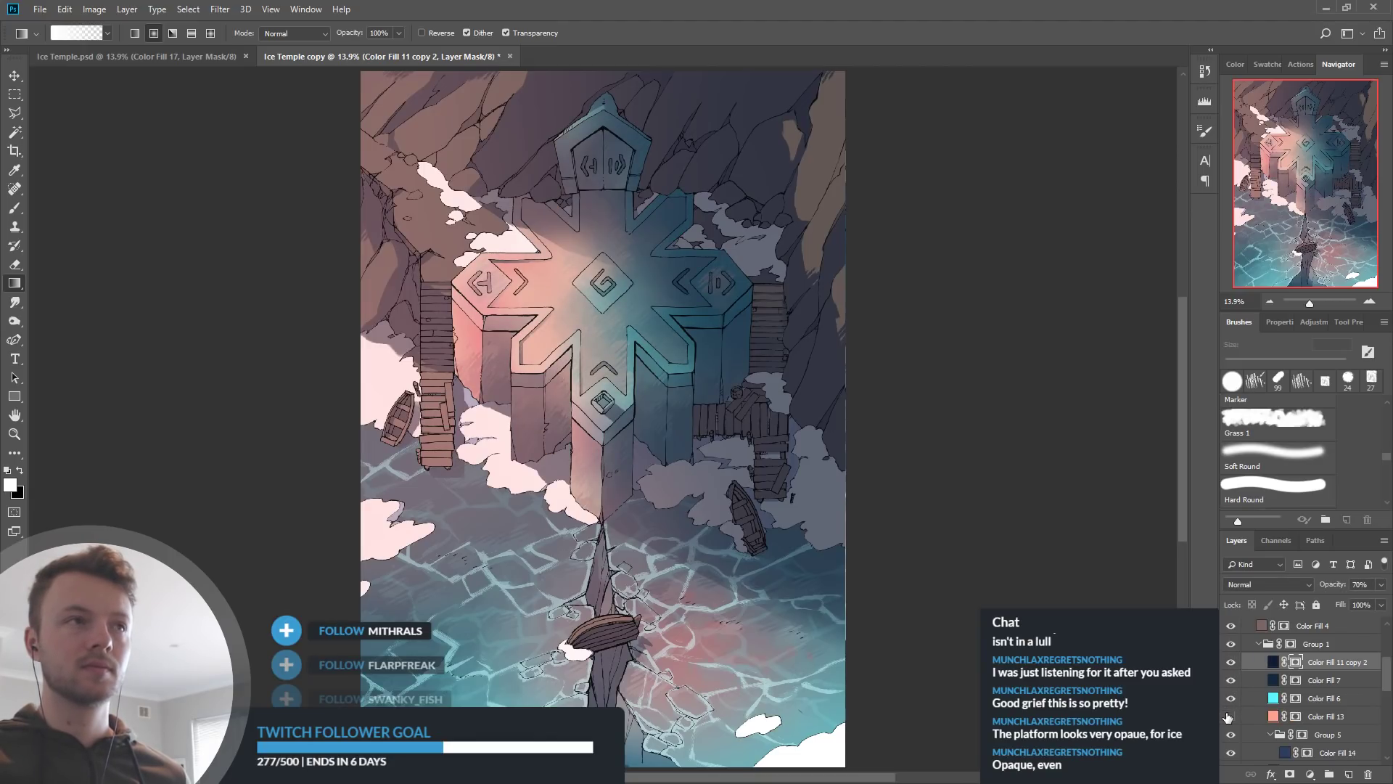
# Hide Color Fill 13 and add a salmon-pink solid color fill layer directly above Color Fill 3 on the temple
pyautogui.click(1231, 717)
pyautogui.scroll(-1, 1303, 691)
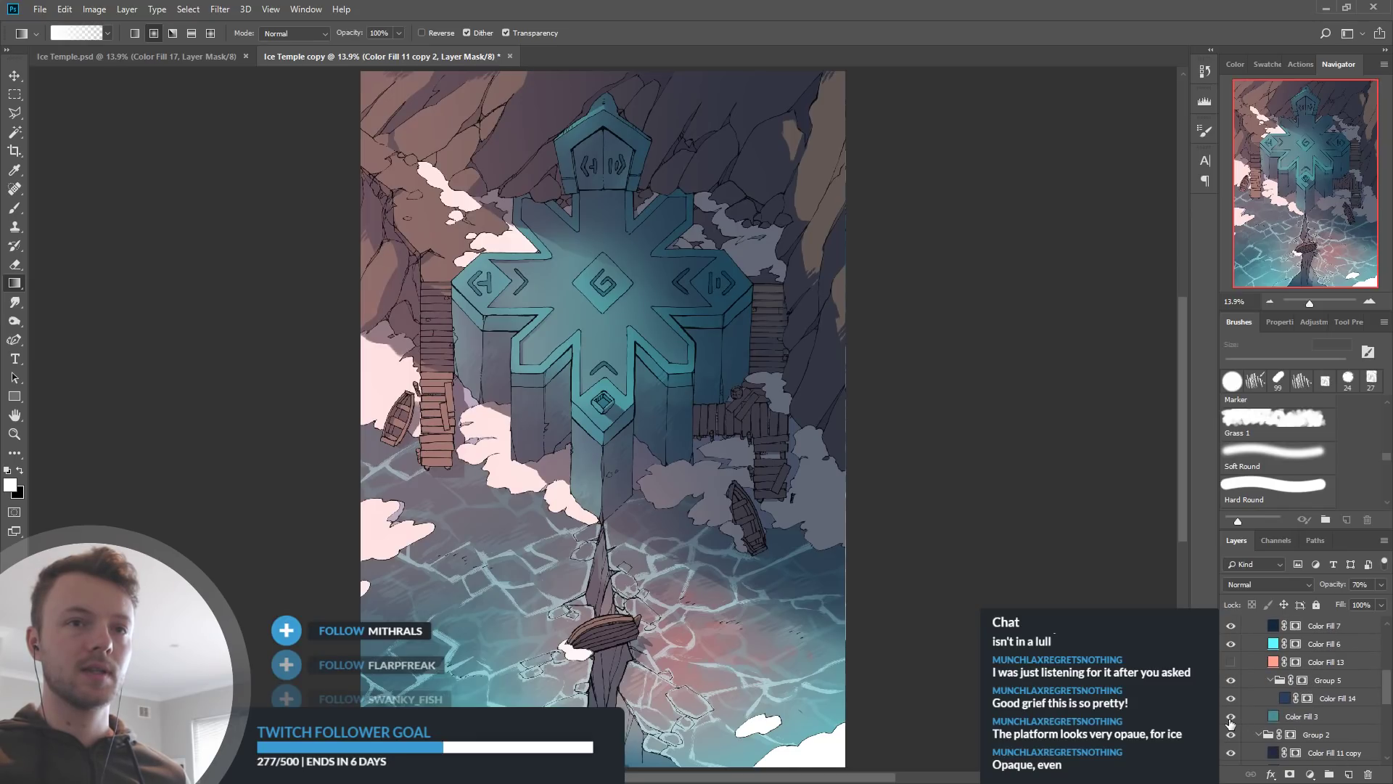
pyautogui.click(1307, 717)
pyautogui.click(1232, 684)
pyautogui.click(1232, 683)
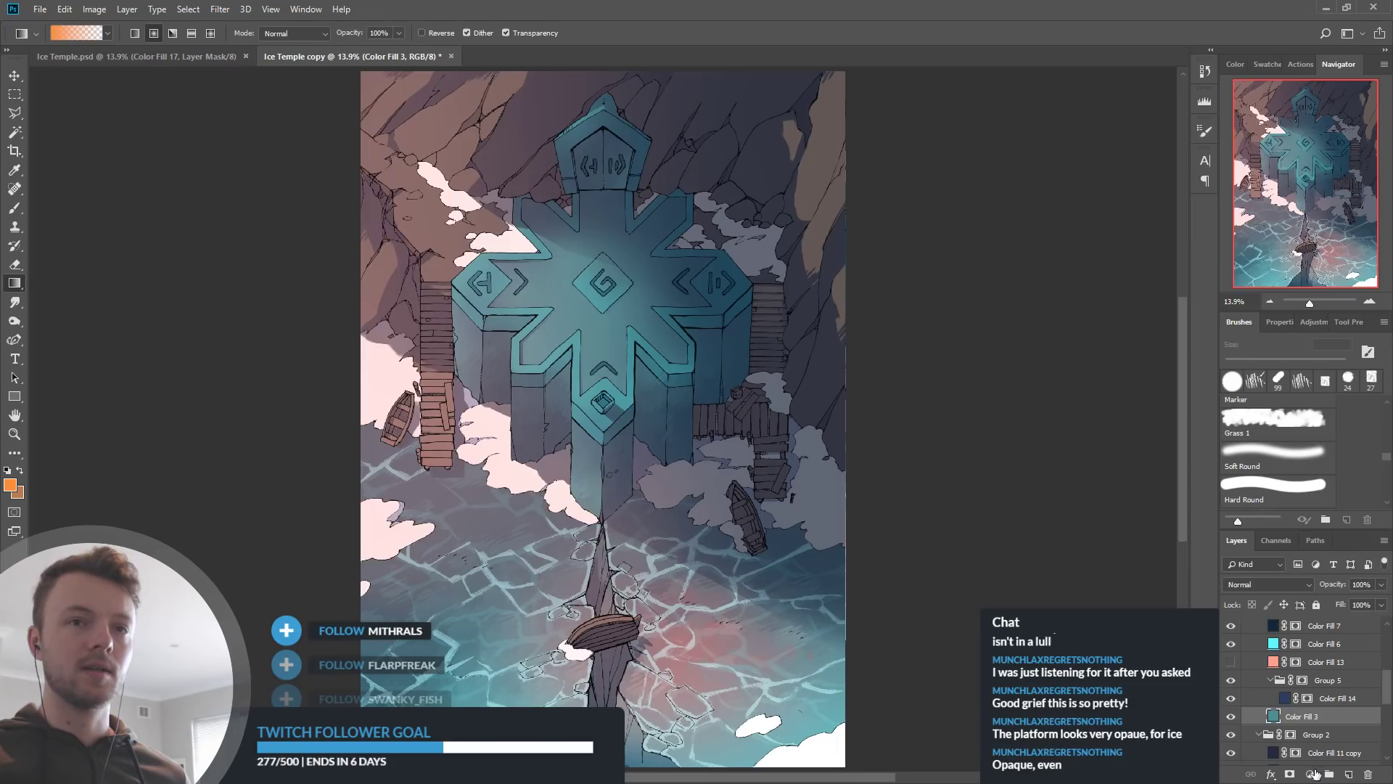
pyautogui.click(1304, 528)
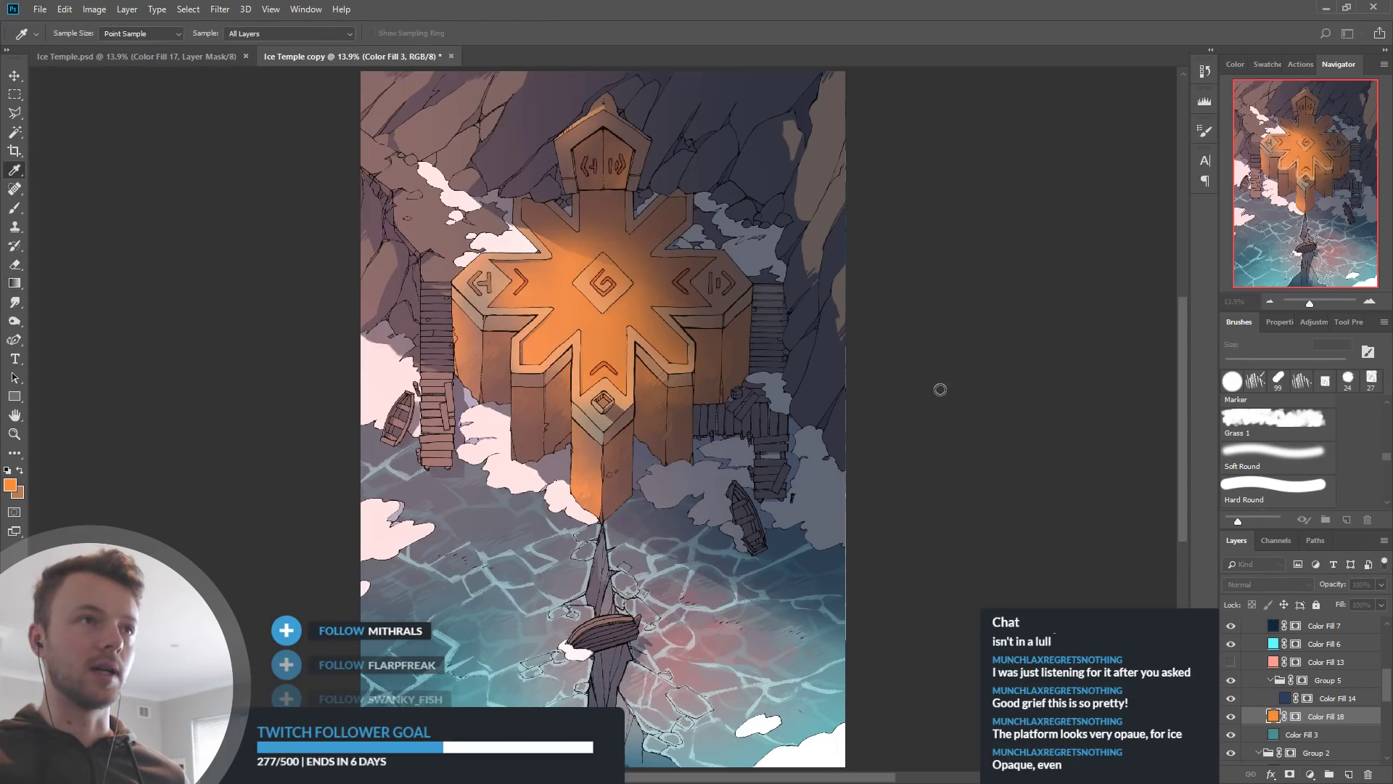
pyautogui.click(1061, 426)
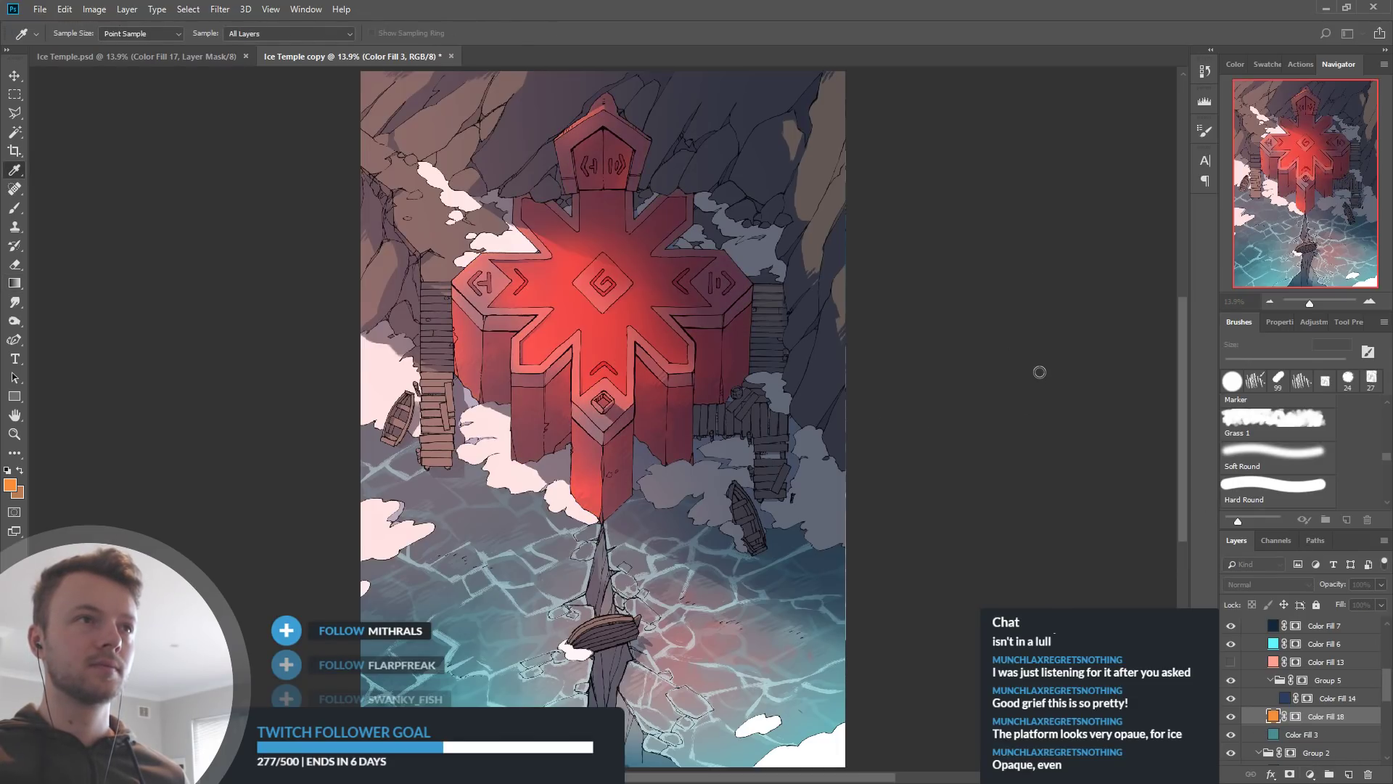
pyautogui.moveTo(983, 277); pyautogui.dragTo(940, 253)
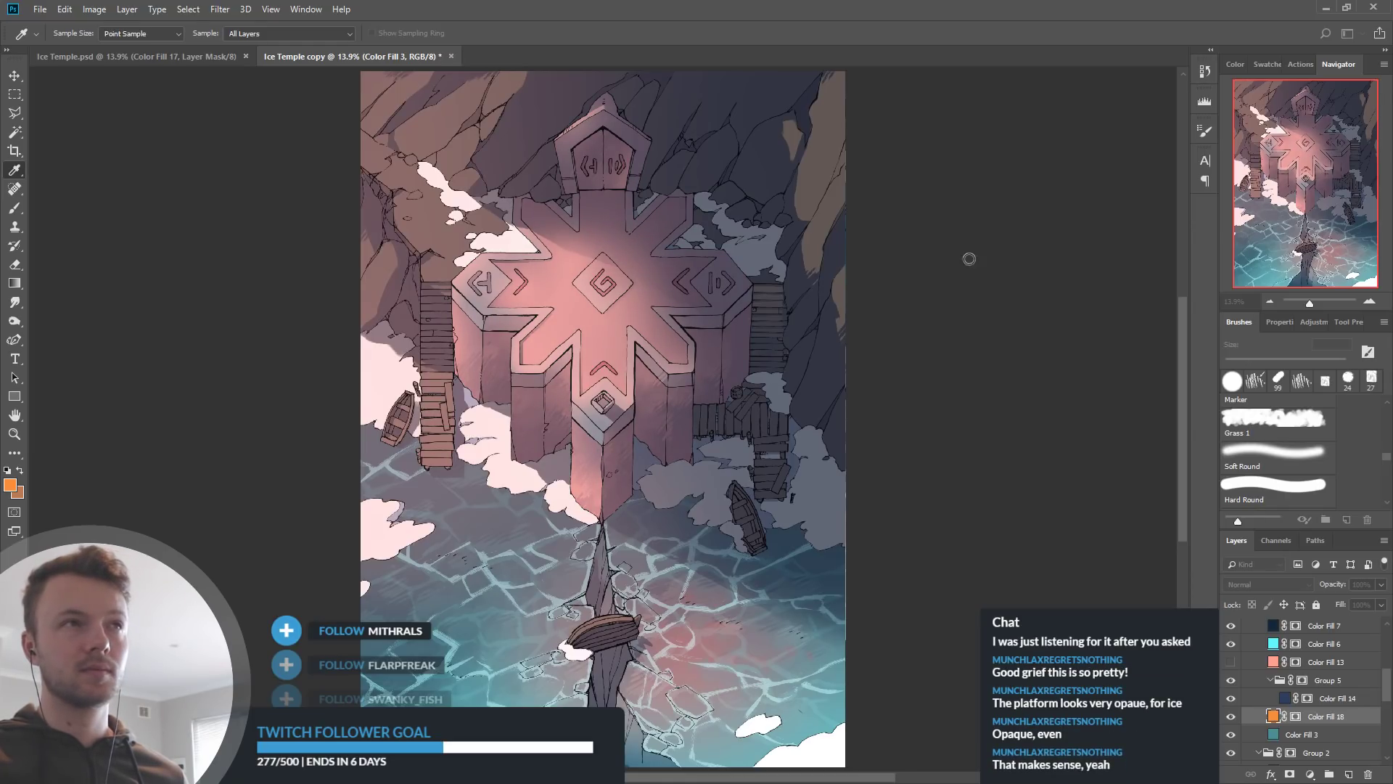
pyautogui.click(1192, 237)
# Check the effect of Color Fill 11 copy 2 on the pink temple and make its layer mask active
pyautogui.scroll(2, 1328, 674)
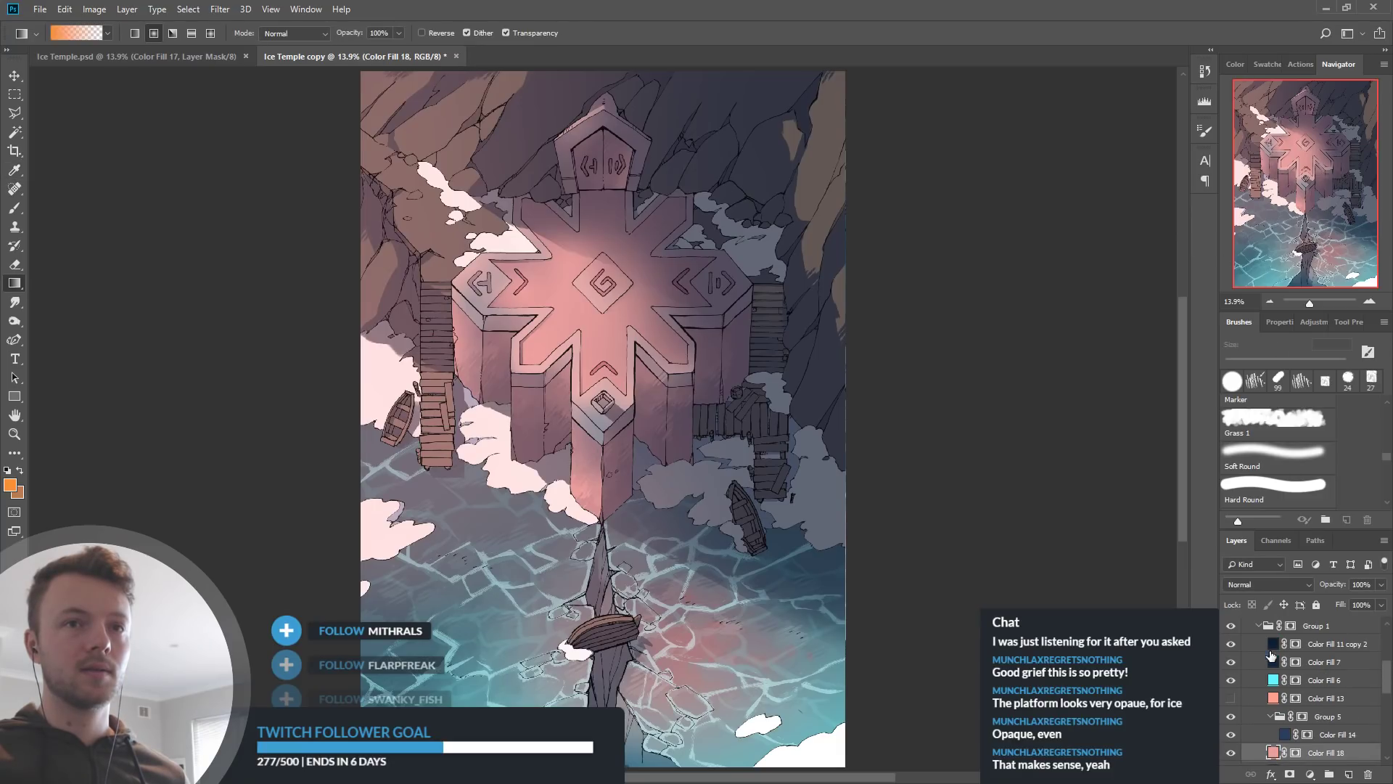
pyautogui.click(1232, 644)
pyautogui.click(1232, 644)
pyautogui.click(1309, 644)
pyautogui.click(1296, 646)
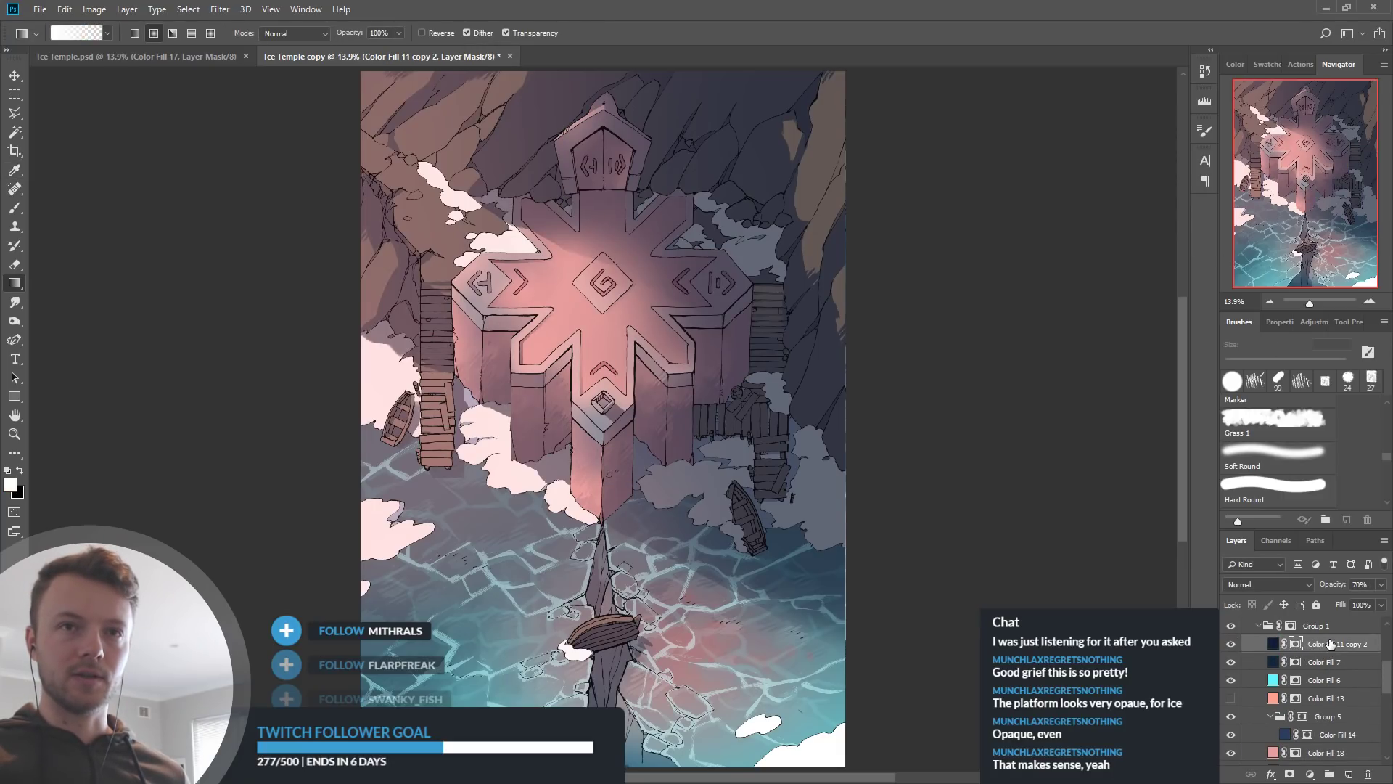
# Set the Color Fill 11 copy 2 layer to 100% opacity and recolour it to a muted slate blue
pyautogui.moveTo(1327, 583); pyautogui.dragTo(1382, 591)
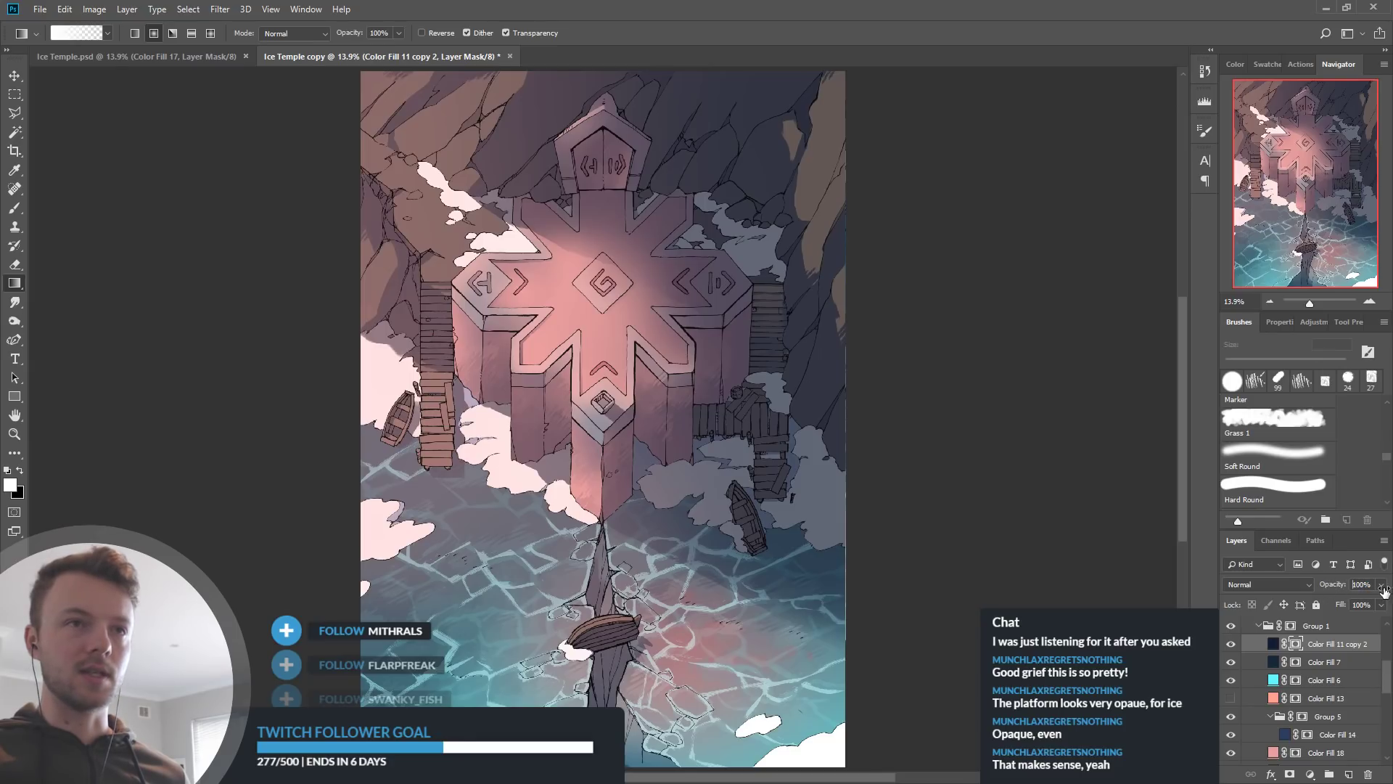
pyautogui.doubleClick(1273, 643)
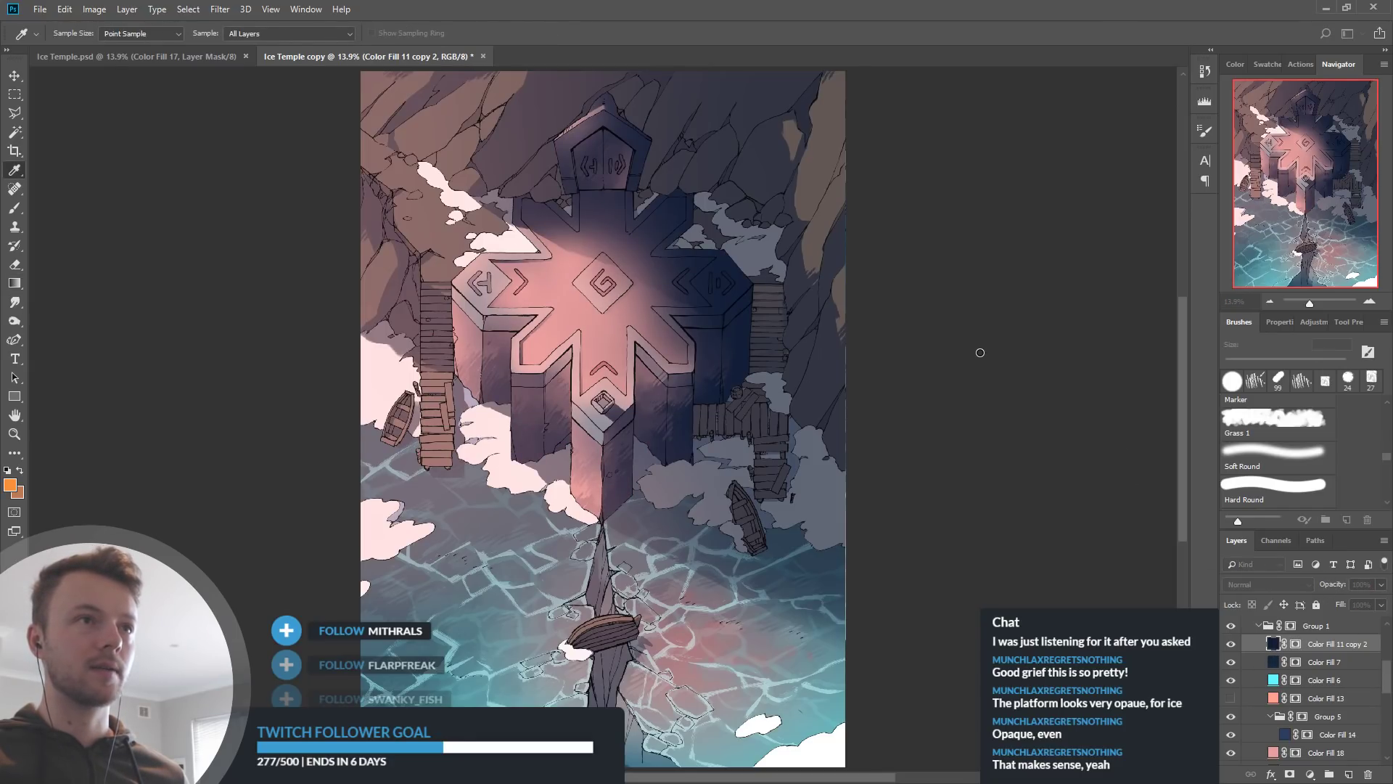
pyautogui.click(919, 370)
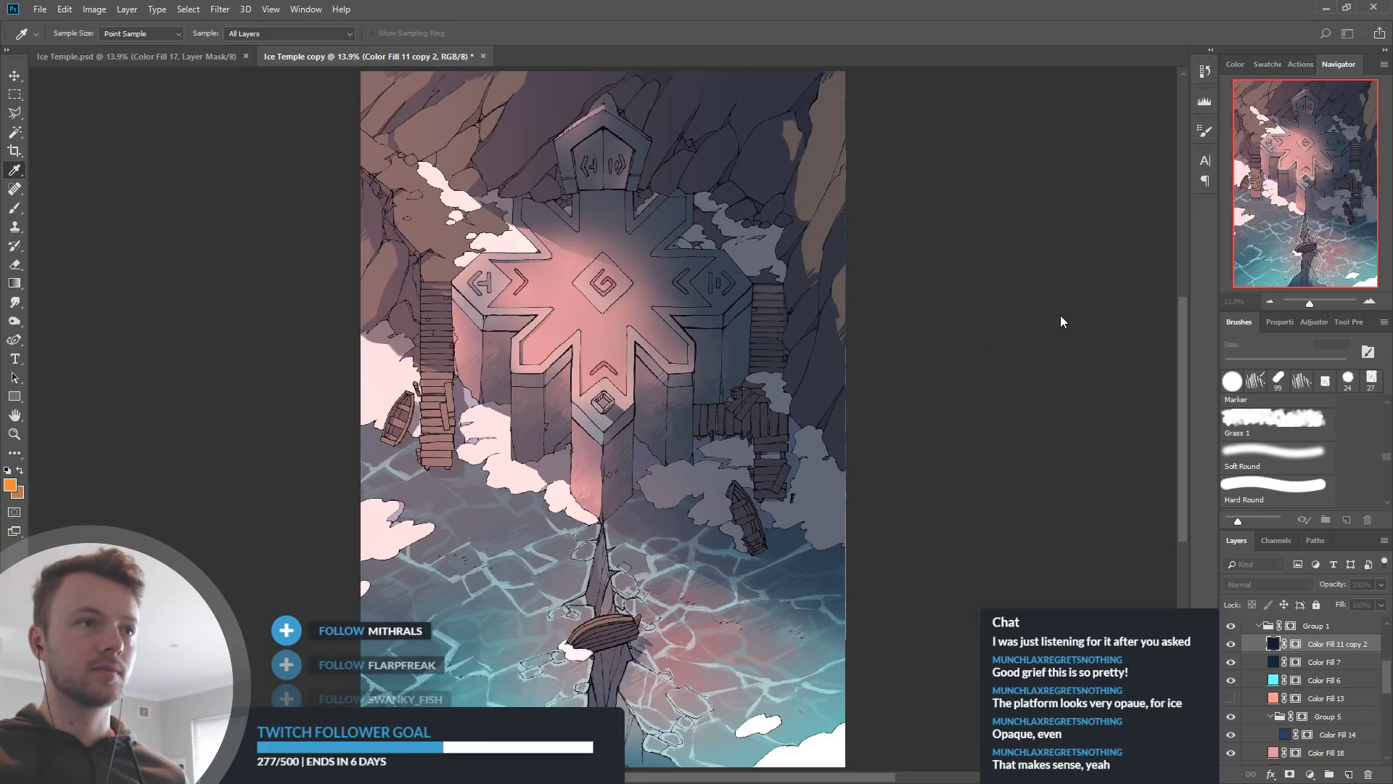
pyautogui.click(936, 356)
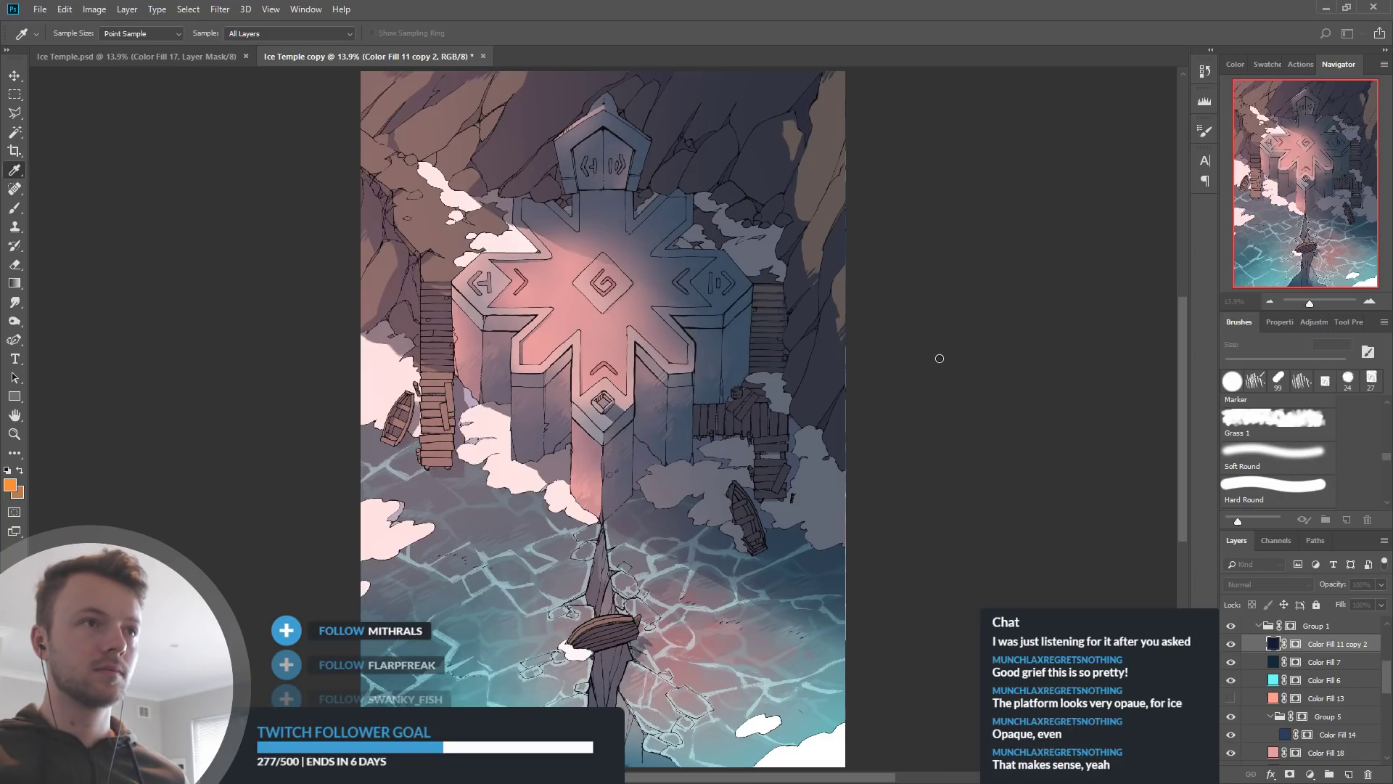
pyautogui.press('g')
# Show the Color Fill 13 layer and shift its fill to a slightly redder coral
pyautogui.click(1231, 699)
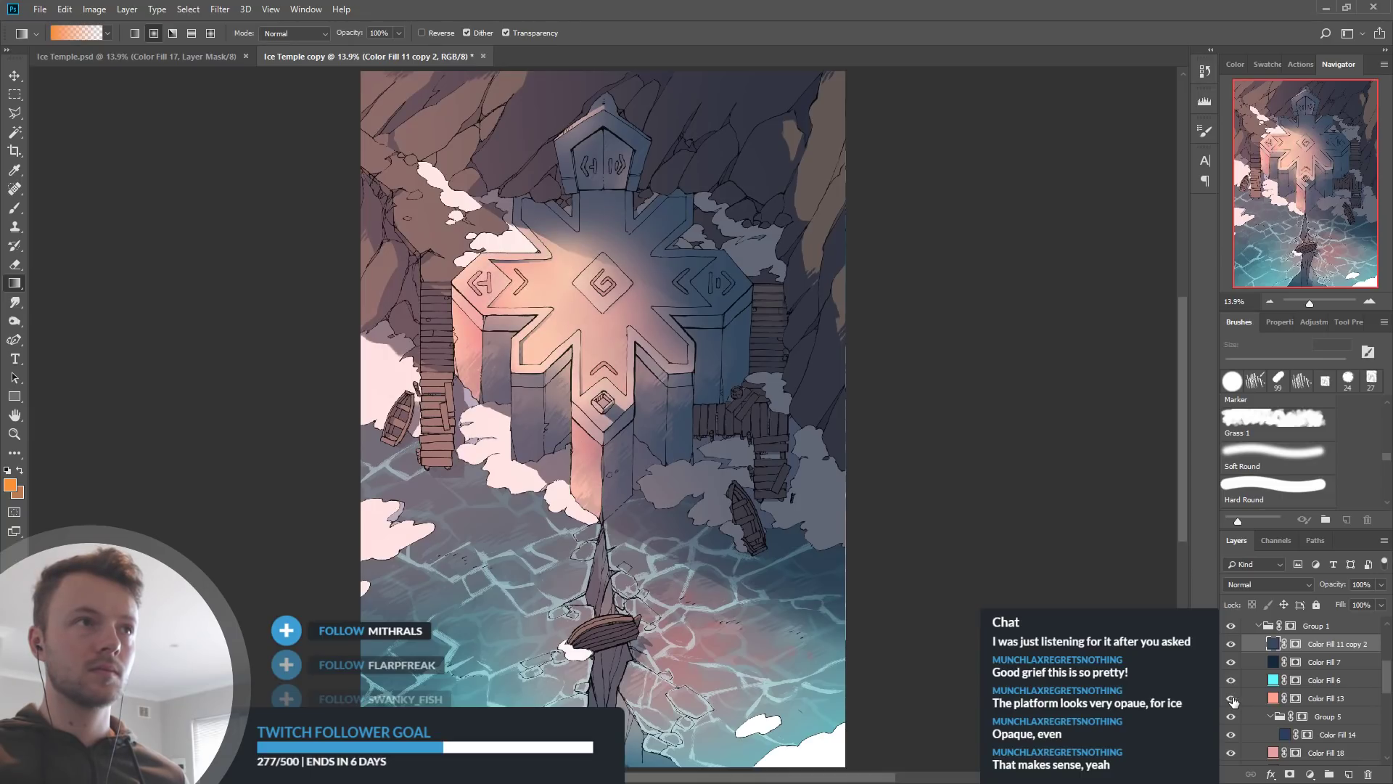
pyautogui.click(1277, 704)
pyautogui.press('i')
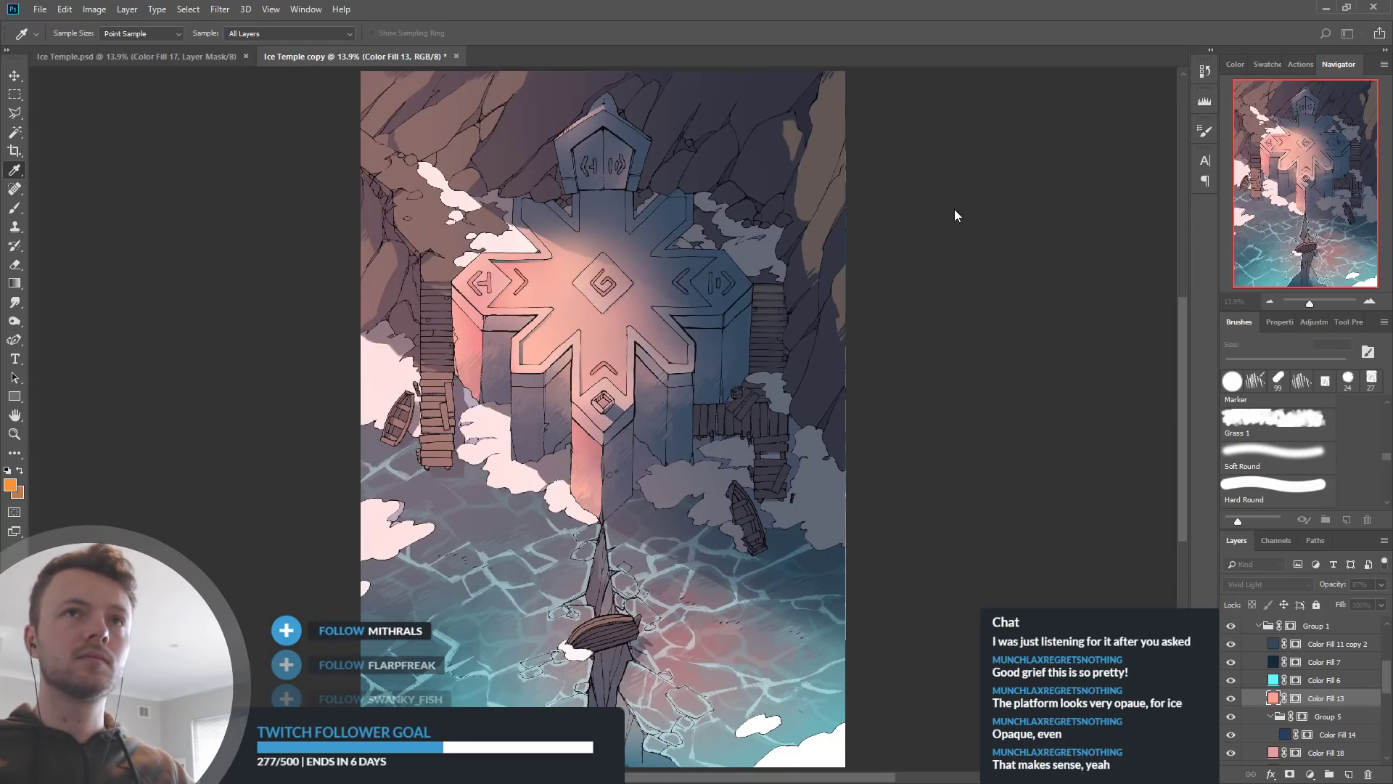
pyautogui.press('g')
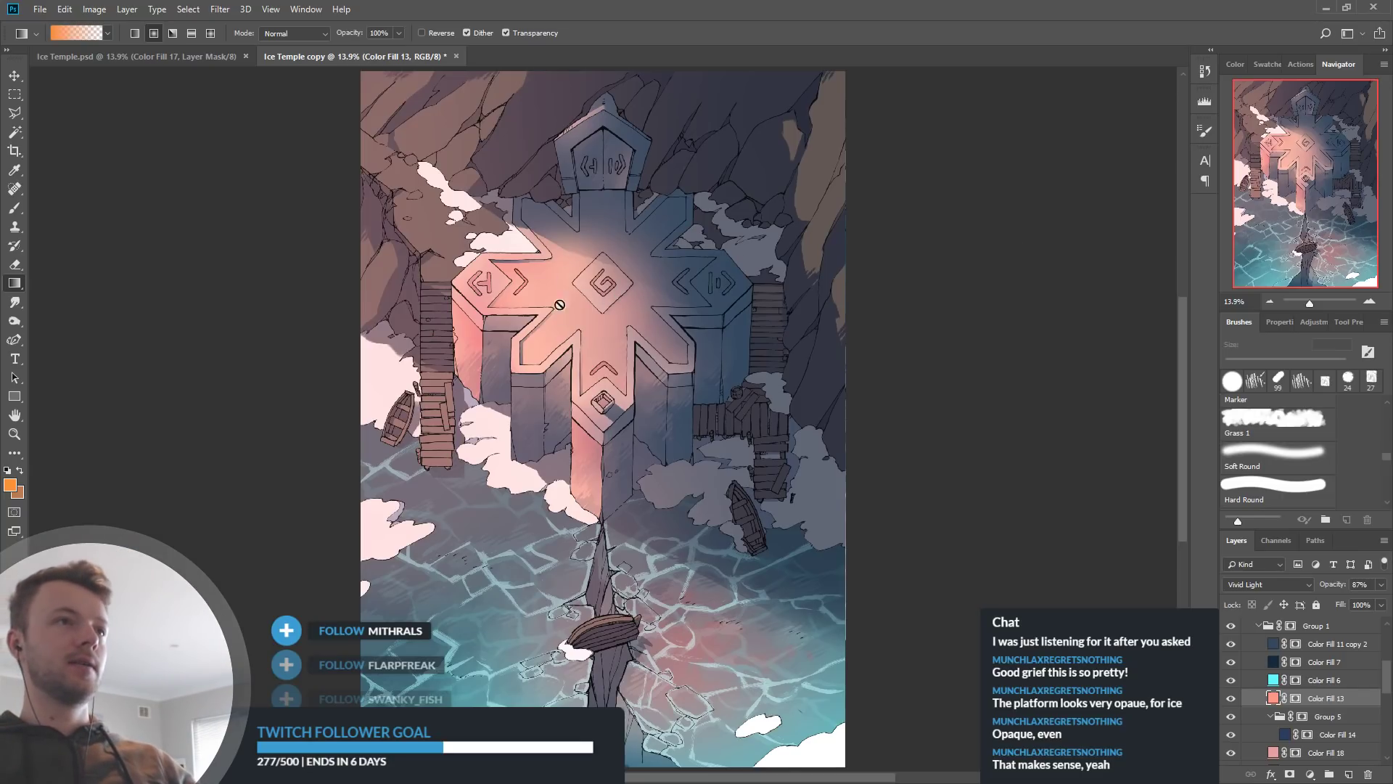
# Examine the warm and cool lighting on the temple platform at several magnifications
pyautogui.scroll(-6, 748, 566)
pyautogui.scroll(7, 703, 482)
pyautogui.scroll(3, 704, 485)
pyautogui.scroll(-3, 704, 435)
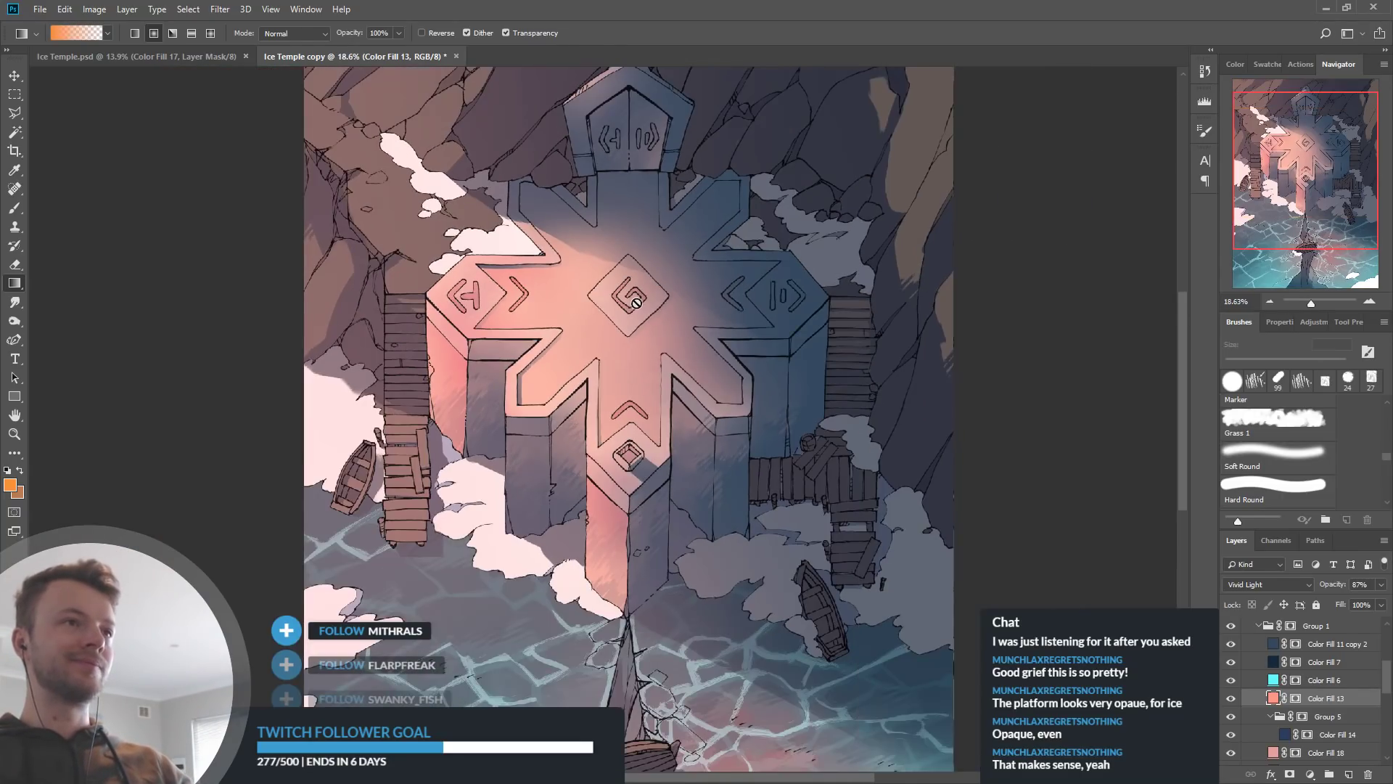
pyautogui.scroll(-3, 704, 381)
pyautogui.scroll(2, 704, 381)
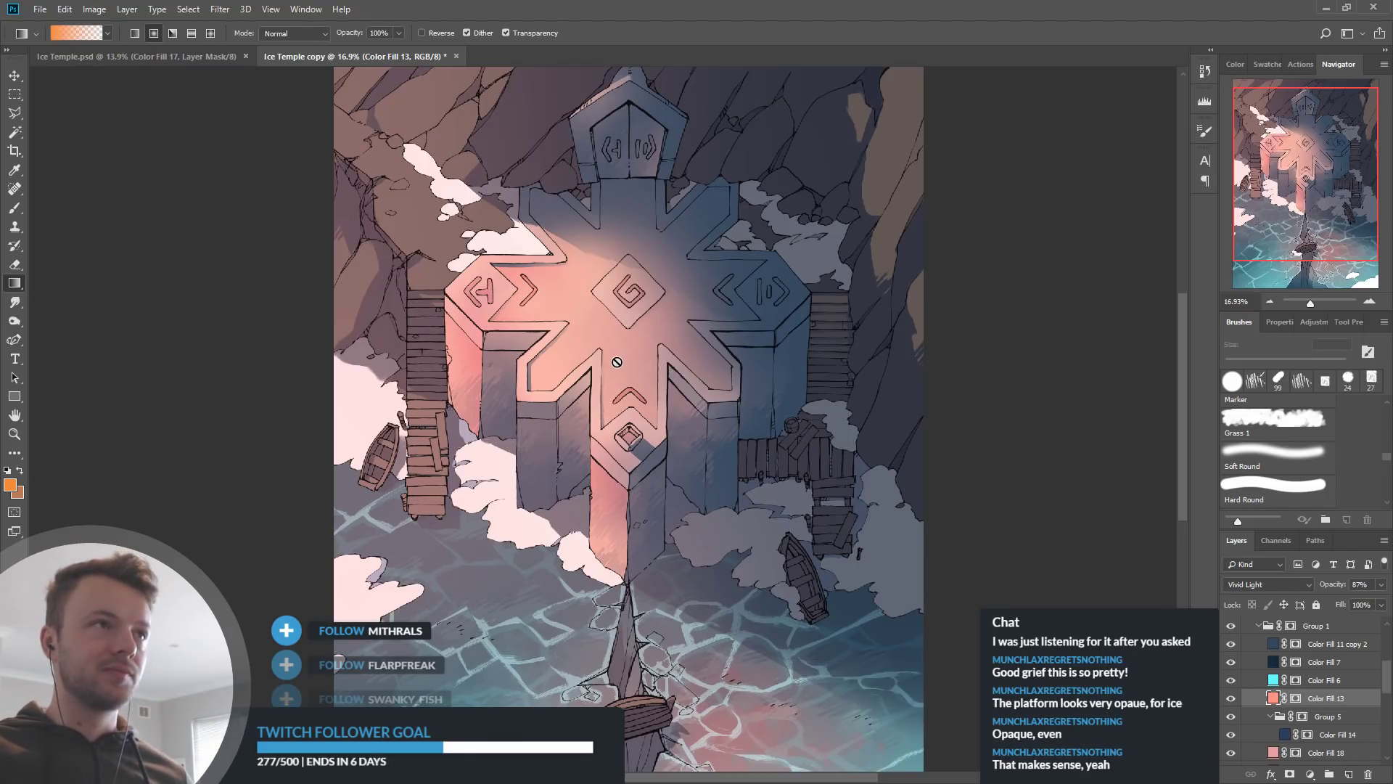
pyautogui.scroll(-1, 710, 447)
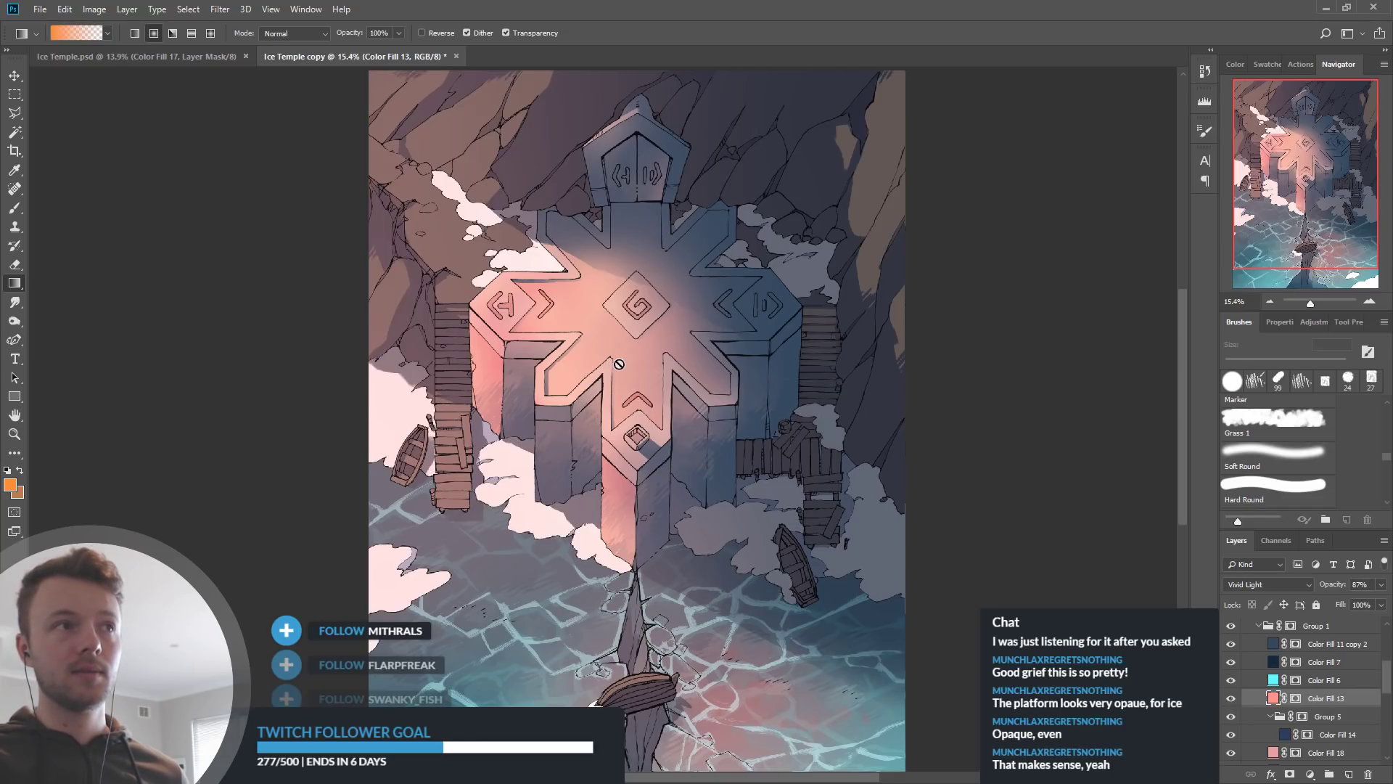
pyautogui.scroll(-1, 645, 263)
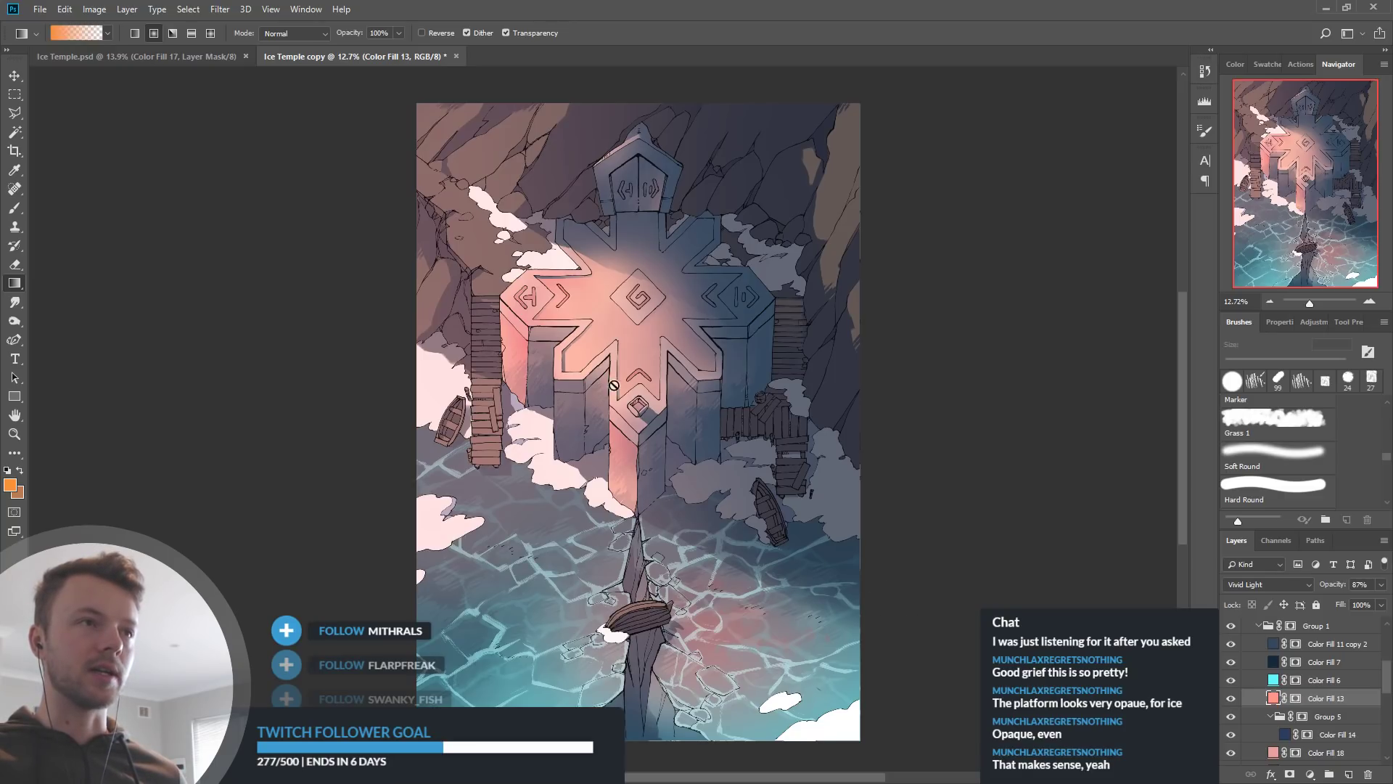
# Duplicate the Ice Temple copy document, keeping the suggested name, and bring the temple into view
pyautogui.click(108, 13)
pyautogui.click(129, 215)
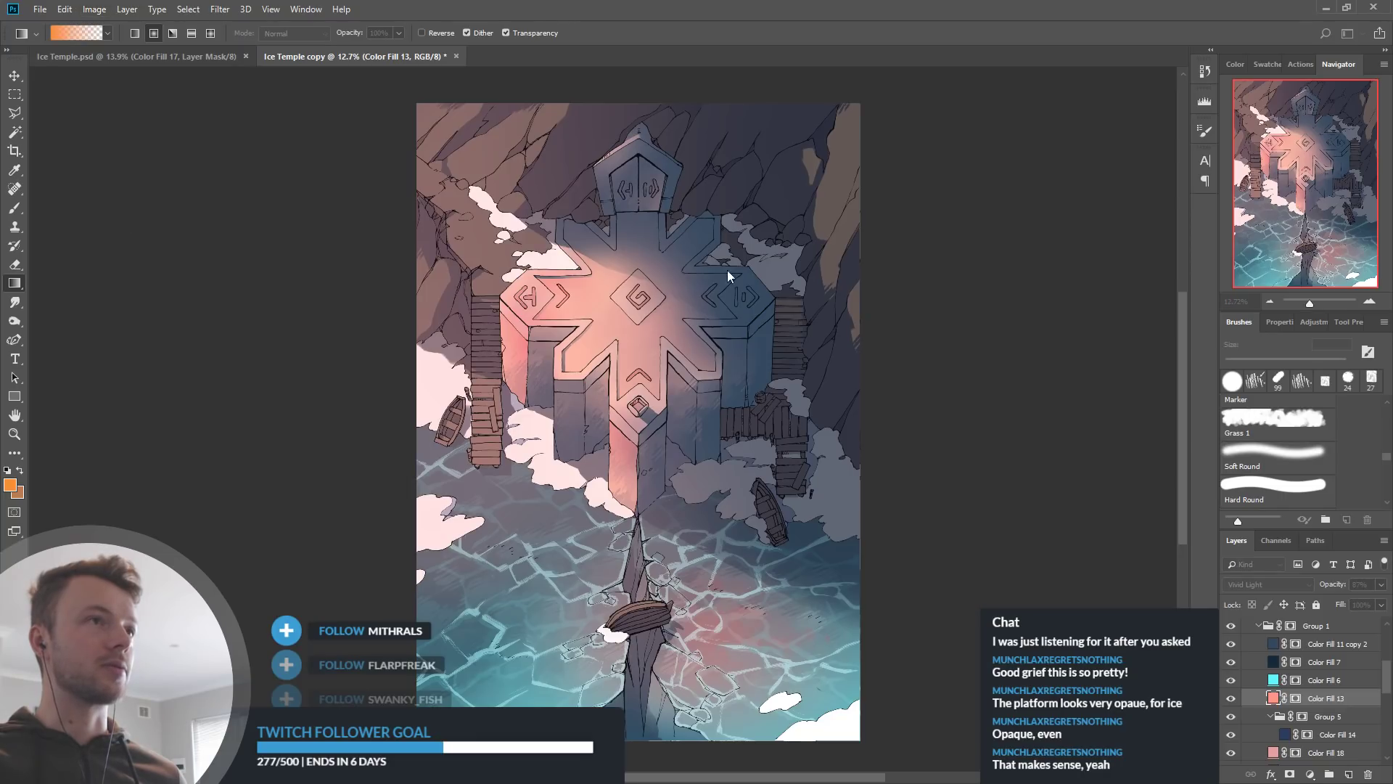
pyautogui.press('Return')
pyautogui.scroll(1, 394, 282)
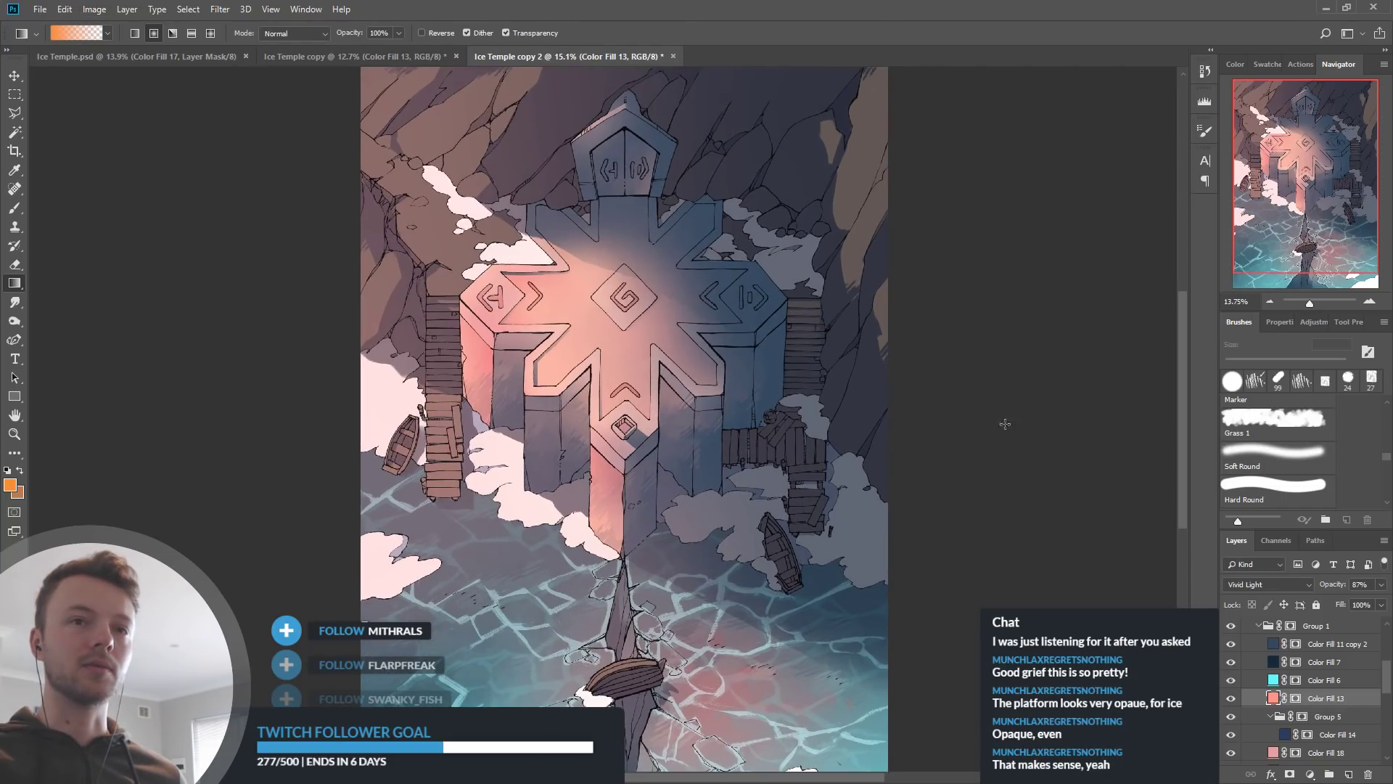
pyautogui.scroll(-1, 1005, 423)
pyautogui.scroll(1, 251, 221)
# Try a stronger red for the Color Fill 18 layer that lights the temple platform
pyautogui.click(1230, 698)
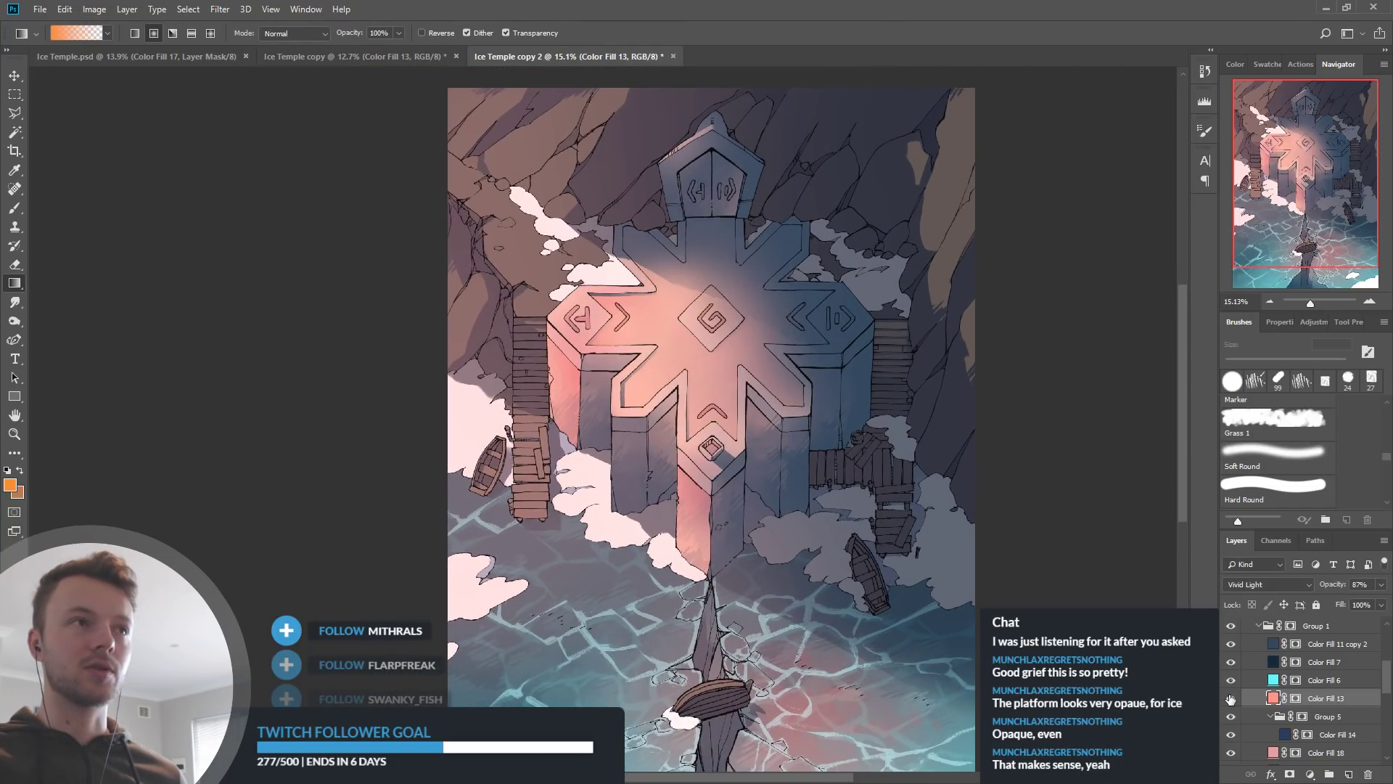
pyautogui.click(1235, 754)
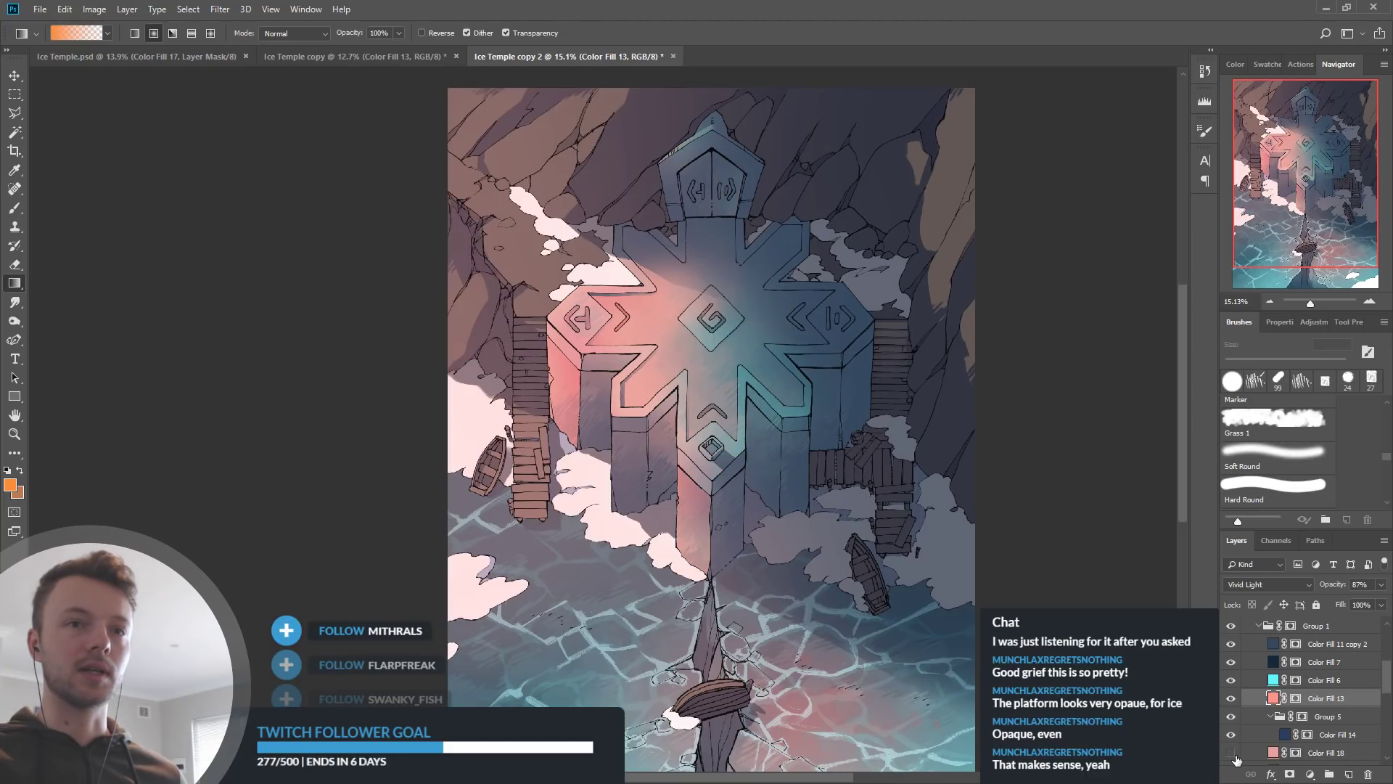
pyautogui.click(1233, 755)
pyautogui.scroll(-2, 1227, 718)
pyautogui.doubleClick(1272, 698)
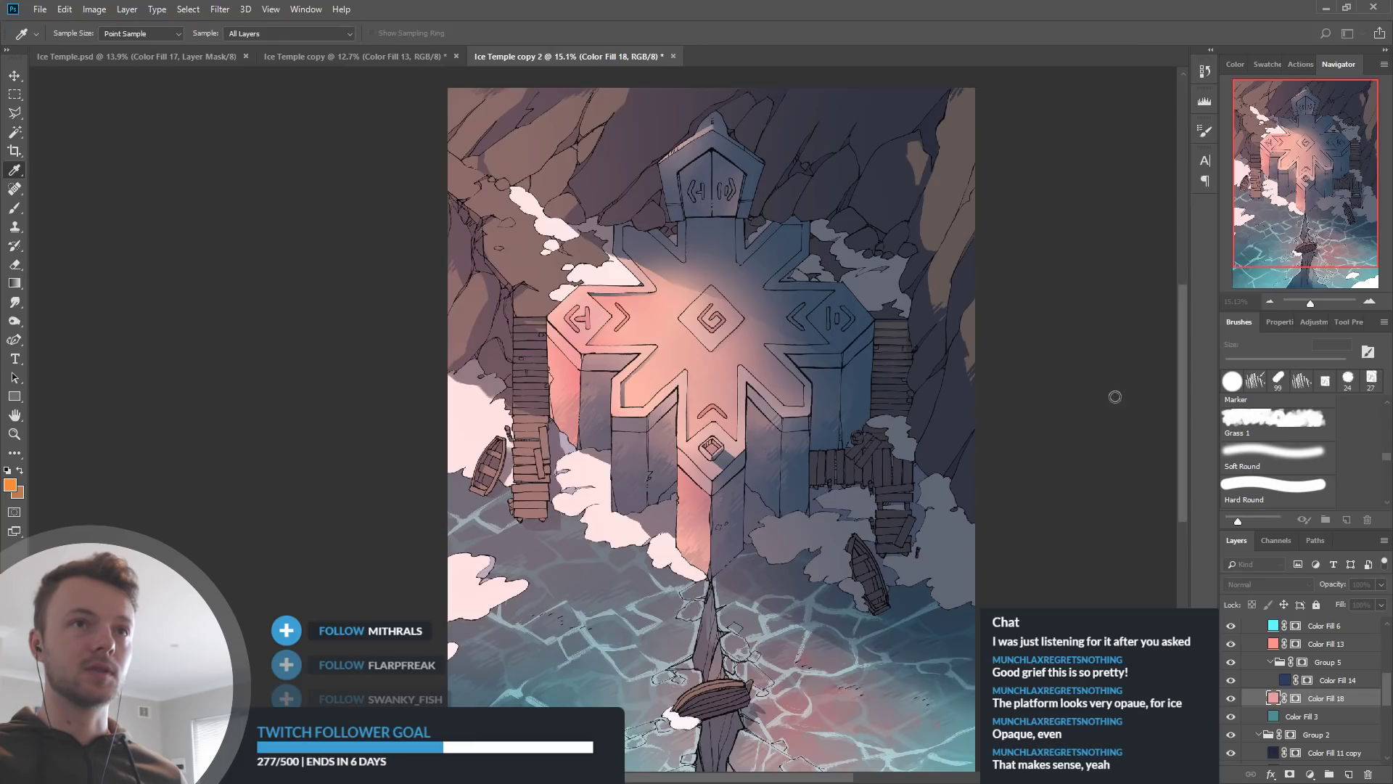
pyautogui.click(1073, 447)
pyautogui.click(1081, 463)
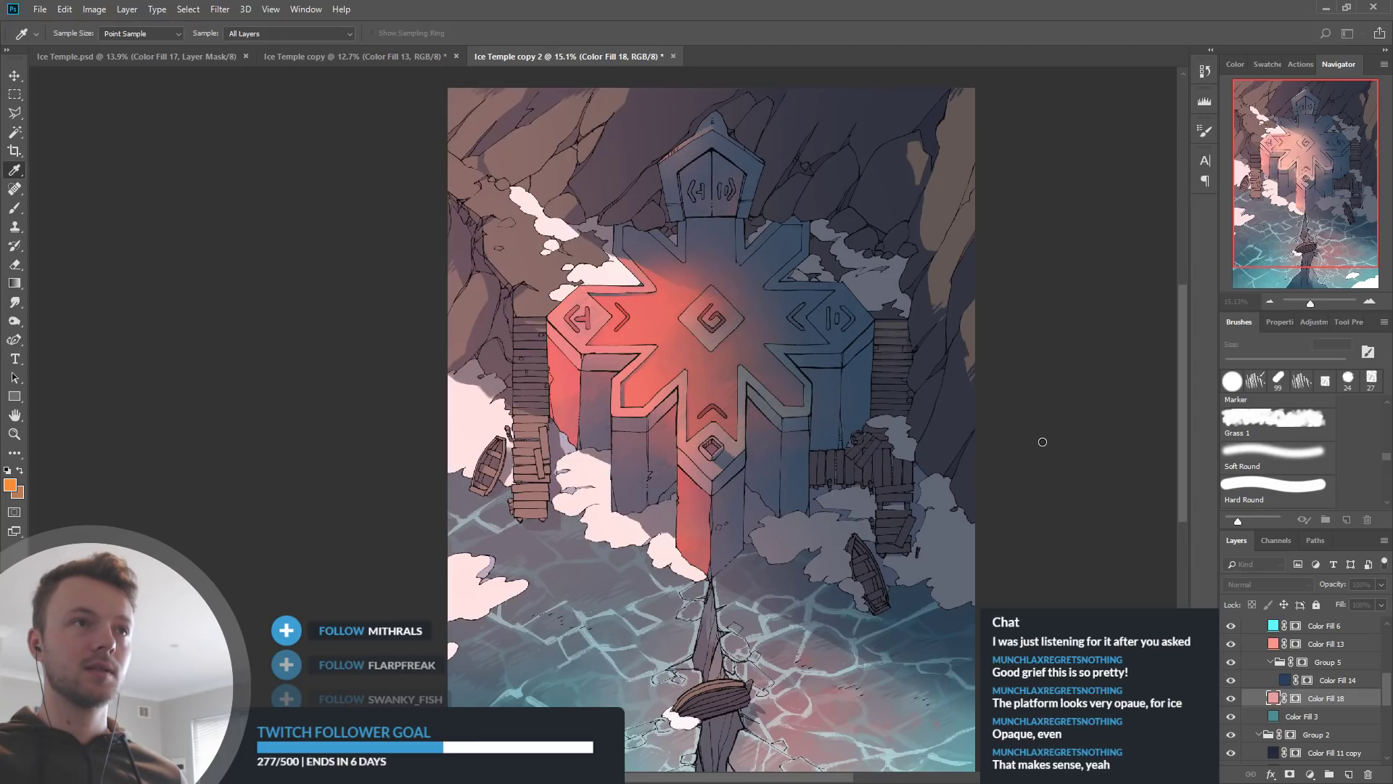
pyautogui.press('Return')
pyautogui.press('g')
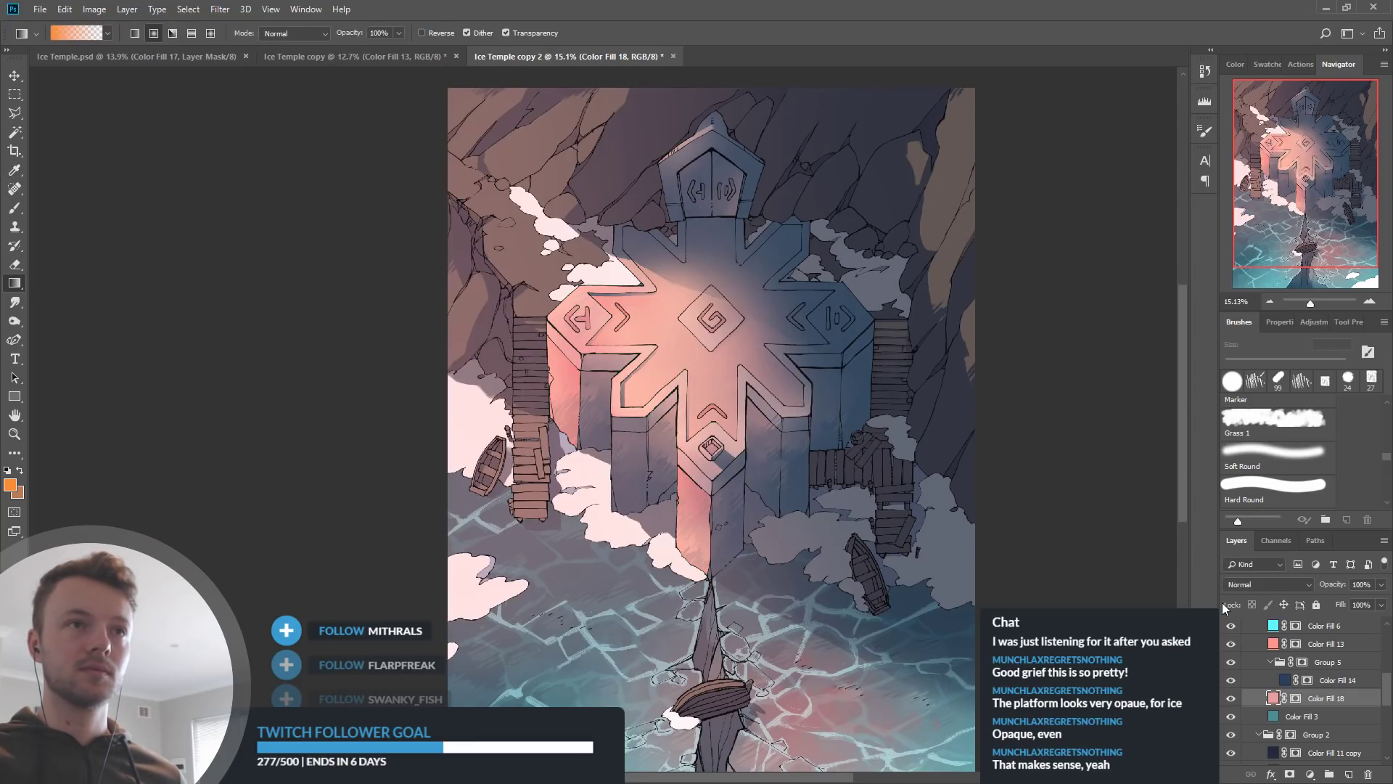
# Recolour the Color Fill 11 copy 2 shadow layer in Group 1 to a dark greyish navy
pyautogui.scroll(2, 1339, 688)
pyautogui.scroll(2, 1257, 650)
pyautogui.click(1230, 663)
pyautogui.click(1230, 664)
pyautogui.doubleClick(1283, 662)
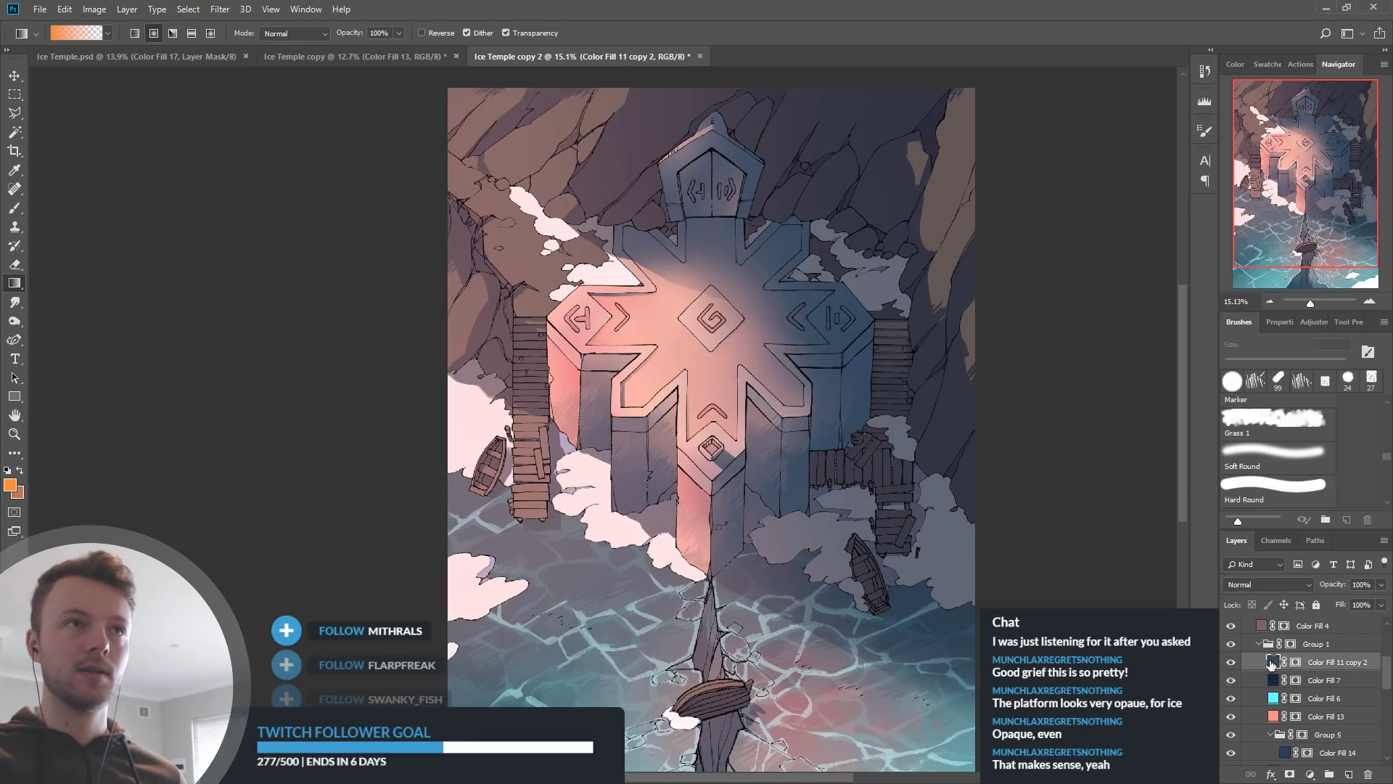
pyautogui.click(1080, 446)
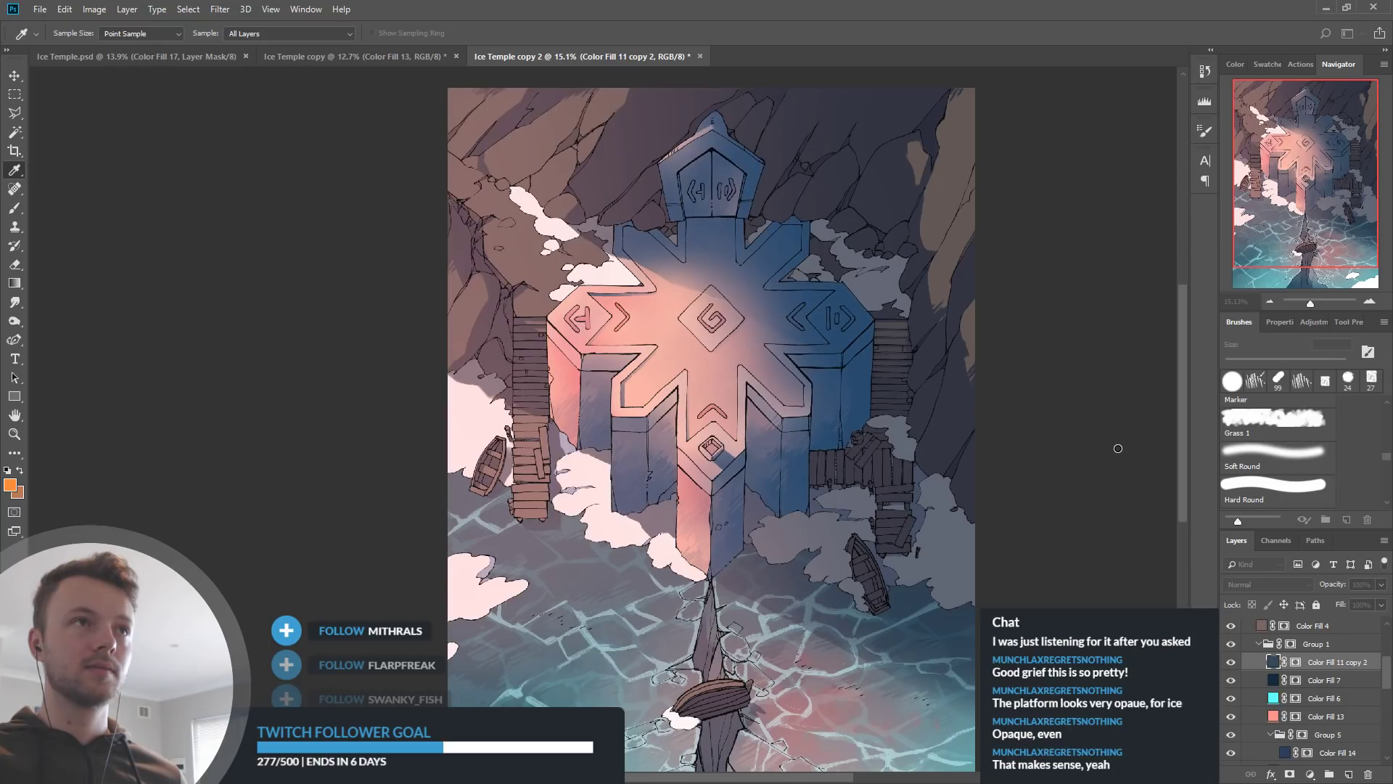
pyautogui.click(1067, 455)
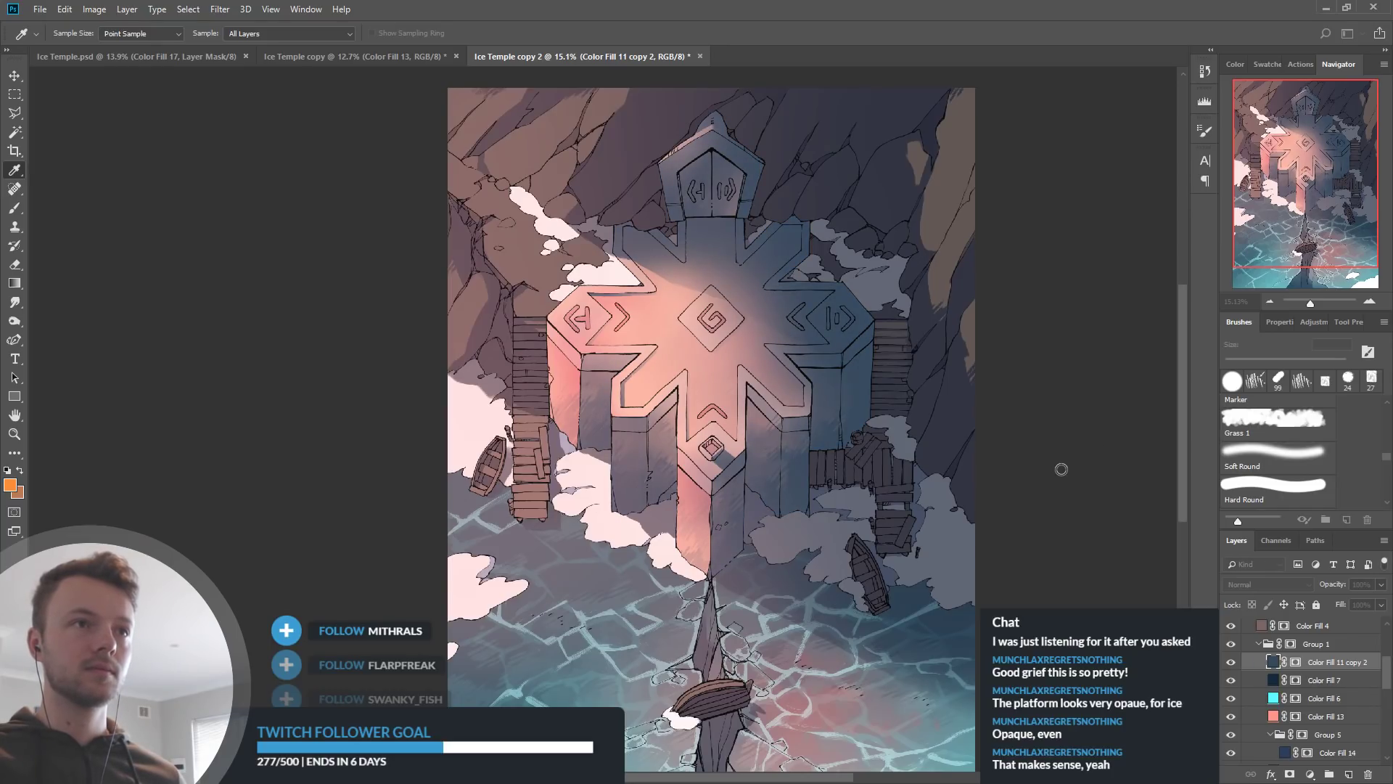
pyautogui.click(1059, 461)
pyautogui.click(1080, 466)
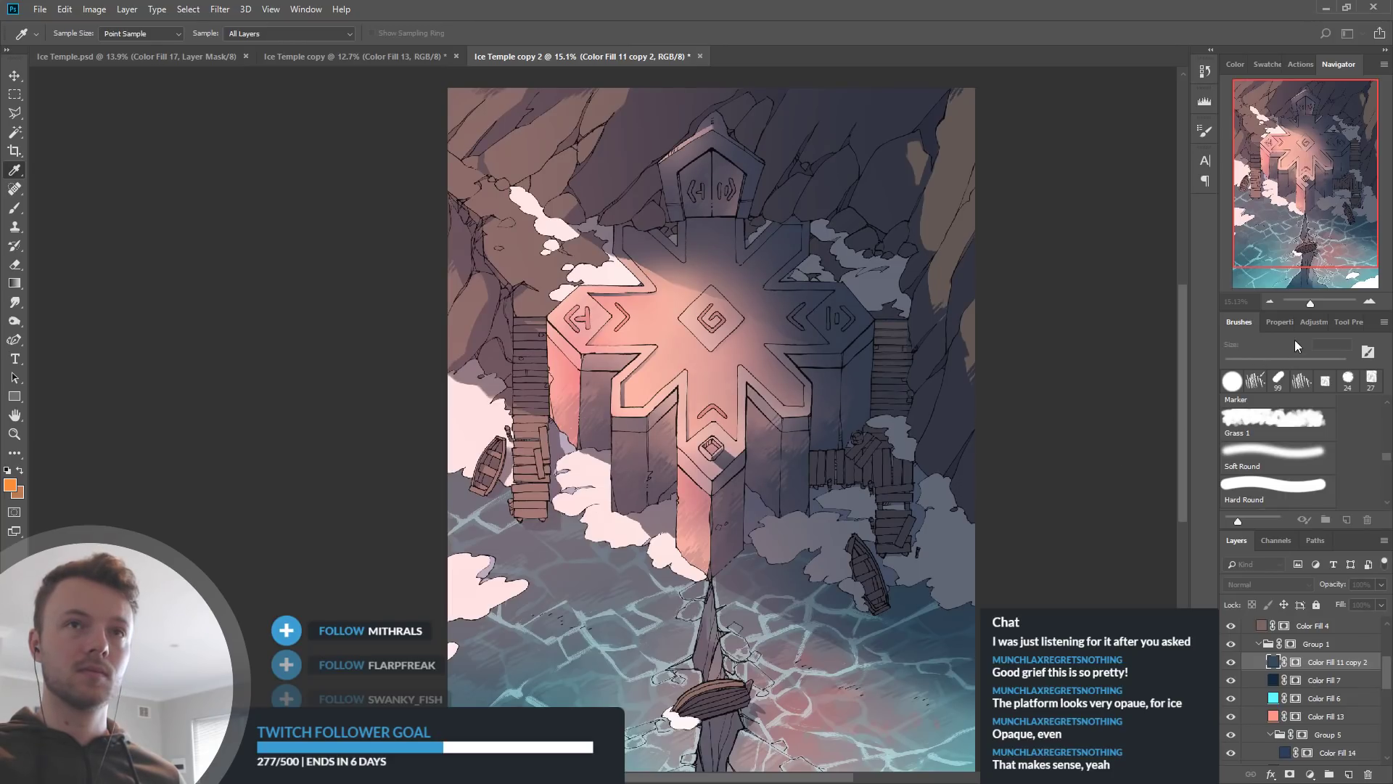
pyautogui.press('g')
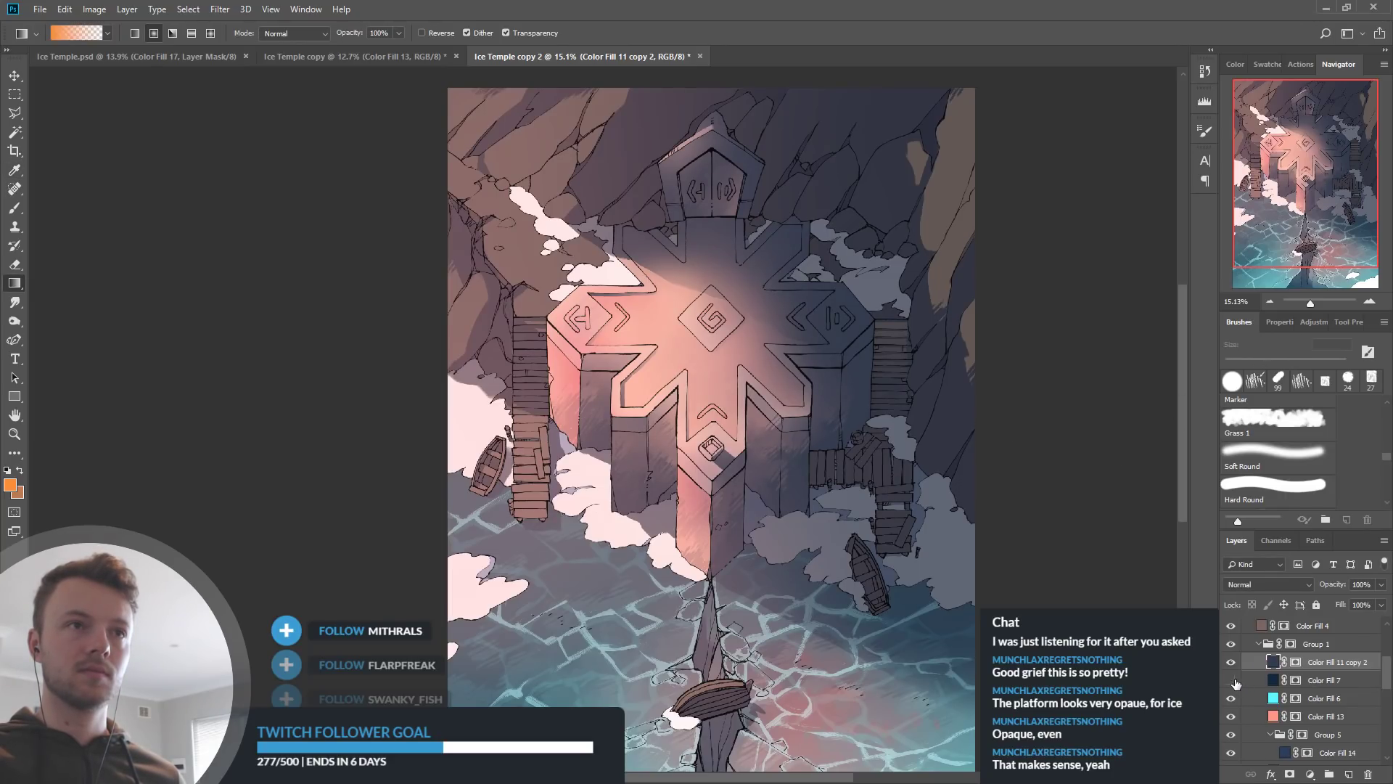
# Try yellow and orange tones for the Color Fill 18 layer on the temple platform
pyautogui.click(1230, 716)
pyautogui.click(1231, 718)
pyautogui.scroll(-3, 1231, 728)
pyautogui.click(1231, 717)
pyautogui.click(1230, 718)
pyautogui.click(1278, 717)
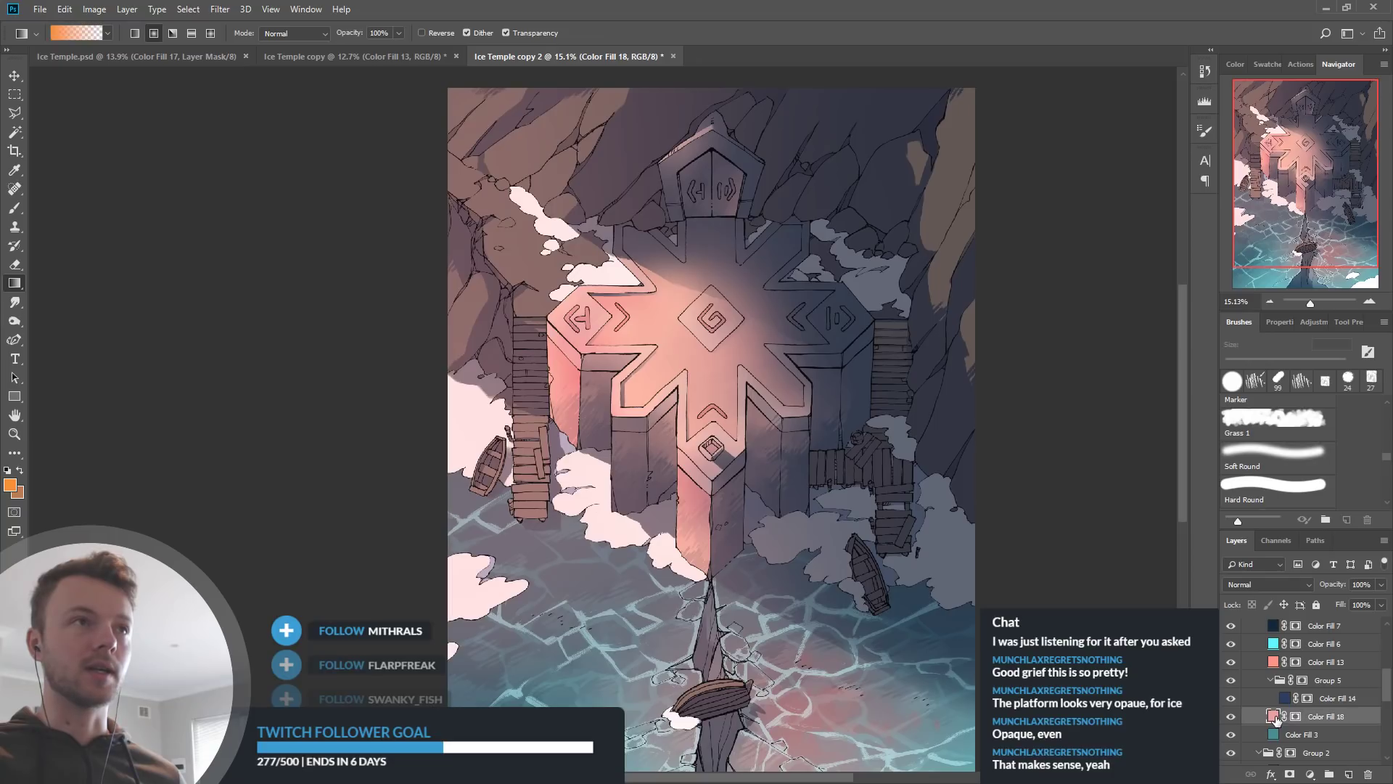
pyautogui.press('i')
pyautogui.click(1193, 517)
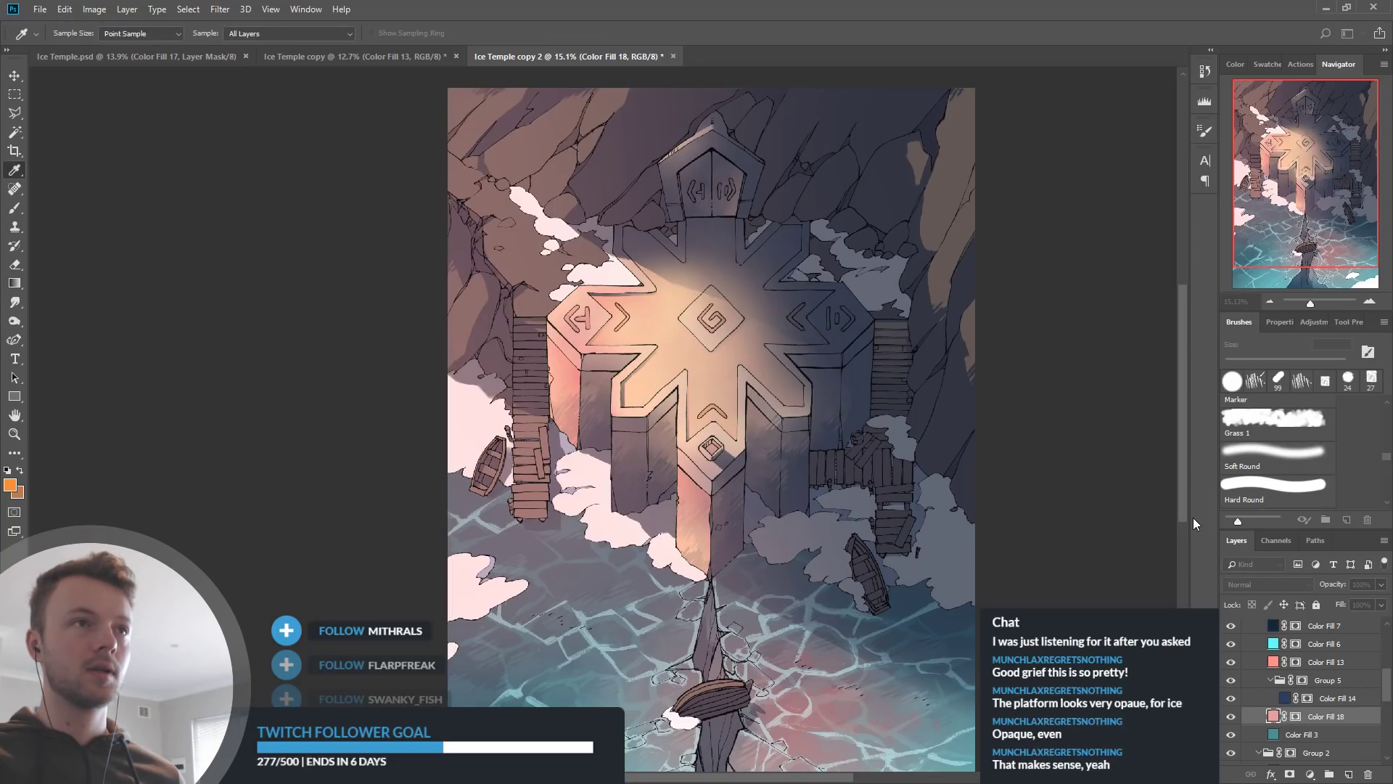
pyautogui.click(1077, 394)
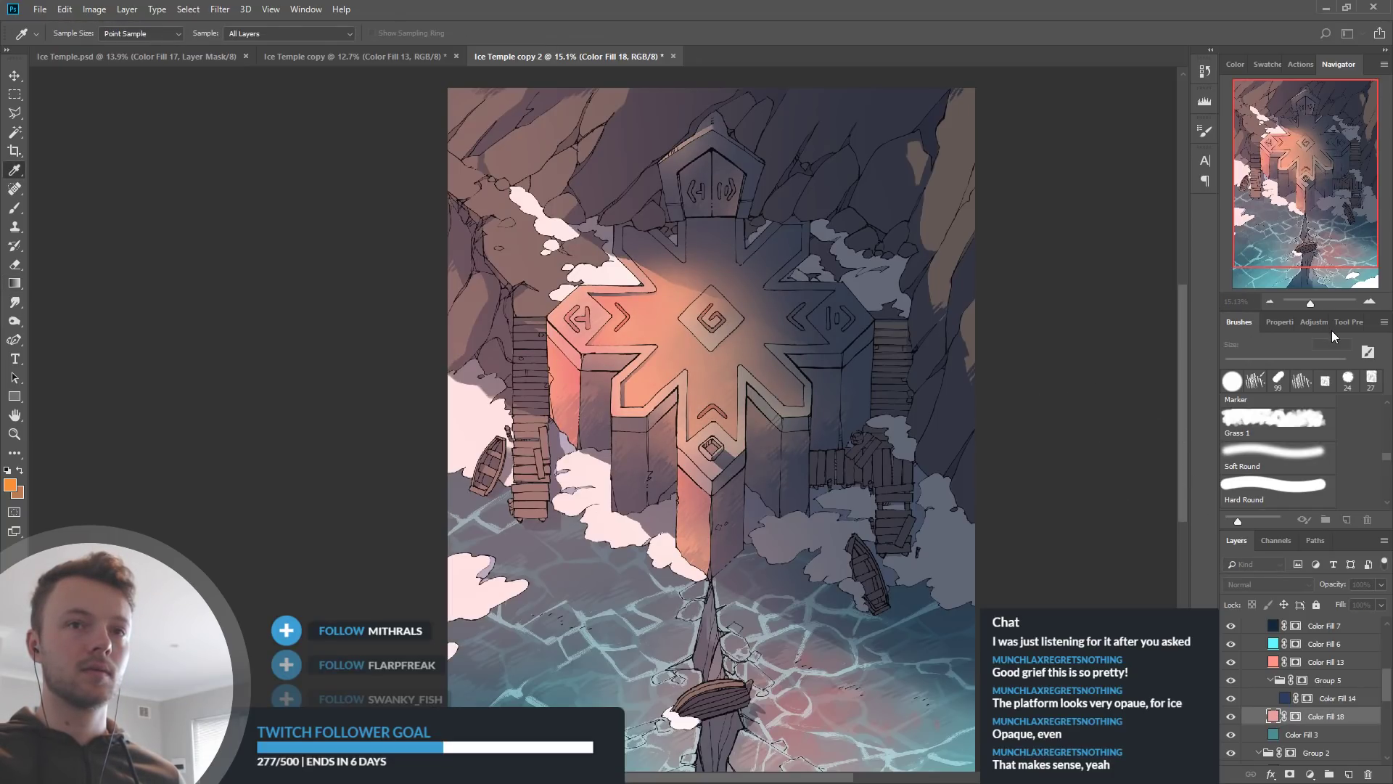
pyautogui.click(1331, 330)
# Hide the Color Fill 13 and Color Fill 6 layers and recolour Color Fill 18 to a muted brown
pyautogui.click(1231, 662)
pyautogui.click(1230, 643)
pyautogui.doubleClick(1272, 717)
pyautogui.click(1044, 419)
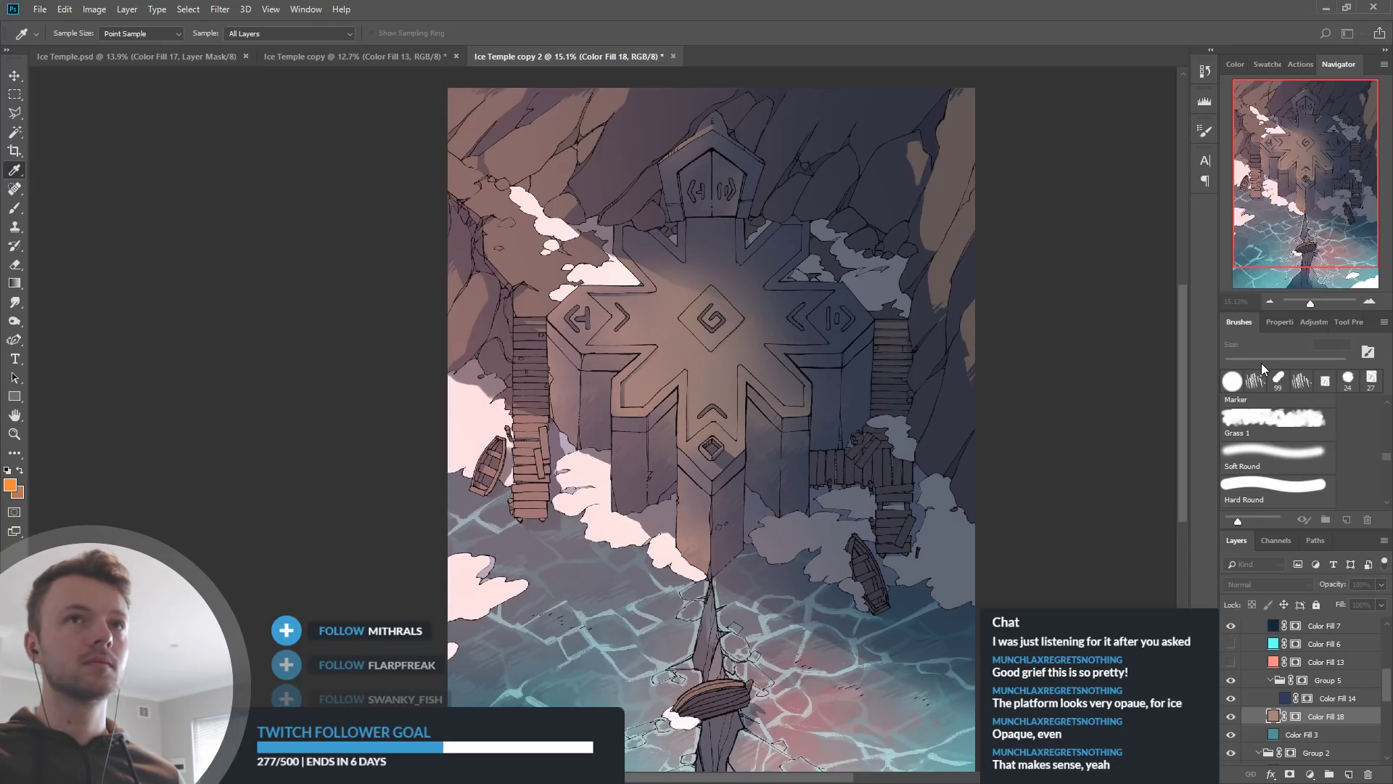
pyautogui.press('g')
# Compare the muted brown version of the temple with the coral version and the original teal Ice Temple.psd
pyautogui.scroll(-1, 833, 314)
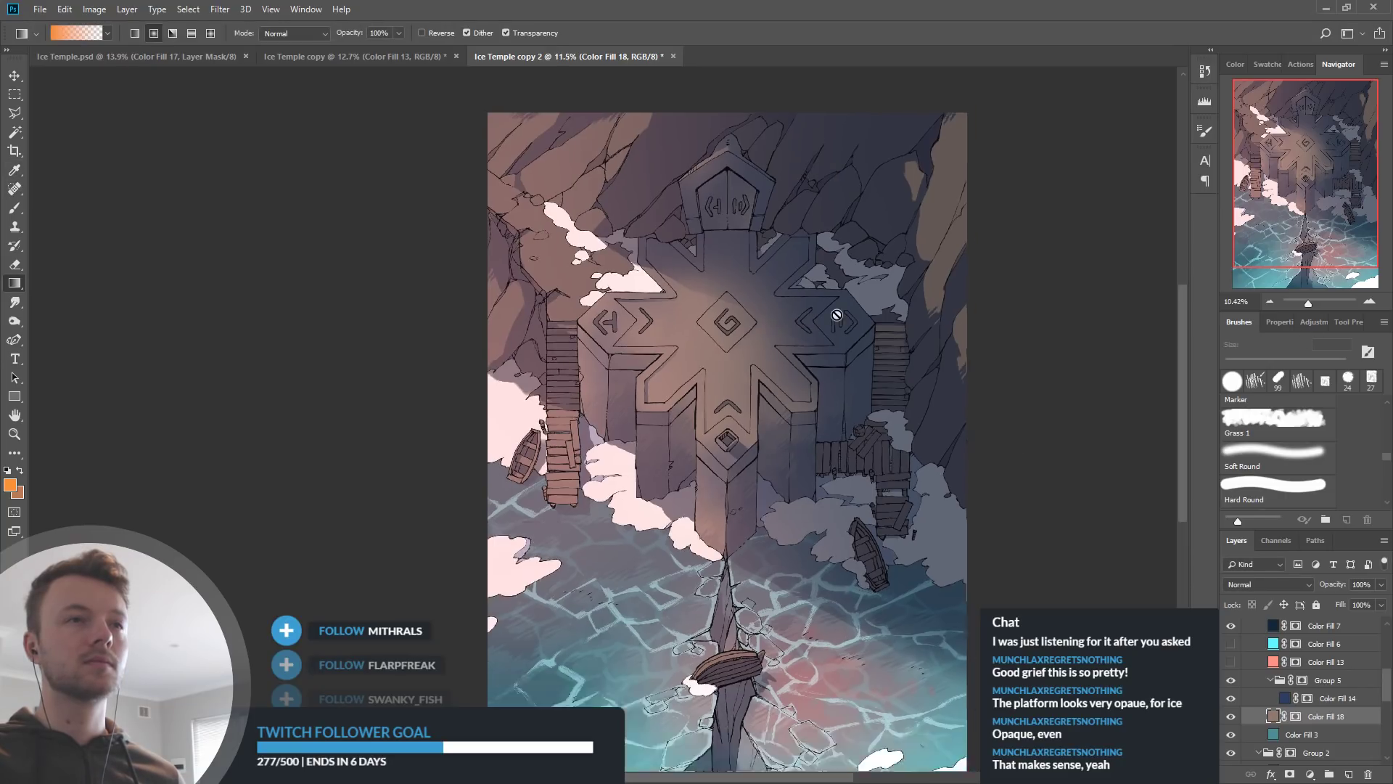
pyautogui.hotkey('ctrl', '0')
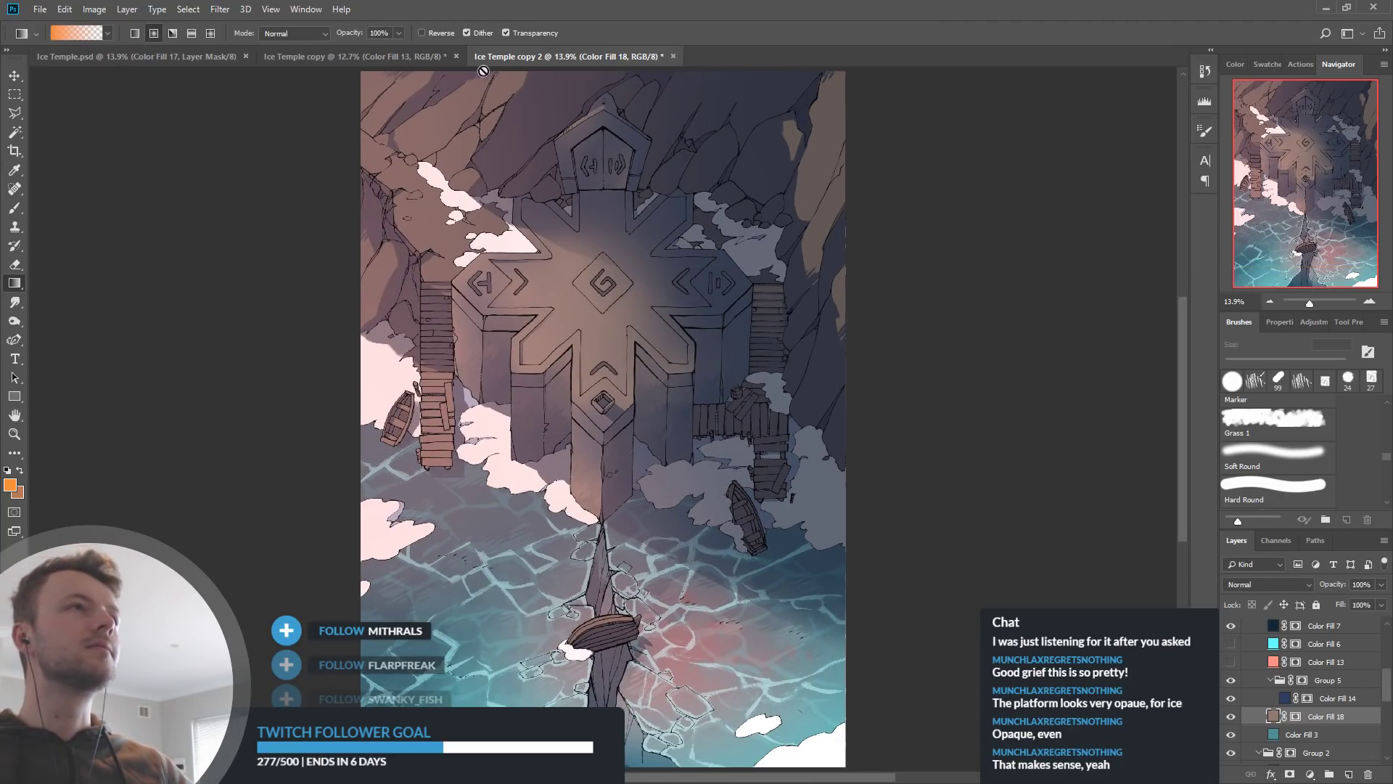
pyautogui.click(388, 58)
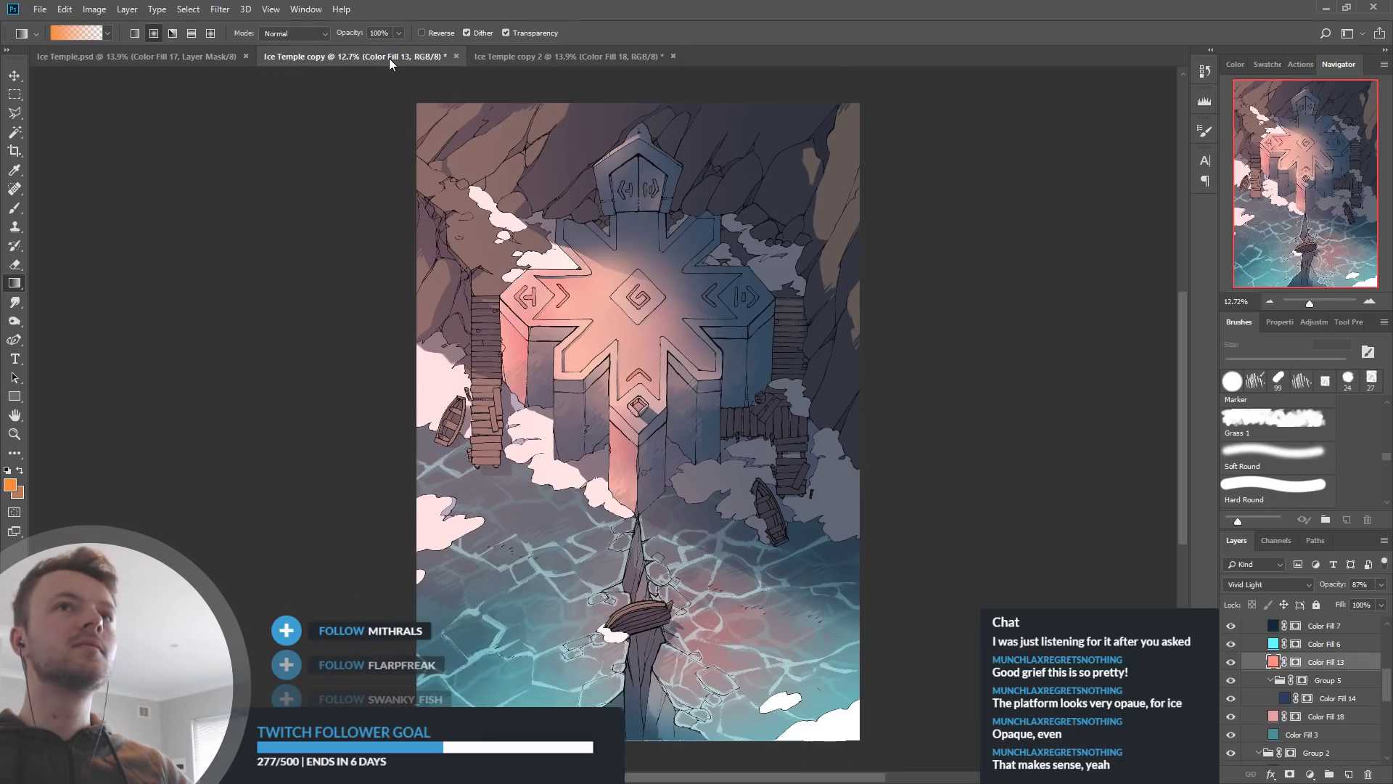
pyautogui.click(548, 57)
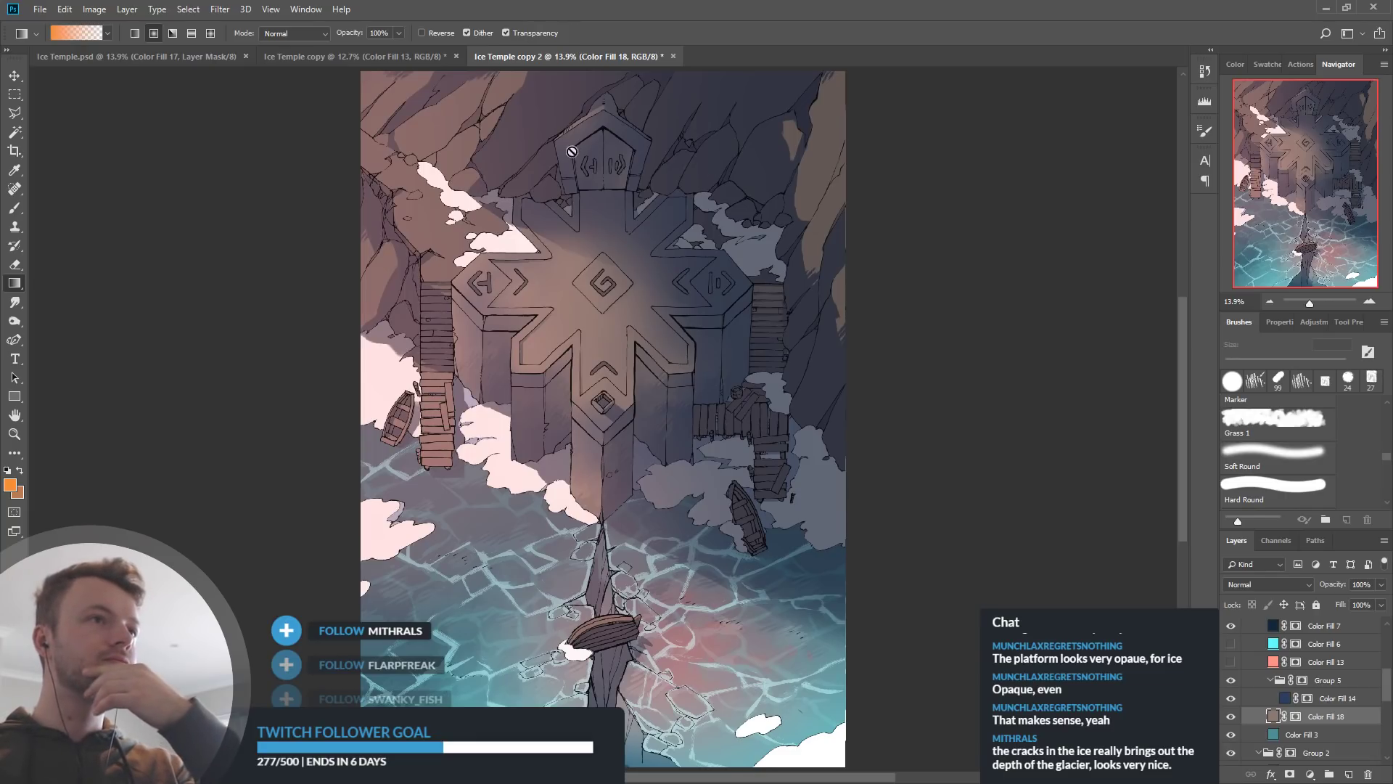
pyautogui.click(398, 56)
pyautogui.click(563, 58)
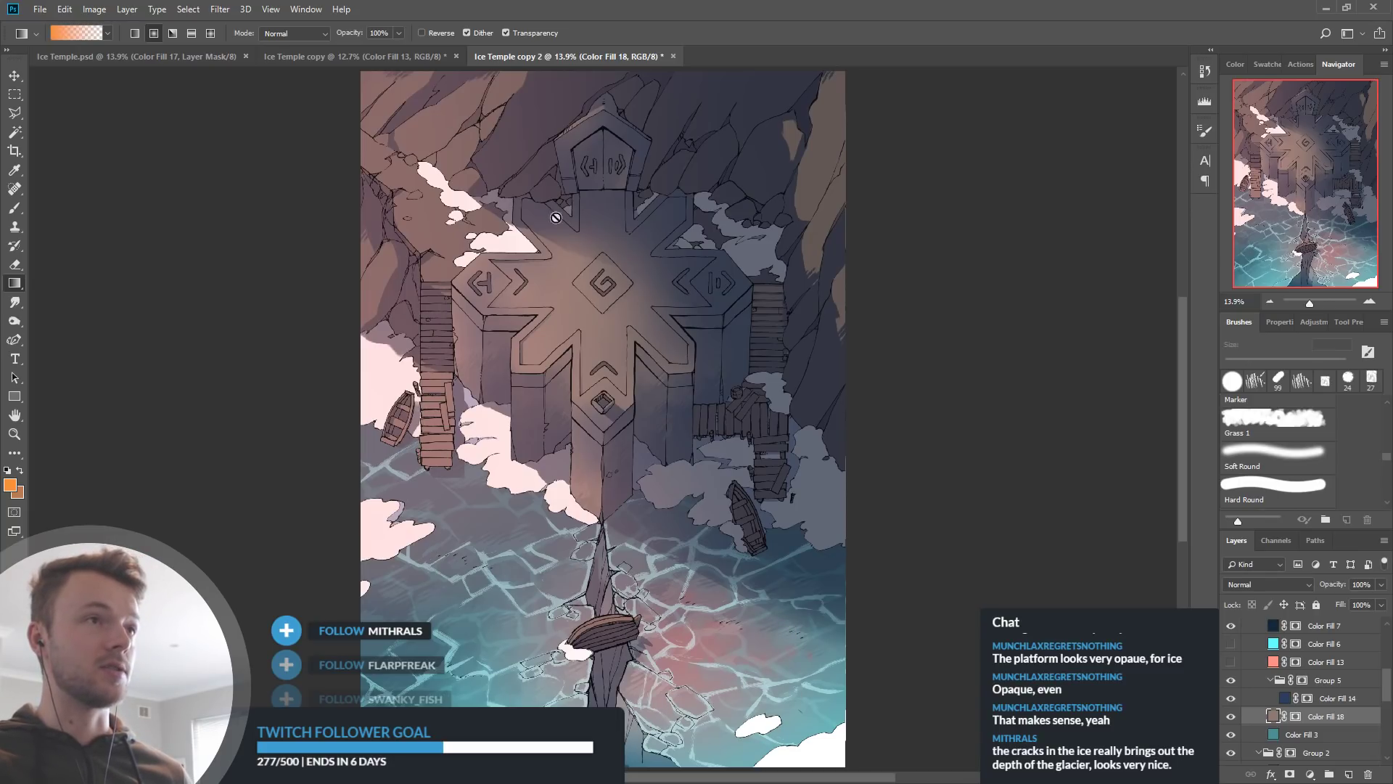
pyautogui.click(389, 58)
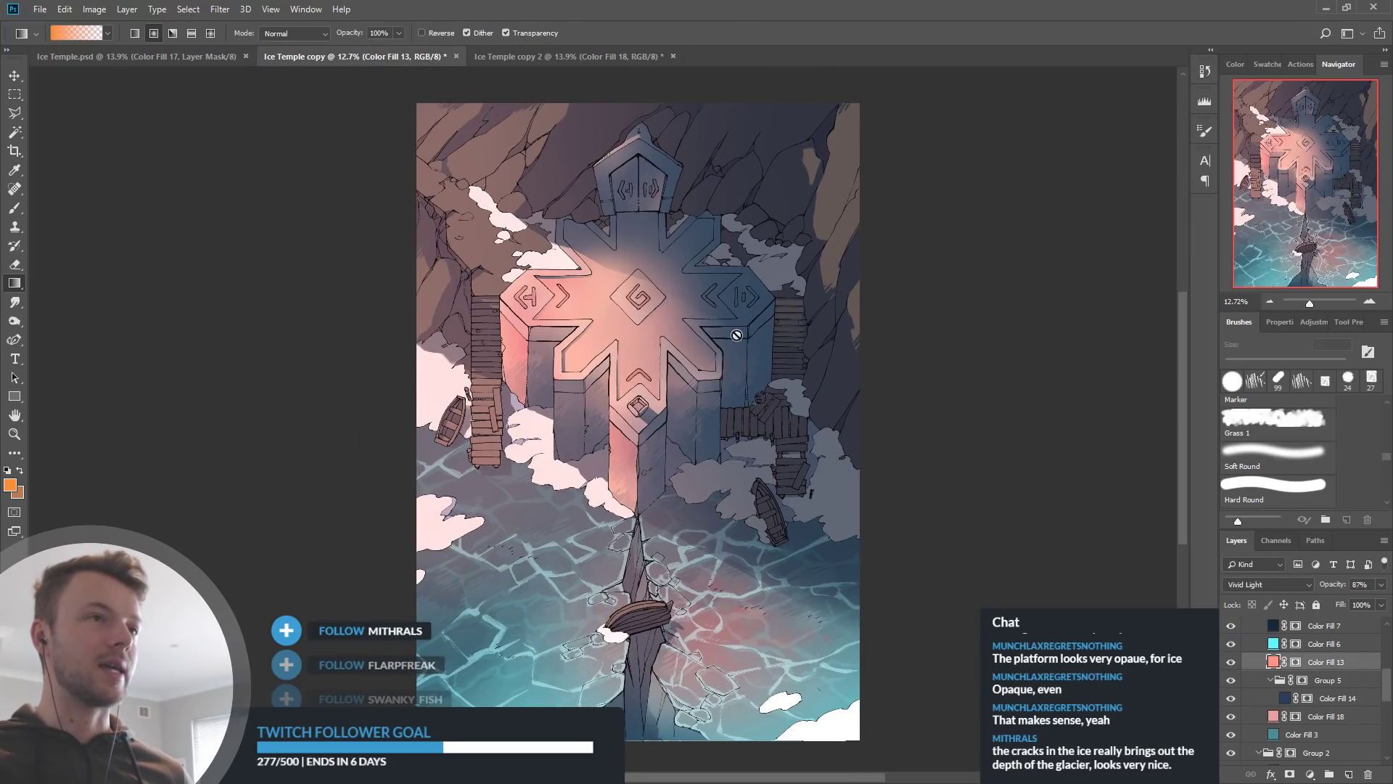
pyautogui.click(181, 63)
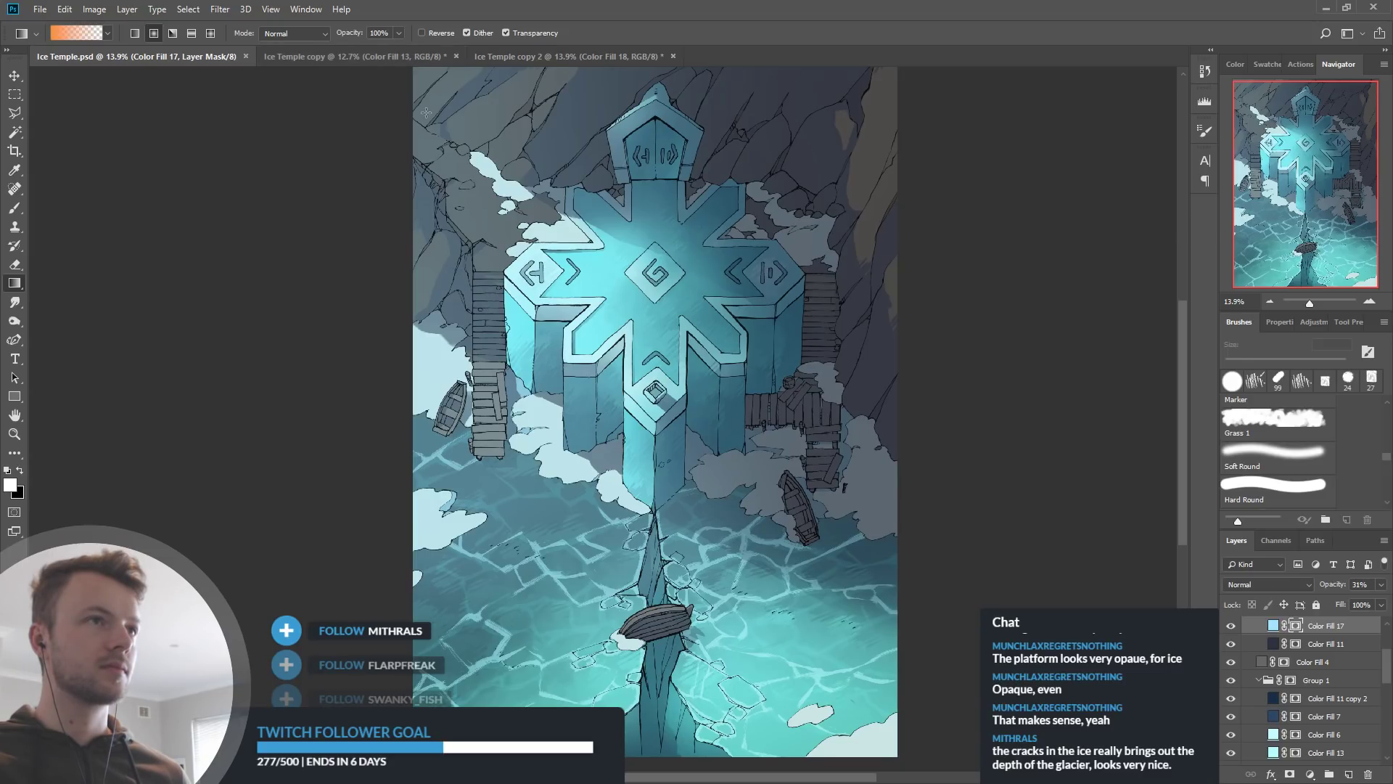
pyautogui.click(390, 61)
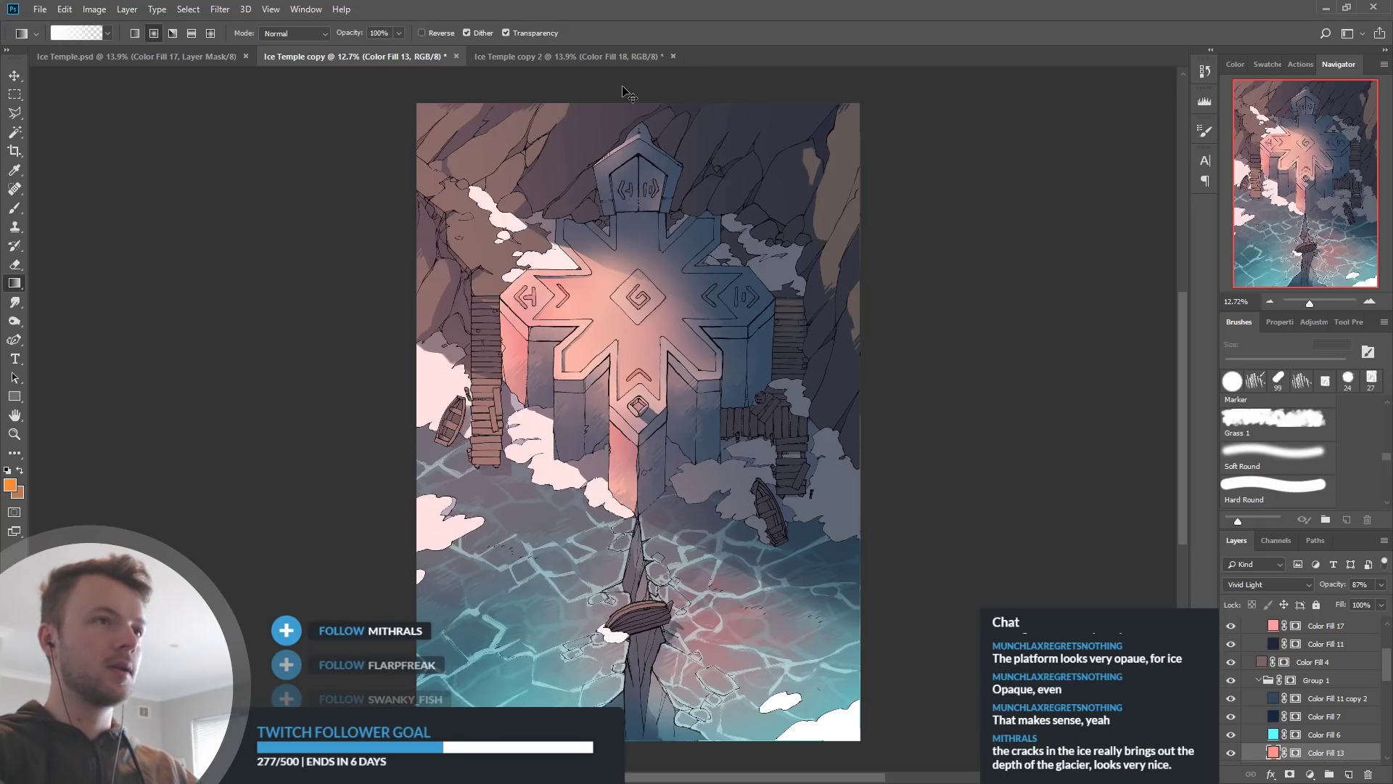
# Fit the coral version in view and close the muted brown Ice Temple copy 2 document
pyautogui.hotkey('ctrl', '0')
pyautogui.click(603, 63)
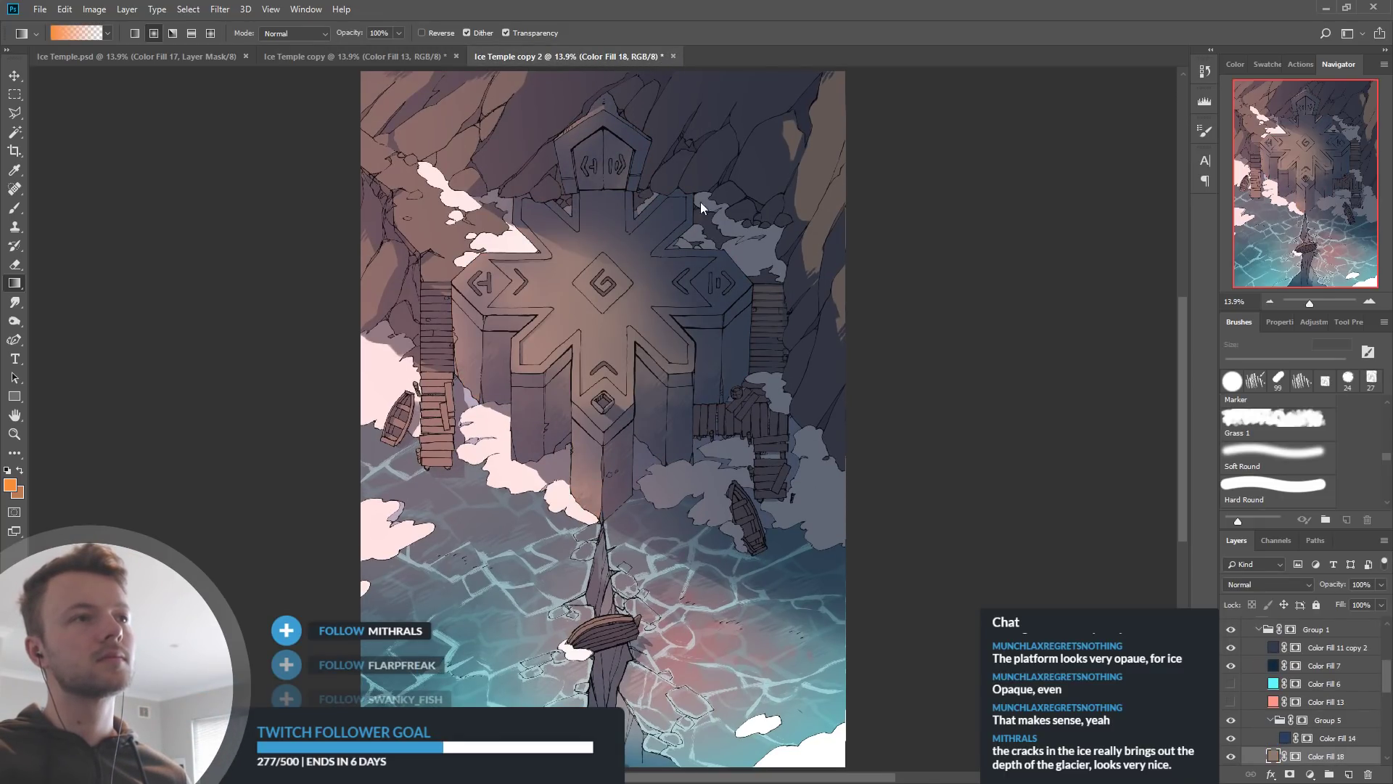
pyautogui.hotkey('ctrl', 'w')
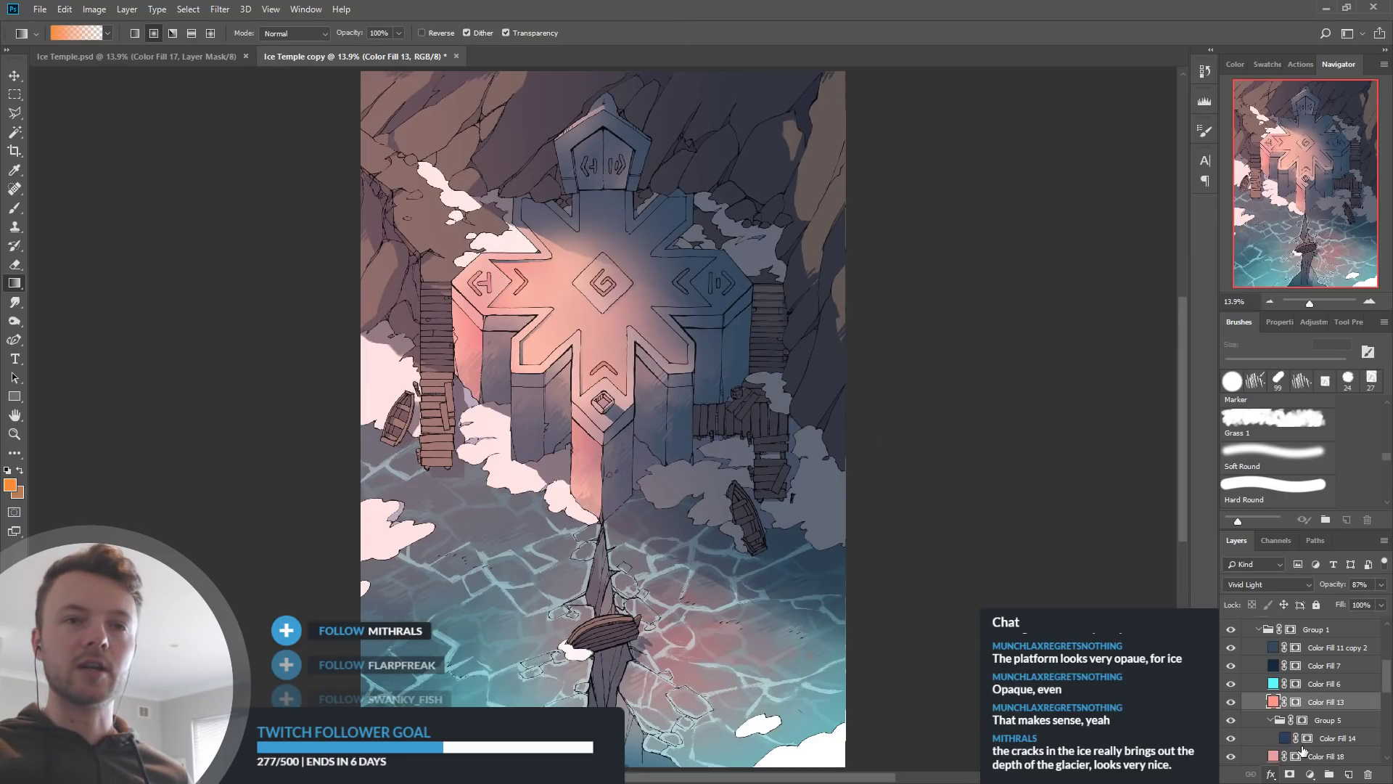
# Hide the Color Fill 18 layer and check the platform with and without the Color Fill 13 layer
pyautogui.scroll(-1, 1284, 738)
pyautogui.click(1231, 703)
pyautogui.click(1231, 702)
pyautogui.click(1230, 702)
pyautogui.click(1231, 703)
pyautogui.click(1230, 703)
pyautogui.scroll(-1, 1242, 682)
pyautogui.click(1229, 665)
pyautogui.click(1231, 665)
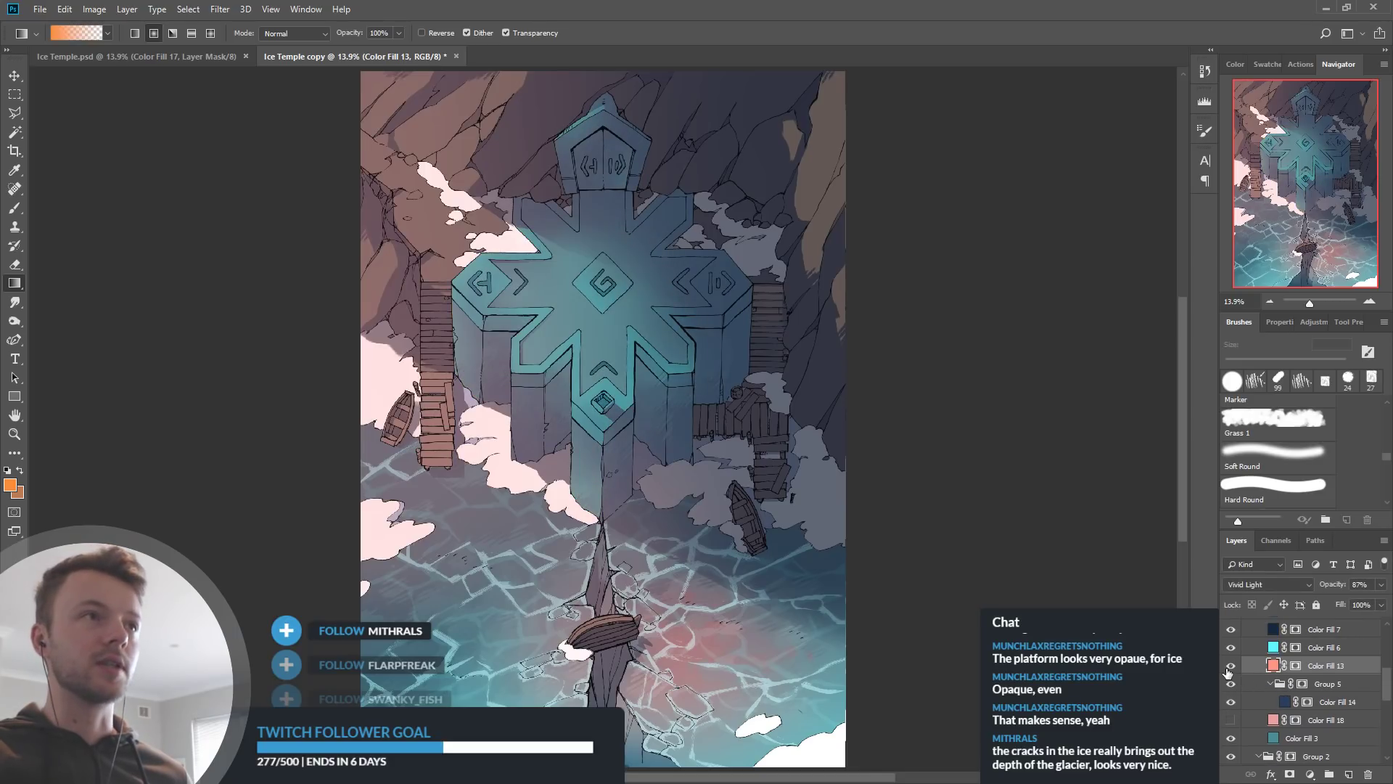
# Recolour the Color Fill 13 layer on the temple platform to a warmer orange salmon
pyautogui.doubleClick(1274, 665)
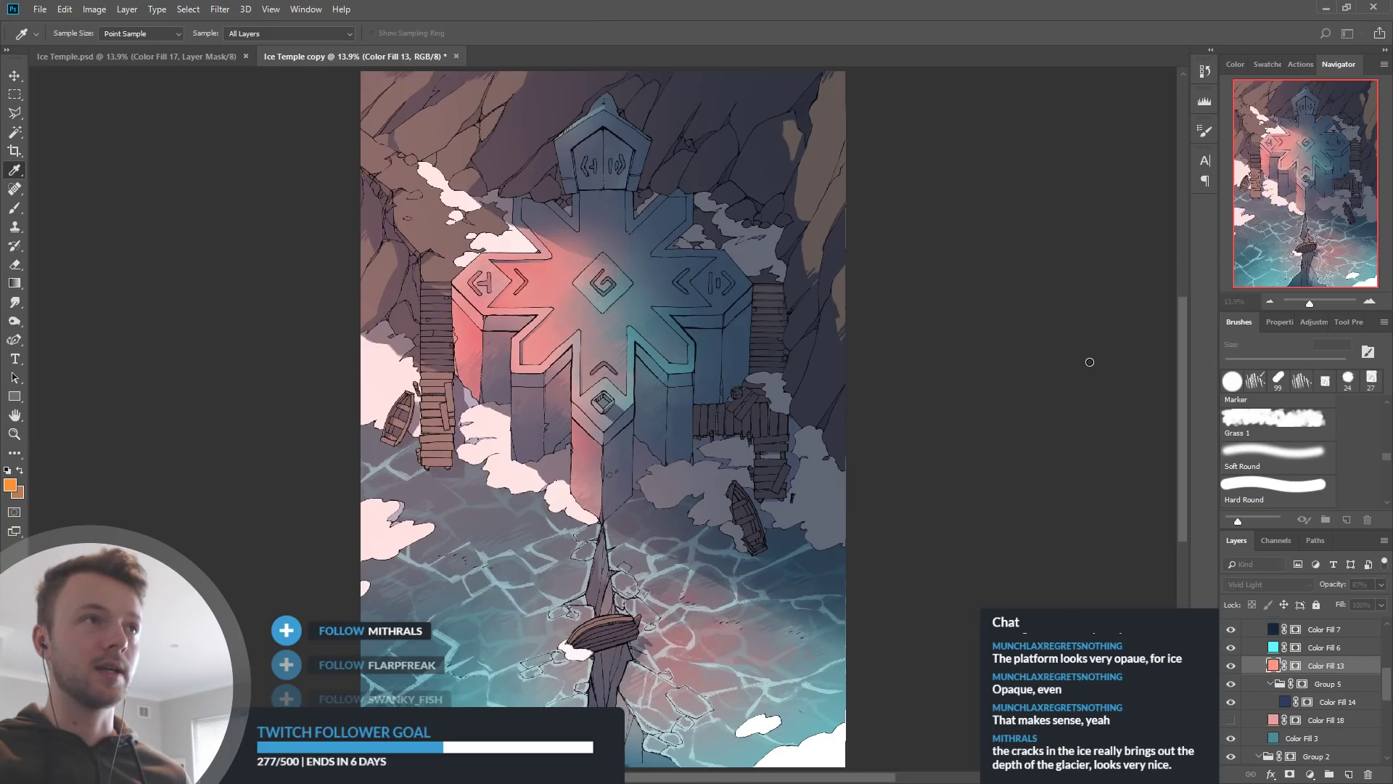
pyautogui.moveTo(1061, 353)
pyautogui.mouseDown()
pyautogui.moveTo(1071, 330)
pyautogui.moveTo(1083, 342)
pyautogui.mouseUp()
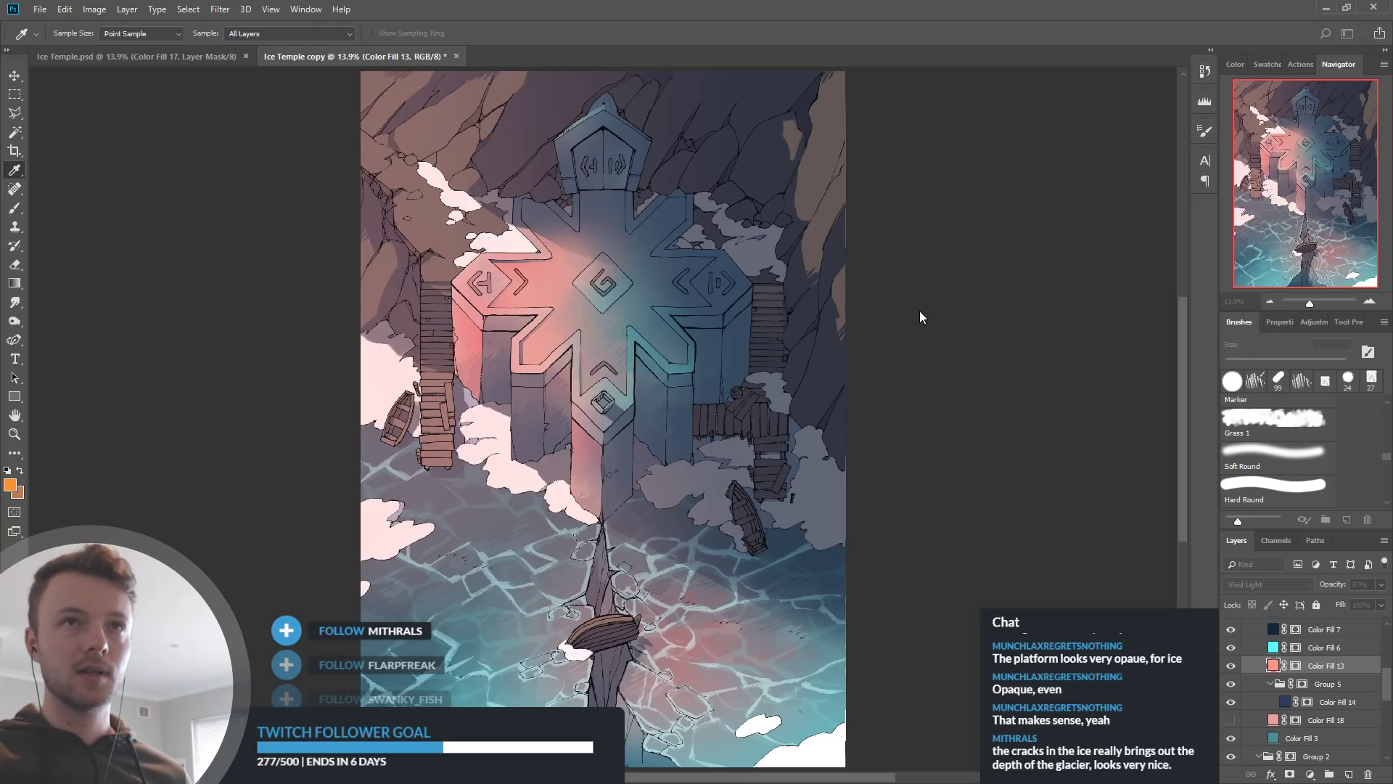
pyautogui.press('g')
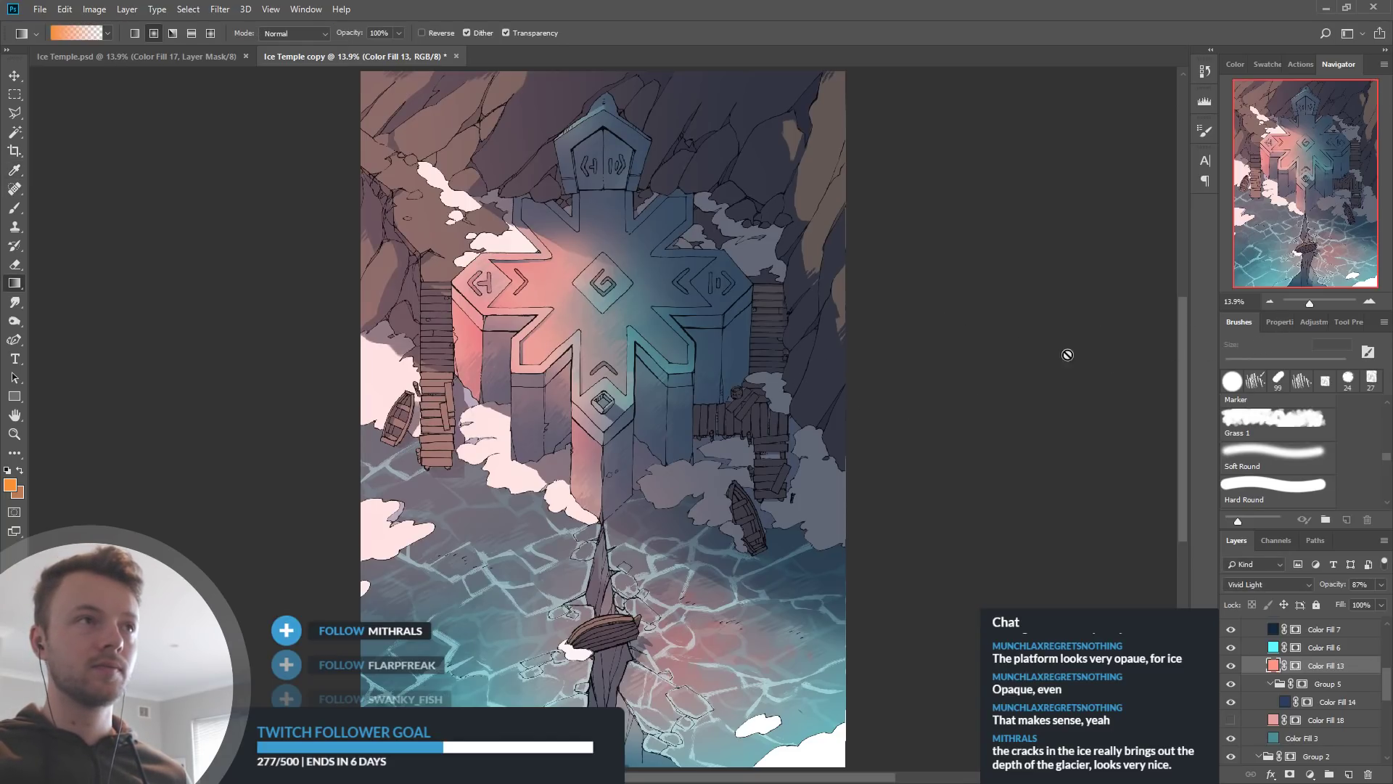
pyautogui.doubleClick(1275, 665)
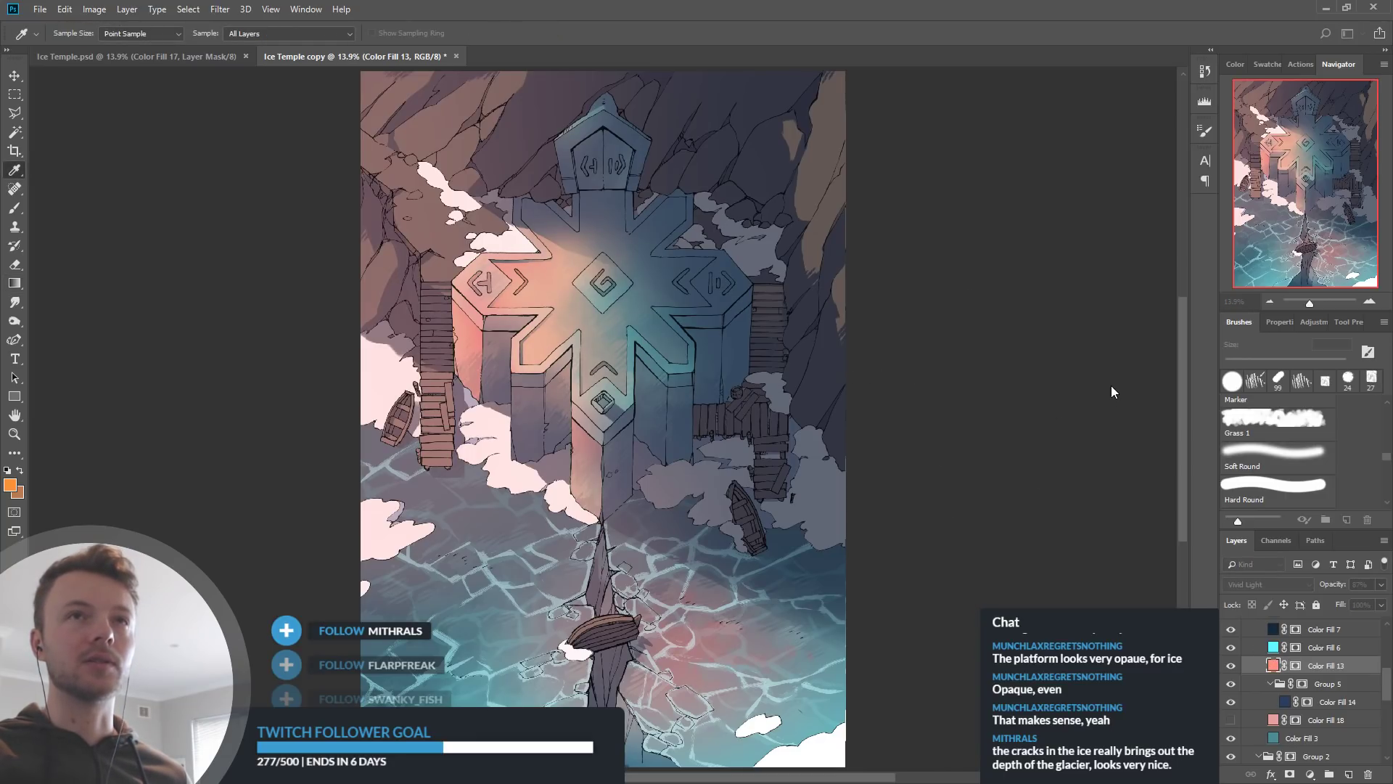
pyautogui.press('Return')
# Check the platform with and without the Color Fill 6 and Color Fill 13 layers
pyautogui.click(1230, 665)
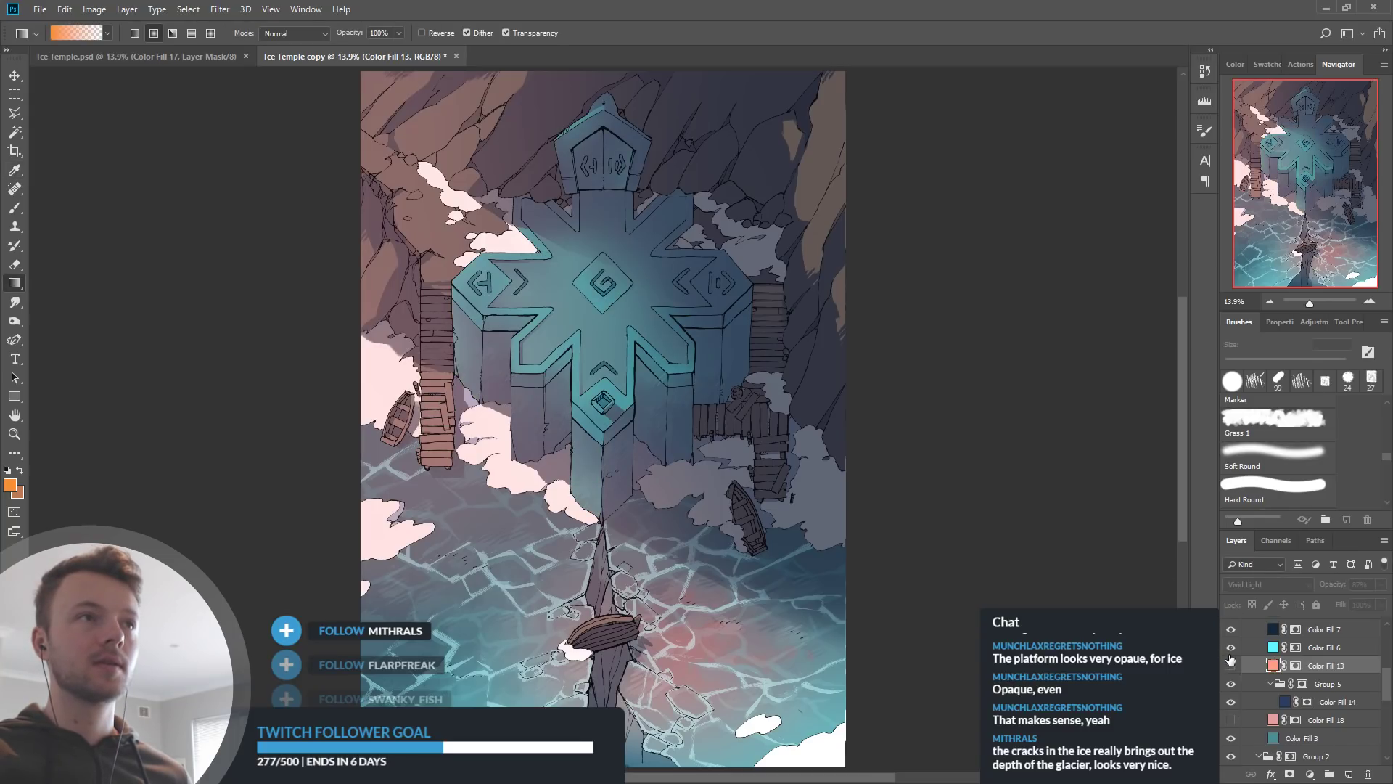
pyautogui.scroll(1, 1230, 661)
pyautogui.click(1231, 702)
pyautogui.click(1230, 721)
pyautogui.click(1231, 720)
pyautogui.click(1230, 720)
pyautogui.click(1231, 702)
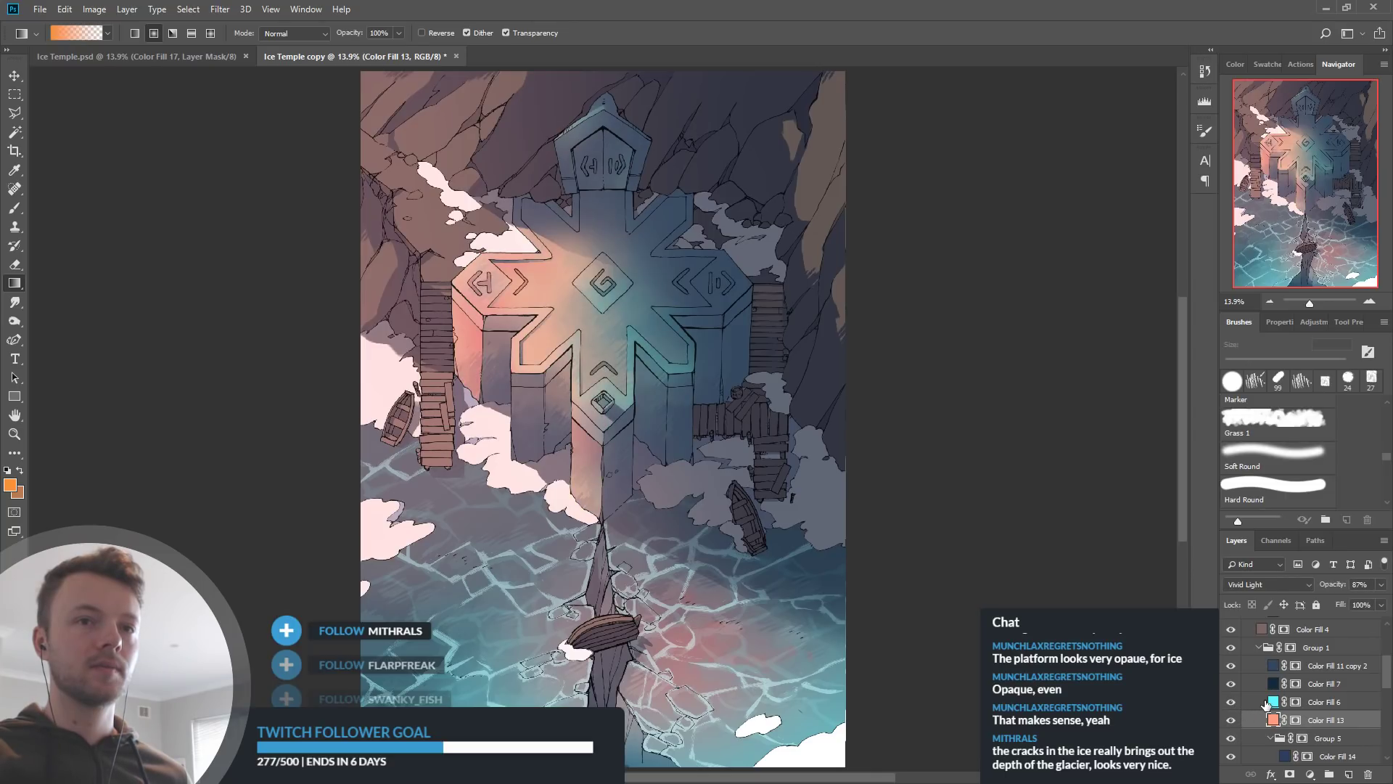
# Recolour the Color Fill 6 layer in Group 1 to a pale peach
pyautogui.click(1299, 701)
pyautogui.press('i')
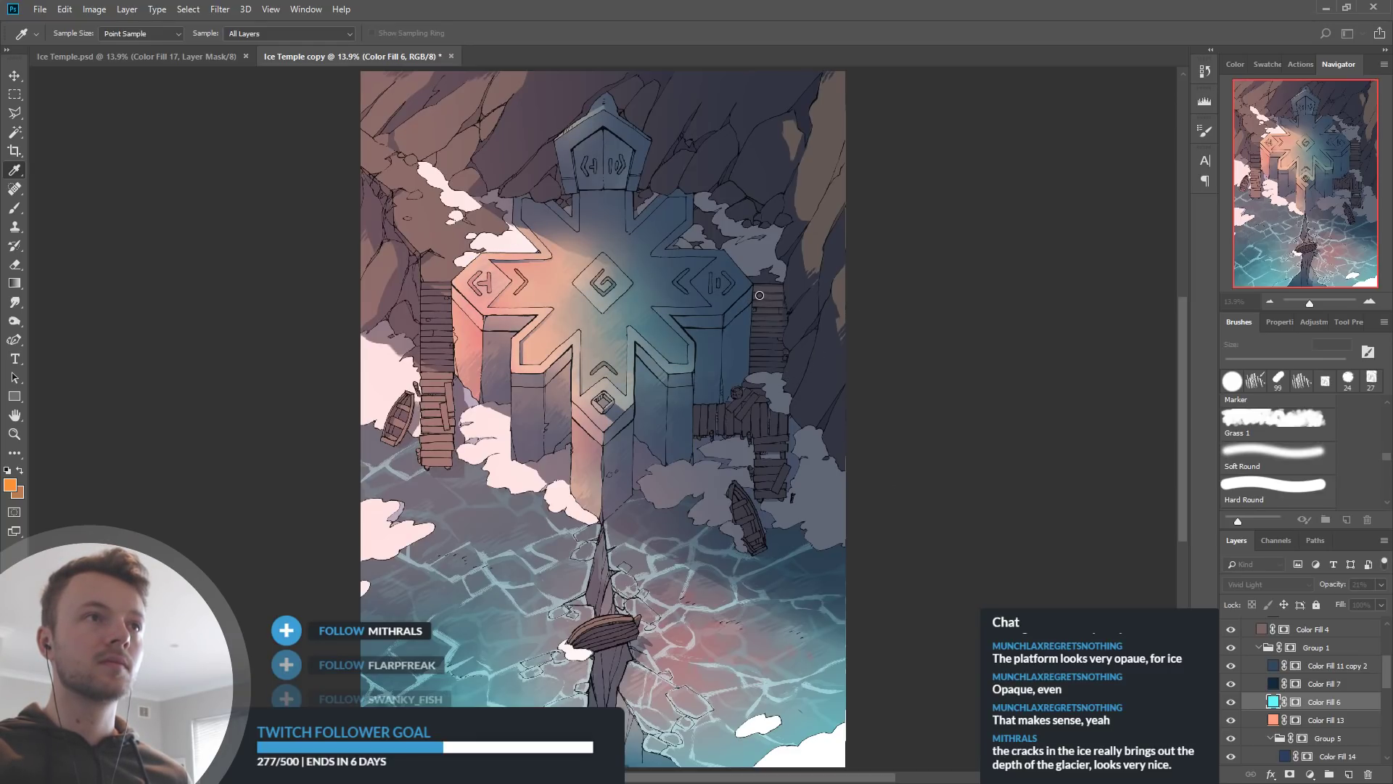
pyautogui.click(1076, 356)
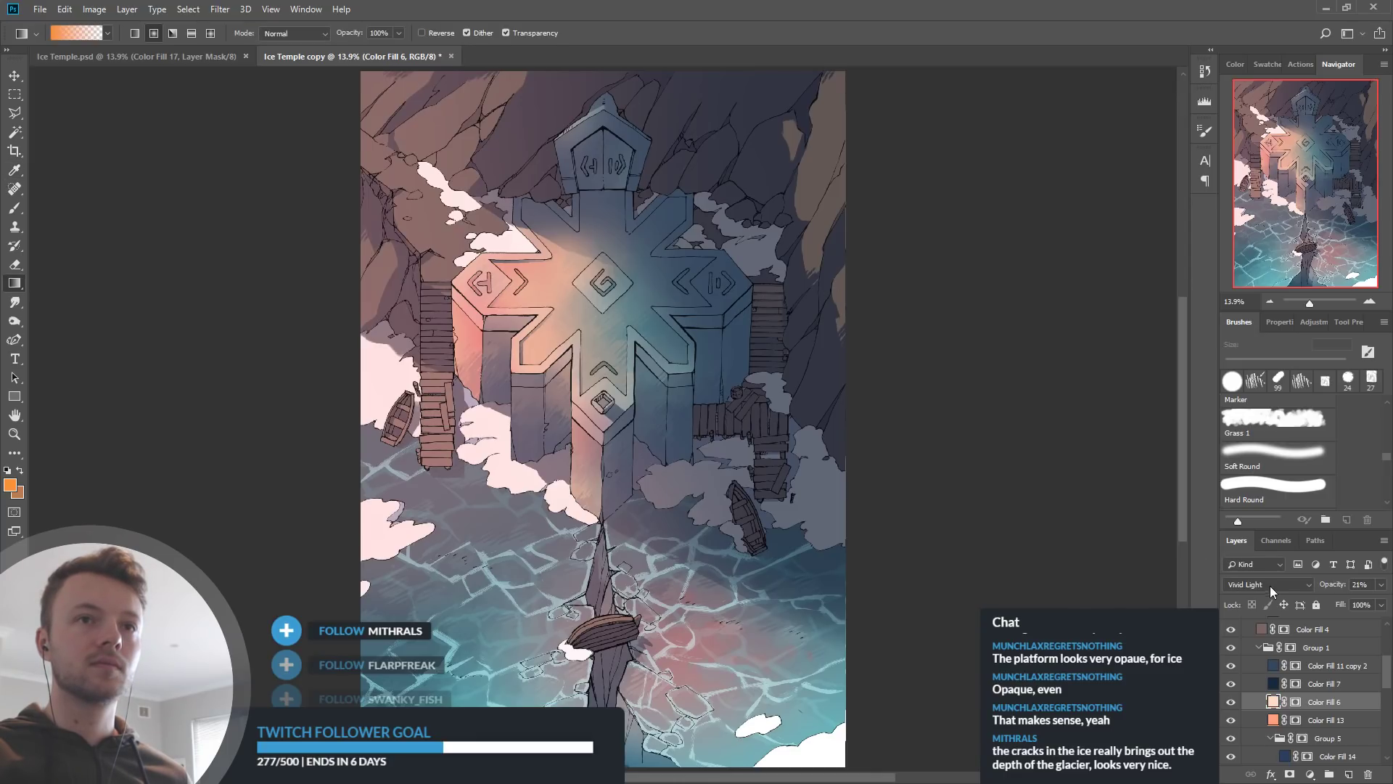
# Set the Color Fill 6 layer to Normal blending at 54% opacity and recolour it to salmon
pyautogui.press('Up')
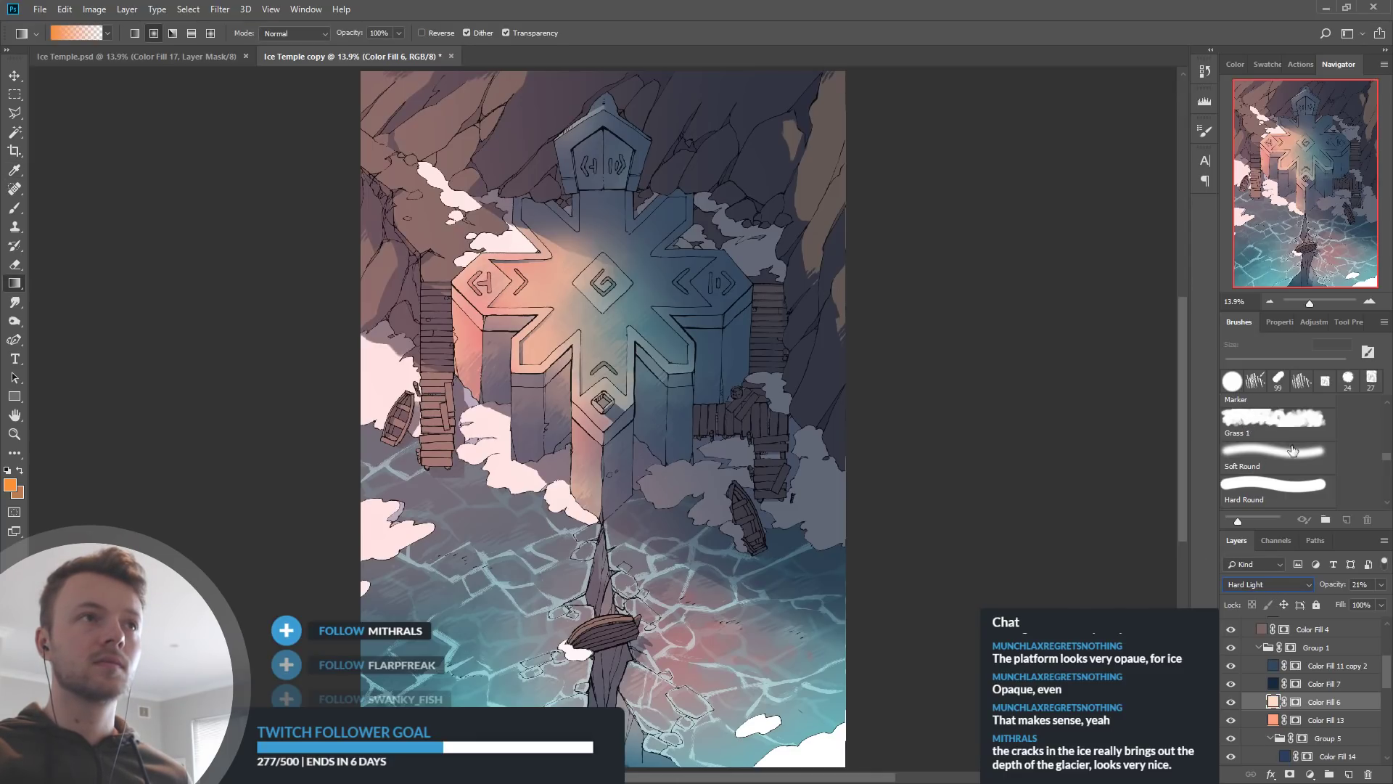
pyautogui.moveTo(1341, 585); pyautogui.dragTo(1364, 586)
pyautogui.write('23')
pyautogui.press('Return')
pyautogui.click(1258, 586)
pyautogui.click(1242, 239)
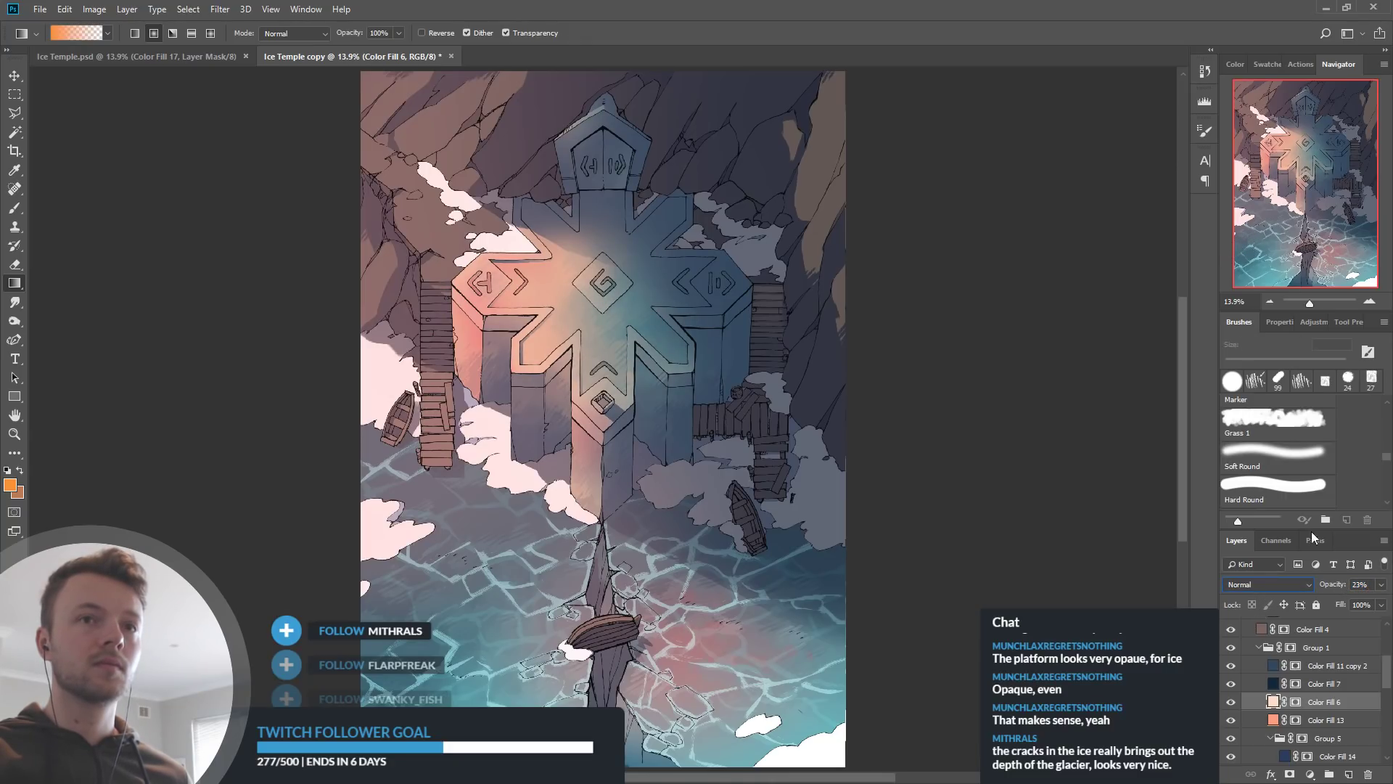
pyautogui.moveTo(1348, 583); pyautogui.dragTo(1355, 590)
pyautogui.doubleClick(1275, 701)
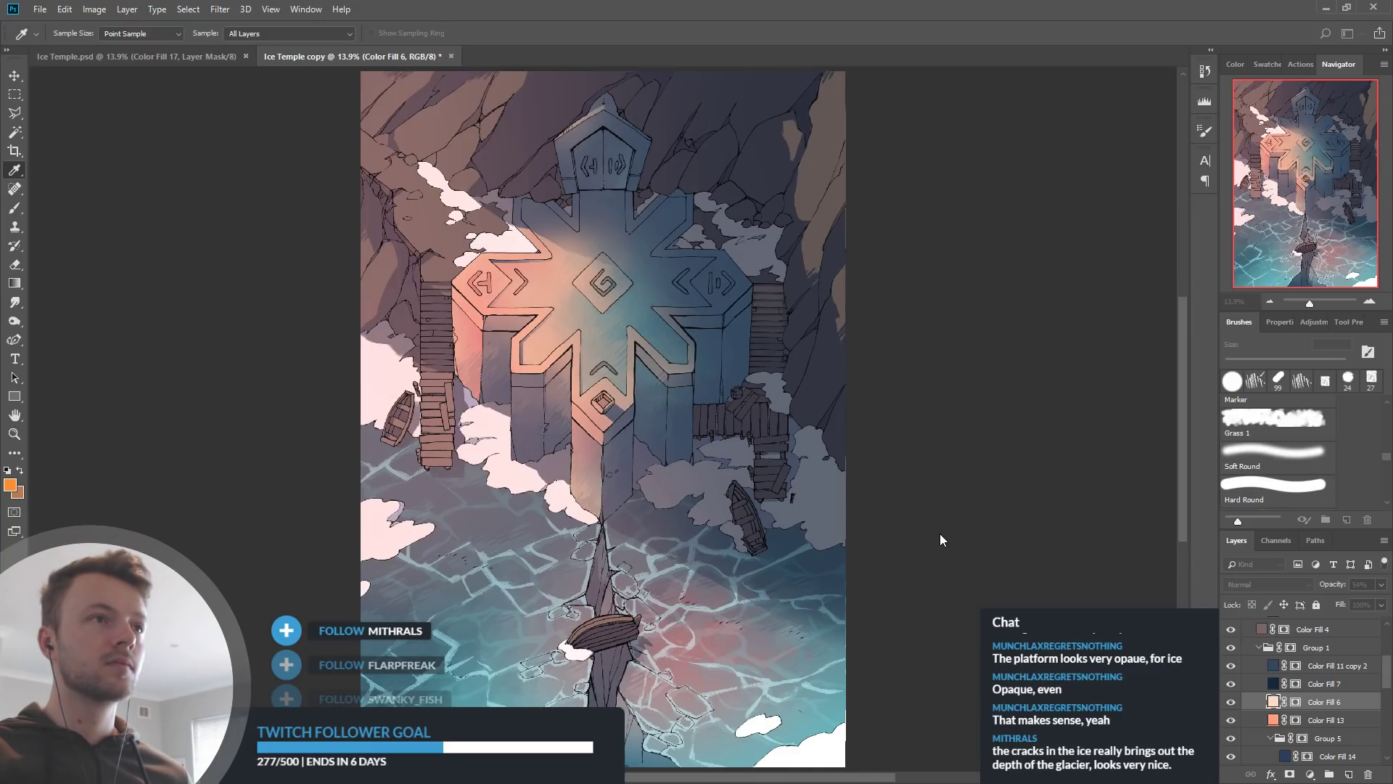
pyautogui.click(1056, 347)
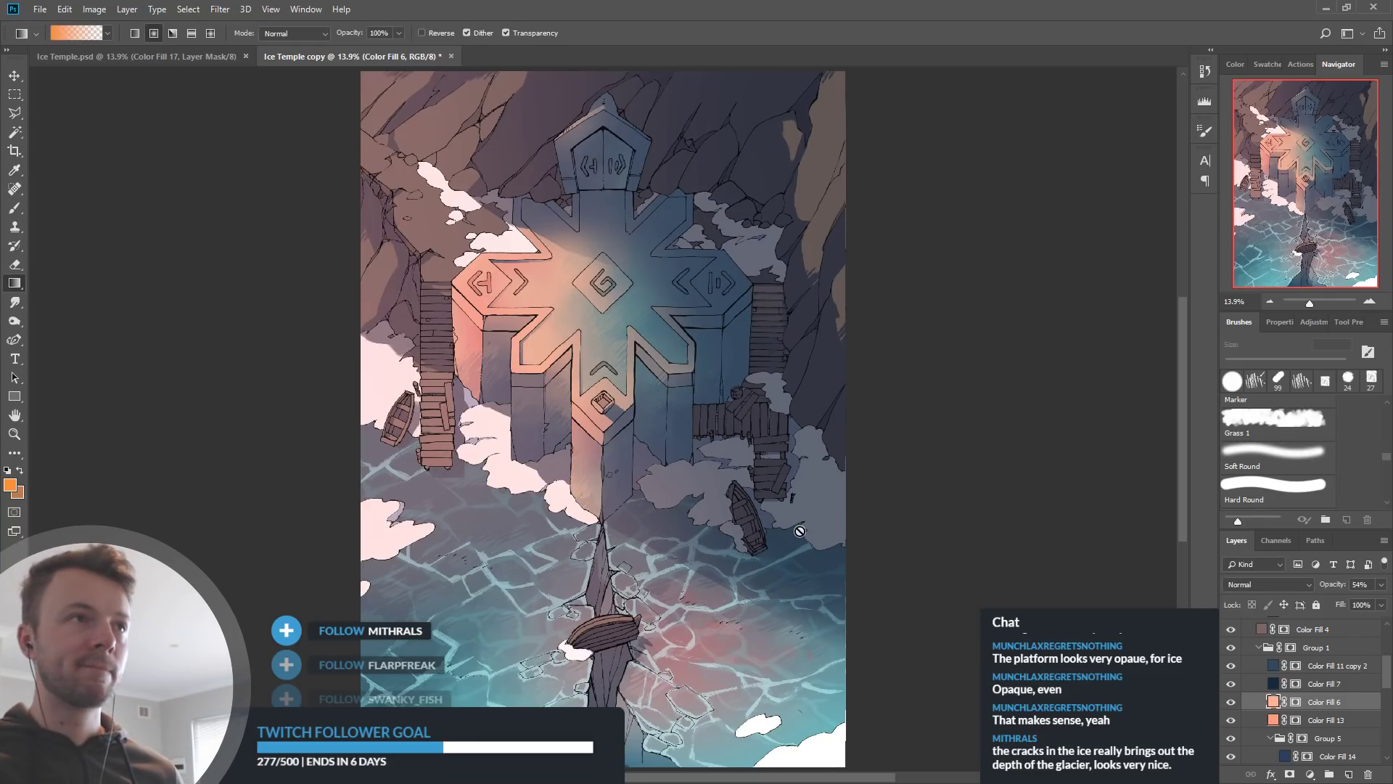
# Recolour the Color Fill 13 layer to a lighter peach pink
pyautogui.doubleClick(1274, 720)
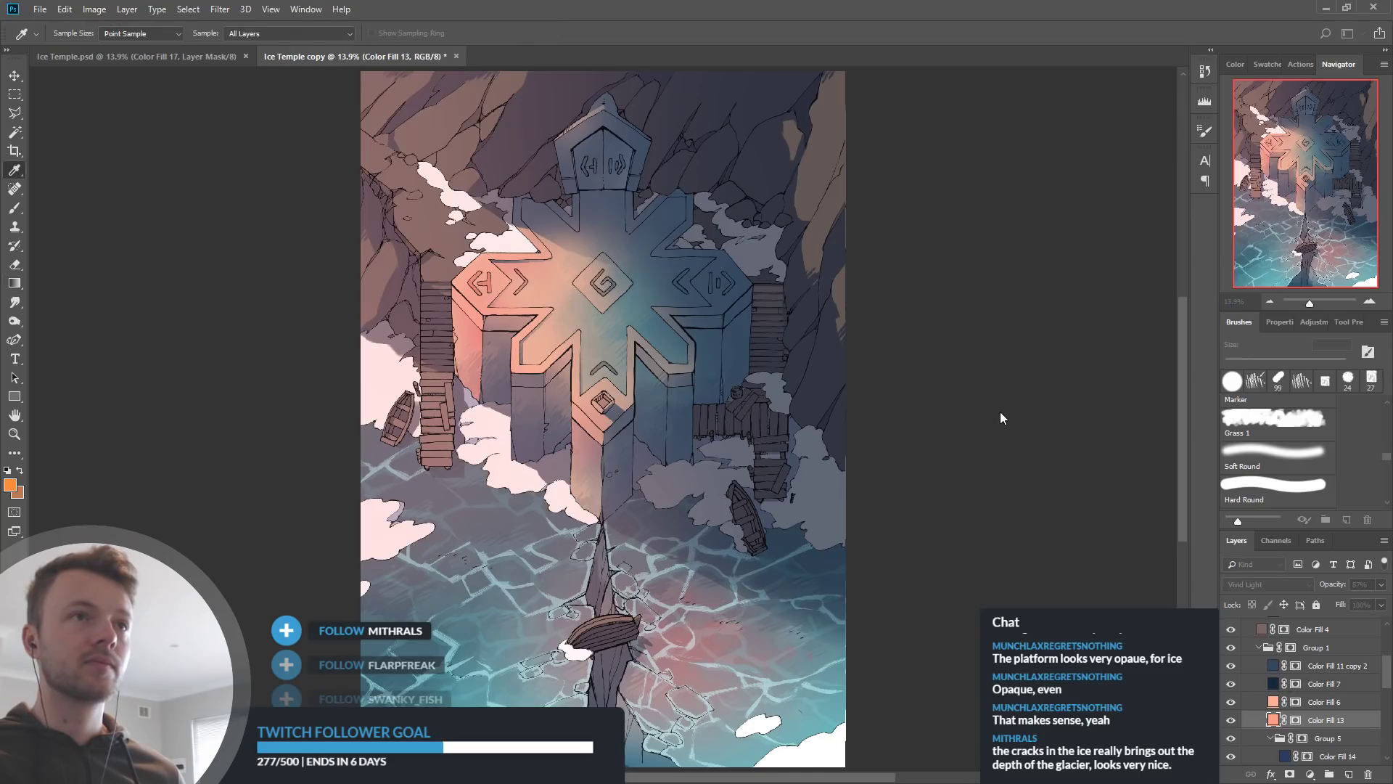
pyautogui.moveTo(836, 342); pyautogui.dragTo(805, 333)
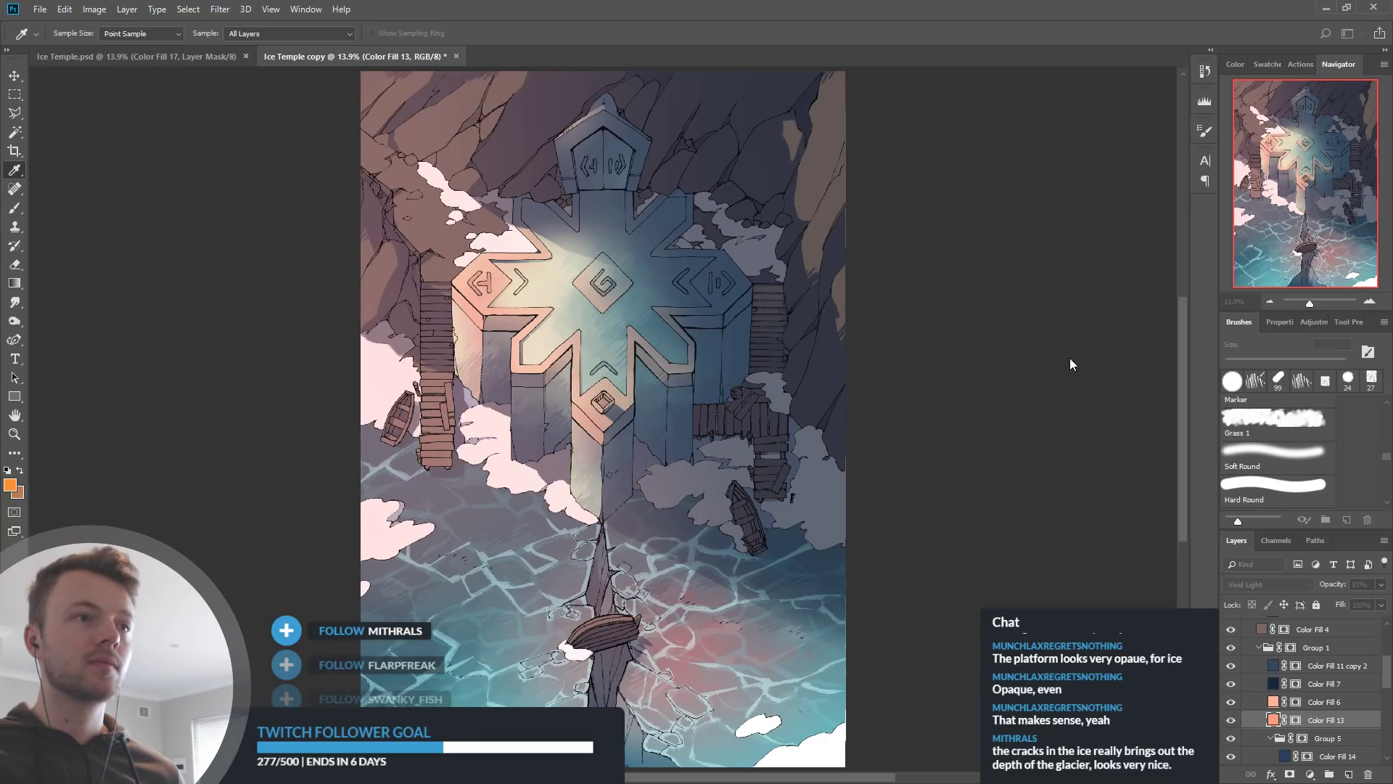
pyautogui.press('Return')
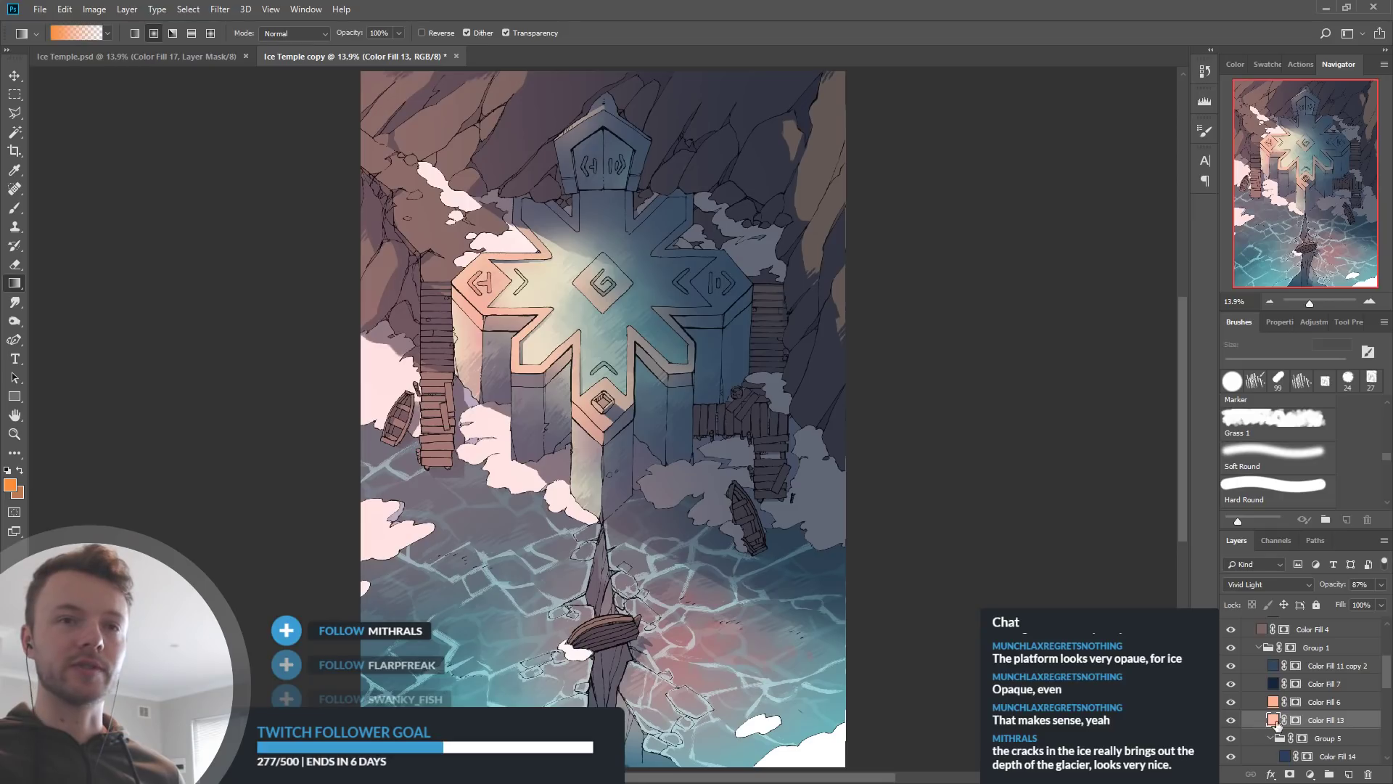
# Show the Color Fill 18 layer and recolour it to a dusty red for a warm orange platform glow
pyautogui.scroll(-3, 1263, 727)
pyautogui.click(1231, 669)
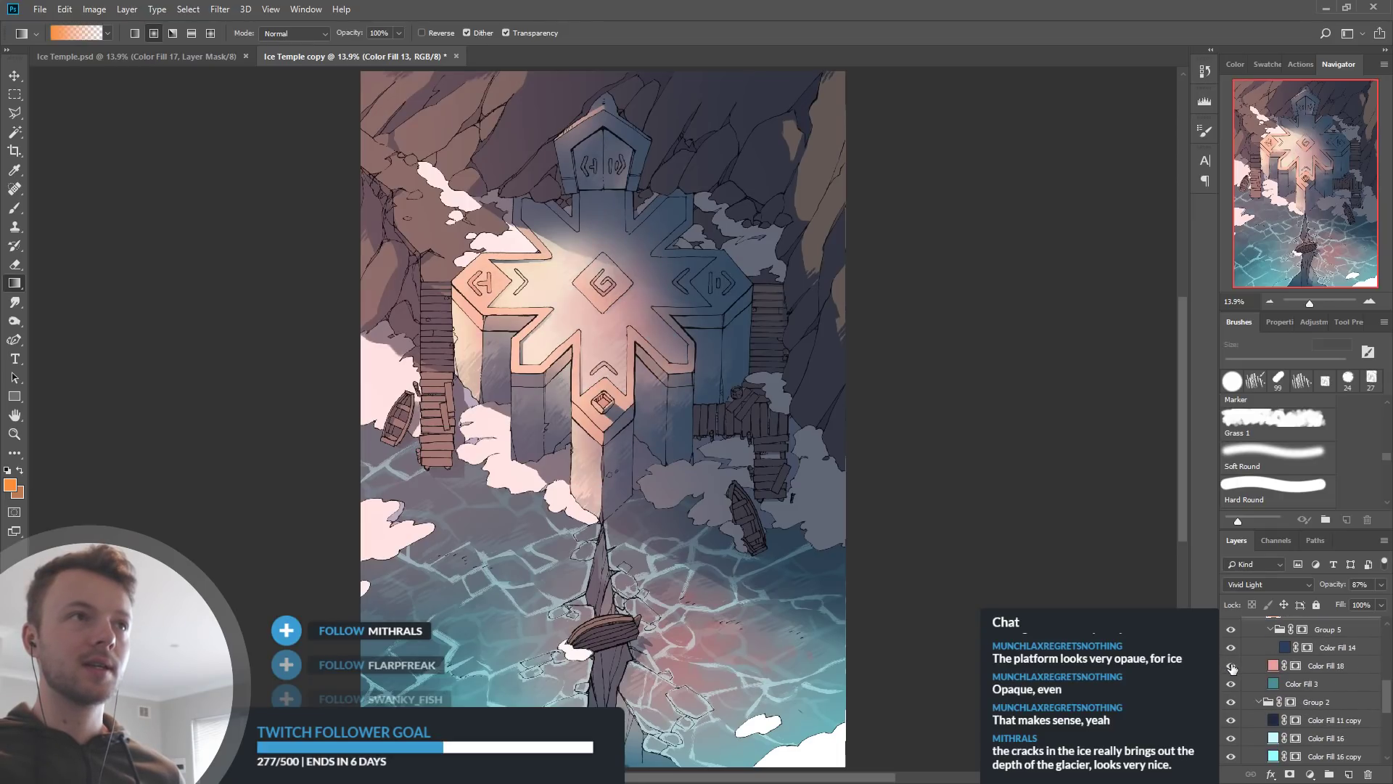
pyautogui.doubleClick(1273, 665)
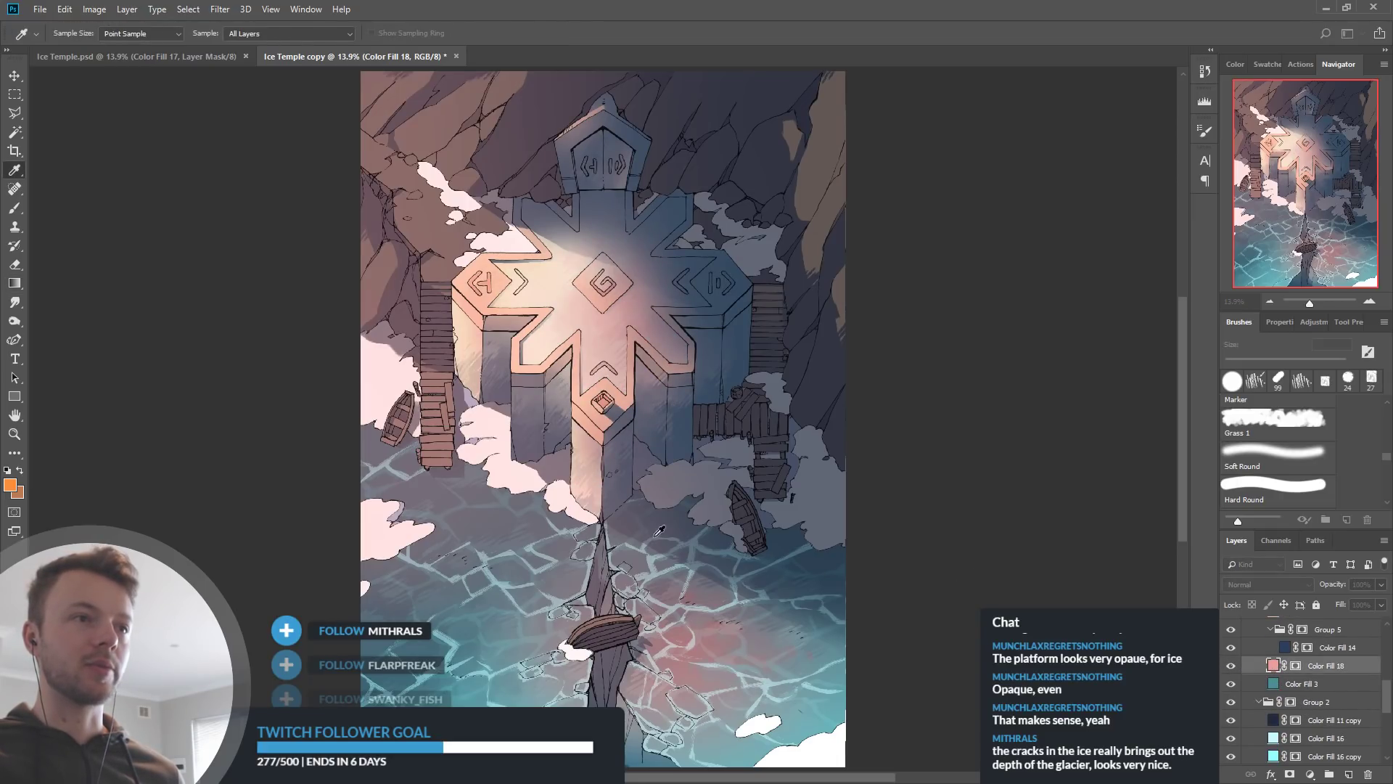
pyautogui.click(815, 390)
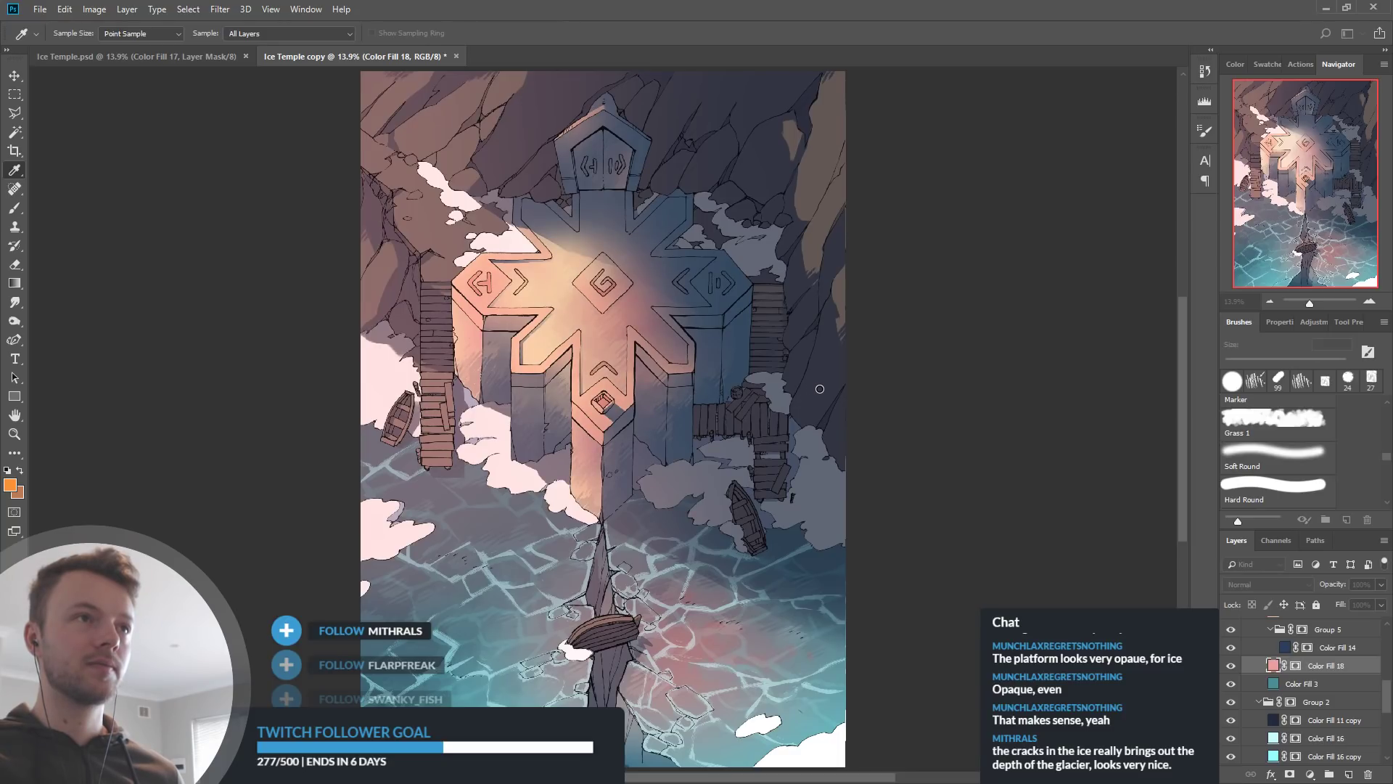
pyautogui.click(811, 391)
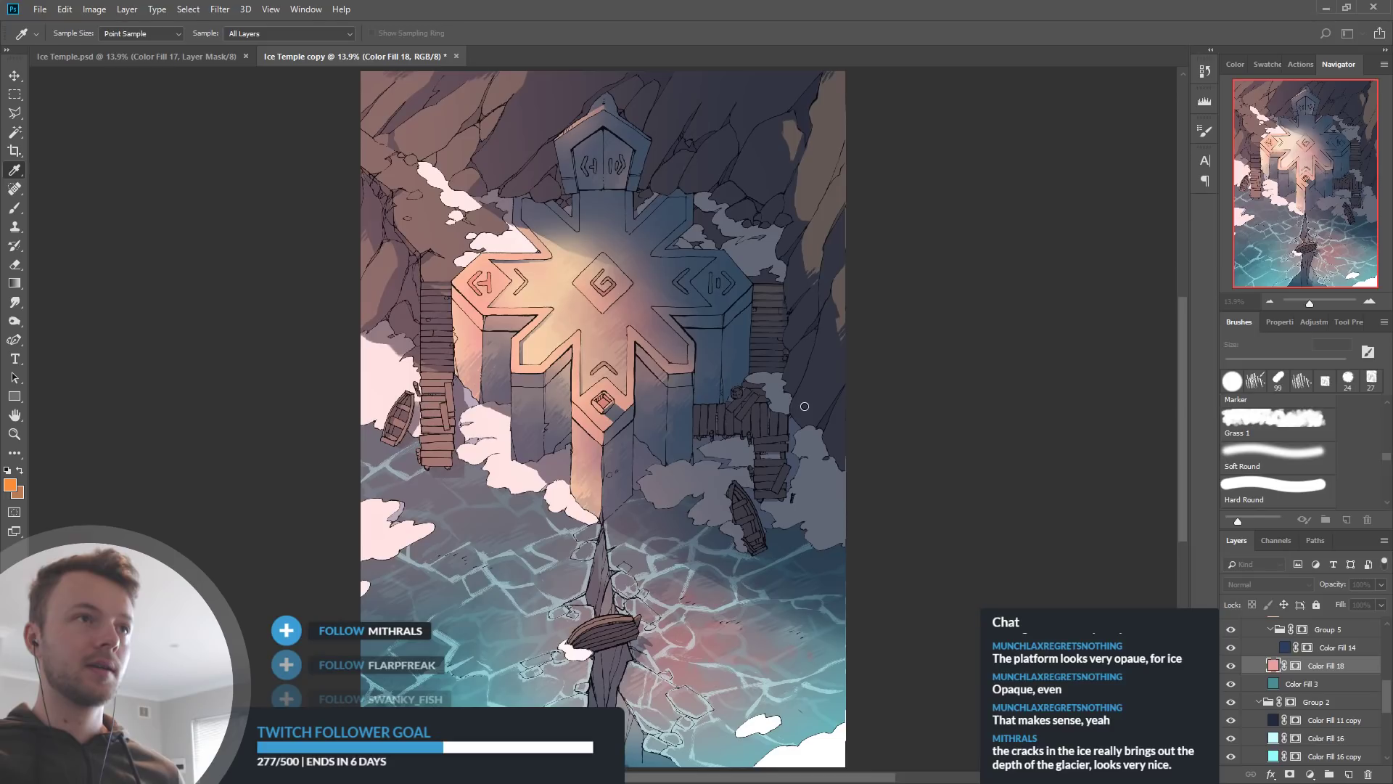
pyautogui.hotkey('ctrl', 'z')
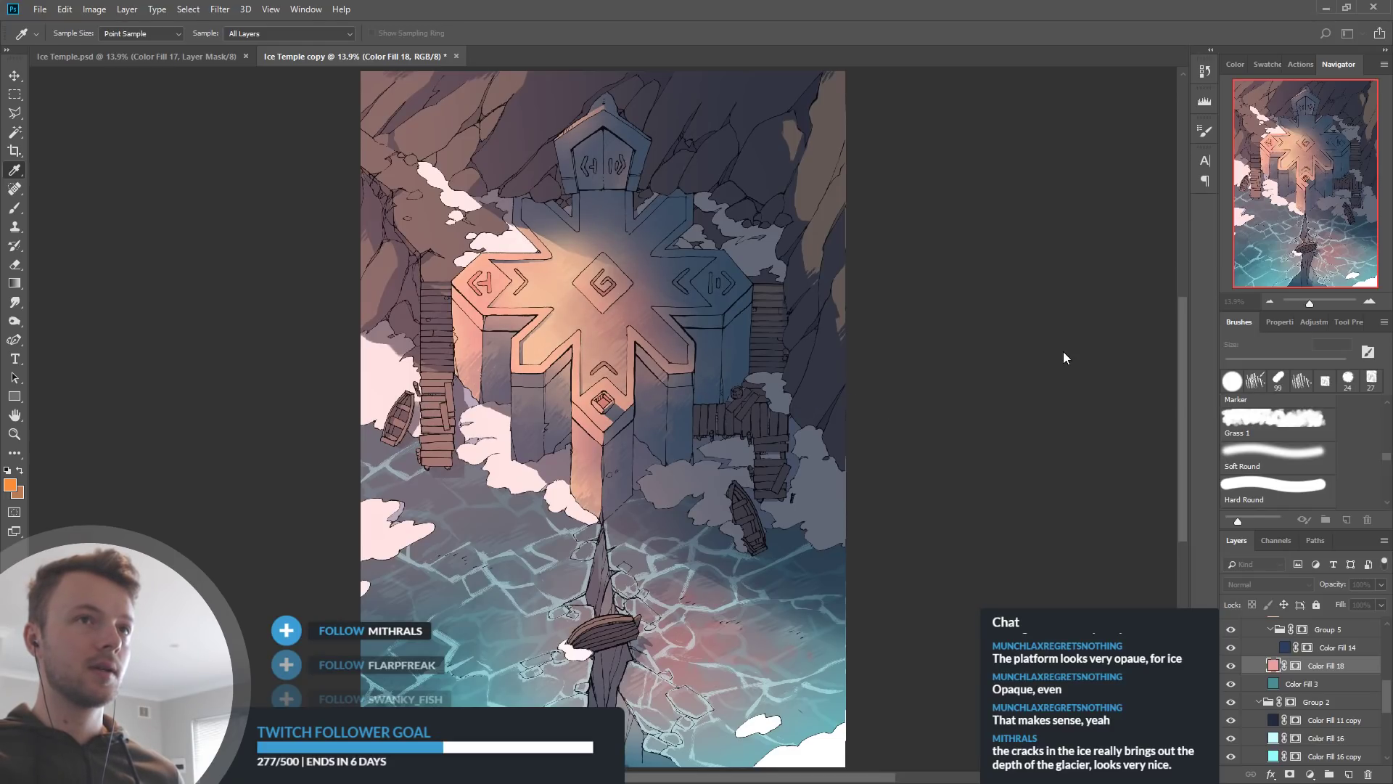
pyautogui.press('g')
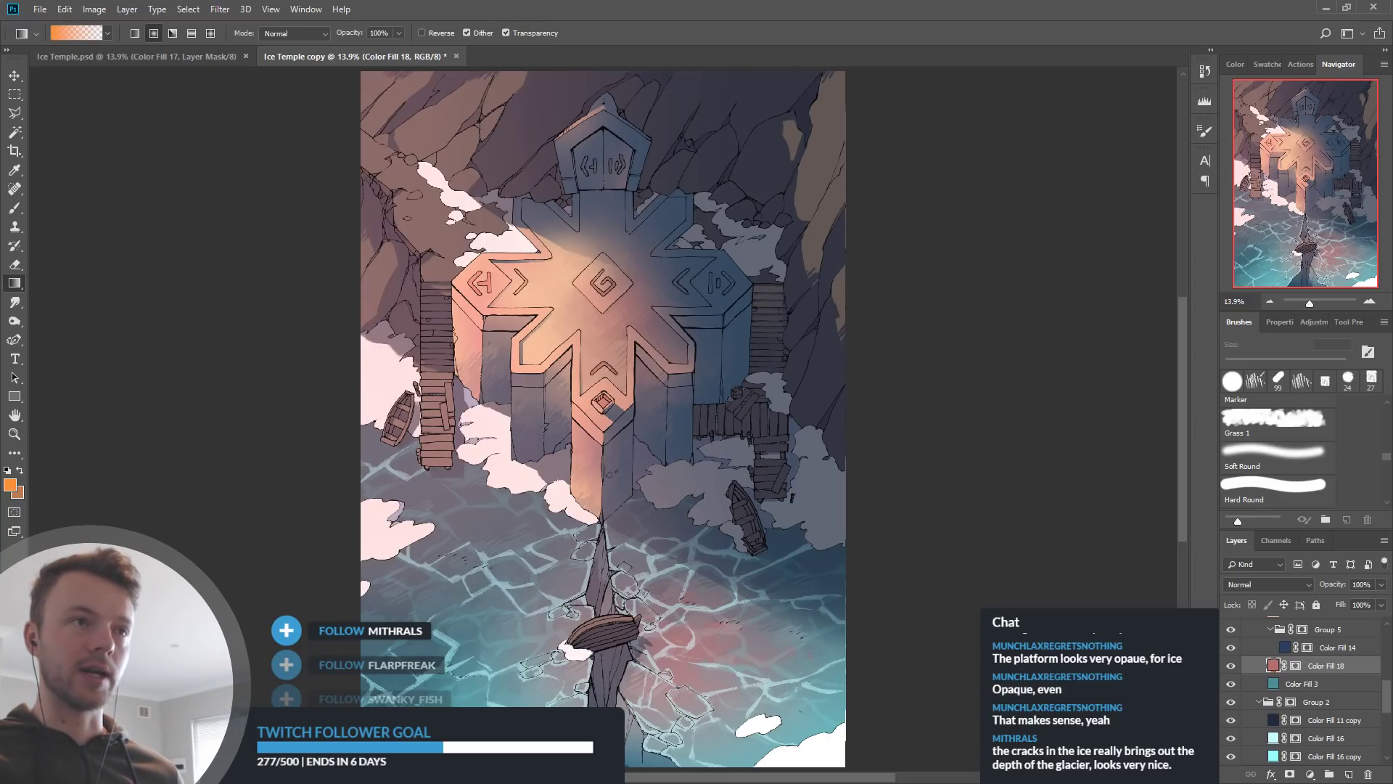
# Check the platform with and without the Color Fill 11 copy 2 and Color Fill 7 layers
pyautogui.scroll(3, 1332, 671)
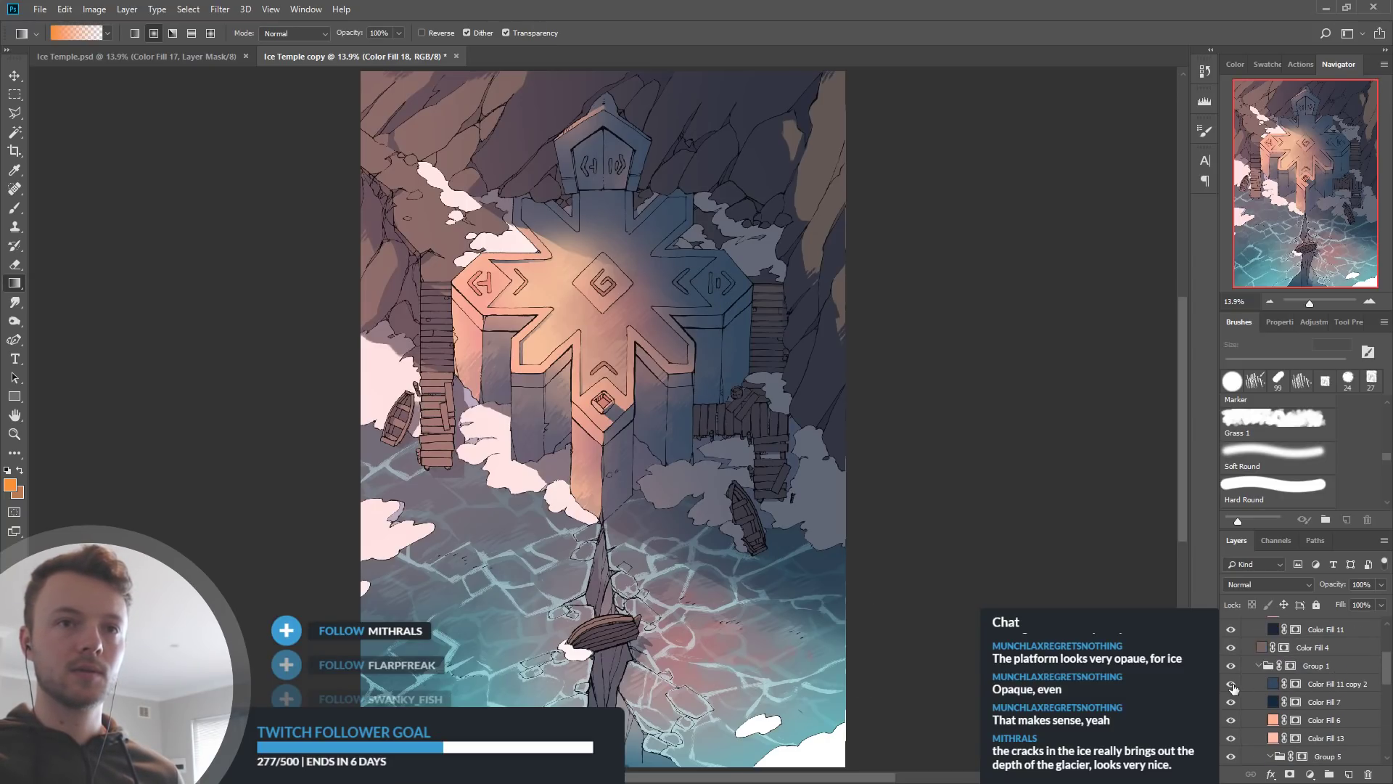
pyautogui.click(1232, 685)
pyautogui.click(1232, 686)
pyautogui.click(1233, 686)
pyautogui.click(1232, 686)
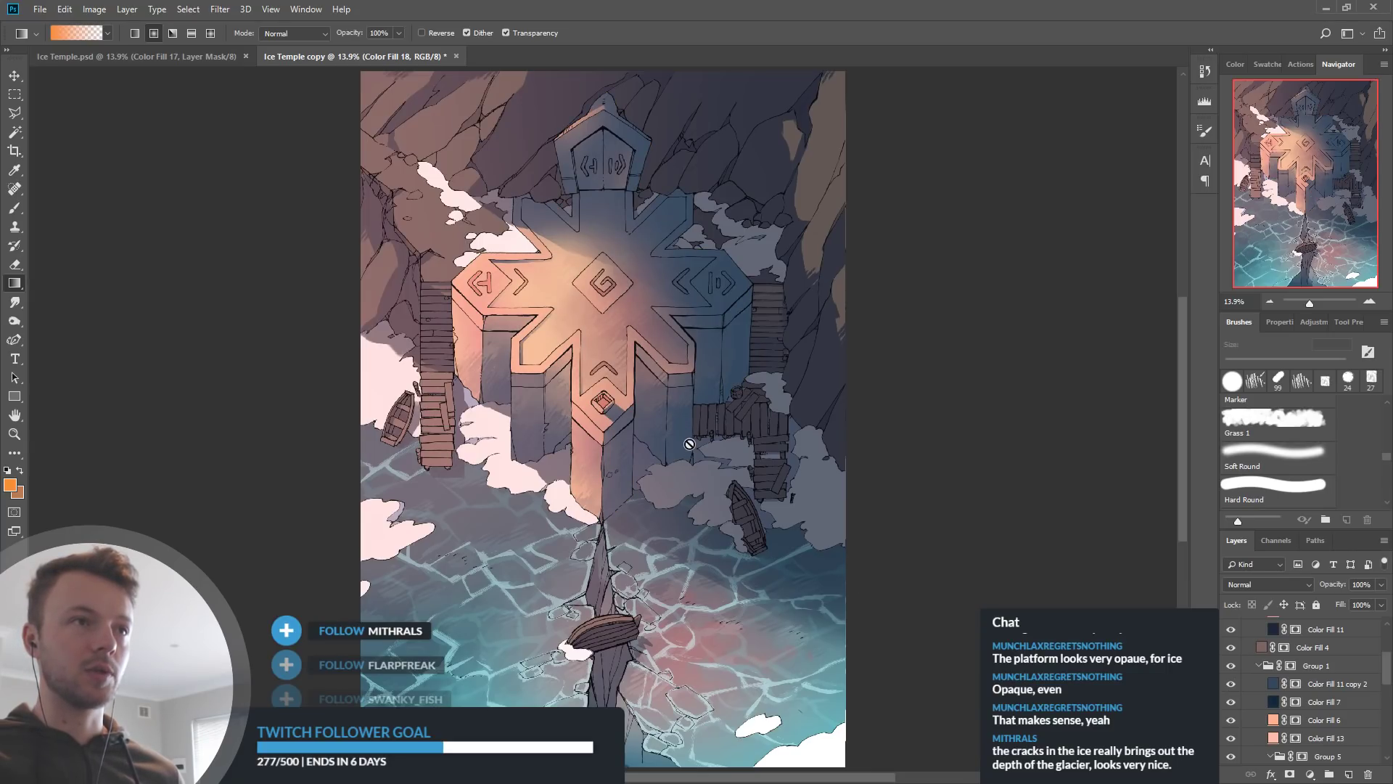
pyautogui.click(1231, 684)
pyautogui.click(1230, 685)
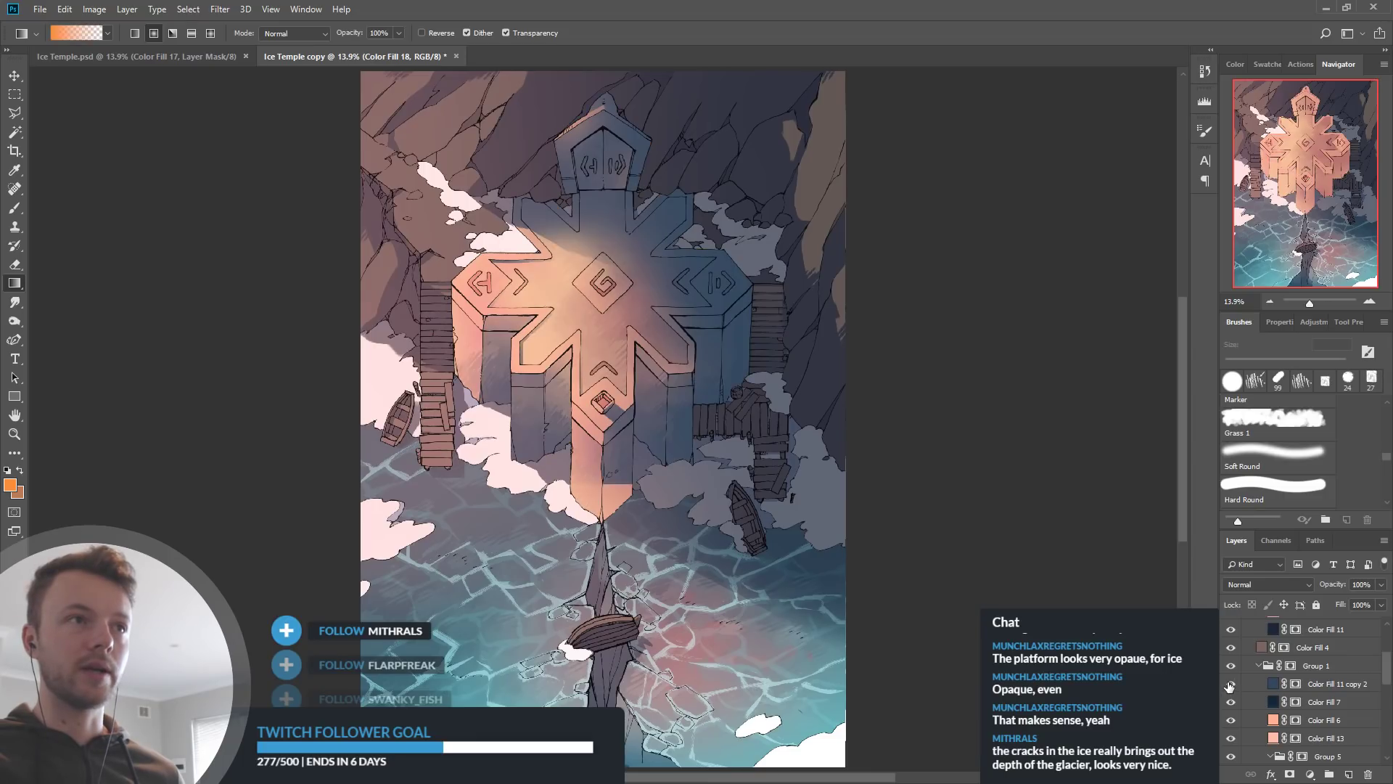
pyautogui.click(1237, 696)
pyautogui.click(1236, 695)
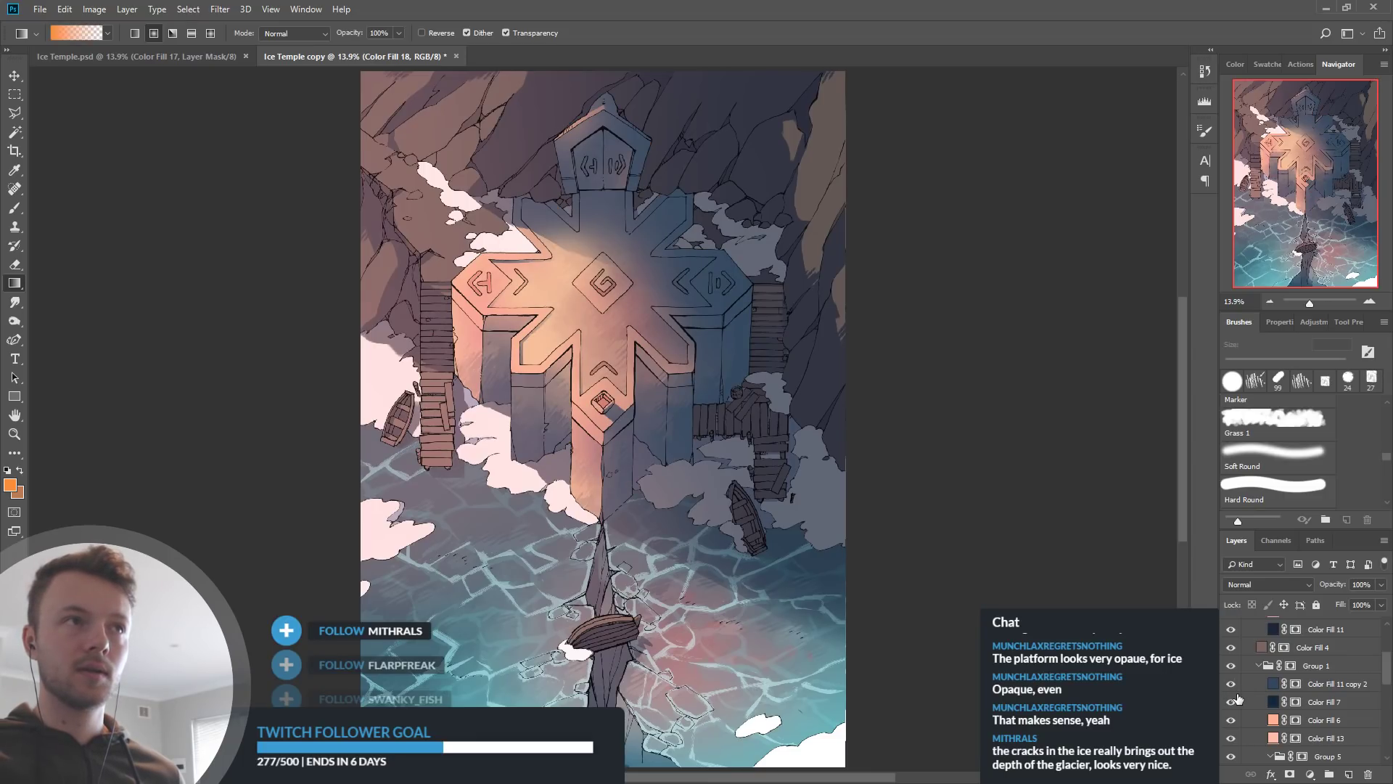
# Set the Color Fill 7 layer of the carved symbols to Normal blending at 32% opacity
pyautogui.click(1275, 702)
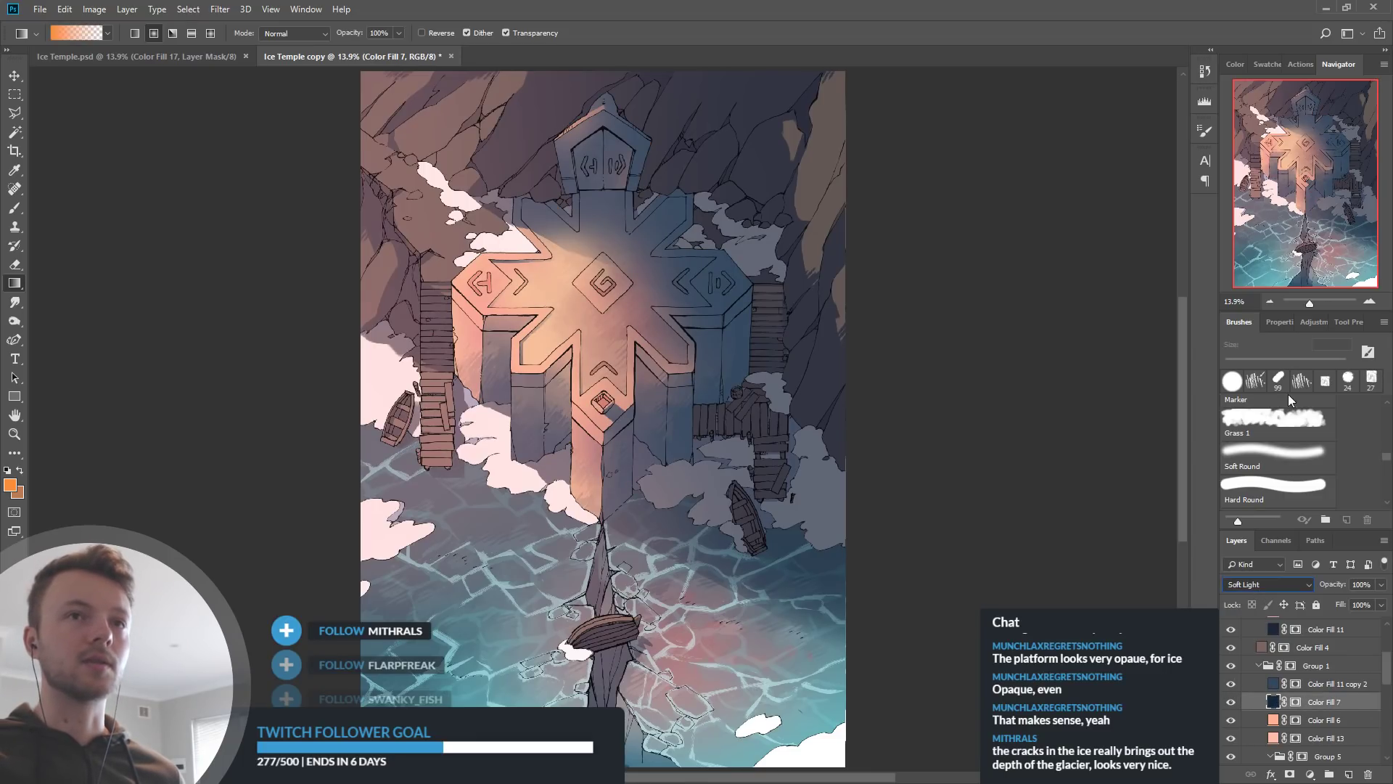
pyautogui.hotkey('shift', 'alt', 'n')
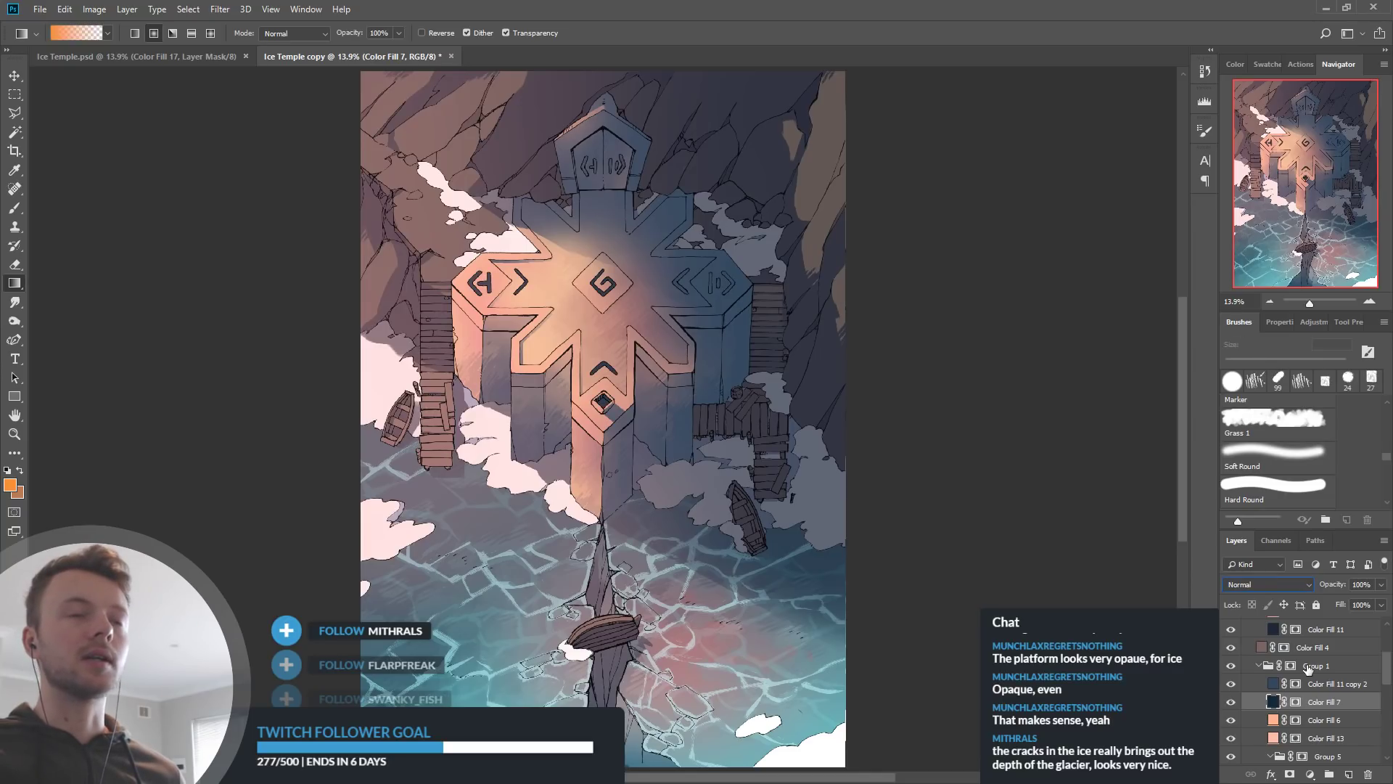
pyautogui.moveTo(1338, 584); pyautogui.dragTo(1290, 589)
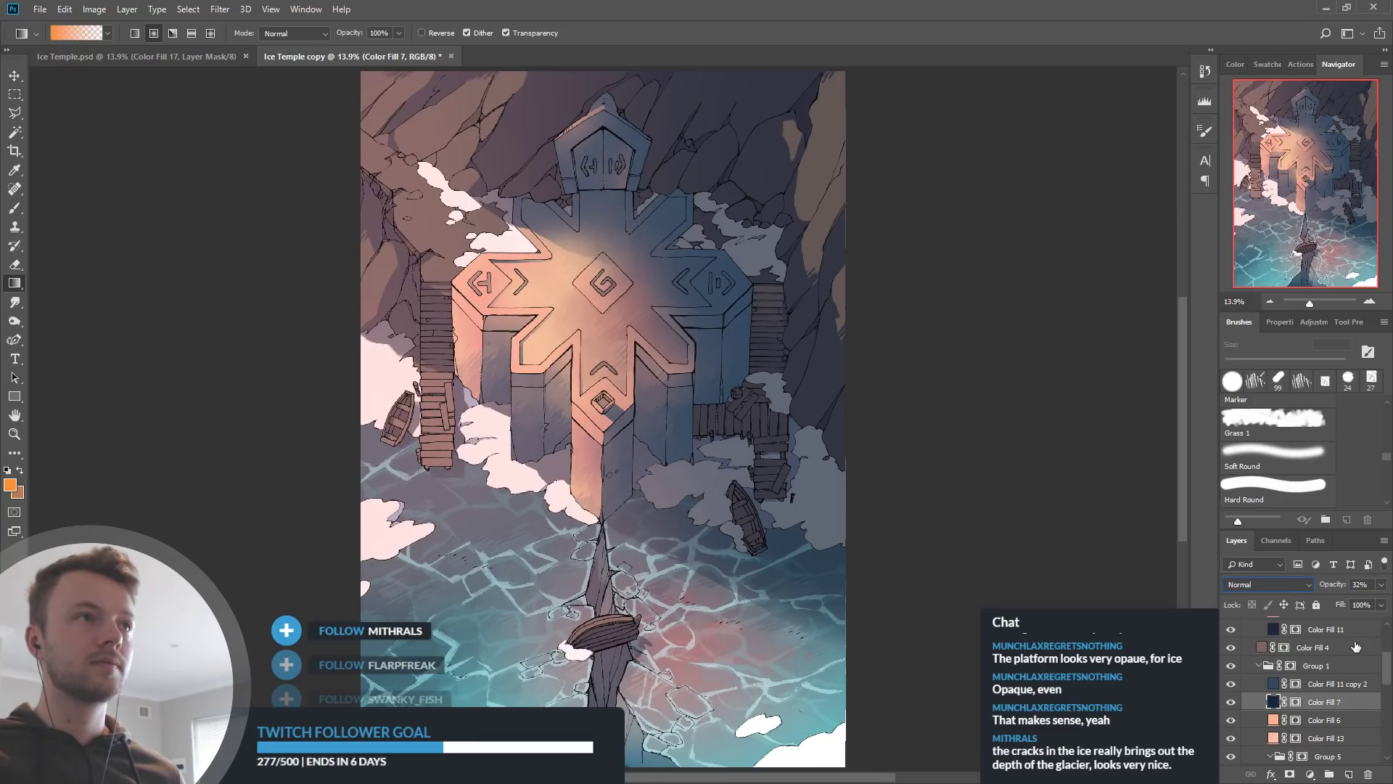
pyautogui.click(1231, 684)
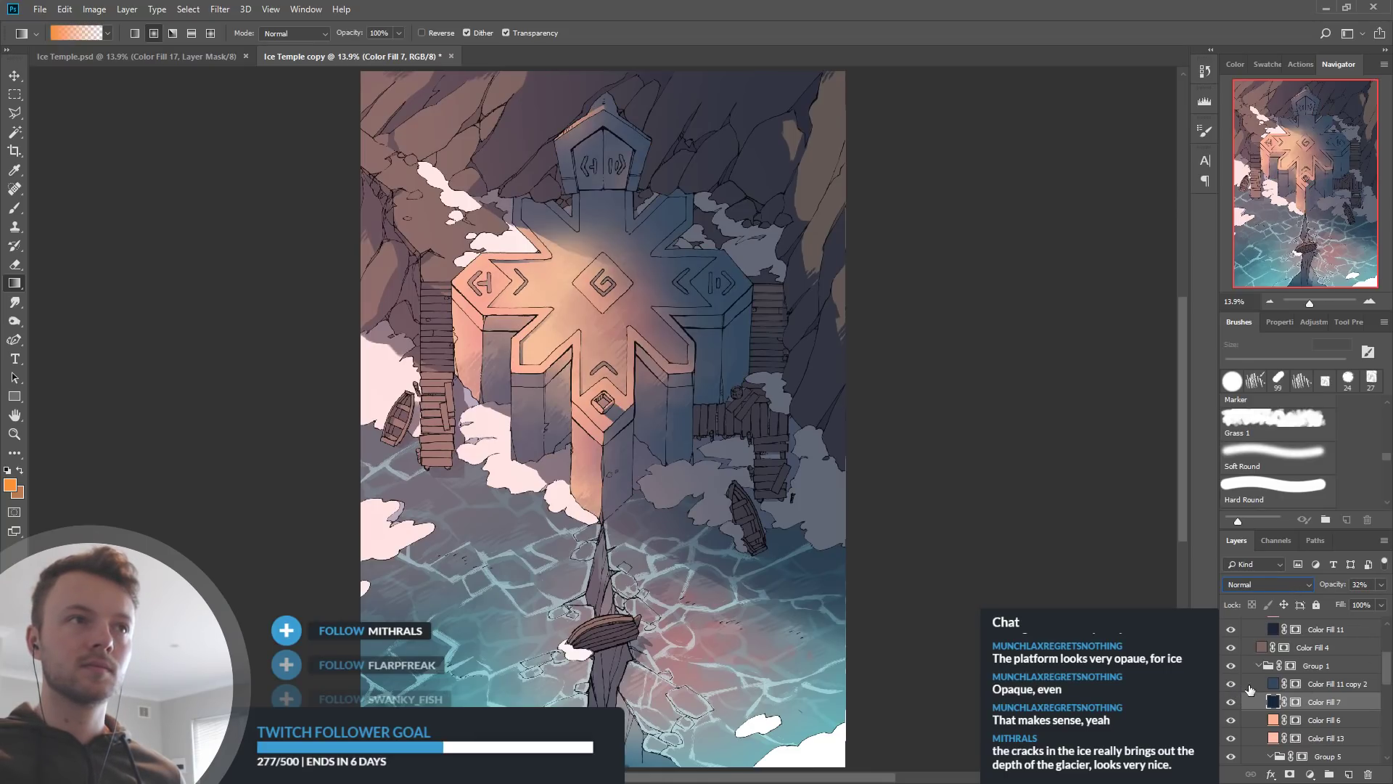
pyautogui.click(1275, 684)
pyautogui.press('i')
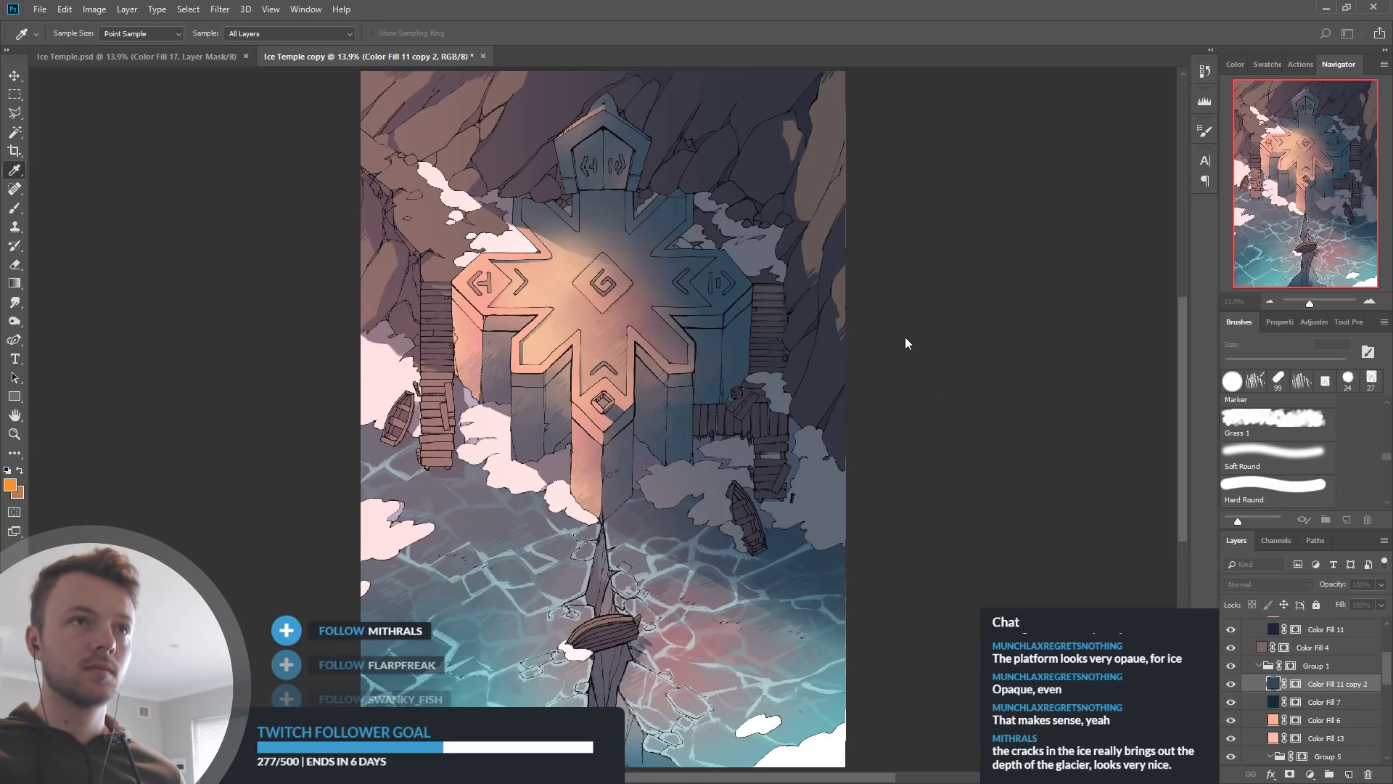
pyautogui.click(1035, 399)
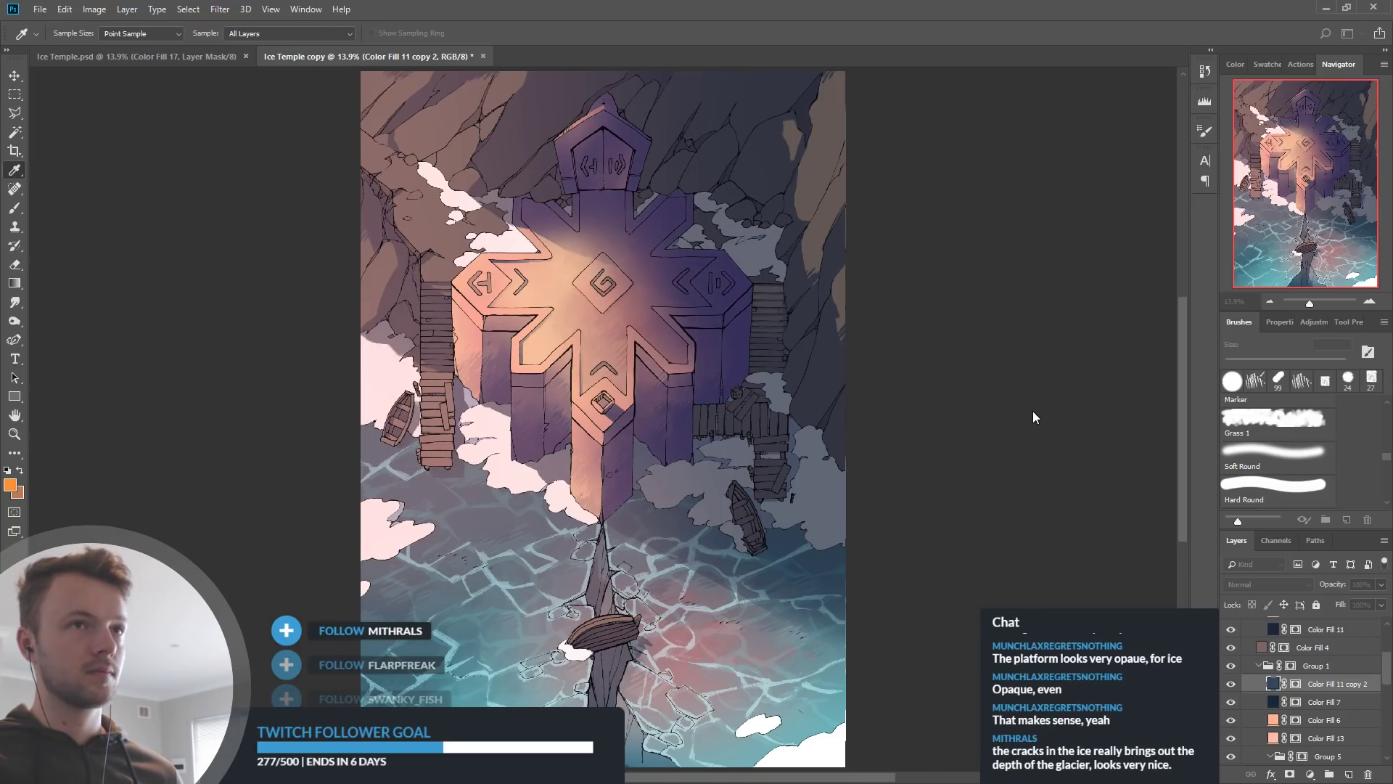
pyautogui.click(874, 468)
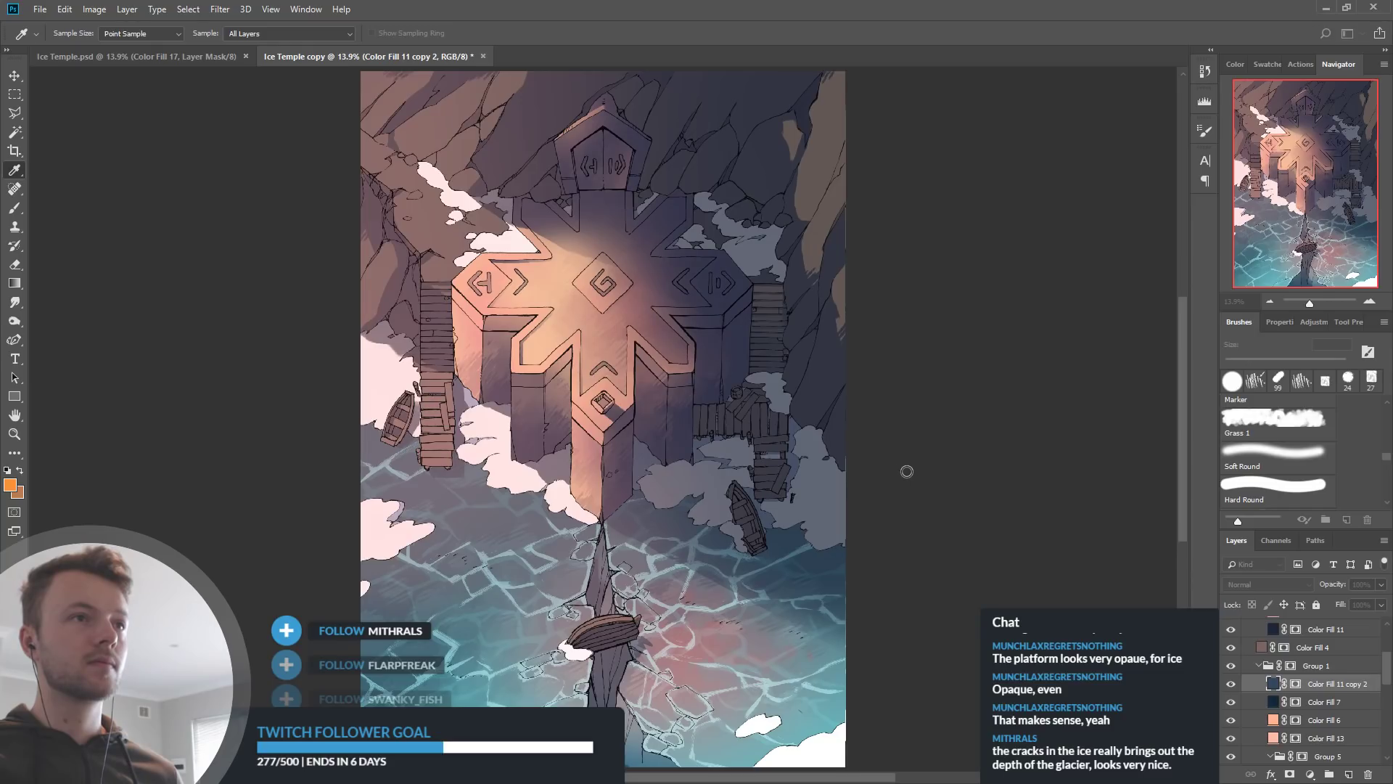
pyautogui.click(1113, 383)
# Compare the water with and without the Color Fill 12 copy layer
pyautogui.scroll(-5, 1279, 704)
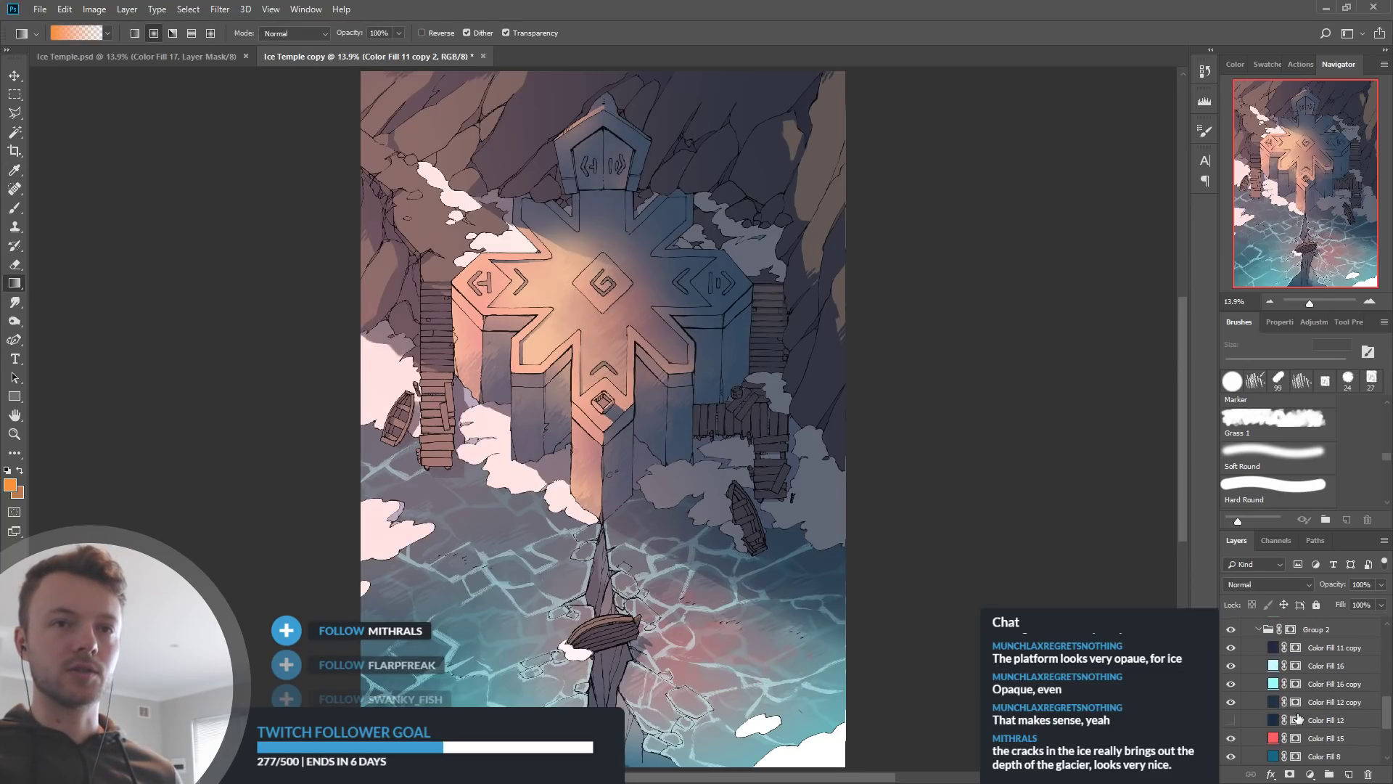
pyautogui.scroll(3, 1270, 719)
pyautogui.click(1231, 685)
pyautogui.click(1232, 684)
pyautogui.click(1231, 685)
pyautogui.click(1232, 684)
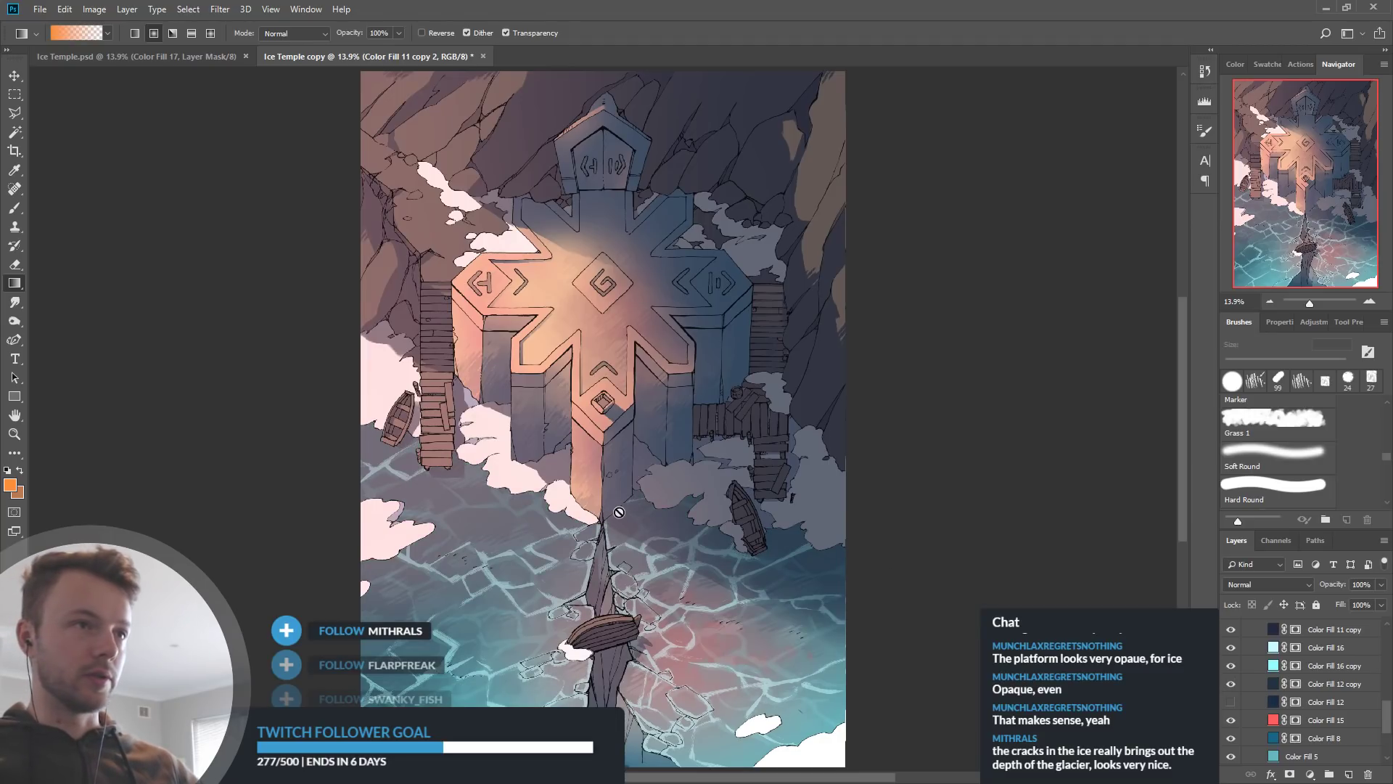
# Sample the shadowed water colour beside the platform and recolour the Color Fill 11 copy 2 layer to a muted slate blue
pyautogui.keyDown('alt'); pyautogui.click(684, 523); pyautogui.keyUp('alt')
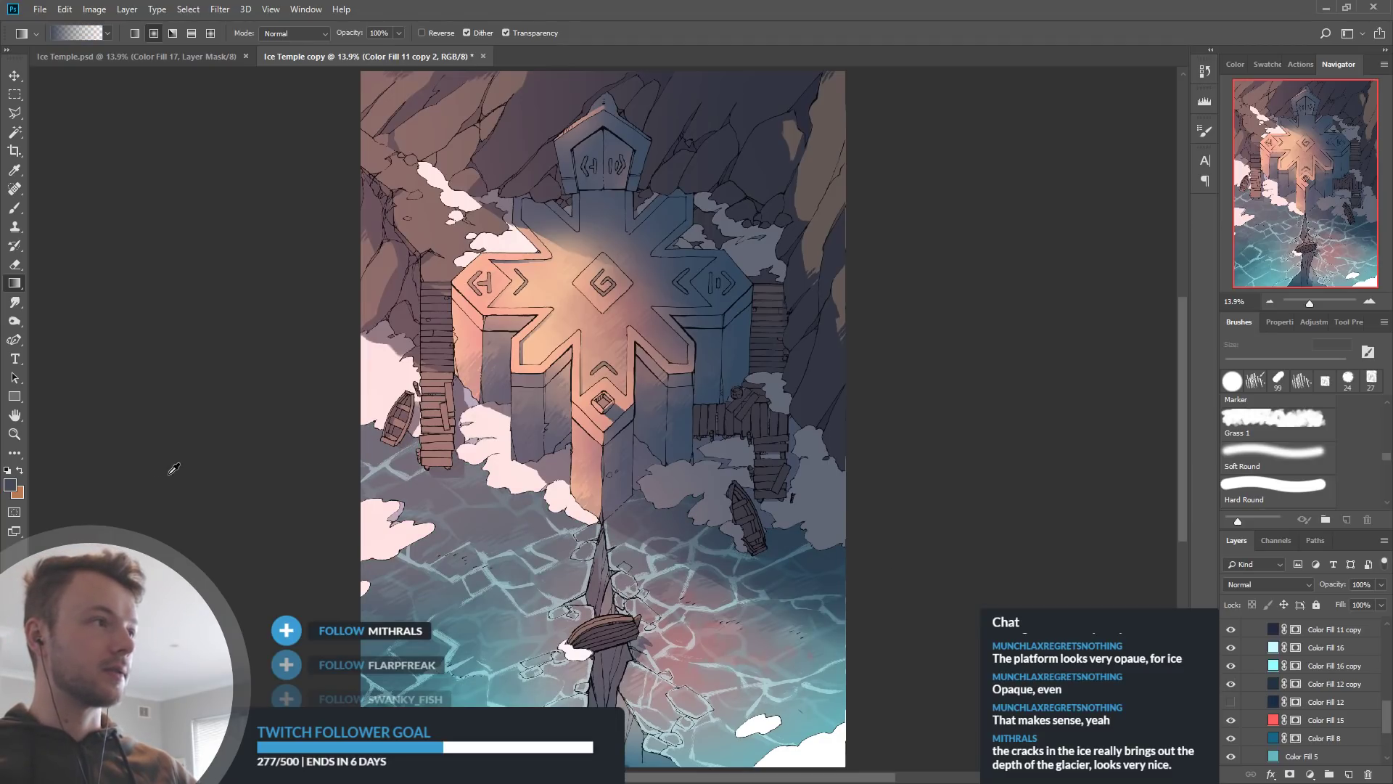
pyautogui.click(11, 485)
pyautogui.press('Return')
pyautogui.scroll(5, 1290, 697)
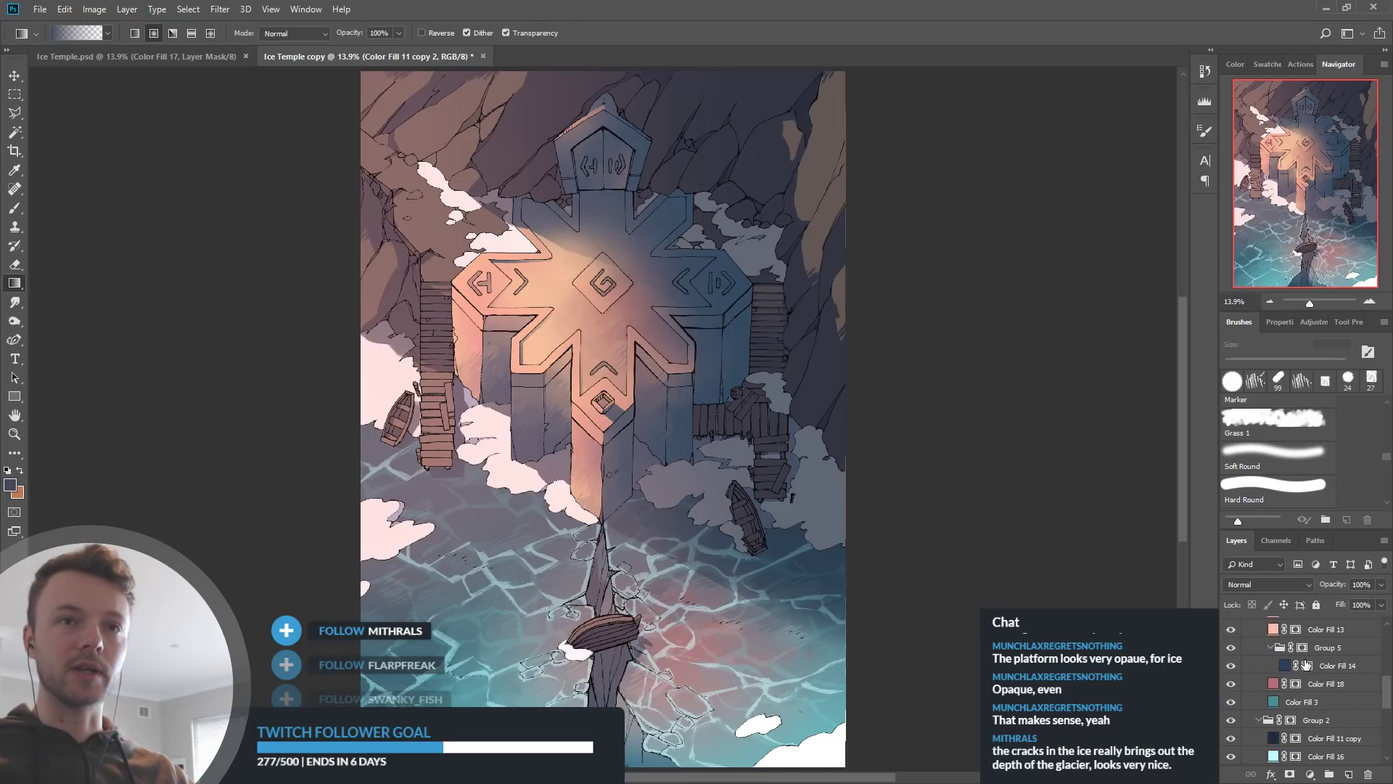
pyautogui.click(1231, 629)
pyautogui.click(1232, 629)
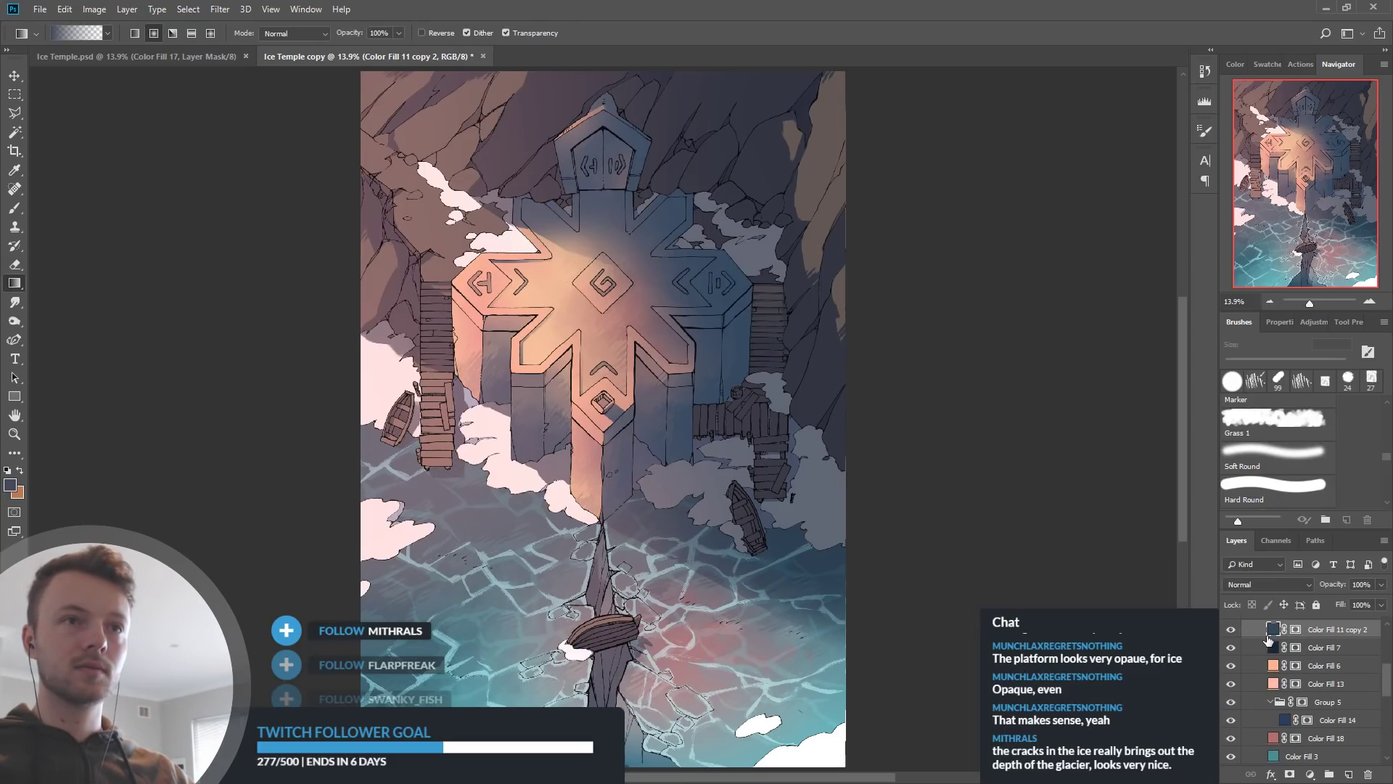
pyautogui.doubleClick(1272, 630)
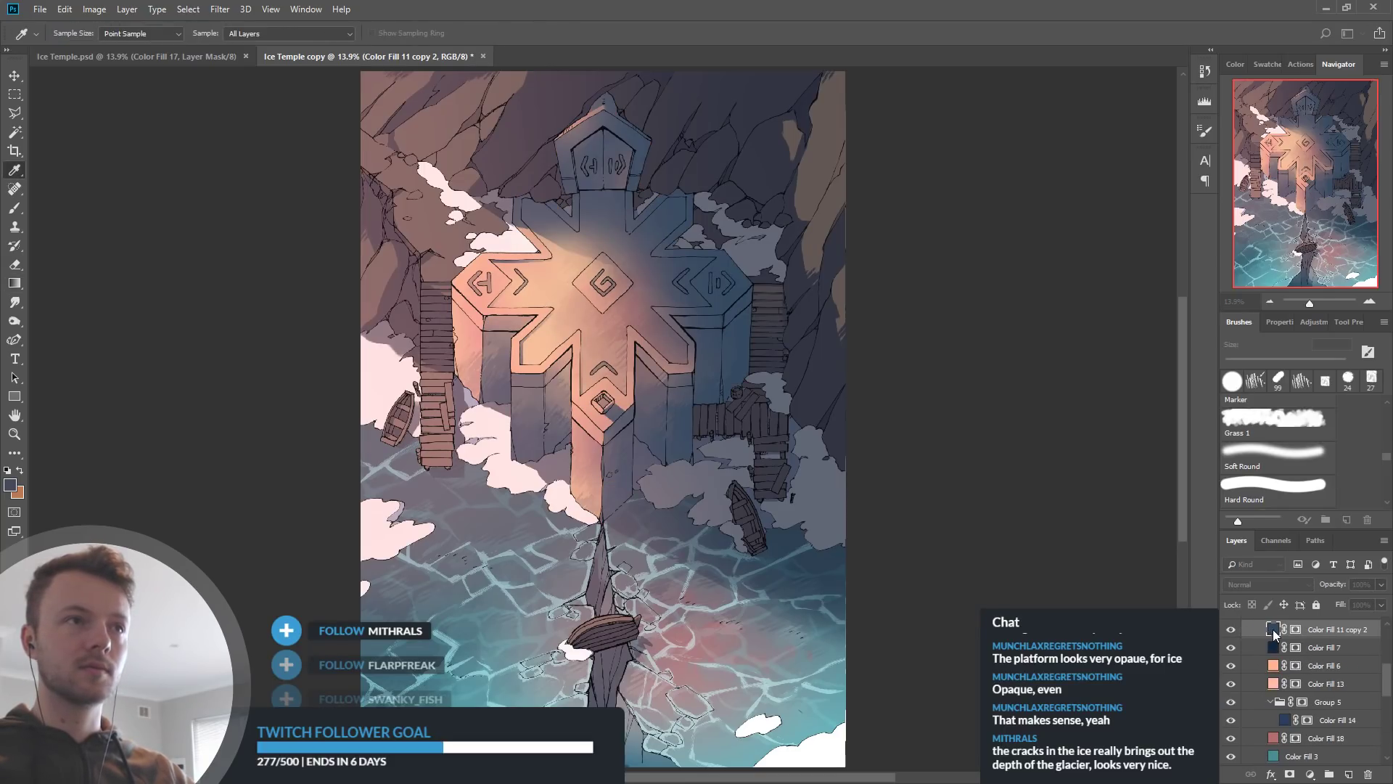
pyautogui.click(898, 467)
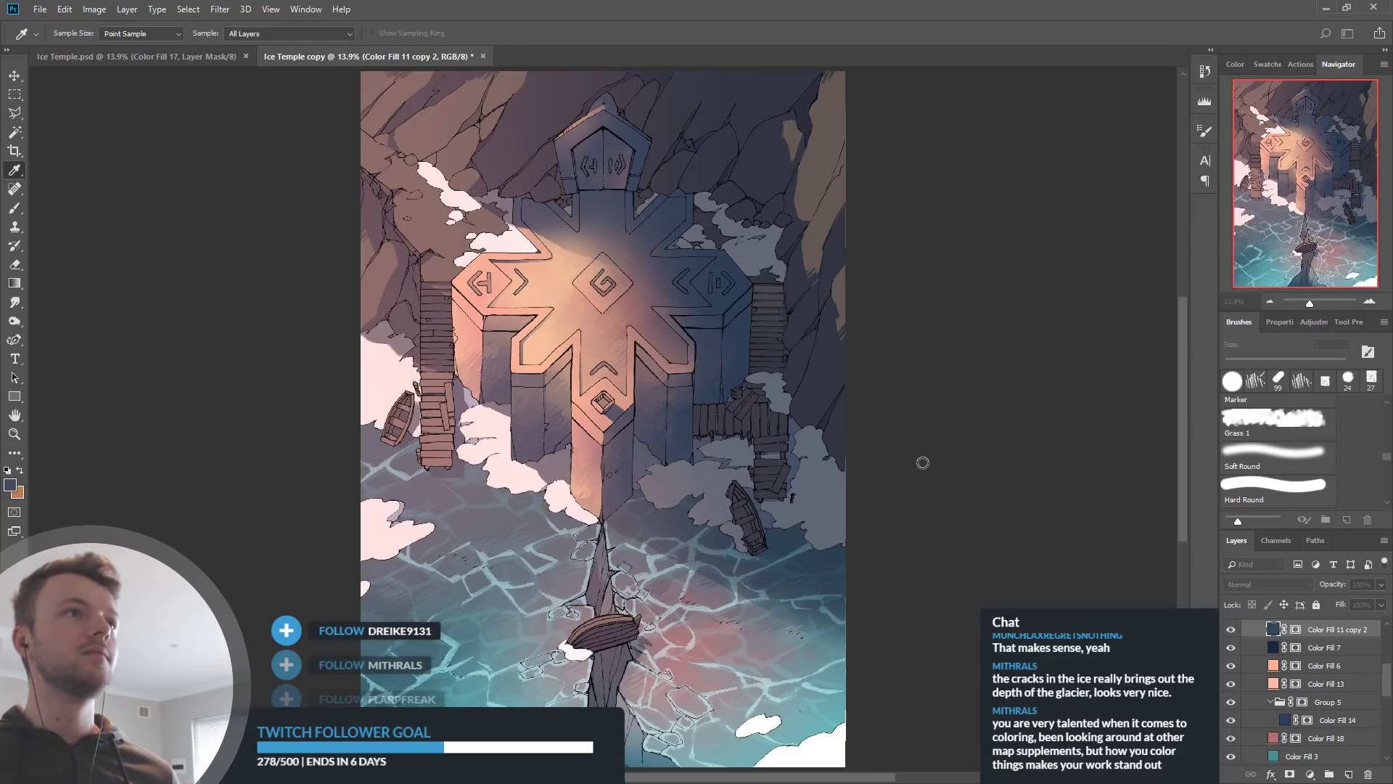
pyautogui.press('g')
# Compare the platform with and without the Color Fill 11 copy 2 layer
pyautogui.scroll(1, 598, 401)
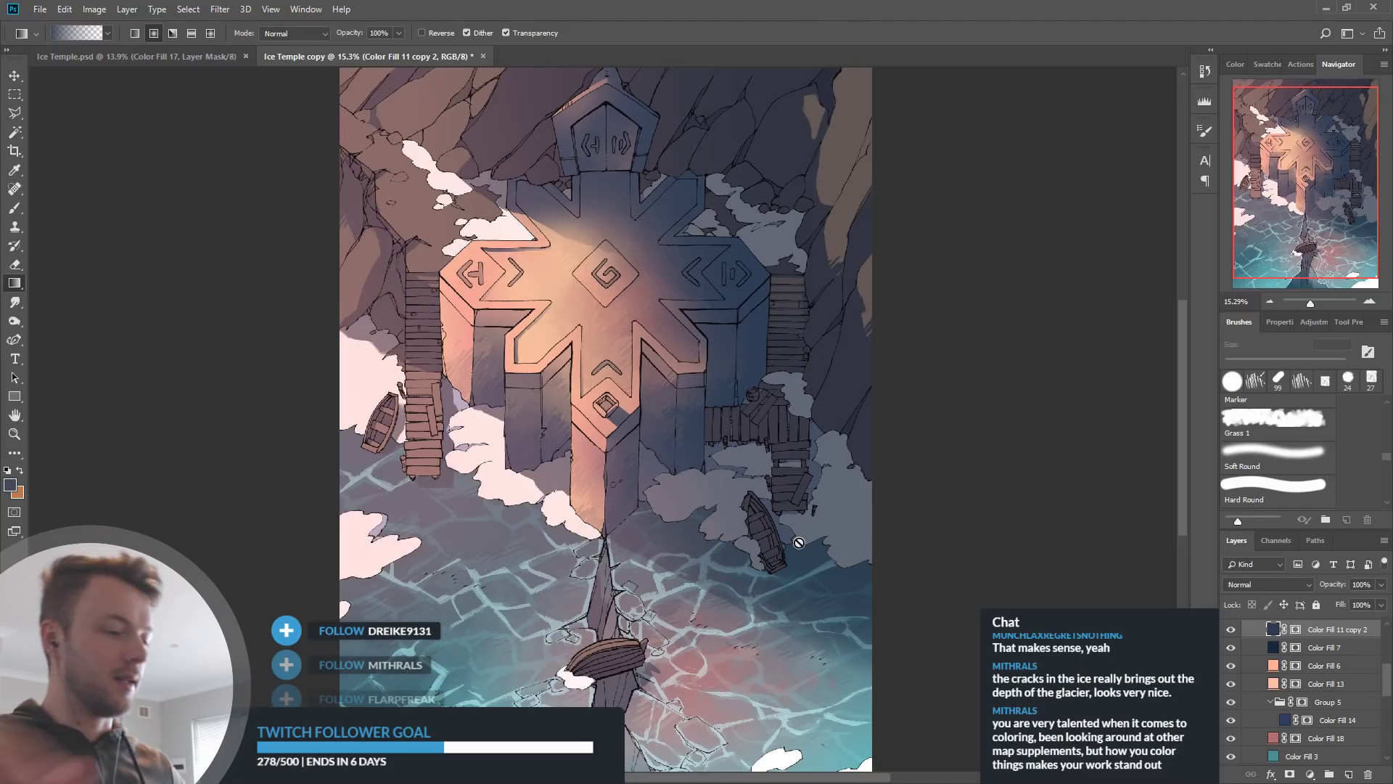
pyautogui.scroll(-1, 799, 543)
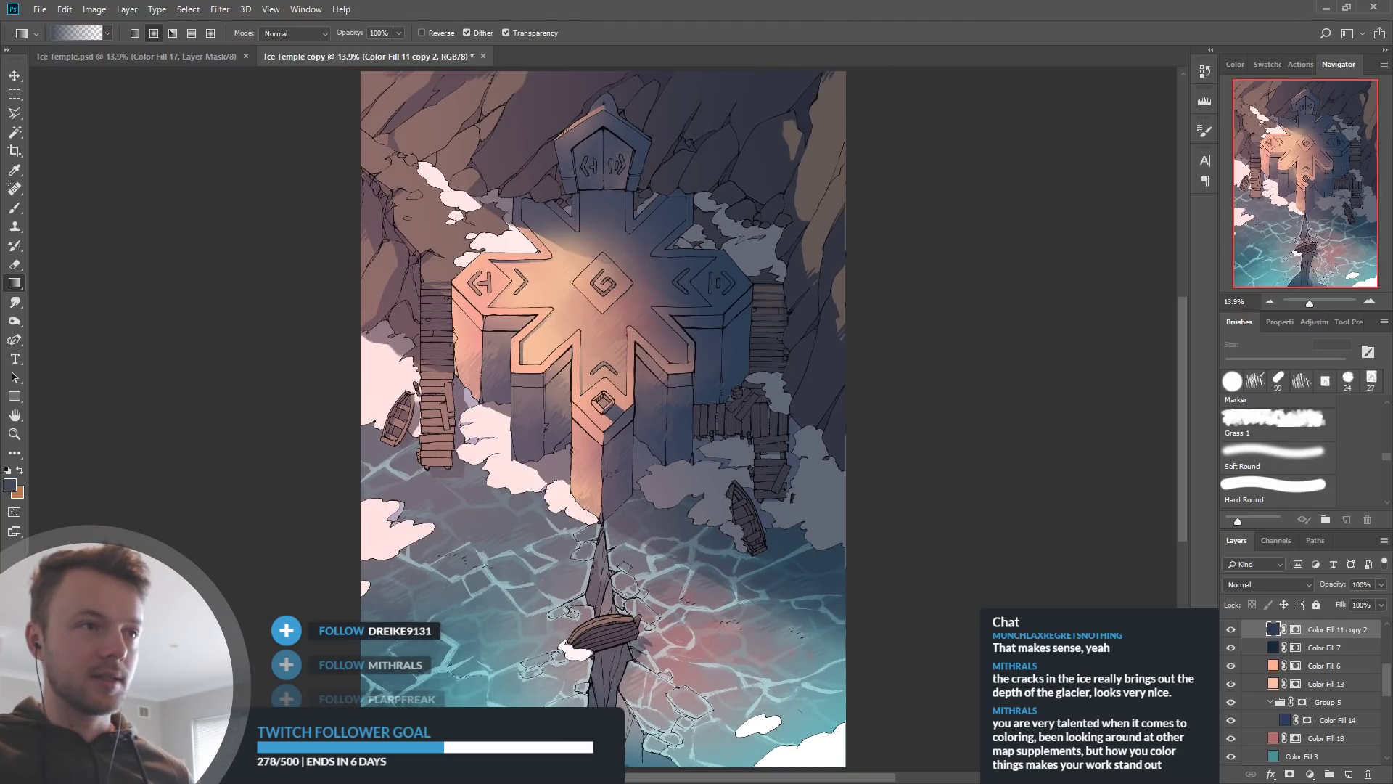
pyautogui.click(1230, 630)
pyautogui.click(1230, 629)
pyautogui.click(1230, 629)
pyautogui.click(1230, 630)
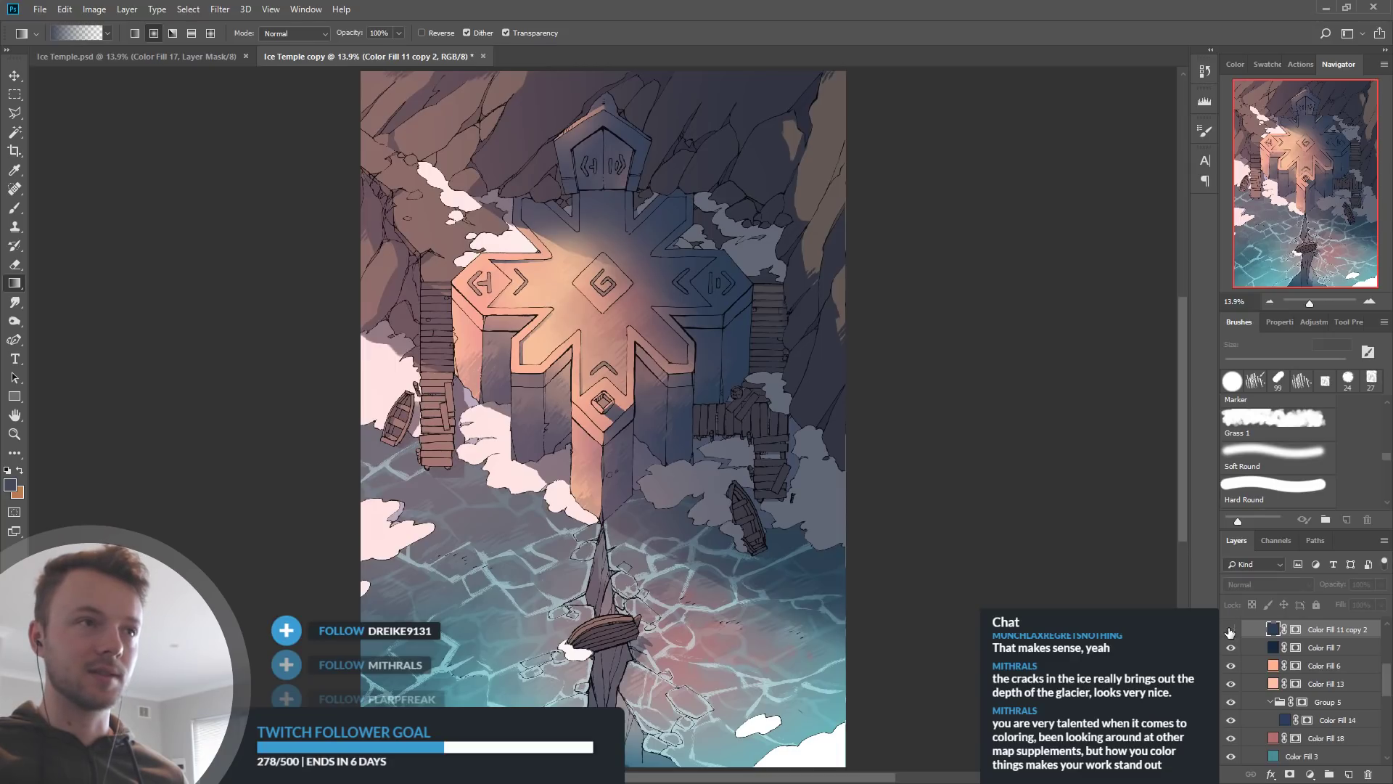
pyautogui.click(1230, 629)
pyautogui.click(1230, 629)
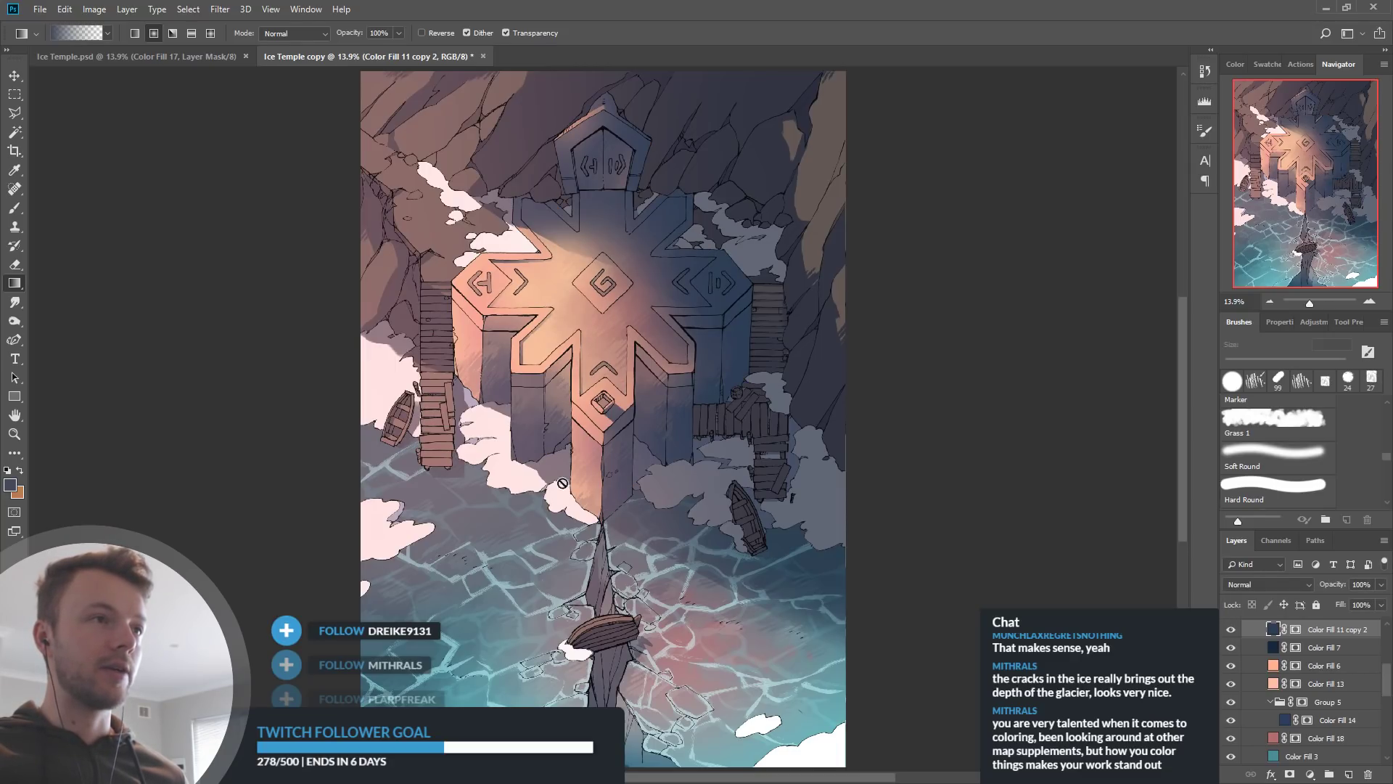
# Check the map with and without the Color Fill 9 layer, and recheck the Color Fill 11 copy 2 shading
pyautogui.scroll(-5, 1299, 668)
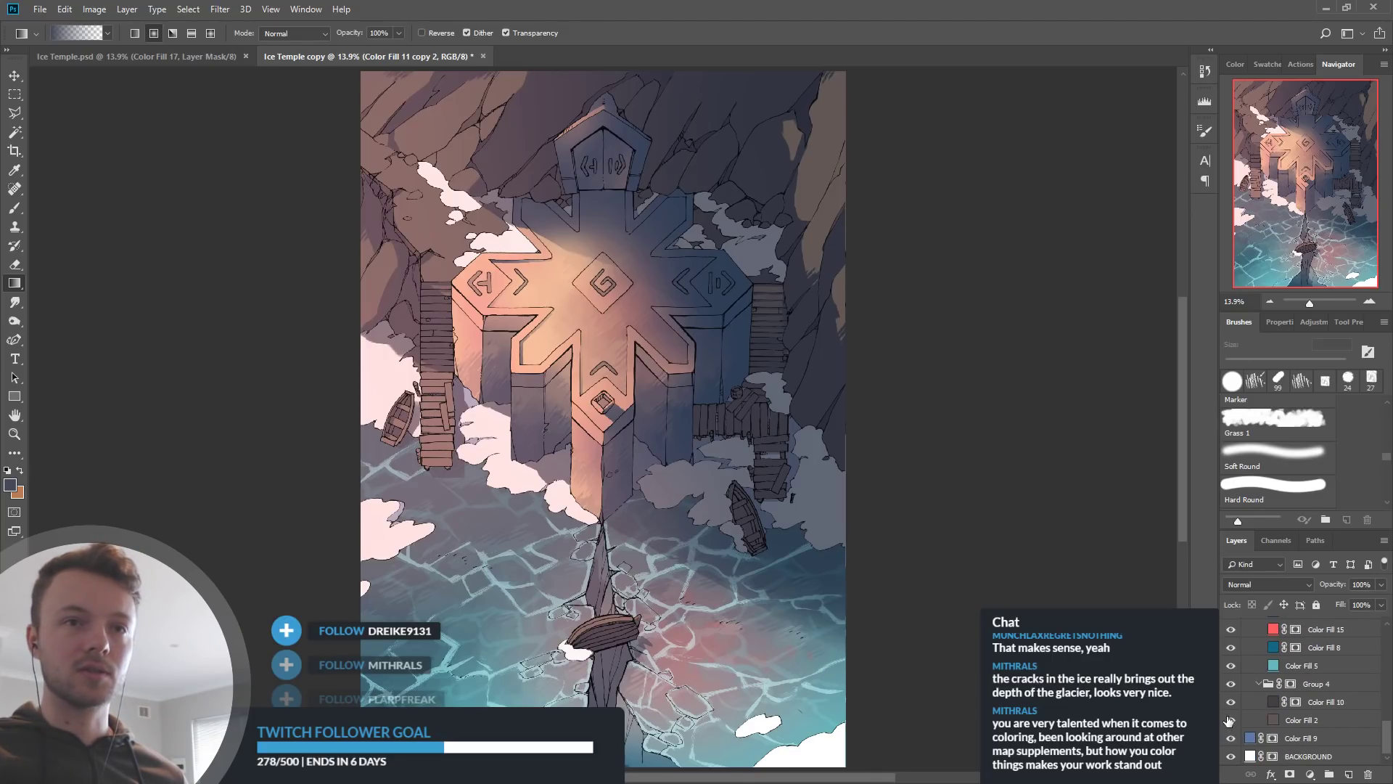
pyautogui.click(1230, 738)
pyautogui.click(1230, 738)
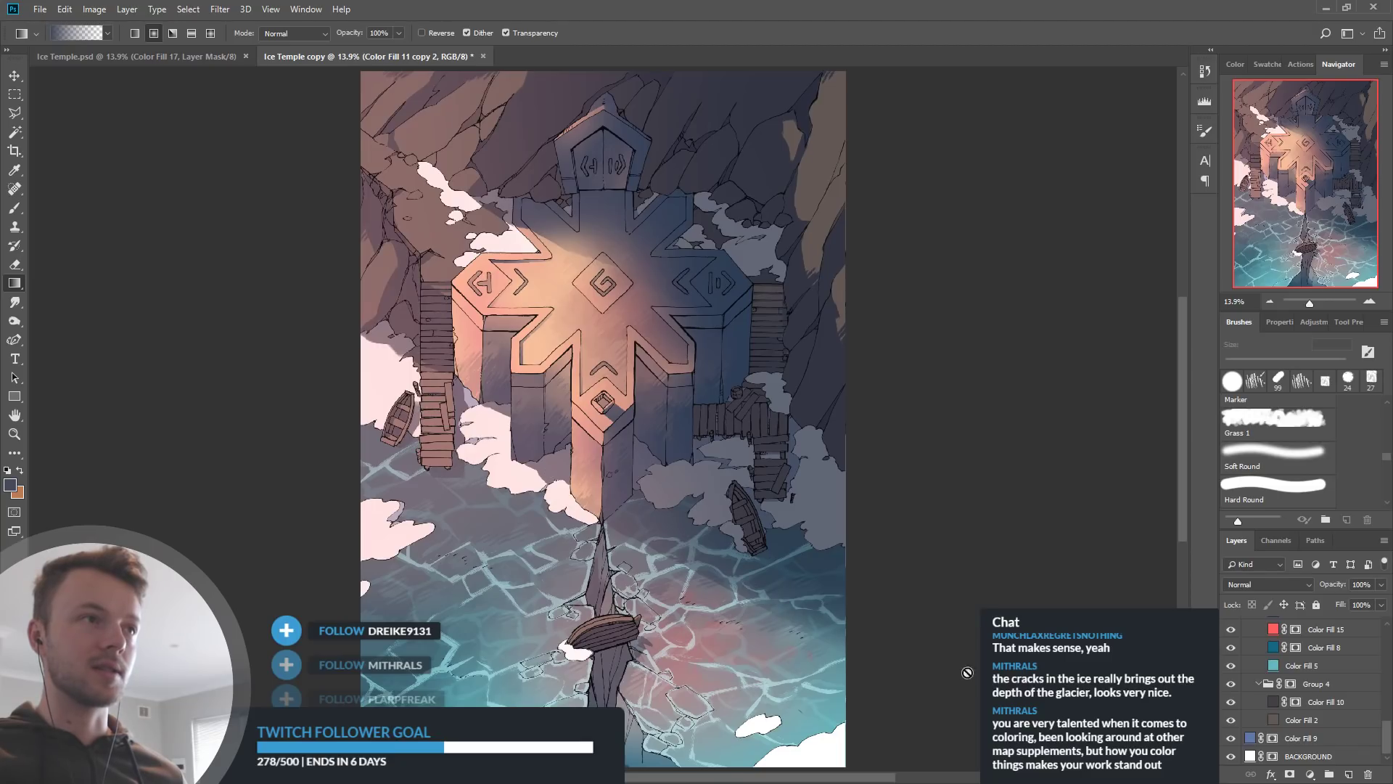
pyautogui.scroll(4, 1226, 688)
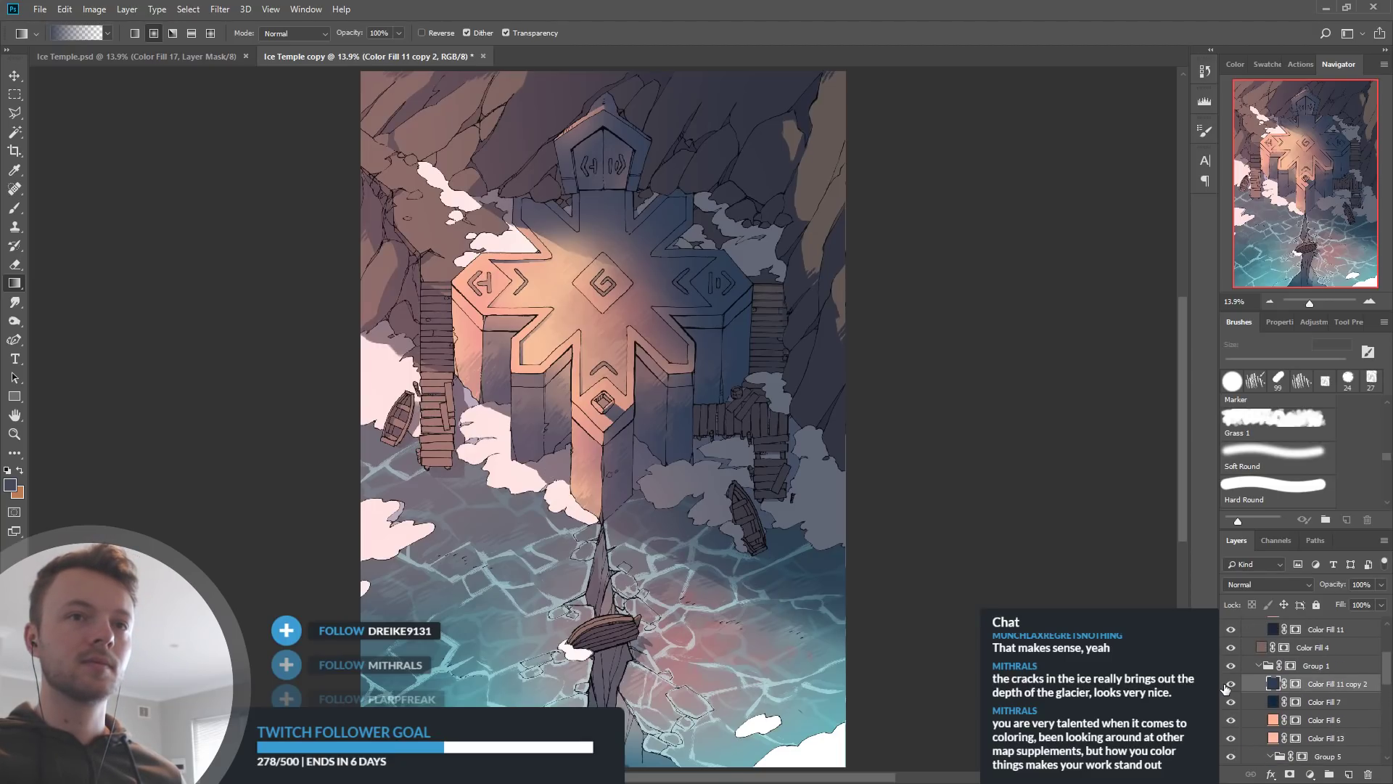
pyautogui.click(1229, 685)
pyautogui.click(1228, 685)
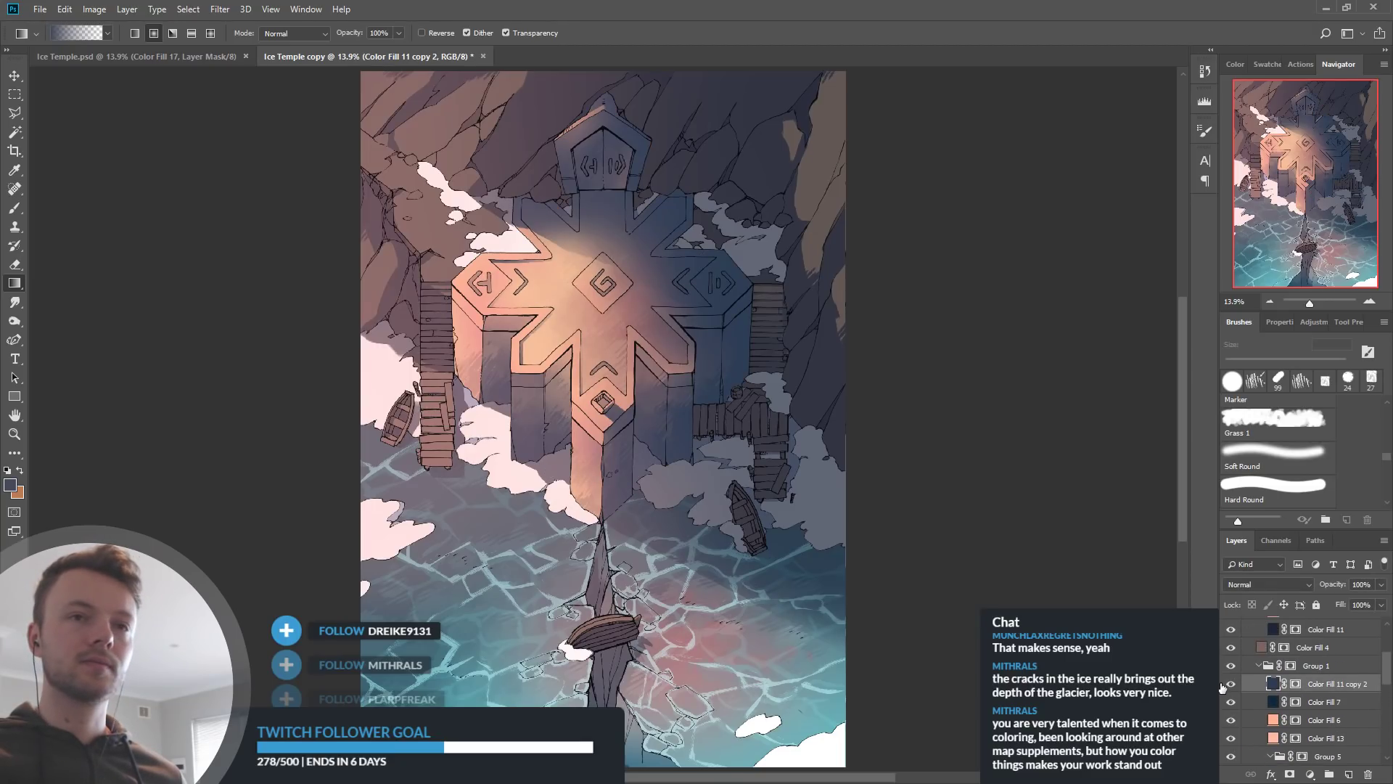
# Try several tones for the Color Fill 18 layer and recolour it to a greyish slate blue for a cooler platform
pyautogui.scroll(-5, 1223, 688)
pyautogui.click(1278, 703)
pyautogui.press('i')
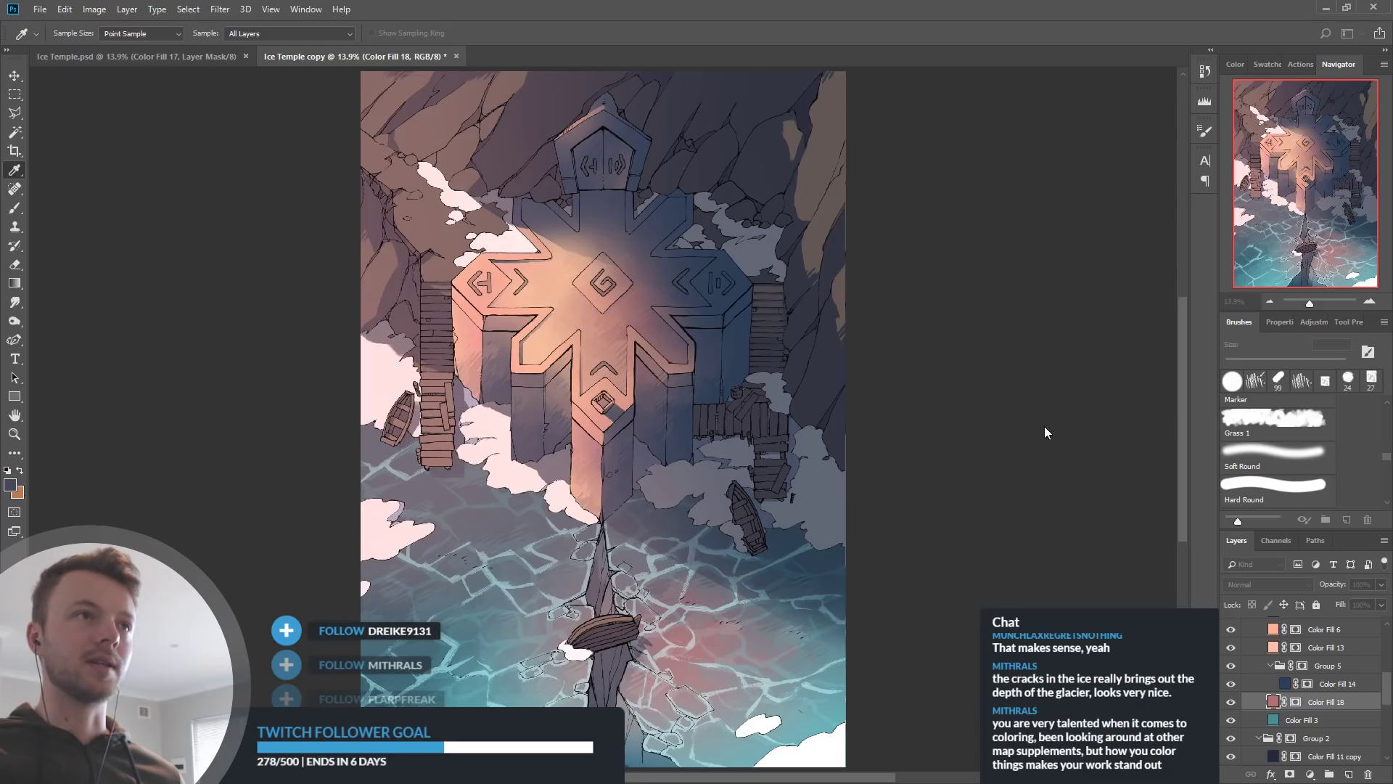
pyautogui.click(916, 412)
pyautogui.click(916, 385)
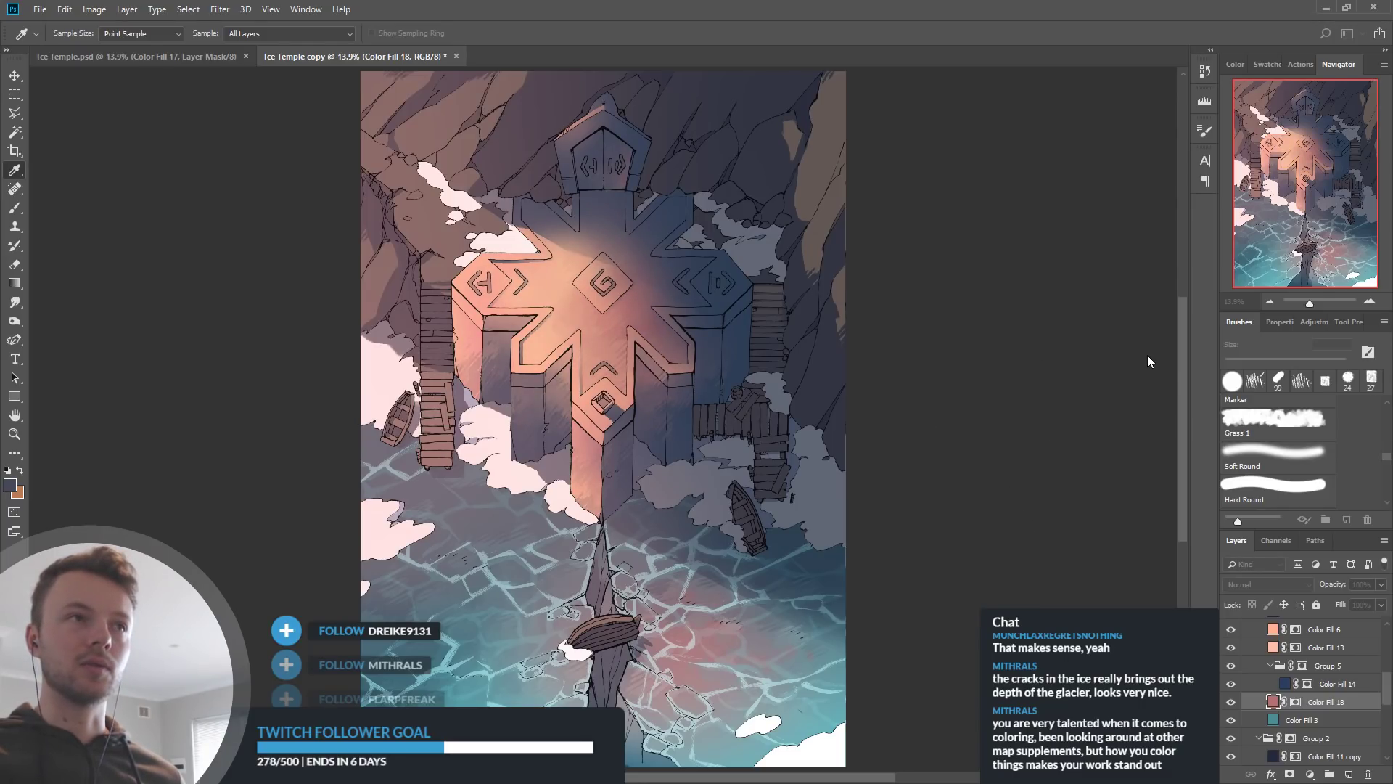
pyautogui.click(917, 376)
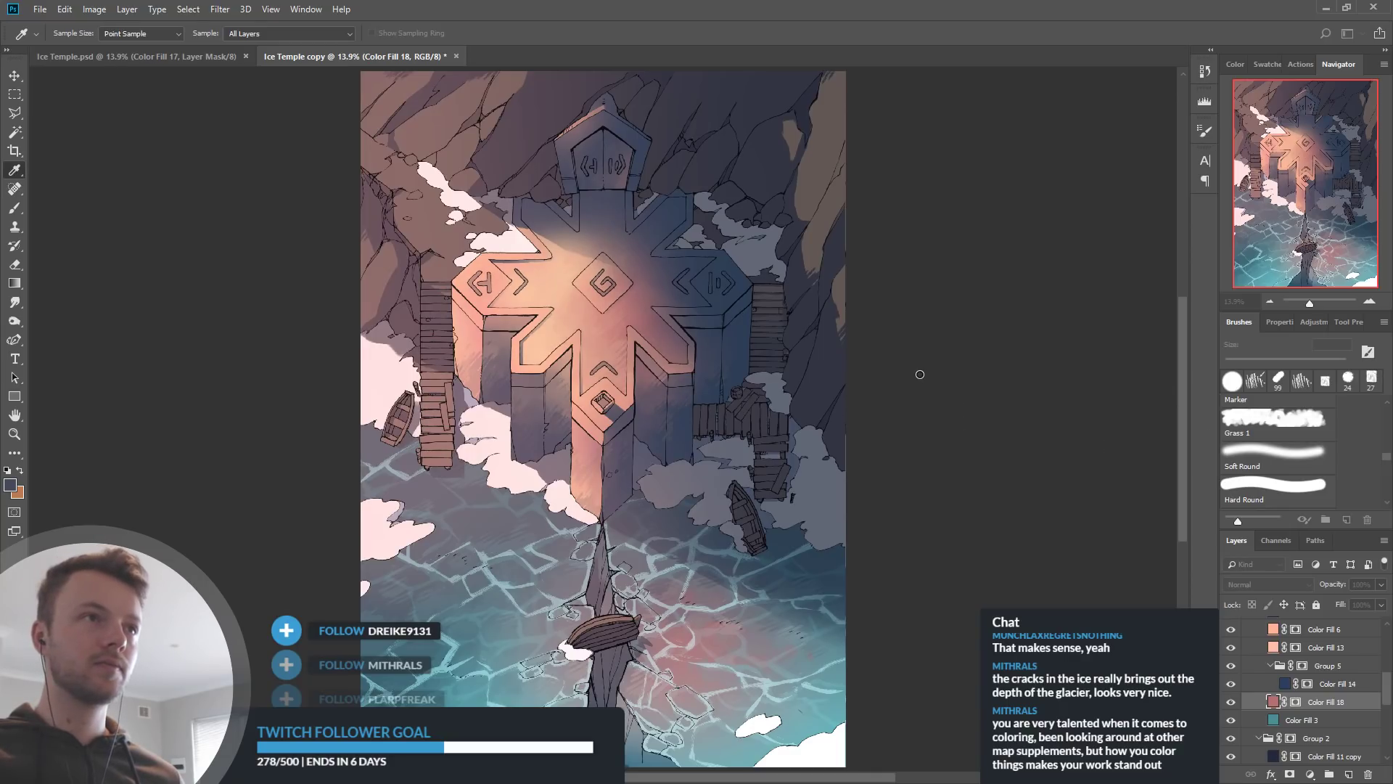
pyautogui.click(927, 378)
pyautogui.click(908, 383)
pyautogui.click(901, 384)
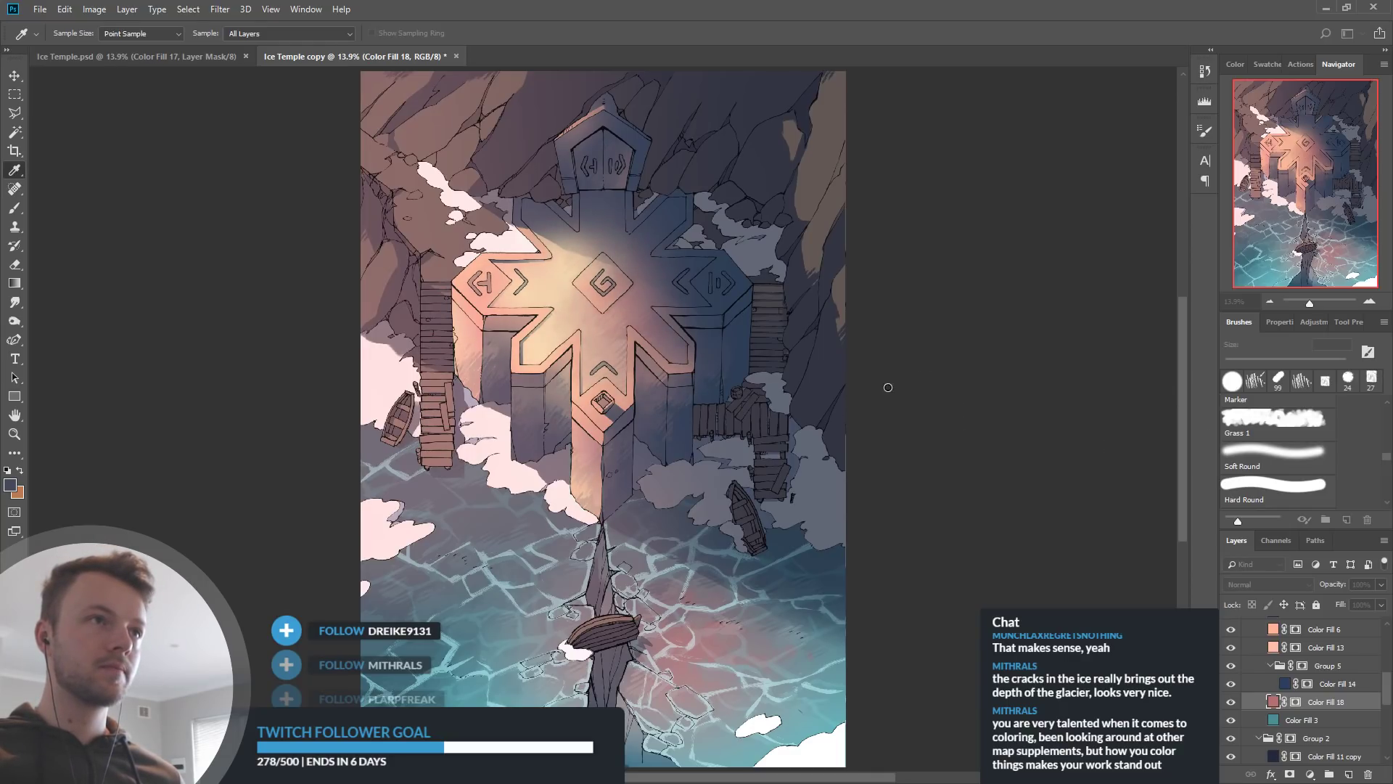
pyautogui.click(867, 418)
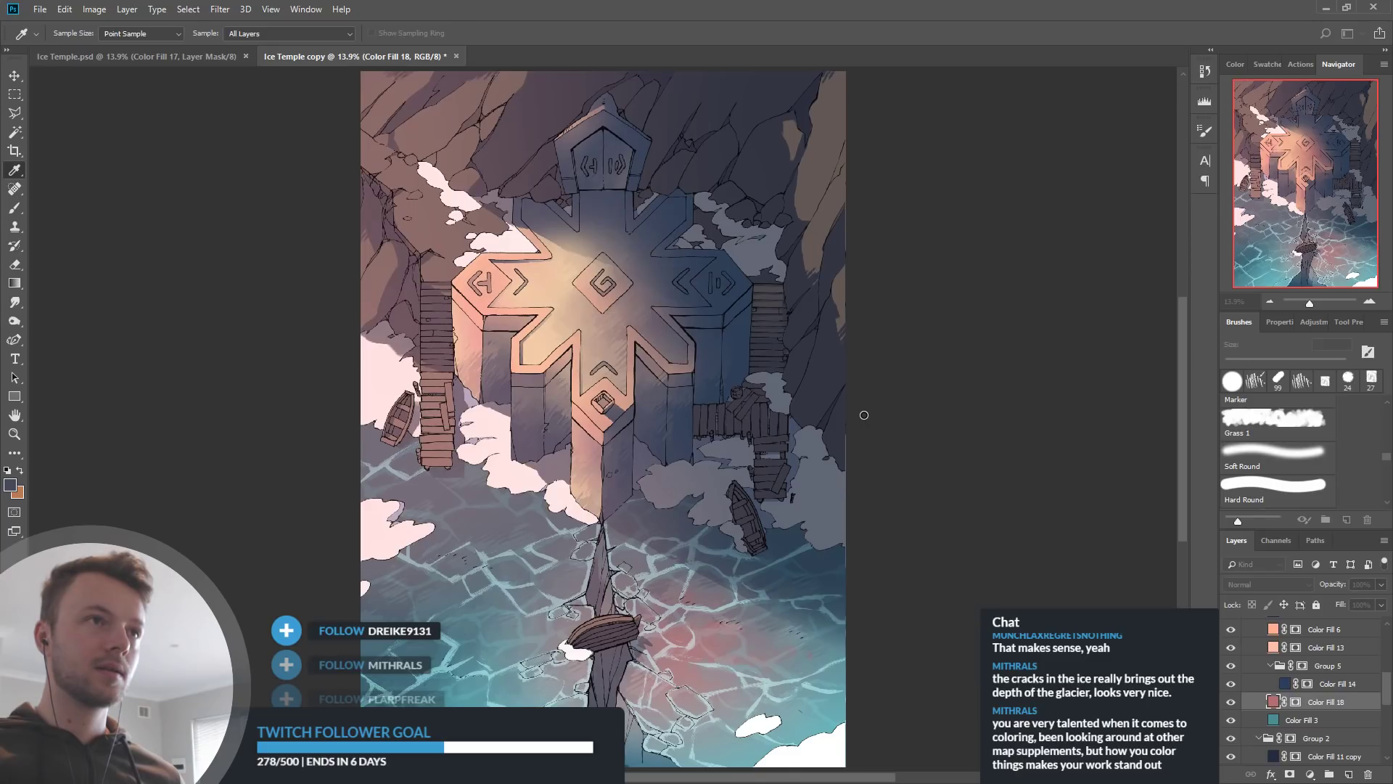
pyautogui.click(858, 409)
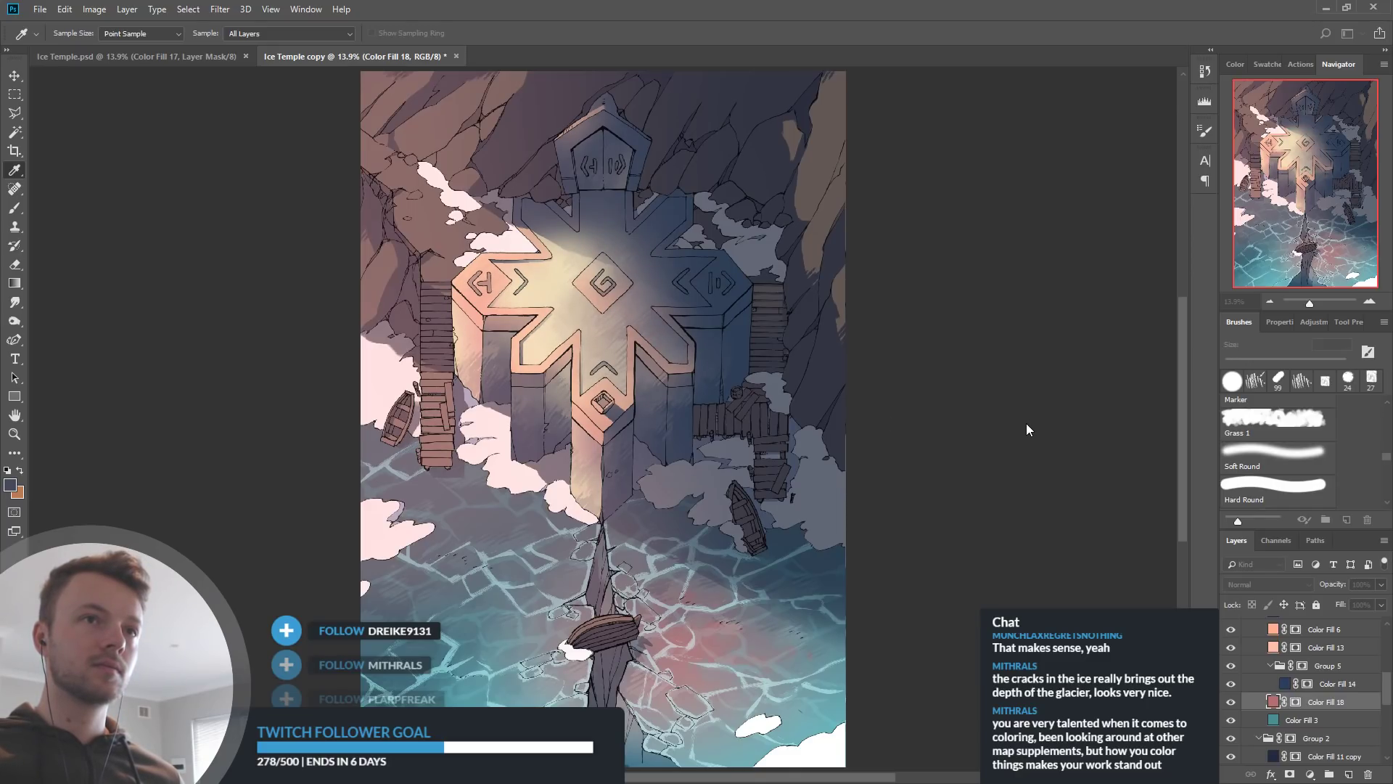
pyautogui.click(875, 420)
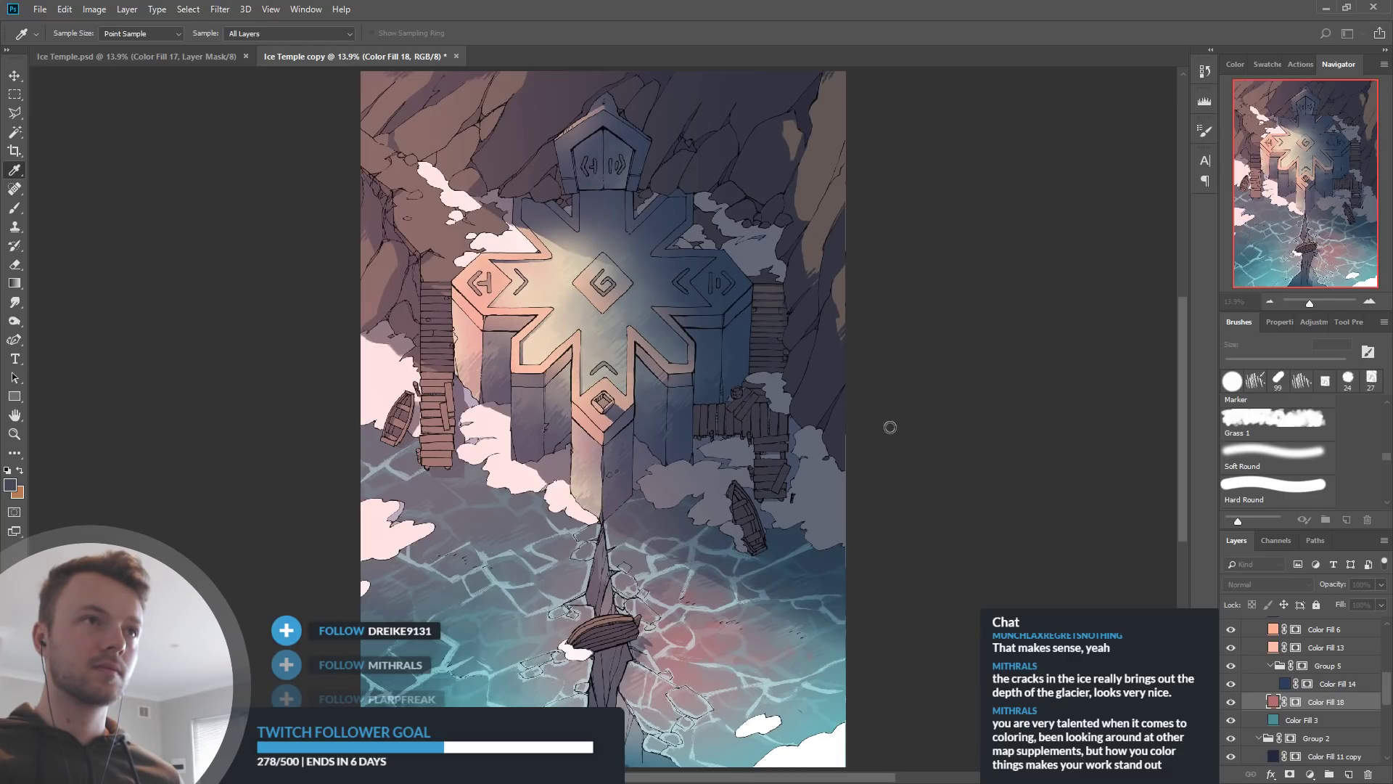
pyautogui.click(861, 438)
pyautogui.click(875, 424)
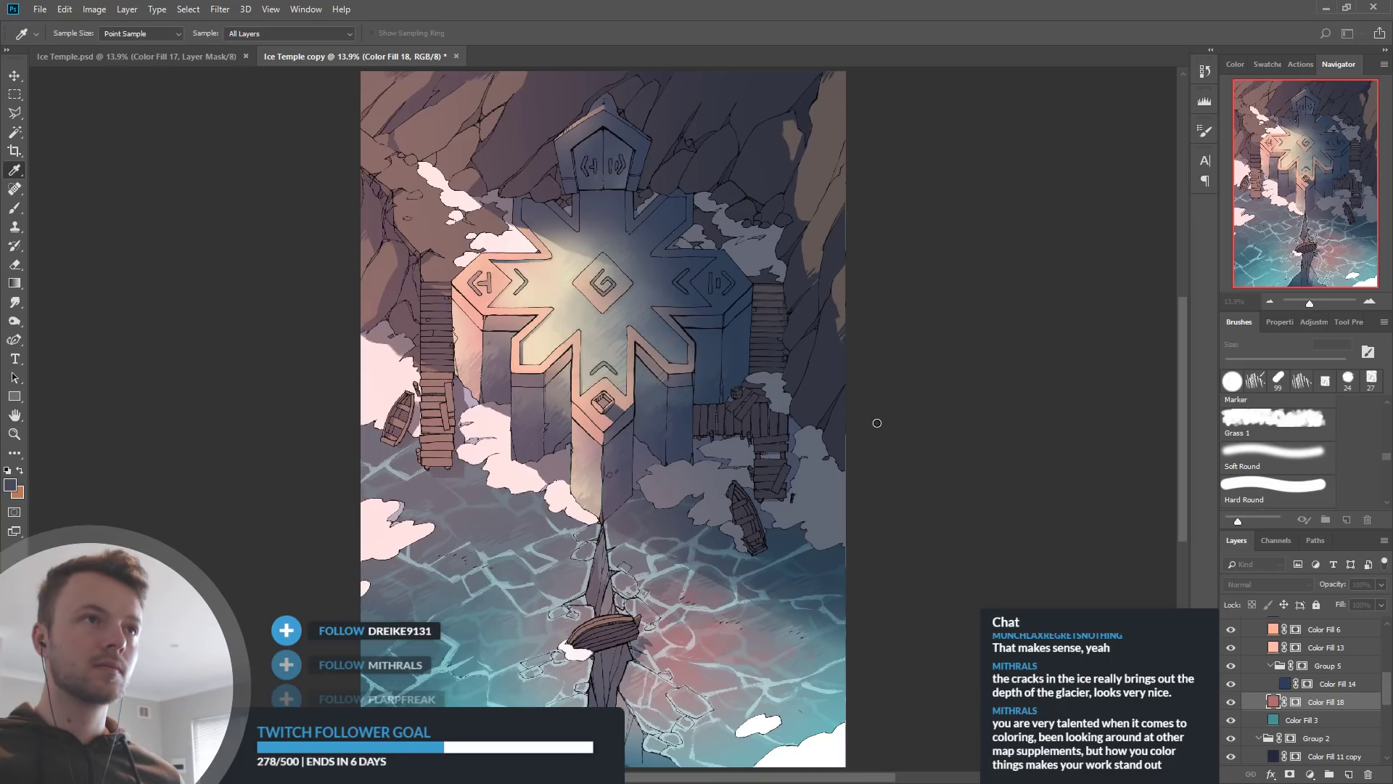
pyautogui.click(1126, 343)
pyautogui.press('g')
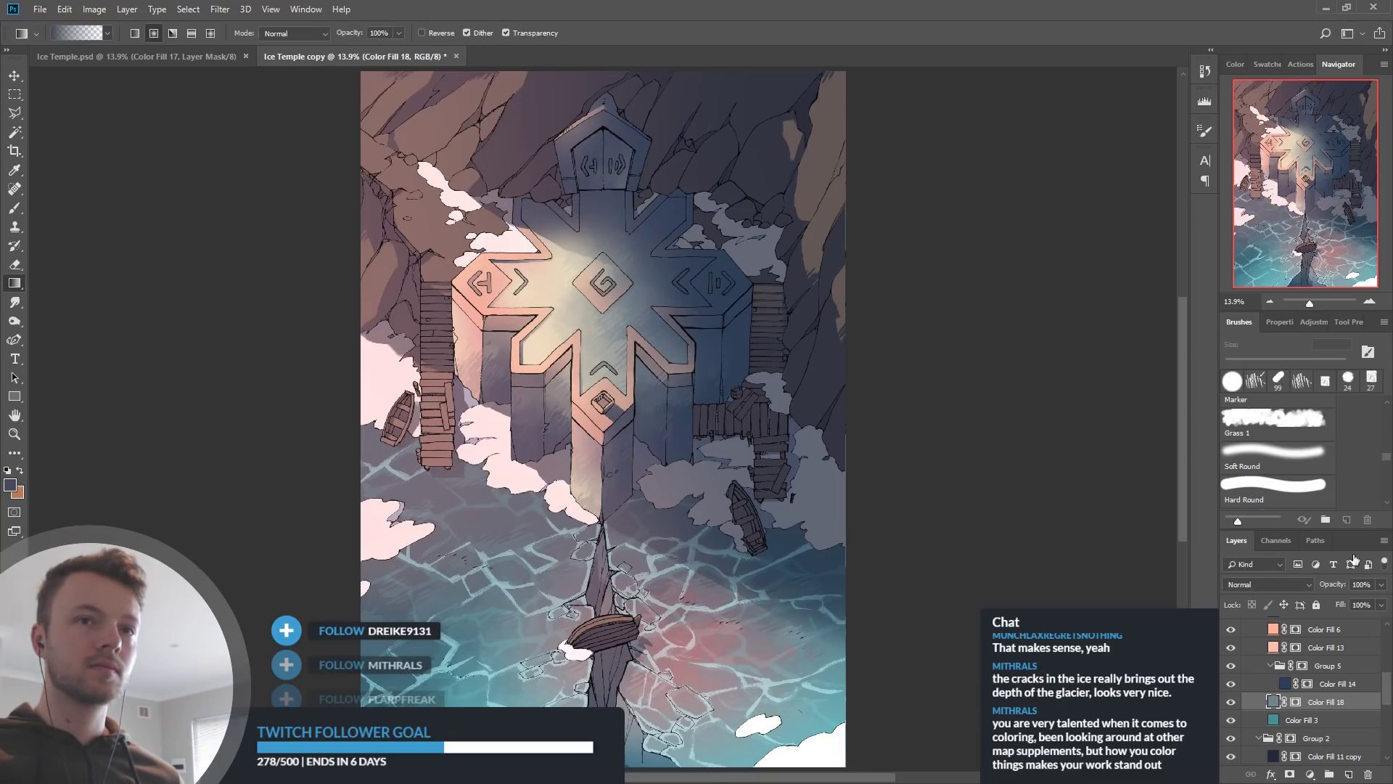
# Hide the Color Fill 6 layer of the platform's edges and check the platform with and without Color Fill 13
pyautogui.click(1230, 647)
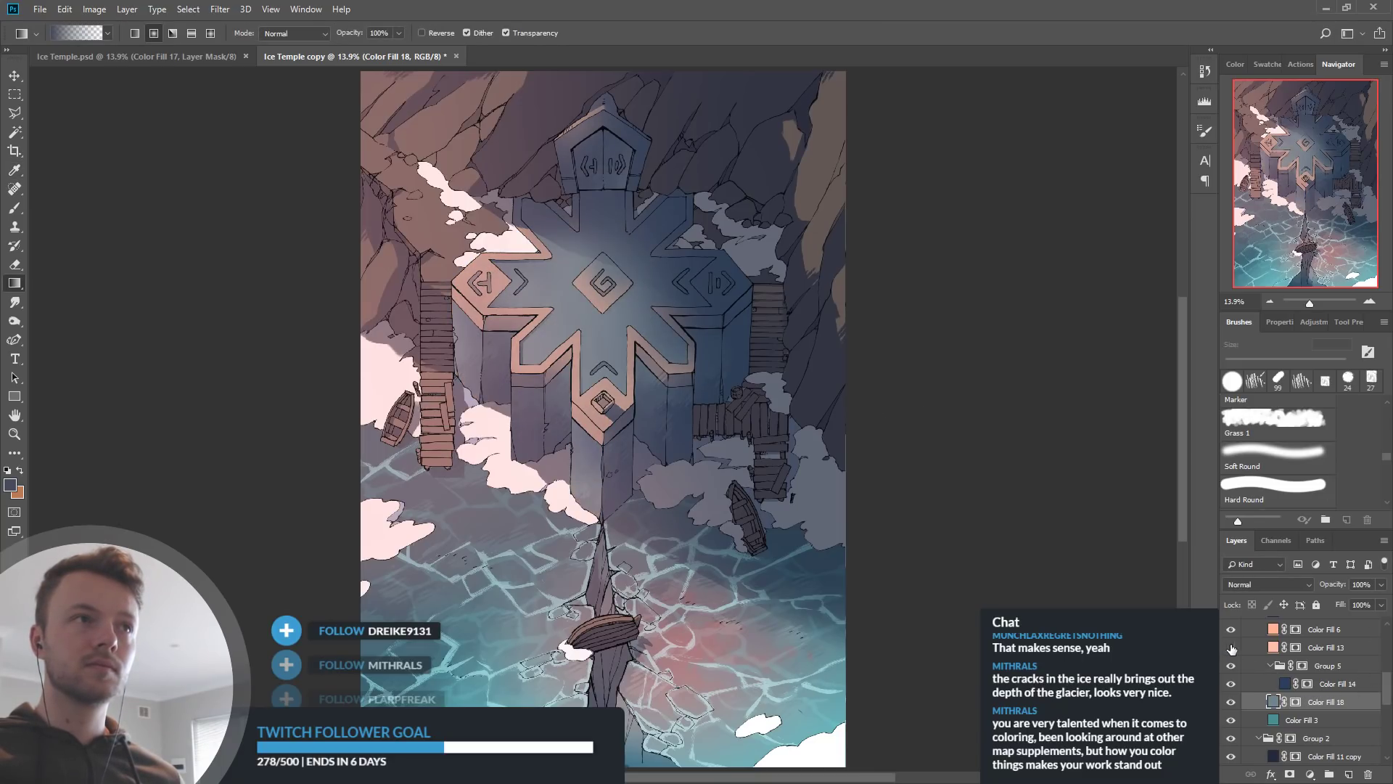
pyautogui.click(1230, 630)
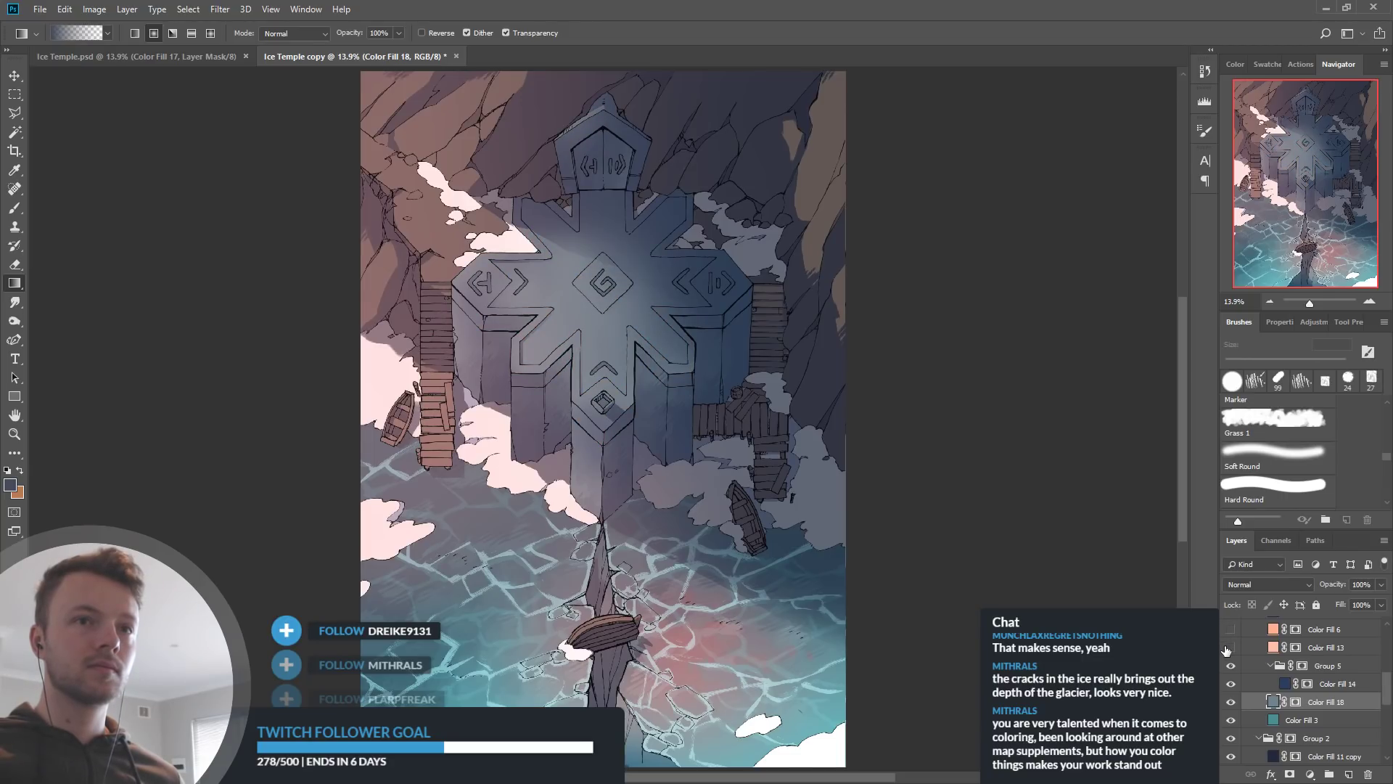
pyautogui.click(1229, 648)
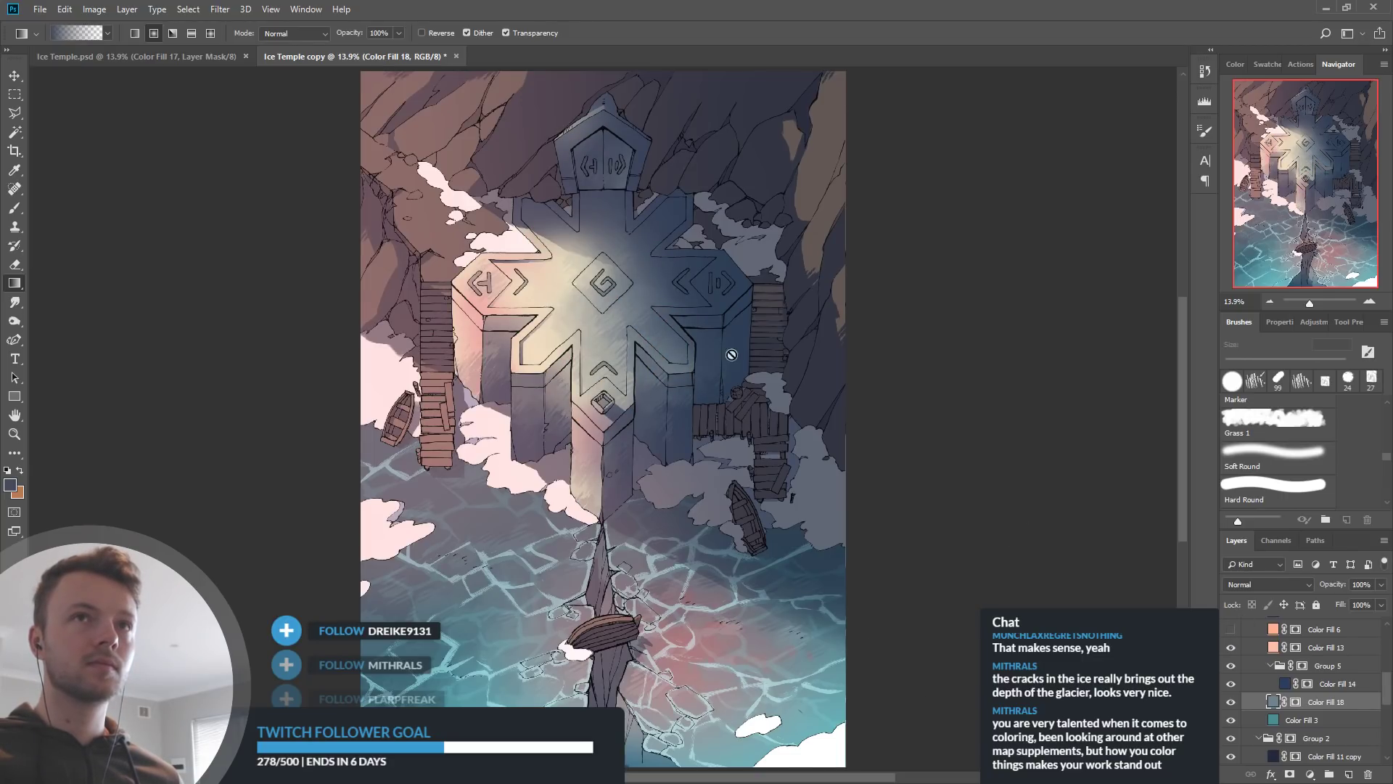
# Try Hard Light blending on the Color Fill 13 glow layer, and set its blending mode to Normal
pyautogui.click(1275, 649)
pyautogui.press('i')
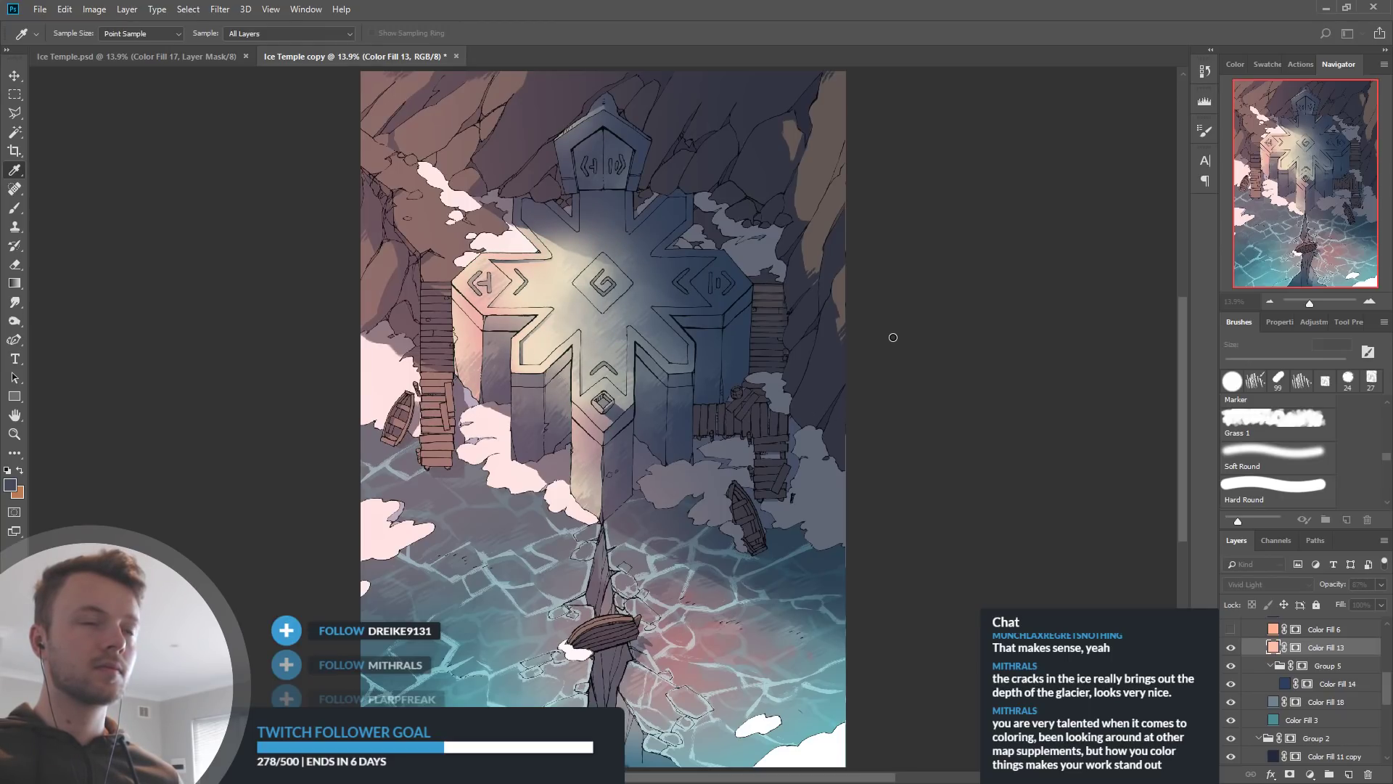
pyautogui.press('g')
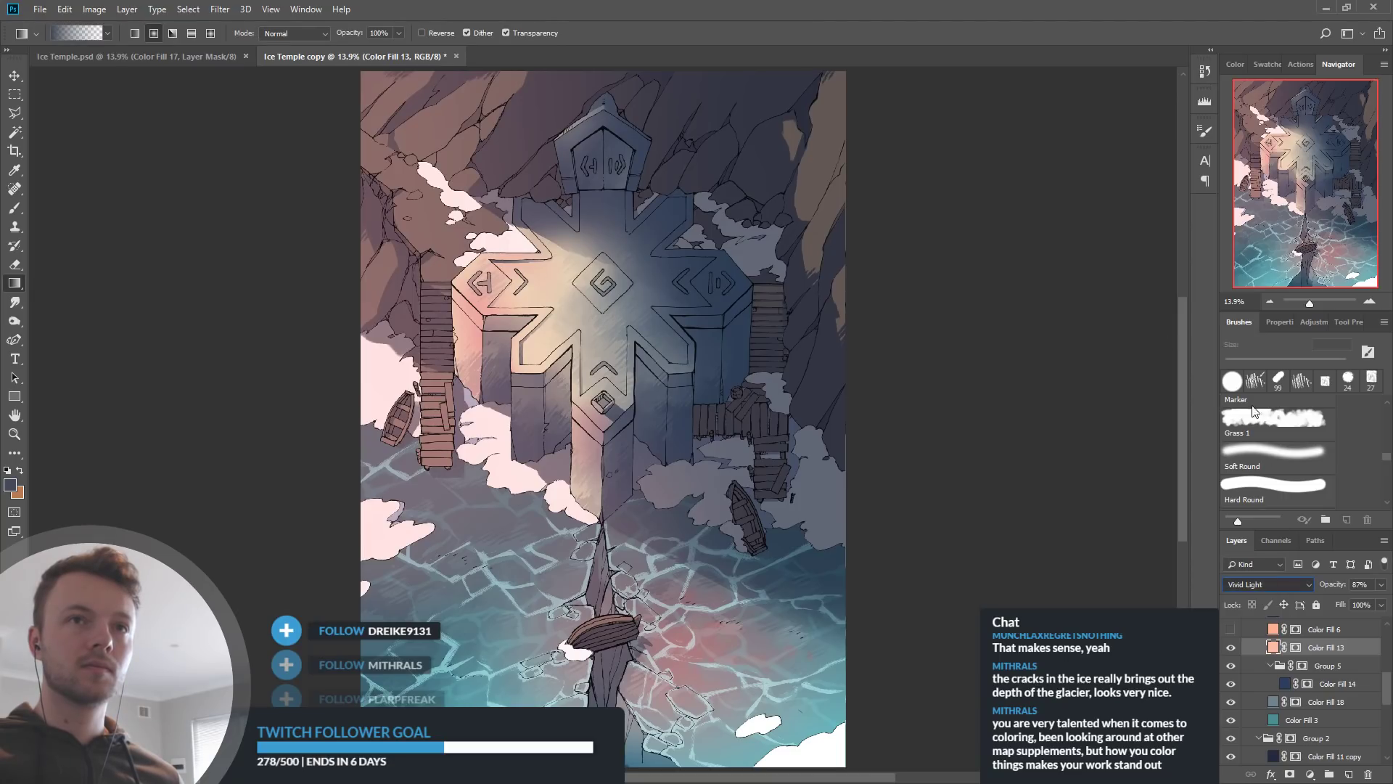
pyautogui.press('Up')
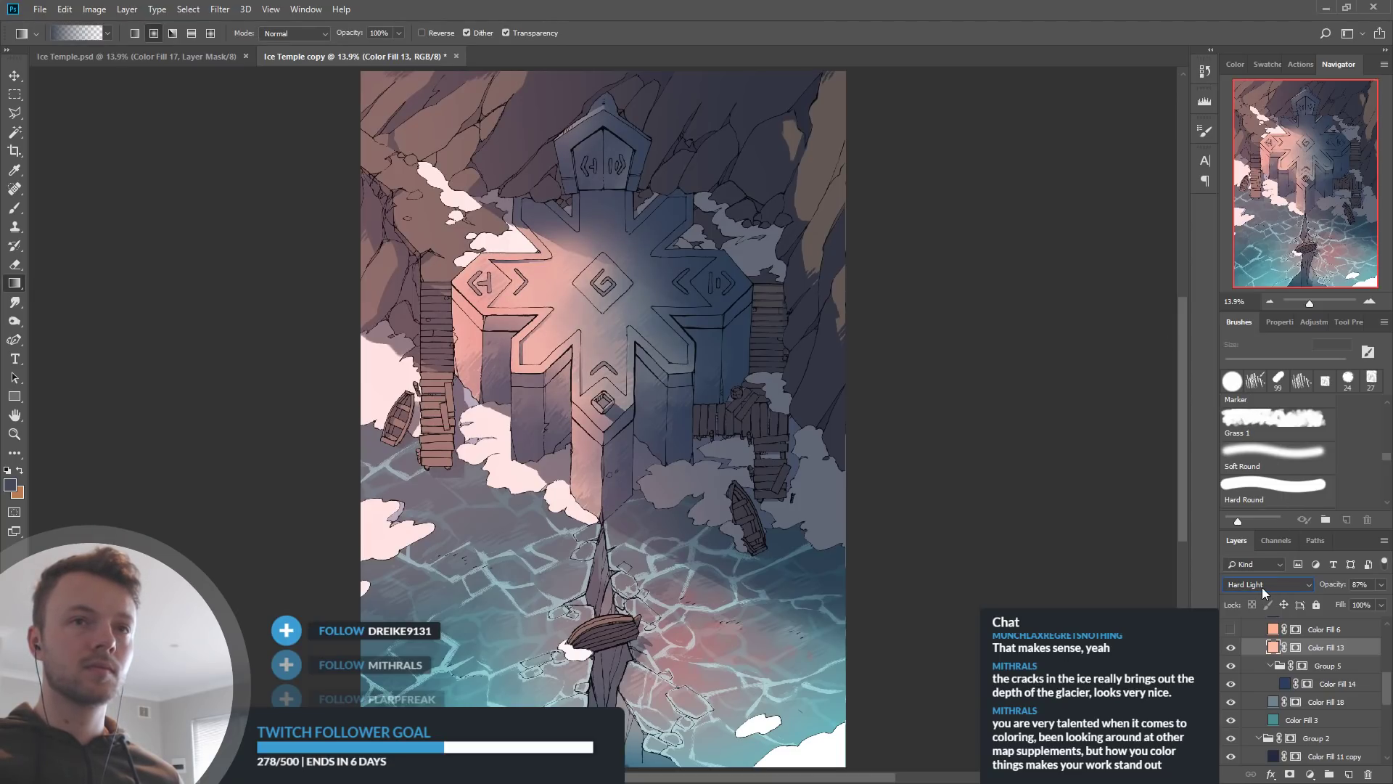
pyautogui.hotkey('ctrl', 'z')
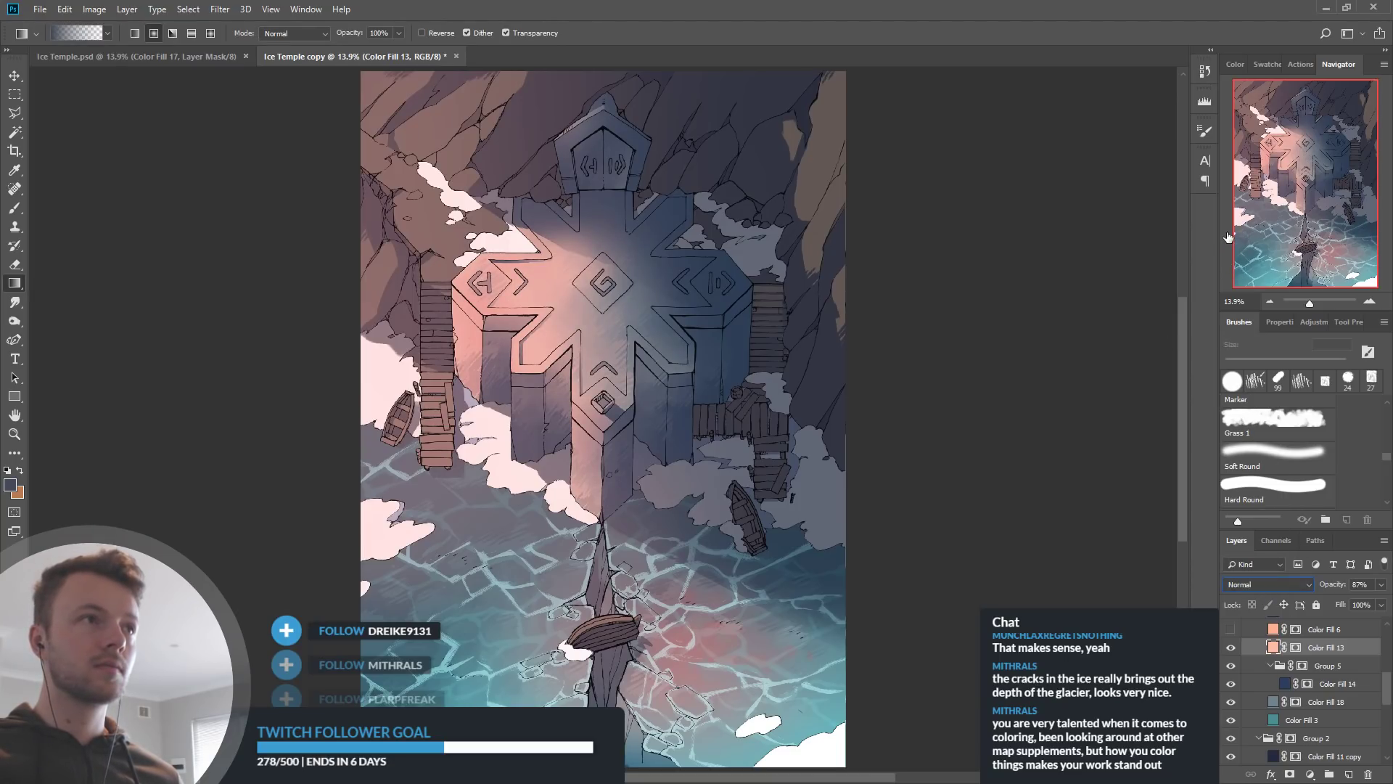
# Set the Color Fill 13 layer to 90% opacity, and show the Color Fill 6 edge layer recoloured in white
pyautogui.moveTo(1332, 591); pyautogui.dragTo(1345, 596)
pyautogui.click(1231, 629)
pyautogui.click(1270, 629)
pyautogui.press('i')
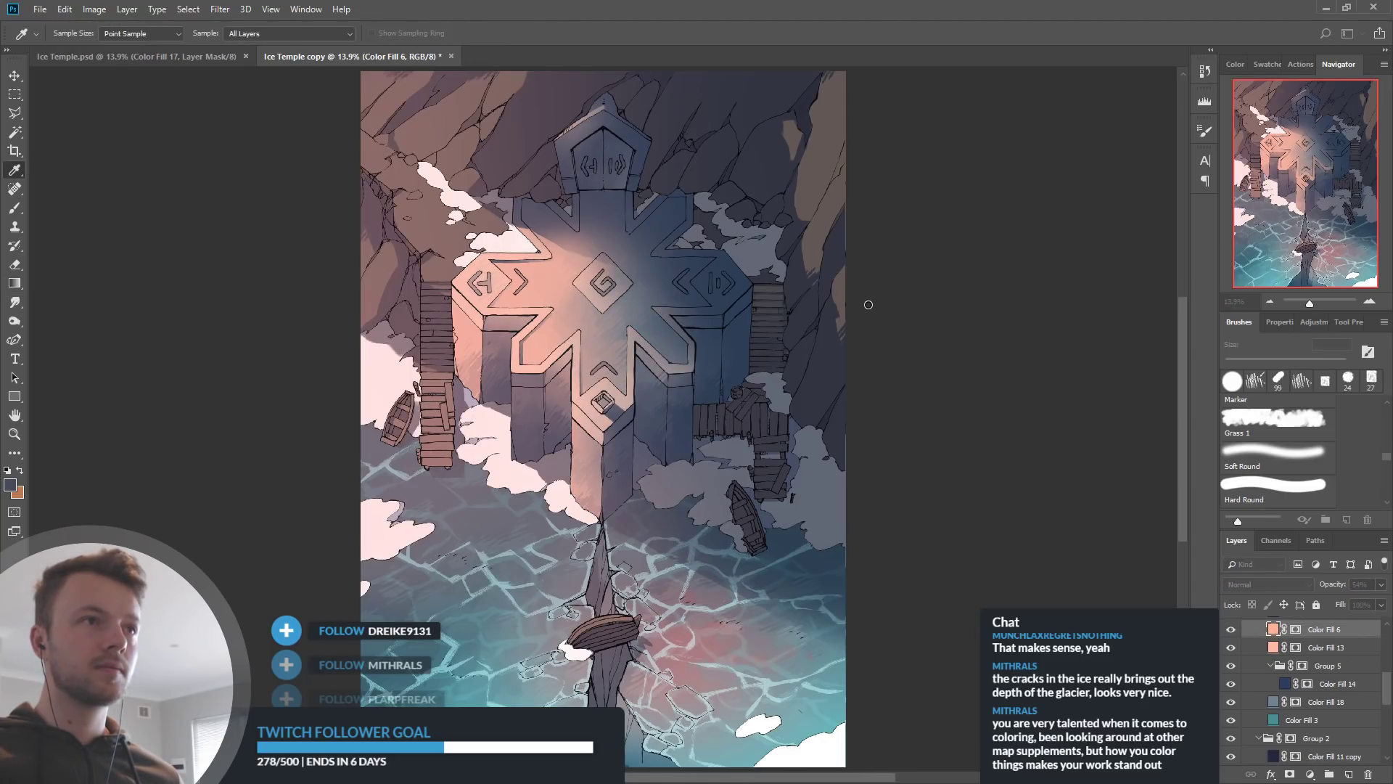
pyautogui.moveTo(757, 274); pyautogui.dragTo(716, 268)
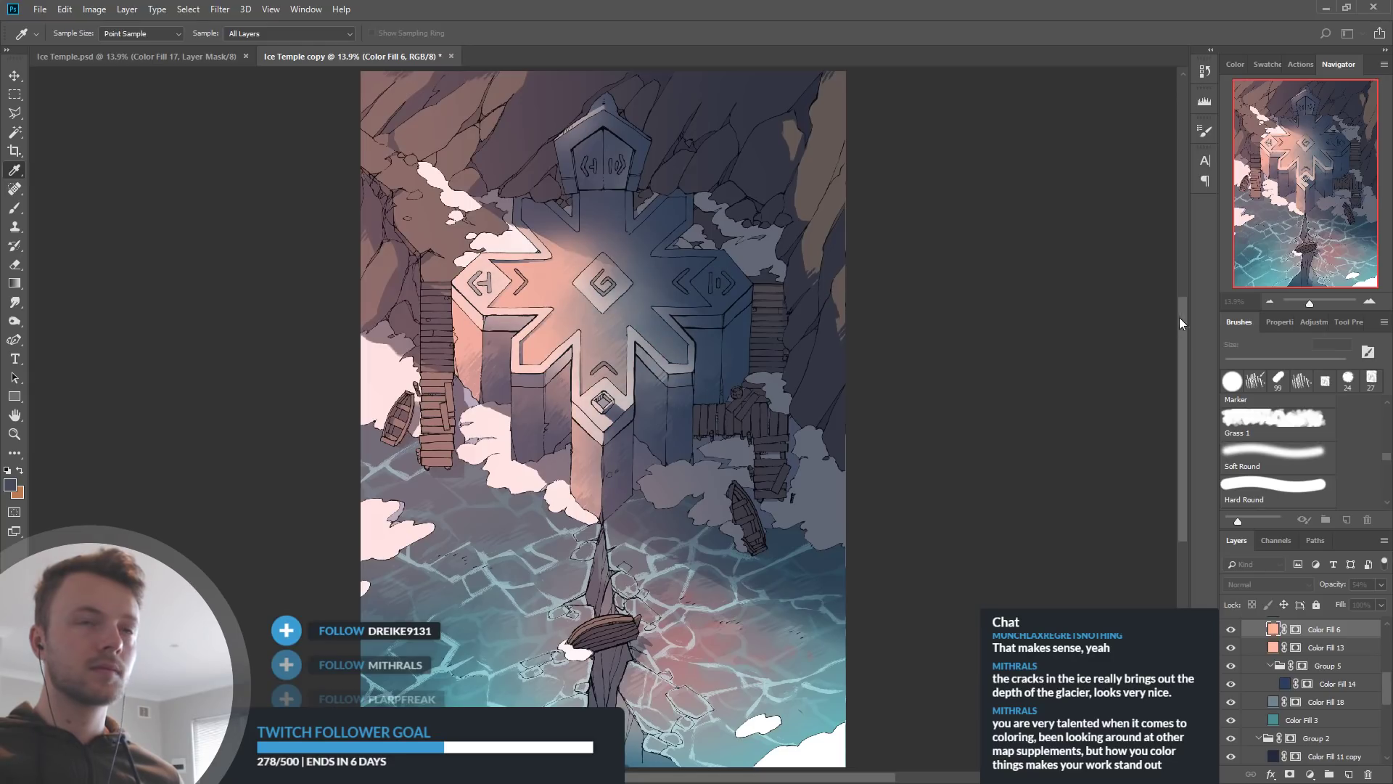
pyautogui.click(1173, 334)
# Try Vivid Light, Hard Light and Soft Light blending on the Color Fill 6 edge layer at 100% and 96% opacity
pyautogui.click(1260, 585)
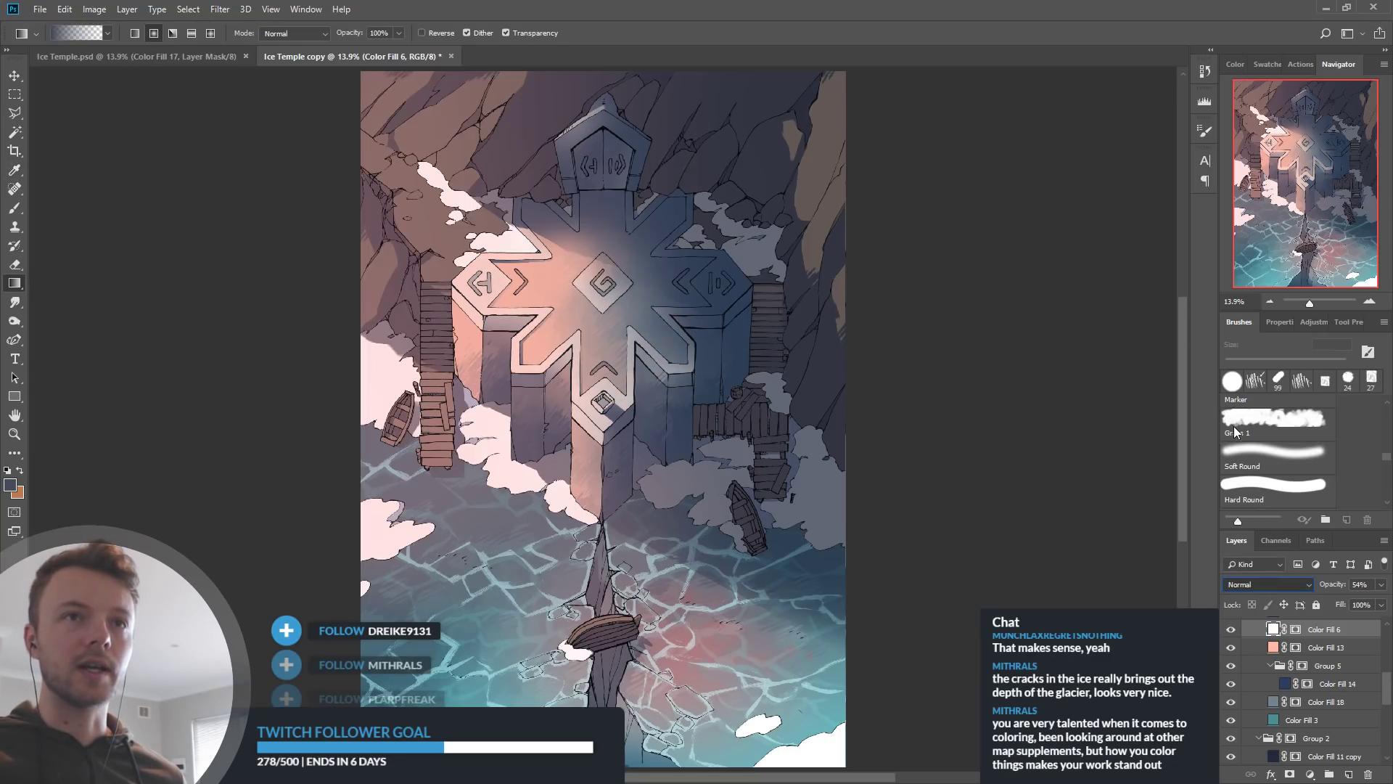
pyautogui.click(1234, 430)
pyautogui.moveTo(1346, 585); pyautogui.dragTo(1326, 589)
pyautogui.write('100')
pyautogui.press('Return')
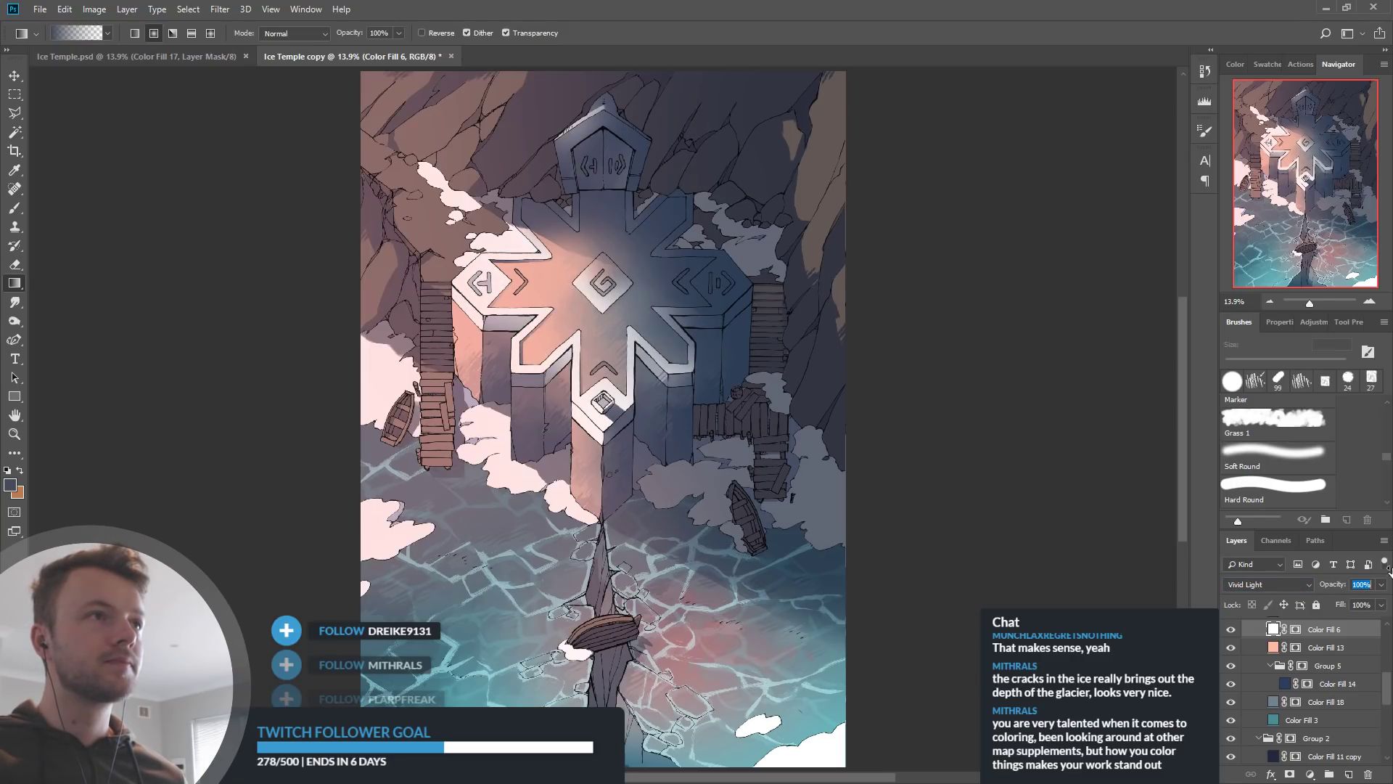
pyautogui.click(1295, 590)
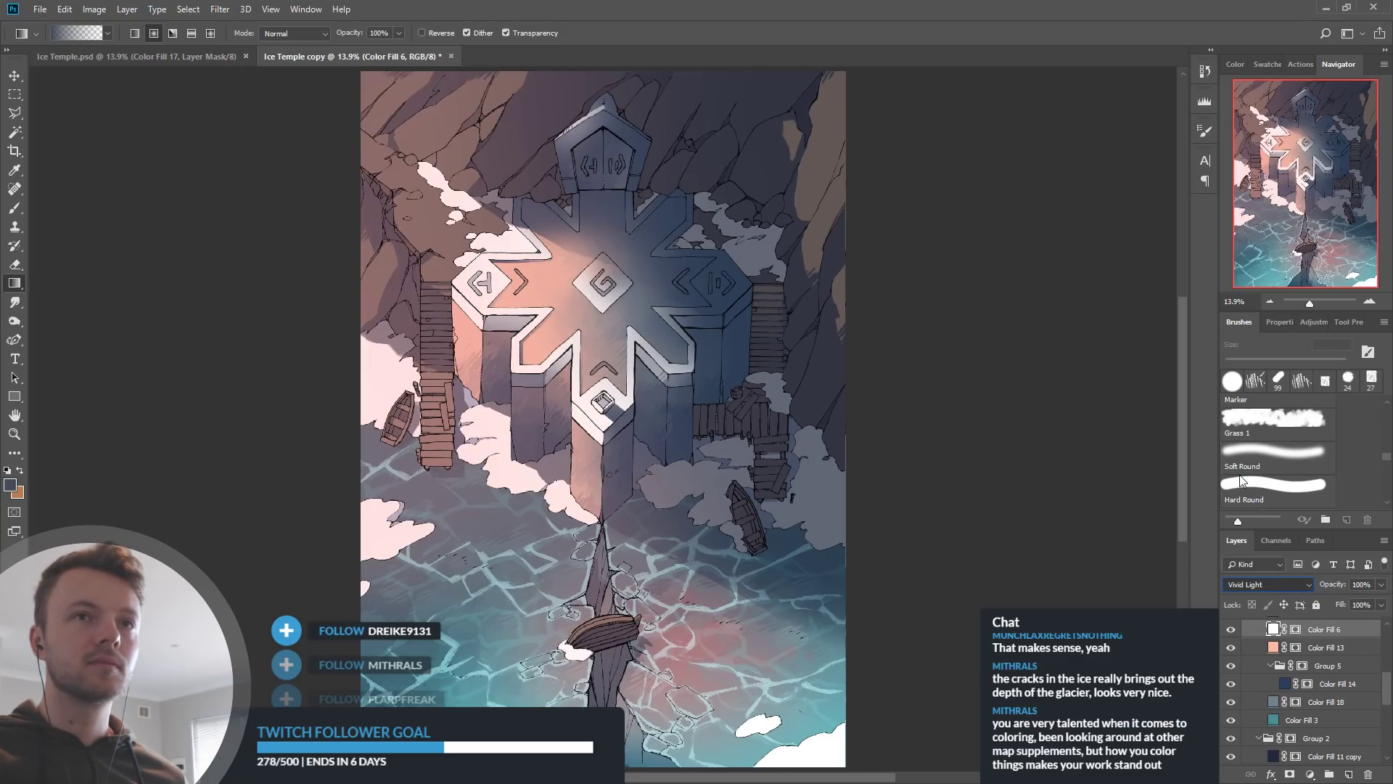
pyautogui.click(1230, 418)
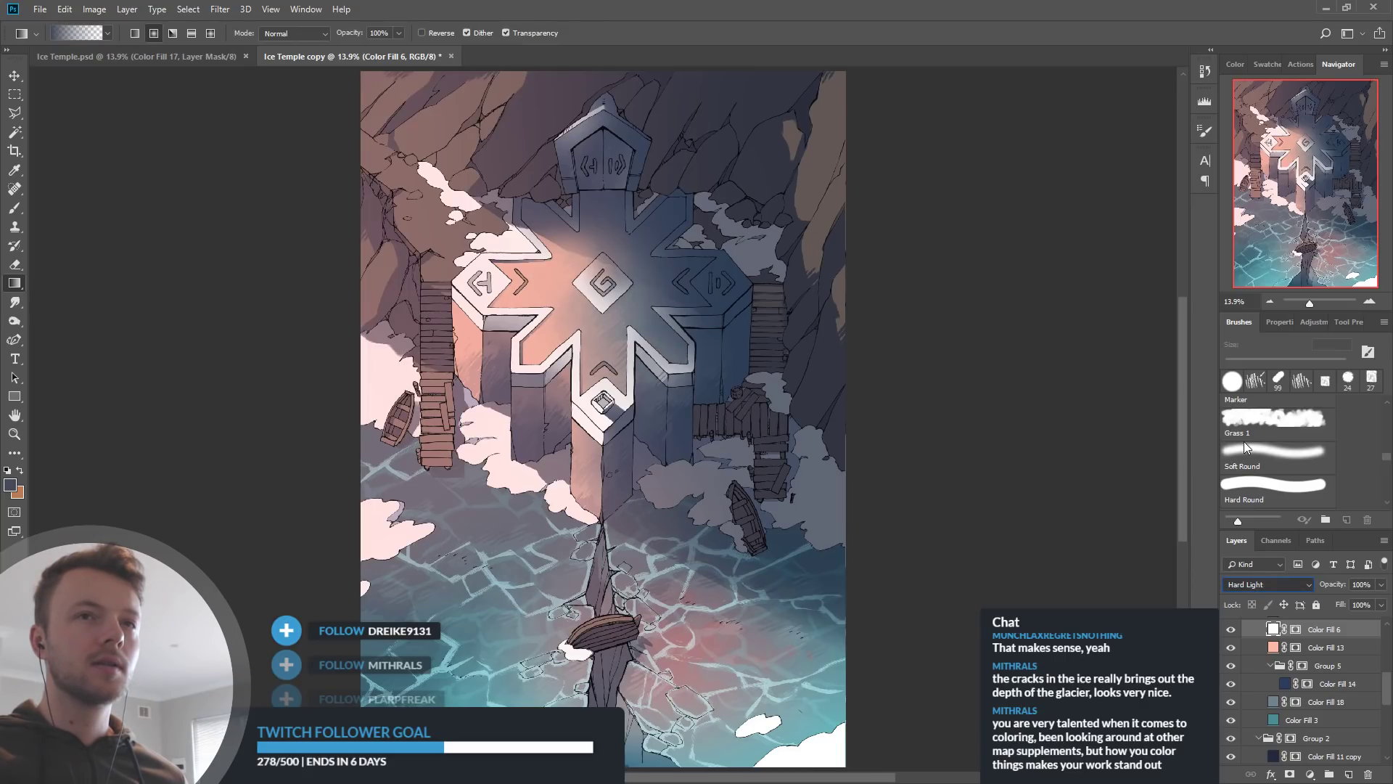
pyautogui.press('Up')
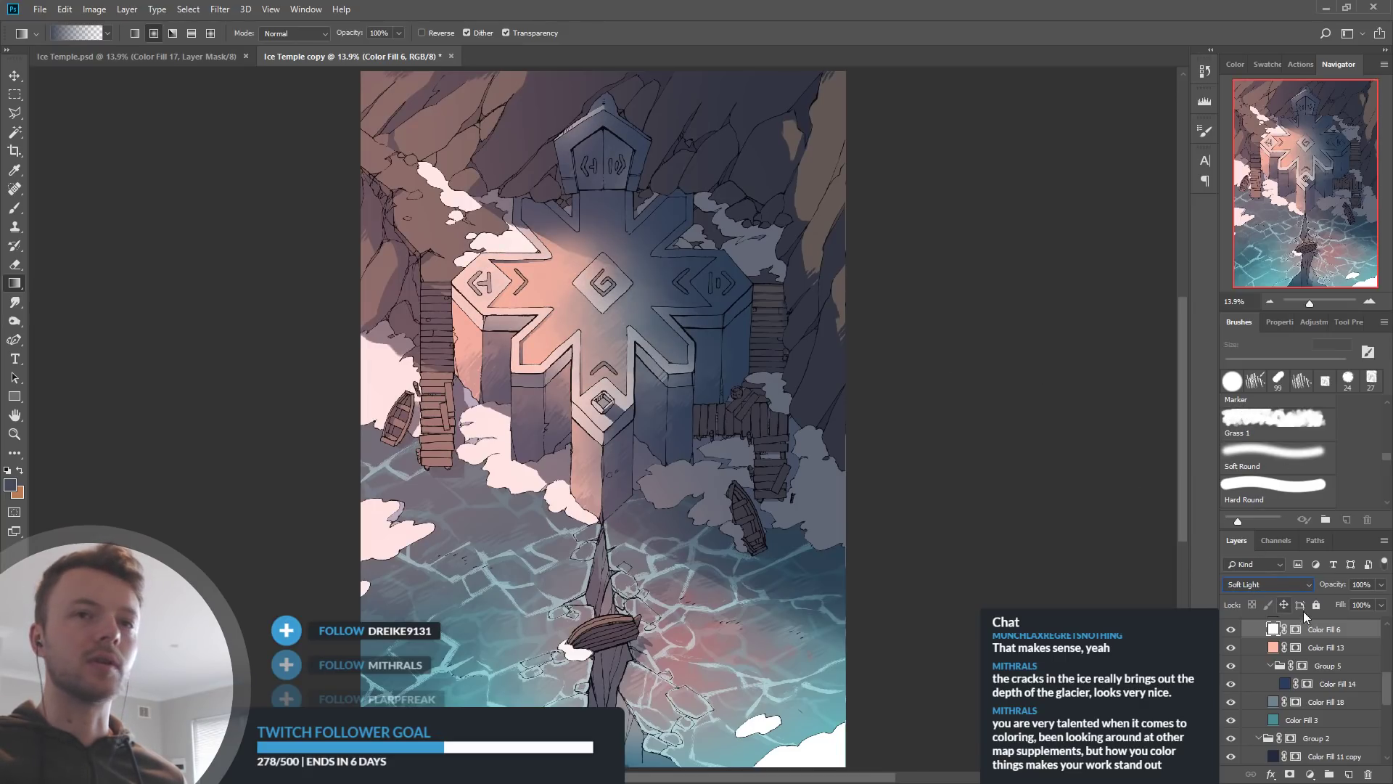
pyautogui.moveTo(1338, 584)
pyautogui.mouseDown()
pyautogui.moveTo(1305, 588)
pyautogui.moveTo(1364, 587)
pyautogui.mouseUp()
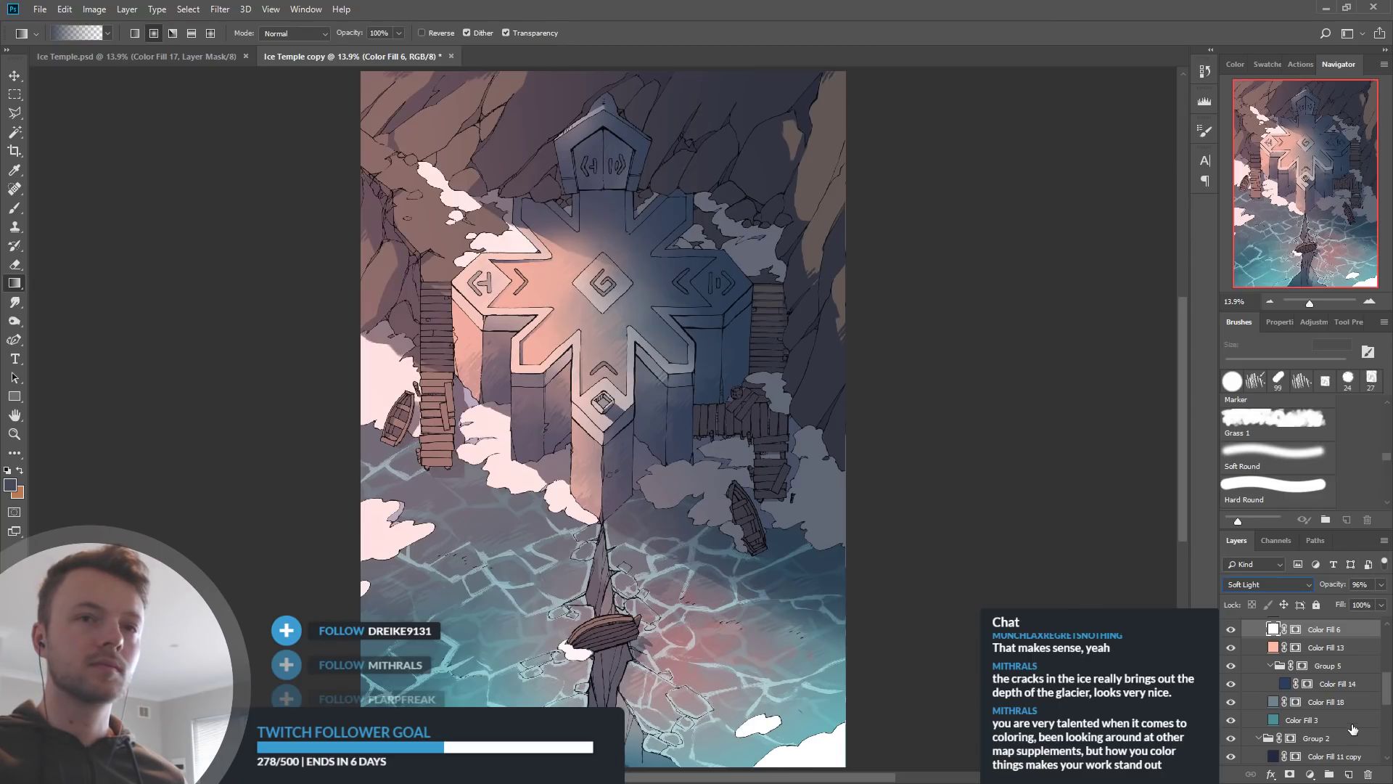
# Recolour the Color Fill 6 edge layer light blue and blend it with Hard Light at 13% opacity
pyautogui.press('i')
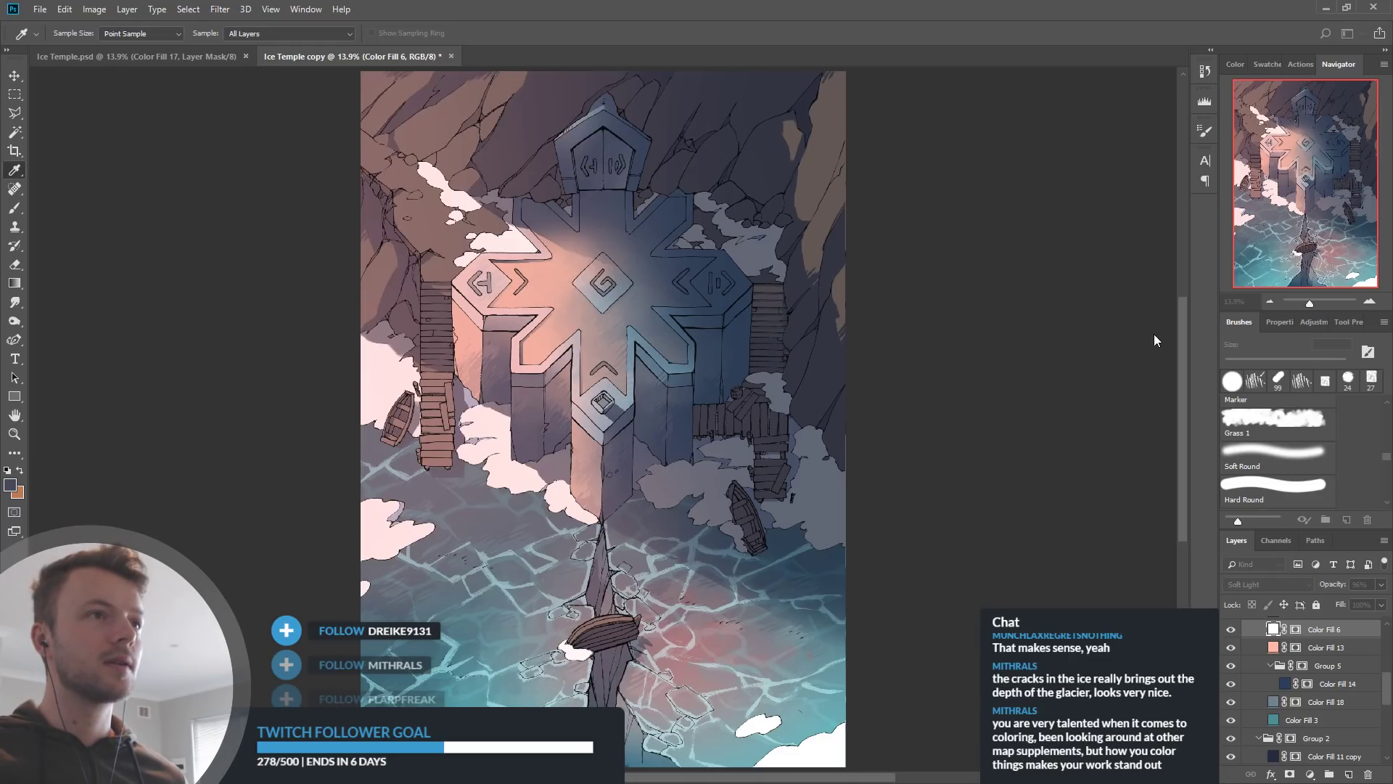
pyautogui.press('g')
pyautogui.moveTo(1329, 589); pyautogui.dragTo(1391, 569)
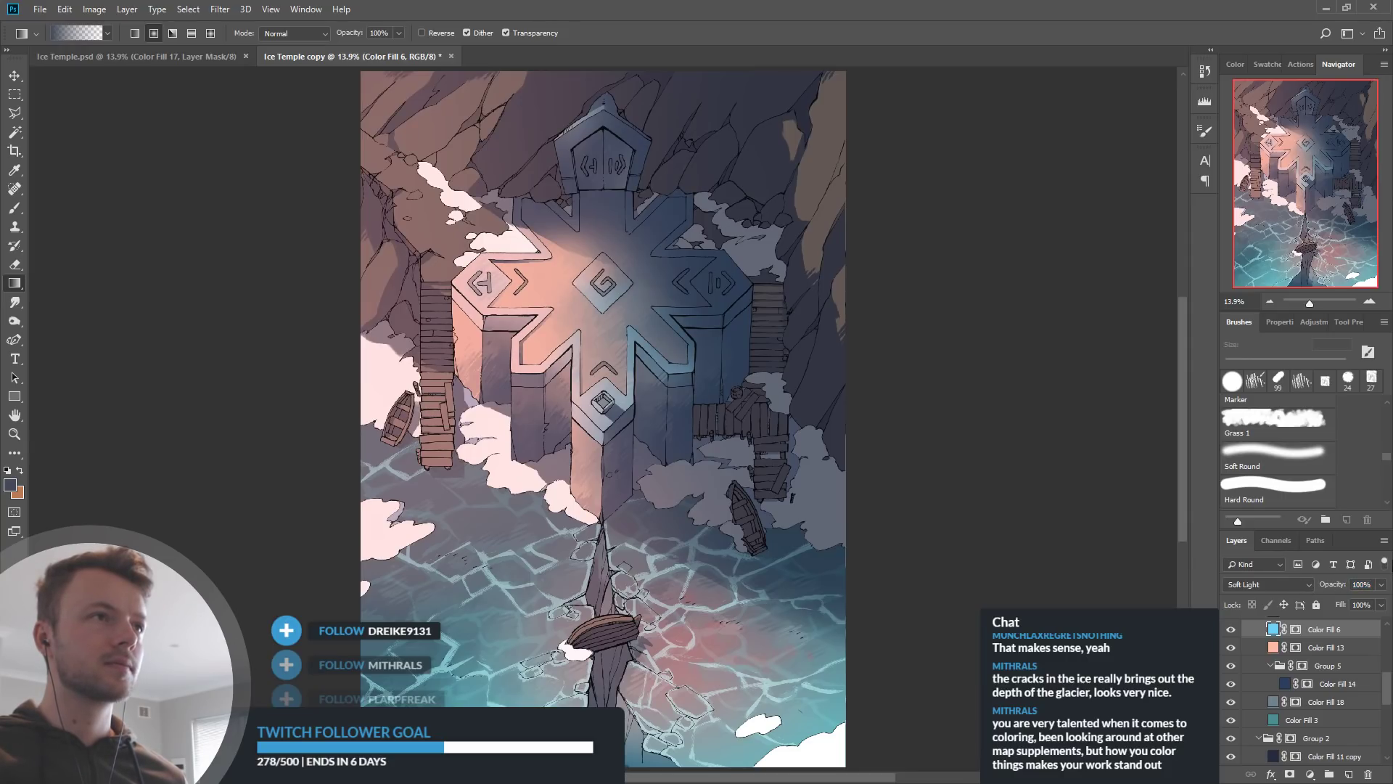
pyautogui.click(1271, 585)
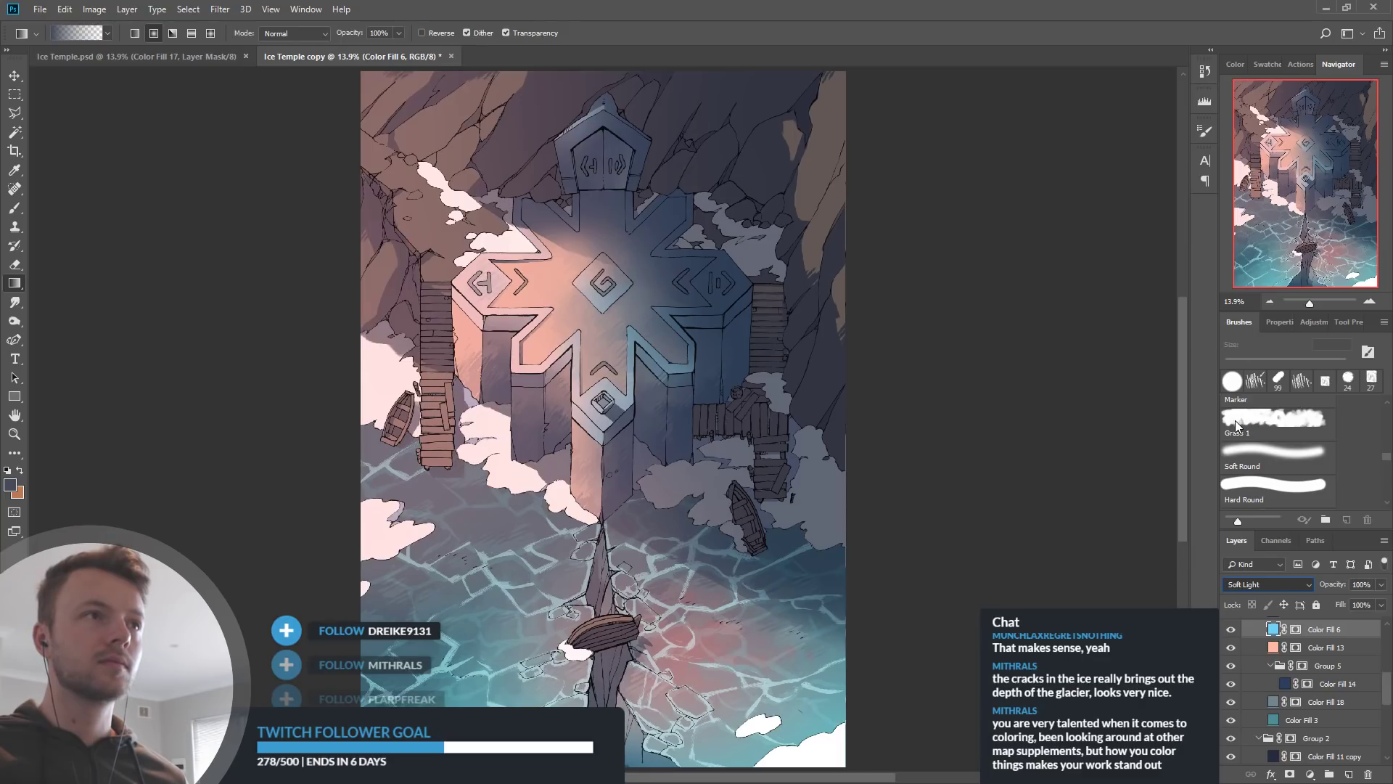
pyautogui.click(1235, 420)
pyautogui.moveTo(1332, 584); pyautogui.dragTo(1235, 577)
# Compare the platform with and without the Color Fill 13 glow layer
pyautogui.scroll(2, 1299, 685)
pyautogui.scroll(2, 1308, 680)
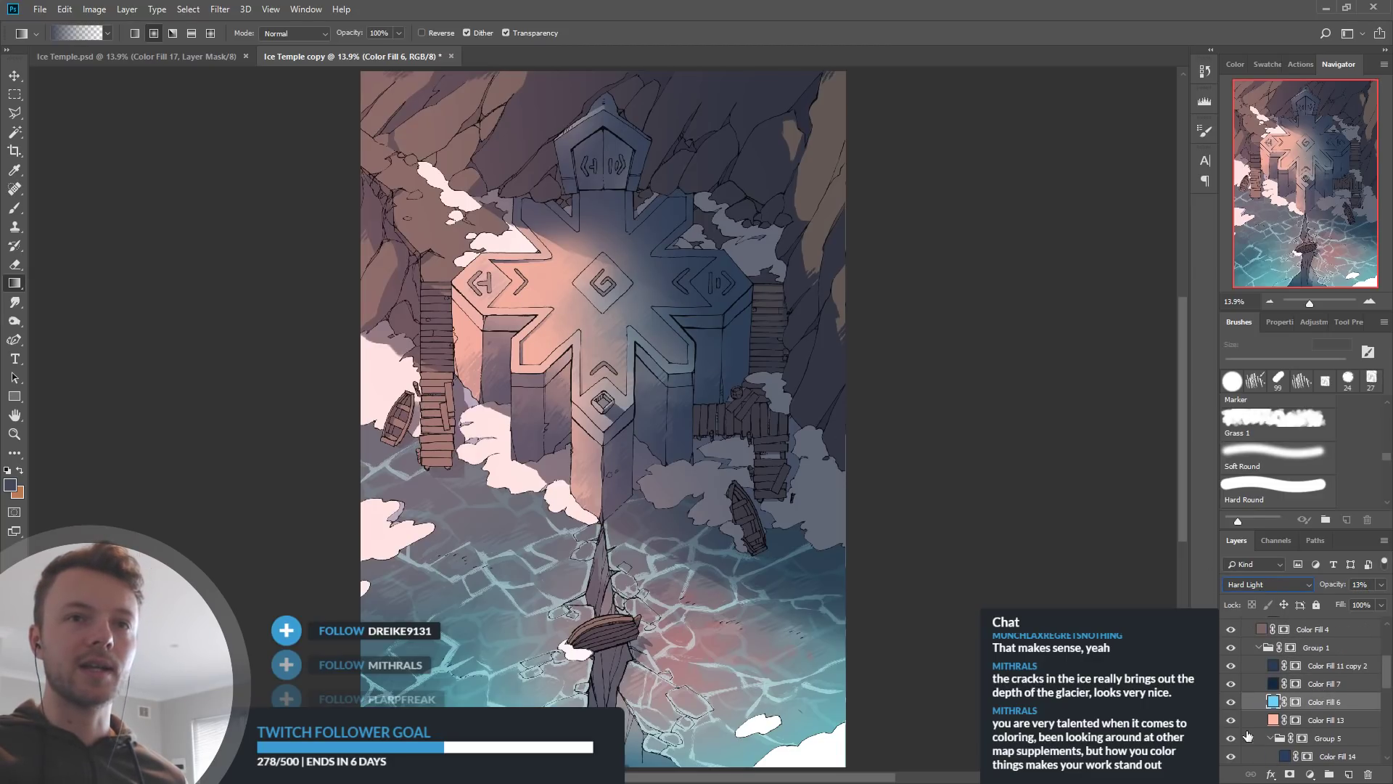
pyautogui.click(1228, 721)
pyautogui.click(1228, 721)
pyautogui.click(1226, 723)
pyautogui.click(1226, 723)
pyautogui.click(1226, 723)
pyautogui.click(1226, 723)
pyautogui.click(1226, 724)
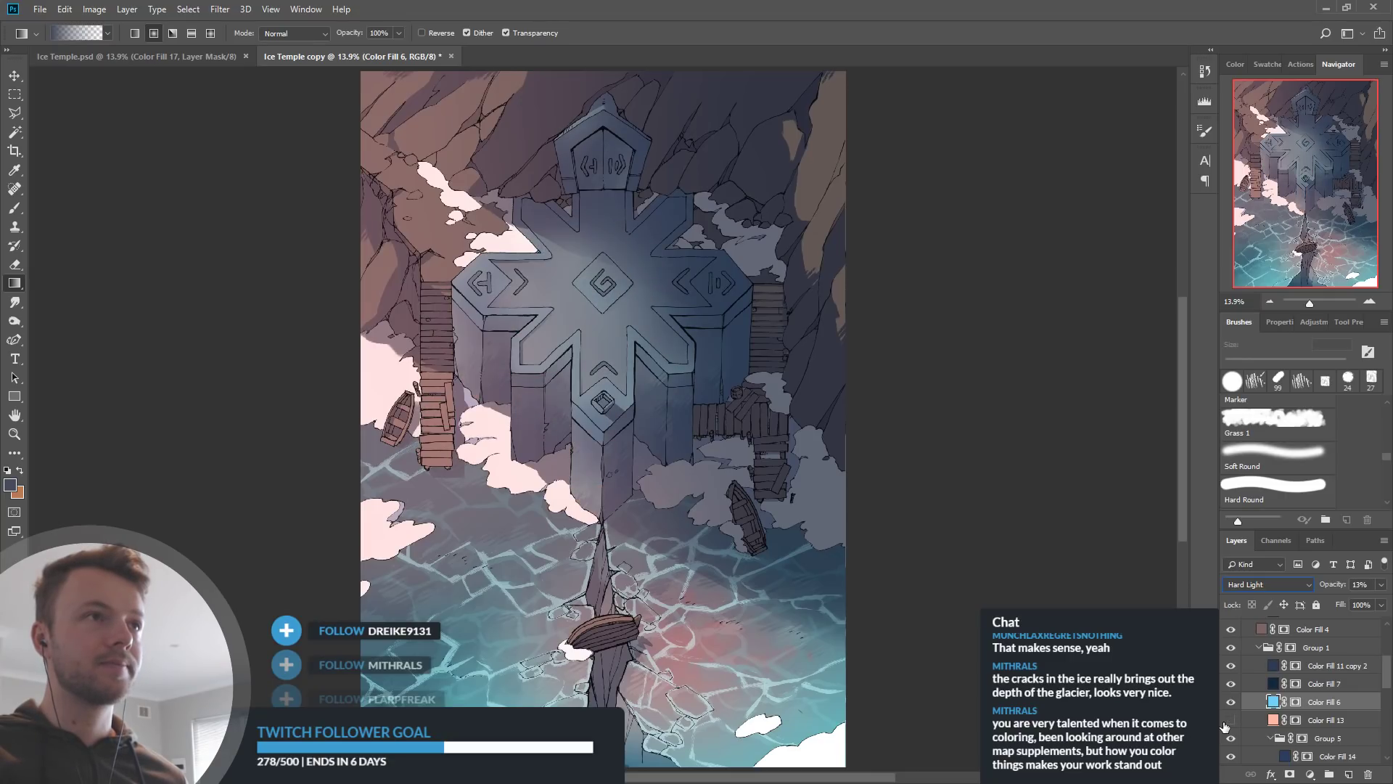
pyautogui.click(1226, 724)
# Try pale neutral grey tones for the Color Fill 13 glow layer in place of the warm pink
pyautogui.click(1271, 722)
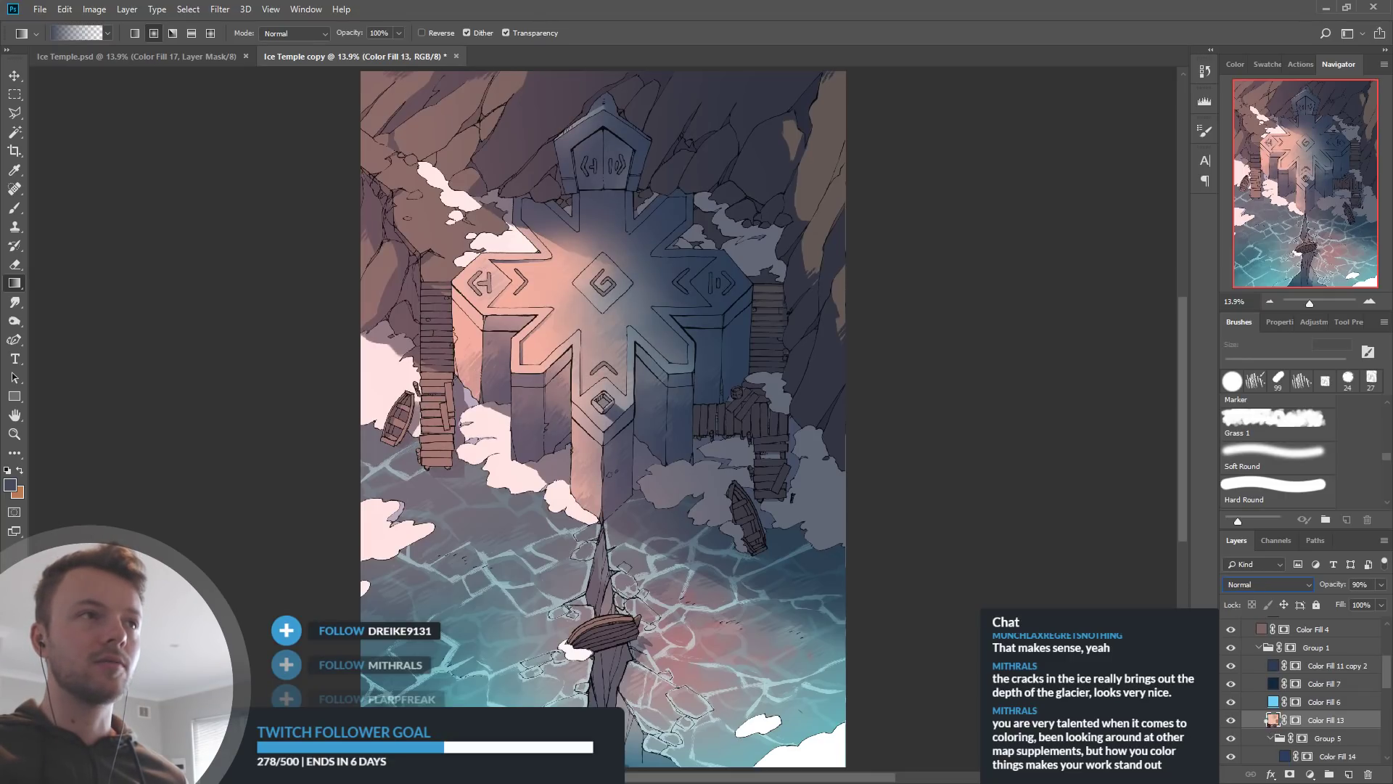
pyautogui.press('i')
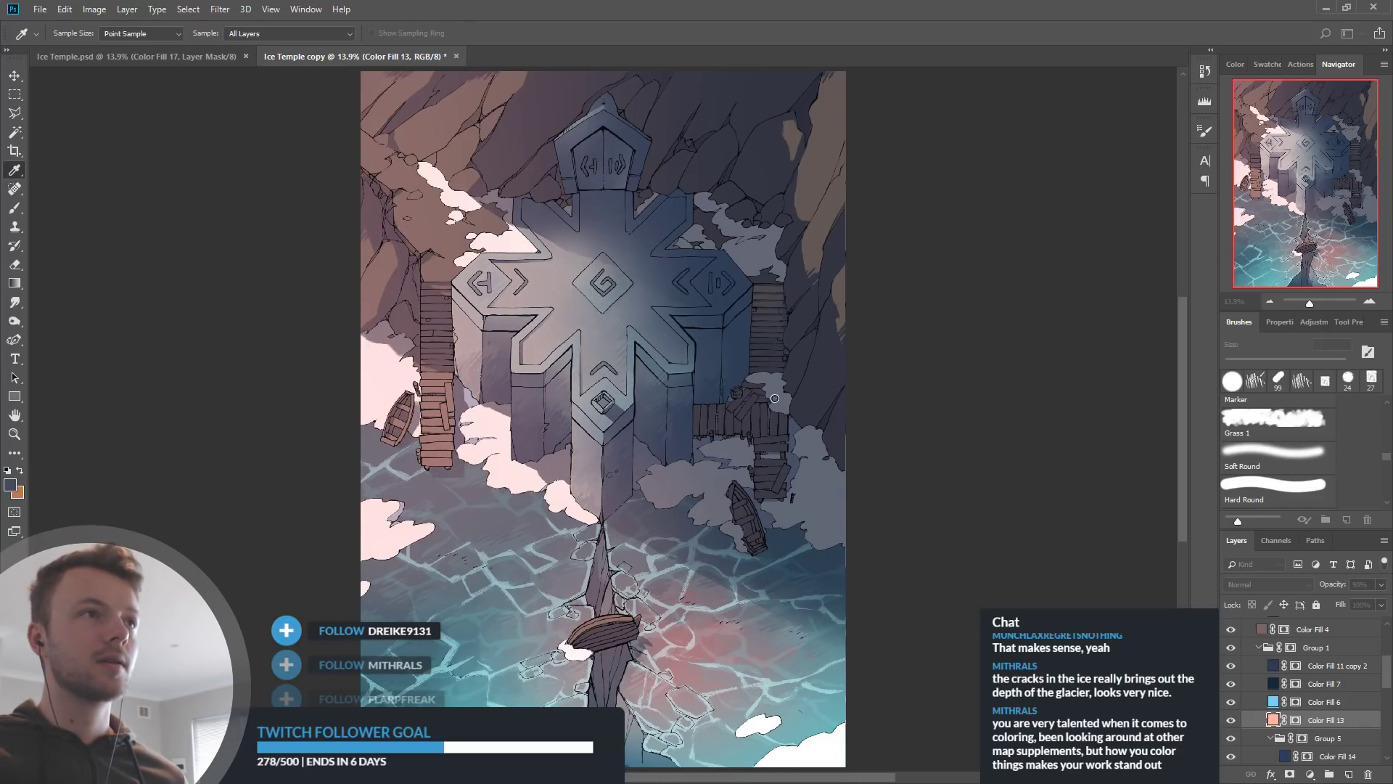
pyautogui.click(767, 355)
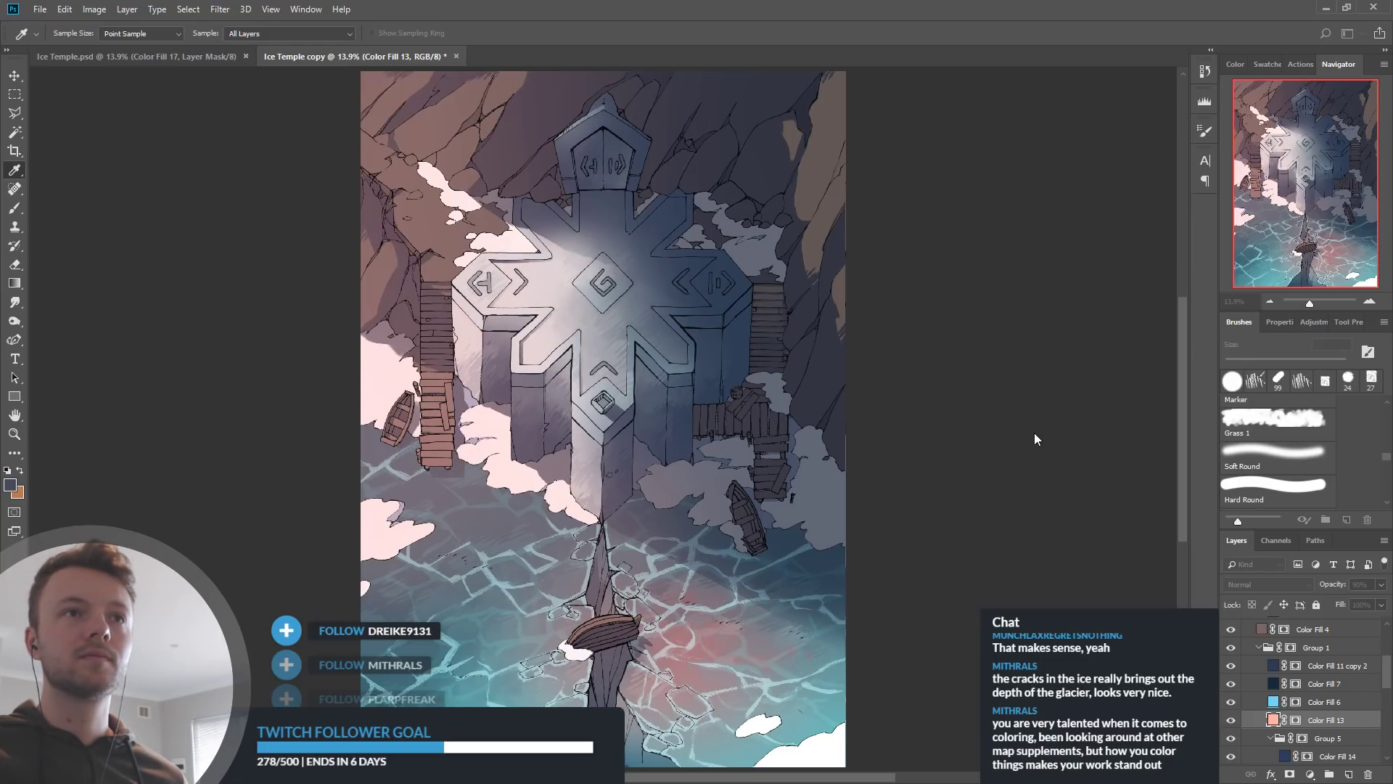
pyautogui.press('g')
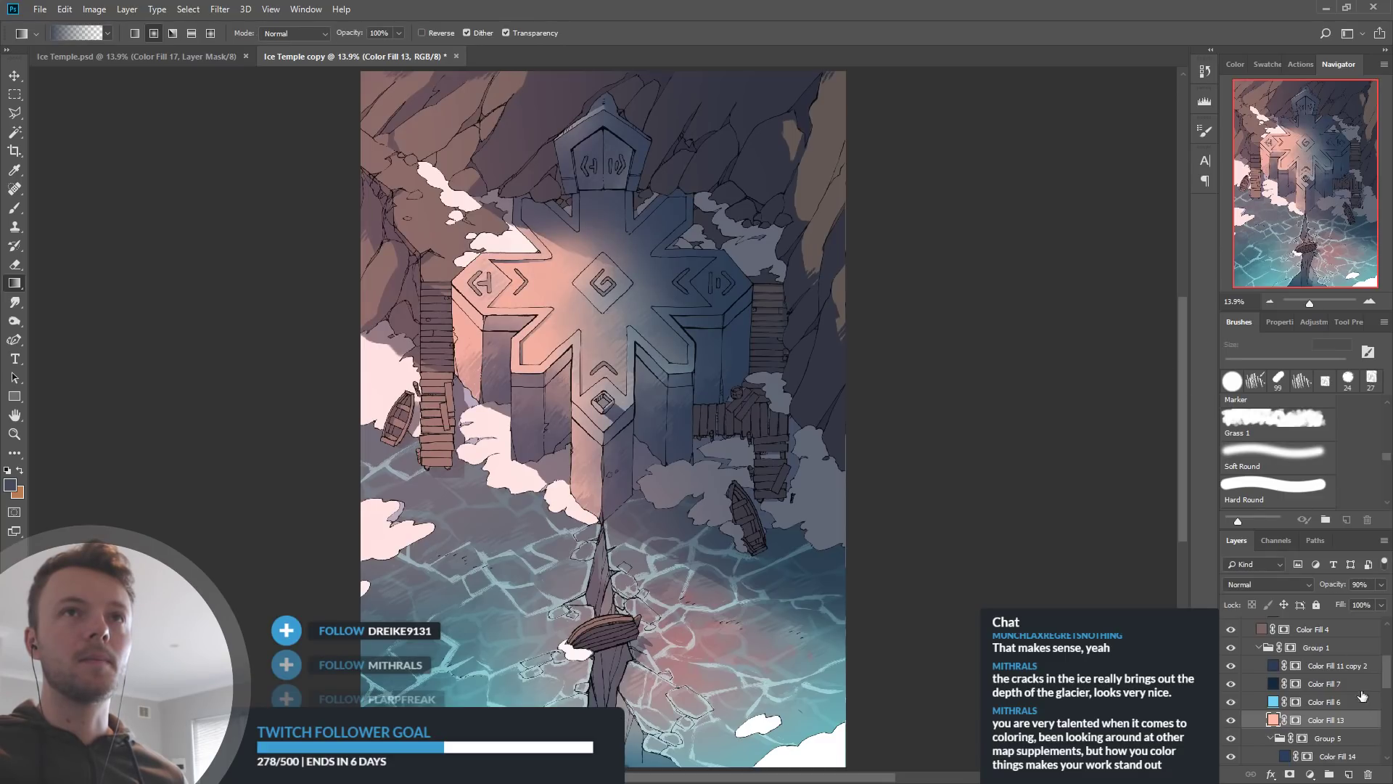
pyautogui.doubleClick(1275, 720)
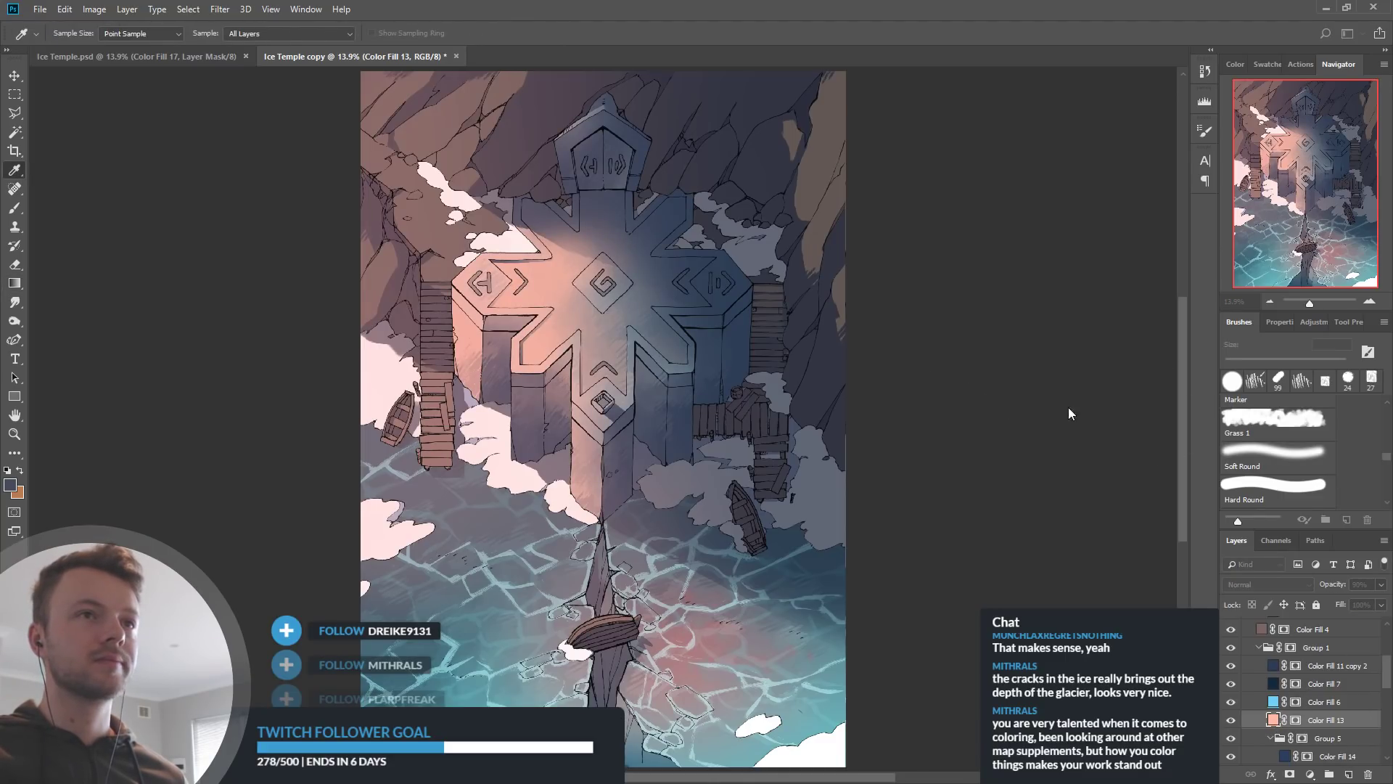
pyautogui.click(1172, 354)
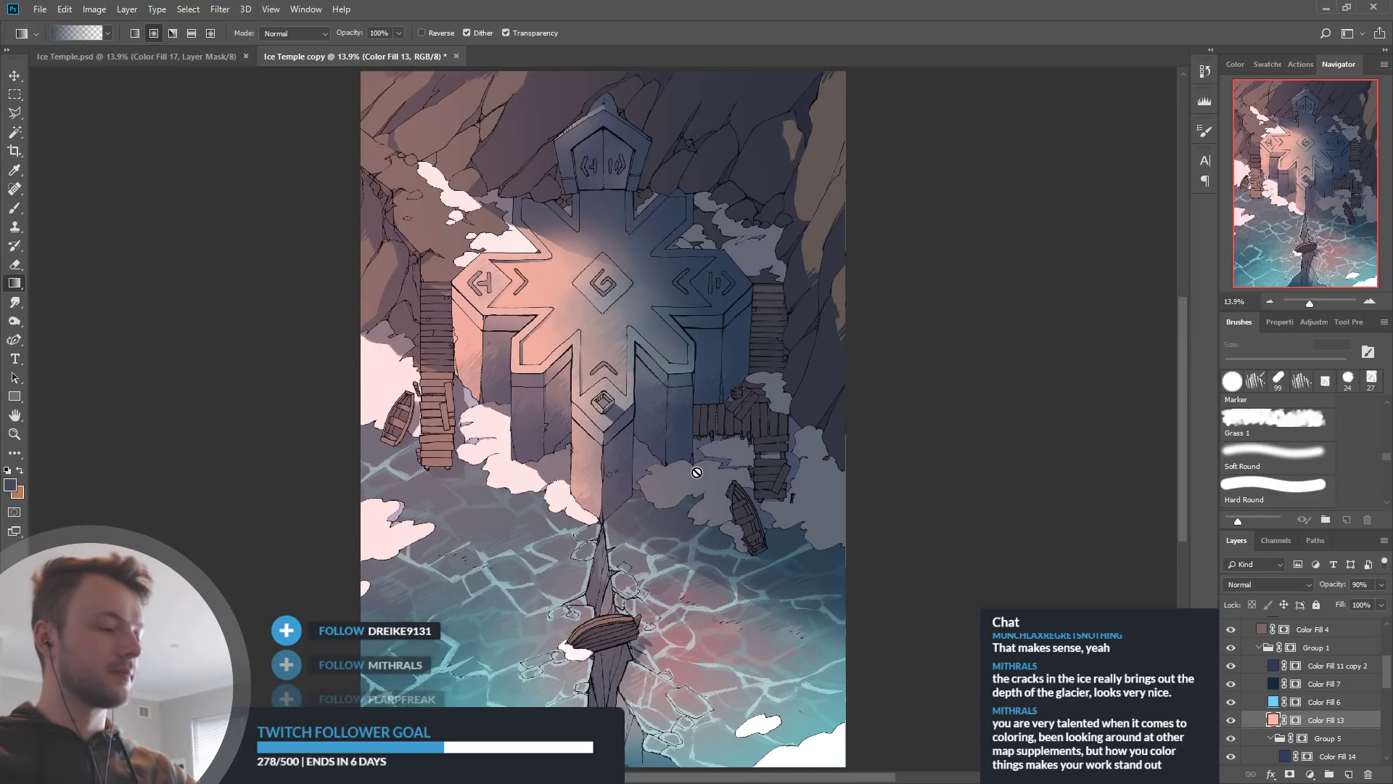
pyautogui.hotkey('ctrl', 'z')
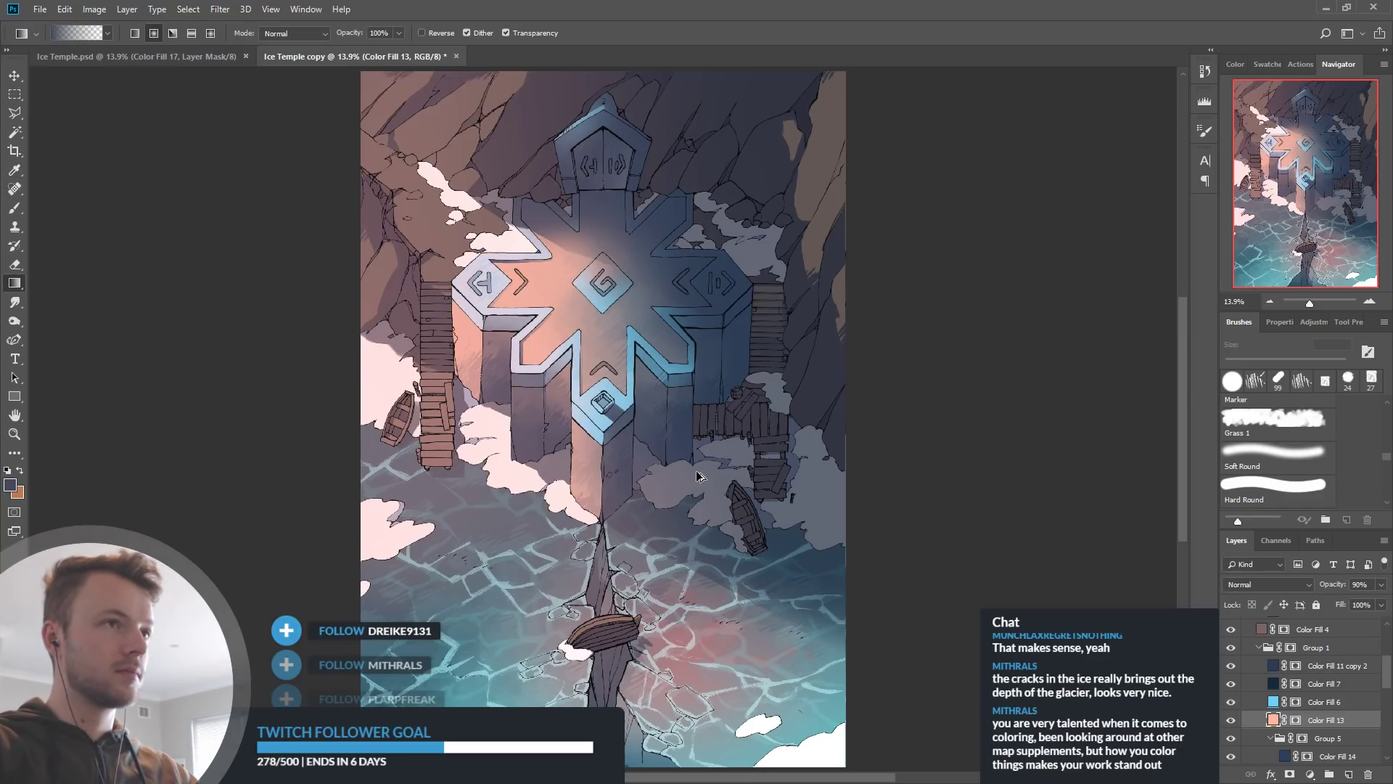
pyautogui.hotkey('ctrl', 'z')
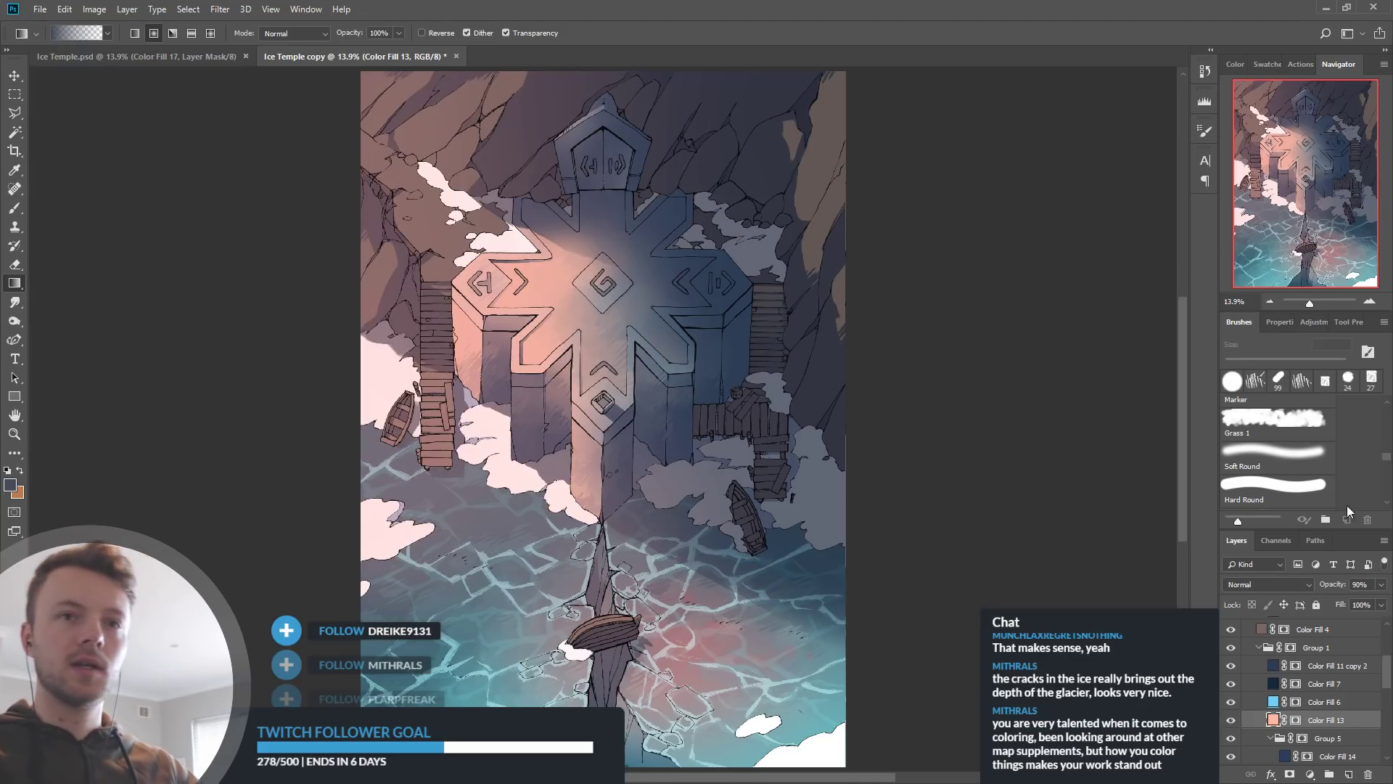
# Recolour the Color Fill 13 glow layer to a pale off-white
pyautogui.doubleClick(1273, 720)
pyautogui.click(862, 351)
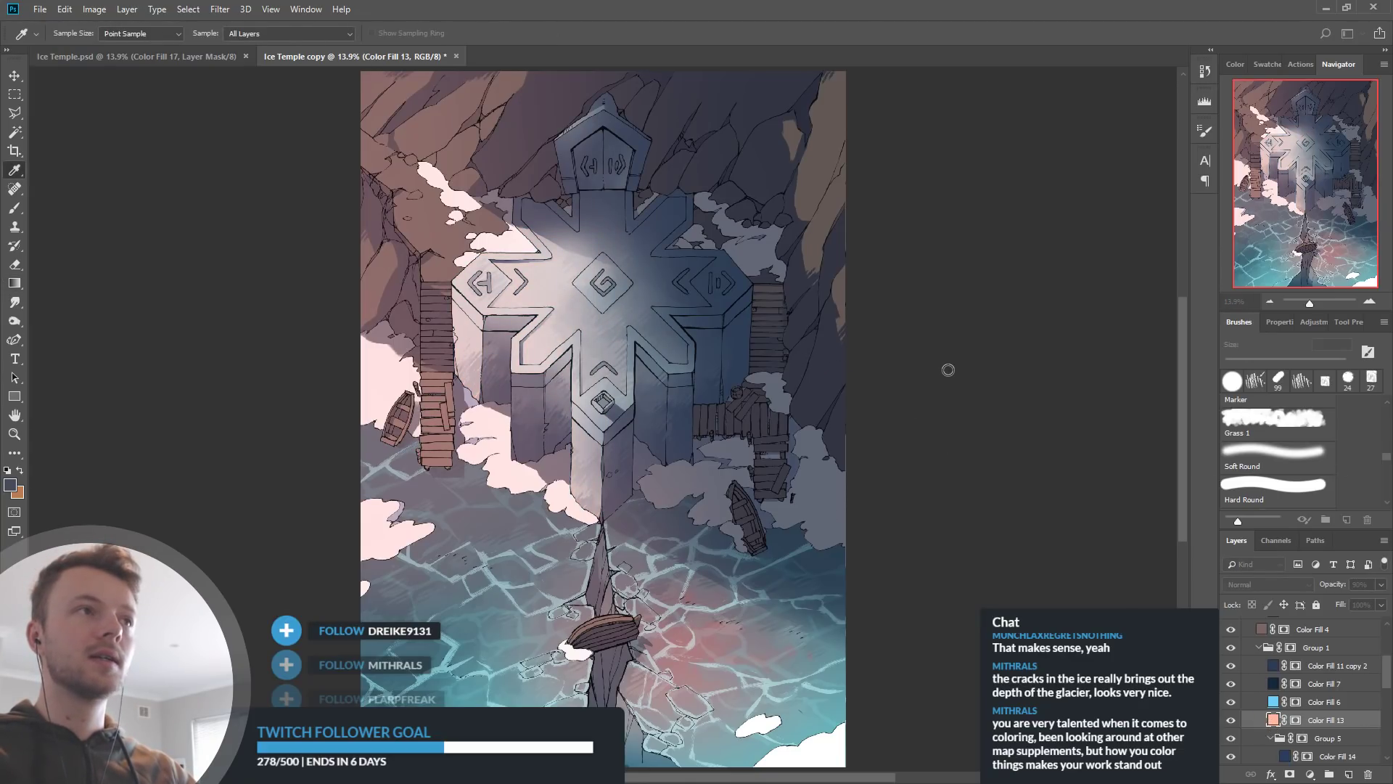
pyautogui.press('Return')
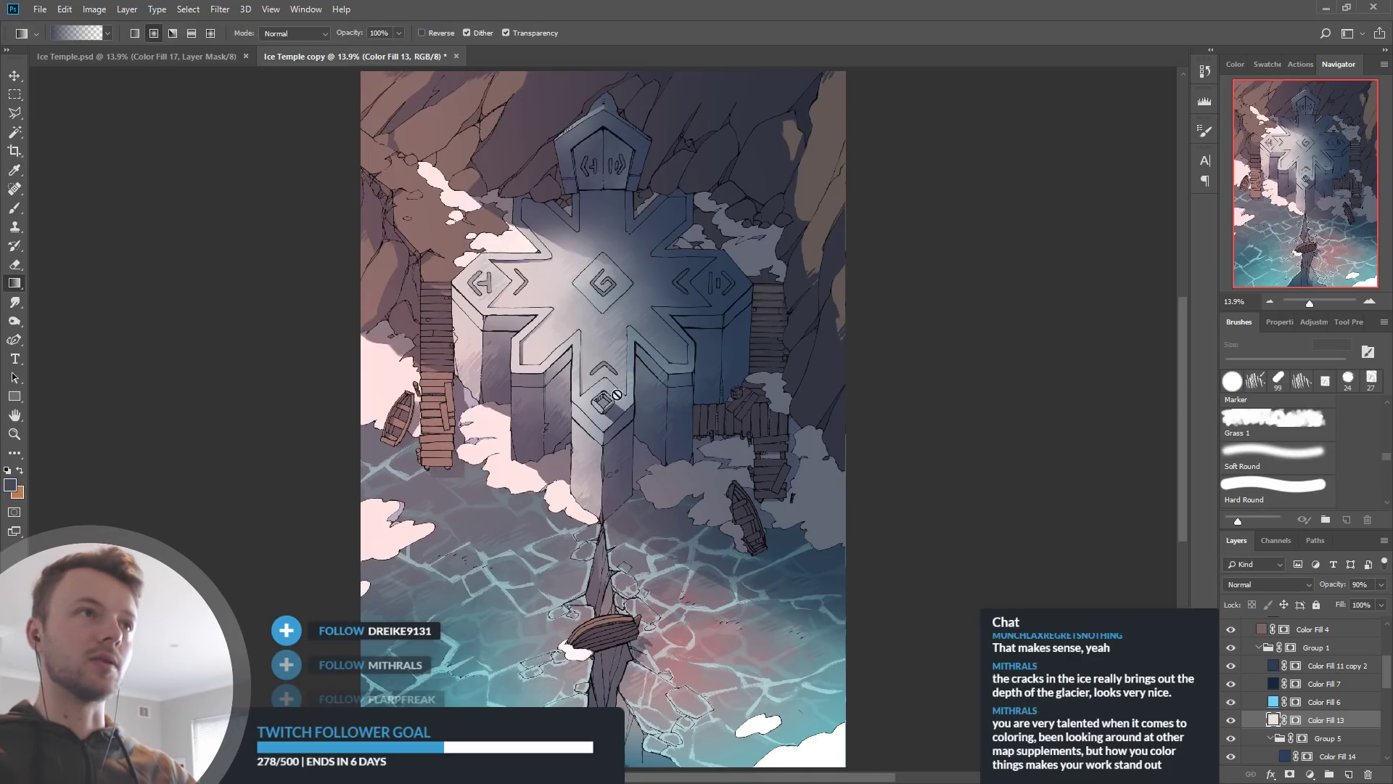
# Recolour the Color Fill 18 layer to a muted pinkish red so the platform's centre gets a warm tint
pyautogui.scroll(-1, 1317, 705)
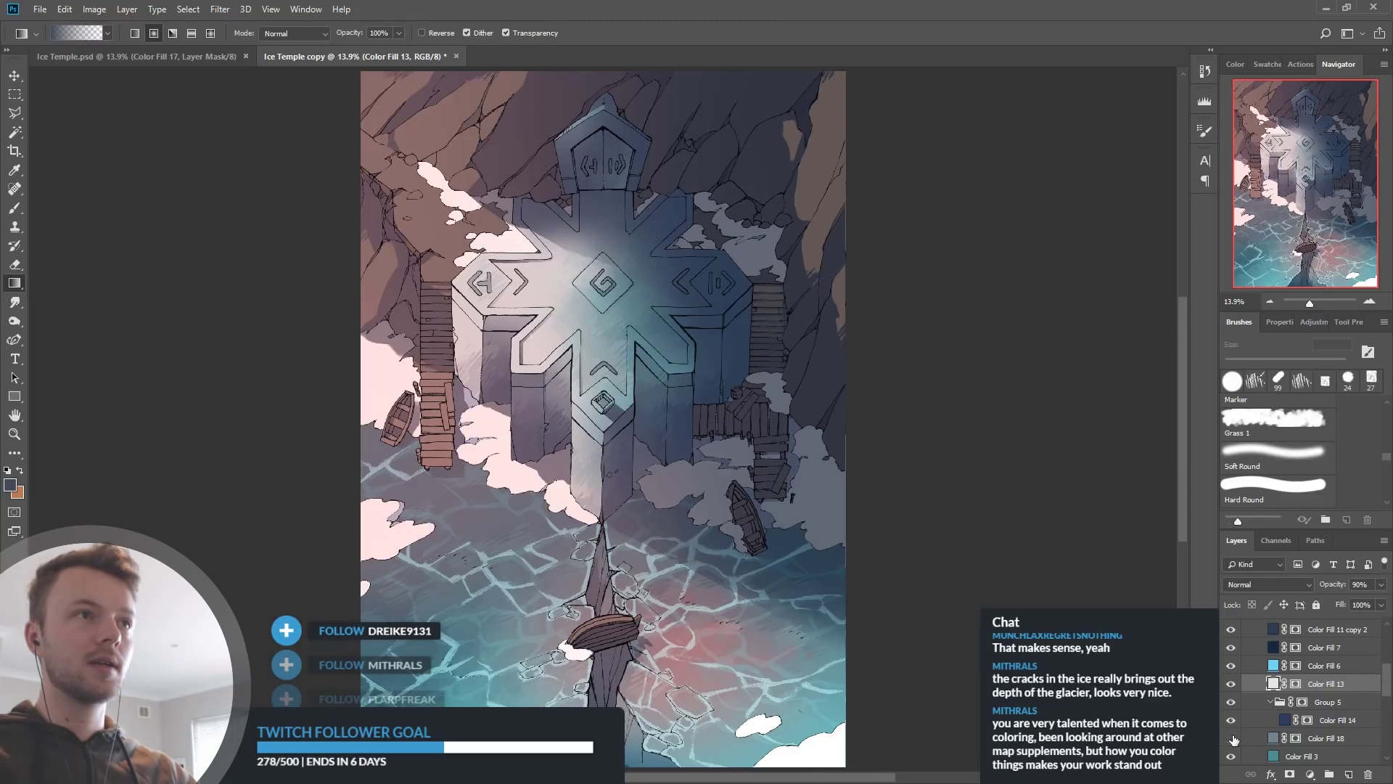
pyautogui.doubleClick(1274, 738)
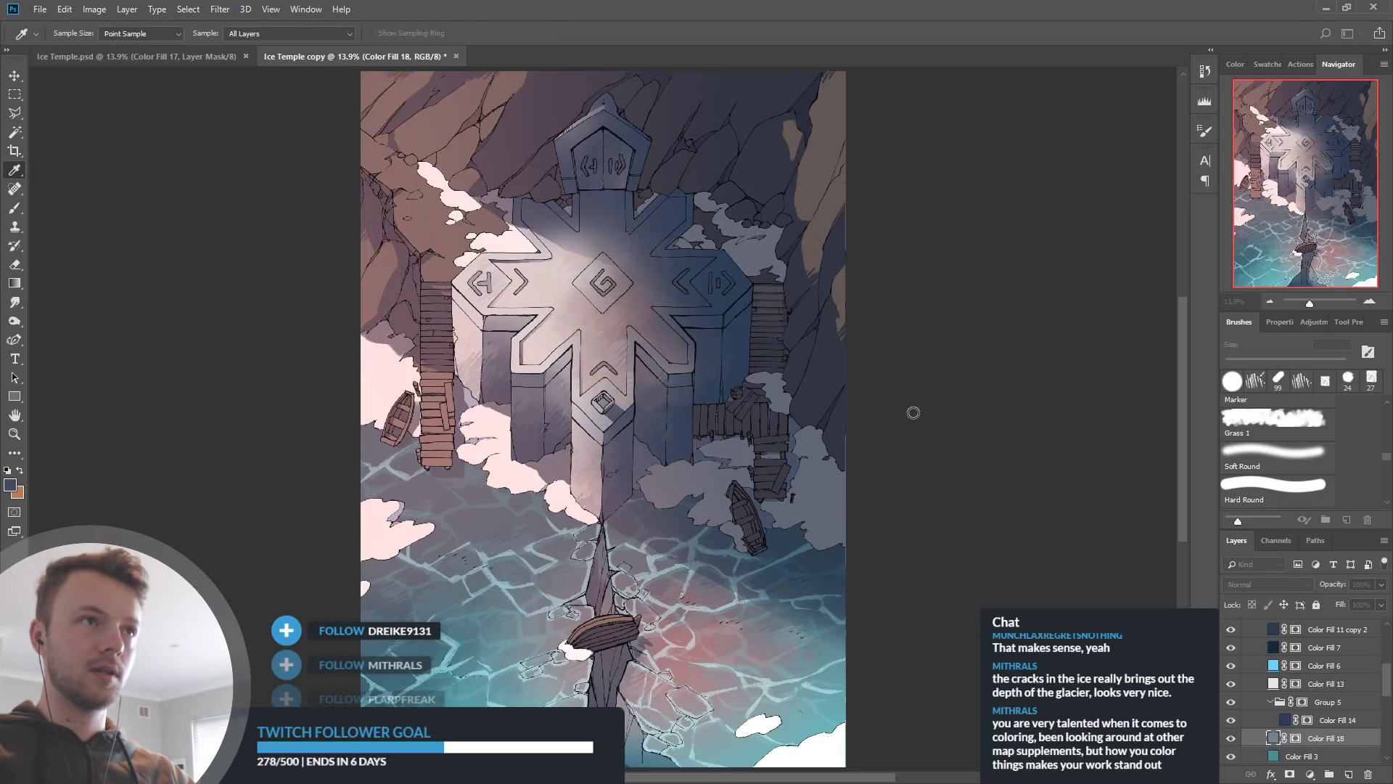
pyautogui.moveTo(901, 430); pyautogui.dragTo(900, 380)
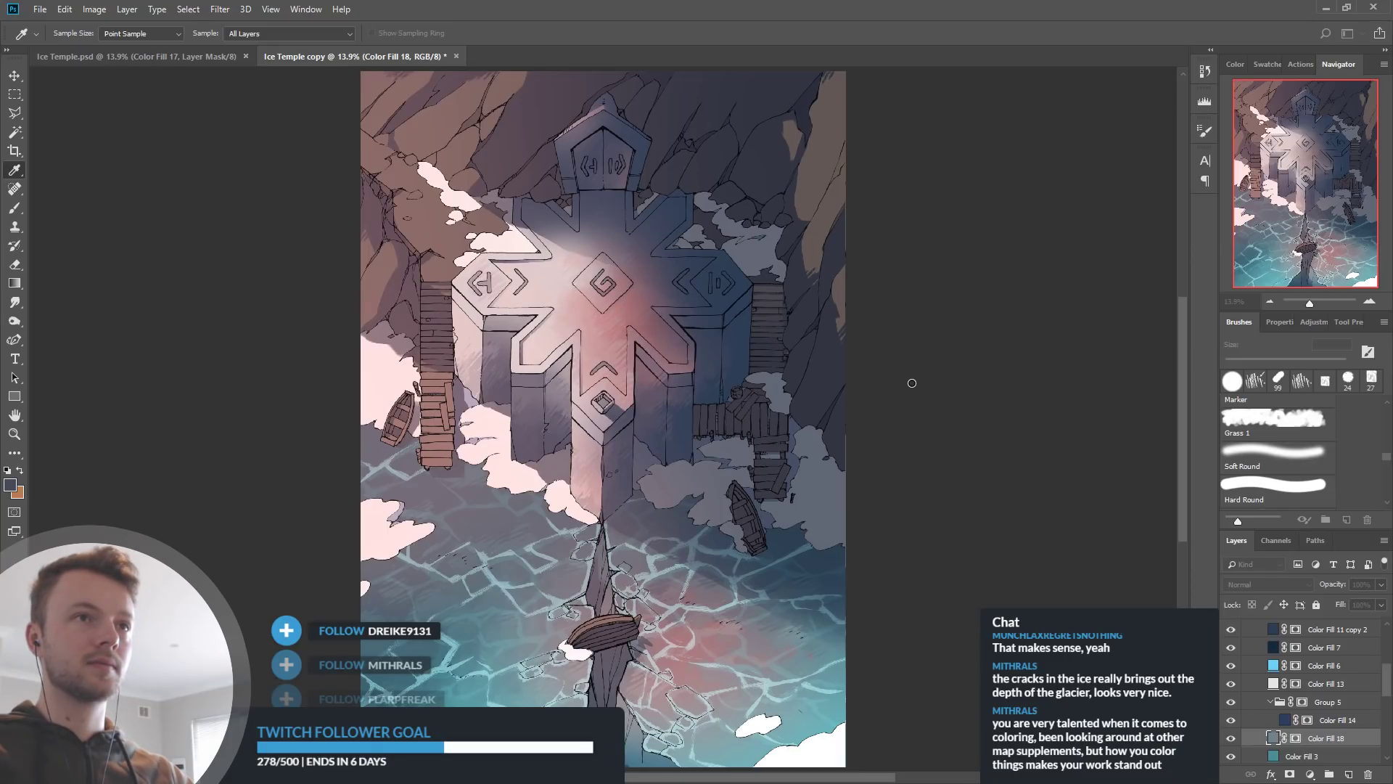
pyautogui.click(1161, 342)
pyautogui.press('g')
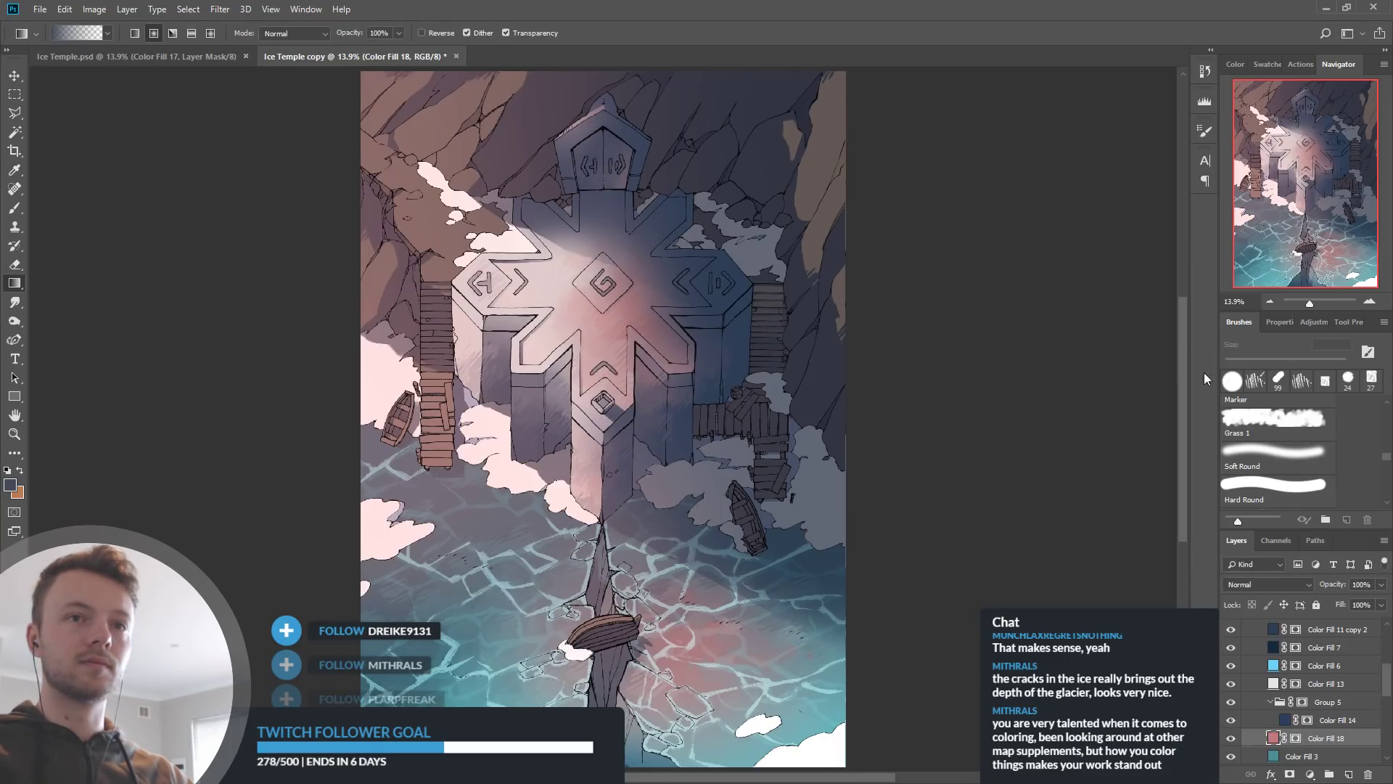
# Recolour the Color Fill 13 glow layer to a pale greyish blue-green for a cooler light on the platform
pyautogui.click(1271, 683)
pyautogui.doubleClick(1271, 683)
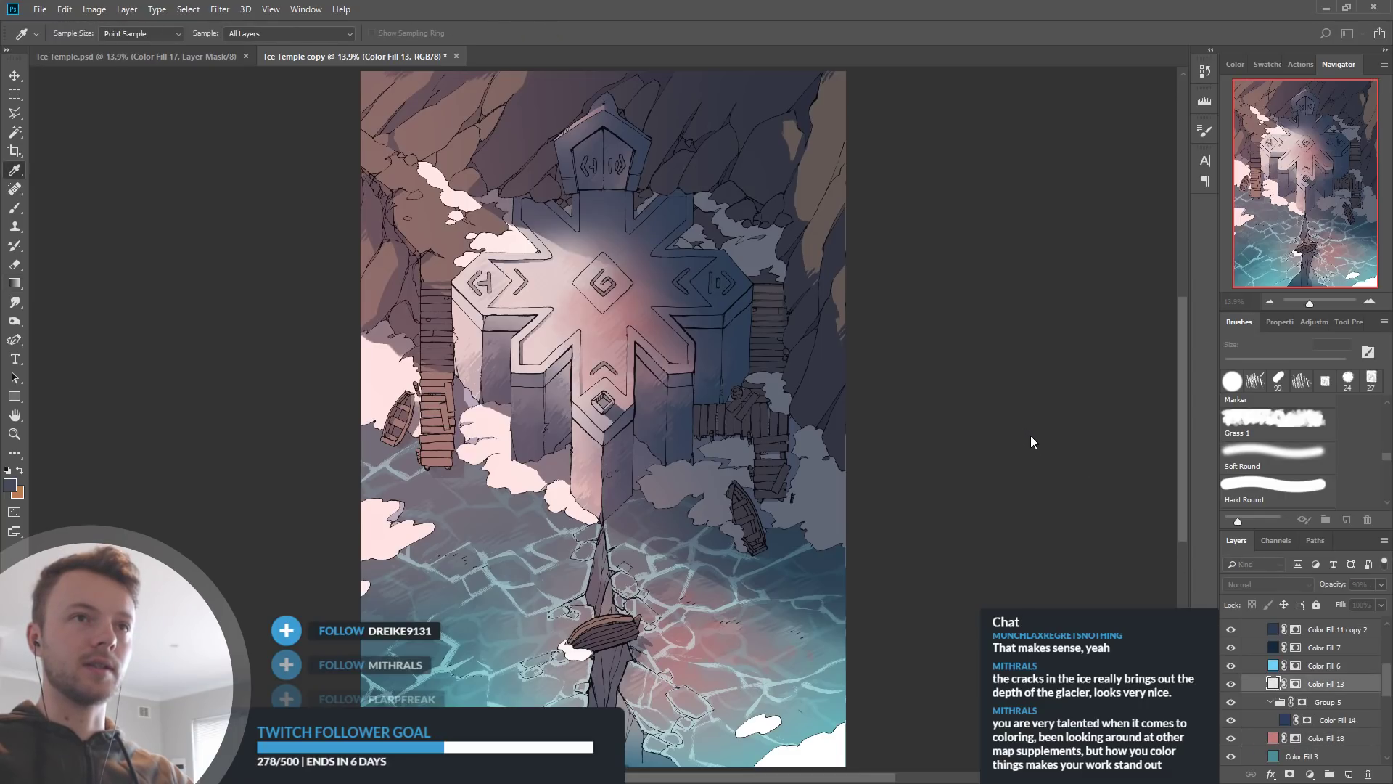
pyautogui.moveTo(959, 402); pyautogui.dragTo(883, 346)
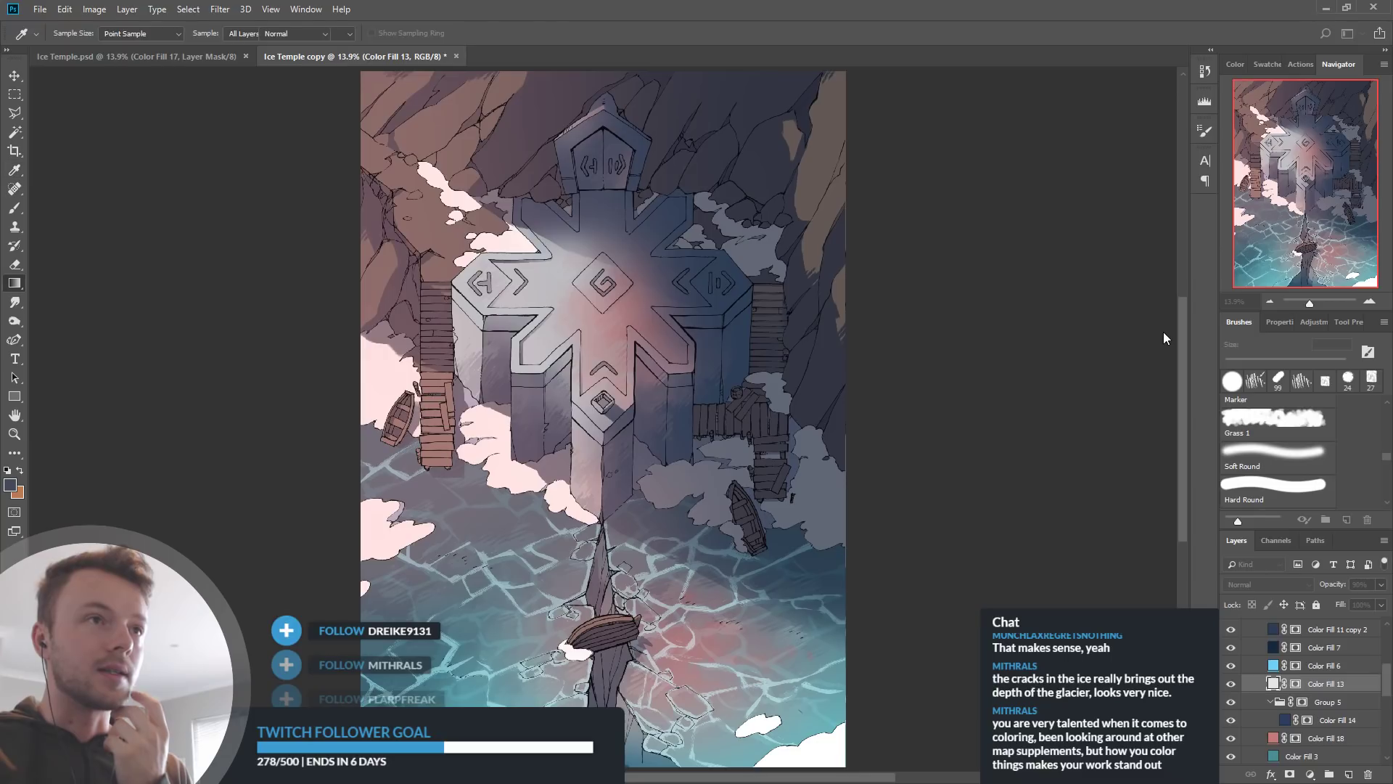
pyautogui.press('g')
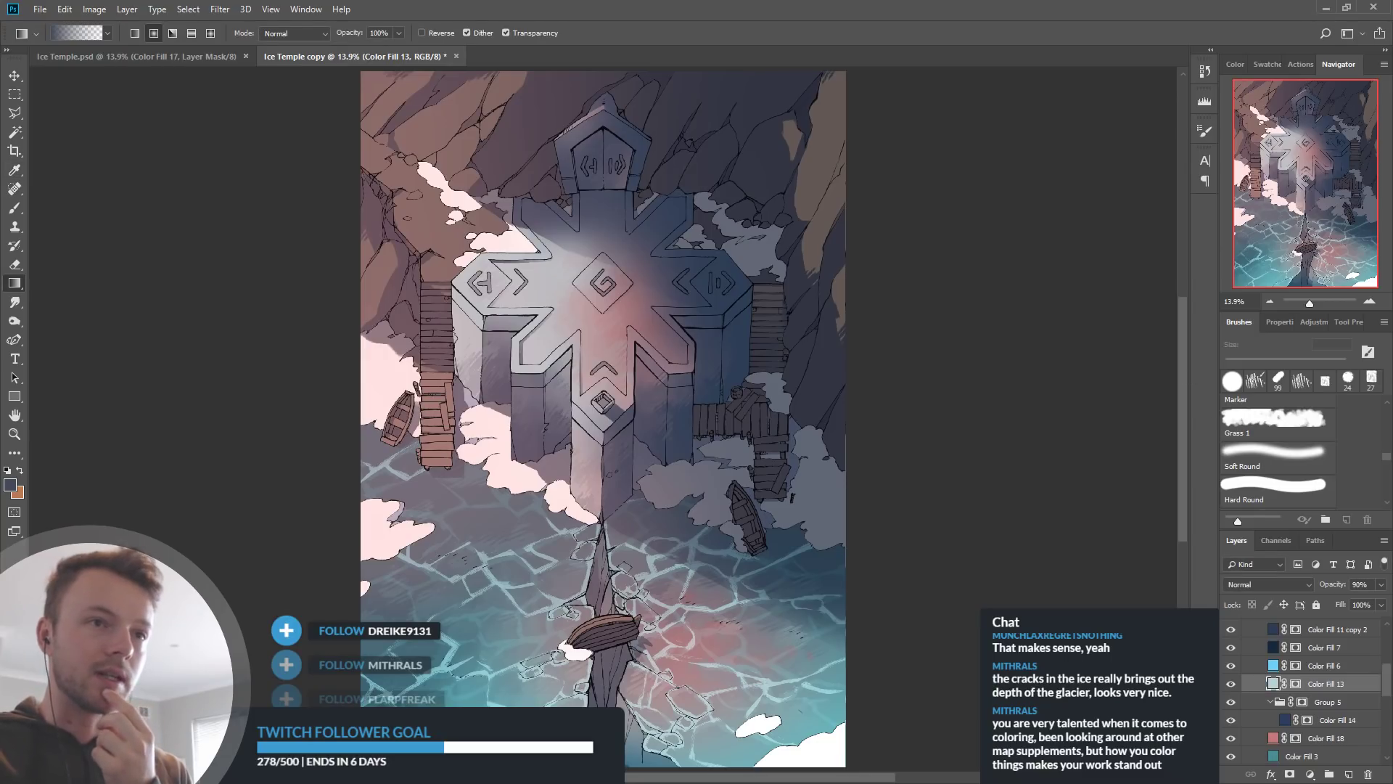
# Compare the platform with and without the Color Fill 11 copy 2 shading and adjust that layer's dark slate fill colour
pyautogui.scroll(3, 1280, 666)
pyautogui.click(1231, 685)
pyautogui.click(1231, 685)
pyautogui.click(1275, 684)
pyautogui.press('i')
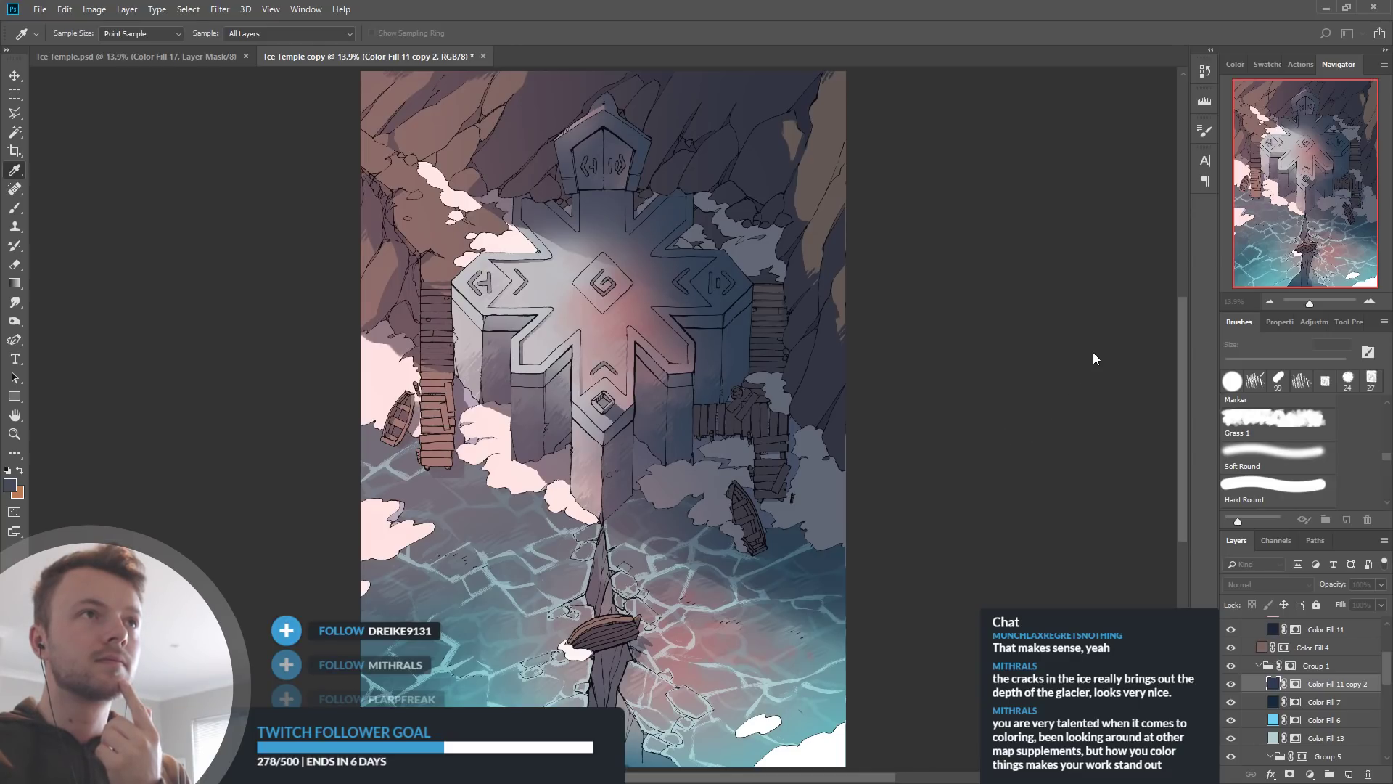
pyautogui.press('g')
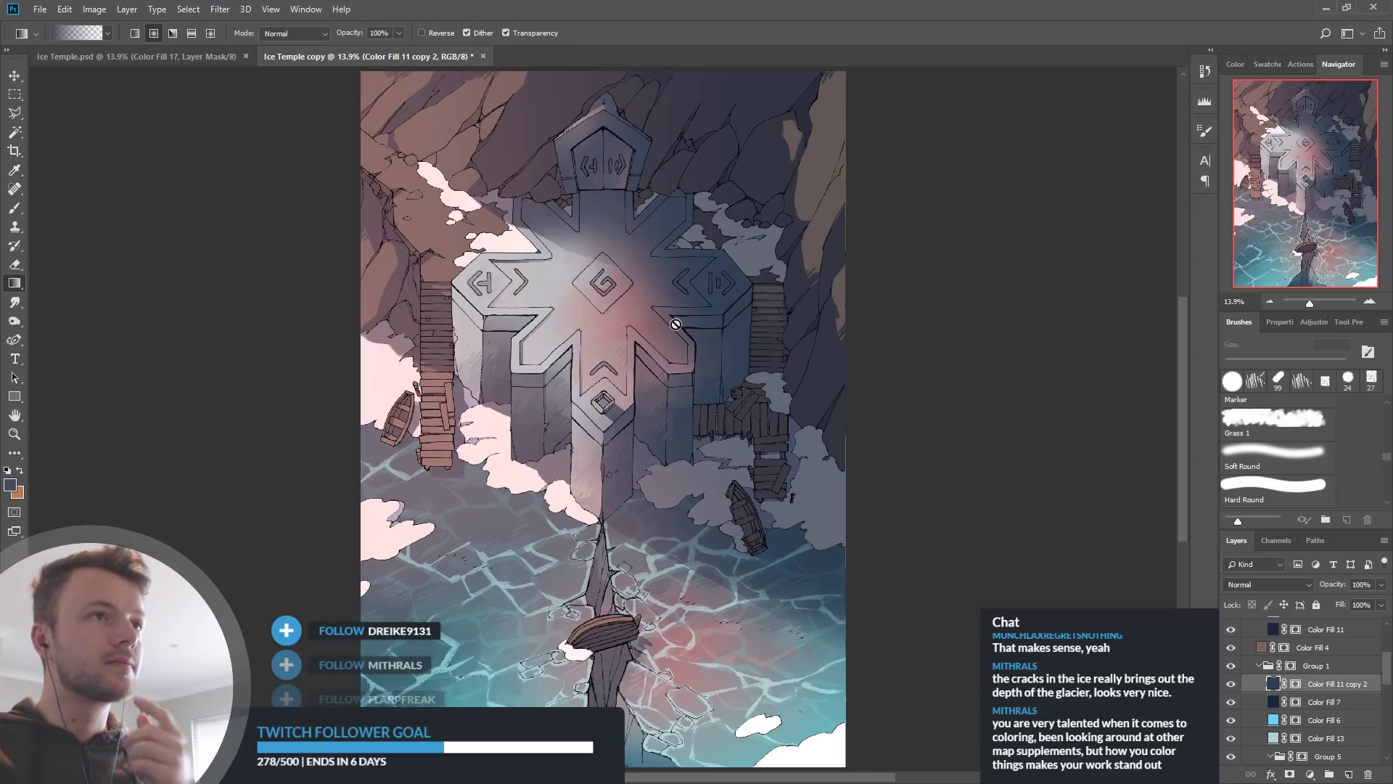
# Check the platform up close with and without the recoloured Color Fill 13 layer
pyautogui.keyDown('alt'); pyautogui.scroll(2, 563, 181); pyautogui.keyUp('alt')
pyautogui.scroll(-2, 651, 354)
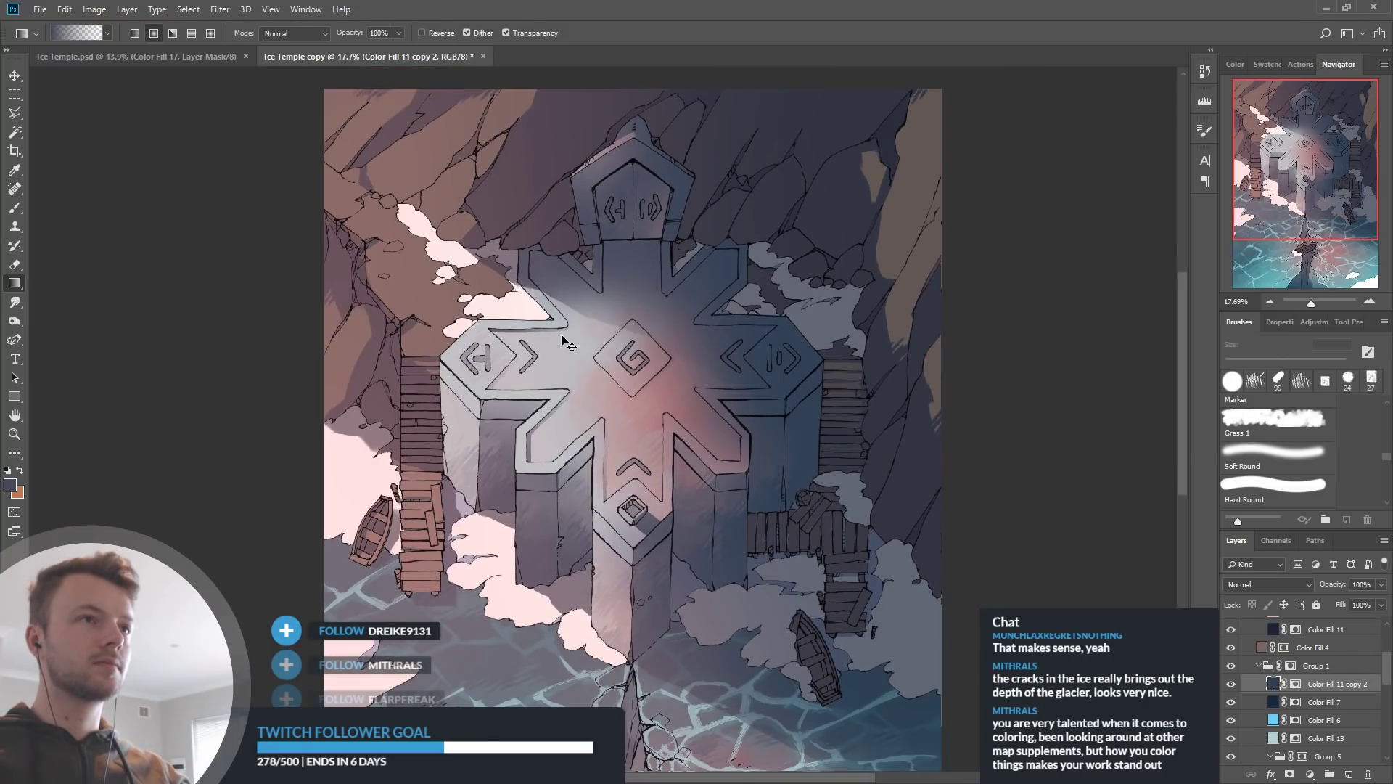
pyautogui.scroll(-3, 1330, 668)
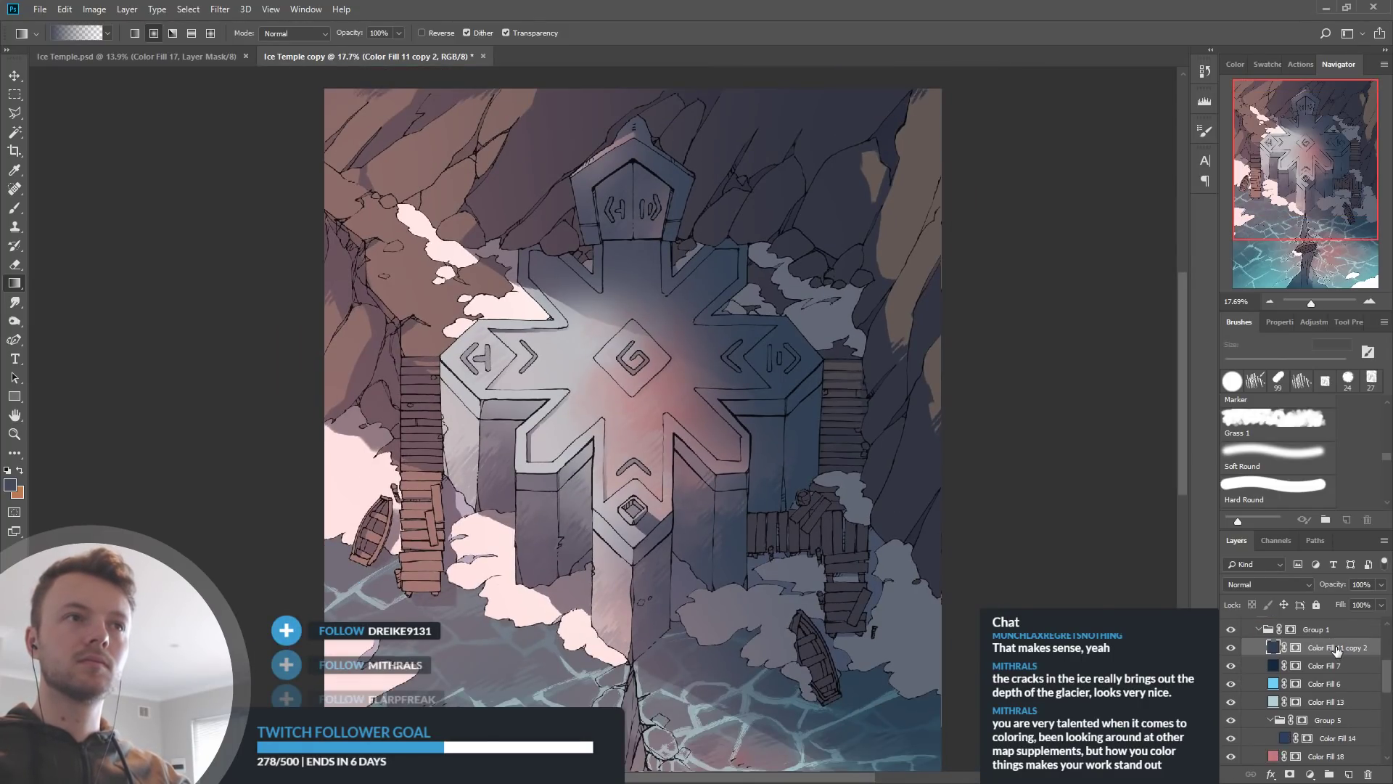
pyautogui.click(1231, 684)
pyautogui.click(1231, 684)
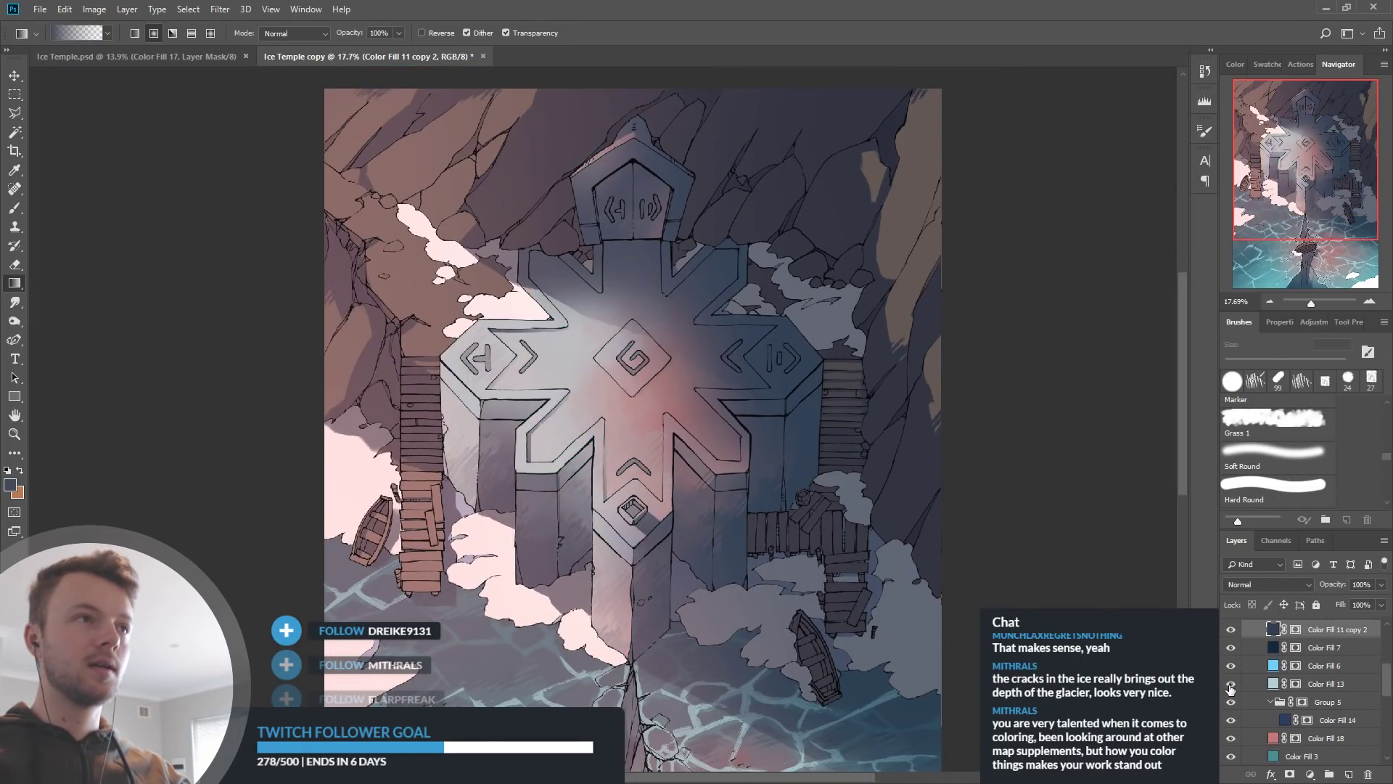
# Recolour the Color Fill 13 glow layer to a pale cool greyish blue after checking its and Group 5's effect on the platform
pyautogui.click(1234, 685)
pyautogui.click(1235, 686)
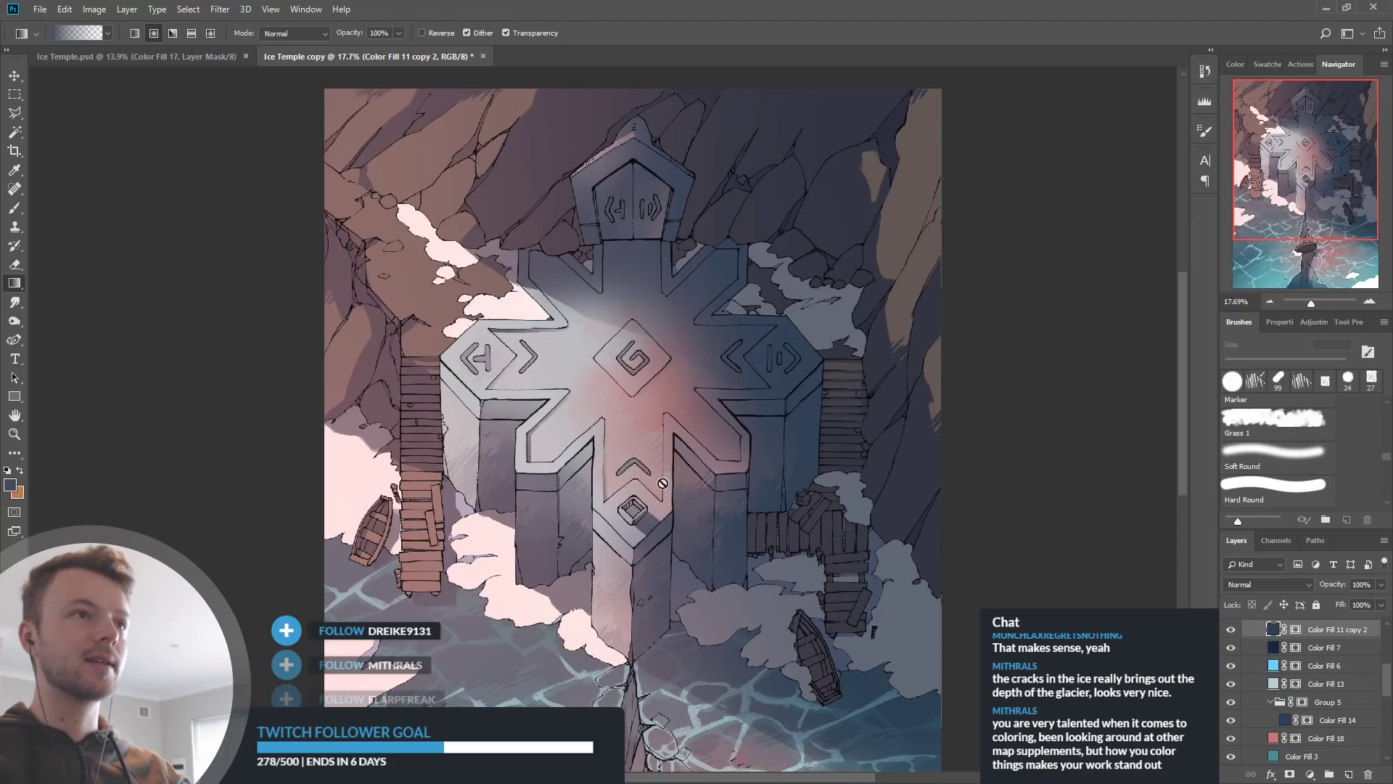
pyautogui.click(1231, 702)
pyautogui.click(1232, 702)
pyautogui.doubleClick(1271, 685)
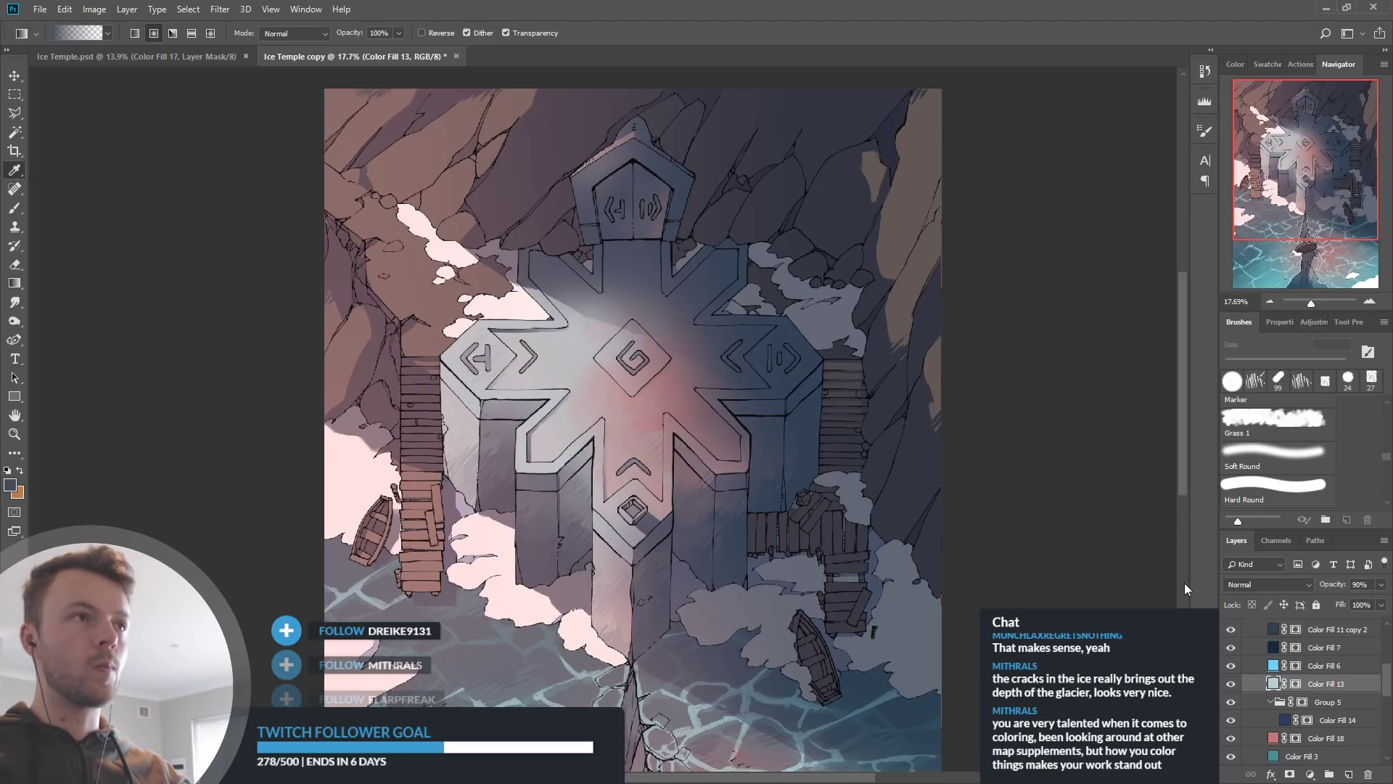
pyautogui.click(876, 354)
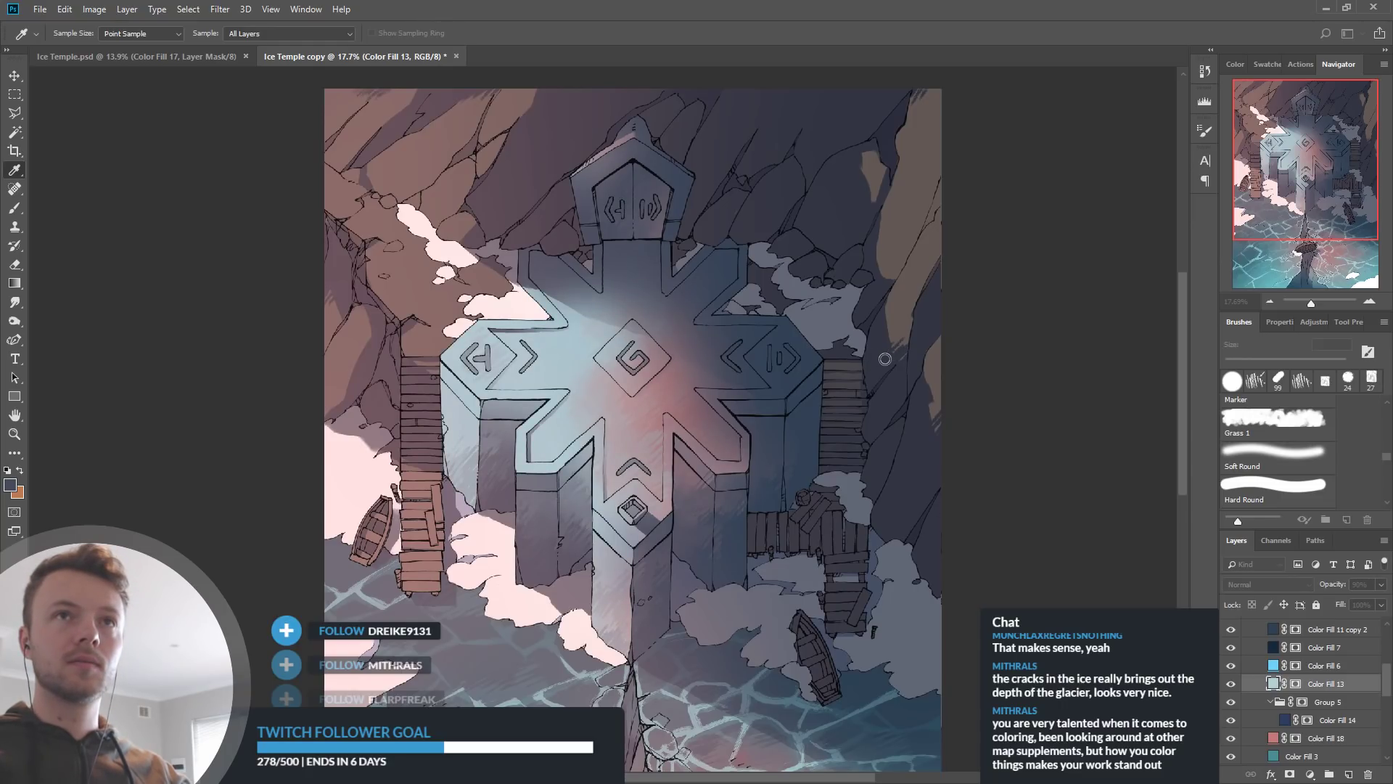
pyautogui.click(872, 382)
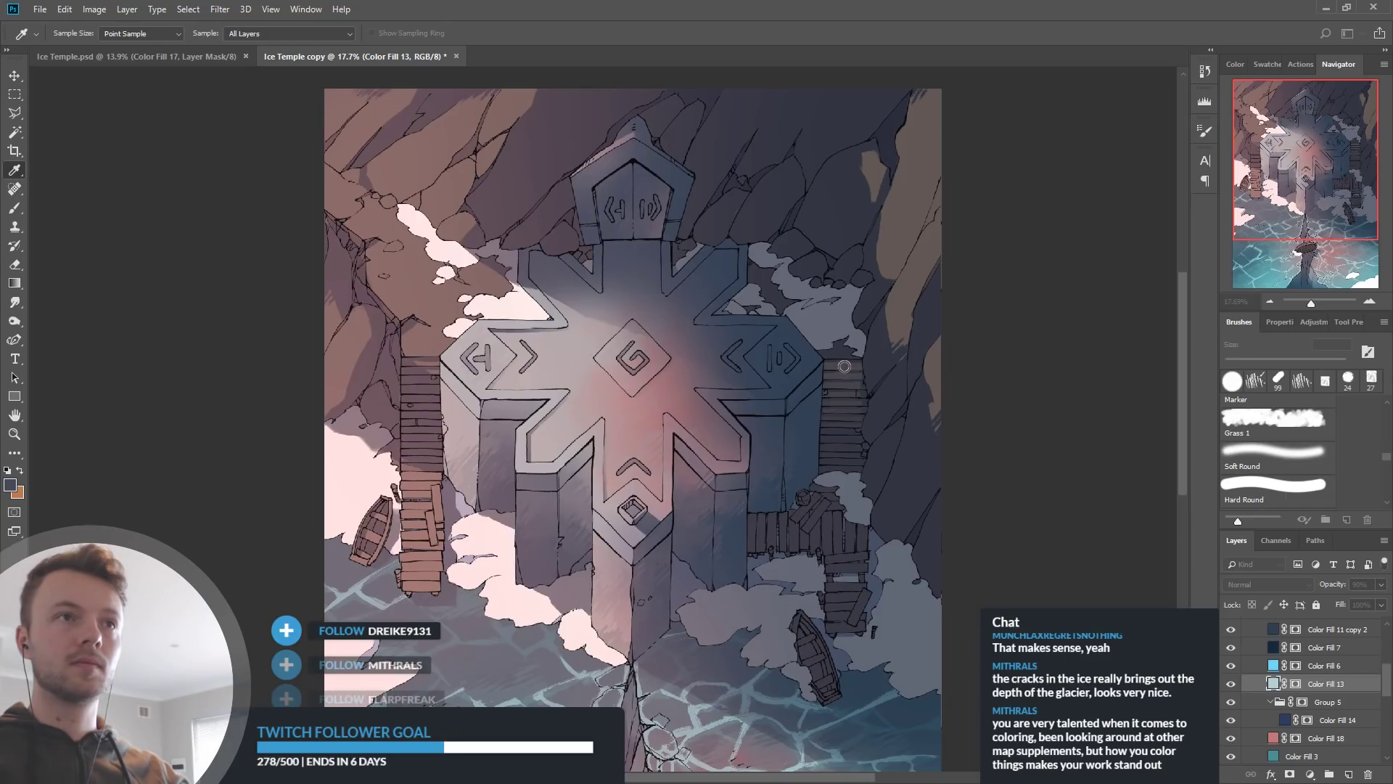
pyautogui.click(846, 364)
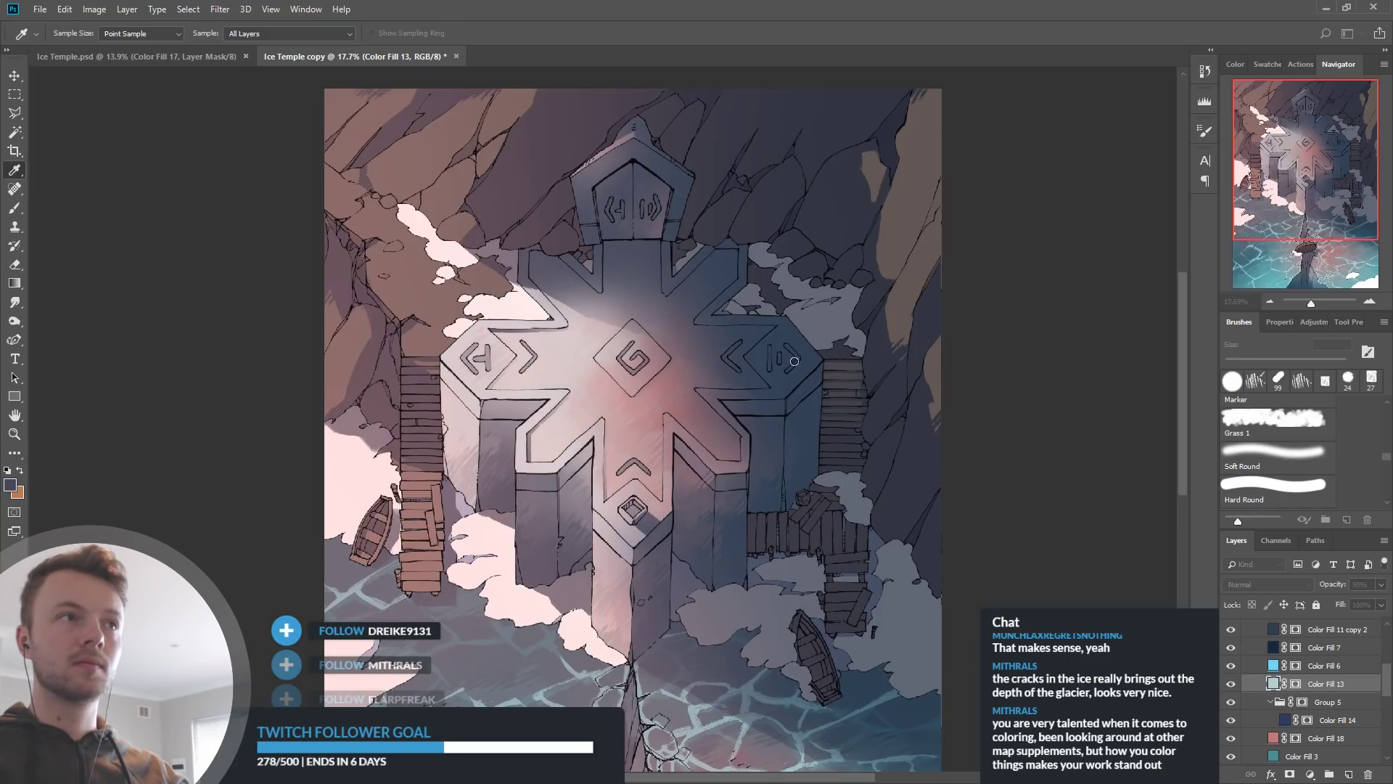
pyautogui.click(869, 359)
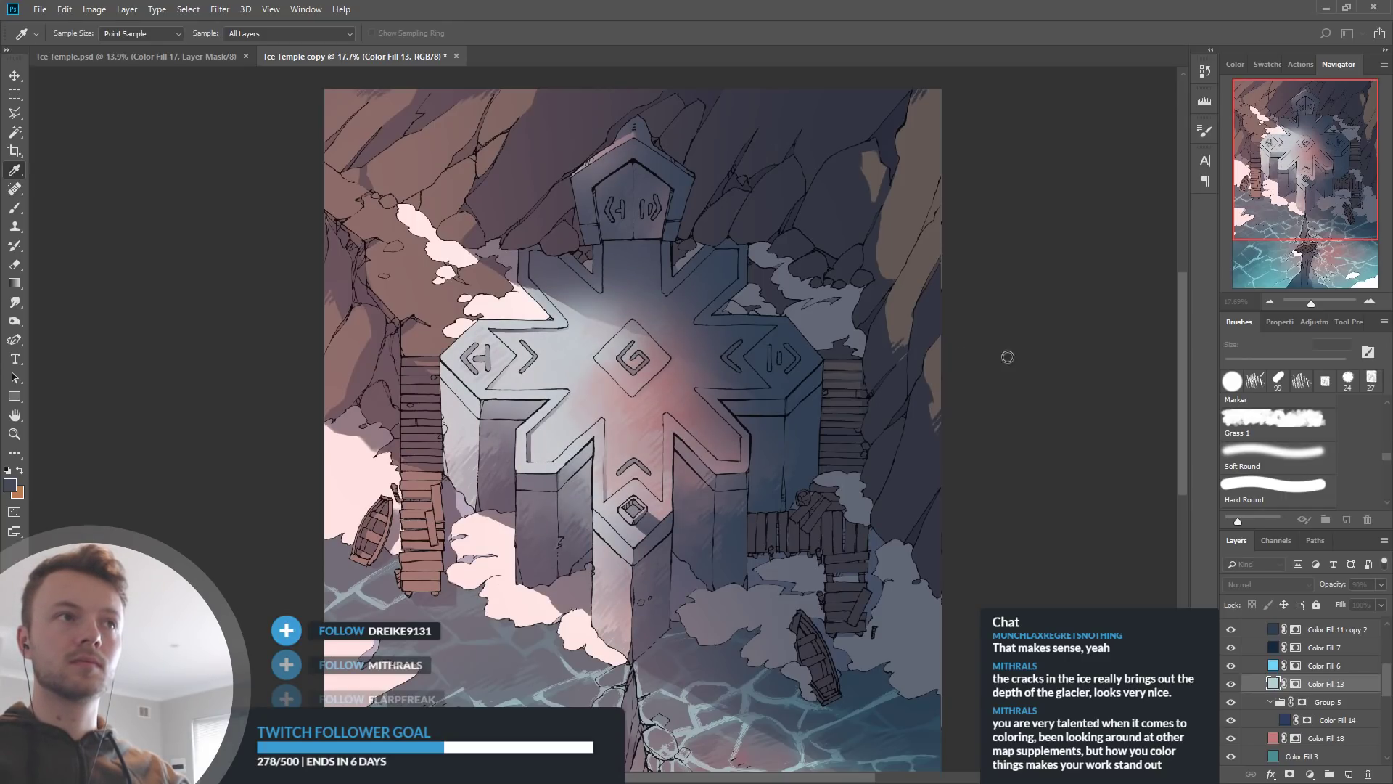
pyautogui.press('g')
# Compare the whole recoloured Ice Temple copy map with the original Ice Temple.psd
pyautogui.scroll(-3, 752, 351)
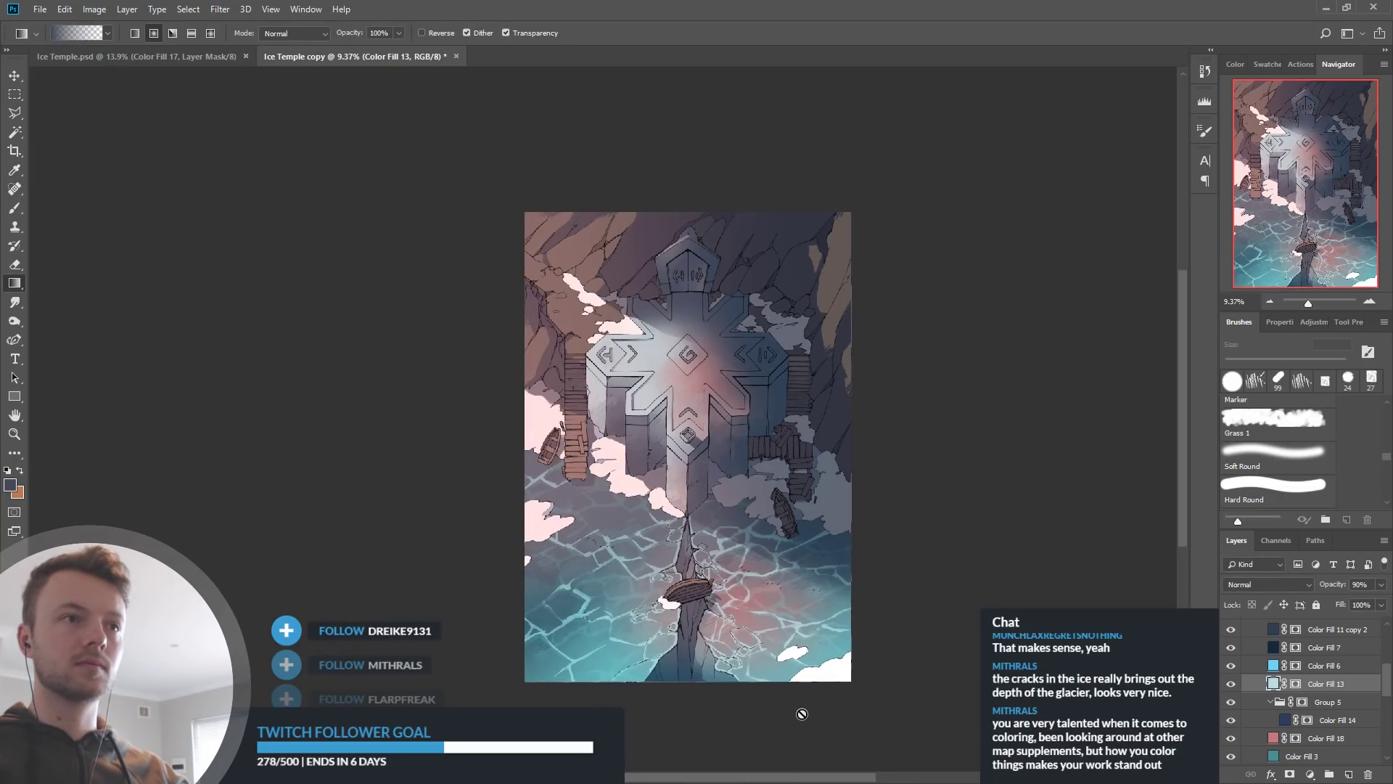
pyautogui.hotkey('ctrl', '0')
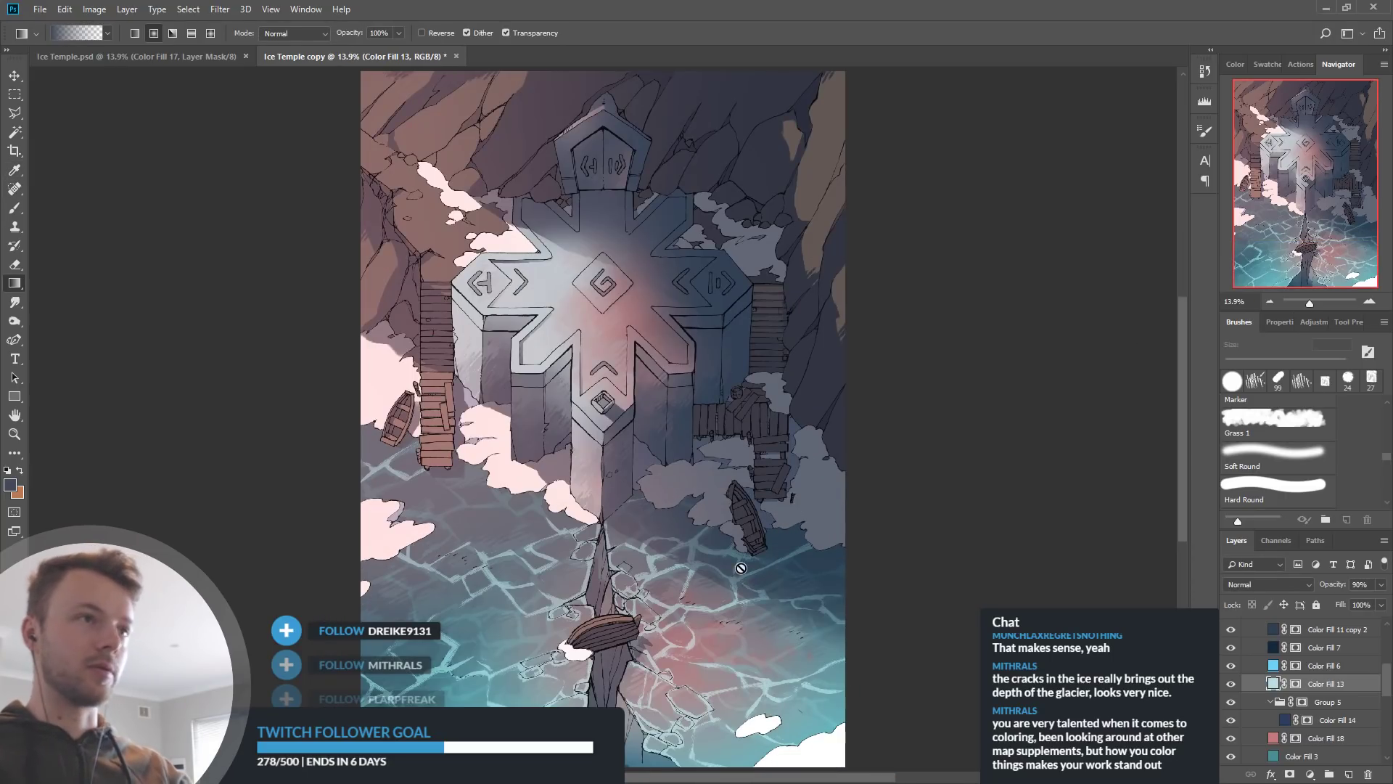
pyautogui.click(195, 65)
pyautogui.hotkey('ctrl', '0')
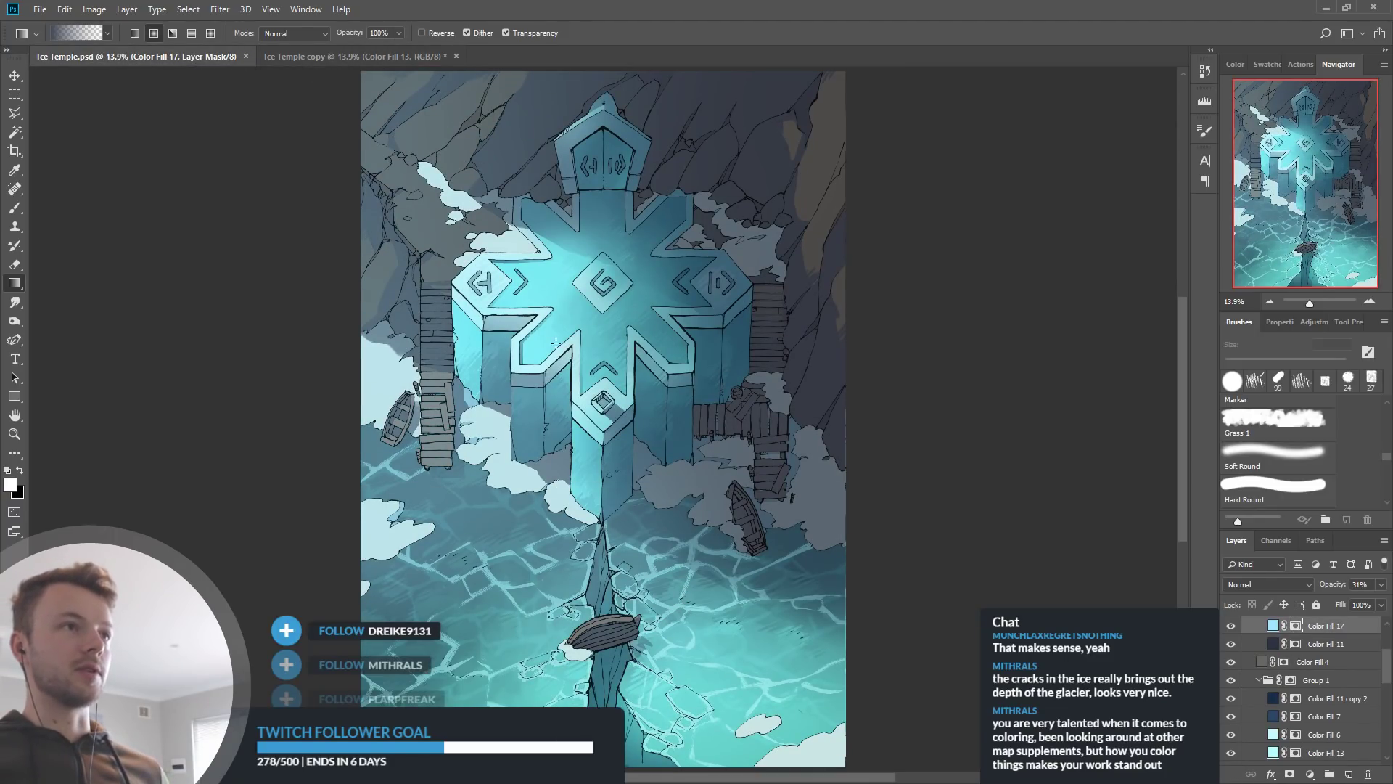
pyautogui.click(323, 55)
pyautogui.click(146, 61)
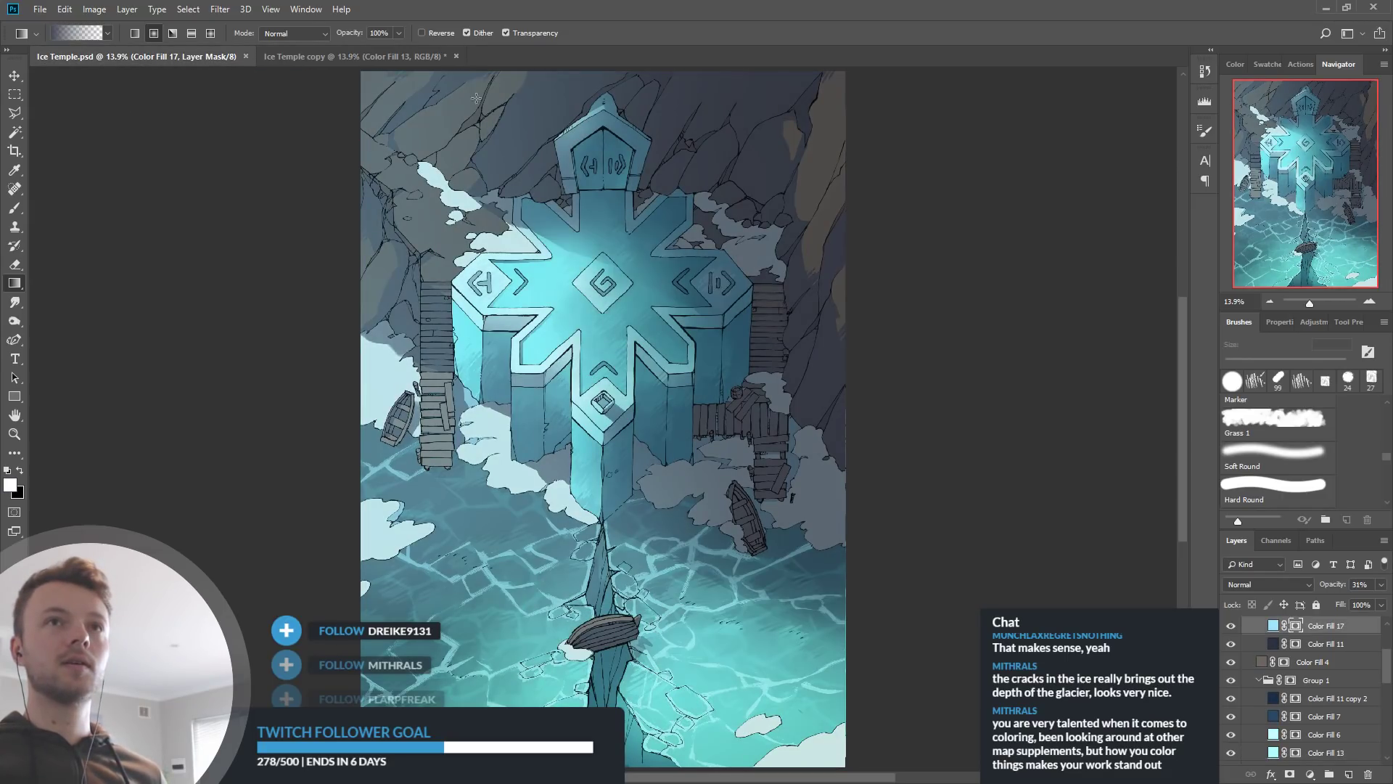
pyautogui.click(346, 54)
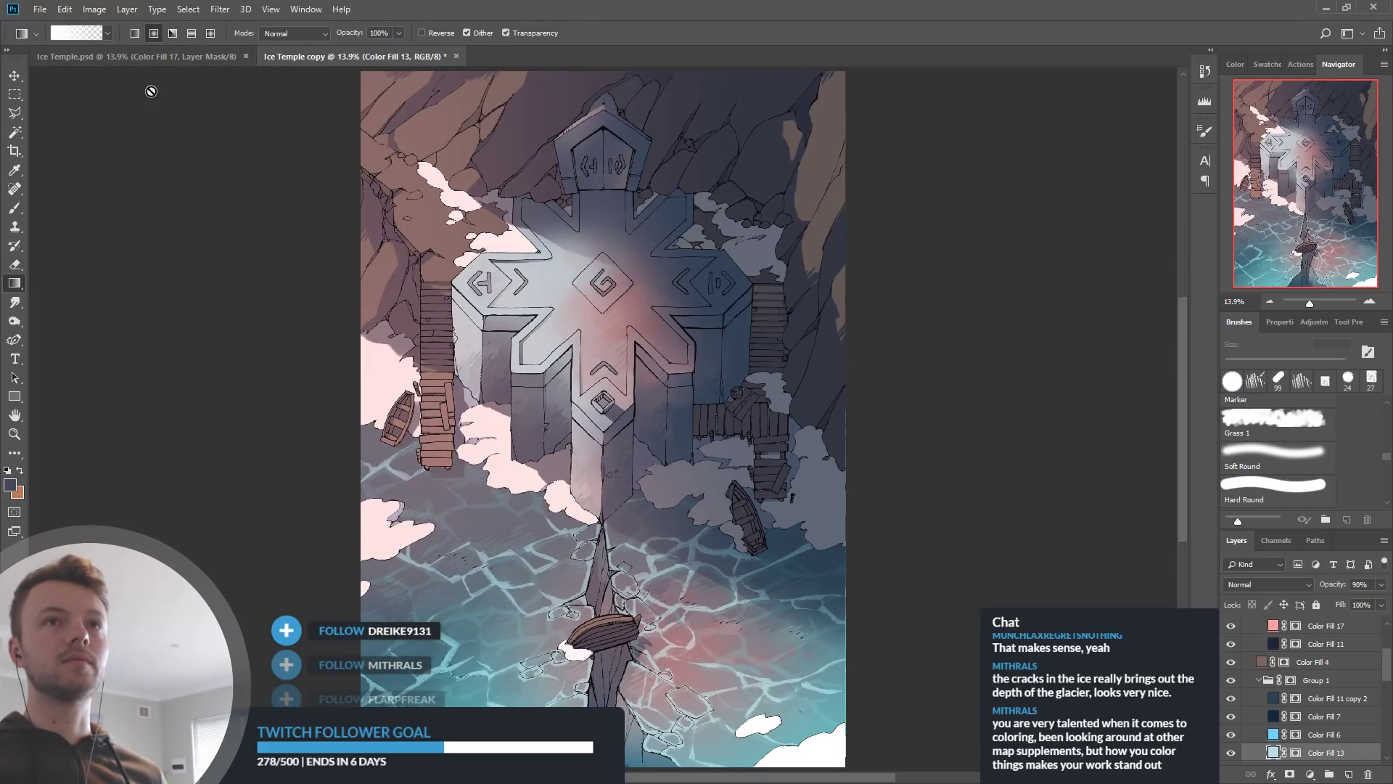
pyautogui.click(90, 59)
pyautogui.click(307, 51)
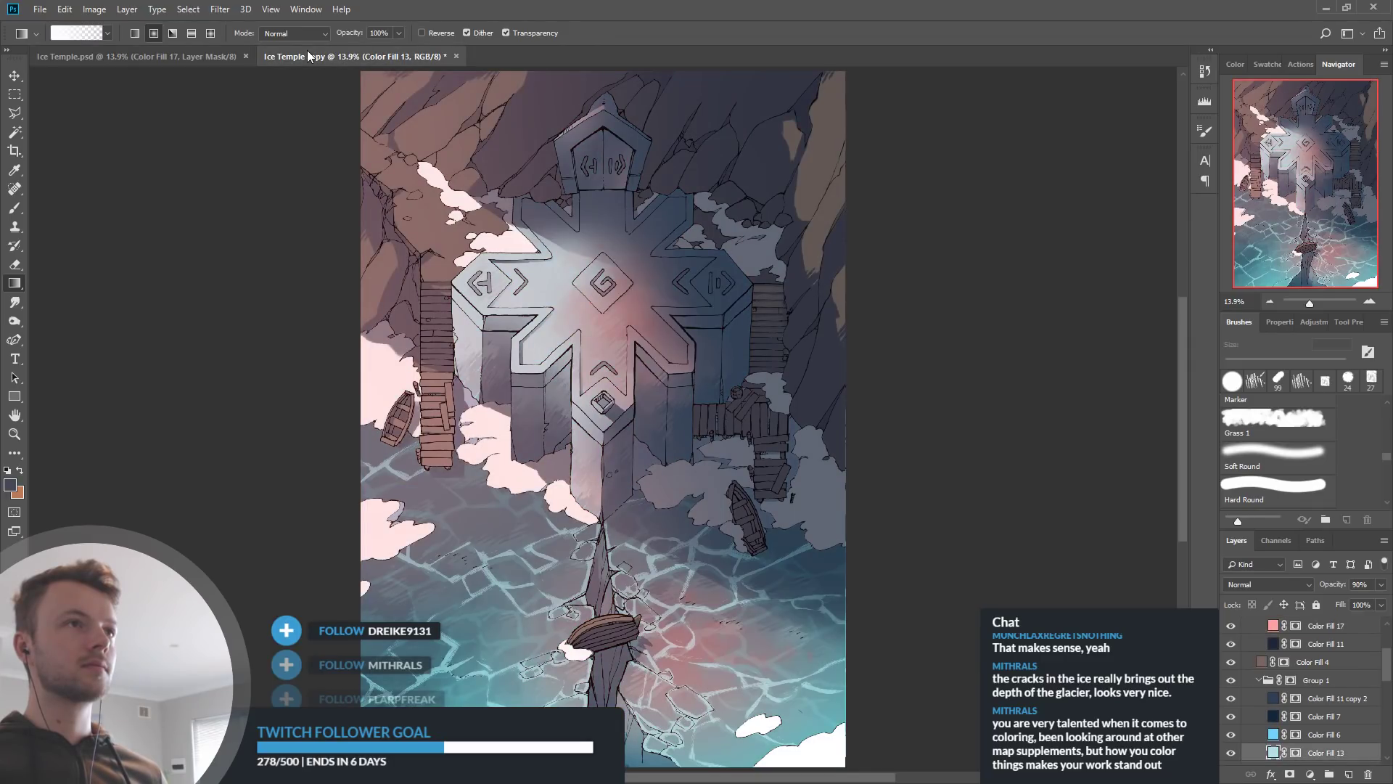
pyautogui.click(137, 55)
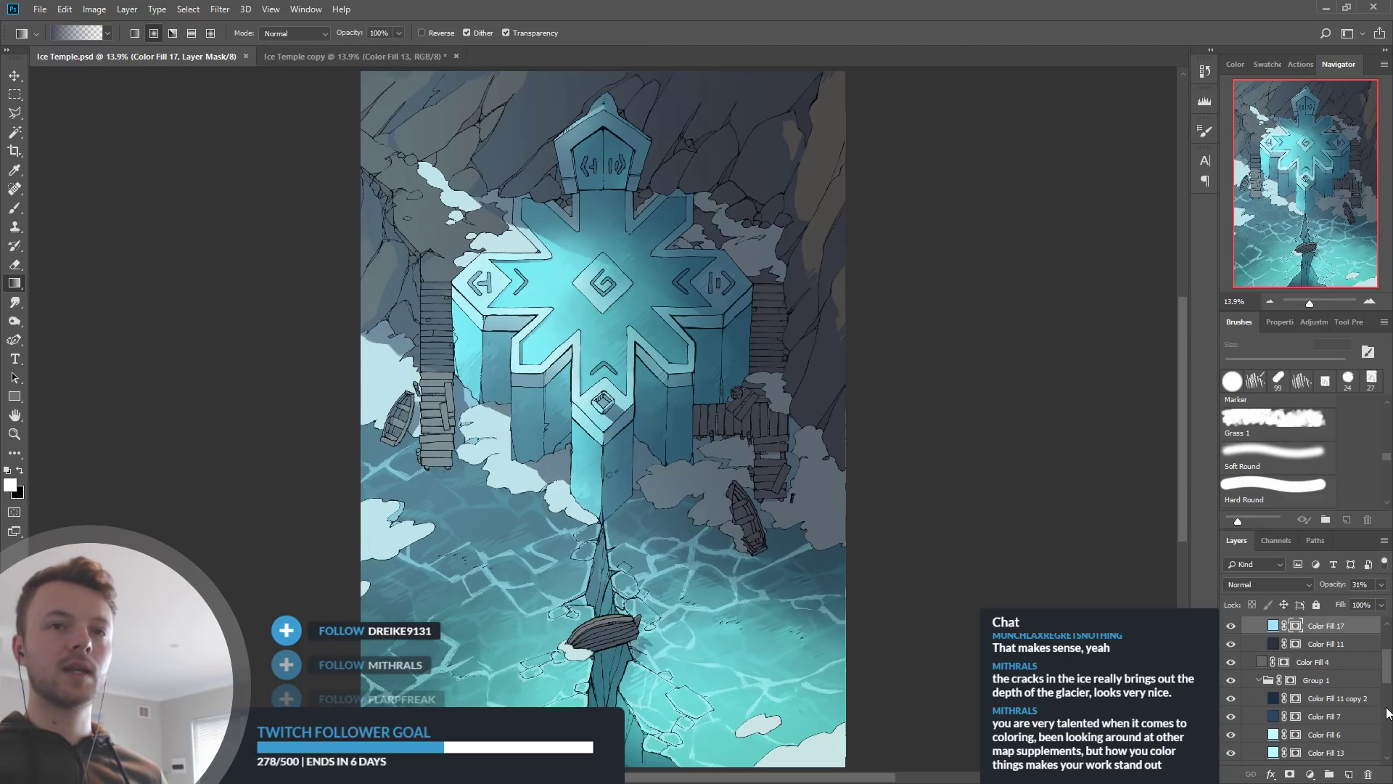
# In Ice Temple.psd, recolour the Color Fill 15 layer to a very dark teal to darken the glow on the water
pyautogui.scroll(-5, 1273, 696)
pyautogui.click(1231, 680)
pyautogui.click(1230, 680)
pyautogui.click(1313, 680)
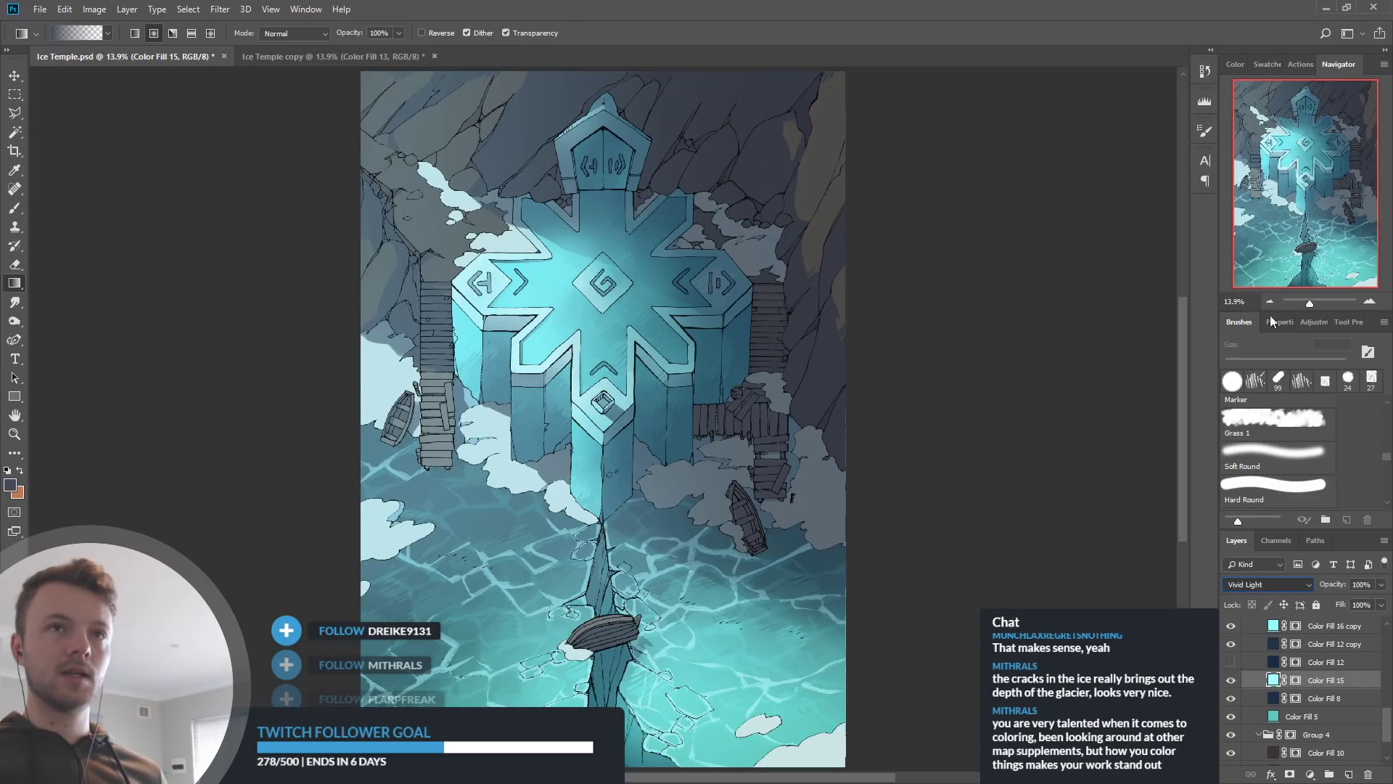
pyautogui.press('i')
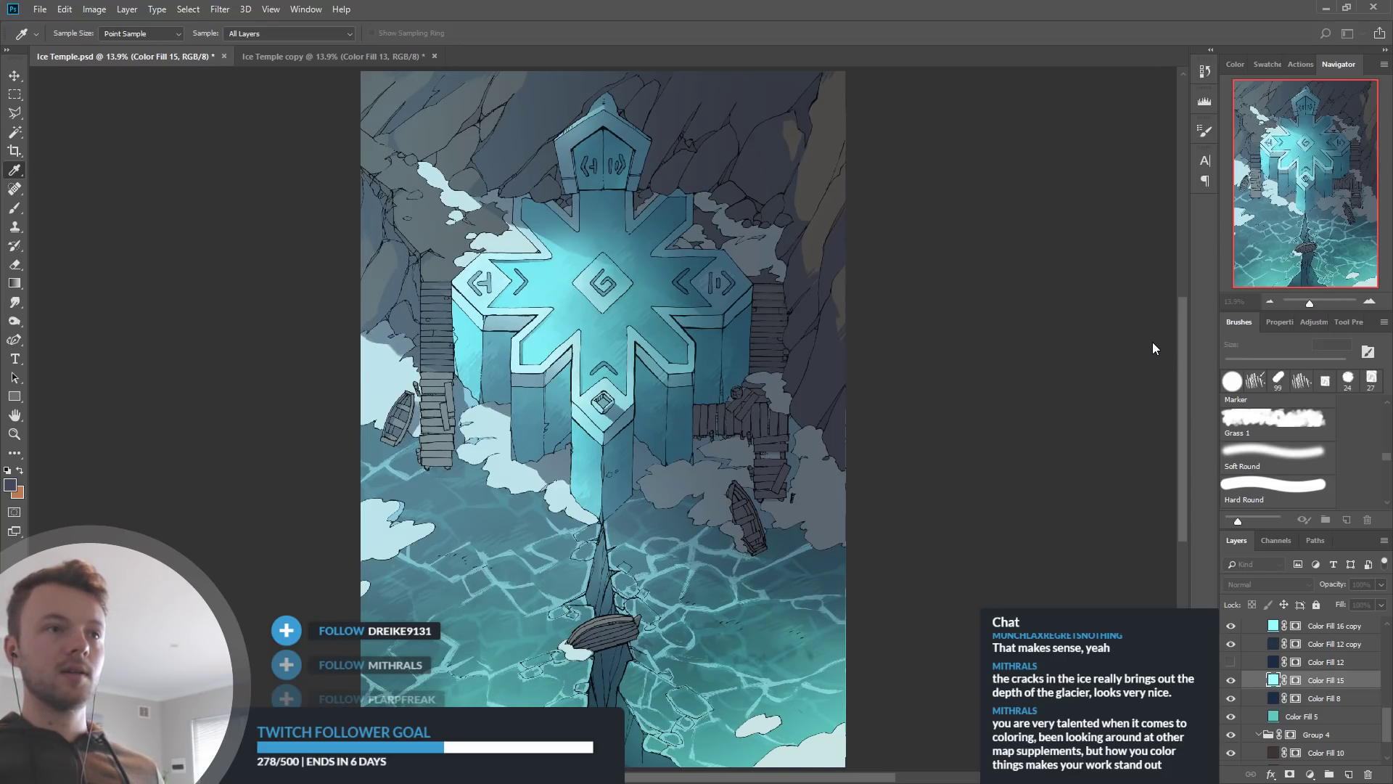
pyautogui.press('g')
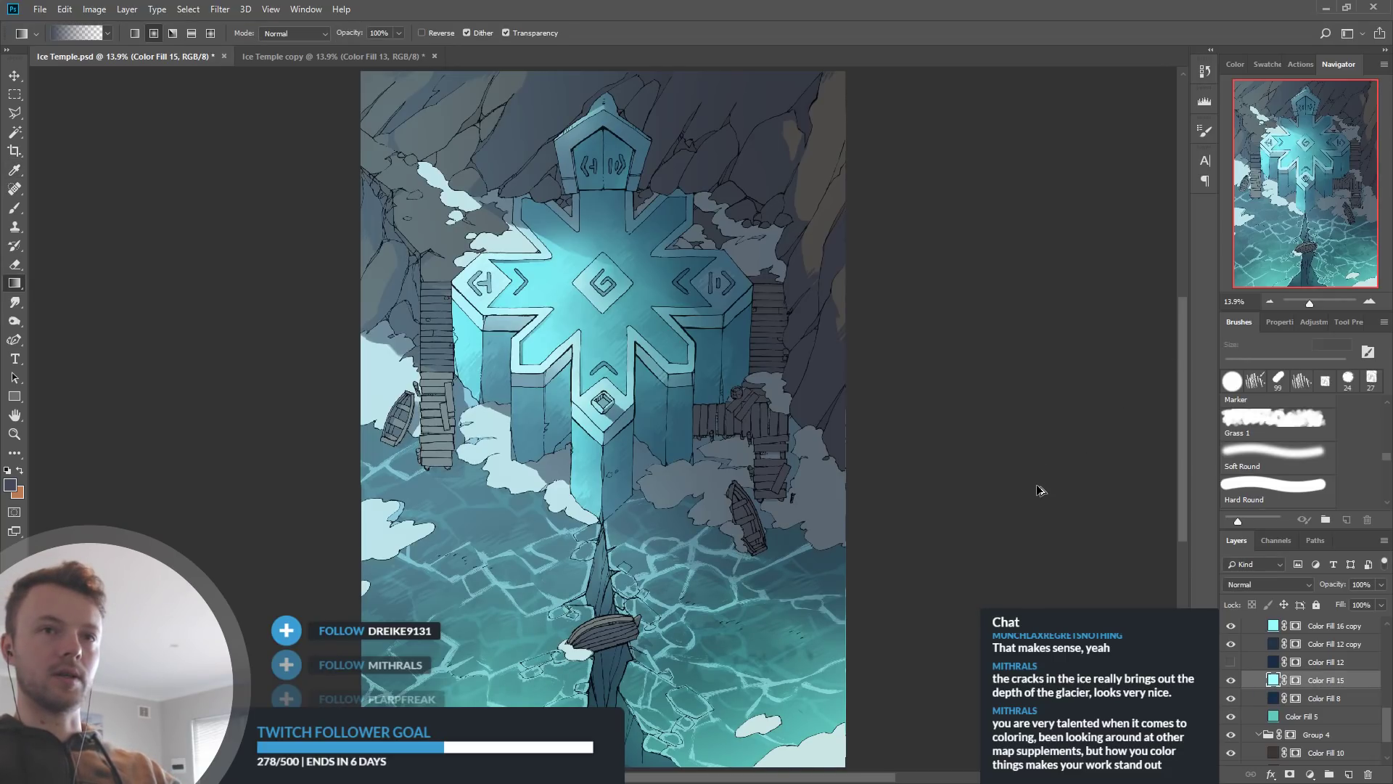
# Compare the water before and after the Color Fill 15 recolouring, ending on the darker version
pyautogui.hotkey('ctrl', 'z')
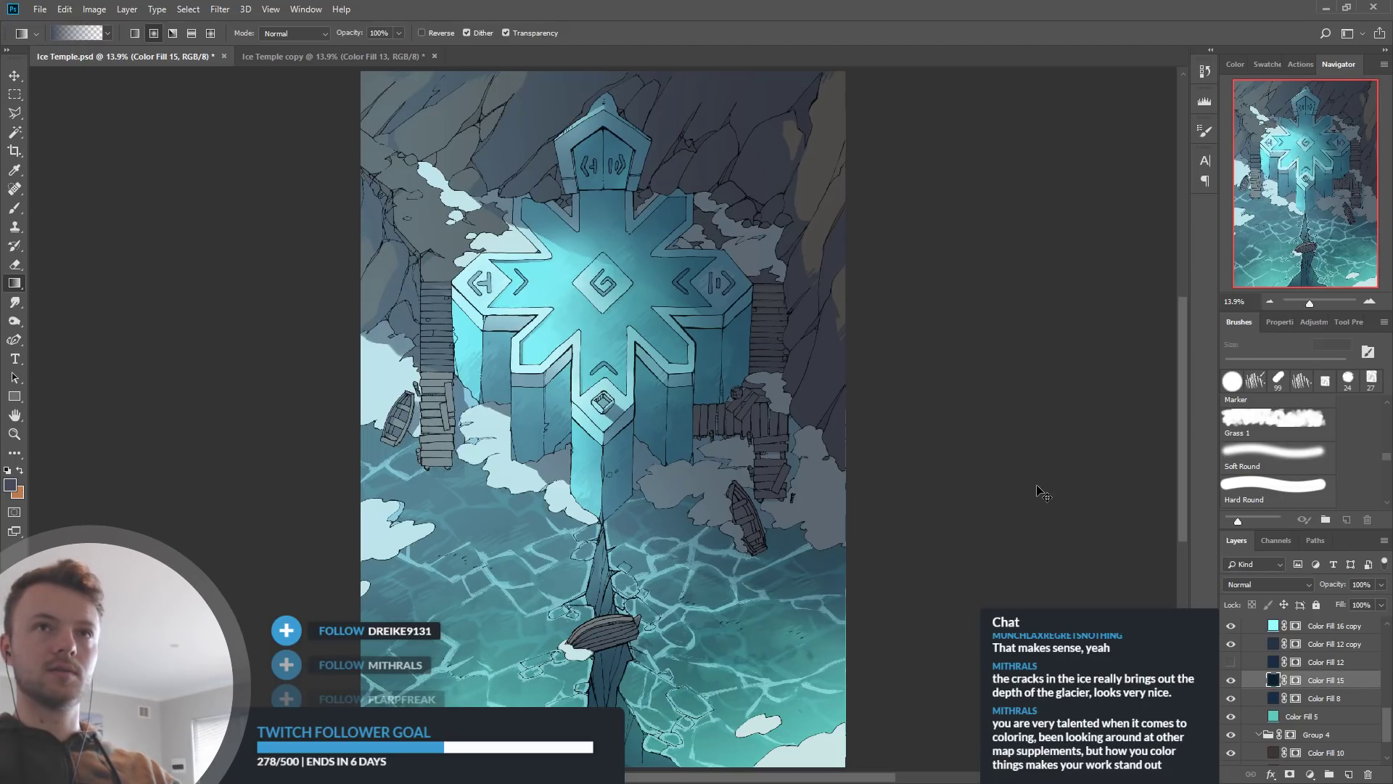
pyautogui.hotkey('ctrl', 'z')
pyautogui.hotkey('ctrl', 'z')
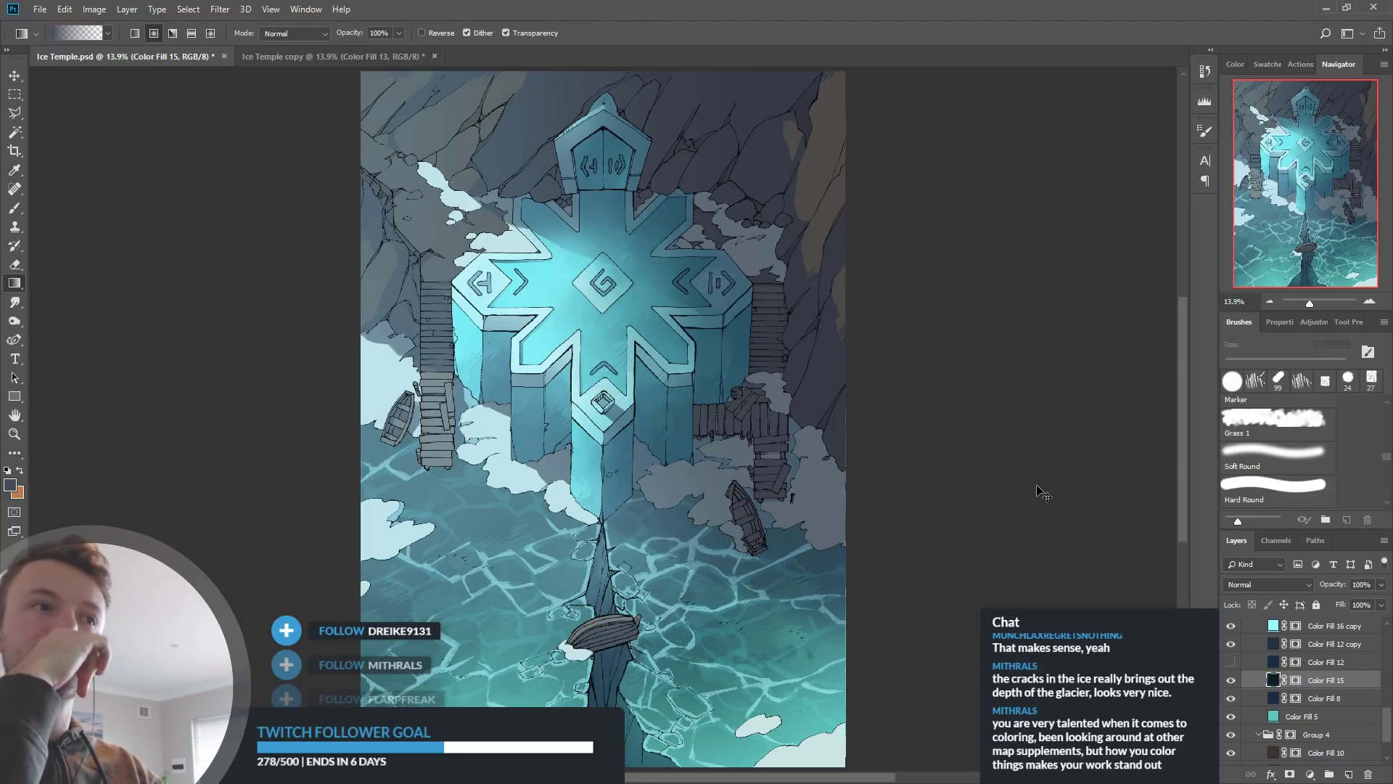
pyautogui.hotkey('ctrl', 'z')
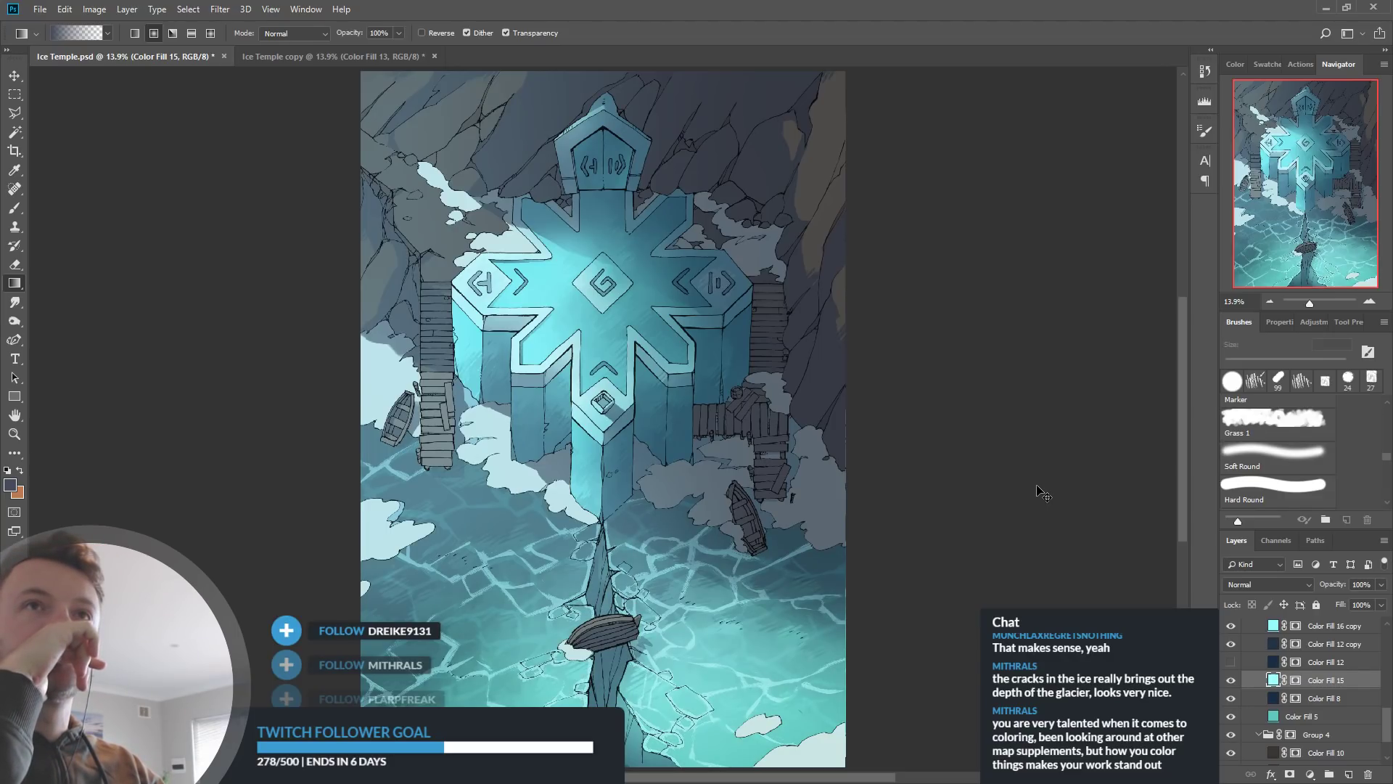
pyautogui.hotkey('ctrl', 'z')
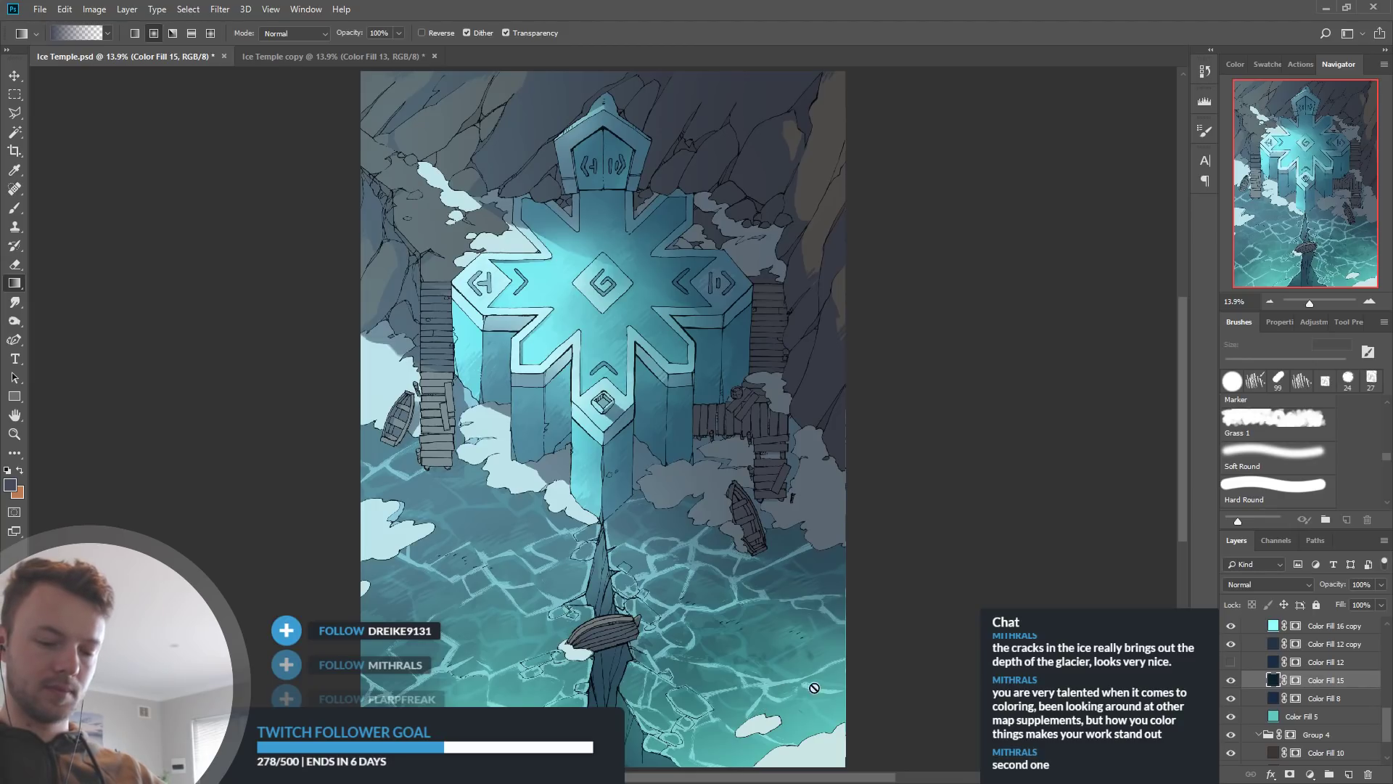
# Examine what the base water fill, Group 5 and Color Fill 14 layers contribute by temporarily hiding them, leaving all of them shown
pyautogui.click(1230, 716)
pyautogui.click(1231, 716)
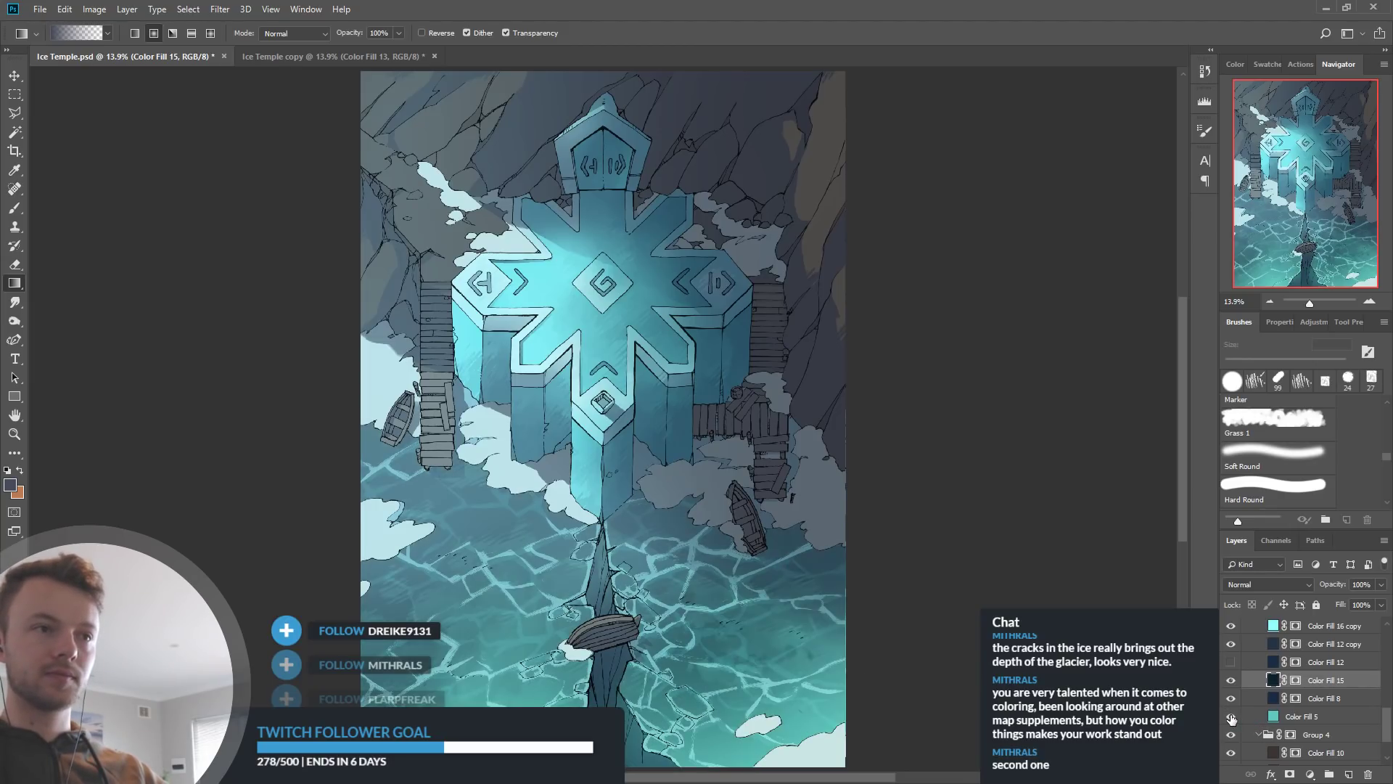
pyautogui.scroll(2, 1253, 682)
pyautogui.click(1230, 627)
pyautogui.click(1230, 627)
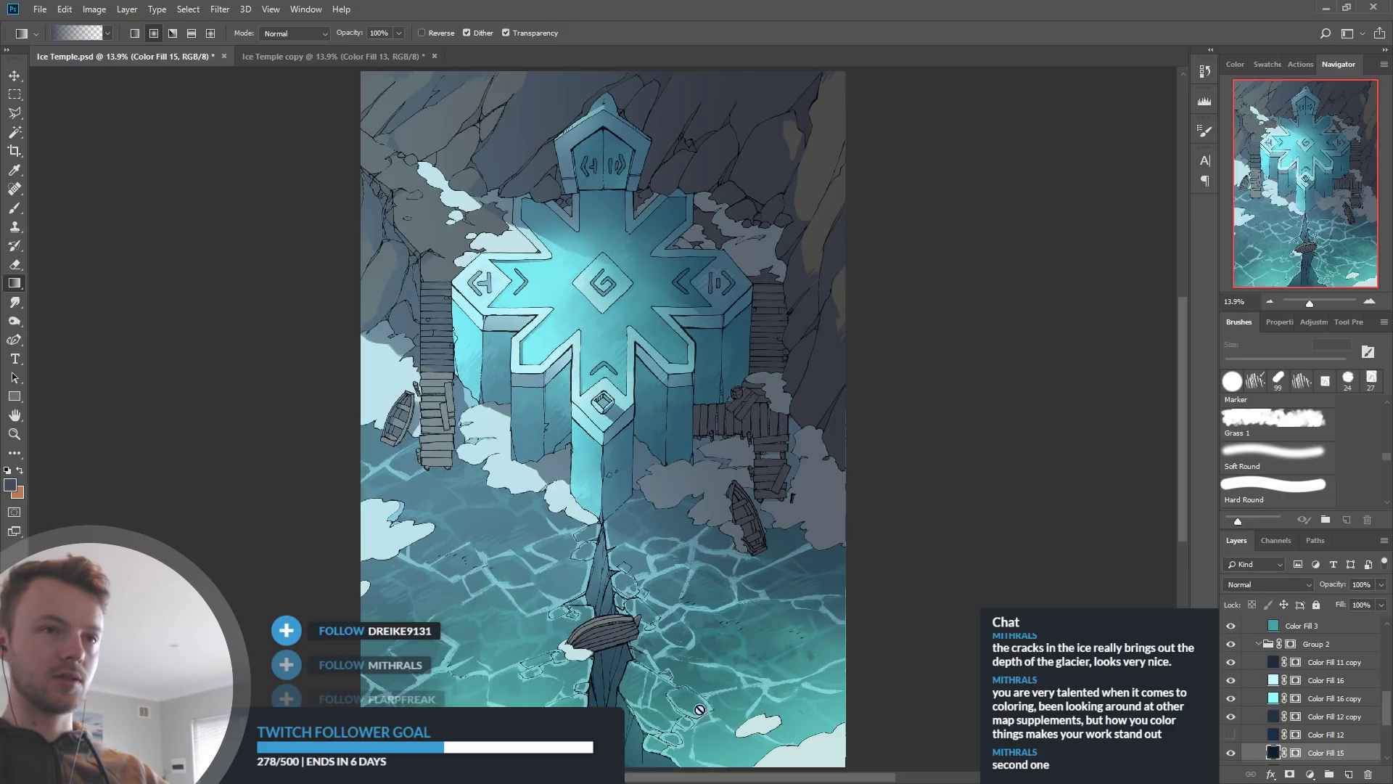
pyautogui.scroll(1, 652, 722)
pyautogui.scroll(2, 1291, 690)
pyautogui.click(1231, 680)
pyautogui.scroll(1, 1229, 684)
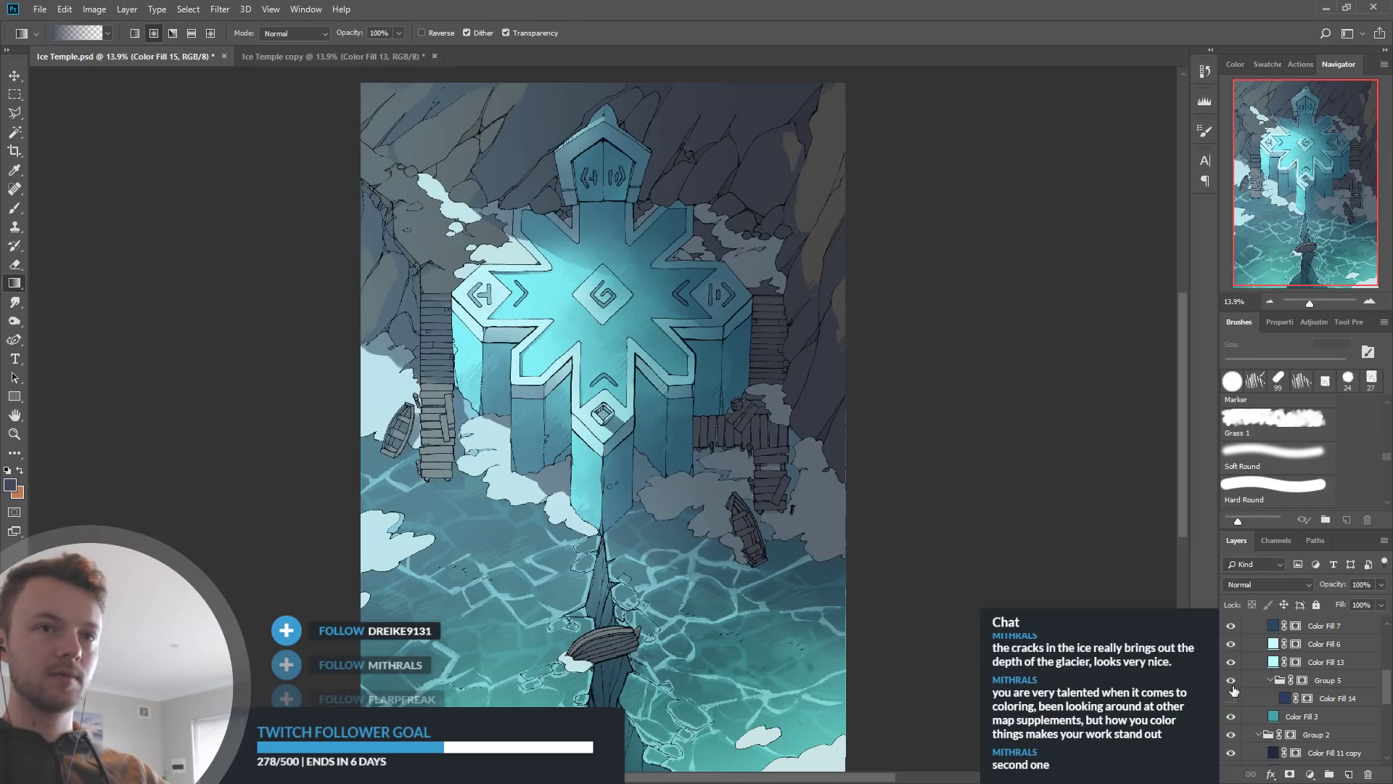
pyautogui.scroll(-3, 1230, 682)
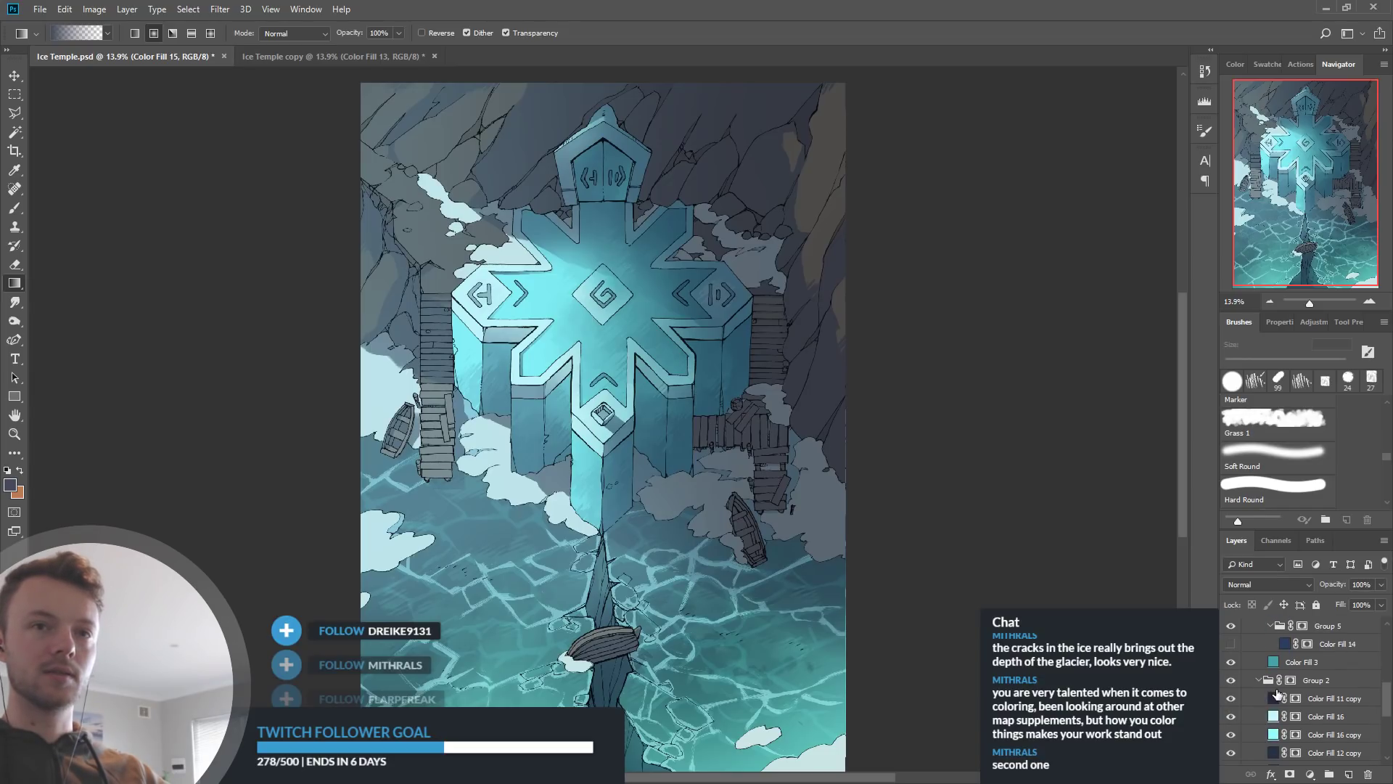
pyautogui.click(1231, 644)
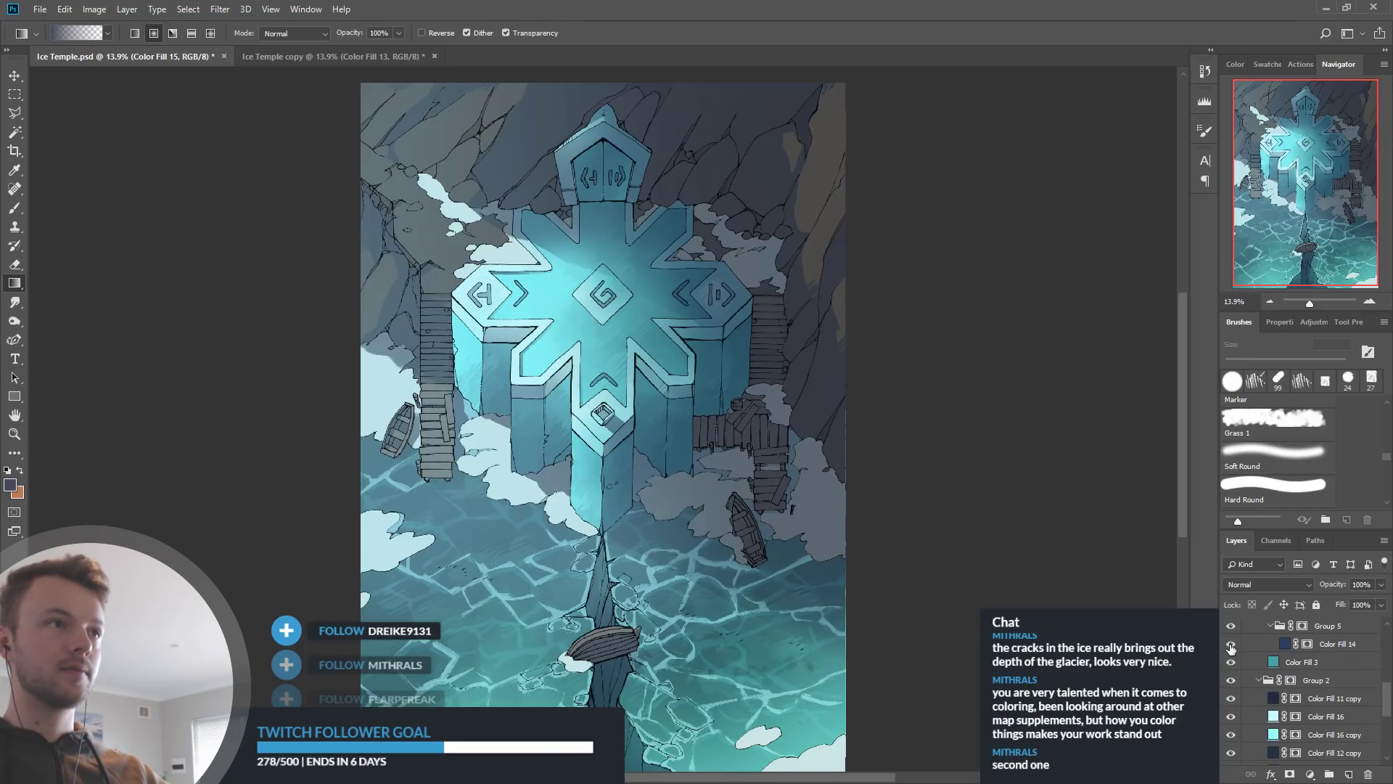
# Check the water's shading with and without Color Fill 12 copy, Color Fill 12 and Color Fill 8, leaving Color Fill 12 hidden
pyautogui.scroll(-4, 1233, 668)
pyautogui.click(1232, 681)
pyautogui.click(1231, 681)
pyautogui.click(1231, 699)
pyautogui.click(1231, 699)
pyautogui.click(1231, 700)
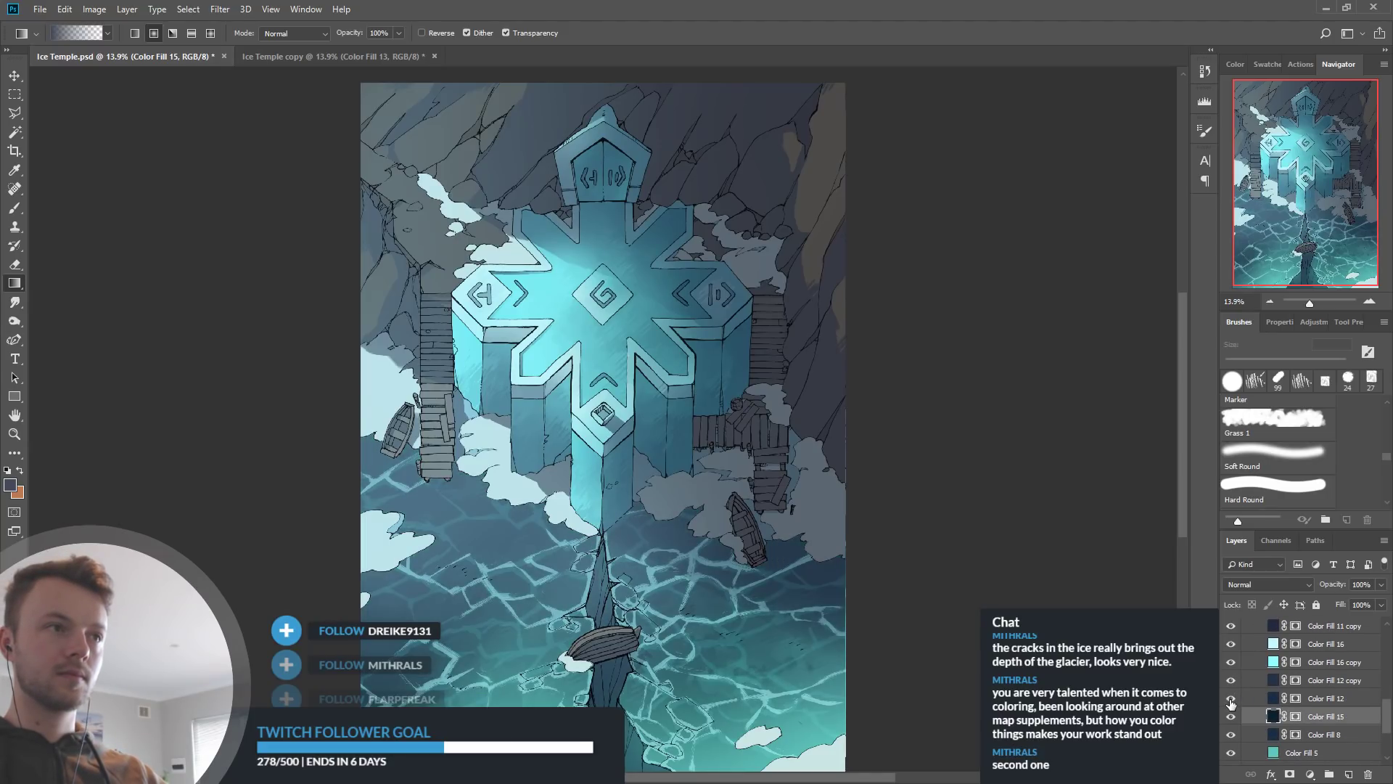
pyautogui.click(1231, 700)
pyautogui.scroll(-2, 1232, 700)
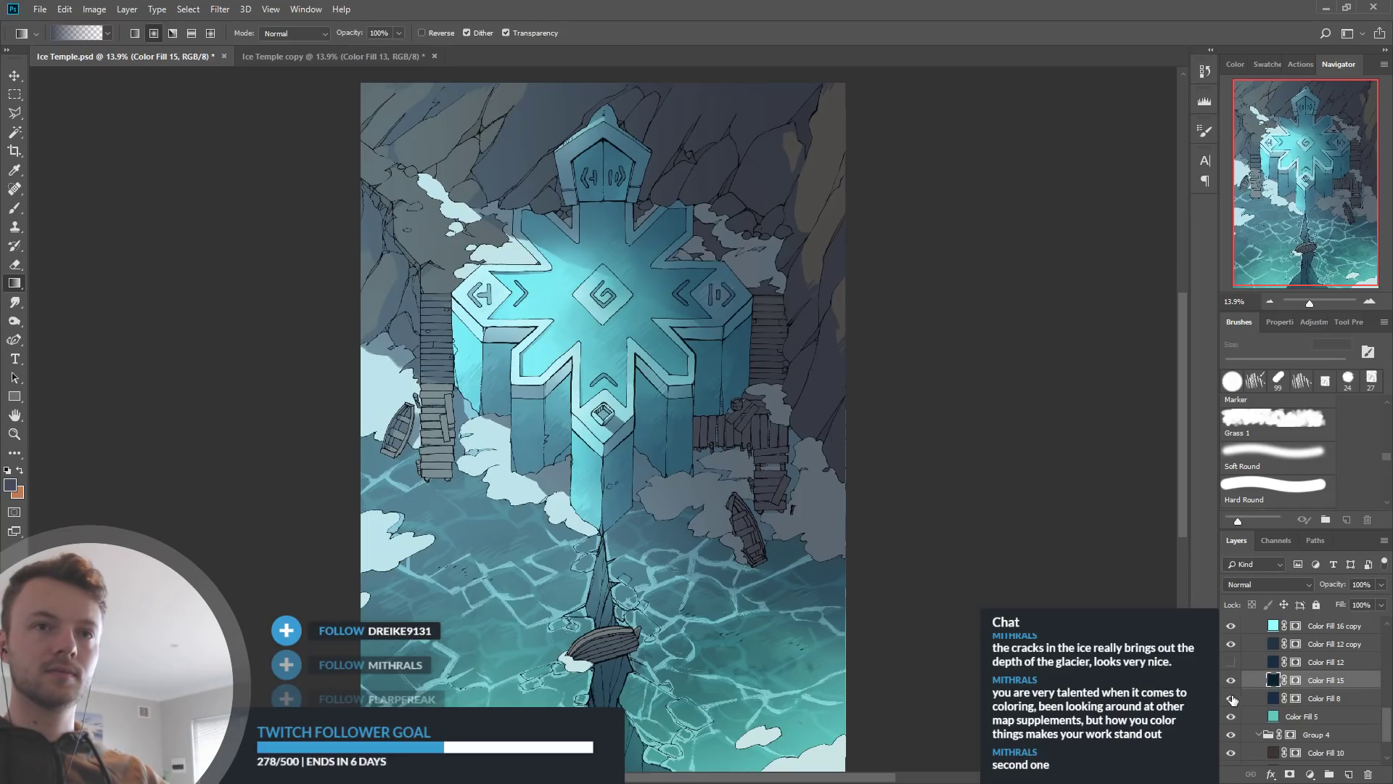
pyautogui.click(1231, 698)
pyautogui.click(1231, 698)
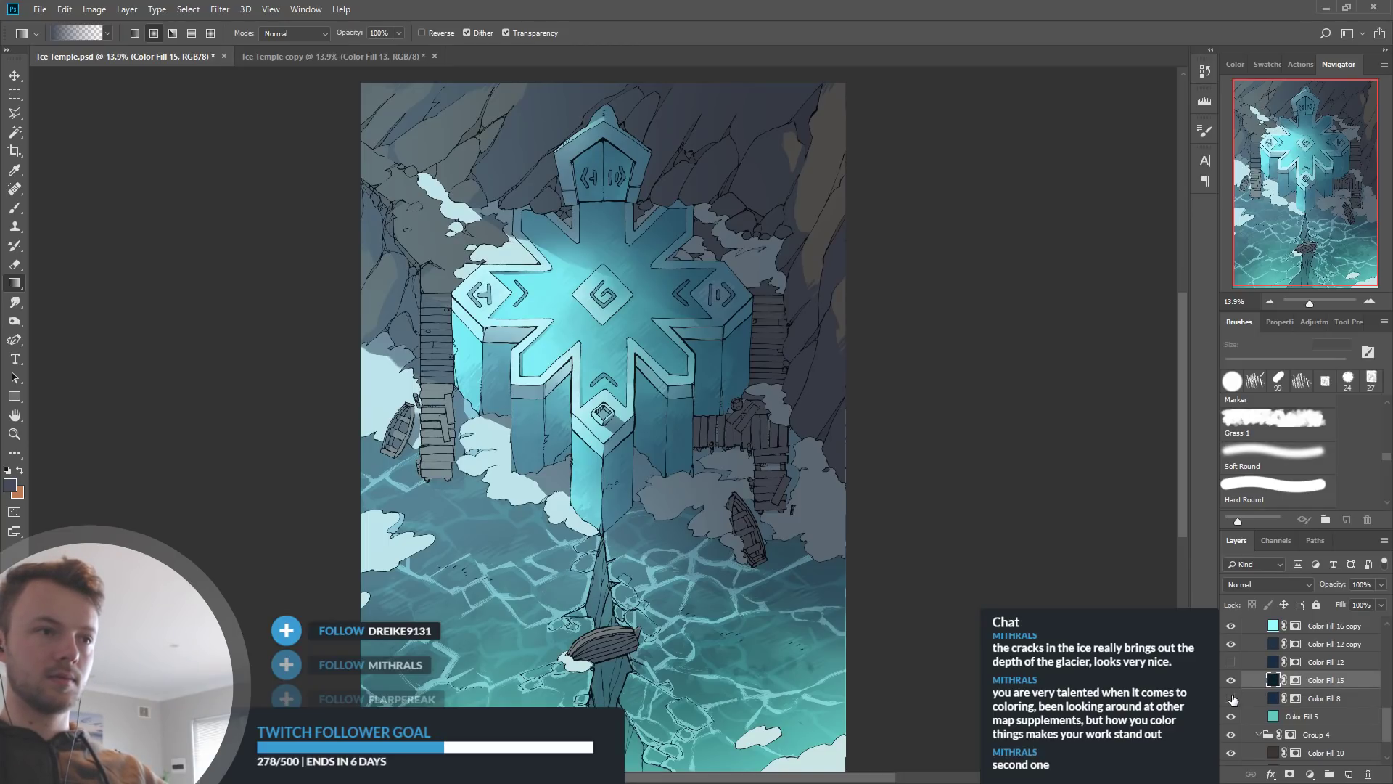
# Adjust the dark fill colour of the Color Fill 8 shadow layer on the water in Ice Temple.psd
pyautogui.click(1274, 700)
pyautogui.press('i')
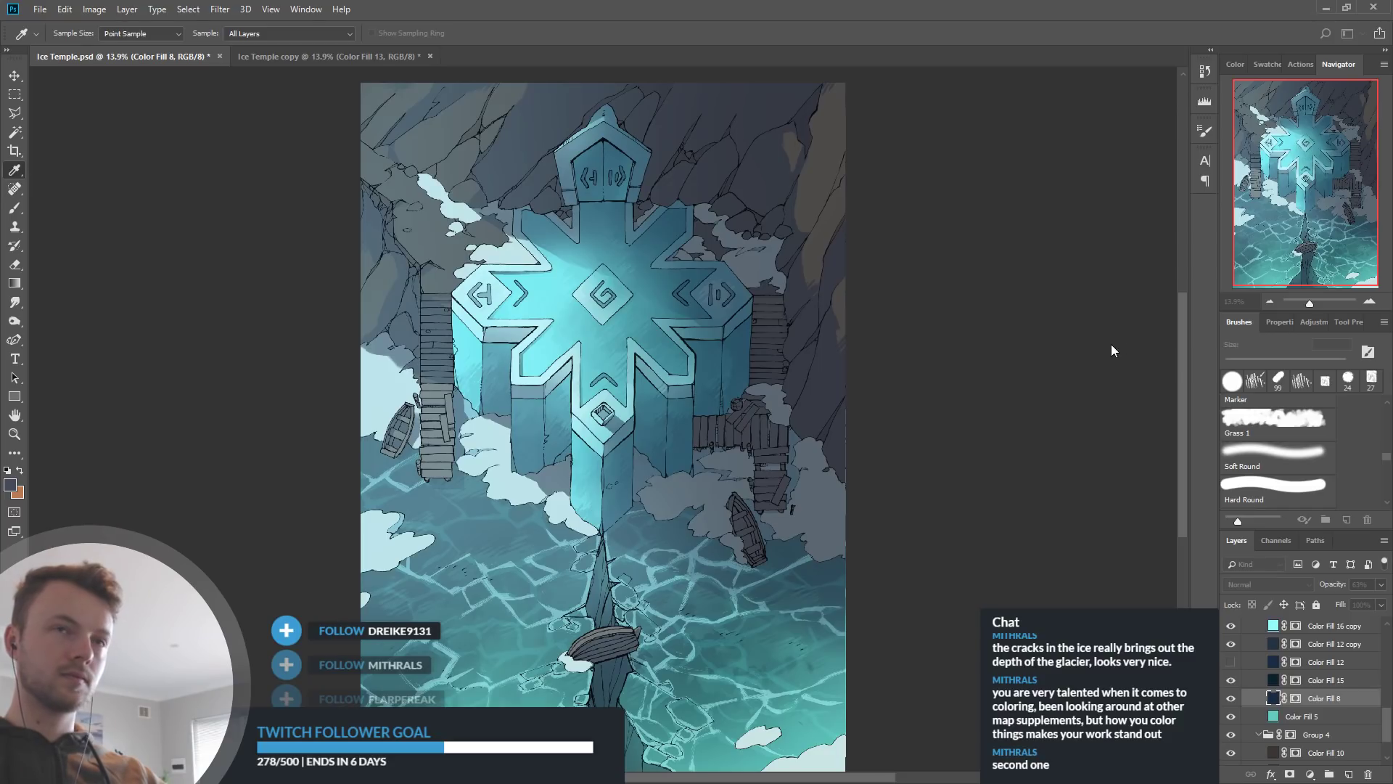
pyautogui.press('g')
pyautogui.scroll(-1, 1159, 339)
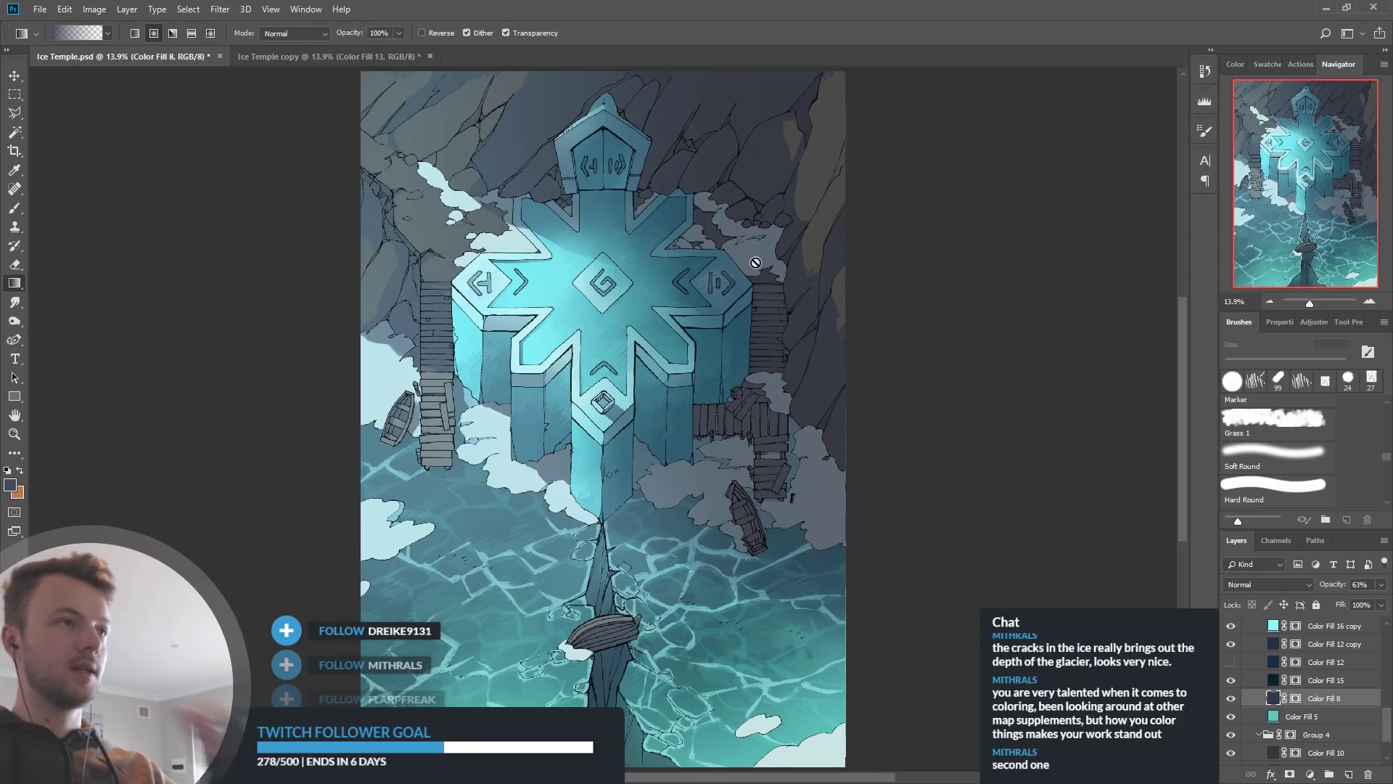
# Compare both map versions, save Ice Temple.psd, and save the recoloured copy as Ice Temple Dawn.psd
pyautogui.click(296, 56)
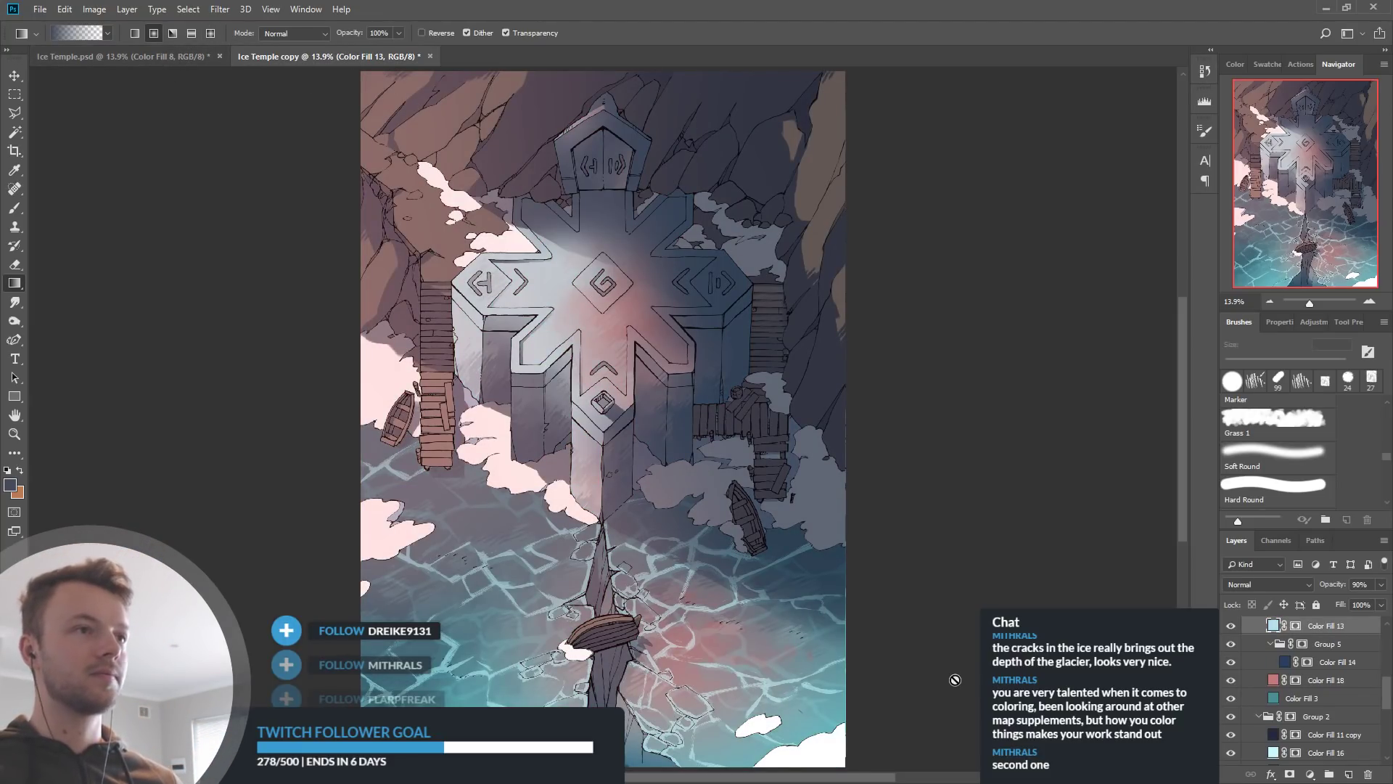
pyautogui.click(139, 53)
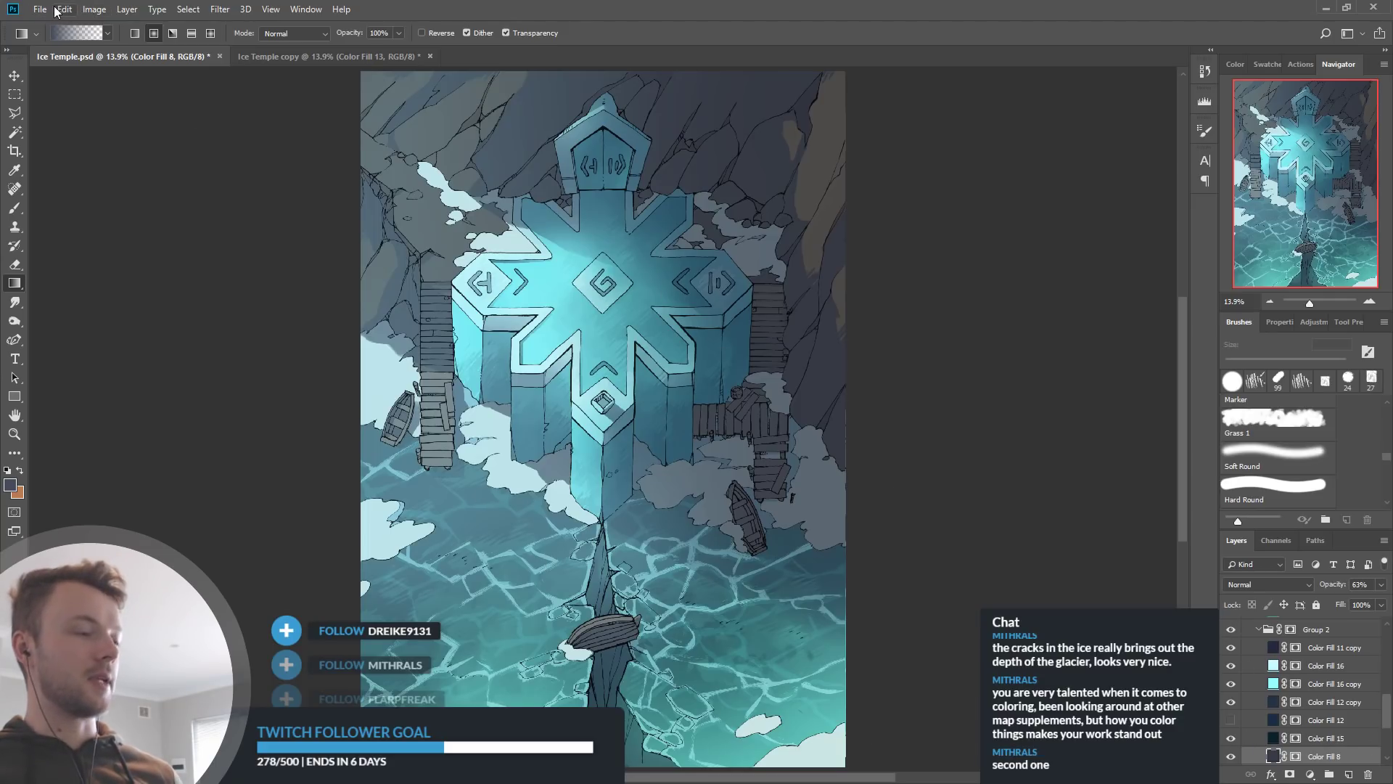
pyautogui.hotkey('ctrl', 's')
pyautogui.click(302, 61)
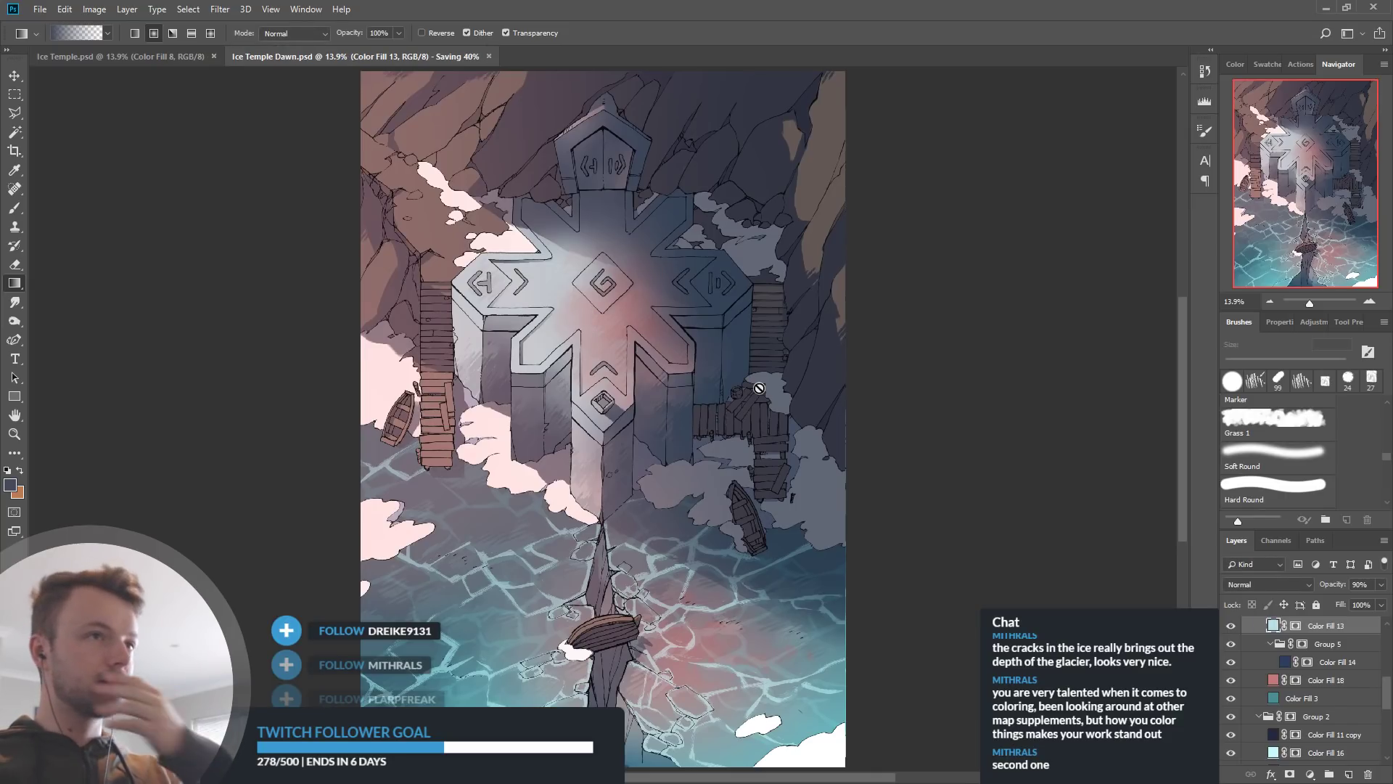
# Flip the canvas of Ice Temple.psd horizontally
pyautogui.click(151, 62)
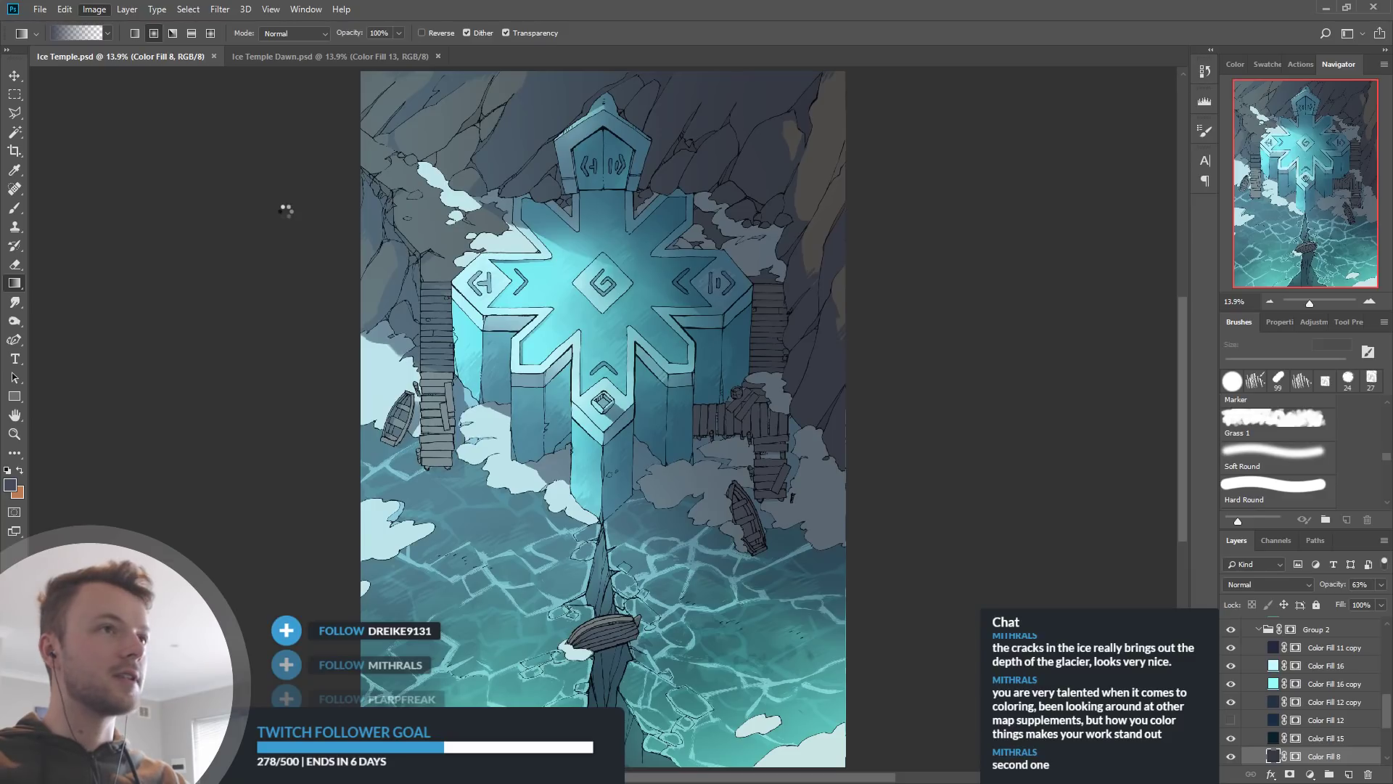
pyautogui.hotkey('ctrl', 'shift', 'h')
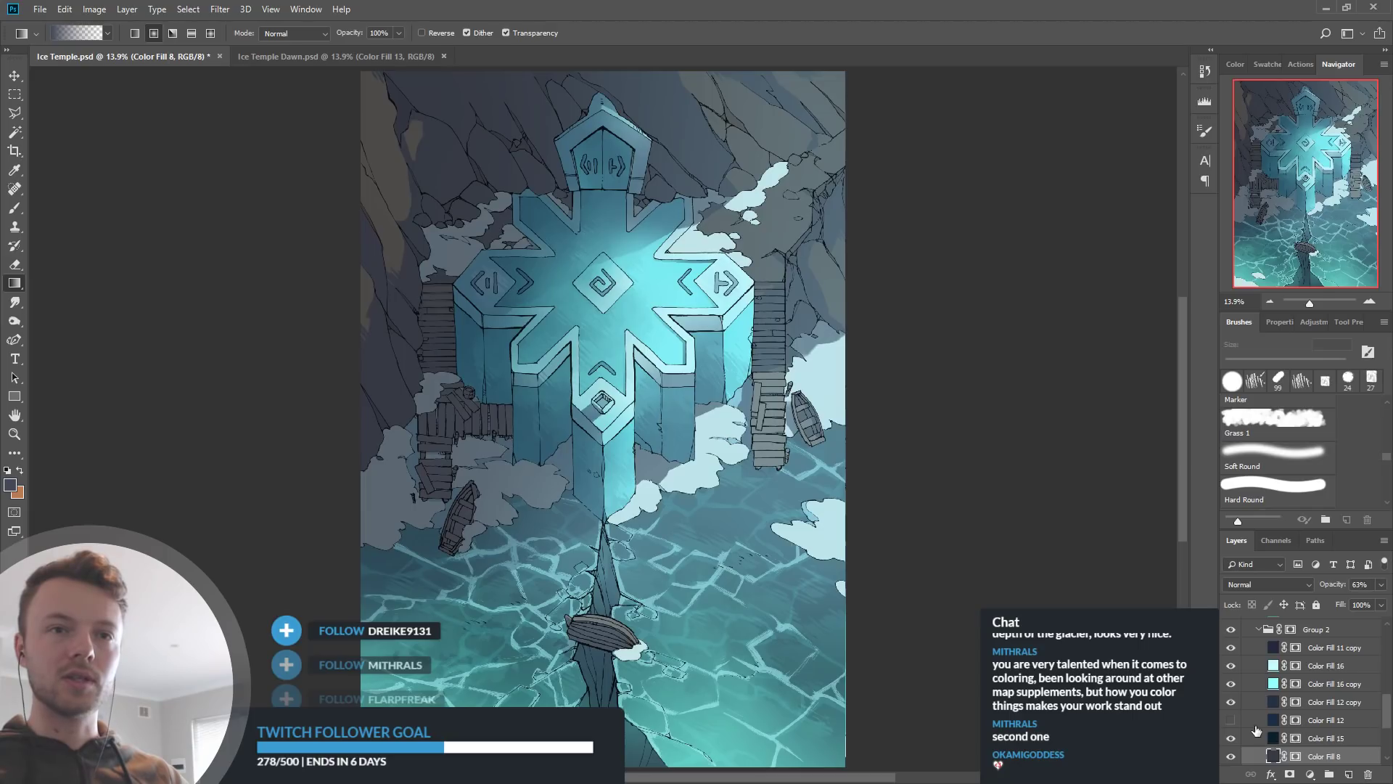
# Check the water's shading with and without Color Fill 15 and Color Fill 11 copy
pyautogui.click(1230, 738)
pyautogui.click(1230, 739)
pyautogui.scroll(1, 1290, 740)
pyautogui.click(1230, 683)
pyautogui.click(1231, 683)
pyautogui.click(1229, 684)
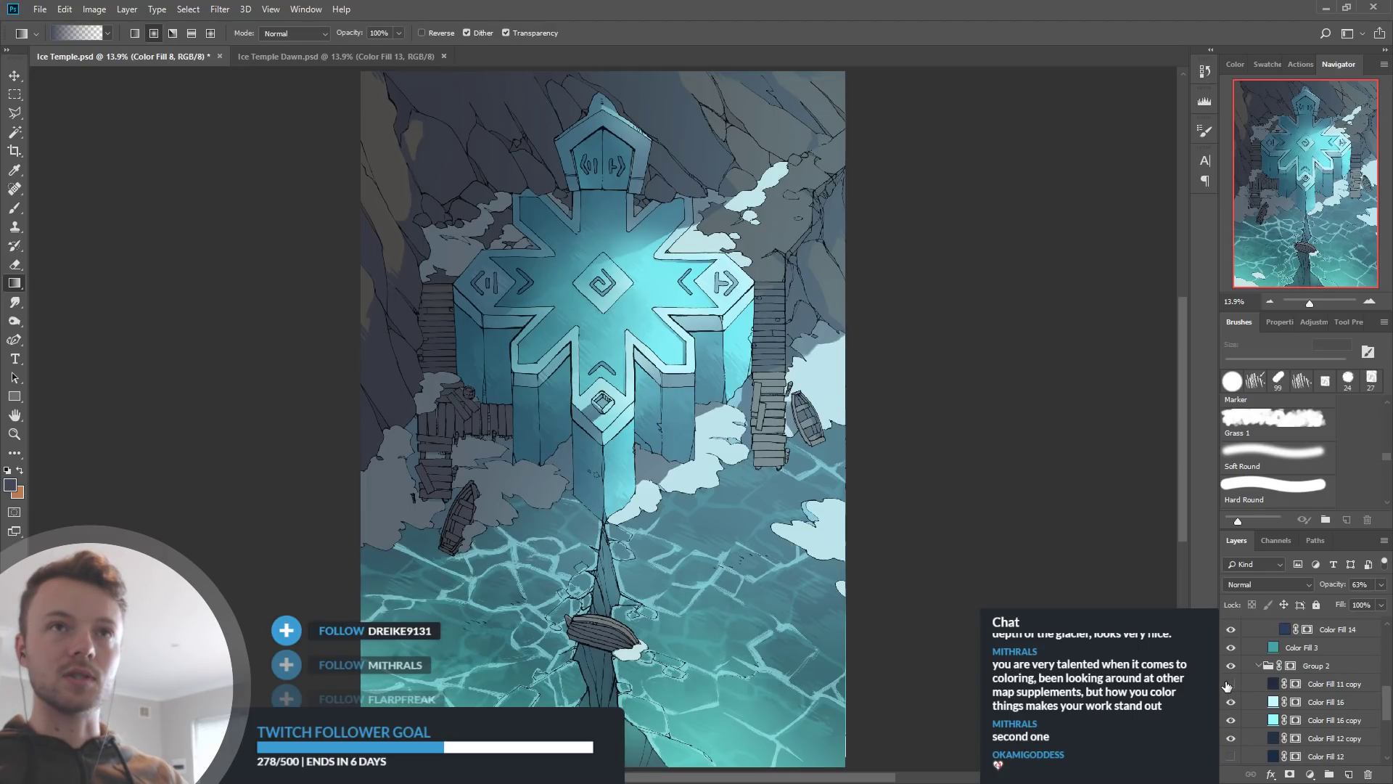
pyautogui.click(1230, 684)
pyautogui.click(1229, 684)
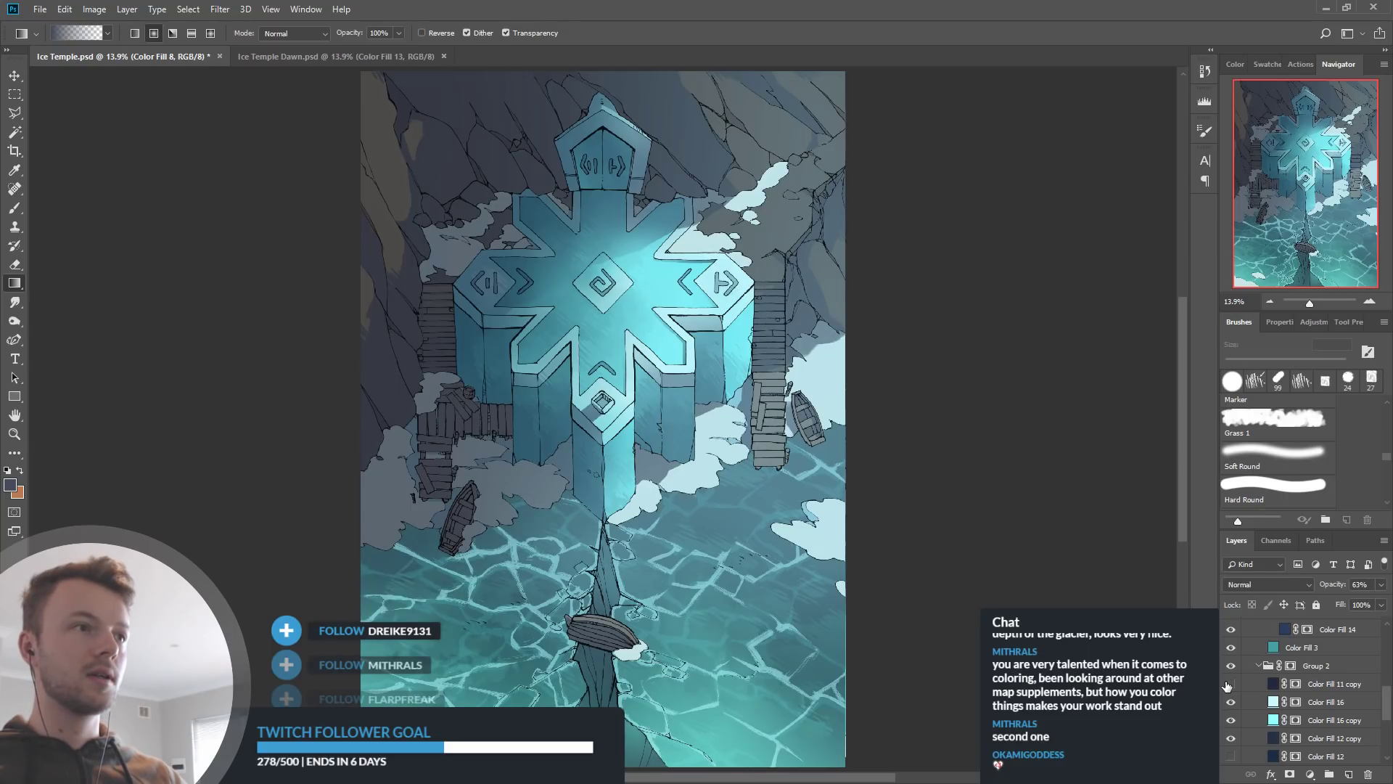
pyautogui.click(1229, 684)
pyautogui.click(1228, 685)
pyautogui.click(1229, 685)
pyautogui.click(1228, 685)
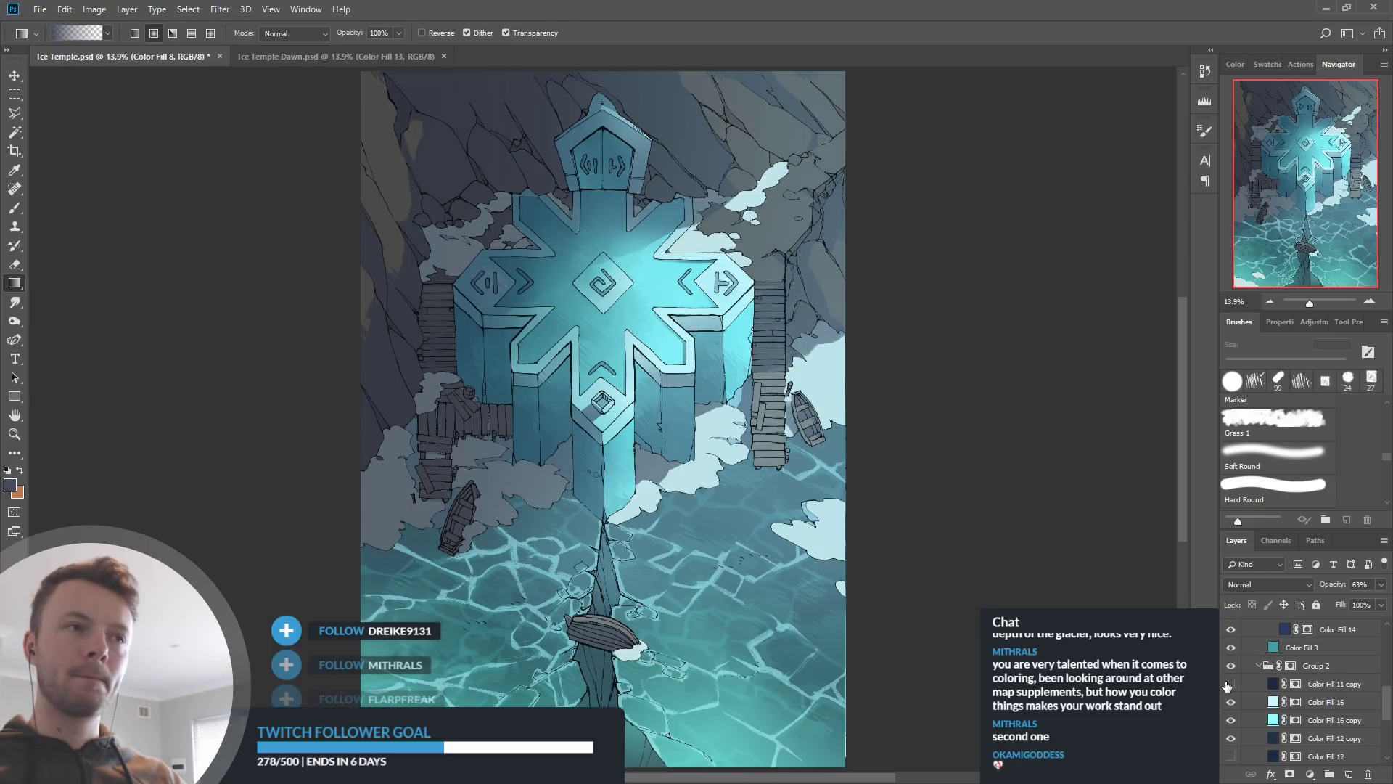
# Show Color Fill 12 on the water at 30% opacity and make Color Fill 11 copy visible
pyautogui.click(1232, 757)
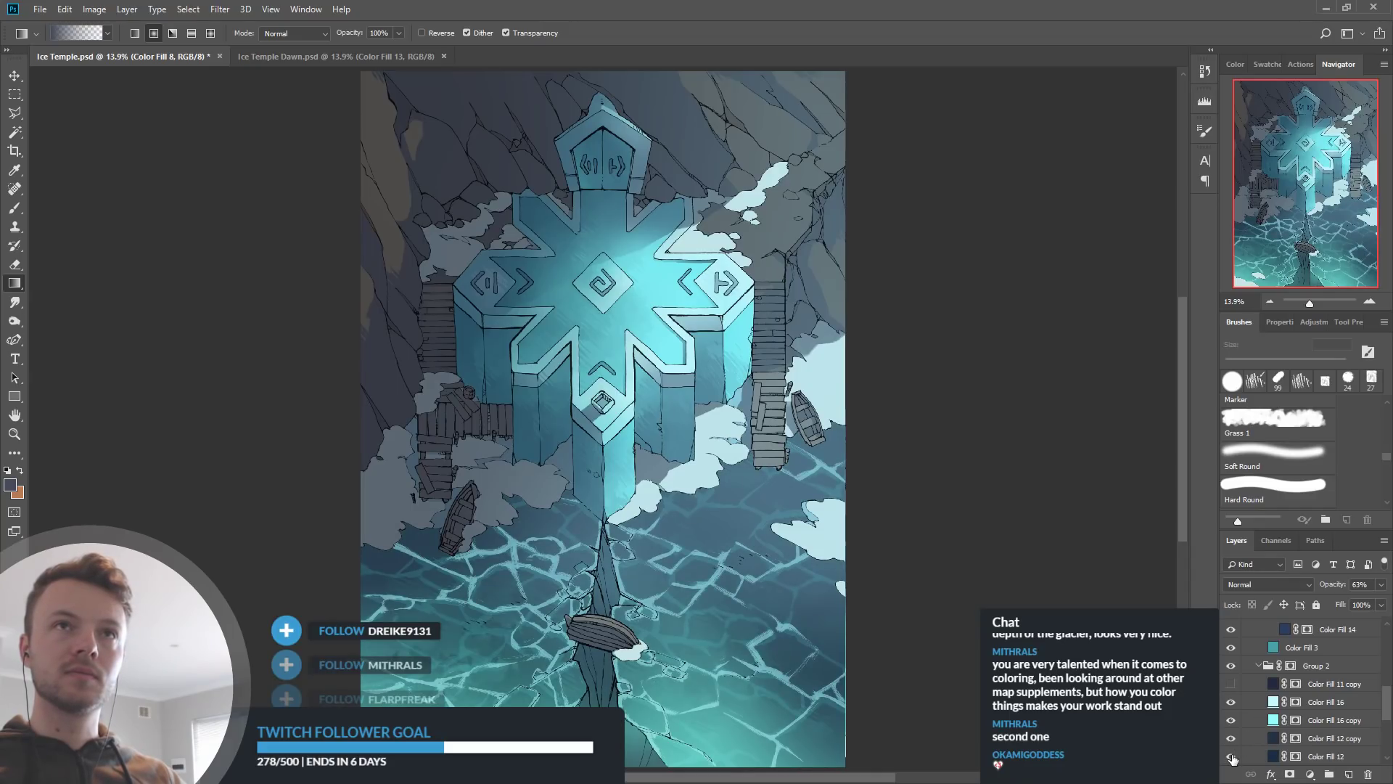
pyautogui.click(1231, 757)
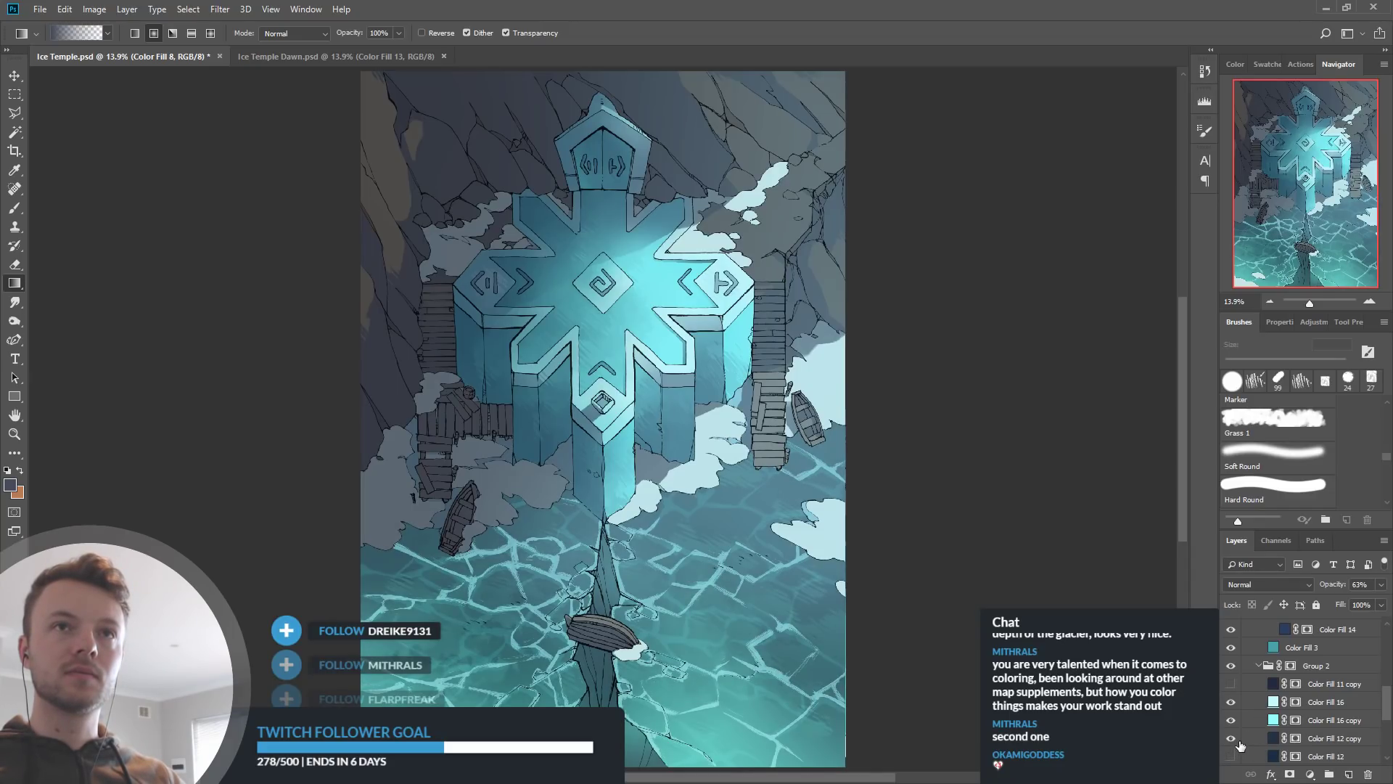
pyautogui.click(1230, 757)
pyautogui.click(1324, 758)
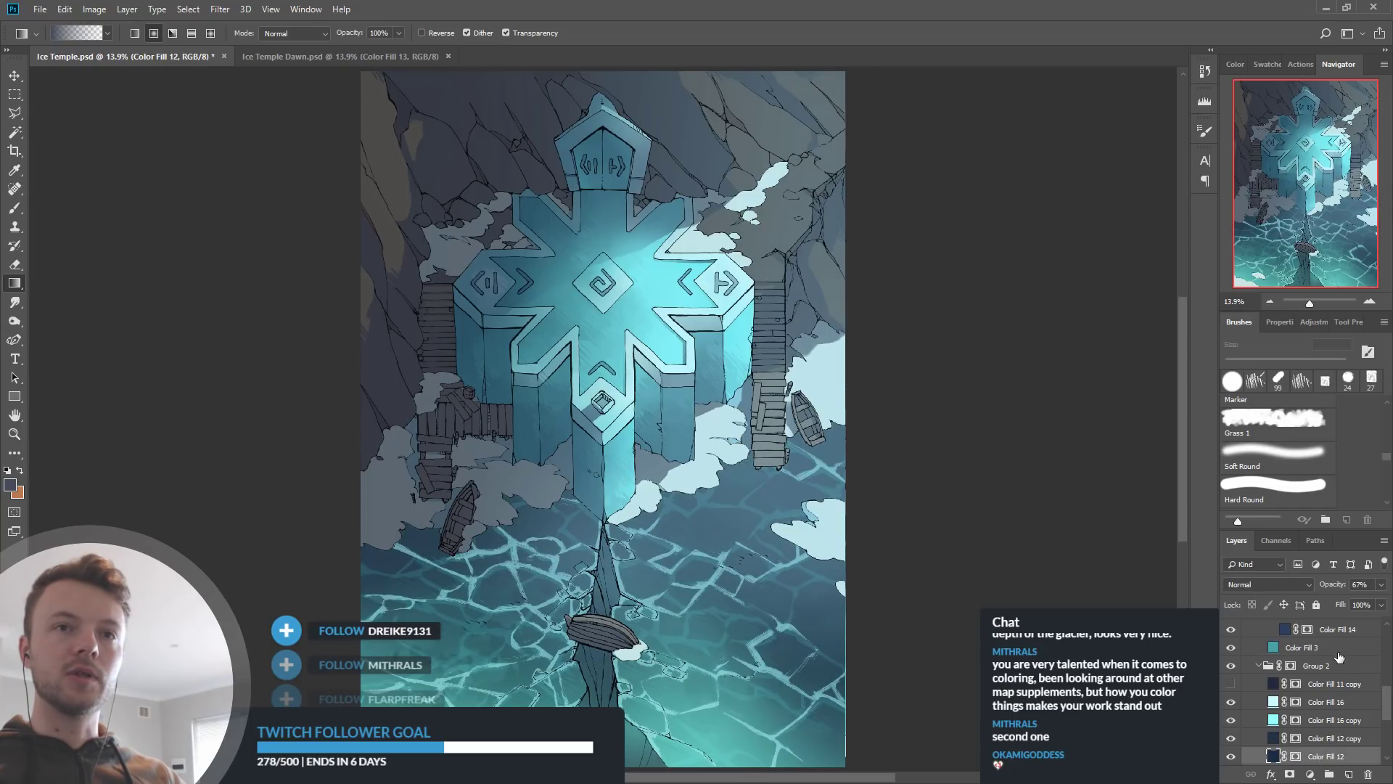
pyautogui.moveTo(1339, 586)
pyautogui.mouseDown()
pyautogui.moveTo(1299, 586)
pyautogui.moveTo(1311, 590)
pyautogui.mouseUp()
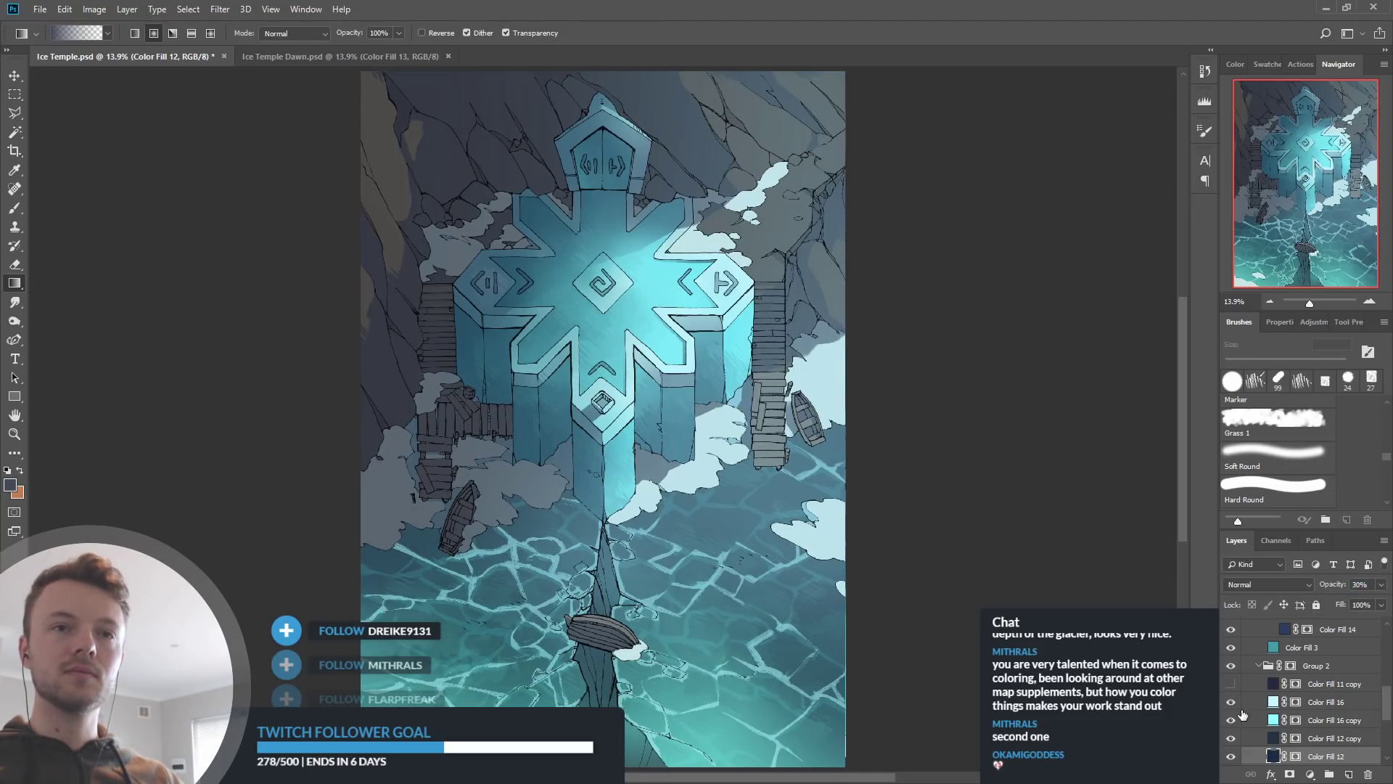
pyautogui.click(1231, 684)
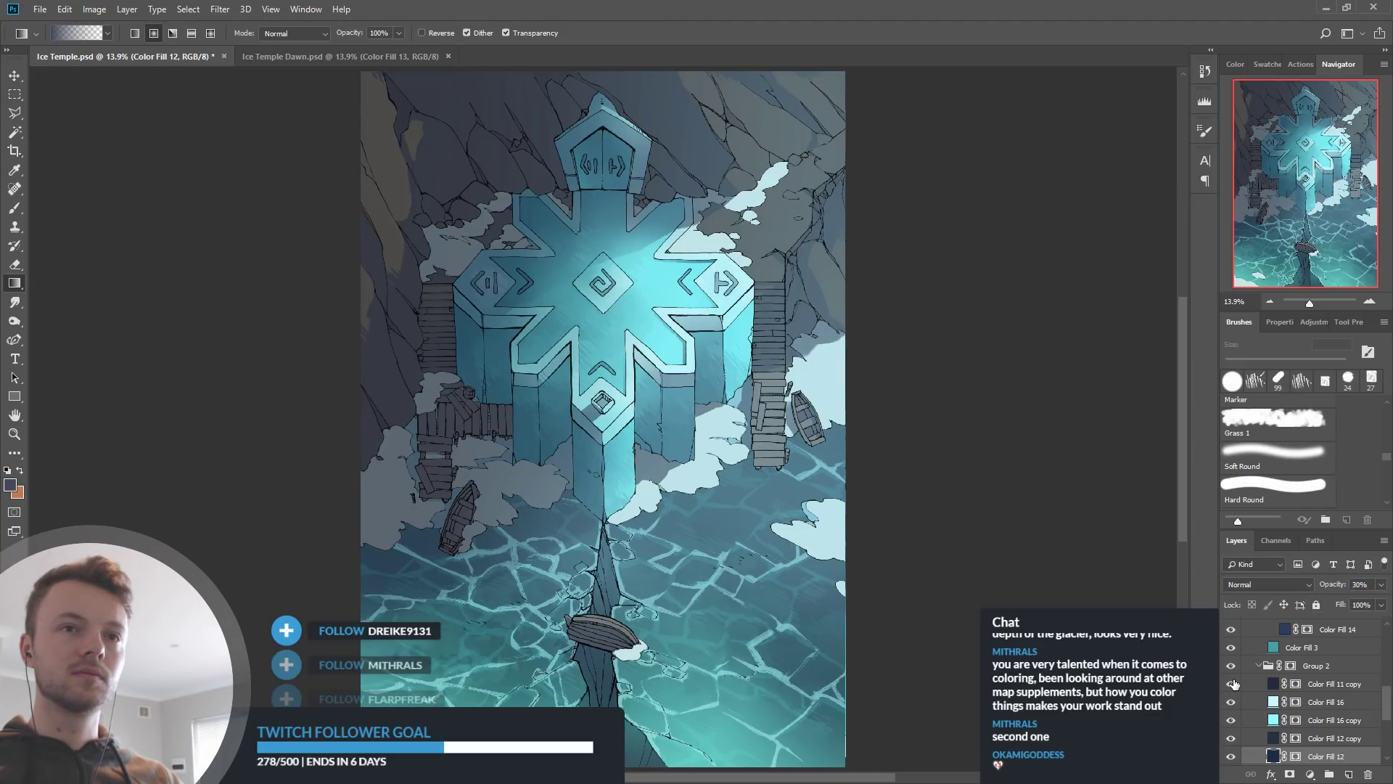
# Adjust the dark fill colour of the Color Fill 11 shadow layer in Group 3
pyautogui.scroll(3, 1303, 705)
pyautogui.scroll(1, 1304, 706)
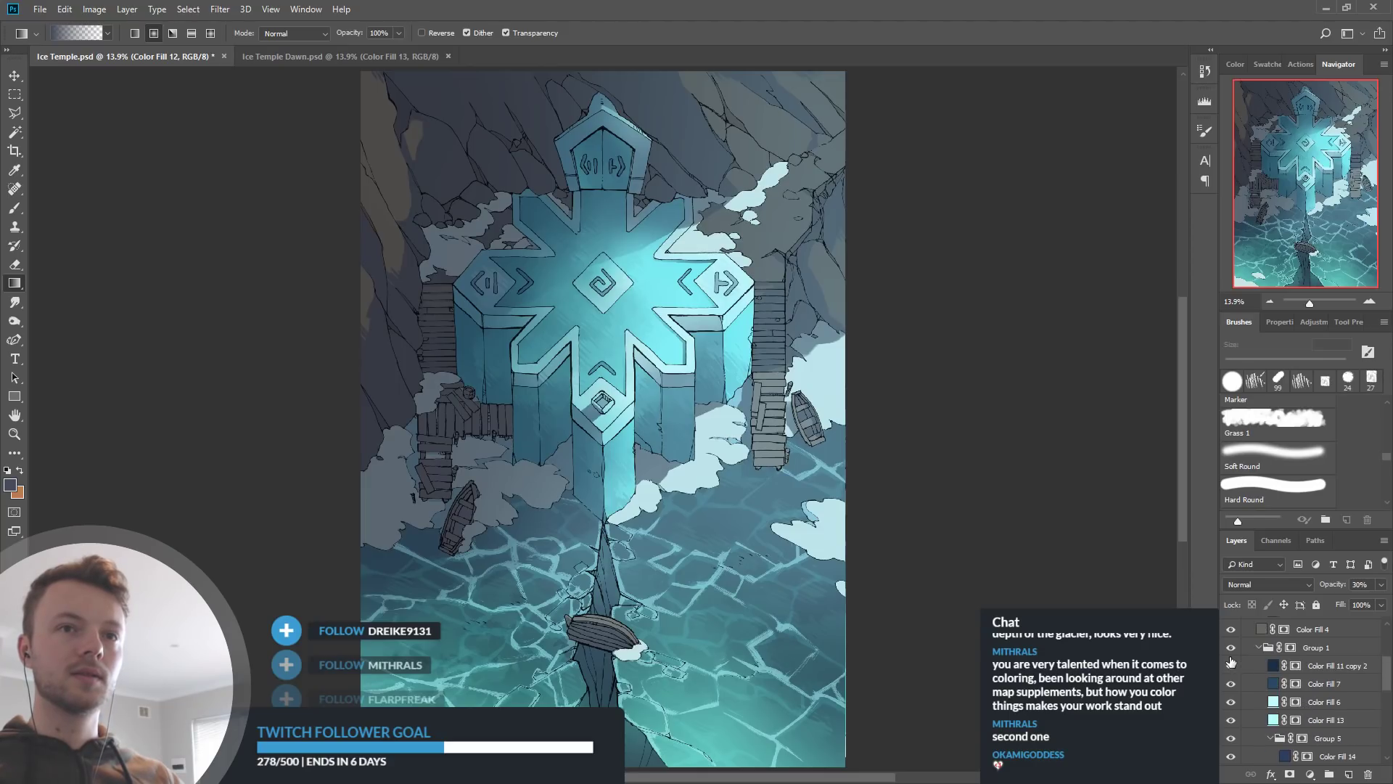
pyautogui.scroll(2, 1233, 671)
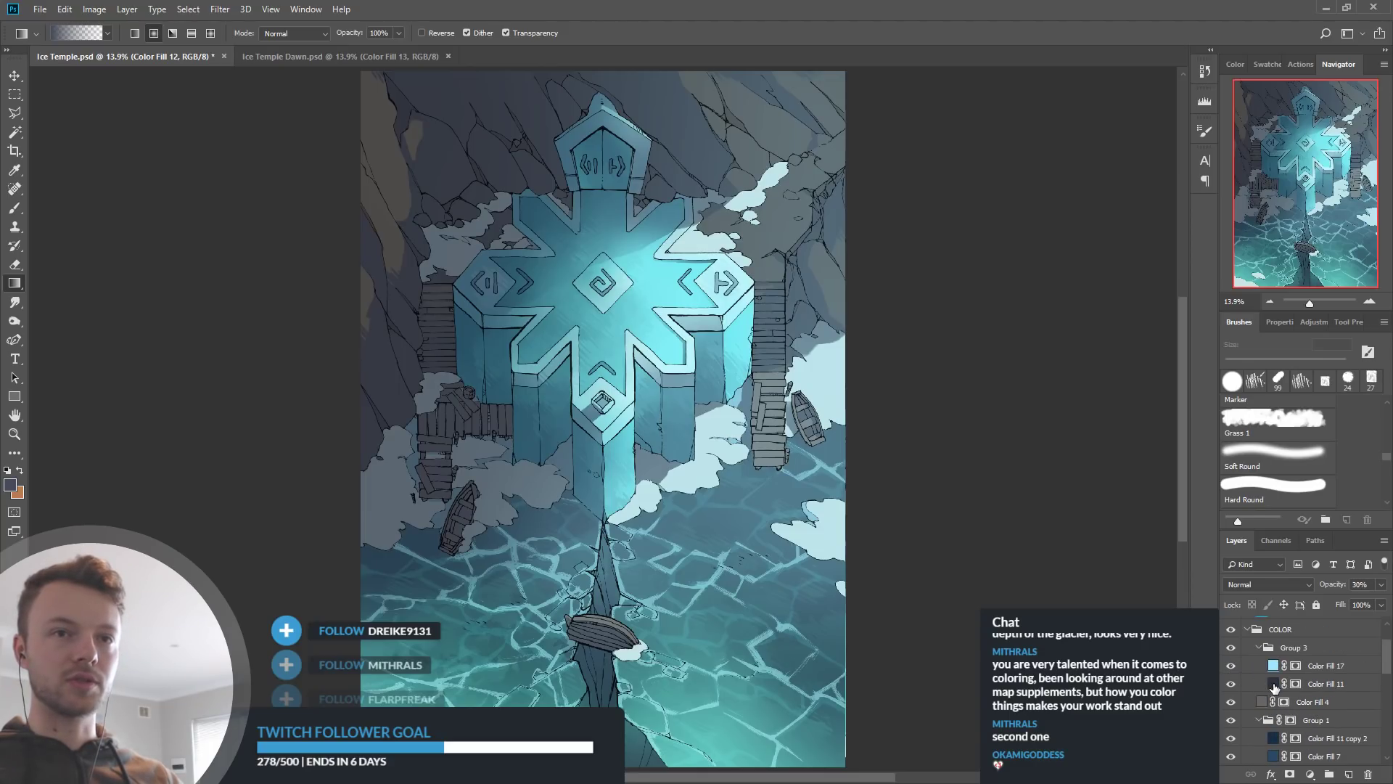
pyautogui.click(1273, 683)
pyautogui.press('i')
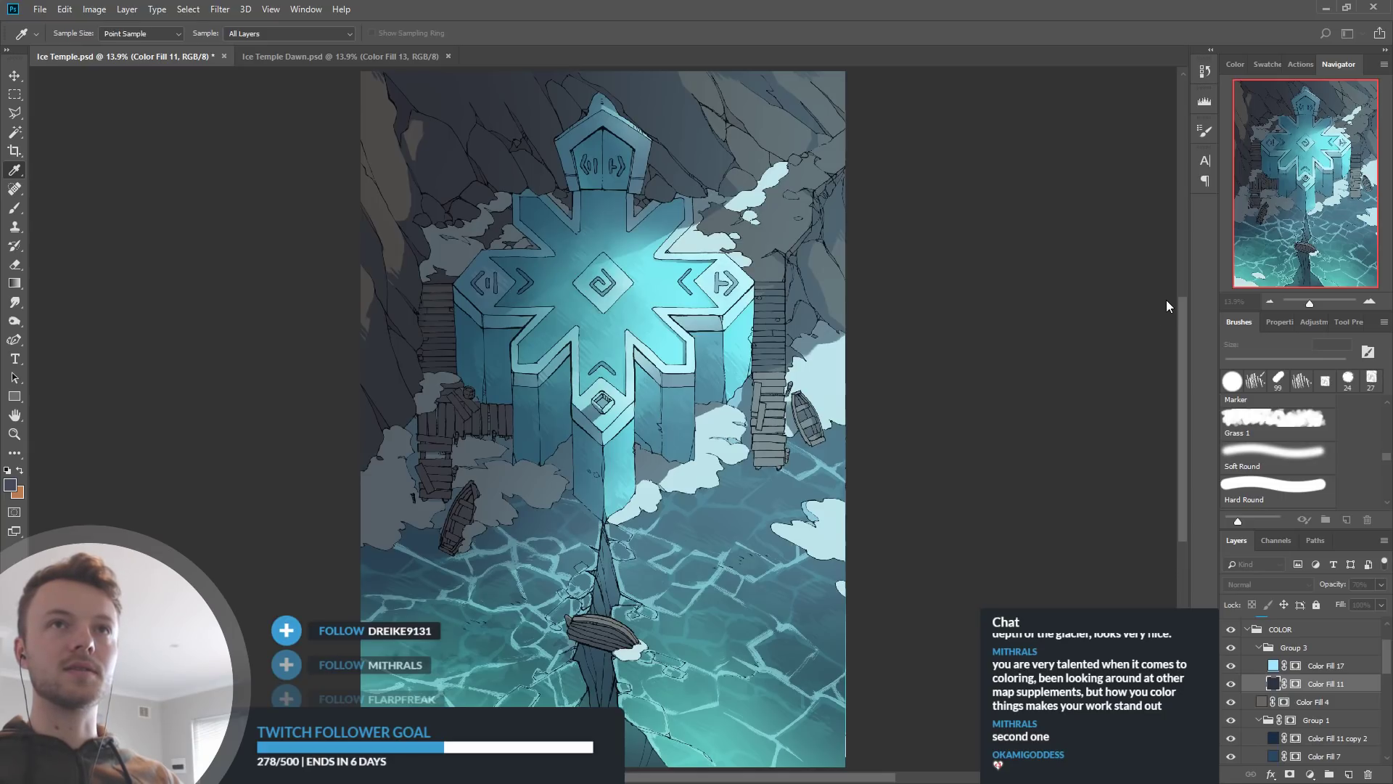
pyautogui.press('g')
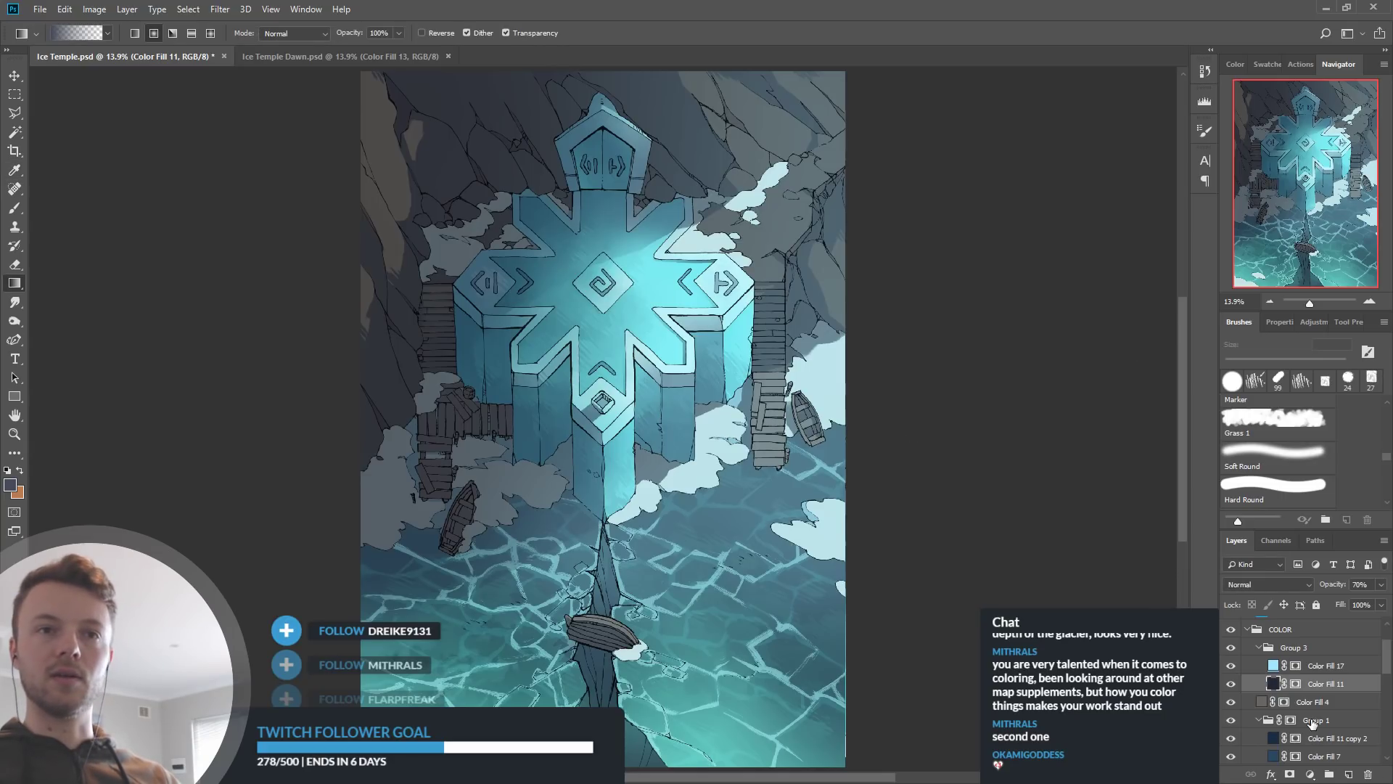
# Check the temple trim with and without Color Fill 6, and set that layer's opacity to 38%
pyautogui.scroll(-3, 1312, 724)
pyautogui.click(1232, 684)
pyautogui.click(1231, 684)
pyautogui.click(1231, 684)
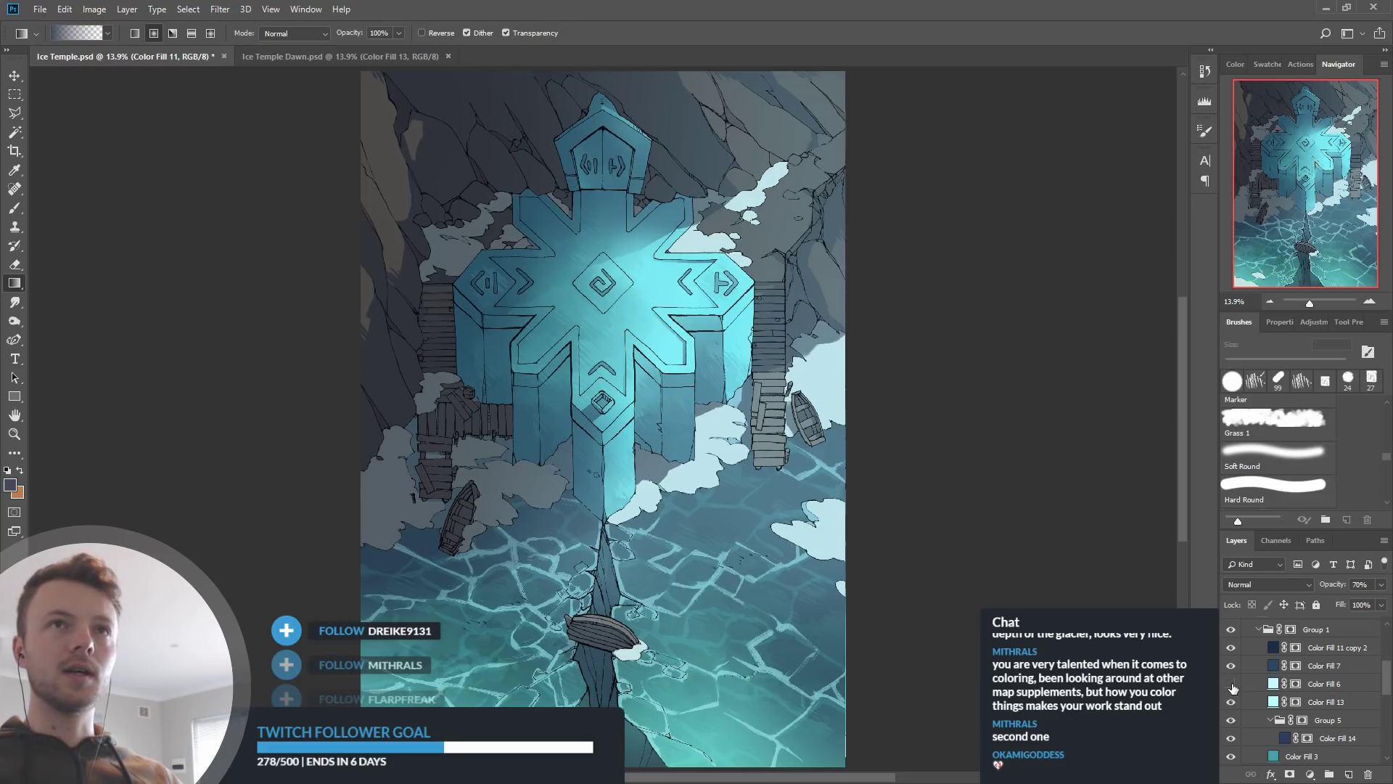
pyautogui.click(1232, 685)
pyautogui.click(1323, 684)
pyautogui.click(1311, 582)
pyautogui.click(1242, 232)
pyautogui.moveTo(1336, 586); pyautogui.dragTo(1323, 593)
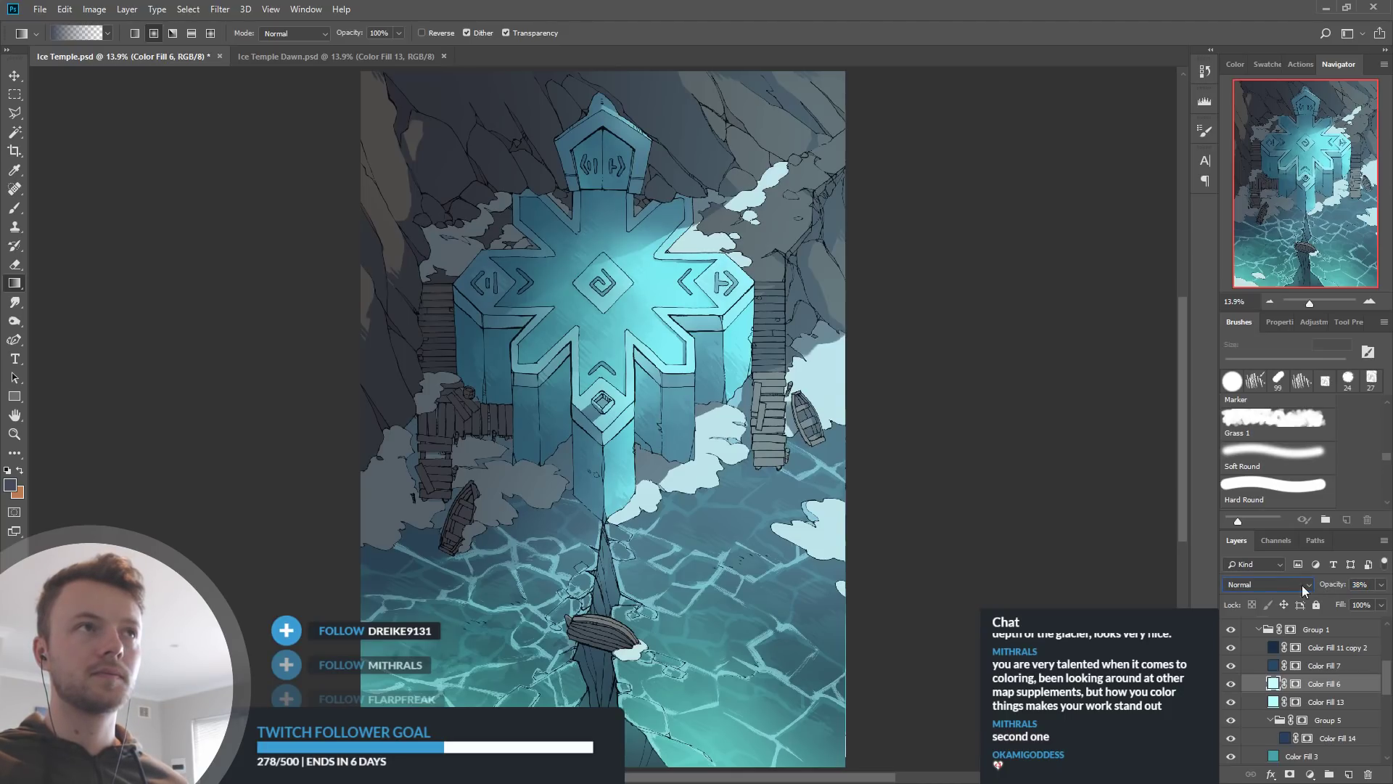
# Change the BACKGROUND layer's fill to a brighter pale cyan for the snow and ice
pyautogui.scroll(-5, 1327, 690)
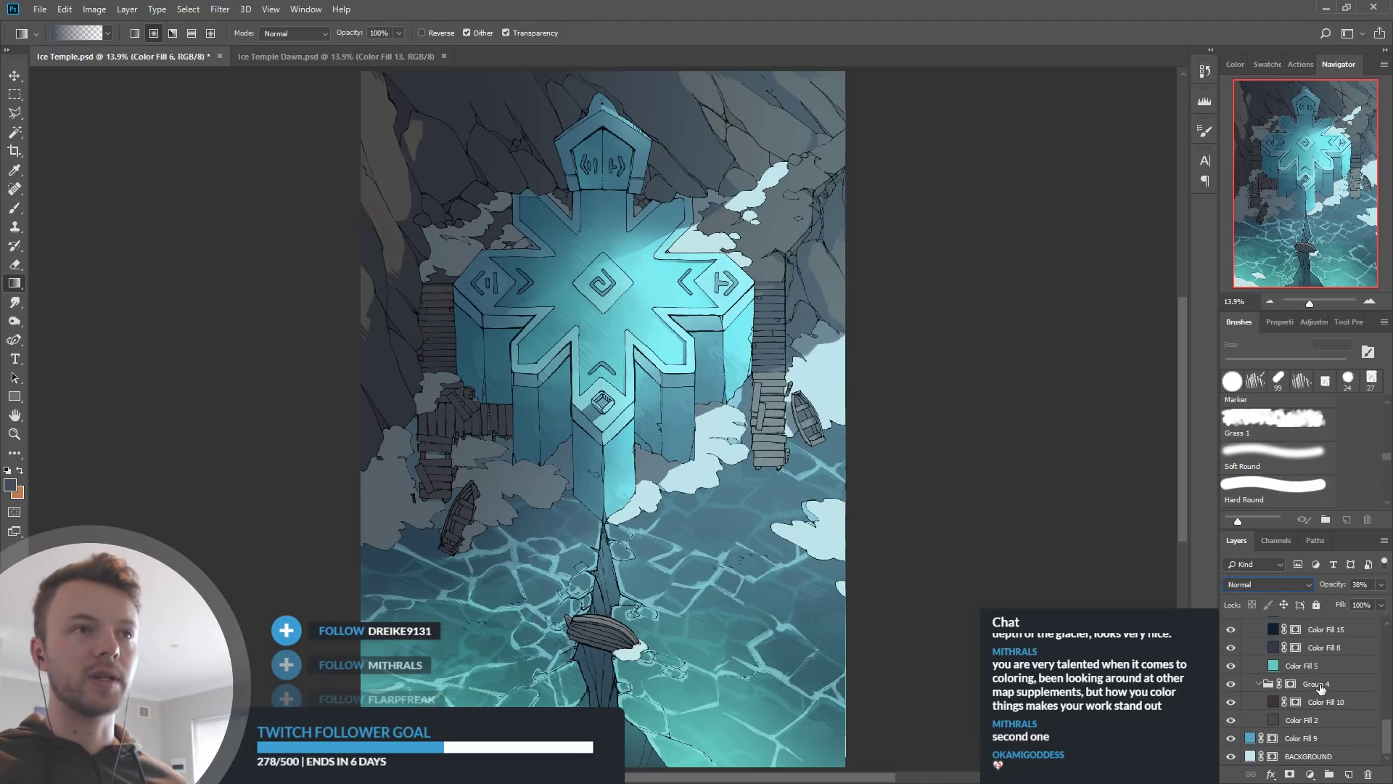
pyautogui.click(1244, 757)
pyautogui.press('i')
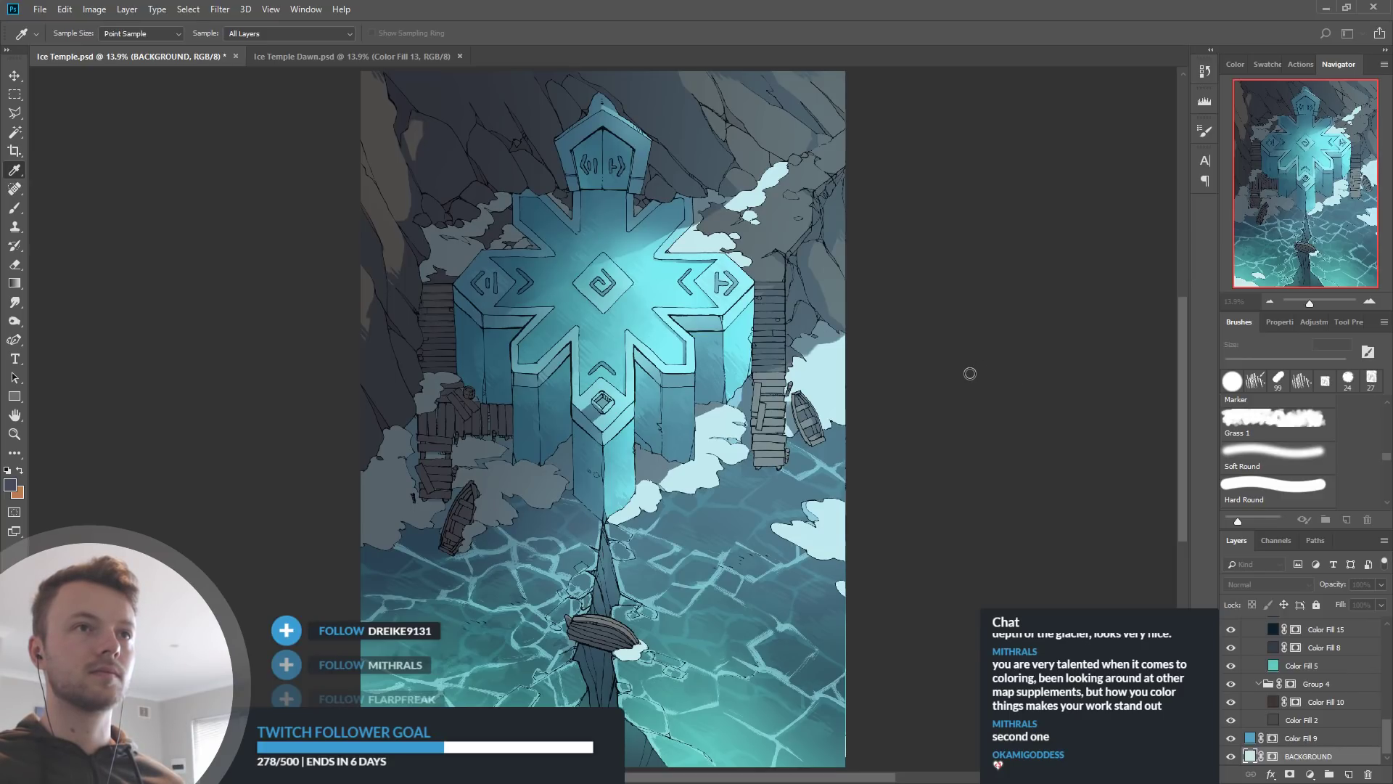
pyautogui.press('g')
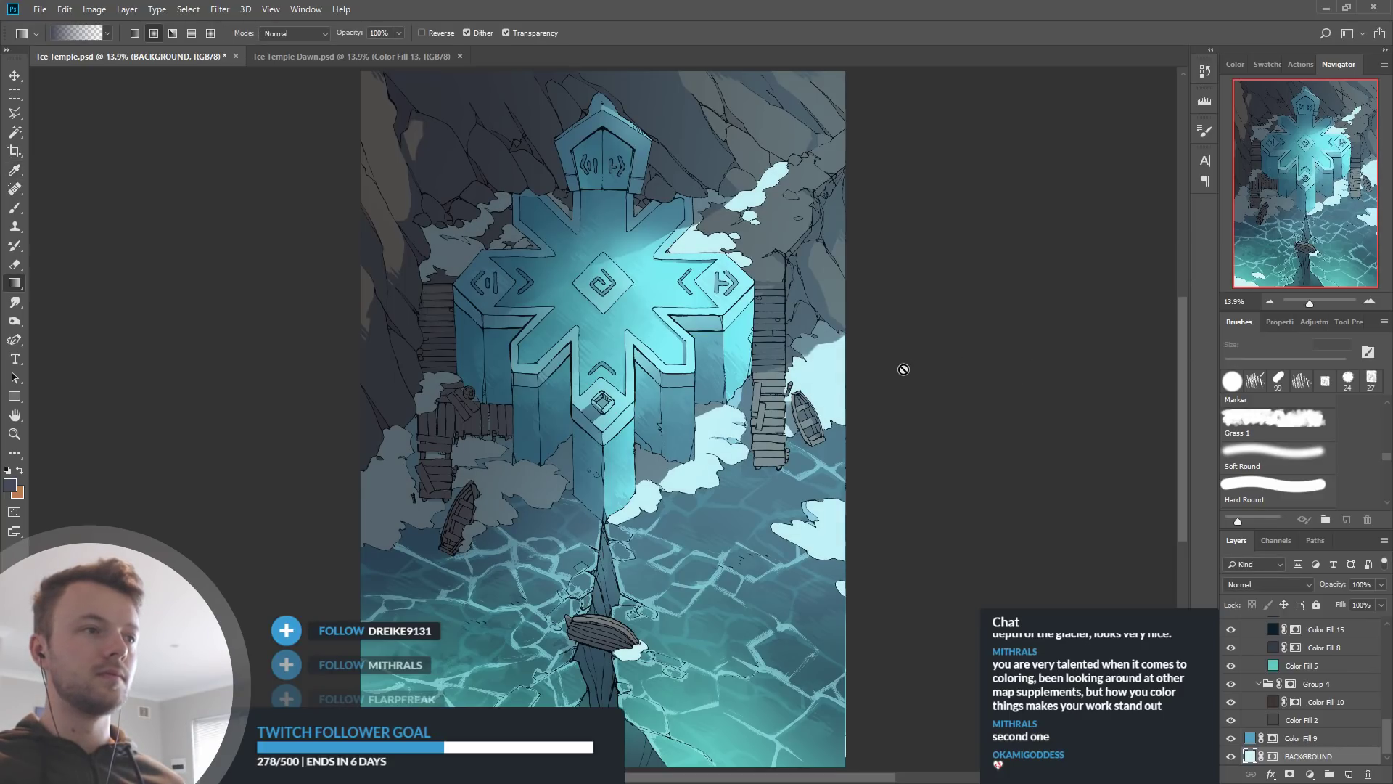
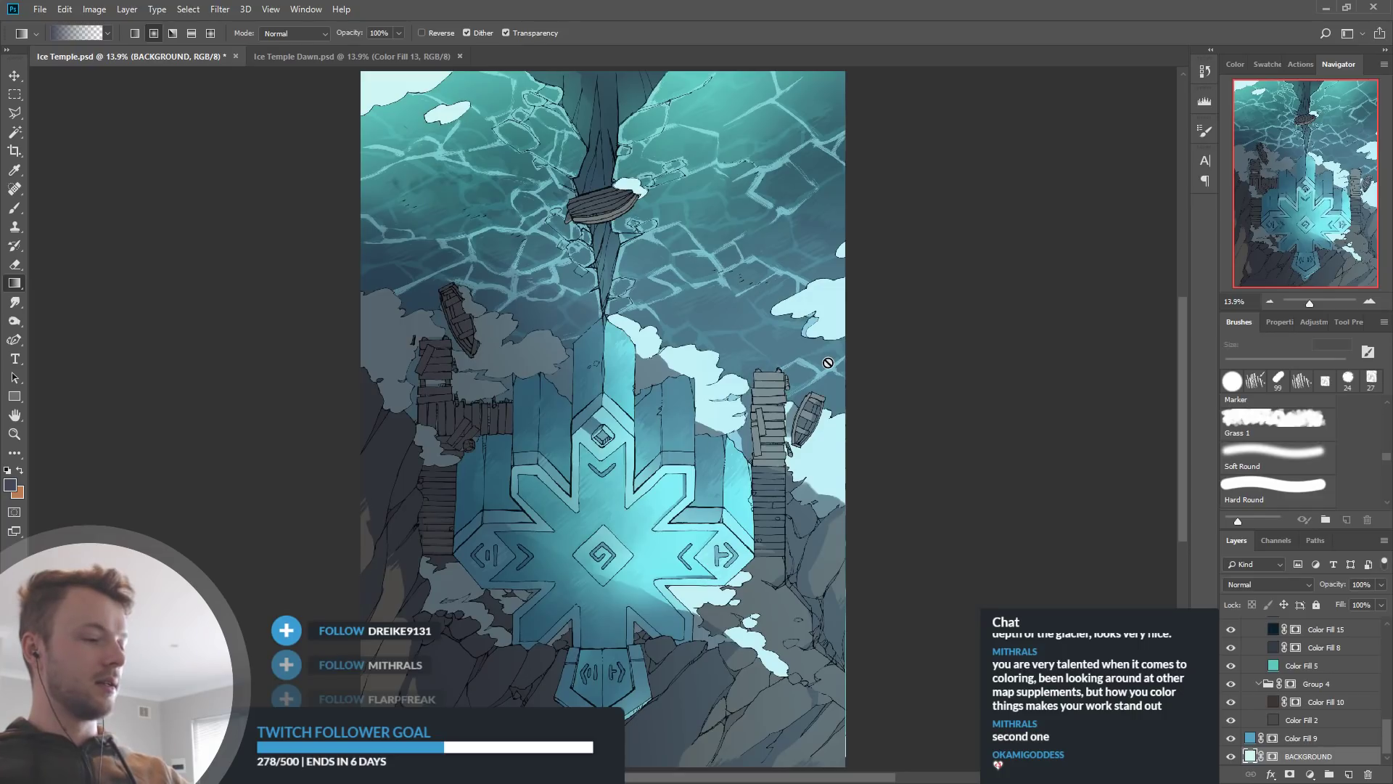
# Return the flipped canvas to its original orientation and save Ice Temple.psd
pyautogui.hotkey('ctrl', 'z')
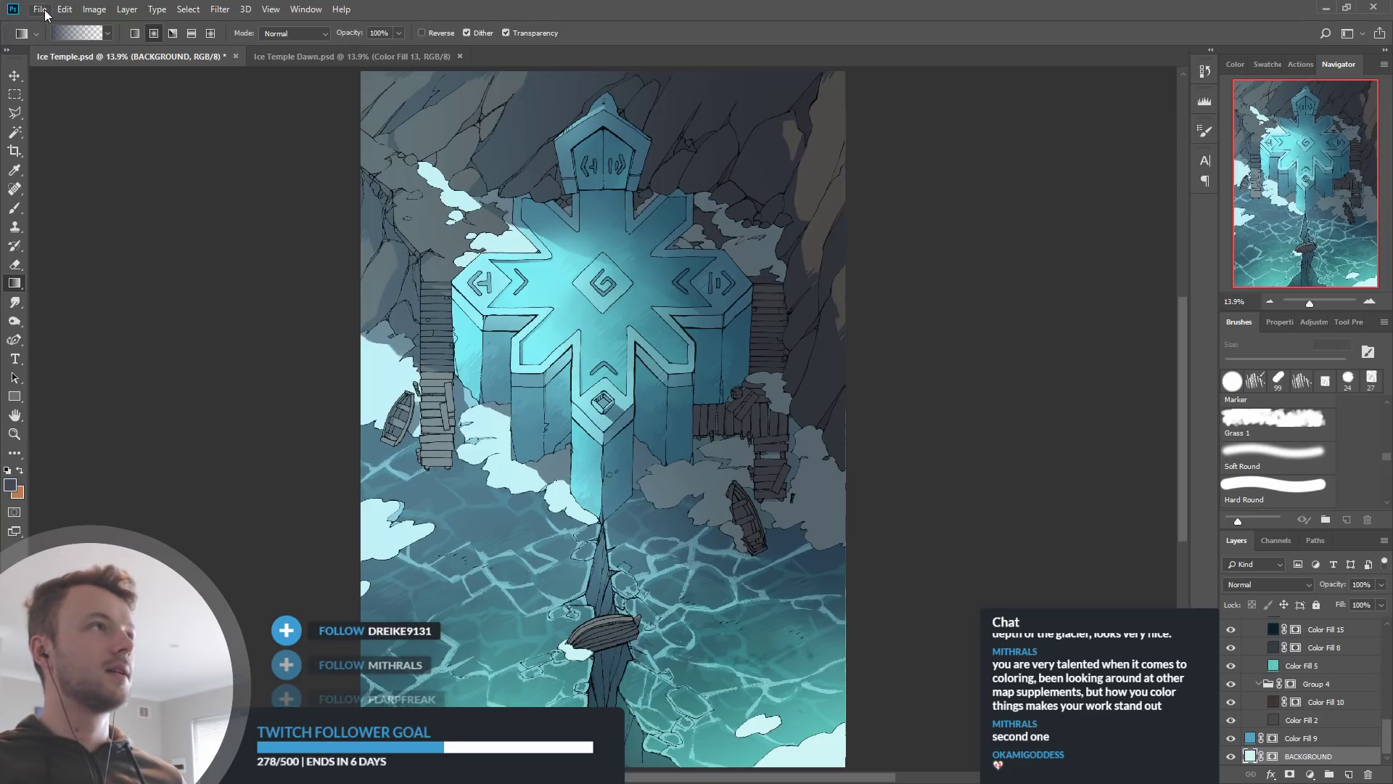
pyautogui.hotkey('ctrl', 's')
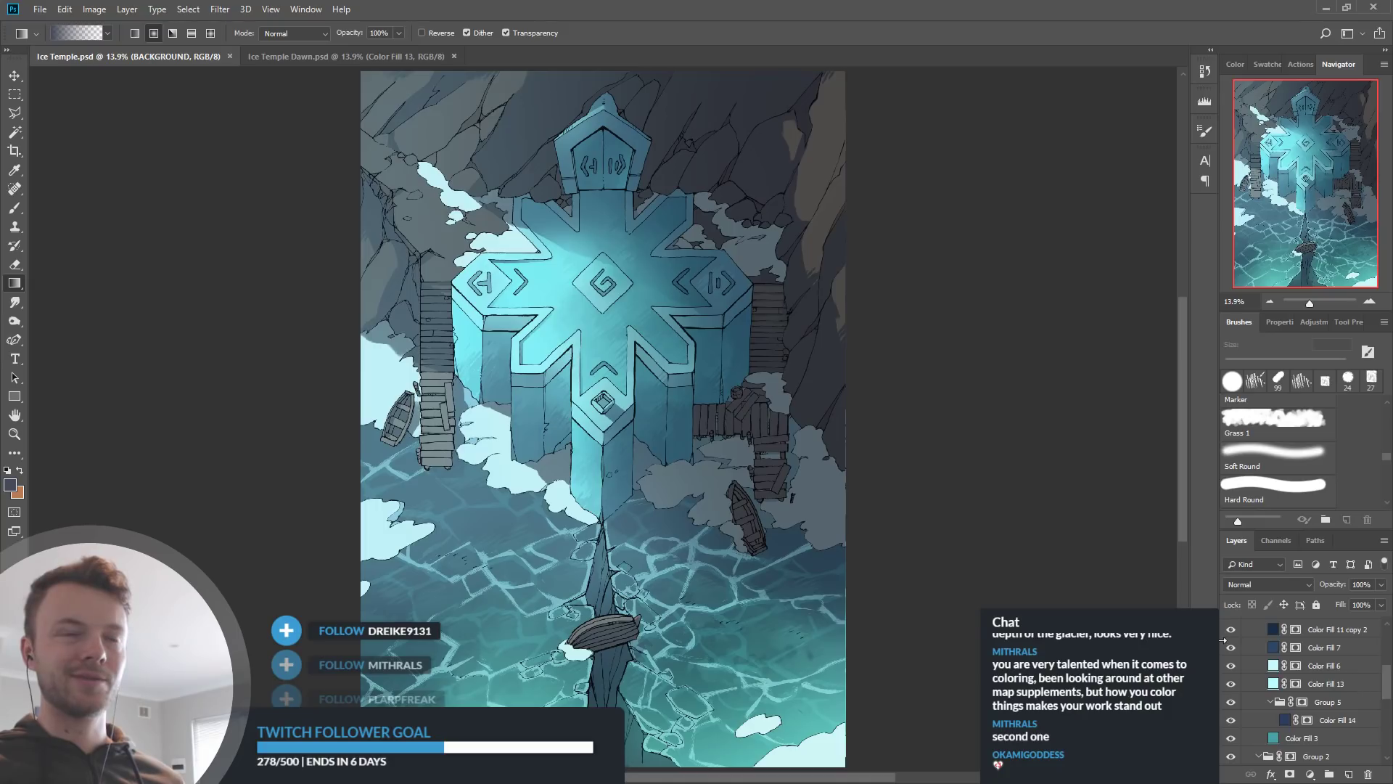
# Compare Ice Temple Dawn.psd with Ice Temple.psd, and check the original map with and without its Color Fill 1 line art
pyautogui.hotkey('ctrl', 'Tab')
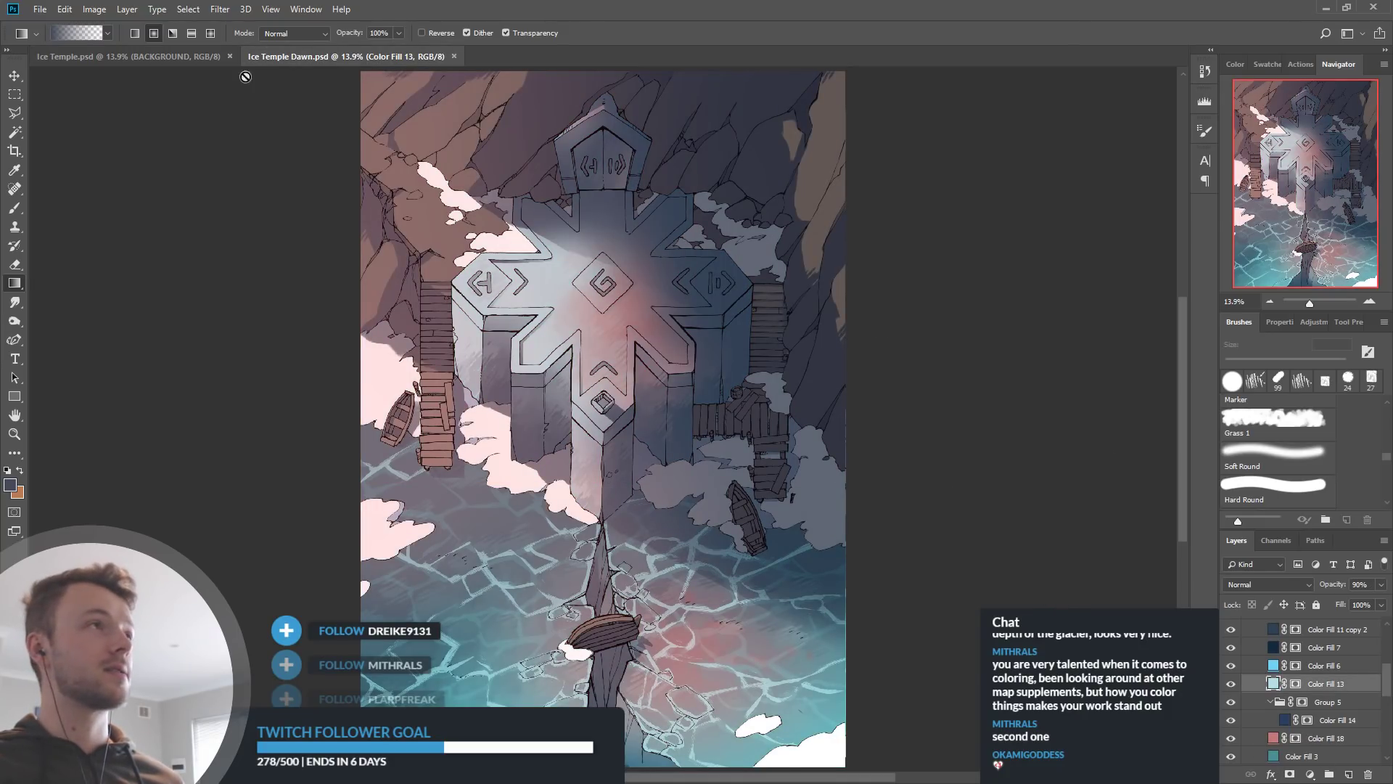
pyautogui.click(206, 55)
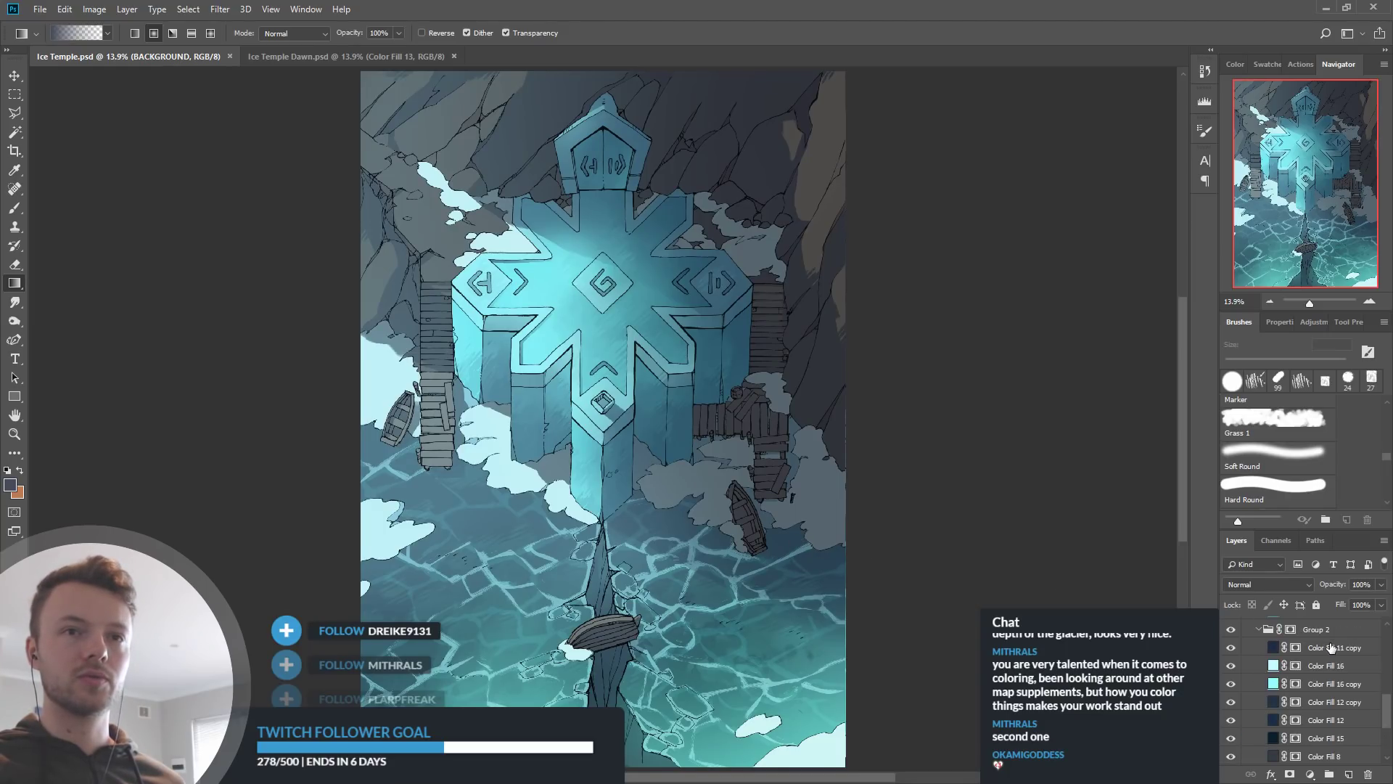
pyautogui.scroll(5, 1324, 653)
pyautogui.scroll(1, 1299, 666)
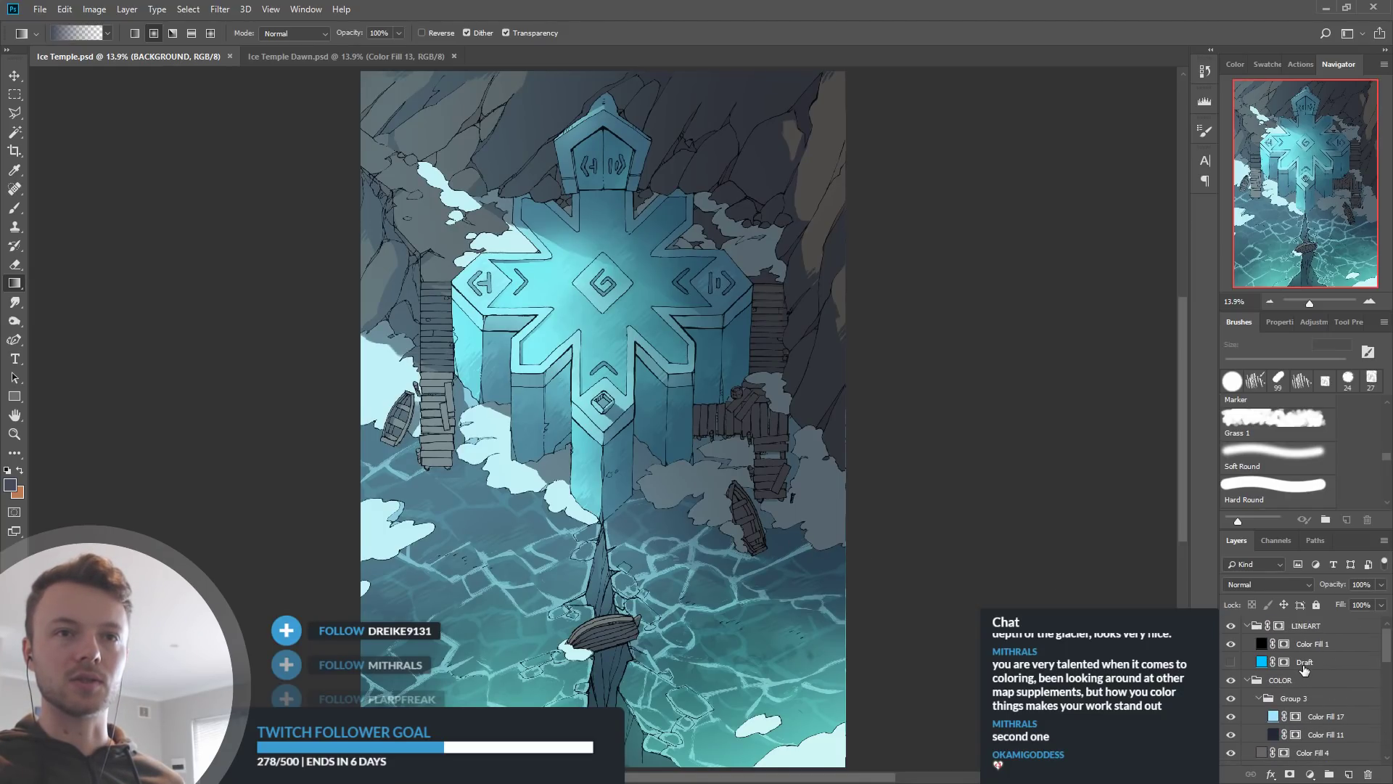
pyautogui.click(1231, 645)
pyautogui.click(1232, 645)
pyautogui.click(1231, 645)
pyautogui.click(1231, 645)
# Try a dark navy blue fill colour for the Color Fill 1 line art and inspect it around the wooden docks
pyautogui.scroll(6, 614, 316)
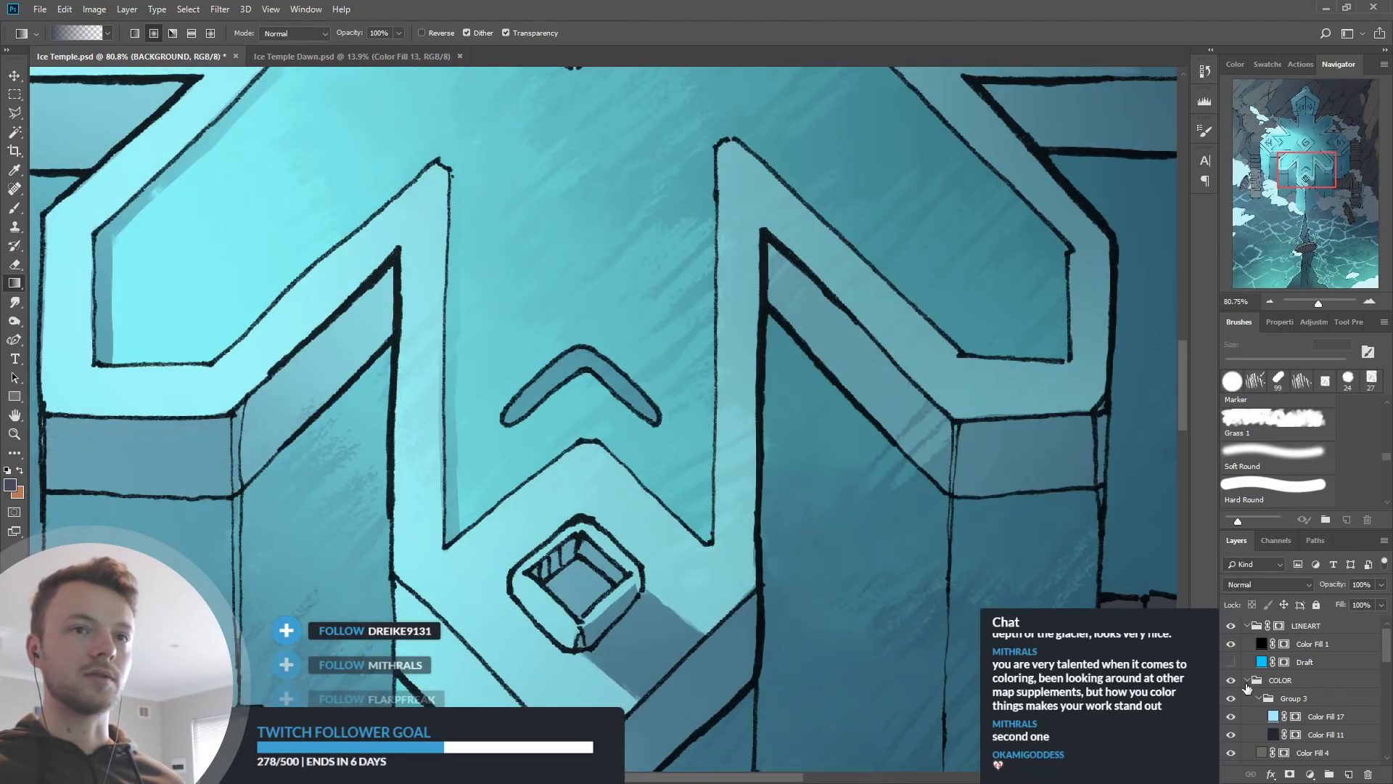
pyautogui.click(1261, 645)
pyautogui.press('i')
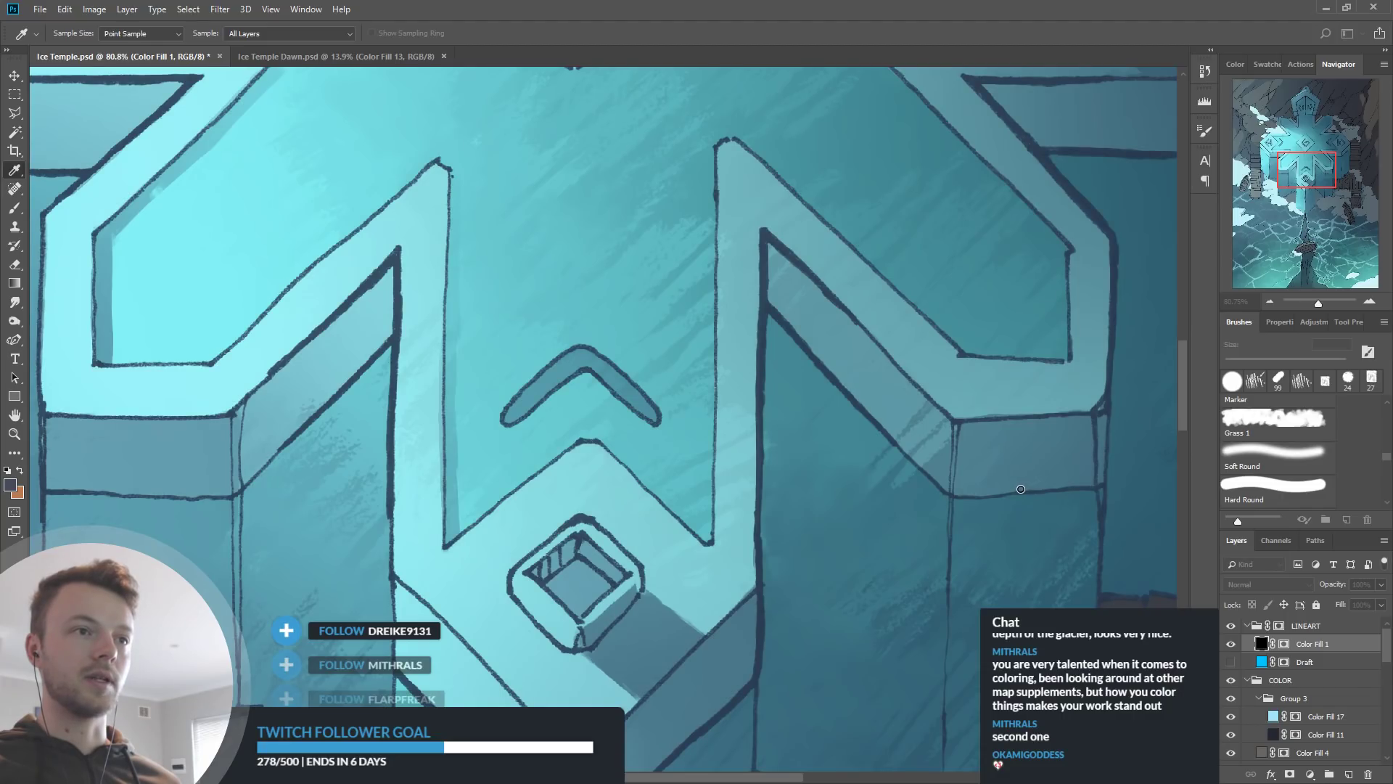
pyautogui.press('g')
pyautogui.scroll(-5, 638, 323)
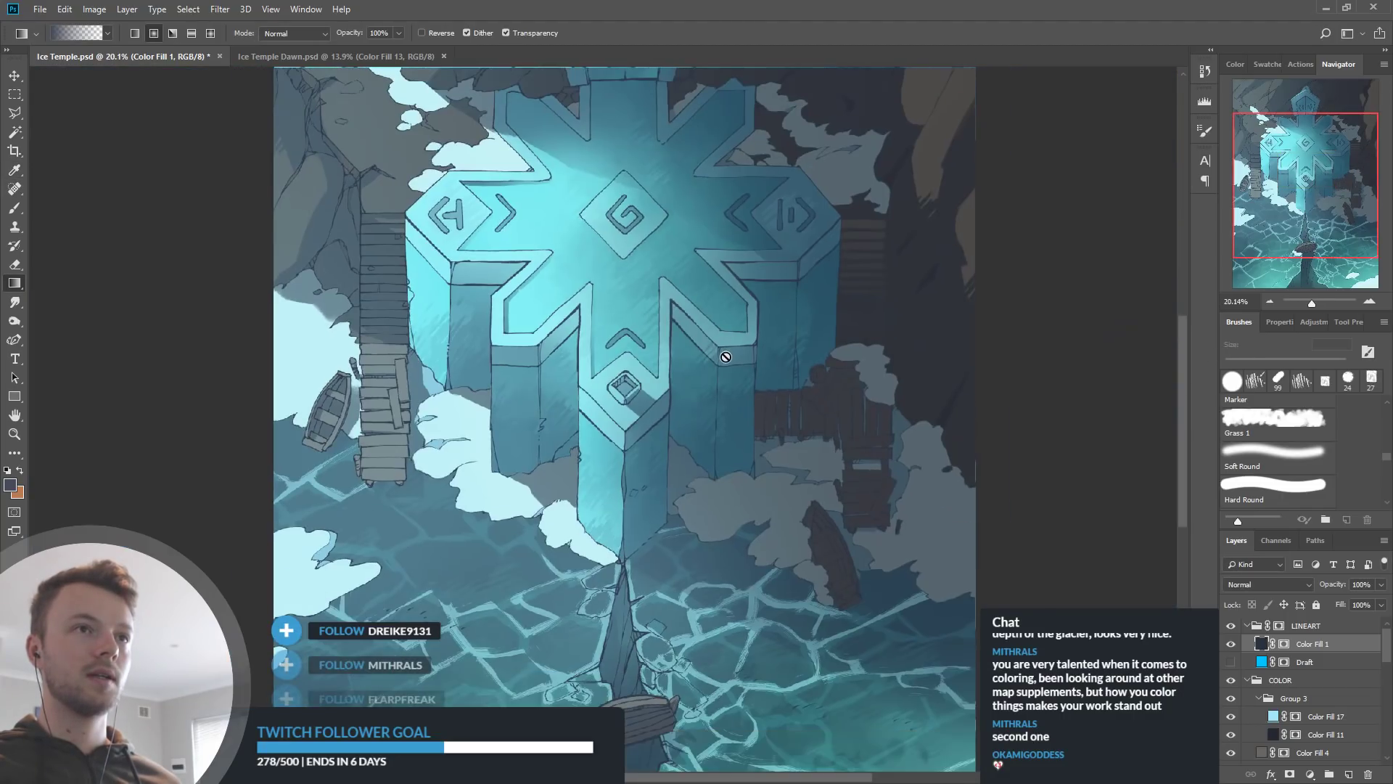
pyautogui.scroll(5, 725, 356)
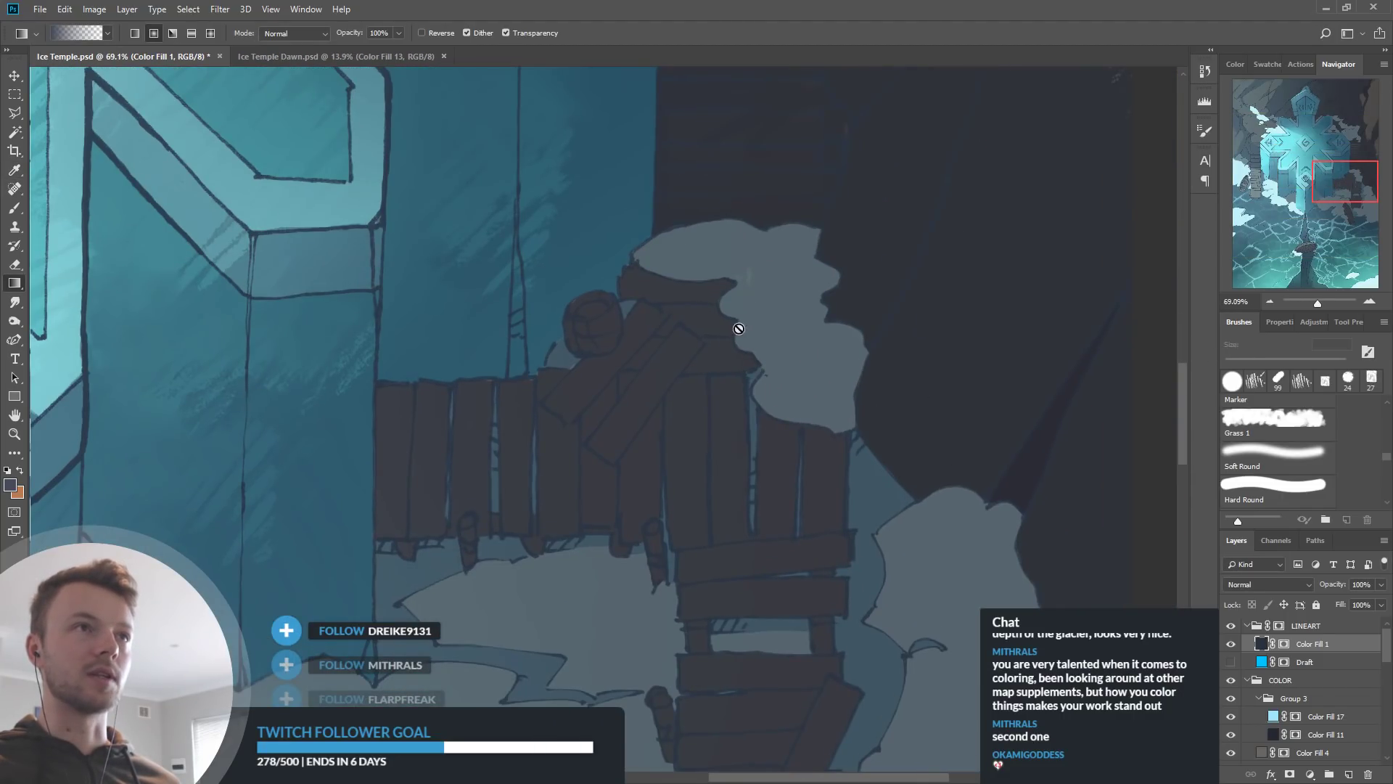
pyautogui.scroll(2, 735, 328)
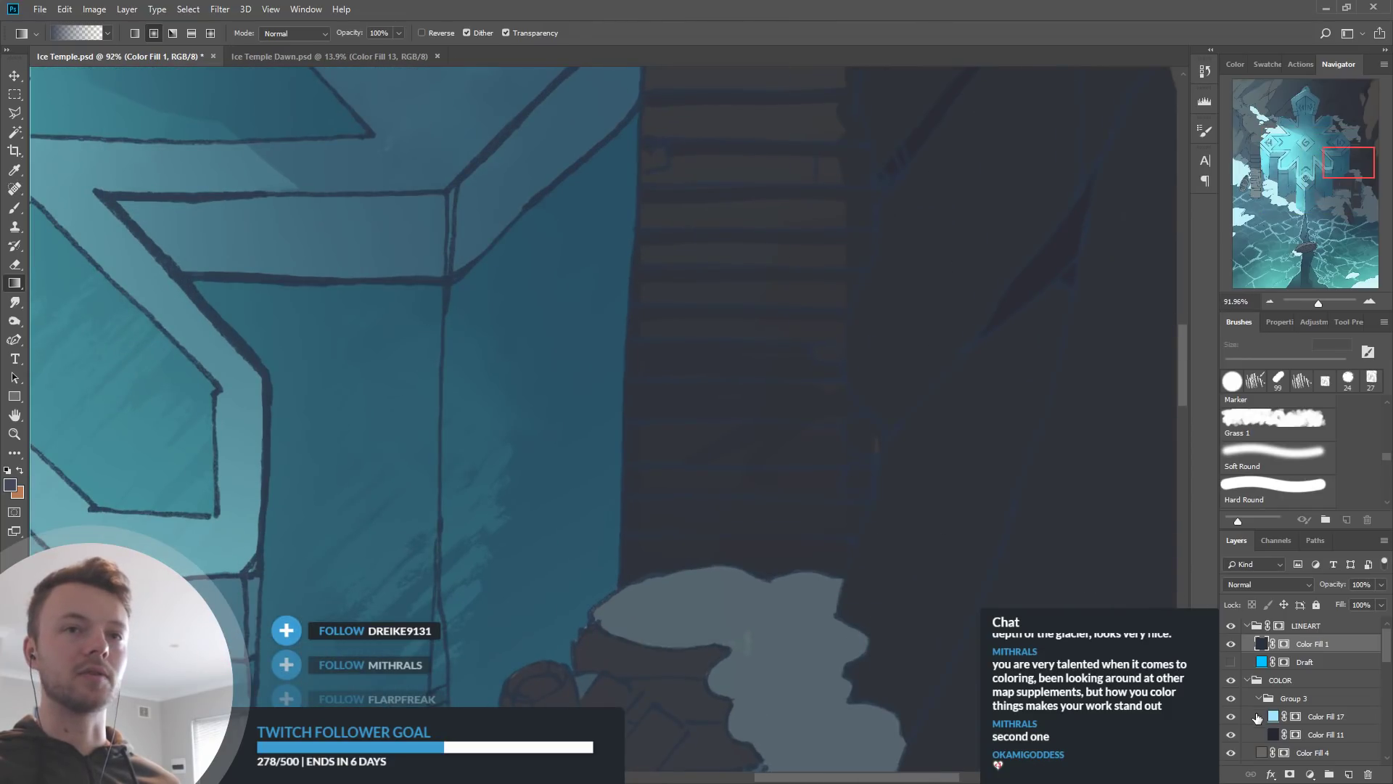
# Try a darker, near-black navy for the Color Fill 1 line art and review the lines across the map
pyautogui.doubleClick(1260, 645)
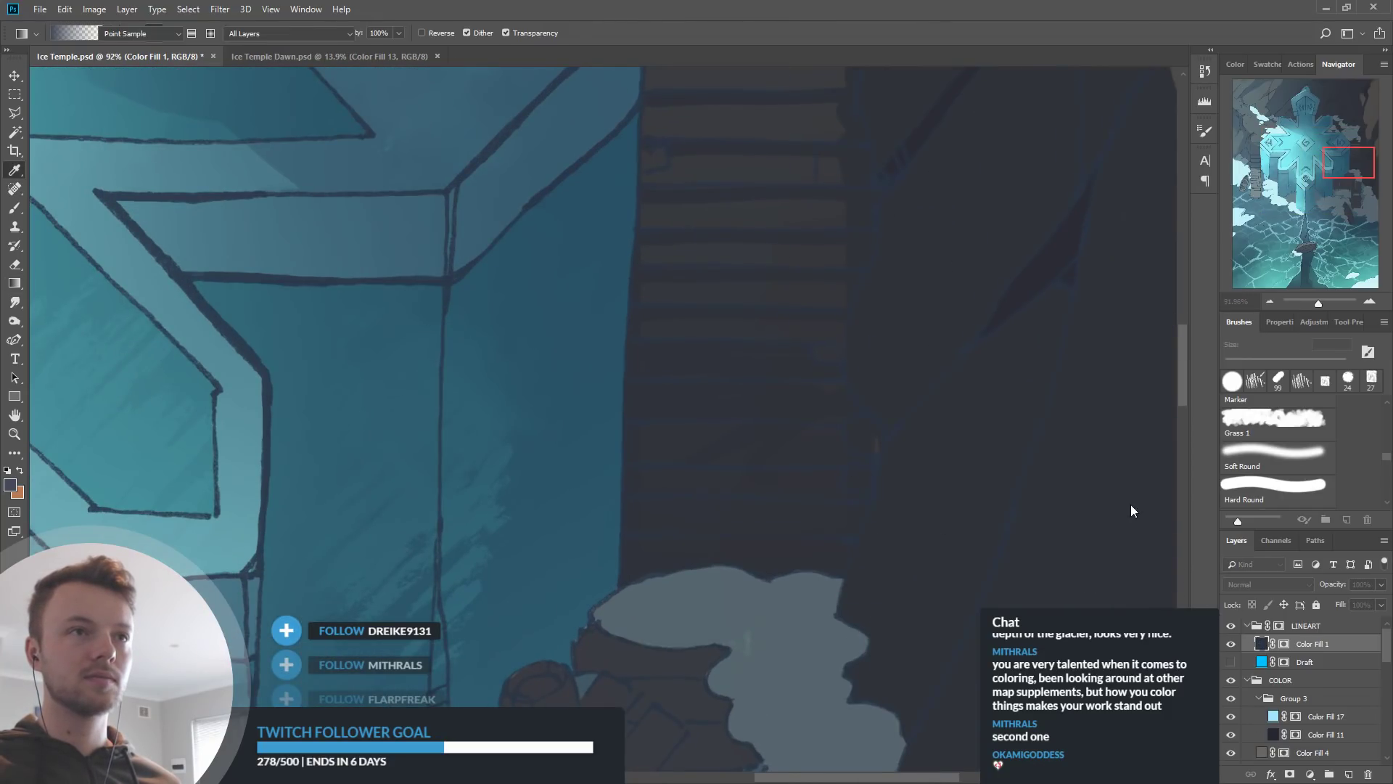
pyautogui.click(1014, 505)
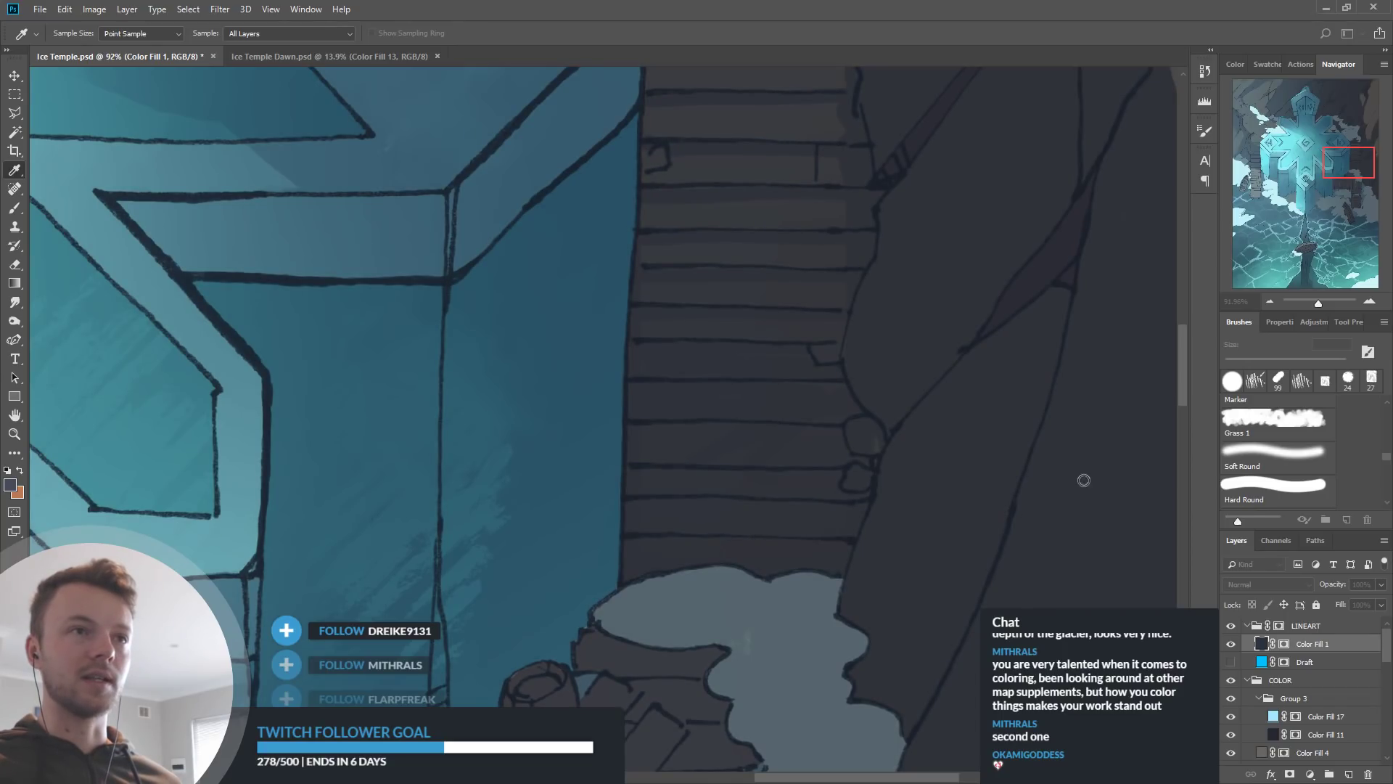
pyautogui.press('Return')
pyautogui.hotkey('ctrl', '0')
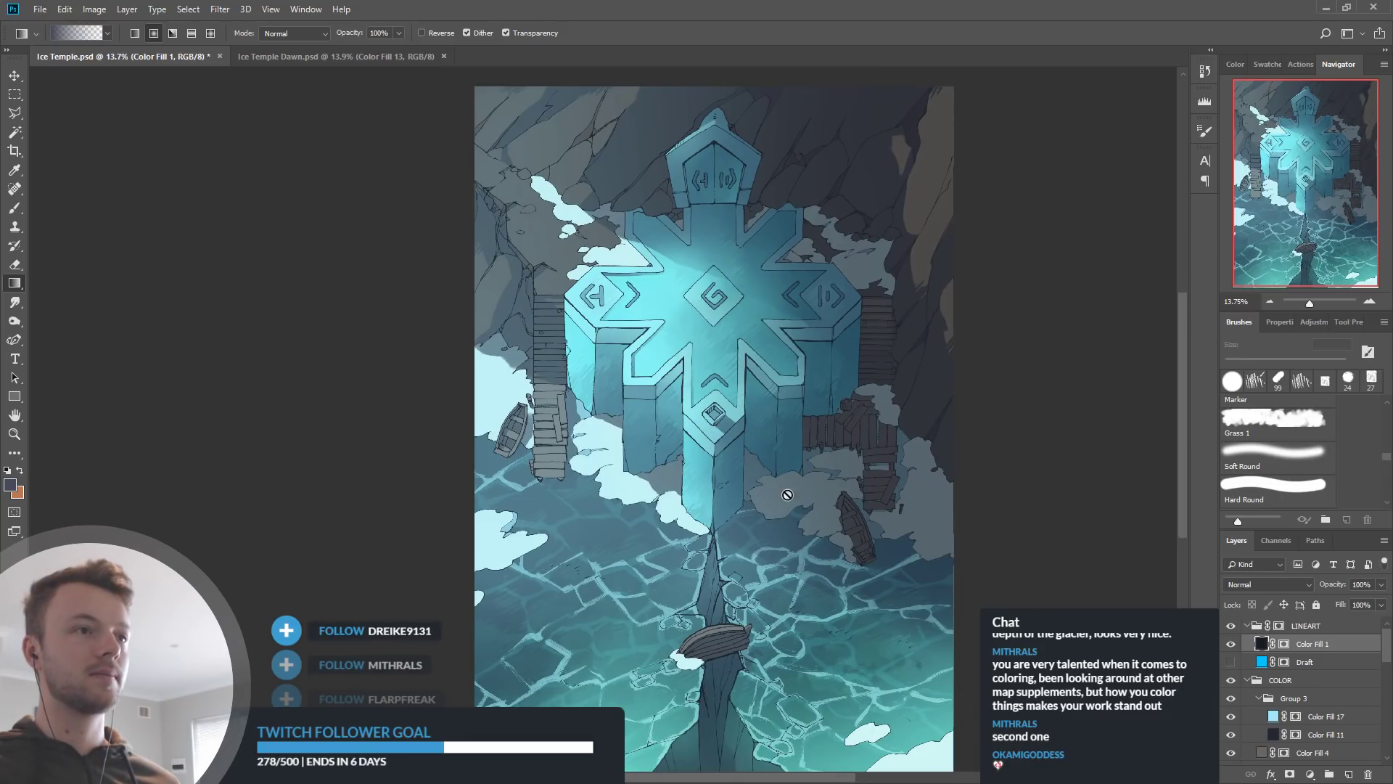
pyautogui.scroll(-1, 695, 552)
pyautogui.scroll(-1, 698, 542)
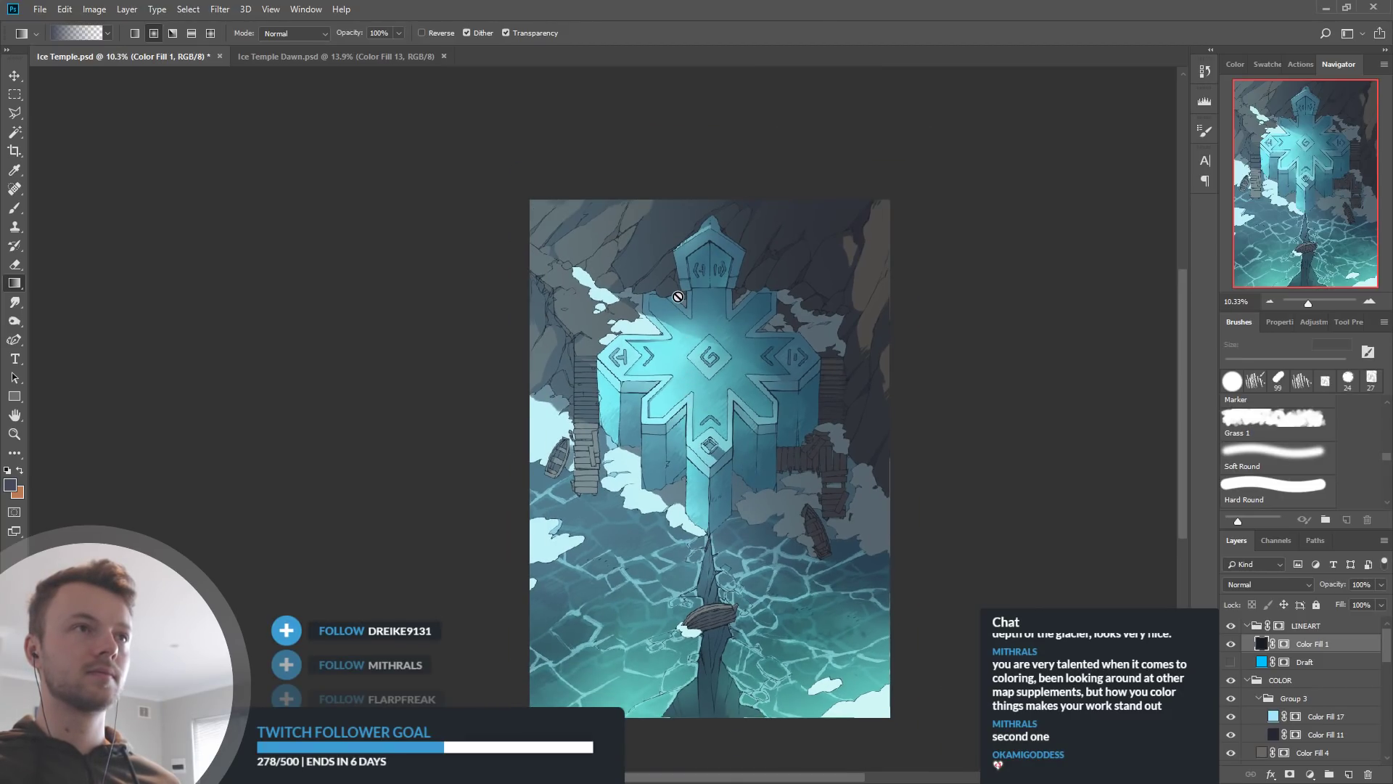
pyautogui.scroll(14, 842, 176)
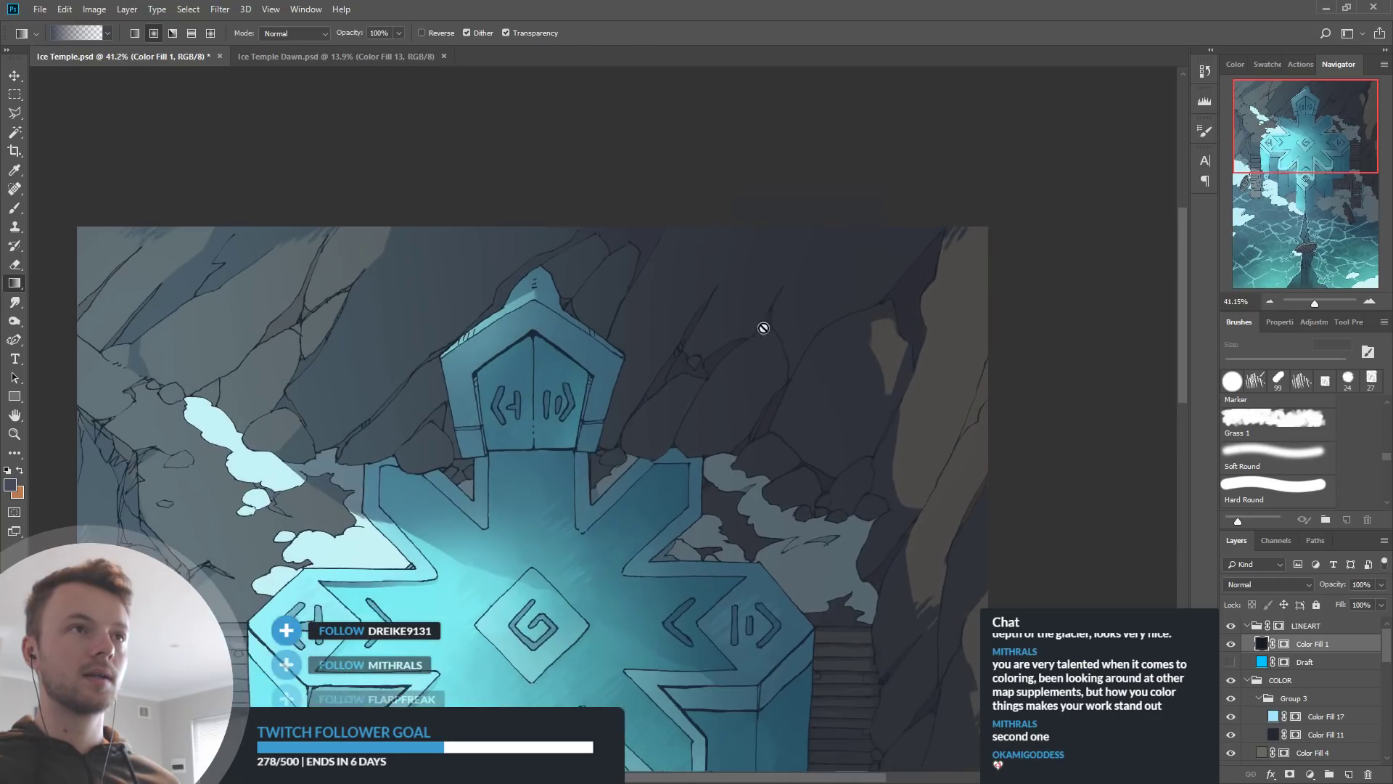
pyautogui.scroll(-7, 701, 338)
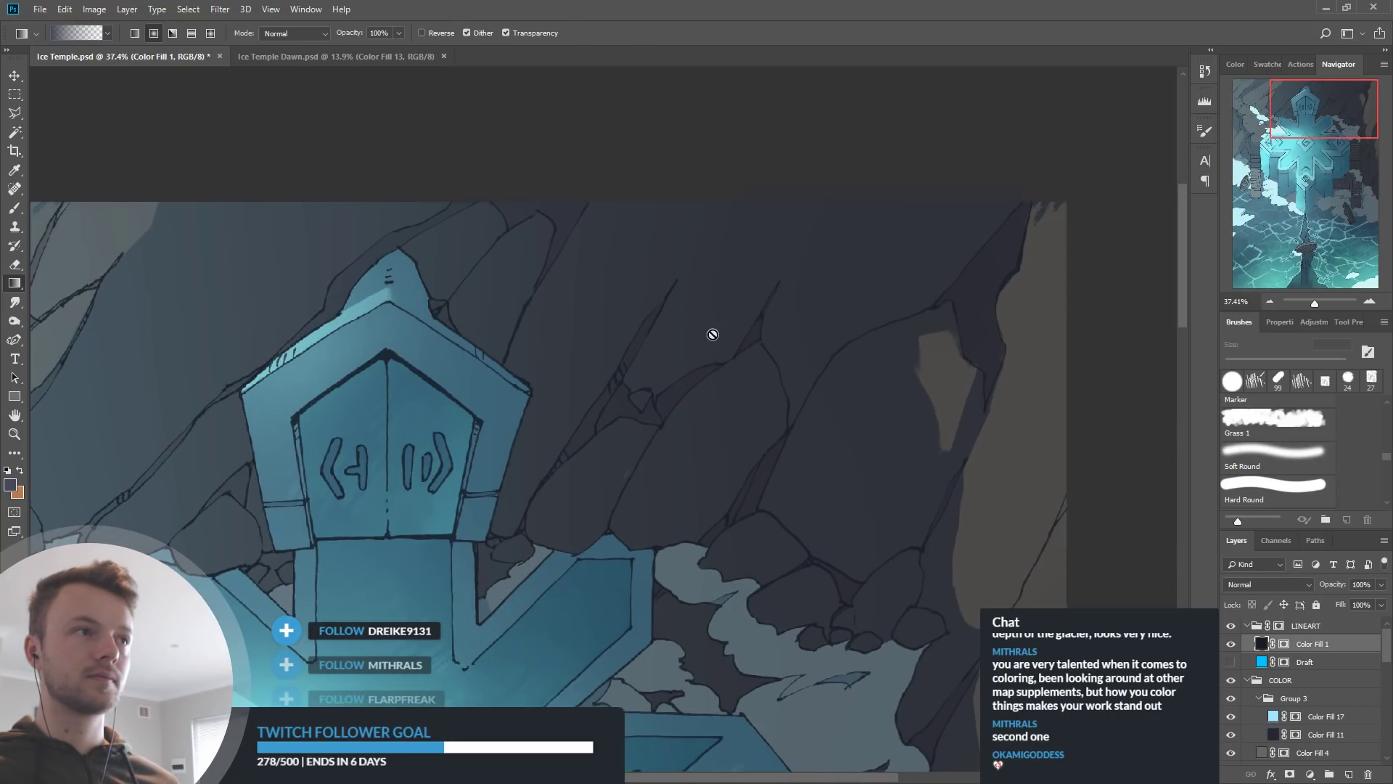
pyautogui.scroll(-5, 716, 313)
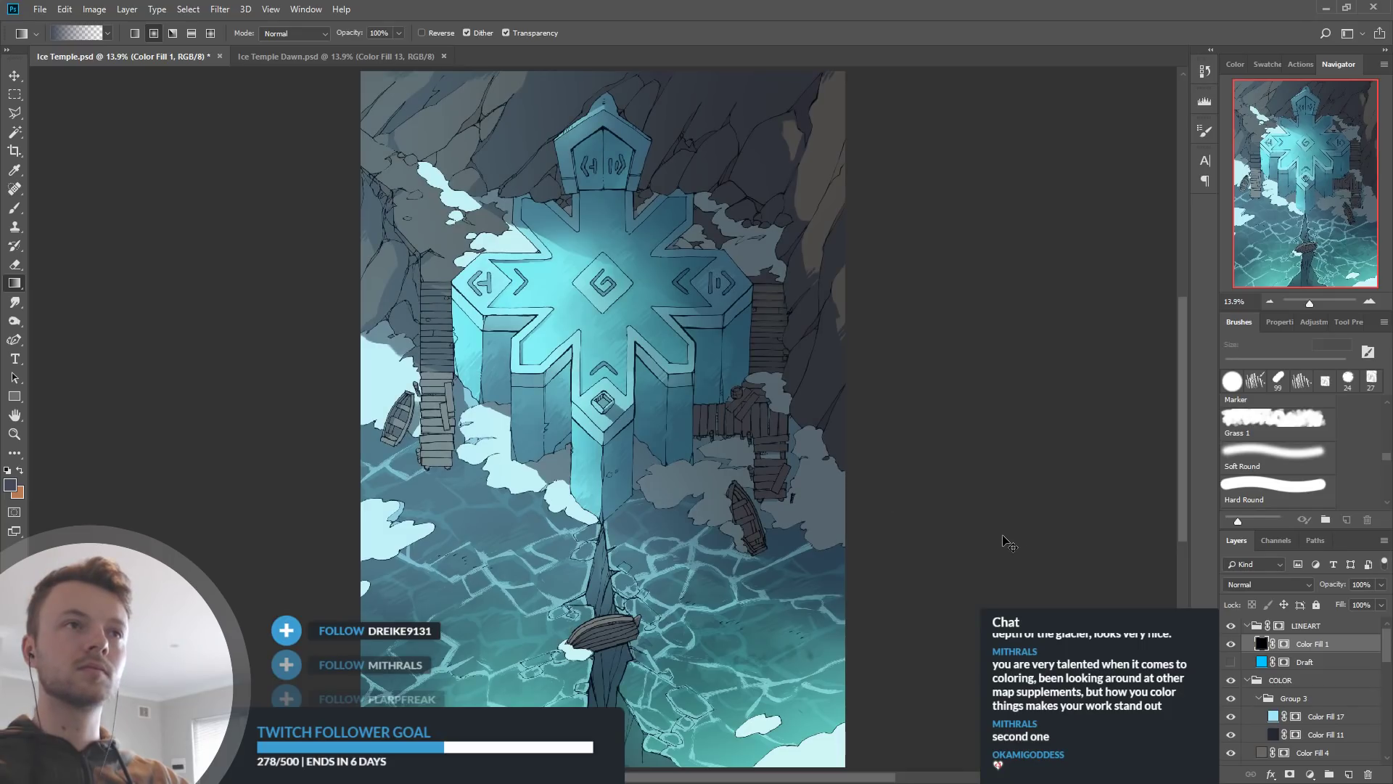
# Set the Color Fill 1 line art of Ice Temple.psd to black and review the map with the lines hidden and shown
pyautogui.press('i')
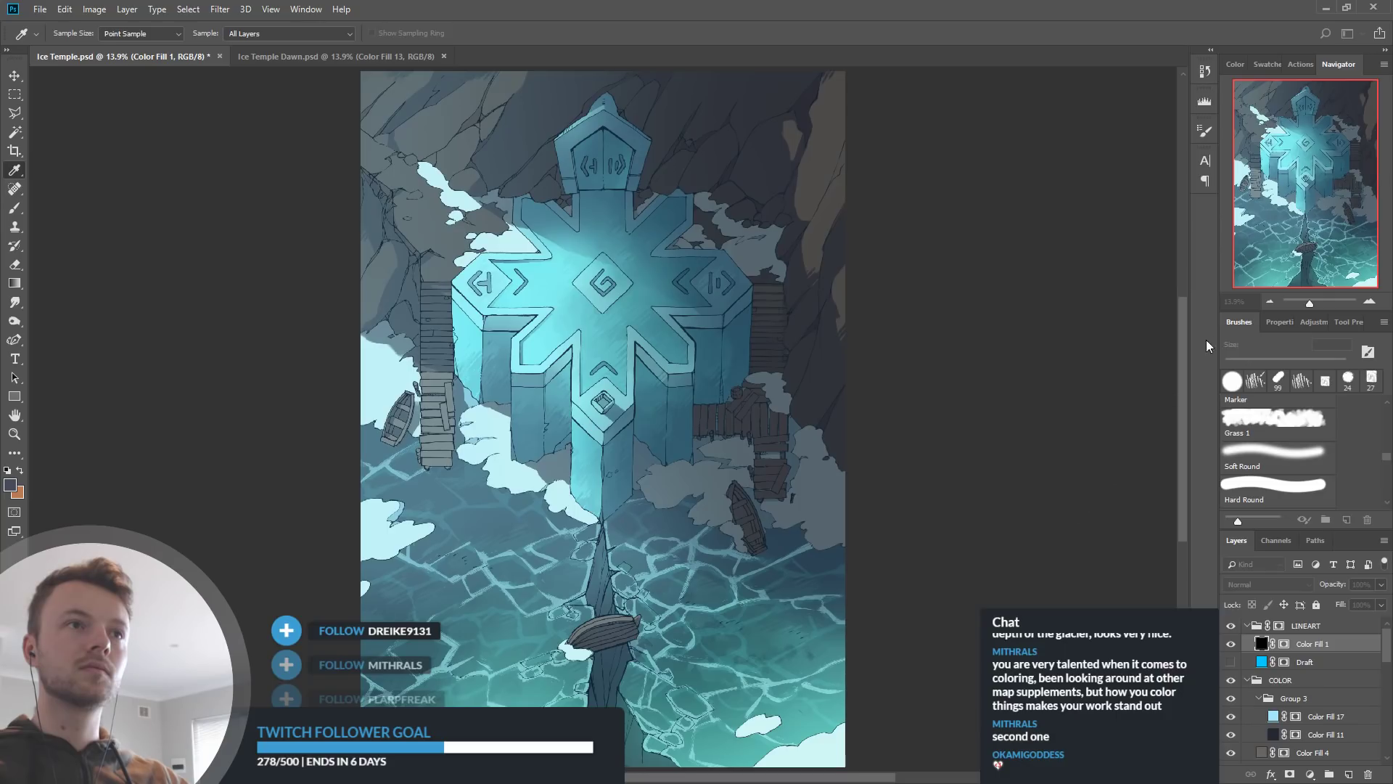
pyautogui.press('g')
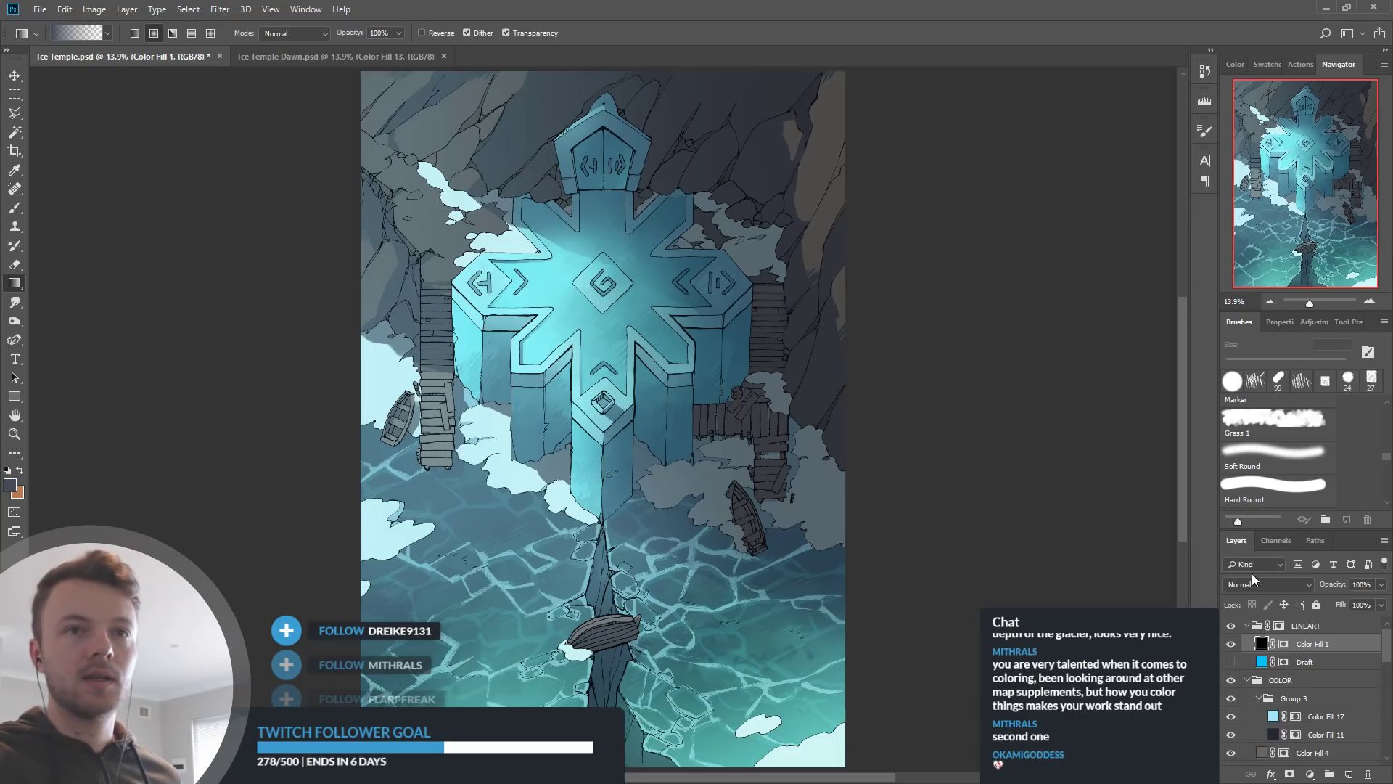
pyautogui.click(1233, 644)
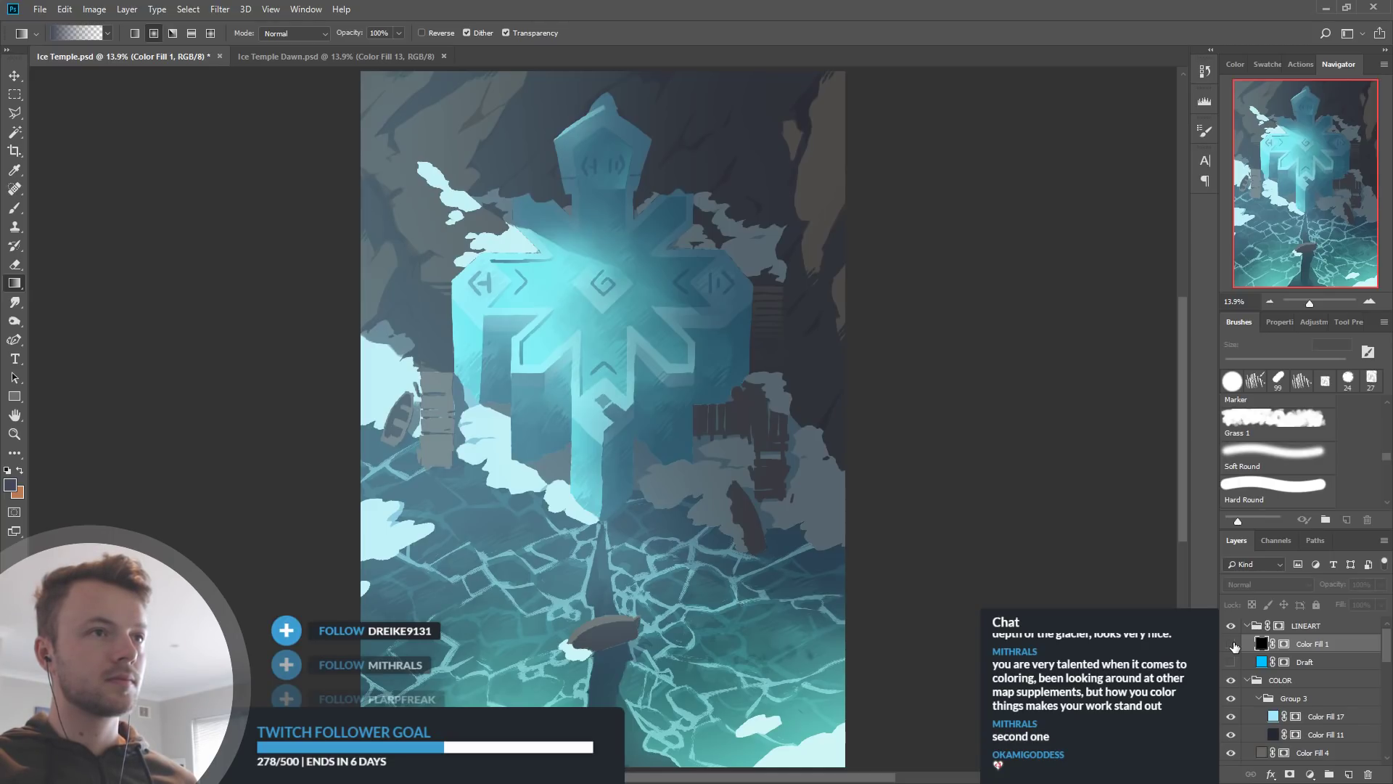
pyautogui.click(1233, 645)
pyautogui.click(1233, 644)
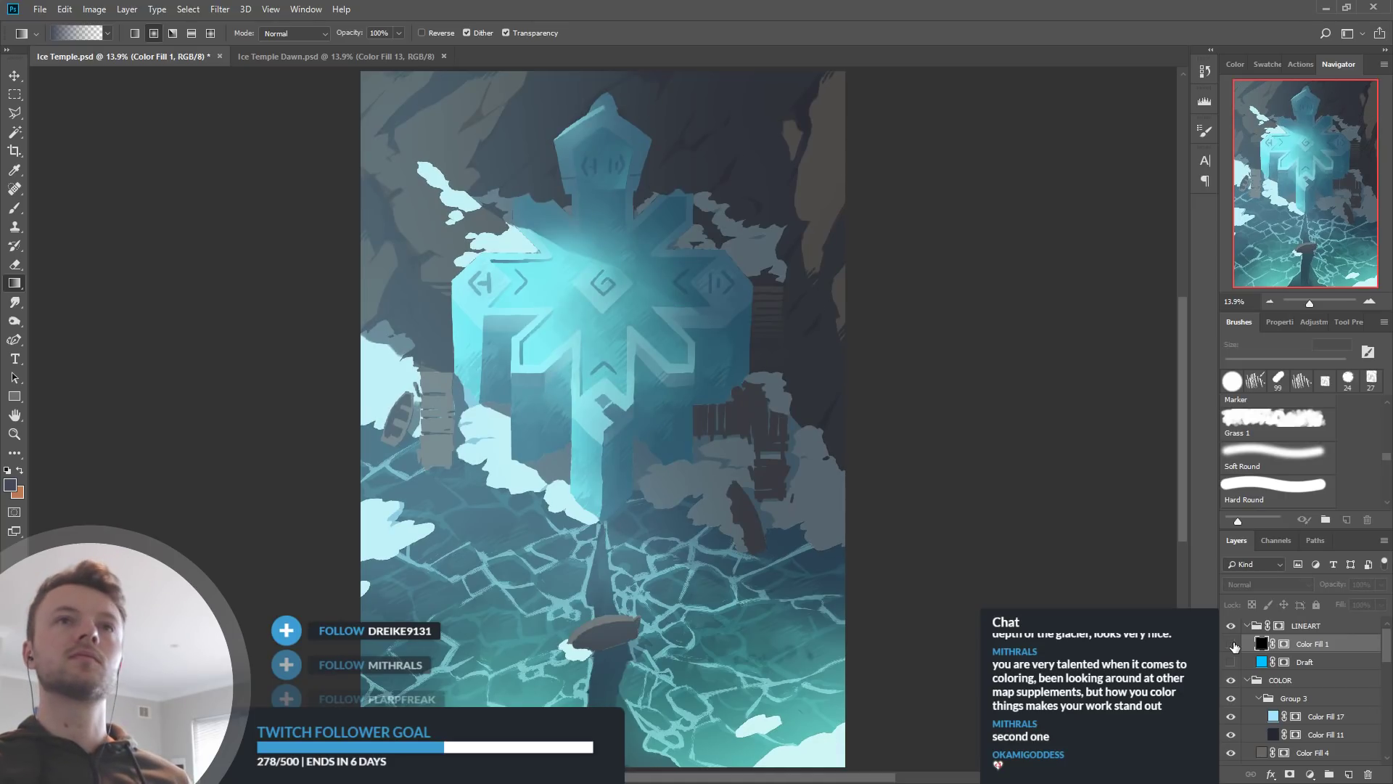
pyautogui.click(1232, 645)
pyautogui.click(283, 56)
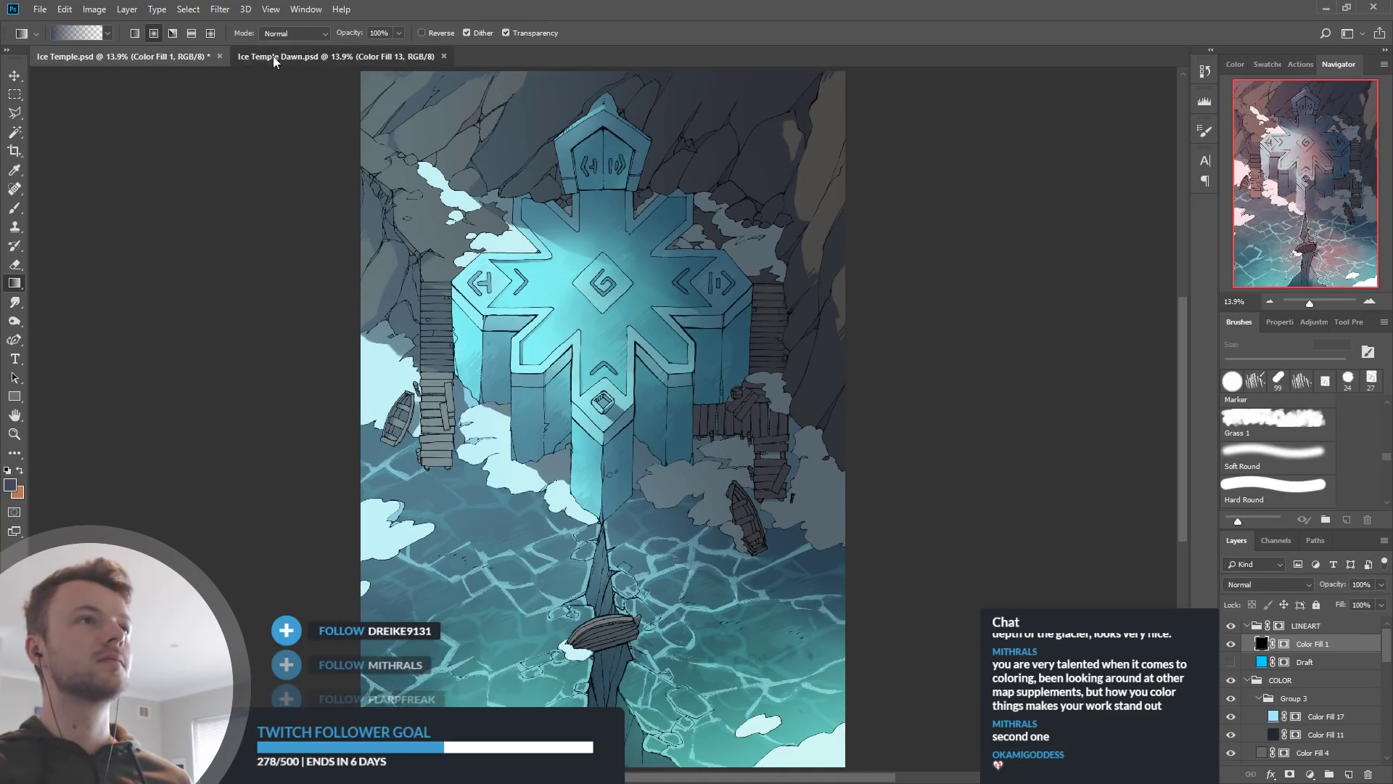
pyautogui.click(182, 60)
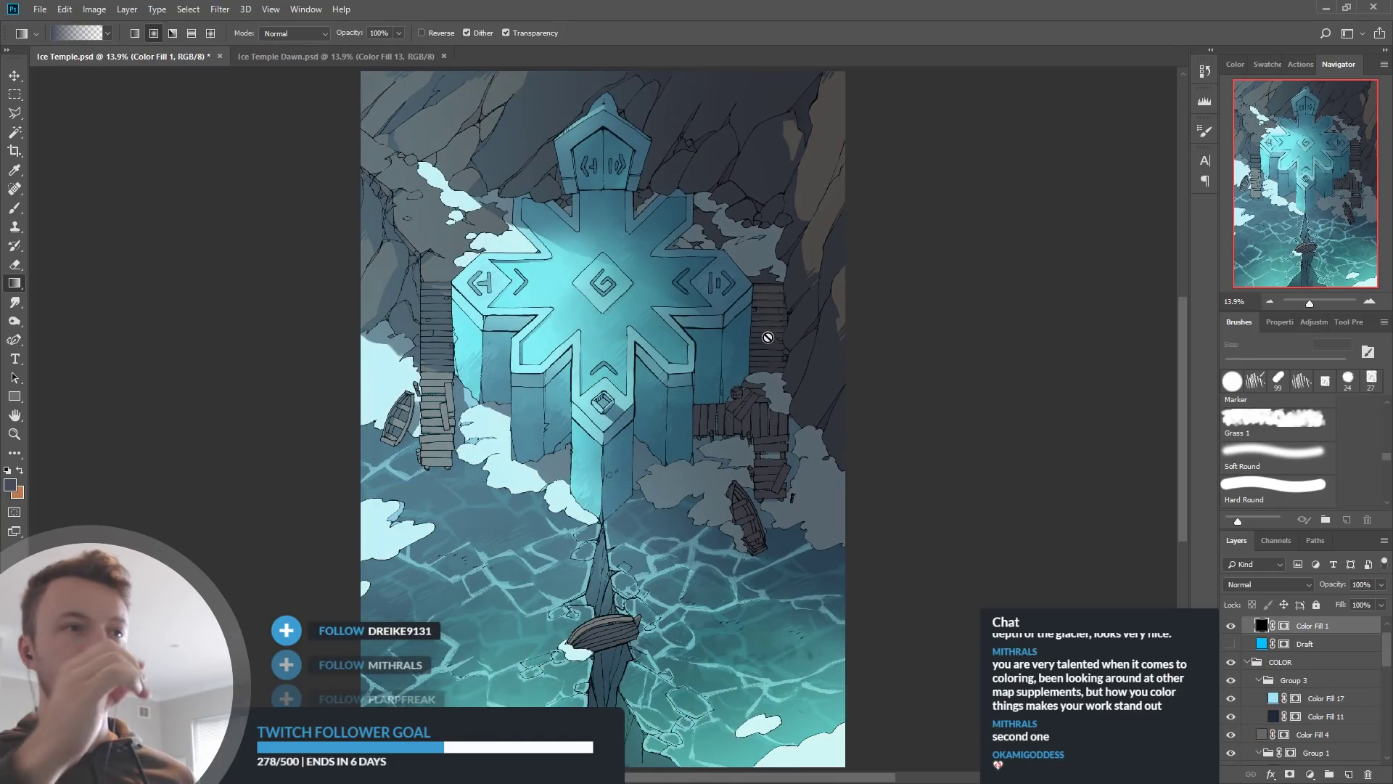
# Recolour the Color Fill 1 line art in Ice Temple Dawn.psd from black to a very dark purple
pyautogui.click(347, 58)
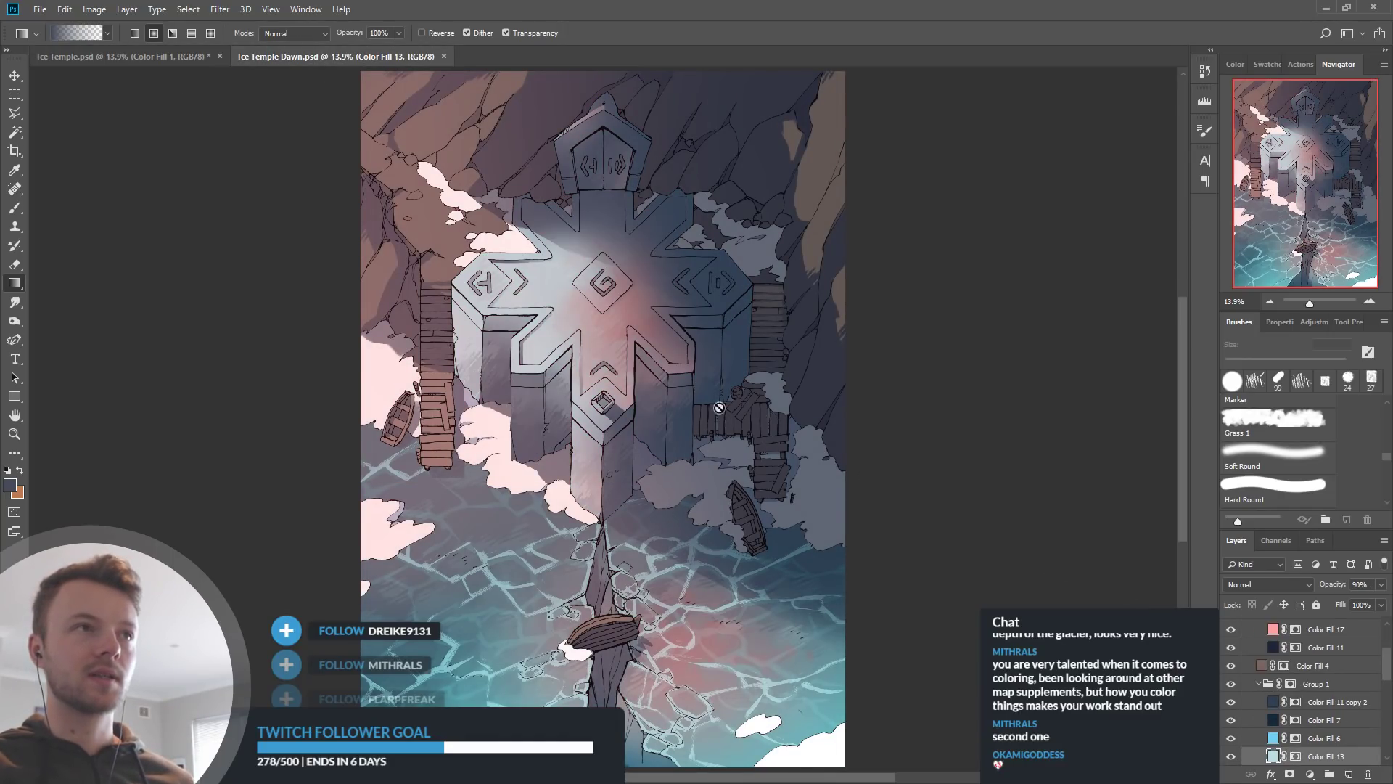
pyautogui.scroll(2, 1333, 696)
pyautogui.scroll(1, 1334, 696)
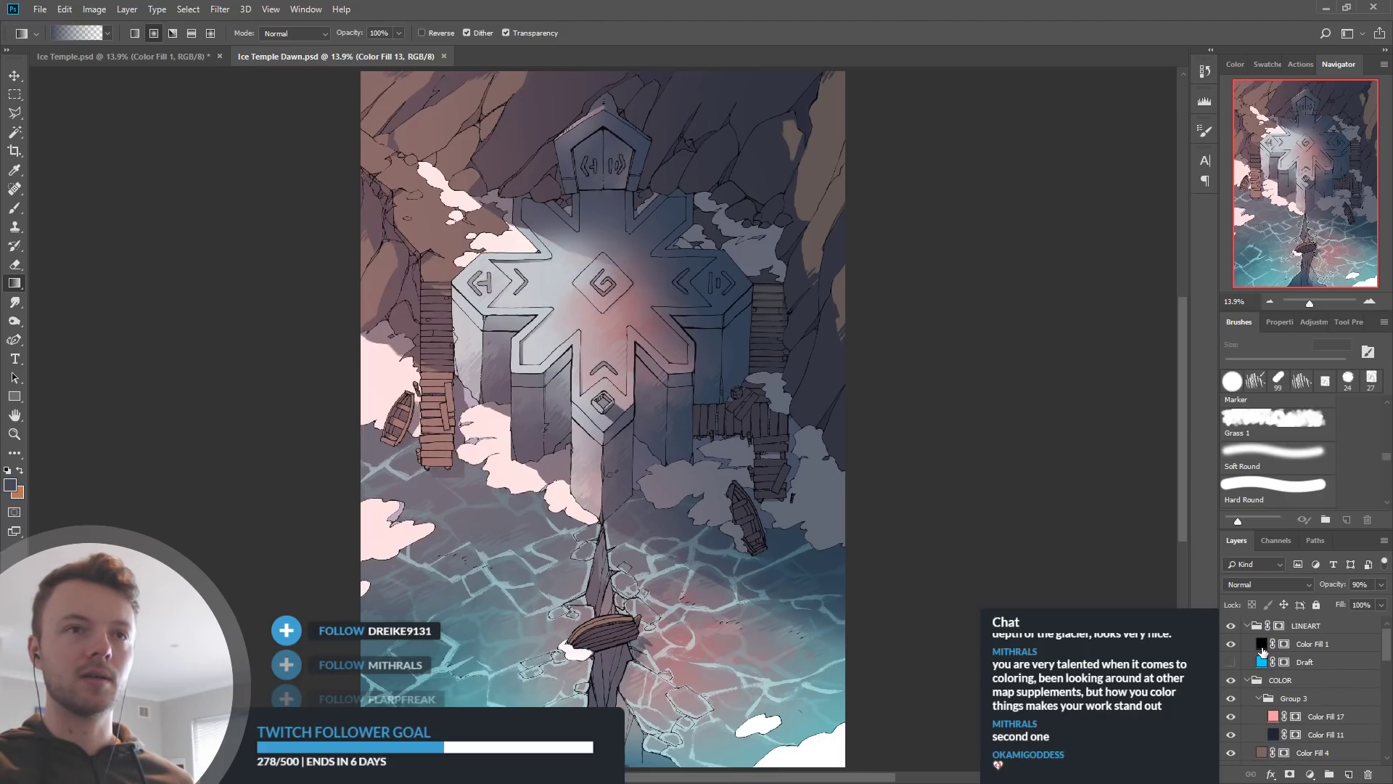
pyautogui.click(1263, 648)
pyautogui.press('i')
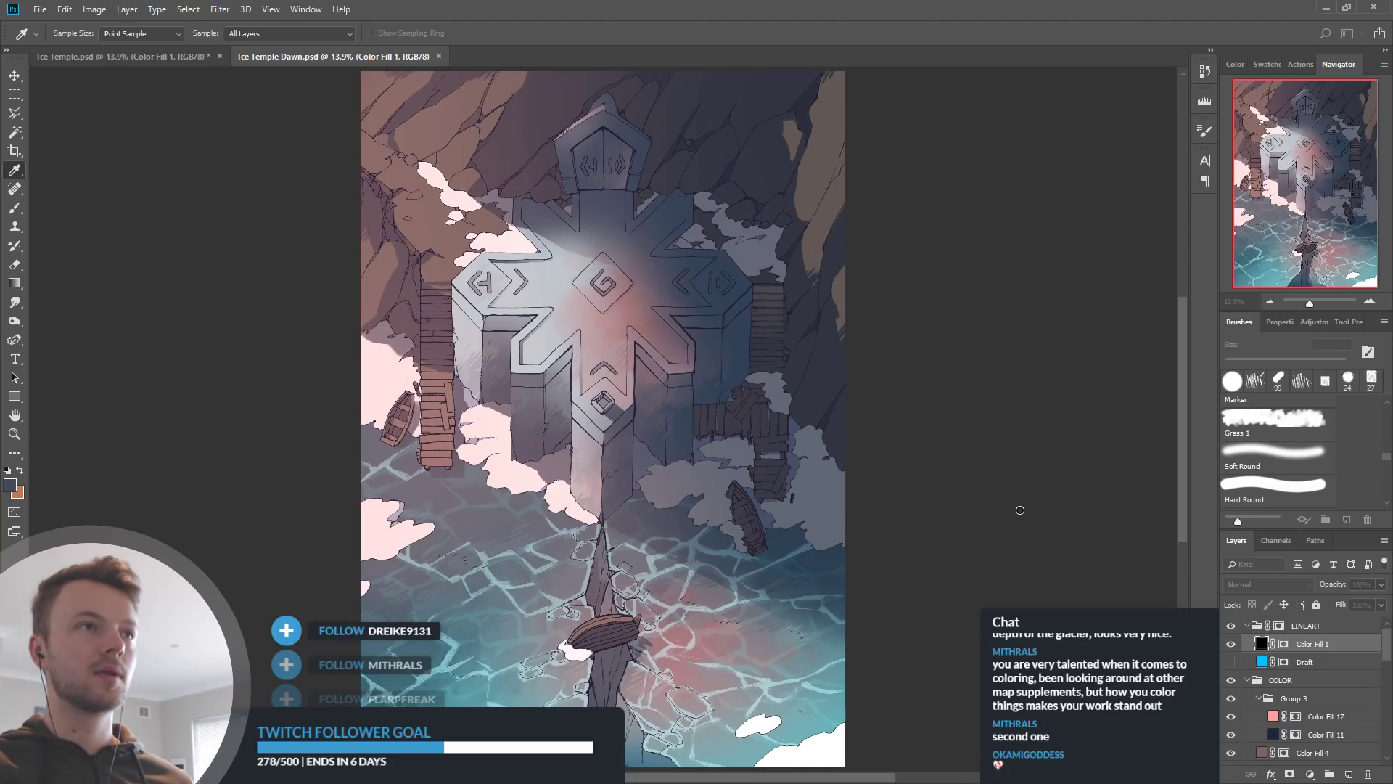
pyautogui.click(1268, 353)
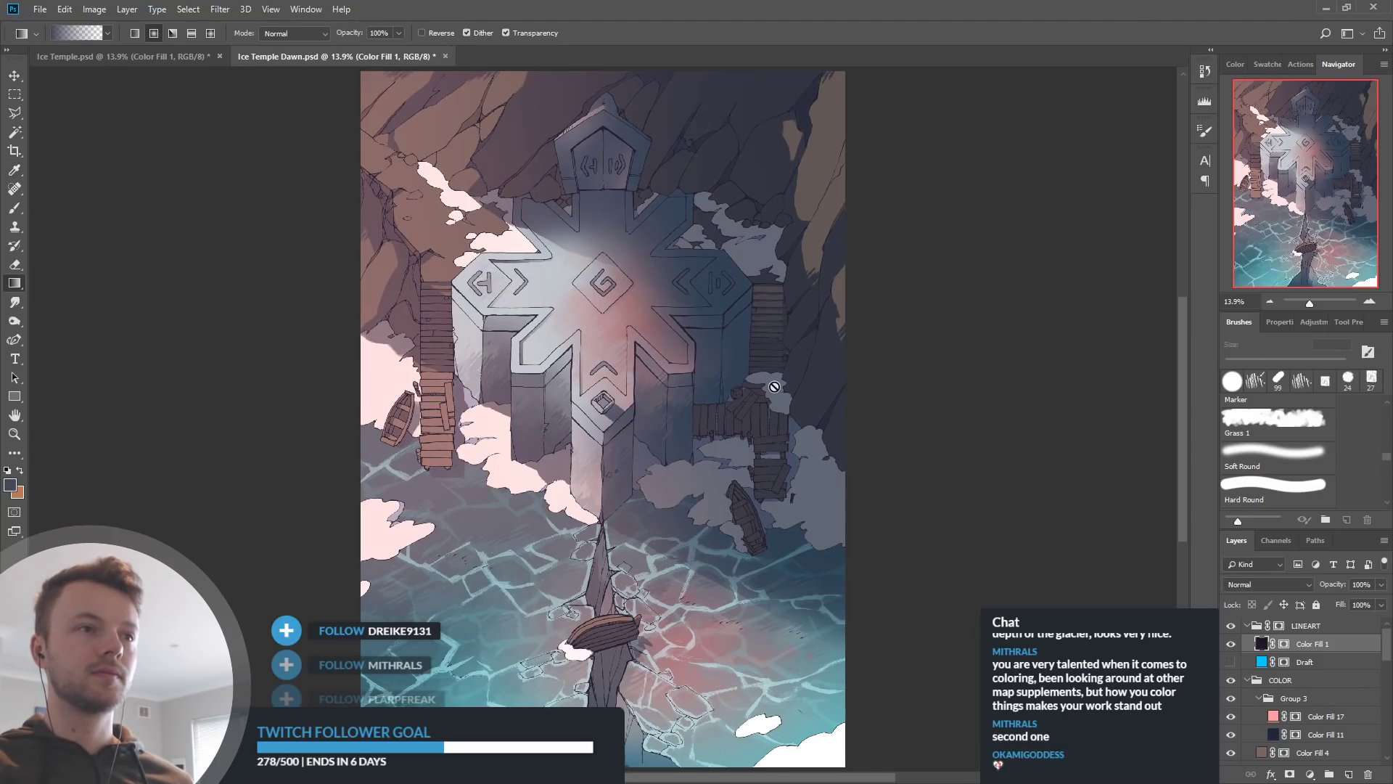
# Try a more saturated dark purple for the Color Fill 1 line art while inspecting the lines on the temple's lower arm
pyautogui.scroll(9, 711, 345)
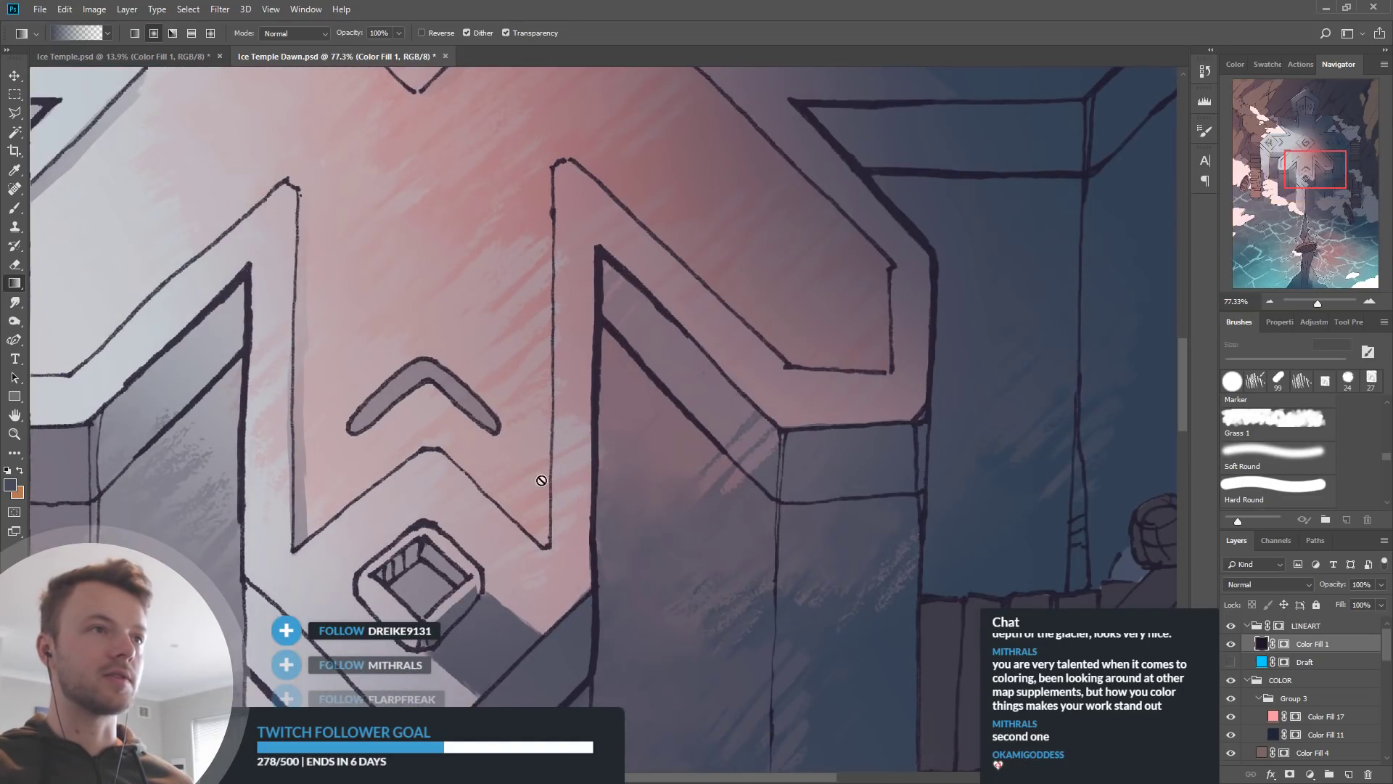
pyautogui.scroll(3, 542, 480)
pyautogui.press('i')
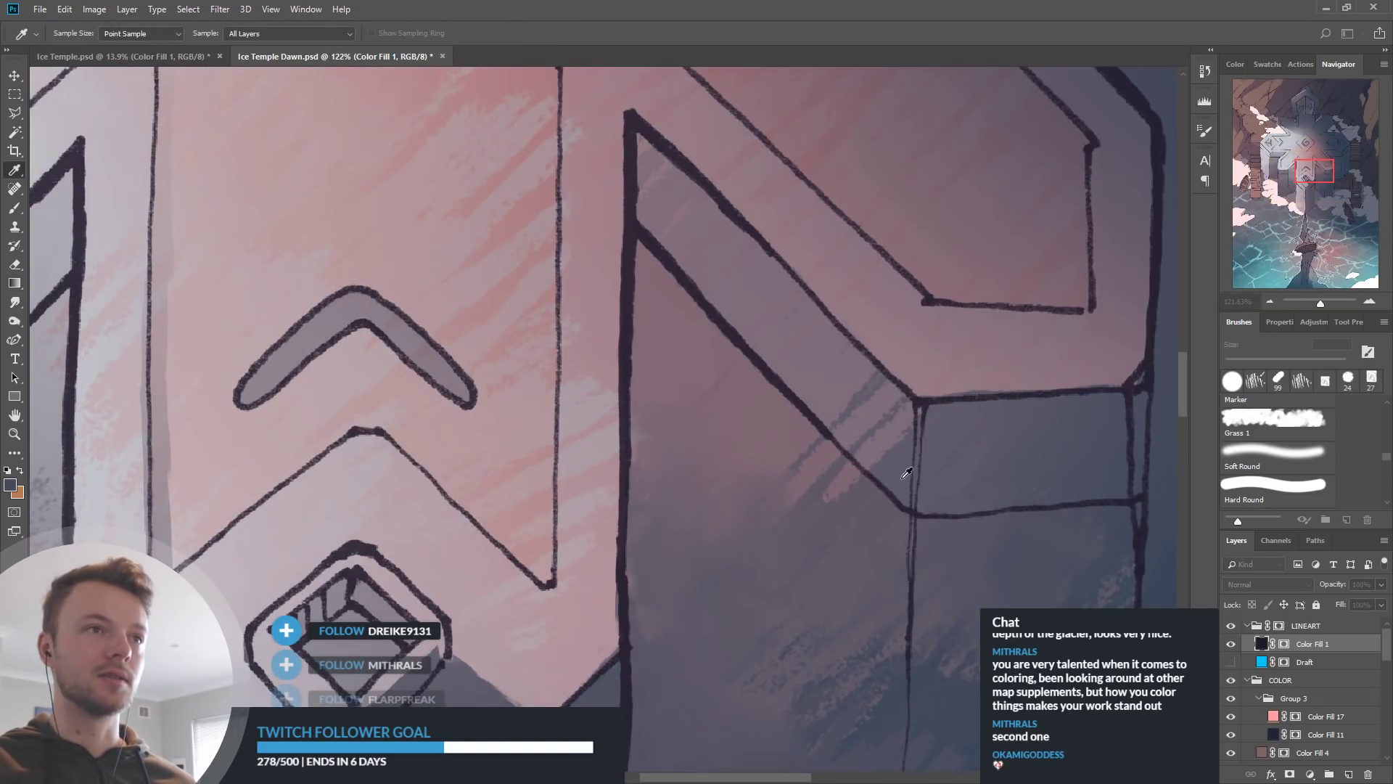
pyautogui.click(1021, 496)
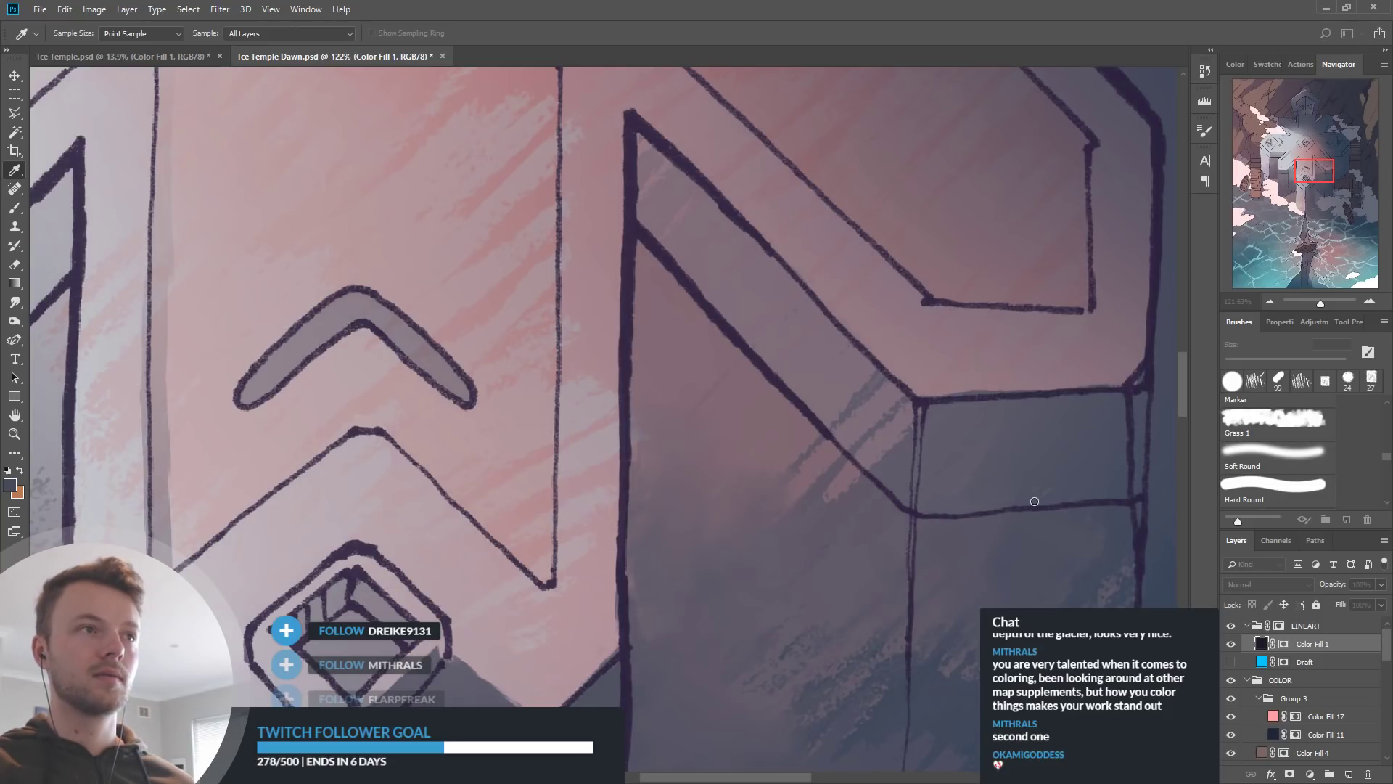
pyautogui.press('g')
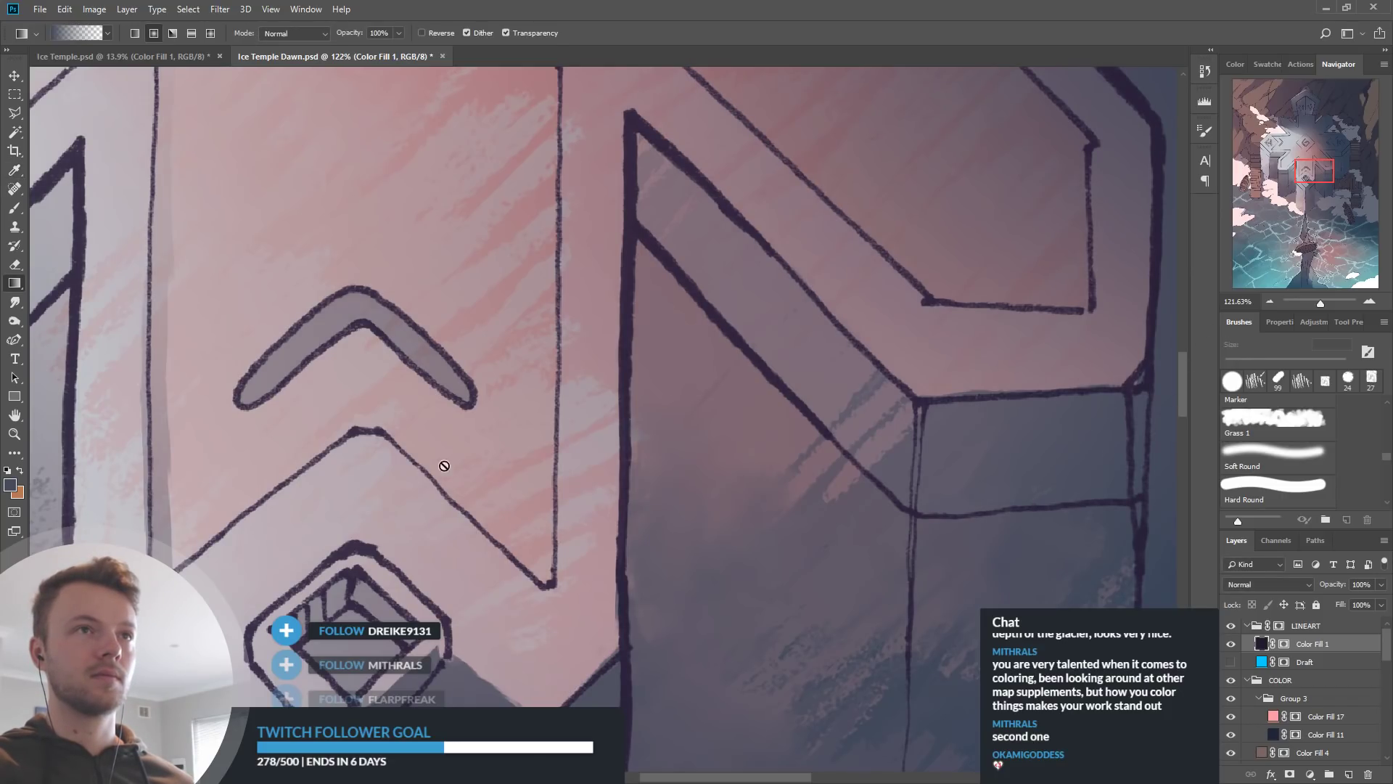
# Refine the dark purple Color Fill 1 line art around the wooden docks and save Ice Temple Dawn.psd
pyautogui.scroll(-3, 460, 461)
pyautogui.scroll(3, 888, 579)
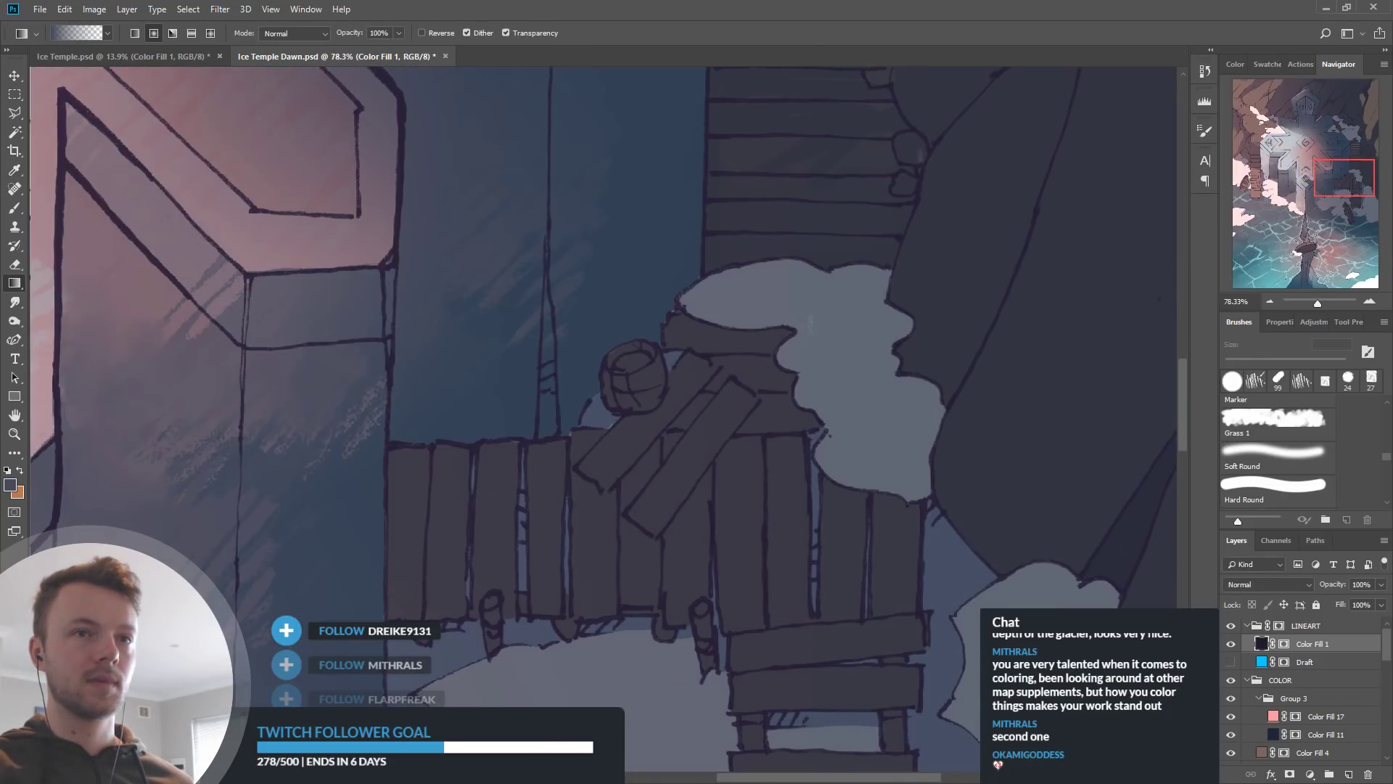
pyautogui.press('i')
pyautogui.click(1016, 508)
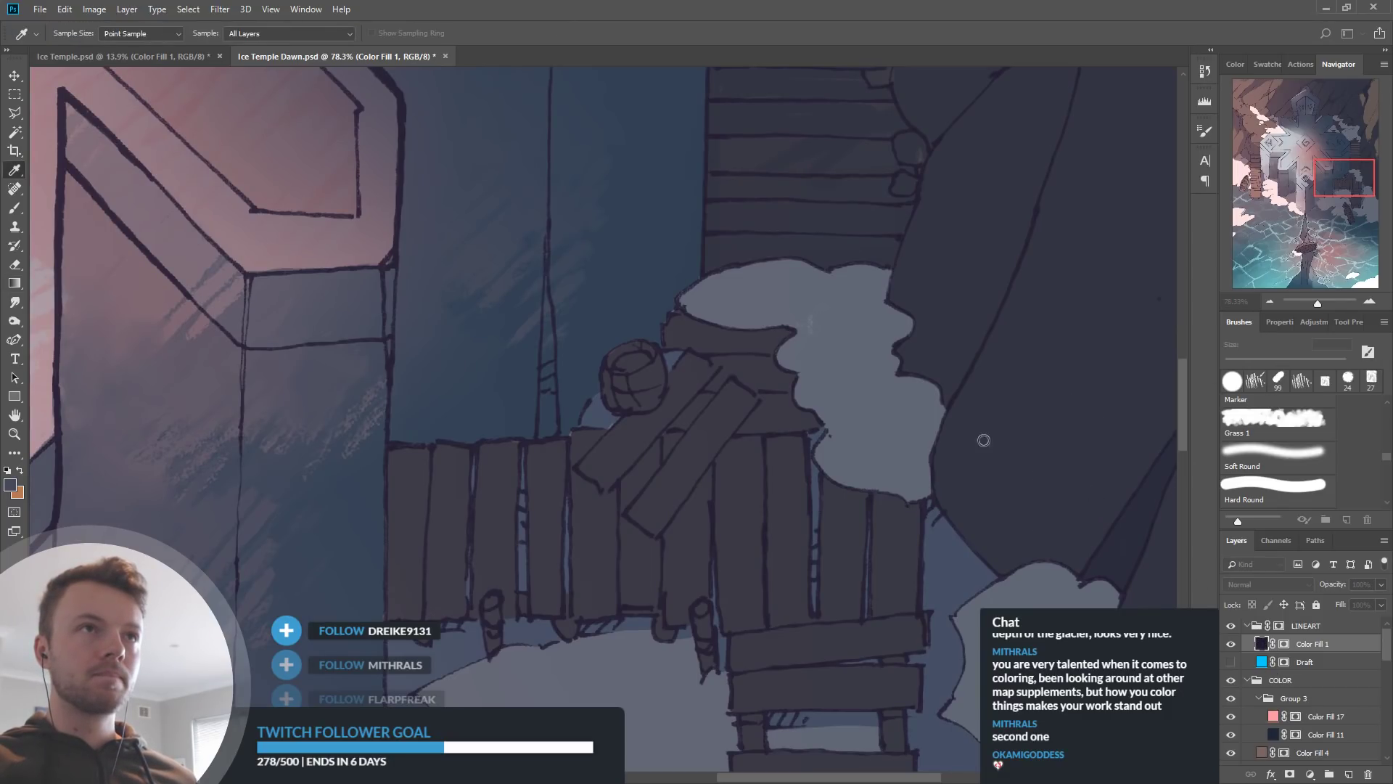
pyautogui.press('g')
pyautogui.scroll(-5, 965, 457)
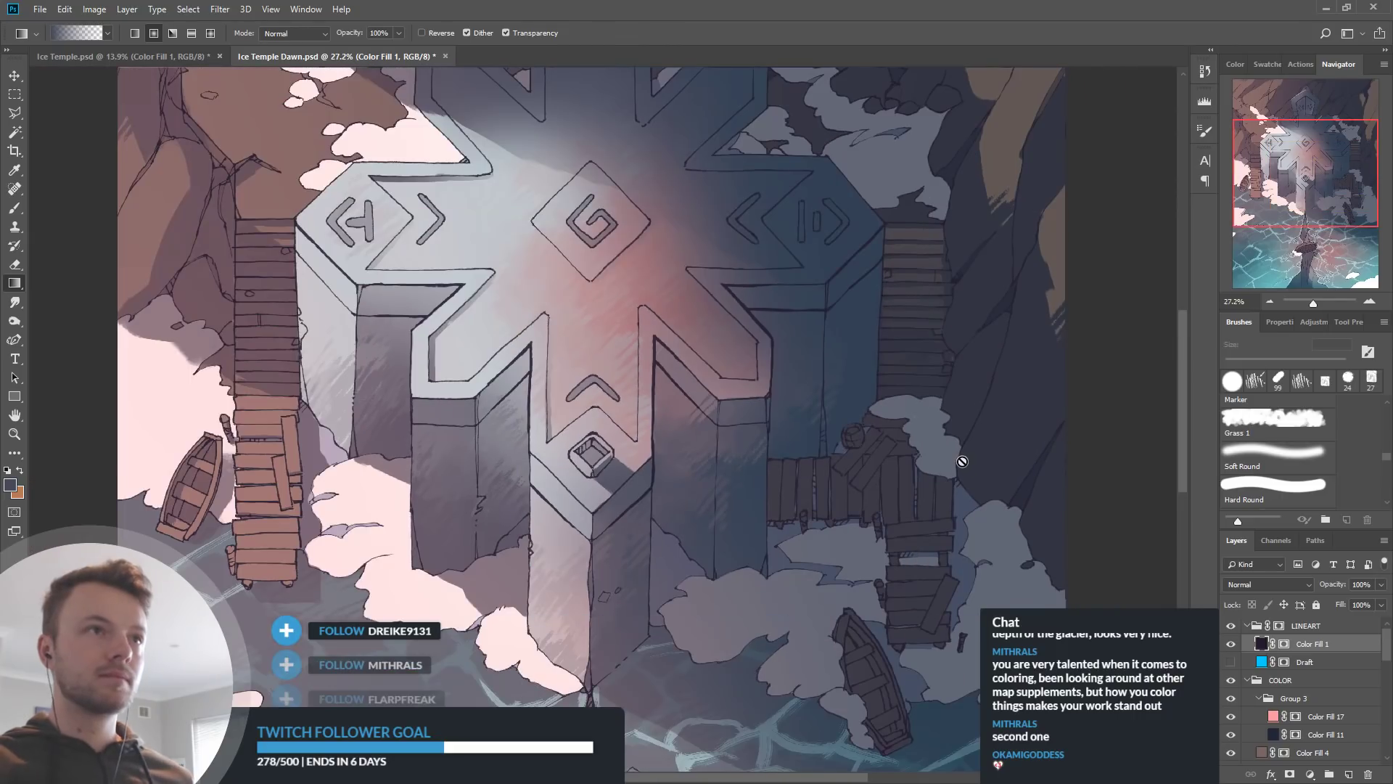
pyautogui.scroll(-3, 962, 461)
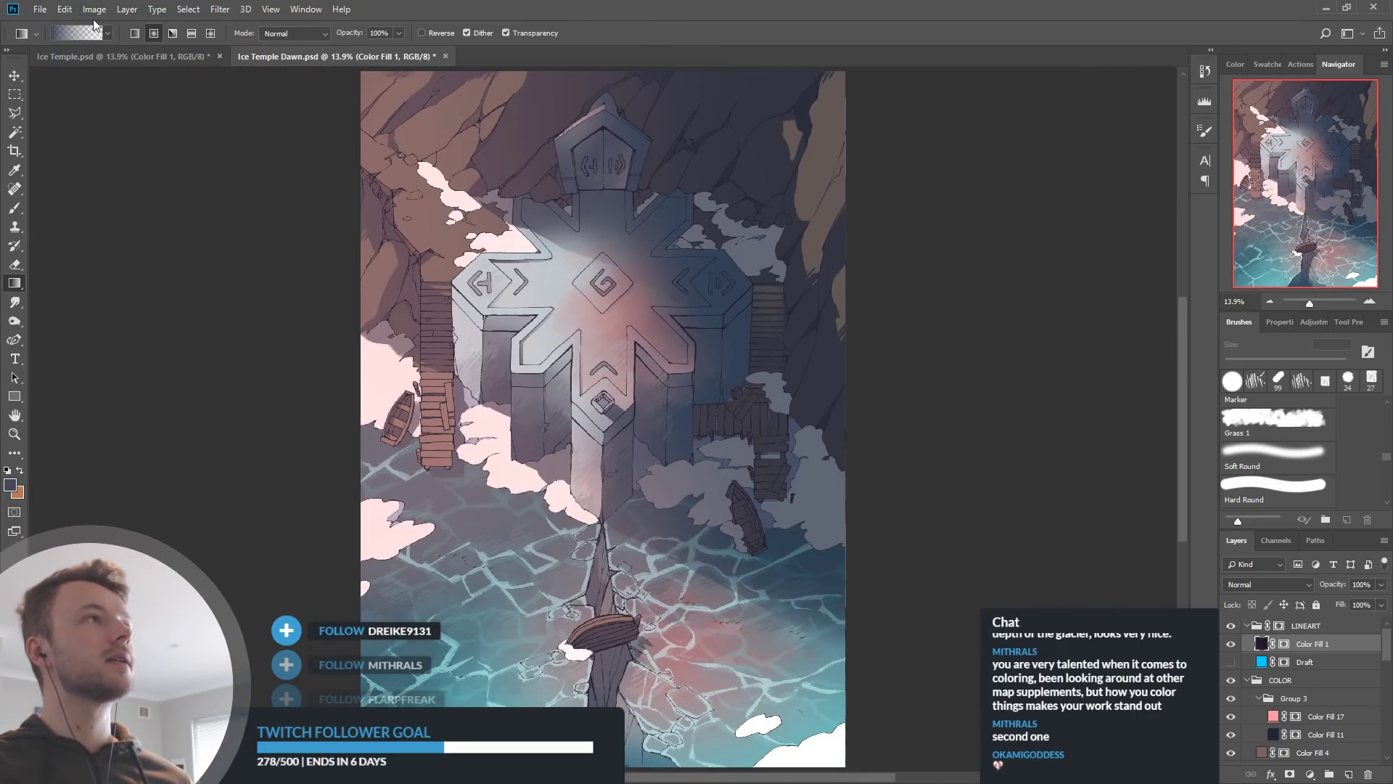
pyautogui.hotkey('ctrl', 's')
# Check Ice Temple.psd with and without Color Fill 17 and compare the map with Ice Temple Dawn.psd
pyautogui.click(124, 57)
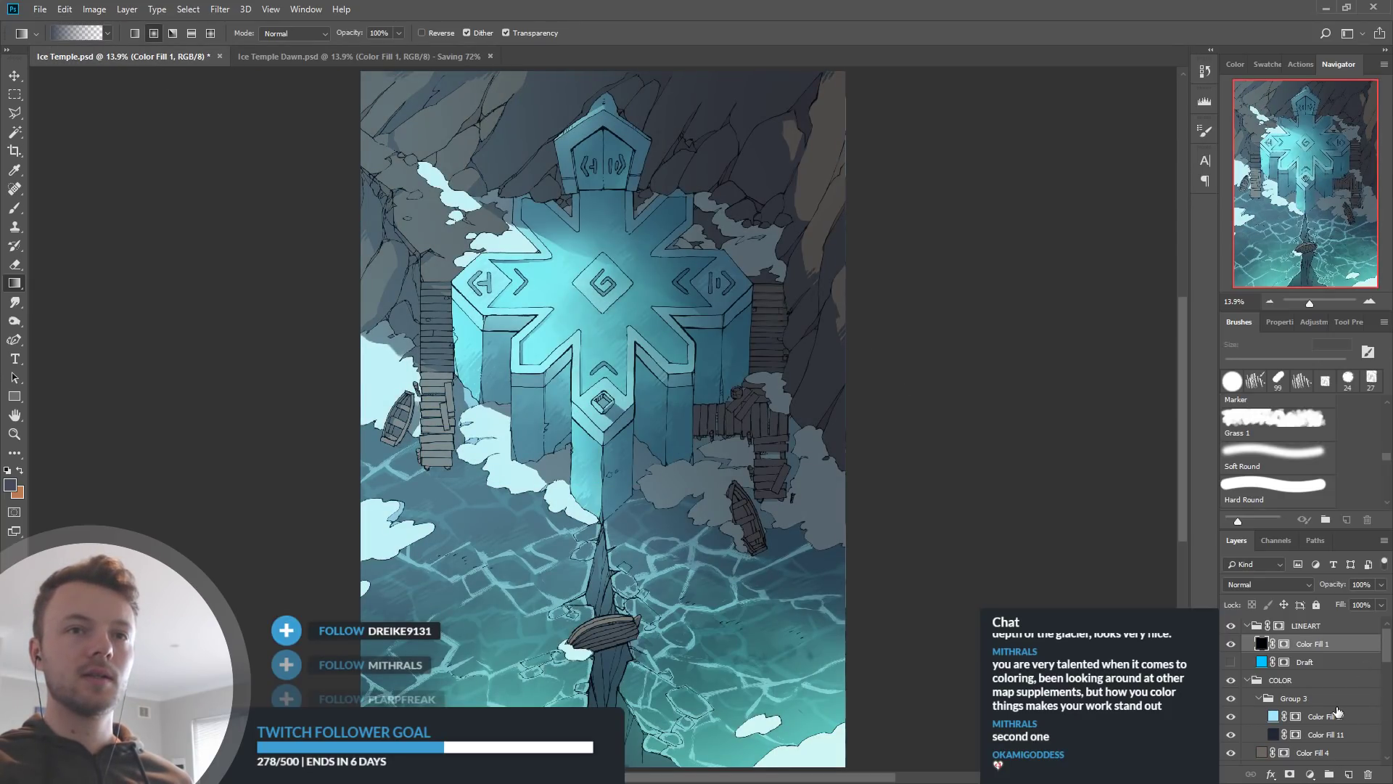
pyautogui.scroll(-3, 1337, 711)
pyautogui.click(1230, 698)
pyautogui.click(1227, 699)
pyautogui.click(328, 56)
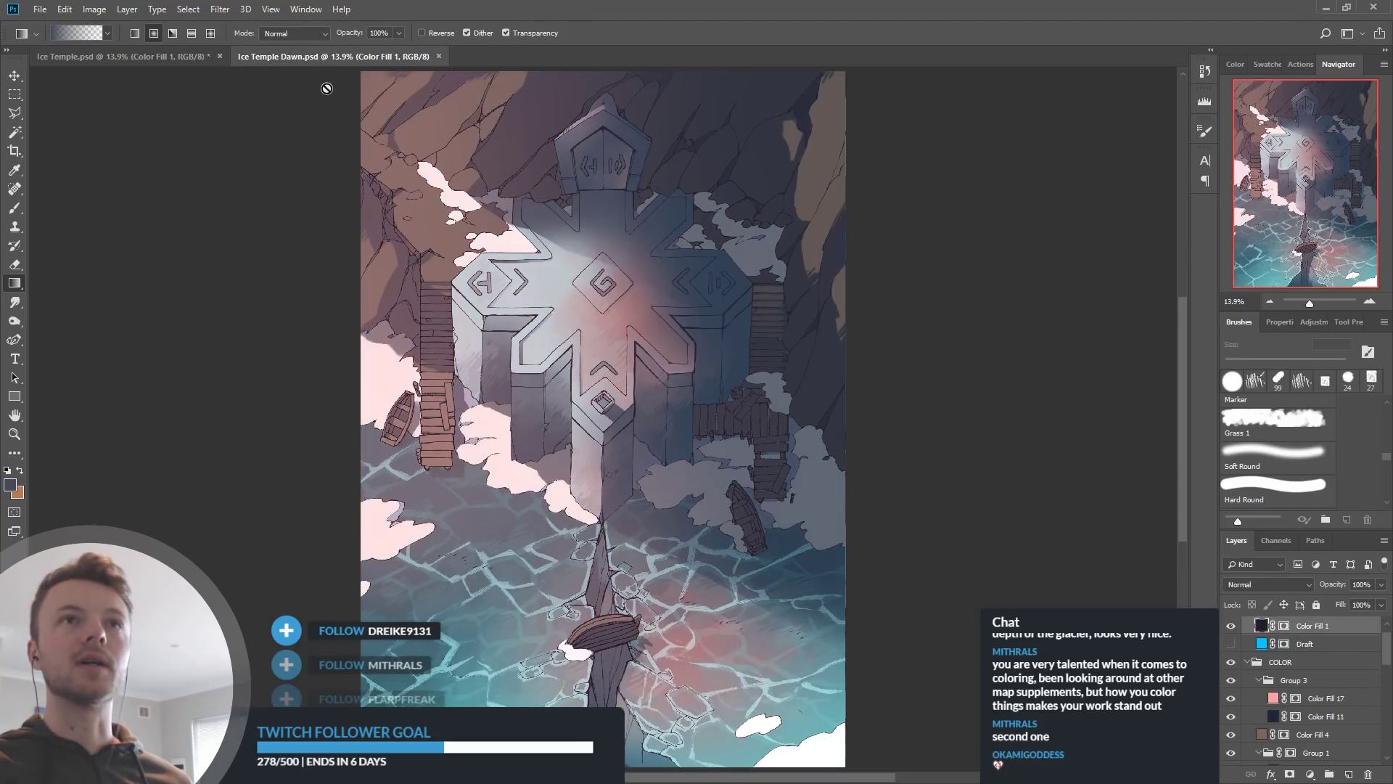
pyautogui.click(166, 63)
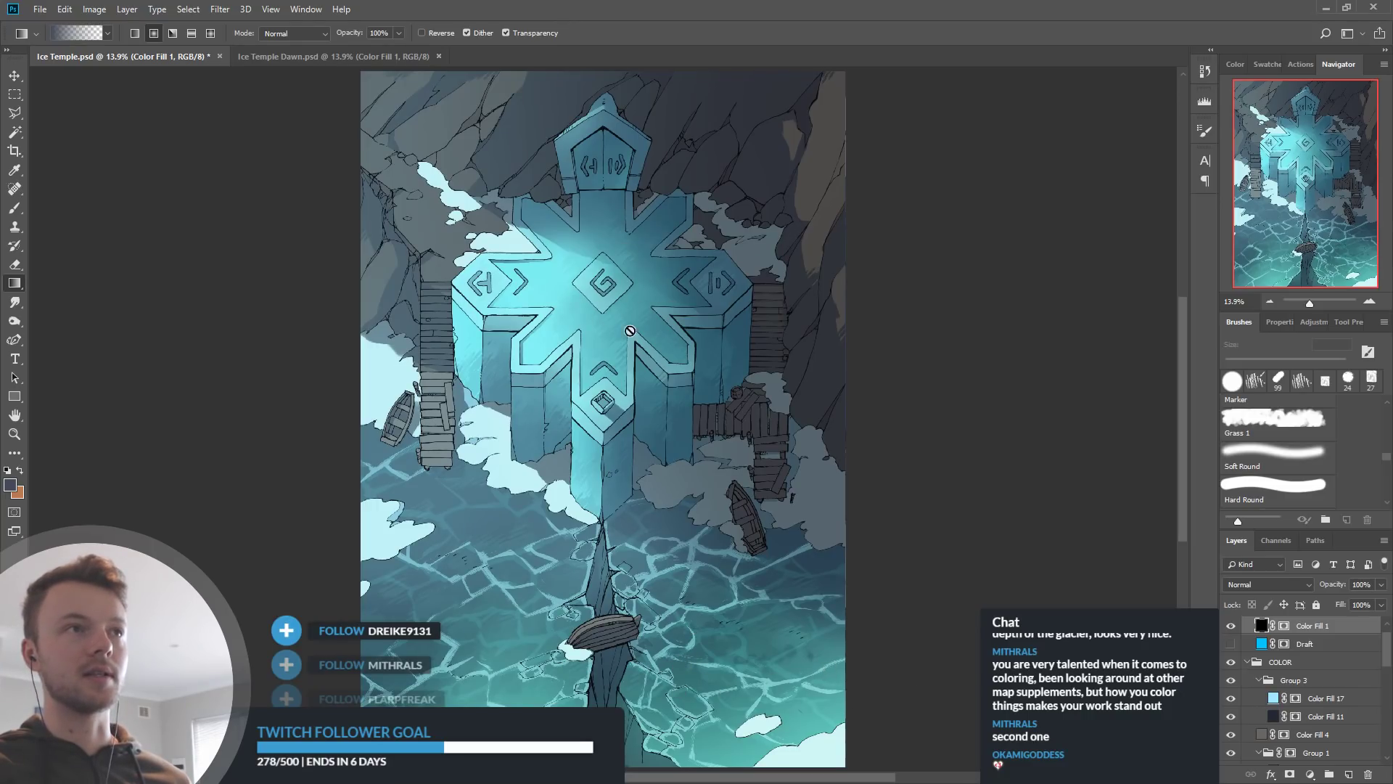
# Check what Color Fill 16 in Group 2 contributes to Ice Temple.psd by hiding and showing it
pyautogui.scroll(-5, 1290, 695)
pyautogui.scroll(-5, 1290, 695)
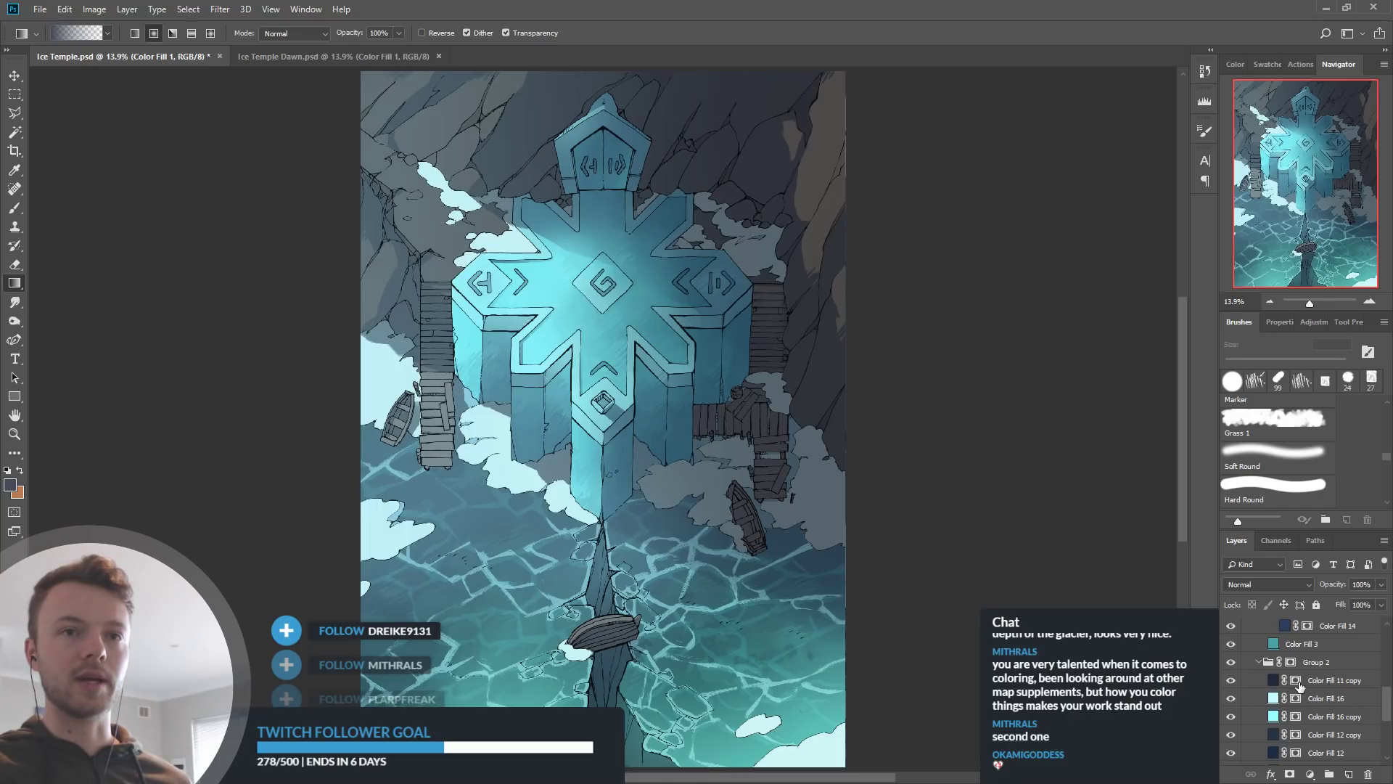
pyautogui.click(1231, 698)
pyautogui.click(1232, 698)
pyautogui.scroll(1, 1276, 717)
pyautogui.scroll(4, 1276, 717)
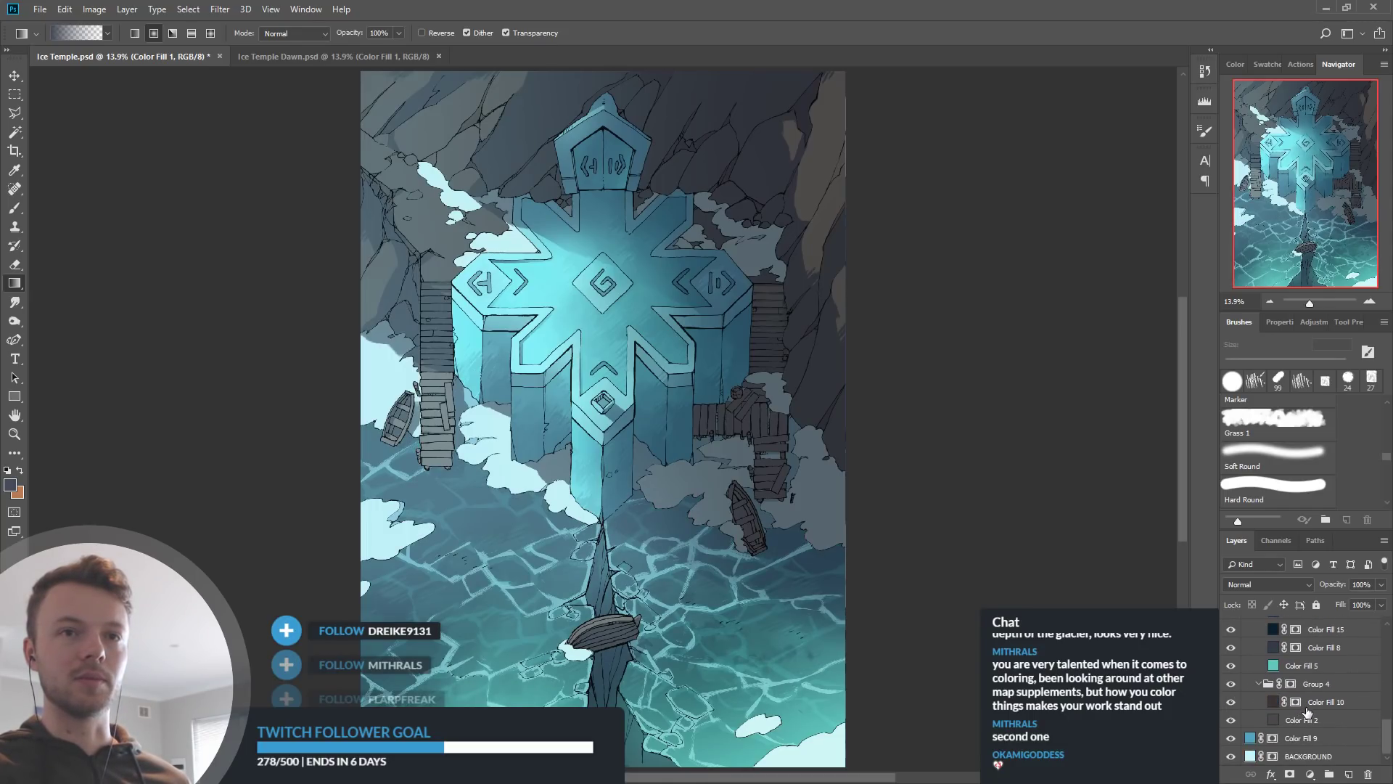
# Examine the temple's Group 1 shading by toggling Color Fill 7, Color Fill 14, Color Fill 13 and Color Fill 6
pyautogui.scroll(3, 1312, 711)
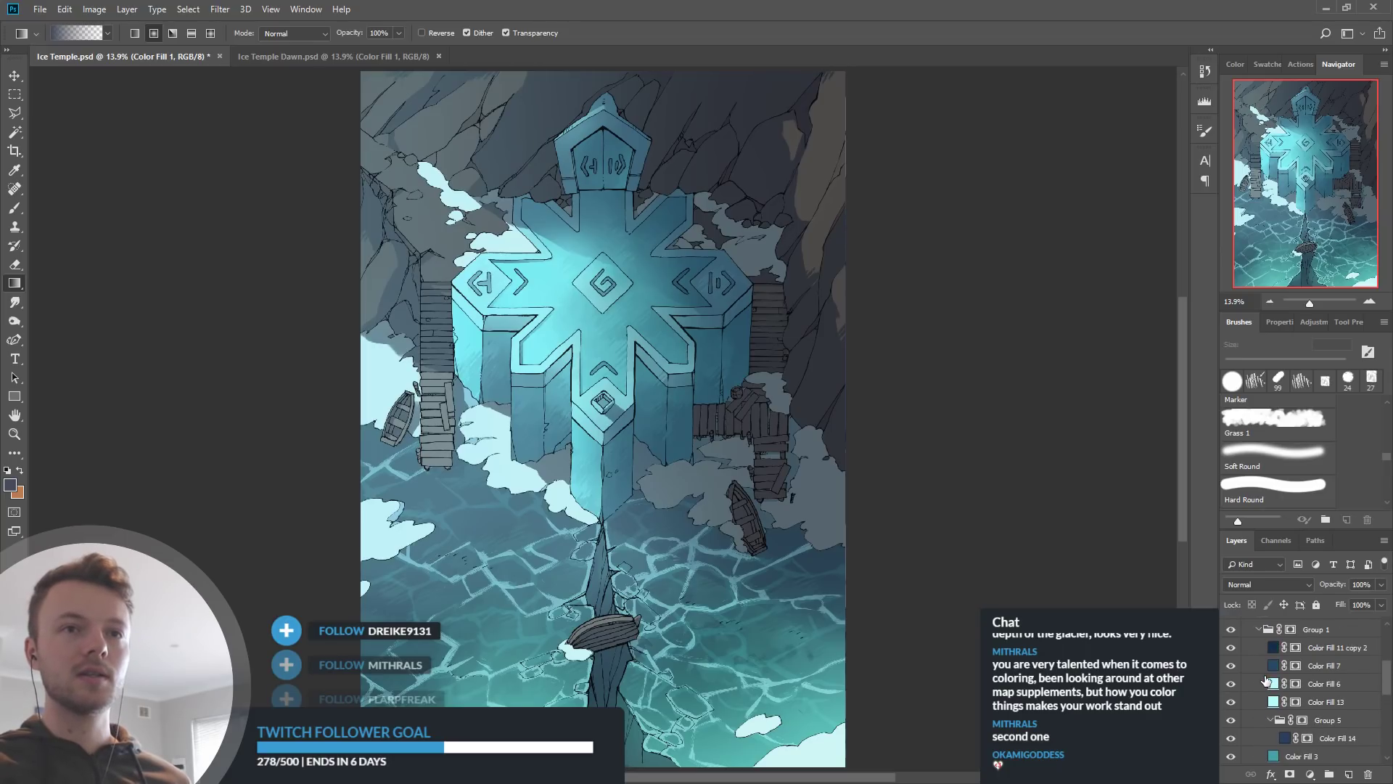
pyautogui.click(1231, 666)
pyautogui.click(1232, 666)
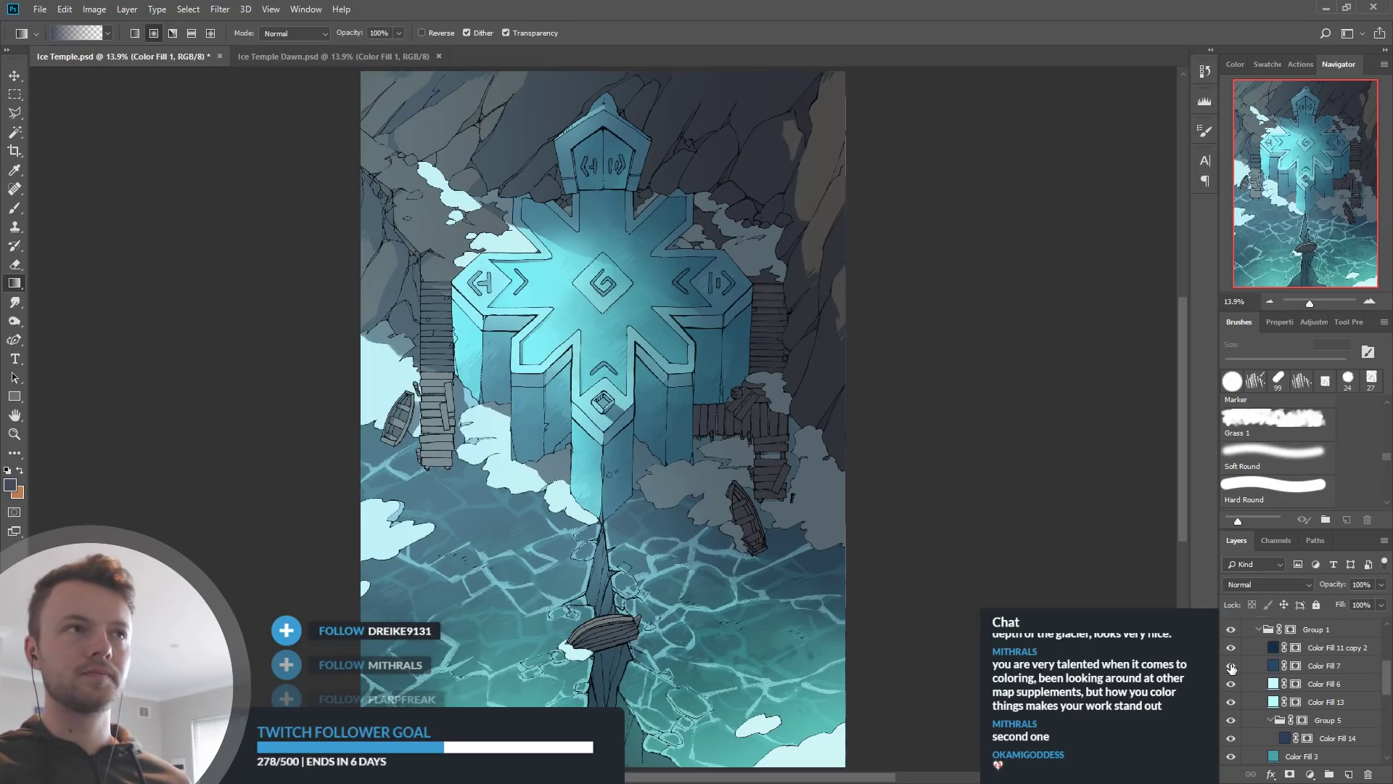
pyautogui.click(1231, 738)
pyautogui.click(1232, 738)
pyautogui.click(1231, 702)
pyautogui.click(1231, 702)
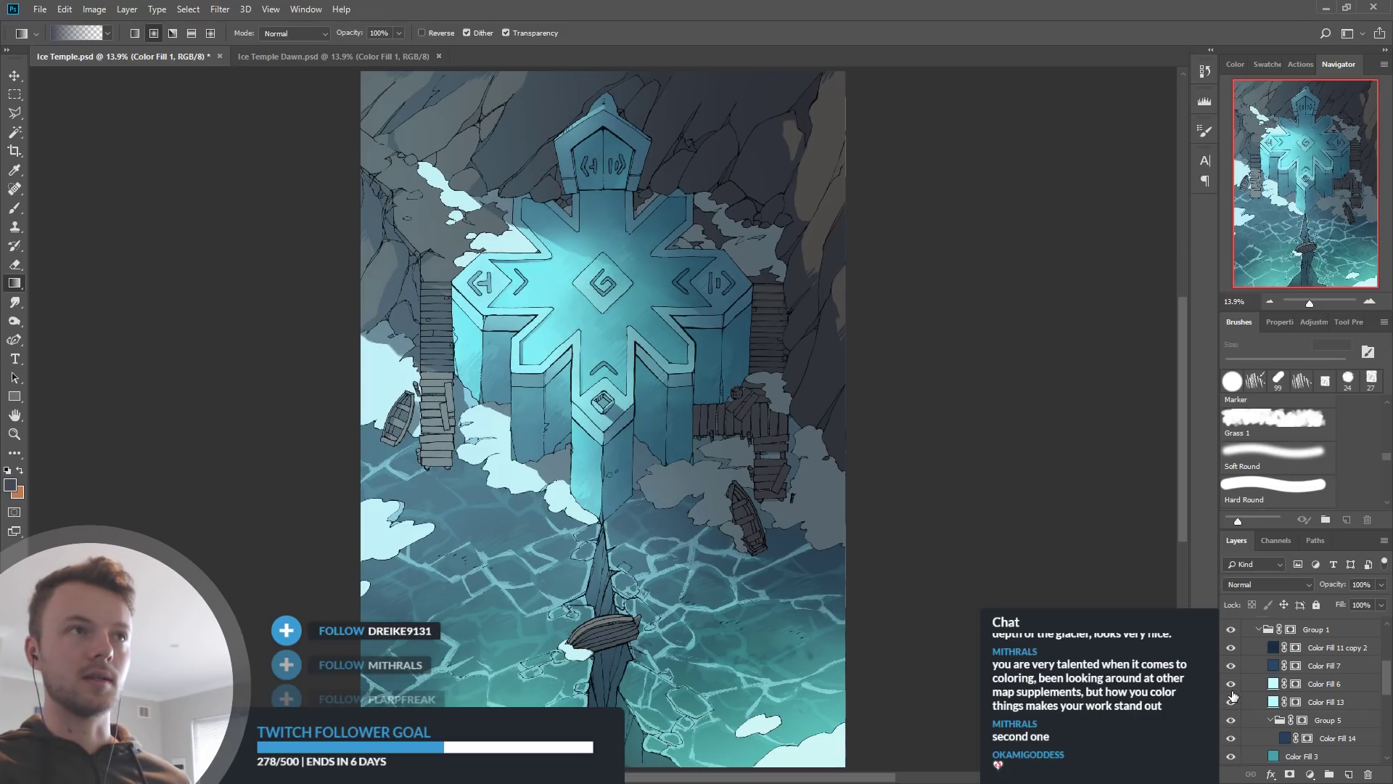
pyautogui.click(1231, 684)
pyautogui.click(1232, 684)
pyautogui.click(1230, 702)
pyautogui.click(1230, 702)
# Identify Color Fill 3 as the temple's base colour by toggling it and change its fill to a darker teal green
pyautogui.click(1230, 757)
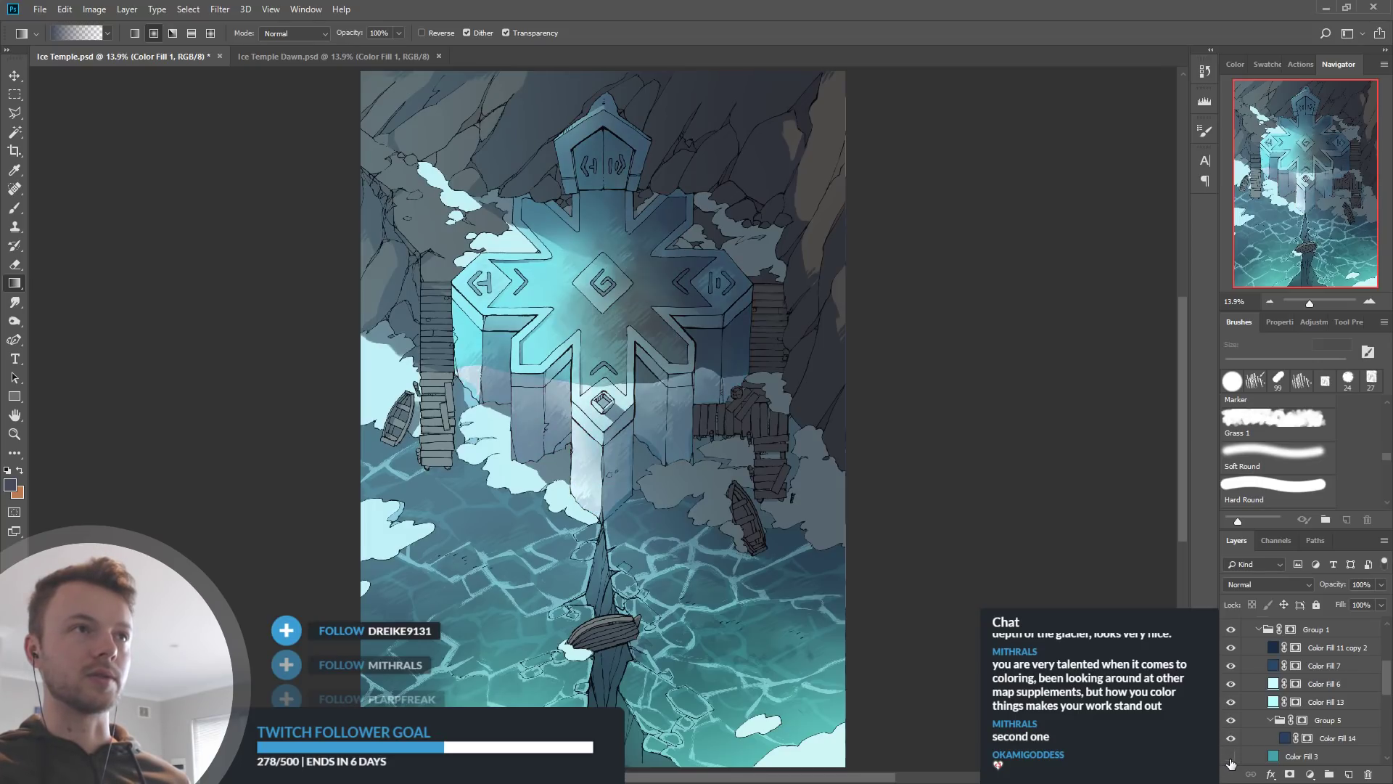
pyautogui.click(1231, 757)
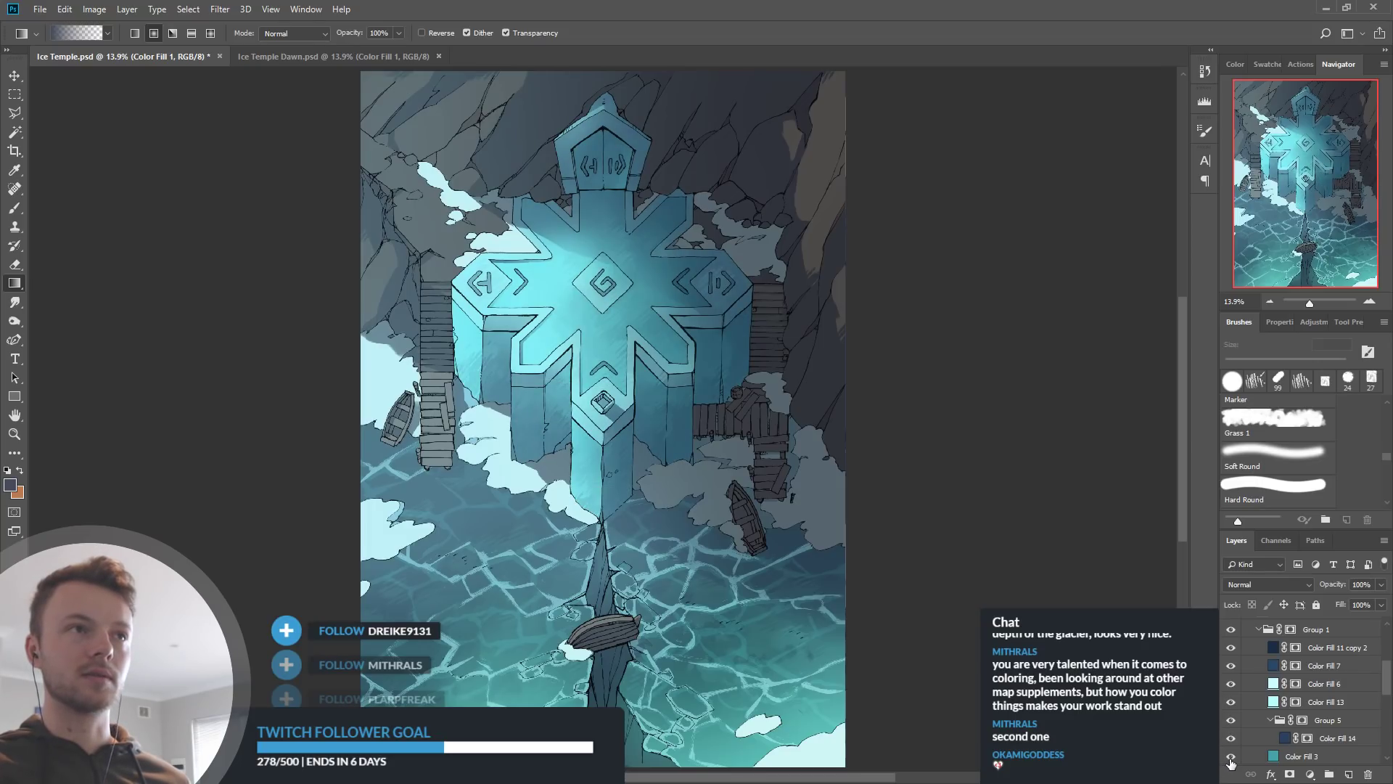
pyautogui.doubleClick(1274, 756)
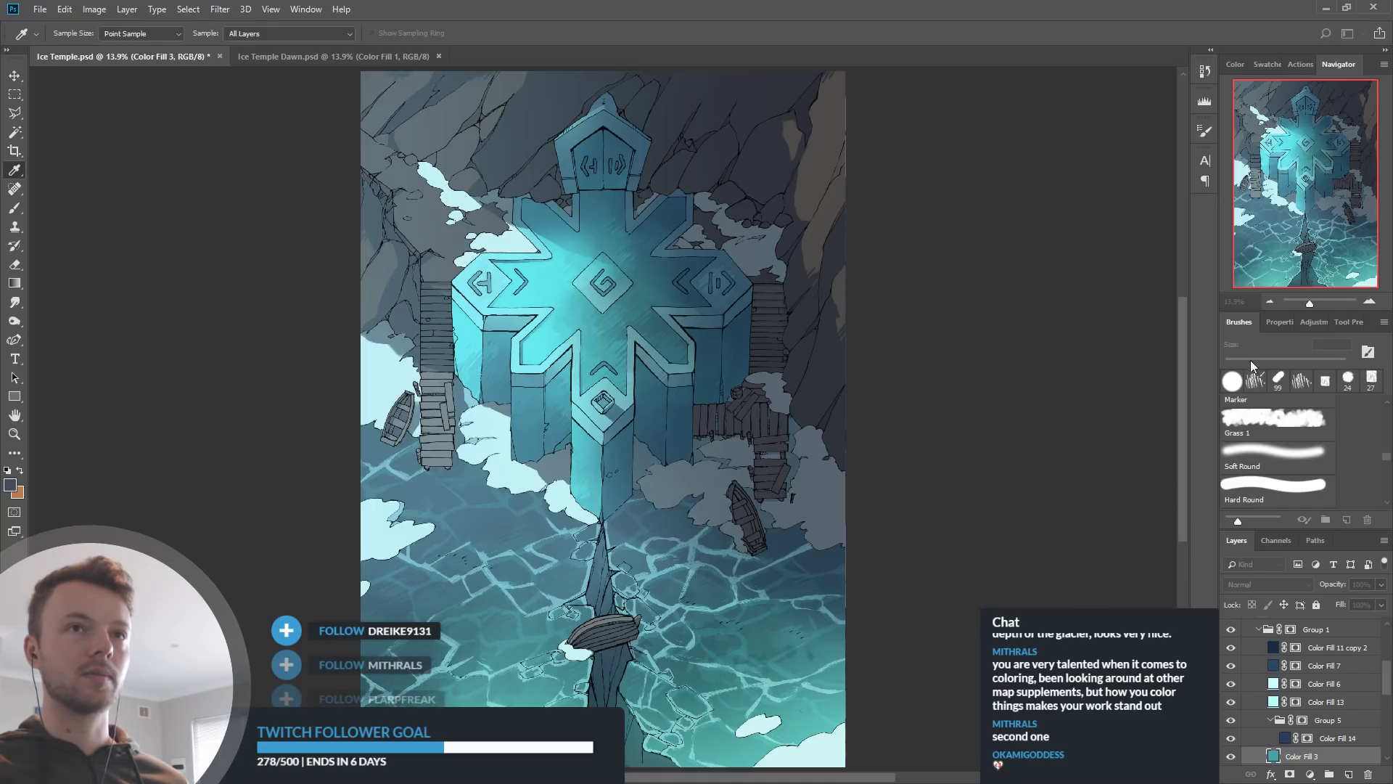
pyautogui.press('g')
# Check the Color Fill 11 copy 2 shadows on the temple and adjust their fill to a dark navy blue
pyautogui.click(1231, 647)
pyautogui.click(1231, 647)
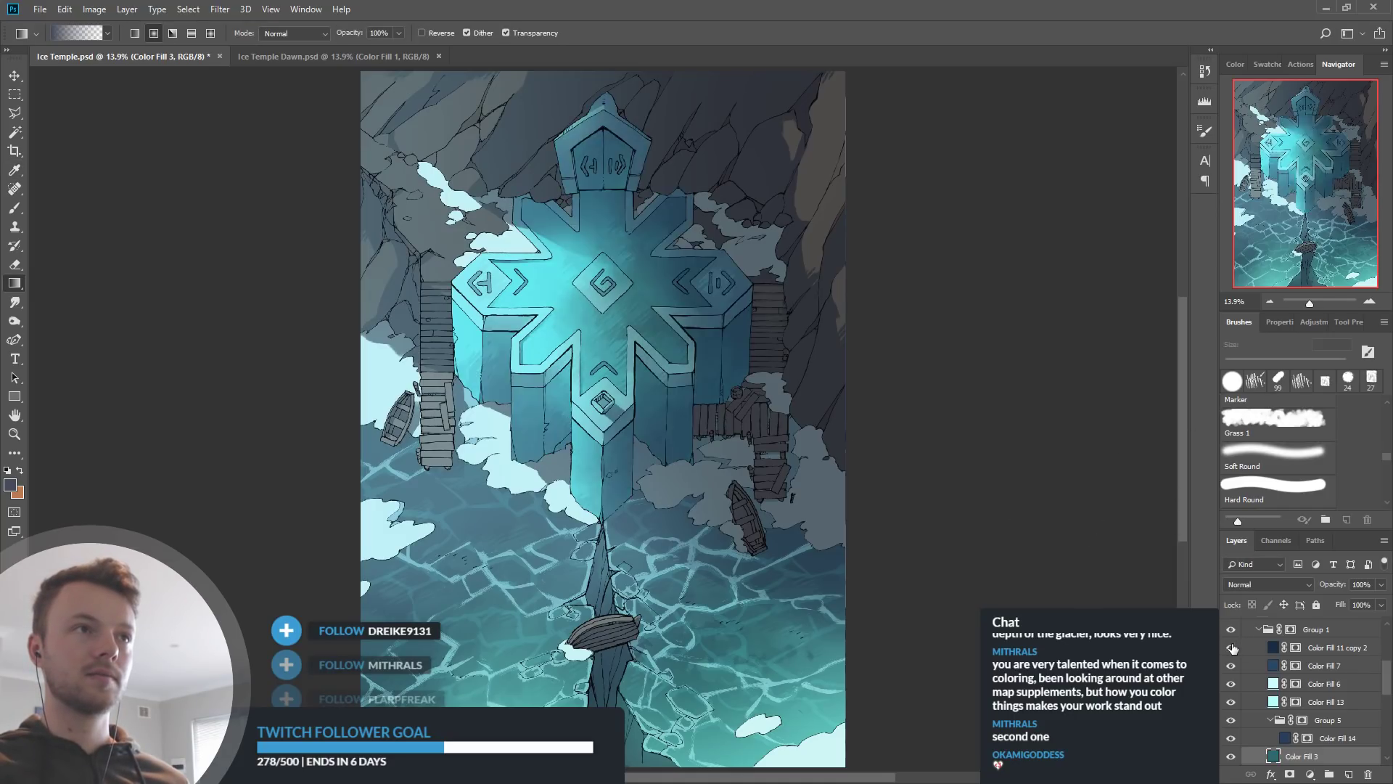
pyautogui.click(1263, 650)
pyautogui.press('i')
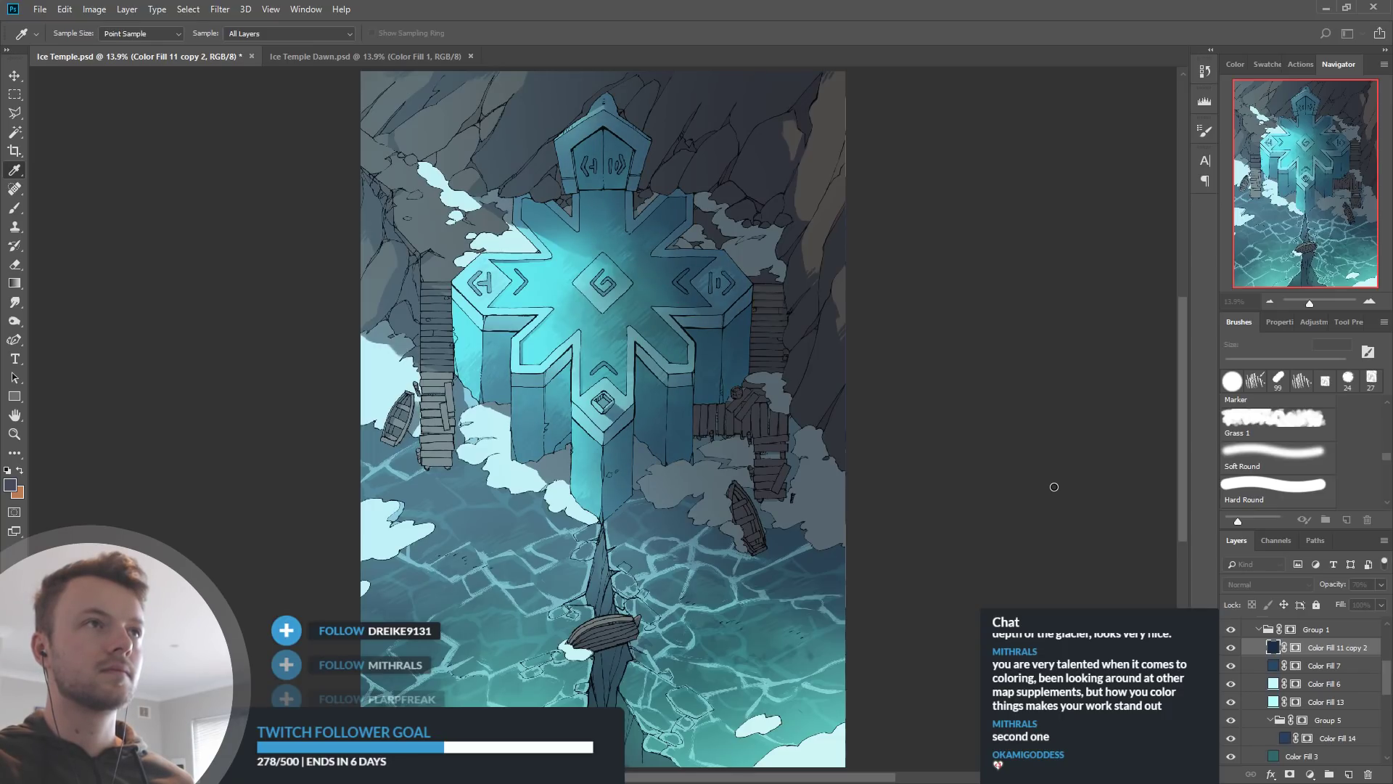
pyautogui.press('g')
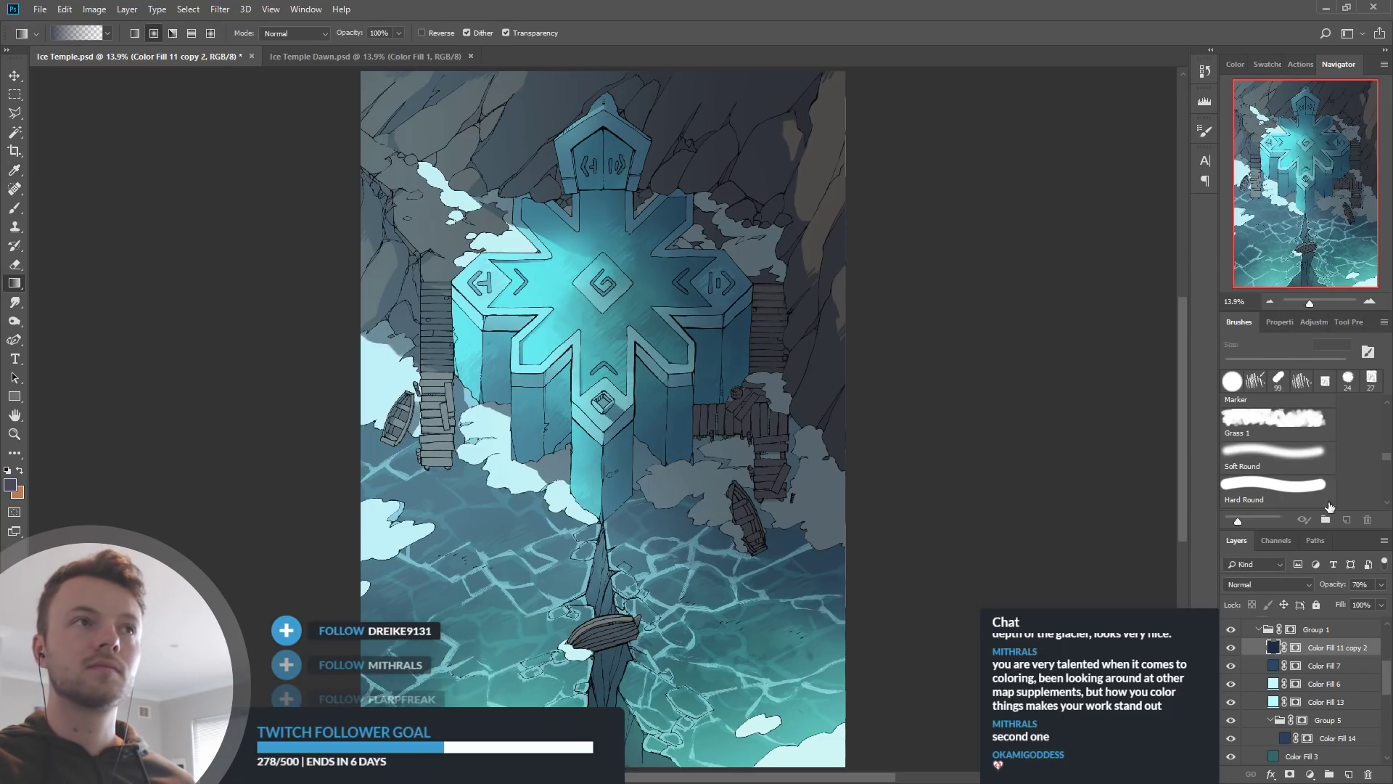
# Try paler and more vivid cyan fills for the temple highlights on Color Fill 13
pyautogui.click(1273, 701)
pyautogui.press('i')
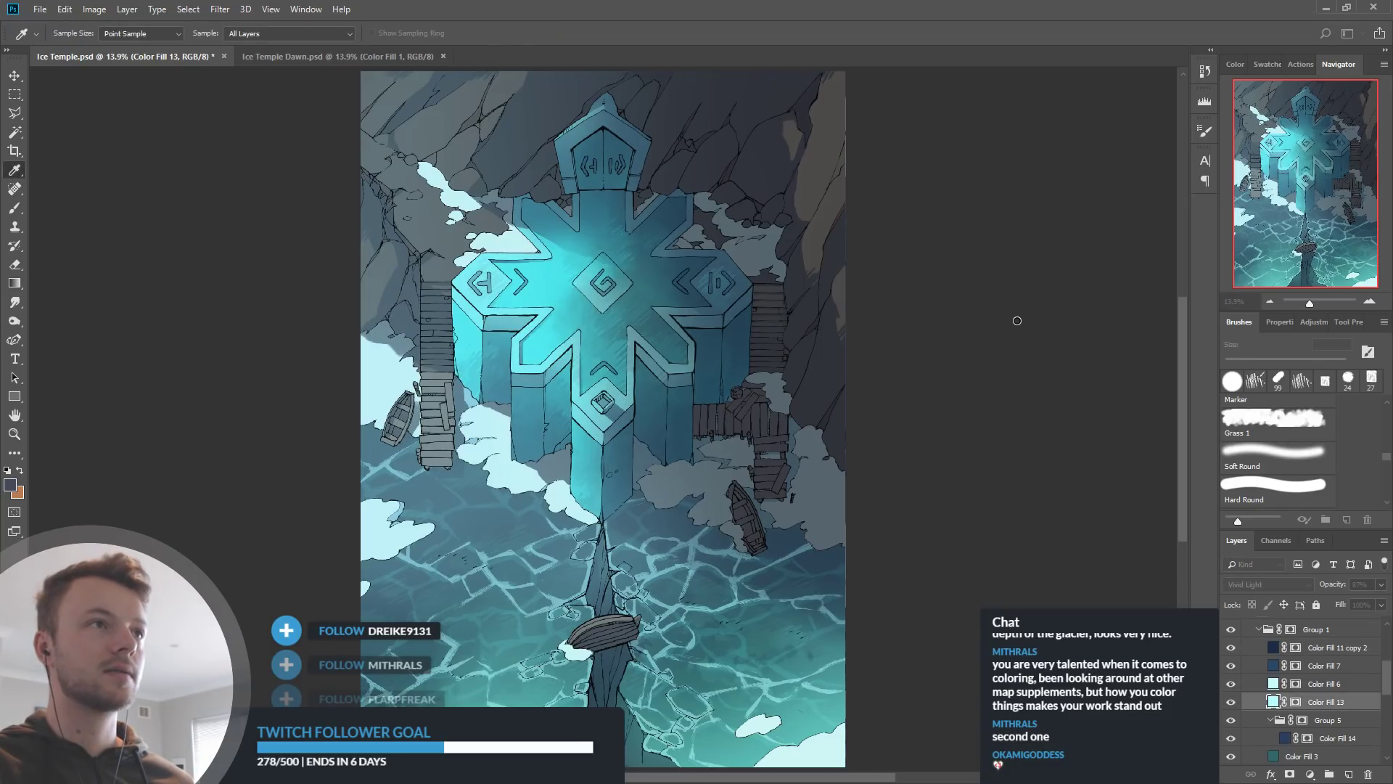
pyautogui.click(959, 305)
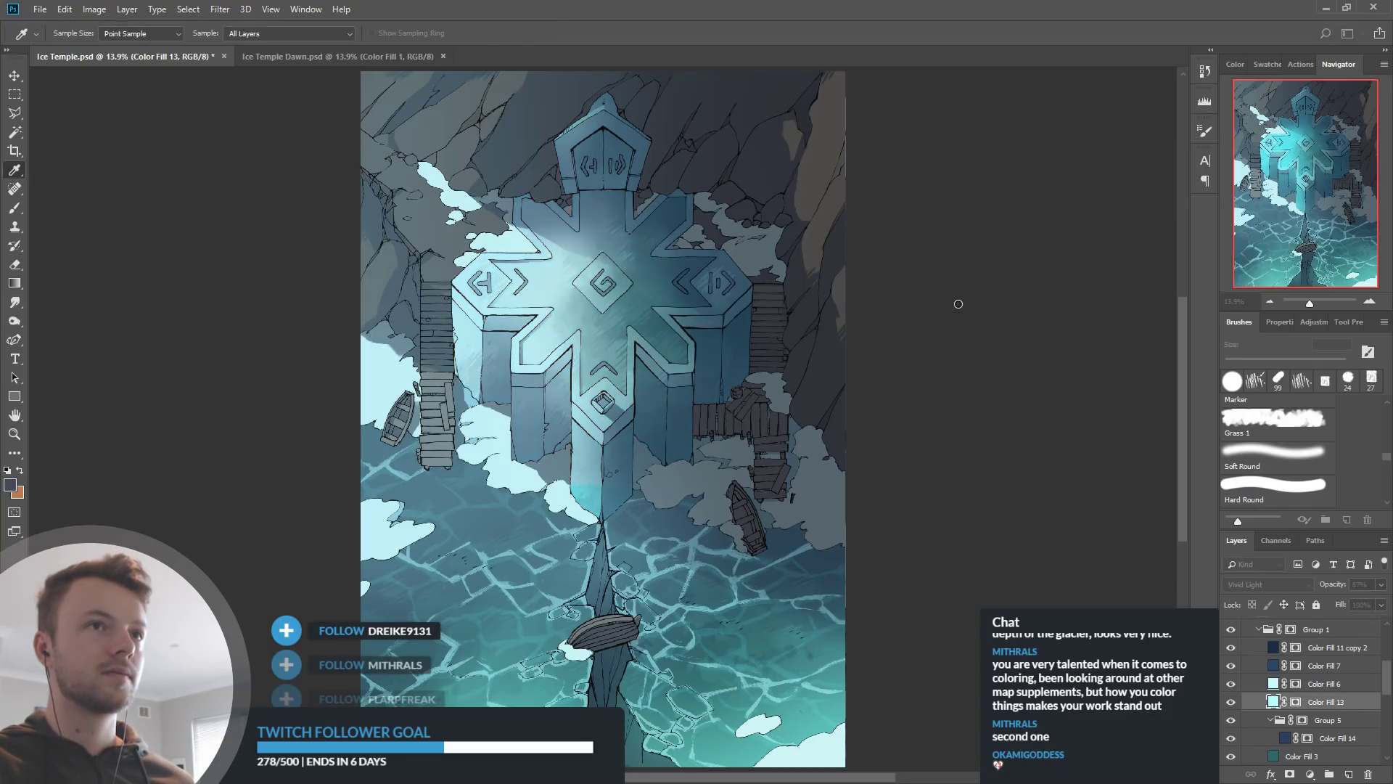
pyautogui.click(967, 361)
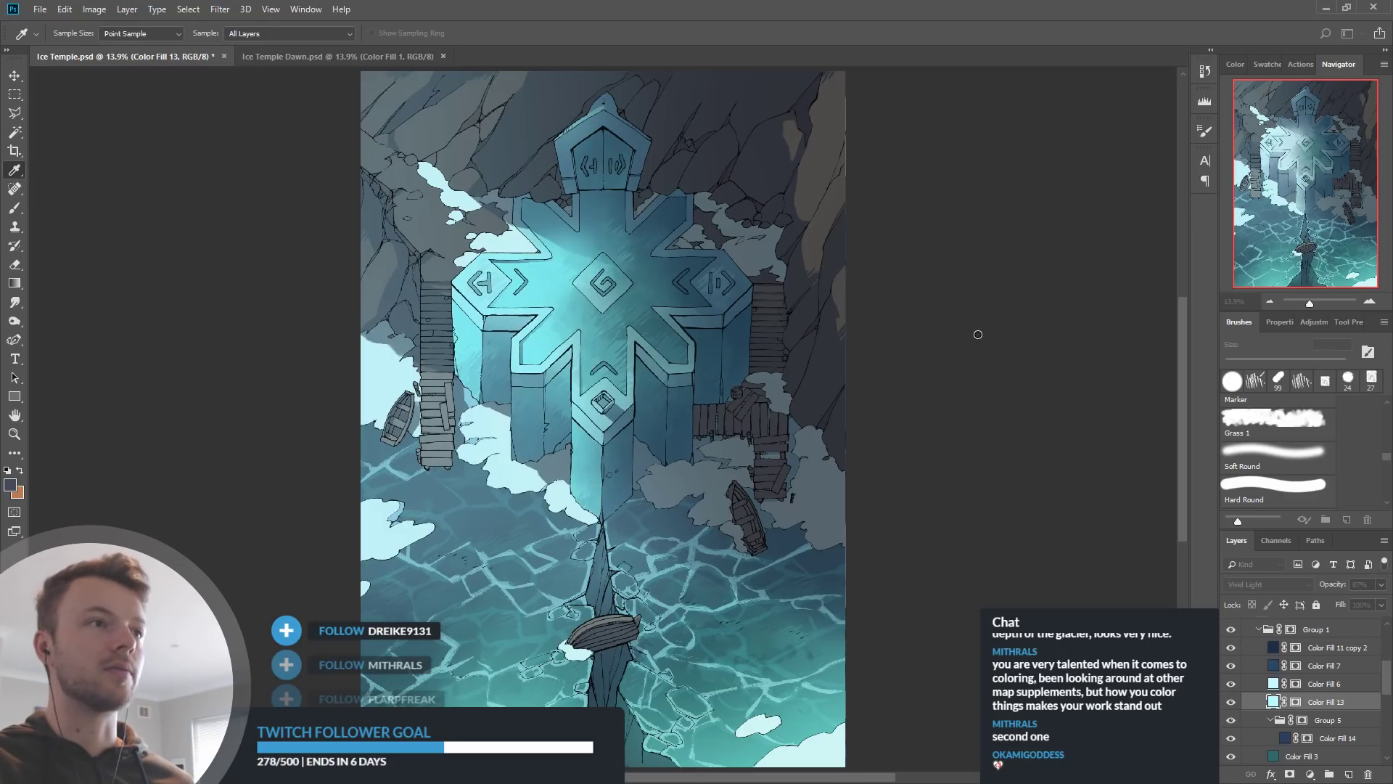
pyautogui.moveTo(972, 360); pyautogui.dragTo(971, 352)
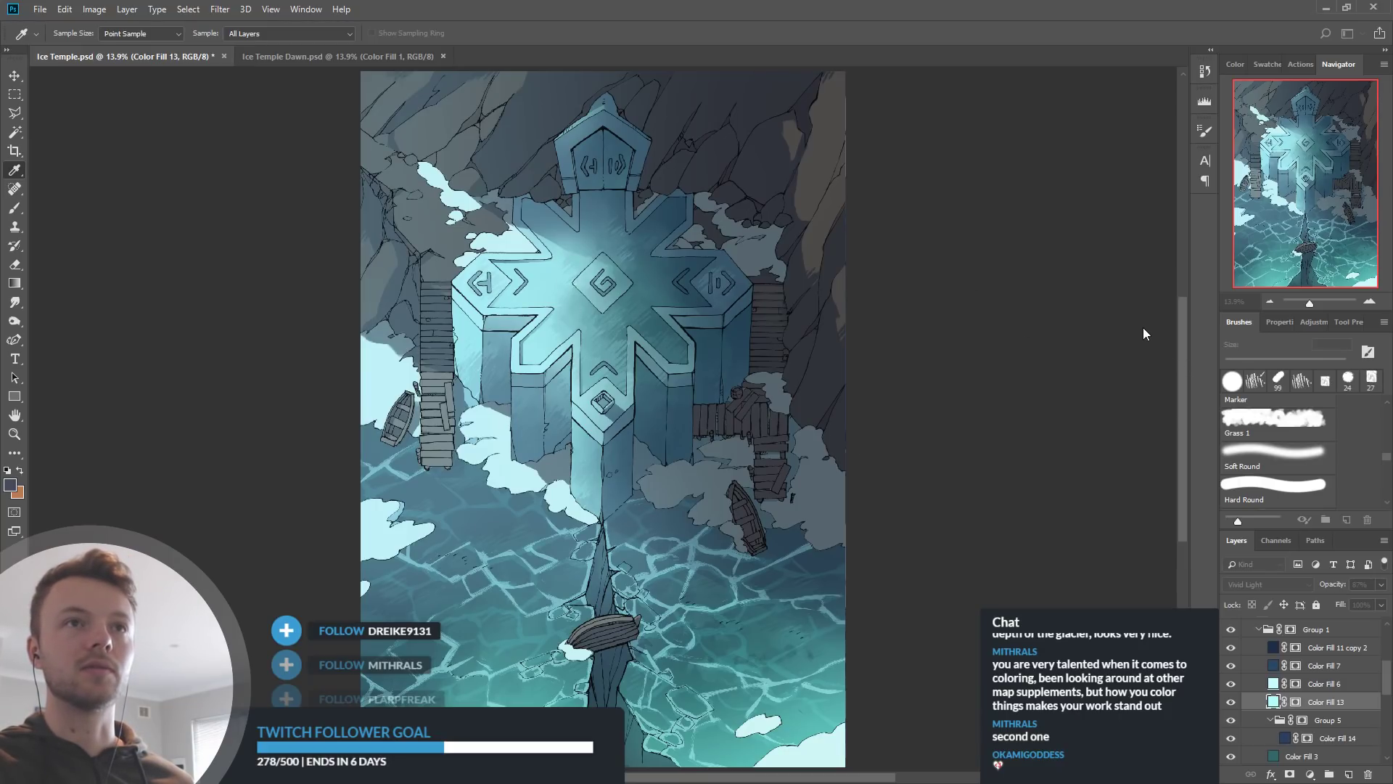
pyautogui.moveTo(845, 390); pyautogui.dragTo(884, 369)
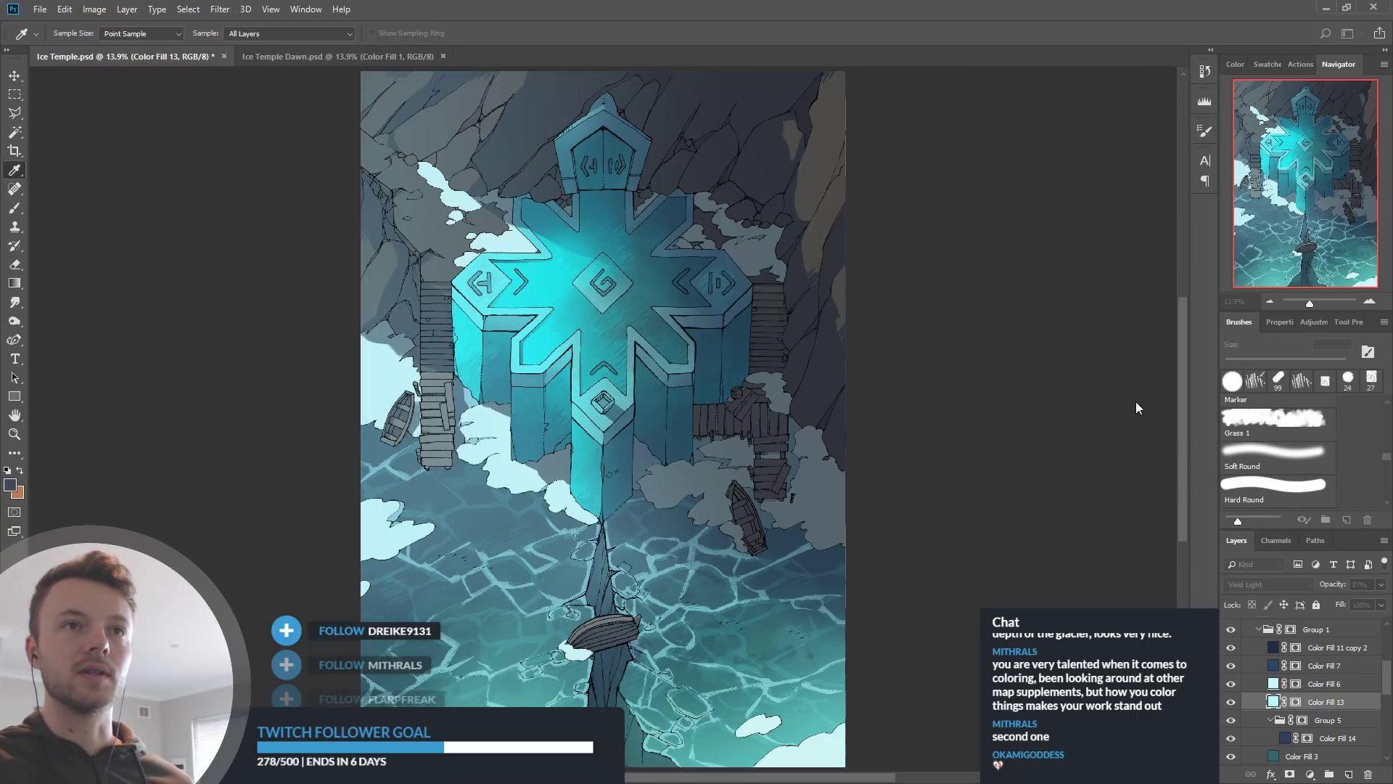
pyautogui.press('g')
# Set Color Fill 13's blend mode to Normal and change its fill to turquoise
pyautogui.click(1234, 233)
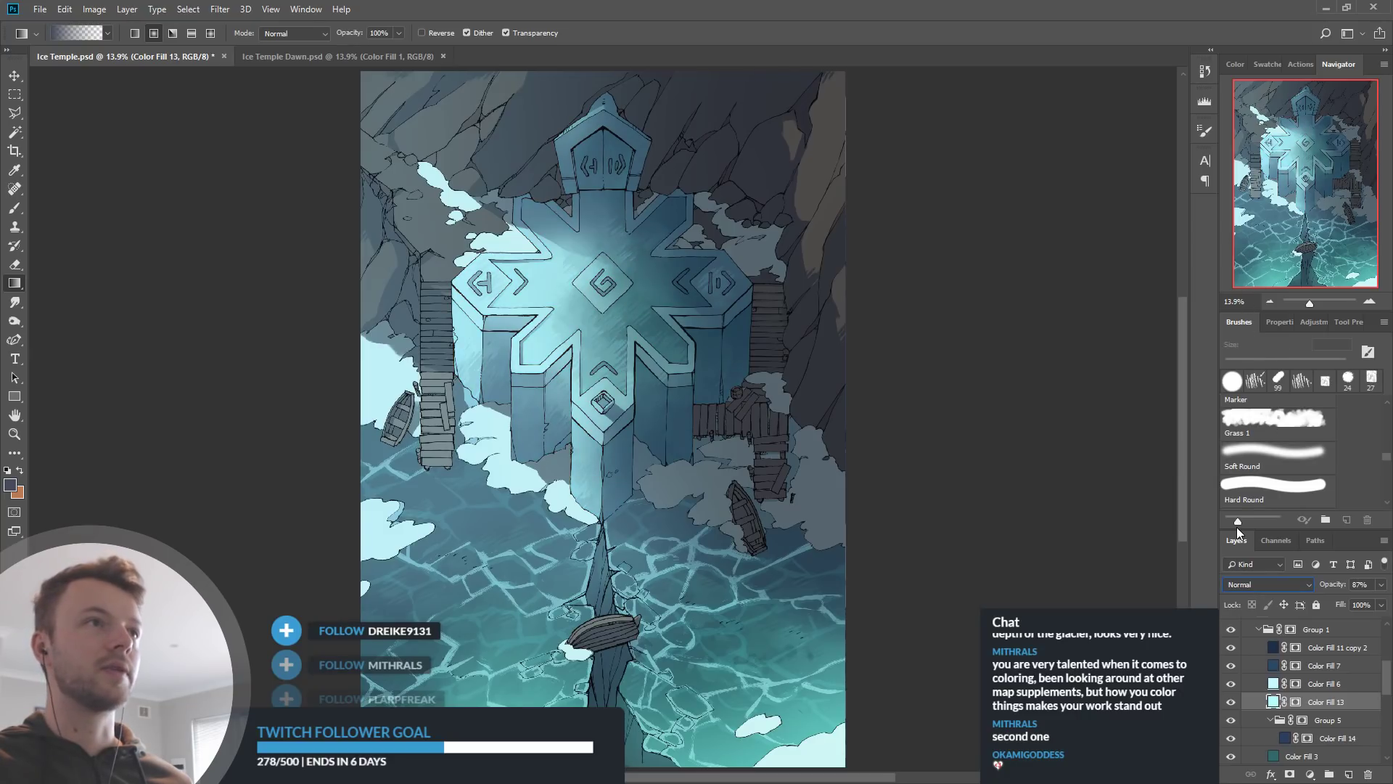
pyautogui.doubleClick(1274, 702)
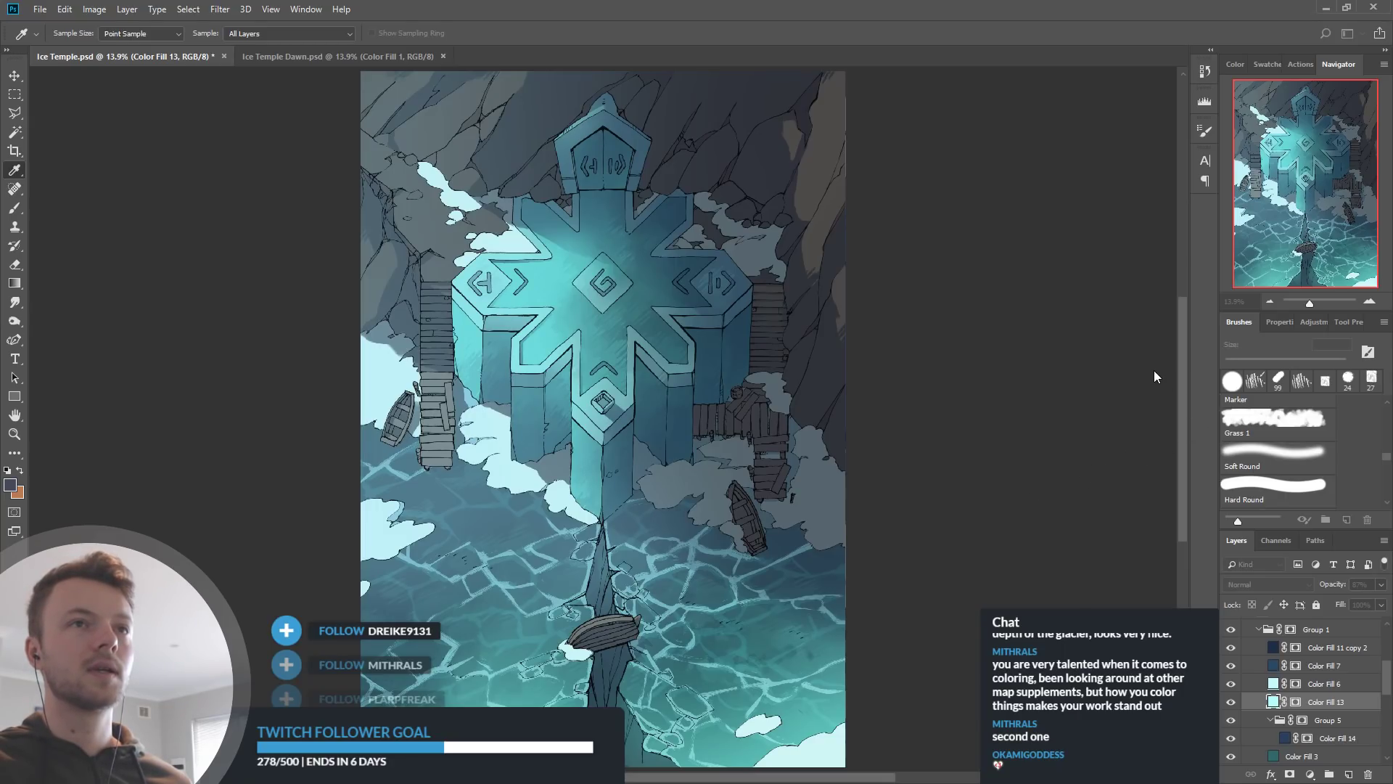
pyautogui.press('g')
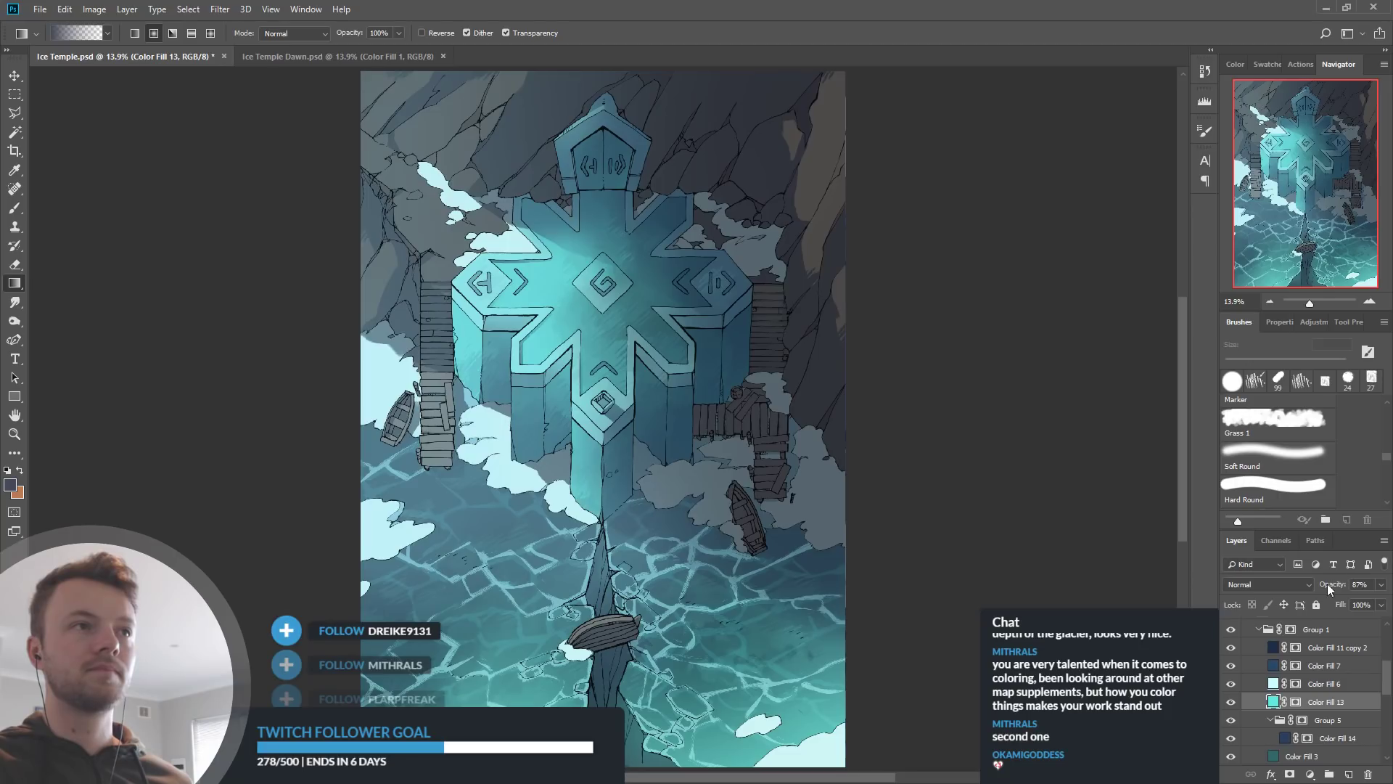
# Set Color Fill 6 to Soft Light at 87% opacity and adjust its fill to a bright cyan
pyautogui.click(1279, 688)
pyautogui.press('i')
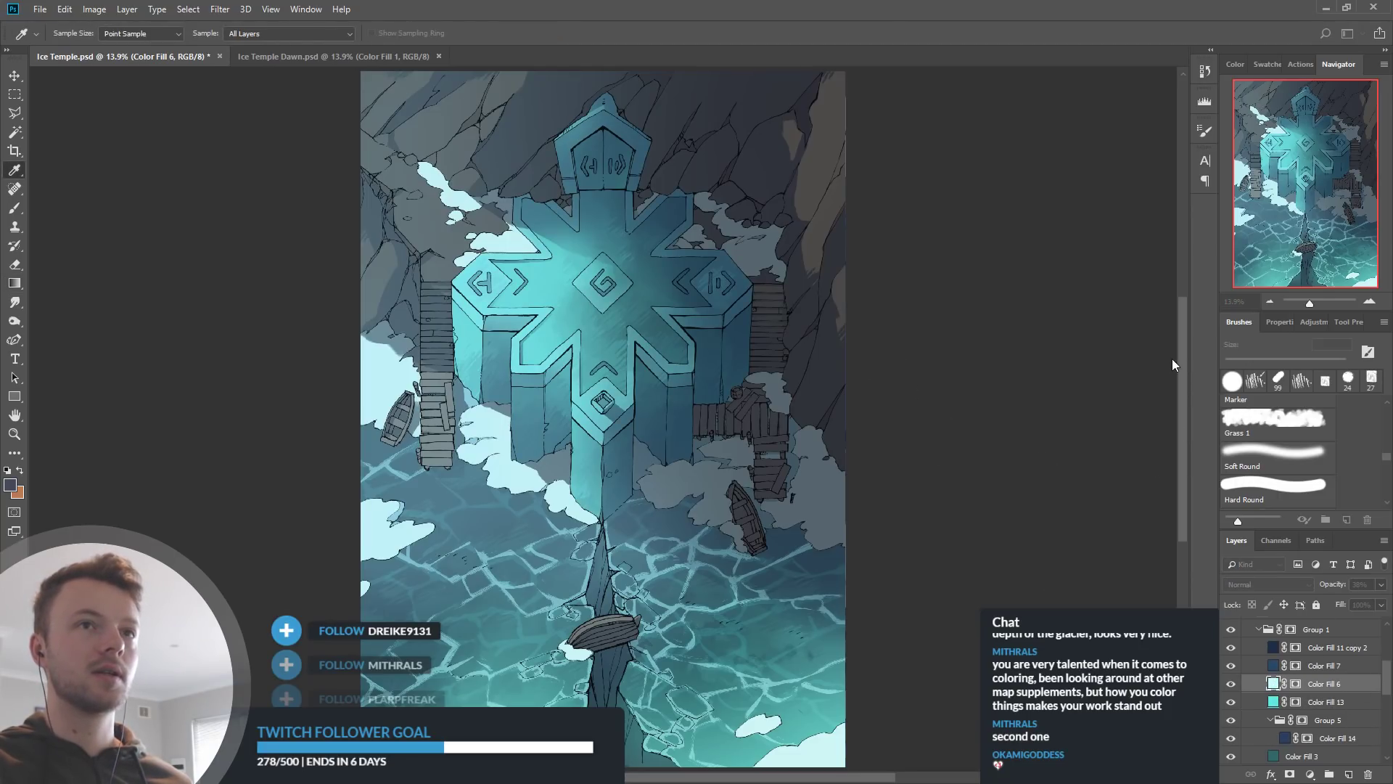
pyautogui.press('g')
pyautogui.moveTo(1331, 586); pyautogui.dragTo(1369, 586)
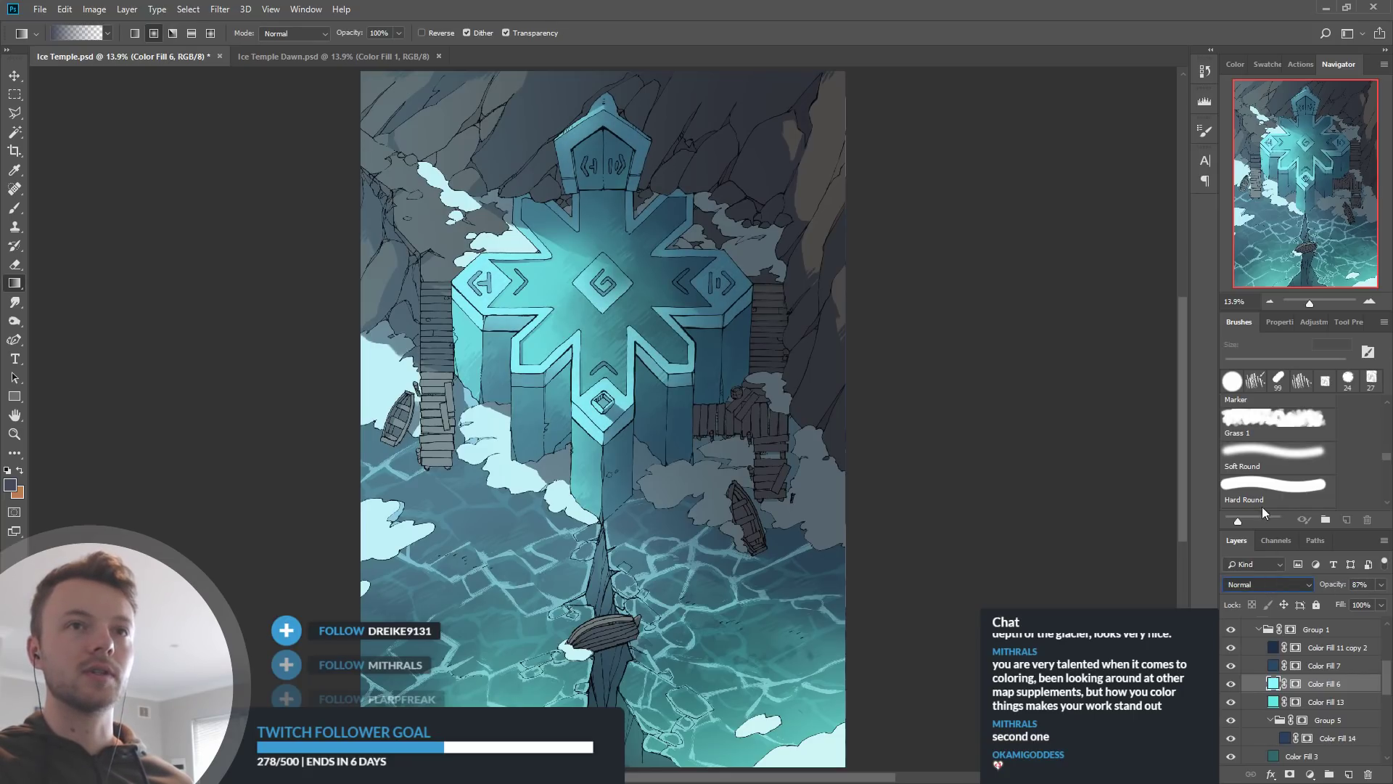
pyautogui.click(1238, 438)
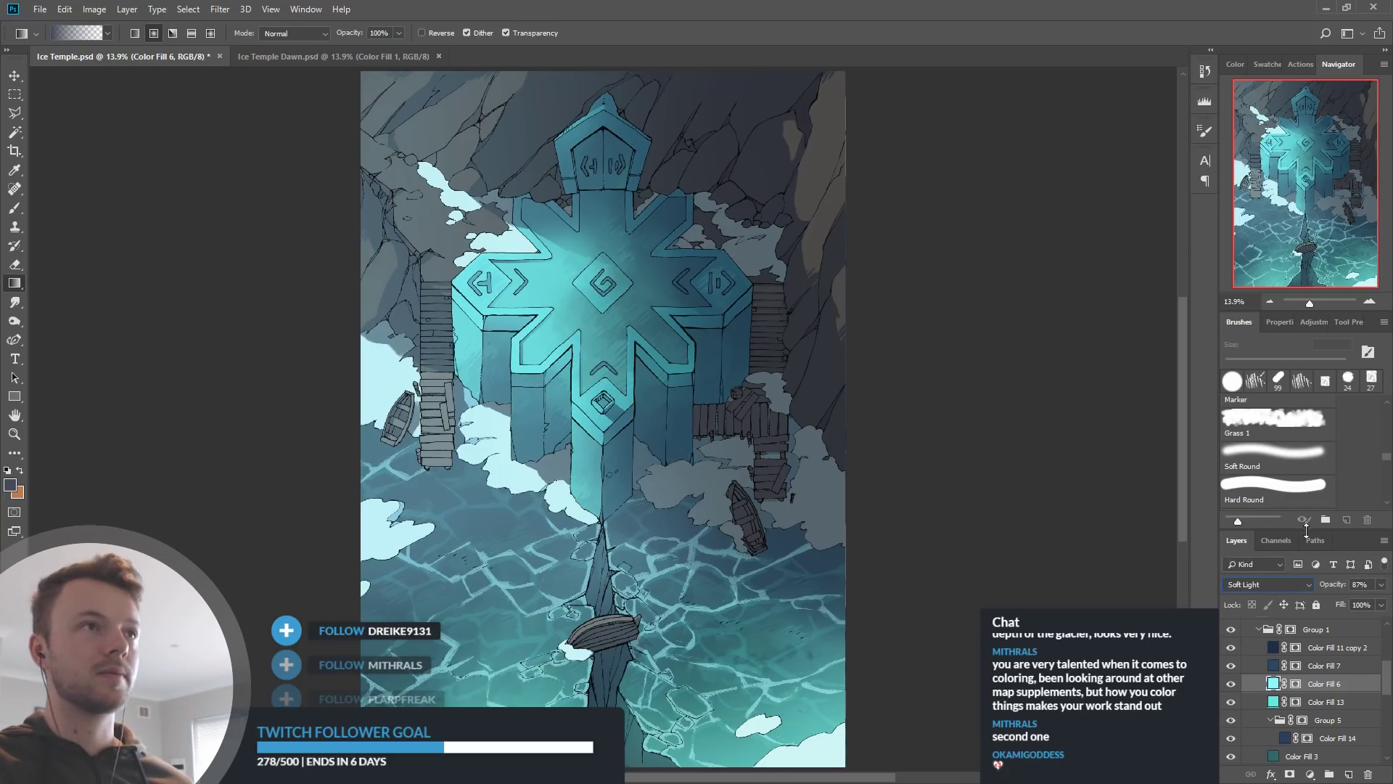
pyautogui.doubleClick(1274, 684)
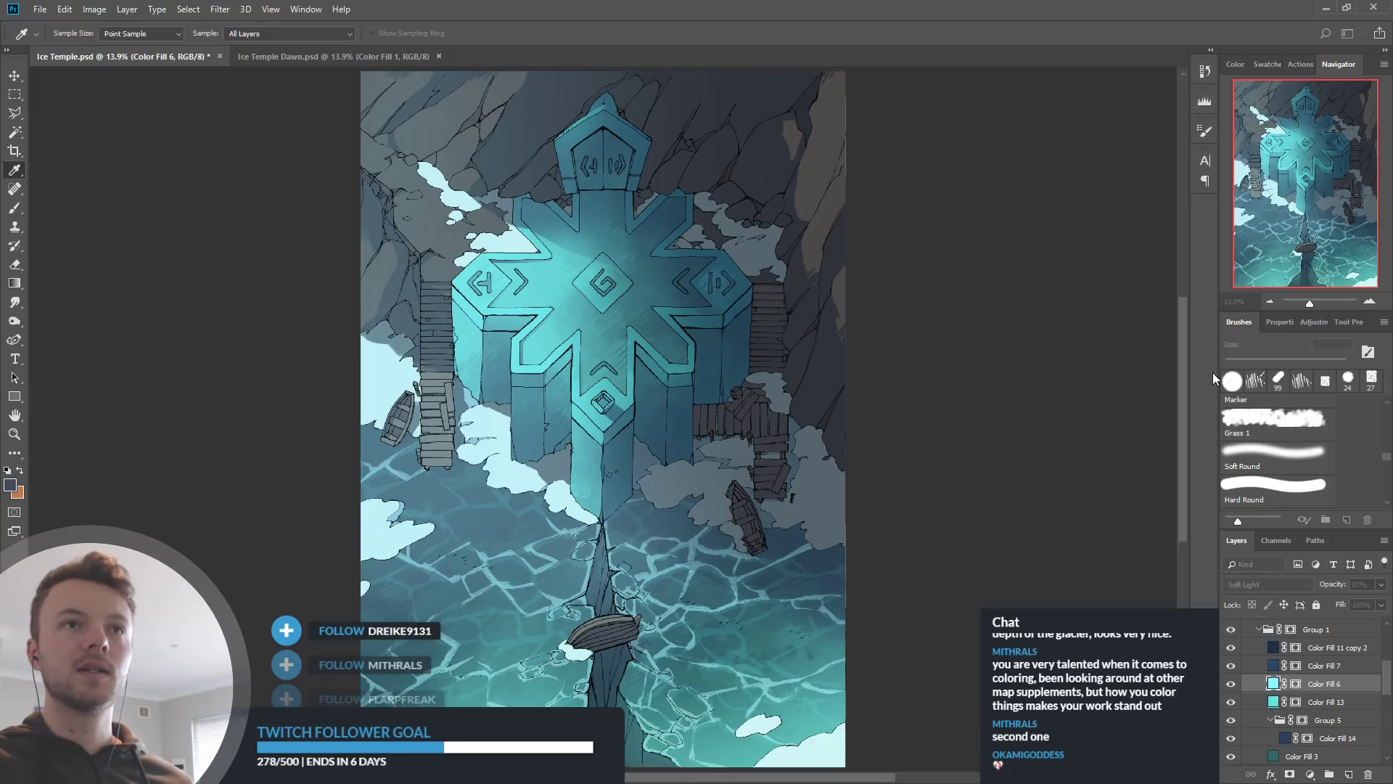
pyautogui.press('Return')
# Adjust the fill of the temple's base layer, Color Fill 3, to a clearer teal green
pyautogui.scroll(-3, 1288, 704)
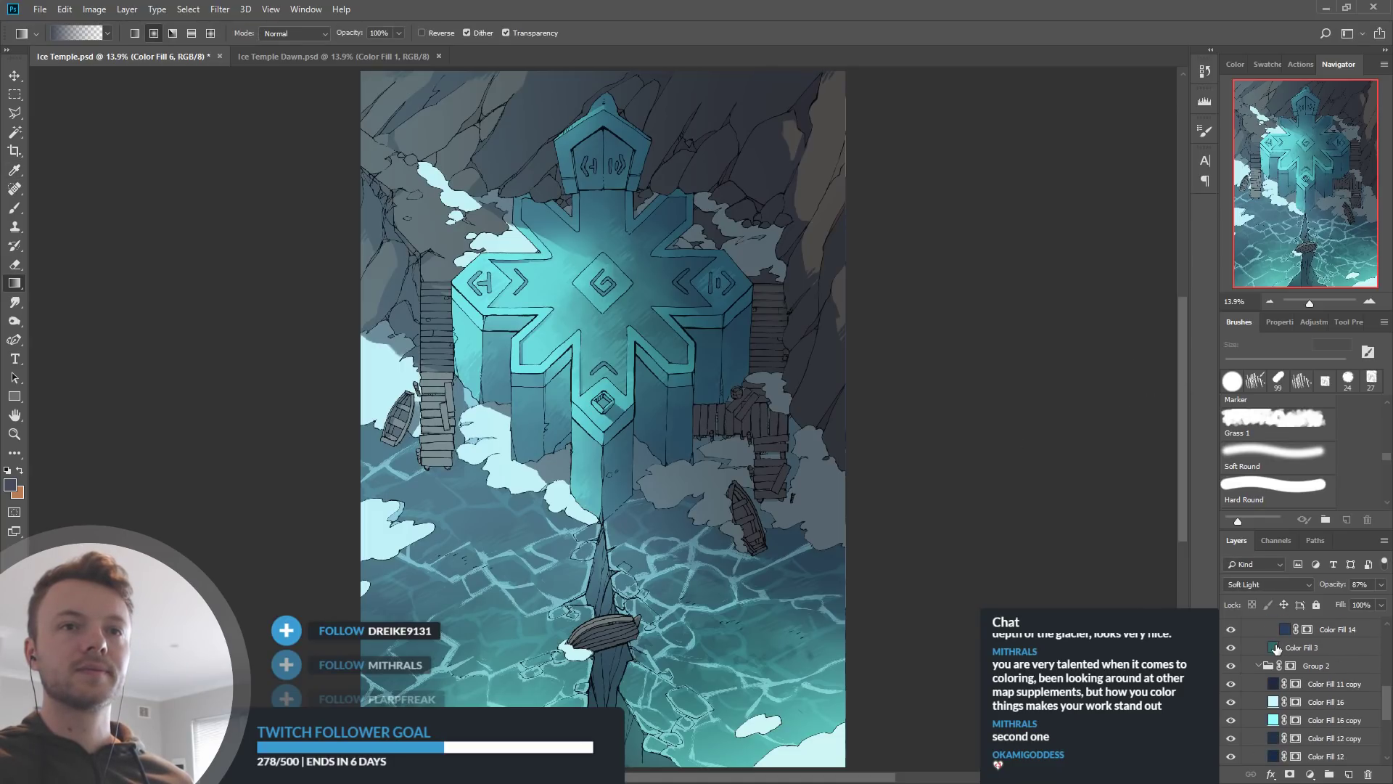
pyautogui.doubleClick(1273, 647)
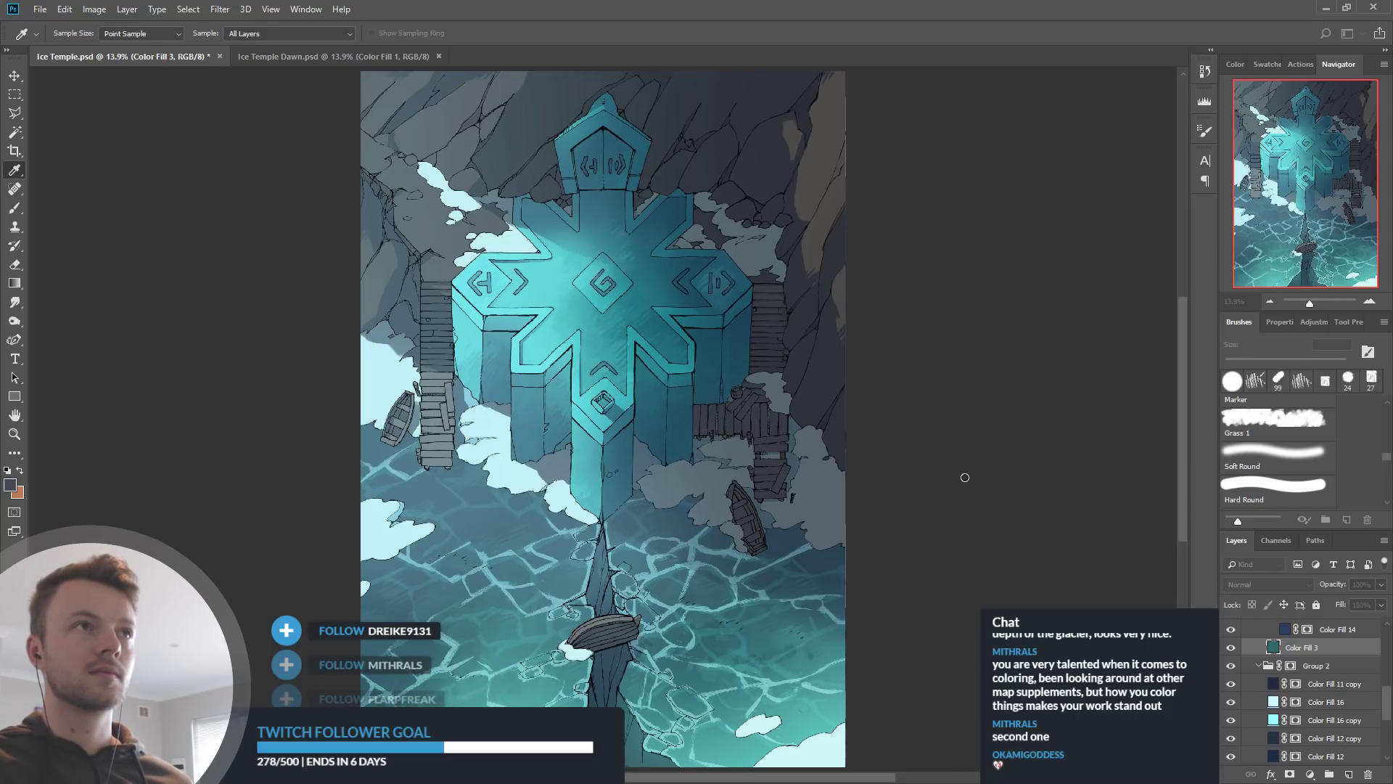
pyautogui.click(923, 464)
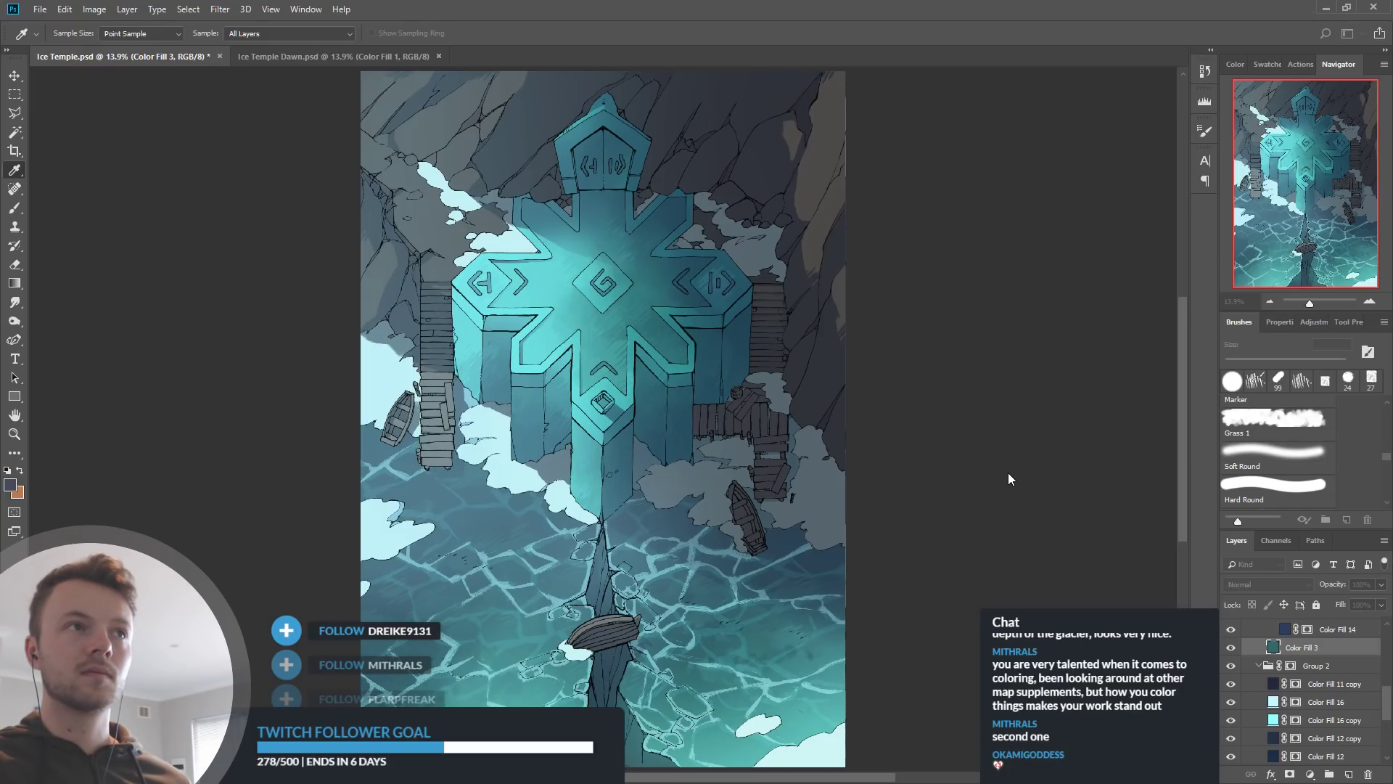
pyautogui.press('g')
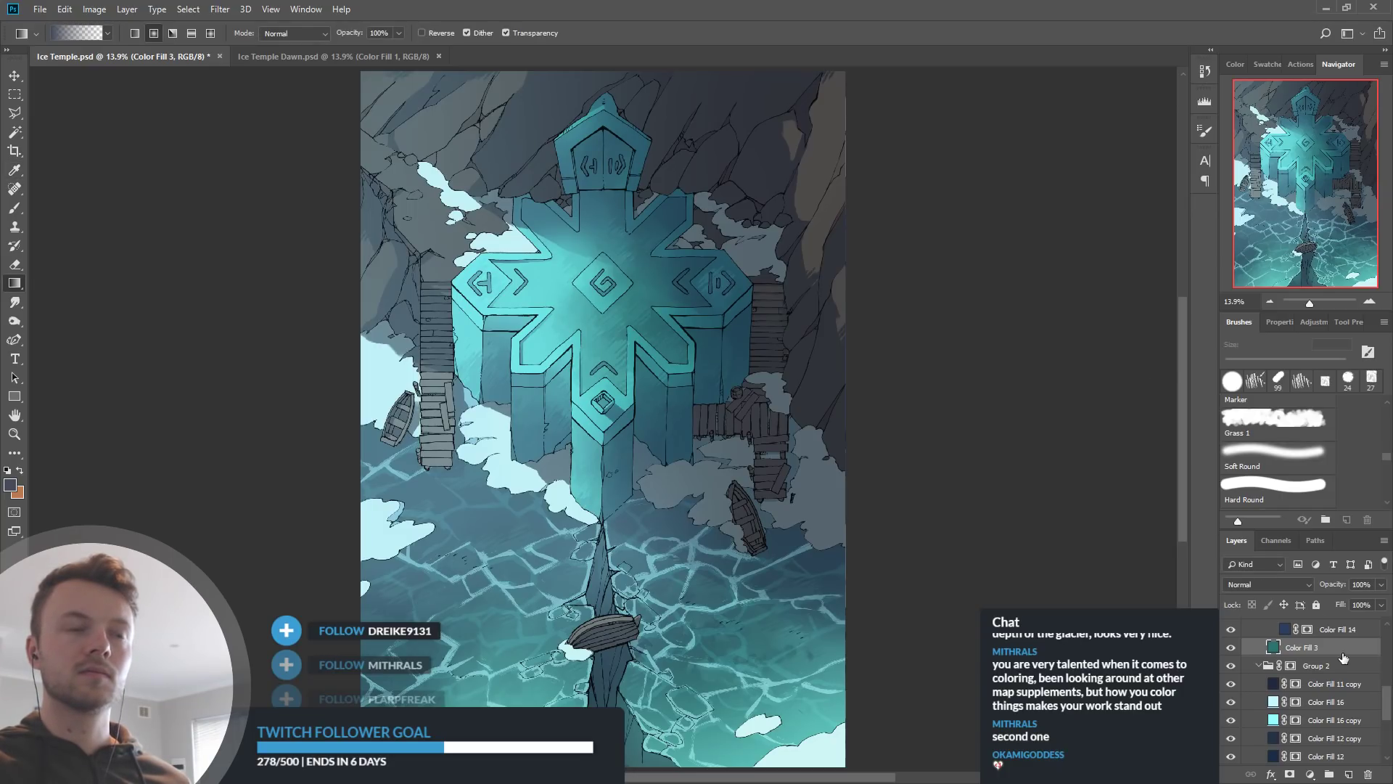
# Check the Color Fill 11 copy 2 shadows by toggling them, raise their opacity to 100% and change their fill to a muted slate blue
pyautogui.scroll(1, 1301, 682)
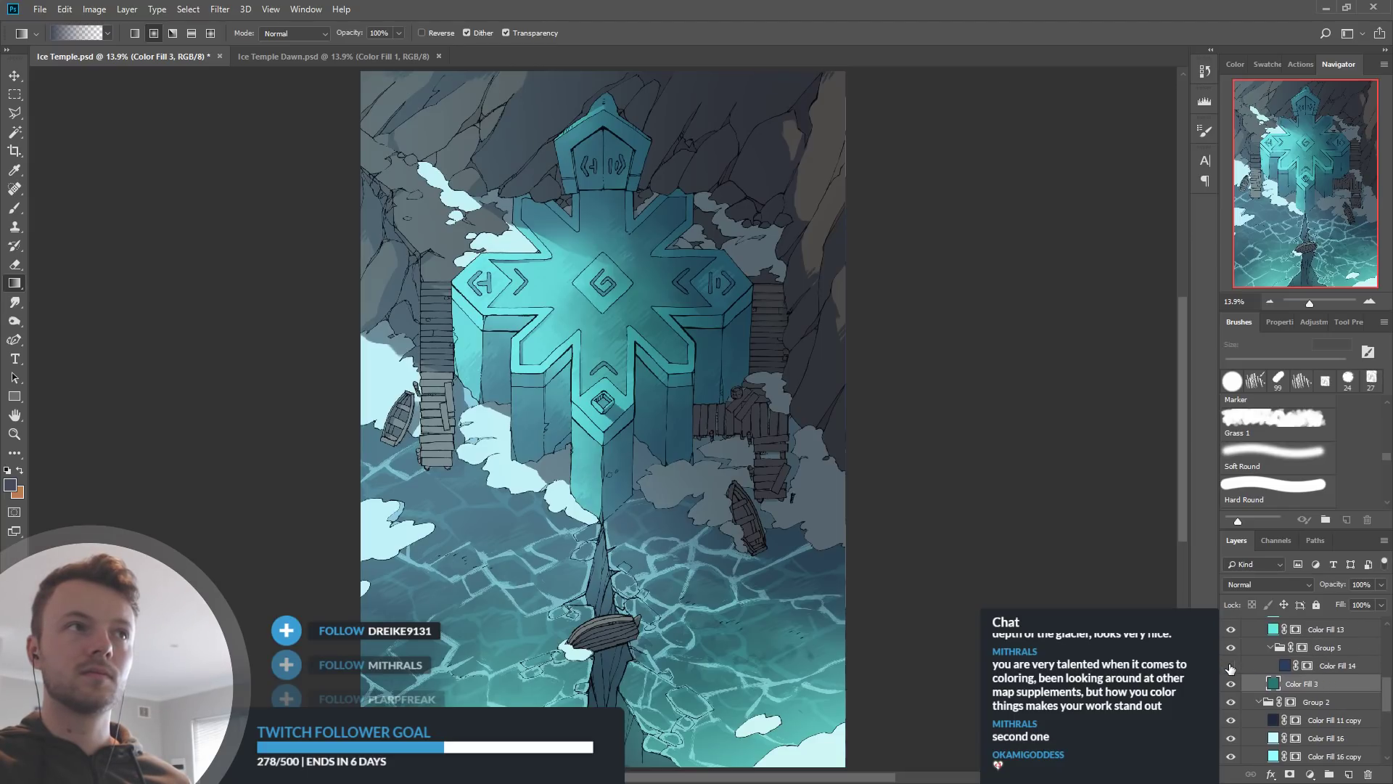
pyautogui.scroll(3, 1230, 669)
pyautogui.click(1230, 684)
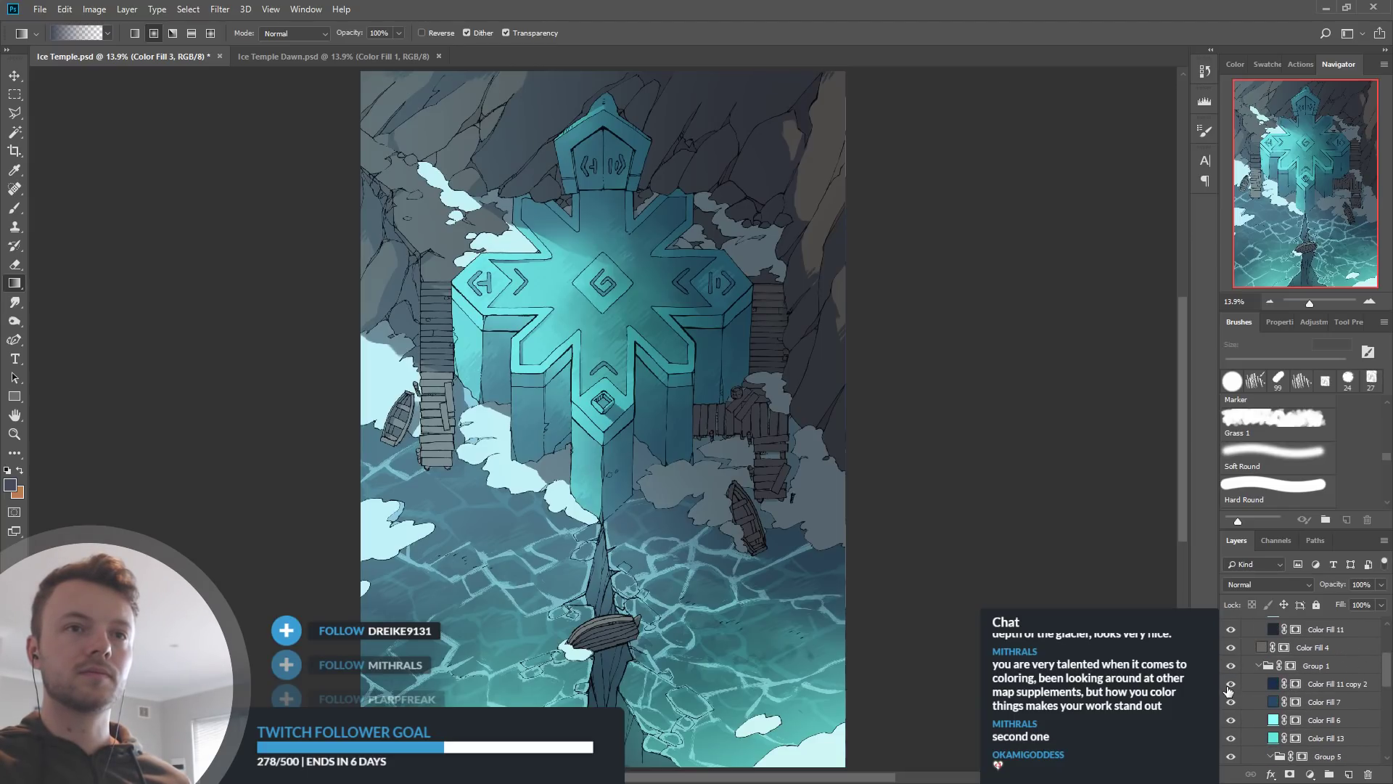
pyautogui.click(1230, 685)
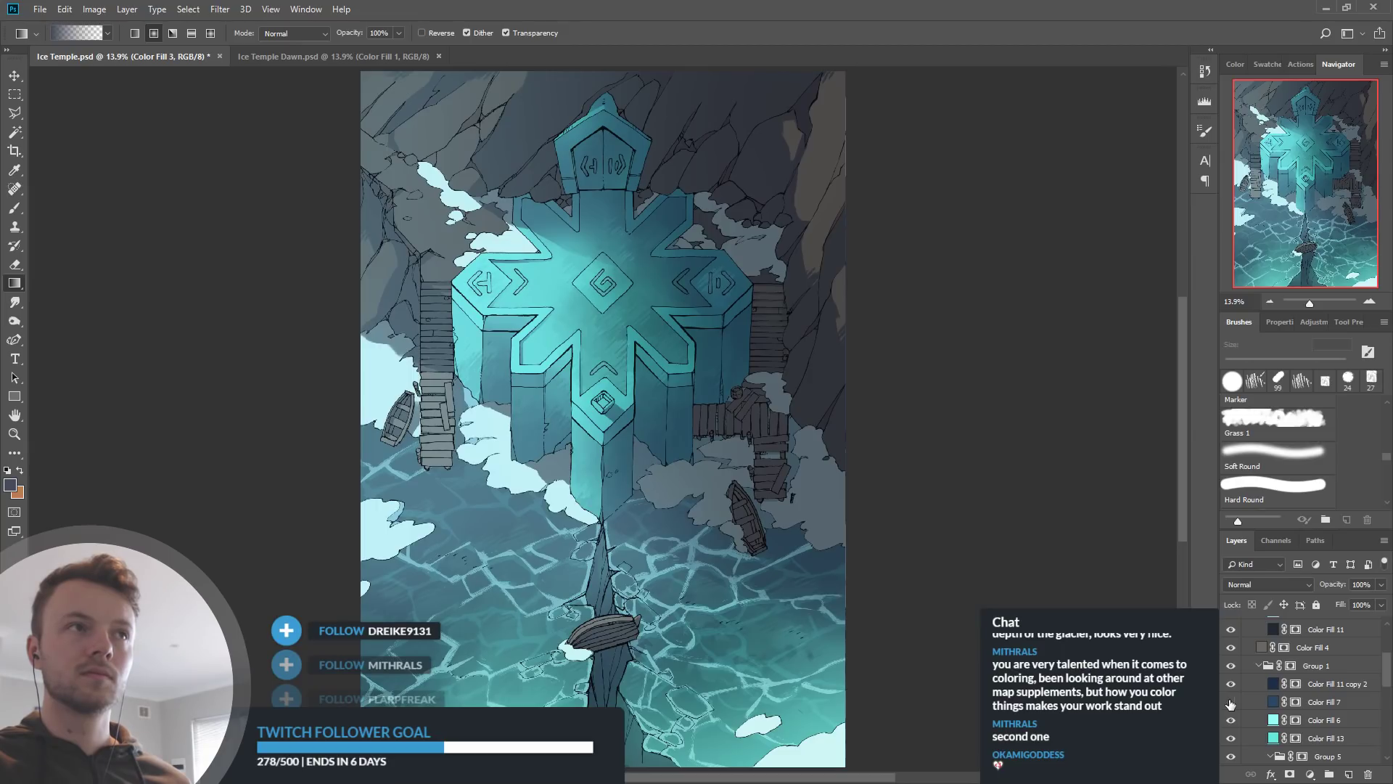
pyautogui.click(1271, 684)
pyautogui.press('i')
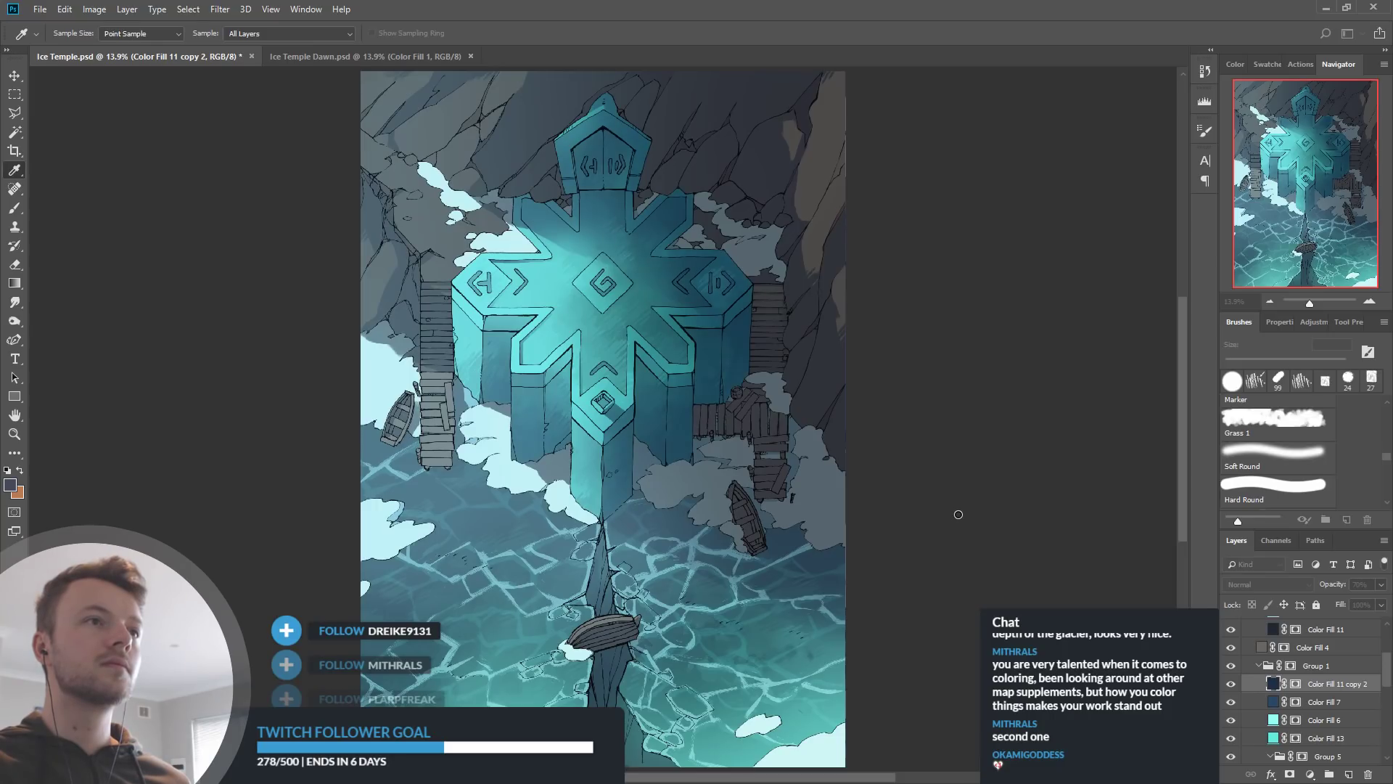
pyautogui.press('g')
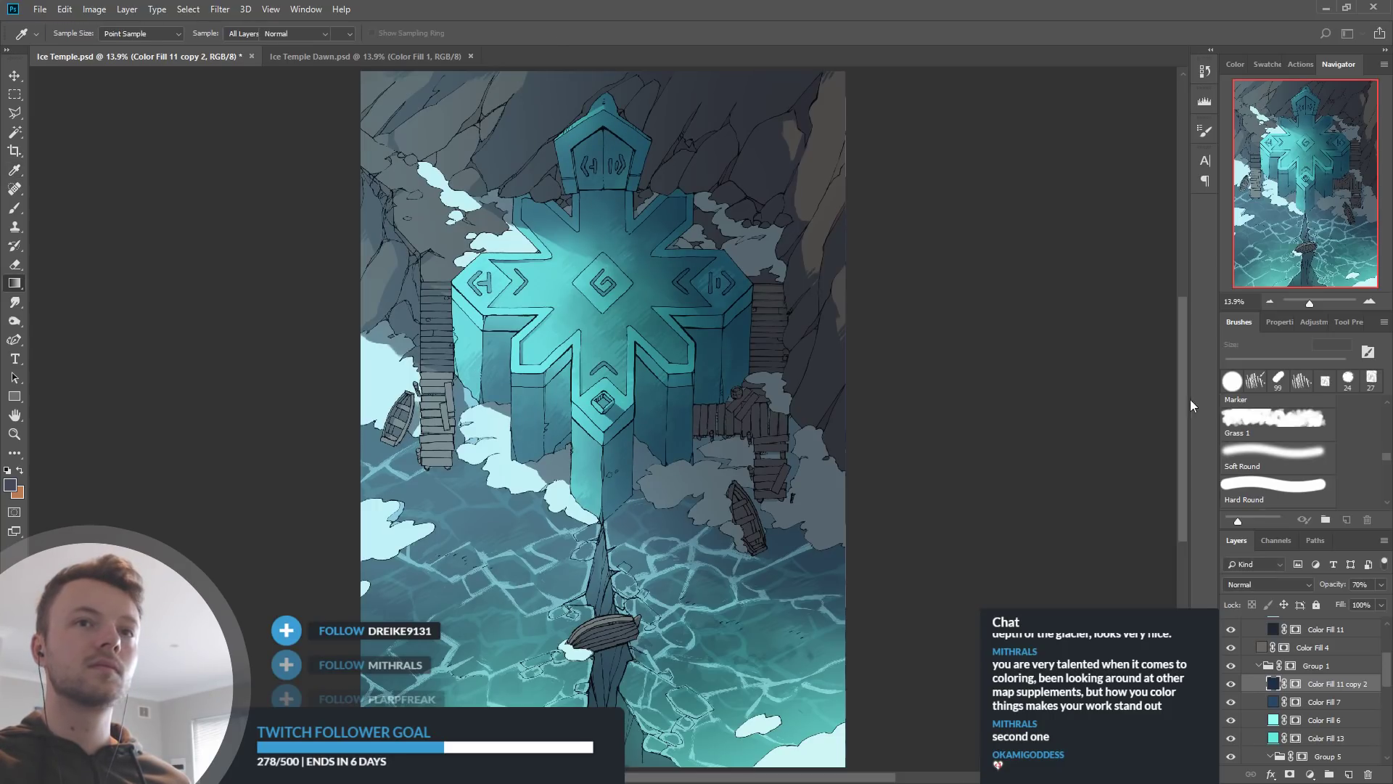
pyautogui.moveTo(1342, 590); pyautogui.dragTo(1364, 591)
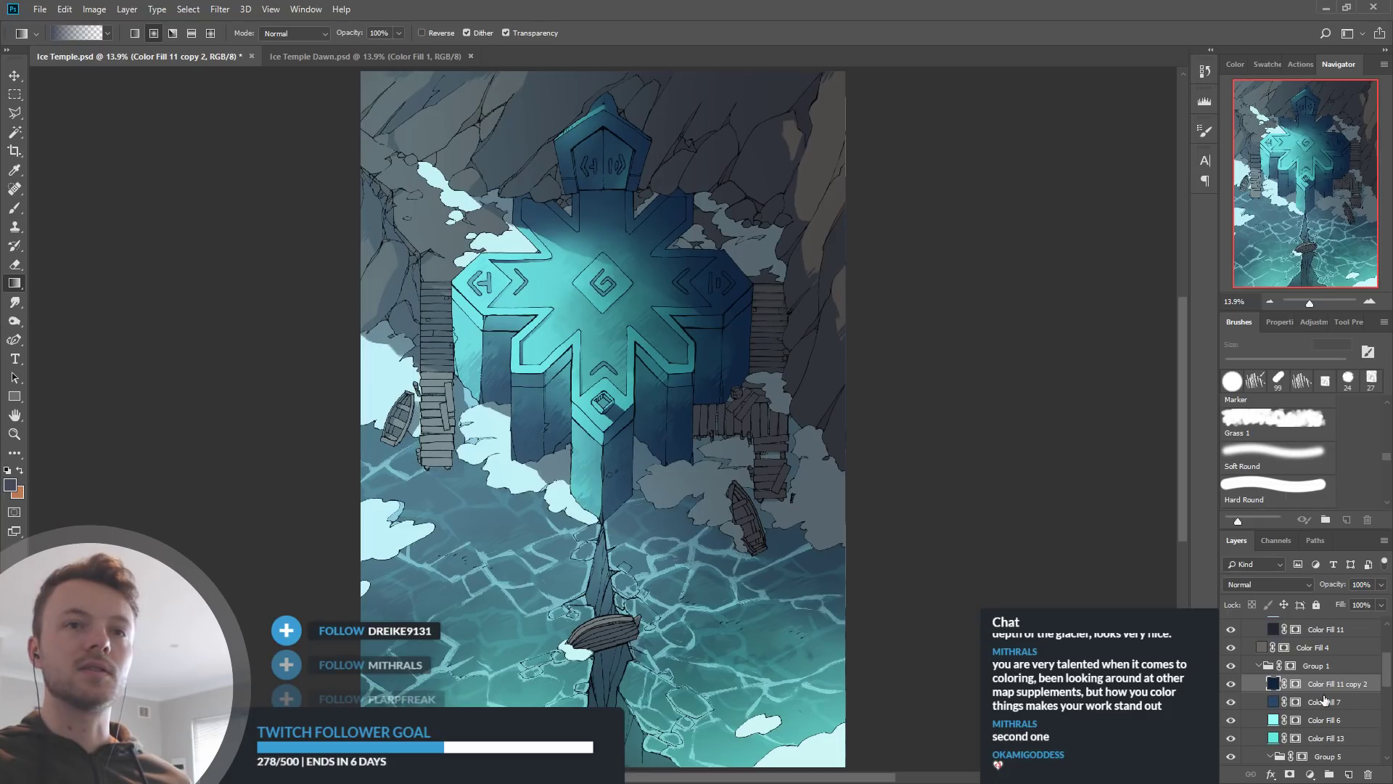
pyautogui.doubleClick(1272, 685)
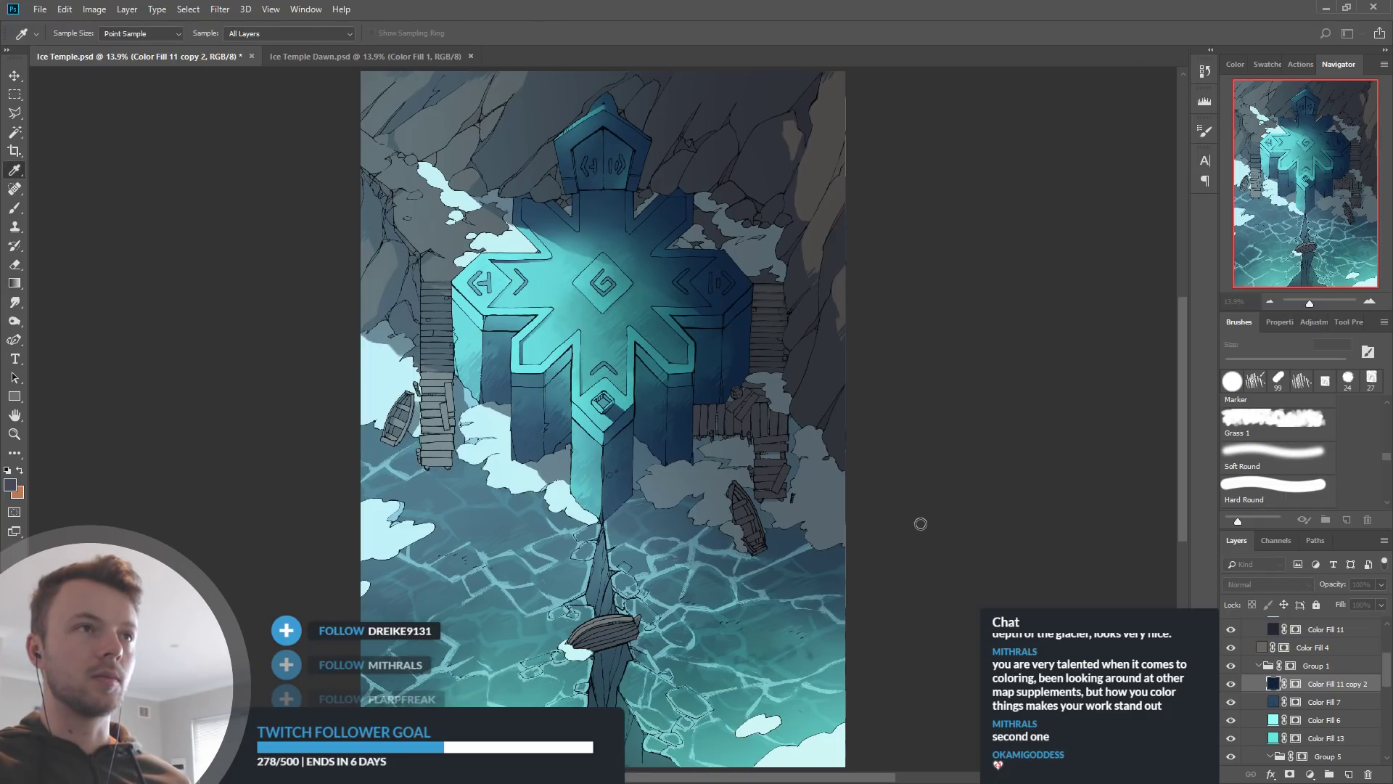
pyautogui.moveTo(921, 506); pyautogui.dragTo(906, 512)
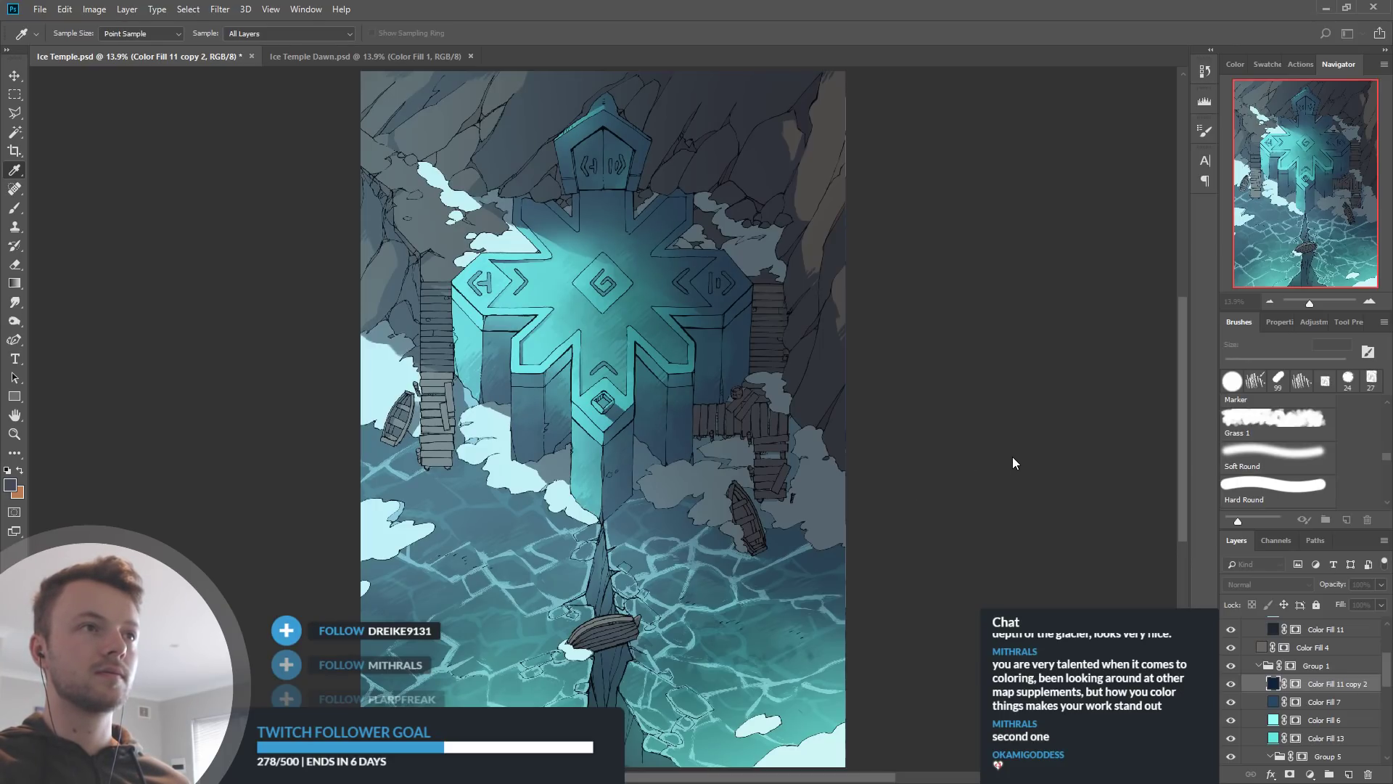
pyautogui.press('g')
# Compare Color Fill 6 and Color Fill 13 by toggling them and lighten Color Fill 13's fill to a bright cyan
pyautogui.click(1231, 720)
pyautogui.click(1233, 720)
pyautogui.click(1232, 739)
pyautogui.click(1232, 739)
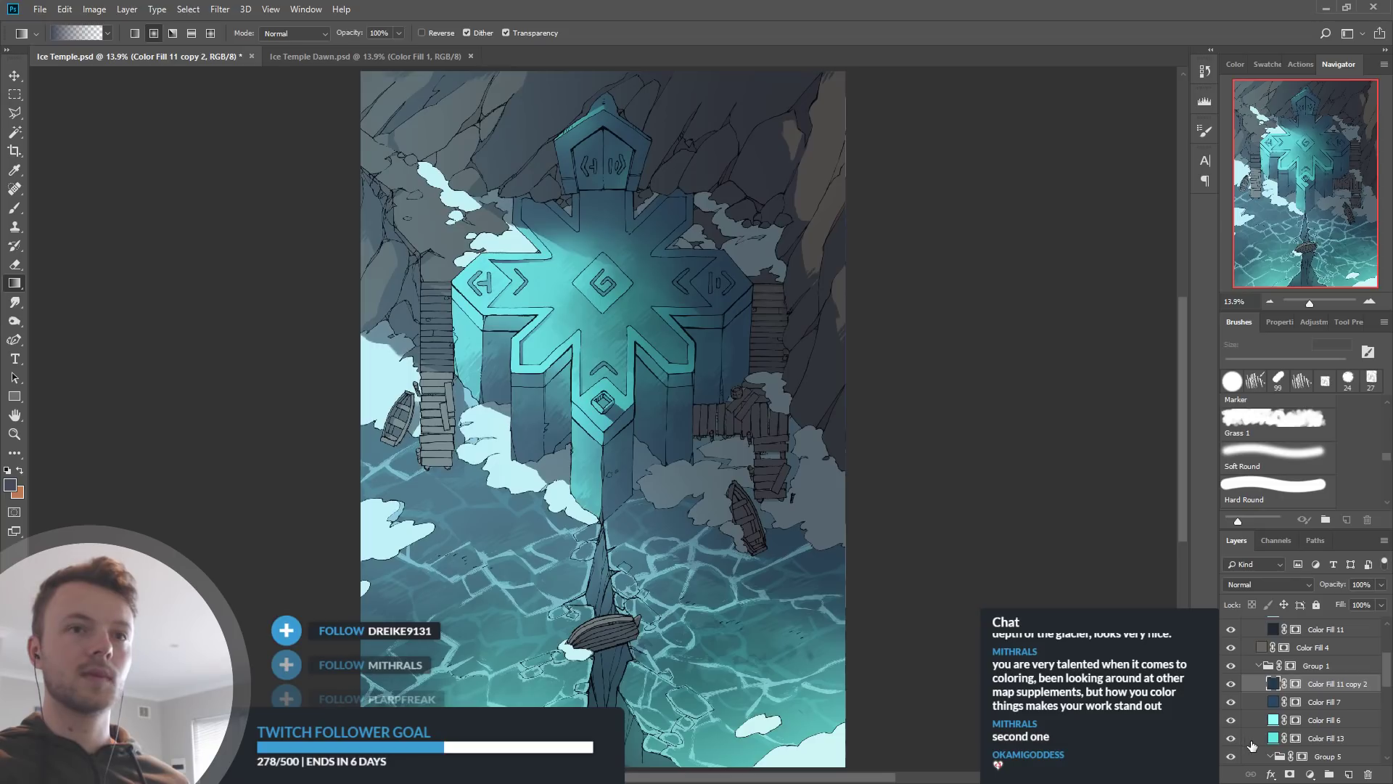
pyautogui.click(1266, 738)
pyautogui.press('i')
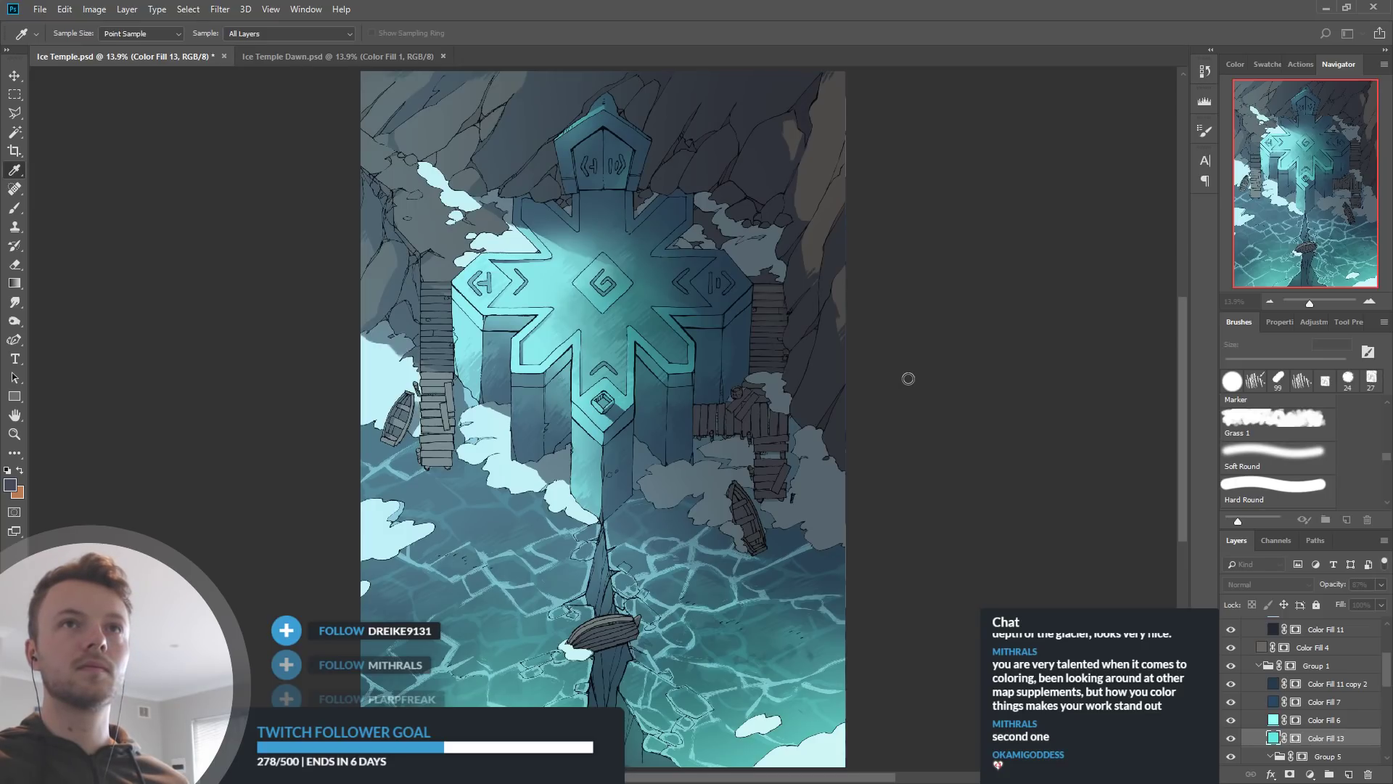
pyautogui.press('g')
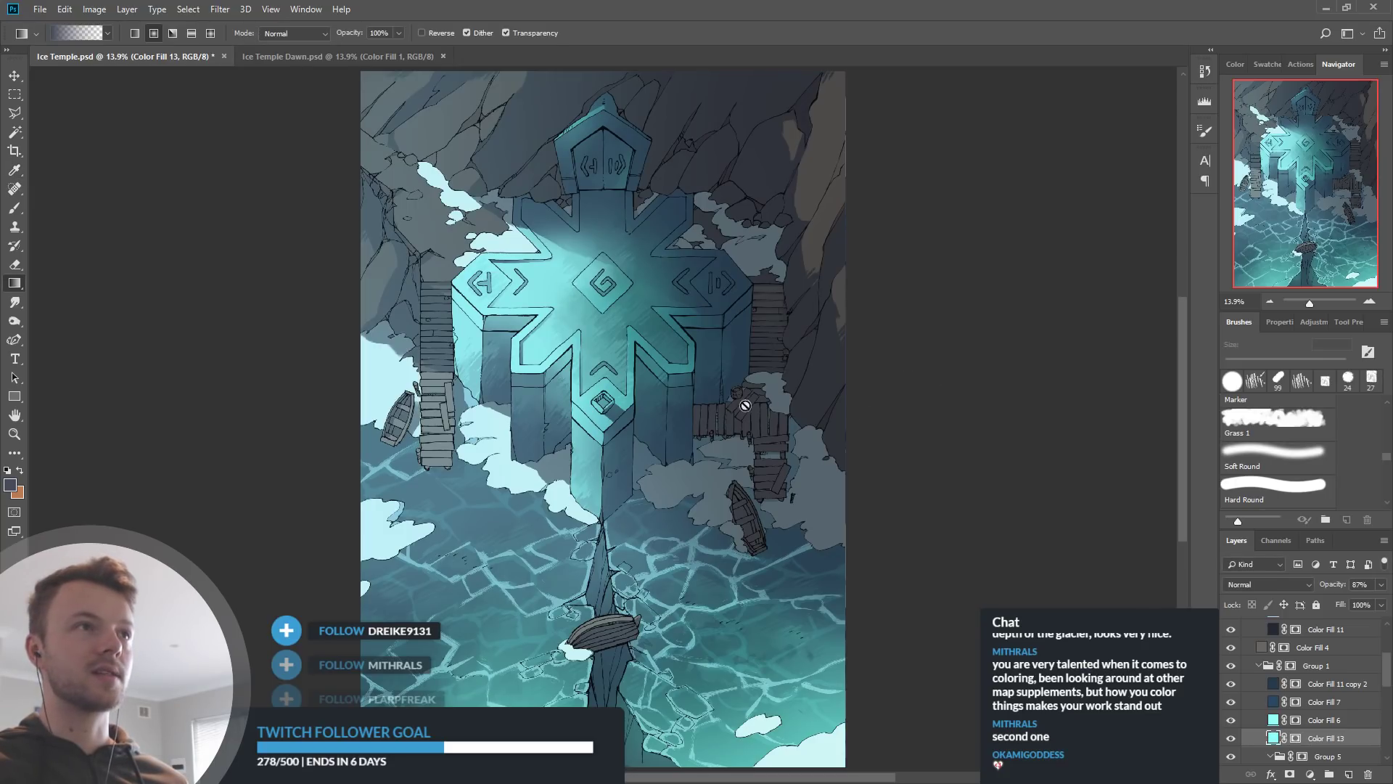
pyautogui.scroll(3, 466, 246)
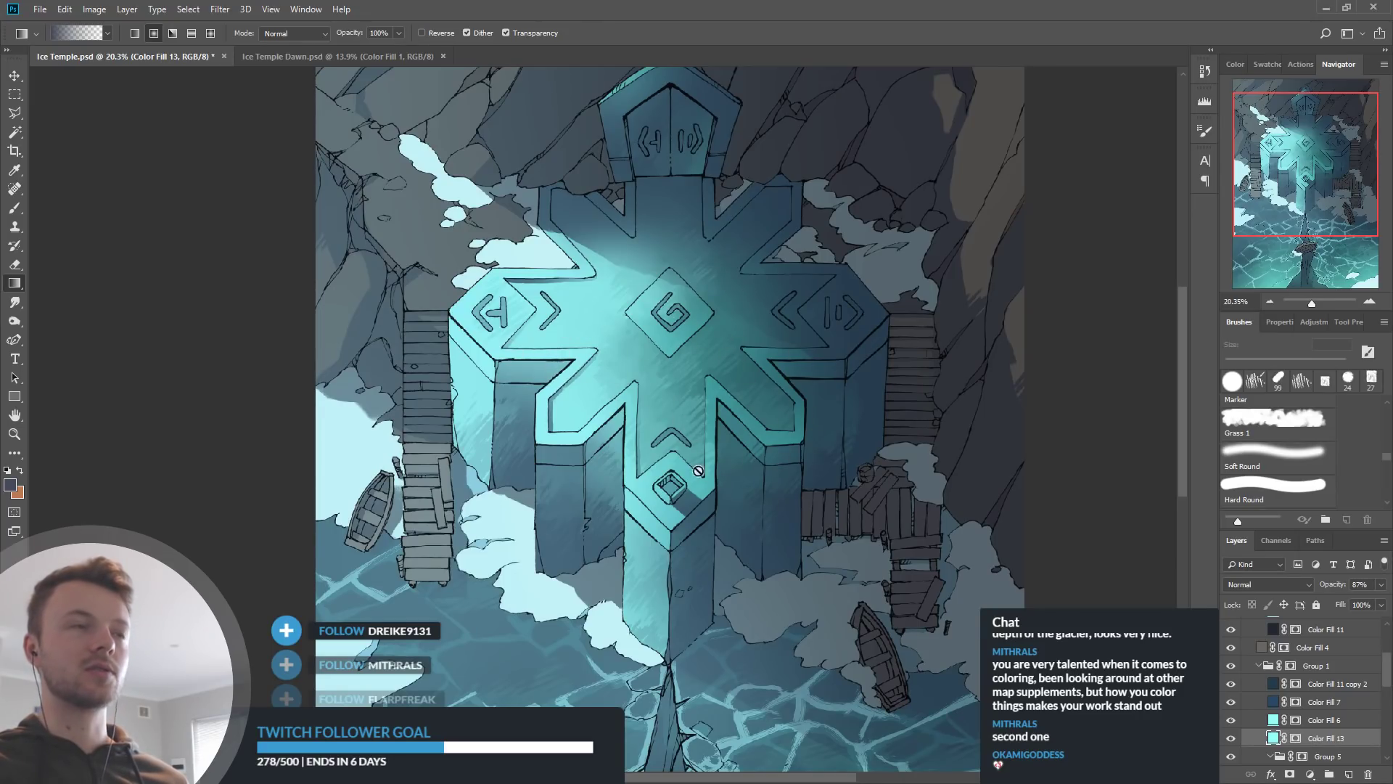
pyautogui.scroll(-2, 598, 297)
pyautogui.scroll(-1, 673, 236)
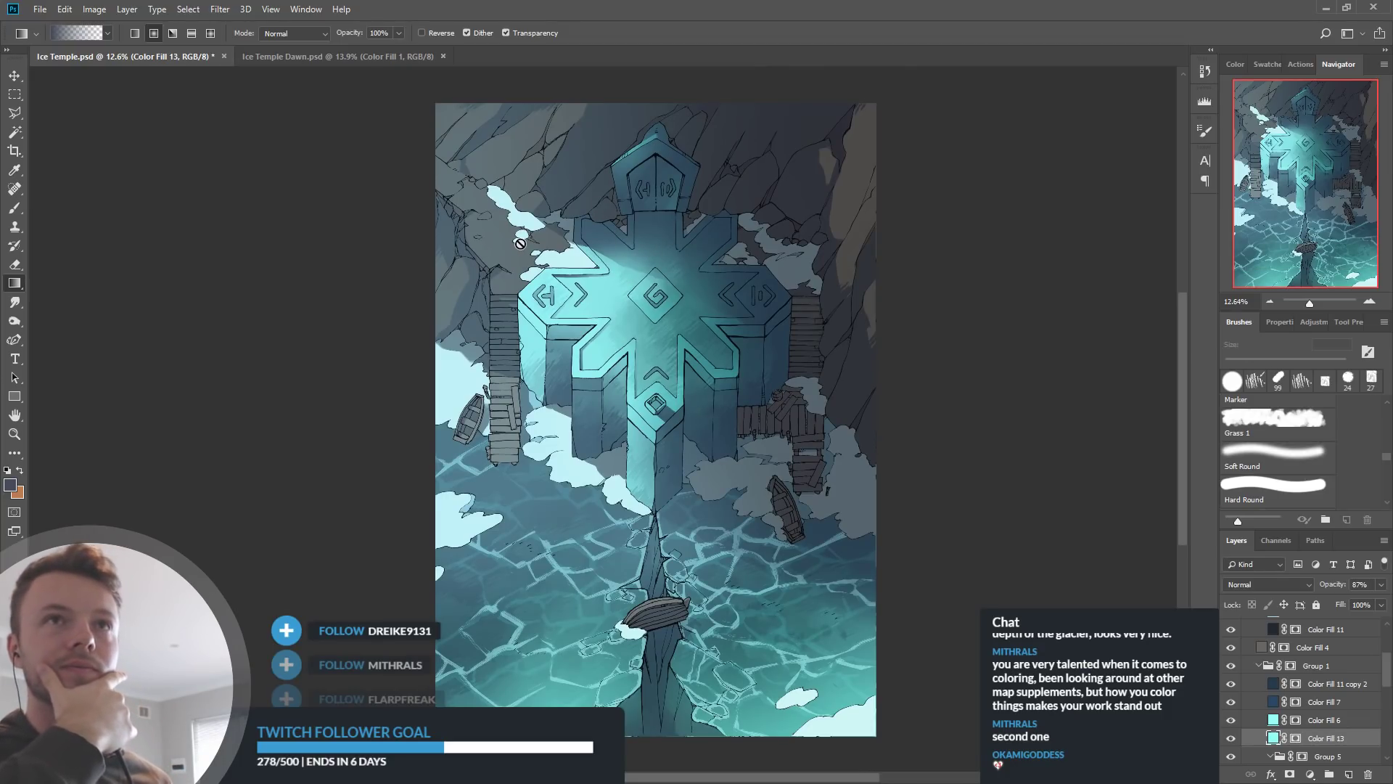
pyautogui.scroll(1, 523, 247)
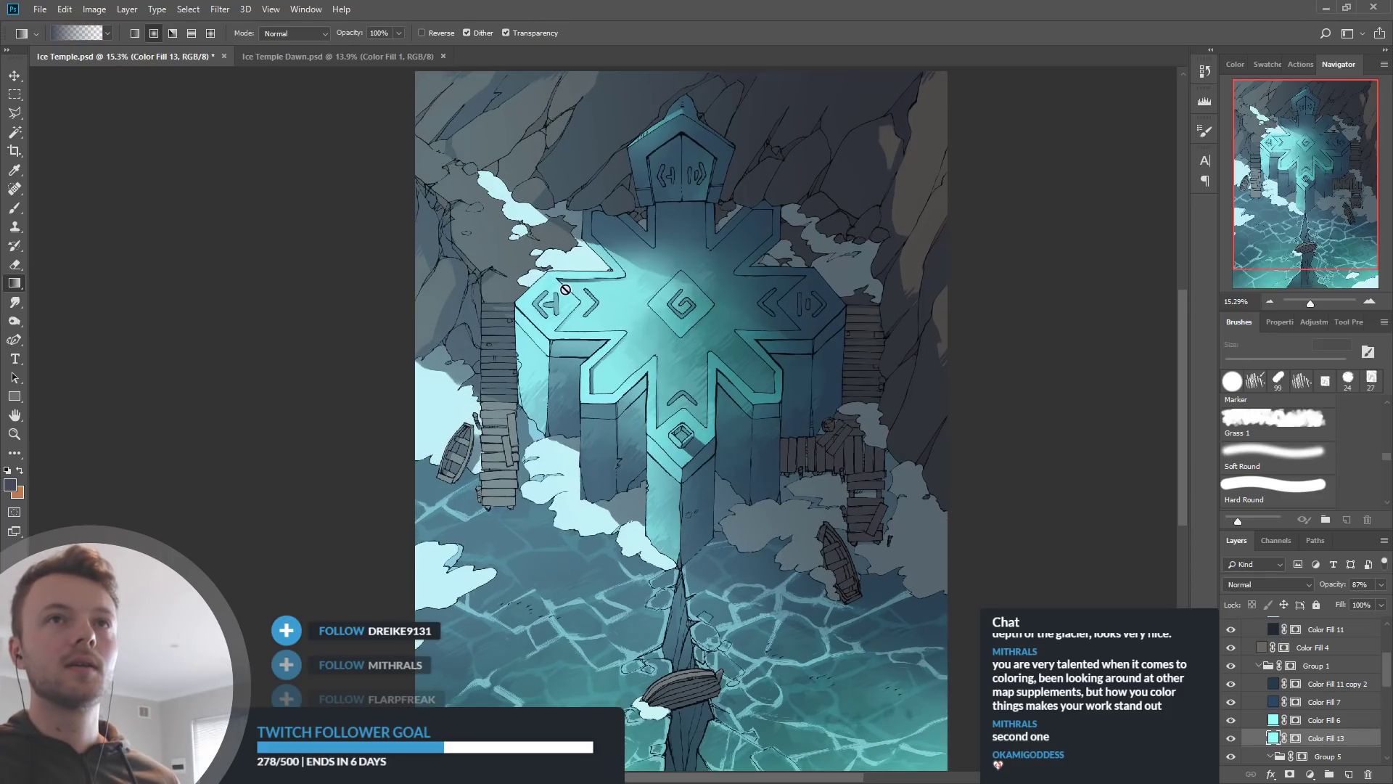
pyautogui.scroll(-1, 674, 284)
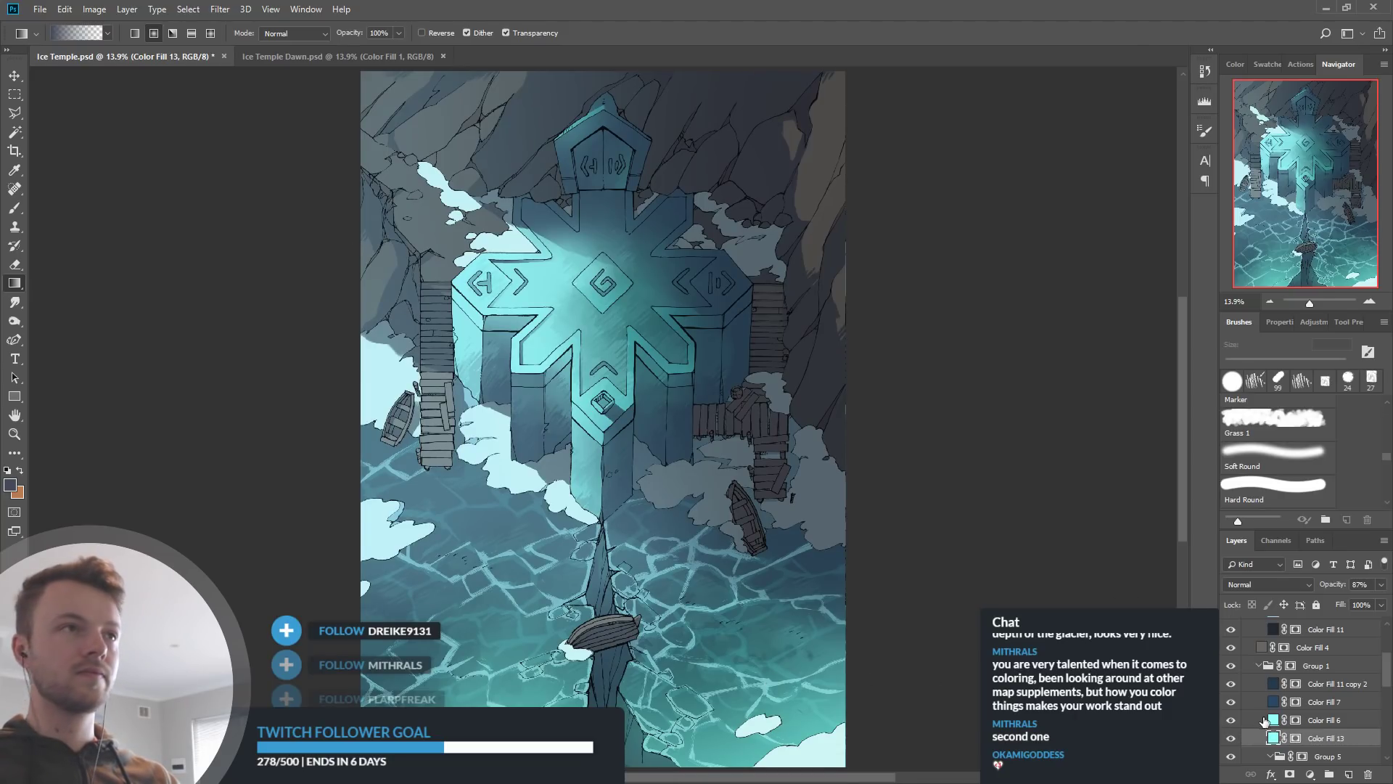
# Check the temple's base layer, Color Fill 3, by toggling it and change its fill to a darker, muted green
pyautogui.scroll(-2, 1244, 726)
pyautogui.click(1233, 720)
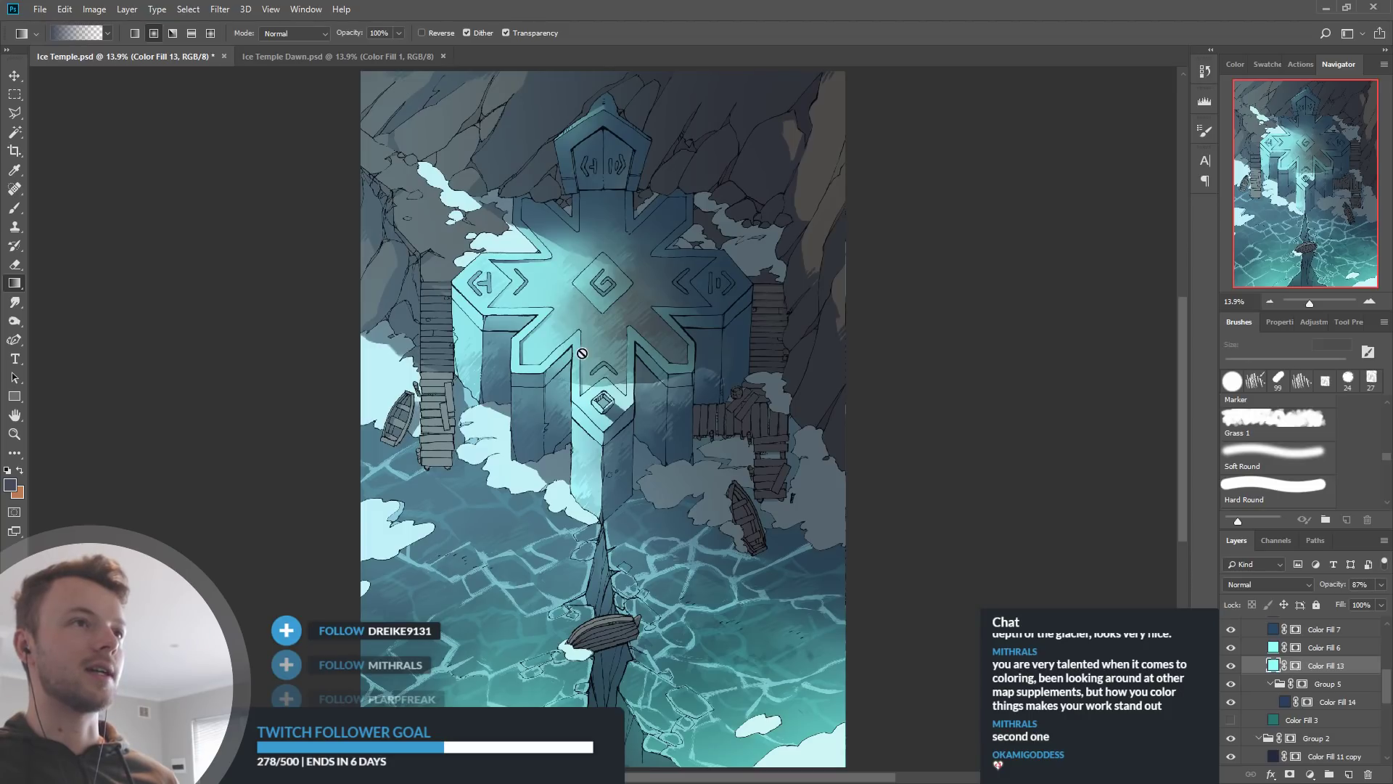
pyautogui.click(1232, 720)
pyautogui.click(1272, 719)
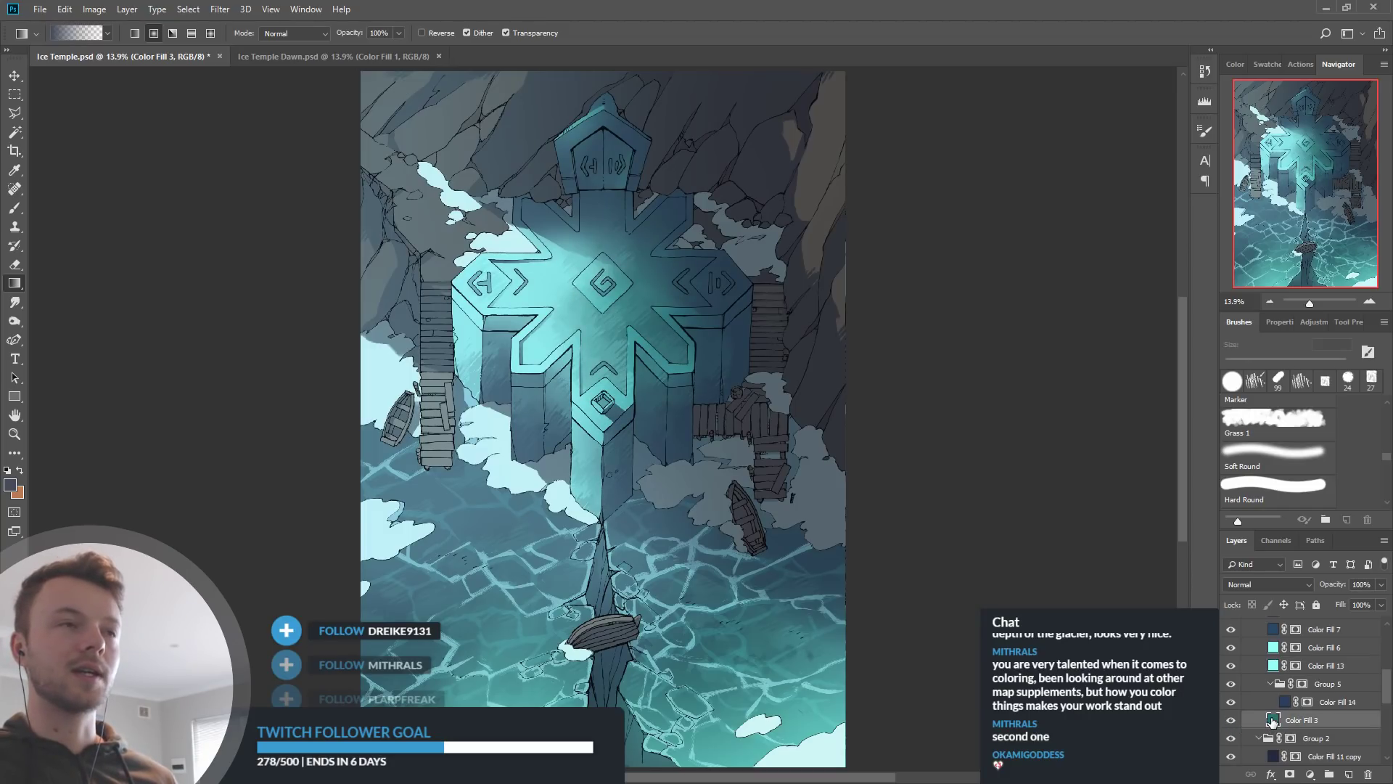
pyautogui.doubleClick(1272, 720)
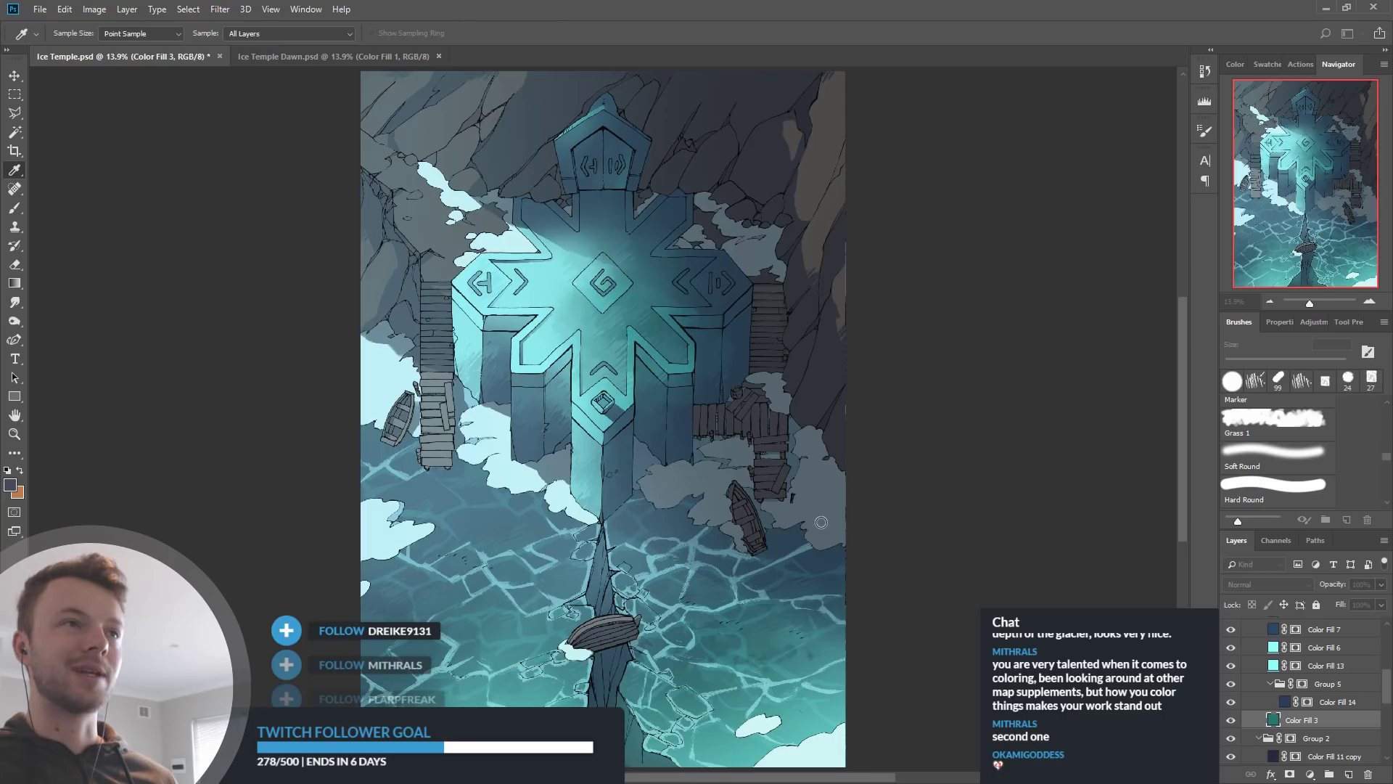
pyautogui.click(861, 508)
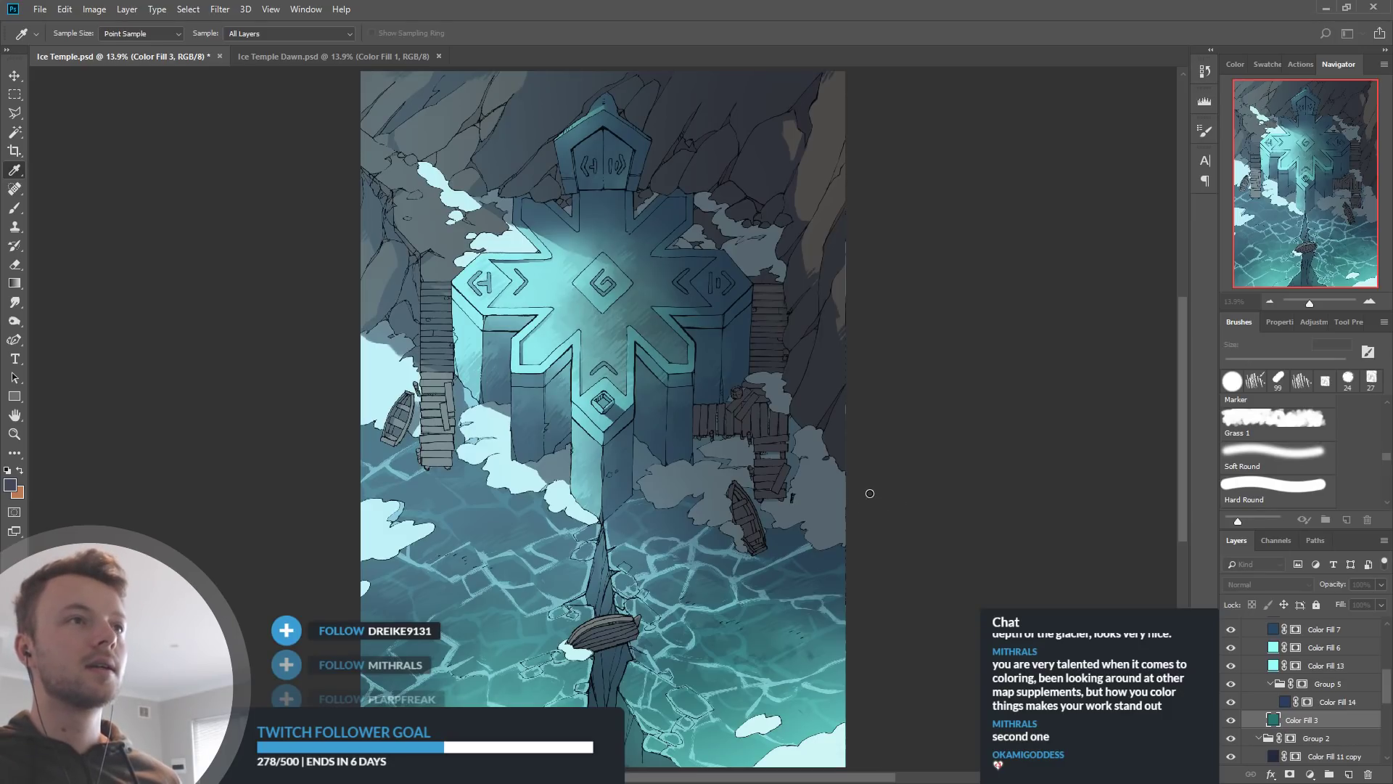
pyautogui.click(880, 507)
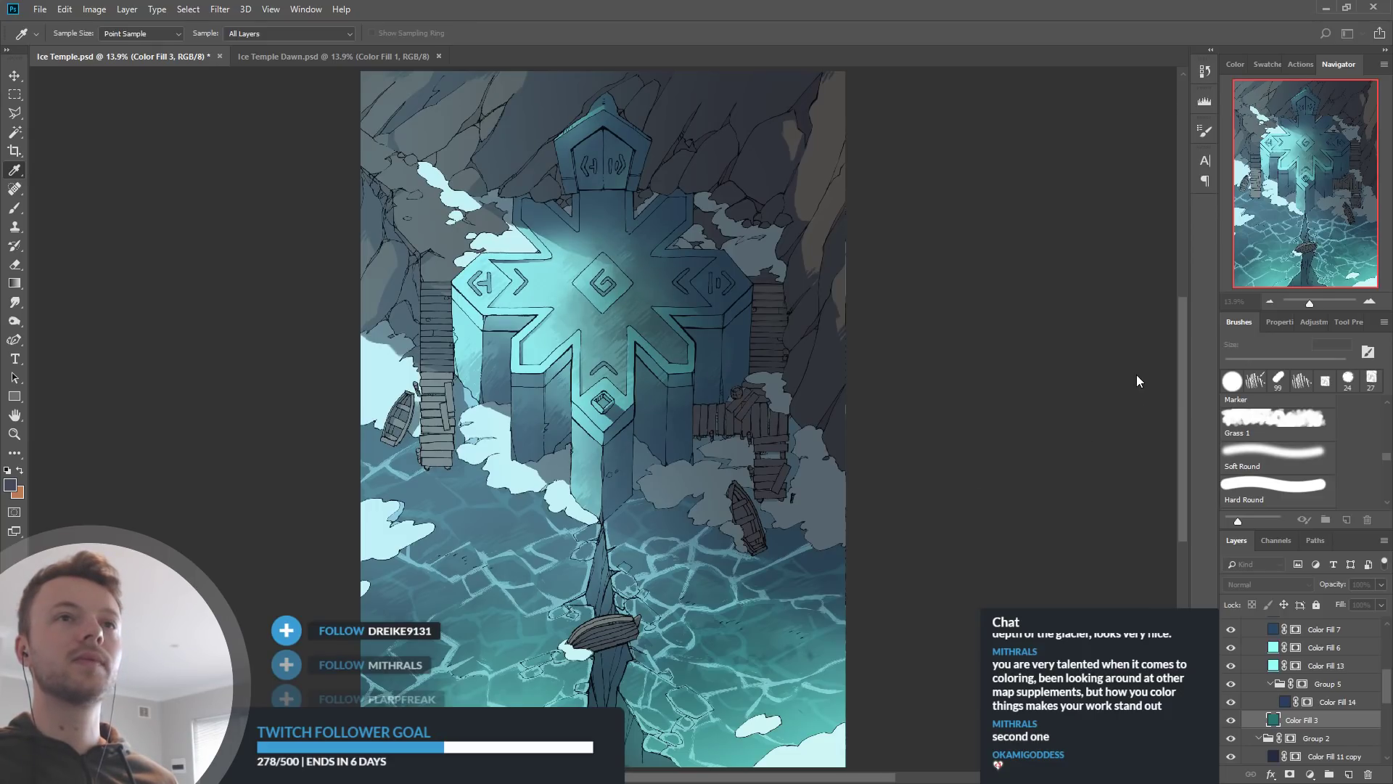
pyautogui.press('g')
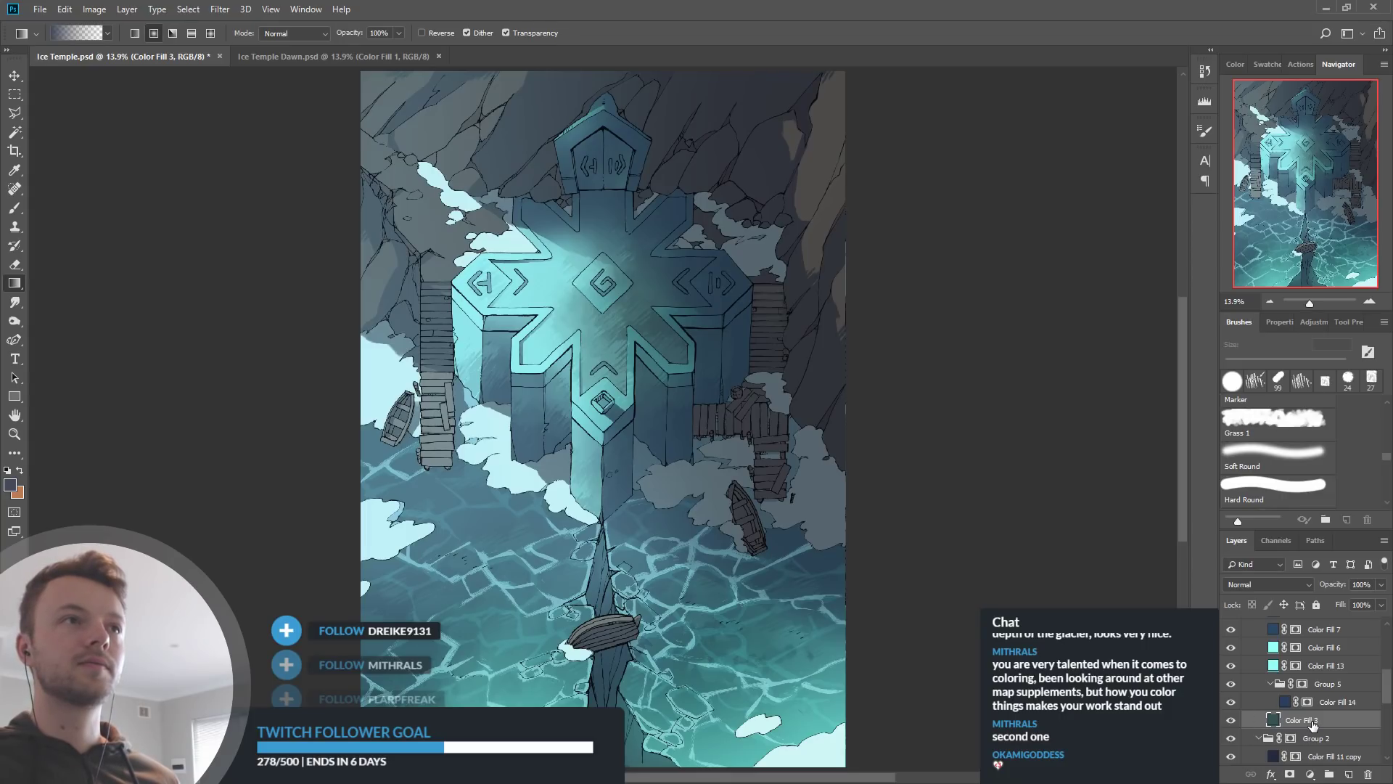
# Check Color Fill 6 by toggling its visibility and lower its opacity to 61%
pyautogui.scroll(3, 1306, 696)
pyautogui.click(1231, 703)
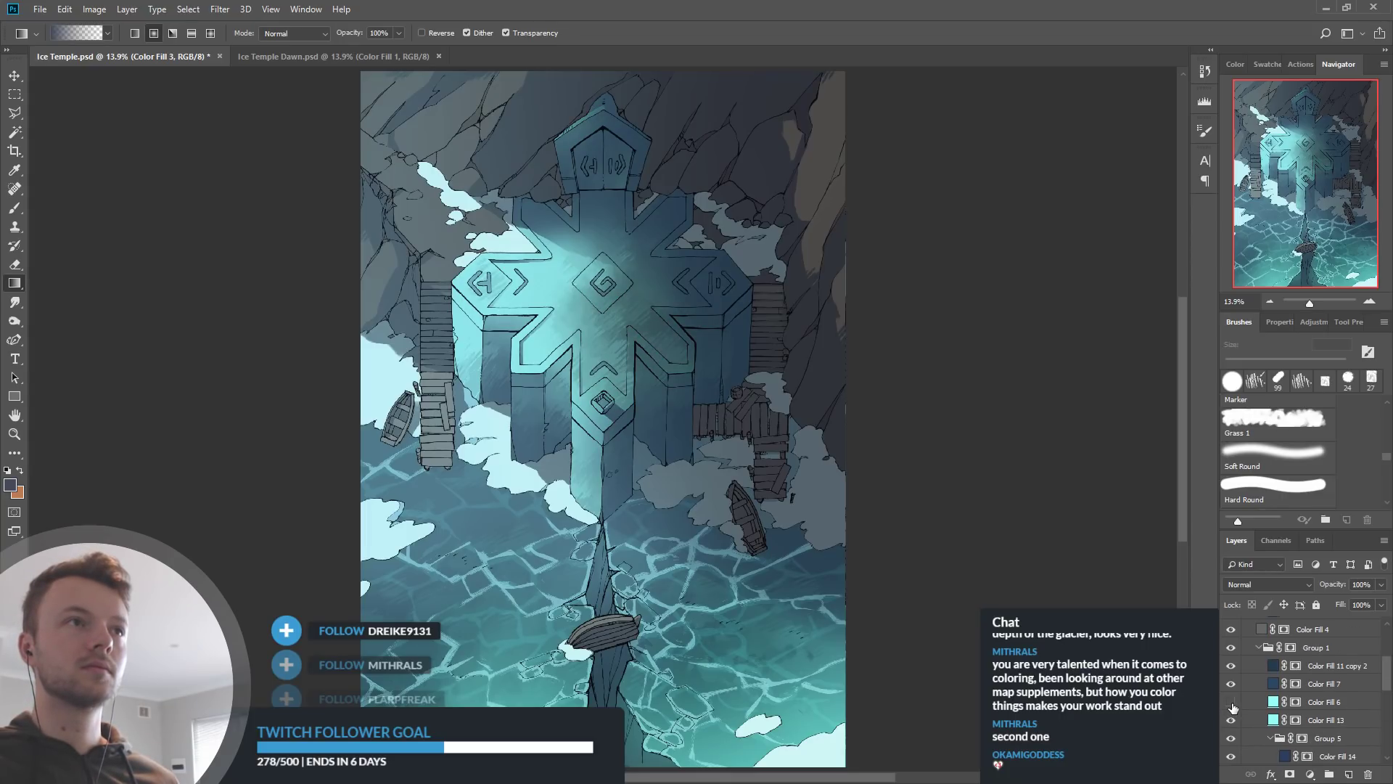
pyautogui.click(1231, 702)
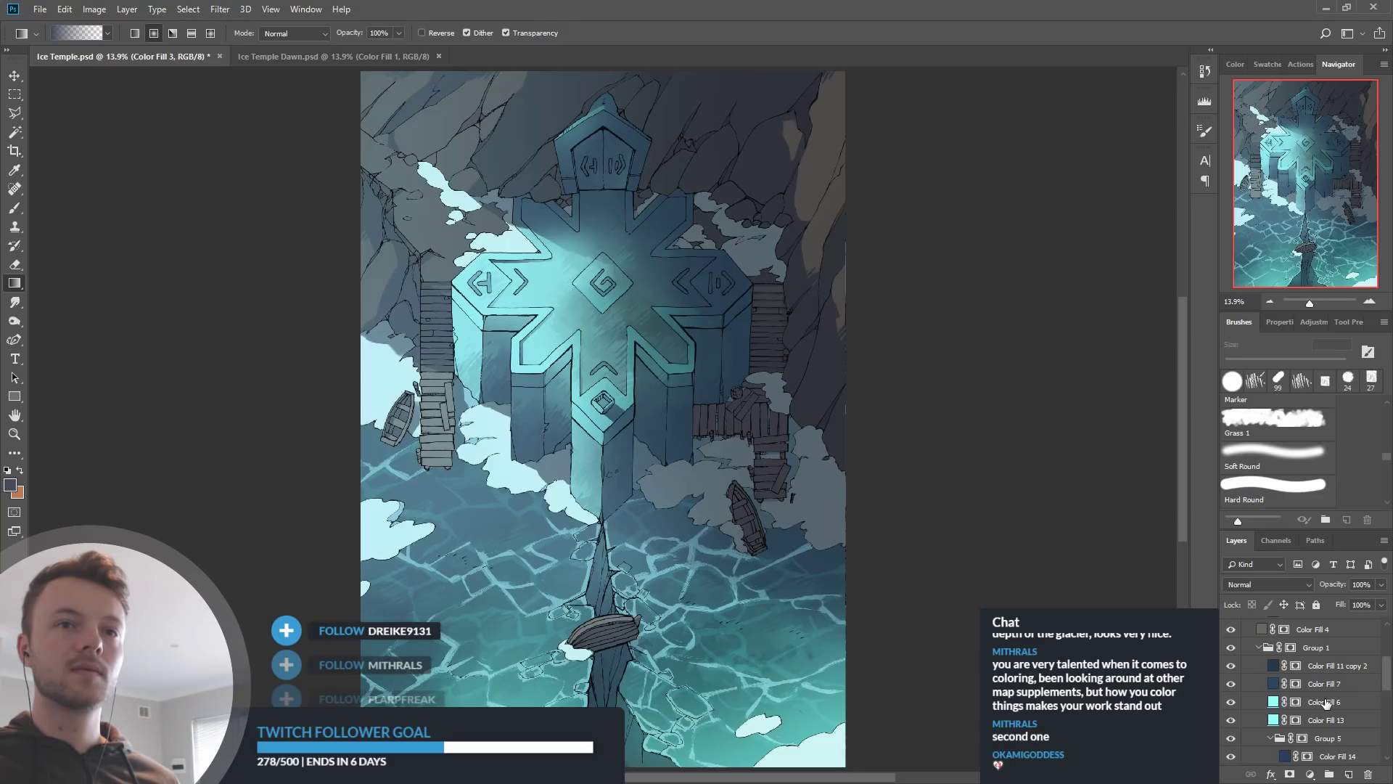
pyautogui.click(1326, 702)
pyautogui.click(1325, 585)
pyautogui.moveTo(1322, 587); pyautogui.dragTo(1311, 588)
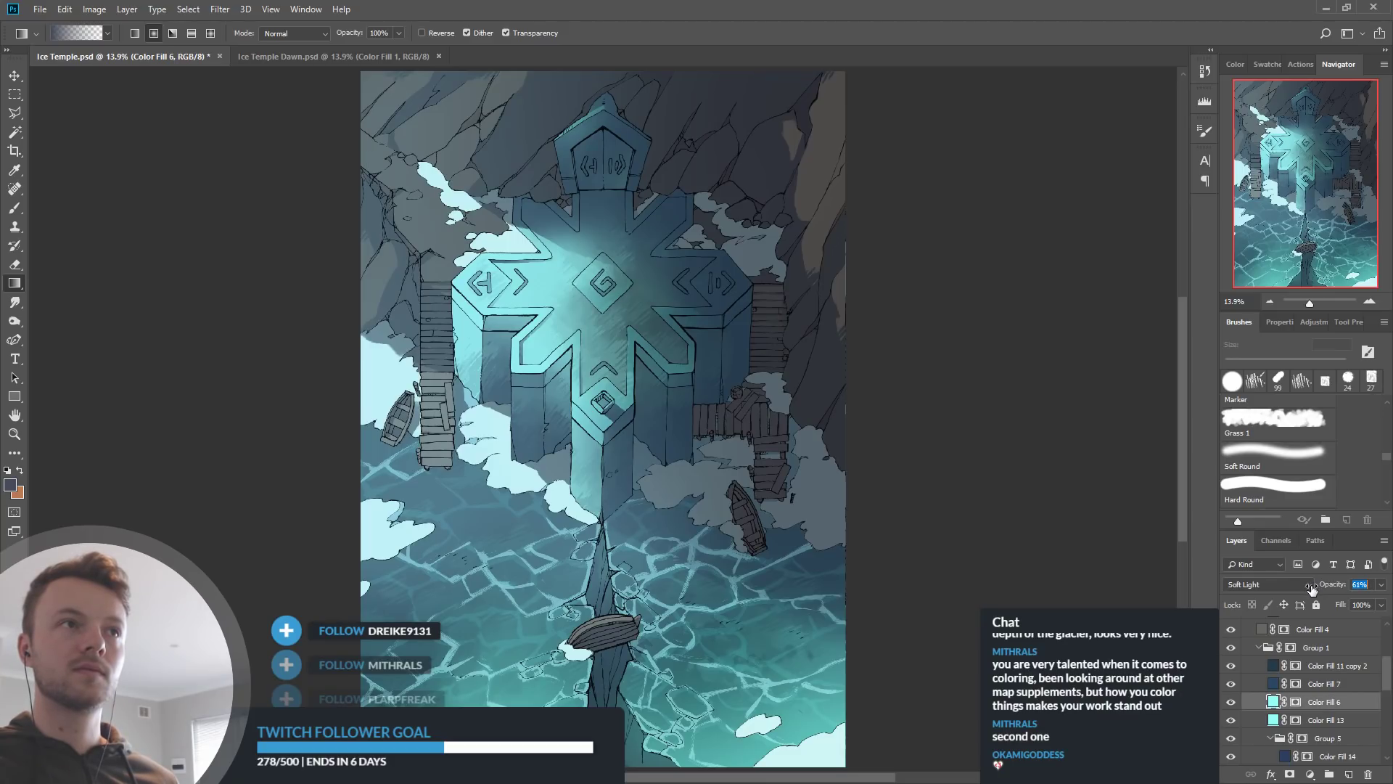
# Check the Color Fill 13 highlights by toggling them and change their fill to a paler, less saturated cyan
pyautogui.click(1231, 720)
pyautogui.click(1232, 720)
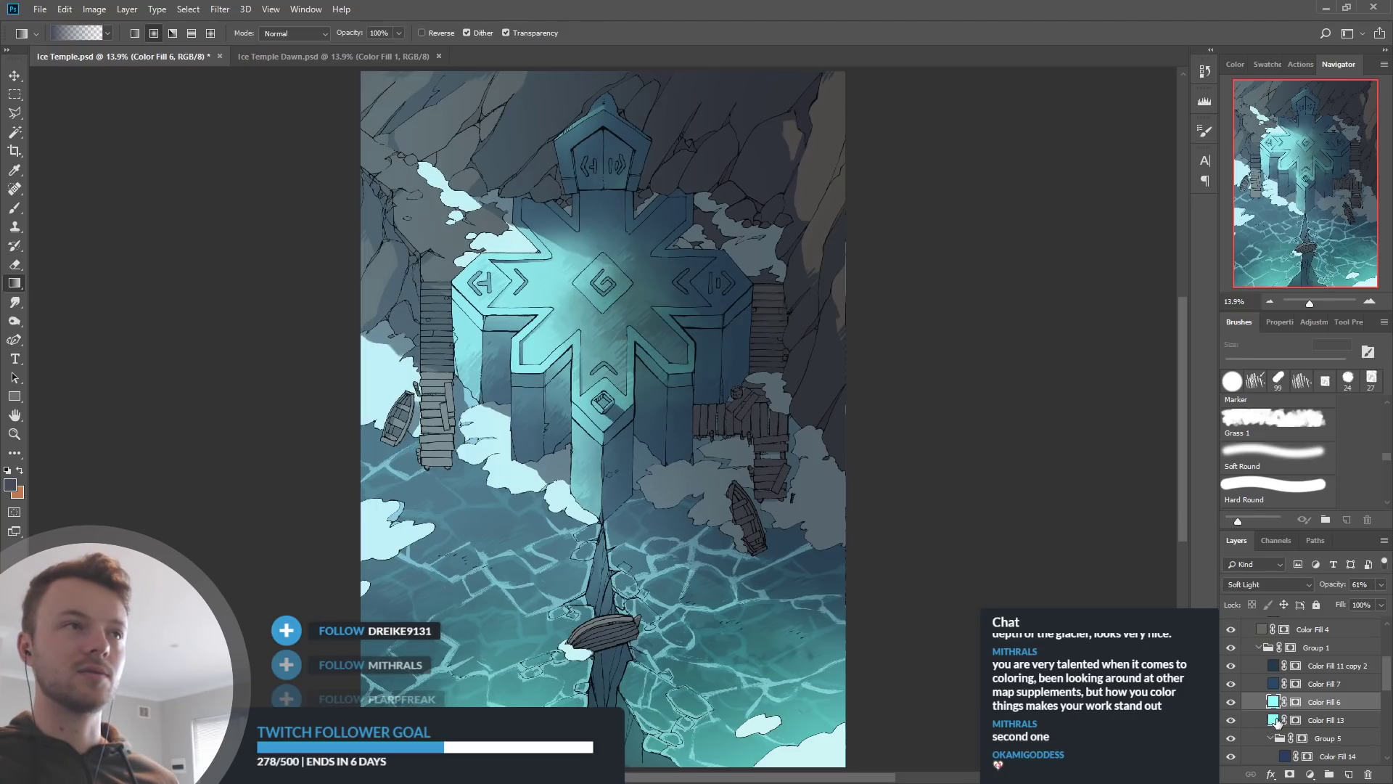
pyautogui.click(1232, 719)
pyautogui.click(1232, 719)
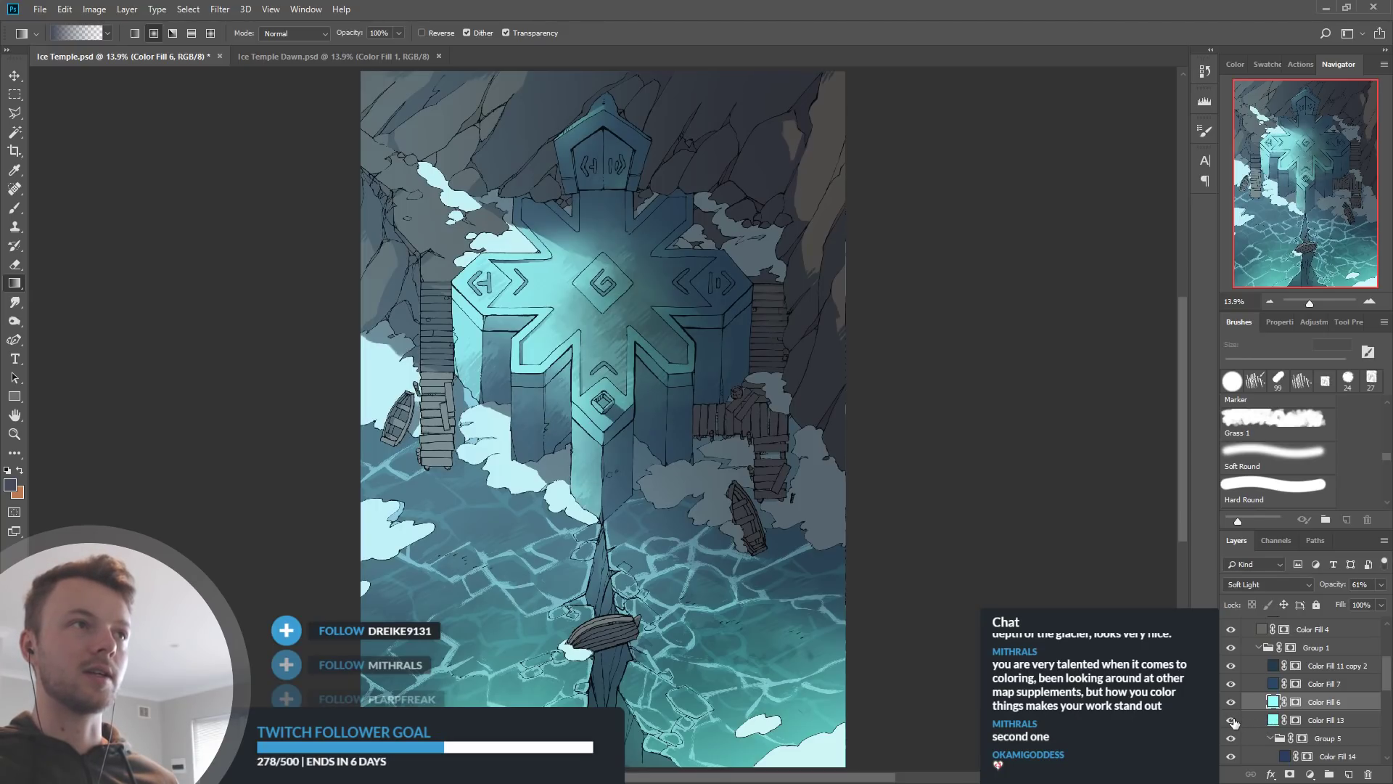
pyautogui.click(1276, 721)
pyautogui.press('i')
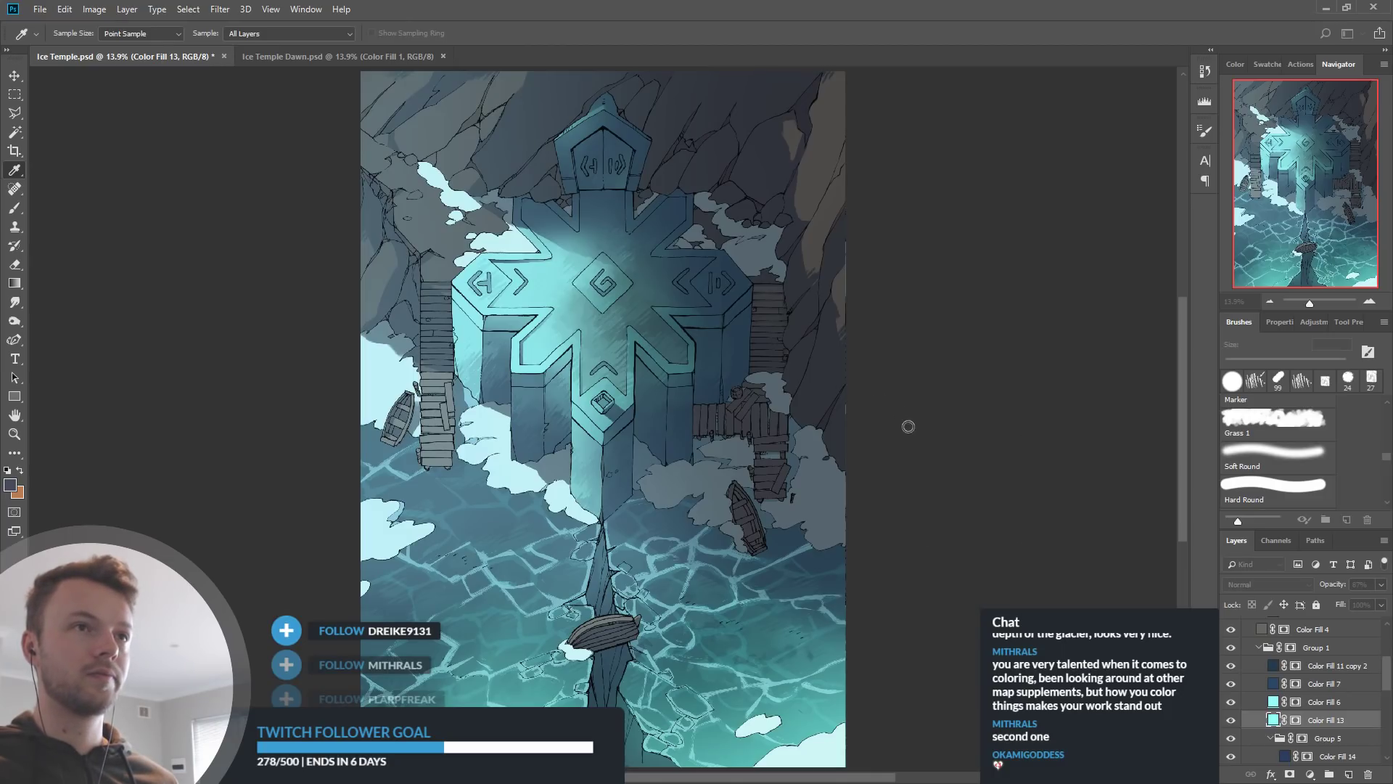
pyautogui.click(861, 400)
pyautogui.click(887, 401)
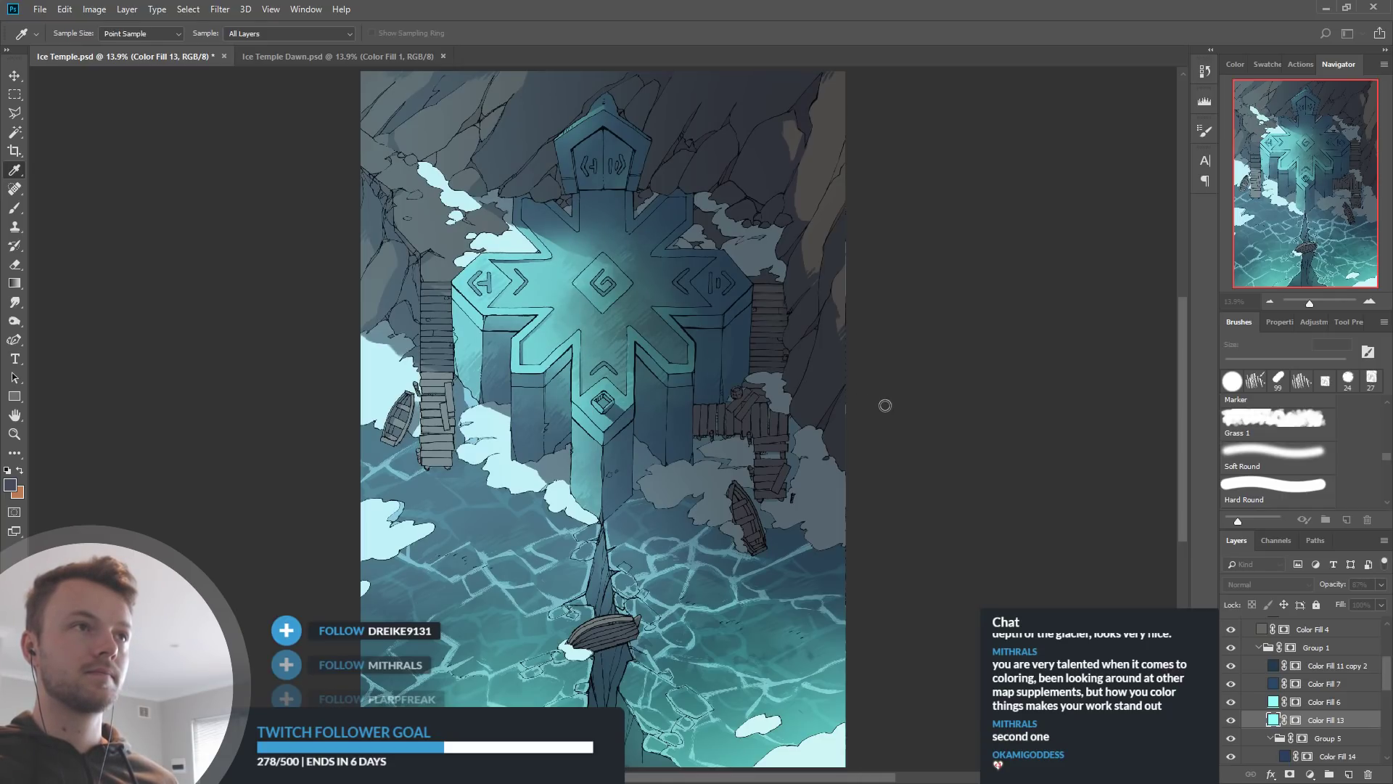
pyautogui.click(896, 394)
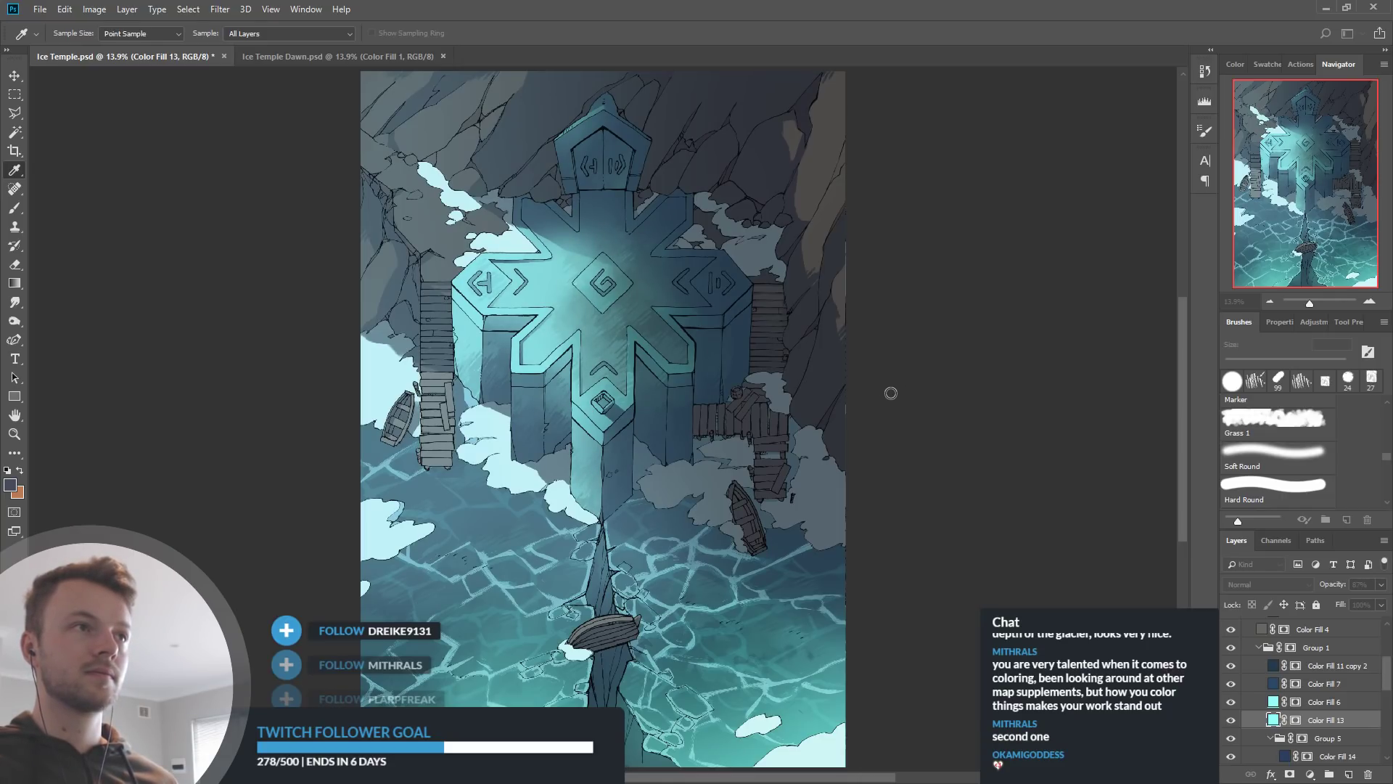
pyautogui.click(924, 400)
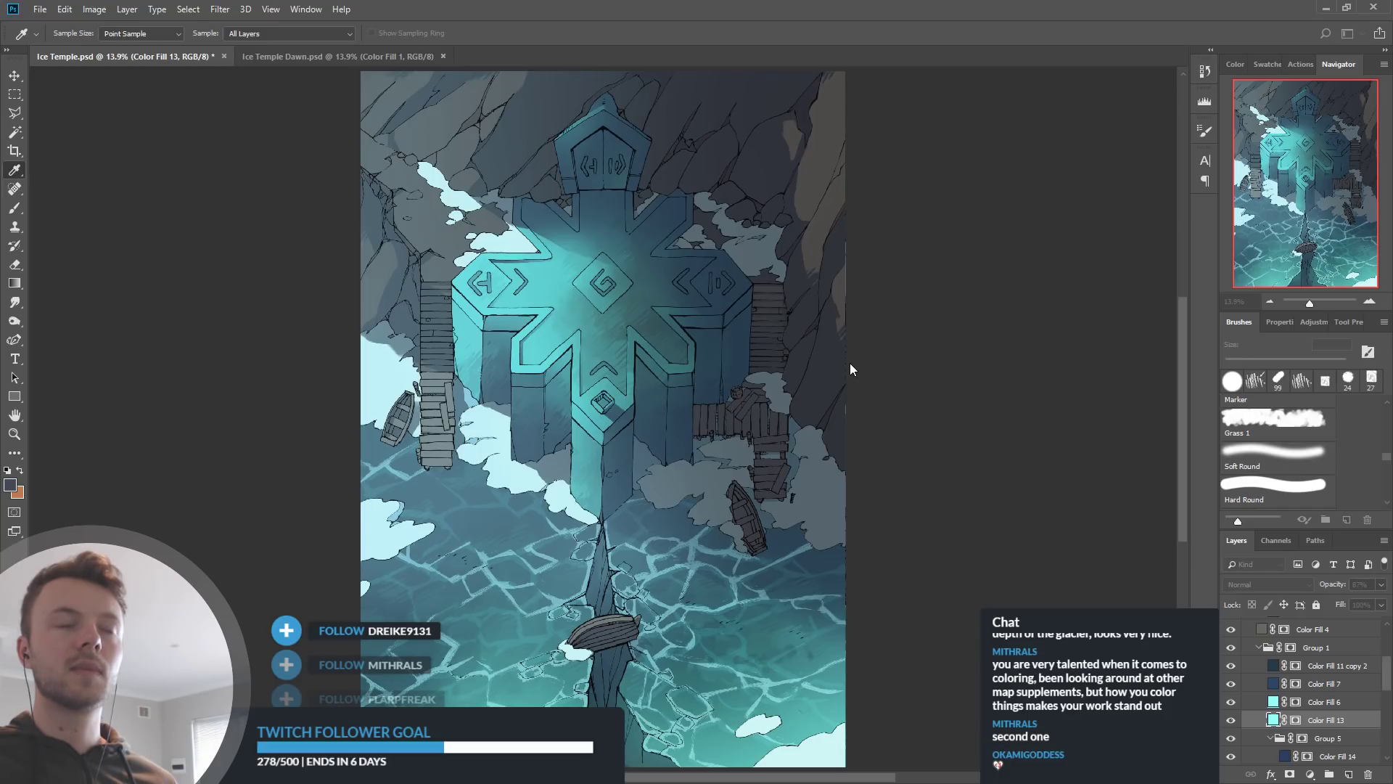
pyautogui.click(853, 400)
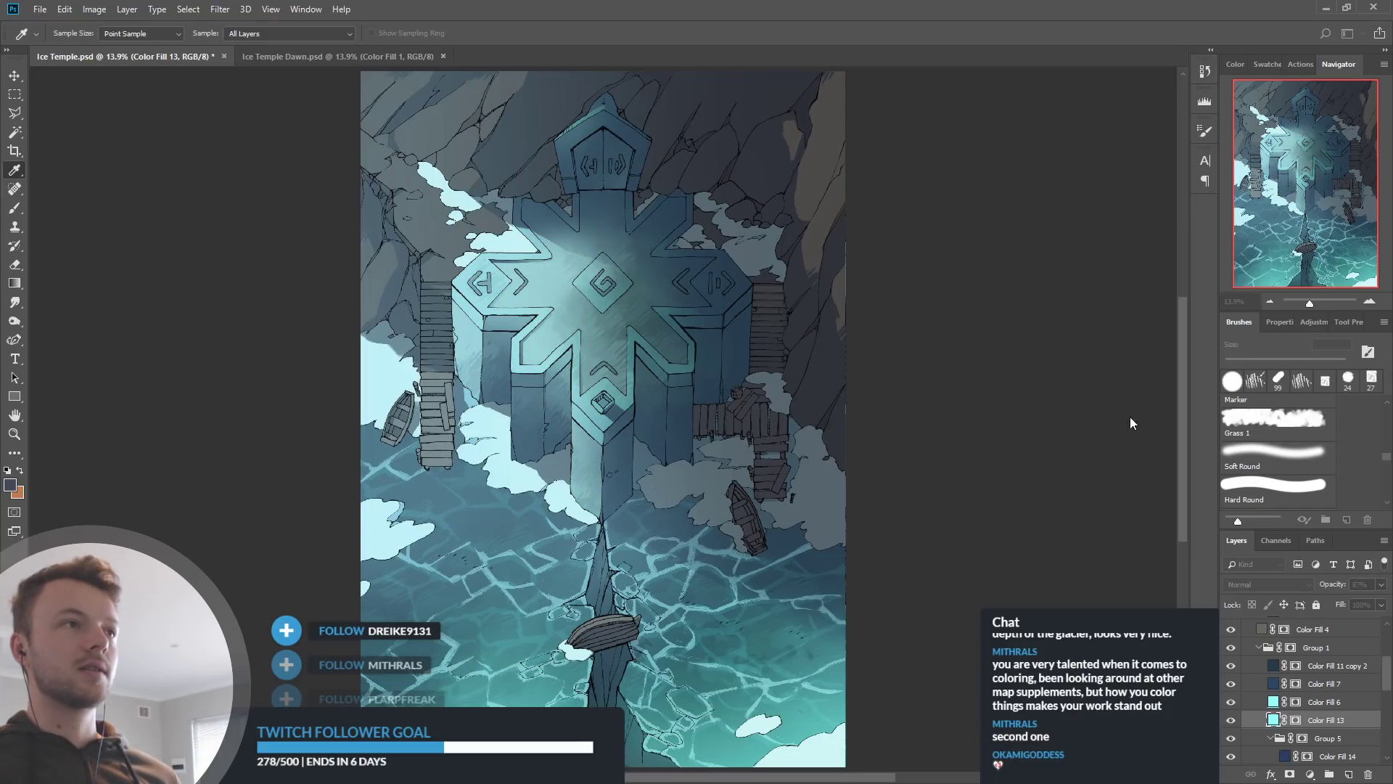
pyautogui.press('g')
# Show the grid and examine the temple, both docks and the surrounding ice up close against it
pyautogui.scroll(3, 356, 312)
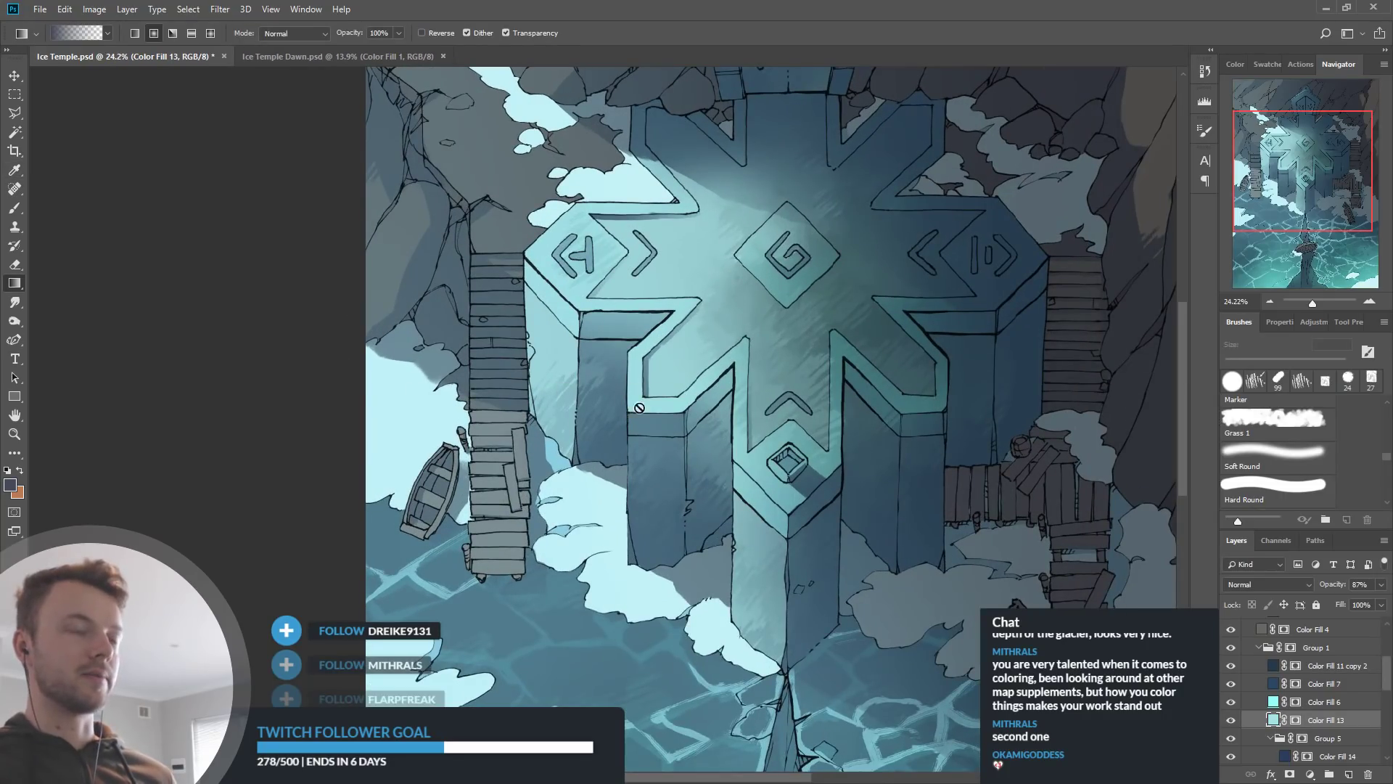
pyautogui.scroll(3, 500, 477)
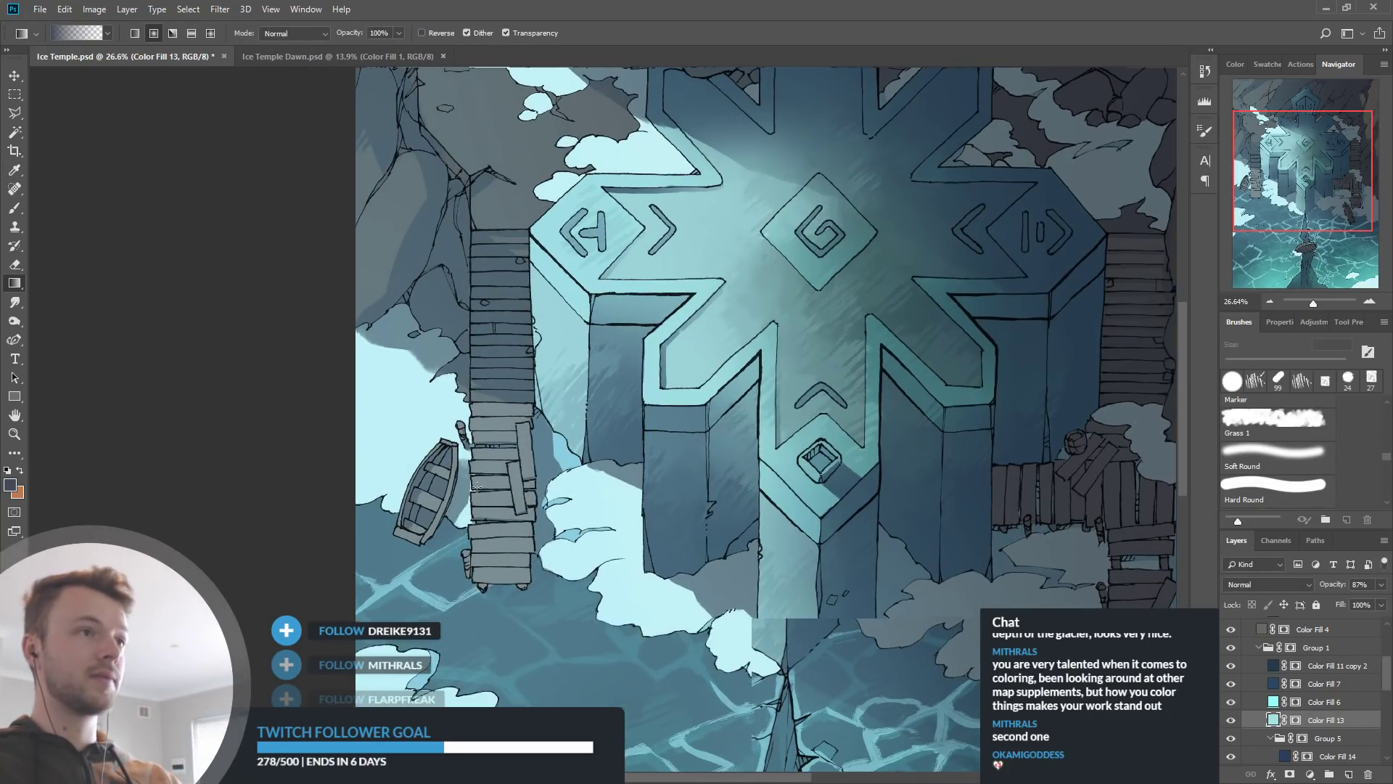
pyautogui.hotkey('ctrl', "'")
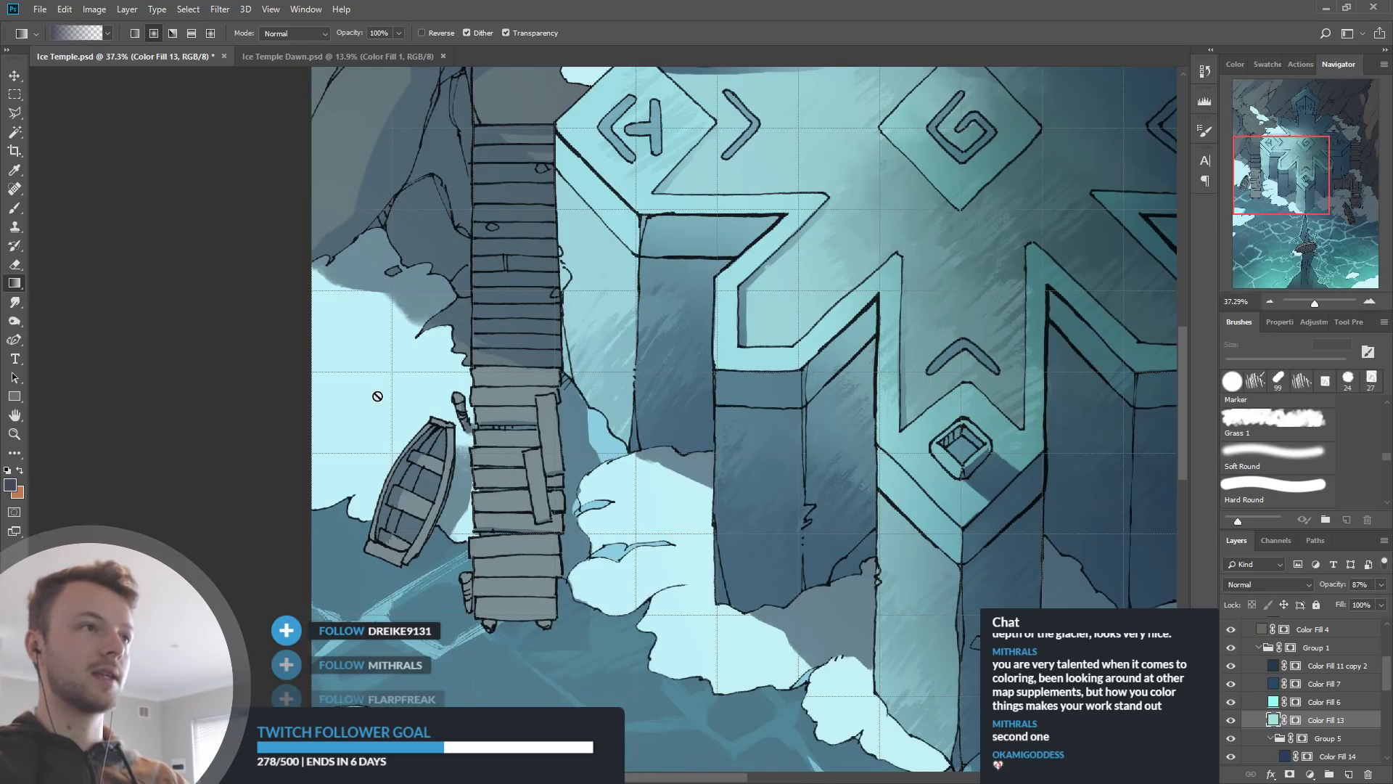
pyautogui.scroll(-1, 357, 457)
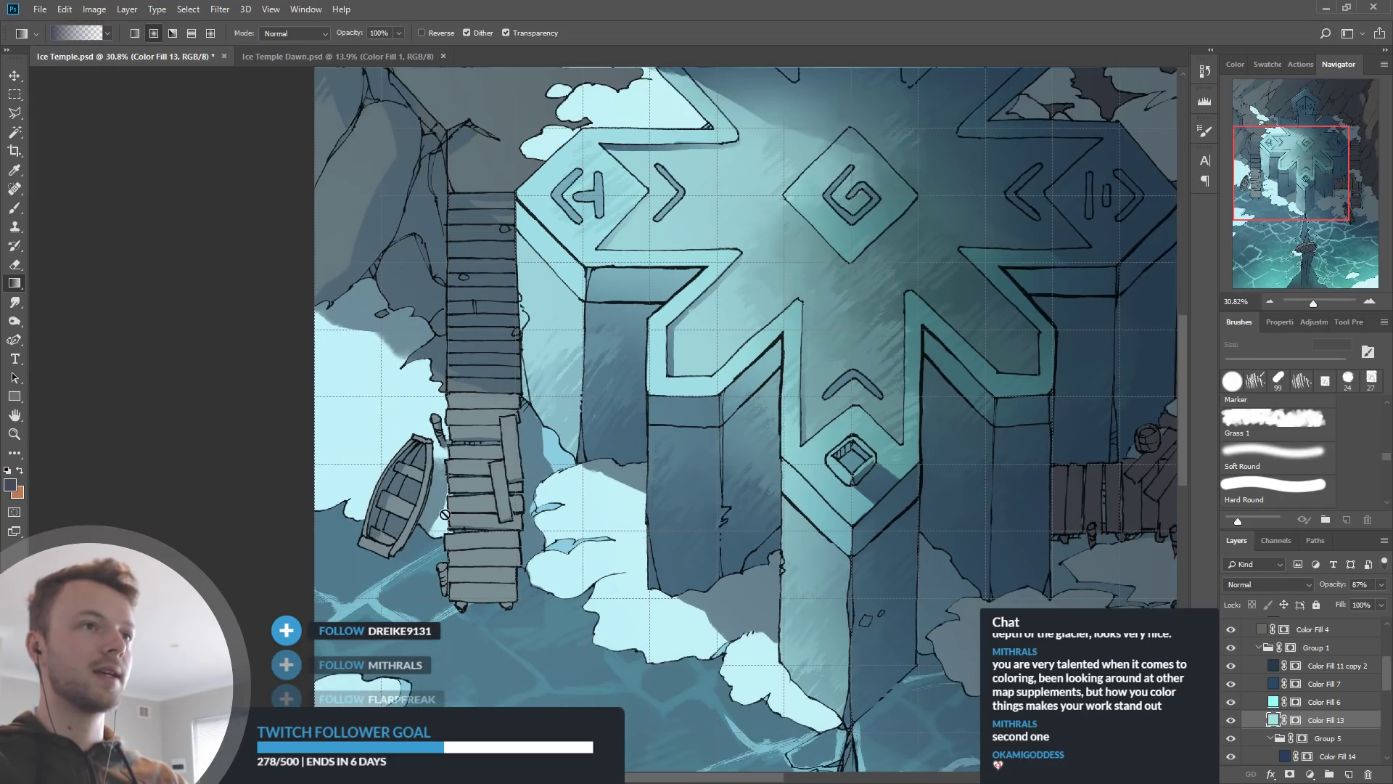
pyautogui.scroll(2, 548, 520)
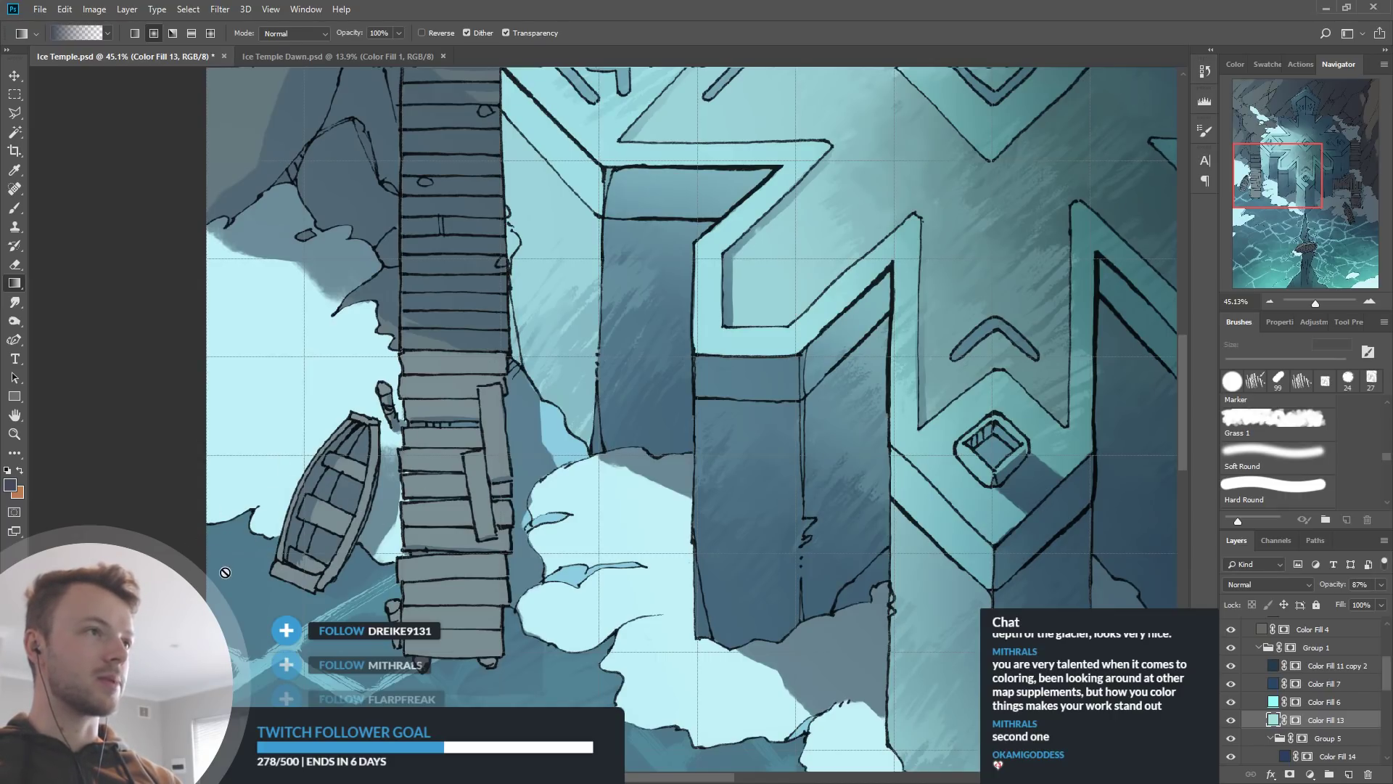
pyautogui.hscroll(10, 602, 425)
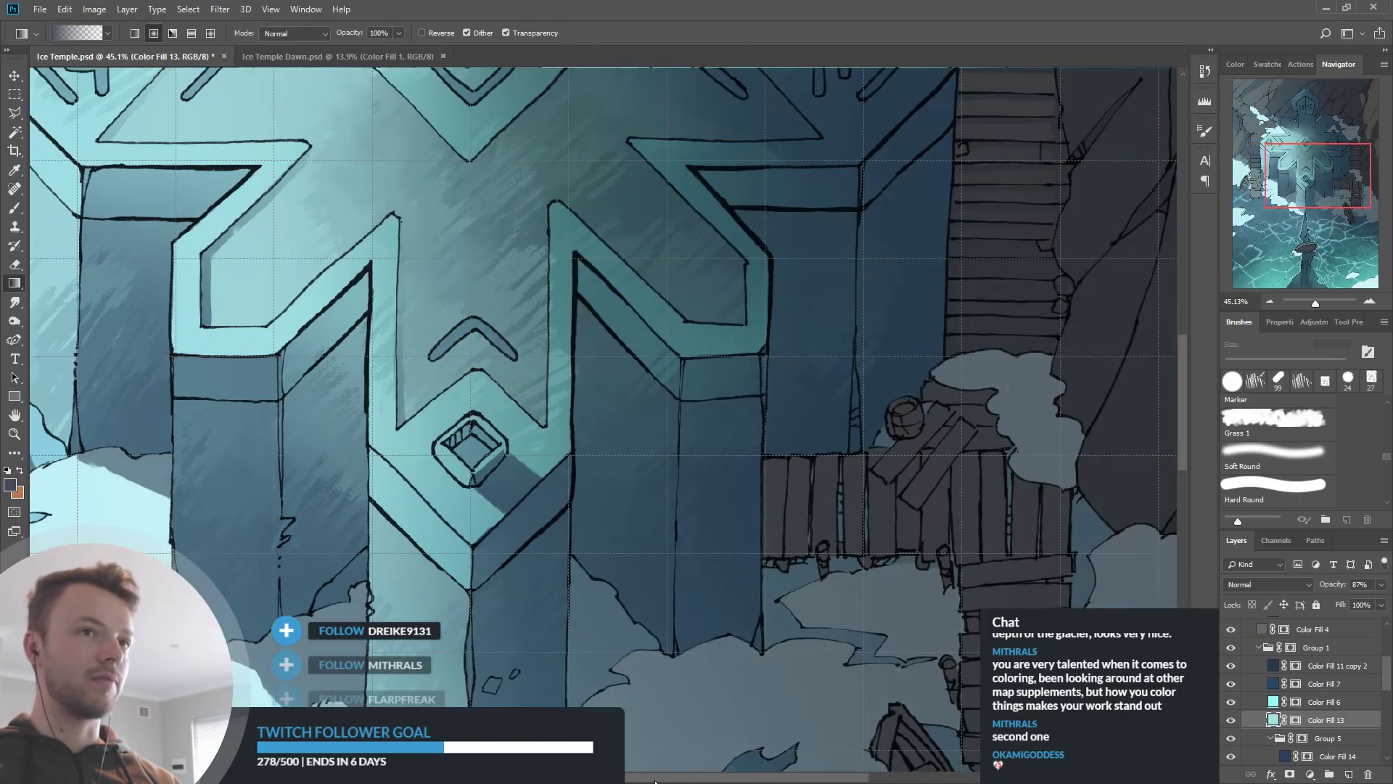
pyautogui.hscroll(2, 711, 435)
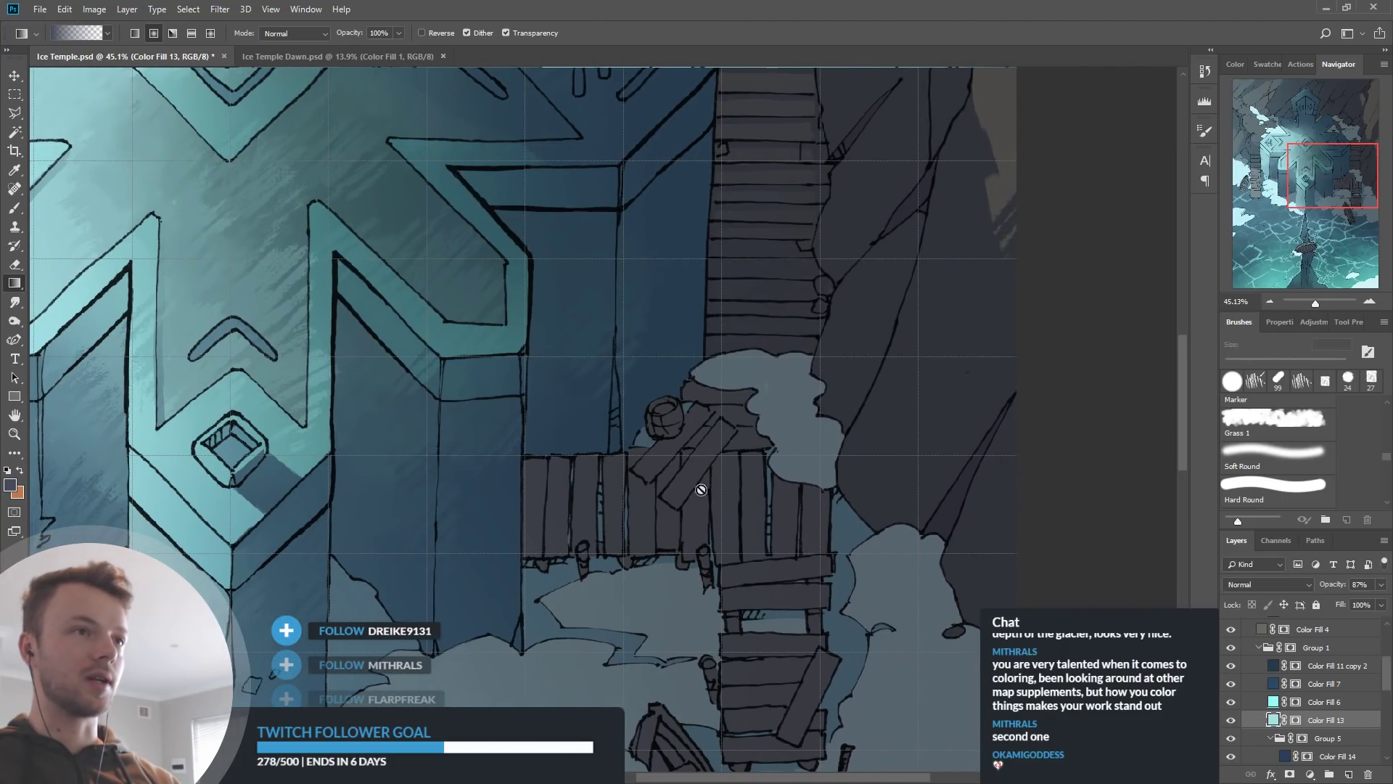
pyautogui.scroll(2, 735, 373)
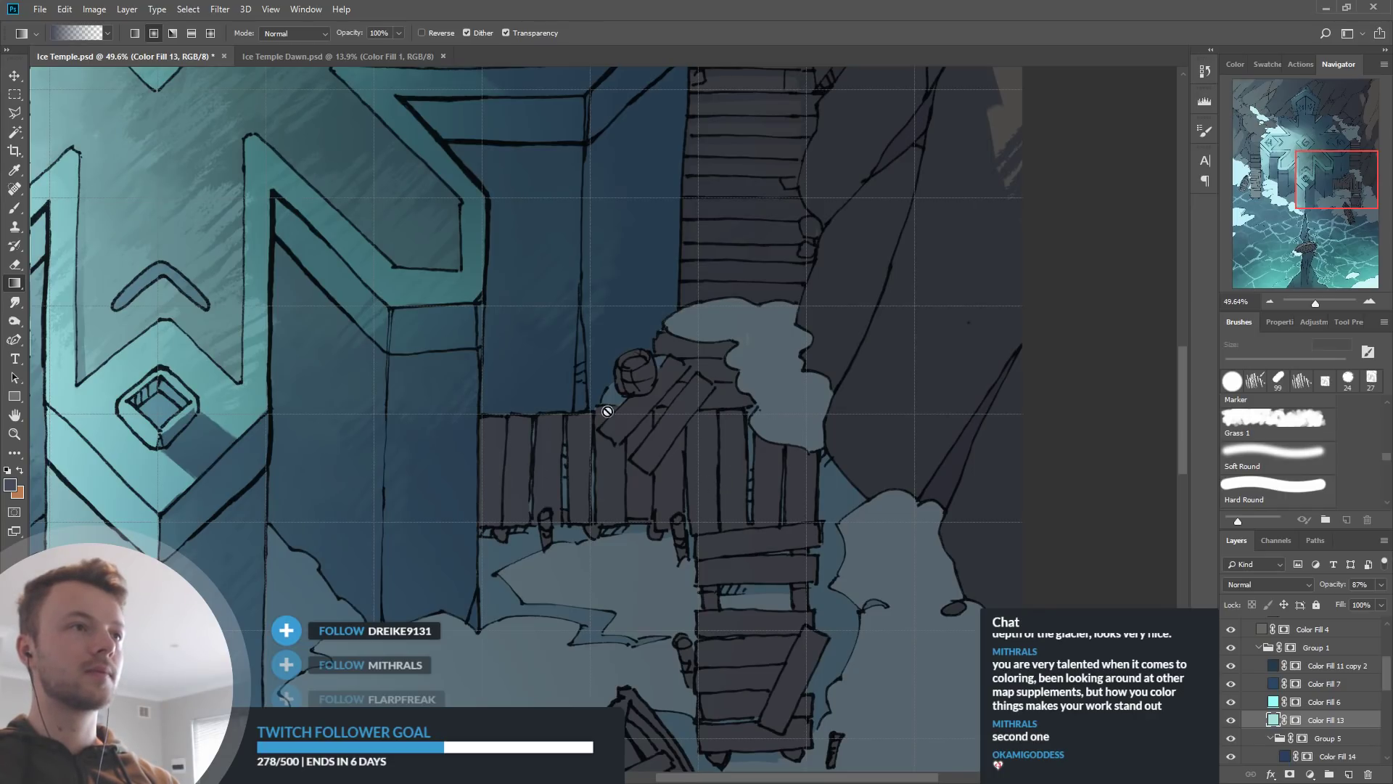
pyautogui.scroll(-8, 710, 435)
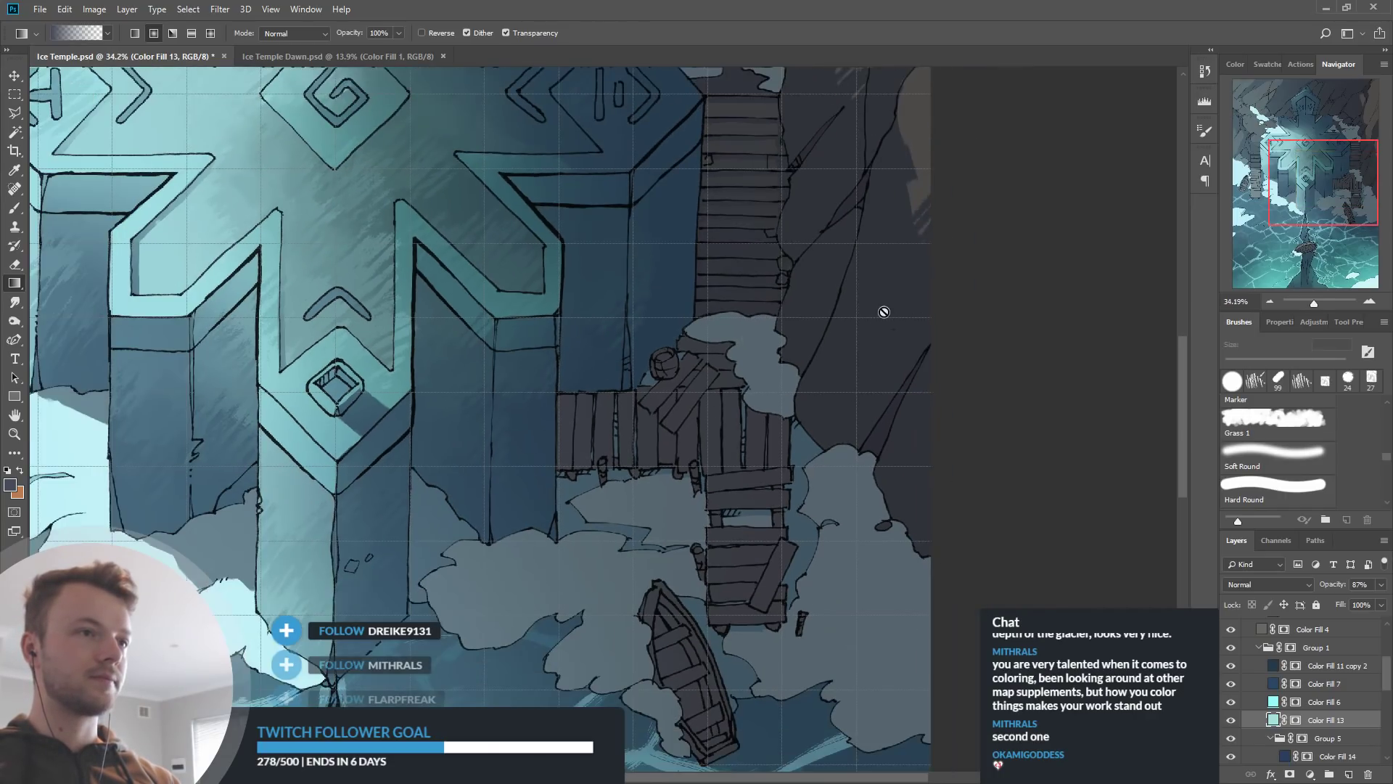
pyautogui.scroll(-2, 648, 630)
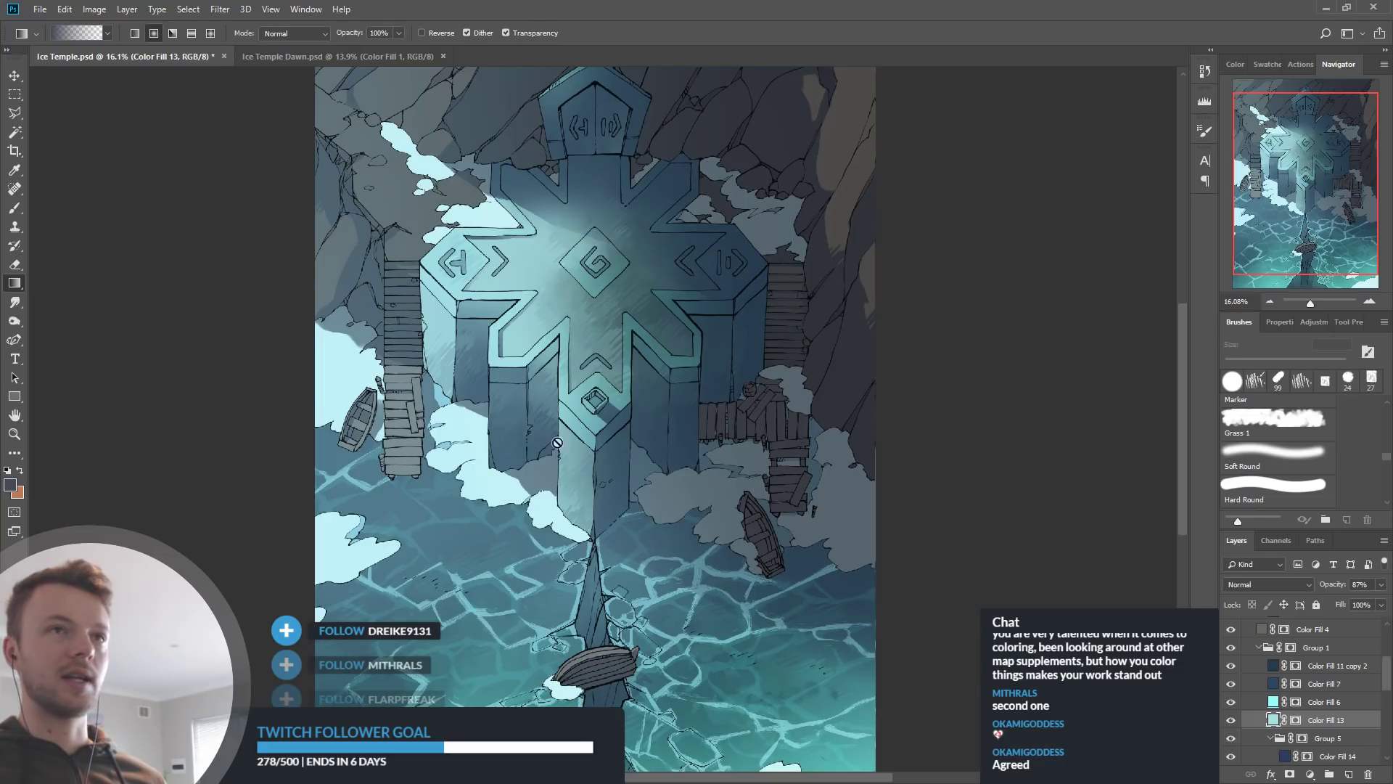
pyautogui.scroll(-1, 840, 425)
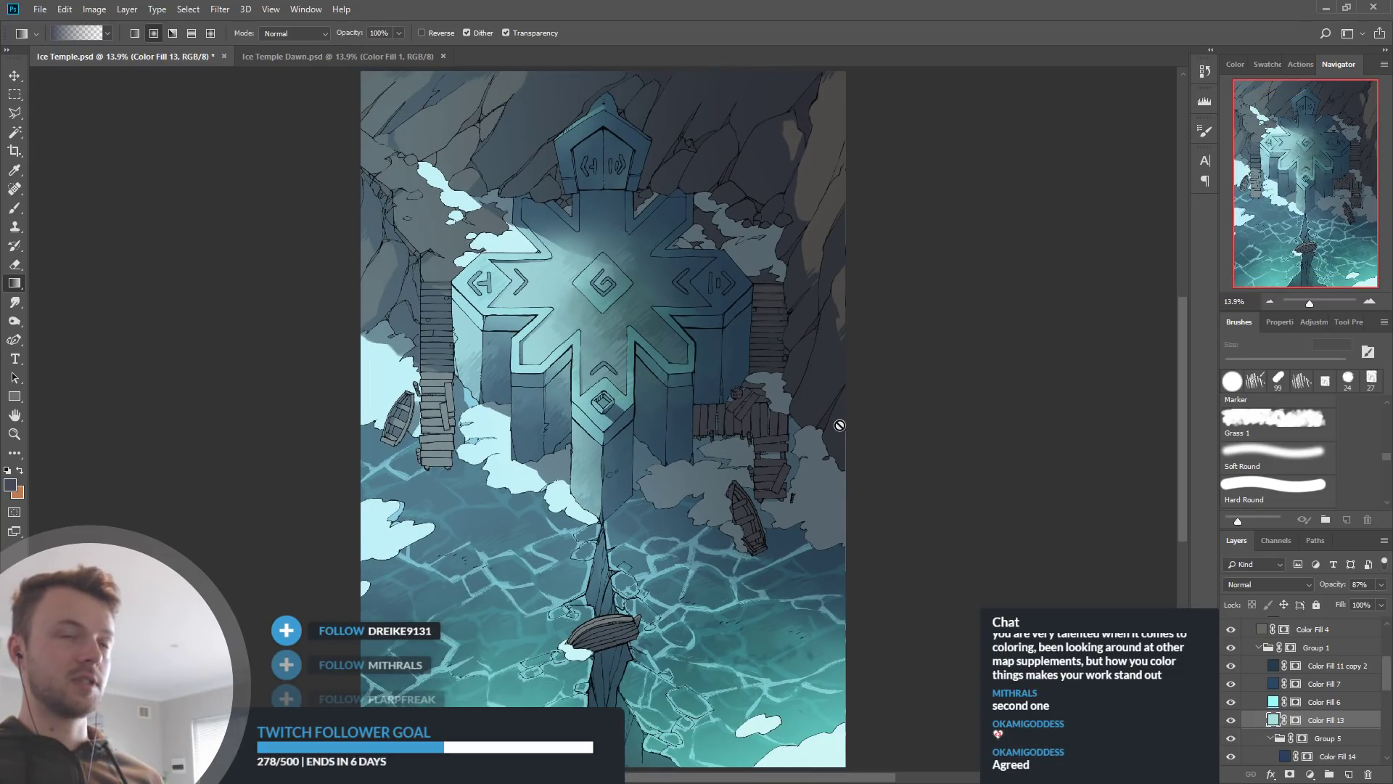
# Add an Exposure adjustment layer above Color Fill 17 in Group 3 with exposure +0.76 and gamma correction 0.91, and compare it by toggling
pyautogui.scroll(3, 1352, 688)
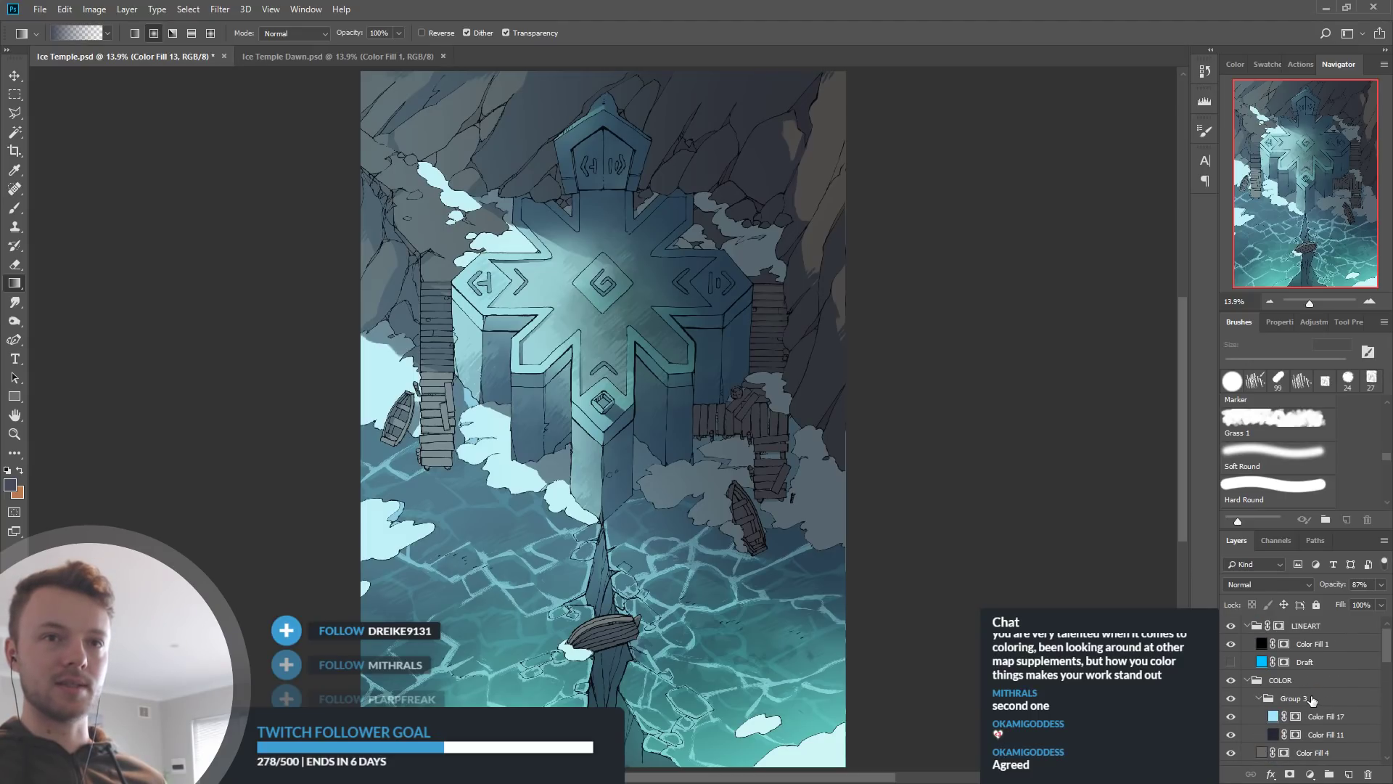
pyautogui.click(1306, 701)
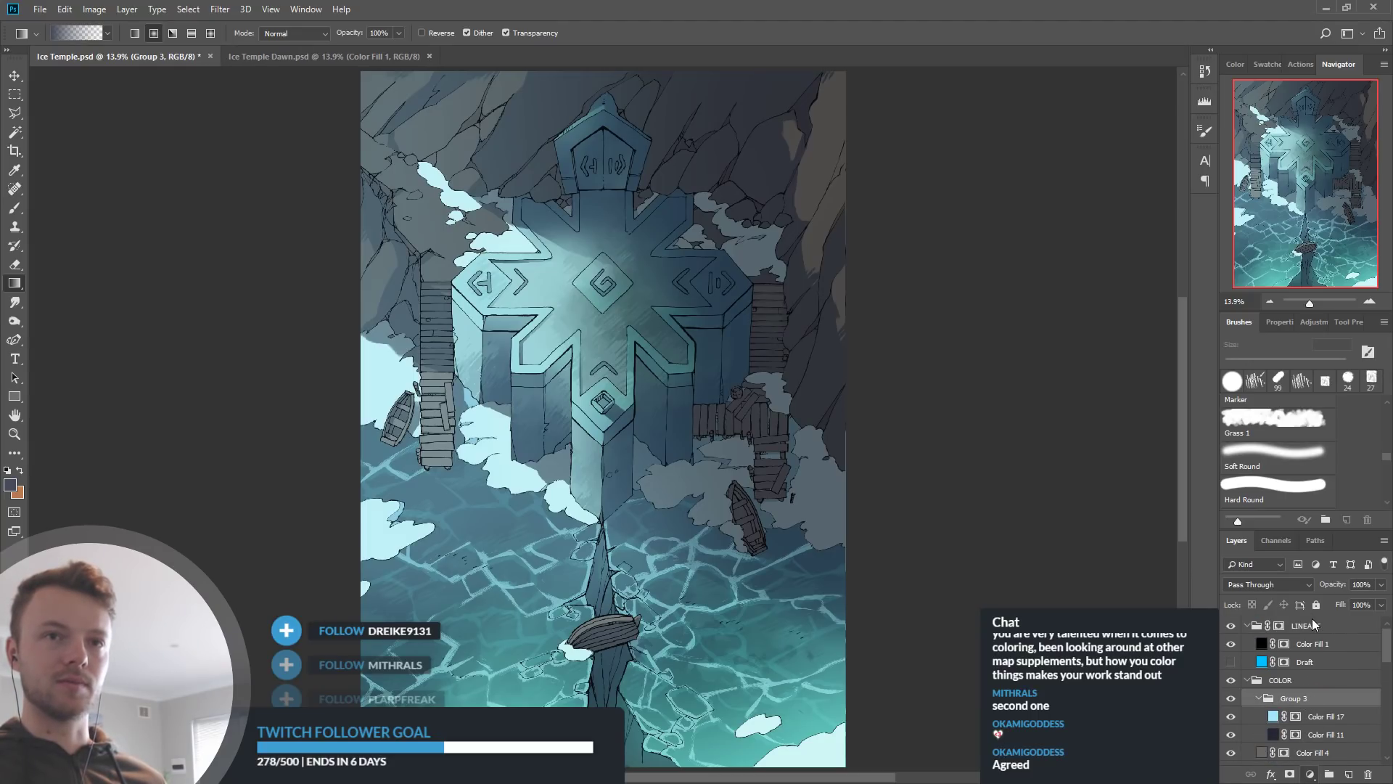
pyautogui.click(1312, 597)
pyautogui.moveTo(1300, 405); pyautogui.dragTo(1308, 405)
pyautogui.moveTo(1301, 462); pyautogui.dragTo(1308, 460)
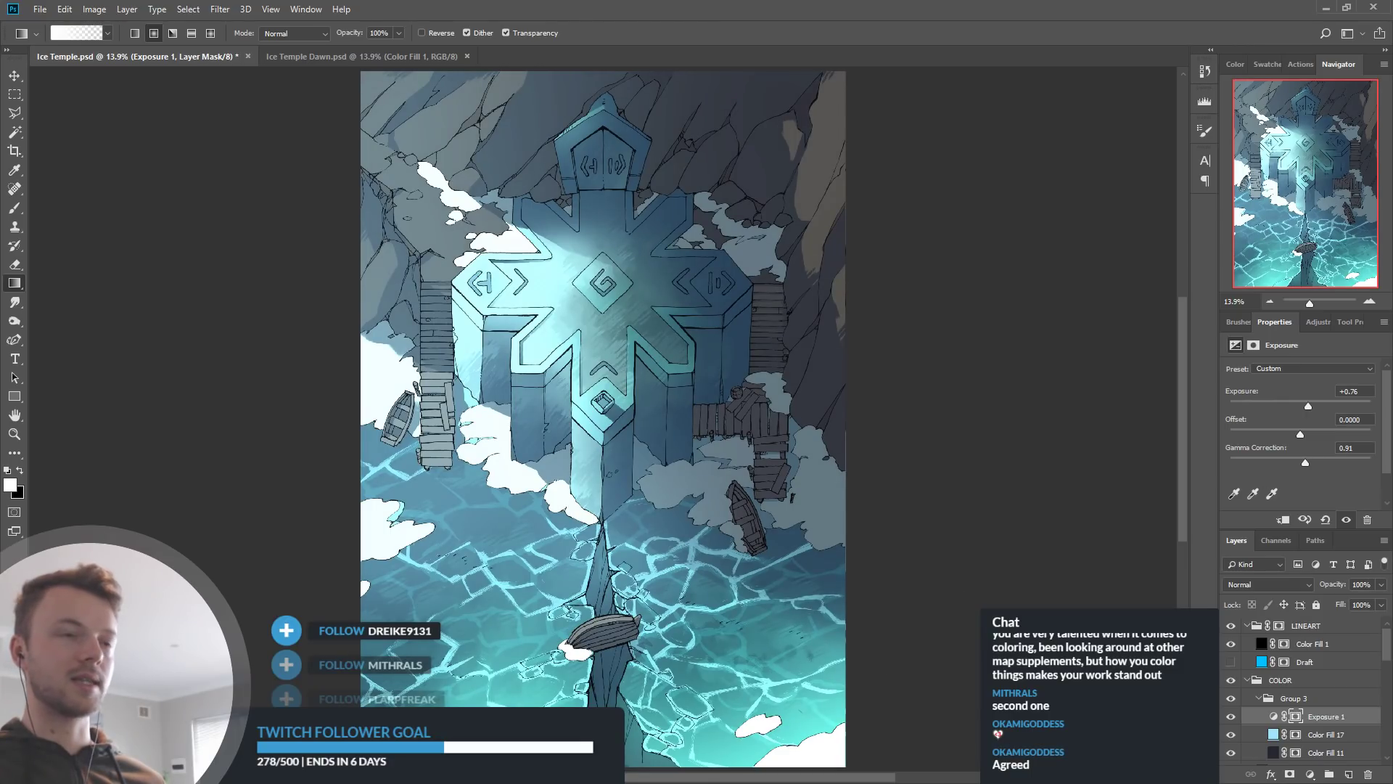
pyautogui.click(1232, 715)
pyautogui.click(1232, 715)
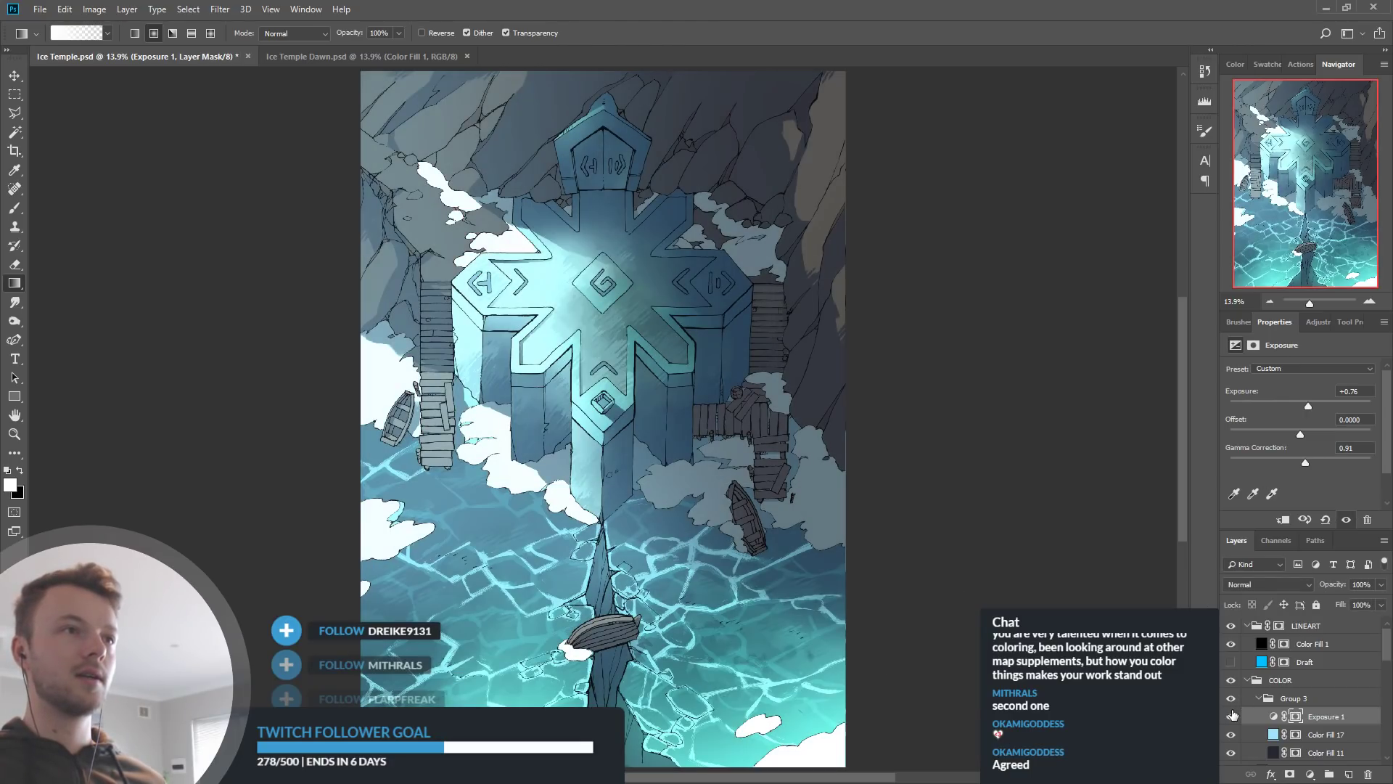
# Compare the artwork with and without the Exposure 1 adjustment by toggling its visibility repeatedly
pyautogui.click(1231, 716)
pyautogui.click(1232, 716)
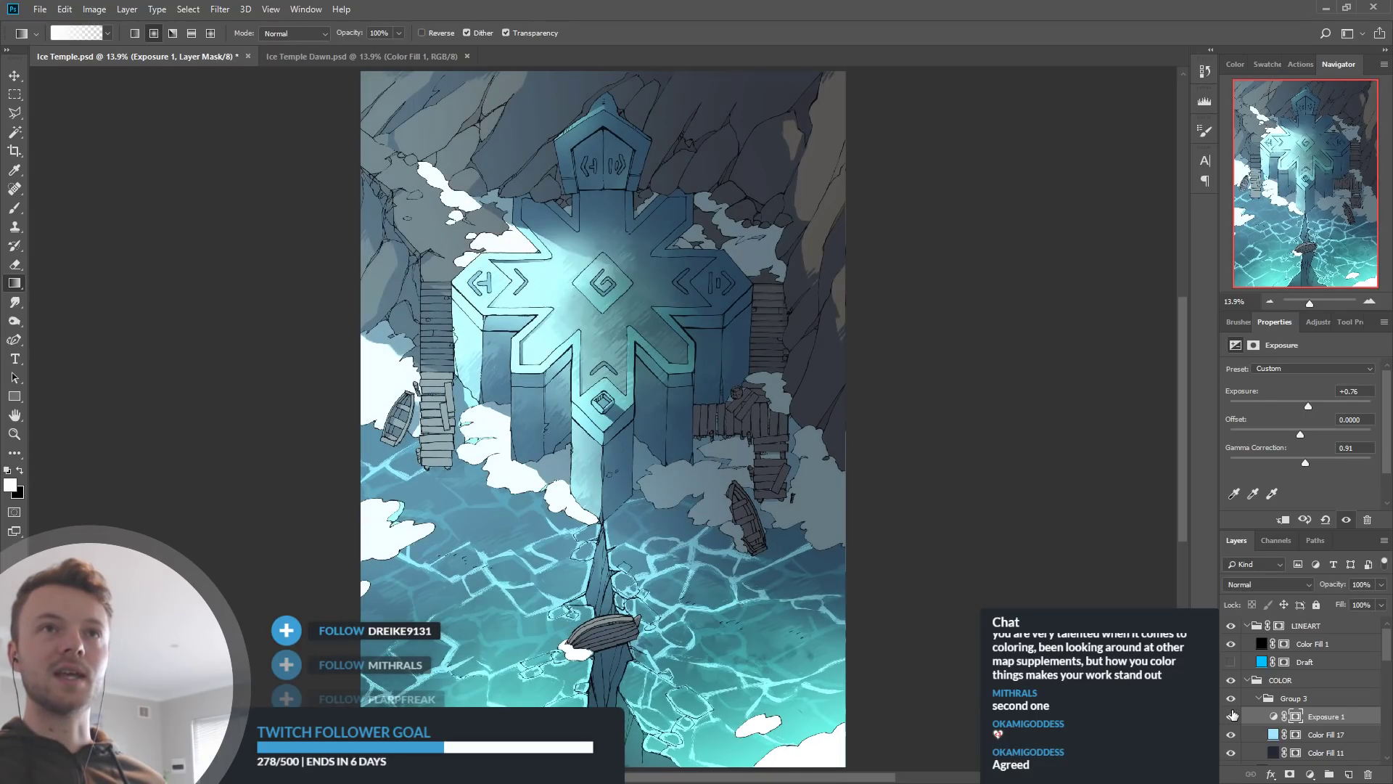
pyautogui.click(1231, 716)
pyautogui.click(1232, 716)
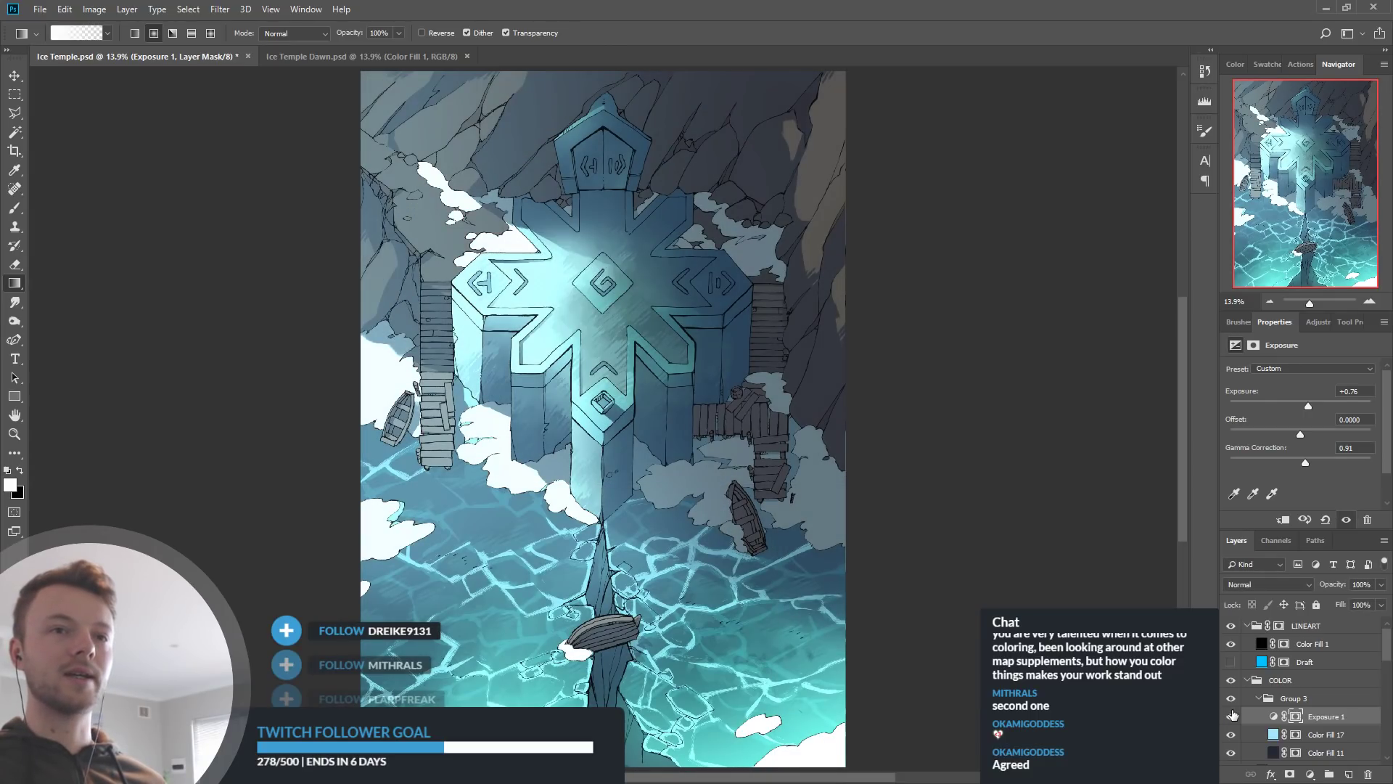
pyautogui.click(1231, 715)
pyautogui.click(1232, 716)
pyautogui.click(1232, 716)
pyautogui.click(1231, 716)
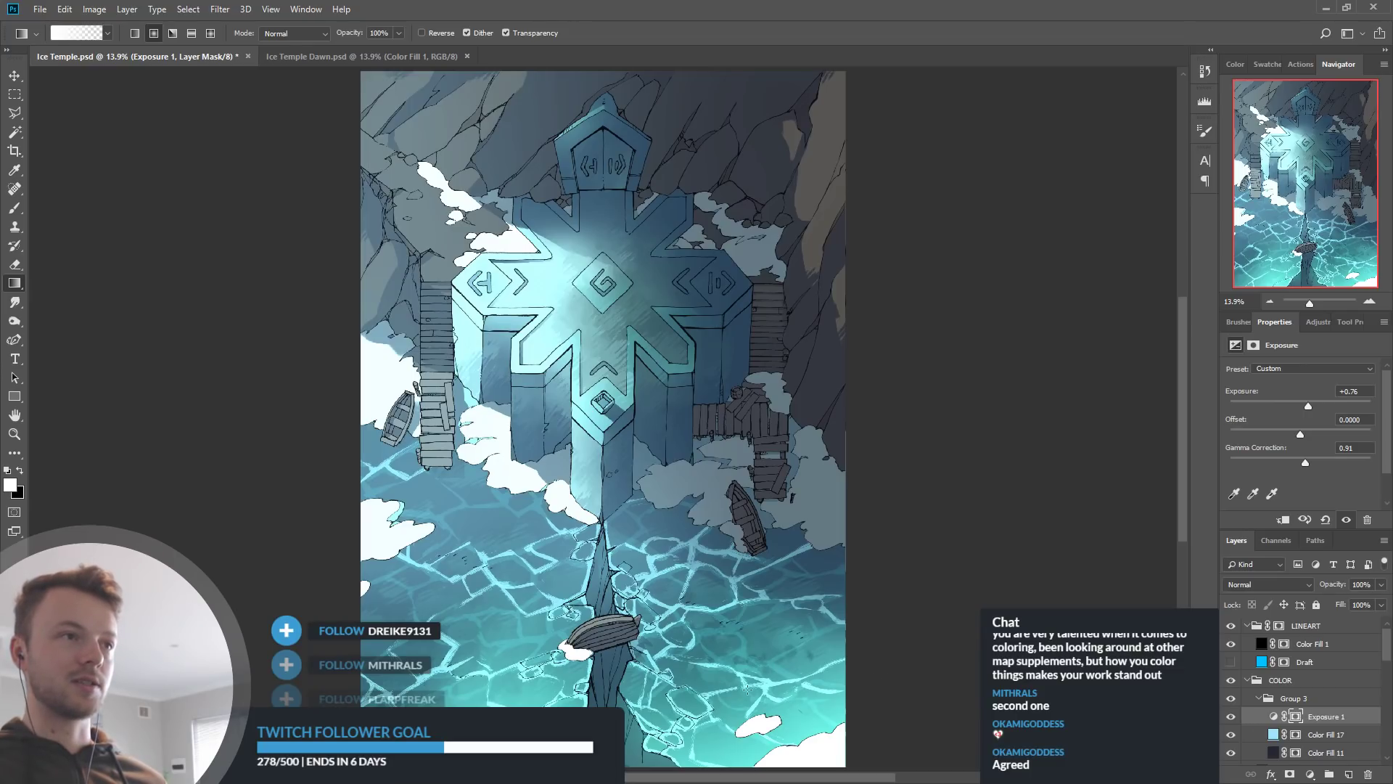
pyautogui.click(1231, 716)
pyautogui.click(1231, 716)
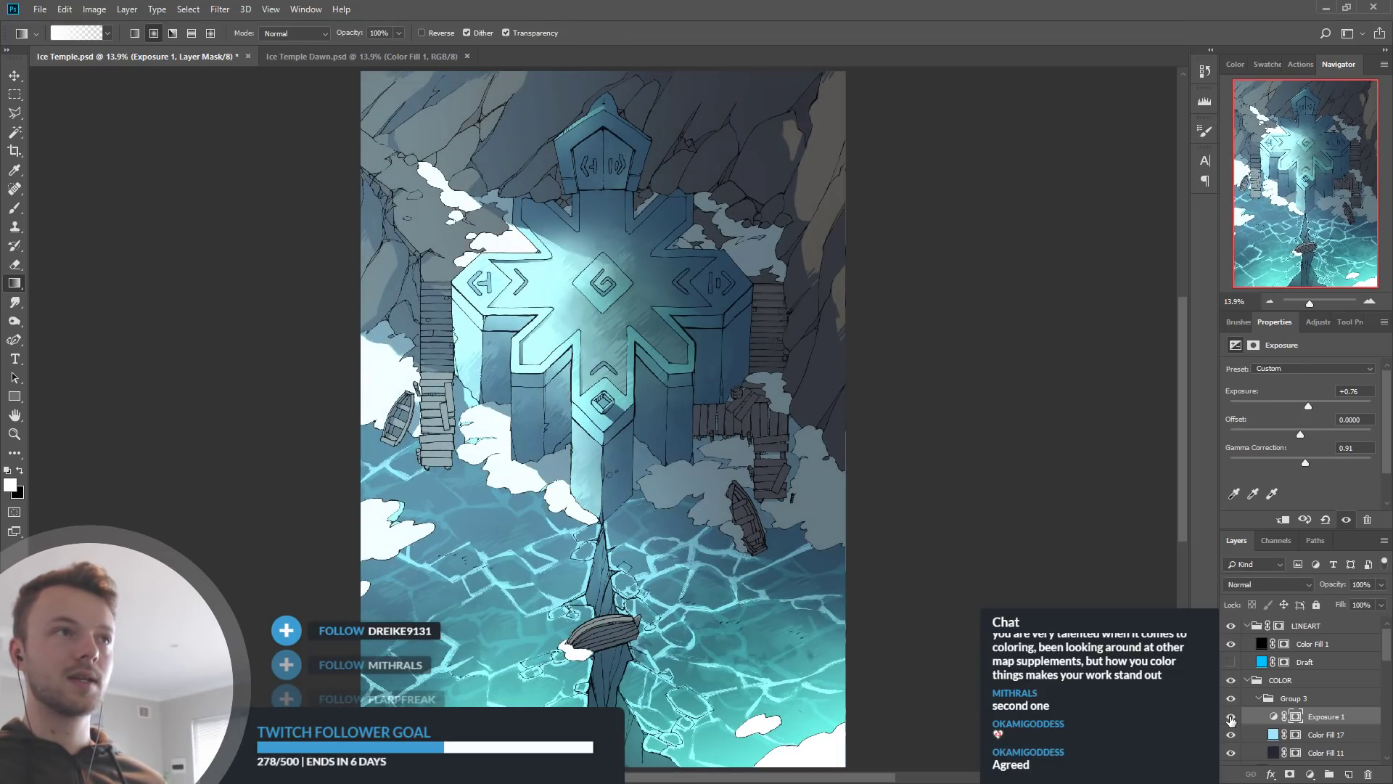
pyautogui.click(1232, 716)
pyautogui.click(1232, 717)
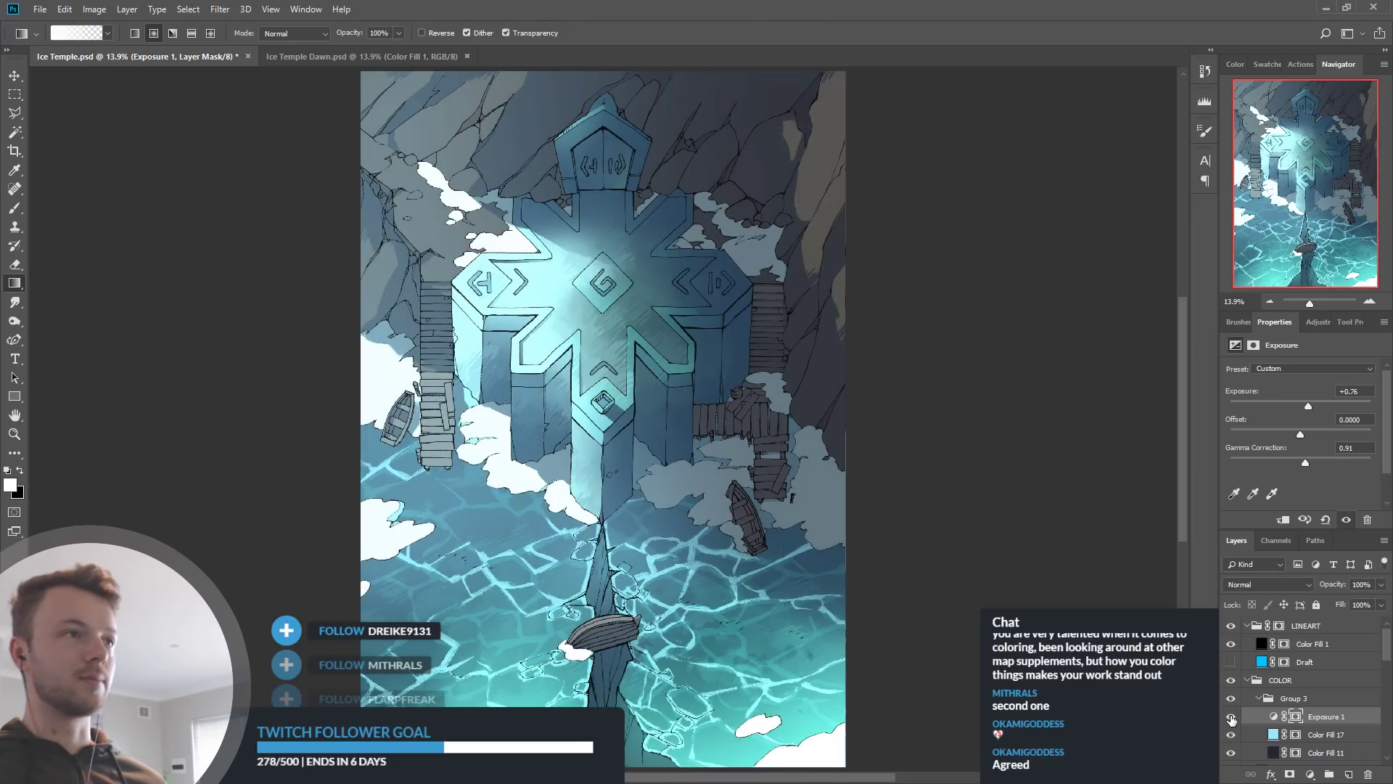
# Change the fill of Color Fill 9, just above the BACKGROUND layer, to a darker, desaturated slate blue
pyautogui.scroll(5, 487, 385)
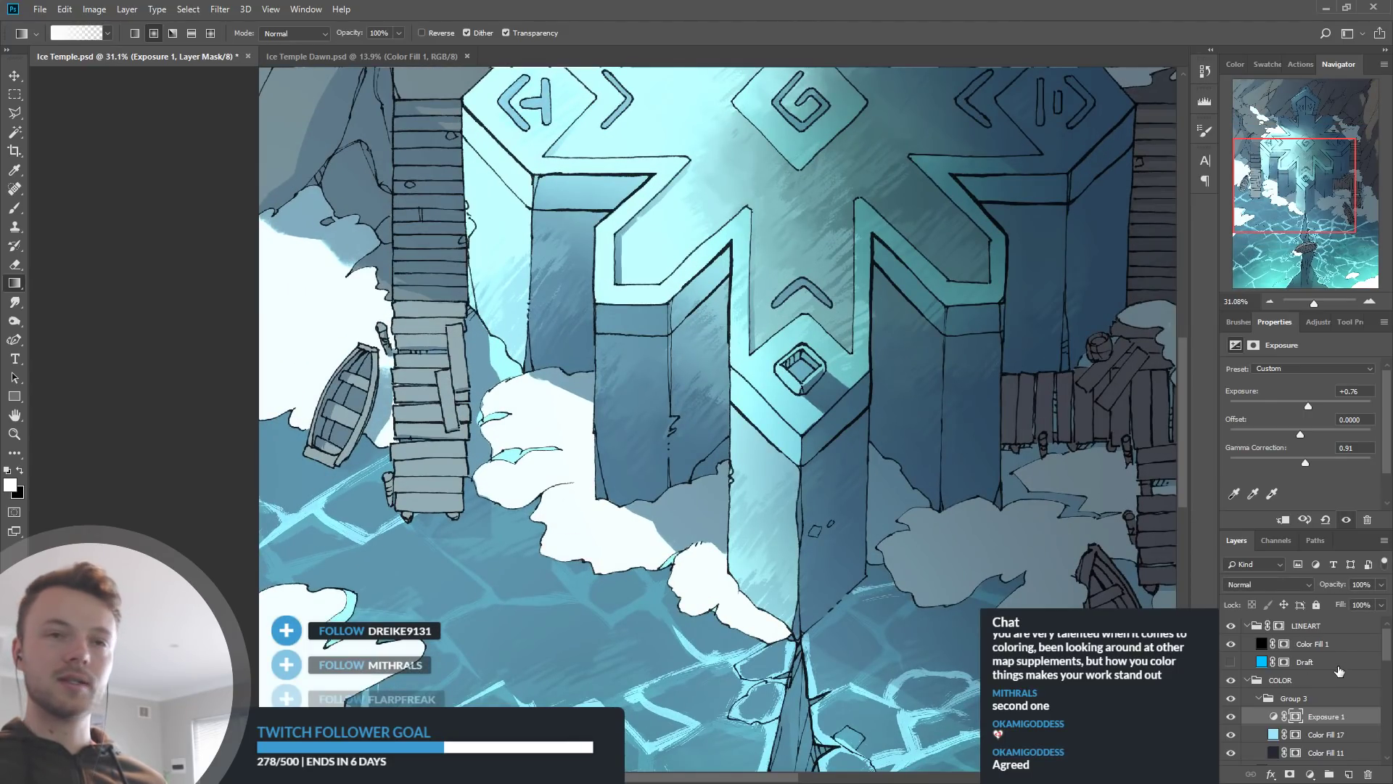
pyautogui.scroll(-8, 1341, 669)
pyautogui.click(1269, 745)
pyautogui.press('i')
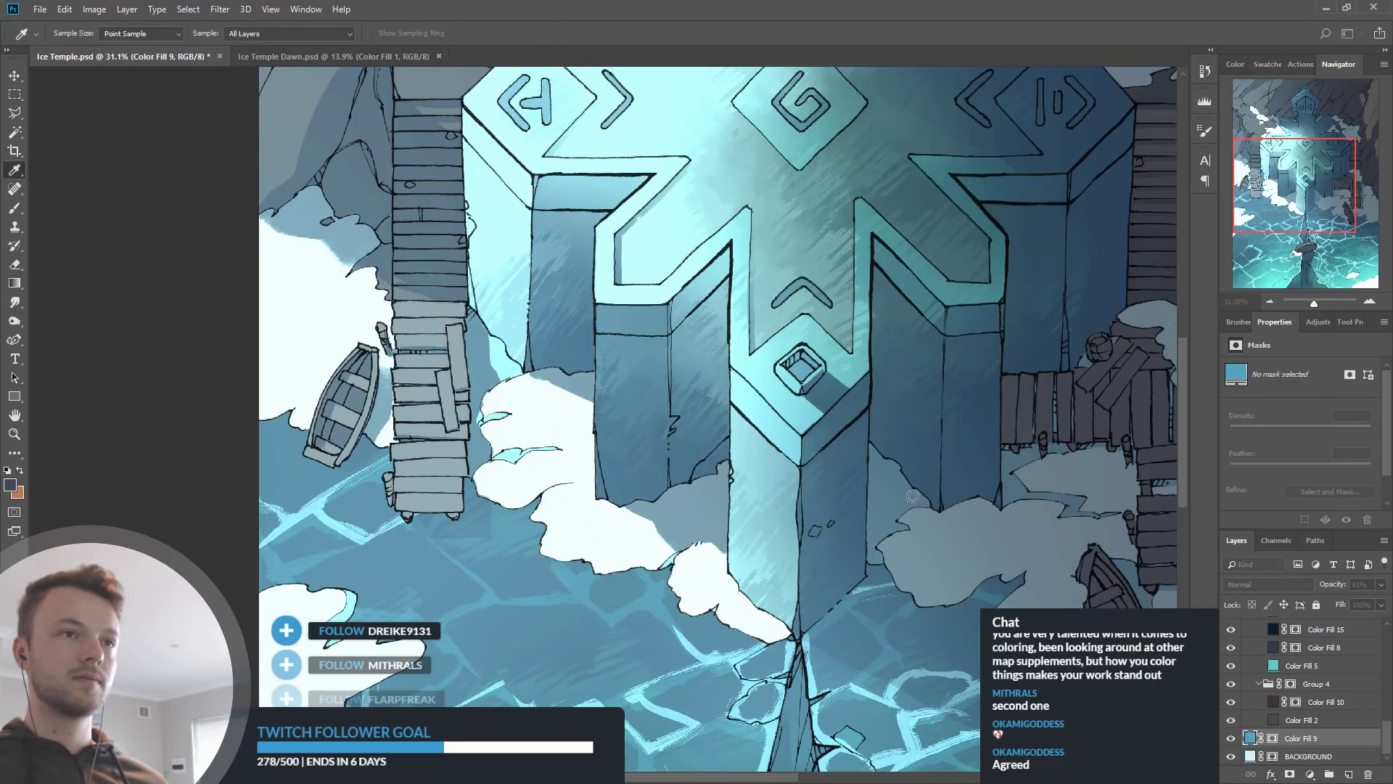
pyautogui.click(844, 497)
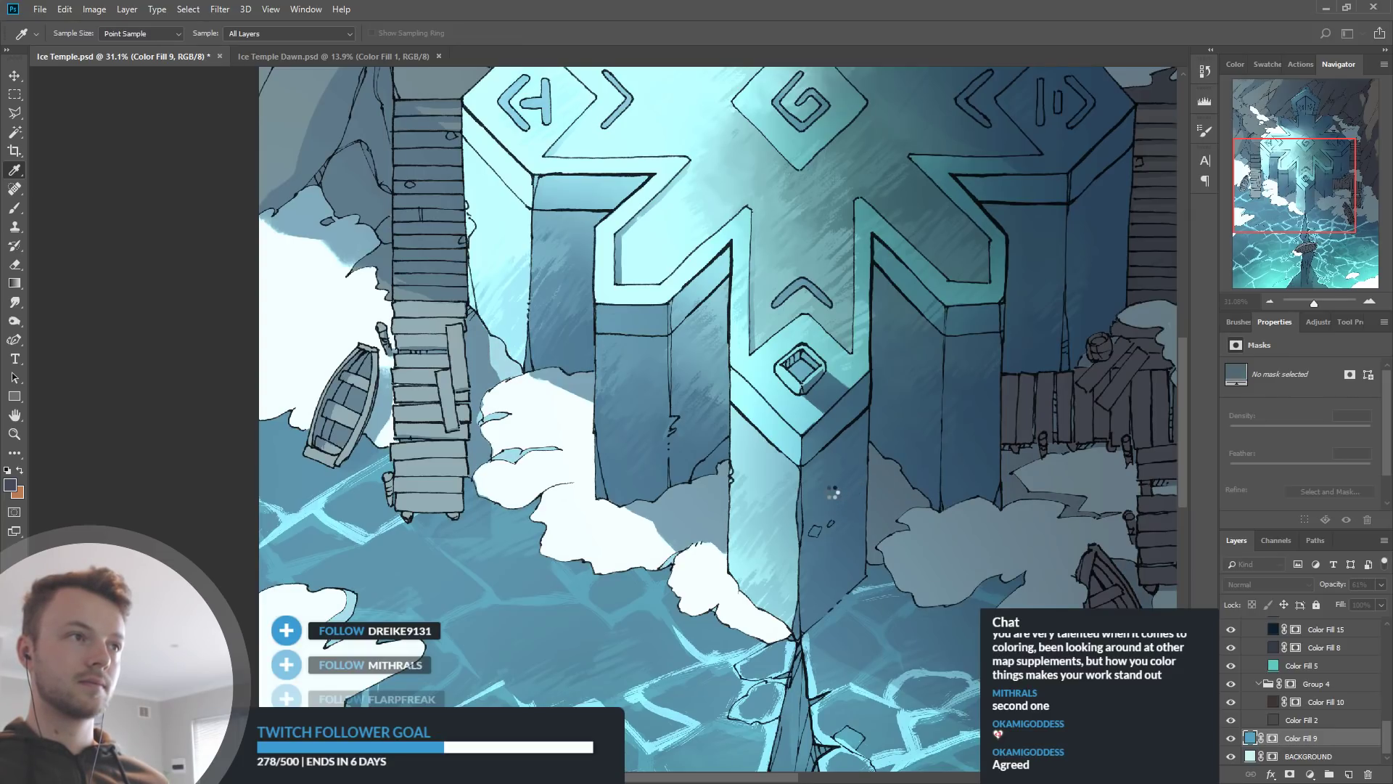
pyautogui.press('g')
pyautogui.scroll(-3, 465, 476)
pyautogui.scroll(-1, 683, 335)
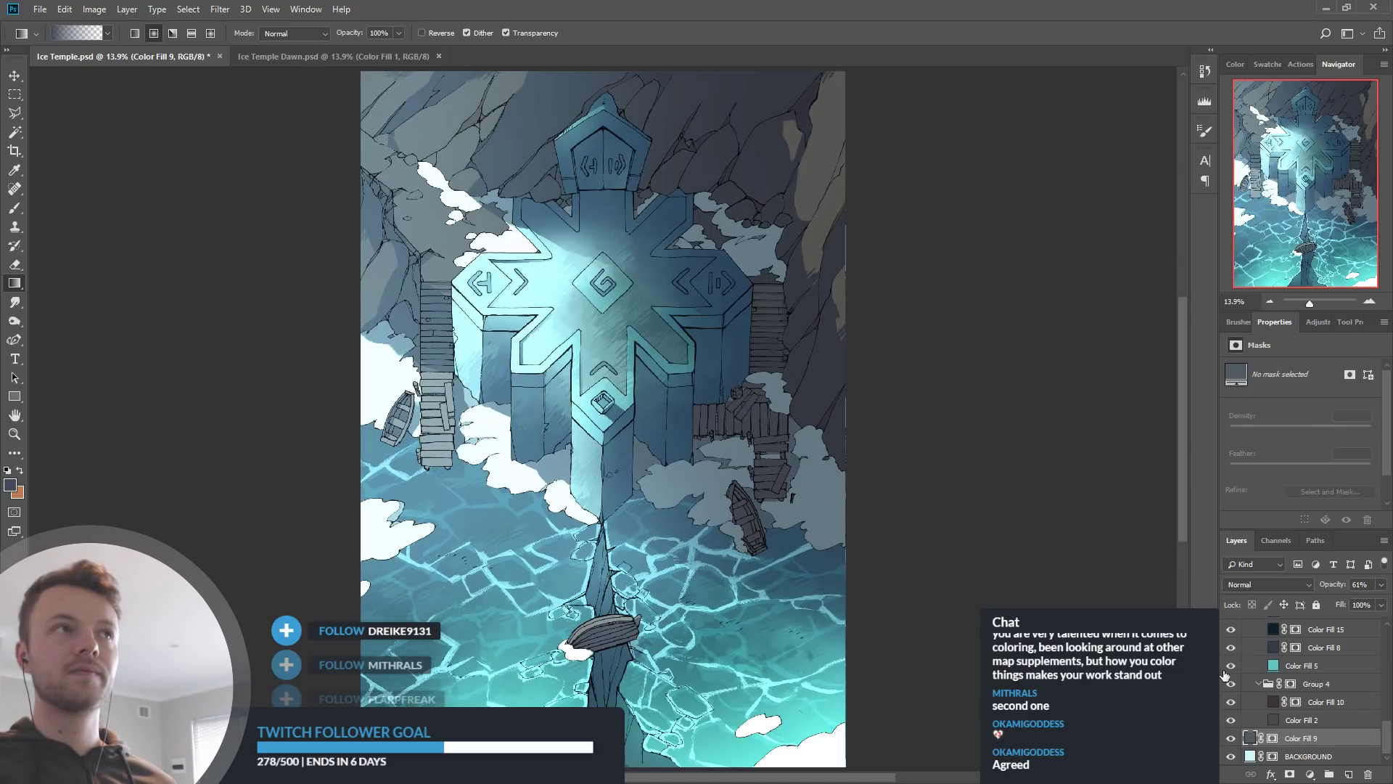
# Check Color Fill 17 in Group 3 by toggling its visibility and set its opacity to 28%
pyautogui.scroll(5, 1264, 695)
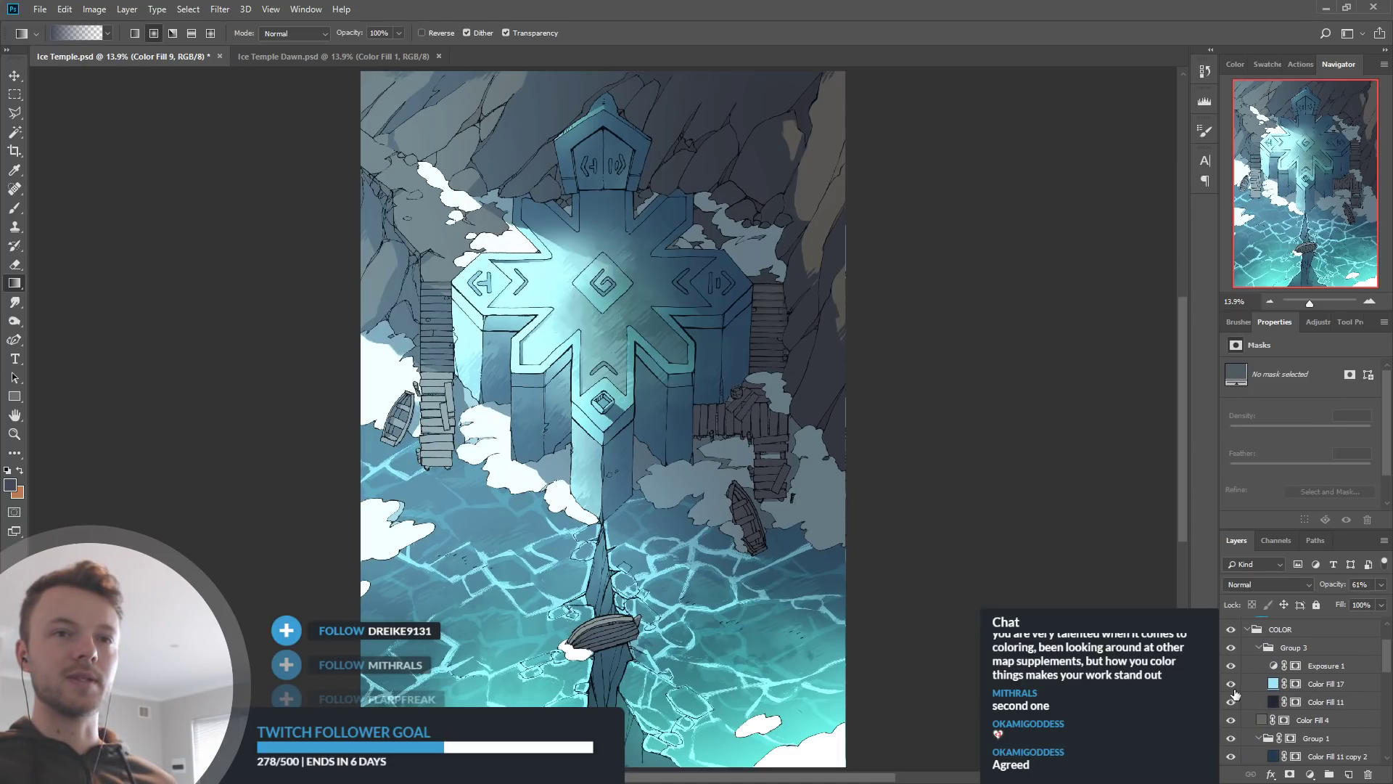
pyautogui.click(1232, 684)
pyautogui.click(1231, 685)
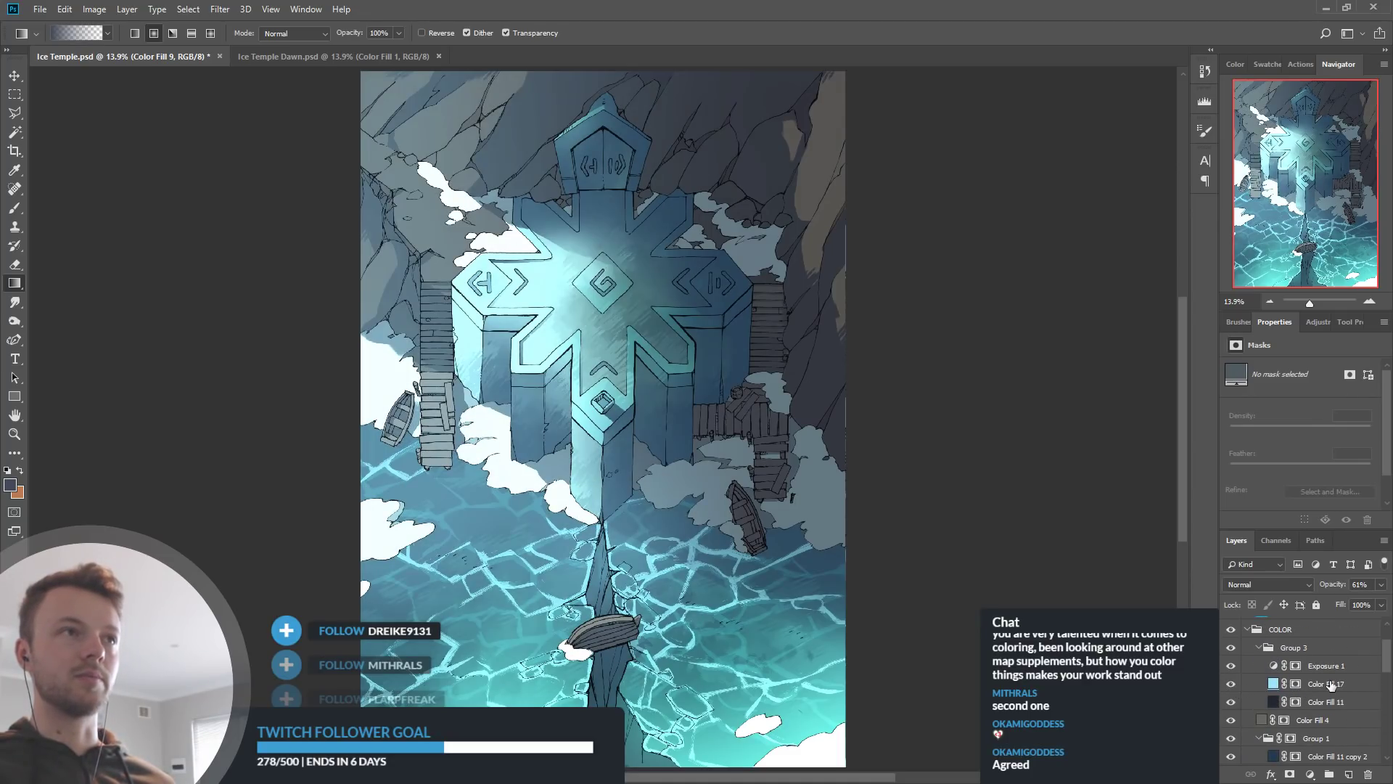
pyautogui.click(1326, 686)
pyautogui.moveTo(1339, 585); pyautogui.dragTo(1332, 587)
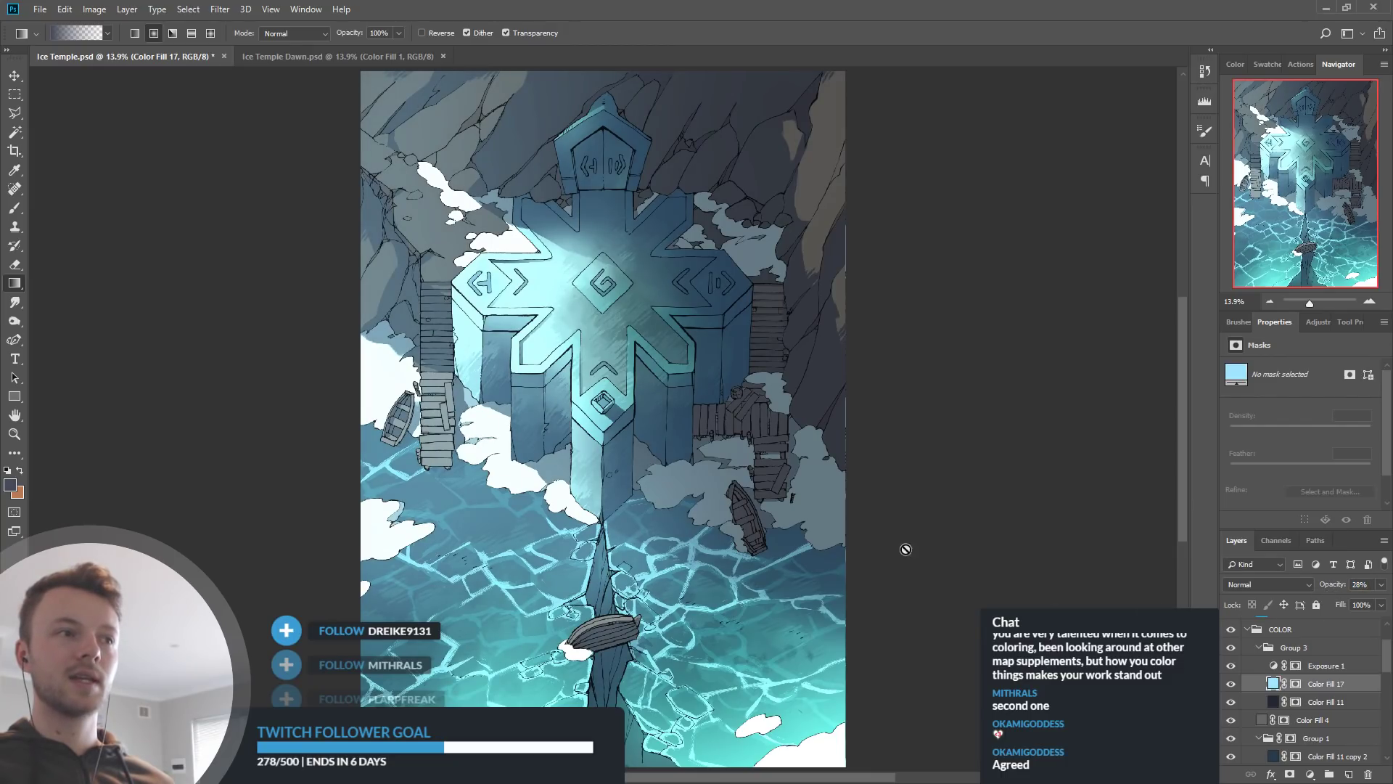
# Adjust the fill colour of Color Fill 3, the base layer below Group 5
pyautogui.scroll(-2, 1323, 718)
pyautogui.scroll(-7, 1322, 721)
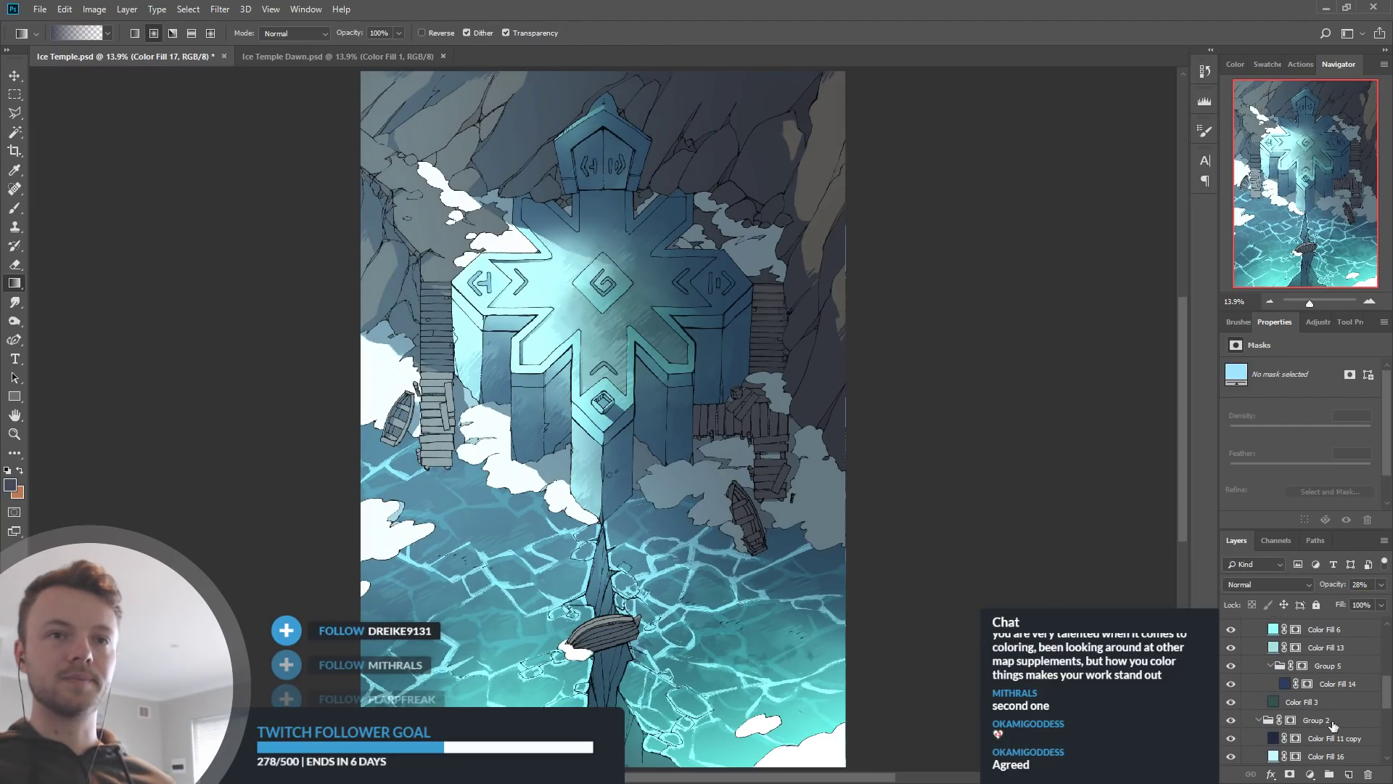
pyautogui.click(1301, 709)
pyautogui.press('i')
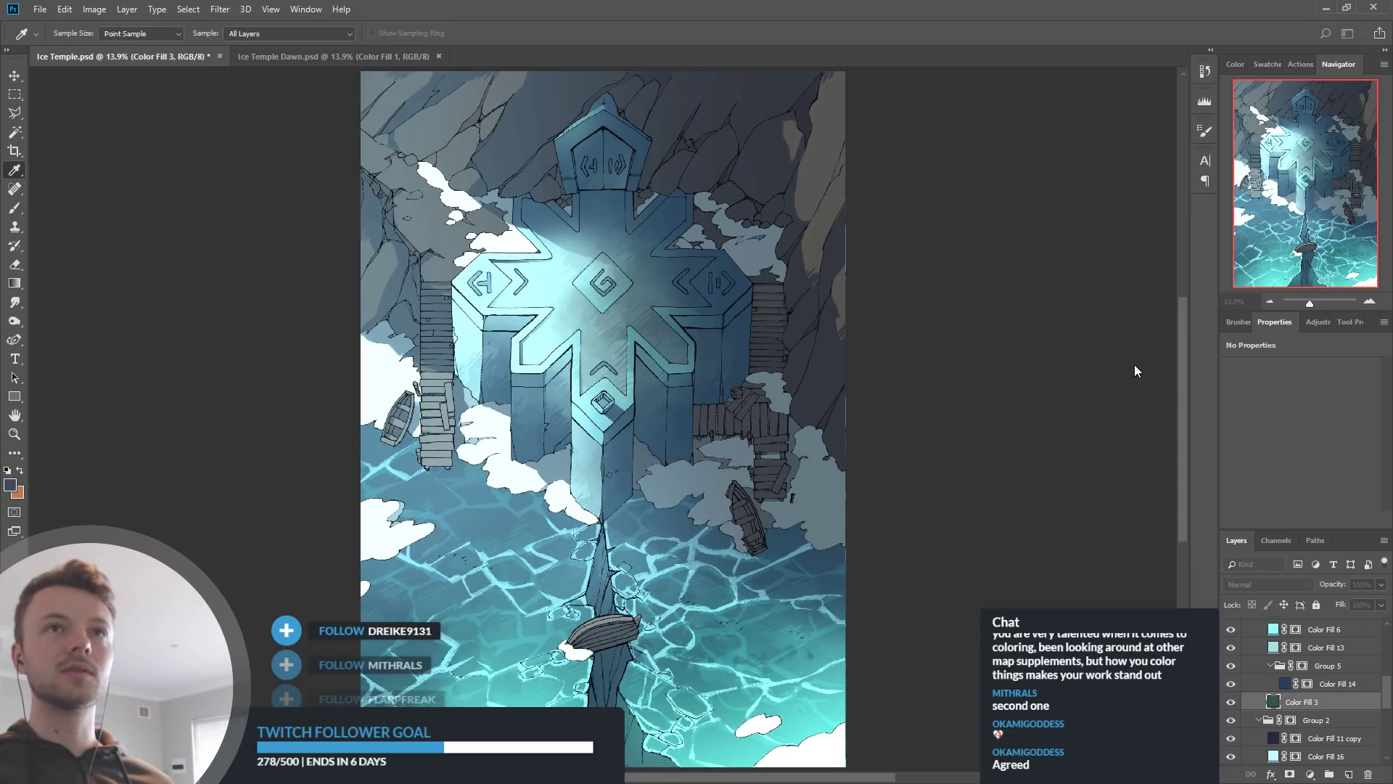
pyautogui.press('g')
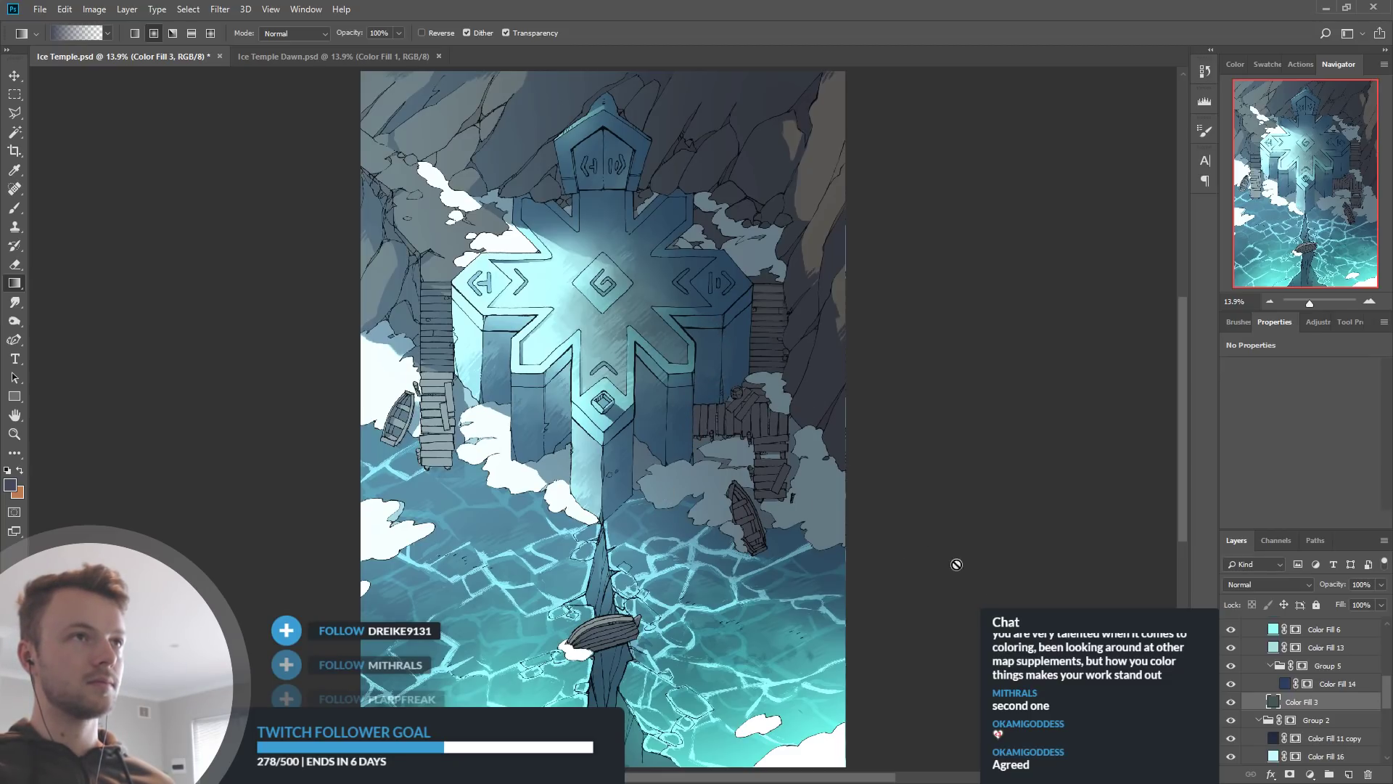
# Review the navy fill colour of Color Fill 14 in Group 5
pyautogui.click(1285, 686)
pyautogui.press('i')
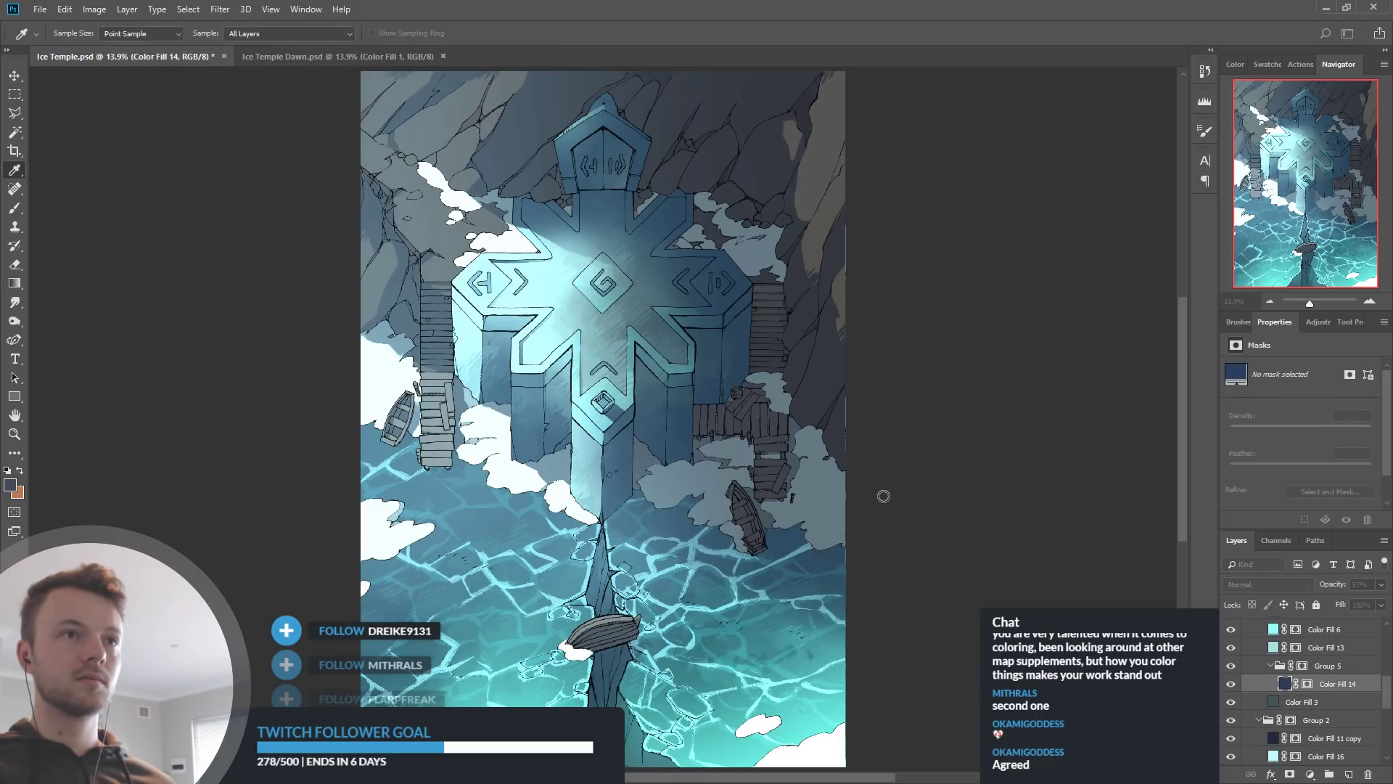
pyautogui.press('g')
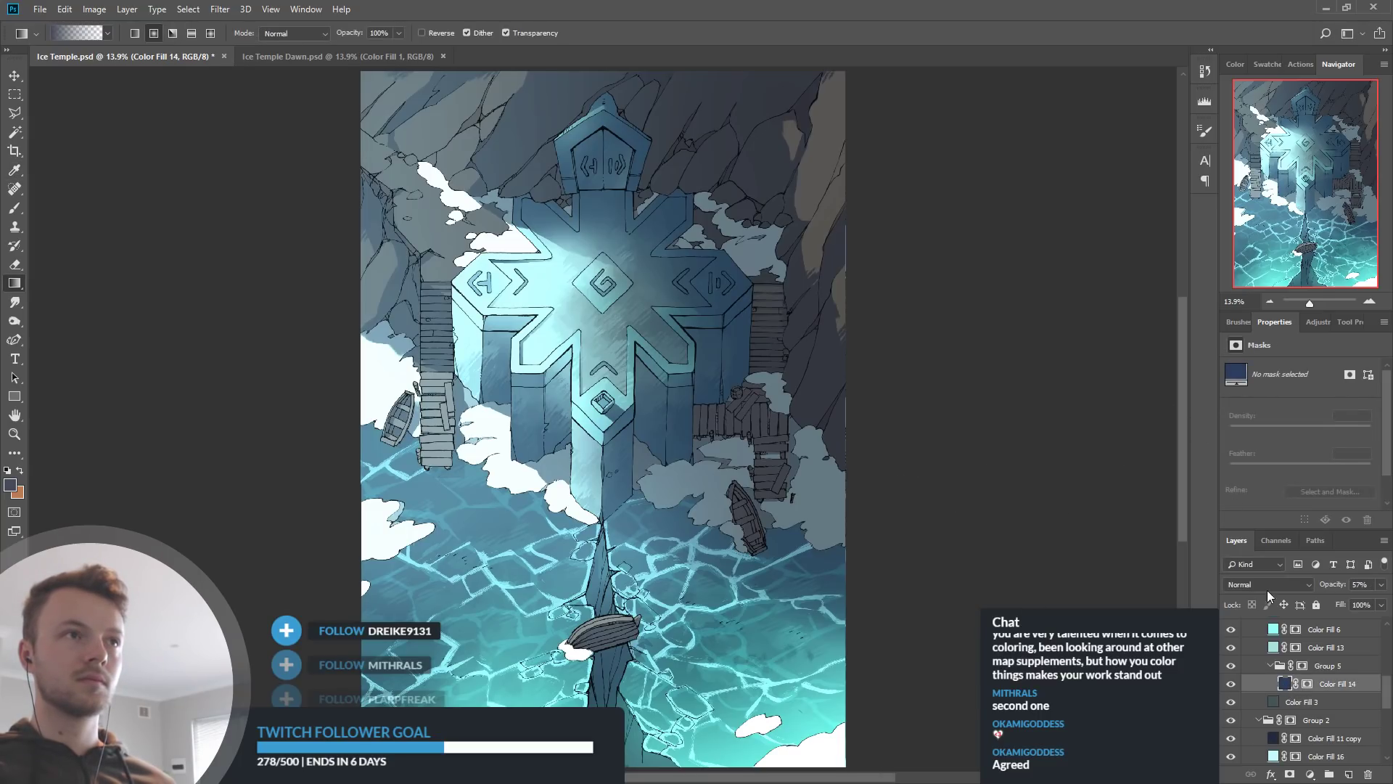
# Toggle Color Fill 11 copy 2 in Group 1 to check it, change its fill to a muted dark slate blue and review the whole image
pyautogui.scroll(3, 1298, 683)
pyautogui.click(1231, 701)
pyautogui.click(1231, 702)
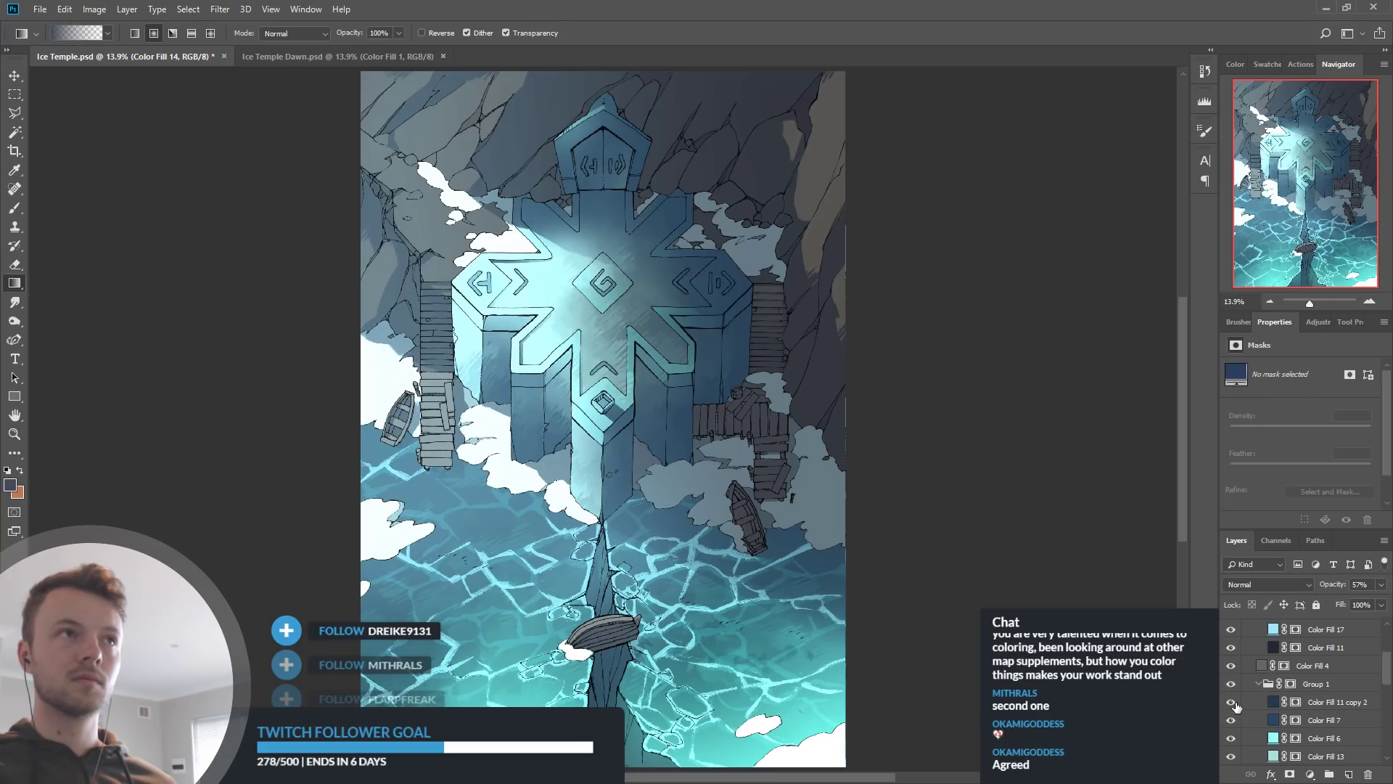
pyautogui.click(1279, 704)
pyautogui.press('i')
pyautogui.click(880, 515)
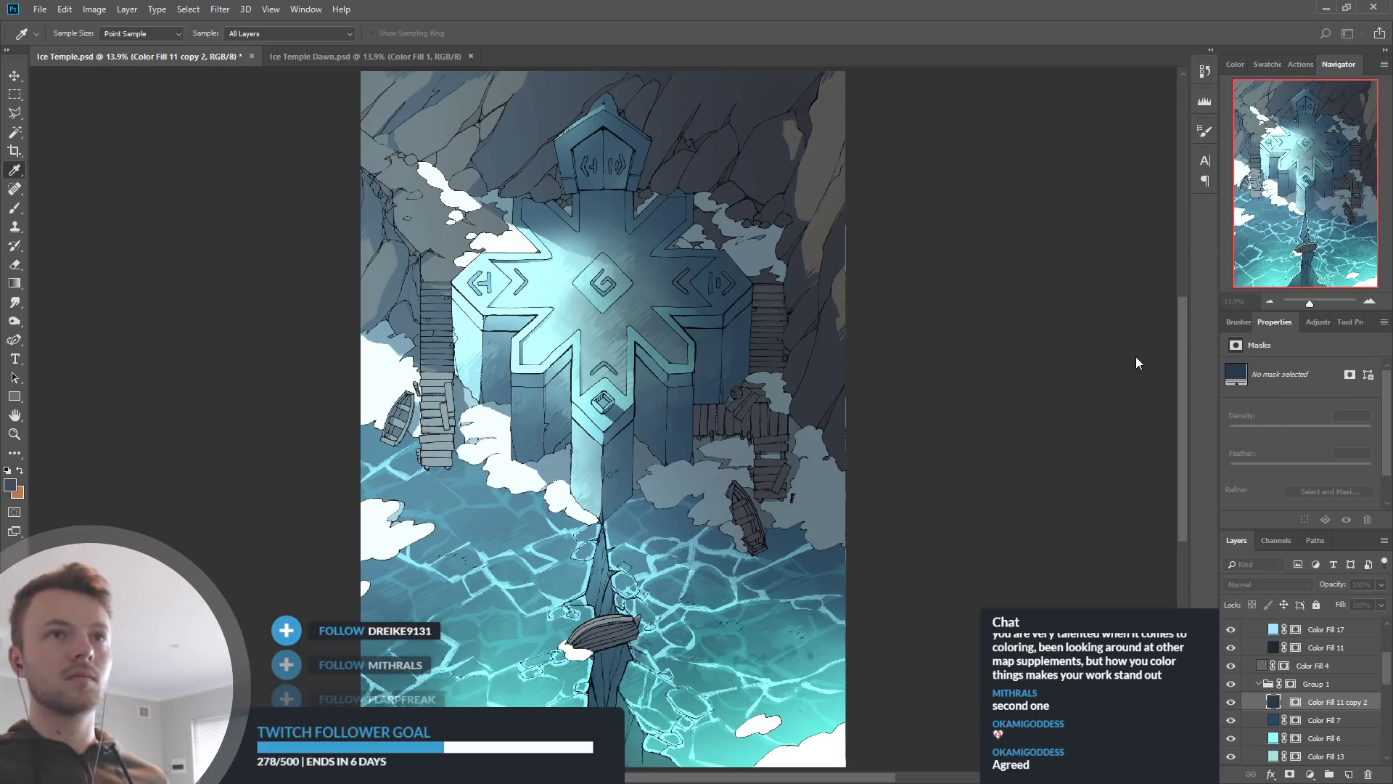
pyautogui.press('g')
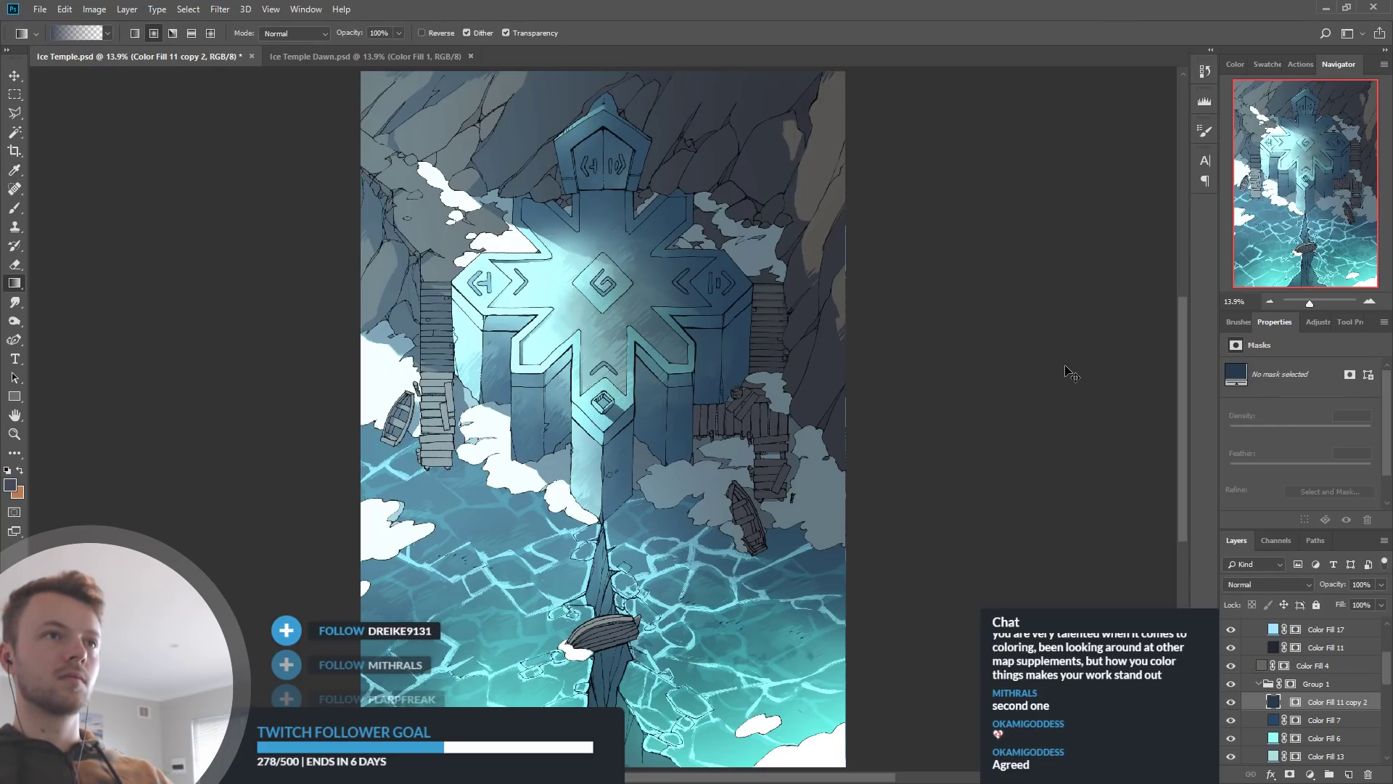
pyautogui.doubleClick(1272, 701)
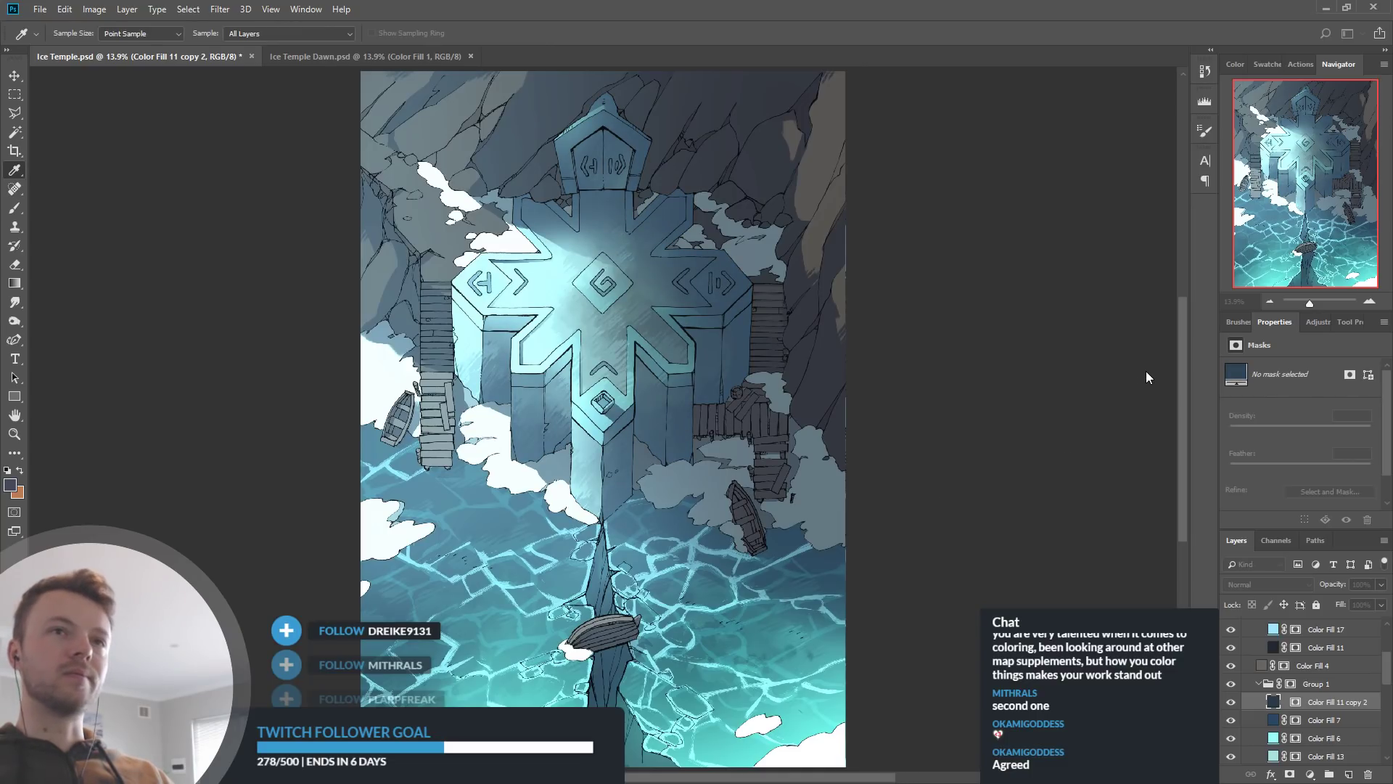
pyautogui.press('Return')
pyautogui.press('g')
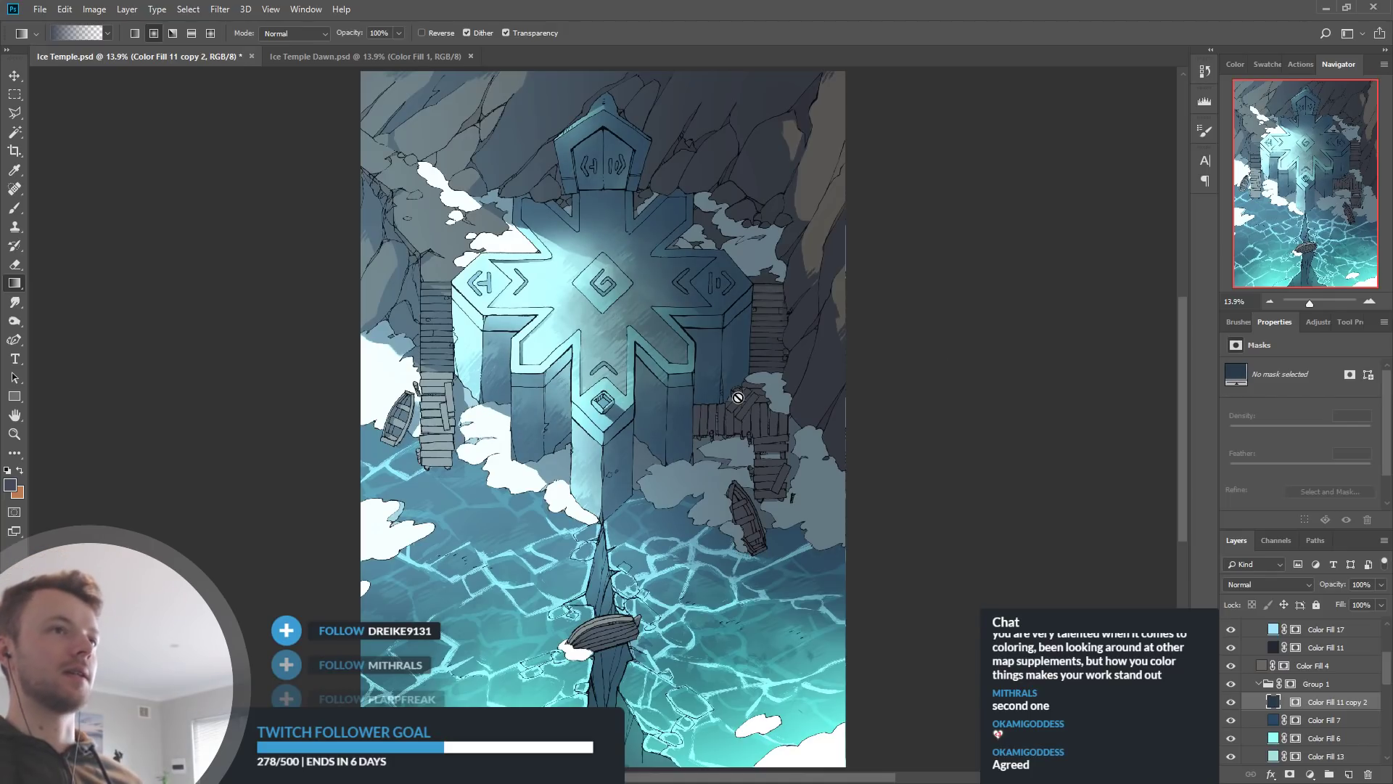
pyautogui.scroll(-3, 740, 399)
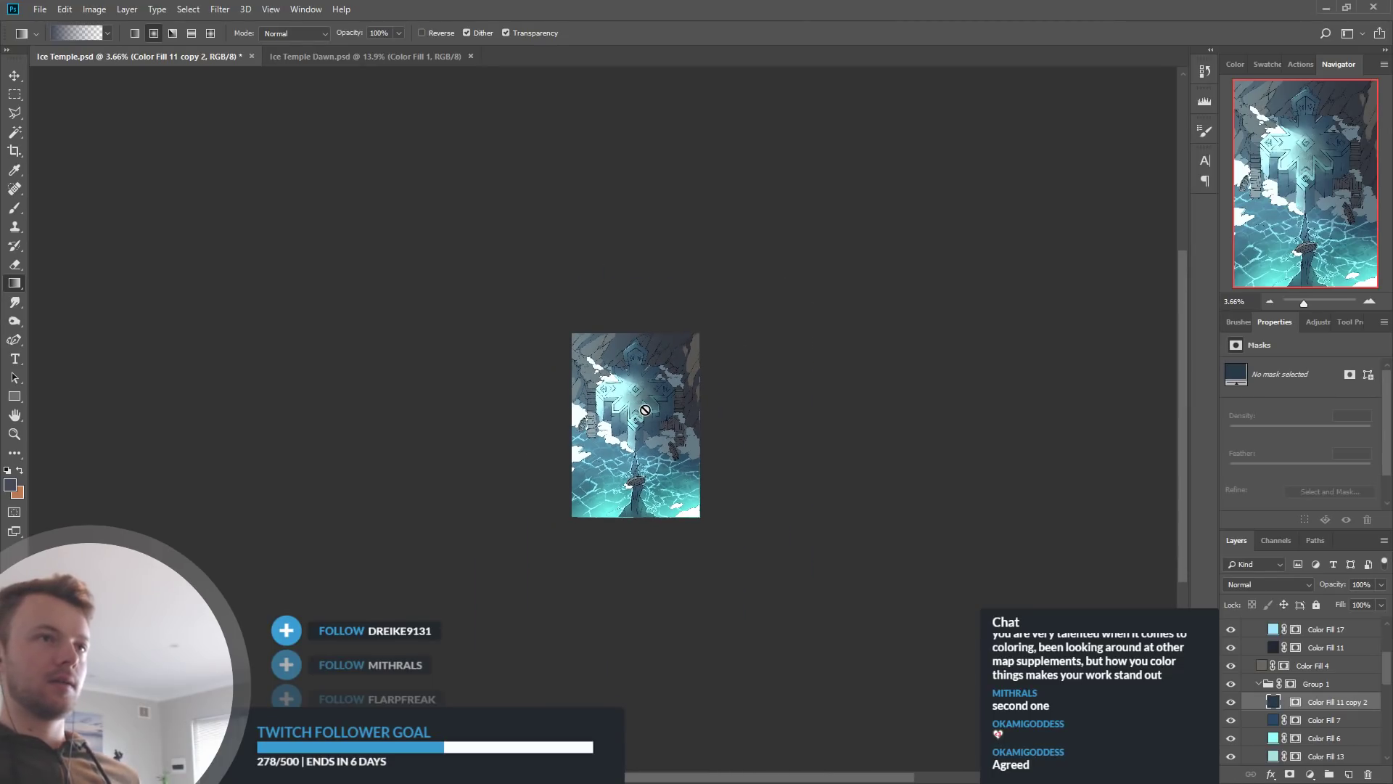
pyautogui.scroll(3, 651, 419)
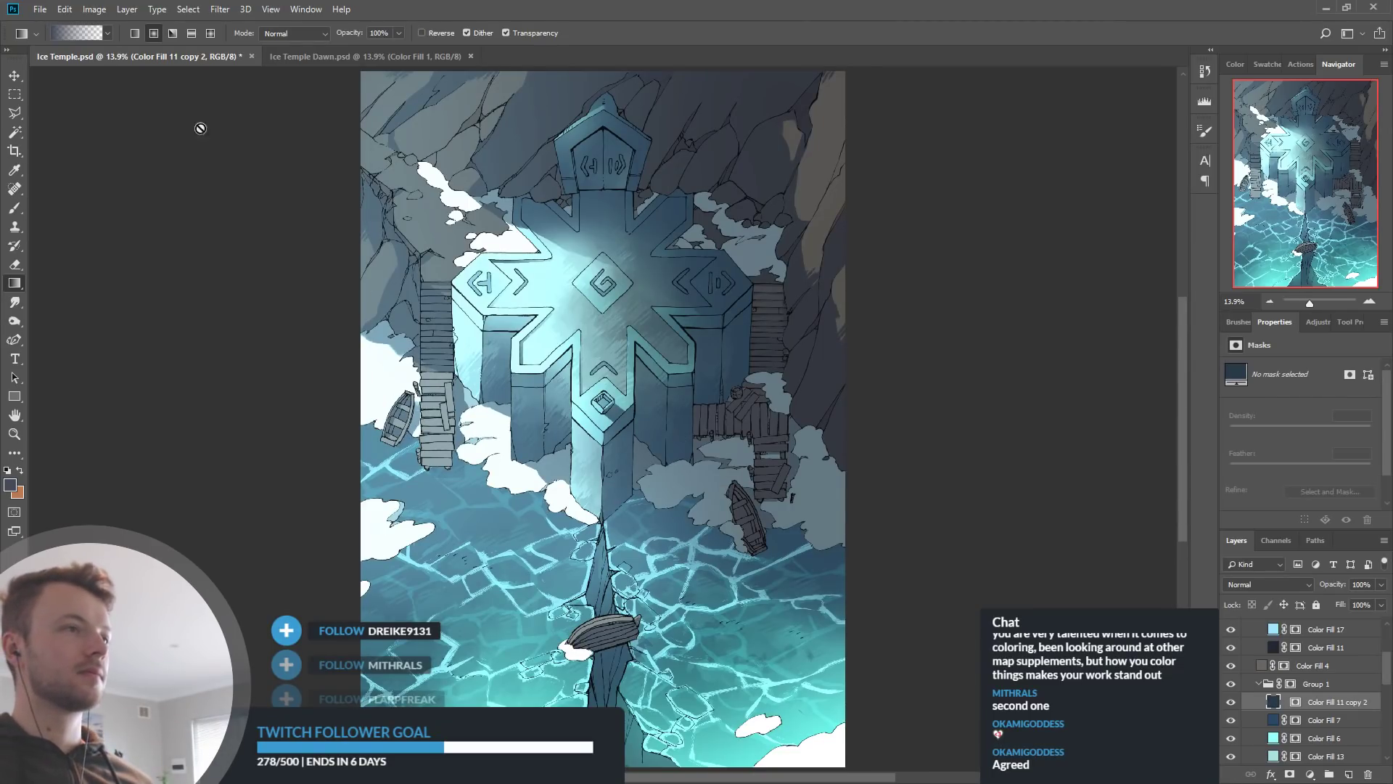
# Check the Color Fill 16 water highlights in Group 2 by toggling them and change their fill to a greyer, less saturated pale blue
pyautogui.scroll(-5, 1335, 715)
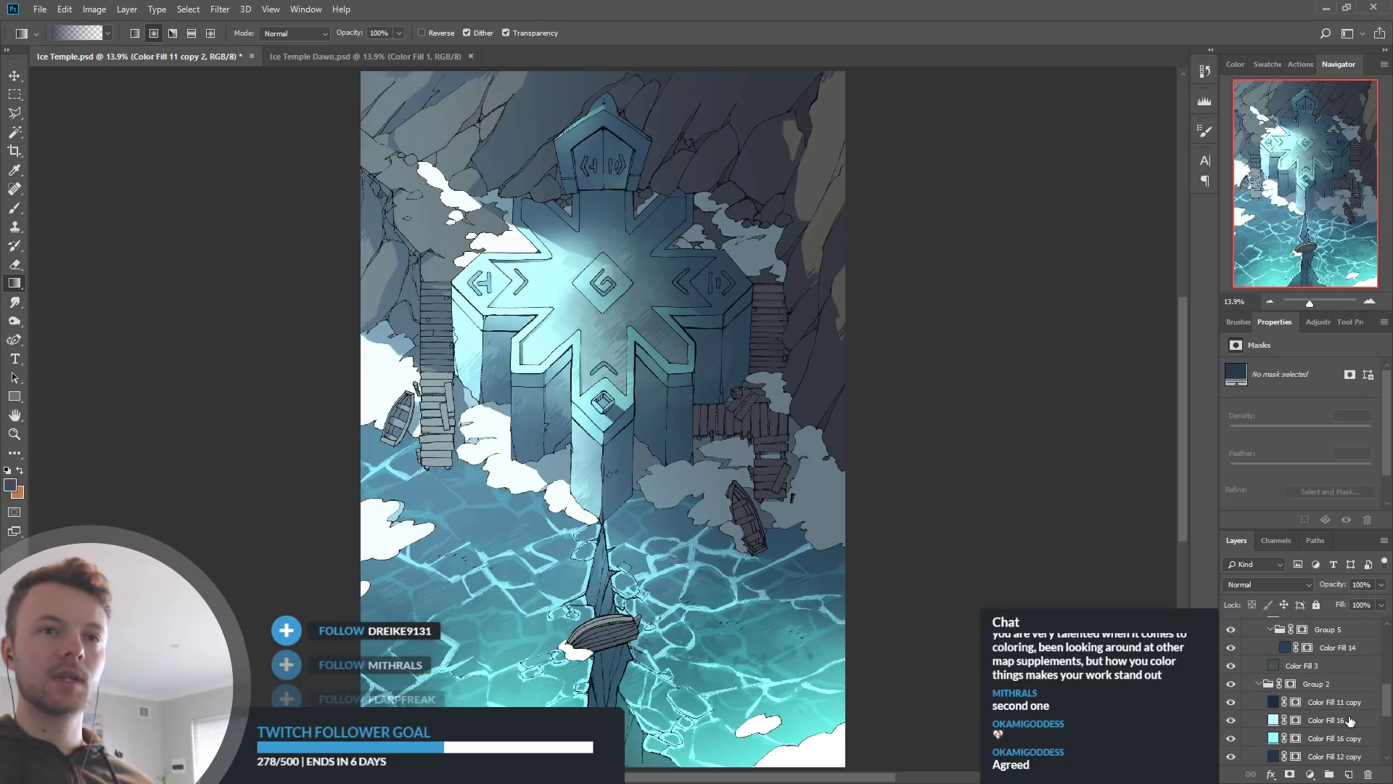
pyautogui.scroll(1, 1234, 661)
pyautogui.click(1232, 646)
pyautogui.click(1232, 647)
pyautogui.click(1272, 653)
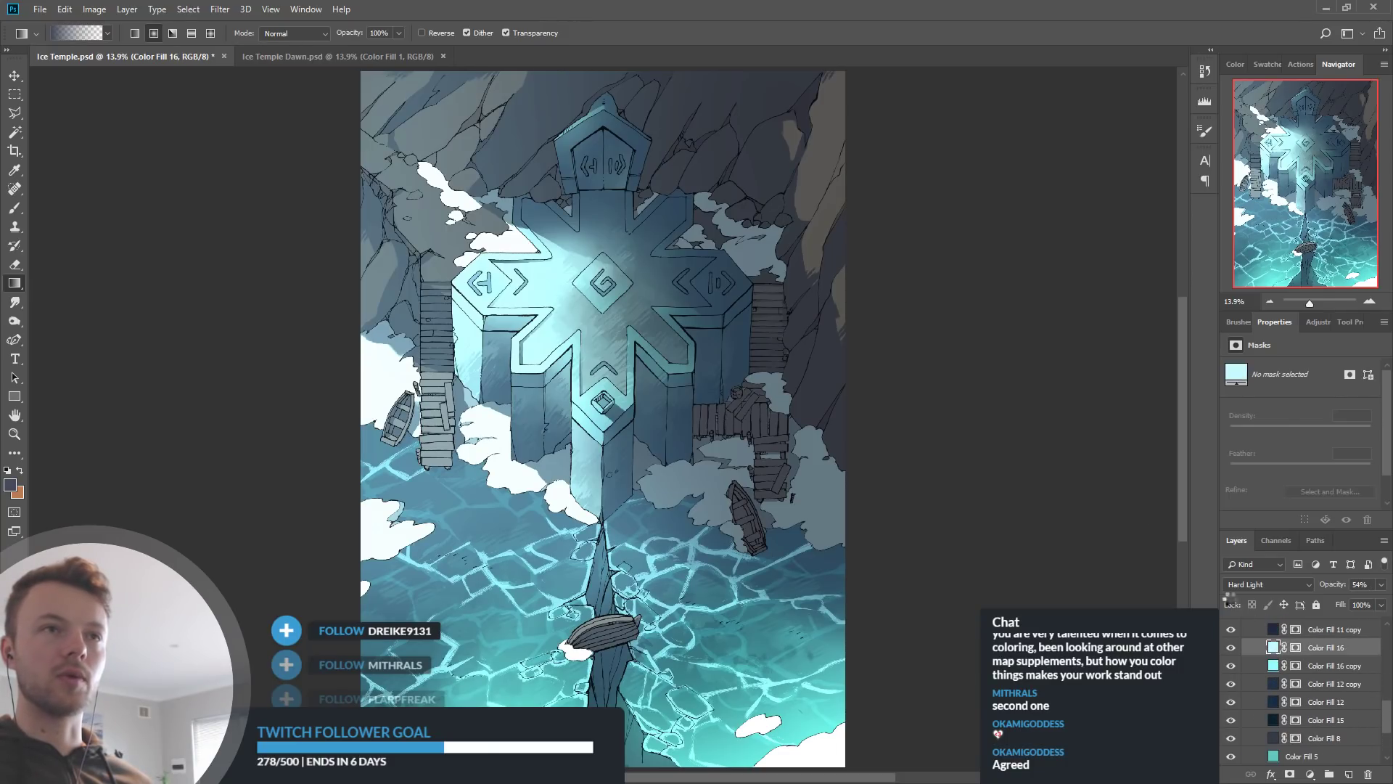
pyautogui.press('i')
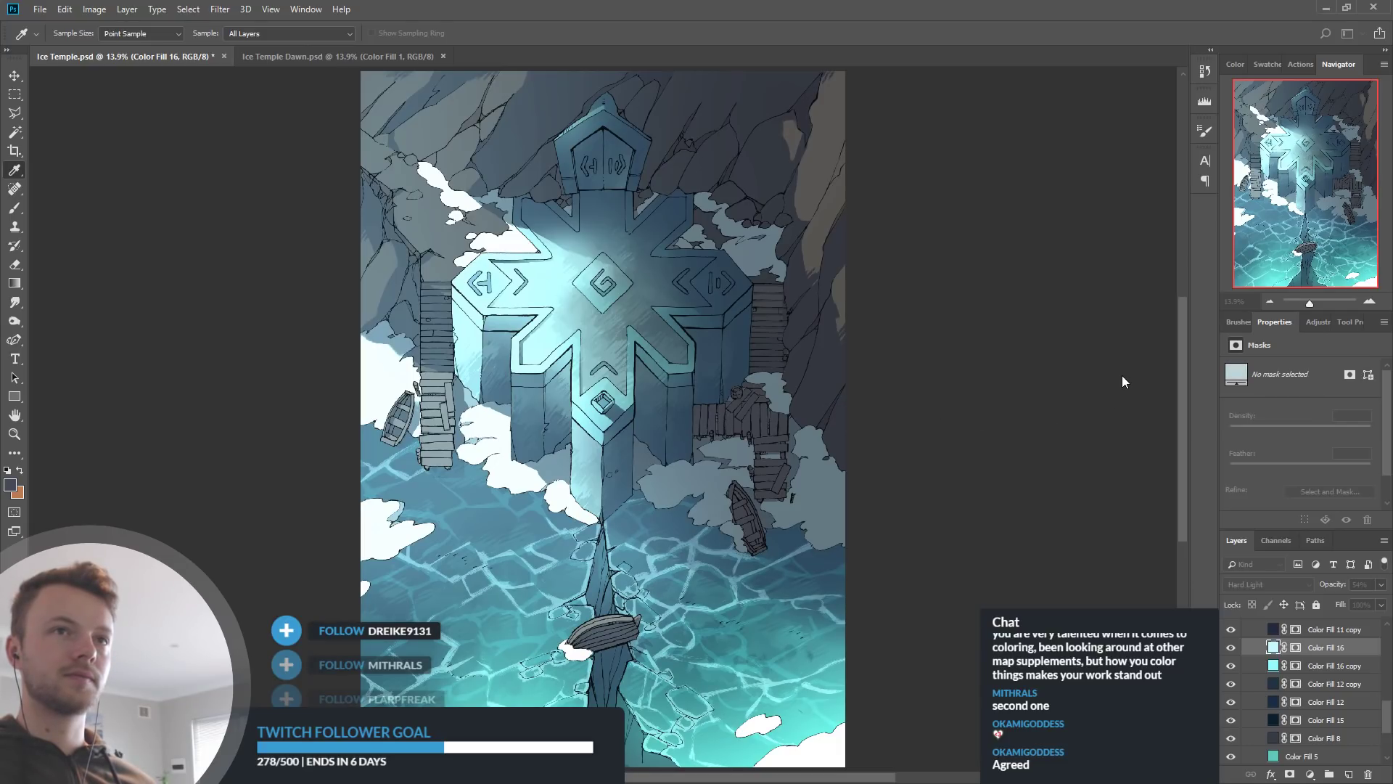
pyautogui.press('g')
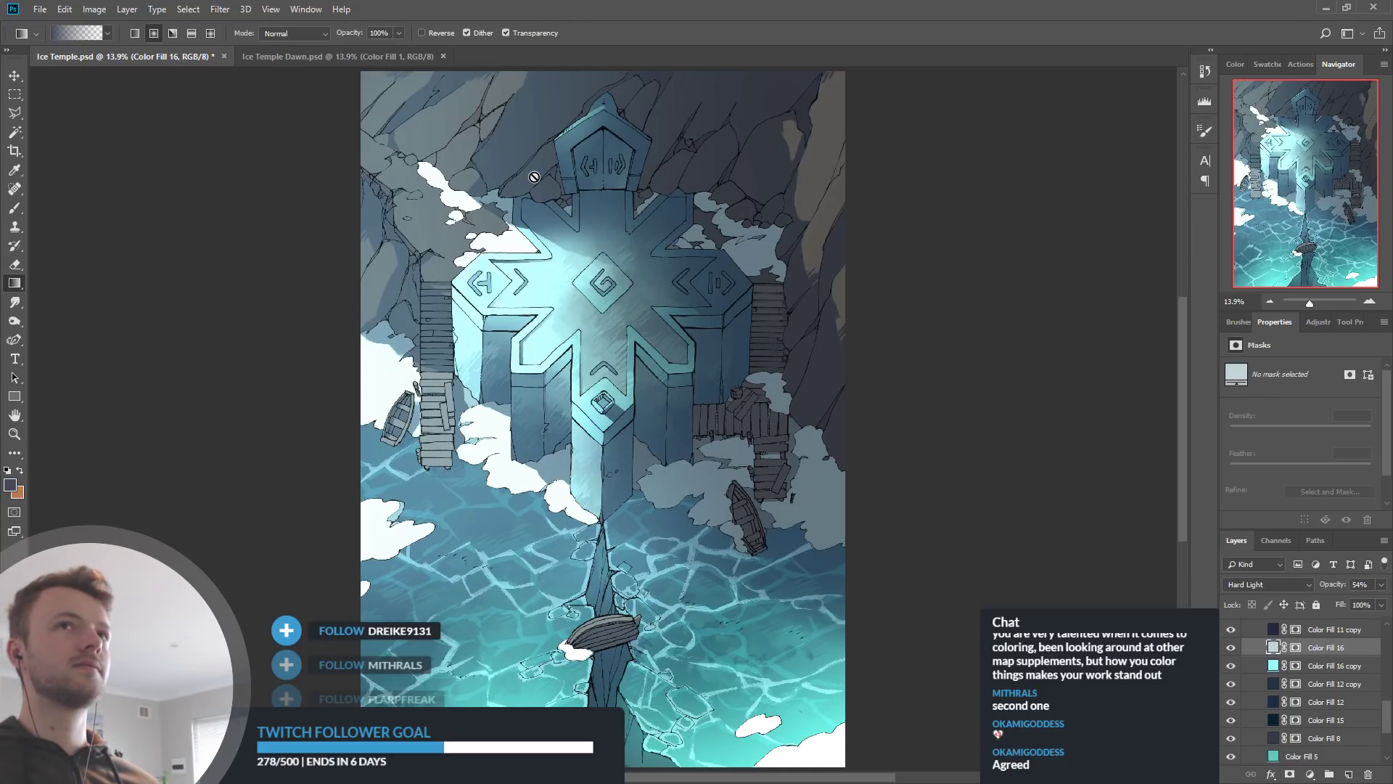
# Switch to Ice Temple Dawn.psd and add an Exposure adjustment layer above Color Fill 17 in Group 3
pyautogui.click(324, 58)
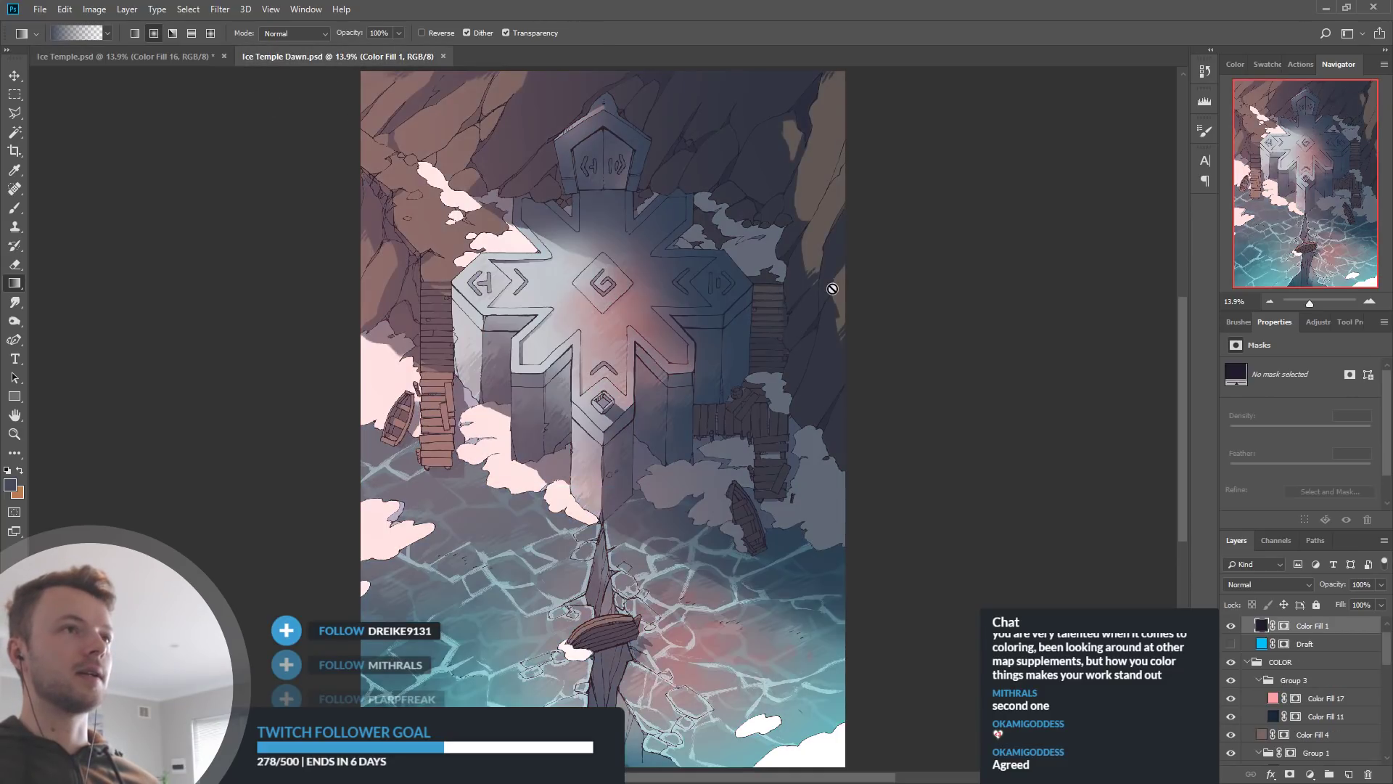
pyautogui.scroll(1, 1364, 717)
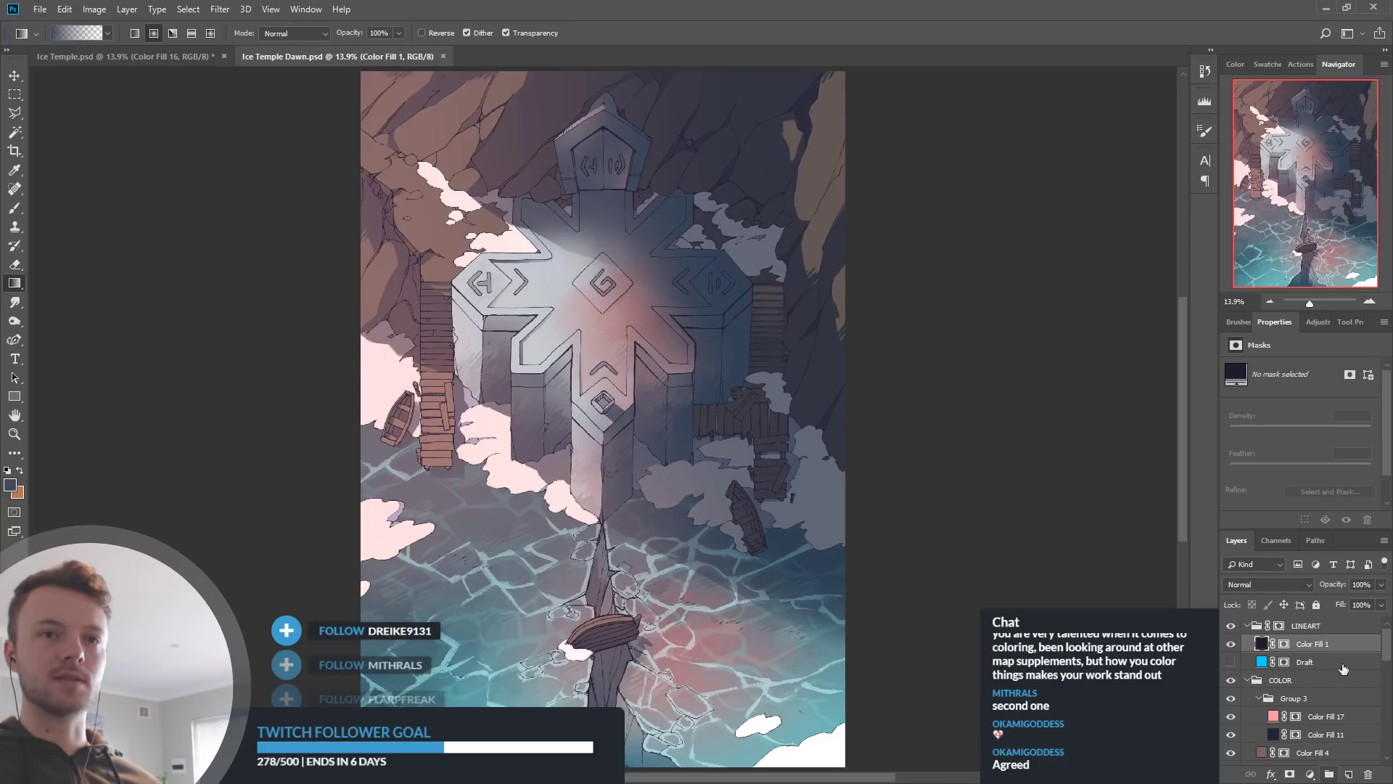
pyautogui.click(1304, 718)
pyautogui.click(1314, 701)
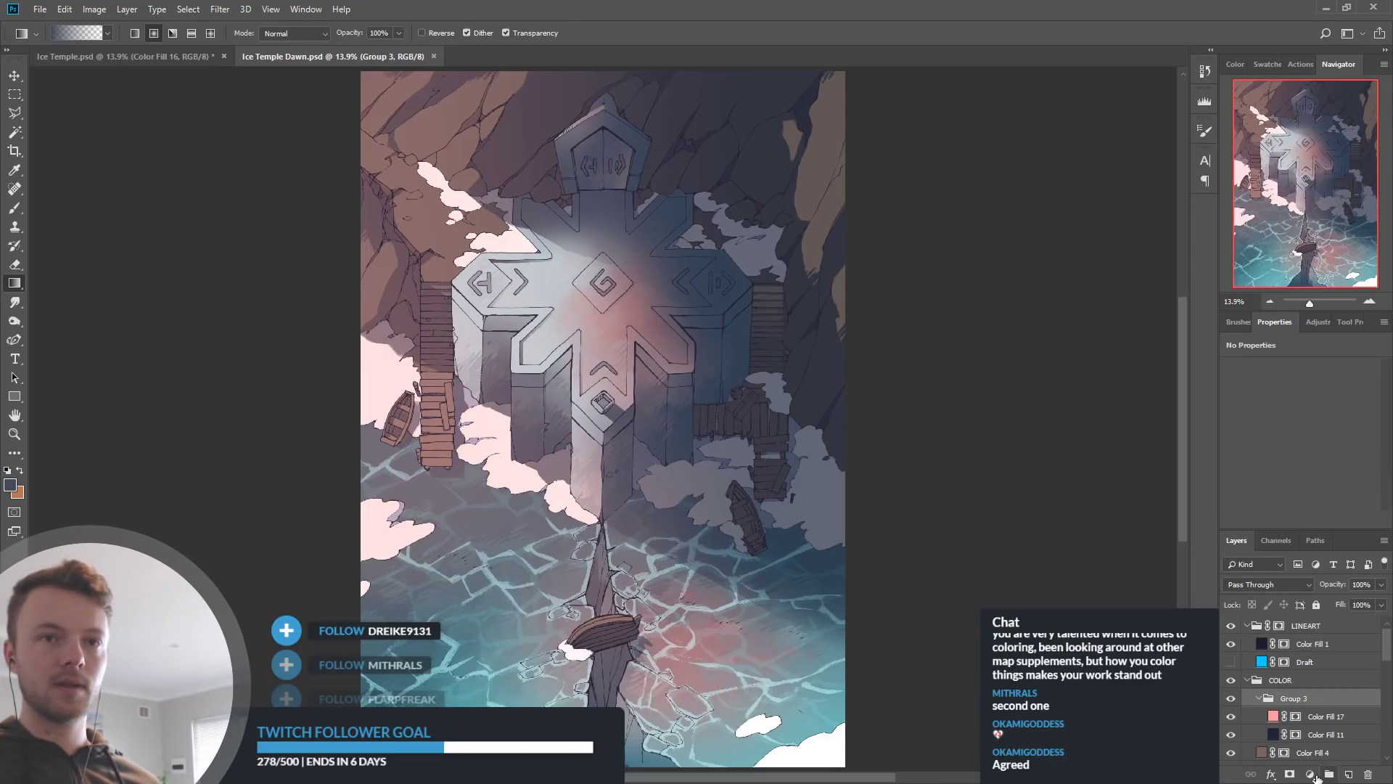
pyautogui.click(1304, 606)
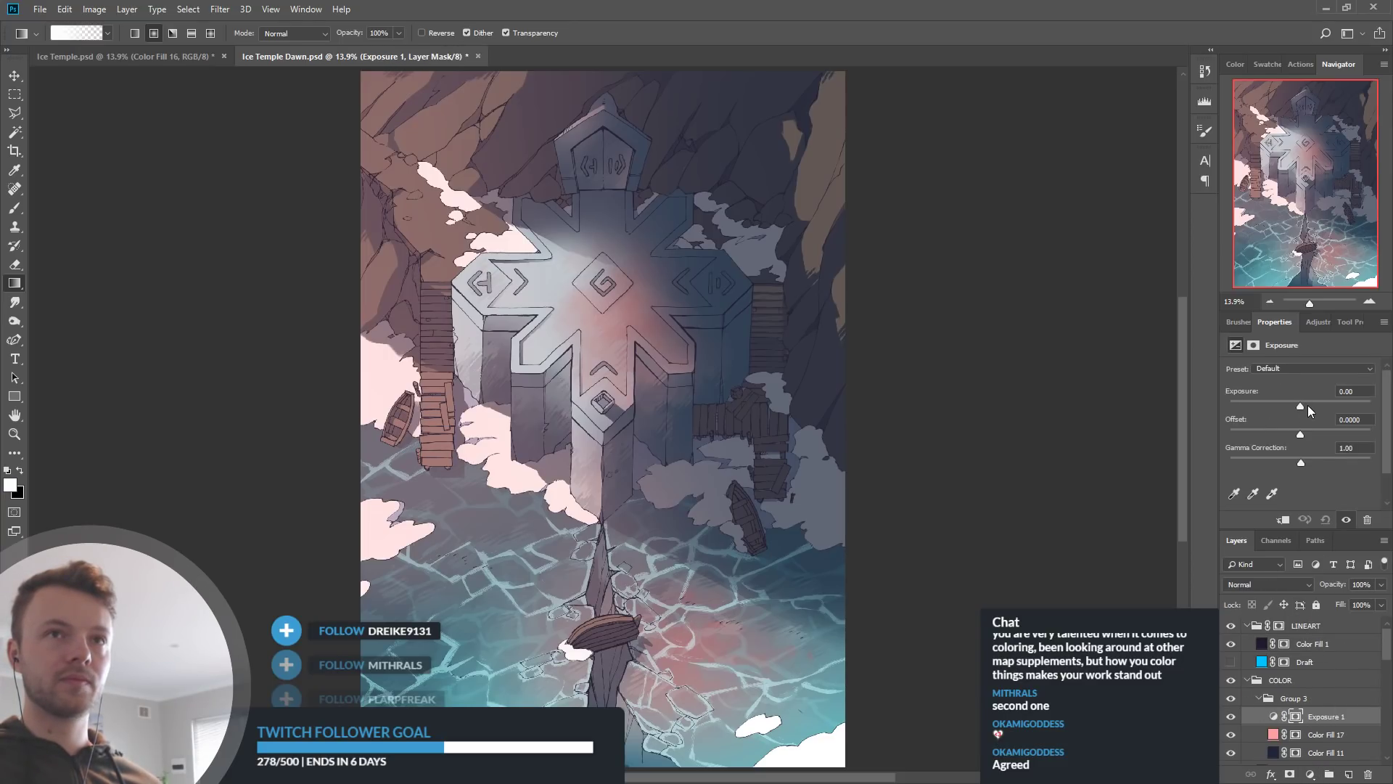
# Set the dawn version's Exposure adjustment to exposure +0.48 and gamma correction 1.11
pyautogui.moveTo(1301, 406); pyautogui.dragTo(1307, 407)
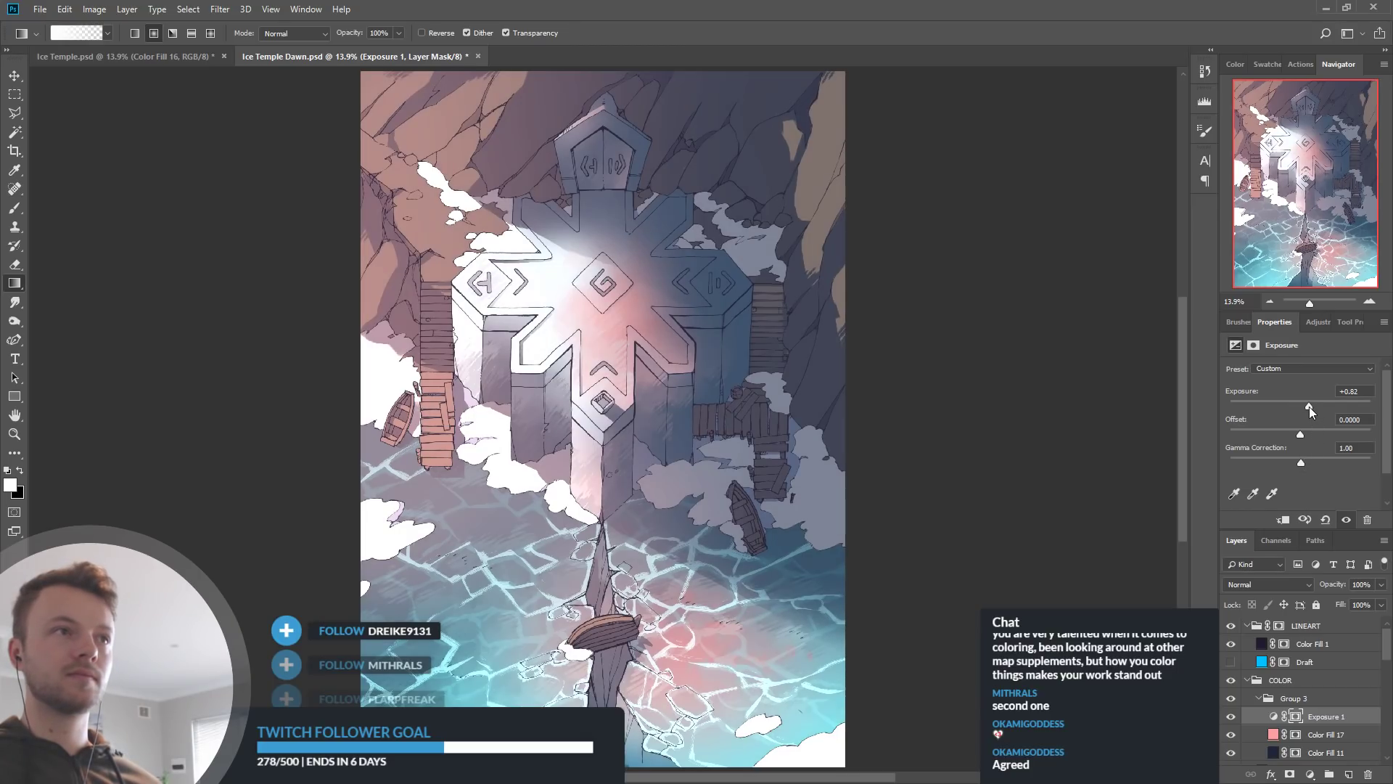
pyautogui.moveTo(1309, 406); pyautogui.dragTo(1304, 407)
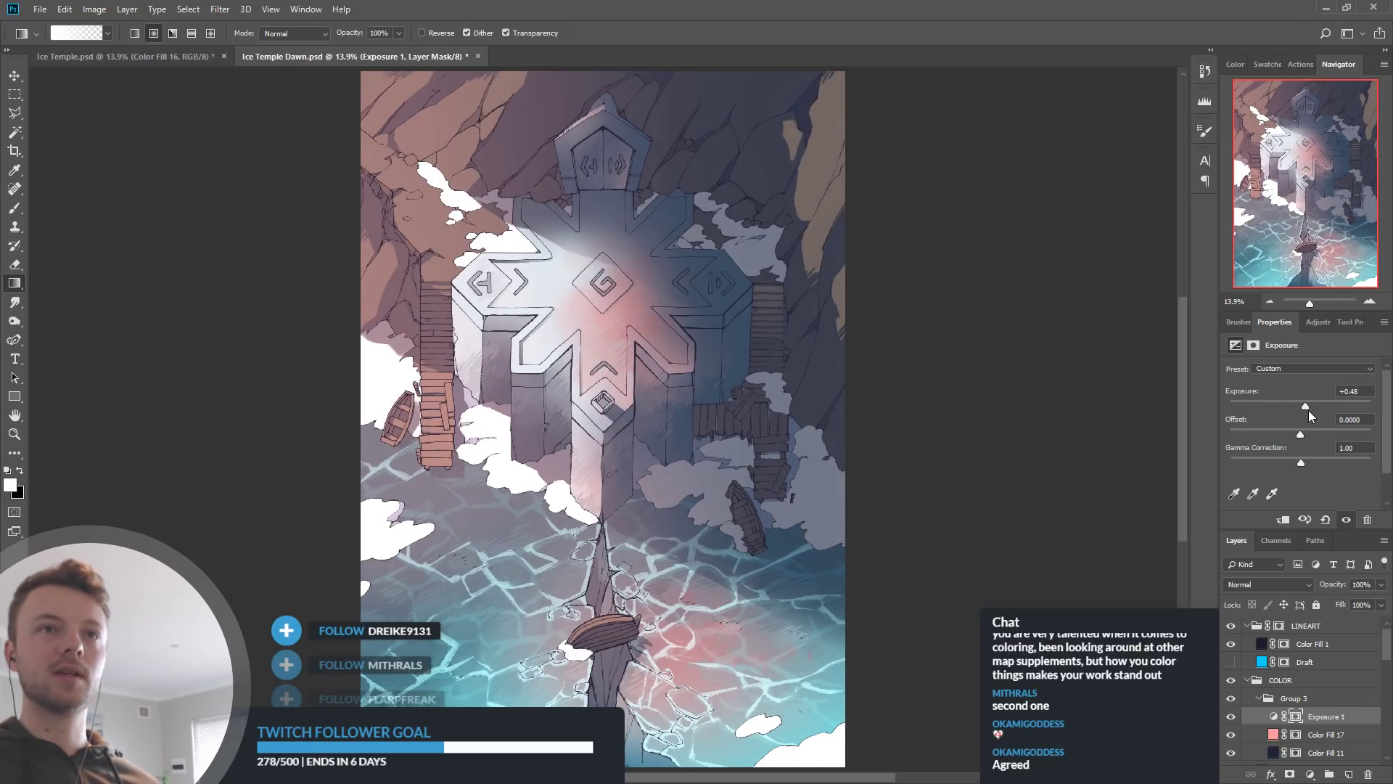
pyautogui.moveTo(1308, 407); pyautogui.dragTo(1303, 408)
pyautogui.moveTo(1301, 462); pyautogui.dragTo(1297, 462)
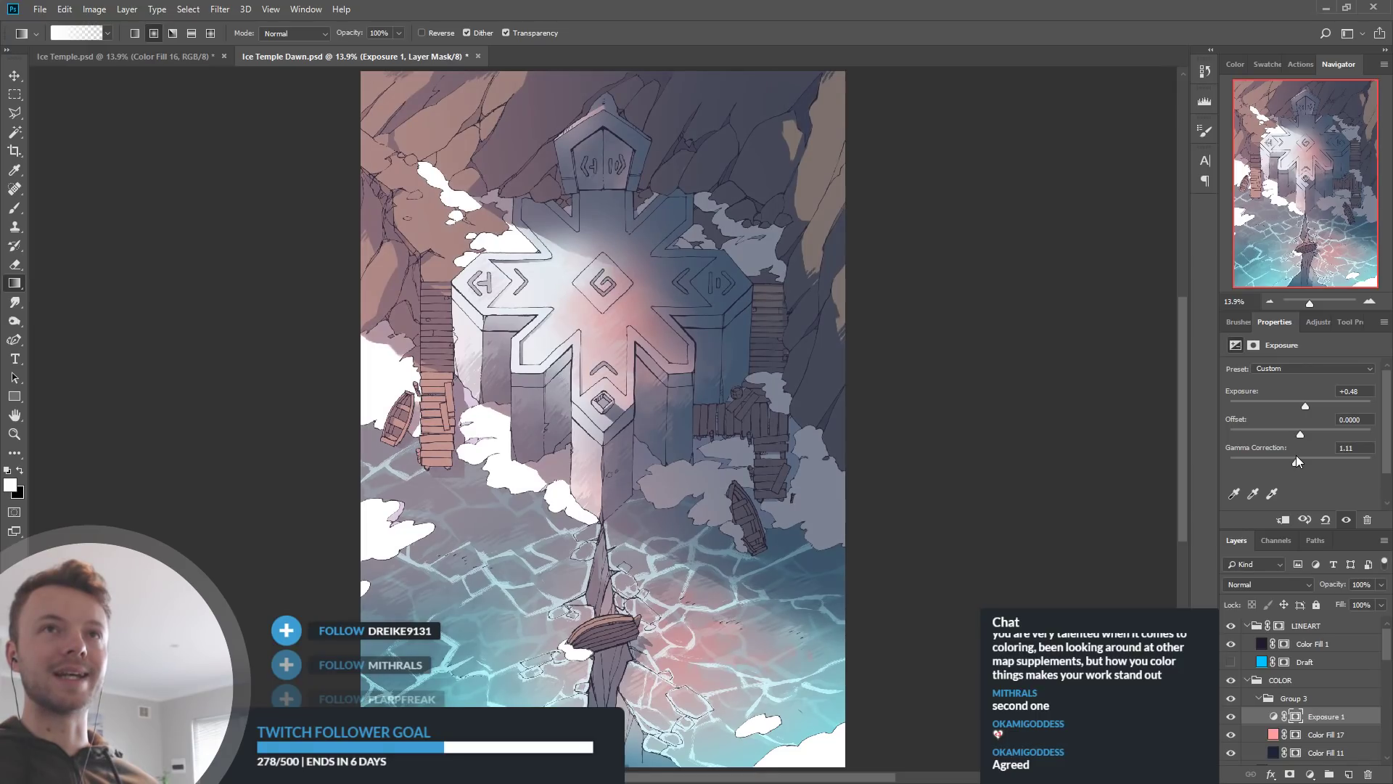
# Reduce the dawn version's Exposure adjustment to exposure +0.34 and gamma correction 1.03, and toggle it to check the effect
pyautogui.moveTo(1305, 407); pyautogui.dragTo(1304, 407)
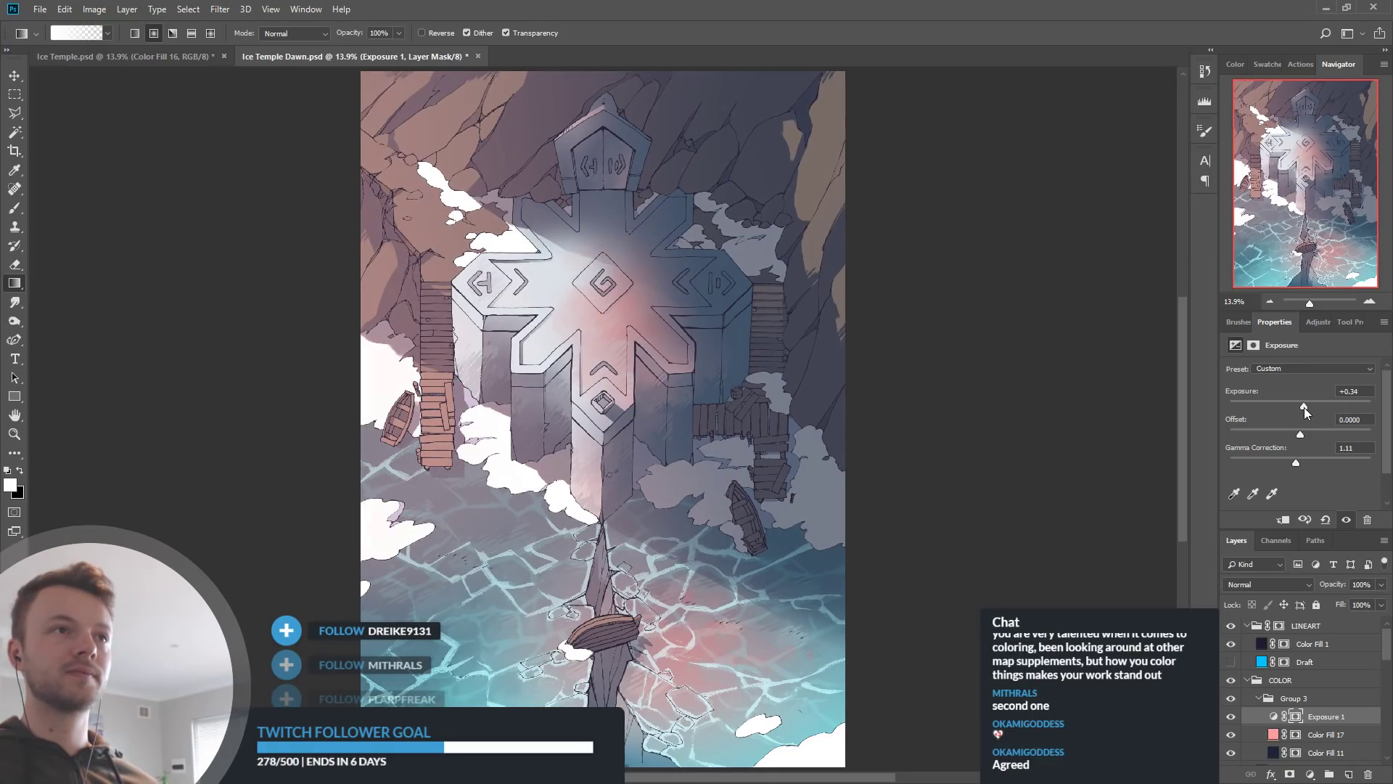
pyautogui.moveTo(1297, 462); pyautogui.dragTo(1300, 463)
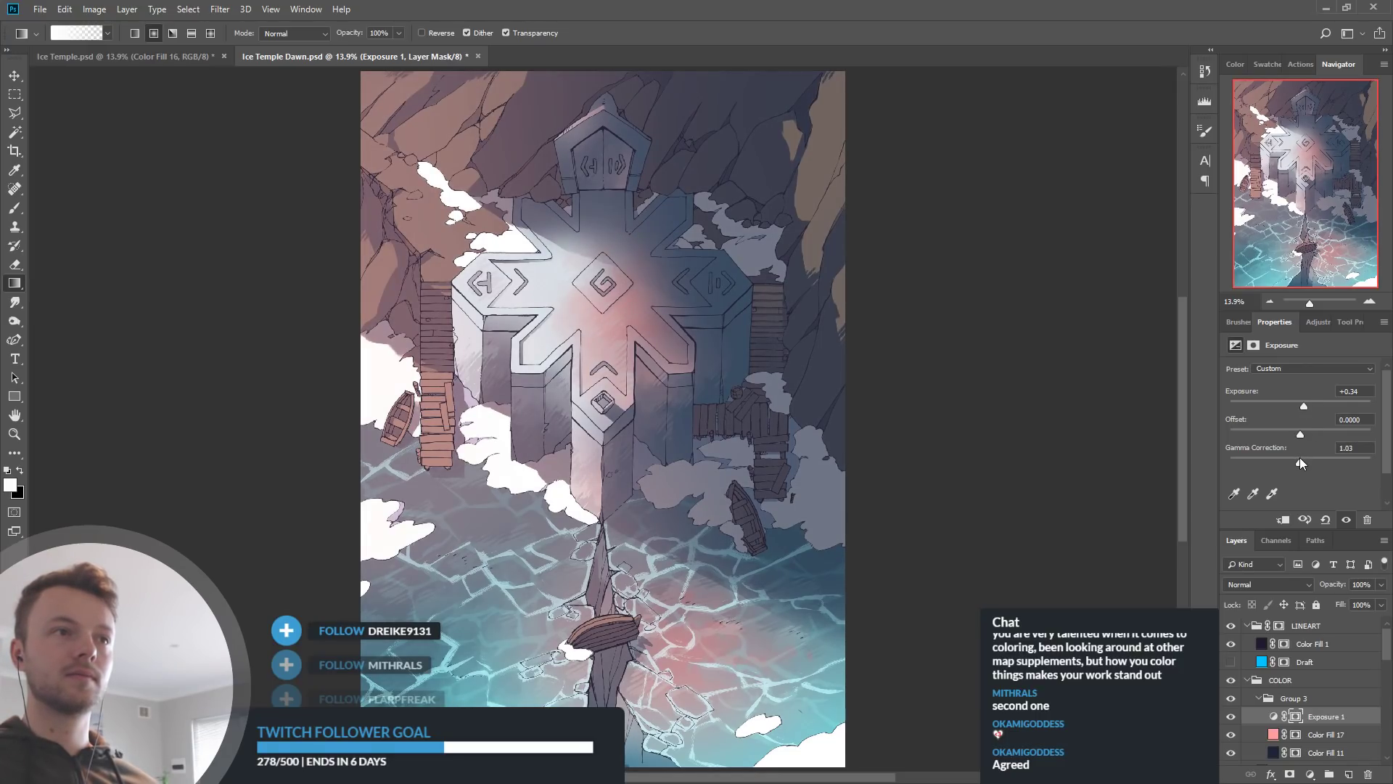
pyautogui.click(1231, 716)
pyautogui.click(1232, 717)
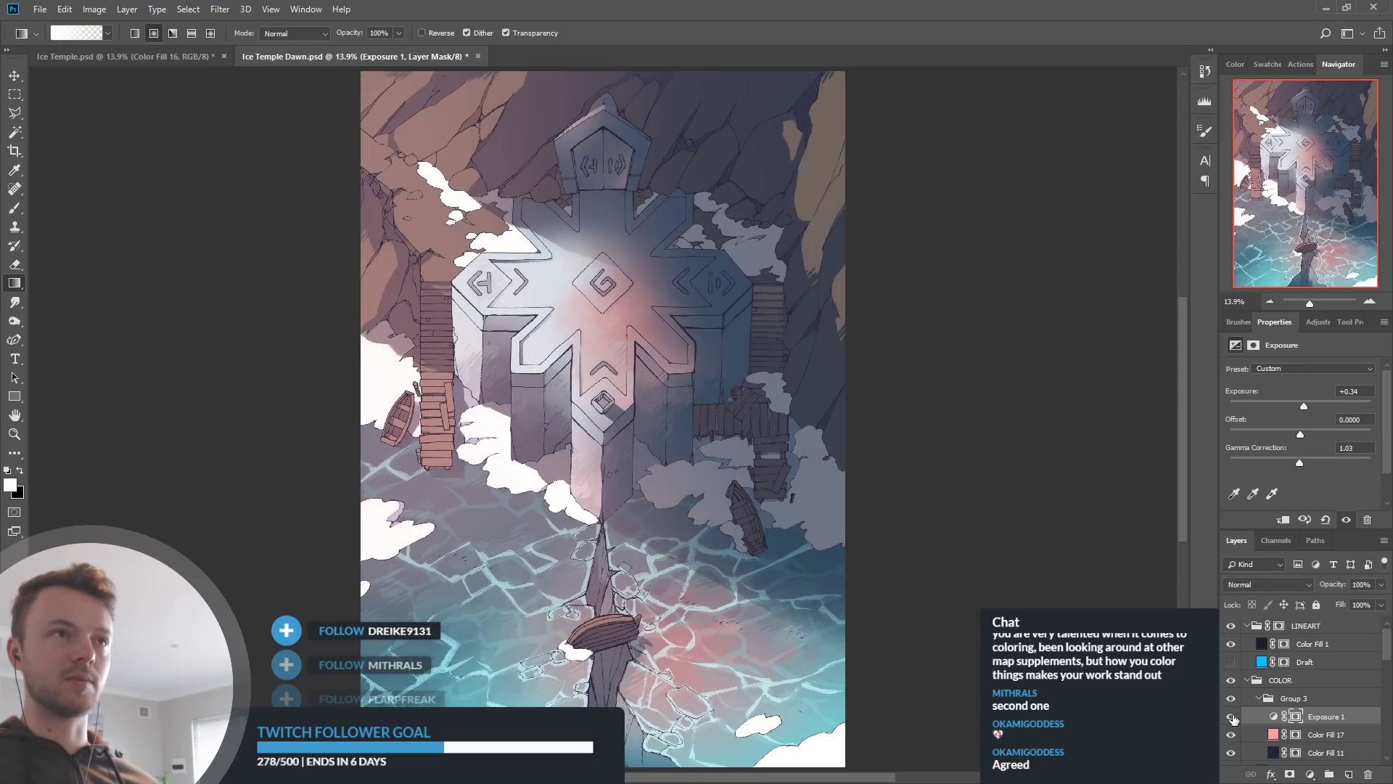
# Compare the dawn image repeatedly with and without the Exposure 1 adjustment, judging the temple, clouds and water as a whole
pyautogui.click(1231, 716)
pyautogui.click(1231, 716)
pyautogui.click(1231, 717)
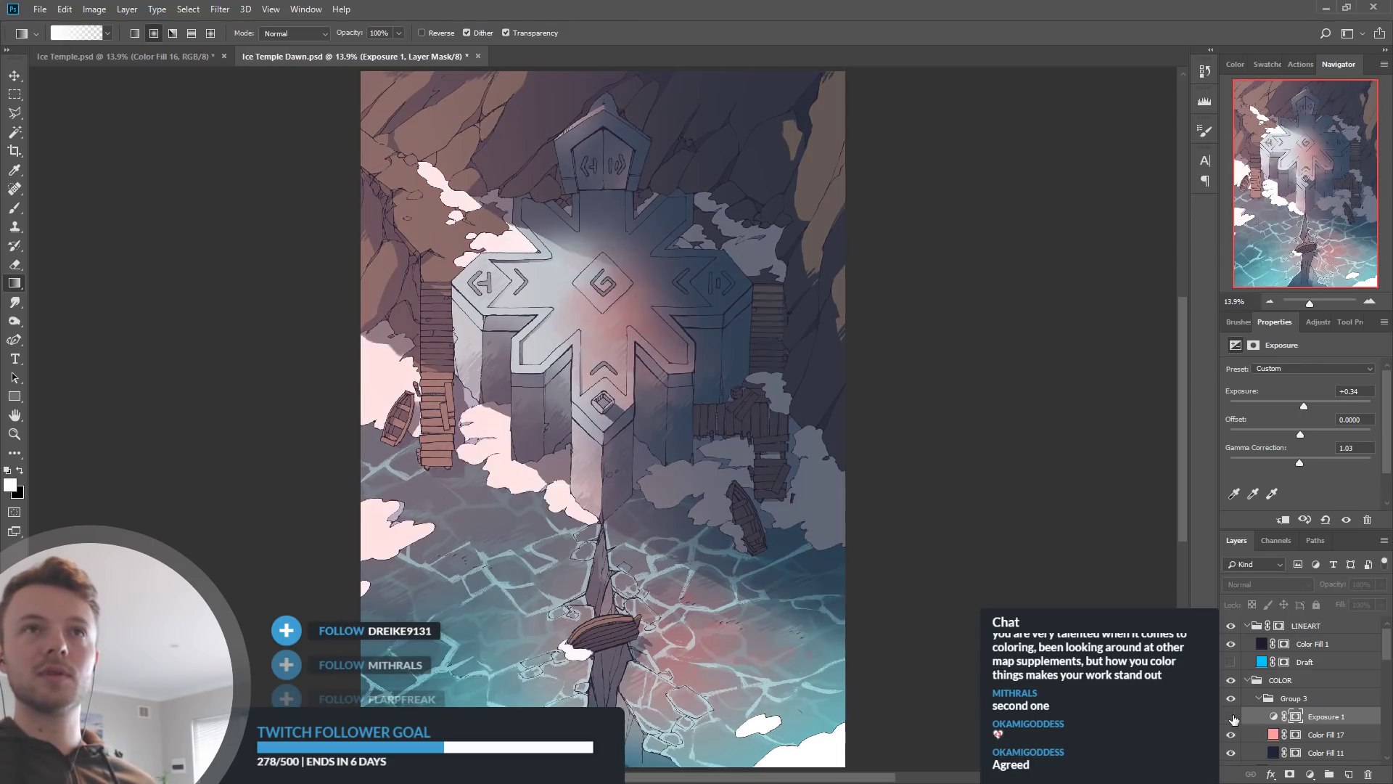
pyautogui.click(1231, 716)
pyautogui.click(1232, 716)
pyautogui.click(1231, 716)
pyautogui.scroll(-4, 674, 462)
pyautogui.scroll(2, 597, 470)
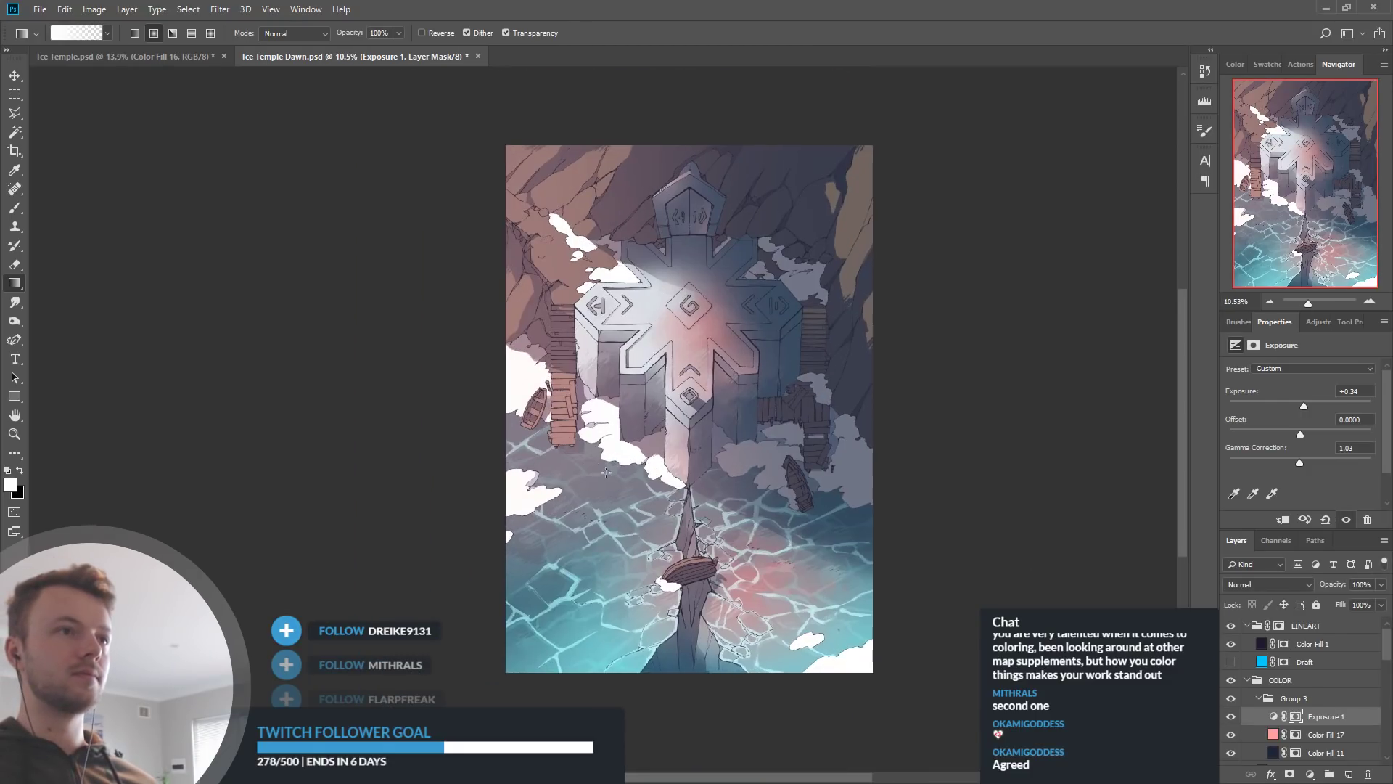
pyautogui.scroll(1, 829, 518)
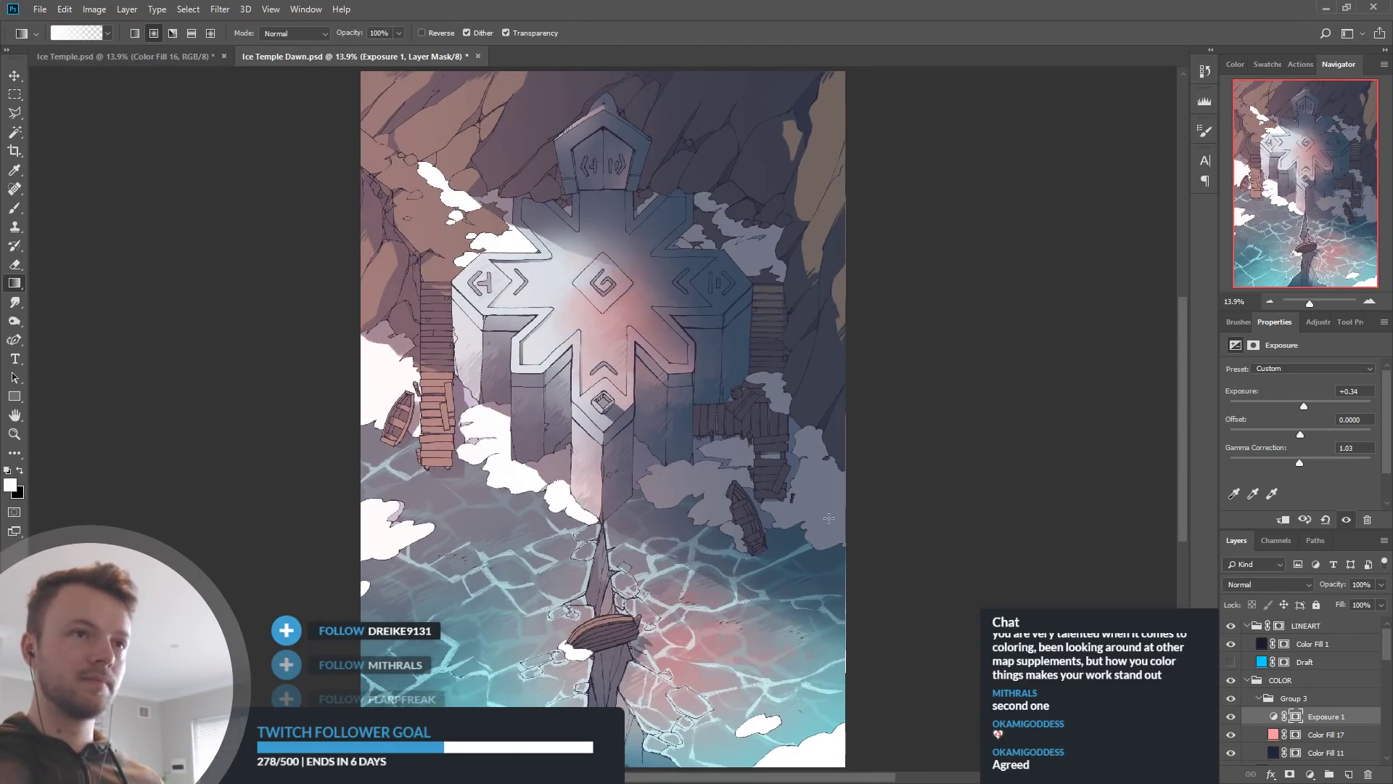
pyautogui.click(1232, 716)
pyautogui.click(1231, 716)
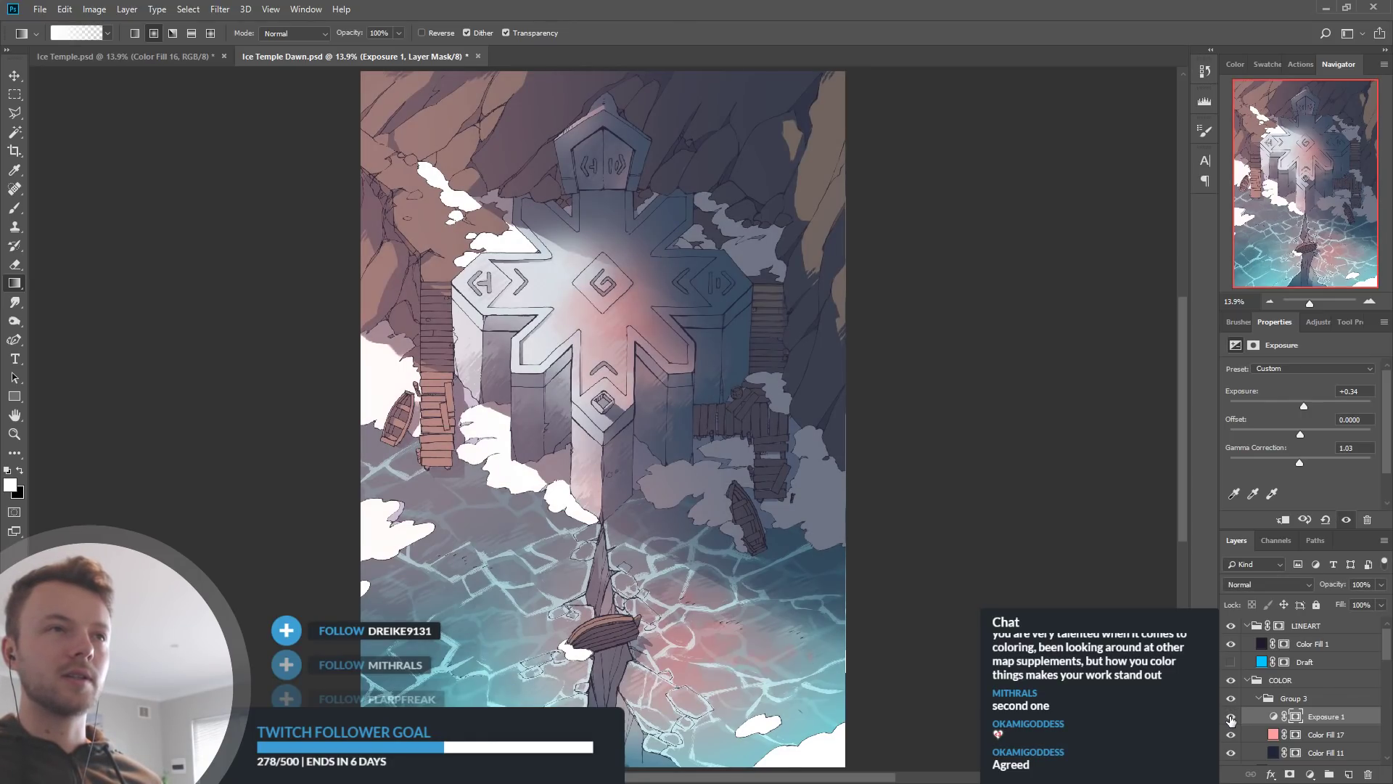
pyautogui.click(1232, 717)
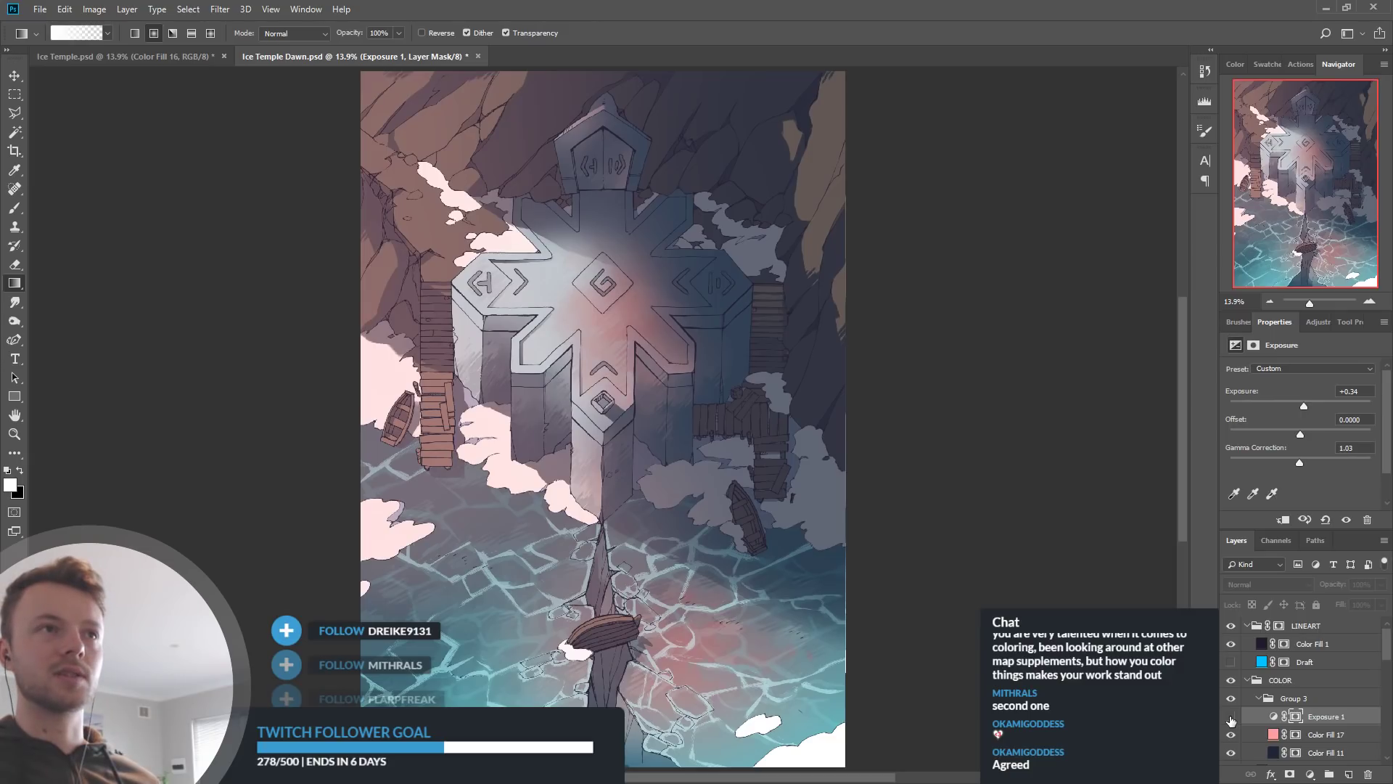
pyautogui.click(1231, 717)
pyautogui.click(1231, 716)
pyautogui.click(1231, 716)
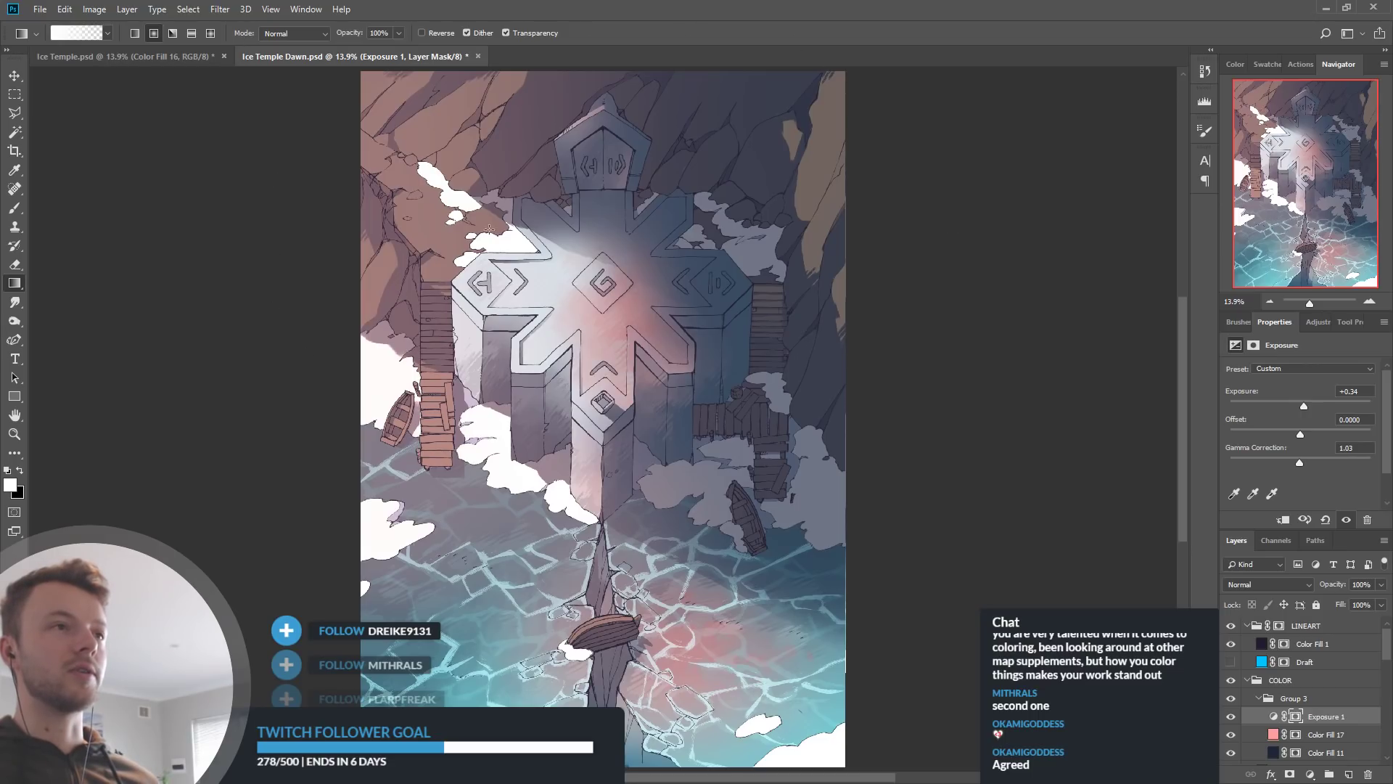
pyautogui.click(1231, 717)
pyautogui.click(1231, 717)
pyautogui.click(1231, 717)
pyautogui.click(1231, 717)
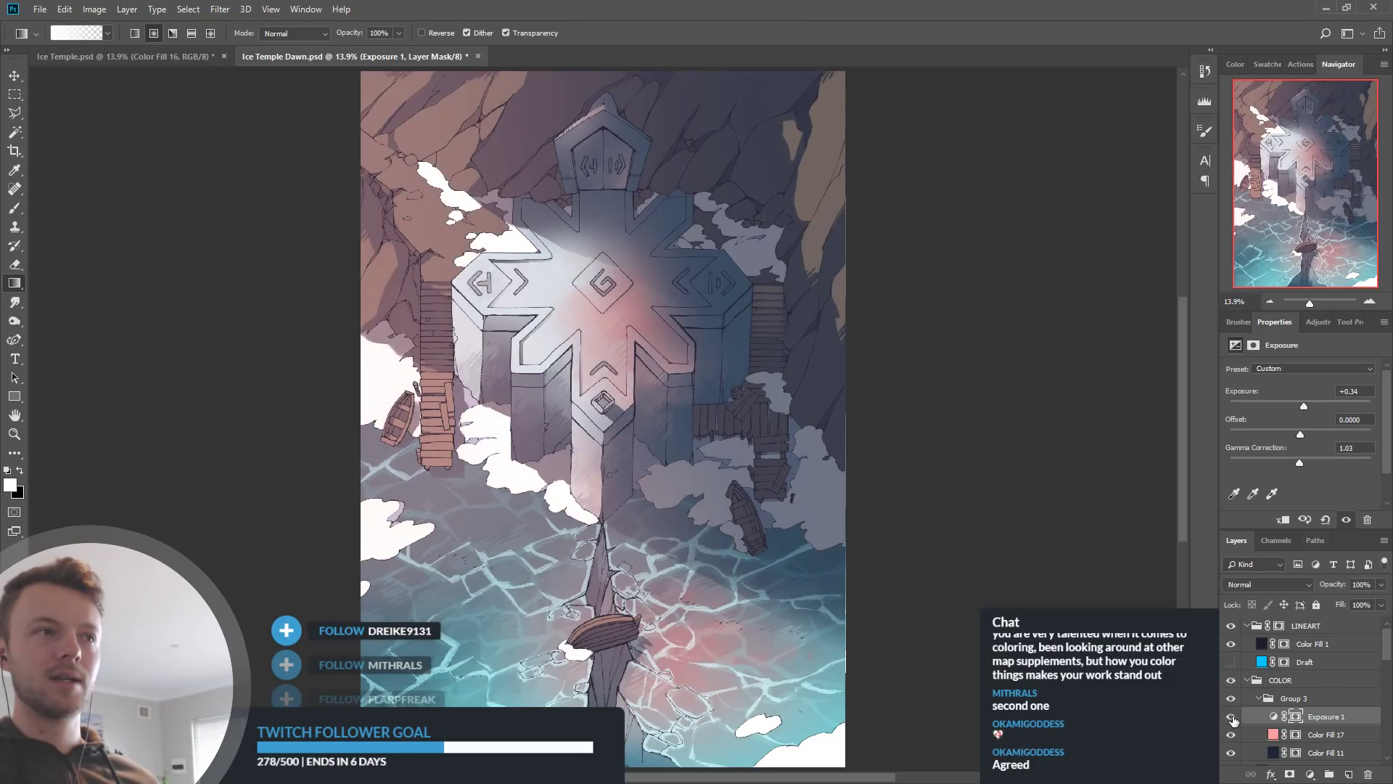
pyautogui.click(1231, 717)
pyautogui.click(1231, 717)
pyautogui.click(1231, 717)
pyautogui.click(1232, 717)
# Switch to Ice Temple.psd and compare the image with and without its Exposure 1 adjustment in Group 3
pyautogui.click(156, 58)
pyautogui.scroll(5, 1234, 655)
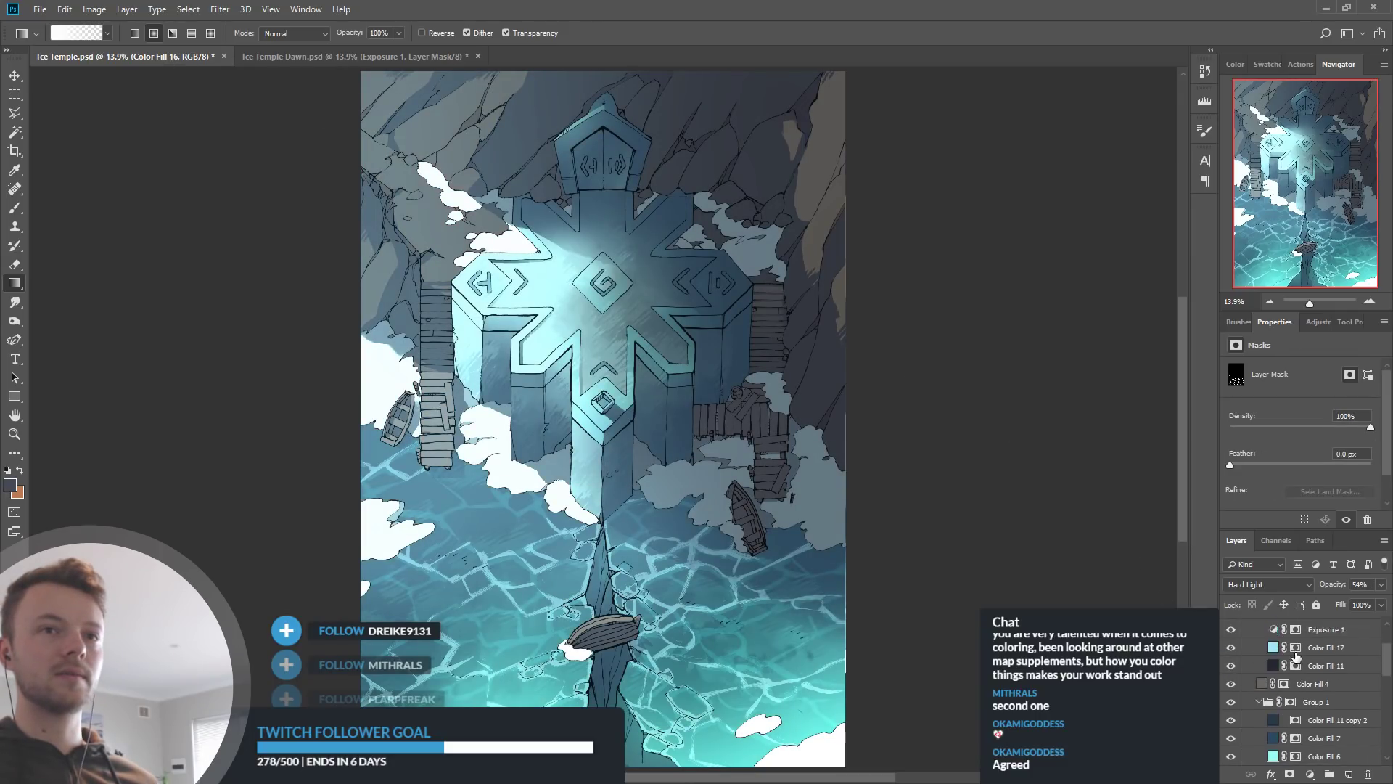
pyautogui.click(1232, 717)
pyautogui.click(1231, 717)
pyautogui.click(1232, 717)
pyautogui.click(1232, 717)
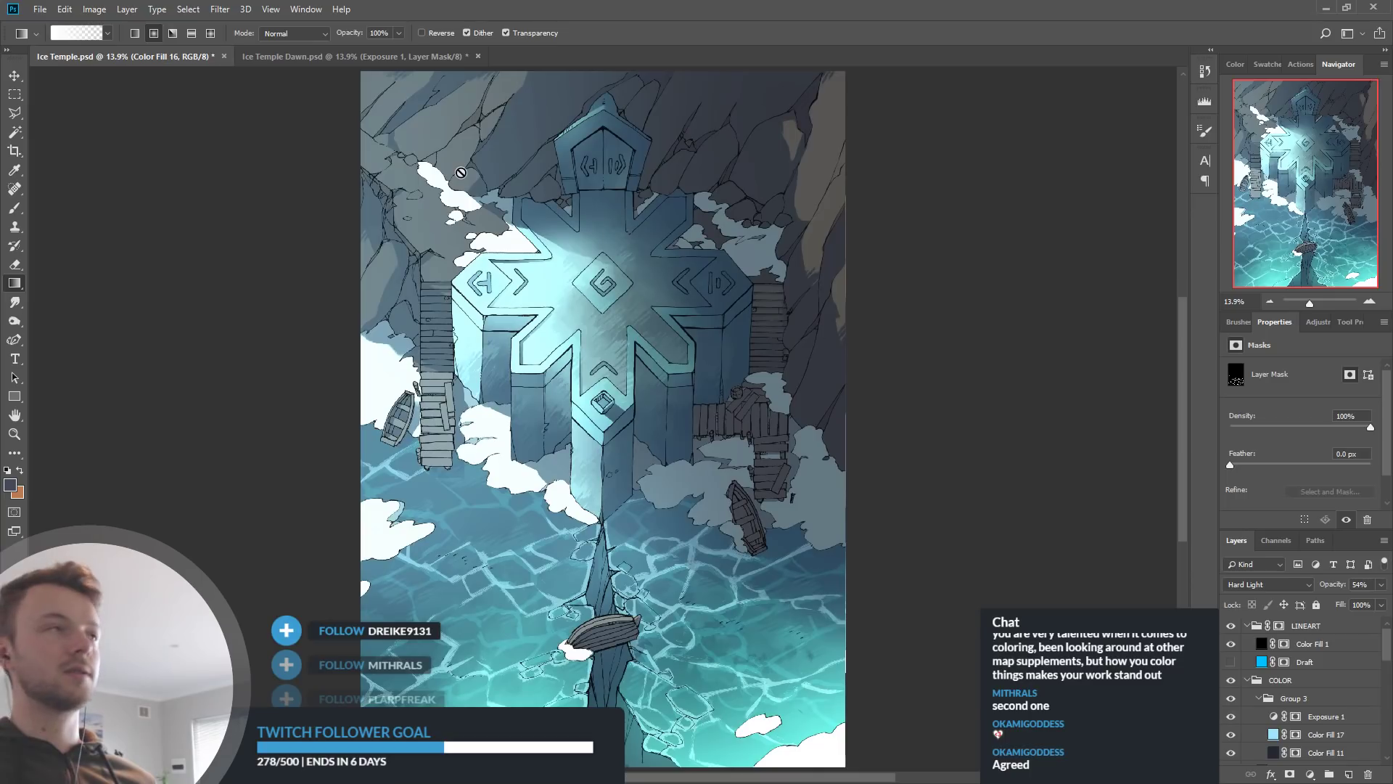
# Save both Ice Temple.psd and Ice Temple Dawn.psd
pyautogui.hotkey('ctrl', 's')
pyautogui.click(302, 59)
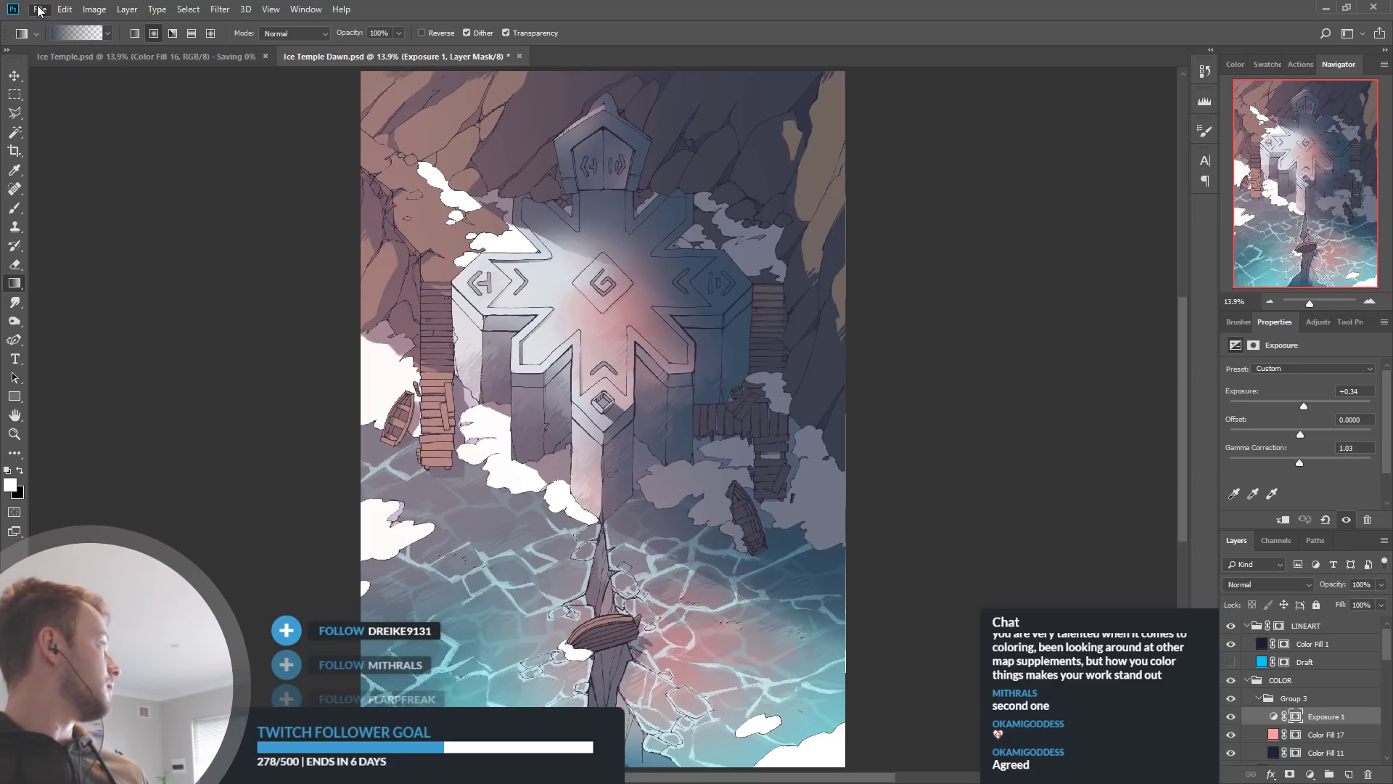
pyautogui.hotkey('ctrl', 's')
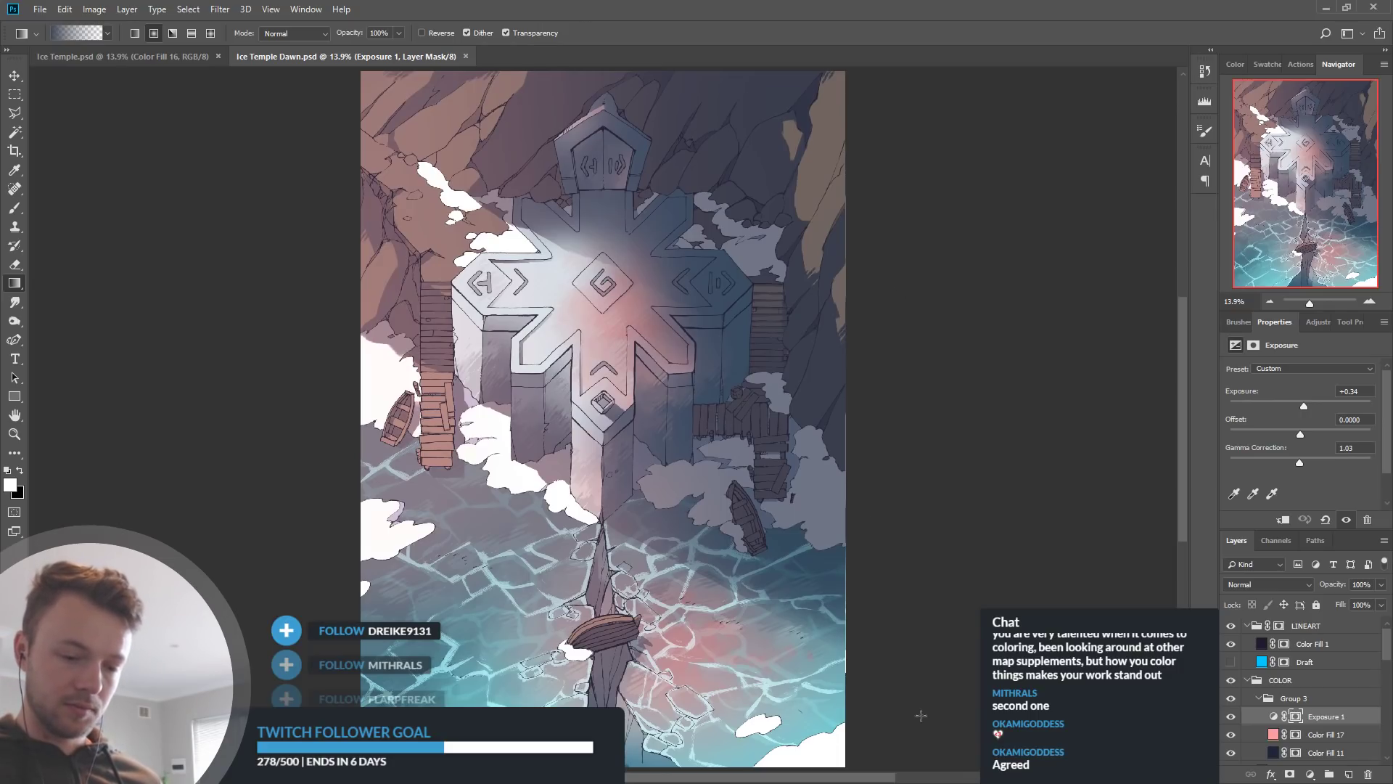
# Return to Ice Temple.psd and rotate the whole image 90° clockwise into landscape orientation
pyautogui.moveTo(680, 782); pyautogui.dragTo(688, 781)
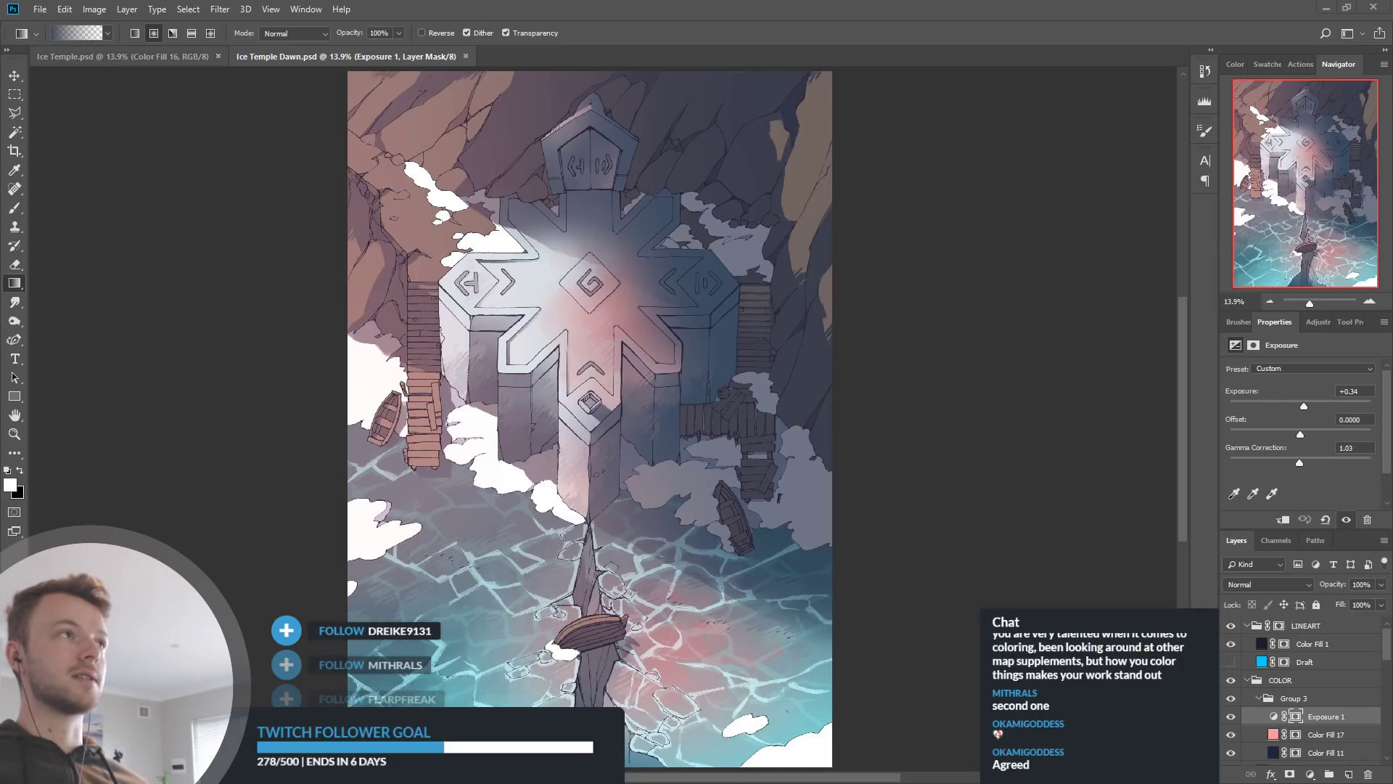
pyautogui.click(122, 56)
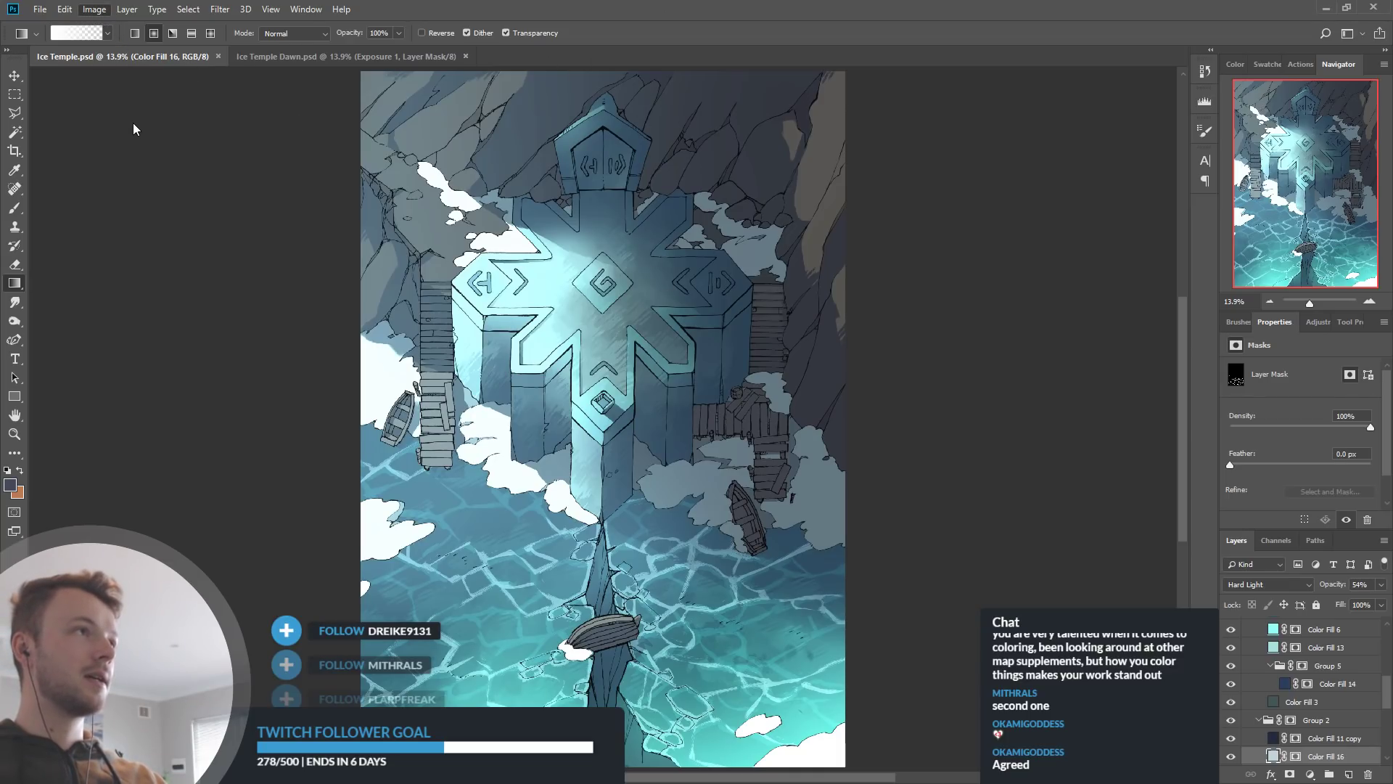
pyautogui.click(263, 166)
pyautogui.scroll(-4, 528, 684)
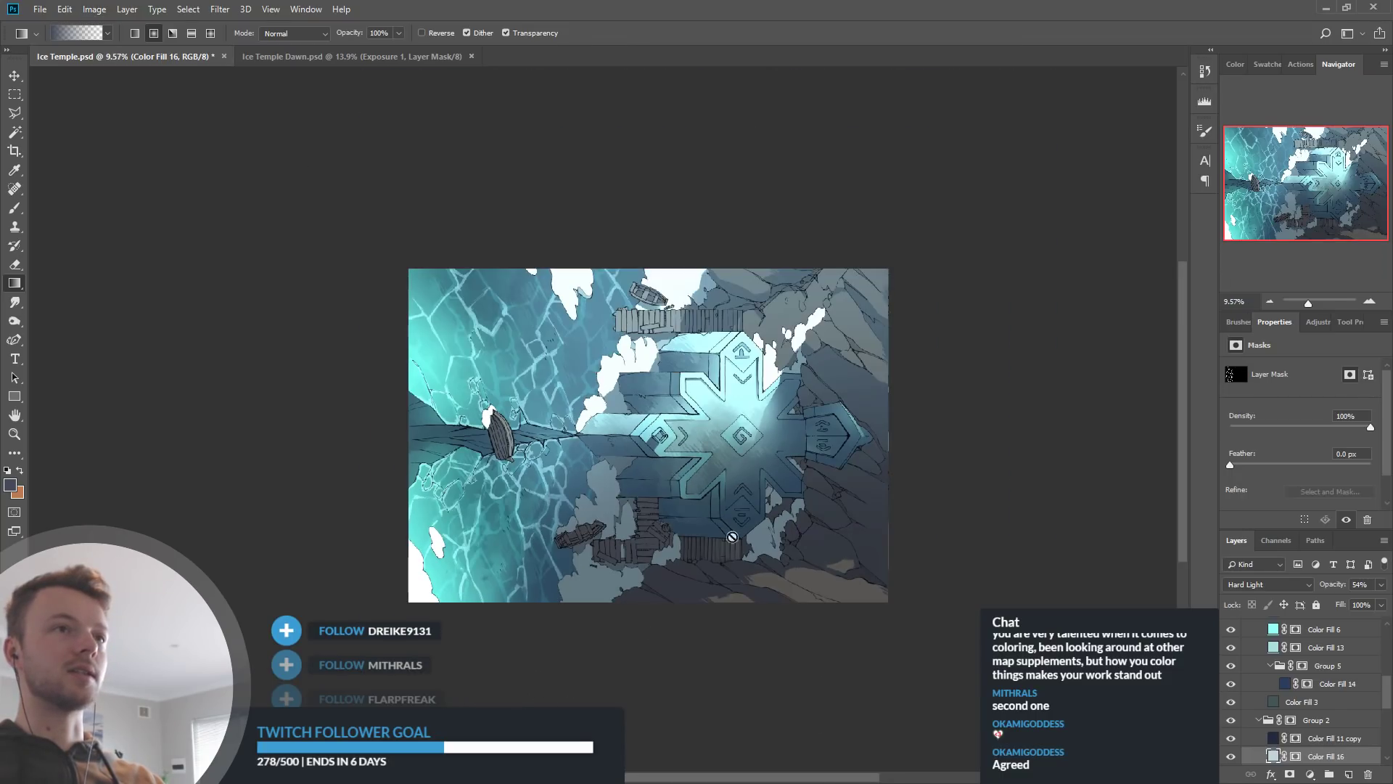
pyautogui.scroll(3, 777, 392)
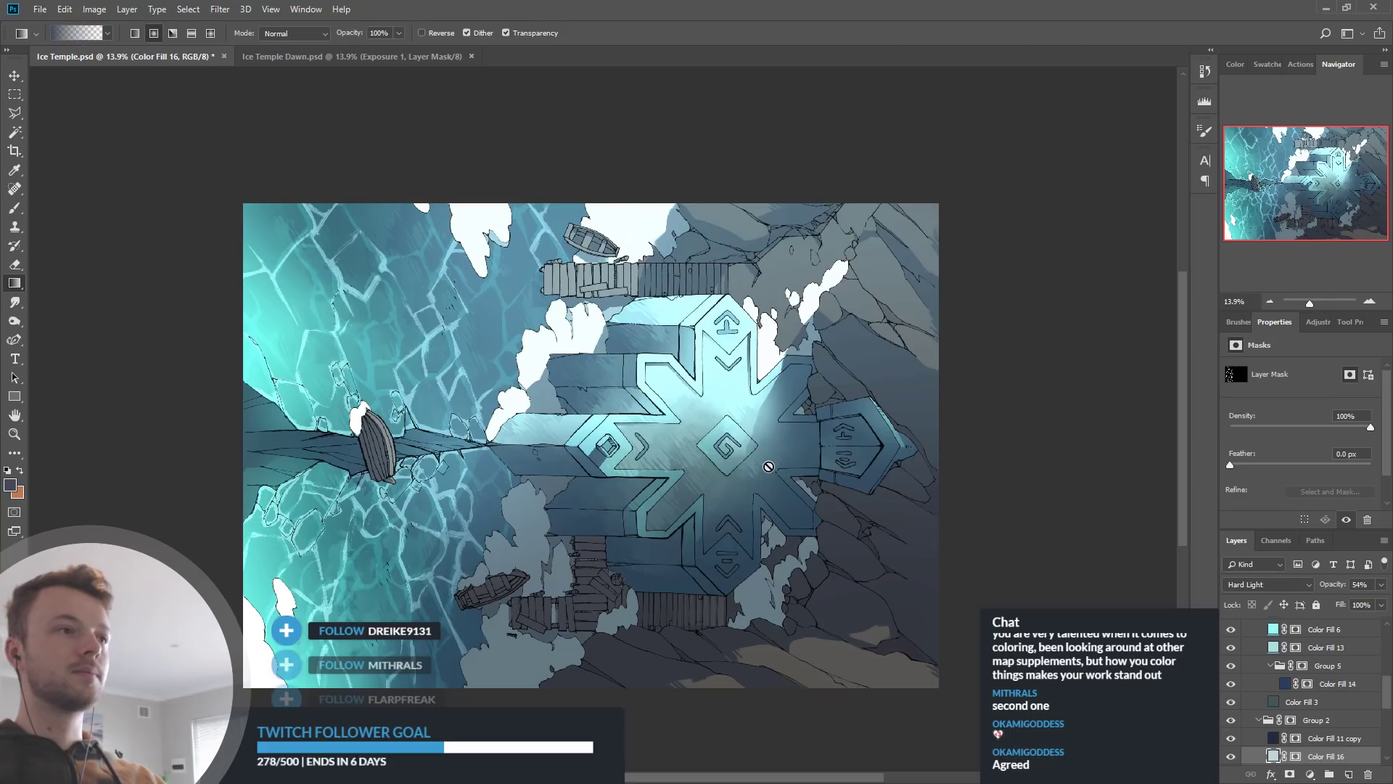